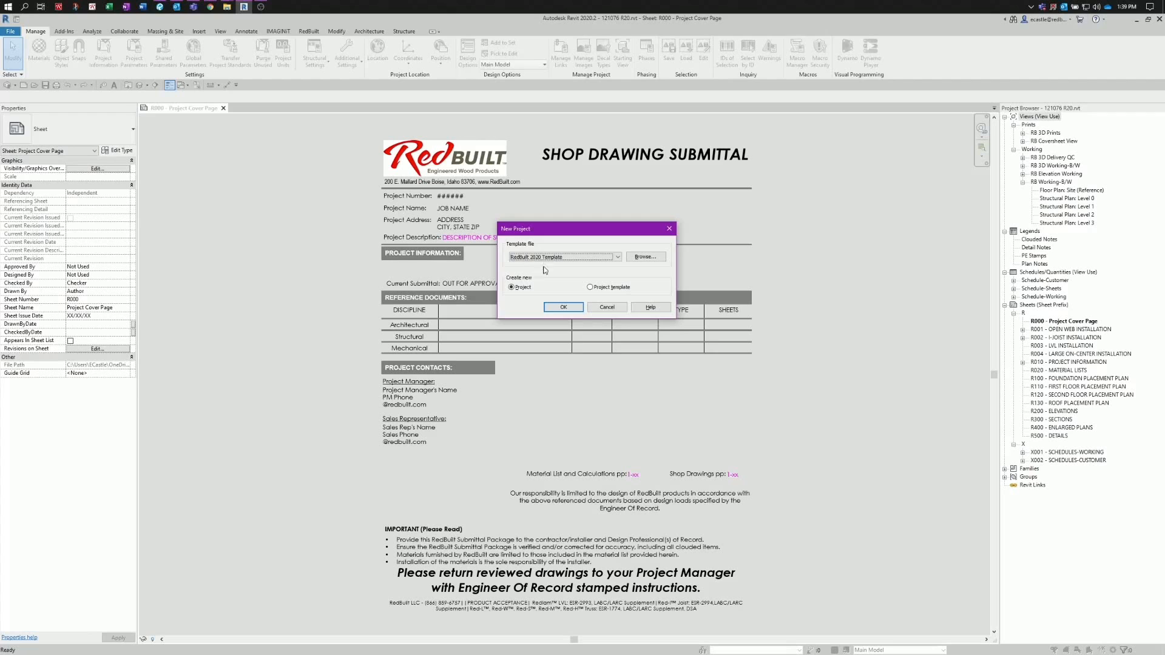
- Fill in the project information for RICHLAND FIRE STATION #73 with contacts, Architects West, LSB Consulting Engineers, MSI Engineers and PERMIT FULL SET documents dated 9/02/2020
{"action": "left_click", "coordinate": [605, 307]}
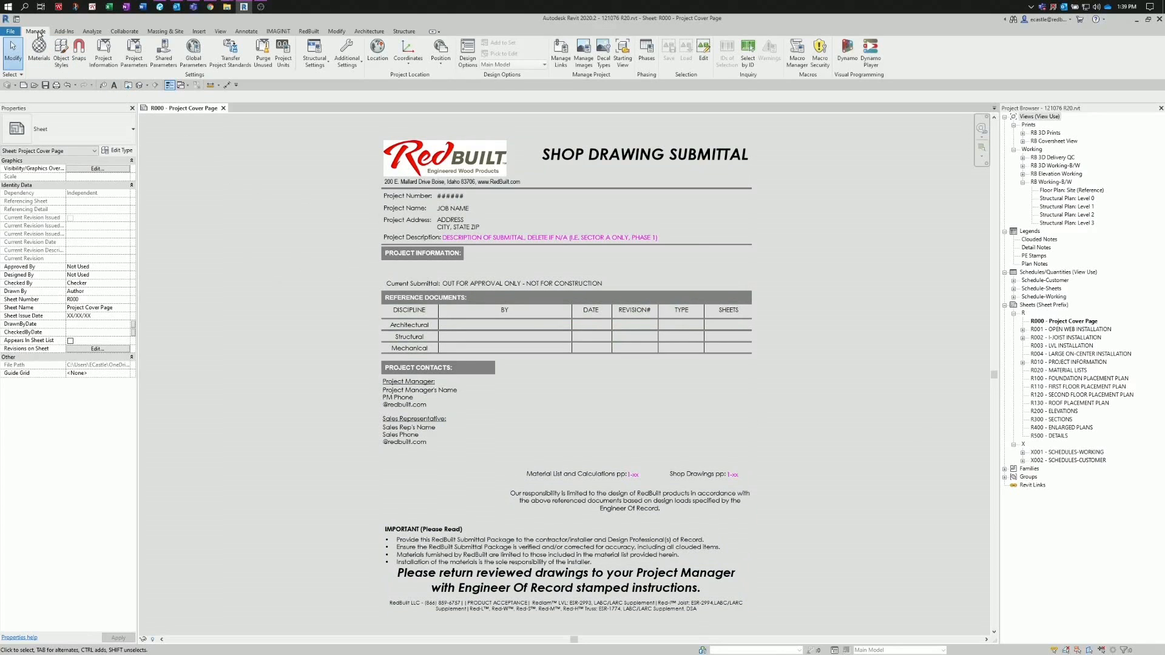
{"action": "left_click", "coordinate": [104, 63]}
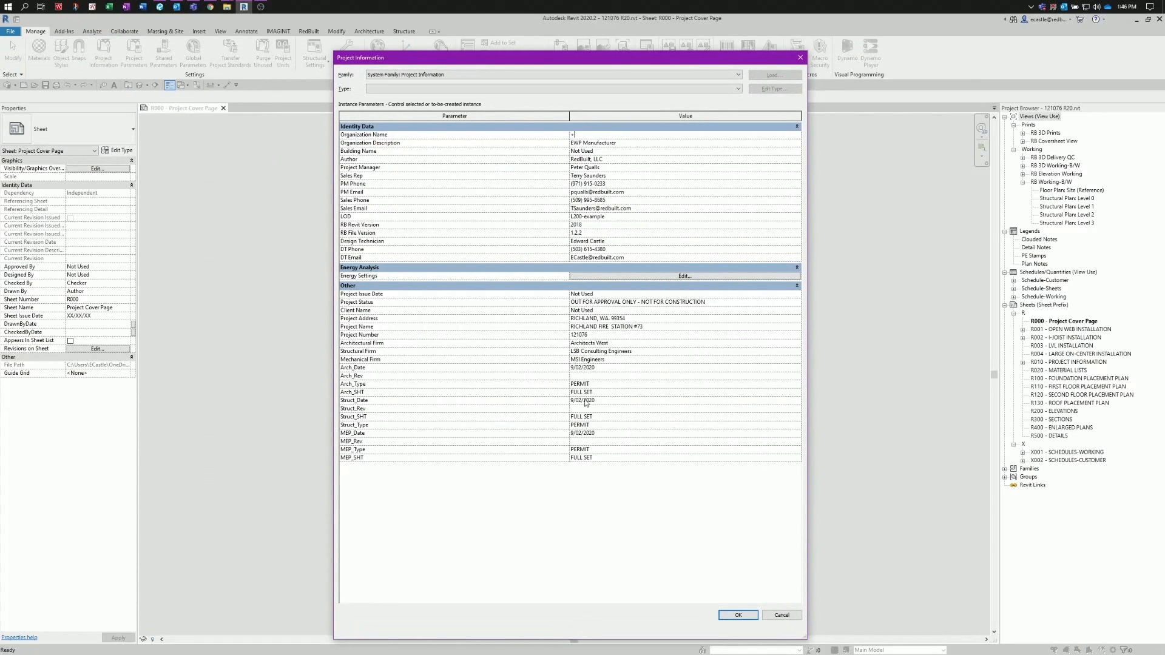
{"action": "left_click", "coordinate": [737, 616]}
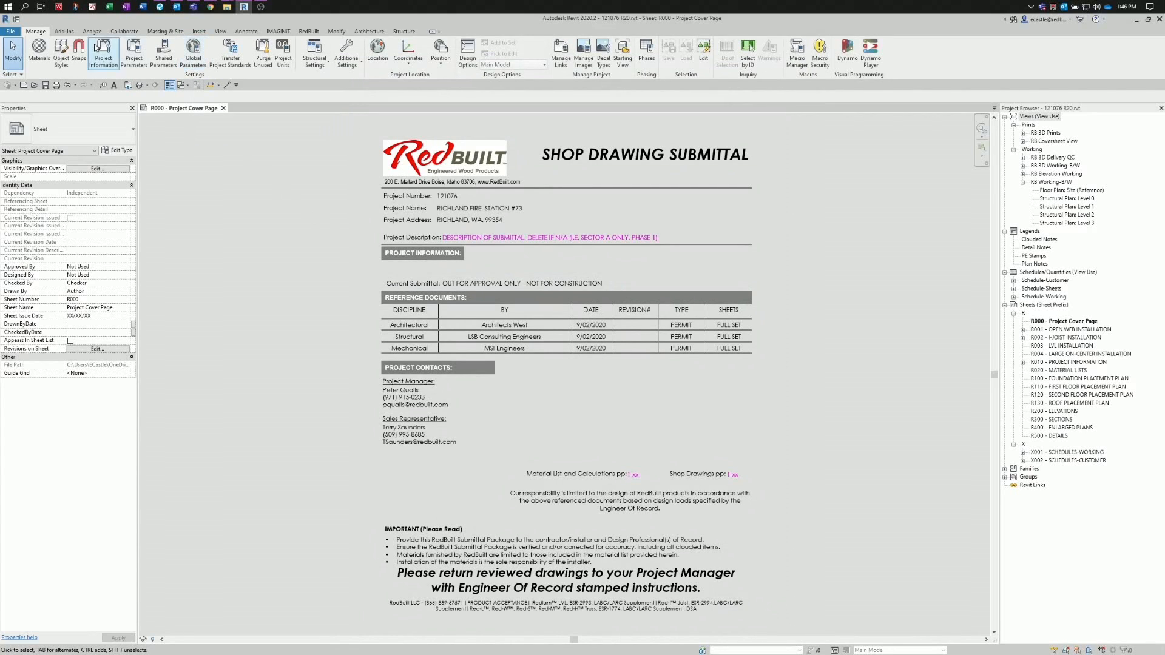
- Rename the global parameter Delivery 1 as I-Joist Roof+
{"action": "left_click", "coordinate": [186, 63]}
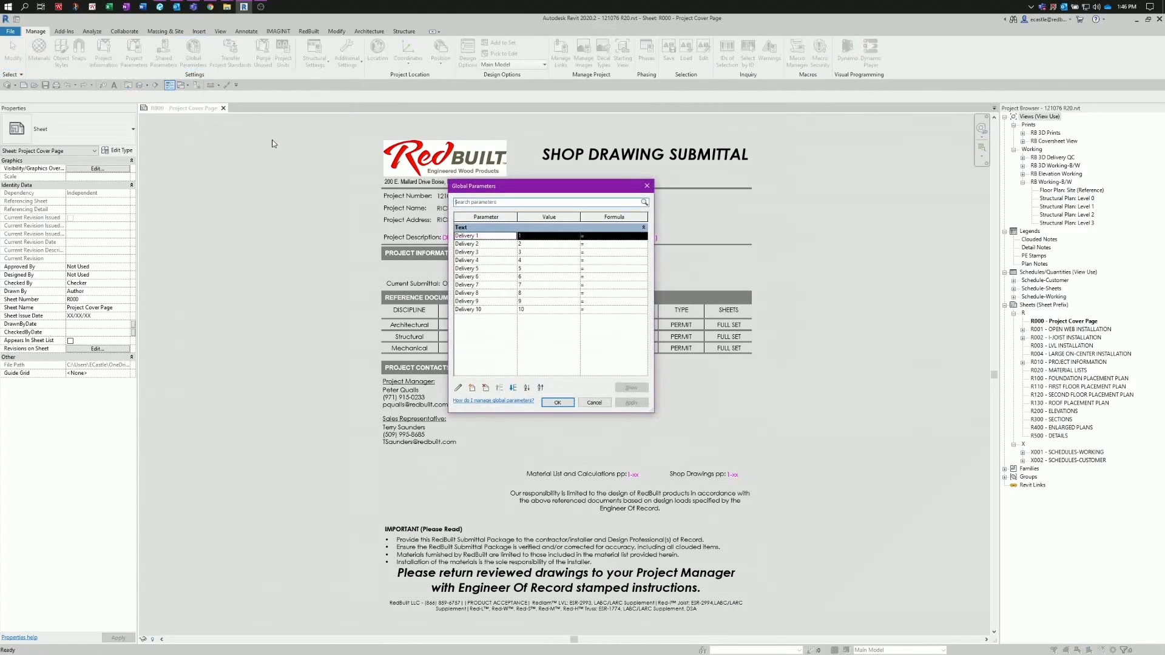
{"action": "mouse_move", "coordinate": [483, 237]}
{"action": "left_click", "coordinate": [482, 237]}
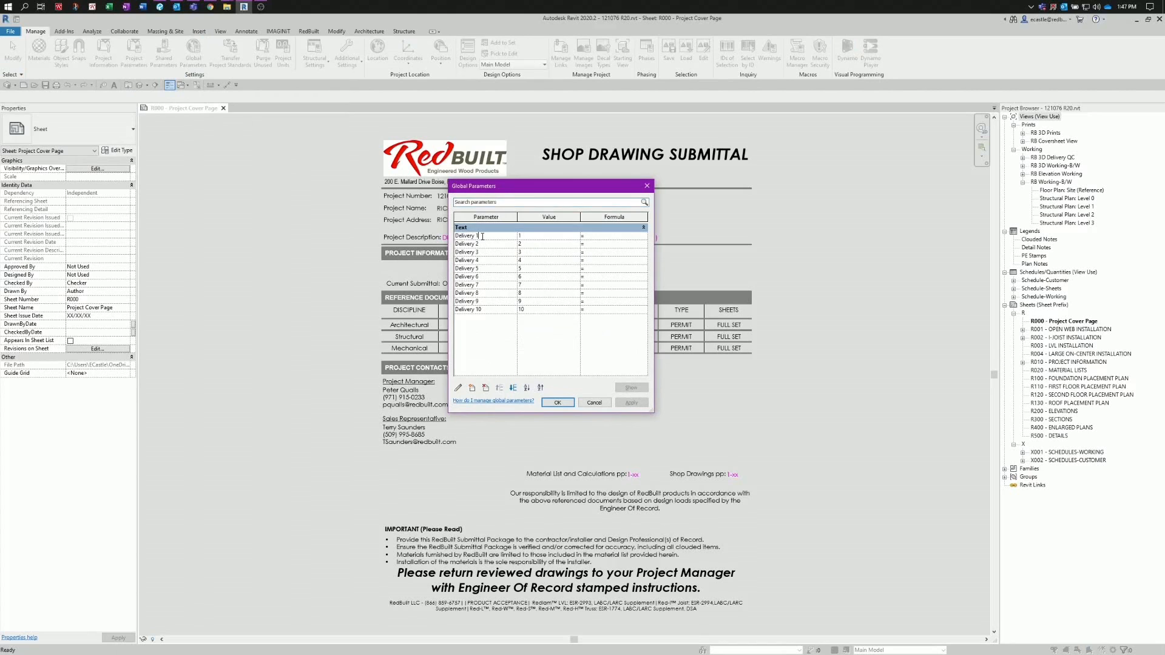
{"action": "left_click", "coordinate": [458, 388]}
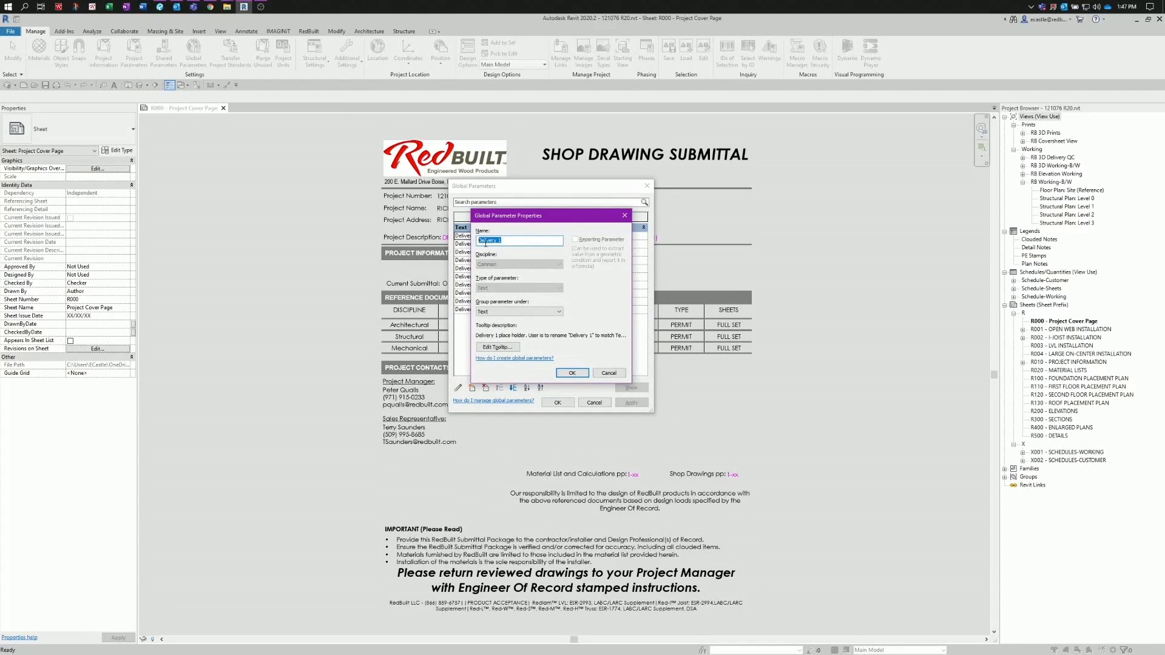
{"action": "left_click_drag", "start_coordinate": [496, 241], "coordinate": [472, 243]}
{"action": "left_click", "coordinate": [572, 372]}
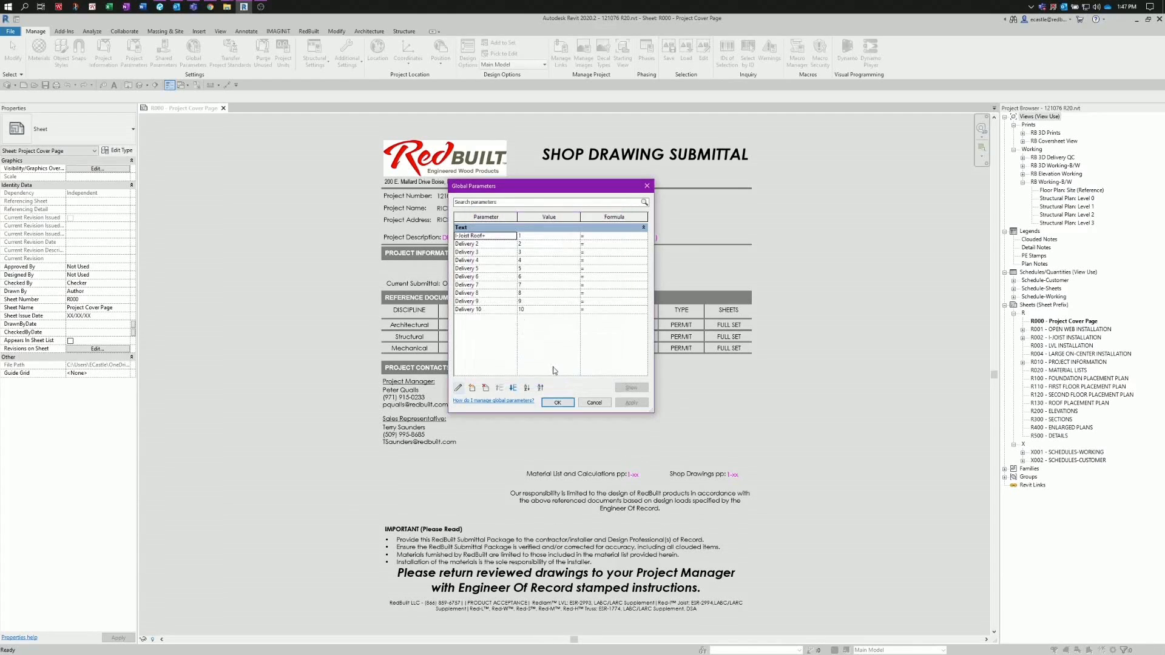
- Rename the global parameter Delivery 2 as Glulams
{"action": "left_click", "coordinate": [491, 245]}
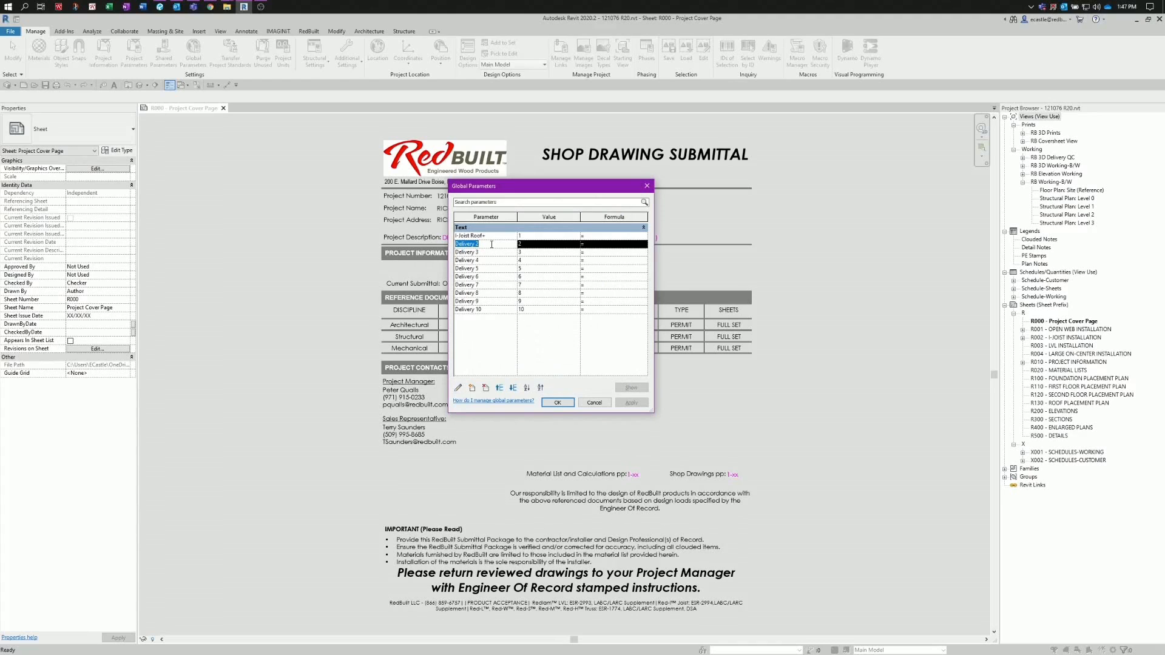
{"action": "left_click", "coordinate": [458, 388]}
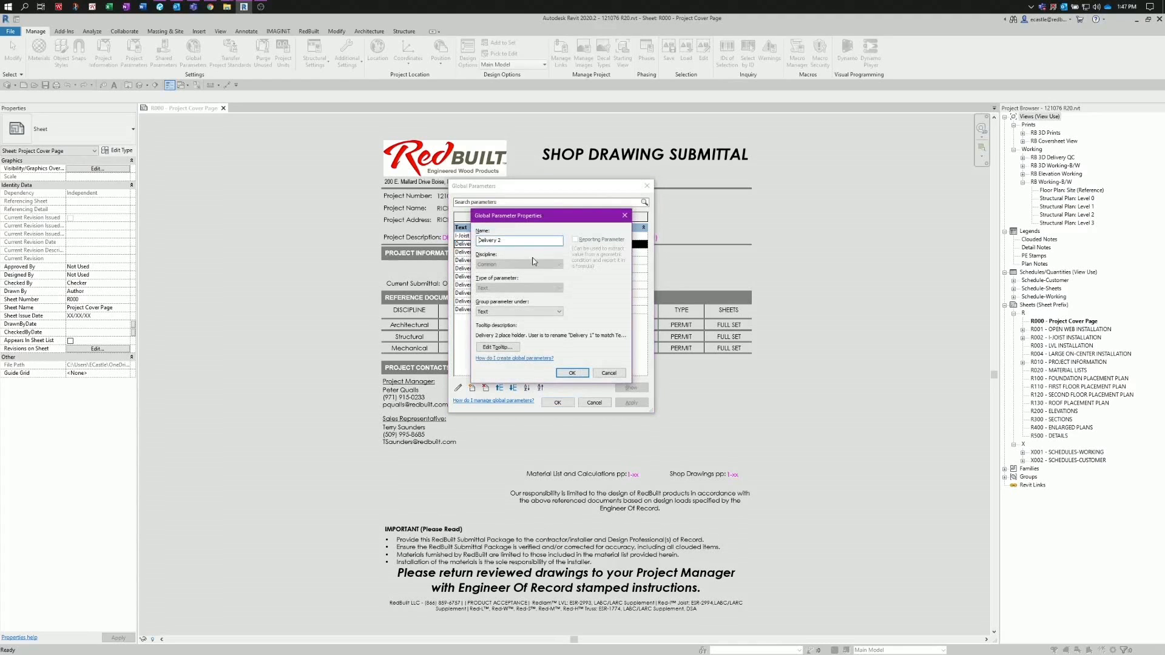
{"action": "left_click_drag", "start_coordinate": [518, 242], "coordinate": [469, 245]}
{"action": "type", "text": "Glulams"}
{"action": "left_click", "coordinate": [572, 373]}
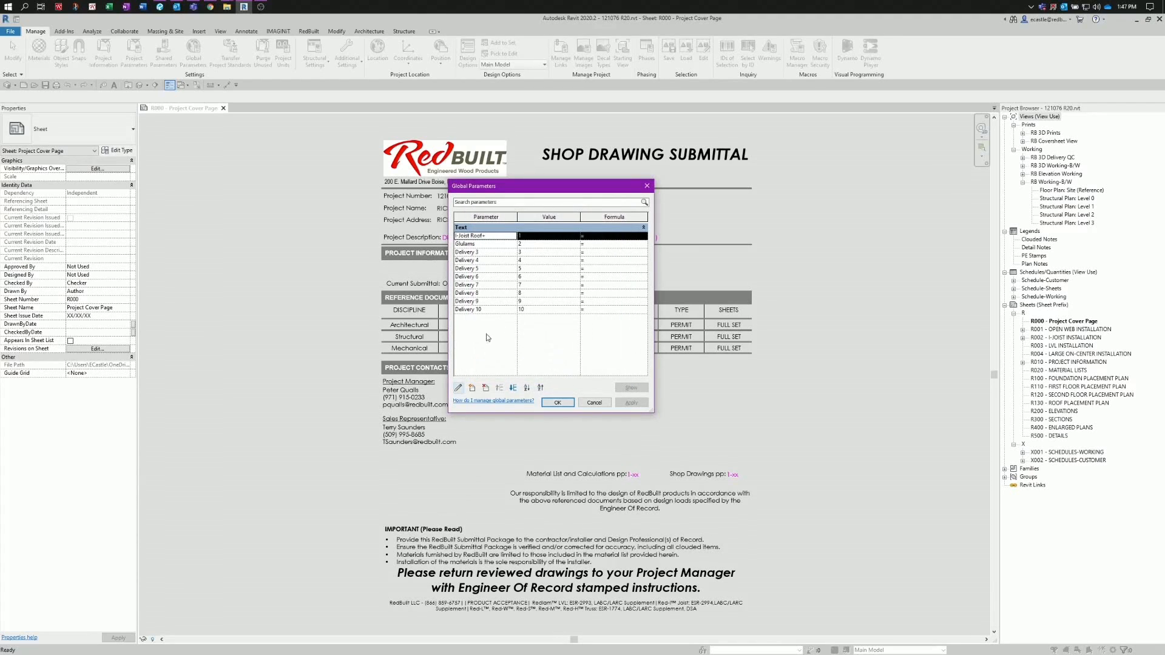
- Create a global parameter named Delivery 11 with the Text parameter type
{"action": "left_click", "coordinate": [472, 389]}
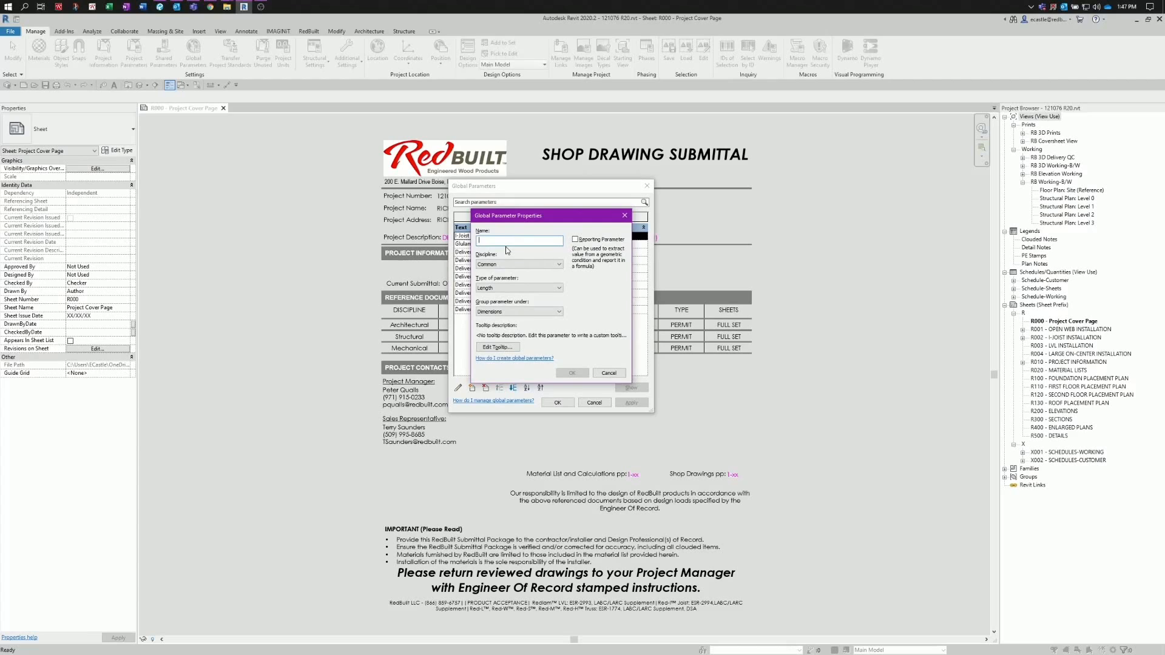
{"action": "type", "text": "Delivery 11"}
{"action": "left_click", "coordinate": [494, 289]}
{"action": "scroll", "coordinate": [497, 298], "scroll_direction": "up", "scroll_amount": 5}
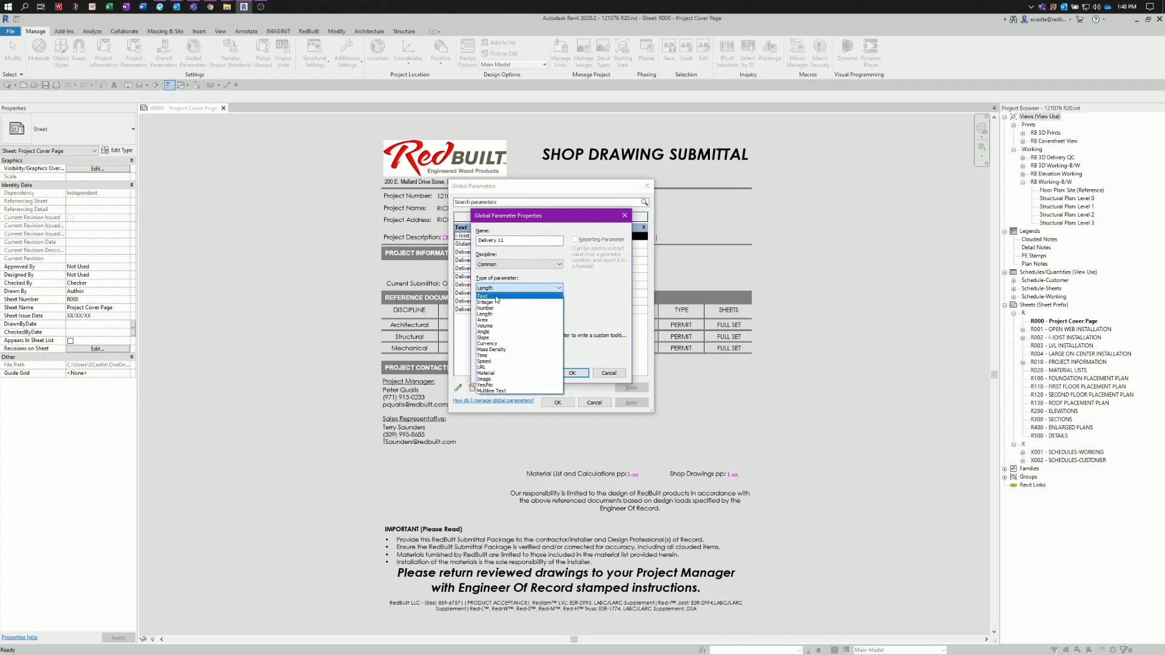
{"action": "left_click", "coordinate": [499, 297]}
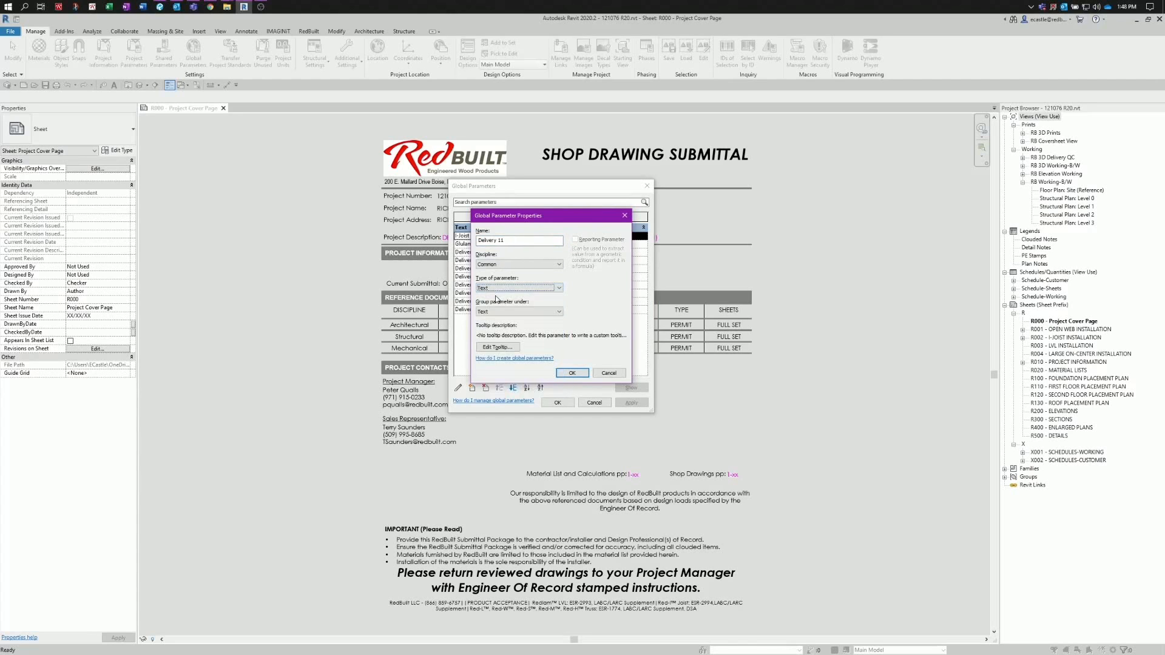
{"action": "left_click", "coordinate": [571, 372]}
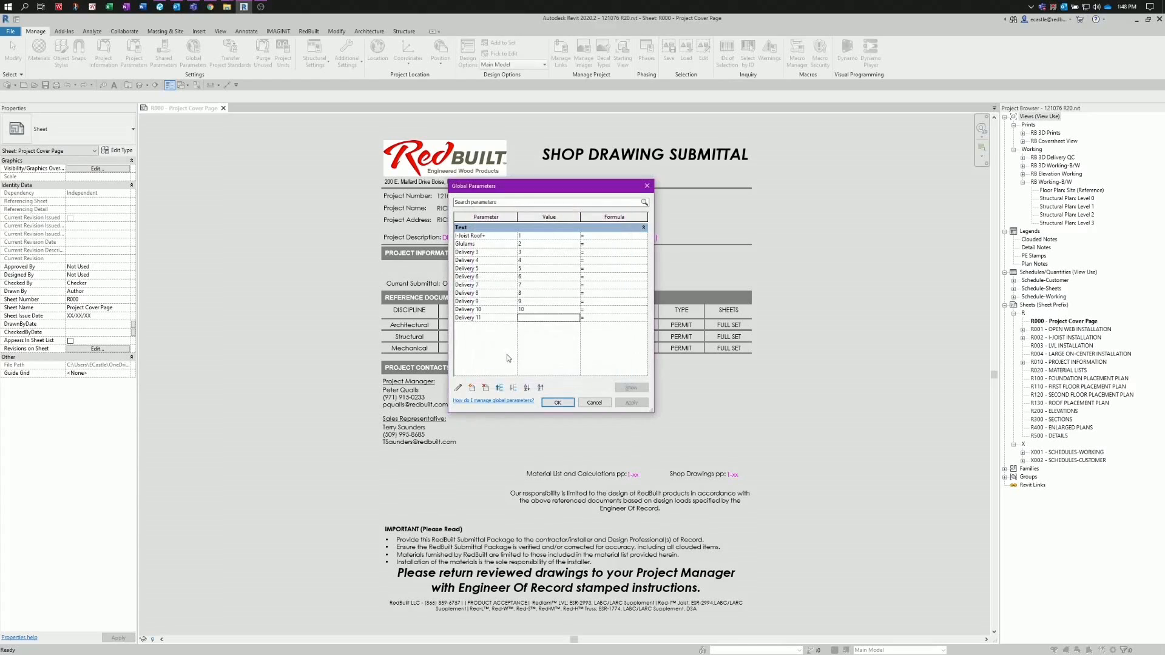
- Set the value of the Delivery 11 global parameter to 11 and accept the global parameters
{"action": "left_click", "coordinate": [530, 318]}
{"action": "type", "text": "11"}
{"action": "key", "text": "Tab"}
{"action": "left_click", "coordinate": [555, 403]}
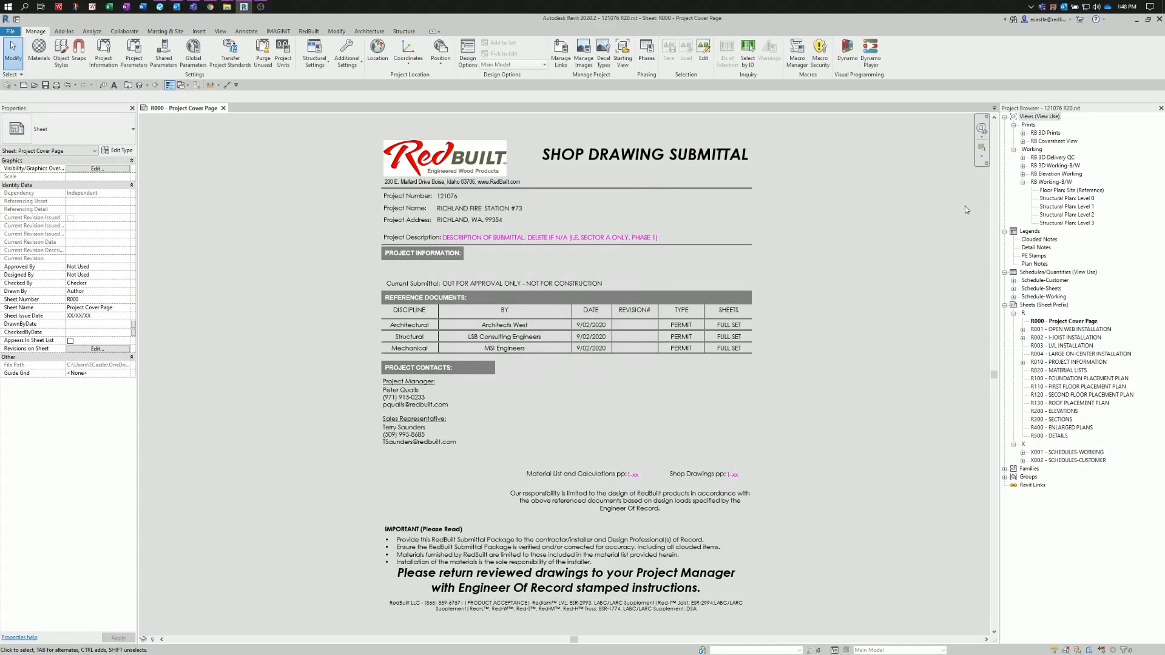
- Open the Level 1 structural plan and choose 121076 ARCH.pdf from the Richland Fire Station project's Design folder for PDF import
{"action": "left_click", "coordinate": [1060, 207]}
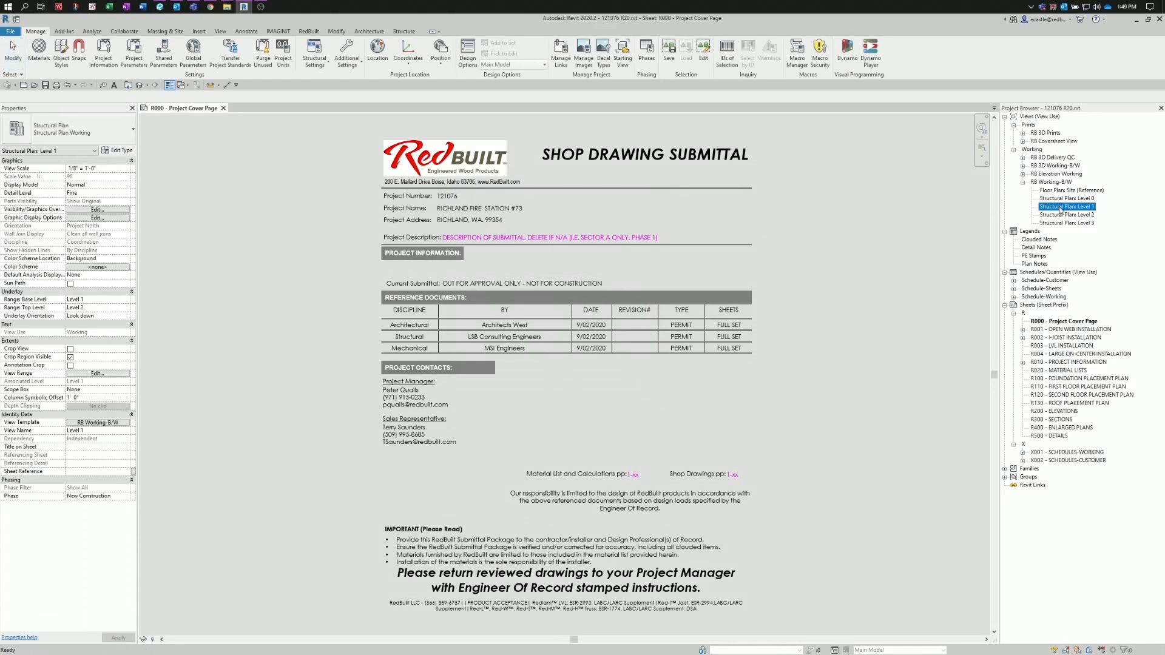
{"action": "double_click", "coordinate": [1060, 207]}
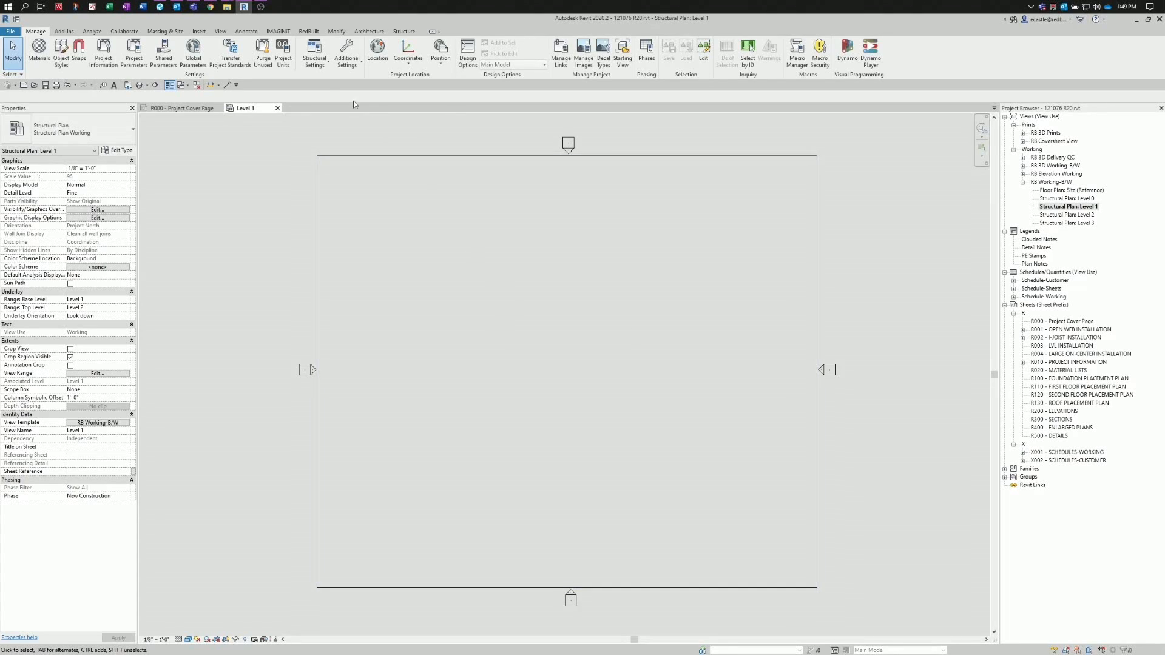
{"action": "left_click", "coordinate": [198, 31]}
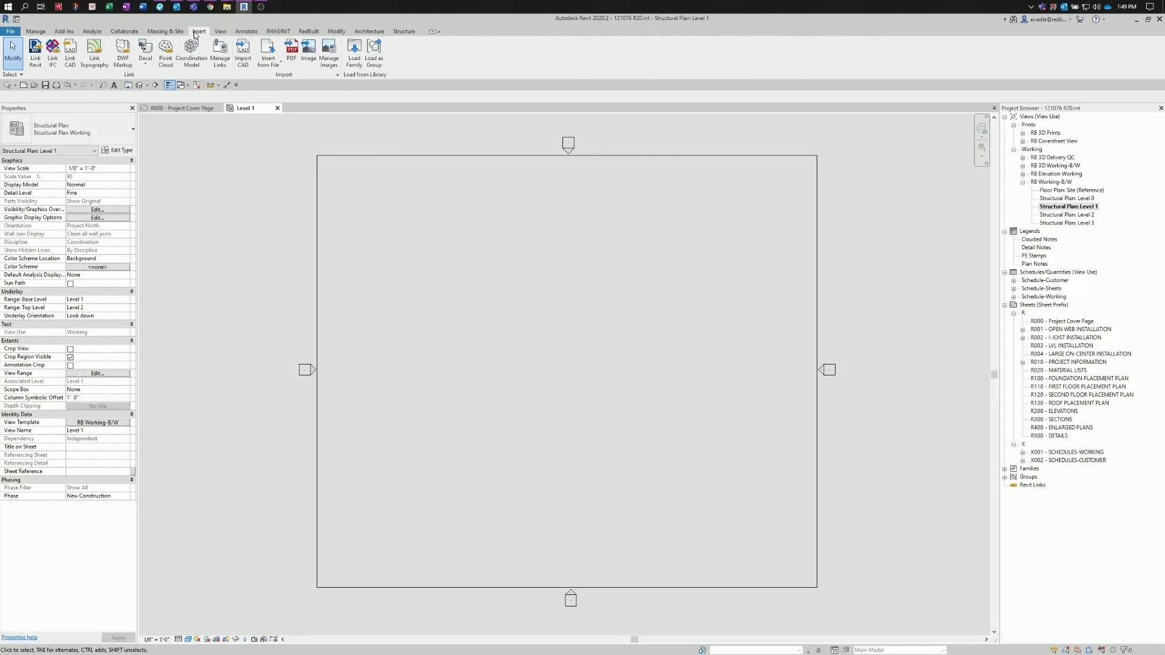
{"action": "key", "text": "ctrl"}
{"action": "key", "text": "ctrl"}
{"action": "left_click", "coordinate": [292, 52]}
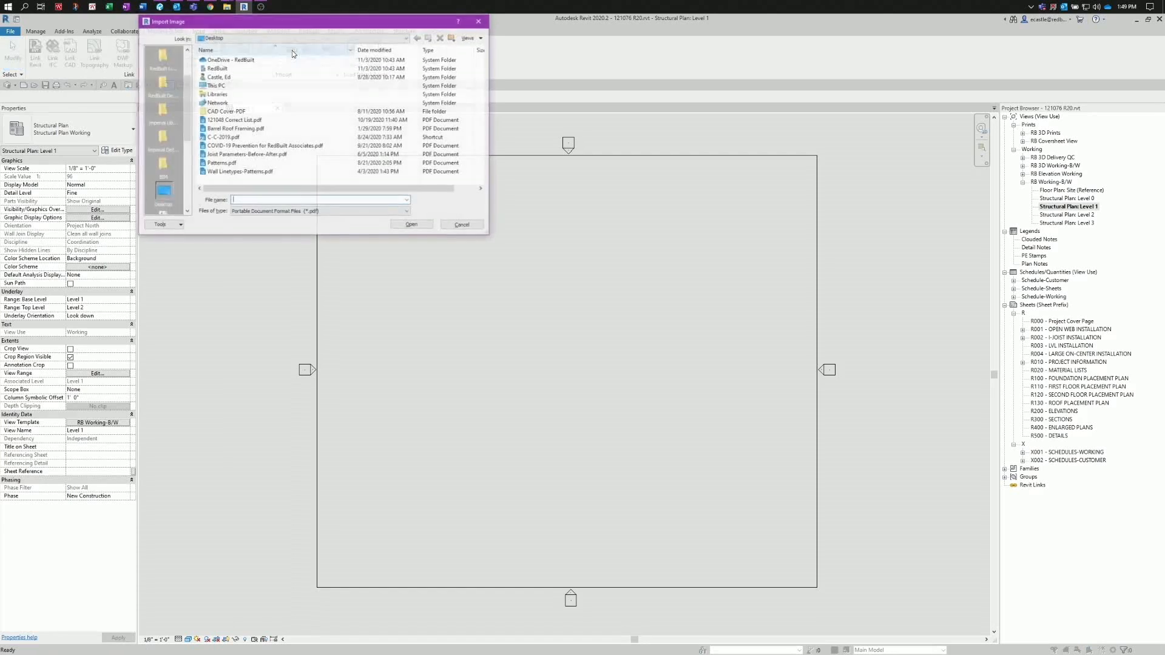
{"action": "double_click", "coordinate": [231, 60]}
{"action": "double_click", "coordinate": [233, 137]}
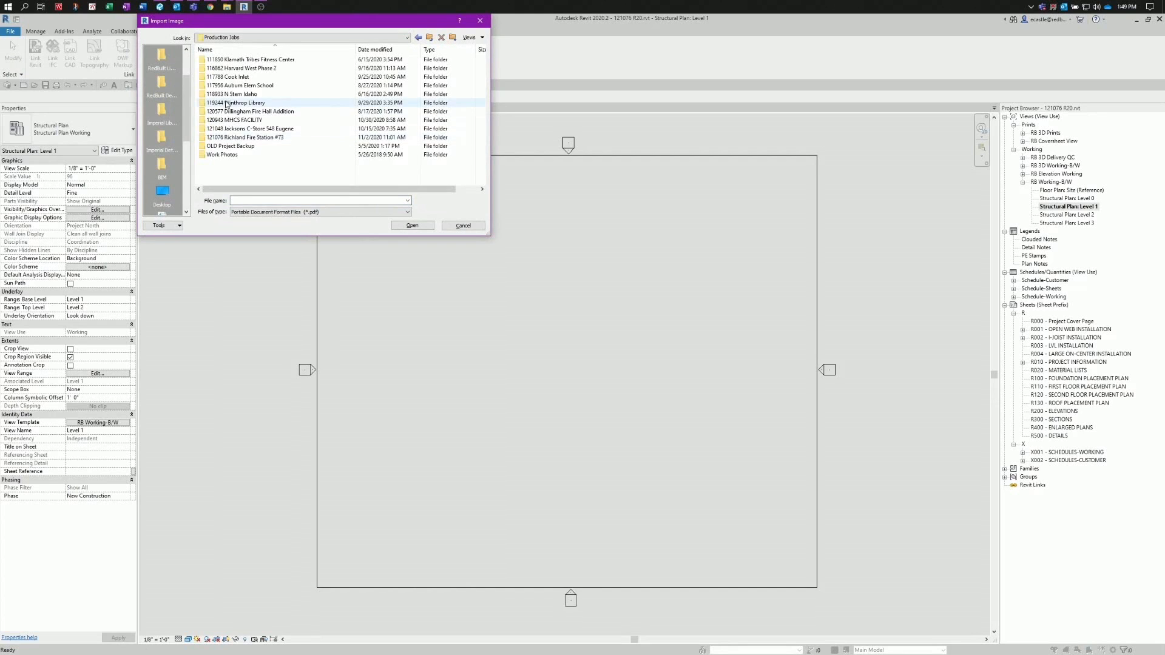
{"action": "double_click", "coordinate": [241, 137]}
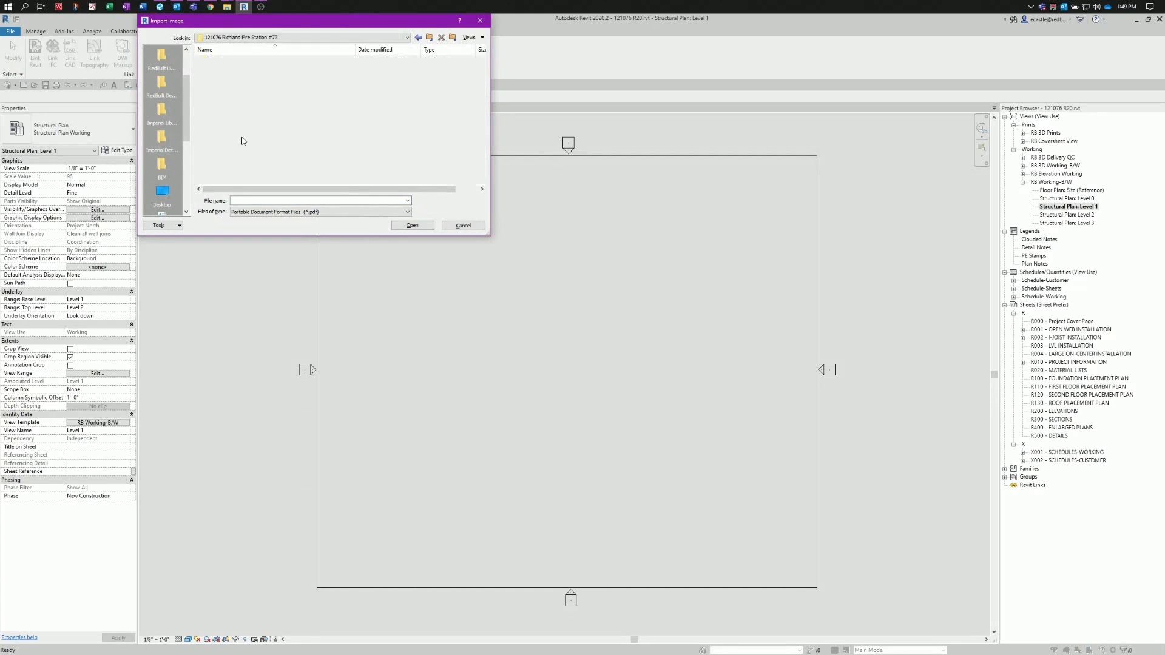
{"action": "double_click", "coordinate": [215, 68]}
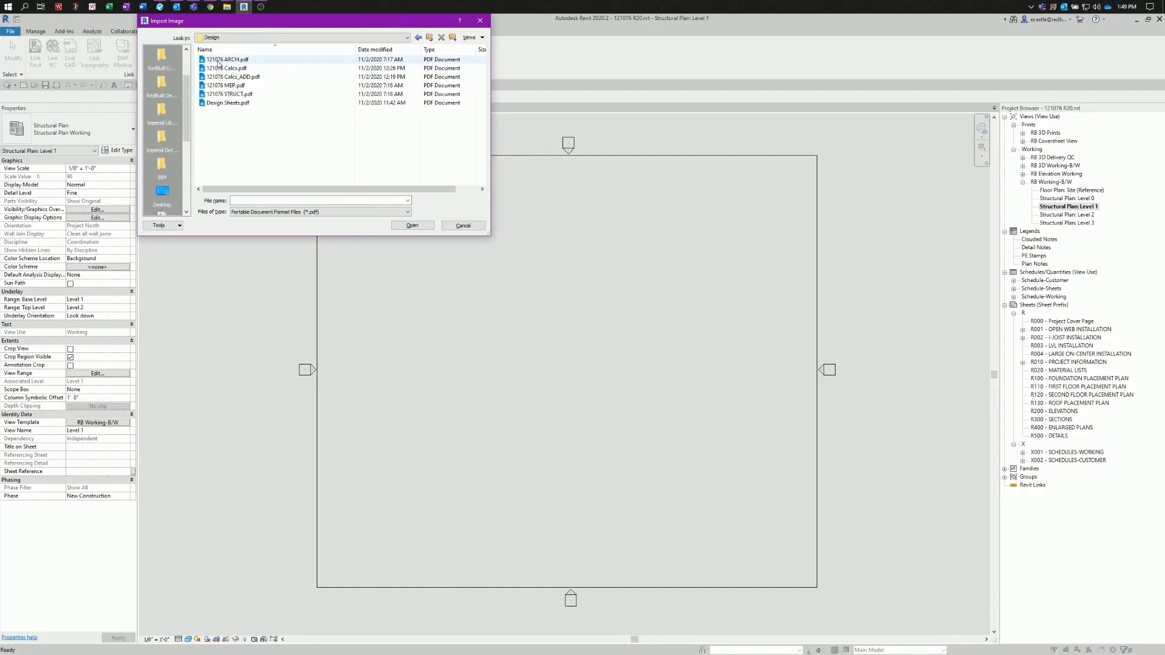
{"action": "left_click", "coordinate": [219, 60]}
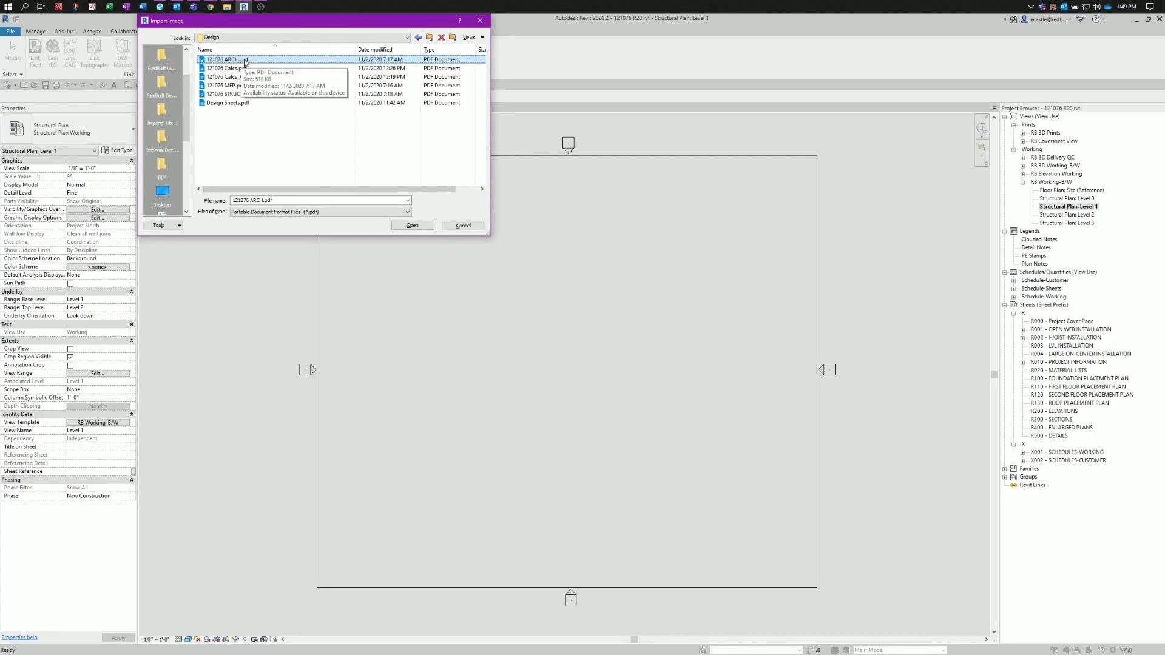
{"action": "left_click", "coordinate": [406, 225]}
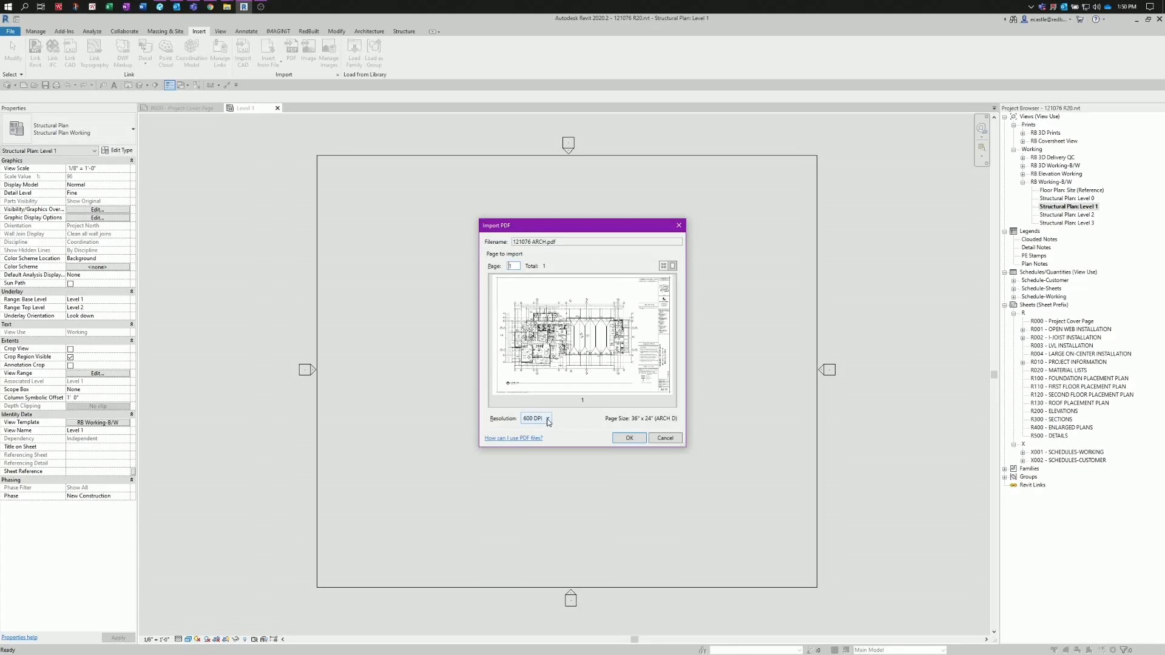
- Import the architectural PDF page at 600 DPI and place it in the middle of the Level 1 plan between the elevation markers
{"action": "left_click", "coordinate": [547, 420]}
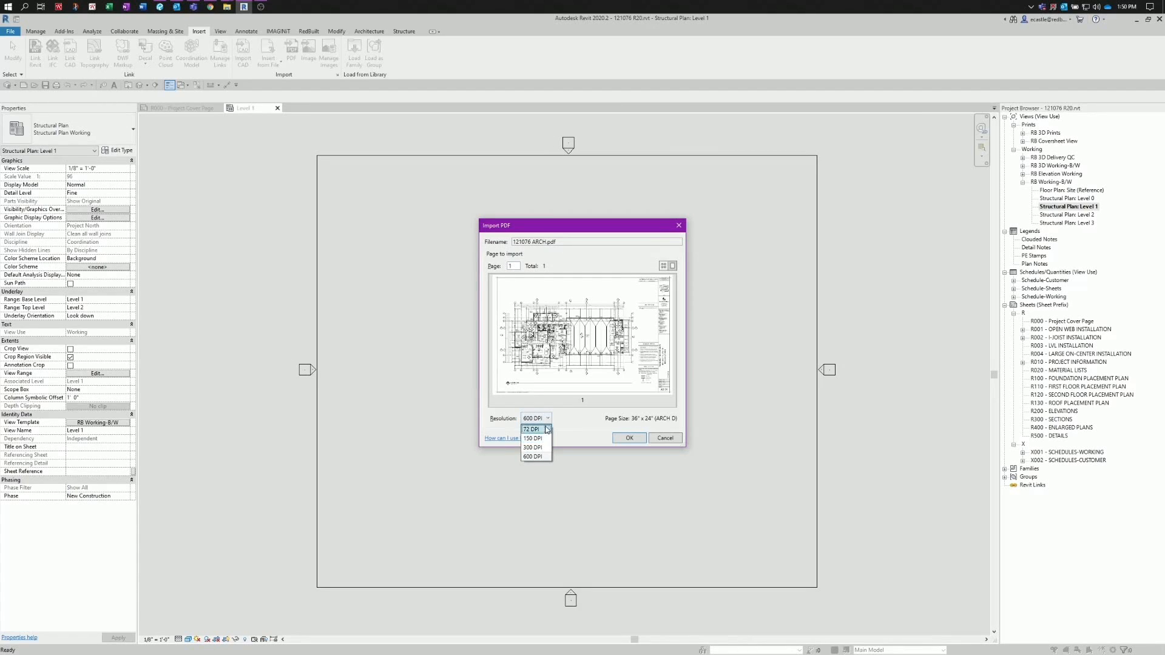
{"action": "left_click", "coordinate": [547, 421]}
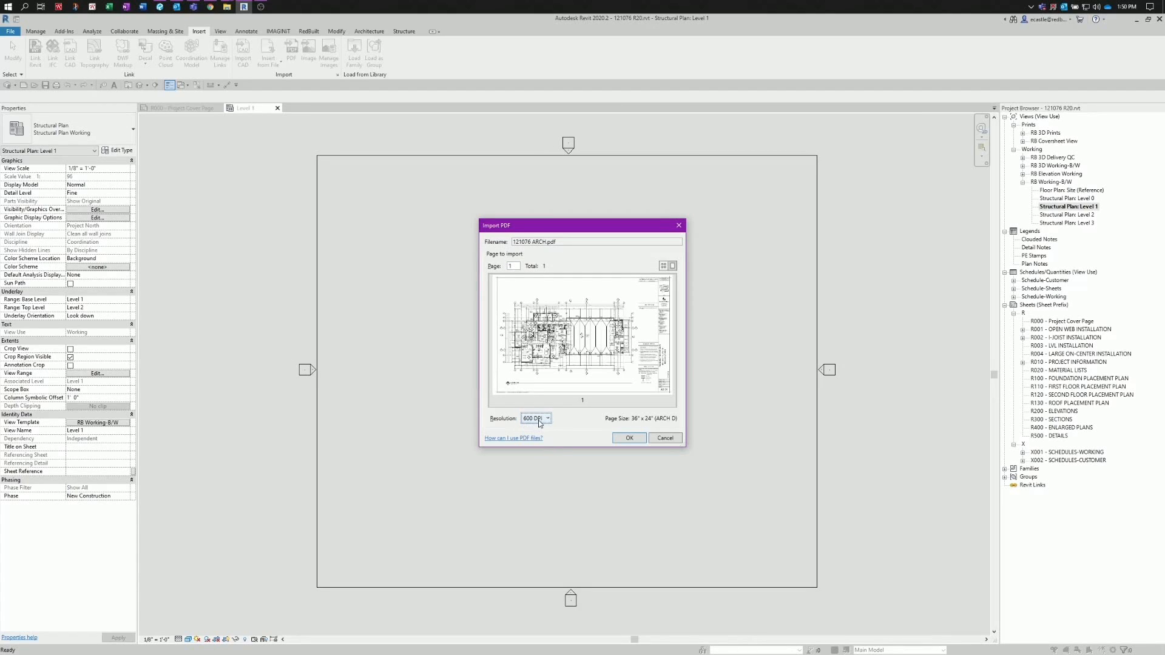
{"action": "left_click", "coordinate": [627, 439]}
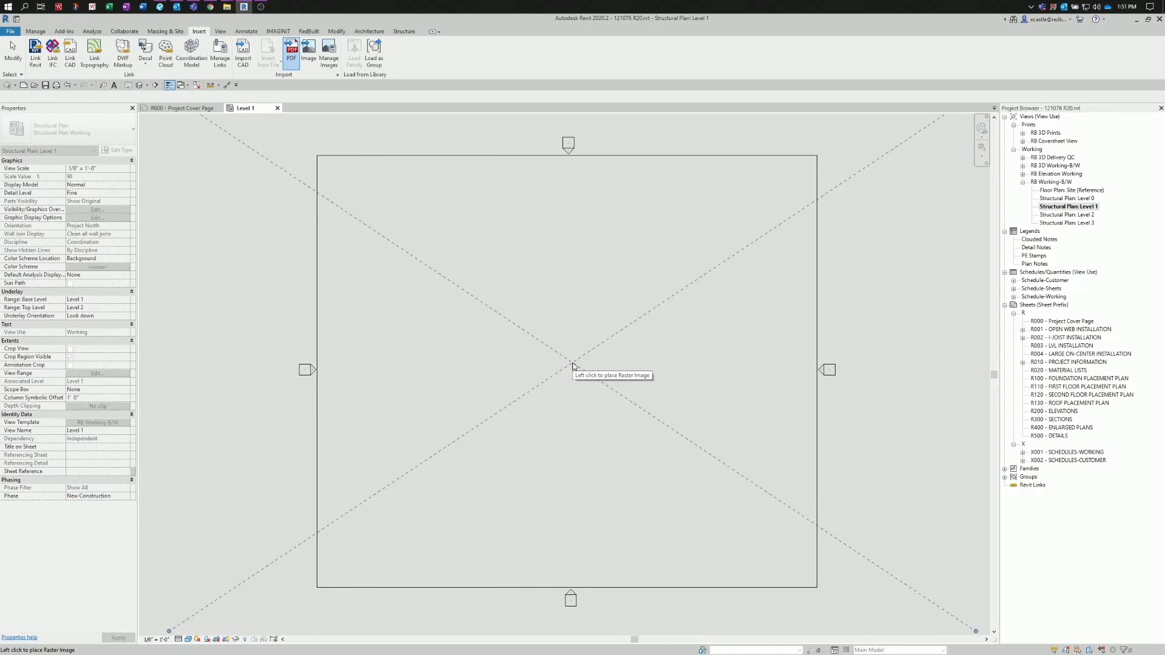
{"action": "scroll", "coordinate": [561, 345], "scroll_direction": "down", "scroll_amount": 1}
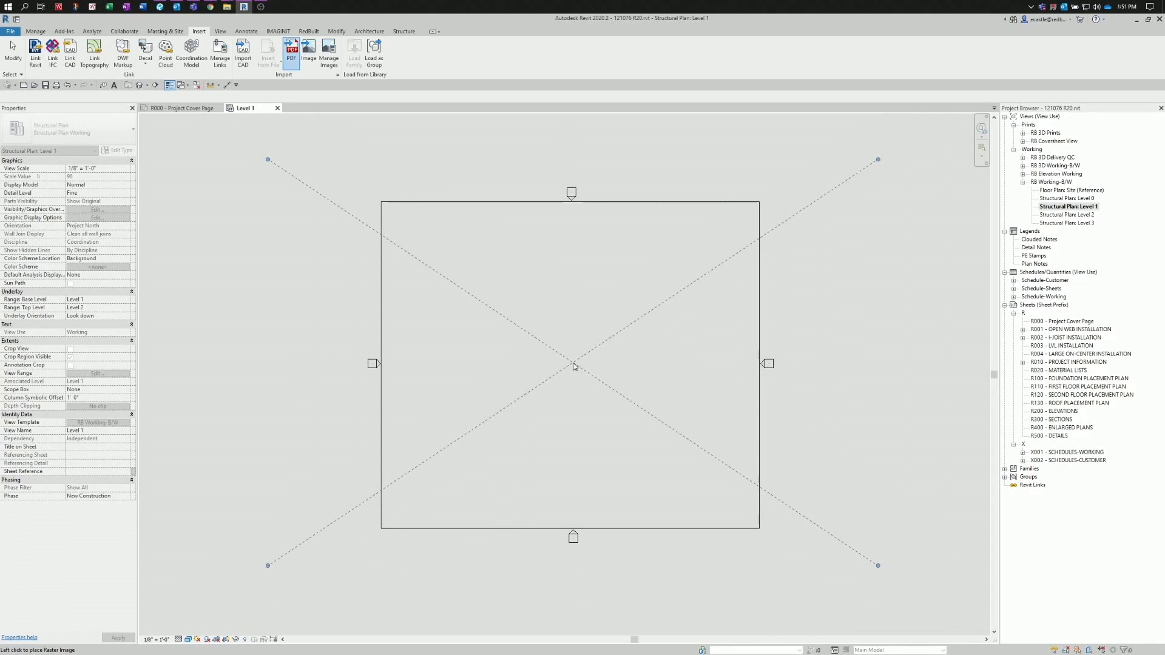
{"action": "left_click", "coordinate": [574, 366]}
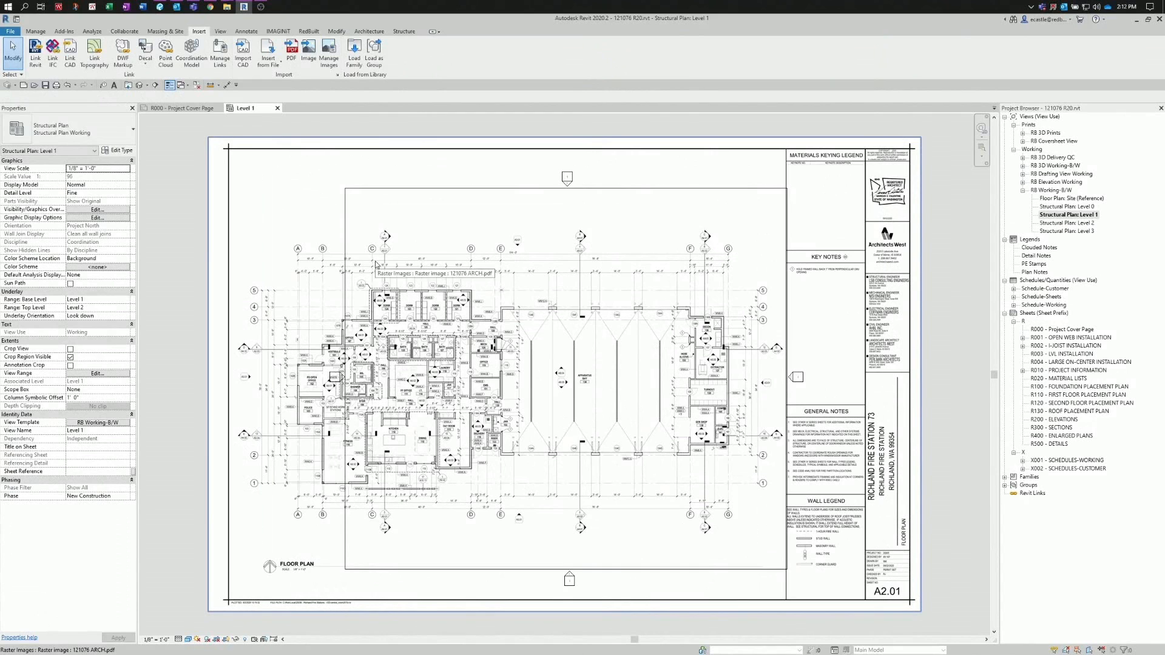
- Select the placed floor plan image and review its draw order and snap options
{"action": "left_click", "coordinate": [297, 296]}
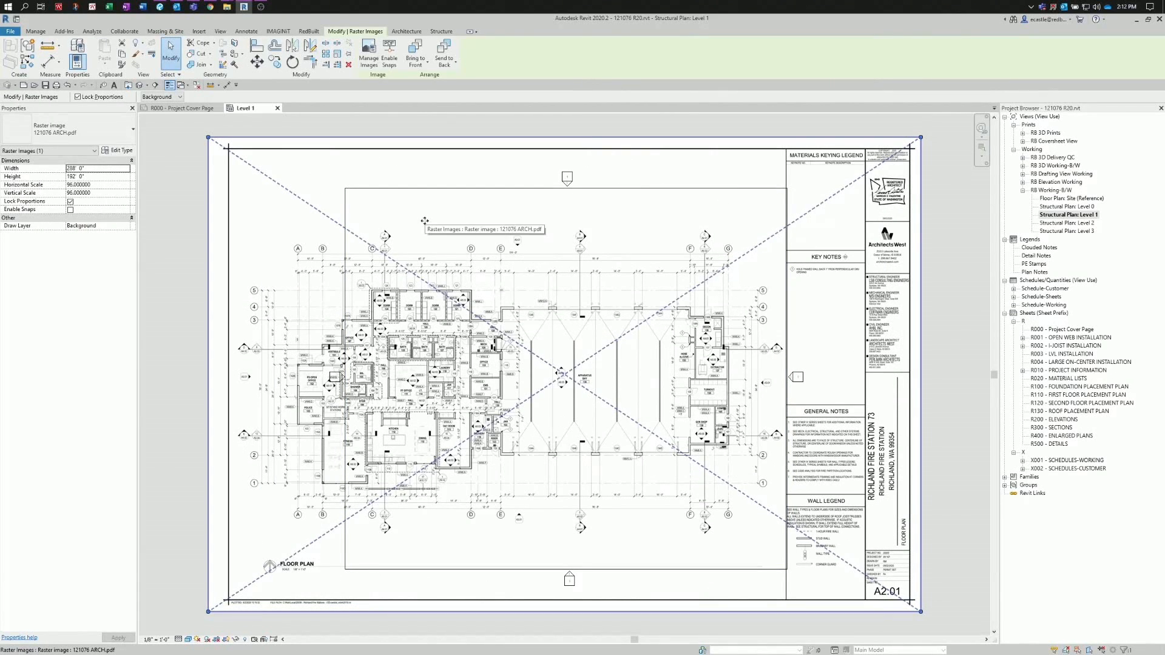
{"action": "left_click", "coordinate": [447, 64]}
{"action": "left_click", "coordinate": [452, 79]}
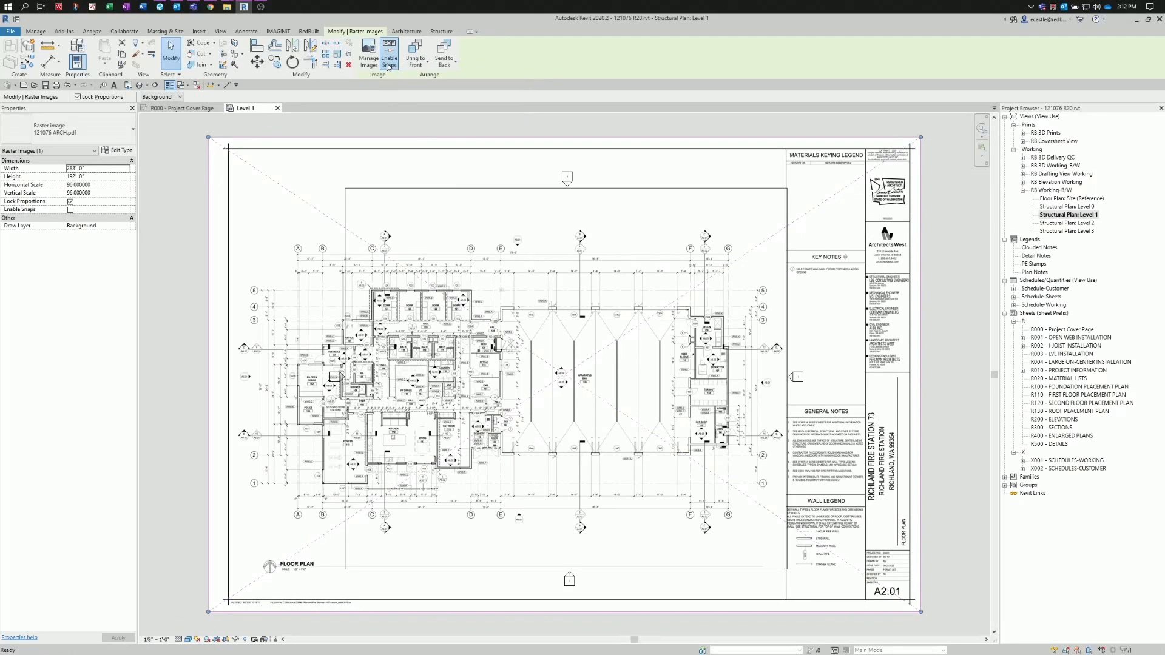
{"action": "left_click", "coordinate": [388, 64]}
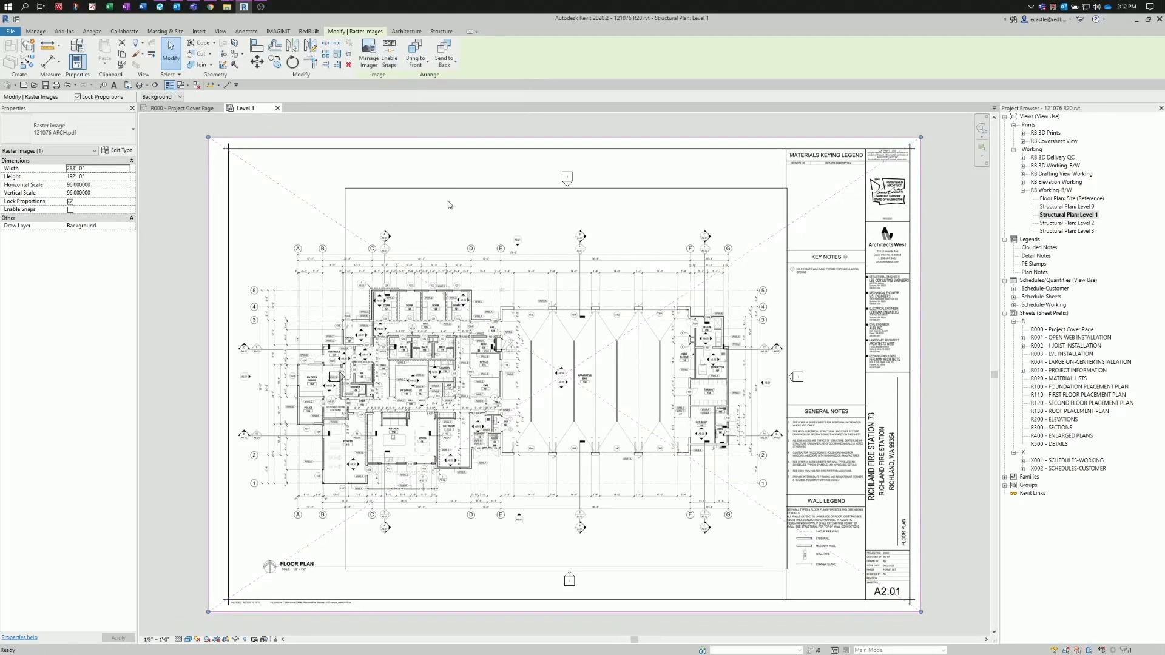
- Review the project's images in Manage Images and the deletion warning for 121076 ARCH.pdf, then leave without deleting anything
{"action": "left_click", "coordinate": [367, 63]}
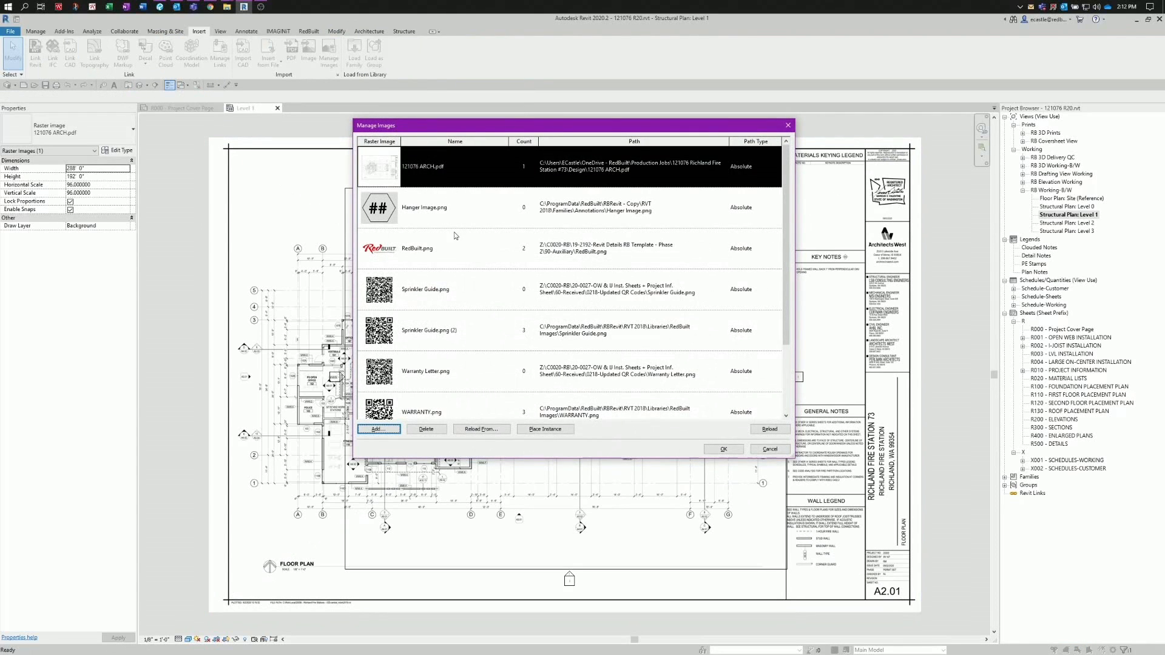
{"action": "scroll", "coordinate": [455, 239], "scroll_direction": "down", "scroll_amount": 2}
{"action": "scroll", "coordinate": [445, 338], "scroll_direction": "up", "scroll_amount": 2}
{"action": "left_click", "coordinate": [437, 432]}
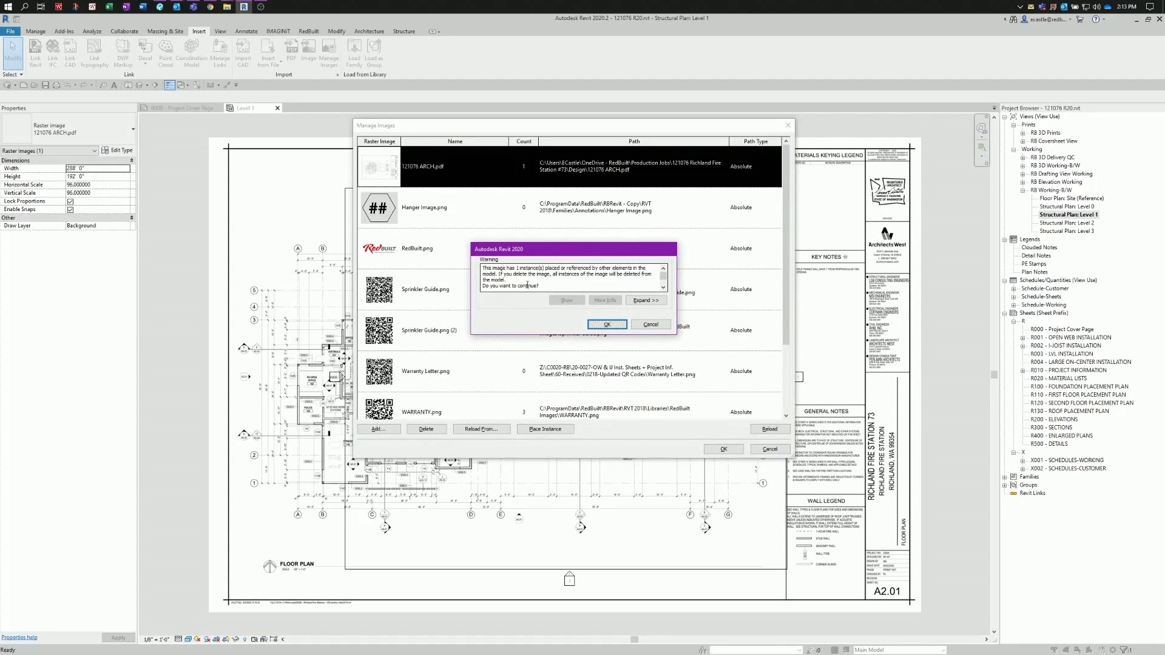
{"action": "left_click_drag", "start_coordinate": [499, 274], "coordinate": [558, 278]}
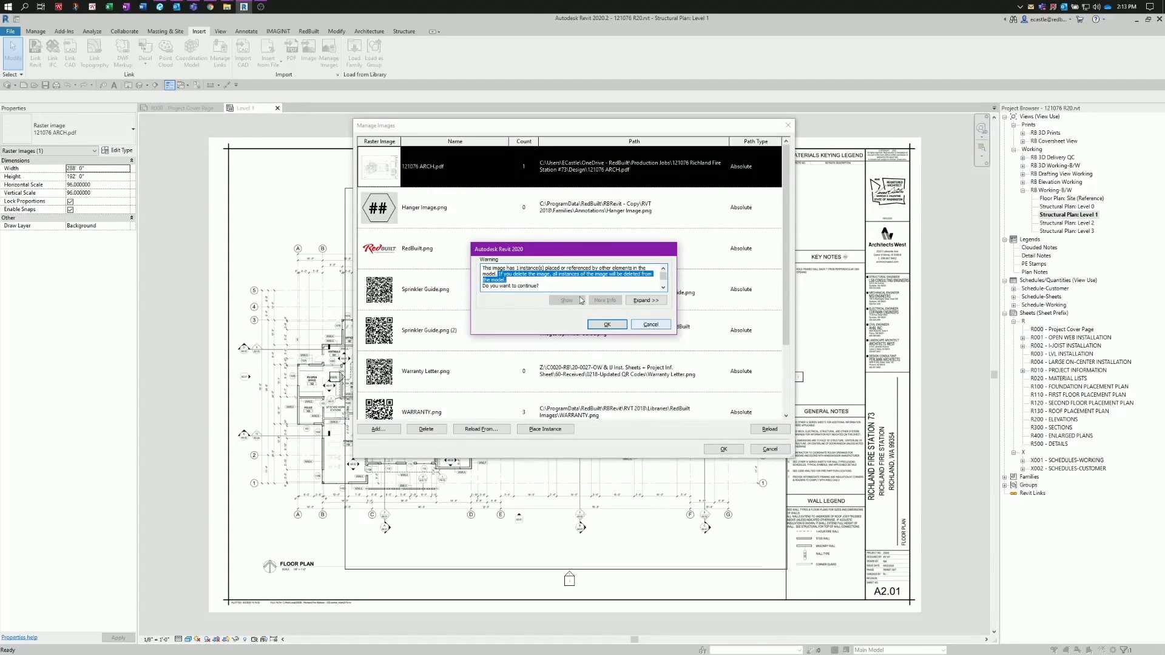
{"action": "left_click", "coordinate": [652, 329]}
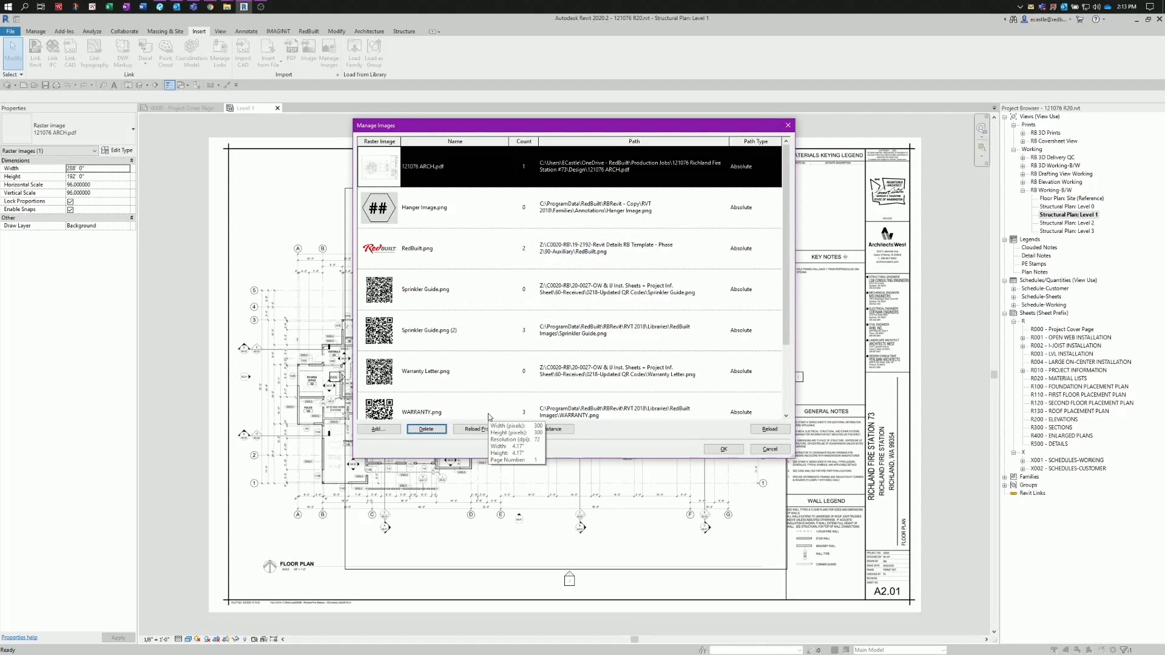
{"action": "left_click", "coordinate": [770, 450]}
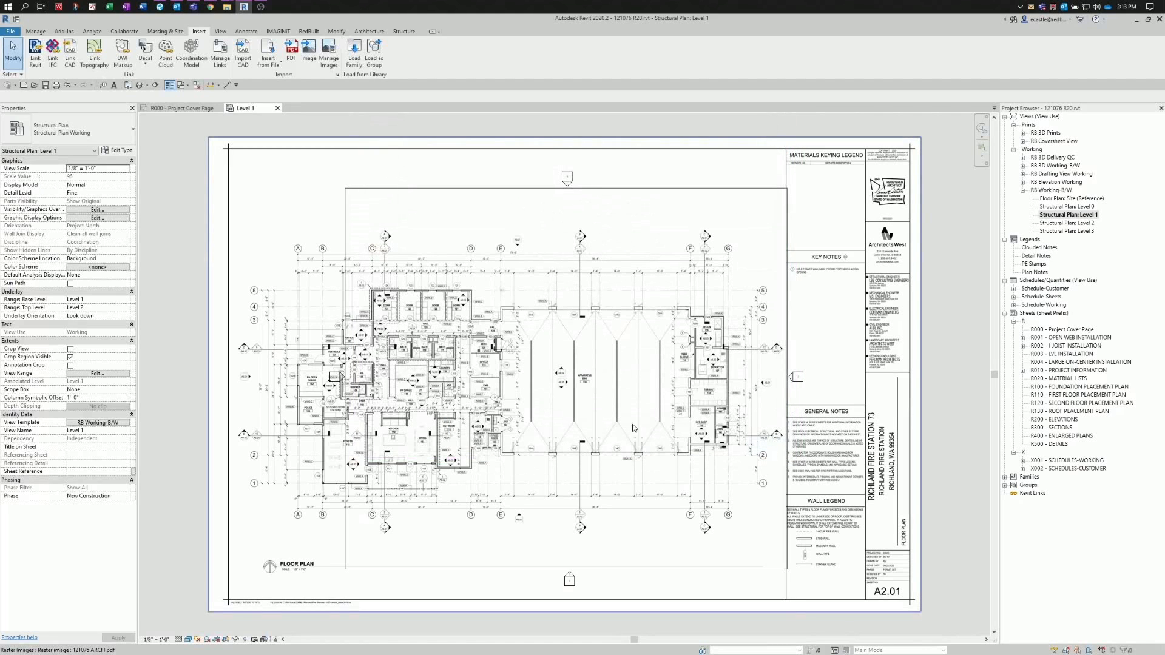
- Hide the placed 121076 ARCH.pdf floor plan image in the Level 1 view by element
{"action": "left_click", "coordinate": [321, 189]}
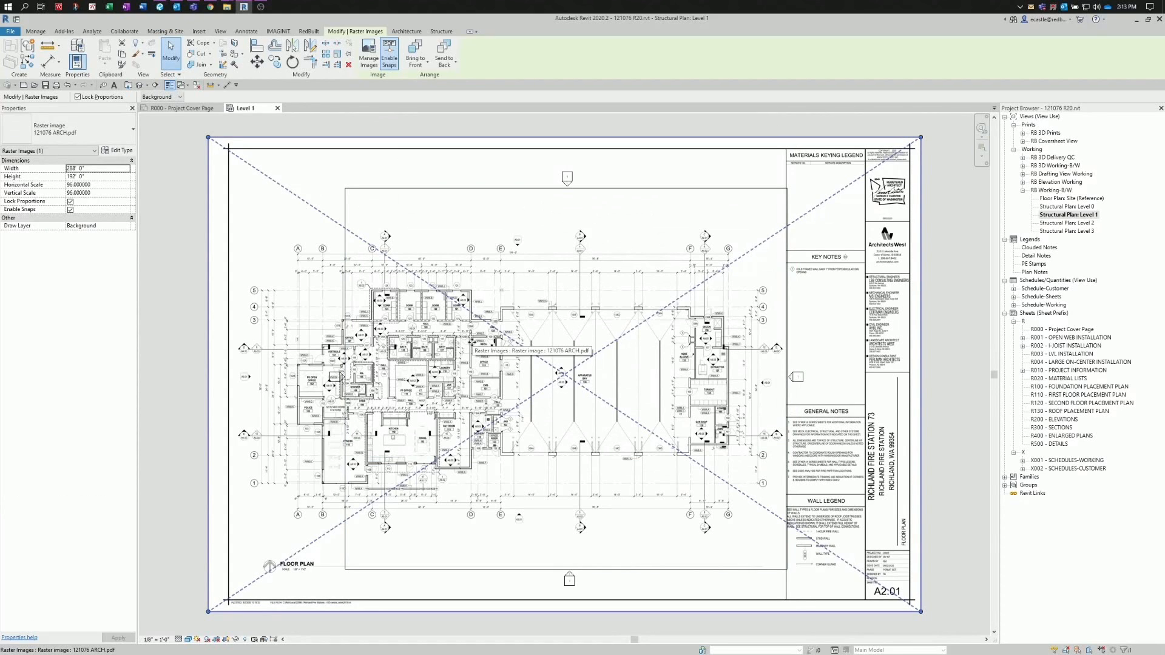
{"action": "right_click", "coordinate": [317, 299]}
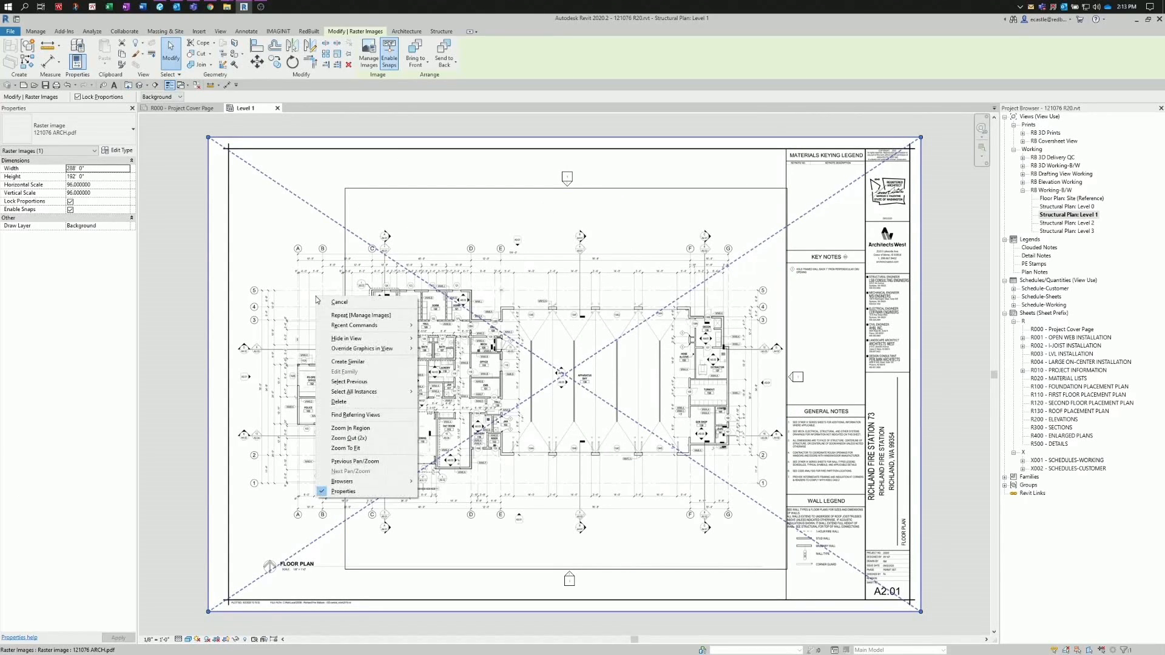
{"action": "mouse_move", "coordinate": [361, 340]}
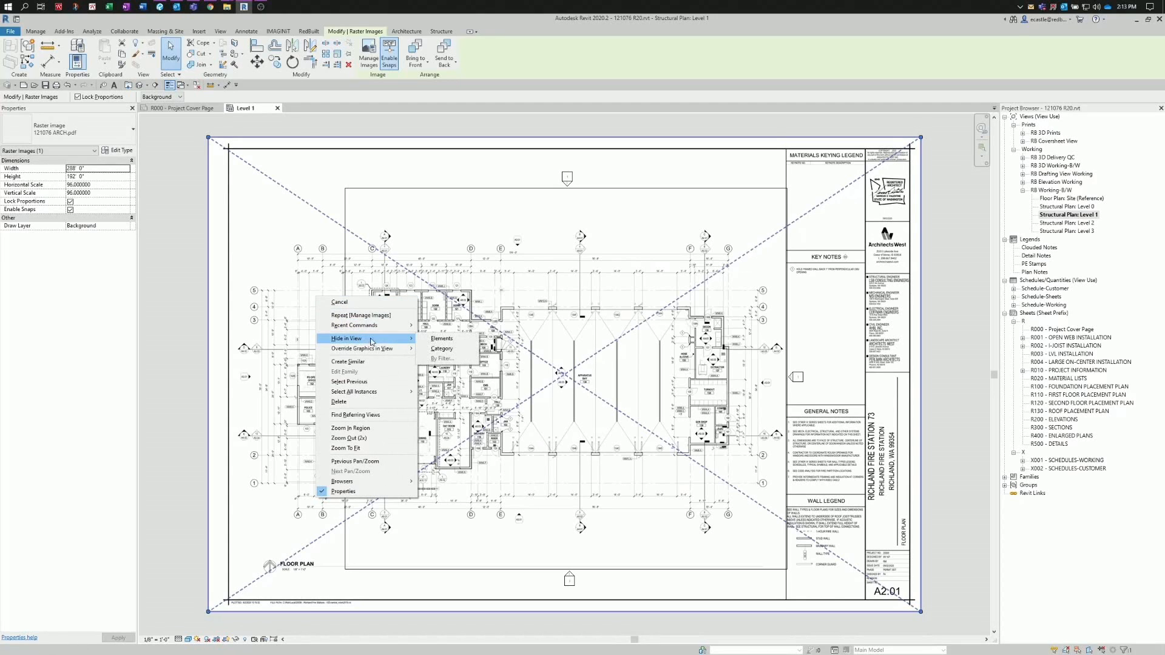
{"action": "left_click", "coordinate": [442, 339]}
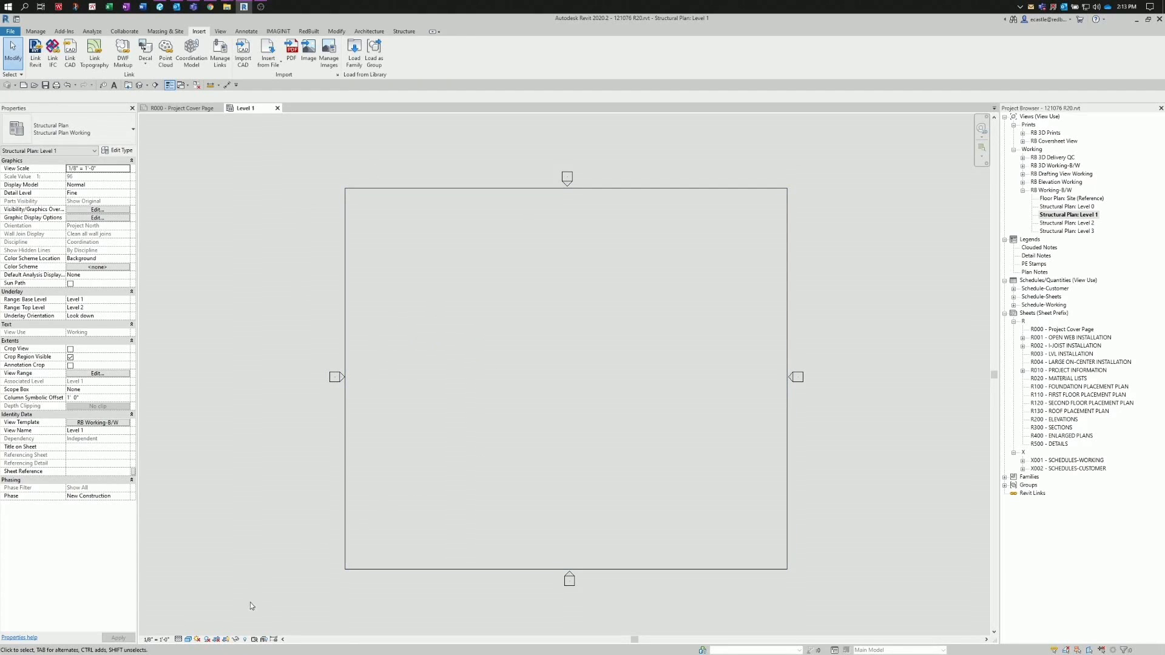
- Toggle Reveal Hidden Elements to compare the Level 1 view with and without the image, leaving the mode on
{"action": "left_click", "coordinate": [246, 640]}
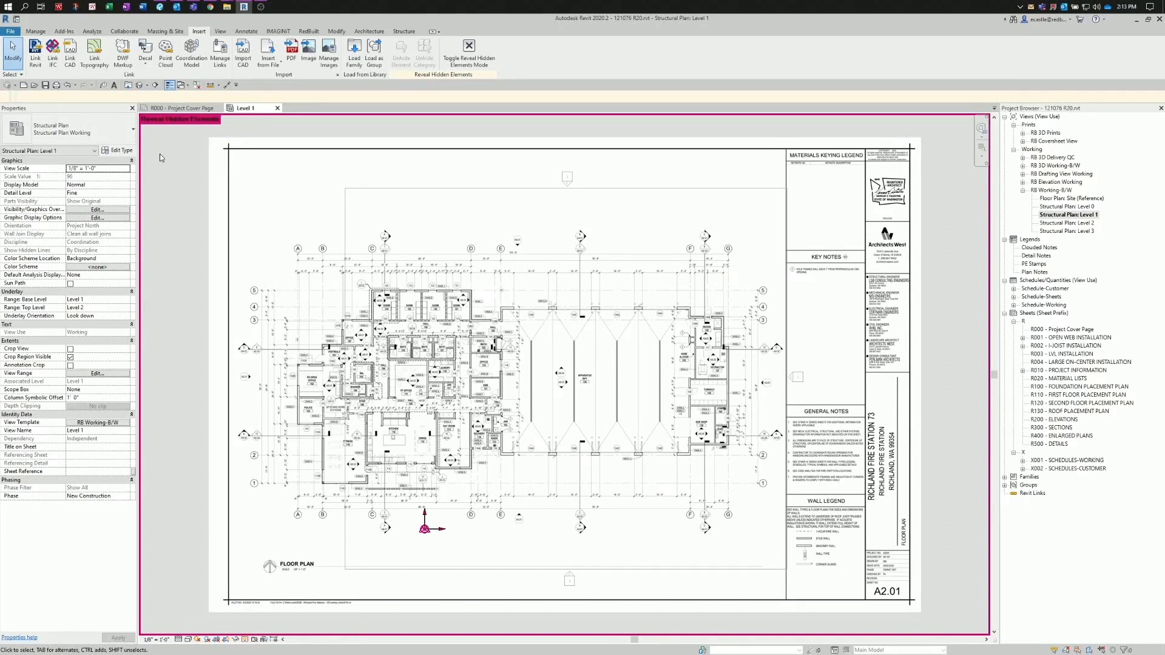
{"action": "left_click", "coordinate": [245, 640]}
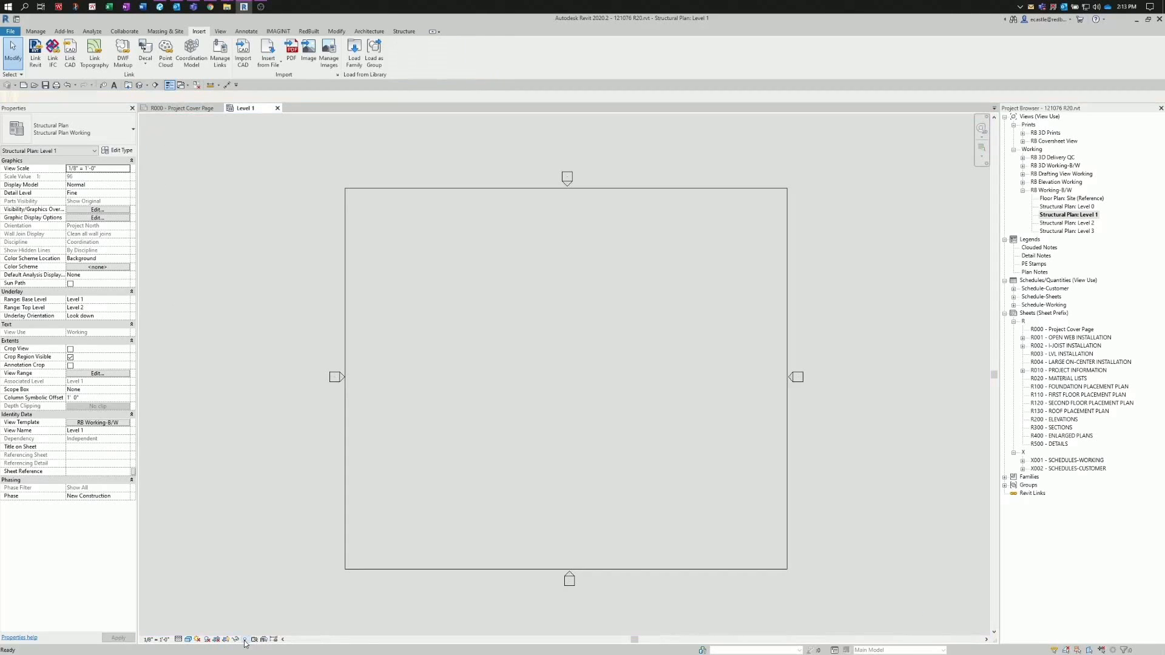
{"action": "left_click", "coordinate": [244, 641]}
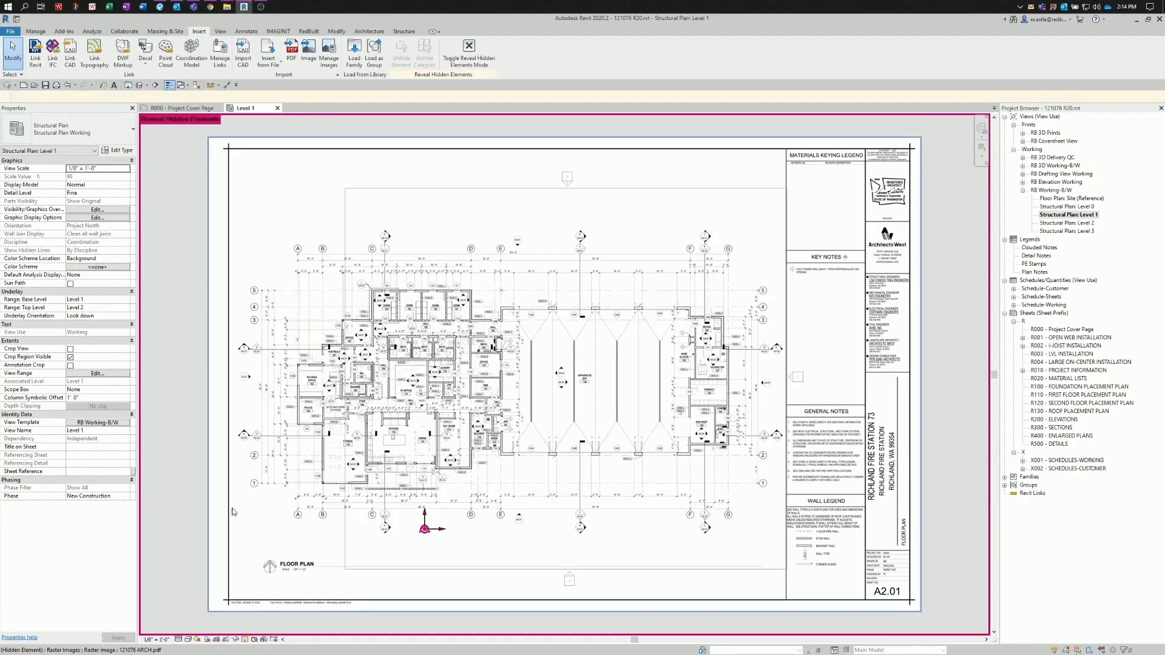
- Resize the Level 1 crop region on all four sides so it fits closely around the architectural floor plan
{"action": "left_click", "coordinate": [347, 233]}
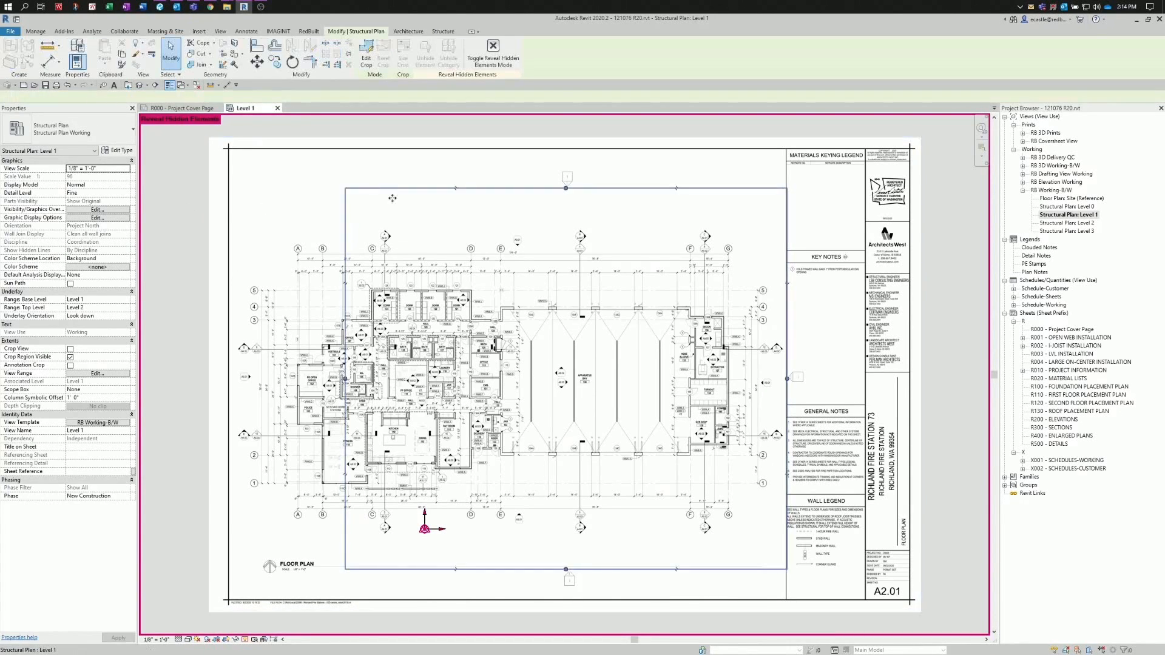
{"action": "left_click", "coordinate": [352, 379]}
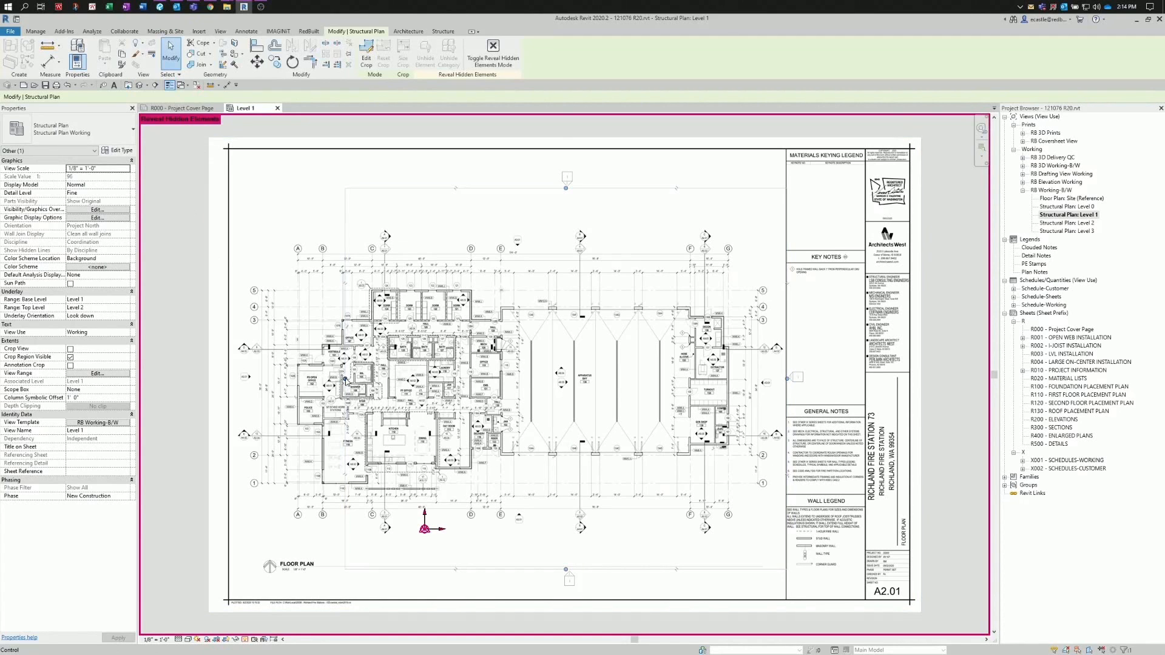
{"action": "left_click_drag", "start_coordinate": [346, 381], "coordinate": [265, 377]}
{"action": "left_click_drag", "start_coordinate": [787, 379], "coordinate": [754, 379]}
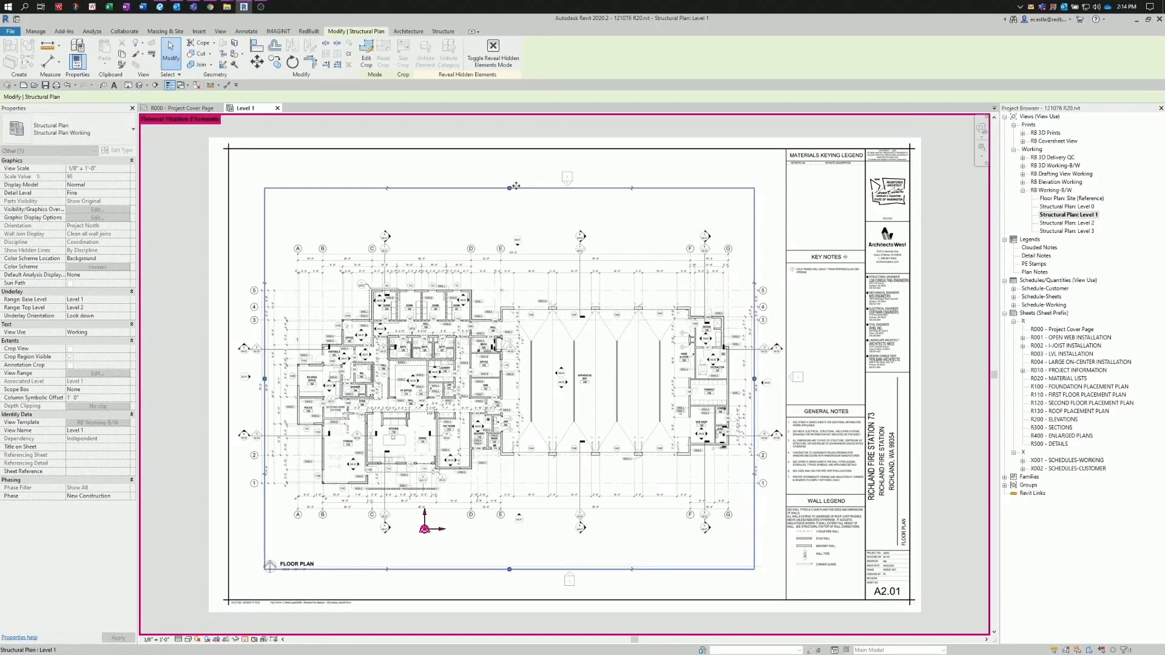
{"action": "left_click_drag", "start_coordinate": [526, 188], "coordinate": [524, 263]}
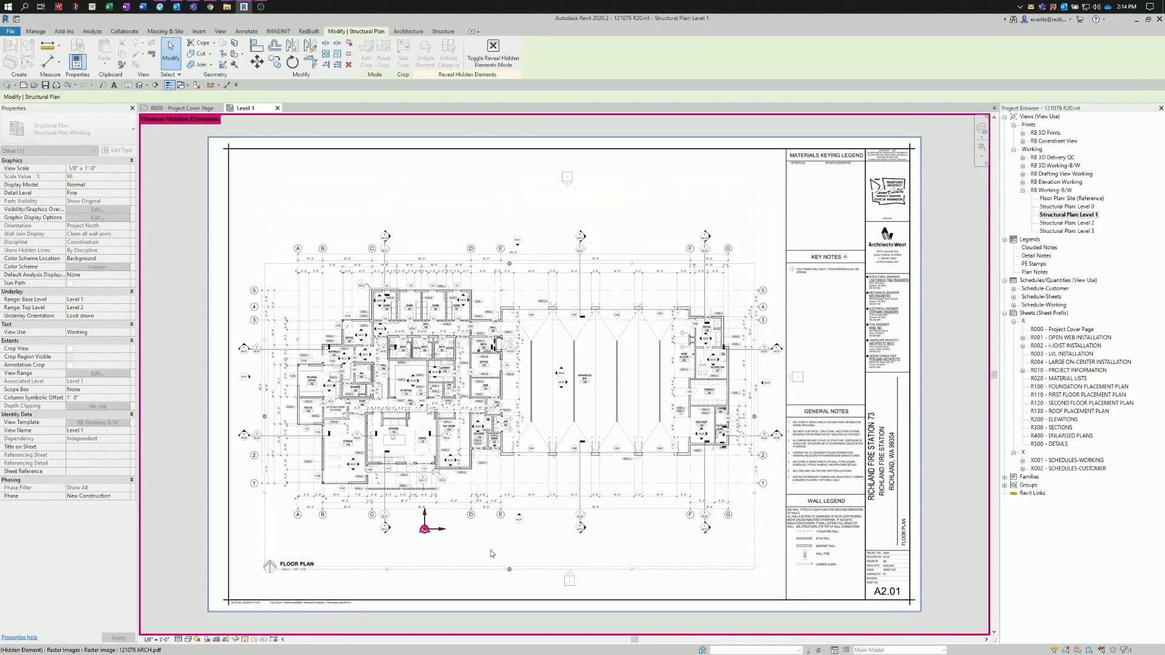
{"action": "left_click_drag", "start_coordinate": [510, 570], "coordinate": [499, 507]}
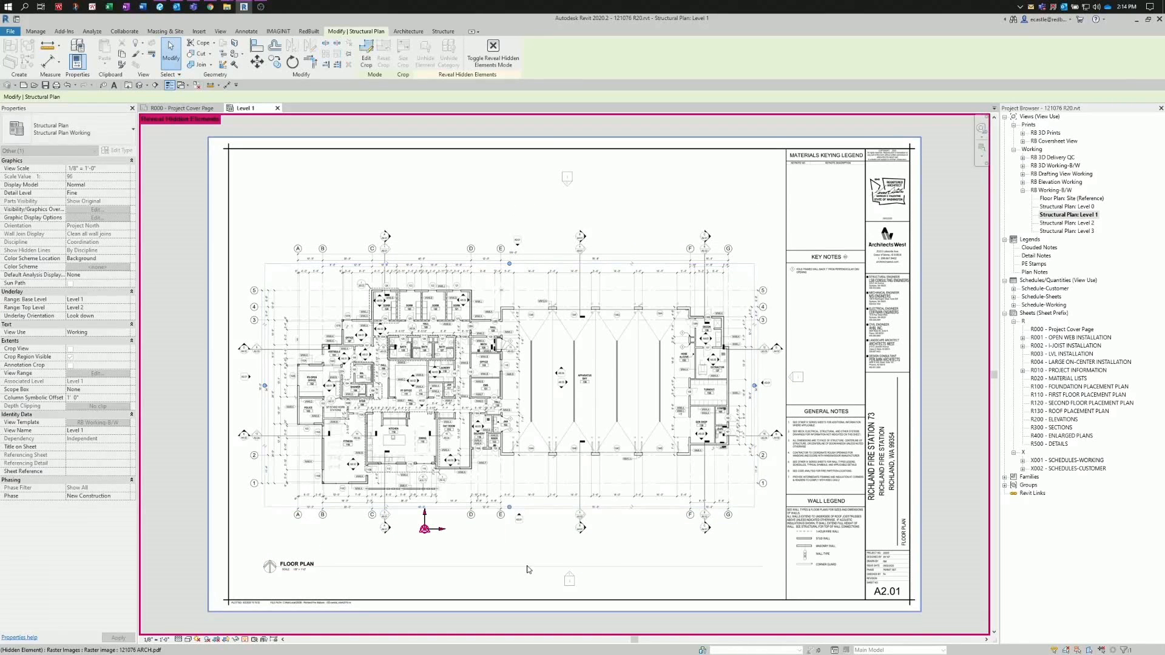
{"action": "key", "text": "Escape"}
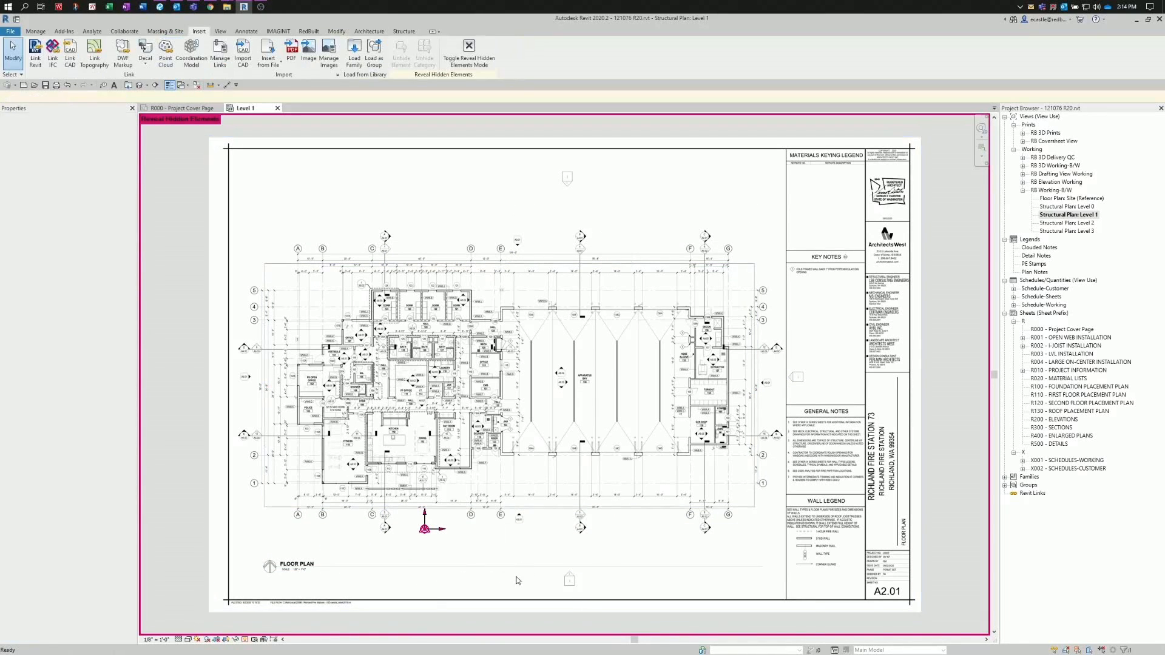
- Move the four elevation markers to just outside the resized crop region, one beside each side of the building
{"action": "left_click", "coordinate": [604, 601]}
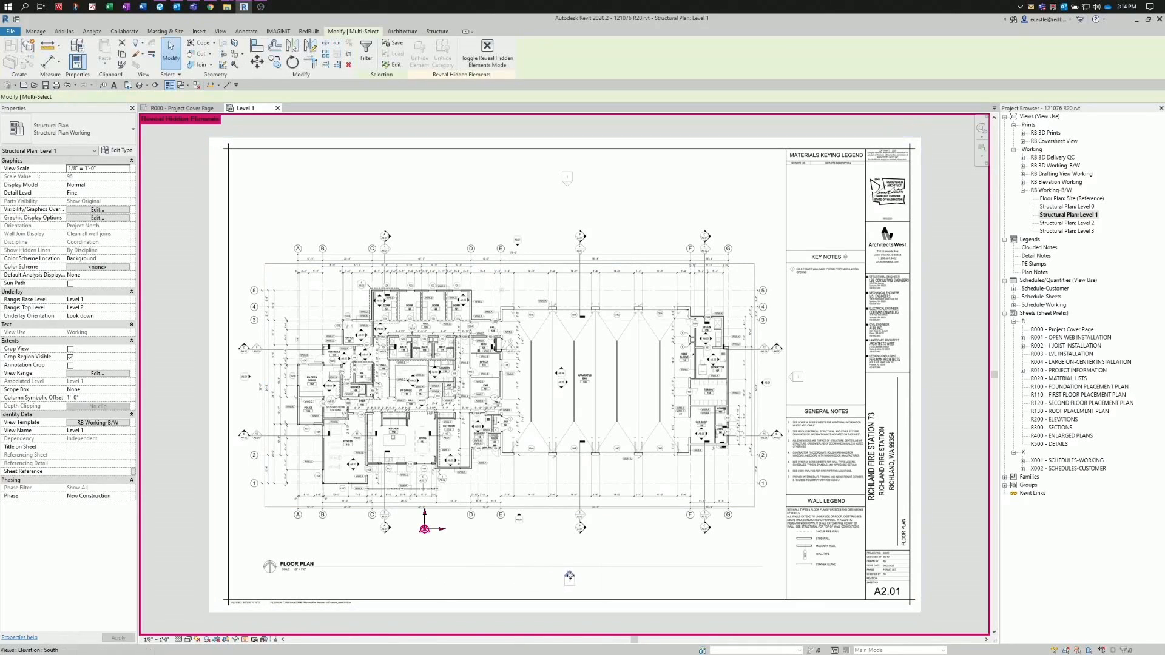
{"action": "left_click_drag", "start_coordinate": [571, 576], "coordinate": [519, 531]}
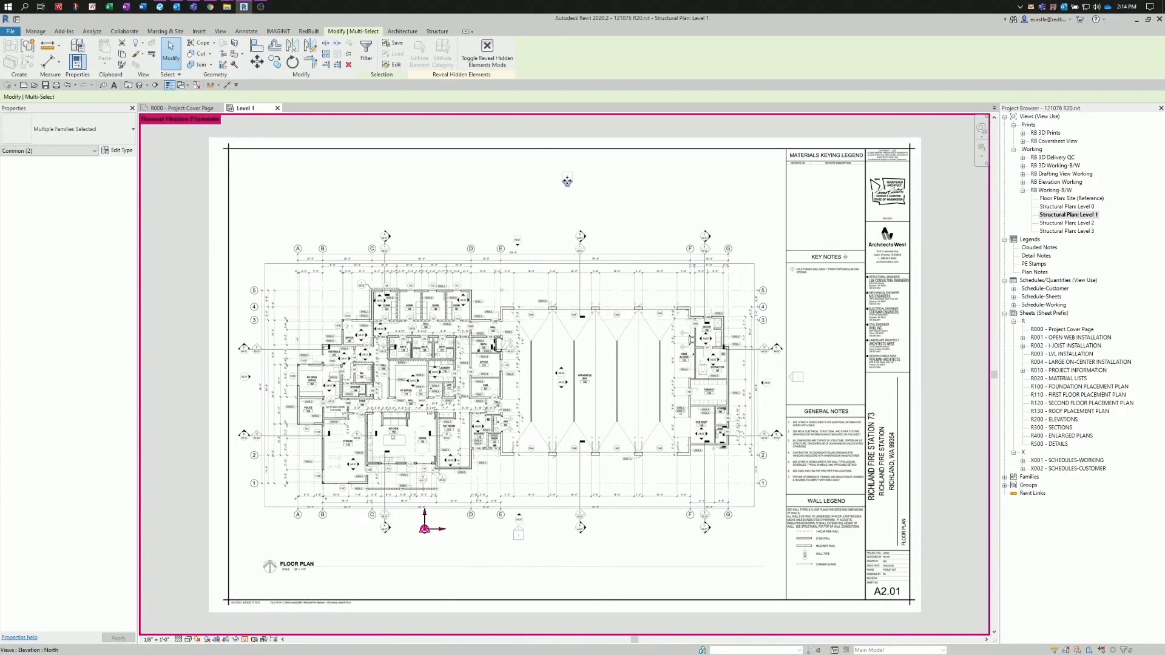
{"action": "left_click_drag", "start_coordinate": [566, 178], "coordinate": [517, 225]}
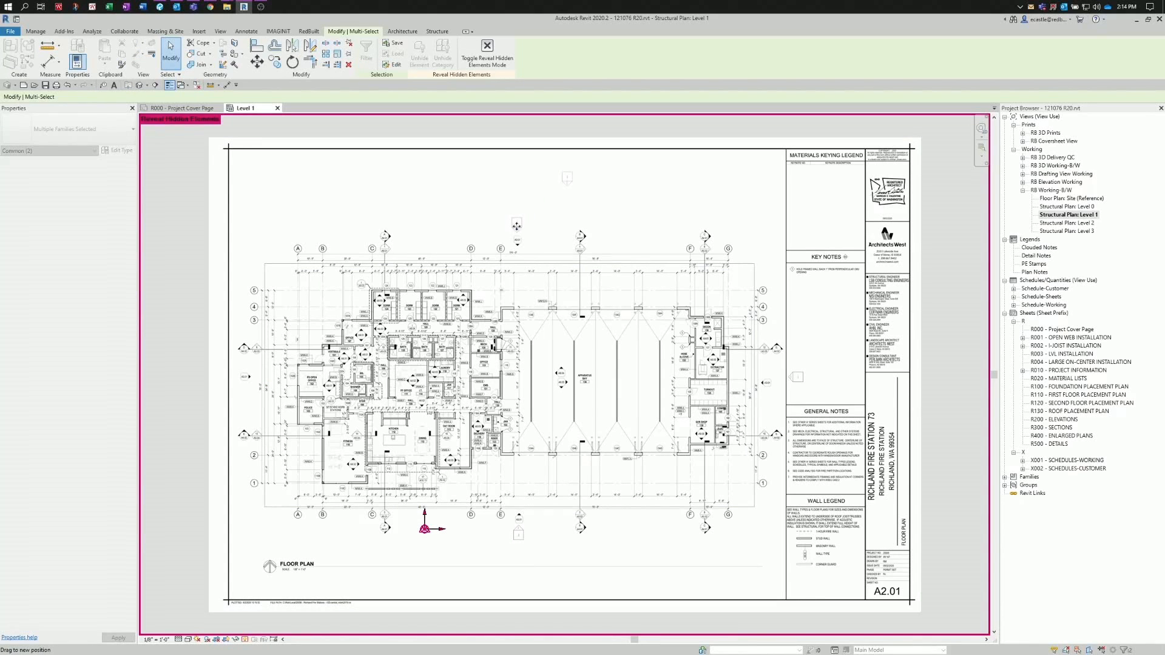
{"action": "mouse_move", "coordinate": [771, 363]}
{"action": "left_mouse_down"}
{"action": "mouse_move", "coordinate": [818, 402]}
{"action": "mouse_move", "coordinate": [772, 387]}
{"action": "left_mouse_up"}
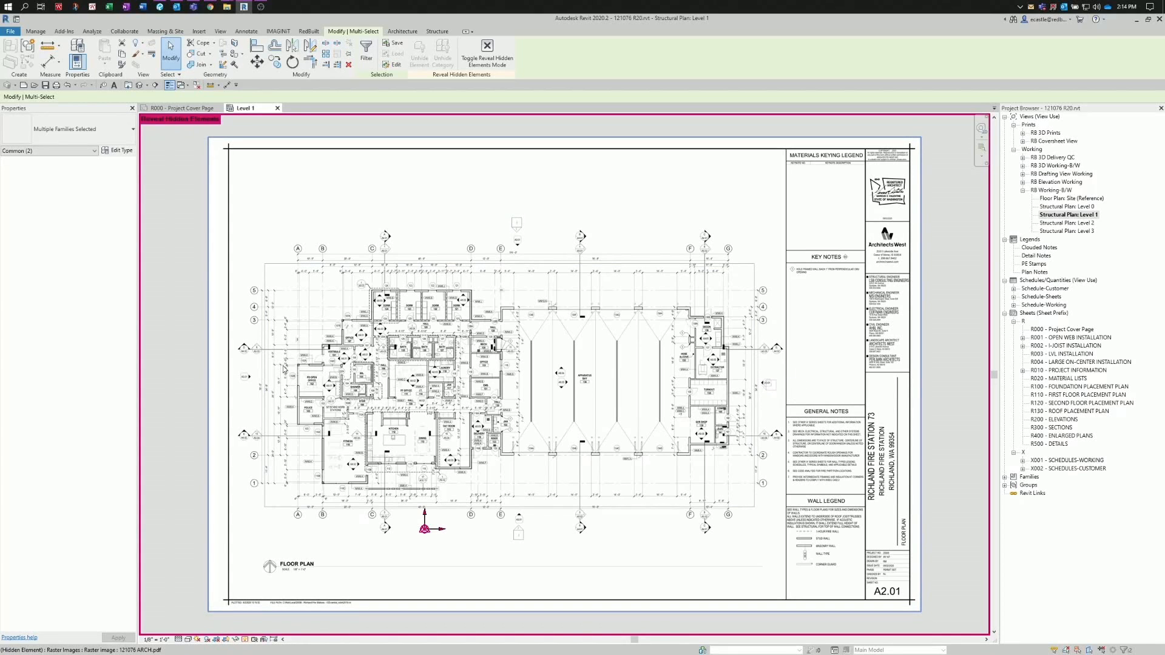
{"action": "left_click_drag", "start_coordinate": [335, 377], "coordinate": [244, 377]}
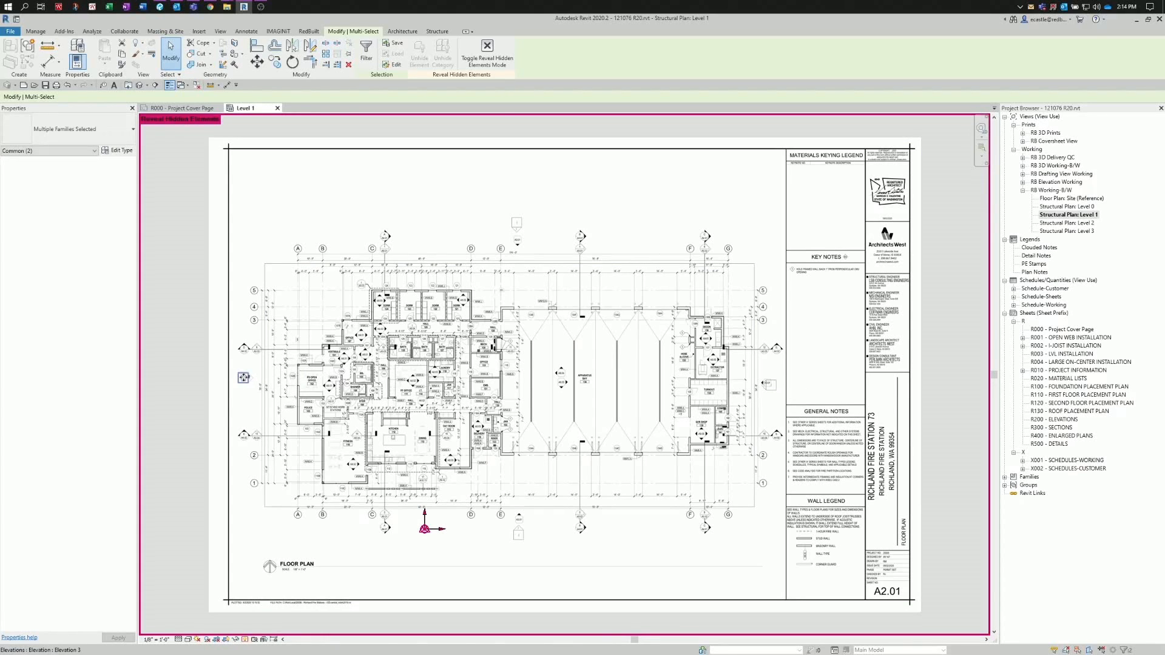
- Check the crop region and elevation markers with Reveal Hidden Elements off, and turn the mode back on
{"action": "left_click", "coordinate": [266, 277]}
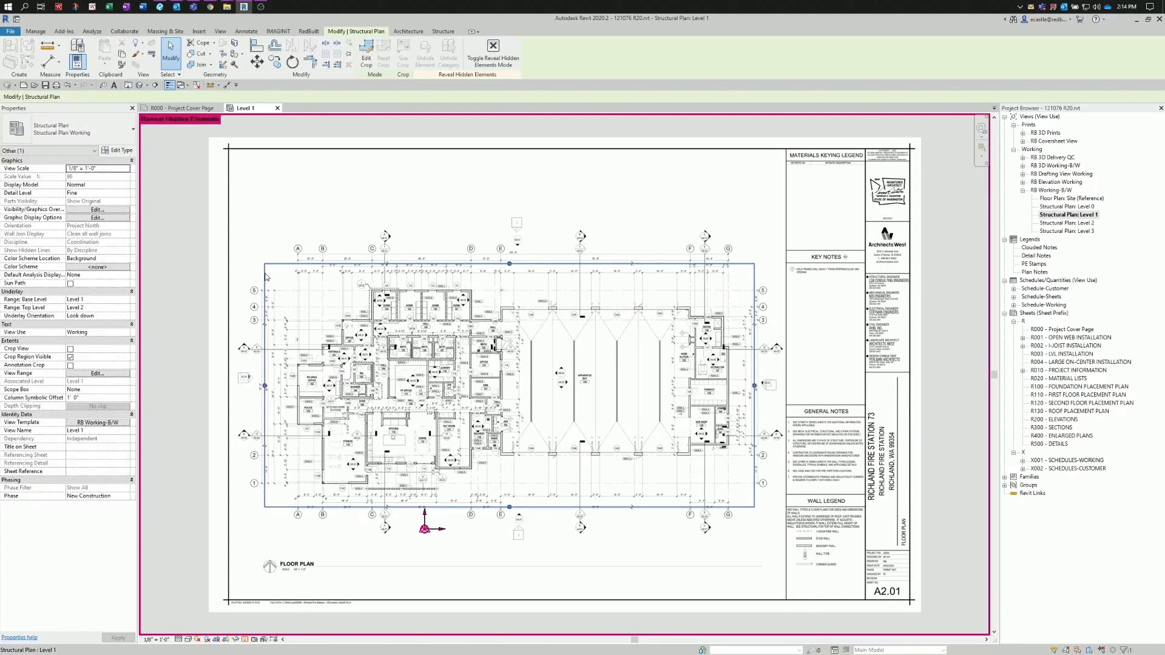
{"action": "left_click", "coordinate": [244, 641]}
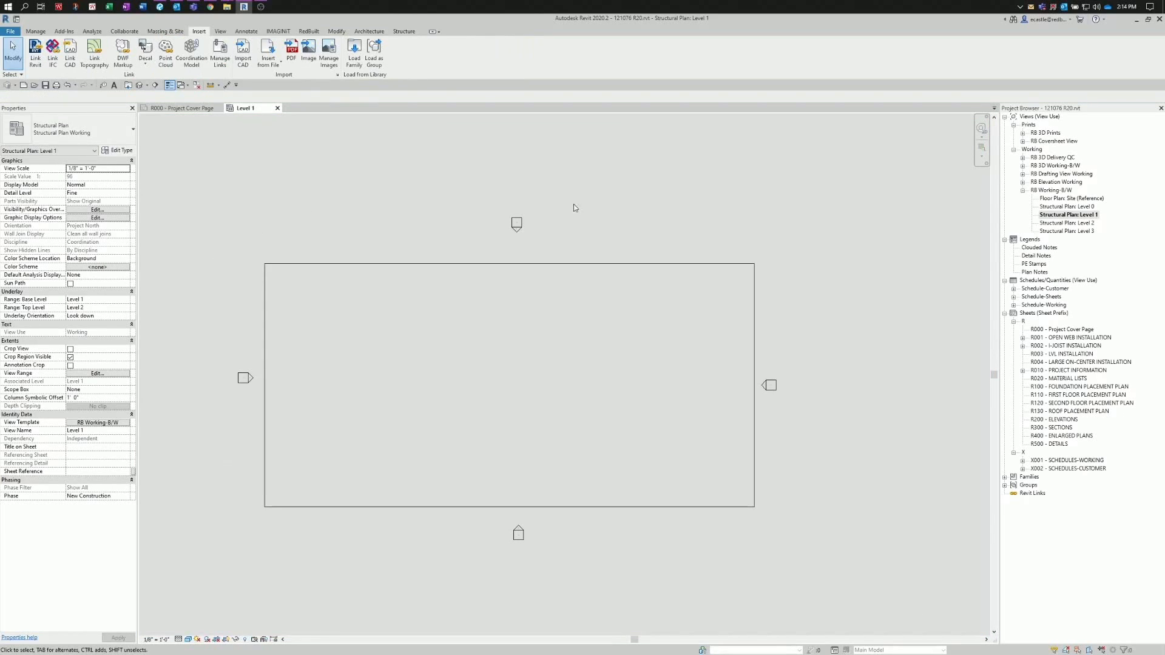
{"action": "scroll", "coordinate": [639, 387], "scroll_direction": "down", "scroll_amount": 3}
{"action": "scroll", "coordinate": [584, 428], "scroll_direction": "up", "scroll_amount": 2}
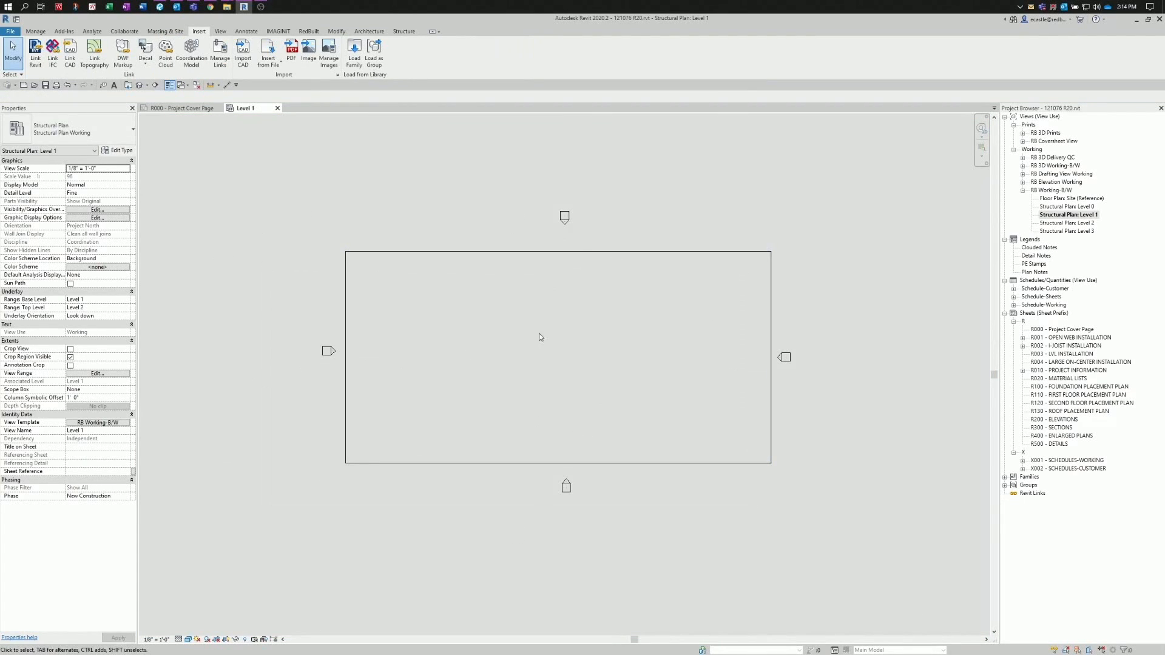
{"action": "left_click", "coordinate": [245, 639]}
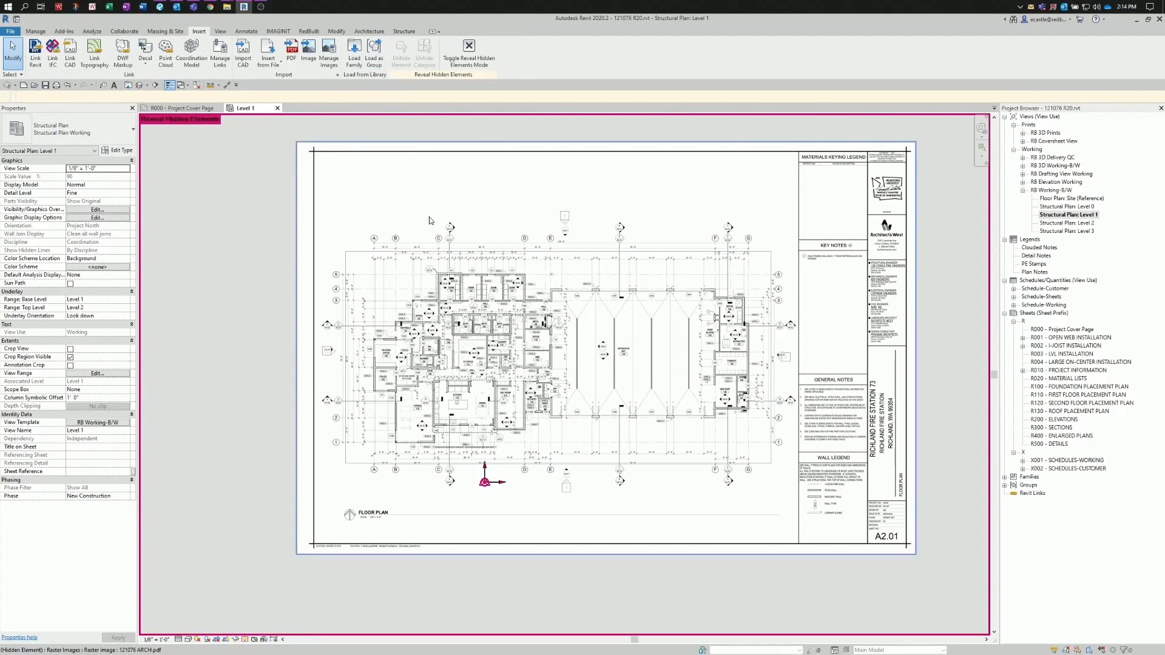
- Draw a vertical structural grid line just beside the architect's grid A, running from the upper to the lower grid bubbles
{"action": "left_click", "coordinate": [404, 32]}
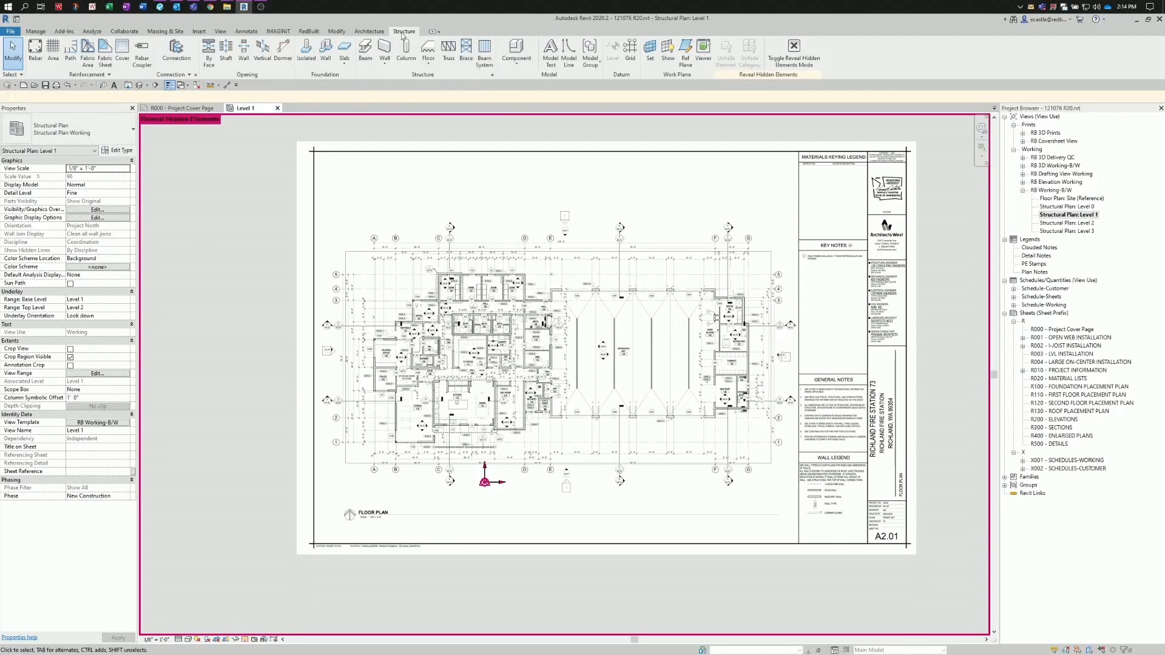
{"action": "left_click", "coordinate": [632, 52]}
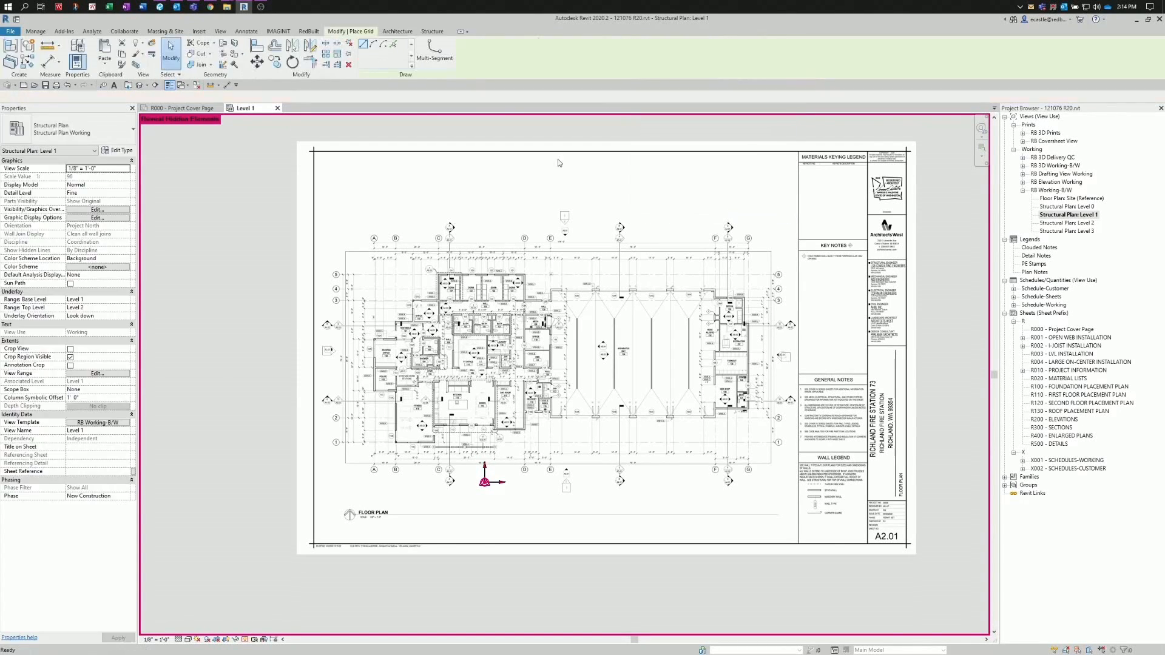
{"action": "scroll", "coordinate": [380, 255], "scroll_direction": "up", "scroll_amount": 4}
{"action": "scroll", "coordinate": [381, 199], "scroll_direction": "up", "scroll_amount": 2}
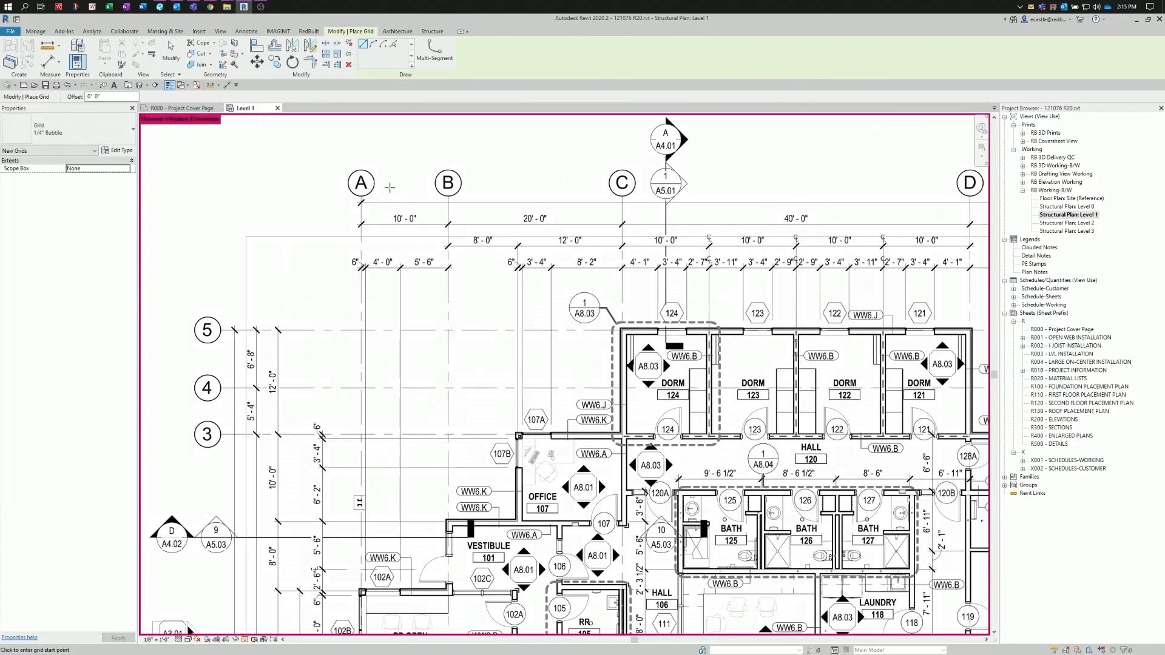
{"action": "left_click", "coordinate": [380, 198]}
{"action": "scroll", "coordinate": [409, 215], "scroll_direction": "down", "scroll_amount": 1}
{"action": "scroll", "coordinate": [426, 215], "scroll_direction": "down", "scroll_amount": 3}
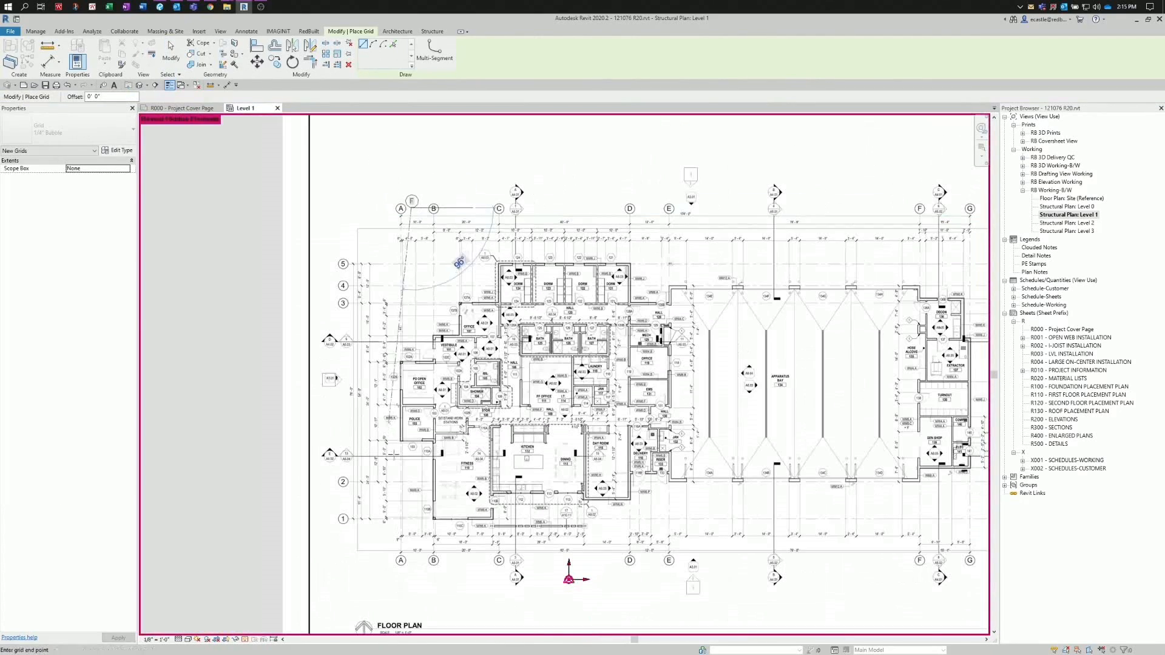
{"action": "left_click", "coordinate": [412, 541]}
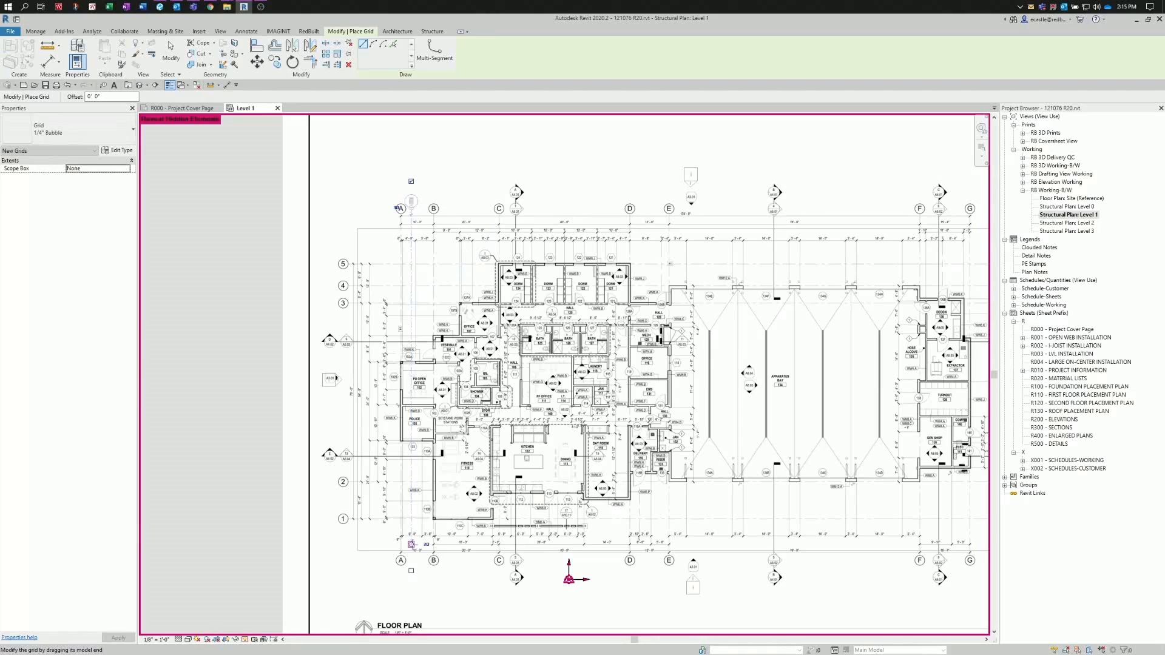
- Rename the new vertical grid line as A and end the Grid command
{"action": "scroll", "coordinate": [411, 199], "scroll_direction": "up", "scroll_amount": 2}
{"action": "scroll", "coordinate": [412, 201], "scroll_direction": "up", "scroll_amount": 3}
{"action": "left_click", "coordinate": [411, 201]}
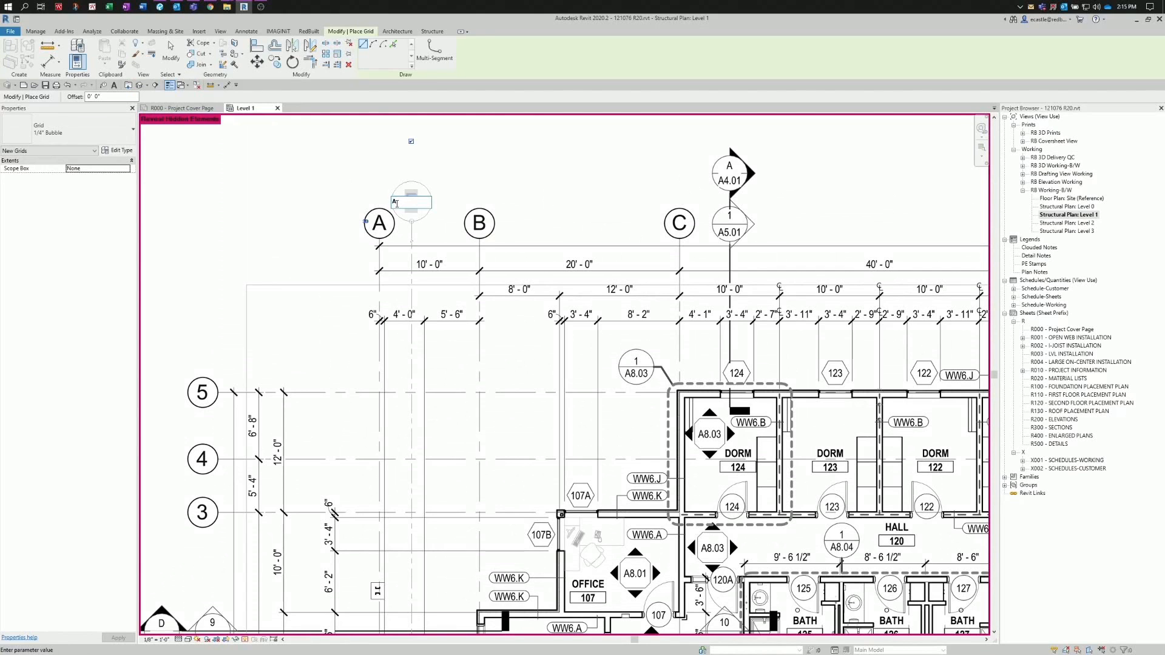
{"action": "left_click", "coordinate": [354, 209]}
{"action": "key", "text": "Escape"}
{"action": "key", "text": "Escape"}
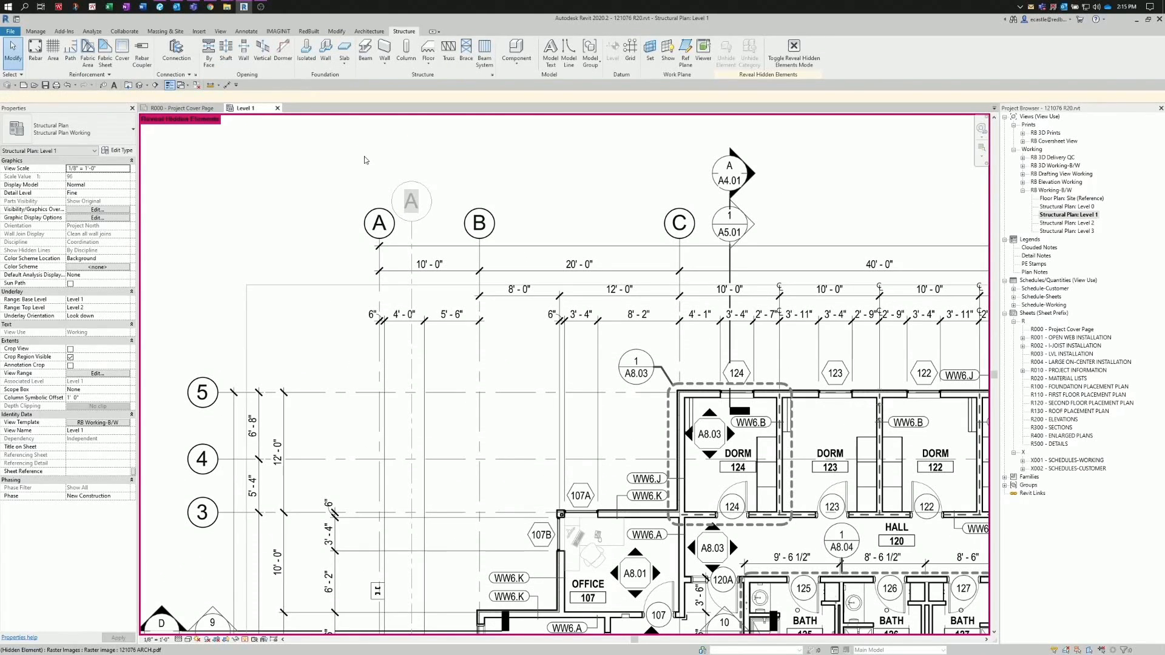
- Align the new grid line A with the architect's grid A and end the Align command
{"action": "left_click", "coordinate": [342, 32]}
{"action": "left_click", "coordinate": [256, 46]}
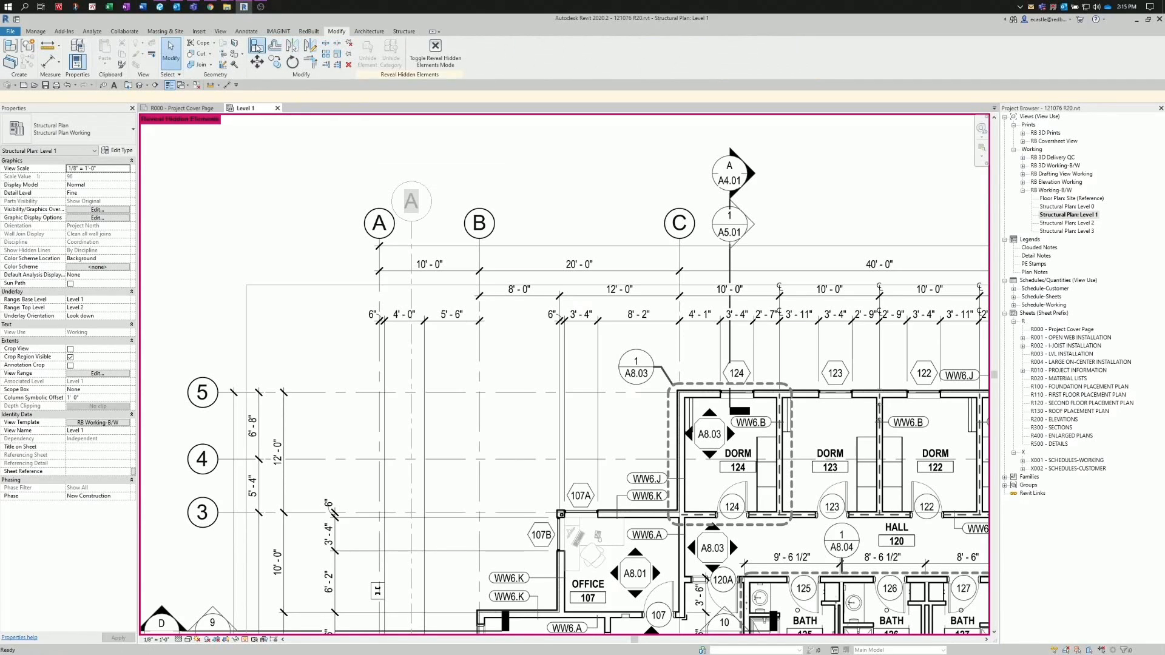
{"action": "left_click", "coordinate": [377, 258]}
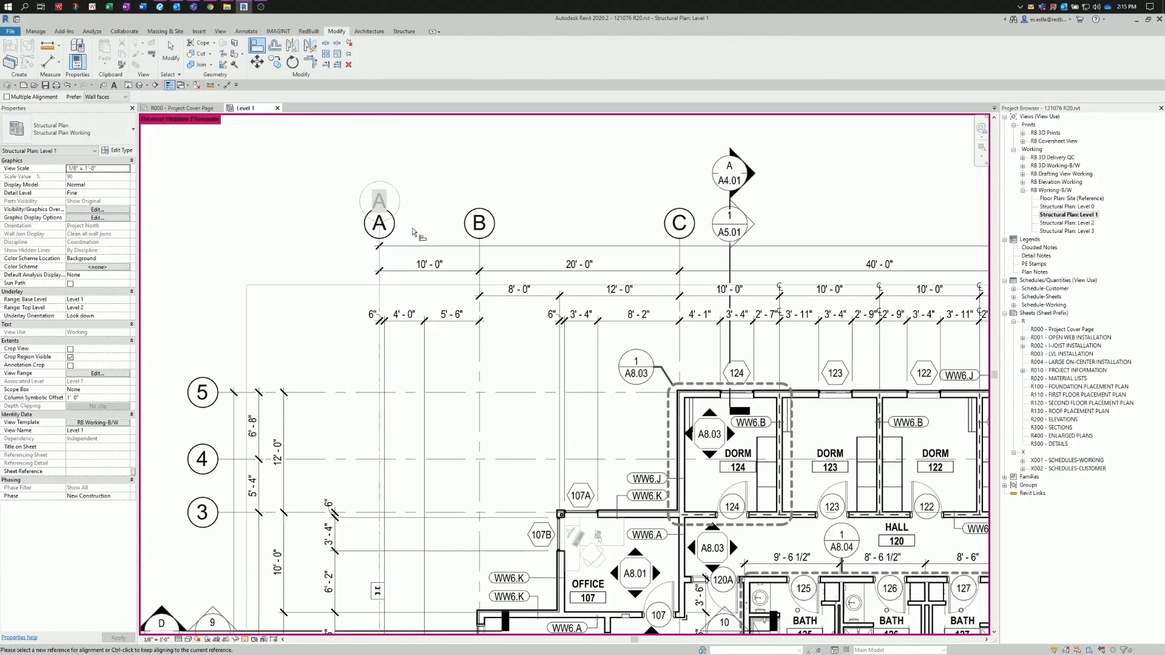
{"action": "key", "text": "Escape"}
{"action": "key", "text": "Escape"}
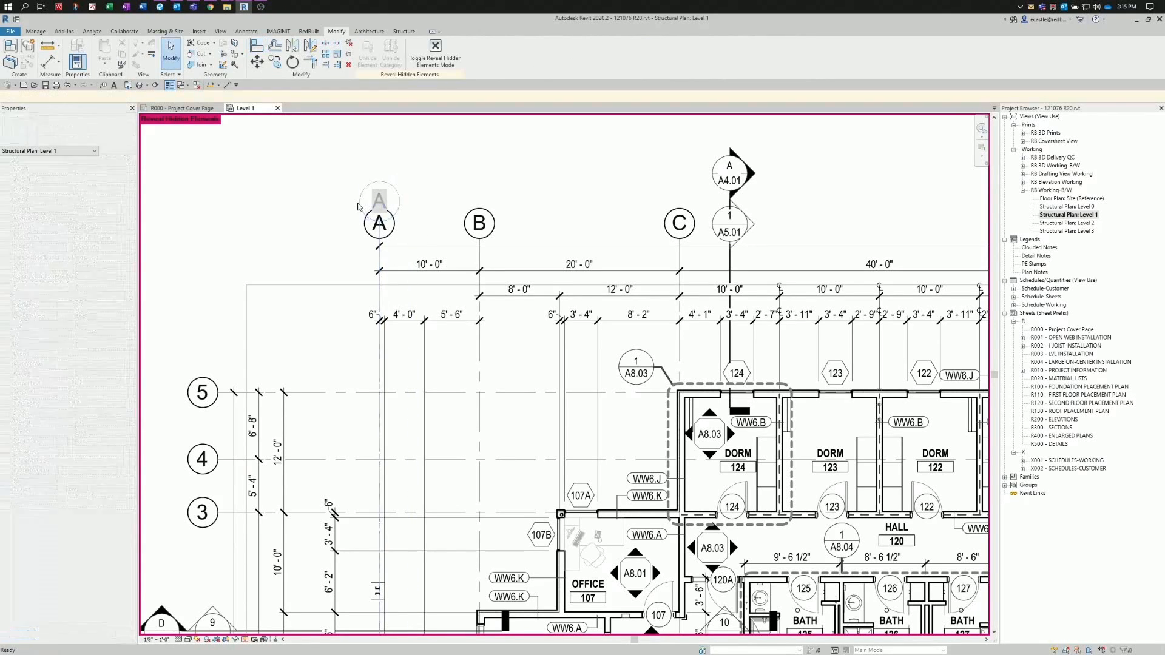
- Lengthen grid line A at its upper and lower ends so both extend farther past the architect's grid A bubbles
{"action": "left_click", "coordinate": [360, 205]}
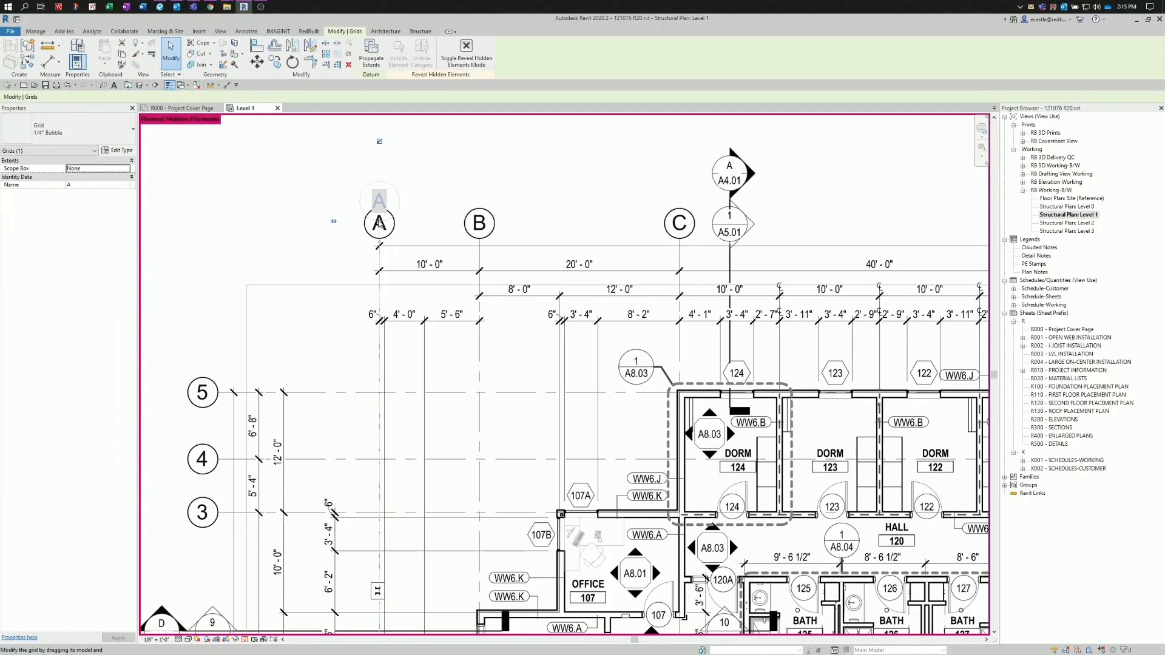
{"action": "left_click_drag", "start_coordinate": [378, 221], "coordinate": [378, 195]}
{"action": "scroll", "coordinate": [367, 535], "scroll_direction": "down", "scroll_amount": 6}
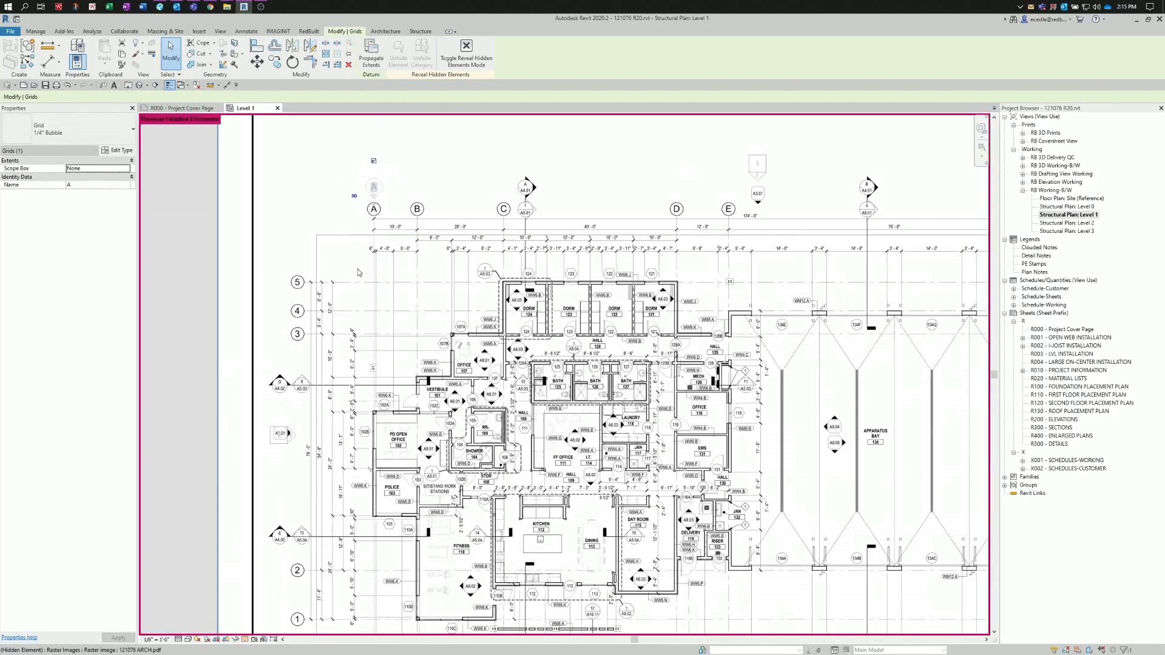
{"action": "scroll", "coordinate": [358, 420], "scroll_direction": "up", "scroll_amount": 8}
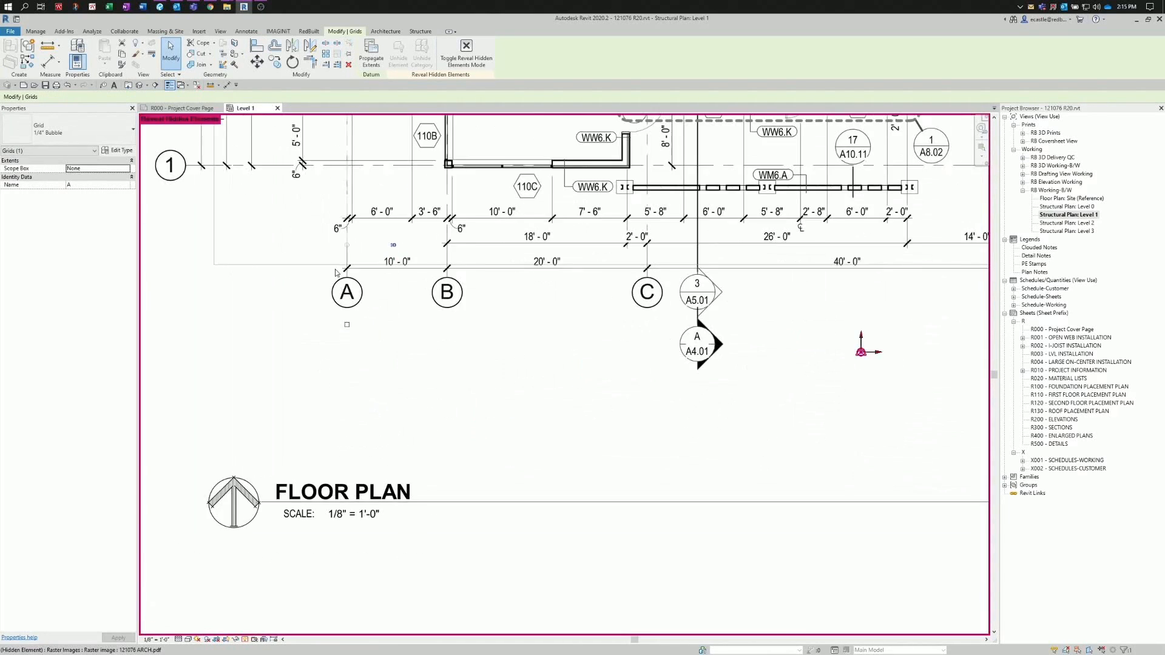
{"action": "left_click_drag", "start_coordinate": [340, 193], "coordinate": [340, 219]}
{"action": "scroll", "coordinate": [407, 481], "scroll_direction": "down", "scroll_amount": 5}
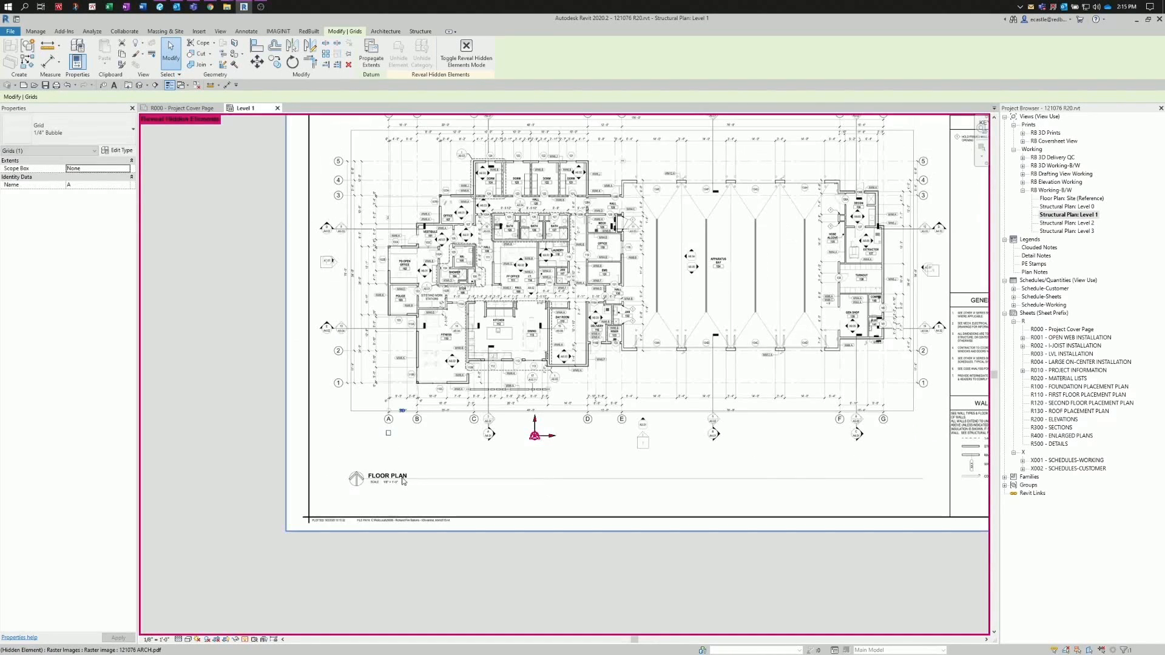
{"action": "scroll", "coordinate": [405, 230], "scroll_direction": "up", "scroll_amount": 6}
{"action": "left_click", "coordinate": [393, 186]}
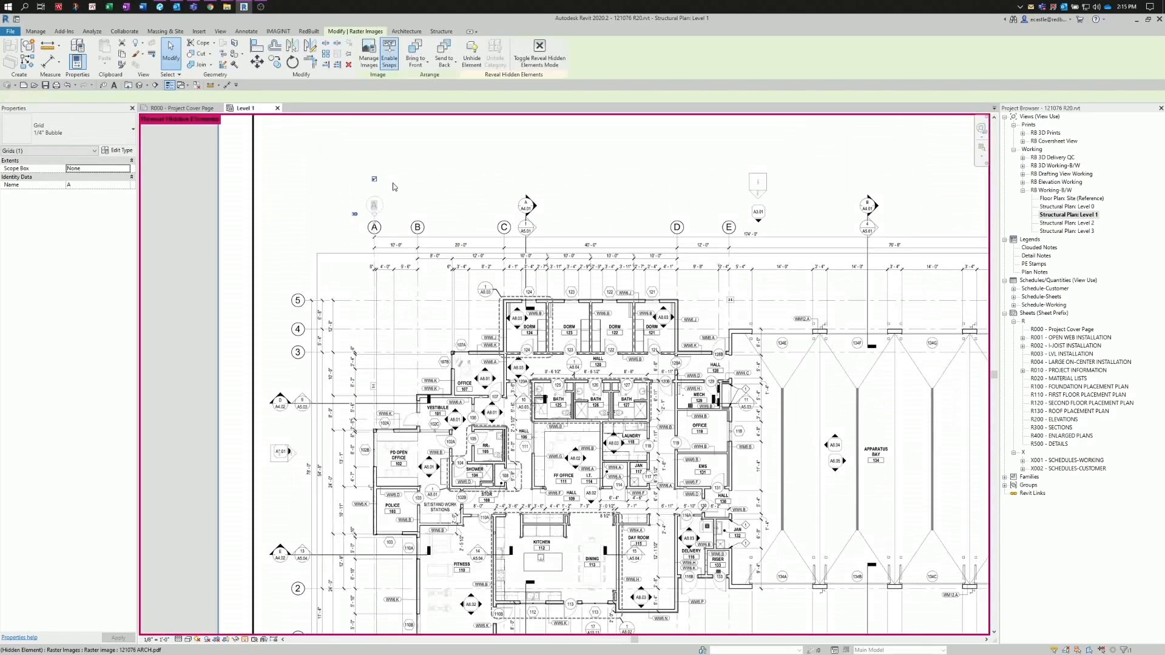
{"action": "left_click", "coordinate": [205, 210]}
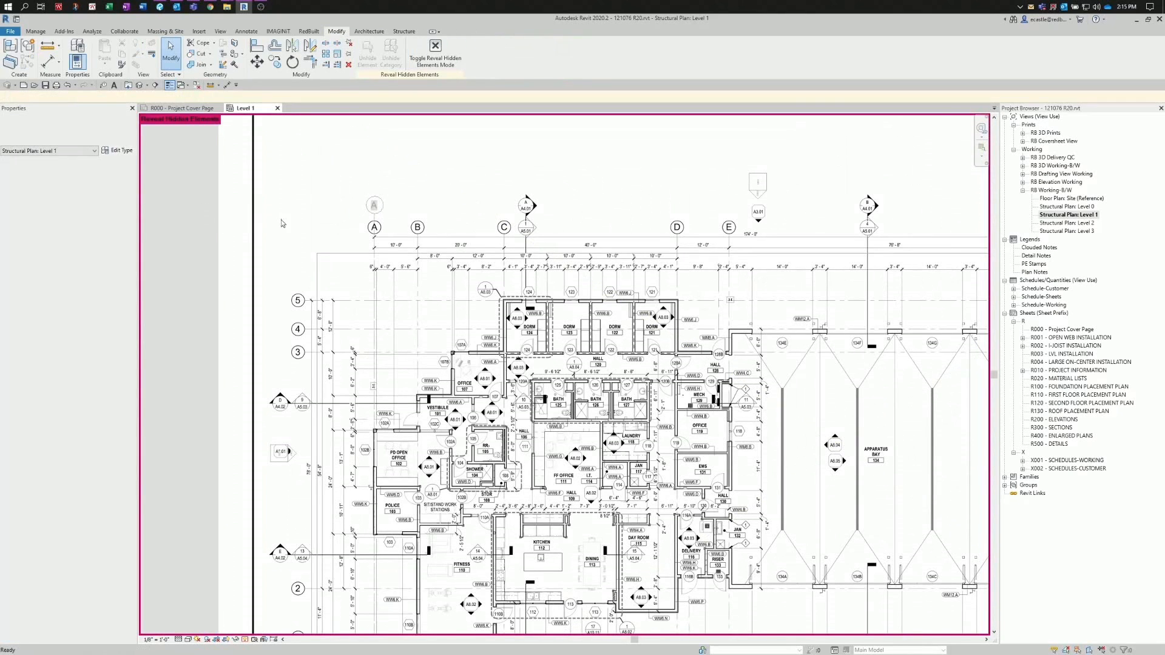
{"action": "left_click", "coordinate": [380, 213]}
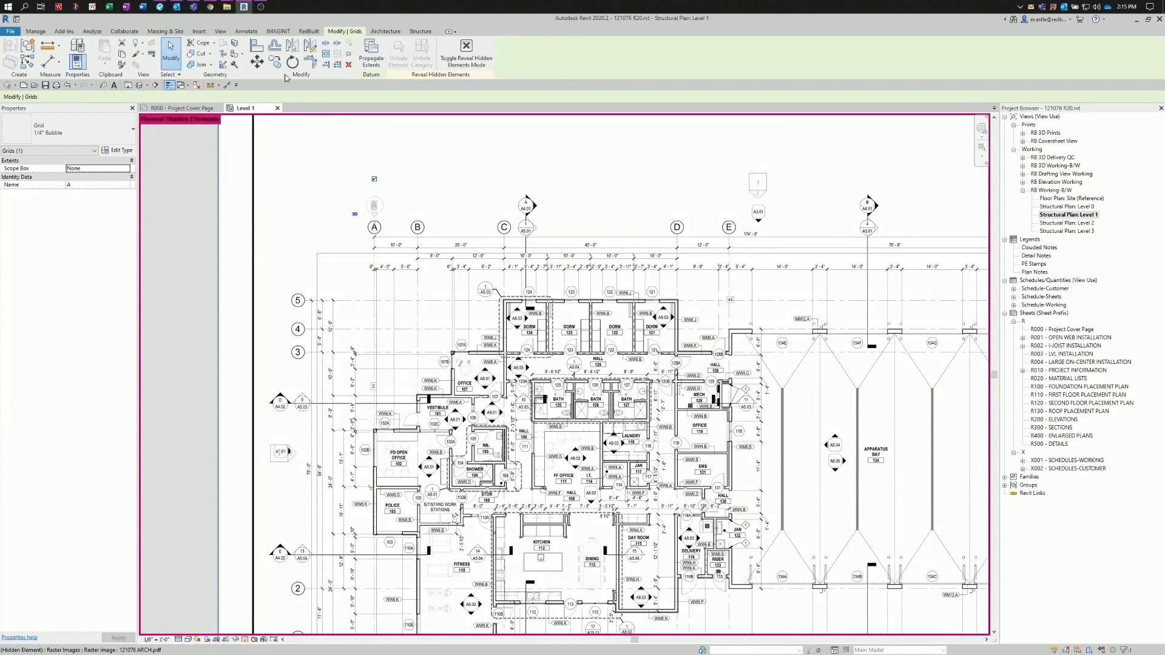
{"action": "left_click", "coordinate": [274, 62]}
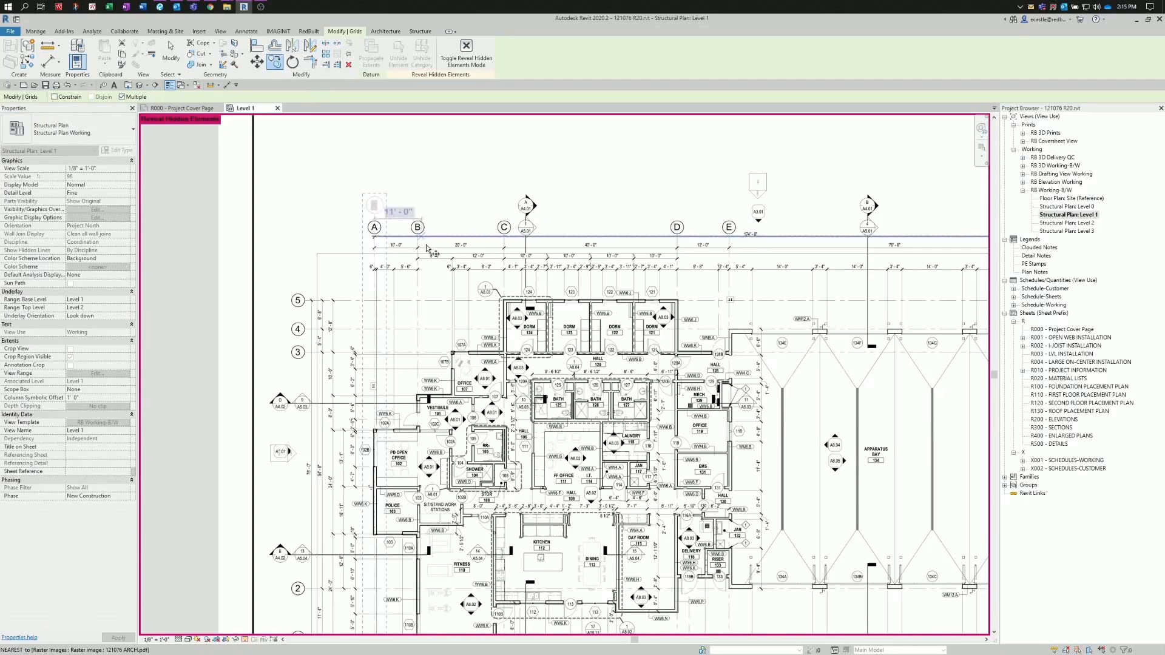
{"action": "scroll", "coordinate": [422, 242], "scroll_direction": "up", "scroll_amount": 5}
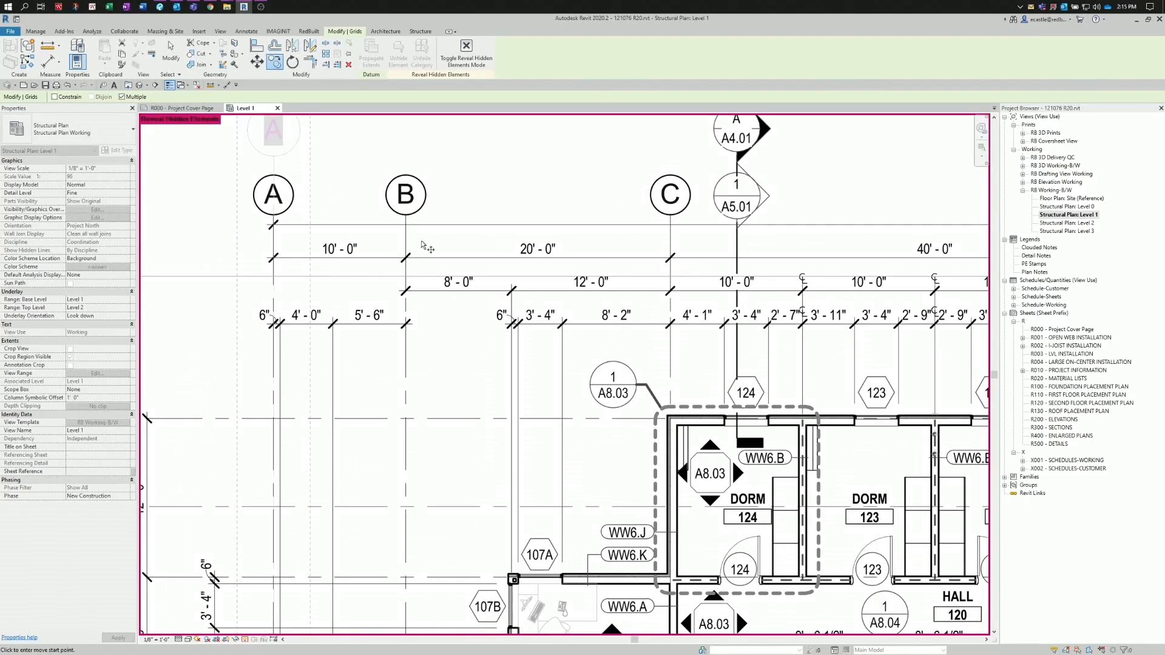
{"action": "scroll", "coordinate": [406, 243], "scroll_direction": "down", "scroll_amount": 3}
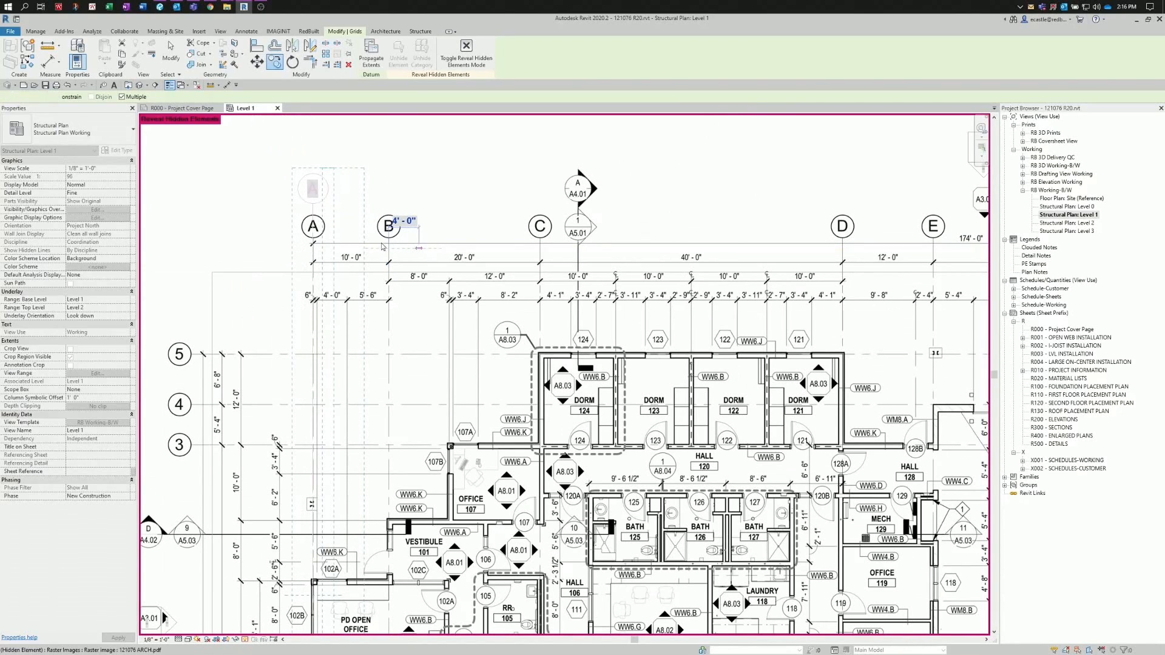
{"action": "key", "text": "Escape"}
- Copy grid line A in multiple mode onto the architect's grids B, C, D and E
{"action": "left_click", "coordinate": [314, 248]}
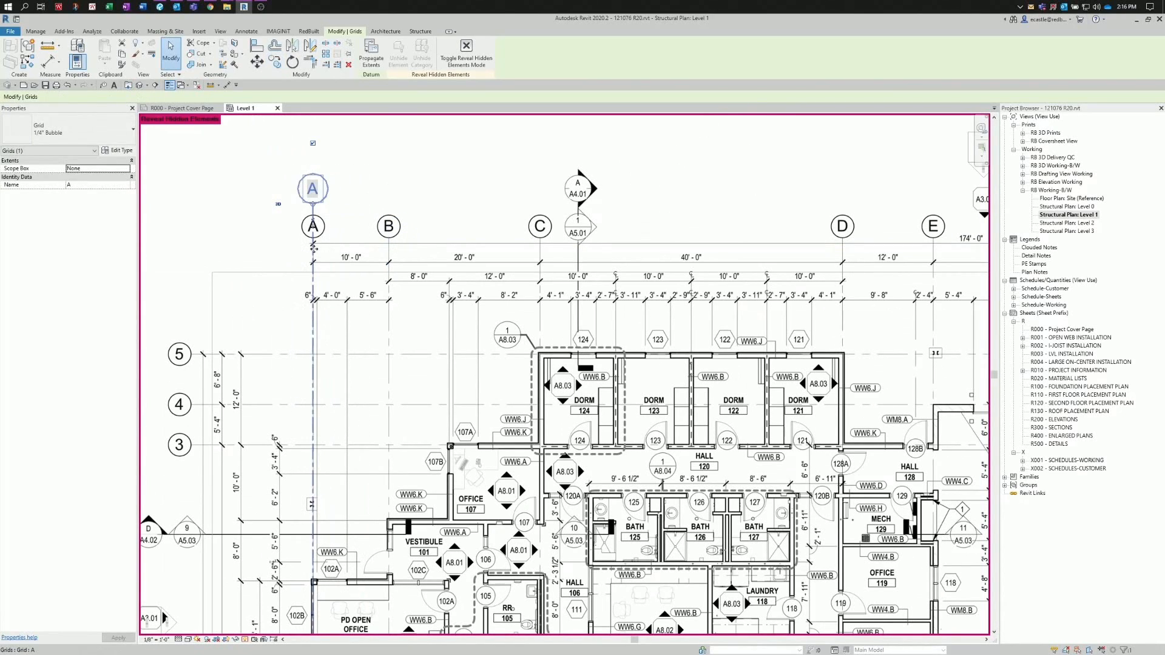
{"action": "key", "text": "c"}
{"action": "key", "text": "o"}
{"action": "left_click", "coordinate": [314, 249]}
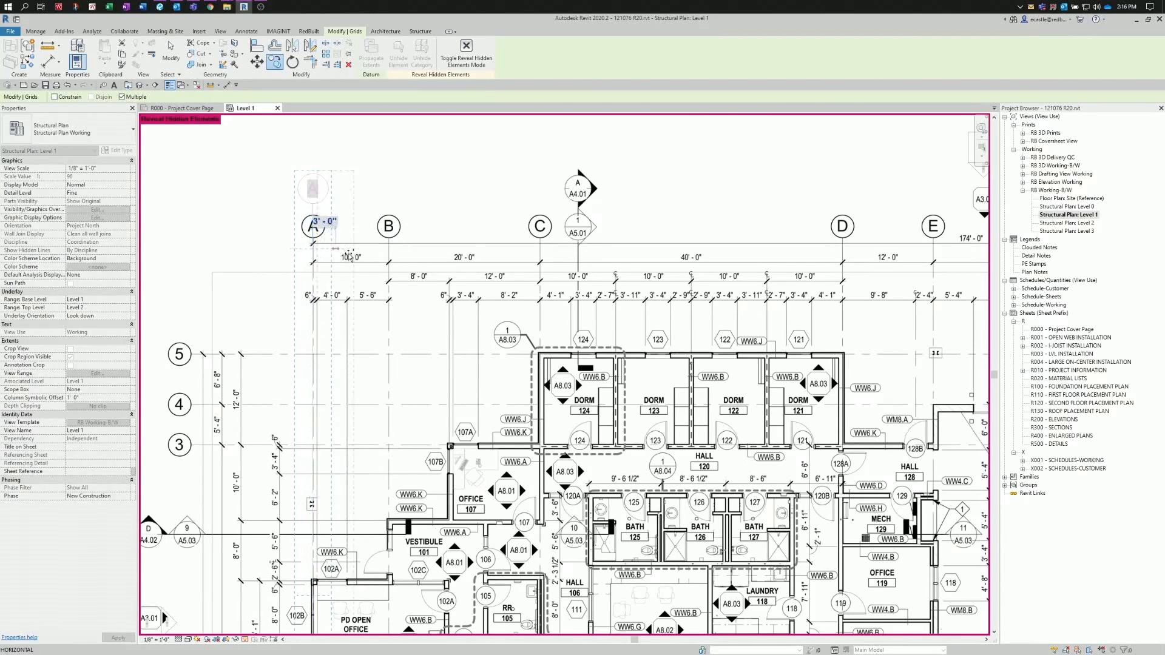
{"action": "left_click", "coordinate": [390, 248]}
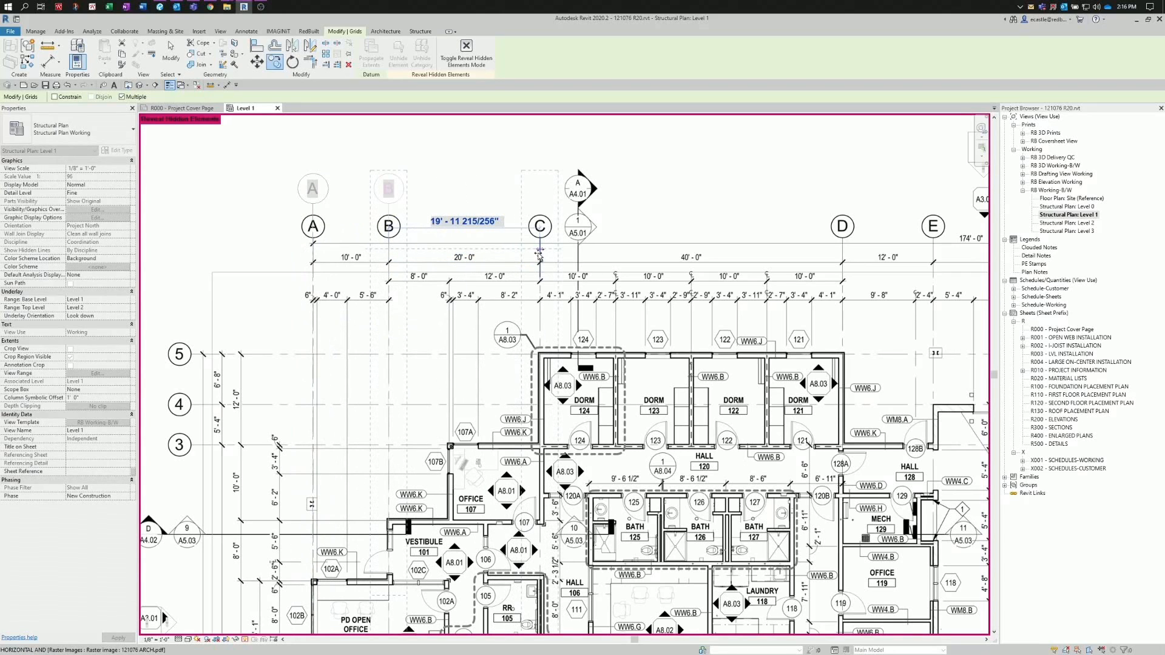
{"action": "left_click", "coordinate": [539, 254]}
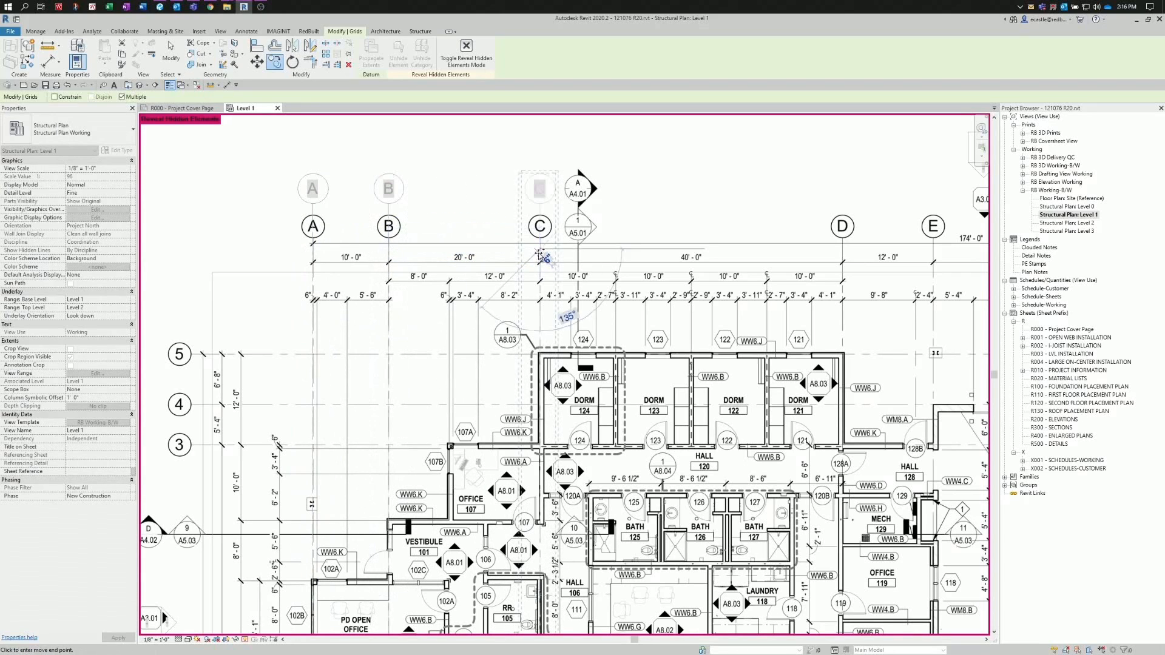
{"action": "left_click", "coordinate": [841, 251]}
{"action": "left_click", "coordinate": [935, 252]}
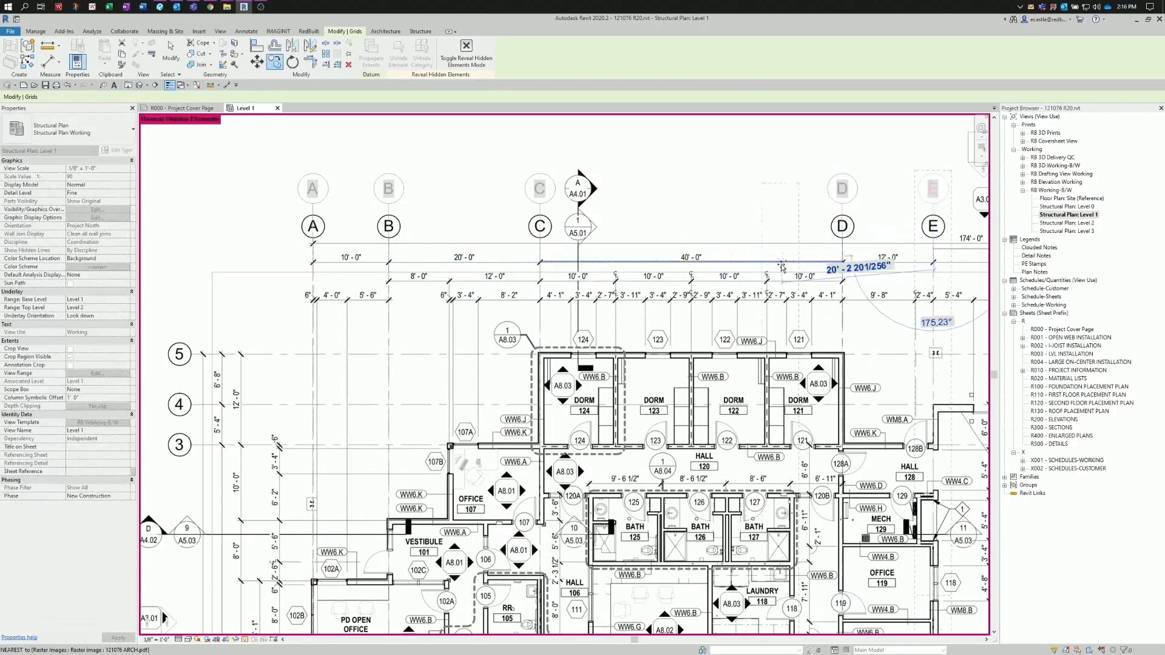
- Continue the multiple copy onto the architect's grids F and G, and end the Copy command
{"action": "middle_click_drag", "start_coordinate": [782, 267], "coordinate": [283, 265]}
{"action": "middle_click_drag", "start_coordinate": [736, 259], "coordinate": [336, 255]}
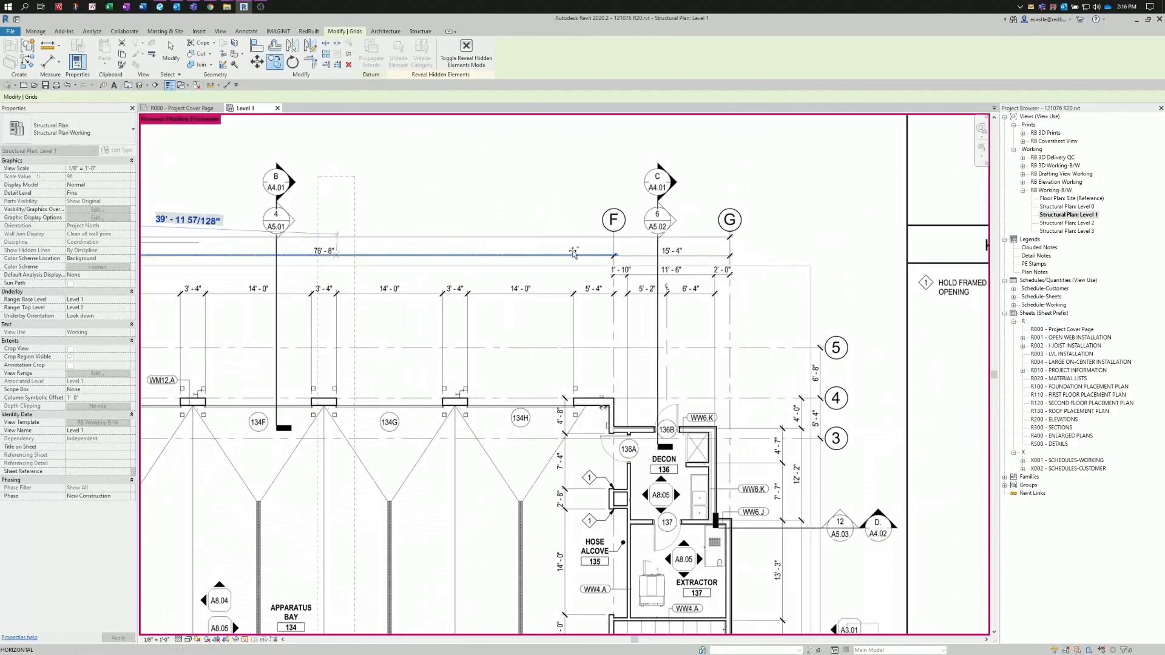
{"action": "left_click", "coordinate": [605, 245]}
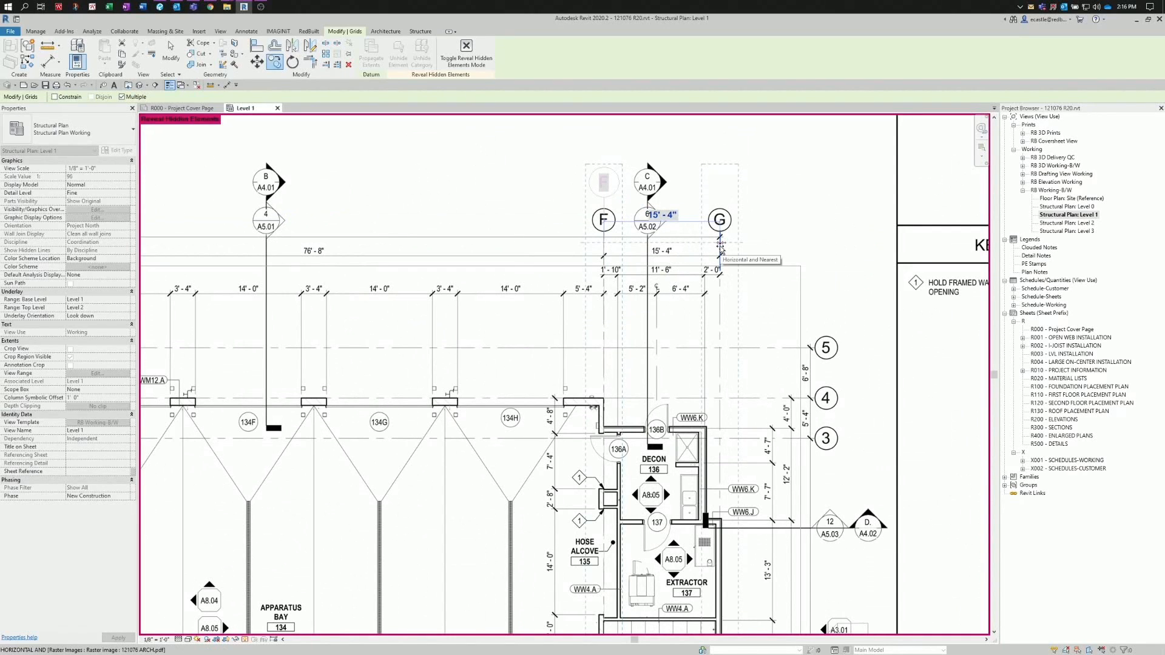
{"action": "left_click", "coordinate": [720, 245]}
{"action": "scroll", "coordinate": [806, 255], "scroll_direction": "down", "scroll_amount": 3}
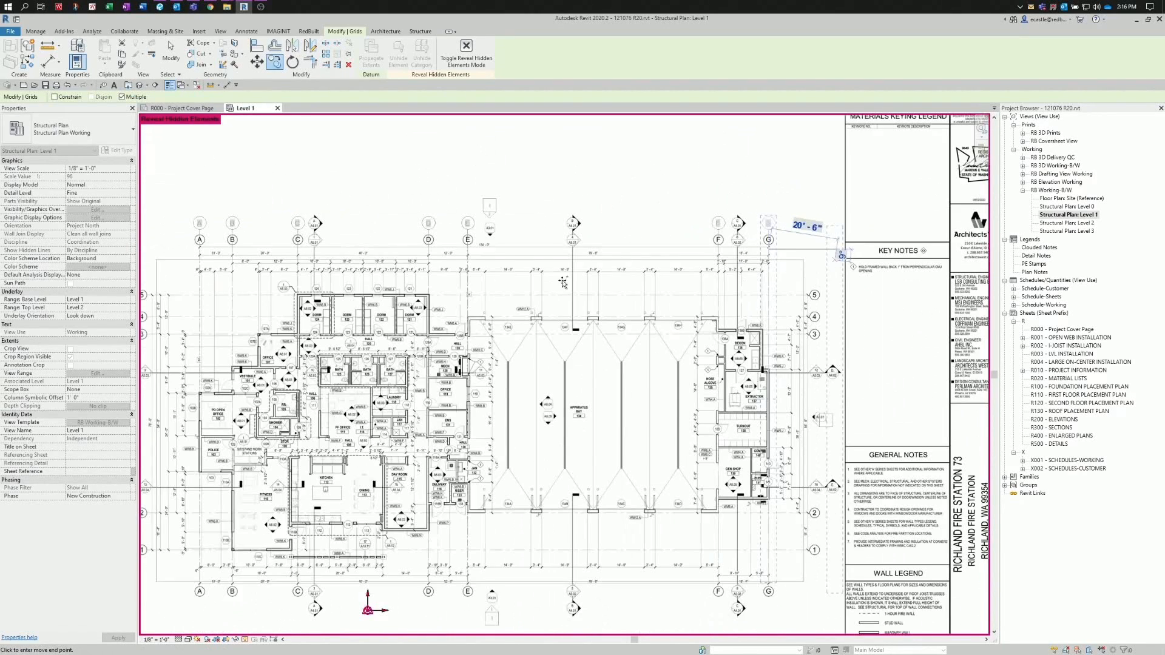
{"action": "scroll", "coordinate": [563, 282], "scroll_direction": "down", "scroll_amount": 3}
{"action": "scroll", "coordinate": [534, 266], "scroll_direction": "up", "scroll_amount": 5}
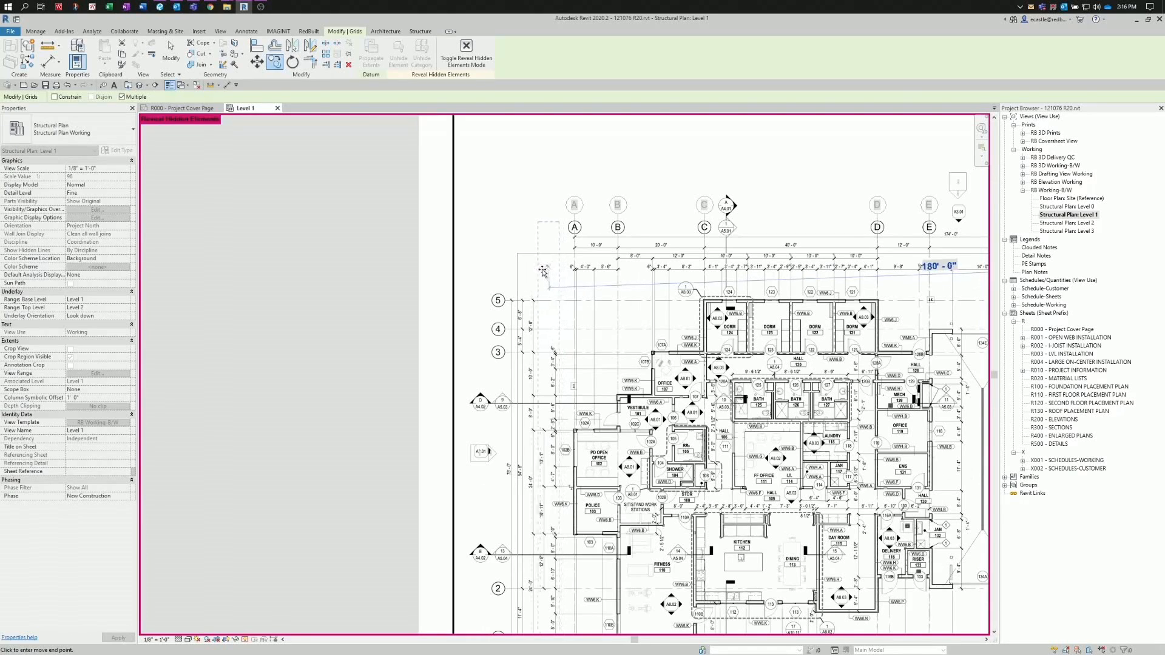
{"action": "scroll", "coordinate": [531, 281], "scroll_direction": "up", "scroll_amount": 2}
{"action": "key", "text": "Escape"}
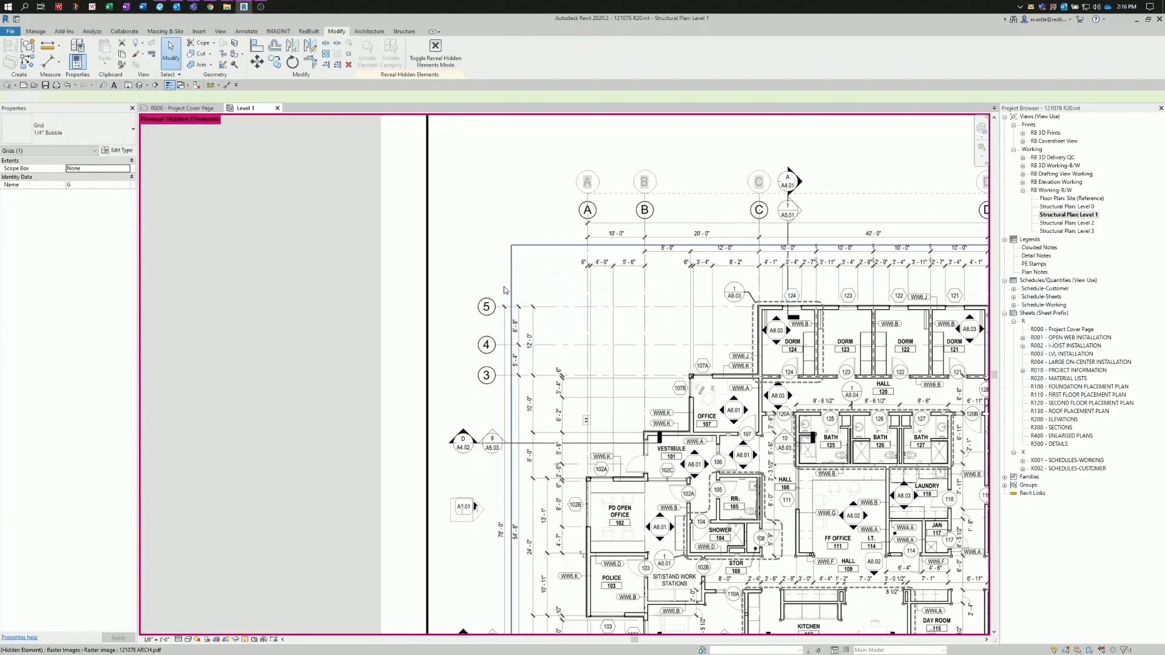
{"action": "key", "text": "Escape"}
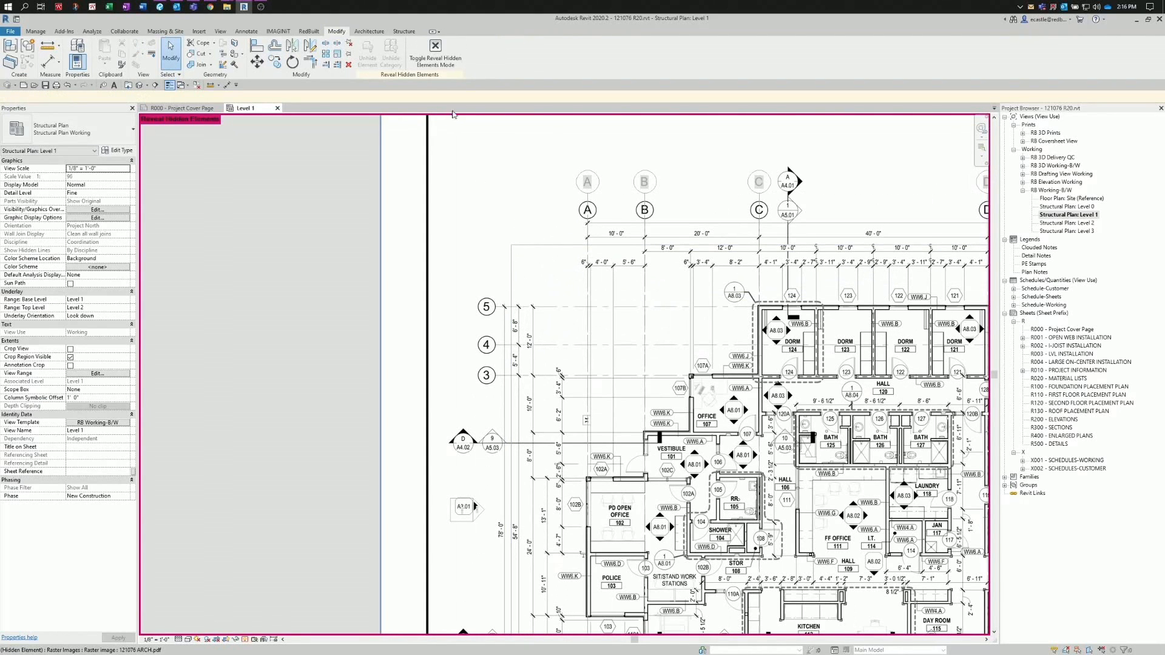
- Draw a horizontal structural grid line just below the architect's grid 1, running from the left to the right numbered grid bubbles
{"action": "left_click", "coordinate": [403, 31]}
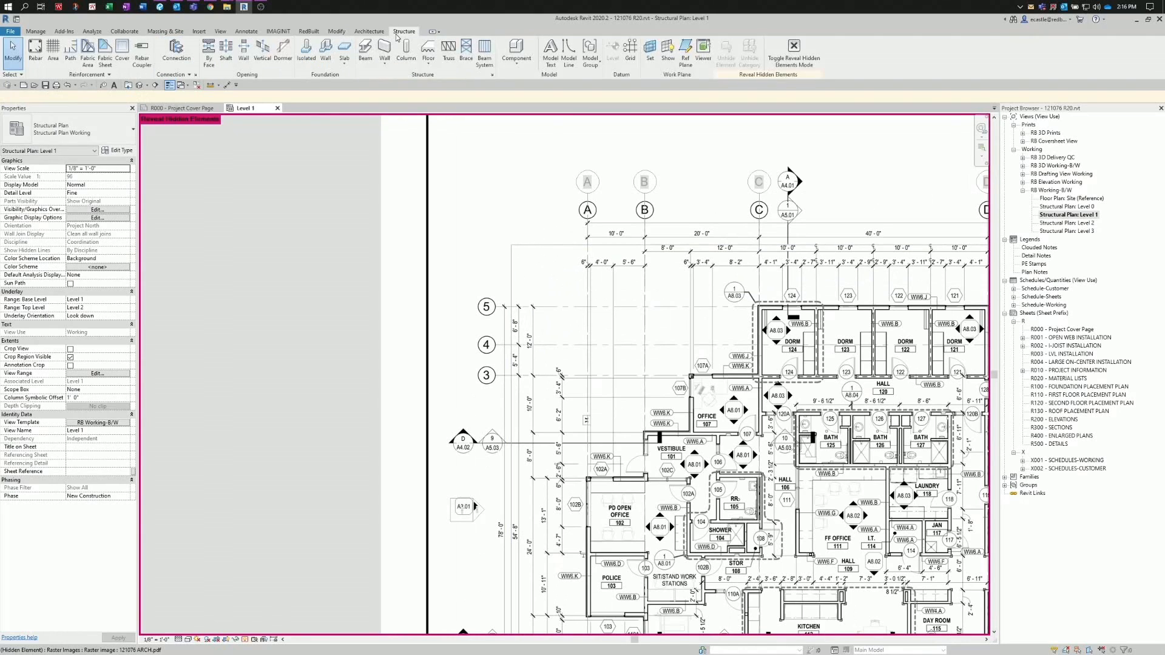
{"action": "left_click", "coordinate": [631, 58]}
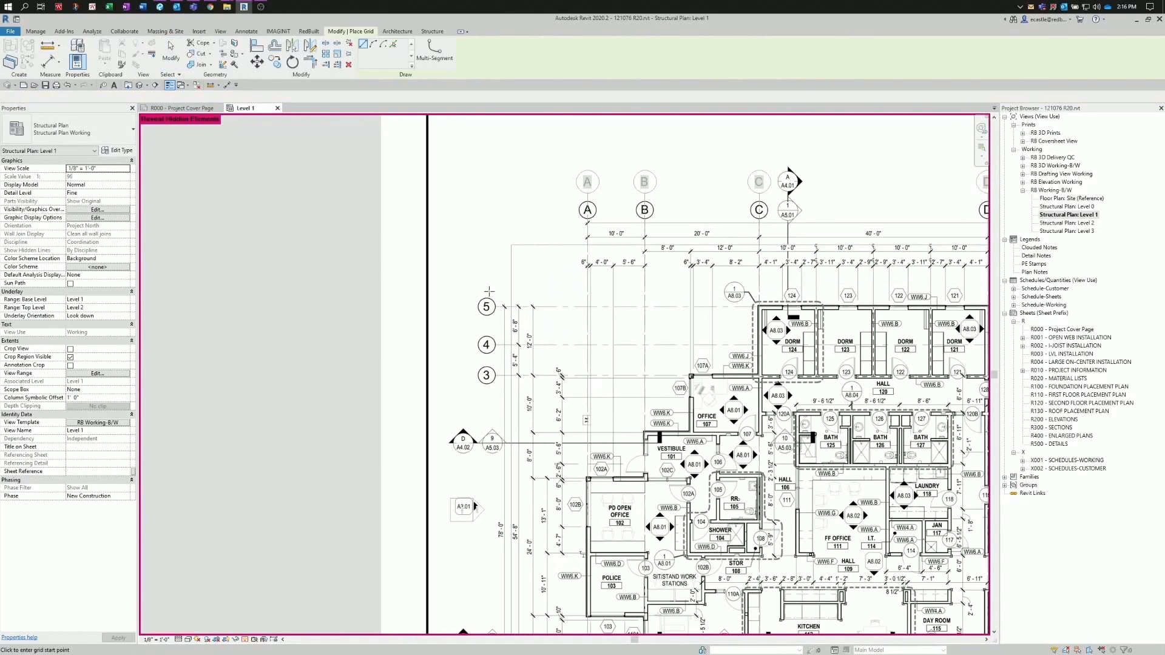
{"action": "scroll", "coordinate": [525, 220], "scroll_direction": "down", "scroll_amount": 2}
{"action": "scroll", "coordinate": [520, 533], "scroll_direction": "up", "scroll_amount": 4}
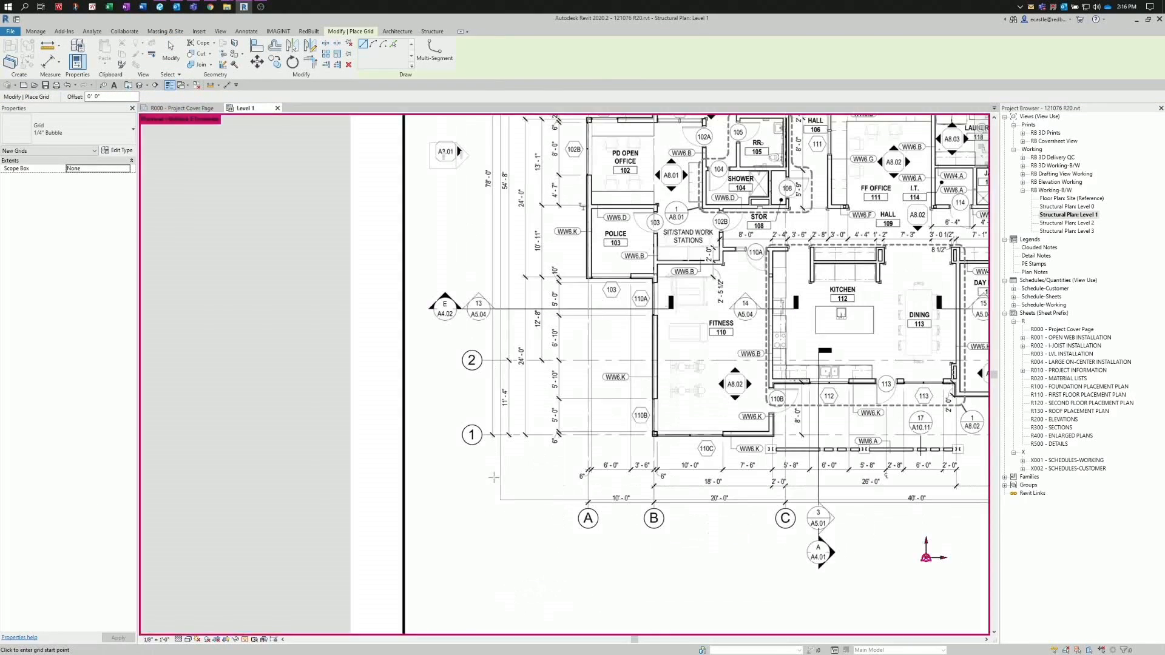
{"action": "left_click", "coordinate": [466, 471]}
{"action": "scroll", "coordinate": [434, 477], "scroll_direction": "down", "scroll_amount": 3}
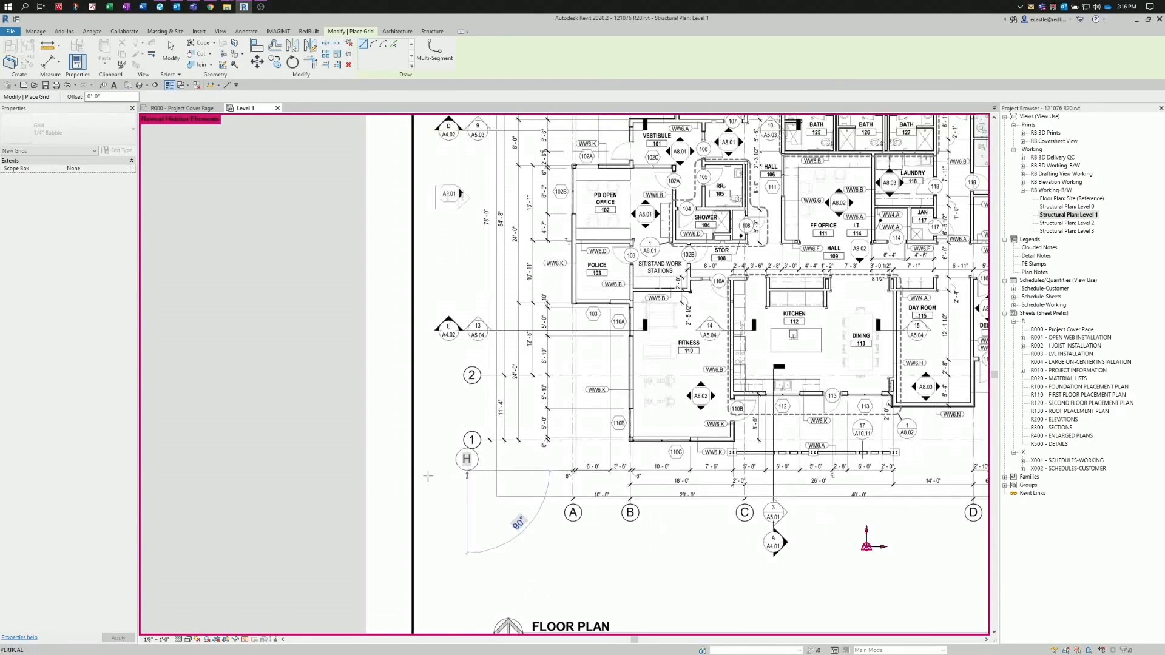
{"action": "scroll", "coordinate": [712, 466], "scroll_direction": "down", "scroll_amount": 2}
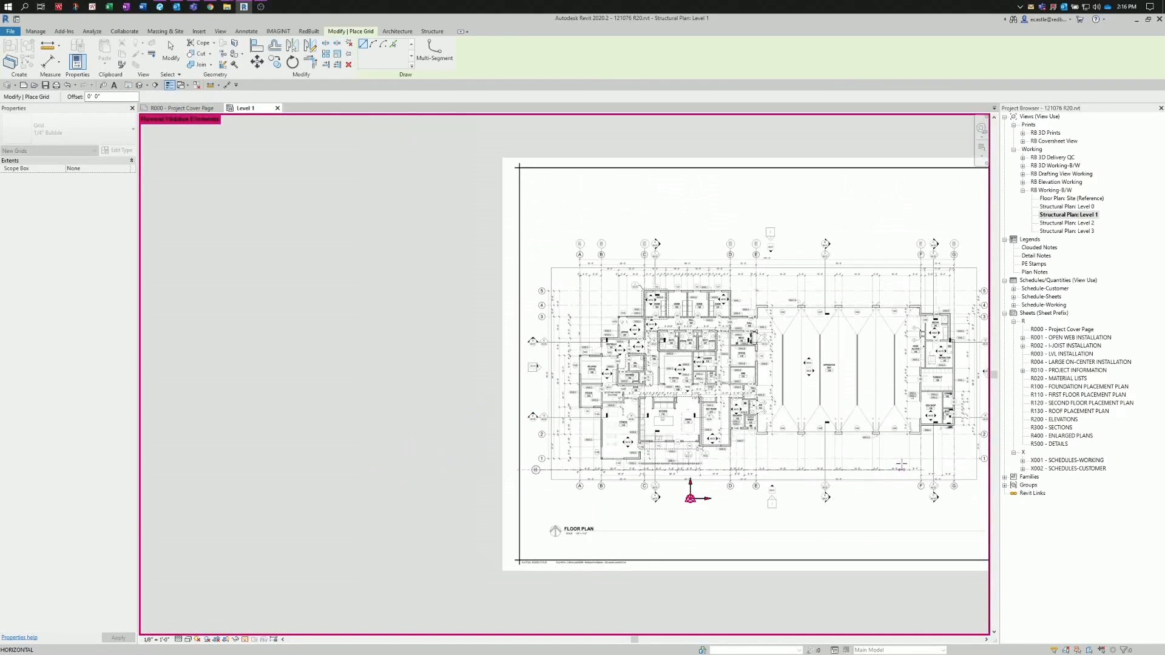
{"action": "left_click", "coordinate": [971, 466]}
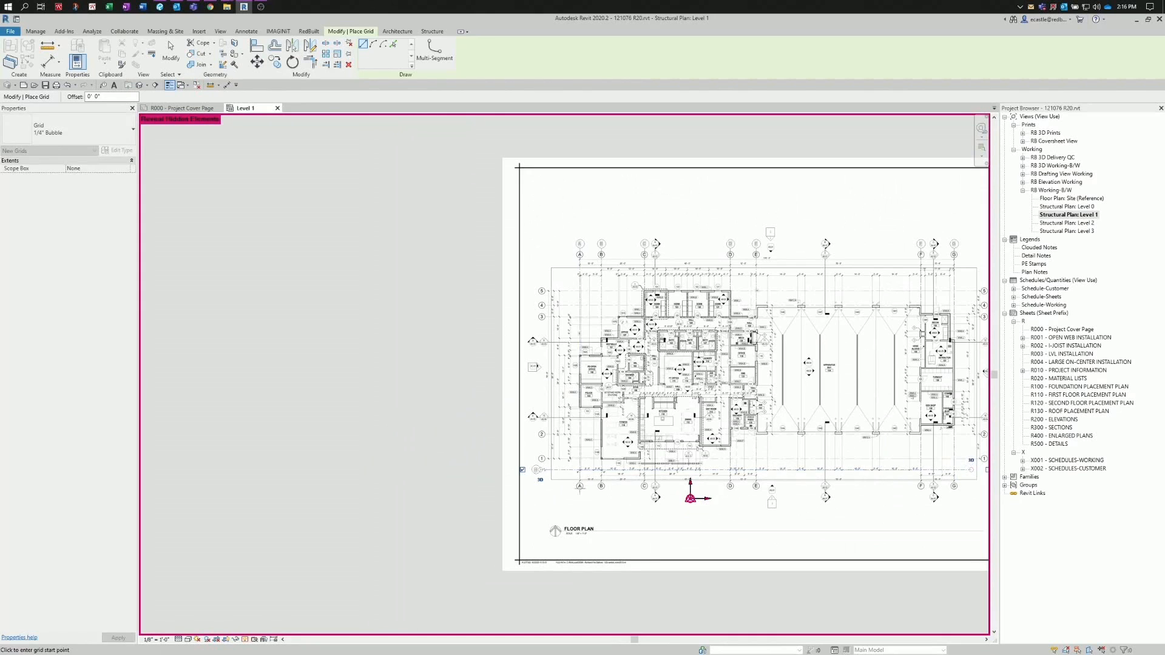
- Rename the new horizontal grid line as 1 and end the Grid command
{"action": "scroll", "coordinate": [533, 463], "scroll_direction": "up", "scroll_amount": 5}
{"action": "left_click", "coordinate": [523, 437]}
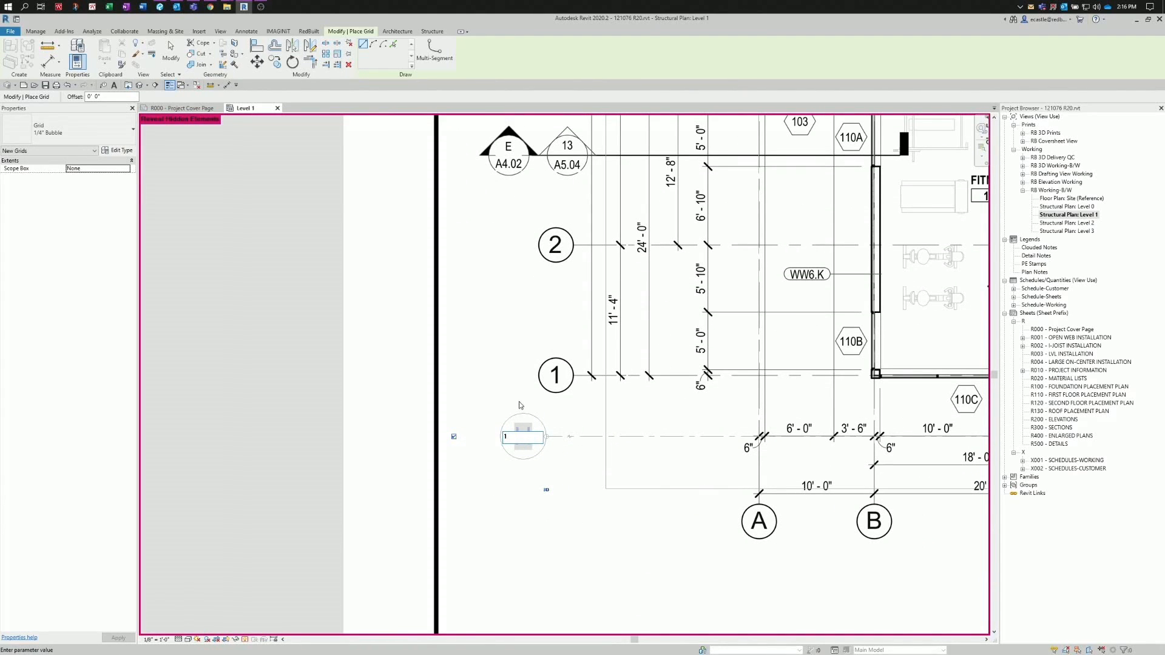
{"action": "type", "text": "1"}
{"action": "key", "text": "Return"}
{"action": "key", "text": "Escape"}
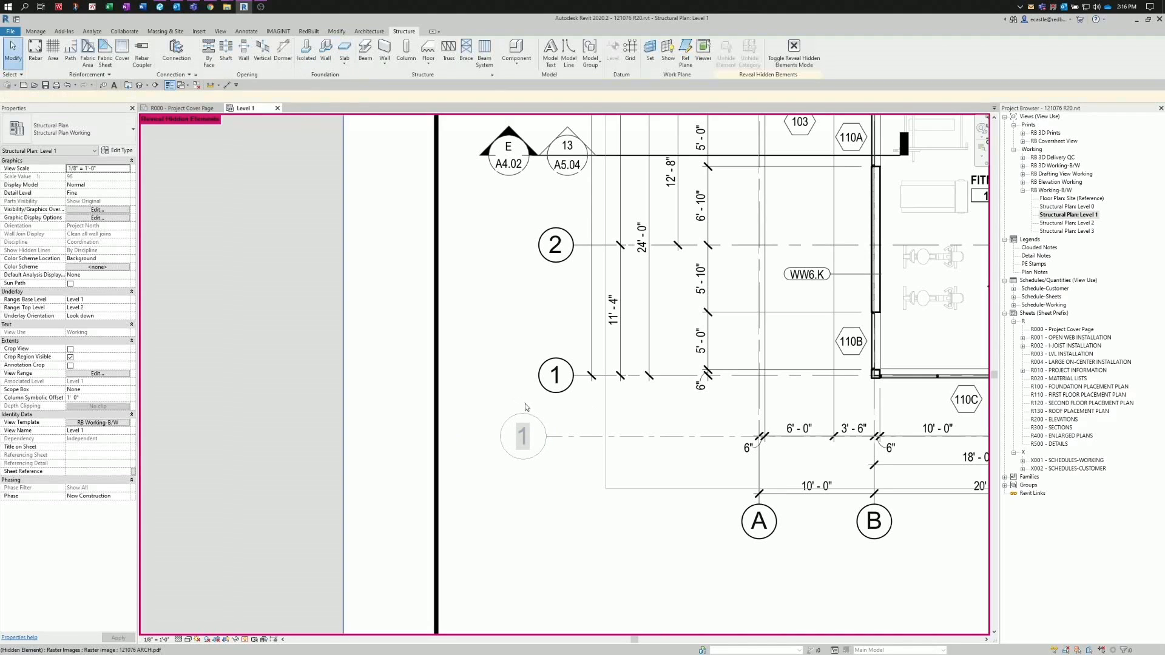
- Align the new horizontal grid line 1 with the architect's grid 1 and end the Align command
{"action": "key", "text": "a"}
{"action": "key", "text": "l"}
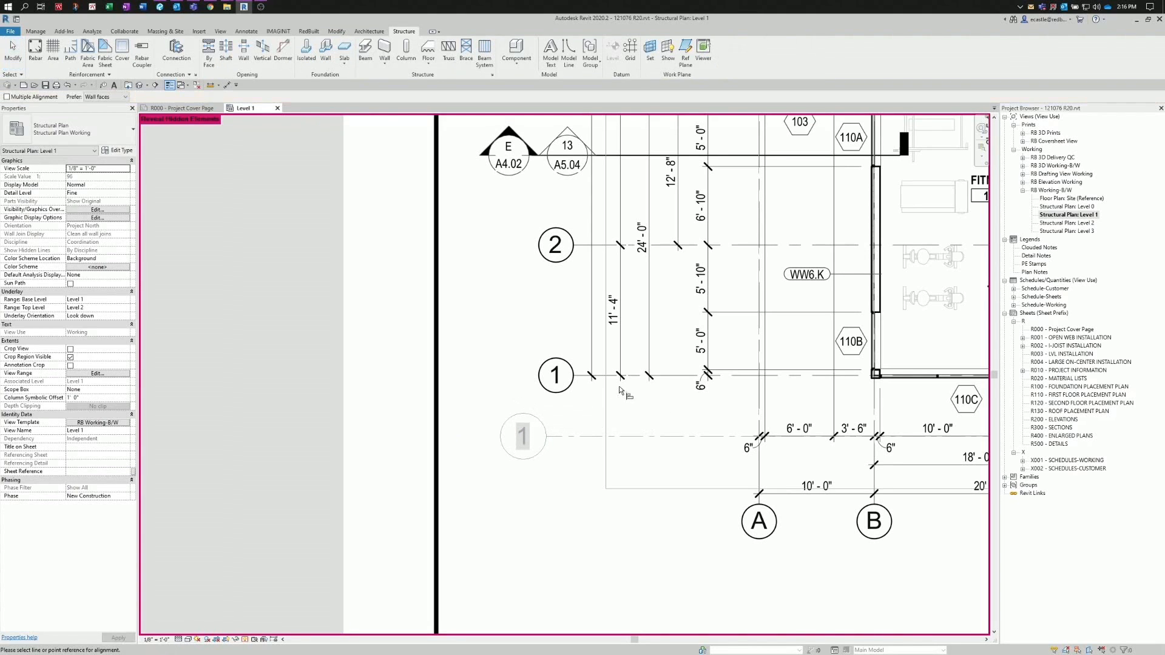
{"action": "left_click", "coordinate": [636, 377]}
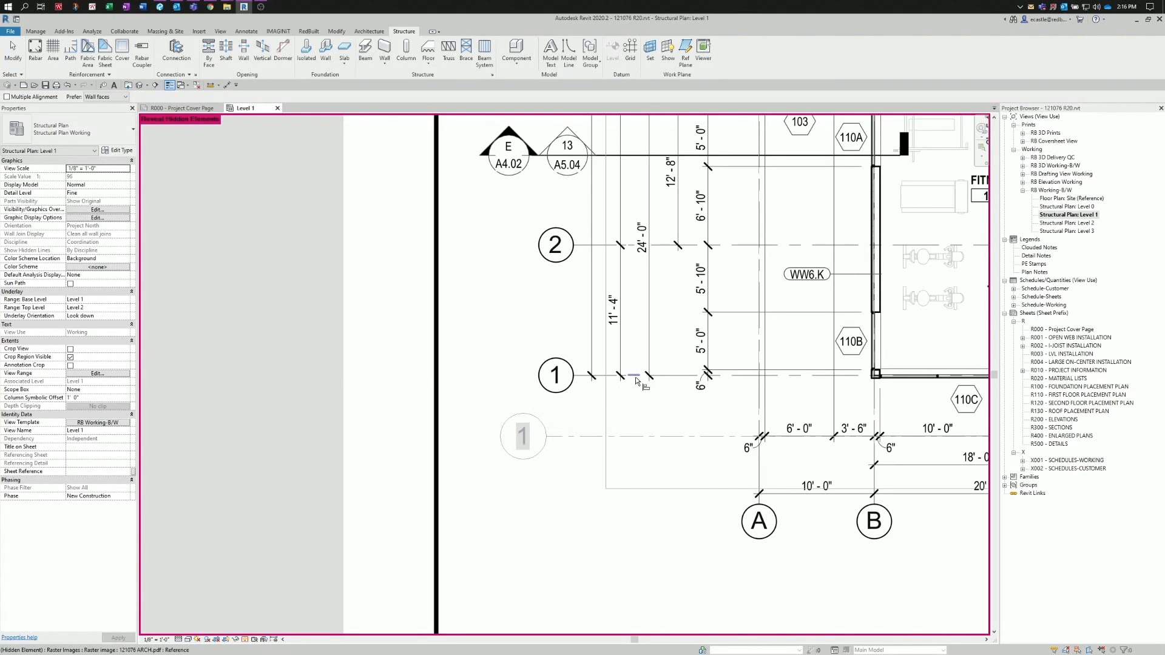
{"action": "left_click", "coordinate": [632, 434]}
{"action": "key", "text": "Escape"}
{"action": "key", "text": "Escape"}
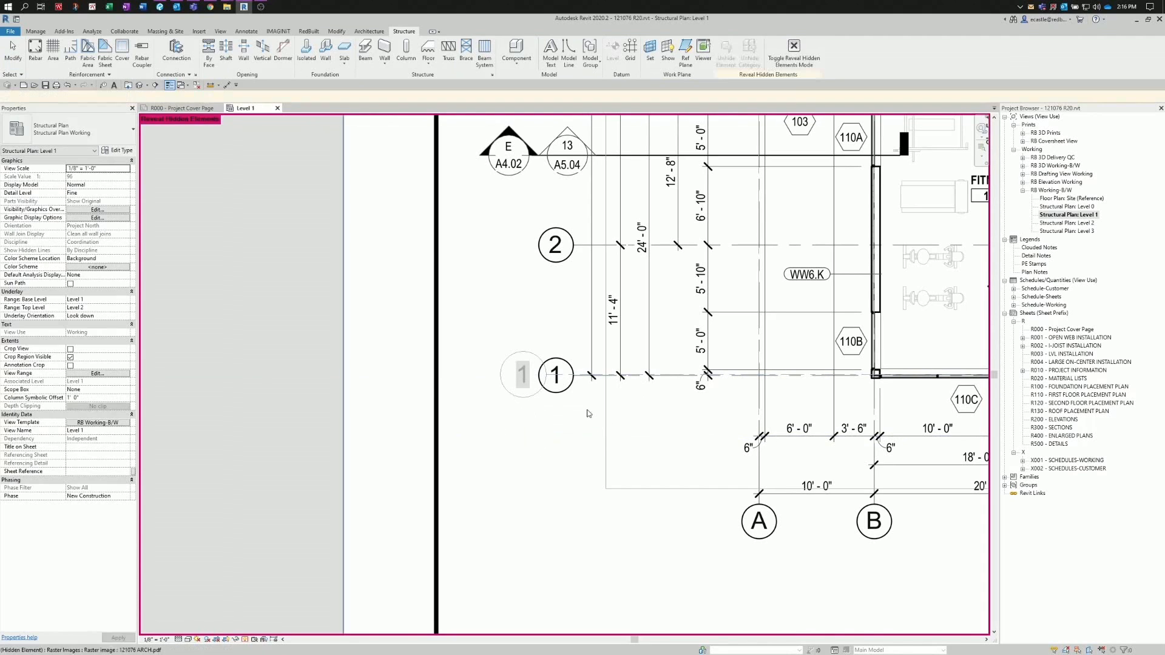
- Copy horizontal grid line 1 onto the architect's grids 2, 3, 4 and 5 with multiple copy, and end the Copy command
{"action": "left_click", "coordinate": [570, 379]}
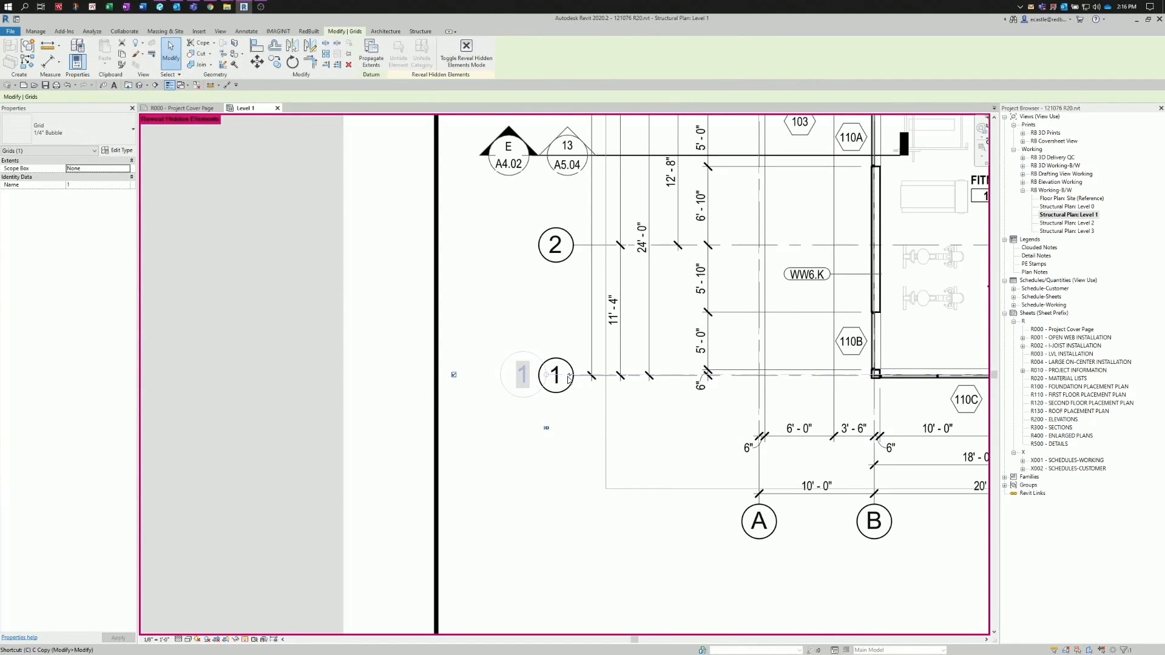
{"action": "key", "text": "c"}
{"action": "scroll", "coordinate": [582, 381], "scroll_direction": "up", "scroll_amount": 4}
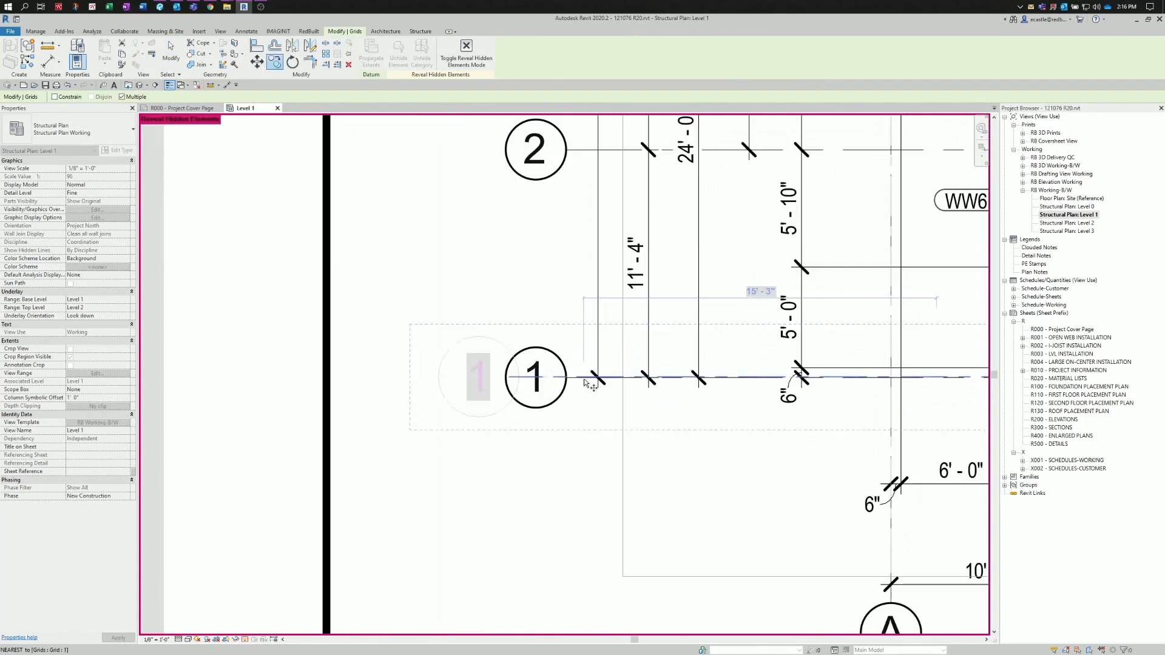
{"action": "left_click", "coordinate": [581, 377]}
{"action": "scroll", "coordinate": [525, 534], "scroll_direction": "down", "scroll_amount": 4}
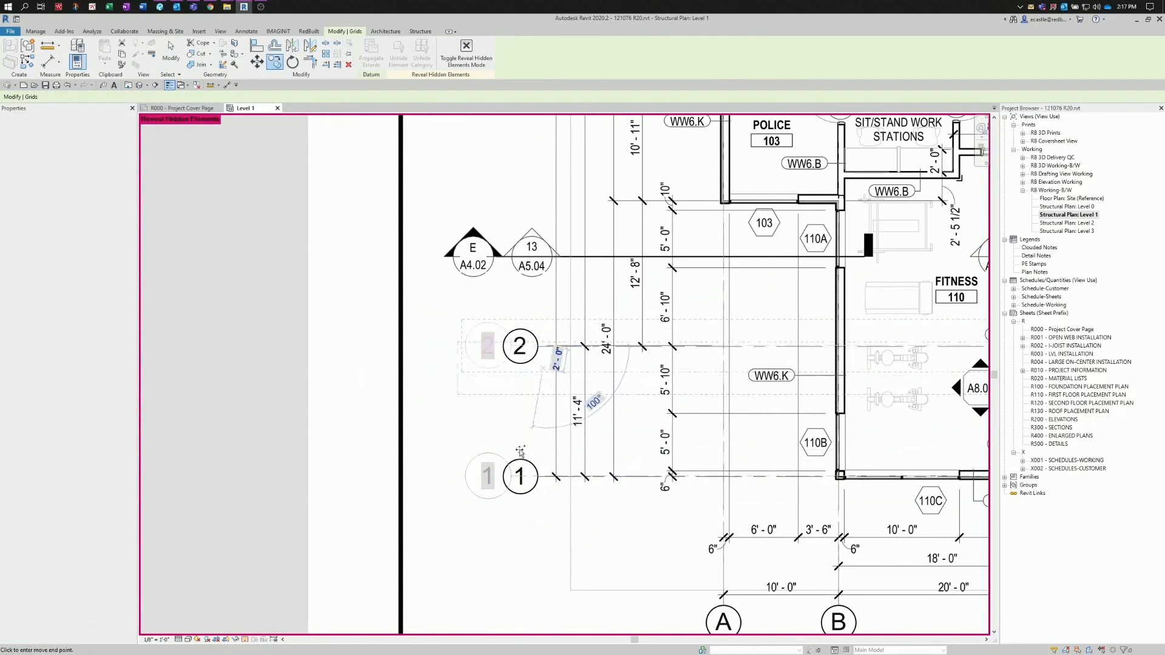
{"action": "scroll", "coordinate": [522, 531], "scroll_direction": "down", "scroll_amount": 4}
{"action": "scroll", "coordinate": [523, 273], "scroll_direction": "up", "scroll_amount": 3}
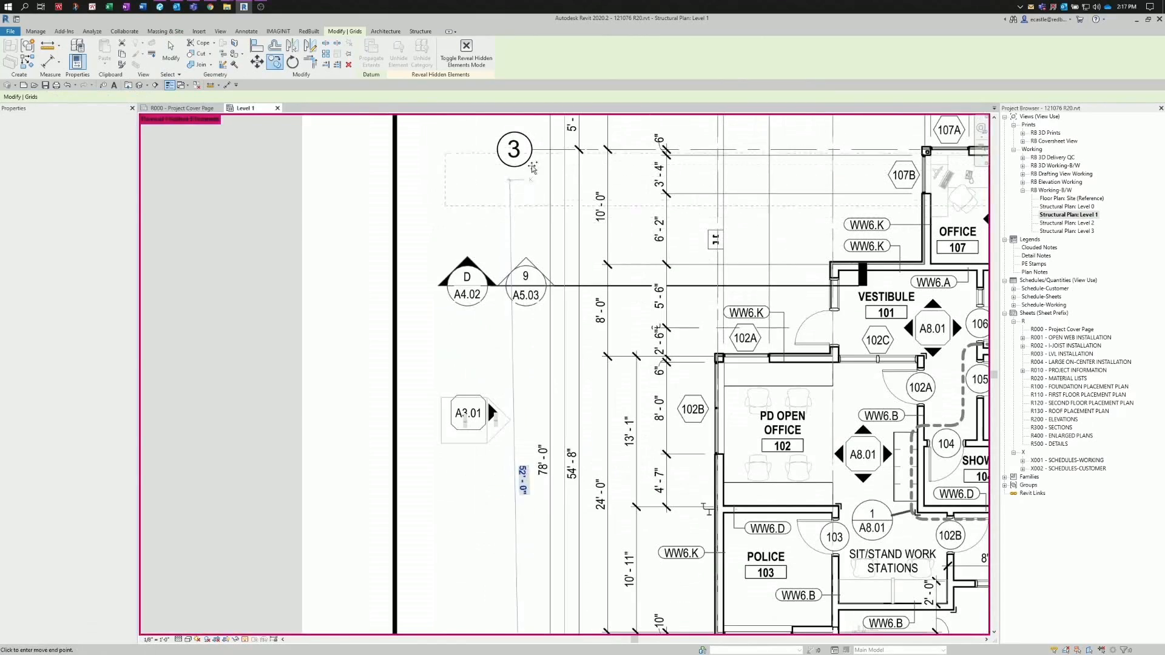
{"action": "scroll", "coordinate": [540, 182], "scroll_direction": "down", "scroll_amount": 3}
{"action": "scroll", "coordinate": [537, 316], "scroll_direction": "up", "scroll_amount": 4}
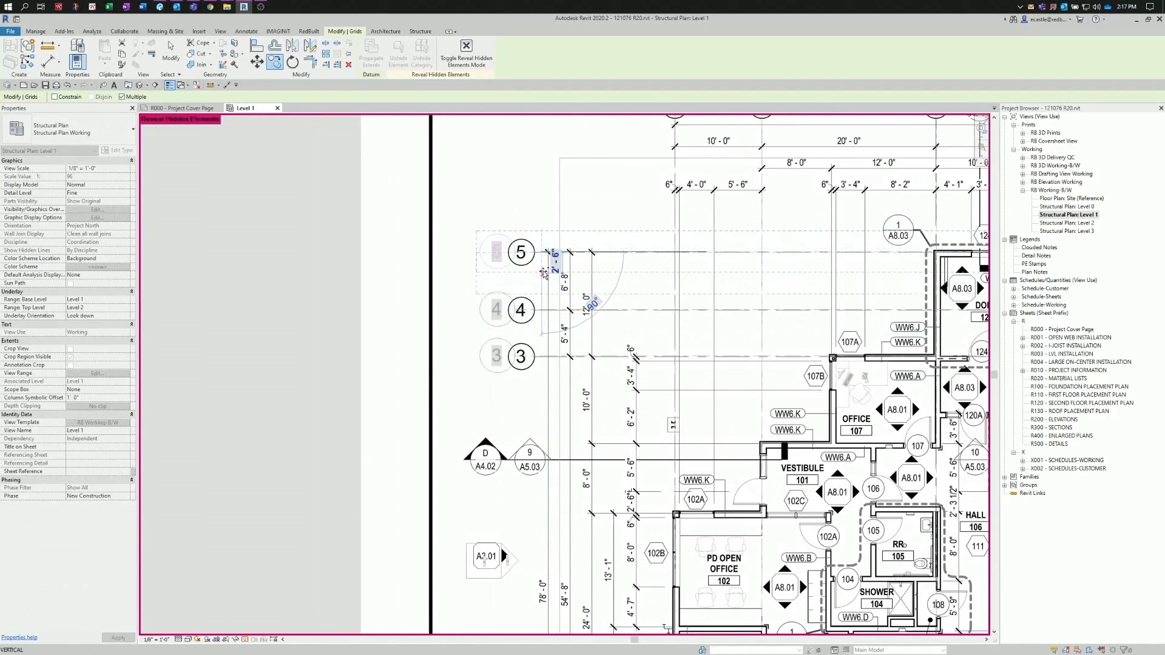
{"action": "key", "text": "Escape"}
{"action": "key", "text": "Escape"}
- Turn off the display of hidden elements and place an aligned dimension string across grids 1, 2, 3, 4 and 5
{"action": "scroll", "coordinate": [322, 299], "scroll_direction": "down", "scroll_amount": 4}
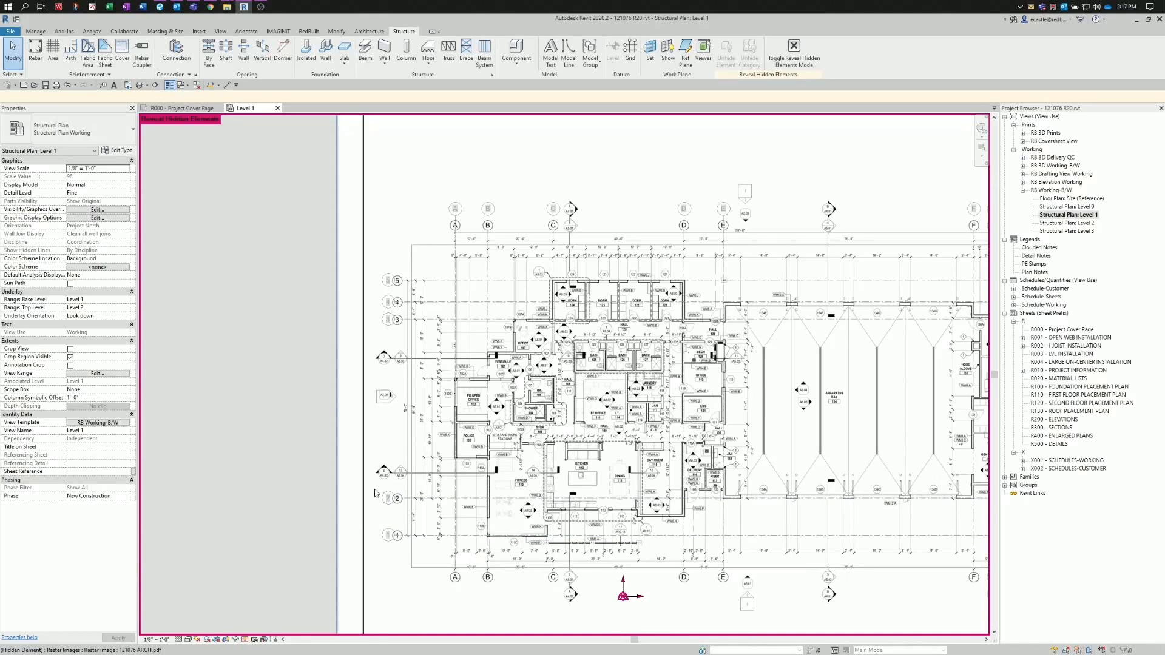
{"action": "left_click", "coordinate": [245, 640]}
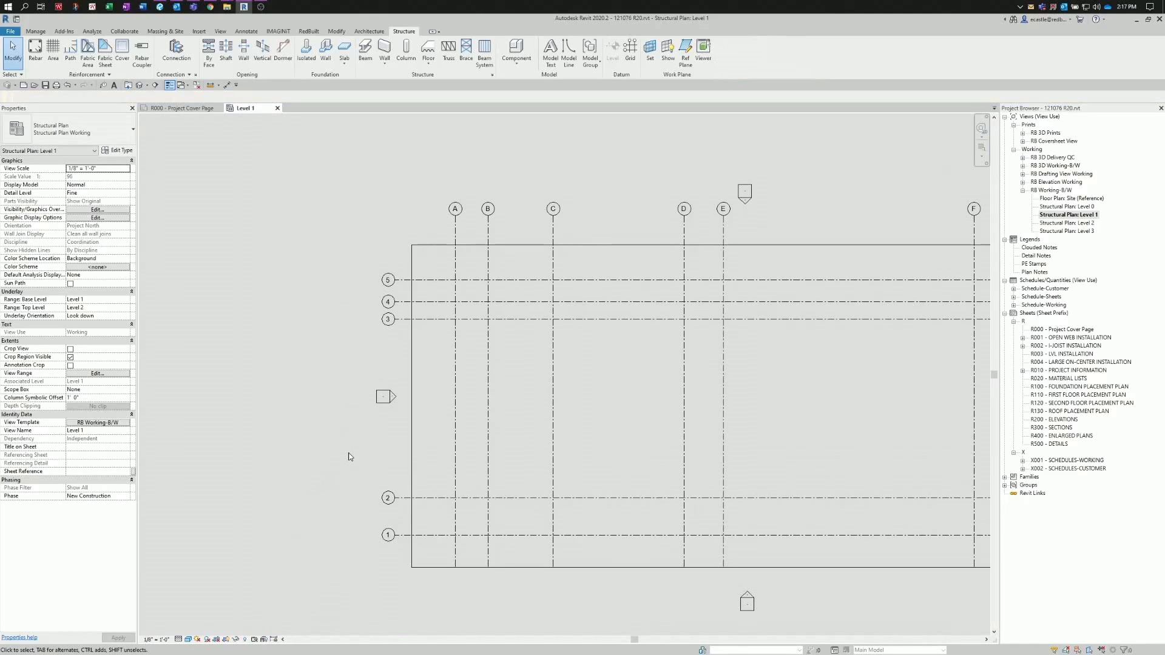
{"action": "left_click", "coordinate": [227, 87]}
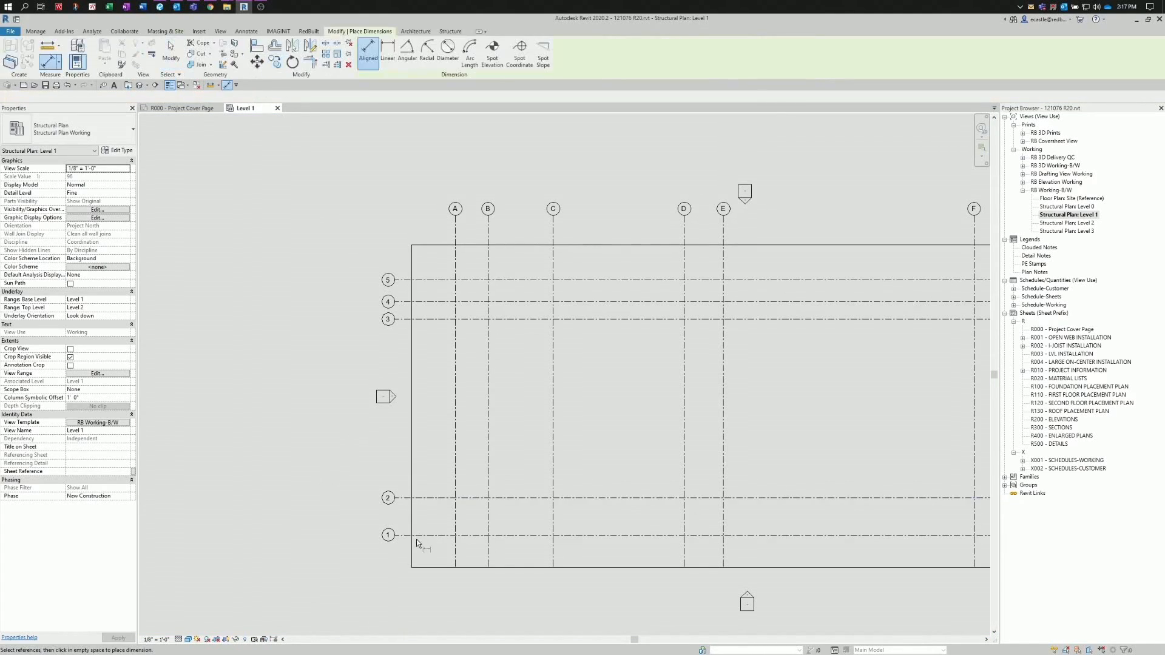
{"action": "left_click", "coordinate": [403, 535]}
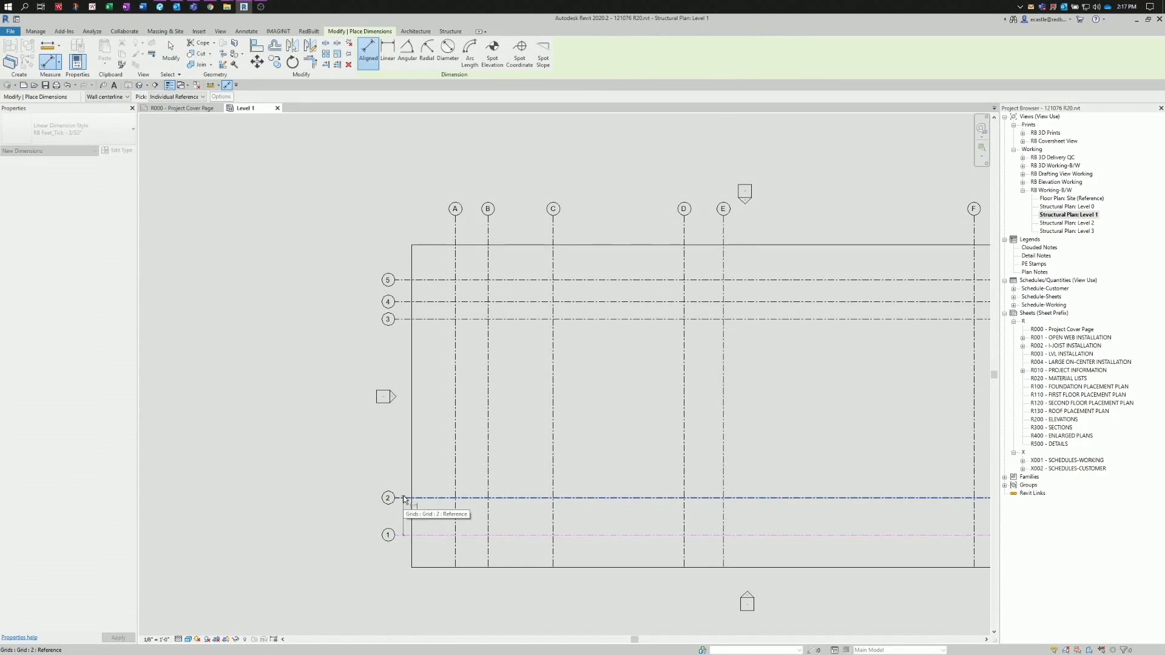
{"action": "left_click", "coordinate": [405, 499]}
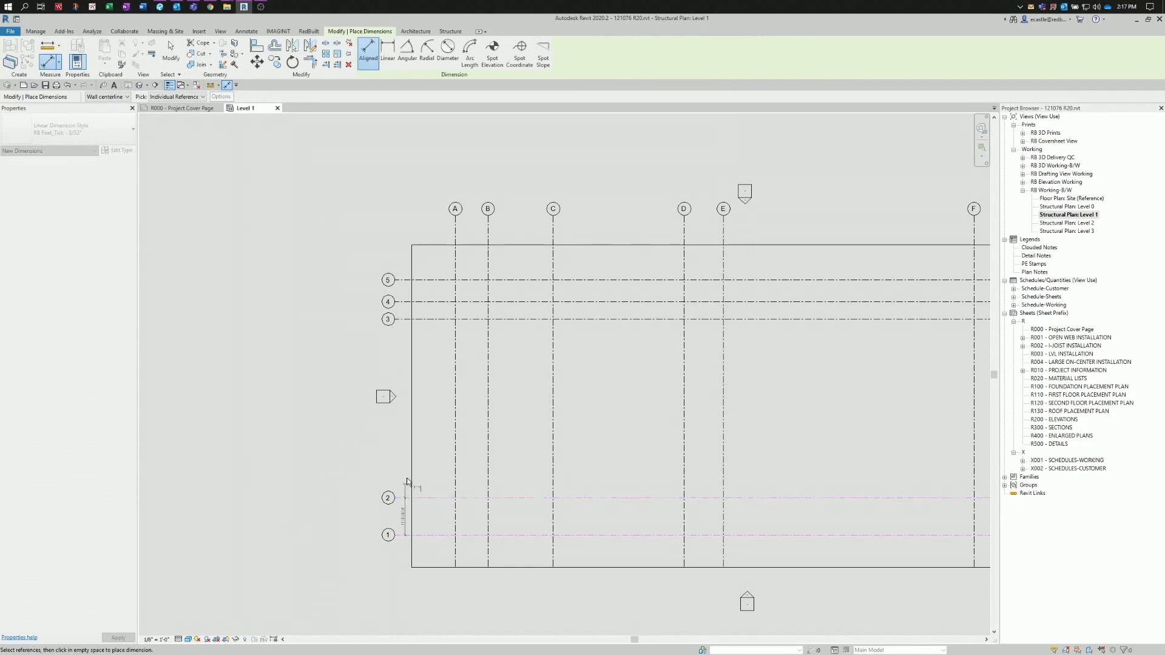
{"action": "left_click", "coordinate": [406, 320]}
{"action": "left_click", "coordinate": [406, 301]}
{"action": "left_click", "coordinate": [407, 281]}
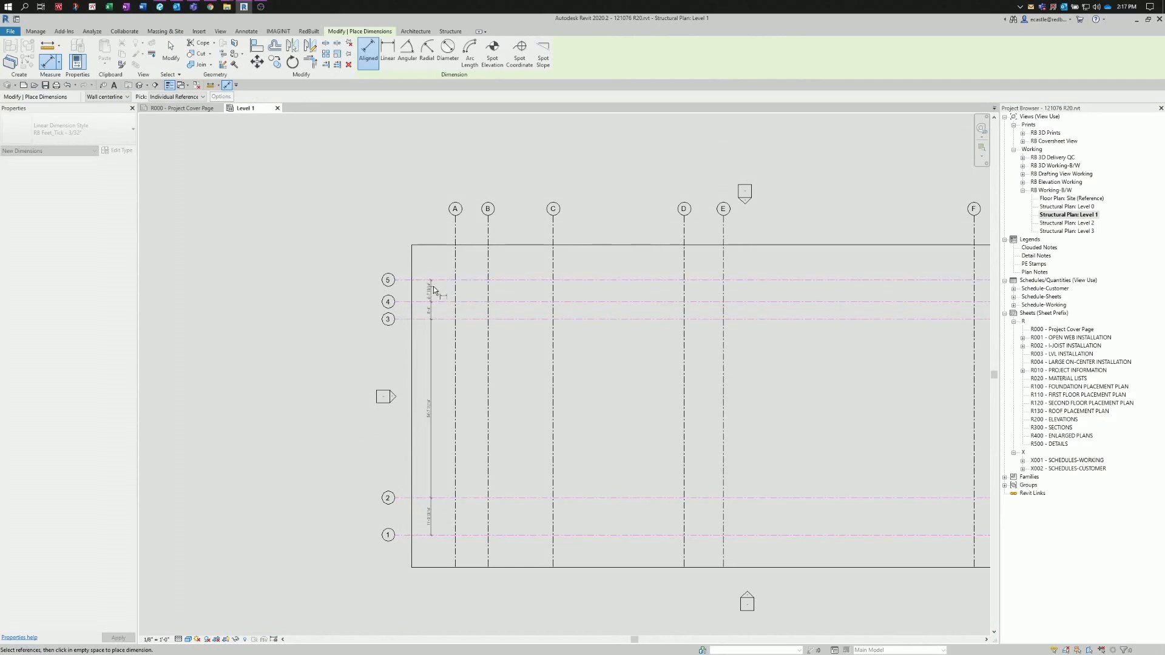
{"action": "left_click", "coordinate": [428, 293]}
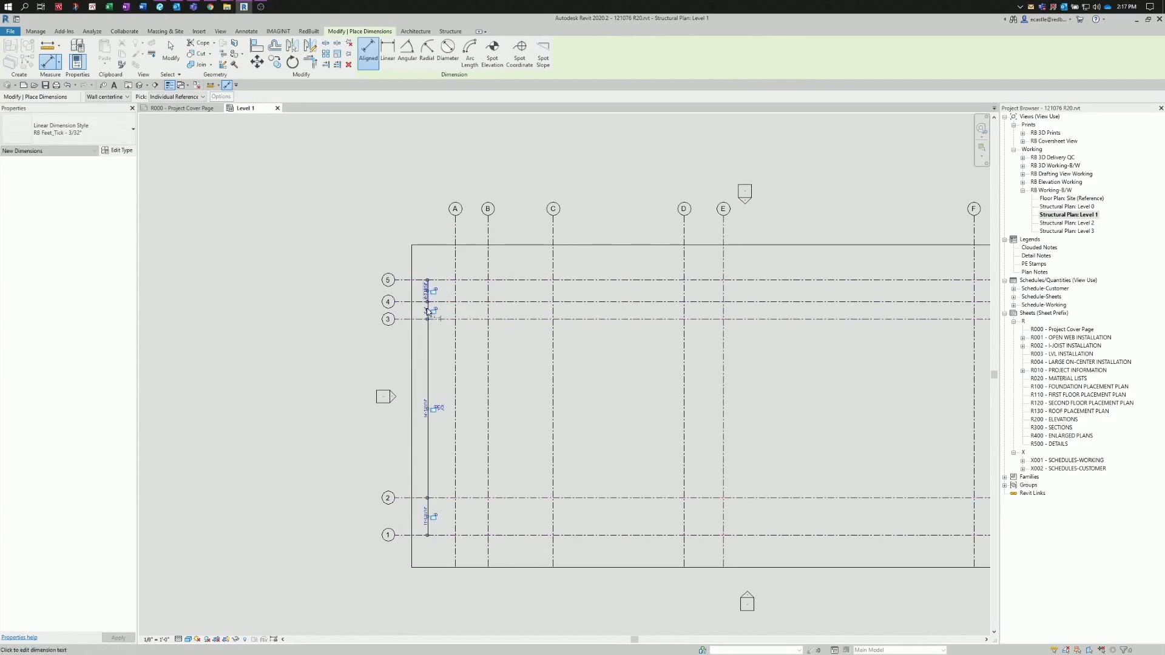
- Place an overall aligned dimension from grid 1 to grid 5, just outside the dimension string
{"action": "left_click", "coordinate": [406, 535]}
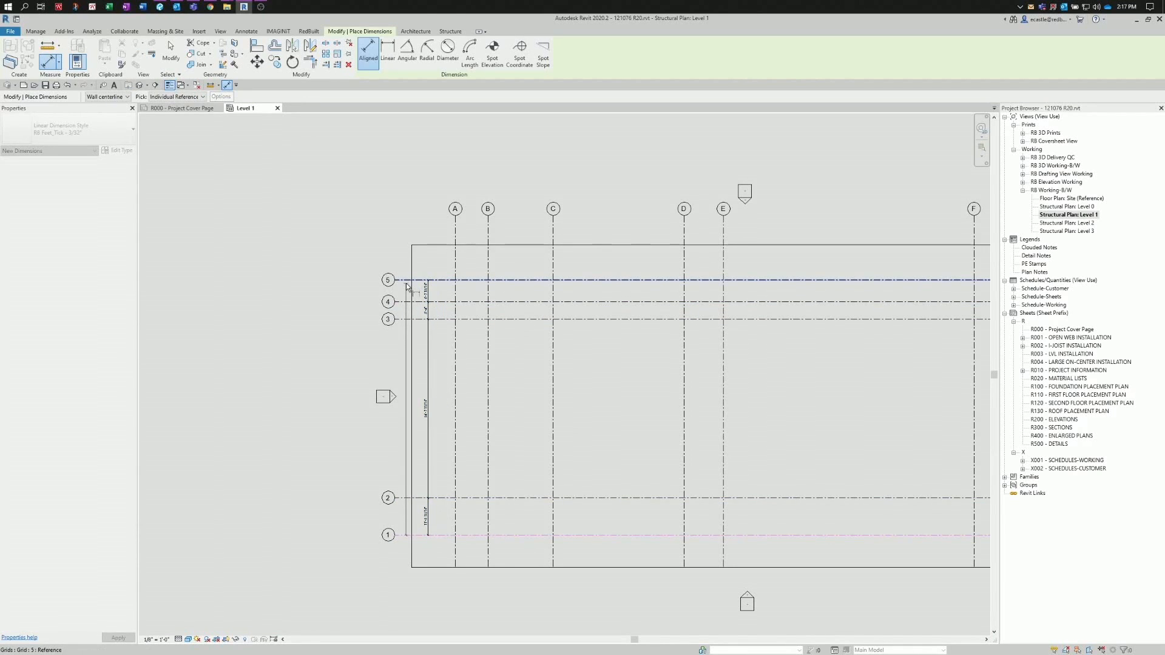
{"action": "left_click", "coordinate": [406, 281]}
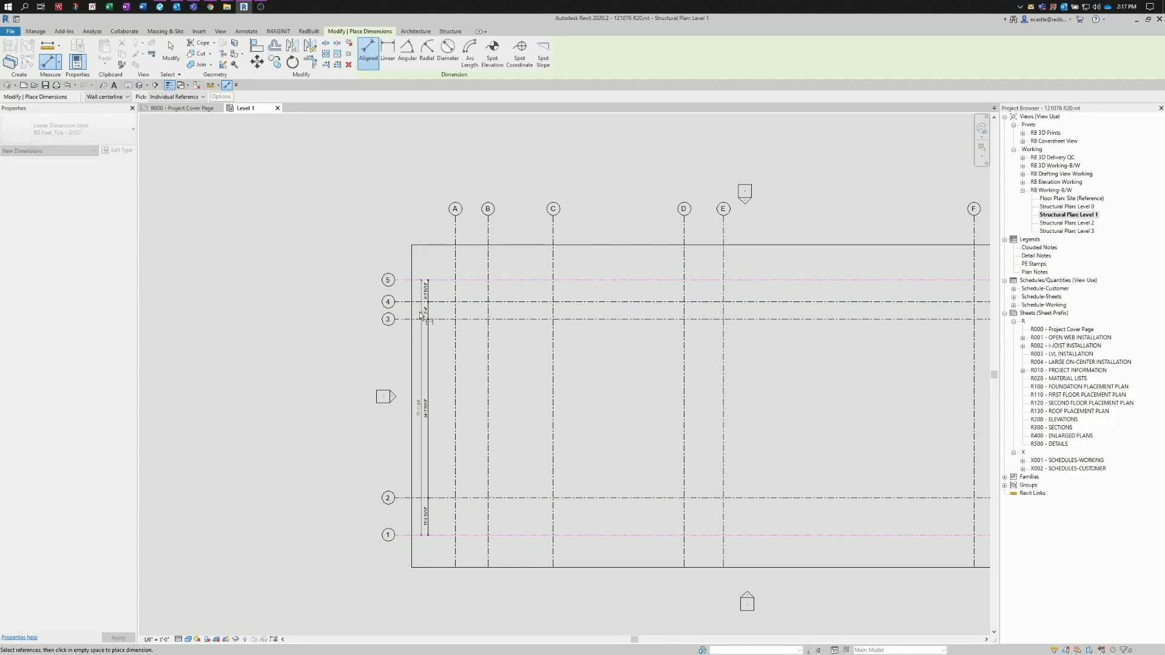
{"action": "left_click", "coordinate": [429, 291]}
- Place an aligned dimension string across grids A, B and C, just below the grid bubbles
{"action": "left_click", "coordinate": [456, 258]}
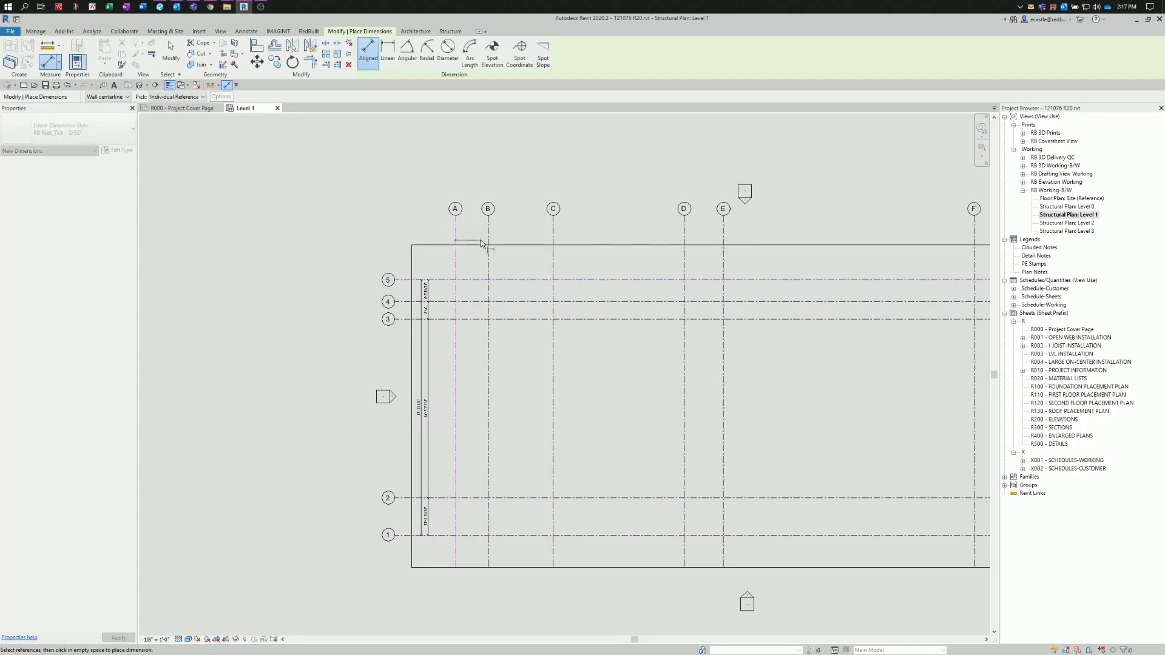
{"action": "left_click", "coordinate": [488, 238]}
{"action": "left_click", "coordinate": [553, 231]}
{"action": "left_click", "coordinate": [601, 229]}
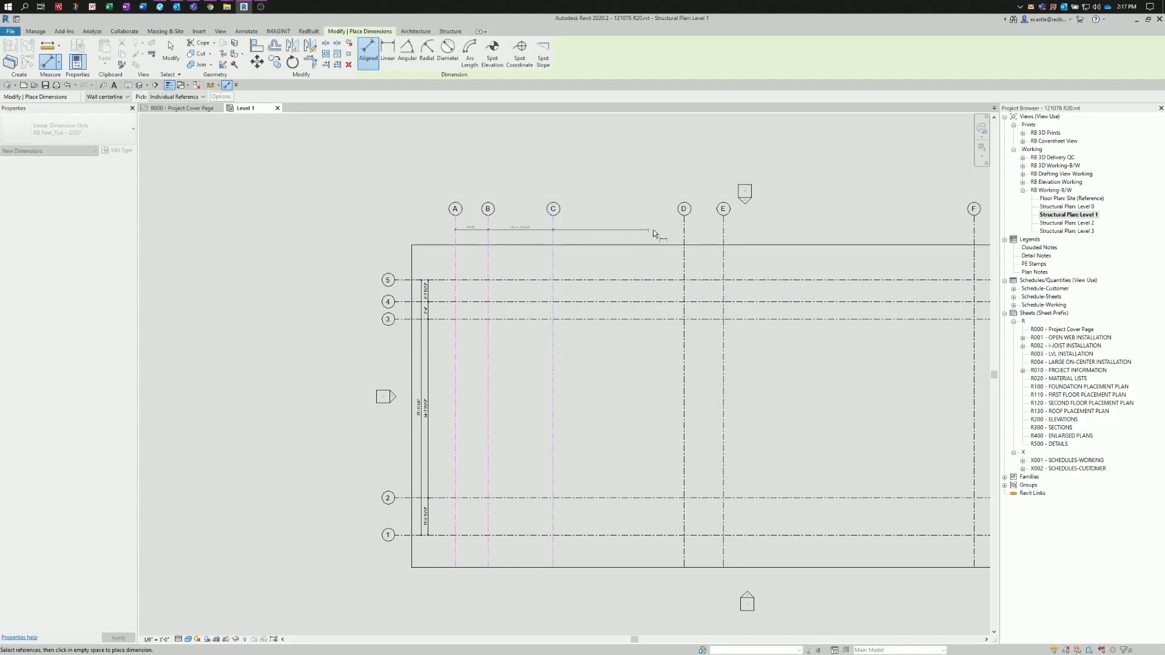
- Continue the aligned dimensions with a string across grids C, D, E, F and G, in line with the A–C string
{"action": "left_click", "coordinate": [552, 231]}
{"action": "left_click", "coordinate": [684, 234]}
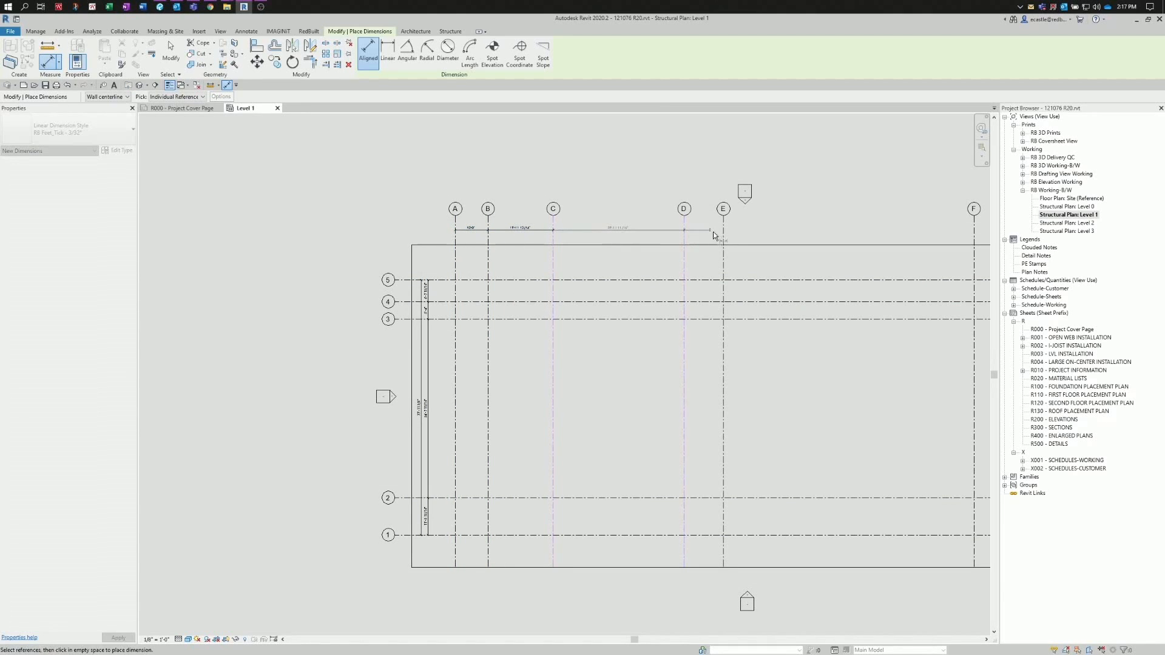
{"action": "left_click", "coordinate": [724, 234]}
{"action": "middle_click_drag", "start_coordinate": [803, 278], "coordinate": [467, 309]}
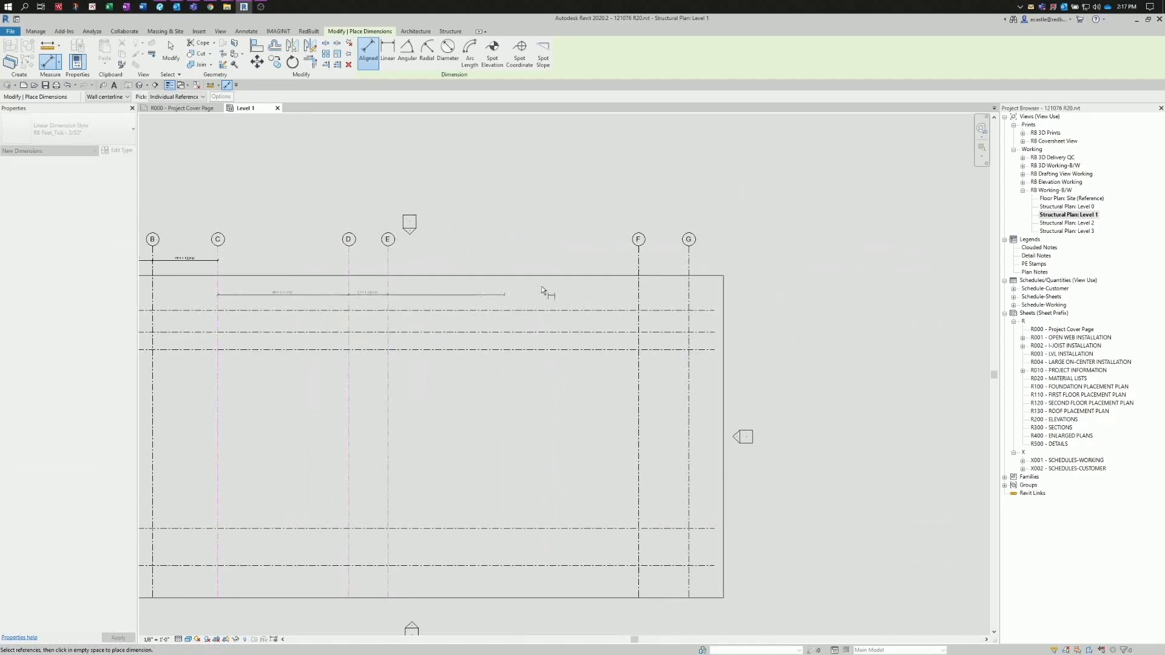
{"action": "left_click", "coordinate": [639, 263]}
{"action": "left_click", "coordinate": [689, 261]}
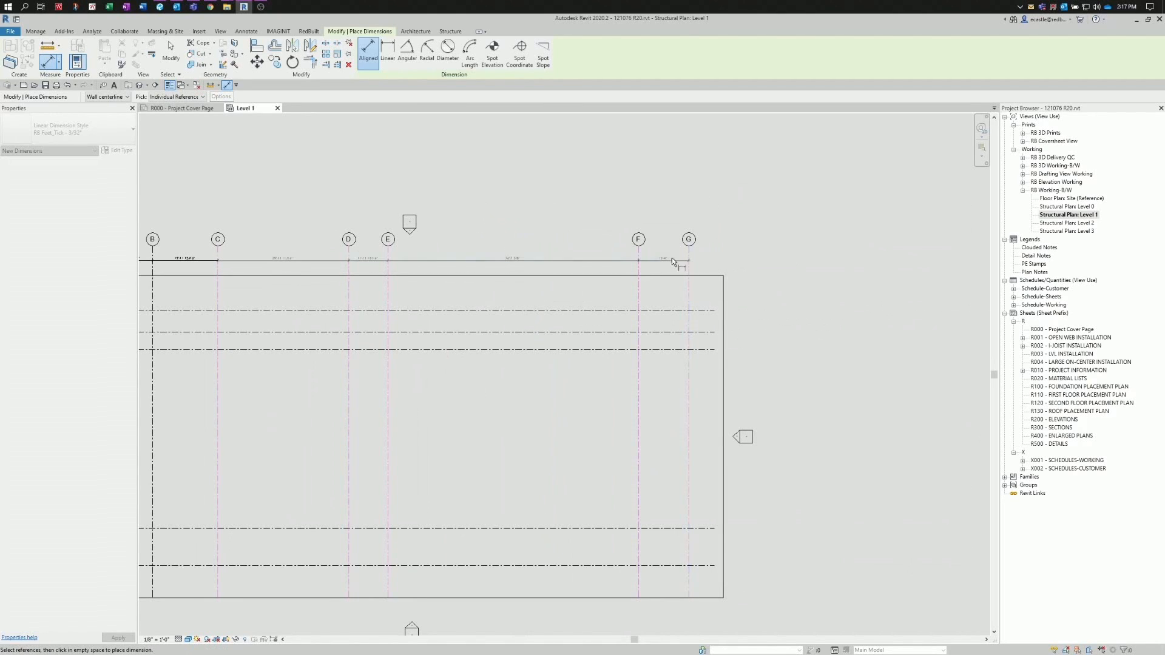
{"action": "left_click", "coordinate": [671, 260]}
- Place an overall aligned dimension from grid A to grid G above the dimension strings, and end the Dimension command
{"action": "scroll", "coordinate": [595, 294], "scroll_direction": "down", "scroll_amount": 2}
{"action": "scroll", "coordinate": [322, 263], "scroll_direction": "up", "scroll_amount": 2}
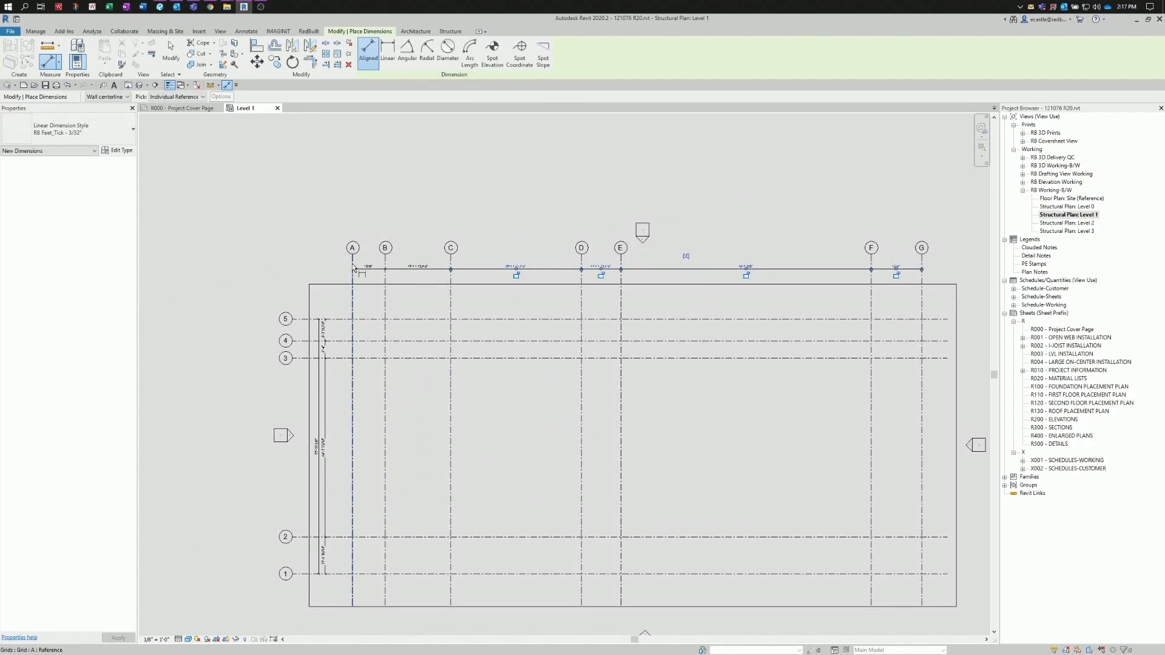
{"action": "left_click", "coordinate": [341, 267]}
{"action": "scroll", "coordinate": [334, 303], "scroll_direction": "down", "scroll_amount": 3}
{"action": "scroll", "coordinate": [678, 286], "scroll_direction": "up", "scroll_amount": 2}
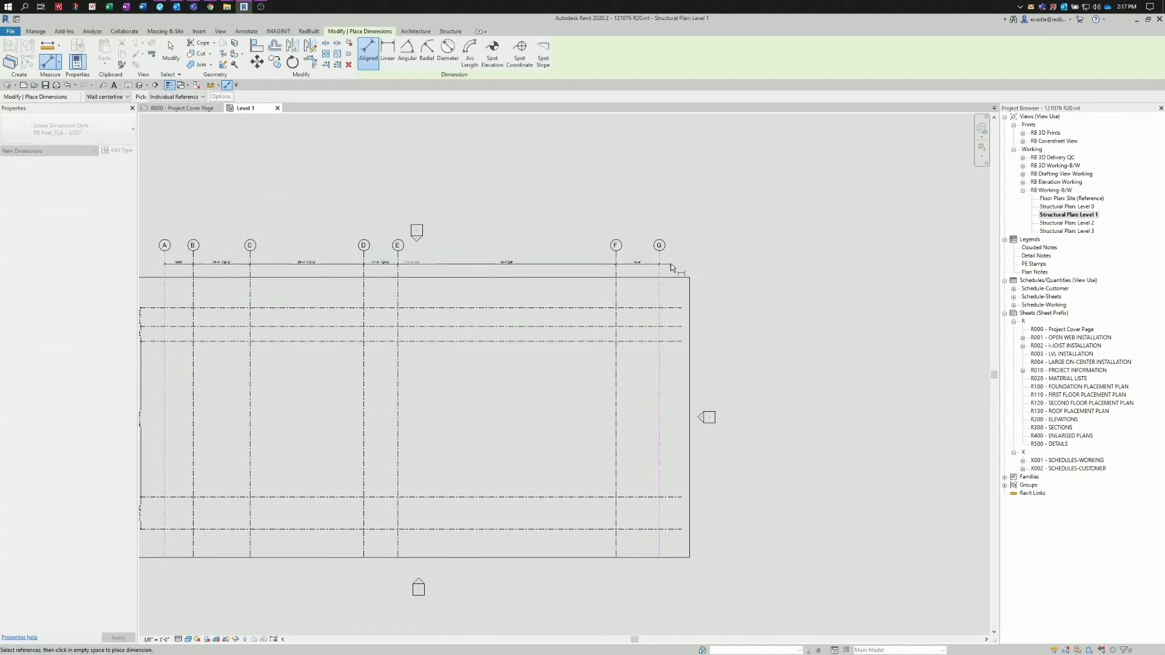
{"action": "scroll", "coordinate": [613, 261], "scroll_direction": "down", "scroll_amount": 1}
{"action": "scroll", "coordinate": [592, 261], "scroll_direction": "up", "scroll_amount": 2}
{"action": "left_click", "coordinate": [592, 261]}
{"action": "scroll", "coordinate": [595, 292], "scroll_direction": "down", "scroll_amount": 3}
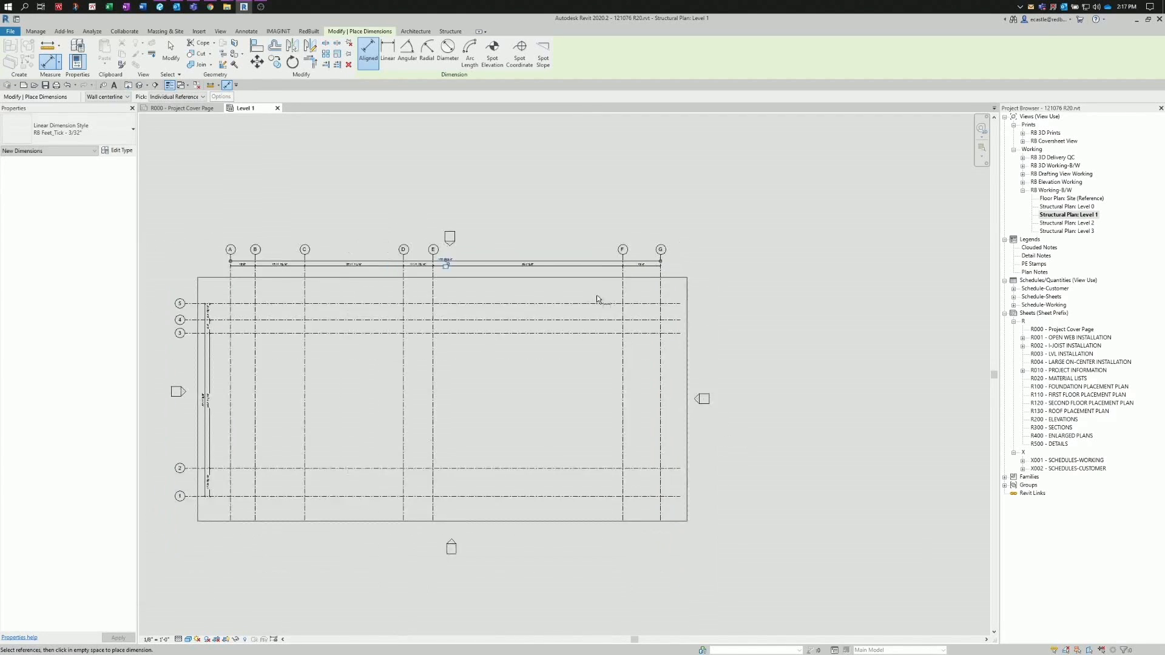
{"action": "scroll", "coordinate": [346, 340], "scroll_direction": "up", "scroll_amount": 2}
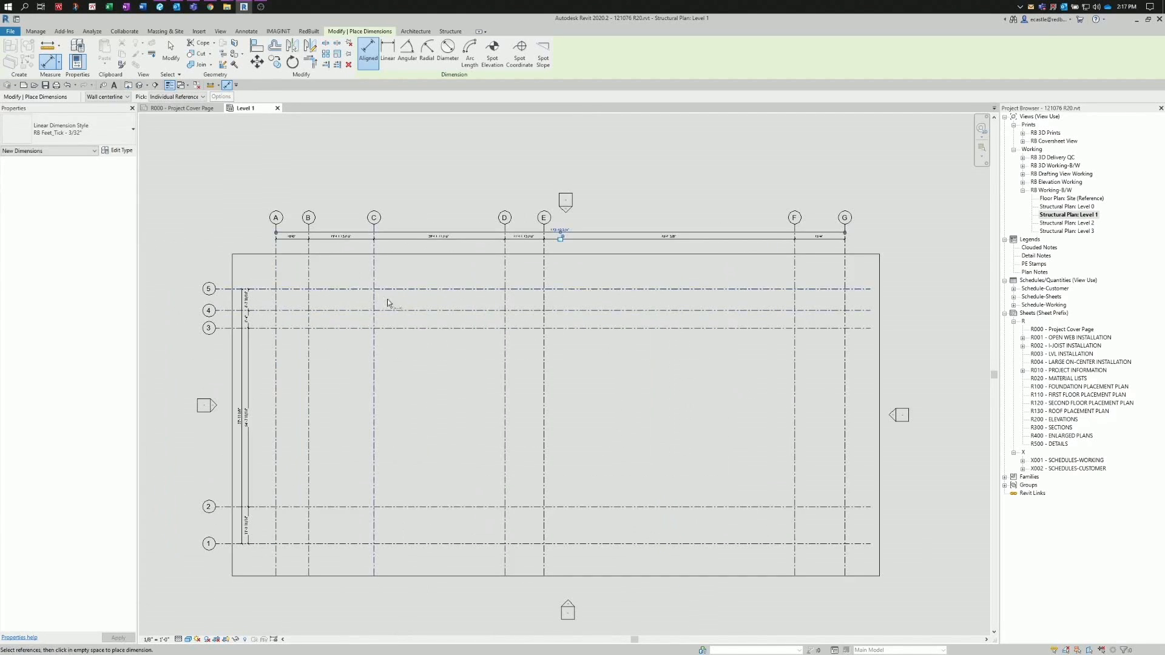
{"action": "scroll", "coordinate": [340, 275], "scroll_direction": "up", "scroll_amount": 1}
{"action": "scroll", "coordinate": [441, 256], "scroll_direction": "up", "scroll_amount": 1}
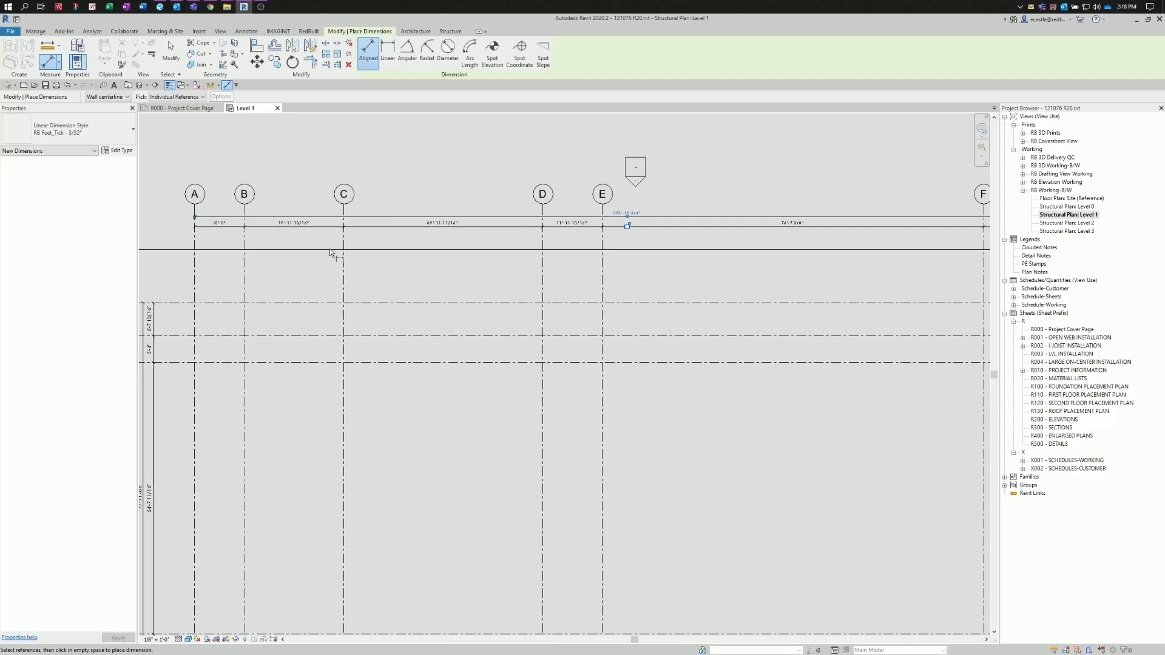
{"action": "key", "text": "Escape"}
- Reveal the hidden elements and move grid C by setting its dimension from grid B to 20'
{"action": "middle_click_drag", "start_coordinate": [322, 247], "coordinate": [440, 254]}
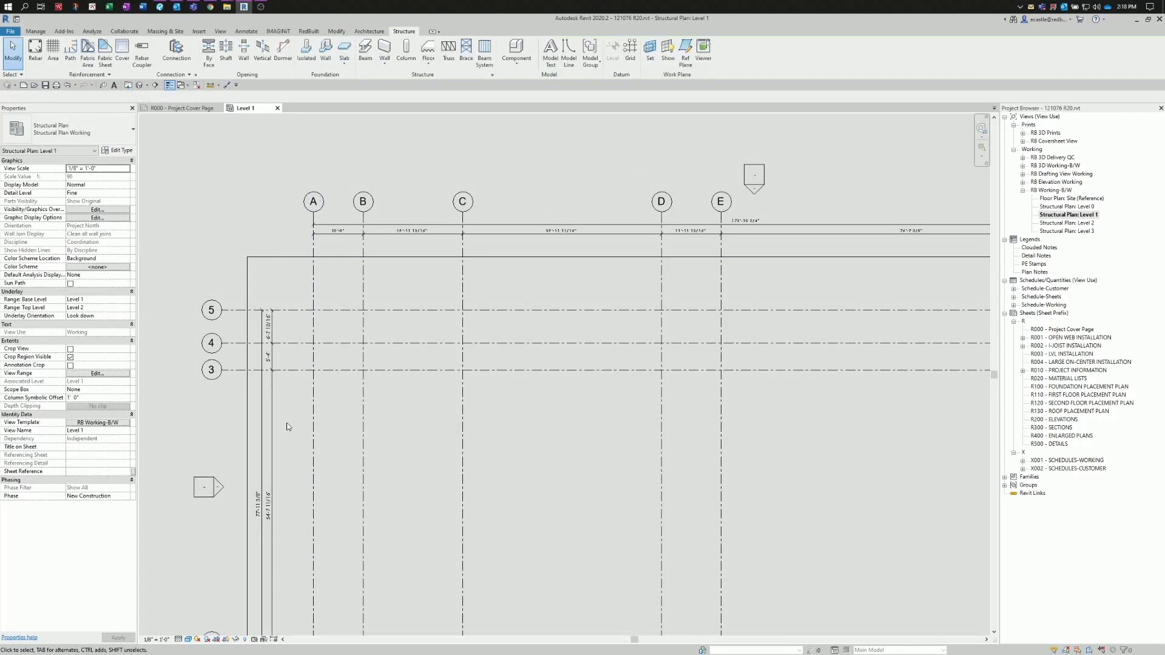
{"action": "left_click", "coordinate": [246, 640]}
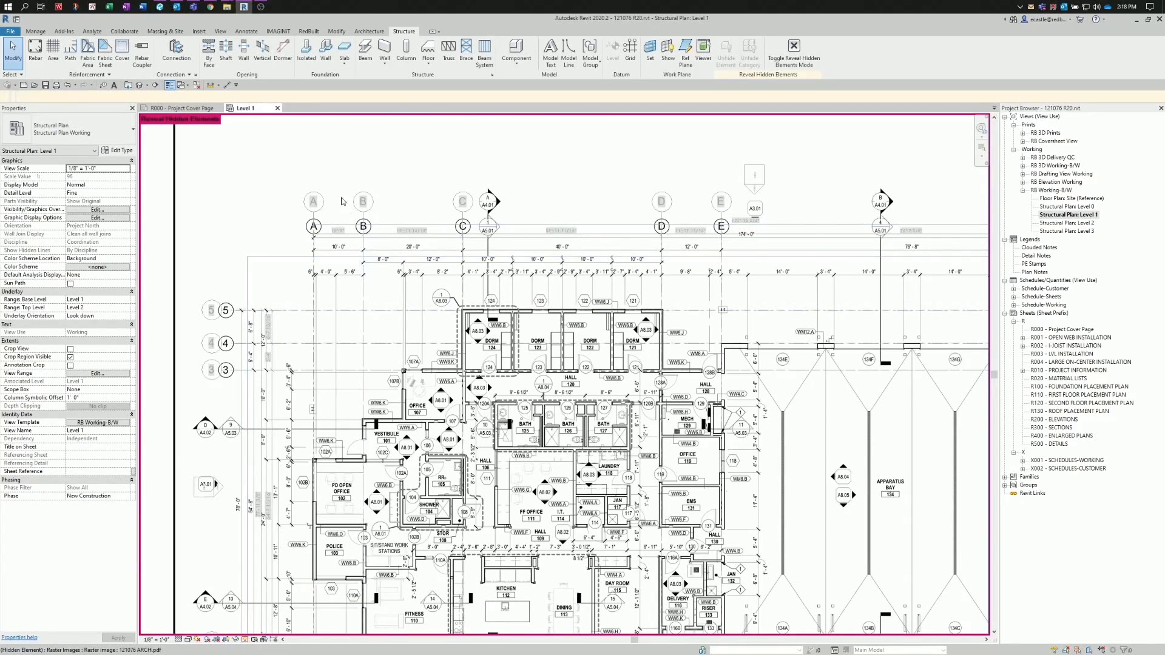
{"action": "scroll", "coordinate": [342, 202], "scroll_direction": "up", "scroll_amount": 2}
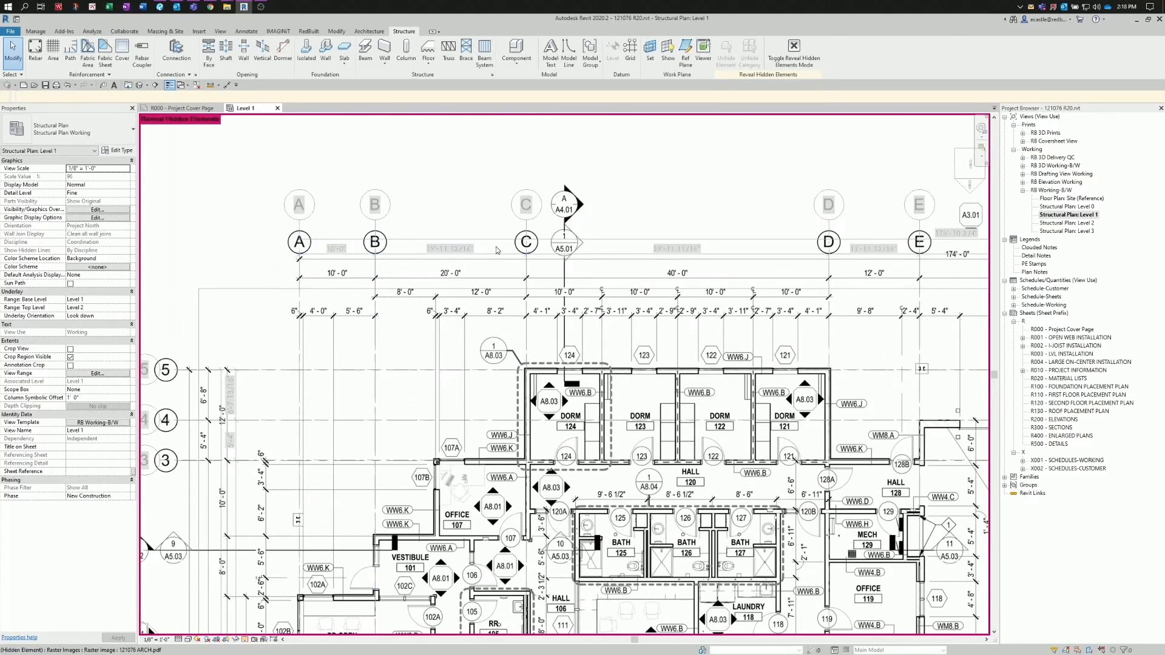
{"action": "scroll", "coordinate": [496, 245], "scroll_direction": "up", "scroll_amount": 2}
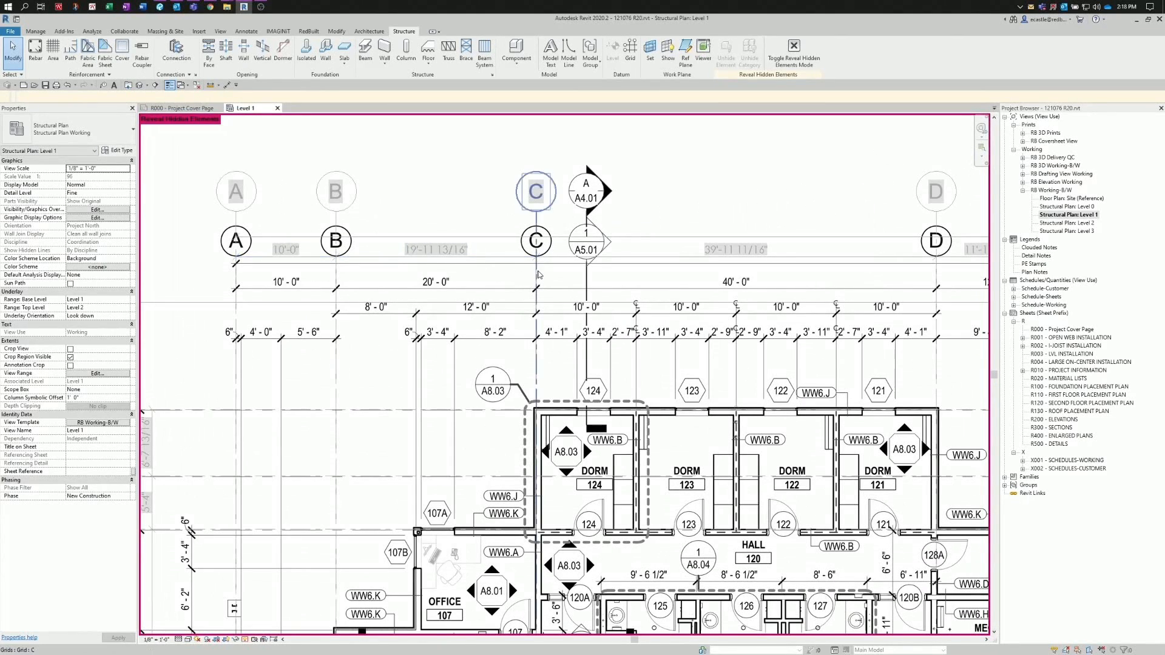
{"action": "left_click", "coordinate": [537, 274]}
{"action": "left_click", "coordinate": [439, 251]}
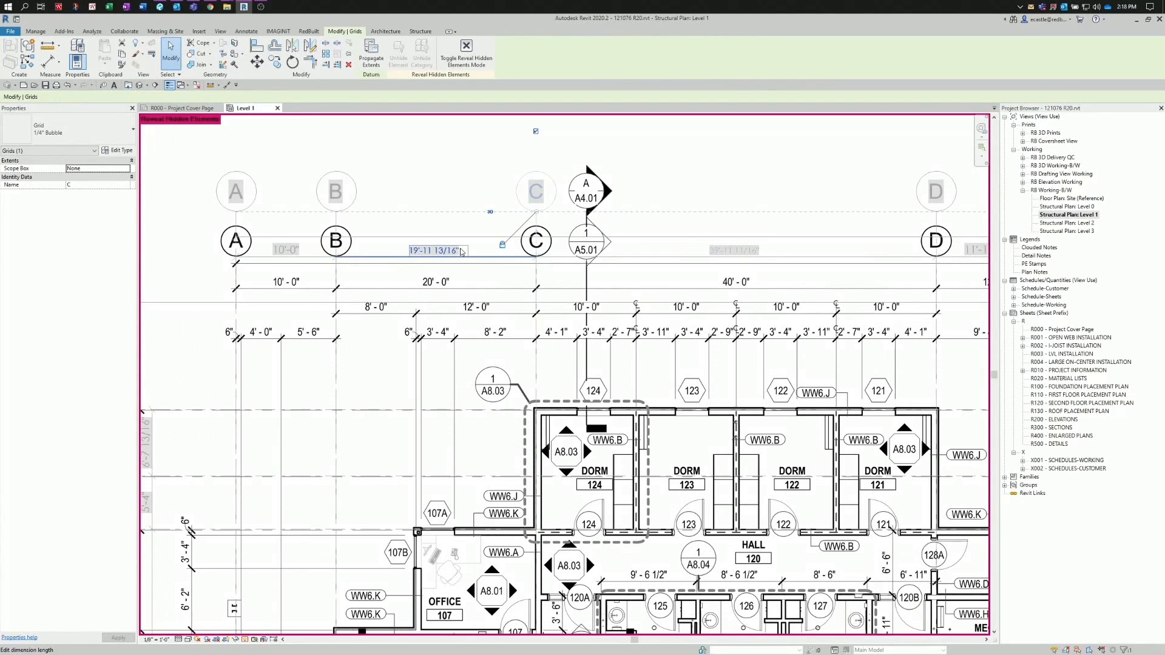
{"action": "left_click", "coordinate": [461, 252]}
{"action": "type", "text": "20"}
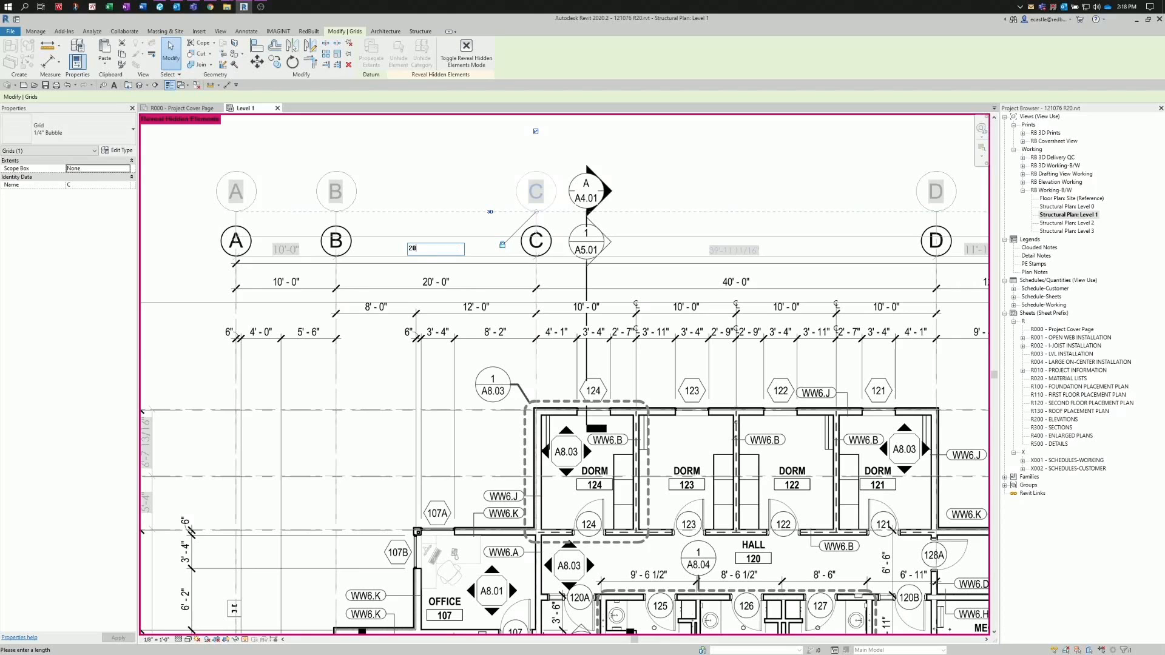
{"action": "key", "text": "Return"}
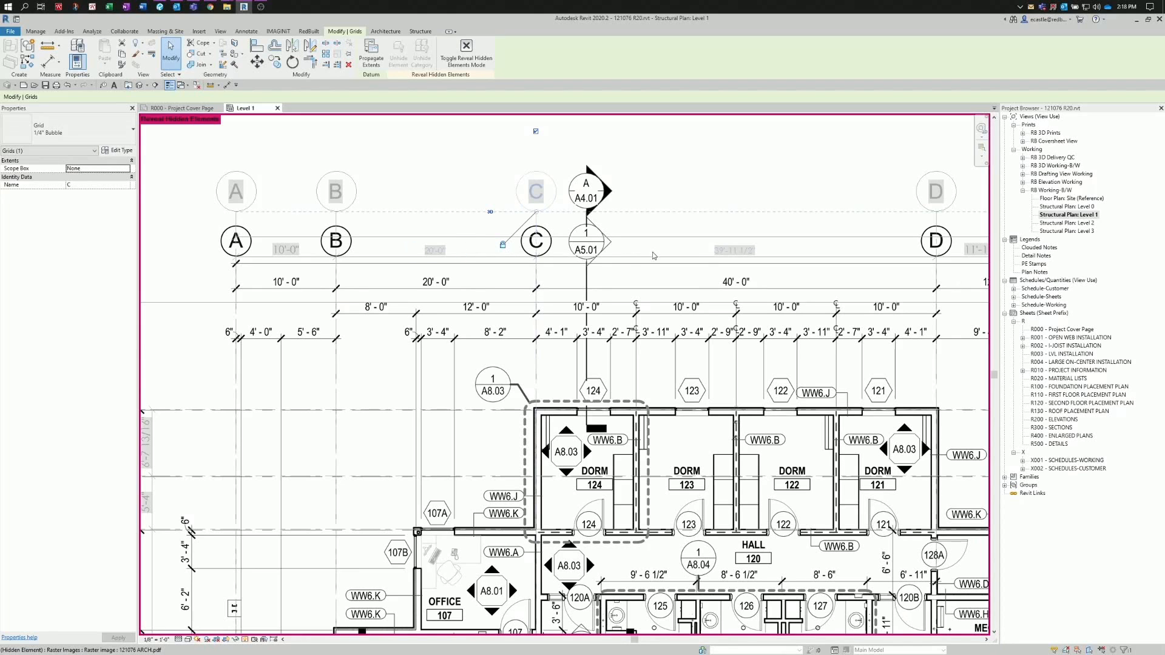
- Move grid D by setting its dimension from grid C to 40'
{"action": "middle_click_drag", "start_coordinate": [695, 283], "coordinate": [403, 278]}
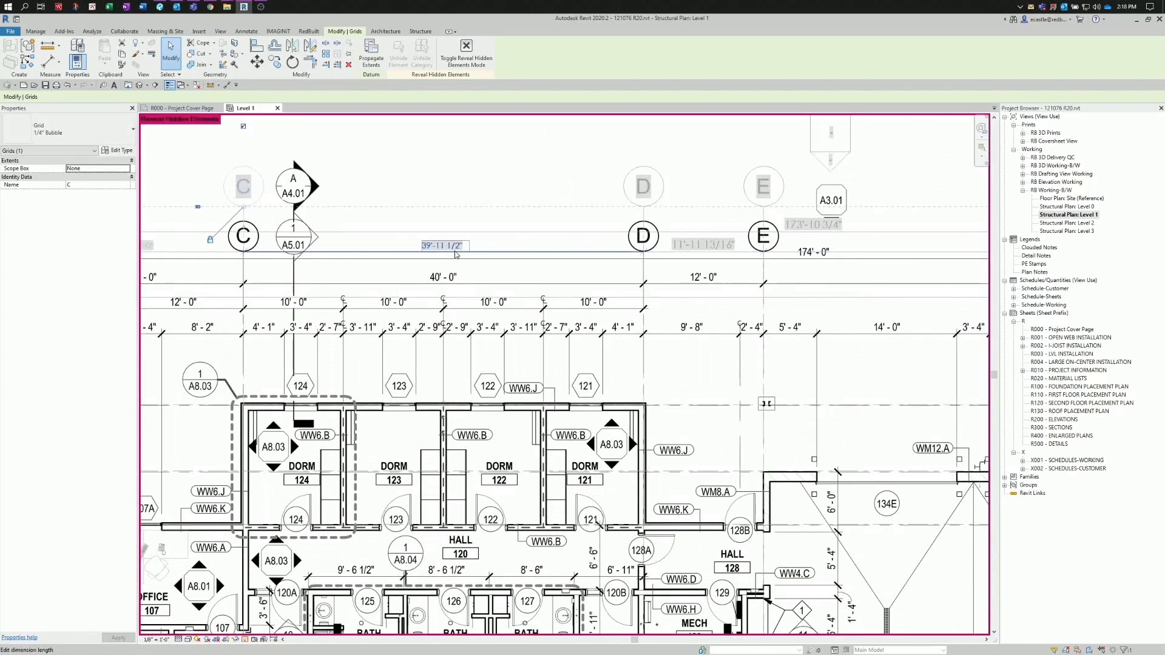
{"action": "left_click", "coordinate": [645, 285]}
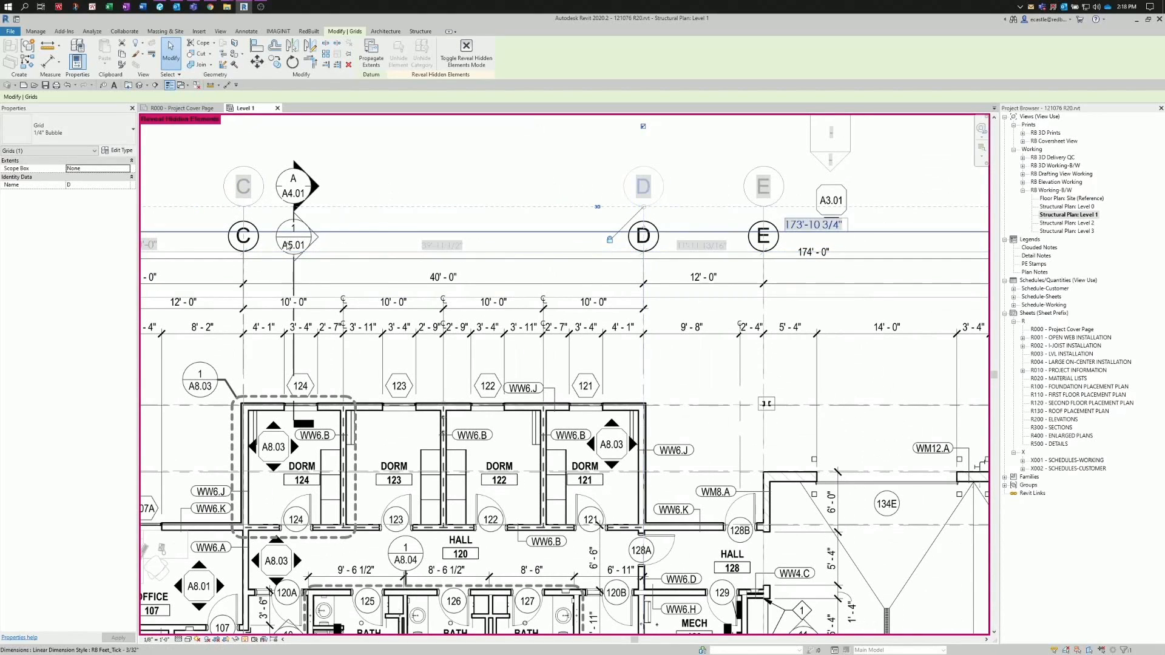
{"action": "left_click", "coordinate": [450, 244]}
{"action": "type", "text": "4"}
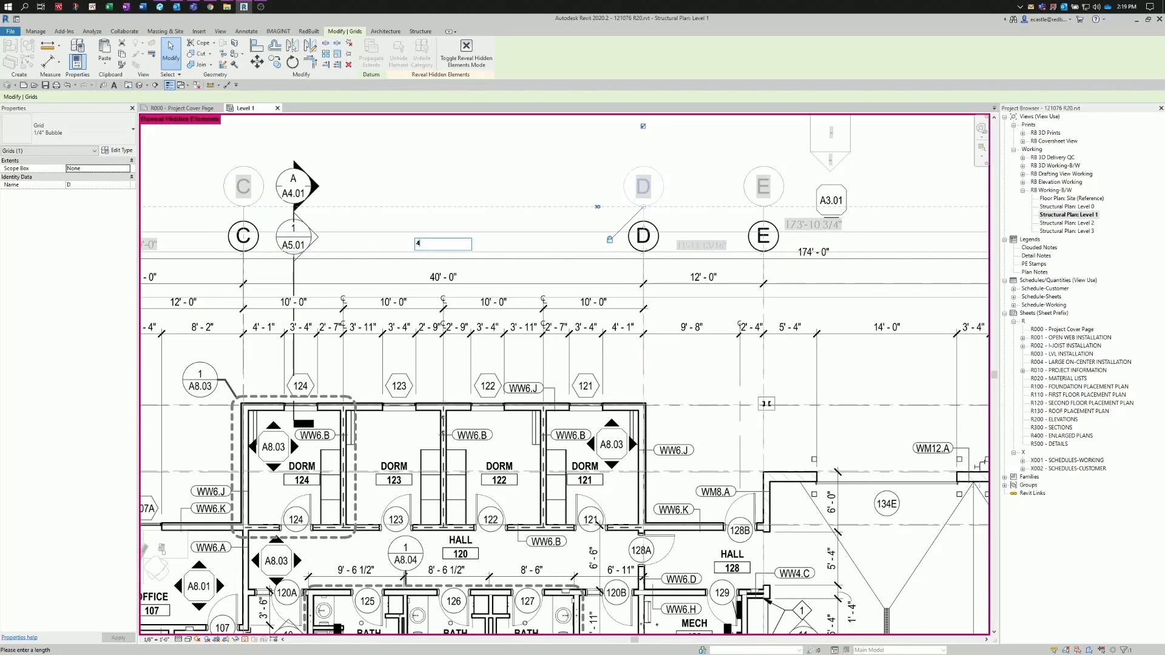
{"action": "type", "text": "0'"}
{"action": "key", "text": "Return"}
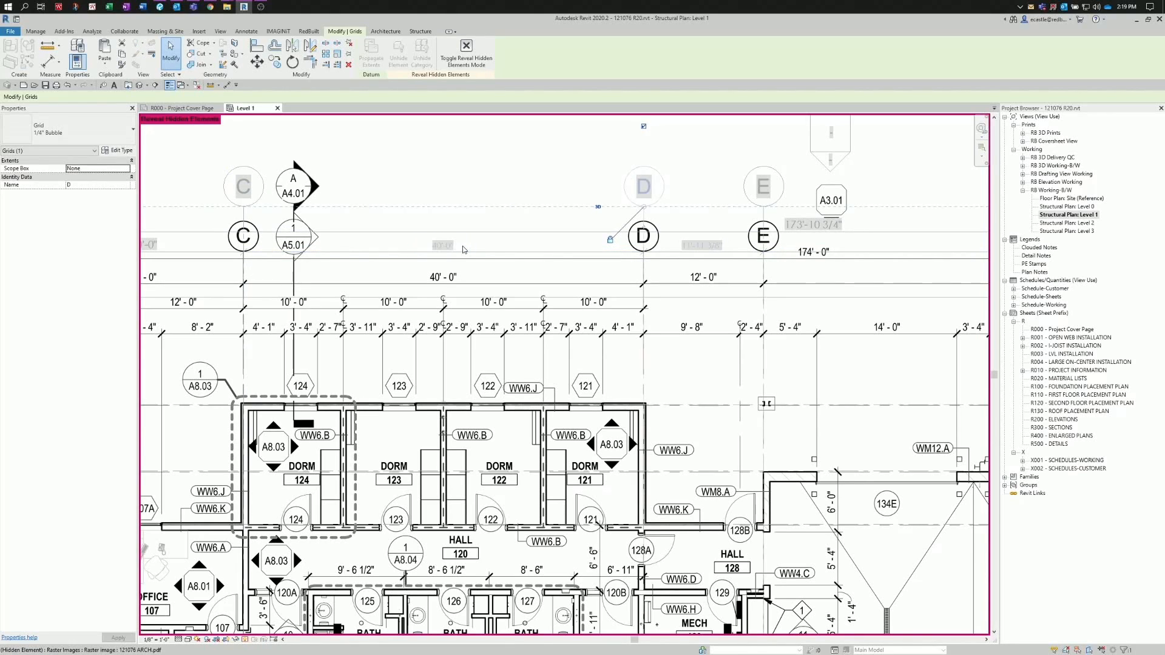
- Start a structural wall of type Exterior - 2x6 Stud, with its height up to Level 2 and location line at Core Face: Exterior
{"action": "middle_click_drag", "start_coordinate": [617, 275], "coordinate": [362, 281]}
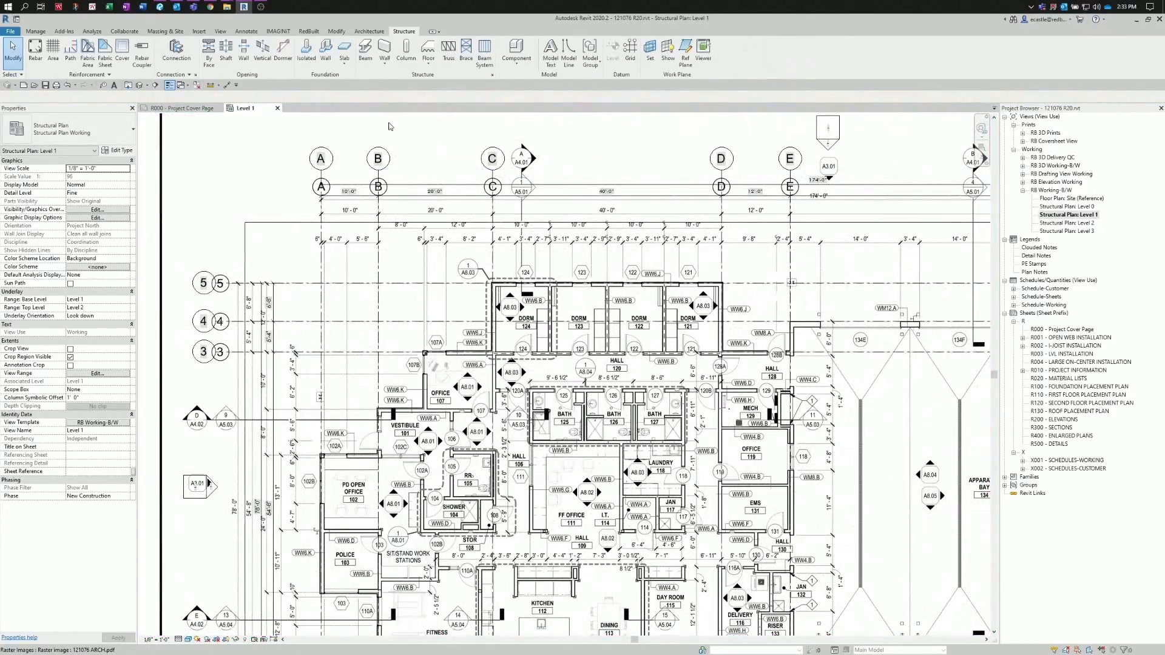
{"action": "left_click", "coordinate": [384, 49]}
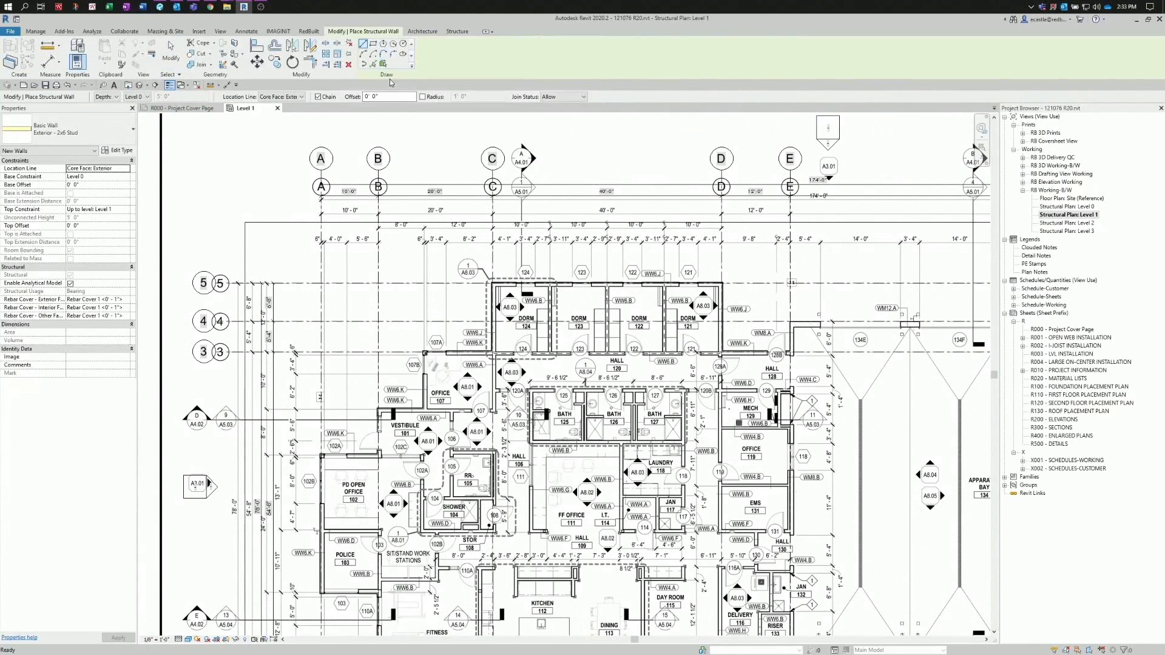
{"action": "left_click", "coordinate": [61, 129]}
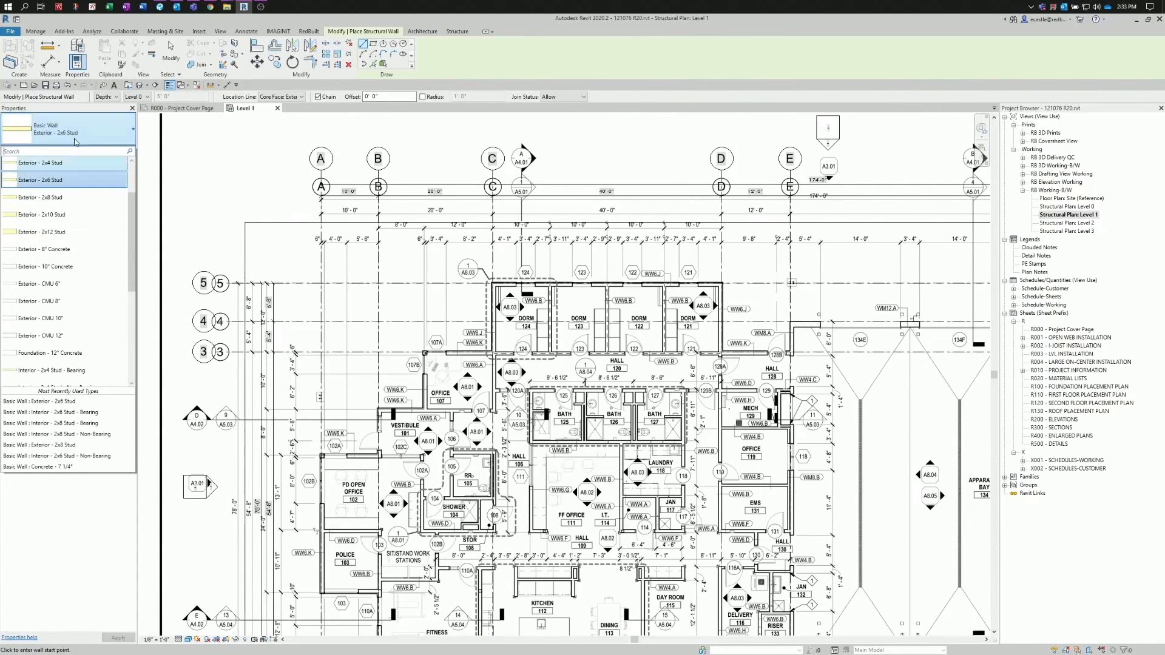
{"action": "left_click", "coordinate": [104, 106]}
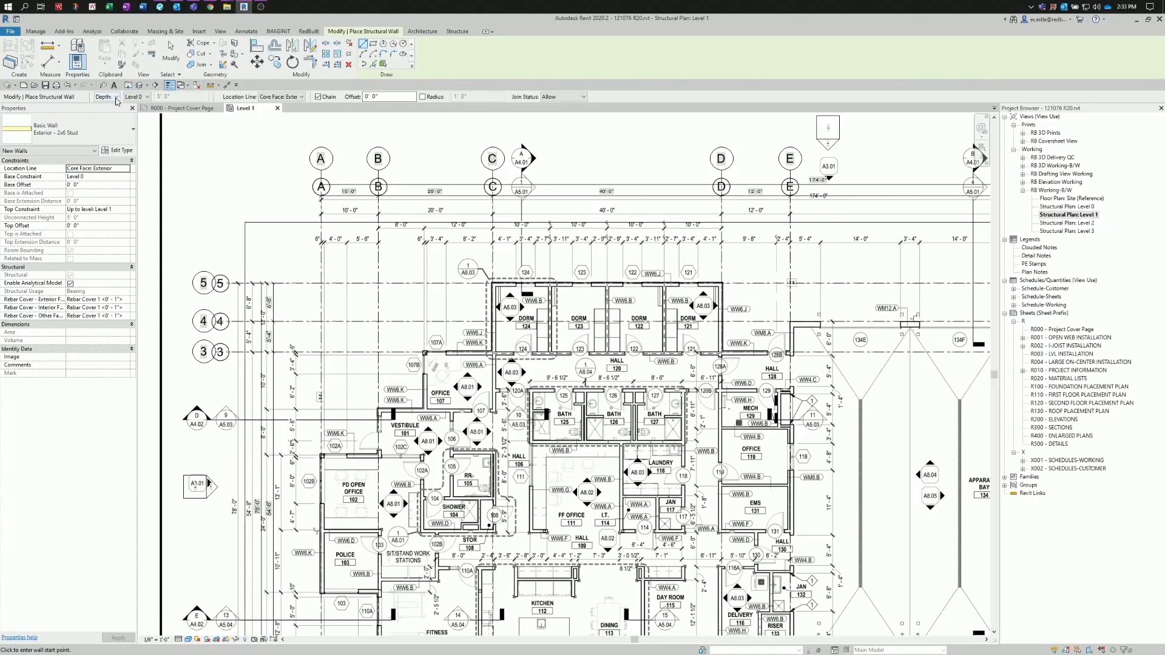
{"action": "left_click", "coordinate": [148, 97]}
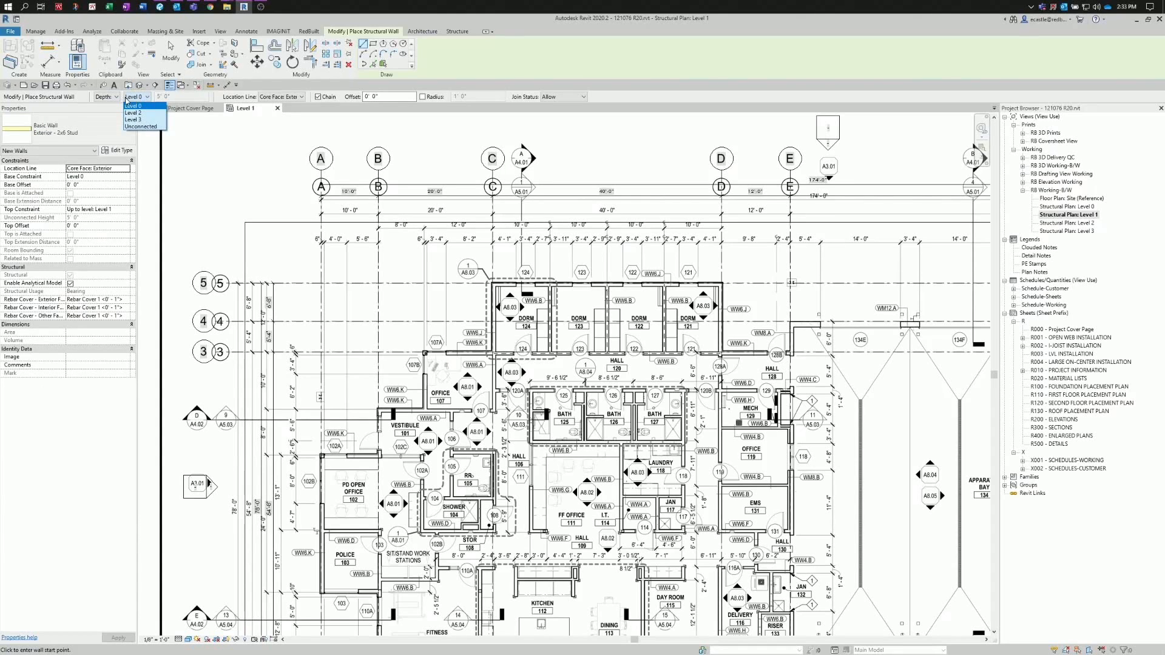
{"action": "left_click", "coordinate": [117, 101]}
{"action": "left_click", "coordinate": [118, 99]}
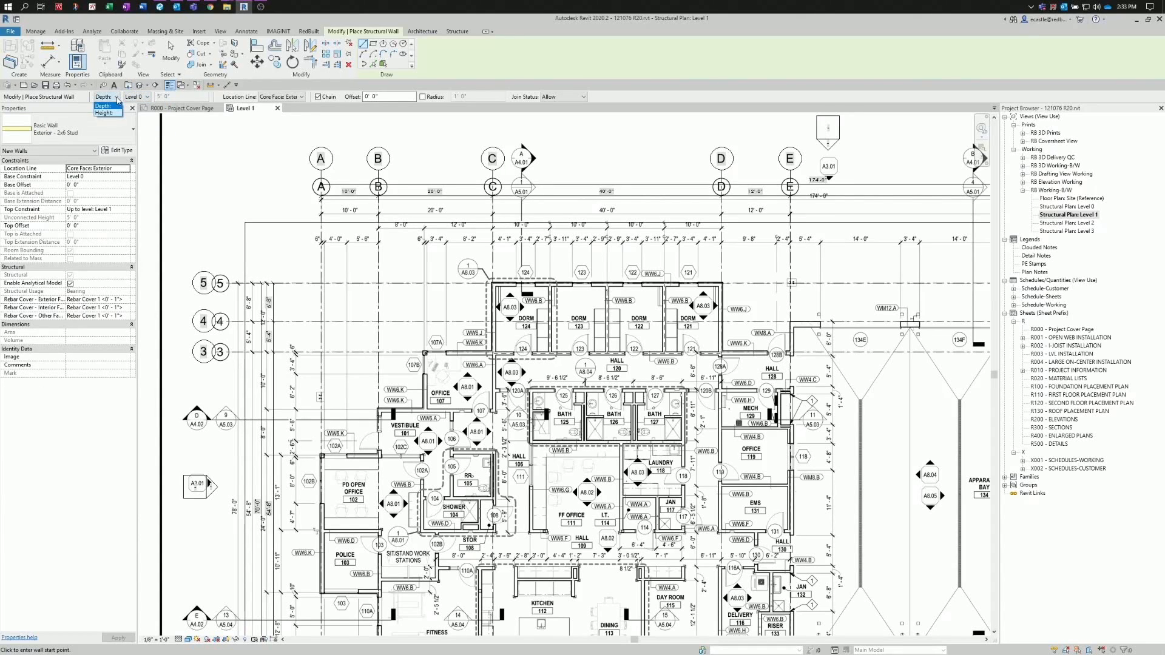
{"action": "left_click", "coordinate": [105, 113]}
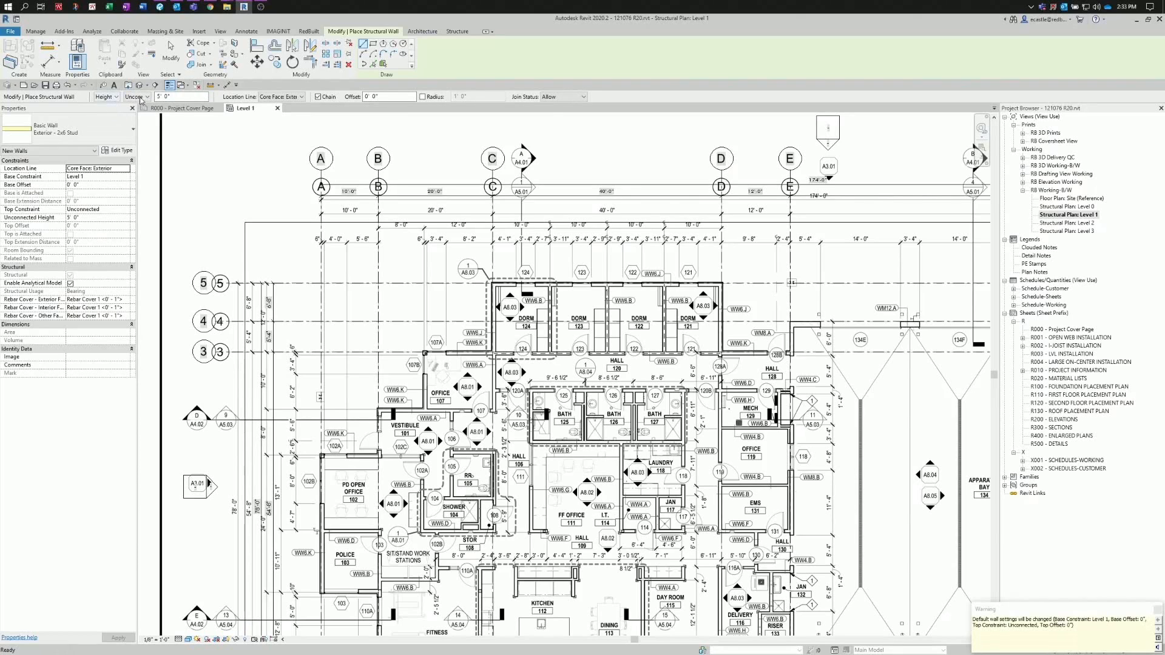
{"action": "left_click", "coordinate": [141, 101]}
{"action": "left_click", "coordinate": [142, 118]}
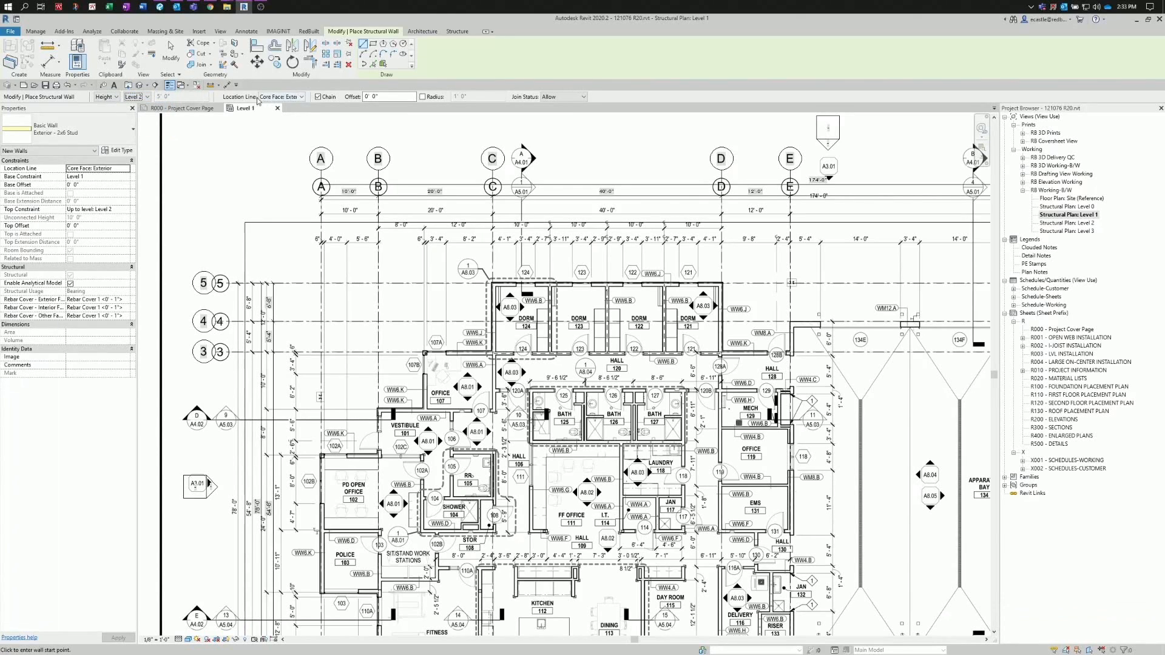
{"action": "left_click", "coordinate": [303, 98]}
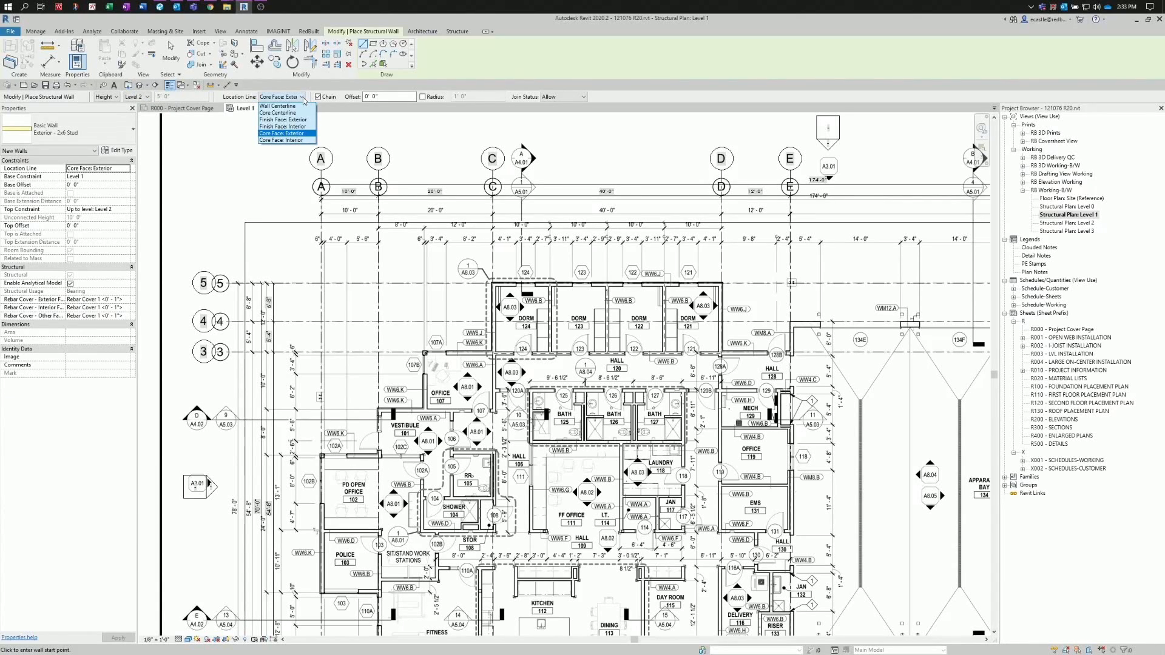
{"action": "left_click", "coordinate": [303, 98]}
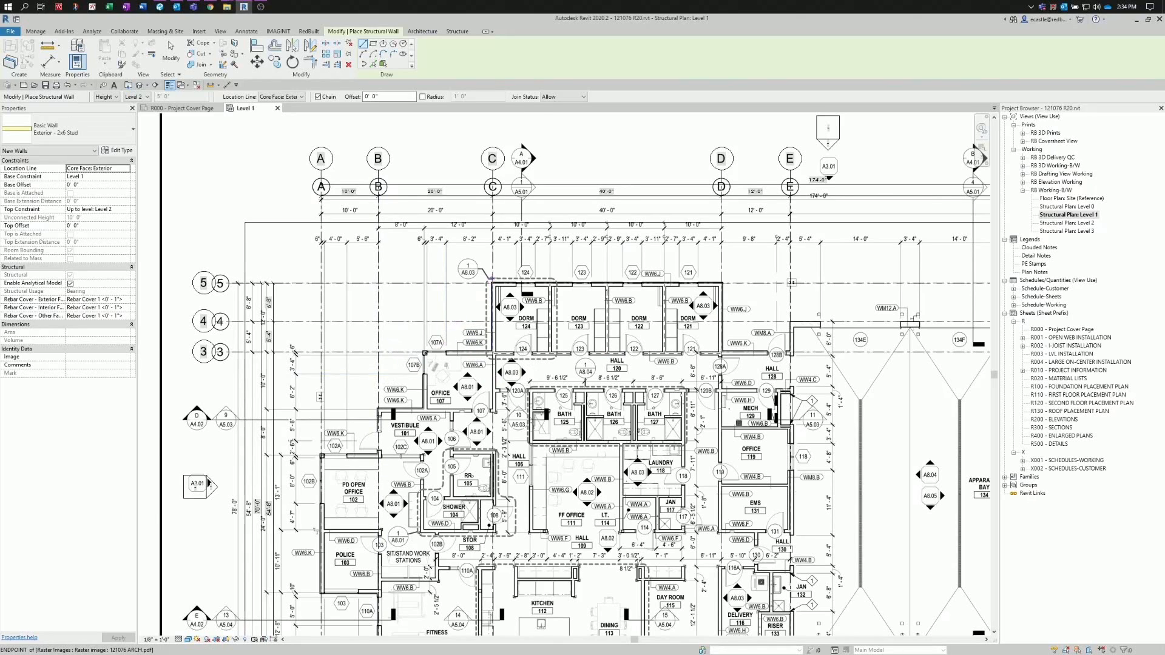
- Draw the first exterior wall along grid 5 from its intersection with grid C to grid D, above the dorm rooms
{"action": "scroll", "coordinate": [496, 280], "scroll_direction": "up", "scroll_amount": 4}
{"action": "scroll", "coordinate": [506, 298], "scroll_direction": "up", "scroll_amount": 5}
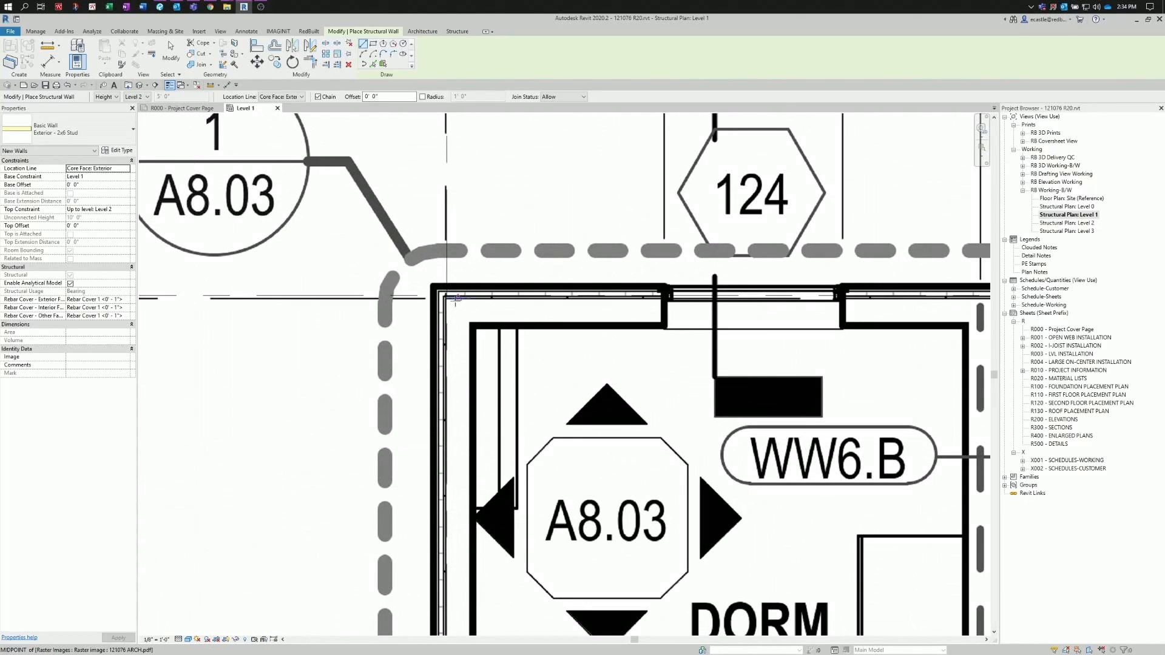
{"action": "scroll", "coordinate": [455, 302], "scroll_direction": "up", "scroll_amount": 1}
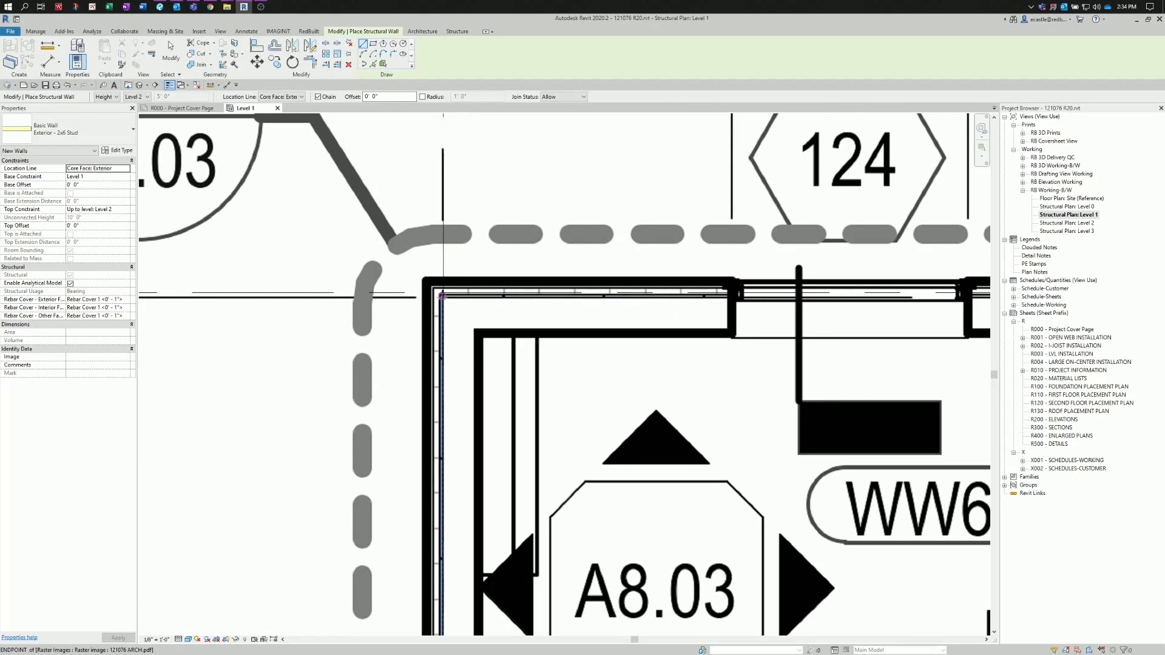
{"action": "scroll", "coordinate": [443, 296], "scroll_direction": "up", "scroll_amount": 3}
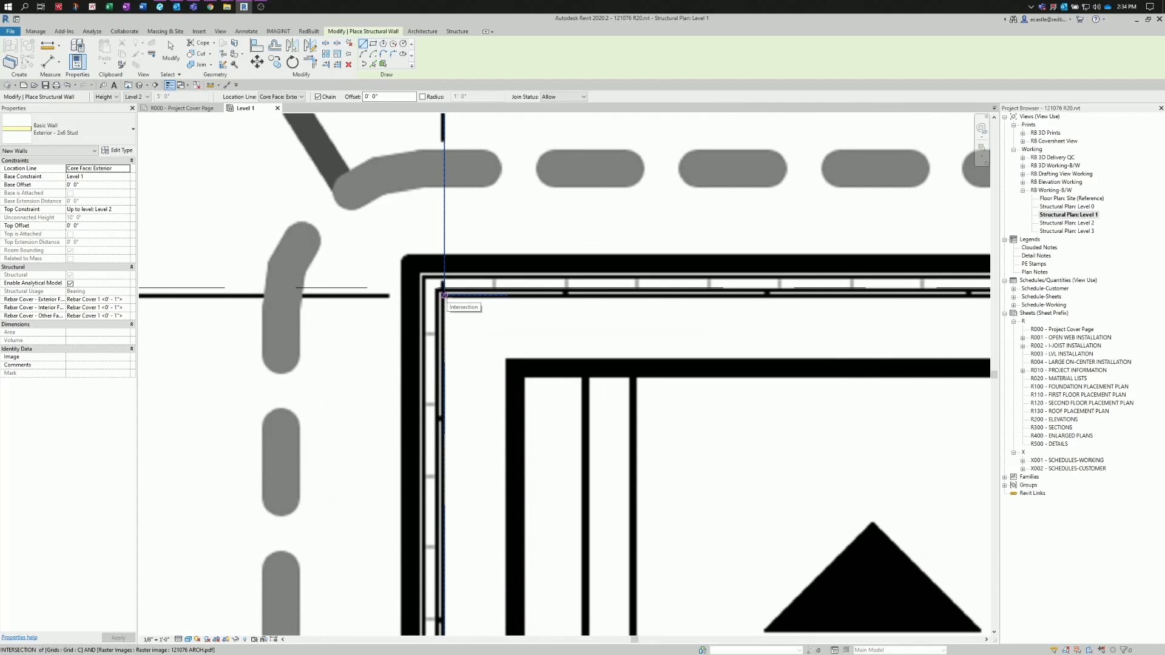
{"action": "left_click", "coordinate": [443, 296]}
{"action": "scroll", "coordinate": [355, 295], "scroll_direction": "down", "scroll_amount": 1}
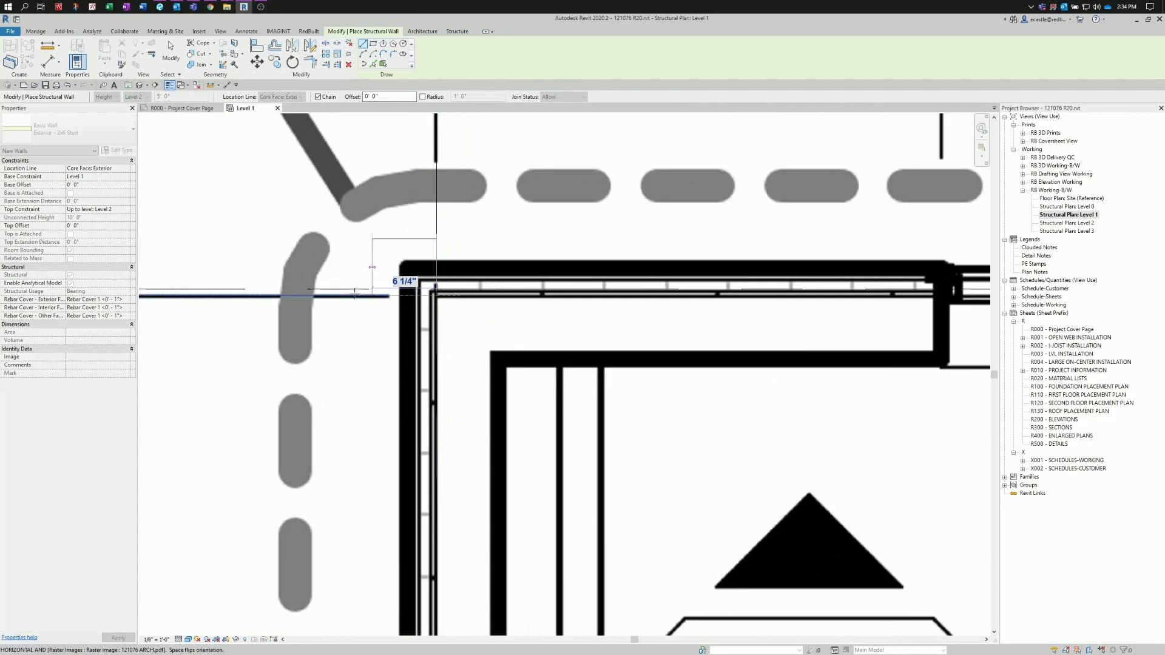
{"action": "scroll", "coordinate": [355, 294], "scroll_direction": "down", "scroll_amount": 2}
{"action": "scroll", "coordinate": [321, 293], "scroll_direction": "down", "scroll_amount": 1}
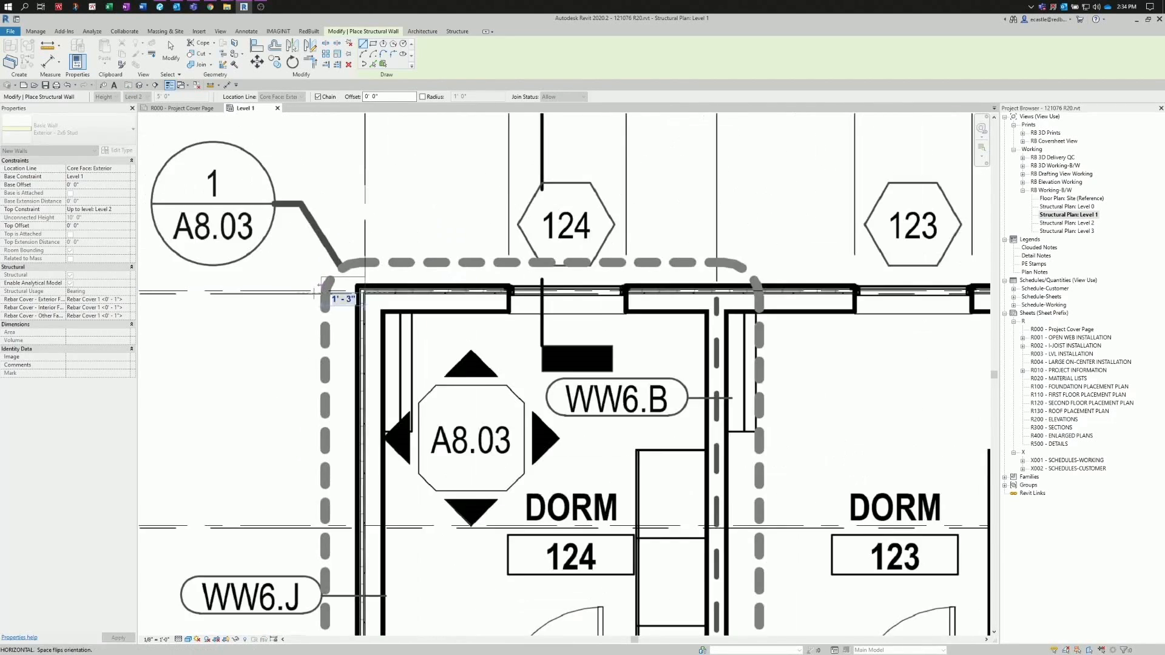
{"action": "scroll", "coordinate": [316, 293], "scroll_direction": "down", "scroll_amount": 1}
{"action": "scroll", "coordinate": [455, 266], "scroll_direction": "down", "scroll_amount": 1}
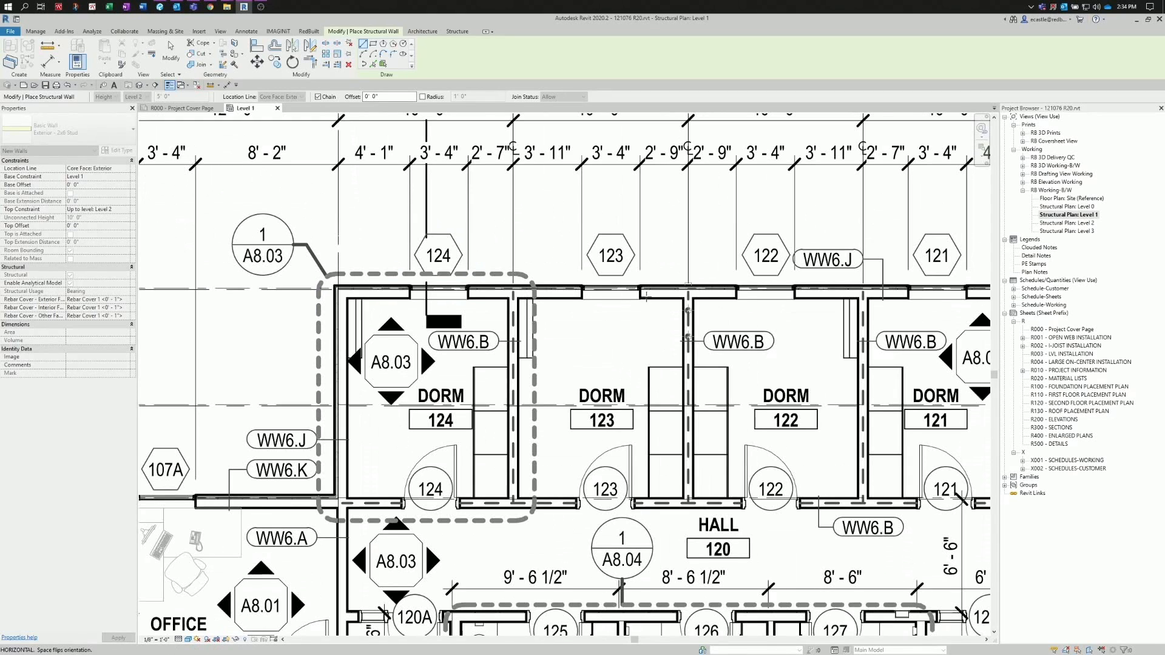
{"action": "middle_click_drag", "start_coordinate": [817, 293], "coordinate": [414, 293]}
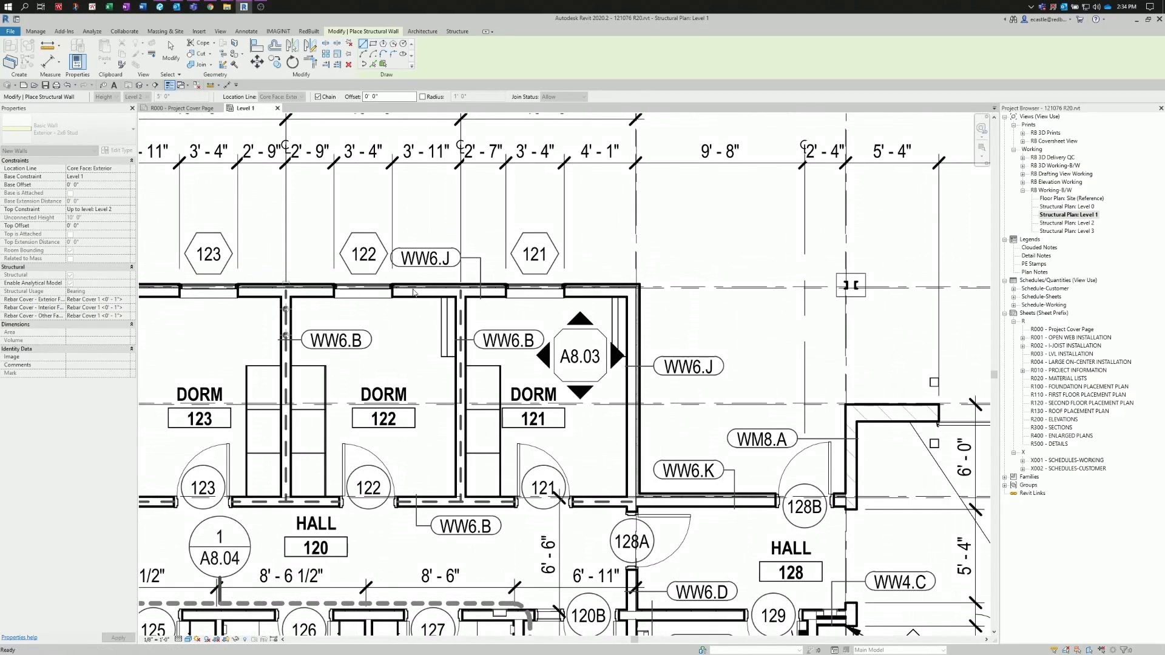
{"action": "middle_click_drag", "start_coordinate": [531, 288], "coordinate": [522, 288]}
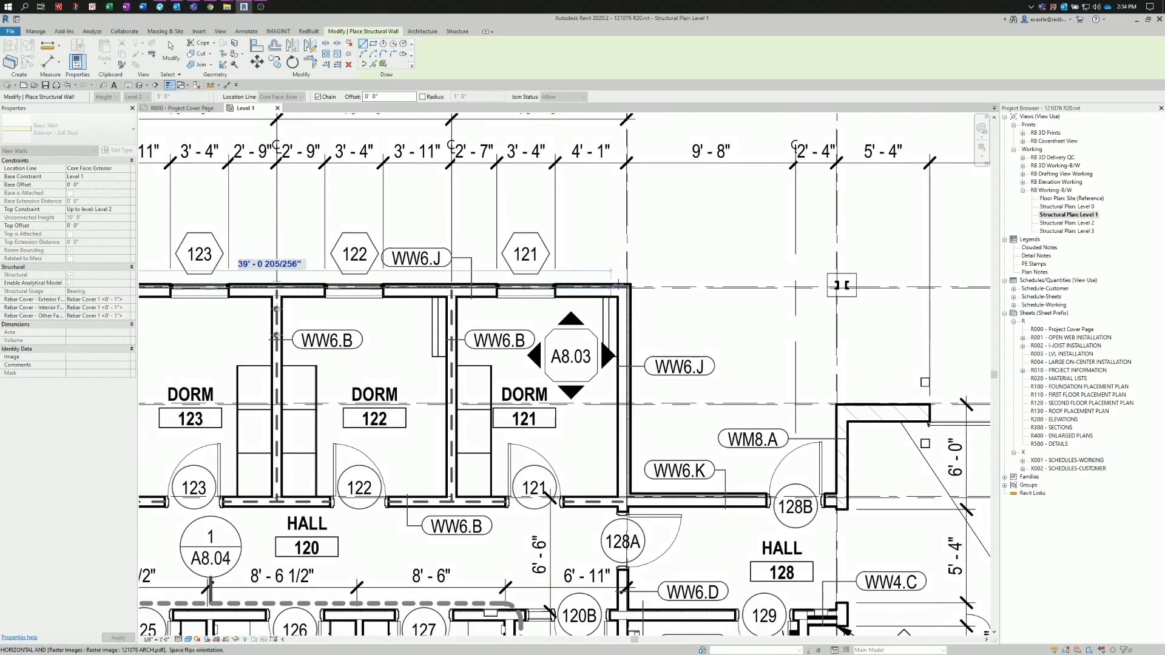
{"action": "scroll", "coordinate": [619, 285], "scroll_direction": "up", "scroll_amount": 5}
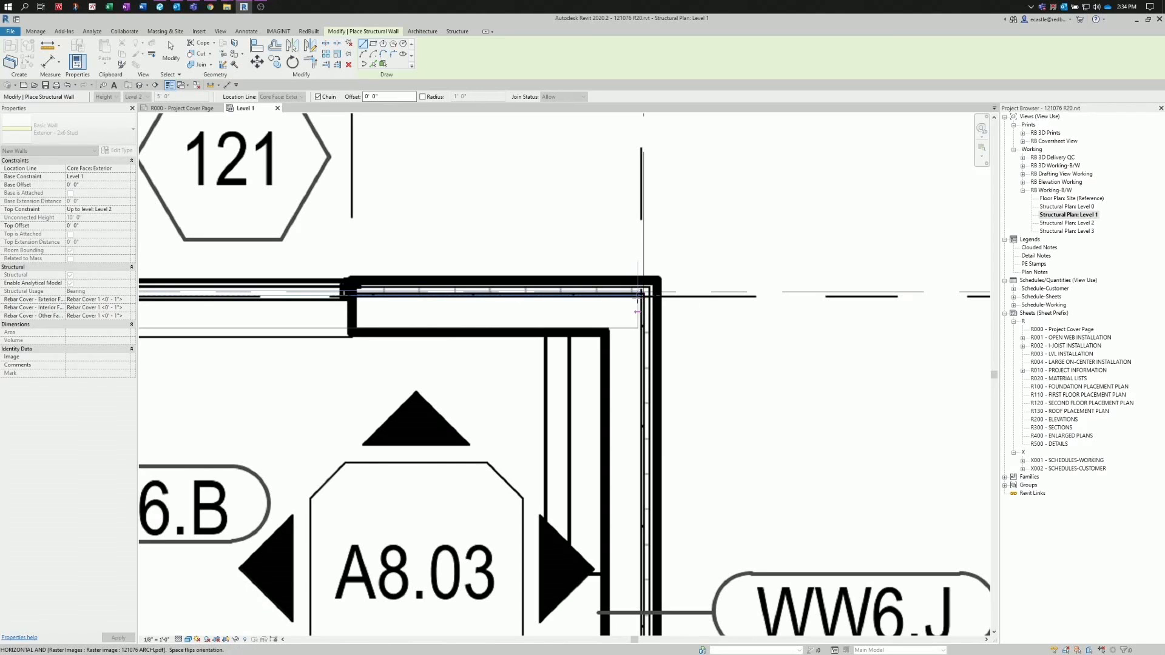
{"action": "left_click", "coordinate": [642, 295]}
- Continue the wall chain down grid D to grid 3, then 12'-0" along grid 3 to grid E at Hall 128
{"action": "scroll", "coordinate": [641, 295], "scroll_direction": "down", "scroll_amount": 5}
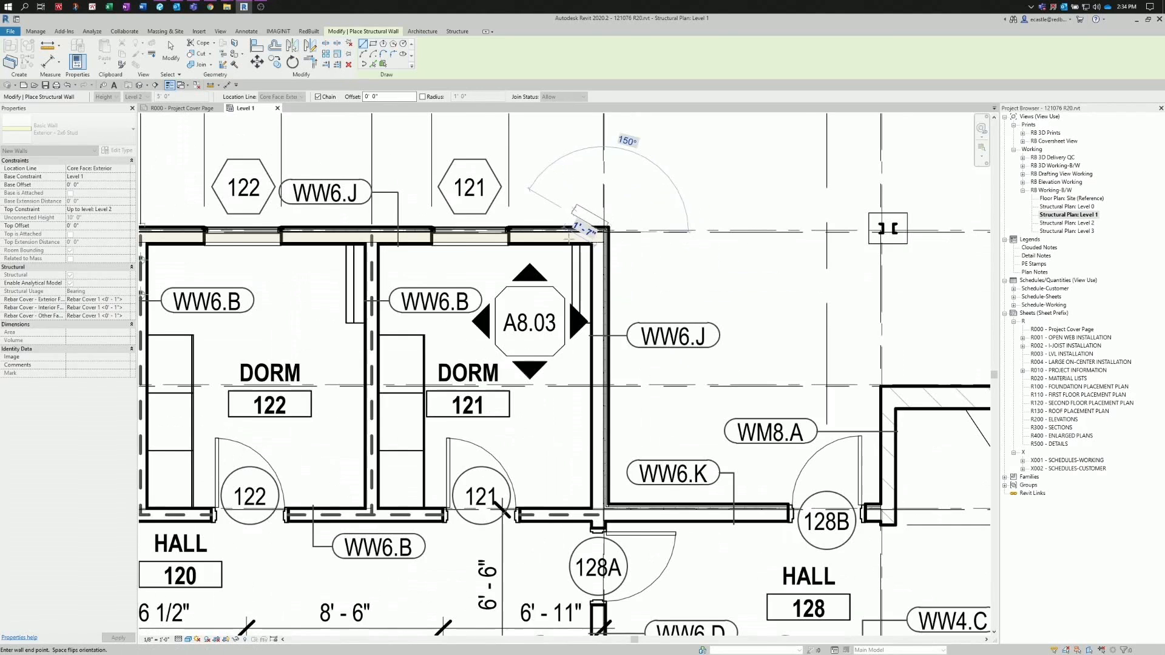
{"action": "scroll", "coordinate": [574, 371], "scroll_direction": "up", "scroll_amount": 10}
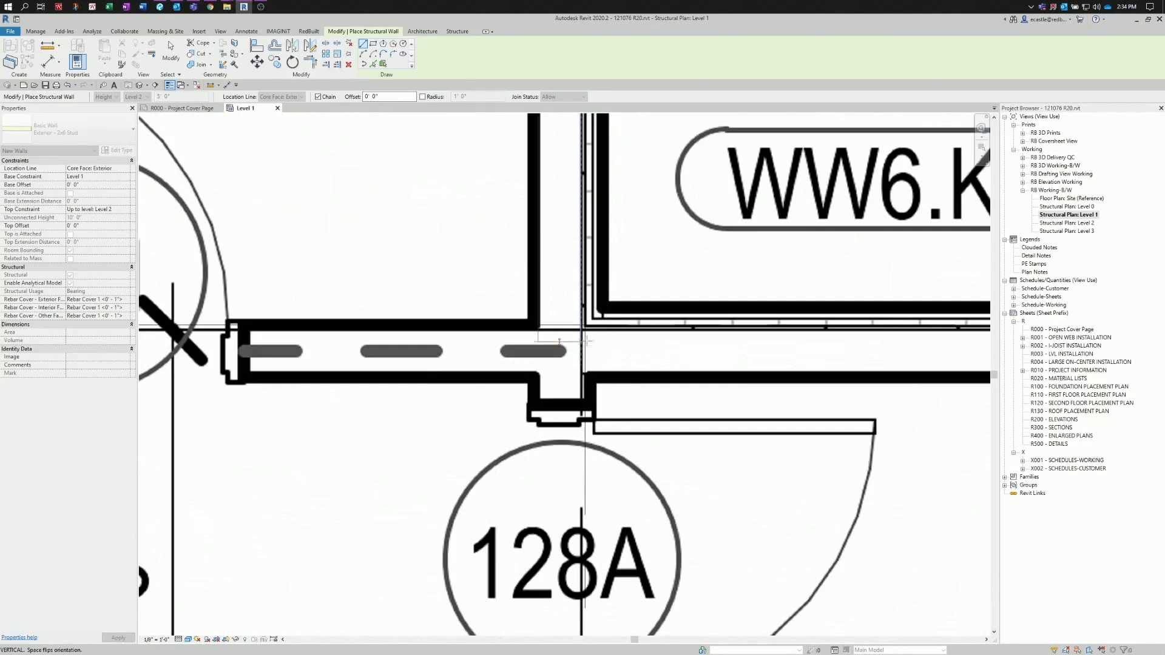
{"action": "scroll", "coordinate": [496, 376], "scroll_direction": "down", "scroll_amount": 5}
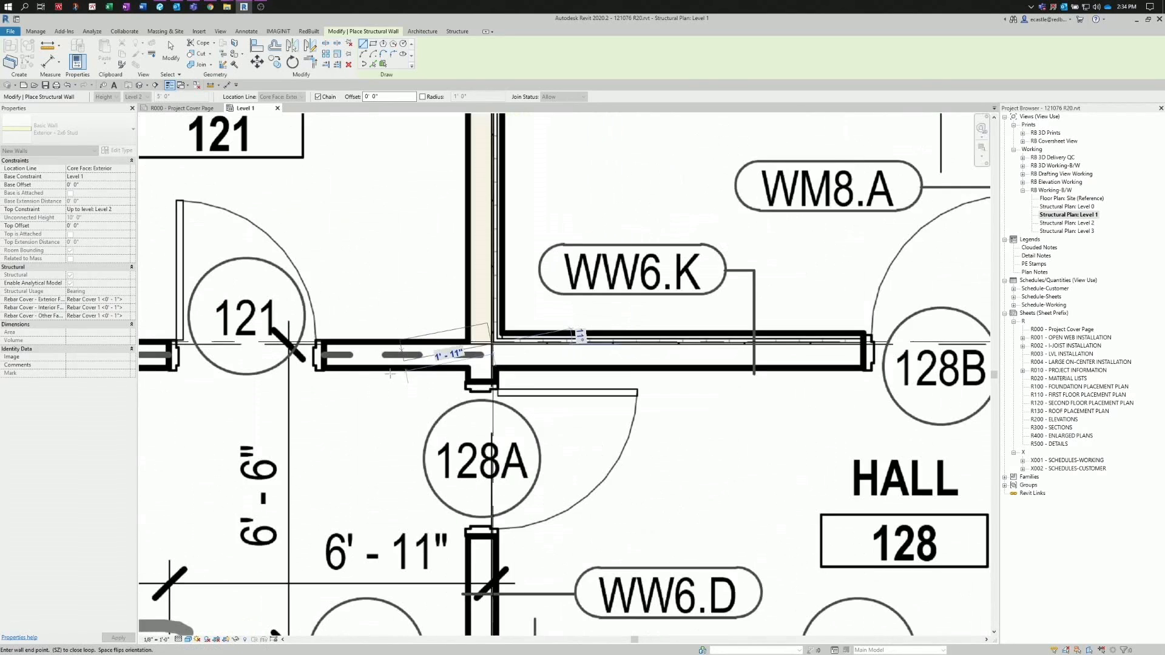
{"action": "scroll", "coordinate": [825, 352], "scroll_direction": "up", "scroll_amount": 3}
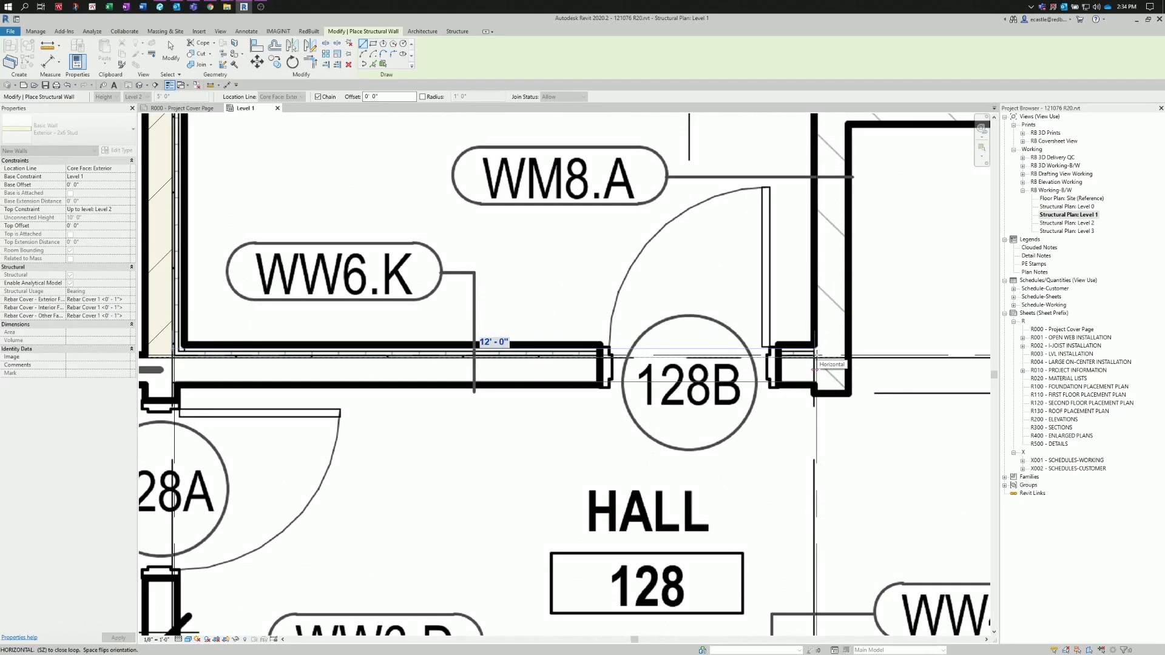
{"action": "left_click", "coordinate": [816, 354]}
- Run the wall chain 5'-4" up grid E to grid 4, then along the apparatus bay's upper edge to grid F
{"action": "scroll", "coordinate": [449, 418], "scroll_direction": "down", "scroll_amount": 3}
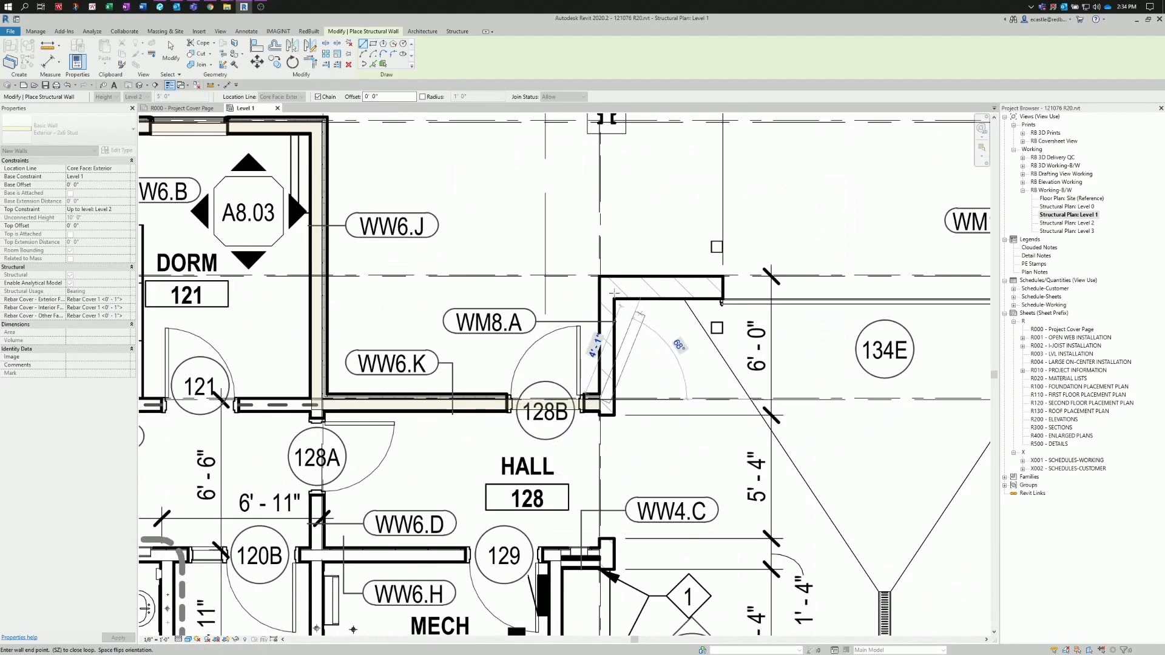
{"action": "scroll", "coordinate": [619, 298], "scroll_direction": "up", "scroll_amount": 3}
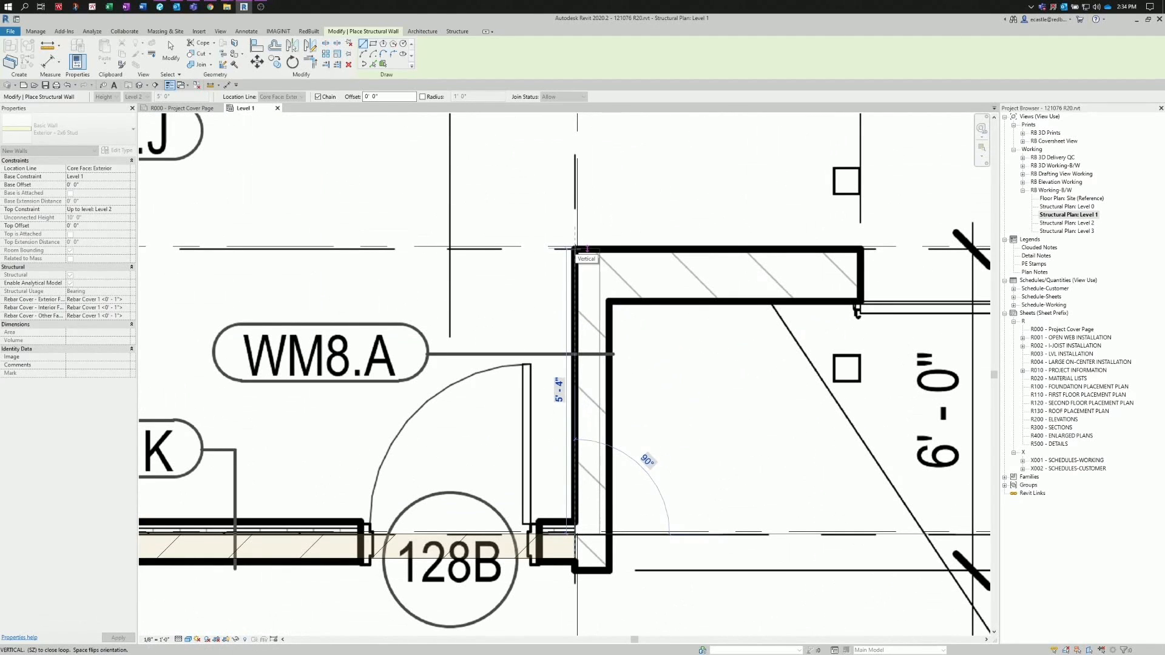
{"action": "left_click", "coordinate": [587, 248]}
{"action": "scroll", "coordinate": [601, 249], "scroll_direction": "down", "scroll_amount": 5}
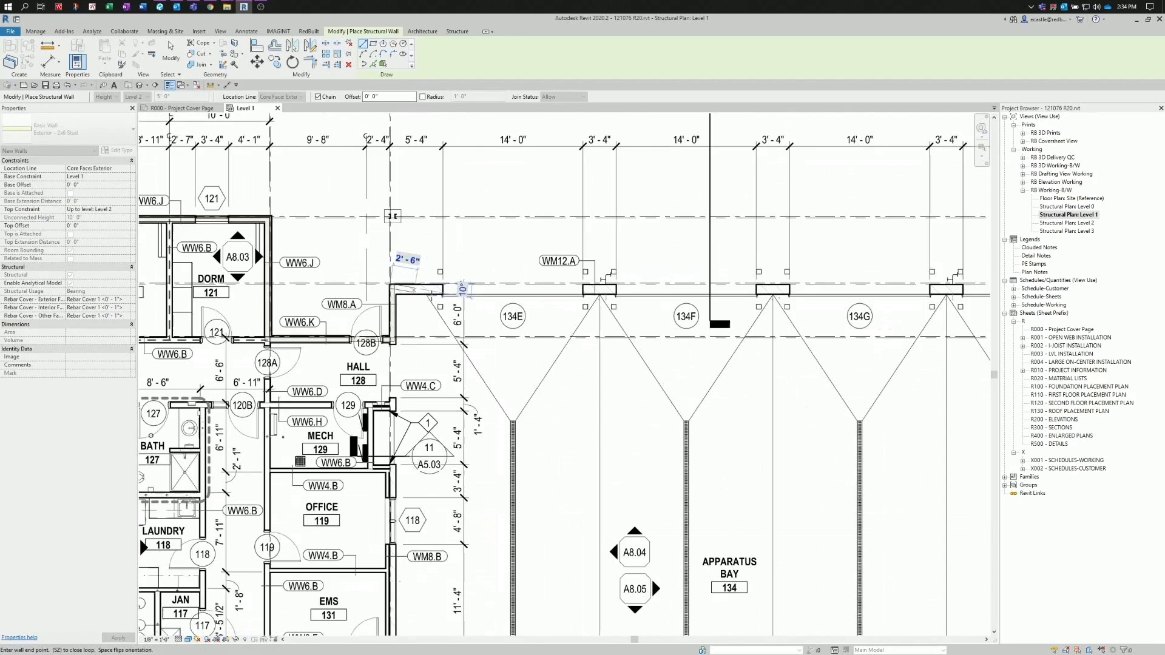
{"action": "scroll", "coordinate": [431, 297], "scroll_direction": "down", "scroll_amount": 1}
{"action": "middle_click_drag", "start_coordinate": [974, 293], "coordinate": [852, 297]}
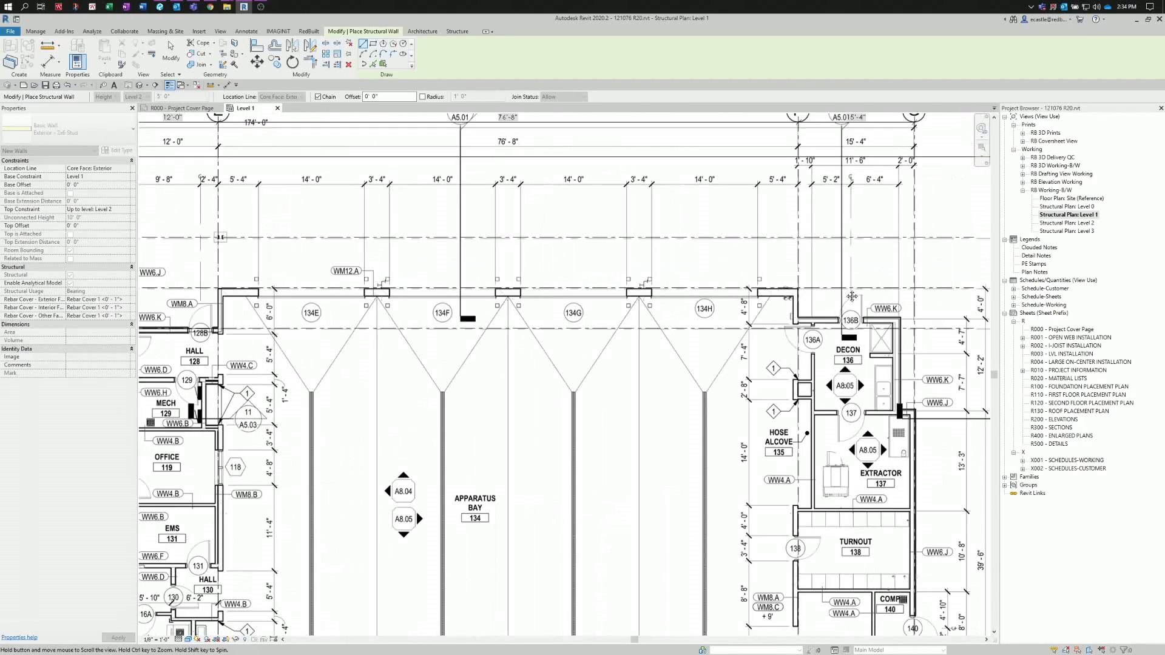
{"action": "scroll", "coordinate": [853, 297], "scroll_direction": "up", "scroll_amount": 5}
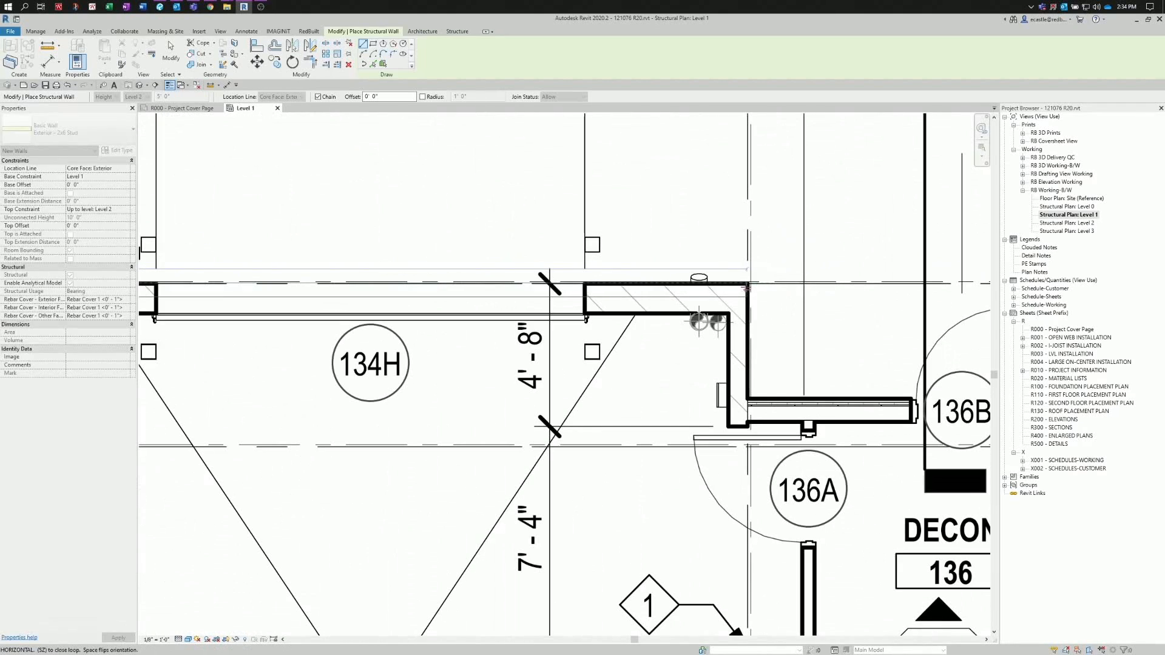
{"action": "left_click", "coordinate": [747, 285]}
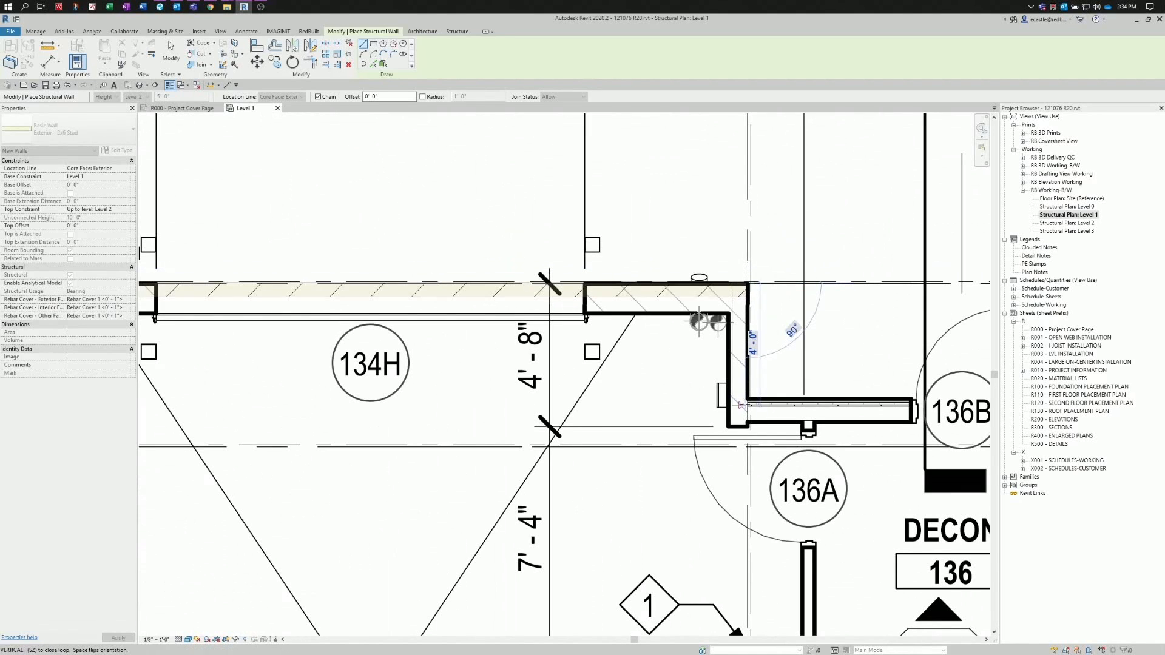
- Continue the wall chain 4'-0" down grid F, then 13'-4" across to the outer corner of the Decon room
{"action": "left_click", "coordinate": [741, 405]}
{"action": "scroll", "coordinate": [741, 406], "scroll_direction": "down", "scroll_amount": 3}
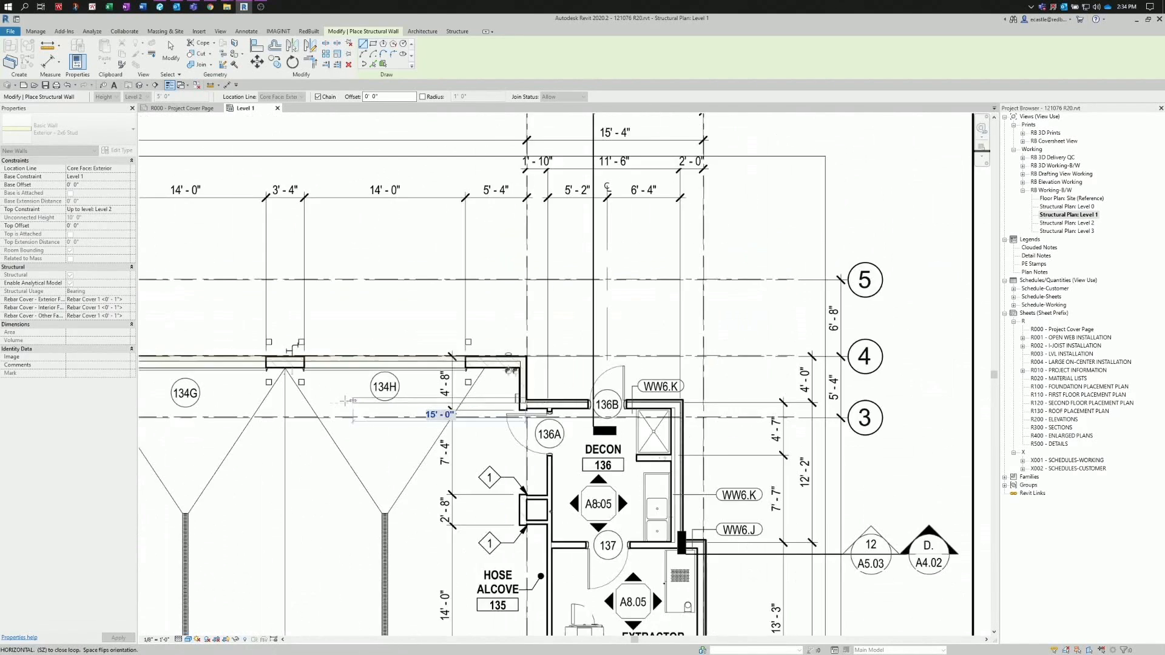
{"action": "scroll", "coordinate": [581, 479], "scroll_direction": "up", "scroll_amount": 2}
{"action": "scroll", "coordinate": [630, 403], "scroll_direction": "up", "scroll_amount": 3}
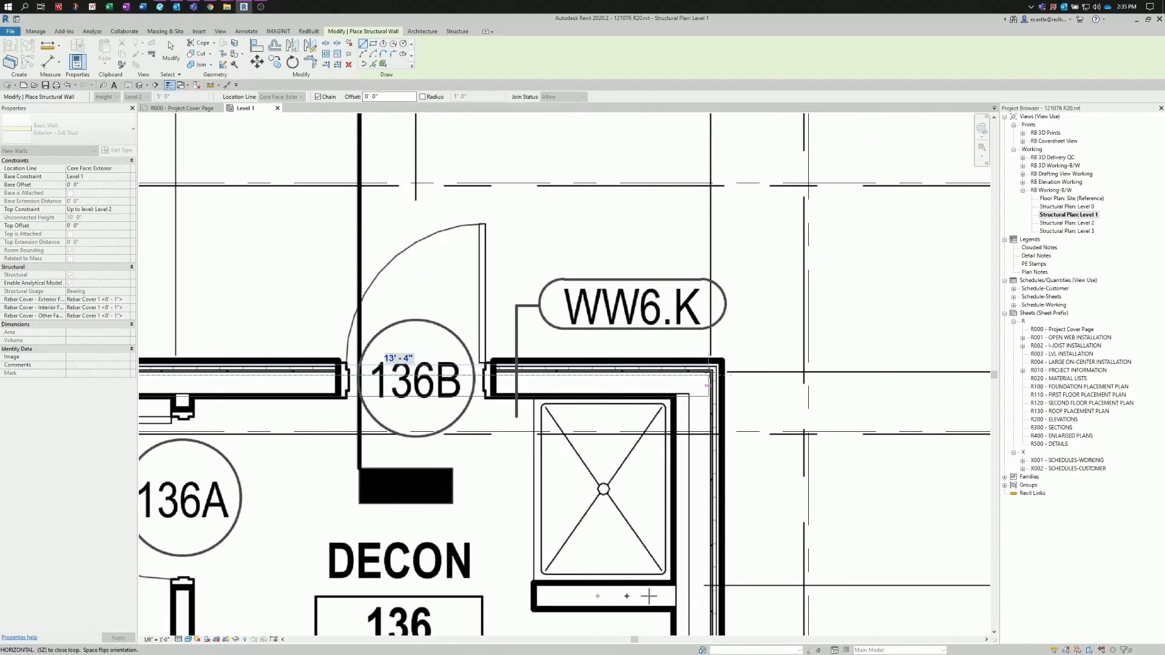
{"action": "left_click", "coordinate": [709, 384]}
{"action": "scroll", "coordinate": [710, 377], "scroll_direction": "down", "scroll_amount": 3}
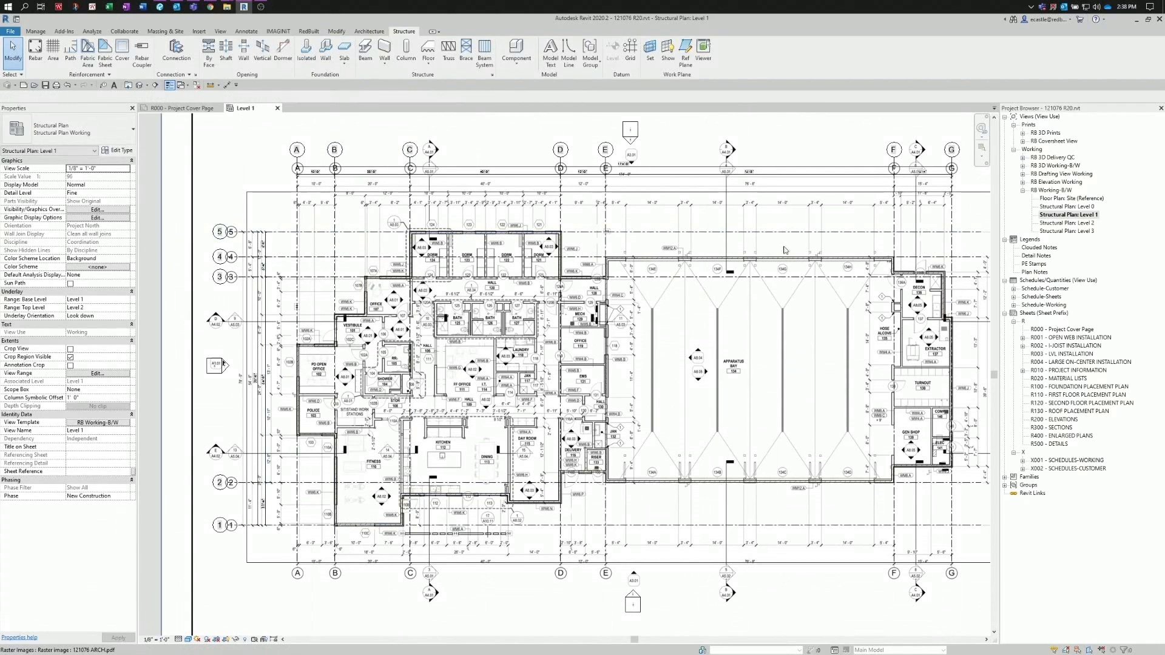
- Hide the architectural PDF in the Level 1 plan so only the grids and walls remain displayed
{"action": "left_click", "coordinate": [245, 640]}
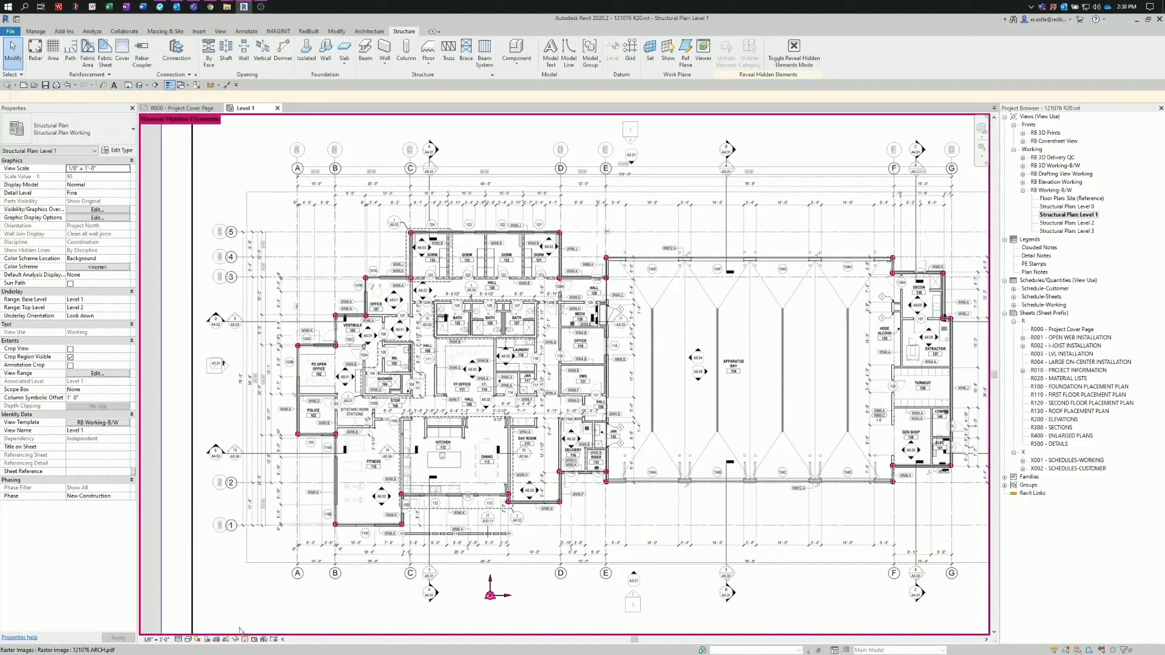
{"action": "left_click", "coordinate": [245, 640]}
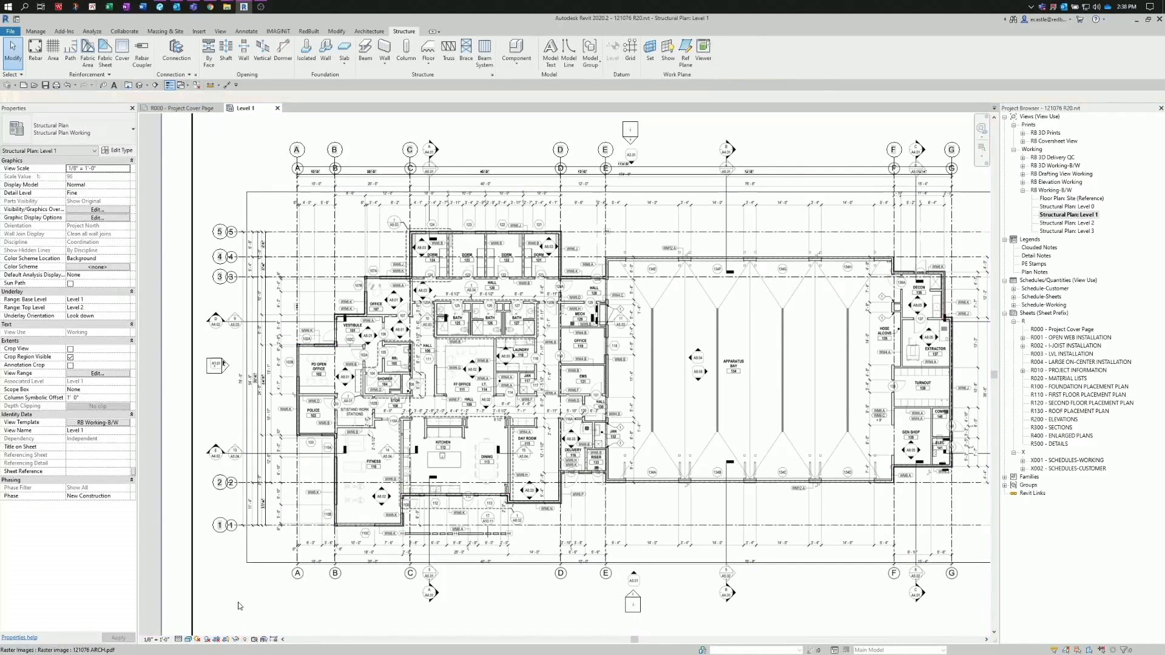
{"action": "right_click", "coordinate": [239, 401]}
{"action": "mouse_move", "coordinate": [318, 446]}
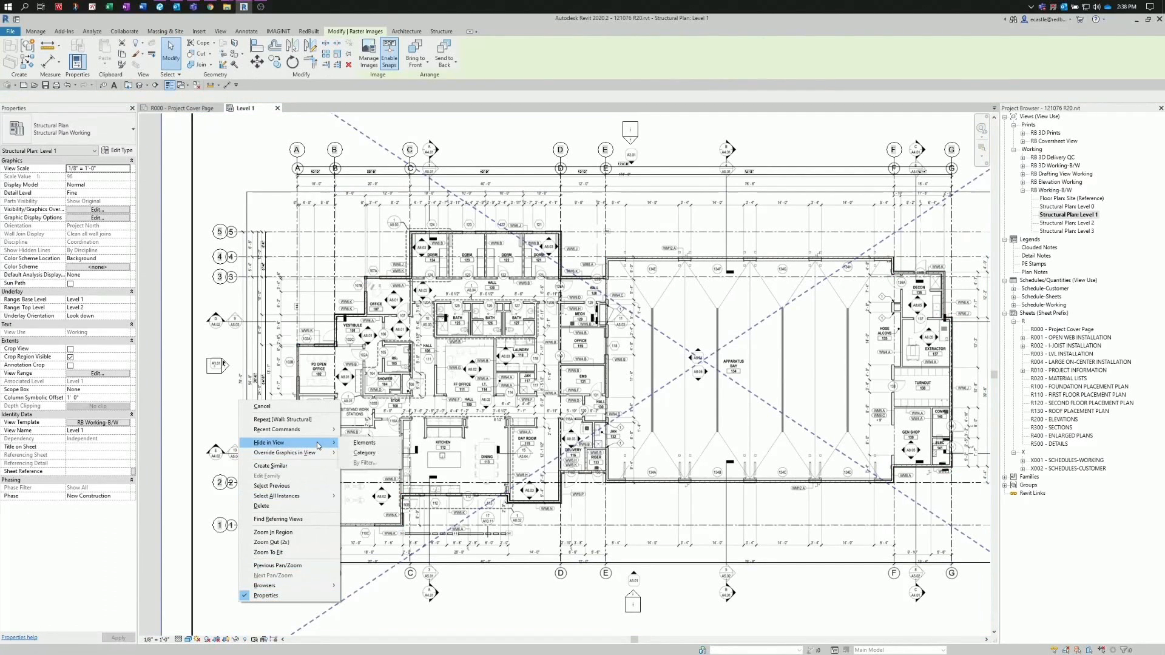
{"action": "left_click", "coordinate": [357, 446]}
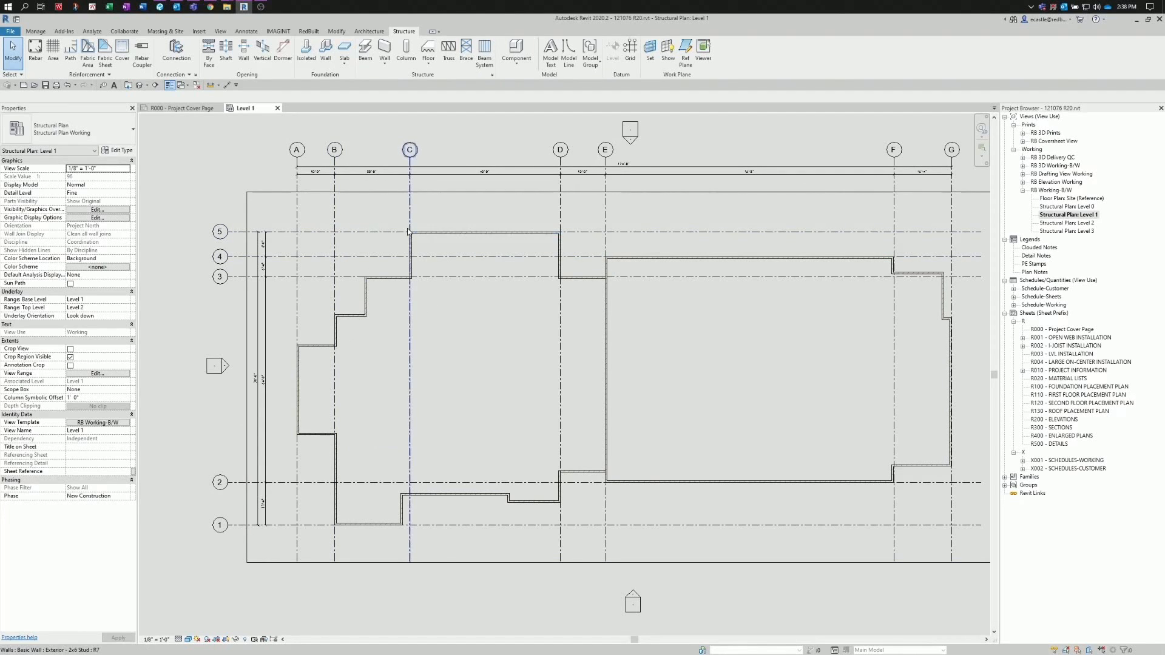
- Align the outer faces of the two dorm walls to grid 5 and grid C at their shared corner
{"action": "scroll", "coordinate": [446, 234], "scroll_direction": "up", "scroll_amount": 3}
{"action": "scroll", "coordinate": [444, 242], "scroll_direction": "up", "scroll_amount": 5}
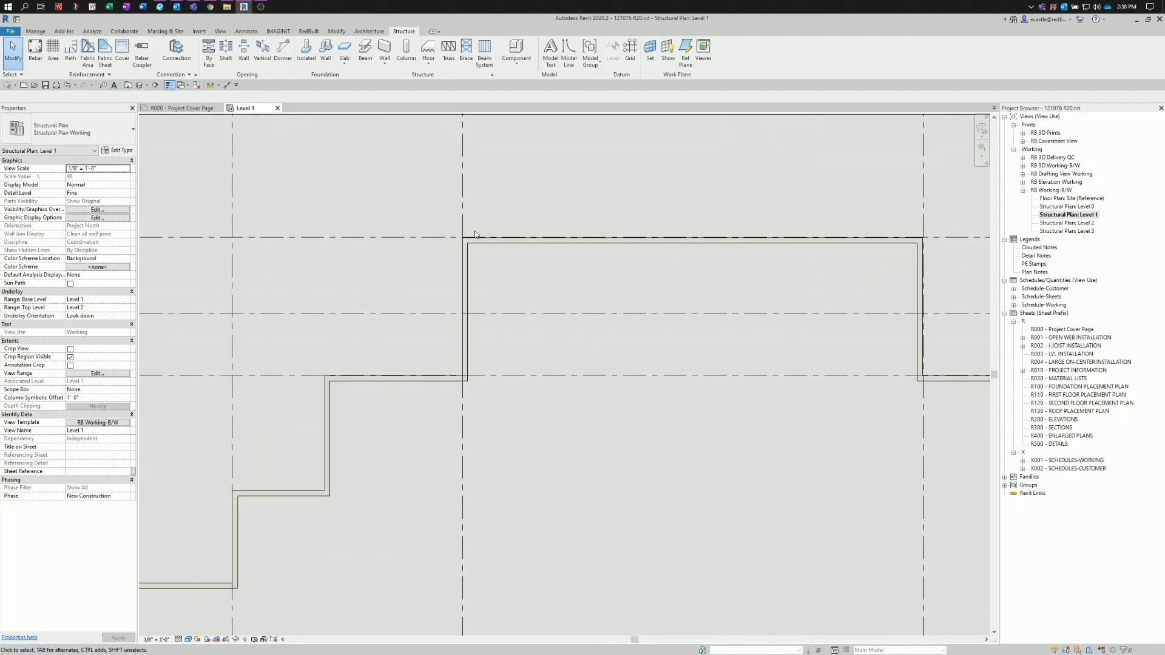
{"action": "scroll", "coordinate": [439, 258], "scroll_direction": "up", "scroll_amount": 3}
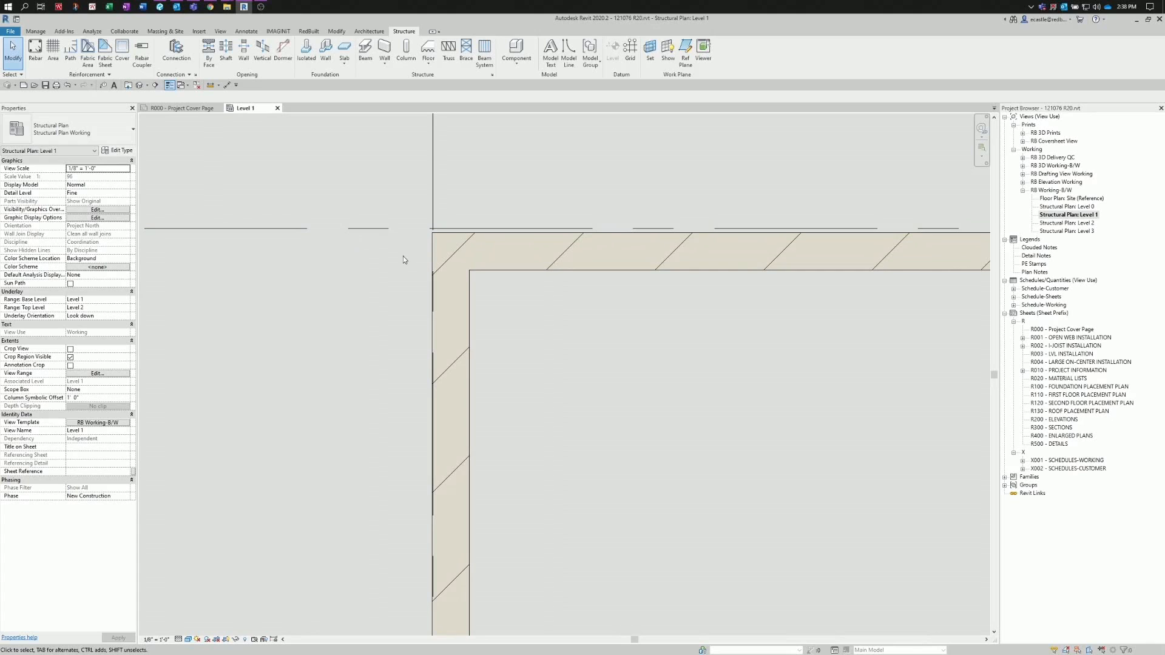
{"action": "scroll", "coordinate": [340, 250], "scroll_direction": "down", "scroll_amount": 3}
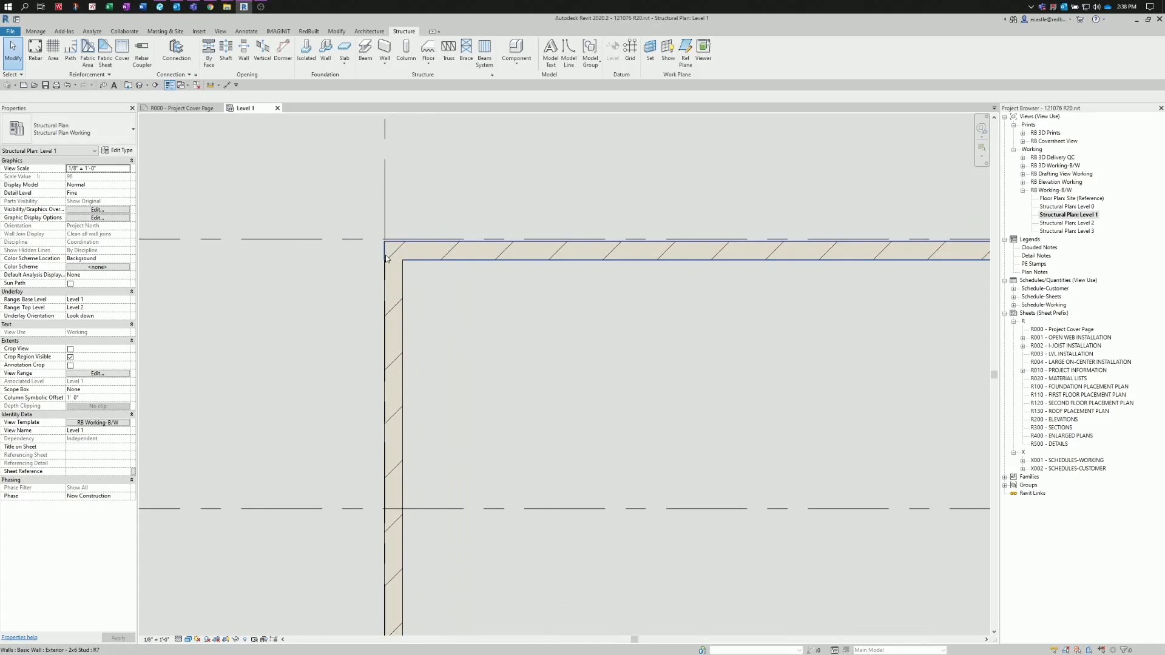
{"action": "scroll", "coordinate": [401, 250], "scroll_direction": "down", "scroll_amount": 3}
{"action": "scroll", "coordinate": [362, 245], "scroll_direction": "up", "scroll_amount": 2}
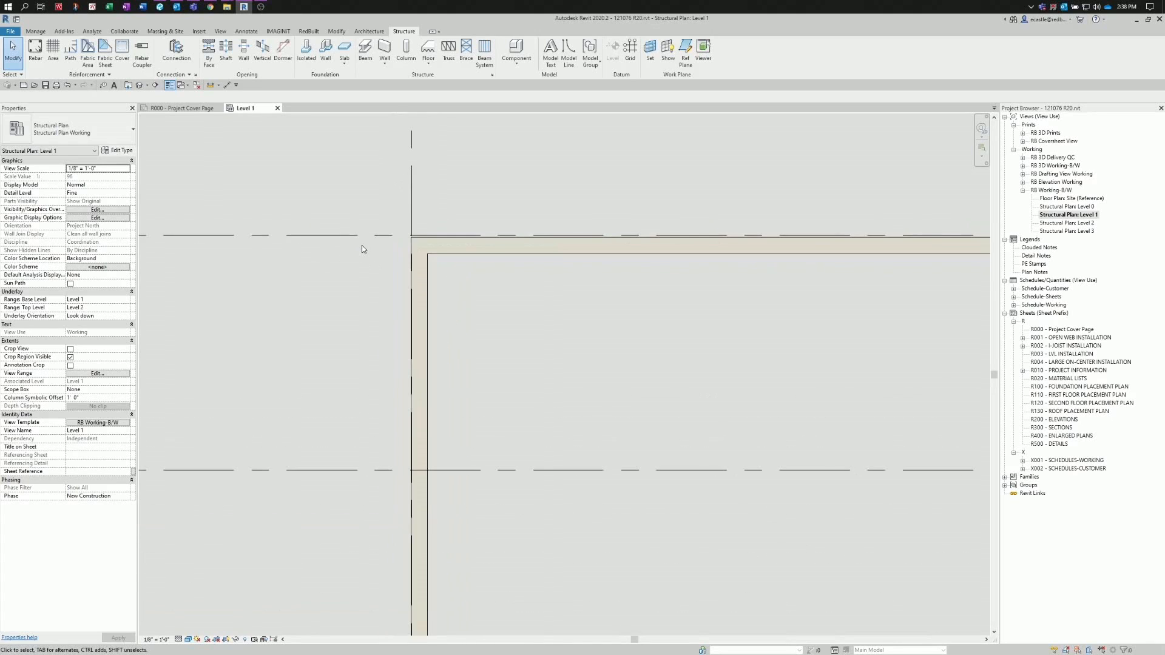
{"action": "scroll", "coordinate": [387, 236], "scroll_direction": "up", "scroll_amount": 1}
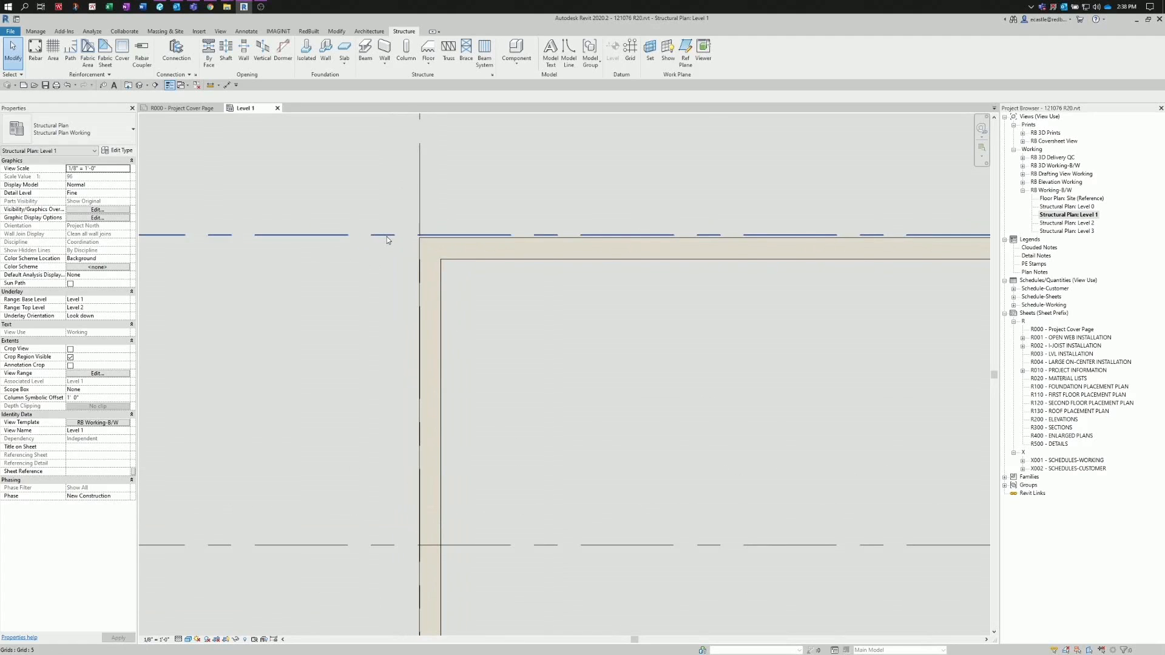
{"action": "left_click", "coordinate": [363, 285]}
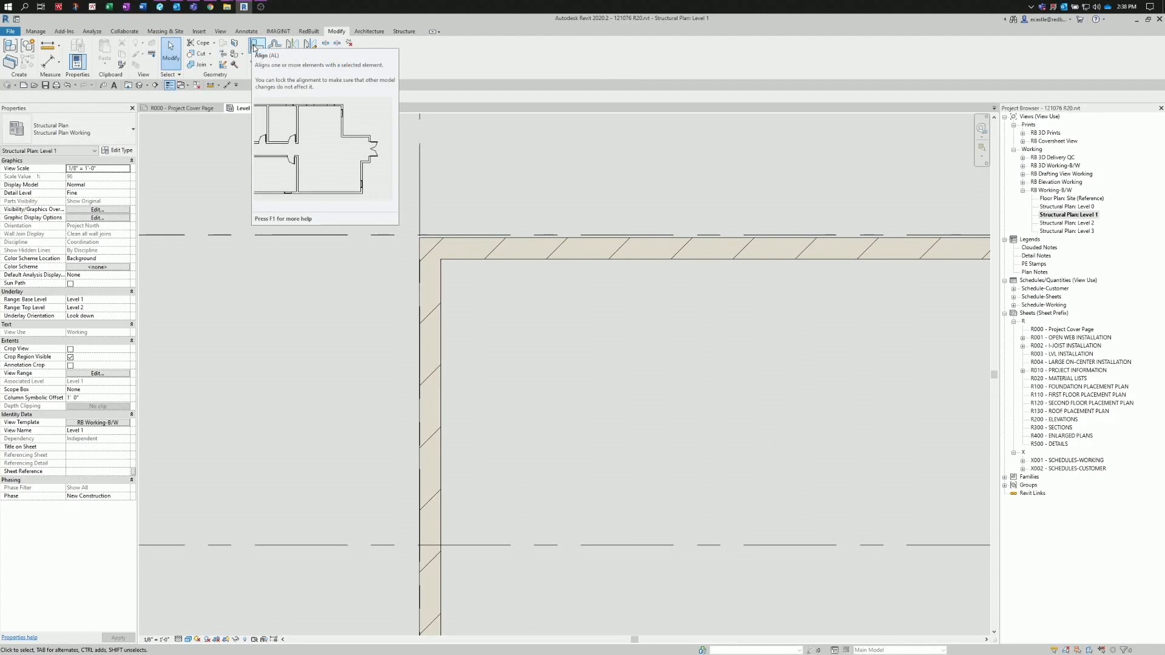
{"action": "left_click", "coordinate": [255, 46]}
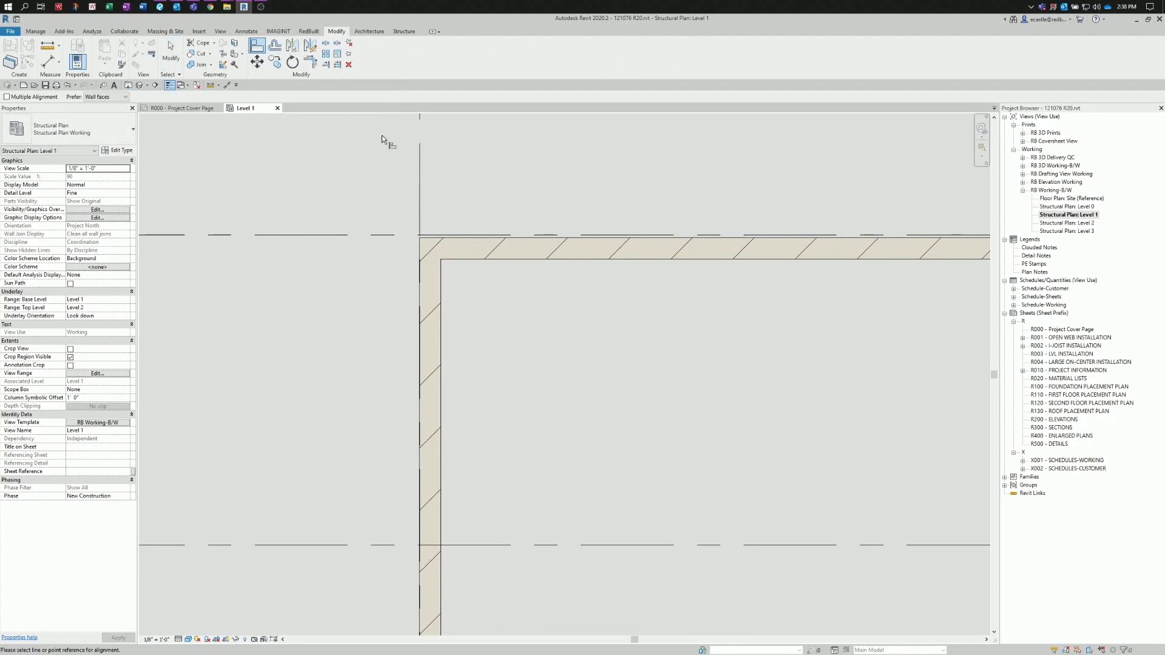
{"action": "left_click", "coordinate": [410, 234]}
{"action": "left_click", "coordinate": [447, 241]}
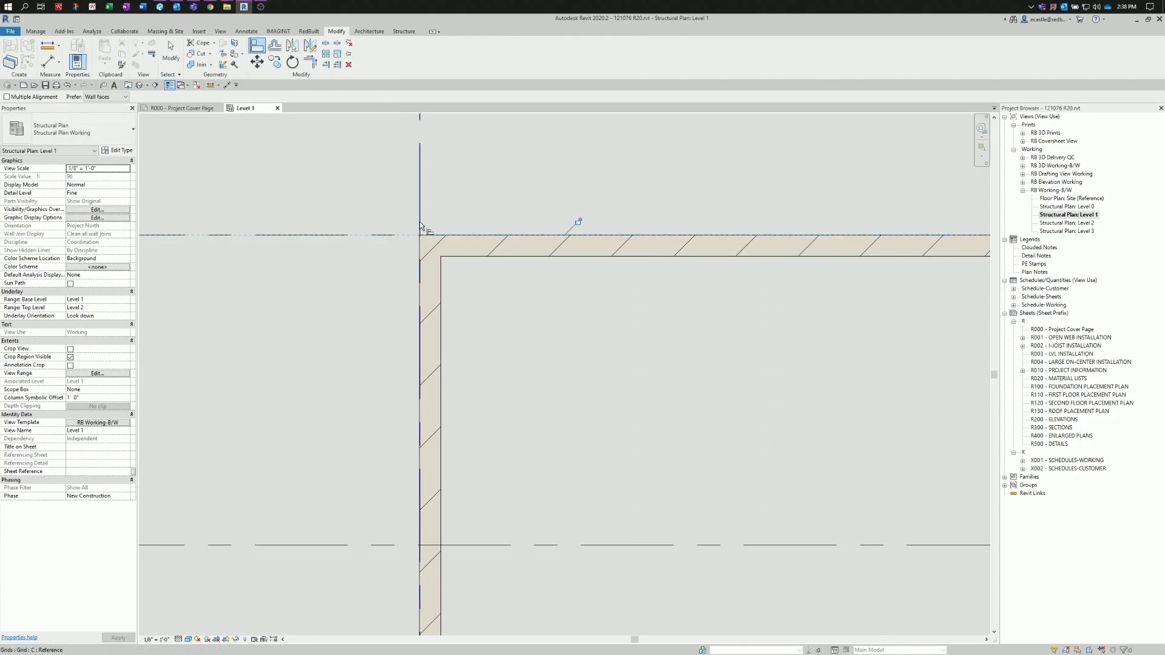
{"action": "left_click", "coordinate": [420, 221]}
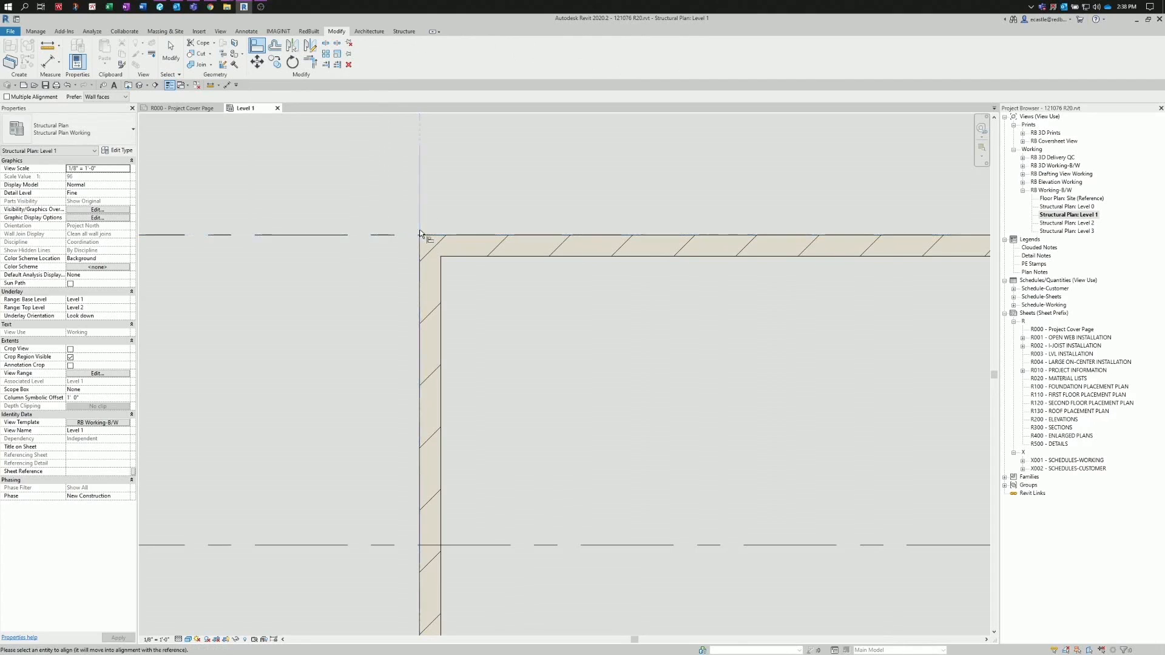
{"action": "left_click", "coordinate": [419, 276]}
- Align the outer face of the exterior wall above Office 107 to grid 3
{"action": "scroll", "coordinate": [504, 262], "scroll_direction": "down", "scroll_amount": 7}
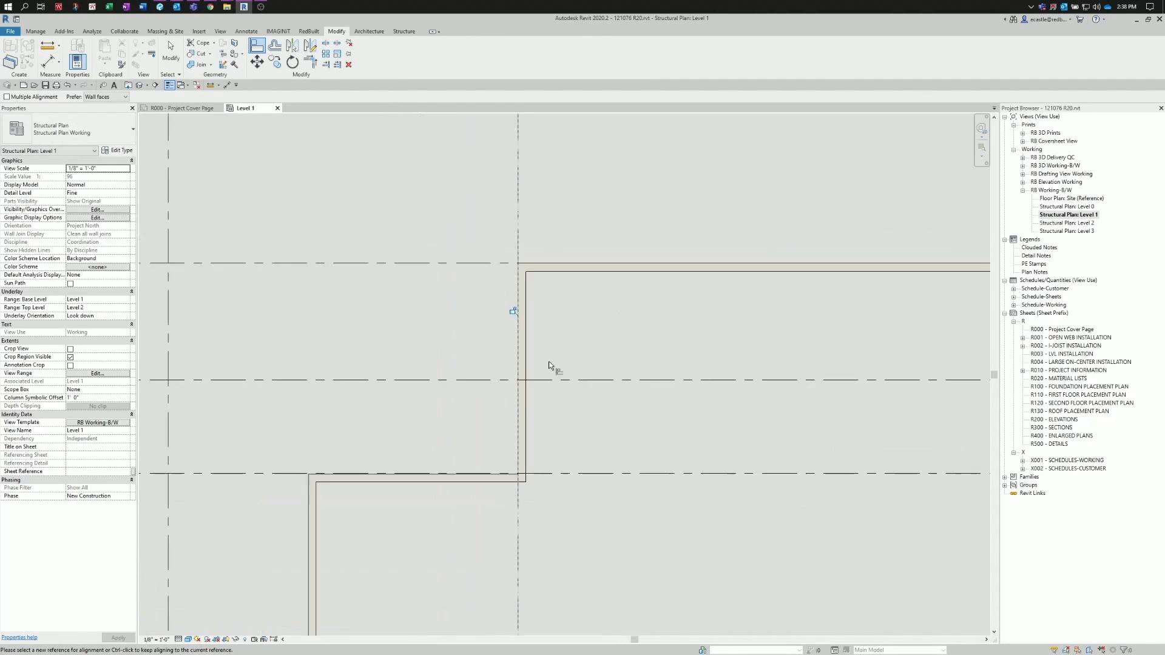
{"action": "scroll", "coordinate": [501, 480], "scroll_direction": "up", "scroll_amount": 9}
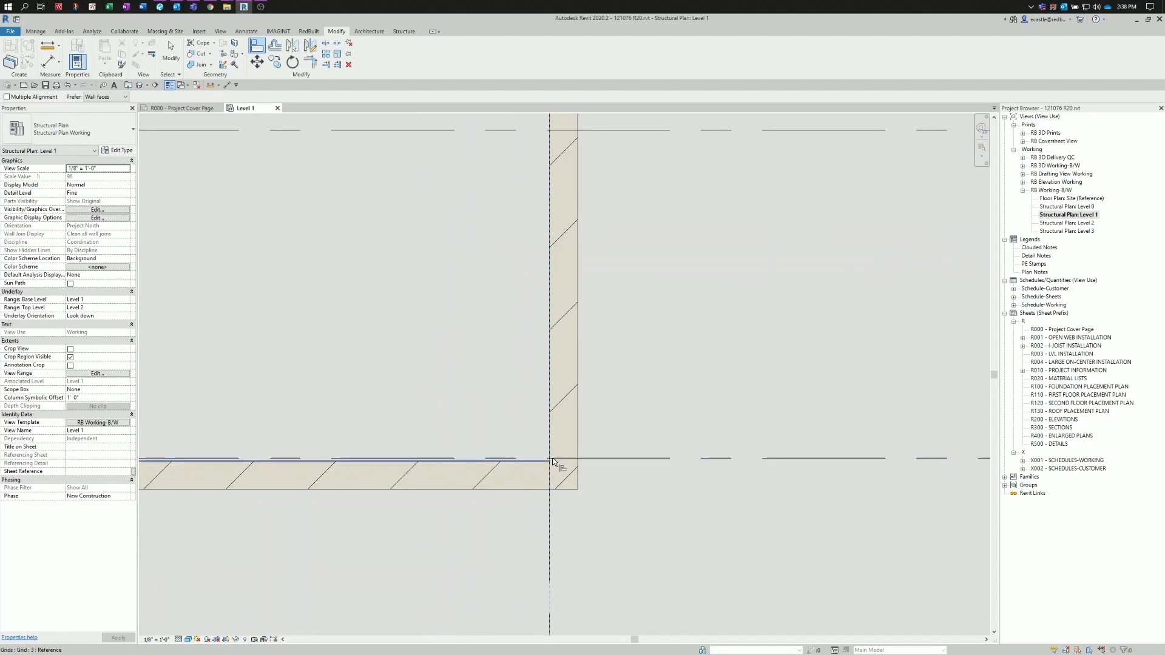
{"action": "left_click", "coordinate": [587, 458]}
{"action": "left_click", "coordinate": [539, 463]}
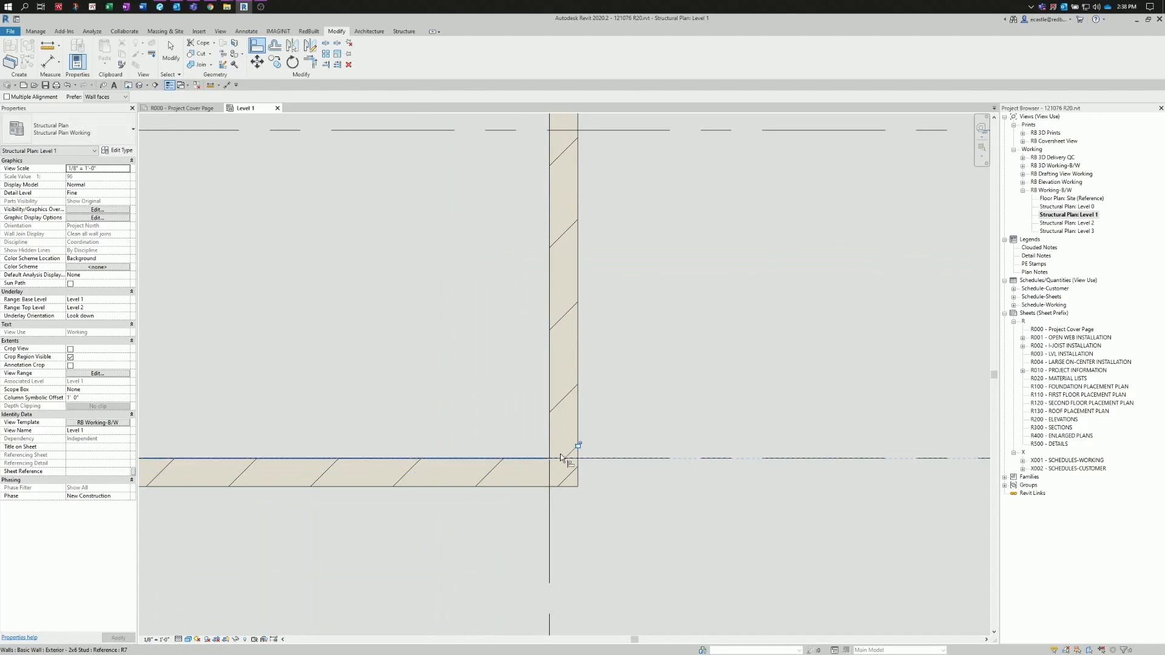
- Align the outer face of the short vertical wall beside the vestibule to grid B
{"action": "scroll", "coordinate": [607, 434], "scroll_direction": "down", "scroll_amount": 4}
{"action": "scroll", "coordinate": [340, 463], "scroll_direction": "up", "scroll_amount": 2}
{"action": "scroll", "coordinate": [380, 252], "scroll_direction": "down", "scroll_amount": 3}
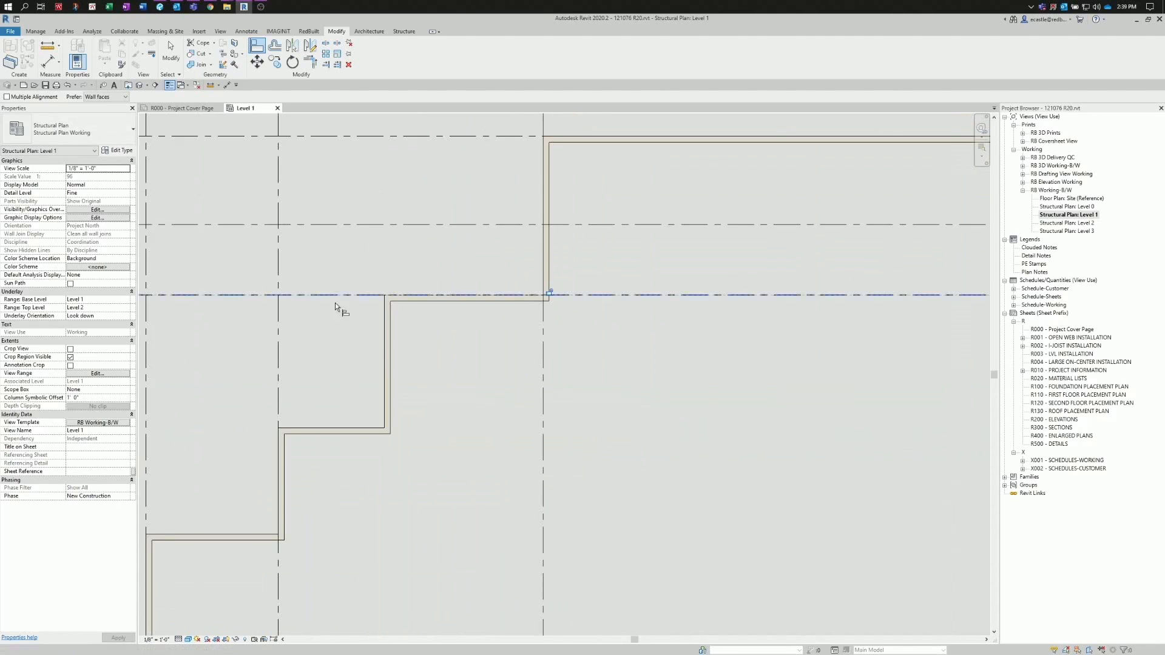
{"action": "scroll", "coordinate": [271, 456], "scroll_direction": "up", "scroll_amount": 4}
{"action": "scroll", "coordinate": [309, 365], "scroll_direction": "up", "scroll_amount": 3}
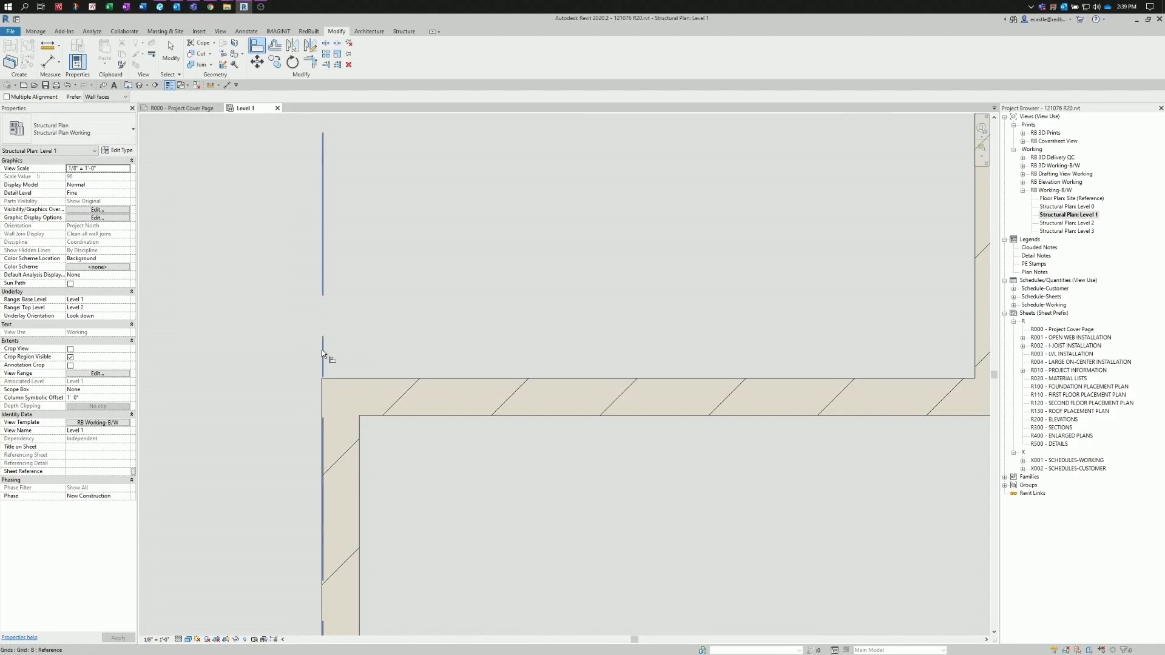
{"action": "left_click", "coordinate": [321, 350]}
{"action": "left_click", "coordinate": [319, 389]}
- Align the outer face of the vertical exterior wall at the PD open office to grid A
{"action": "scroll", "coordinate": [565, 309], "scroll_direction": "down", "scroll_amount": 3}
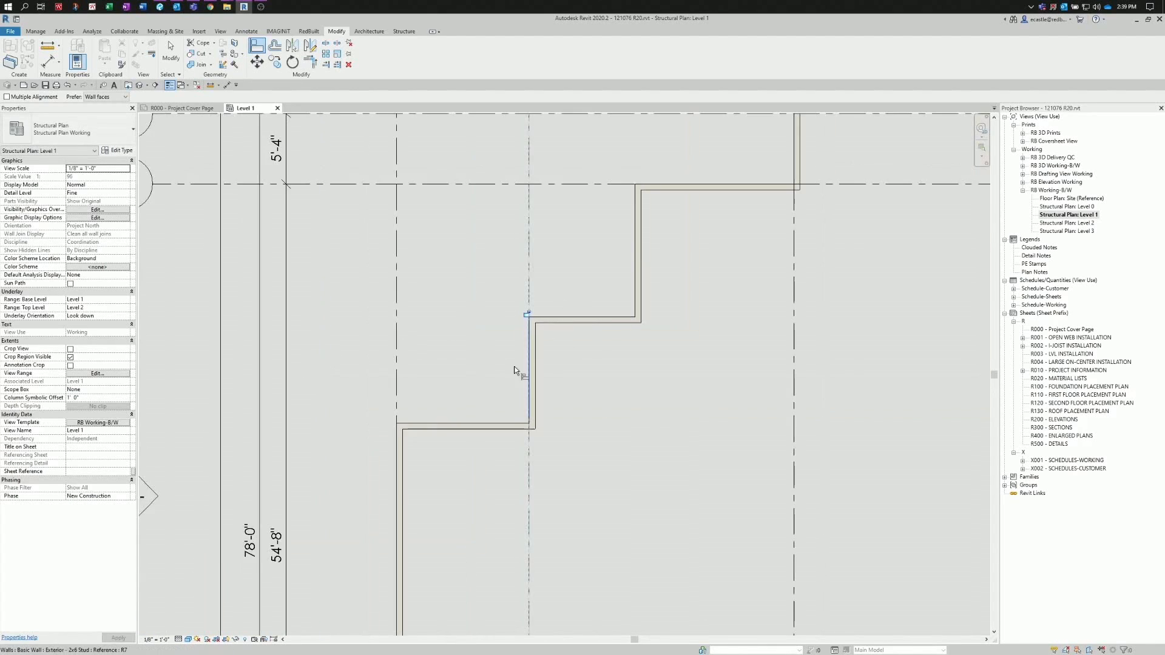
{"action": "scroll", "coordinate": [522, 364], "scroll_direction": "up", "scroll_amount": 3}
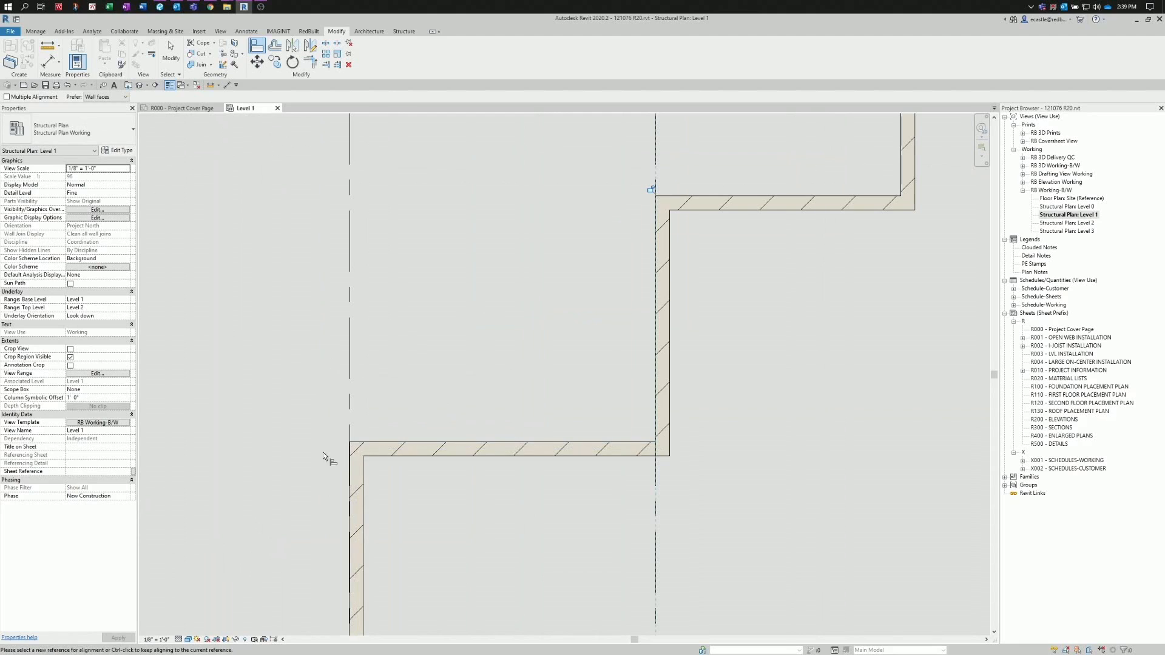
{"action": "scroll", "coordinate": [340, 456], "scroll_direction": "up", "scroll_amount": 3}
{"action": "scroll", "coordinate": [340, 452], "scroll_direction": "up", "scroll_amount": 1}
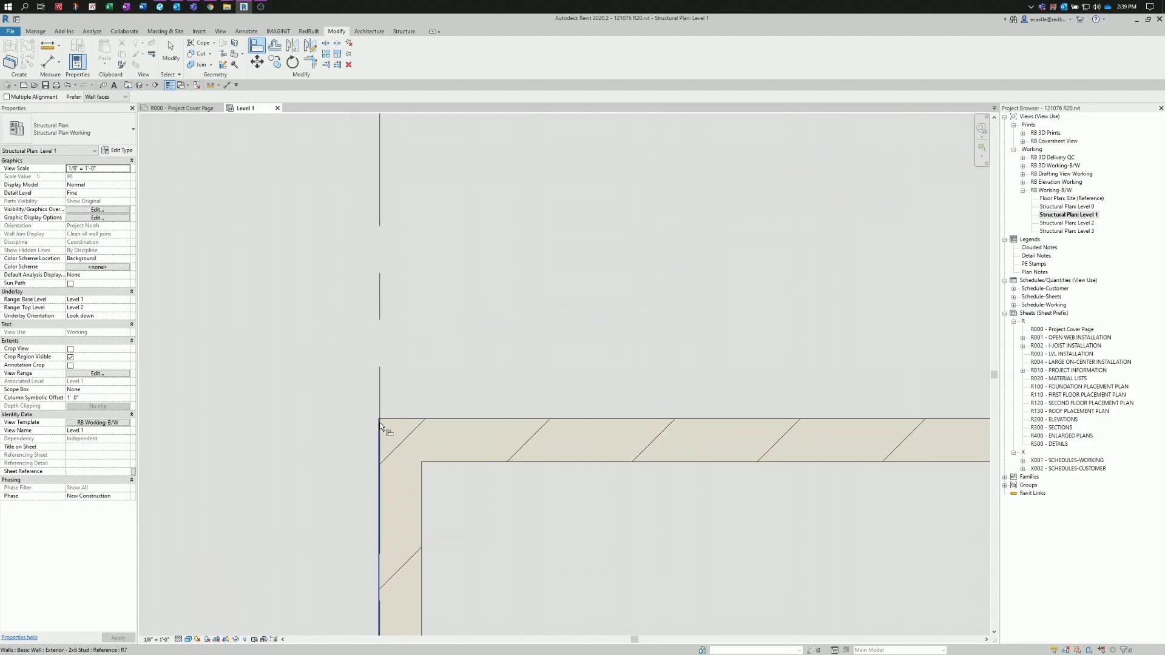
{"action": "left_click", "coordinate": [380, 409]}
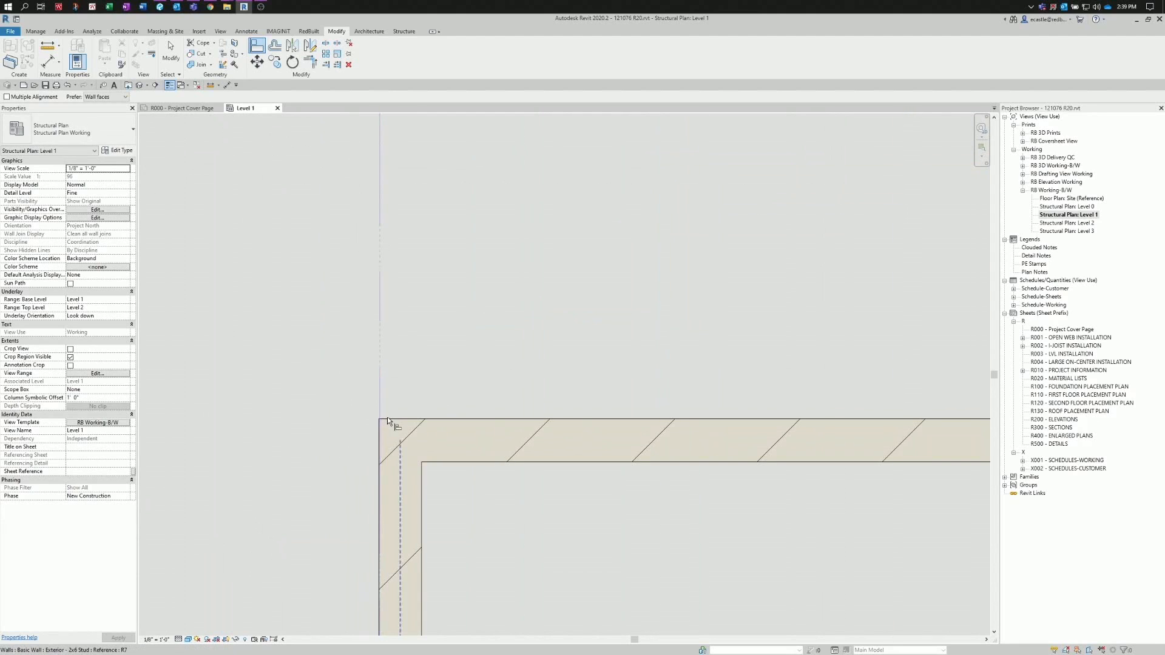
{"action": "left_click", "coordinate": [378, 452]}
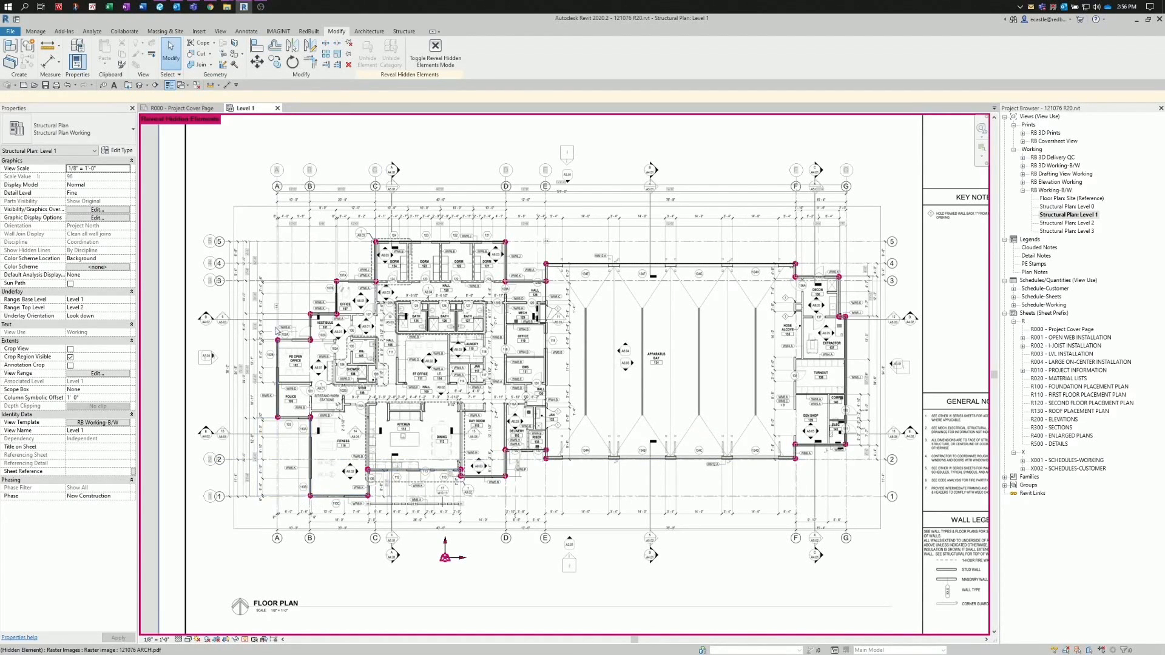
- Compare the exterior walls and dimensions with the revealed architectural PDF, and turn off the display of hidden elements
{"action": "scroll", "coordinate": [238, 251], "scroll_direction": "up", "scroll_amount": 4}
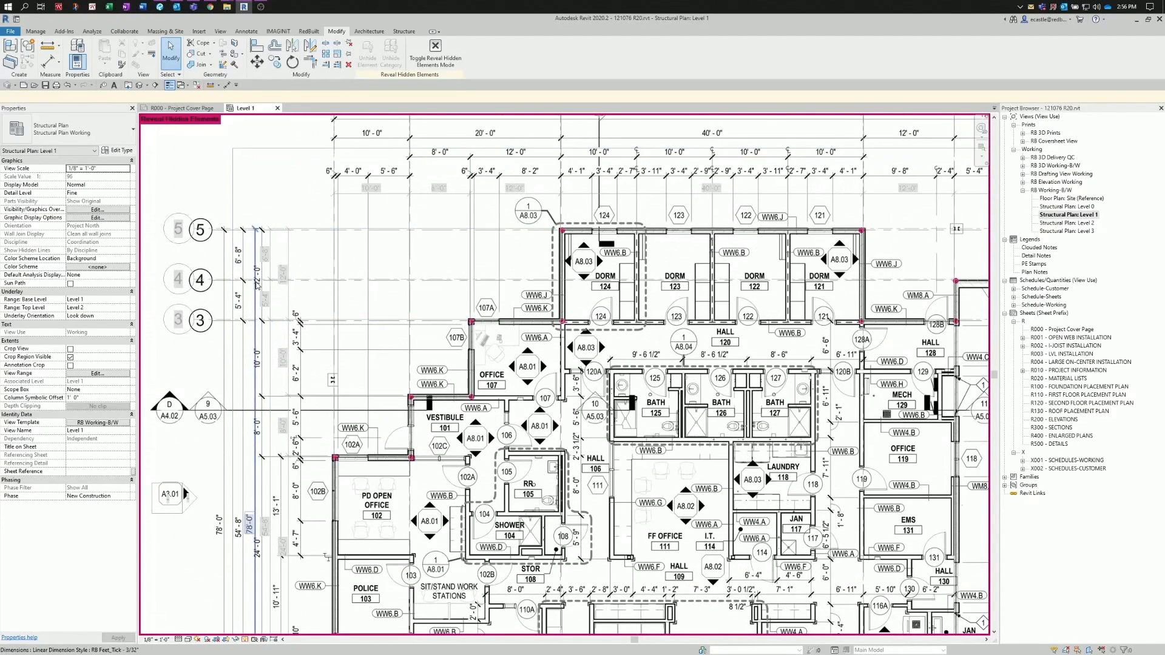
{"action": "scroll", "coordinate": [278, 280], "scroll_direction": "down", "scroll_amount": 1}
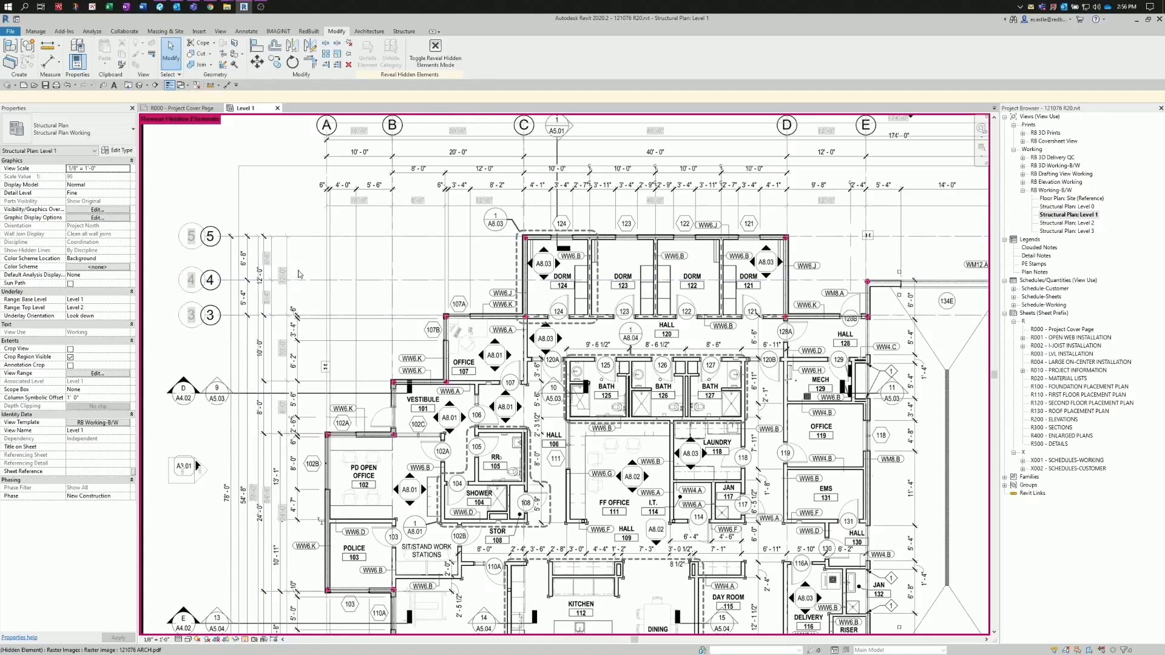
{"action": "scroll", "coordinate": [298, 263], "scroll_direction": "down", "scroll_amount": 1}
{"action": "scroll", "coordinate": [292, 276], "scroll_direction": "down", "scroll_amount": 1}
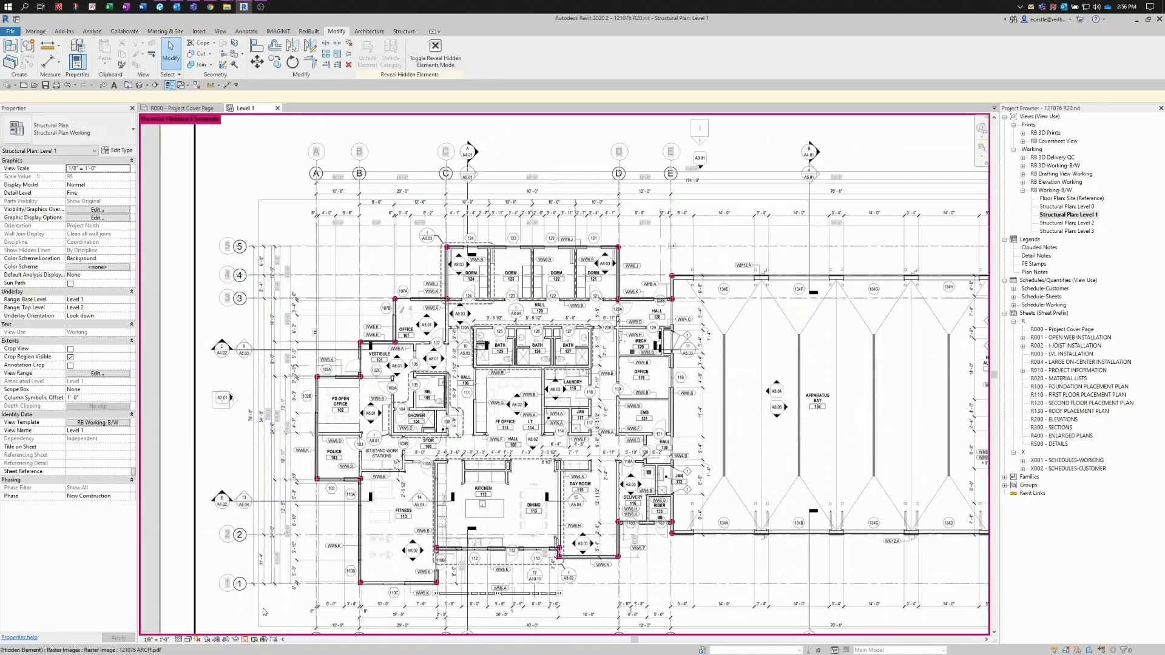
{"action": "left_click", "coordinate": [246, 641]}
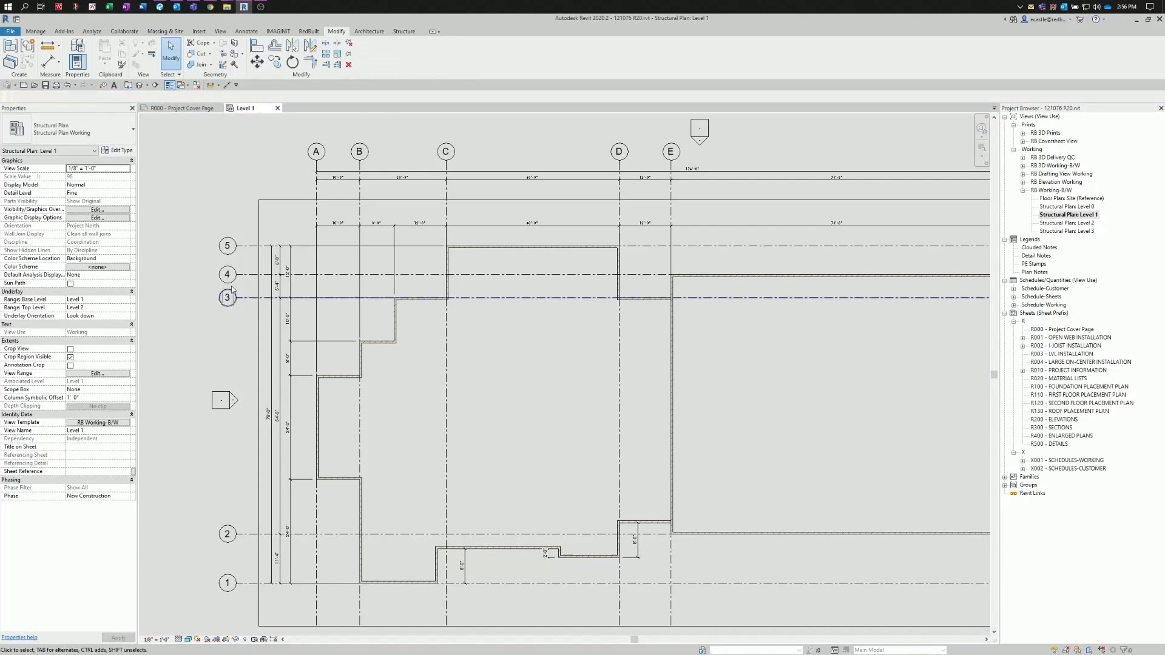
- Review the complete exterior wall outline and its dimensions, including the grid-to-grid dimension string above the plan
{"action": "scroll", "coordinate": [367, 325], "scroll_direction": "down", "scroll_amount": 1}
{"action": "scroll", "coordinate": [241, 273], "scroll_direction": "down", "scroll_amount": 1}
{"action": "scroll", "coordinate": [493, 337], "scroll_direction": "up", "scroll_amount": 1}
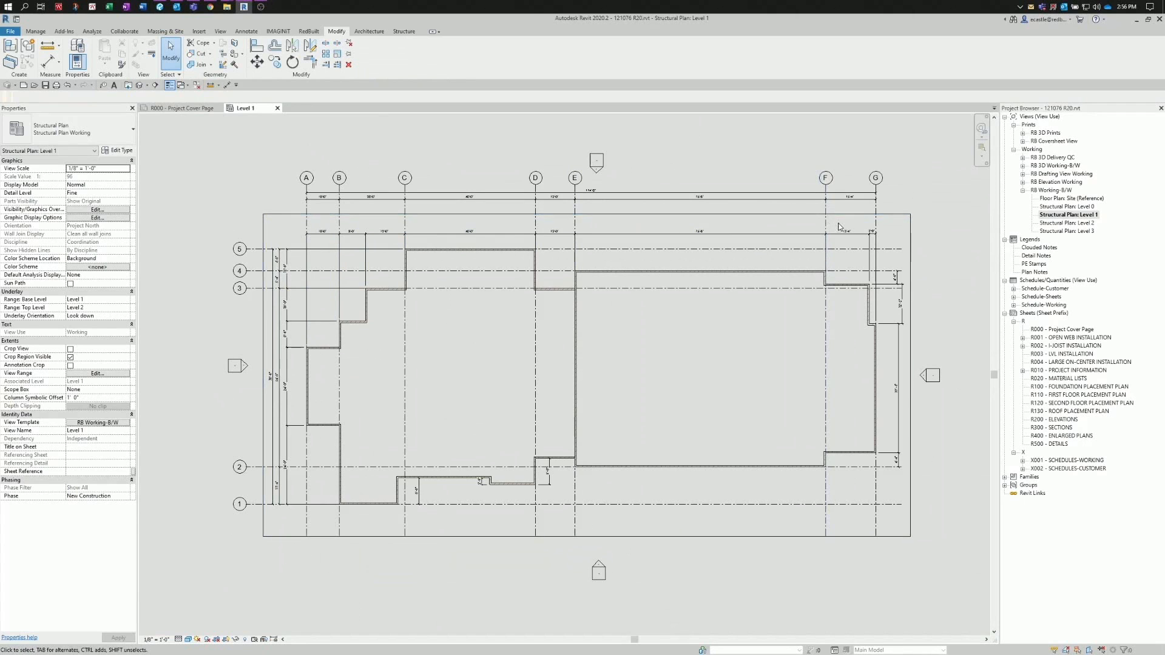
{"action": "left_click", "coordinate": [849, 206]}
{"action": "scroll", "coordinate": [849, 206], "scroll_direction": "up", "scroll_amount": 1}
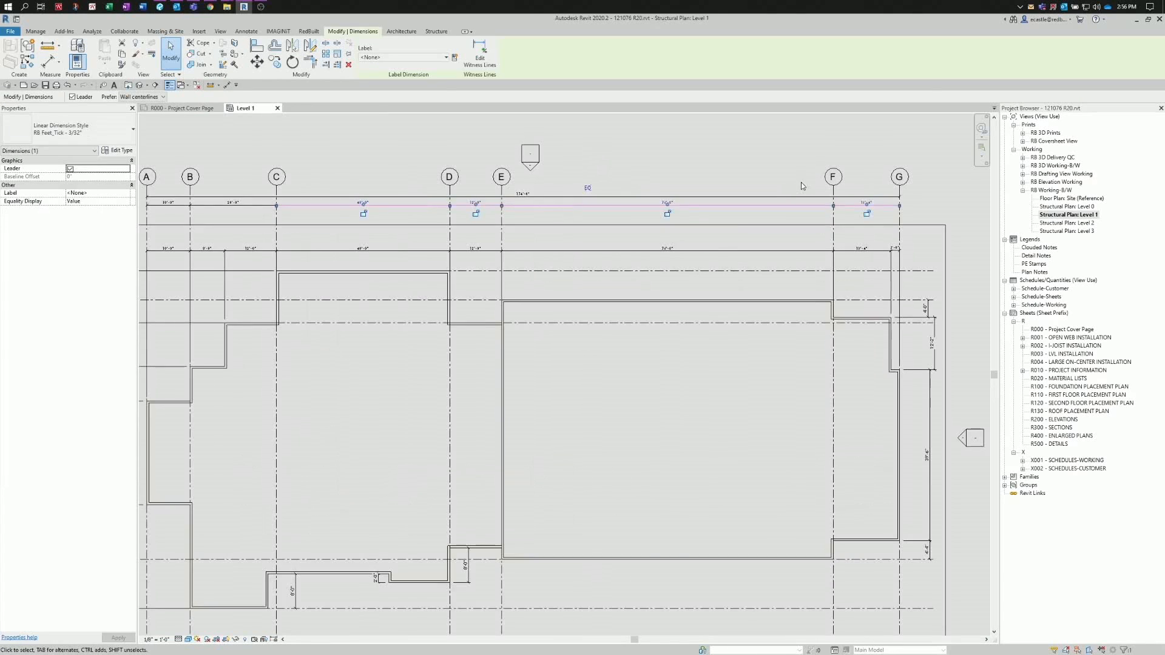
{"action": "scroll", "coordinate": [700, 281], "scroll_direction": "down", "scroll_amount": 1}
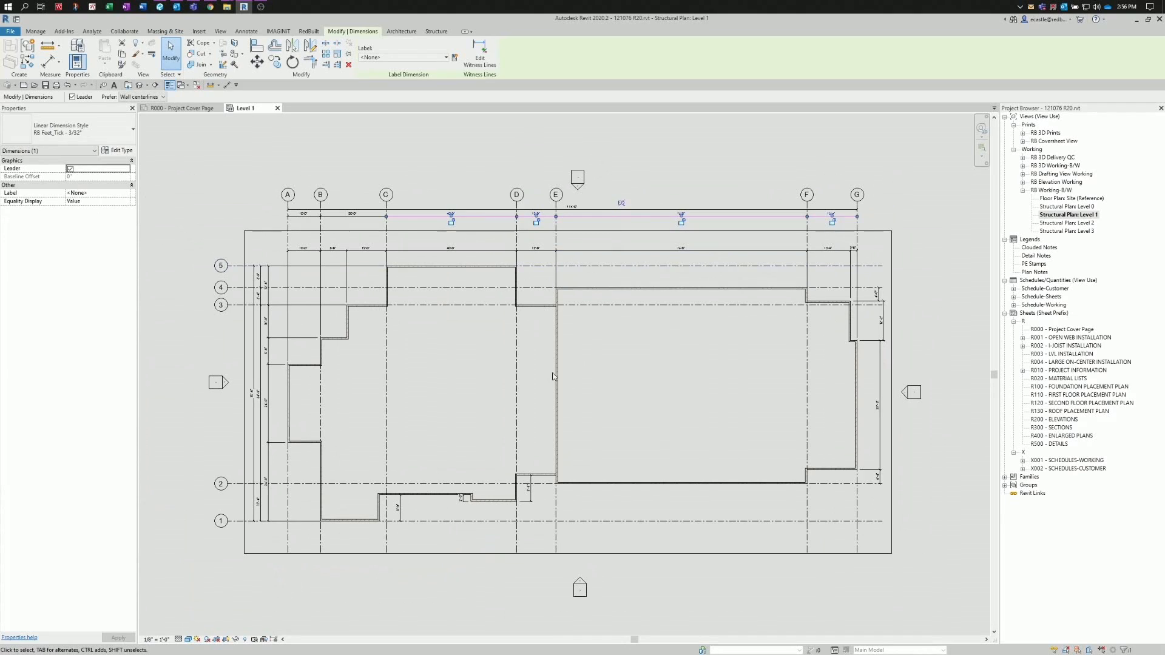
{"action": "left_click", "coordinate": [473, 365]}
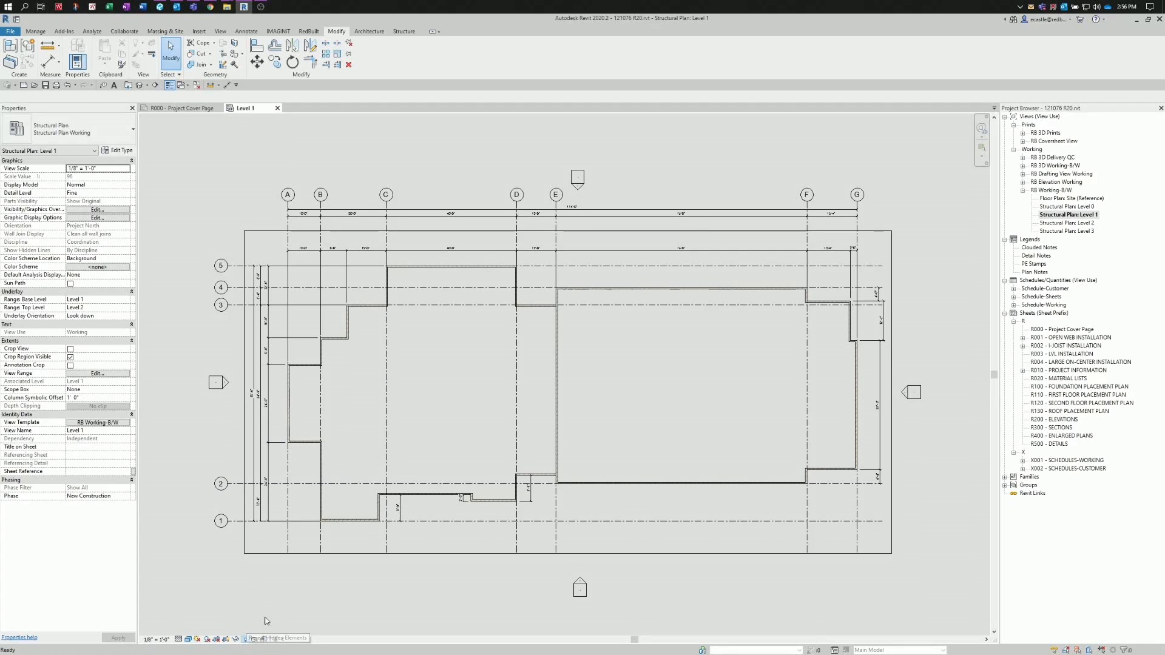
- Reveal the hidden architectural PDF in the Level 1 view and save the project
{"action": "left_click", "coordinate": [245, 639]}
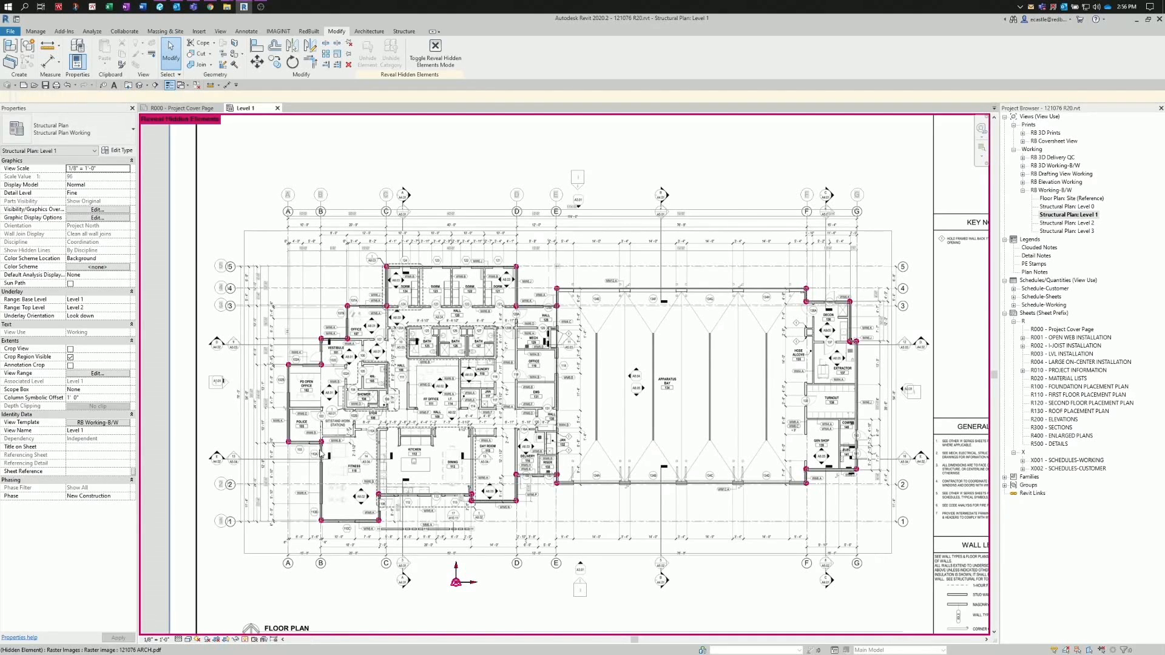
{"action": "scroll", "coordinate": [322, 454], "scroll_direction": "up", "scroll_amount": 2}
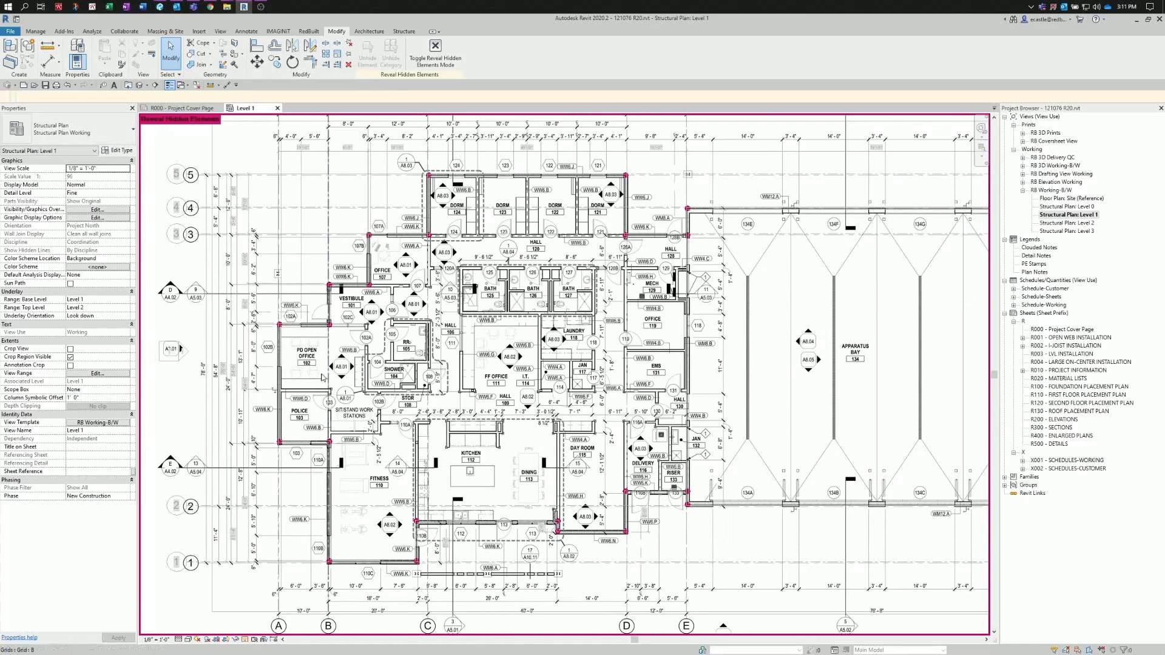
{"action": "left_click", "coordinate": [404, 31]}
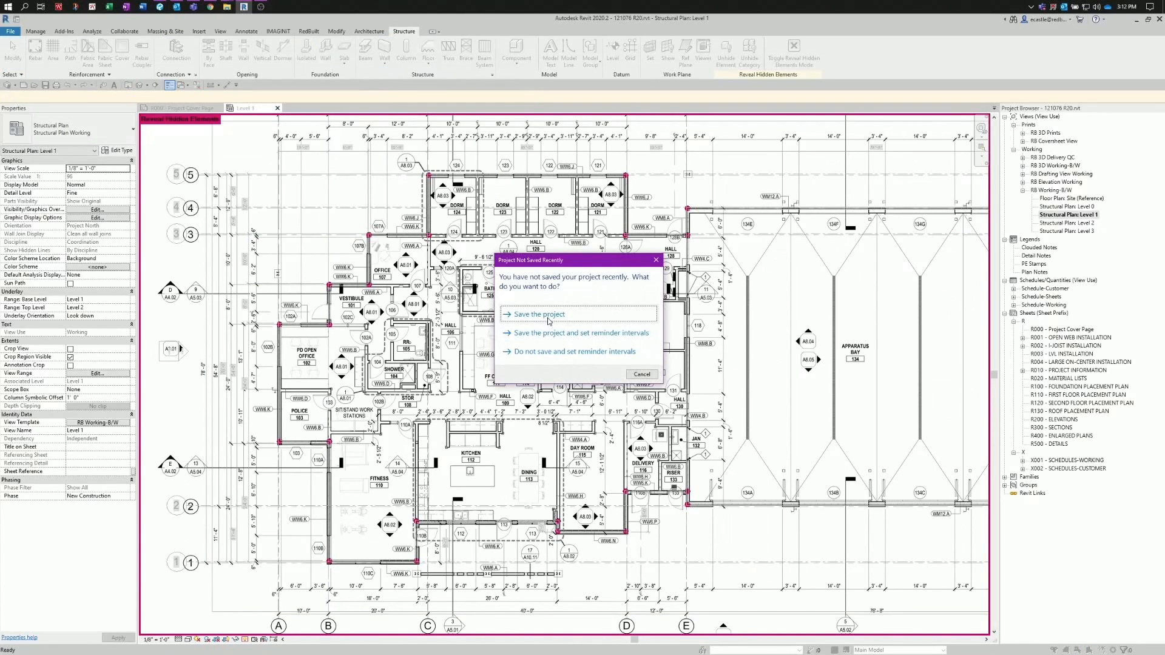
{"action": "left_click", "coordinate": [550, 316]}
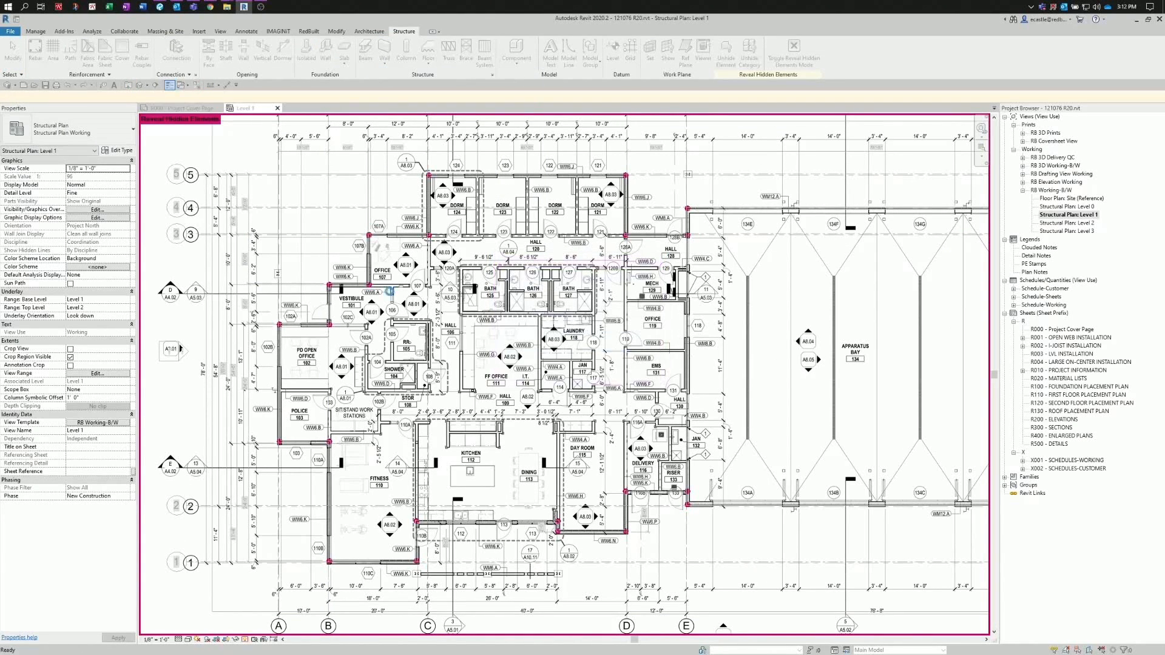
- Choose the Interior - 2x6 Stud - Bearing type for the new structural walls
{"action": "left_click", "coordinate": [85, 138]}
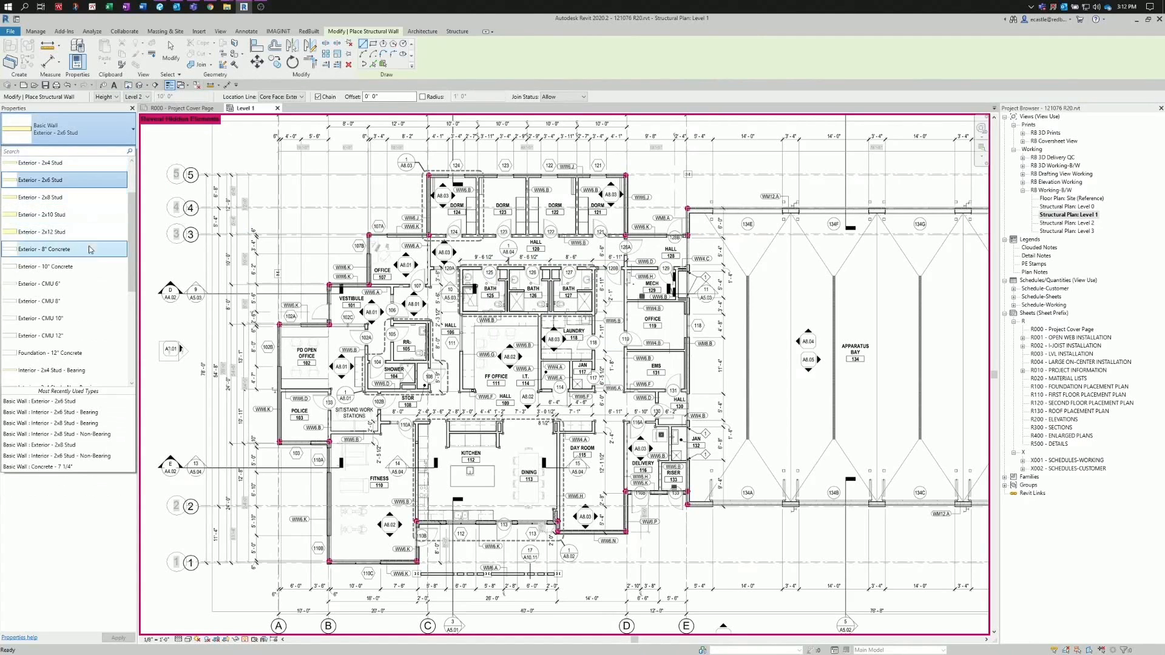
{"action": "scroll", "coordinate": [75, 303], "scroll_direction": "down", "scroll_amount": 2}
{"action": "scroll", "coordinate": [73, 330], "scroll_direction": "down", "scroll_amount": 1}
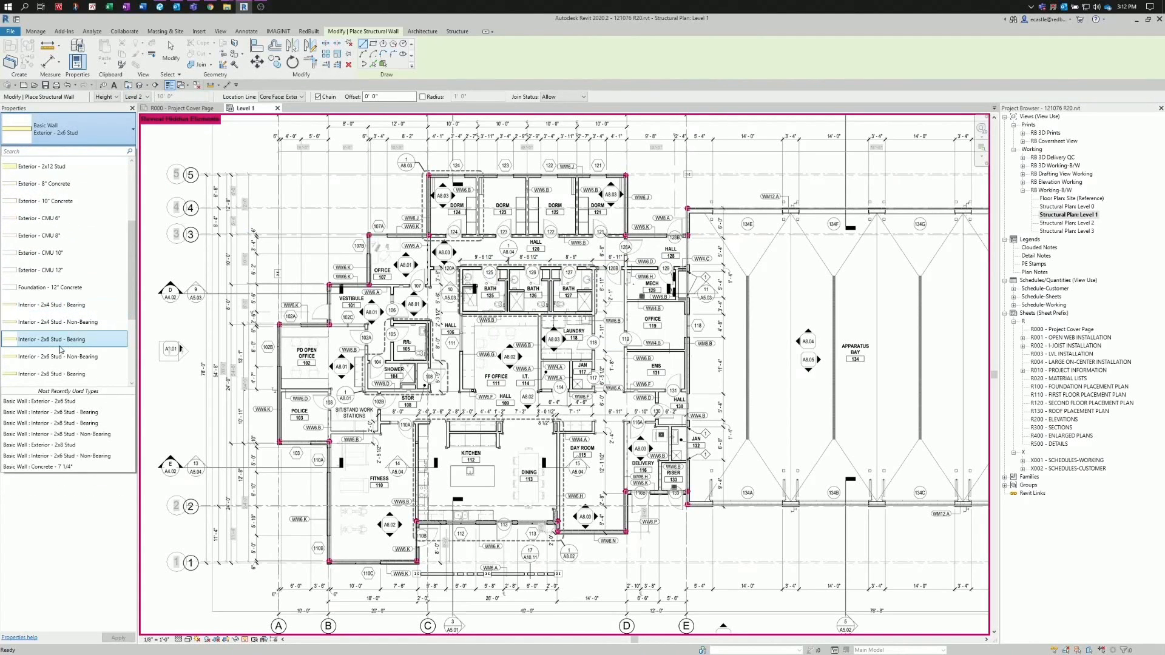
{"action": "left_click", "coordinate": [48, 344]}
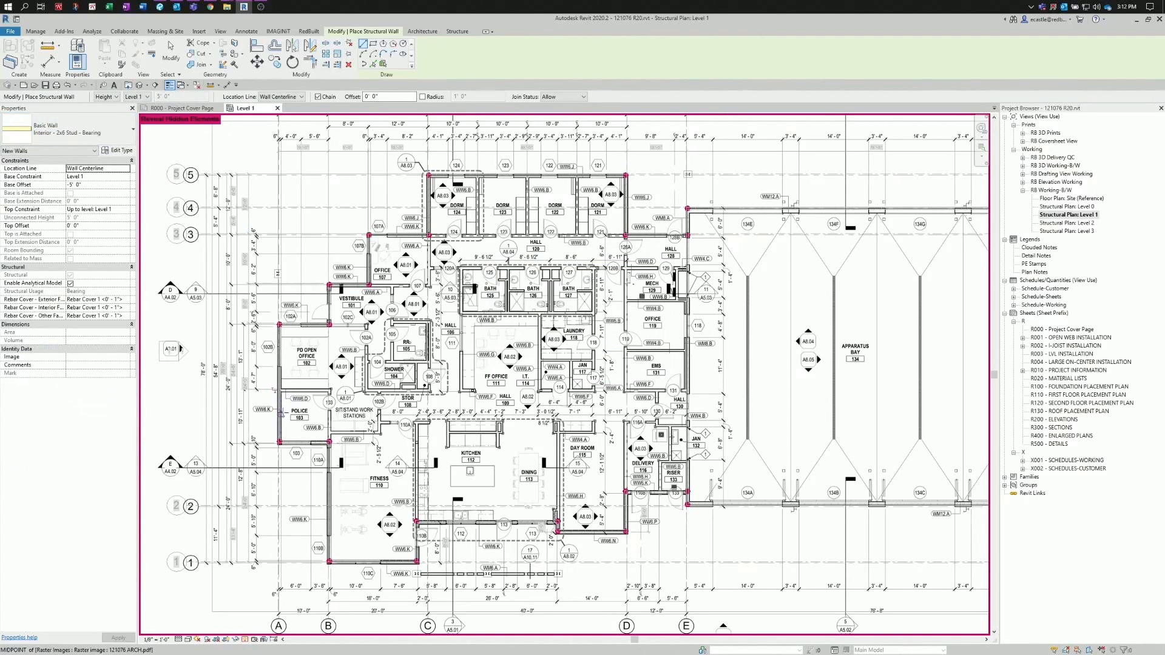
{"action": "scroll", "coordinate": [284, 399], "scroll_direction": "up", "scroll_amount": 8}
{"action": "scroll", "coordinate": [283, 358], "scroll_direction": "up", "scroll_amount": 2}
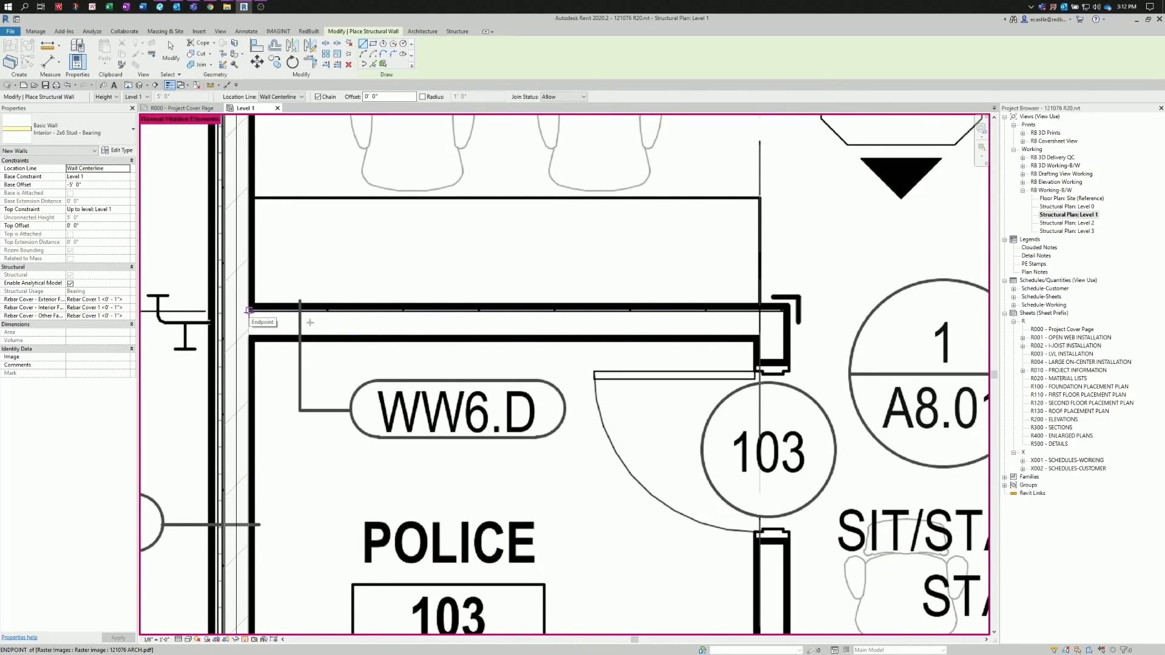
{"action": "left_click", "coordinate": [249, 311]}
{"action": "scroll", "coordinate": [219, 324], "scroll_direction": "down", "scroll_amount": 3}
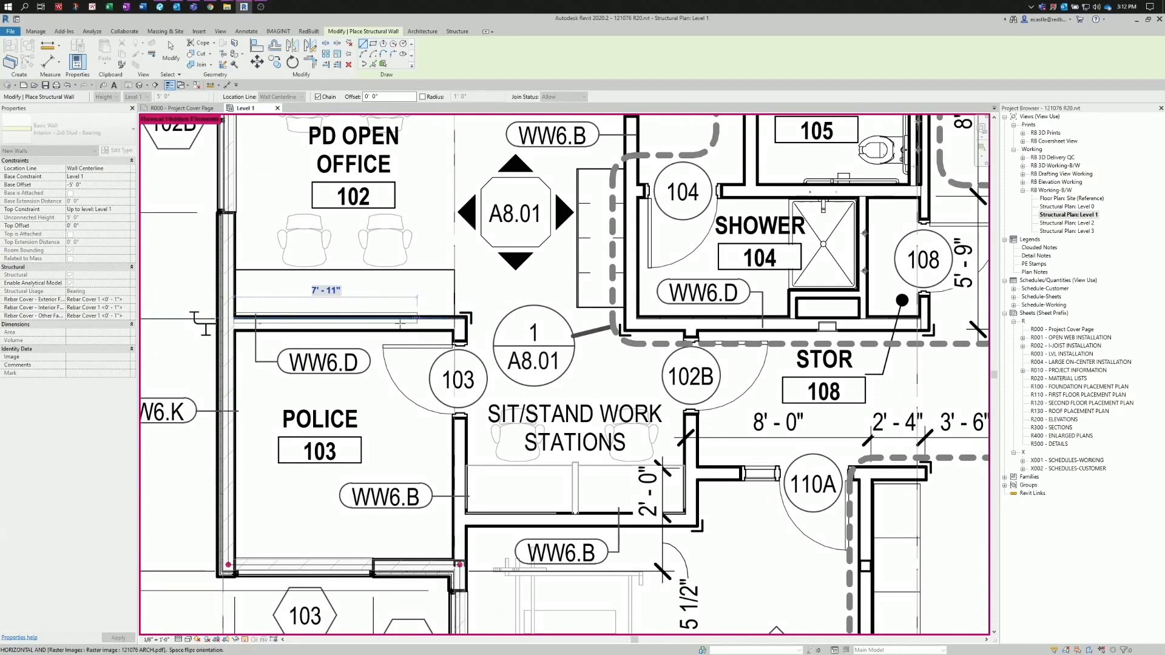
{"action": "scroll", "coordinate": [262, 326], "scroll_direction": "up", "scroll_amount": 3}
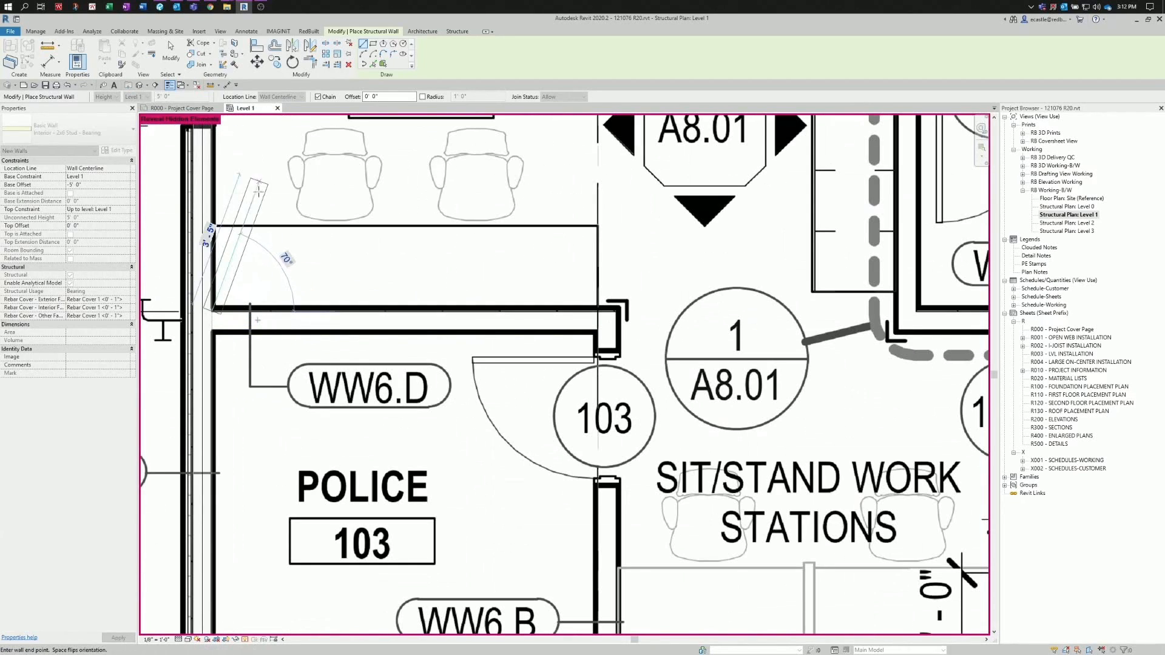
{"action": "key", "text": "Escape"}
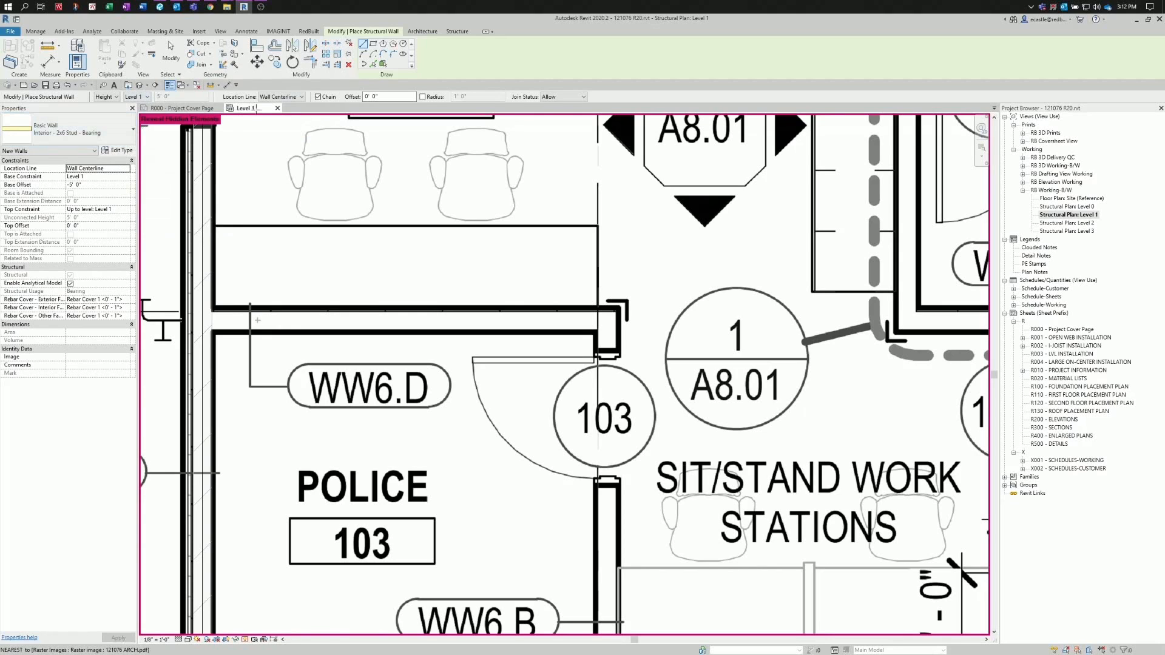
- With the location line at Core Face: Exterior, draw a bearing wall from Police 103's exterior wall across to the grid E wall at Hall 130
{"action": "left_click", "coordinate": [297, 99]}
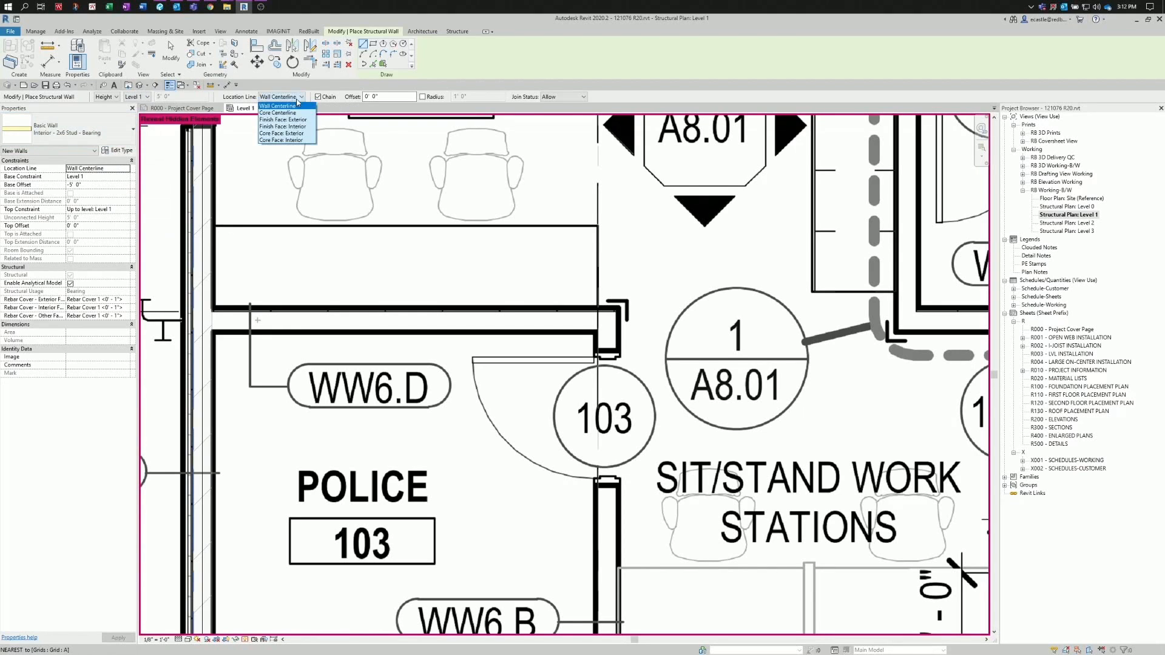
{"action": "left_click", "coordinate": [286, 134]}
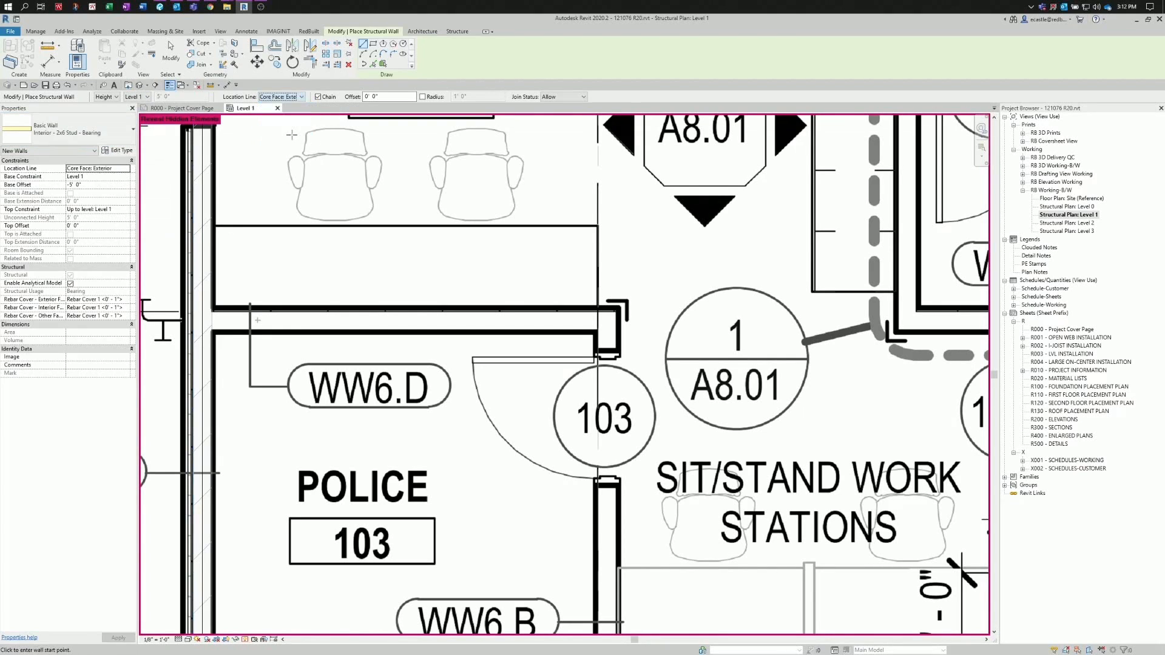
{"action": "left_click", "coordinate": [211, 312]}
{"action": "scroll", "coordinate": [292, 298], "scroll_direction": "down", "scroll_amount": 5}
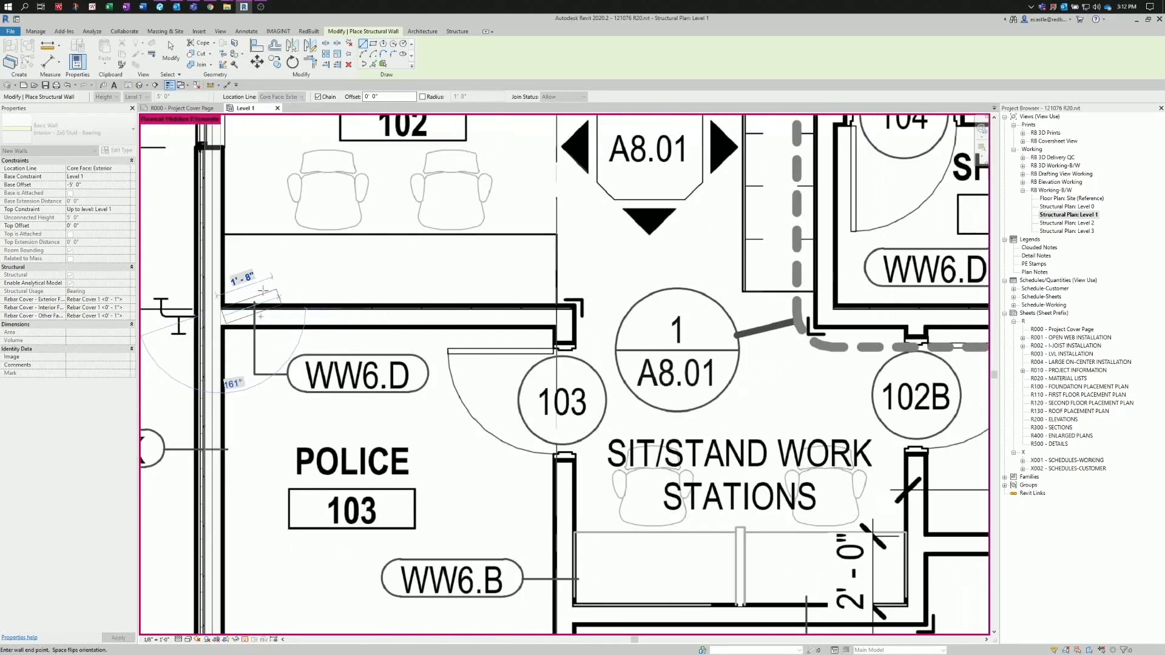
{"action": "scroll", "coordinate": [277, 308], "scroll_direction": "down", "scroll_amount": 2}
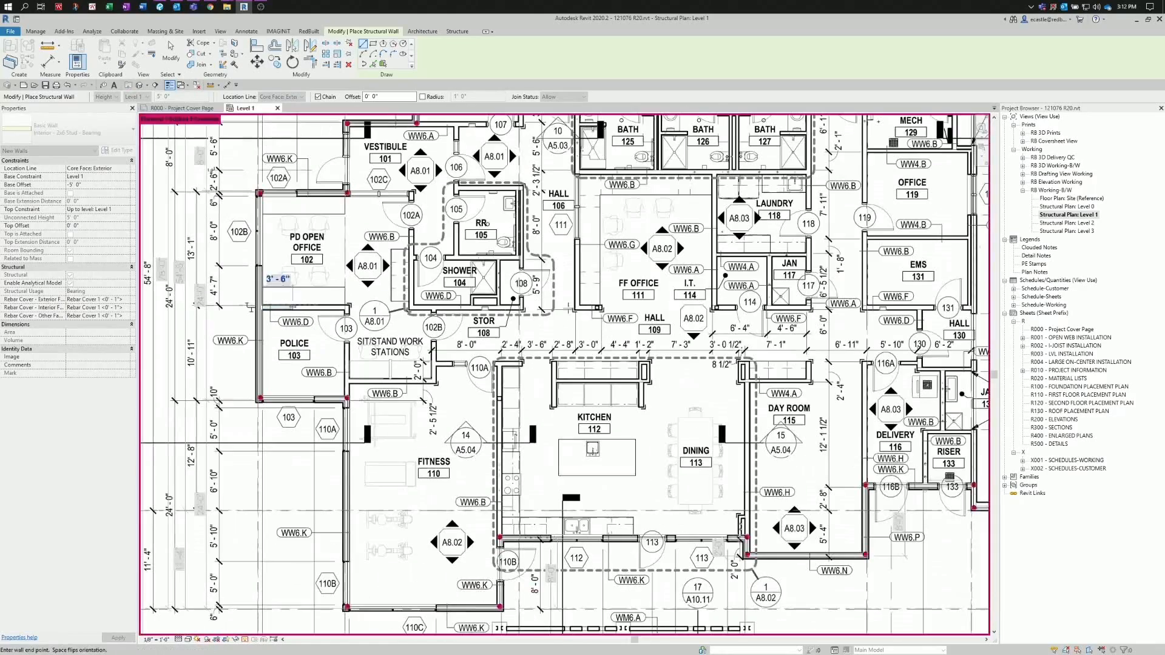
{"action": "scroll", "coordinate": [947, 307], "scroll_direction": "up", "scroll_amount": 1}
{"action": "scroll", "coordinate": [971, 307], "scroll_direction": "up", "scroll_amount": 5}
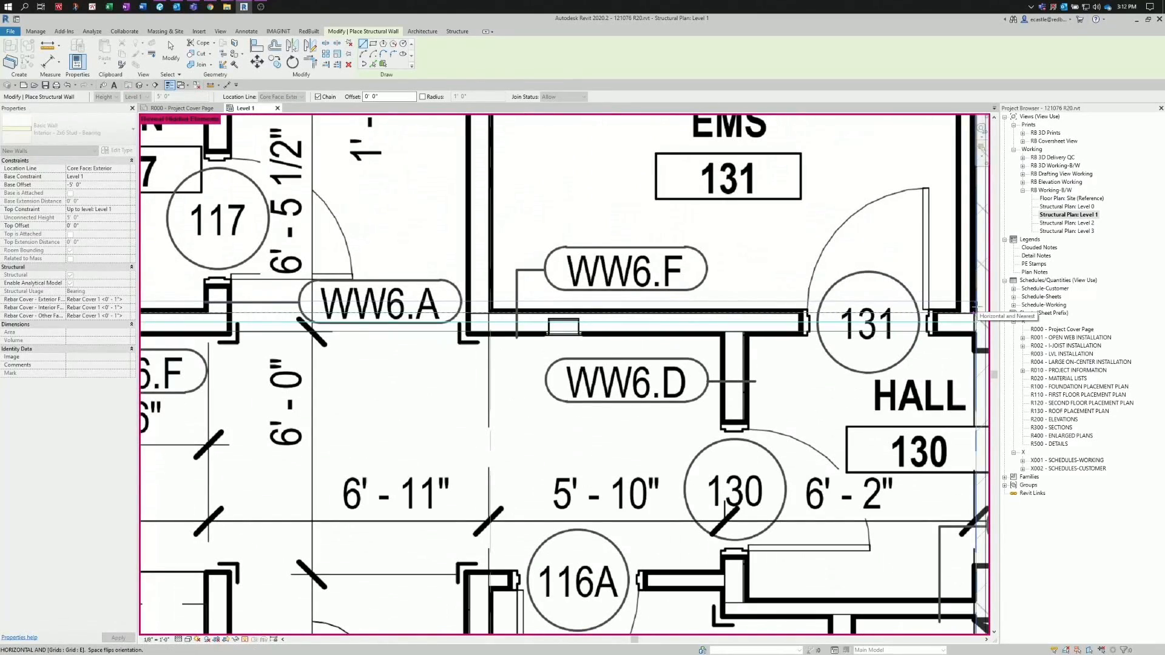
{"action": "scroll", "coordinate": [971, 311], "scroll_direction": "down", "scroll_amount": 3}
{"action": "scroll", "coordinate": [840, 313], "scroll_direction": "up", "scroll_amount": 4}
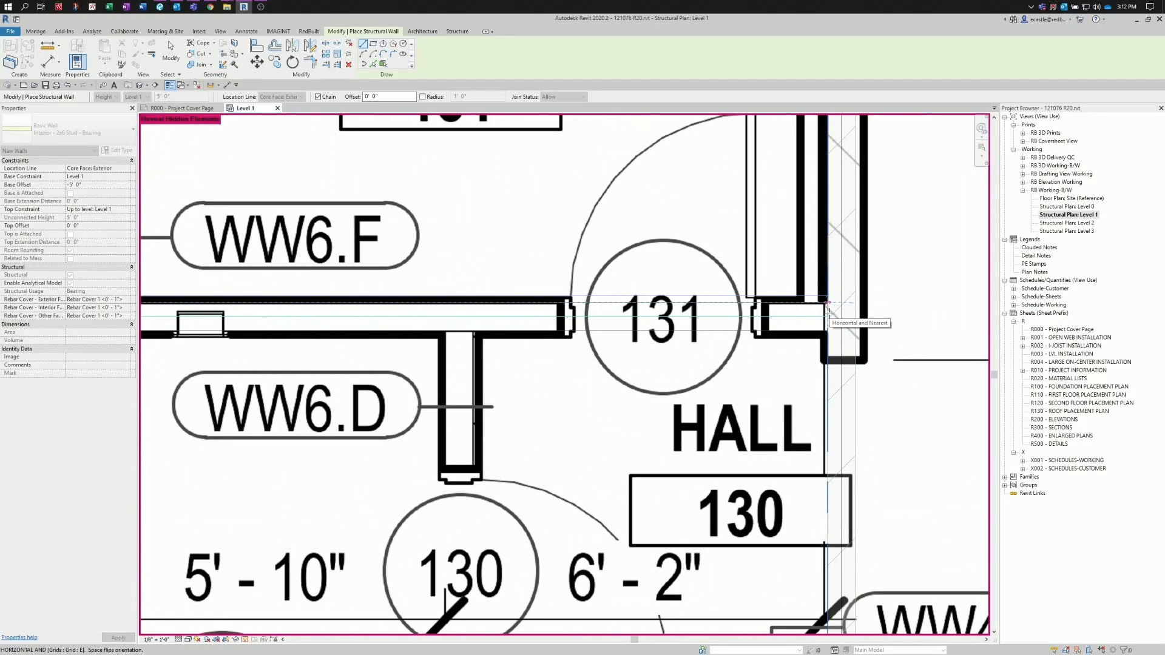
{"action": "left_click", "coordinate": [829, 306]}
{"action": "scroll", "coordinate": [897, 316], "scroll_direction": "down", "scroll_amount": 4}
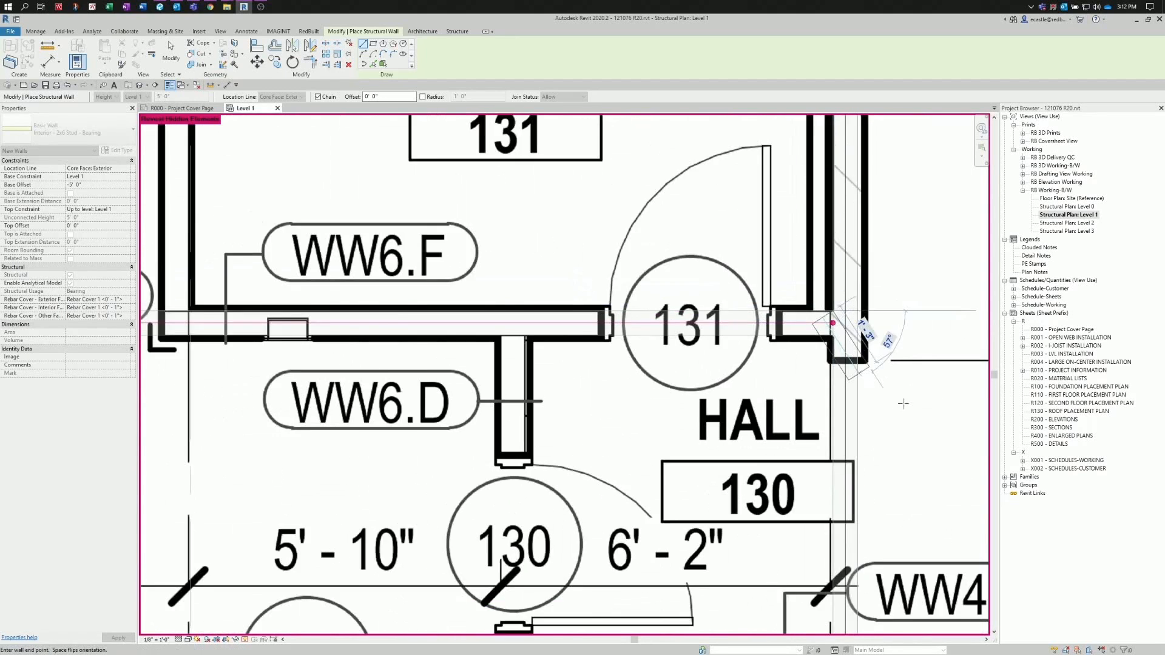
{"action": "scroll", "coordinate": [929, 424], "scroll_direction": "down", "scroll_amount": 5}
{"action": "scroll", "coordinate": [516, 173], "scroll_direction": "up", "scroll_amount": 3}
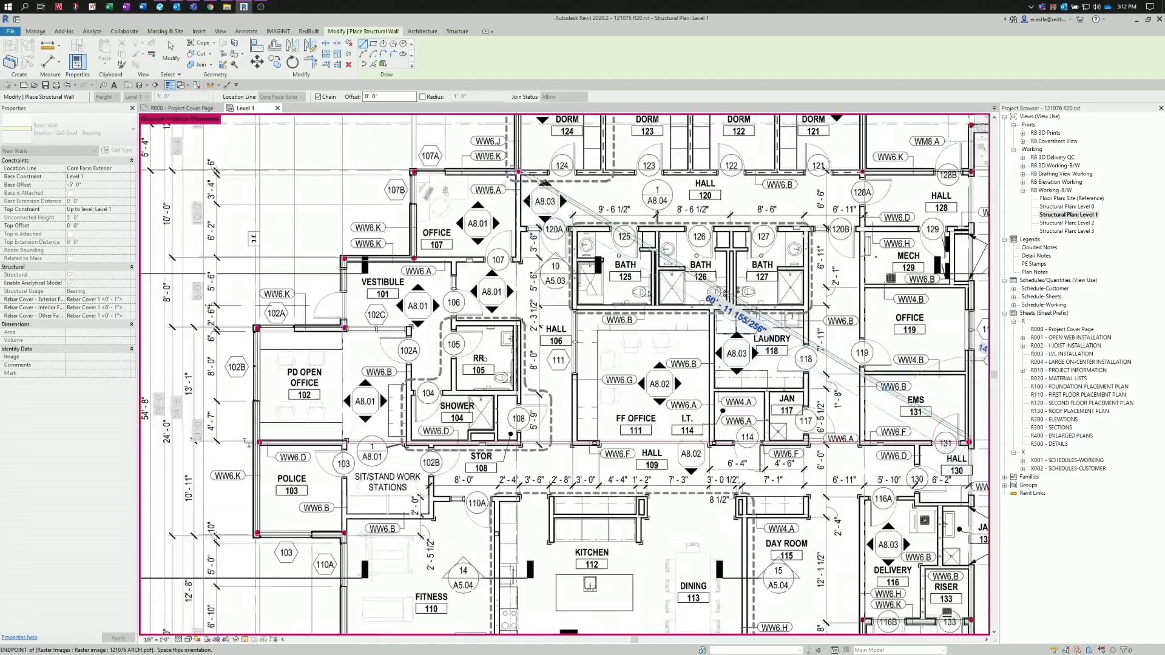
{"action": "scroll", "coordinate": [312, 268], "scroll_direction": "down", "scroll_amount": 3}
{"action": "key", "text": "Escape"}
- Draw a vertical interior bearing wall from the wall corner between Office 107 and Dorm 124 down to the horizontal bearing wall at Stor 108
{"action": "scroll", "coordinate": [419, 182], "scroll_direction": "up", "scroll_amount": 2}
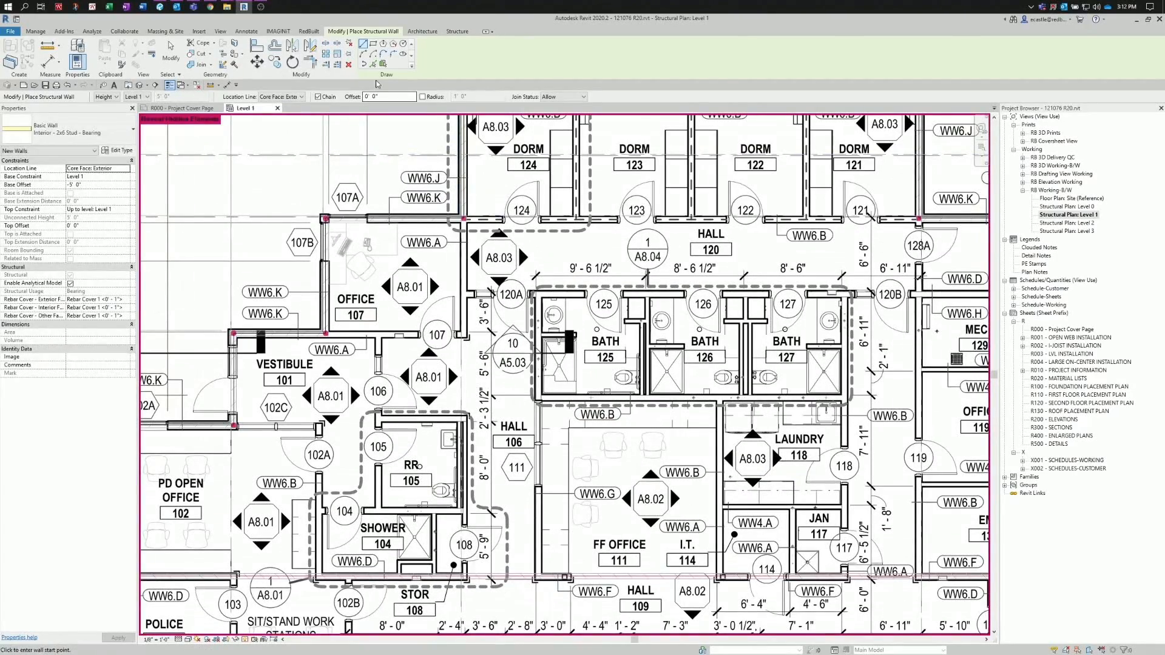
{"action": "scroll", "coordinate": [464, 220], "scroll_direction": "up", "scroll_amount": 5}
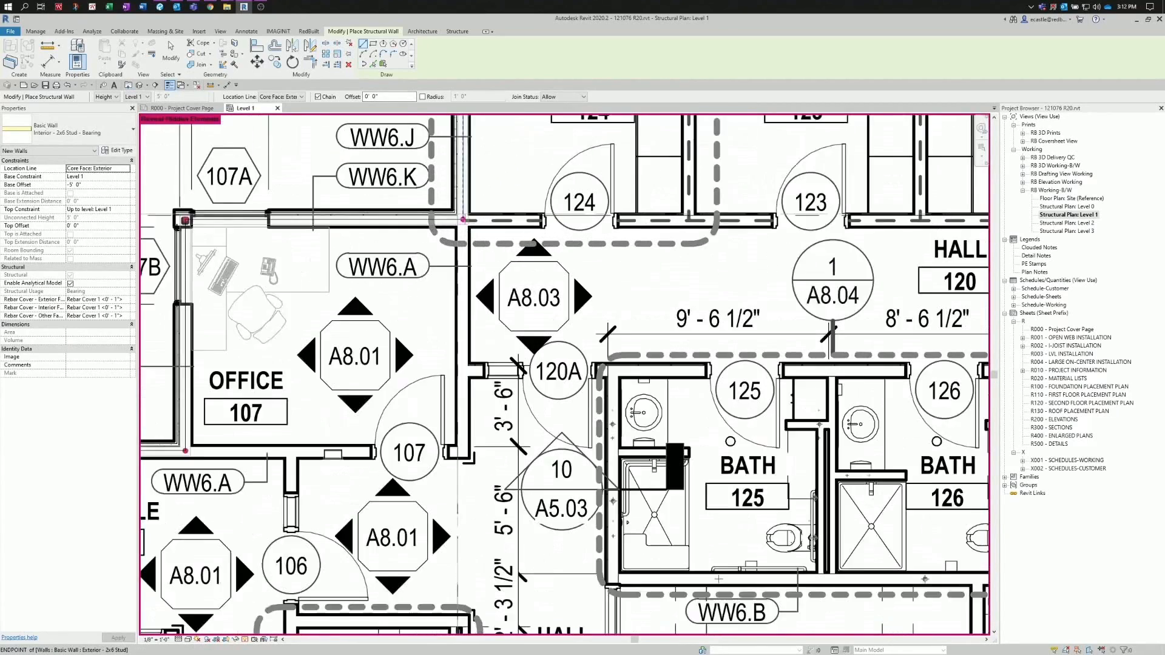
{"action": "left_click", "coordinate": [464, 220]}
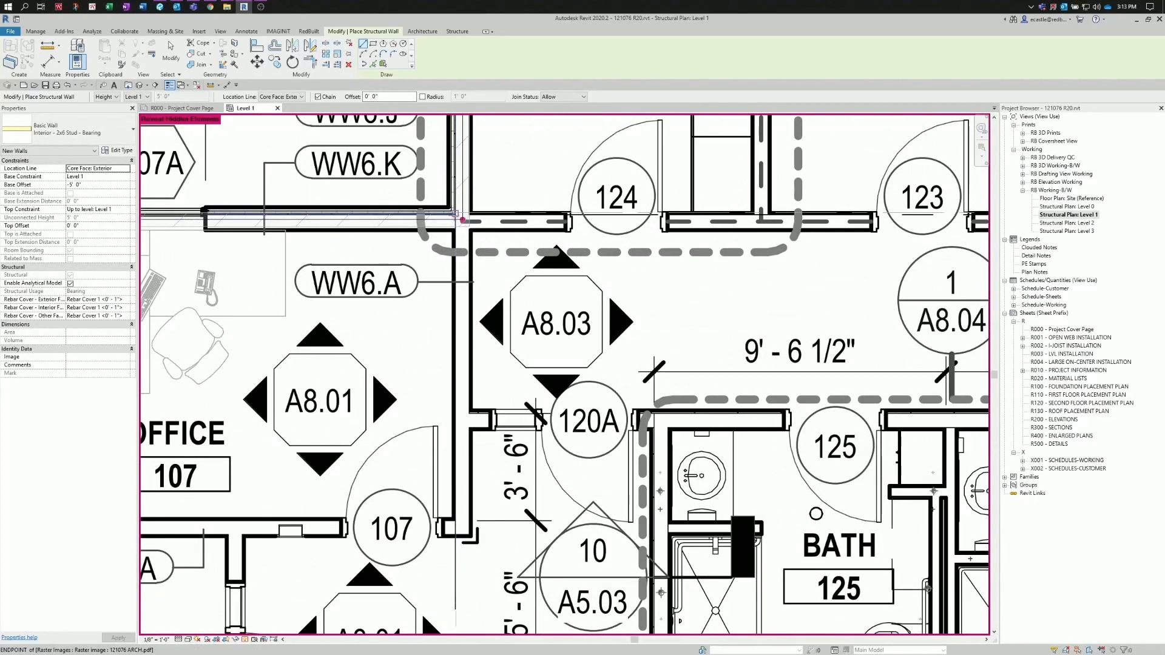
{"action": "scroll", "coordinate": [462, 249], "scroll_direction": "down", "scroll_amount": 7}
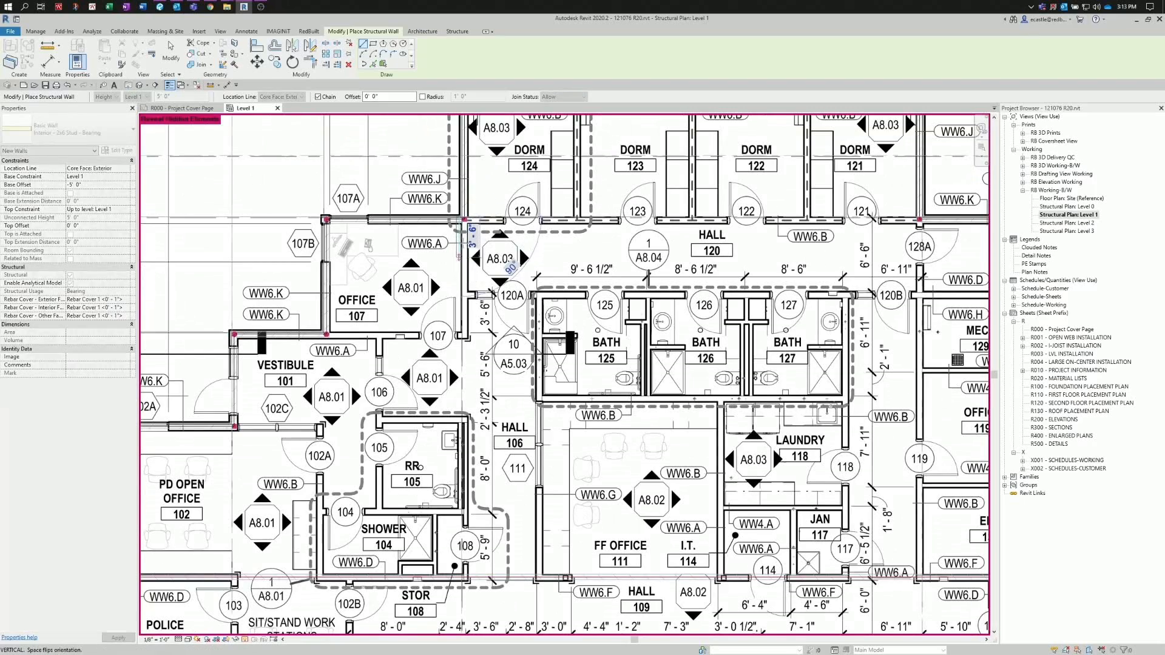
{"action": "scroll", "coordinate": [466, 243], "scroll_direction": "up", "scroll_amount": 5}
{"action": "scroll", "coordinate": [459, 242], "scroll_direction": "up", "scroll_amount": 3}
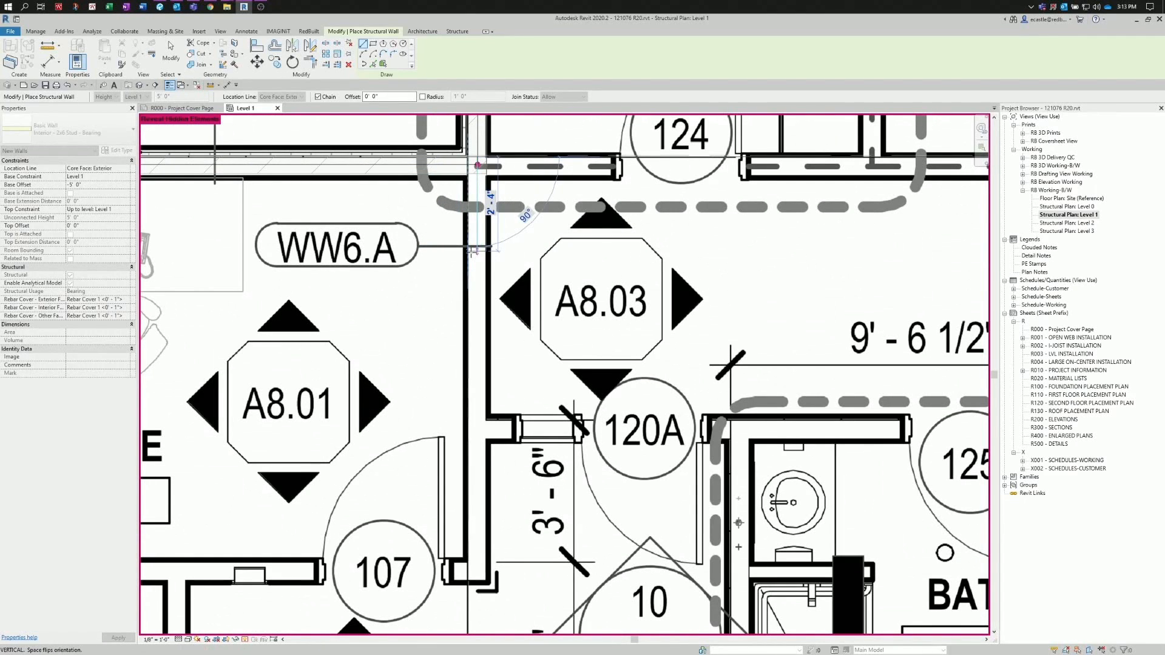
{"action": "scroll", "coordinate": [480, 216], "scroll_direction": "down", "scroll_amount": 1}
{"action": "scroll", "coordinate": [479, 177], "scroll_direction": "down", "scroll_amount": 4}
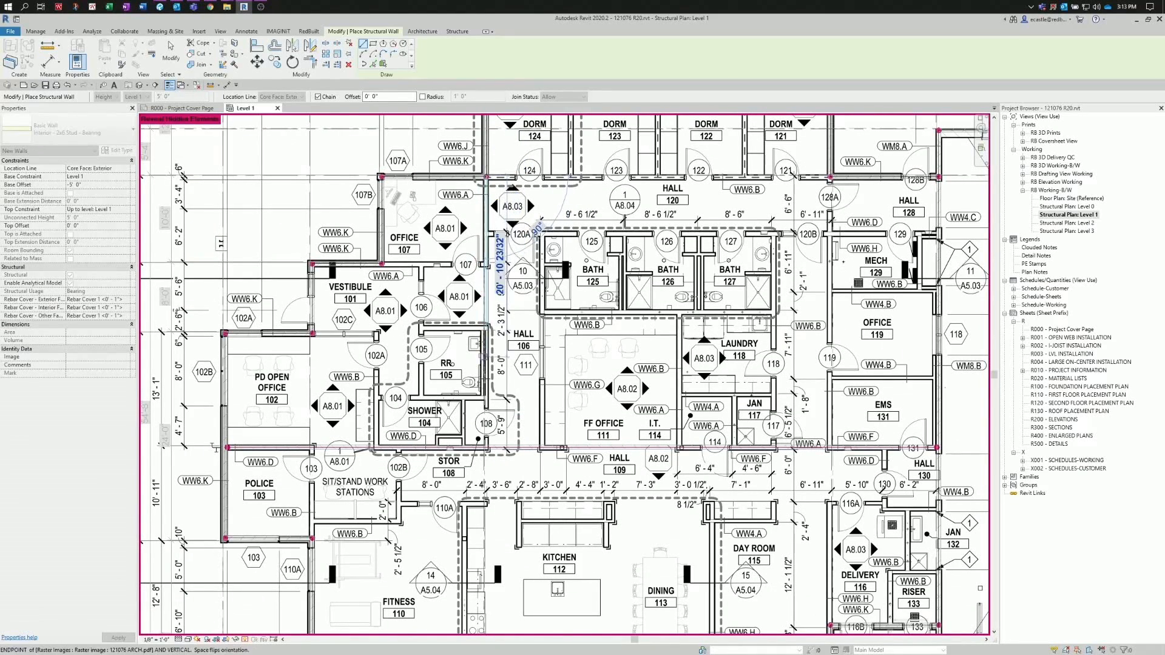
{"action": "scroll", "coordinate": [483, 436], "scroll_direction": "up", "scroll_amount": 4}
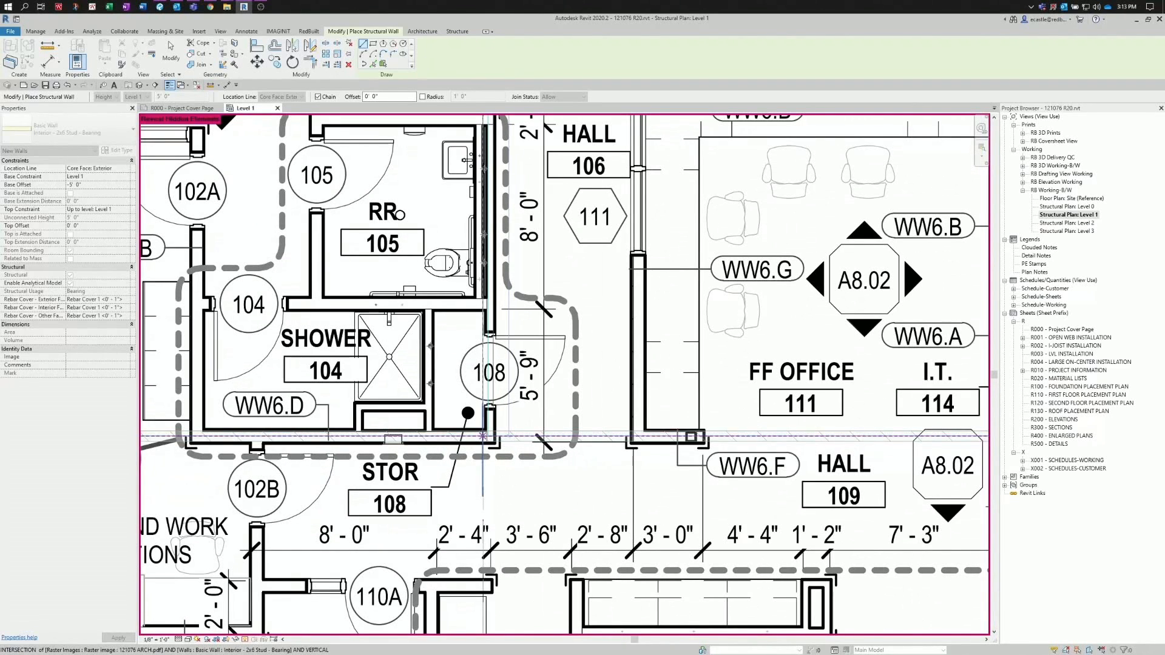
{"action": "left_click", "coordinate": [489, 336]}
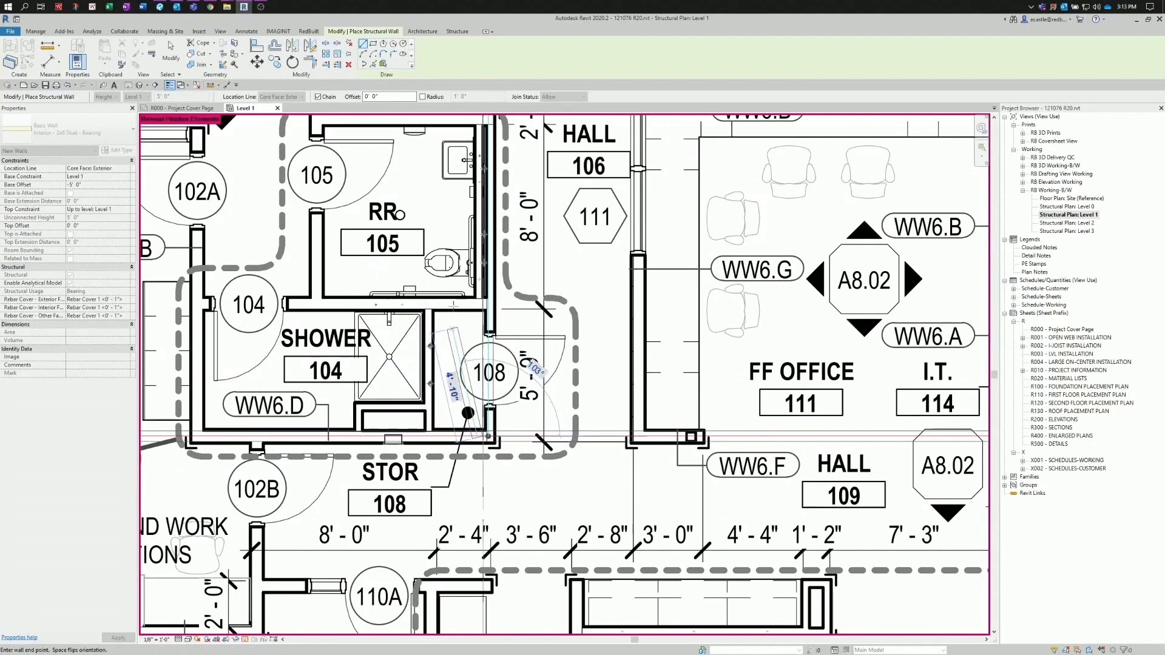
- Turn off chained wall placement and end the current wall run
{"action": "left_click", "coordinate": [318, 97]}
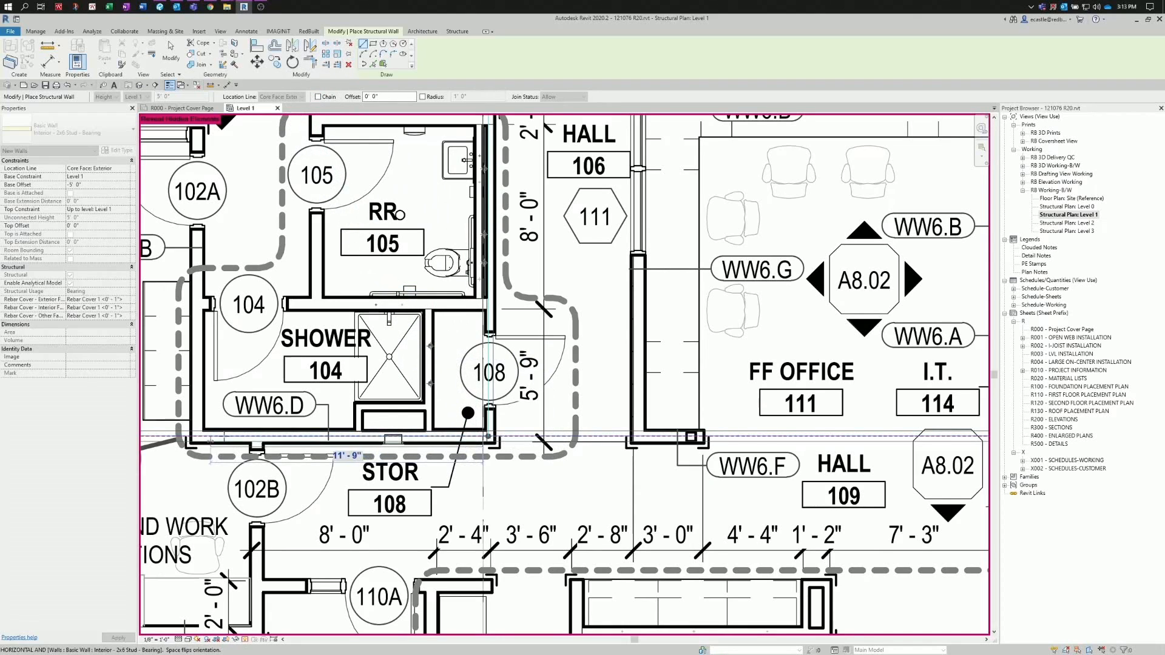
{"action": "key", "text": "Escape"}
{"action": "key", "text": "Escape"}
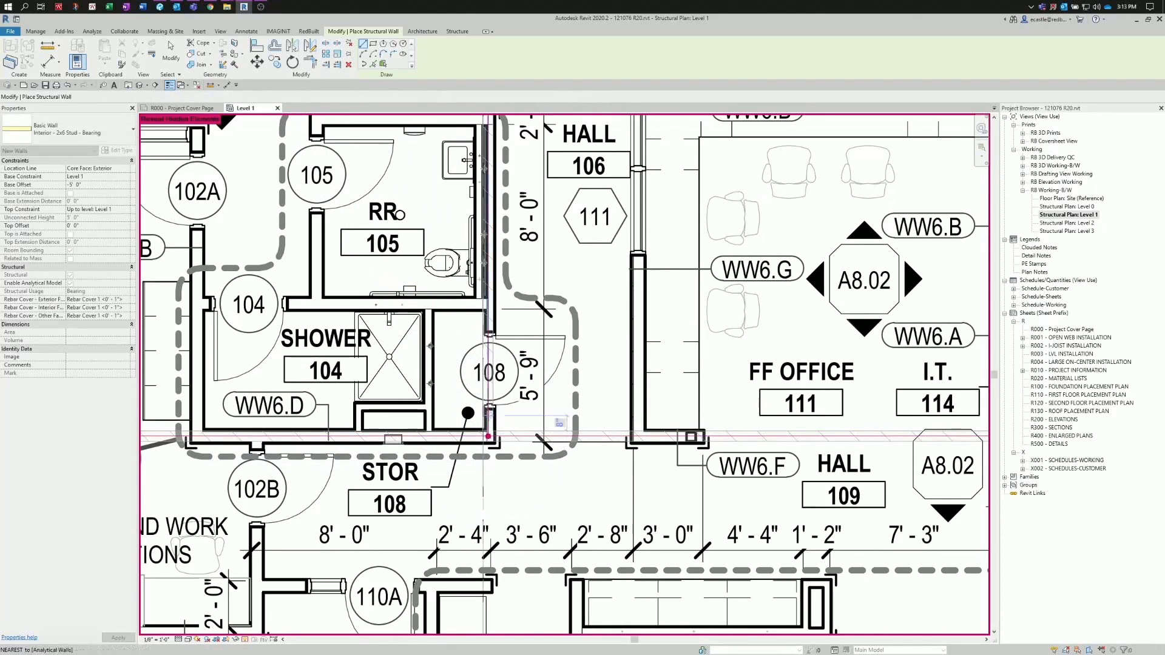
- Draw a horizontal bearing wall between Hall 120 and the baths, from the vertical wall near door 120A to the exterior wall at Mech 129
{"action": "scroll", "coordinate": [409, 434], "scroll_direction": "down", "scroll_amount": 2}
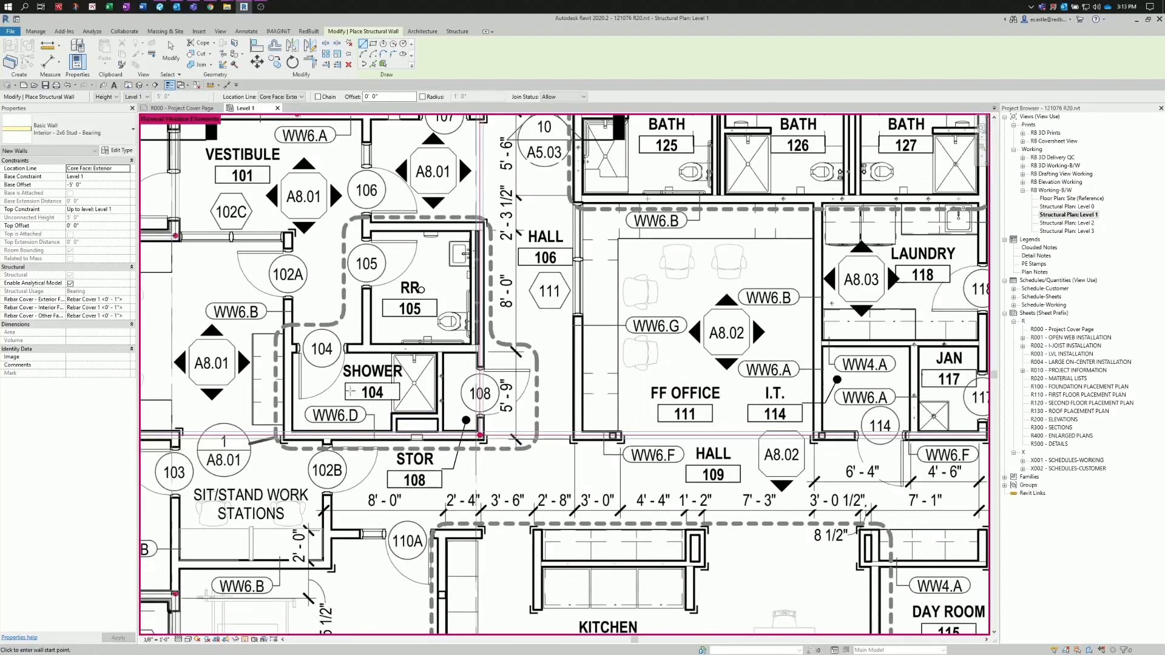
{"action": "scroll", "coordinate": [409, 434], "scroll_direction": "down", "scroll_amount": 2}
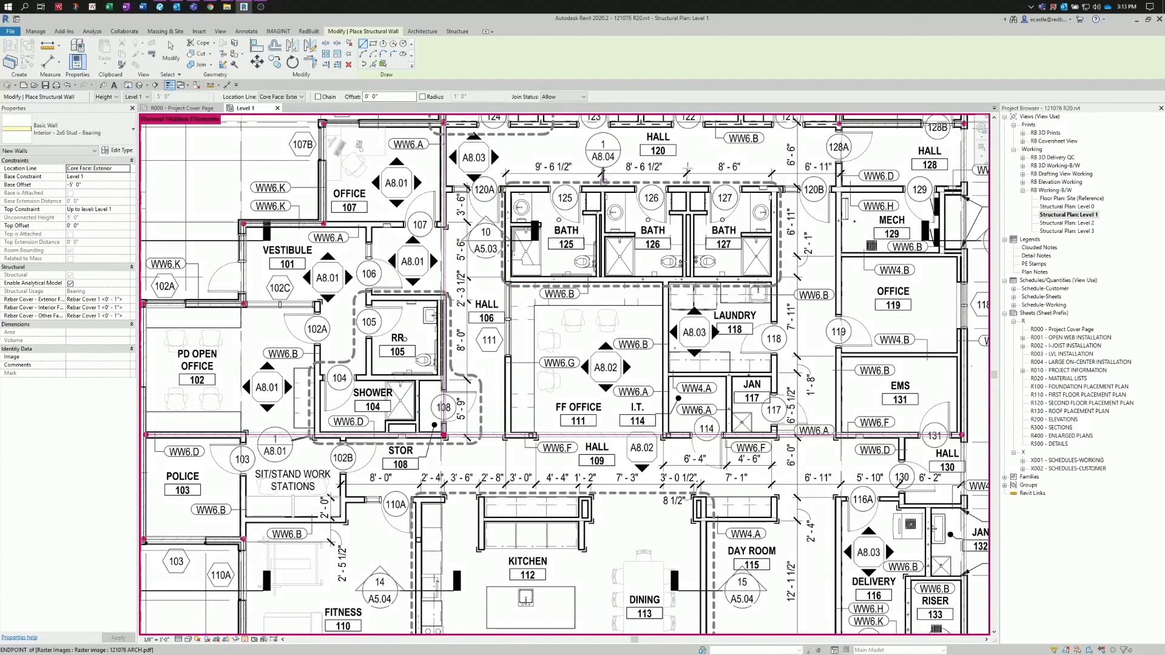
{"action": "scroll", "coordinate": [977, 157], "scroll_direction": "up", "scroll_amount": 3}
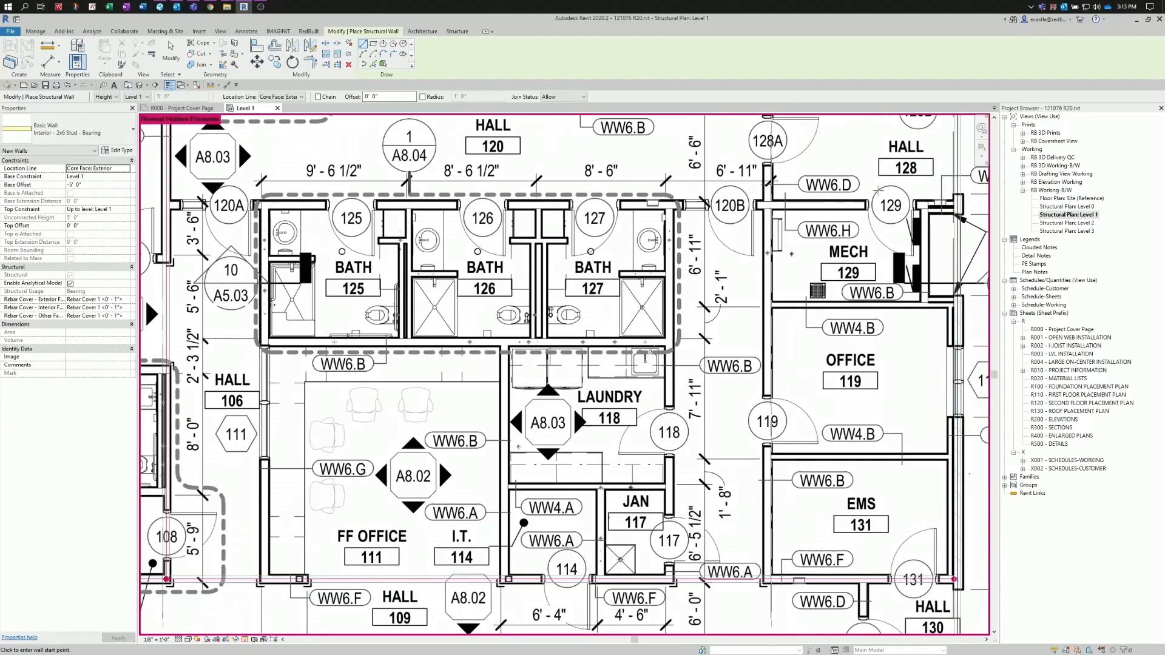
{"action": "scroll", "coordinate": [174, 203], "scroll_direction": "up", "scroll_amount": 3}
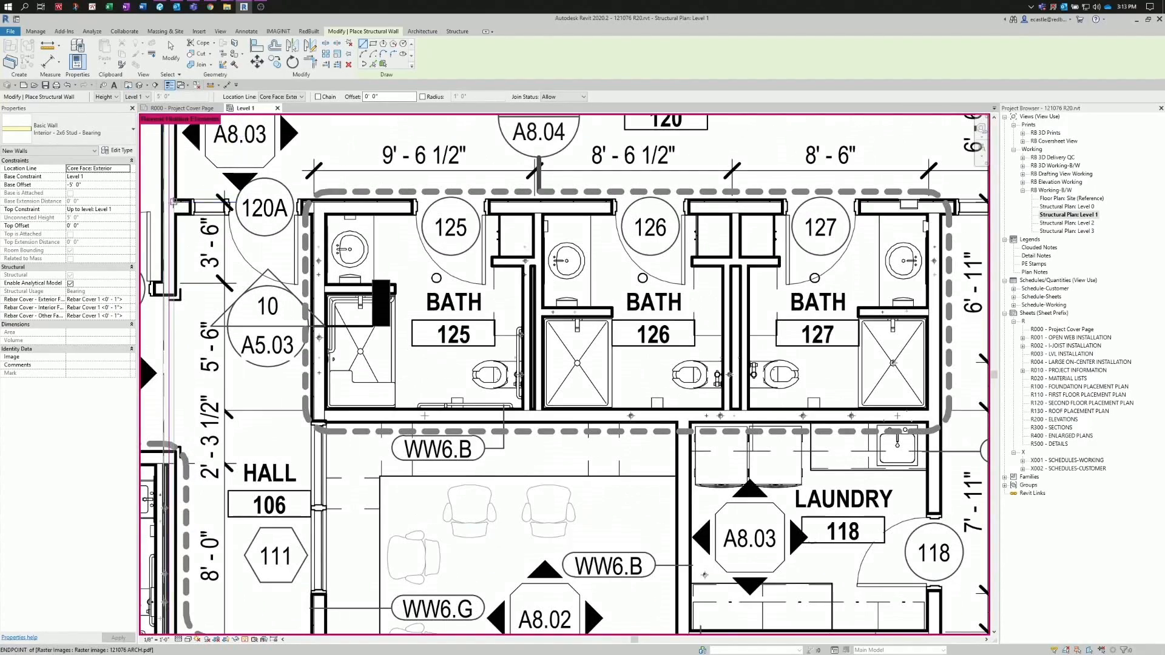
{"action": "left_click", "coordinate": [174, 202]}
{"action": "scroll", "coordinate": [176, 203], "scroll_direction": "down", "scroll_amount": 5}
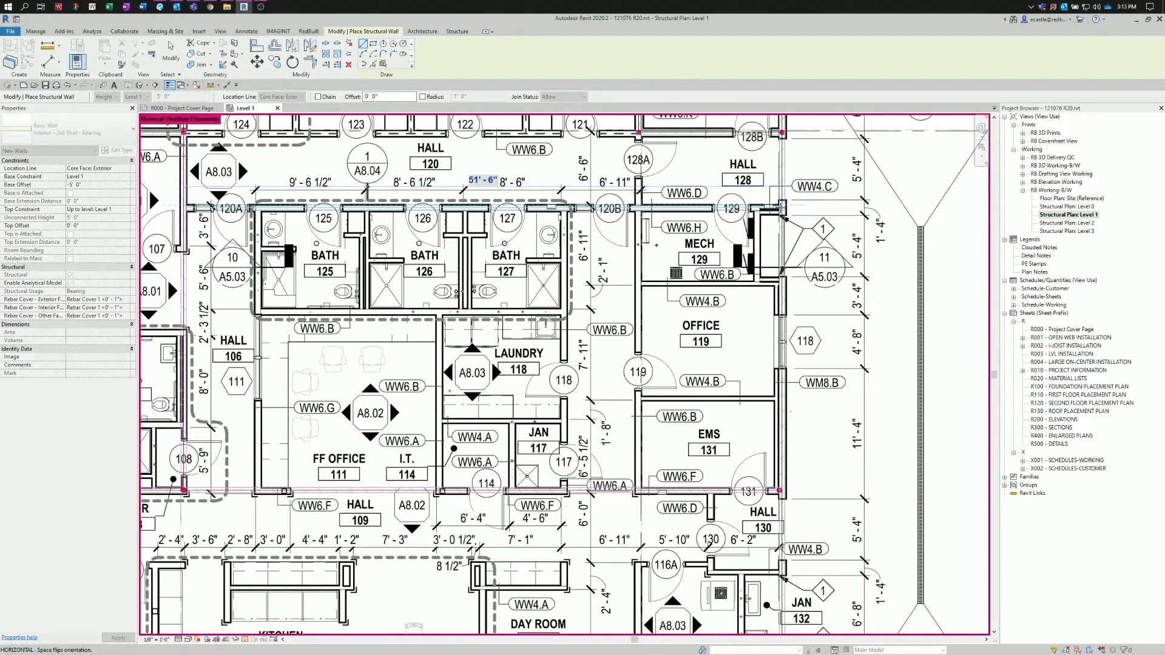
{"action": "left_click", "coordinate": [783, 209]}
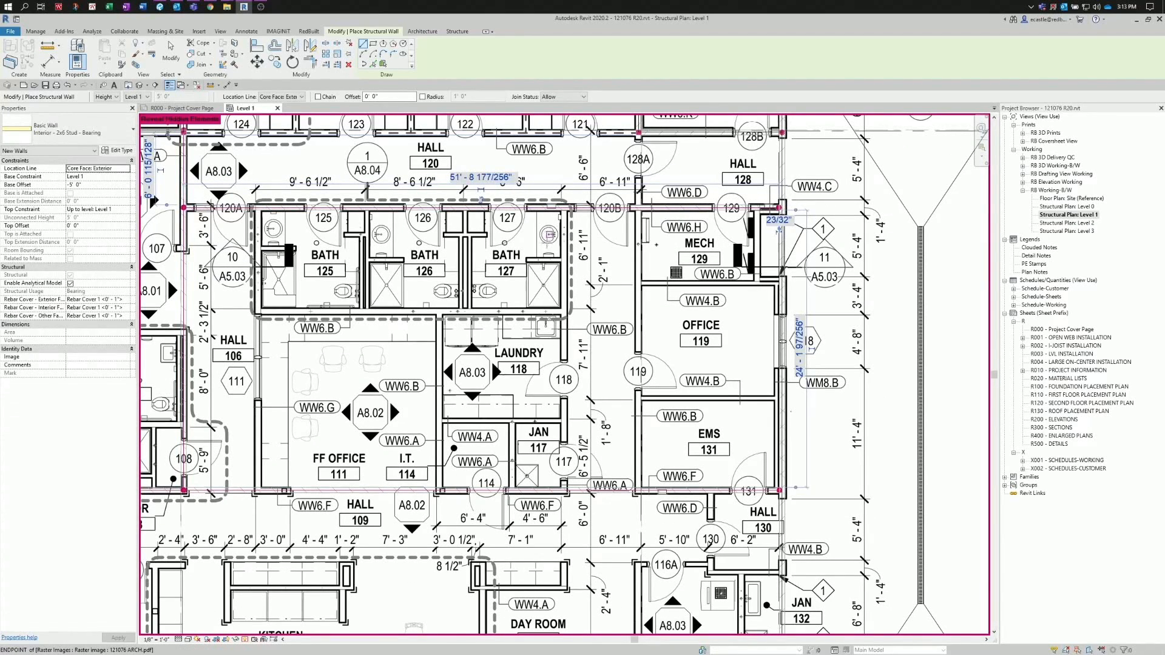
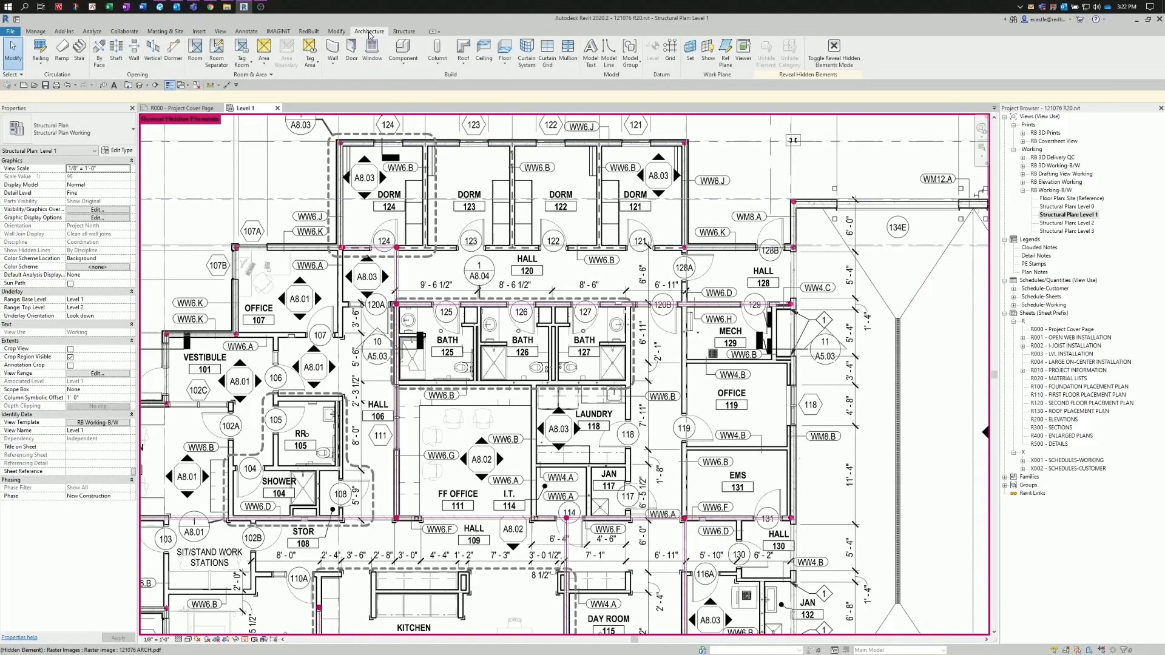
- Start an Interior - 2x6 Stud - Non-Bearing wall at the Dorm 121 corner near door 128A, running along the dorm side of Hall 120
{"action": "left_click", "coordinate": [333, 64]}
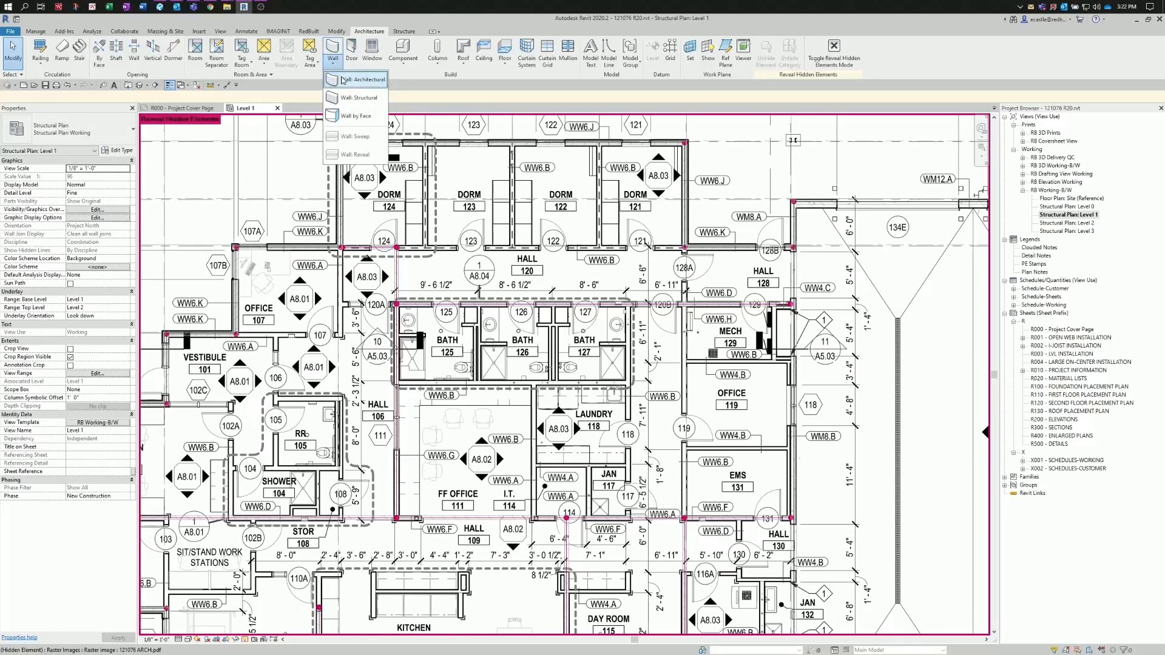
{"action": "left_click", "coordinate": [343, 80]}
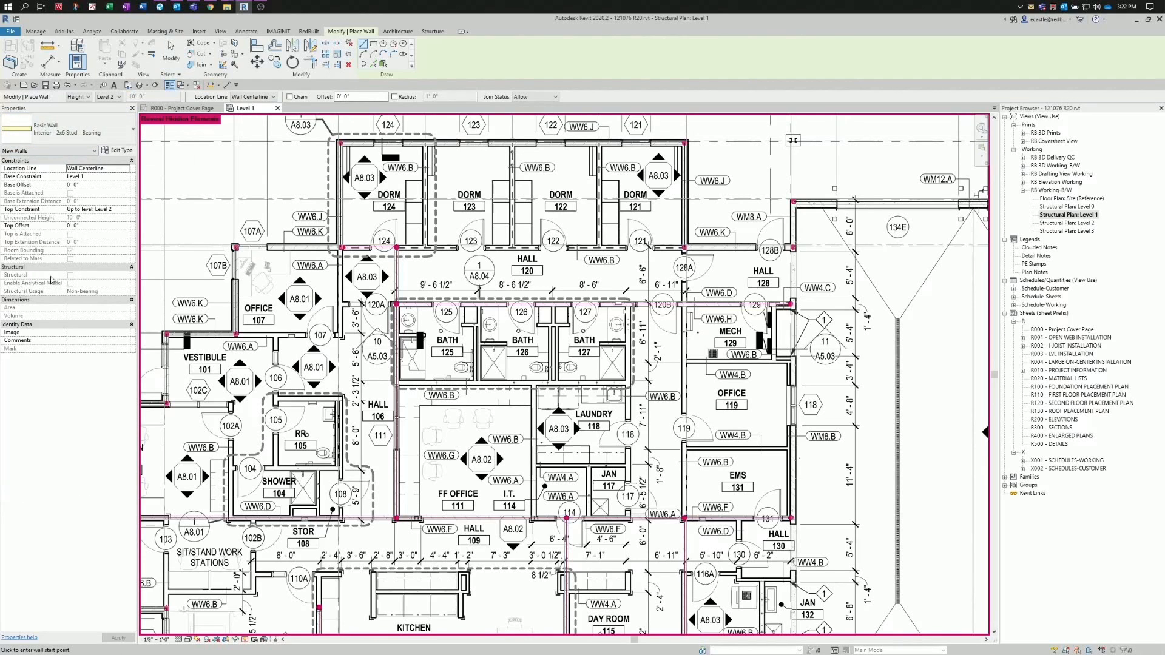
{"action": "left_click", "coordinate": [68, 129]}
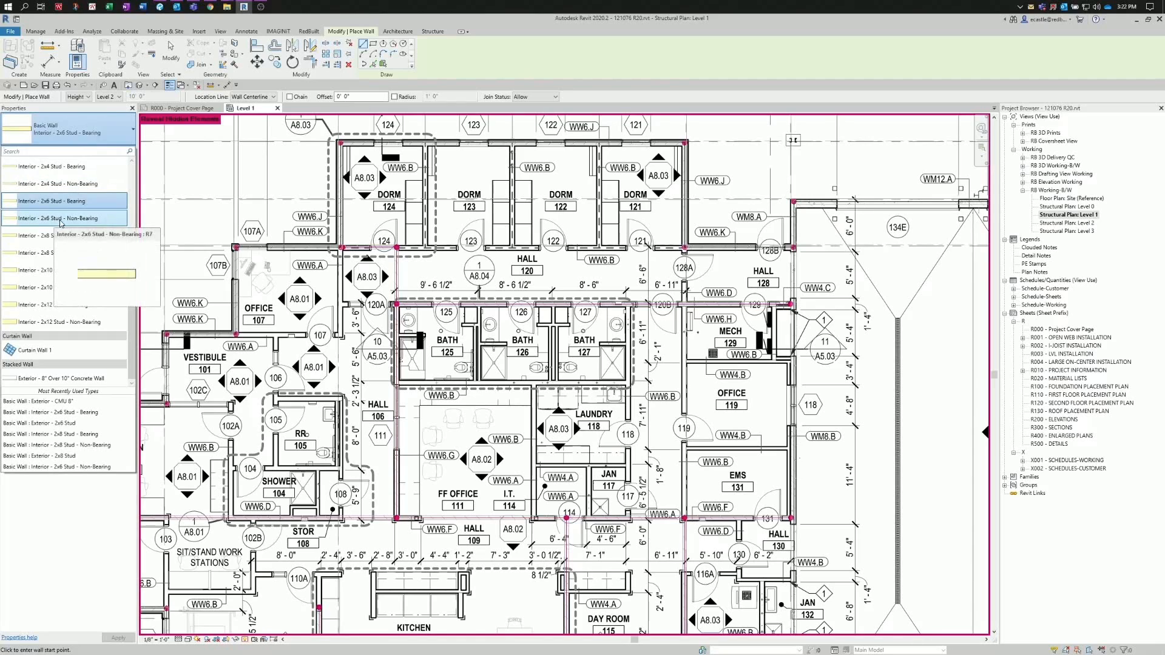
{"action": "left_click", "coordinate": [84, 220]}
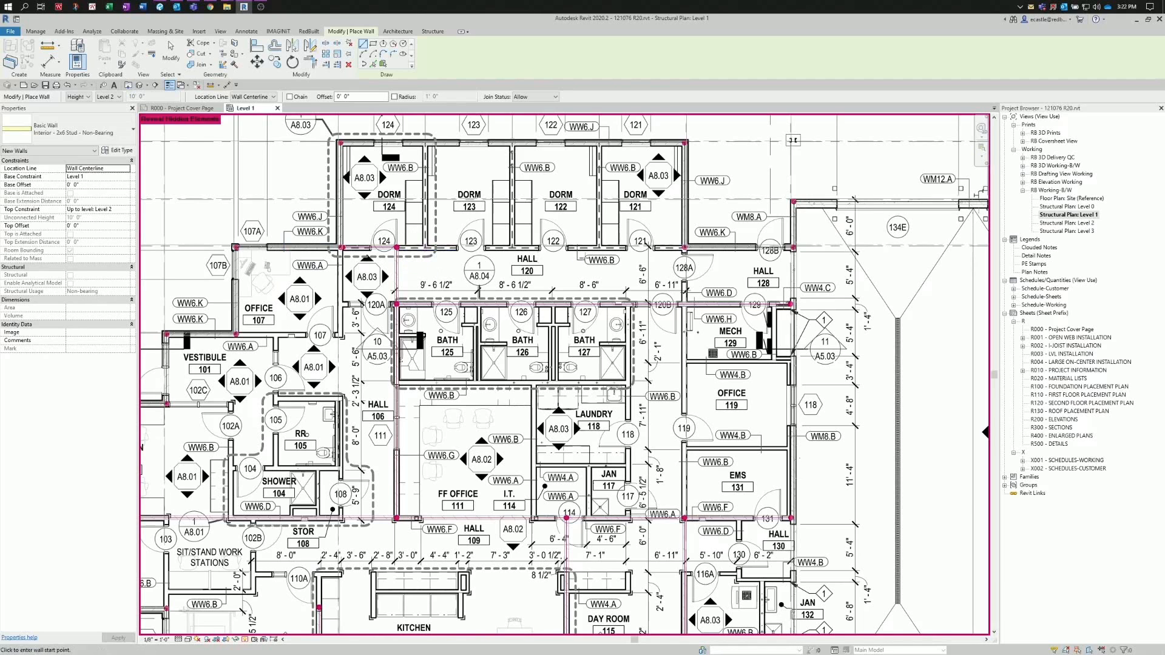
{"action": "scroll", "coordinate": [670, 254], "scroll_direction": "up", "scroll_amount": 5}
{"action": "scroll", "coordinate": [713, 231], "scroll_direction": "up", "scroll_amount": 2}
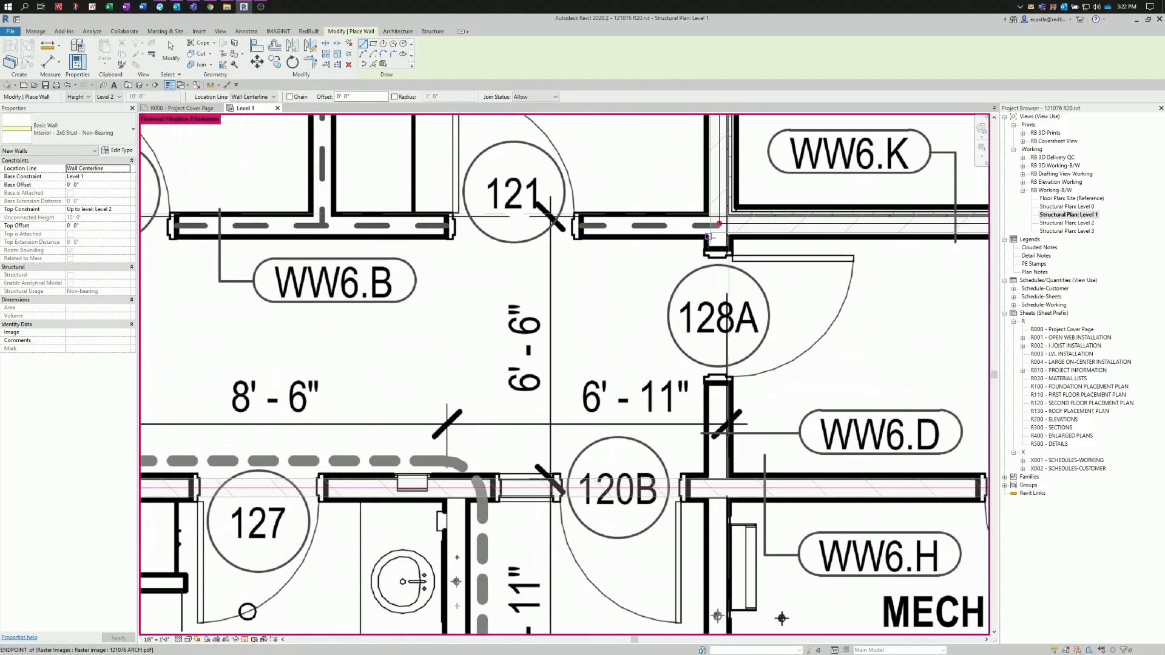
{"action": "left_click", "coordinate": [709, 233]}
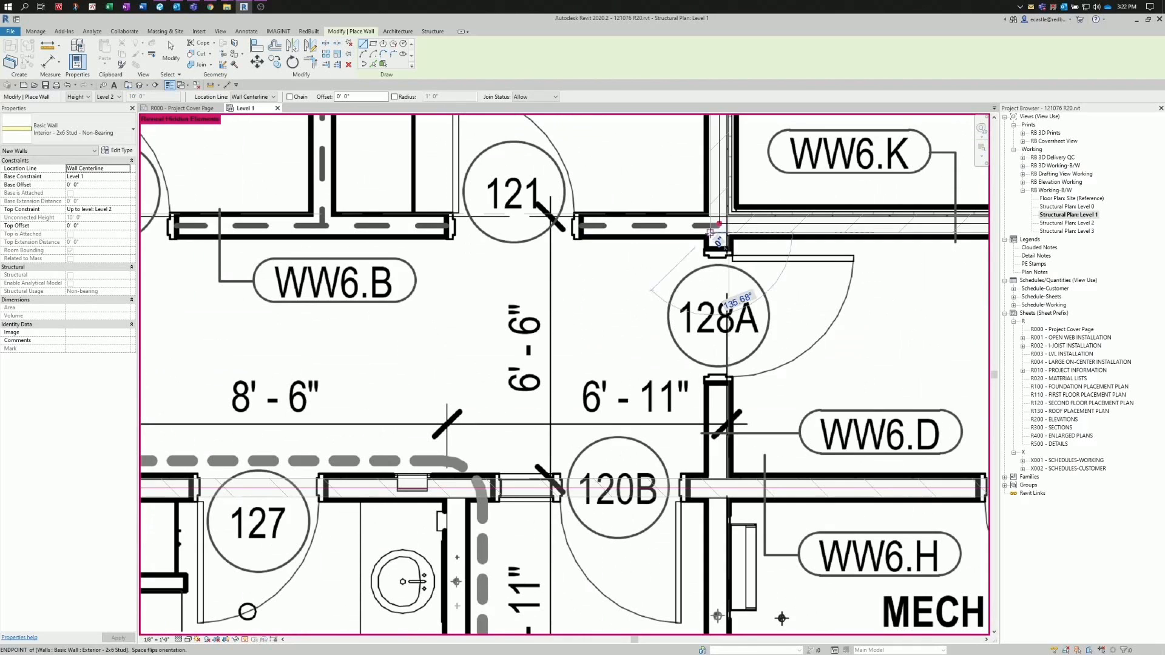
{"action": "scroll", "coordinate": [753, 246], "scroll_direction": "down", "scroll_amount": 3}
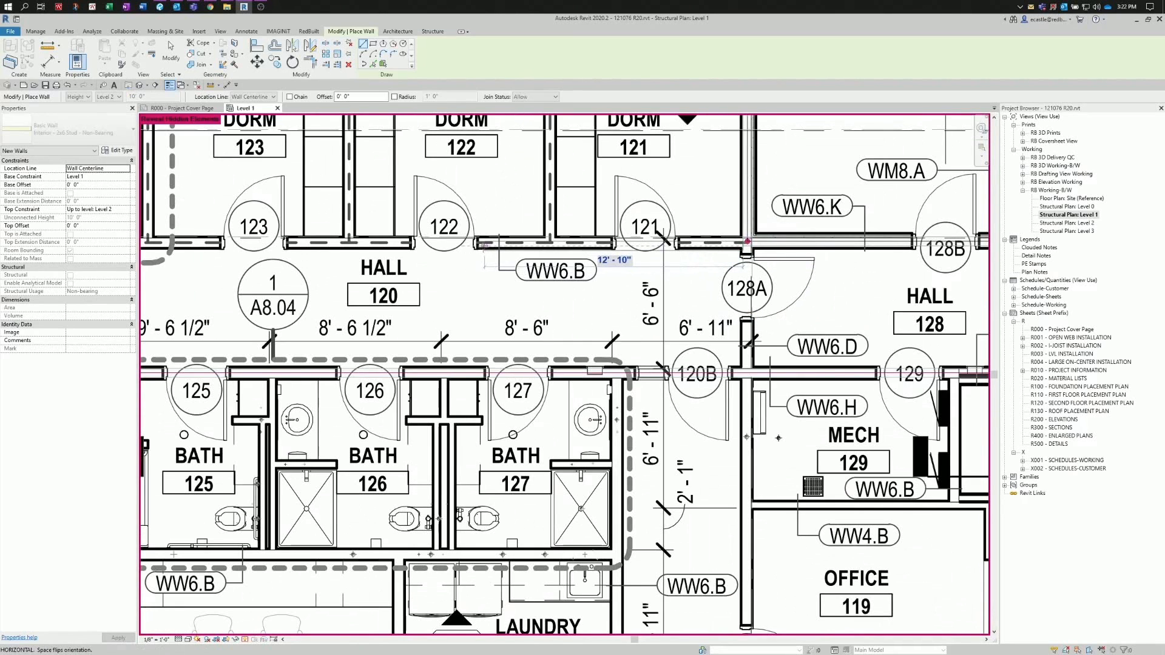
{"action": "scroll", "coordinate": [613, 256], "scroll_direction": "down", "scroll_amount": 2}
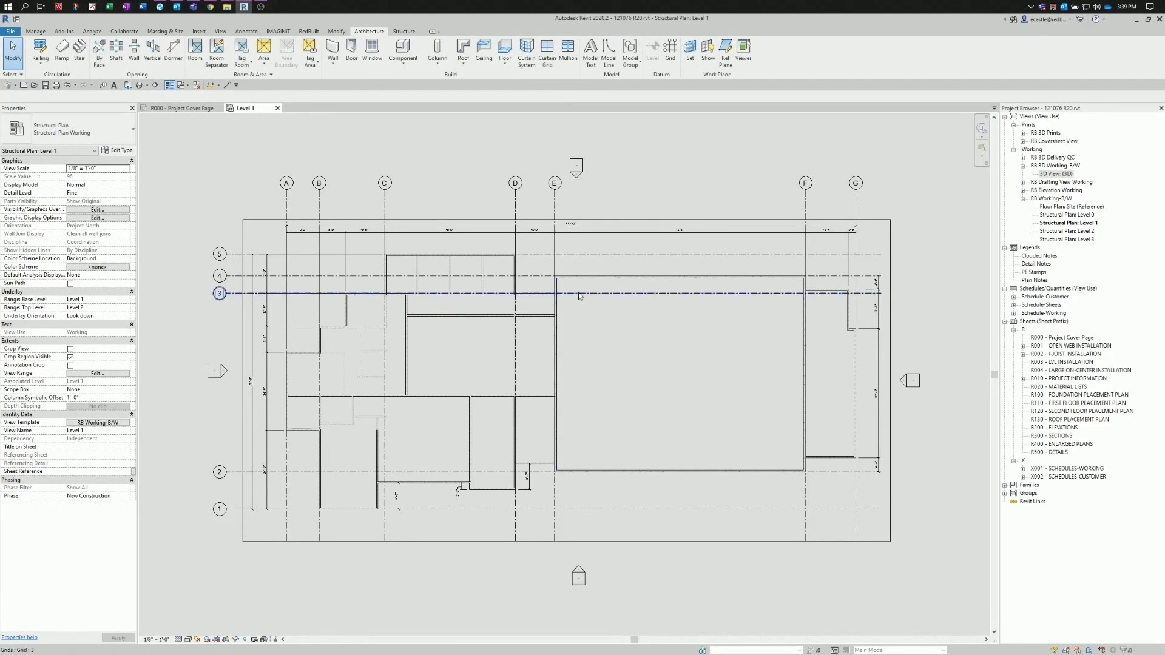
- Open the working 3D view of the model
{"action": "scroll", "coordinate": [492, 316], "scroll_direction": "up", "scroll_amount": 1}
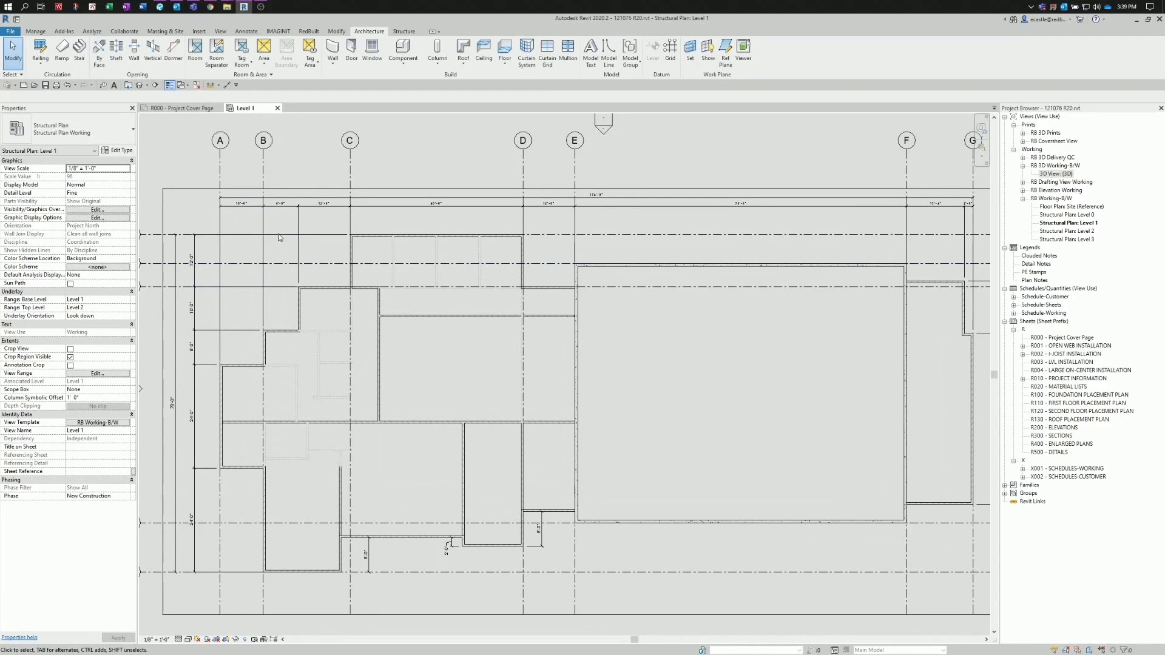
{"action": "scroll", "coordinate": [340, 418], "scroll_direction": "down", "scroll_amount": 3}
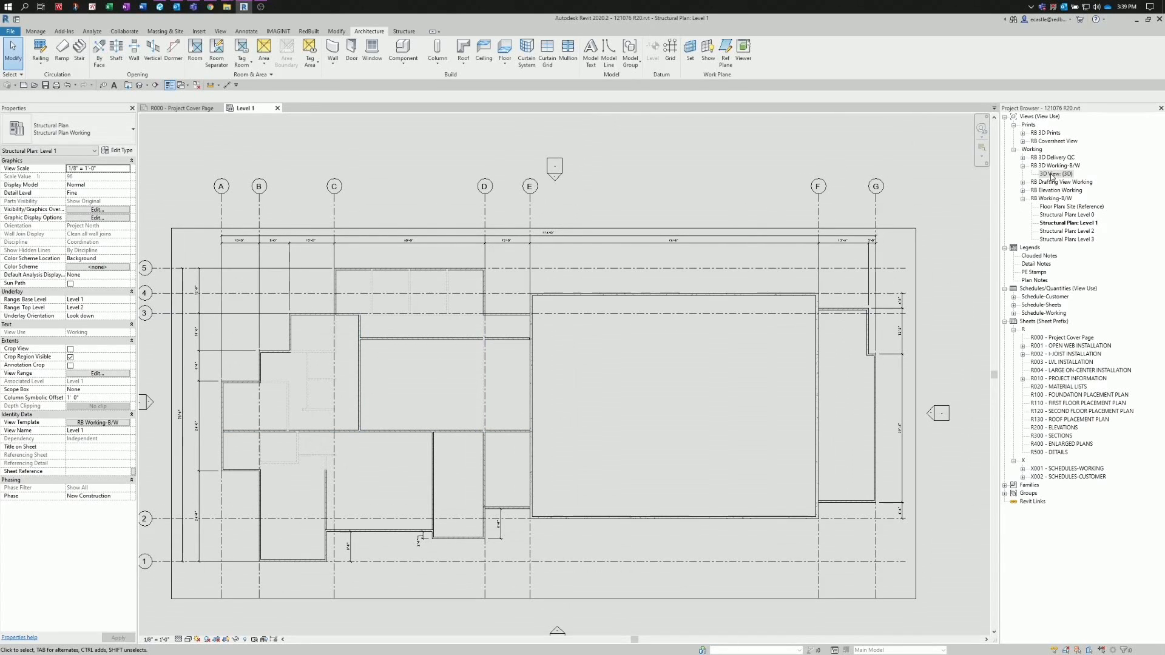
{"action": "double_click", "coordinate": [1055, 174]}
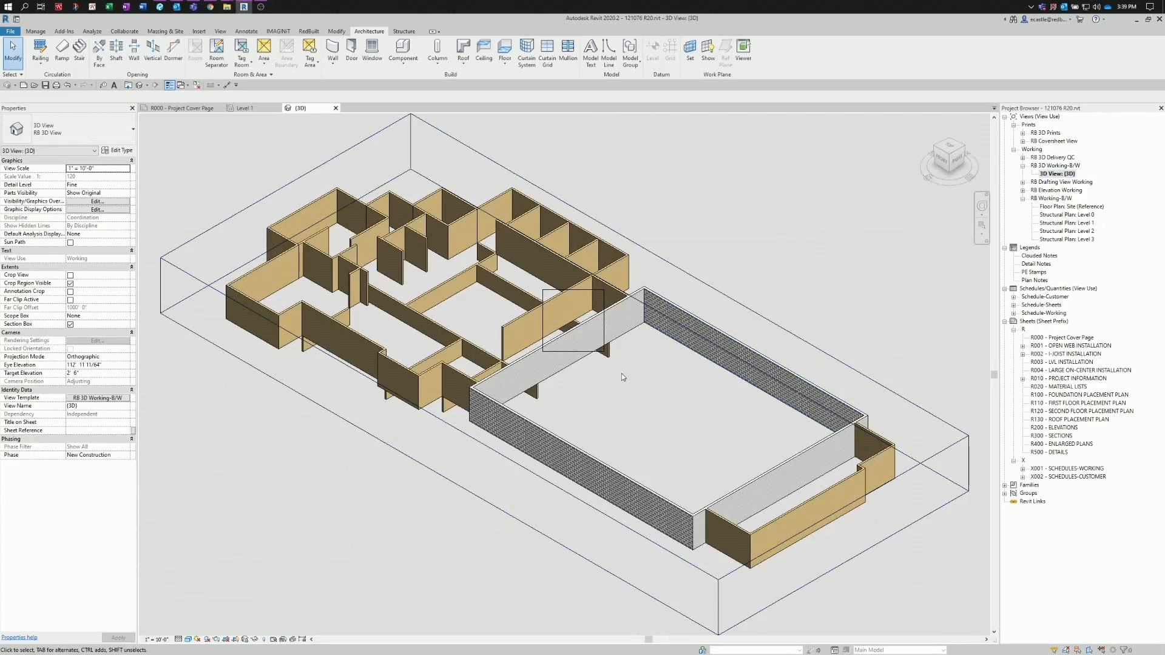
- Select the 3D view's section box and try to turn the box off
{"action": "left_click", "coordinate": [377, 440]}
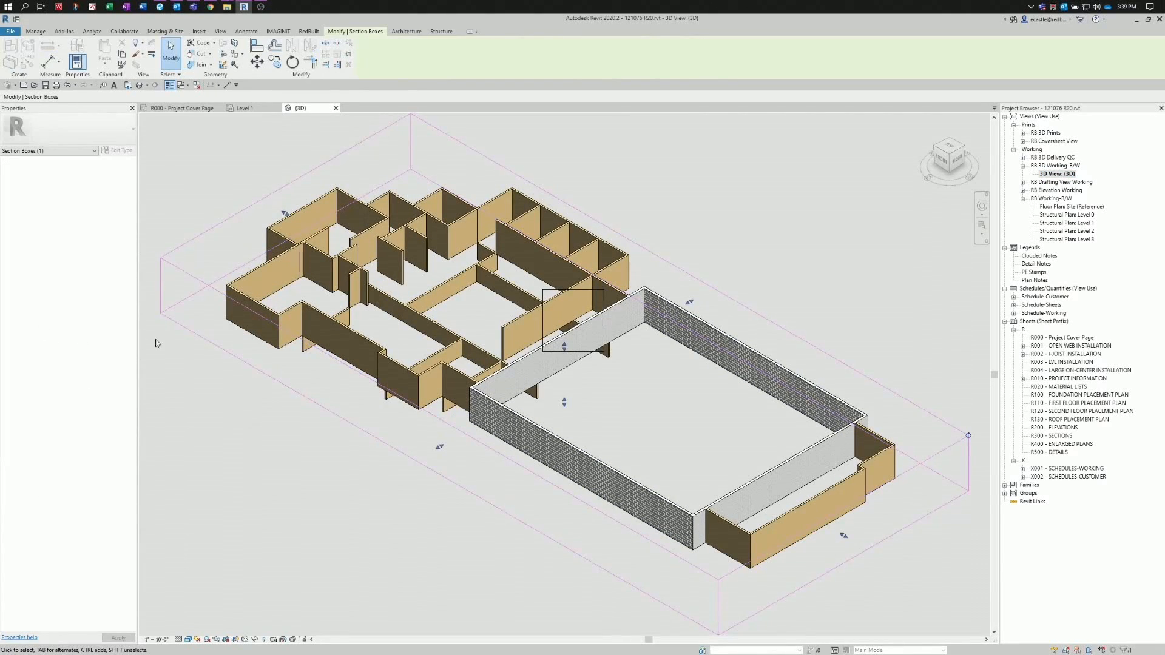
{"action": "left_click", "coordinate": [169, 360]}
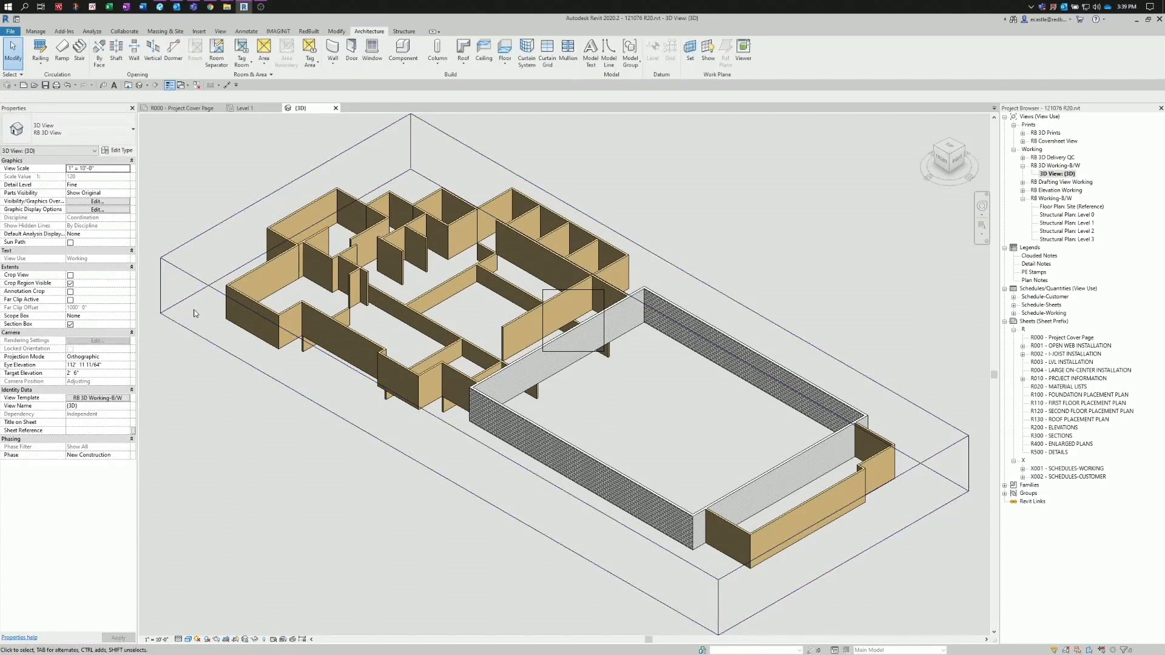
{"action": "left_click", "coordinate": [71, 326]}
{"action": "key", "text": "ctrl"}
{"action": "key", "text": "ctrl"}
- Select all instances of the Interior - 2x6 Stud - Bearing wall, starting from one of the walls hanging below Level 1
{"action": "scroll", "coordinate": [282, 361], "scroll_direction": "up", "scroll_amount": 1}
{"action": "middle_click_drag", "start_coordinate": [277, 373], "coordinate": [409, 363], "text": "shift"}
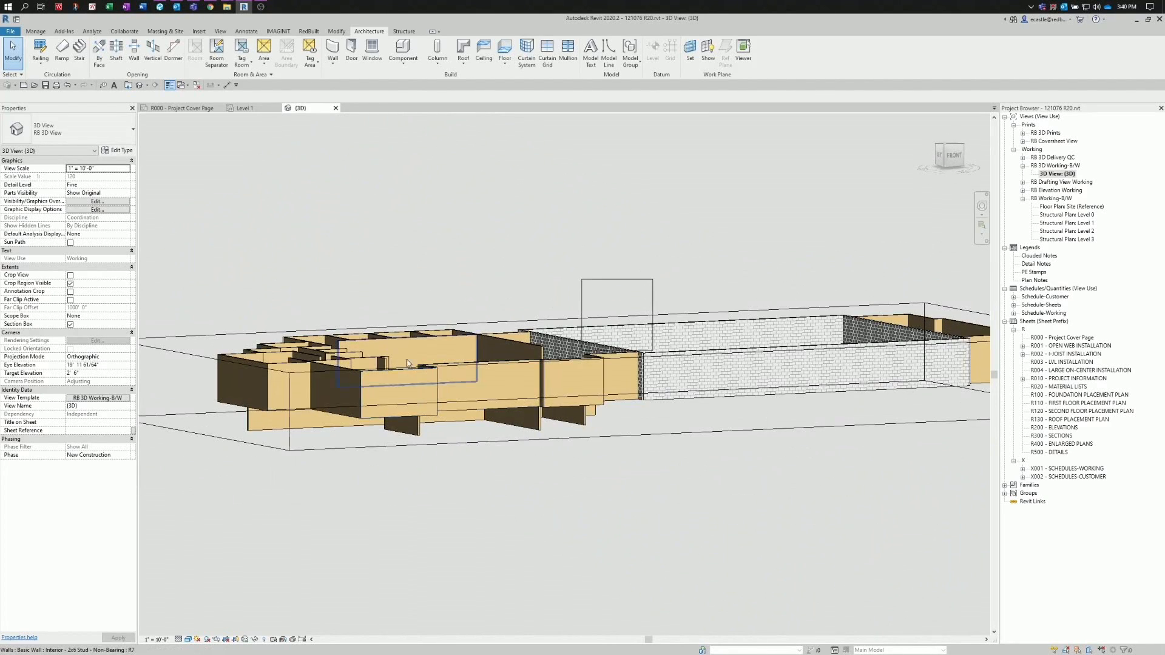
{"action": "scroll", "coordinate": [408, 363], "scroll_direction": "up", "scroll_amount": 2}
{"action": "left_click", "coordinate": [409, 450]}
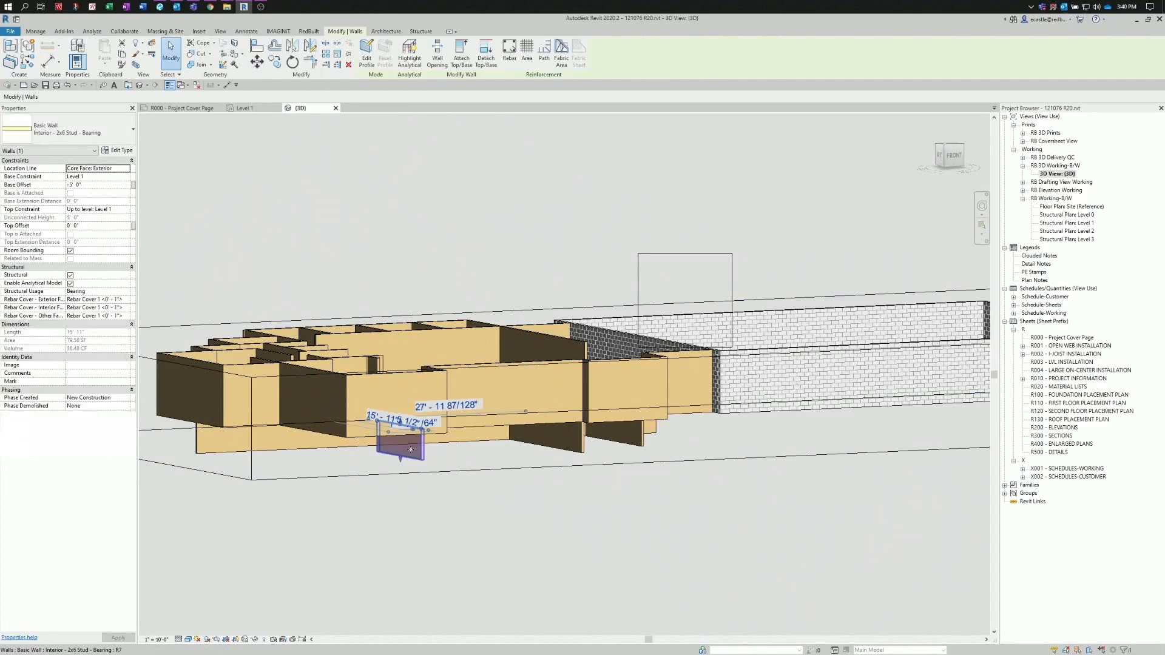
{"action": "right_click", "coordinate": [412, 451]}
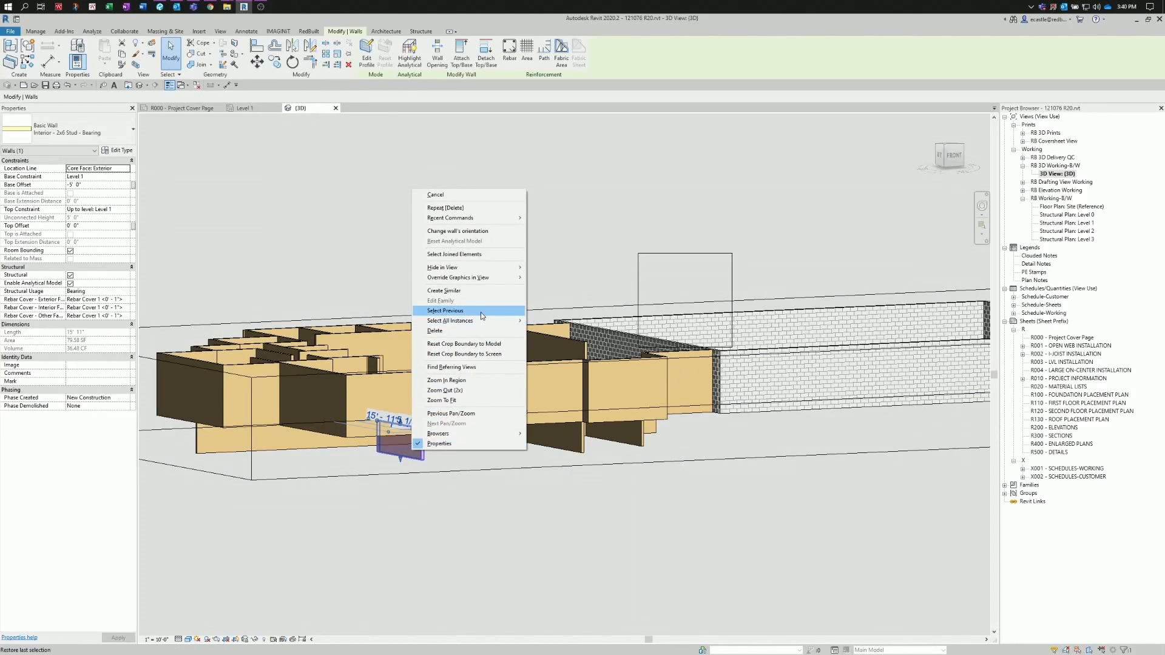
{"action": "mouse_move", "coordinate": [483, 322]}
{"action": "left_click", "coordinate": [549, 321]}
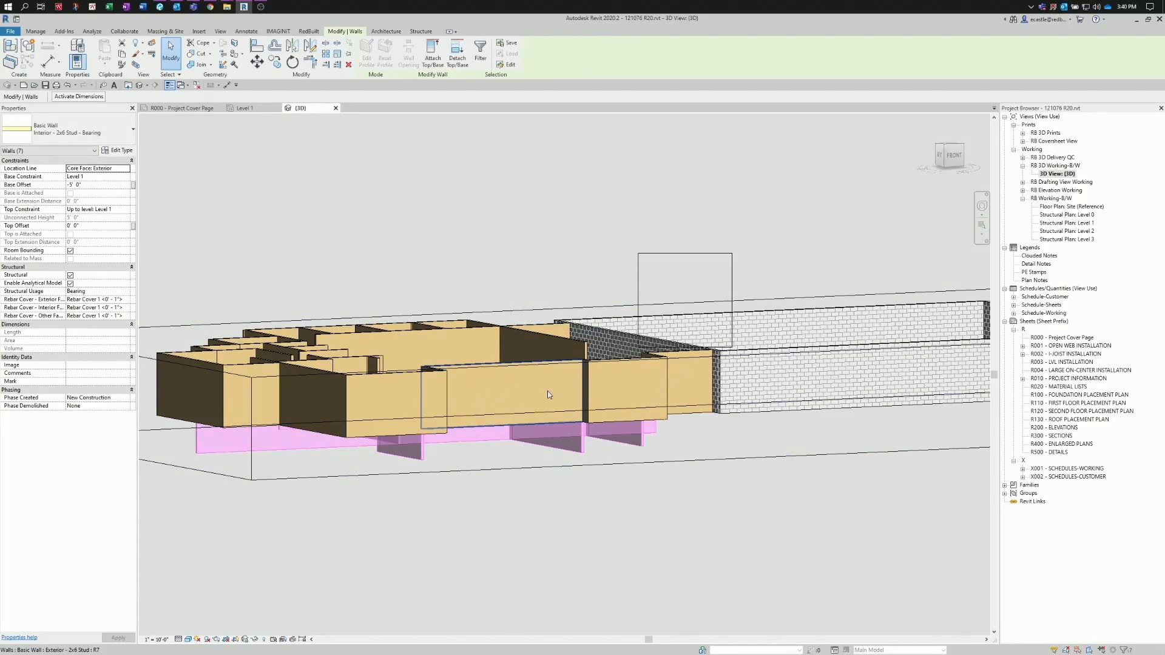
- Set the selected bearing walls' top constraint to Up to level: Level 2 and their base offset to 0
{"action": "middle_click_drag", "start_coordinate": [547, 392], "coordinate": [400, 431], "text": "shift"}
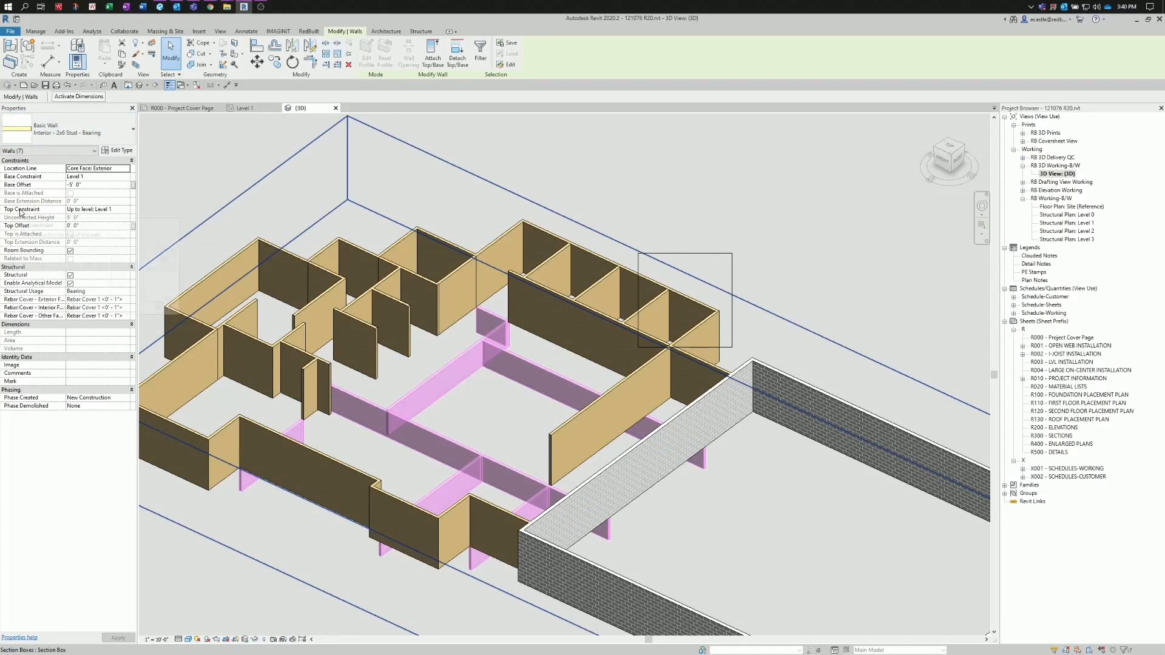
{"action": "mouse_move", "coordinate": [28, 213]}
{"action": "left_click", "coordinate": [77, 185]}
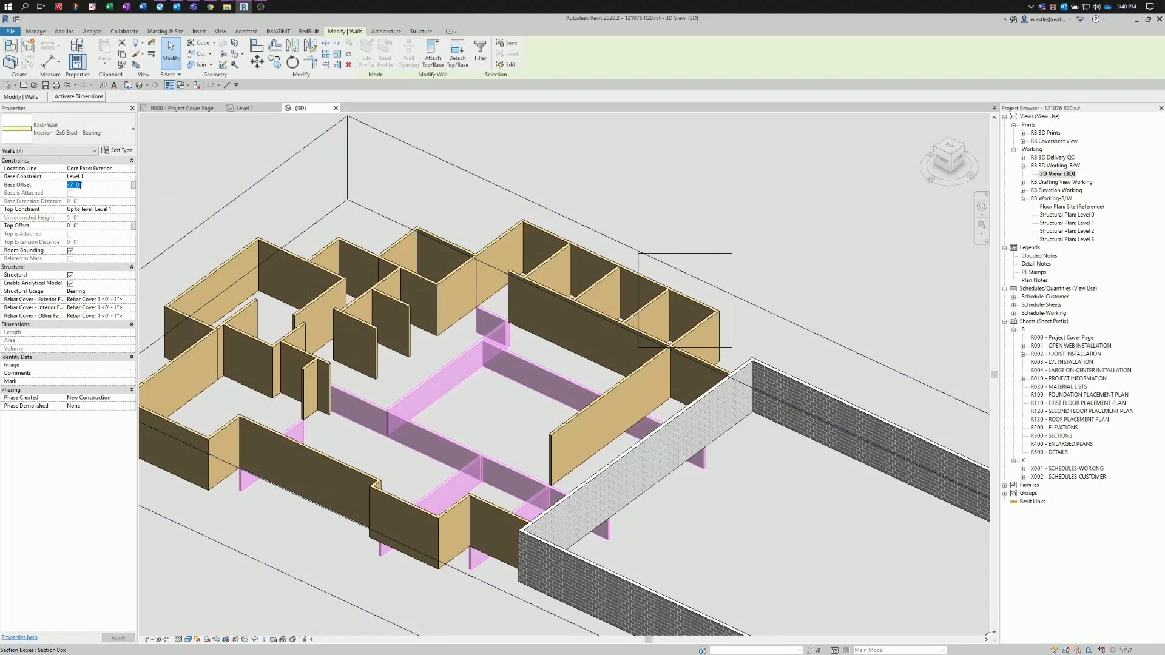
{"action": "left_click", "coordinate": [121, 210]}
{"action": "left_click", "coordinate": [126, 210]}
{"action": "left_click", "coordinate": [104, 238]}
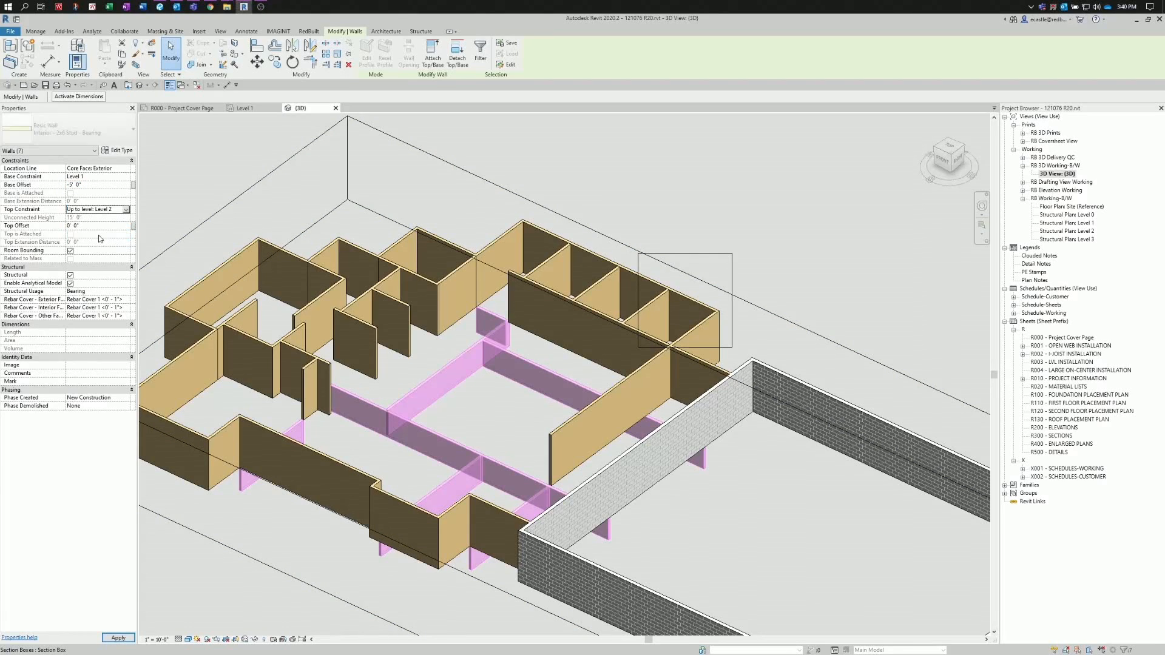
{"action": "left_click", "coordinate": [91, 185]}
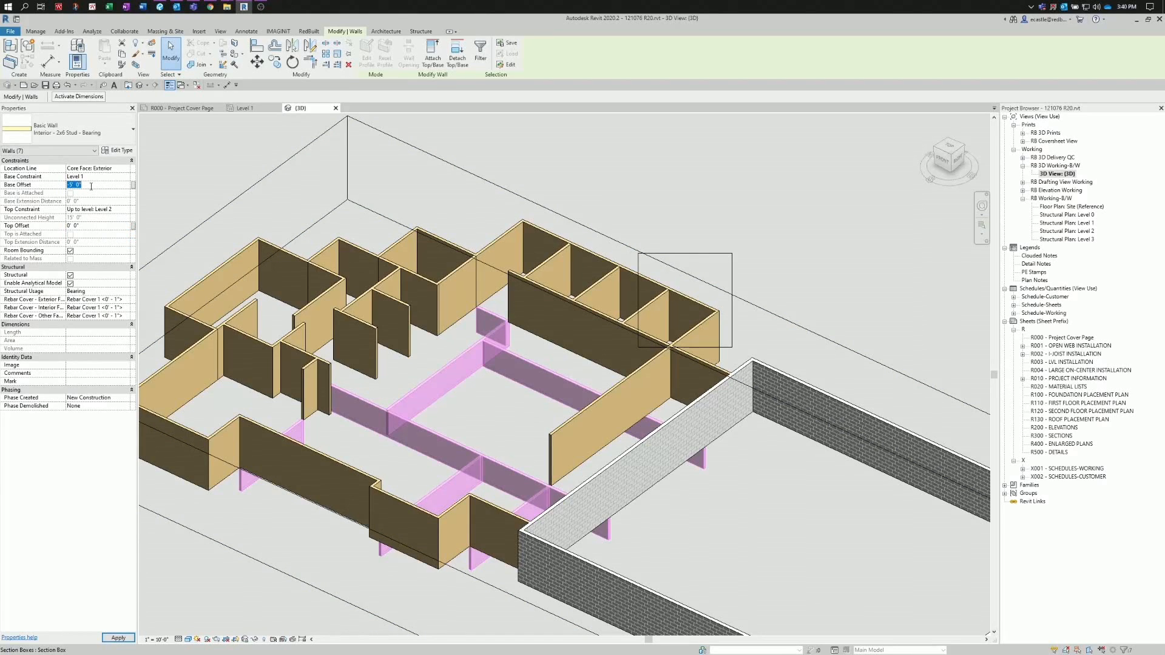
{"action": "type", "text": "0"}
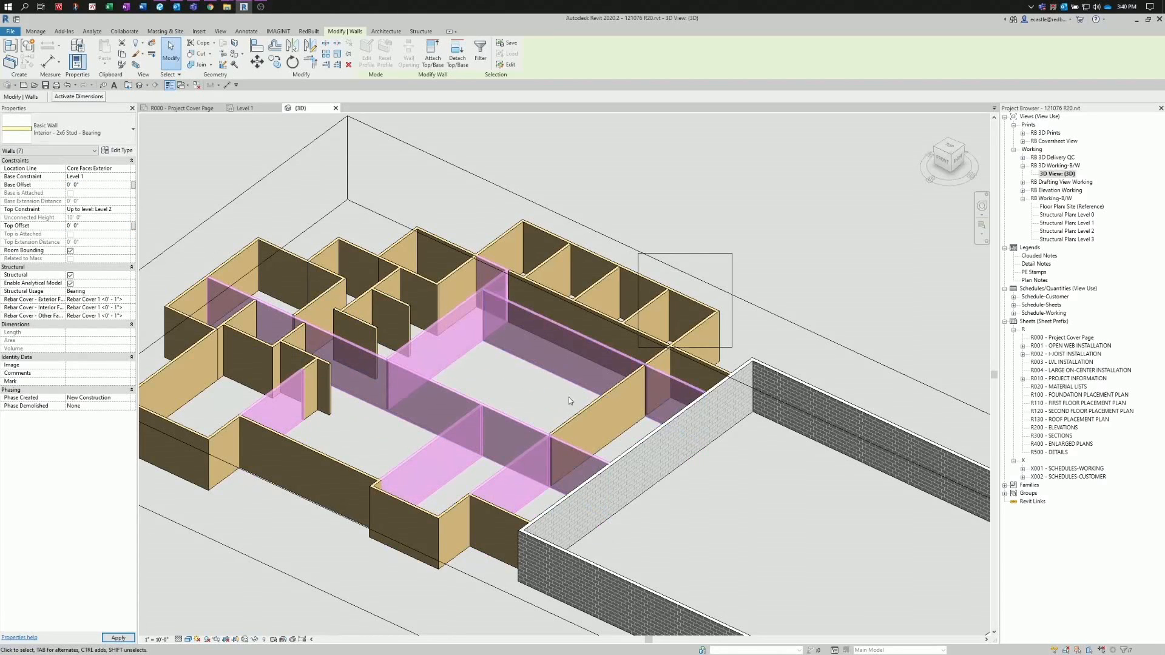
{"action": "left_click", "coordinate": [510, 412]}
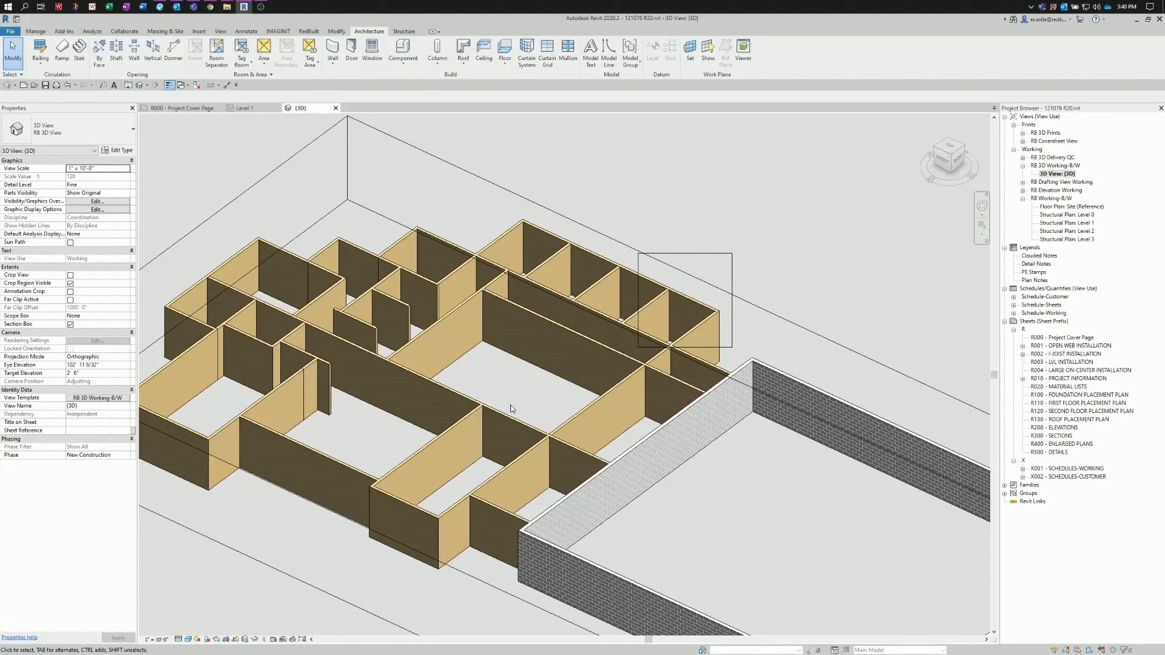
- Close the project cover page sheet and tile the two remaining views, with the Level 1 plan first and the 3D view beside it
{"action": "scroll", "coordinate": [517, 404], "scroll_direction": "down", "scroll_amount": 3}
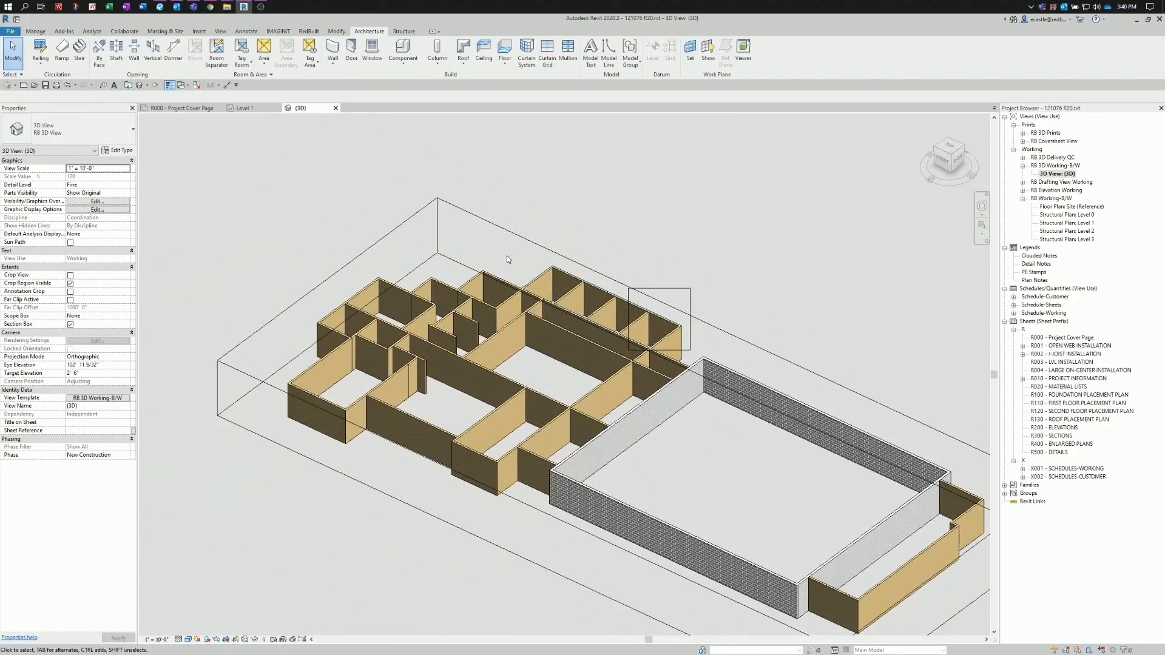
{"action": "left_click", "coordinate": [219, 109]}
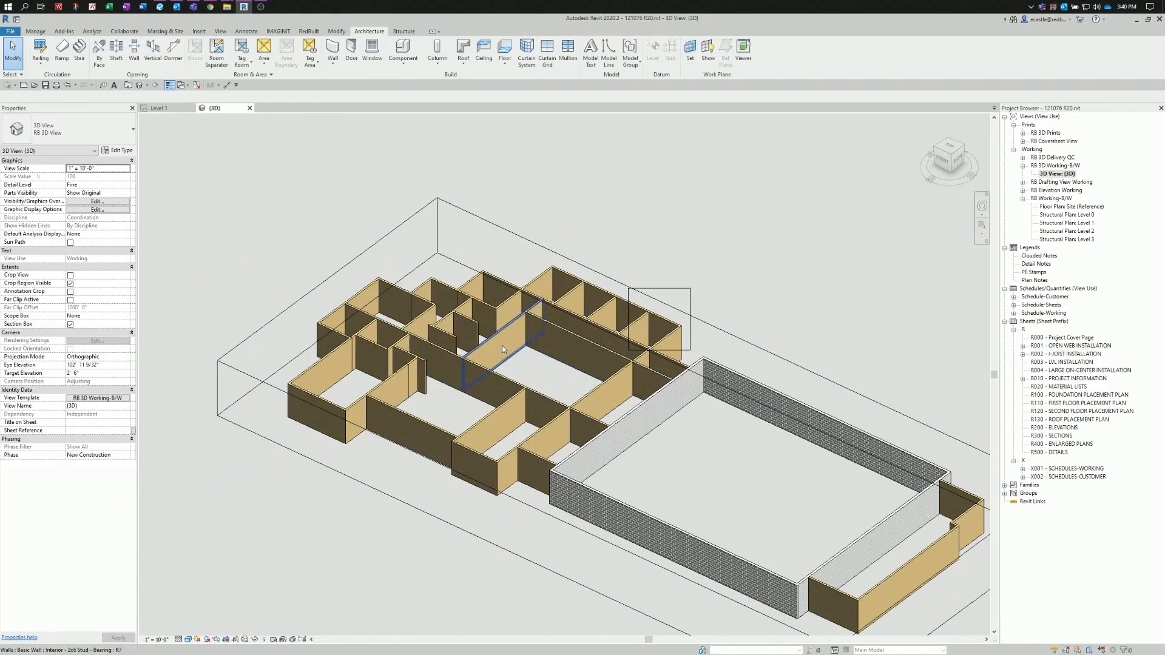
{"action": "key", "text": "w"}
{"action": "key", "text": "t"}
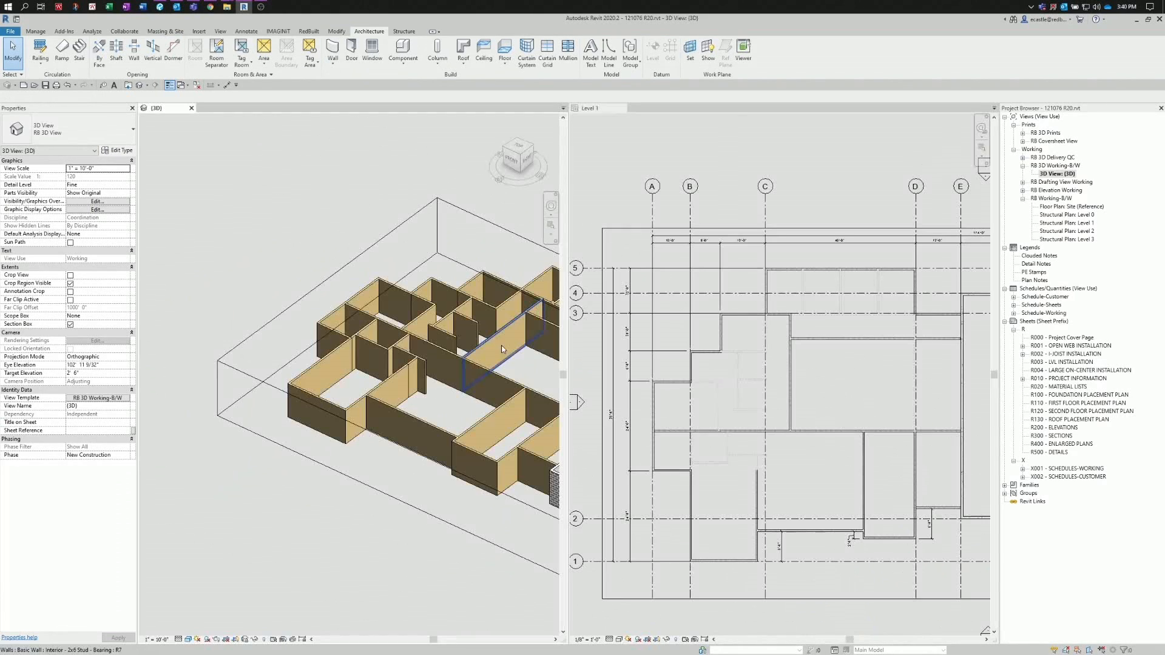
{"action": "left_click", "coordinate": [638, 169]}
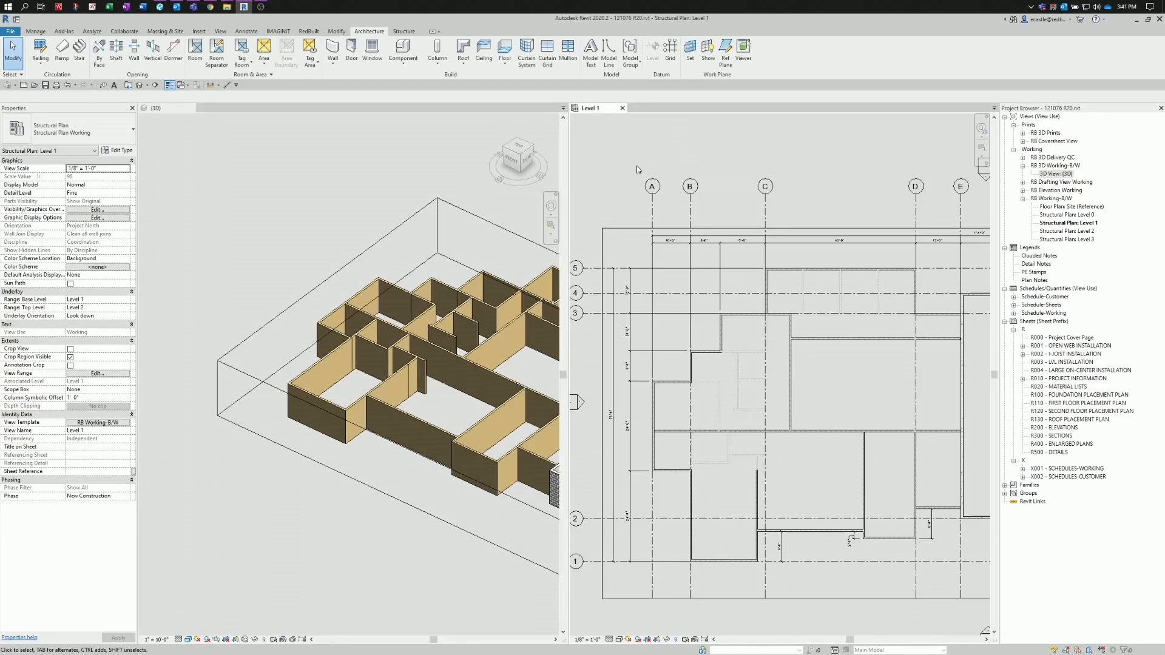
{"action": "key", "text": "w"}
{"action": "key", "text": "t"}
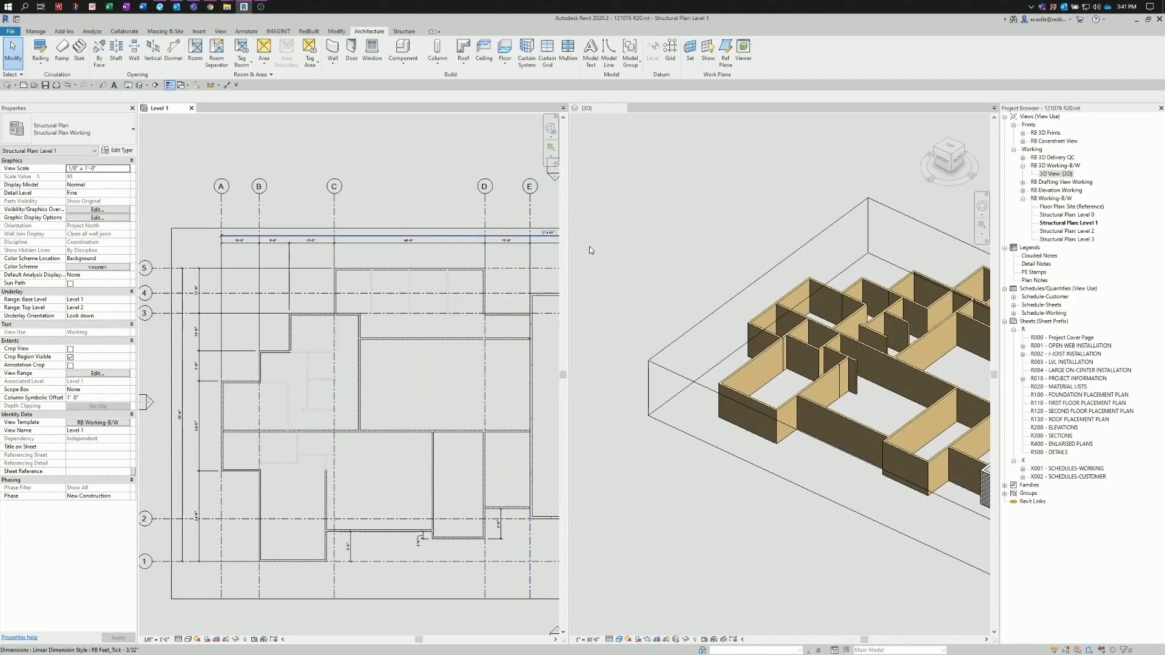
- Examine the wall layout side by side in the 3D view and the Level 1 plan
{"action": "left_click", "coordinate": [654, 200]}
{"action": "scroll", "coordinate": [648, 236], "scroll_direction": "down", "scroll_amount": 3}
{"action": "scroll", "coordinate": [792, 309], "scroll_direction": "up", "scroll_amount": 3}
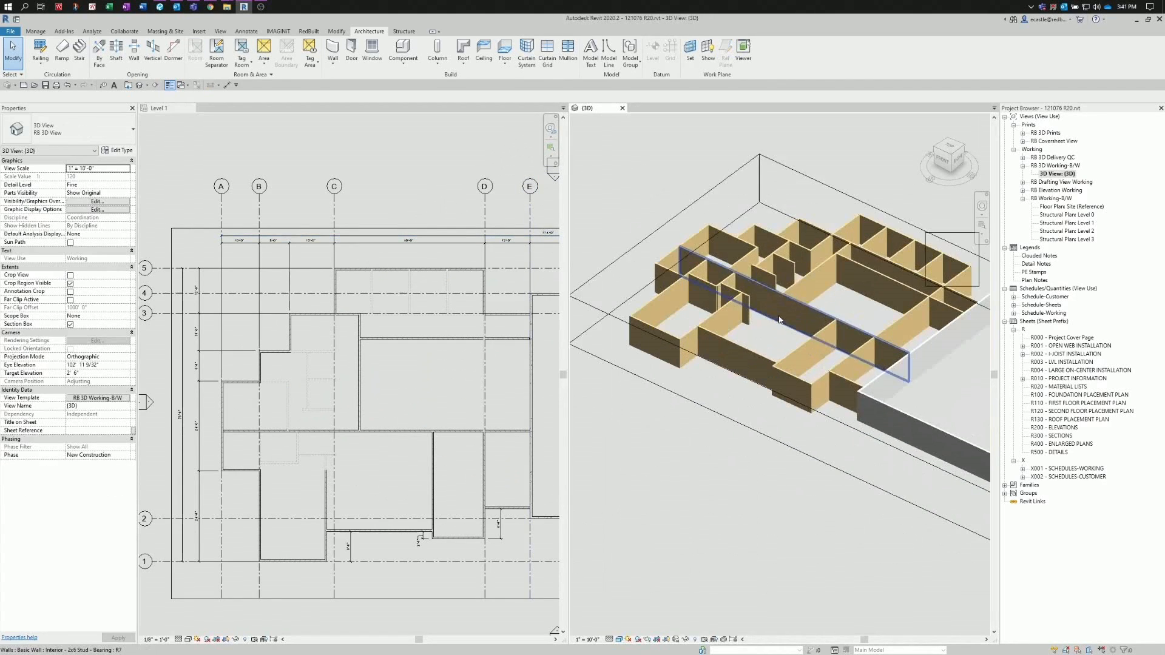
{"action": "scroll", "coordinate": [766, 270], "scroll_direction": "up", "scroll_amount": 1}
{"action": "left_click", "coordinate": [369, 195]}
{"action": "scroll", "coordinate": [376, 291], "scroll_direction": "down", "scroll_amount": 3}
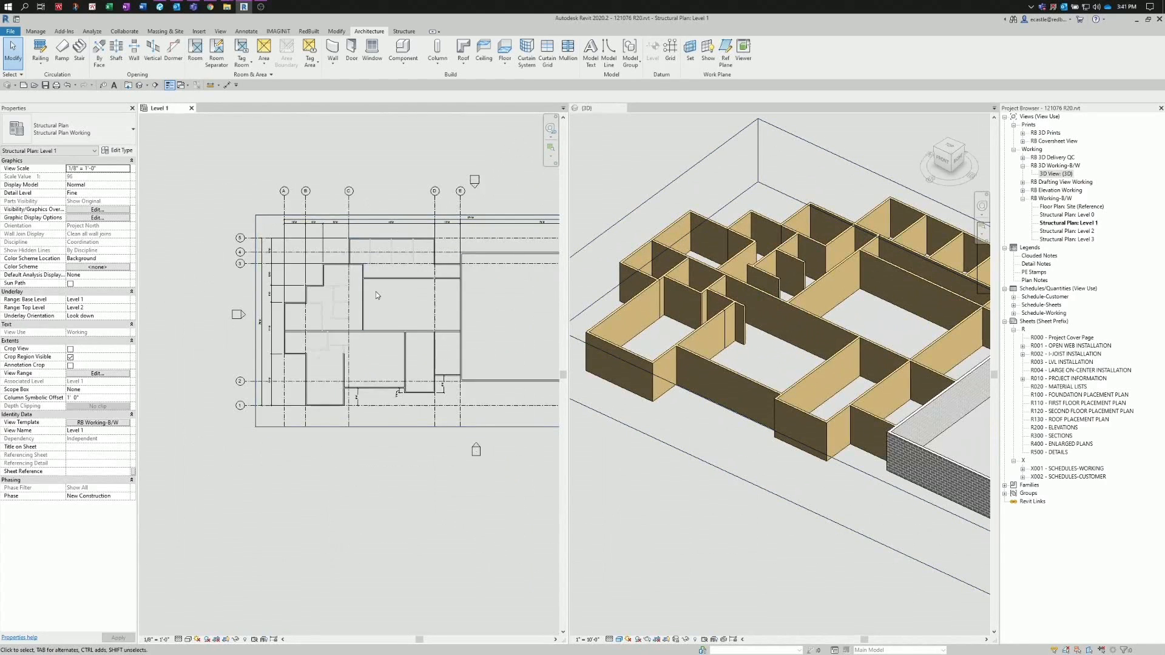
{"action": "scroll", "coordinate": [247, 338], "scroll_direction": "down", "scroll_amount": 1}
{"action": "scroll", "coordinate": [355, 294], "scroll_direction": "up", "scroll_amount": 1}
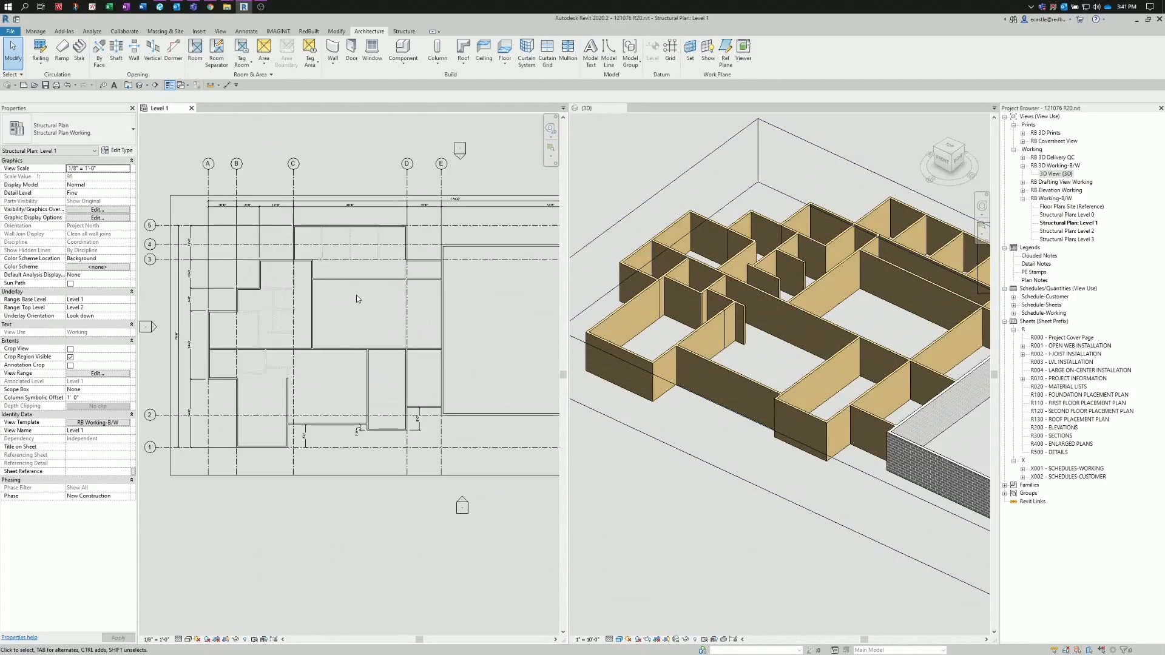
{"action": "scroll", "coordinate": [249, 319], "scroll_direction": "up", "scroll_amount": 1}
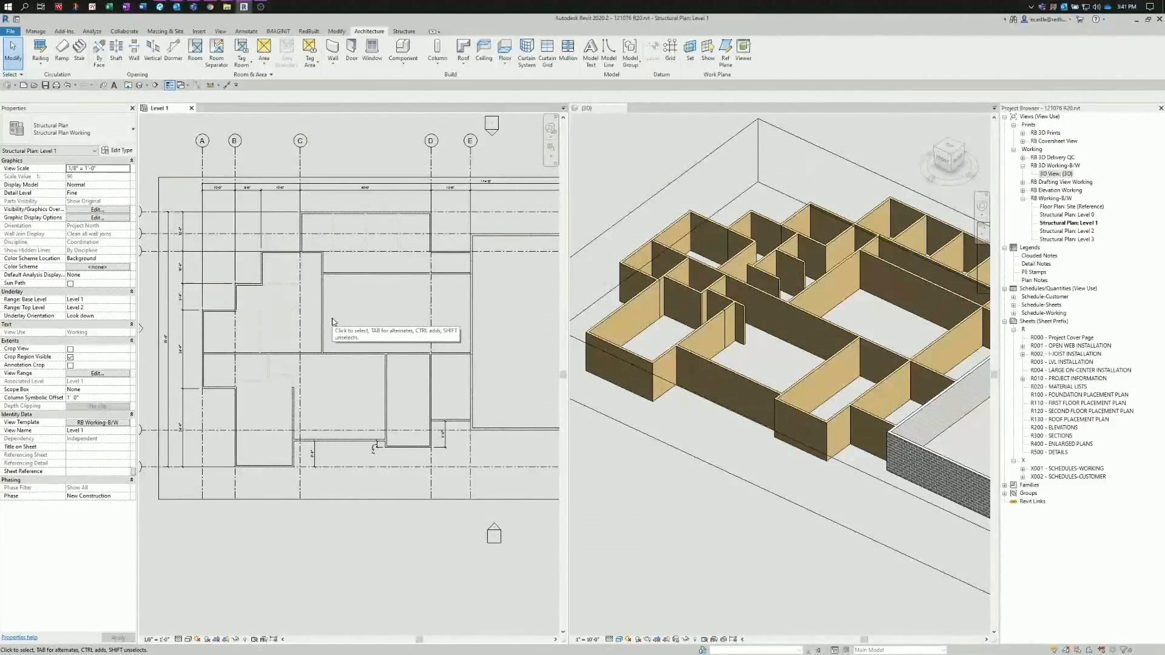
- Close the 3D view and open the South elevation from the RB Elevation Working views
{"action": "left_click", "coordinate": [621, 112]}
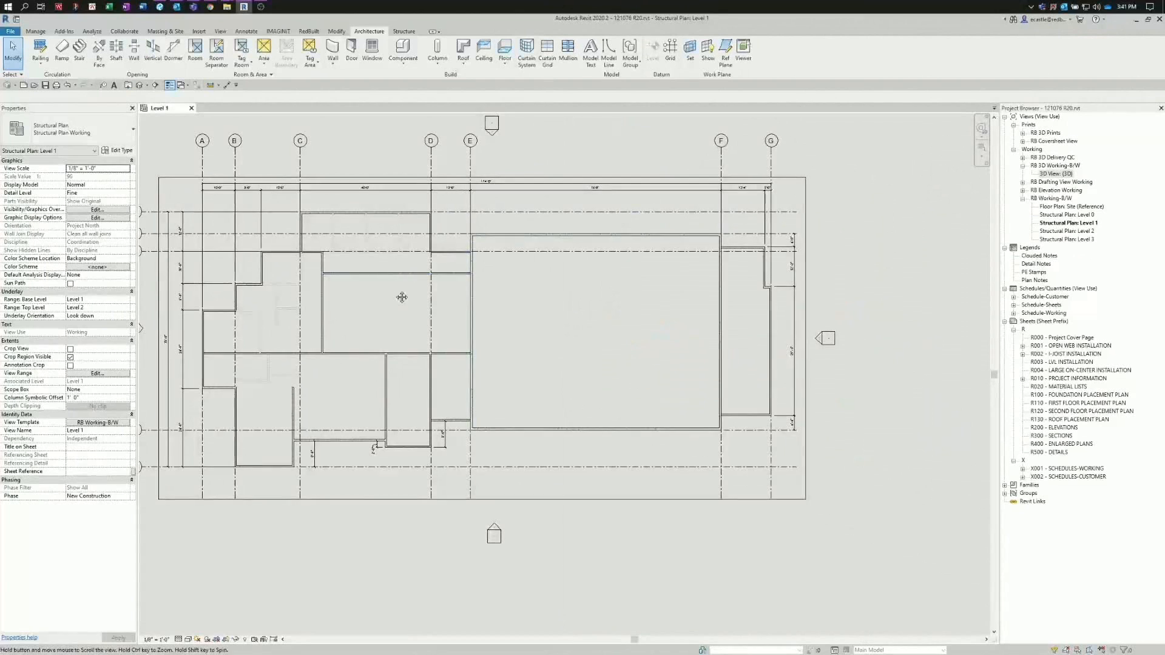
{"action": "middle_click_drag", "start_coordinate": [402, 297], "coordinate": [500, 340]}
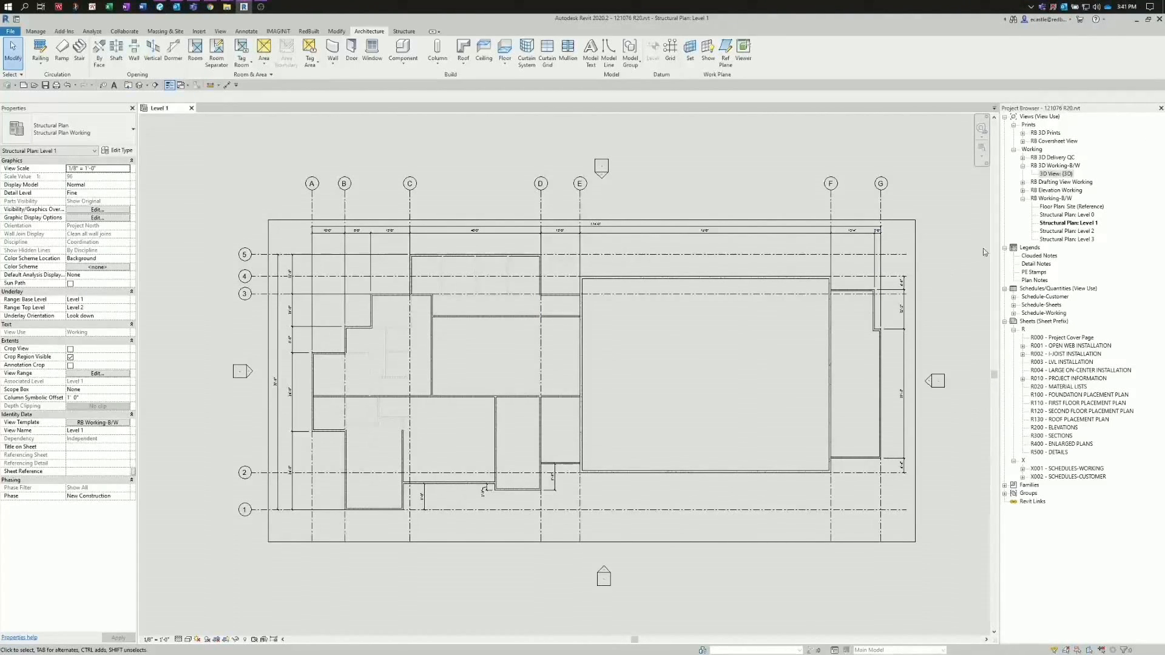
{"action": "left_click", "coordinate": [1024, 191]}
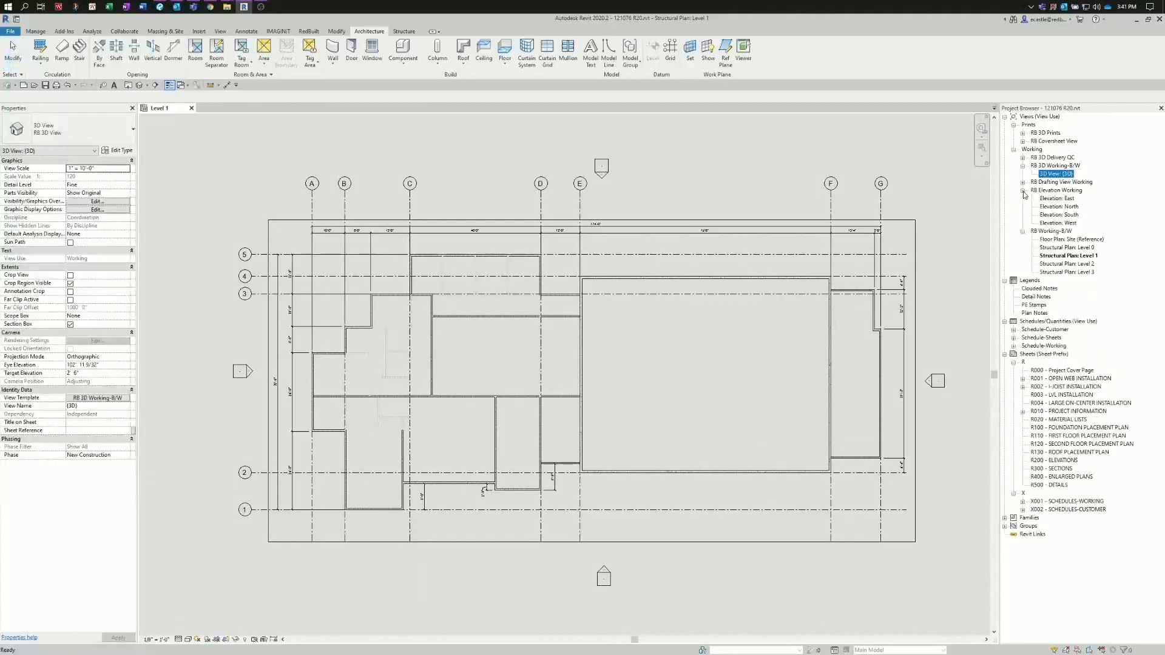
{"action": "double_click", "coordinate": [1056, 217]}
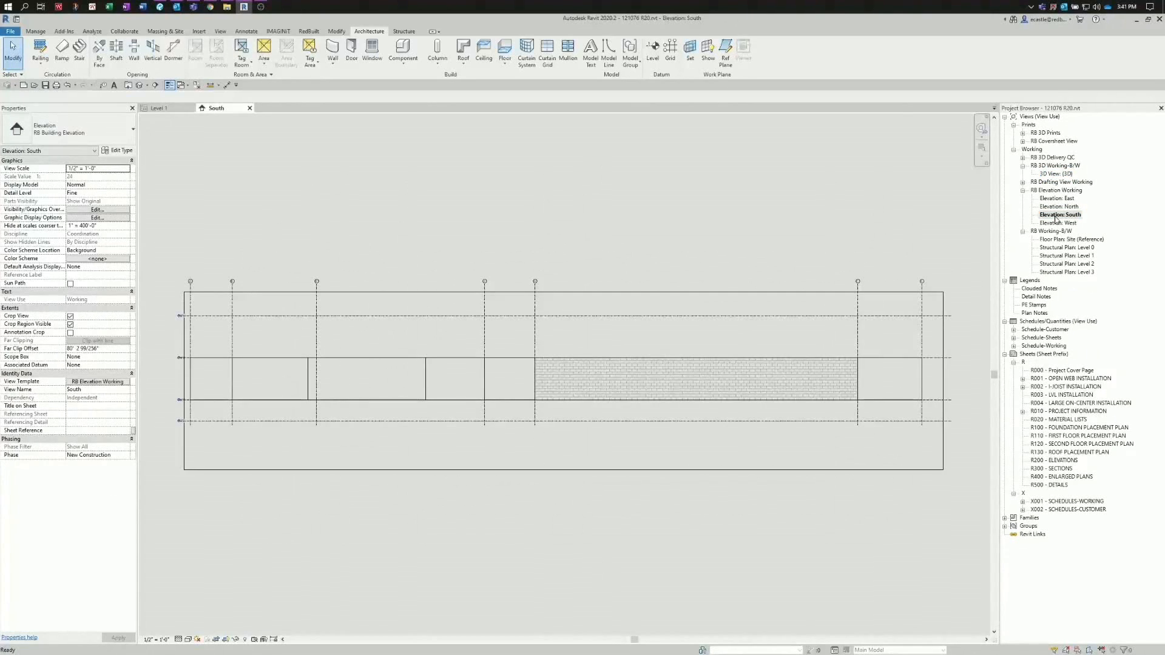
- Inspect the level heads at the grid A end of the South elevation and select the Level 3 line
{"action": "scroll", "coordinate": [230, 289], "scroll_direction": "up", "scroll_amount": 2}
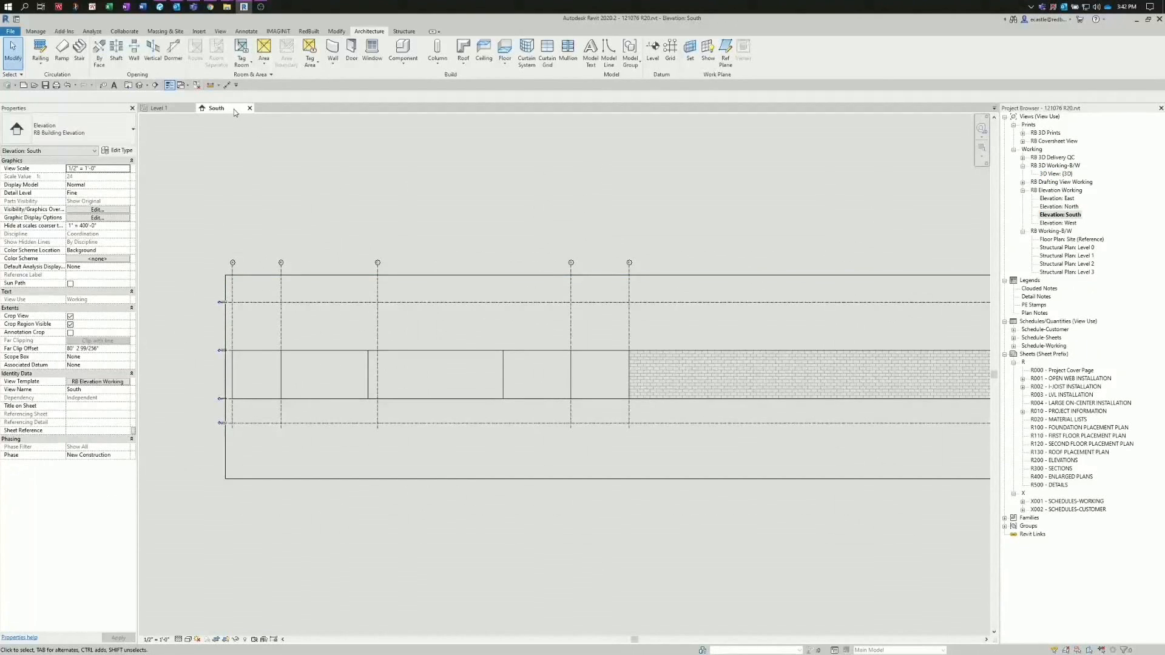
{"action": "scroll", "coordinate": [183, 363], "scroll_direction": "up", "scroll_amount": 6}
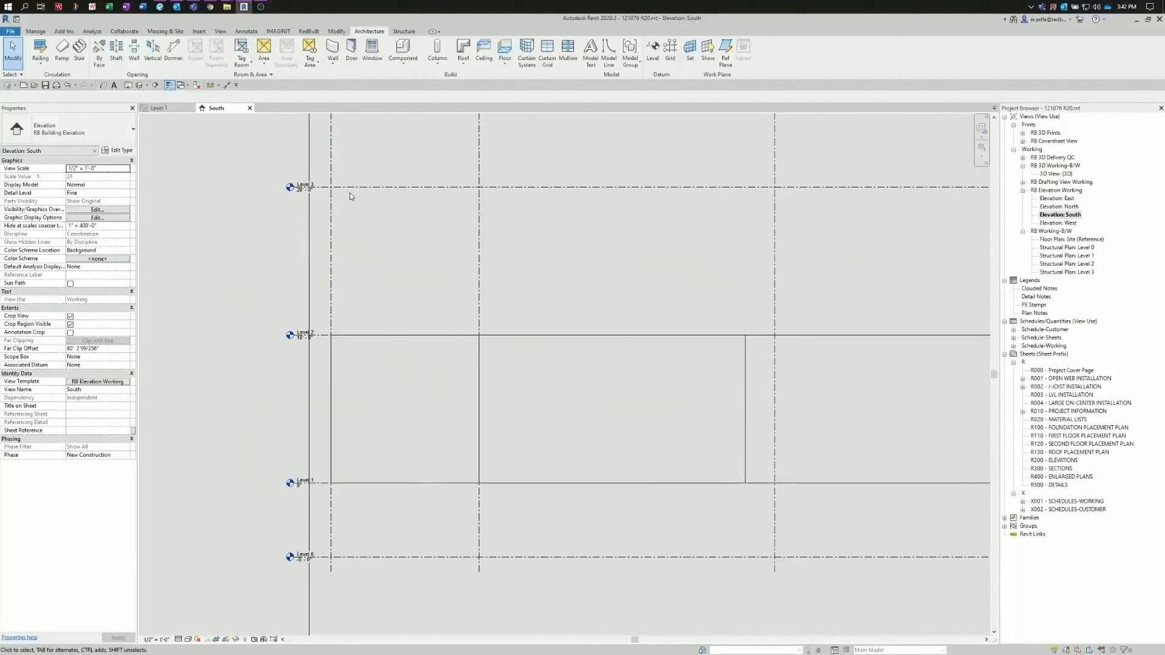
{"action": "left_click", "coordinate": [351, 188]}
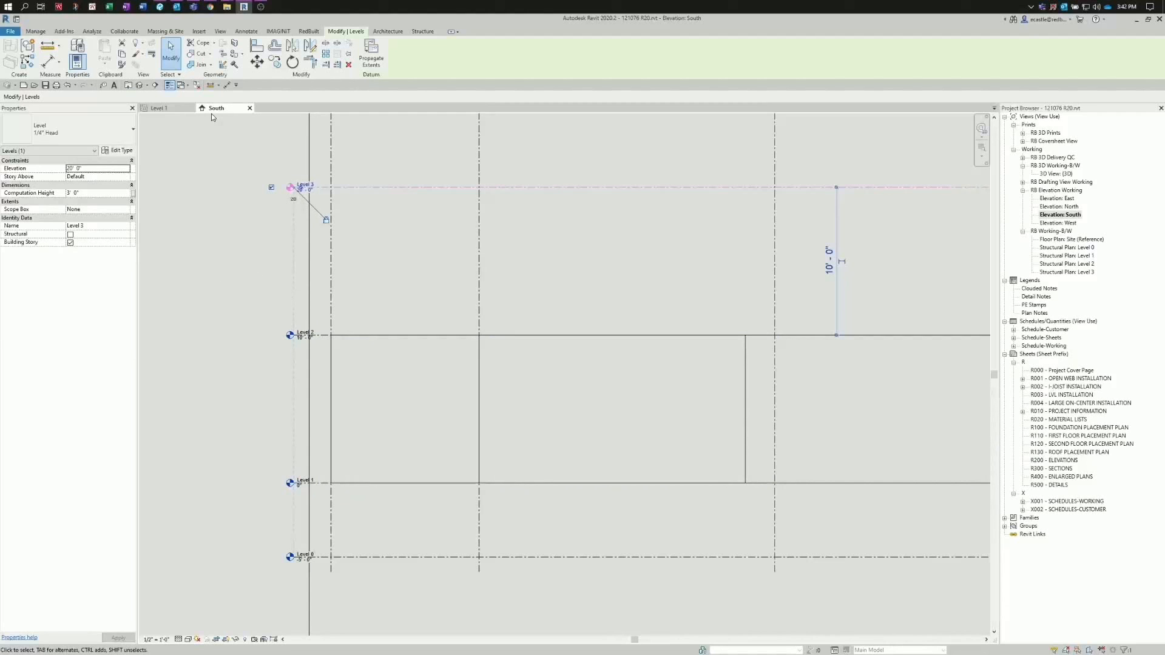
- Switch to the architectural PDF in Revu and examine the slab, plate and parapet heights on the West overall exterior elevation
{"action": "left_click", "coordinate": [163, 7]}
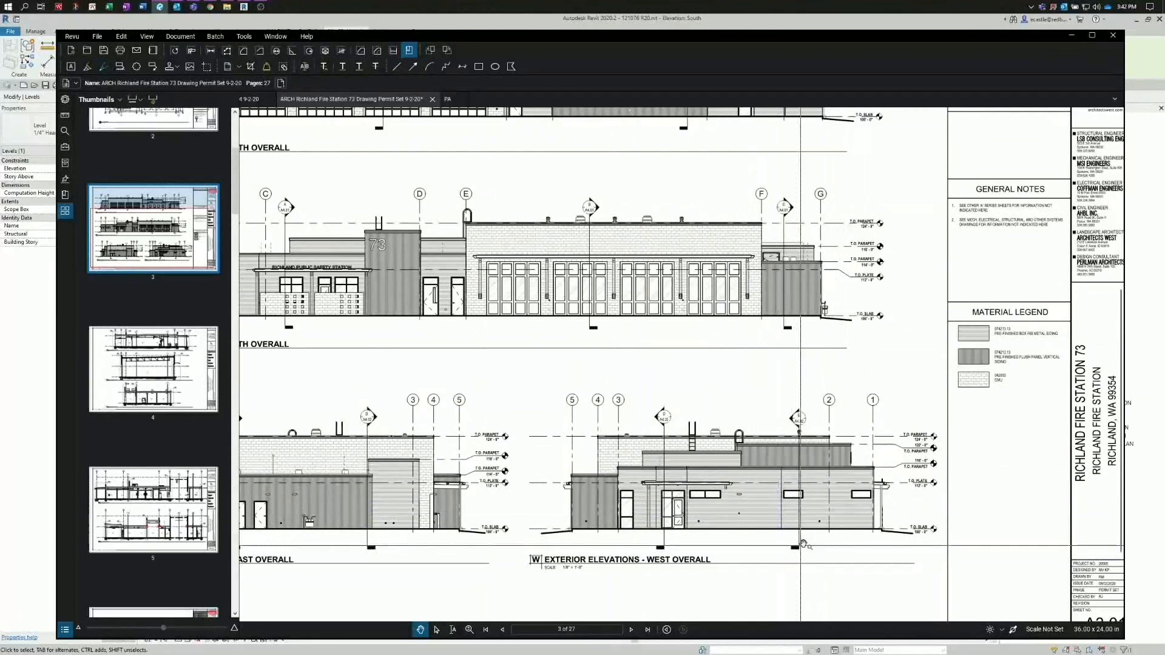
{"action": "scroll", "coordinate": [804, 542], "scroll_direction": "up", "scroll_amount": 2}
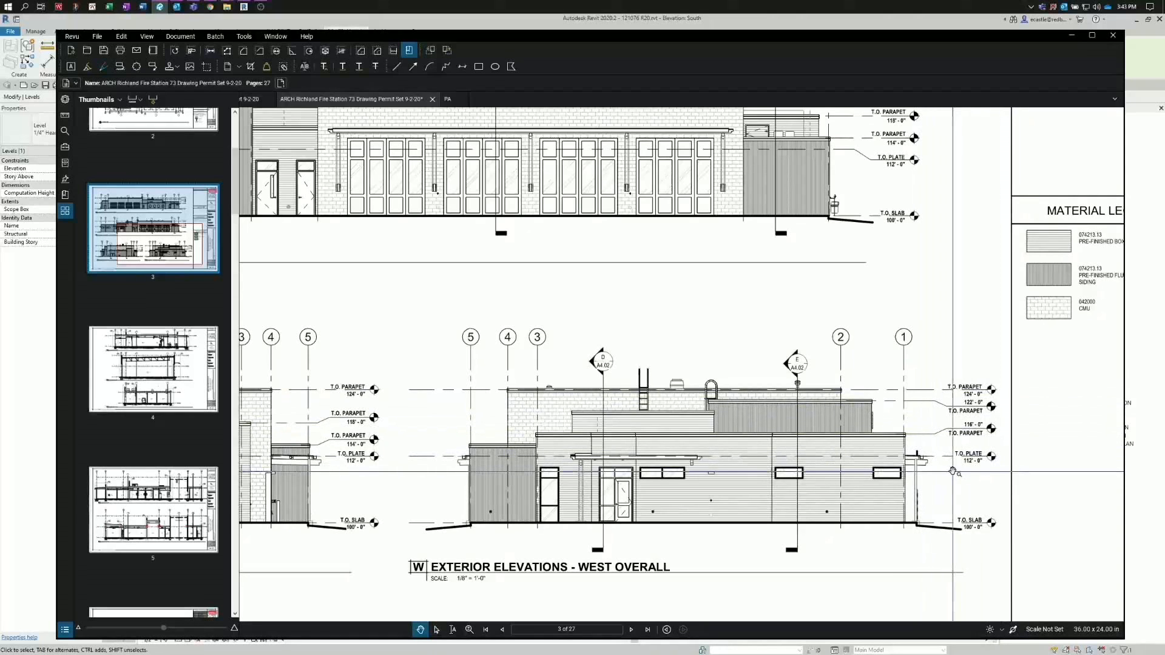
{"action": "scroll", "coordinate": [952, 471], "scroll_direction": "up", "scroll_amount": 1}
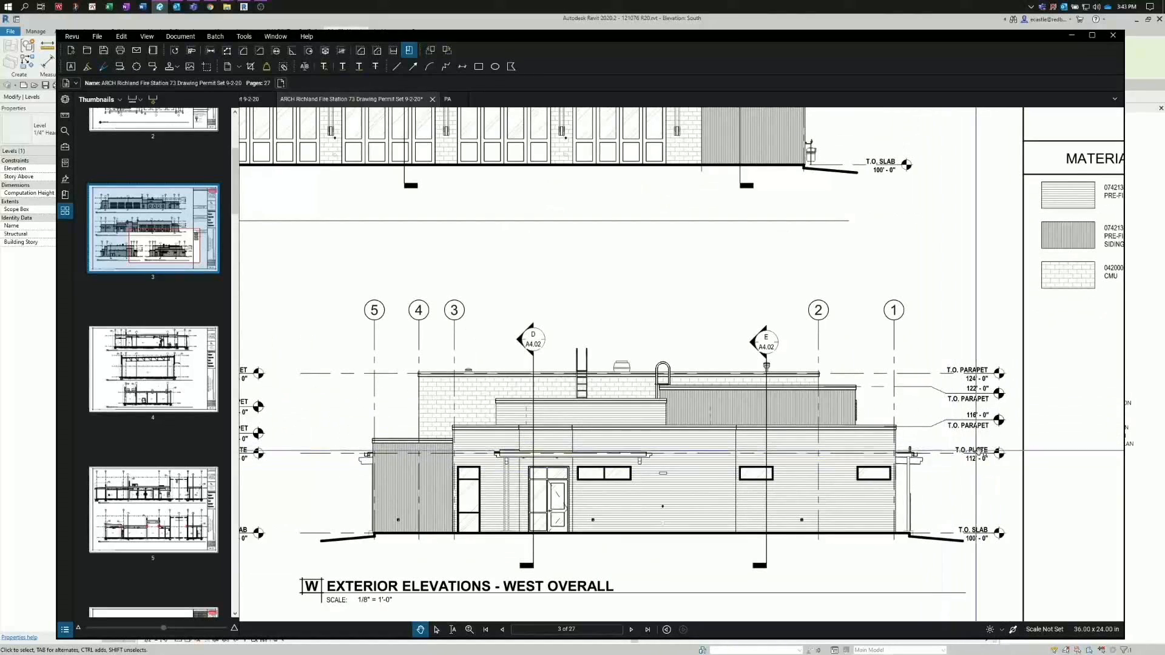
{"action": "scroll", "coordinate": [956, 450], "scroll_direction": "down", "scroll_amount": 2}
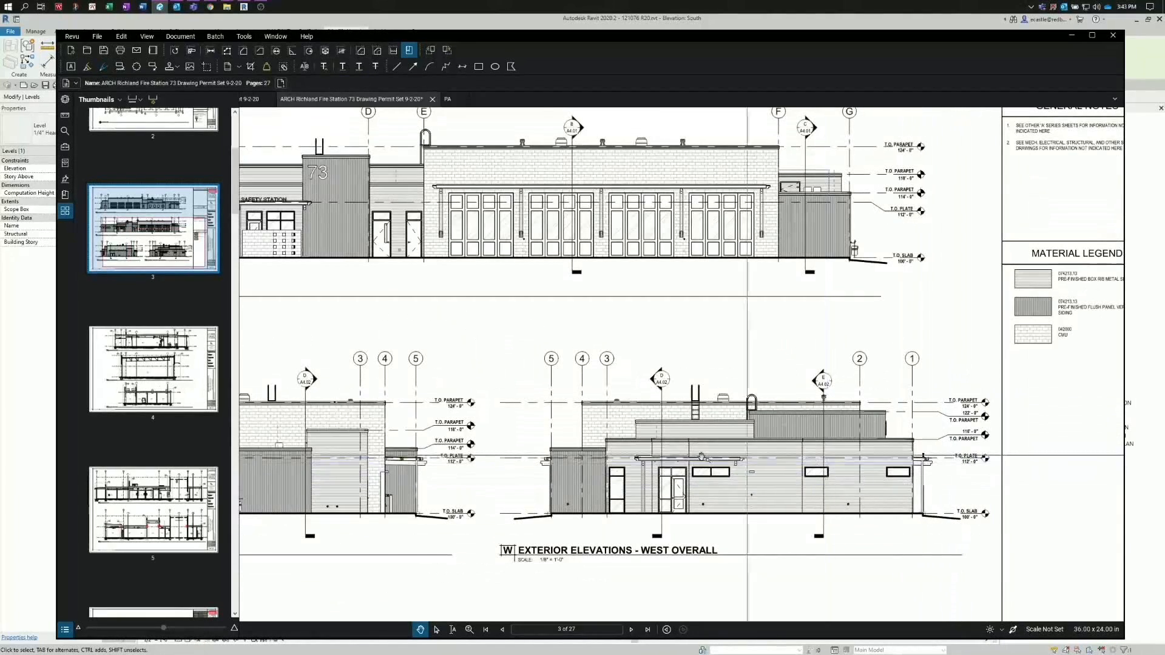
- Go to page 5, sheet A4.02, and examine the roof heights above the plate line along building section E, from grid G back to B
{"action": "left_click", "coordinate": [190, 504]}
{"action": "scroll", "coordinate": [496, 501], "scroll_direction": "down", "scroll_amount": 5}
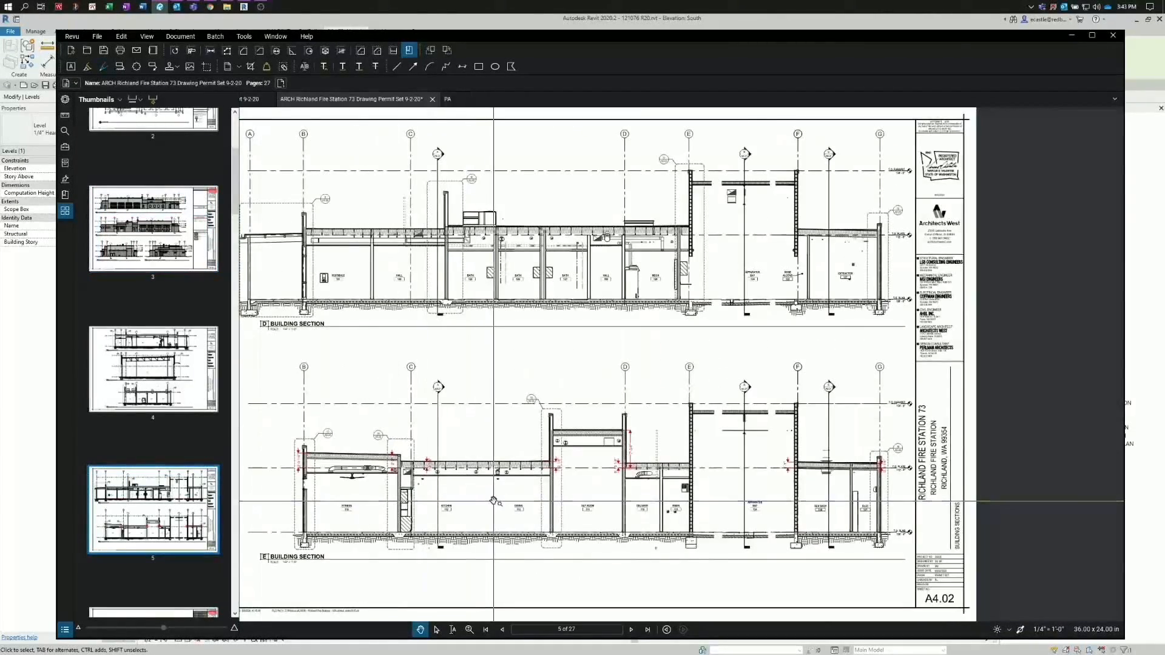
{"action": "scroll", "coordinate": [497, 501], "scroll_direction": "up", "scroll_amount": 4}
{"action": "scroll", "coordinate": [1074, 448], "scroll_direction": "up", "scroll_amount": 3}
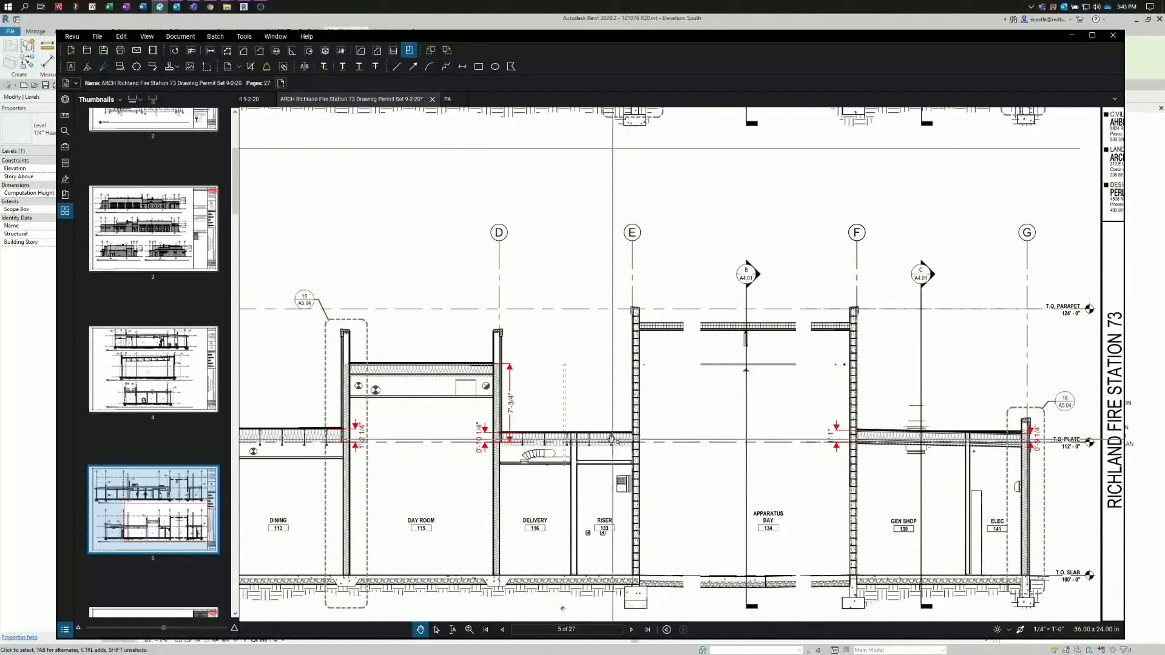
{"action": "left_click_drag", "start_coordinate": [424, 457], "coordinate": [564, 448]}
{"action": "left_click_drag", "start_coordinate": [339, 447], "coordinate": [456, 446]}
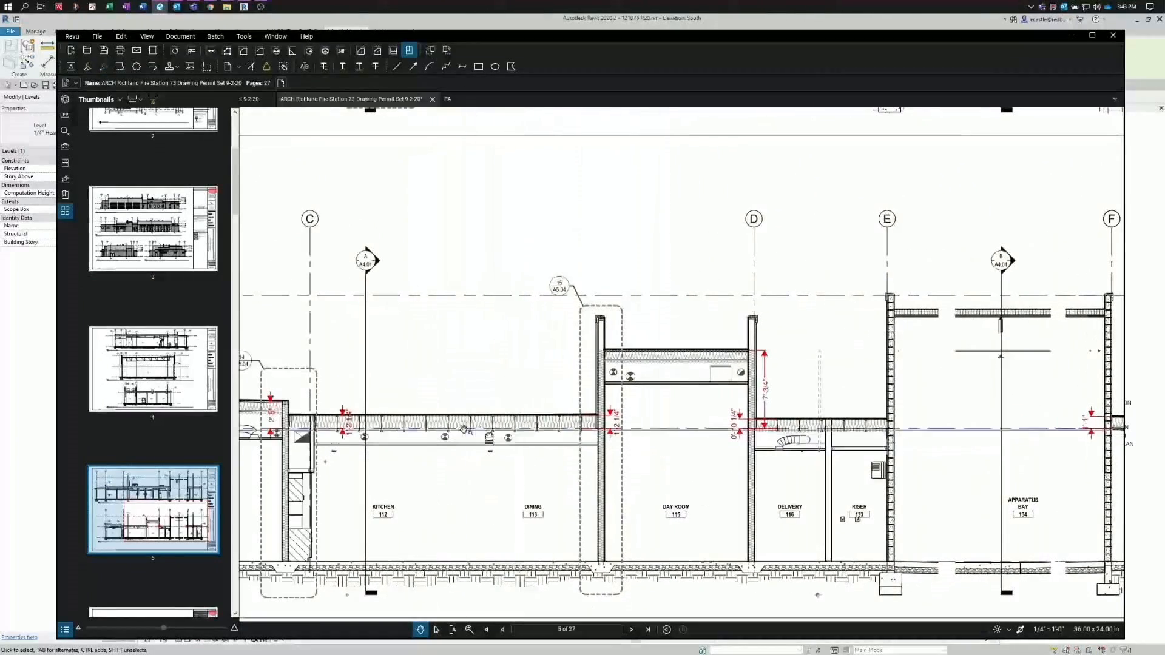
{"action": "left_click_drag", "start_coordinate": [331, 431], "coordinate": [522, 428]}
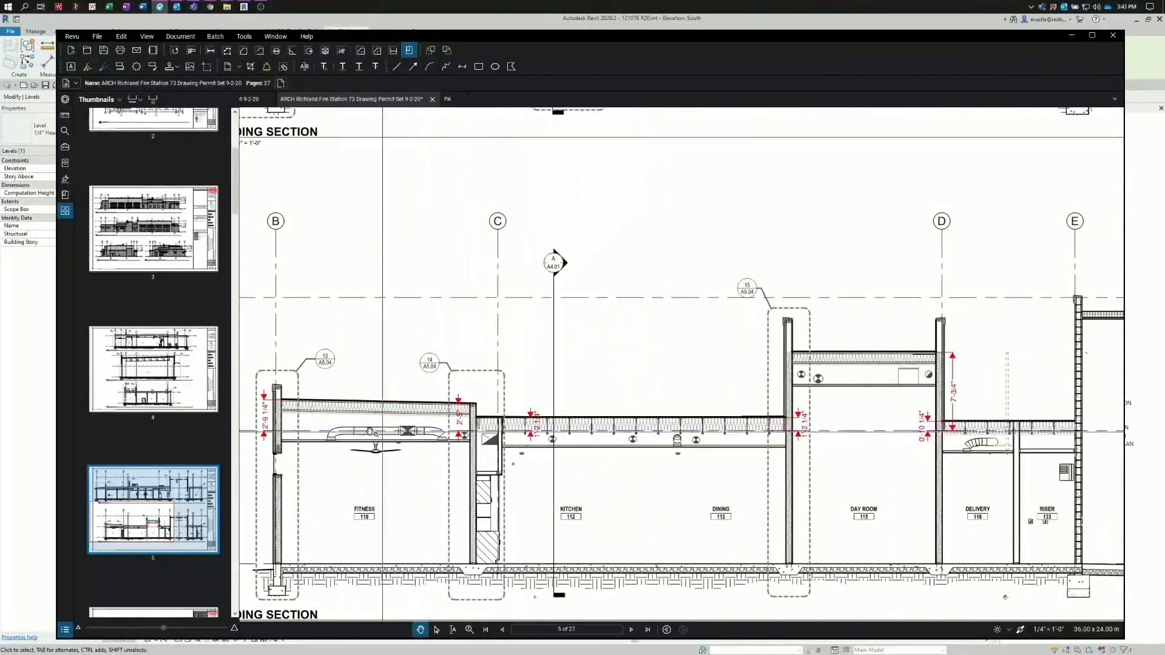
{"action": "left_click_drag", "start_coordinate": [256, 420], "coordinate": [449, 418]}
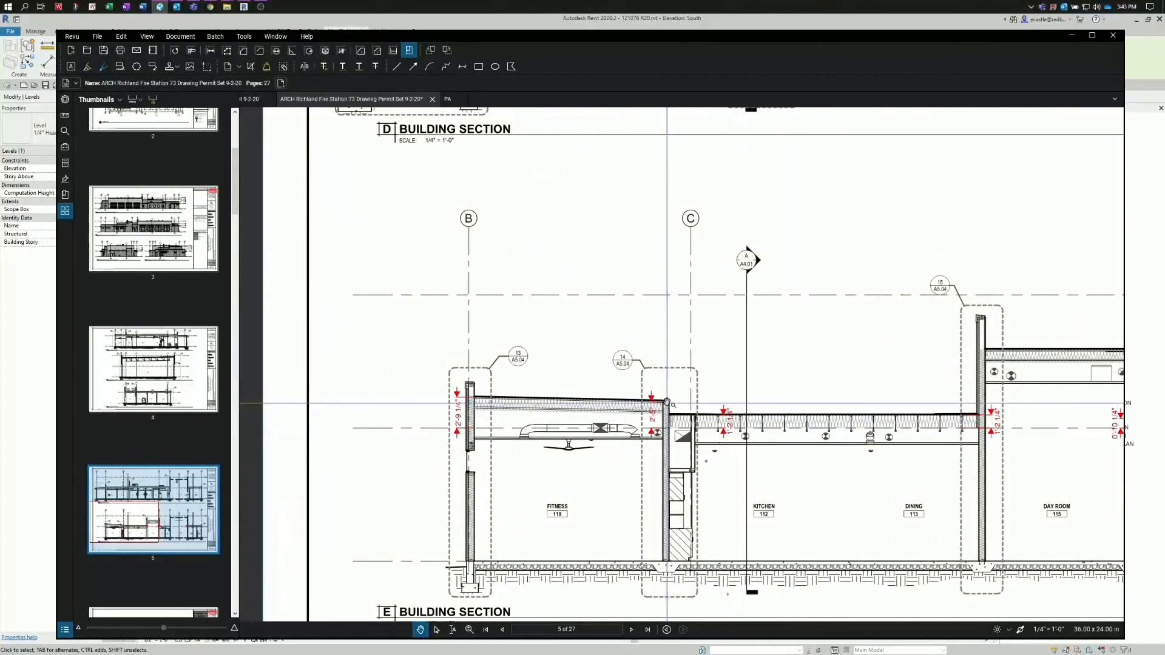
- Compare the roof steps in building section E at the Fitness and Kitchen wall and around the Day Room and Apparatus Bay
{"action": "scroll", "coordinate": [669, 419], "scroll_direction": "up", "scroll_amount": 5}
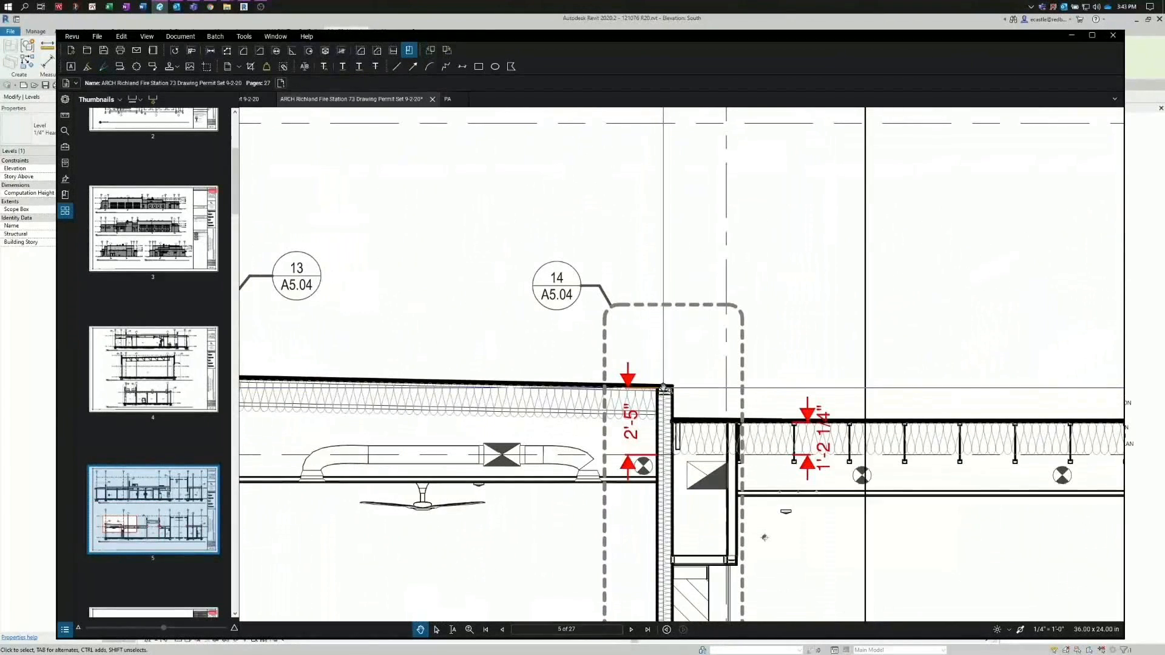
{"action": "scroll", "coordinate": [401, 424], "scroll_direction": "down", "scroll_amount": 4}
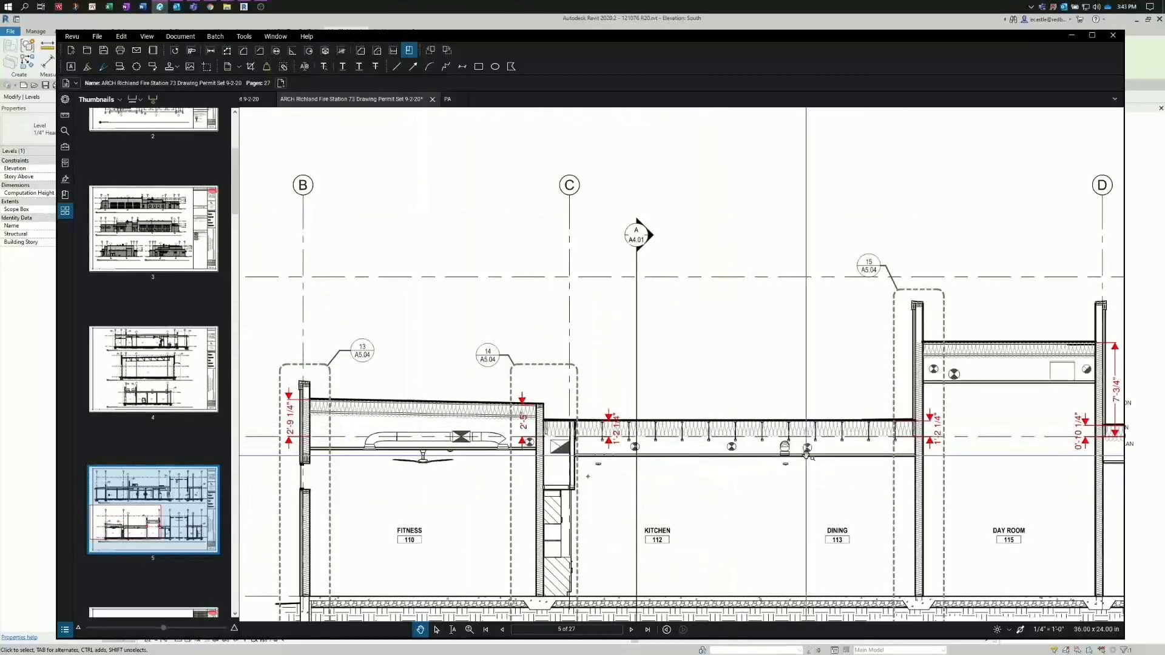
{"action": "left_click_drag", "start_coordinate": [812, 455], "coordinate": [446, 443]}
{"action": "left_click_drag", "start_coordinate": [678, 441], "coordinate": [583, 443]}
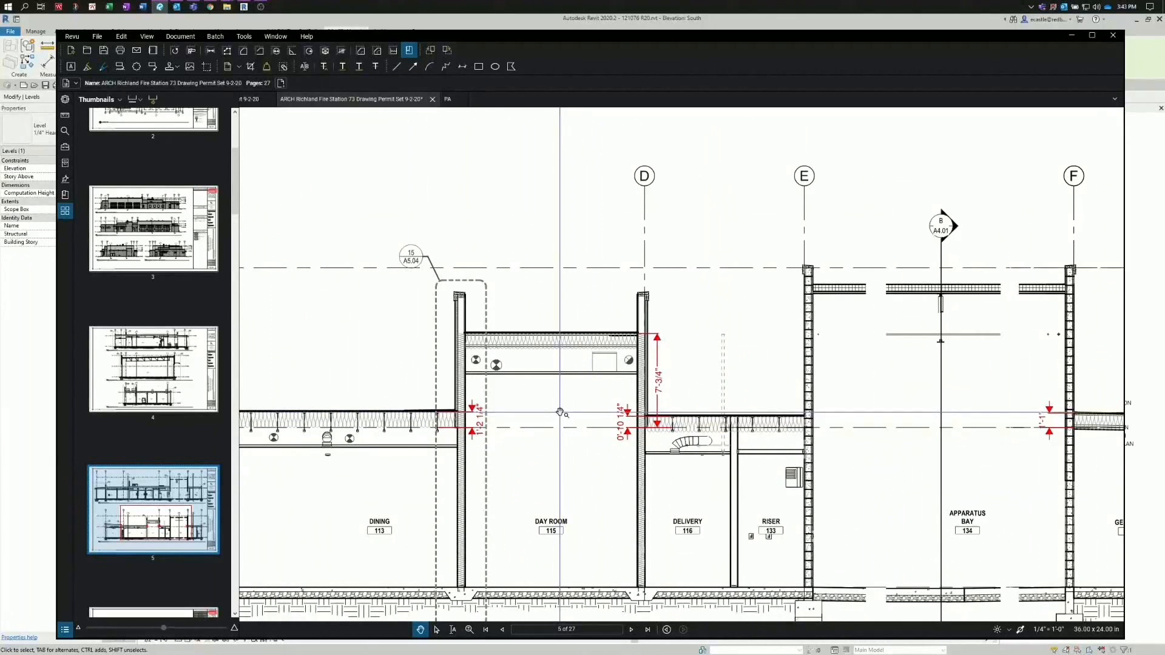
{"action": "scroll", "coordinate": [565, 413], "scroll_direction": "down", "scroll_amount": 3}
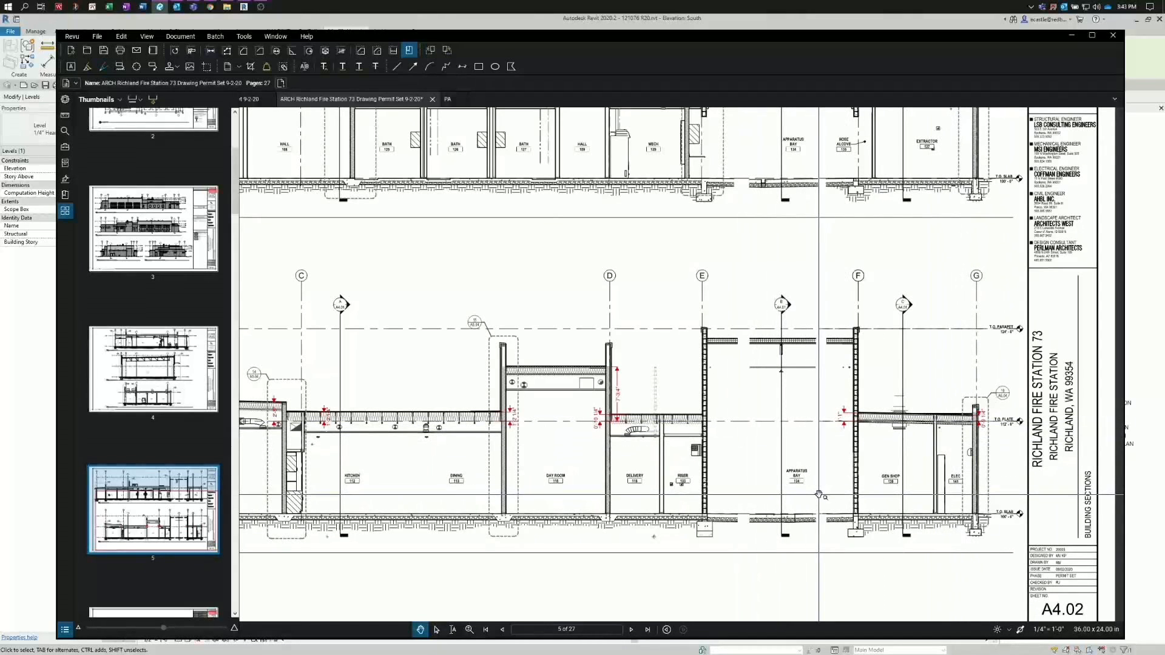
- Switch back to Revit, clear the level selection and review the Level 0 to Level 3 heads in the South elevation
{"action": "key", "text": "alt+Tab"}
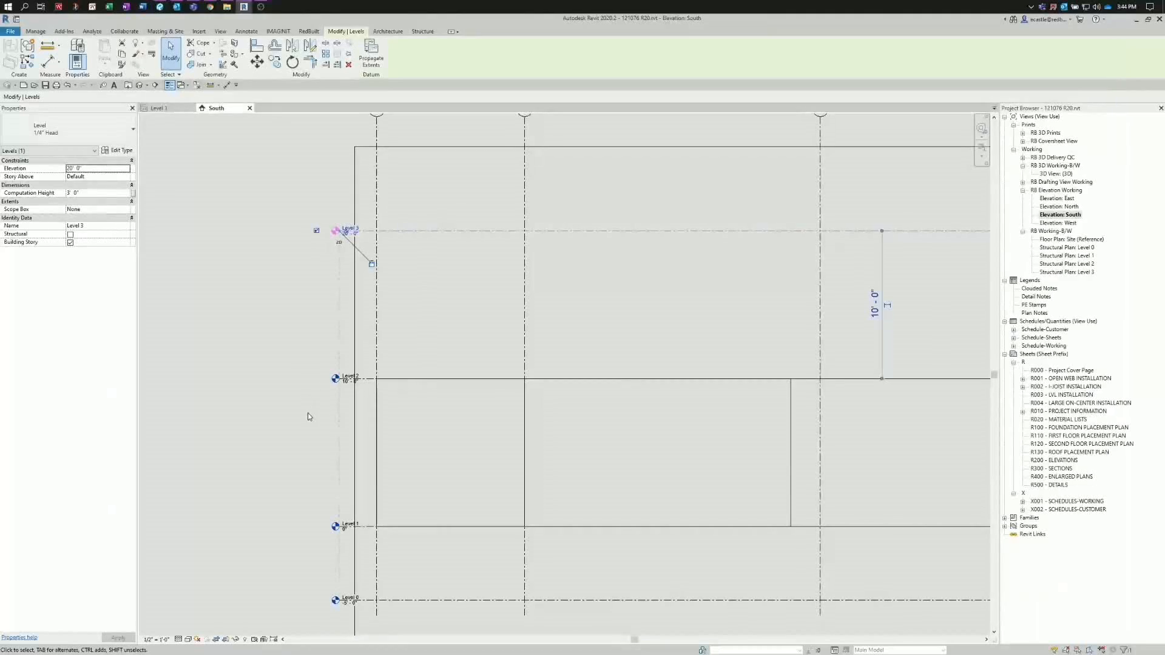
{"action": "left_click", "coordinate": [308, 416]}
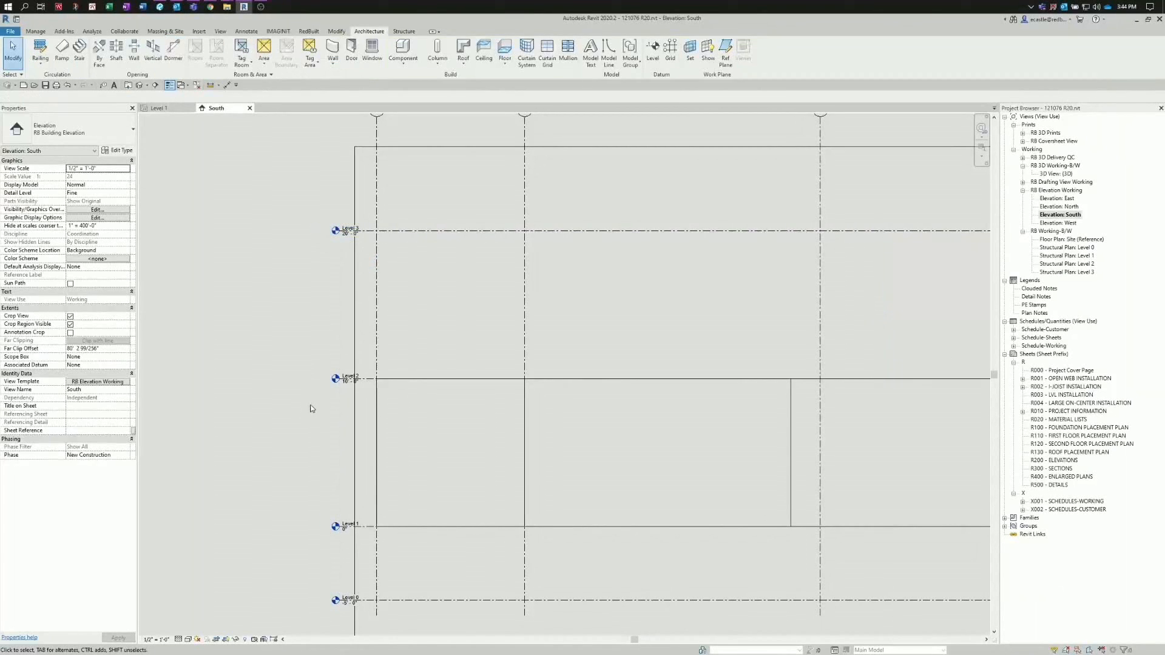
{"action": "scroll", "coordinate": [315, 410], "scroll_direction": "up", "scroll_amount": 2}
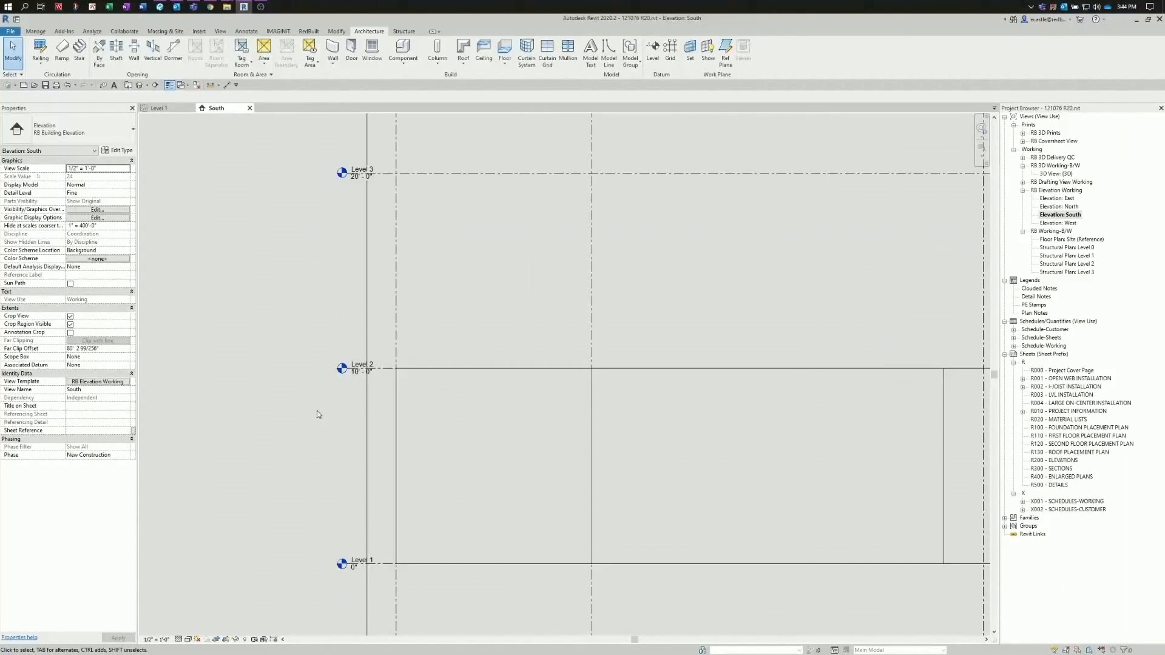
{"action": "scroll", "coordinate": [334, 428], "scroll_direction": "down", "scroll_amount": 2}
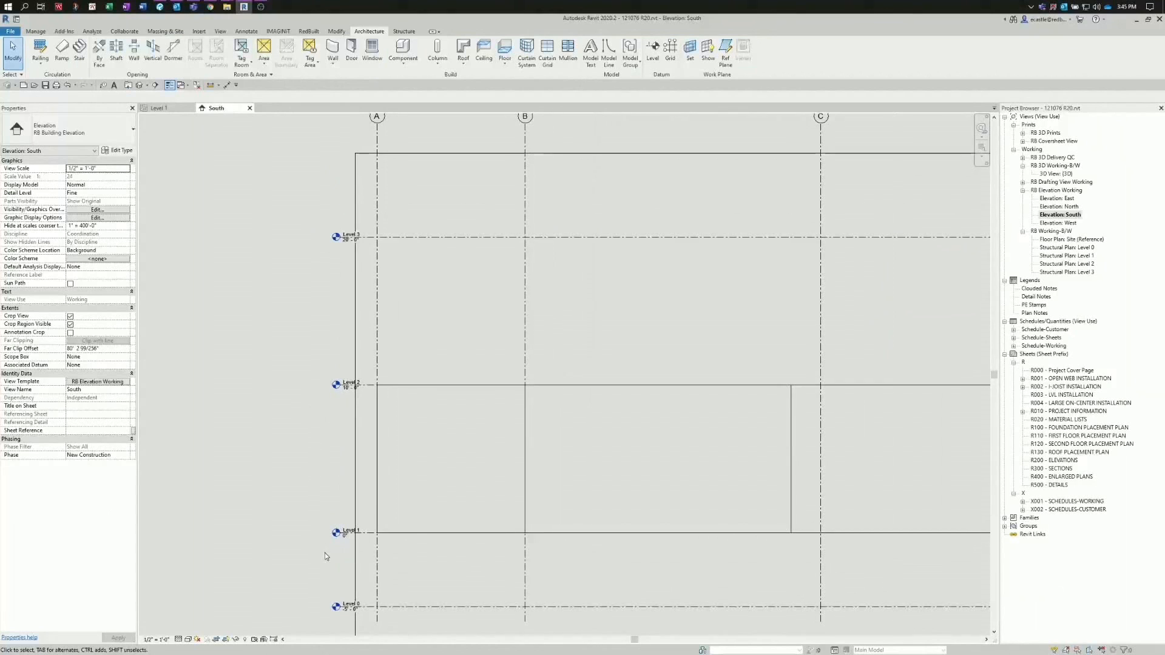
{"action": "scroll", "coordinate": [328, 552], "scroll_direction": "up", "scroll_amount": 2}
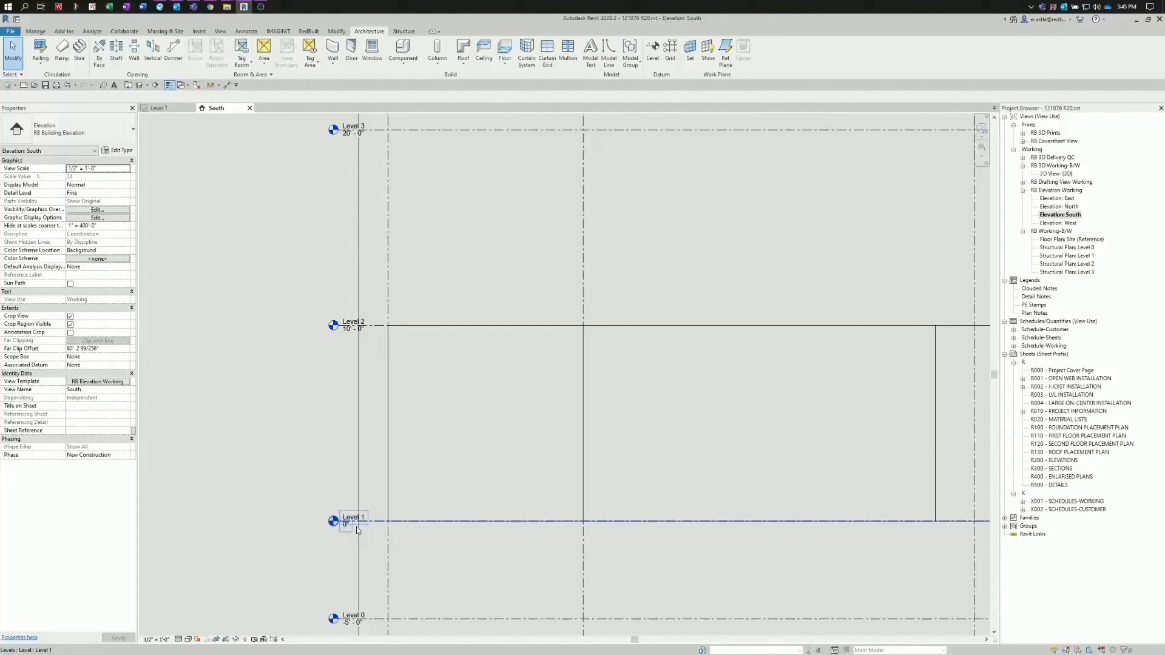
{"action": "scroll", "coordinate": [310, 523], "scroll_direction": "down", "scroll_amount": 1}
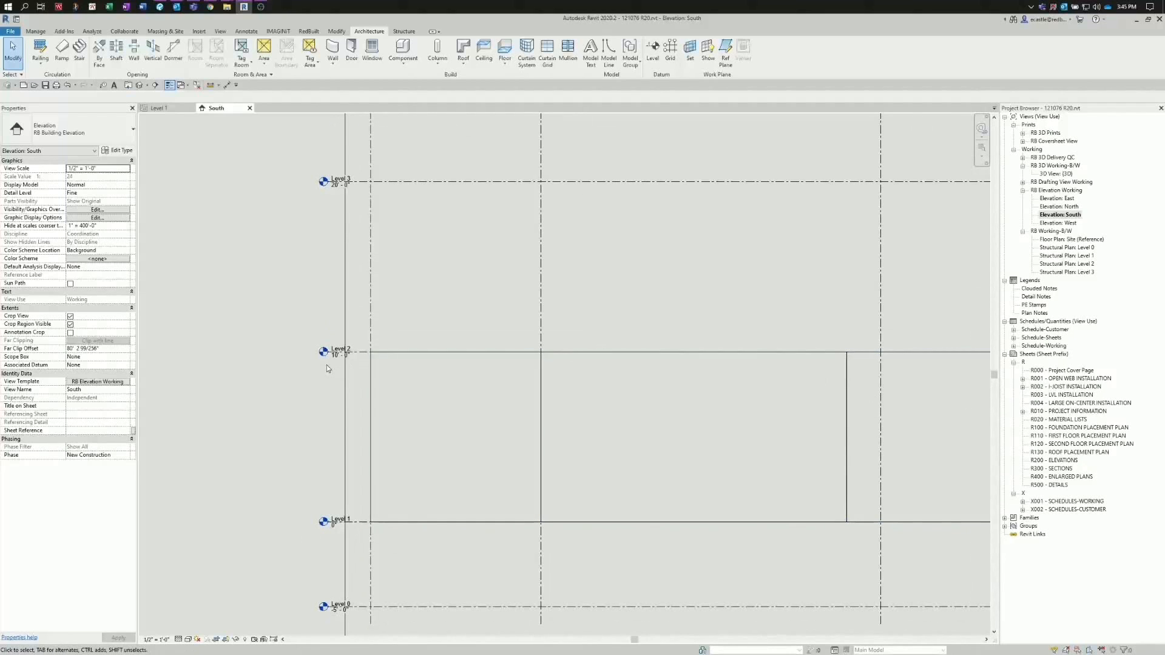
- Rename Level 2 as T.O. PLATE and rename its corresponding views as well
{"action": "scroll", "coordinate": [328, 364], "scroll_direction": "up", "scroll_amount": 3}
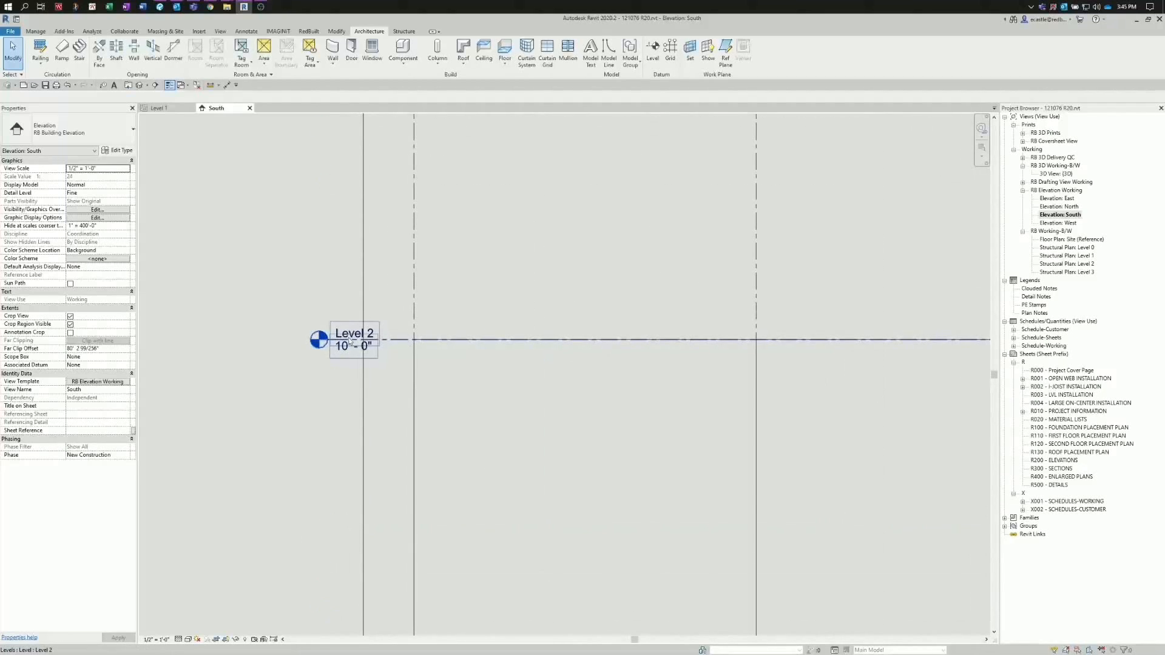
{"action": "scroll", "coordinate": [337, 352], "scroll_direction": "down", "scroll_amount": 4}
{"action": "scroll", "coordinate": [310, 376], "scroll_direction": "up", "scroll_amount": 4}
{"action": "scroll", "coordinate": [318, 363], "scroll_direction": "up", "scroll_amount": 2}
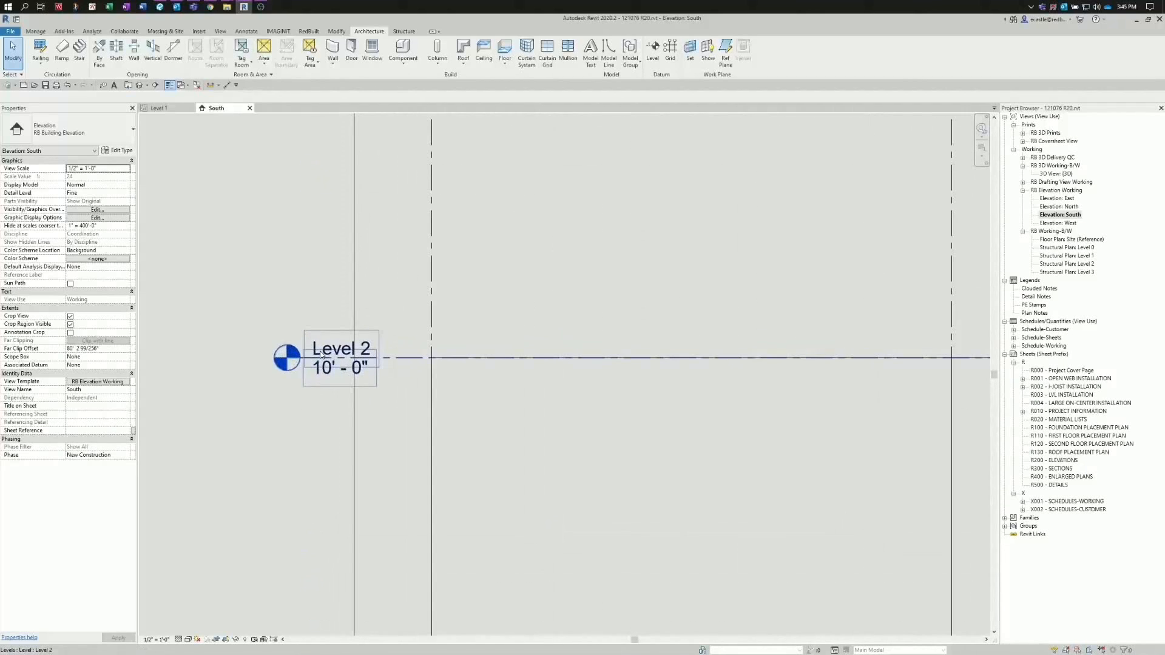
{"action": "left_click", "coordinate": [331, 355]}
{"action": "left_click", "coordinate": [330, 354]}
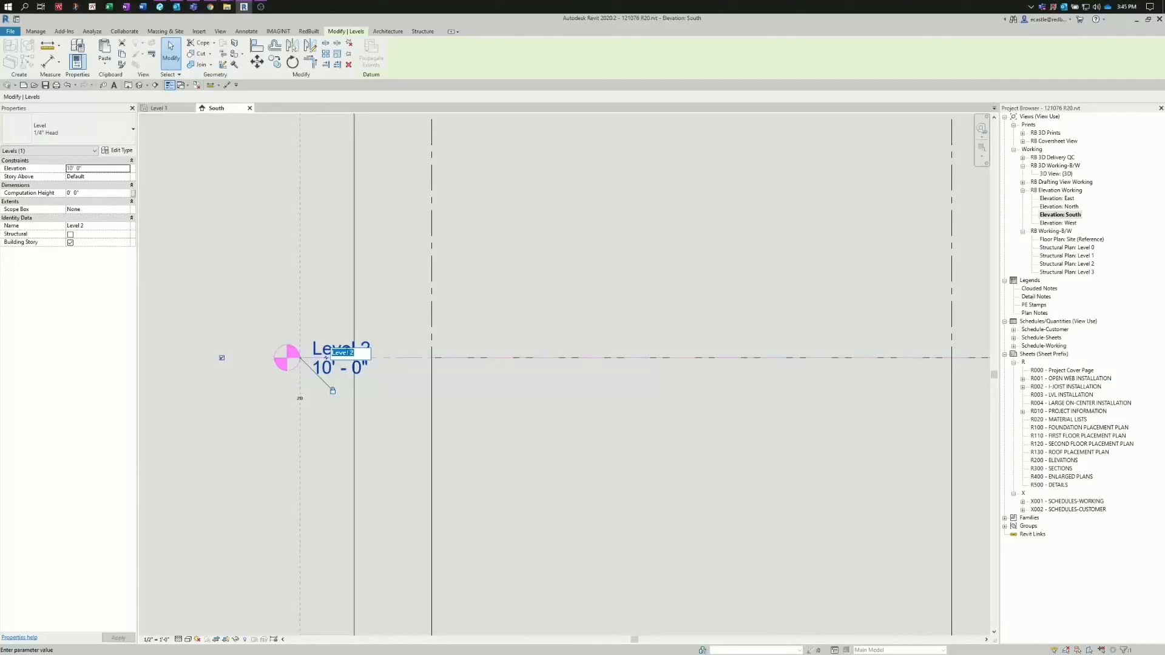
{"action": "type", "text": "T.O. PLATE"}
{"action": "key", "text": "Return"}
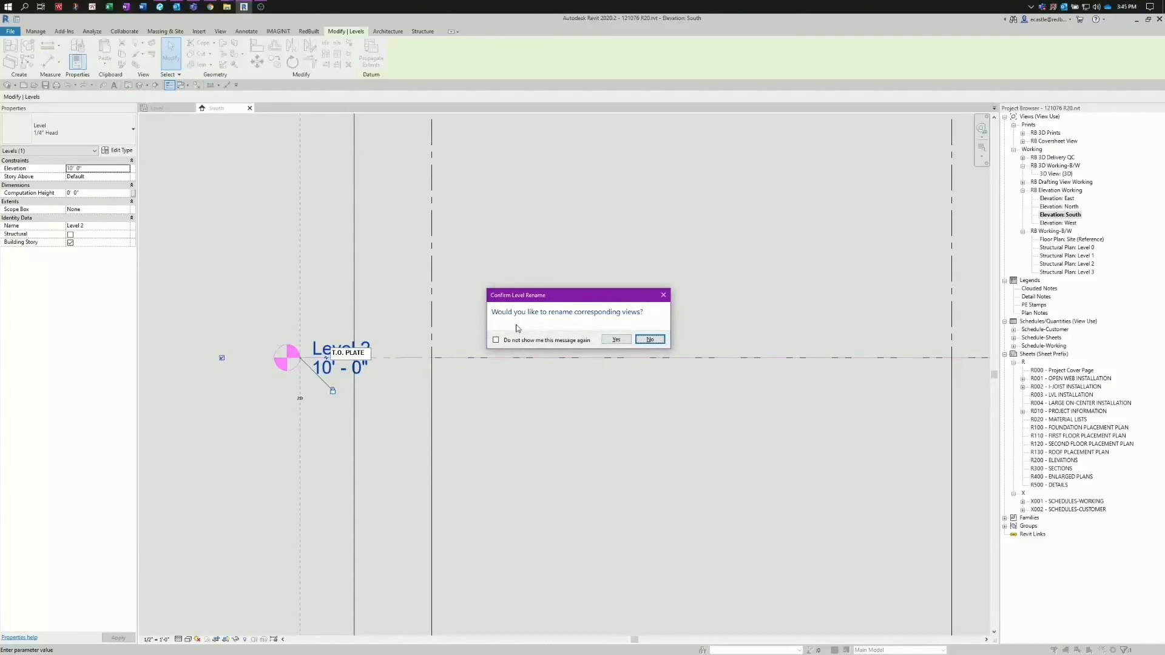
{"action": "left_click", "coordinate": [616, 339]}
- Set the T.O. PLATE level's elevation to 12' 0"
{"action": "scroll", "coordinate": [418, 265], "scroll_direction": "down", "scroll_amount": 5}
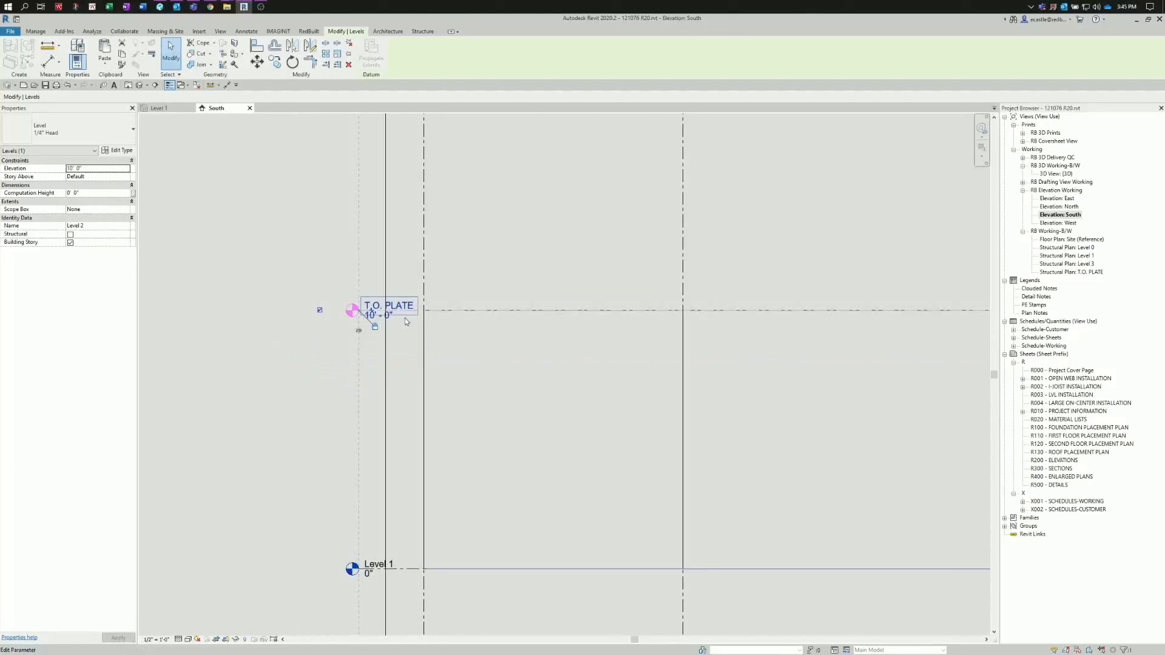
{"action": "scroll", "coordinate": [386, 340], "scroll_direction": "up", "scroll_amount": 5}
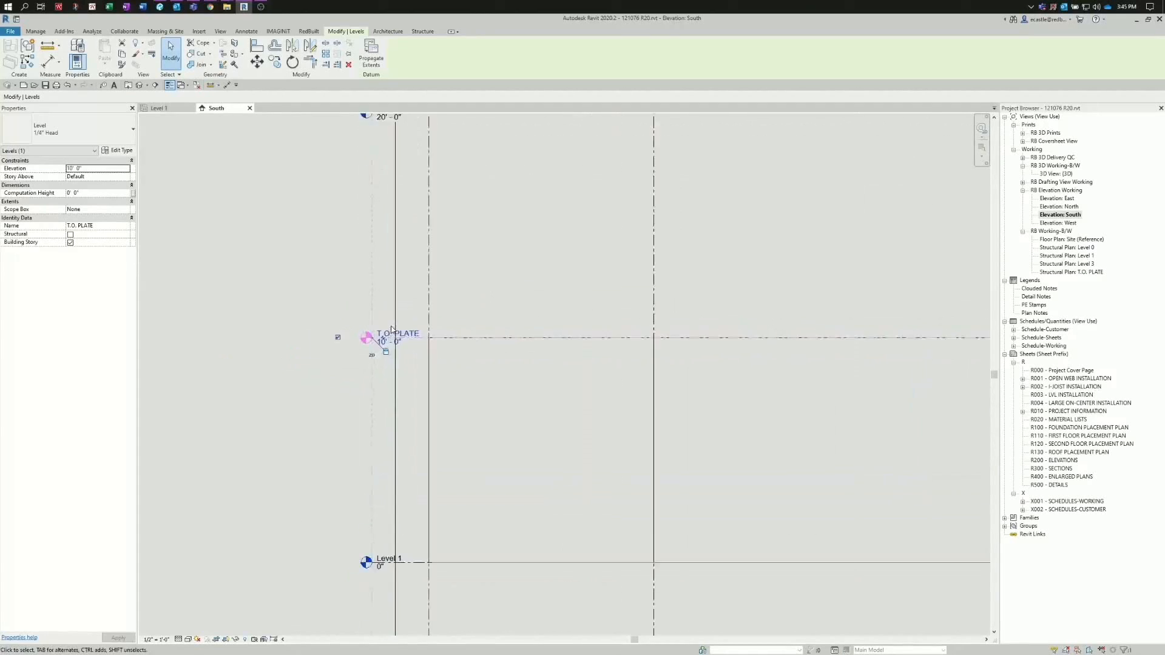
{"action": "left_click", "coordinate": [388, 355]}
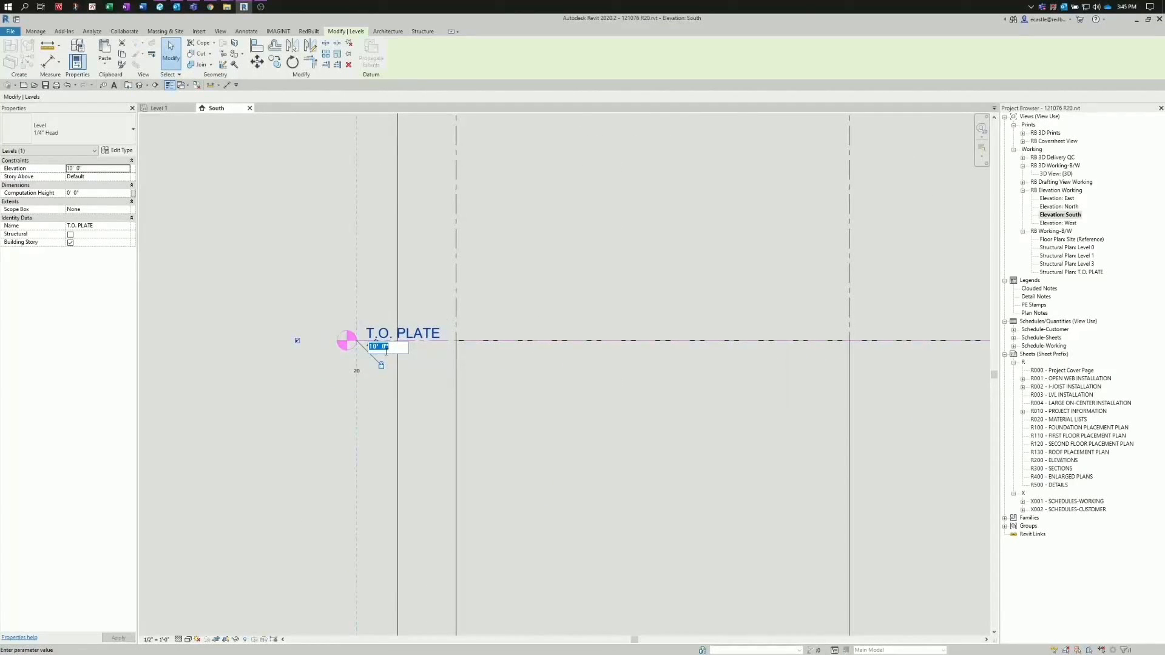
{"action": "type", "text": "12"}
{"action": "key", "text": "Return"}
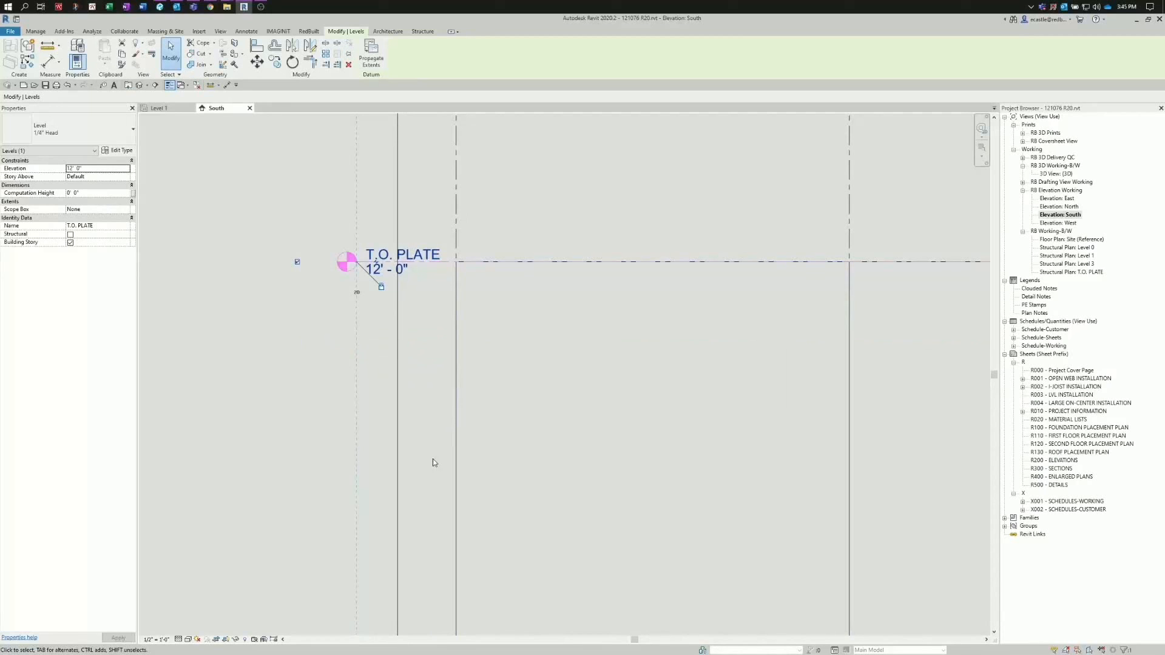
{"action": "scroll", "coordinate": [432, 459], "scroll_direction": "down", "scroll_amount": 3}
{"action": "scroll", "coordinate": [409, 256], "scroll_direction": "up", "scroll_amount": 2}
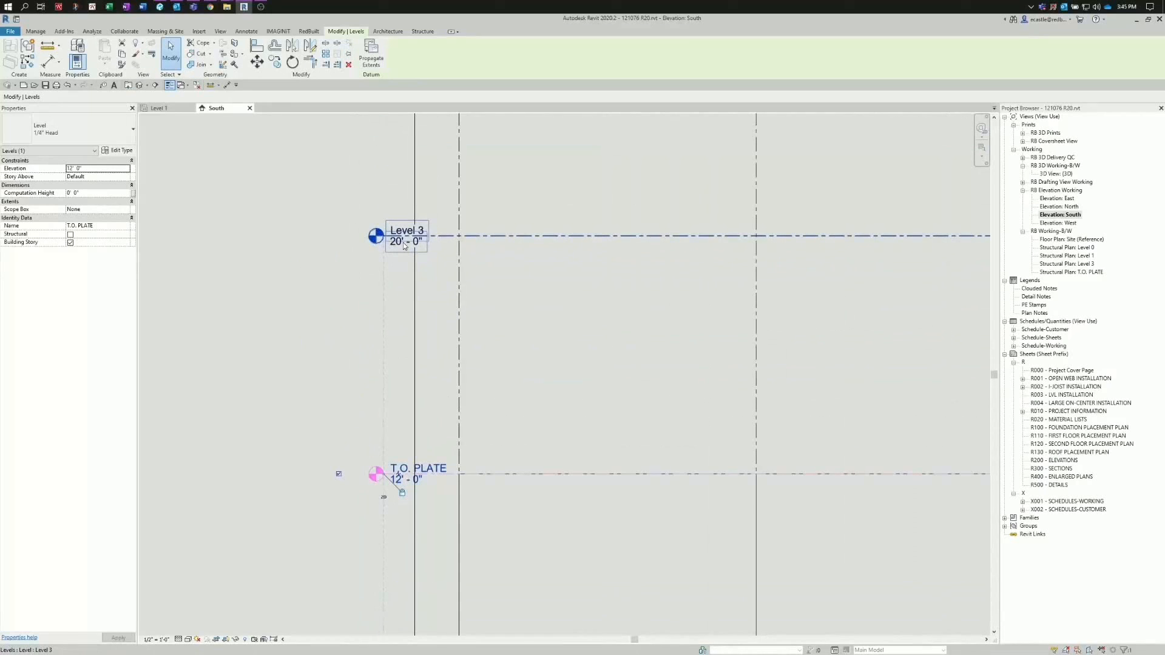
- Rename Level 3 as T.O. HIGH PARAPET and rename its corresponding views as well
{"action": "left_click", "coordinate": [401, 231]}
{"action": "left_click", "coordinate": [404, 231]}
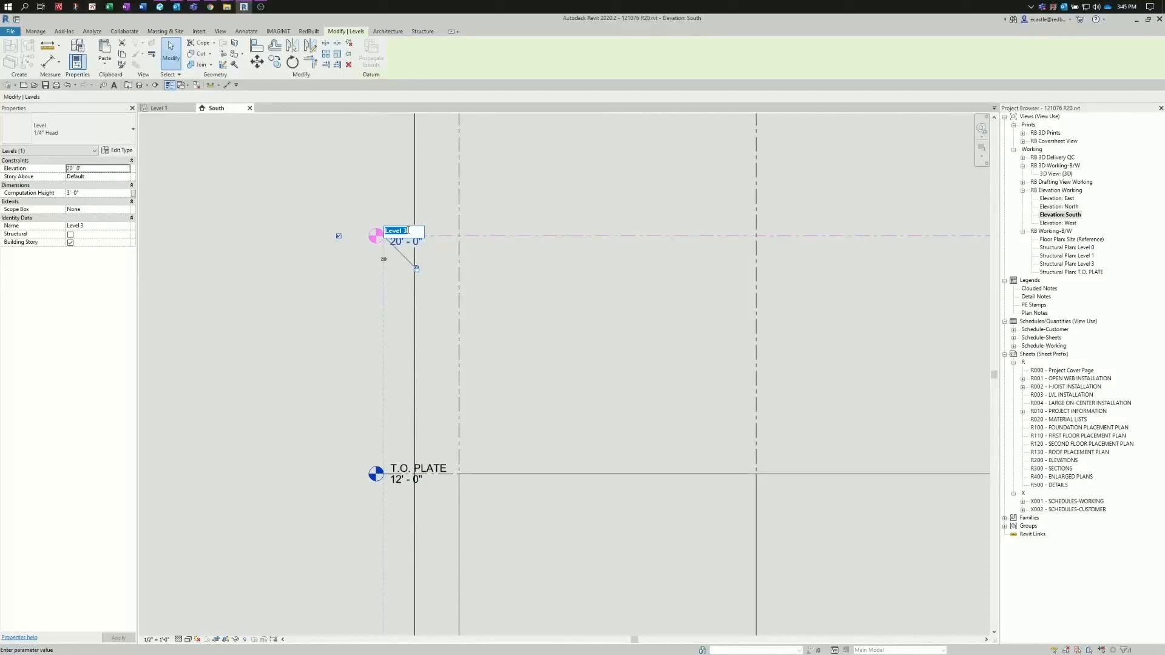
{"action": "type", "text": "t"}
{"action": "type", "text": "ARAPET"}
{"action": "key", "text": "Return"}
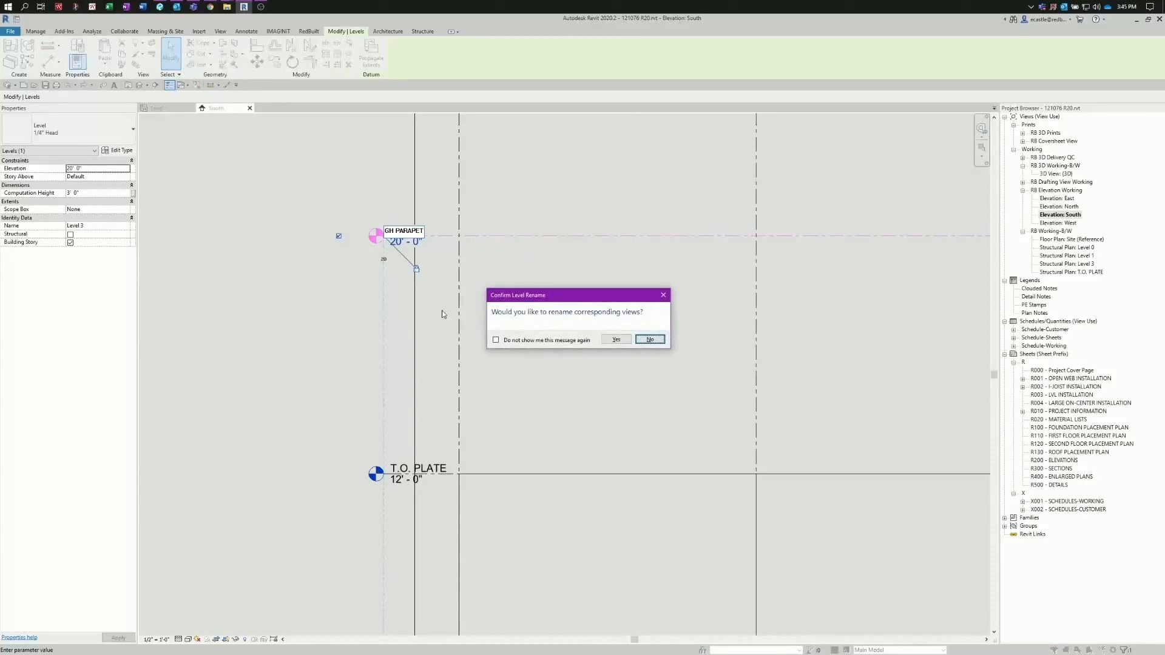
{"action": "left_click", "coordinate": [615, 341]}
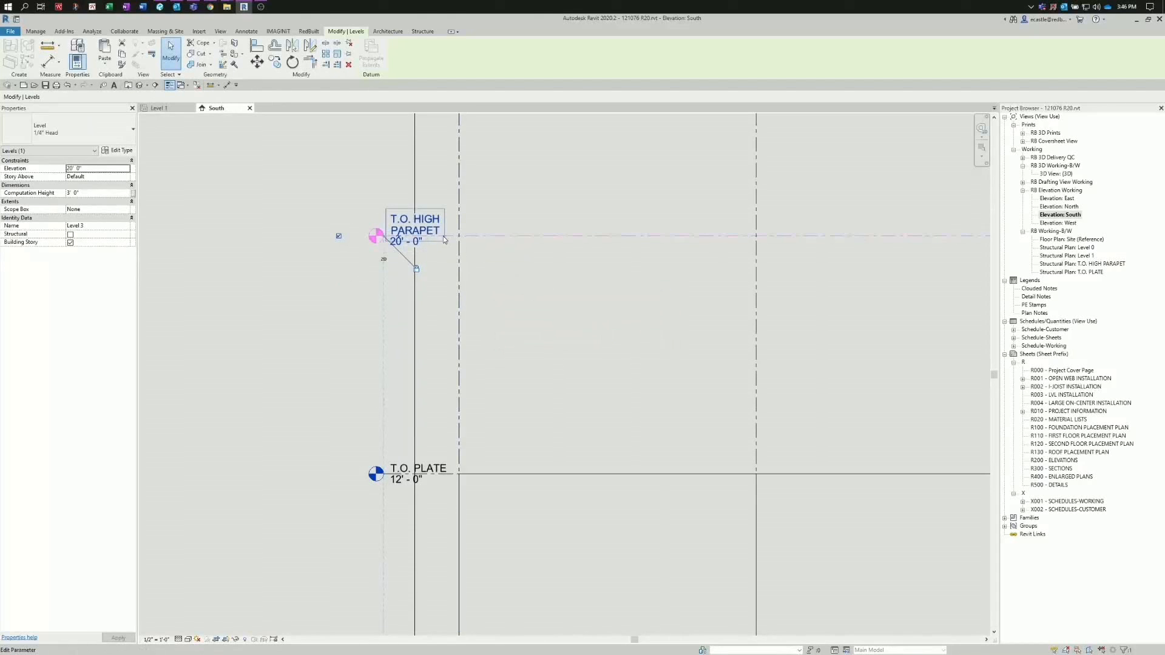
- Delete Level 0 from below Level 1 in the South elevation
{"action": "scroll", "coordinate": [351, 215], "scroll_direction": "down", "scroll_amount": 3}
{"action": "scroll", "coordinate": [318, 319], "scroll_direction": "down", "scroll_amount": 2}
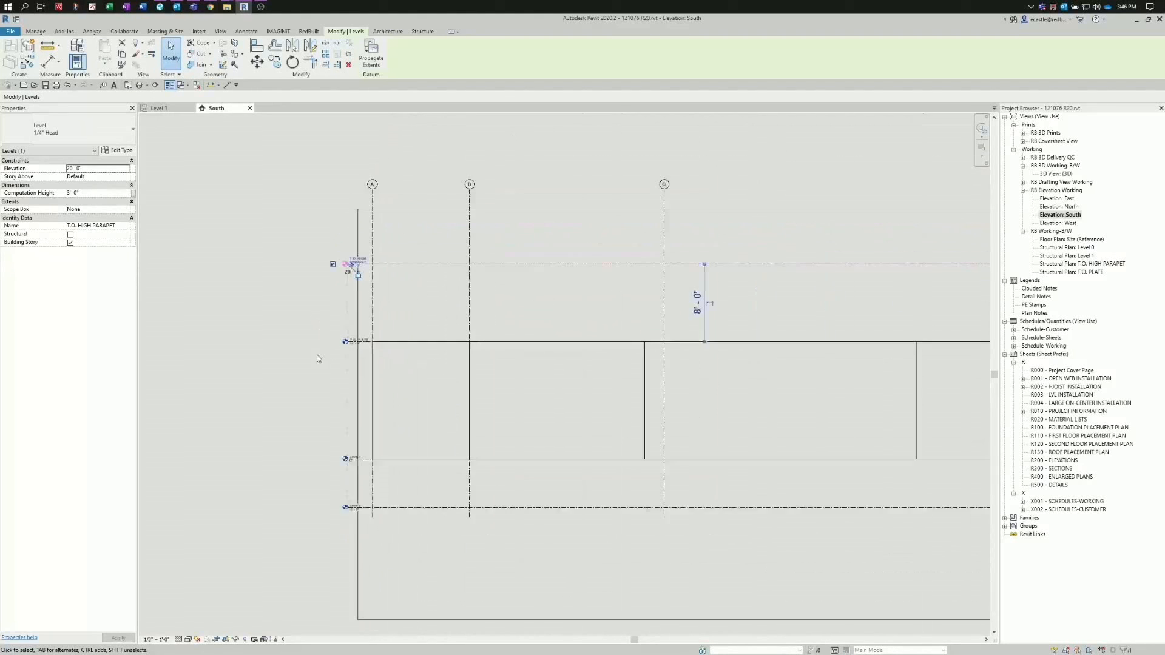
{"action": "scroll", "coordinate": [322, 504], "scroll_direction": "up", "scroll_amount": 3}
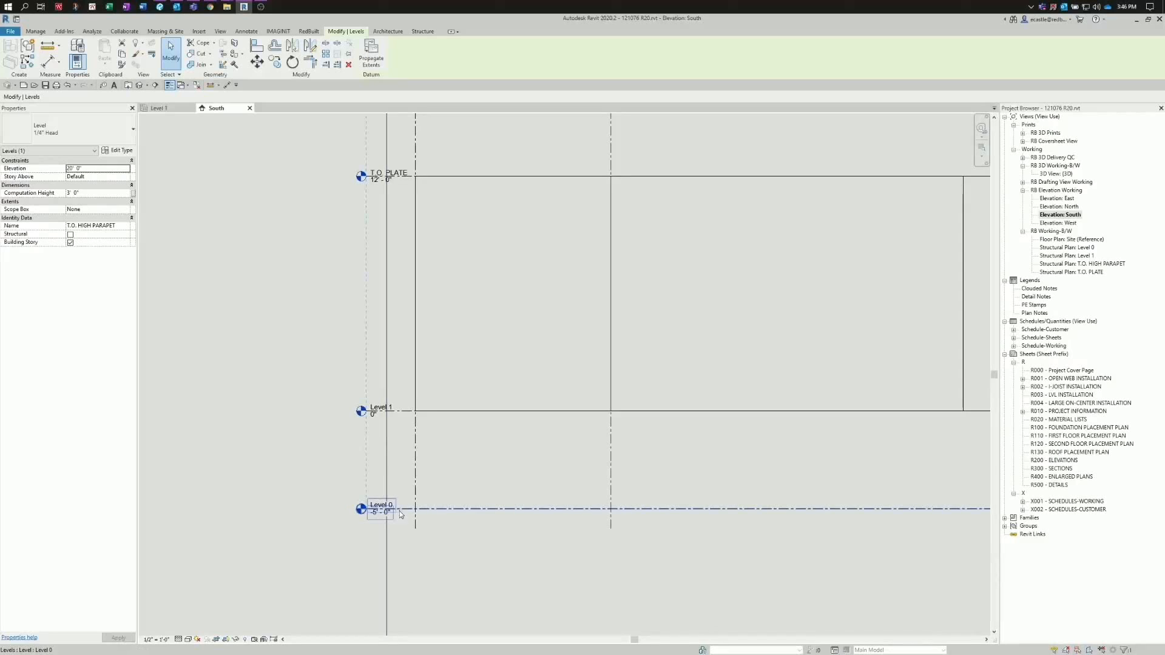
{"action": "scroll", "coordinate": [400, 511], "scroll_direction": "up", "scroll_amount": 1}
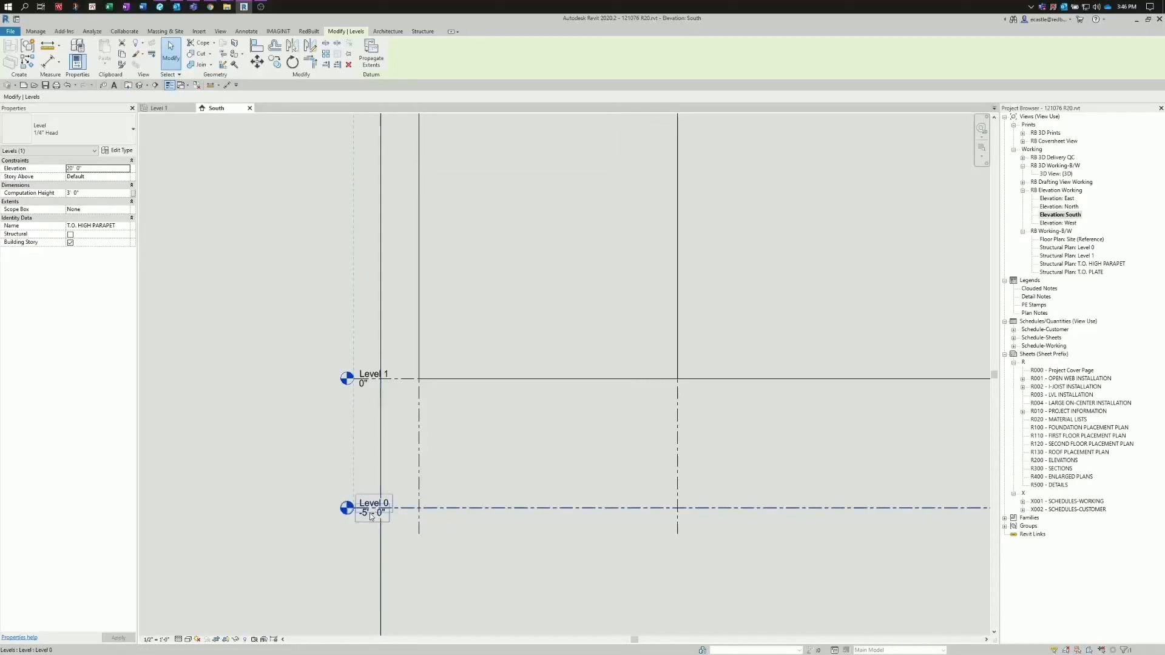
{"action": "left_click", "coordinate": [443, 508]}
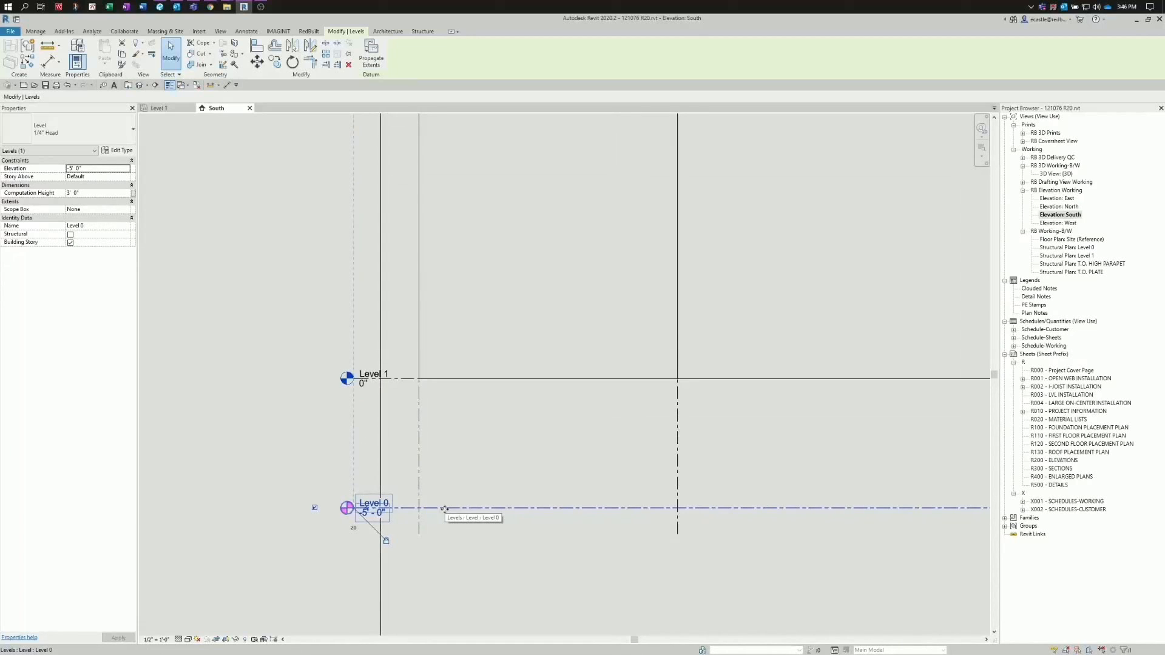
{"action": "key", "text": "Delete"}
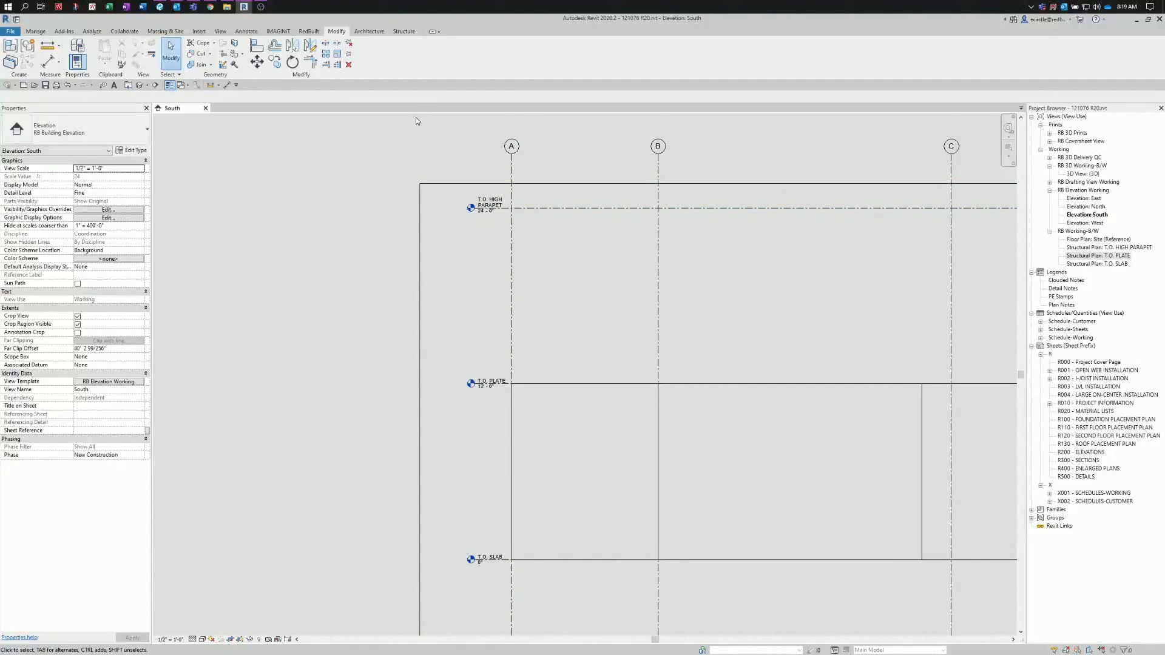
- Draw a level across the whole building about 2' 3" above T.O. PLATE, with Make Plan View turned off
{"action": "left_click", "coordinate": [406, 35]}
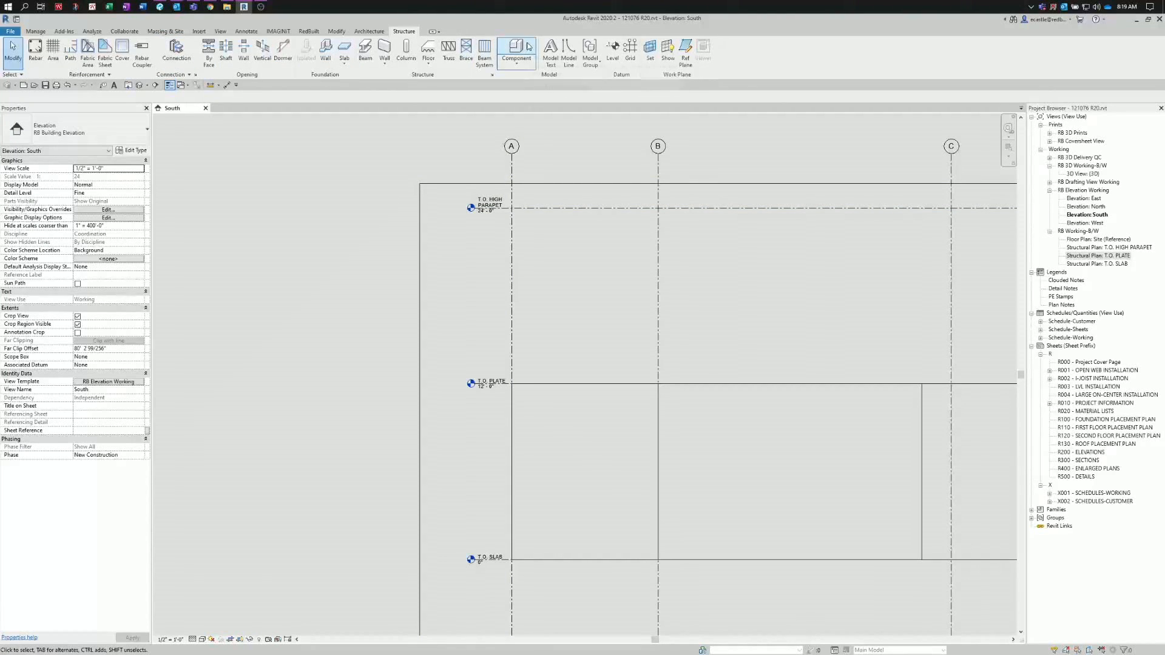
{"action": "left_click", "coordinate": [613, 49]}
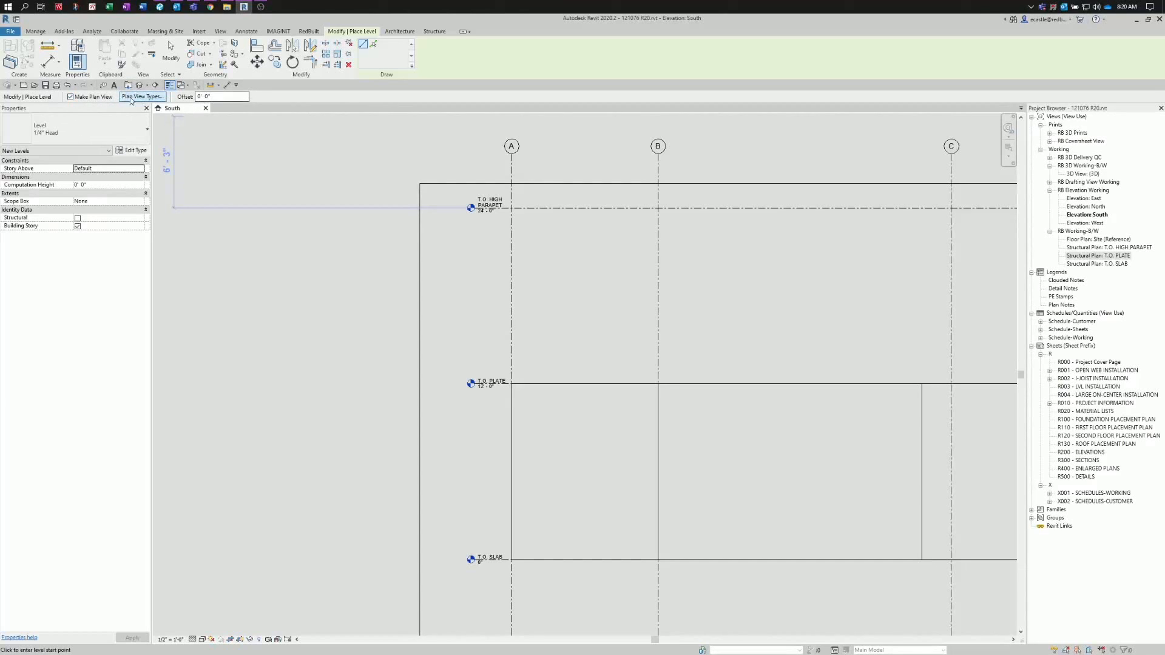
{"action": "left_click", "coordinate": [70, 97]}
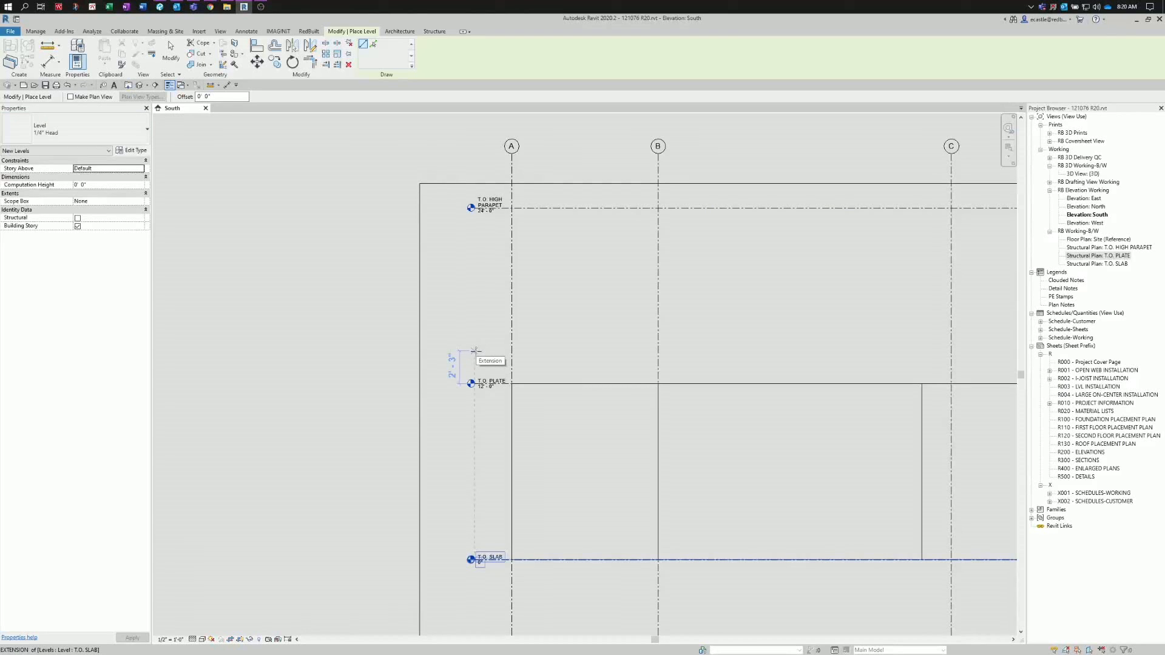
{"action": "scroll", "coordinate": [455, 343], "scroll_direction": "down", "scroll_amount": 5}
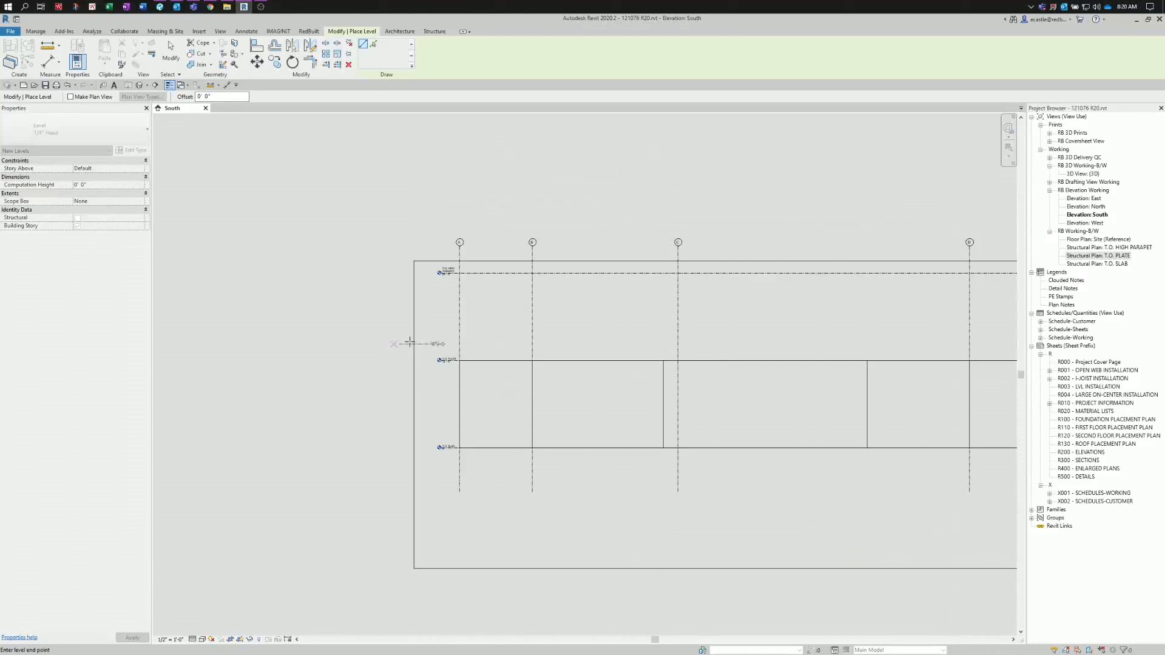
{"action": "scroll", "coordinate": [377, 340], "scroll_direction": "down", "scroll_amount": 3}
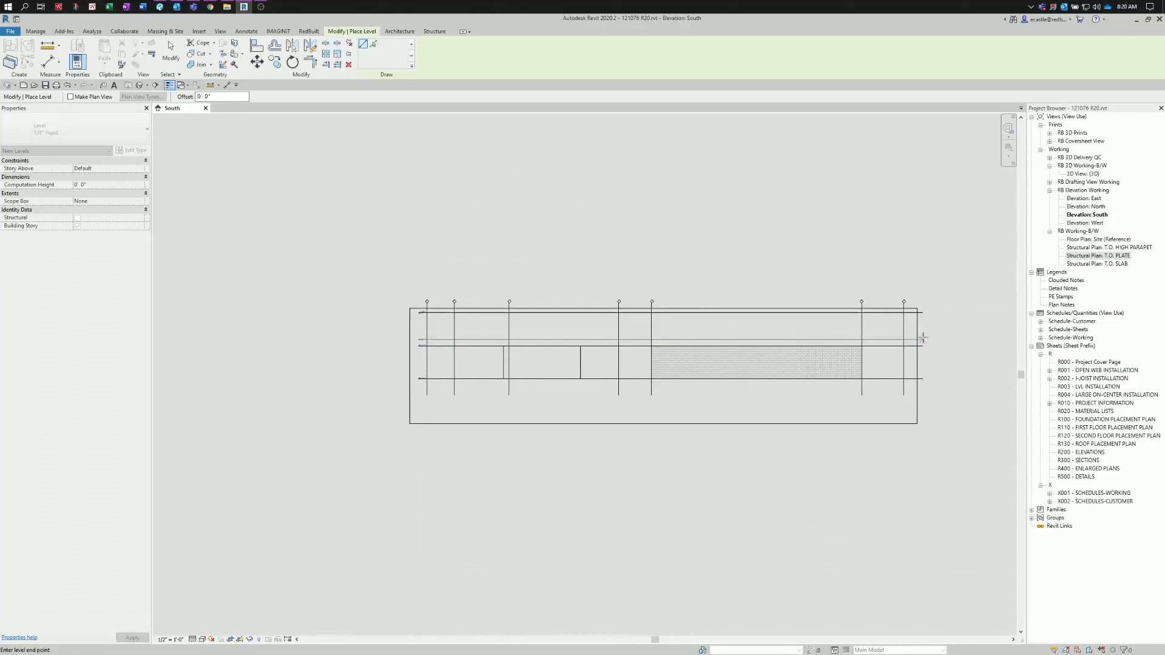
{"action": "left_click", "coordinate": [923, 339]}
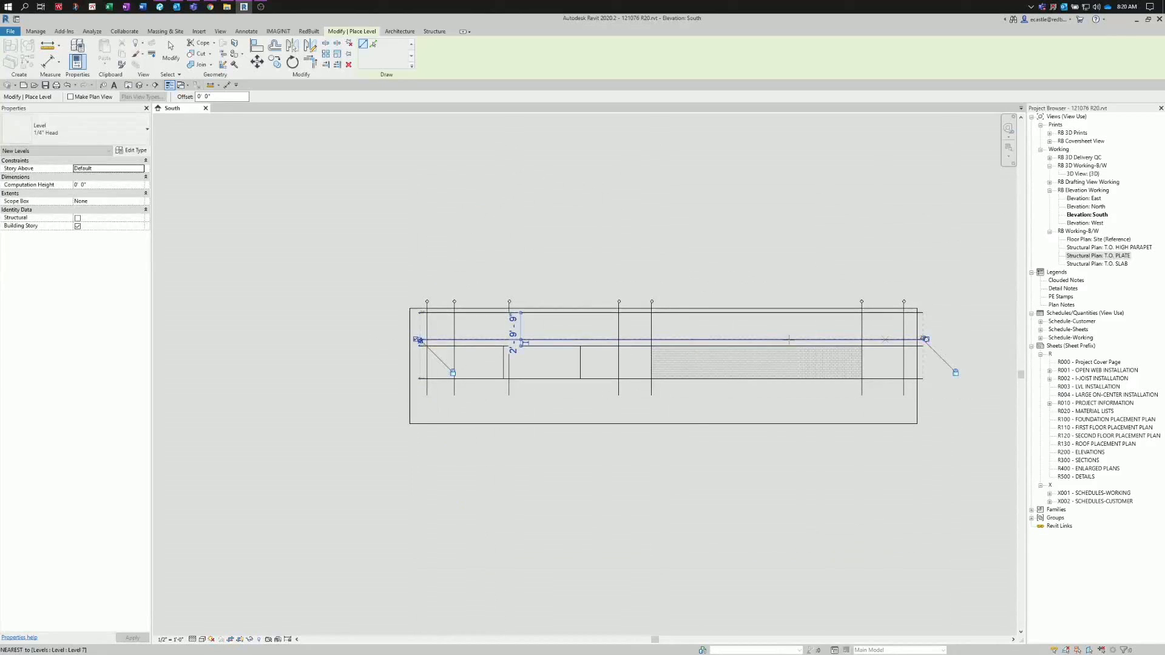
{"action": "scroll", "coordinate": [383, 345], "scroll_direction": "up", "scroll_amount": 6}
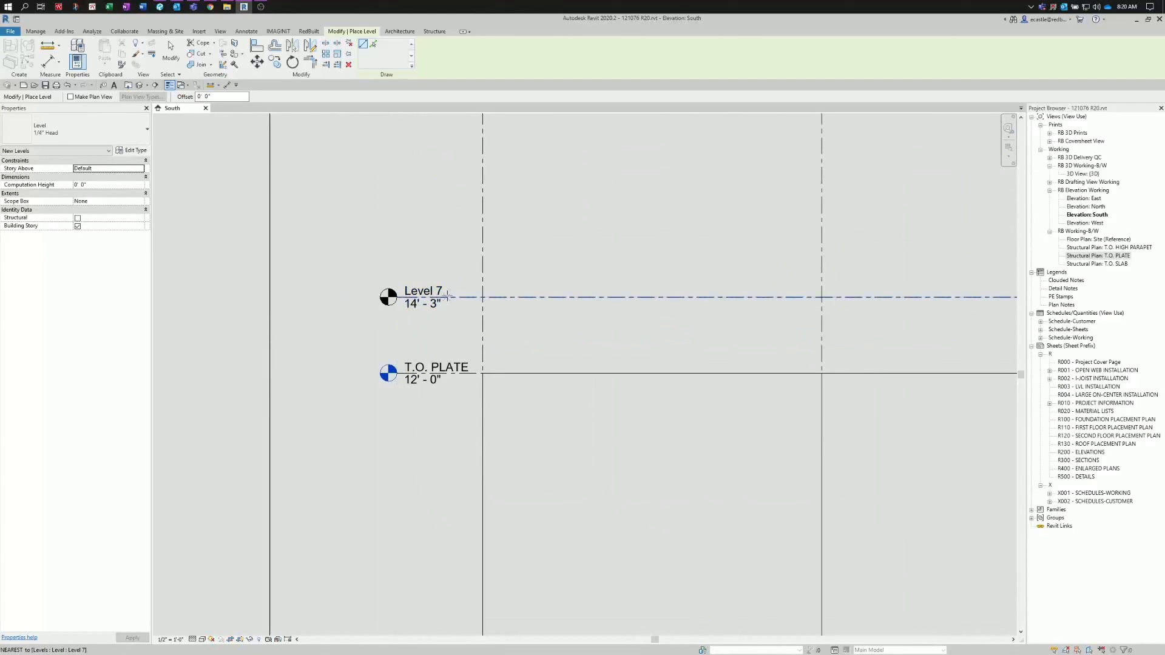
{"action": "key", "text": "Escape"}
{"action": "key", "text": "Escape"}
- Rename the new level above T.O. PLATE as T.O. LOW PARAPET
{"action": "left_click", "coordinate": [423, 296]}
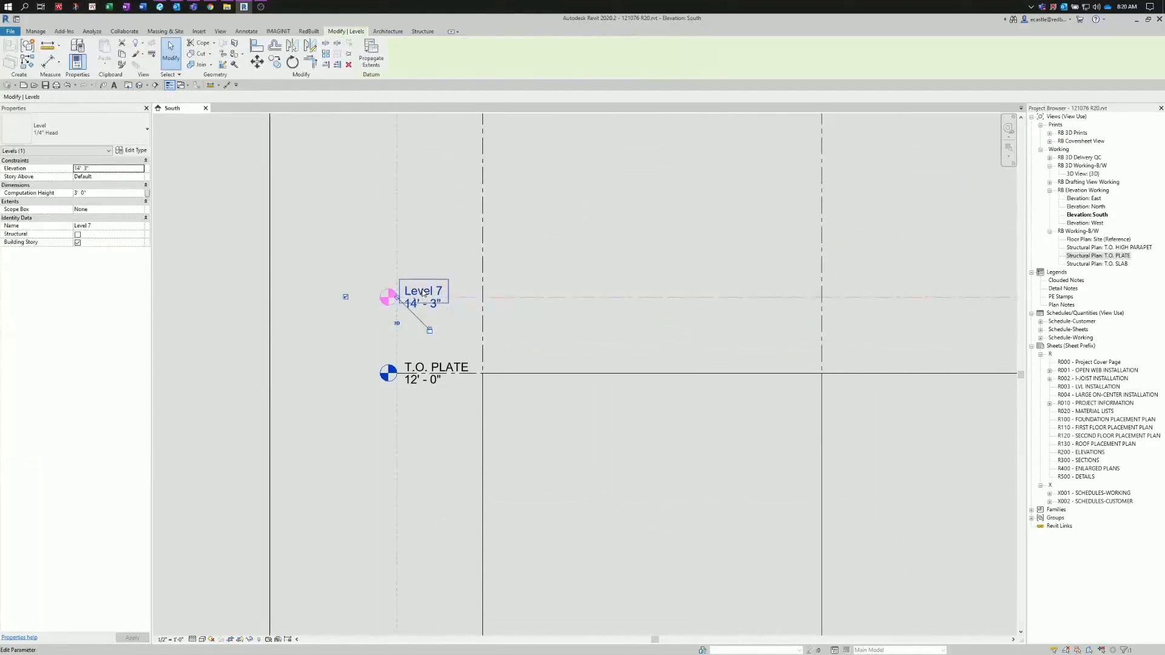
{"action": "left_click", "coordinate": [423, 293]}
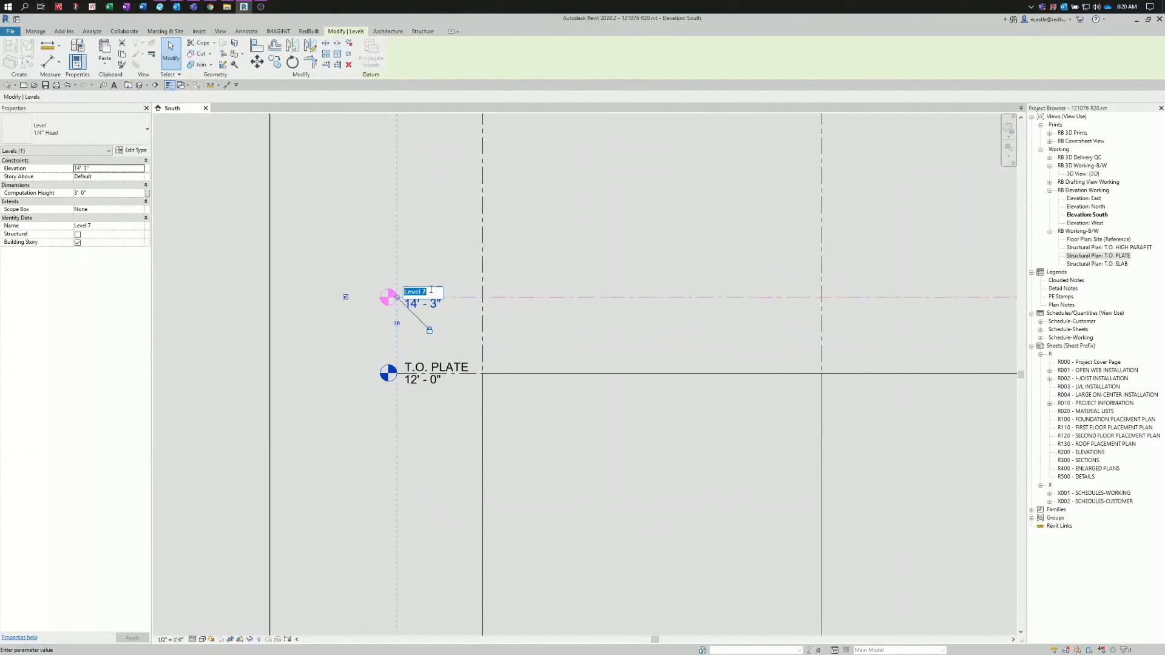
{"action": "type", "text": "T.OT"}
{"action": "key", "text": "BackSpace"}
{"action": "type", "text": ". "}
{"action": "type", "text": "LOW PARAET"}
{"action": "left_click", "coordinate": [436, 291]}
{"action": "type", "text": "P"}
{"action": "type", "text": "T"}
{"action": "key", "text": "Return"}
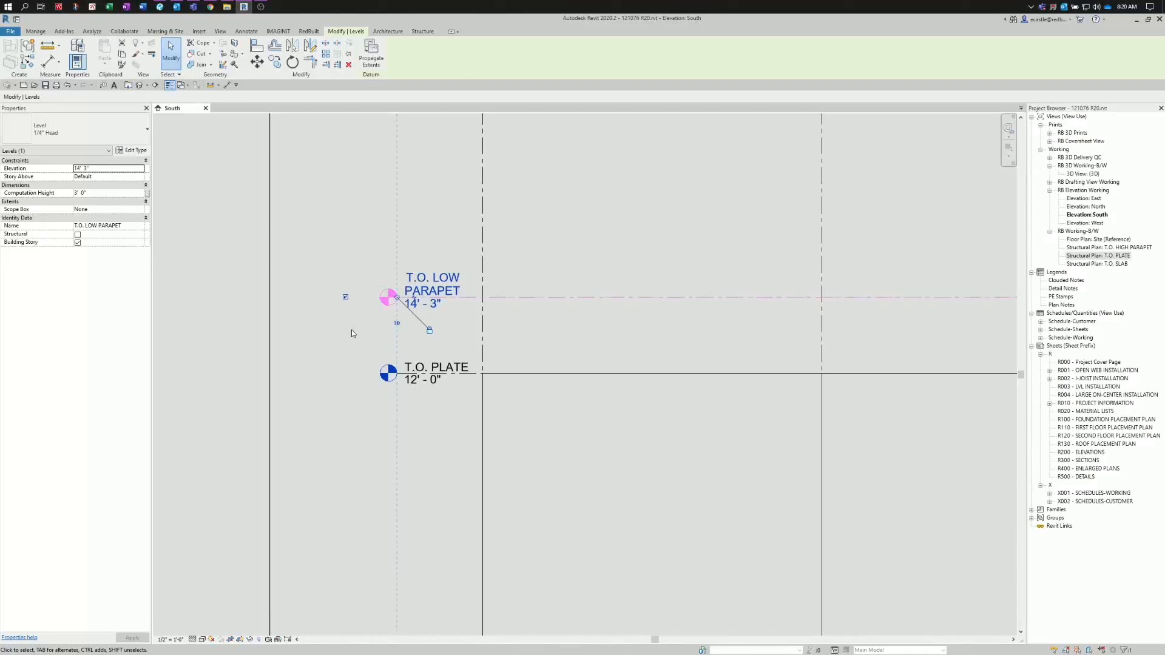
- Set the T.O. LOW PARAPET level's elevation to 16' 0" and clear the selection
{"action": "left_click", "coordinate": [430, 310]}
{"action": "type", "text": "16"}
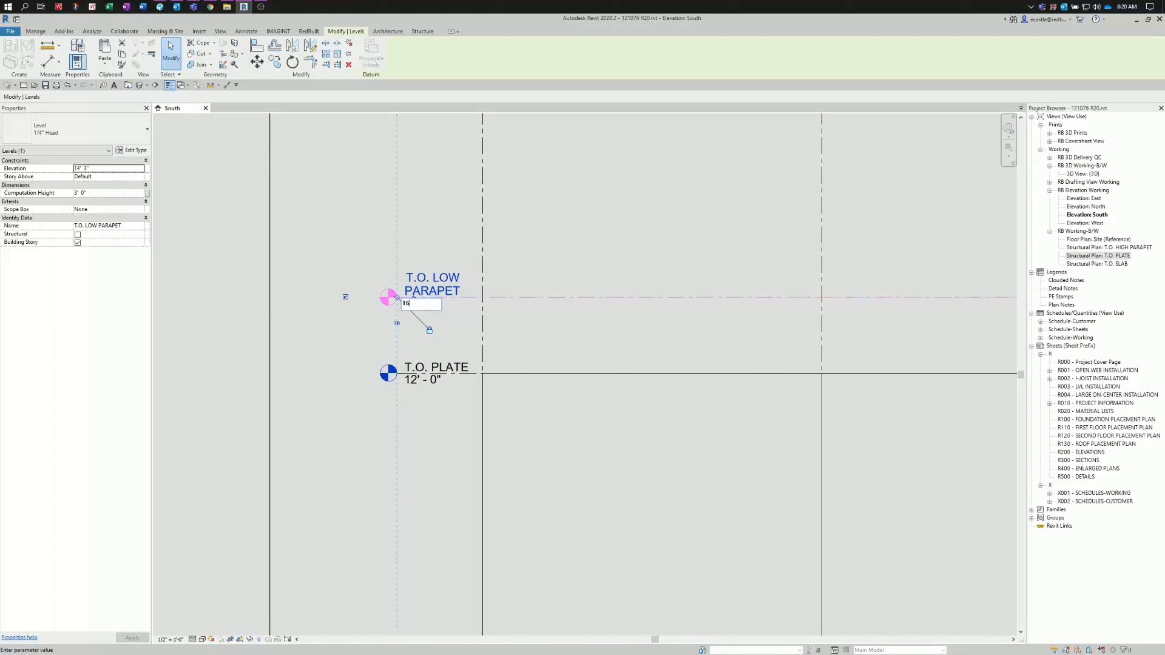
{"action": "key", "text": "Return"}
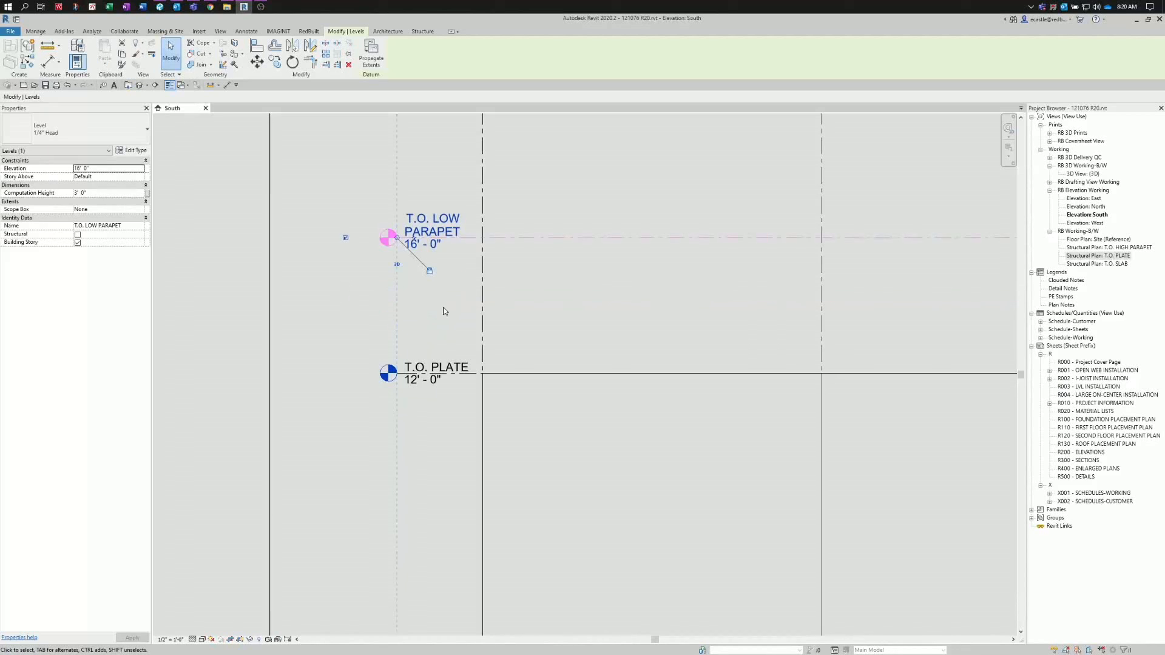
{"action": "scroll", "coordinate": [437, 428], "scroll_direction": "down", "scroll_amount": 4}
{"action": "scroll", "coordinate": [432, 312], "scroll_direction": "up", "scroll_amount": 2}
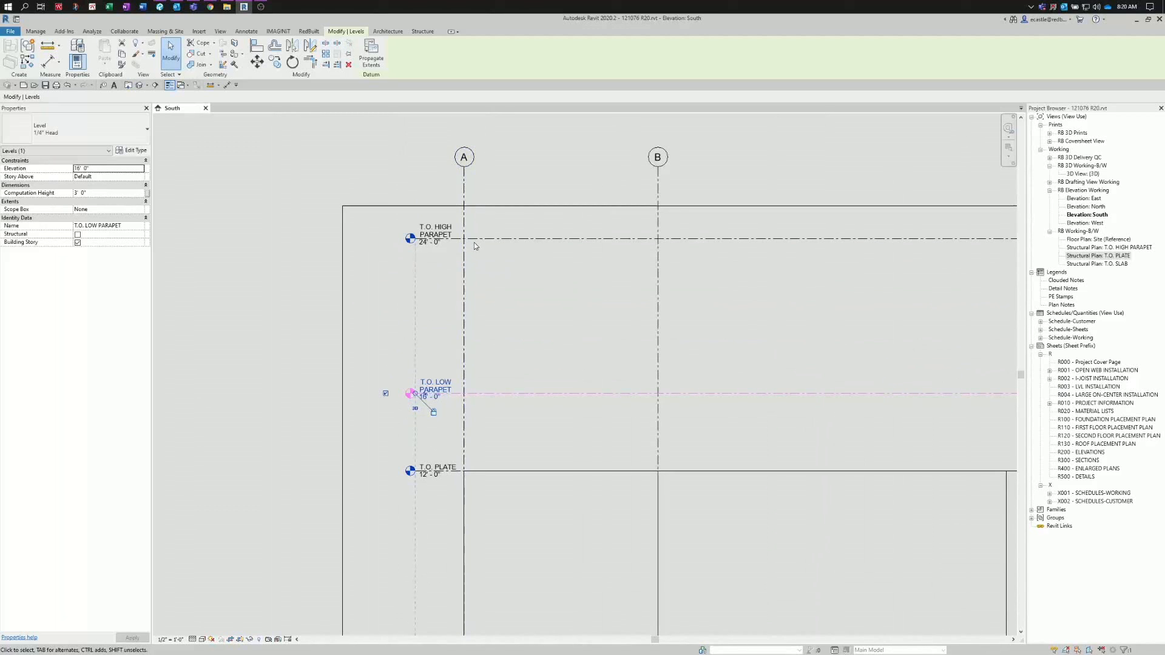
{"action": "left_click", "coordinate": [408, 158]}
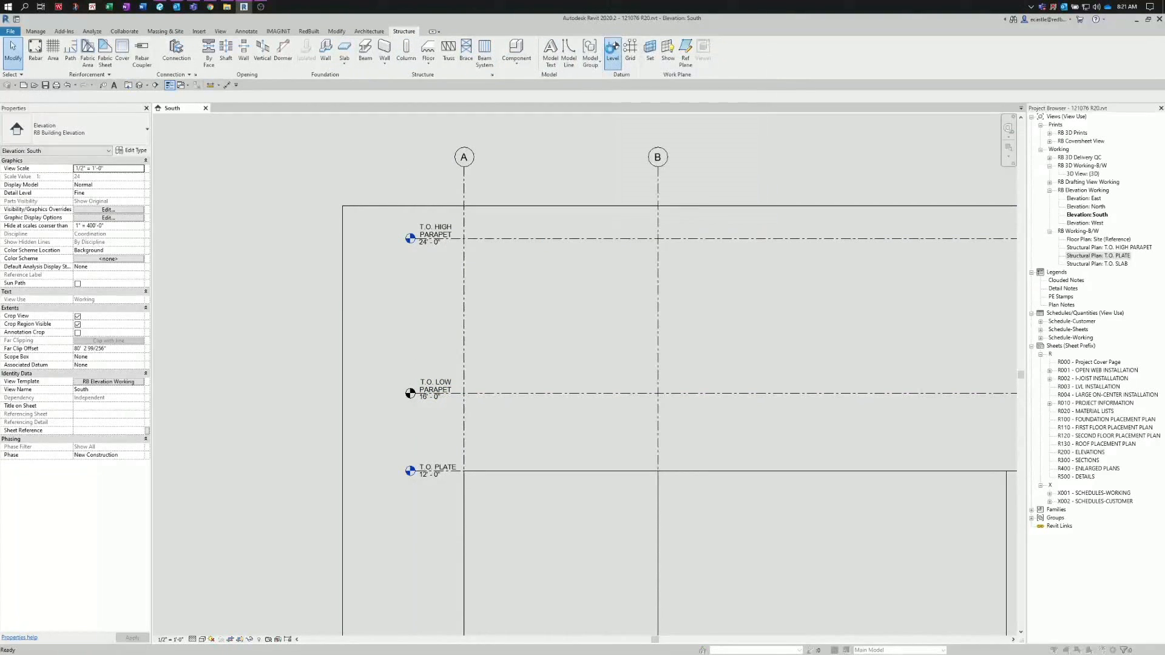
- Place a level 2' 0" below T.O. HIGH PARAPET using Pick Lines with an offset, with Make Plan View turned off
{"action": "left_click", "coordinate": [546, 315]}
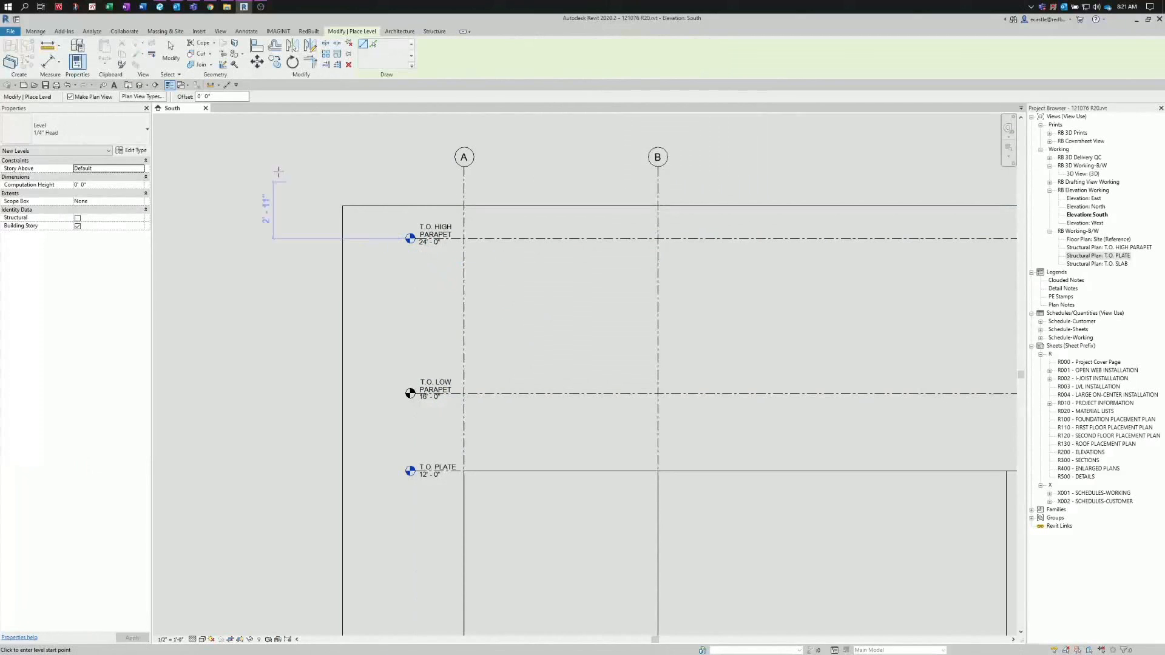
{"action": "left_click", "coordinate": [373, 47]}
{"action": "left_click", "coordinate": [373, 48]}
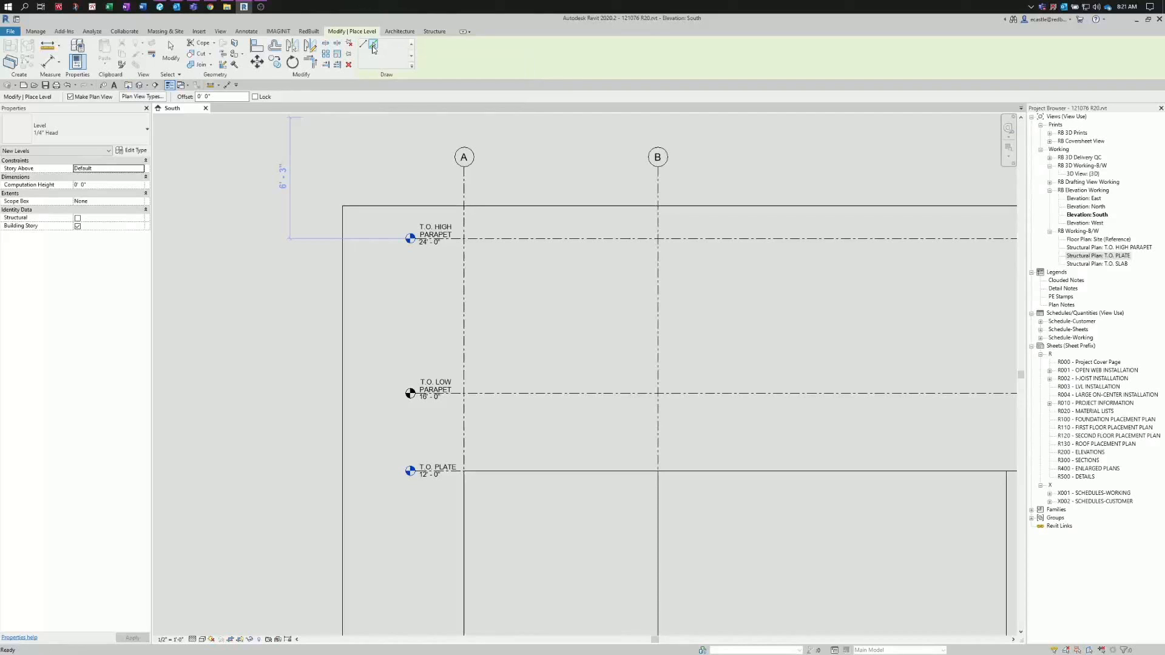
{"action": "left_click", "coordinate": [70, 97]}
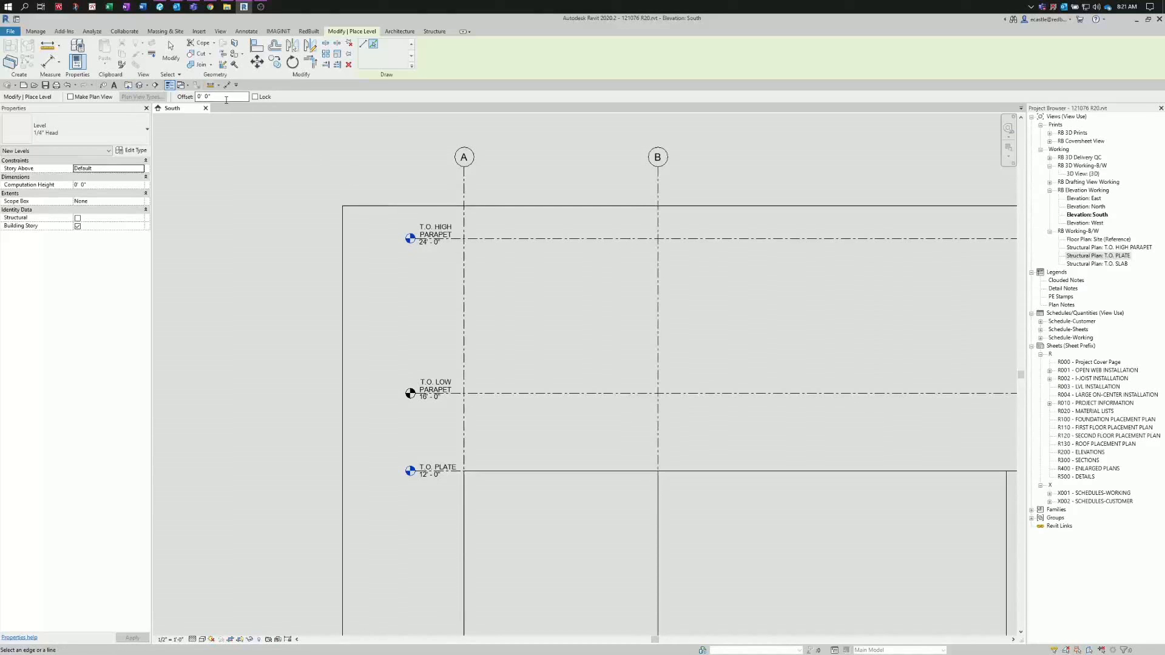
{"action": "left_click", "coordinate": [203, 97]}
{"action": "type", "text": "2' 0\""}
{"action": "scroll", "coordinate": [417, 220], "scroll_direction": "up", "scroll_amount": 2}
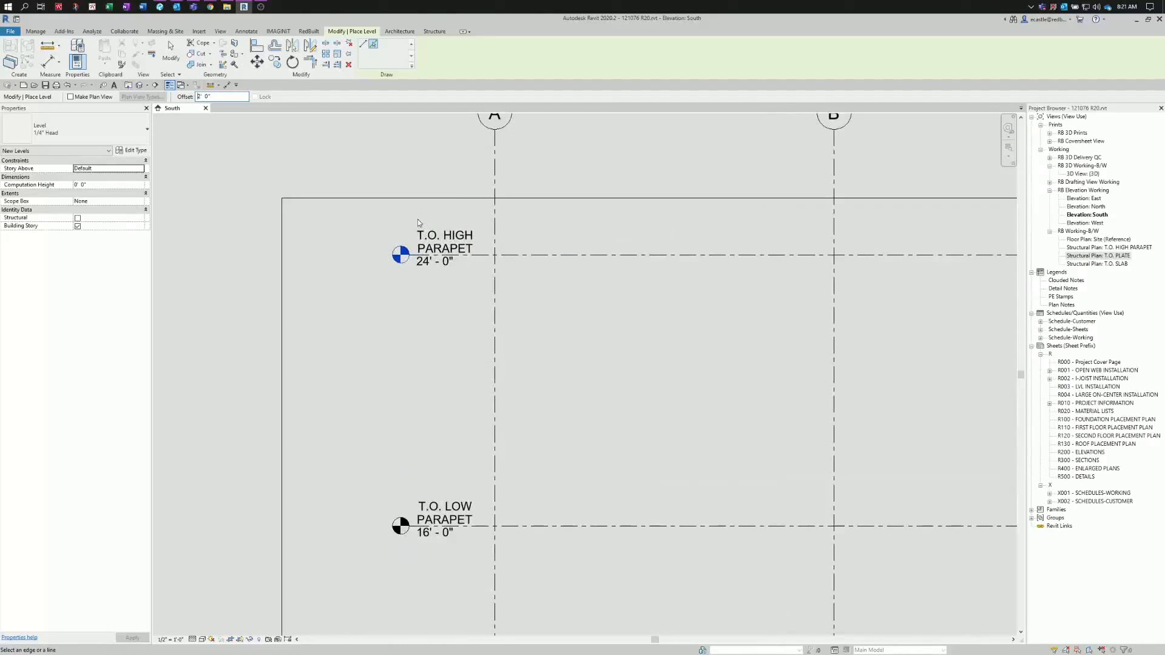
{"action": "left_click", "coordinate": [517, 260]}
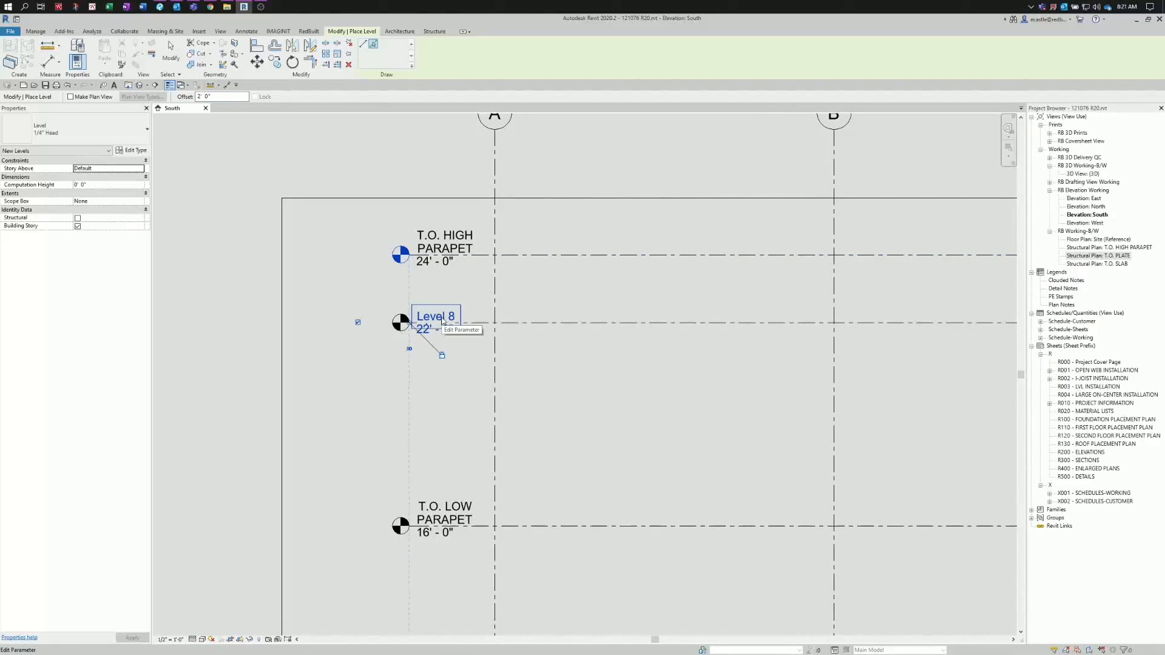
- Rename the new level below T.O. HIGH PARAPET as T.O. MED. PARAPET, keeping its head aligned with the level line
{"action": "left_click_drag", "start_coordinate": [442, 322], "coordinate": [436, 336]}
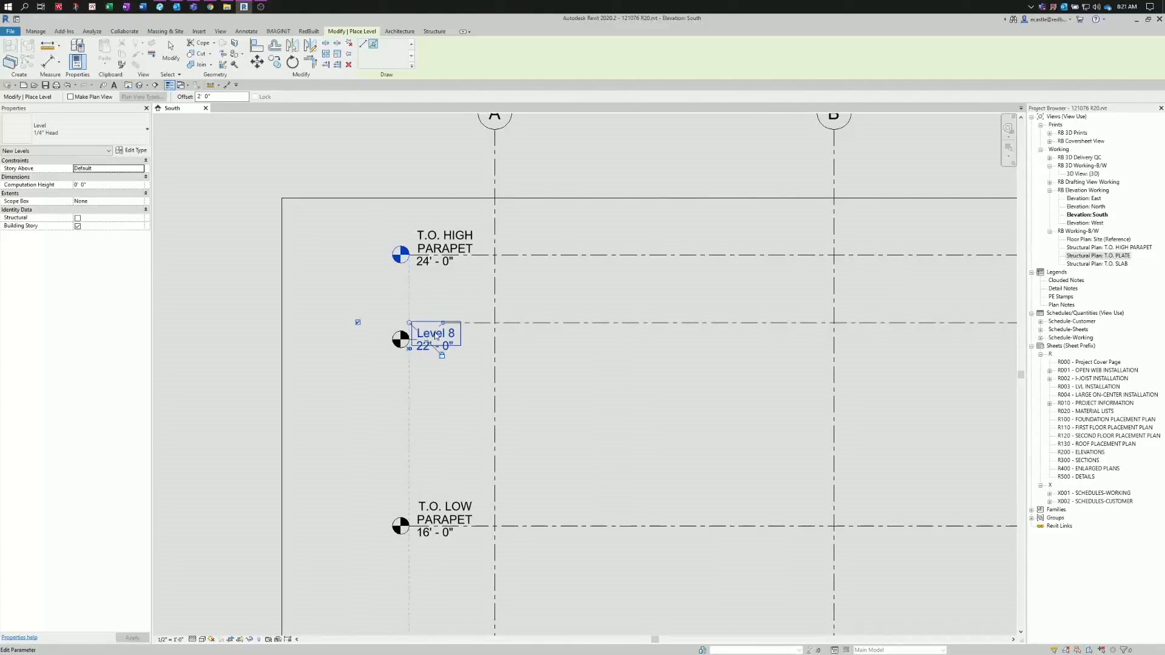
{"action": "left_click", "coordinate": [436, 335]}
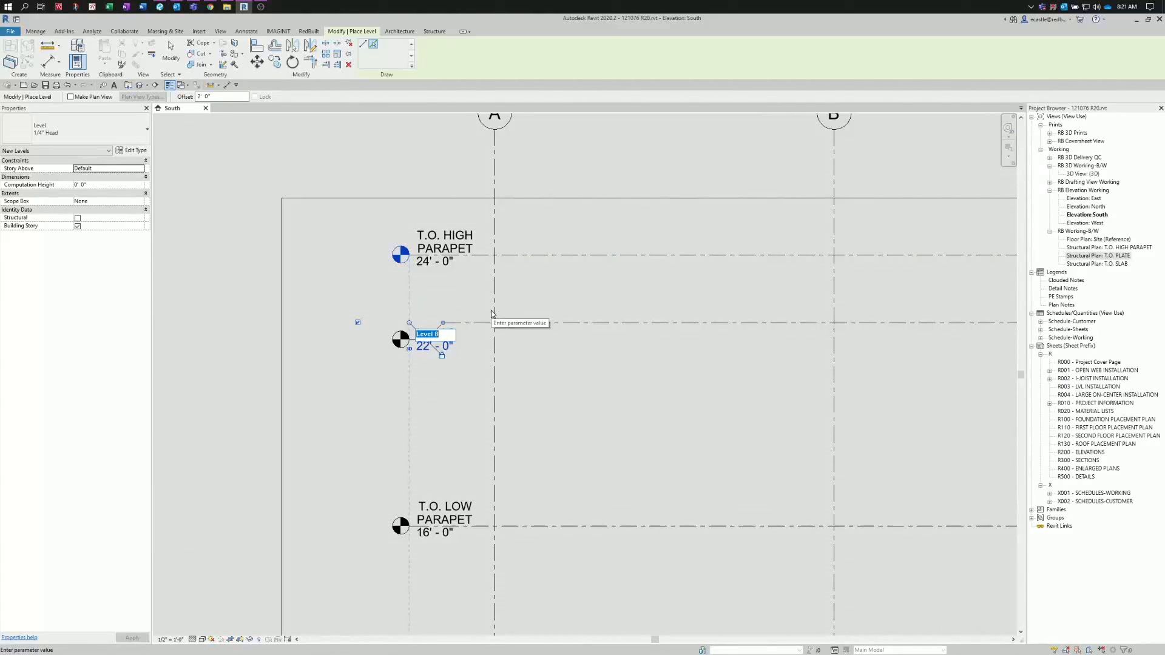
{"action": "type", "text": "T."}
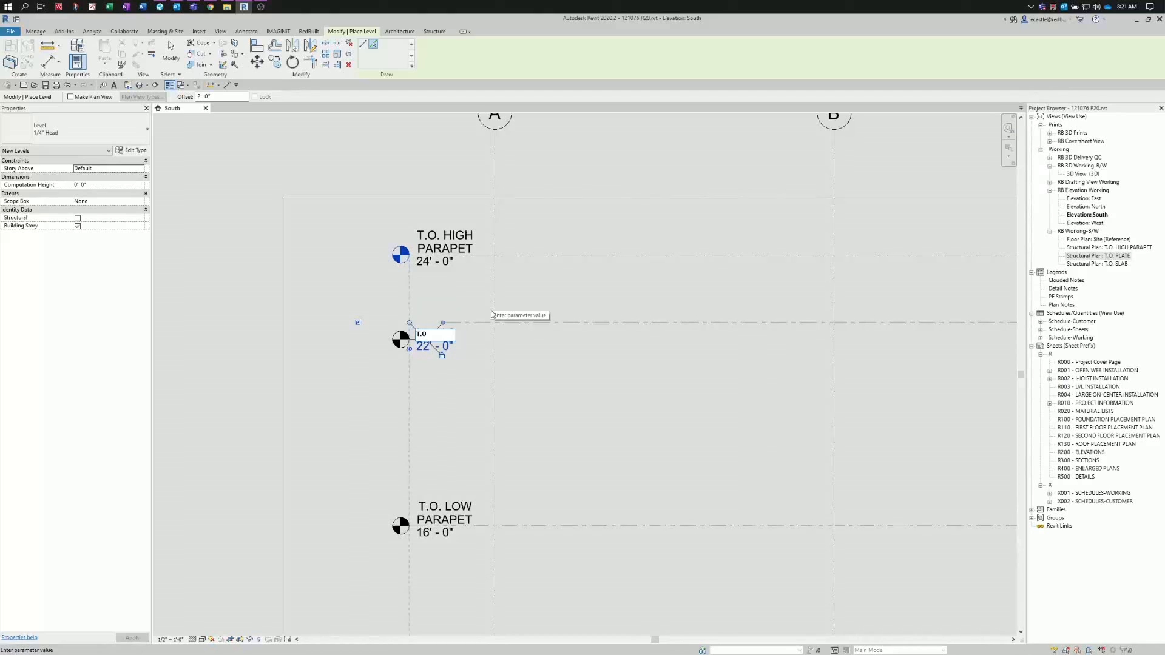
{"action": "type", "text": "O. PARAPET"}
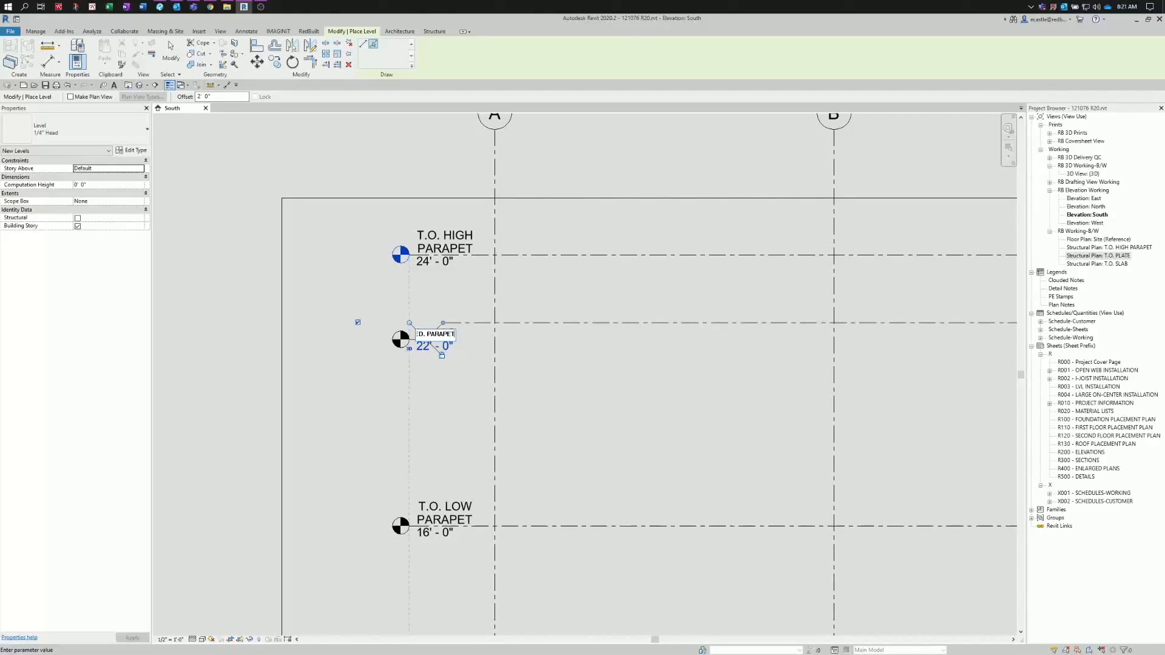
{"action": "type", "text": " MED. PARAPET"}
{"action": "key", "text": "Return"}
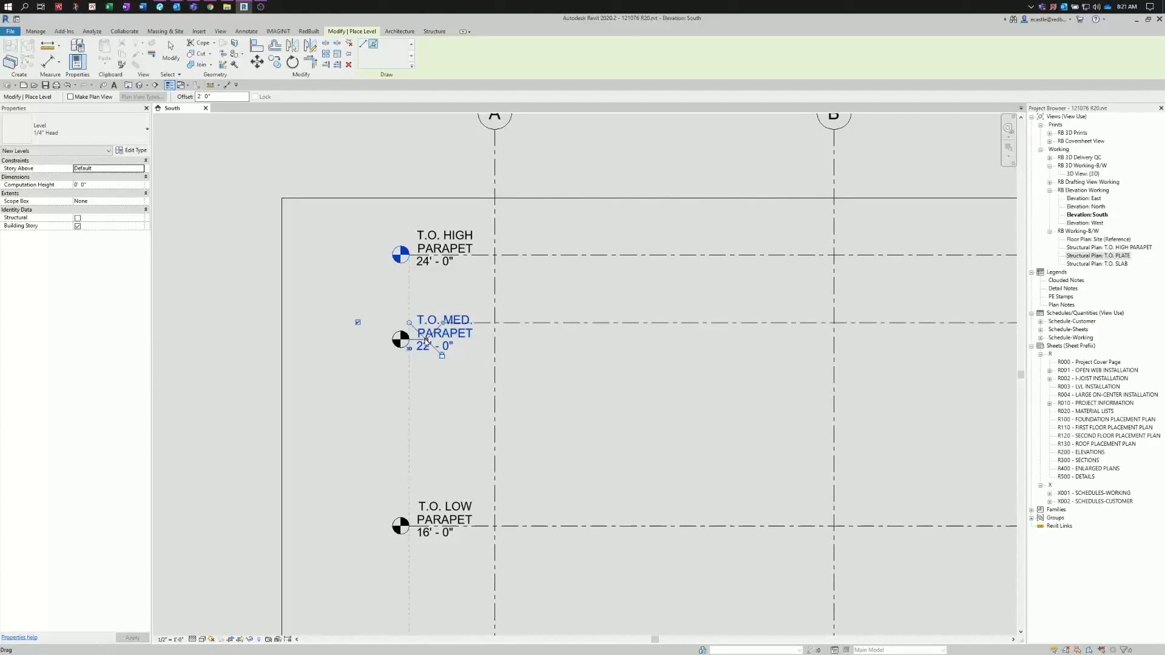
{"action": "left_click_drag", "start_coordinate": [426, 341], "coordinate": [421, 327]}
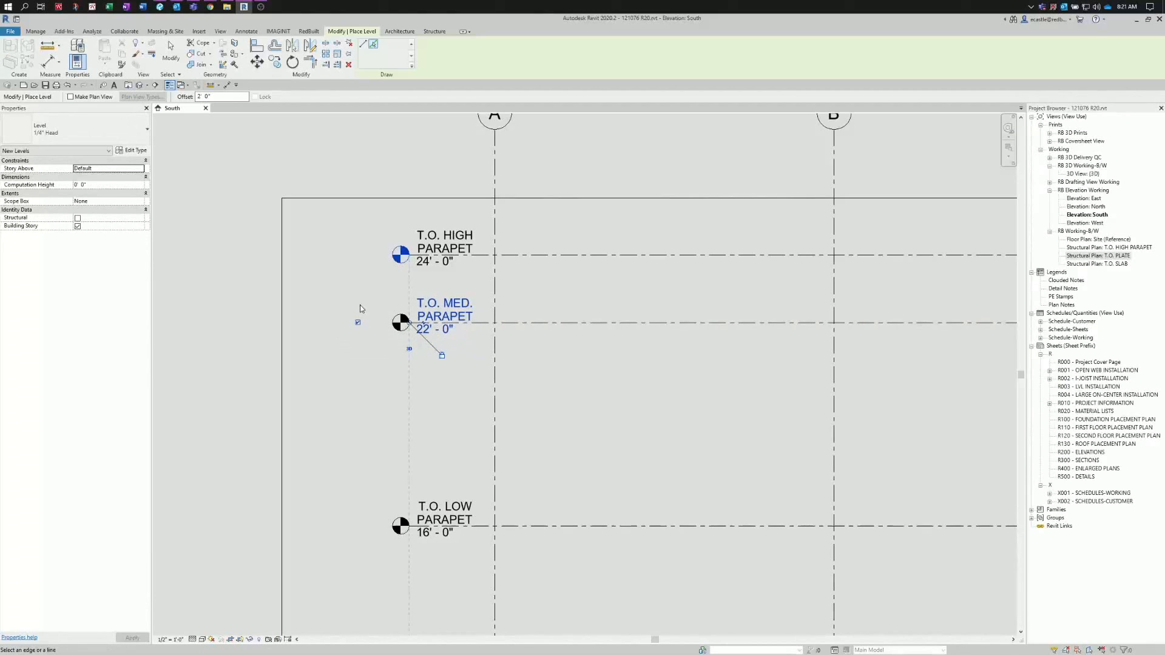
{"action": "scroll", "coordinate": [402, 211], "scroll_direction": "down", "scroll_amount": 3}
{"action": "key", "text": "Escape"}
{"action": "key", "text": "Escape"}
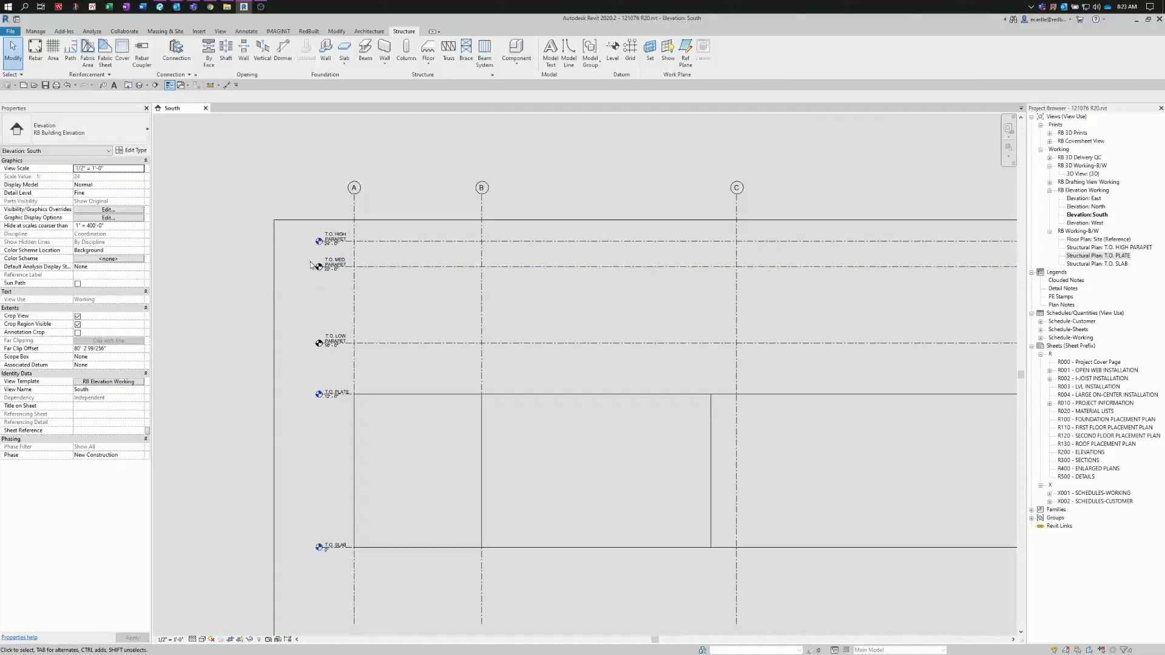
{"action": "scroll", "coordinate": [310, 264], "scroll_direction": "up", "scroll_amount": 2}
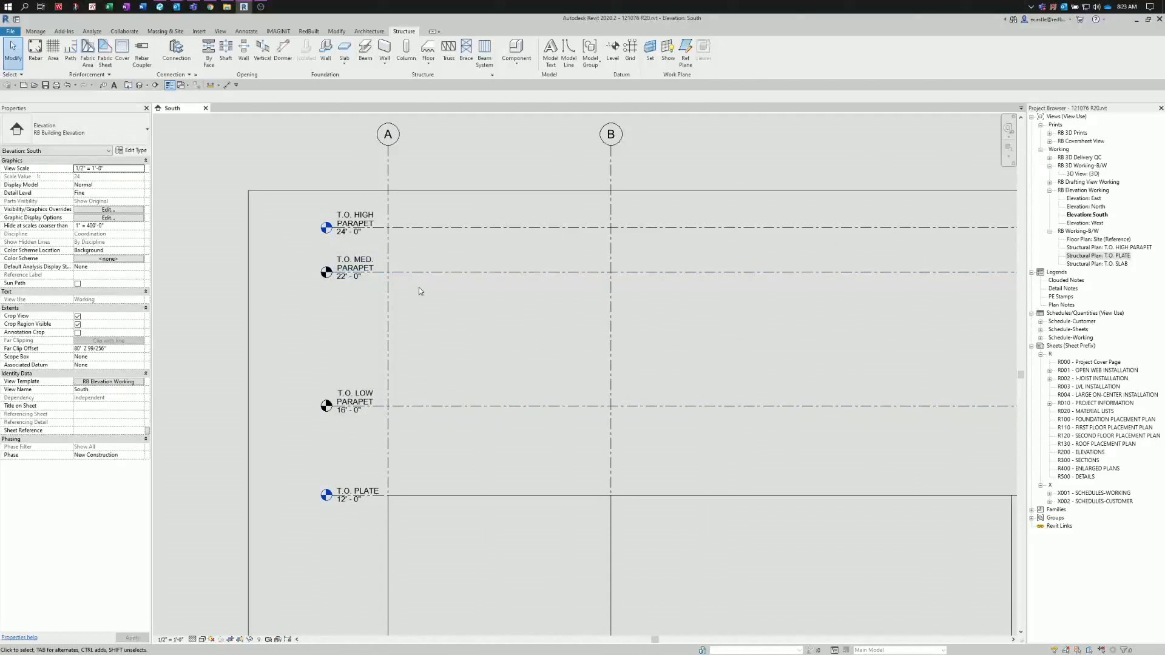
- Change the South elevation's visual style to Consistent Colors
{"action": "scroll", "coordinate": [337, 337], "scroll_direction": "down", "scroll_amount": 1}
{"action": "scroll", "coordinate": [335, 338], "scroll_direction": "down", "scroll_amount": 1}
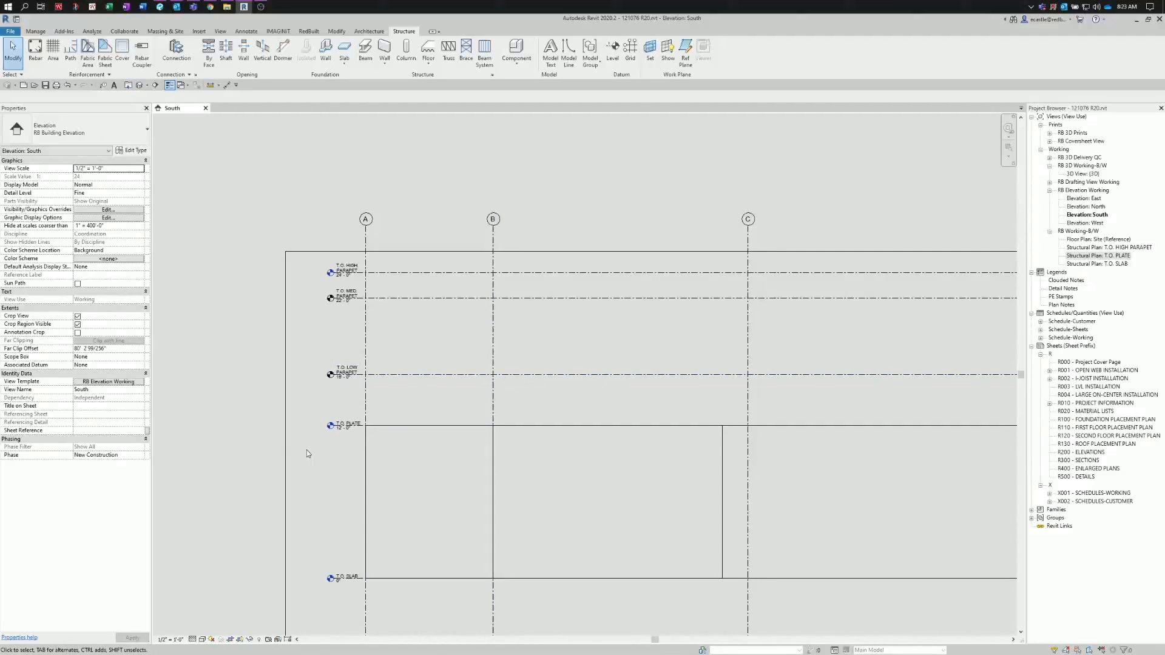
{"action": "middle_click_drag", "start_coordinate": [324, 457], "coordinate": [357, 355]}
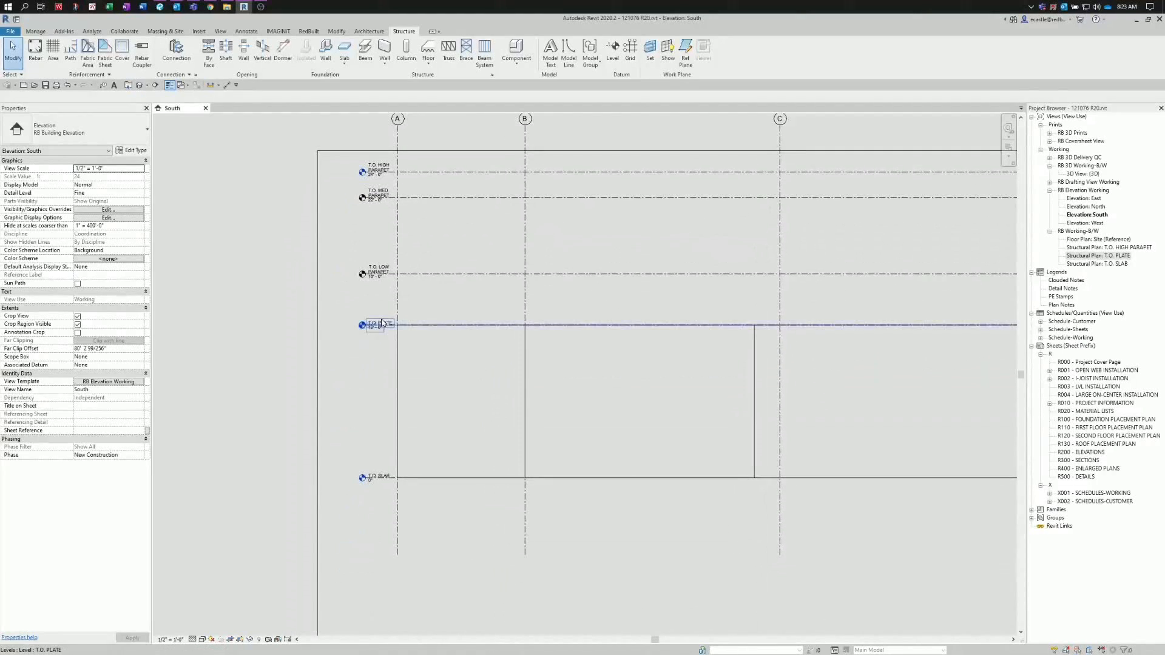
{"action": "left_click", "coordinate": [201, 640]}
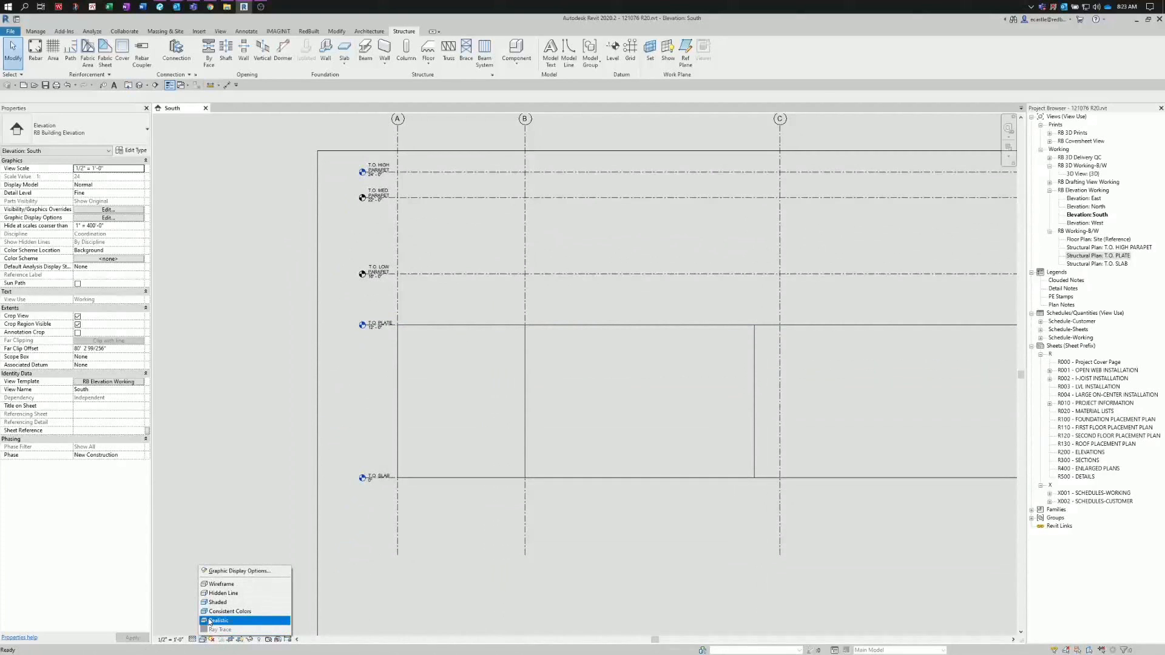
{"action": "left_click", "coordinate": [212, 613]}
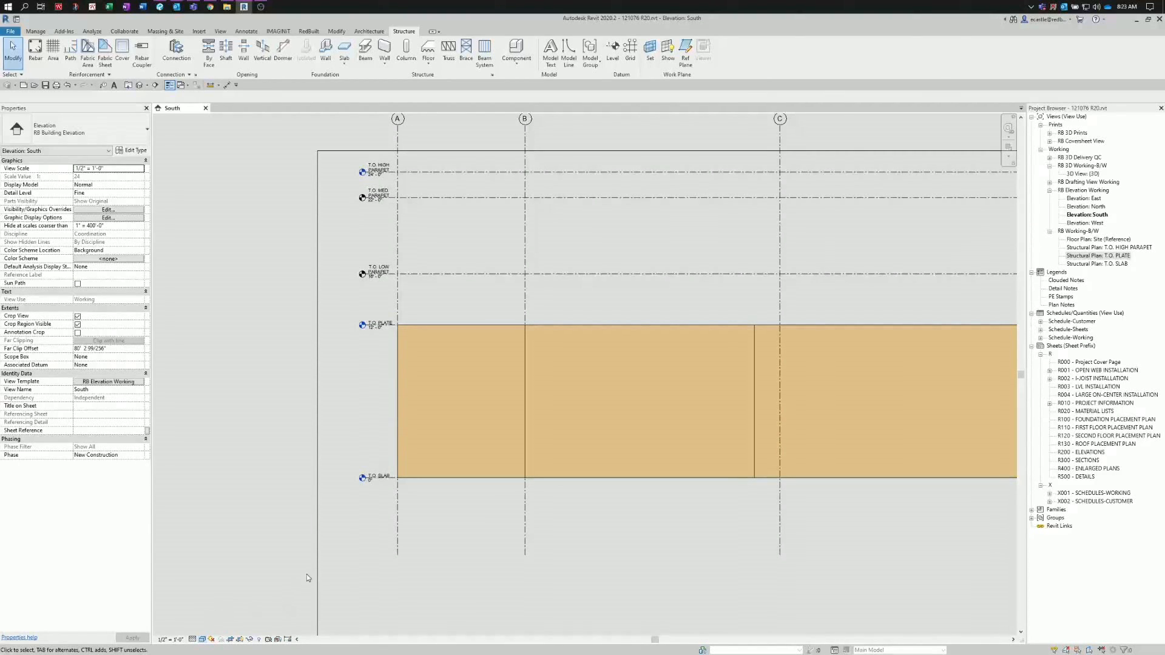
{"action": "scroll", "coordinate": [395, 457], "scroll_direction": "down", "scroll_amount": 1}
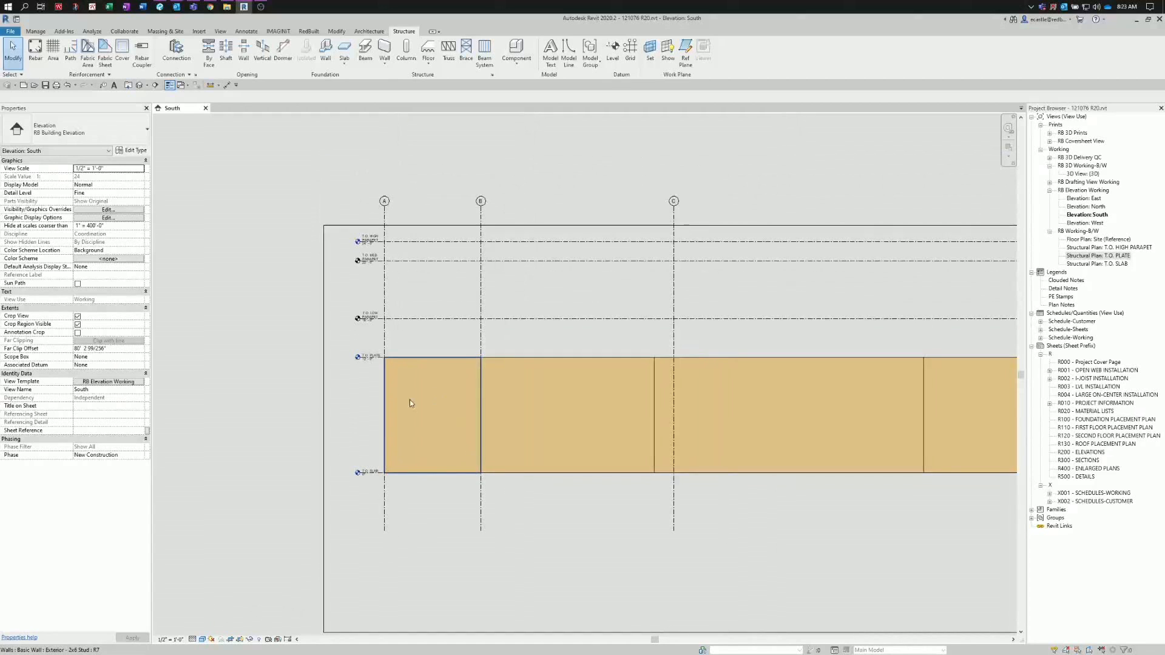
{"action": "scroll", "coordinate": [371, 449], "scroll_direction": "down", "scroll_amount": 1}
{"action": "scroll", "coordinate": [331, 385], "scroll_direction": "up", "scroll_amount": 2}
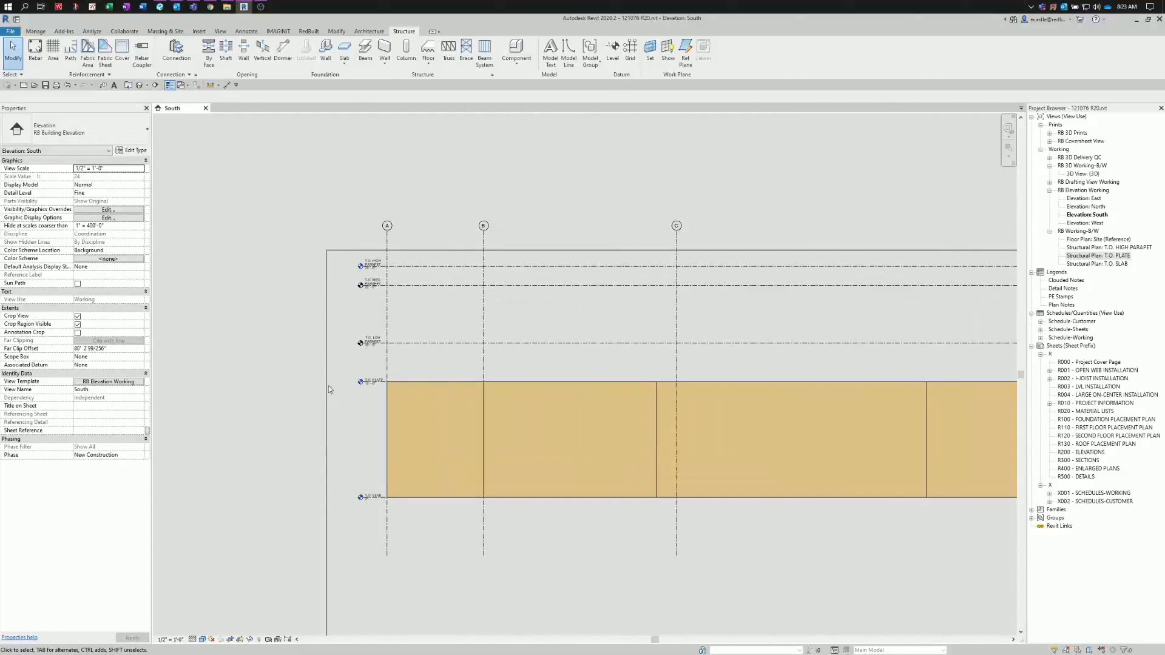
{"action": "scroll", "coordinate": [341, 427], "scroll_direction": "up", "scroll_amount": 1}
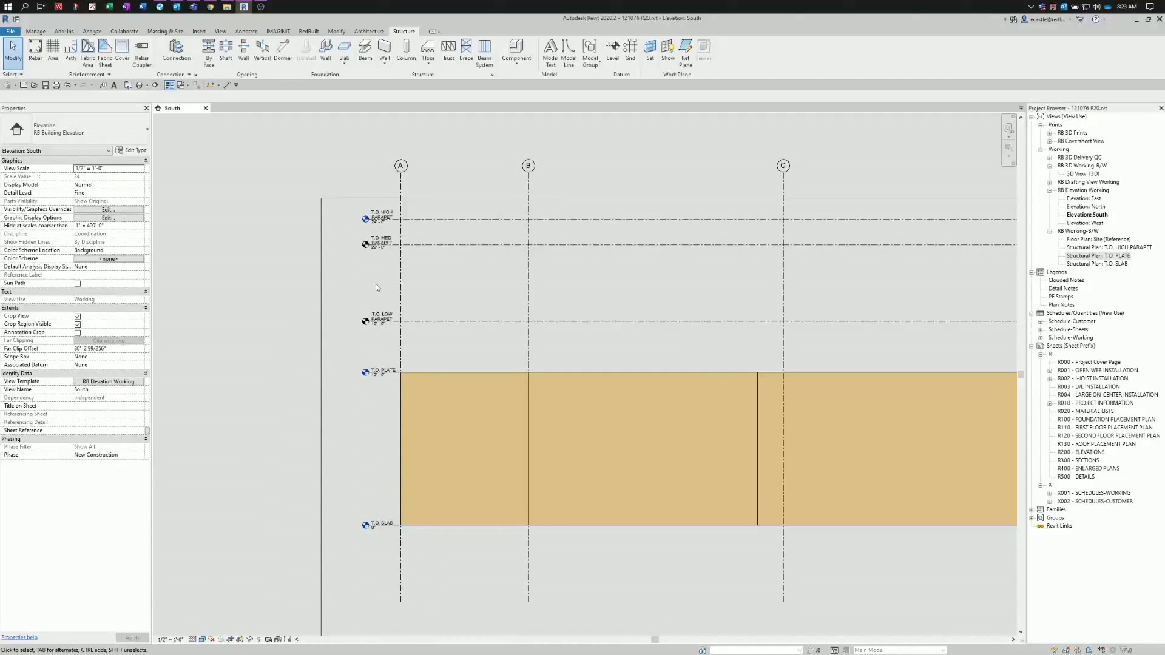
{"action": "scroll", "coordinate": [376, 284], "scroll_direction": "up", "scroll_amount": 1}
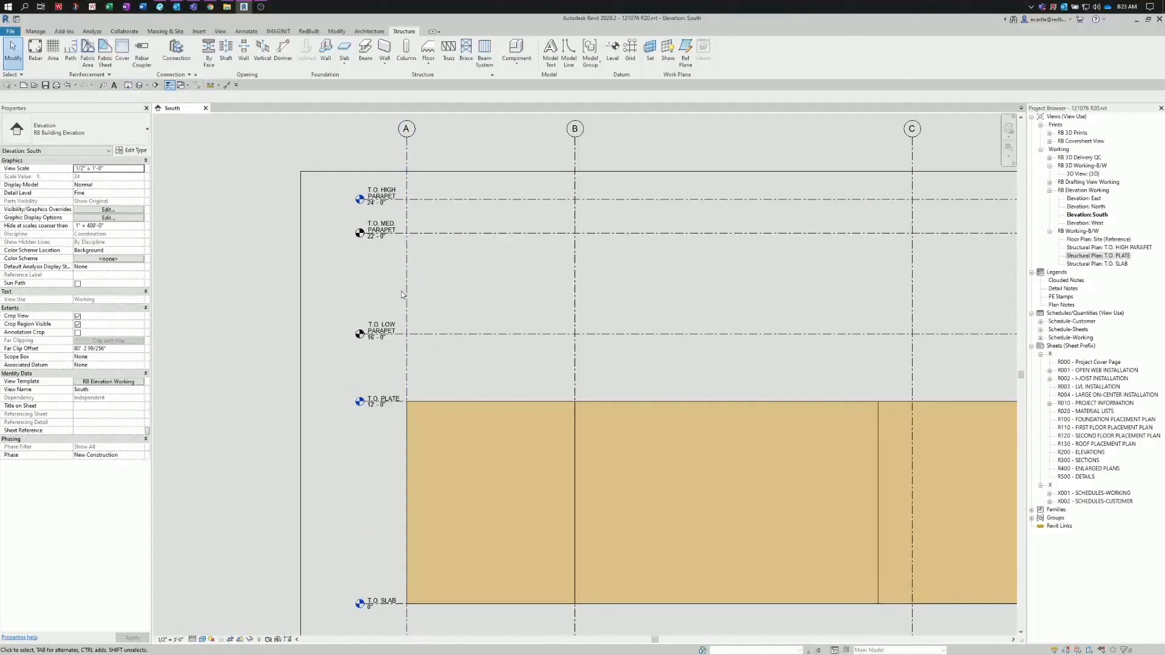
- Switch to Bluebeam Revu and examine the roof joist heights relative to T.O. PLATE in building section E of the architectural drawings
{"action": "left_click", "coordinate": [159, 7]}
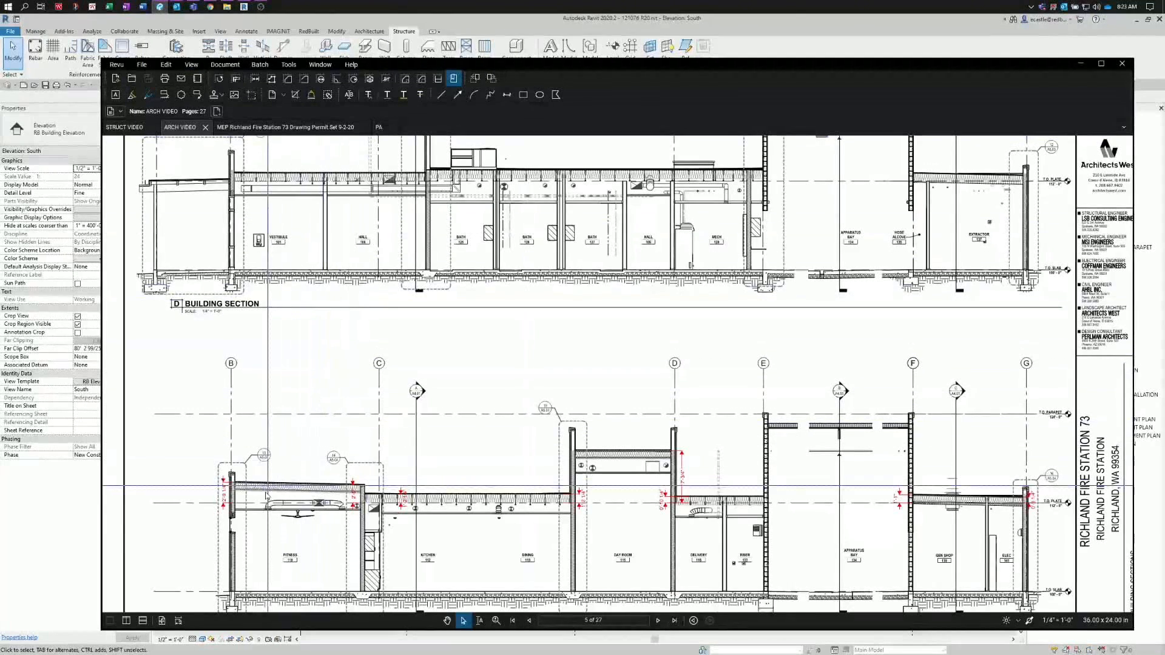
{"action": "middle_click_drag", "start_coordinate": [260, 520], "coordinate": [254, 475]}
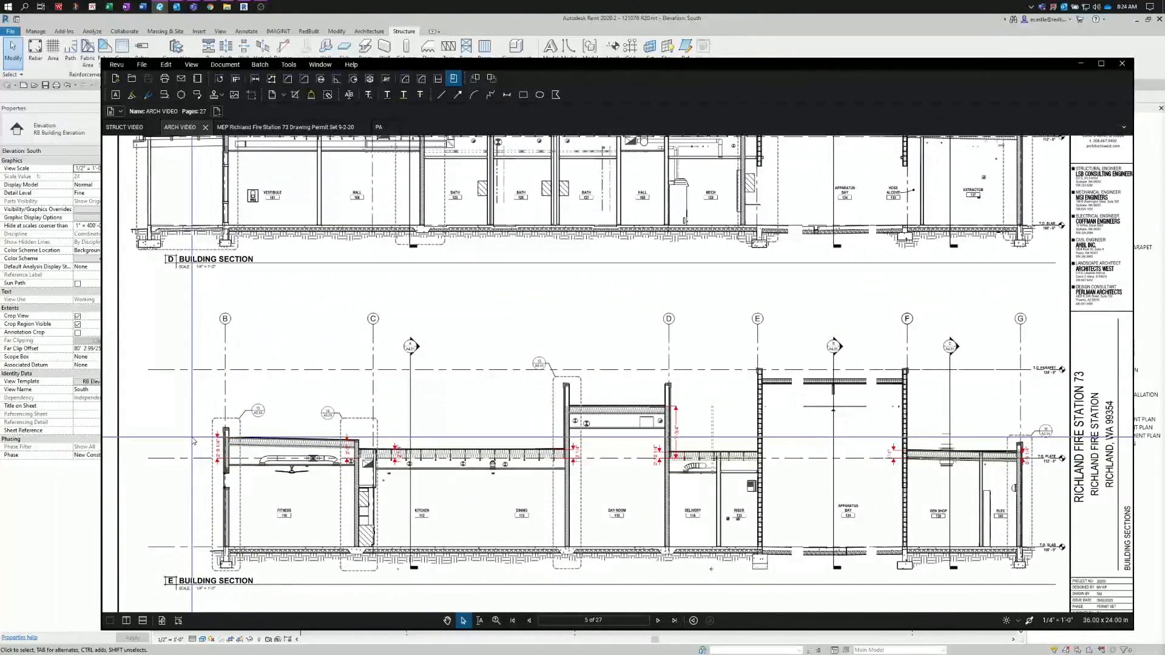
{"action": "scroll", "coordinate": [193, 438], "scroll_direction": "up", "scroll_amount": 1}
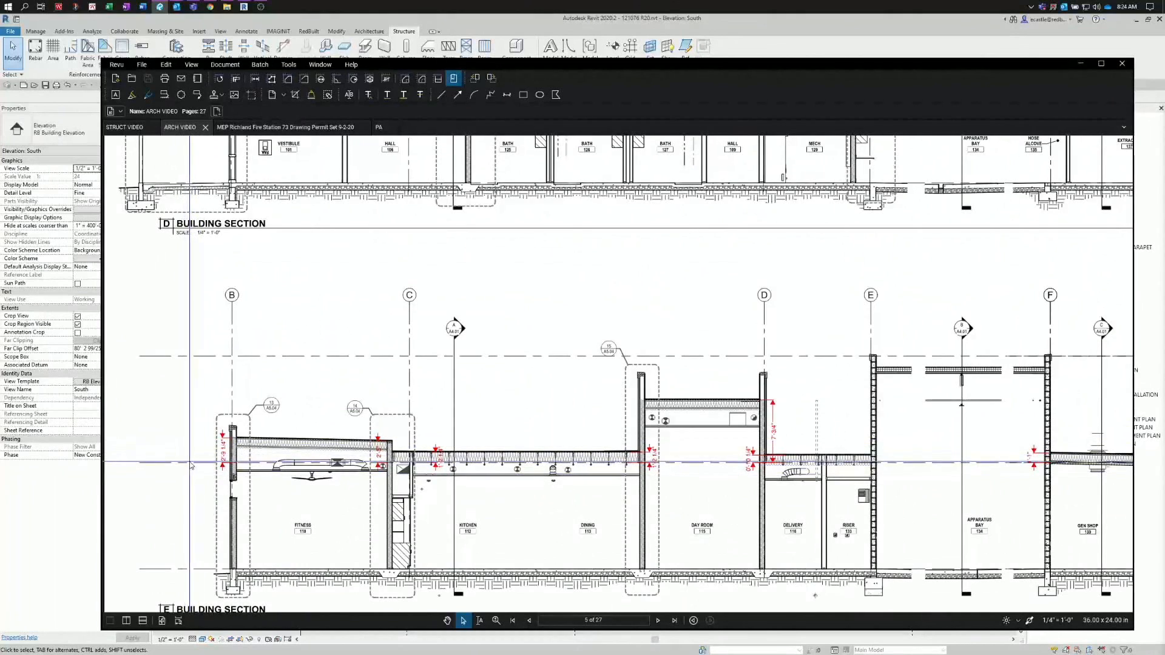
{"action": "scroll", "coordinate": [197, 447], "scroll_direction": "up", "scroll_amount": 1}
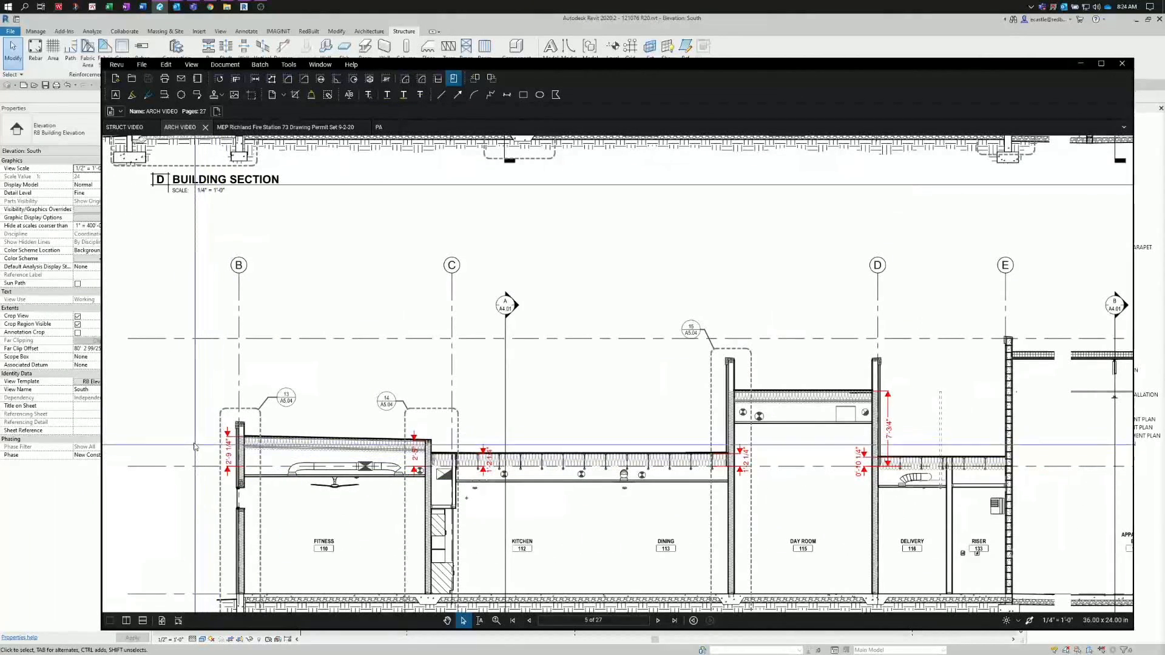
{"action": "scroll", "coordinate": [196, 447], "scroll_direction": "down", "scroll_amount": 1}
{"action": "scroll", "coordinate": [714, 400], "scroll_direction": "up", "scroll_amount": 1}
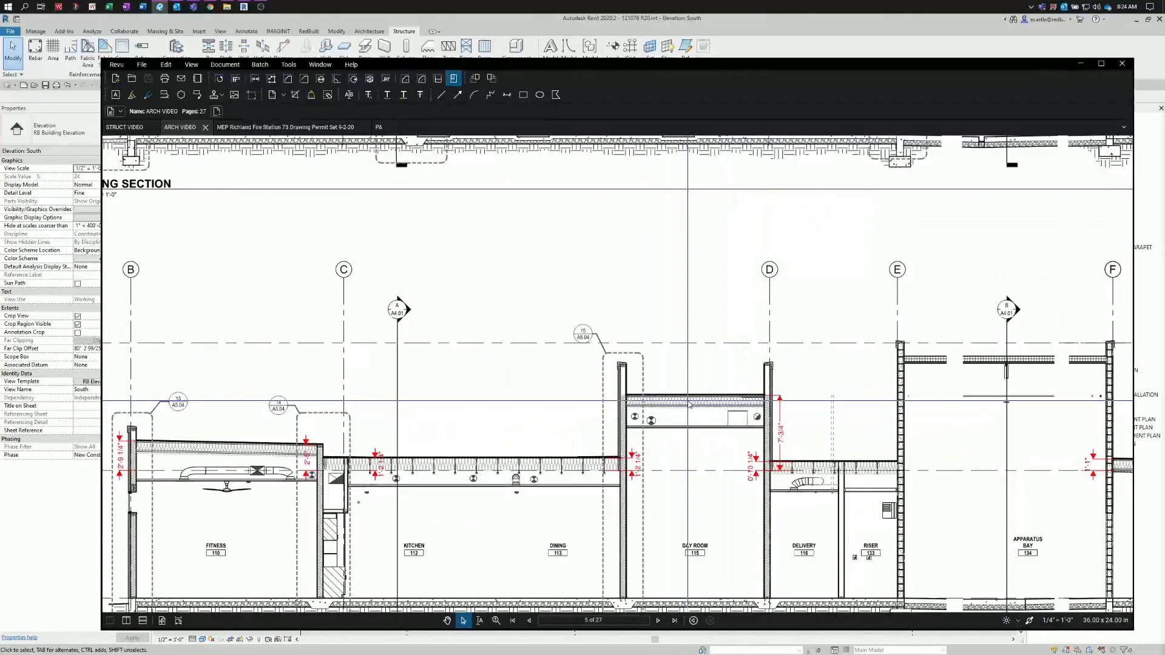
{"action": "scroll", "coordinate": [707, 401], "scroll_direction": "down", "scroll_amount": 1}
{"action": "middle_click_drag", "start_coordinate": [611, 409], "coordinate": [547, 391]}
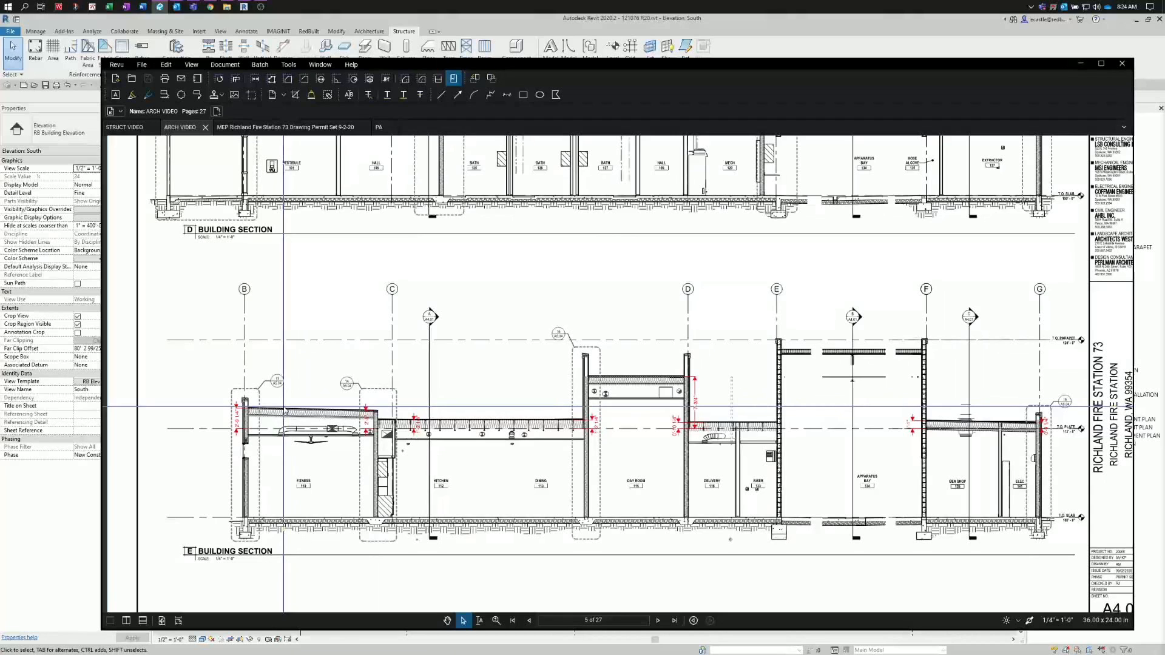
- Back in Revit, place a level 2' 9" above T.O. PLATE using Pick Lines with an offset, with Make Plan View turned on
{"action": "key", "text": "alt+Tab"}
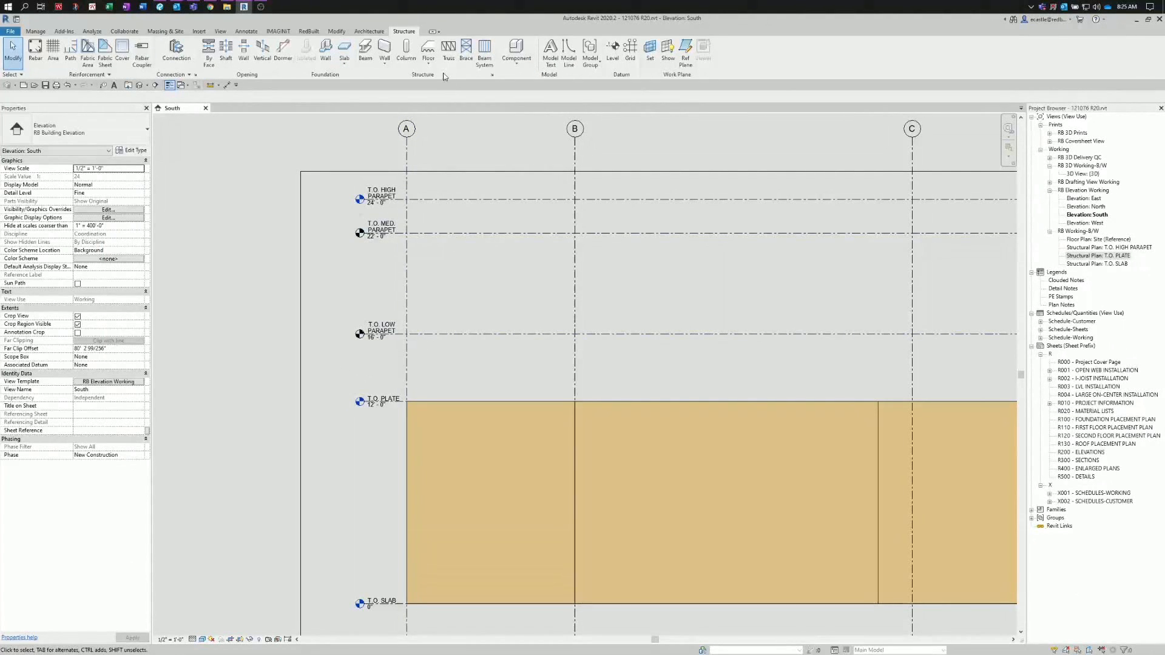
{"action": "left_click", "coordinate": [613, 51]}
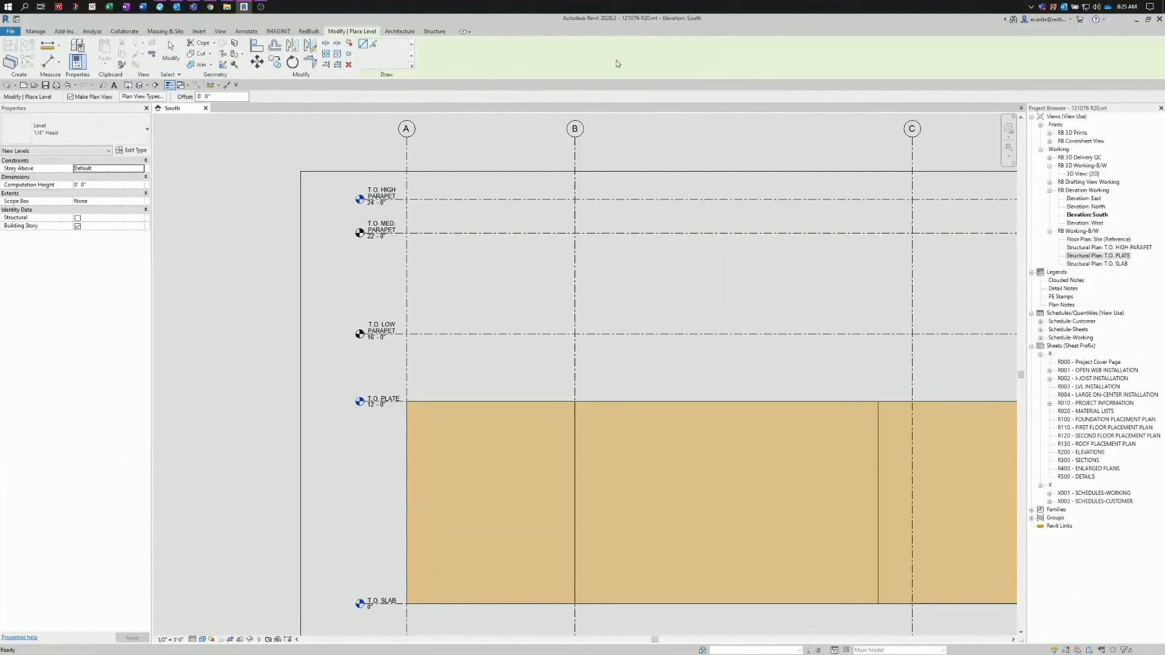
{"action": "left_click", "coordinate": [372, 45]}
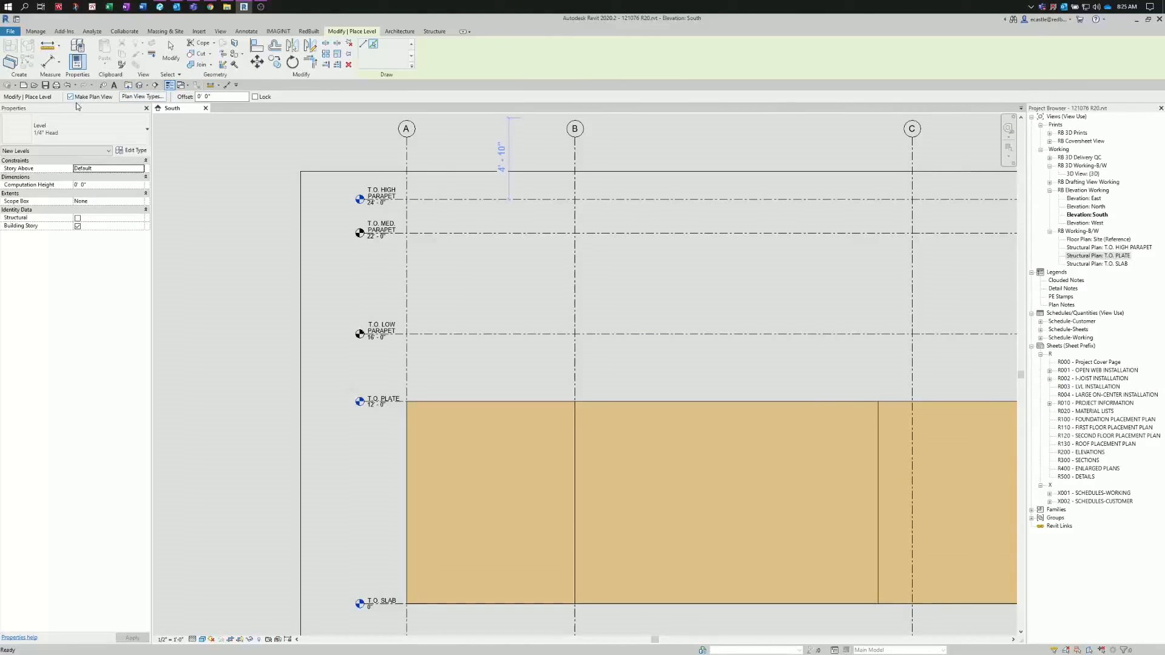
{"action": "left_click", "coordinate": [221, 99]}
{"action": "type", "text": "2'9\""}
{"action": "scroll", "coordinate": [371, 407], "scroll_direction": "up", "scroll_amount": 5}
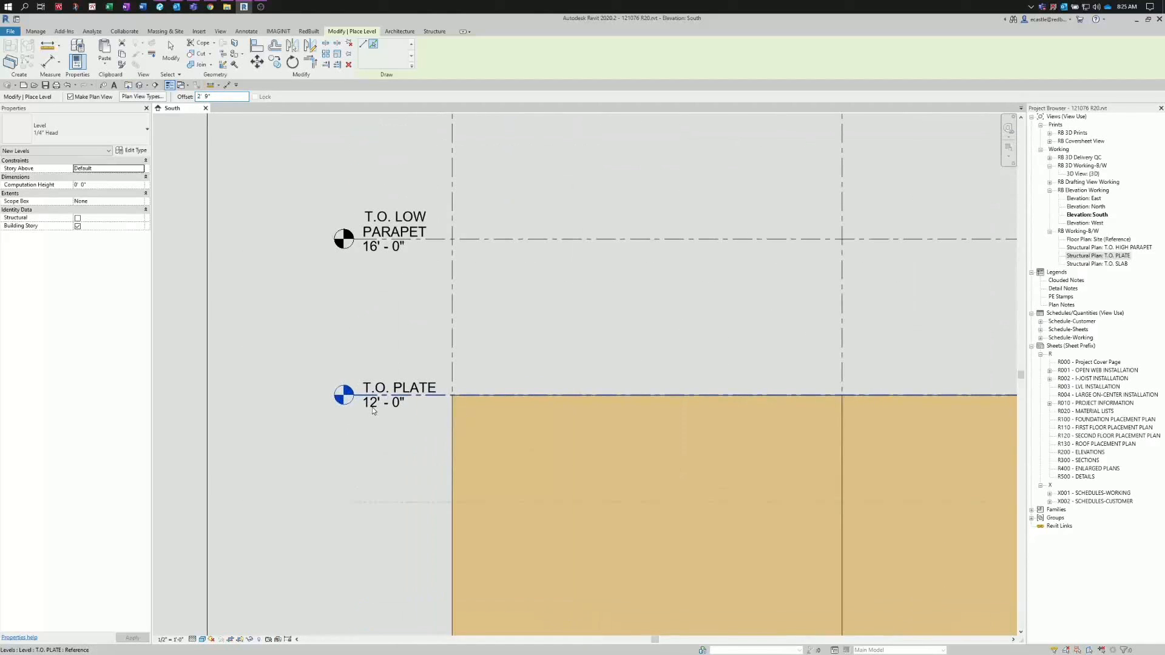
{"action": "left_click", "coordinate": [446, 397]}
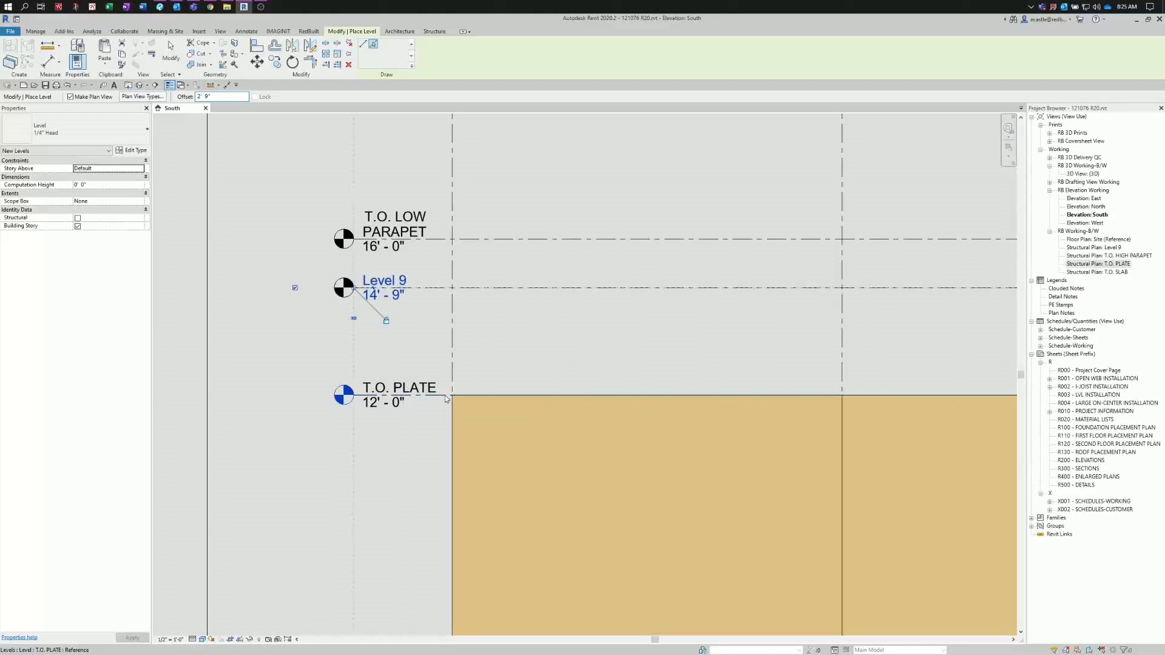
- Rename the new level above T.O. PLATE as T.O. JOIST-1 and rename its corresponding views as well
{"action": "left_click", "coordinate": [389, 281]}
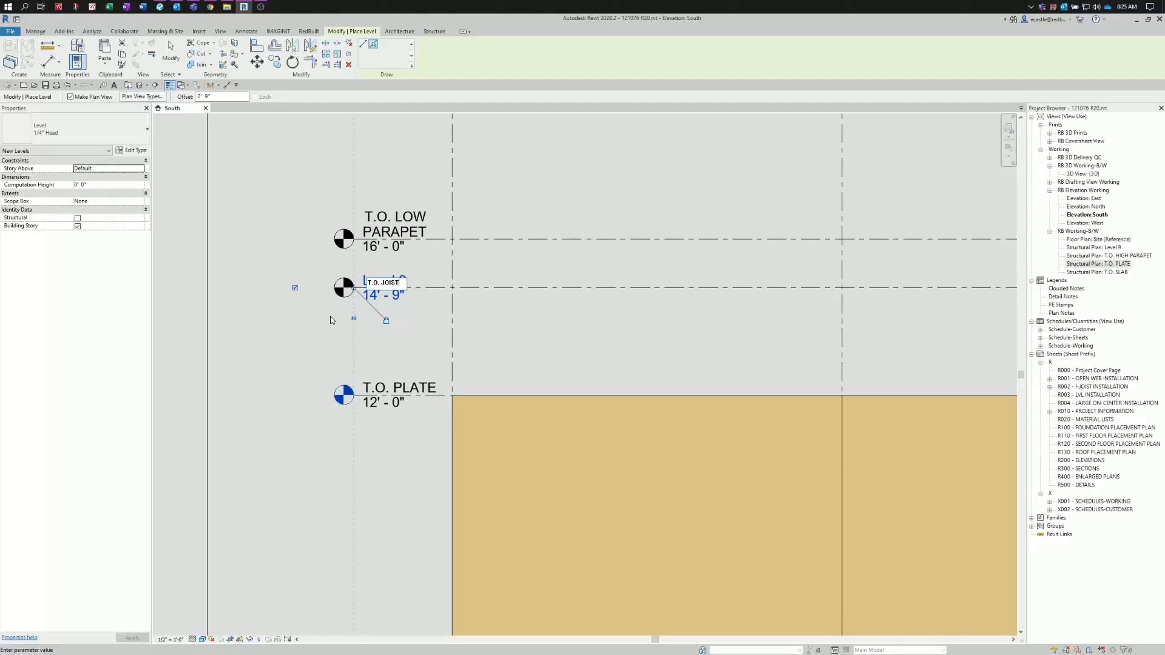
{"action": "type", "text": "-1"}
{"action": "key", "text": "Return"}
{"action": "left_click", "coordinate": [616, 340]}
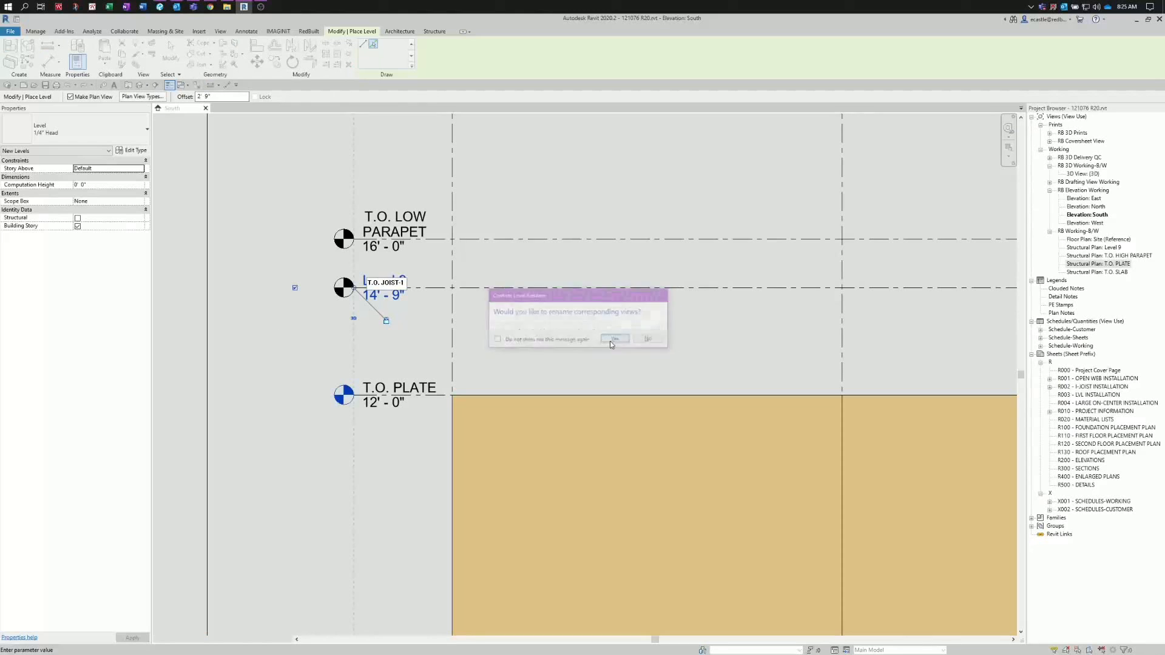
{"action": "scroll", "coordinate": [425, 465], "scroll_direction": "down", "scroll_amount": 2}
{"action": "scroll", "coordinate": [357, 472], "scroll_direction": "down", "scroll_amount": 1}
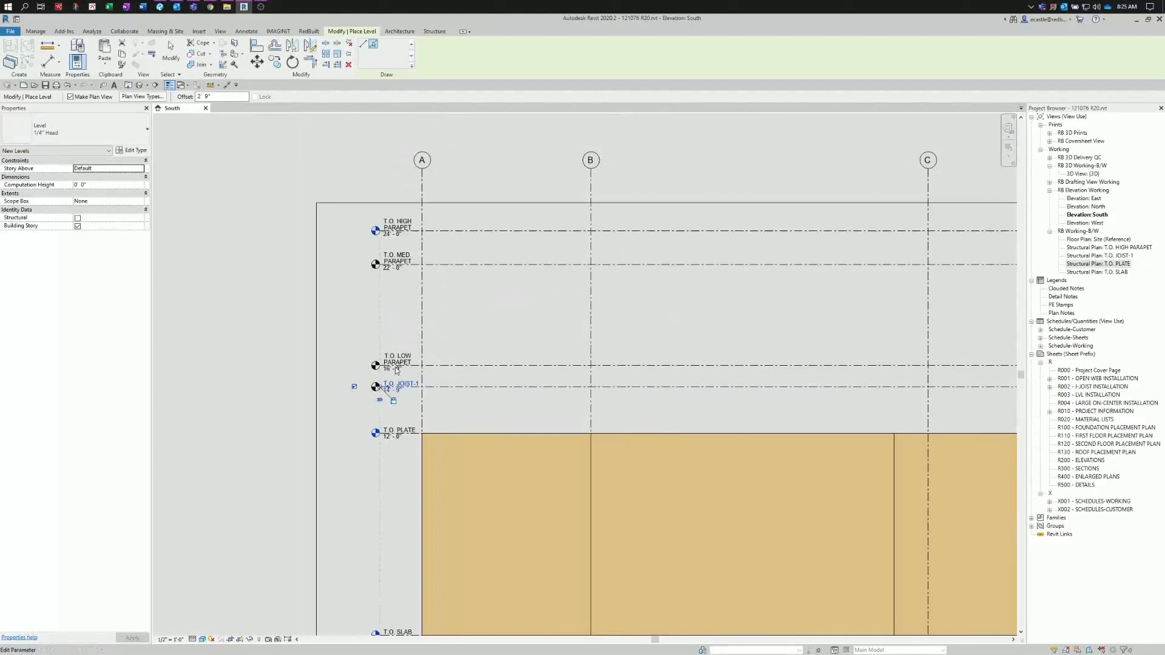
{"action": "scroll", "coordinate": [404, 398], "scroll_direction": "up", "scroll_amount": 2}
{"action": "scroll", "coordinate": [409, 398], "scroll_direction": "up", "scroll_amount": 1}
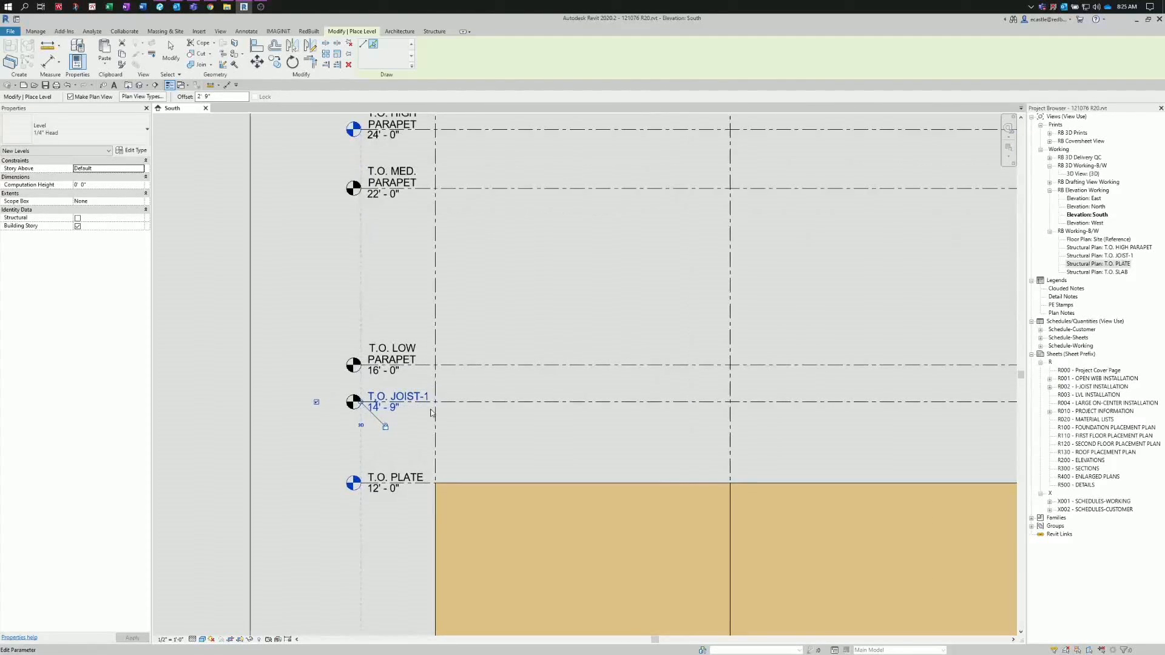
{"action": "scroll", "coordinate": [413, 395], "scroll_direction": "down", "scroll_amount": 1}
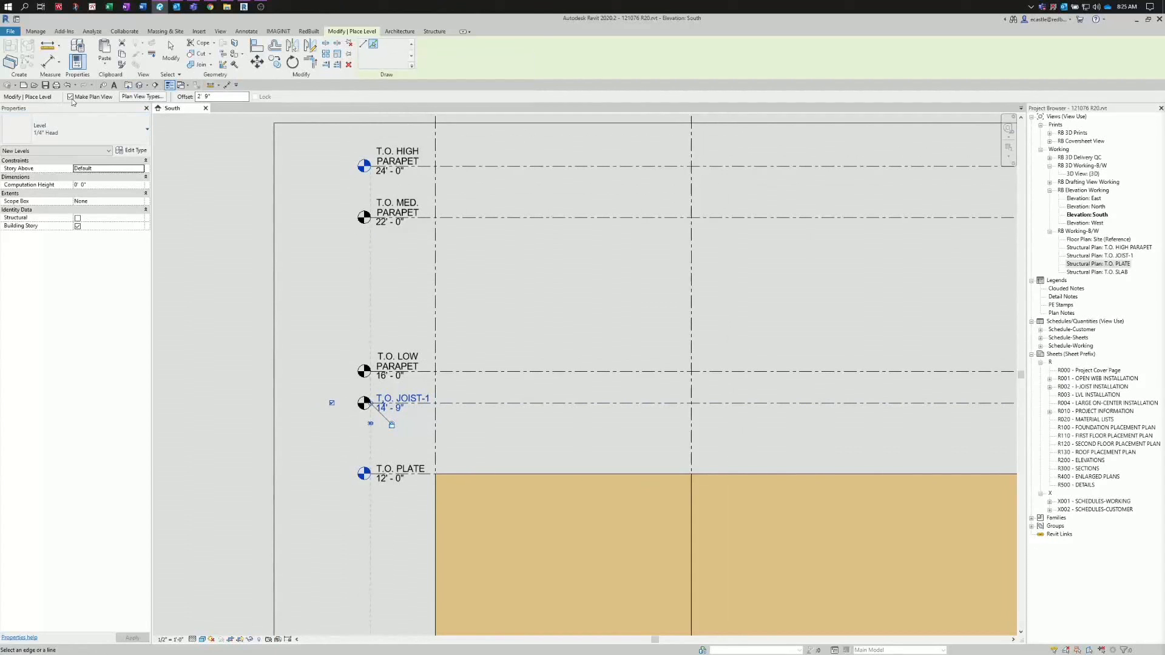
- Add a level with a plan view at a 7' 0" offset above the T.O. PLATE level
{"action": "left_click", "coordinate": [184, 96]}
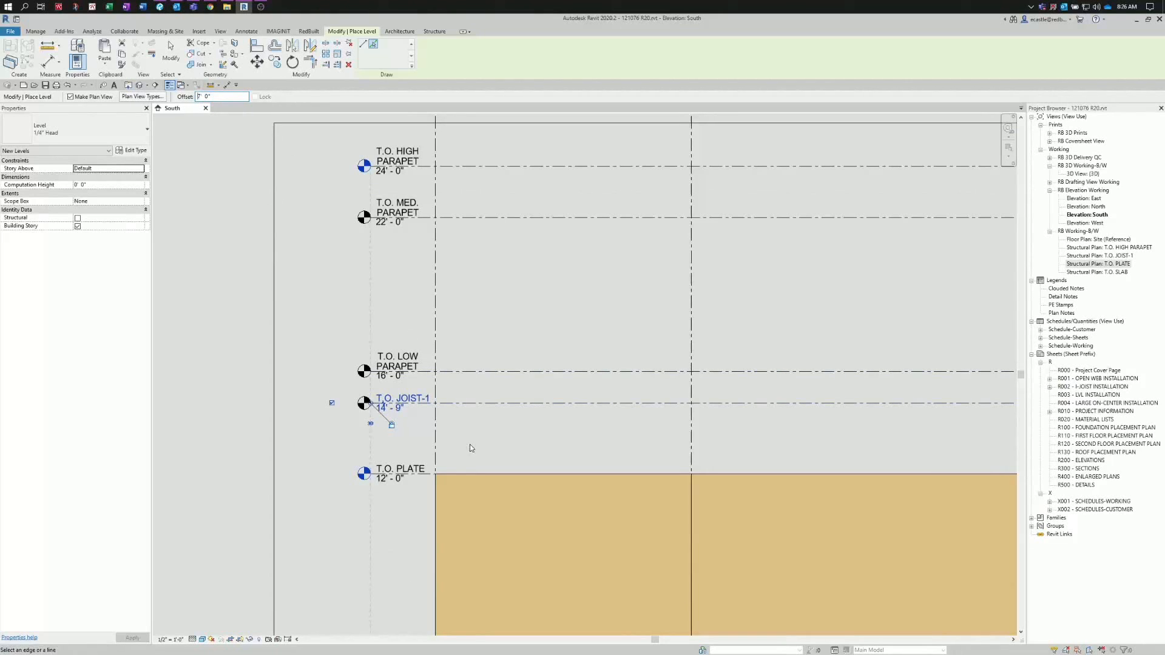
{"action": "scroll", "coordinate": [429, 478], "scroll_direction": "up", "scroll_amount": 2}
{"action": "left_click", "coordinate": [433, 476]}
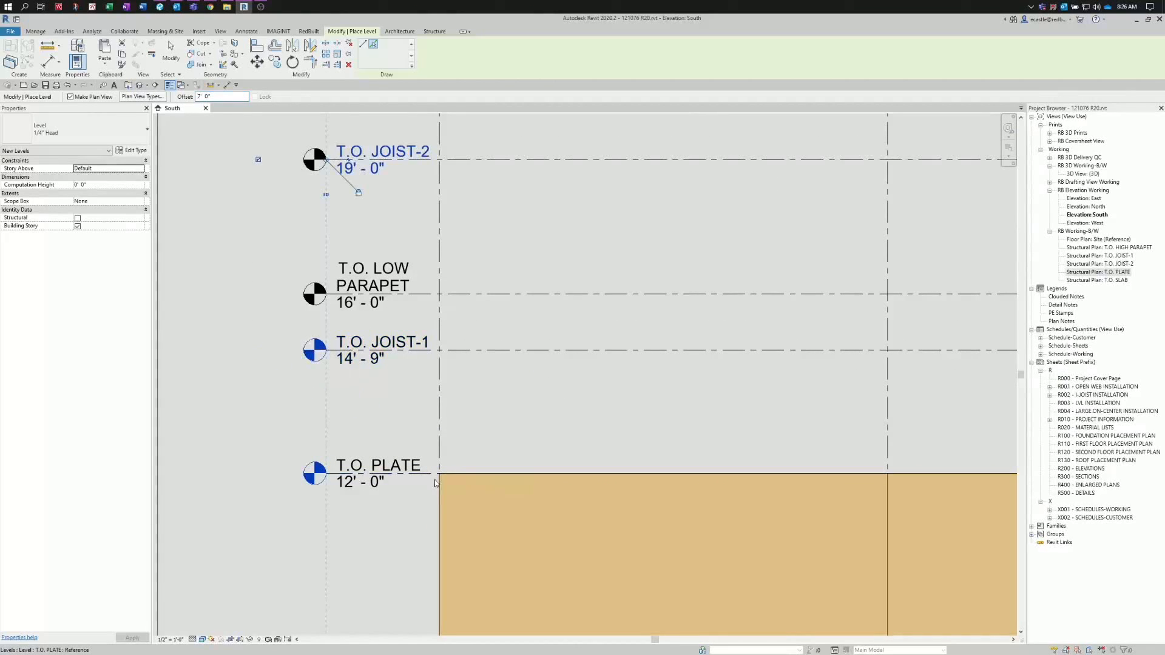
{"action": "scroll", "coordinate": [428, 483], "scroll_direction": "down", "scroll_amount": 3}
{"action": "scroll", "coordinate": [398, 314], "scroll_direction": "up", "scroll_amount": 1}
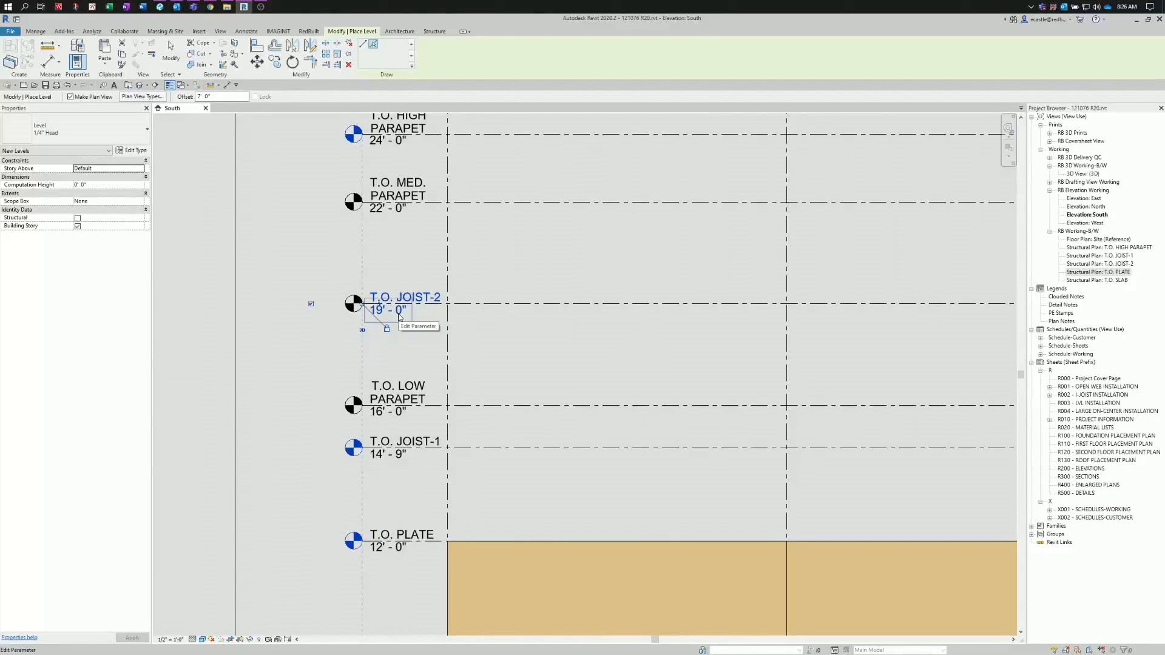
{"action": "scroll", "coordinate": [389, 348], "scroll_direction": "down", "scroll_amount": 1}
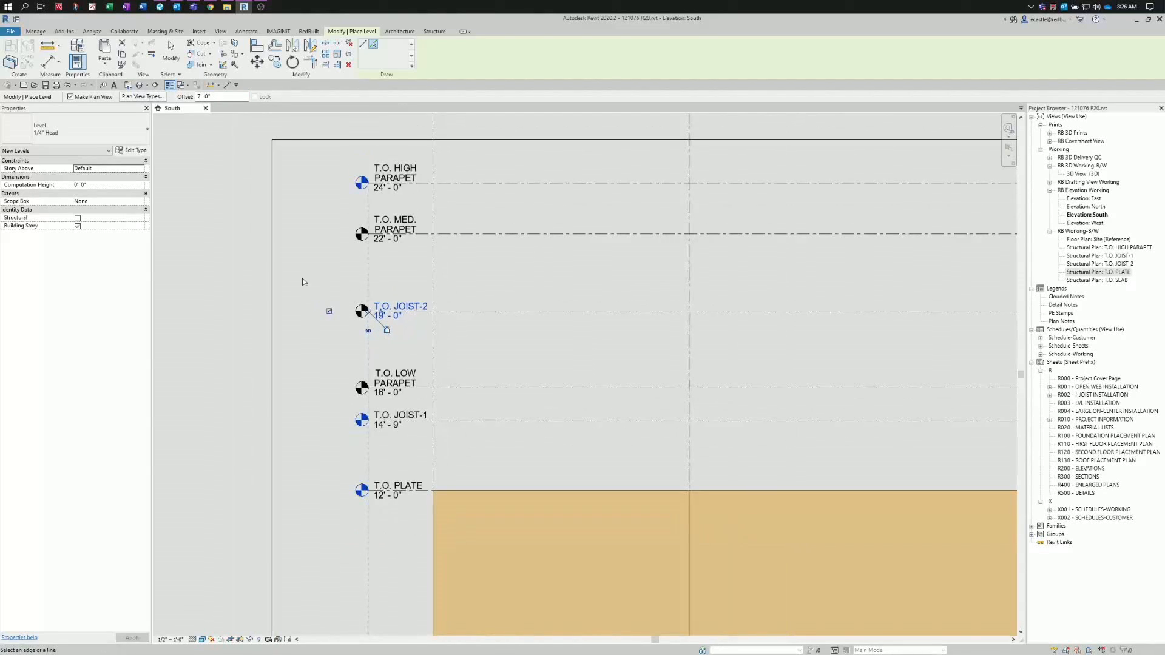
{"action": "scroll", "coordinate": [363, 392], "scroll_direction": "down", "scroll_amount": 1}
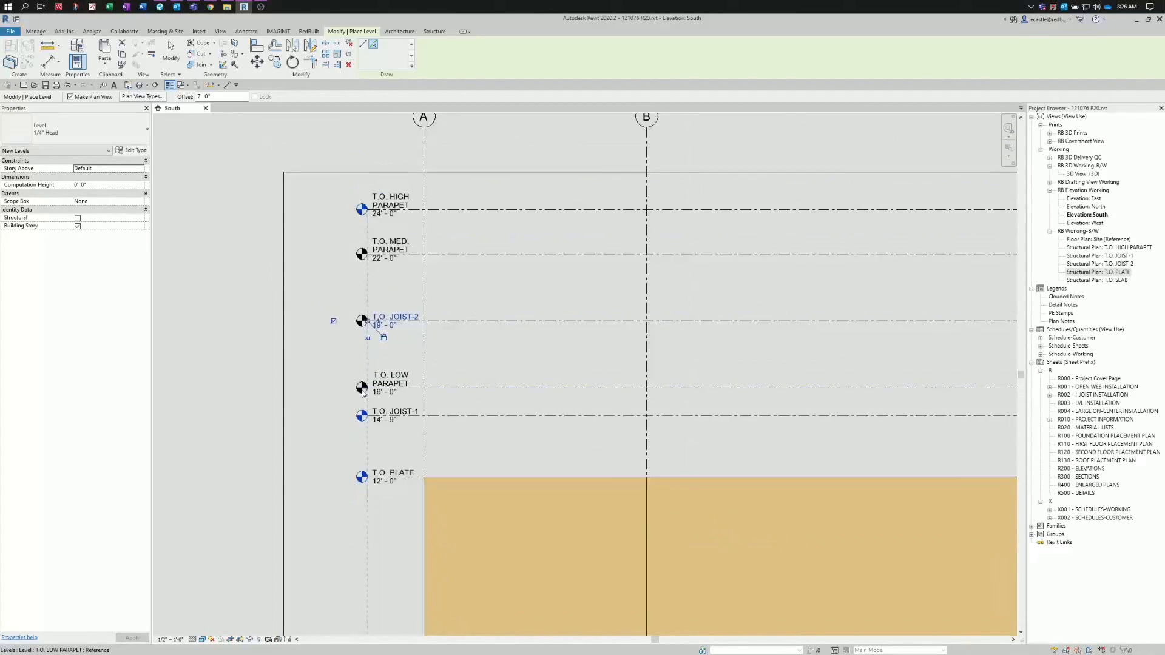
{"action": "scroll", "coordinate": [363, 393], "scroll_direction": "down", "scroll_amount": 1}
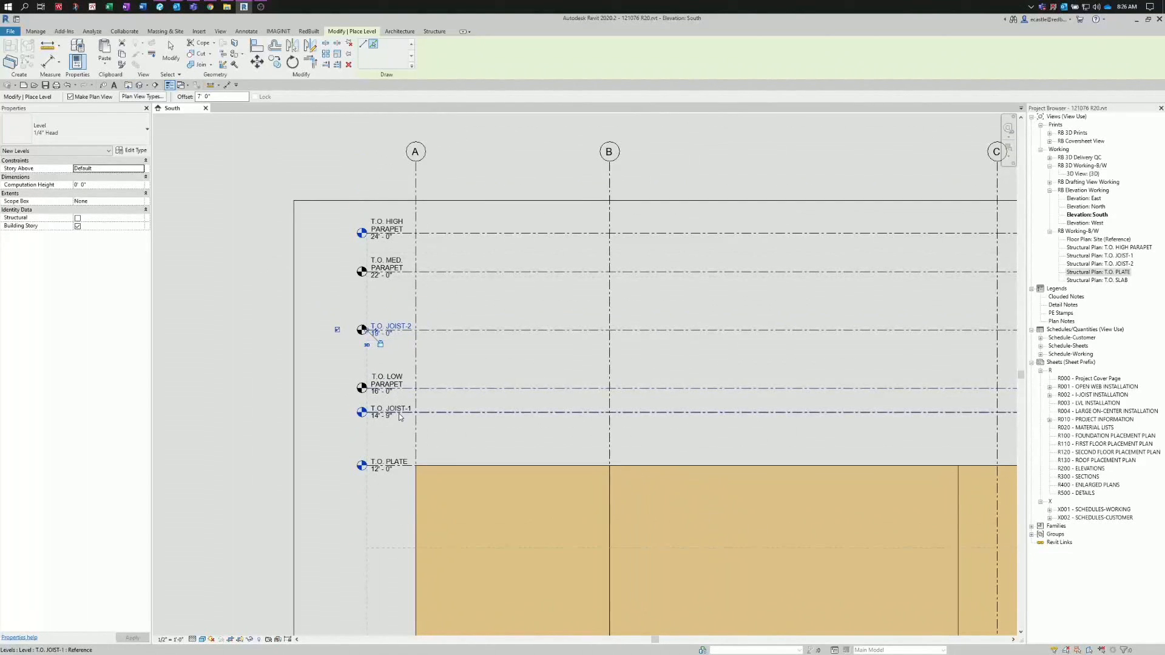
{"action": "scroll", "coordinate": [399, 415], "scroll_direction": "up", "scroll_amount": 1}
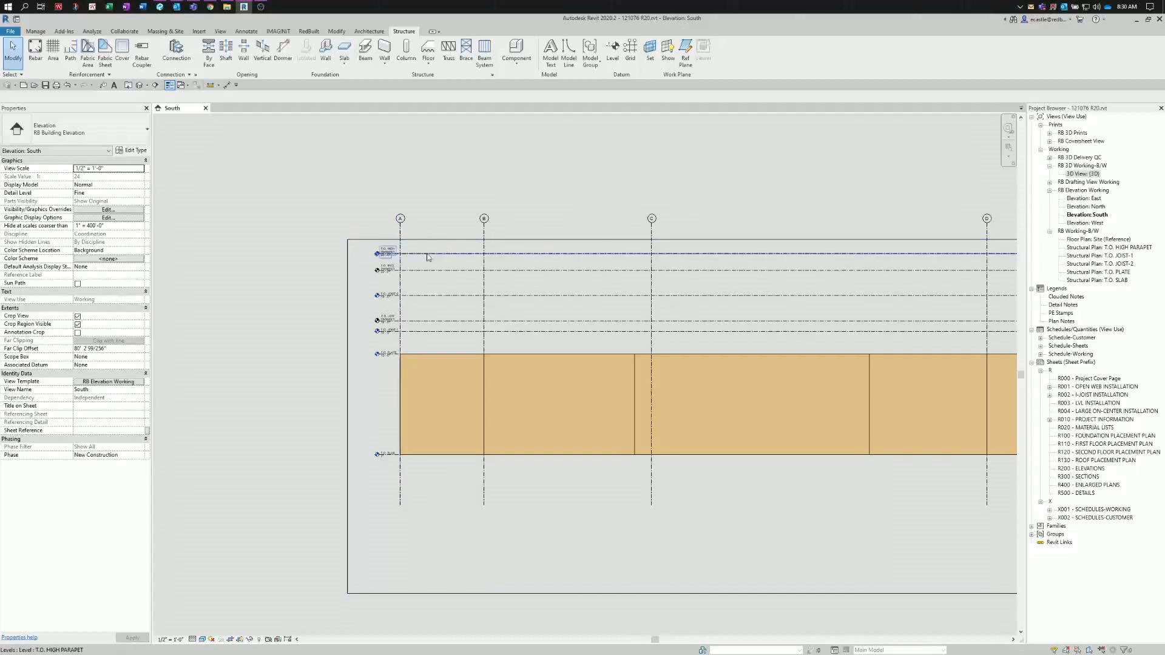
- Raise the bottom edge of the South elevation's crop region to just below the T.O. SLAB level
{"action": "scroll", "coordinate": [445, 307], "scroll_direction": "down", "scroll_amount": 3}
{"action": "scroll", "coordinate": [417, 273], "scroll_direction": "up", "scroll_amount": 2}
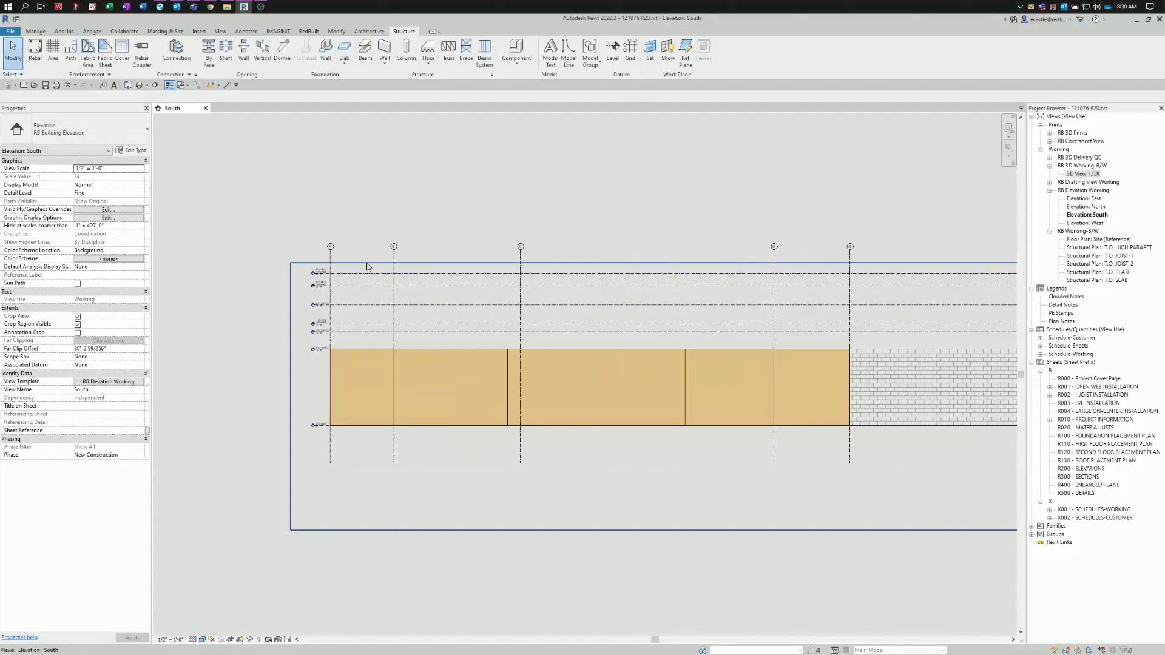
{"action": "scroll", "coordinate": [285, 281], "scroll_direction": "up", "scroll_amount": 1}
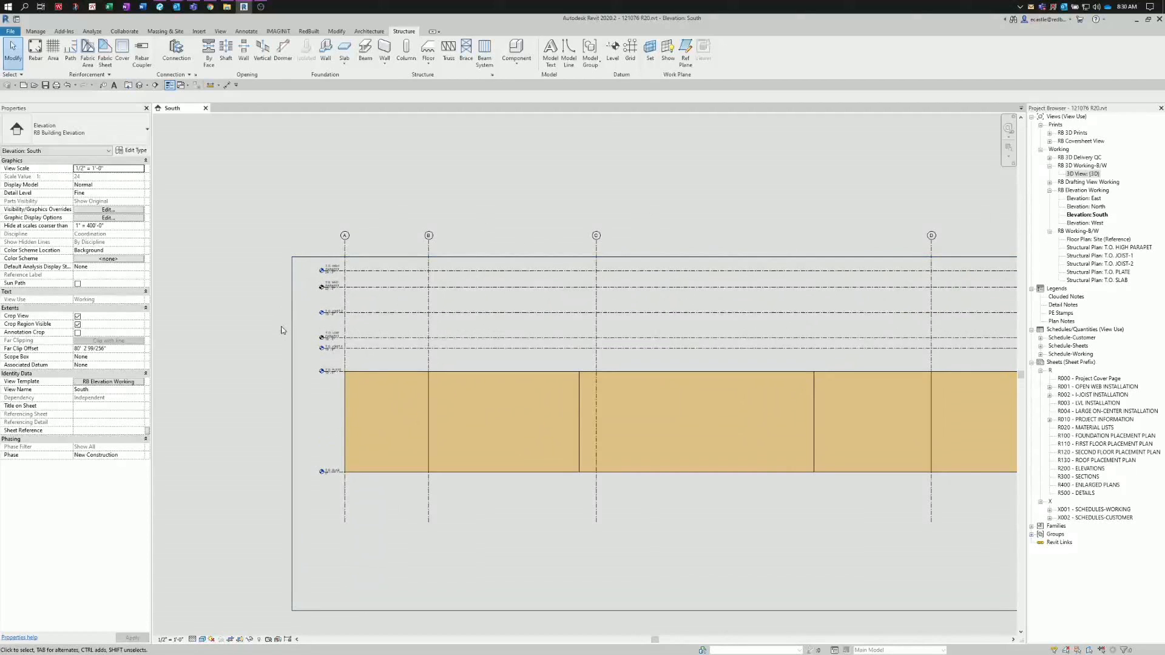
{"action": "scroll", "coordinate": [267, 350], "scroll_direction": "down", "scroll_amount": 1}
{"action": "scroll", "coordinate": [307, 471], "scroll_direction": "down", "scroll_amount": 1}
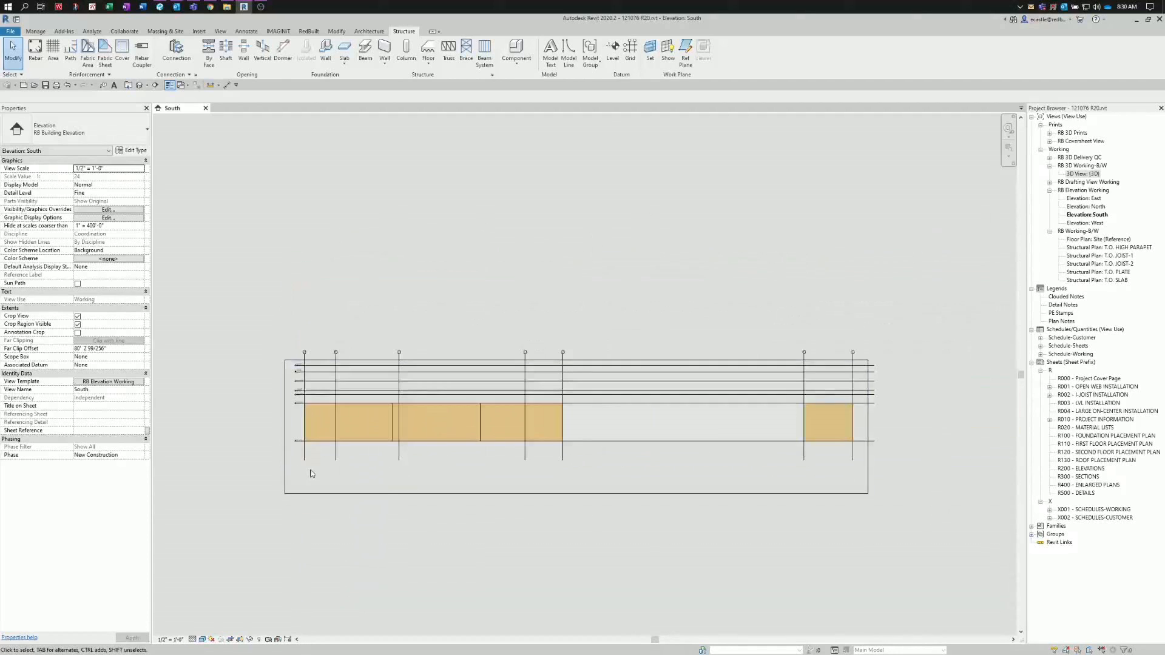
{"action": "left_click", "coordinate": [524, 493]}
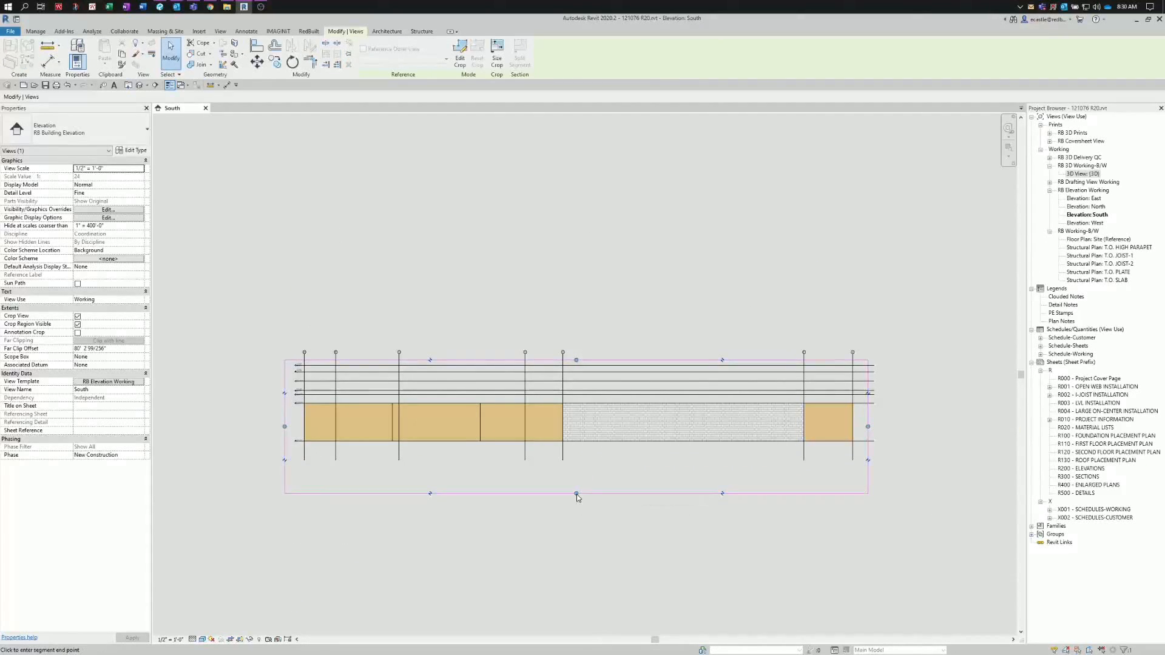
{"action": "left_click_drag", "start_coordinate": [578, 467], "coordinate": [576, 456]}
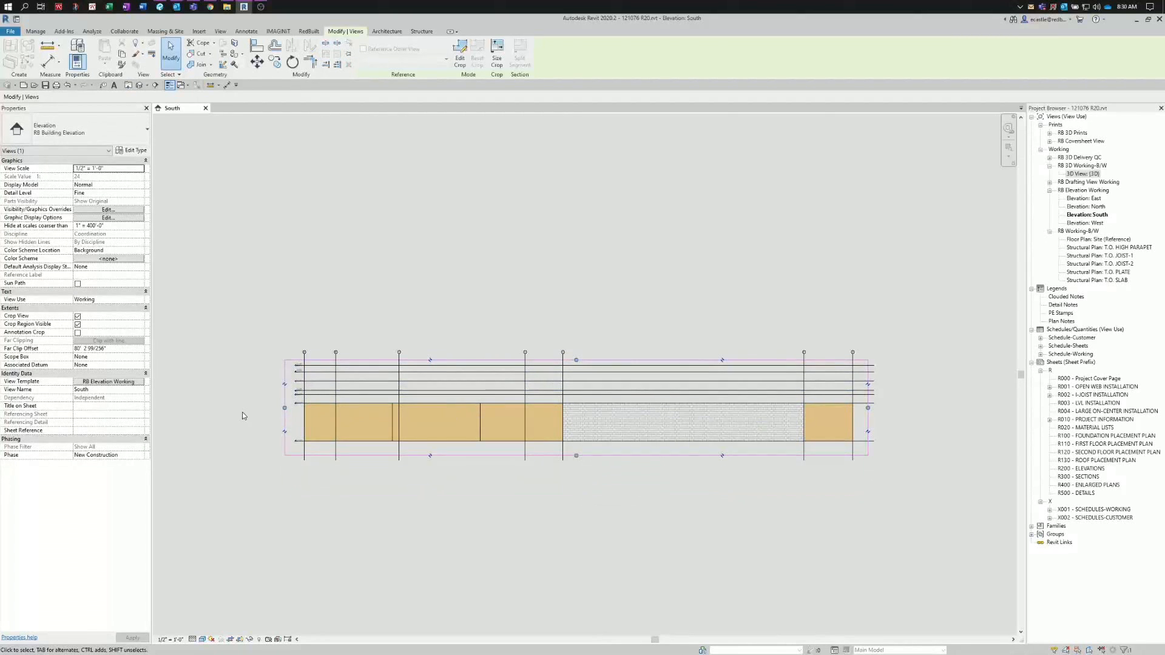
{"action": "left_click", "coordinate": [265, 428]}
{"action": "scroll", "coordinate": [265, 429], "scroll_direction": "up", "scroll_amount": 1}
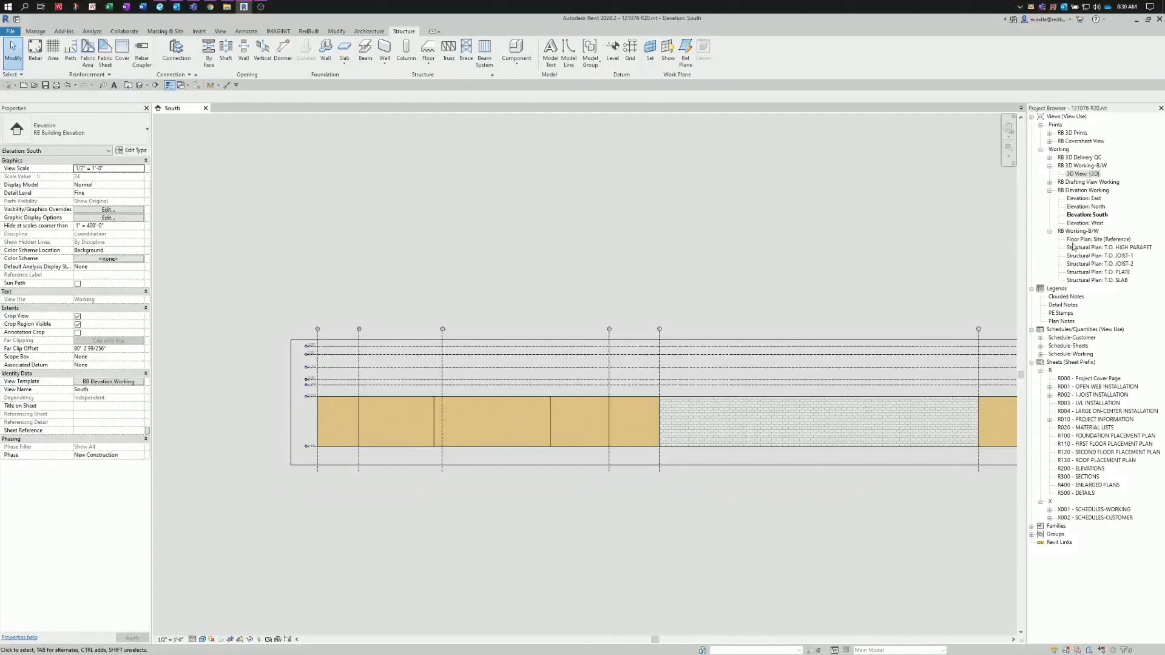
- Open the West elevation and extend the top of its crop region above the T.O. HIGH PARAPET level
{"action": "double_click", "coordinate": [1083, 224]}
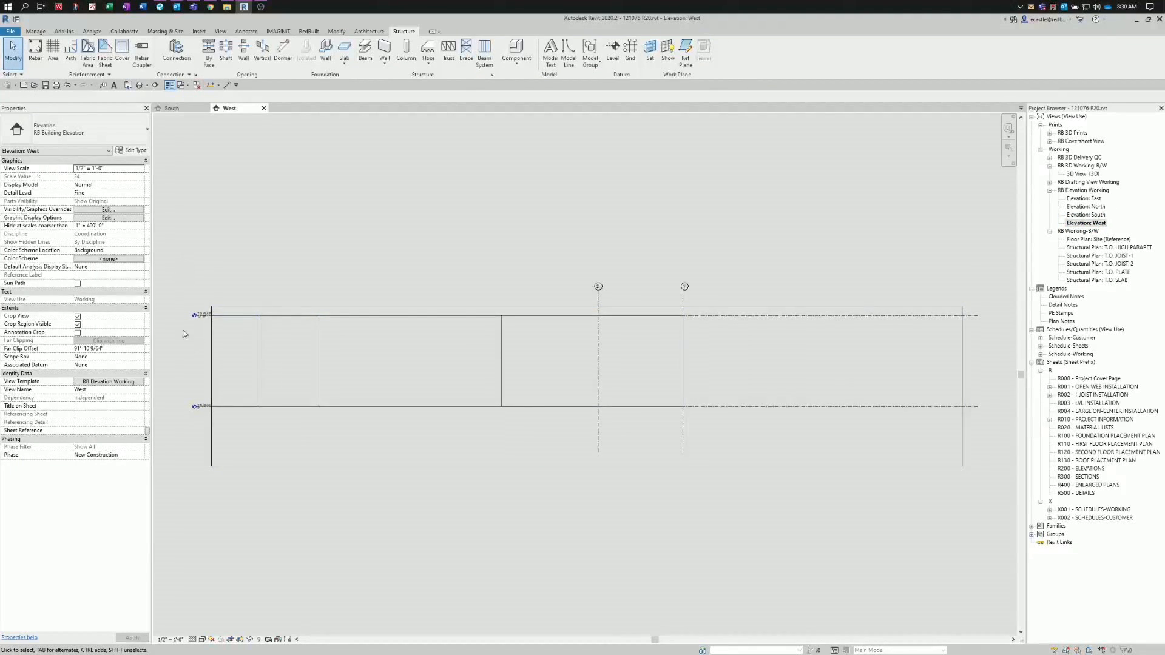
{"action": "middle_click_drag", "start_coordinate": [191, 338], "coordinate": [285, 375]}
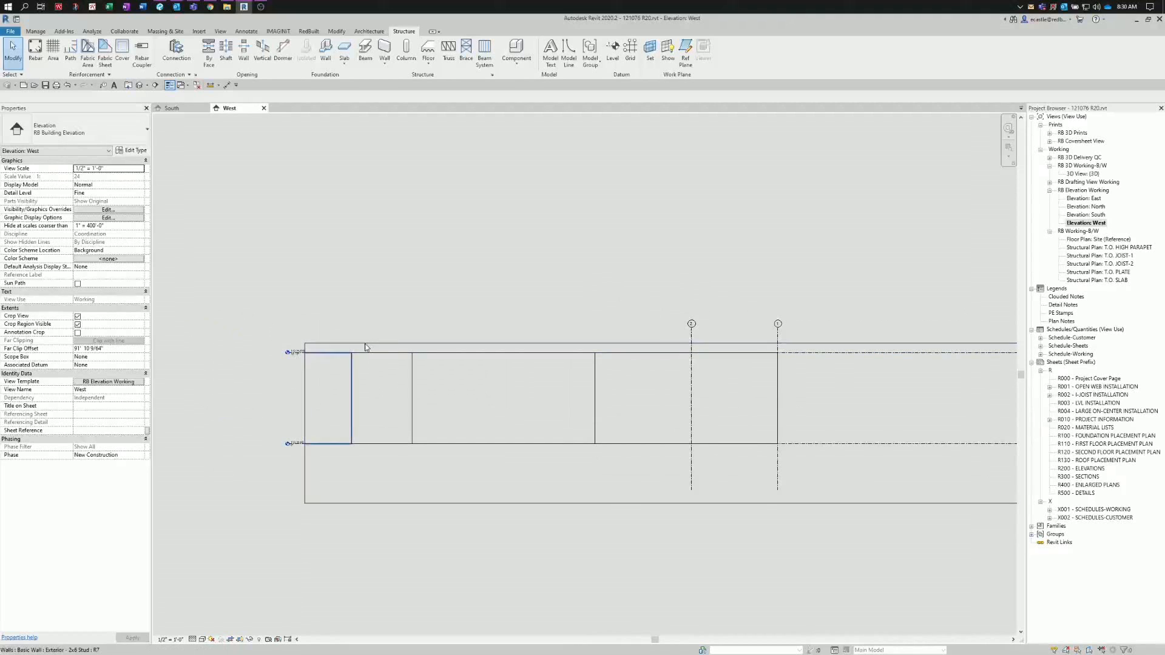
{"action": "left_click", "coordinate": [599, 345]}
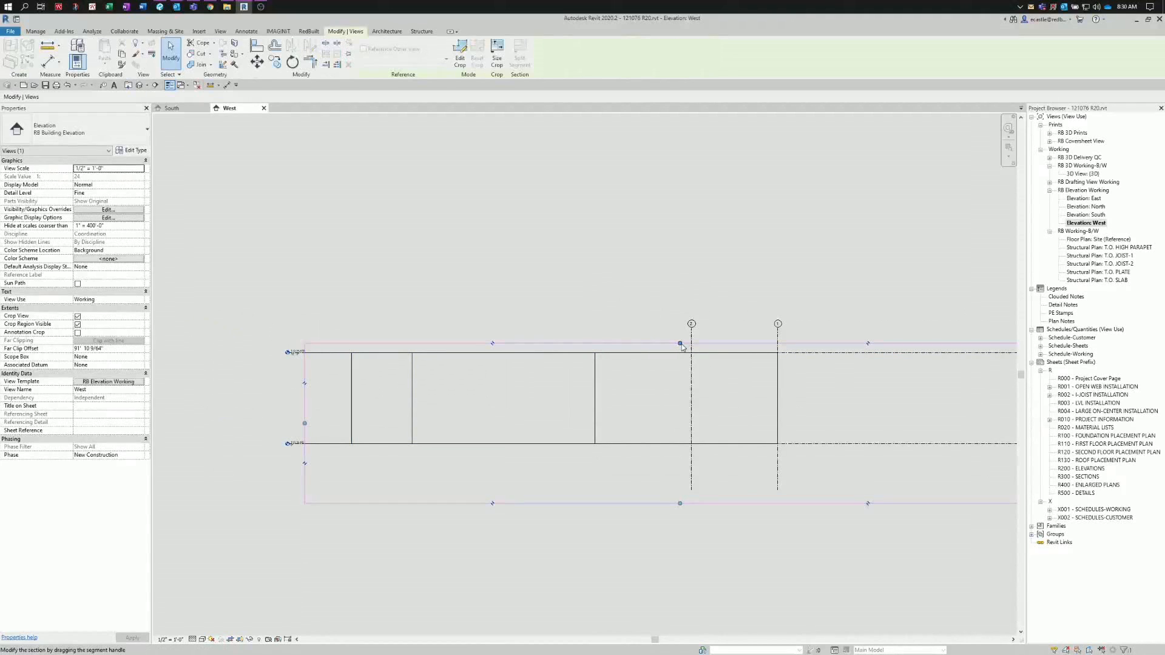
{"action": "left_click_drag", "start_coordinate": [679, 344], "coordinate": [688, 233]}
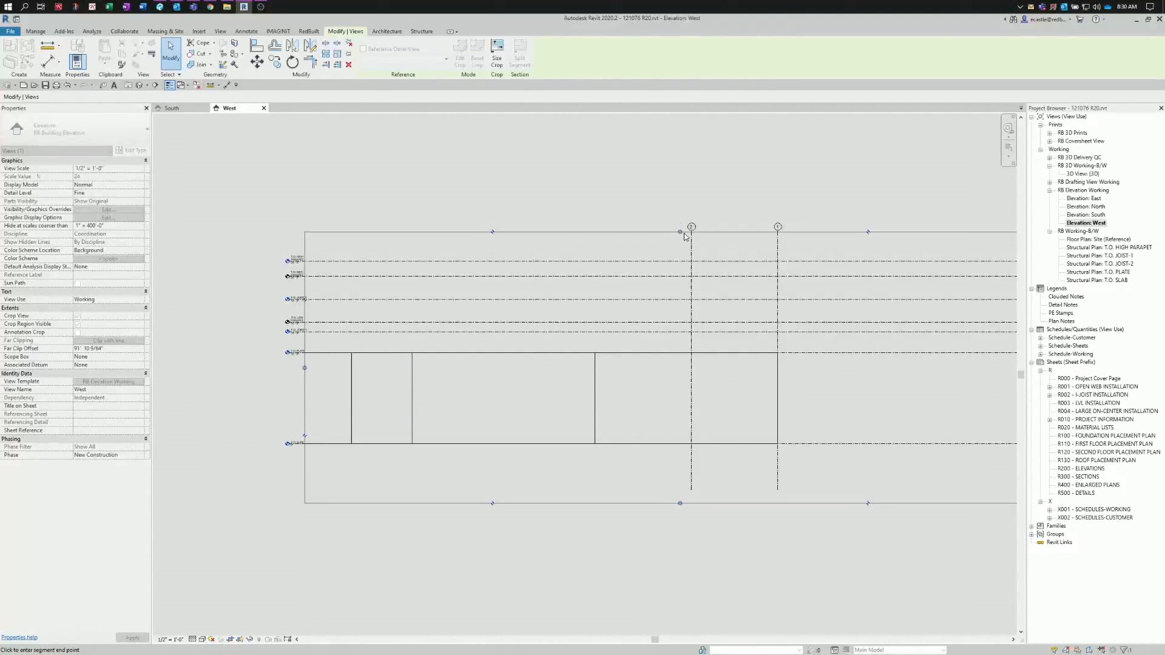
{"action": "scroll", "coordinate": [238, 438], "scroll_direction": "down", "scroll_amount": 2}
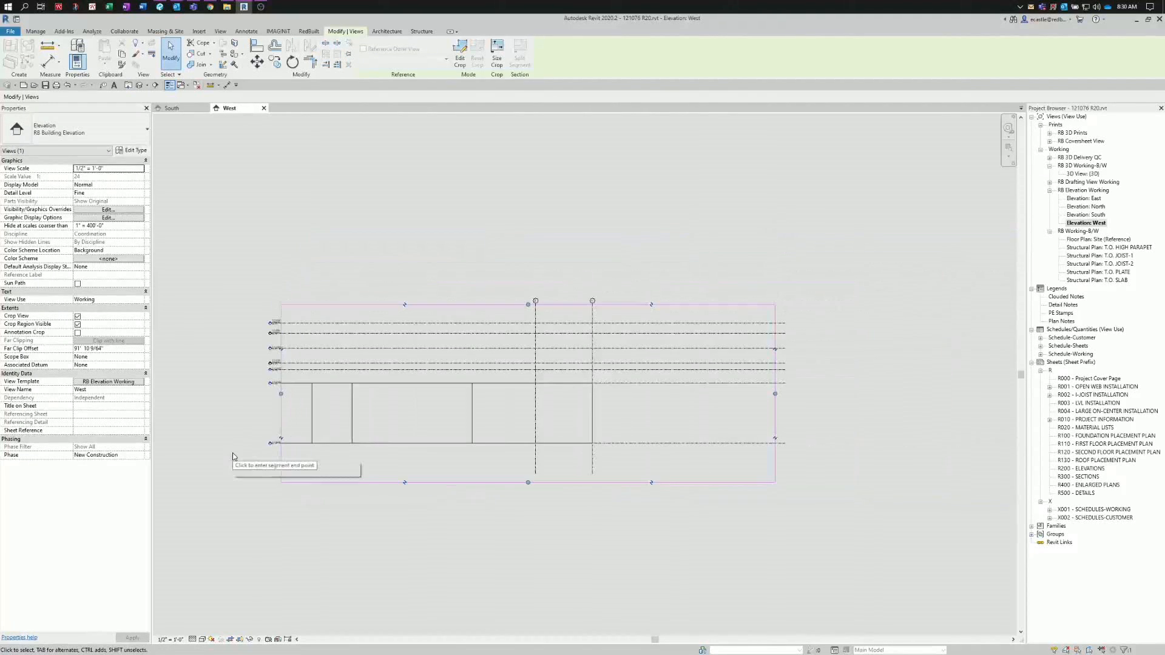
{"action": "scroll", "coordinate": [240, 428], "scroll_direction": "up", "scroll_amount": 1}
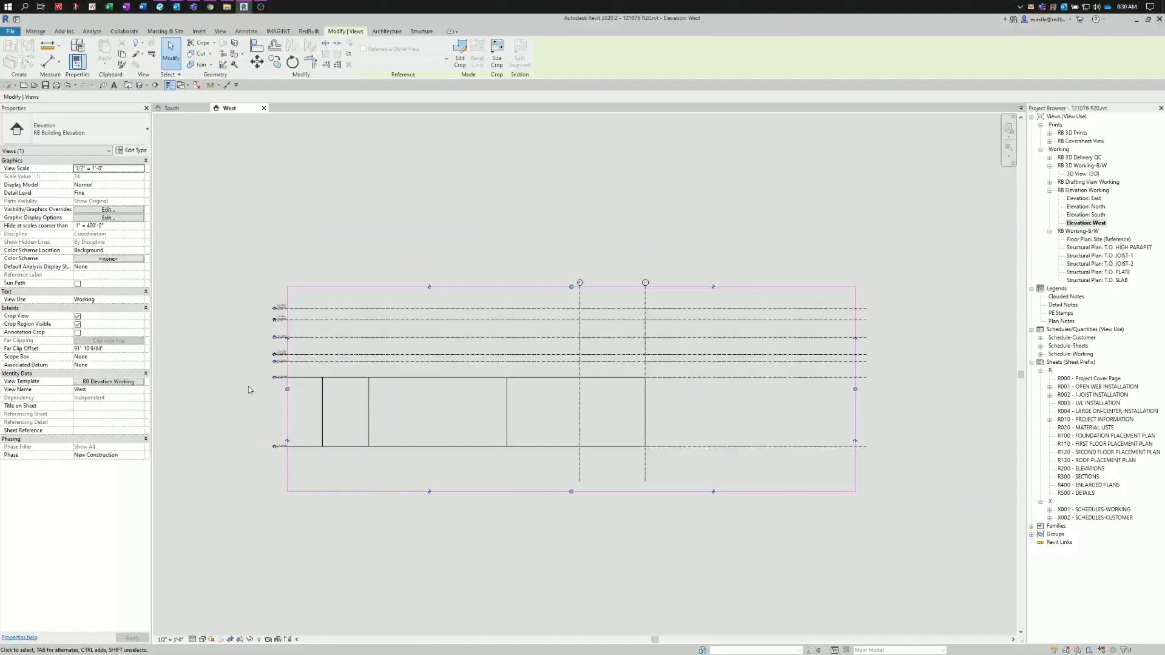
- Extend the West crop region's left side past the outermost grid line and pull its right side in close to grid 1
{"action": "middle_click_drag", "start_coordinate": [249, 389], "coordinate": [465, 381]}
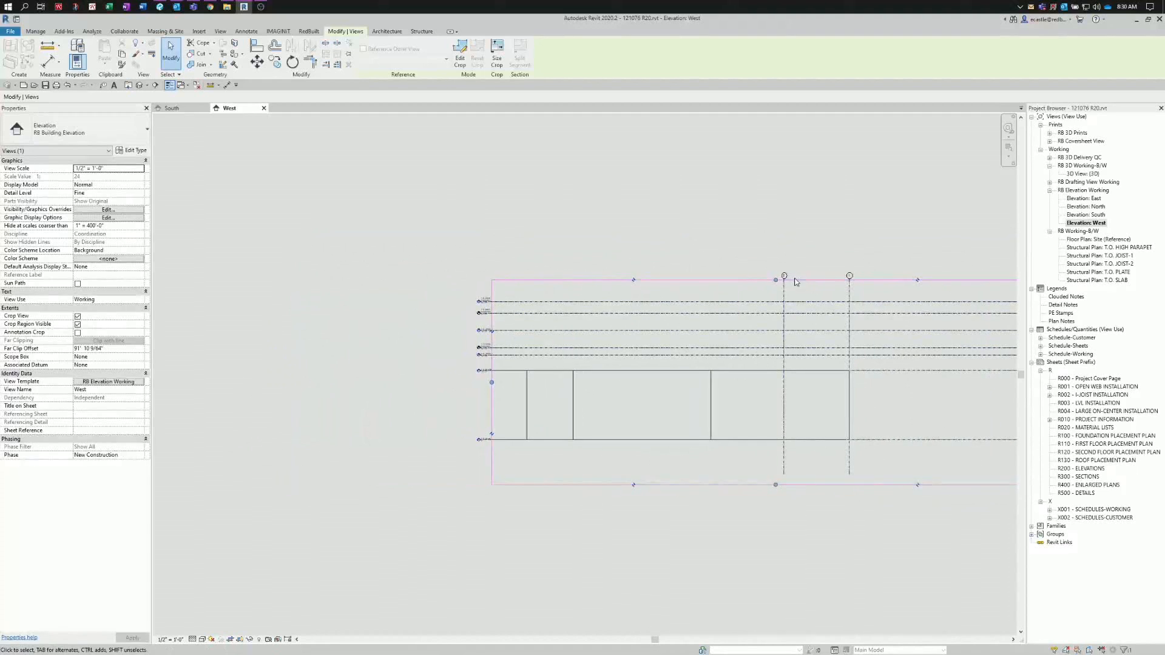
{"action": "left_click_drag", "start_coordinate": [492, 382], "coordinate": [236, 380]}
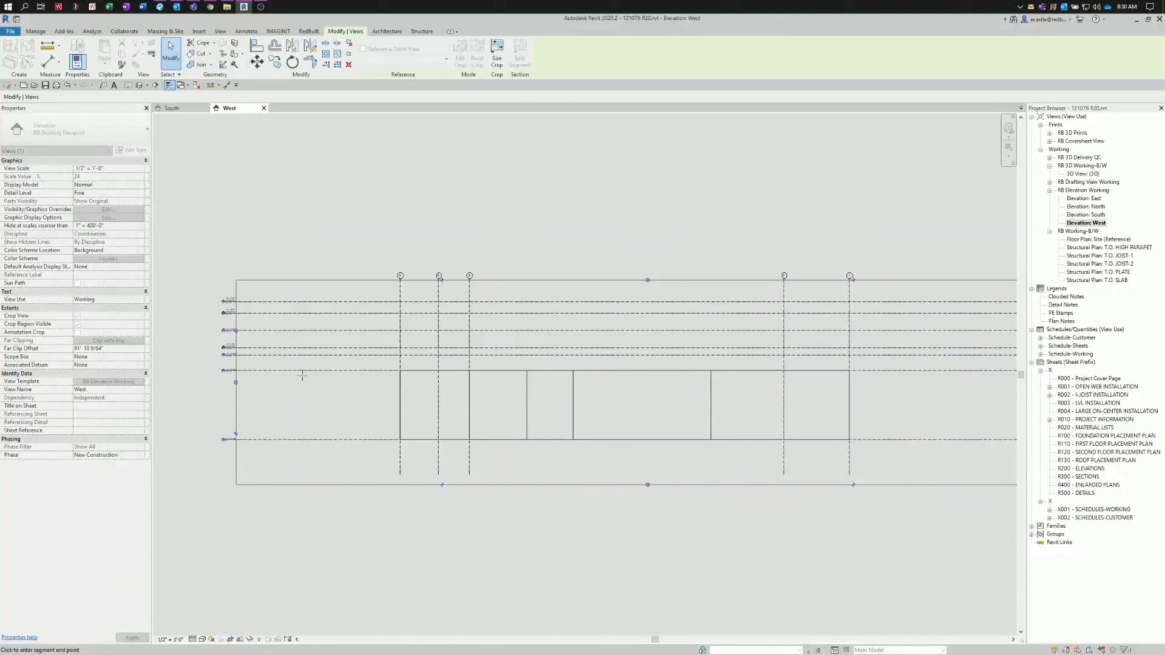
{"action": "scroll", "coordinate": [277, 369], "scroll_direction": "down", "scroll_amount": 2}
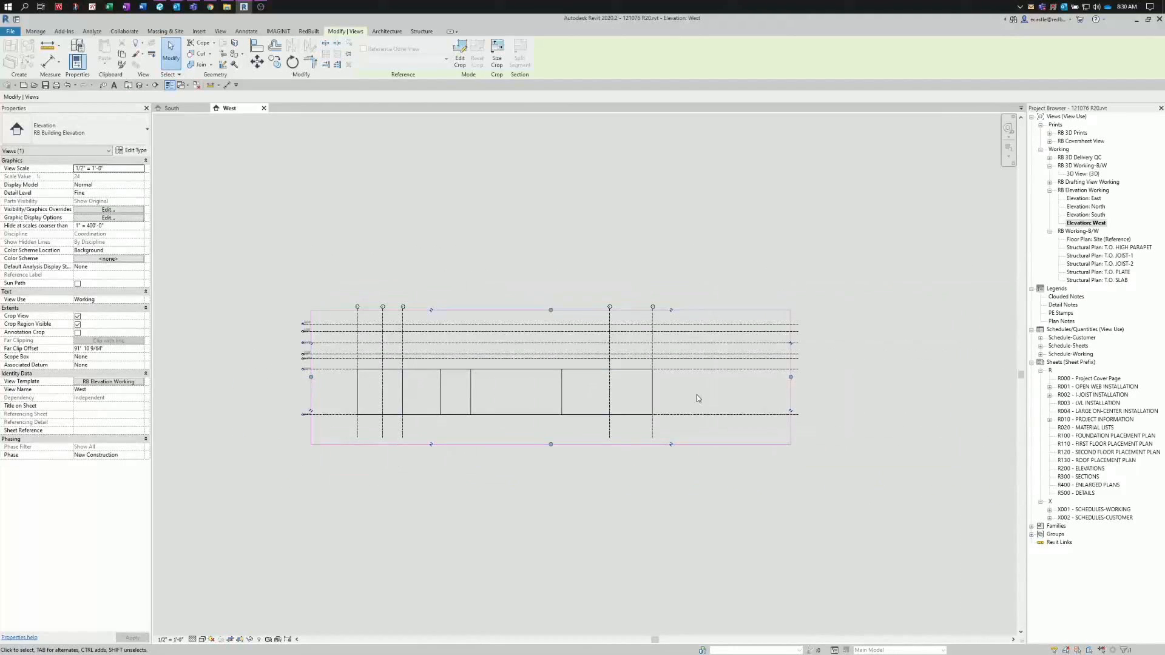
{"action": "left_click_drag", "start_coordinate": [790, 377], "coordinate": [680, 381]}
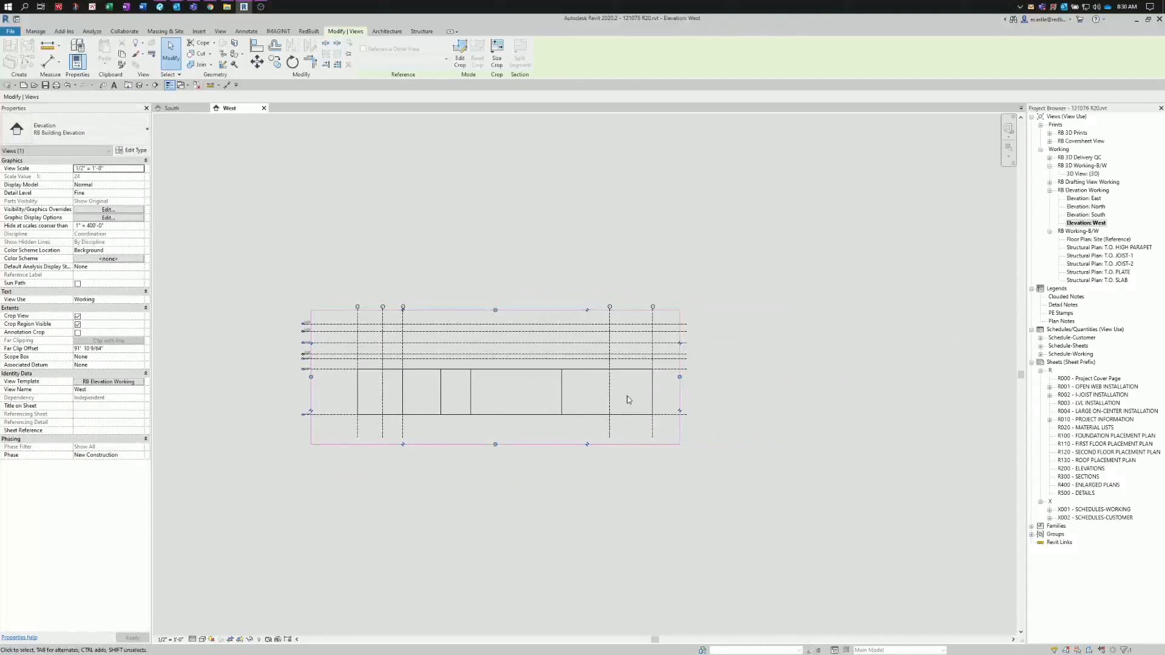
- Switch the West elevation to a visual style that shows the walls in color
{"action": "scroll", "coordinate": [428, 380], "scroll_direction": "up", "scroll_amount": 2}
{"action": "scroll", "coordinate": [330, 512], "scroll_direction": "up", "scroll_amount": 2}
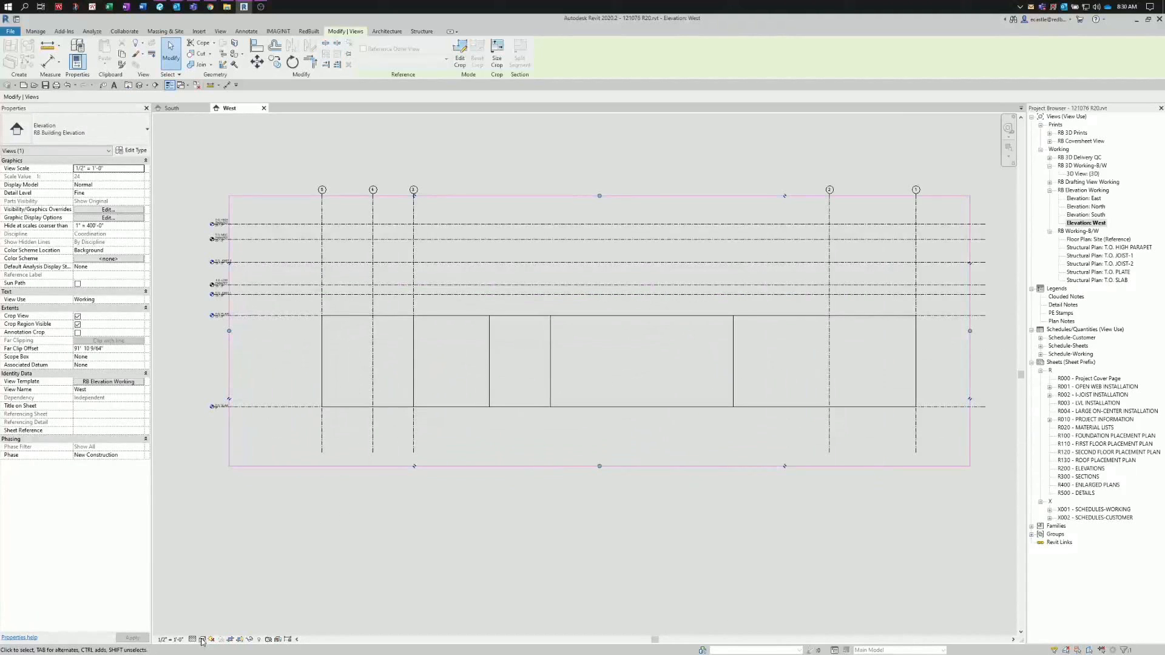
{"action": "left_click", "coordinate": [202, 639]}
{"action": "left_click", "coordinate": [225, 612]}
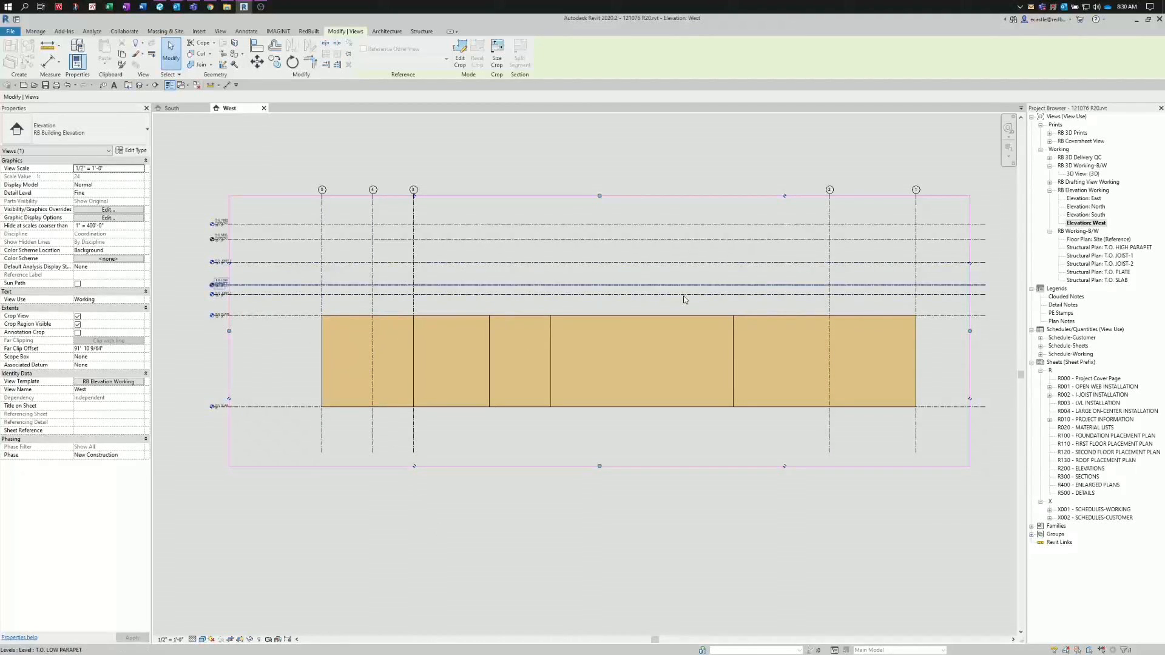
- Open the North elevation and resize its crop region, raising the top above T.O. HIGH PARAPET and the bottom to just below T.O. SLAB
{"action": "double_click", "coordinate": [1087, 207]}
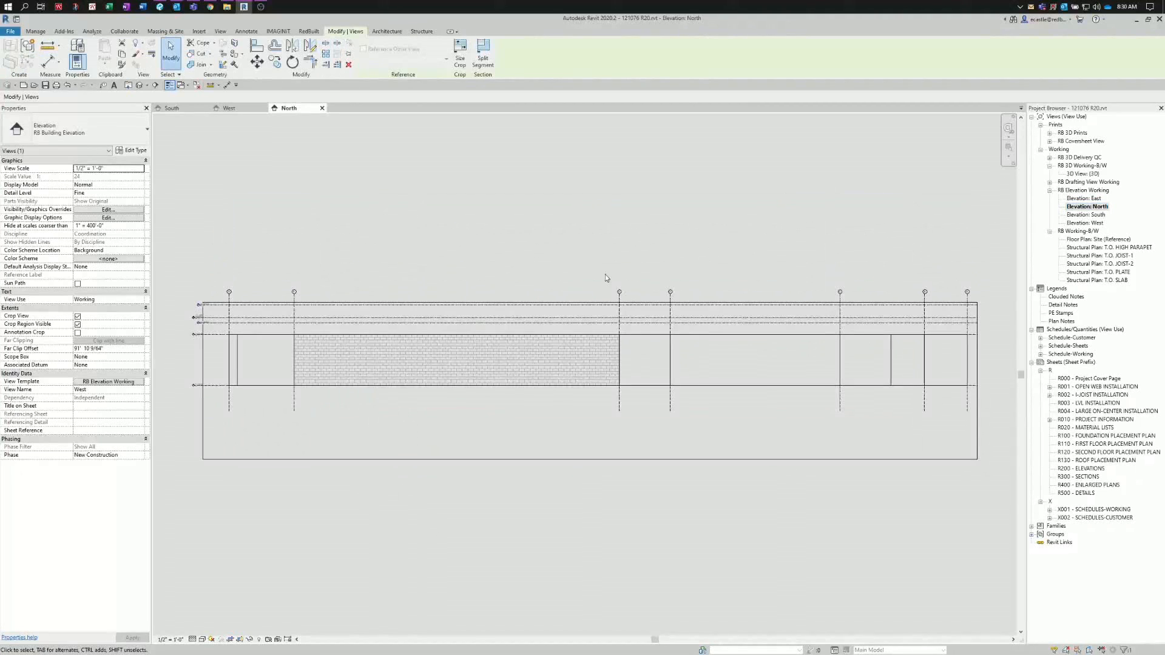
{"action": "scroll", "coordinate": [206, 311], "scroll_direction": "up", "scroll_amount": 2}
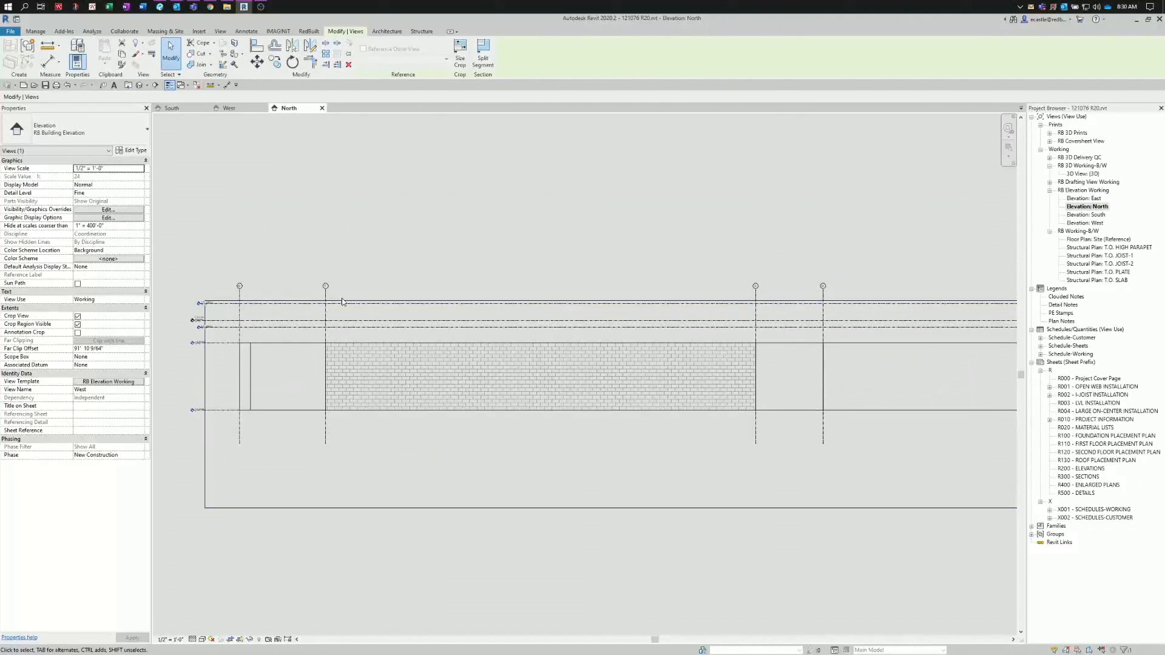
{"action": "left_click", "coordinate": [617, 300]}
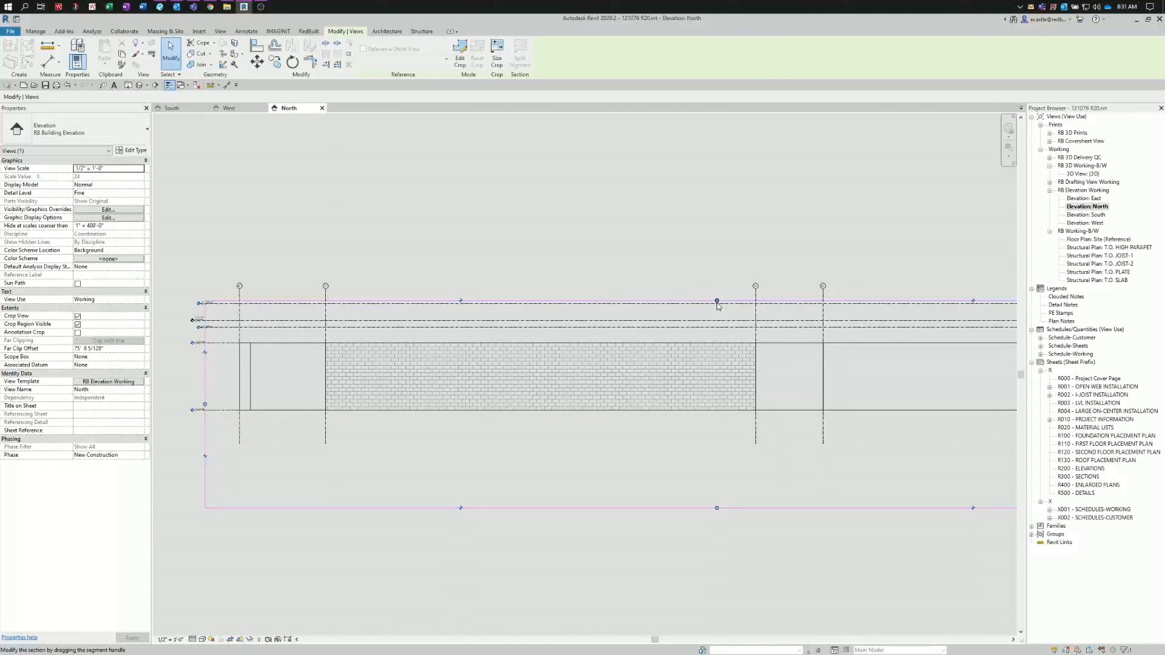
{"action": "left_click_drag", "start_coordinate": [717, 300], "coordinate": [701, 249]}
{"action": "scroll", "coordinate": [540, 300], "scroll_direction": "down", "scroll_amount": 1}
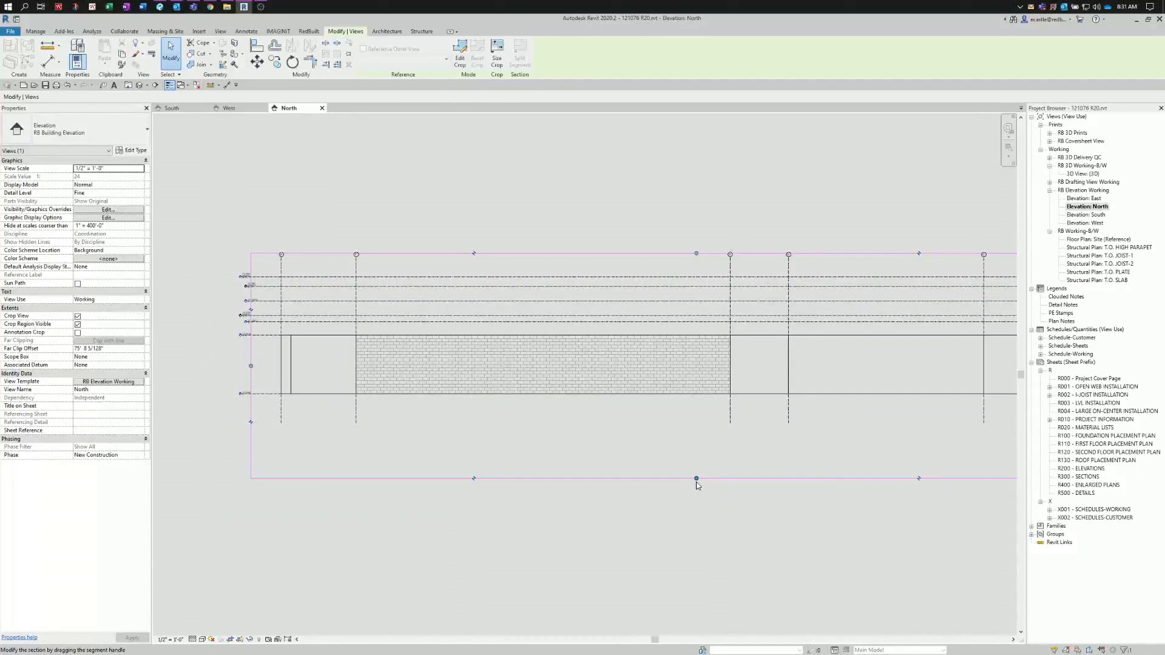
{"action": "left_click_drag", "start_coordinate": [697, 479], "coordinate": [690, 421]}
{"action": "scroll", "coordinate": [534, 440], "scroll_direction": "down", "scroll_amount": 1}
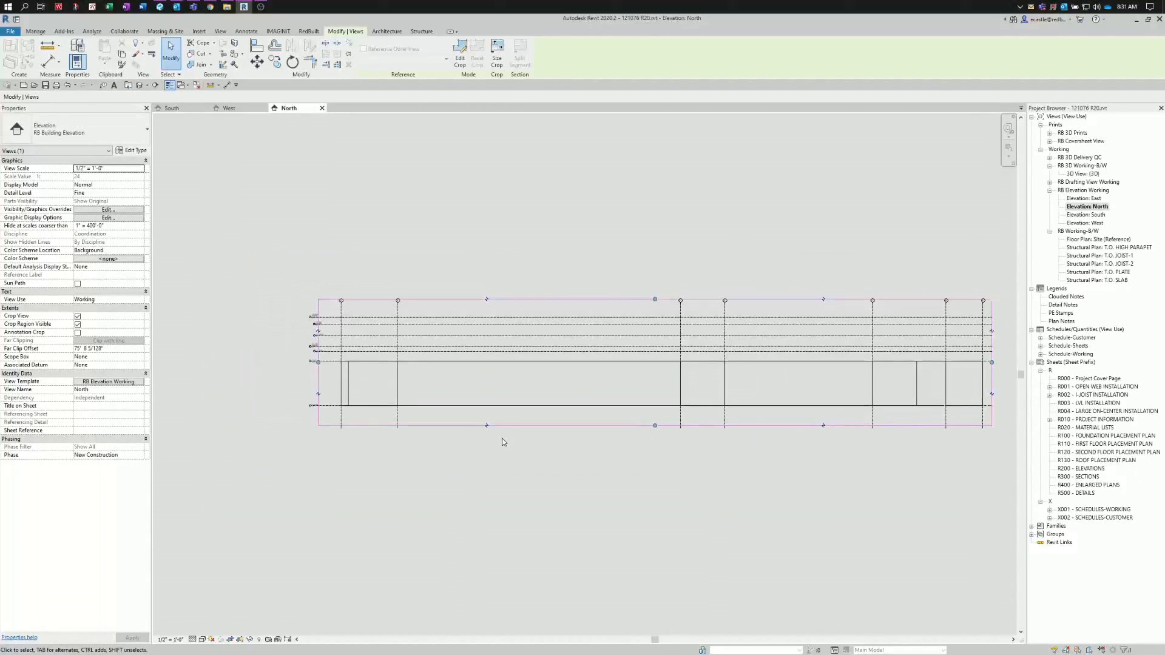
- Switch the North elevation to the same colored visual style as the West elevation
{"action": "scroll", "coordinate": [393, 418], "scroll_direction": "down", "scroll_amount": 1}
{"action": "scroll", "coordinate": [367, 396], "scroll_direction": "up", "scroll_amount": 1}
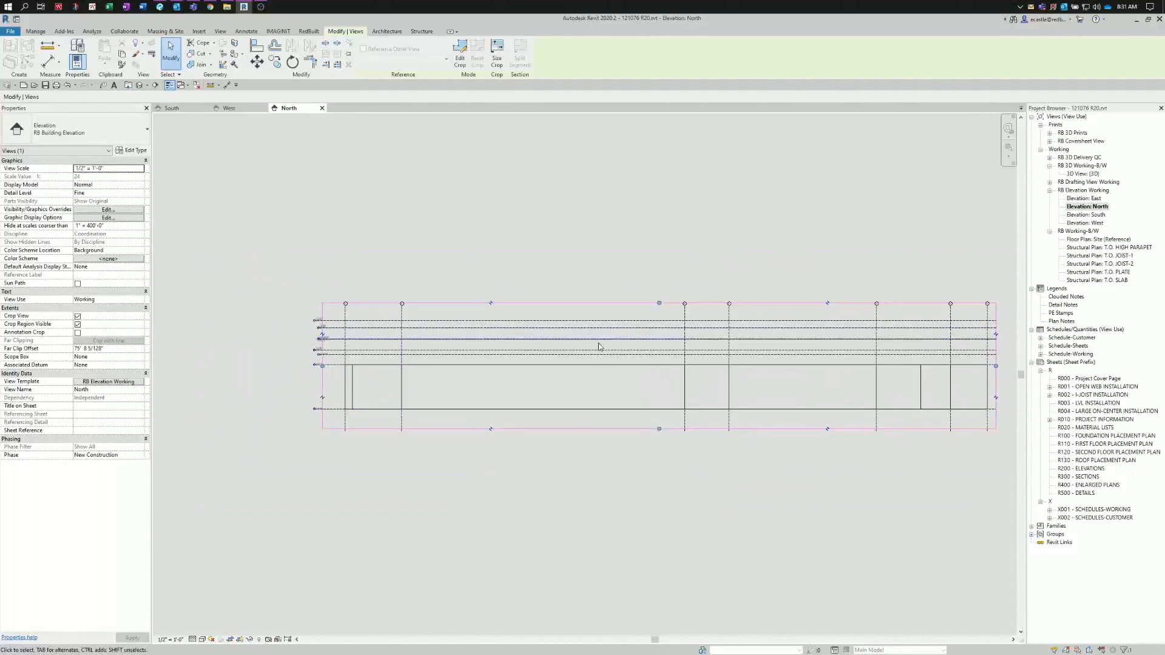
{"action": "left_click", "coordinate": [204, 639]}
{"action": "left_click", "coordinate": [223, 612]}
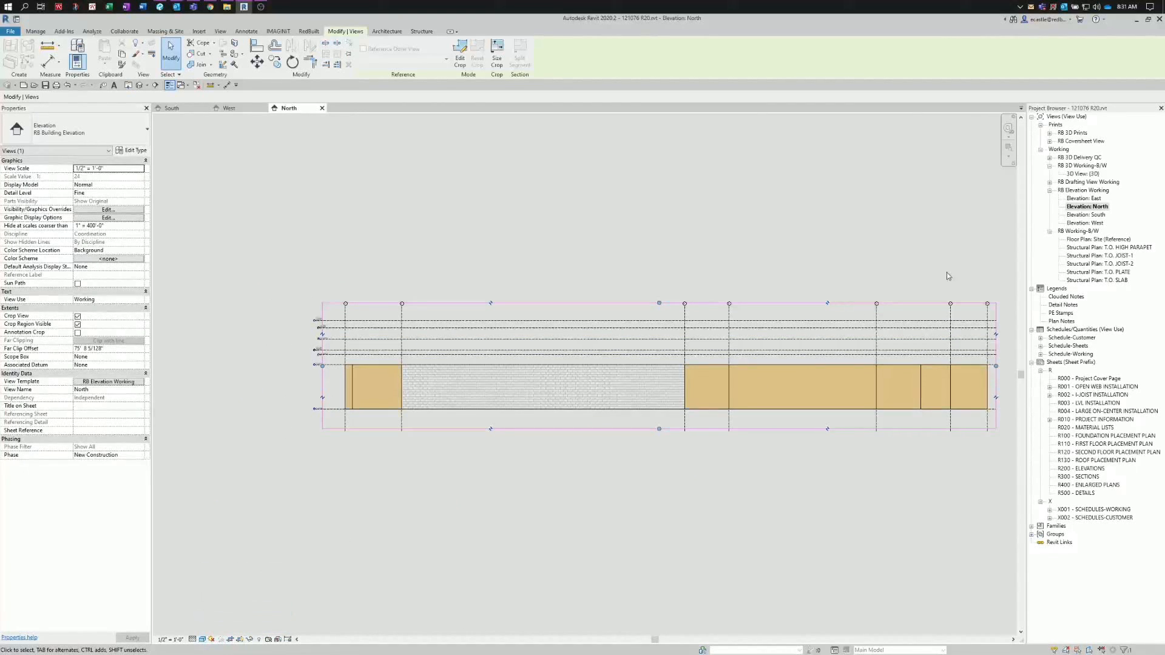
- Open the East elevation and switch it to the same colored visual style as the other elevations
{"action": "double_click", "coordinate": [1090, 200]}
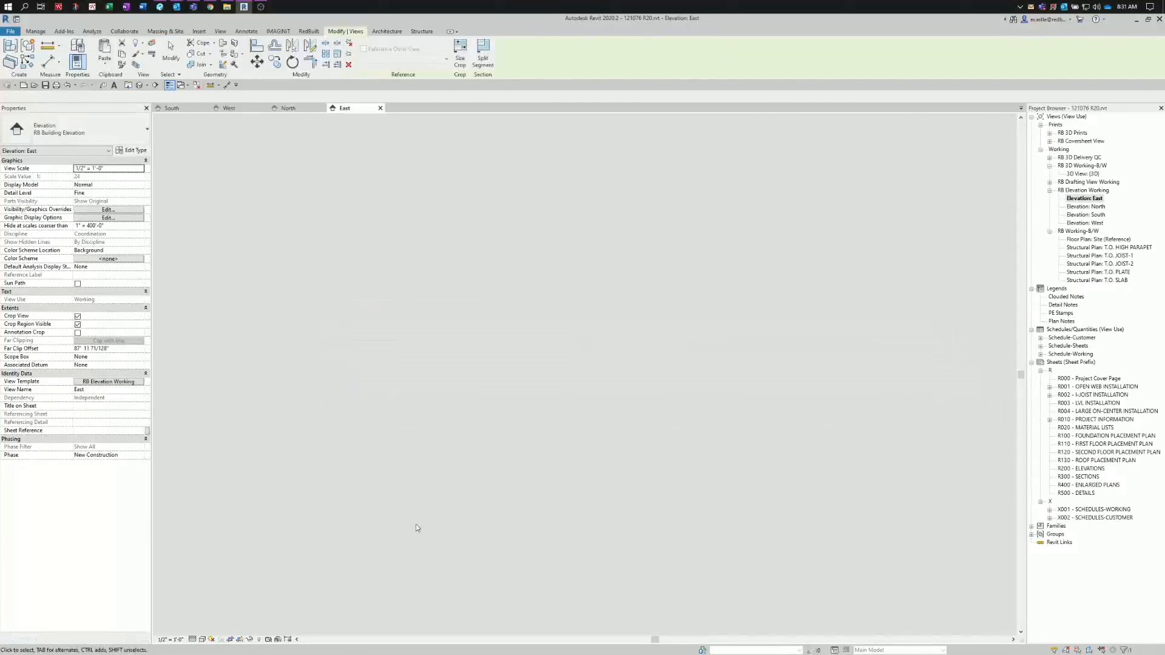
{"action": "left_click", "coordinate": [203, 639]}
{"action": "left_click", "coordinate": [246, 612]}
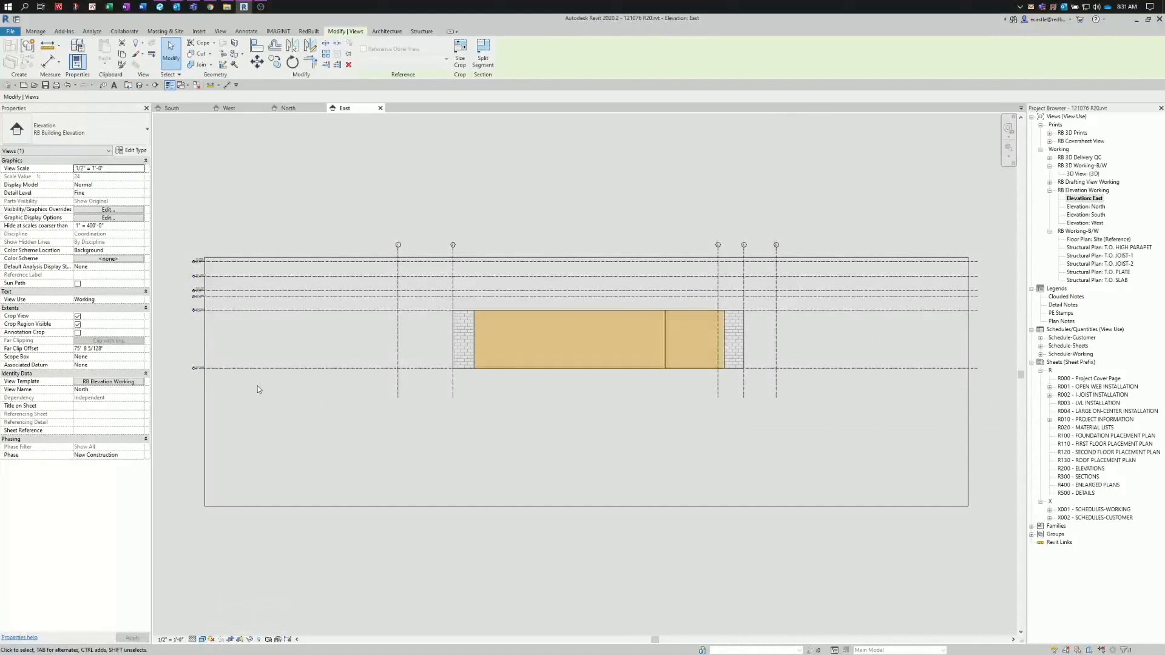
- Resize the East elevation's crop region, raising the top above the highest level, the bottom to just below T.O. SLAB, and both sides closer to the outer grids
{"action": "left_click", "coordinate": [256, 259]}
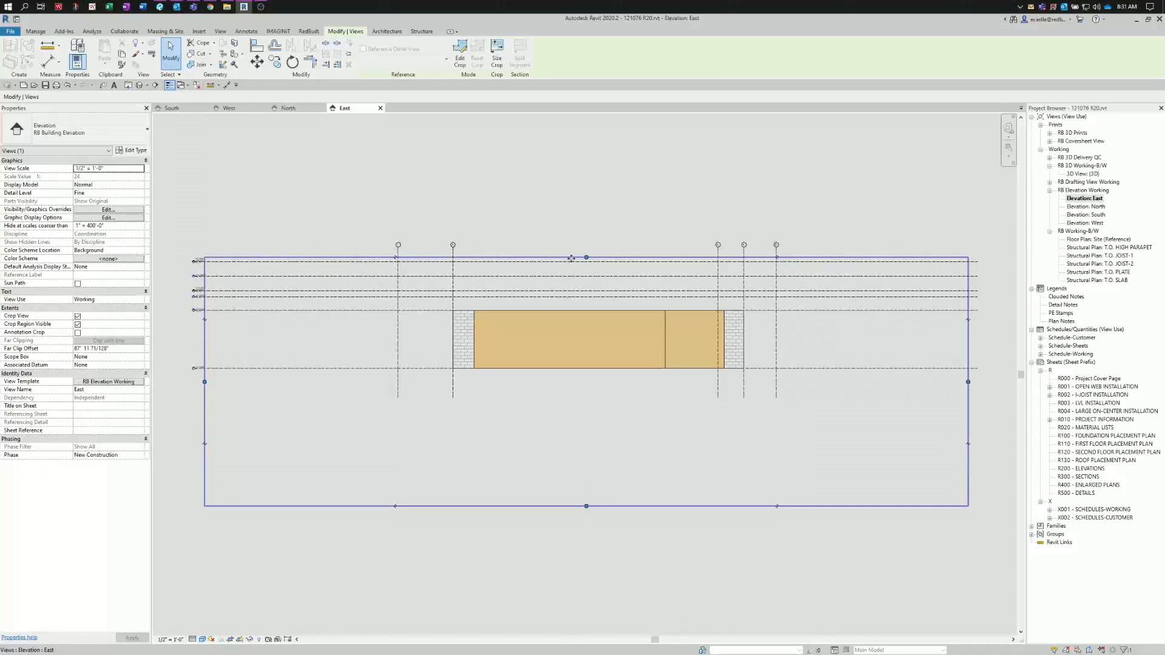
{"action": "left_click_drag", "start_coordinate": [586, 257], "coordinate": [587, 241]}
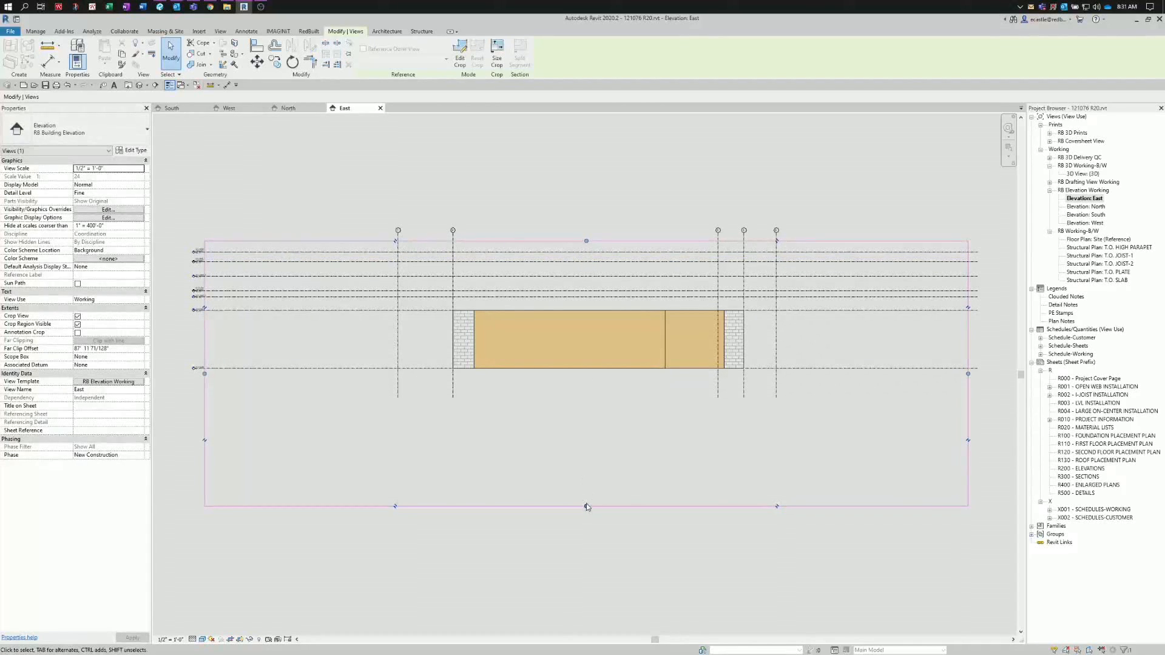
{"action": "left_click_drag", "start_coordinate": [587, 507], "coordinate": [583, 410]}
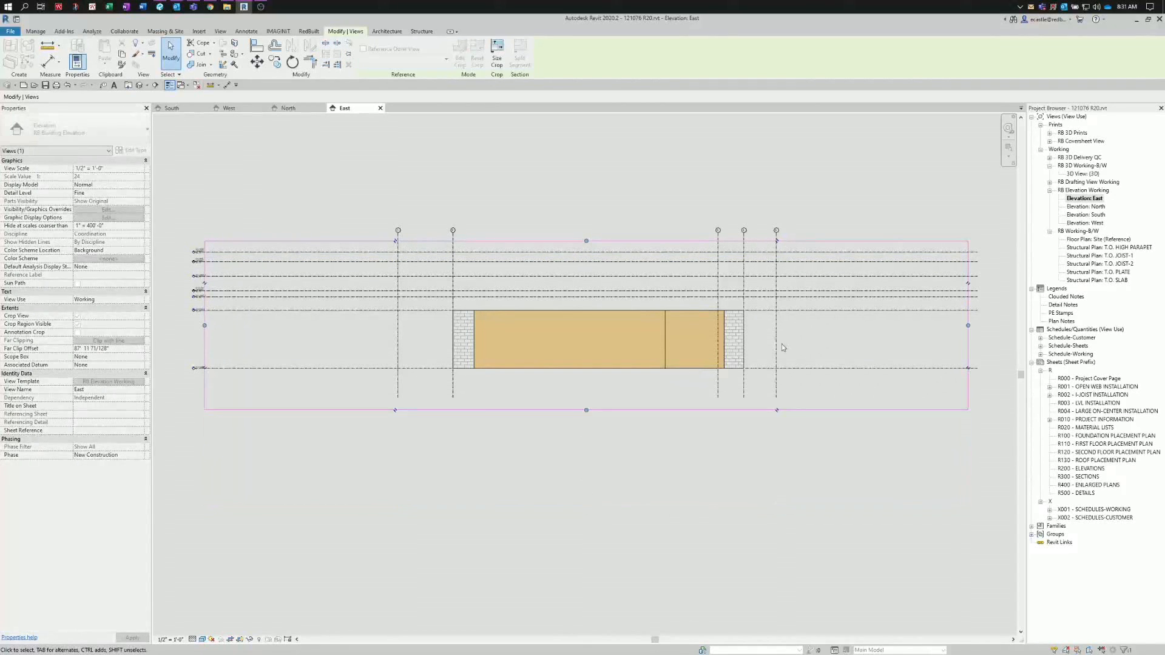
{"action": "left_click_drag", "start_coordinate": [800, 332], "coordinate": [797, 328]}
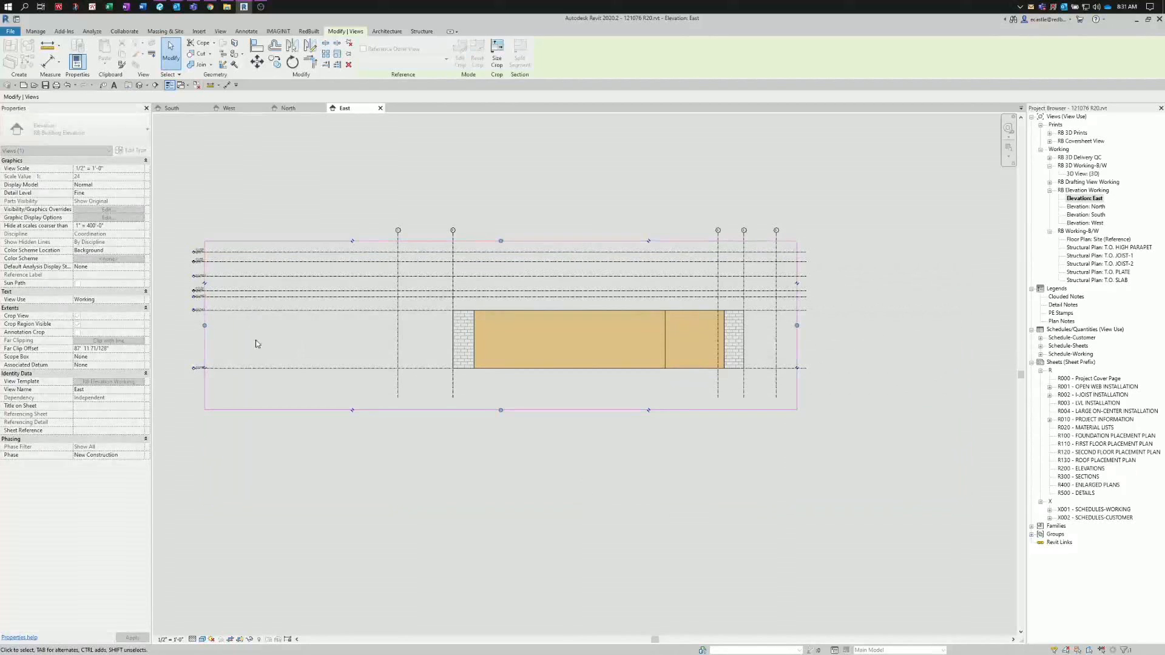
{"action": "left_click", "coordinate": [205, 327]}
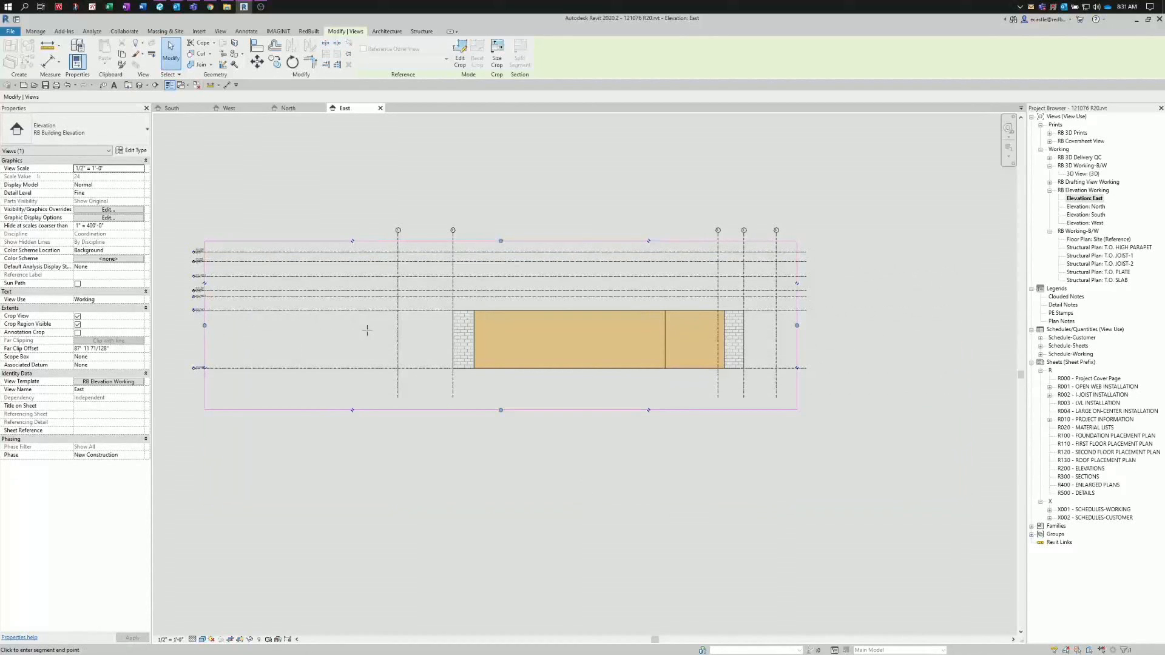
{"action": "left_click_drag", "start_coordinate": [367, 330], "coordinate": [384, 330]}
{"action": "left_click", "coordinate": [321, 326]}
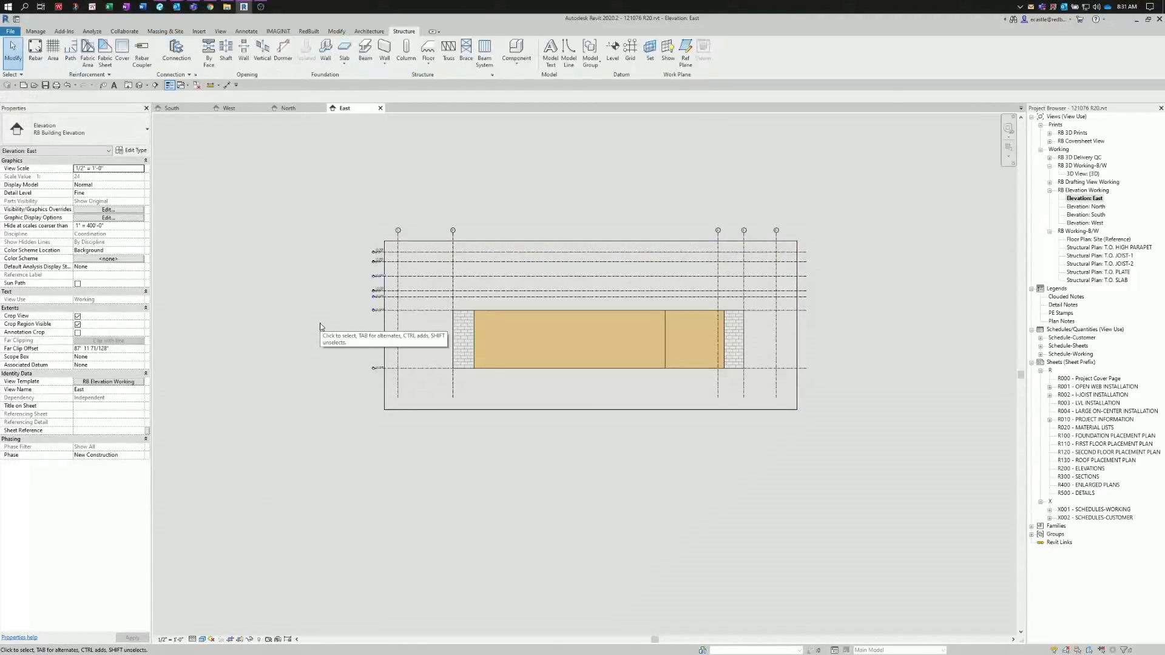
{"action": "scroll", "coordinate": [560, 290], "scroll_direction": "up", "scroll_amount": 1}
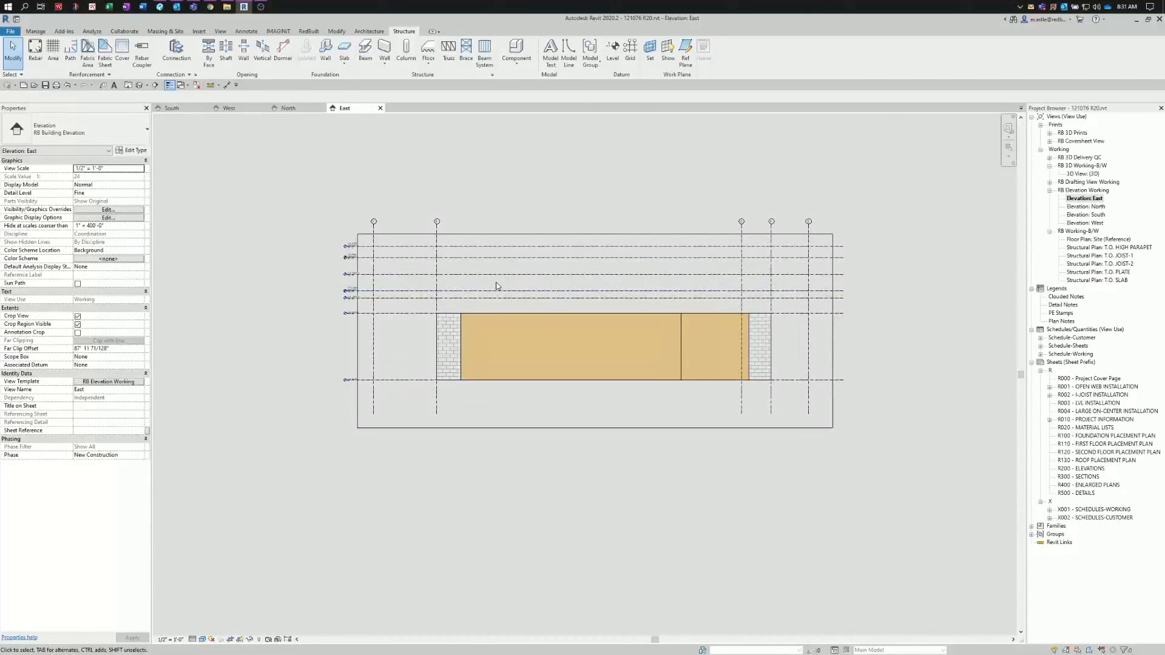
{"action": "scroll", "coordinate": [494, 278], "scroll_direction": "up", "scroll_amount": 1}
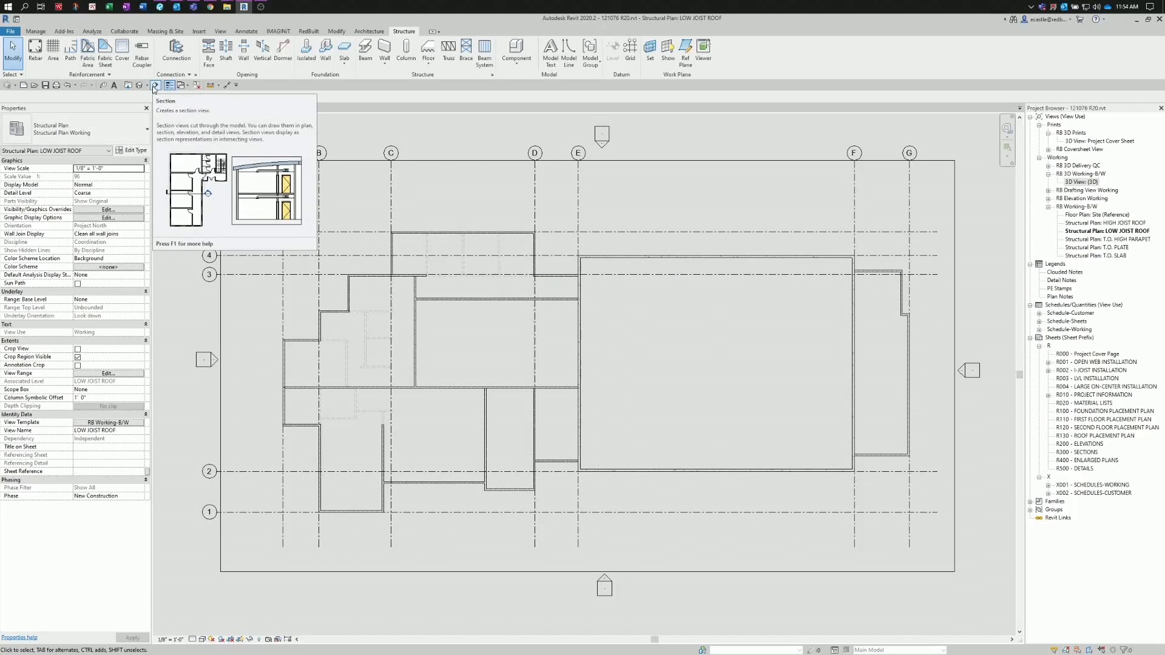
- Draw a horizontal building section across the LOW JOIST ROOF plan just above grid 2, from outside grid A past grid G, with a shallow view depth
{"action": "left_click", "coordinate": [220, 31]}
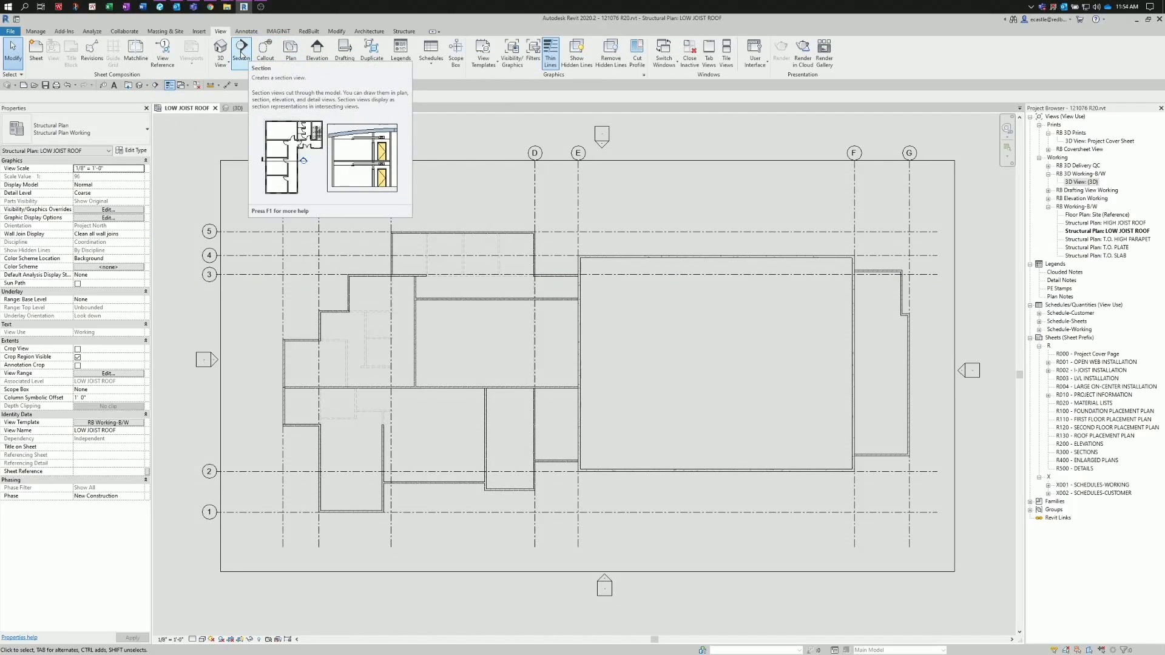
{"action": "left_click", "coordinate": [242, 54]}
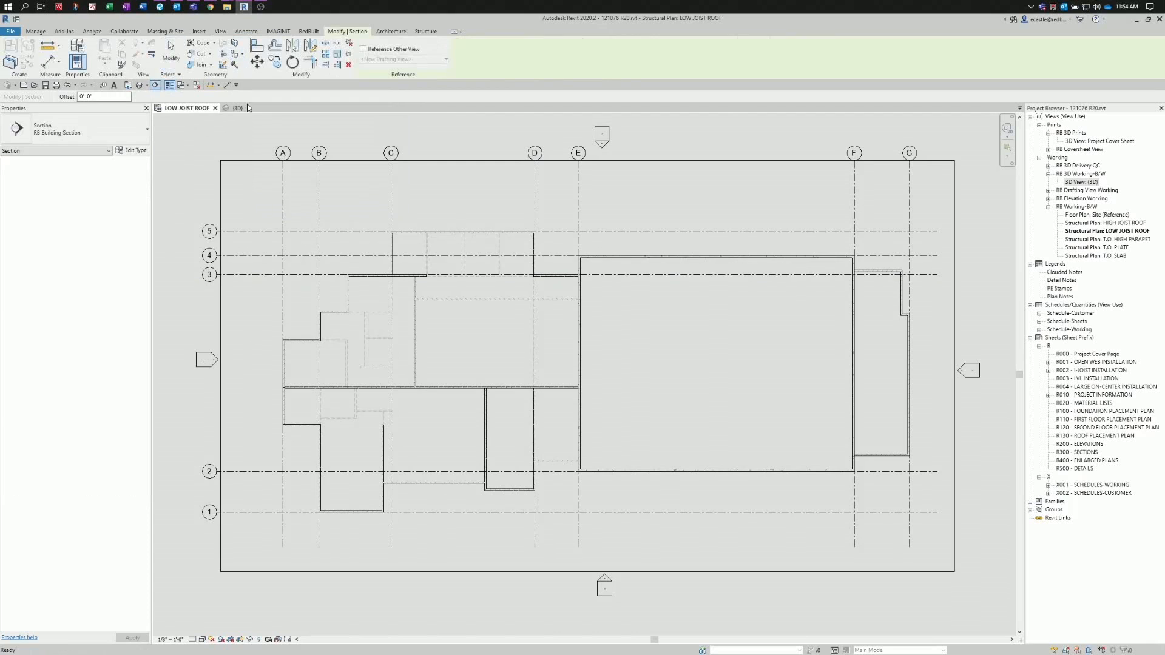
{"action": "left_click", "coordinate": [259, 439]}
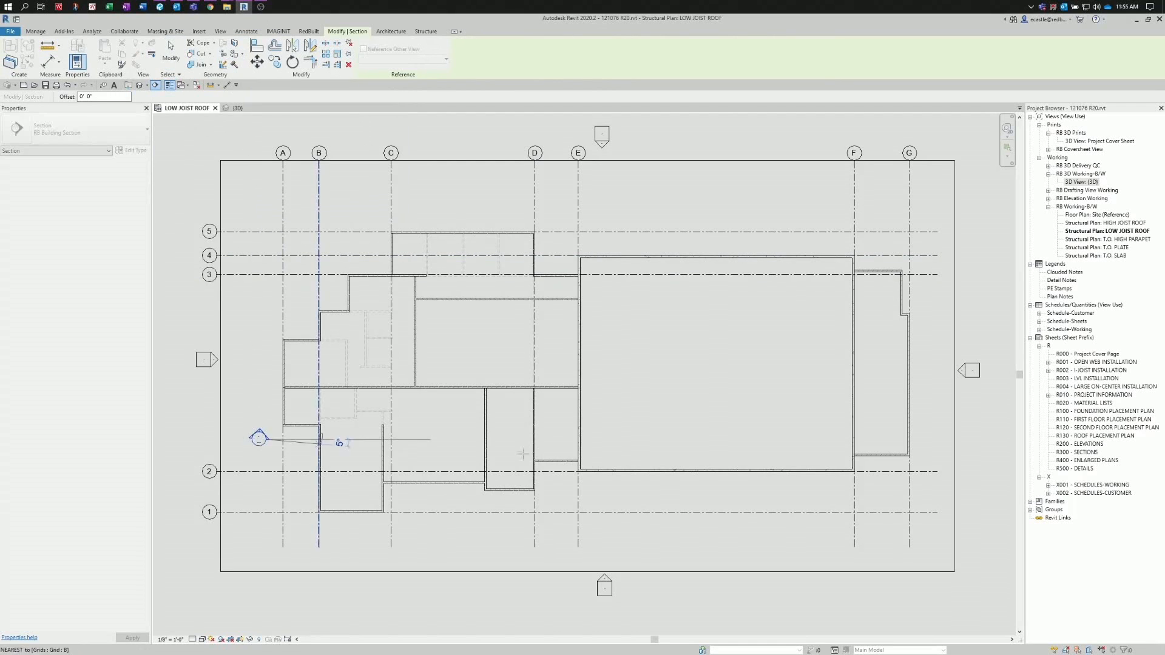
{"action": "left_click", "coordinate": [924, 437]}
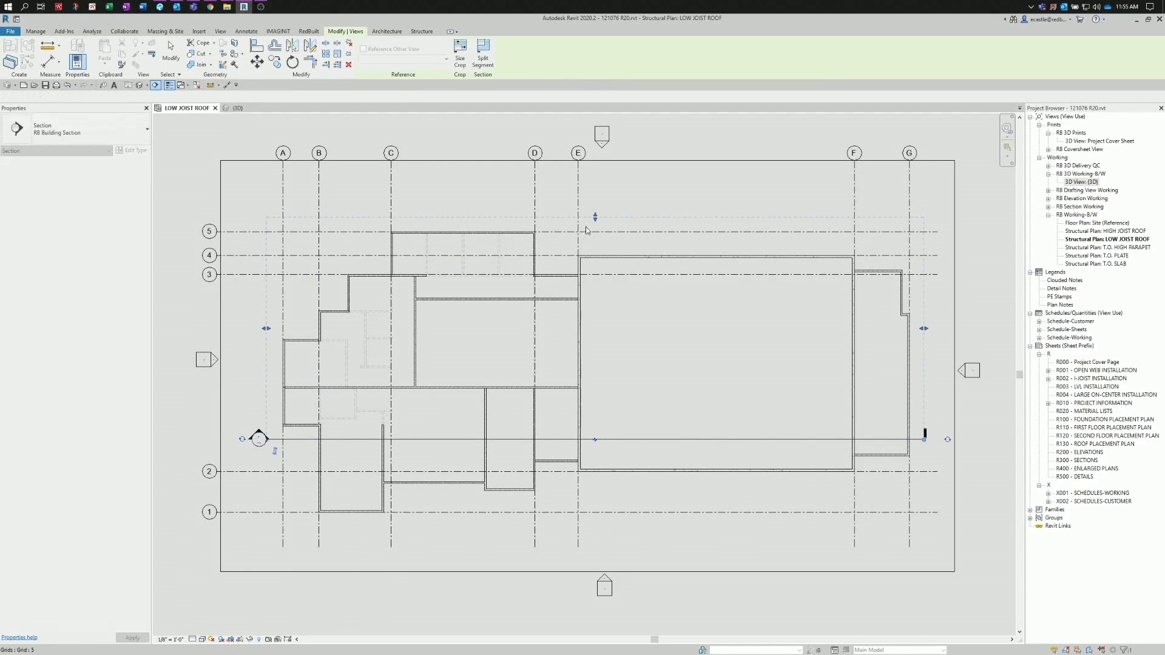
{"action": "key", "text": "Escape"}
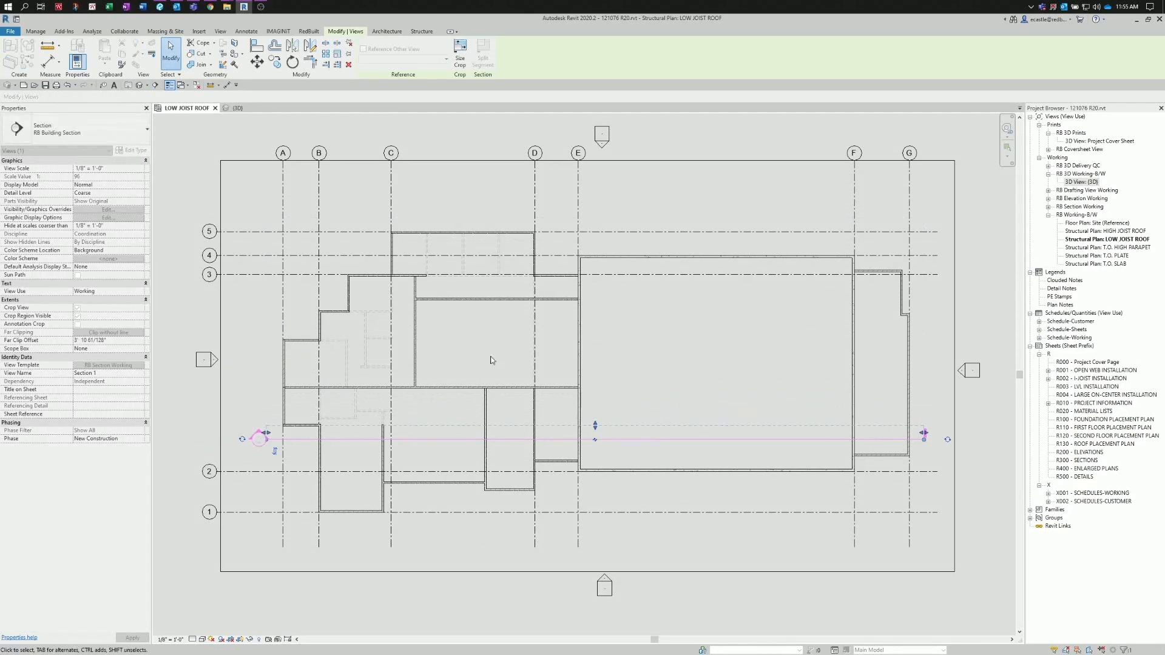
{"action": "key", "text": "Escape"}
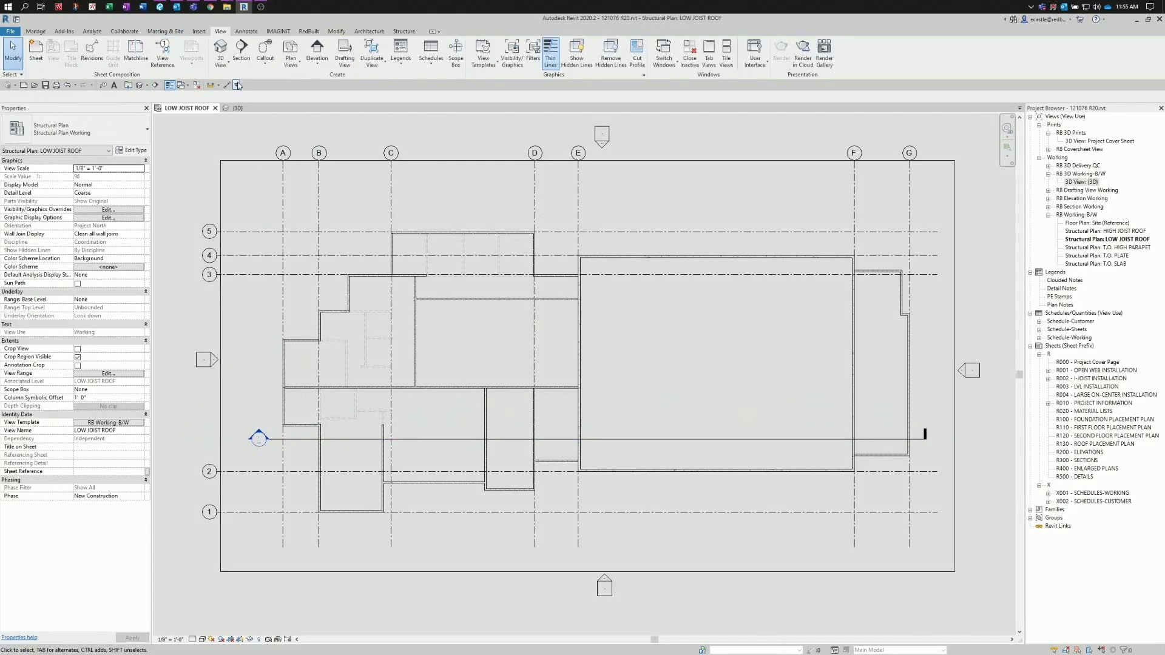
- Draw a vertical building section from below grid 1 to above grid 5, facing away from the building's main area, and place it between grids A and B
{"action": "left_click", "coordinate": [241, 51]}
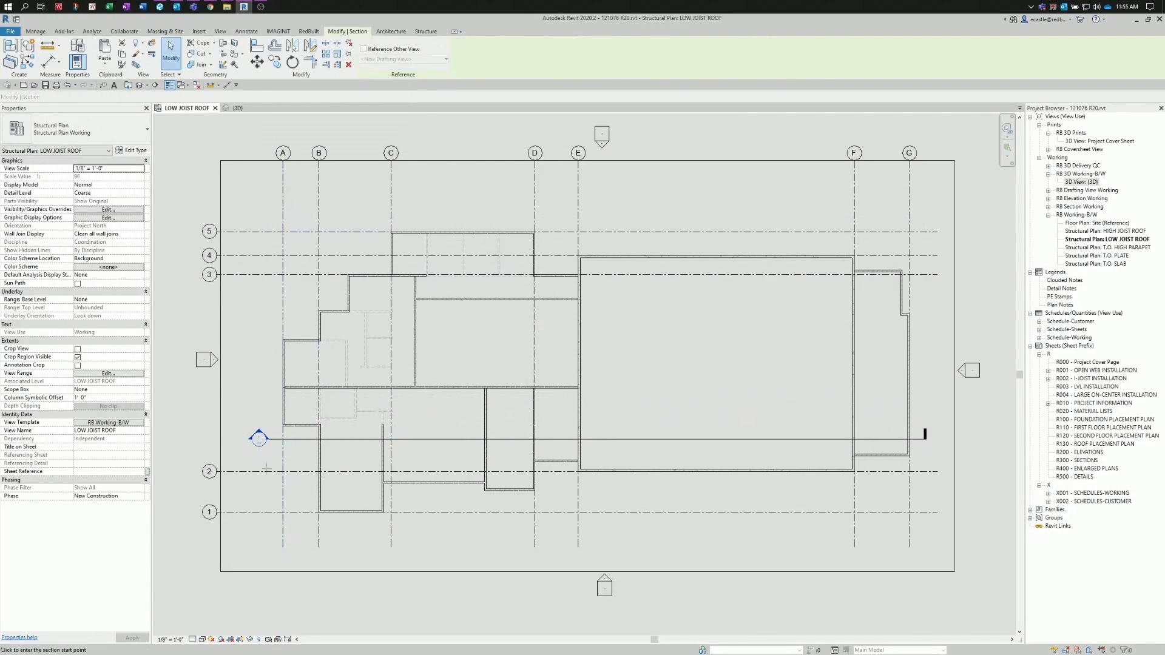
{"action": "left_click", "coordinate": [272, 534]}
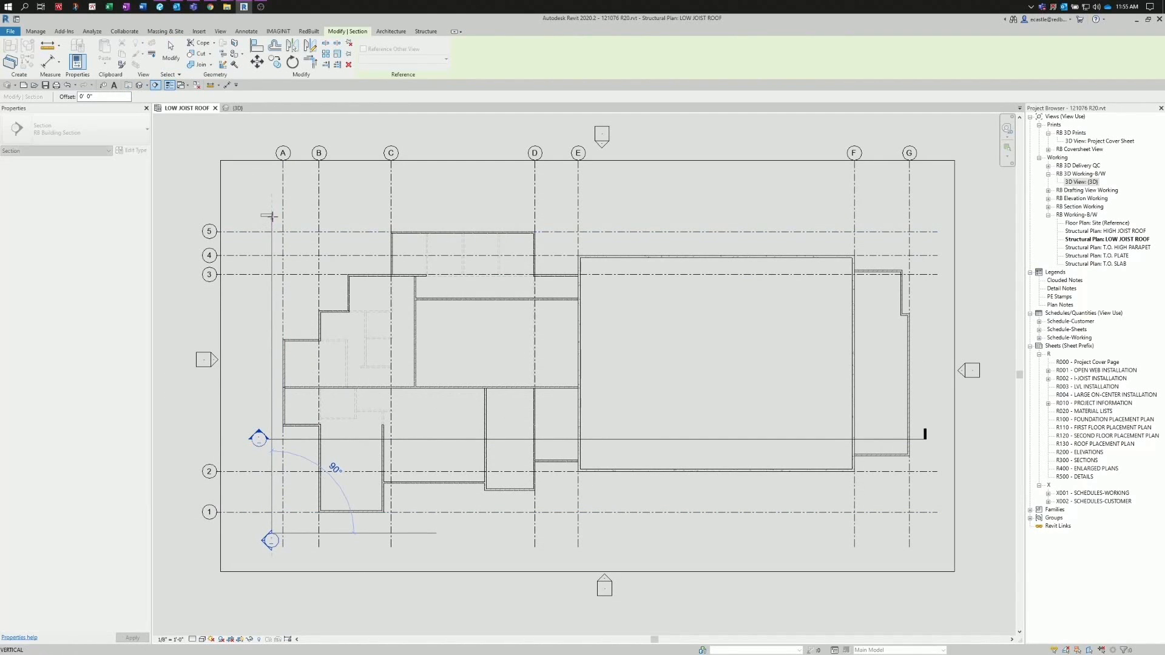
{"action": "left_click", "coordinate": [272, 215]}
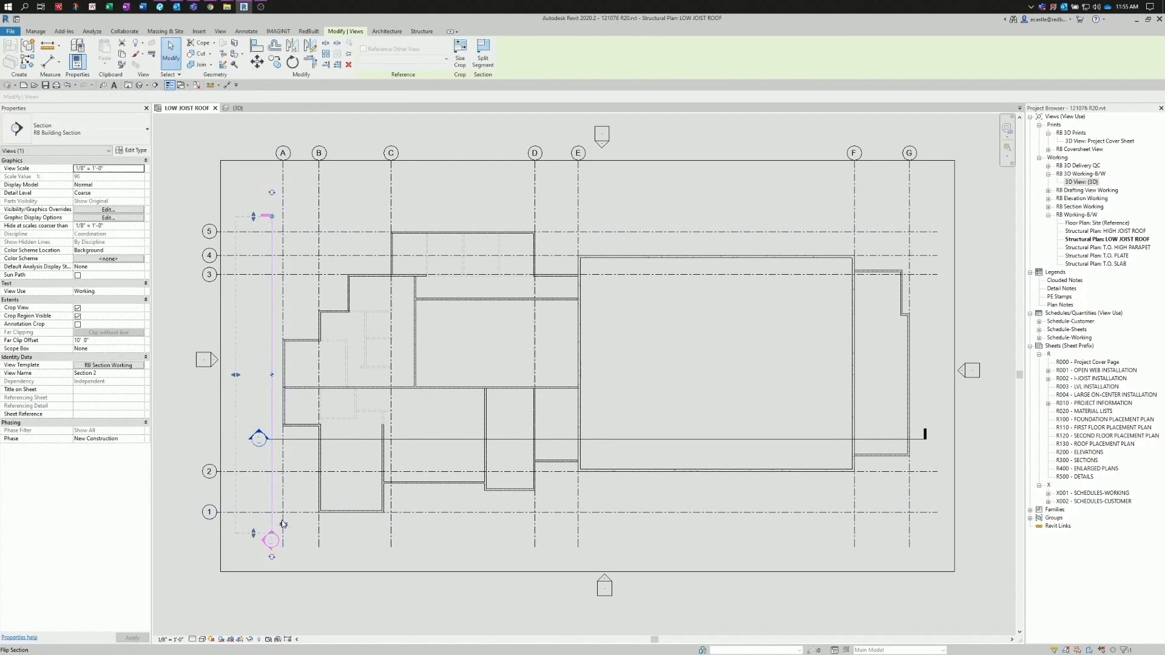
{"action": "left_click", "coordinate": [282, 524]}
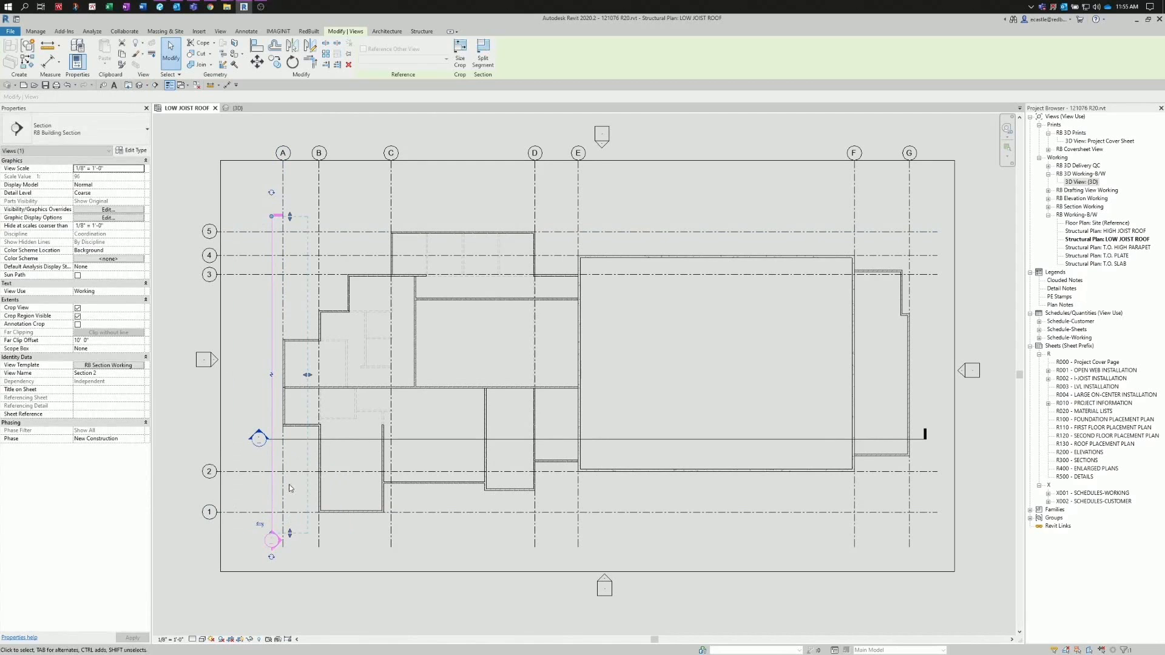
{"action": "left_click", "coordinate": [260, 524]}
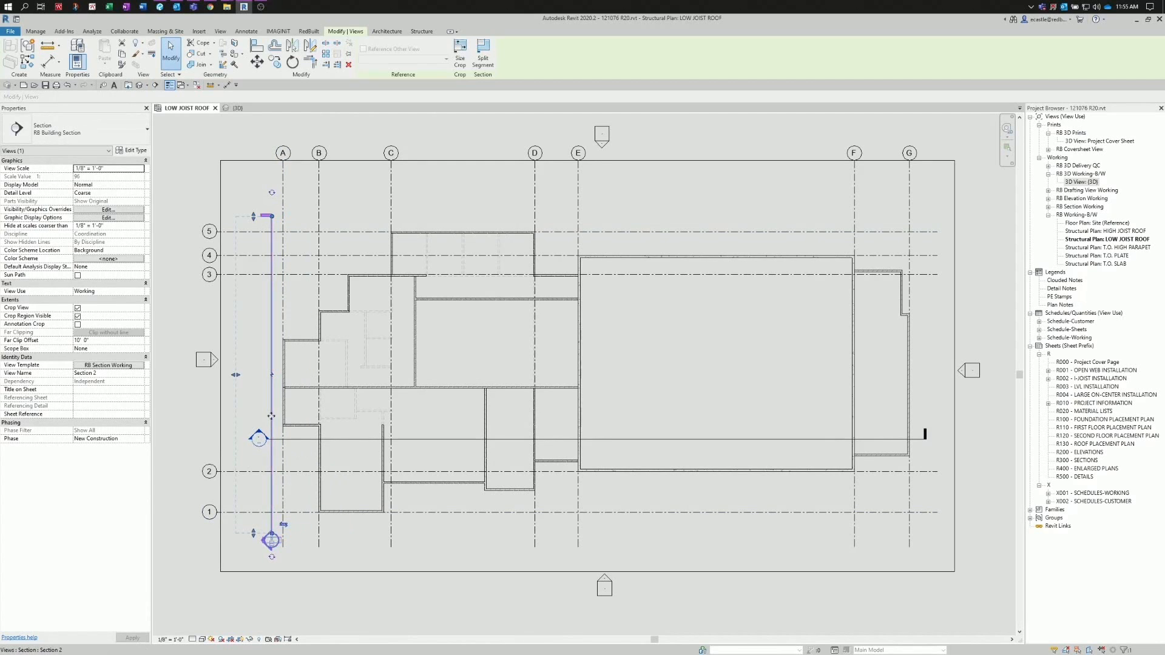
{"action": "left_click_drag", "start_coordinate": [271, 418], "coordinate": [310, 408]}
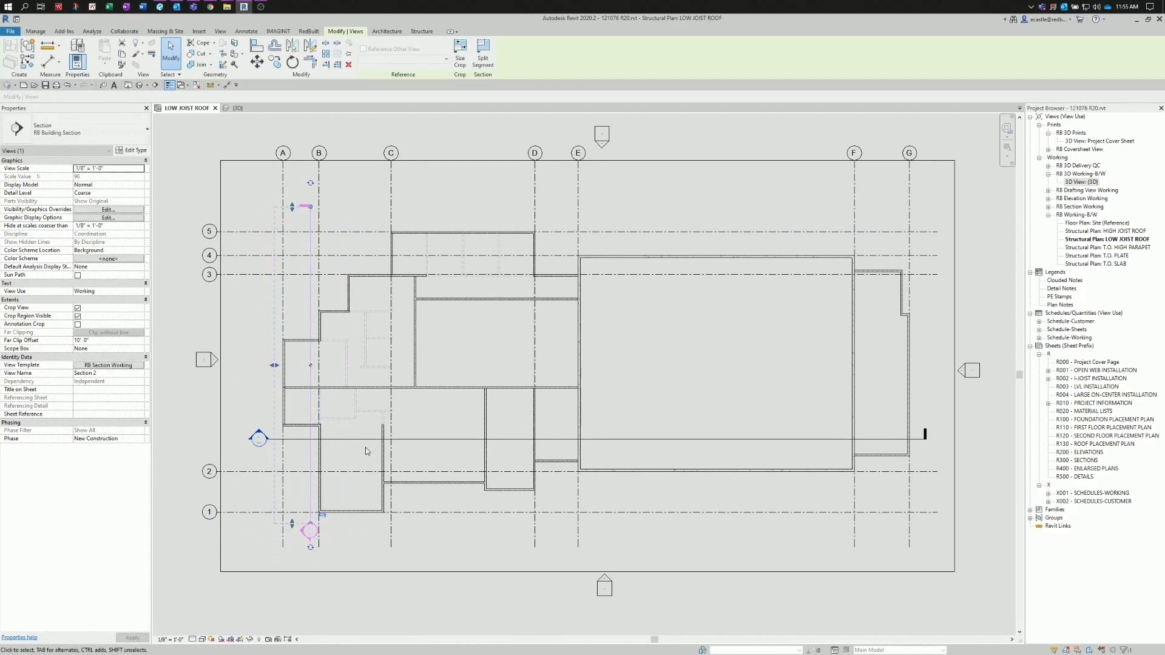
{"action": "left_click", "coordinate": [361, 558]}
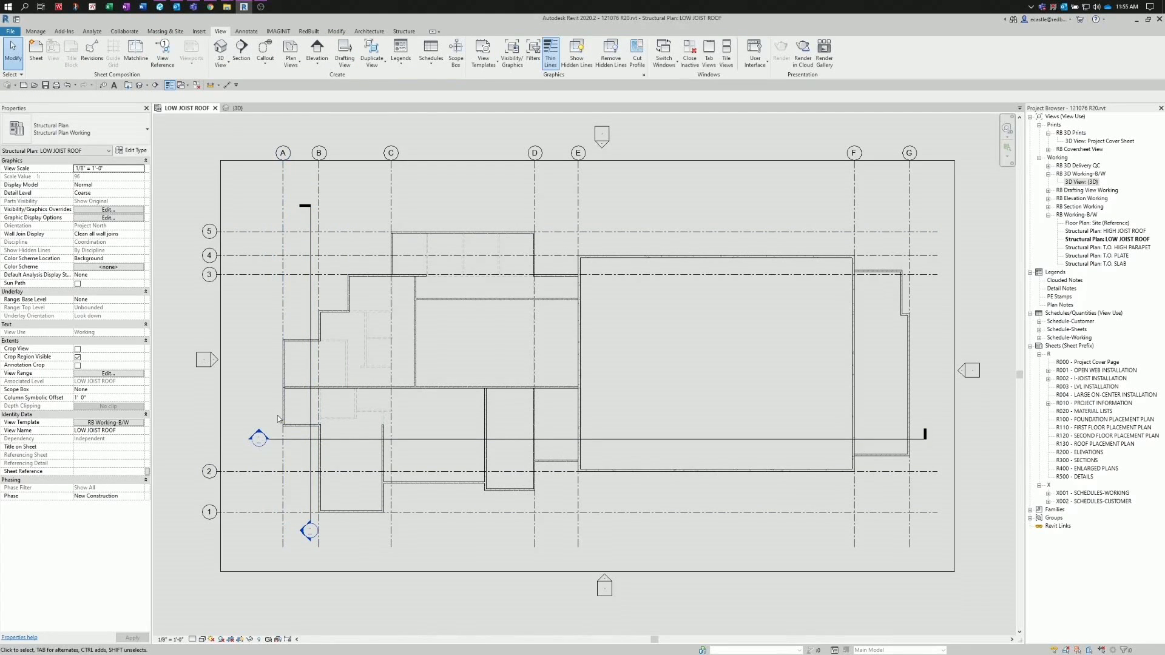
- Open the horizontal section's view and set its scale to 1/2" = 1'-0"
{"action": "double_click", "coordinate": [258, 439]}
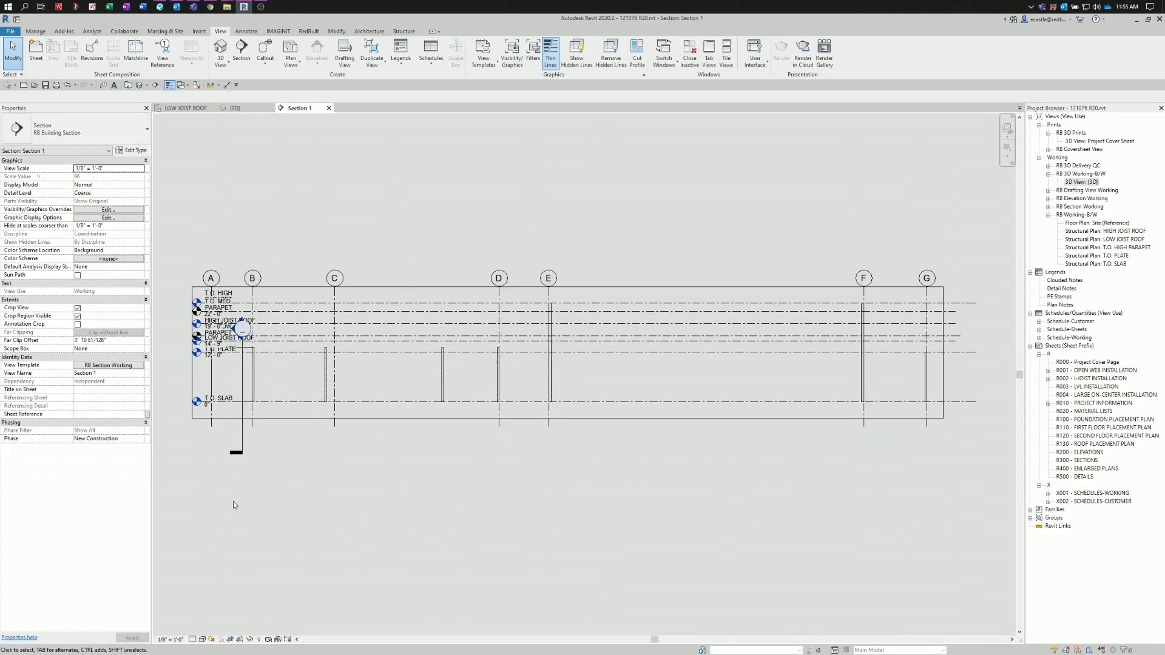
{"action": "left_click", "coordinate": [172, 642]}
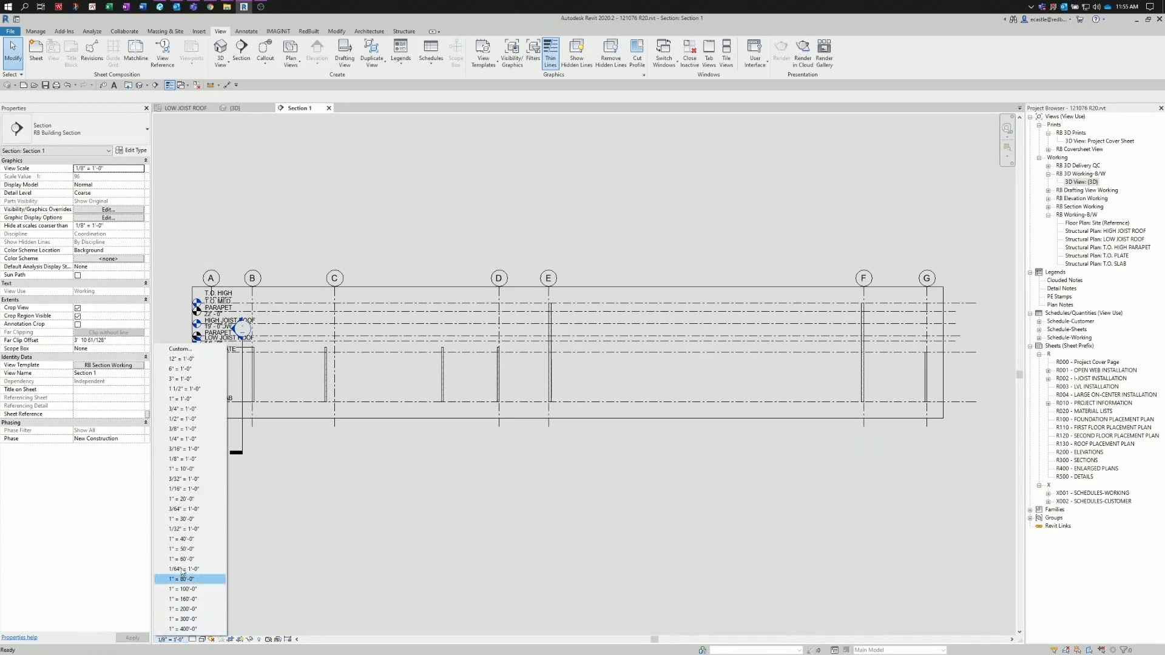
{"action": "left_click", "coordinate": [188, 420]}
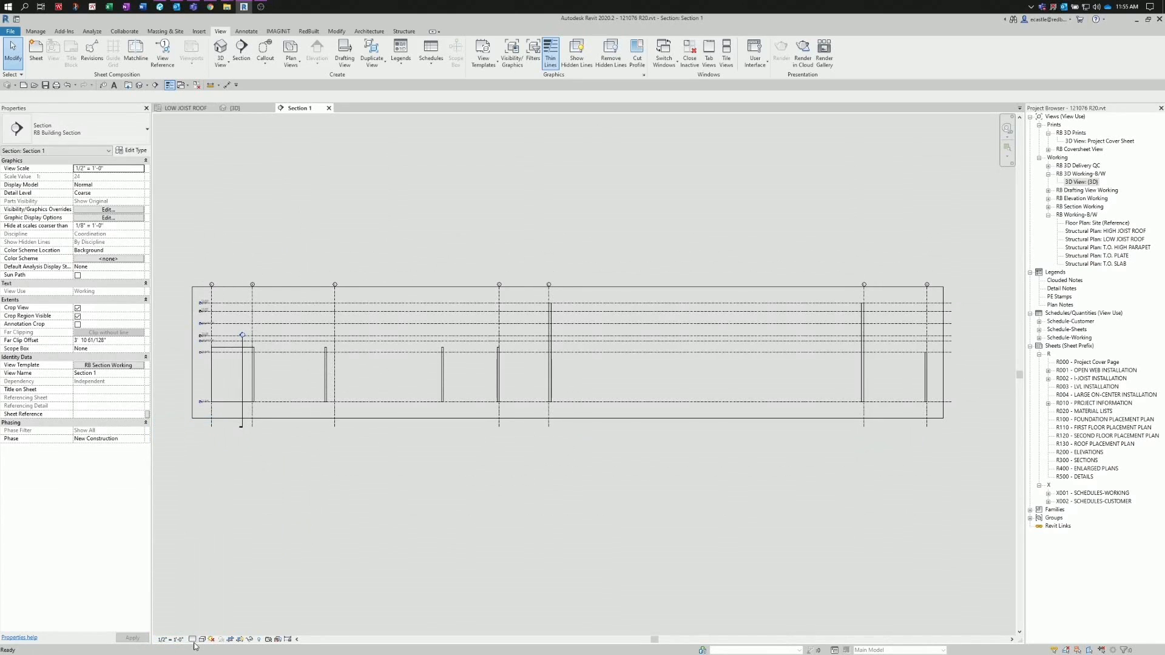
- Set the section view's detail level to Fine and its visual style to Realistic
{"action": "left_click", "coordinate": [192, 639]}
{"action": "left_click", "coordinate": [206, 629]}
{"action": "left_click", "coordinate": [202, 640]}
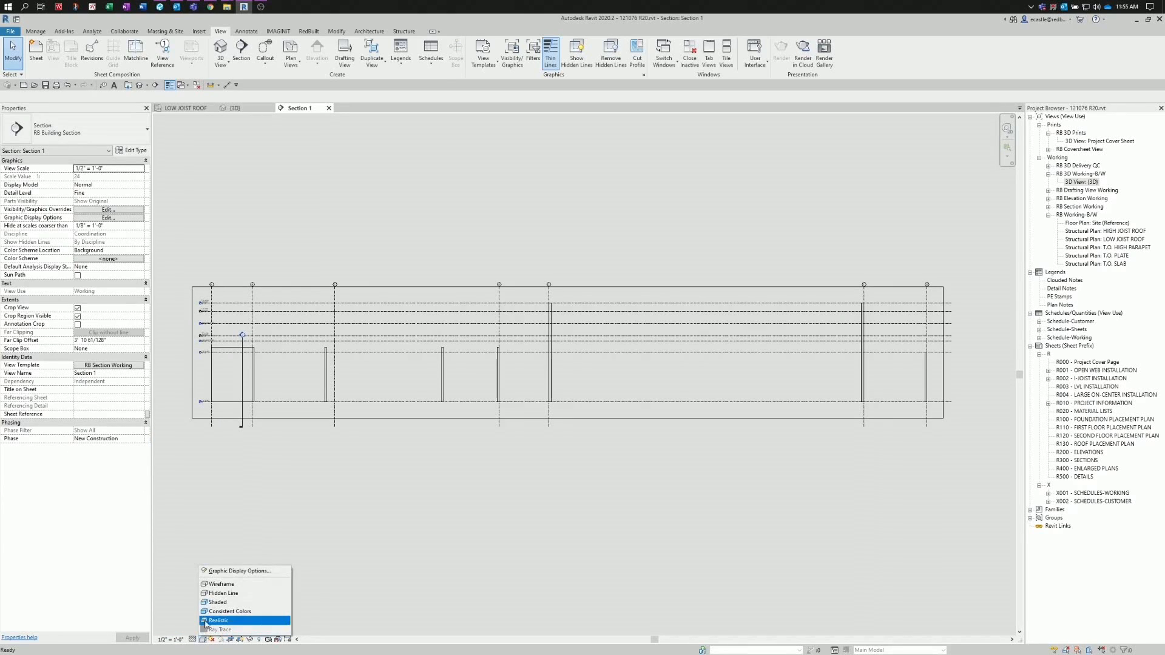
{"action": "left_click", "coordinate": [208, 620]}
{"action": "scroll", "coordinate": [181, 356], "scroll_direction": "up", "scroll_amount": 5}
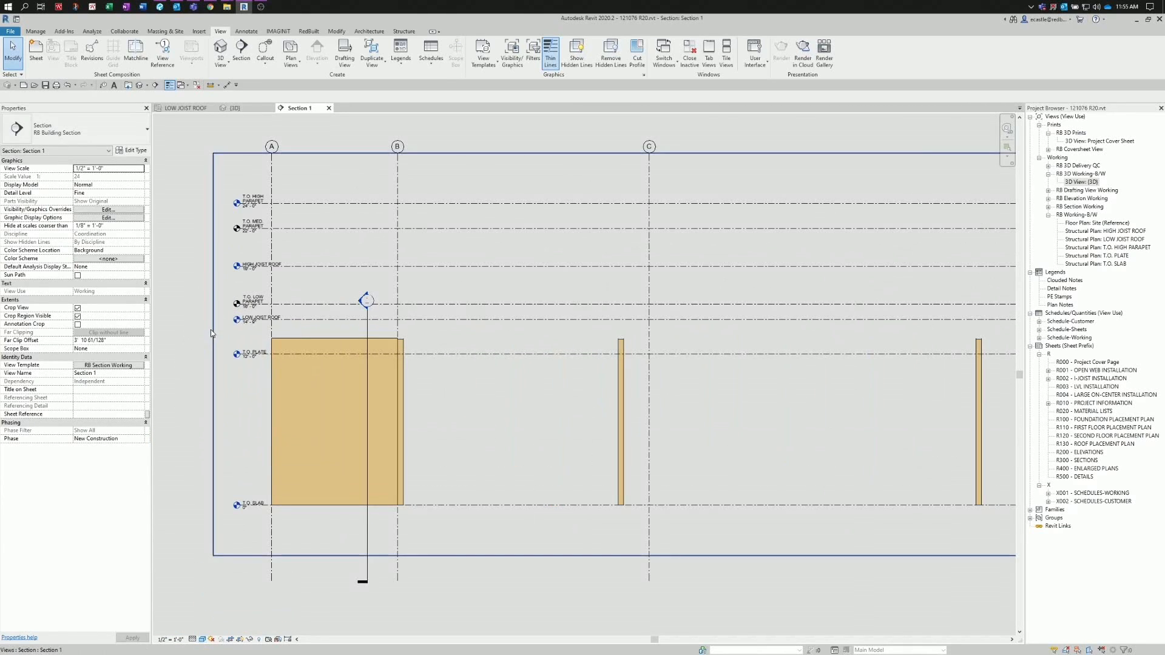
{"action": "scroll", "coordinate": [457, 492], "scroll_direction": "down", "scroll_amount": 1}
{"action": "scroll", "coordinate": [454, 446], "scroll_direction": "down", "scroll_amount": 1}
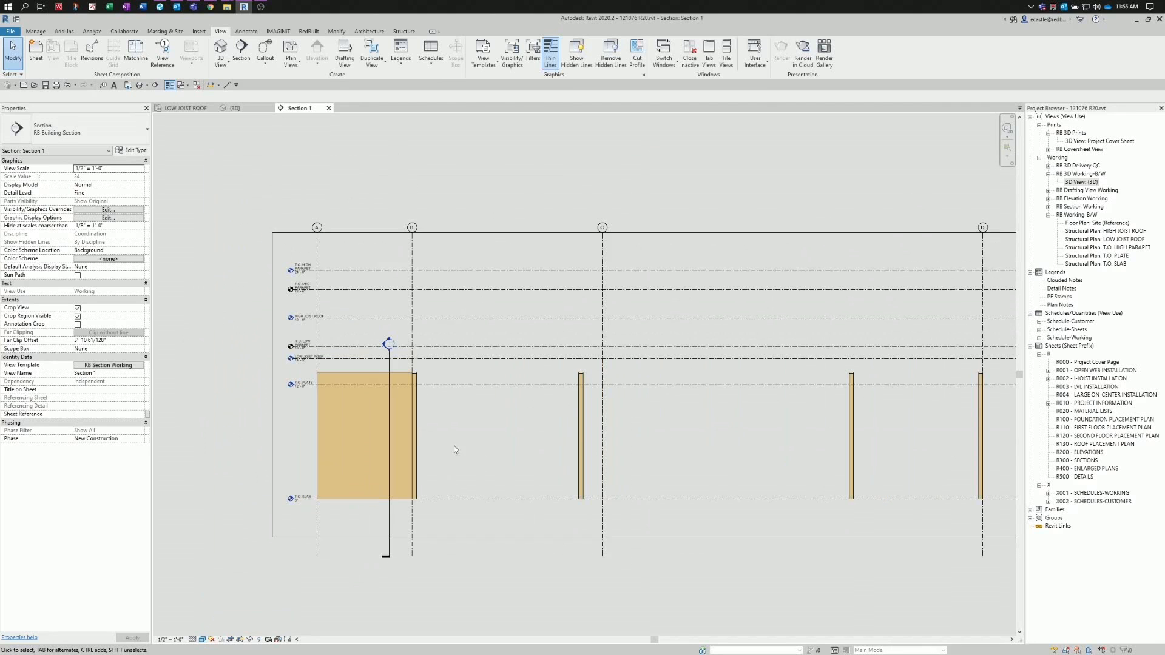
{"action": "scroll", "coordinate": [454, 447], "scroll_direction": "up", "scroll_amount": 1}
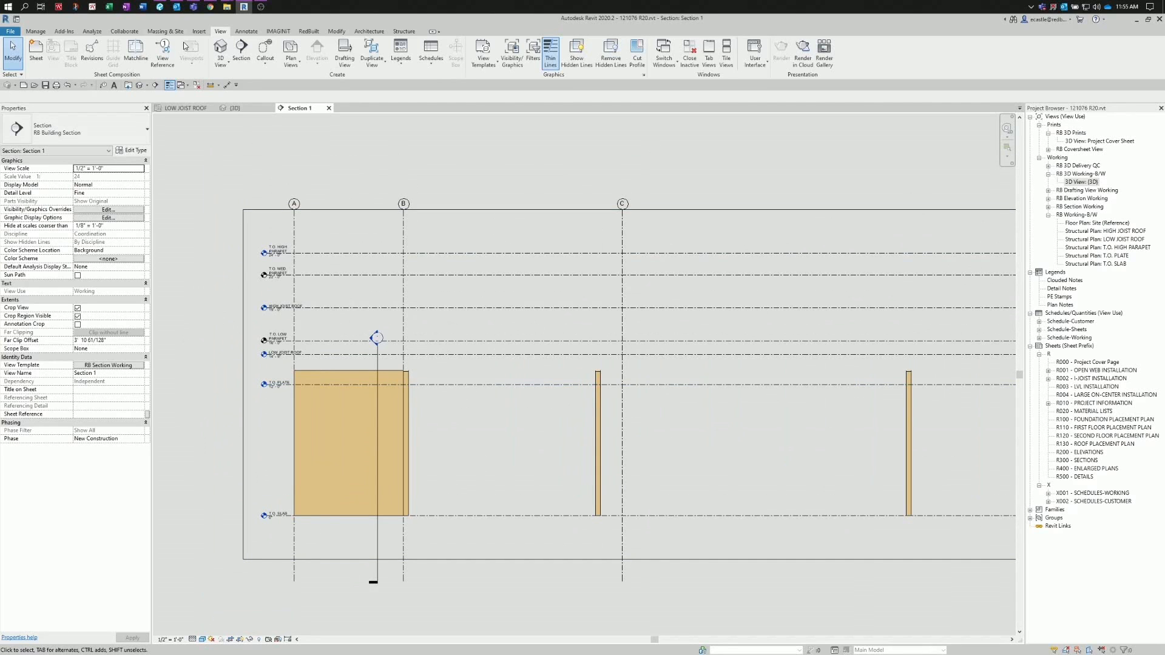
- Switch to Bluebeam Revu and examine the roof framing plan alongside Building Section E for joist slopes and heights from the west end to grid G
{"action": "left_click", "coordinate": [159, 7]}
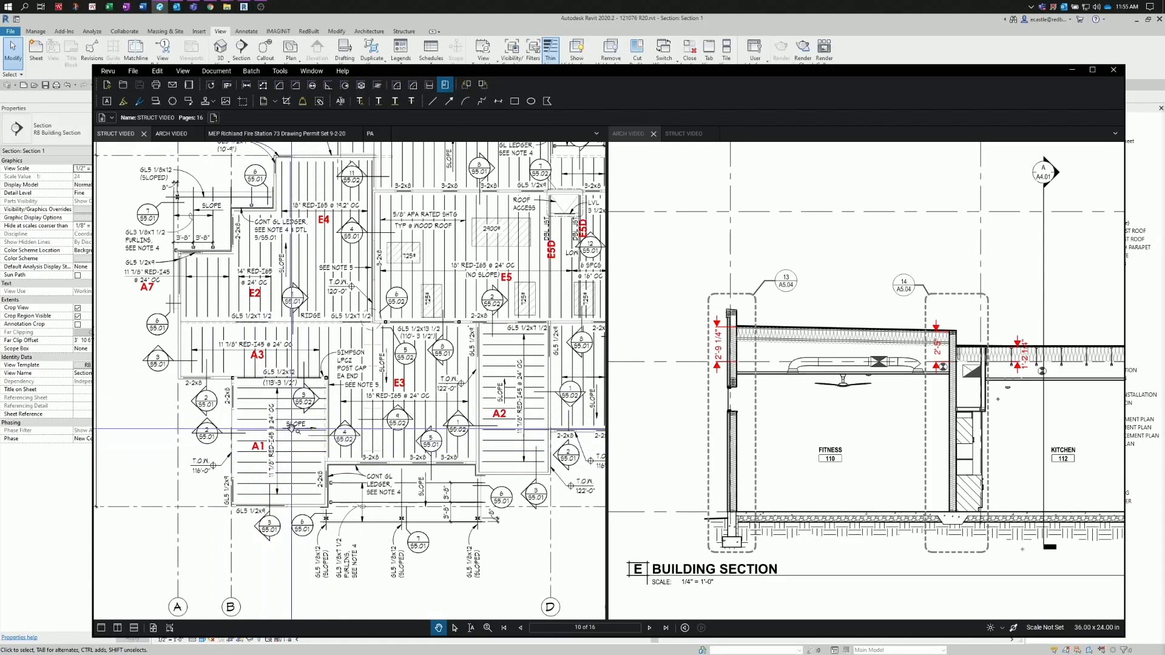
{"action": "scroll", "coordinate": [322, 433], "scroll_direction": "down", "scroll_amount": 1}
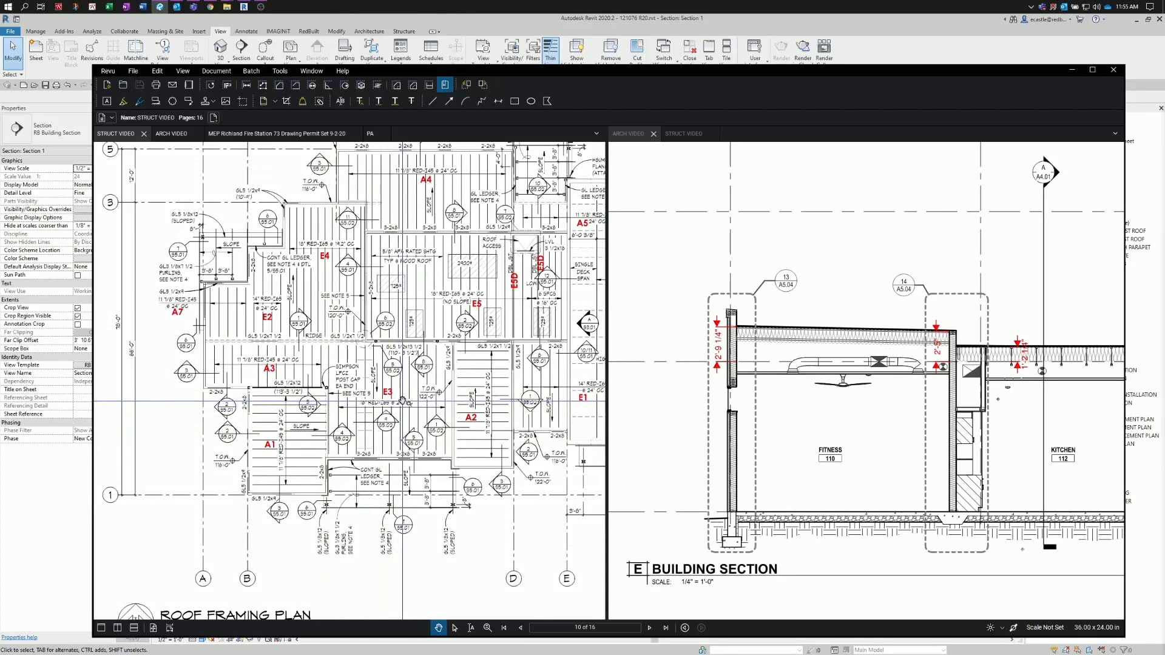
{"action": "scroll", "coordinate": [386, 391], "scroll_direction": "up", "scroll_amount": 1}
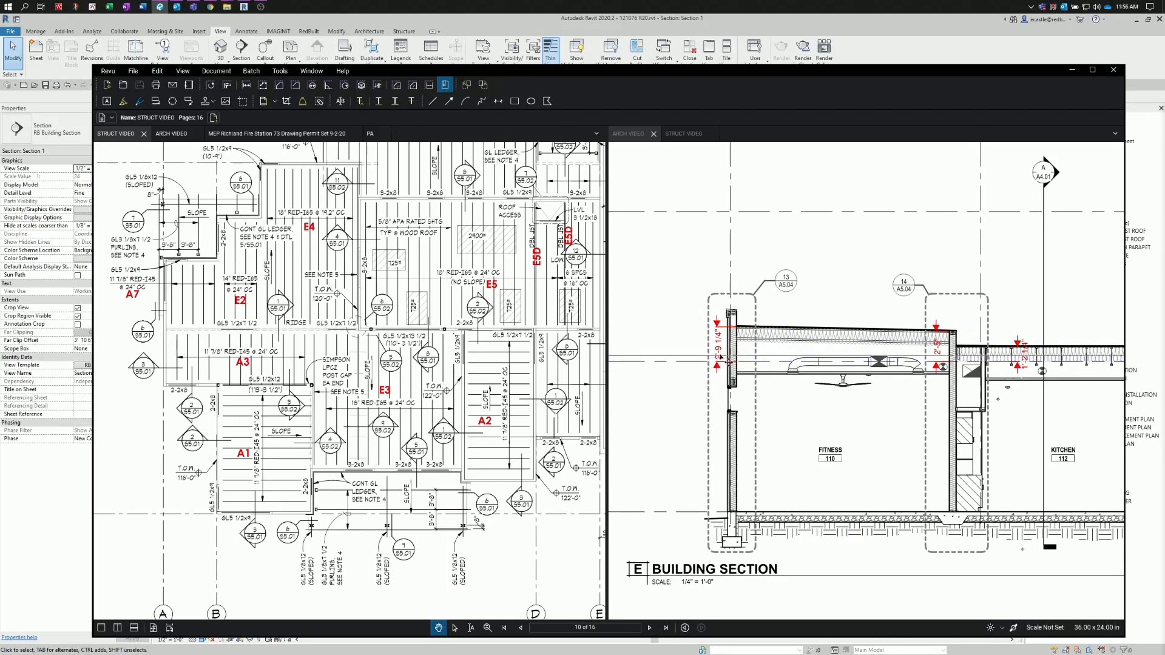
{"action": "scroll", "coordinate": [848, 397], "scroll_direction": "down", "scroll_amount": 3}
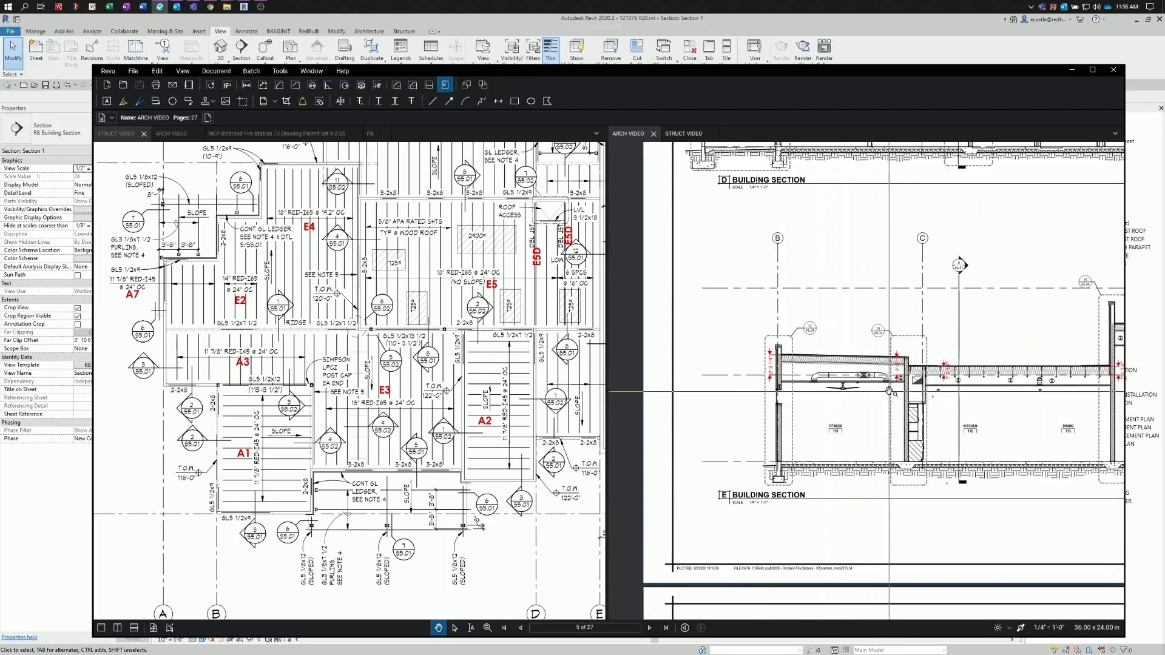
{"action": "left_click_drag", "start_coordinate": [976, 400], "coordinate": [779, 388]}
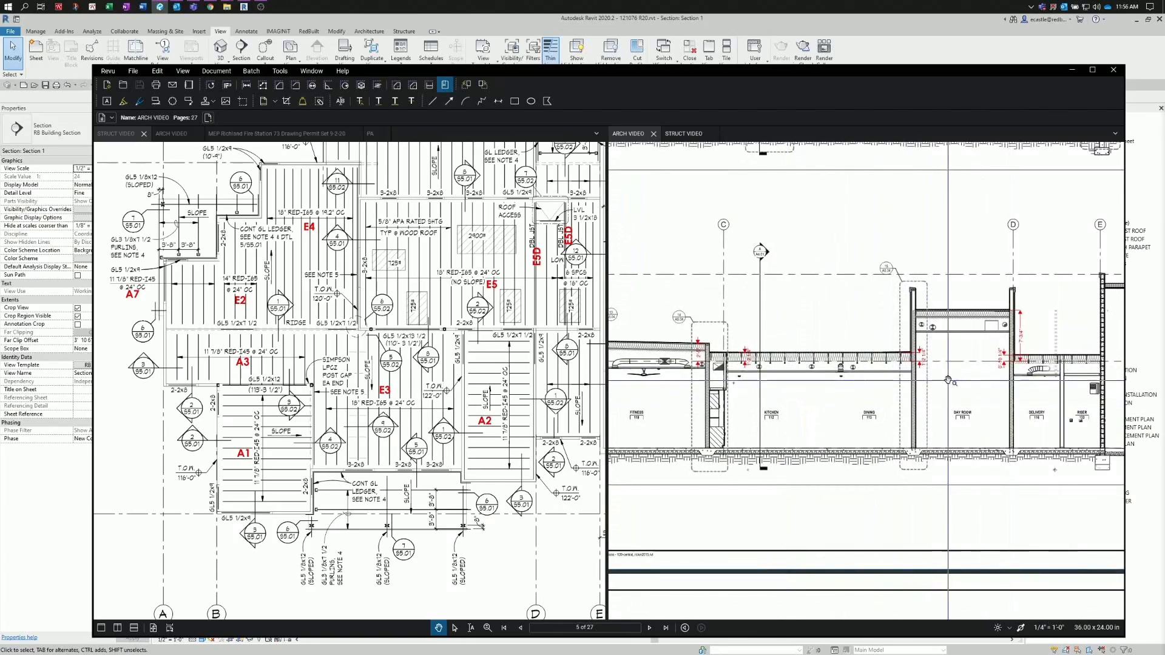
{"action": "left_click_drag", "start_coordinate": [942, 382], "coordinate": [737, 381]}
{"action": "left_click_drag", "start_coordinate": [999, 386], "coordinate": [764, 390]}
{"action": "scroll", "coordinate": [940, 389], "scroll_direction": "up", "scroll_amount": 2}
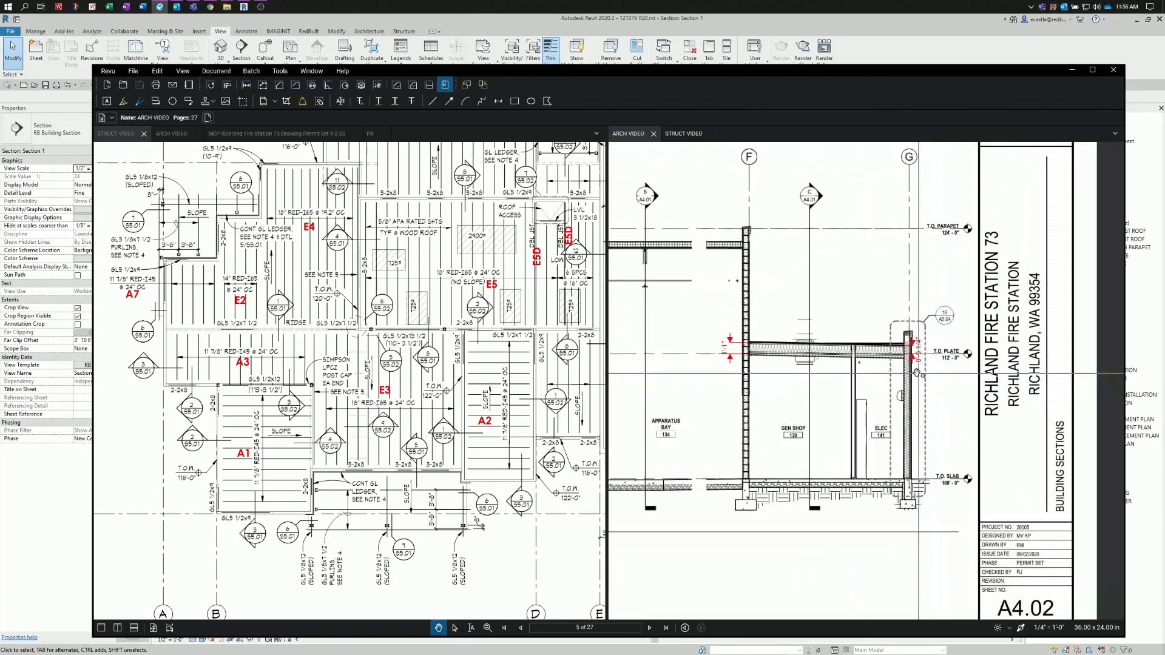
{"action": "scroll", "coordinate": [891, 379], "scroll_direction": "down", "scroll_amount": 3}
{"action": "scroll", "coordinate": [727, 365], "scroll_direction": "up", "scroll_amount": 5}
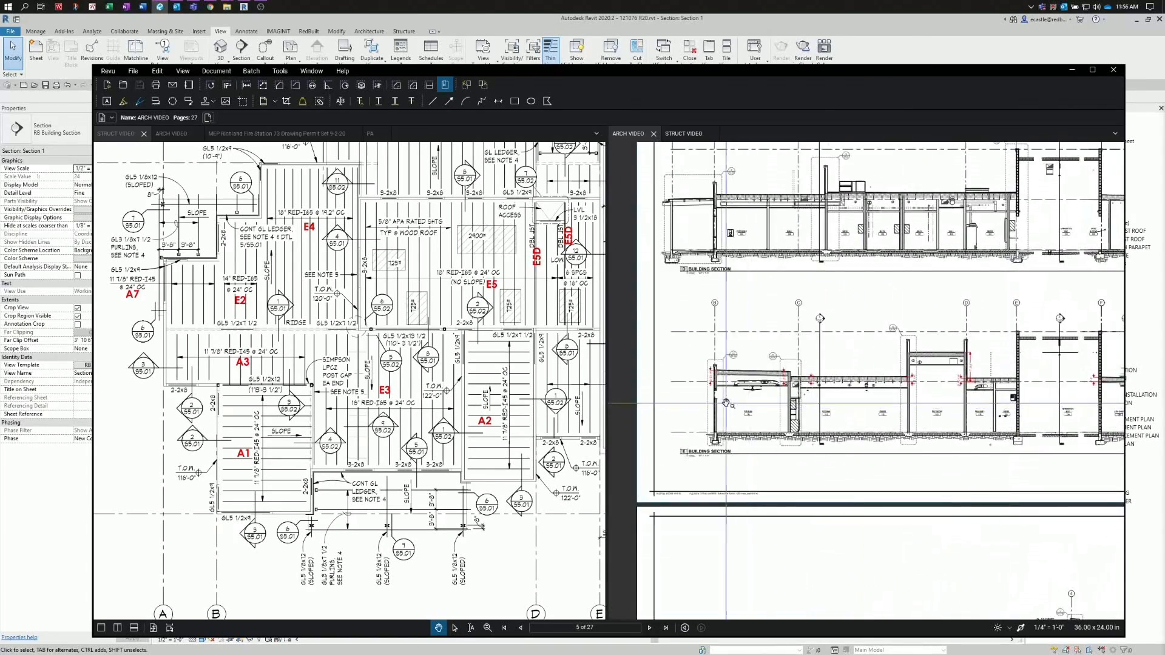
- Switch back to Revit and draw a reference plane from the intersection of grid B and LOW JOIST ROOF, sloping down to above the wall before grid C
{"action": "scroll", "coordinate": [727, 365], "scroll_direction": "up", "scroll_amount": 1}
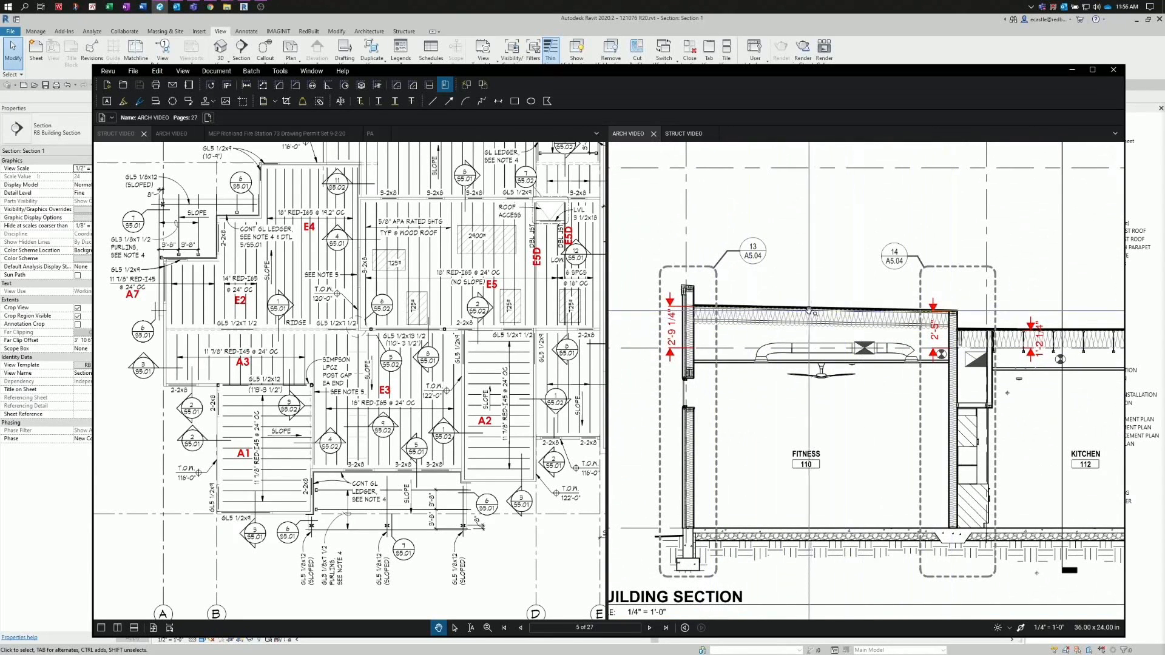
{"action": "left_click", "coordinate": [491, 28]}
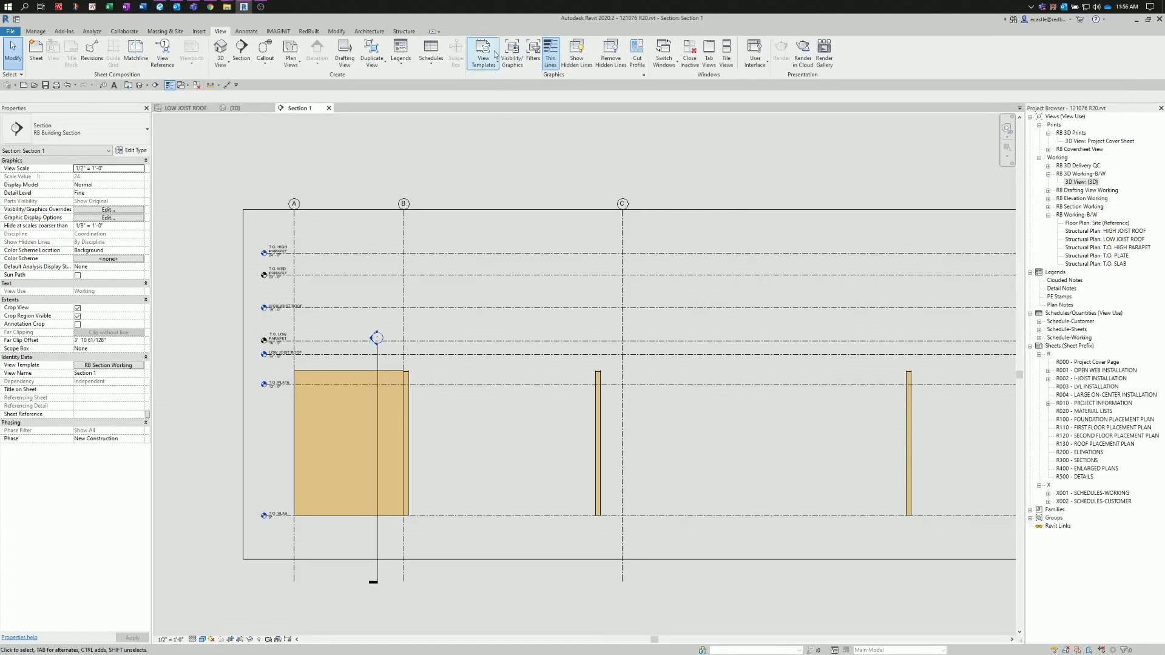
{"action": "scroll", "coordinate": [377, 412], "scroll_direction": "up", "scroll_amount": 4}
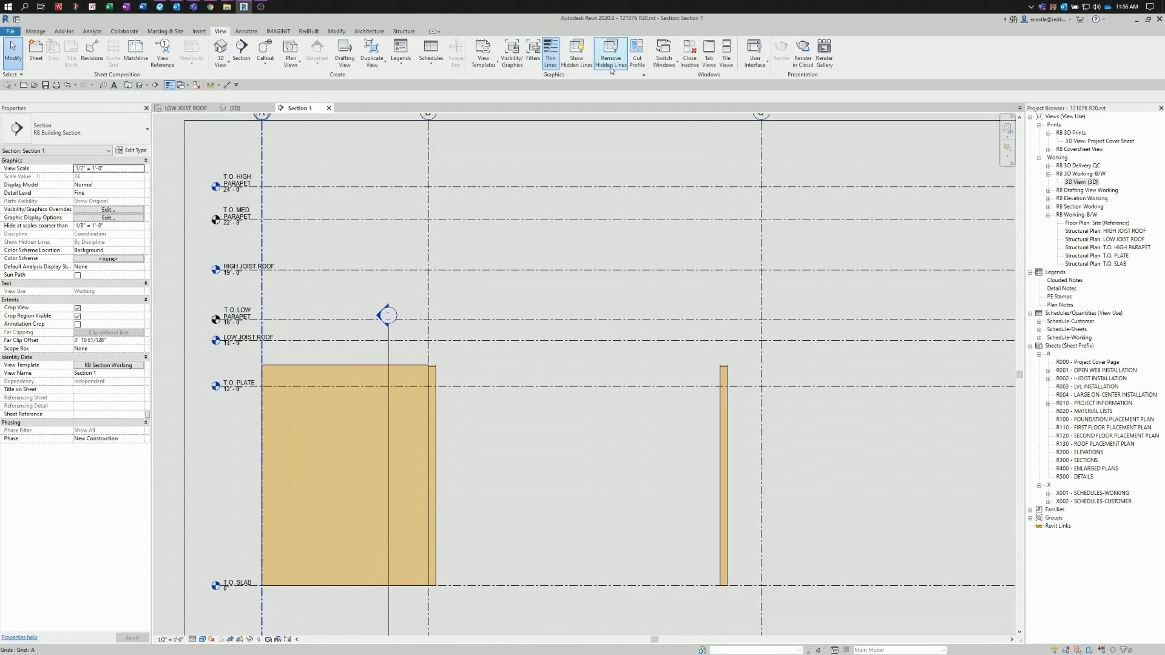
{"action": "left_click", "coordinate": [402, 32]}
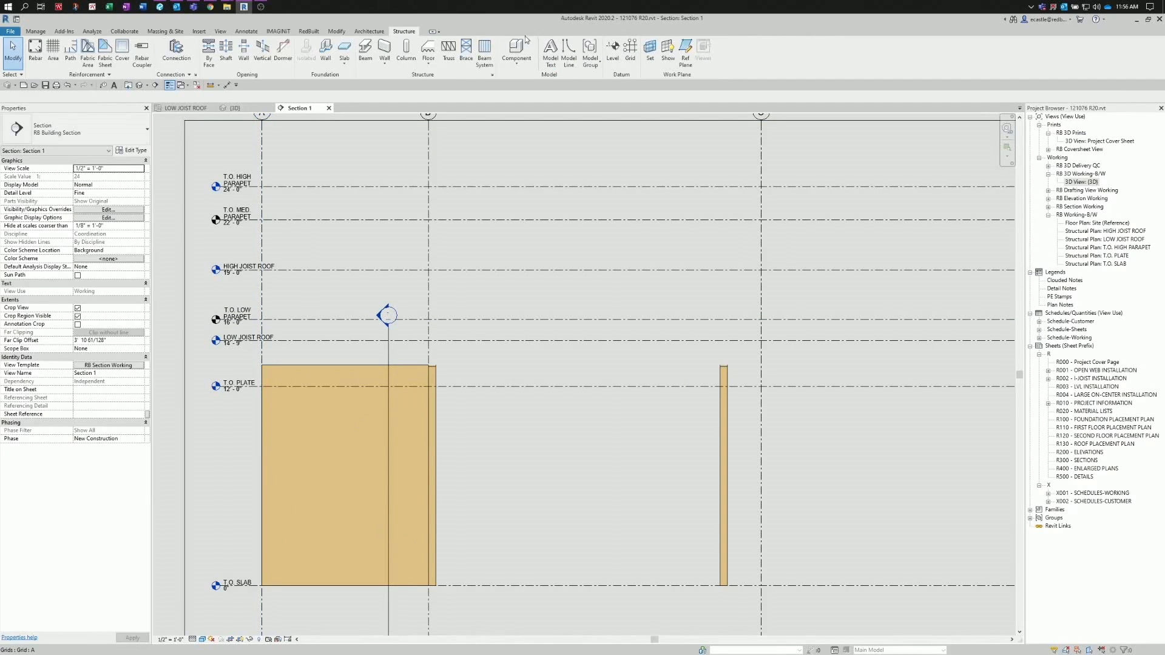
{"action": "left_click", "coordinate": [686, 61]}
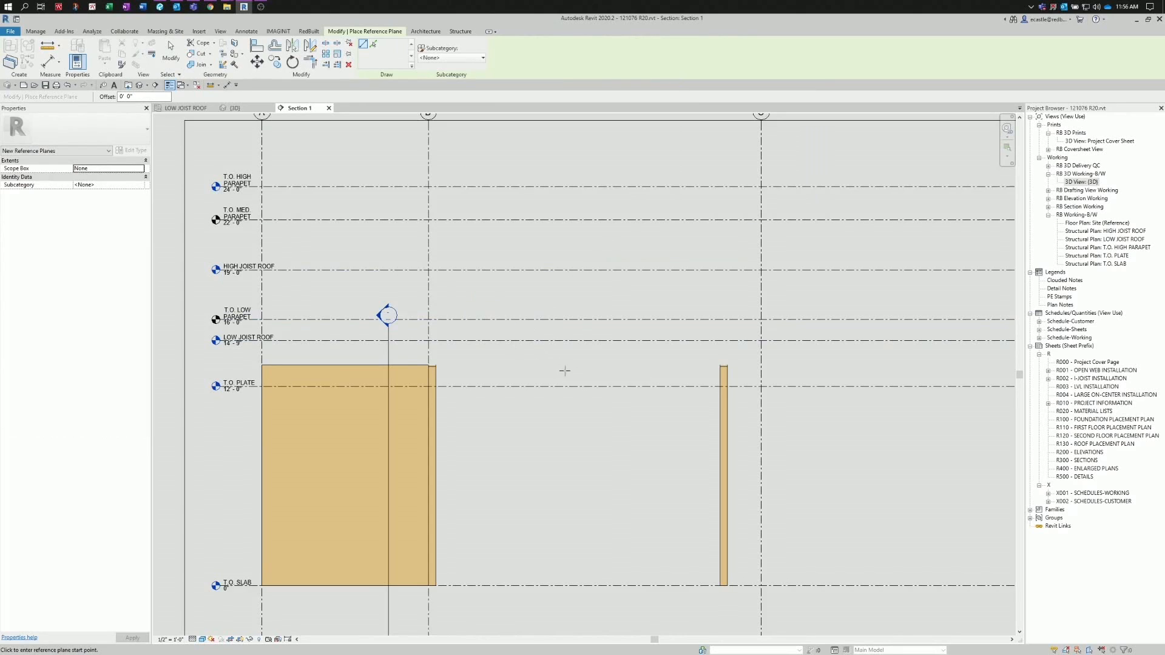
{"action": "scroll", "coordinate": [565, 370], "scroll_direction": "up", "scroll_amount": 1}
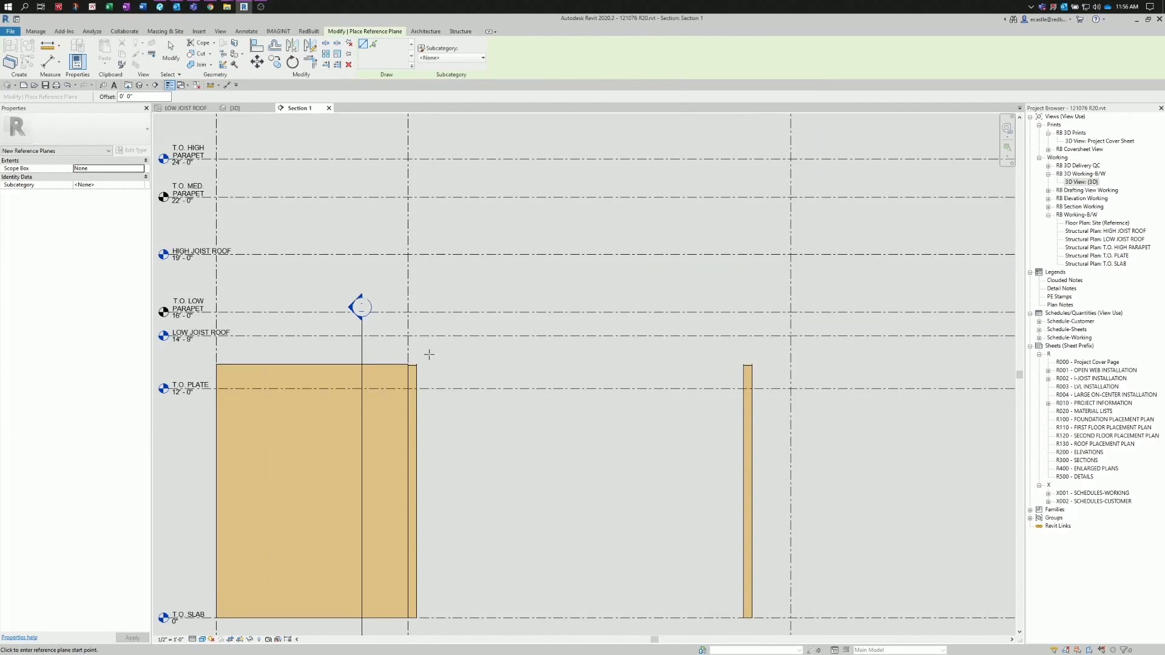
{"action": "scroll", "coordinate": [421, 354], "scroll_direction": "up", "scroll_amount": 1}
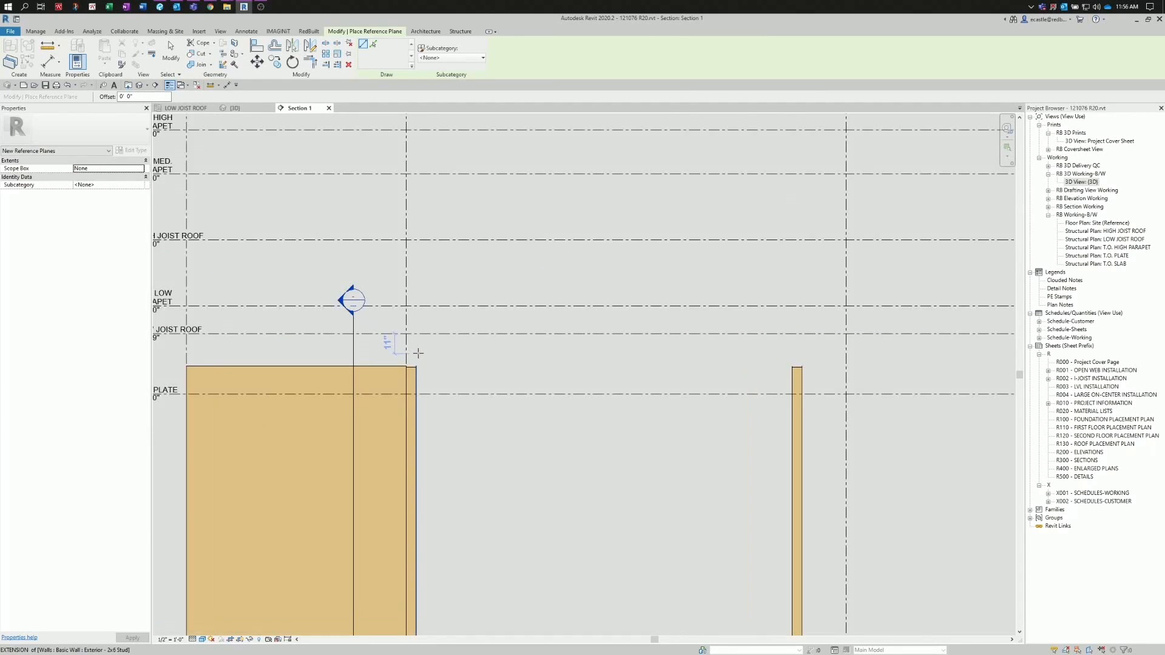
{"action": "scroll", "coordinate": [420, 349], "scroll_direction": "down", "scroll_amount": 2}
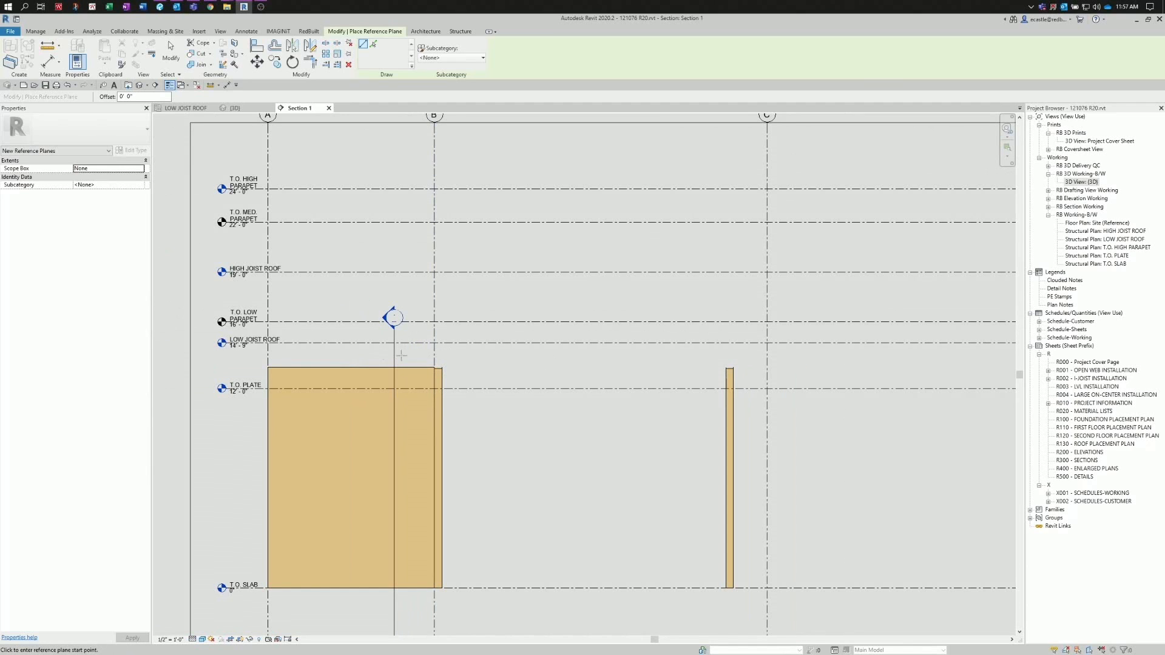
{"action": "scroll", "coordinate": [421, 359], "scroll_direction": "up", "scroll_amount": 2}
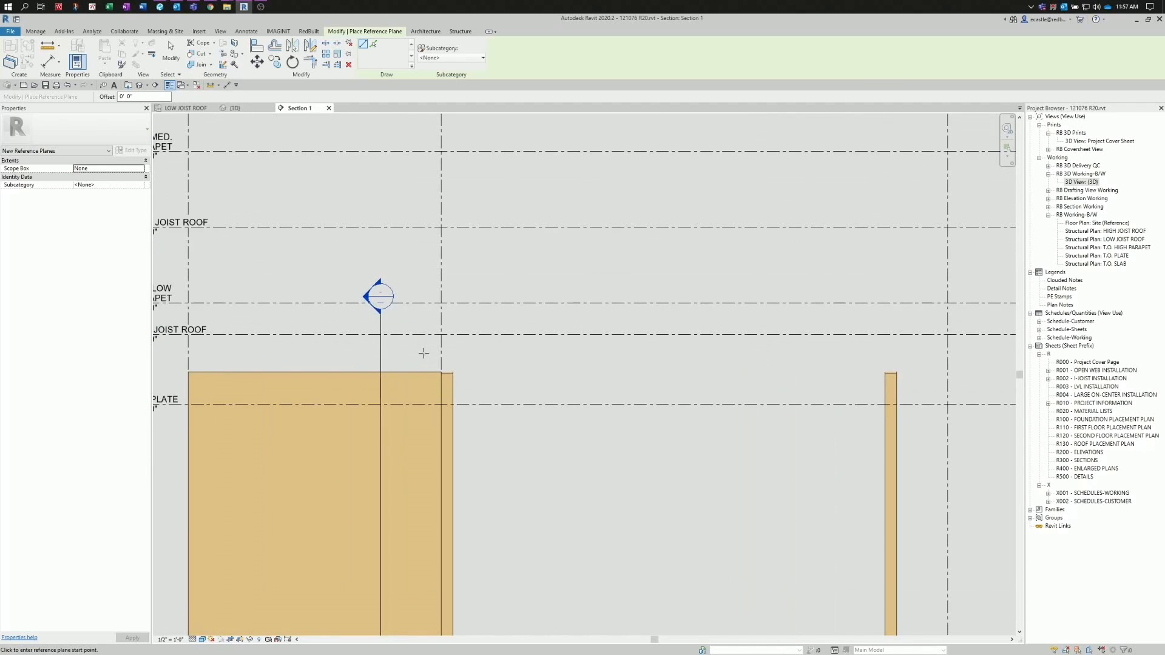
{"action": "scroll", "coordinate": [423, 353], "scroll_direction": "down", "scroll_amount": 1}
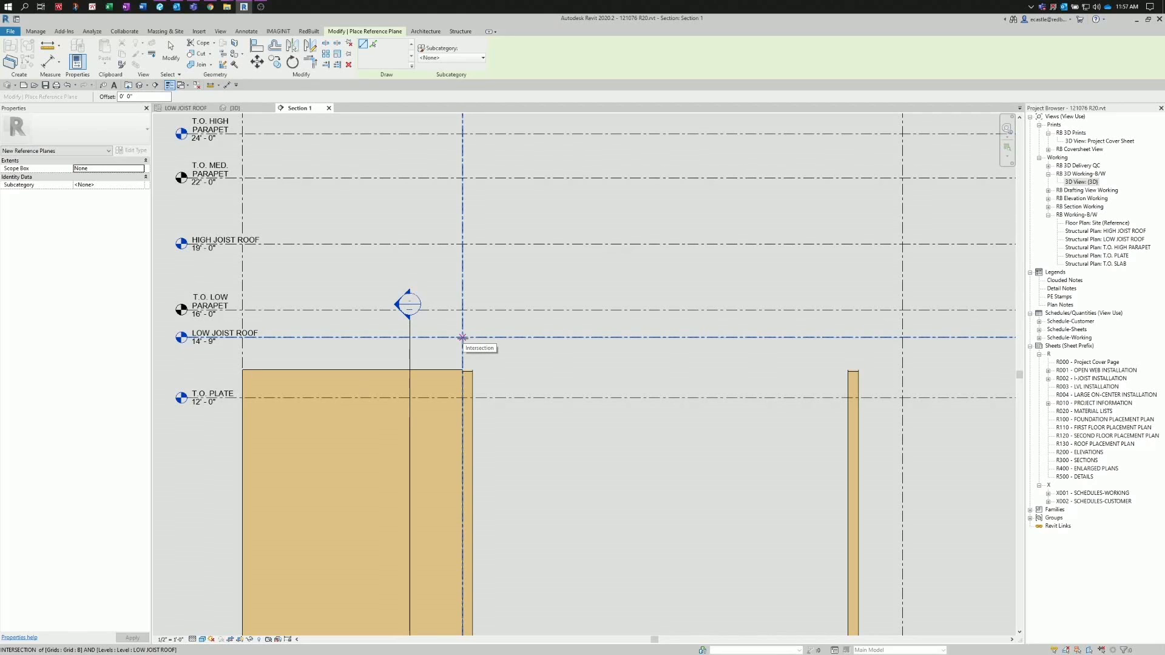
{"action": "scroll", "coordinate": [463, 338], "scroll_direction": "down", "scroll_amount": 1}
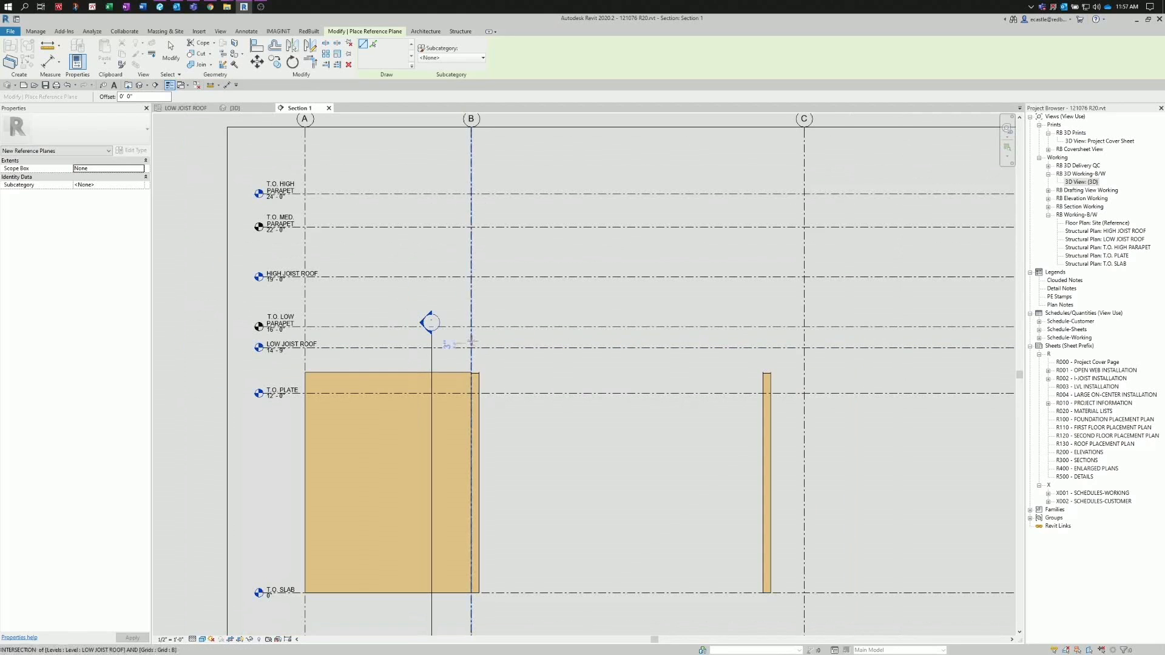
{"action": "scroll", "coordinate": [479, 349], "scroll_direction": "up", "scroll_amount": 2}
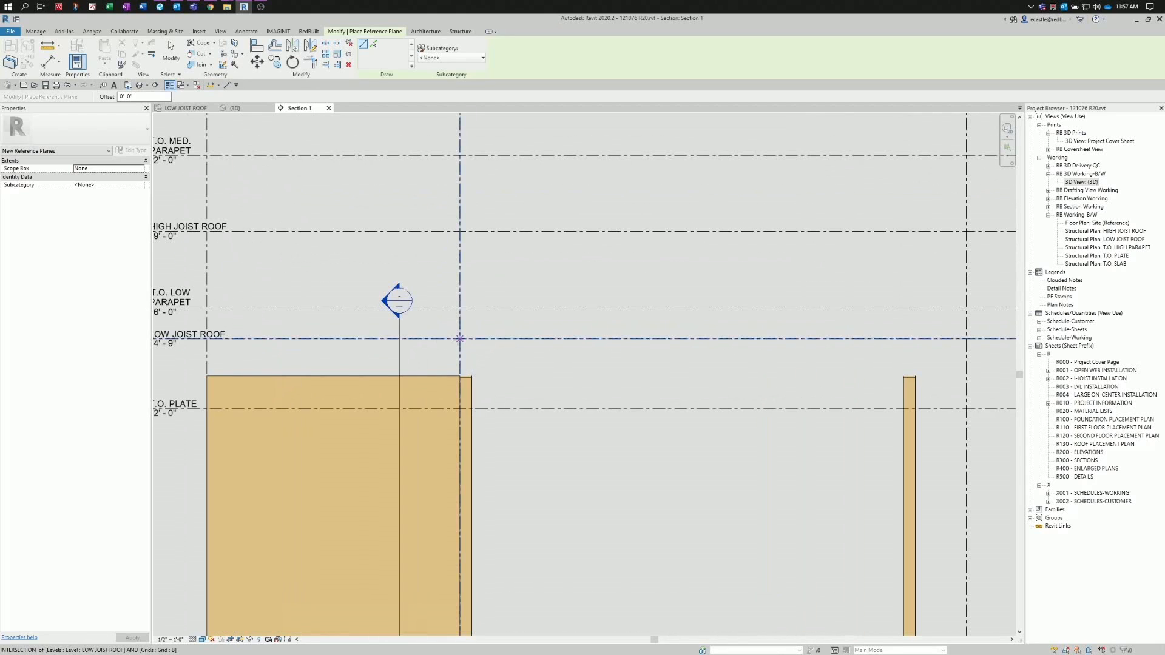
{"action": "left_click", "coordinate": [460, 338]}
{"action": "scroll", "coordinate": [455, 341], "scroll_direction": "down", "scroll_amount": 1}
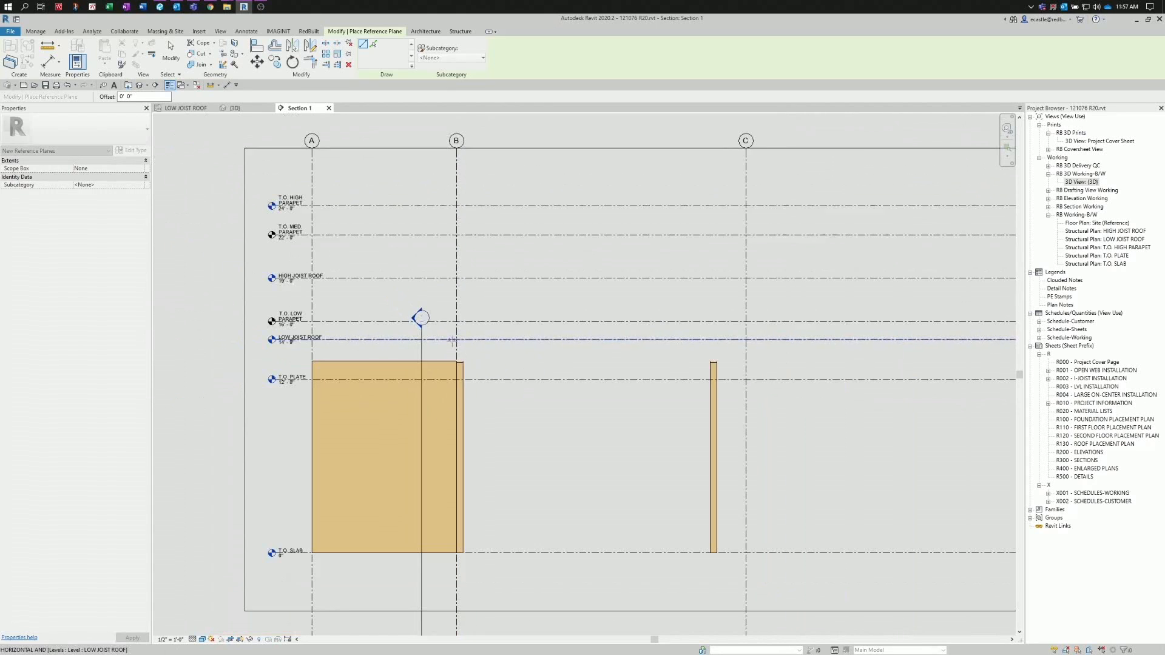
{"action": "scroll", "coordinate": [653, 352], "scroll_direction": "up", "scroll_amount": 1}
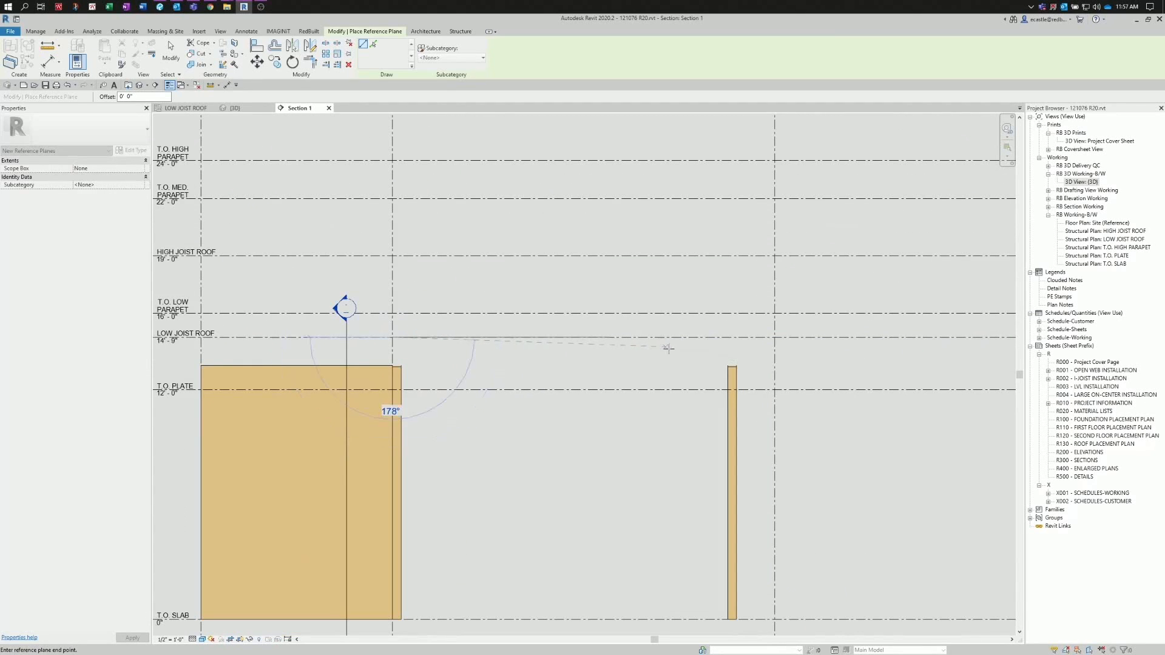
{"action": "scroll", "coordinate": [665, 353], "scroll_direction": "up", "scroll_amount": 1}
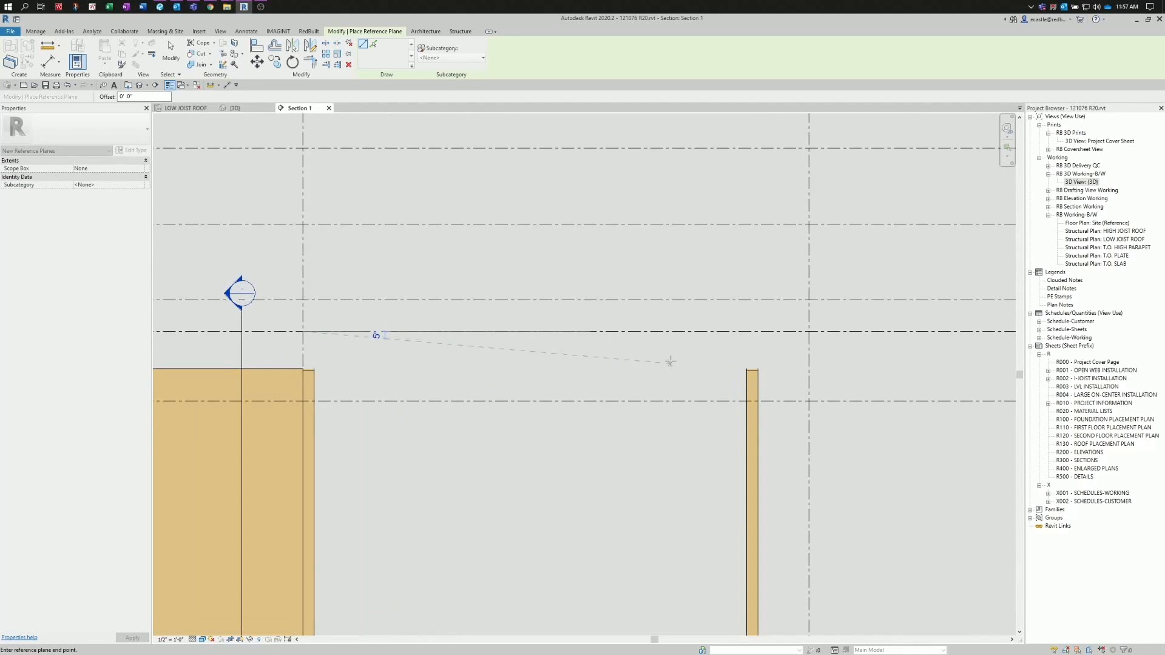
{"action": "left_click", "coordinate": [757, 354]}
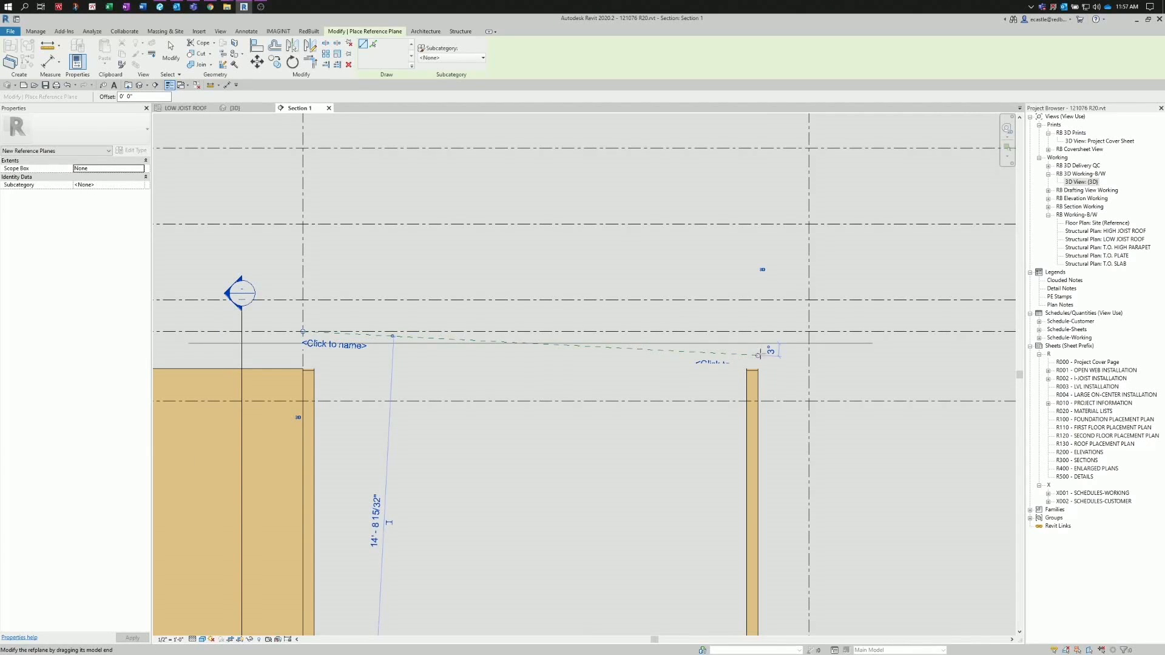
- Set the sloped reference plane's angle to 1.19°
{"action": "scroll", "coordinate": [758, 354], "scroll_direction": "up", "scroll_amount": 3}
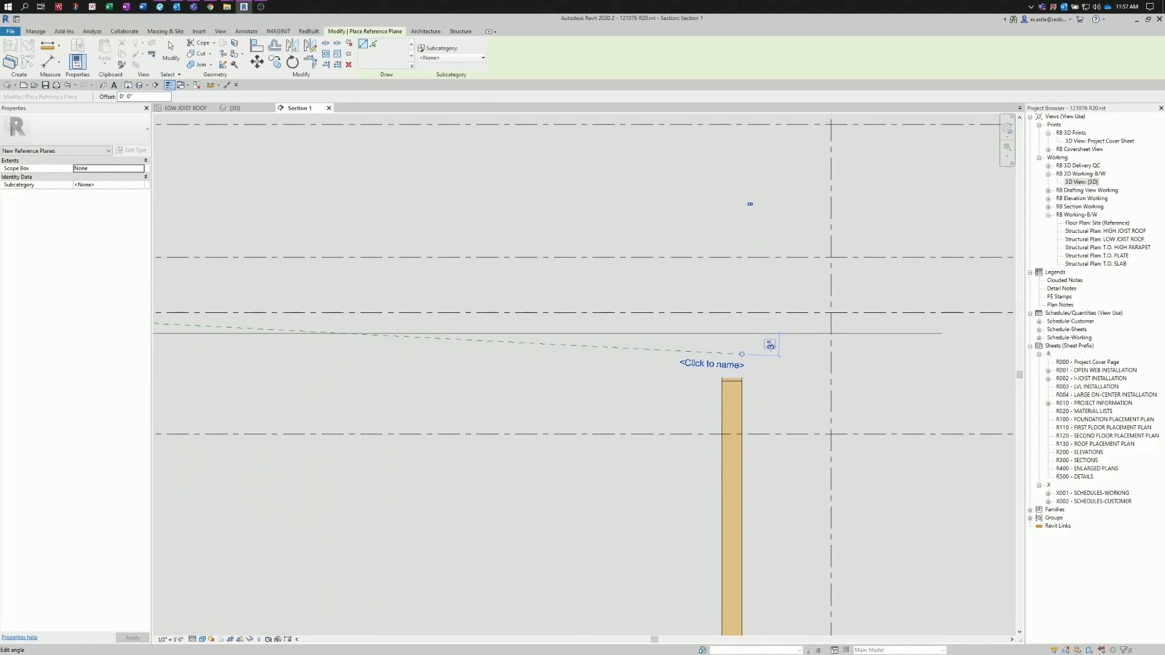
{"action": "left_click", "coordinate": [770, 345]}
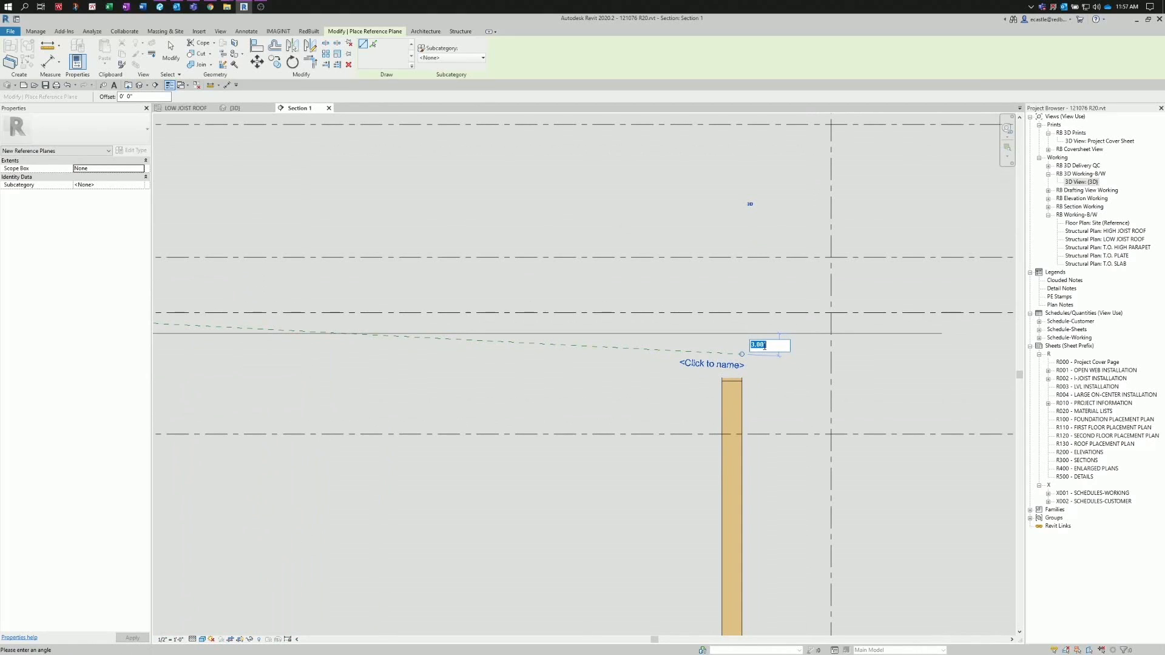
{"action": "type", "text": "1.19"}
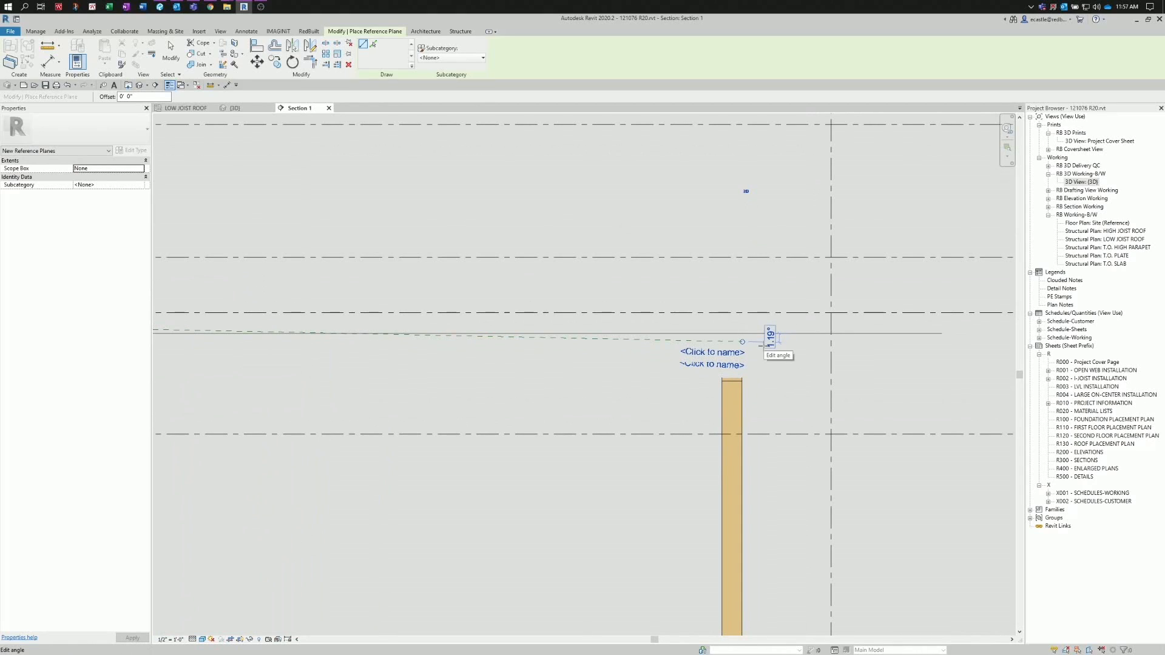
{"action": "key", "text": "Return"}
- Name the sloped reference plane A1 and finish placing reference planes
{"action": "left_click", "coordinate": [700, 355]}
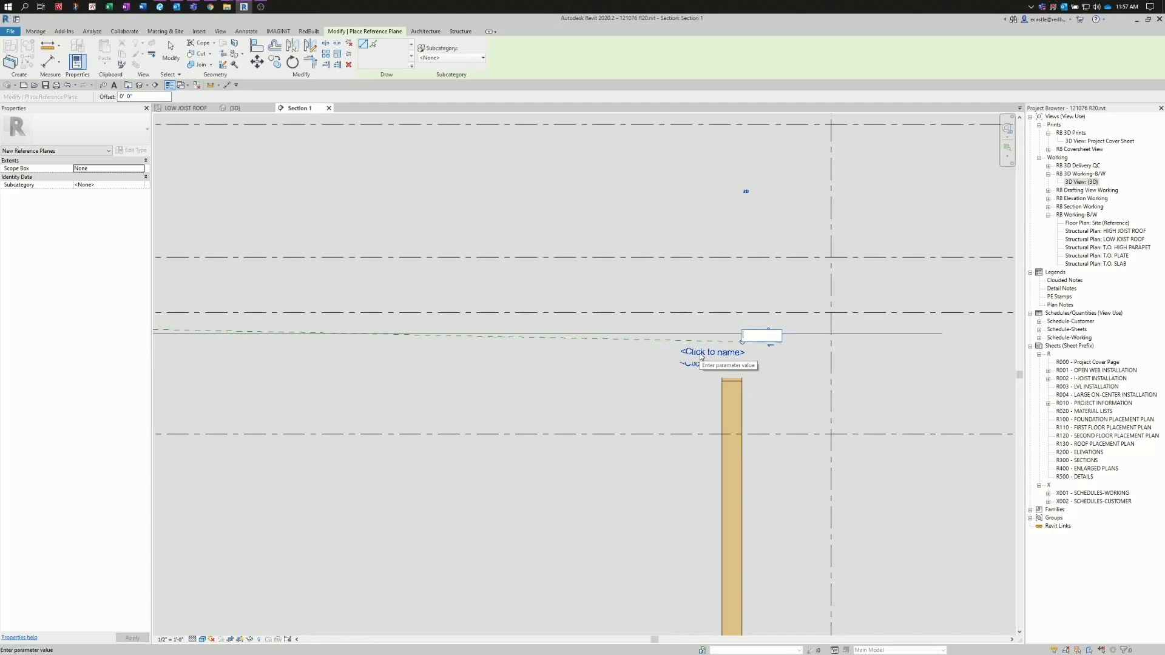
{"action": "type", "text": "A1"}
{"action": "key", "text": "Return"}
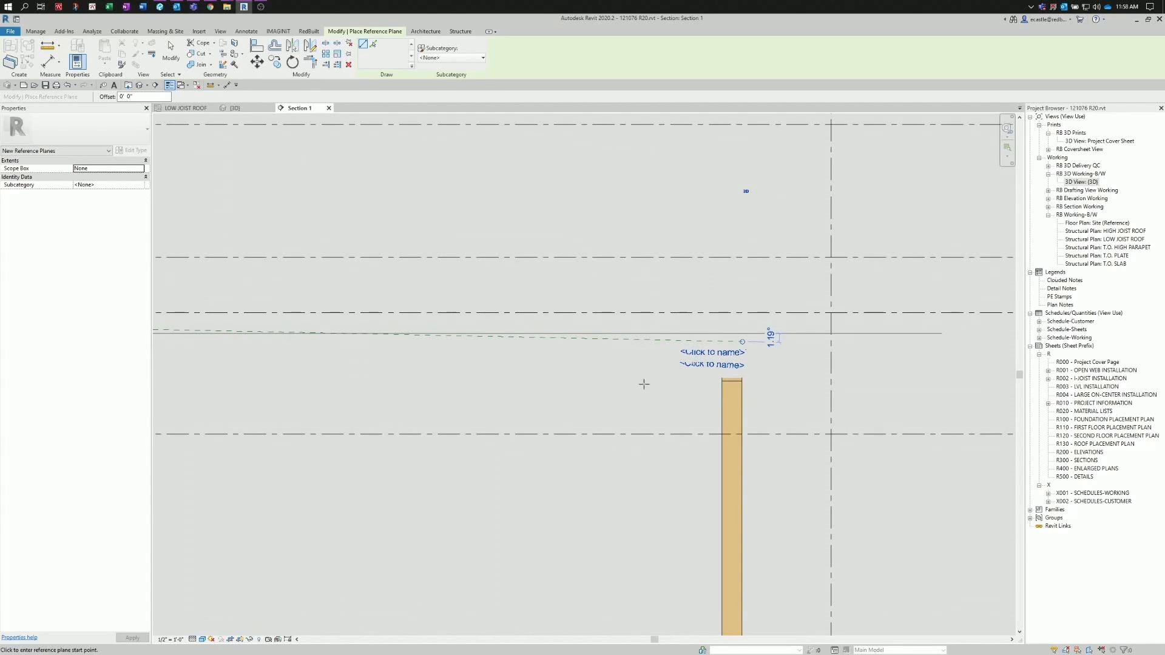
{"action": "scroll", "coordinate": [637, 382], "scroll_direction": "down", "scroll_amount": 4}
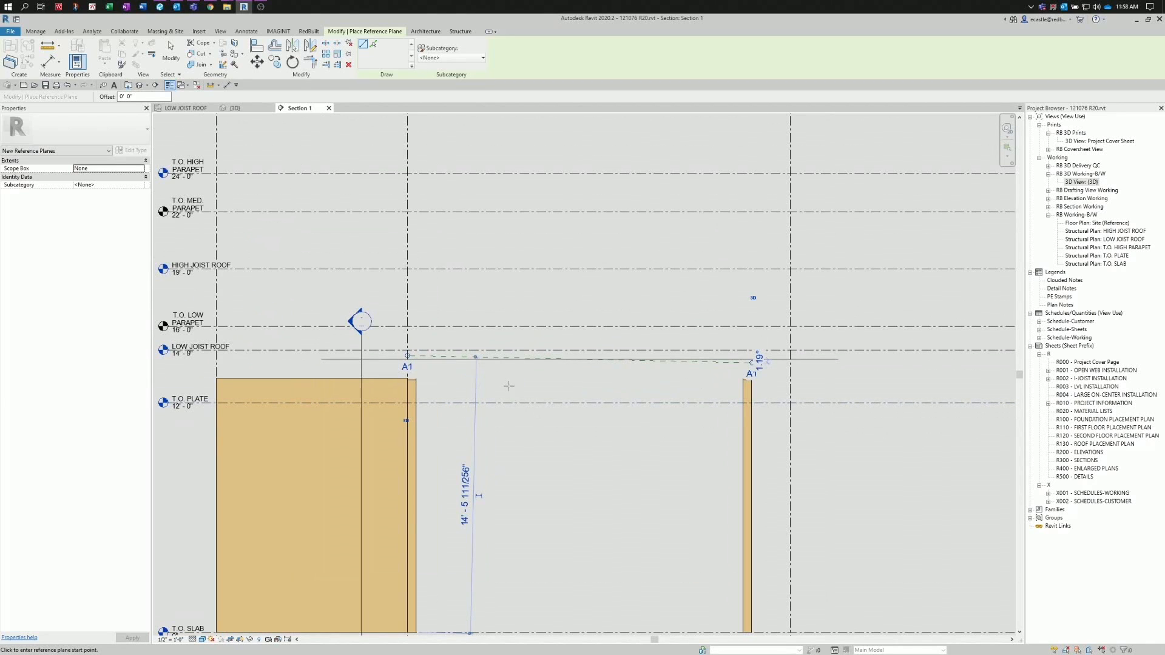
{"action": "key", "text": "Escape"}
{"action": "key", "text": "Escape"}
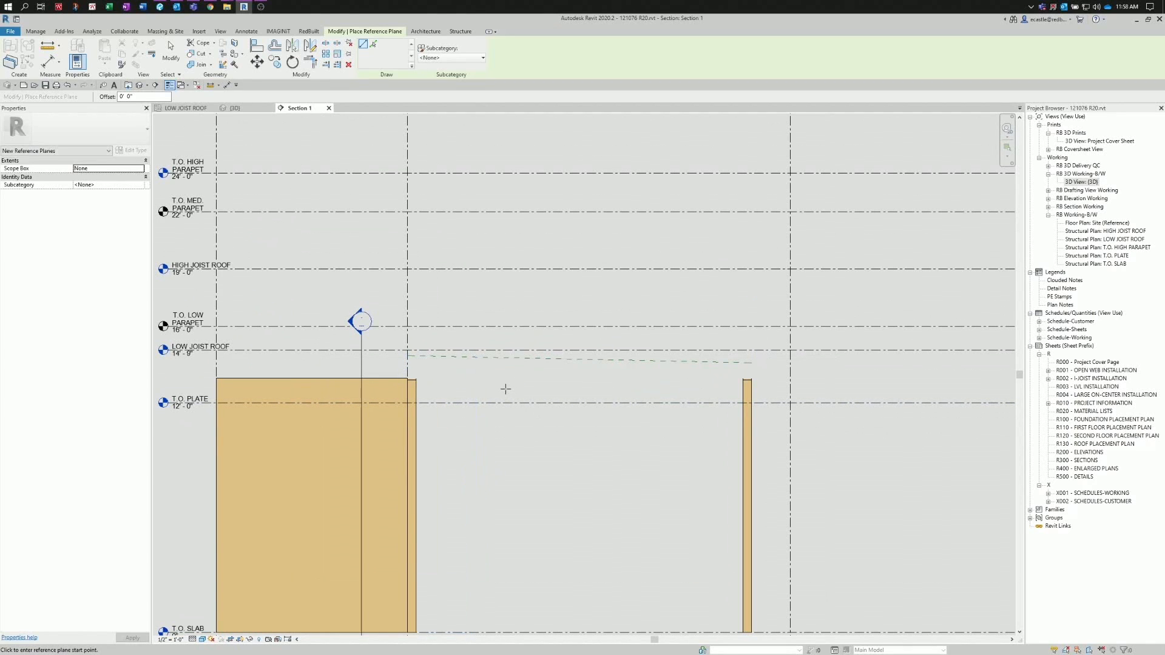
- Check reference plane A1 between grids B and C, and examine the section's walls at grids F and G
{"action": "left_click", "coordinate": [478, 359]}
{"action": "scroll", "coordinate": [481, 373], "scroll_direction": "up", "scroll_amount": 2}
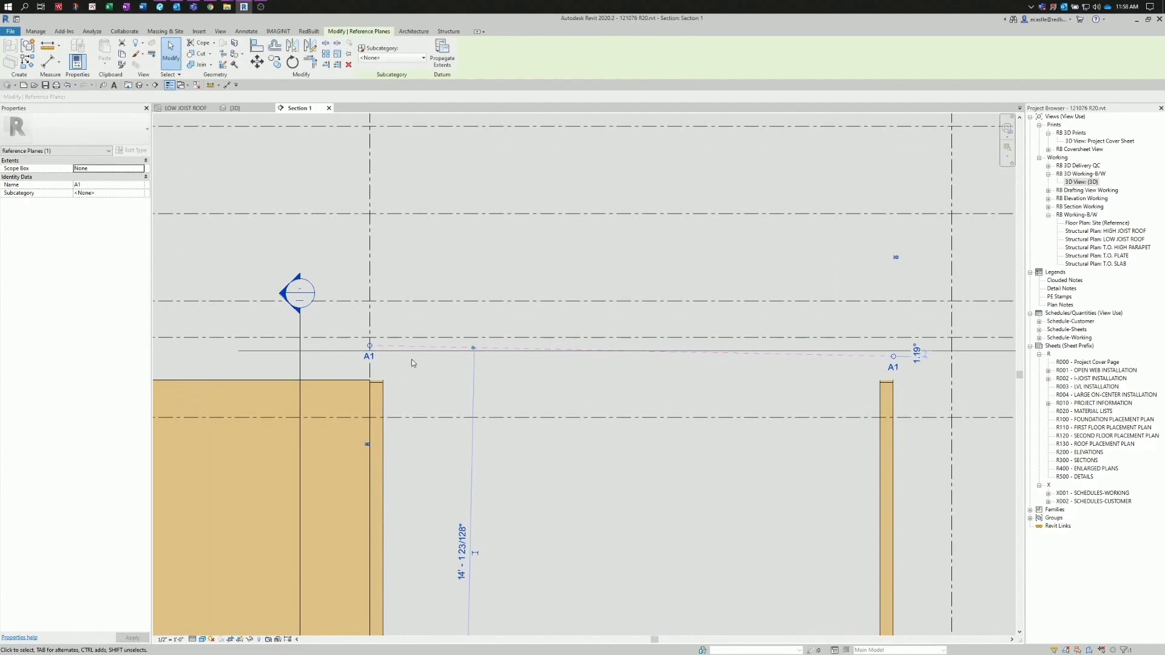
{"action": "scroll", "coordinate": [409, 363], "scroll_direction": "down", "scroll_amount": 2}
{"action": "left_click", "coordinate": [429, 375]}
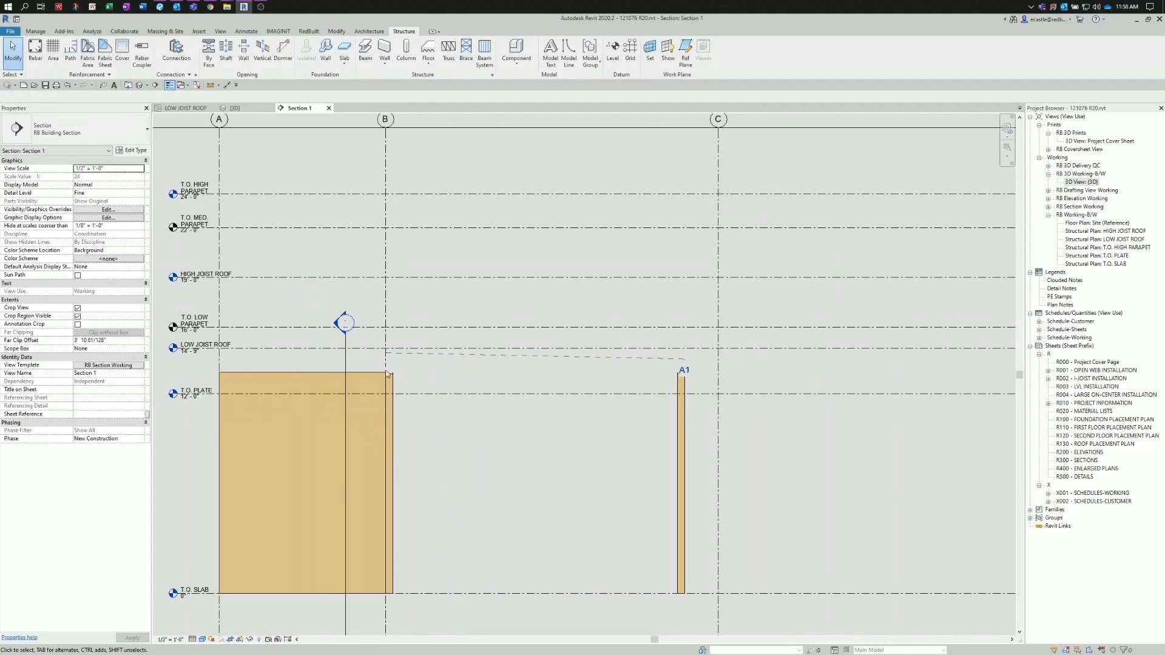
{"action": "scroll", "coordinate": [388, 375], "scroll_direction": "down", "scroll_amount": 5}
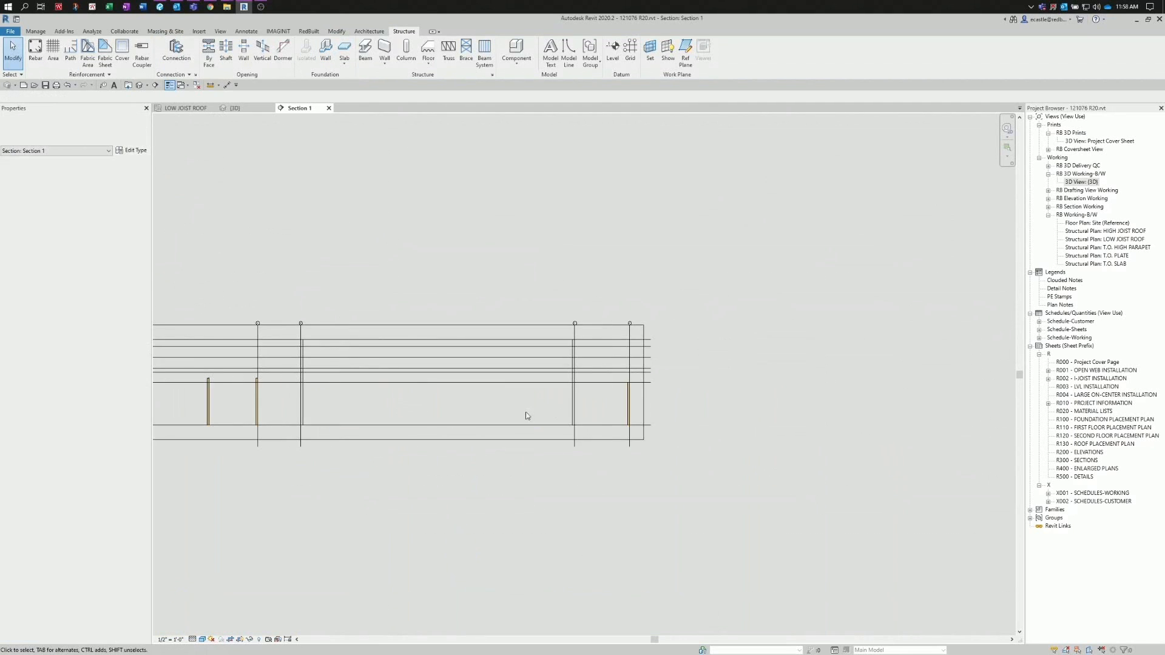
{"action": "scroll", "coordinate": [605, 391], "scroll_direction": "up", "scroll_amount": 5}
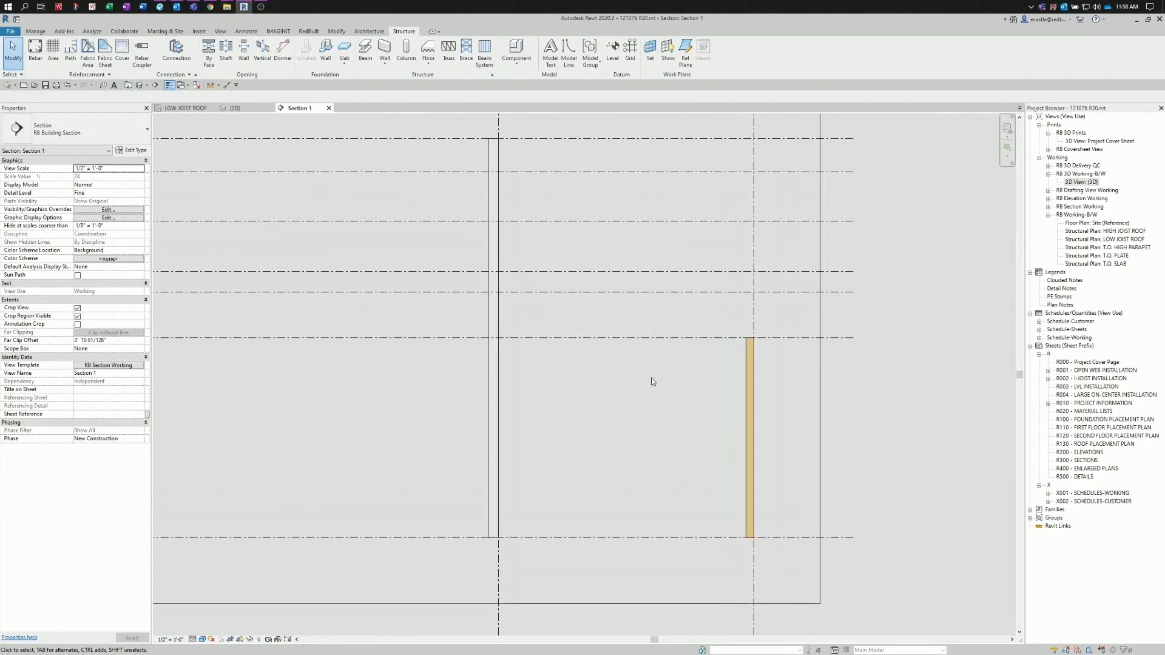
{"action": "middle_click_drag", "start_coordinate": [653, 381], "coordinate": [622, 436]}
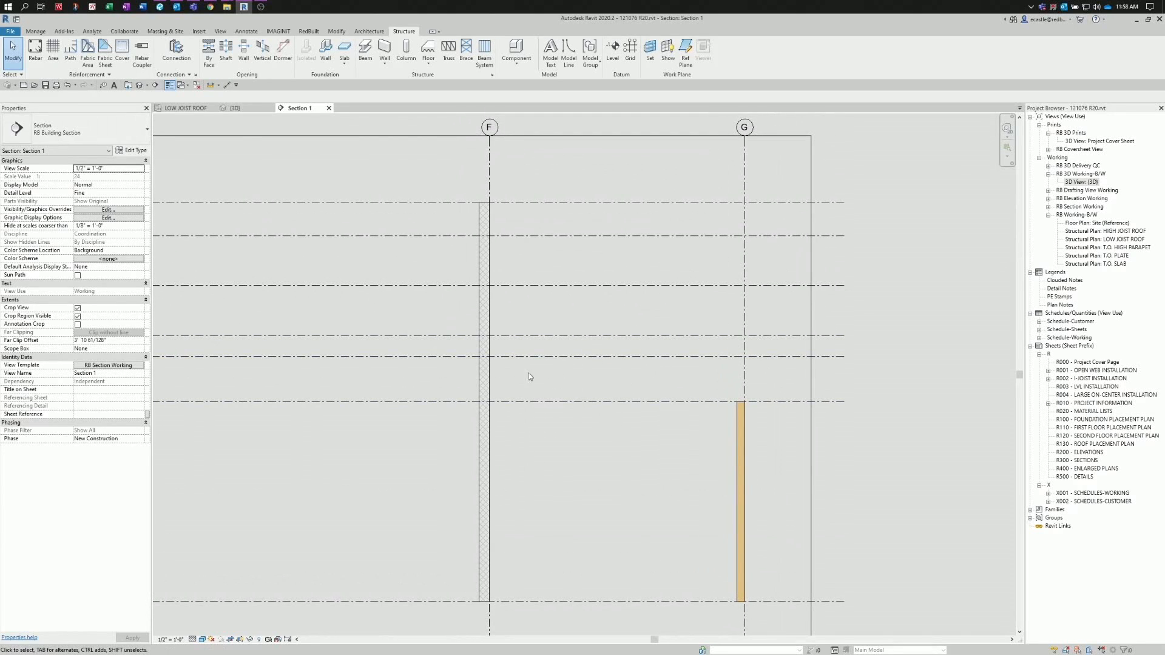
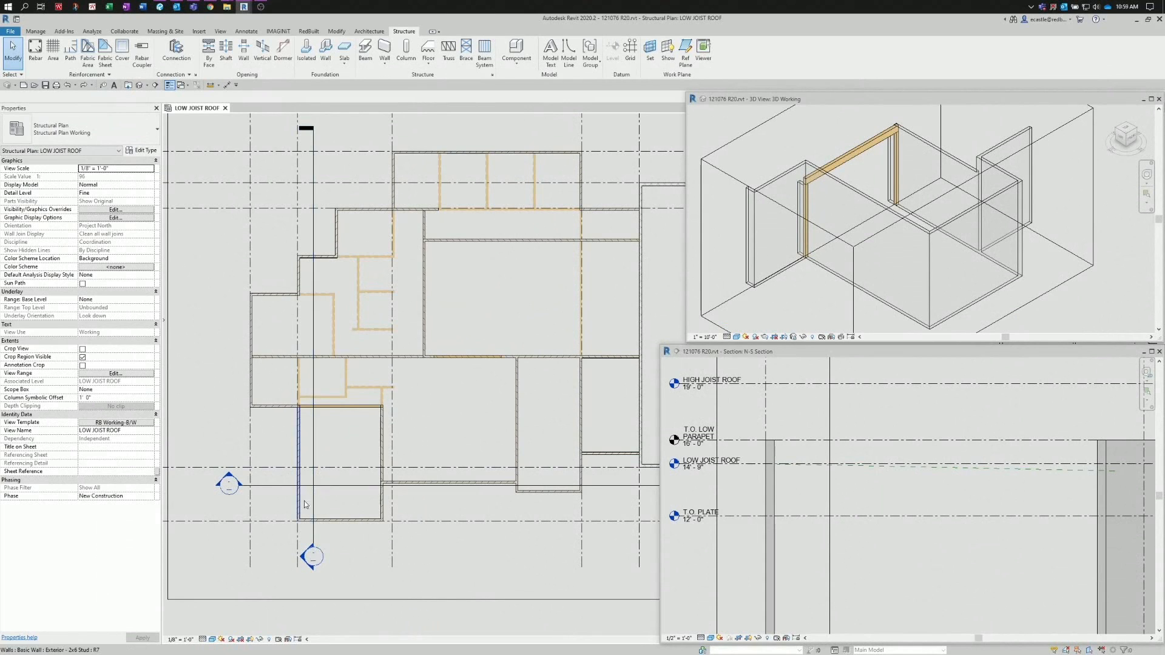
- Examine the fitness room walls in the LOW JOIST ROOF plan, and switch to Bluebeam Revu to study Building Section E from grid G to grid B
{"action": "scroll", "coordinate": [289, 503], "scroll_direction": "up", "scroll_amount": 3}
{"action": "middle_click_drag", "start_coordinate": [277, 509], "coordinate": [356, 454]}
{"action": "scroll", "coordinate": [349, 463], "scroll_direction": "up", "scroll_amount": 2}
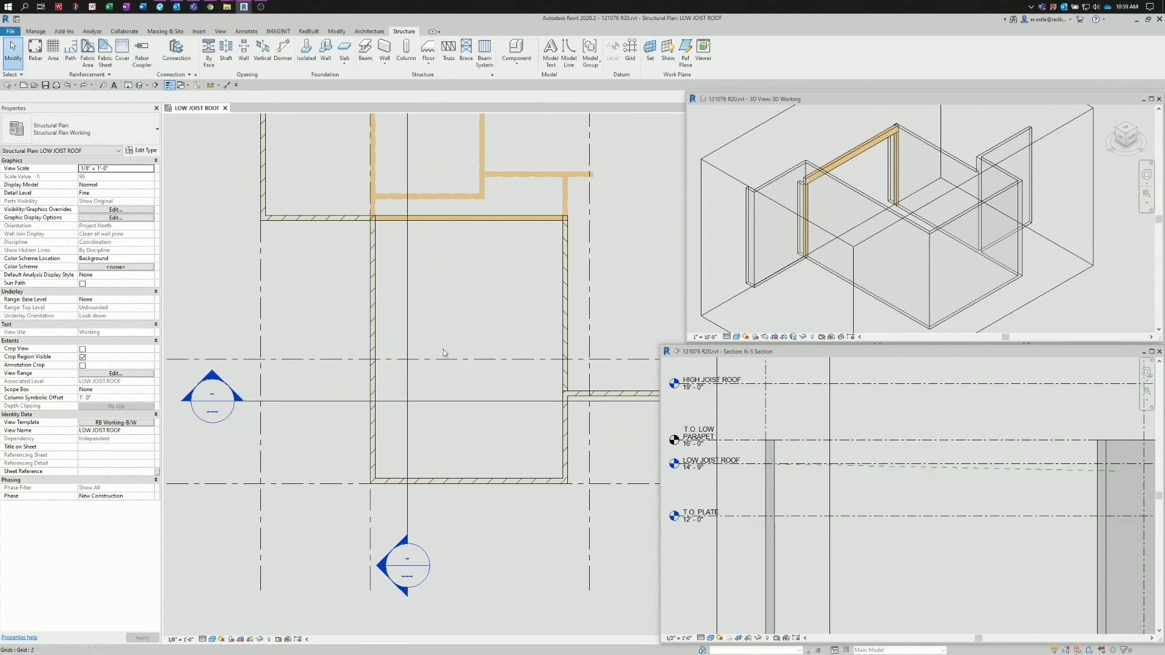
{"action": "left_click", "coordinate": [160, 6]}
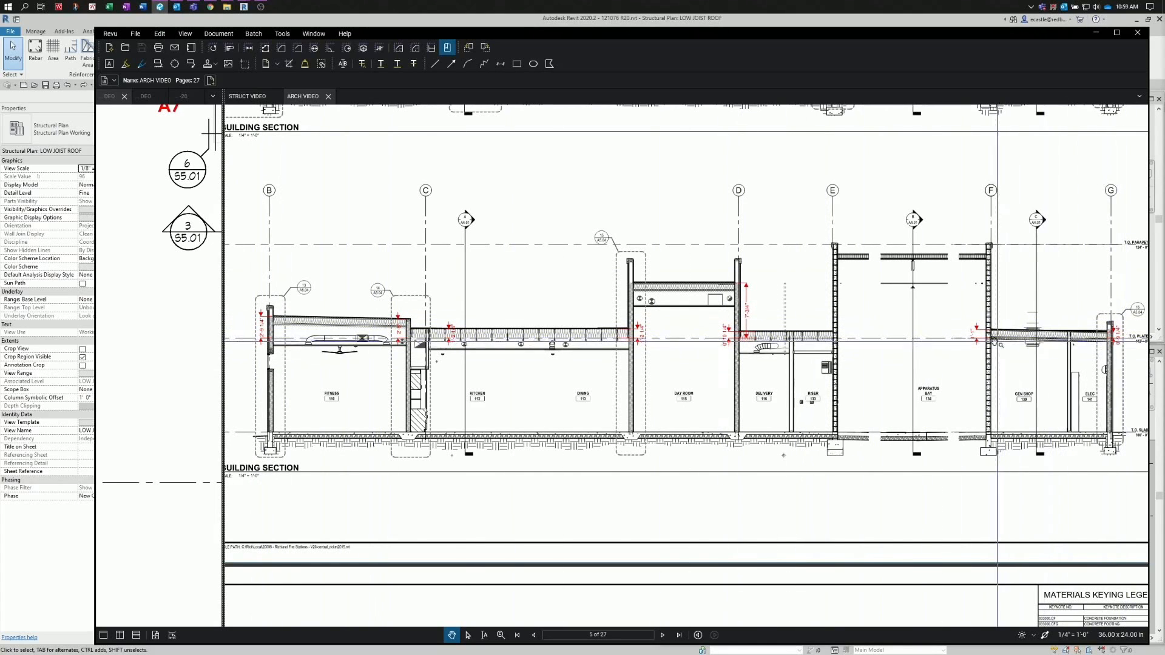
{"action": "scroll", "coordinate": [1074, 343], "scroll_direction": "up", "scroll_amount": 2}
{"action": "scroll", "coordinate": [1076, 347], "scroll_direction": "up", "scroll_amount": 2}
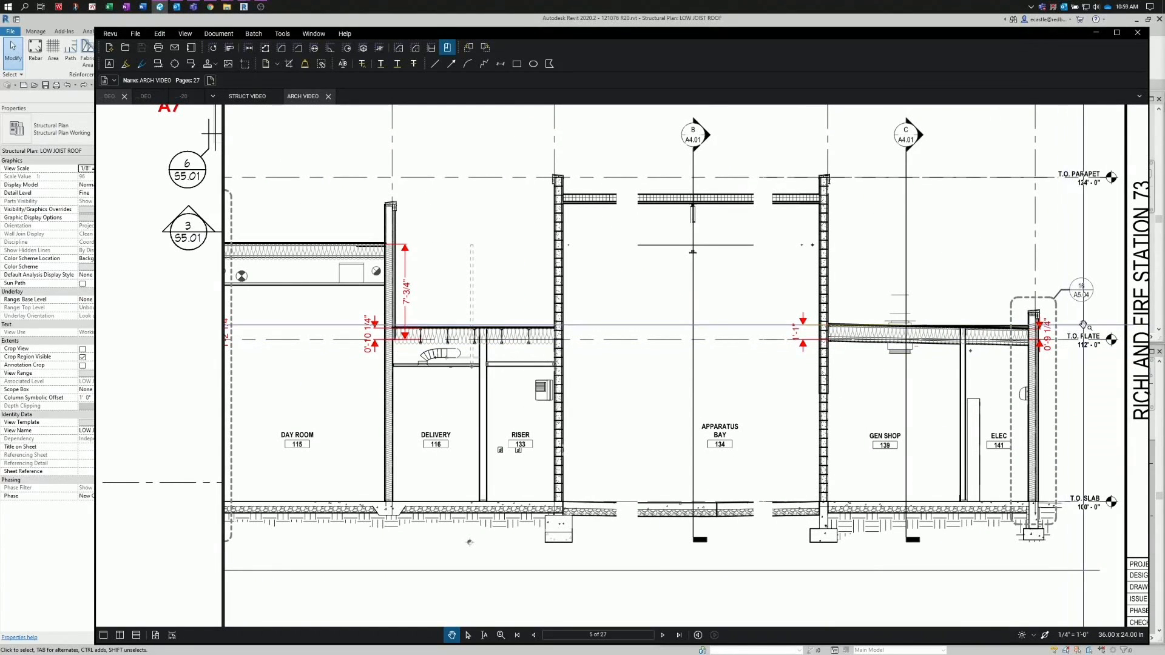
{"action": "scroll", "coordinate": [1084, 326], "scroll_direction": "down", "scroll_amount": 2}
{"action": "scroll", "coordinate": [527, 381], "scroll_direction": "down", "scroll_amount": 2}
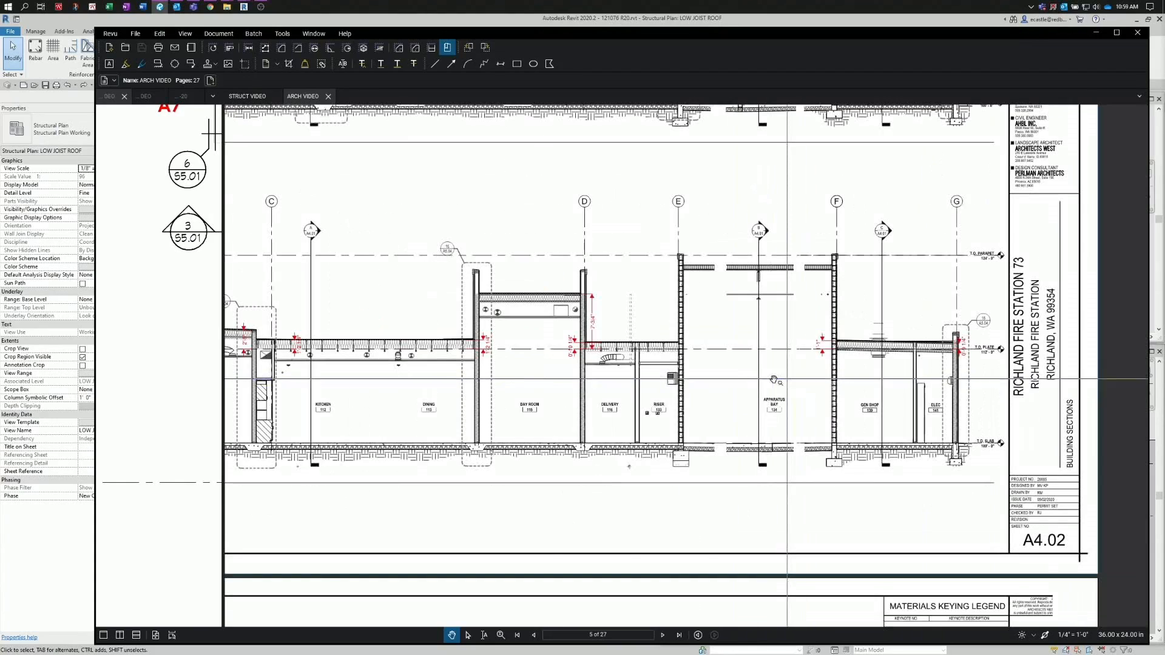
{"action": "left_click_drag", "start_coordinate": [526, 382], "coordinate": [783, 381]}
{"action": "scroll", "coordinate": [317, 358], "scroll_direction": "up", "scroll_amount": 1}
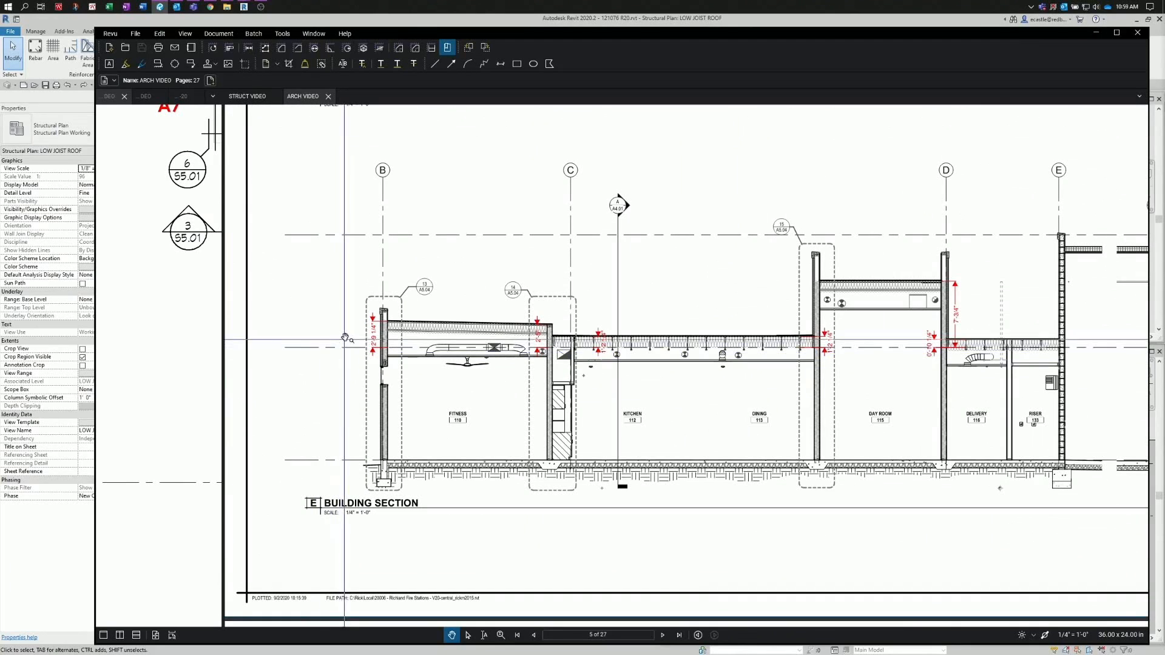
{"action": "scroll", "coordinate": [349, 323], "scroll_direction": "up", "scroll_amount": 1}
{"action": "left_click_drag", "start_coordinate": [349, 323], "coordinate": [389, 330]}
{"action": "scroll", "coordinate": [389, 329], "scroll_direction": "up", "scroll_amount": 1}
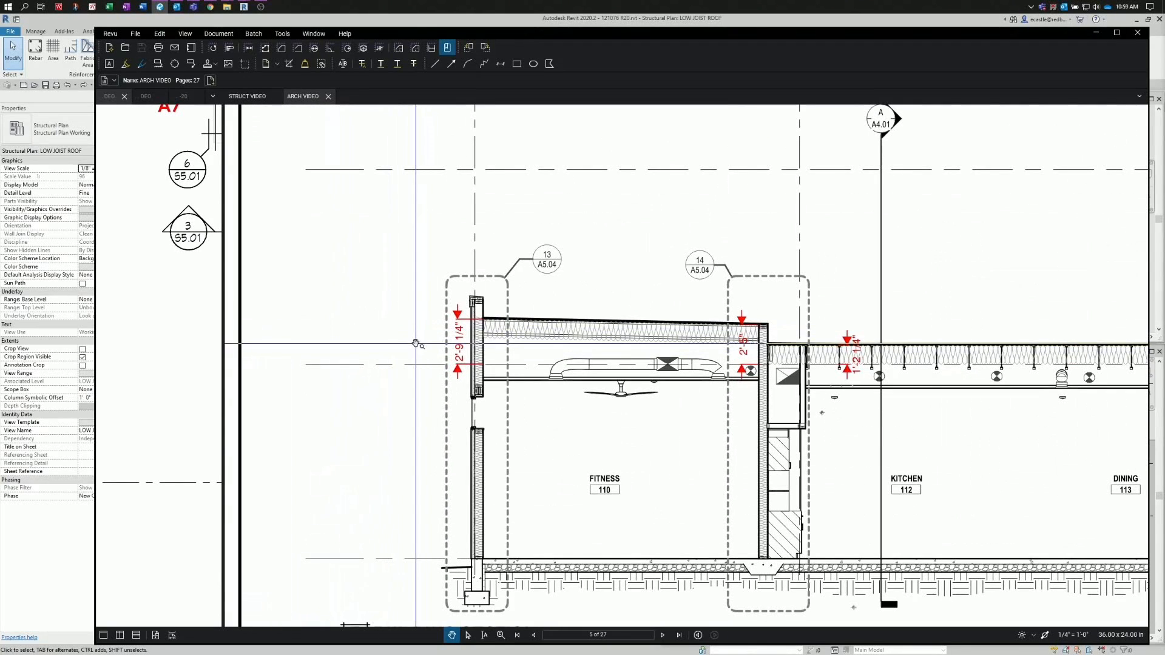
- Switch to Revit and set up beam placement with RedLam Rim-1.75x11.875 on the T.O. PLATE level and structural usage Girder
{"action": "left_click", "coordinate": [249, 23]}
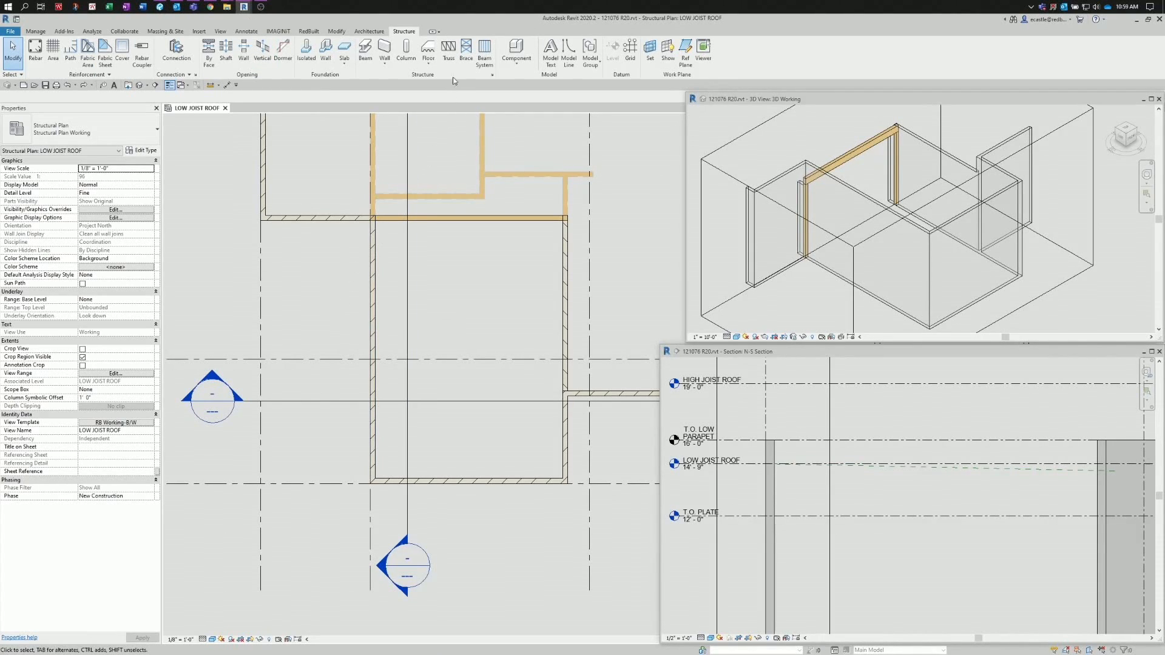
{"action": "left_click", "coordinate": [366, 51]}
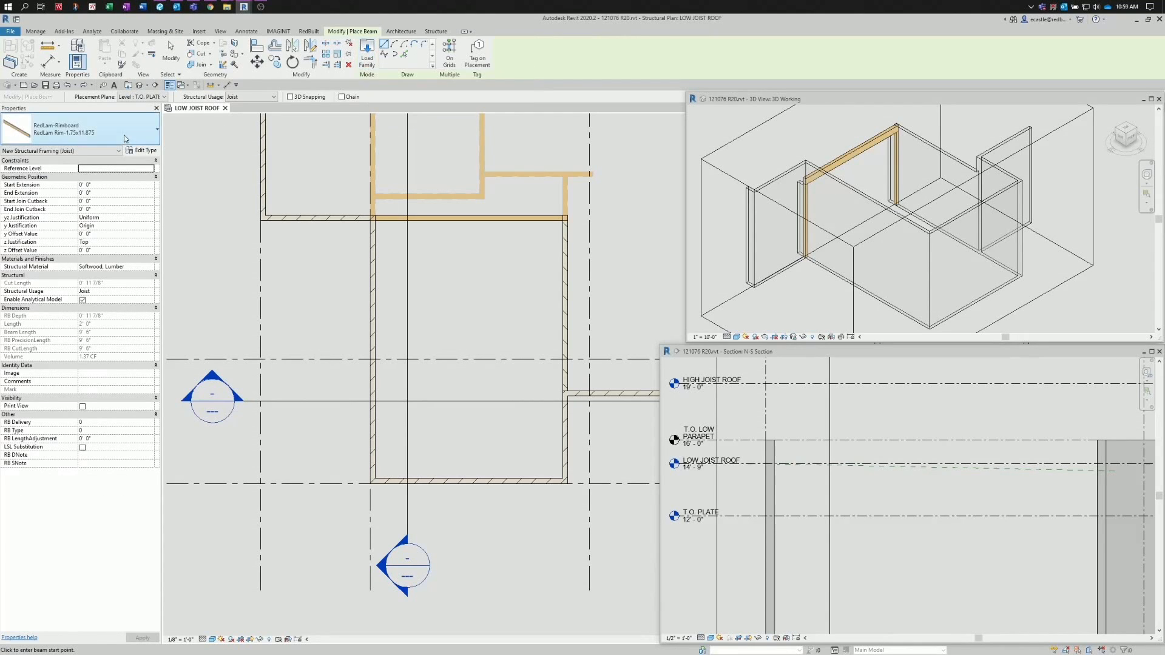
{"action": "left_click", "coordinate": [91, 129]}
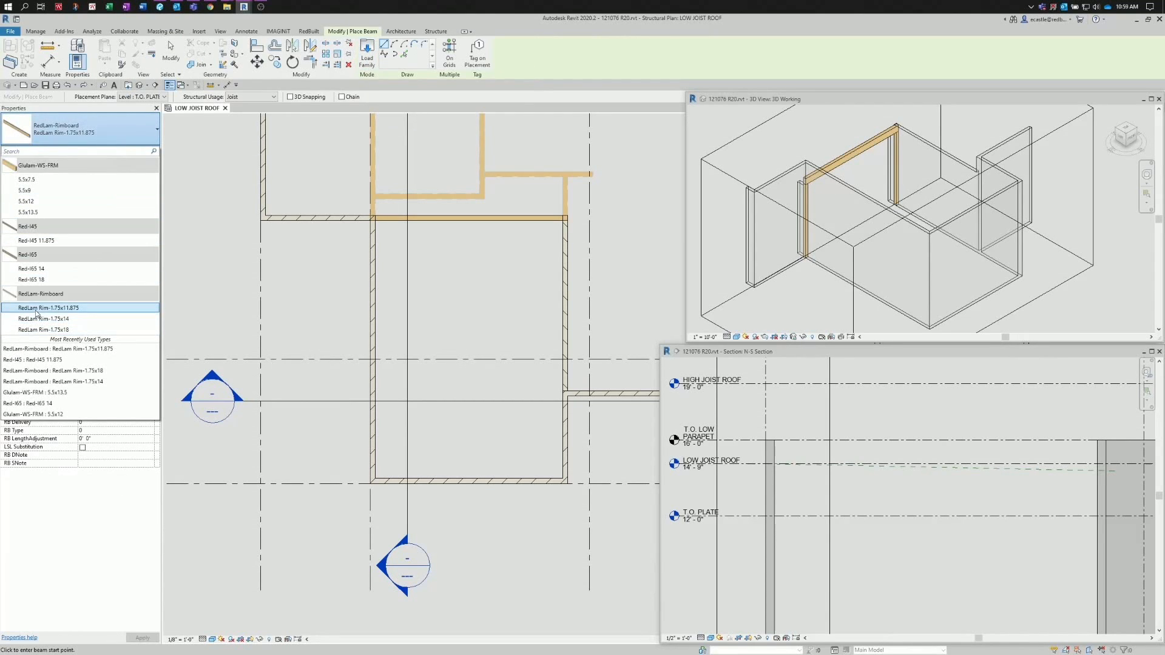
{"action": "left_click", "coordinate": [83, 310]}
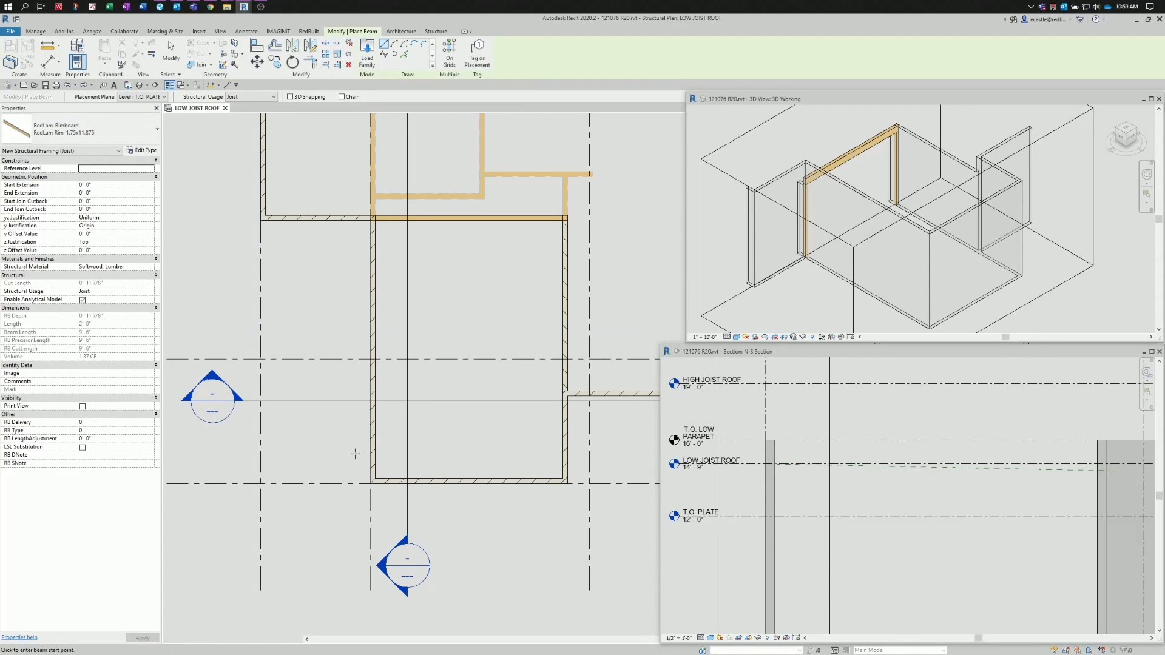
{"action": "left_click", "coordinate": [164, 97]}
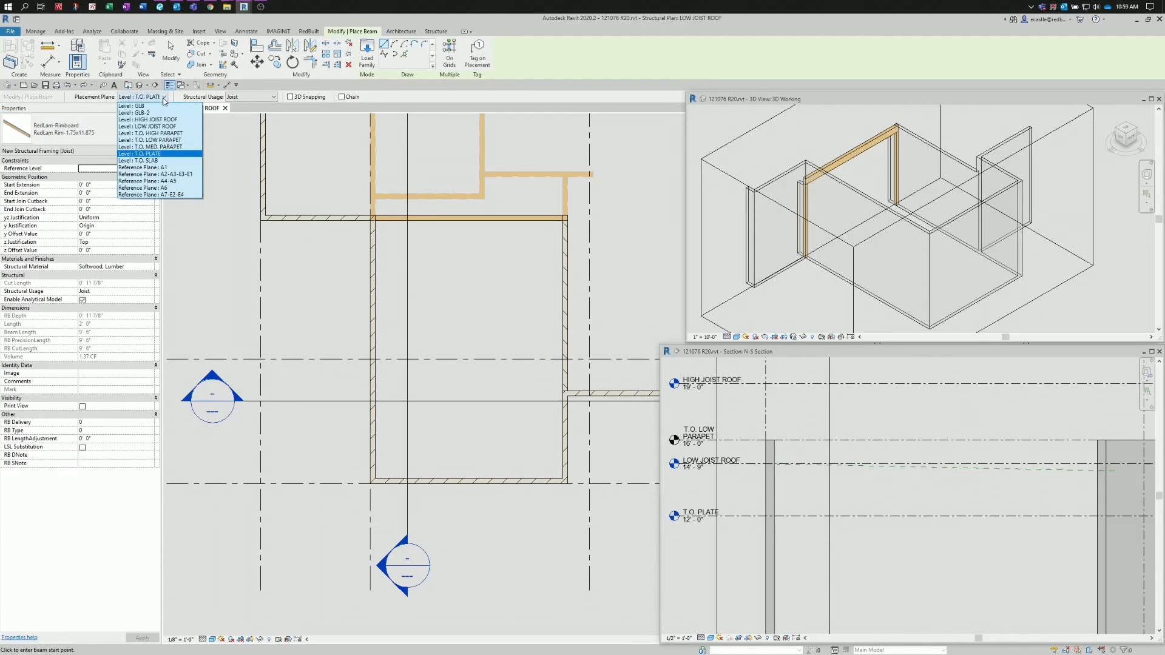
{"action": "left_click", "coordinate": [167, 155]}
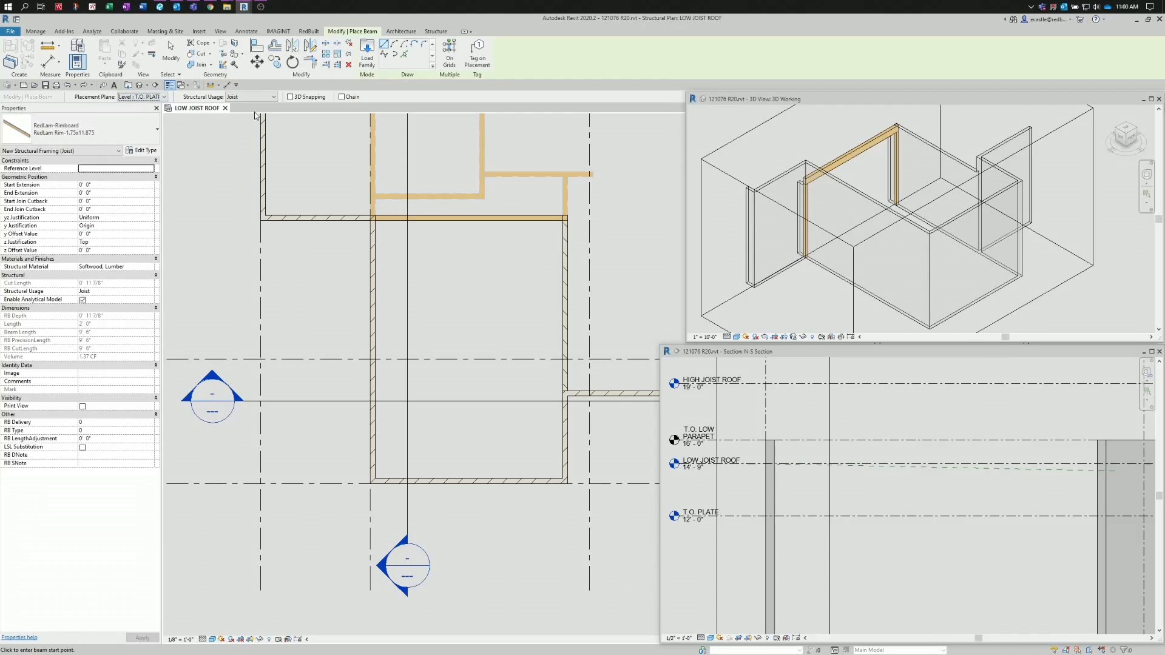
{"action": "left_click", "coordinate": [273, 97]}
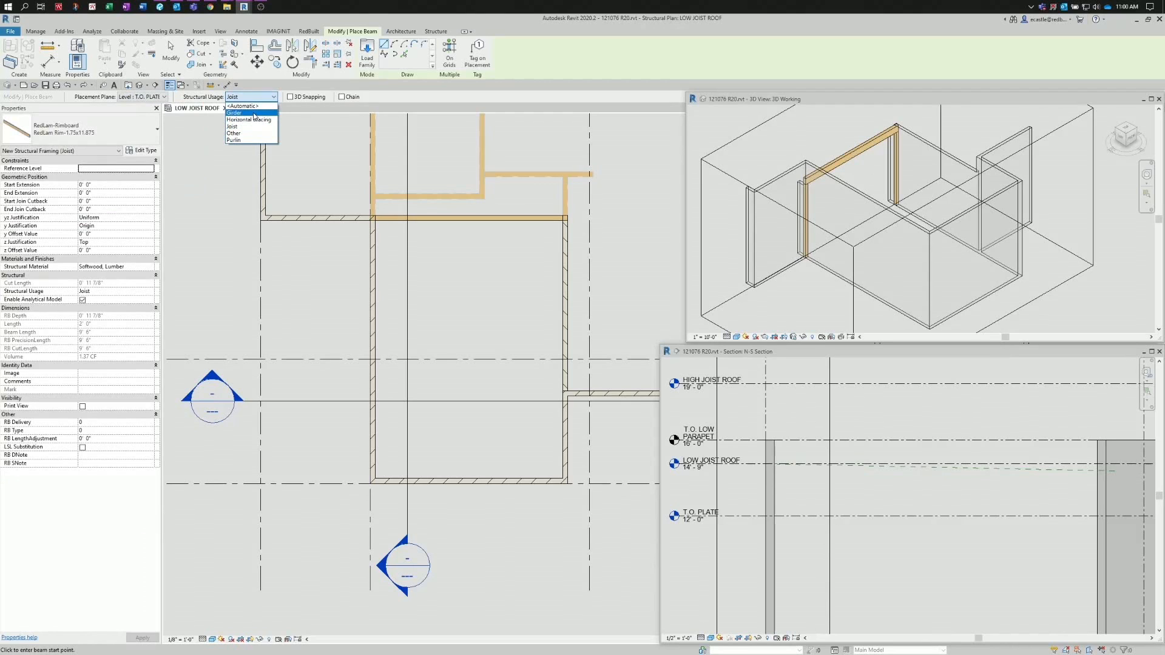
{"action": "left_click", "coordinate": [254, 116]}
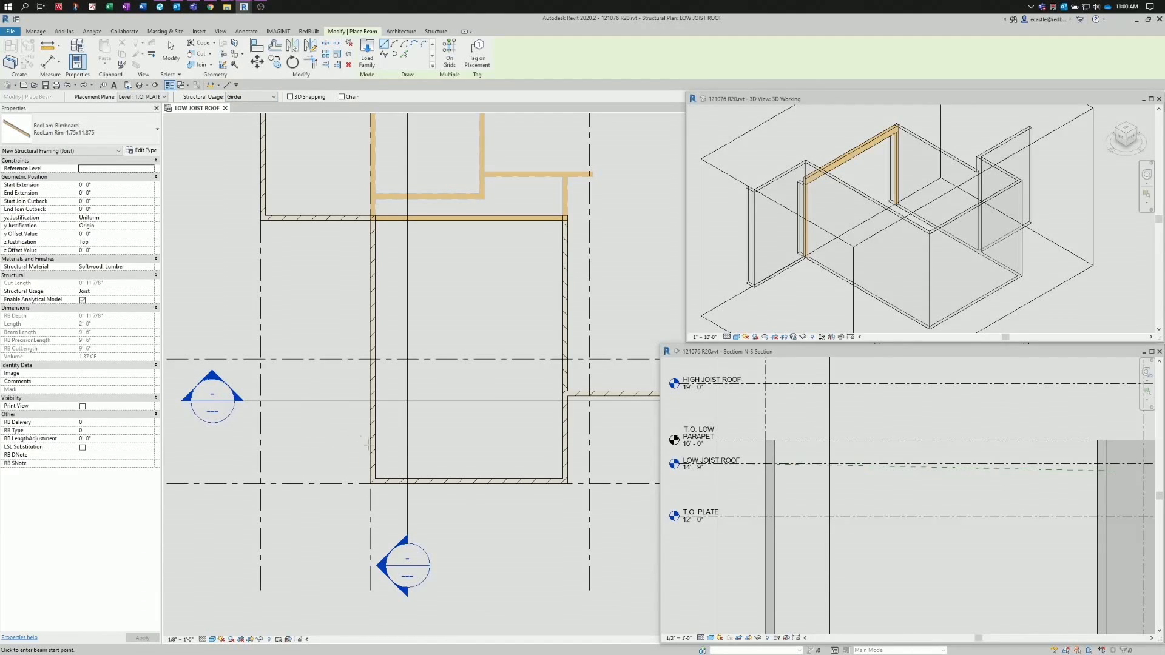
- Place a rim board along the fitness room's 24' exterior wall and an 8' one on the opposite wall, ending at the intersecting wall
{"action": "left_click", "coordinate": [372, 483]}
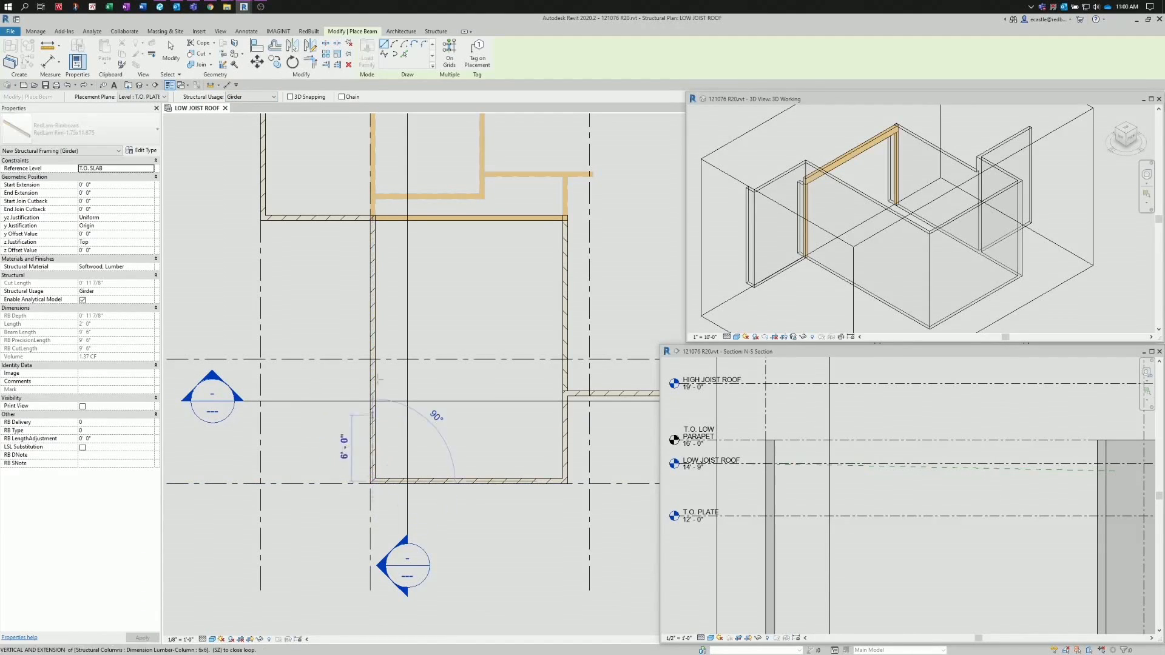
{"action": "left_click", "coordinate": [372, 218]}
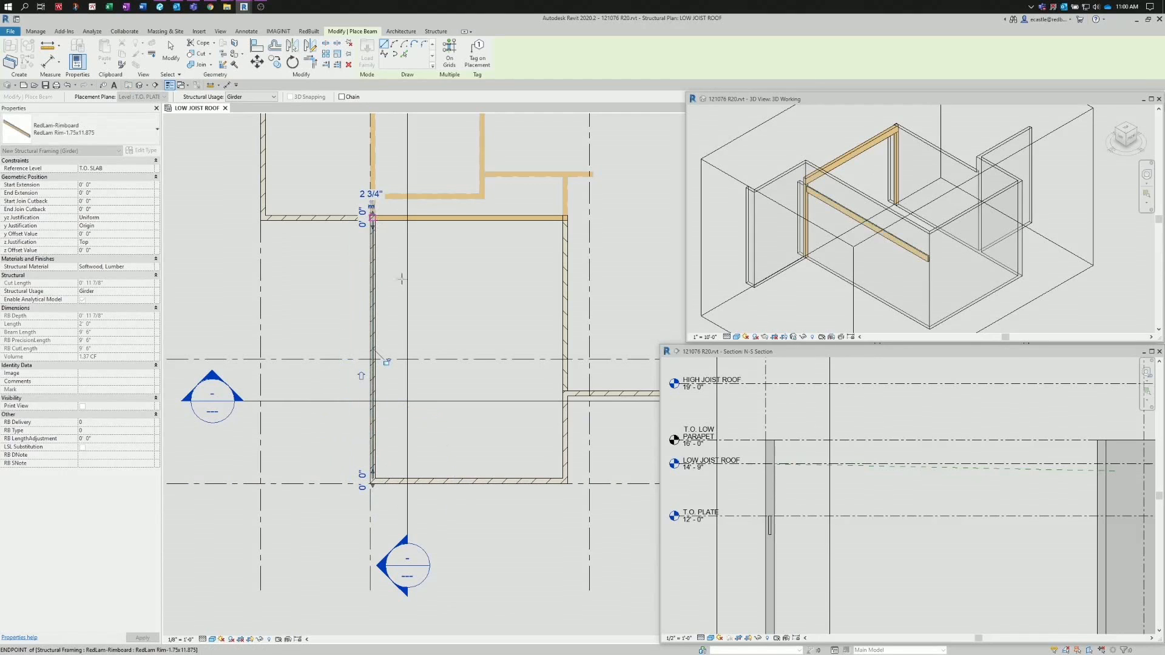
{"action": "left_click", "coordinate": [565, 482]}
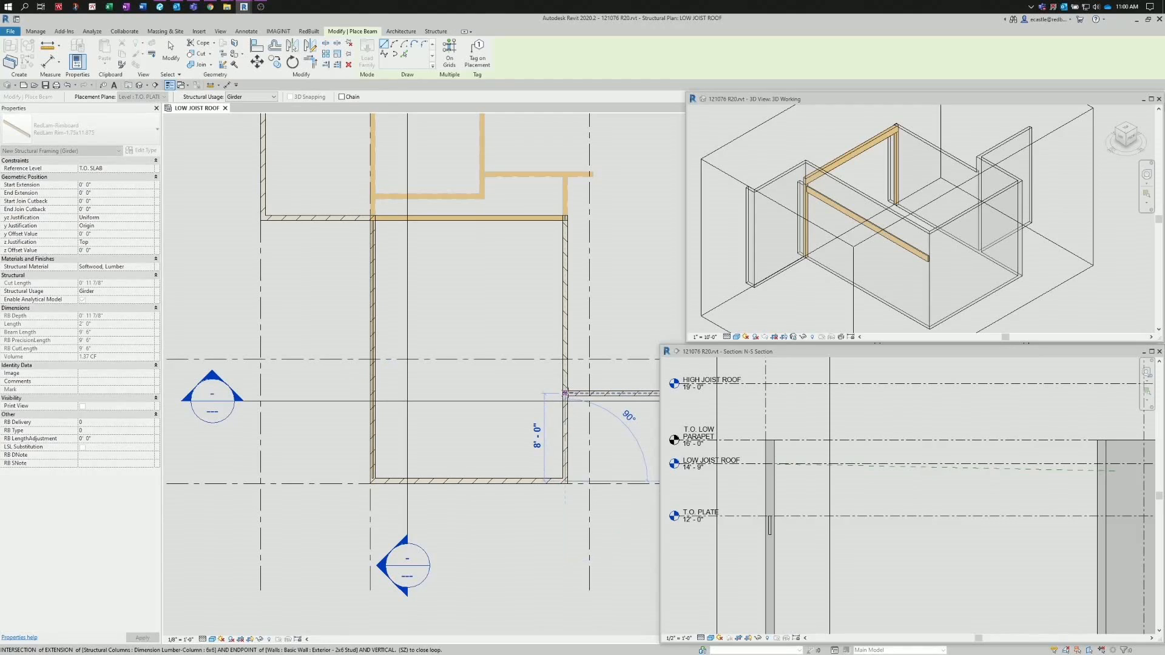
{"action": "left_click", "coordinate": [565, 394]}
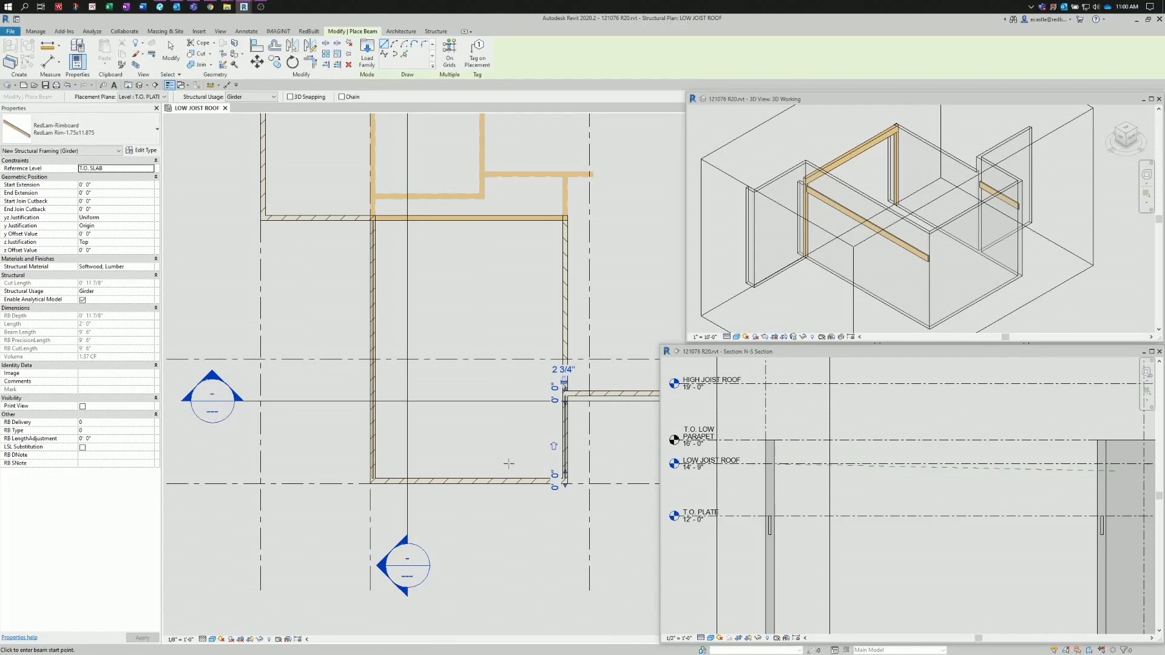
{"action": "key", "text": "Escape"}
{"action": "key", "text": "Escape"}
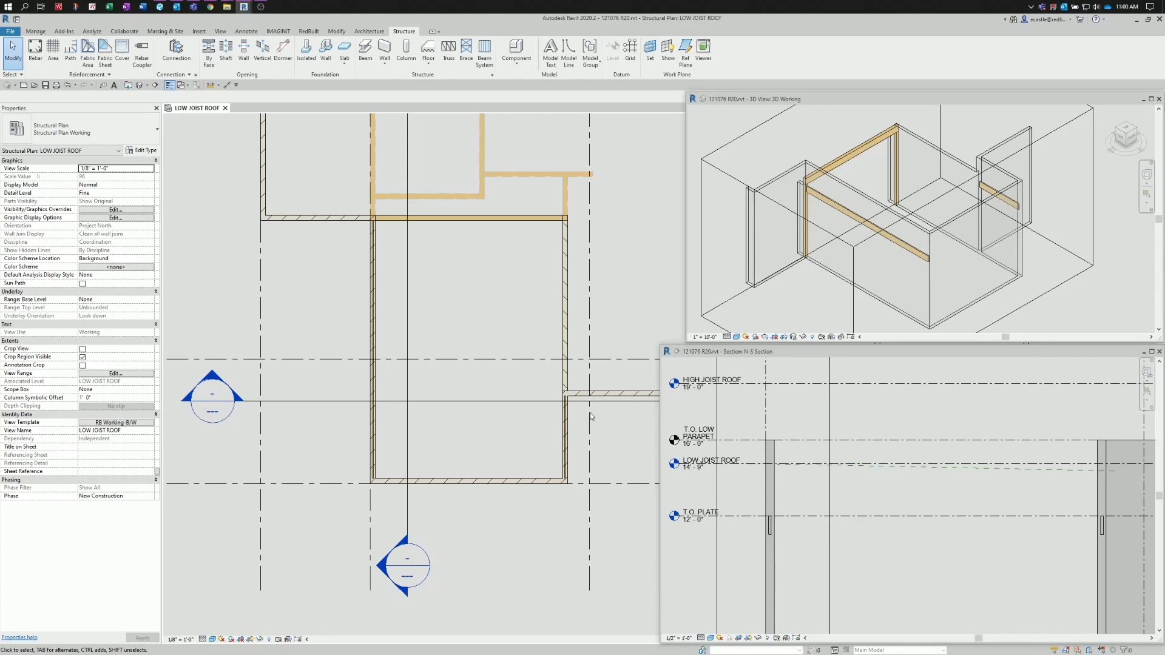
- Recheck the fitness room joist heights in the architectural section, and set the 24' rim board's z offset to 2' 9"
{"action": "left_click", "coordinate": [160, 7]}
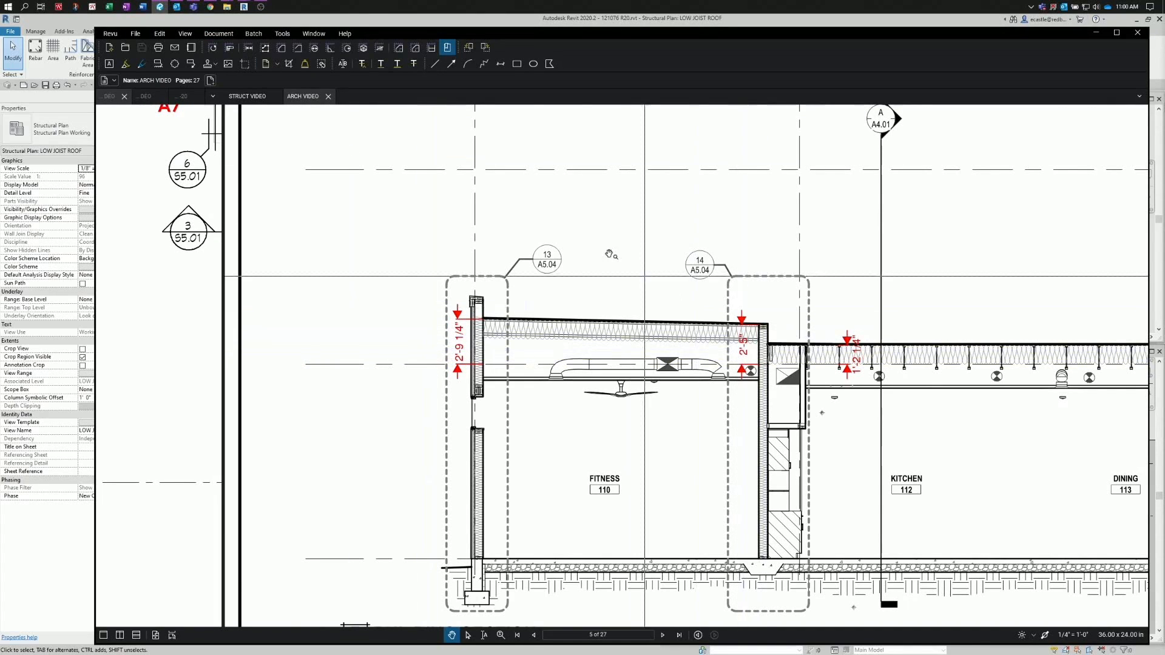
{"action": "left_click", "coordinate": [140, 23]}
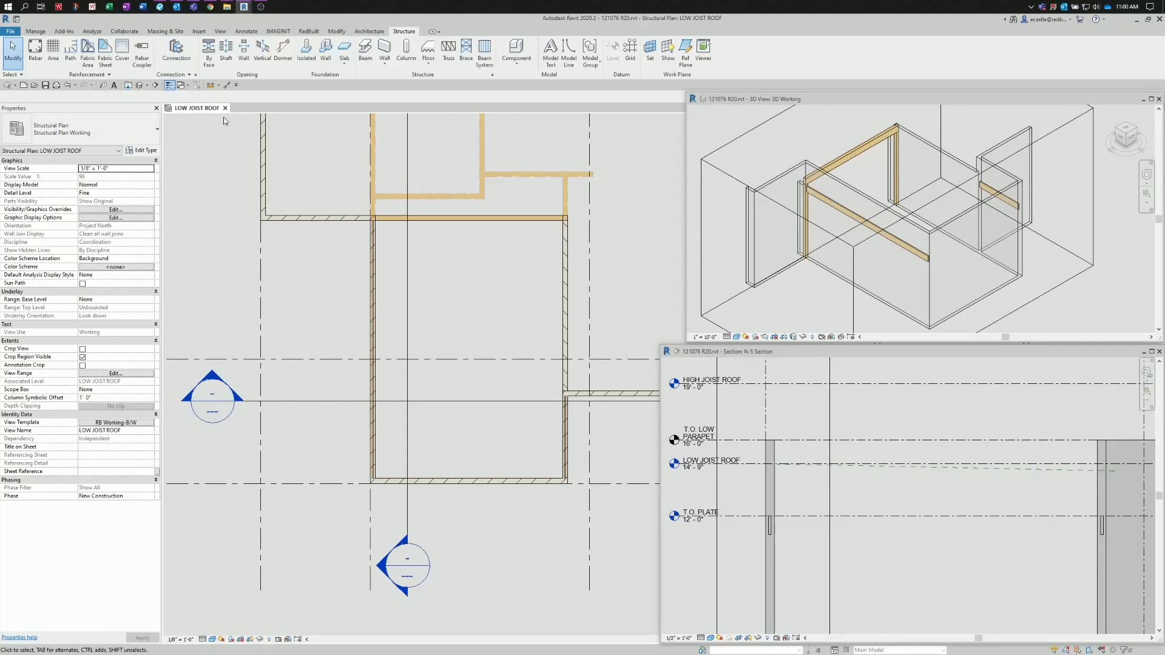
{"action": "left_click", "coordinate": [372, 338]}
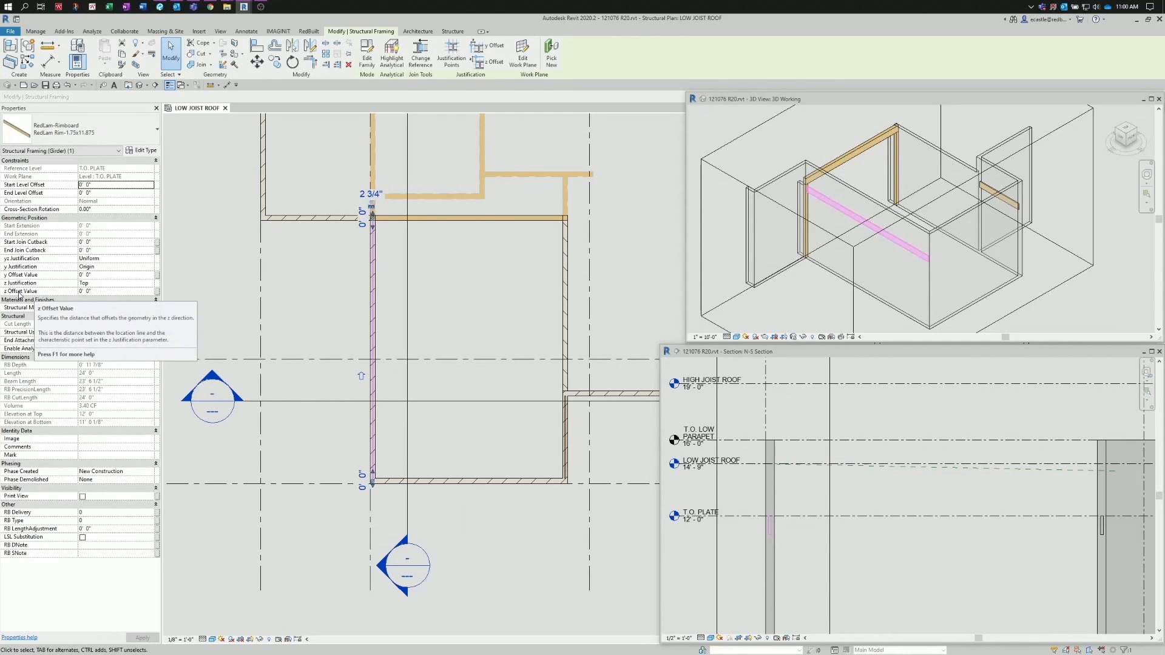
{"action": "left_click", "coordinate": [101, 291]}
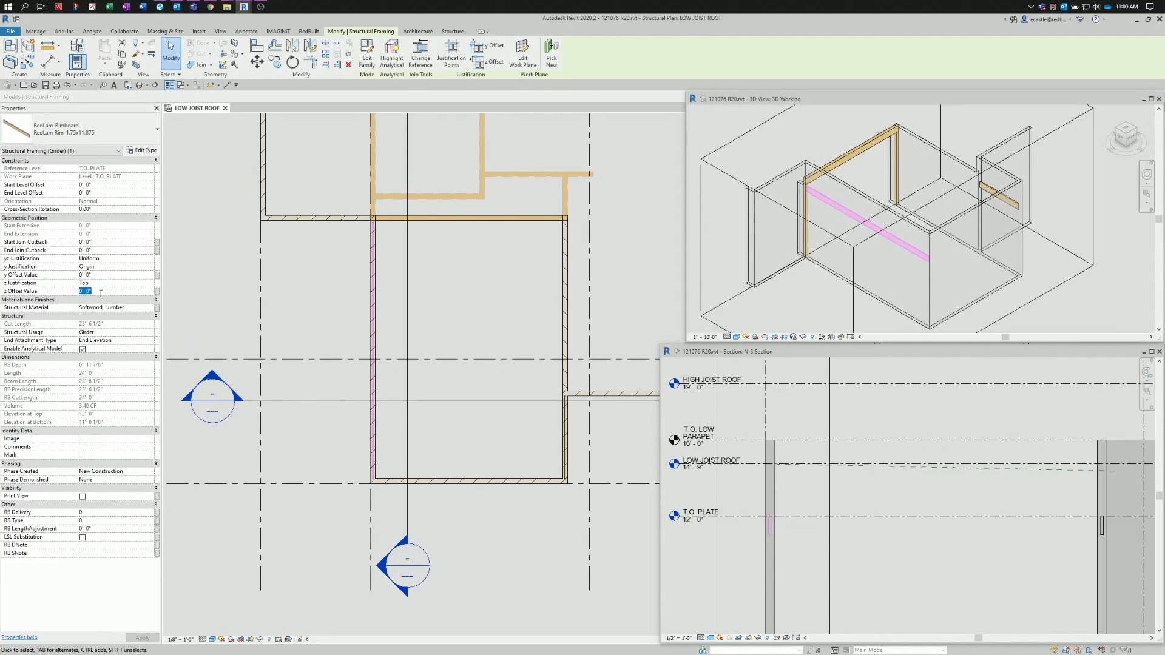
{"action": "type", "text": "2' 9"}
{"action": "key", "text": "Return"}
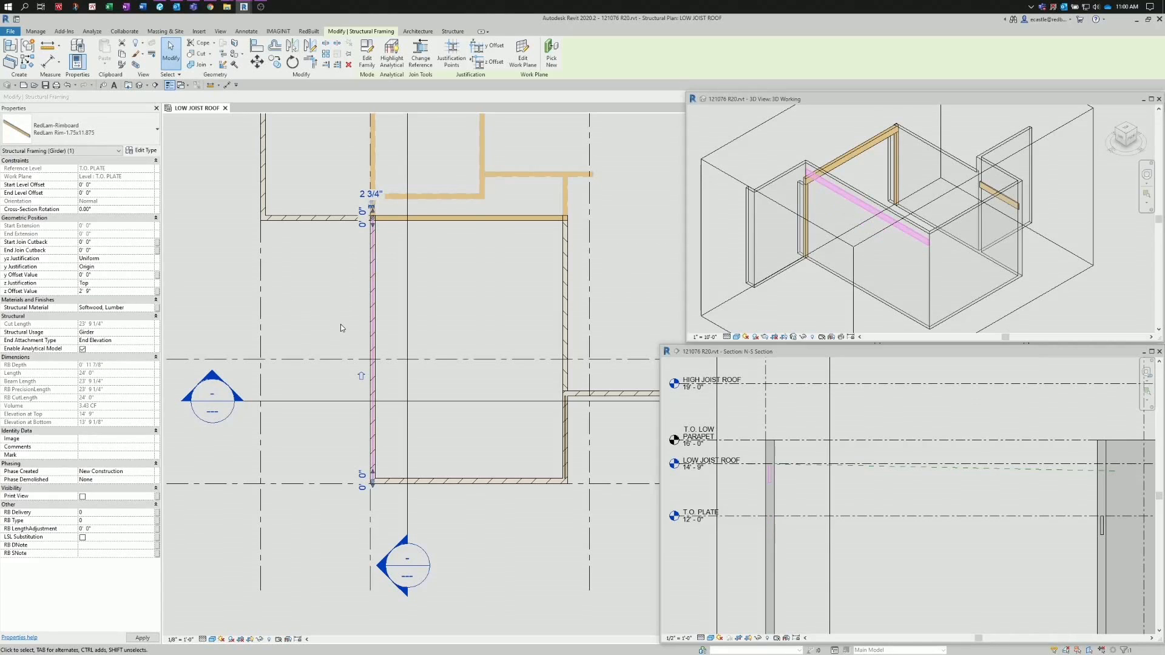
- Set the z offset of the 8' rim board on the opposite wall to 2' 5"
{"action": "left_click", "coordinate": [543, 431]}
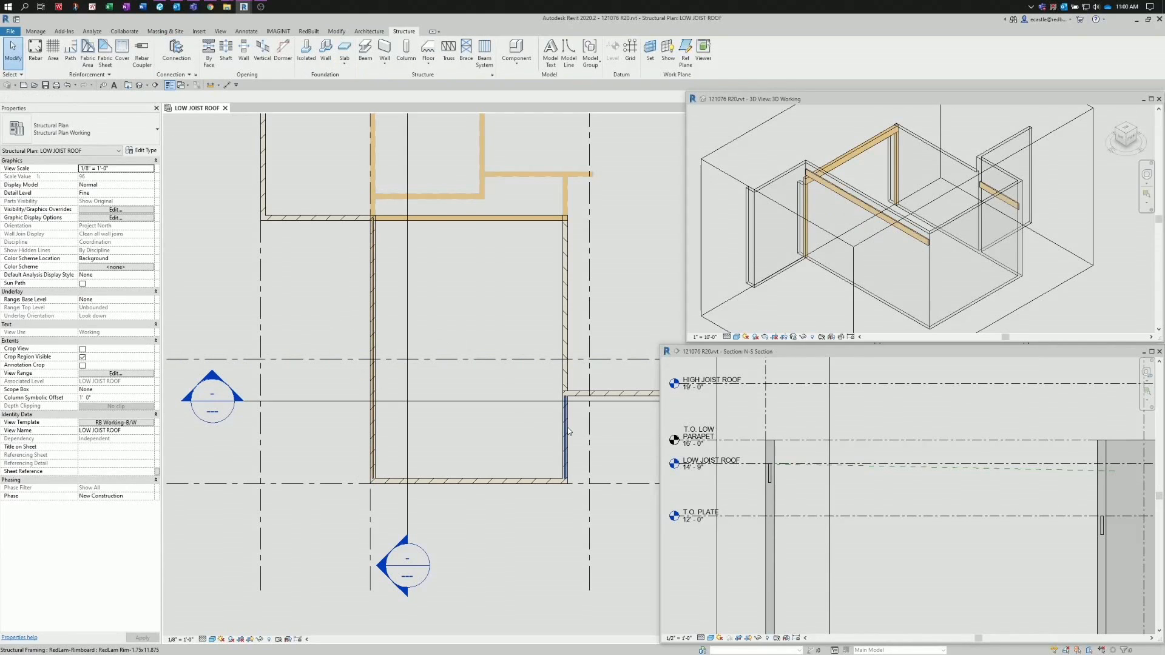
{"action": "left_click", "coordinate": [568, 431]}
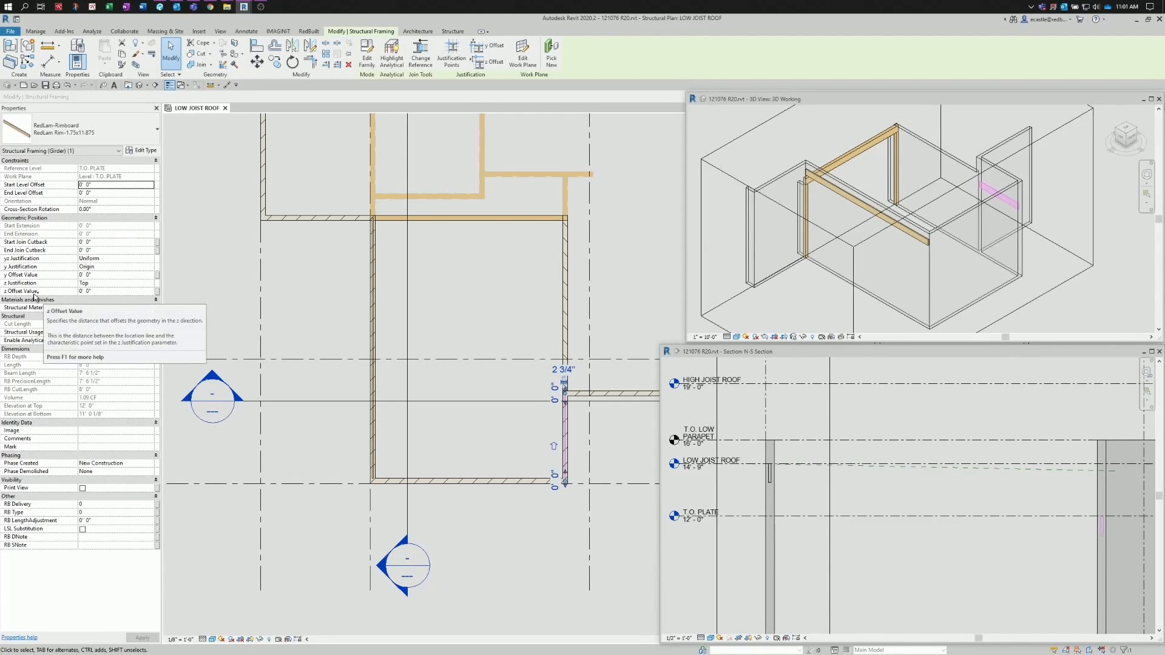
{"action": "left_click", "coordinate": [91, 291]}
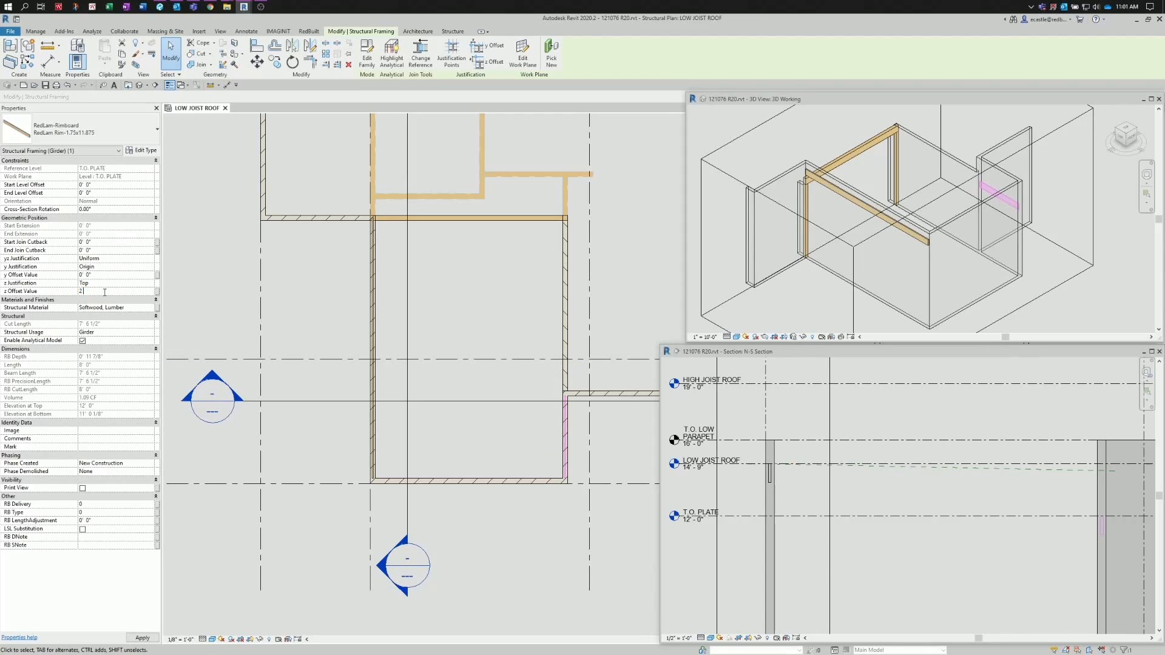
{"action": "type", "text": "2 5"}
{"action": "key", "text": "Return"}
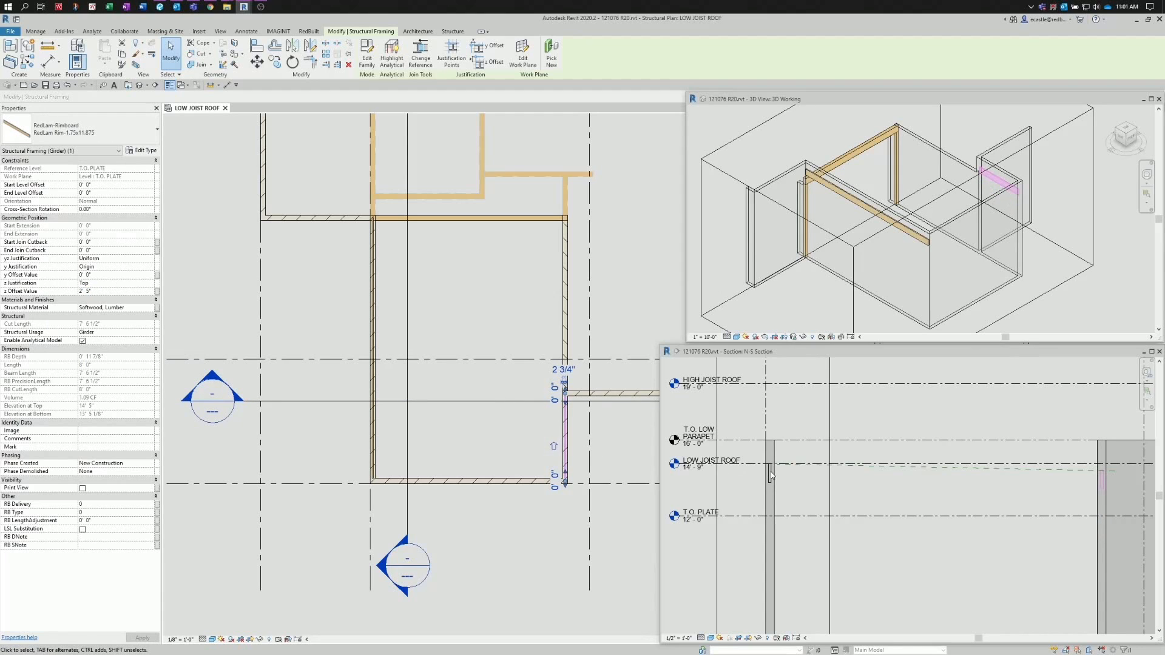
- Check the tops of both rim boards against sloped reference plane A1 in the N-S section
{"action": "scroll", "coordinate": [1112, 481], "scroll_direction": "up", "scroll_amount": 4}
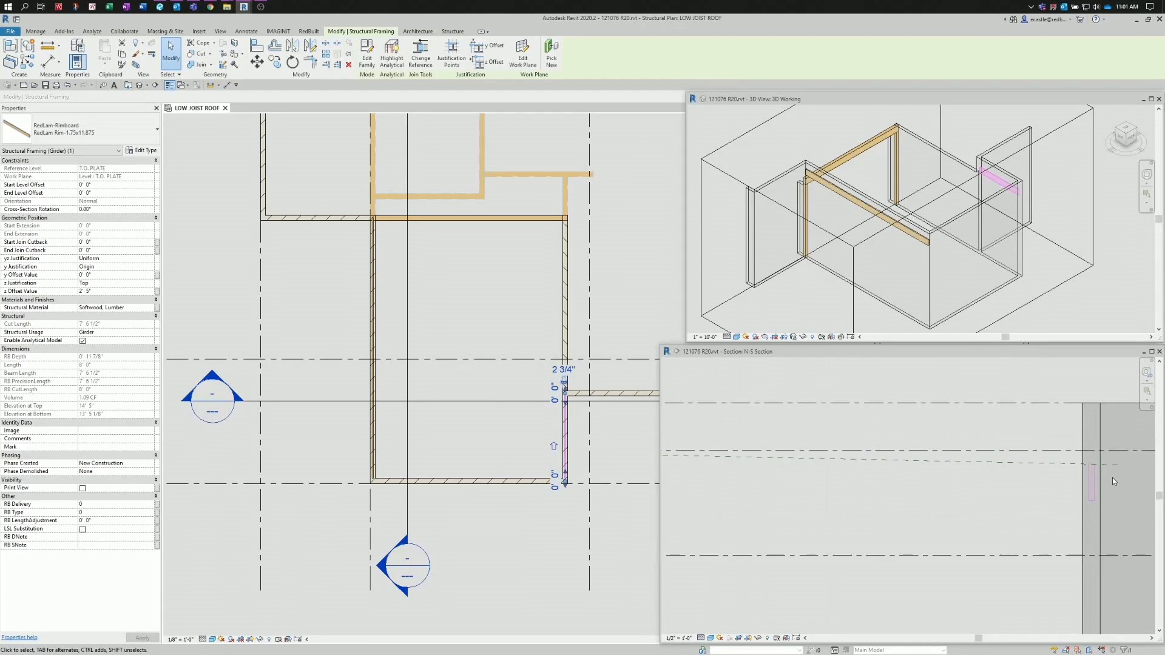
{"action": "left_click", "coordinate": [1039, 462]}
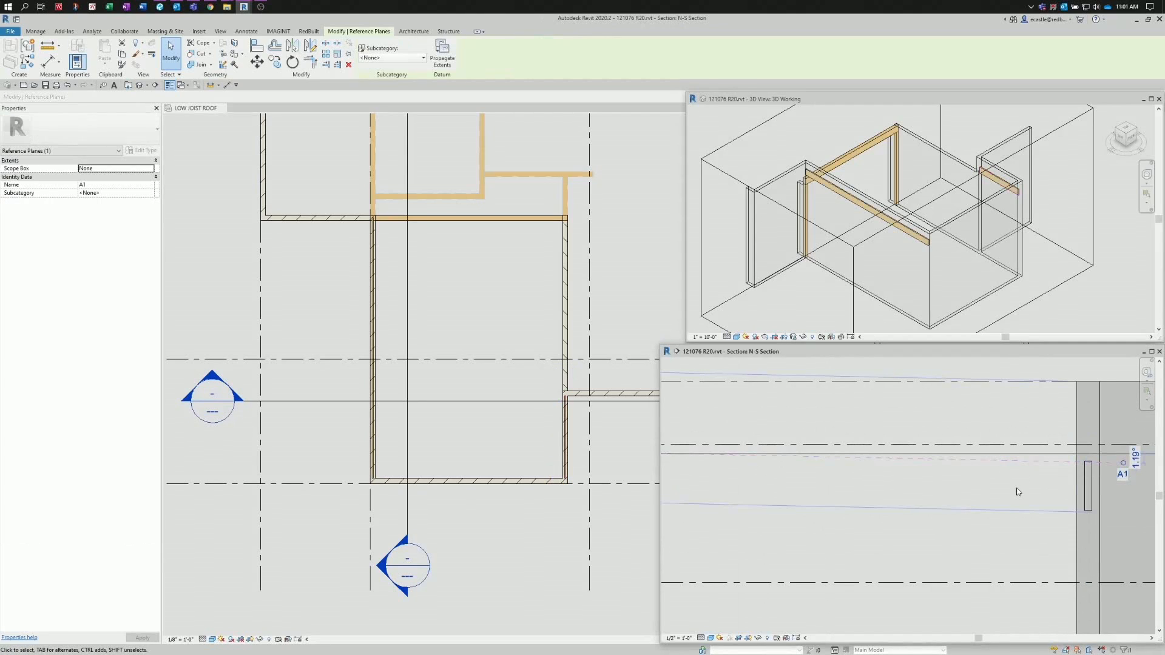
{"action": "scroll", "coordinate": [1014, 473], "scroll_direction": "down", "scroll_amount": 3}
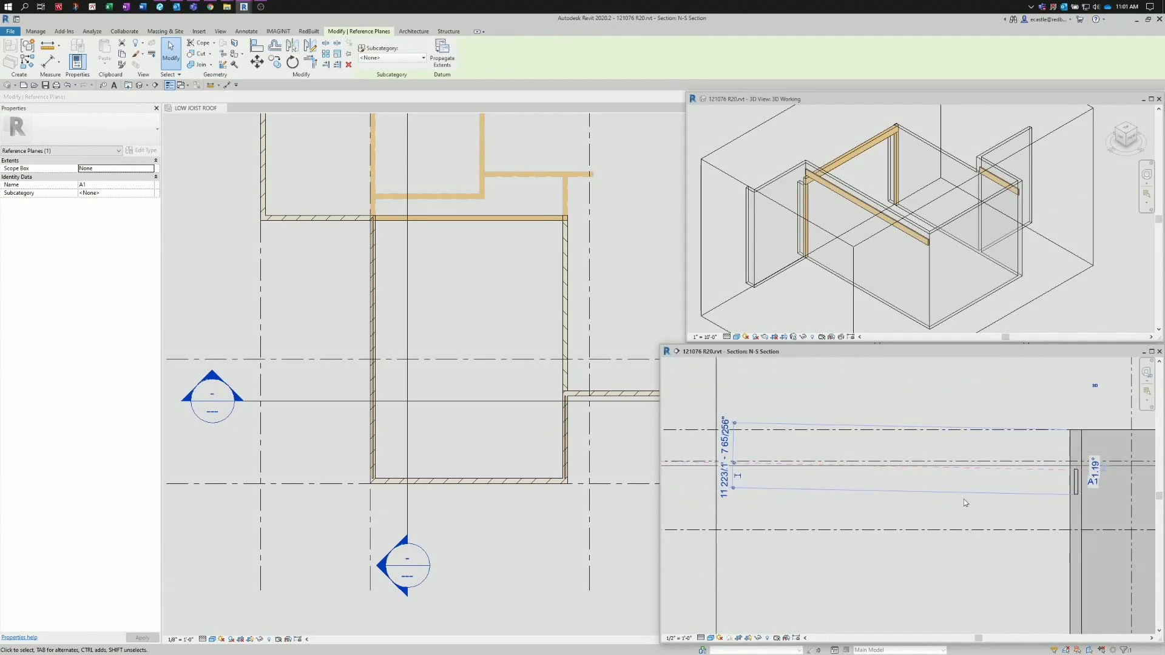
{"action": "left_click", "coordinate": [788, 514]}
{"action": "scroll", "coordinate": [672, 482], "scroll_direction": "up", "scroll_amount": 5}
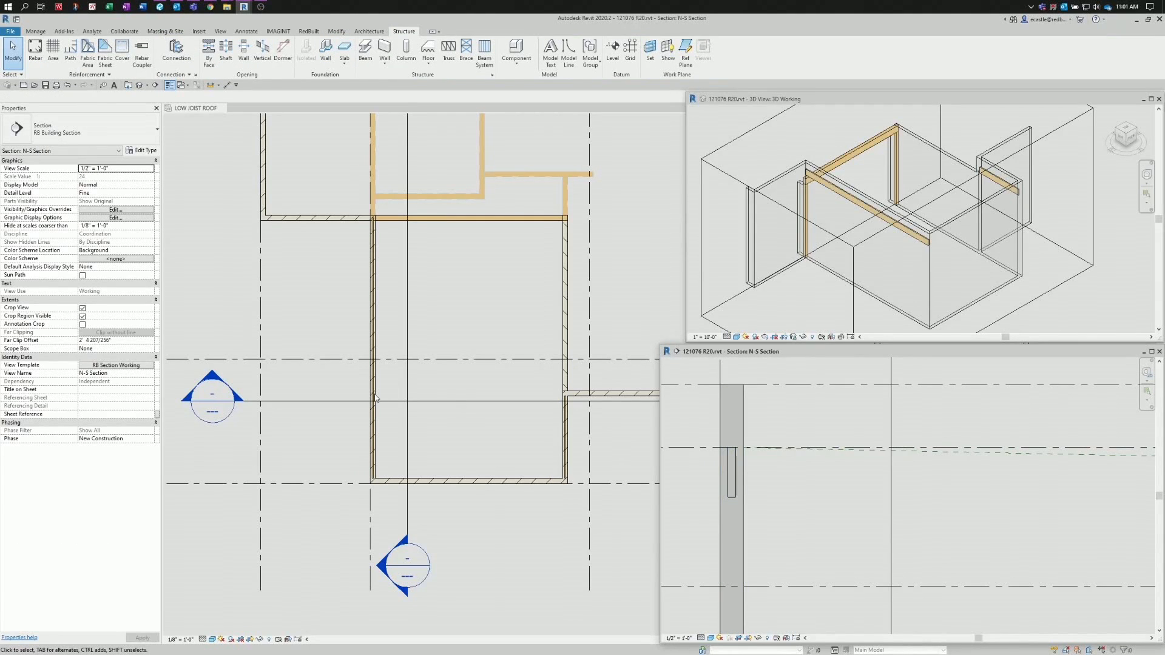
- Align the 24' rim board's outer face with the interior face of its stud wall in the LOW JOIST ROOF plan
{"action": "scroll", "coordinate": [377, 451], "scroll_direction": "up", "scroll_amount": 5}
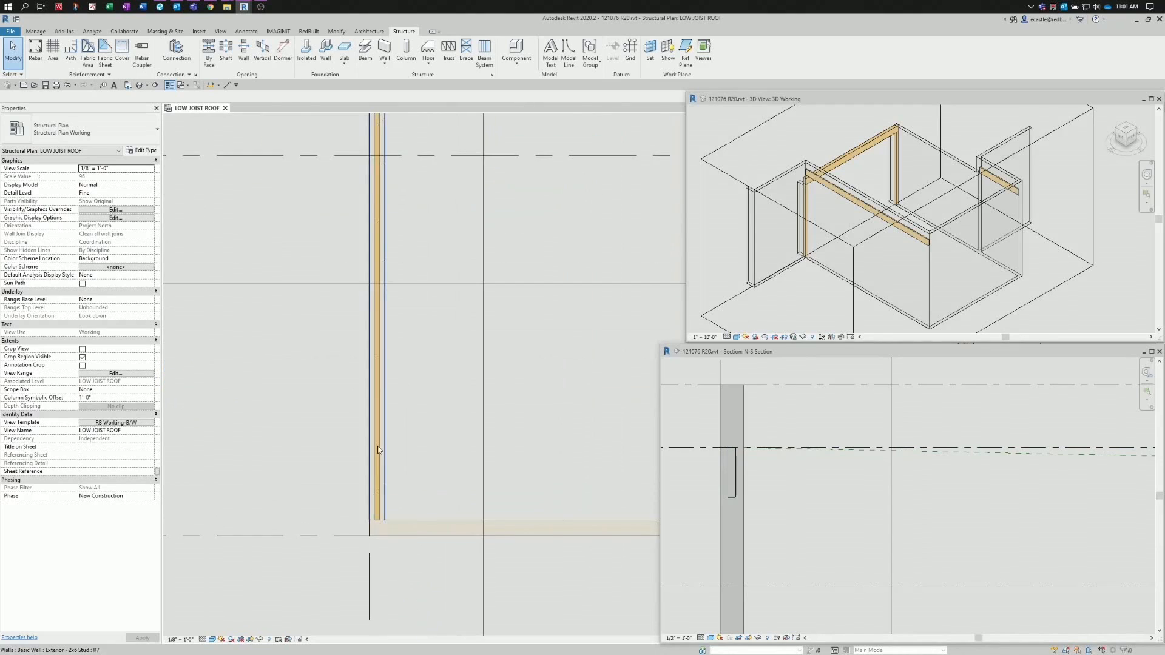
{"action": "scroll", "coordinate": [378, 450], "scroll_direction": "down", "scroll_amount": 2}
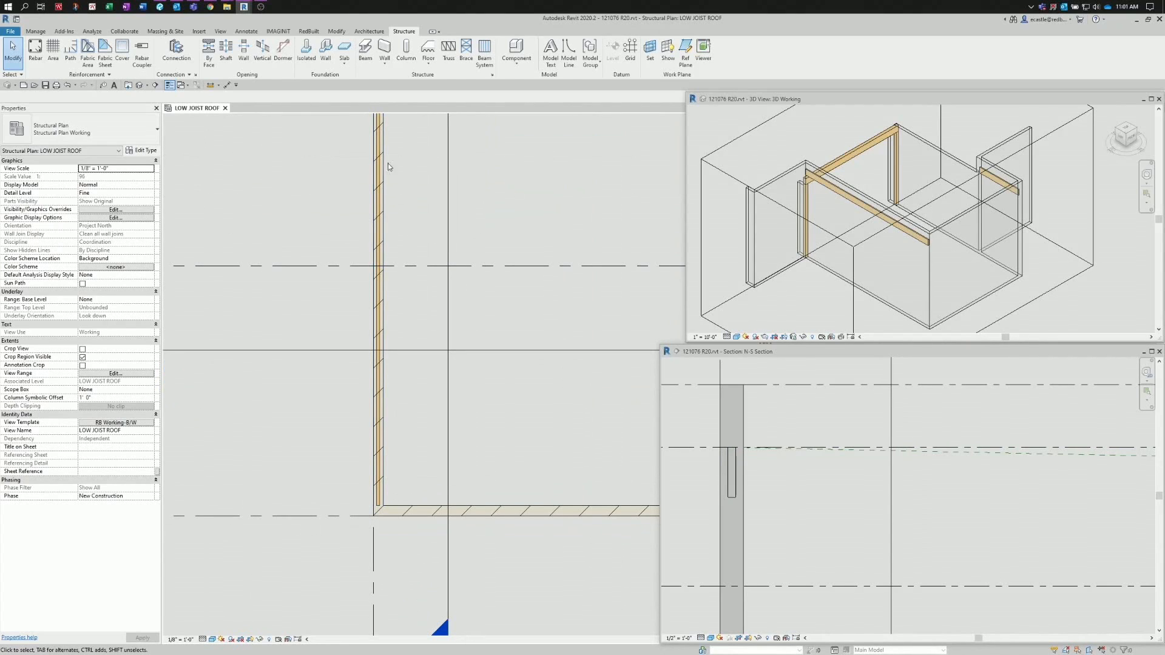
{"action": "left_click", "coordinate": [336, 32]}
{"action": "left_click", "coordinate": [258, 46]}
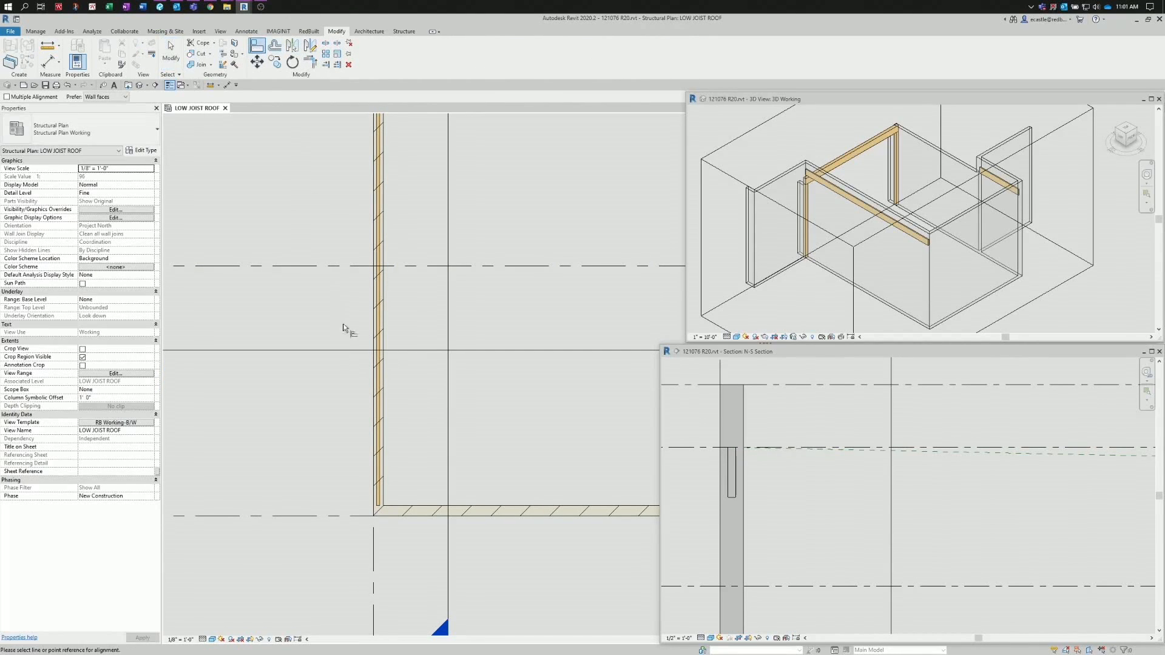
{"action": "left_click", "coordinate": [382, 430]}
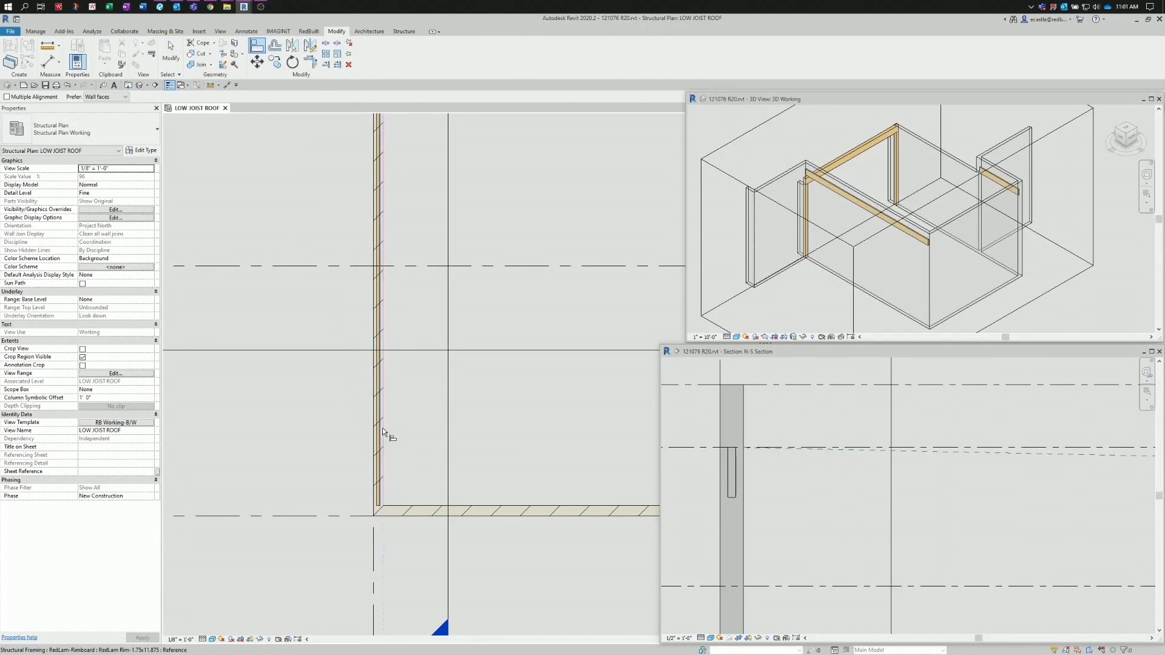
{"action": "scroll", "coordinate": [382, 428], "scroll_direction": "up", "scroll_amount": 1}
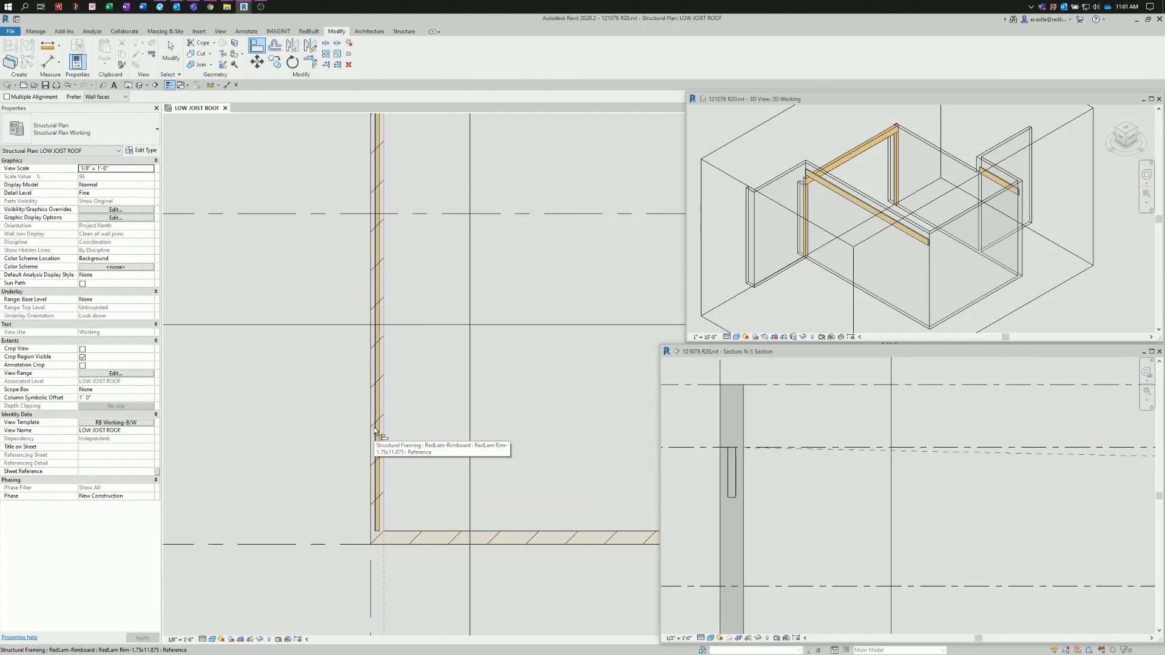
{"action": "left_click", "coordinate": [374, 427]}
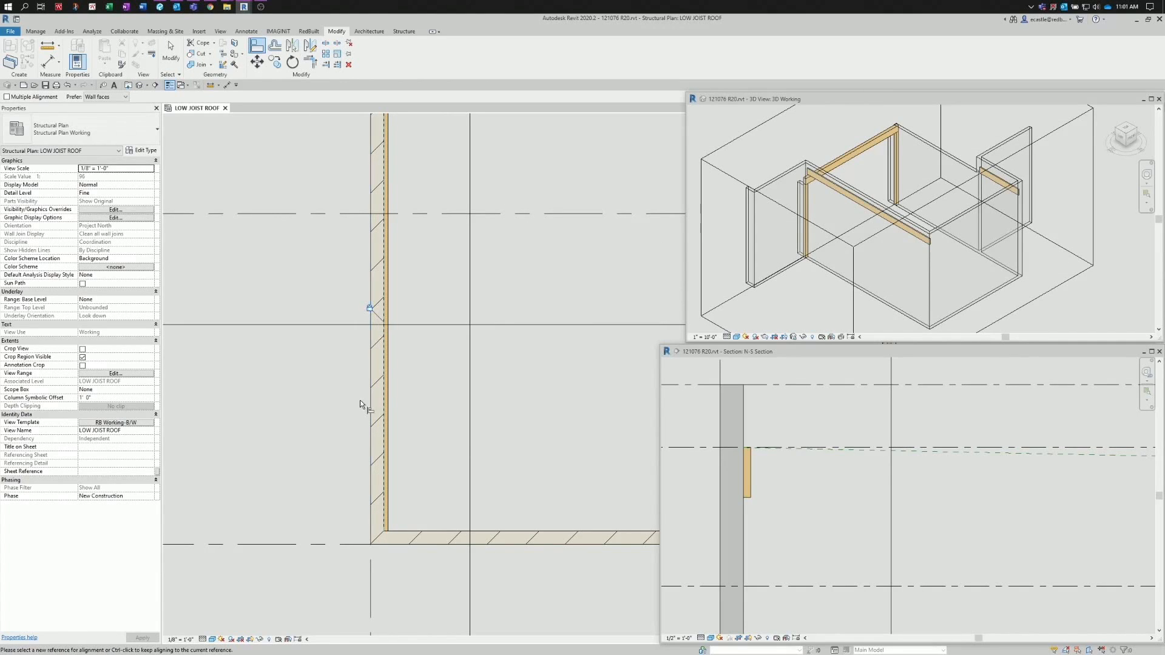
{"action": "key", "text": "Escape"}
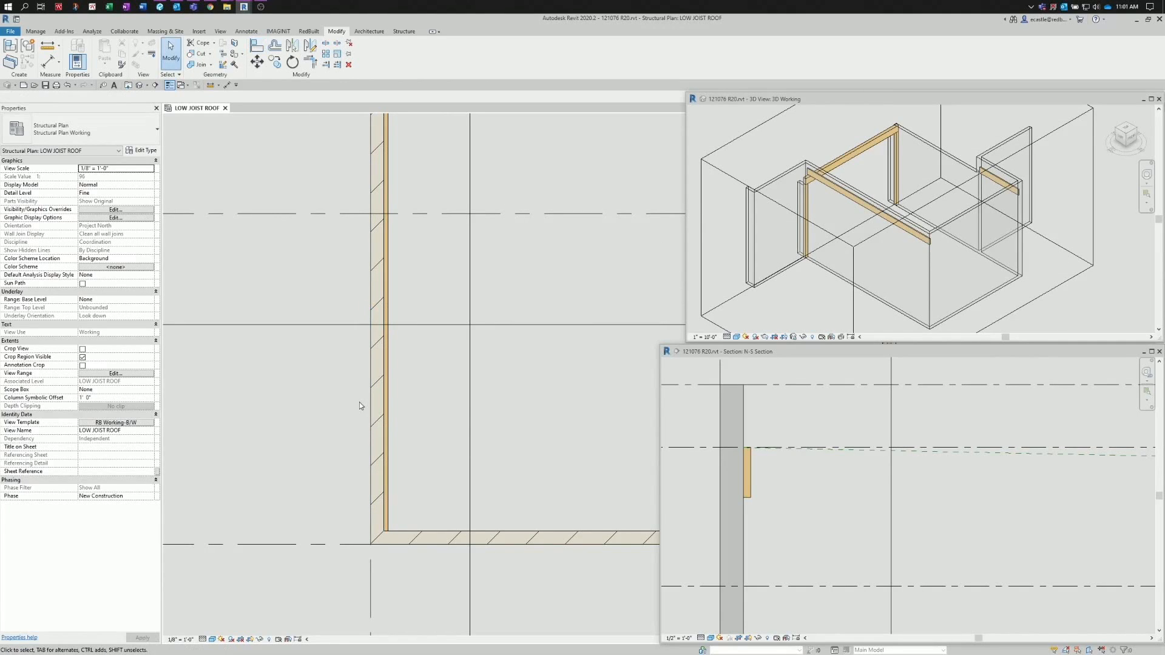
- Nudge the 24' exterior stud wall two increments outward from its grid line
{"action": "left_click", "coordinate": [378, 404]}
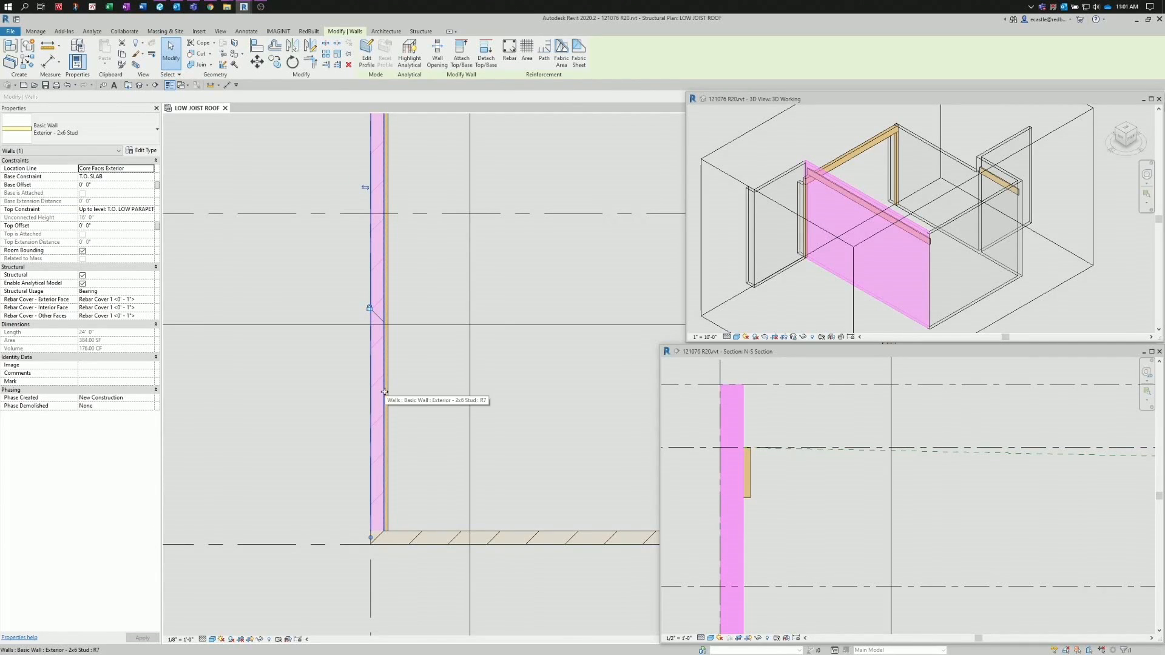
{"action": "key", "text": "Left"}
{"action": "key", "text": "Left"}
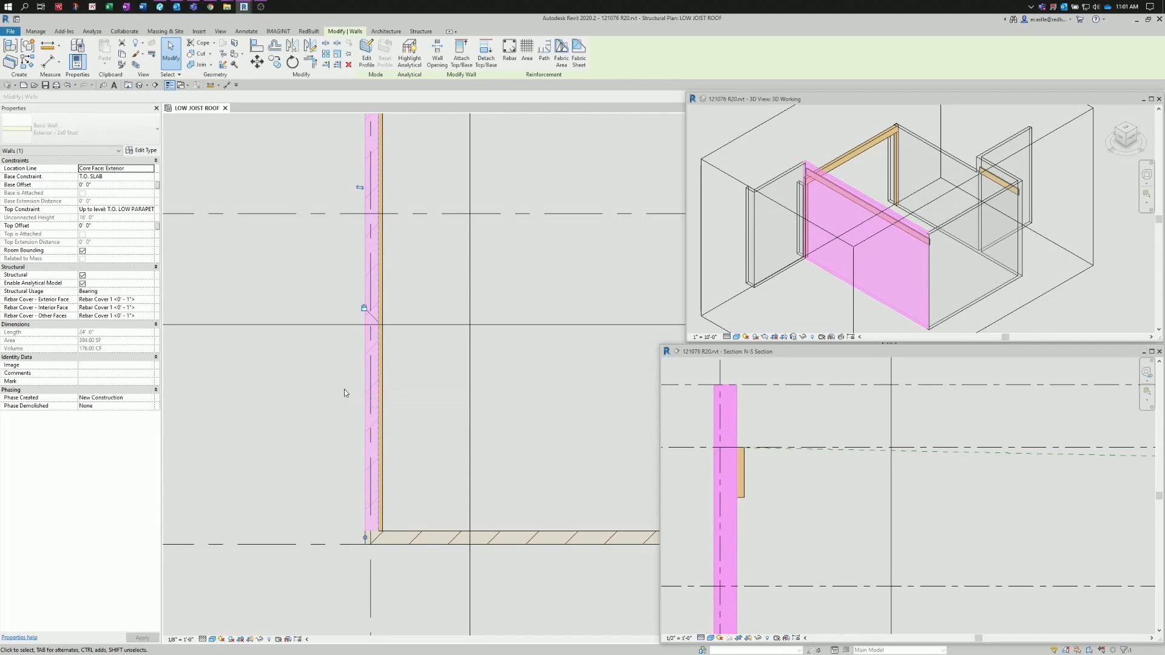
- Return the 24' exterior stud wall to its grid line, reversing its outward nudges
{"action": "key", "text": "Right"}
{"action": "key", "text": "Right"}
{"action": "left_click", "coordinate": [347, 395]}
{"action": "key", "text": "ctrl+z"}
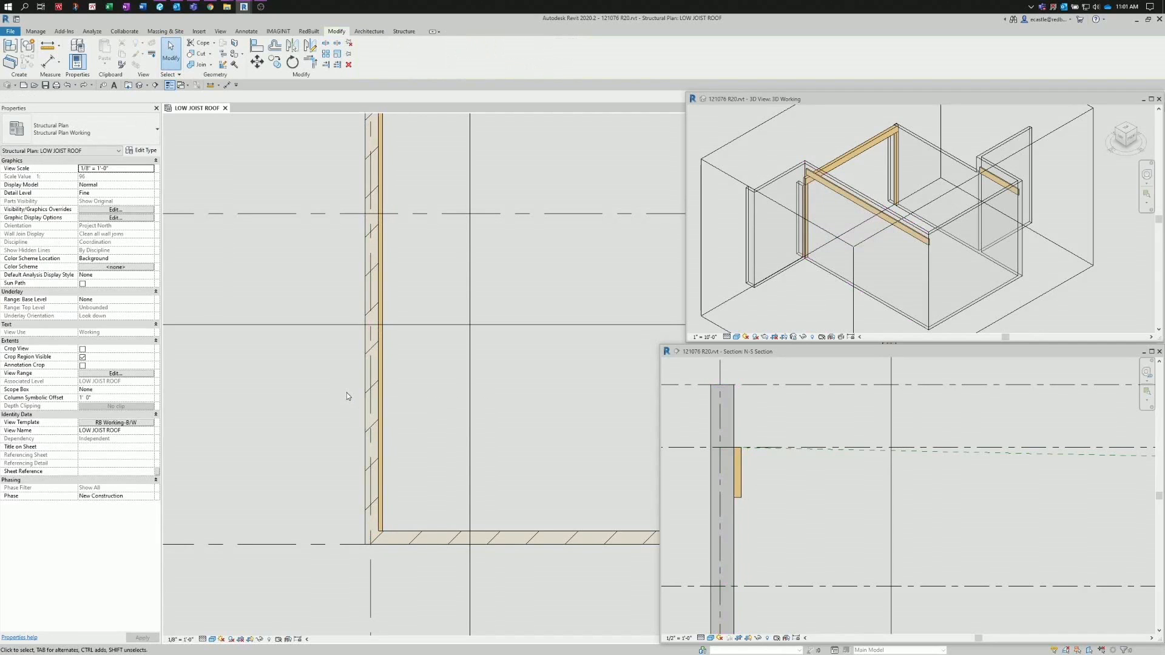
{"action": "key", "text": "ctrl+y"}
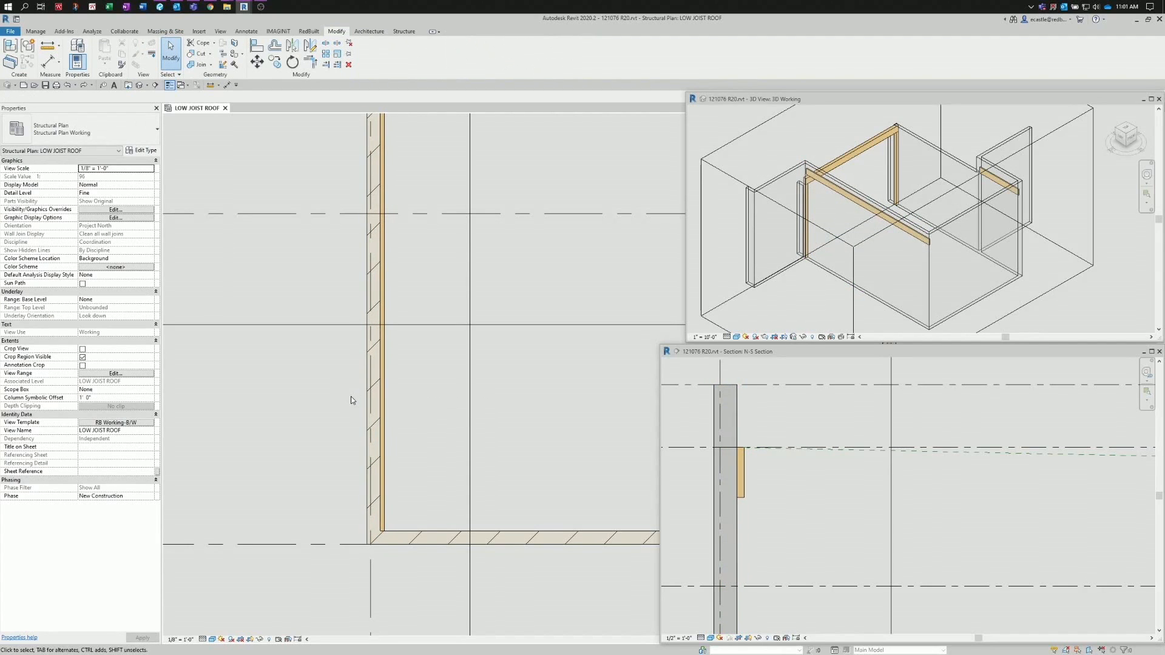
{"action": "key", "text": "ctrl+y"}
{"action": "key", "text": "ctrl+y"}
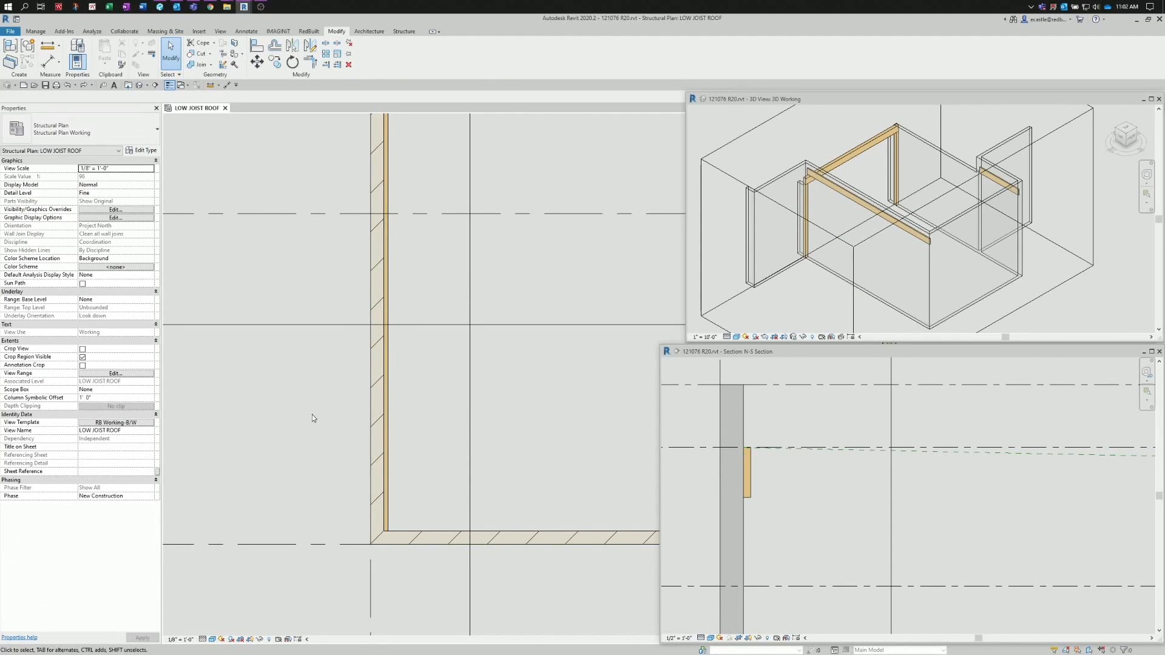
- Align the 8' rim board's outer face with the interior face of its exterior stud wall in the LOW JOIST ROOF plan
{"action": "scroll", "coordinate": [313, 417], "scroll_direction": "down", "scroll_amount": 3}
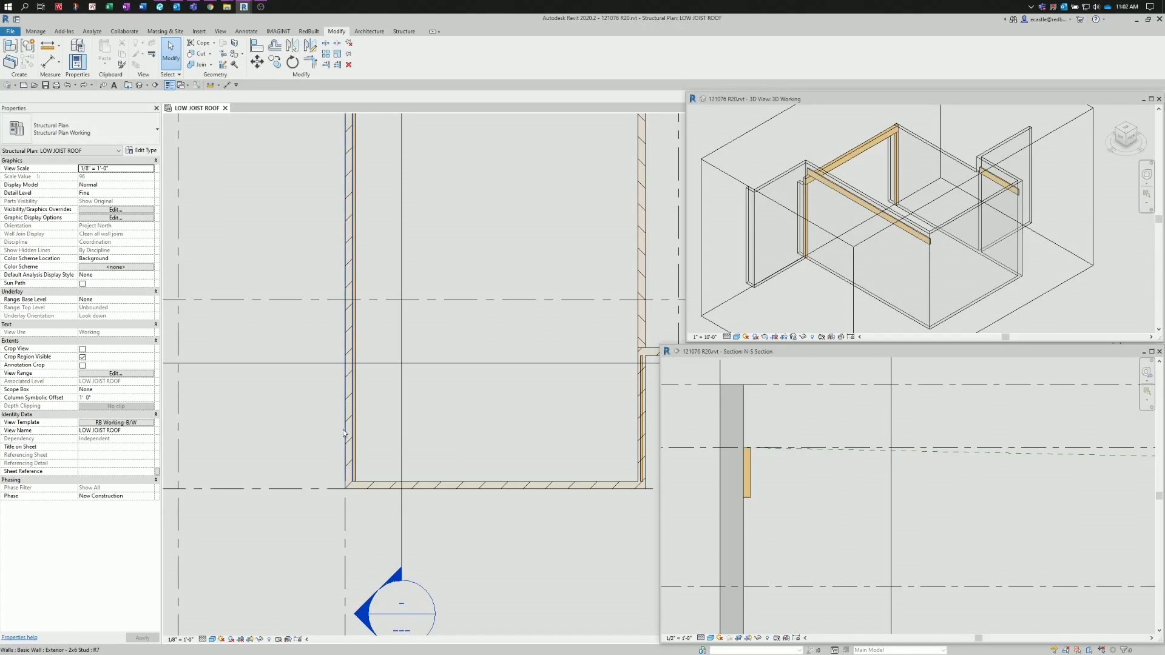
{"action": "scroll", "coordinate": [559, 440], "scroll_direction": "down", "scroll_amount": 1}
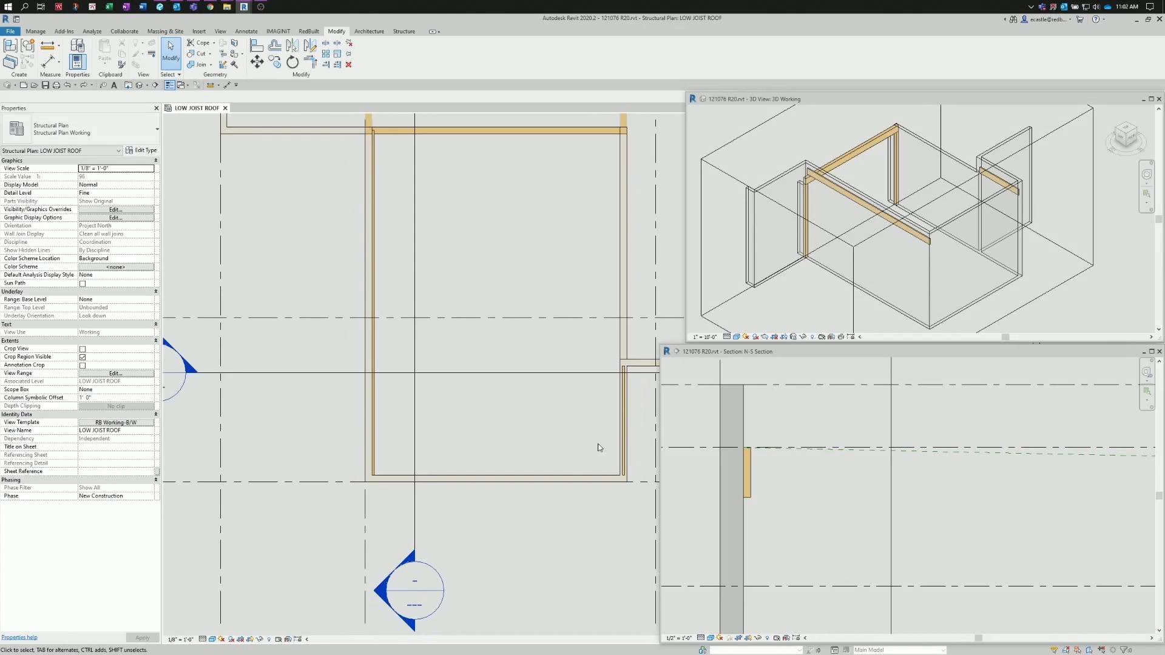
{"action": "scroll", "coordinate": [617, 439], "scroll_direction": "up", "scroll_amount": 2}
{"action": "left_click", "coordinate": [606, 439]}
{"action": "left_click", "coordinate": [598, 445]}
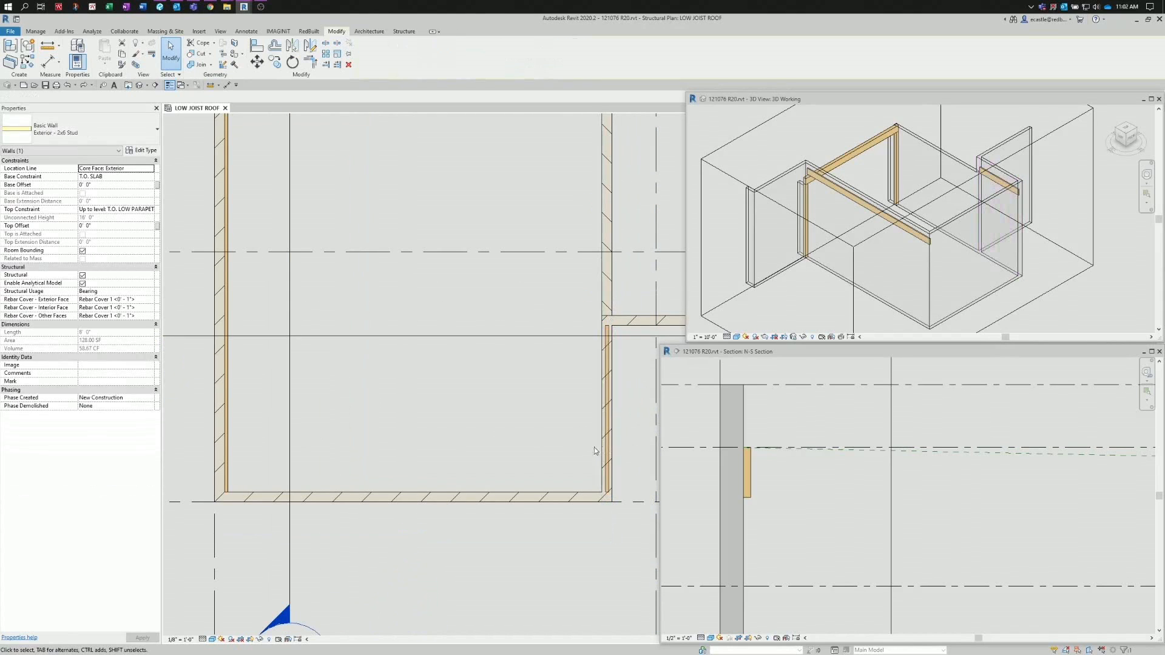
{"action": "left_click", "coordinate": [257, 47]}
{"action": "scroll", "coordinate": [634, 425], "scroll_direction": "up", "scroll_amount": 2}
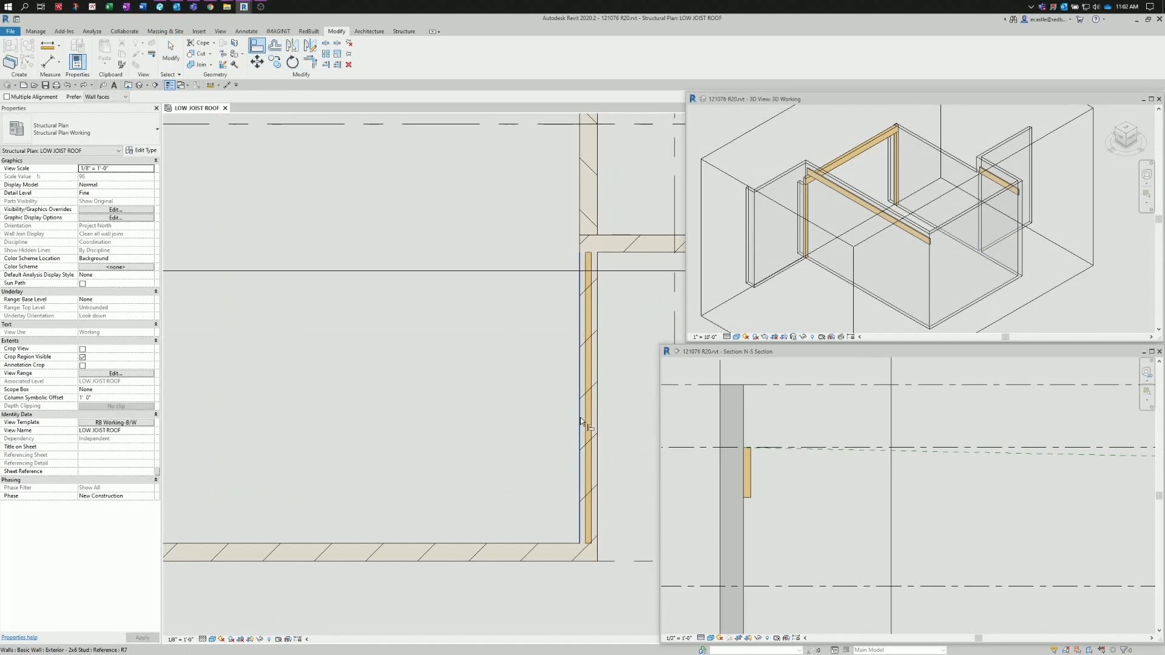
{"action": "left_click", "coordinate": [590, 419]}
{"action": "left_click", "coordinate": [594, 421]}
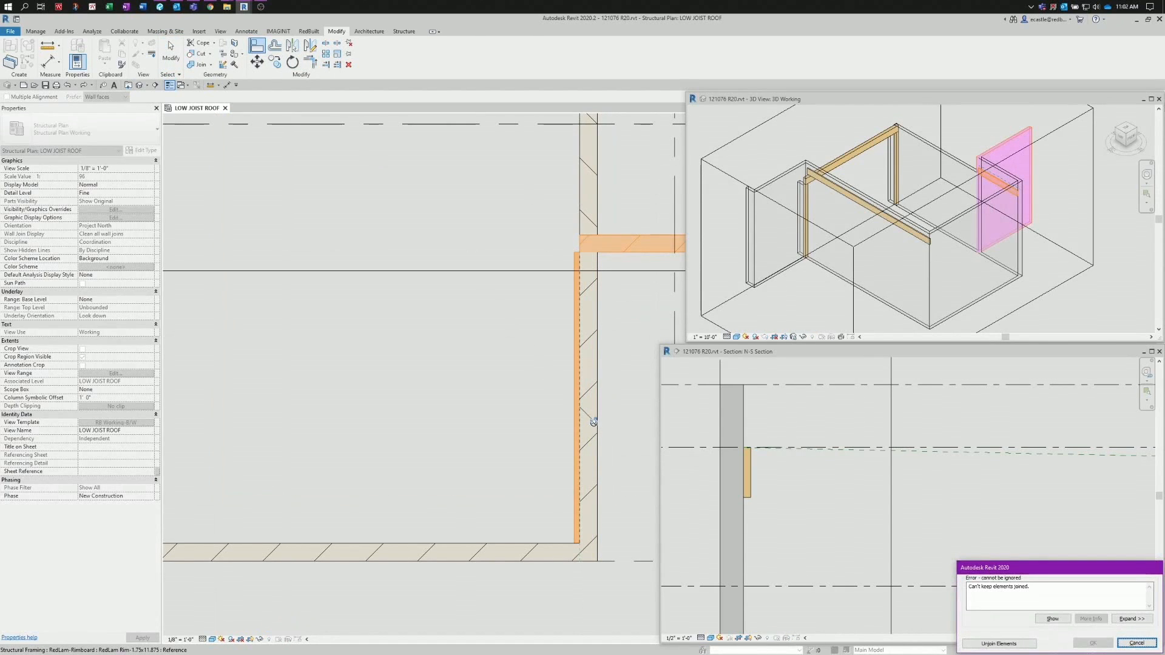
- Unjoin the conflicting elements to allow the 8' rim board's alignment, and lock the board to the wall face
{"action": "left_click_drag", "start_coordinate": [972, 569], "coordinate": [570, 317]}
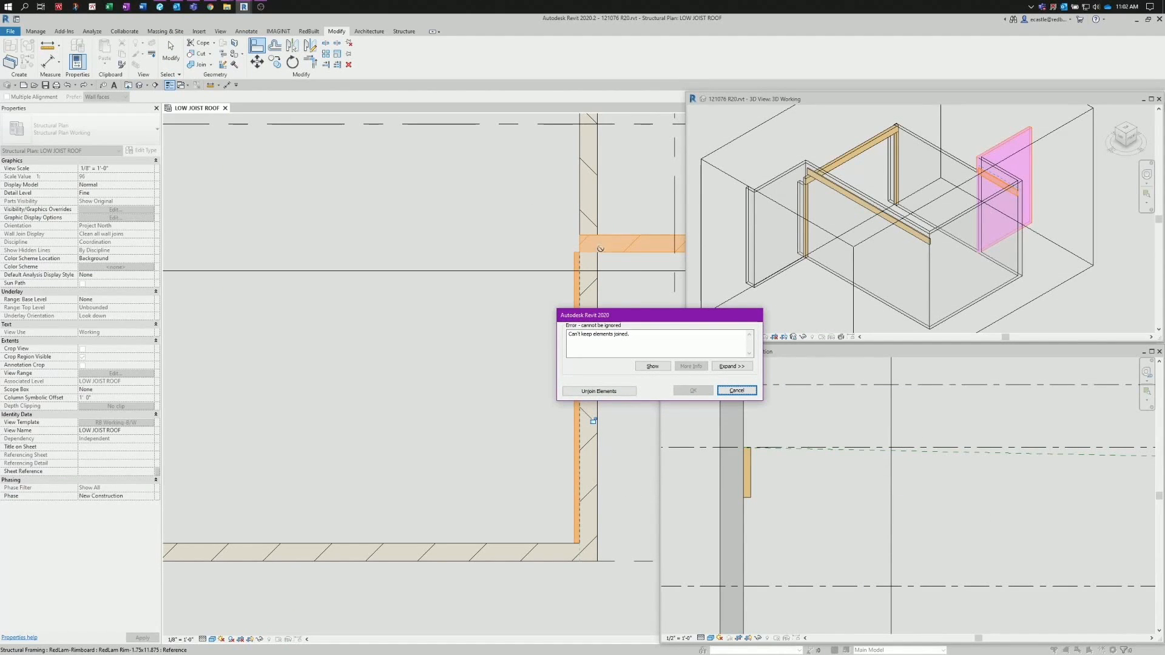
{"action": "left_click", "coordinate": [599, 391]}
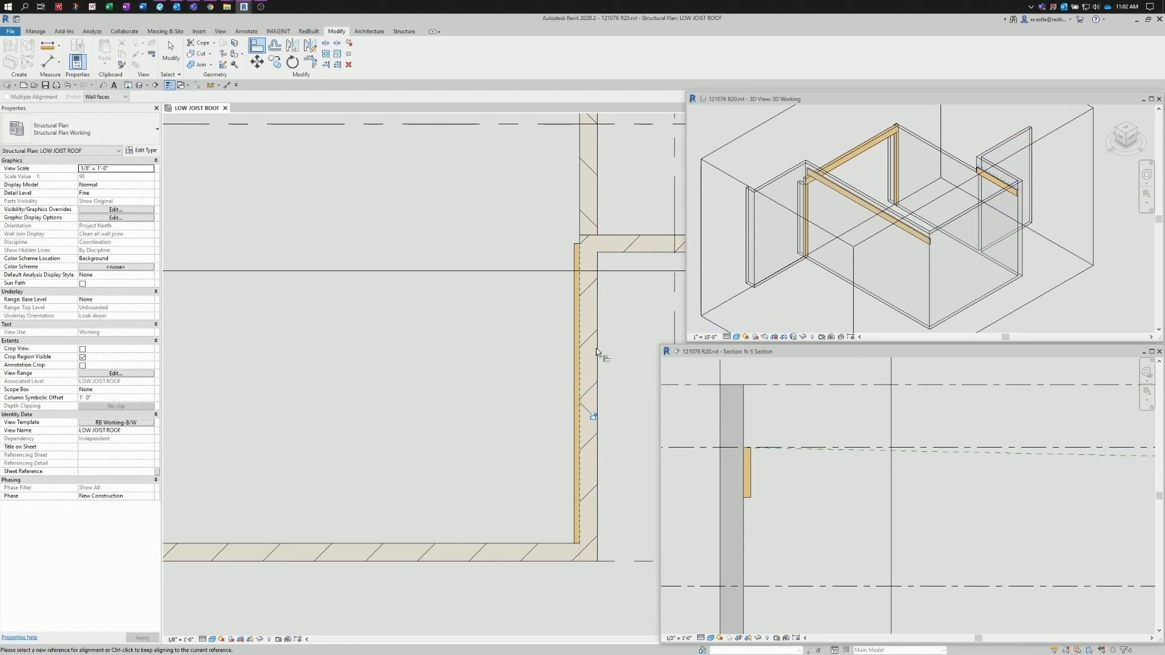
{"action": "left_click", "coordinate": [593, 418]}
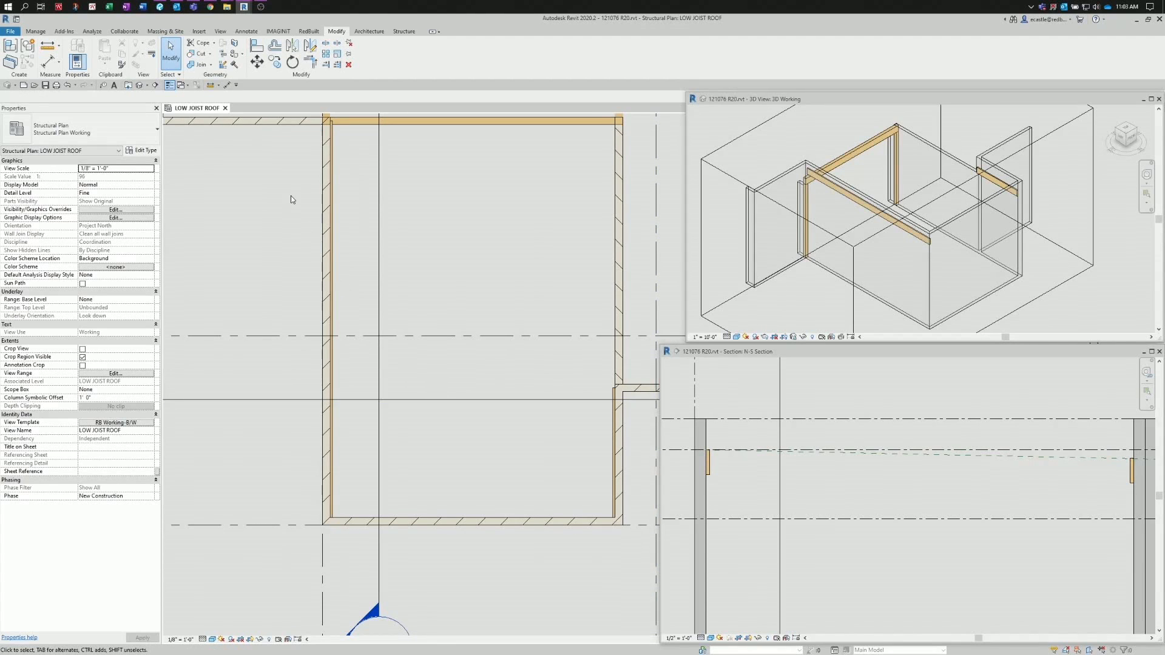
- Stretch the 24' rim board's upper end through the crossing wall to that wall's far face
{"action": "middle_click_drag", "start_coordinate": [291, 196], "coordinate": [320, 311]}
{"action": "scroll", "coordinate": [340, 224], "scroll_direction": "up", "scroll_amount": 5}
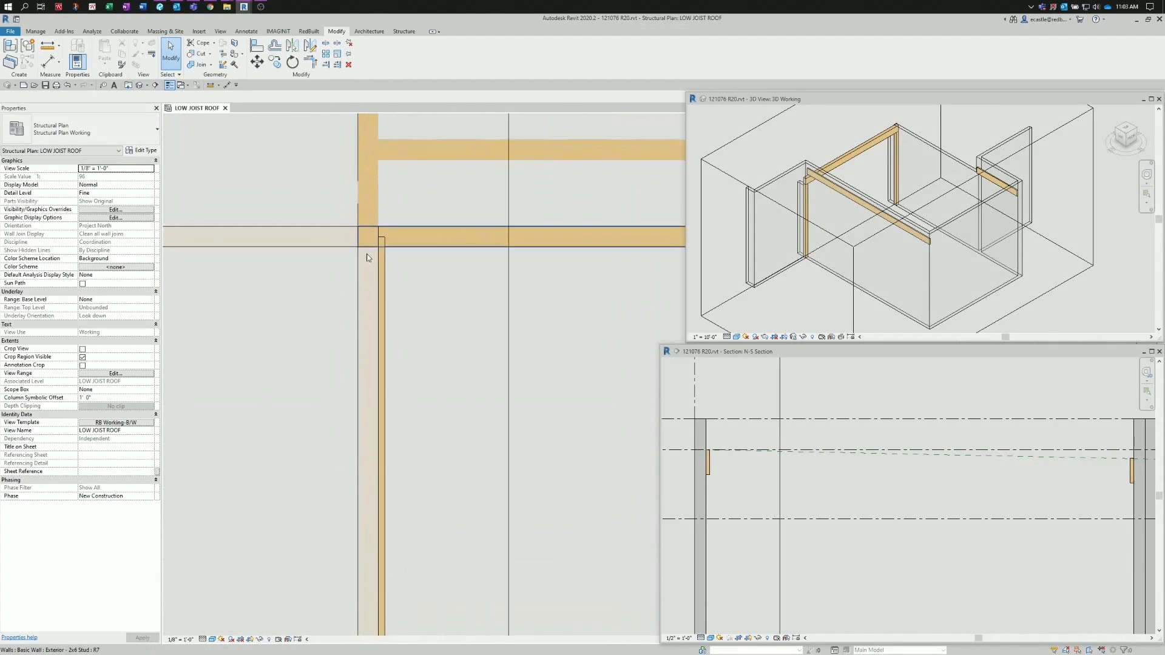
{"action": "left_click", "coordinate": [386, 274]}
{"action": "scroll", "coordinate": [379, 224], "scroll_direction": "up", "scroll_amount": 2}
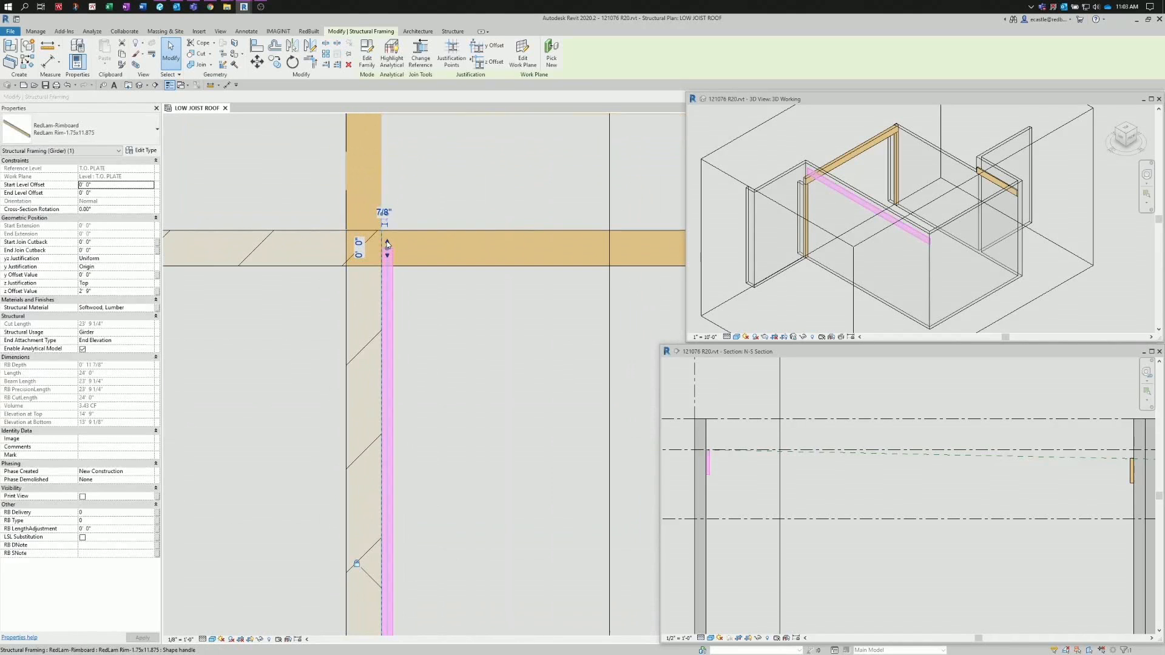
{"action": "left_click_drag", "start_coordinate": [387, 237], "coordinate": [386, 224]}
{"action": "scroll", "coordinate": [309, 228], "scroll_direction": "down", "scroll_amount": 5}
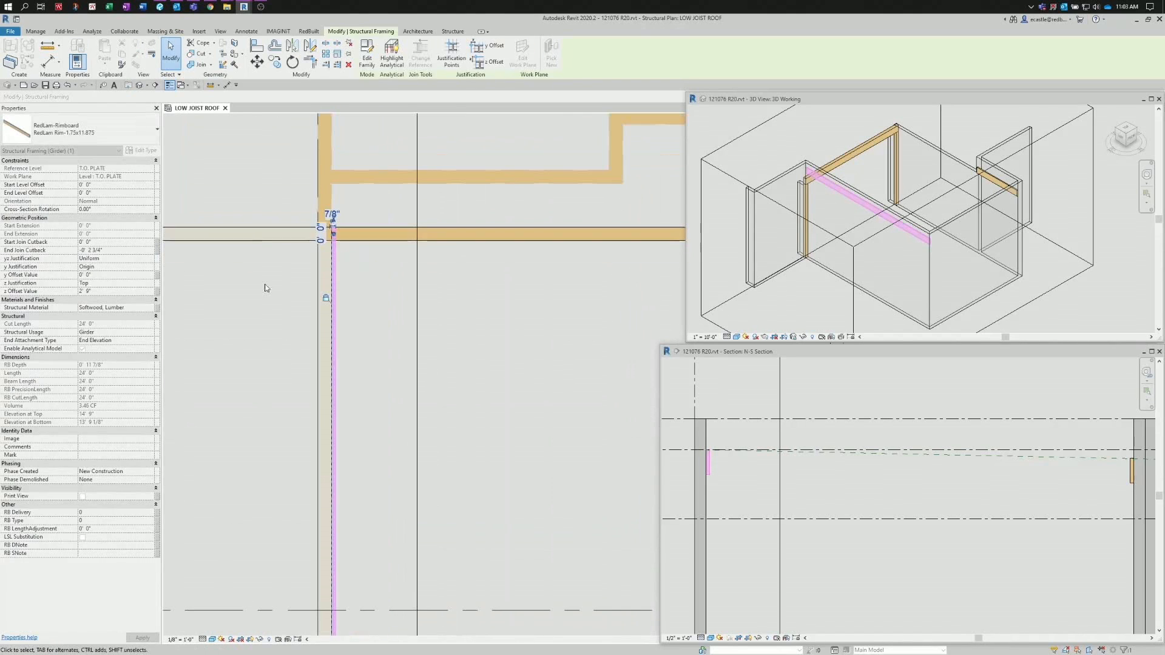
{"action": "left_click", "coordinate": [248, 300]}
- Stretch the 8' rim board's upper end to the far face of the intersecting exterior wall
{"action": "scroll", "coordinate": [248, 298], "scroll_direction": "down", "scroll_amount": 3}
{"action": "scroll", "coordinate": [471, 427], "scroll_direction": "up", "scroll_amount": 4}
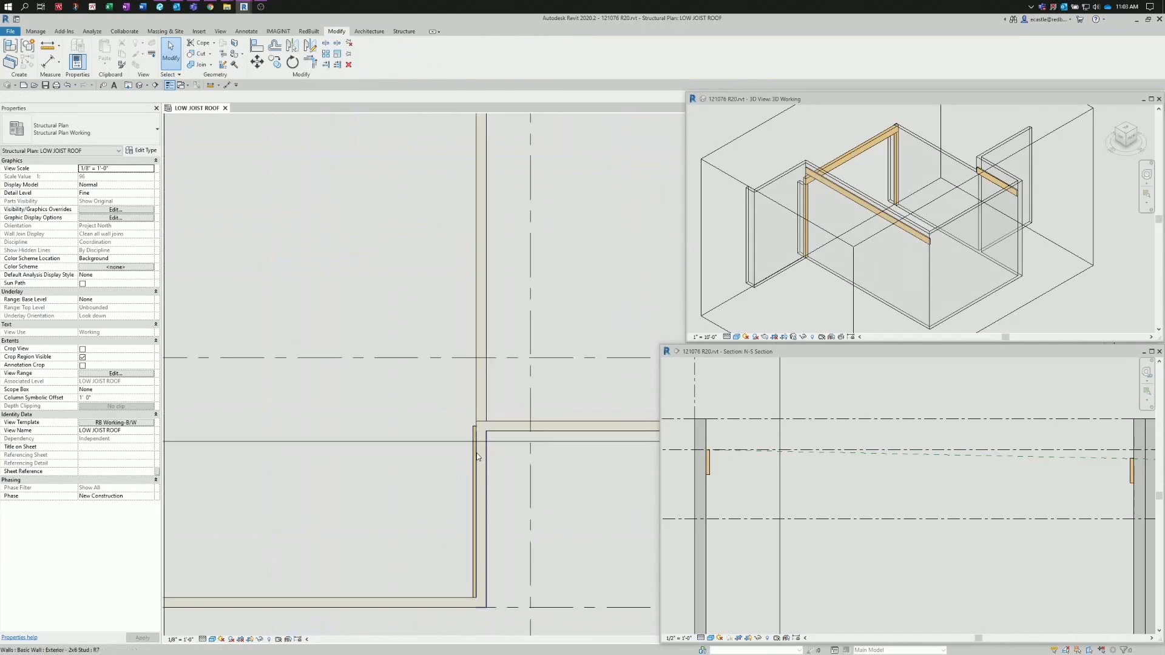
{"action": "left_click", "coordinate": [475, 418]}
{"action": "scroll", "coordinate": [477, 413], "scroll_direction": "up", "scroll_amount": 2}
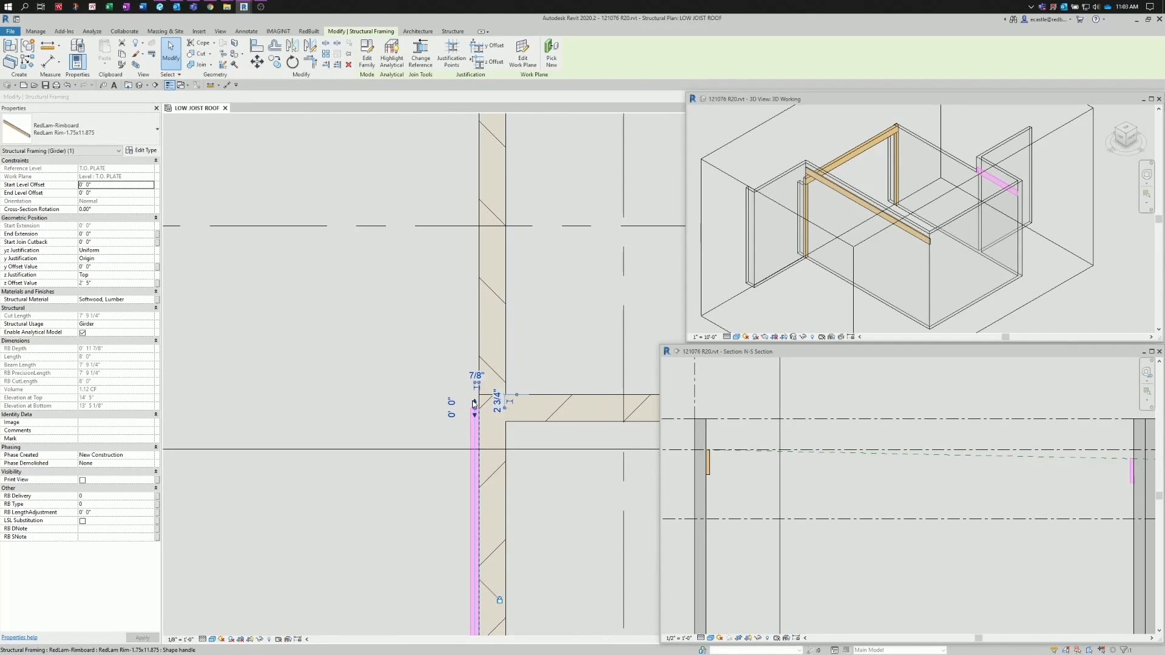
{"action": "left_click_drag", "start_coordinate": [477, 395], "coordinate": [476, 395]}
{"action": "left_click", "coordinate": [398, 348]}
{"action": "scroll", "coordinate": [479, 345], "scroll_direction": "down", "scroll_amount": 3}
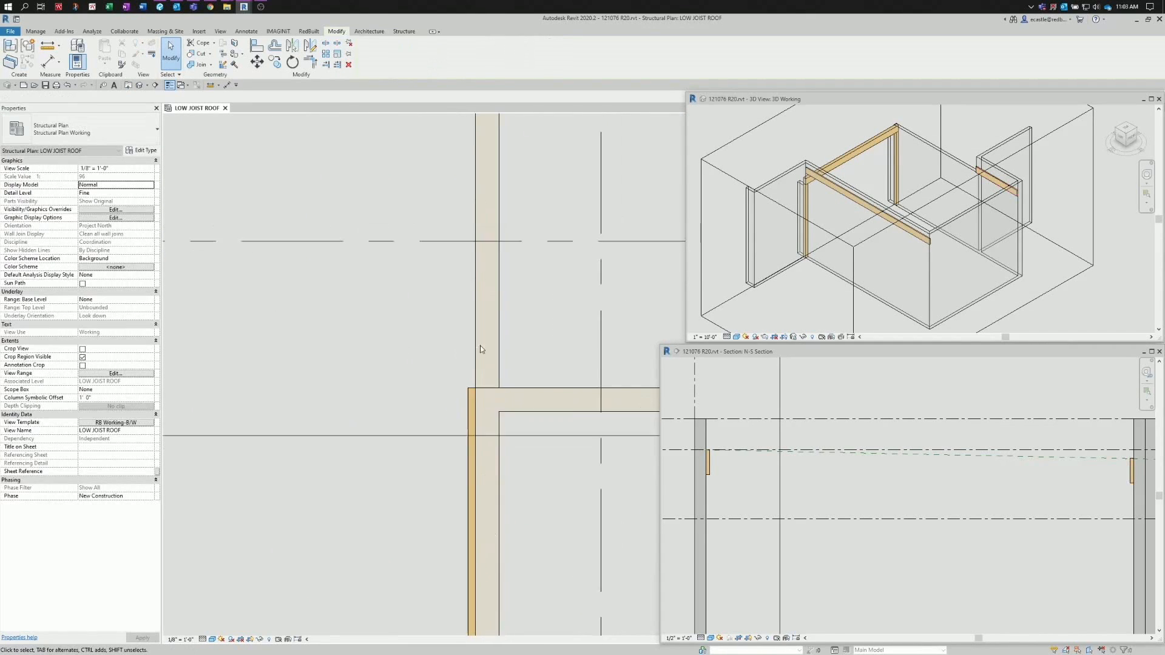
- Set RB Delivery to 2 and RB Type to LGR for both the 24' and 8' rim boards
{"action": "scroll", "coordinate": [539, 383], "scroll_direction": "down", "scroll_amount": 2}
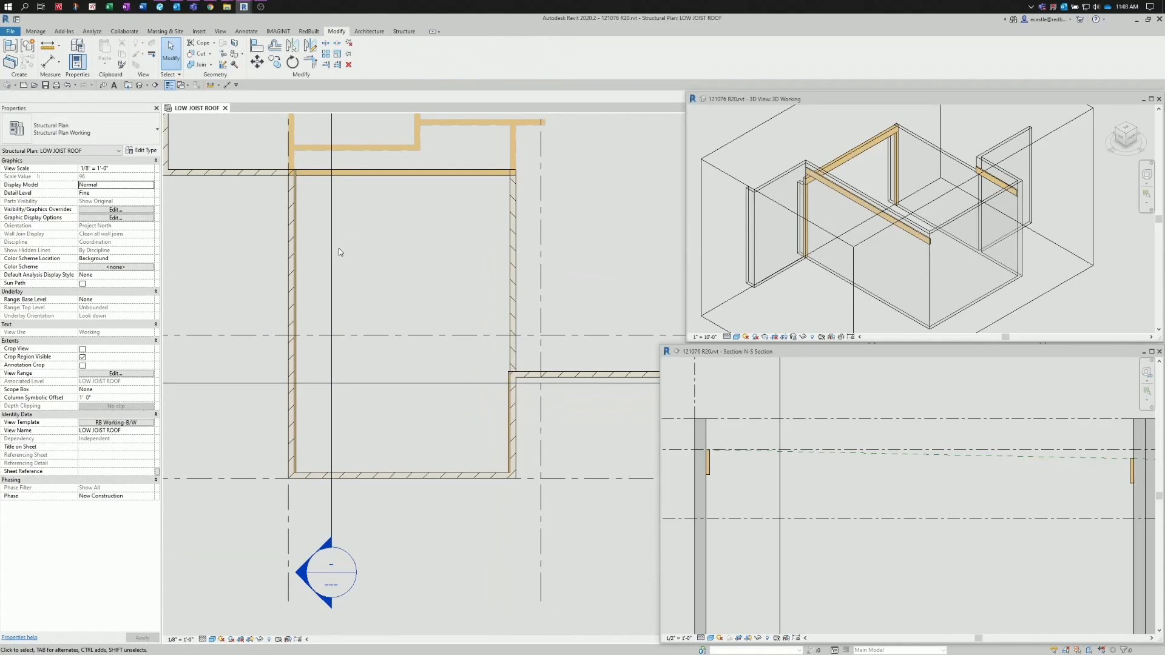
{"action": "middle_click_drag", "start_coordinate": [359, 271], "coordinate": [375, 289]}
{"action": "scroll", "coordinate": [444, 362], "scroll_direction": "up", "scroll_amount": 1}
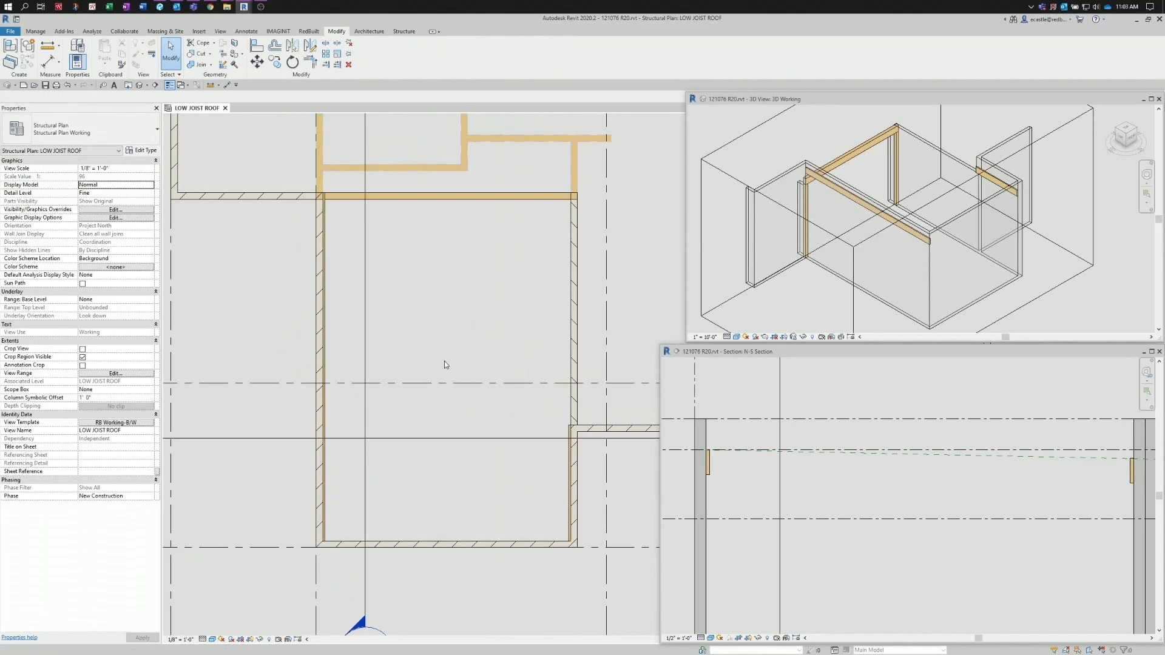
{"action": "left_click", "coordinate": [569, 486]}
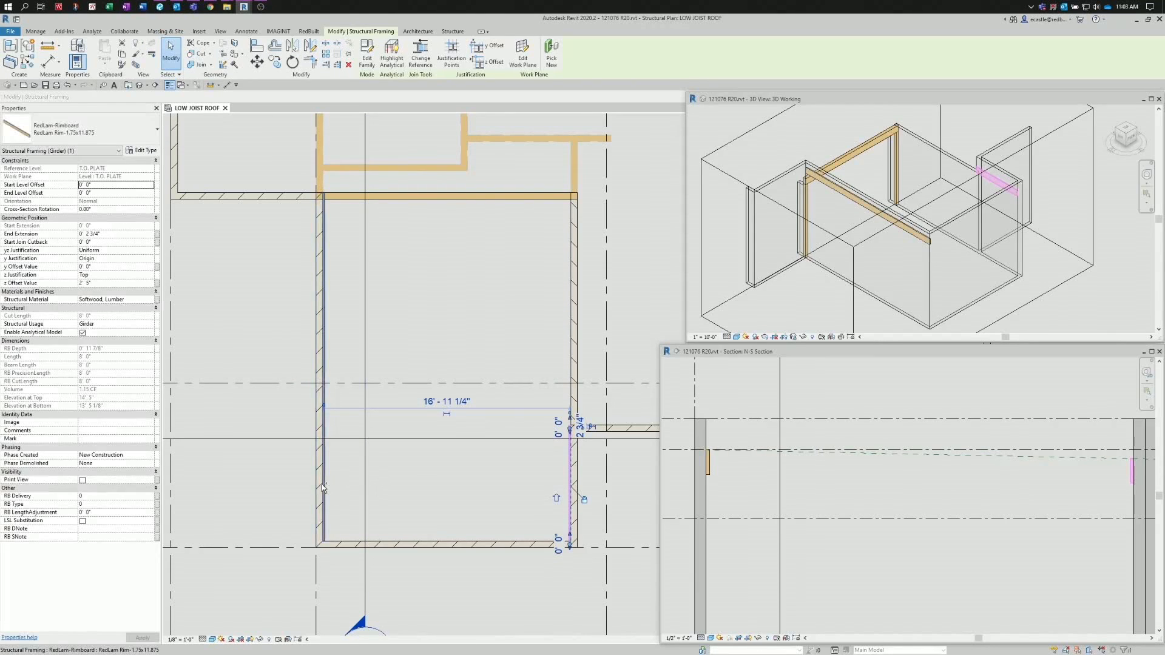
{"action": "left_click", "coordinate": [326, 484], "text": "ctrl"}
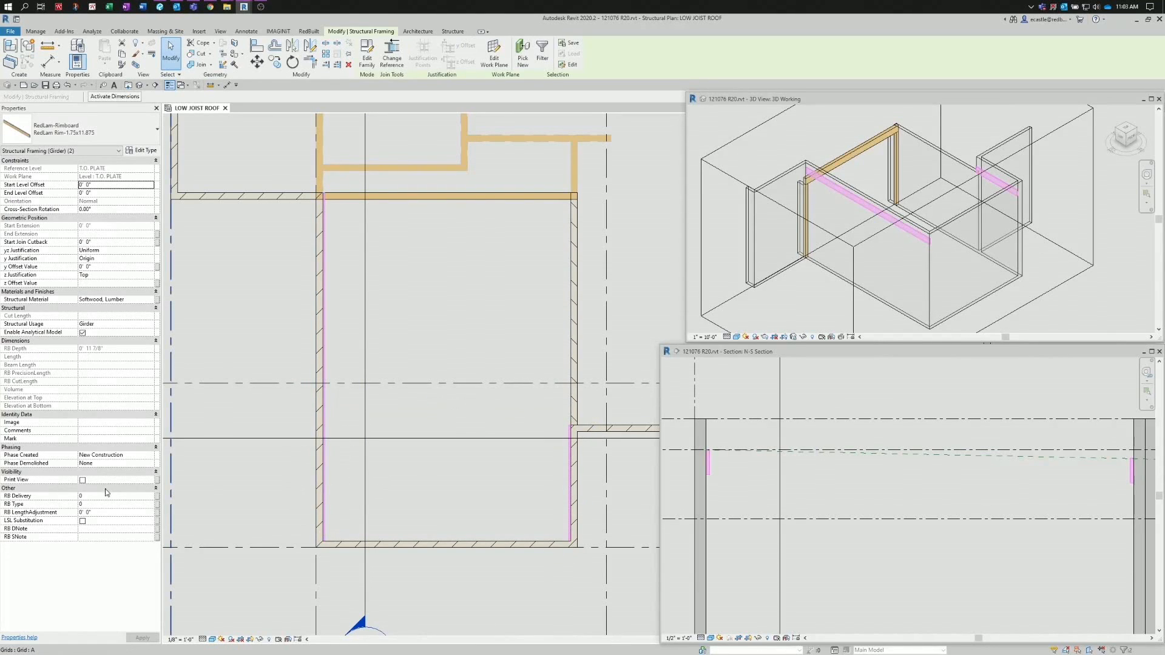
{"action": "left_click", "coordinate": [94, 497]}
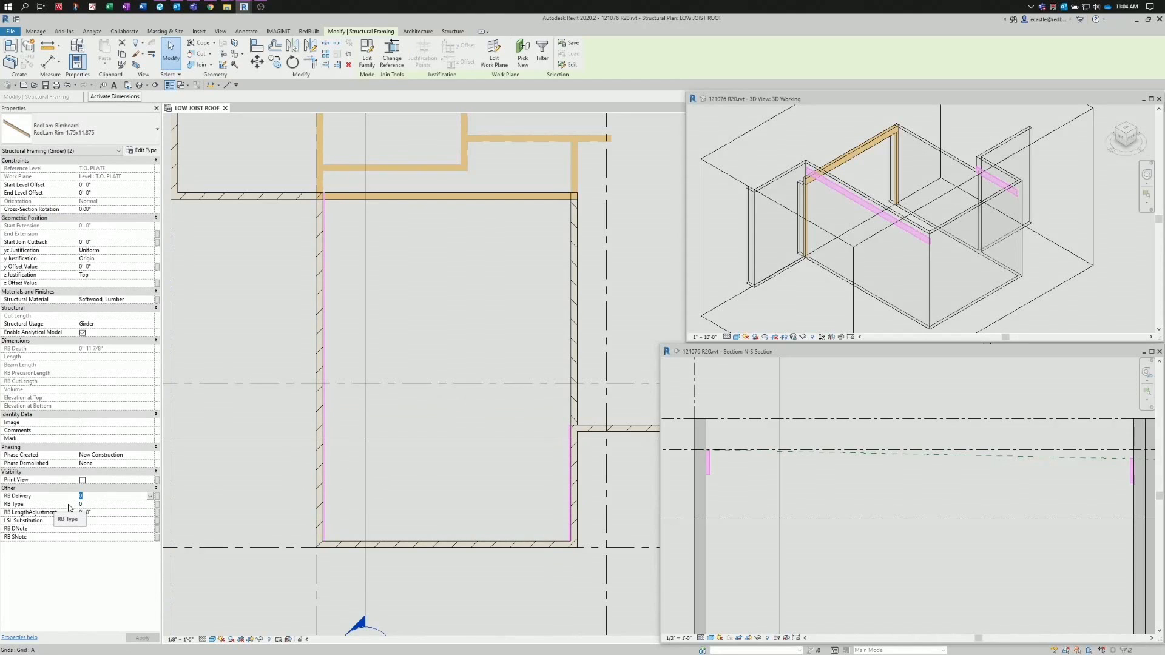
{"action": "type", "text": "2"}
{"action": "left_click", "coordinate": [88, 505]}
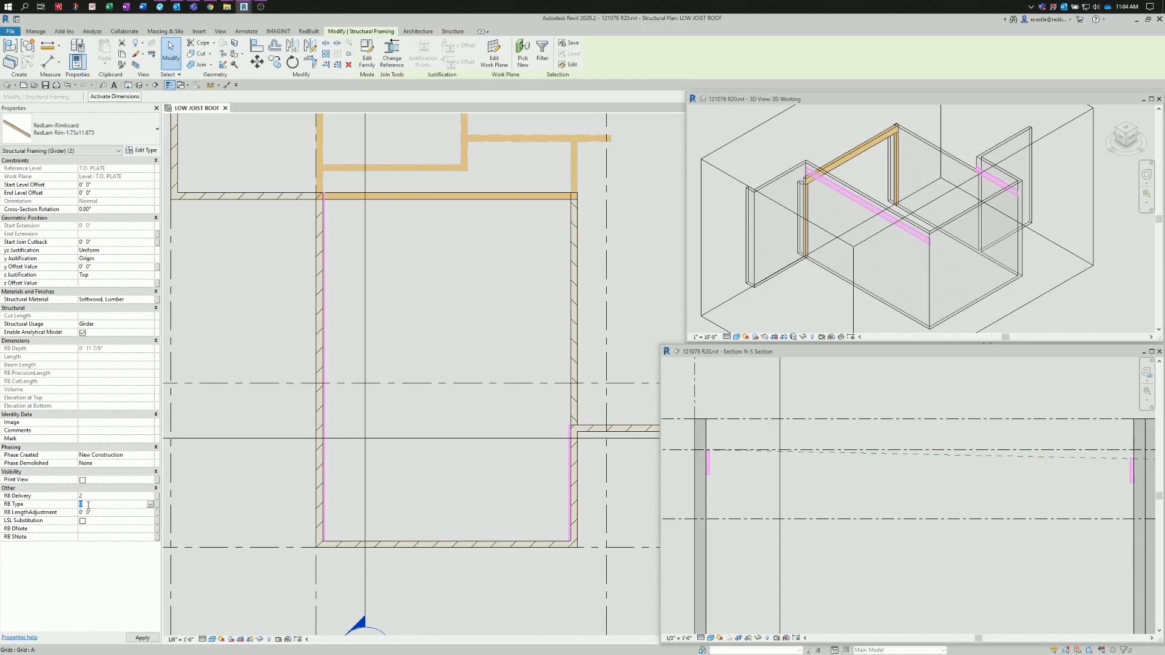
{"action": "type", "text": "LGR"}
{"action": "left_click", "coordinate": [103, 510]}
{"action": "left_click", "coordinate": [463, 324]}
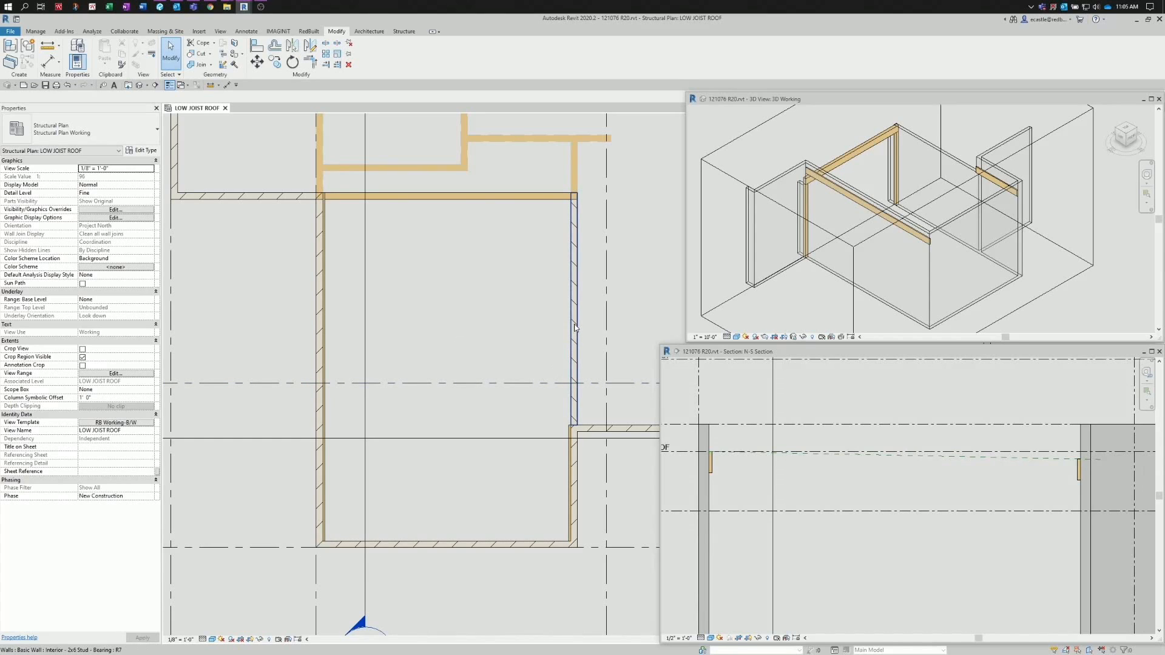
- Start a new rim board with Create Similar, based on the 8' rim board
{"action": "key", "text": "ctrl"}
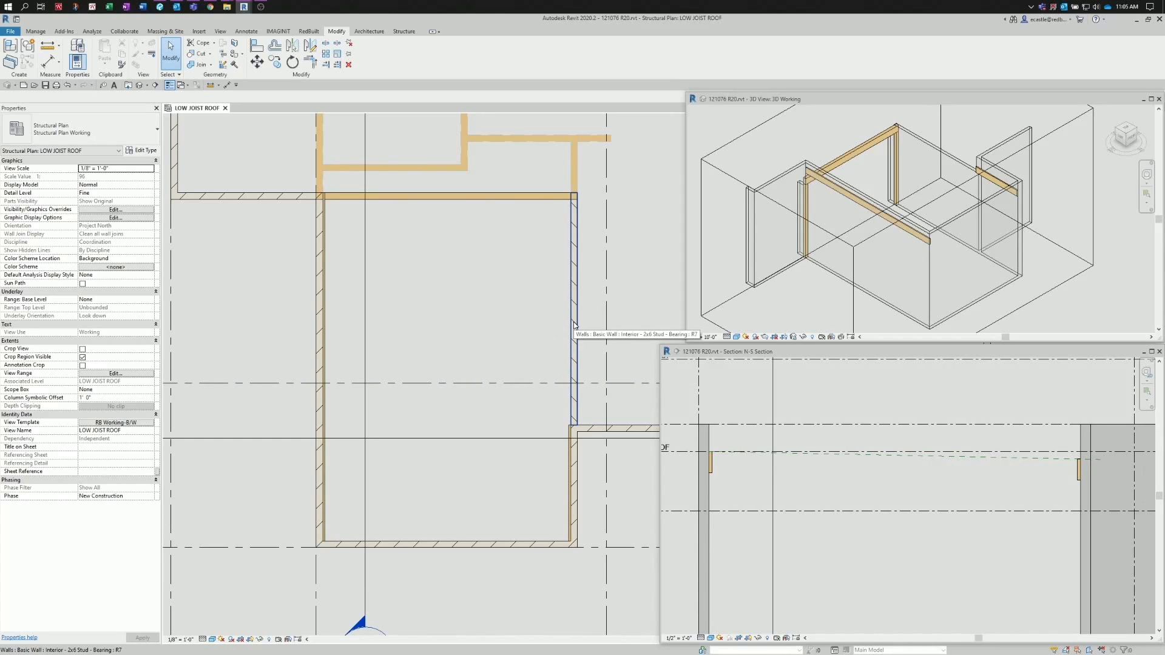
{"action": "left_click", "coordinate": [568, 461]}
{"action": "right_click", "coordinate": [568, 461]}
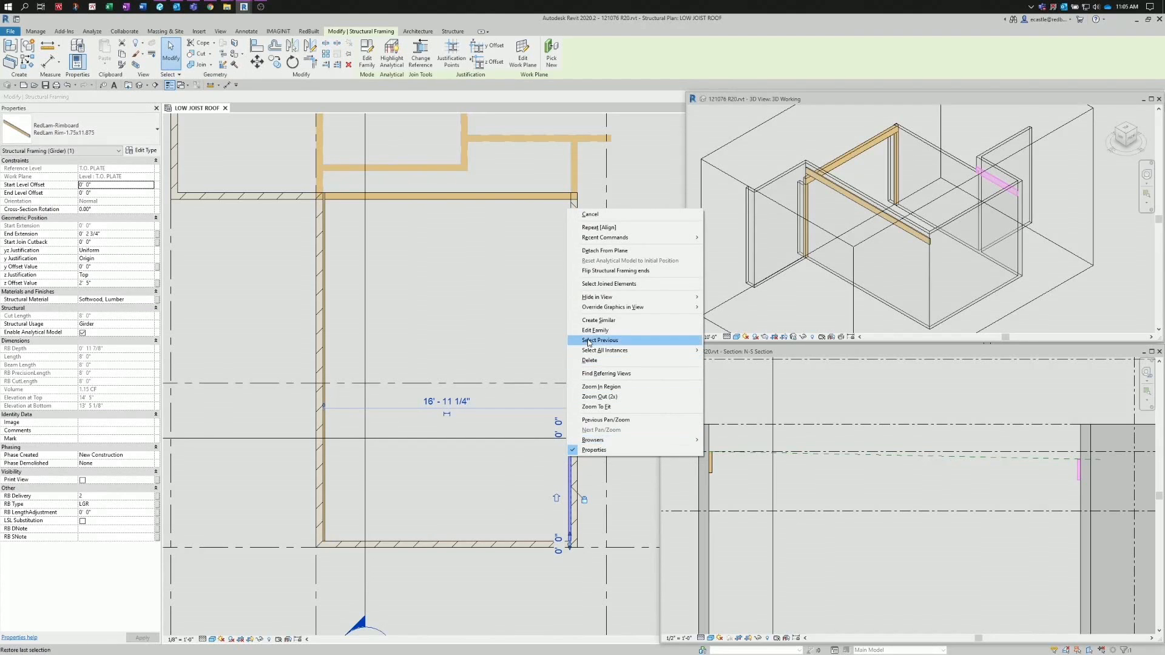
{"action": "left_click", "coordinate": [598, 320]}
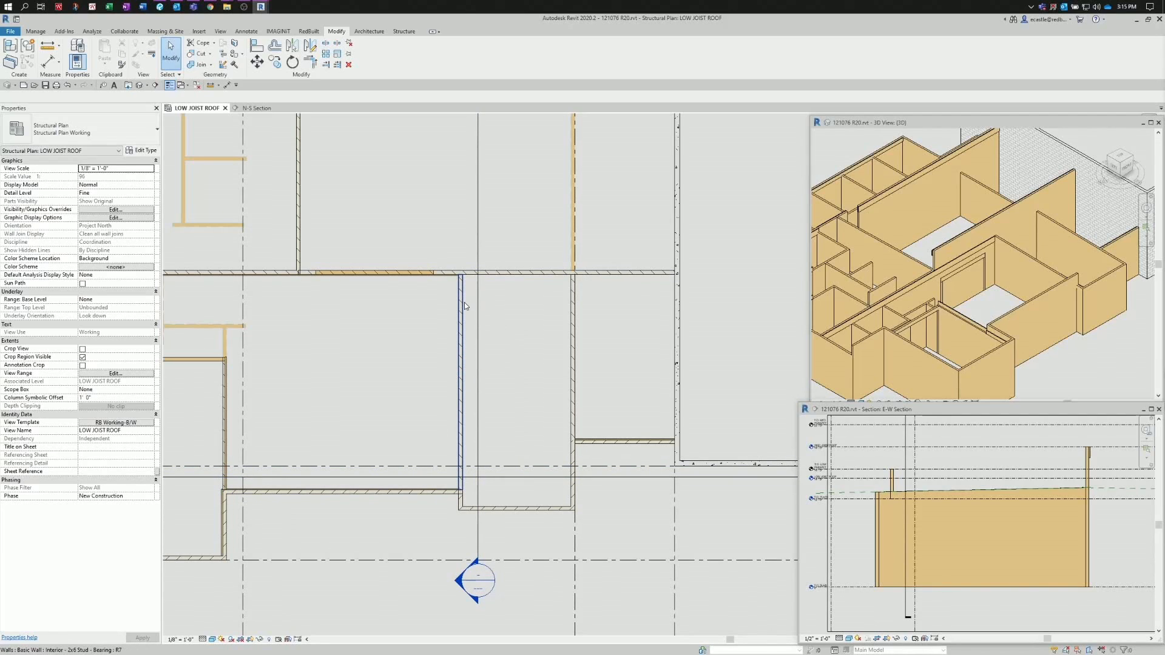
- Start a new rim board with Create Similar from the 8' rim board and place it on a sloped reference plane
{"action": "middle_click_drag", "start_coordinate": [364, 442], "coordinate": [534, 445]}
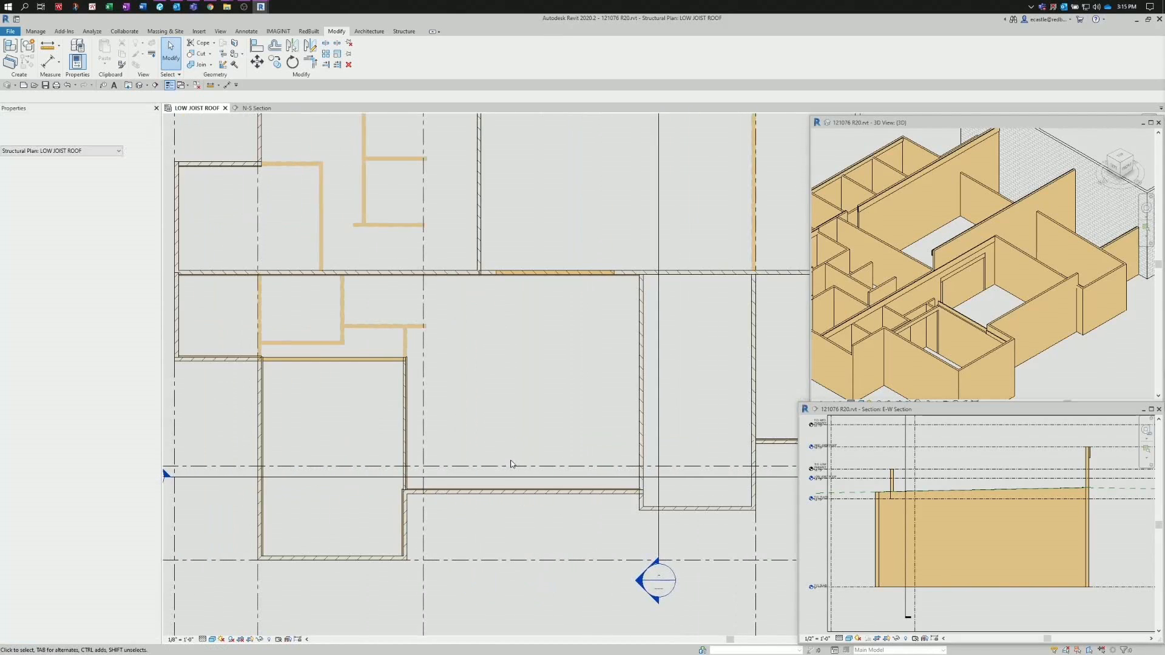
{"action": "scroll", "coordinate": [511, 464], "scroll_direction": "up", "scroll_amount": 1}
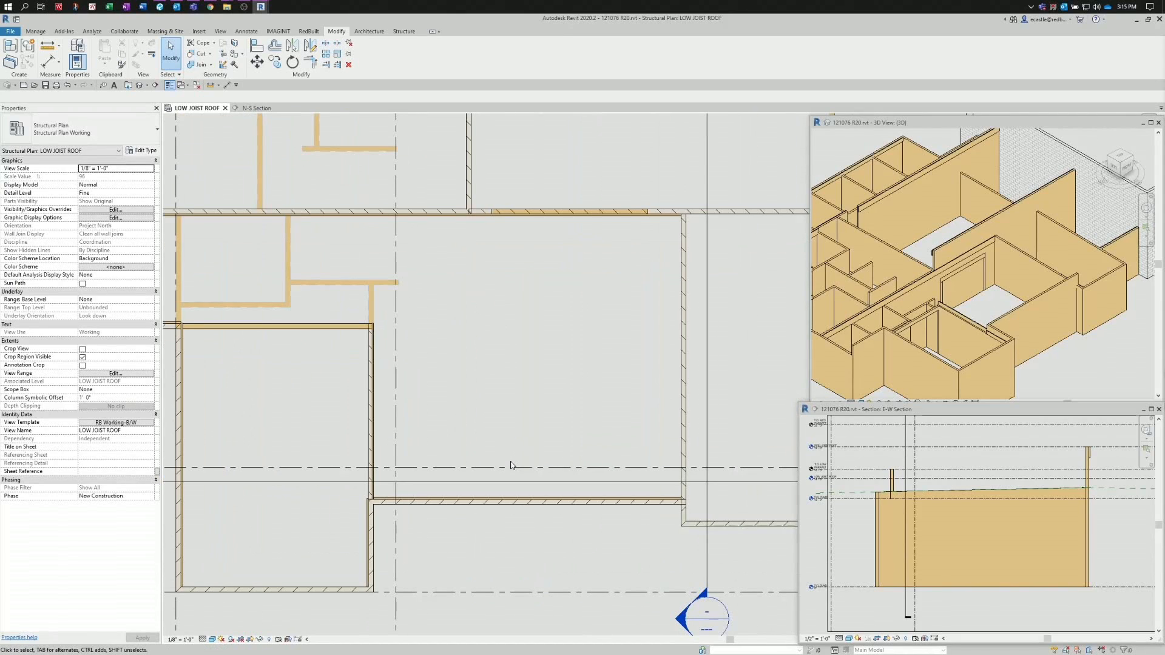
{"action": "left_click", "coordinate": [367, 523]}
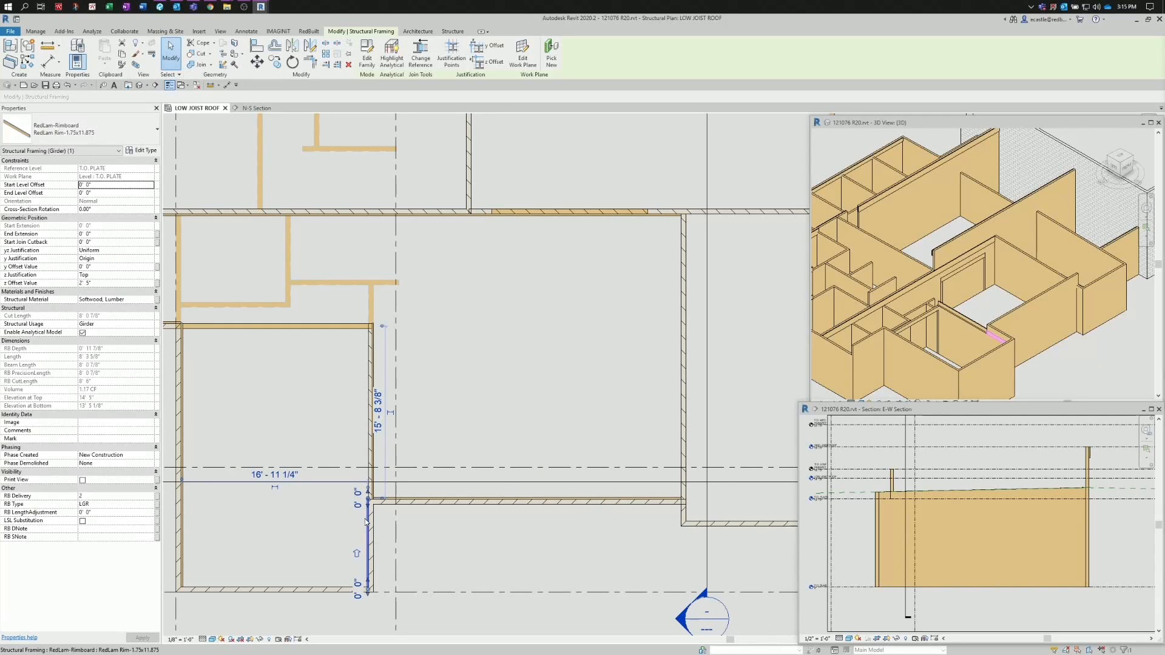
{"action": "right_click", "coordinate": [366, 522]}
{"action": "left_click", "coordinate": [413, 383]}
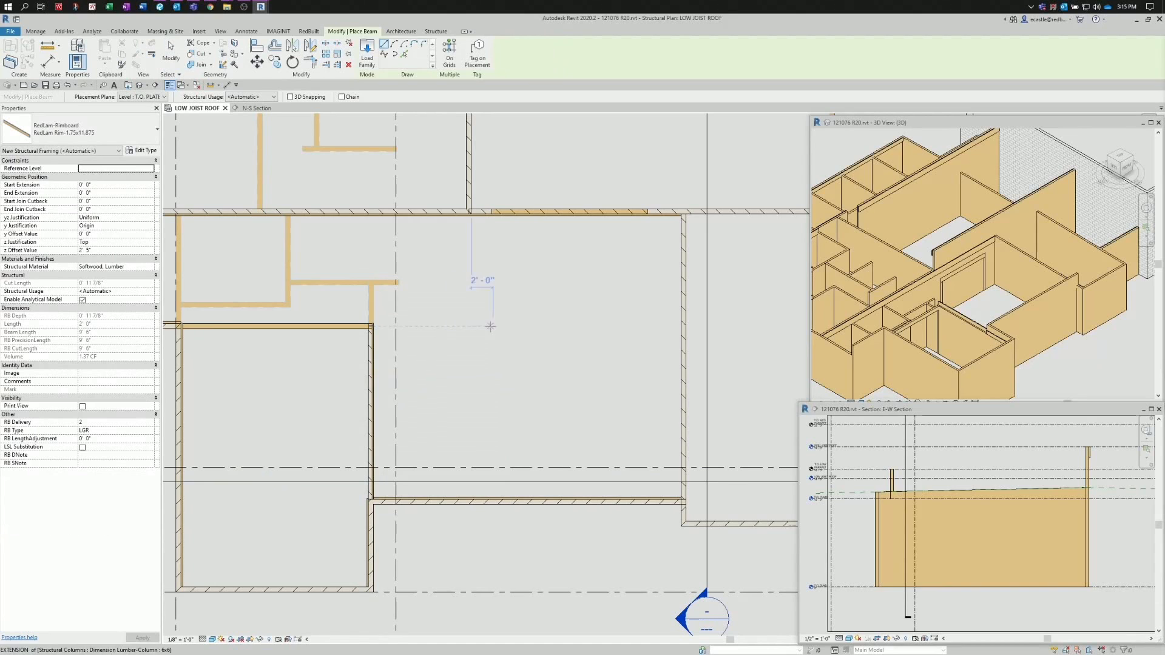
{"action": "scroll", "coordinate": [476, 387], "scroll_direction": "down", "scroll_amount": 2}
{"action": "scroll", "coordinate": [681, 380], "scroll_direction": "up", "scroll_amount": 2}
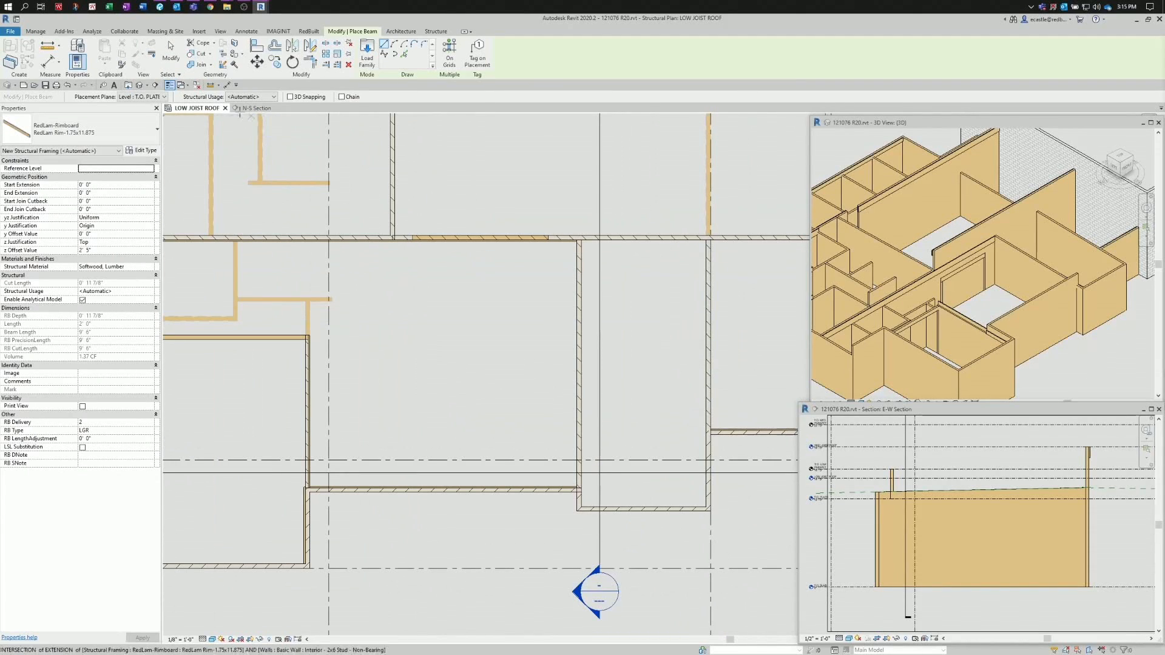
{"action": "left_click", "coordinate": [162, 97]}
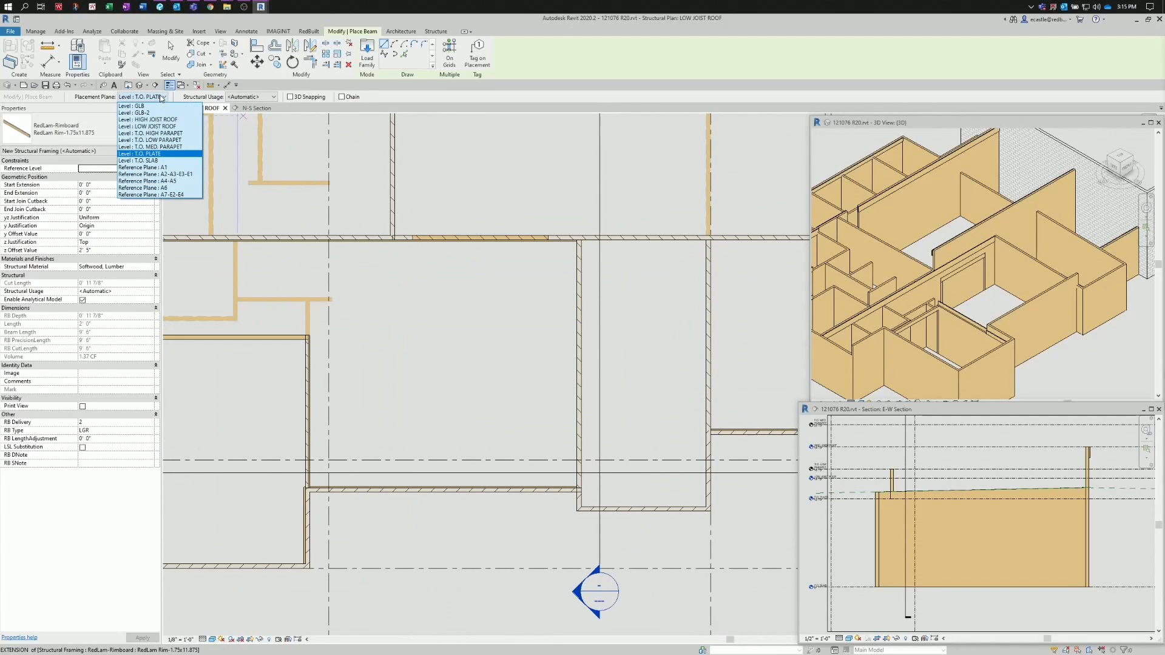
{"action": "left_click", "coordinate": [184, 179]}
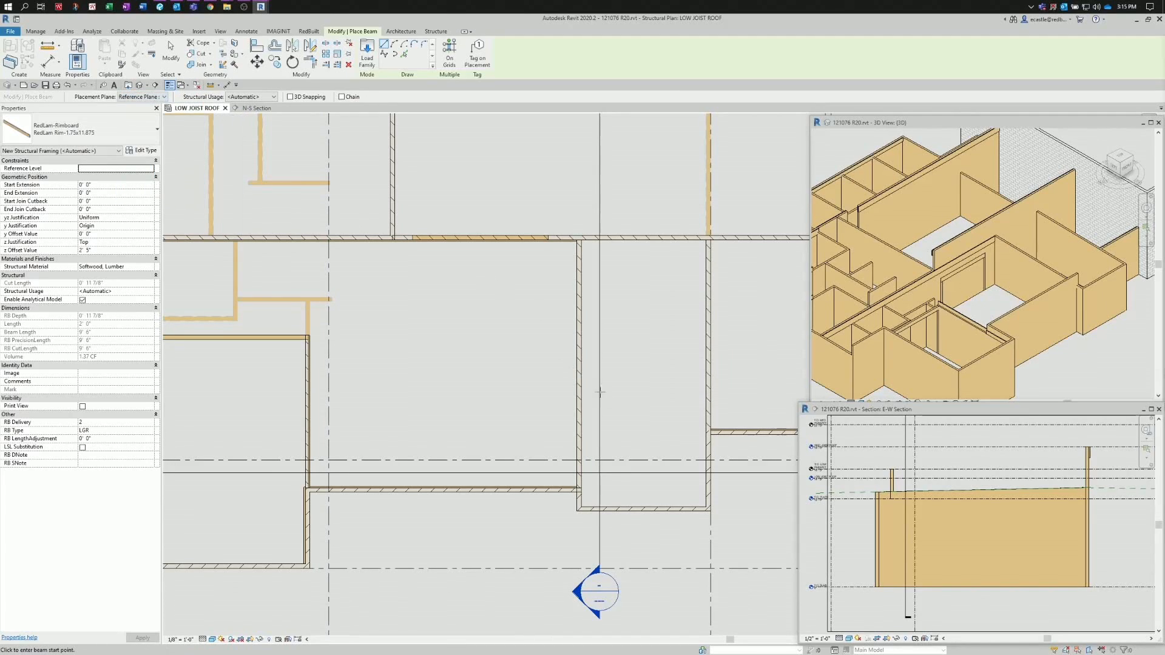
- Draw the rim board along the interior bearing wall, from the outer face of the exterior wall corner up to the crossing wall
{"action": "scroll", "coordinate": [624, 469], "scroll_direction": "up", "scroll_amount": 4}
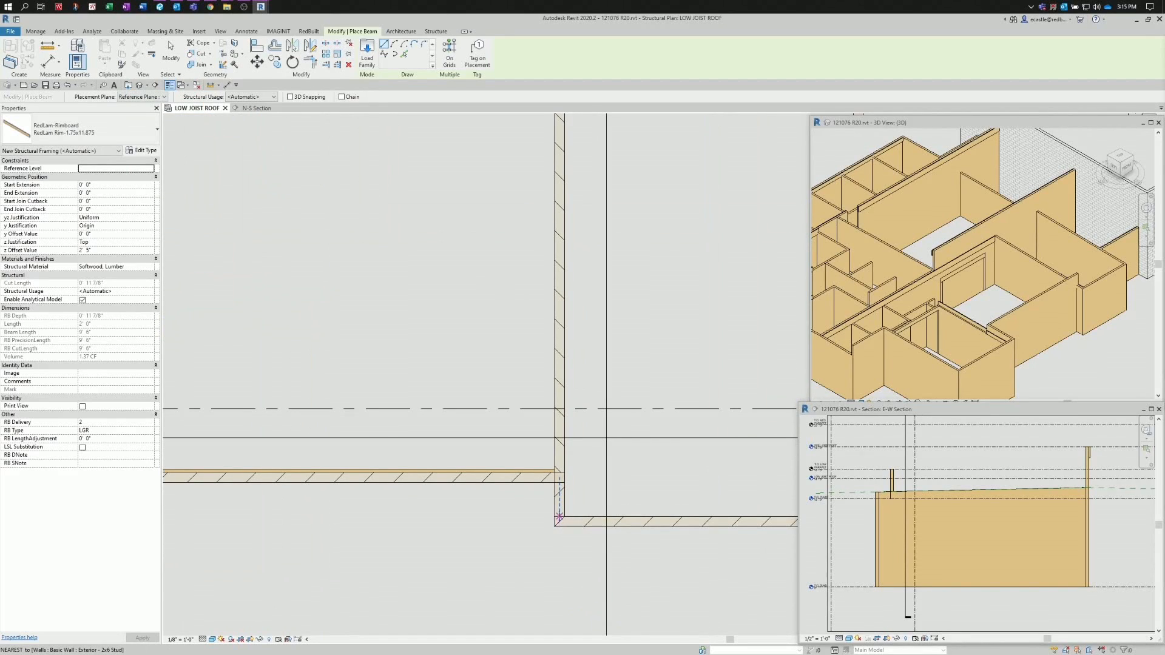
{"action": "left_click", "coordinate": [559, 519]}
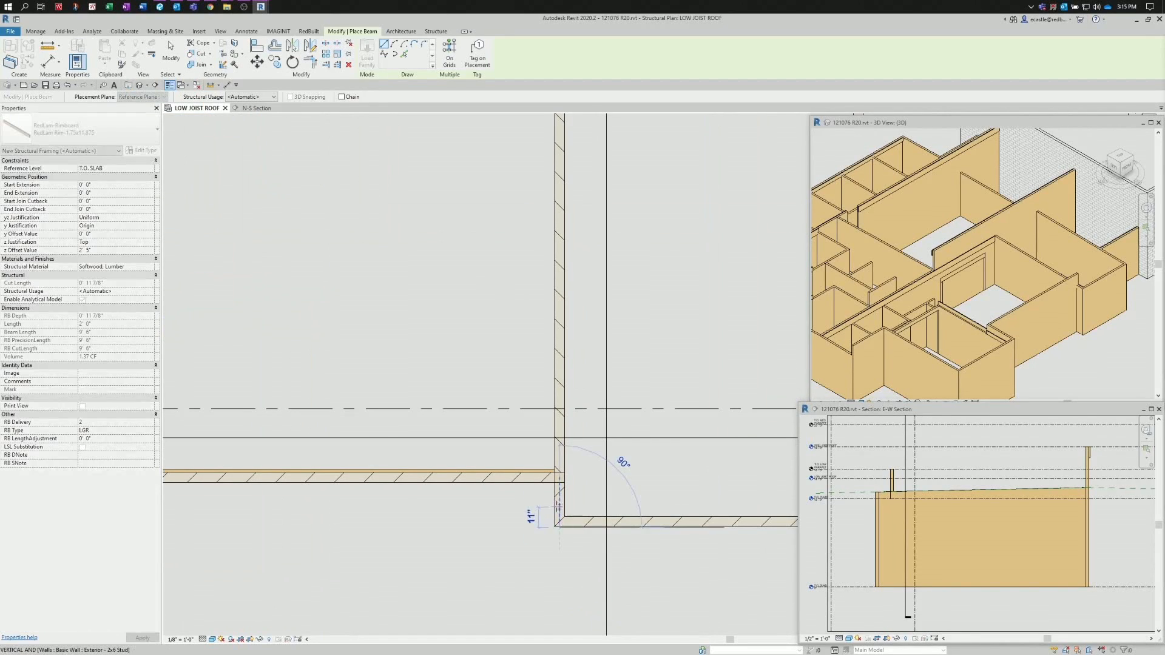
{"action": "scroll", "coordinate": [559, 504], "scroll_direction": "down", "scroll_amount": 2}
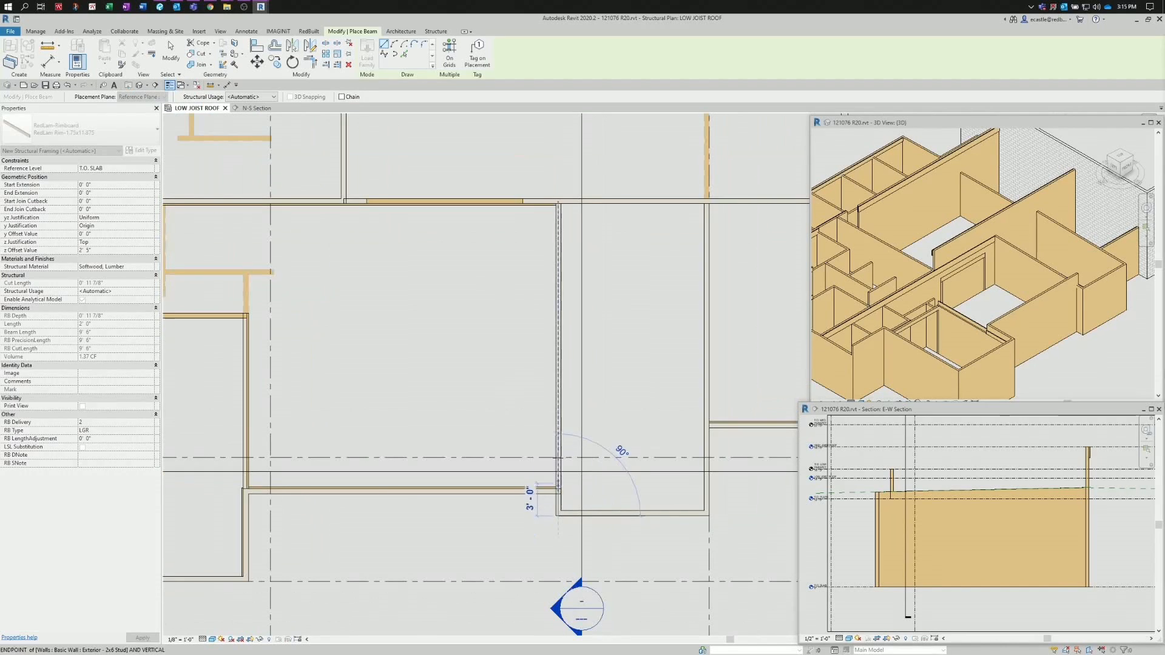
{"action": "left_click", "coordinate": [559, 207]}
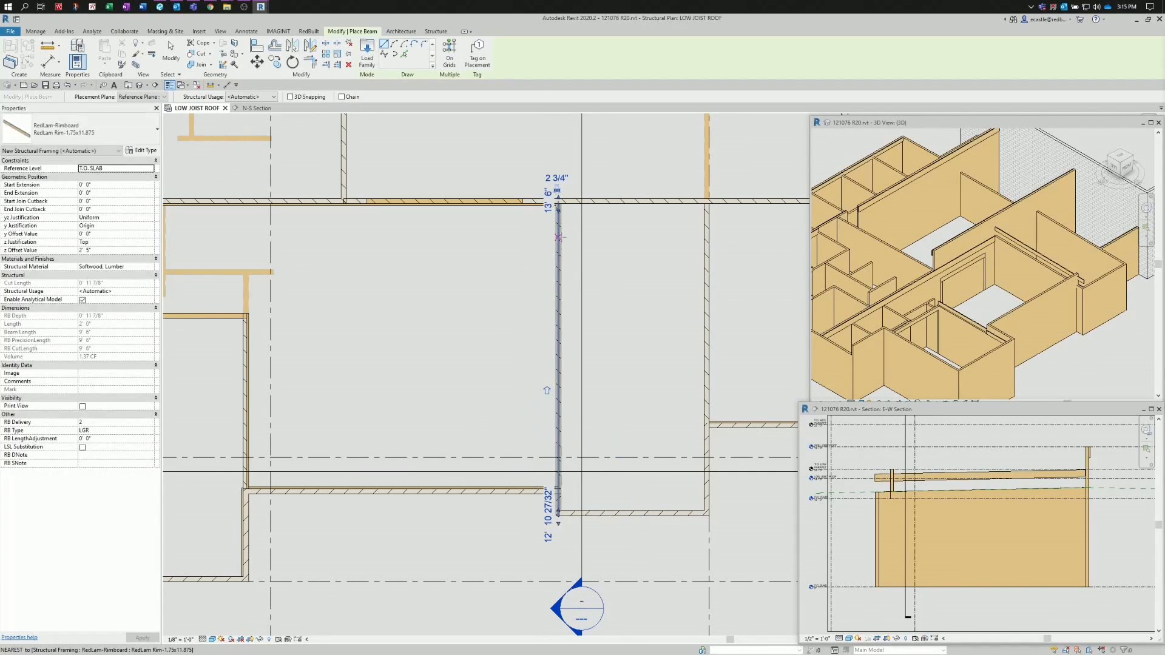
{"action": "key", "text": "Escape"}
{"action": "key", "text": "Escape"}
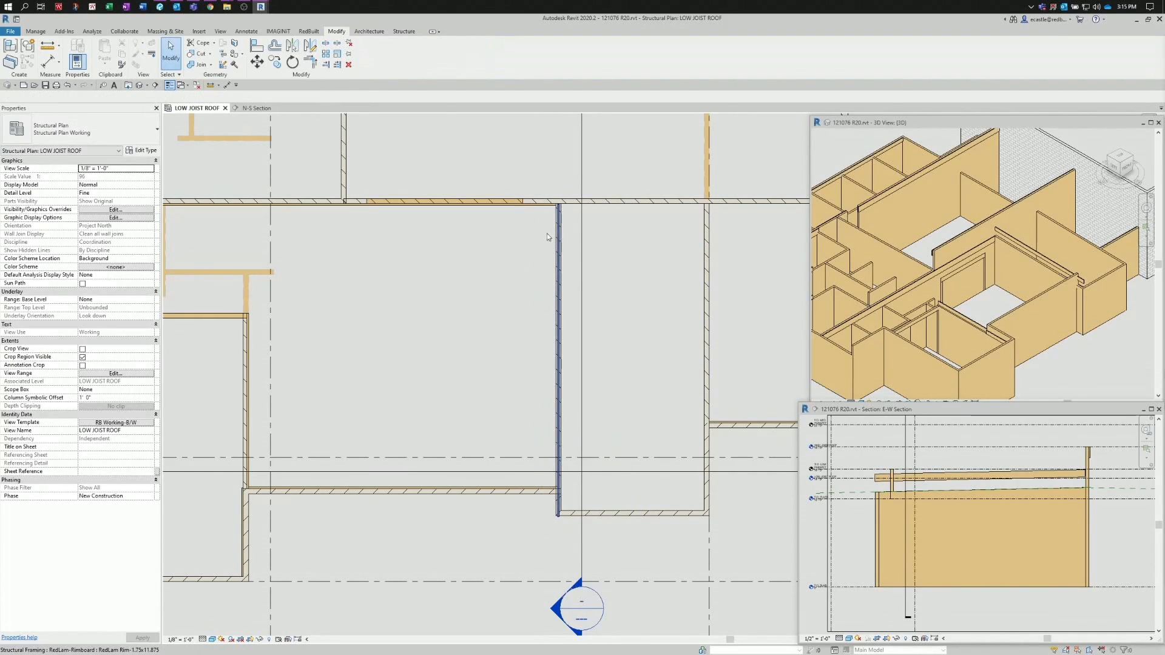
- Align the near side of the new rim board to the interior bearing wall's far face so the board sits outside the wall
{"action": "left_click", "coordinate": [257, 46]}
{"action": "scroll", "coordinate": [559, 216], "scroll_direction": "up", "scroll_amount": 4}
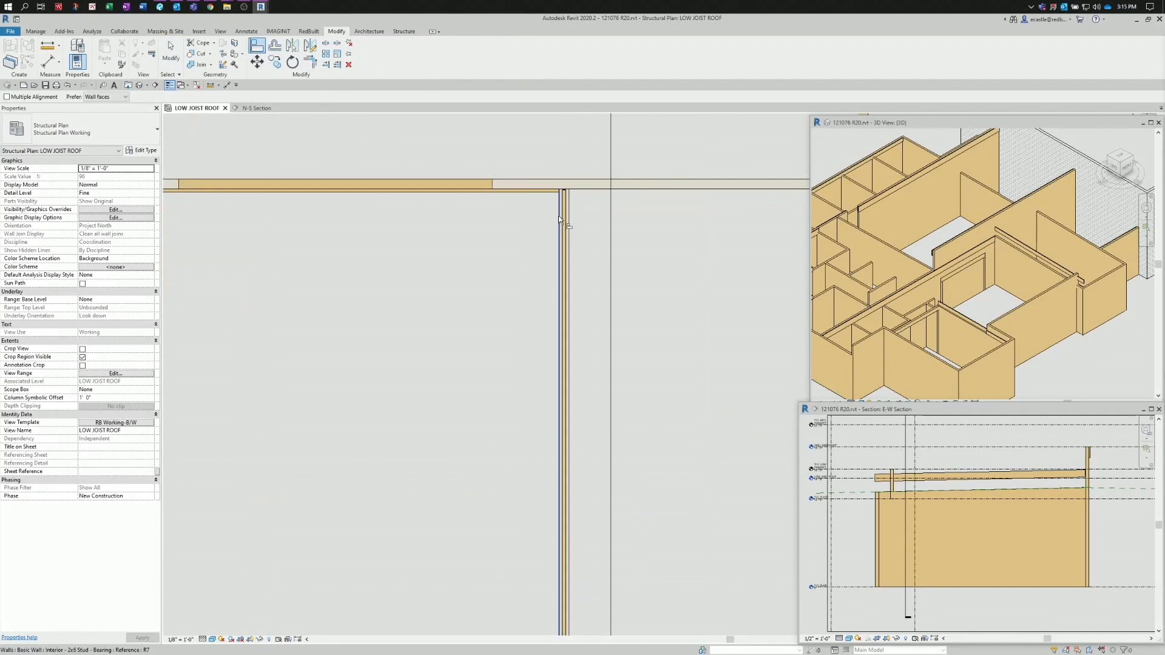
{"action": "scroll", "coordinate": [564, 213], "scroll_direction": "up", "scroll_amount": 1}
{"action": "left_click", "coordinate": [583, 213]}
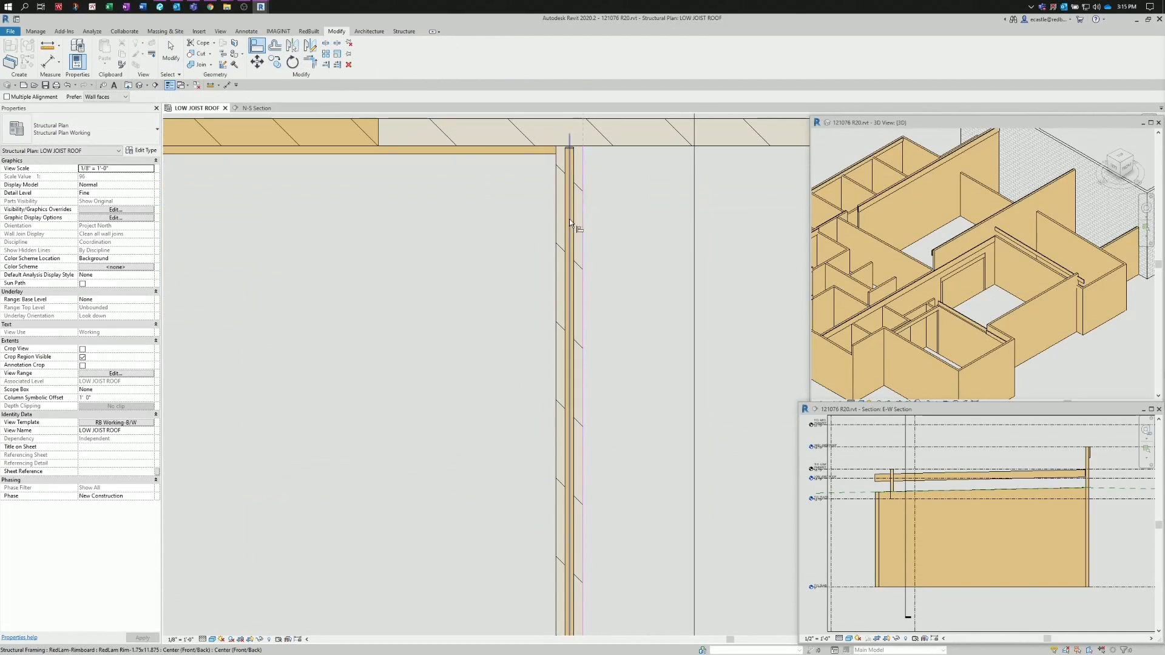
{"action": "left_click", "coordinate": [567, 219]}
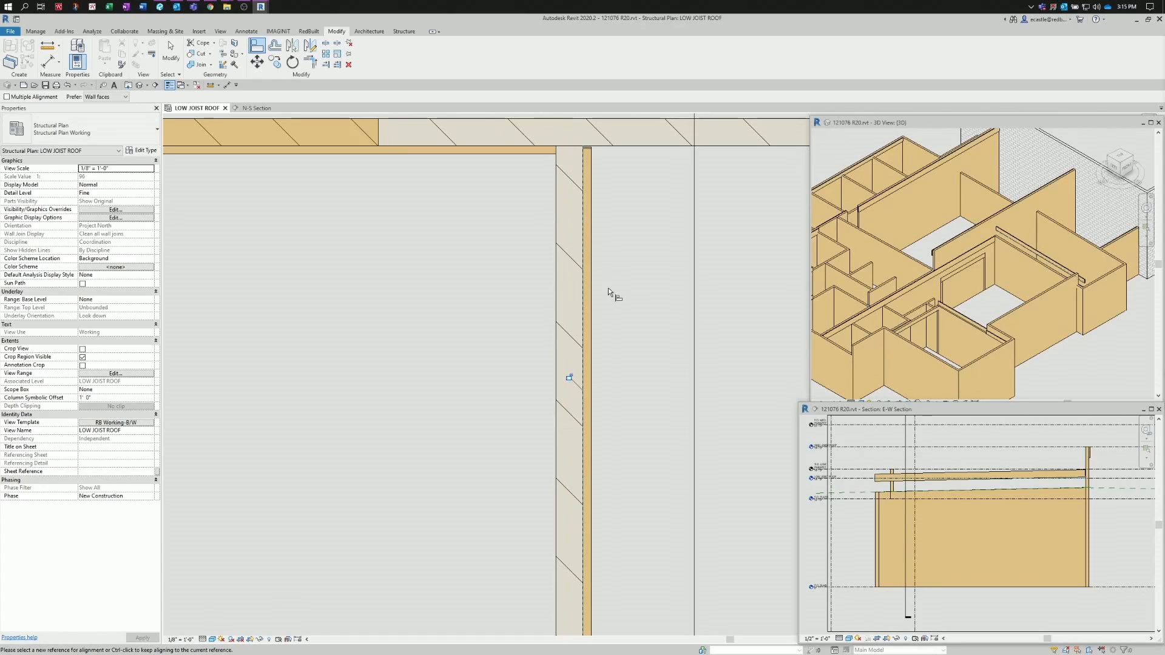
{"action": "key", "text": "Escape"}
- Enlarge the E-W Section view and examine the rim board's slope and height relative to the wall top and reference plane
{"action": "scroll", "coordinate": [610, 288], "scroll_direction": "down", "scroll_amount": 2}
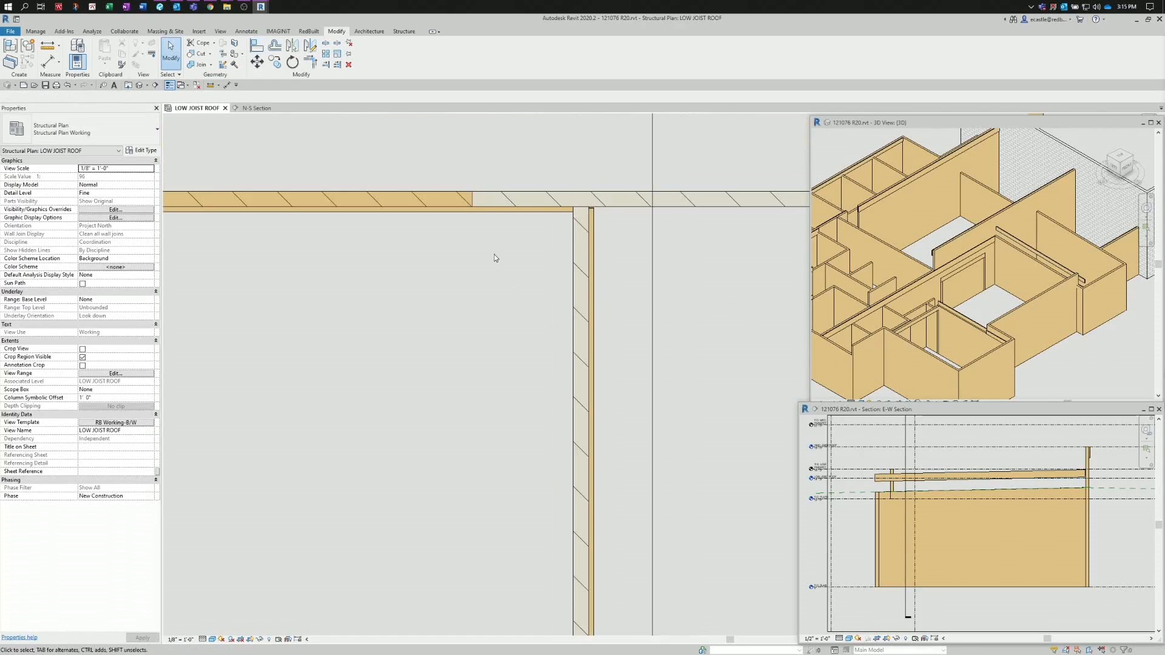
{"action": "scroll", "coordinate": [494, 254], "scroll_direction": "down", "scroll_amount": 1}
{"action": "scroll", "coordinate": [522, 337], "scroll_direction": "down", "scroll_amount": 1}
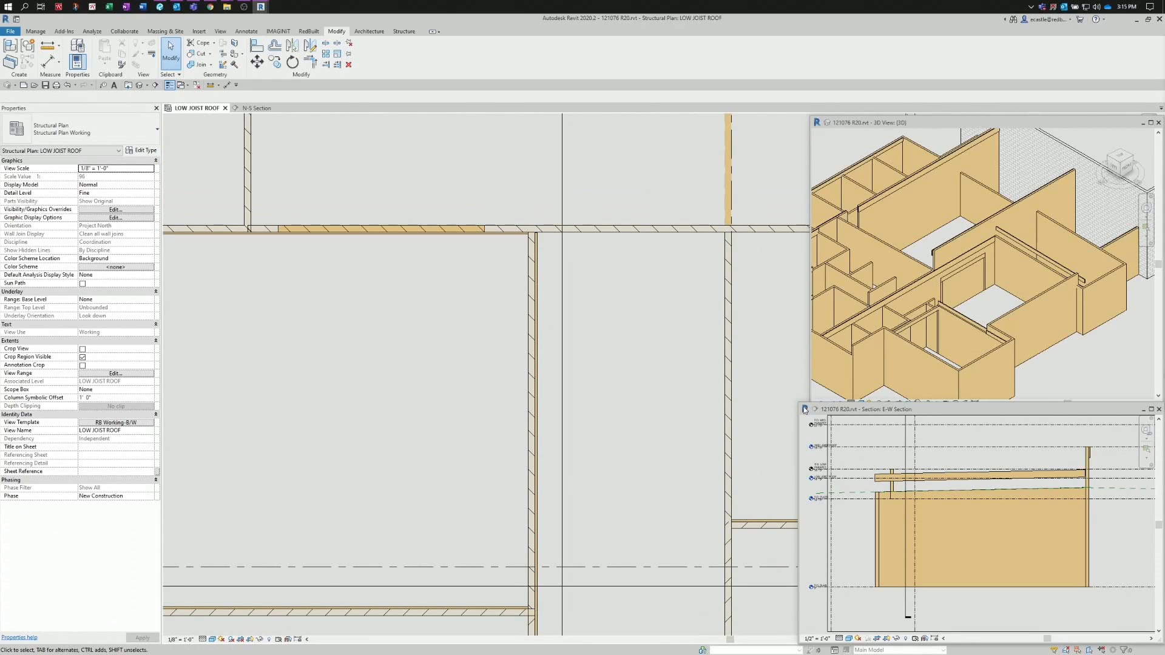
{"action": "left_click_drag", "start_coordinate": [796, 402], "coordinate": [384, 241]}
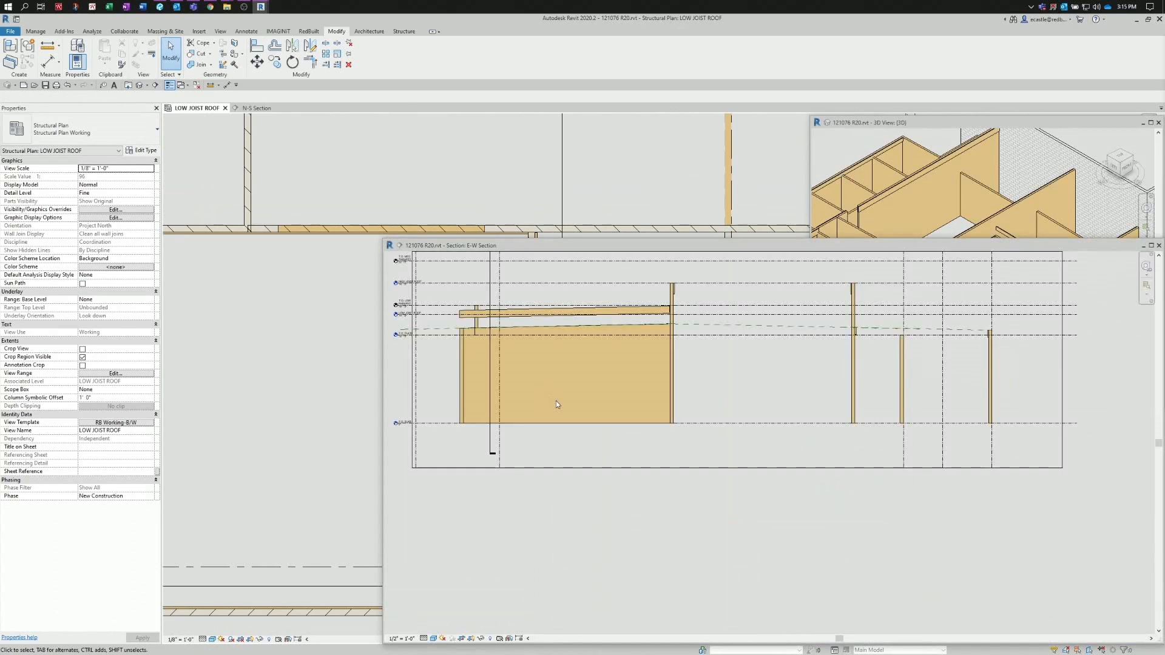
{"action": "scroll", "coordinate": [452, 284], "scroll_direction": "up", "scroll_amount": 2}
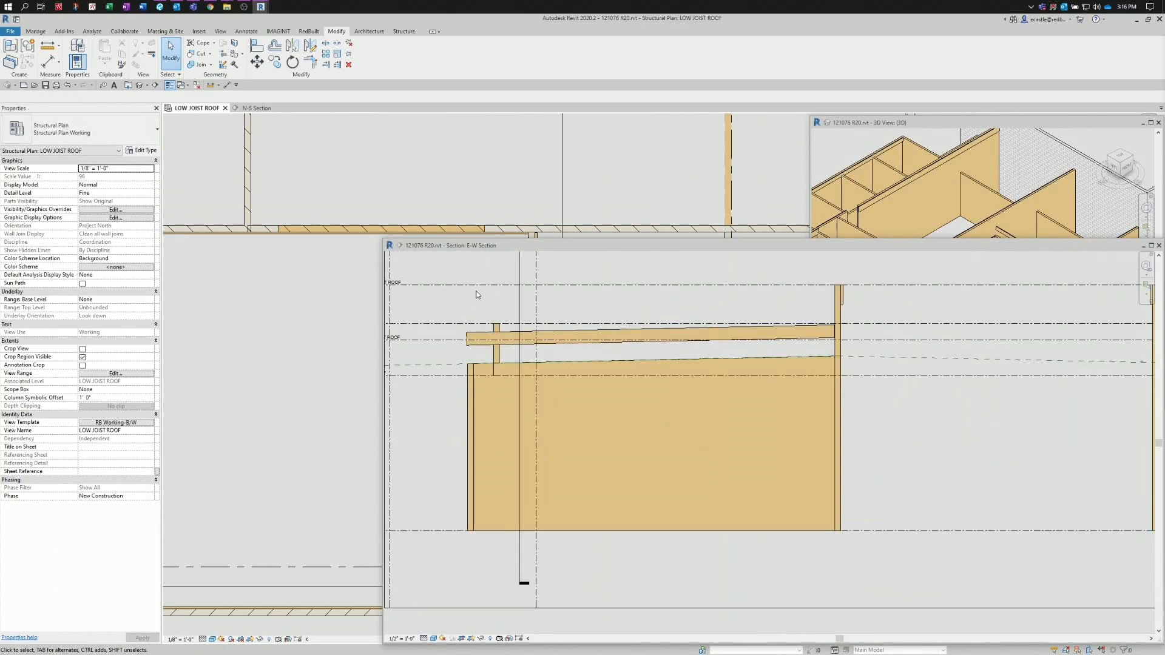
{"action": "left_click", "coordinate": [575, 337]}
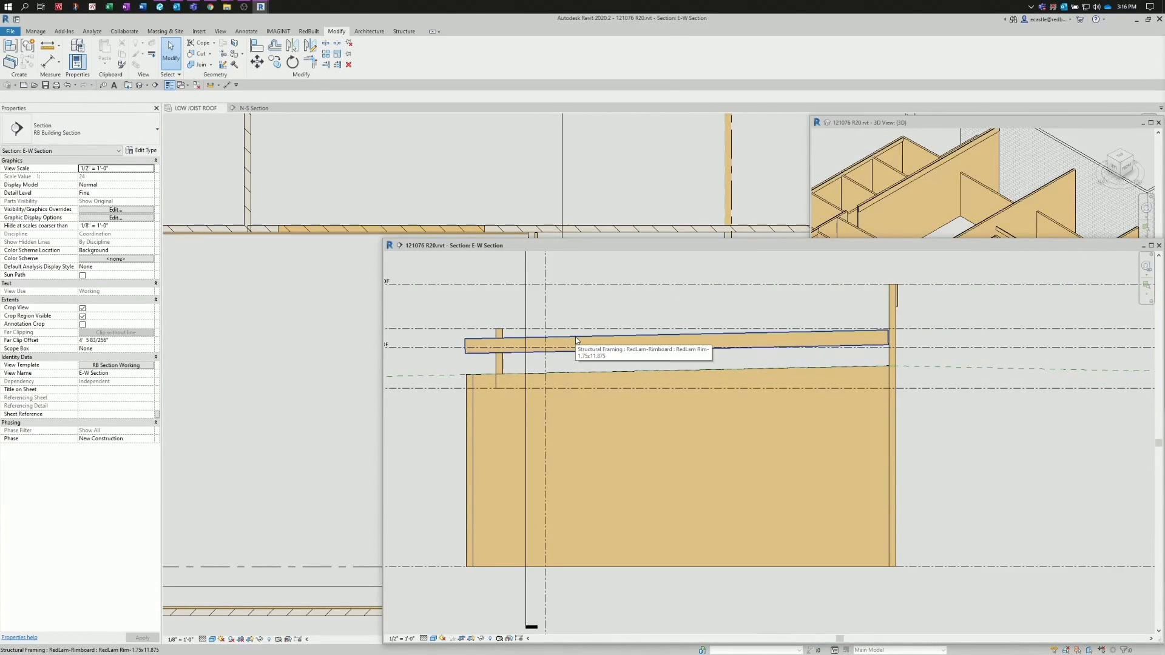
{"action": "left_click", "coordinate": [576, 338]}
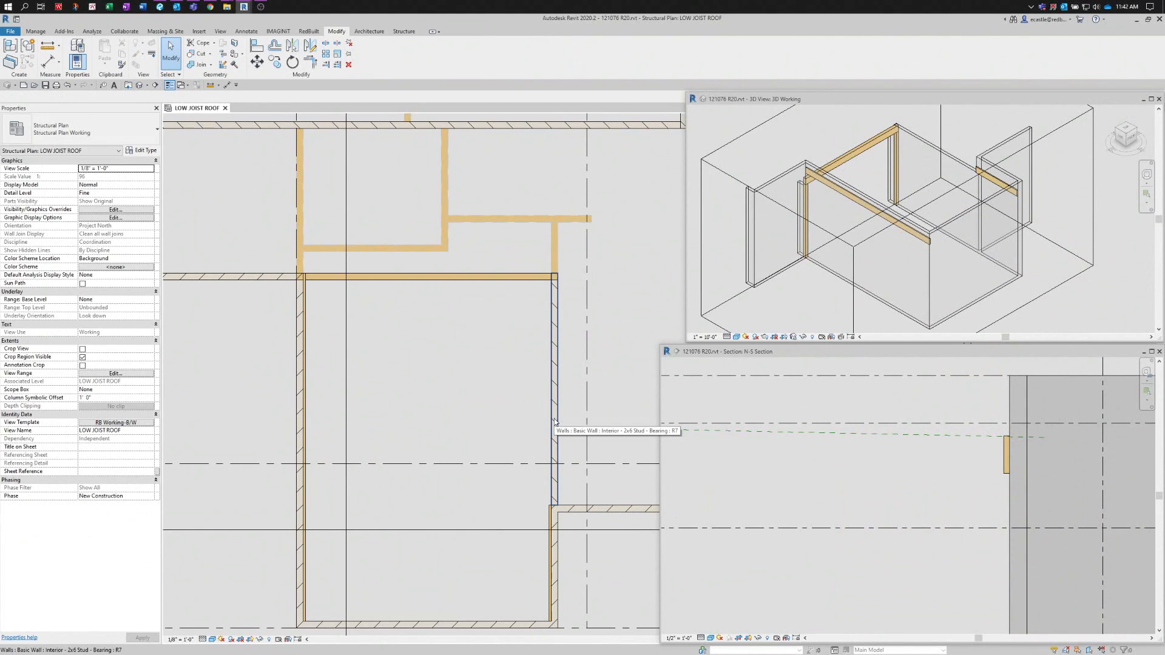
- Start a new rim board with Create Similar from the 8' rim board and set its RB Type to RIM
{"action": "left_click", "coordinate": [548, 519]}
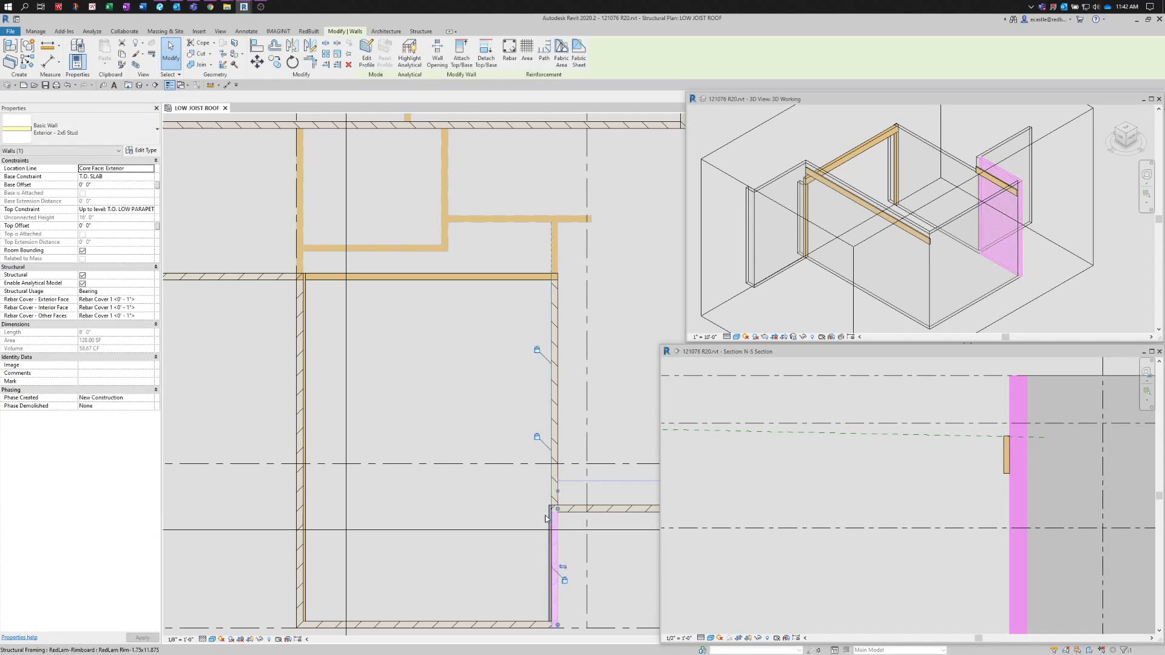
{"action": "key", "text": "Escape"}
{"action": "left_click", "coordinate": [547, 518]}
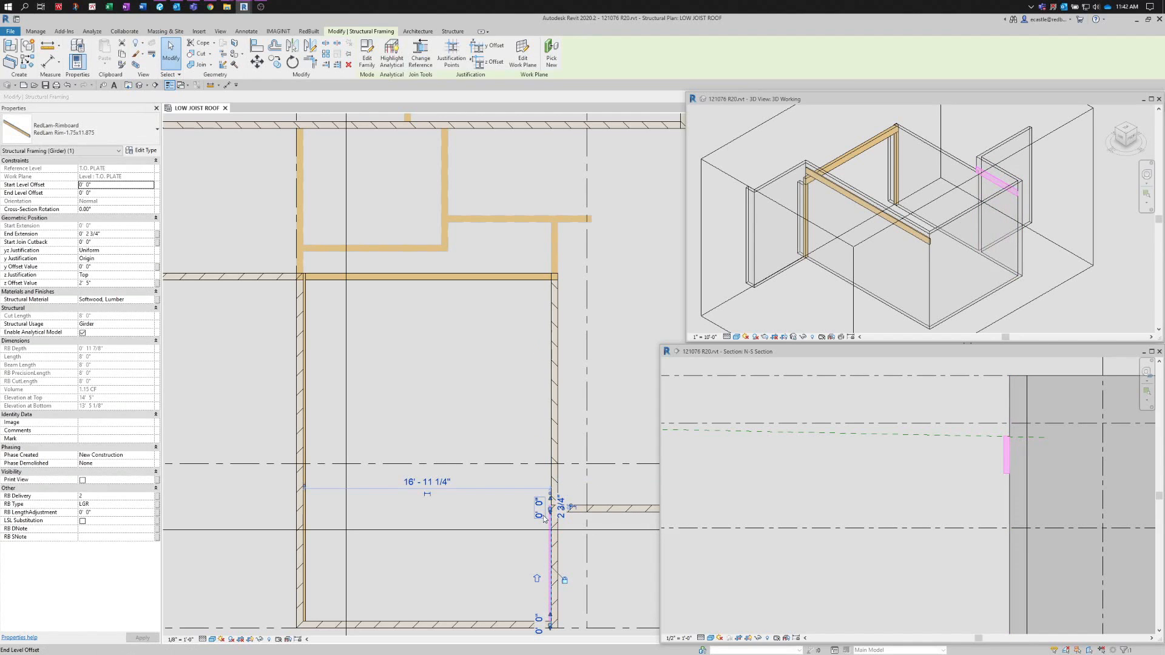
{"action": "right_click", "coordinate": [547, 526]}
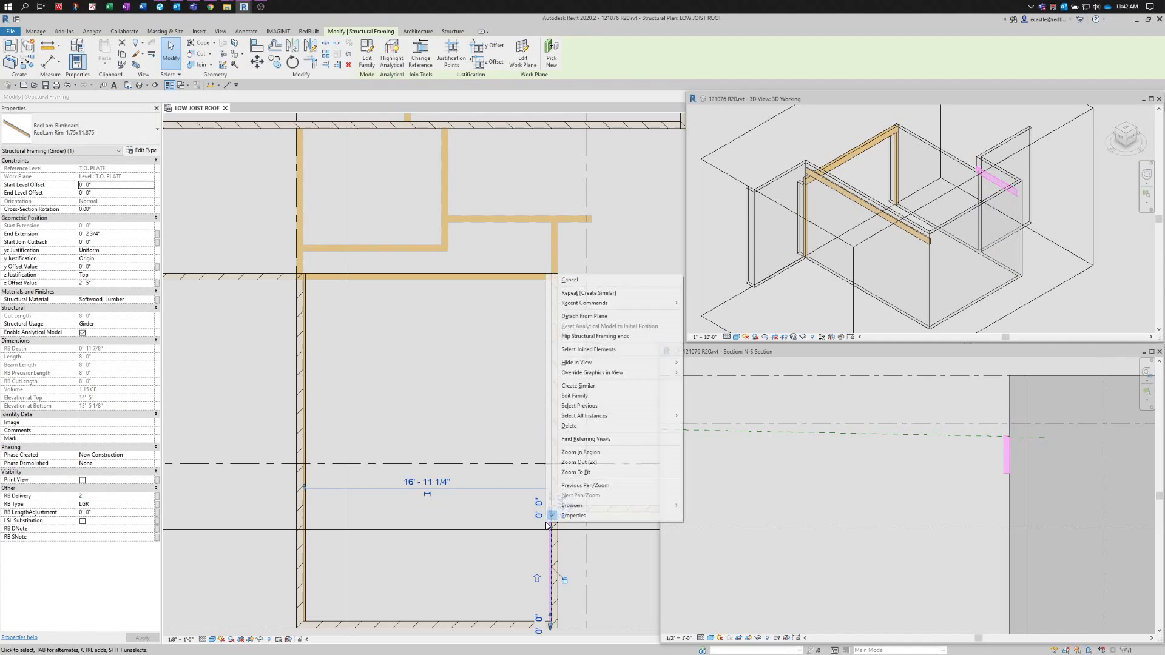
{"action": "left_click", "coordinate": [566, 387]}
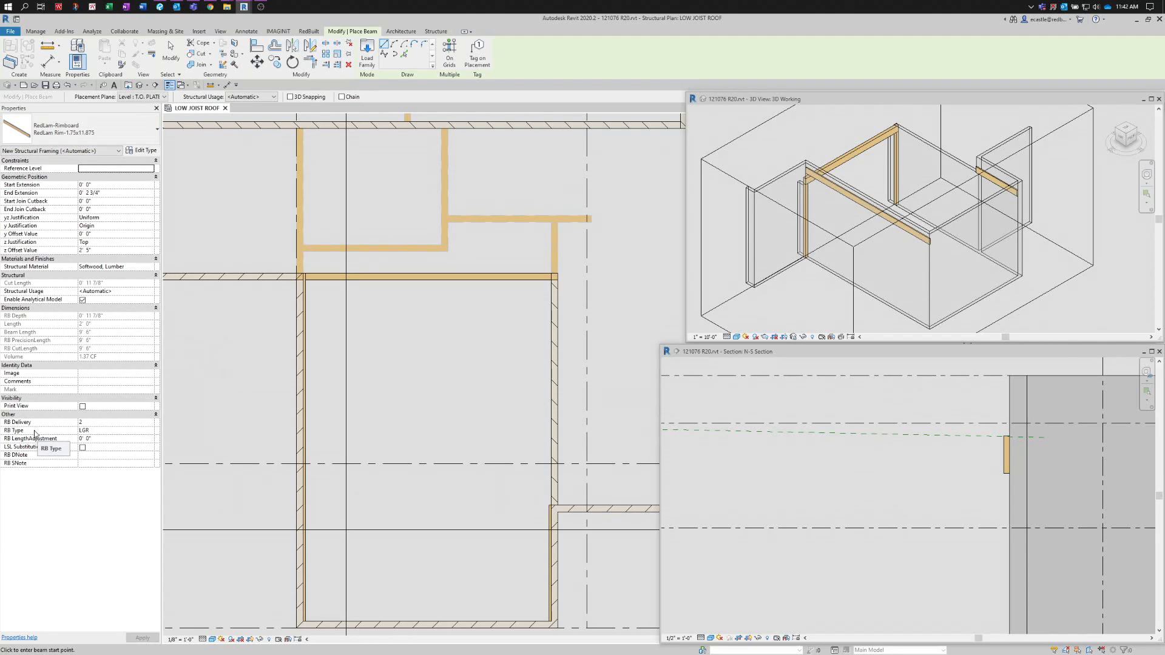
{"action": "left_click", "coordinate": [98, 433]}
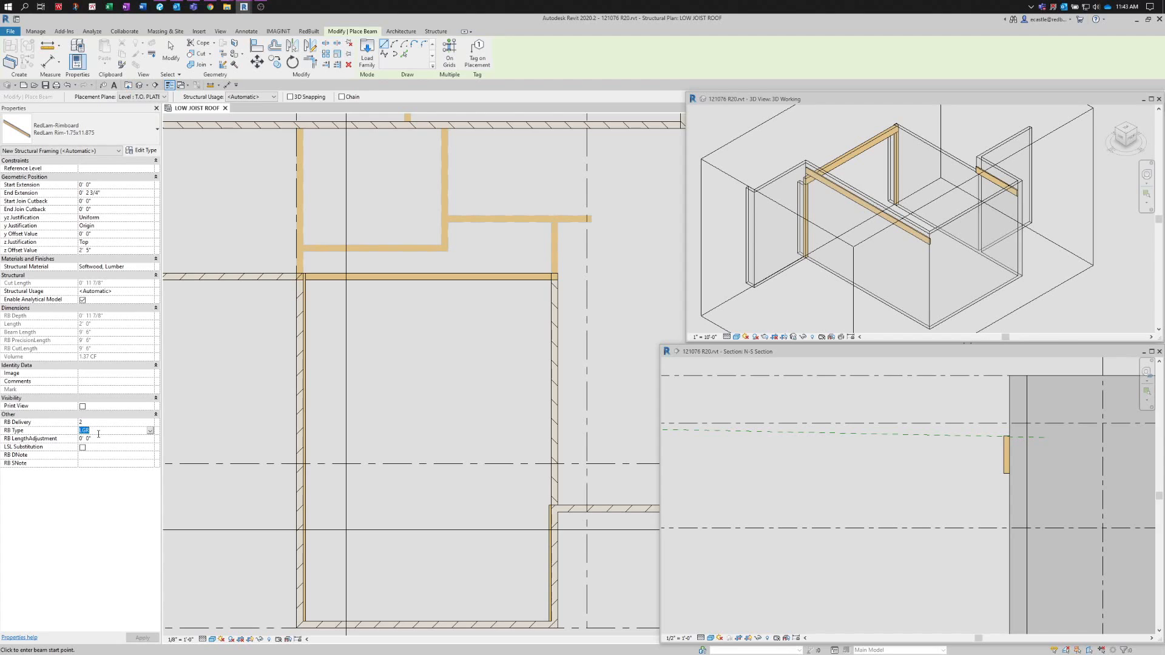
{"action": "type", "text": "RIM"}
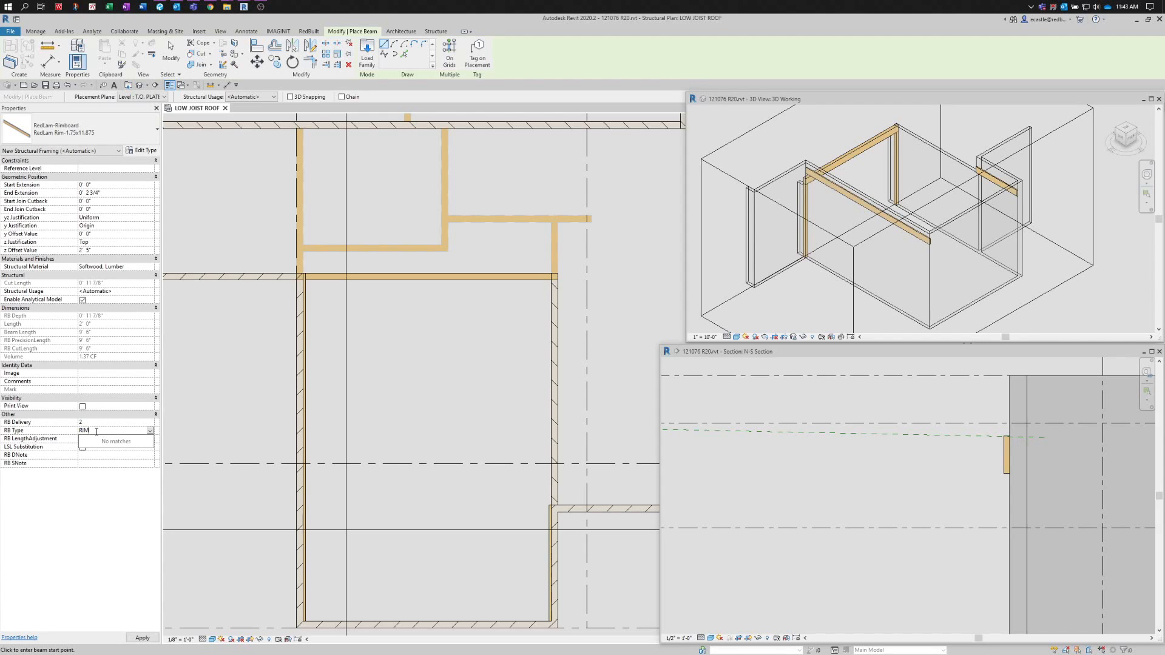
{"action": "key", "text": "Return"}
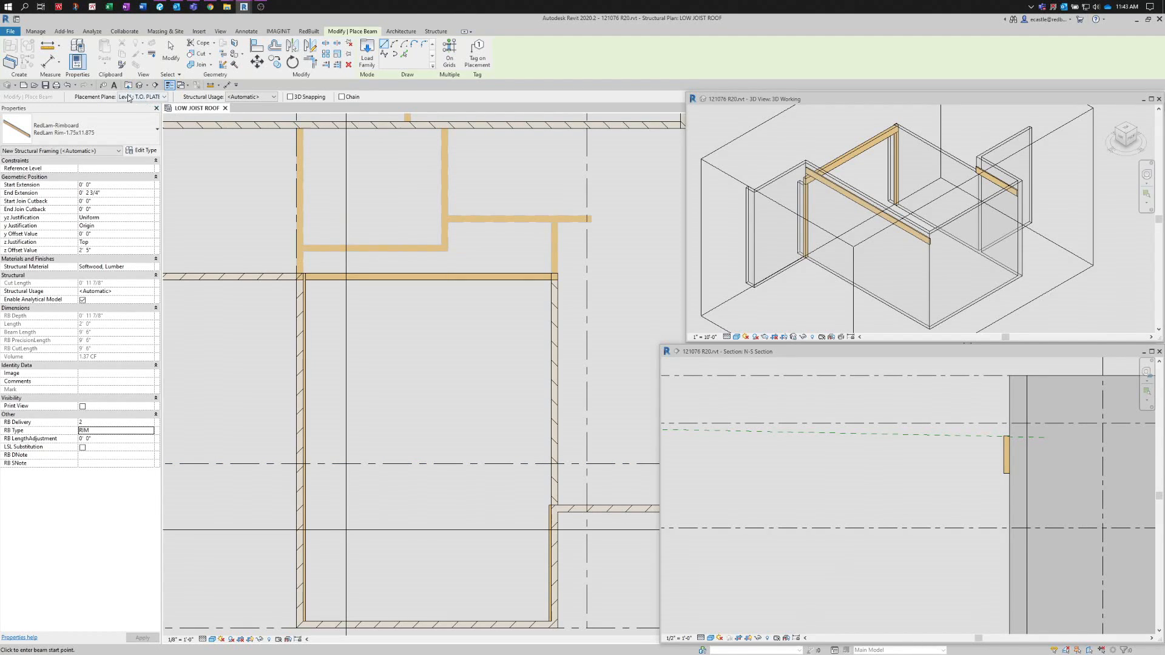
- Draw a 16' rim board on level T.O. PLATE along the interior bearing wall, from the exterior wall junction to the crossing rim board
{"action": "left_click", "coordinate": [159, 98]}
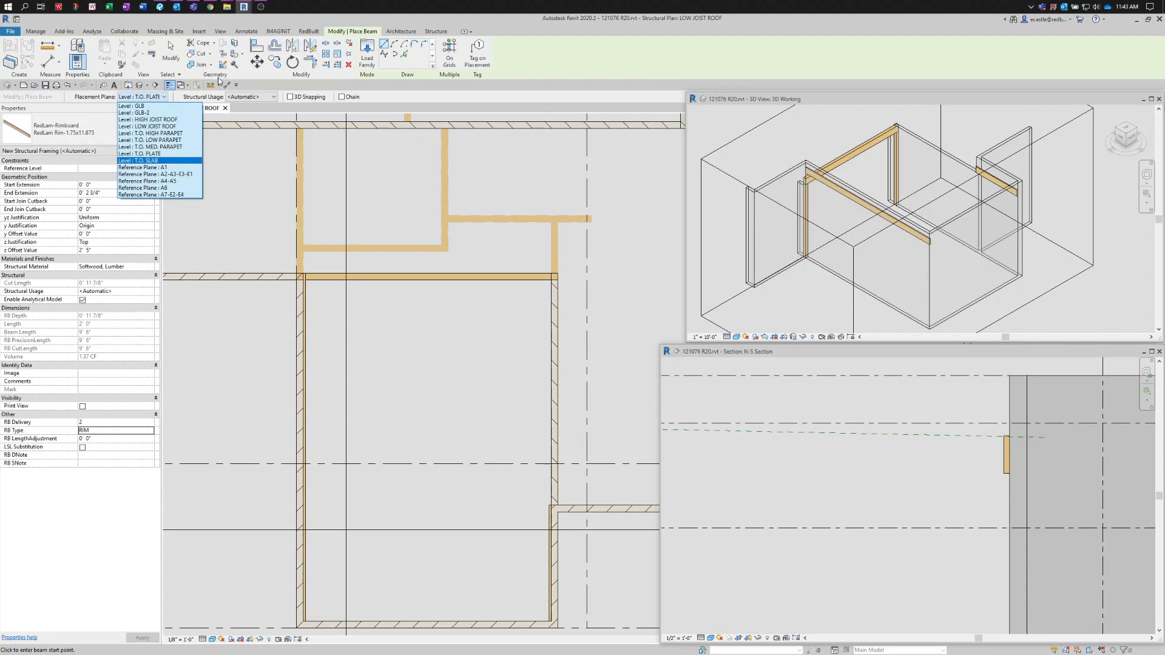
{"action": "left_click", "coordinate": [160, 154]}
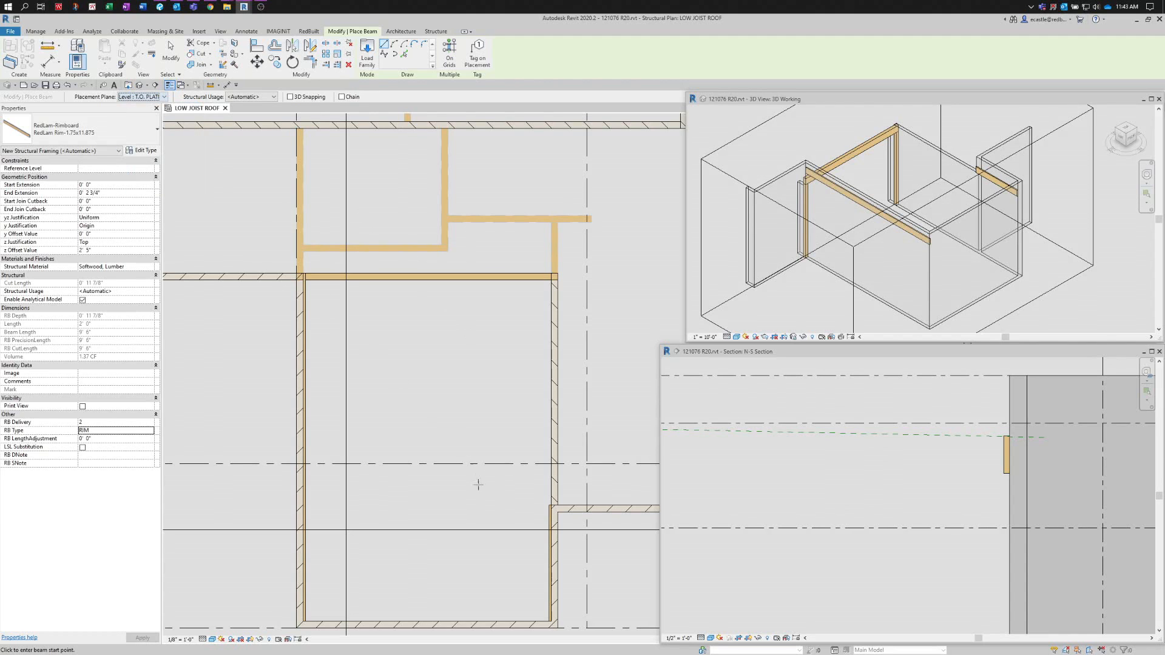
{"action": "scroll", "coordinate": [559, 516], "scroll_direction": "up", "scroll_amount": 3}
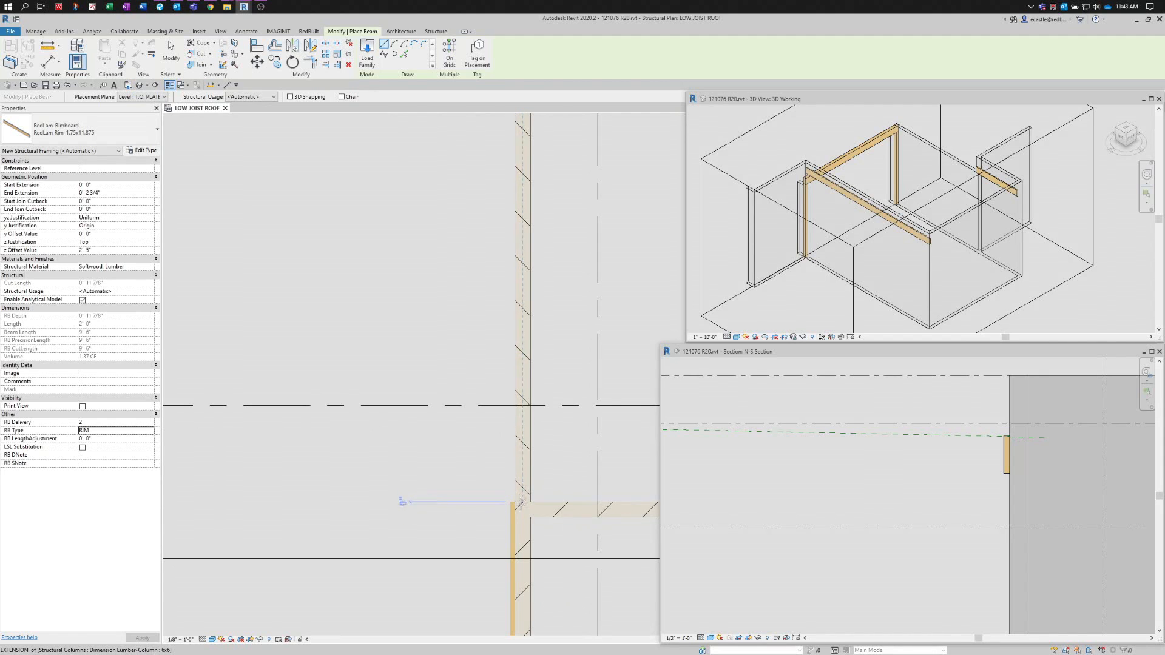
{"action": "left_click", "coordinate": [520, 504]}
{"action": "scroll", "coordinate": [513, 540], "scroll_direction": "down", "scroll_amount": 1}
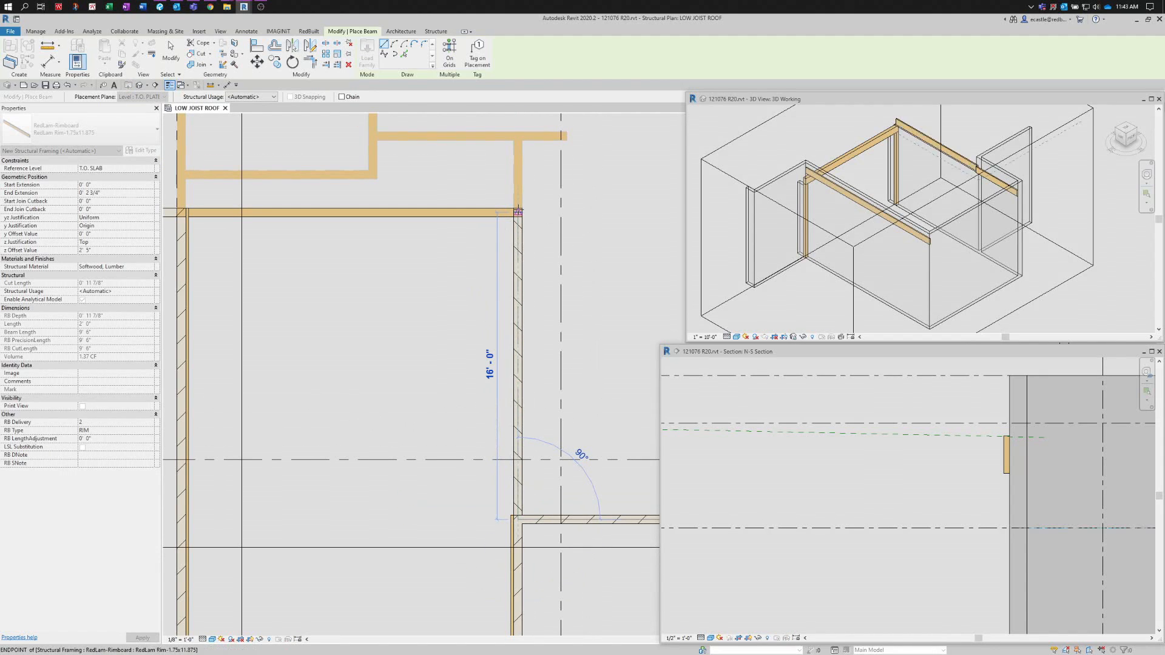
{"action": "left_click", "coordinate": [517, 212]}
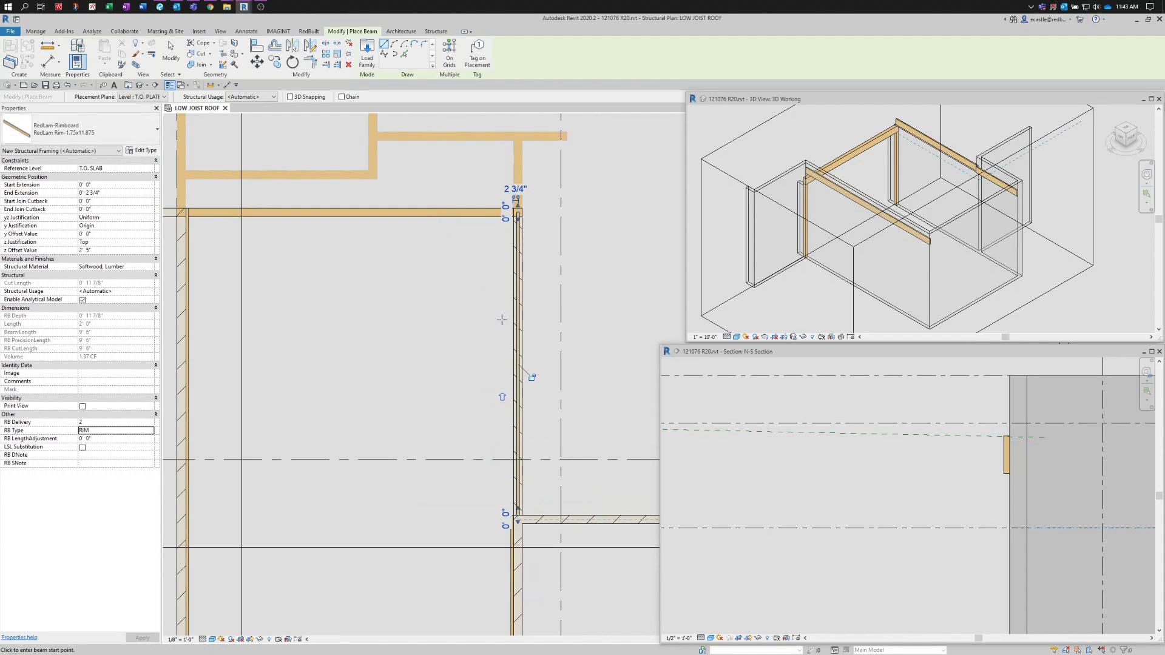
{"action": "key", "text": "Escape"}
{"action": "key", "text": "Escape"}
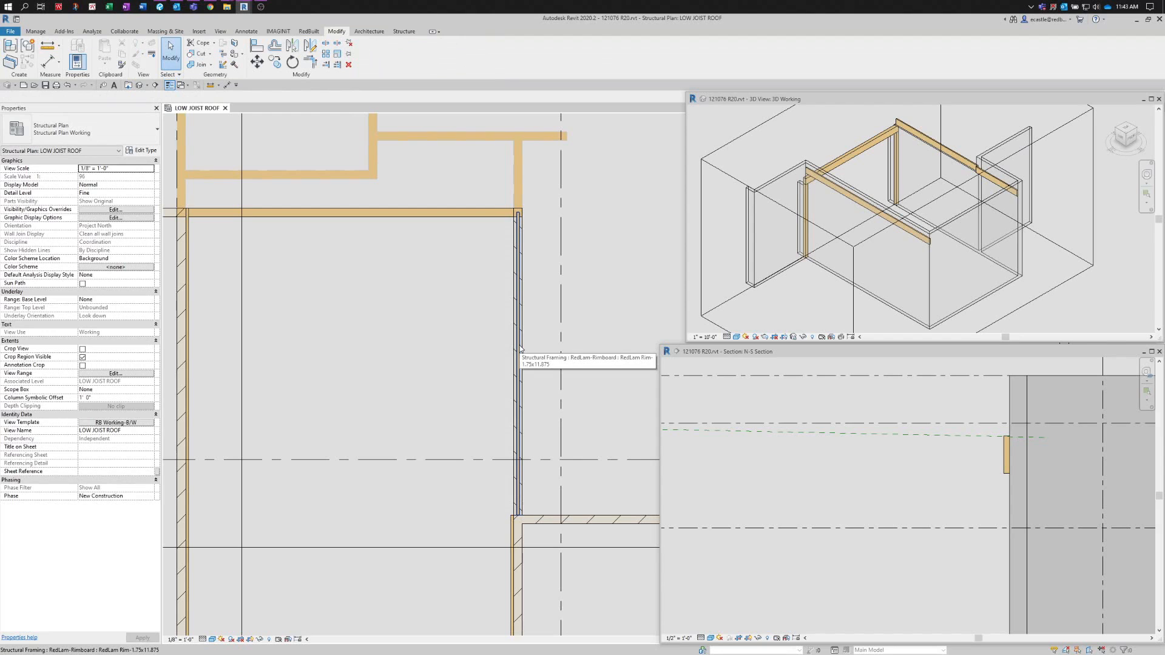
{"action": "scroll", "coordinate": [567, 374], "scroll_direction": "down", "scroll_amount": 1}
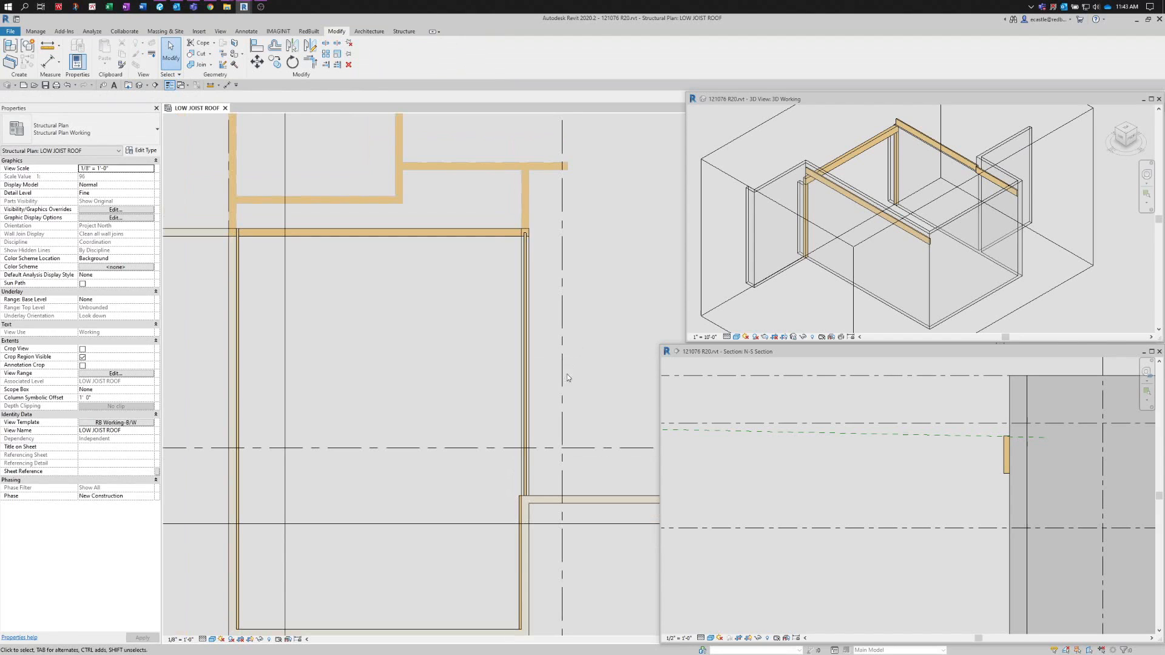
- Move the N-S Section line in the LOW JOIST ROOF plan so it cuts through the interior bearing wall and its new rim board
{"action": "left_click", "coordinate": [395, 525]}
{"action": "left_click_drag", "start_coordinate": [399, 463], "coordinate": [399, 463]}
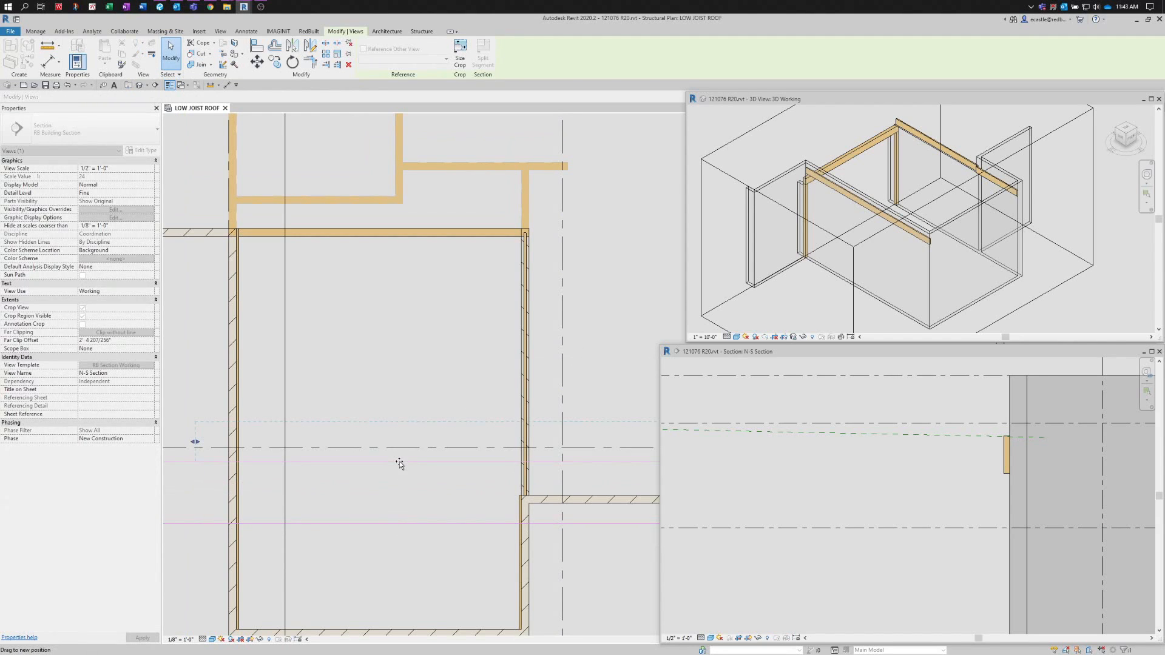
{"action": "left_click", "coordinate": [793, 481]}
{"action": "scroll", "coordinate": [1041, 447], "scroll_direction": "up", "scroll_amount": 3}
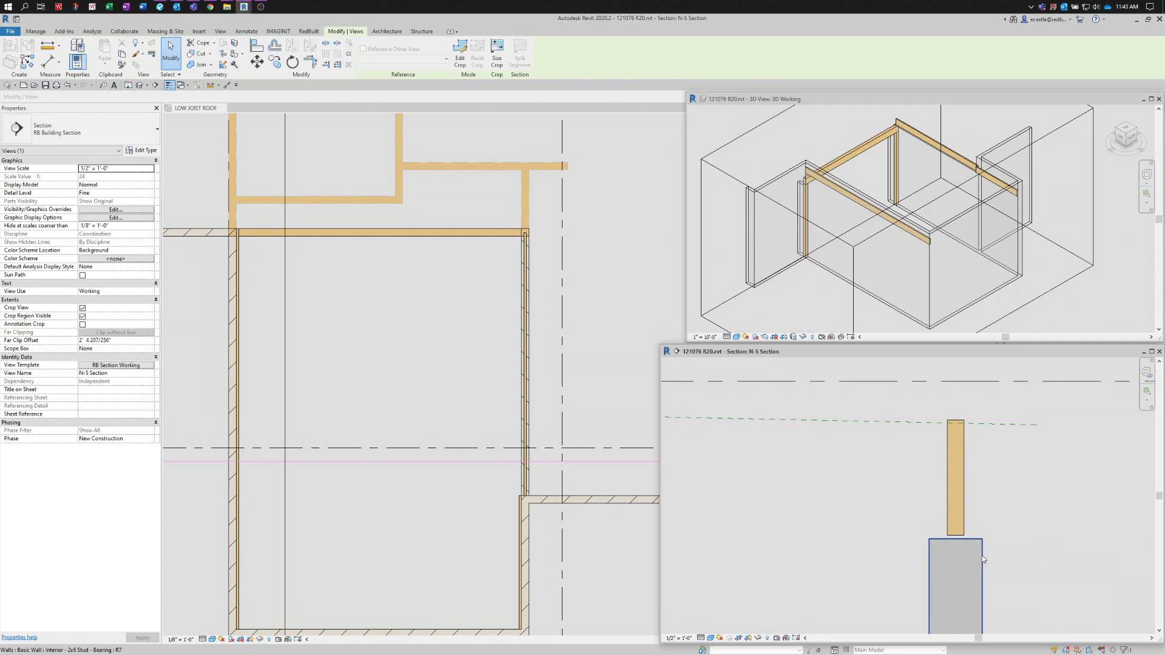
- Align the new rim board's outer side with the interior bearing wall's outer face in the N-S section and lock the alignment
{"action": "key", "text": "a"}
{"action": "key", "text": "l"}
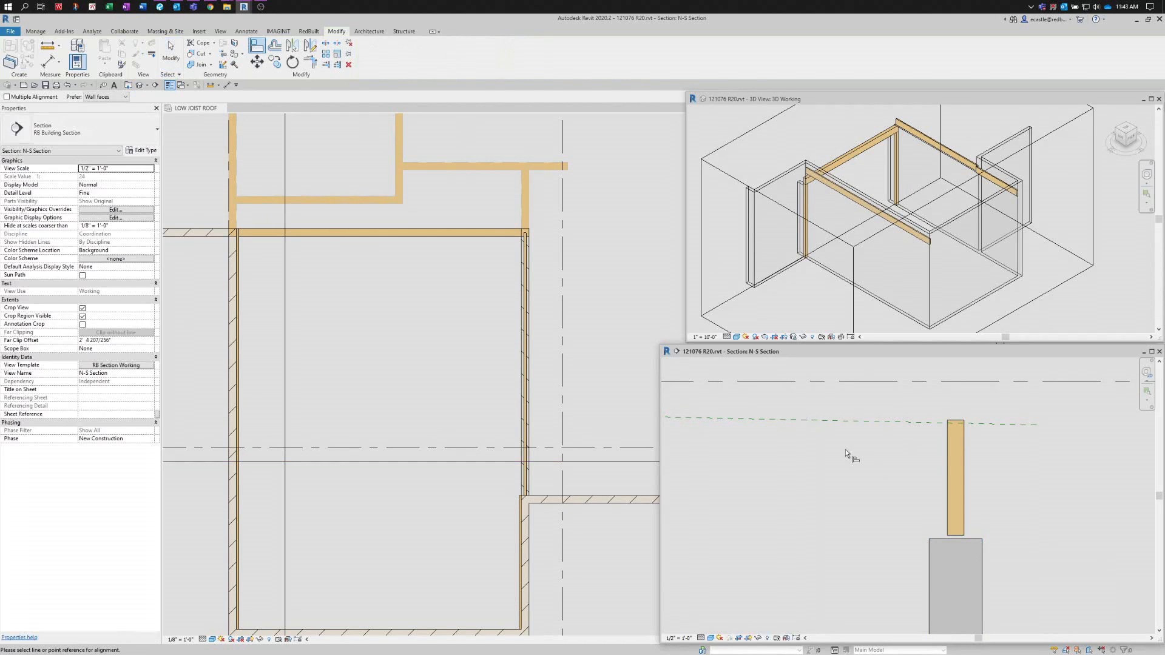
{"action": "left_click", "coordinate": [983, 551]}
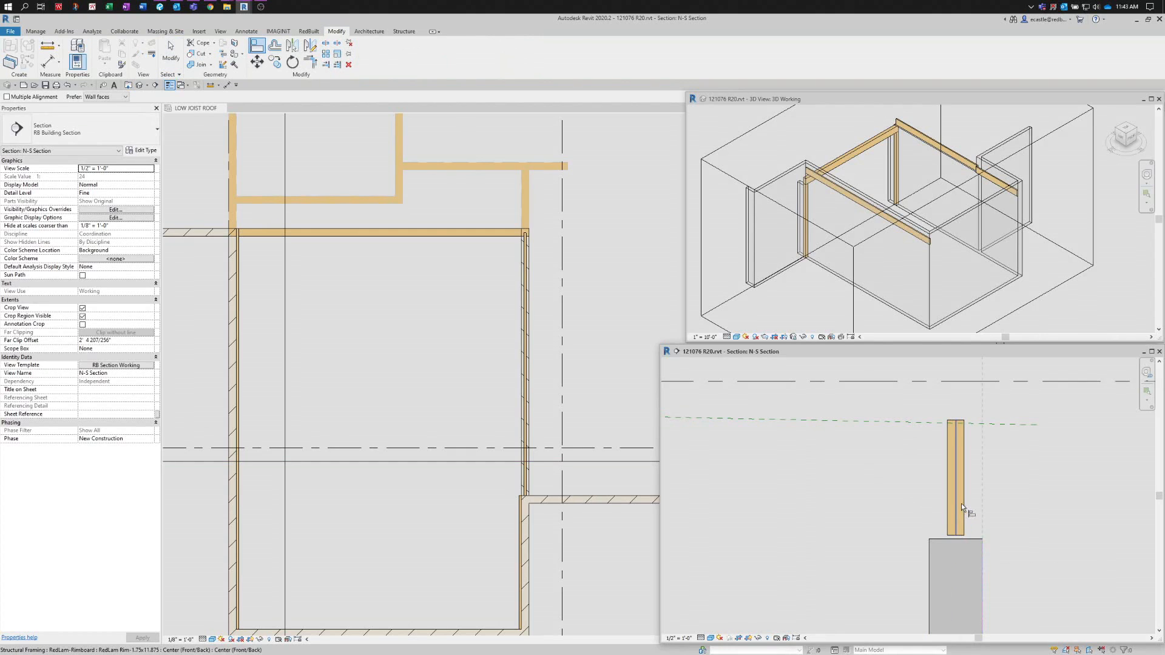
{"action": "left_click", "coordinate": [962, 502]}
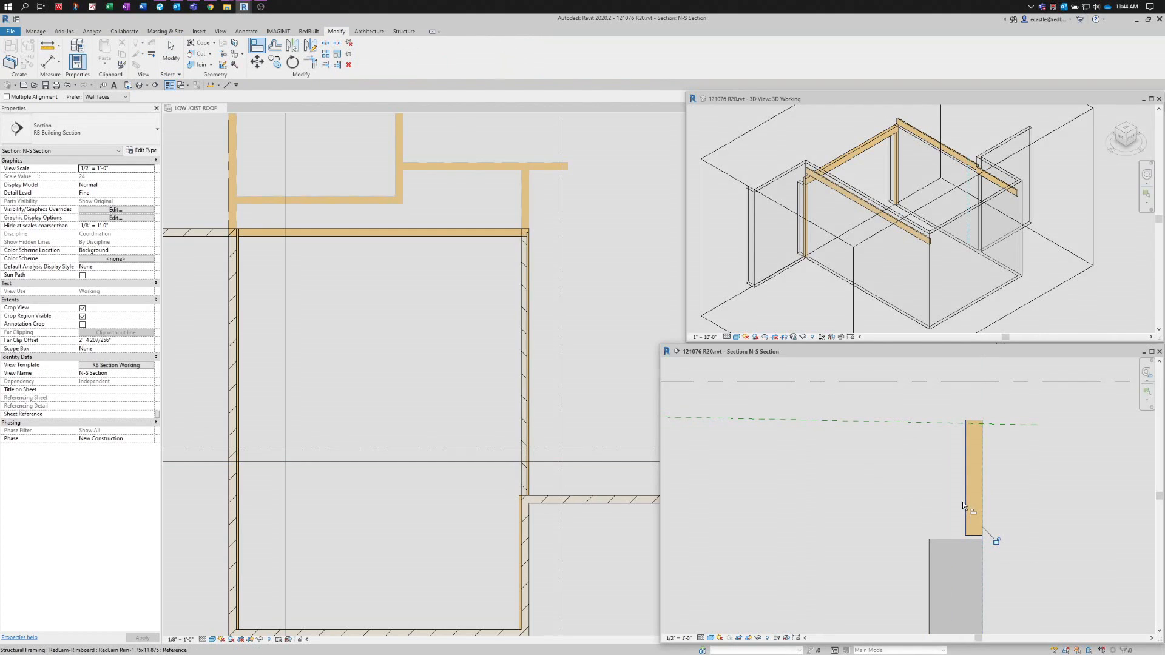
{"action": "left_click", "coordinate": [996, 542]}
{"action": "key", "text": "Escape"}
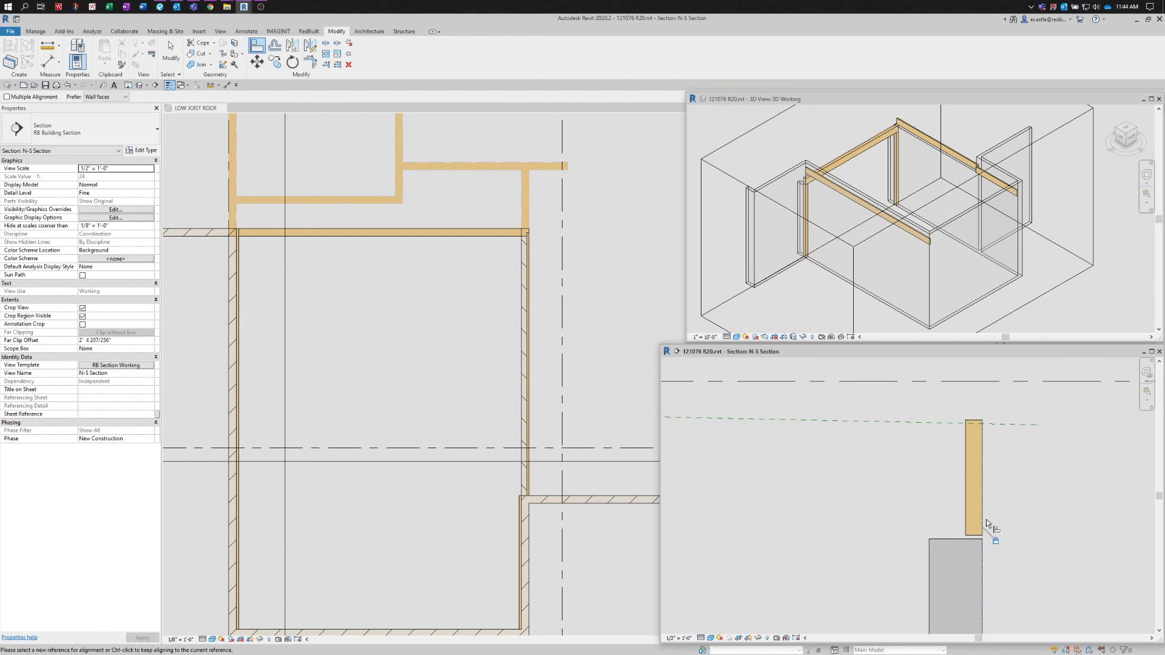
{"action": "key", "text": "Escape"}
- Measure the small vertical gap between the sloped reference plane and the rim board's top at its outer face
{"action": "left_click", "coordinate": [966, 460]}
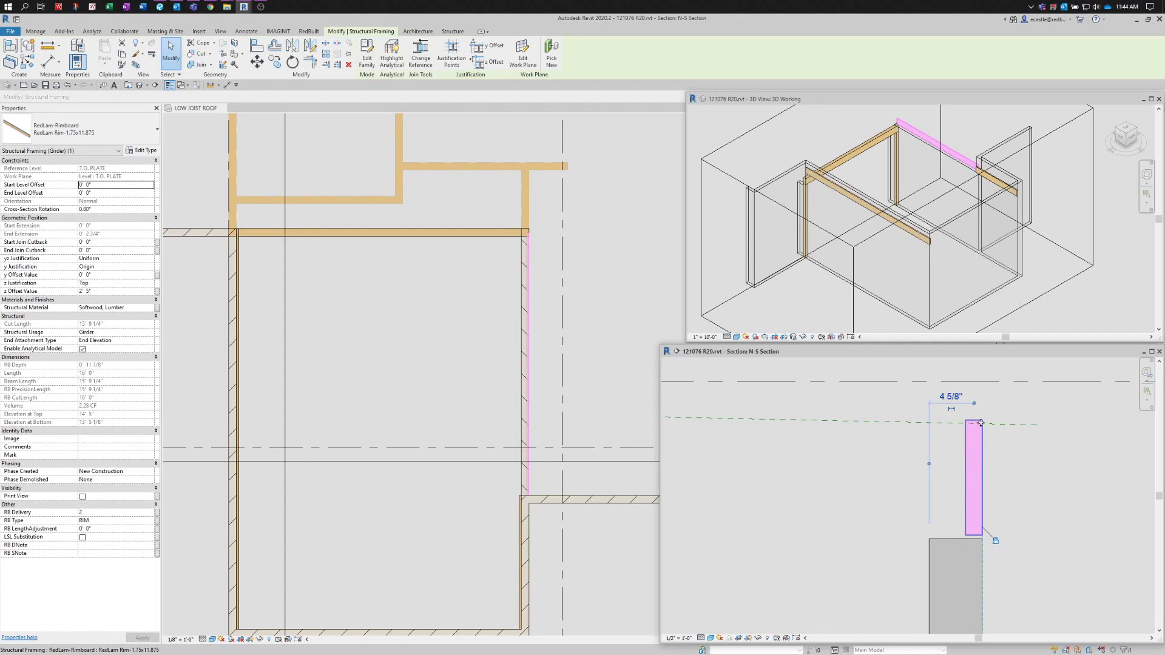
{"action": "left_click", "coordinate": [209, 85]}
{"action": "left_click", "coordinate": [887, 381]}
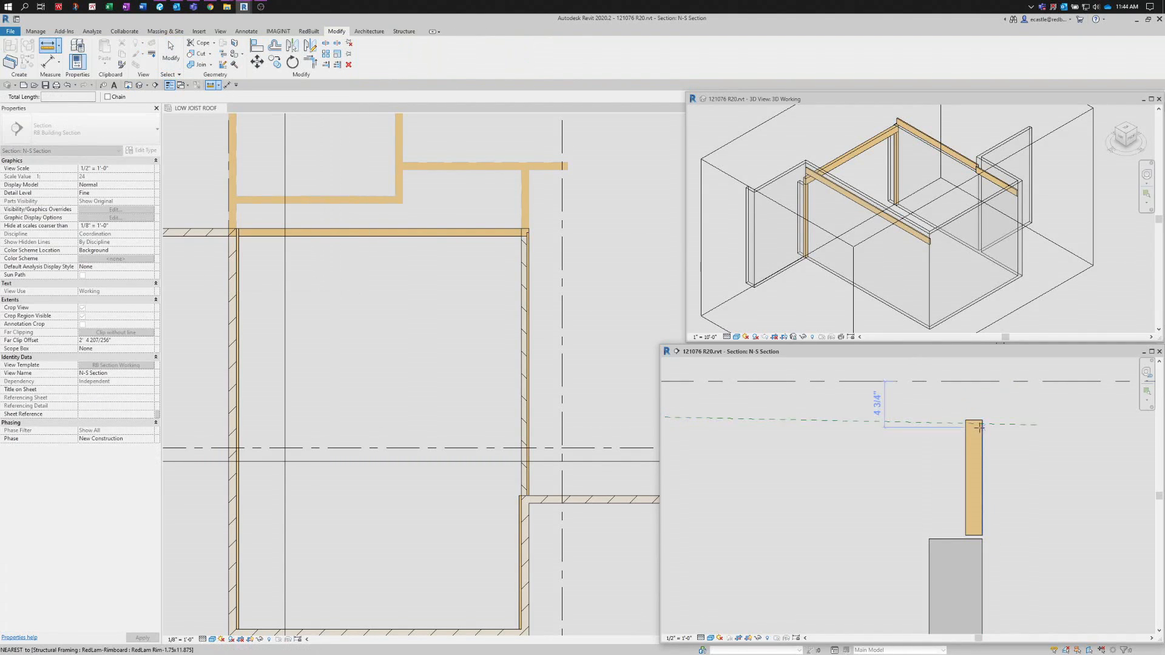
{"action": "left_click", "coordinate": [982, 424]}
{"action": "left_click", "coordinate": [983, 421]}
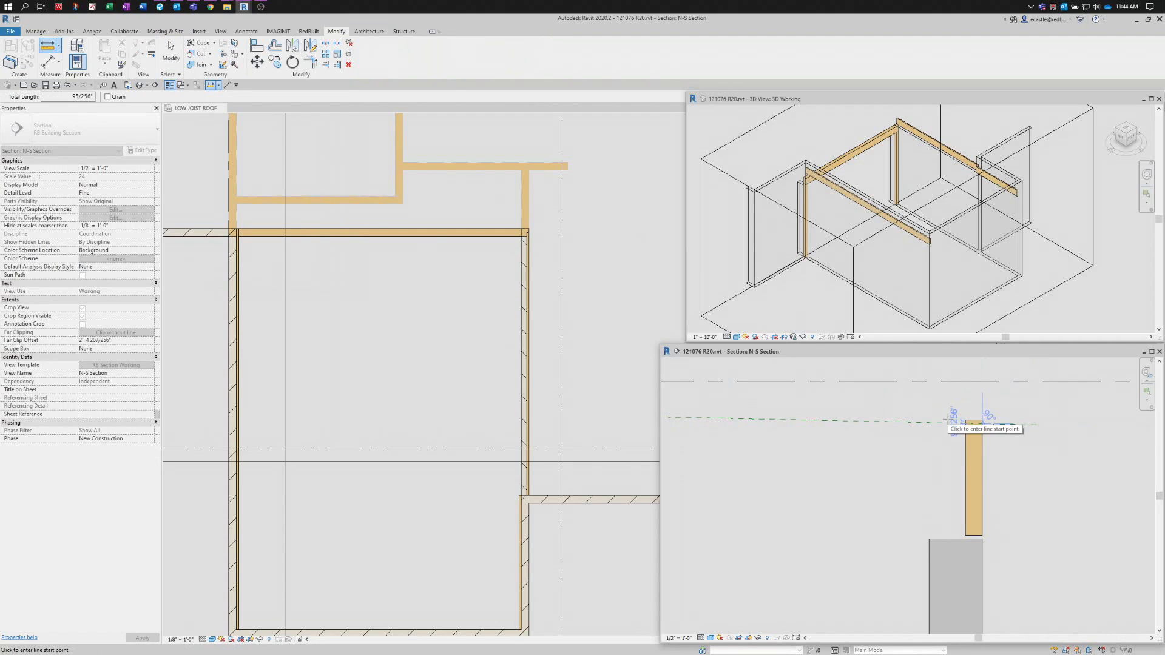
{"action": "key", "text": "Escape"}
{"action": "key", "text": "Escape"}
- Try z Offset Values of 2' 4" and 2' 4 1/2" on the new rim board
{"action": "left_click", "coordinate": [974, 438]}
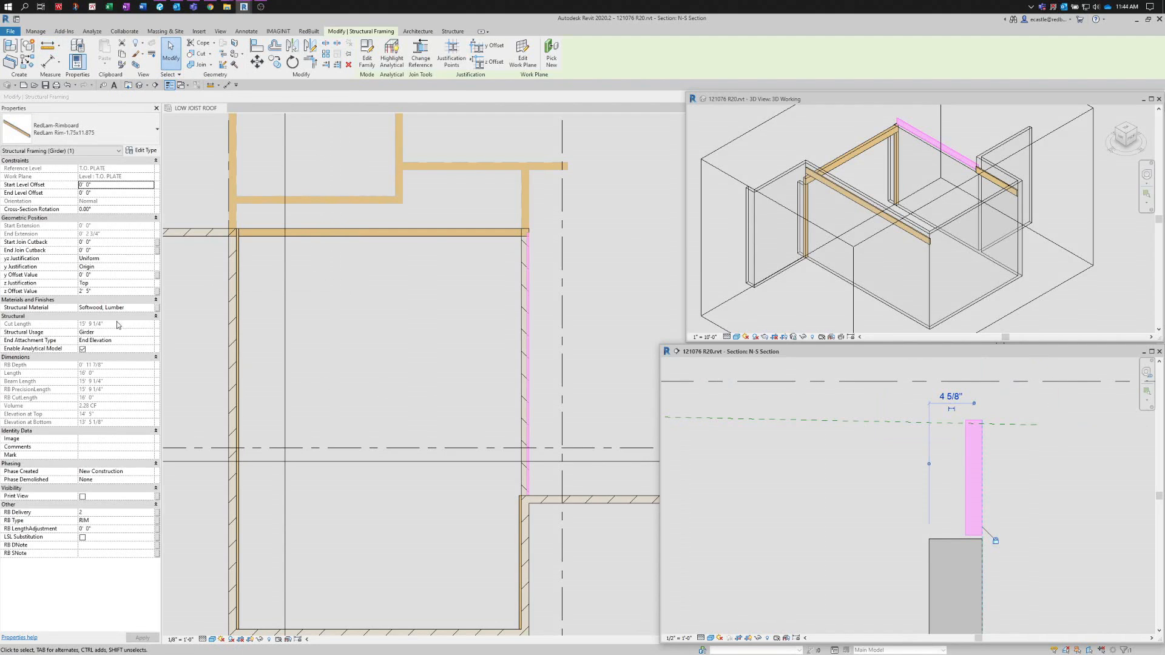
{"action": "left_click", "coordinate": [92, 291]}
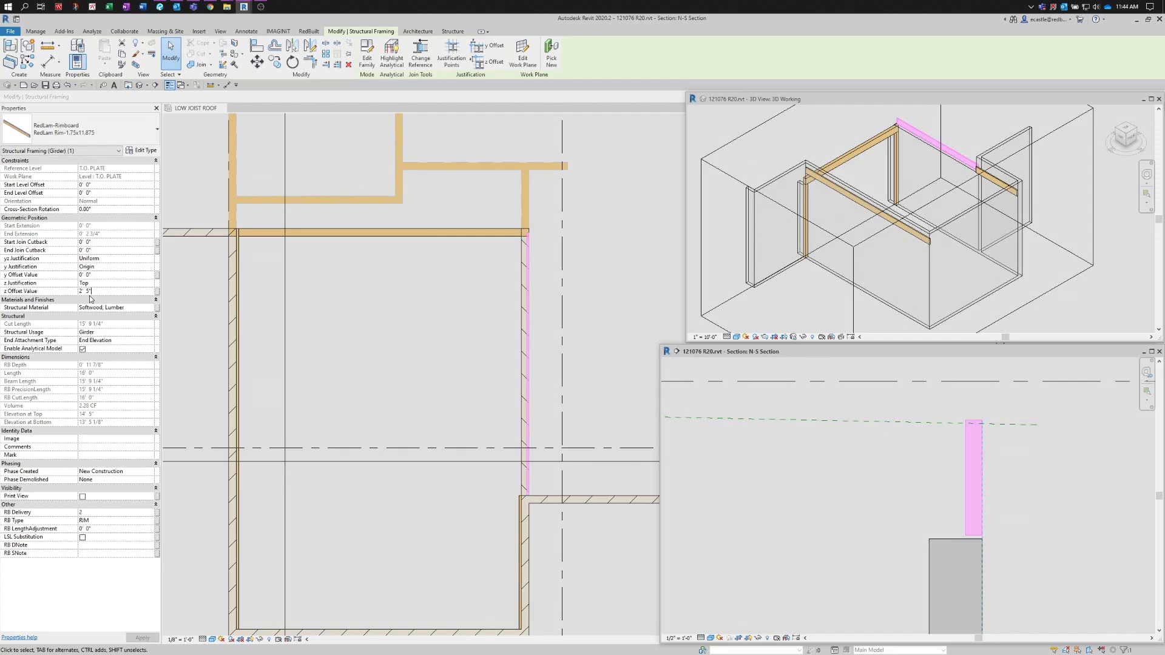
{"action": "double_click", "coordinate": [90, 296]}
{"action": "type", "text": "2'  4"}
{"action": "key", "text": "Return"}
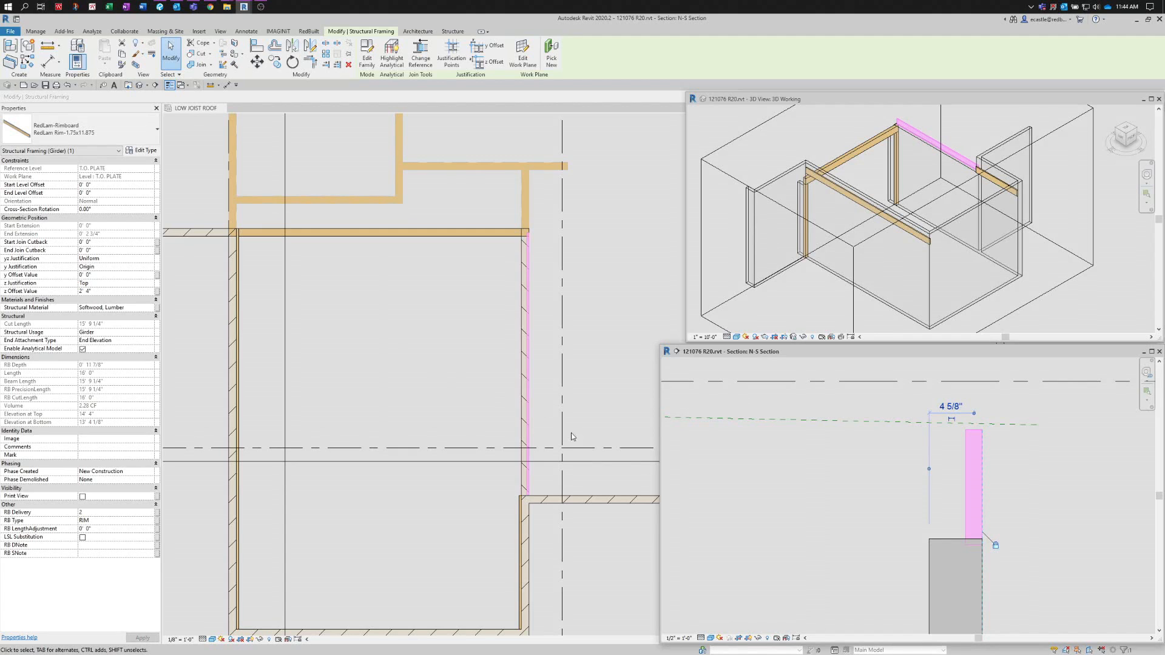
{"action": "left_click", "coordinate": [88, 292]}
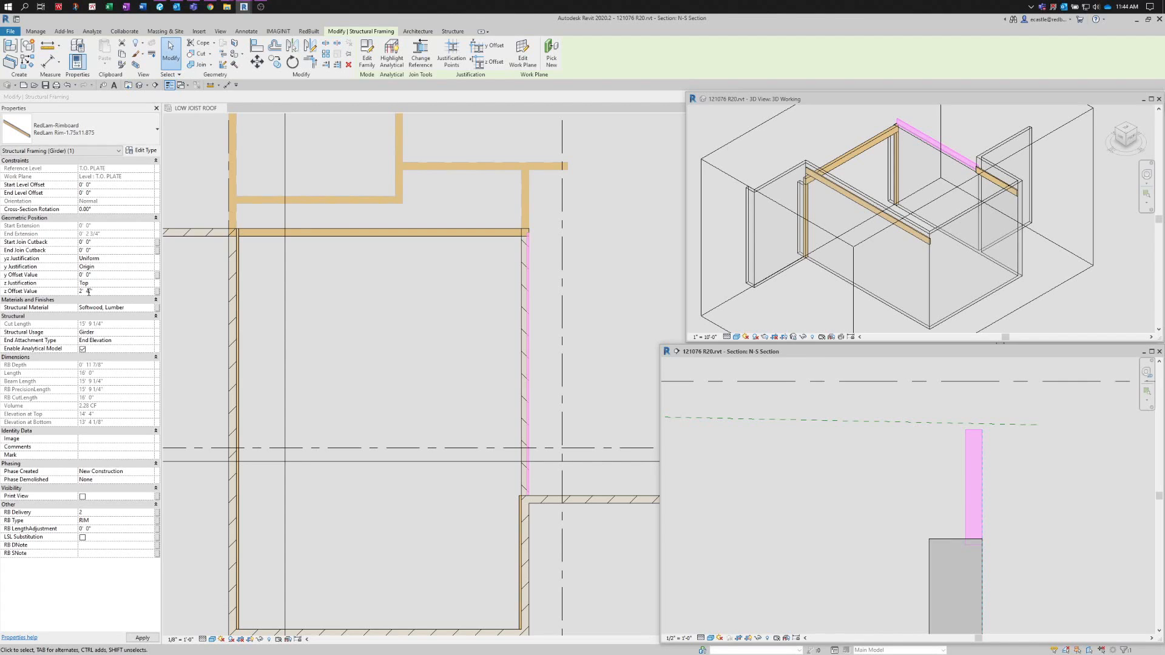
{"action": "key", "text": "Return"}
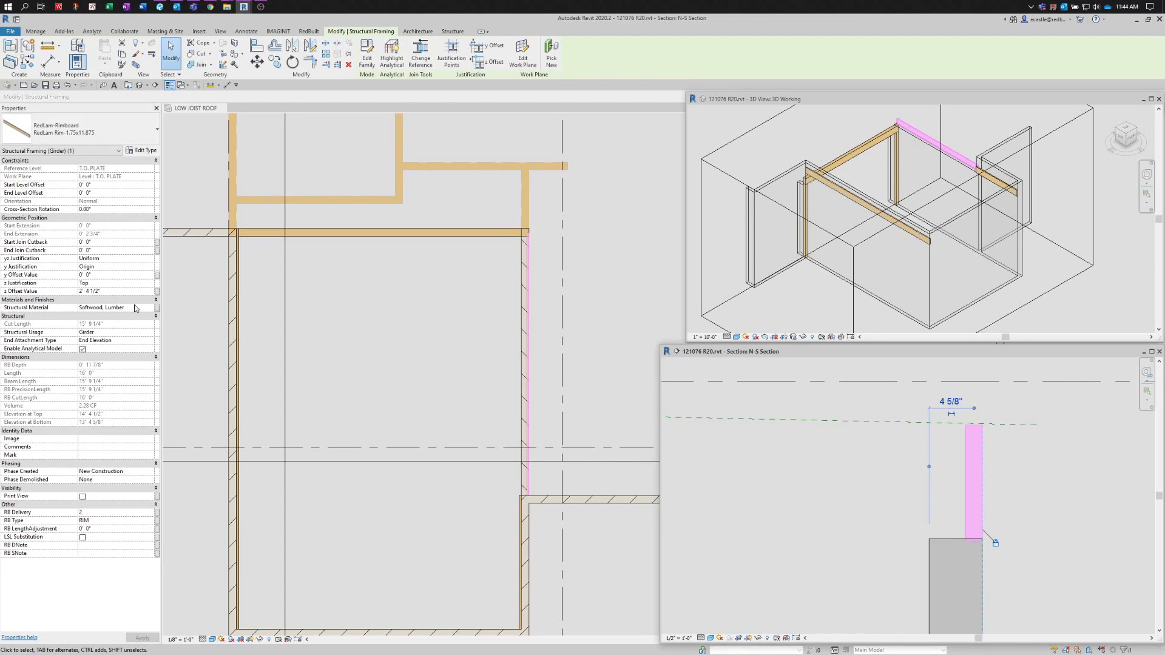
- Set the rim board's z Offset Value to 2' 4 5/8" and check its top against the sloped reference plane
{"action": "left_click", "coordinate": [99, 292]}
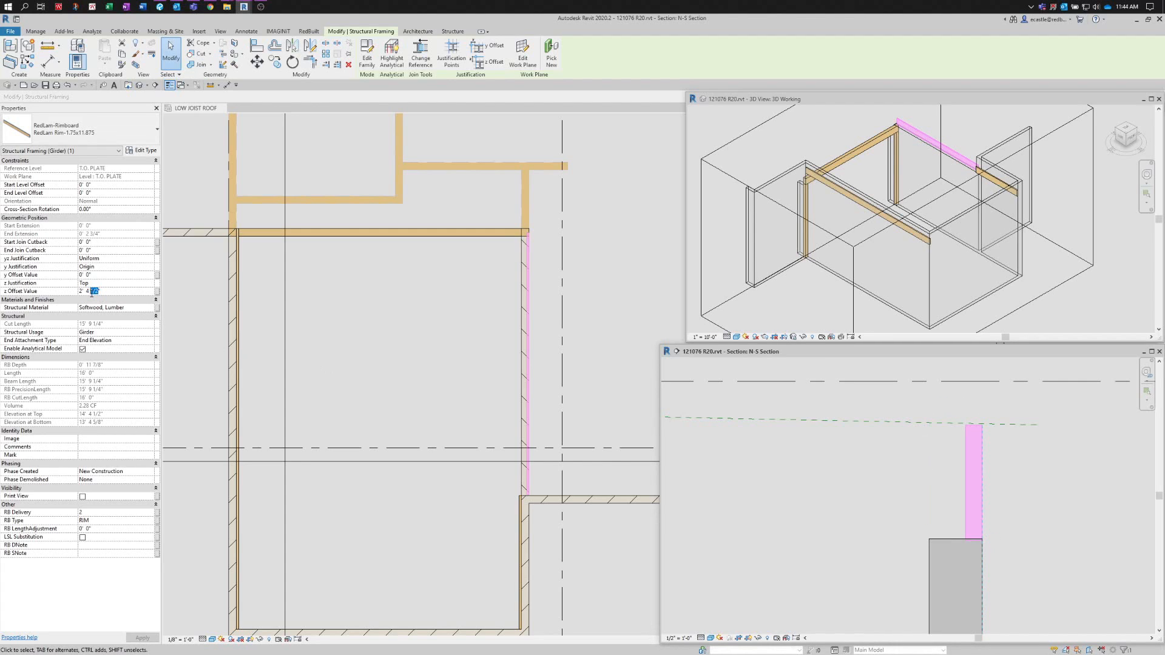
{"action": "type", "text": "5/8\""}
{"action": "key", "text": "Return"}
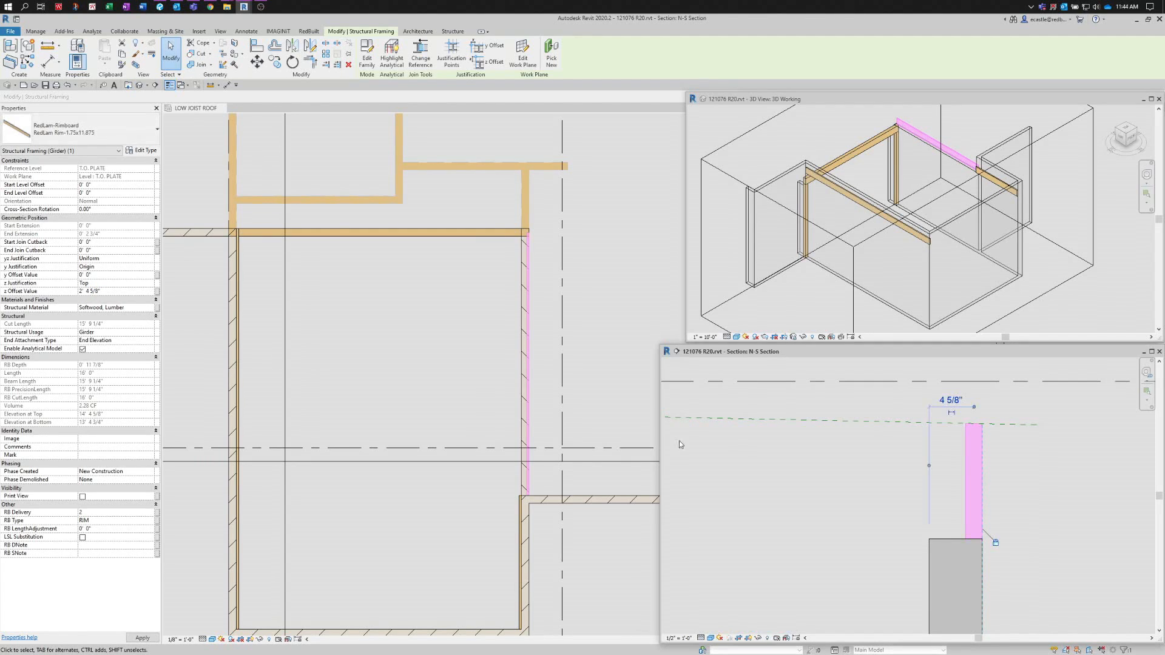
{"action": "scroll", "coordinate": [998, 449], "scroll_direction": "up", "scroll_amount": 3}
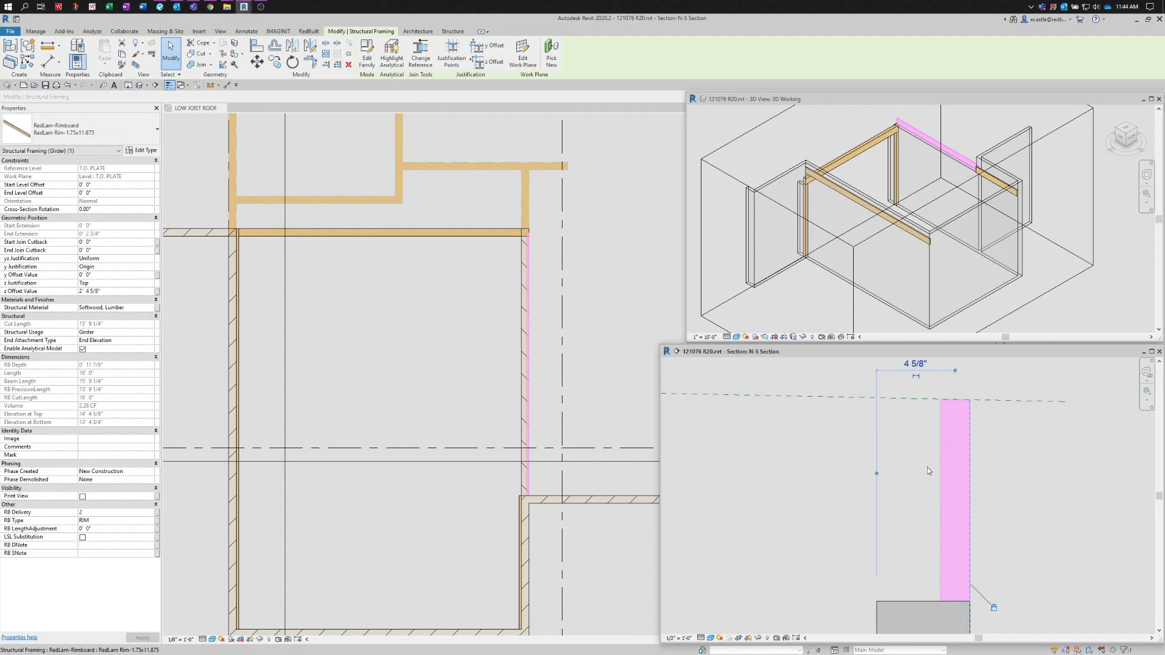
{"action": "left_click", "coordinate": [819, 447]}
{"action": "scroll", "coordinate": [819, 472], "scroll_direction": "down", "scroll_amount": 1}
{"action": "scroll", "coordinate": [820, 472], "scroll_direction": "down", "scroll_amount": 1}
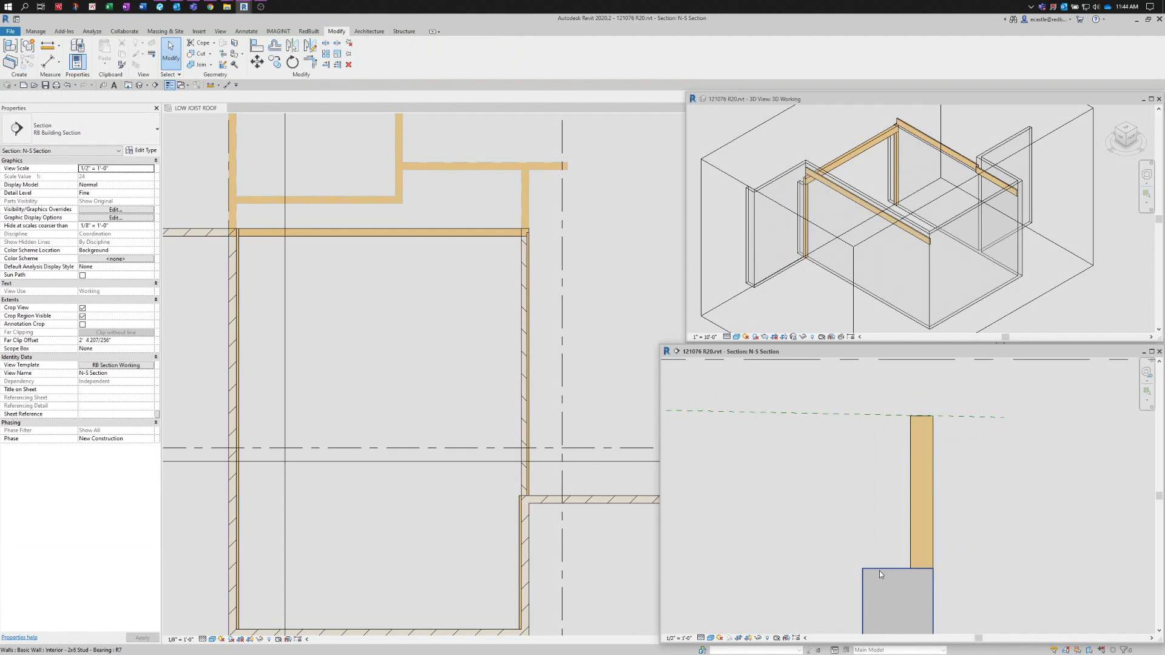
- Pull the interior bearing wall's top edge down so it sits clear of the rim board's underside
{"action": "left_click", "coordinate": [879, 570]}
{"action": "scroll", "coordinate": [898, 588], "scroll_direction": "down", "scroll_amount": 1}
{"action": "scroll", "coordinate": [897, 588], "scroll_direction": "up", "scroll_amount": 1}
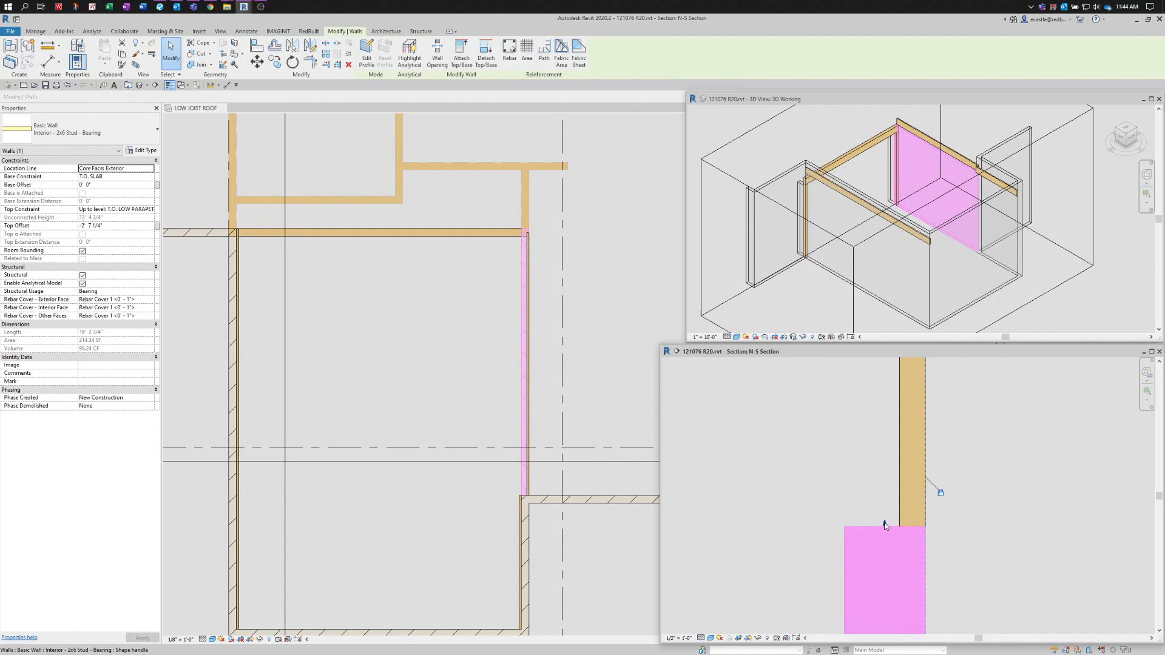
{"action": "left_click_drag", "start_coordinate": [887, 530], "coordinate": [843, 559]}
{"action": "left_click", "coordinate": [854, 527]}
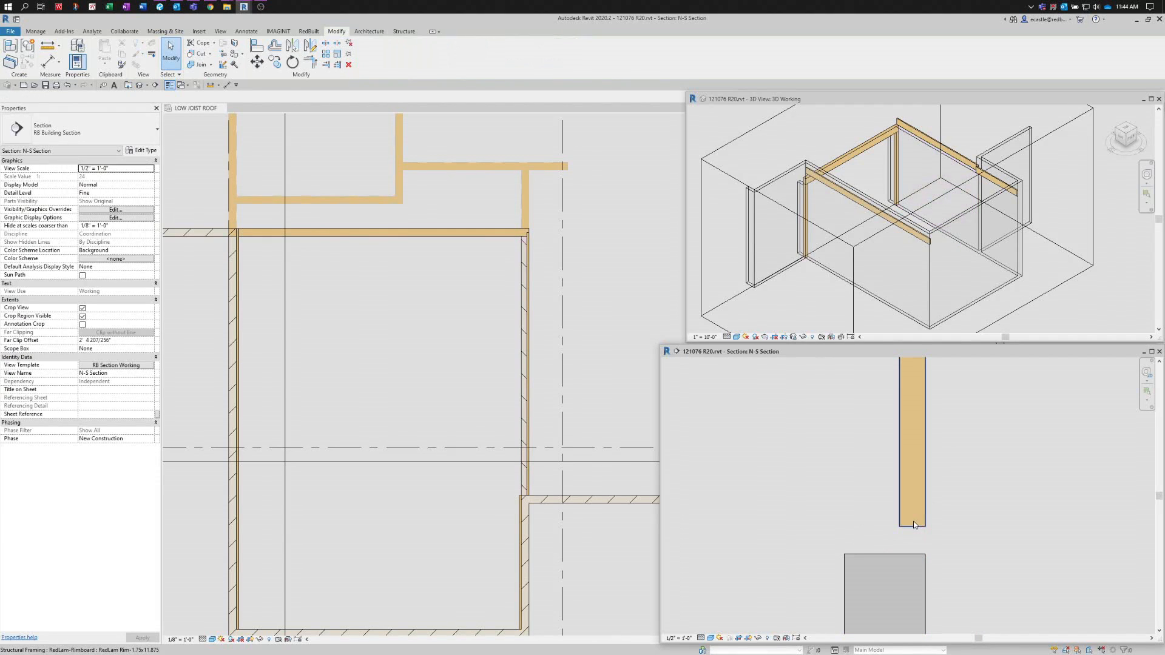
- Align the interior bearing wall's top edge with the underside of the rim board
{"action": "scroll", "coordinate": [915, 531], "scroll_direction": "down", "scroll_amount": 1}
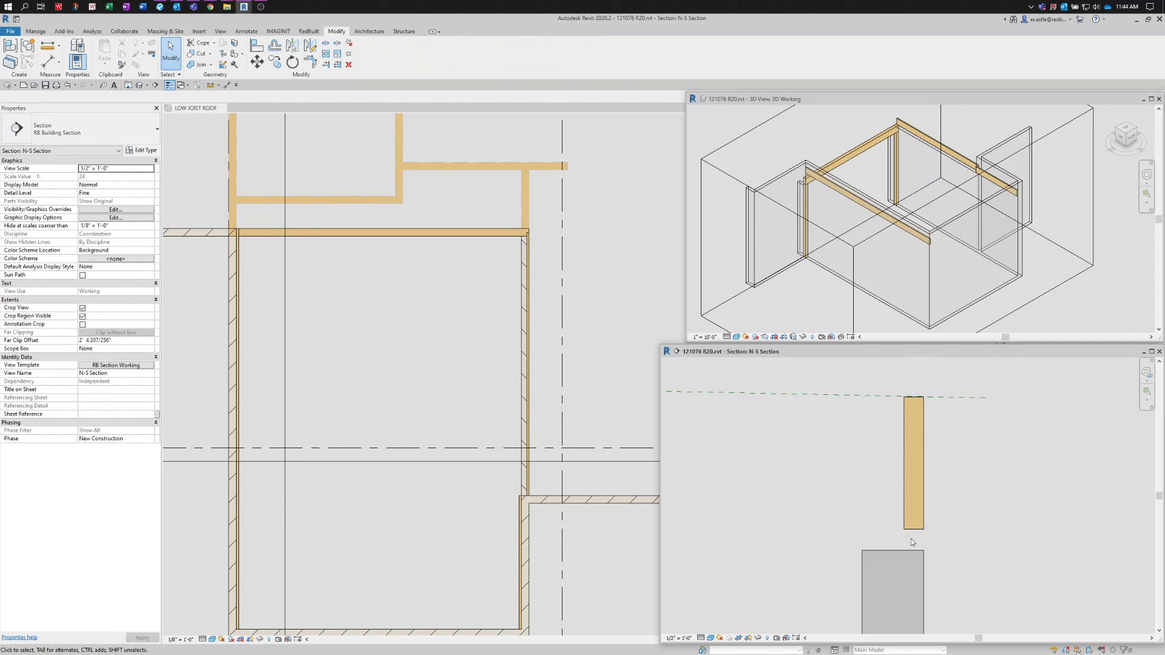
{"action": "left_click", "coordinate": [257, 49]}
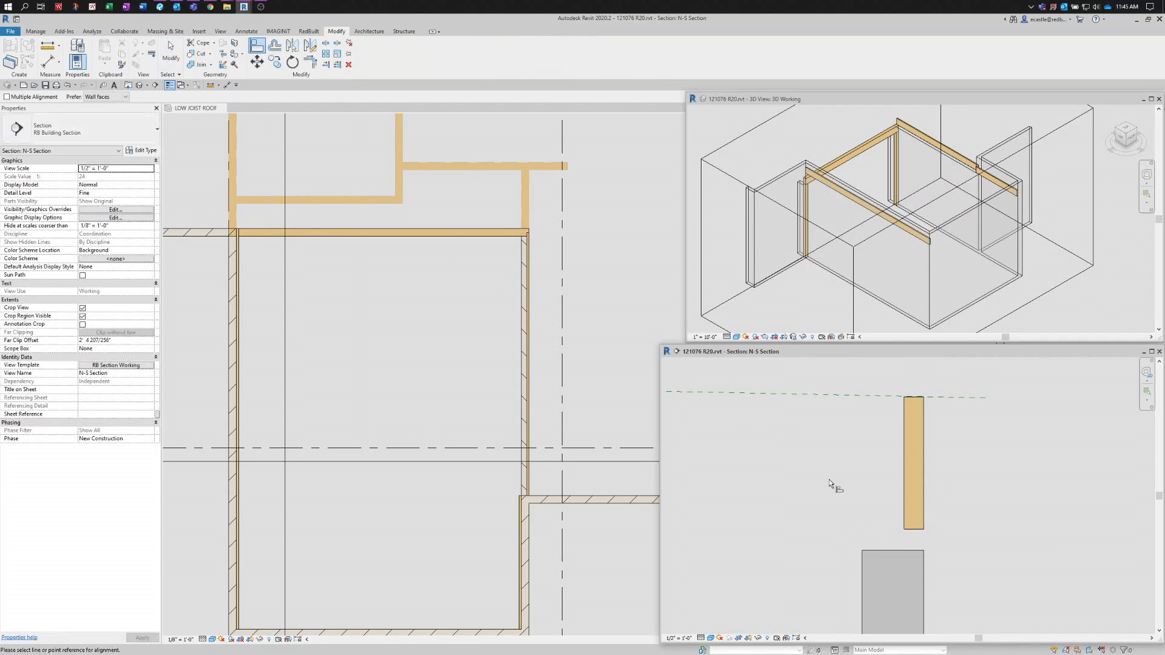
{"action": "left_click", "coordinate": [914, 528]}
{"action": "left_click", "coordinate": [910, 552]}
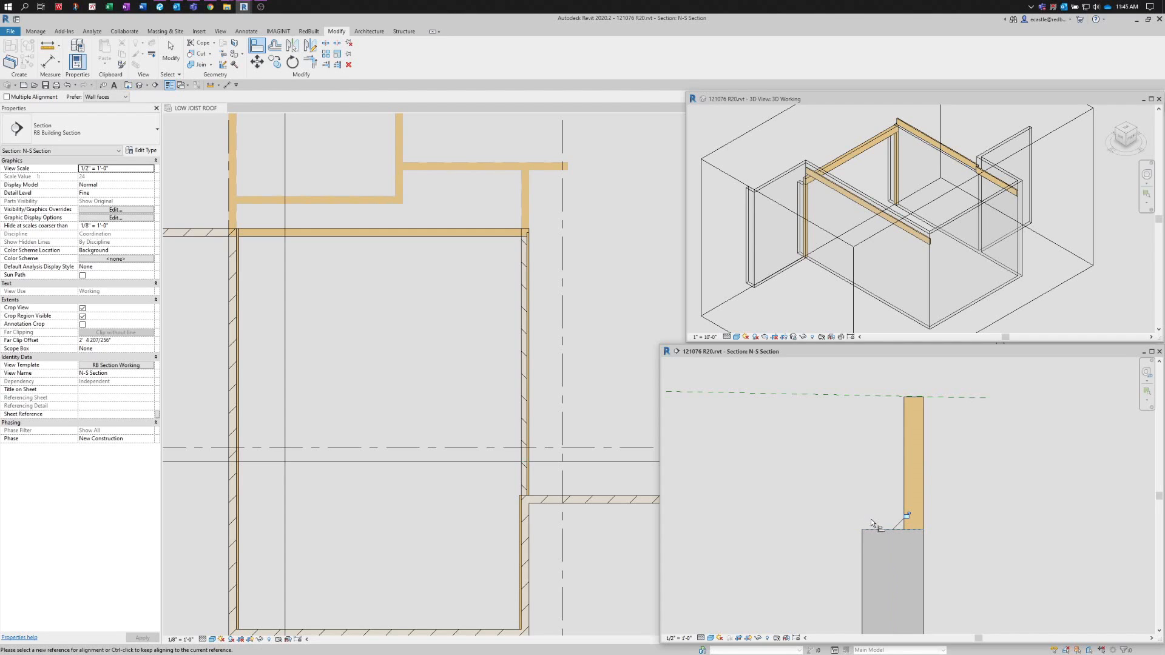
{"action": "key", "text": "Escape"}
{"action": "key", "text": "Escape"}
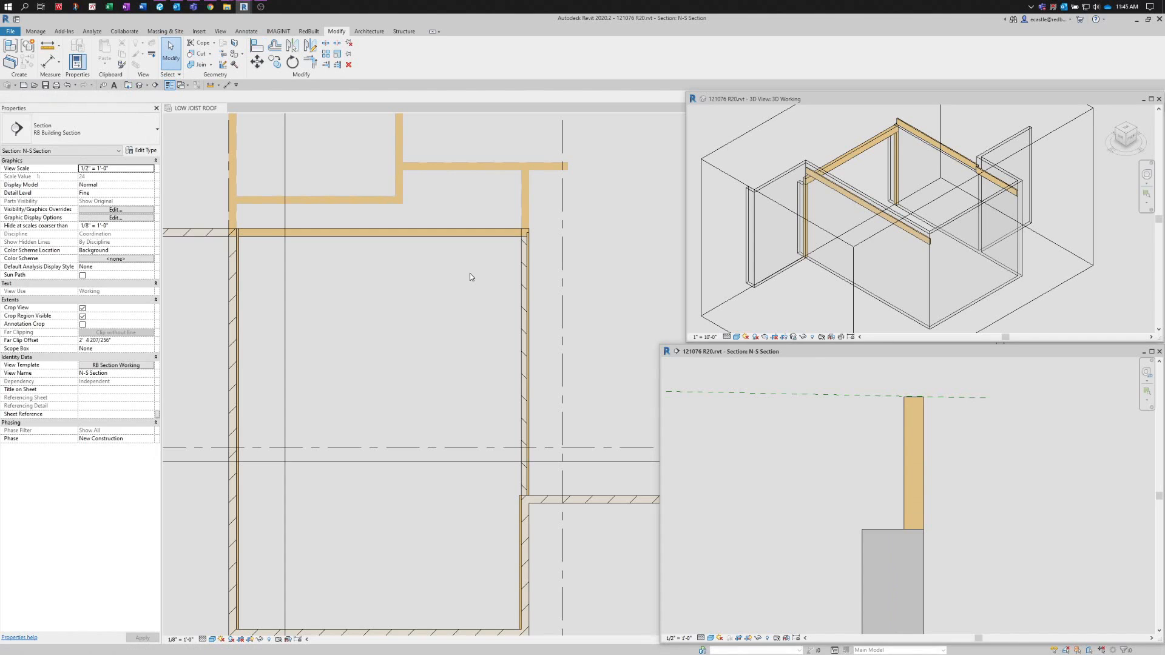
- Extend the new rim board's end in plan to the far side of the crossing member at the corner
{"action": "scroll", "coordinate": [518, 216], "scroll_direction": "up", "scroll_amount": 3}
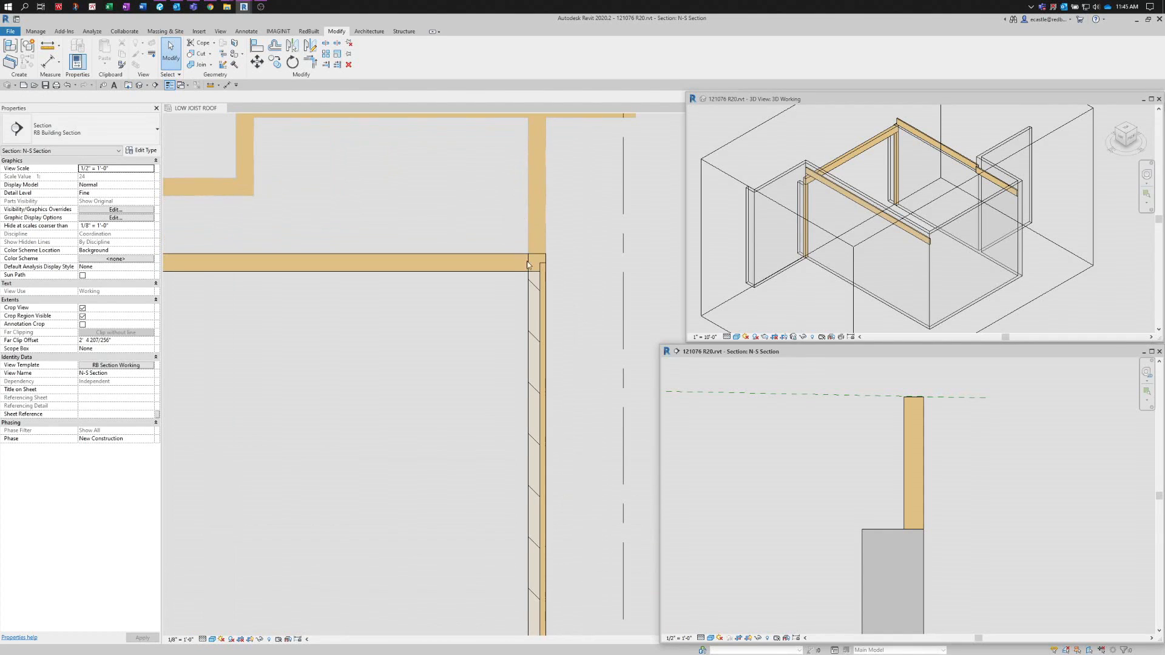
{"action": "left_click", "coordinate": [541, 273]}
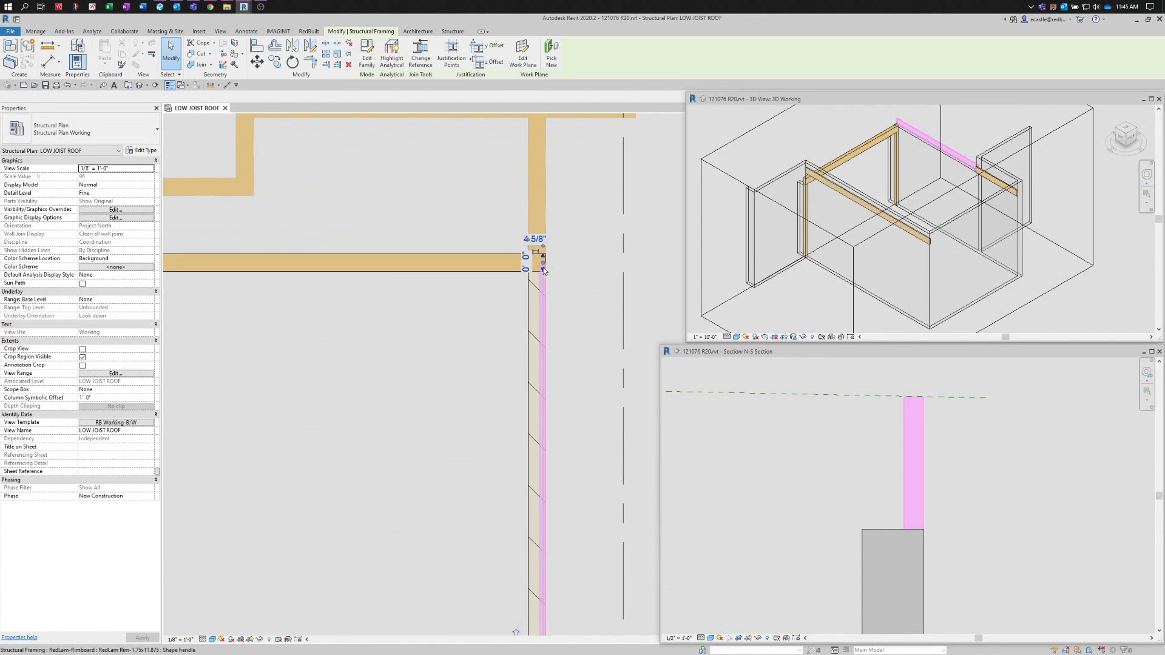
{"action": "scroll", "coordinate": [542, 262], "scroll_direction": "up", "scroll_amount": 2}
{"action": "left_click_drag", "start_coordinate": [541, 259], "coordinate": [542, 249]}
{"action": "left_click", "coordinate": [465, 311]}
{"action": "scroll", "coordinate": [559, 266], "scroll_direction": "down", "scroll_amount": 5}
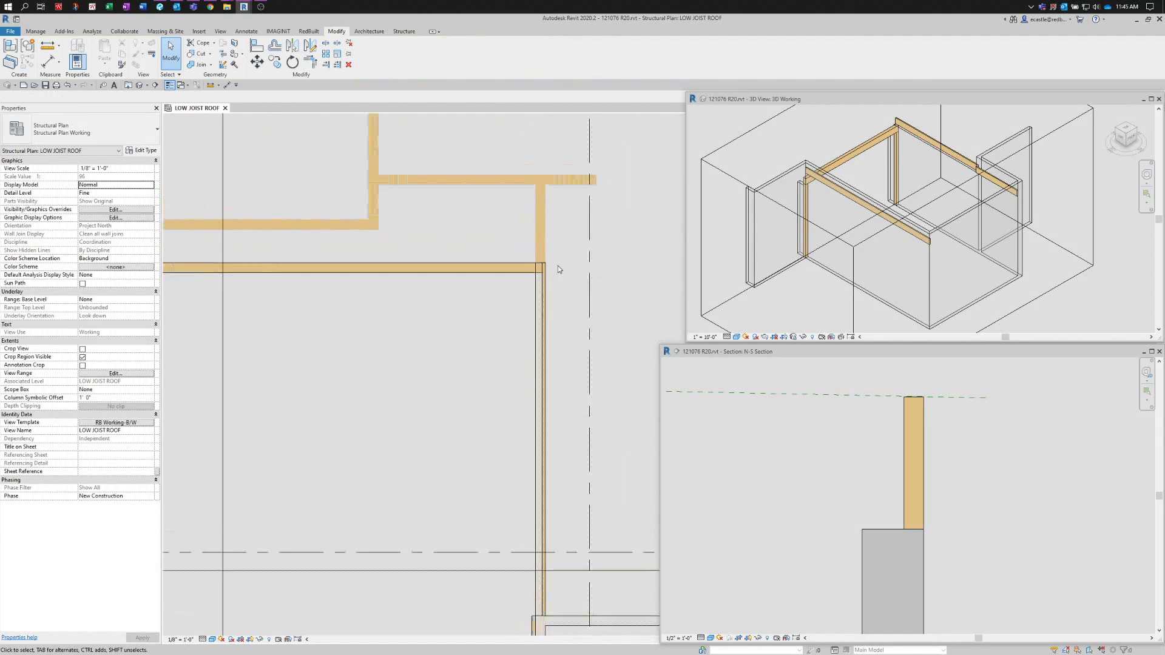
{"action": "scroll", "coordinate": [400, 464], "scroll_direction": "up", "scroll_amount": 2}
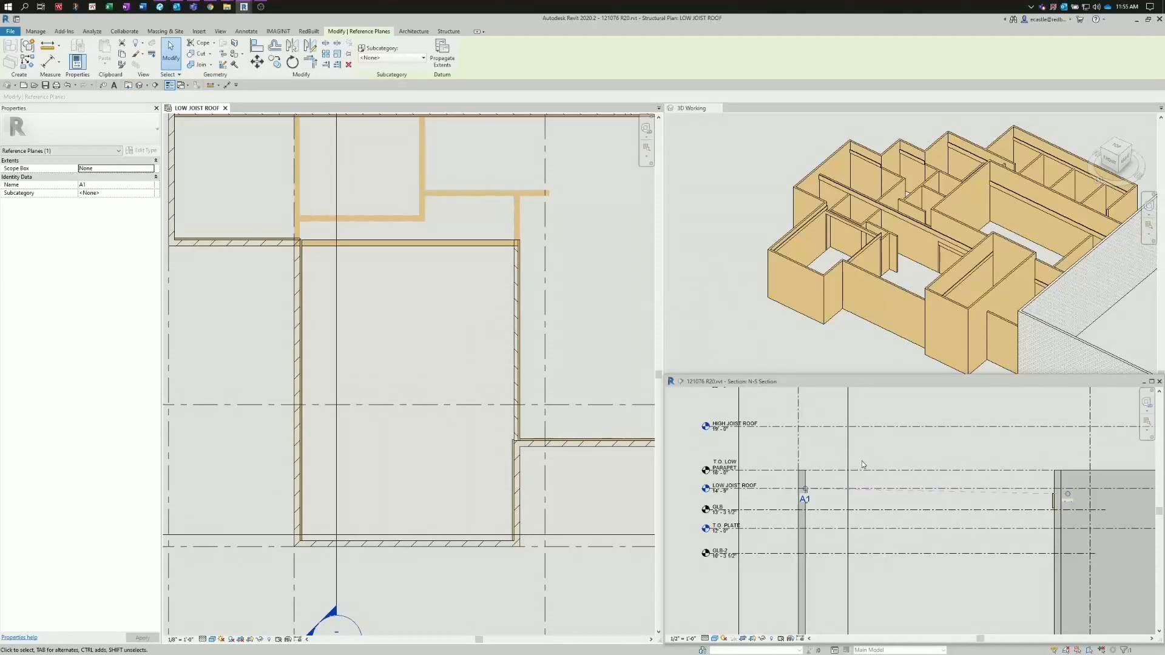
- Override the walls' projection surface pattern in the 3D Working view with a solid fill foreground in RGB 192-192-192
{"action": "left_click", "coordinate": [723, 264]}
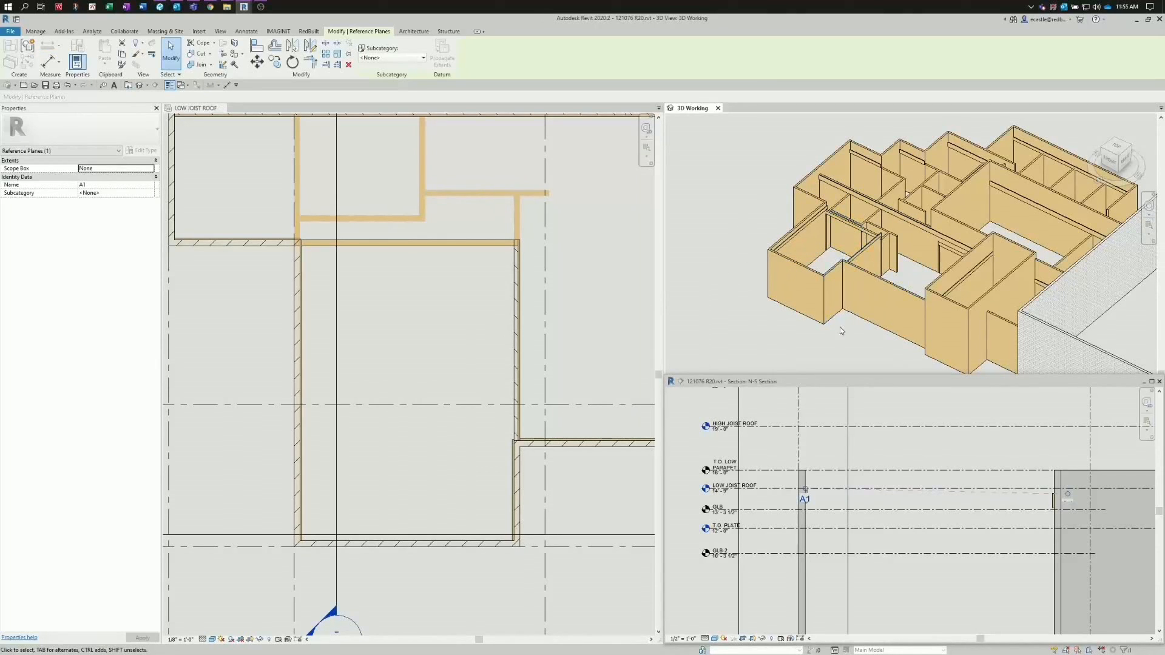
{"action": "scroll", "coordinate": [841, 328], "scroll_direction": "up", "scroll_amount": 2}
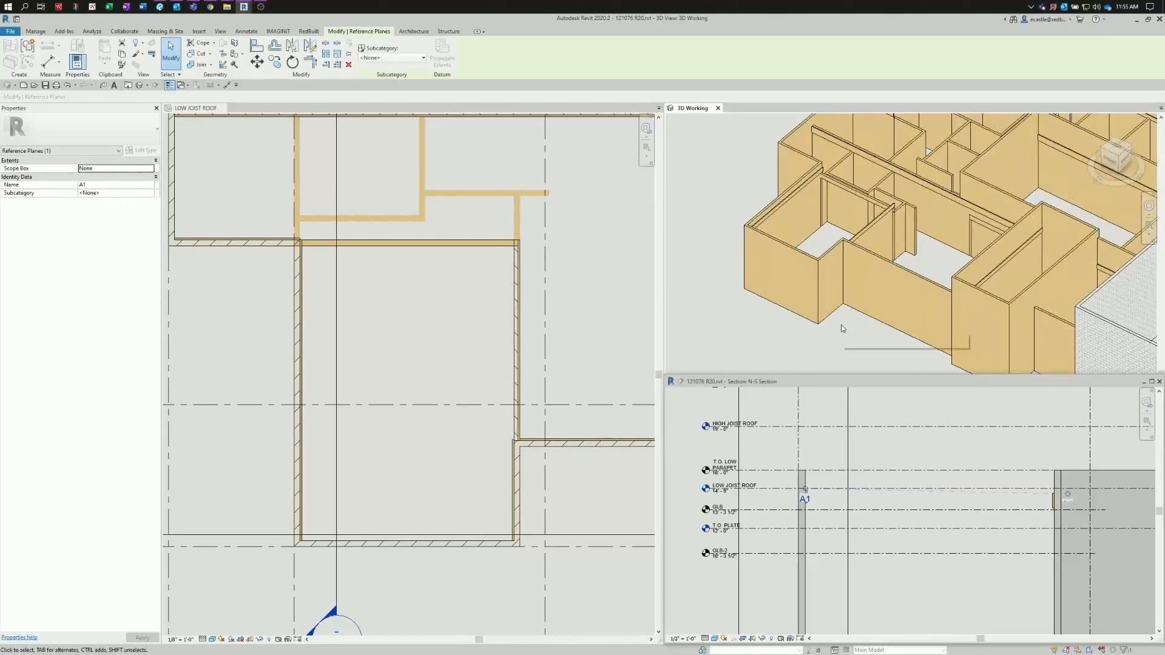
{"action": "scroll", "coordinate": [841, 328], "scroll_direction": "up", "scroll_amount": 2}
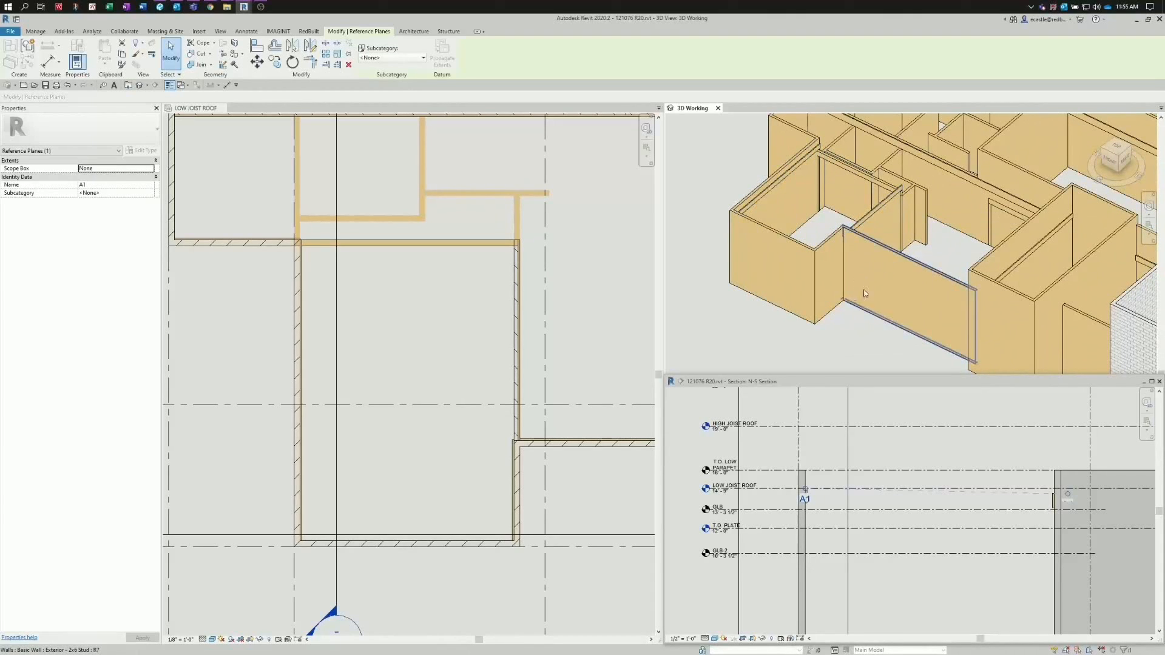
{"action": "scroll", "coordinate": [789, 328], "scroll_direction": "down", "scroll_amount": 2}
{"action": "scroll", "coordinate": [715, 240], "scroll_direction": "down", "scroll_amount": 1}
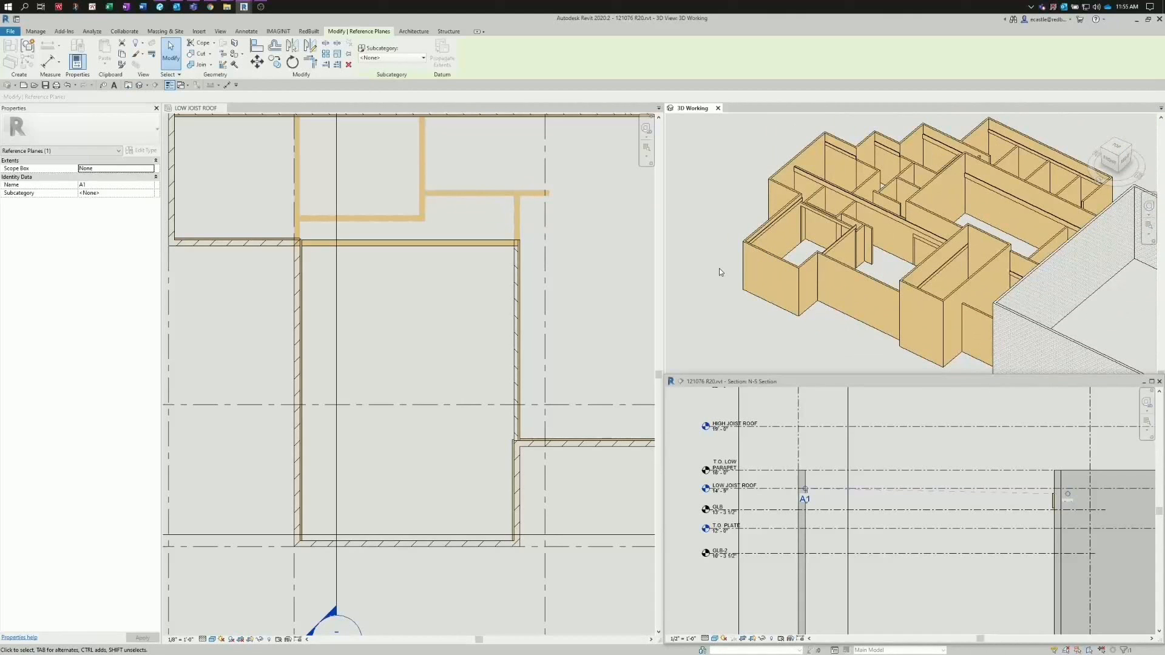
{"action": "key", "text": "v"}
{"action": "key", "text": "g"}
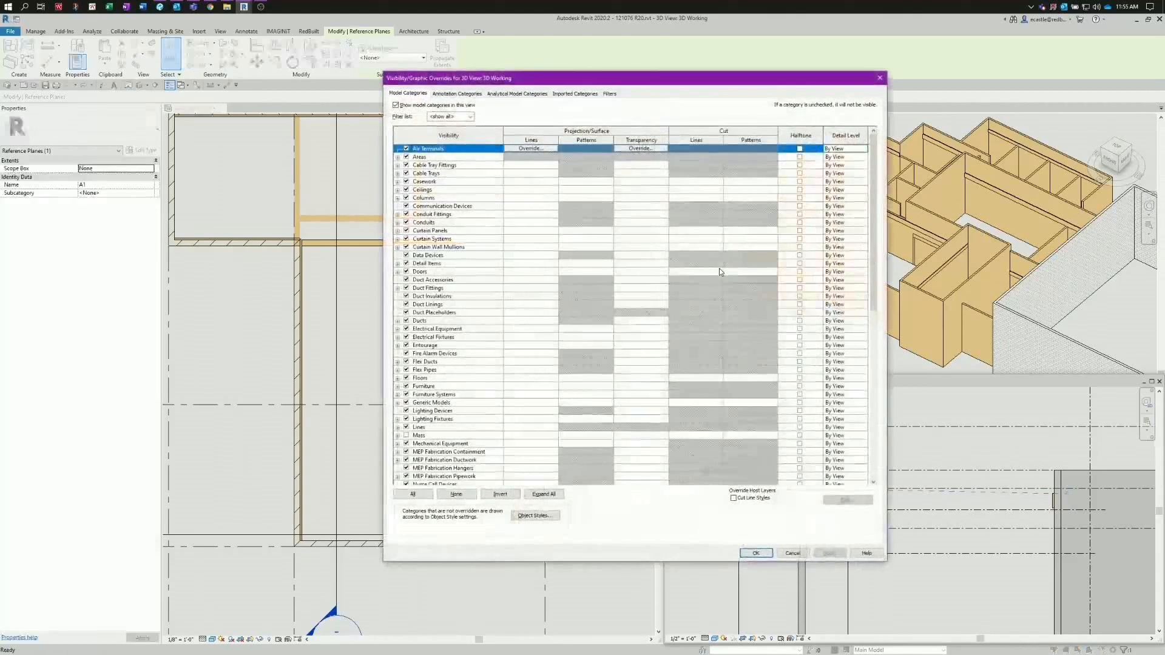
{"action": "left_click", "coordinate": [875, 399]}
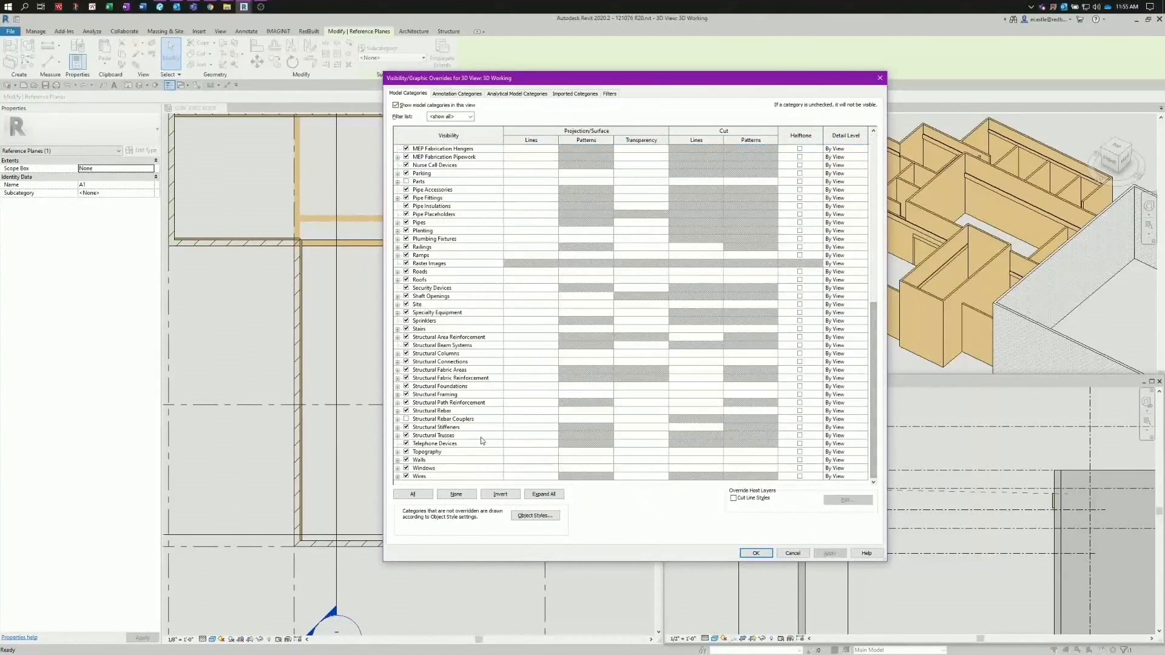
{"action": "left_click", "coordinate": [590, 461]}
{"action": "left_click", "coordinate": [590, 460]}
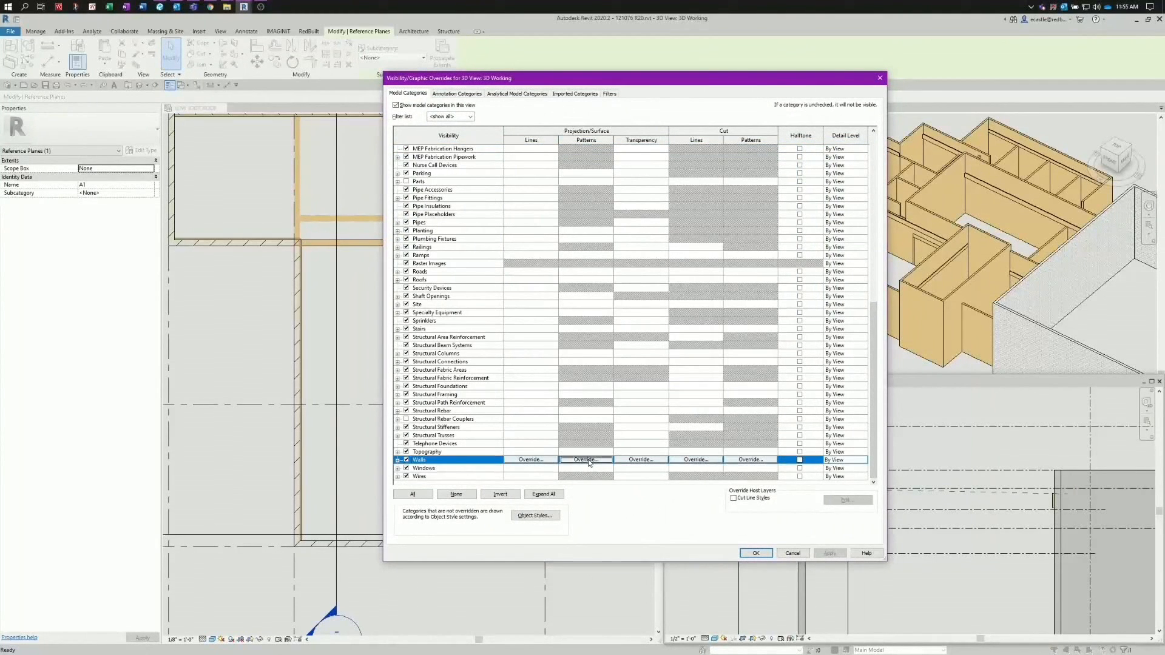
{"action": "left_click", "coordinate": [627, 291]}
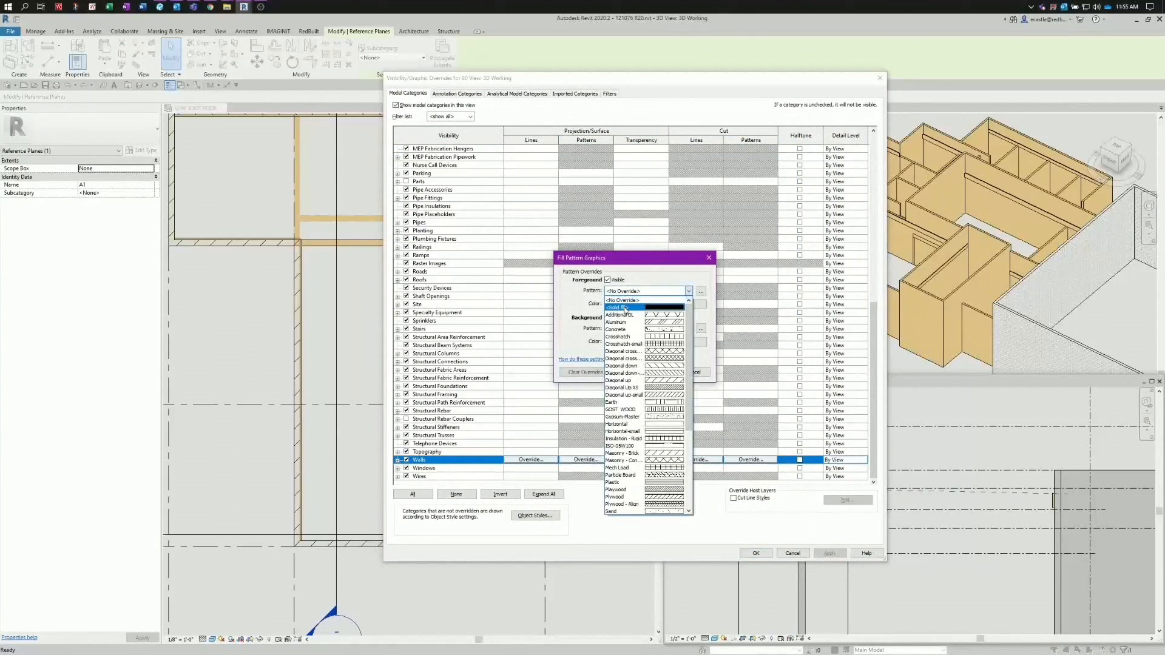
{"action": "left_click", "coordinate": [625, 307]}
{"action": "left_click", "coordinate": [624, 304]}
{"action": "left_click", "coordinate": [599, 305]}
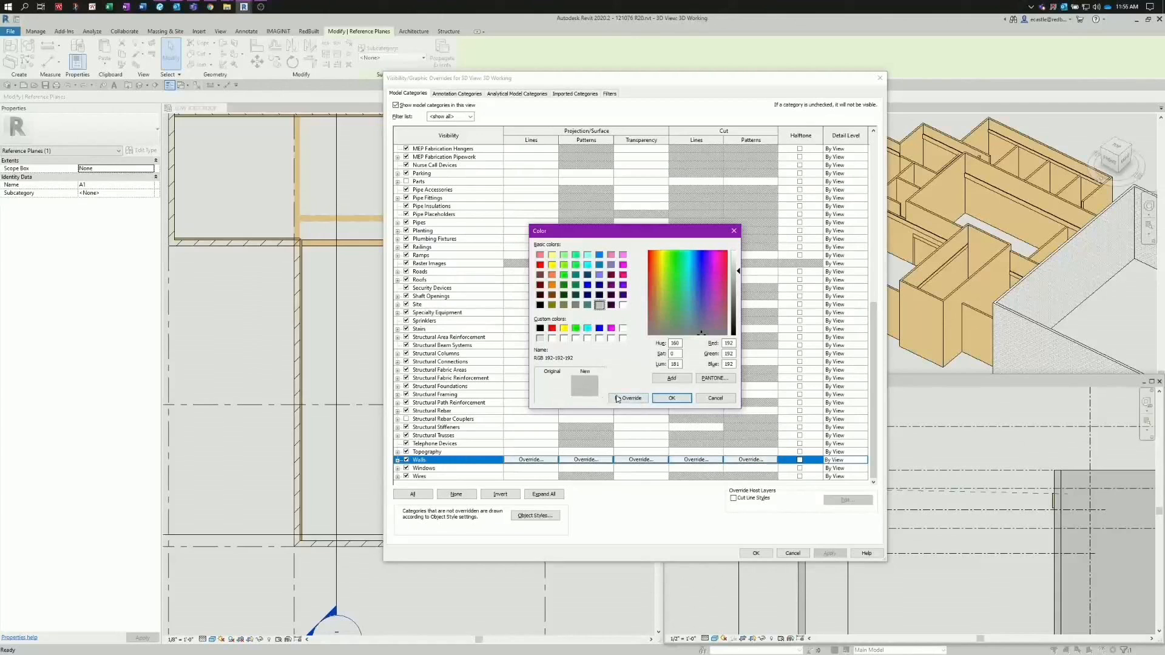
{"action": "left_click", "coordinate": [667, 401]}
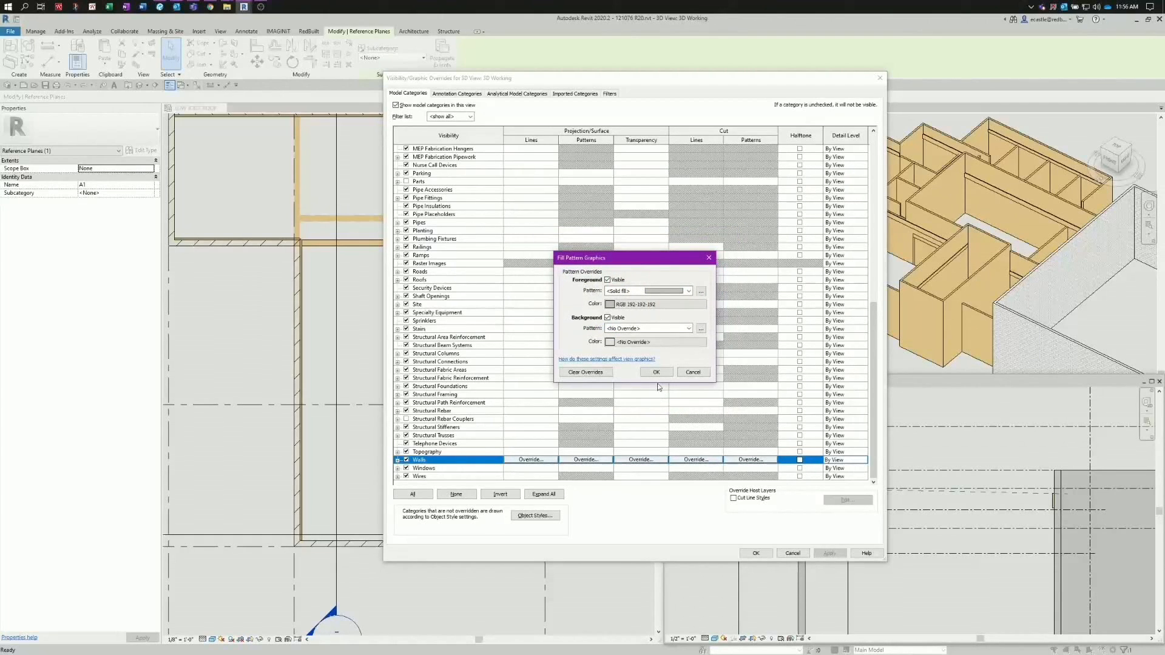
{"action": "left_click", "coordinate": [656, 372]}
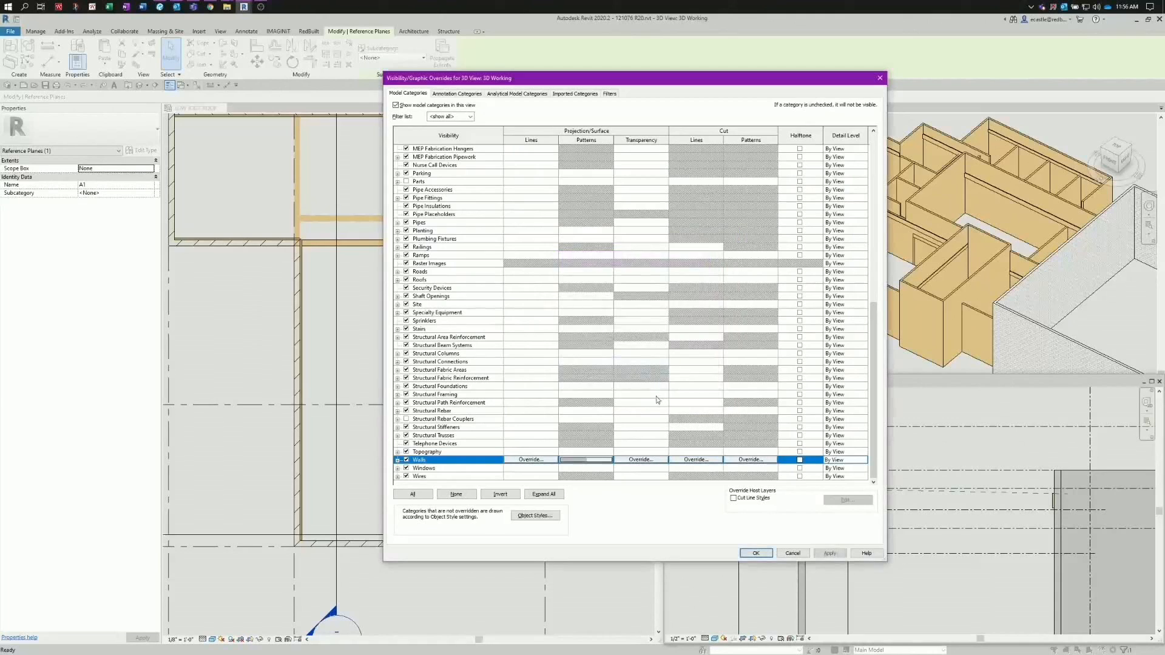
- Set the walls' surface transparency to 80% and apply the graphic overrides to the 3D Working view
{"action": "left_click", "coordinate": [639, 462]}
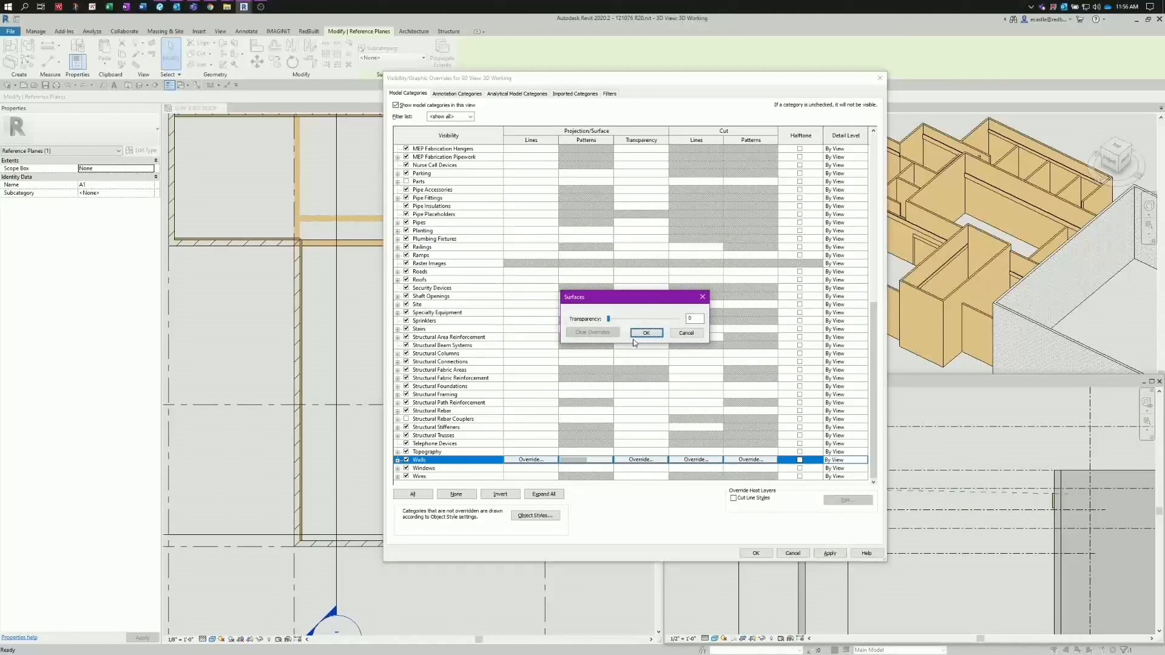
{"action": "double_click", "coordinate": [688, 319]}
{"action": "type", "text": "5"}
{"action": "left_click", "coordinate": [646, 333]}
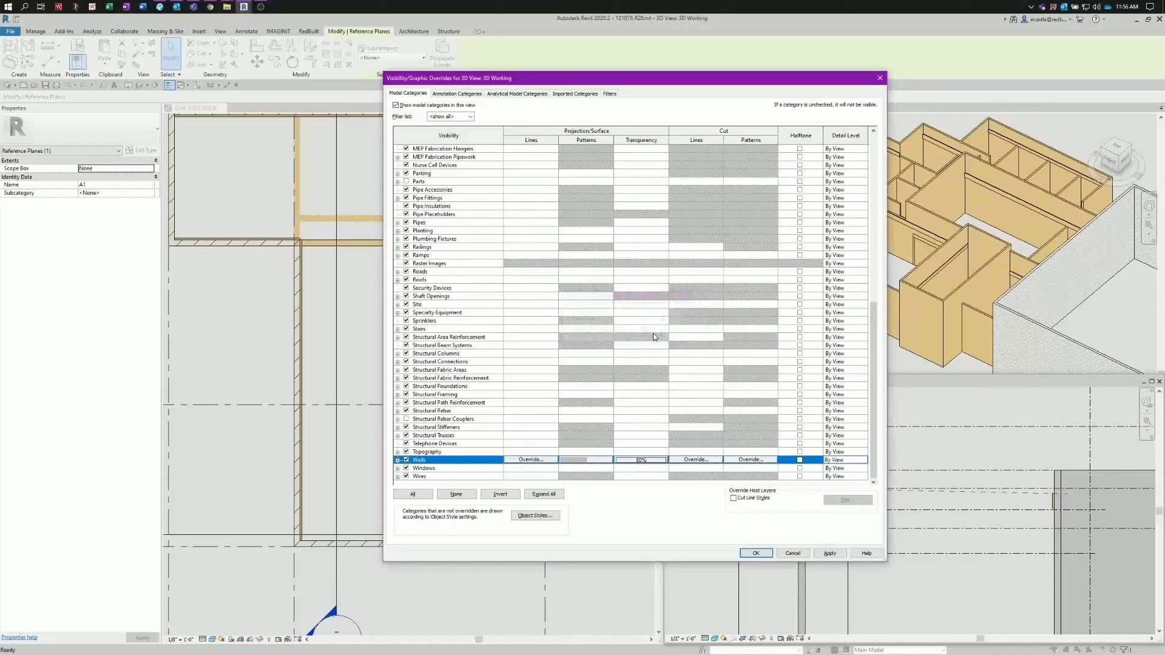
{"action": "left_click", "coordinate": [756, 553]}
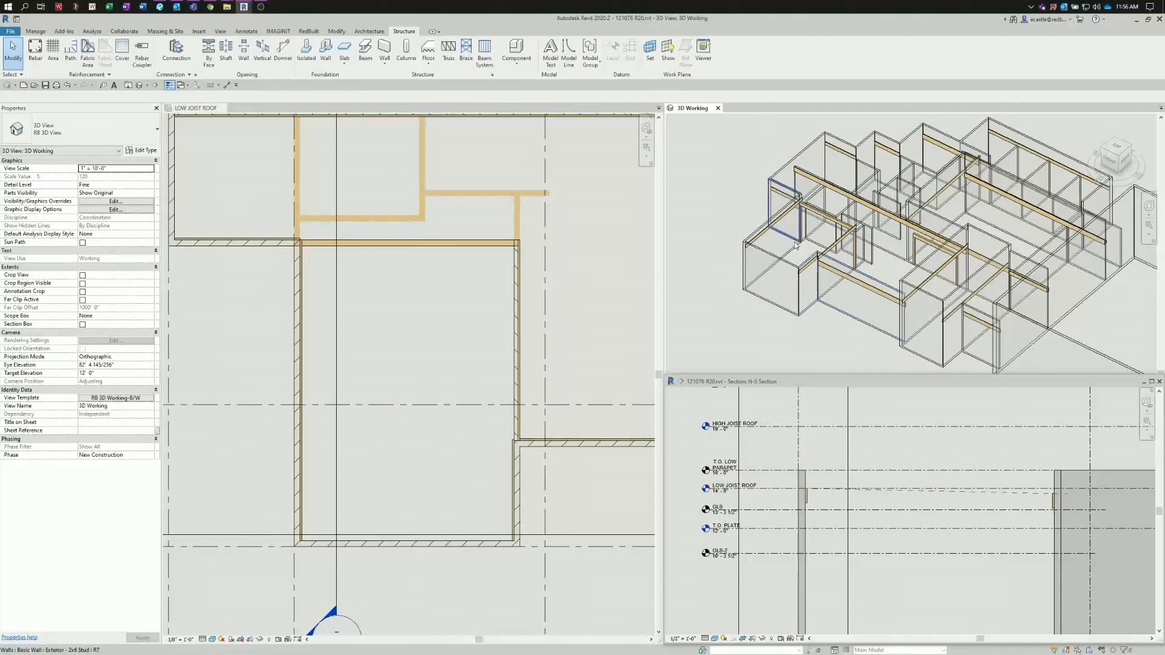
- Examine the rim boards and beams through the transparent walls in the 3D Working view
{"action": "scroll", "coordinate": [809, 302], "scroll_direction": "up", "scroll_amount": 4}
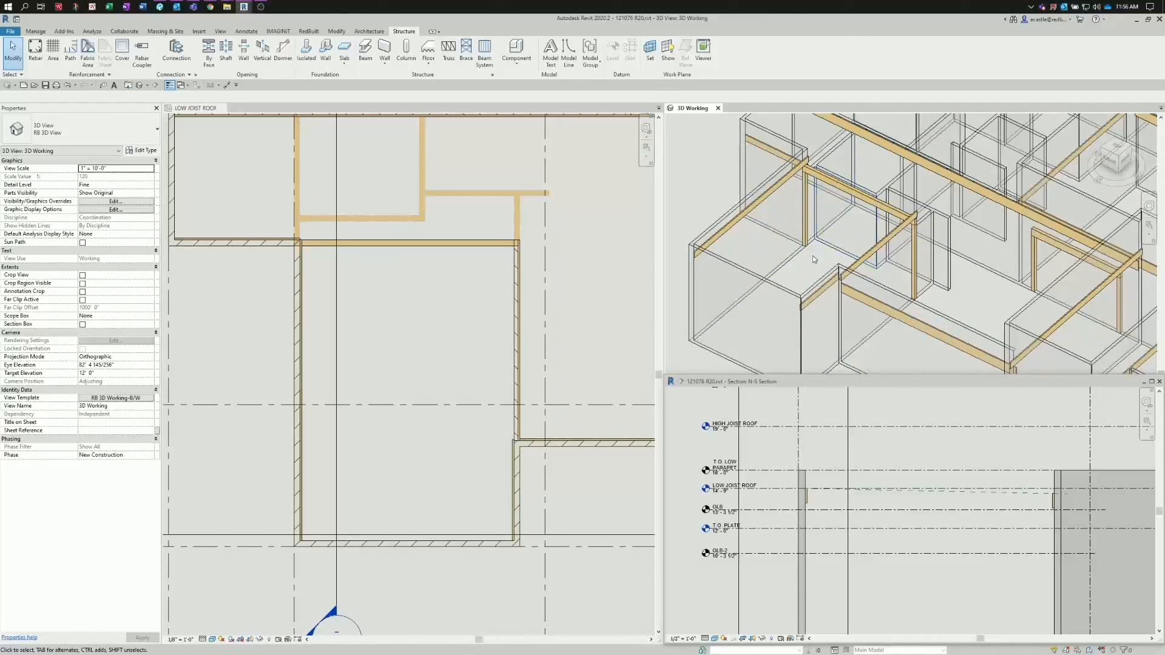
{"action": "middle_click_drag", "start_coordinate": [813, 256], "coordinate": [869, 271]}
{"action": "scroll", "coordinate": [722, 325], "scroll_direction": "down", "scroll_amount": 2}
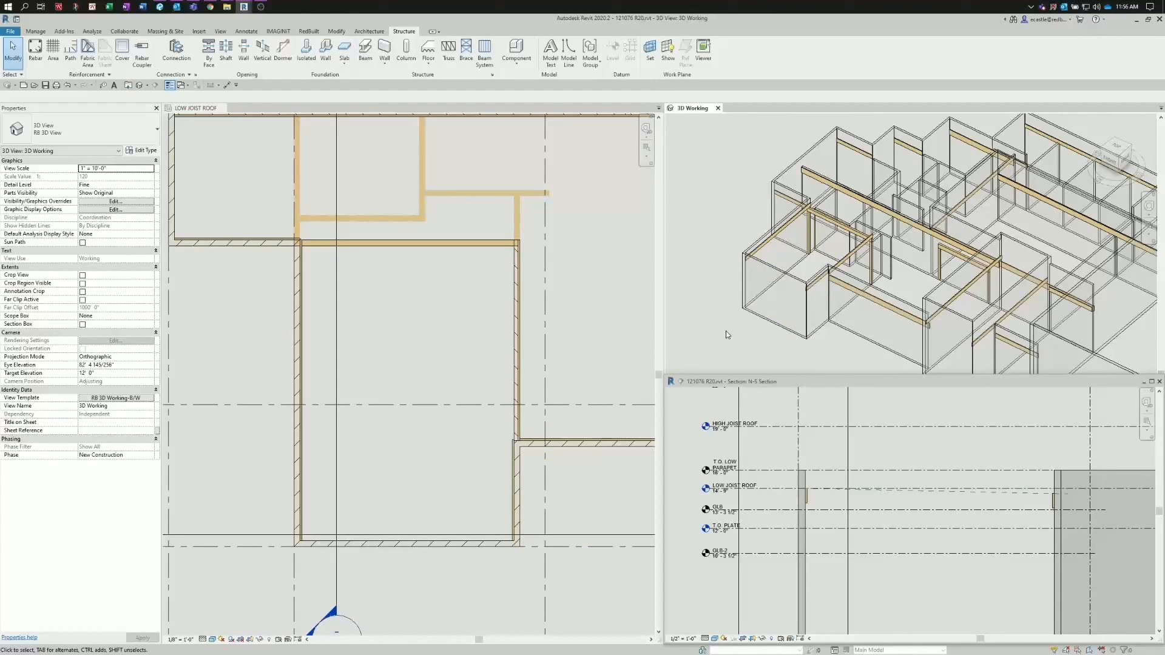
{"action": "scroll", "coordinate": [728, 332], "scroll_direction": "down", "scroll_amount": 2}
{"action": "scroll", "coordinate": [737, 334], "scroll_direction": "up", "scroll_amount": 1}
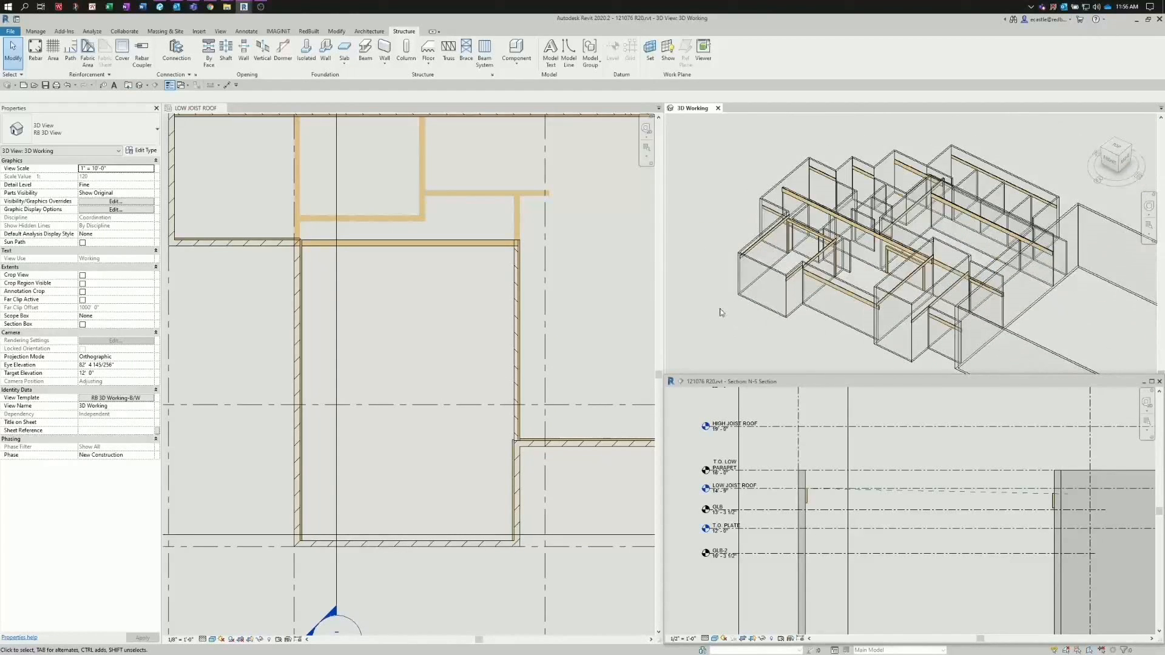
{"action": "scroll", "coordinate": [817, 206], "scroll_direction": "down", "scroll_amount": 2}
{"action": "scroll", "coordinate": [754, 212], "scroll_direction": "up", "scroll_amount": 2}
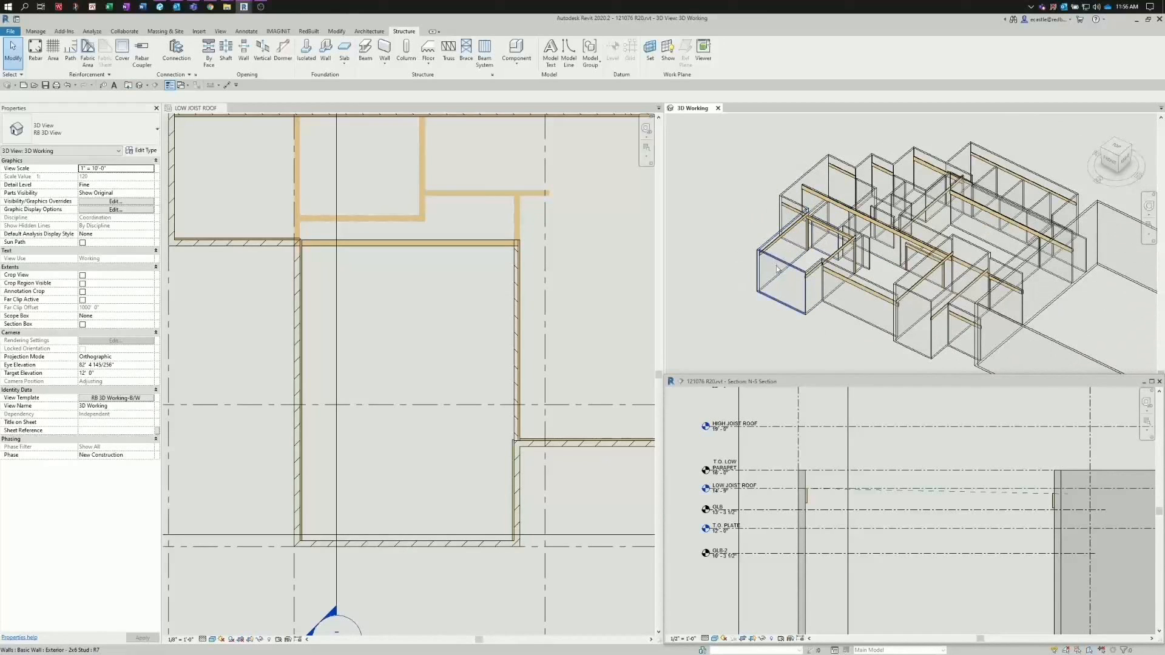
- Enable the 3D view's section box and shrink it around the small corner room of the low roof
{"action": "scroll", "coordinate": [738, 289], "scroll_direction": "down", "scroll_amount": 1}
{"action": "scroll", "coordinate": [737, 289], "scroll_direction": "down", "scroll_amount": 1}
{"action": "scroll", "coordinate": [750, 237], "scroll_direction": "down", "scroll_amount": 1}
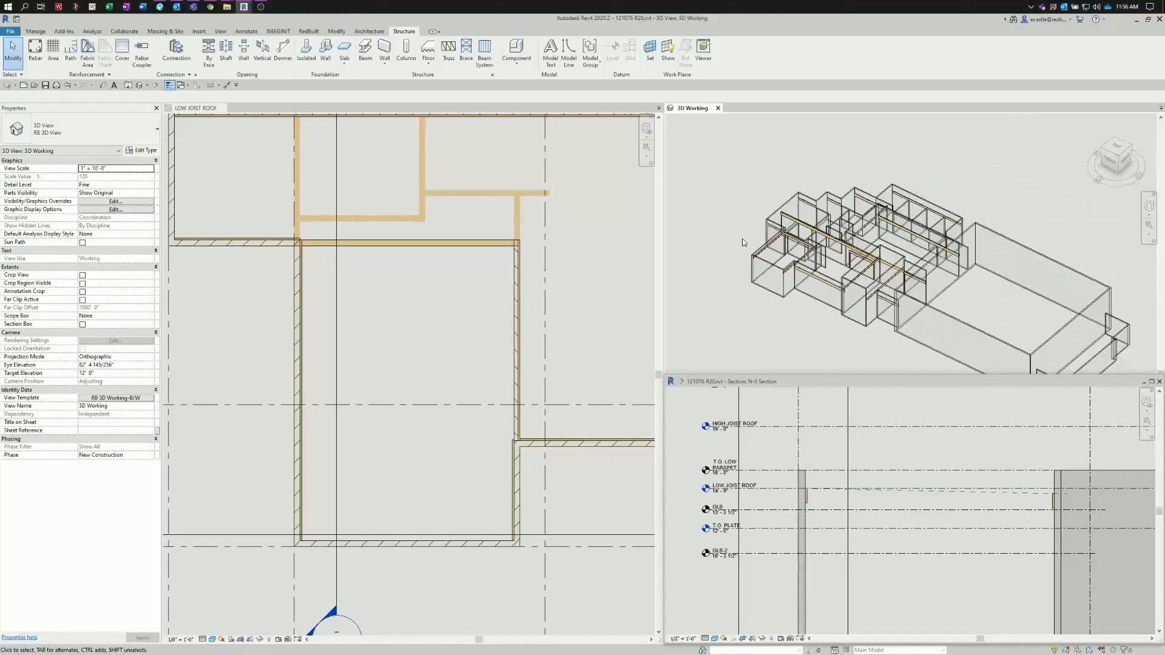
{"action": "left_click", "coordinate": [82, 324]}
{"action": "left_click", "coordinate": [722, 273]}
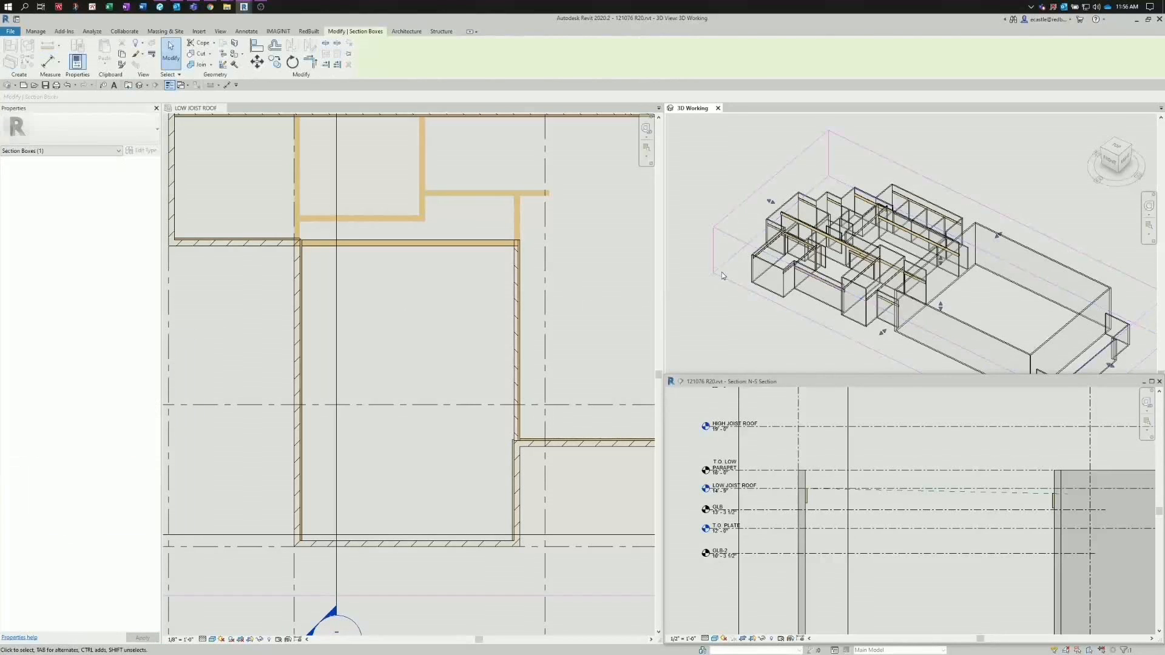
{"action": "scroll", "coordinate": [767, 220], "scroll_direction": "down", "scroll_amount": 1}
{"action": "left_click_drag", "start_coordinate": [1027, 329], "coordinate": [833, 238]}
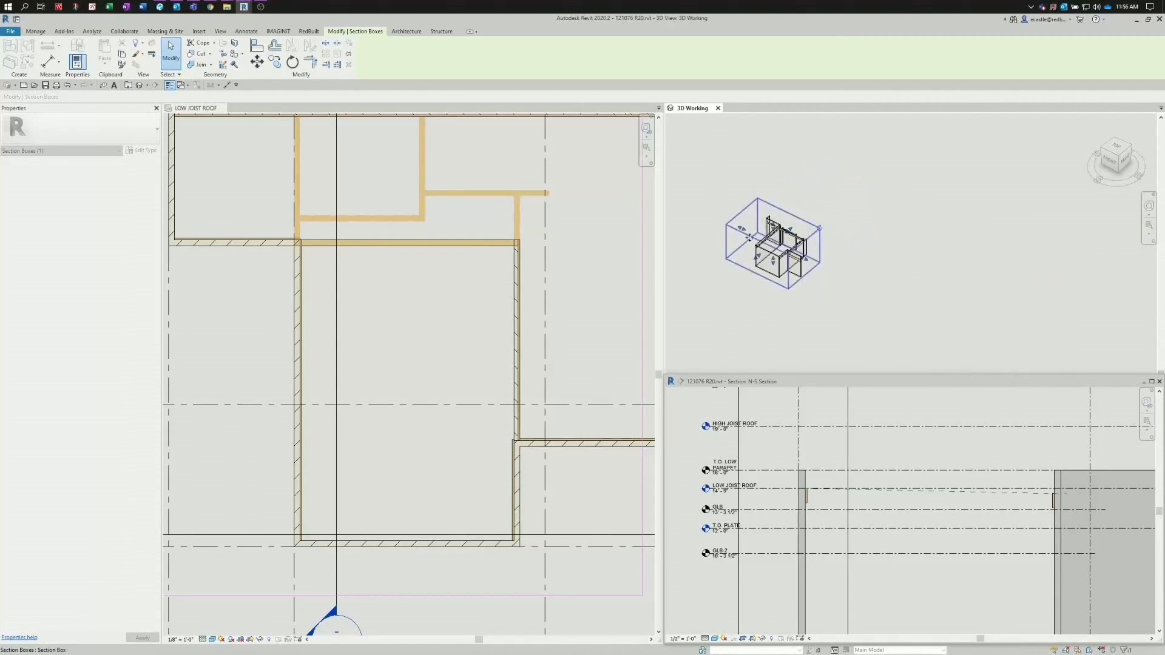
- Examine the corner room's rim boards inside the section box from close up and another angle
{"action": "scroll", "coordinate": [754, 236], "scroll_direction": "up", "scroll_amount": 4}
{"action": "scroll", "coordinate": [759, 236], "scroll_direction": "up", "scroll_amount": 2}
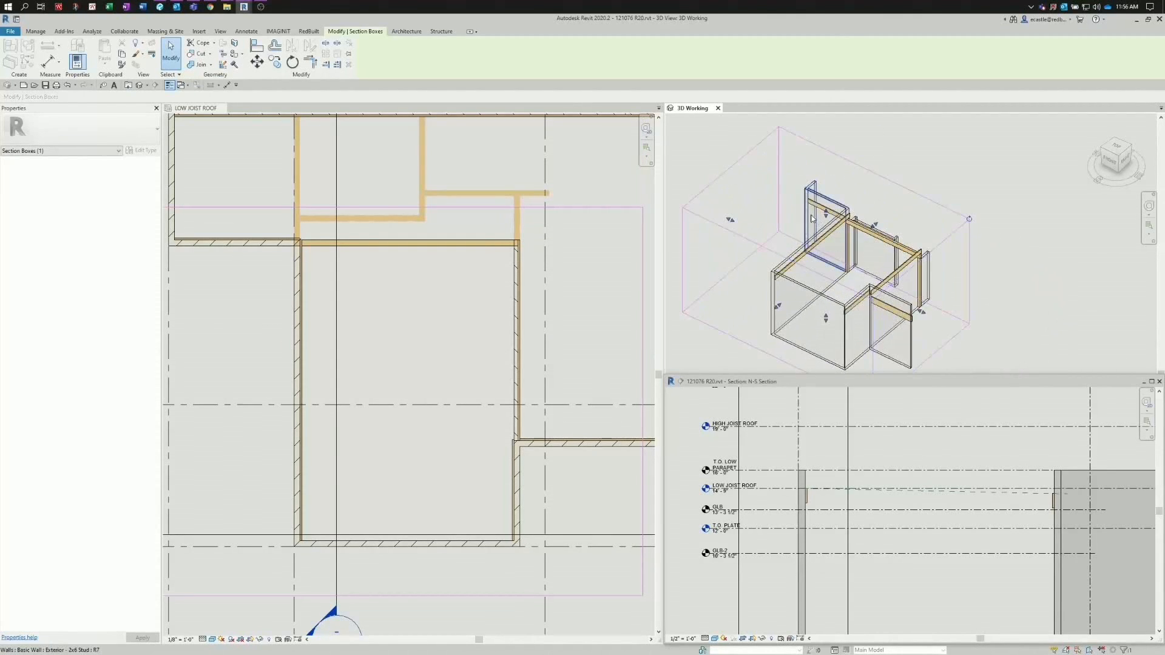
{"action": "scroll", "coordinate": [941, 170], "scroll_direction": "down", "scroll_amount": 1}
{"action": "scroll", "coordinate": [824, 256], "scroll_direction": "up", "scroll_amount": 1}
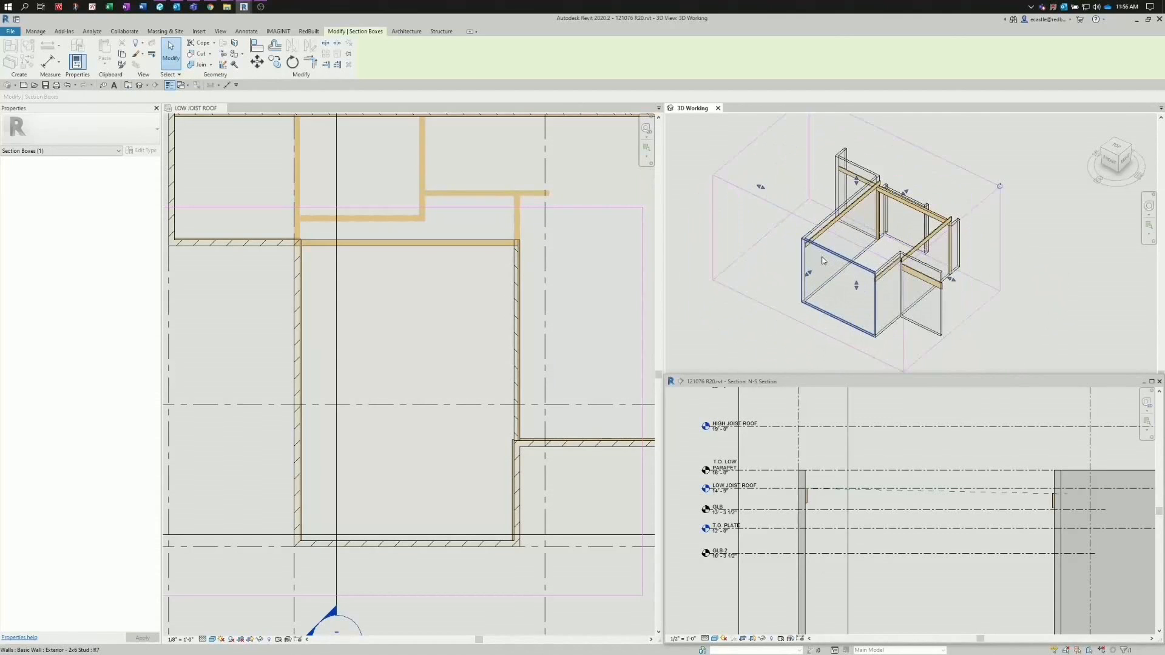
{"action": "left_click", "coordinate": [728, 319]}
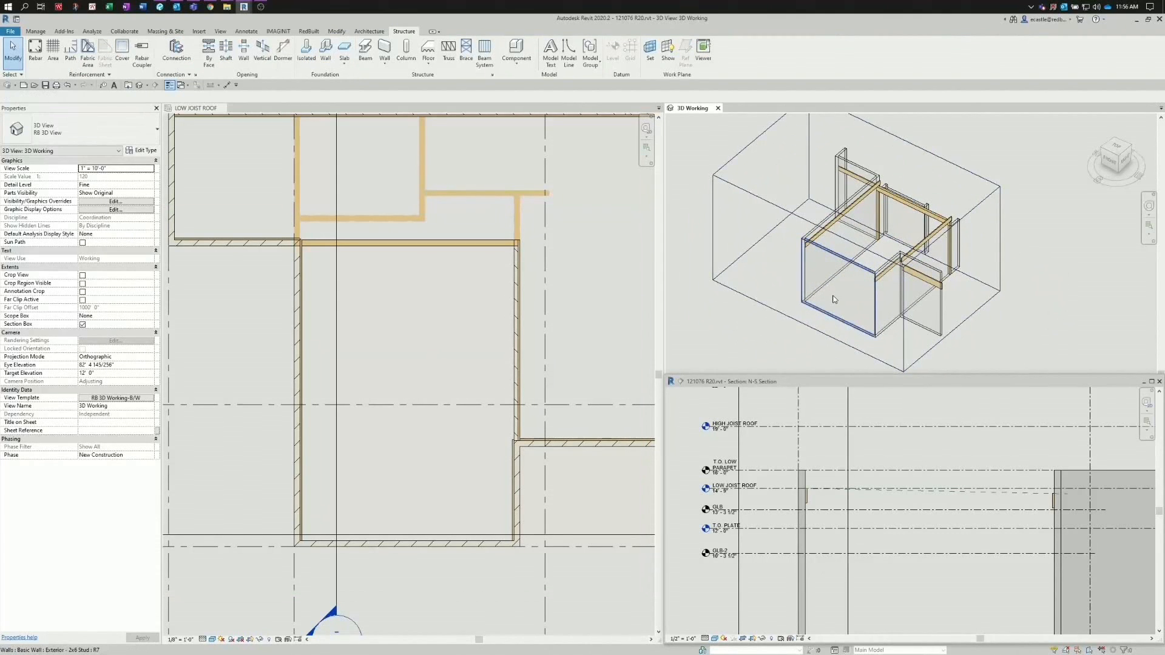
{"action": "mouse_move", "coordinate": [843, 299]}
{"action": "middle_mouse_down", "text": "shift"}
{"action": "mouse_move", "coordinate": [1004, 314]}
{"action": "mouse_move", "coordinate": [824, 287]}
{"action": "middle_mouse_up", "text": "shift"}
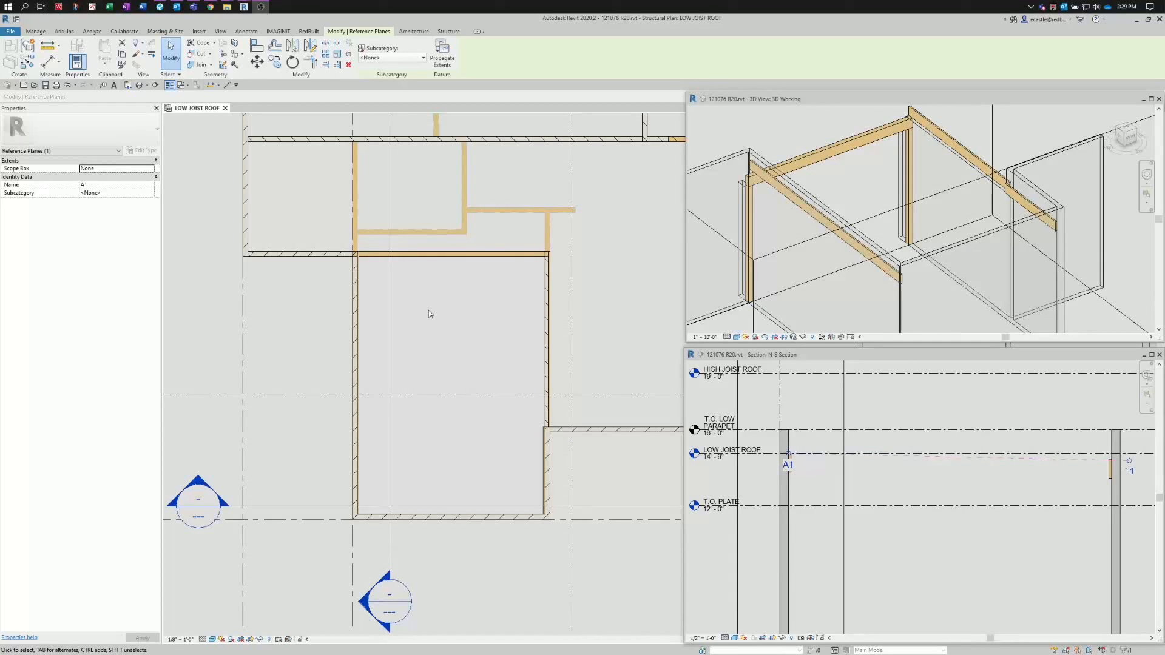
- Set the work plane of the LOW JOIST ROOF plan to Reference Plane : A1
{"action": "left_click", "coordinate": [448, 32]}
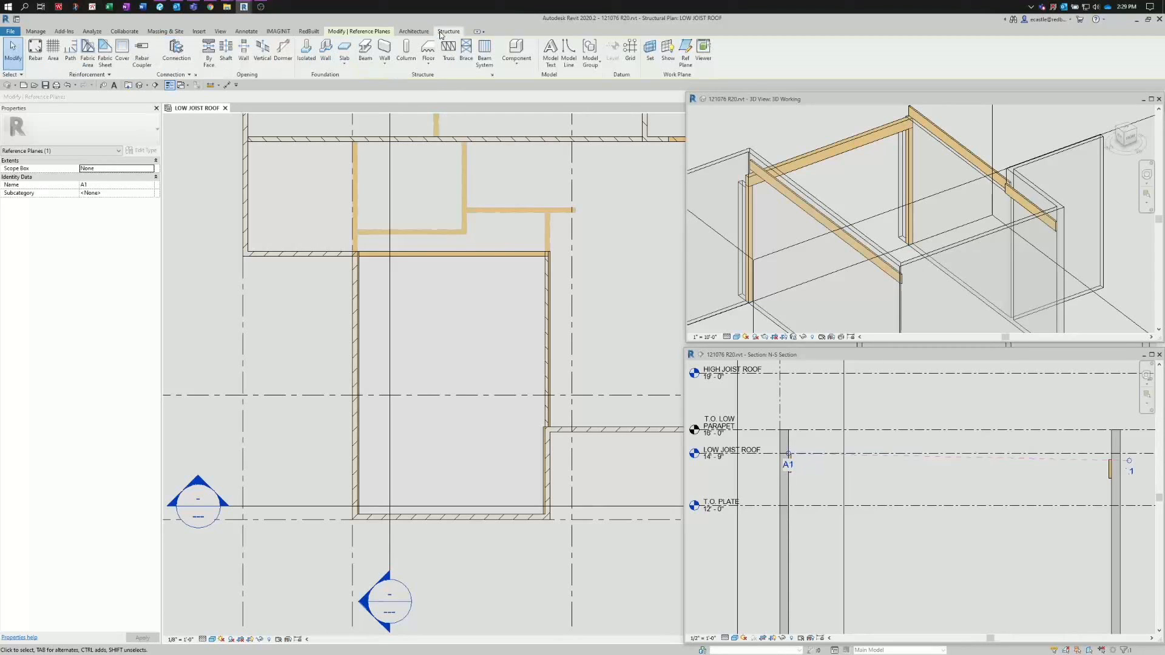
{"action": "left_click", "coordinate": [650, 51]}
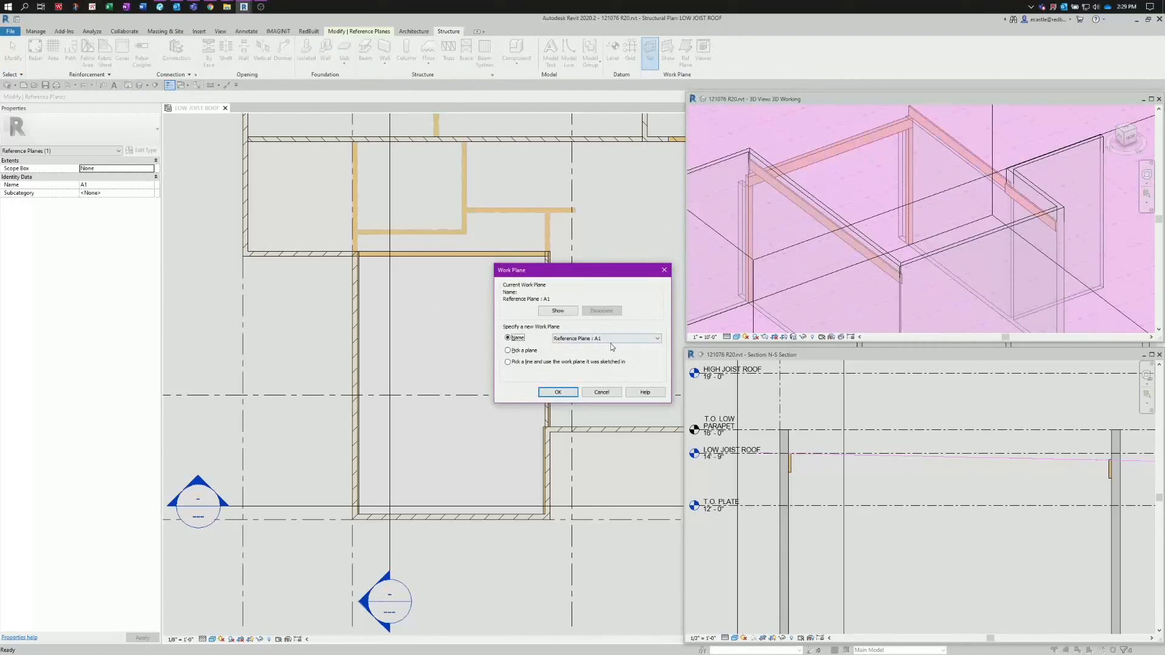
{"action": "left_click", "coordinate": [612, 340]}
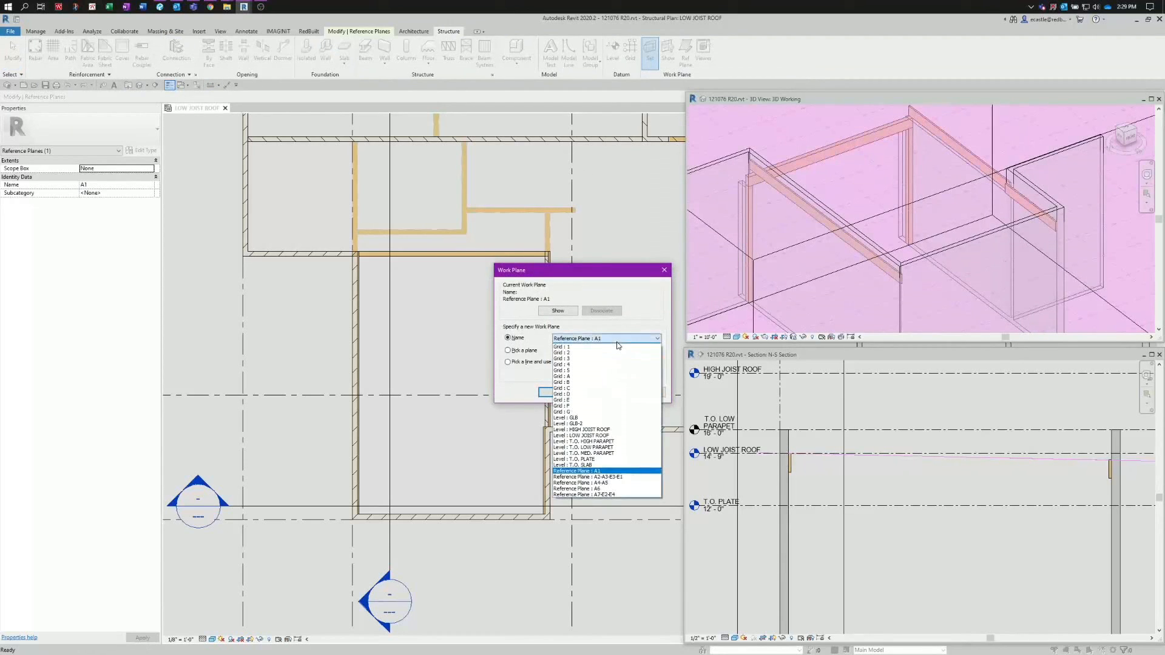
{"action": "left_click", "coordinate": [583, 472]}
{"action": "left_click", "coordinate": [559, 392]}
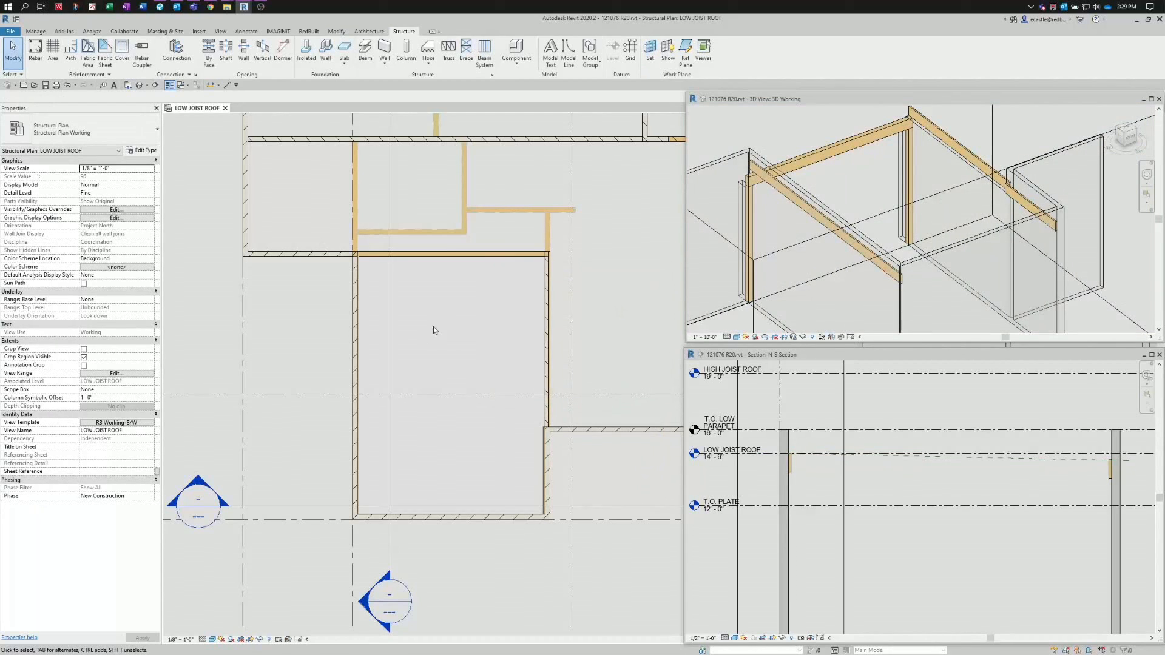
- Start placing a beam on Reference Plane : A1 with its structural usage set to Joist
{"action": "left_click", "coordinate": [366, 49]}
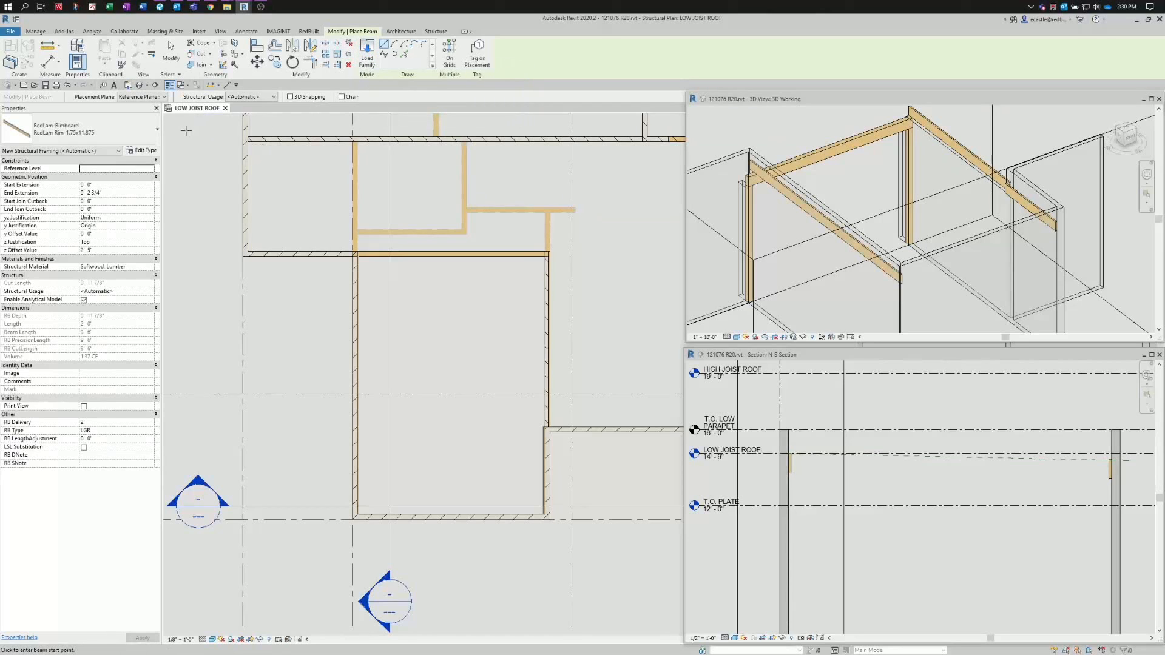
{"action": "left_click", "coordinate": [154, 98]}
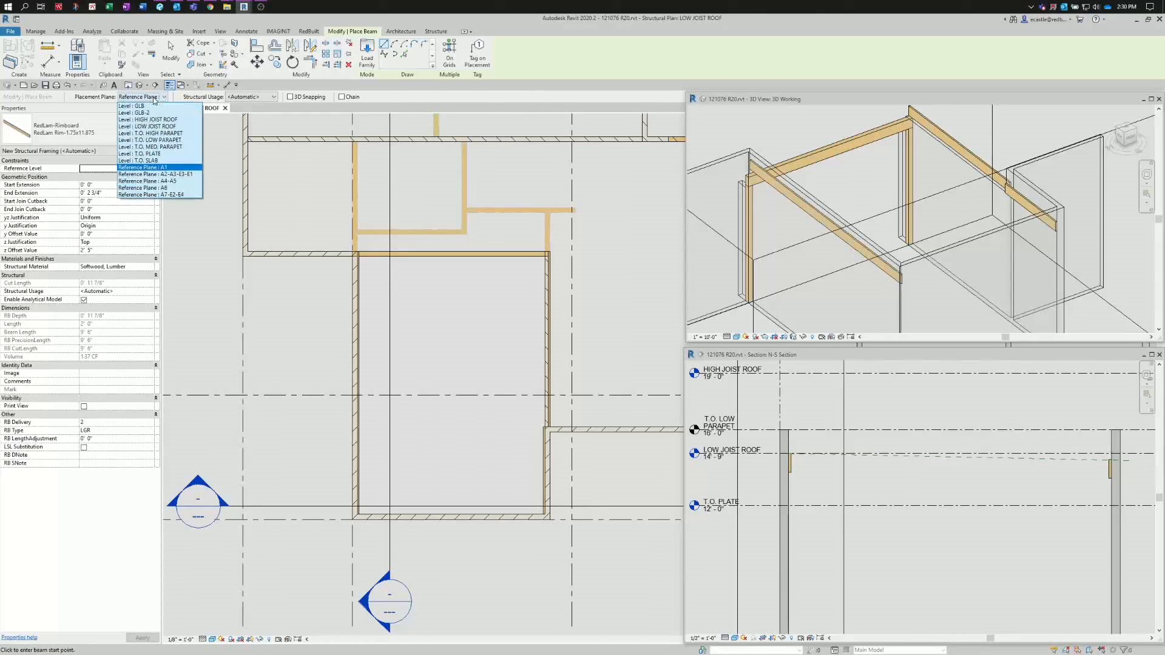
{"action": "left_click", "coordinate": [152, 169]}
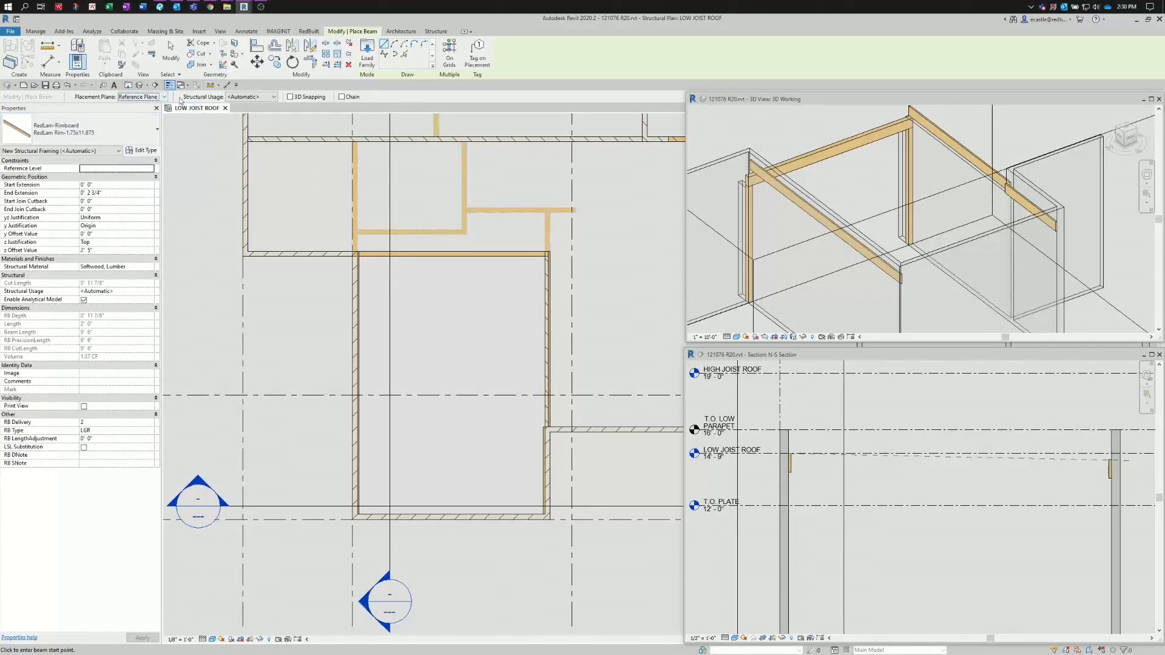
{"action": "left_click", "coordinate": [268, 97]}
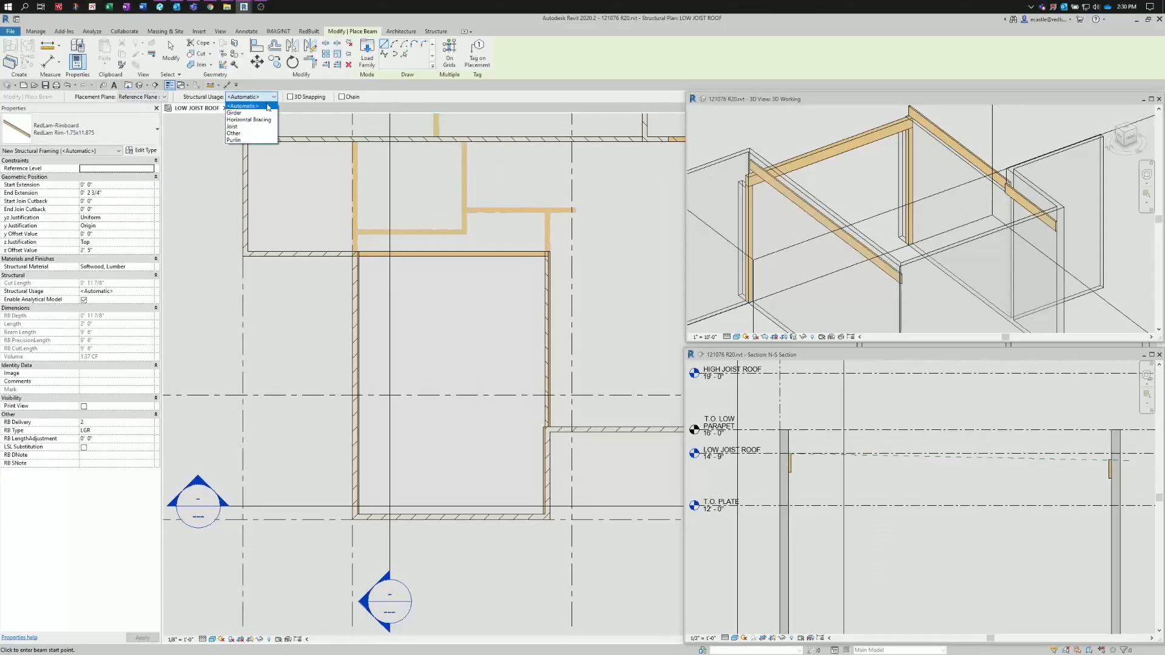
{"action": "left_click", "coordinate": [243, 125]}
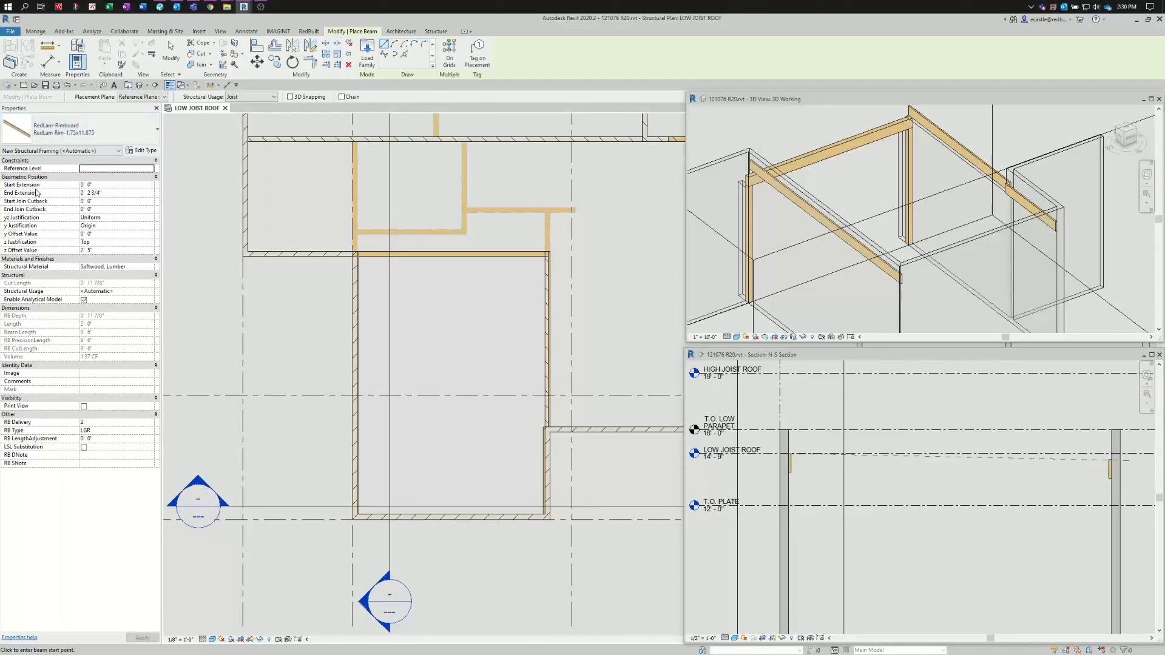
- Set the new joist's end extension and z offset value to 0, and its RB Type to A1
{"action": "mouse_move", "coordinate": [35, 195]}
{"action": "left_click", "coordinate": [97, 193]}
{"action": "left_click", "coordinate": [114, 193]}
{"action": "left_click_drag", "start_coordinate": [90, 190], "coordinate": [79, 194]}
{"action": "type", "text": "0"}
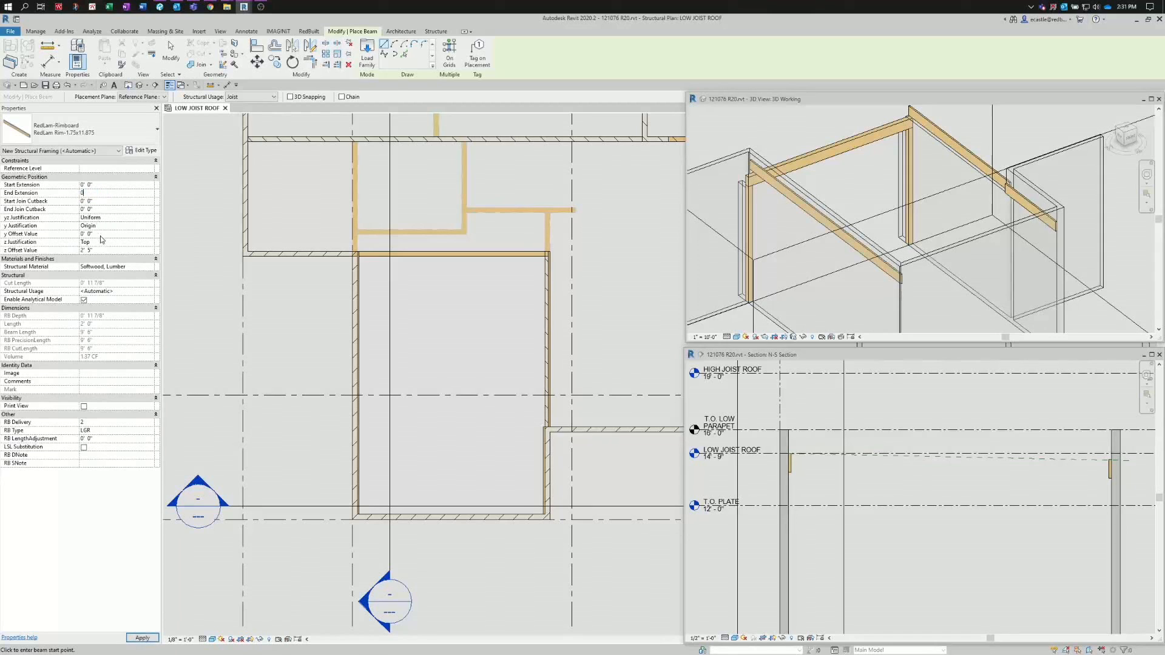
{"action": "left_click", "coordinate": [104, 252]}
{"action": "type", "text": "0"}
{"action": "key", "text": "Tab"}
{"action": "left_click", "coordinate": [100, 431]}
{"action": "type", "text": "A1"}
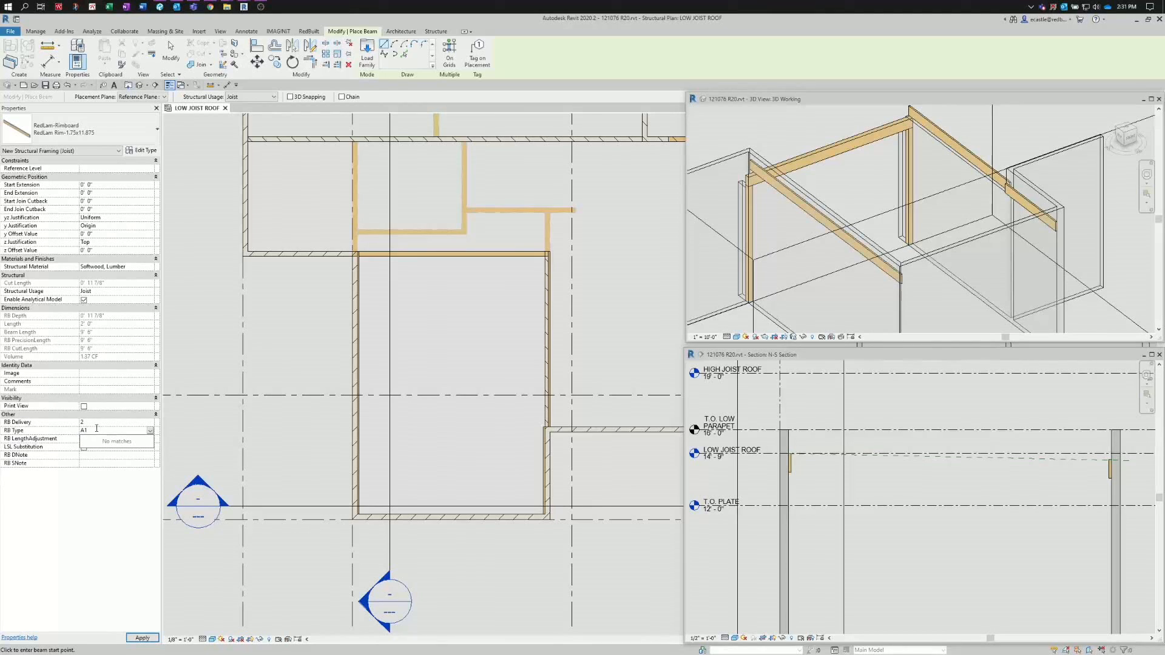
{"action": "key", "text": "Return"}
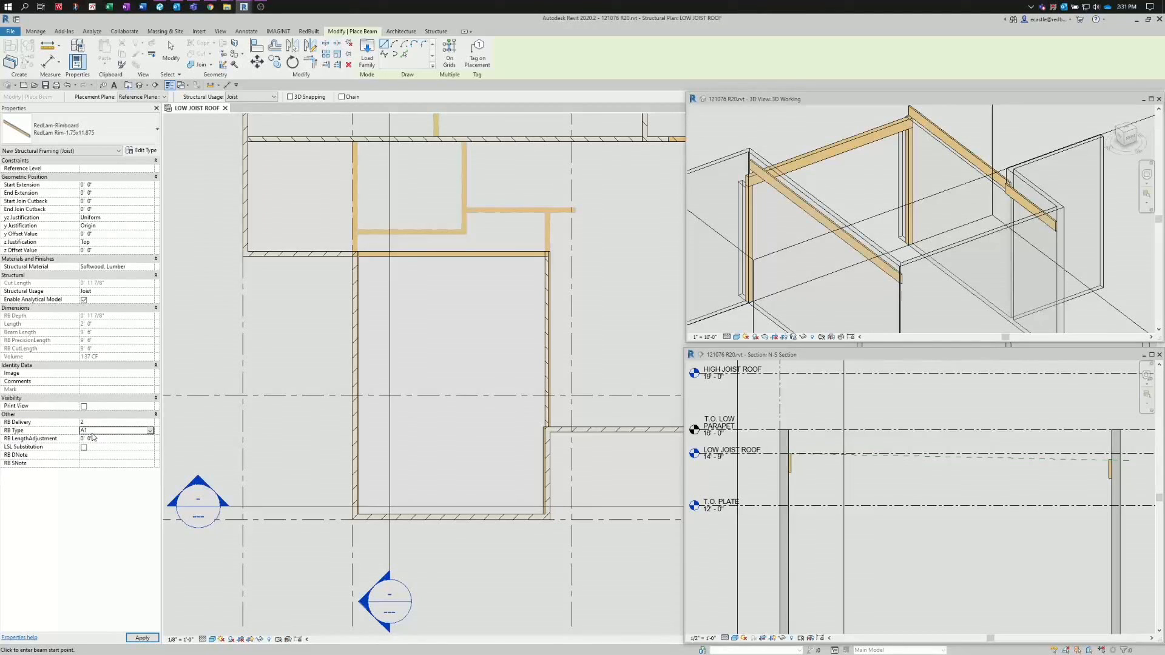
- Change the framing type to Red-I45 11.875 and set its RB RRSlope to 0.25
{"action": "left_click", "coordinate": [57, 132]}
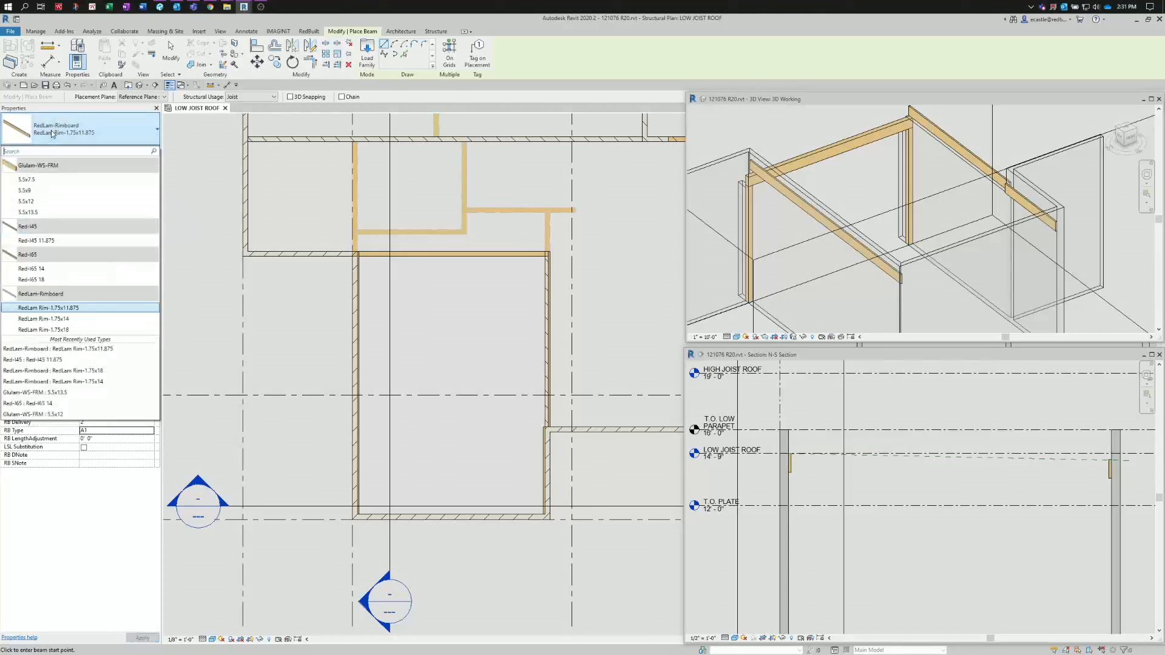
{"action": "left_click", "coordinate": [34, 240]}
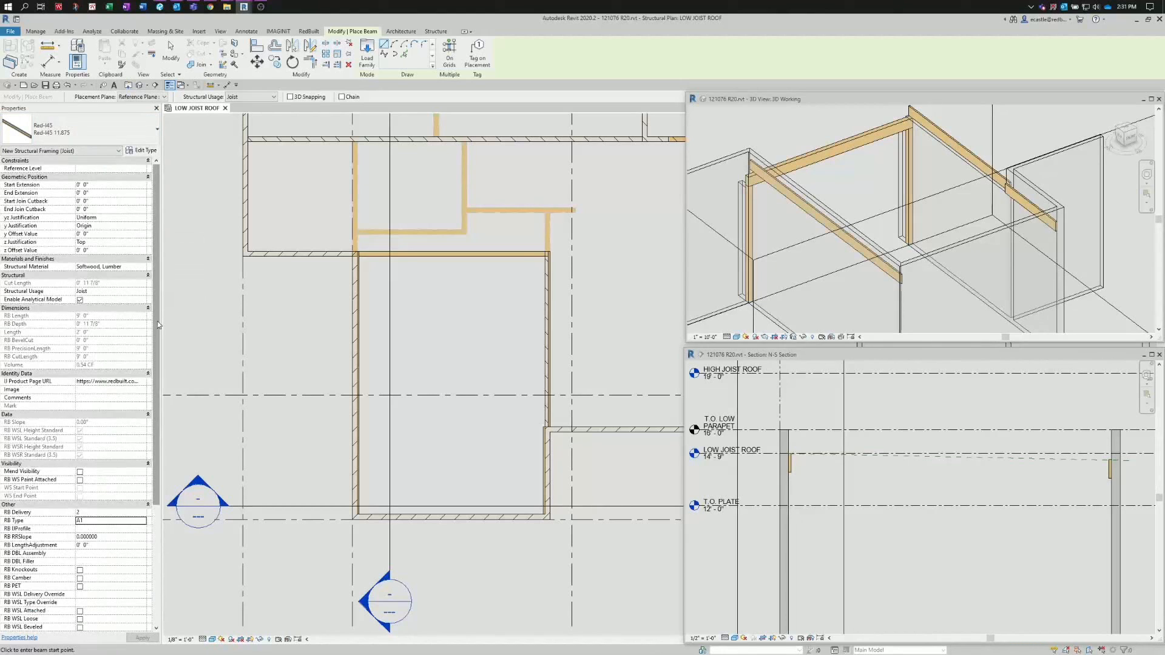
{"action": "left_click_drag", "start_coordinate": [157, 322], "coordinate": [155, 448]}
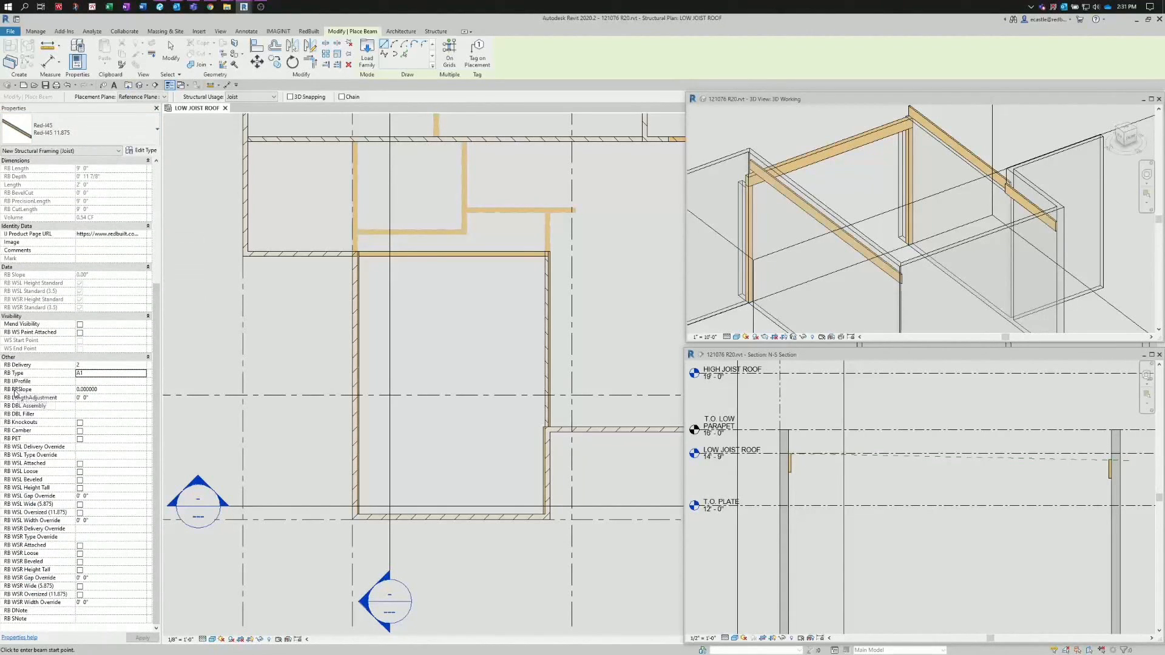
{"action": "left_click", "coordinate": [100, 389]}
{"action": "double_click", "coordinate": [99, 389]}
{"action": "type", "text": ".25"}
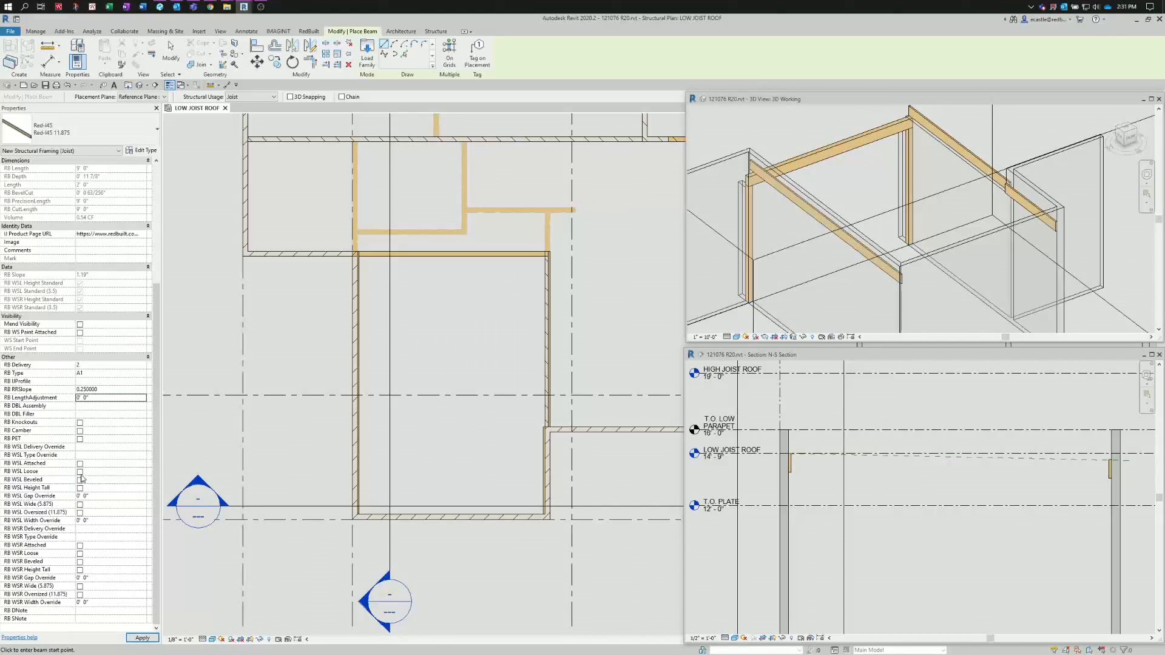
- Enable the Loose and Beveled options for both the RB WSL and RB WSR web stiffeners and apply them
{"action": "left_click", "coordinate": [80, 473]}
{"action": "left_click", "coordinate": [79, 481]}
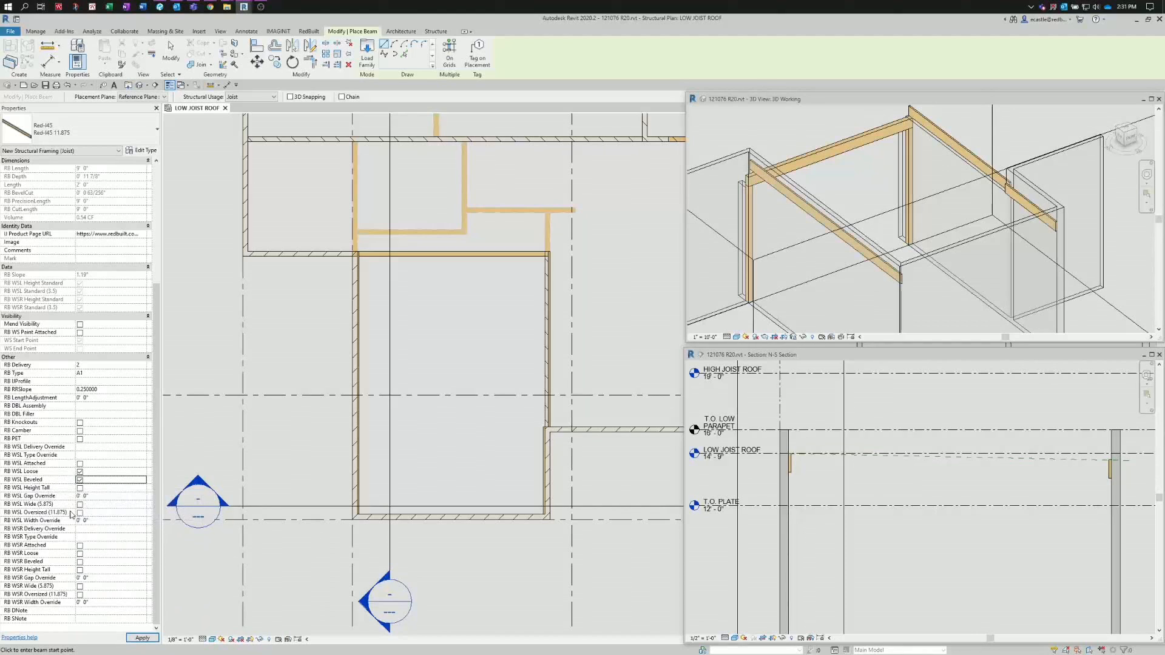
{"action": "left_click", "coordinate": [80, 553]}
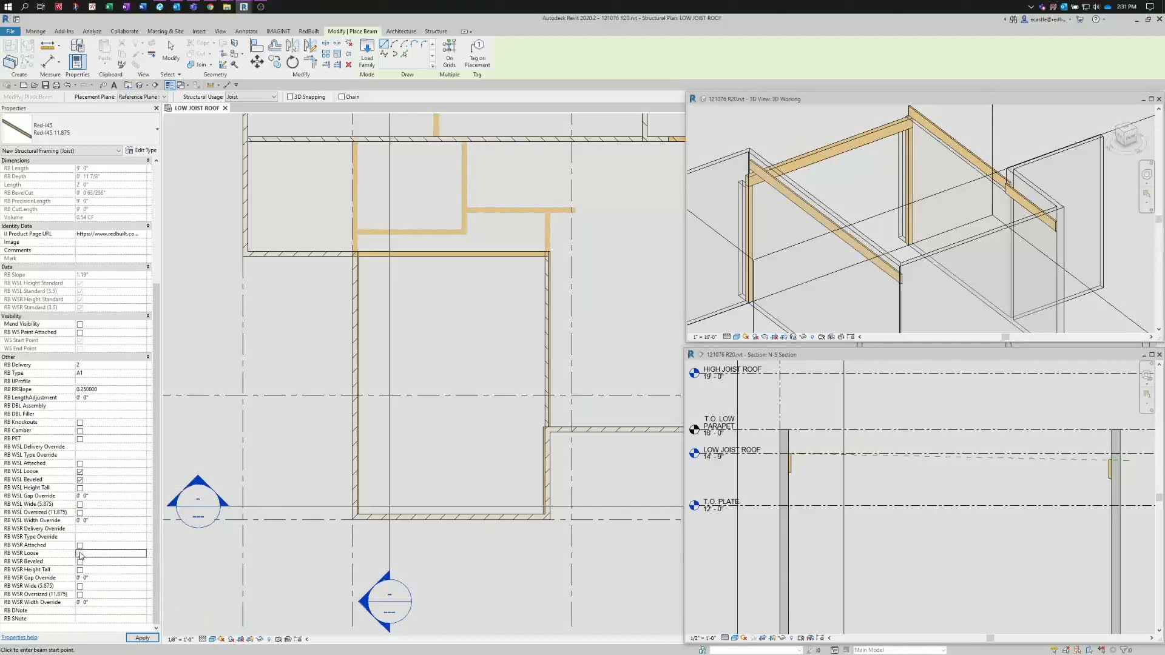
{"action": "left_click", "coordinate": [79, 562]}
{"action": "left_click", "coordinate": [144, 638]}
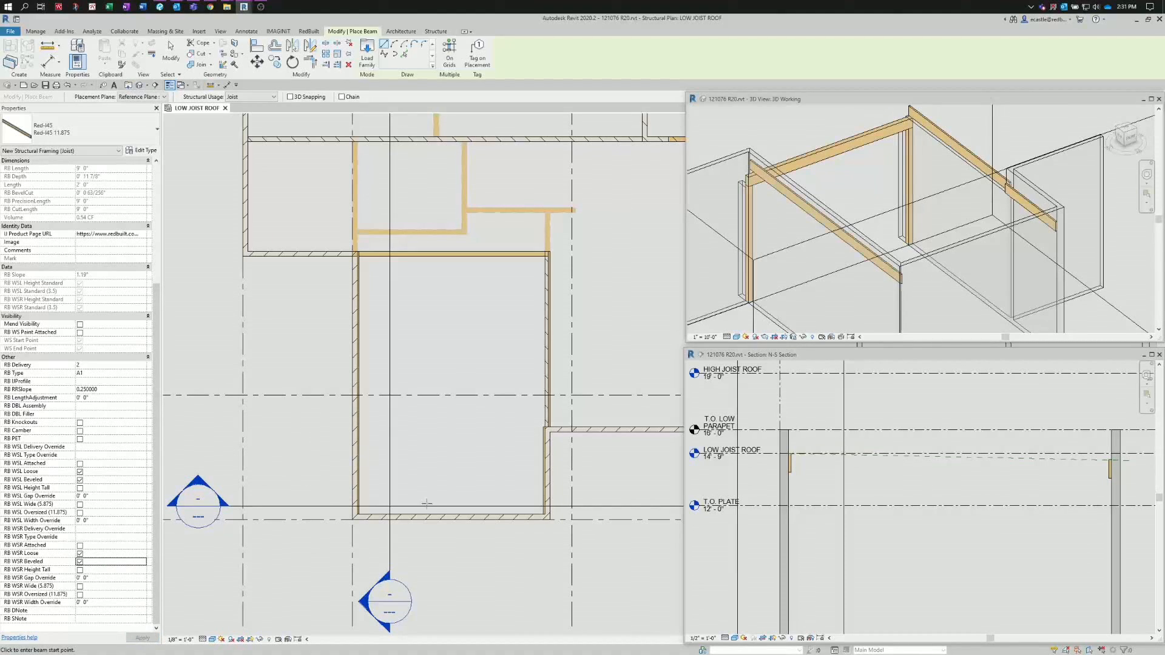
- Place a joist about 17 ft 6 in long across the corner room between its side walls, just above the lower wall
{"action": "scroll", "coordinate": [427, 538], "scroll_direction": "up", "scroll_amount": 2}
{"action": "scroll", "coordinate": [427, 538], "scroll_direction": "up", "scroll_amount": 2}
{"action": "scroll", "coordinate": [265, 504], "scroll_direction": "down", "scroll_amount": 2}
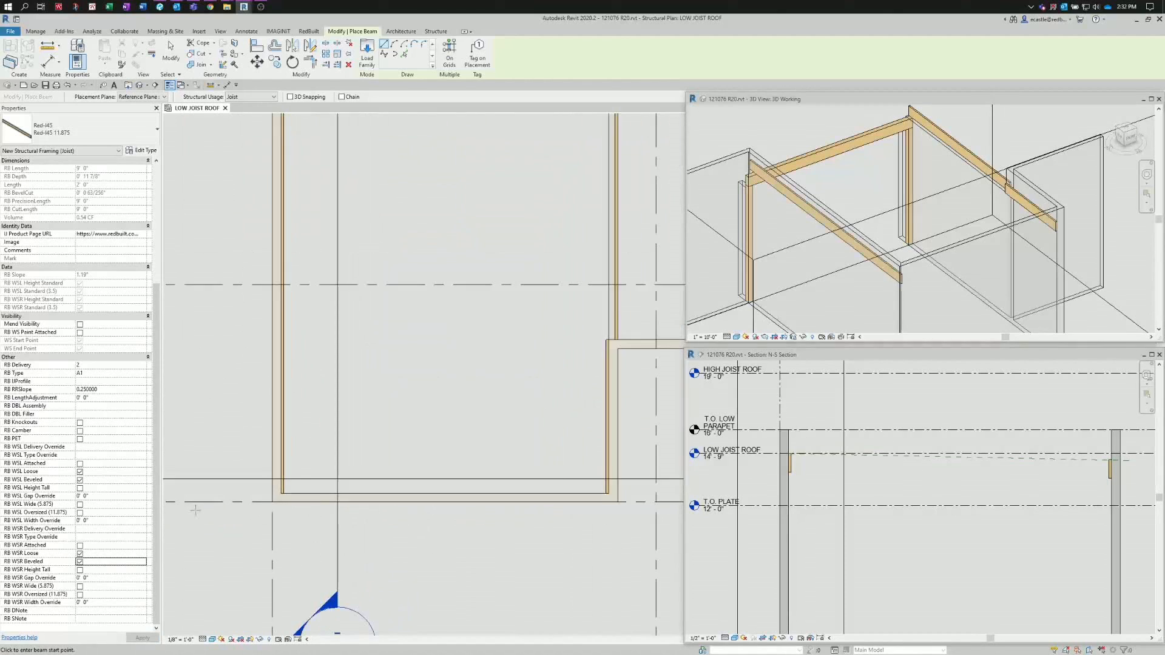
{"action": "scroll", "coordinate": [276, 494], "scroll_direction": "up", "scroll_amount": 2}
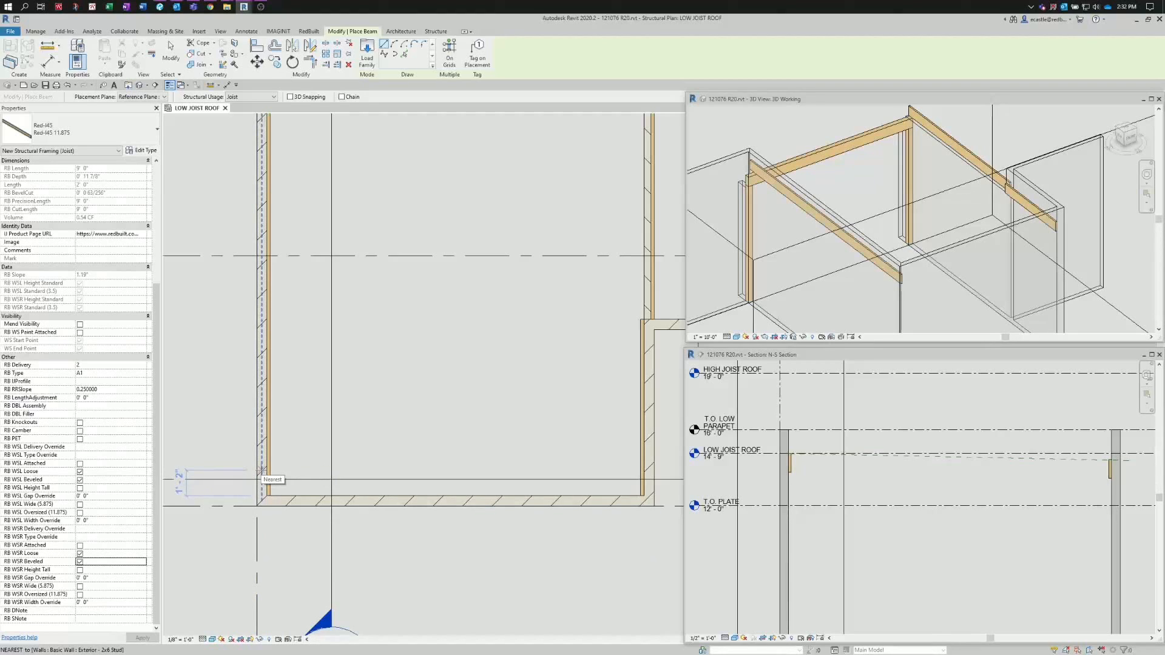
{"action": "left_click", "coordinate": [261, 471]}
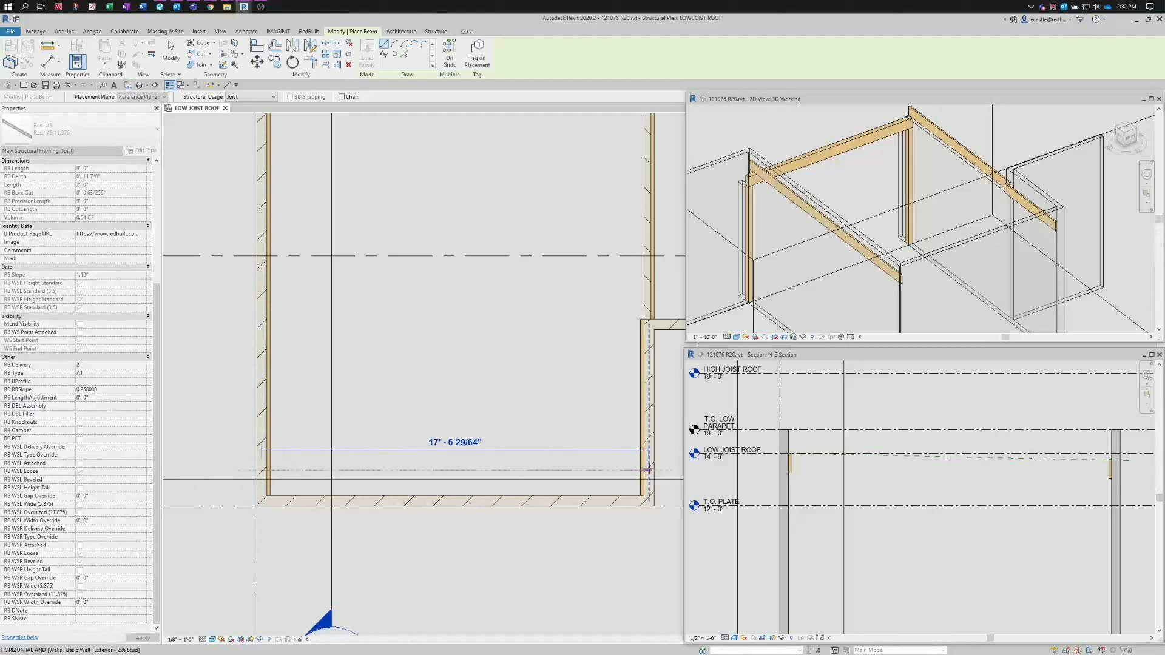
{"action": "left_click", "coordinate": [609, 469]}
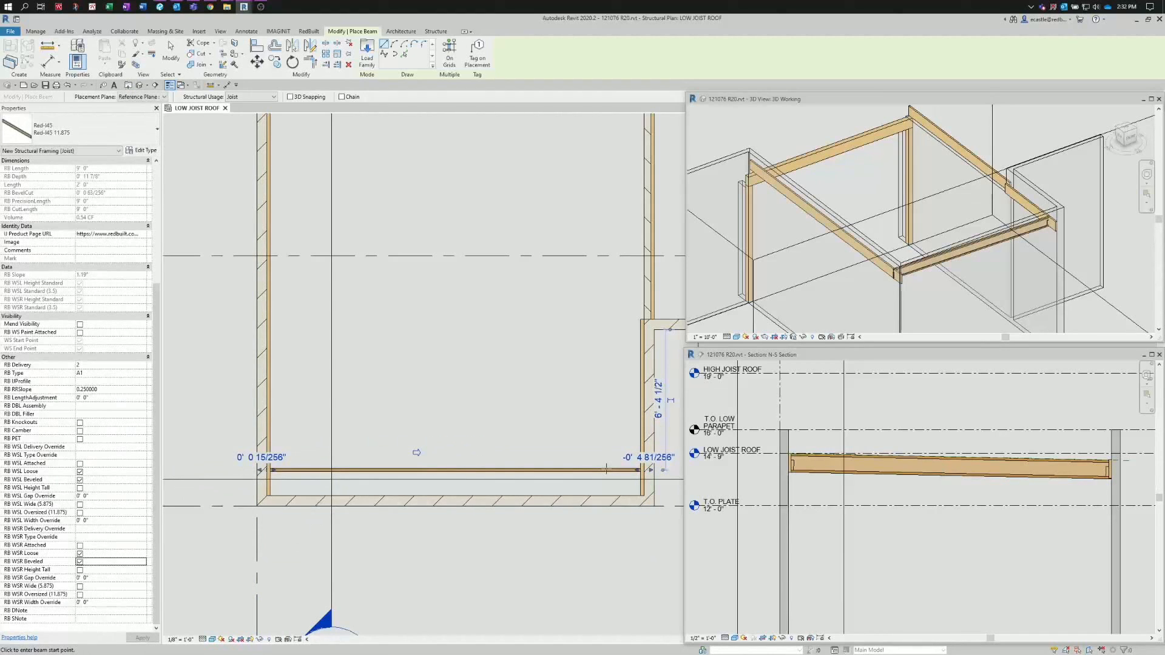
{"action": "key", "text": "Escape"}
{"action": "key", "text": "Escape"}
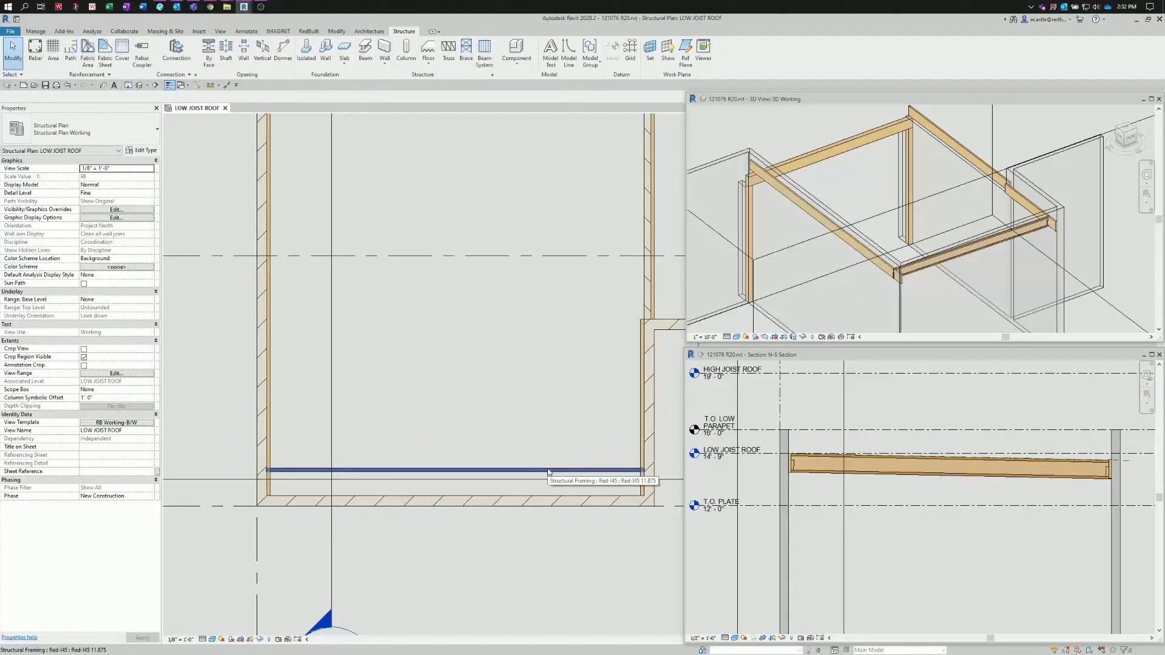
- Select the placed joist in the plan and activate its temporary dimensions
{"action": "left_click", "coordinate": [548, 471]}
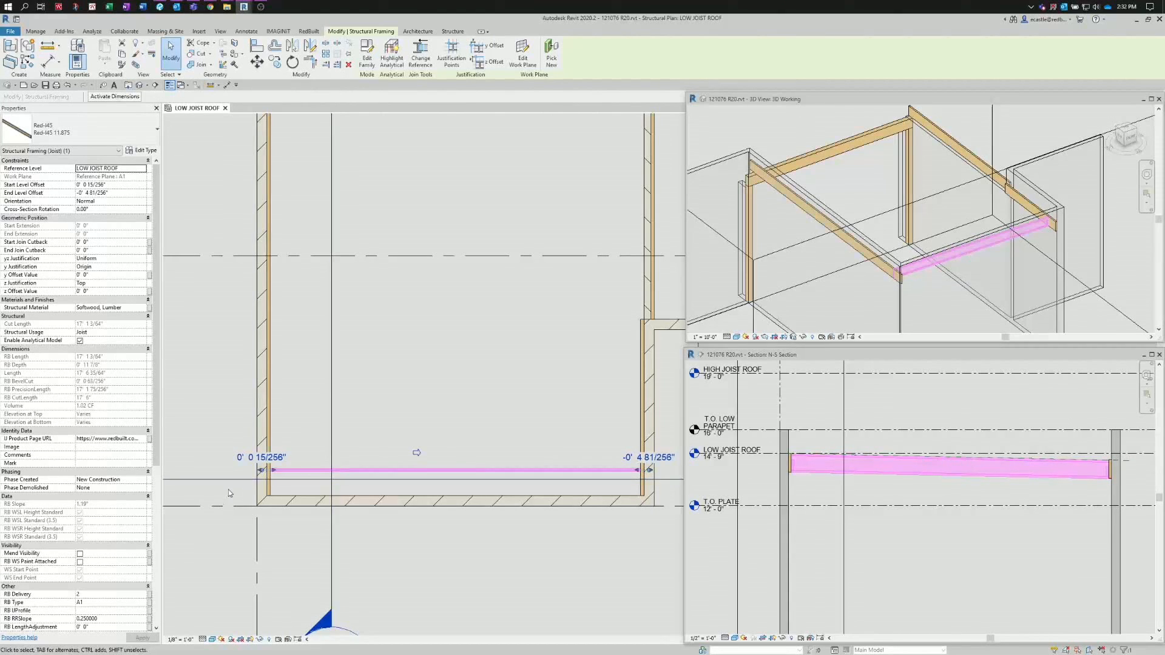
{"action": "scroll", "coordinate": [337, 437], "scroll_direction": "down", "scroll_amount": 2}
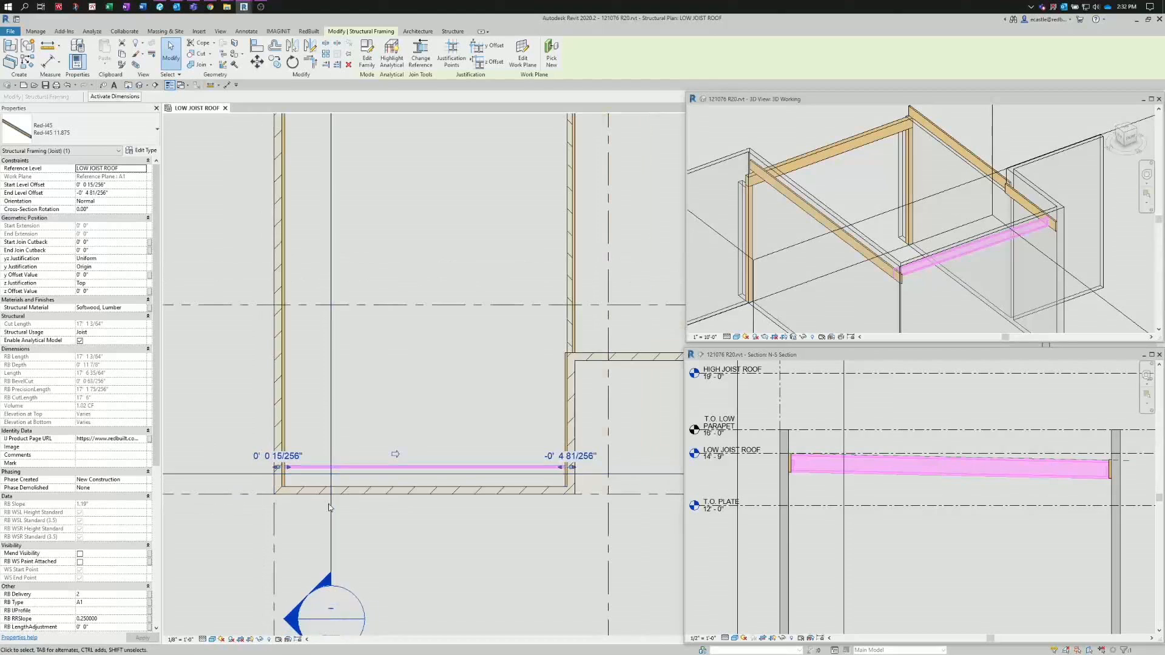
{"action": "scroll", "coordinate": [332, 461], "scroll_direction": "up", "scroll_amount": 1}
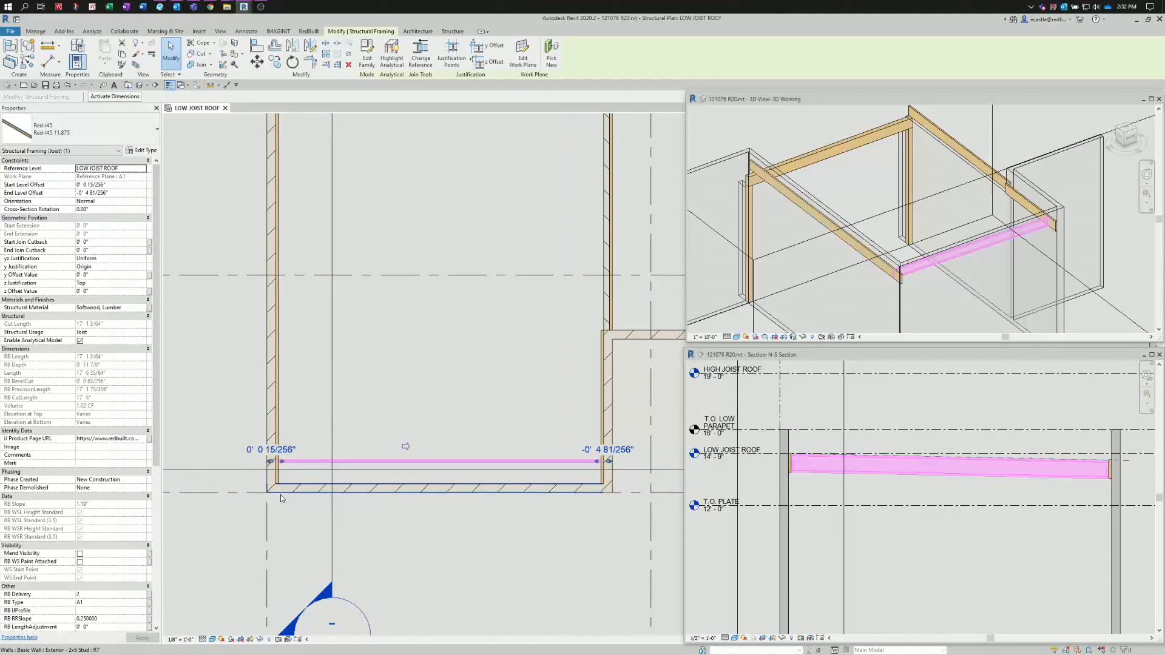
{"action": "scroll", "coordinate": [286, 489], "scroll_direction": "up", "scroll_amount": 1}
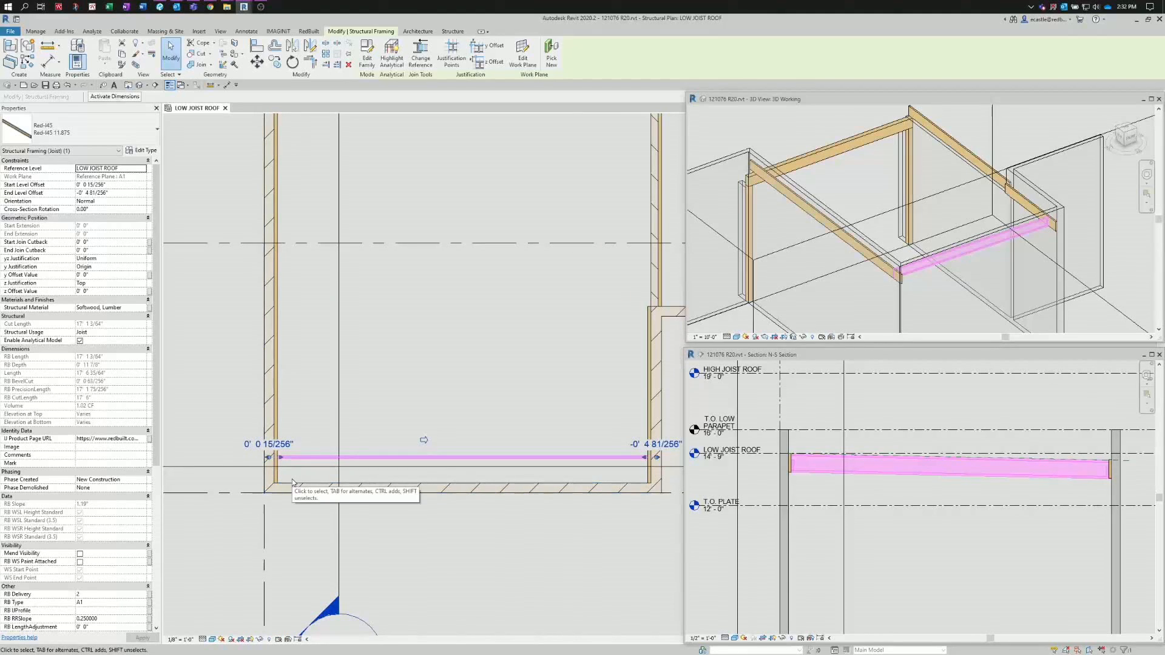
{"action": "scroll", "coordinate": [293, 484], "scroll_direction": "down", "scroll_amount": 1}
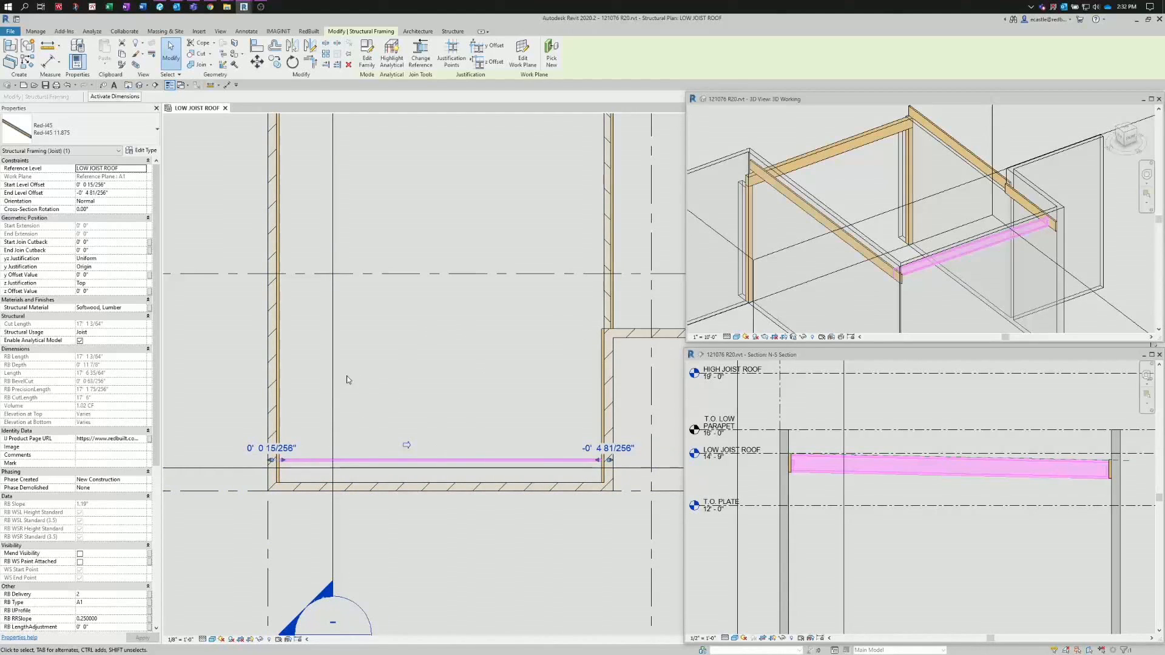
{"action": "left_click", "coordinate": [111, 97]}
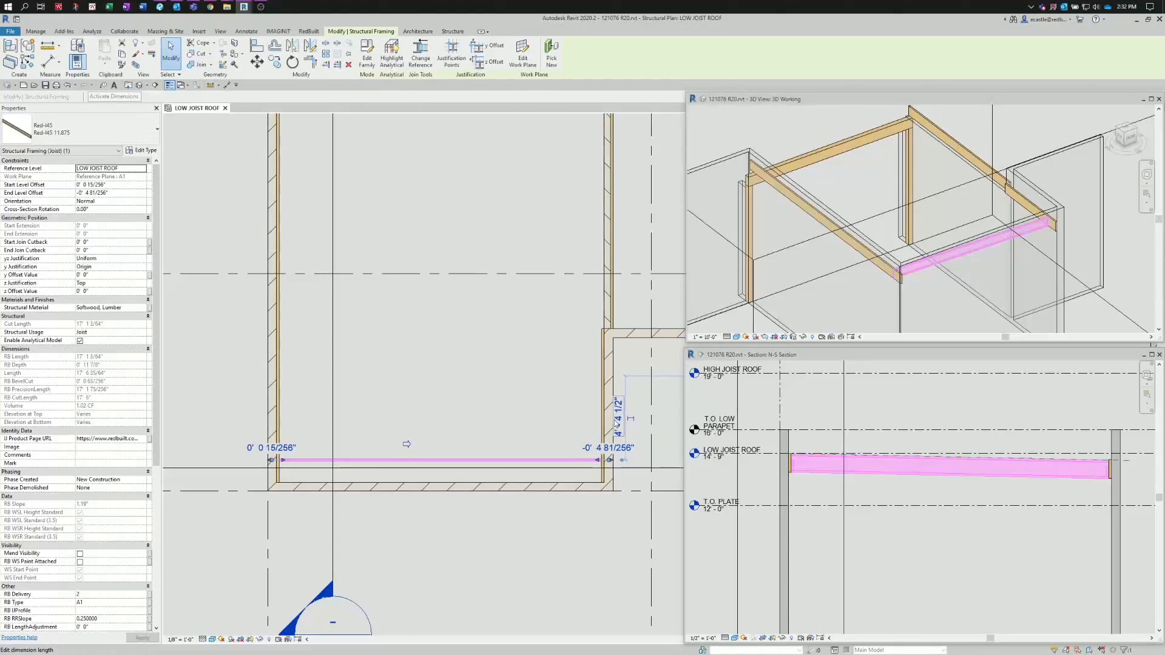
- Move the joist's temporary dimension reference from the neighbouring wall to the inside face of the corner room's lower wall
{"action": "scroll", "coordinate": [405, 419], "scroll_direction": "down", "scroll_amount": 2}
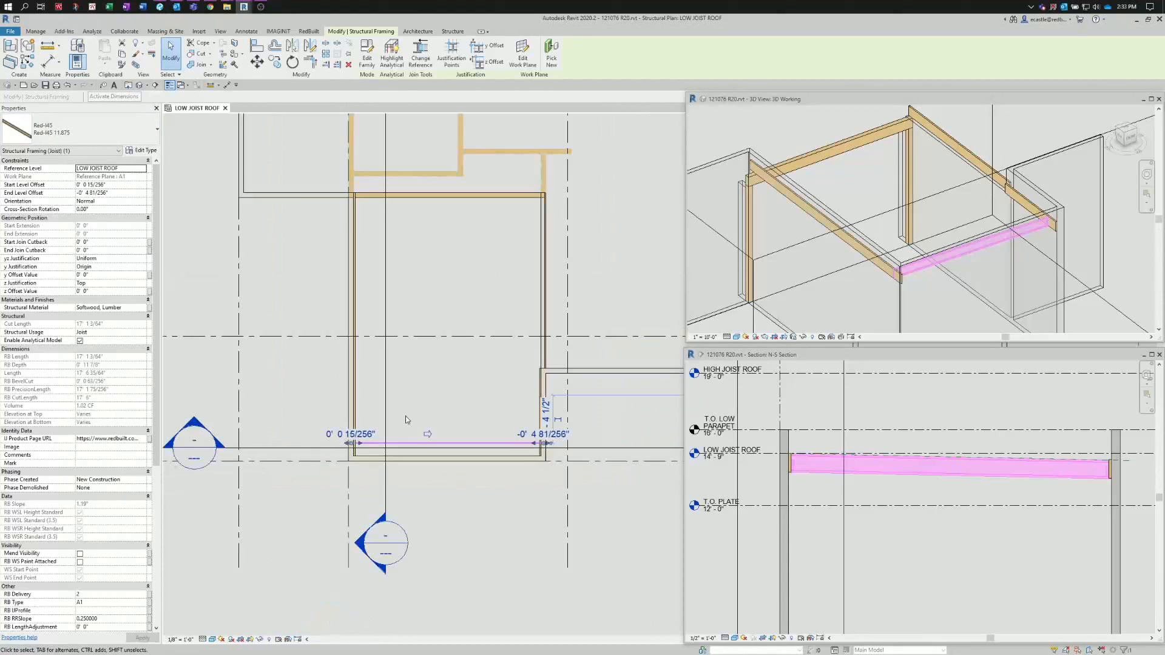
{"action": "scroll", "coordinate": [391, 402], "scroll_direction": "down", "scroll_amount": 6}
{"action": "scroll", "coordinate": [586, 408], "scroll_direction": "up", "scroll_amount": 3}
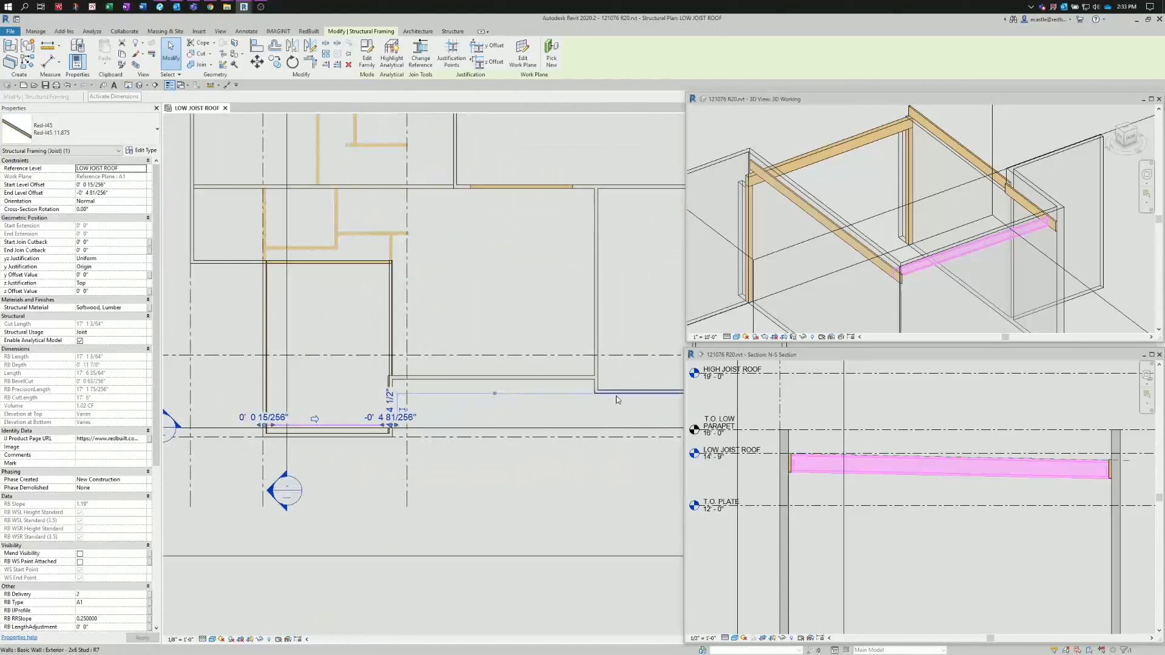
{"action": "scroll", "coordinate": [592, 398], "scroll_direction": "up", "scroll_amount": 2}
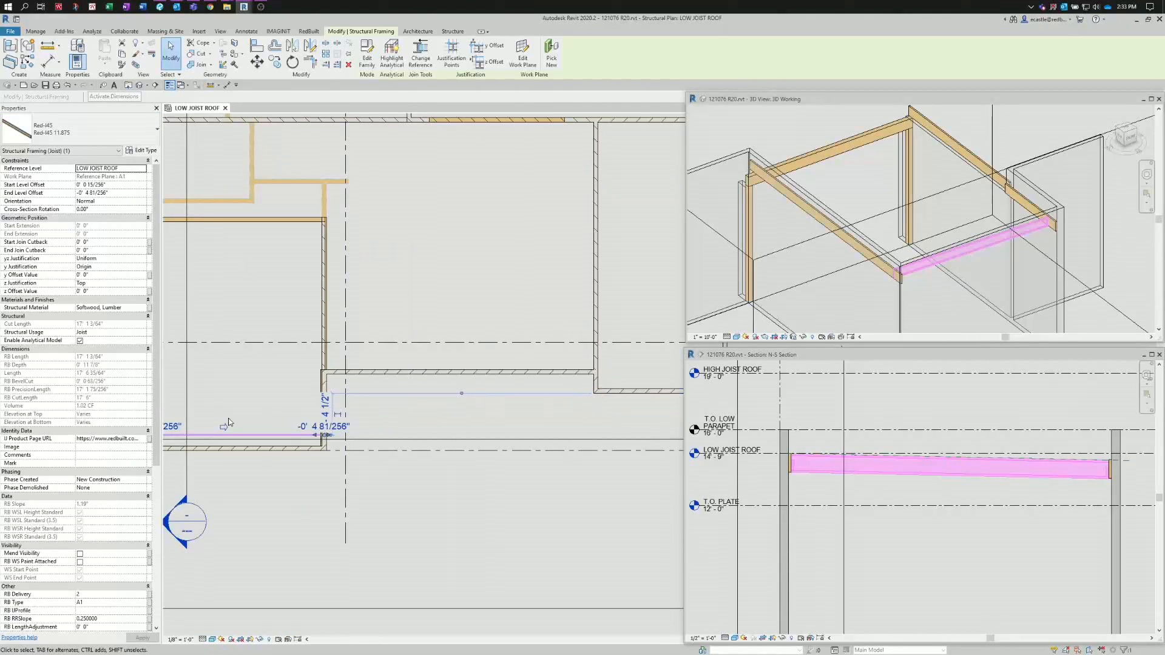
{"action": "scroll", "coordinate": [230, 423], "scroll_direction": "up", "scroll_amount": 1}
{"action": "left_click_drag", "start_coordinate": [495, 391], "coordinate": [257, 454]}
{"action": "scroll", "coordinate": [227, 448], "scroll_direction": "up", "scroll_amount": 2}
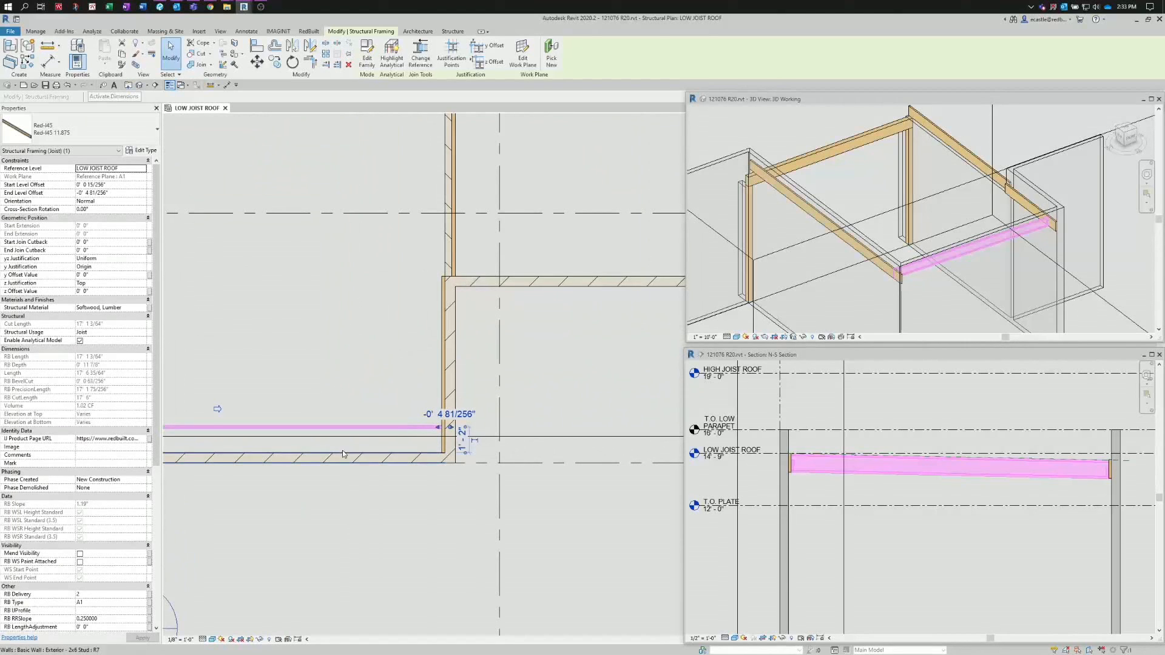
{"action": "scroll", "coordinate": [403, 450], "scroll_direction": "up", "scroll_amount": 2}
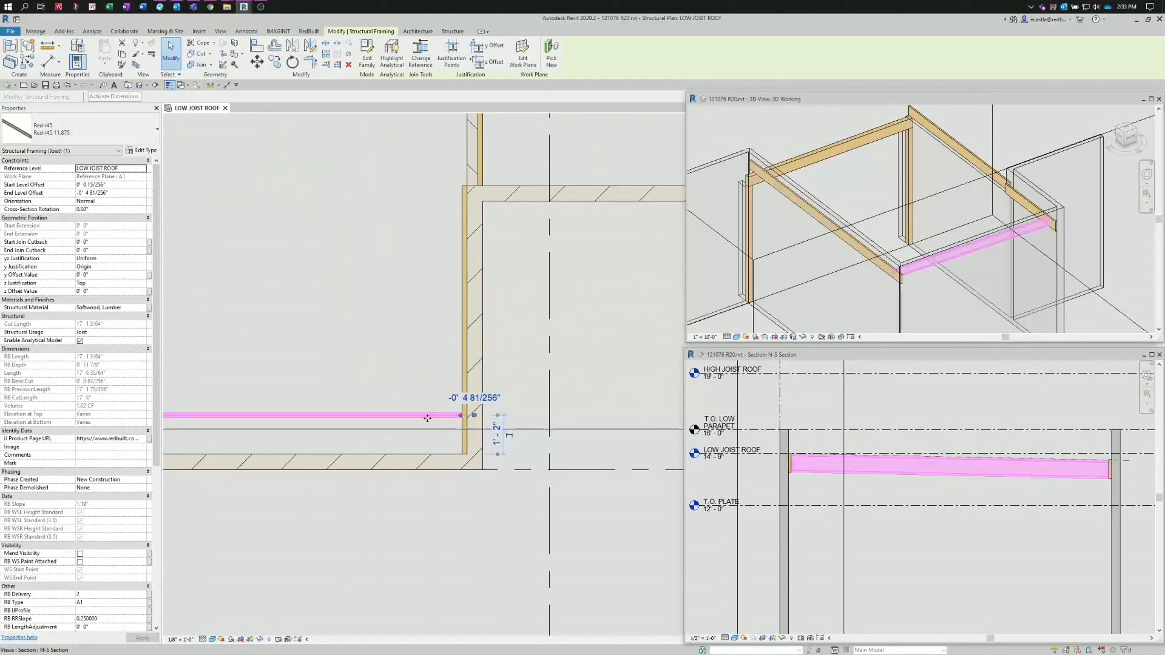
- Set the joist's distance from the inside face of the lower wall to 2 ft
{"action": "left_click", "coordinate": [496, 435]}
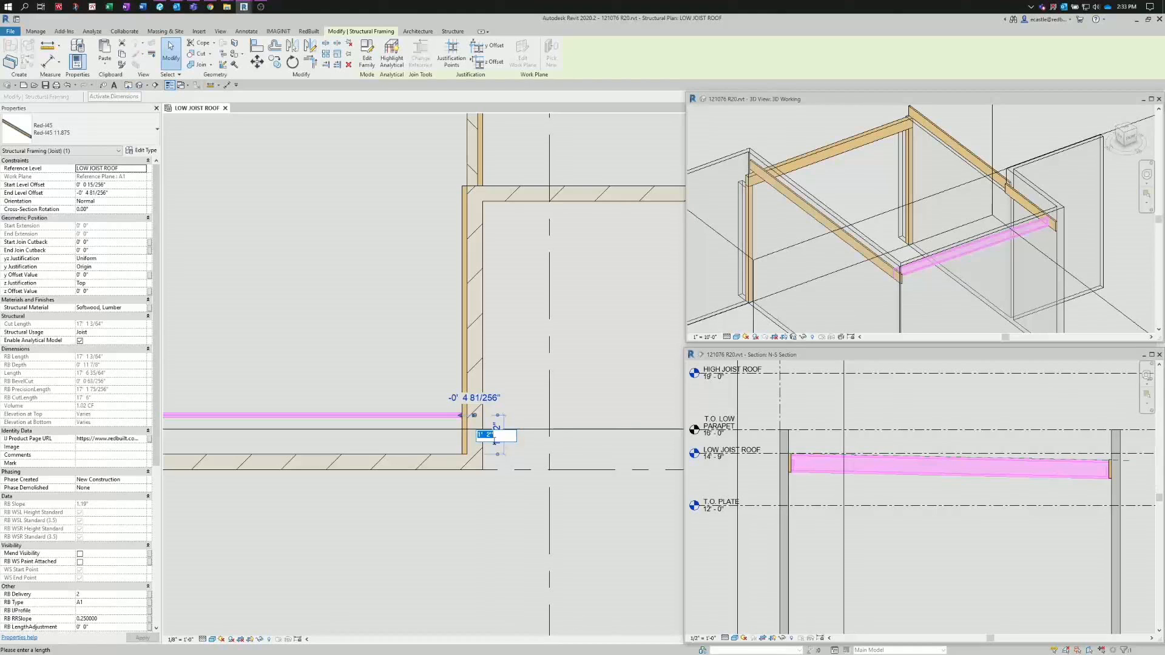
{"action": "type", "text": "2"}
{"action": "key", "text": "Return"}
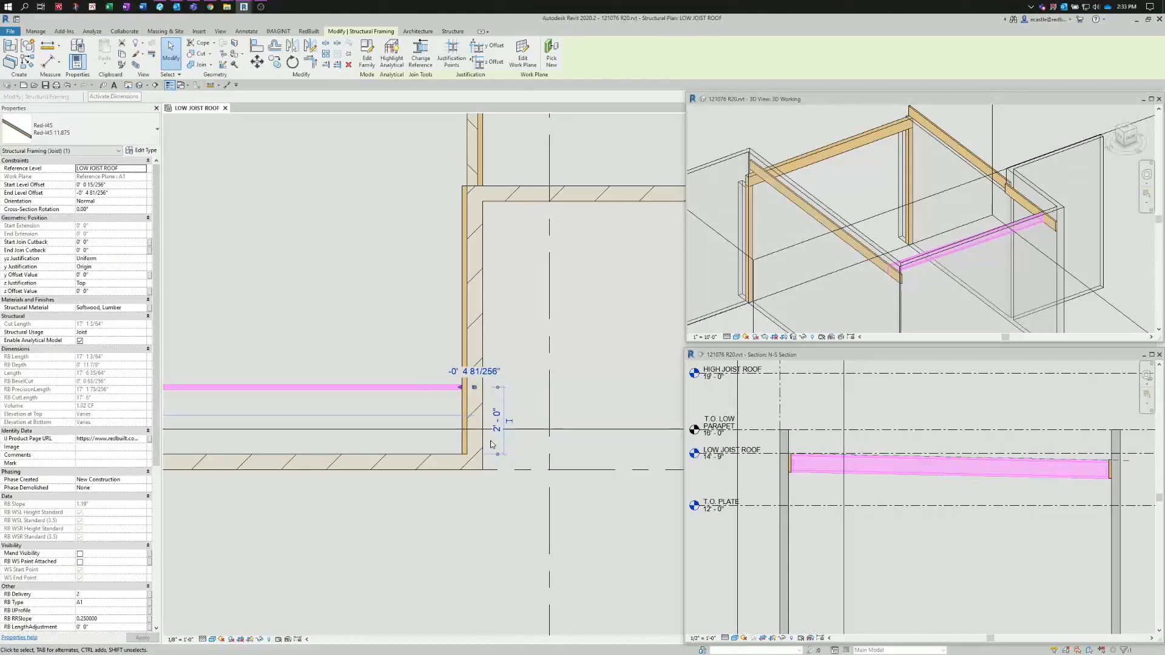
{"action": "left_click", "coordinate": [363, 352]}
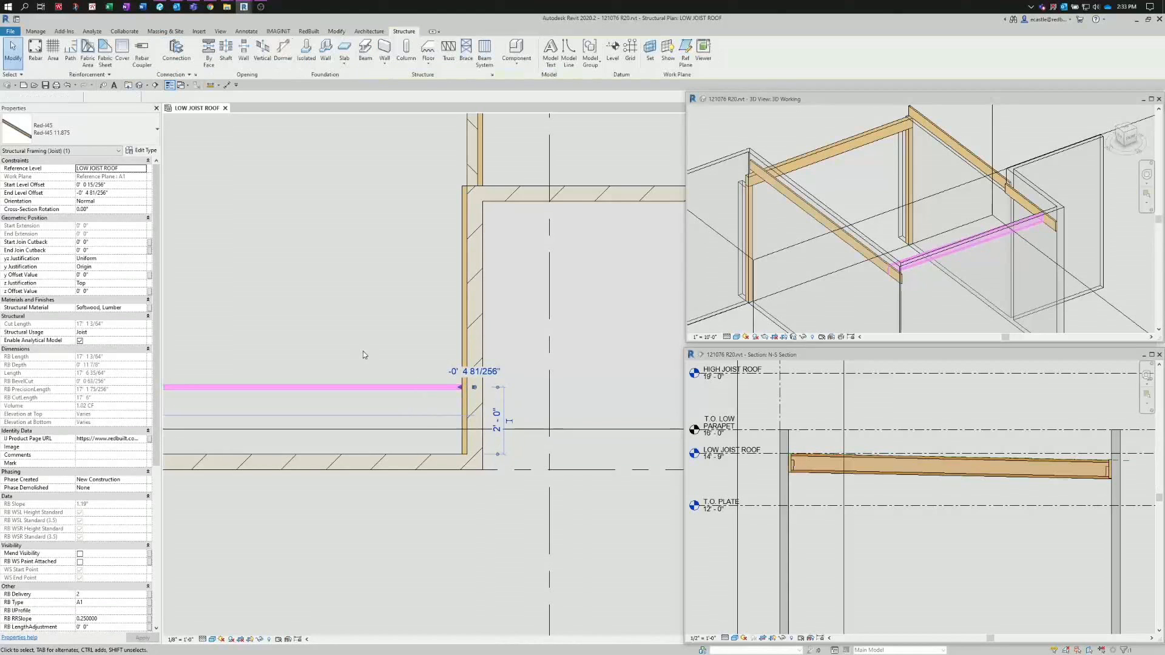
- In the N-S section, pull the joist's start end back about 1 7/8 in to the inner face of the rim board
{"action": "scroll", "coordinate": [570, 414], "scroll_direction": "down", "scroll_amount": 3}
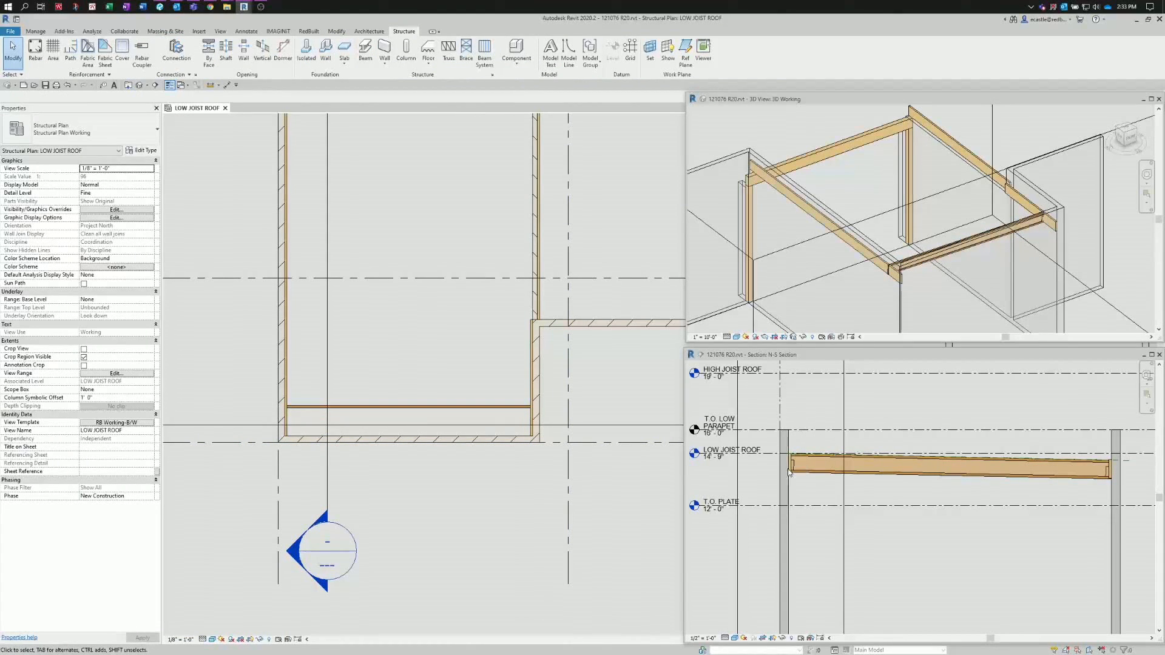
{"action": "scroll", "coordinate": [788, 470], "scroll_direction": "up", "scroll_amount": 5}
{"action": "scroll", "coordinate": [798, 482], "scroll_direction": "up", "scroll_amount": 2}
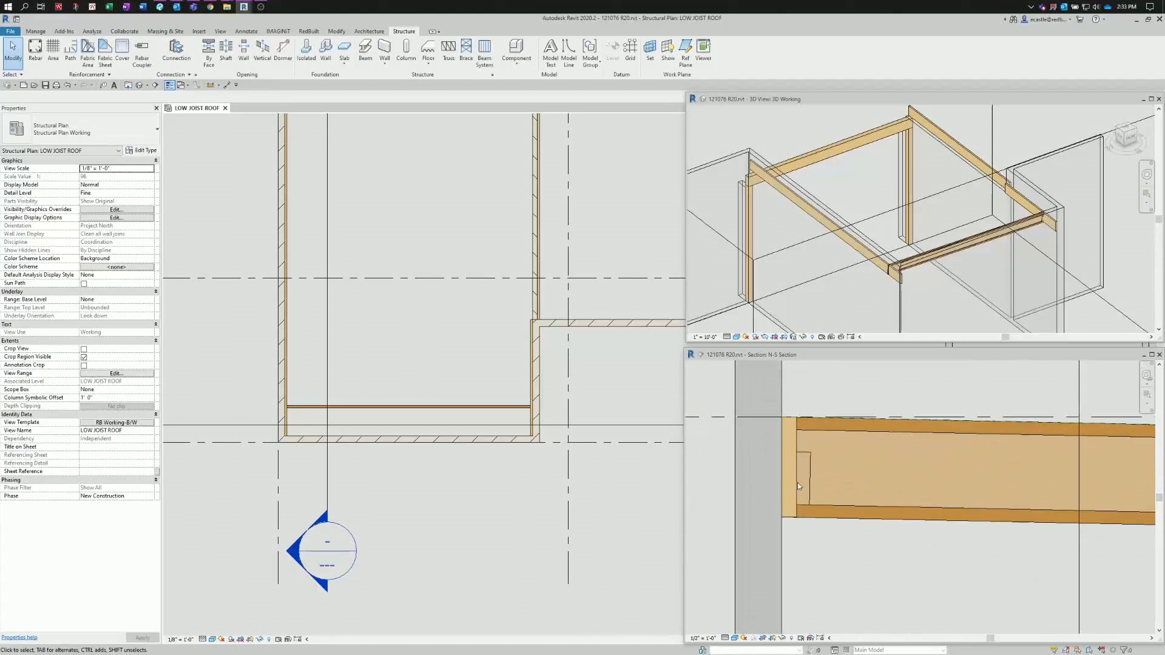
{"action": "left_click", "coordinate": [809, 506]}
{"action": "left_click", "coordinate": [809, 505]}
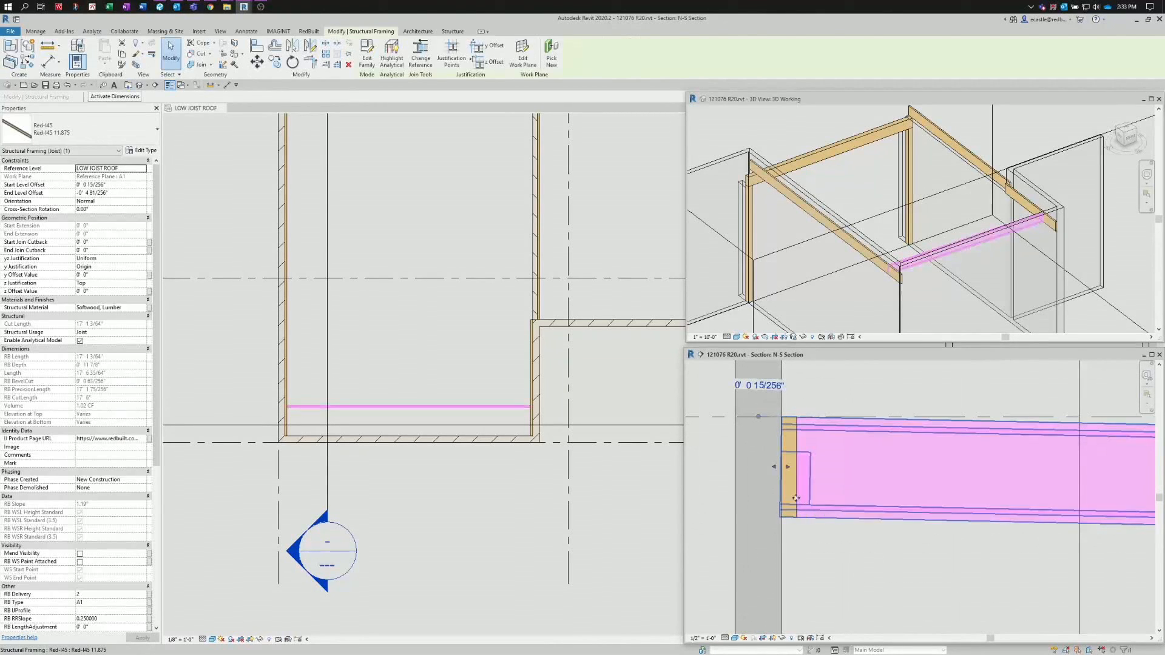
{"action": "scroll", "coordinate": [787, 471], "scroll_direction": "up", "scroll_amount": 2}
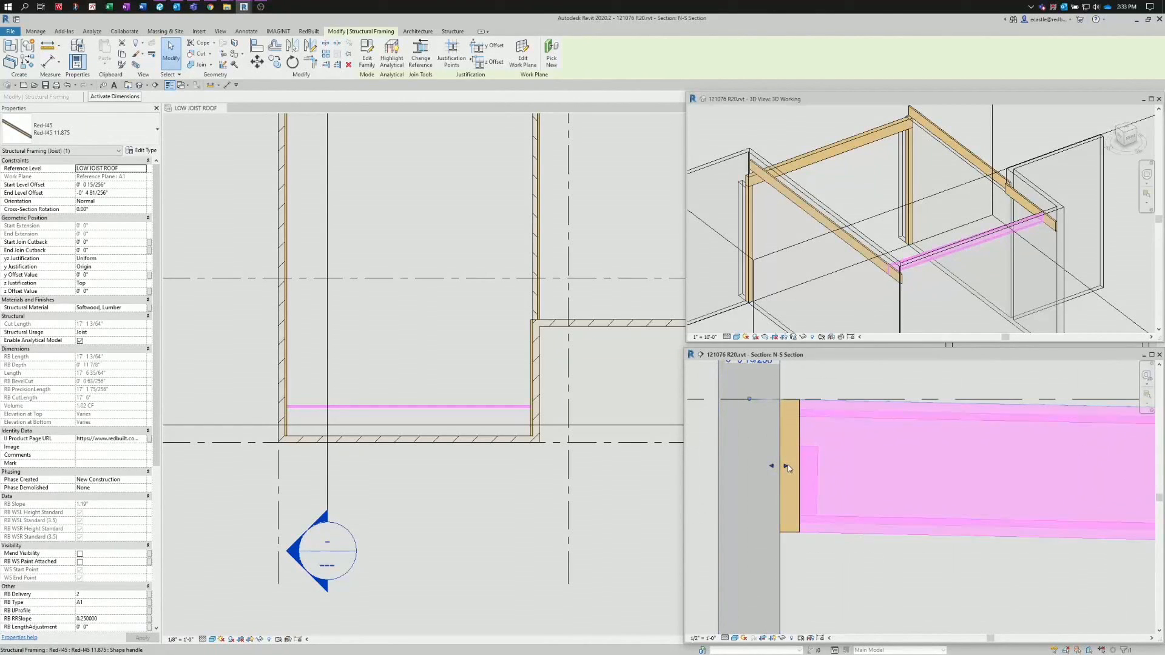
{"action": "left_click_drag", "start_coordinate": [788, 467], "coordinate": [800, 467]}
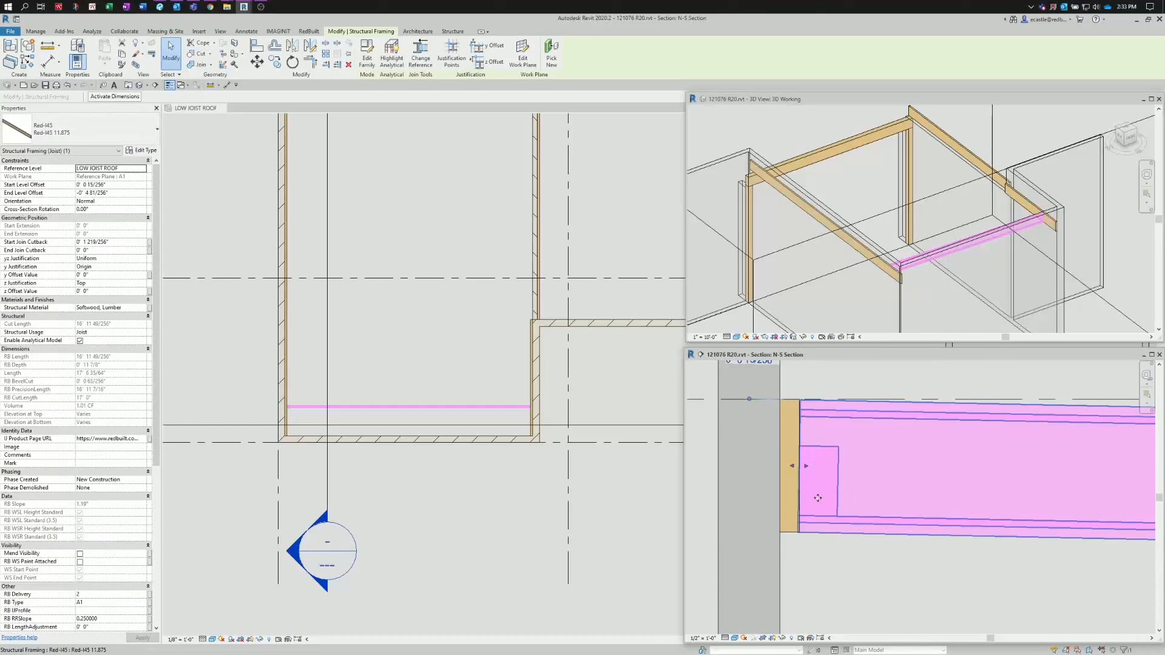
{"action": "scroll", "coordinate": [760, 460], "scroll_direction": "down", "scroll_amount": 8}
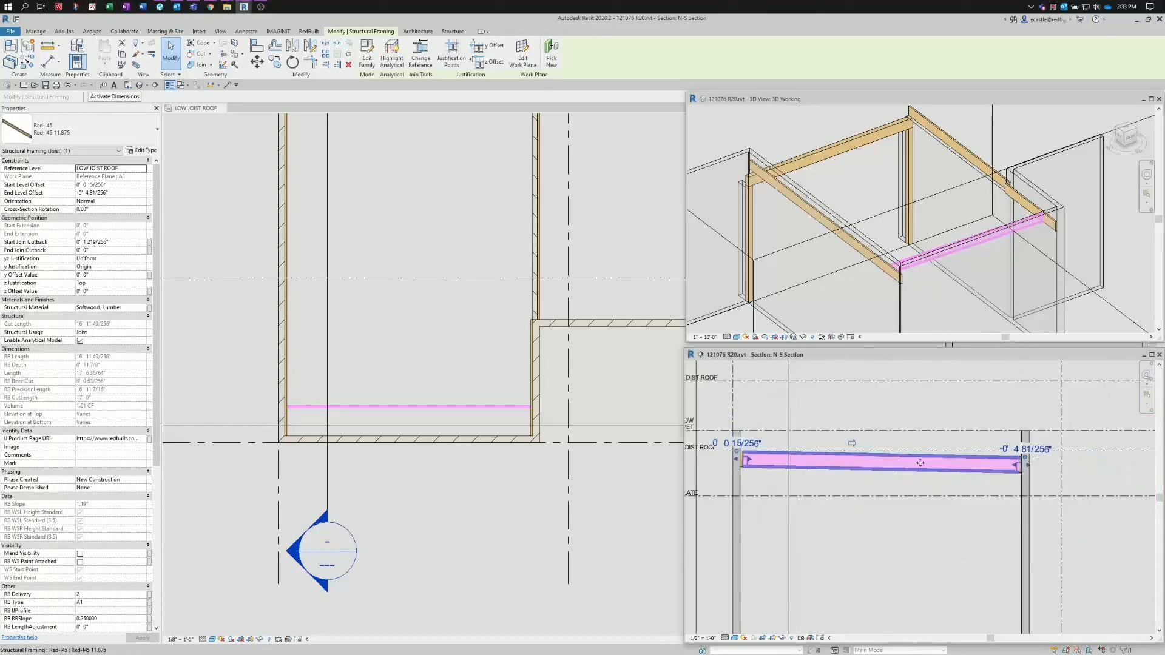
- In the N-S section, pull the joist's far end back about 1 1/2 in to the inner face of the rim board
{"action": "scroll", "coordinate": [1020, 489], "scroll_direction": "up", "scroll_amount": 3}
{"action": "scroll", "coordinate": [1064, 457], "scroll_direction": "up", "scroll_amount": 4}
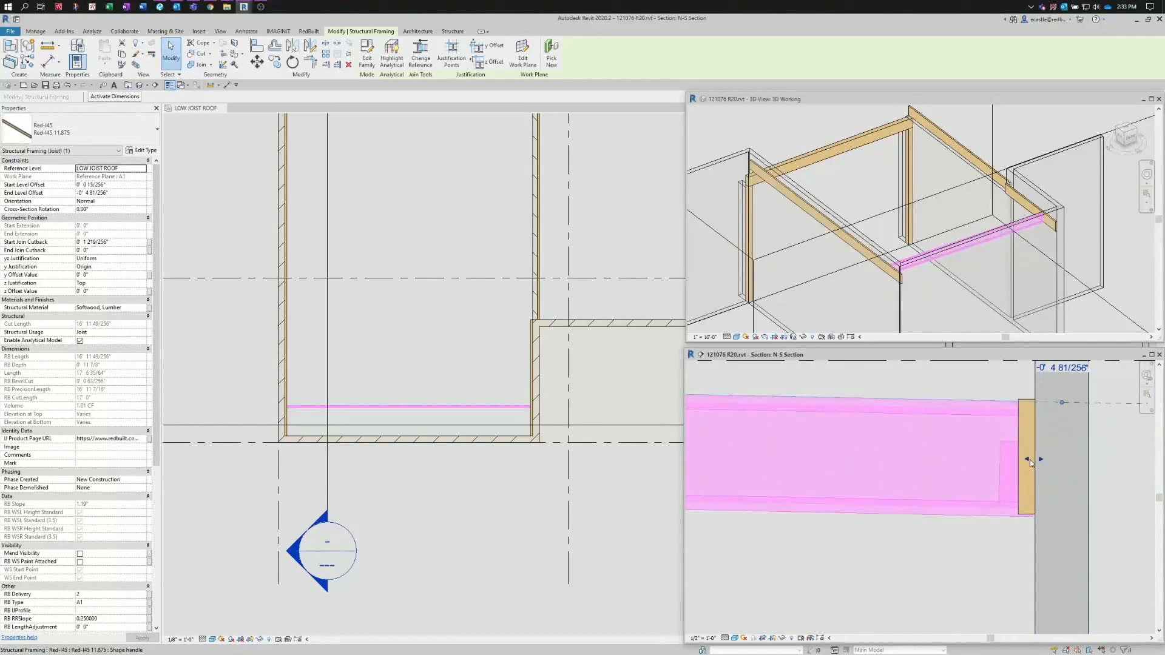
{"action": "left_click_drag", "start_coordinate": [1030, 461], "coordinate": [1021, 461]}
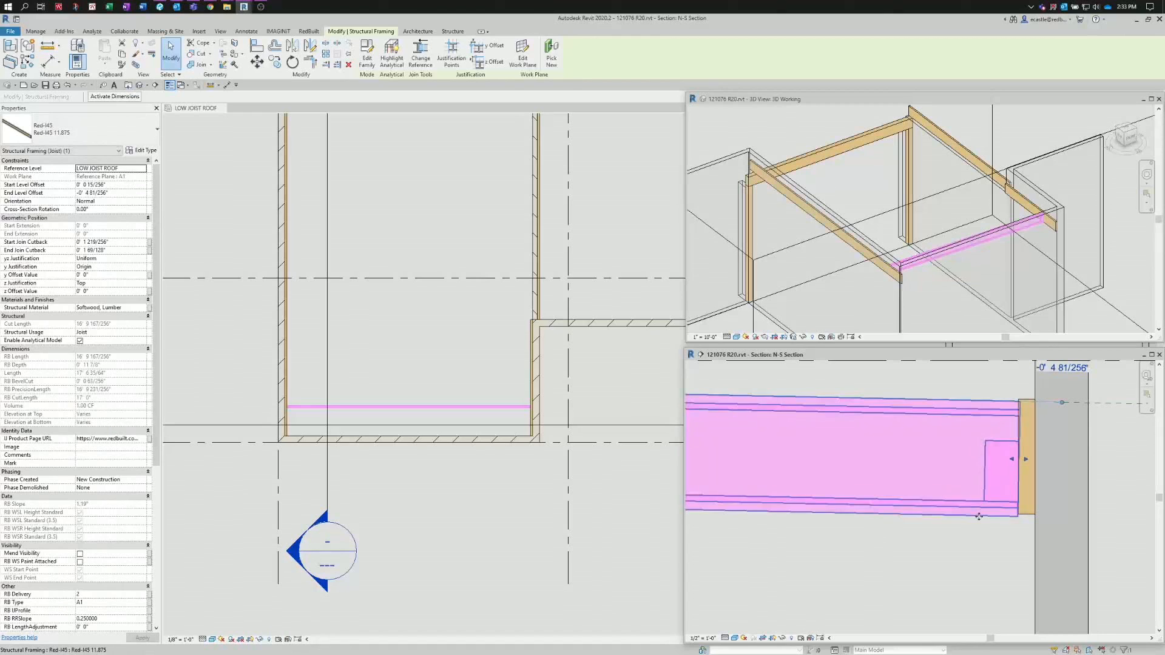
{"action": "scroll", "coordinate": [987, 483], "scroll_direction": "down", "scroll_amount": 5}
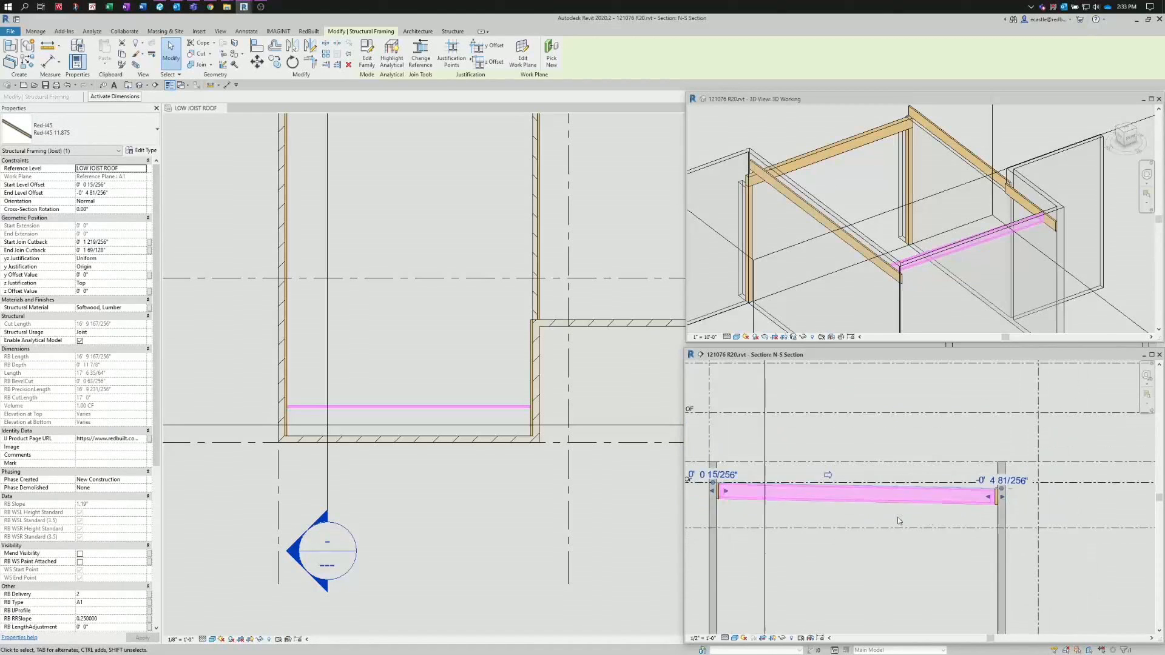
- Array the trimmed joist up the low roof plan as 6 ungrouped joists spaced 2 ft apart
{"action": "left_click", "coordinate": [399, 373]}
{"action": "scroll", "coordinate": [471, 556], "scroll_direction": "down", "scroll_amount": 2}
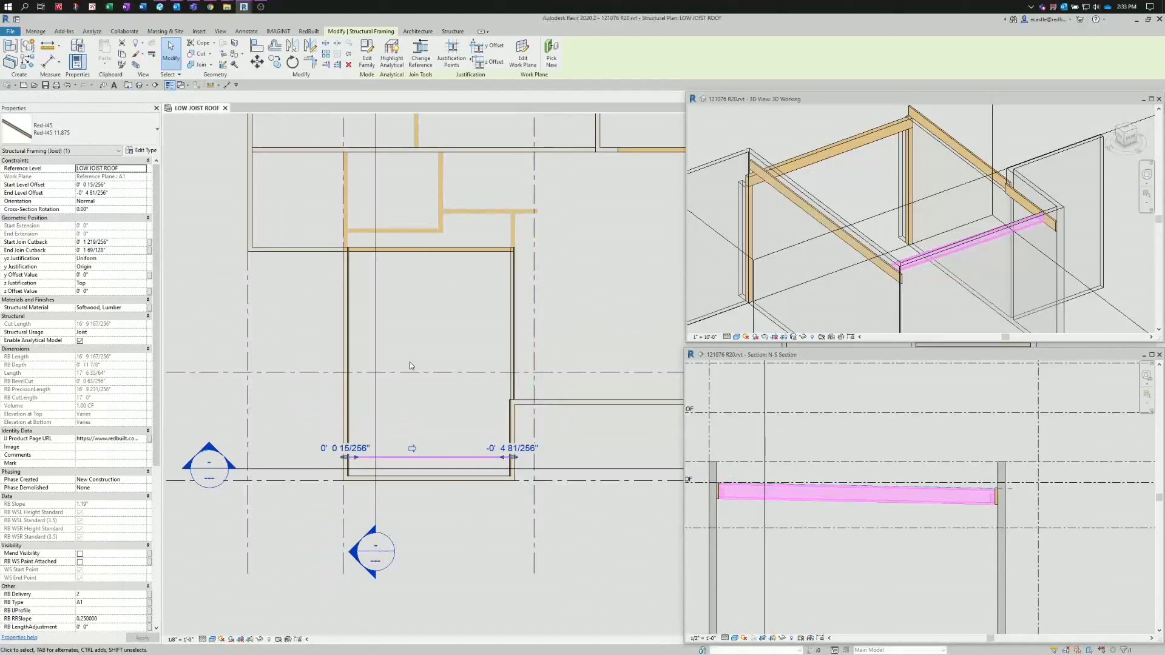
{"action": "scroll", "coordinate": [436, 354], "scroll_direction": "up", "scroll_amount": 2}
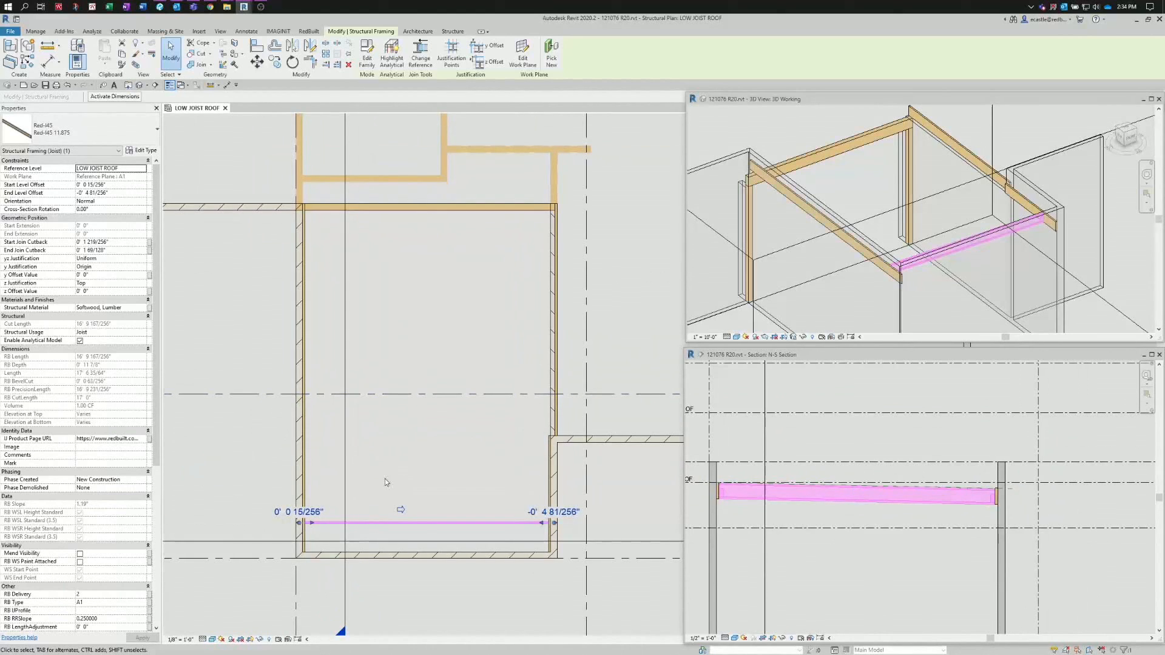
{"action": "scroll", "coordinate": [385, 479], "scroll_direction": "up", "scroll_amount": 2}
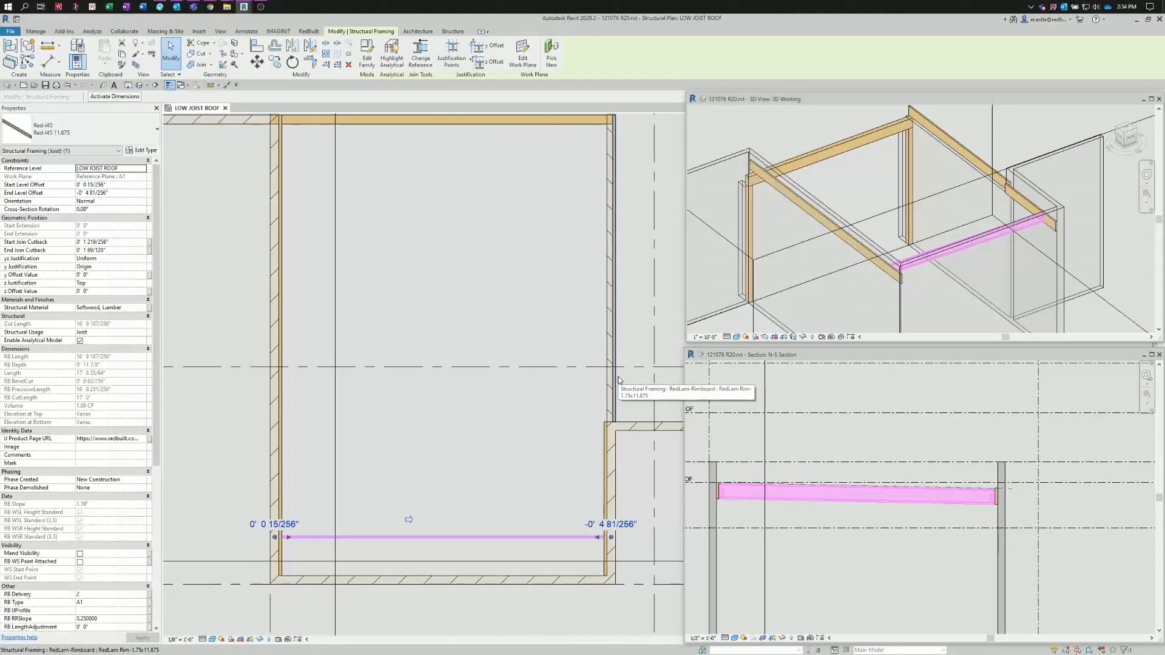
{"action": "key", "text": "ctrl"}
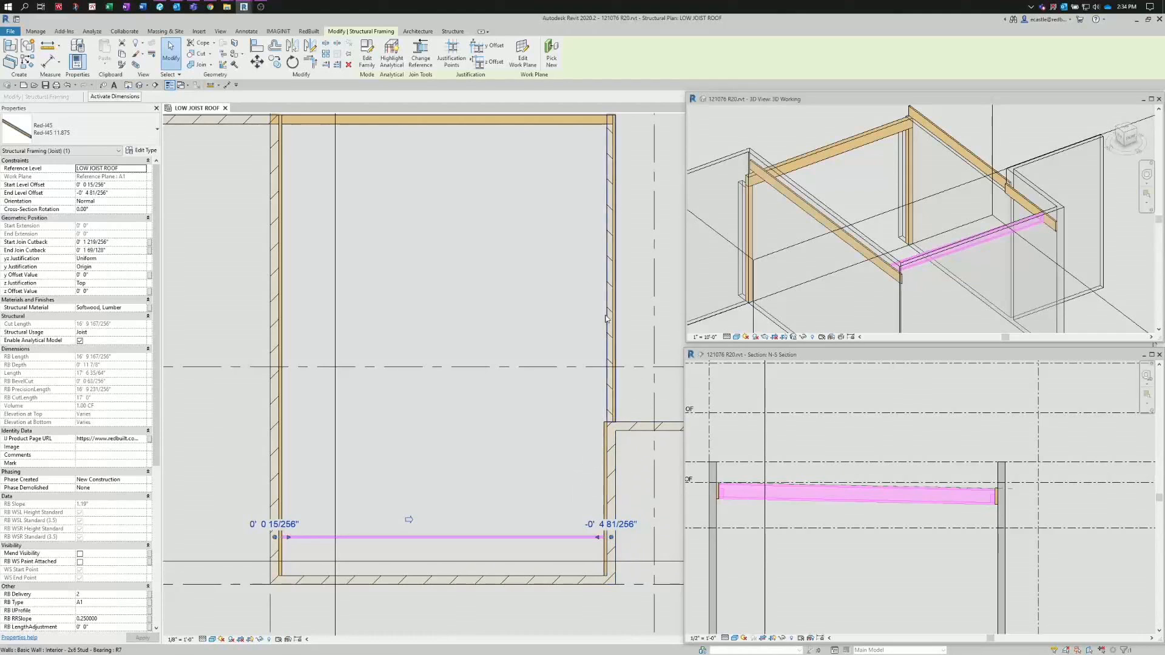
{"action": "key", "text": "ctrl"}
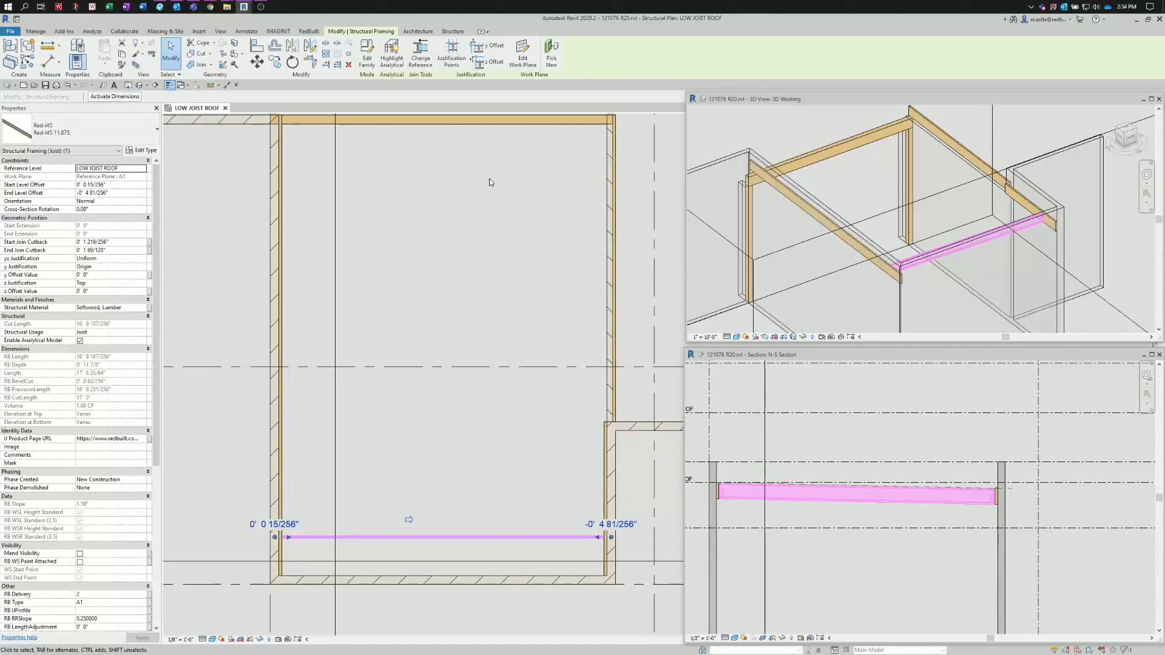
{"action": "left_click", "coordinate": [507, 369]}
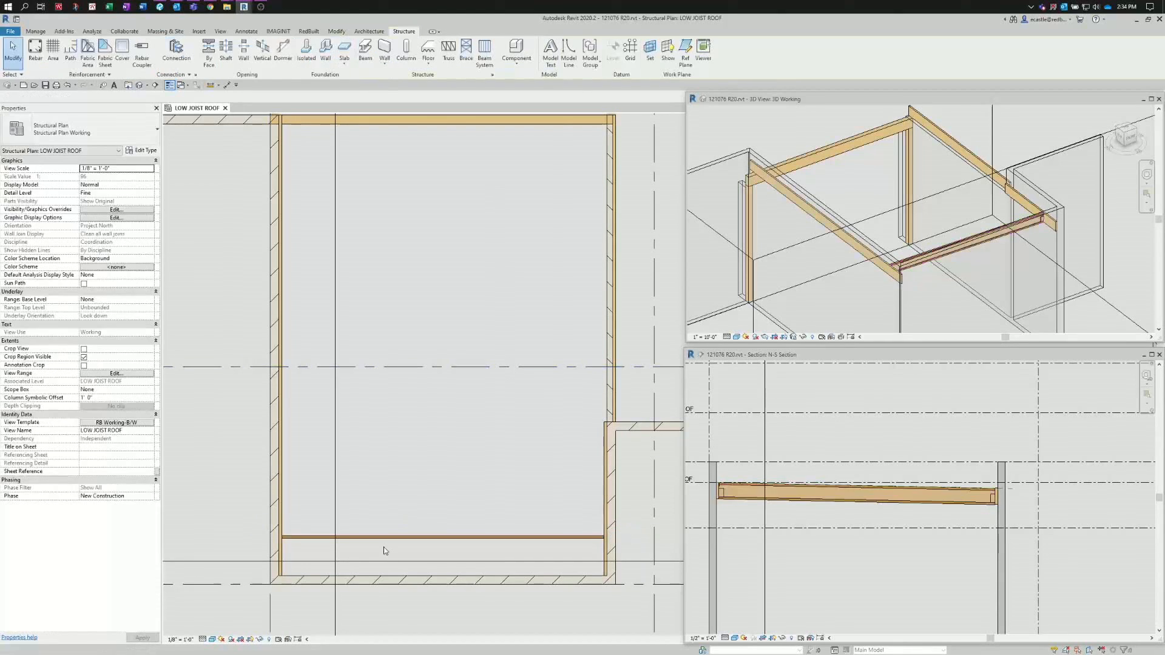
{"action": "left_click", "coordinate": [383, 540]}
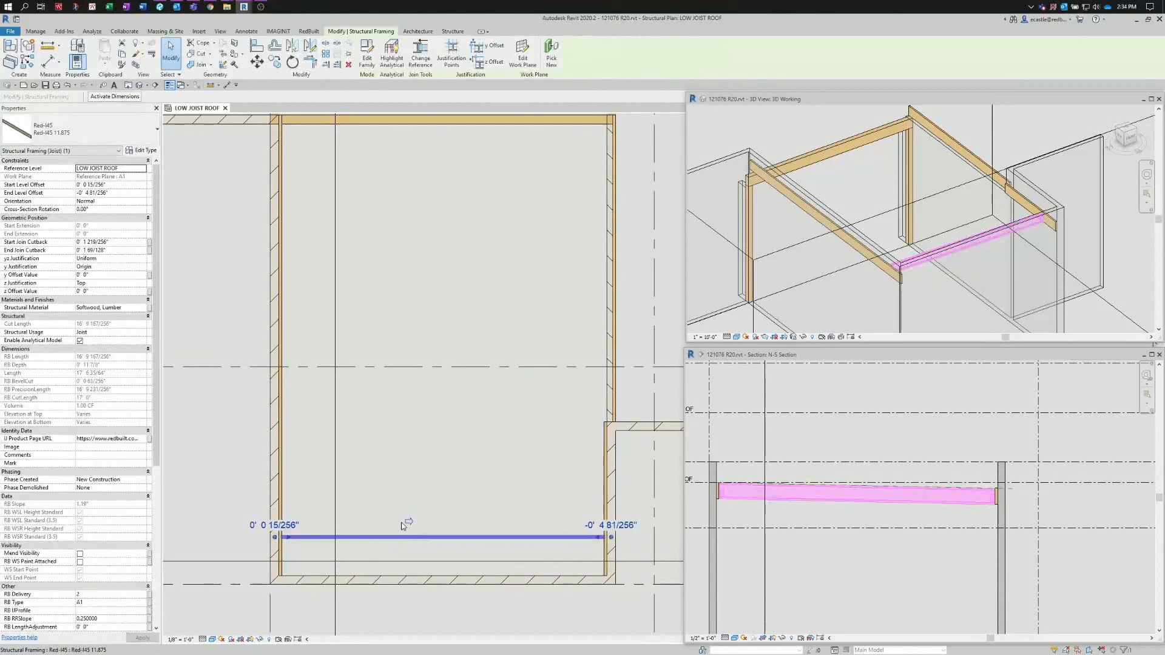
{"action": "left_click", "coordinate": [325, 54]}
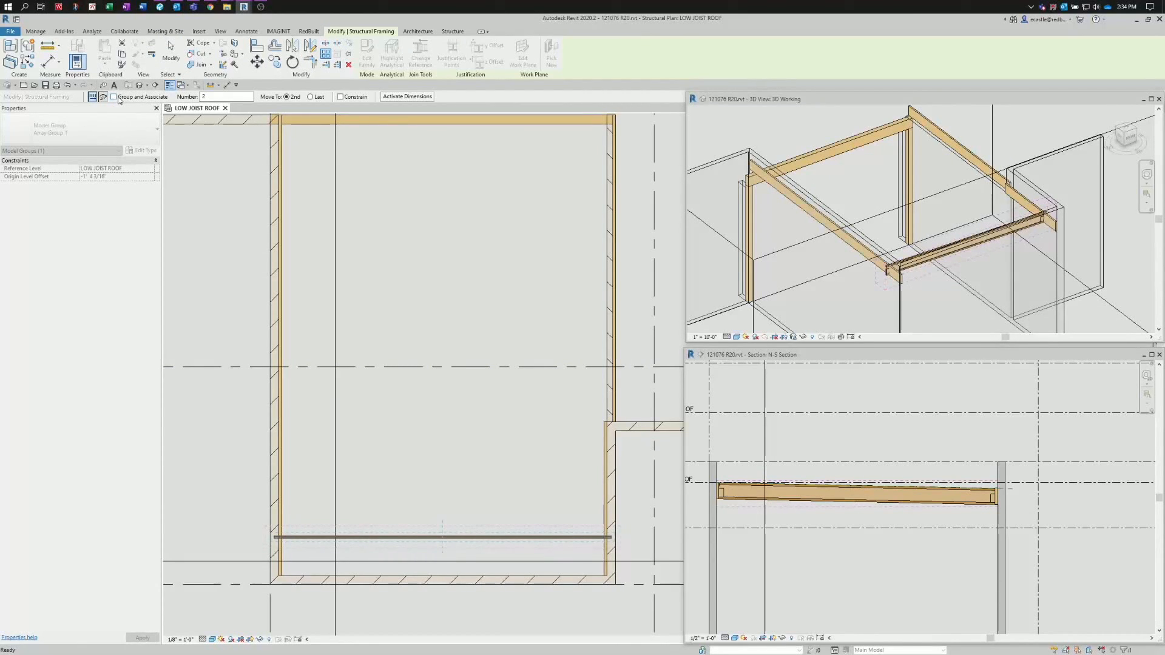
{"action": "left_click", "coordinate": [210, 97]}
{"action": "double_click", "coordinate": [204, 97]}
{"action": "key", "text": "Return"}
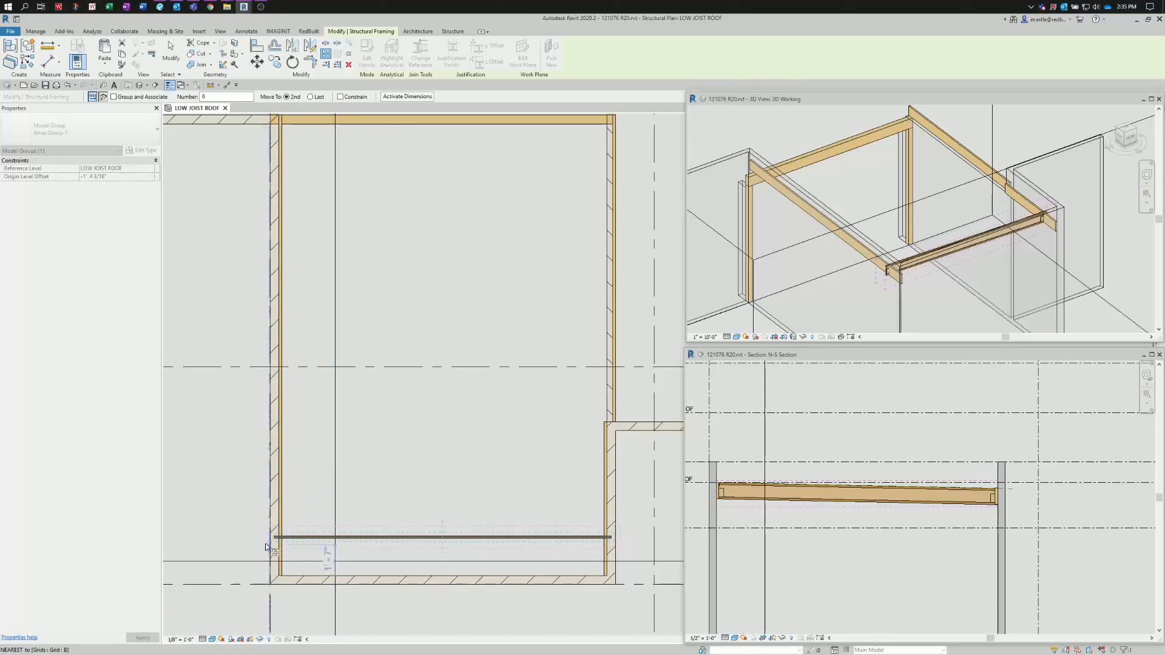
{"action": "left_click", "coordinate": [242, 517]}
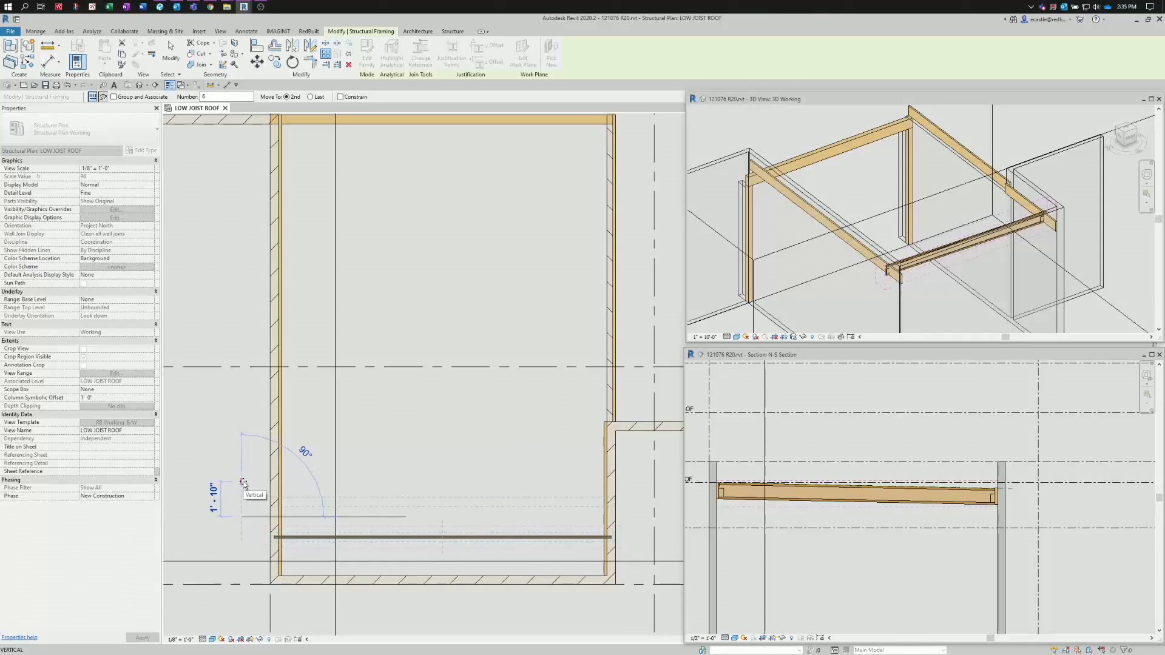
{"action": "type", "text": "2"}
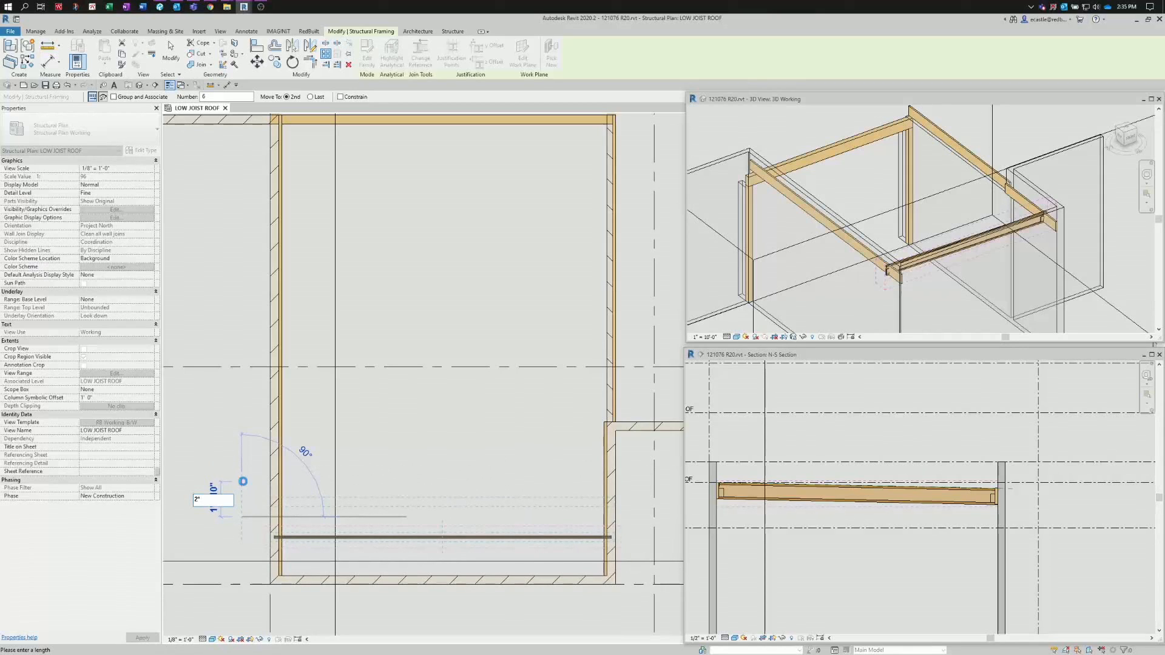
{"action": "key", "text": "Return"}
{"action": "key", "text": "Escape"}
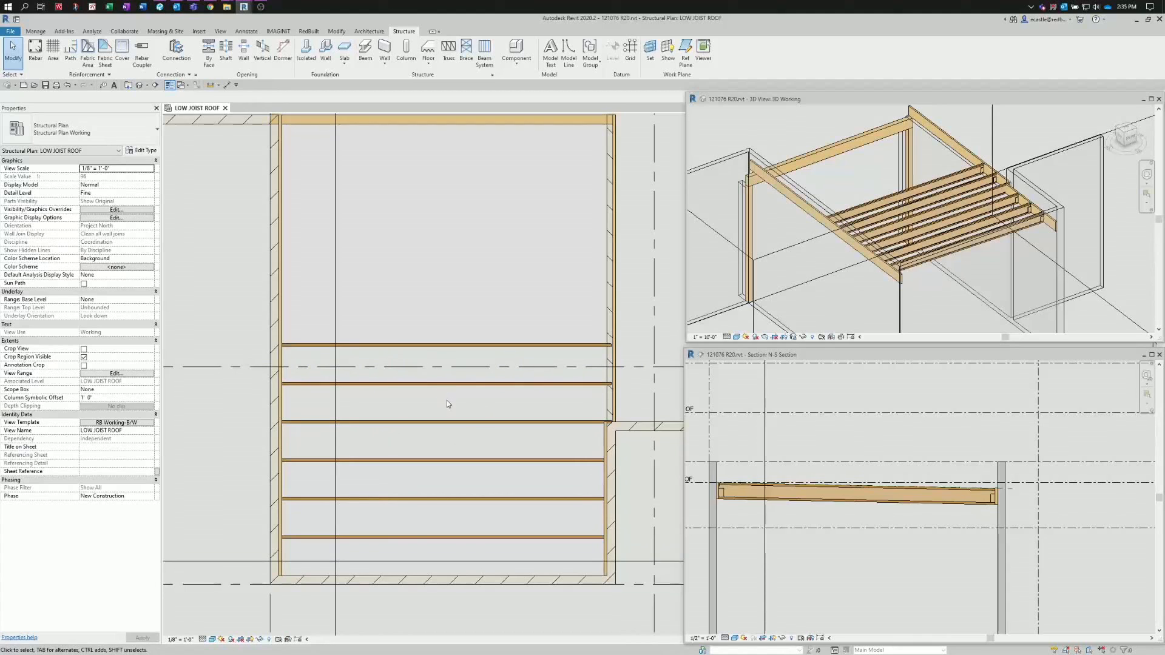
- Delete the uppermost arrayed joist in the plan, leaving the next joist below it deselected
{"action": "left_click", "coordinate": [447, 346]}
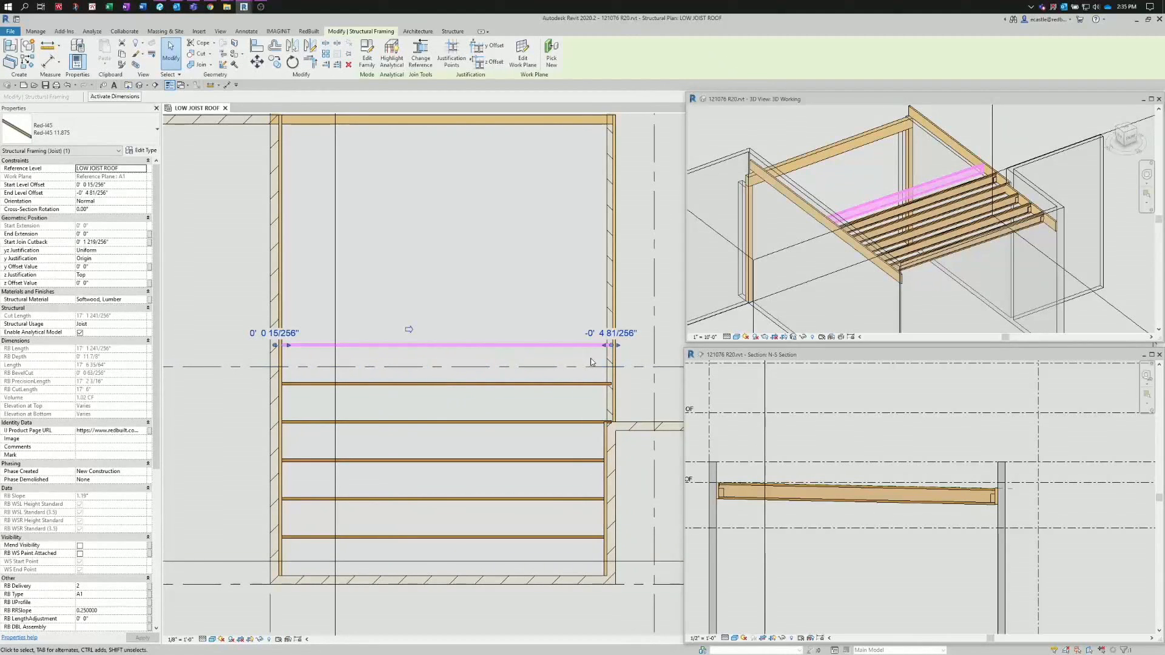
{"action": "key", "text": "Escape"}
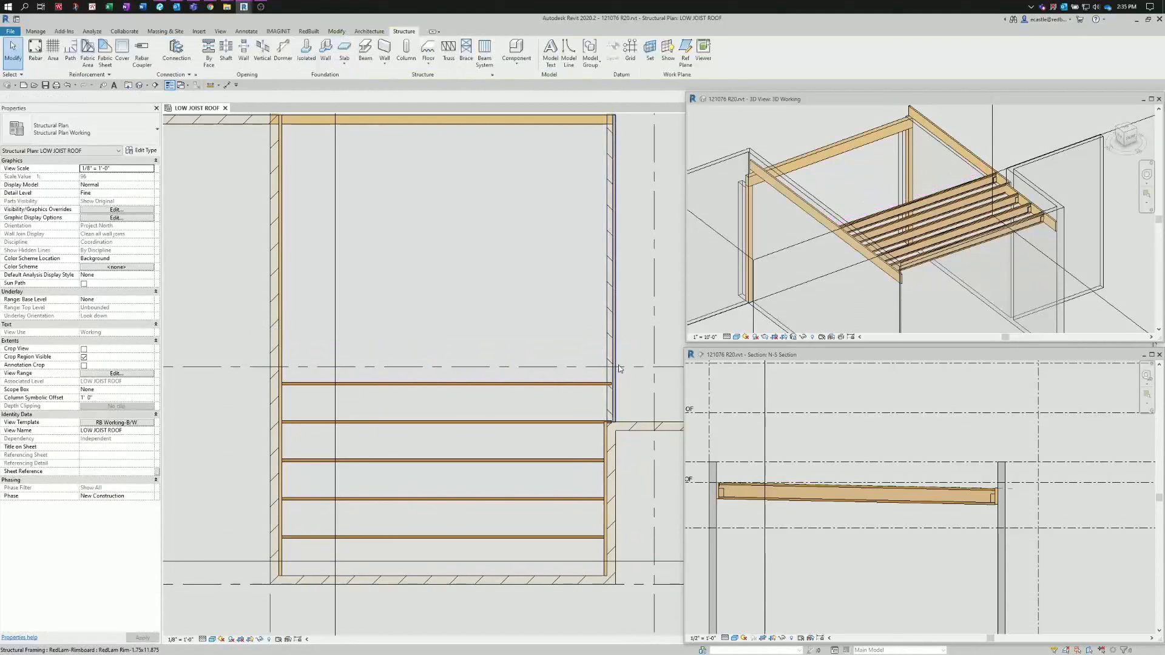
{"action": "left_click", "coordinate": [507, 386]}
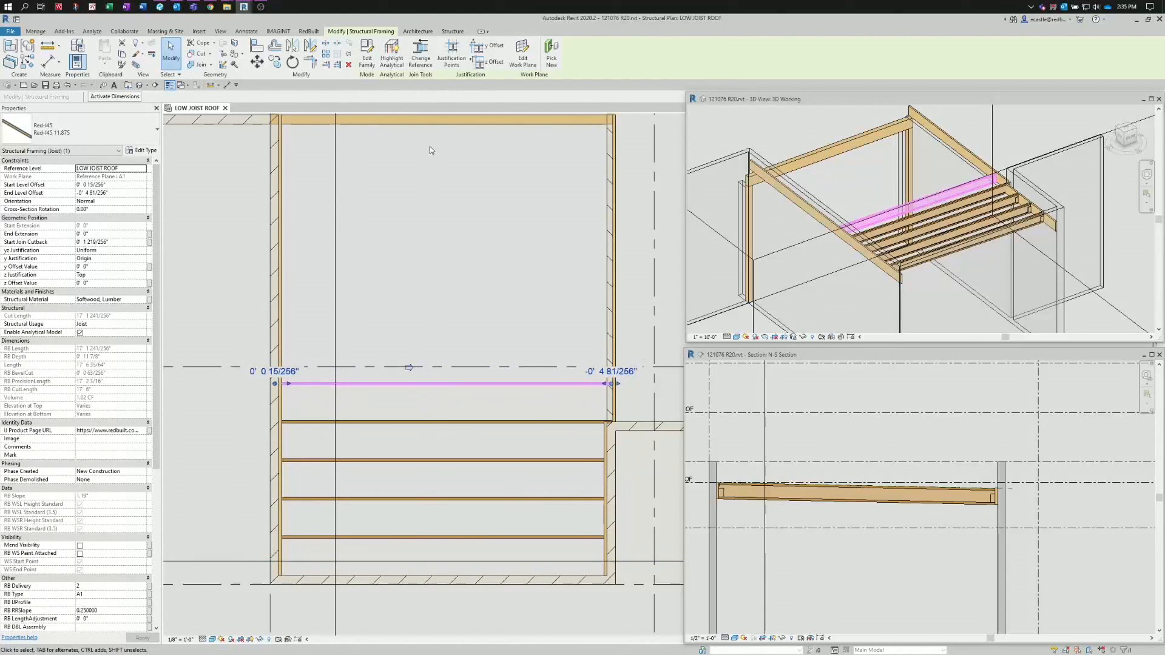
{"action": "left_click", "coordinate": [212, 472]}
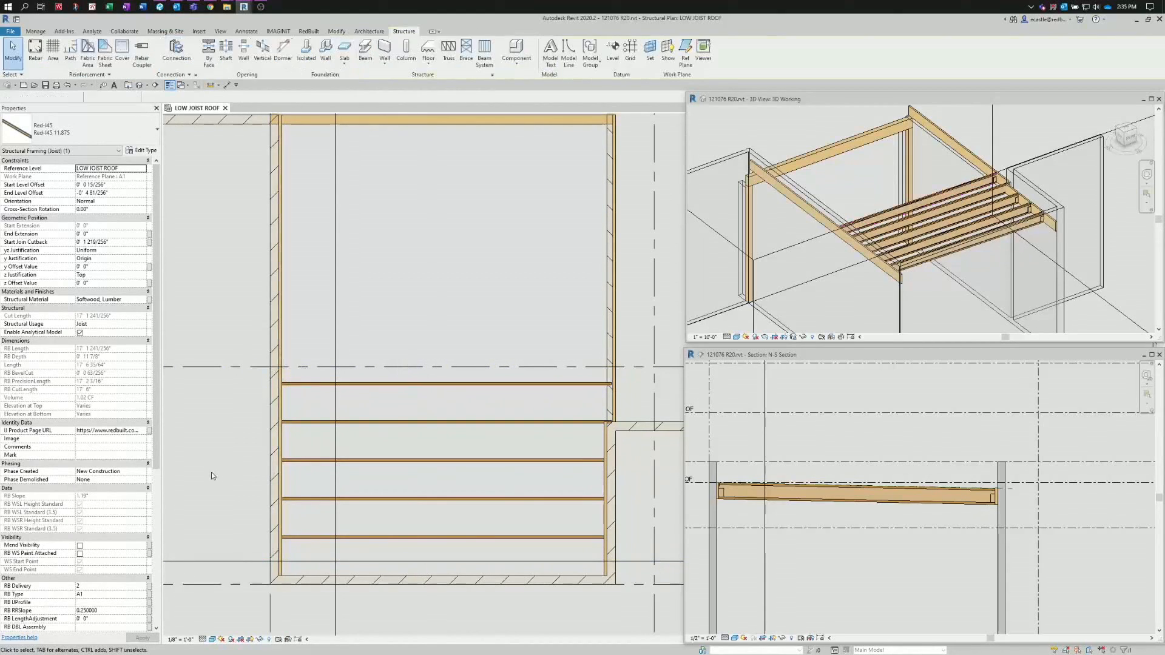
- Move the N-S section line up the plan so it cuts between the two uppermost remaining joists
{"action": "left_click", "coordinate": [222, 560]}
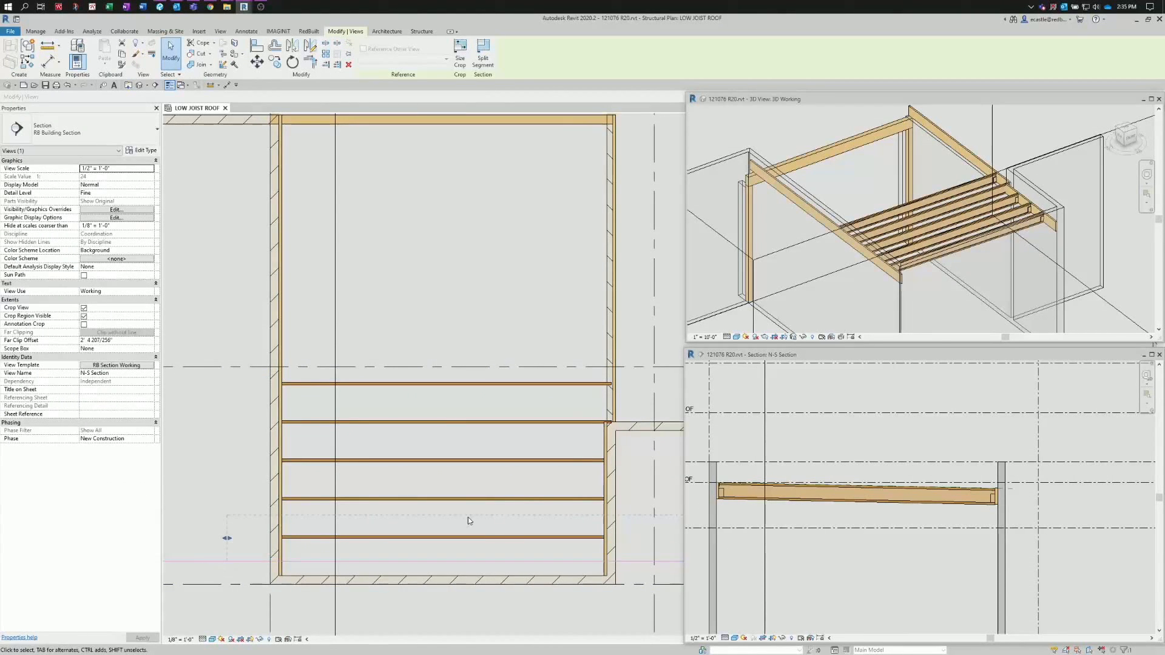
{"action": "scroll", "coordinate": [468, 520], "scroll_direction": "down", "scroll_amount": 5}
{"action": "scroll", "coordinate": [308, 551], "scroll_direction": "up", "scroll_amount": 2}
{"action": "left_click_drag", "start_coordinate": [338, 532], "coordinate": [340, 432]}
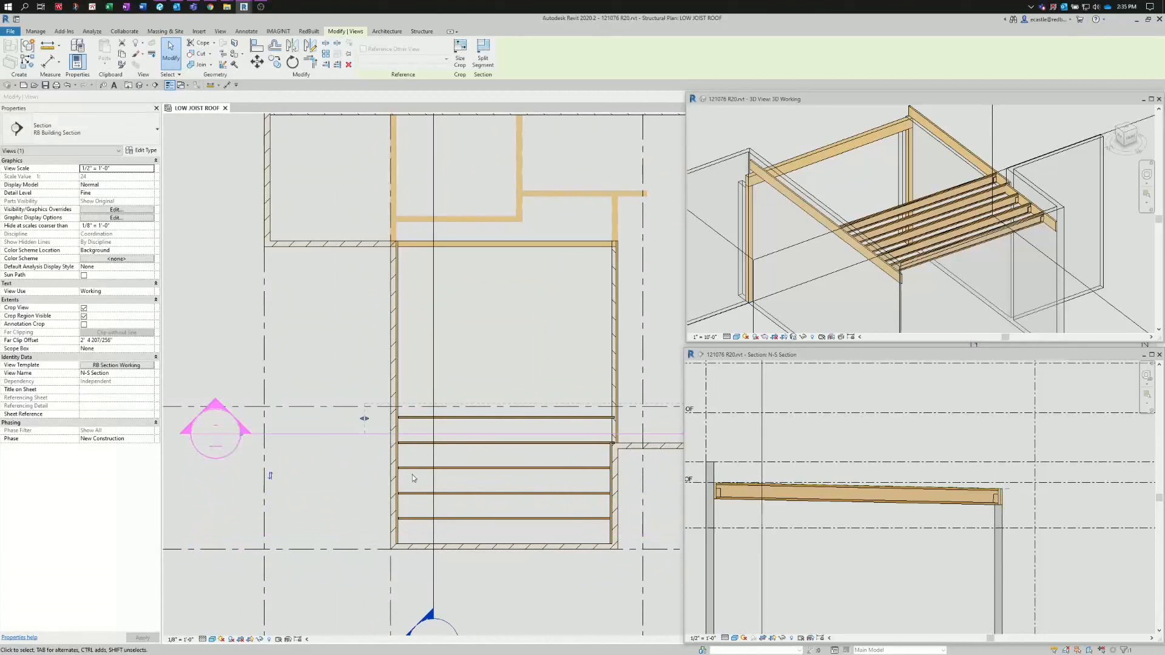
- Select the uppermost joist in the plan and set its End Extension to 2 in
{"action": "scroll", "coordinate": [942, 539], "scroll_direction": "up", "scroll_amount": 4}
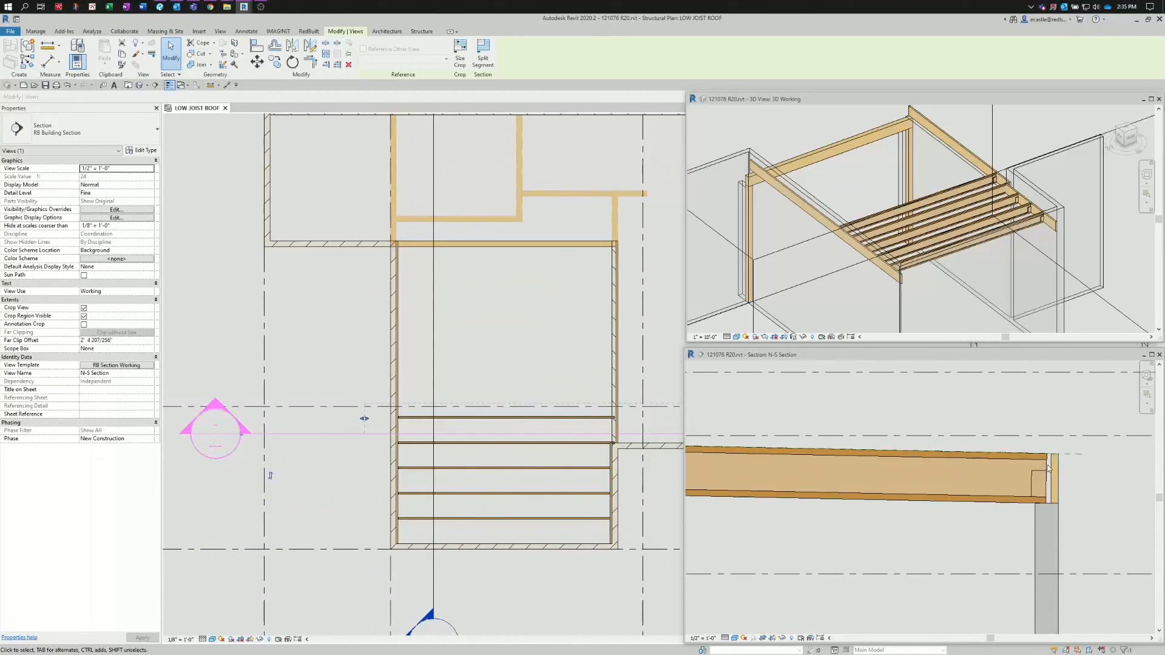
{"action": "scroll", "coordinate": [627, 426], "scroll_direction": "up", "scroll_amount": 4}
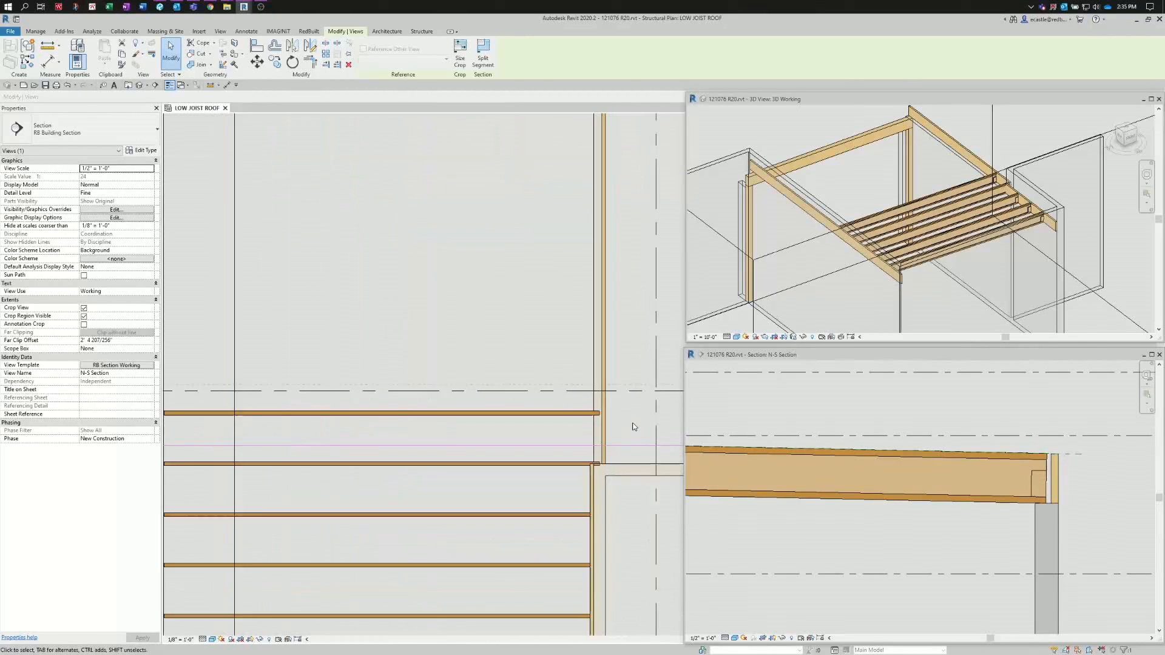
{"action": "left_click", "coordinate": [928, 502]}
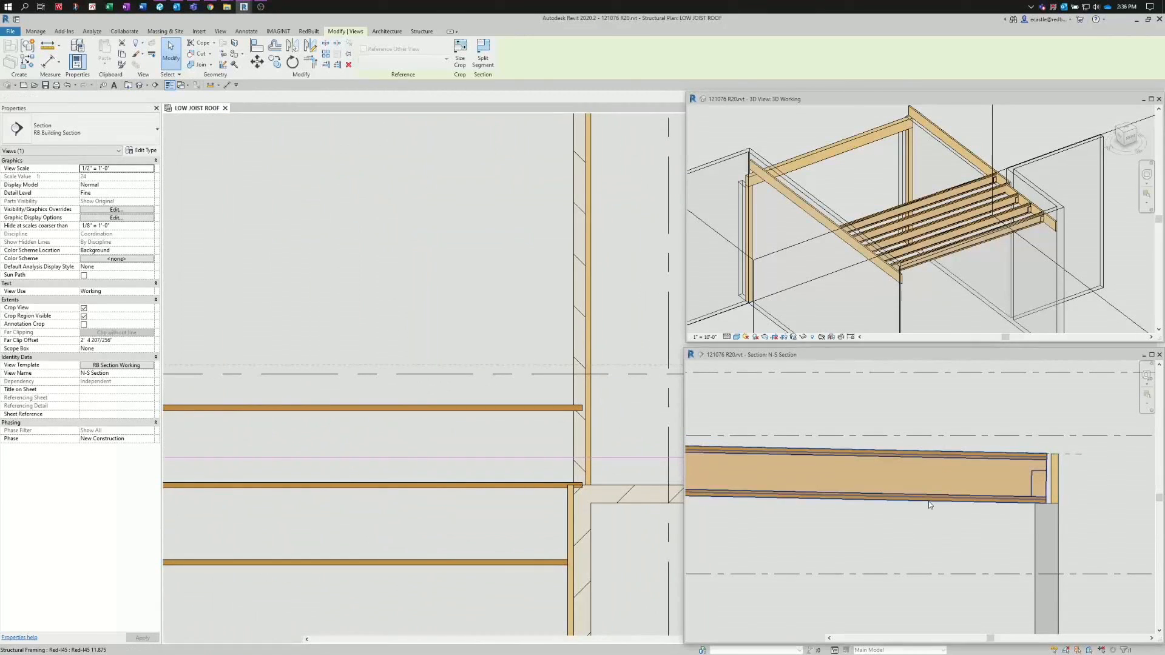
{"action": "left_click", "coordinate": [541, 412]}
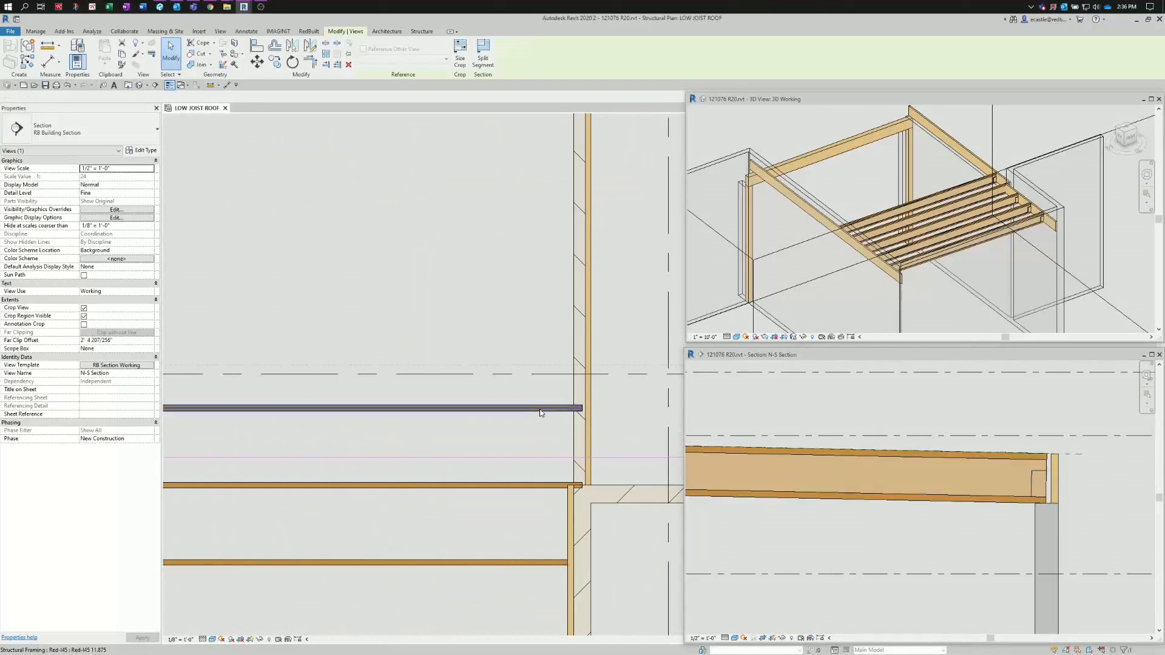
{"action": "left_click", "coordinate": [541, 412]}
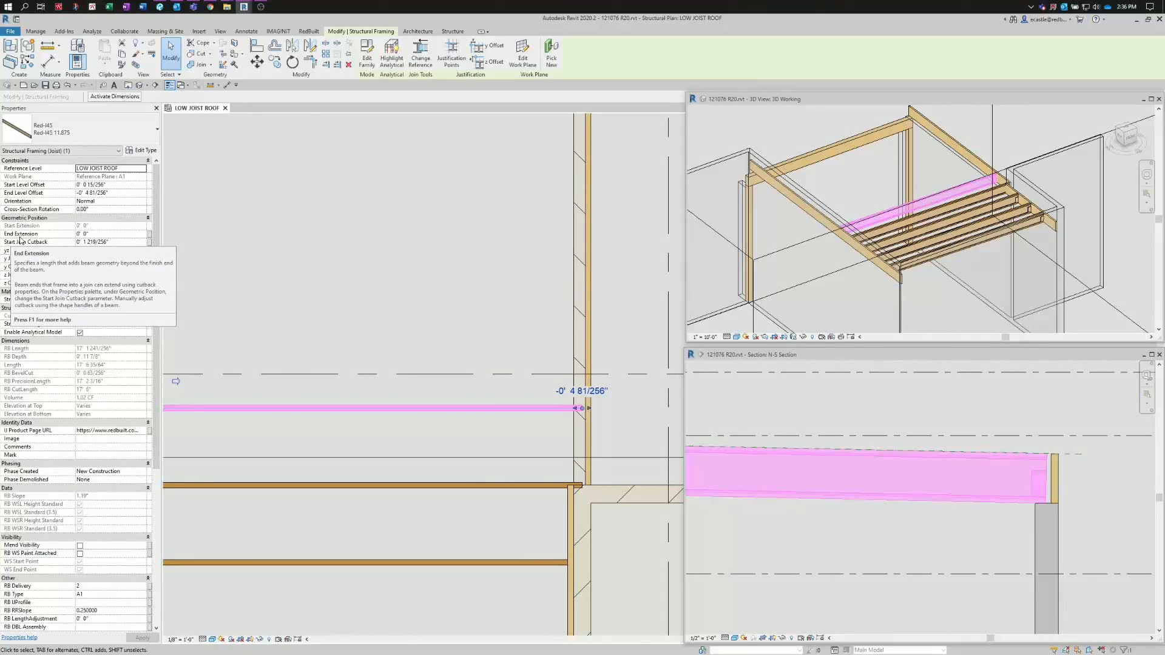
{"action": "left_click", "coordinate": [100, 233]}
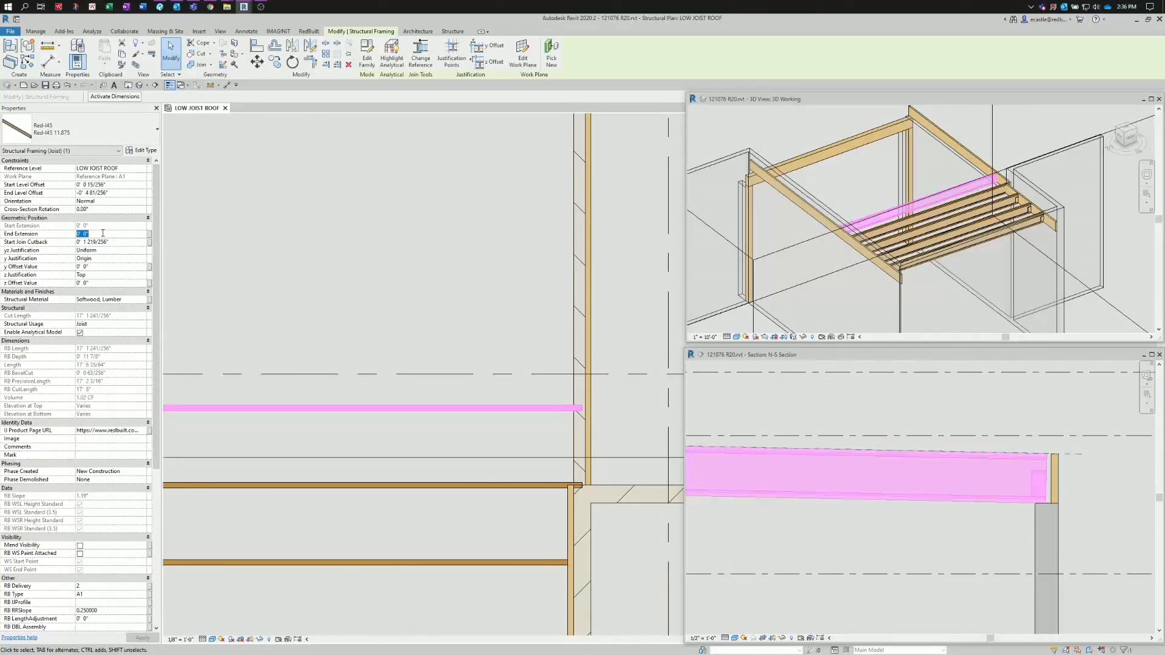
{"action": "type", "text": "0' 2"}
{"action": "key", "text": "Return"}
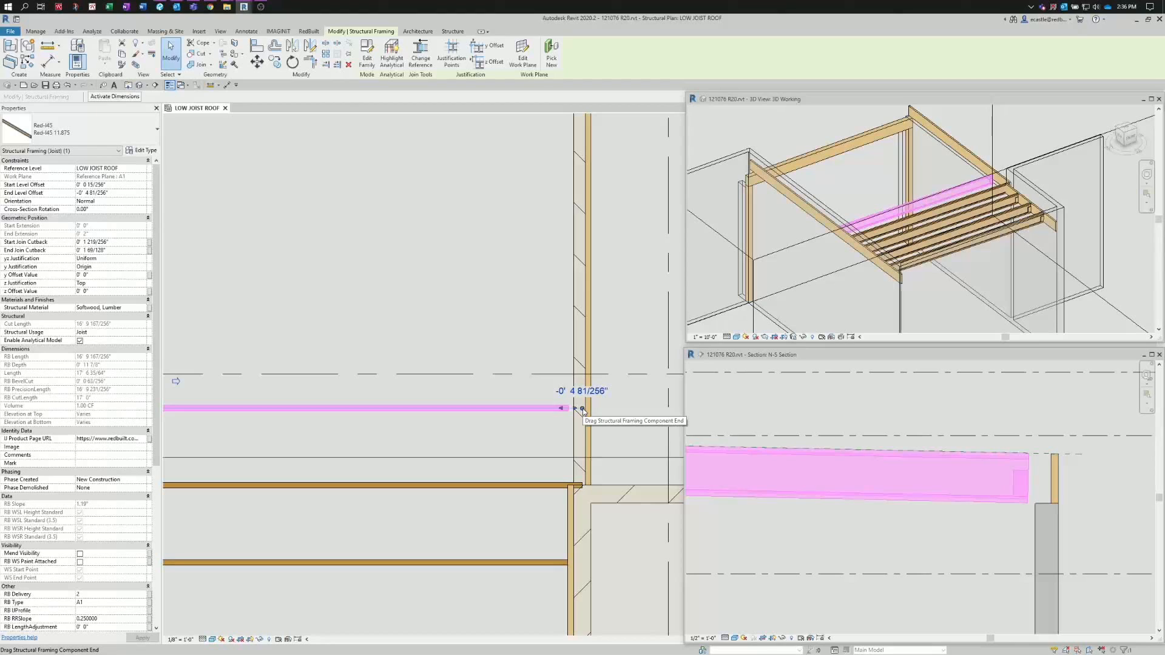
- Set the uppermost joist's End Join Cutback to -3.75 in so its end meets the inner face of the rim board
{"action": "scroll", "coordinate": [582, 410], "scroll_direction": "up", "scroll_amount": 2}
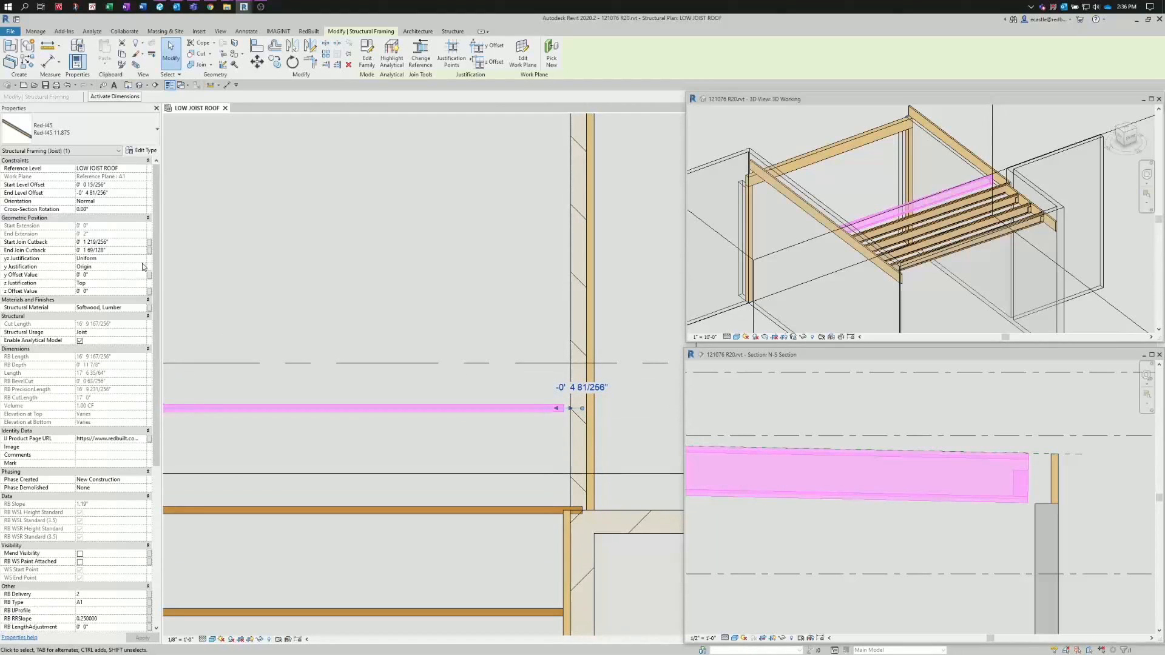
{"action": "left_click", "coordinate": [117, 252]}
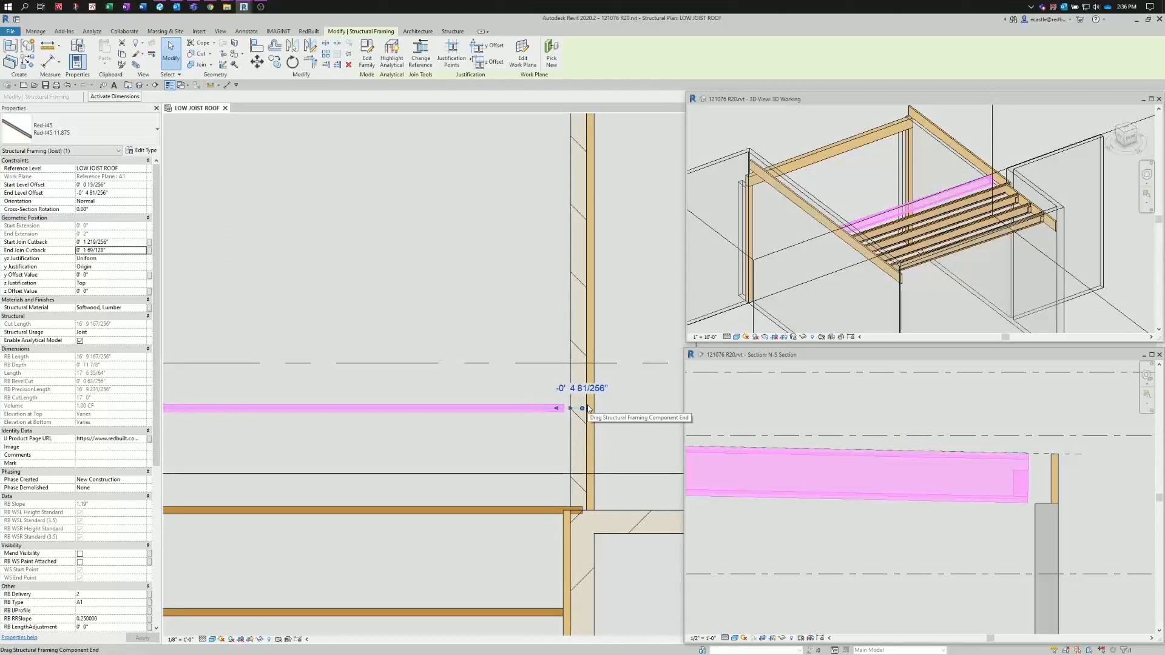
{"action": "left_click_drag", "start_coordinate": [588, 408], "coordinate": [586, 408]}
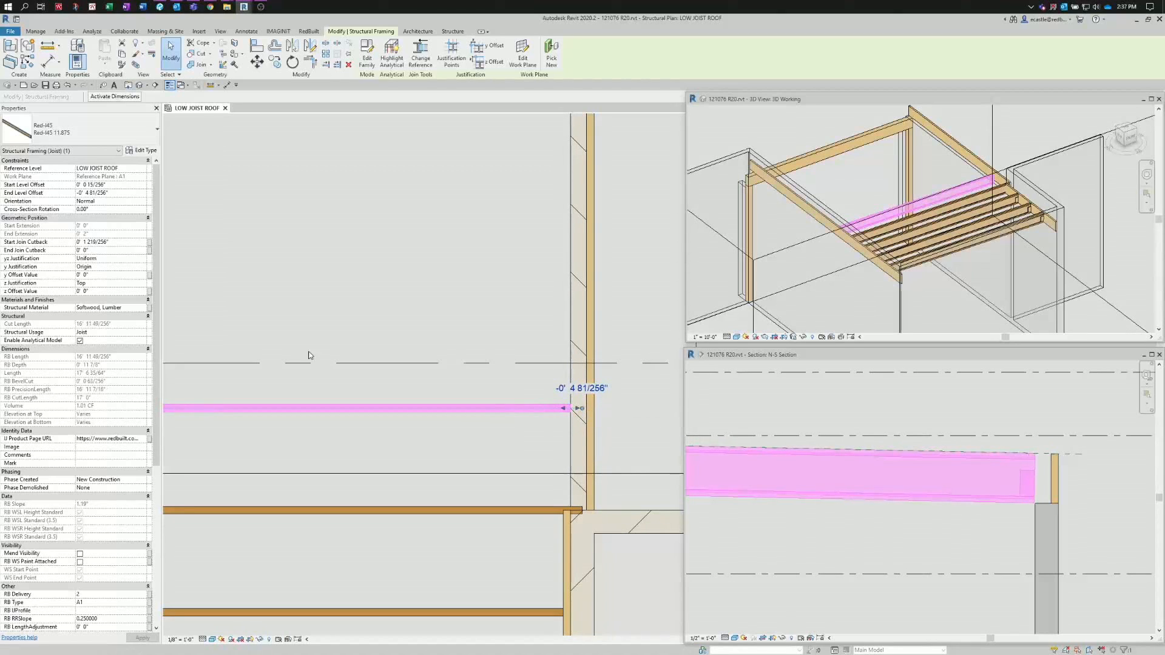
{"action": "left_click", "coordinate": [115, 251]}
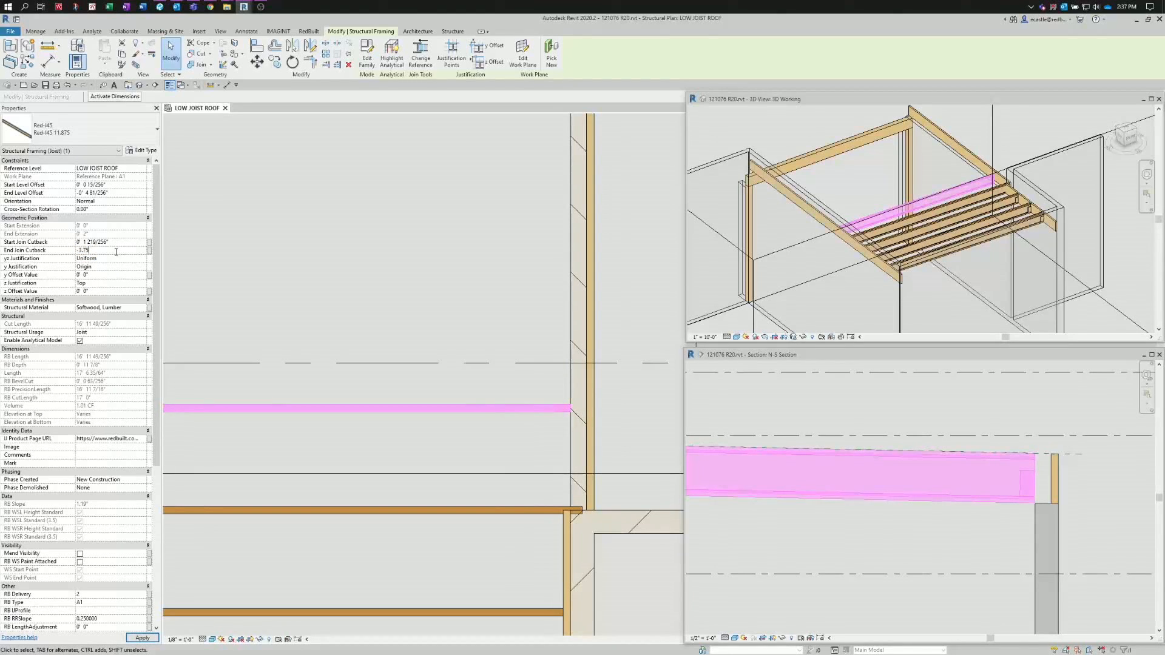
{"action": "key", "text": "Return"}
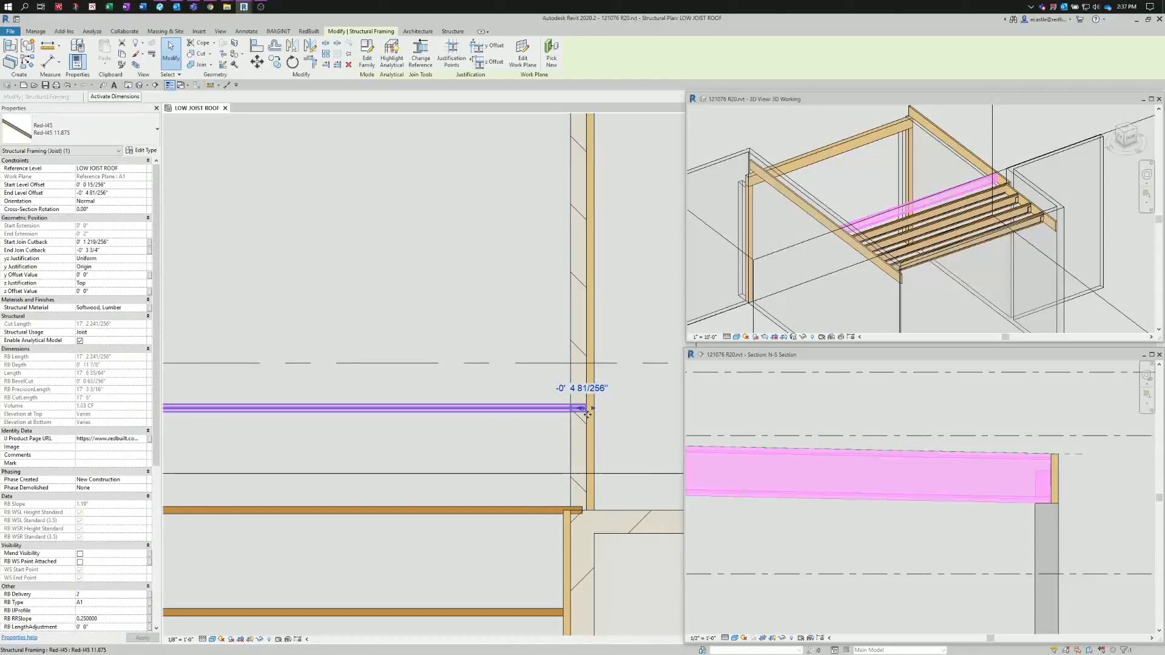
{"action": "scroll", "coordinate": [539, 439], "scroll_direction": "down", "scroll_amount": 2}
{"action": "scroll", "coordinate": [514, 437], "scroll_direction": "down", "scroll_amount": 1}
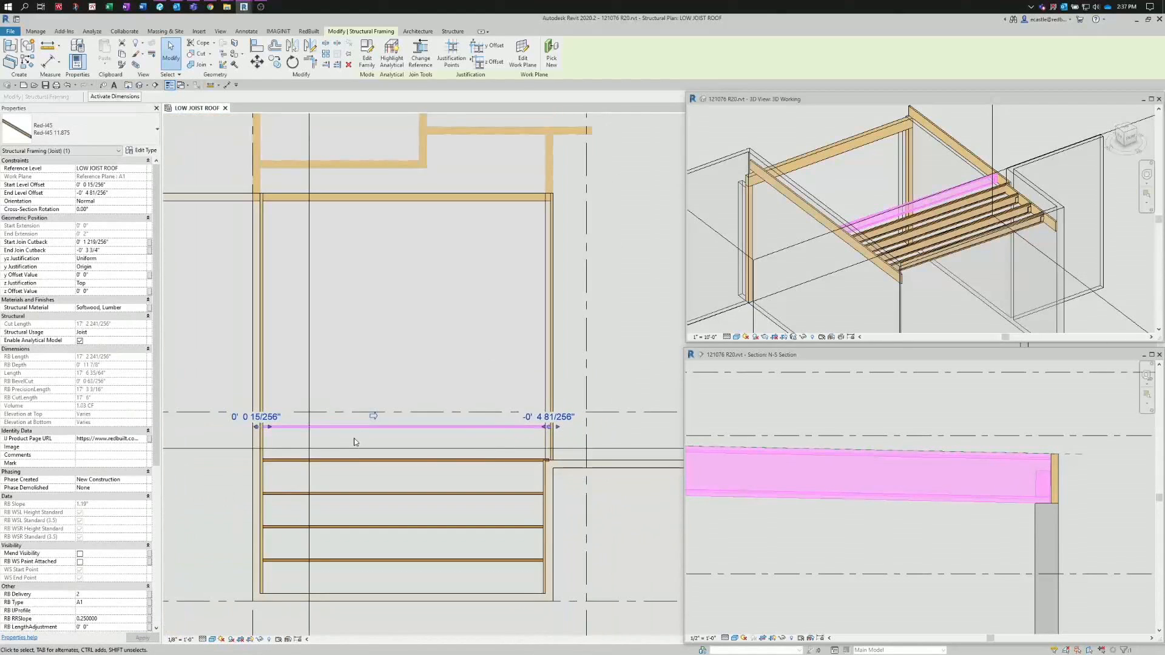
{"action": "scroll", "coordinate": [312, 440], "scroll_direction": "up", "scroll_amount": 1}
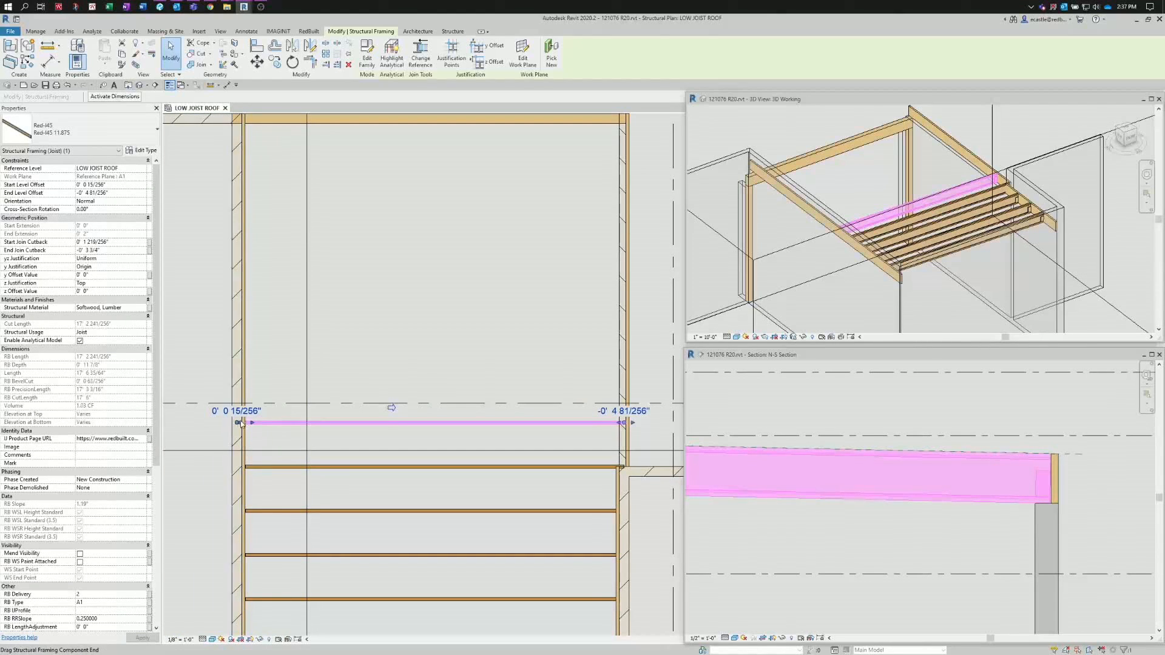
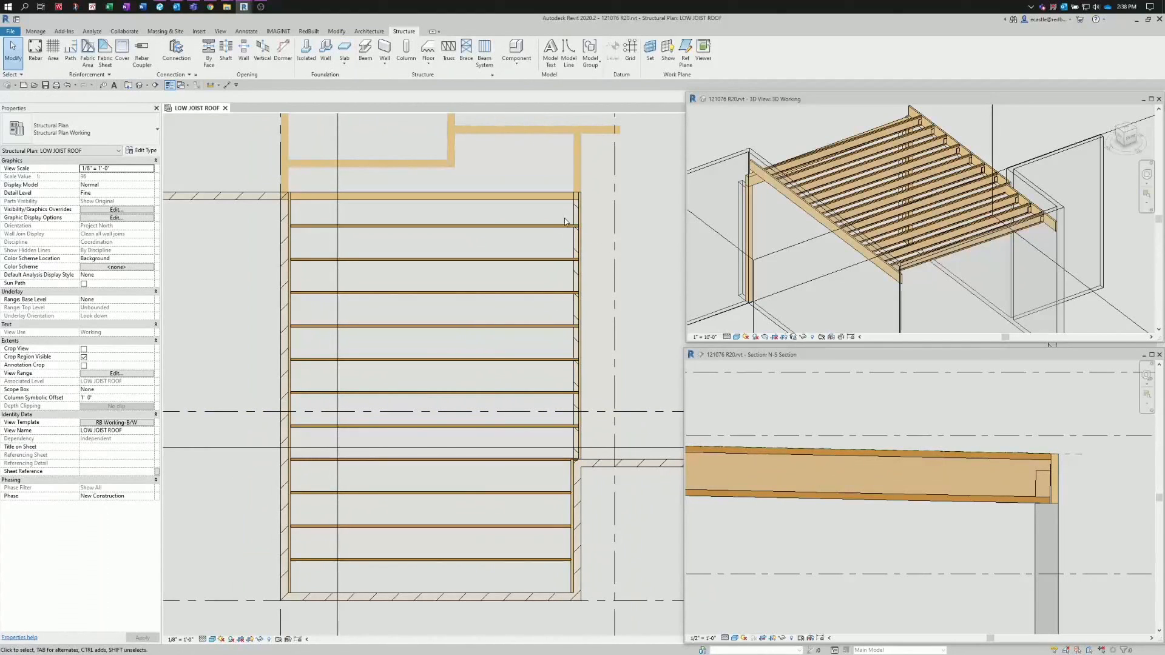
- Select the seven uppermost joists in the plan and enable their RB WSR Wide (5.875) option
{"action": "left_click_drag", "start_coordinate": [559, 212], "coordinate": [559, 408]}
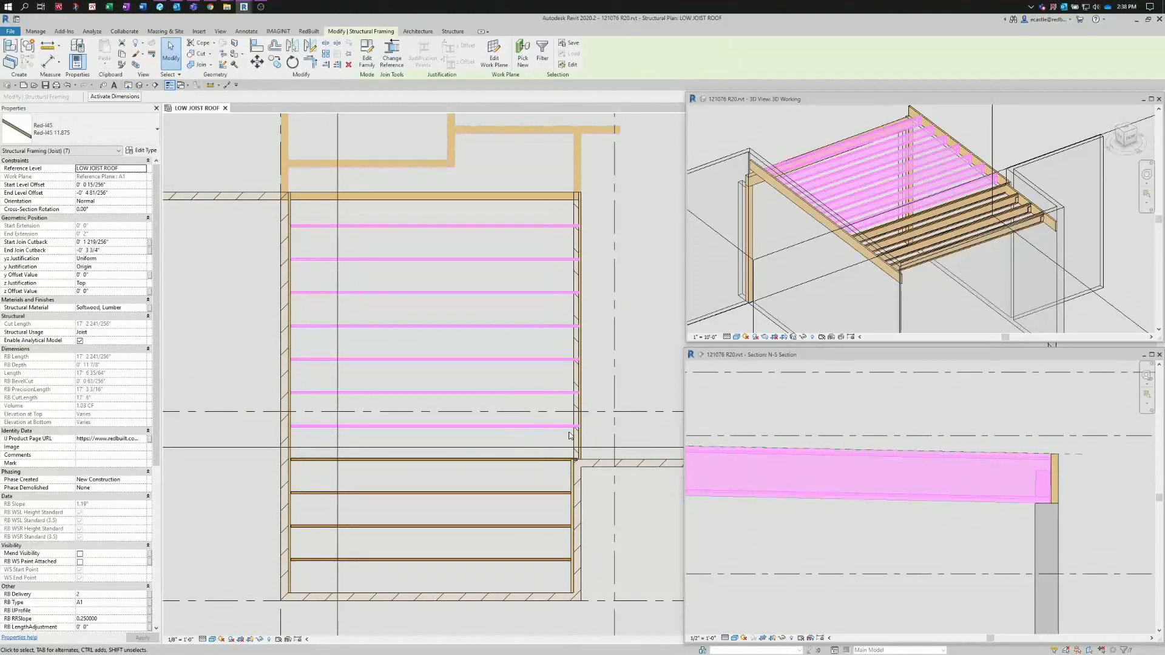
{"action": "left_click", "coordinate": [155, 548]}
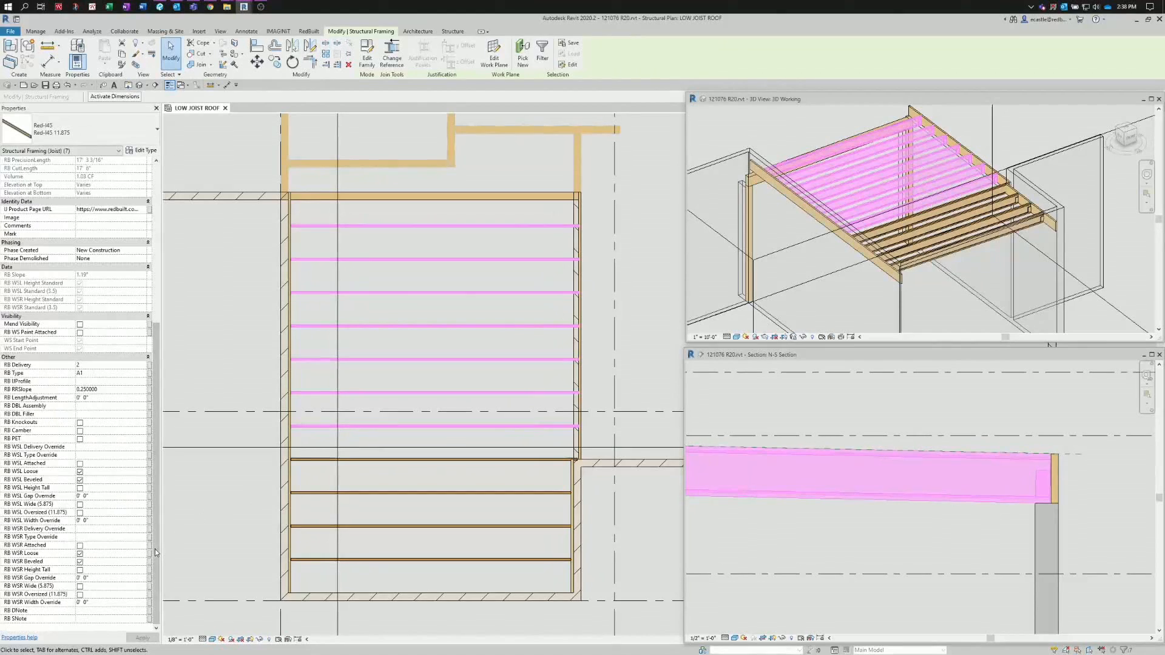
{"action": "left_click", "coordinate": [80, 587]}
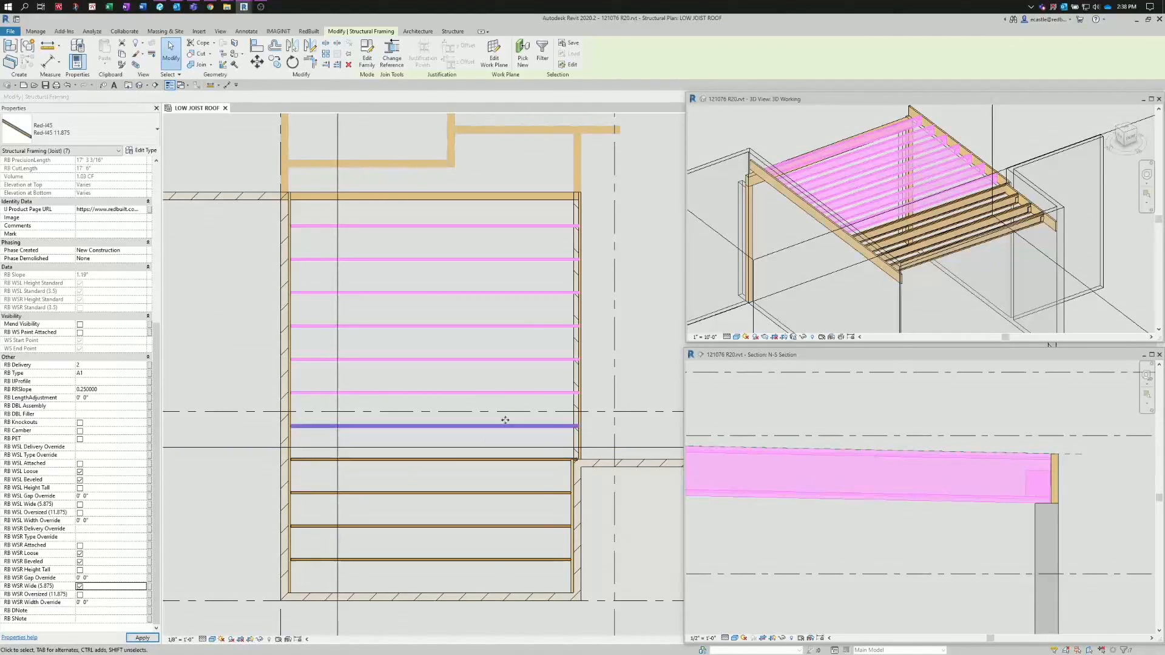
{"action": "scroll", "coordinate": [982, 148], "scroll_direction": "up", "scroll_amount": 4}
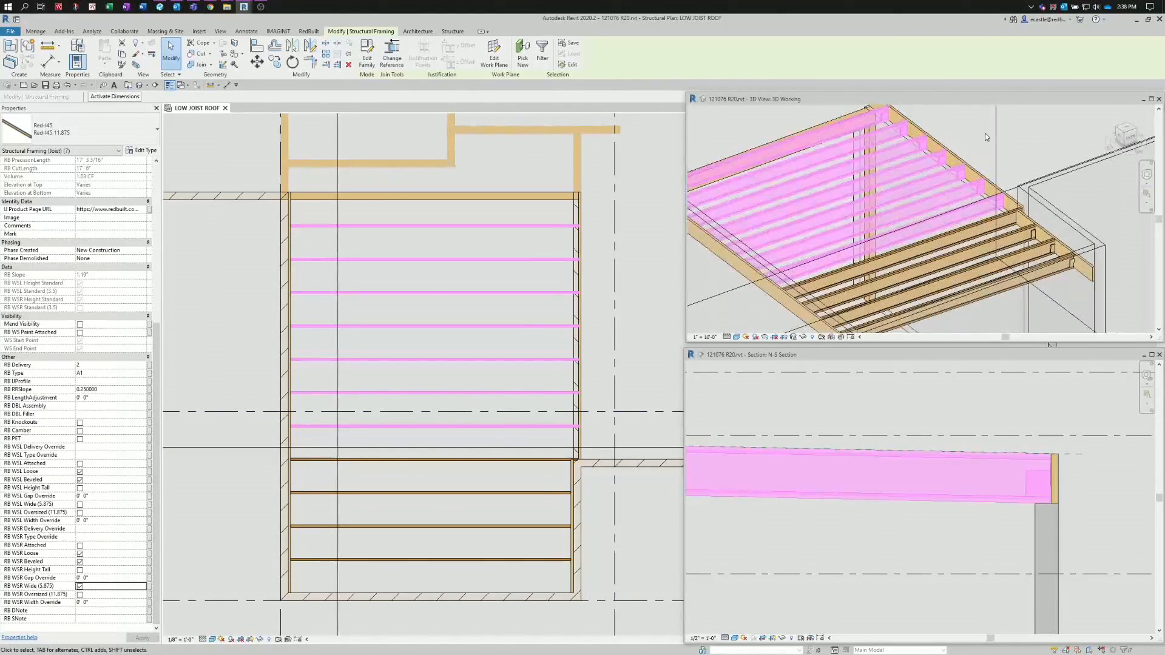
{"action": "left_click", "coordinate": [965, 161]}
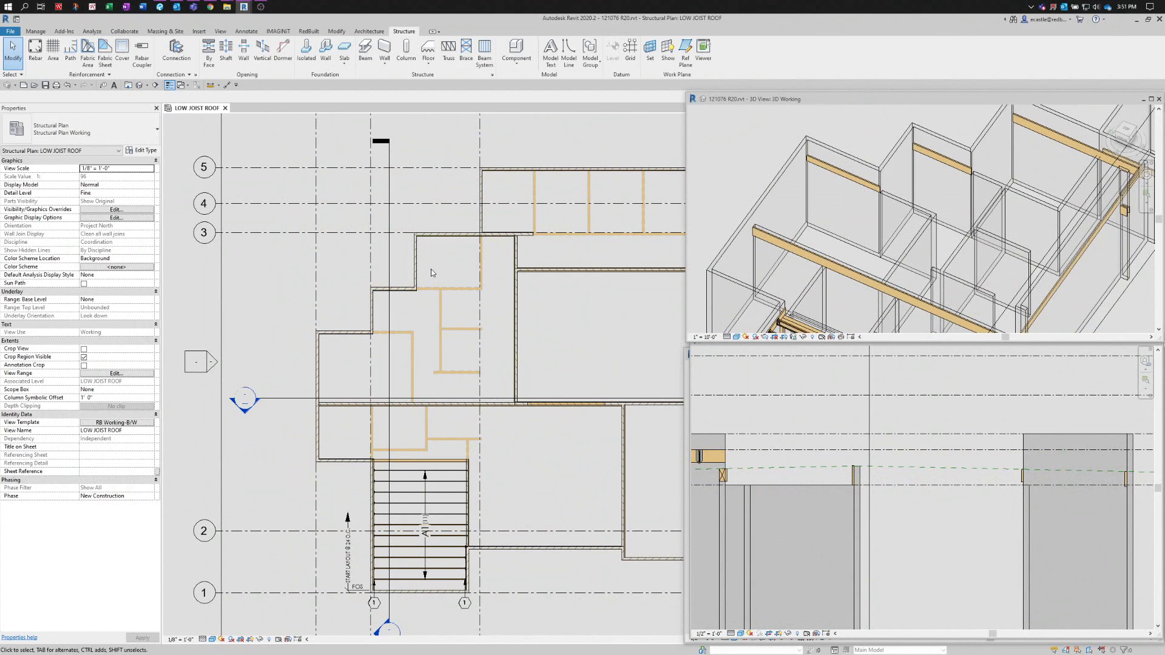
- Switch to Bluebeam Revu, examine the structural plan's callouts for the A7, E2 and E4 joists, and return to Revit
{"action": "scroll", "coordinate": [428, 264], "scroll_direction": "up", "scroll_amount": 4}
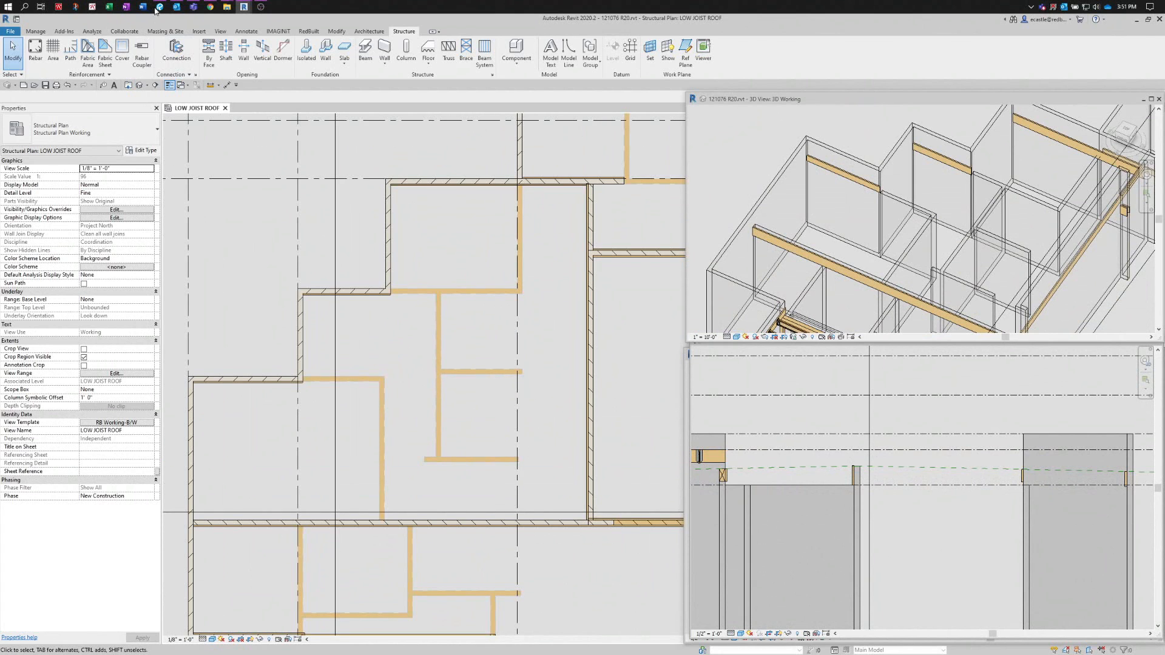
{"action": "left_click", "coordinate": [158, 7]}
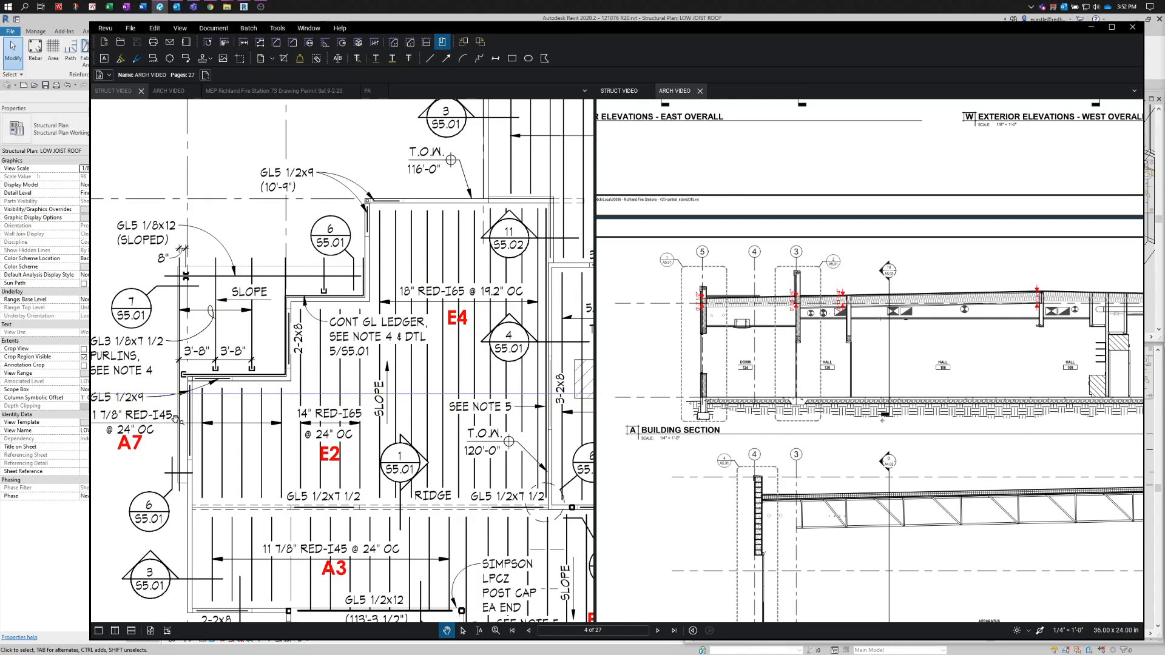
{"action": "left_click", "coordinate": [74, 18]}
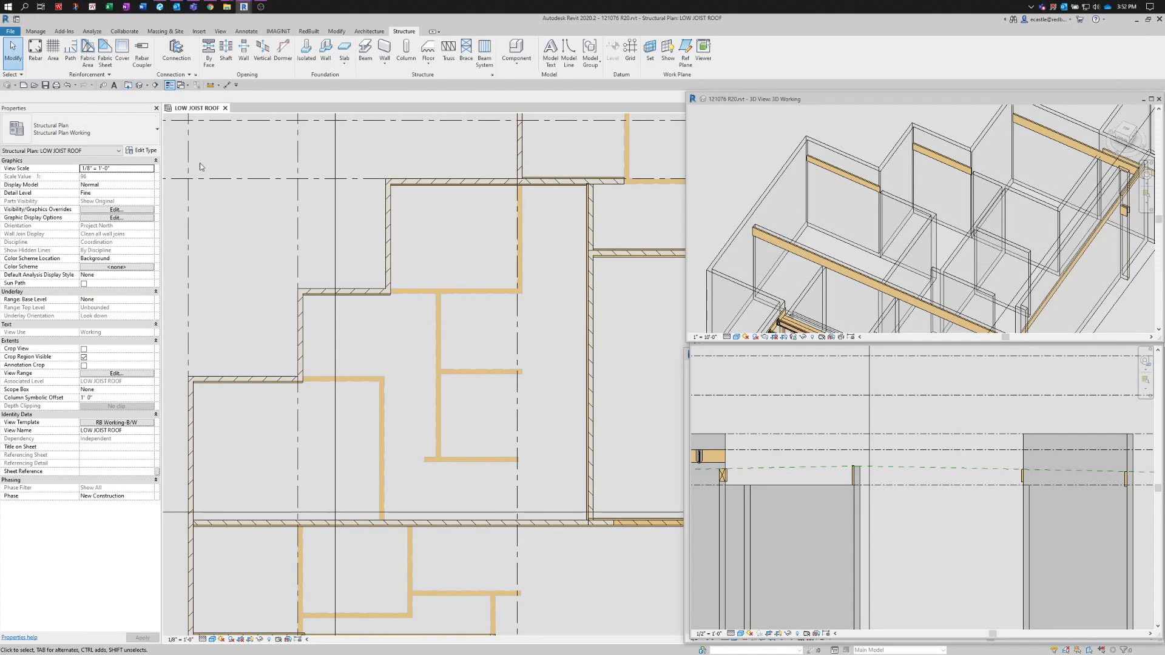
- Place a Red-I45 11.875 joist on reference plane A7-E2-E4 along the grid A exterior wall, about 13 ft long between the two cross walls
{"action": "scroll", "coordinate": [447, 421], "scroll_direction": "down", "scroll_amount": 2}
{"action": "scroll", "coordinate": [379, 510], "scroll_direction": "up", "scroll_amount": 3}
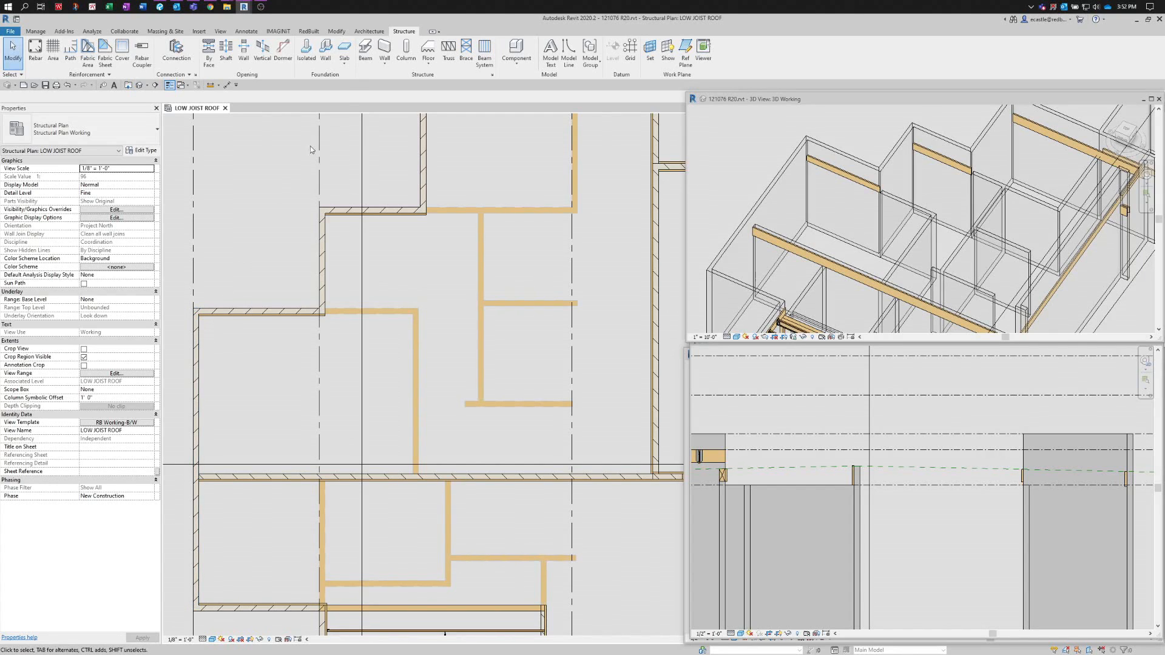
{"action": "left_click", "coordinate": [364, 61]}
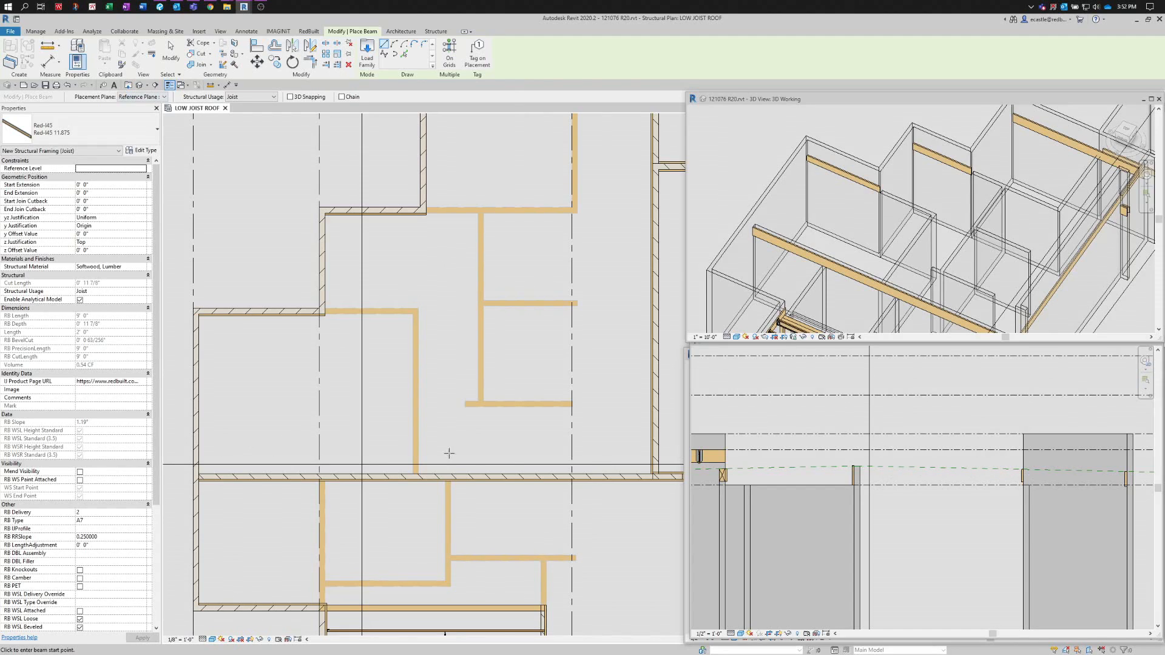
{"action": "left_click", "coordinate": [163, 96]}
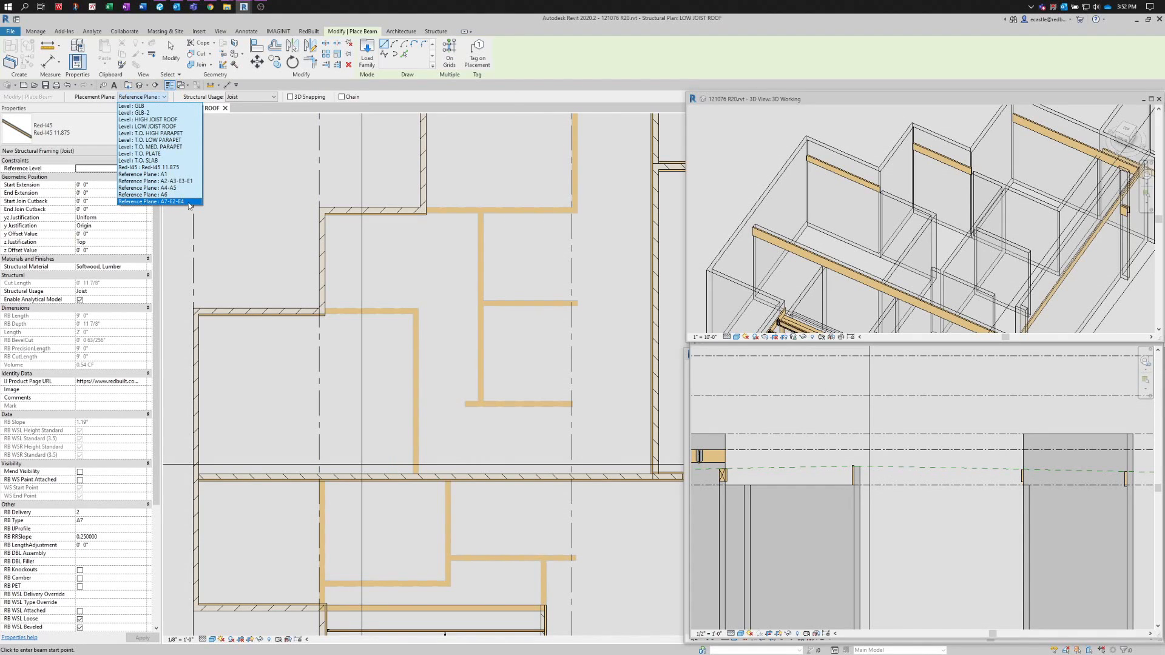
{"action": "left_click", "coordinate": [188, 202]}
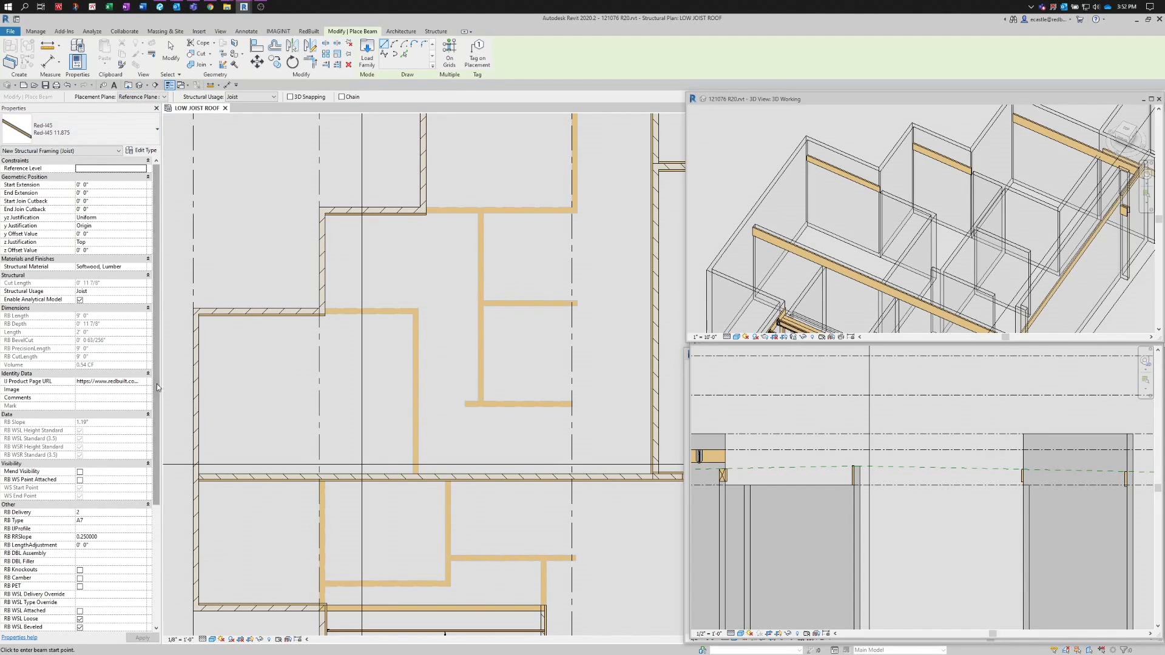
{"action": "left_click_drag", "start_coordinate": [158, 392], "coordinate": [159, 426]}
{"action": "scroll", "coordinate": [155, 473], "scroll_direction": "down", "scroll_amount": 2}
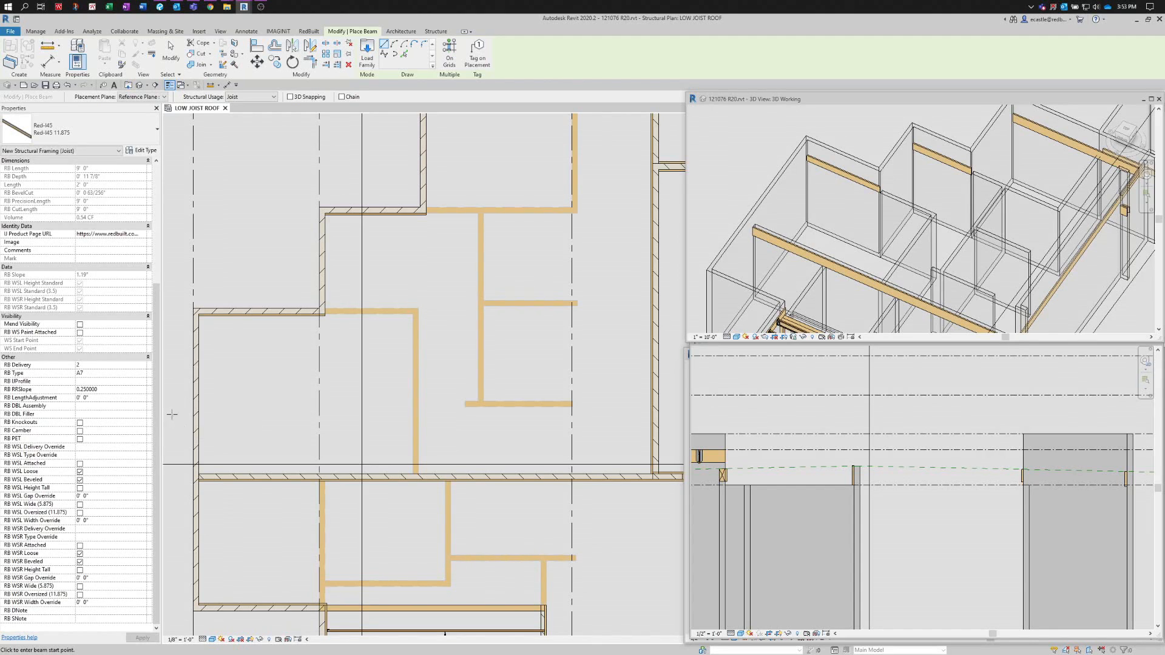
{"action": "scroll", "coordinate": [177, 416], "scroll_direction": "up", "scroll_amount": 3}
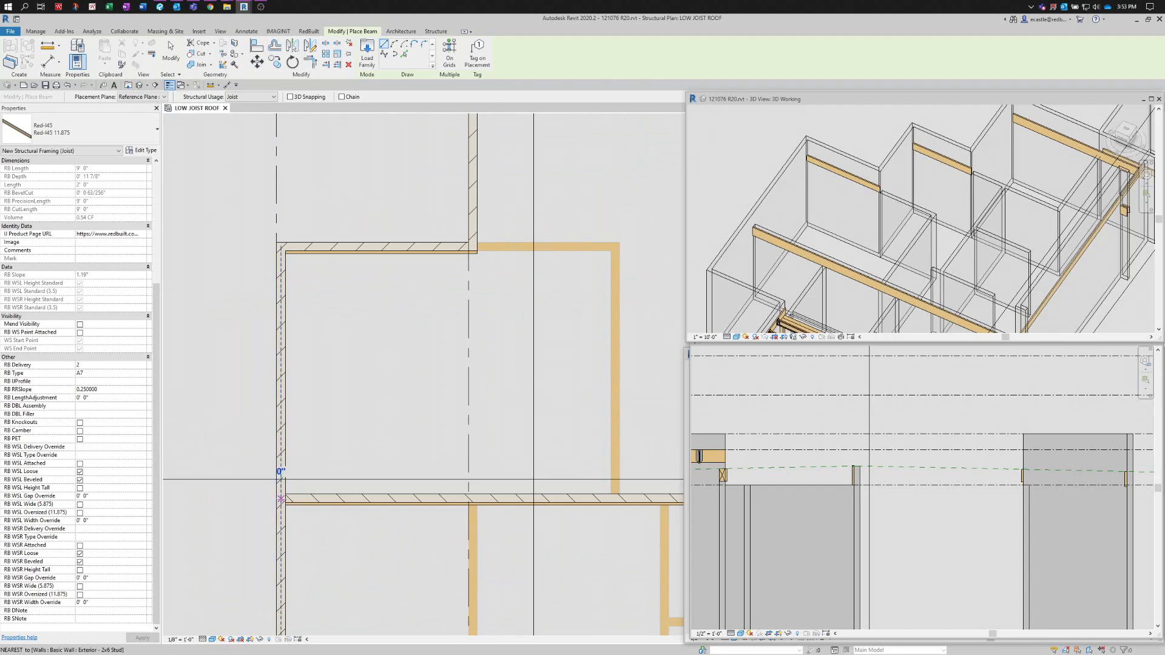
{"action": "left_click", "coordinate": [281, 499]}
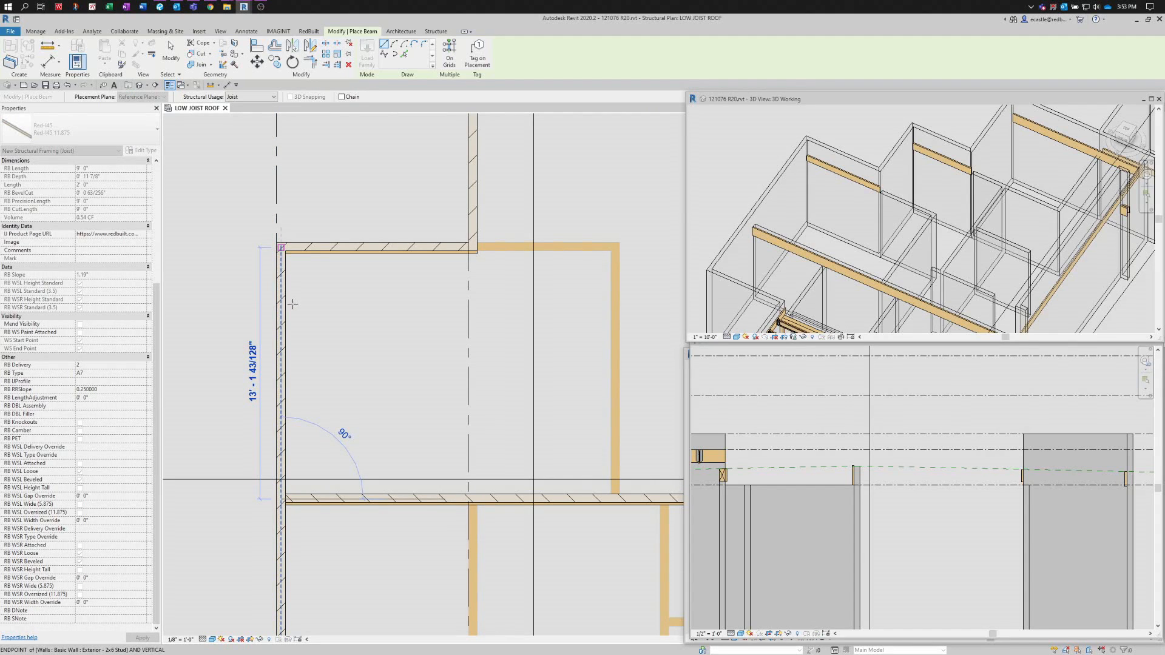
{"action": "left_click", "coordinate": [293, 304]}
{"action": "key", "text": "Escape"}
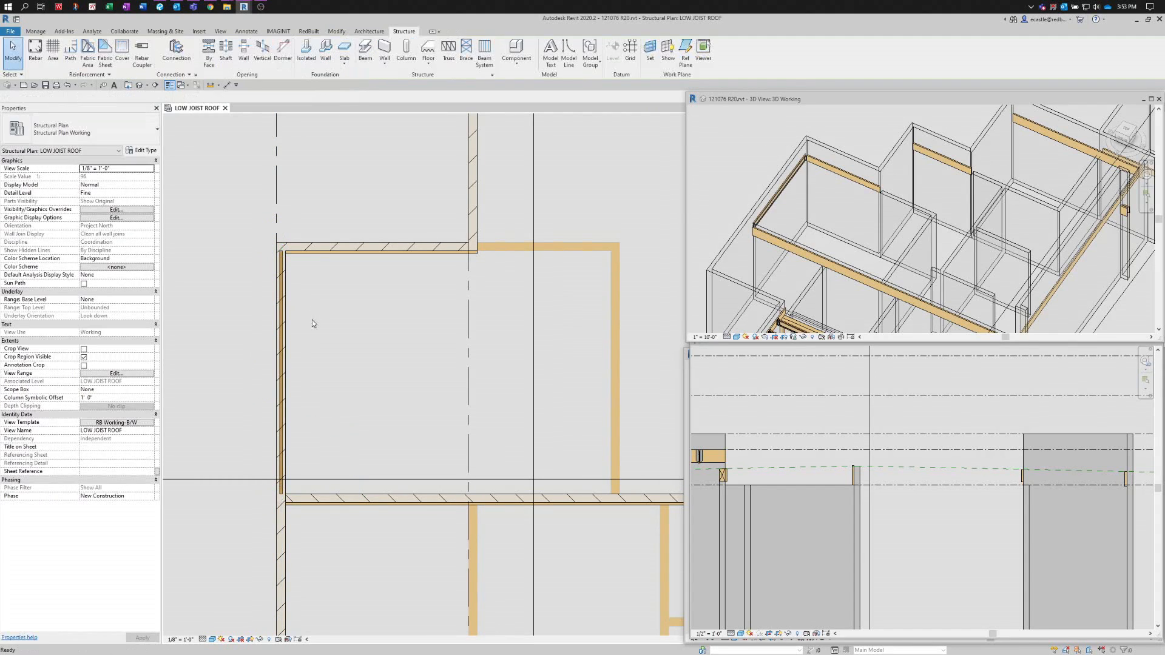
- Select the new joist, activate its dimensions, and set its distance from grid A to 2 ft
{"action": "left_click", "coordinate": [283, 323]}
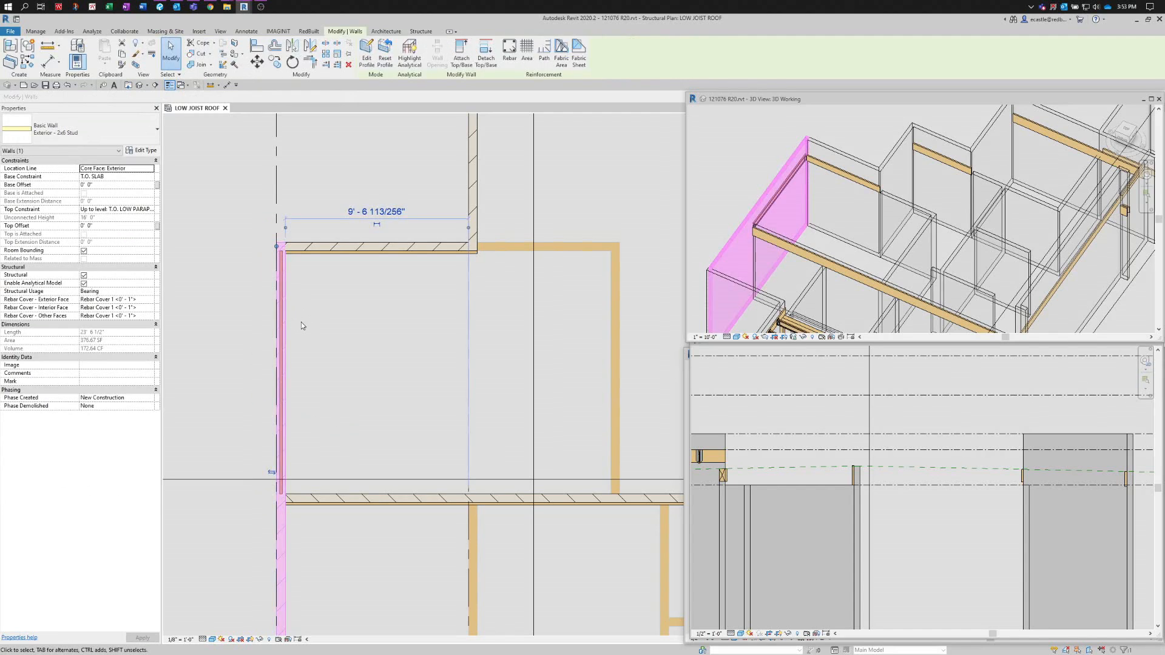
{"action": "key", "text": "Escape"}
{"action": "left_click", "coordinate": [281, 317]}
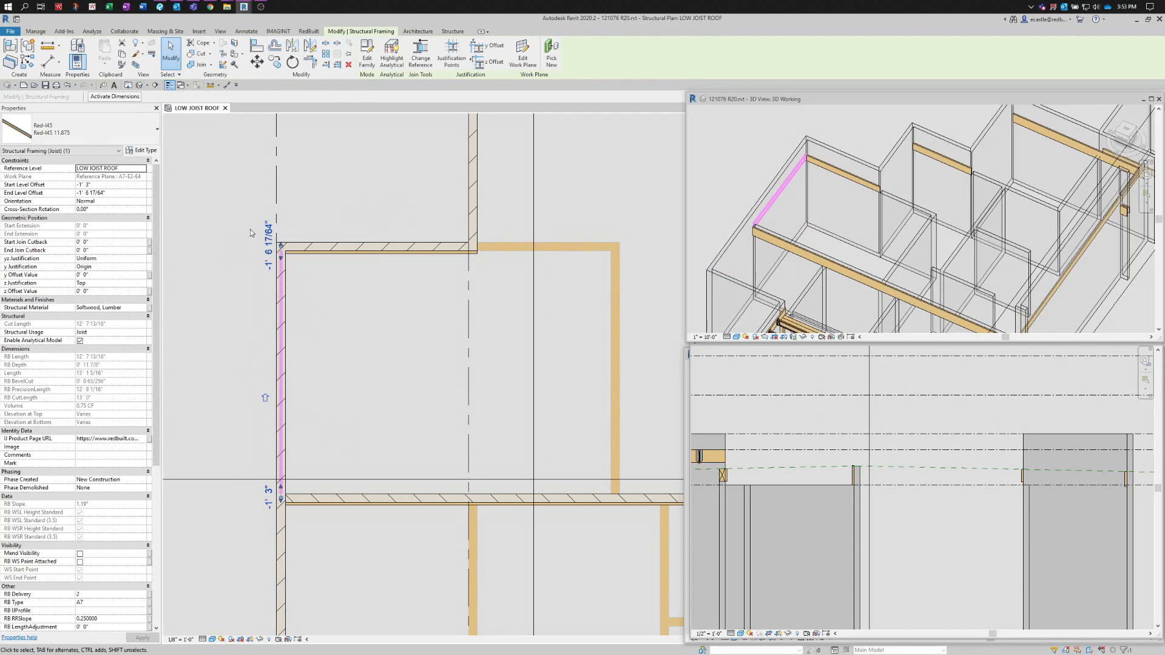
{"action": "left_click", "coordinate": [109, 100]}
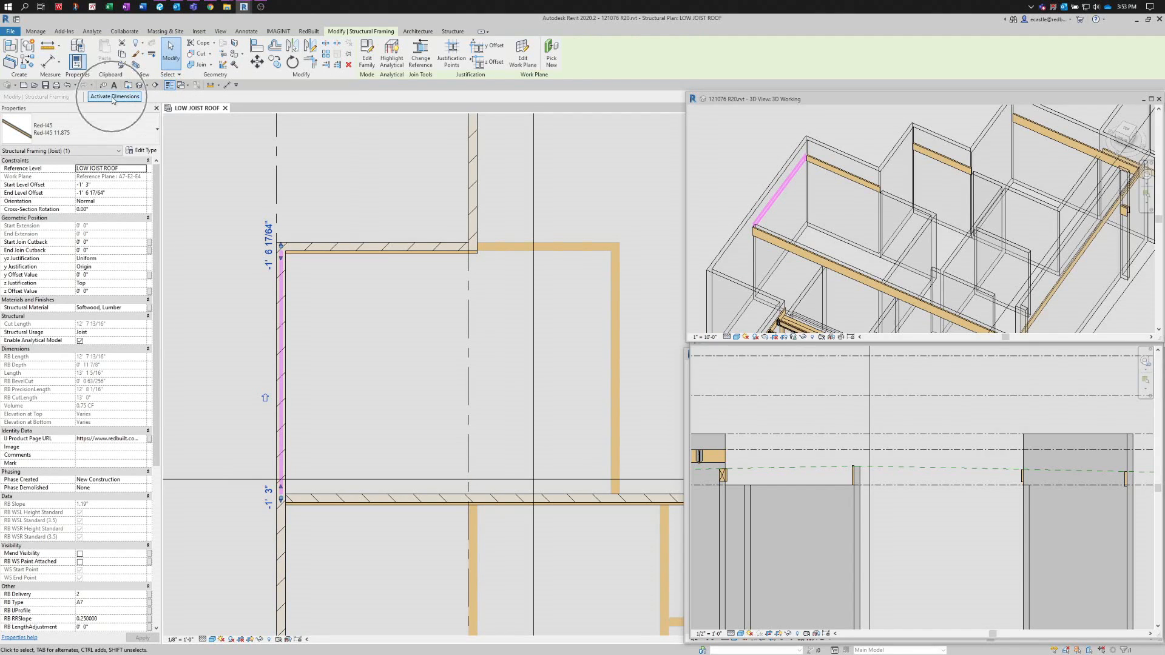
{"action": "scroll", "coordinate": [281, 208], "scroll_direction": "up", "scroll_amount": 5}
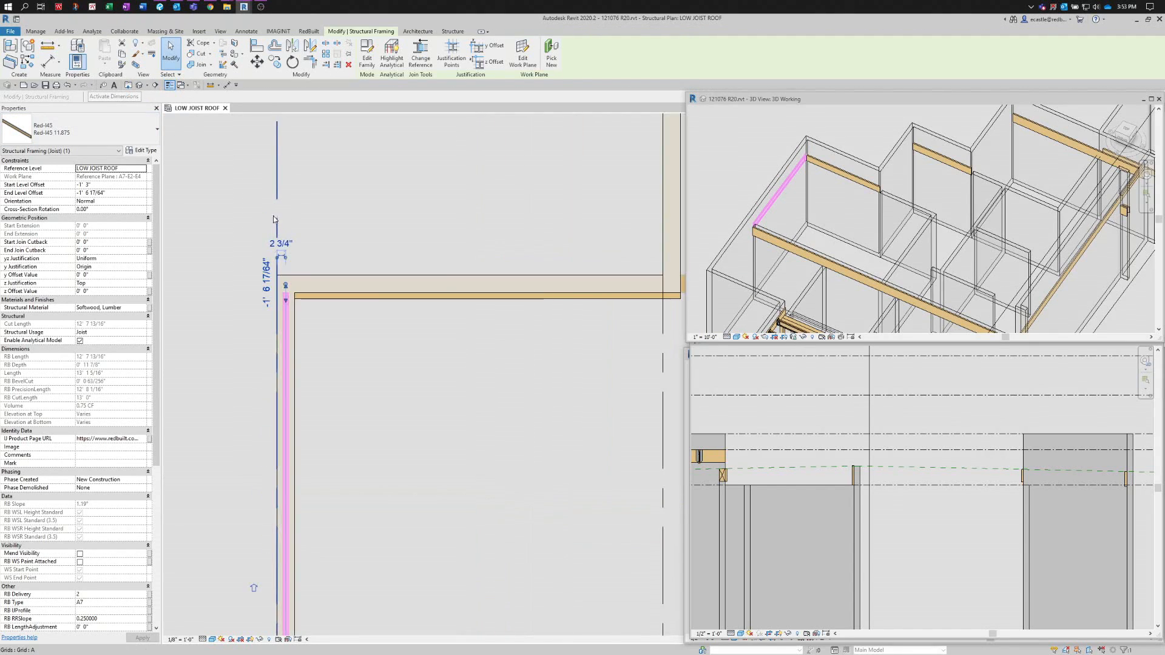
{"action": "left_click", "coordinate": [282, 254]}
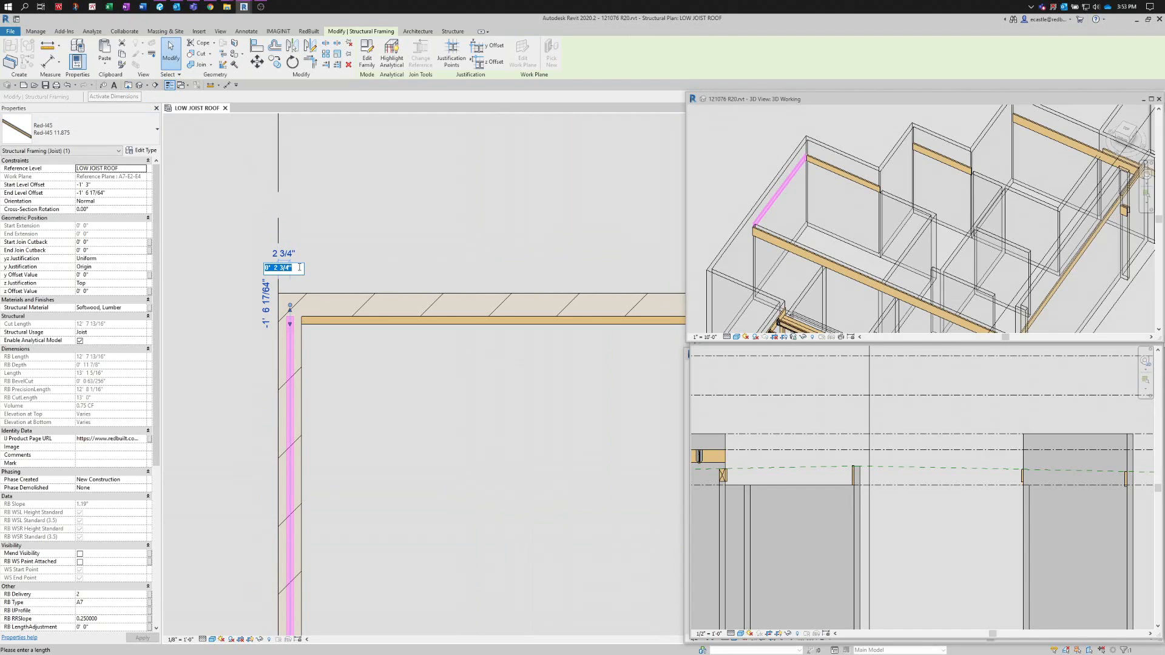
{"action": "type", "text": "2"}
{"action": "key", "text": "Return"}
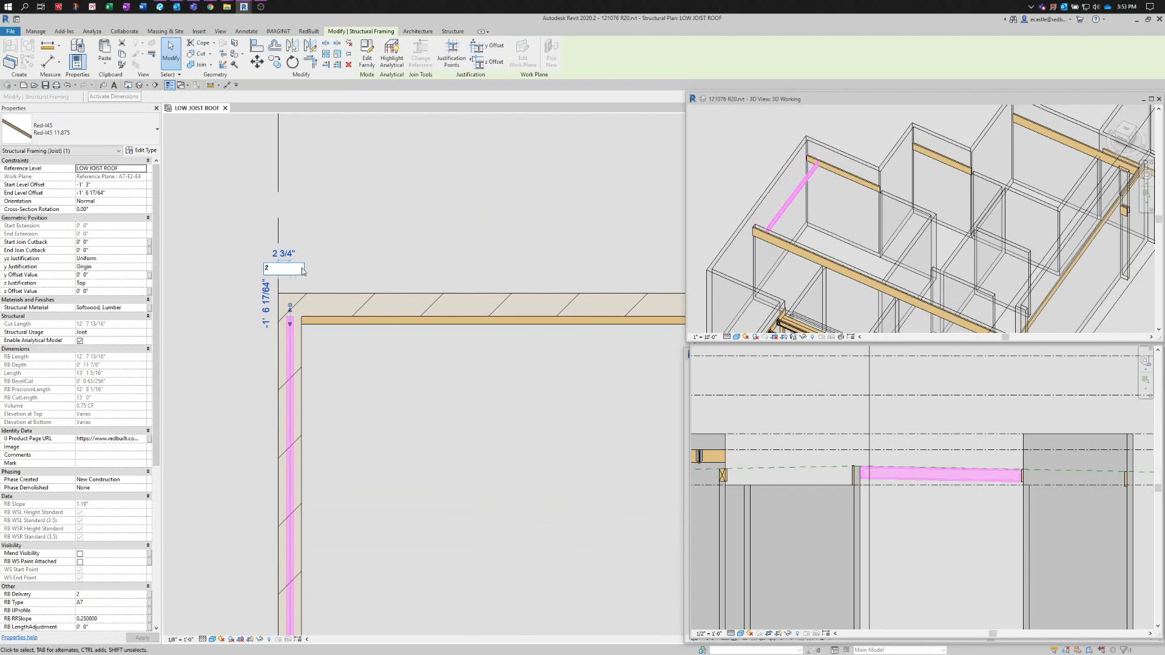
{"action": "left_click", "coordinate": [336, 229]}
- Examine how the new joist's two ends meet the rim board at the upper wall and the lower cross wall
{"action": "left_click", "coordinate": [380, 340]}
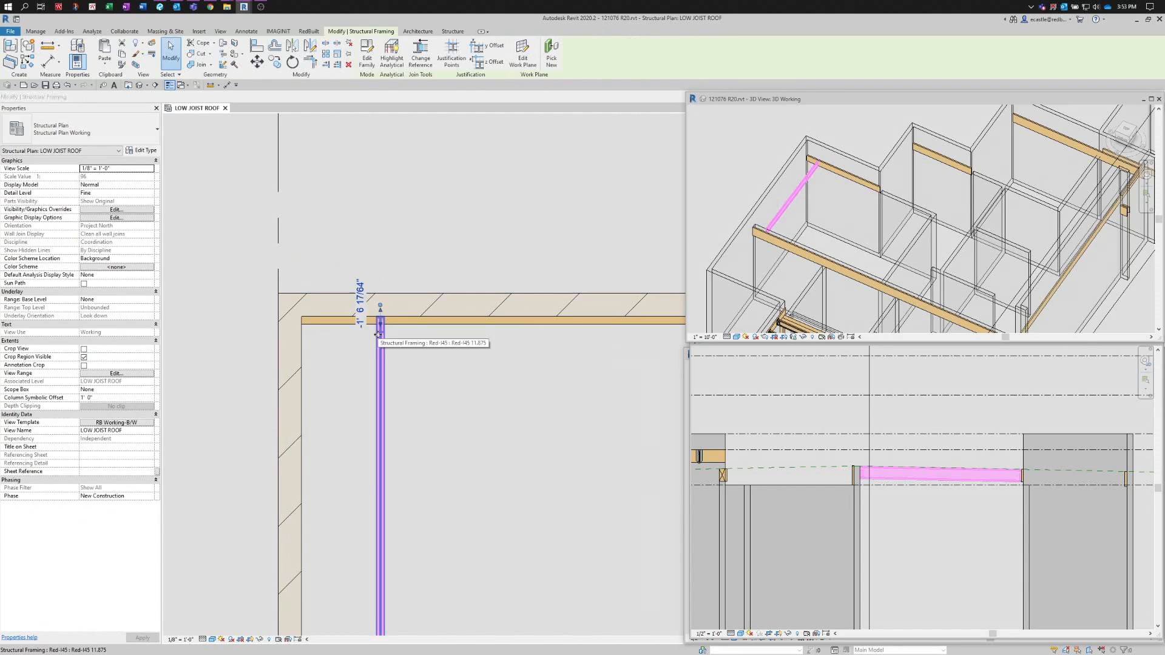
{"action": "scroll", "coordinate": [380, 336], "scroll_direction": "up", "scroll_amount": 3}
{"action": "left_click_drag", "start_coordinate": [384, 314], "coordinate": [385, 317]}
{"action": "left_click", "coordinate": [349, 341]}
{"action": "scroll", "coordinate": [341, 191], "scroll_direction": "down", "scroll_amount": 6}
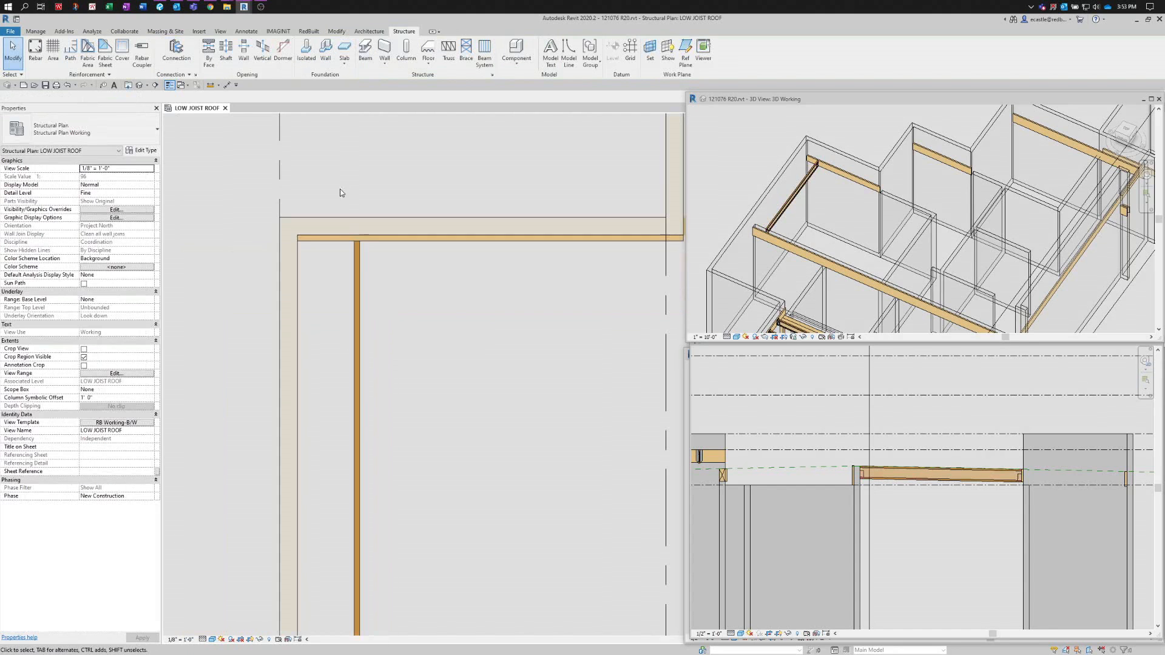
{"action": "scroll", "coordinate": [345, 465], "scroll_direction": "up", "scroll_amount": 4}
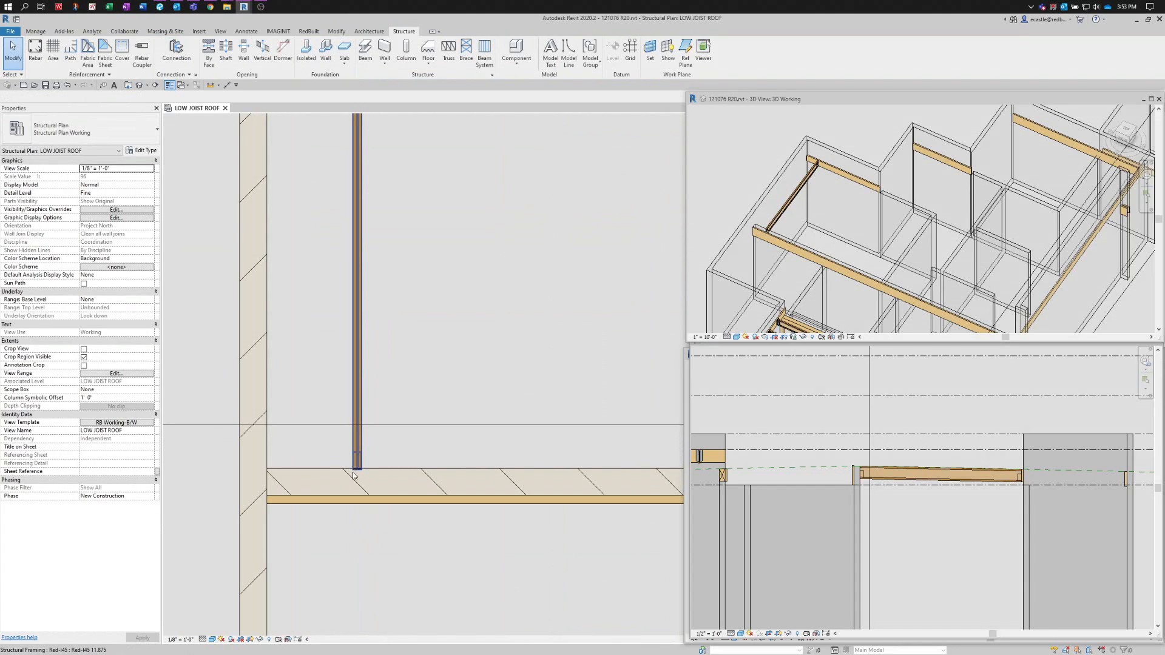
{"action": "scroll", "coordinate": [338, 530], "scroll_direction": "down", "scroll_amount": 4}
{"action": "scroll", "coordinate": [244, 455], "scroll_direction": "down", "scroll_amount": 2}
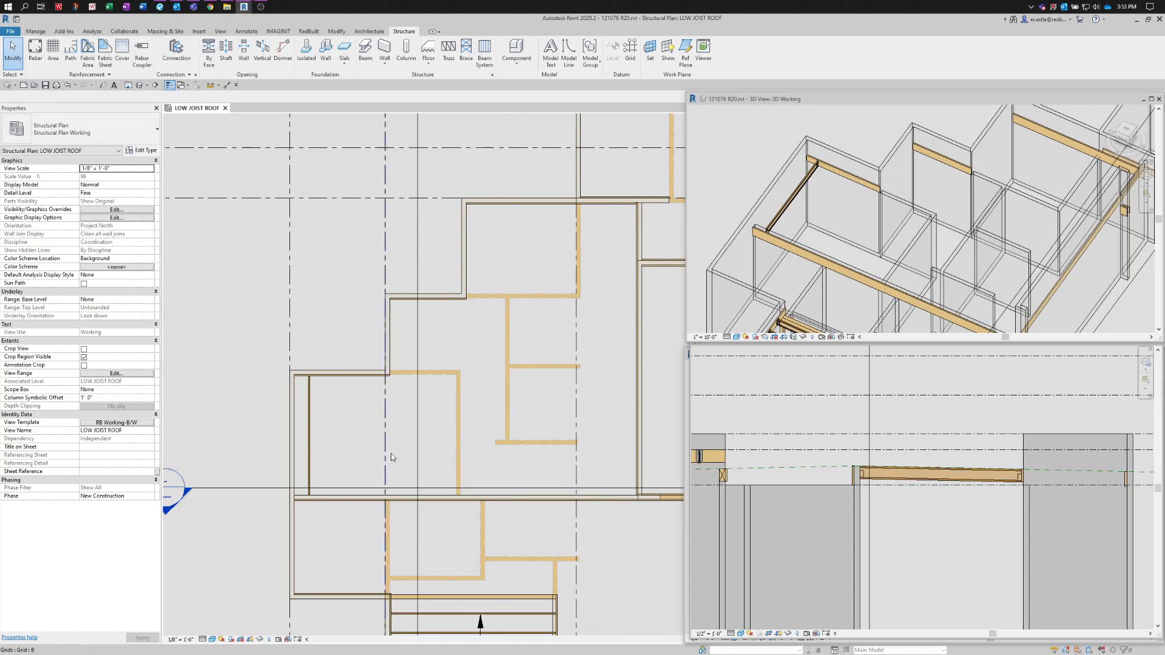
{"action": "middle_click_drag", "start_coordinate": [379, 439], "coordinate": [338, 433]}
{"action": "scroll", "coordinate": [325, 417], "scroll_direction": "up", "scroll_amount": 1}
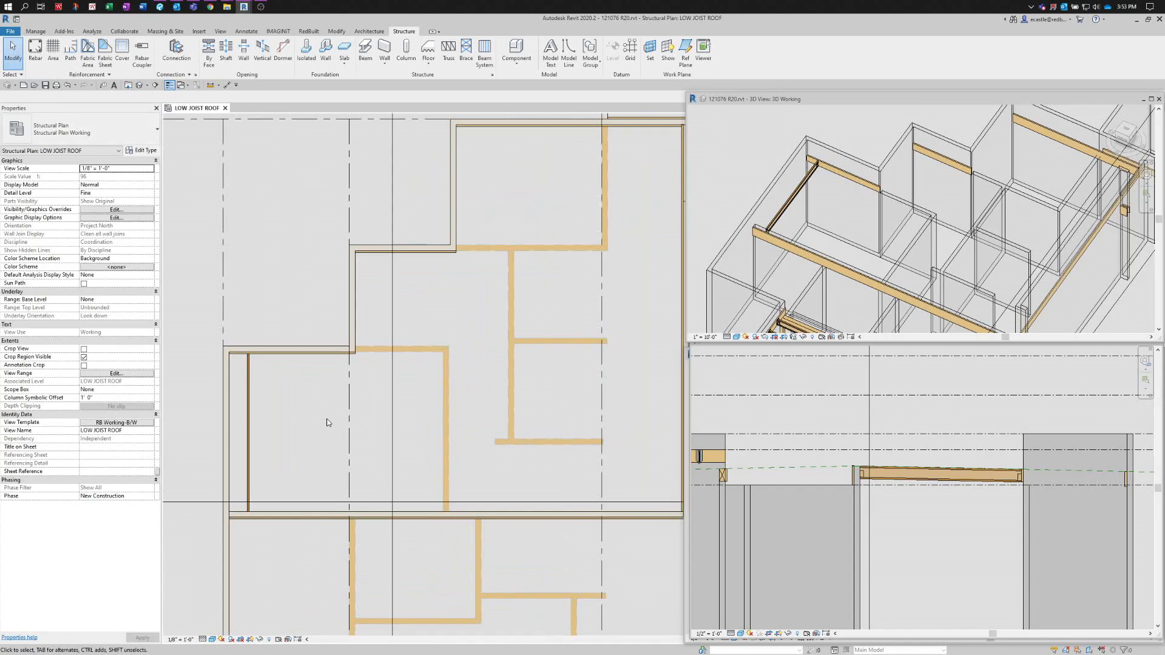
- Array the Red-I45 11.875 joist horizontally across the bay as 17 ungrouped members, with the spacing measured to the second member
{"action": "left_click", "coordinate": [255, 416]}
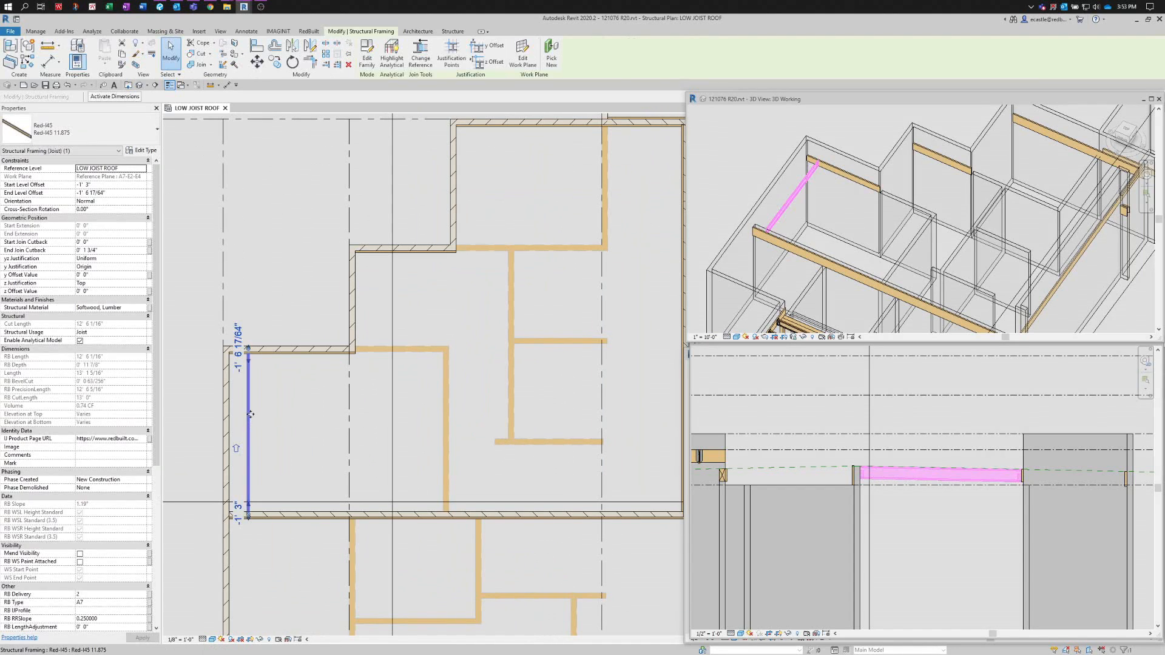
{"action": "left_click", "coordinate": [327, 64]}
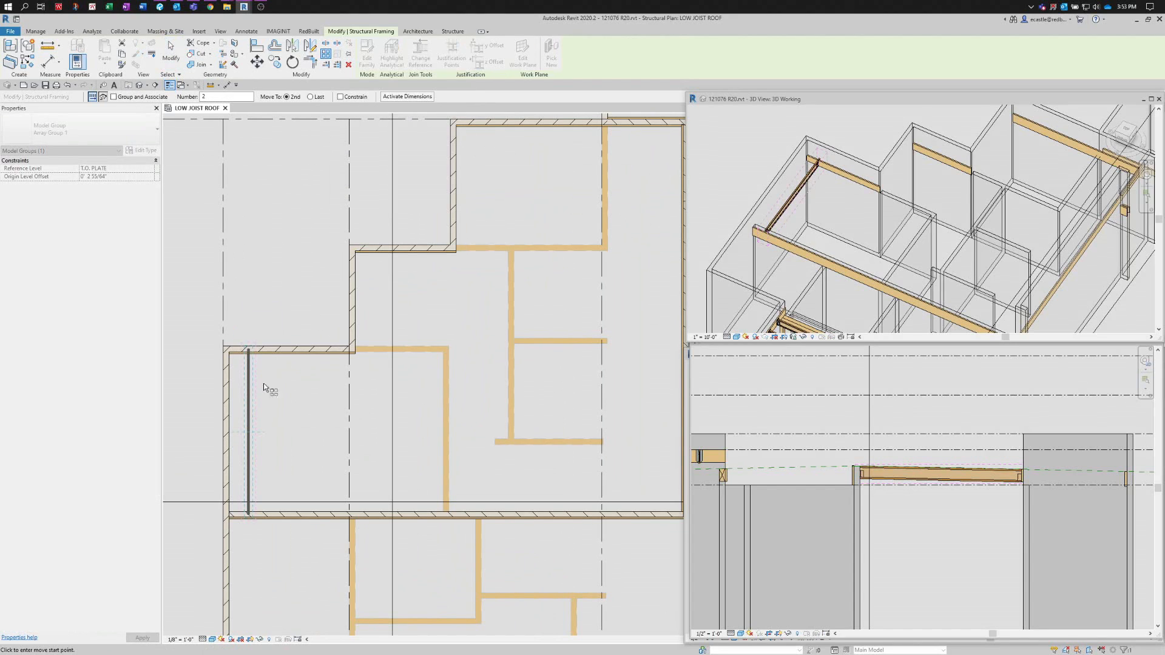
{"action": "scroll", "coordinate": [263, 383], "scroll_direction": "down", "scroll_amount": 1}
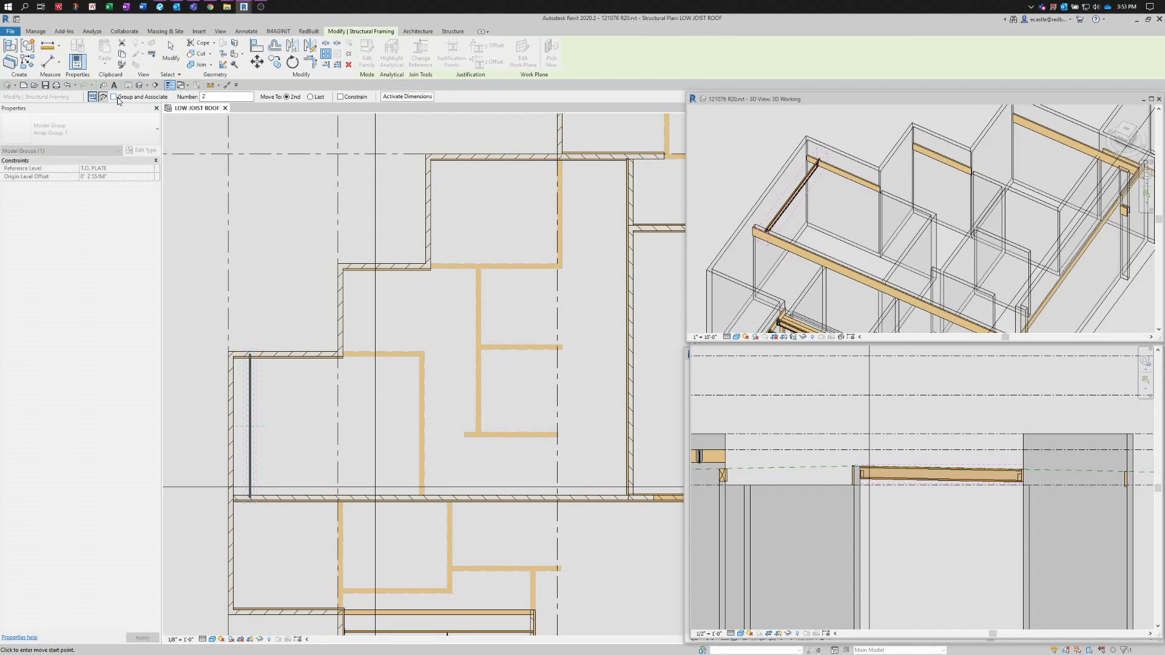
{"action": "left_click", "coordinate": [210, 97]}
{"action": "left_click", "coordinate": [276, 416]}
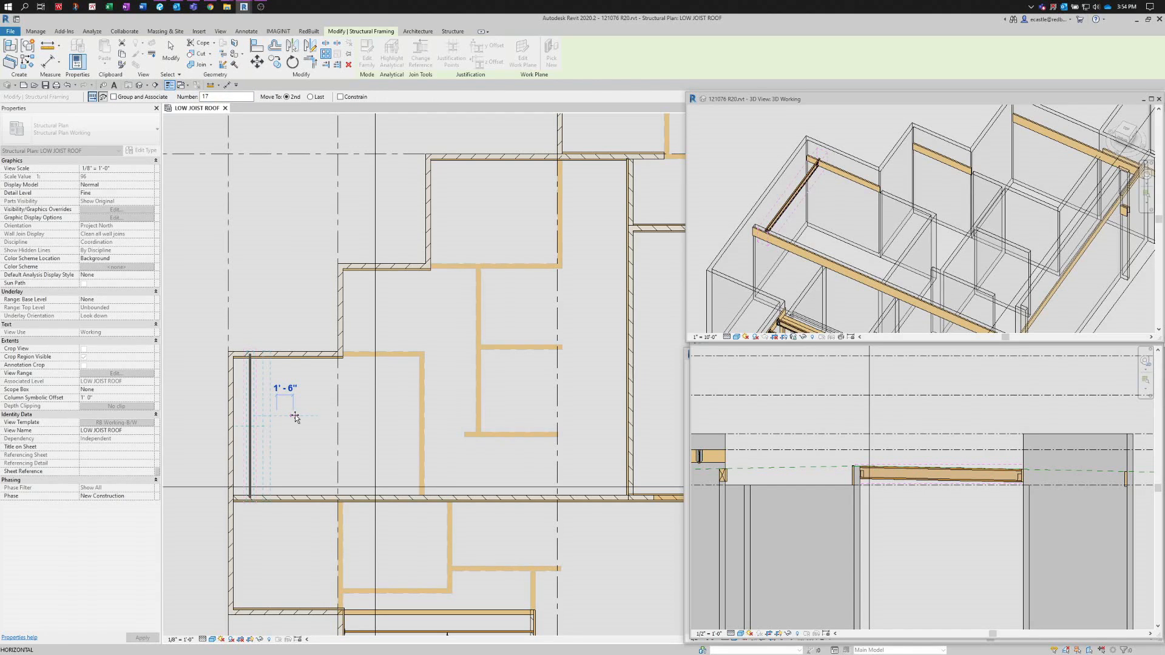
{"action": "left_click", "coordinate": [296, 416]}
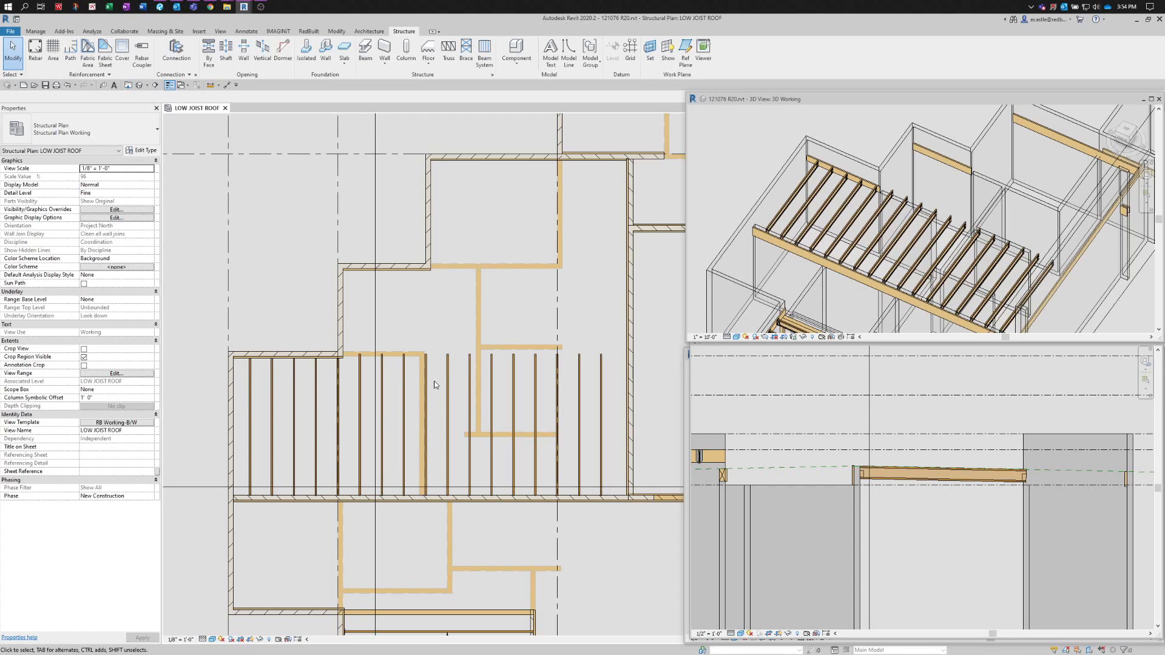
- Select only the four joists just right of the first wall jog, filtering out walls and views, and change their type to Red-I65 14
{"action": "left_click_drag", "start_coordinate": [435, 384], "coordinate": [349, 424]}
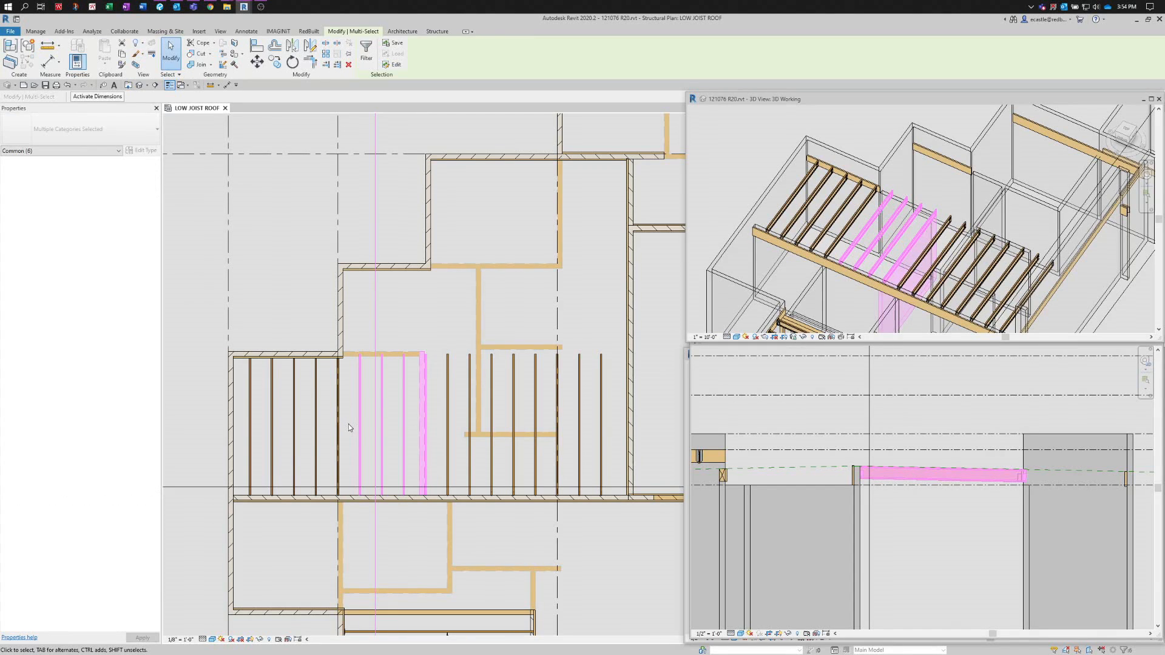
{"action": "scroll", "coordinate": [344, 395], "scroll_direction": "up", "scroll_amount": 1}
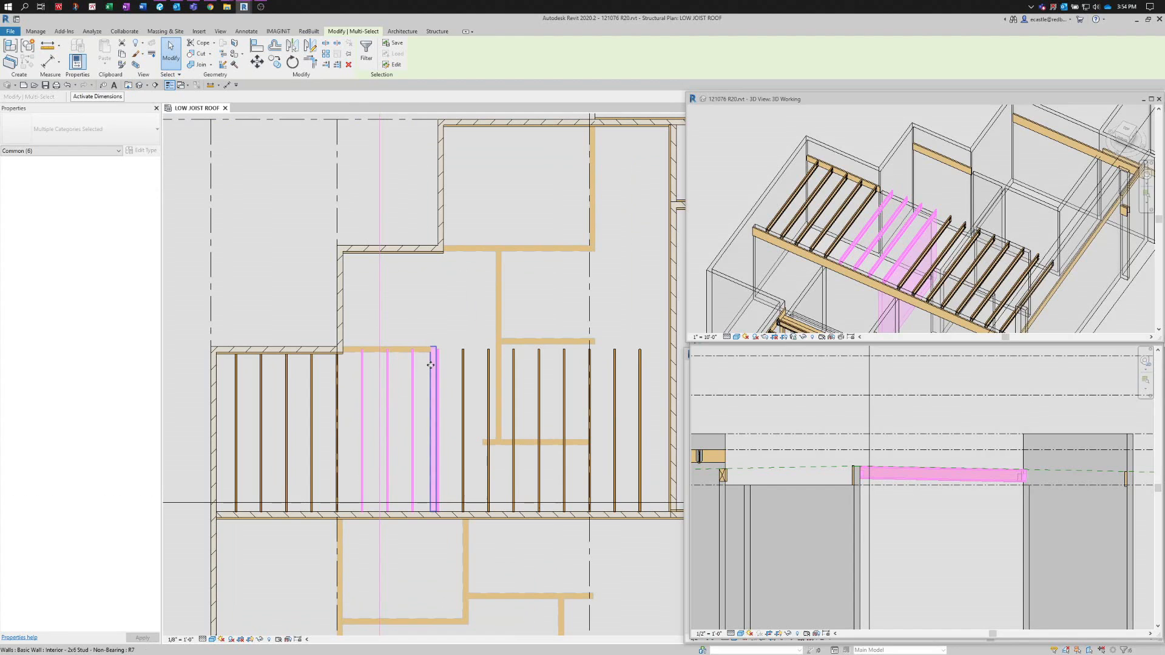
{"action": "left_click", "coordinate": [366, 50]}
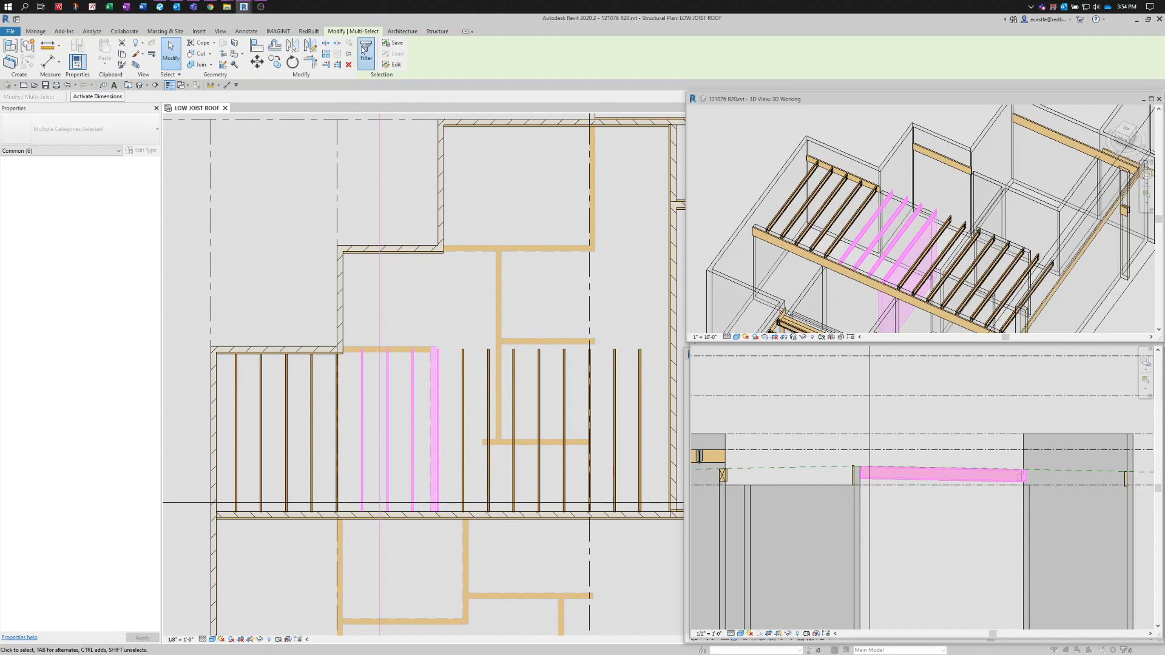
{"action": "left_click", "coordinate": [617, 162]}
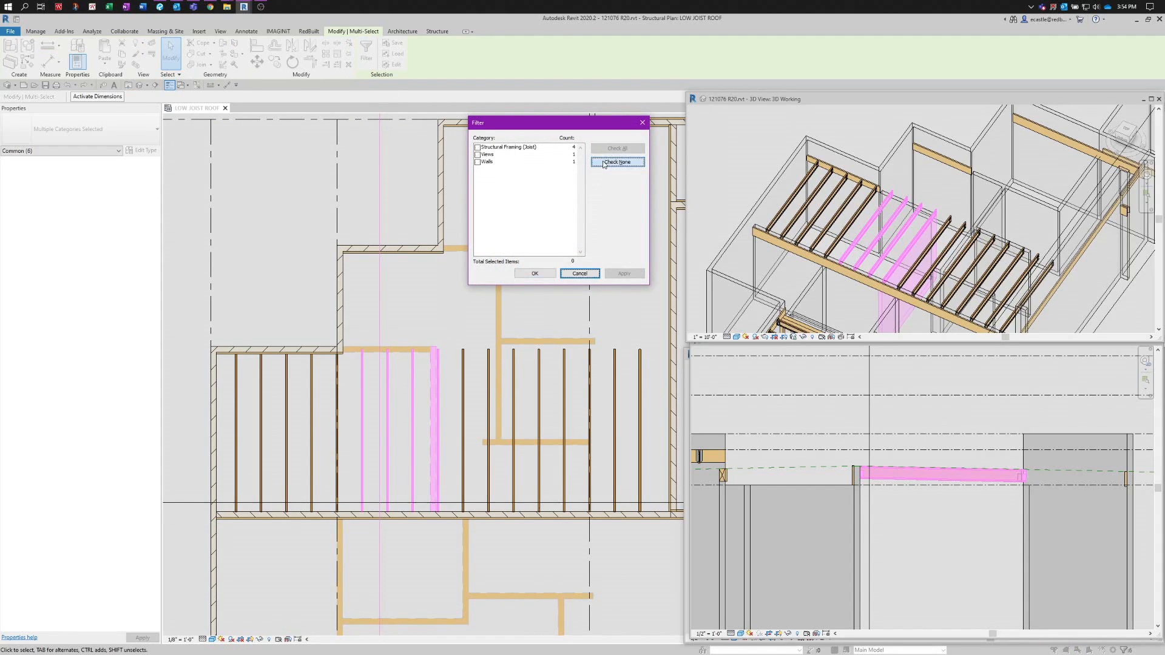
{"action": "left_click", "coordinate": [515, 148]}
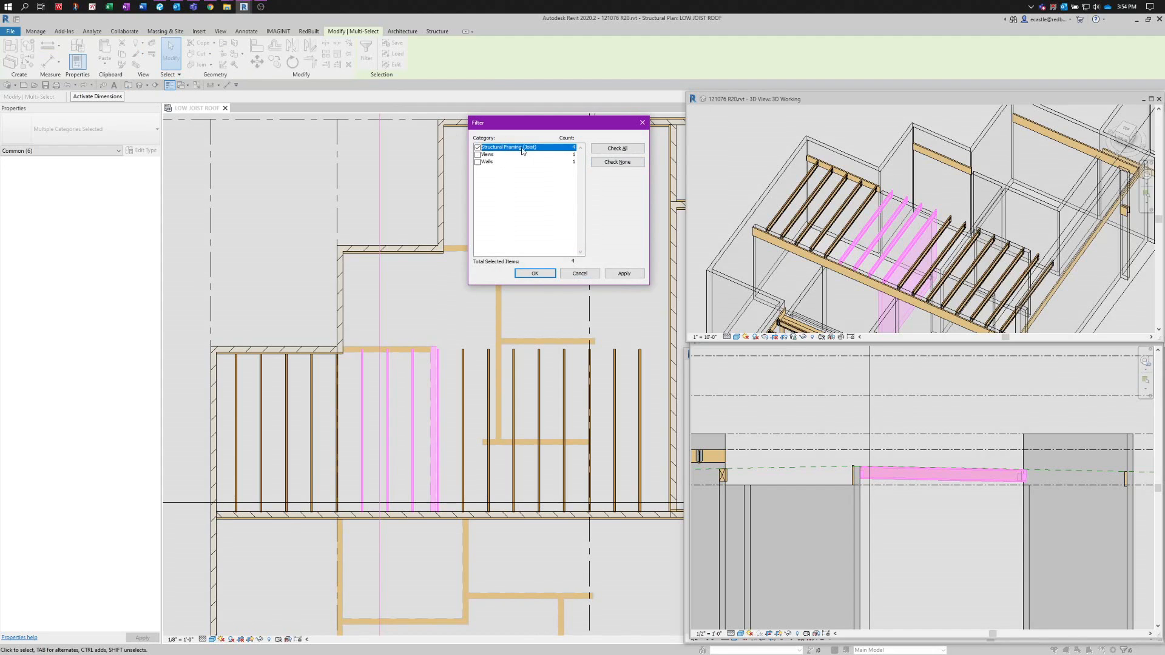
{"action": "left_click", "coordinate": [534, 274]}
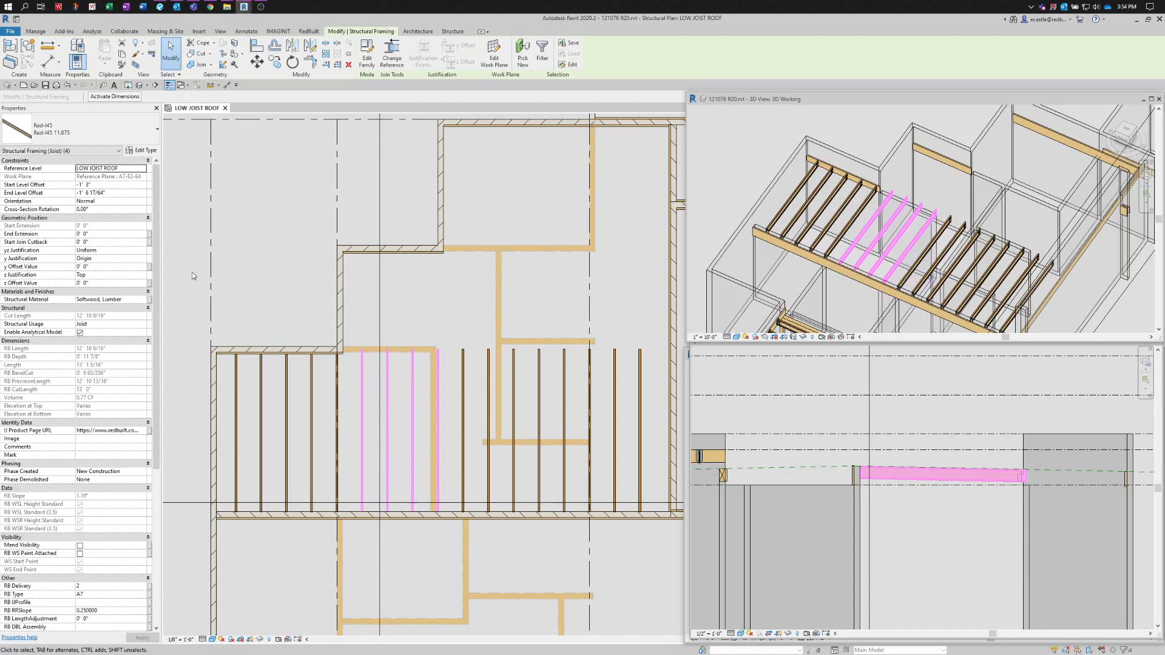
{"action": "left_click", "coordinate": [50, 137]}
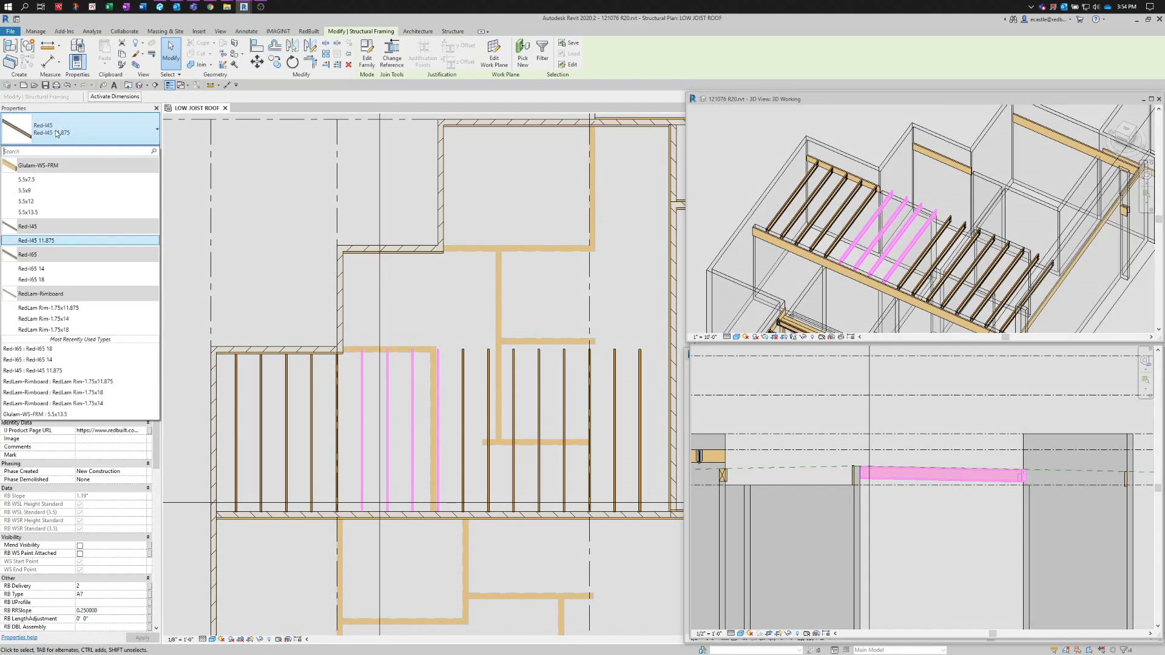
{"action": "left_click", "coordinate": [48, 269]}
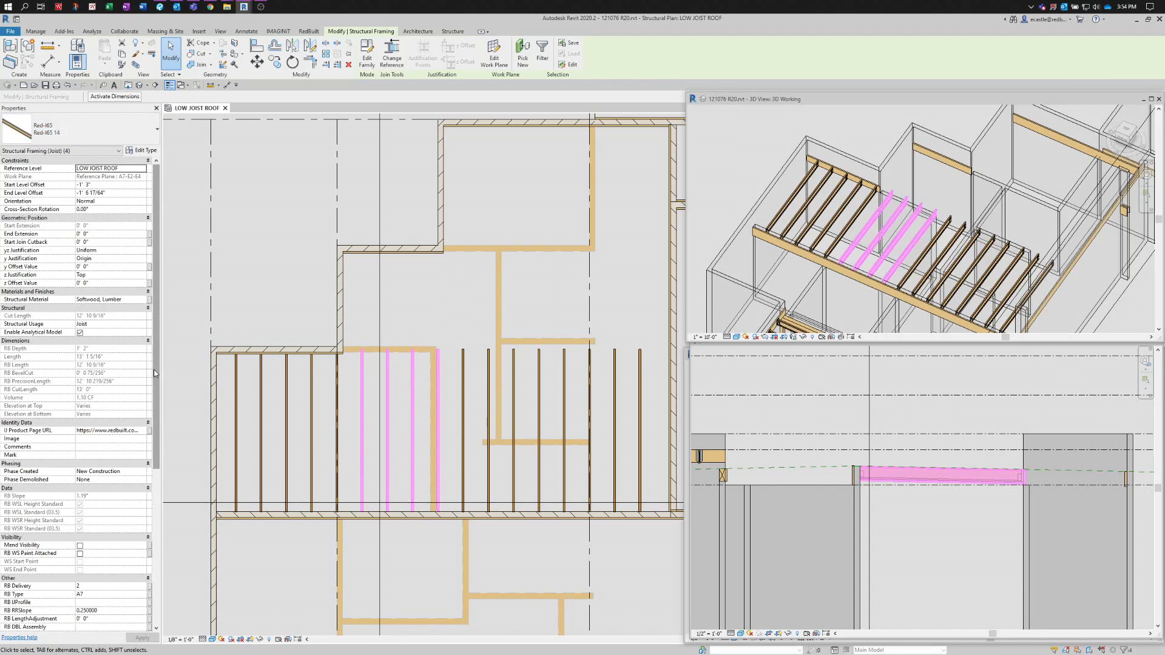
- Set the RB Type of the four selected joists to E2
{"action": "scroll", "coordinate": [155, 373], "scroll_direction": "down", "scroll_amount": 8}
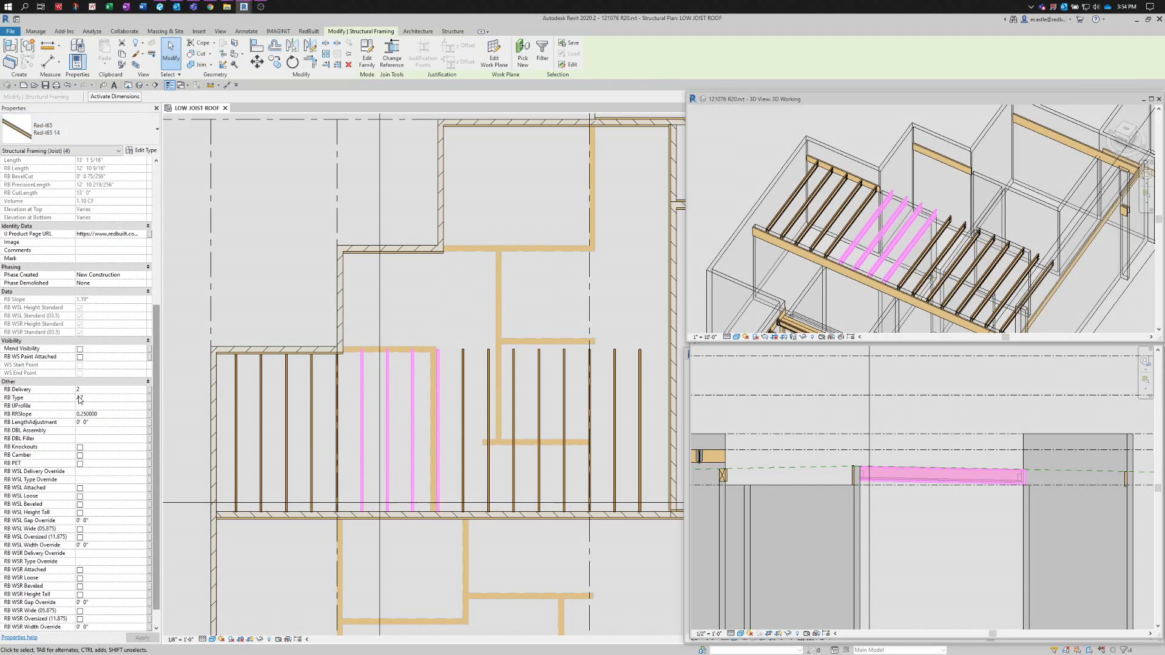
{"action": "left_click", "coordinate": [99, 397]}
{"action": "type", "text": "E"}
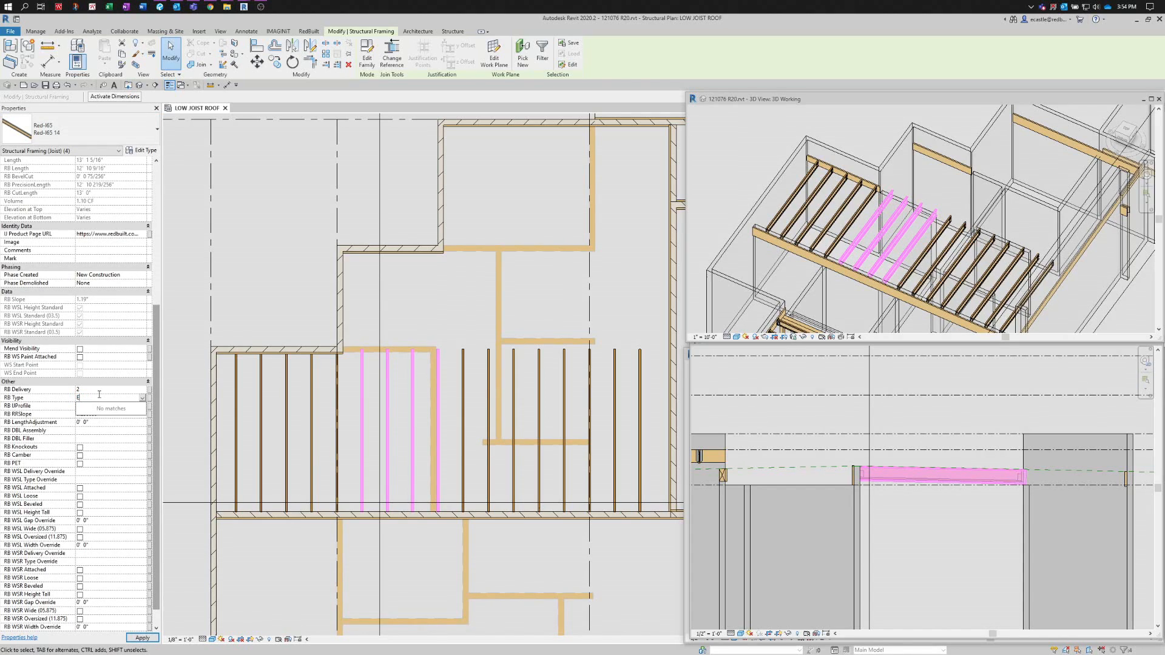
{"action": "key", "text": "Return"}
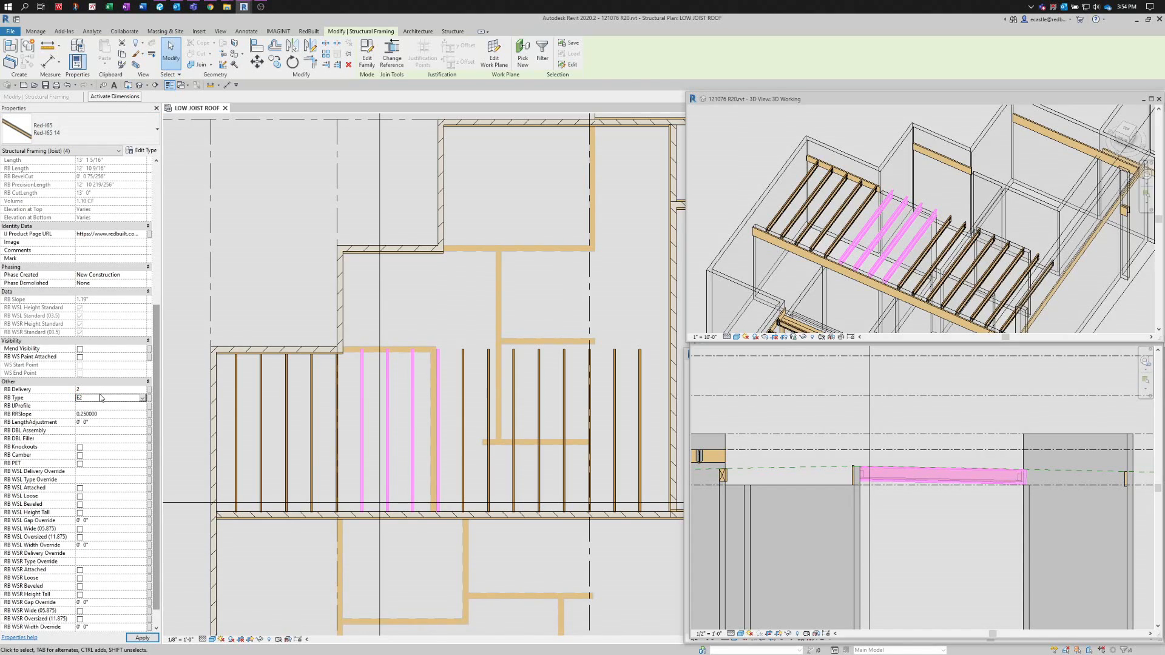
{"action": "scroll", "coordinate": [95, 472], "scroll_direction": "down", "scroll_amount": 1}
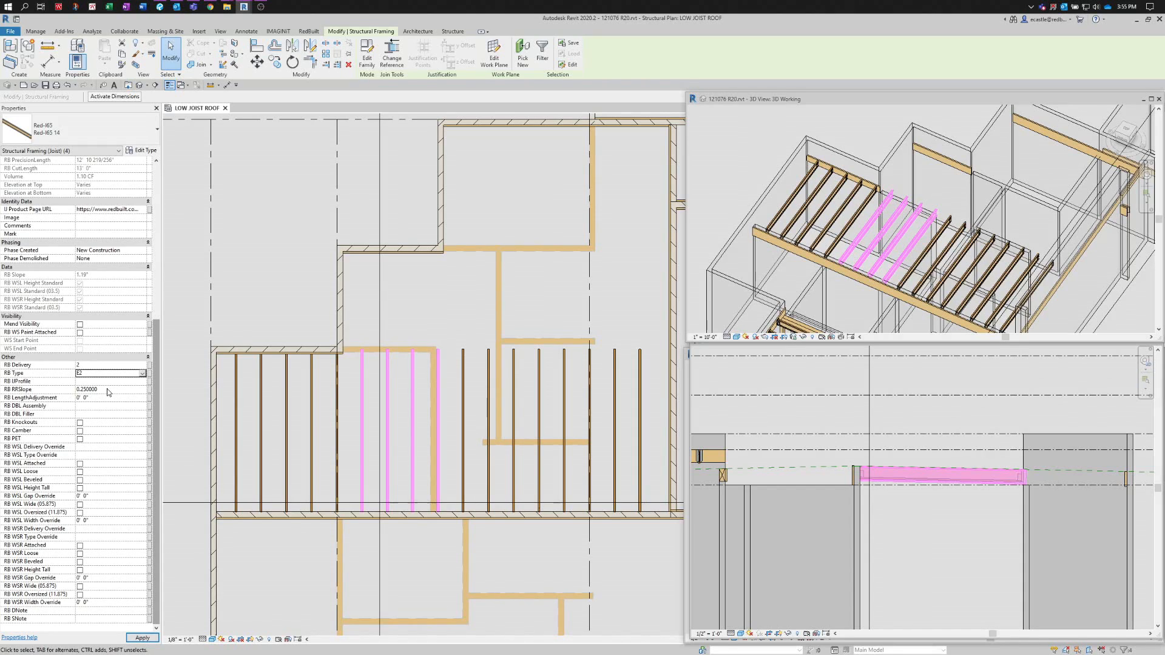
{"action": "left_click", "coordinate": [108, 389]}
- Enable RB WSL Loose, RB WSL Beveled, RB WSR Loose and RB WSR Beveled for the four selected joists
{"action": "left_click", "coordinate": [80, 472]}
{"action": "left_click", "coordinate": [80, 481]}
{"action": "left_click", "coordinate": [80, 553]}
{"action": "left_click", "coordinate": [80, 561]}
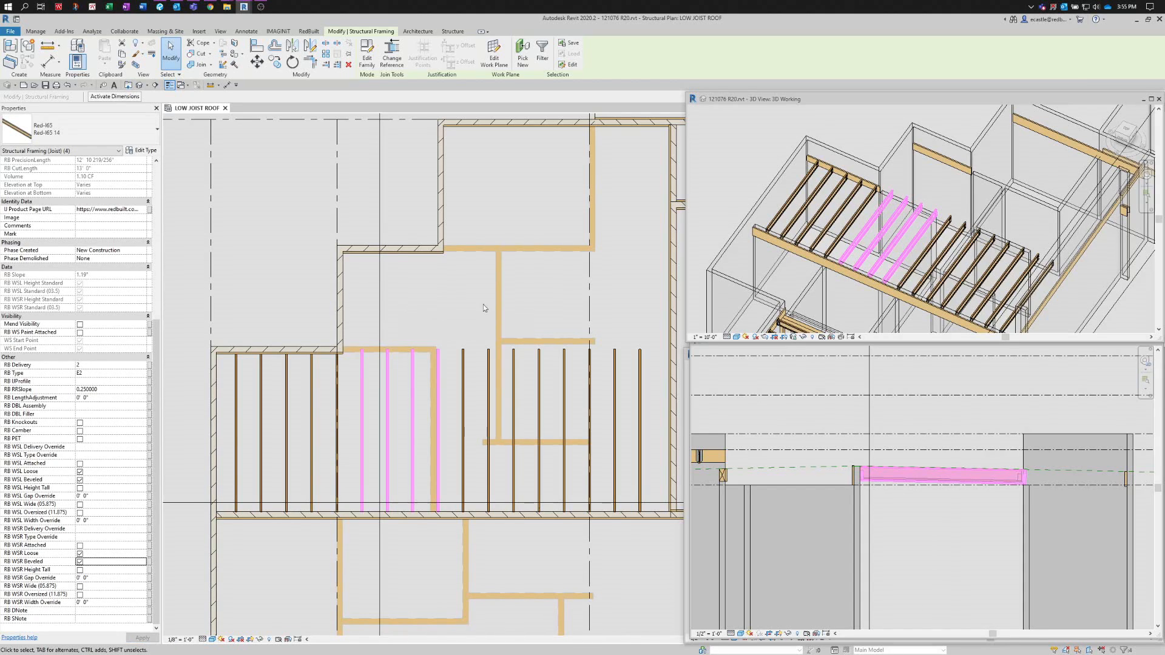
- Select only the eight remaining joists on the right, filtering out grids and walls, and change their type to Red-I65 18
{"action": "left_click_drag", "start_coordinate": [654, 323], "coordinate": [453, 402]}
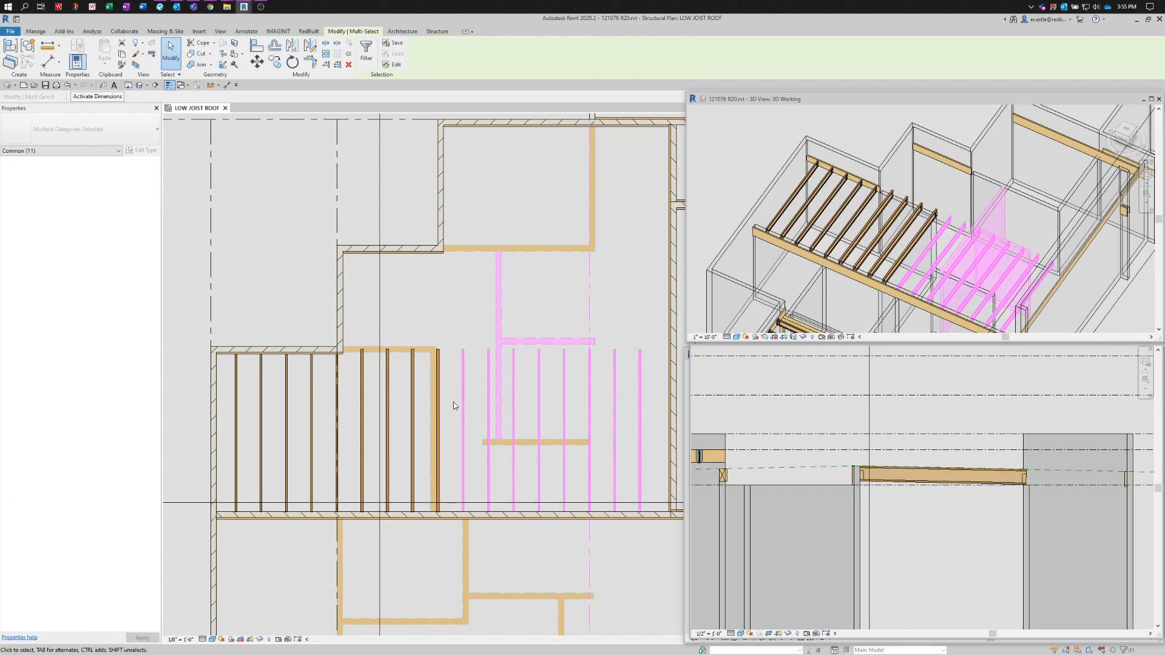
{"action": "left_click", "coordinate": [374, 52]}
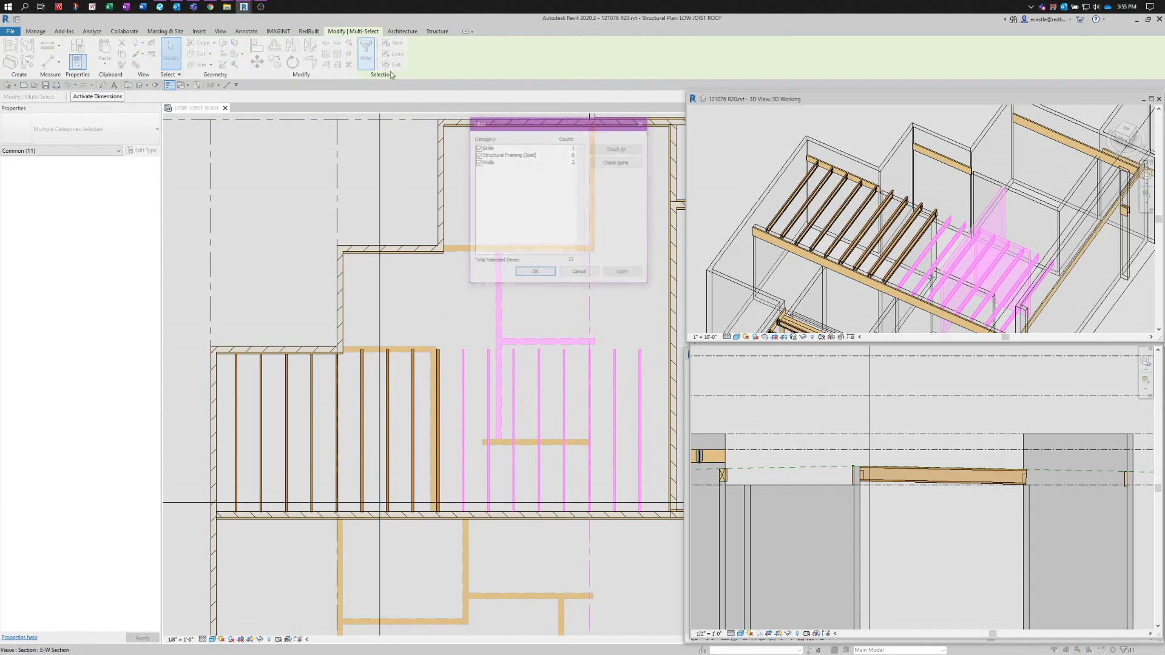
{"action": "left_click", "coordinate": [478, 148]}
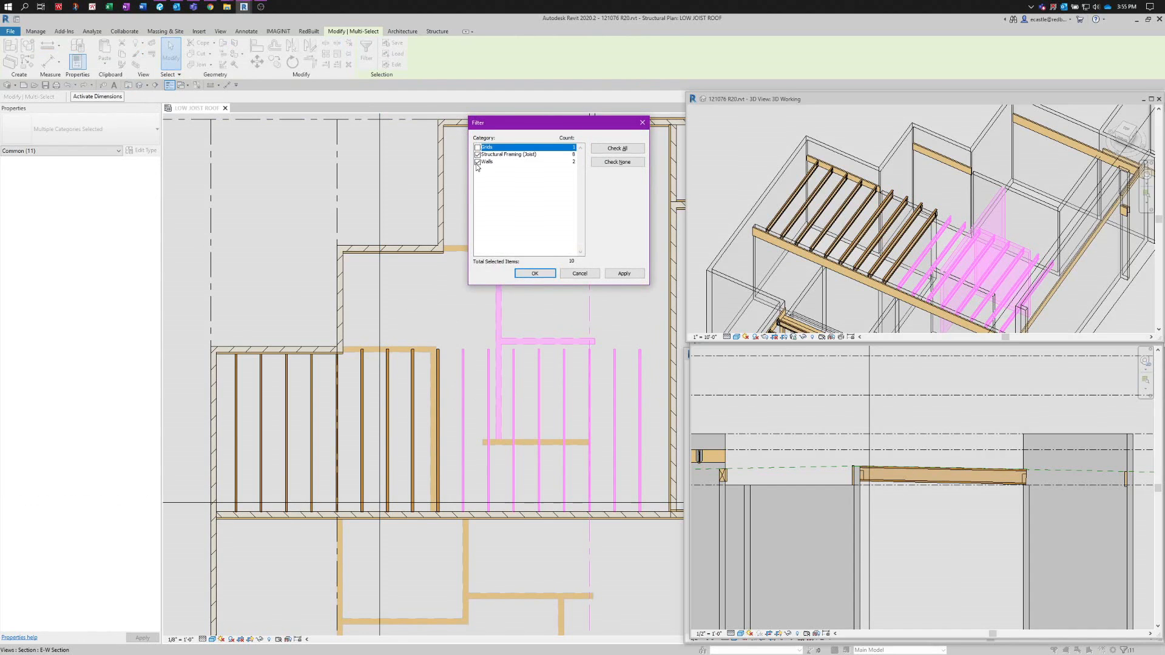
{"action": "left_click", "coordinate": [478, 162]}
{"action": "left_click", "coordinate": [527, 275]}
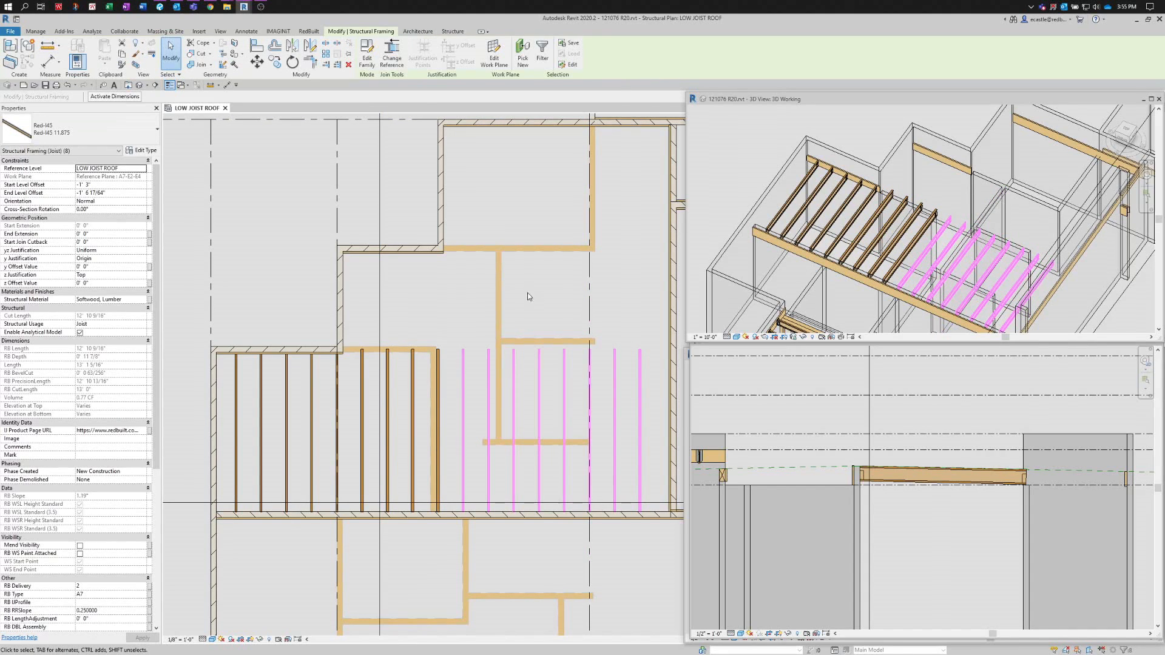
{"action": "left_click", "coordinate": [107, 130]}
{"action": "left_click", "coordinate": [41, 280]}
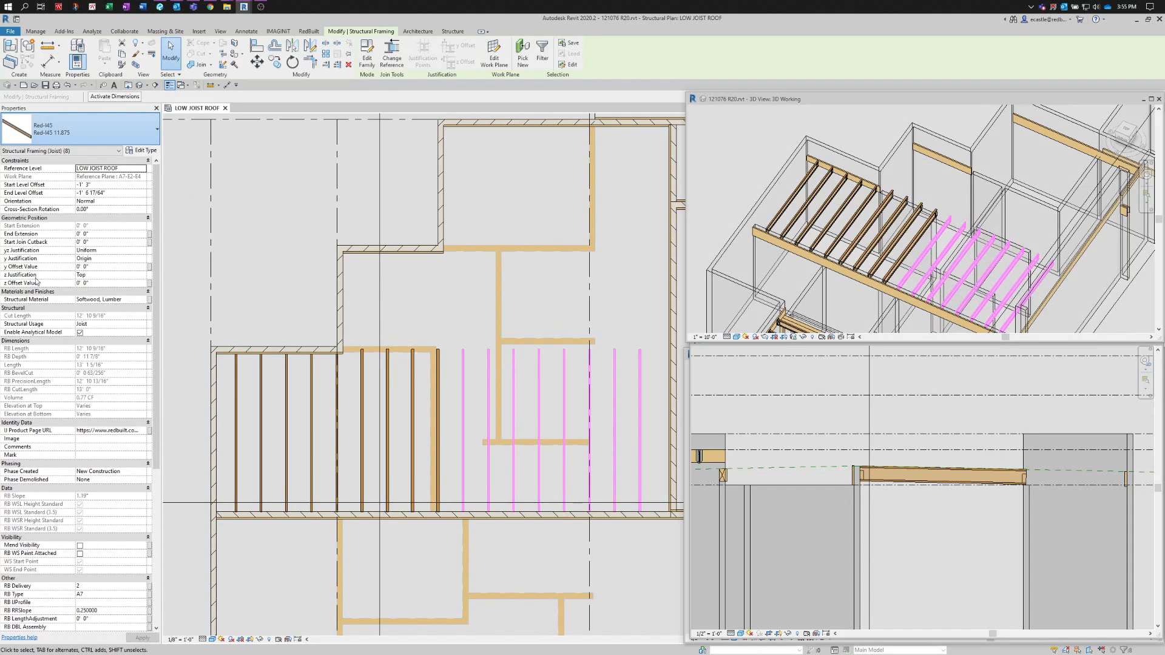
- Set the RB Type of the eight selected joists to E4
{"action": "left_click", "coordinate": [158, 478]}
{"action": "left_click", "coordinate": [92, 374]}
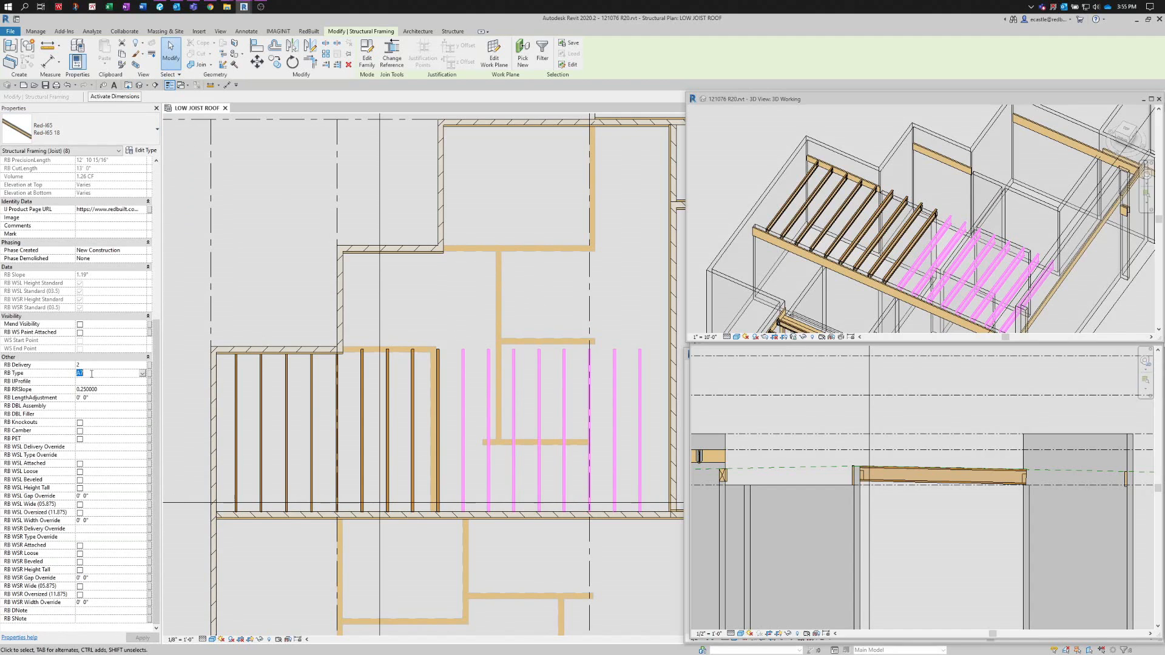
{"action": "type", "text": "E4"}
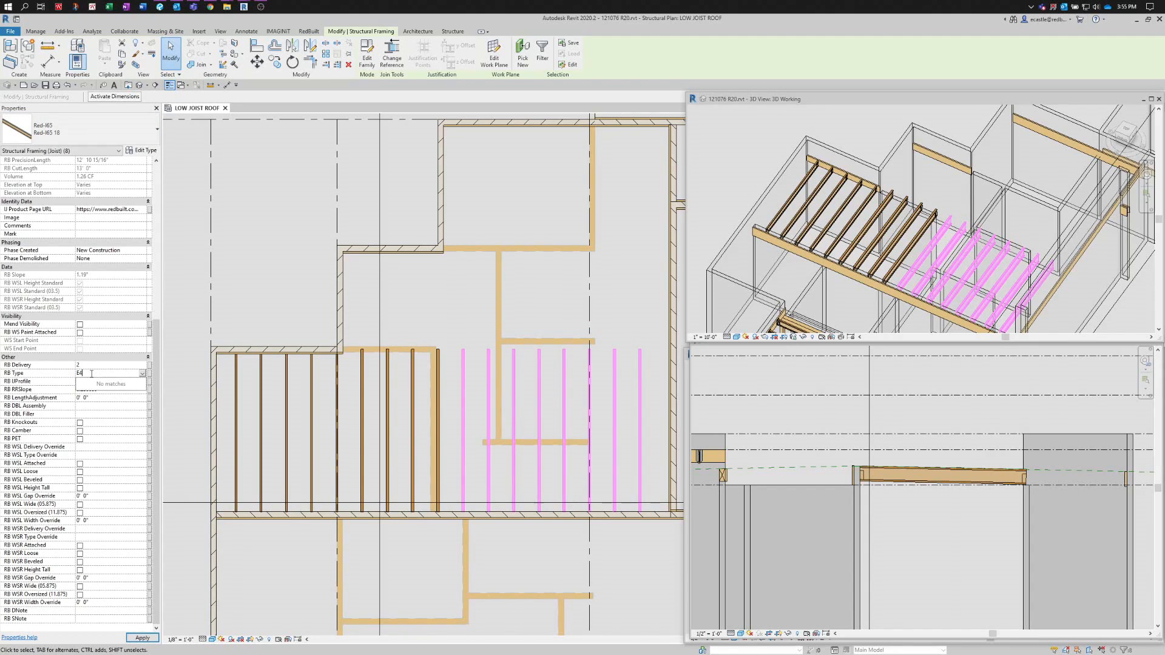
{"action": "key", "text": "Return"}
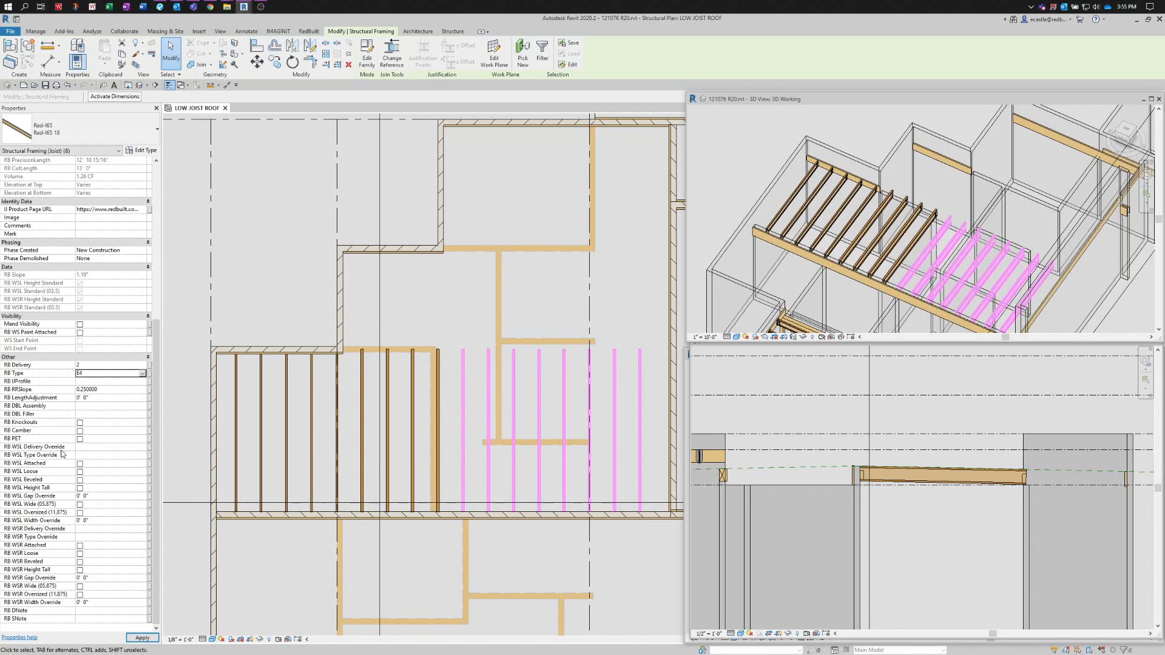
- Enable RB WSL Loose, RB WSL Beveled and RB WSR Beveled for the eight selected joists, then clear the selection
{"action": "left_click", "coordinate": [79, 472]}
{"action": "left_click", "coordinate": [80, 480]}
{"action": "left_click", "coordinate": [80, 562]}
{"action": "left_click", "coordinate": [250, 296]}
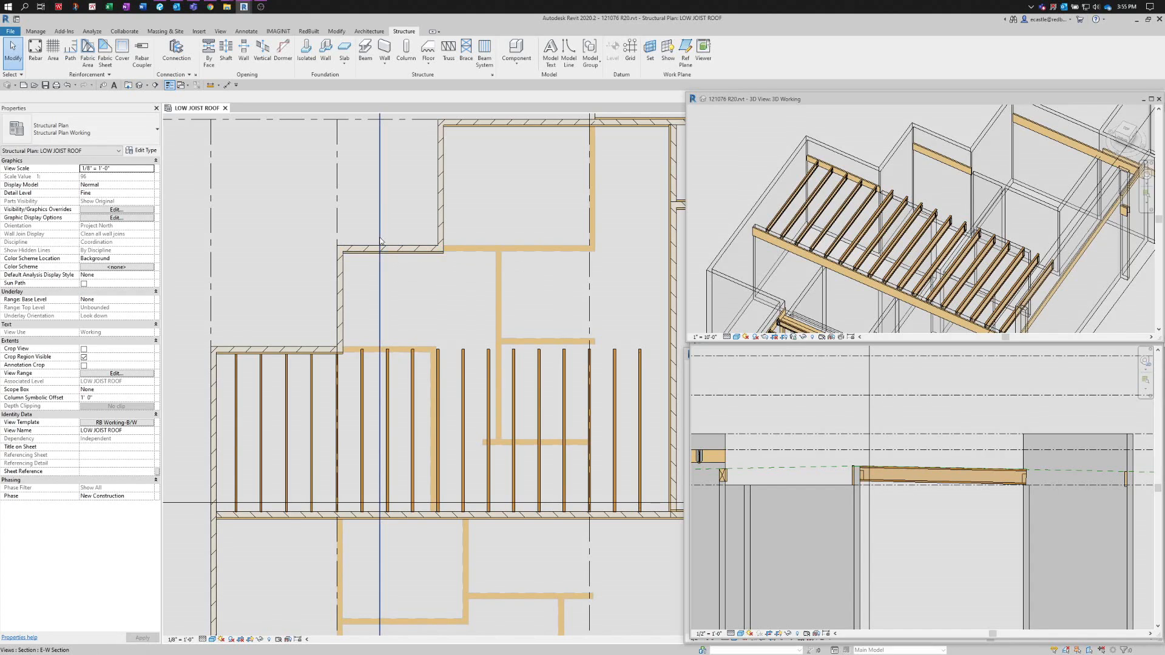
- Extend the four Red-I65 14 joists up to the RedLam rimboard along the second stepped wall using Trim/Extend Multiple Elements
{"action": "scroll", "coordinate": [416, 219], "scroll_direction": "up", "scroll_amount": 1}
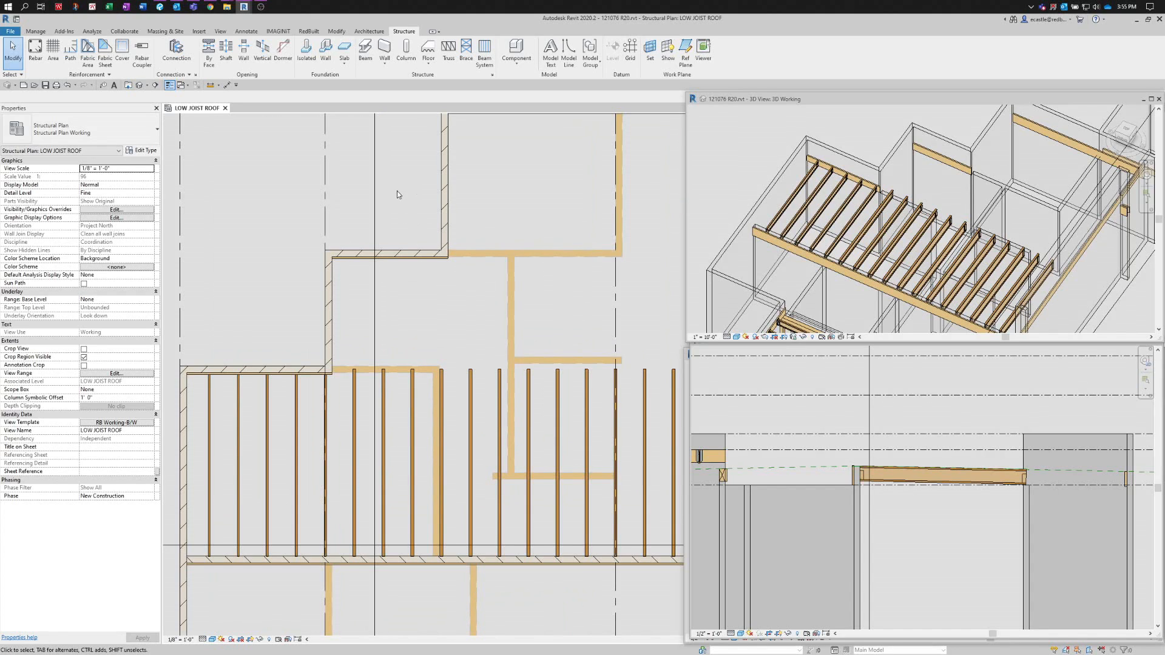
{"action": "left_click", "coordinate": [337, 32]}
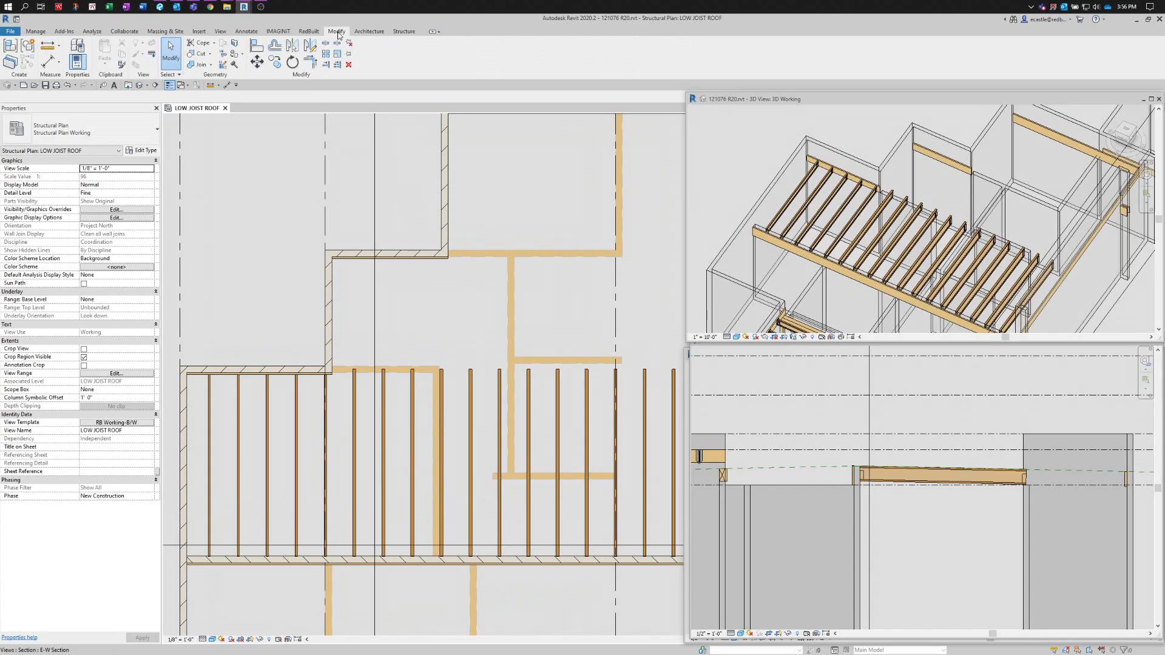
{"action": "left_click", "coordinate": [336, 65]}
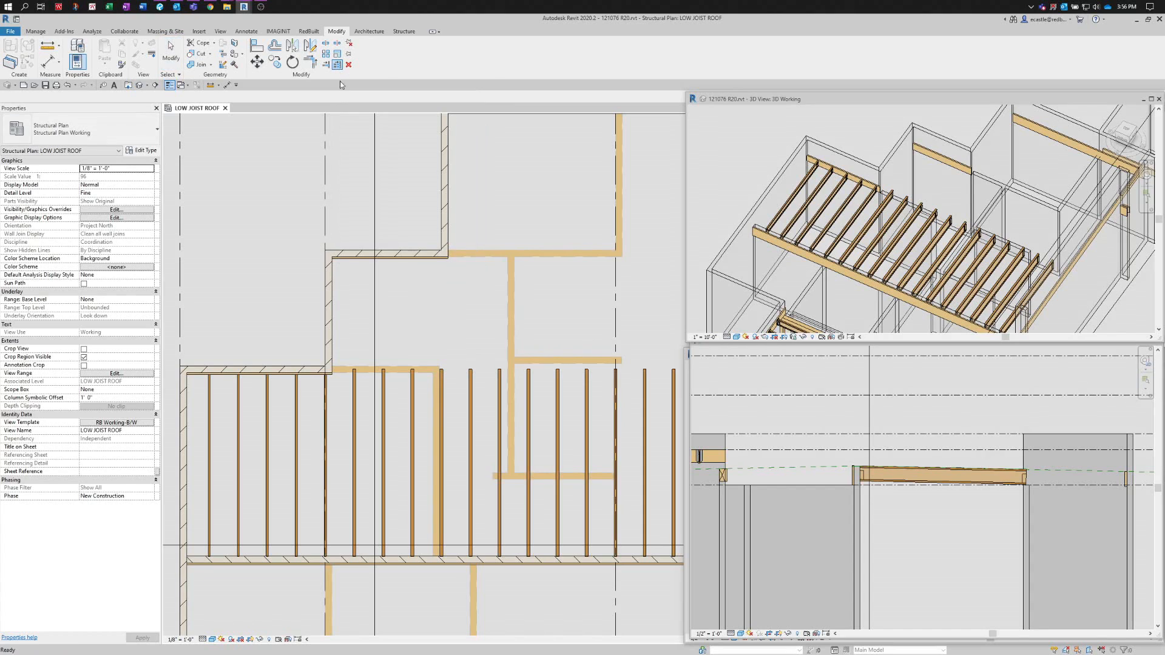
{"action": "scroll", "coordinate": [385, 303], "scroll_direction": "up", "scroll_amount": 1}
{"action": "scroll", "coordinate": [385, 288], "scroll_direction": "up", "scroll_amount": 1}
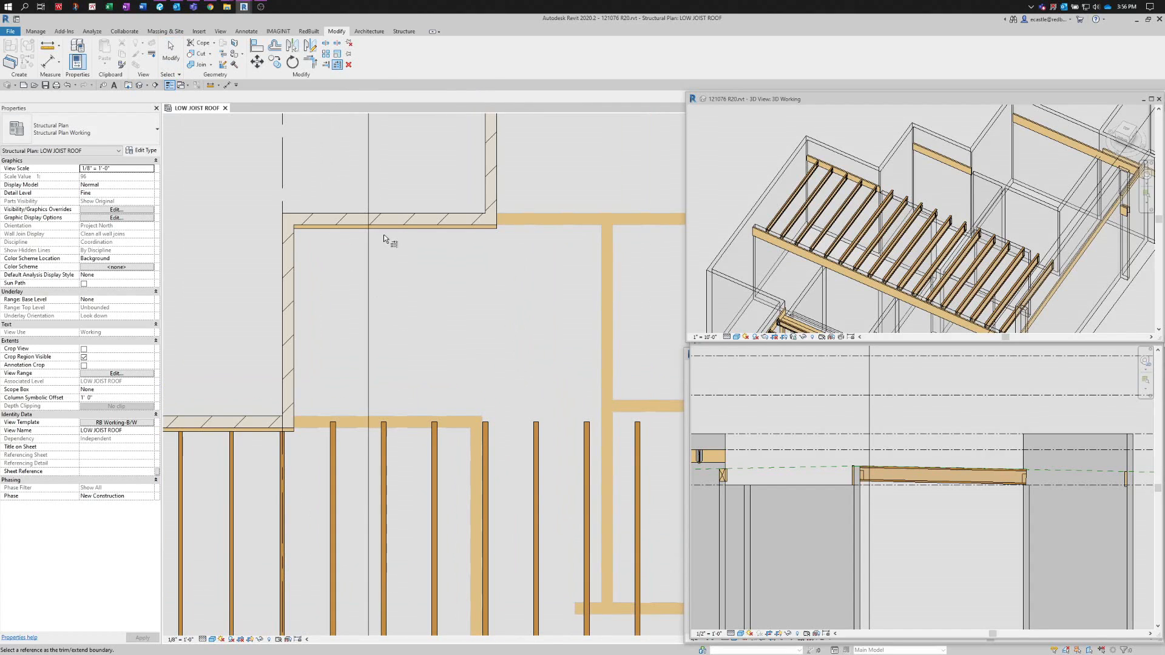
{"action": "scroll", "coordinate": [384, 242], "scroll_direction": "up", "scroll_amount": 1}
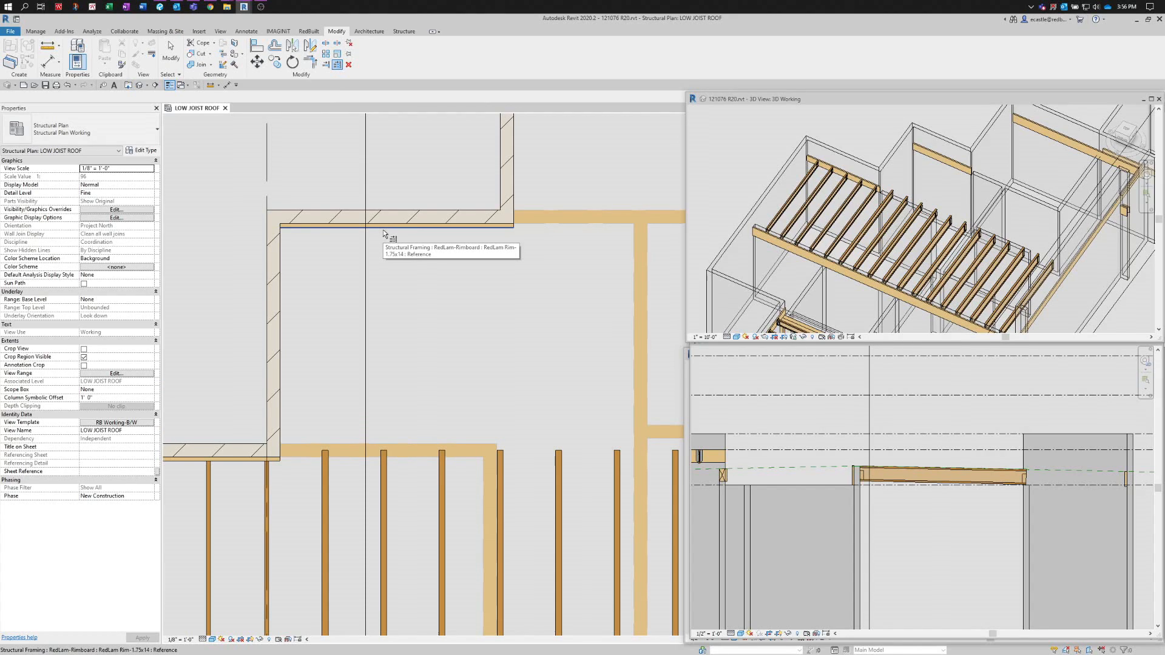
{"action": "left_click", "coordinate": [384, 229]}
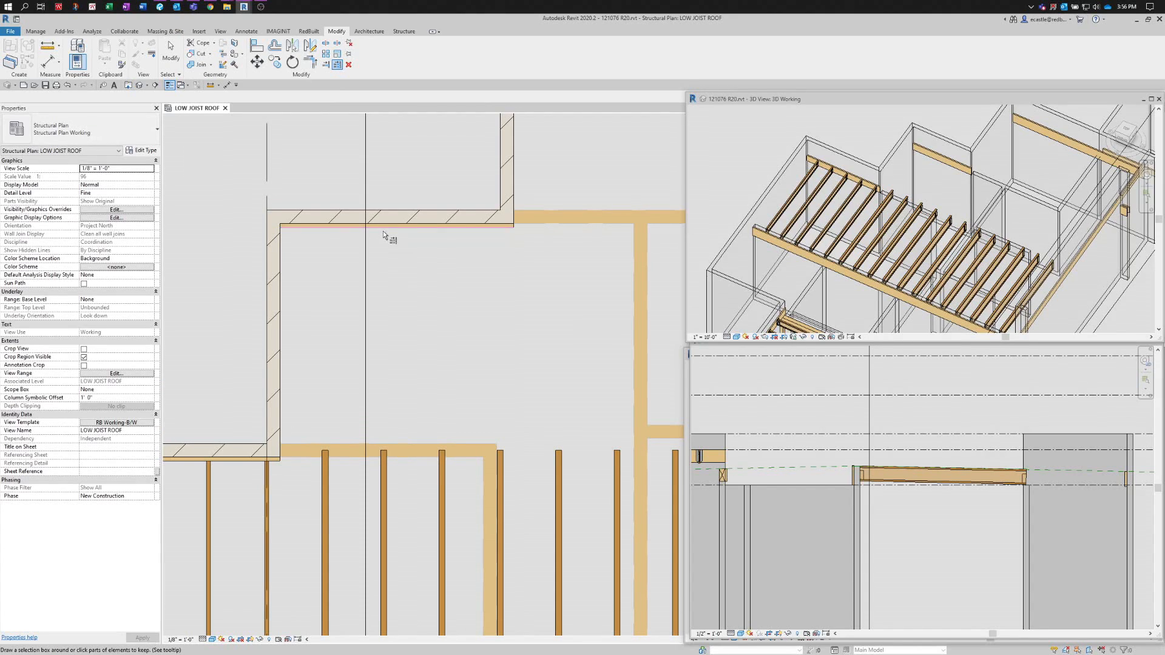
{"action": "left_click", "coordinate": [323, 472]}
{"action": "left_click", "coordinate": [385, 480]}
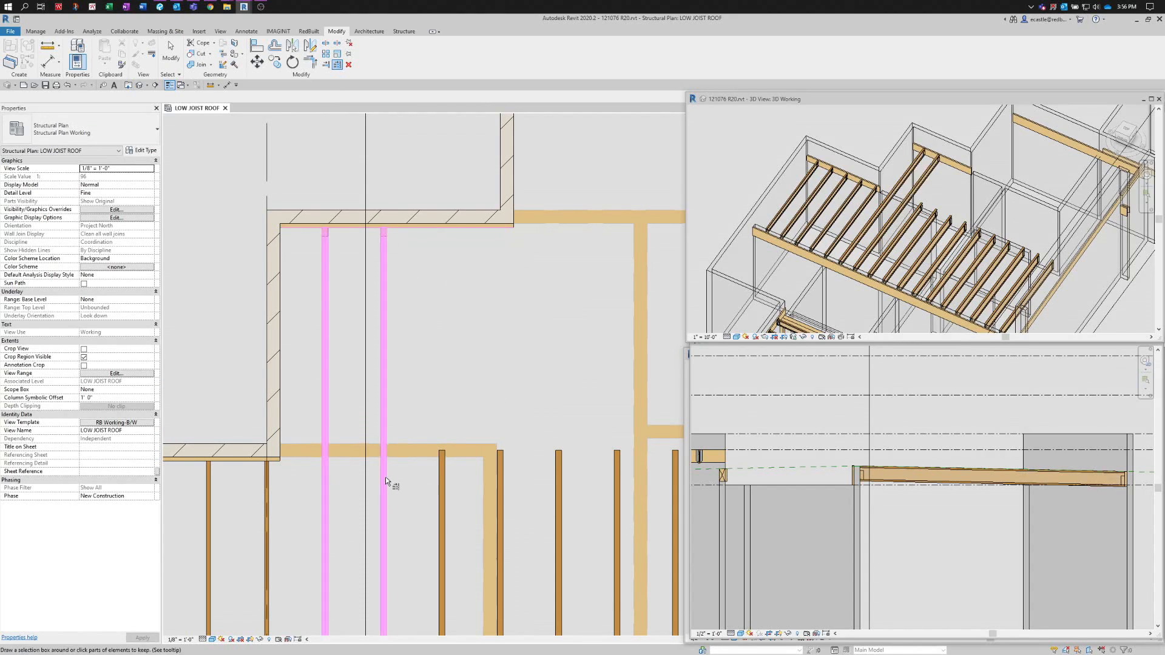
{"action": "left_click", "coordinate": [444, 476]}
{"action": "left_click", "coordinate": [502, 477]}
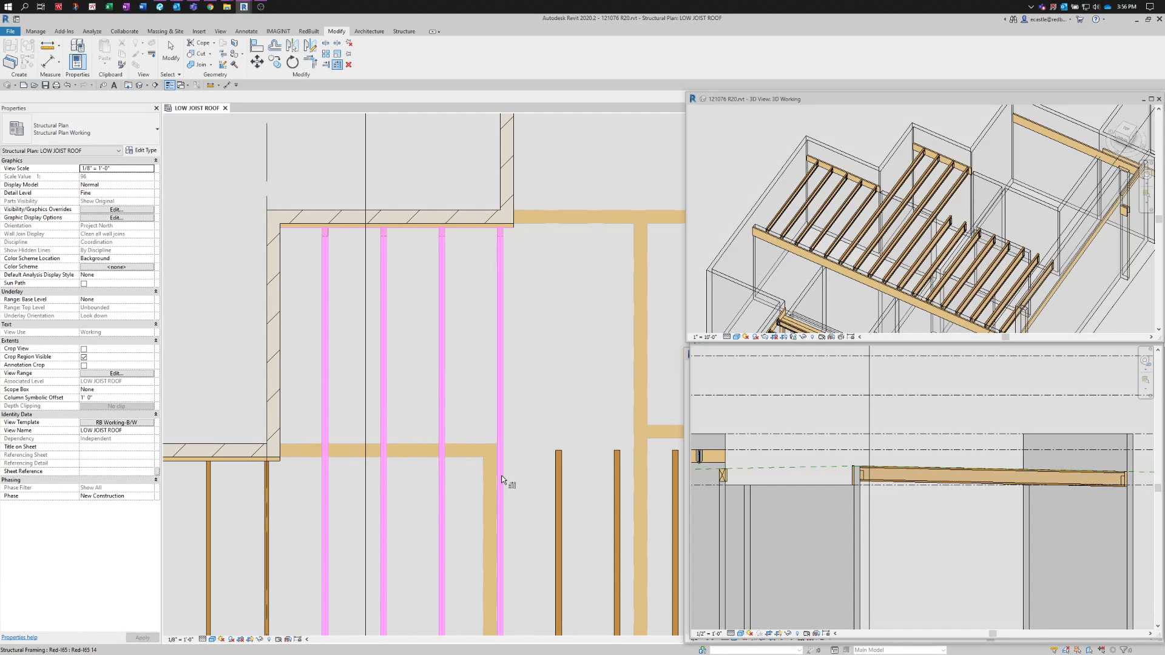
- Extend the eight Red-I65 18 joists up to the RedLam rimboard along the third stepped wall using Trim/Extend Multiple Elements
{"action": "scroll", "coordinate": [368, 457], "scroll_direction": "down", "scroll_amount": 5}
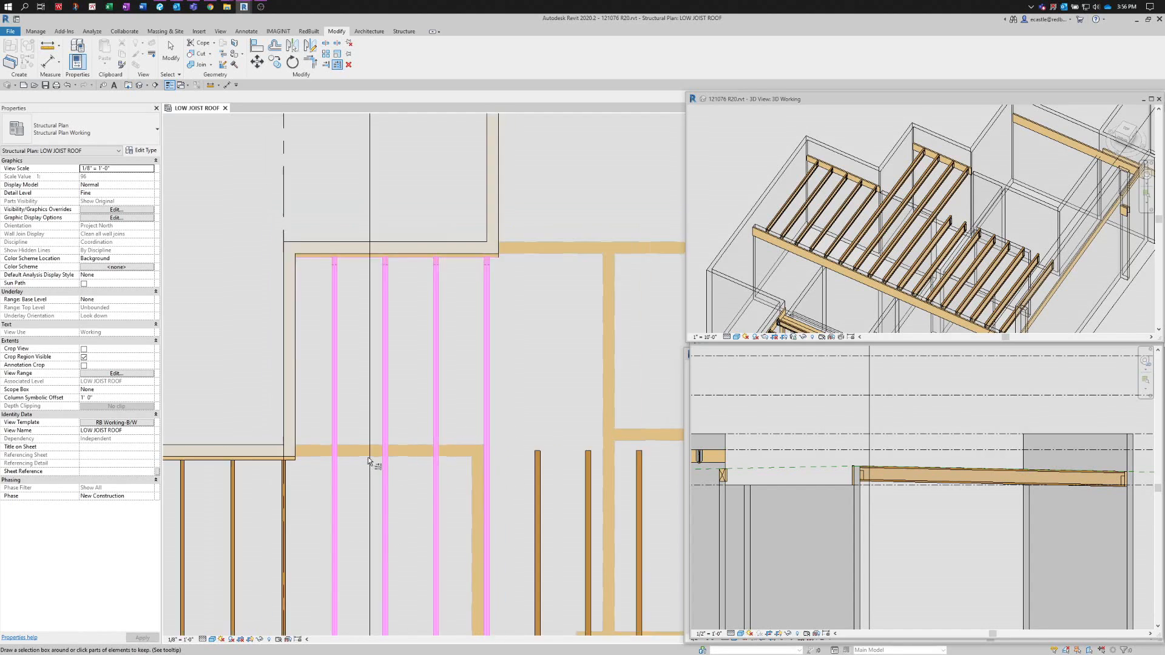
{"action": "scroll", "coordinate": [570, 343], "scroll_direction": "up", "scroll_amount": 2}
{"action": "scroll", "coordinate": [595, 373], "scroll_direction": "up", "scroll_amount": 1}
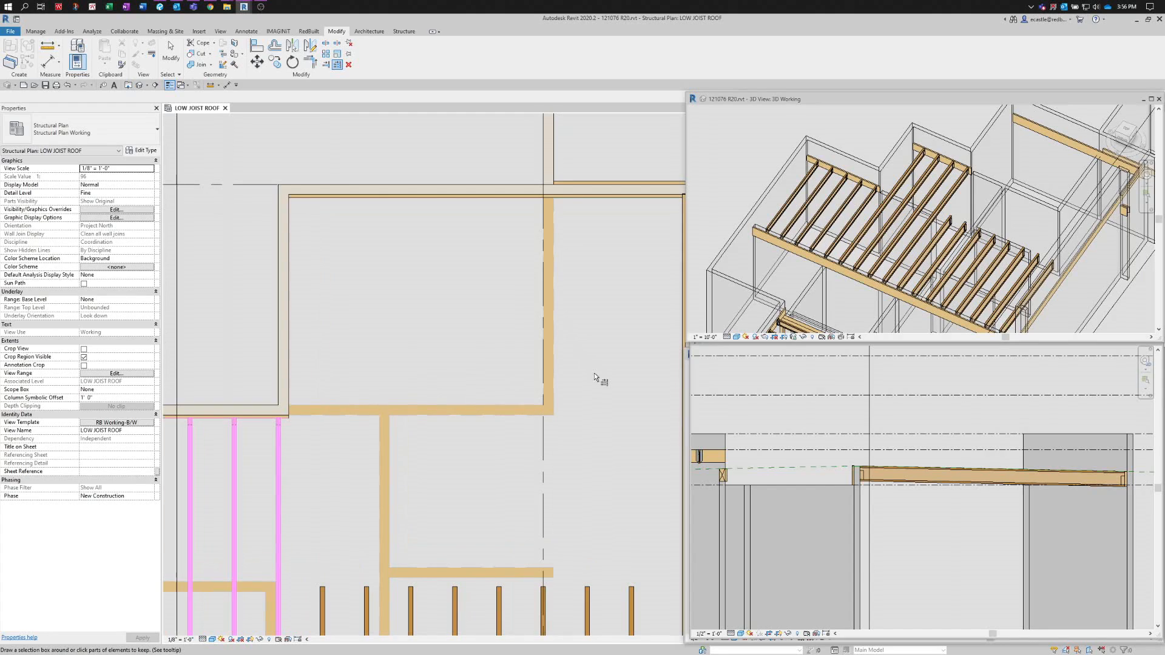
{"action": "left_click", "coordinate": [480, 197]}
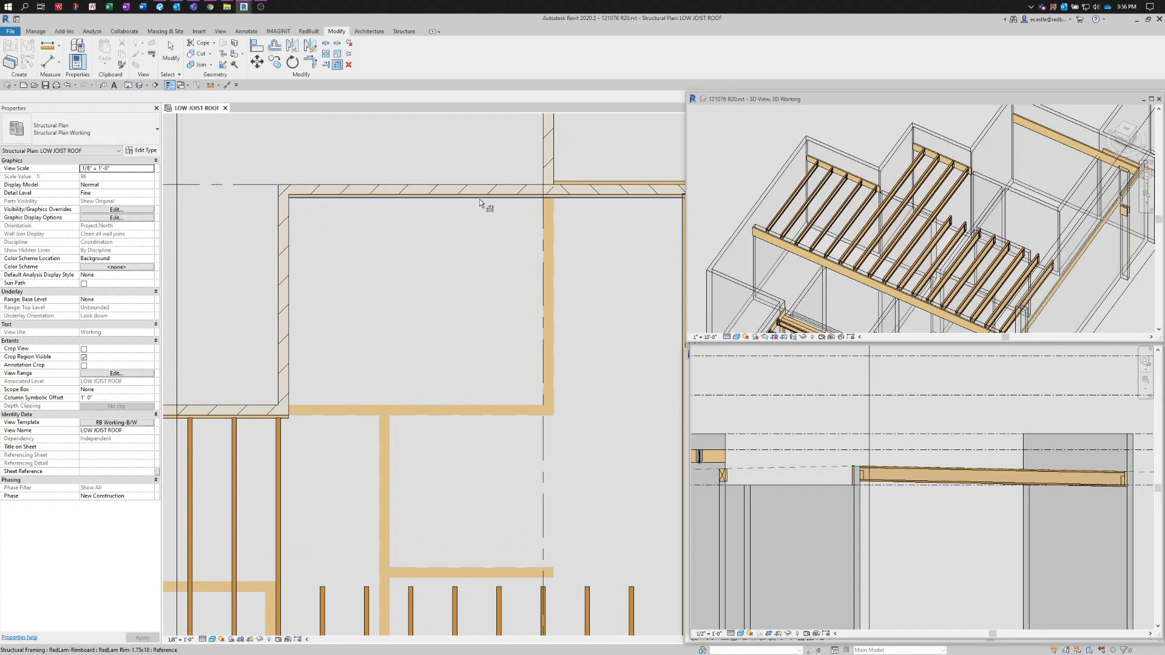
{"action": "scroll", "coordinate": [334, 476], "scroll_direction": "down", "scroll_amount": 1}
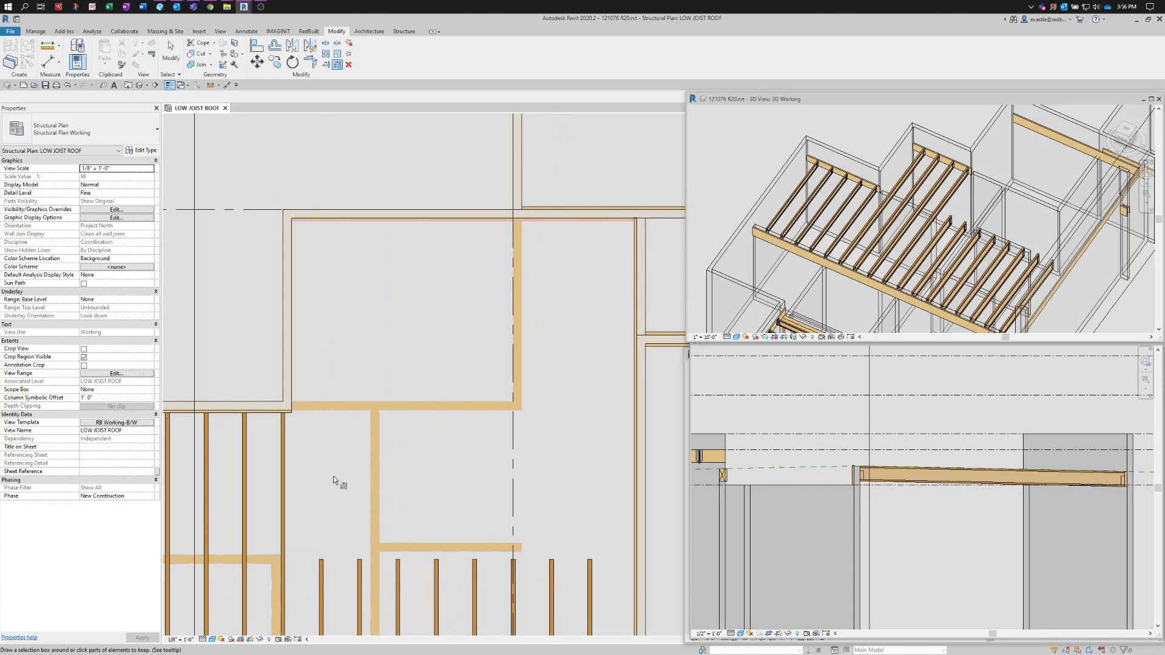
{"action": "left_click", "coordinate": [360, 580]}
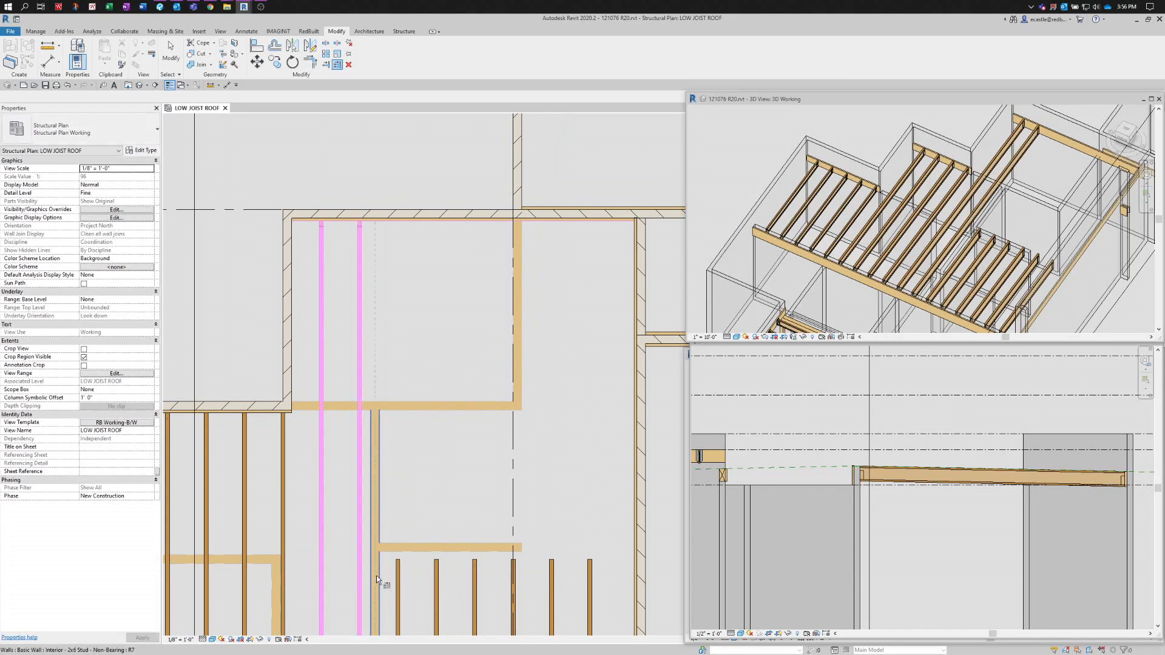
{"action": "left_click", "coordinate": [399, 580]}
{"action": "left_click", "coordinate": [436, 576]}
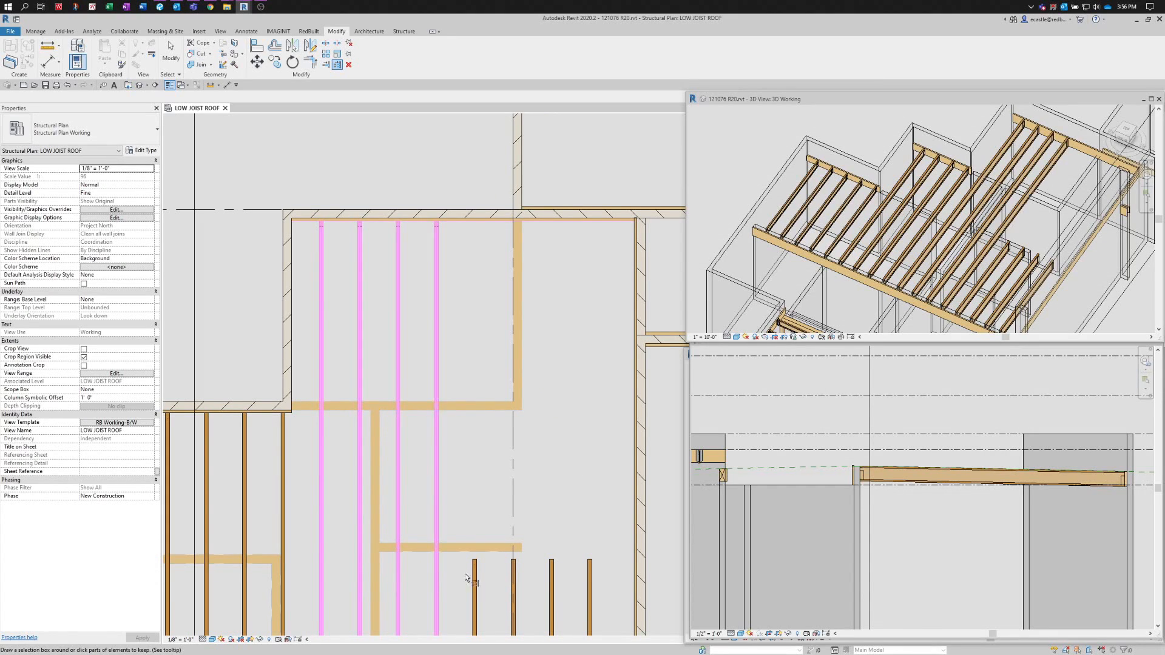
{"action": "left_click", "coordinate": [474, 576]}
{"action": "left_click", "coordinate": [515, 578]}
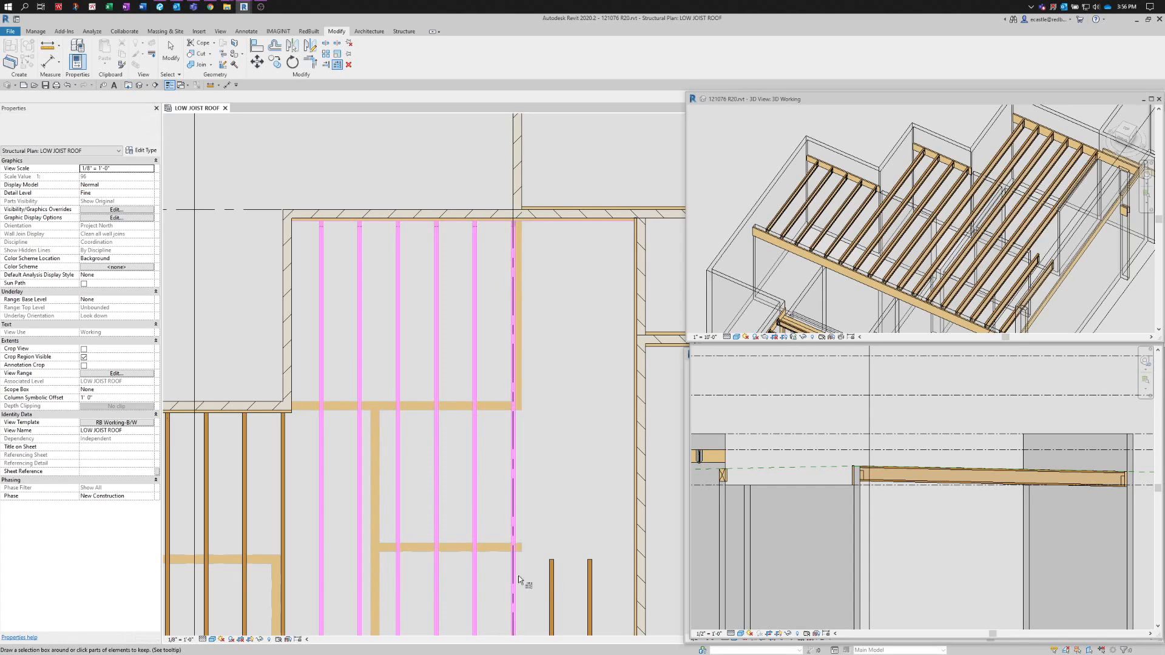
{"action": "left_click", "coordinate": [551, 578]}
{"action": "left_click", "coordinate": [587, 582]}
{"action": "scroll", "coordinate": [568, 272], "scroll_direction": "down", "scroll_amount": 4}
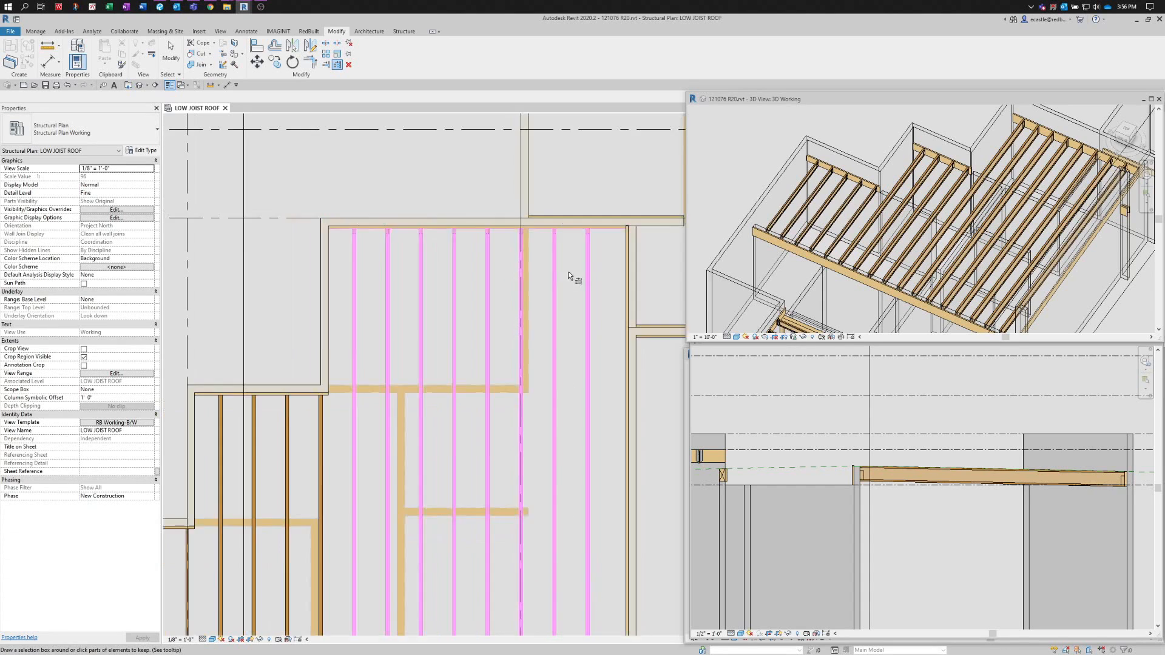
{"action": "key", "text": "Escape"}
{"action": "key", "text": "Escape"}
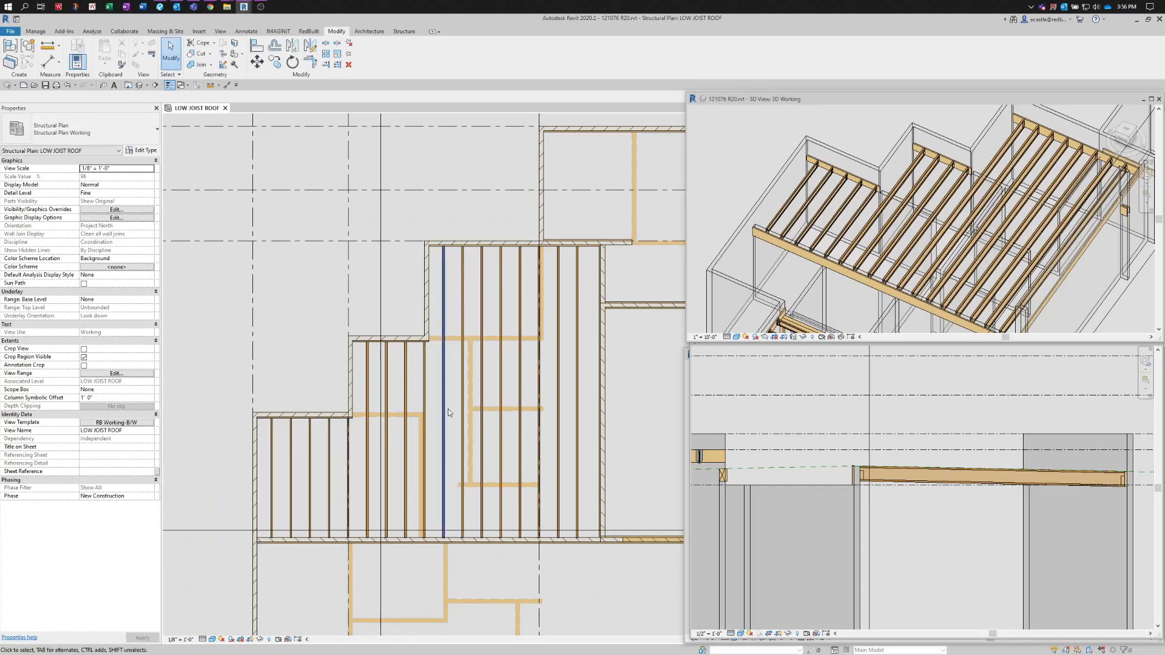
{"action": "scroll", "coordinate": [510, 565], "scroll_direction": "up", "scroll_amount": 1}
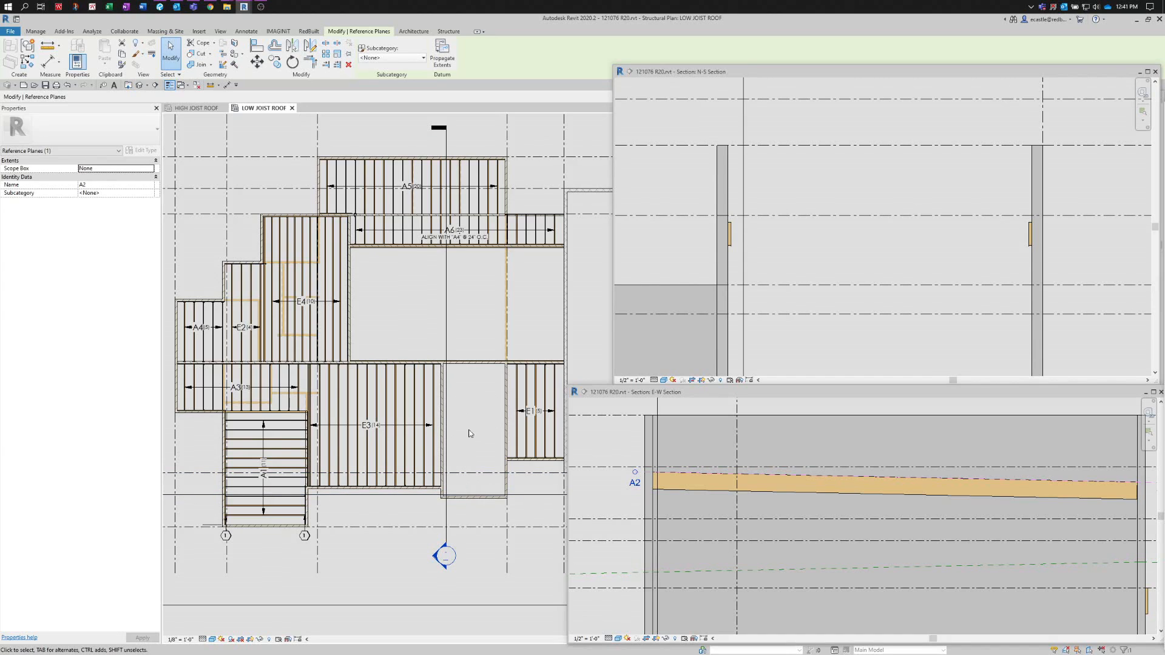
- In the HIGH JOIST ROOF plan, set up the Beam tool with Reference Plane : A2 as placement plane and type Red-I45 11.875
{"action": "left_click", "coordinate": [196, 108]}
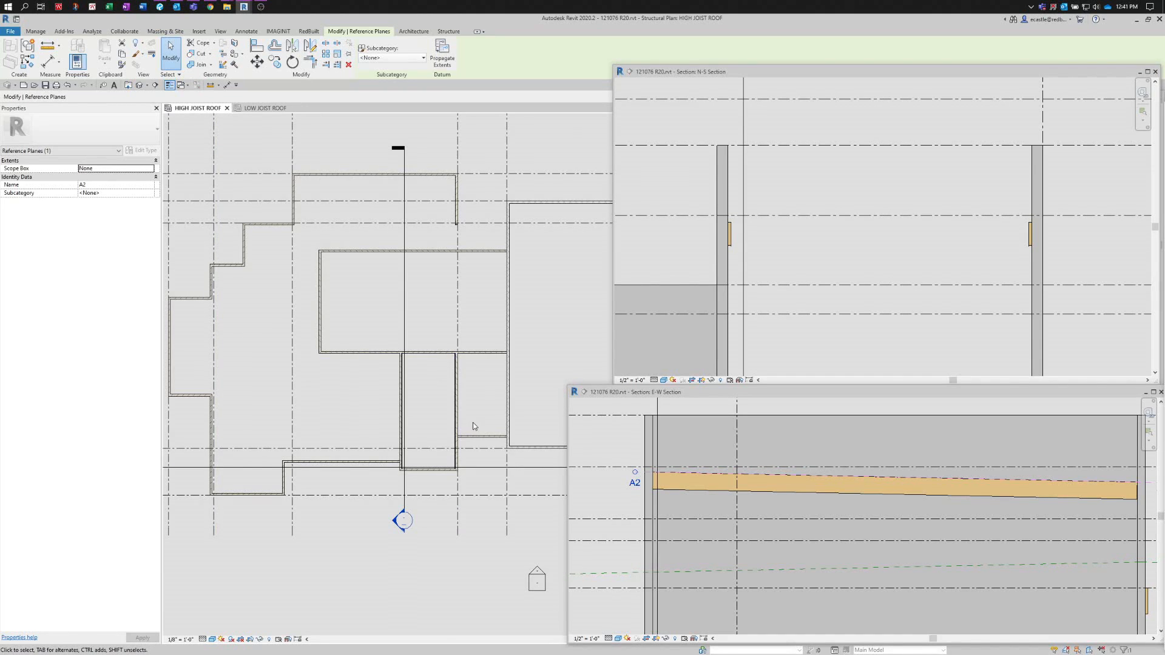
{"action": "scroll", "coordinate": [468, 425], "scroll_direction": "up", "scroll_amount": 5}
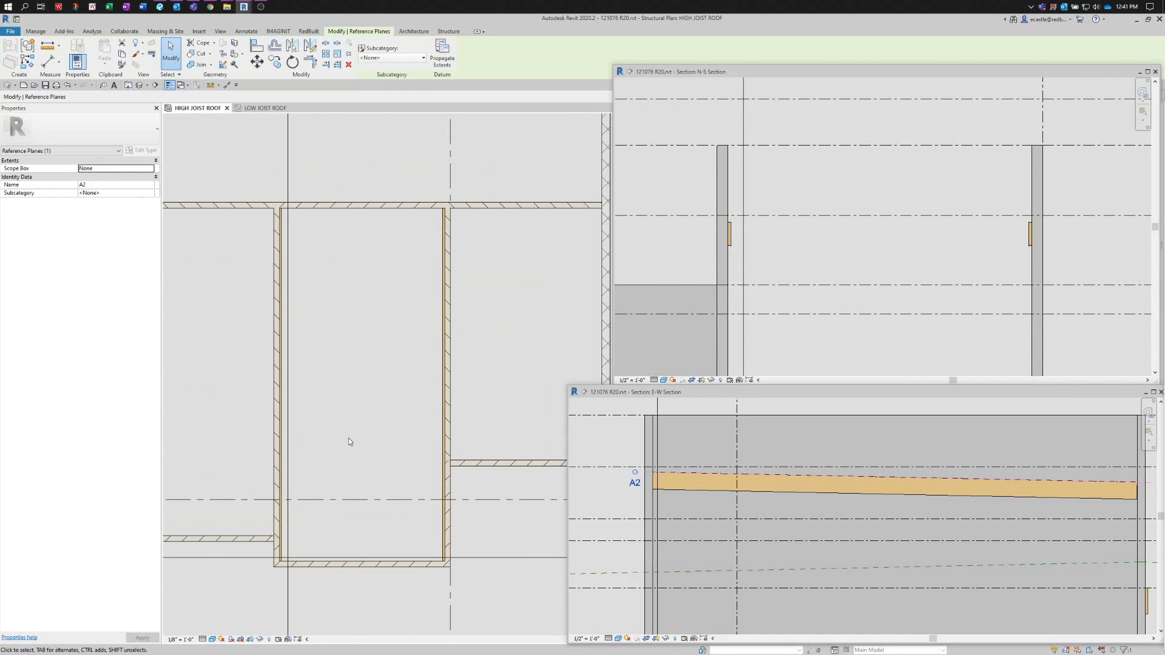
{"action": "left_click", "coordinate": [636, 492]}
{"action": "left_click", "coordinate": [449, 31]}
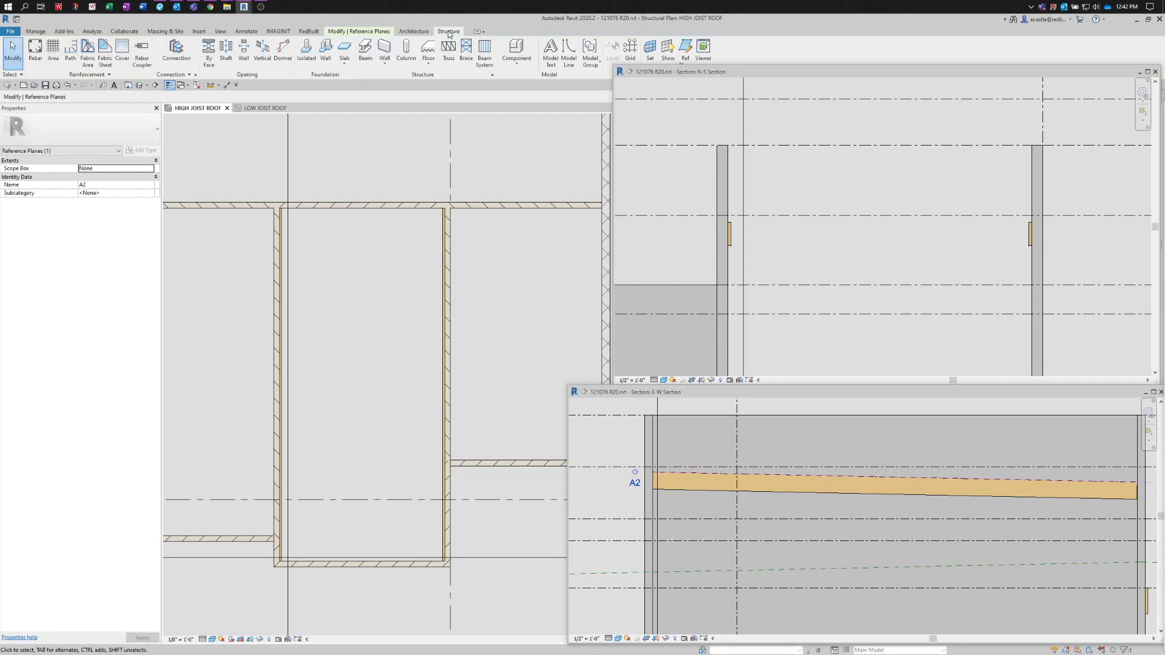
{"action": "left_click", "coordinate": [384, 48]}
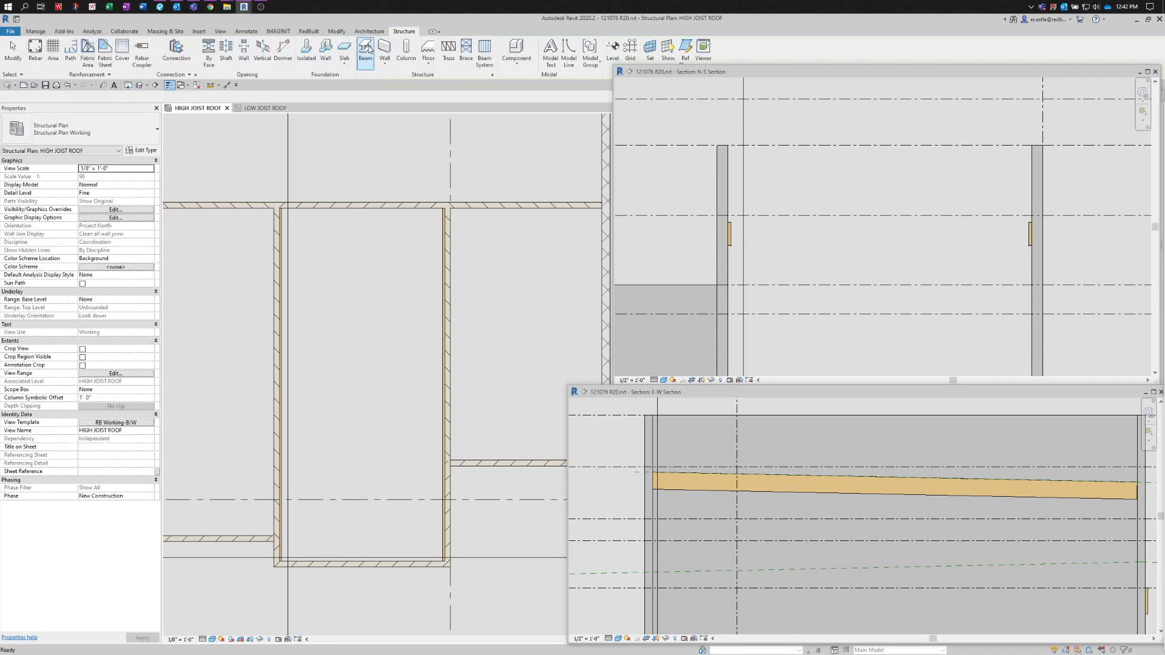
{"action": "key", "text": "b"}
{"action": "key", "text": "m"}
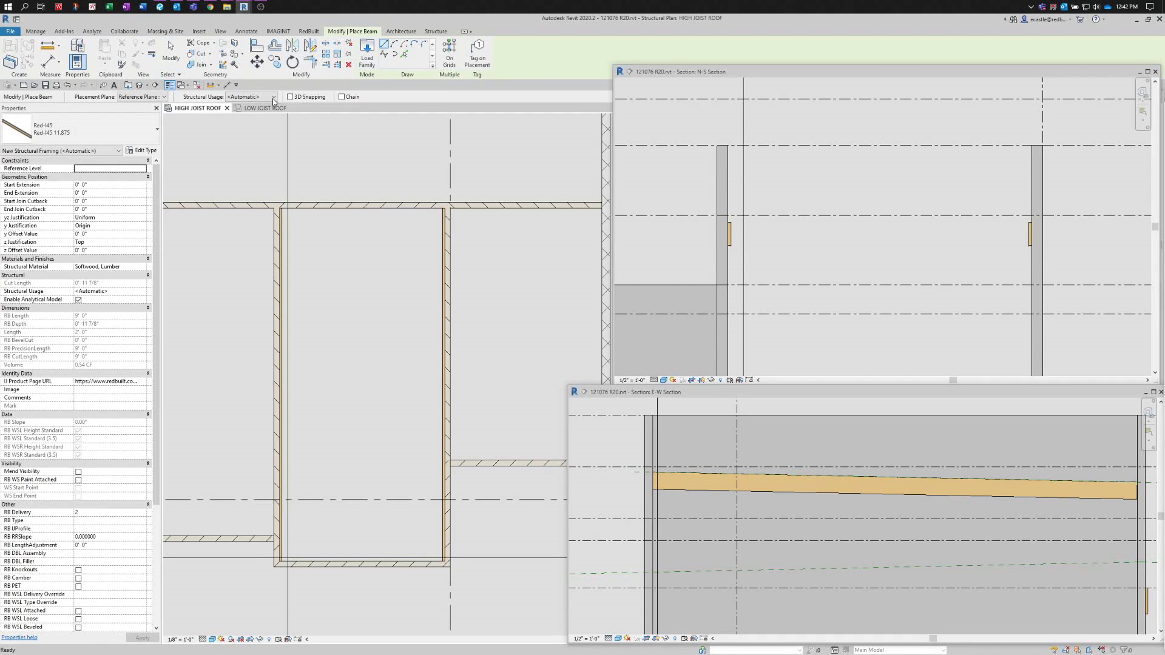
{"action": "left_click", "coordinate": [152, 99]}
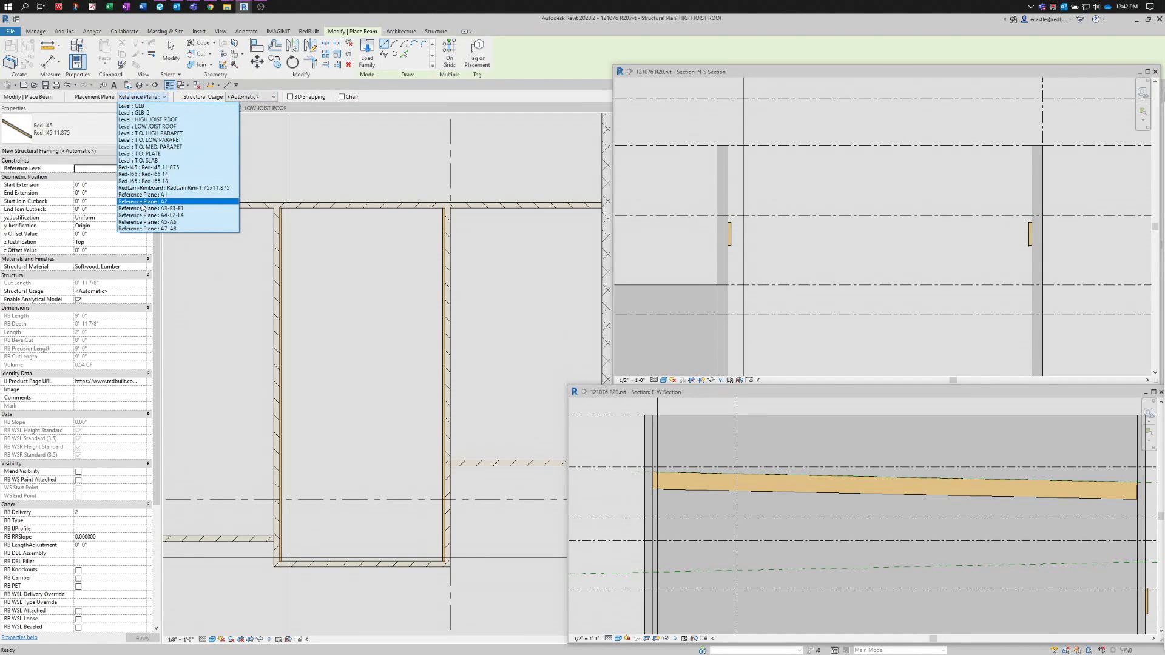
{"action": "left_click", "coordinate": [163, 202]}
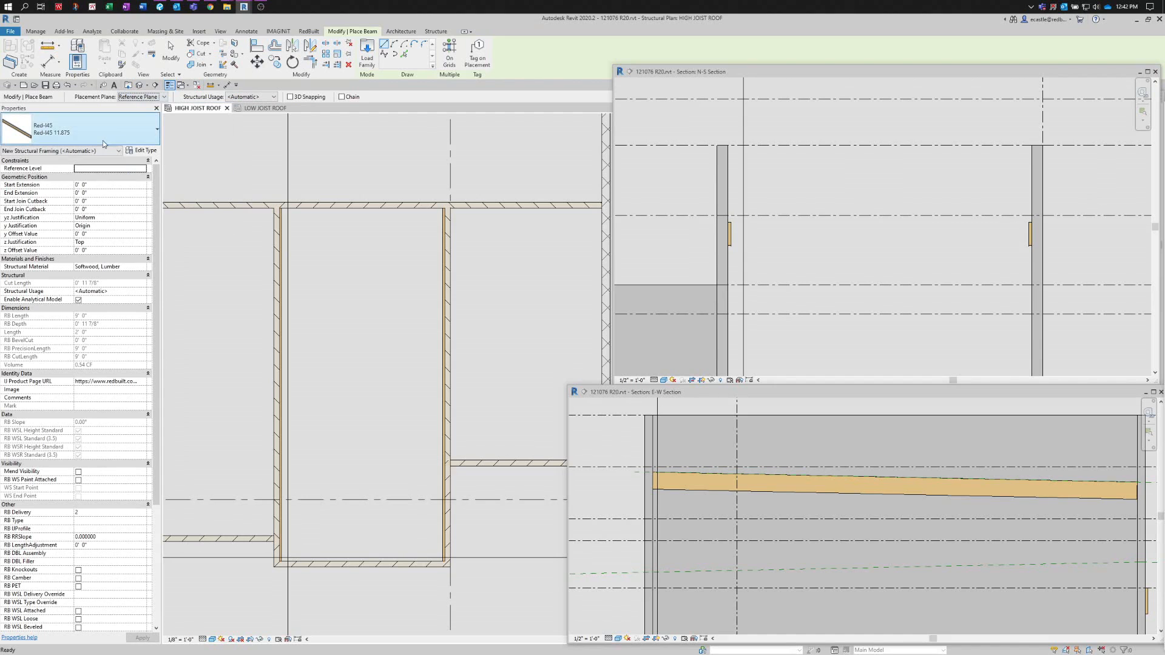
{"action": "left_click", "coordinate": [51, 136]}
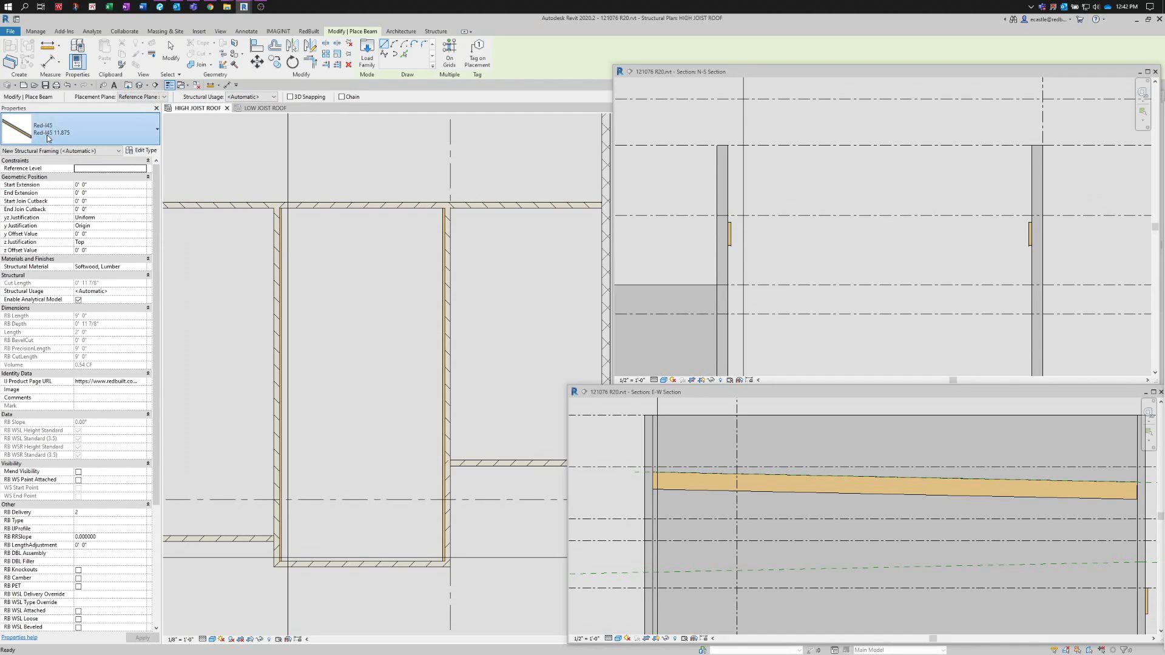
{"action": "left_click", "coordinate": [42, 241]}
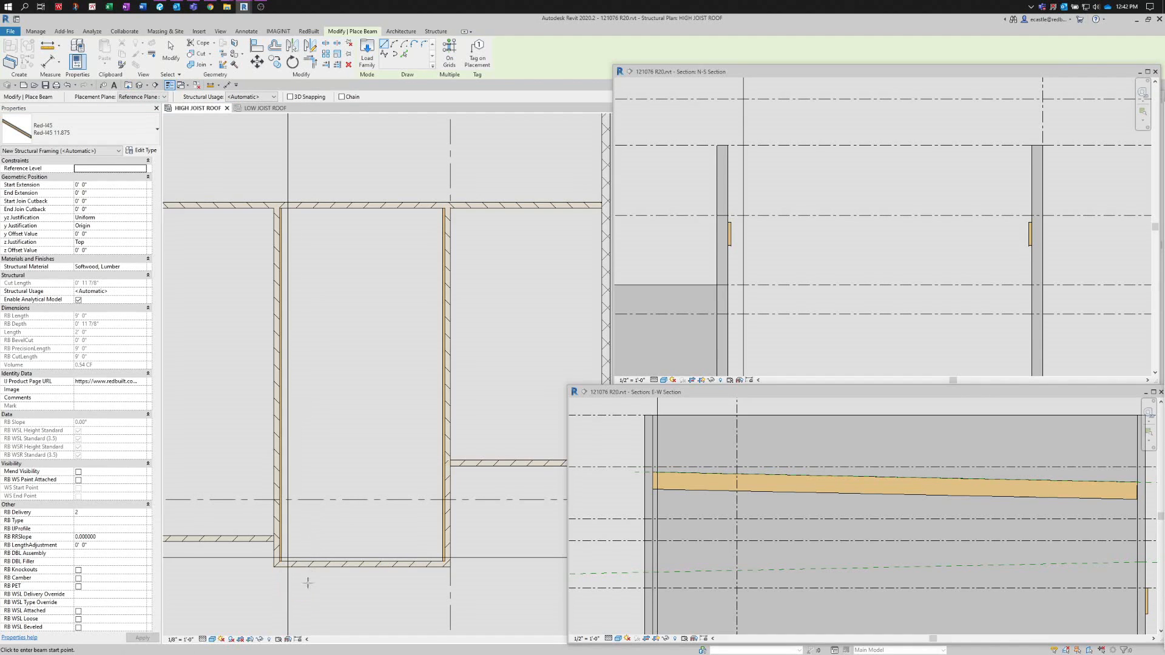
- Place a joist about 12' 11 1/4" long between the two side rimboards, just inside the lower exterior wall of the narrow bay
{"action": "scroll", "coordinate": [368, 613], "scroll_direction": "up", "scroll_amount": 2}
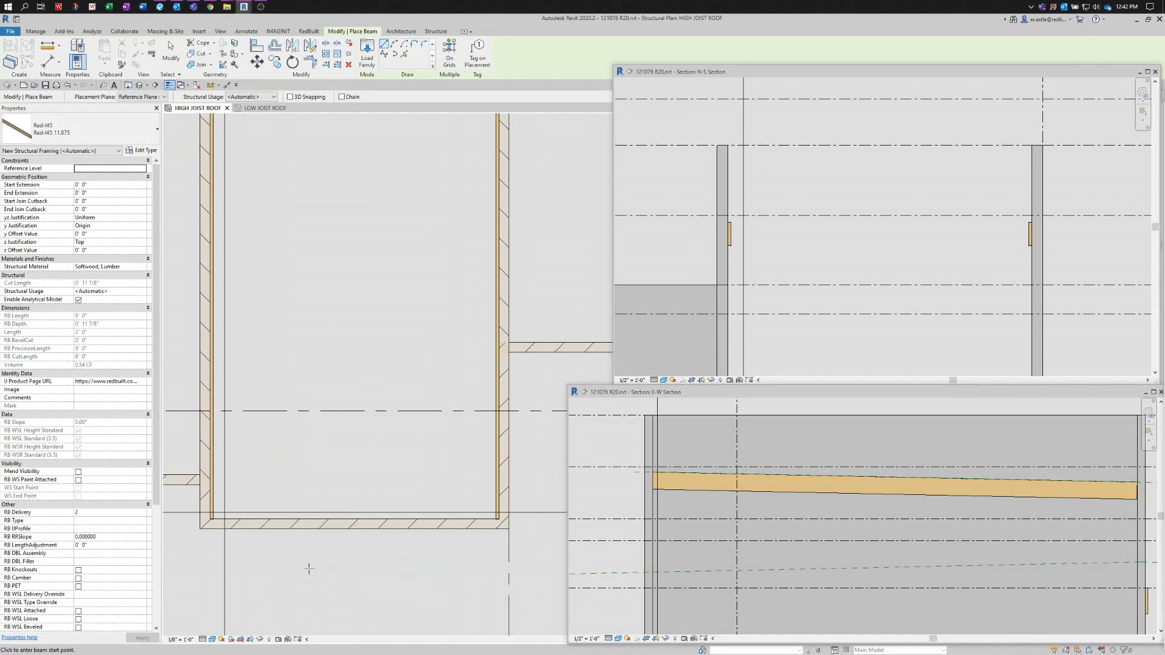
{"action": "left_click", "coordinate": [212, 507]}
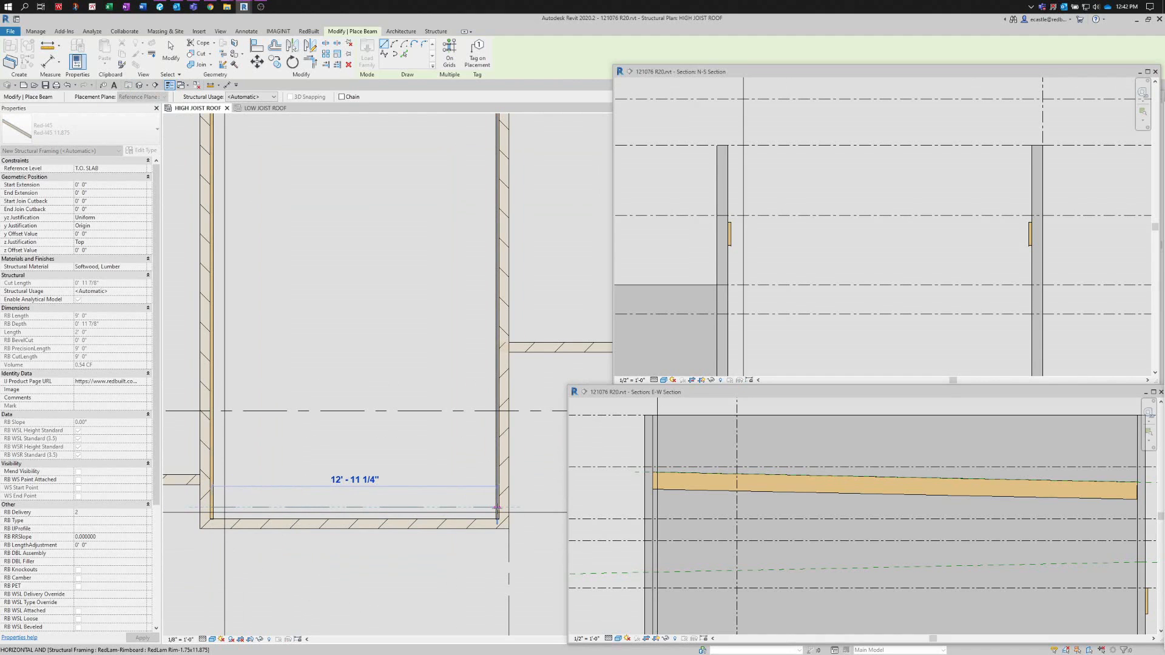
{"action": "left_click", "coordinate": [497, 507]}
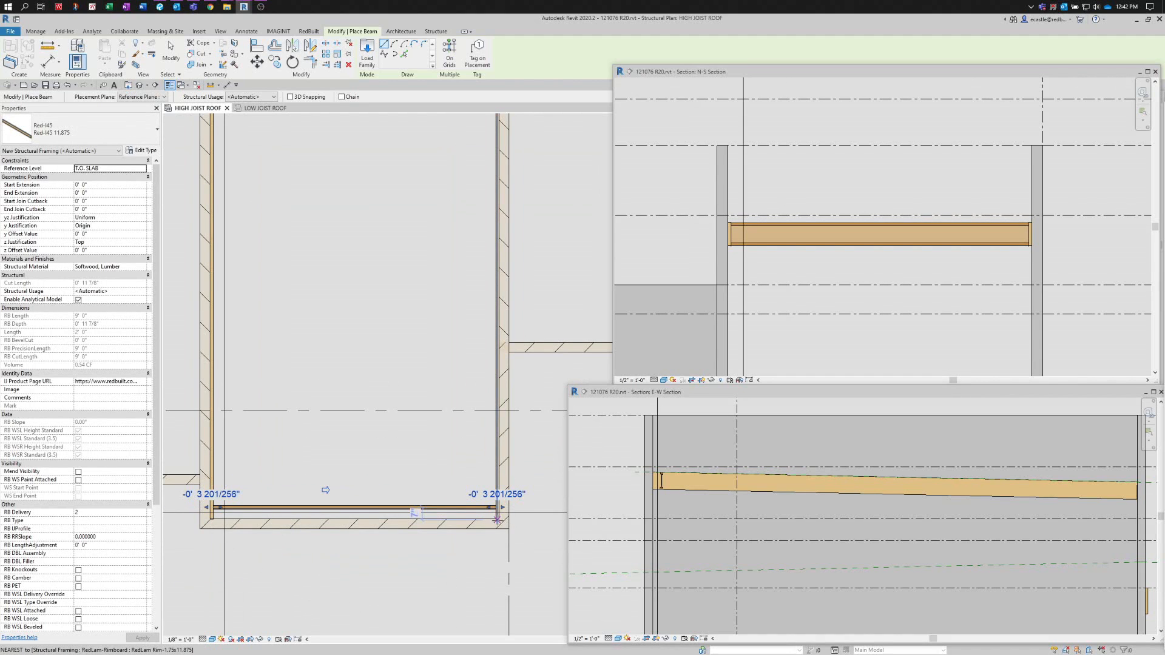
{"action": "scroll", "coordinate": [656, 500], "scroll_direction": "up", "scroll_amount": 3}
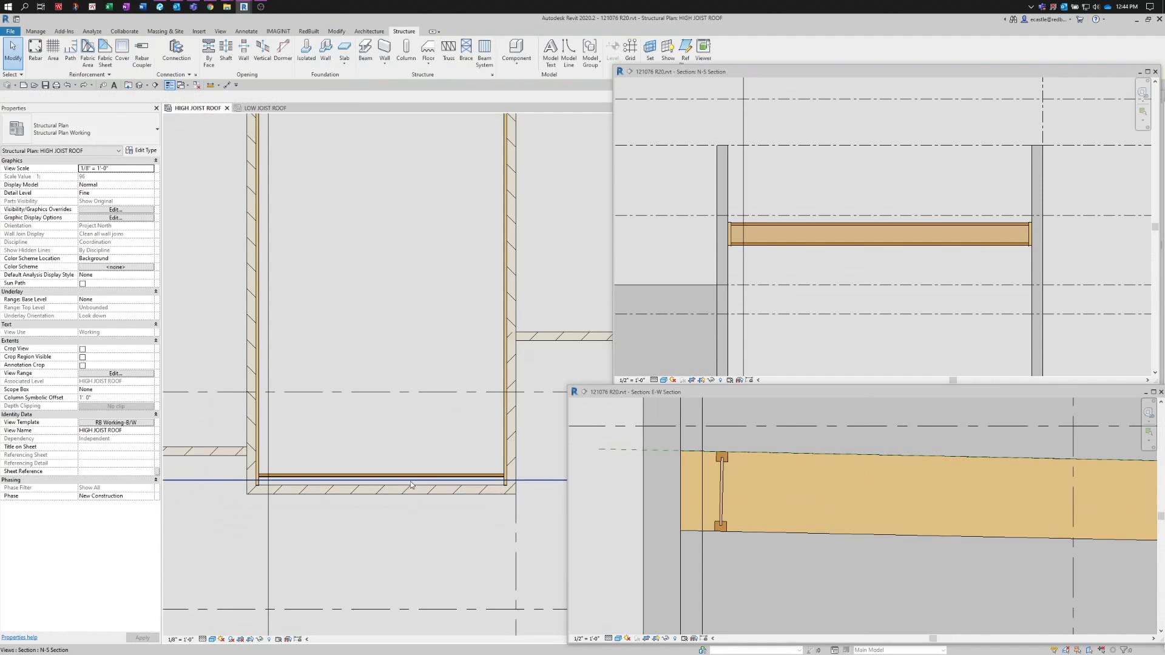
{"action": "key", "text": "Escape"}
{"action": "scroll", "coordinate": [407, 517], "scroll_direction": "up", "scroll_amount": 1}
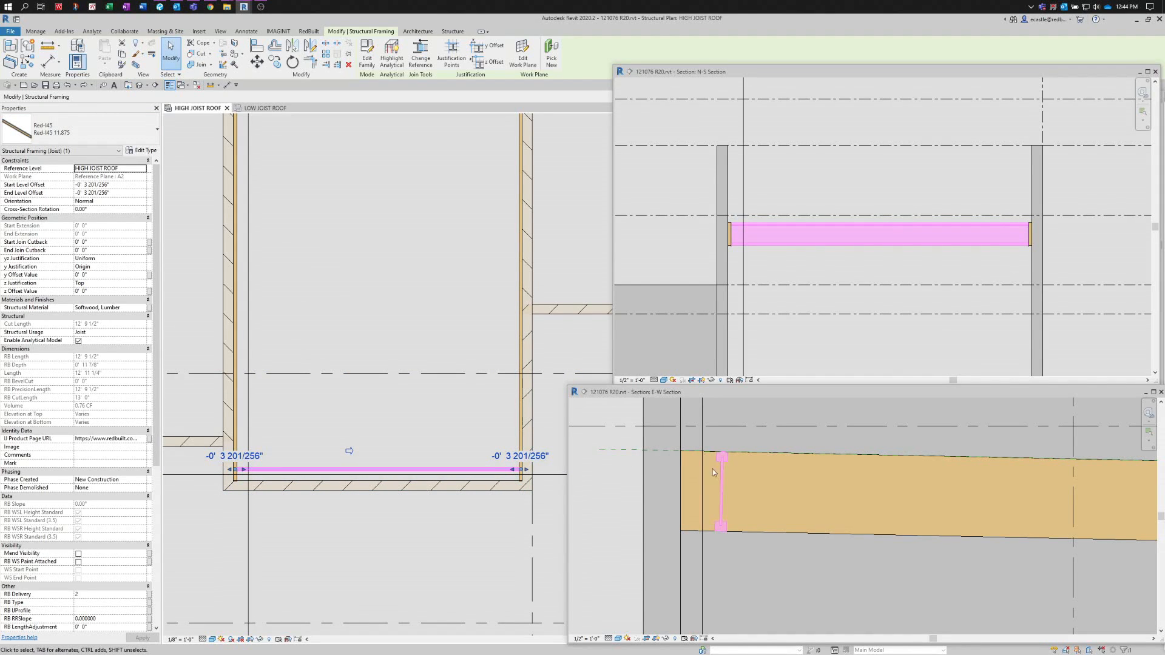
- In the E-W Section, move the joist from its top endpoint to the upper end corner of the rimboard at the wall face
{"action": "scroll", "coordinate": [692, 471], "scroll_direction": "up", "scroll_amount": 4}
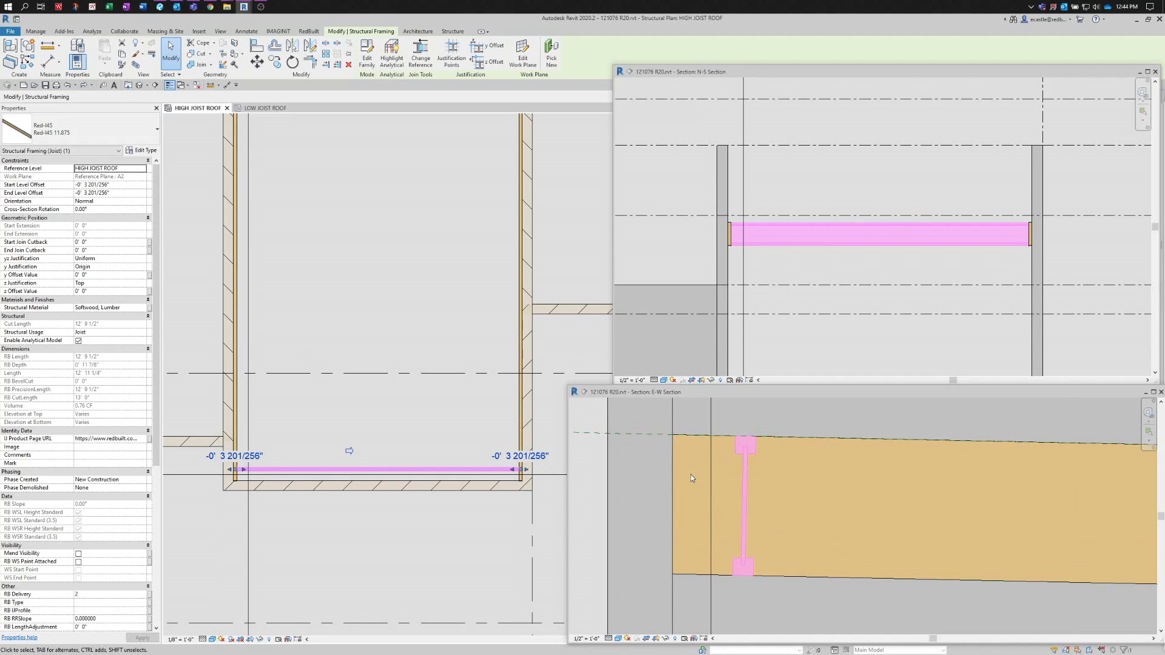
{"action": "scroll", "coordinate": [750, 480], "scroll_direction": "down", "scroll_amount": 2}
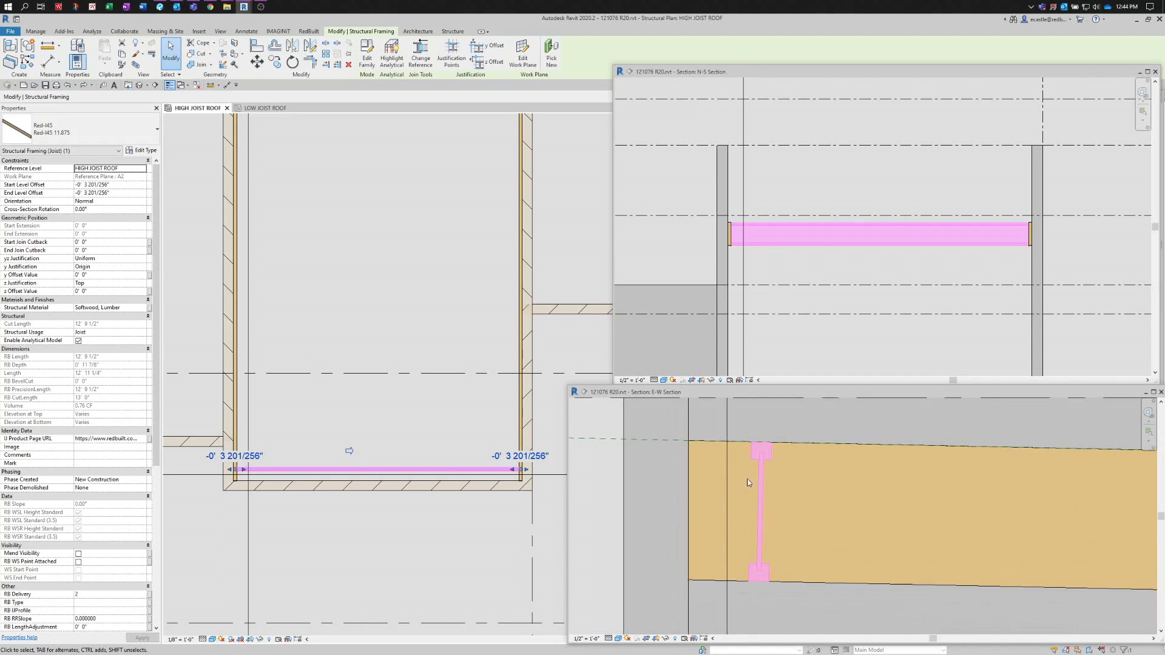
{"action": "scroll", "coordinate": [697, 449], "scroll_direction": "up", "scroll_amount": 2}
{"action": "left_click", "coordinate": [697, 449]}
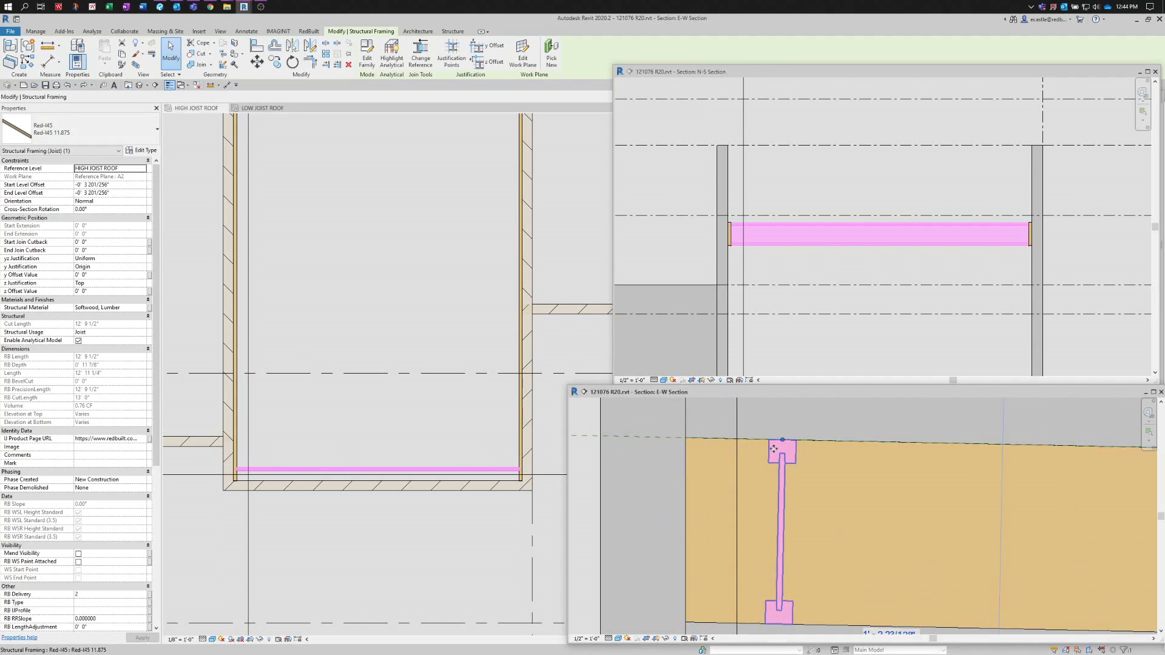
{"action": "key", "text": "m"}
{"action": "key", "text": "v"}
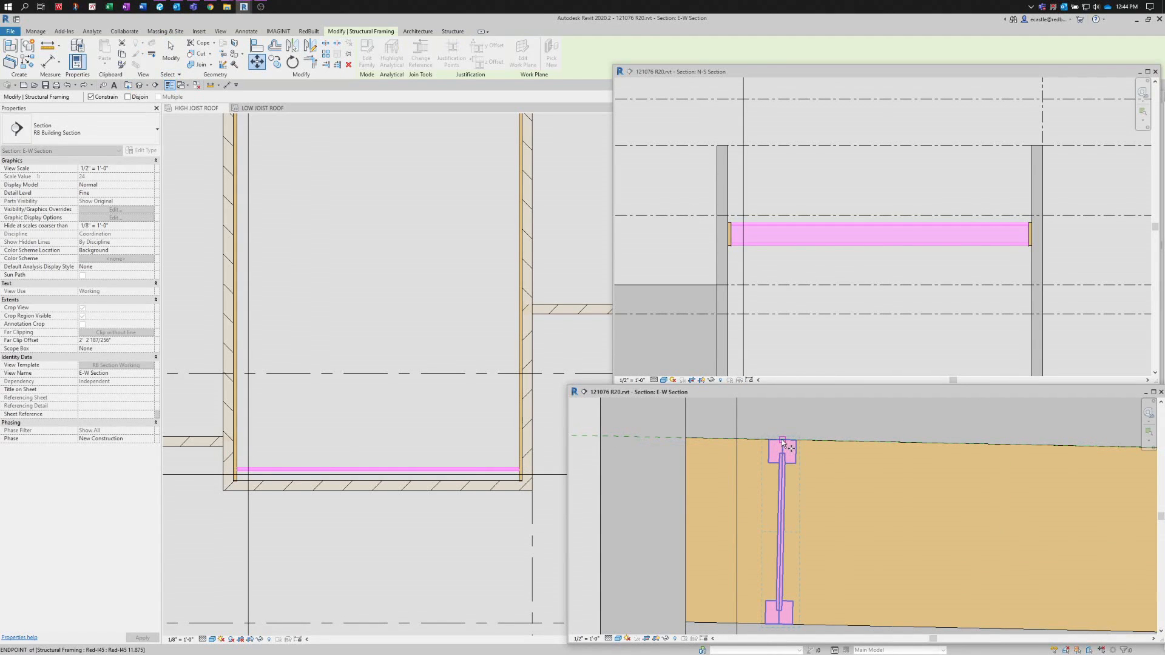
{"action": "left_click", "coordinate": [781, 440]}
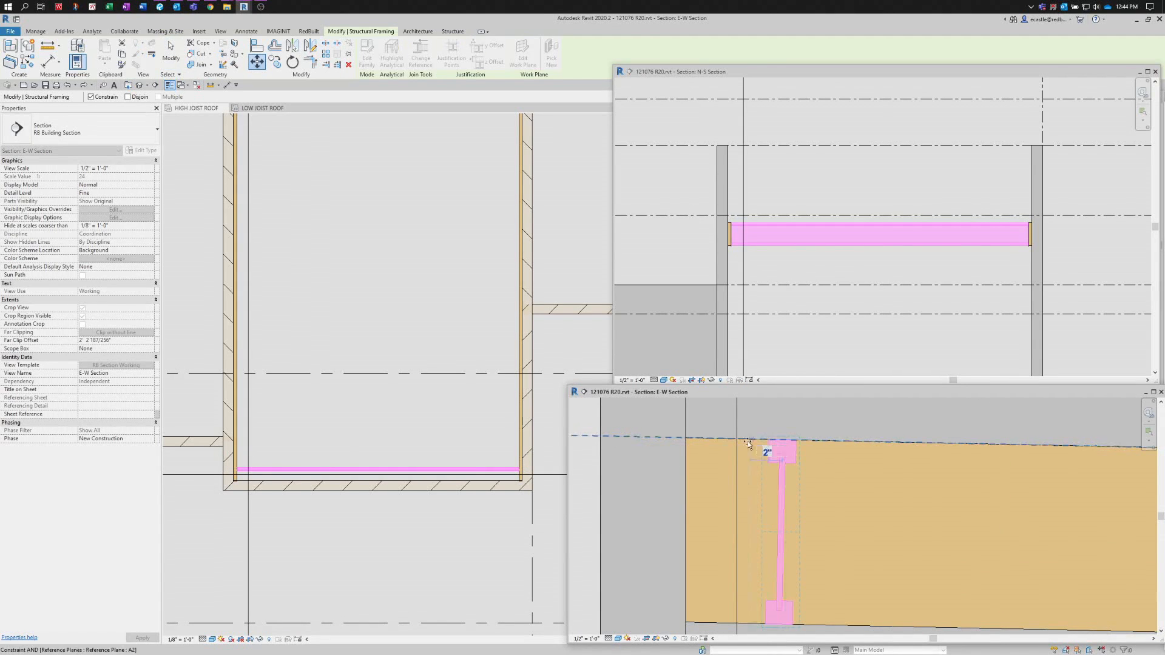
{"action": "left_click", "coordinate": [686, 438]}
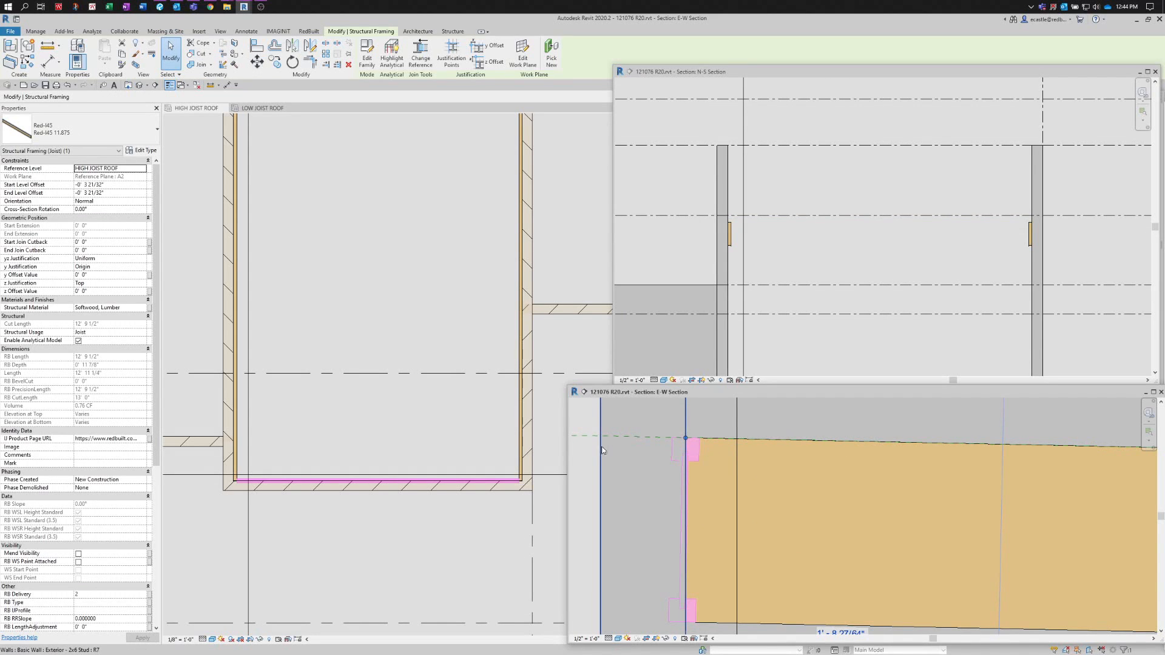
- Move the joist along reference plane A2, away from the end wall, to its offset position down the slope
{"action": "key", "text": "m"}
{"action": "key", "text": "v"}
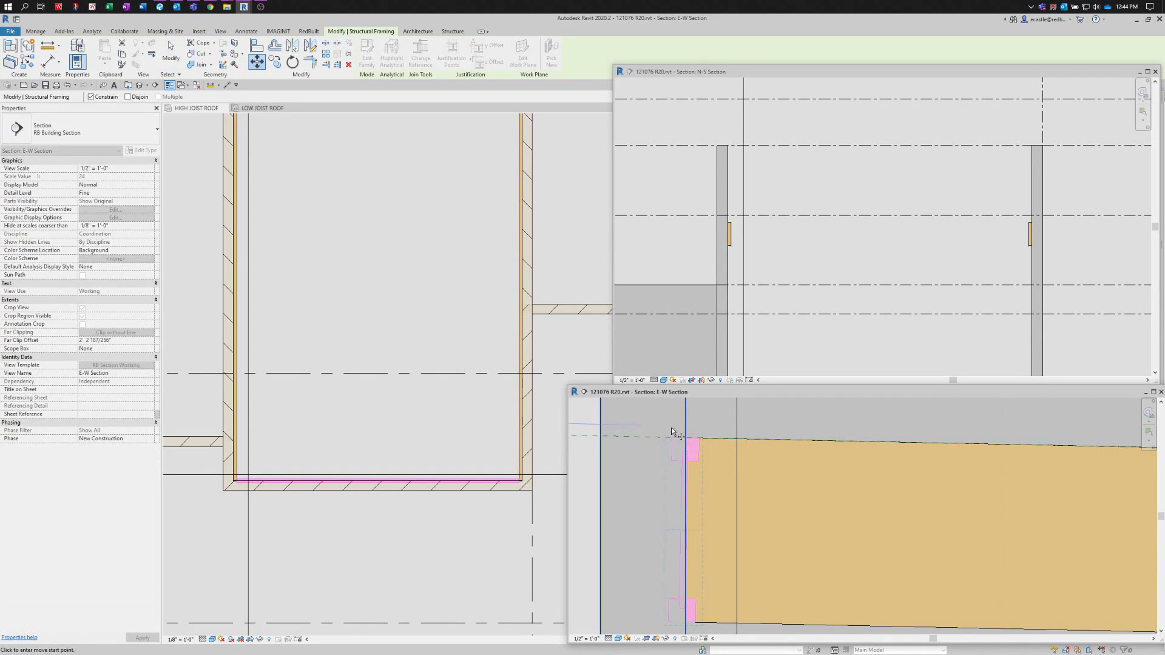
{"action": "left_click", "coordinate": [716, 420]}
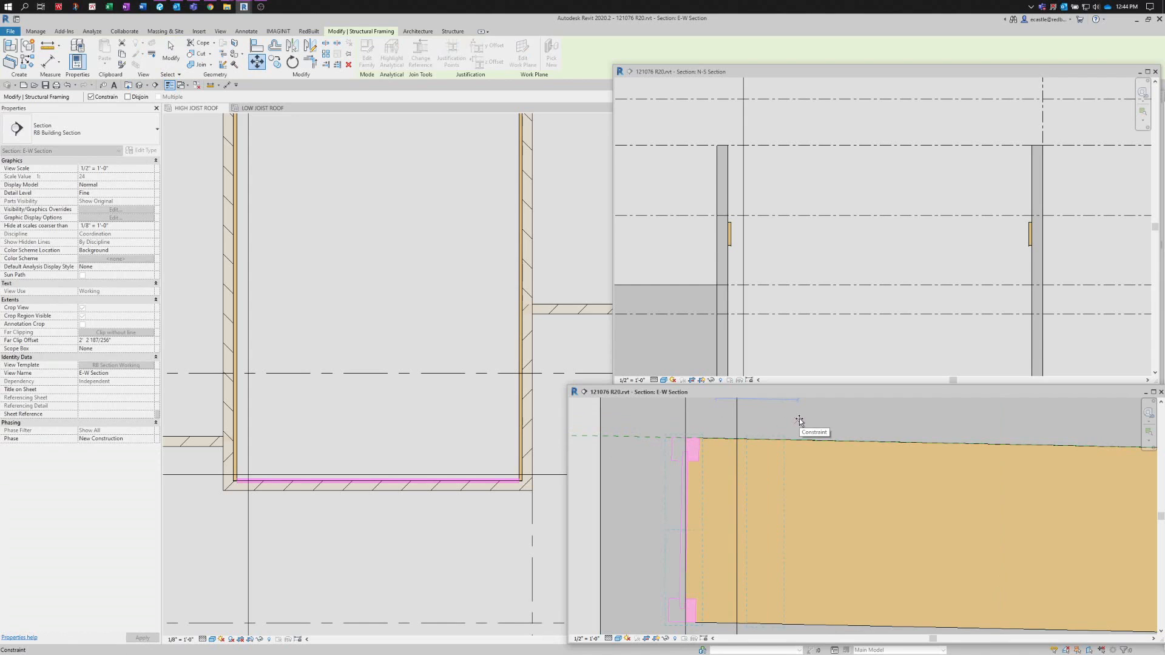
{"action": "key", "text": "Return"}
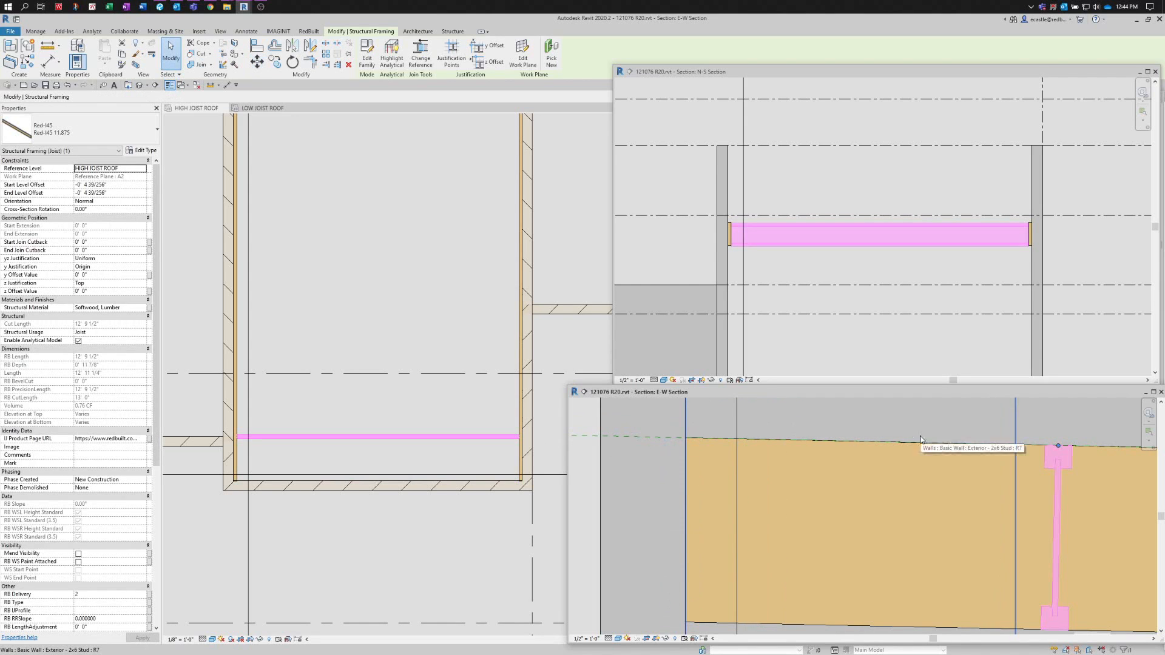
- In the HIGH JOIST ROOF plan, measure the distance between the end corner of the narrow bay's rimboard and the new joist
{"action": "left_click", "coordinate": [455, 441]}
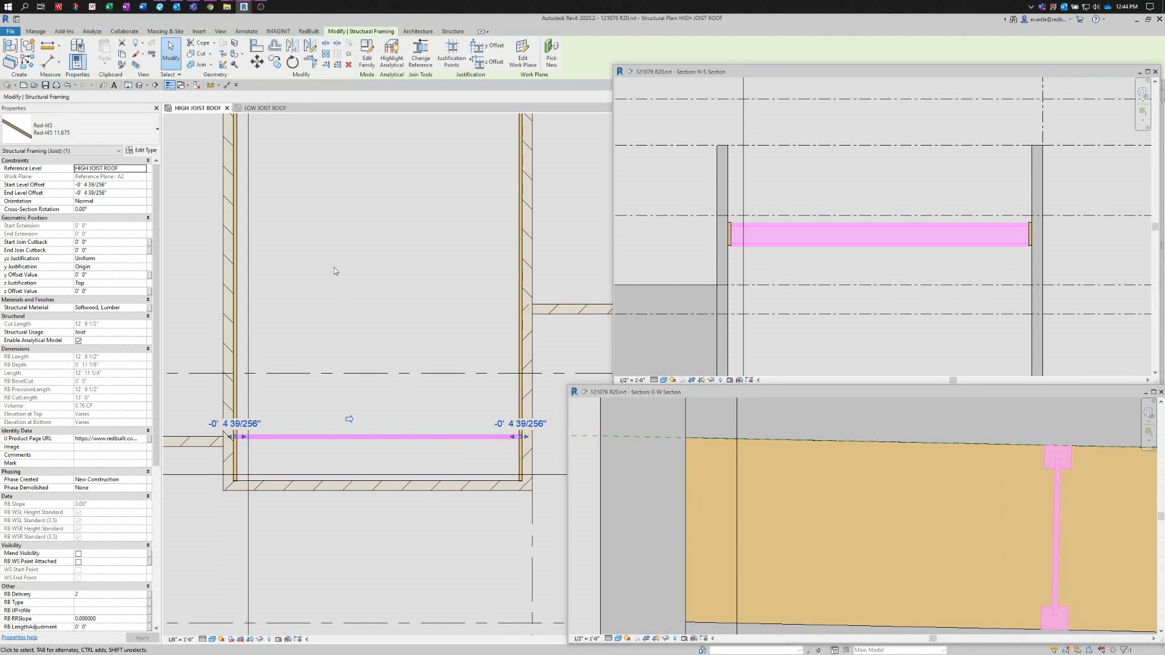
{"action": "left_click", "coordinate": [211, 85]}
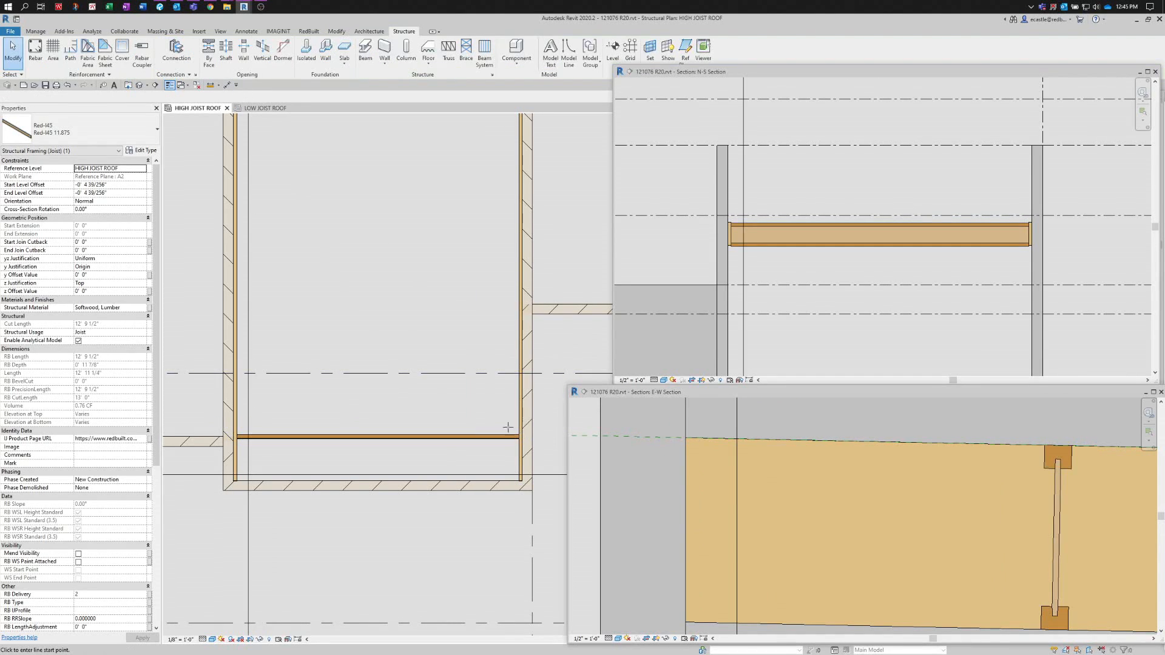
{"action": "scroll", "coordinate": [514, 463], "scroll_direction": "up", "scroll_amount": 2}
{"action": "left_click", "coordinate": [515, 495]}
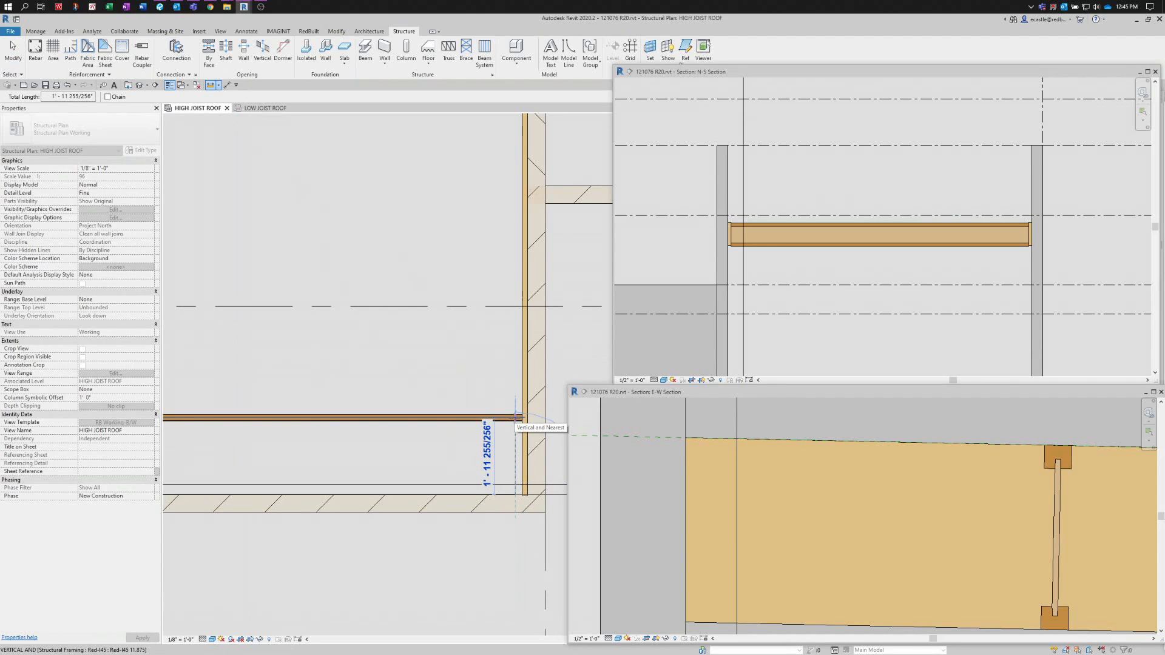
{"action": "key", "text": "Escape"}
{"action": "key", "text": "Escape"}
{"action": "scroll", "coordinate": [530, 511], "scroll_direction": "down", "scroll_amount": 3}
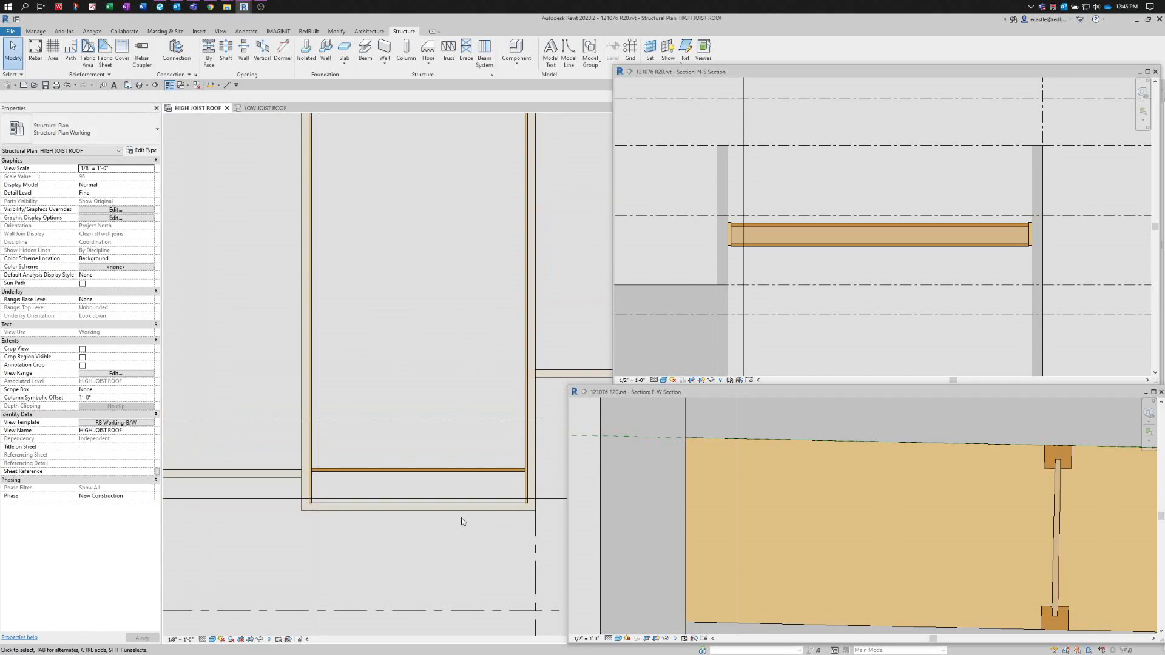
- Array the joist up the bay as 14 ungrouped joists at 2' spacing, and delete the last one against the upper wall
{"action": "left_click", "coordinate": [425, 471]}
{"action": "scroll", "coordinate": [414, 530], "scroll_direction": "down", "scroll_amount": 2}
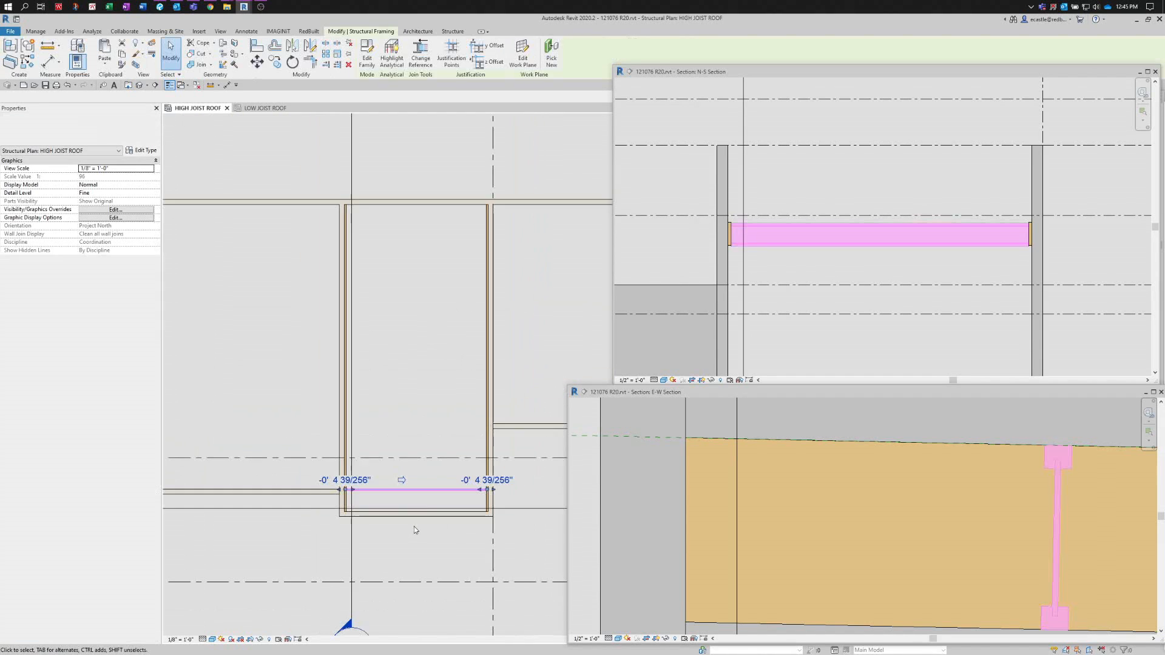
{"action": "scroll", "coordinate": [450, 346], "scroll_direction": "up", "scroll_amount": 1}
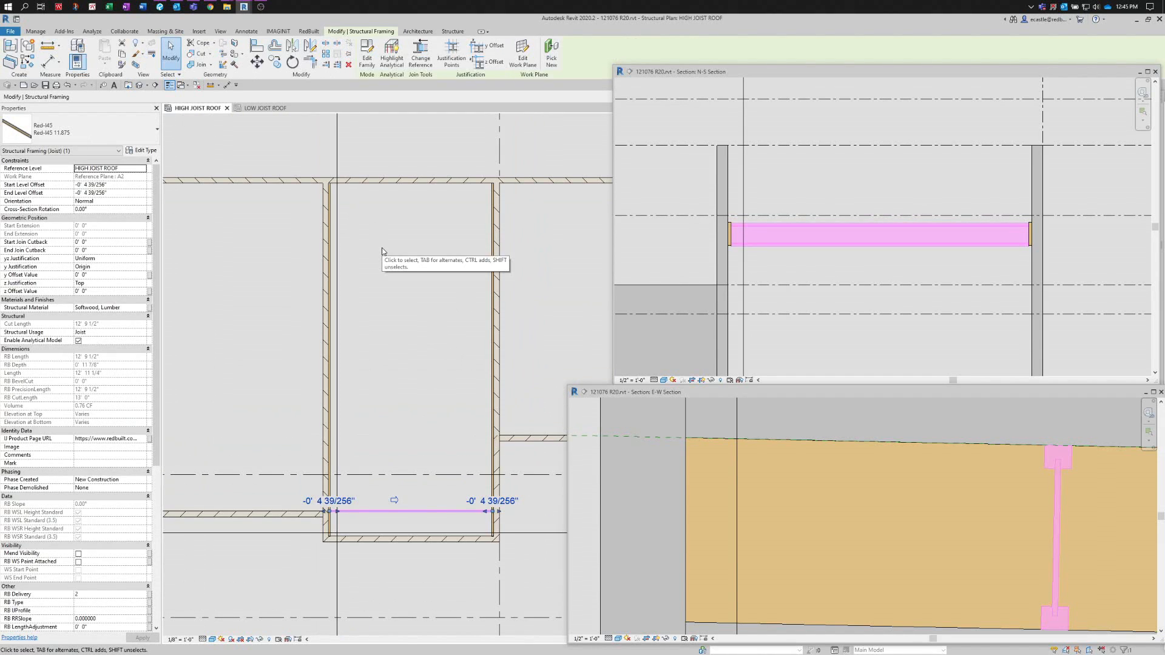
{"action": "key", "text": "a"}
{"action": "key", "text": "r"}
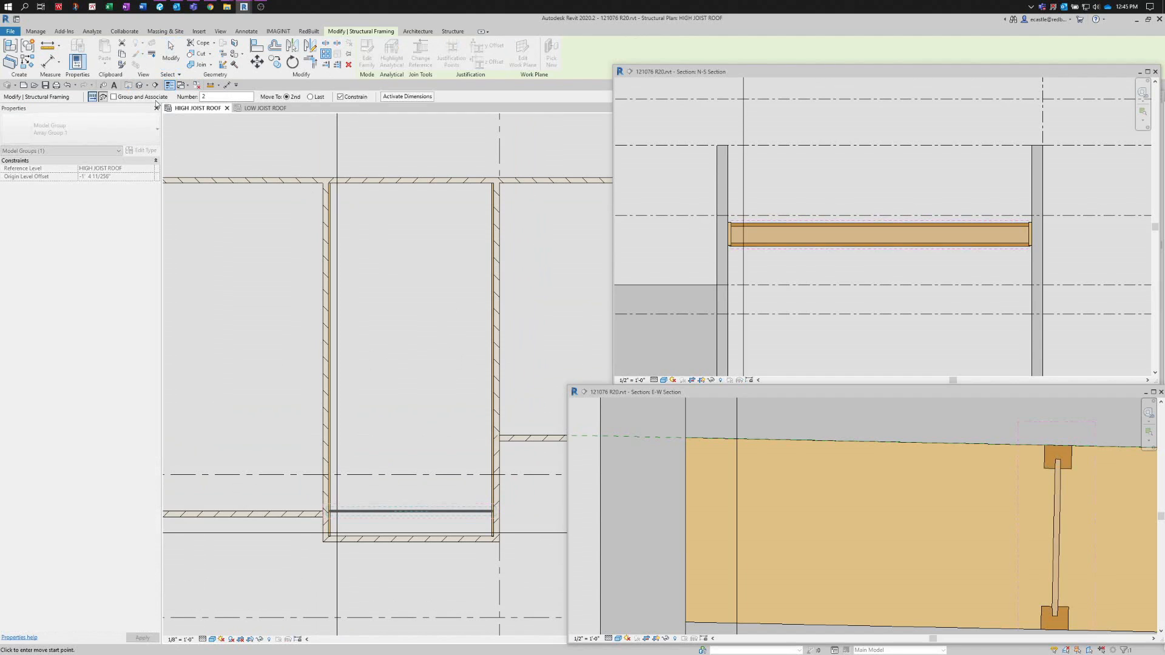
{"action": "double_click", "coordinate": [202, 97]}
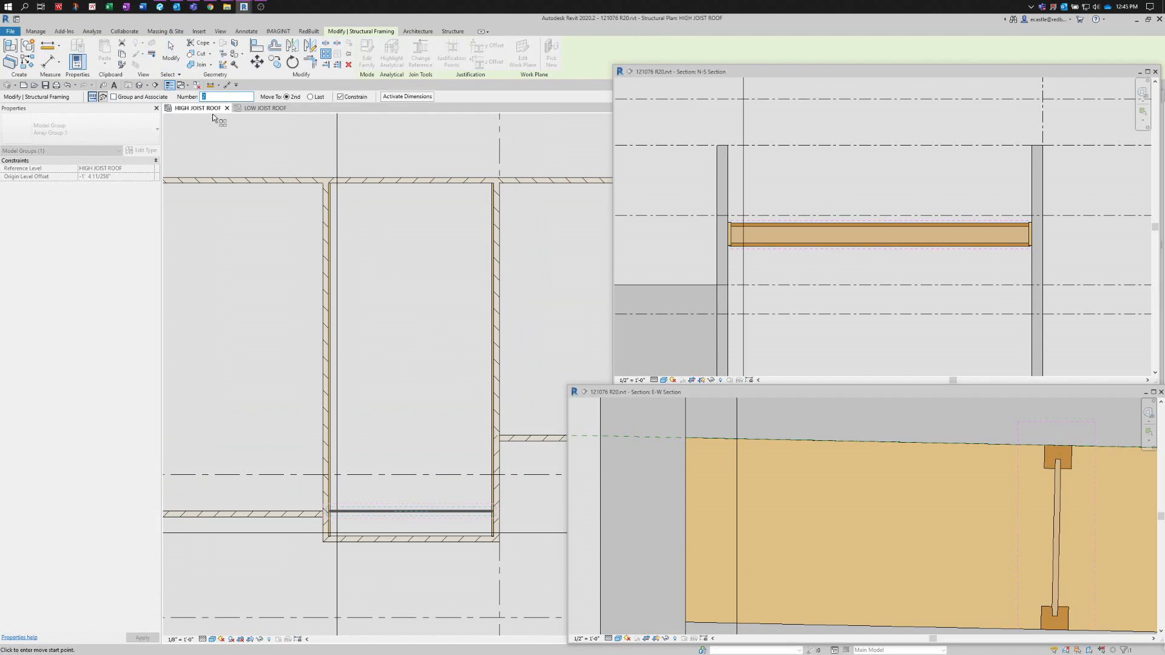
{"action": "type", "text": "14"}
{"action": "left_click", "coordinate": [393, 377]}
{"action": "type", "text": "2"}
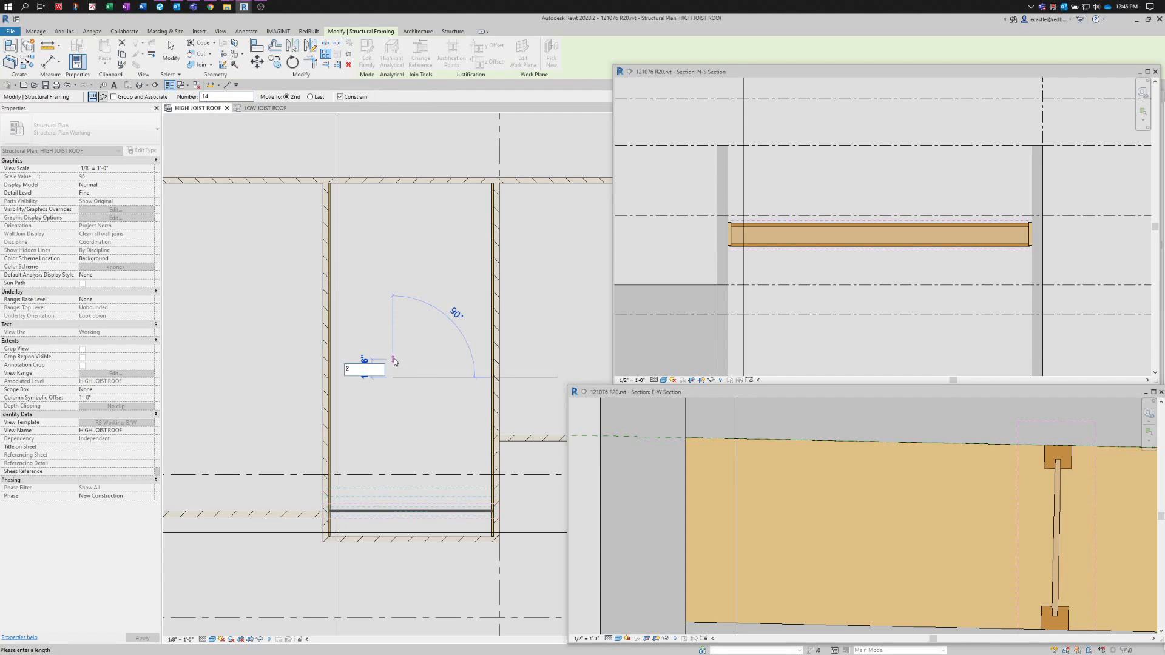
{"action": "key", "text": "Return"}
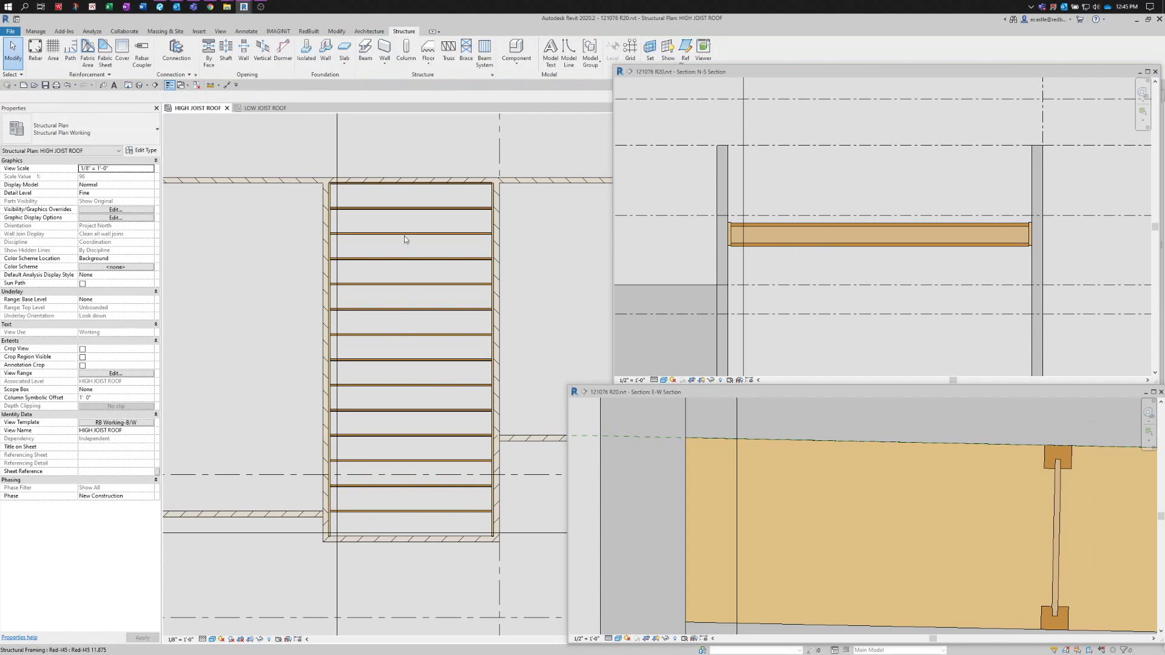
{"action": "left_click", "coordinate": [398, 188]}
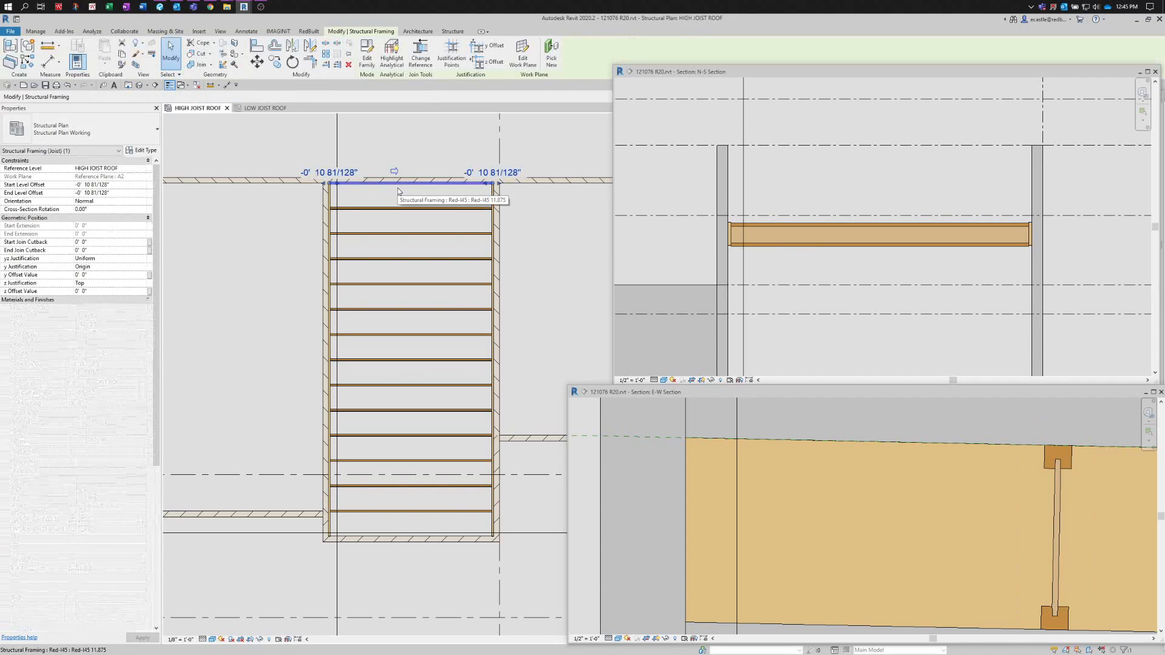
{"action": "key", "text": "Escape"}
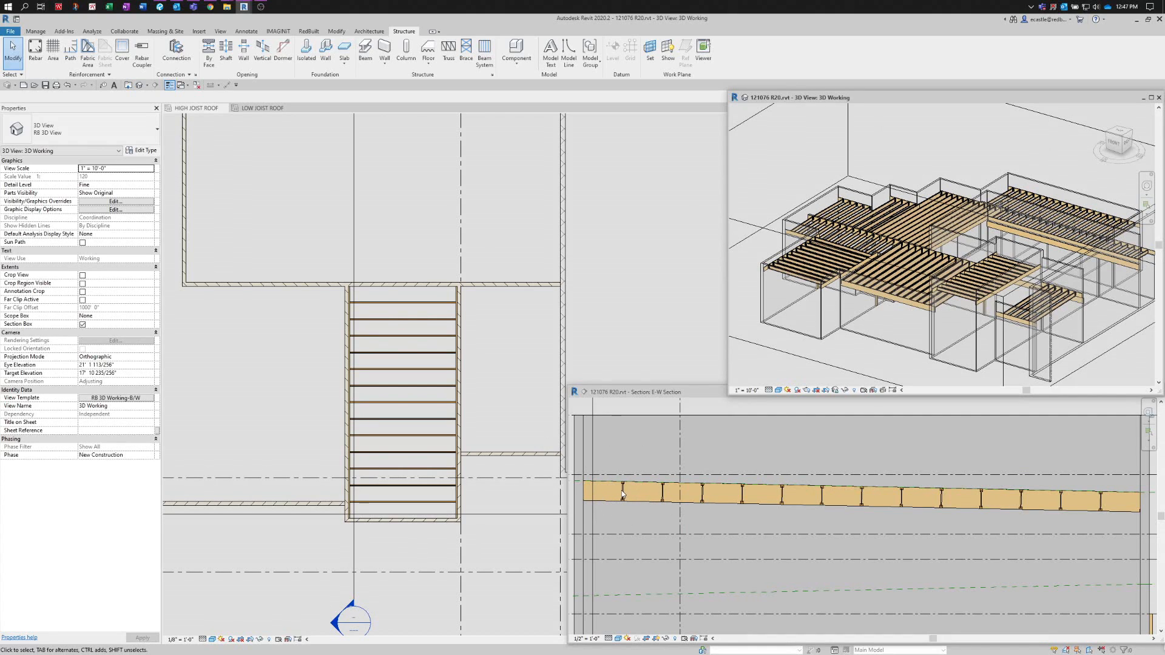
- Examine the arrayed joists along the slope in the E-W Section and within the narrow bay in the HIGH JOIST ROOF plan
{"action": "scroll", "coordinate": [605, 500], "scroll_direction": "up", "scroll_amount": 3}
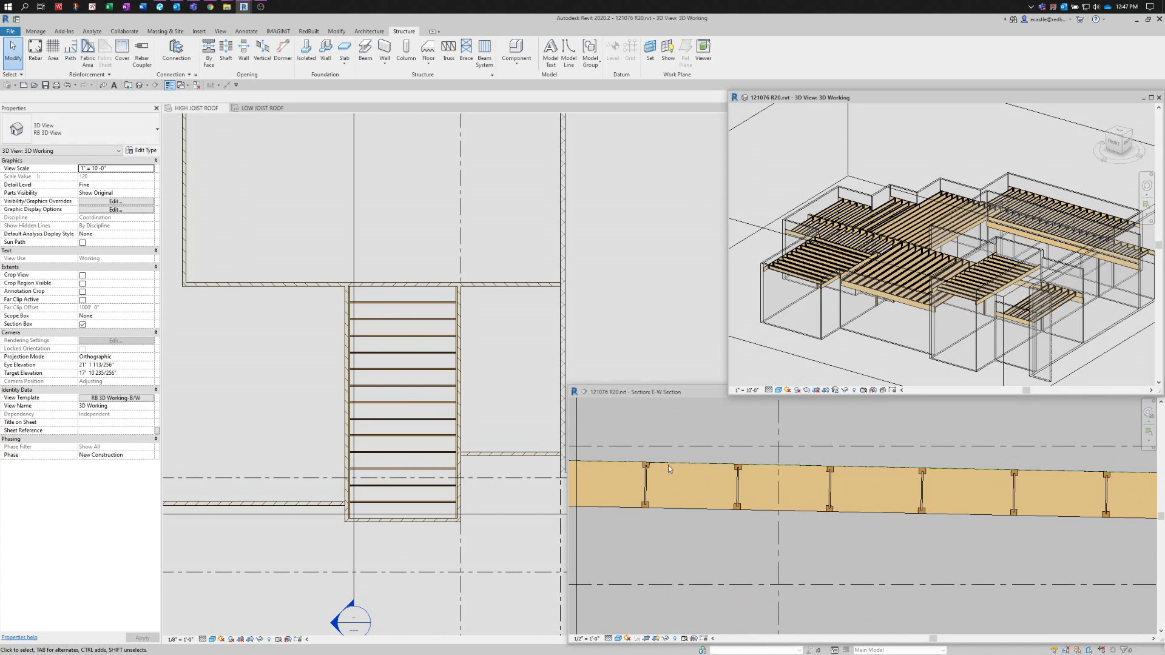
{"action": "scroll", "coordinate": [667, 477], "scroll_direction": "down", "scroll_amount": 2}
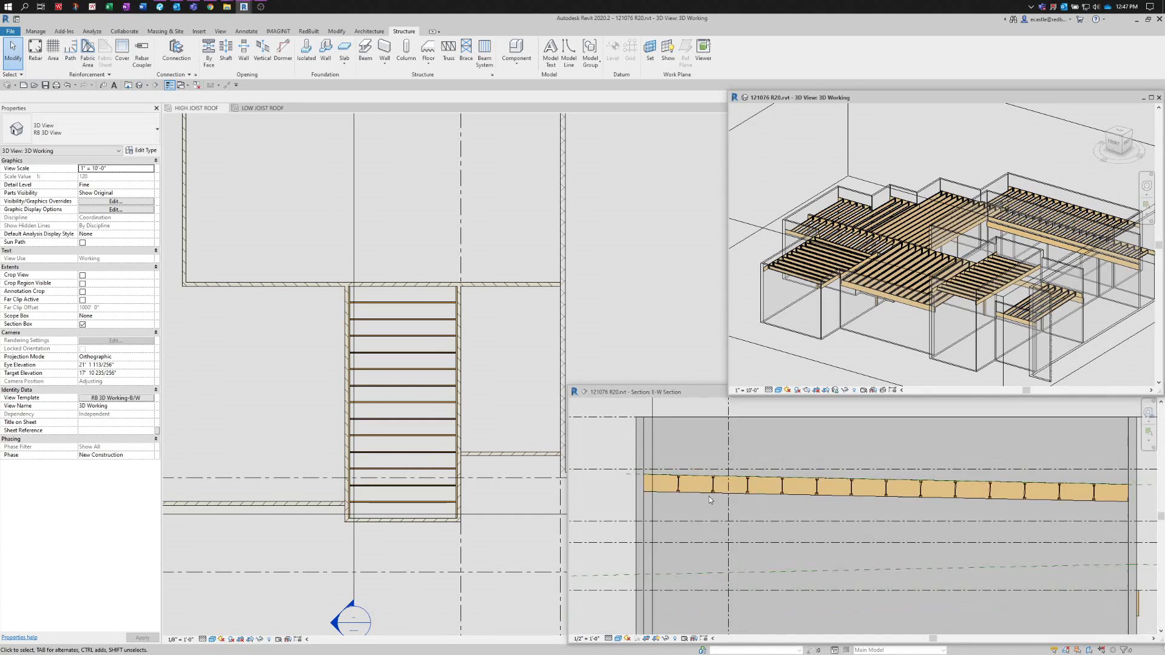
{"action": "scroll", "coordinate": [827, 501], "scroll_direction": "down", "scroll_amount": 3}
{"action": "scroll", "coordinate": [1062, 495], "scroll_direction": "up", "scroll_amount": 1}
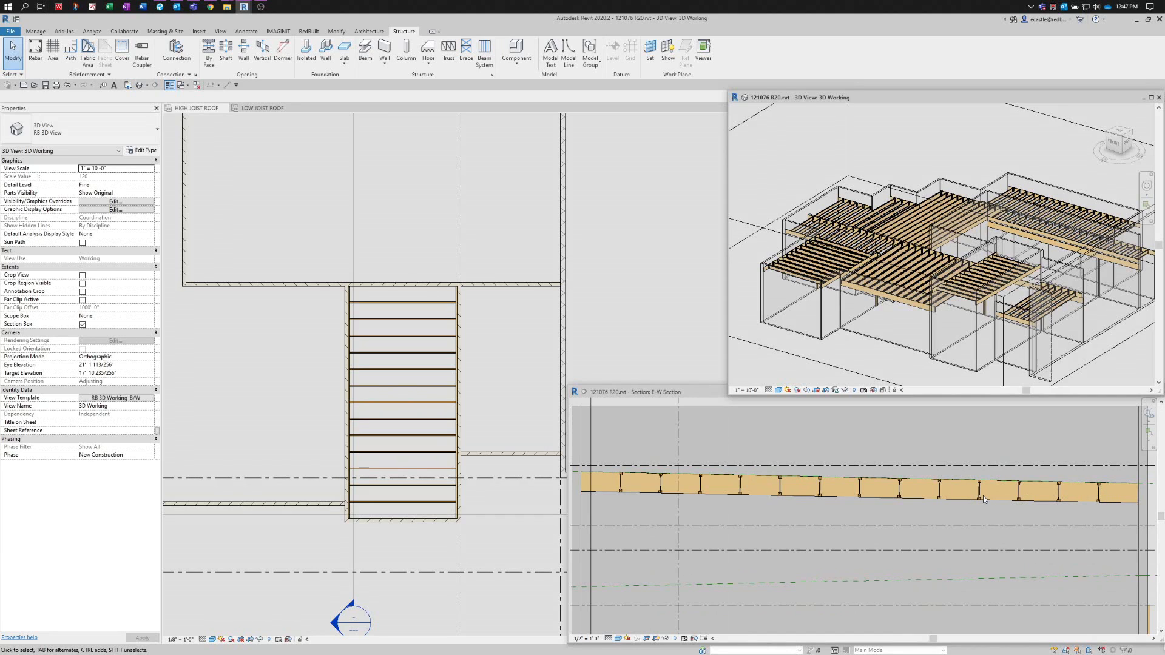
{"action": "scroll", "coordinate": [405, 489], "scroll_direction": "down", "scroll_amount": 2}
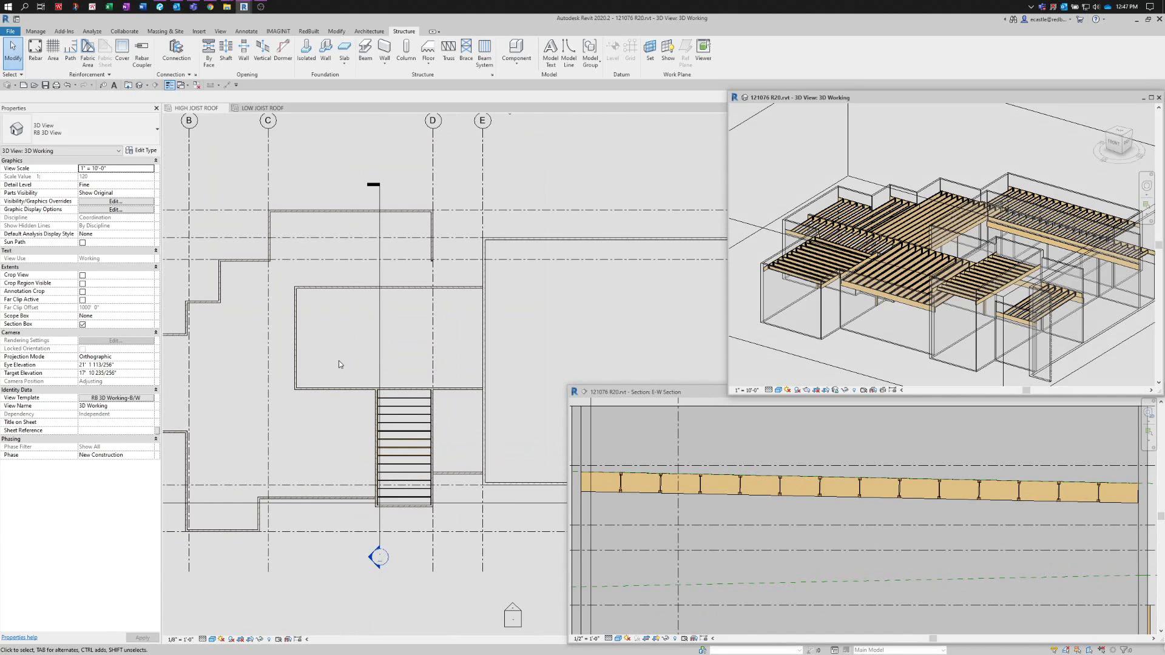
{"action": "scroll", "coordinate": [343, 368], "scroll_direction": "up", "scroll_amount": 1}
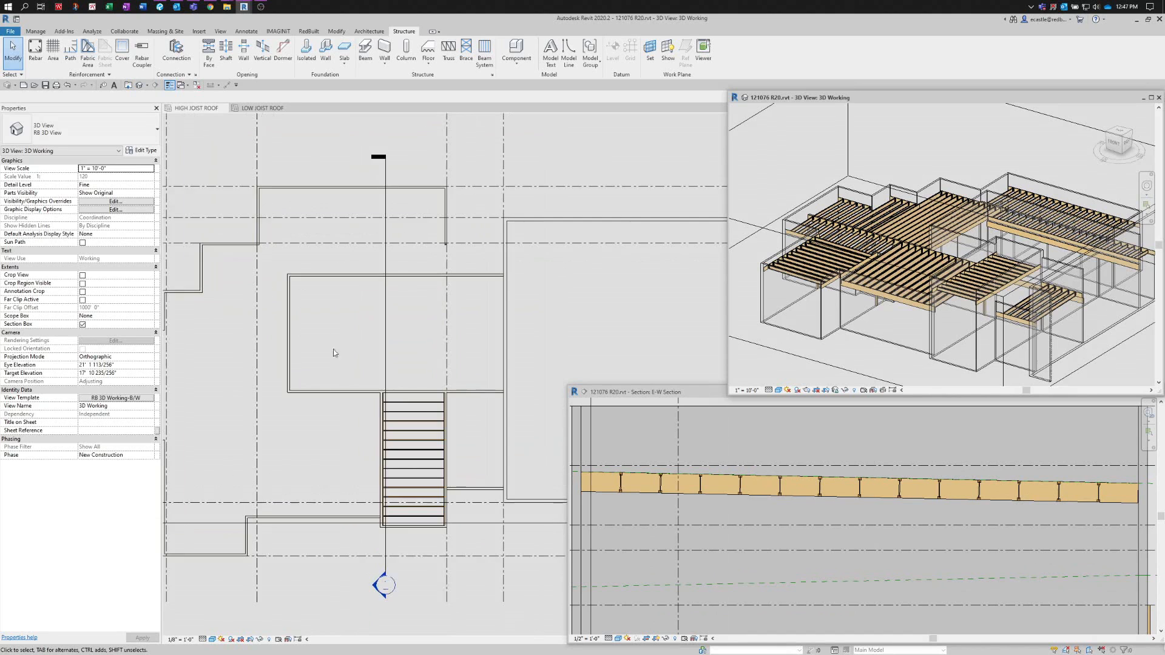
- Examine the unframed central area in the LOW JOIST ROOF plan and compare it with the roof framing drawing in Revu
{"action": "left_click", "coordinate": [249, 108]}
{"action": "scroll", "coordinate": [535, 294], "scroll_direction": "up", "scroll_amount": 1}
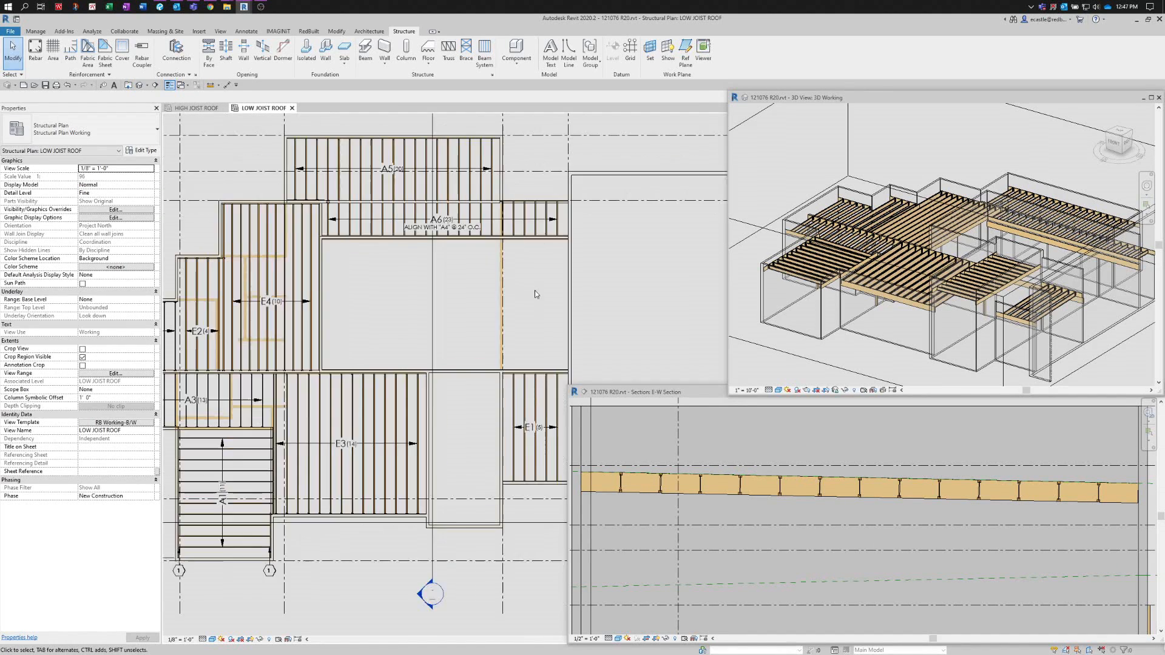
{"action": "scroll", "coordinate": [535, 294], "scroll_direction": "up", "scroll_amount": 1}
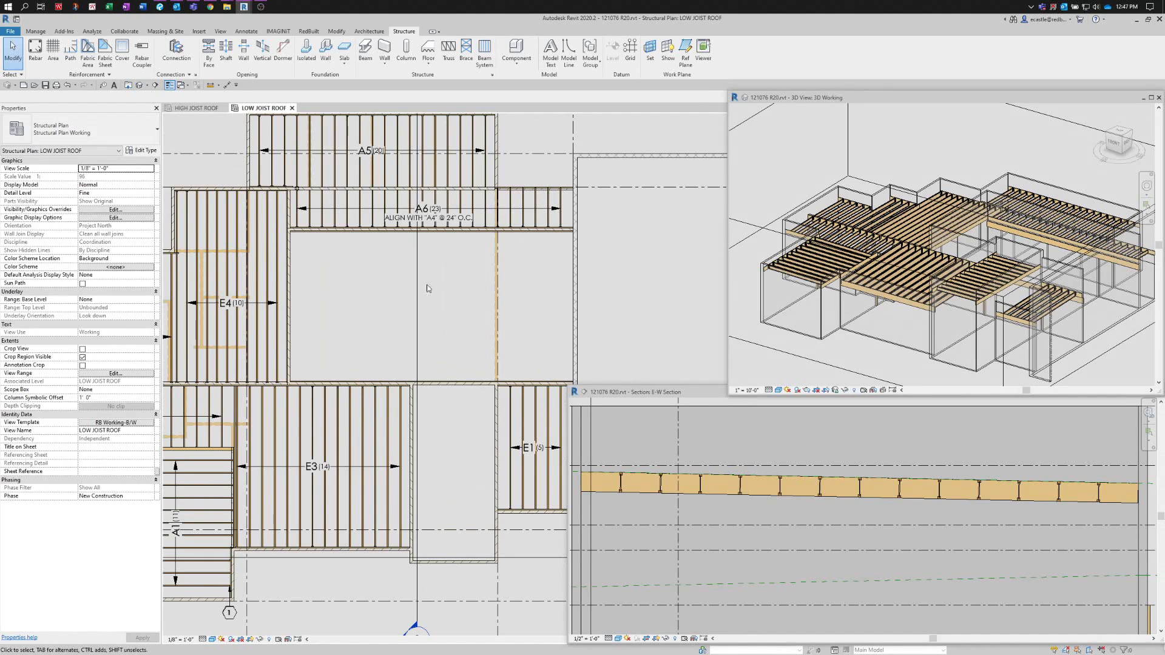
{"action": "scroll", "coordinate": [393, 344], "scroll_direction": "down", "scroll_amount": 1}
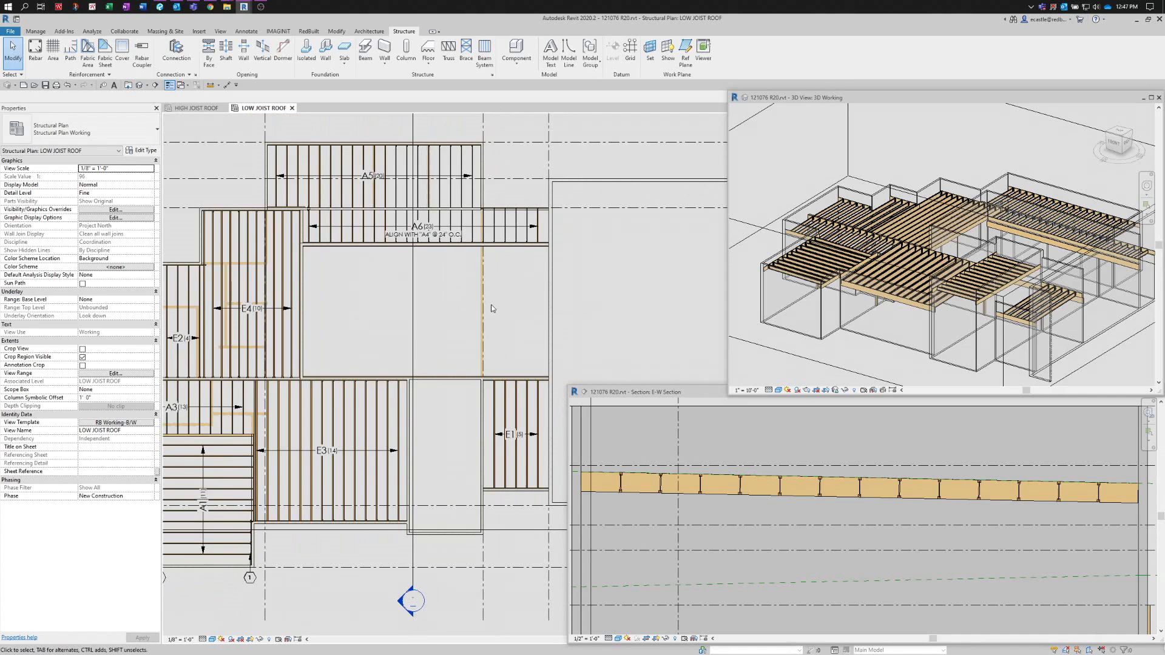
{"action": "scroll", "coordinate": [515, 291], "scroll_direction": "up", "scroll_amount": 1}
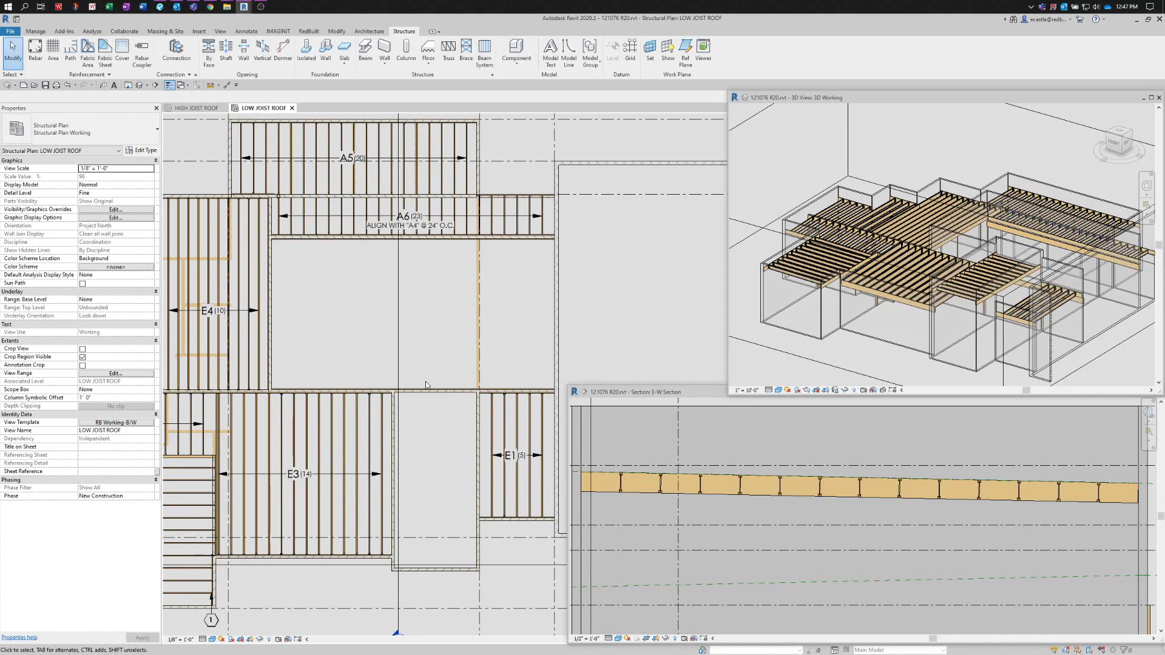
{"action": "left_click", "coordinate": [421, 566]}
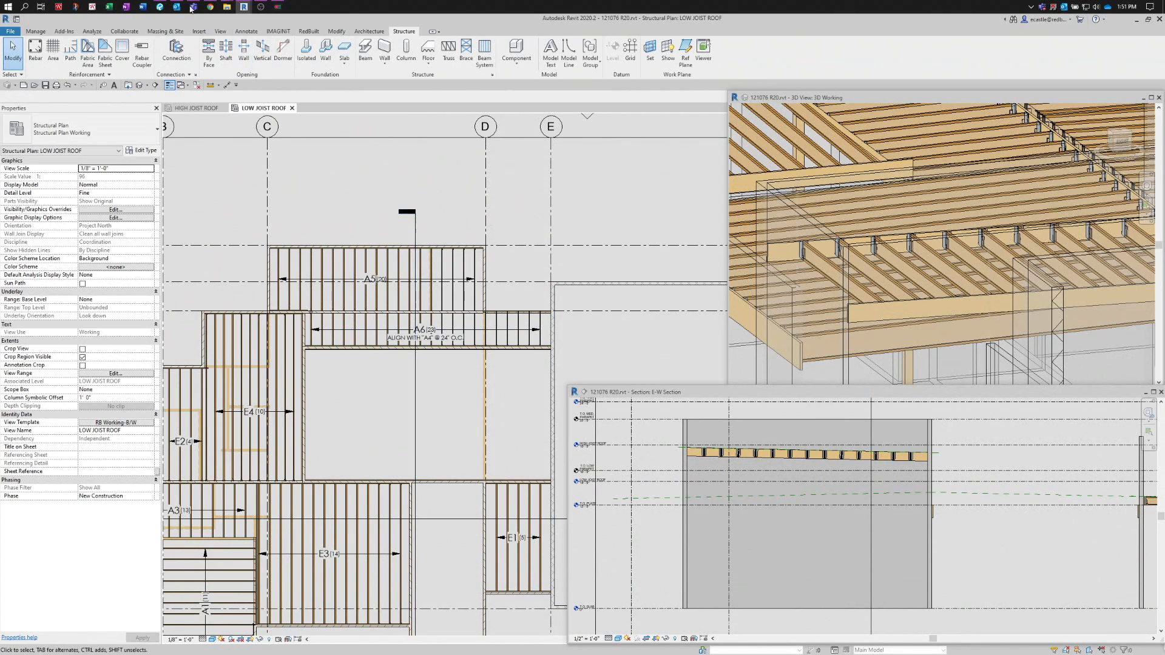
{"action": "left_click", "coordinate": [160, 8]}
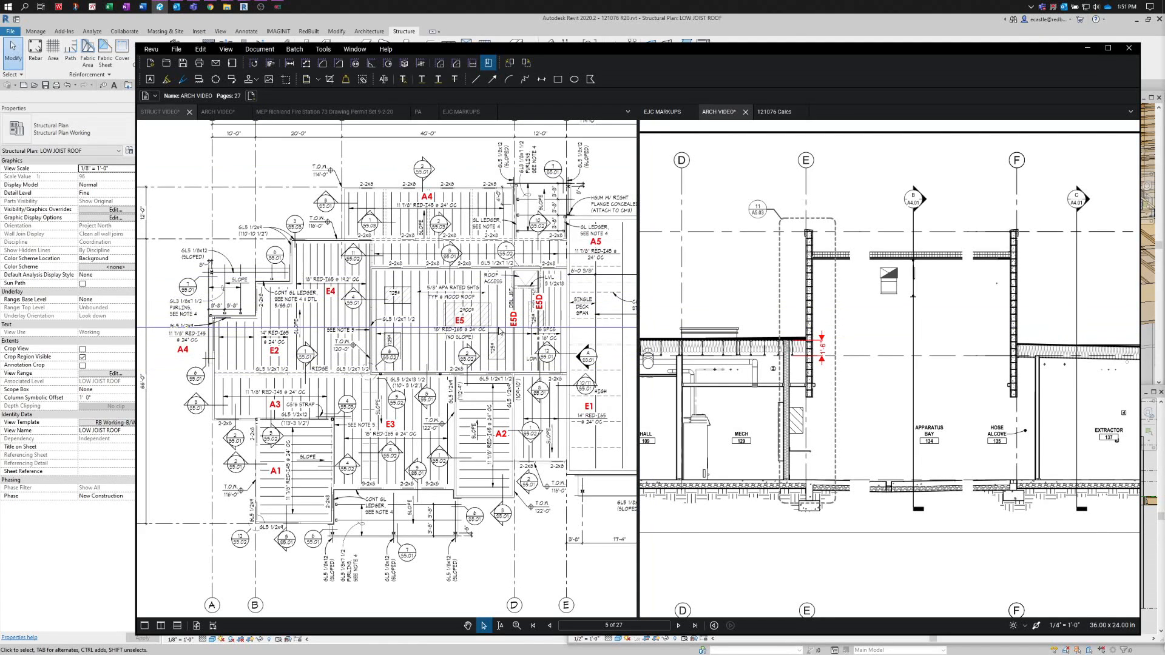
{"action": "left_click", "coordinate": [205, 19]}
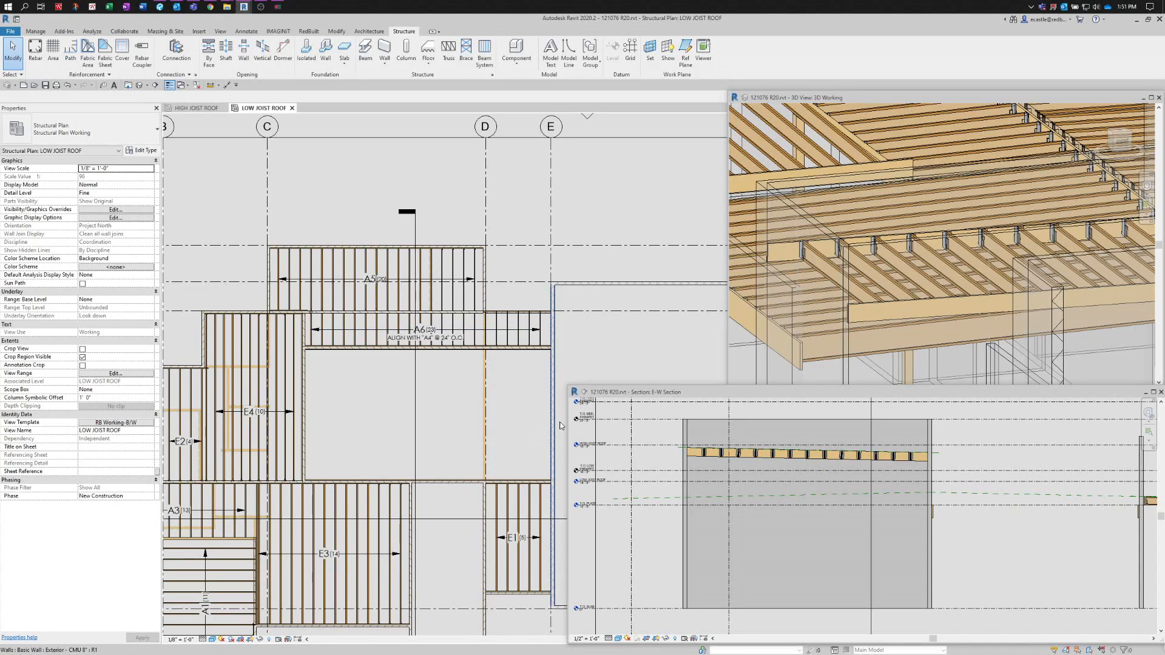
- Select the two RedLam Rim-1.75x18 rimboards bordering the unframed central area and examine their height in the E-W Section
{"action": "scroll", "coordinate": [552, 423], "scroll_direction": "up", "scroll_amount": 3}
{"action": "scroll", "coordinate": [552, 420], "scroll_direction": "up", "scroll_amount": 2}
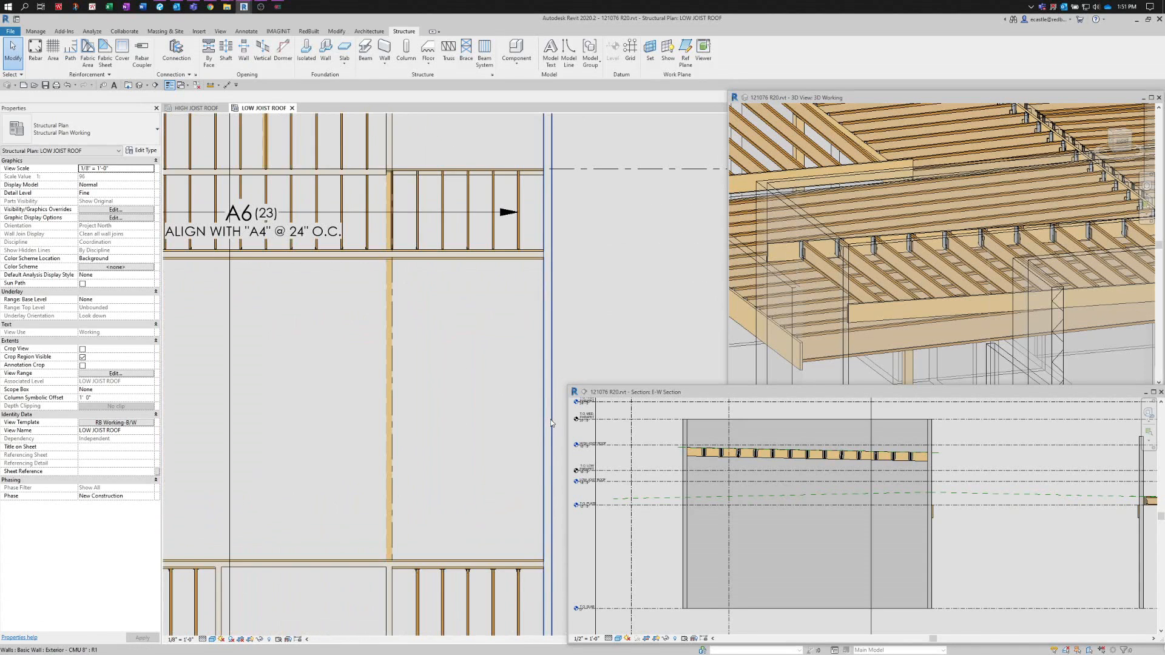
{"action": "left_click", "coordinate": [523, 561]}
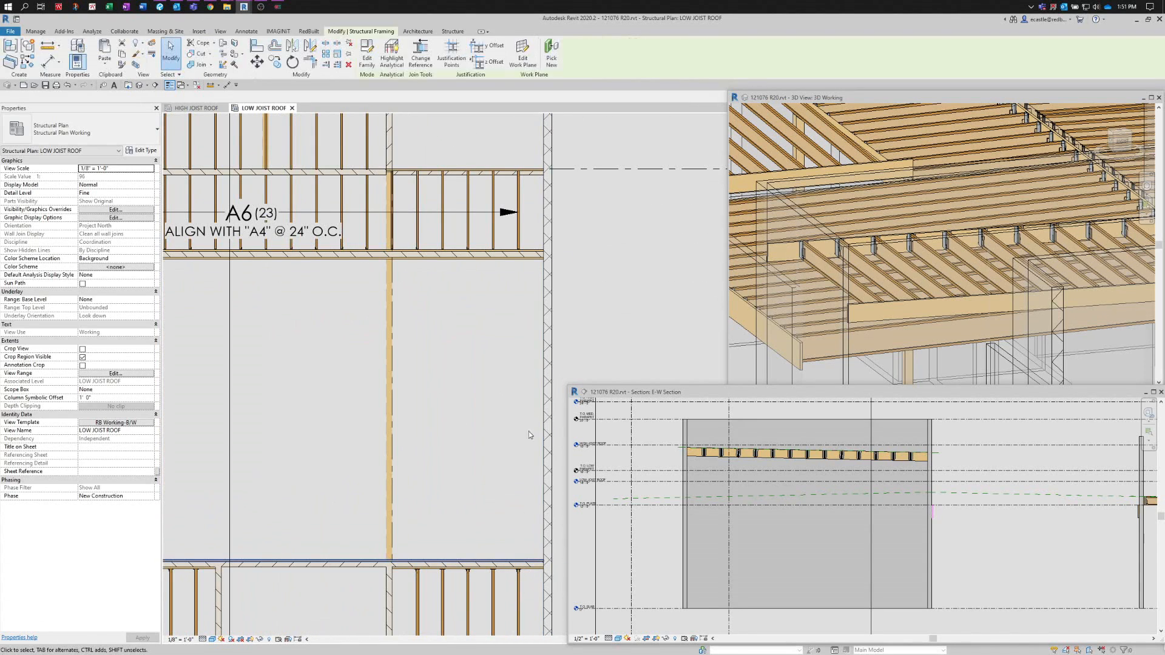
{"action": "left_click", "coordinate": [521, 259], "text": "ctrl"}
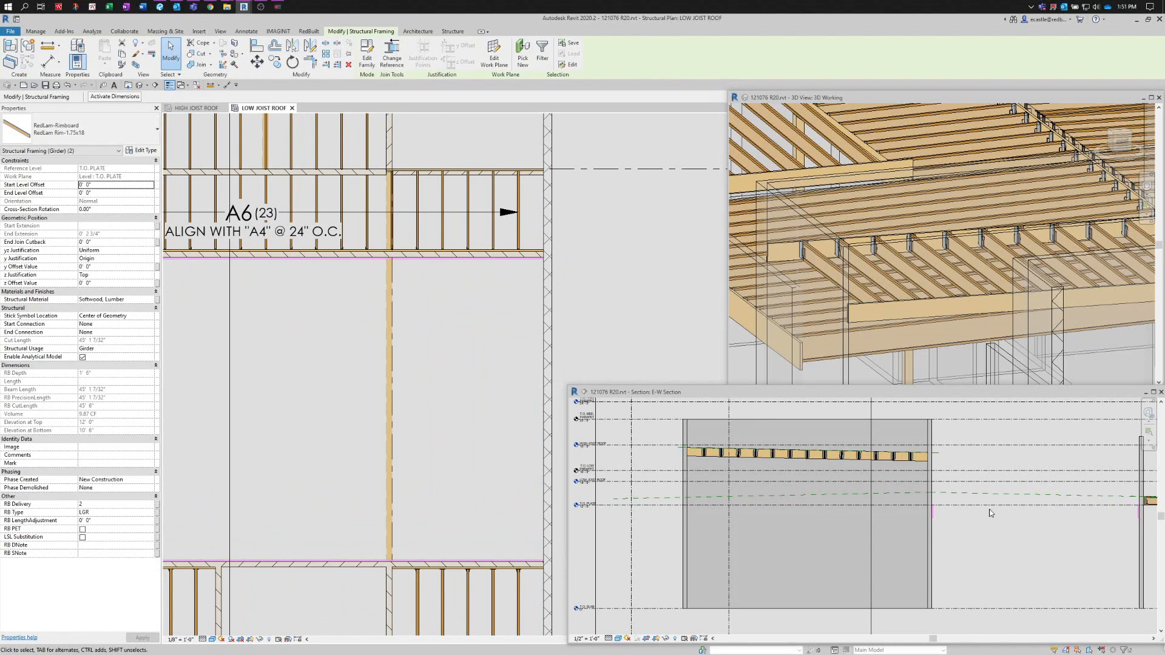
{"action": "scroll", "coordinate": [1122, 538], "scroll_direction": "up", "scroll_amount": 2}
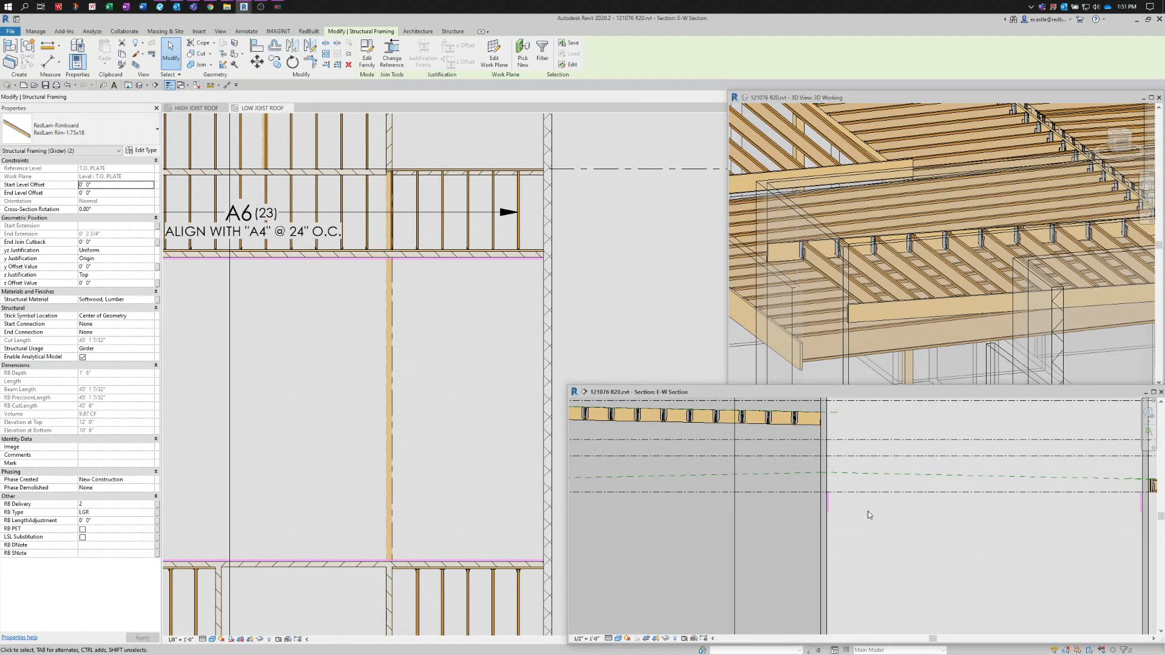
{"action": "scroll", "coordinate": [889, 516], "scroll_direction": "down", "scroll_amount": 2}
{"action": "scroll", "coordinate": [874, 516], "scroll_direction": "down", "scroll_amount": 2}
{"action": "scroll", "coordinate": [610, 503], "scroll_direction": "up", "scroll_amount": 2}
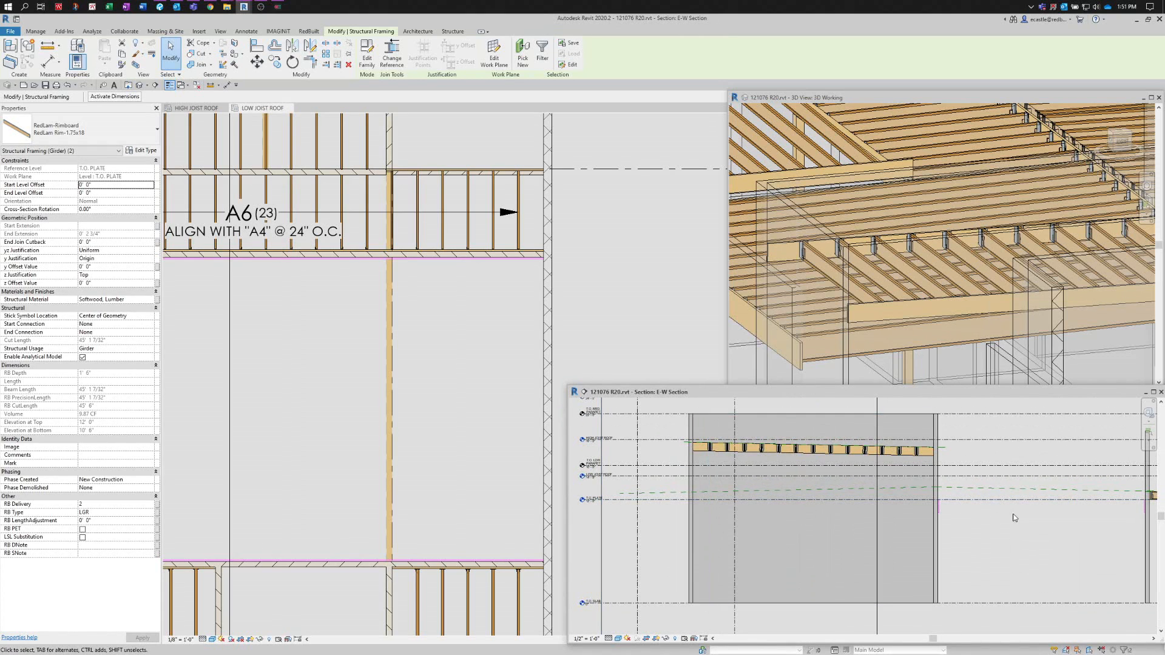
- Switch to Revu, examine the marked roof height dimension at grid E in the building section, and return to Revit
{"action": "left_click", "coordinate": [159, 7]}
{"action": "scroll", "coordinate": [825, 364], "scroll_direction": "up", "scroll_amount": 1}
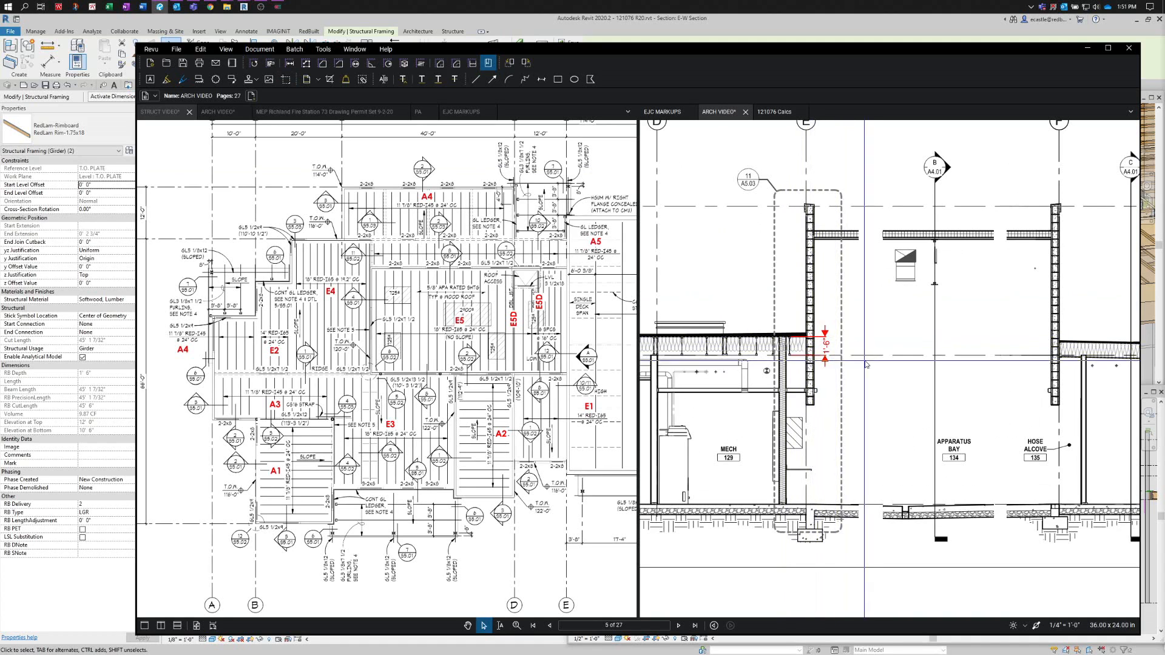
{"action": "scroll", "coordinate": [871, 363], "scroll_direction": "down", "scroll_amount": 1}
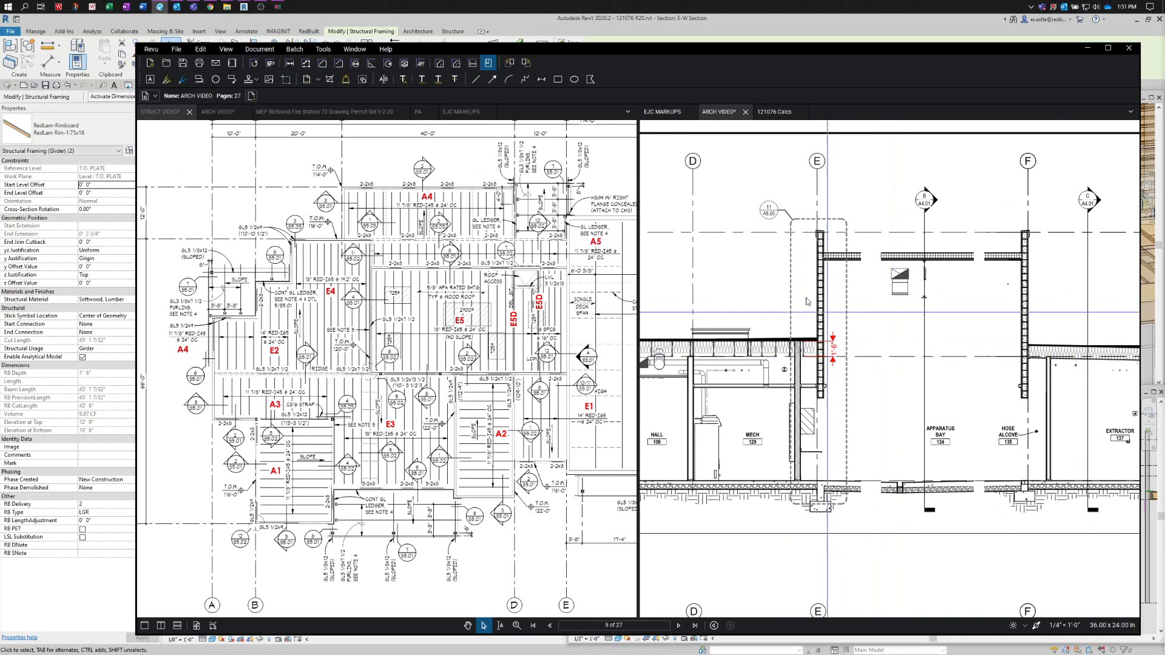
{"action": "left_click", "coordinate": [309, 27]}
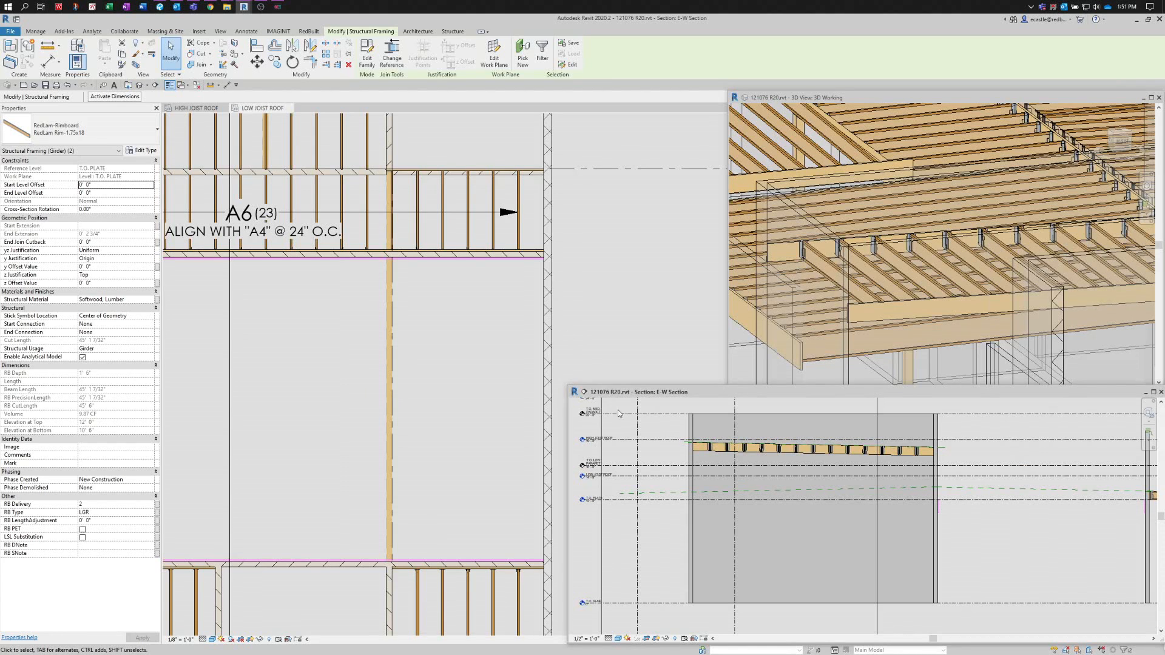
- Add a level offset 1'-6" above T.O. PLATE in the E-W Section by picking that level, without making a plan view
{"action": "scroll", "coordinate": [619, 414], "scroll_direction": "up", "scroll_amount": 3}
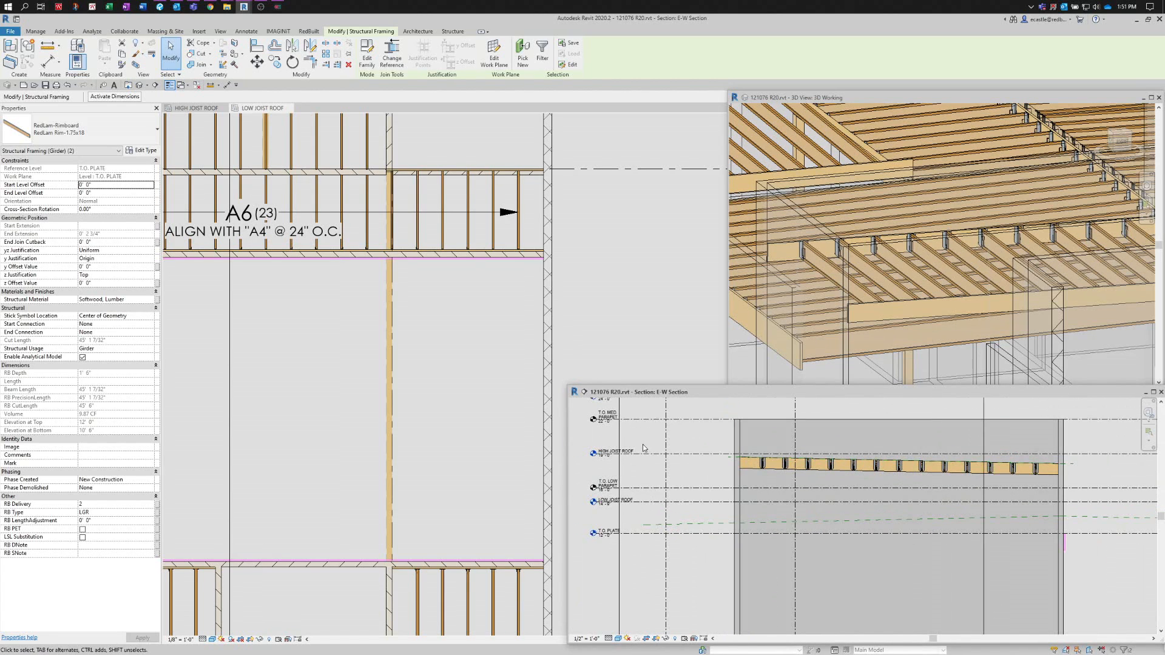
{"action": "left_click", "coordinate": [452, 31]}
{"action": "left_click", "coordinate": [613, 52]}
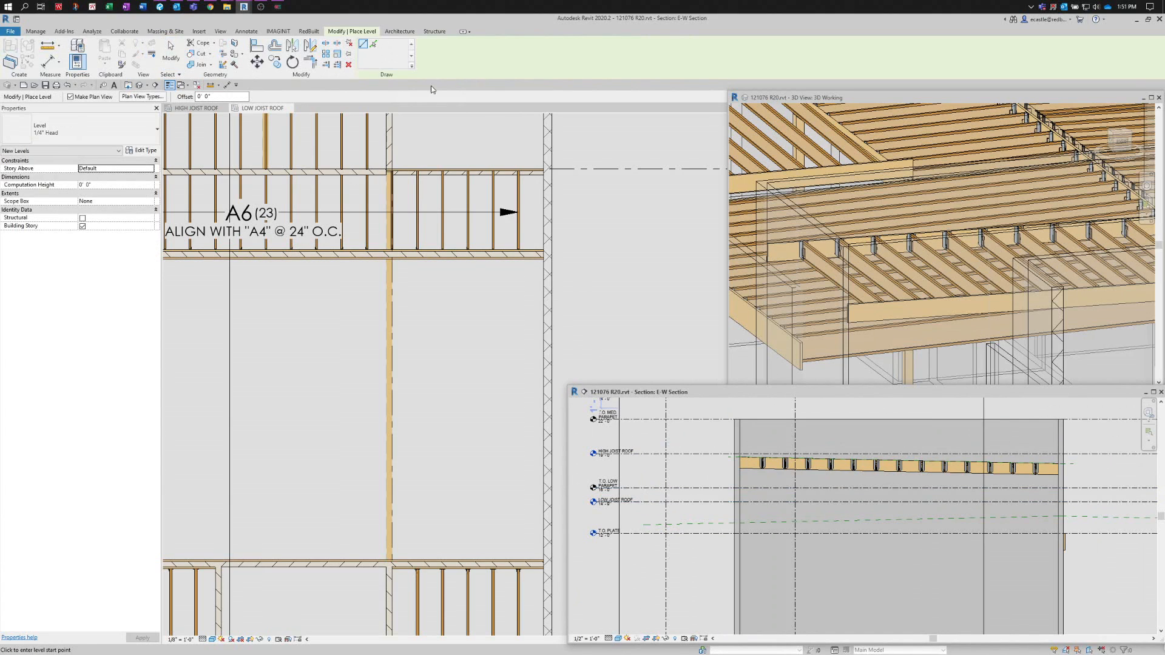
{"action": "left_click", "coordinate": [372, 46]}
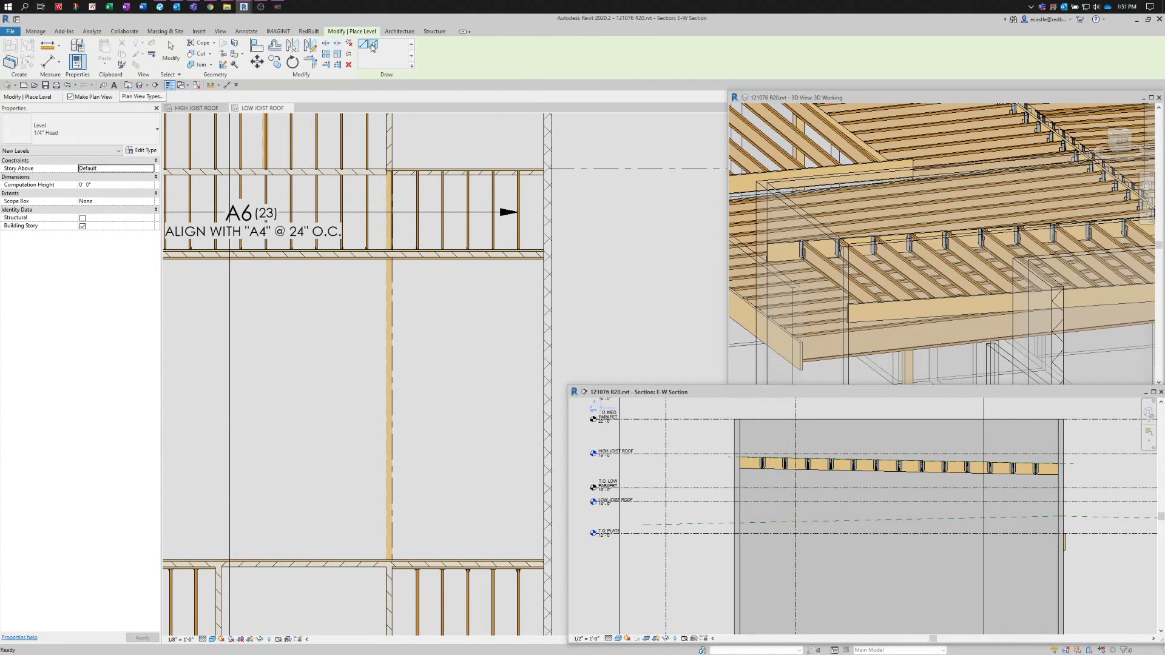
{"action": "left_click", "coordinate": [71, 97]}
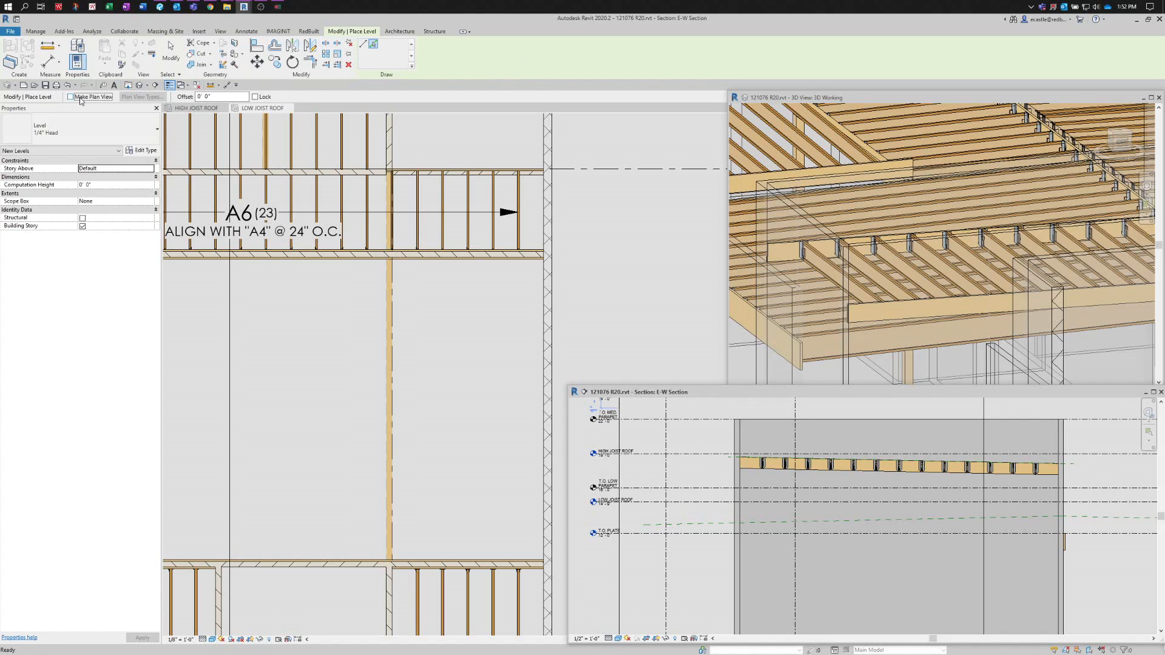
{"action": "left_click_drag", "start_coordinate": [215, 97], "coordinate": [188, 99]}
{"action": "scroll", "coordinate": [648, 523], "scroll_direction": "up", "scroll_amount": 2}
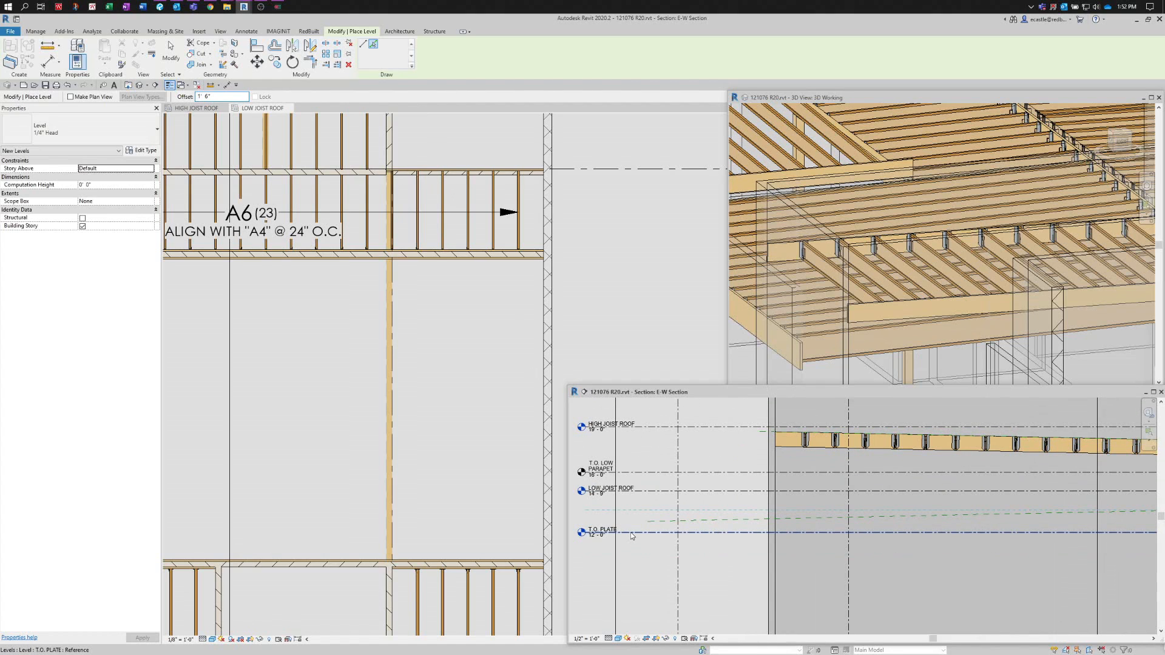
{"action": "left_click", "coordinate": [631, 532]}
- Rename the 13'-6" level as T.O. E5 and finish placing levels
{"action": "scroll", "coordinate": [597, 511], "scroll_direction": "up", "scroll_amount": 2}
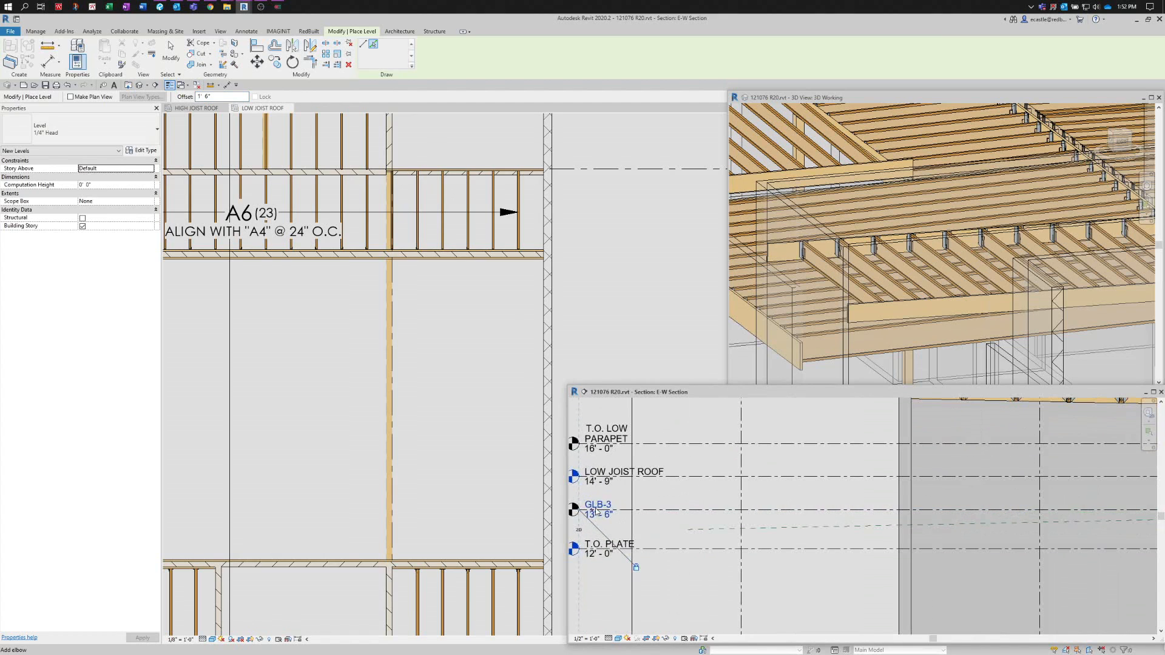
{"action": "left_click", "coordinate": [598, 506]}
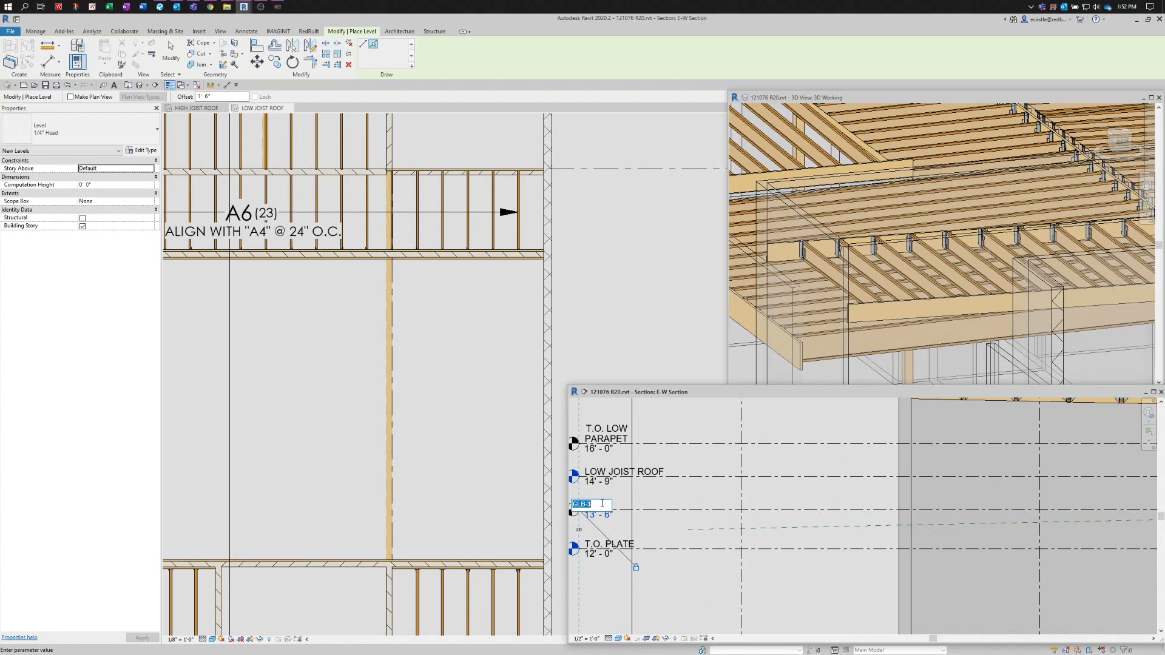
{"action": "type", "text": "T.O. E5"}
{"action": "key", "text": "Return"}
{"action": "scroll", "coordinate": [653, 486], "scroll_direction": "down", "scroll_amount": 3}
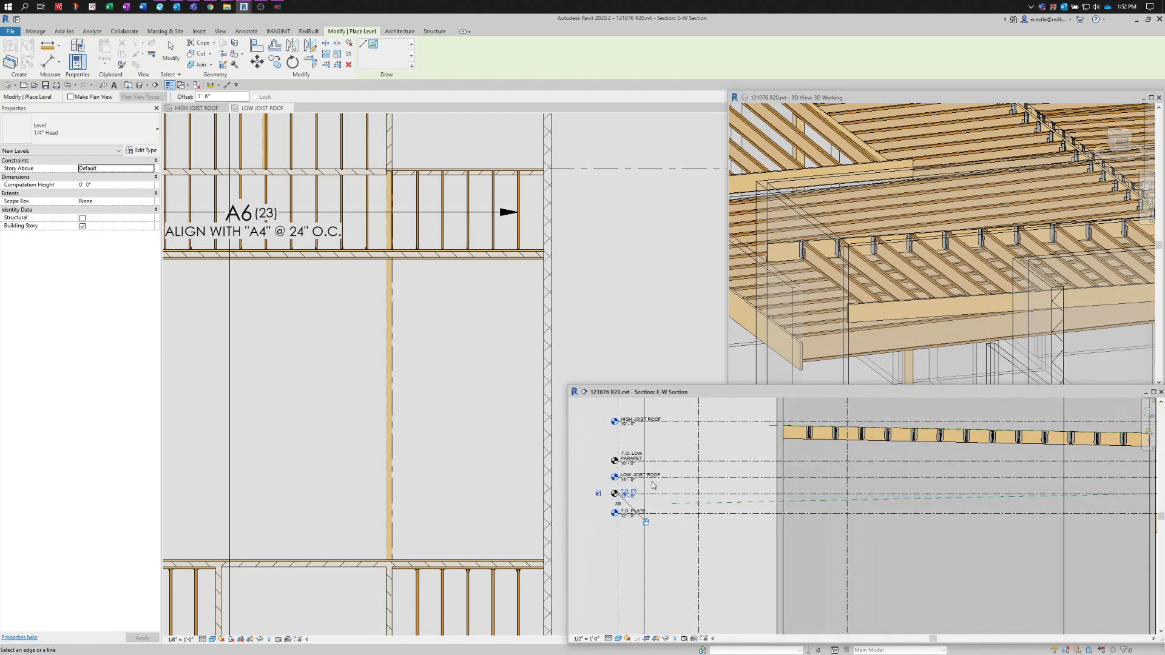
{"action": "scroll", "coordinate": [656, 489], "scroll_direction": "down", "scroll_amount": 2}
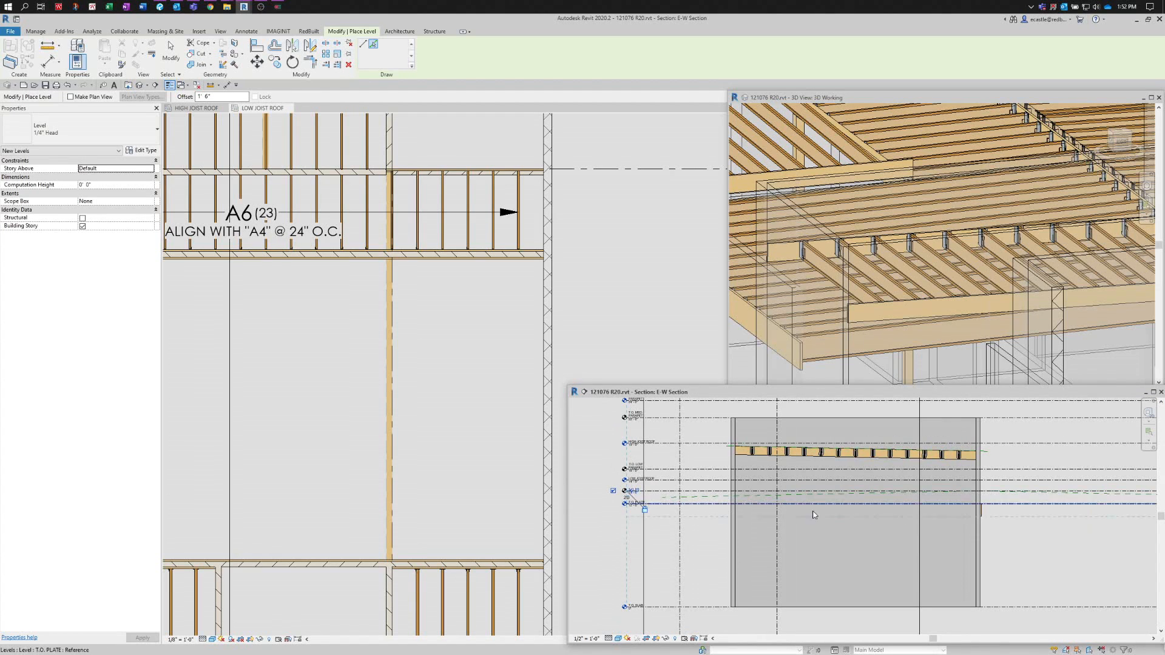
{"action": "scroll", "coordinate": [1032, 523], "scroll_direction": "up", "scroll_amount": 3}
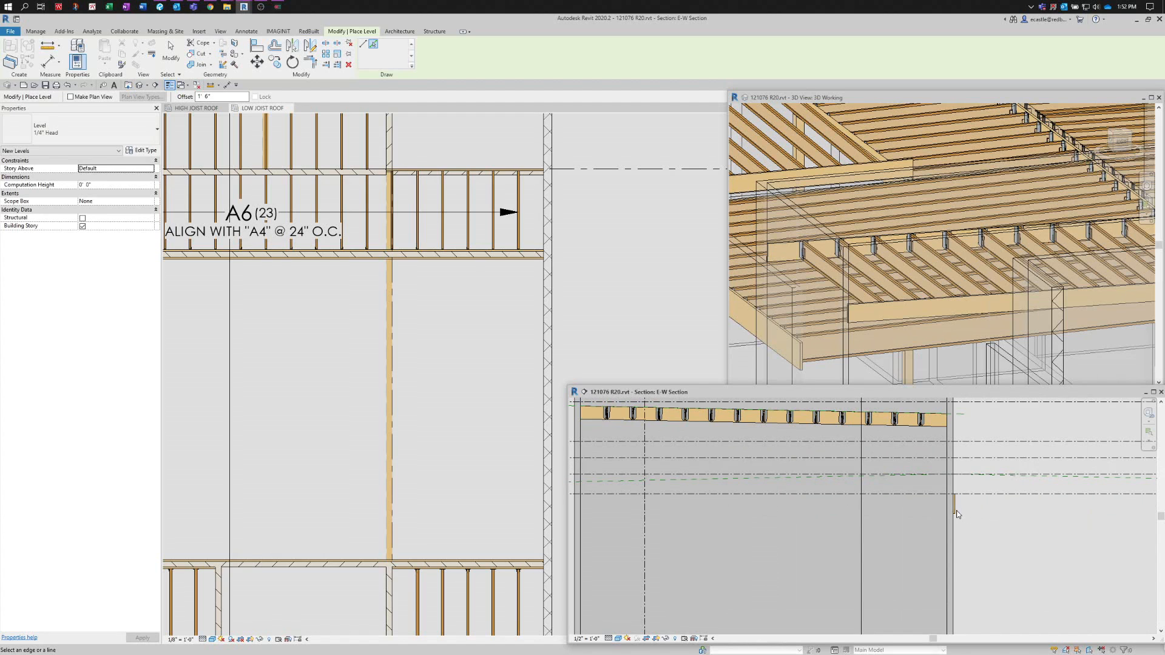
{"action": "key", "text": "Escape"}
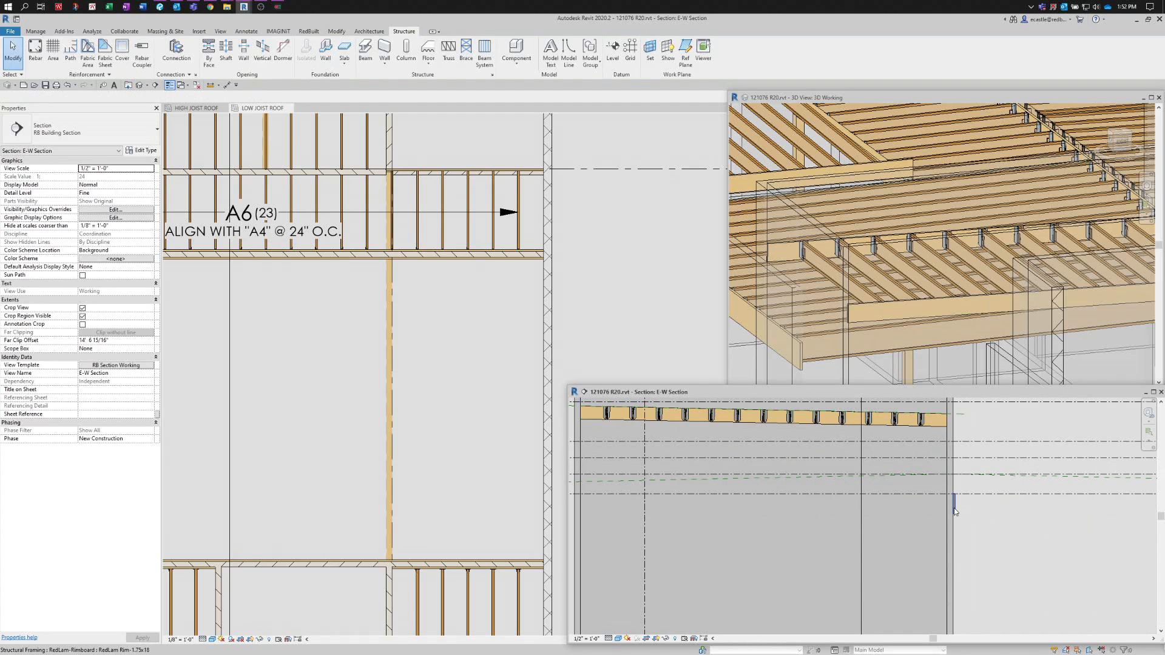
- Change the work plane of the two RedLam Rim-1.75x18 rimboards bordering the unframed central area to Level : T.O. E5
{"action": "left_click", "coordinate": [954, 508]}
{"action": "middle_click_drag", "start_coordinate": [951, 515], "coordinate": [717, 509]}
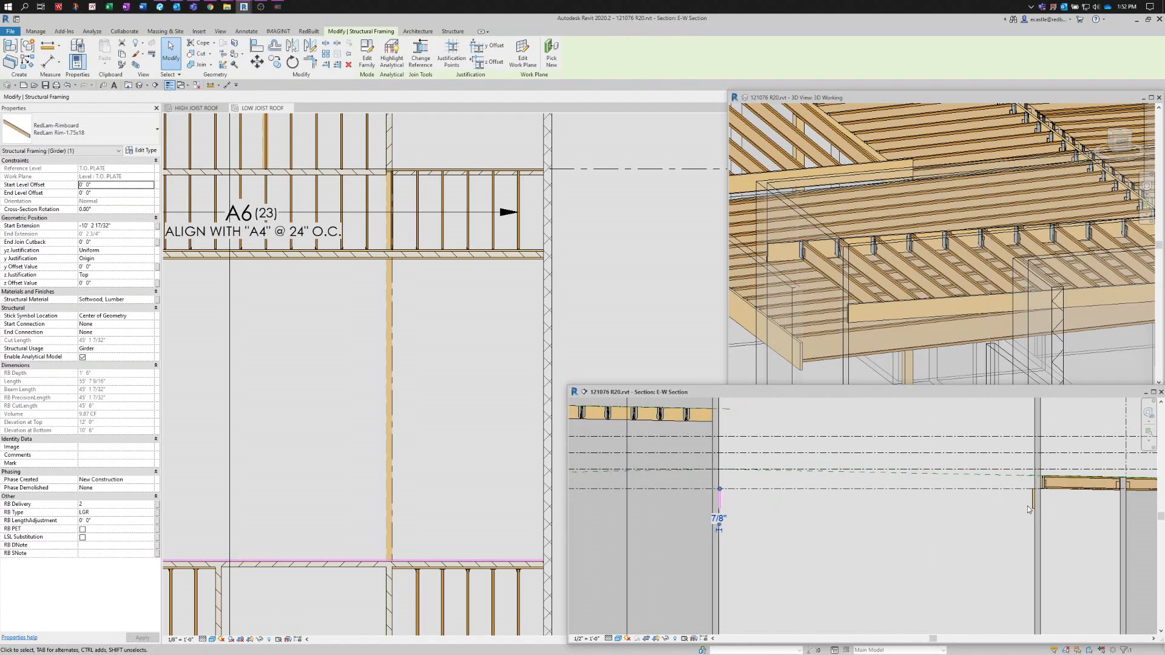
{"action": "left_click", "coordinate": [1036, 506], "text": "ctrl"}
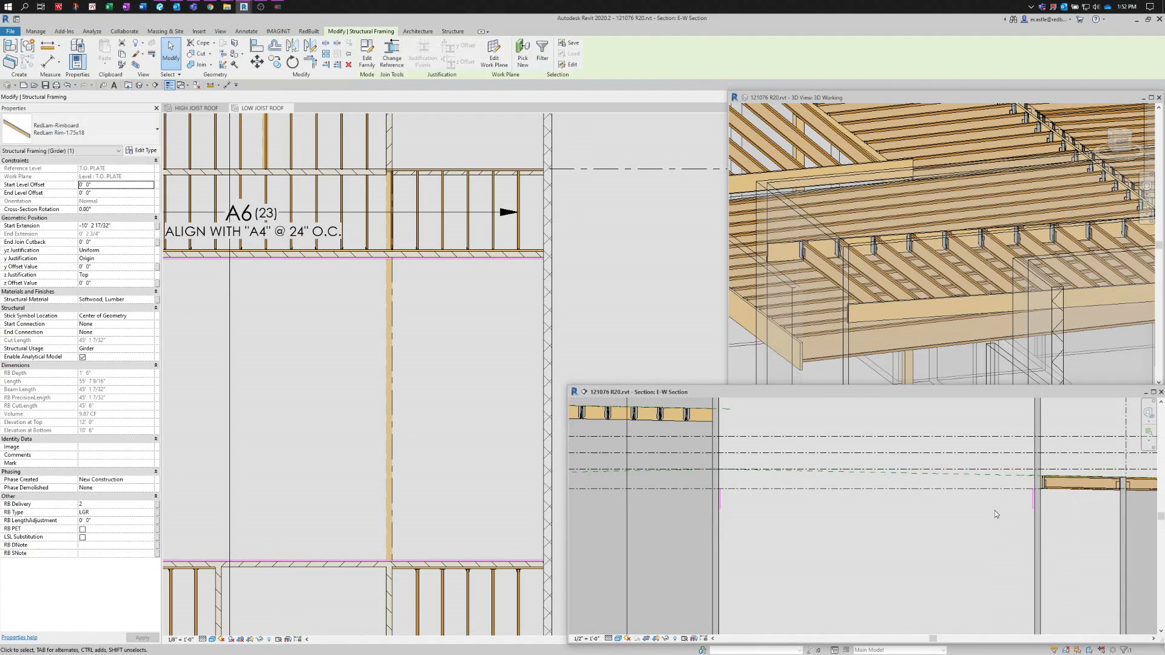
{"action": "left_click", "coordinate": [494, 63]}
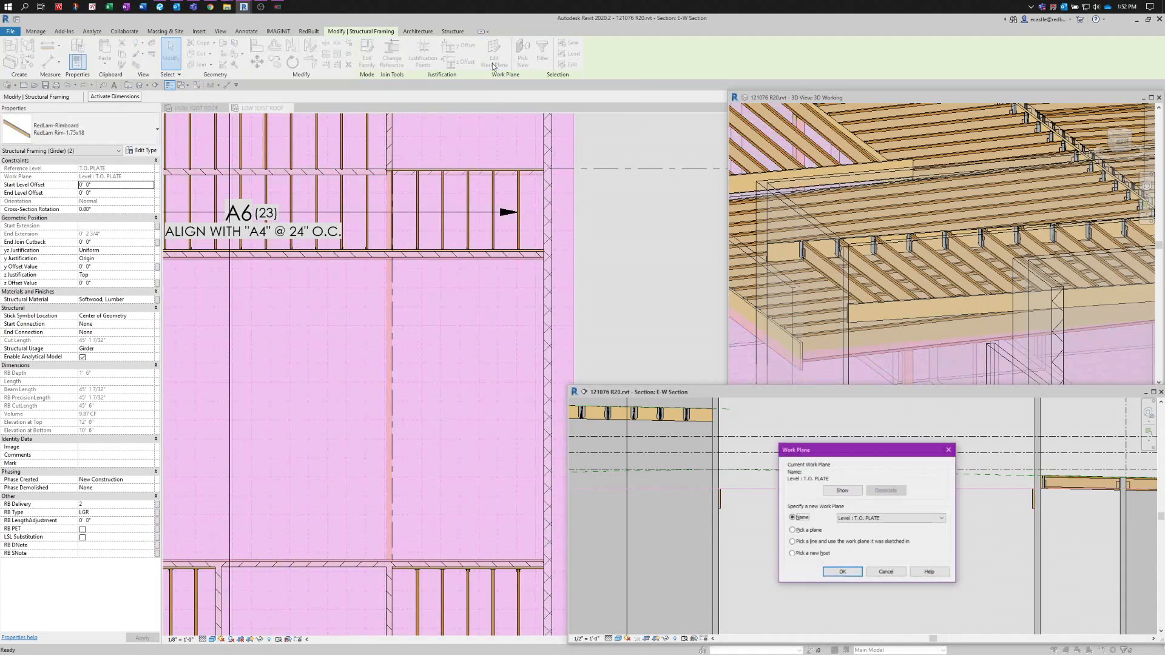
{"action": "left_click_drag", "start_coordinate": [859, 455], "coordinate": [616, 278]}
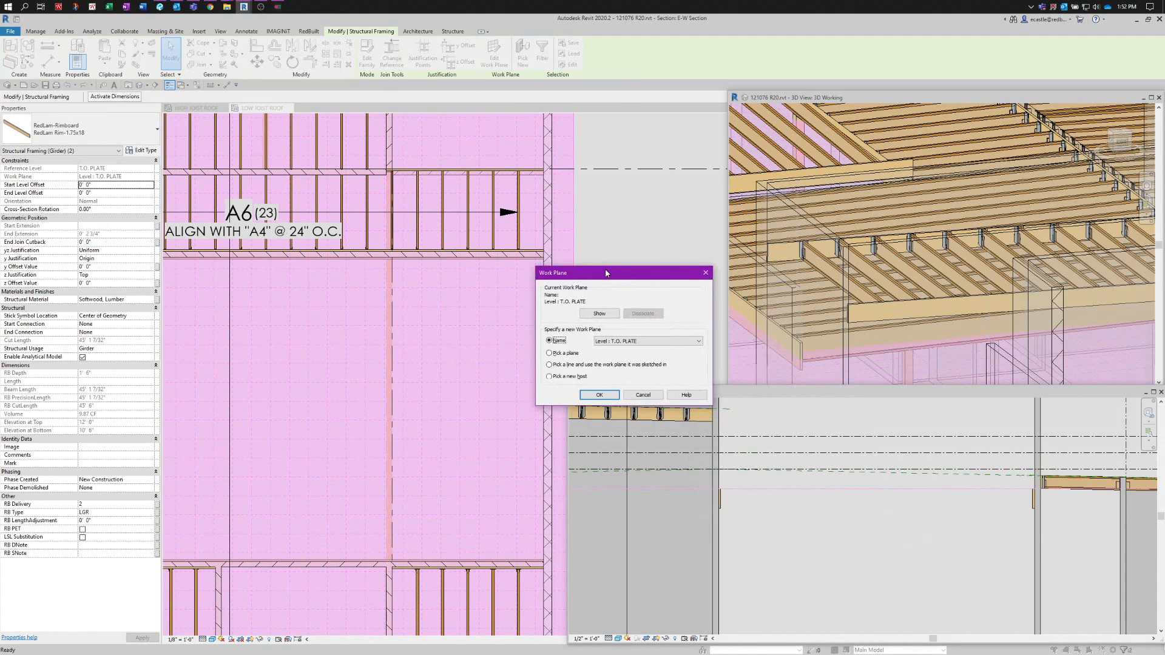
{"action": "left_click", "coordinate": [635, 342]}
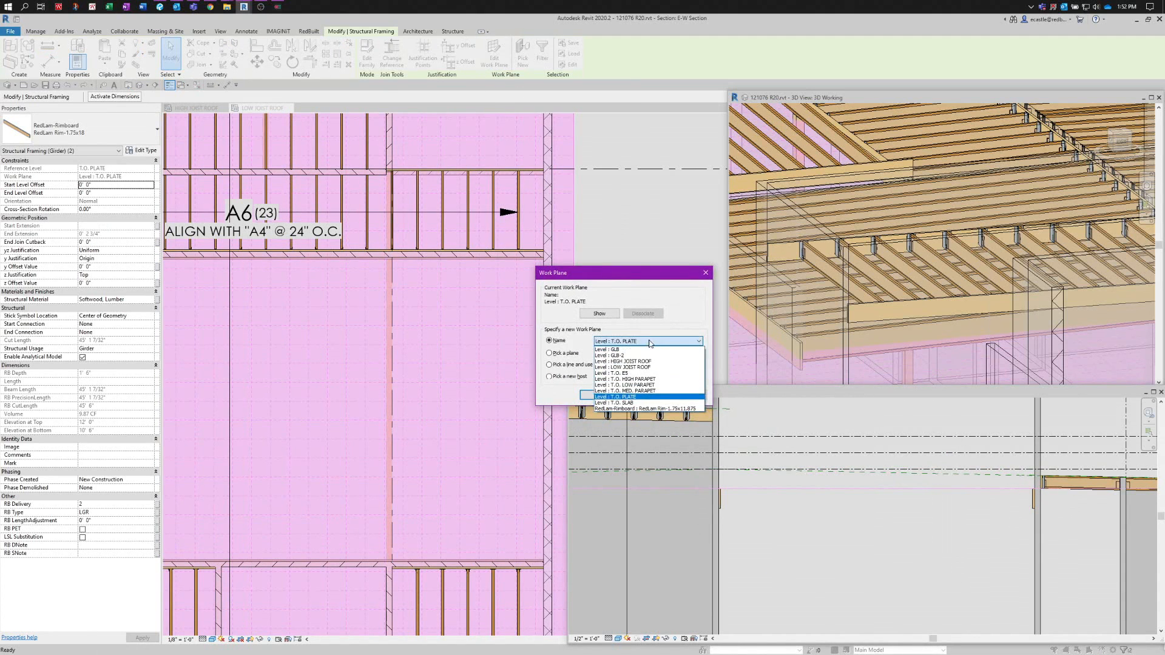
{"action": "left_click", "coordinate": [631, 374]}
{"action": "left_click", "coordinate": [608, 396]}
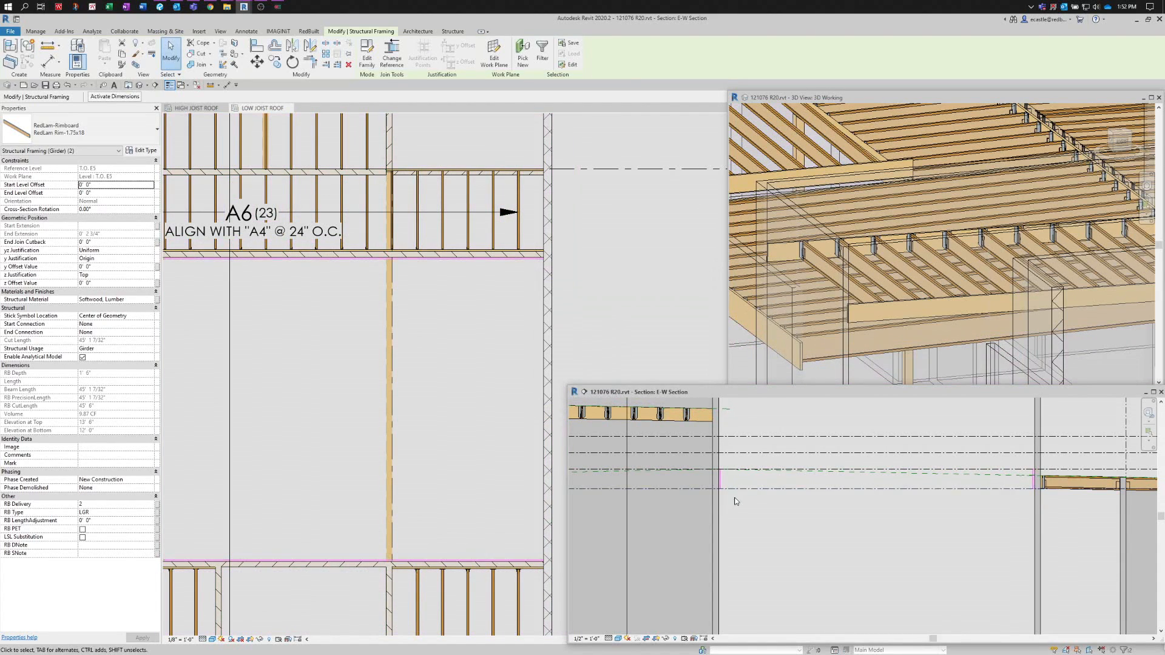
- Place a Red-I65 18 beam about 24' long on Level : T.O. E5 between the two rimboards in LOW JOIST ROOF, near the CMU wall
{"action": "left_click", "coordinate": [499, 458]}
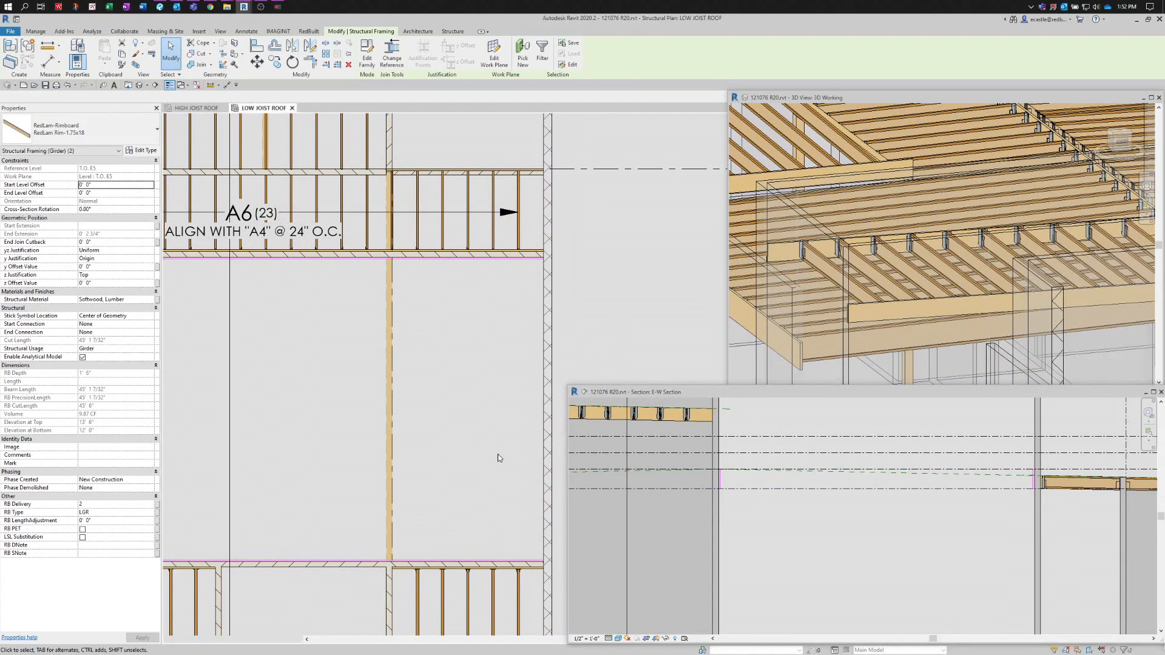
{"action": "left_click", "coordinate": [442, 32]}
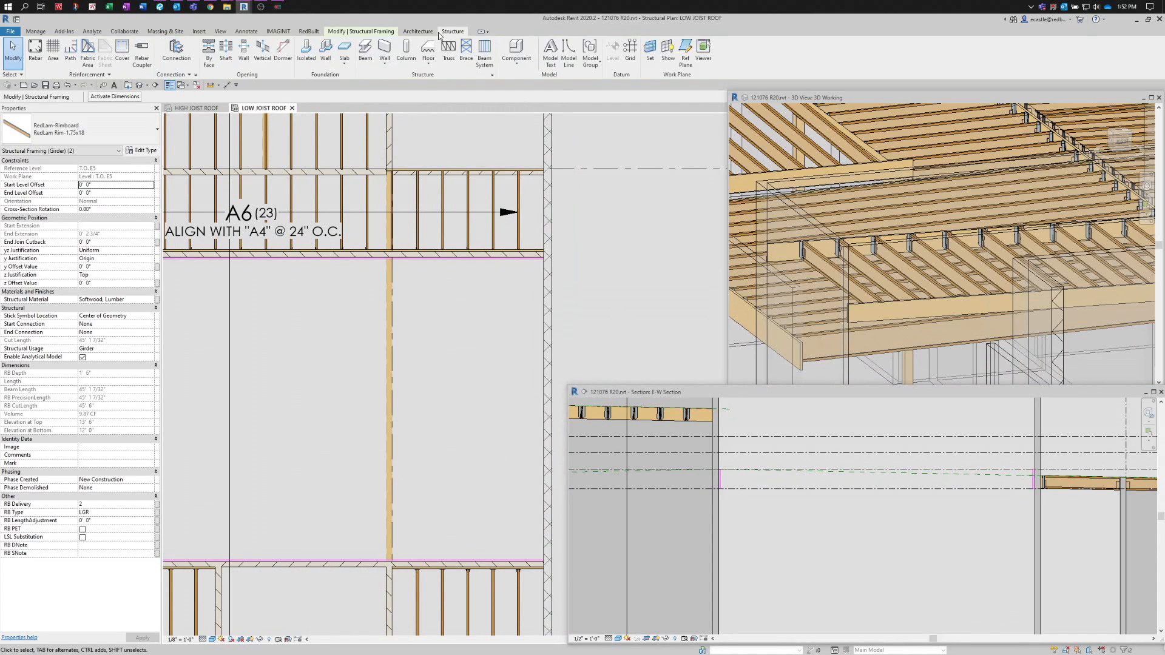
{"action": "left_click", "coordinate": [366, 49]}
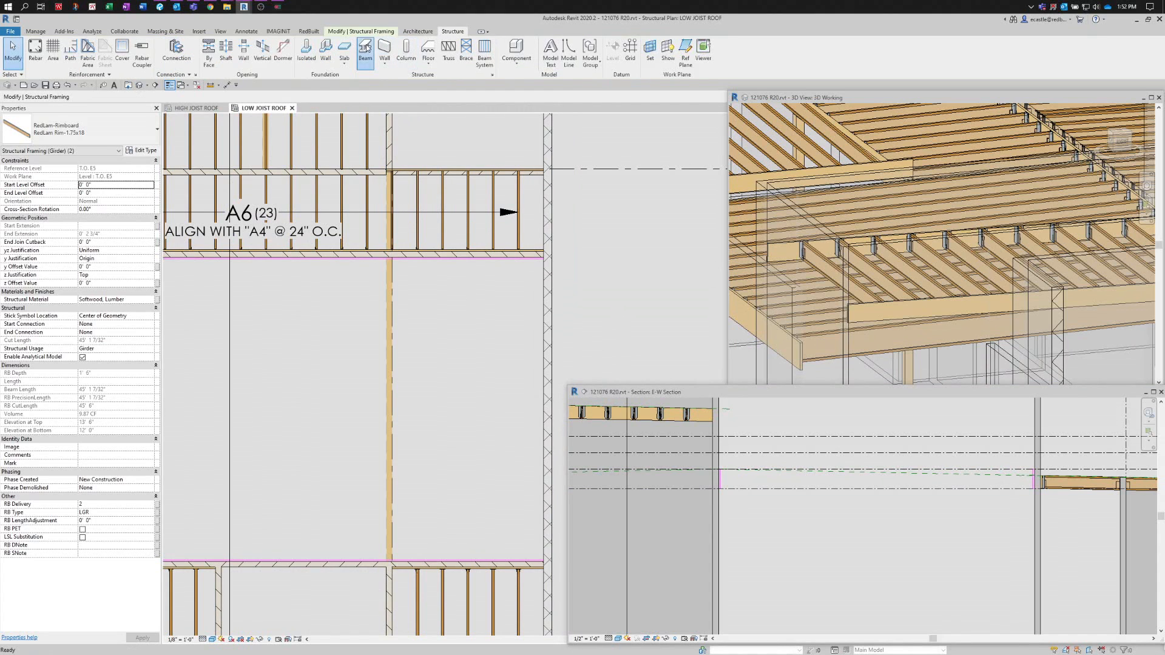
{"action": "left_click", "coordinate": [152, 124]}
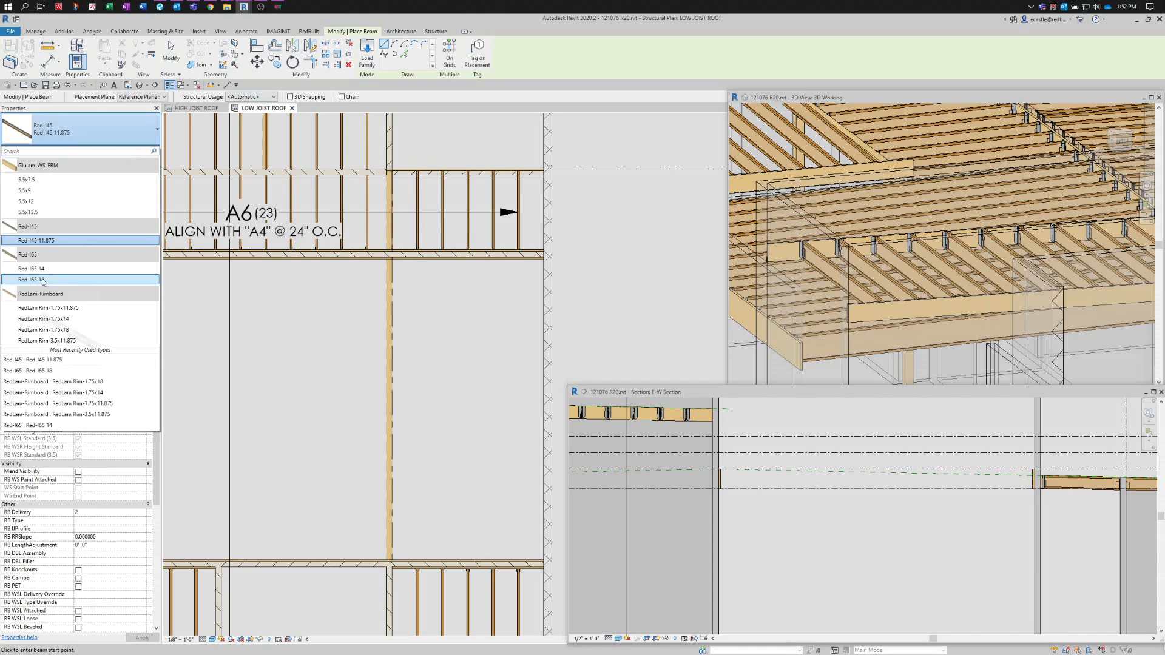
{"action": "left_click", "coordinate": [42, 280]}
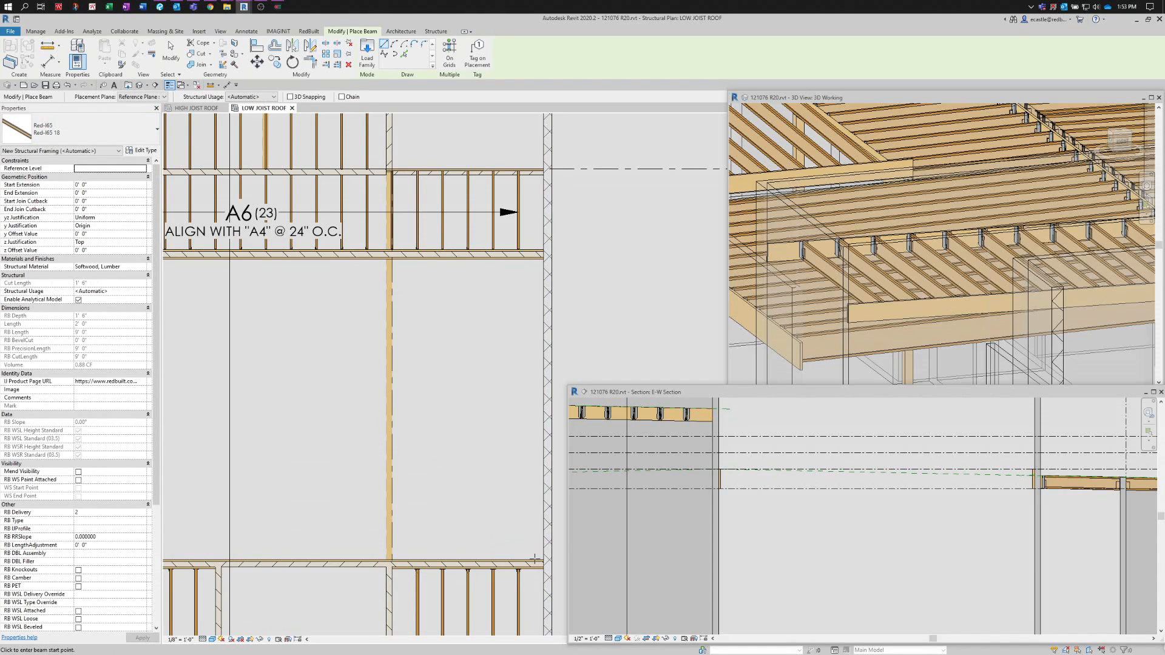
{"action": "left_click", "coordinate": [135, 96]}
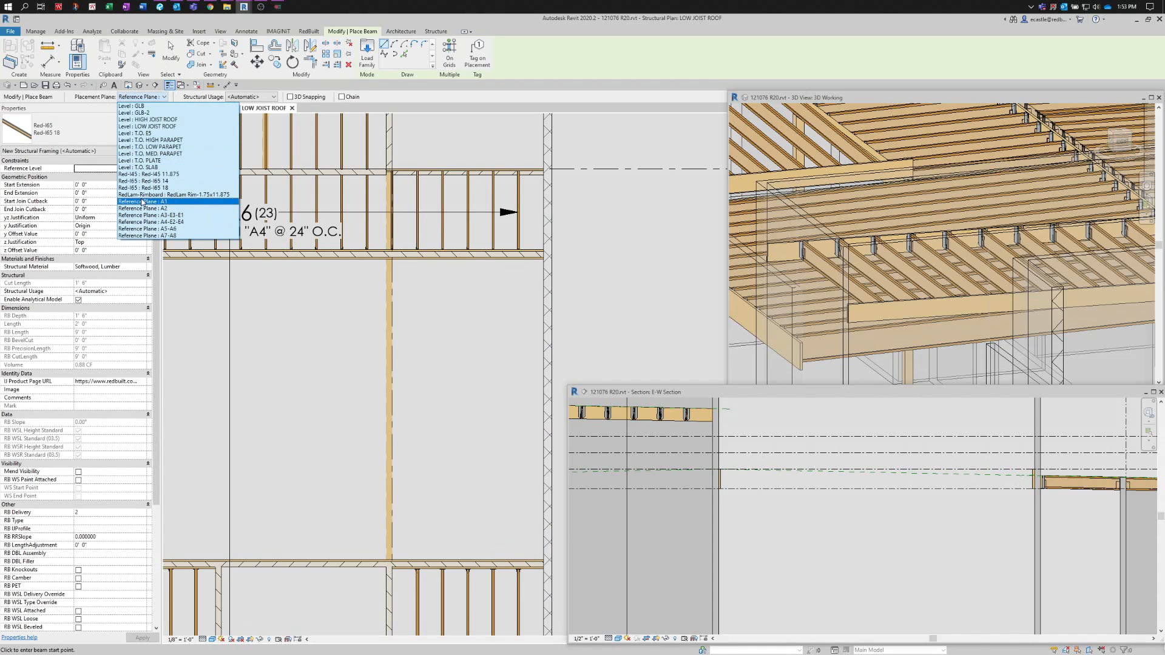
{"action": "left_click", "coordinate": [142, 133]}
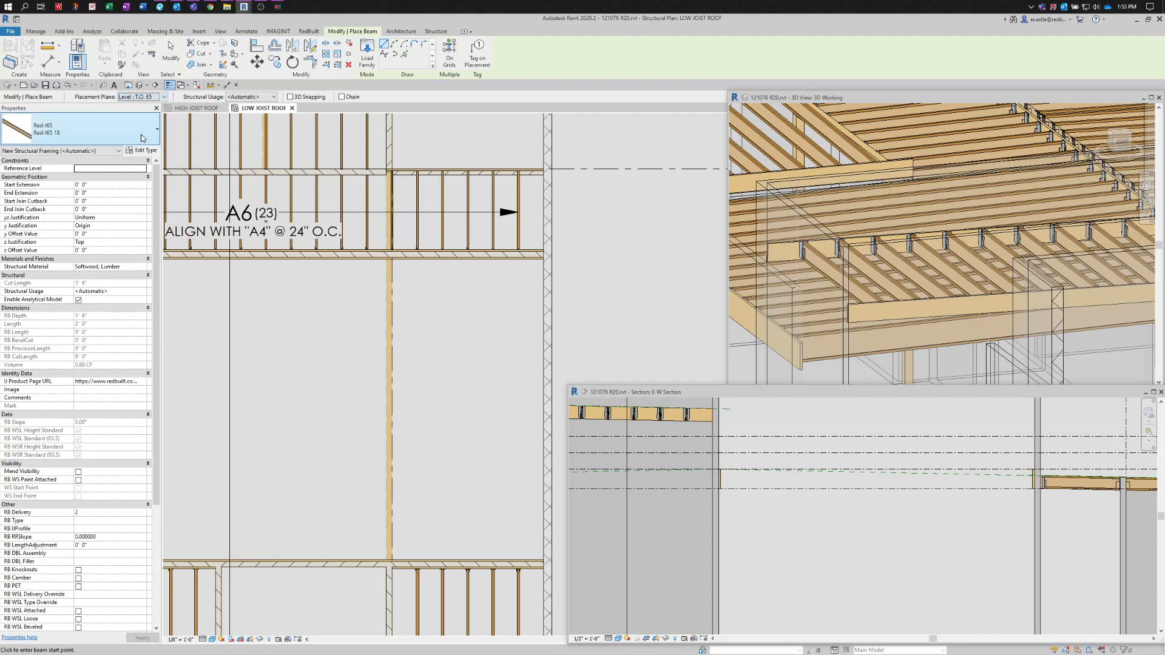
{"action": "left_click", "coordinate": [529, 559]}
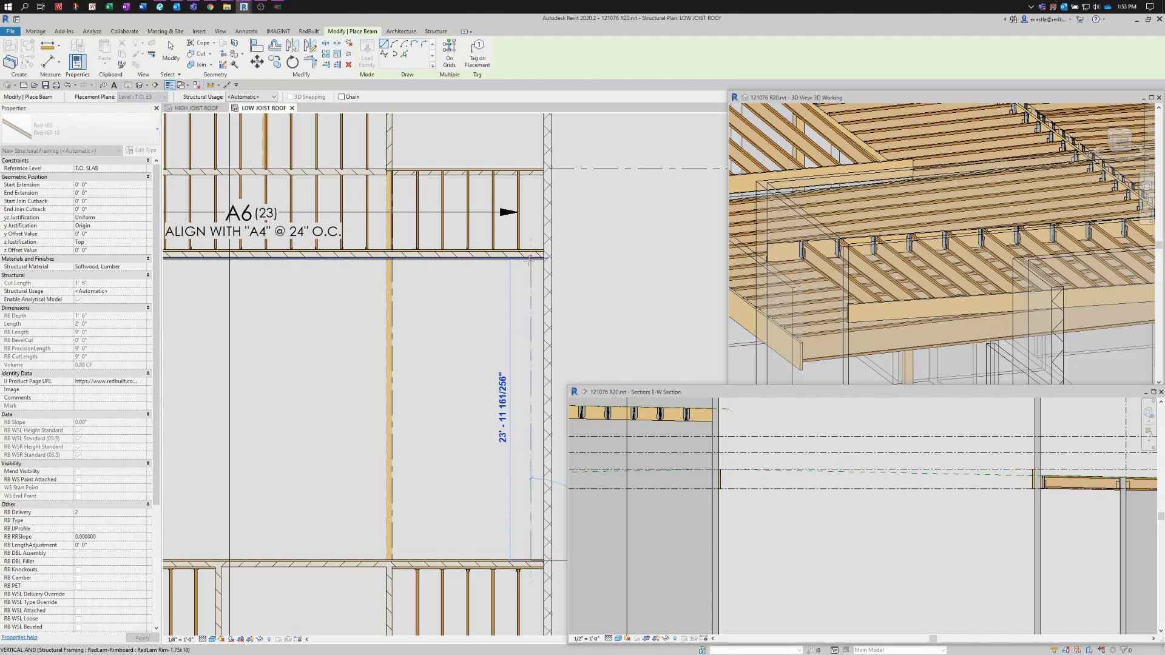
{"action": "left_click", "coordinate": [529, 312]}
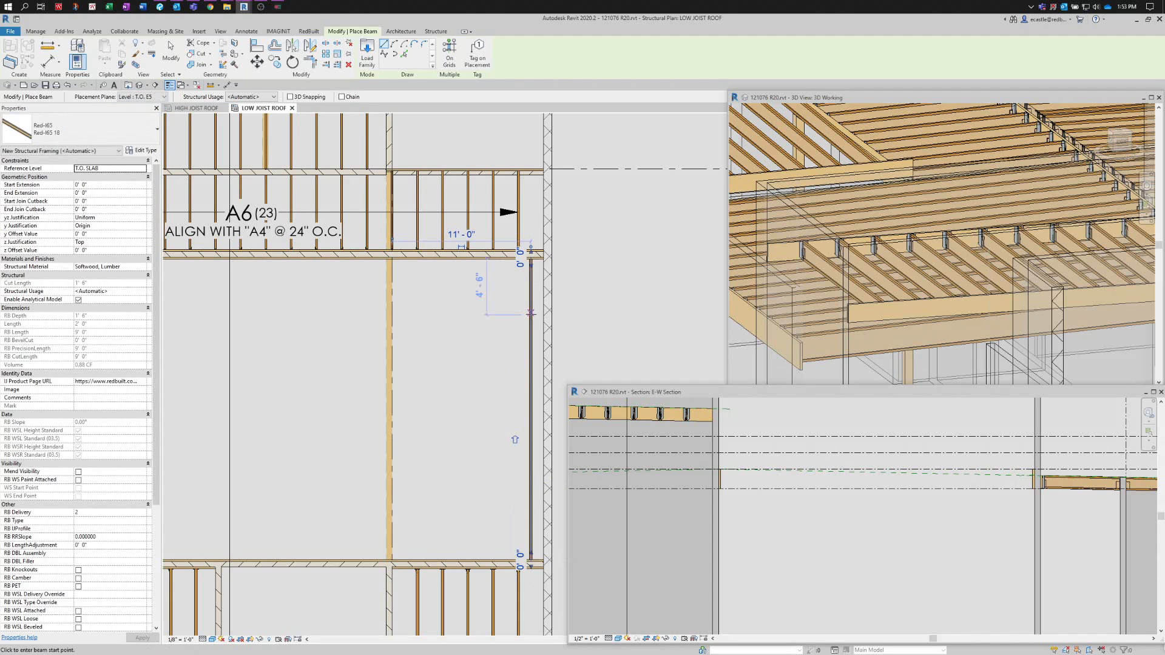
{"action": "key", "text": "Escape"}
{"action": "key", "text": "Escape"}
- Reference the new joist's spacing dimension to the adjacent CMU wall and set it to 2'-0"
{"action": "left_click", "coordinate": [530, 315]}
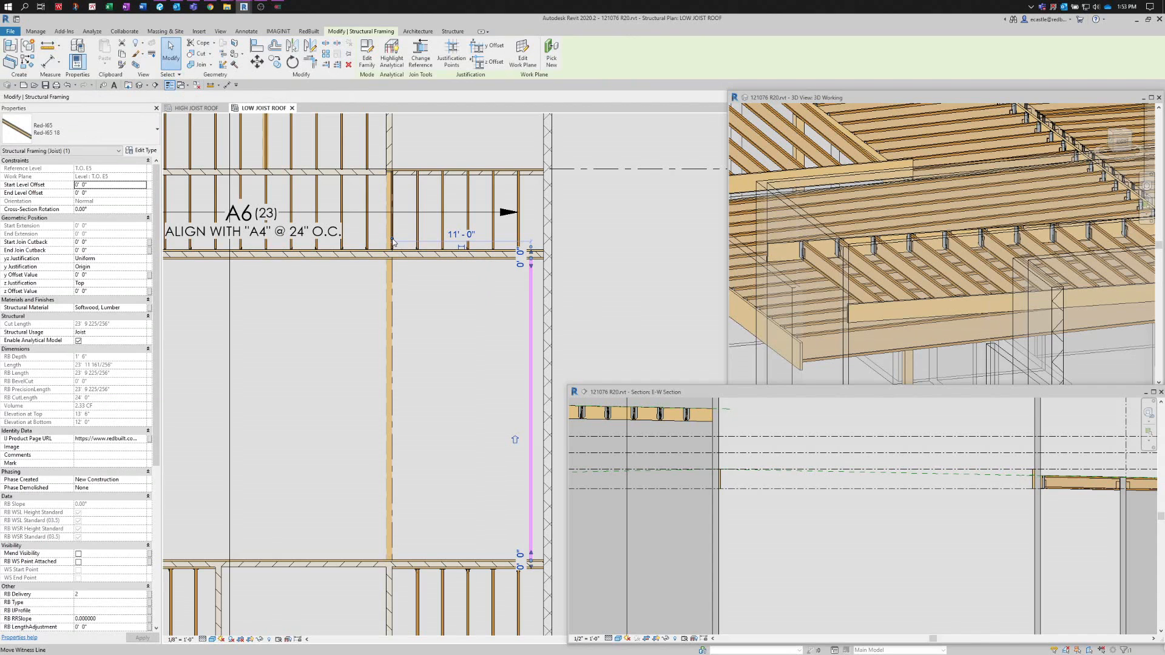
{"action": "scroll", "coordinate": [544, 246], "scroll_direction": "up", "scroll_amount": 2}
{"action": "left_click", "coordinate": [544, 243]}
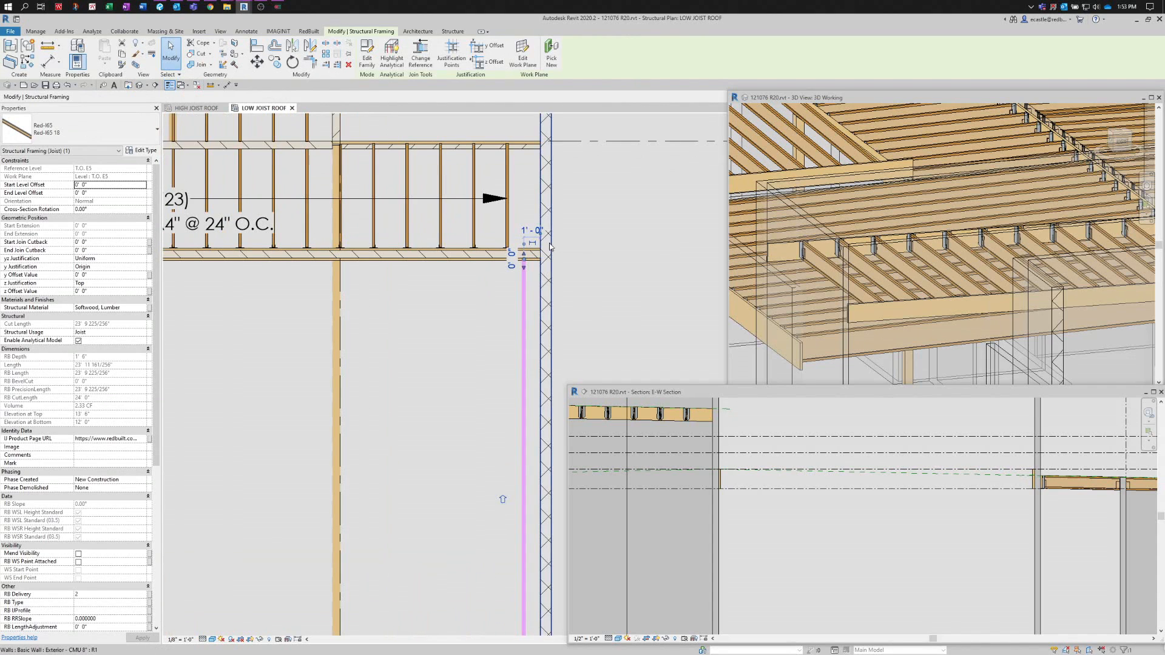
{"action": "left_click", "coordinate": [532, 231]}
{"action": "type", "text": "2"}
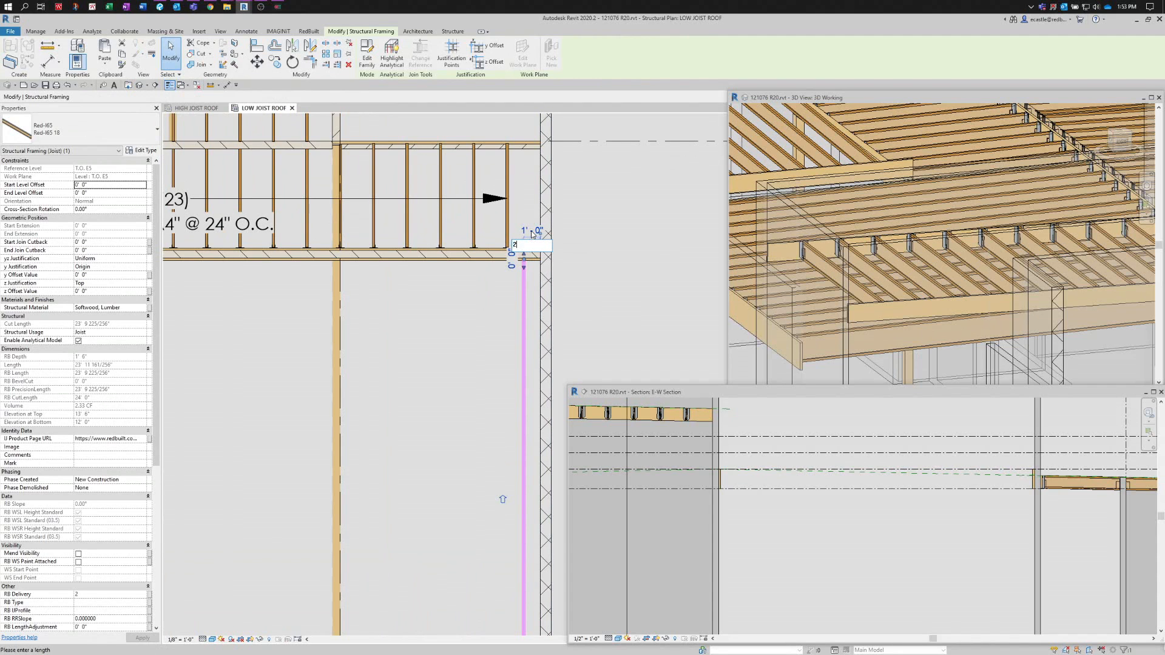
{"action": "key", "text": "Return"}
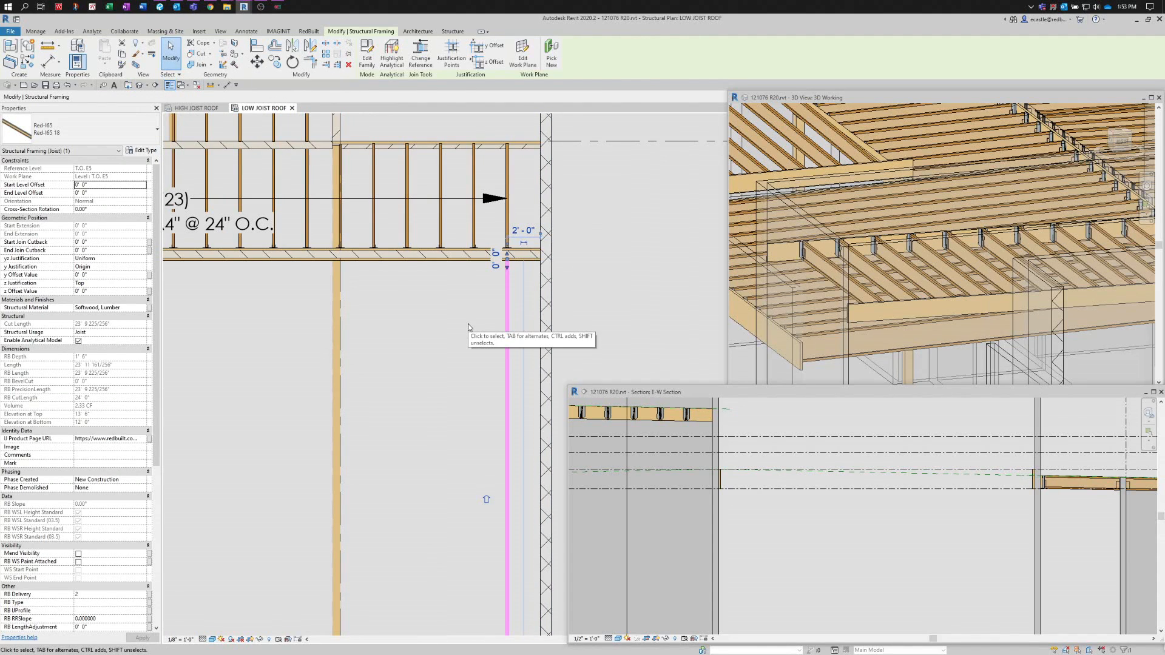
- Set the joist's RB Type to E5 and enable RB WSL Loose and RB WSR Loose
{"action": "scroll", "coordinate": [576, 274], "scroll_direction": "down", "scroll_amount": 2}
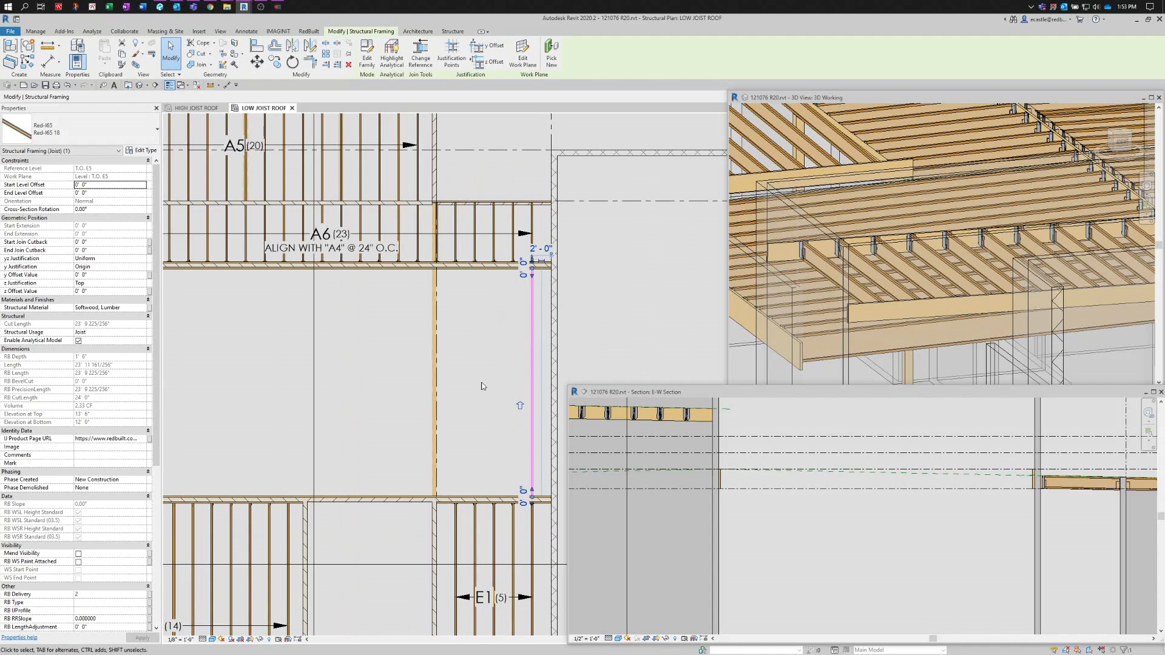
{"action": "scroll", "coordinate": [198, 476], "scroll_direction": "up", "scroll_amount": 1}
{"action": "scroll", "coordinate": [155, 487], "scroll_direction": "down", "scroll_amount": 5}
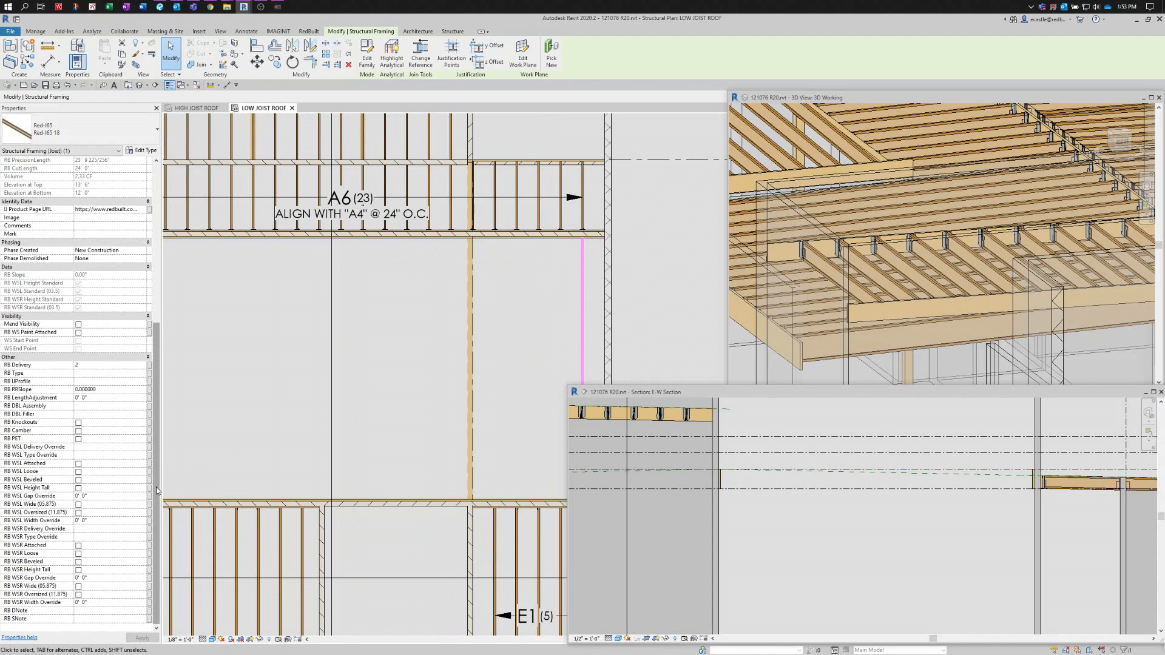
{"action": "left_click", "coordinate": [83, 373]}
{"action": "type", "text": "E5"}
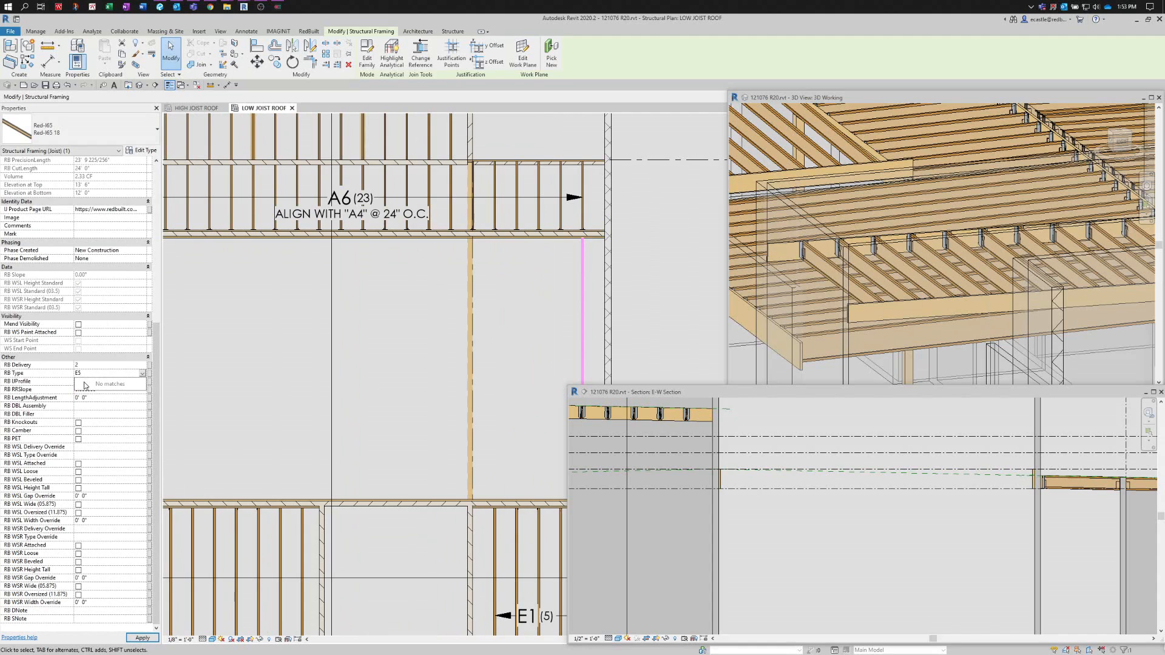
{"action": "key", "text": "Return"}
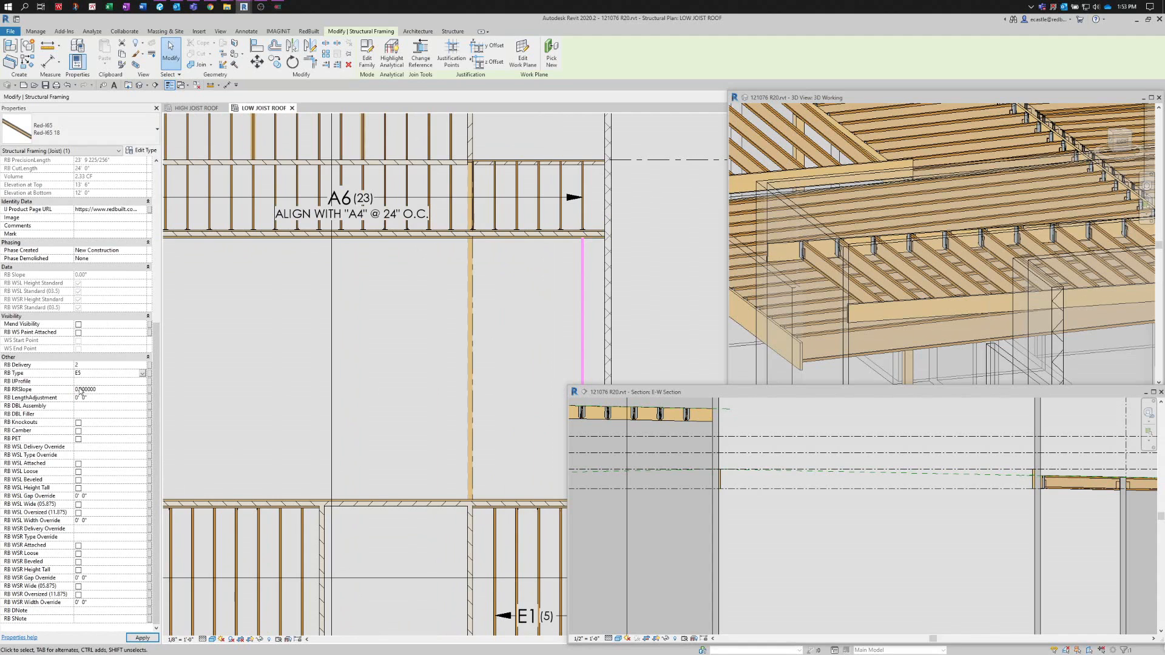
{"action": "left_click", "coordinate": [78, 472]}
{"action": "left_click", "coordinate": [77, 480]}
{"action": "left_click", "coordinate": [78, 554]}
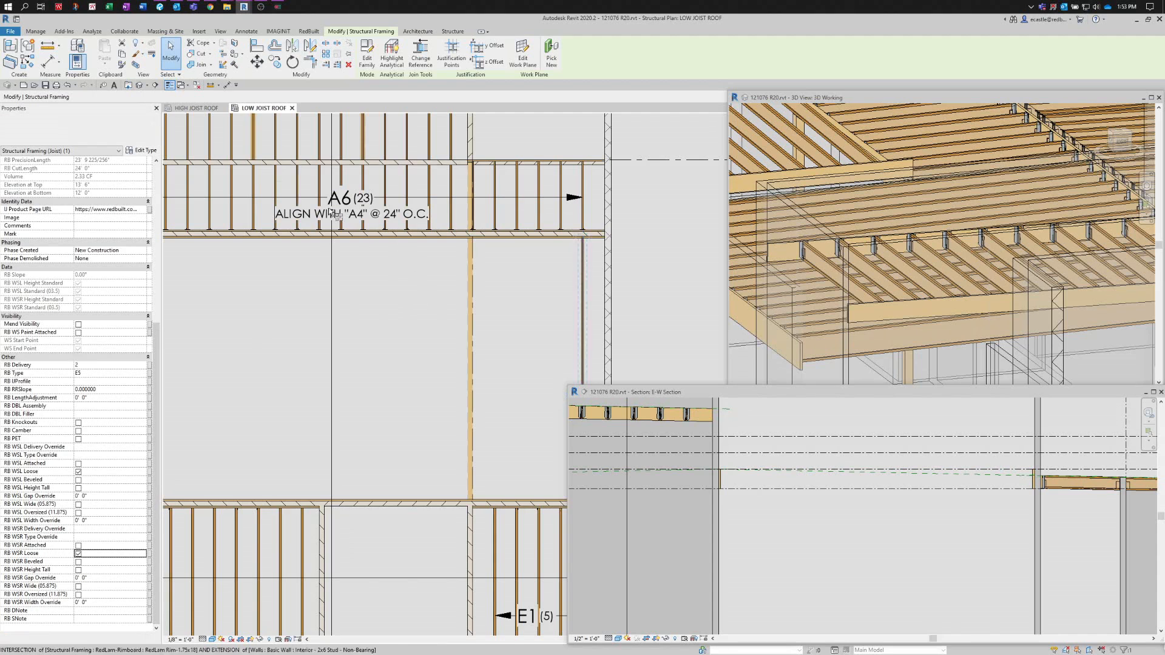
- Array the E5 joist across the central area with 23 members about 2' apart, and delete the surplus joist at the far rimboard
{"action": "key", "text": "m"}
{"action": "key", "text": "v"}
{"action": "scroll", "coordinate": [405, 317], "scroll_direction": "down", "scroll_amount": 2}
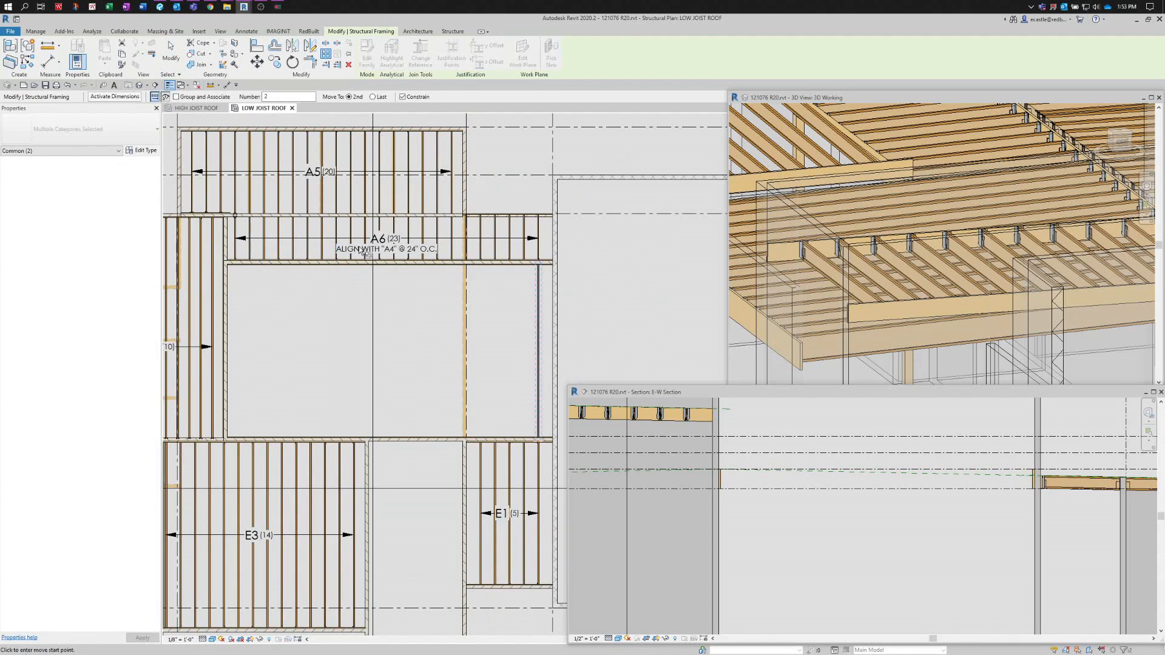
{"action": "left_click", "coordinate": [270, 97]}
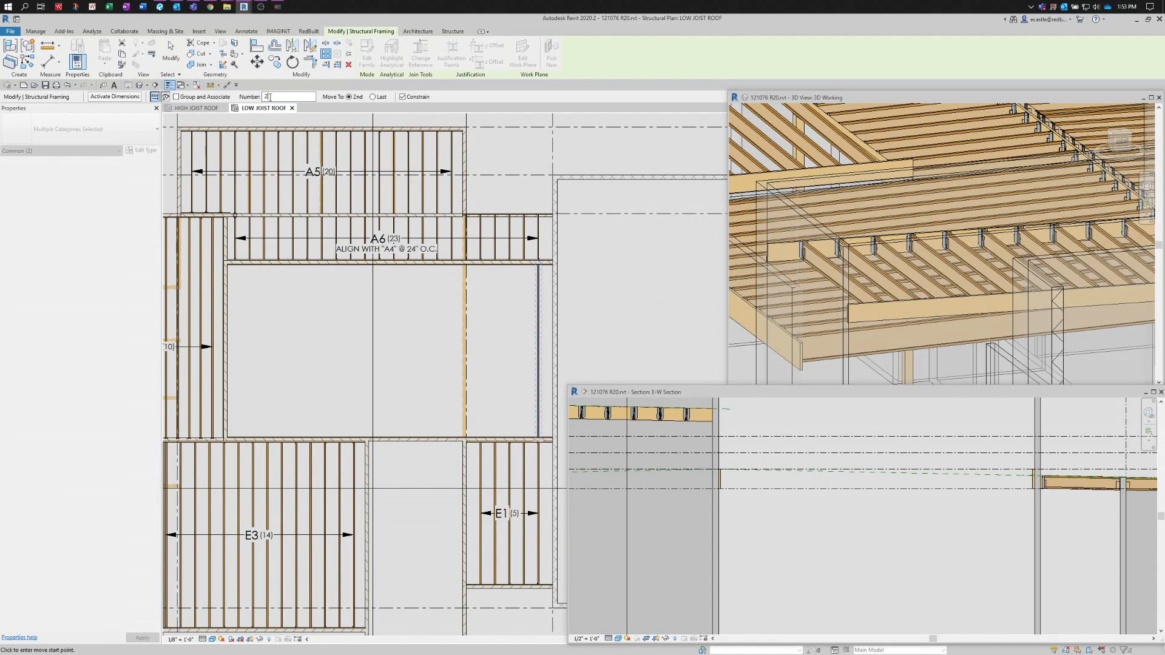
{"action": "left_click", "coordinate": [506, 340]}
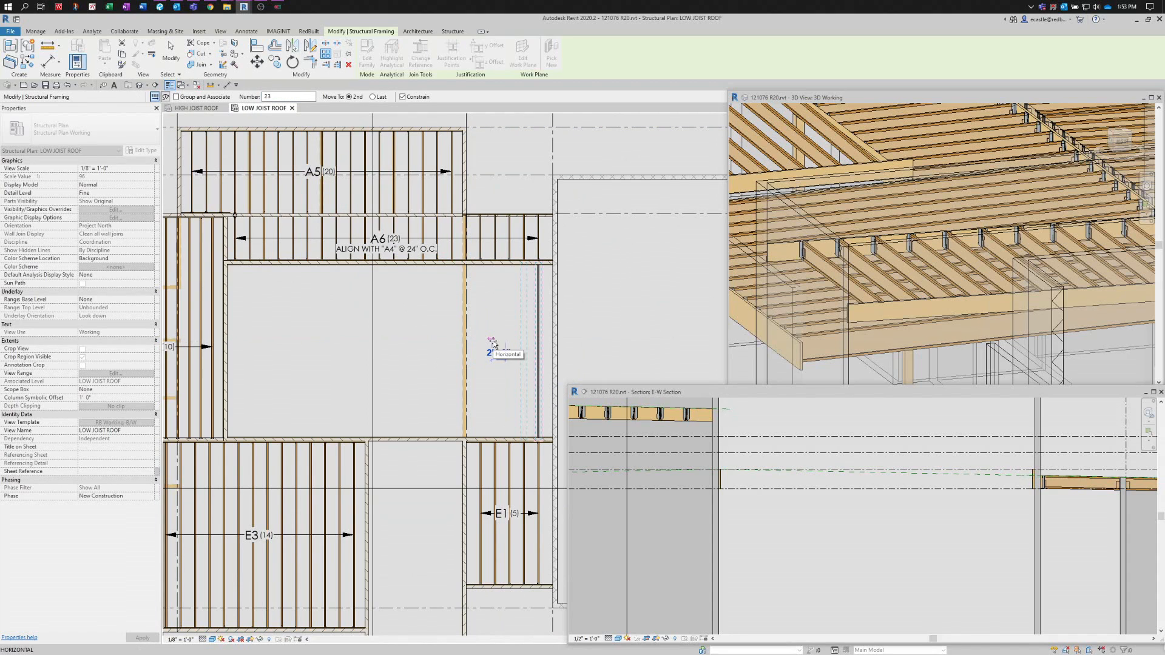
{"action": "left_click", "coordinate": [492, 341]}
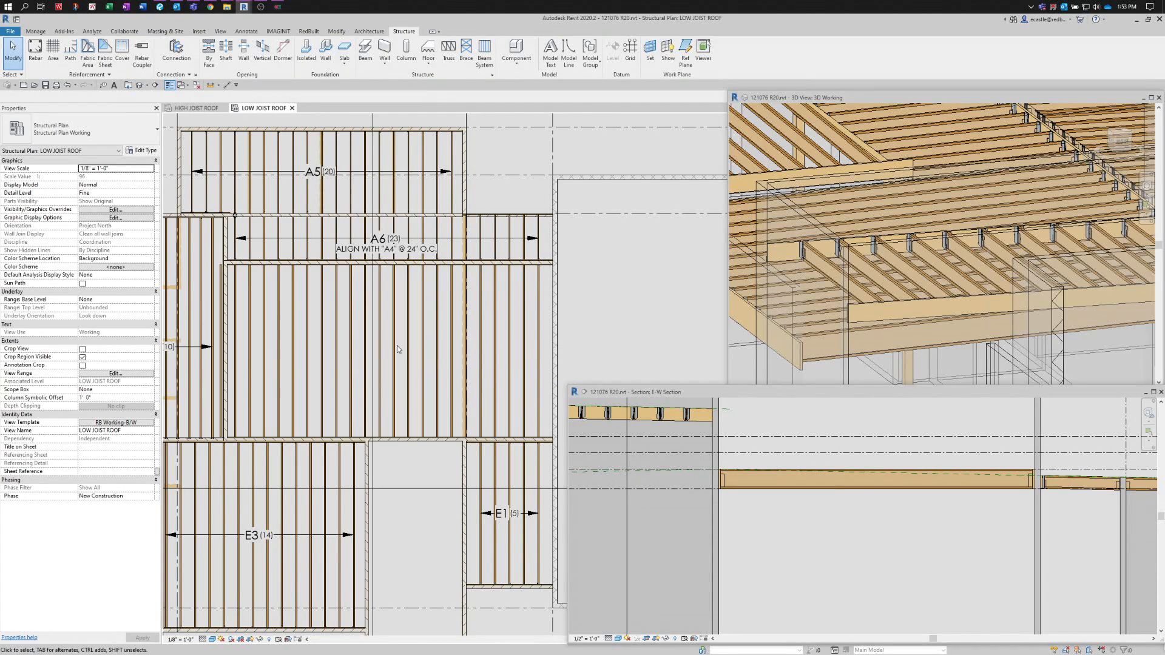
{"action": "left_click", "coordinate": [221, 291]}
{"action": "key", "text": "Escape"}
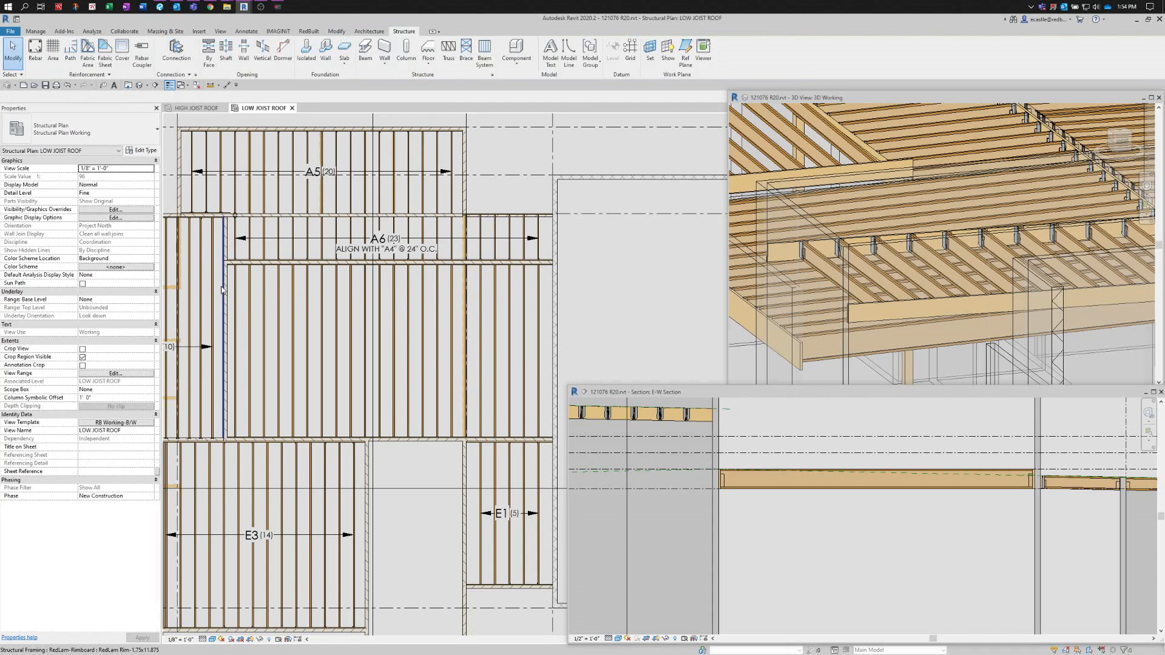
- Copy the A6 bay tag straight down about 14' into the newly framed central joist area
{"action": "left_click", "coordinate": [375, 246]}
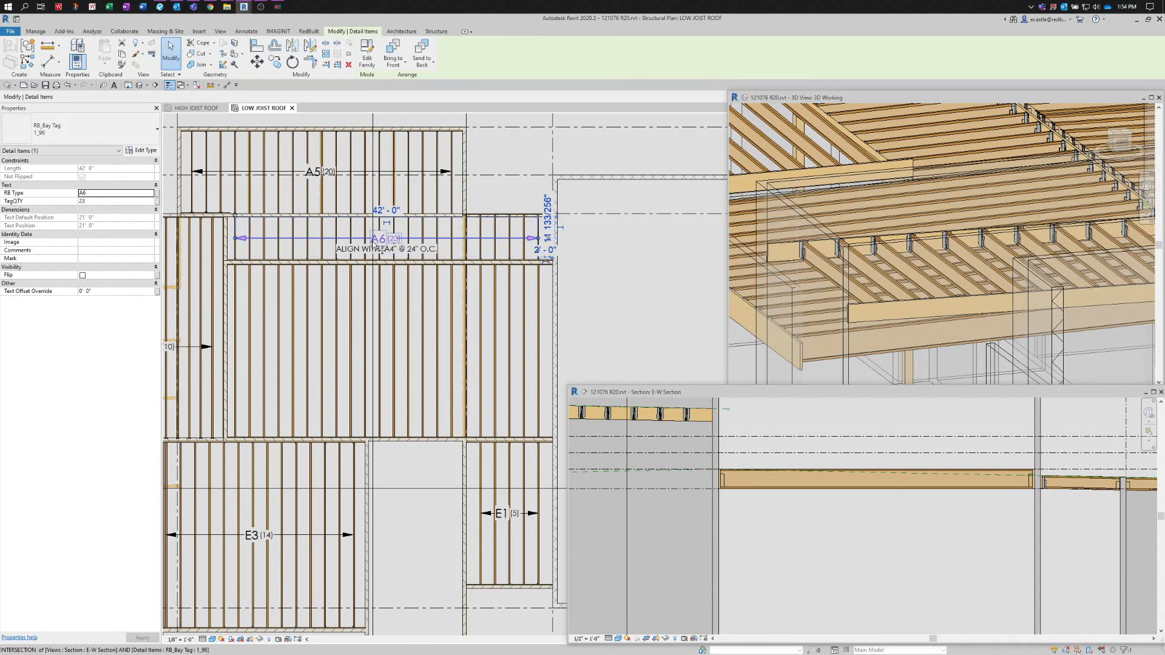
{"action": "key", "text": "m"}
{"action": "key", "text": "v"}
{"action": "left_click", "coordinate": [384, 242]}
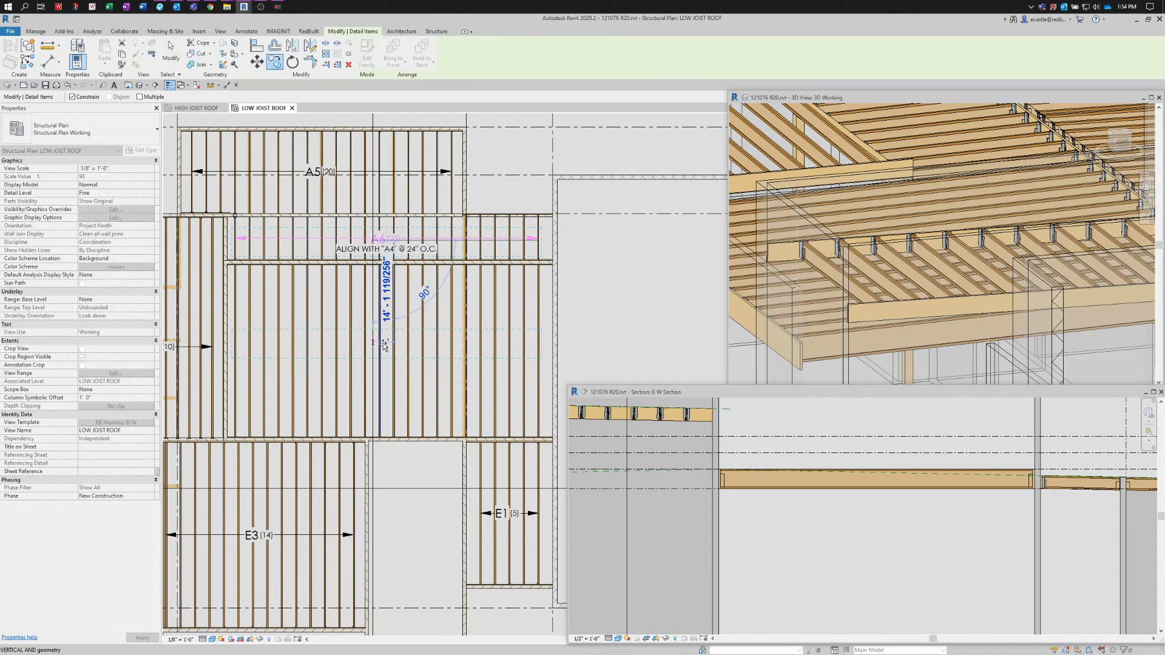
{"action": "left_click", "coordinate": [384, 344]}
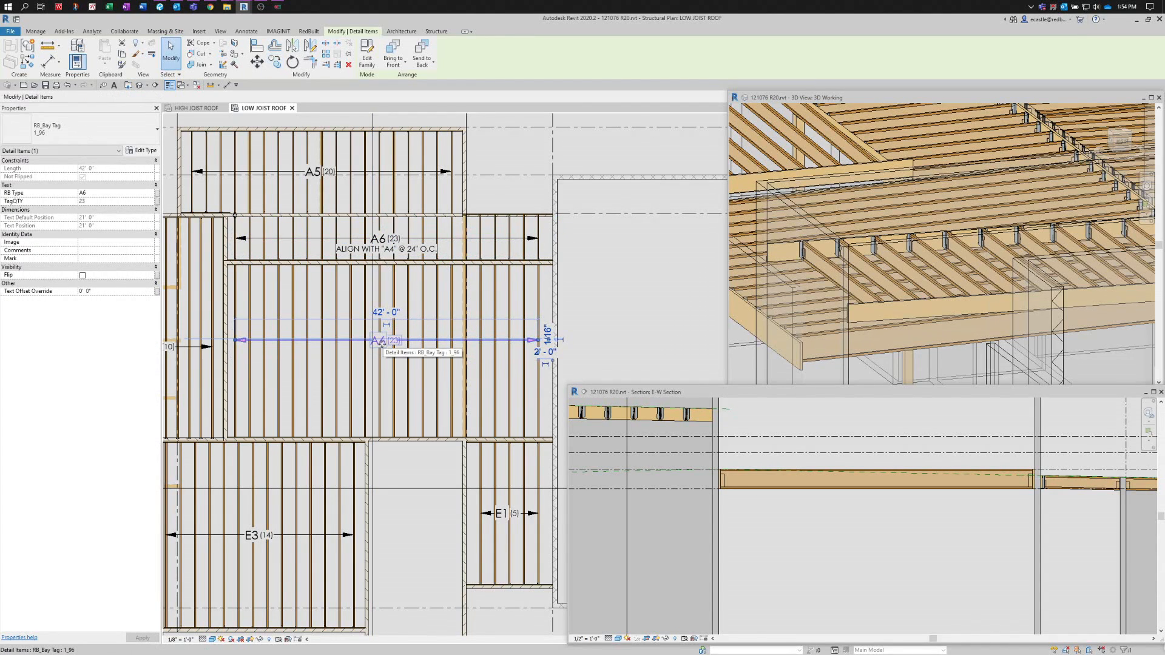
- Set the copied bay tag's RB Type to E5
{"action": "left_click", "coordinate": [95, 195]}
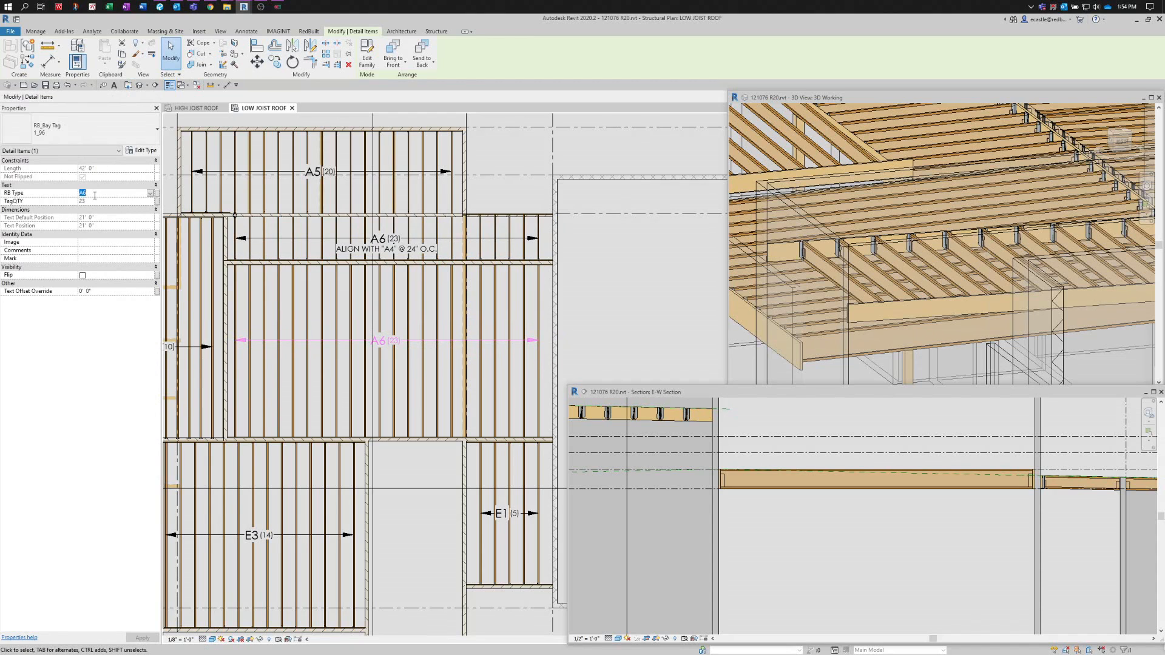
{"action": "type", "text": "E5"}
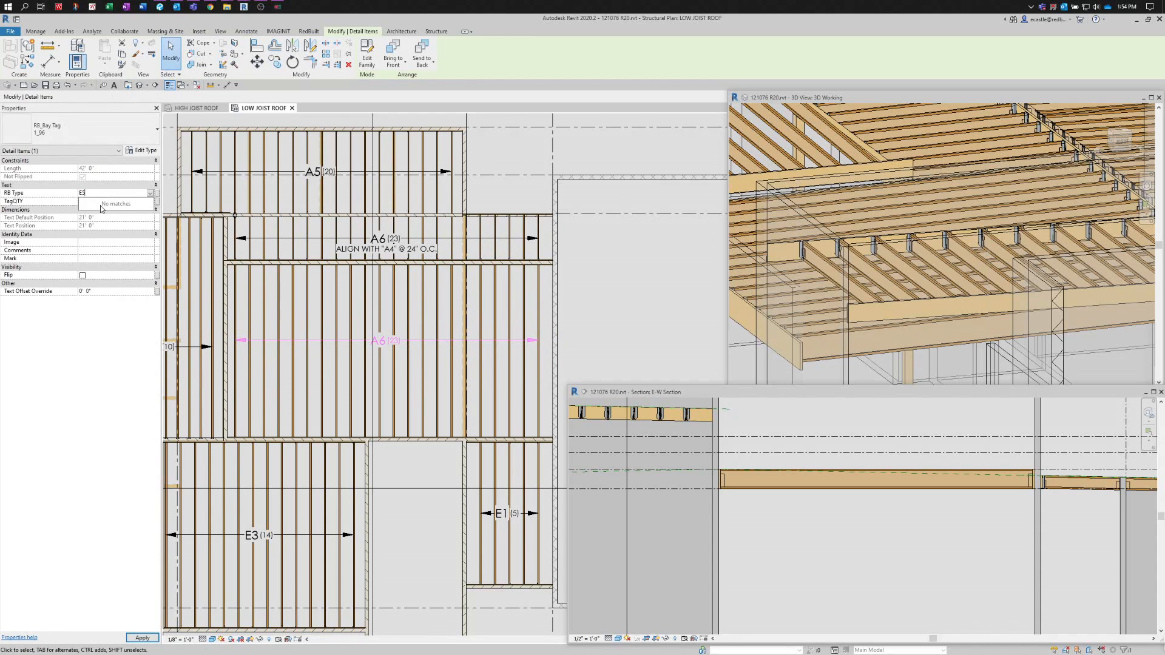
{"action": "key", "text": "Return"}
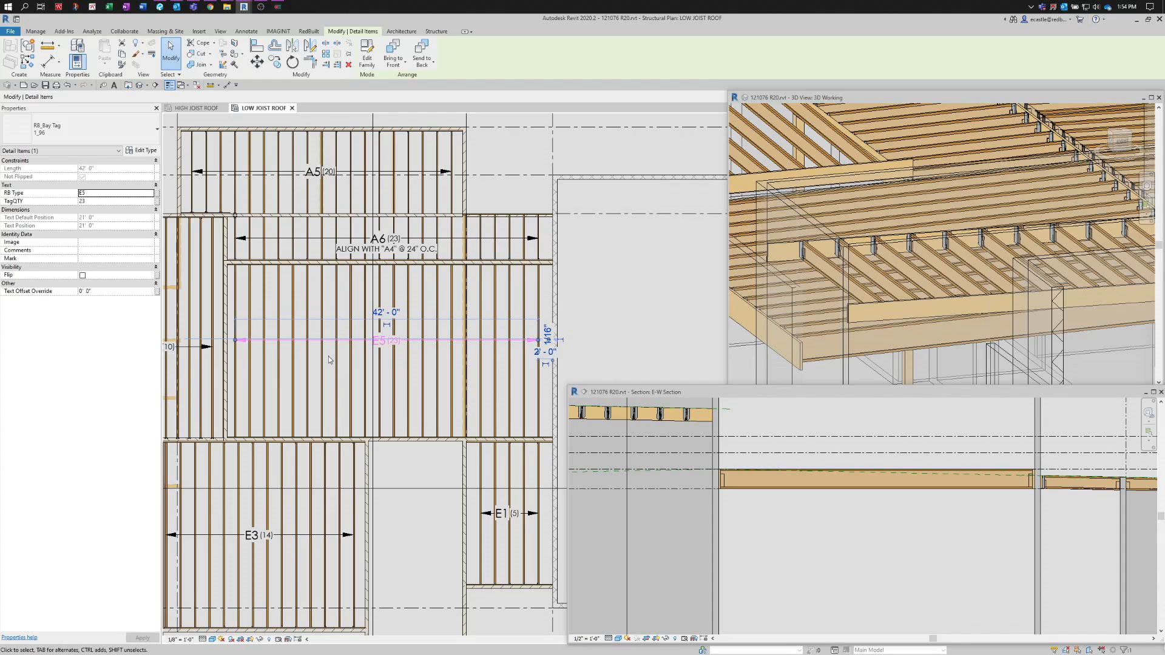
{"action": "key", "text": "Escape"}
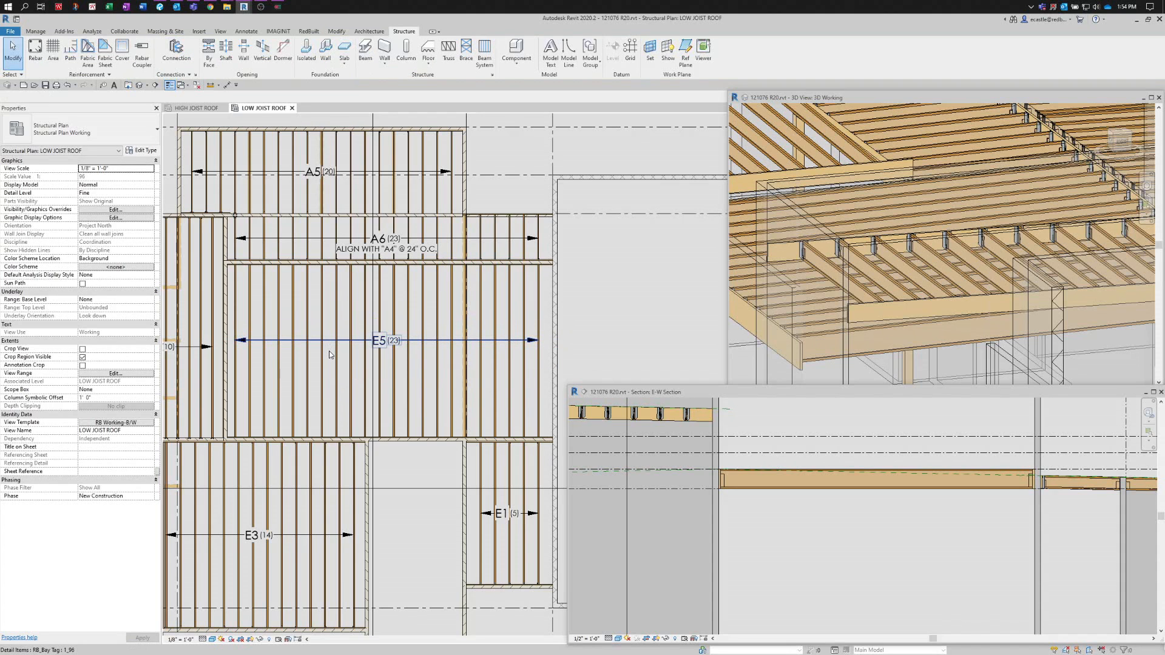
{"action": "left_click", "coordinate": [328, 340]}
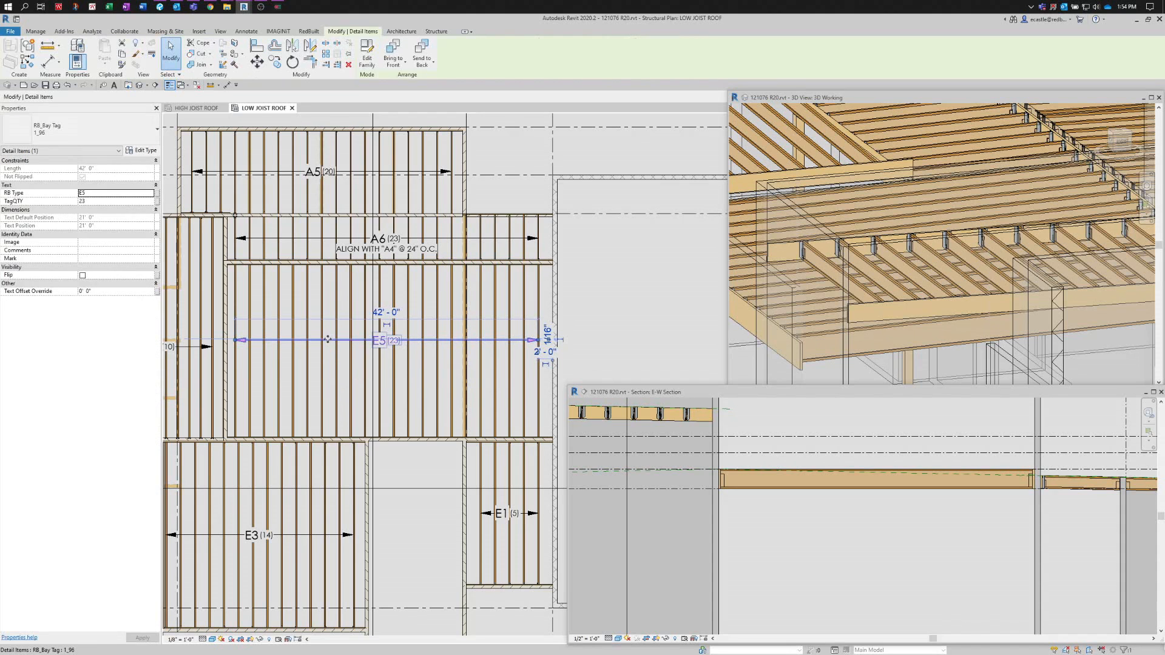
{"action": "left_click_drag", "start_coordinate": [329, 349], "coordinate": [336, 364]}
{"action": "left_click", "coordinate": [331, 368]}
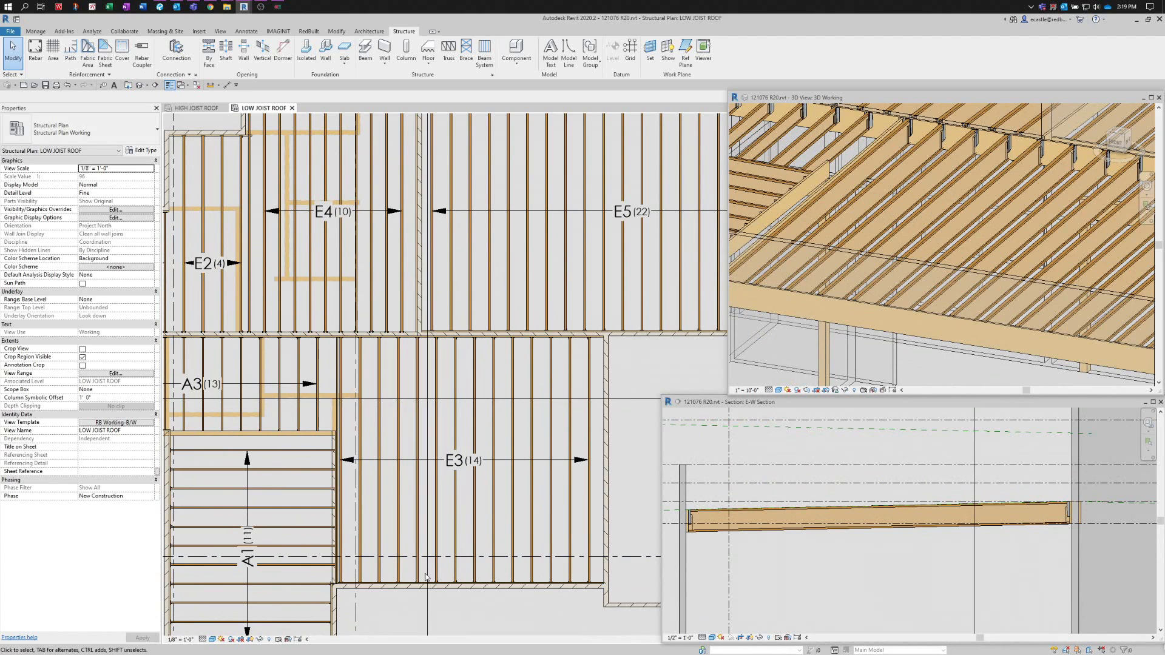
- Prepare an RB I65 Blocking Panel BP- 18 component for the E3 bay with its Schedule Level set to LOW JOIST ROOF
{"action": "left_click", "coordinate": [419, 349]}
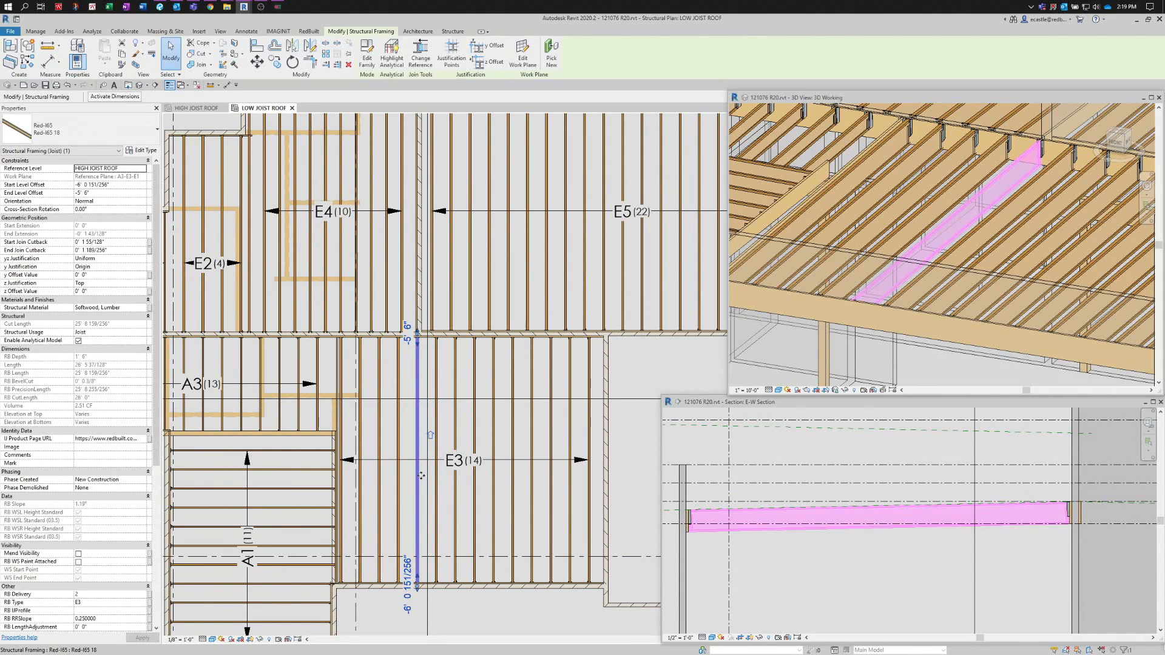
{"action": "key", "text": "Escape"}
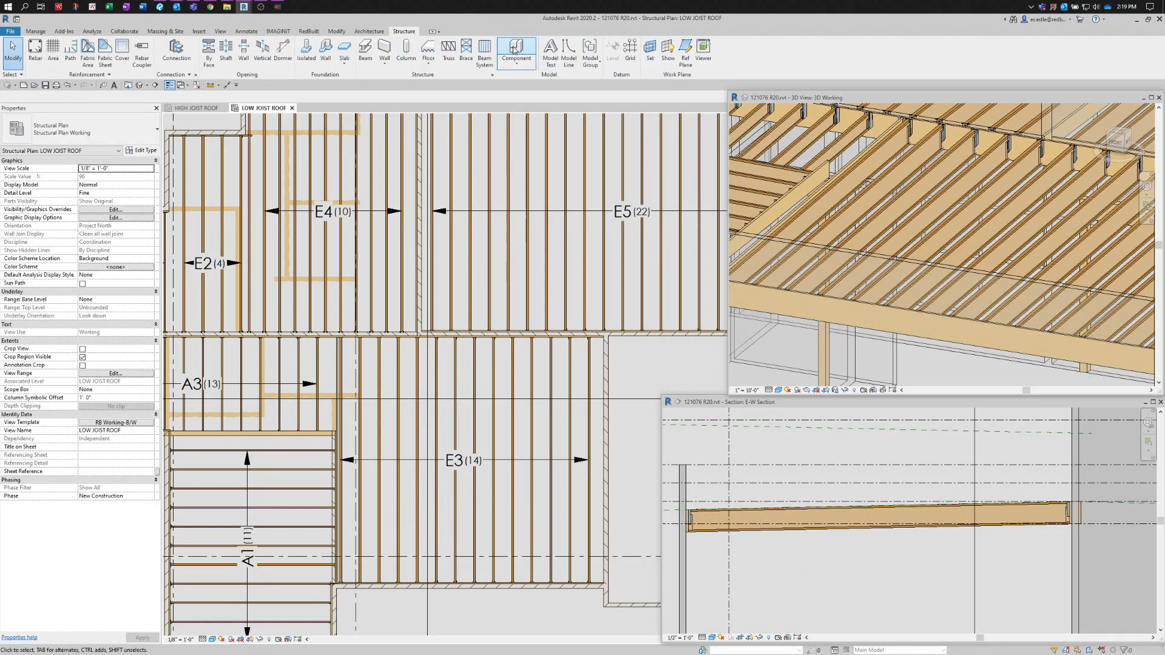
{"action": "left_click", "coordinate": [515, 51]}
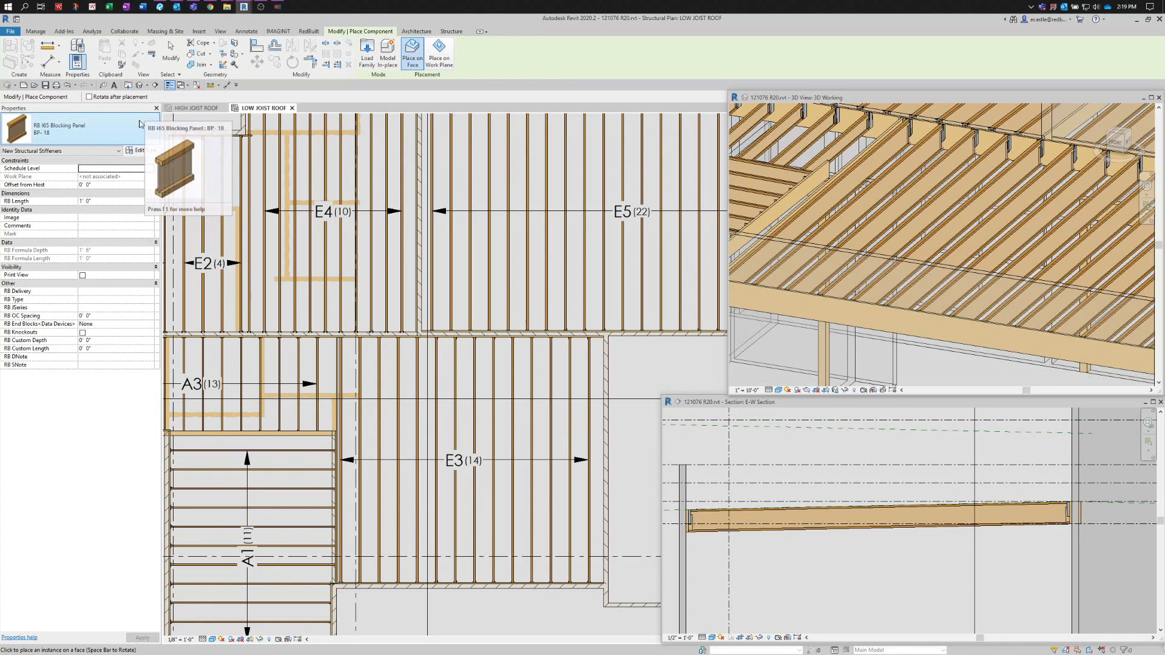
{"action": "left_click", "coordinate": [150, 169]}
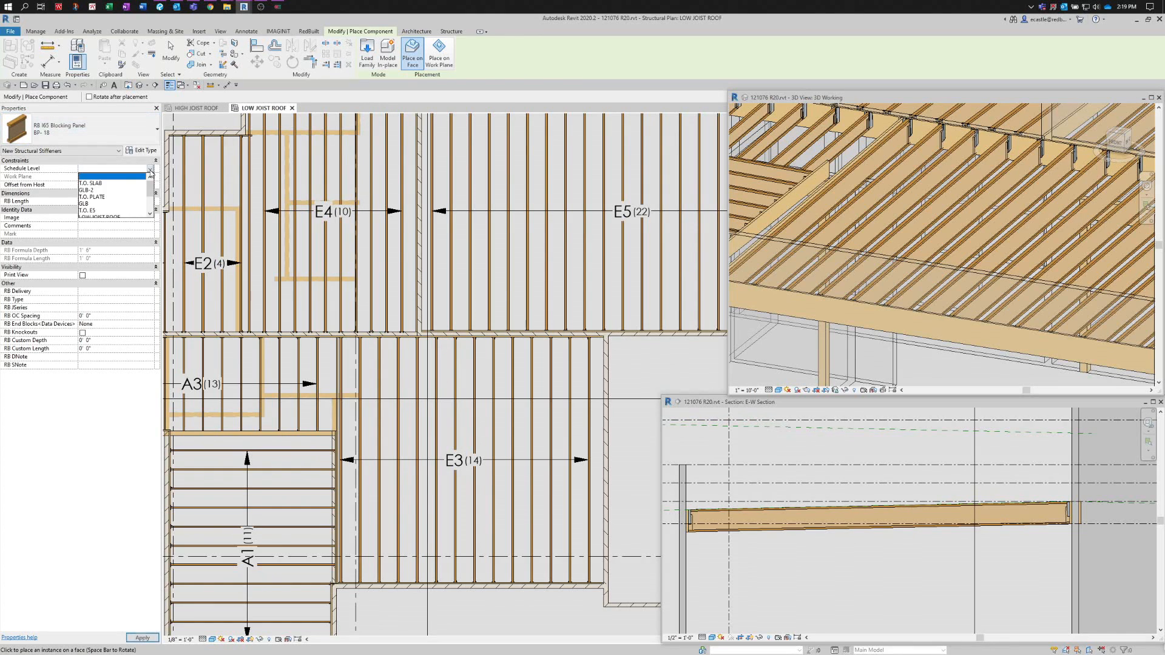
{"action": "left_click_drag", "start_coordinate": [151, 185], "coordinate": [151, 202]}
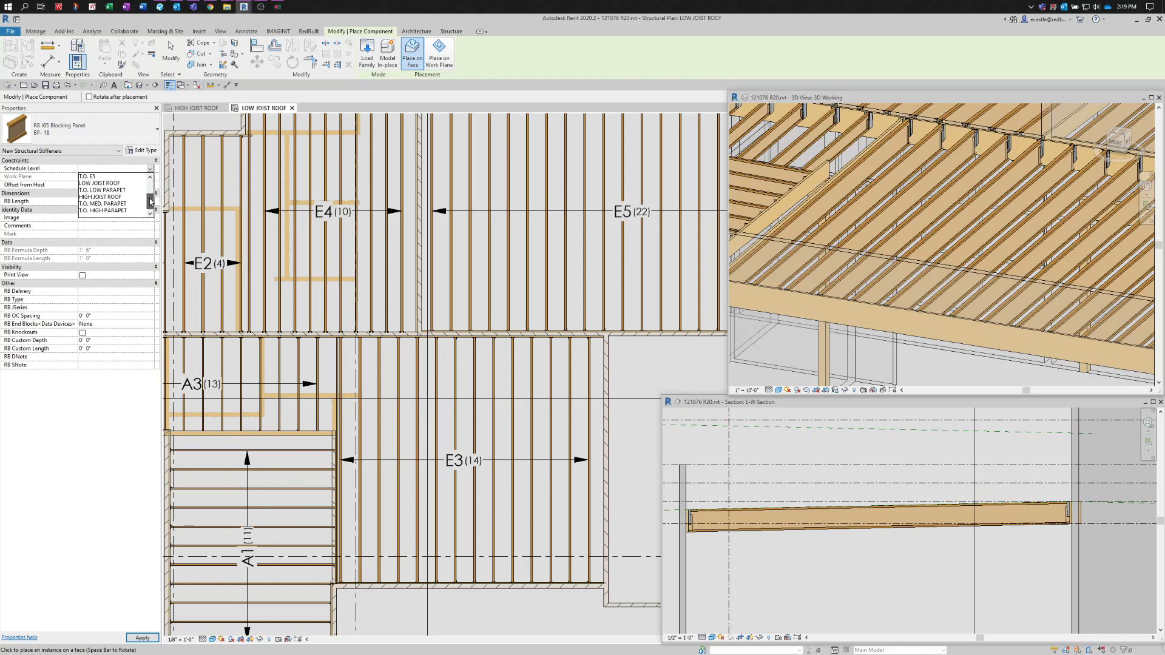
{"action": "left_click", "coordinate": [117, 184]}
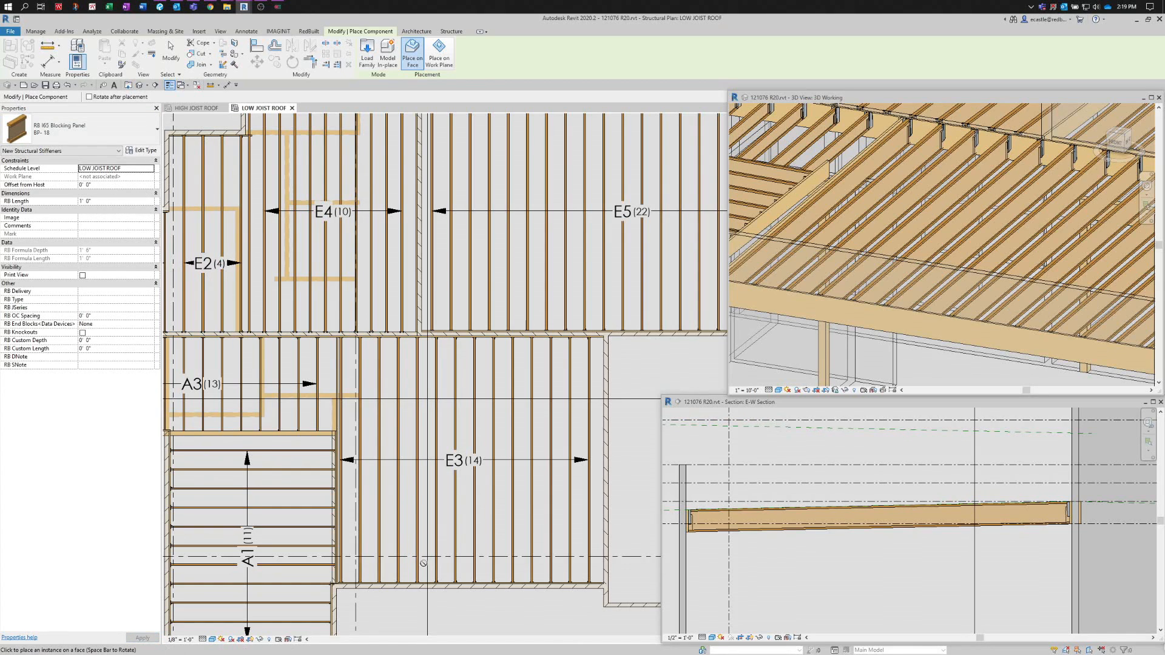
- Place the blocking panel on the side face of the E3 joist beside the section line, near the joist's lower bearing wall
{"action": "scroll", "coordinate": [419, 592], "scroll_direction": "up", "scroll_amount": 2}
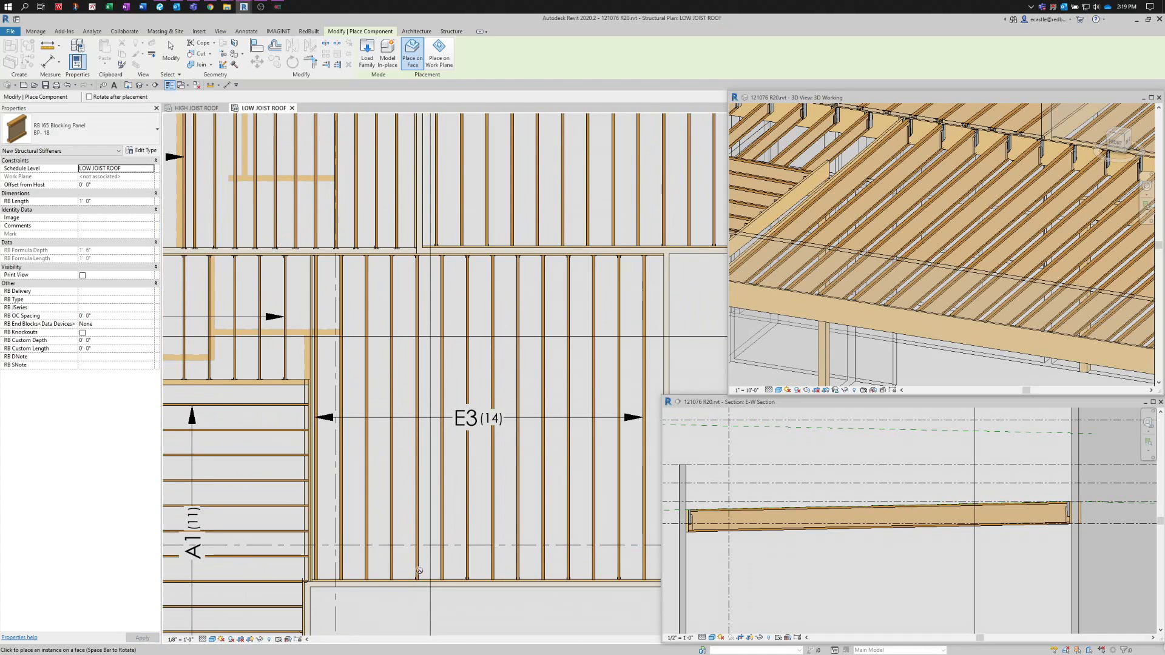
{"action": "scroll", "coordinate": [392, 569], "scroll_direction": "up", "scroll_amount": 2}
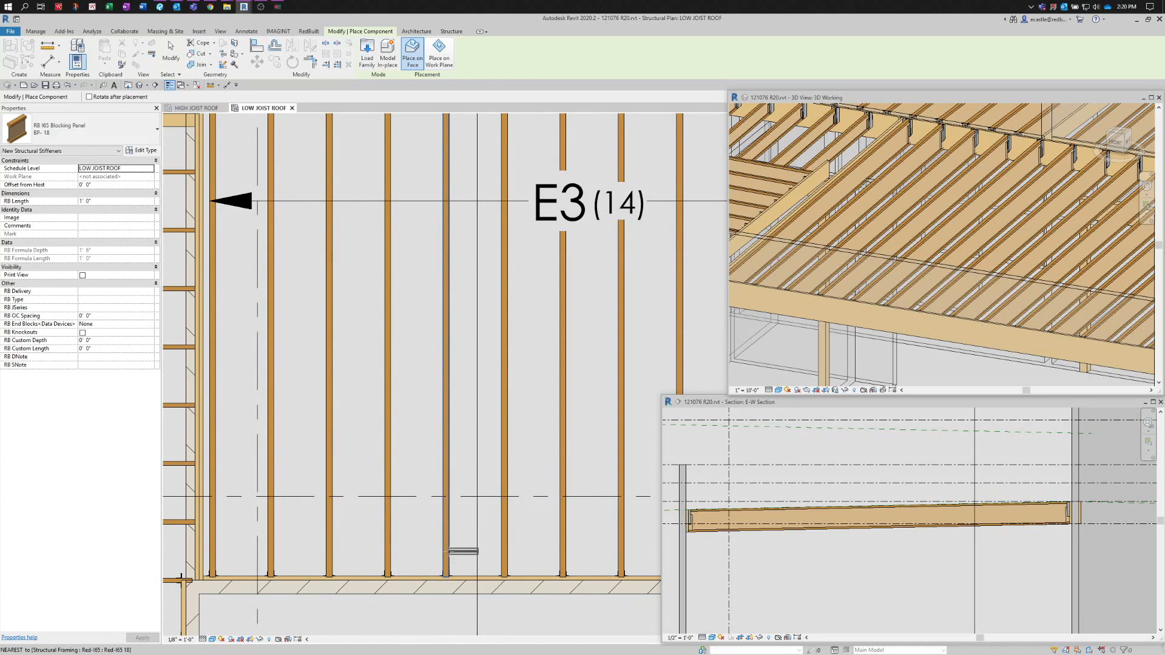
{"action": "scroll", "coordinate": [452, 553], "scroll_direction": "up", "scroll_amount": 2}
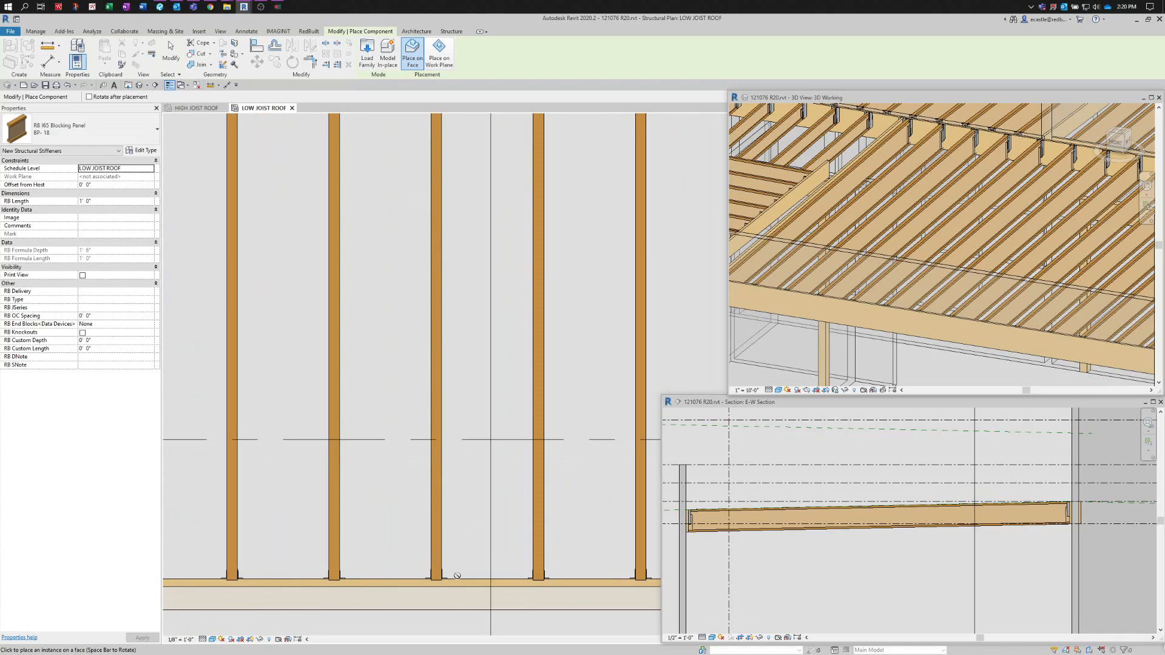
{"action": "scroll", "coordinate": [450, 559], "scroll_direction": "up", "scroll_amount": 1}
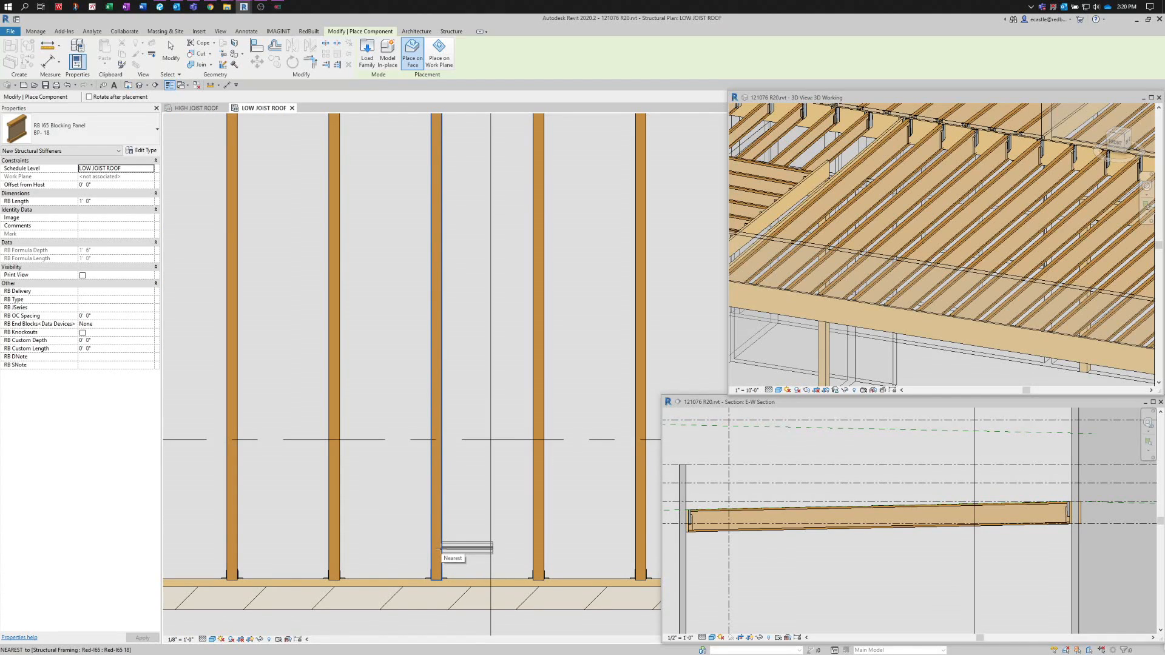
{"action": "left_click", "coordinate": [441, 548]}
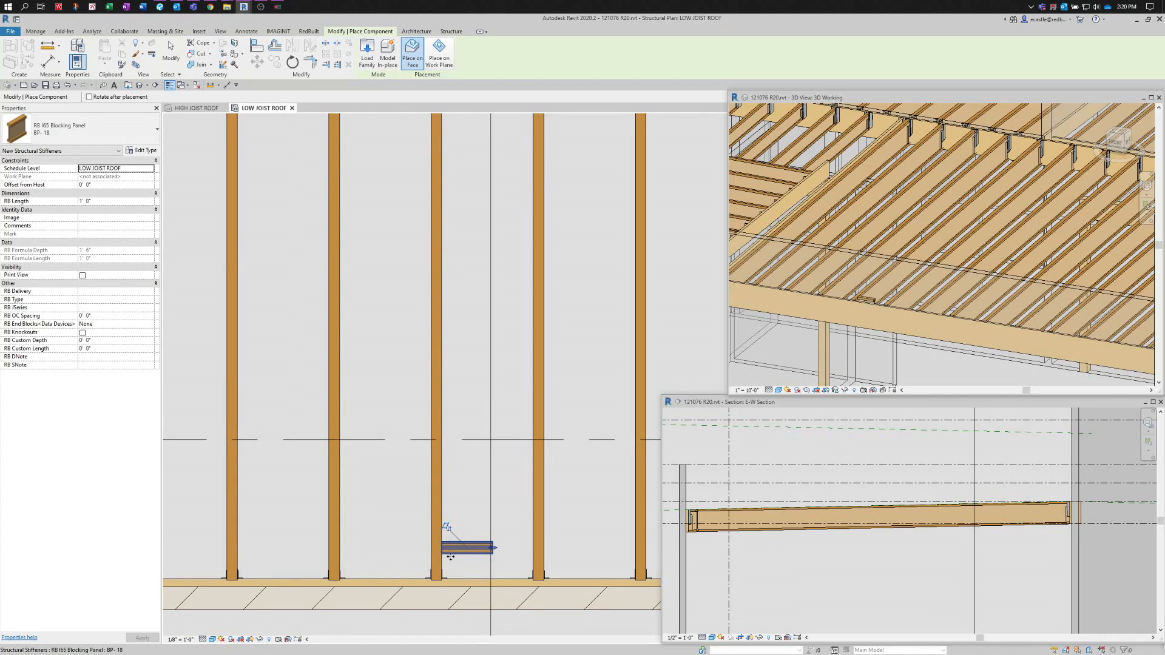
{"action": "key", "text": "Escape"}
{"action": "key", "text": "Escape"}
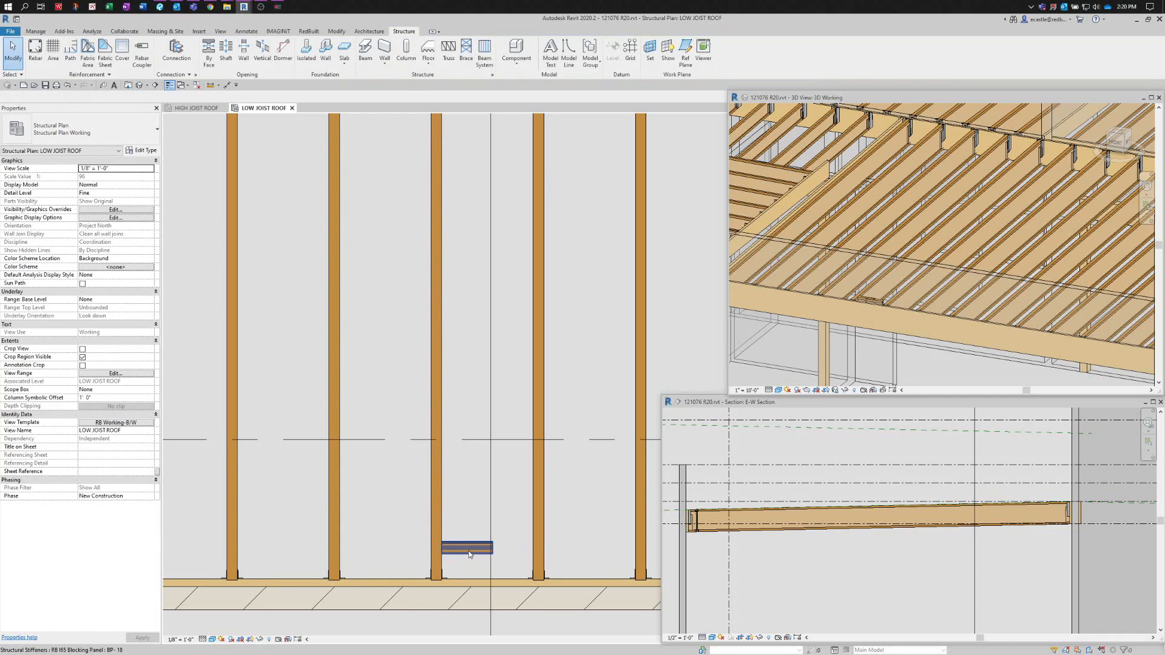
- Stretch the blocking panel to the face of the adjacent E3 joist, giving an RB Length of 1'-9 1/2"
{"action": "left_click", "coordinate": [469, 554]}
{"action": "scroll", "coordinate": [512, 557], "scroll_direction": "up", "scroll_amount": 2}
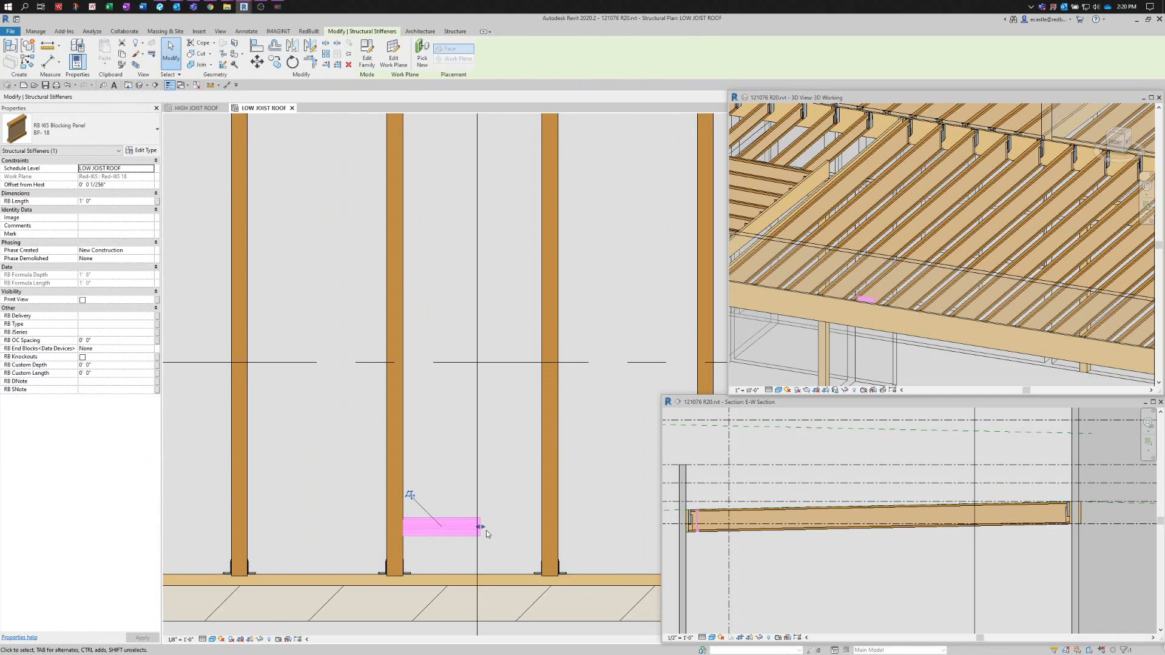
{"action": "left_click_drag", "start_coordinate": [481, 526], "coordinate": [544, 529]}
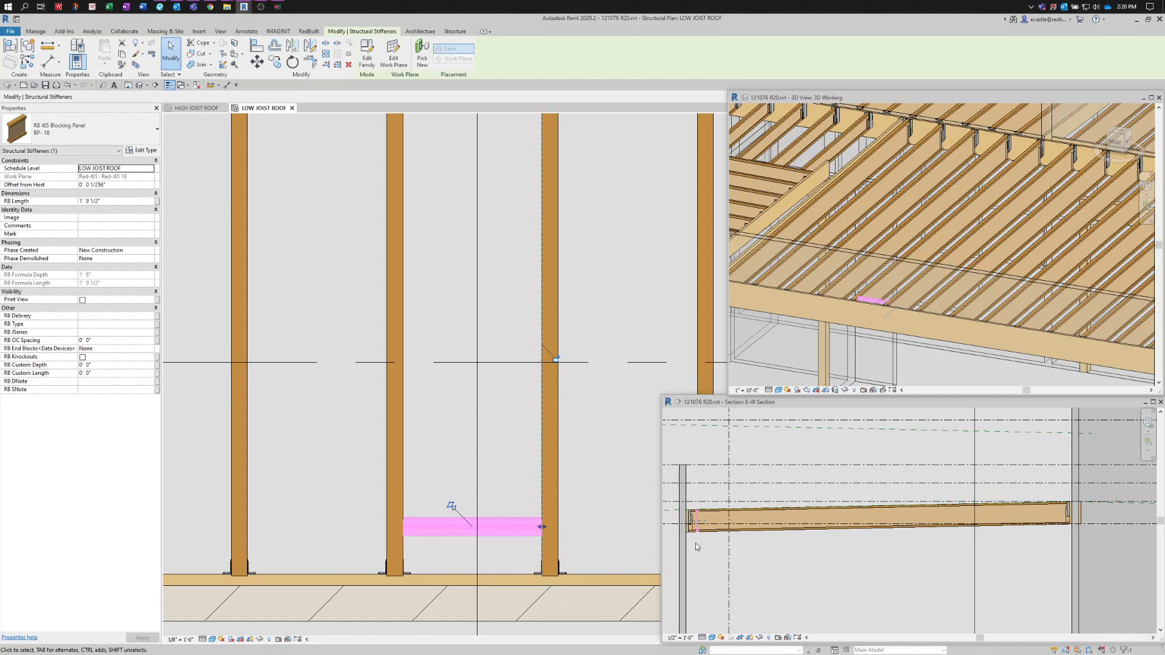
- In the E-W Section, move the blocking panel by its top flange to the outer top corner of the rimboard at the joist end
{"action": "scroll", "coordinate": [696, 547], "scroll_direction": "up", "scroll_amount": 3}
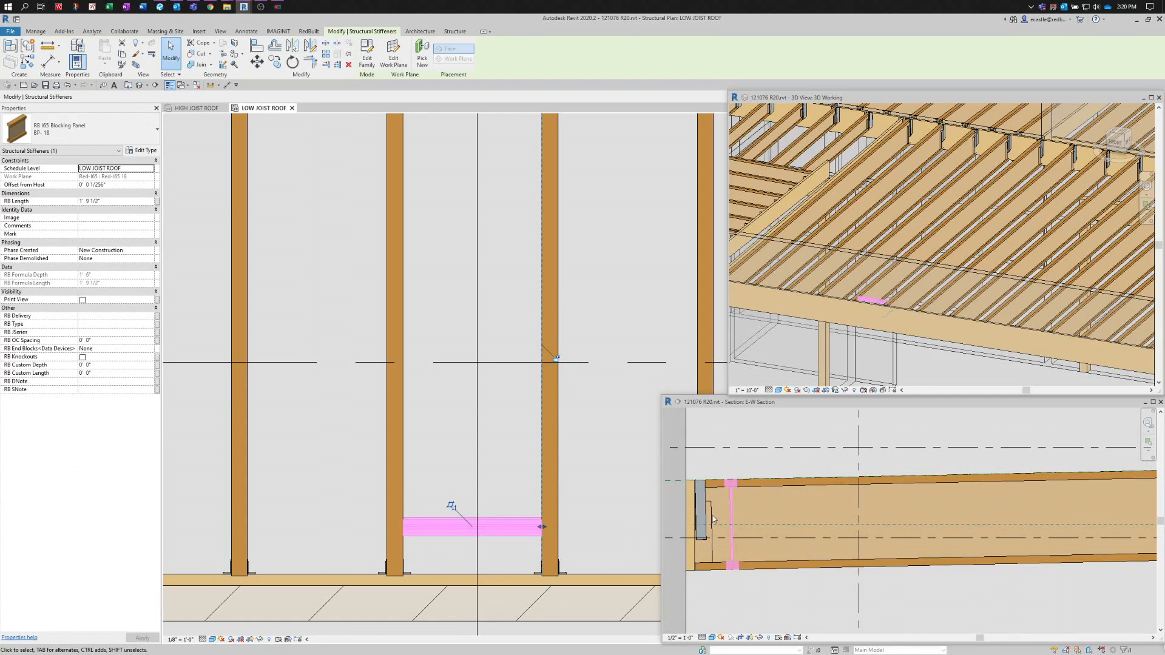
{"action": "scroll", "coordinate": [712, 520], "scroll_direction": "up", "scroll_amount": 1}
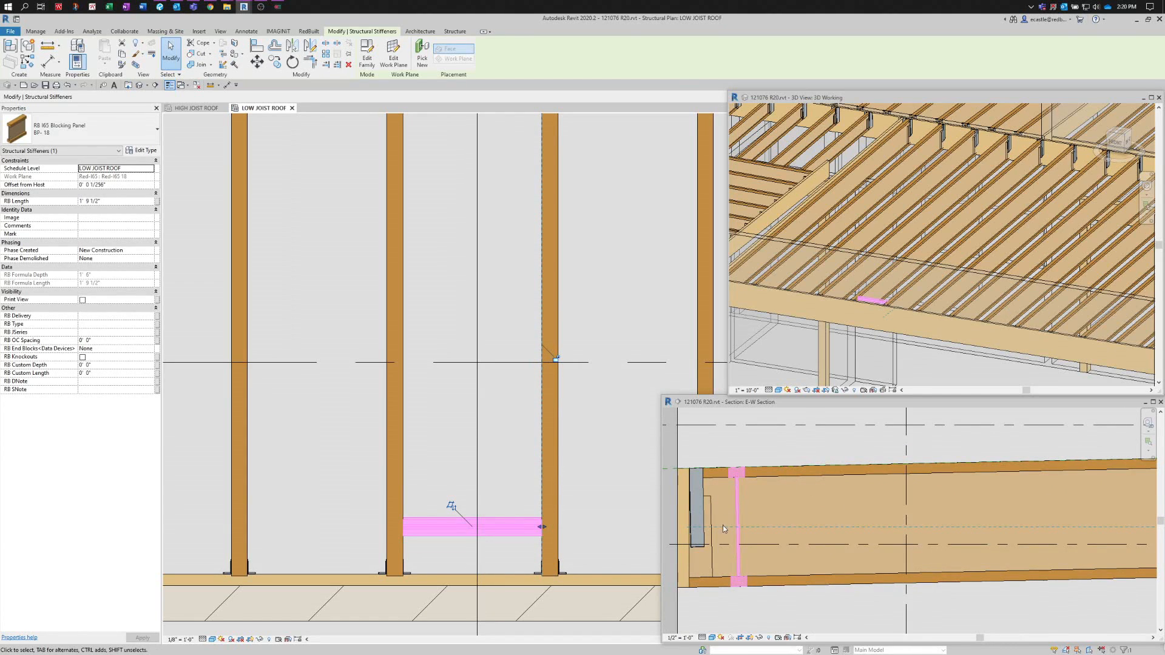
{"action": "scroll", "coordinate": [747, 518], "scroll_direction": "down", "scroll_amount": 2}
{"action": "scroll", "coordinate": [765, 490], "scroll_direction": "down", "scroll_amount": 3}
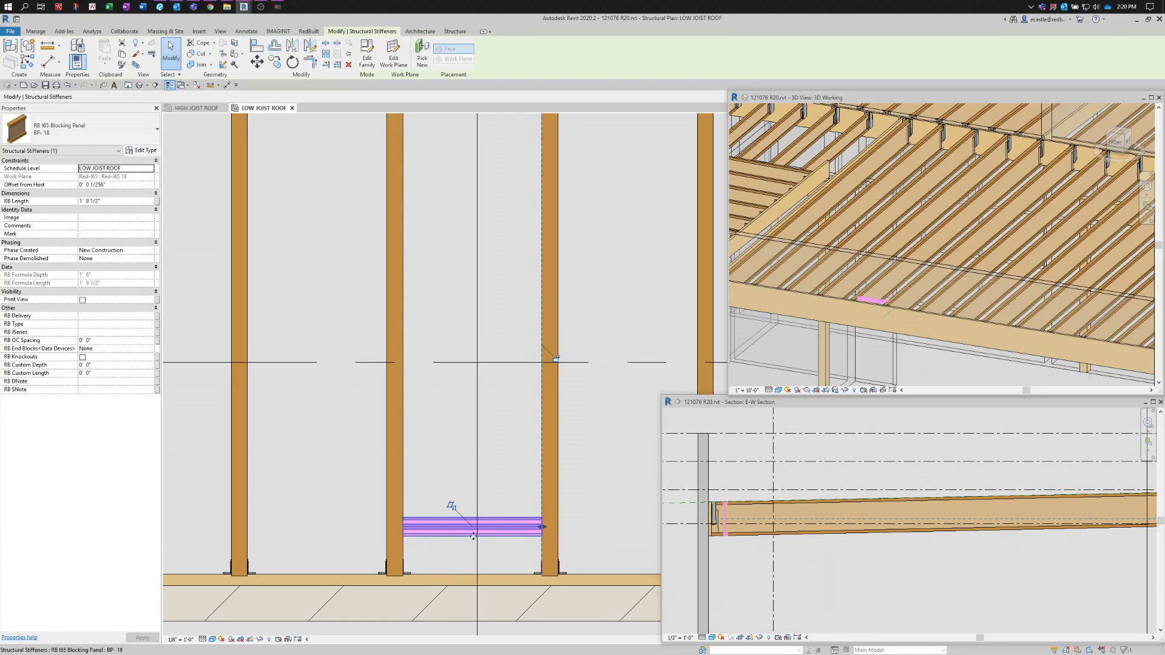
{"action": "scroll", "coordinate": [692, 506], "scroll_direction": "up", "scroll_amount": 3}
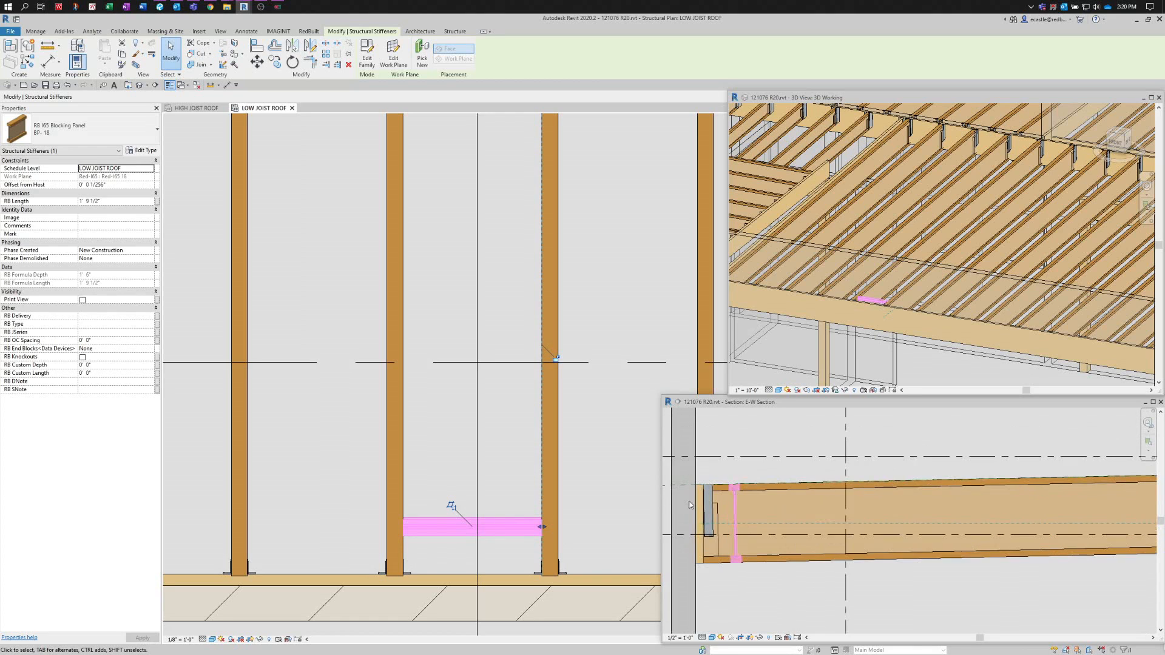
{"action": "scroll", "coordinate": [735, 513], "scroll_direction": "up", "scroll_amount": 2}
{"action": "left_click", "coordinate": [738, 495]}
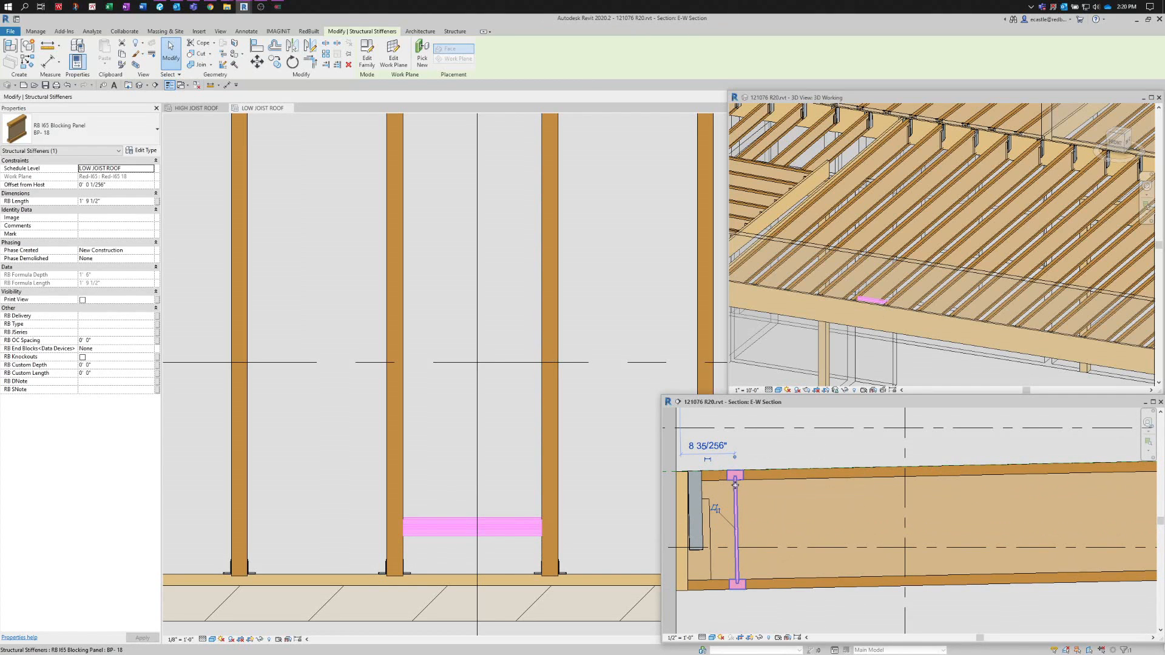
{"action": "key", "text": "m"}
{"action": "key", "text": "v"}
{"action": "left_click", "coordinate": [735, 474]}
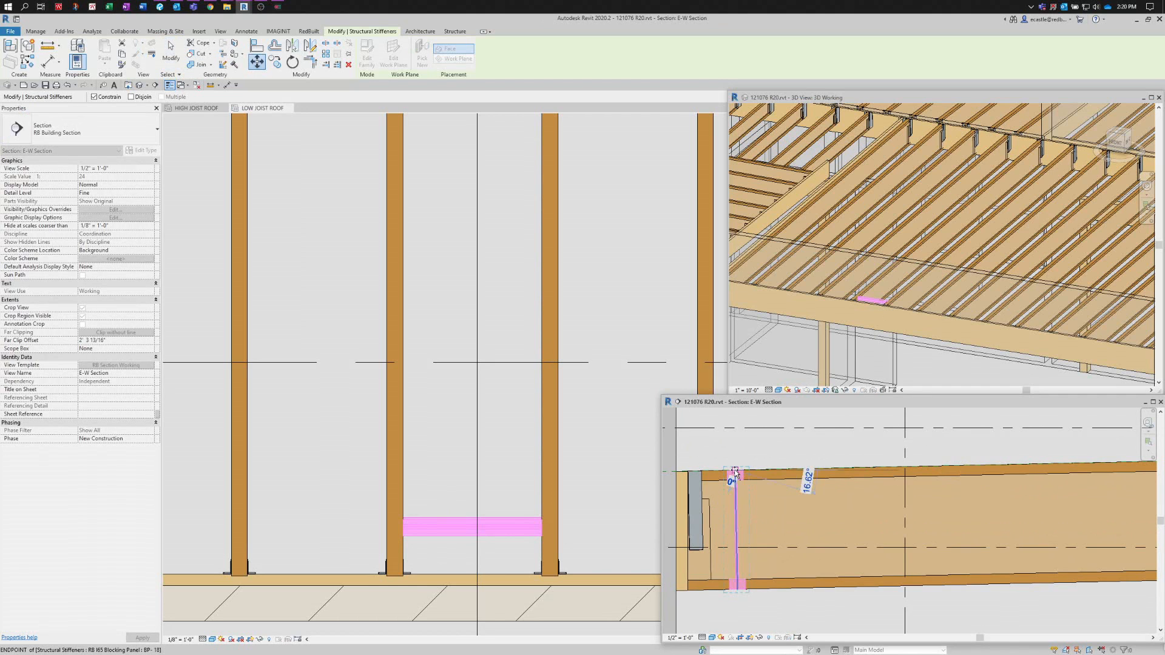
{"action": "left_click", "coordinate": [680, 475]}
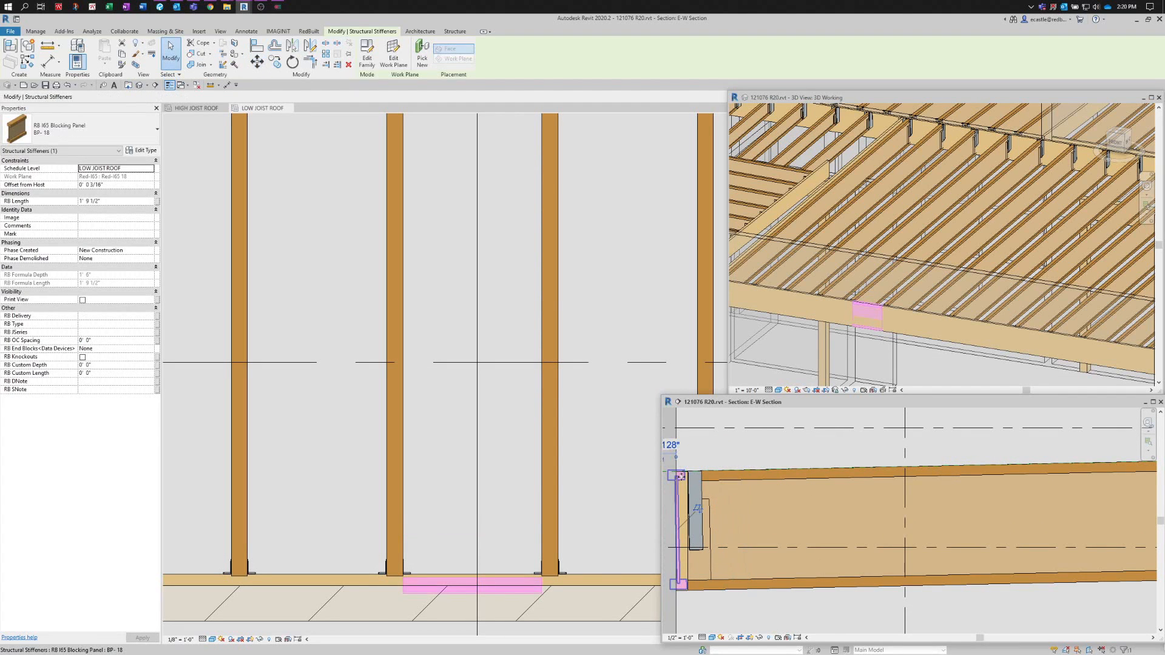
- Move the blocking panel 2 feet horizontally from the rimboard along the joist in the E-W Section
{"action": "key", "text": "m"}
{"action": "key", "text": "v"}
{"action": "left_click", "coordinate": [712, 457]}
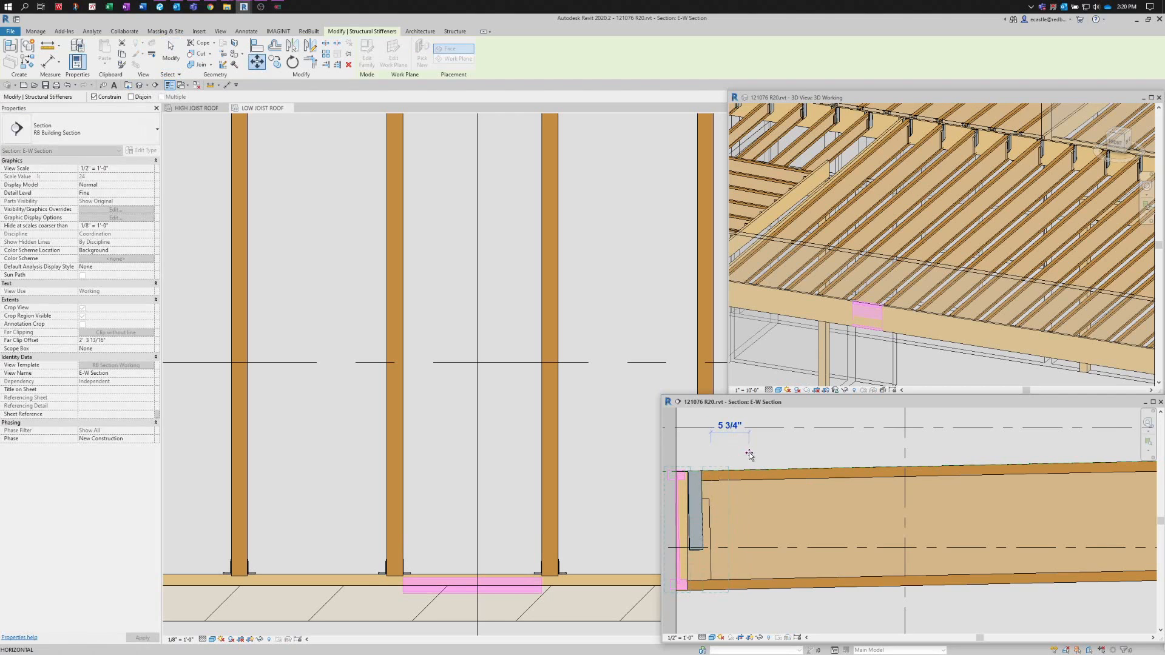
{"action": "type", "text": "2"}
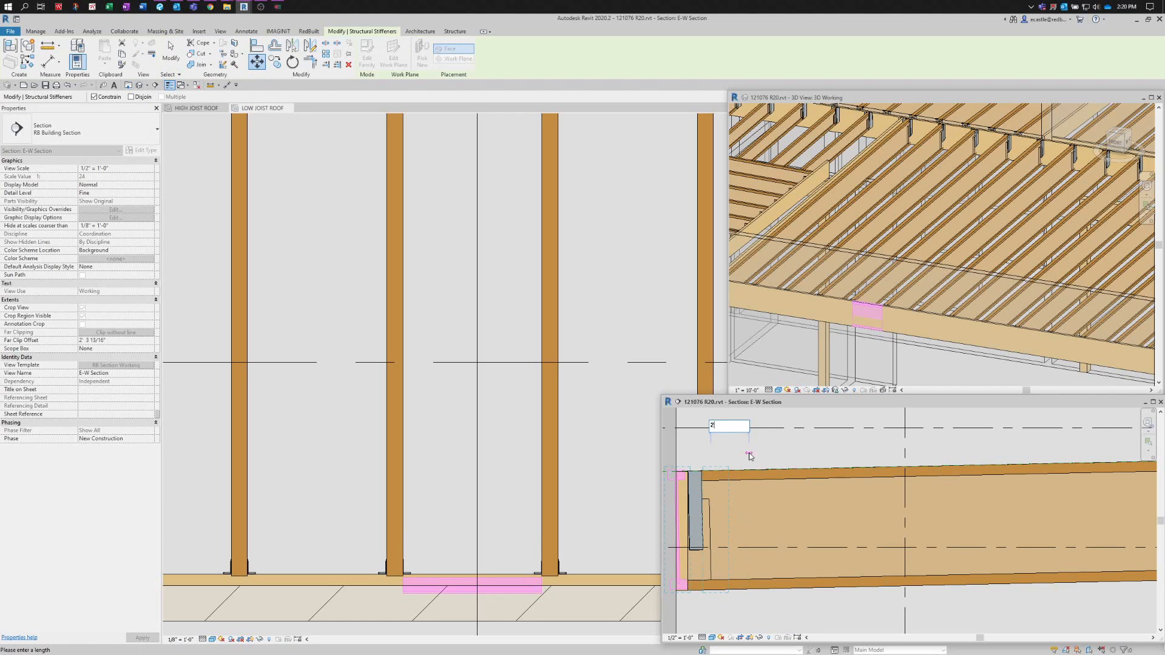
{"action": "key", "text": "Return"}
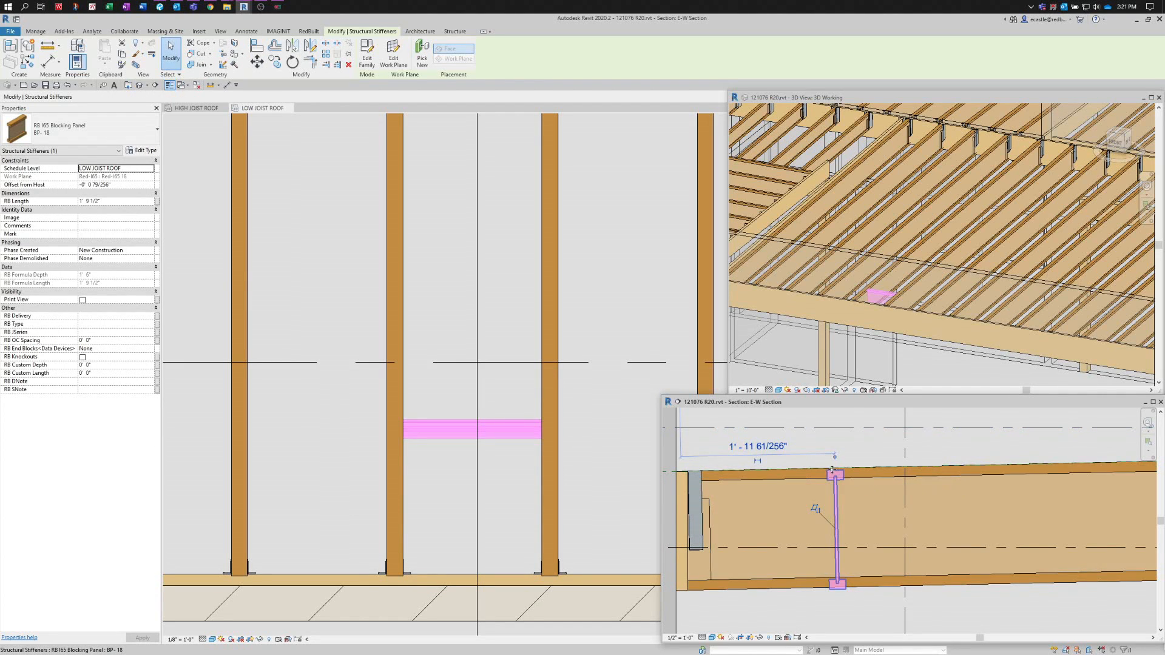
- Set the blocking panel's Offset from Host to 0 so it lines up with the joist flanges
{"action": "scroll", "coordinate": [831, 474], "scroll_direction": "up", "scroll_amount": 2}
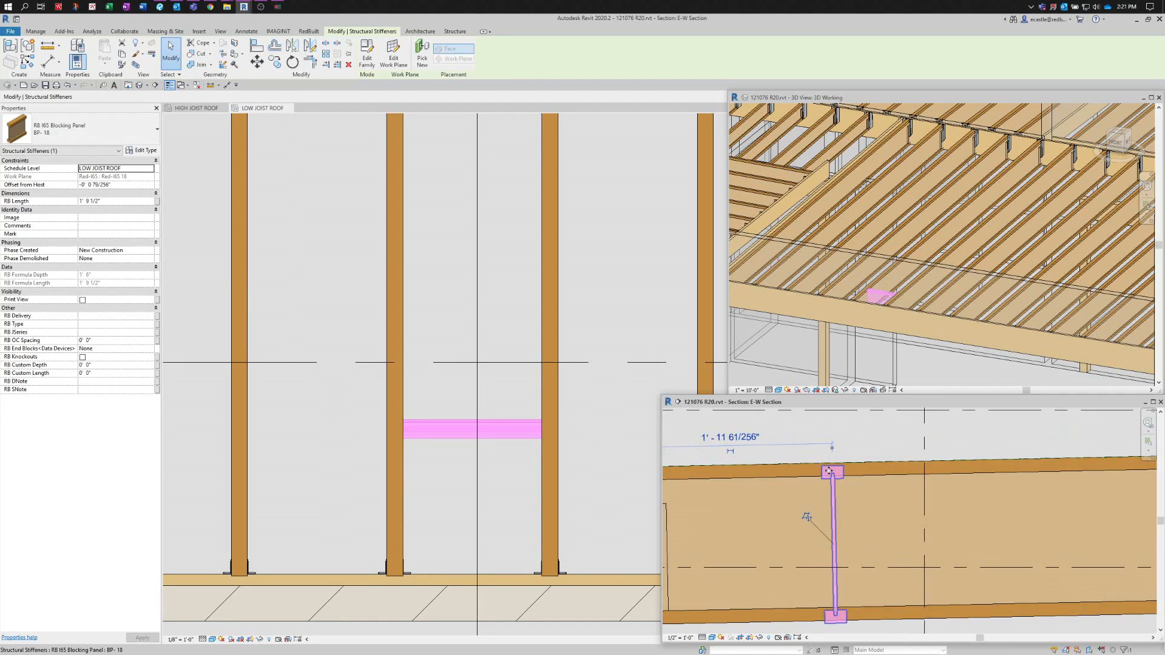
{"action": "scroll", "coordinate": [842, 471], "scroll_direction": "down", "scroll_amount": 1}
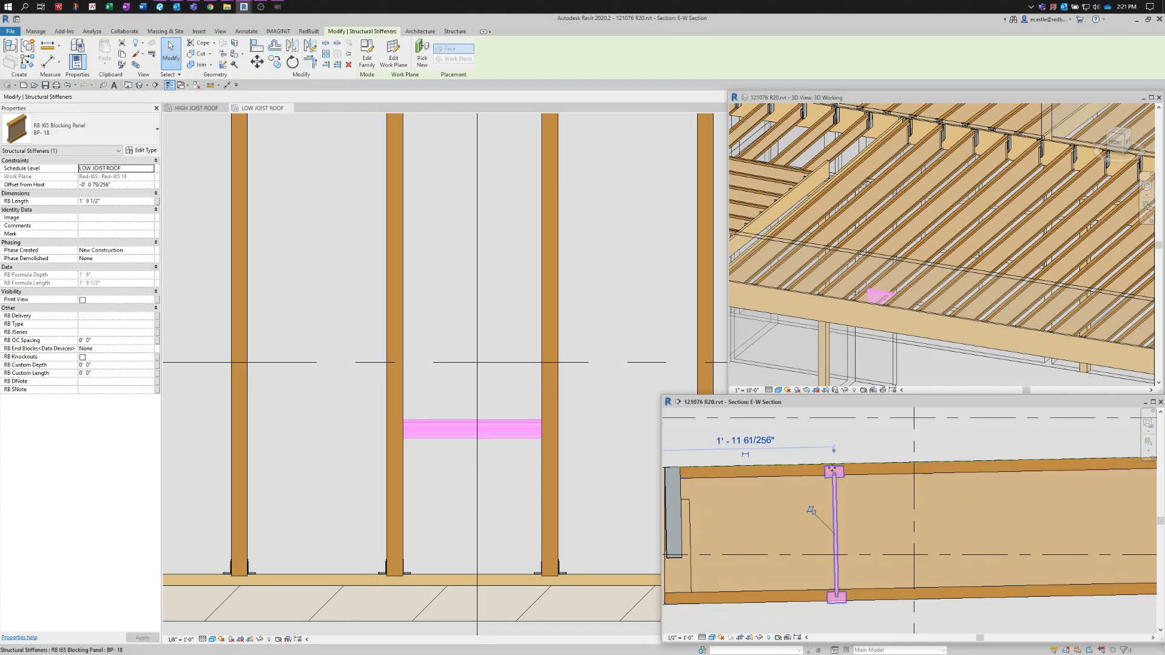
{"action": "scroll", "coordinate": [832, 471], "scroll_direction": "up", "scroll_amount": 1}
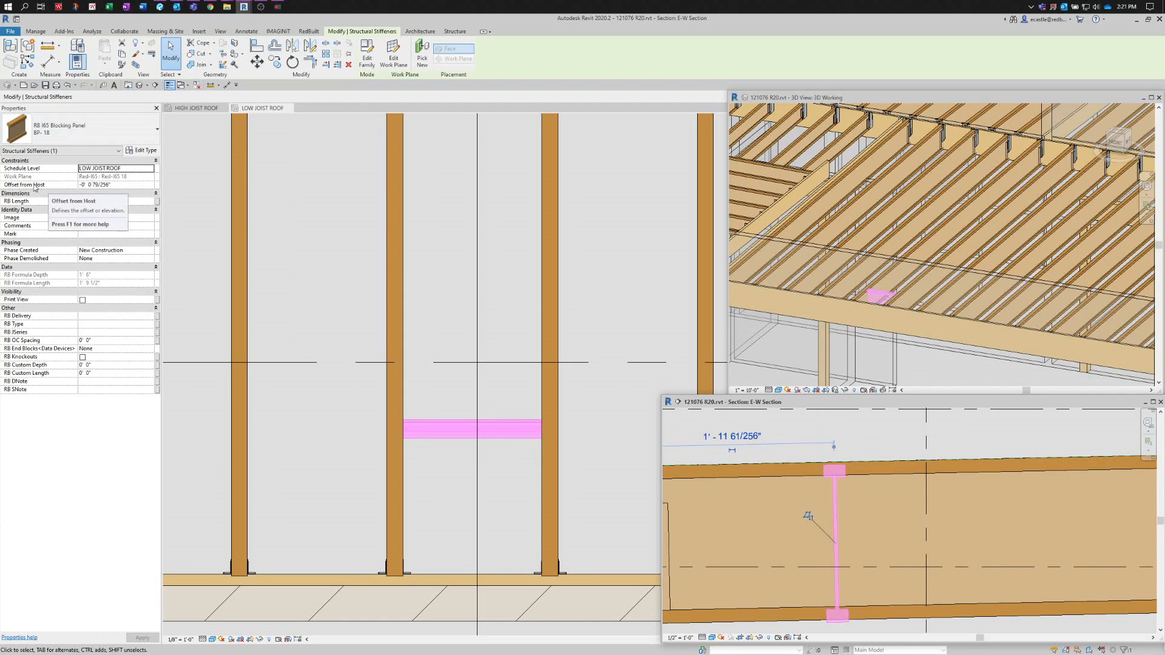
{"action": "left_click", "coordinate": [114, 185]}
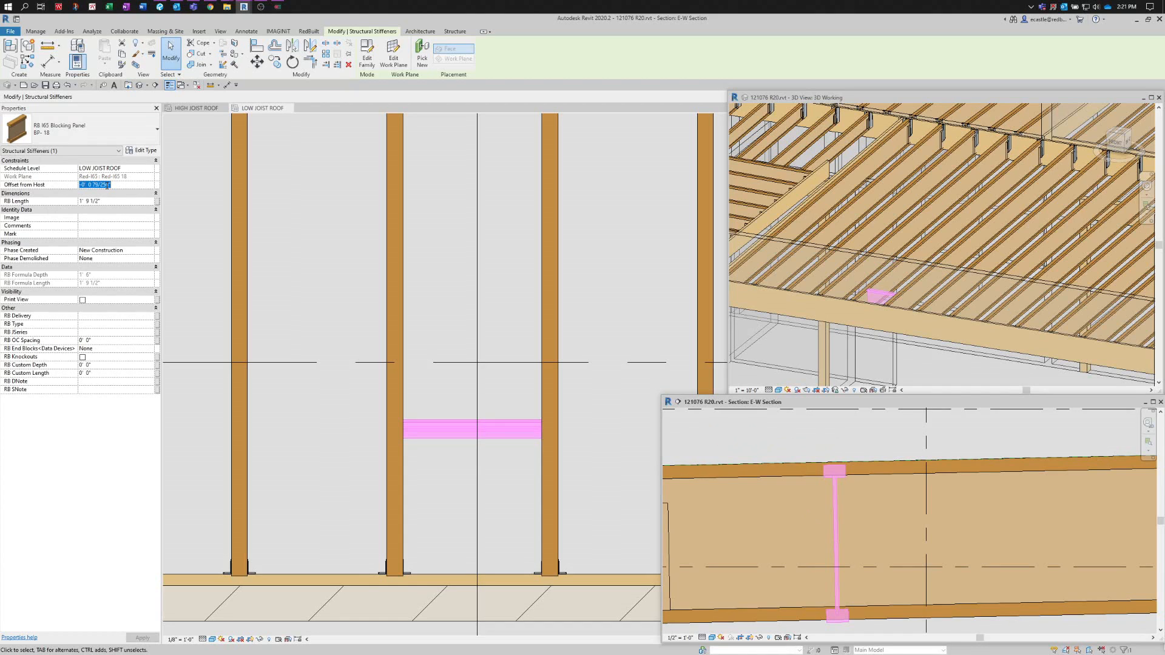
{"action": "type", "text": "0"}
{"action": "key", "text": "Return"}
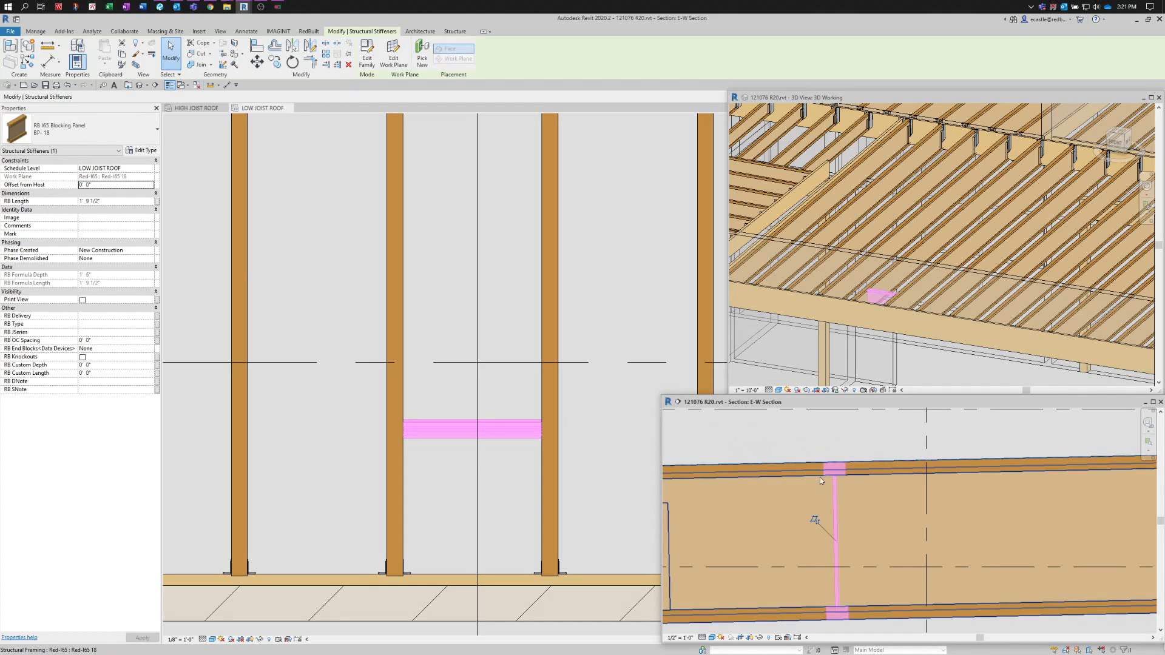
- In the LOW JOIST ROOF plan, copy the blocking panel into the adjacent joist bay to its left
{"action": "left_click", "coordinate": [495, 439]}
{"action": "key", "text": "m"}
{"action": "key", "text": "v"}
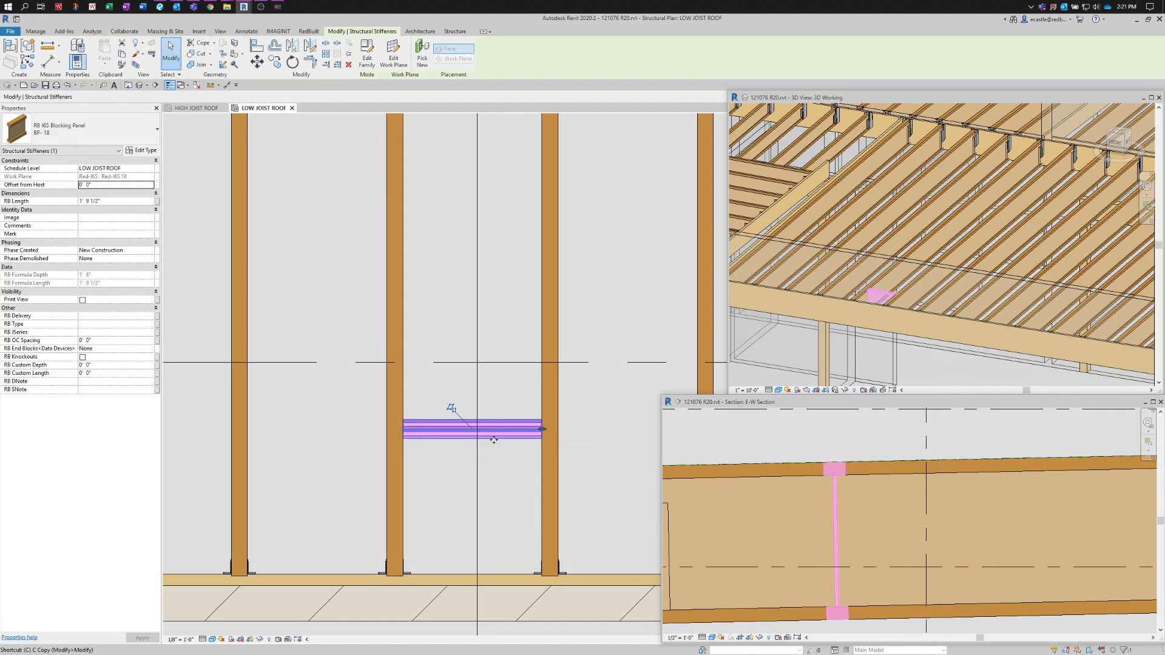
{"action": "left_click", "coordinate": [540, 440]}
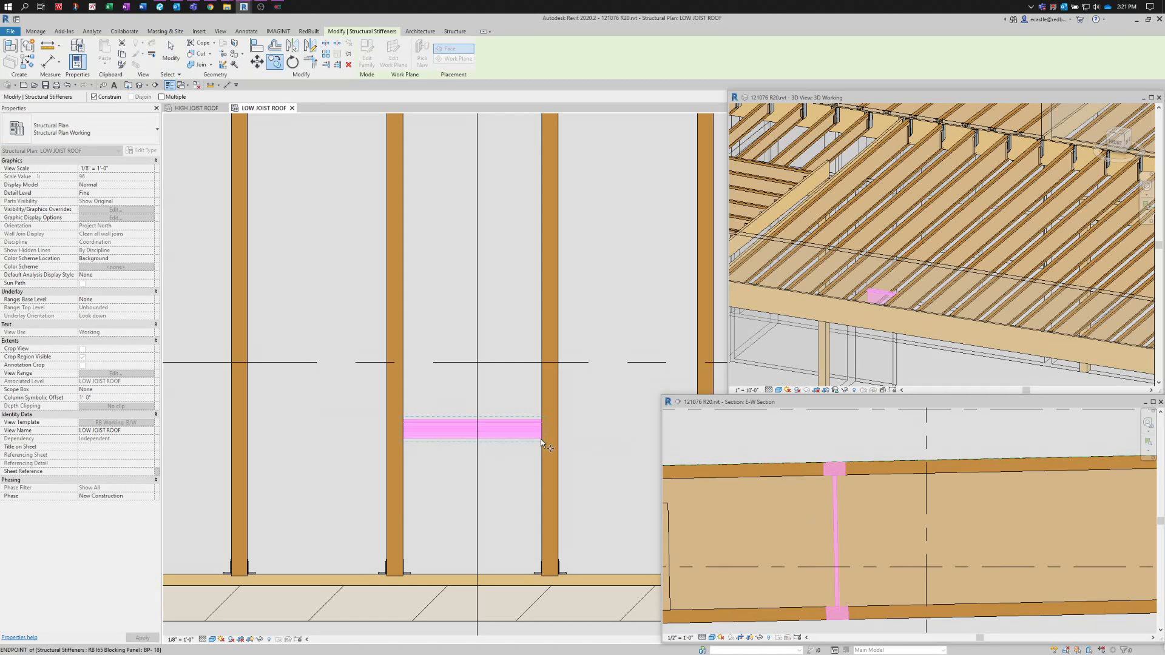
{"action": "left_click", "coordinate": [384, 437]}
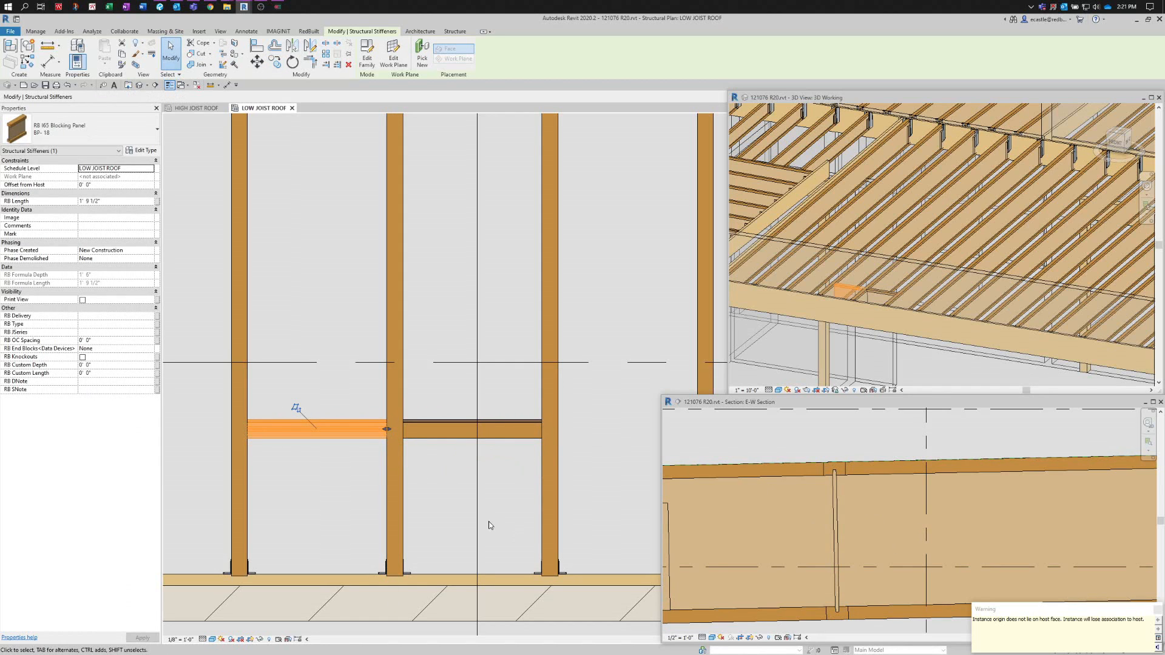
{"action": "left_click", "coordinate": [462, 519]}
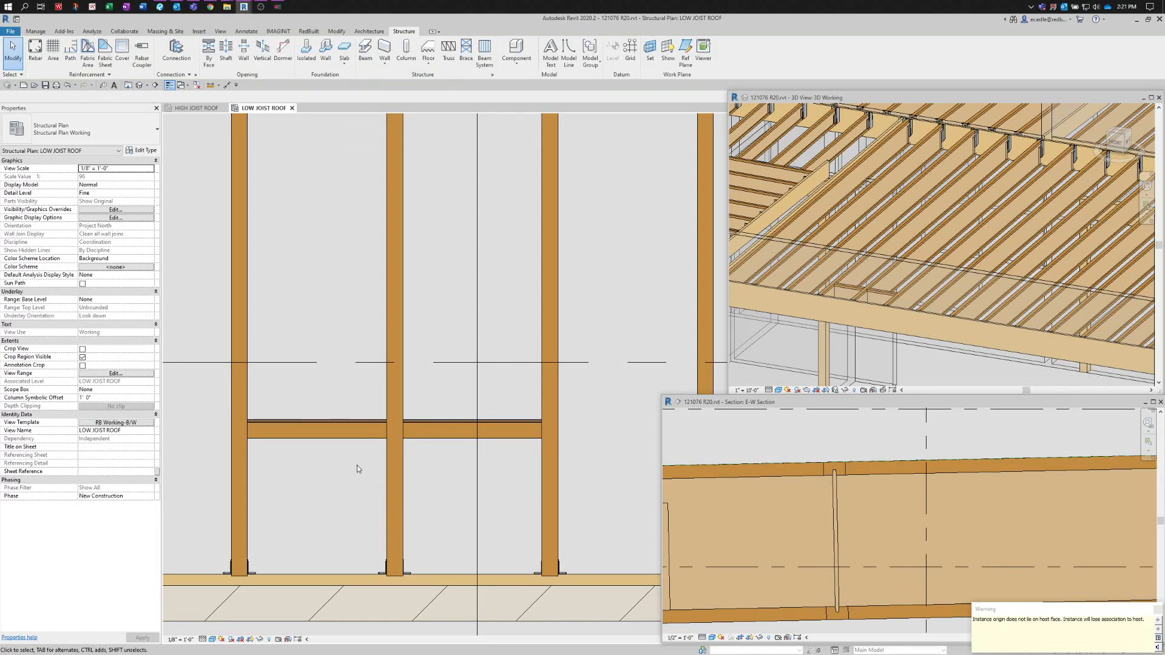
- Array both blocking panels up the E3 bays with 5 ungrouped instances spaced 4' apart, away from the lower bearing wall
{"action": "left_click", "coordinate": [418, 430]}
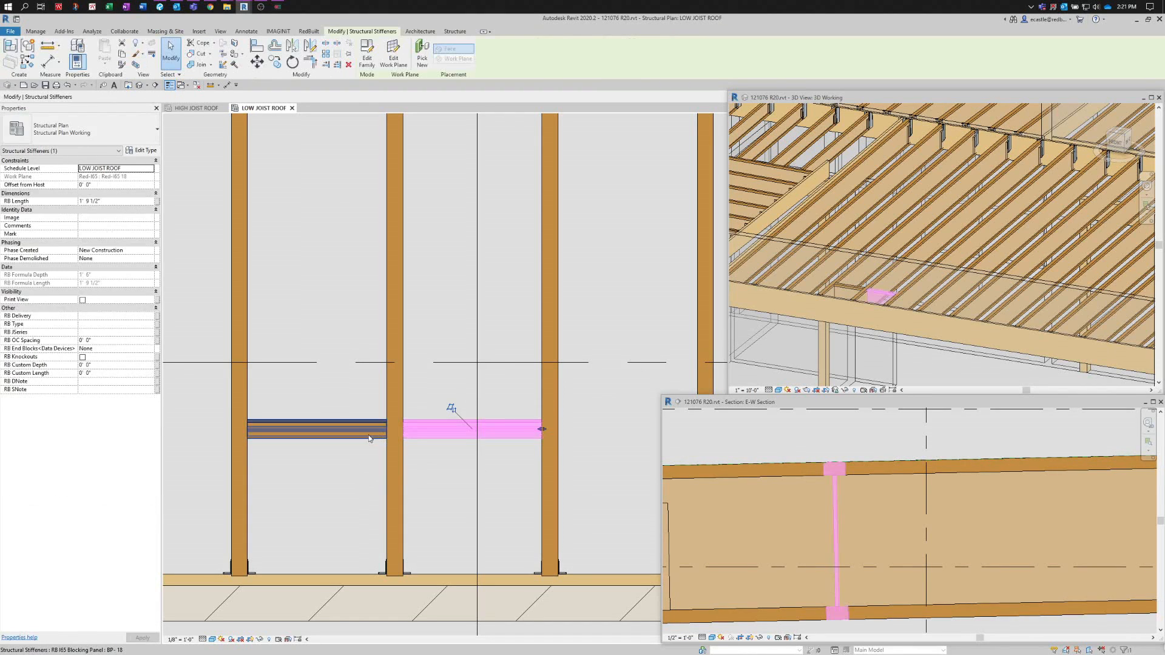
{"action": "left_click", "coordinate": [370, 436]}
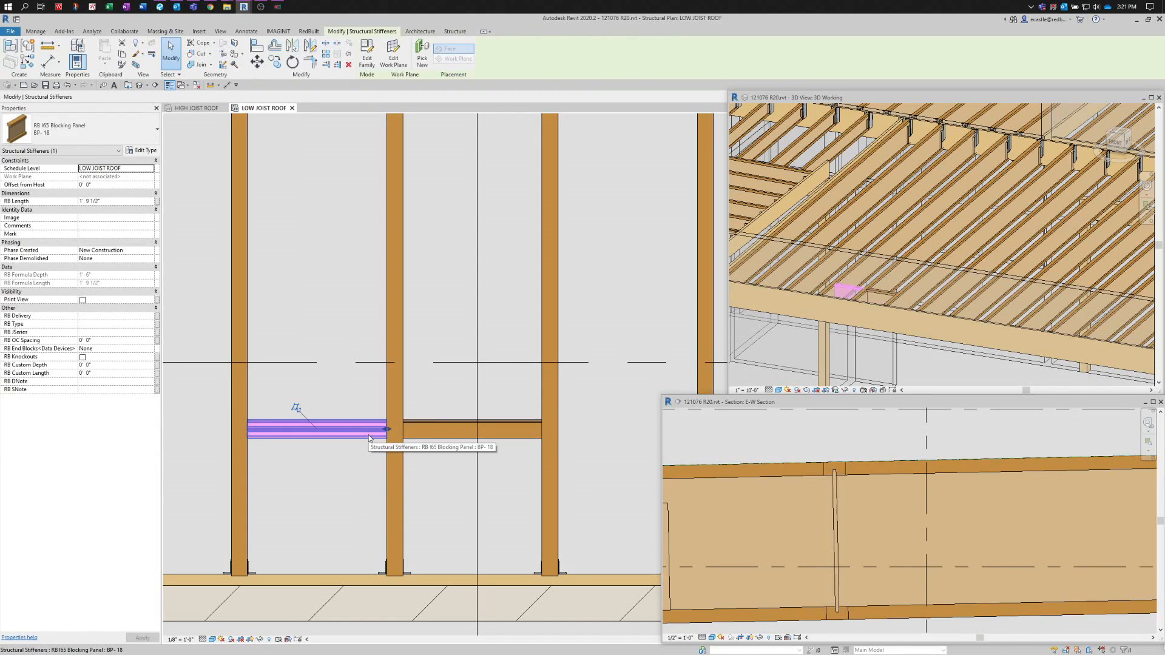
{"action": "left_click", "coordinate": [426, 443], "text": "ctrl"}
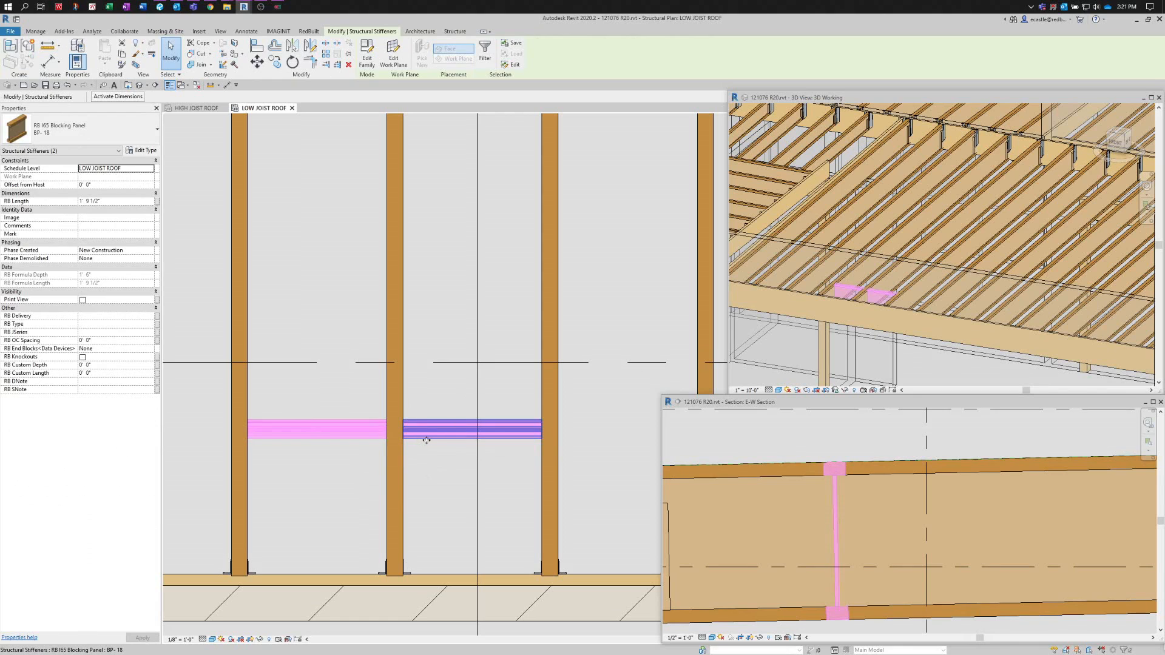
{"action": "left_click", "coordinate": [326, 54]}
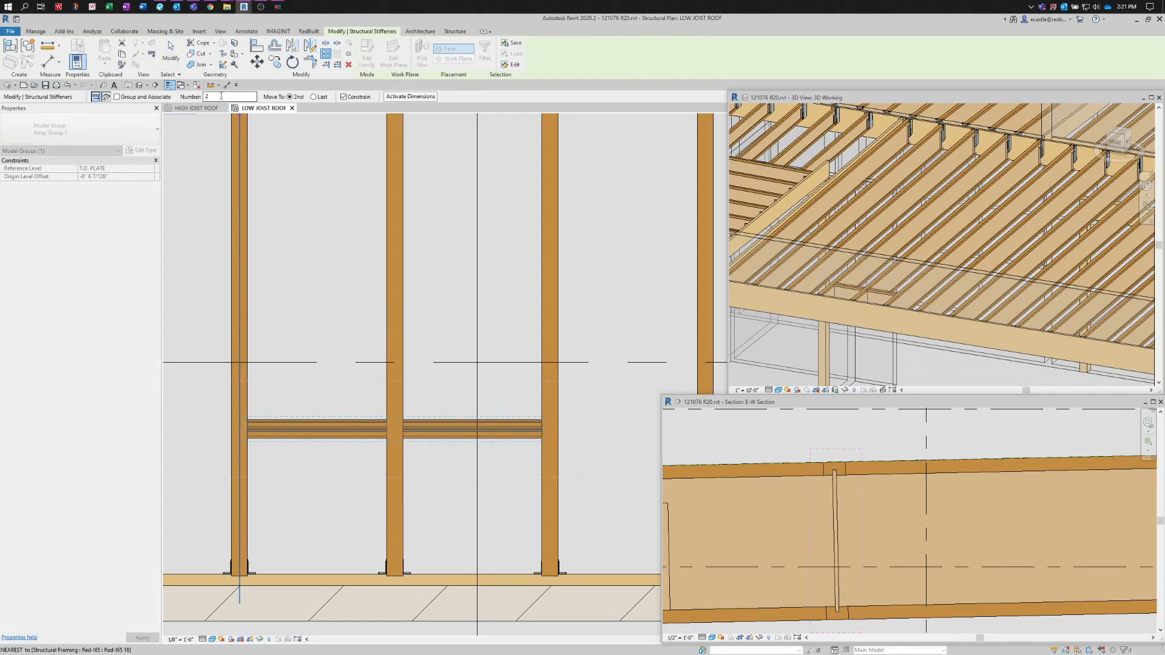
{"action": "type", "text": "5"}
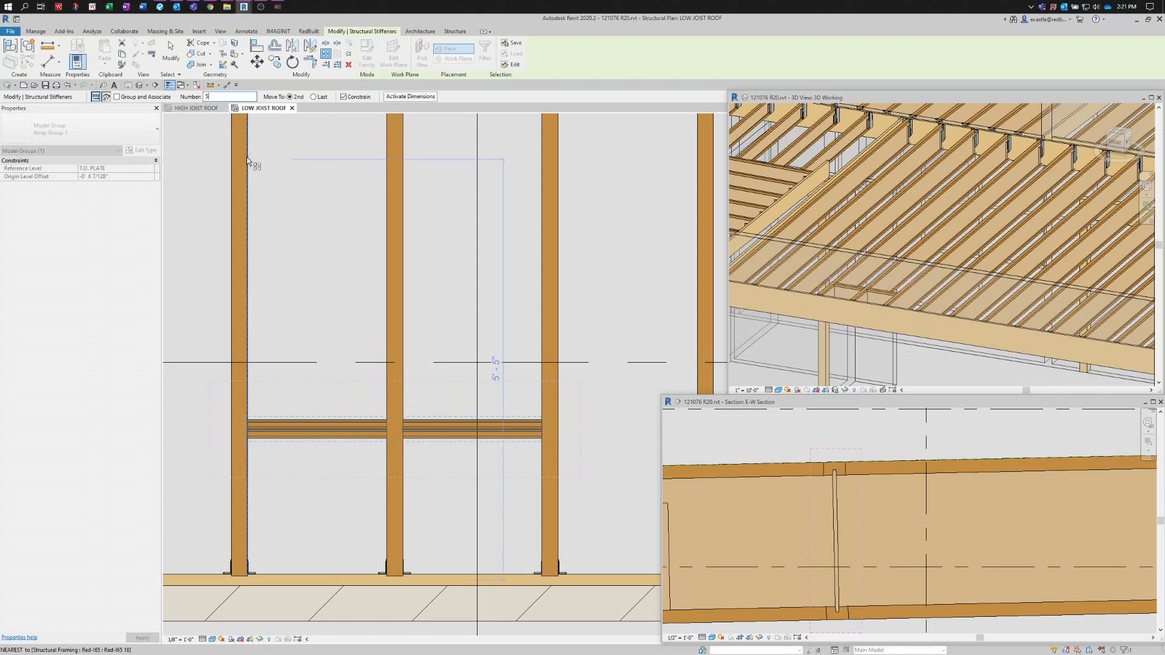
{"action": "scroll", "coordinate": [338, 362], "scroll_direction": "down", "scroll_amount": 5}
{"action": "scroll", "coordinate": [423, 530], "scroll_direction": "down", "scroll_amount": 2}
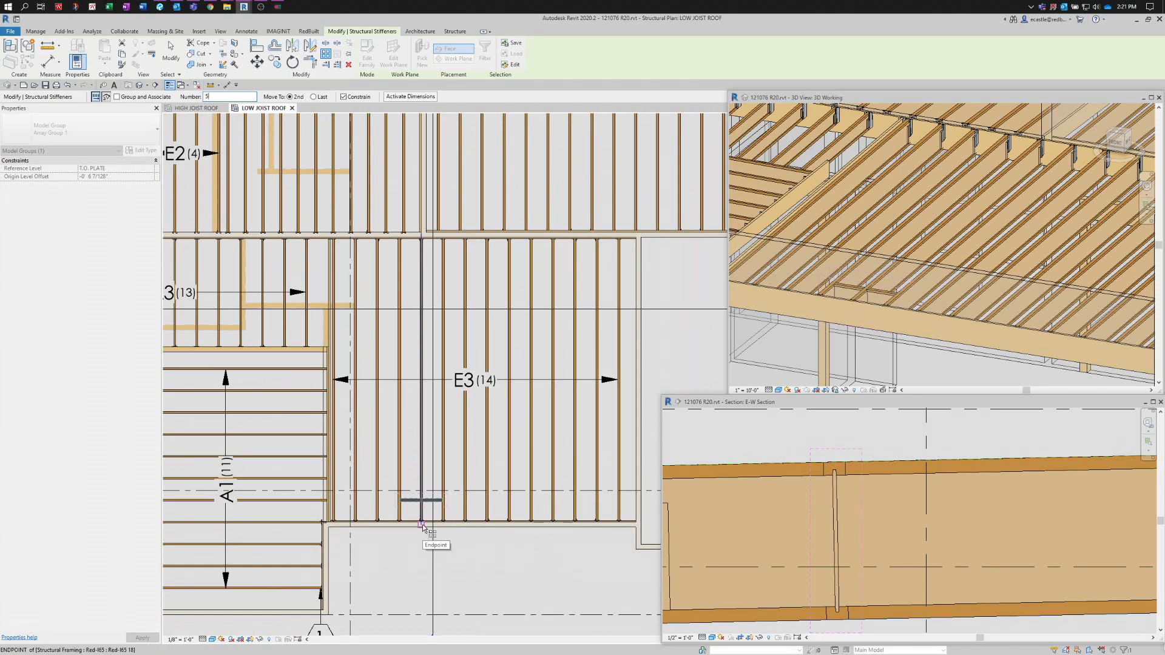
{"action": "left_click", "coordinate": [406, 475]}
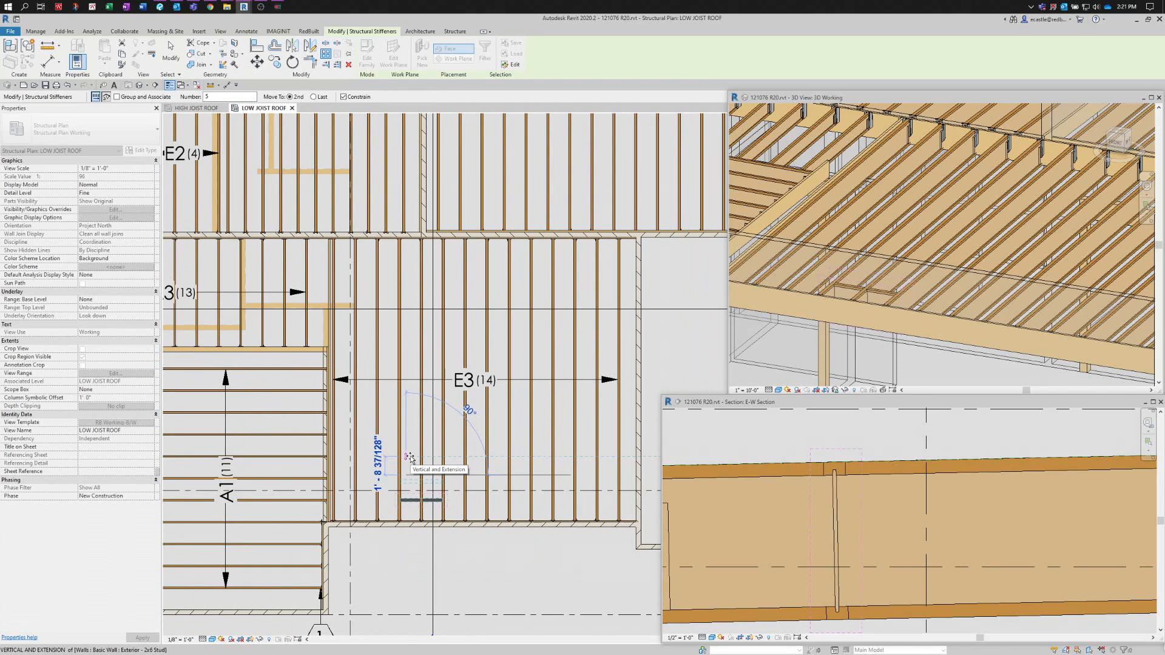
{"action": "type", "text": "4'"}
{"action": "key", "text": "Return"}
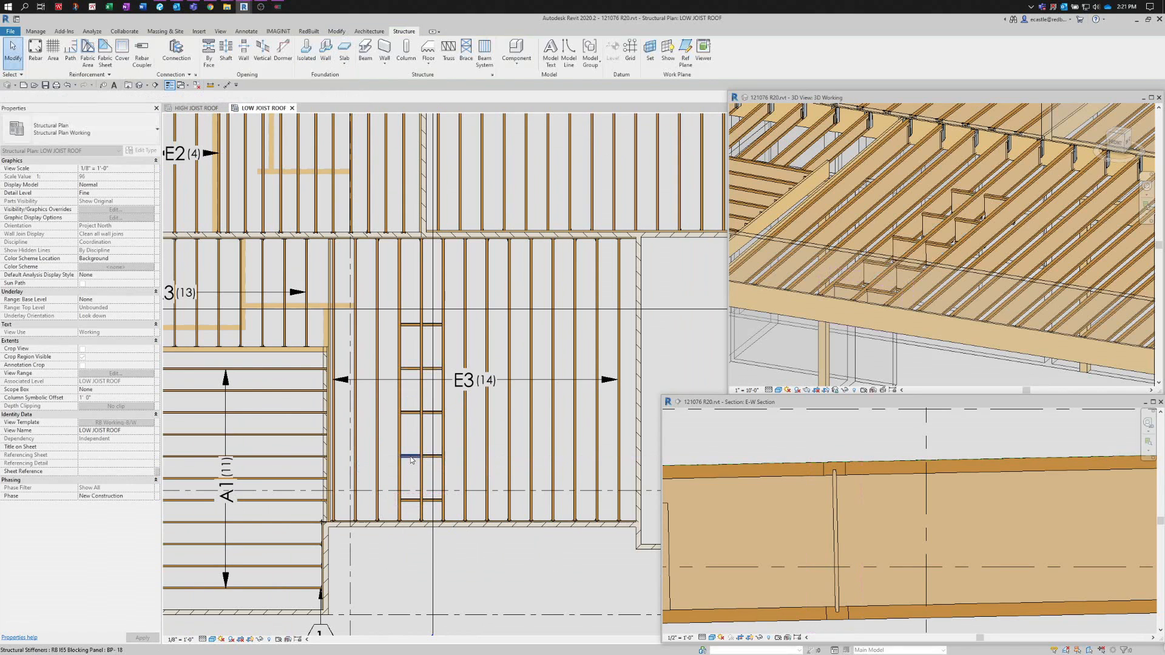
- Copy the uppermost blocking panel of the right-hand bay 4 feet further up between the E3 joists
{"action": "left_click", "coordinate": [410, 326]}
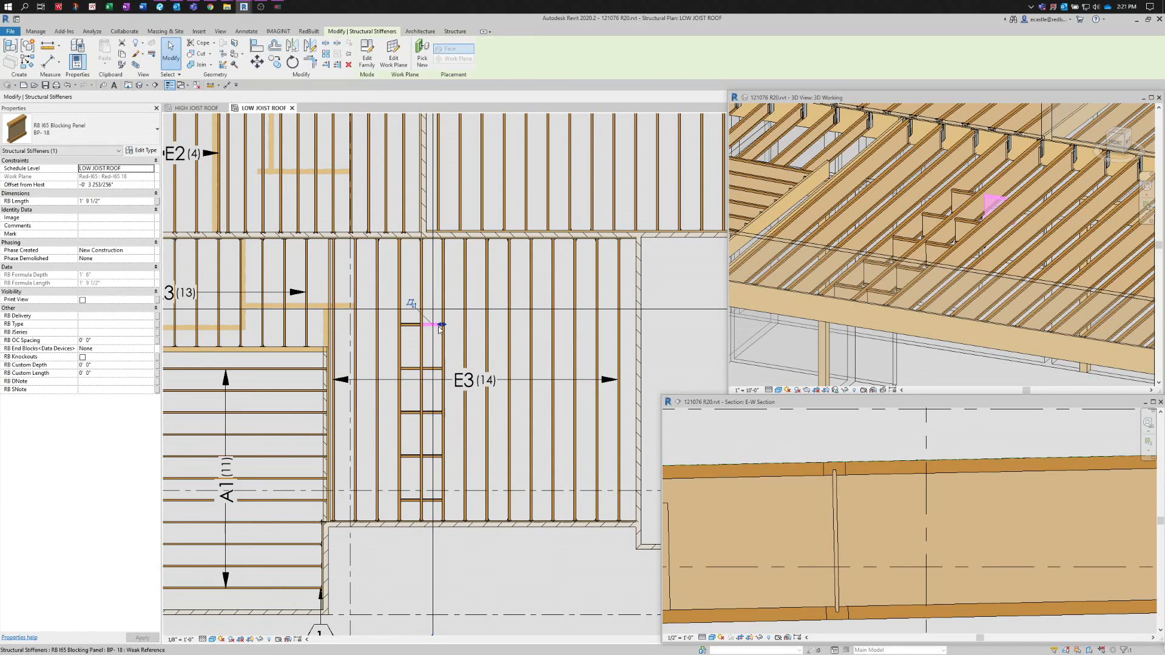
{"action": "key", "text": "c"}
{"action": "key", "text": "o"}
{"action": "left_click", "coordinate": [410, 292]}
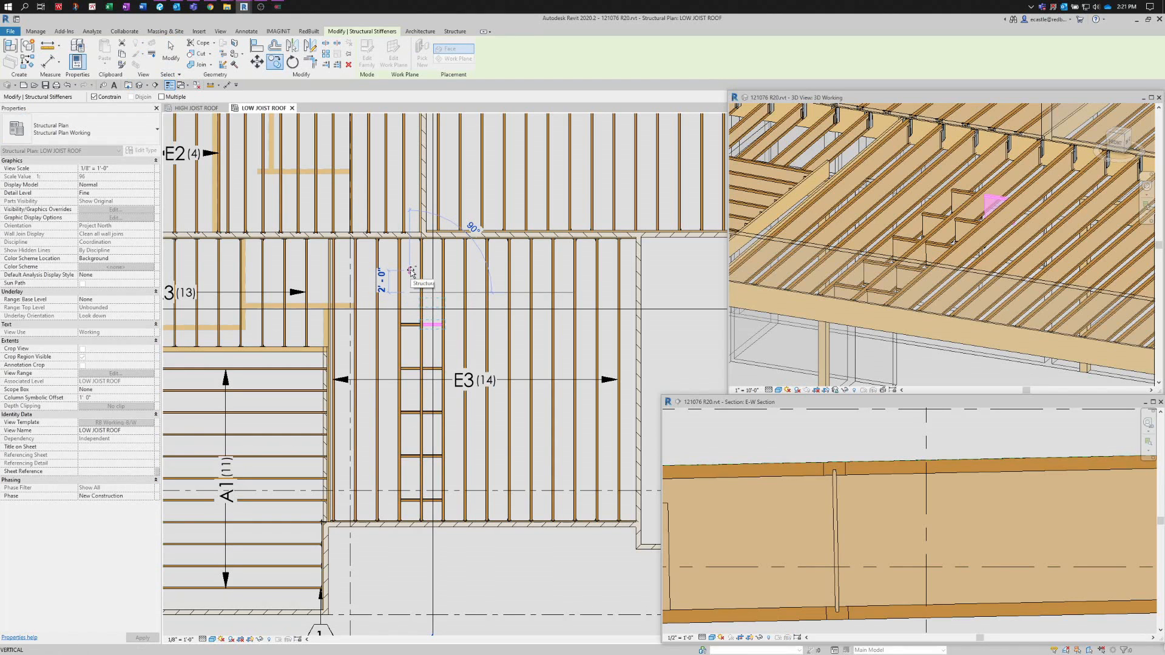
{"action": "type", "text": "4"}
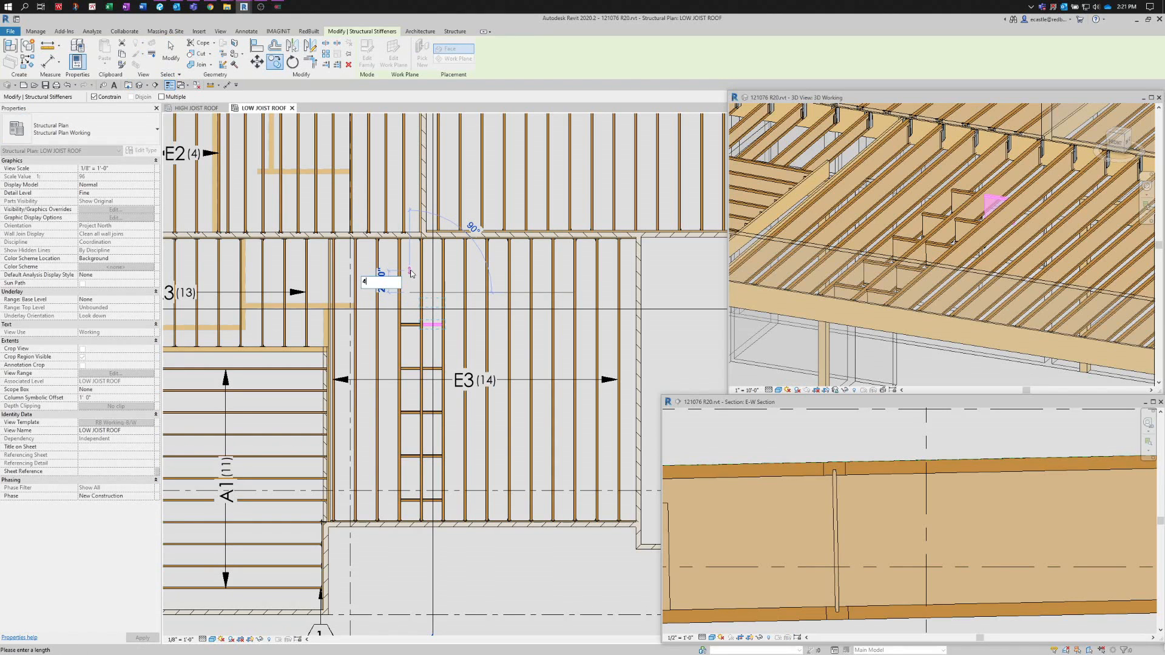
{"action": "key", "text": "Return"}
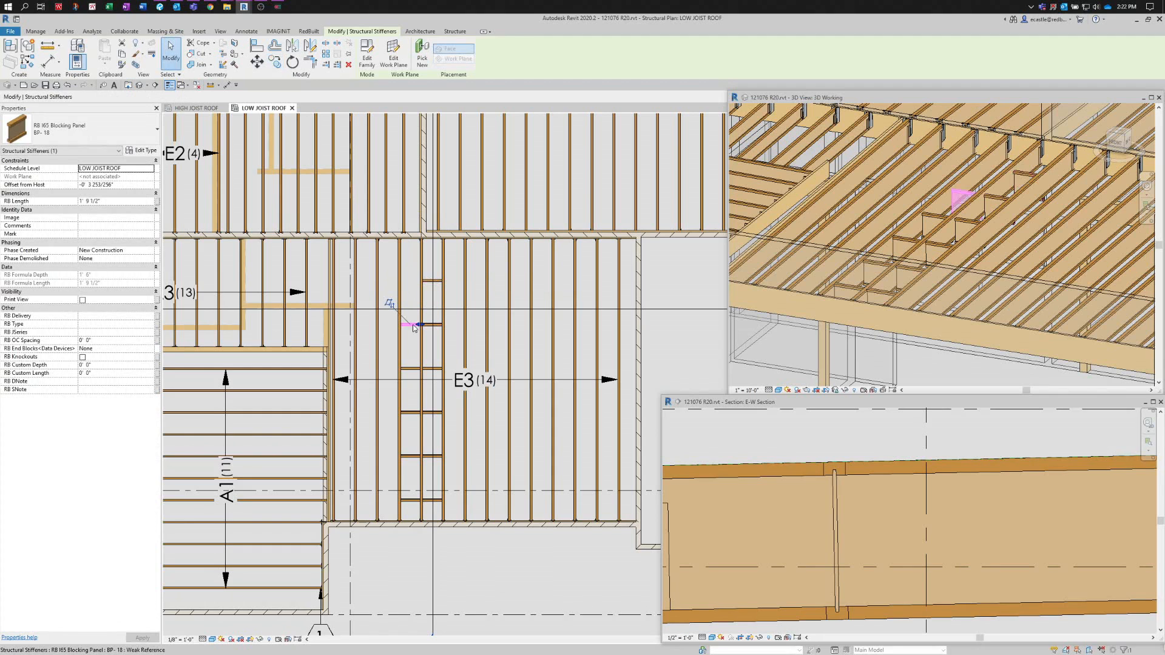
- Copy the uppermost blocking panel of the left-hand bay 4 feet further up, beside the last copy
{"action": "key", "text": "c"}
{"action": "key", "text": "o"}
{"action": "left_click", "coordinate": [411, 326]}
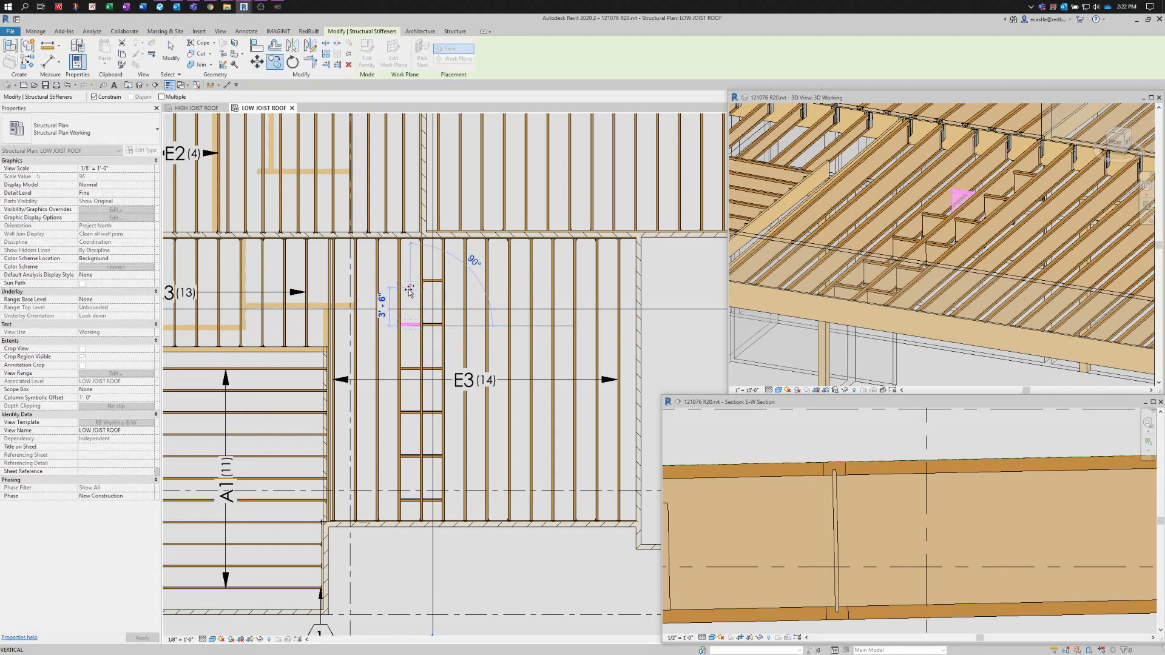
{"action": "type", "text": "4"}
{"action": "key", "text": "Return"}
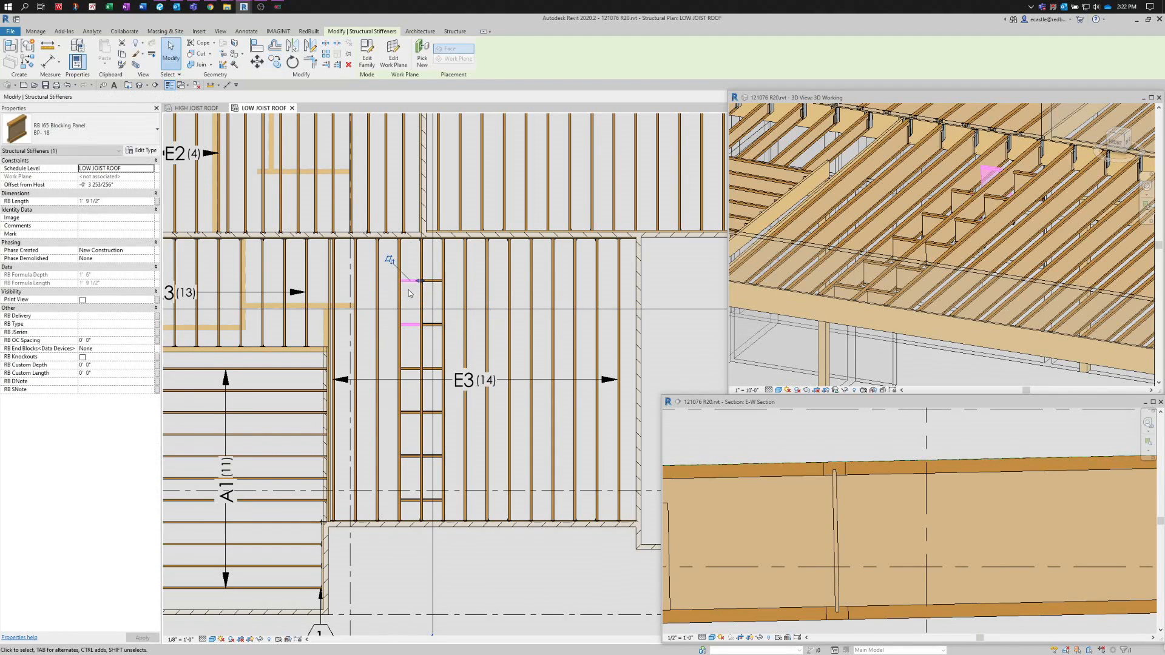
{"action": "key", "text": "Escape"}
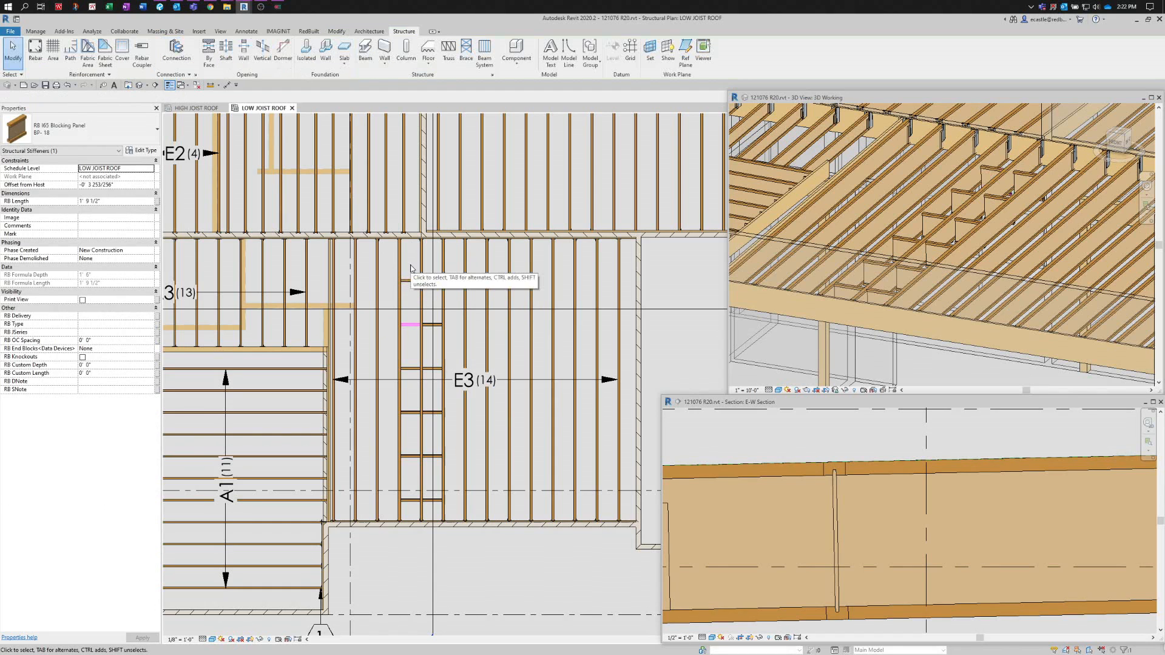
- Select all the blocking panels in the two E3 bays and set their Offset from Host to 0' 0"
{"action": "scroll", "coordinate": [413, 267], "scroll_direction": "up", "scroll_amount": 2}
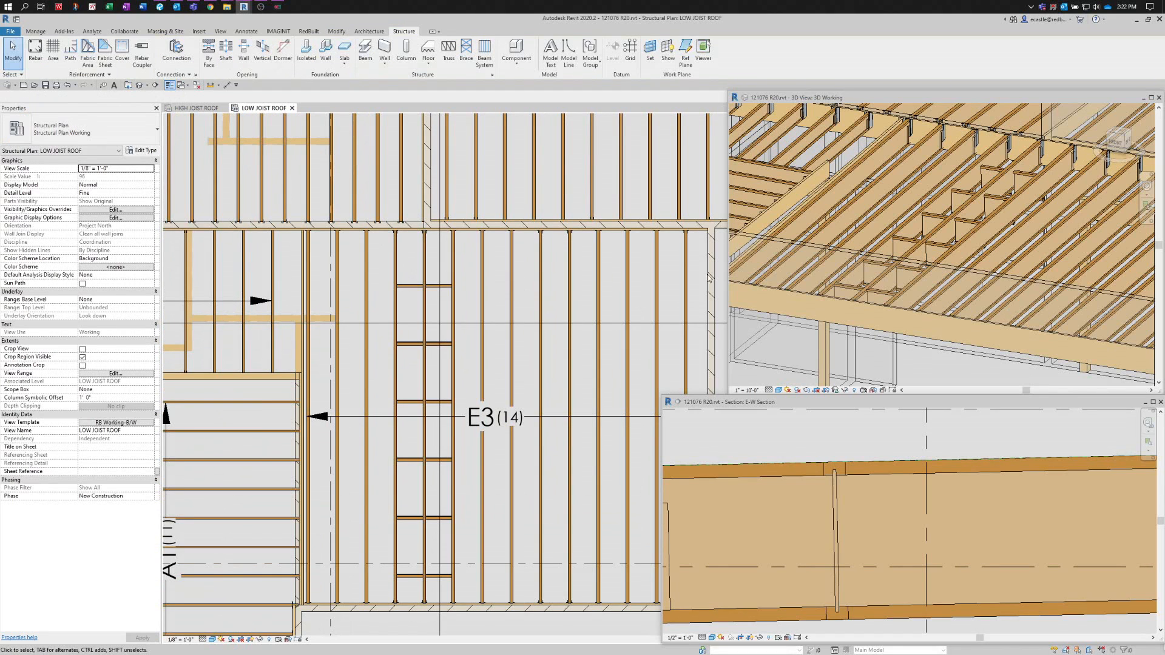
{"action": "scroll", "coordinate": [771, 460], "scroll_direction": "down", "scroll_amount": 5}
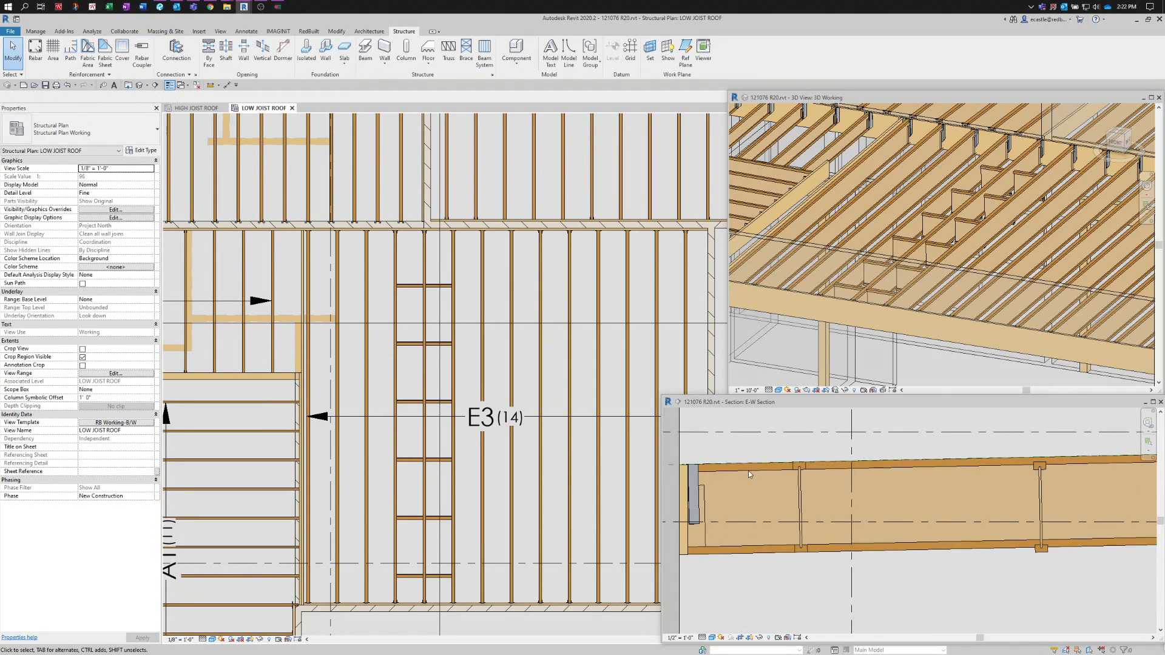
{"action": "scroll", "coordinate": [914, 536], "scroll_direction": "up", "scroll_amount": 2}
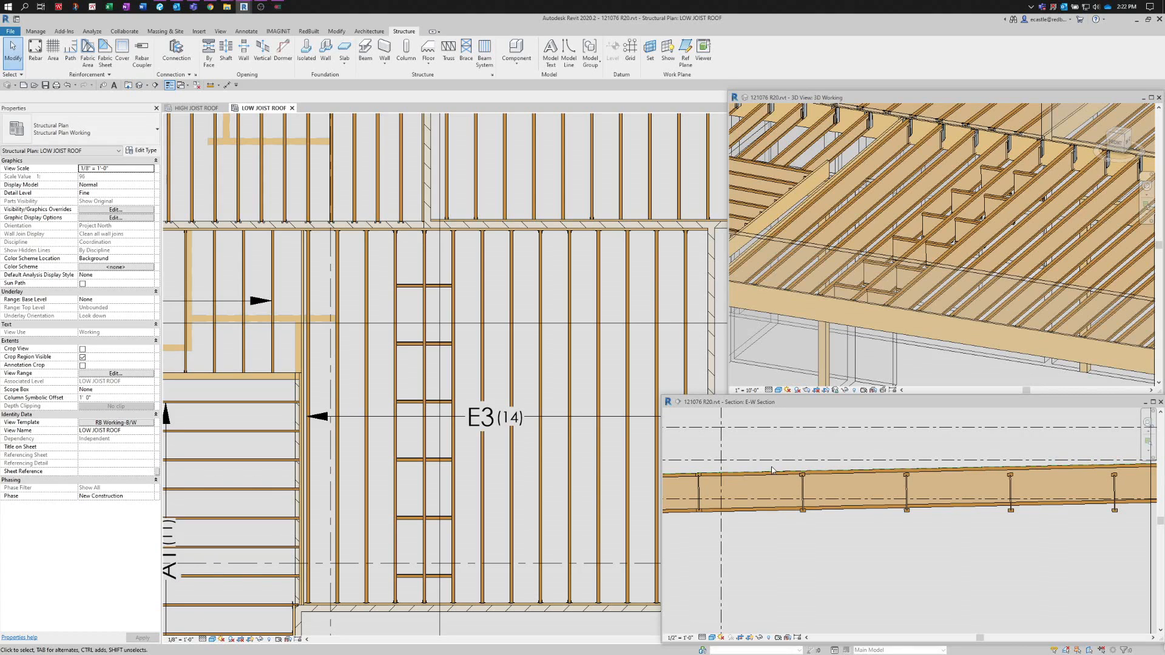
{"action": "left_click_drag", "start_coordinate": [383, 281], "coordinate": [474, 589]}
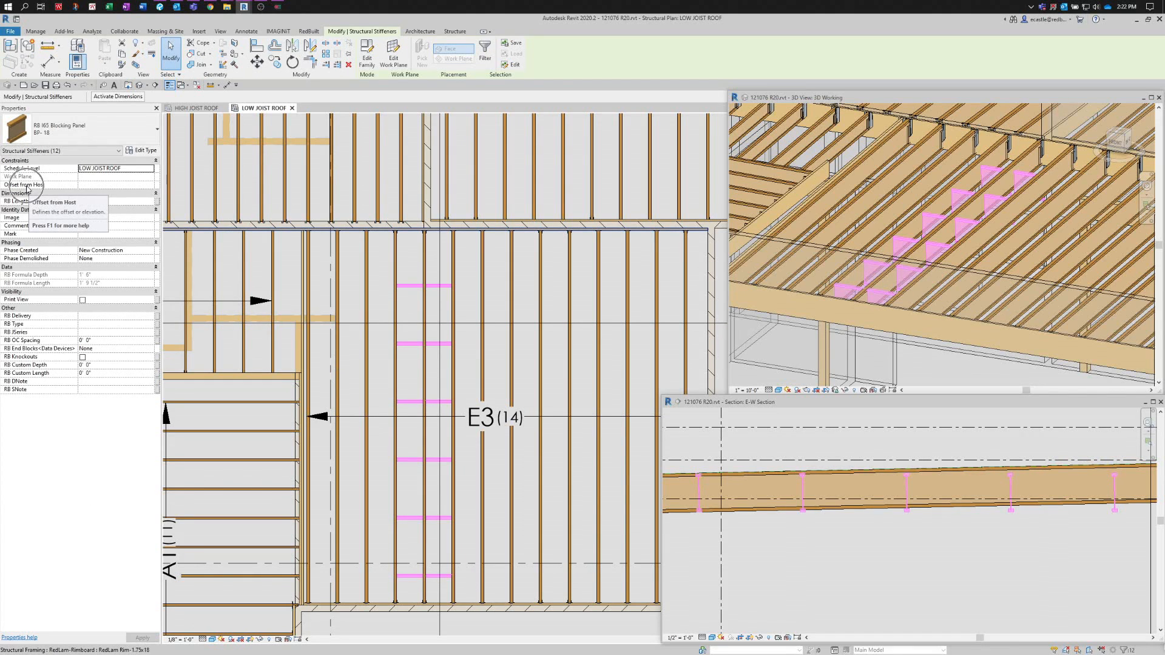
{"action": "left_click", "coordinate": [86, 185]}
{"action": "type", "text": "0' 0\""}
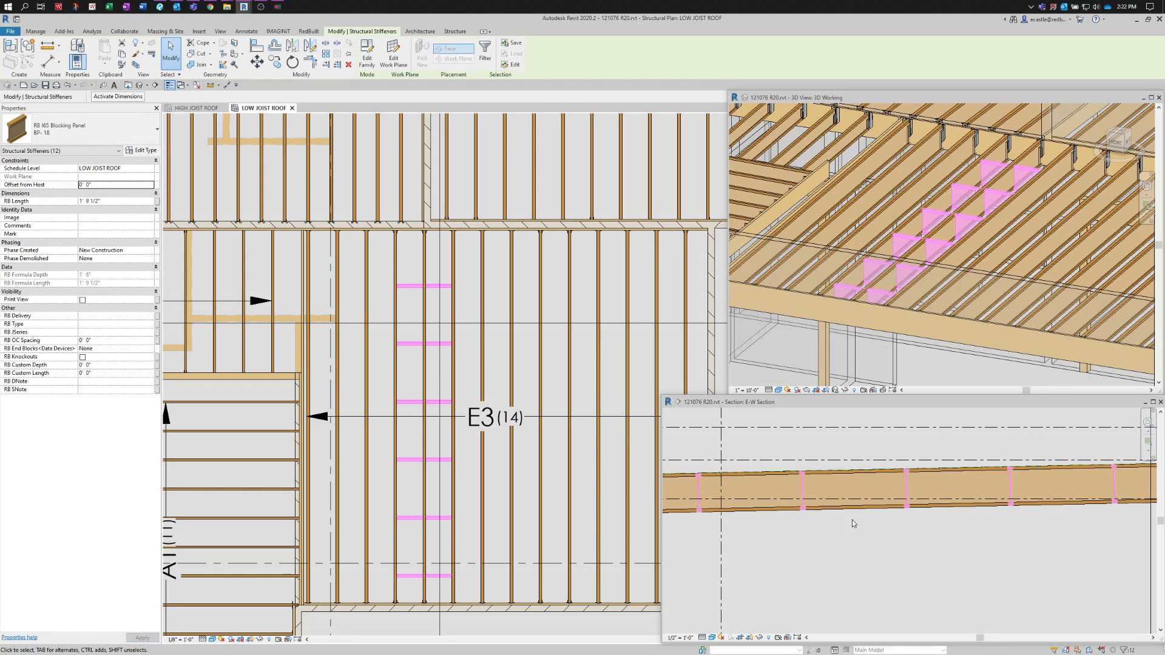
- Examine in the E-W section how the blocking panels, especially the one nearest the joist's high end, fit between the joist flanges
{"action": "scroll", "coordinate": [1050, 537], "scroll_direction": "up", "scroll_amount": 3}
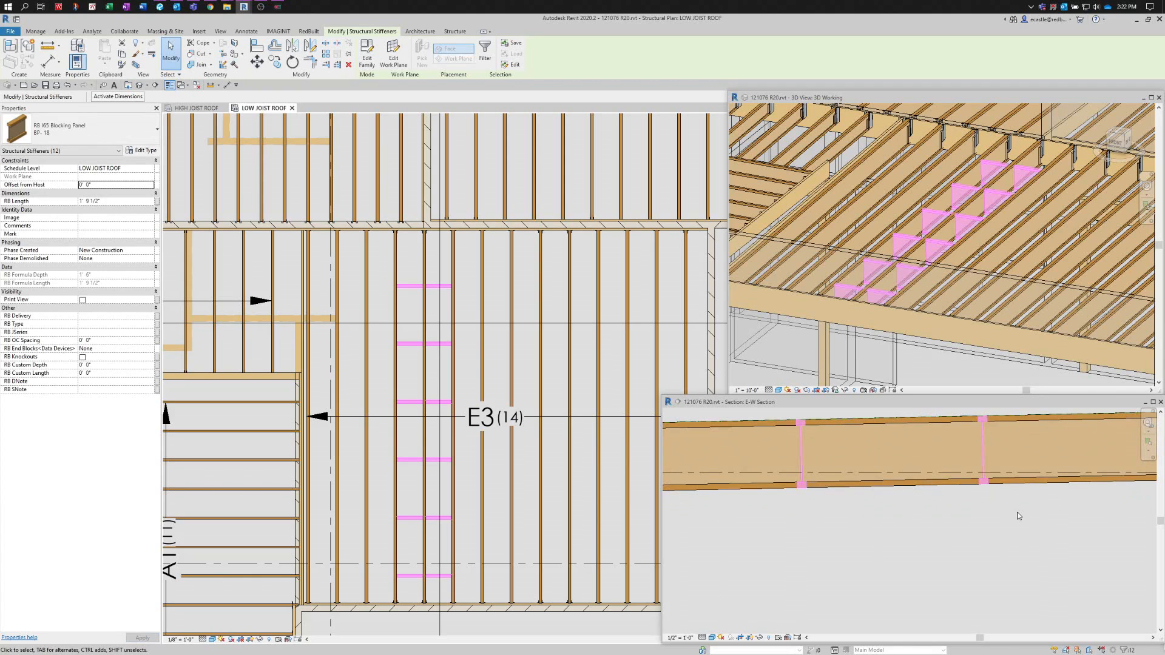
{"action": "left_click", "coordinate": [942, 513]}
{"action": "scroll", "coordinate": [969, 555], "scroll_direction": "down", "scroll_amount": 2}
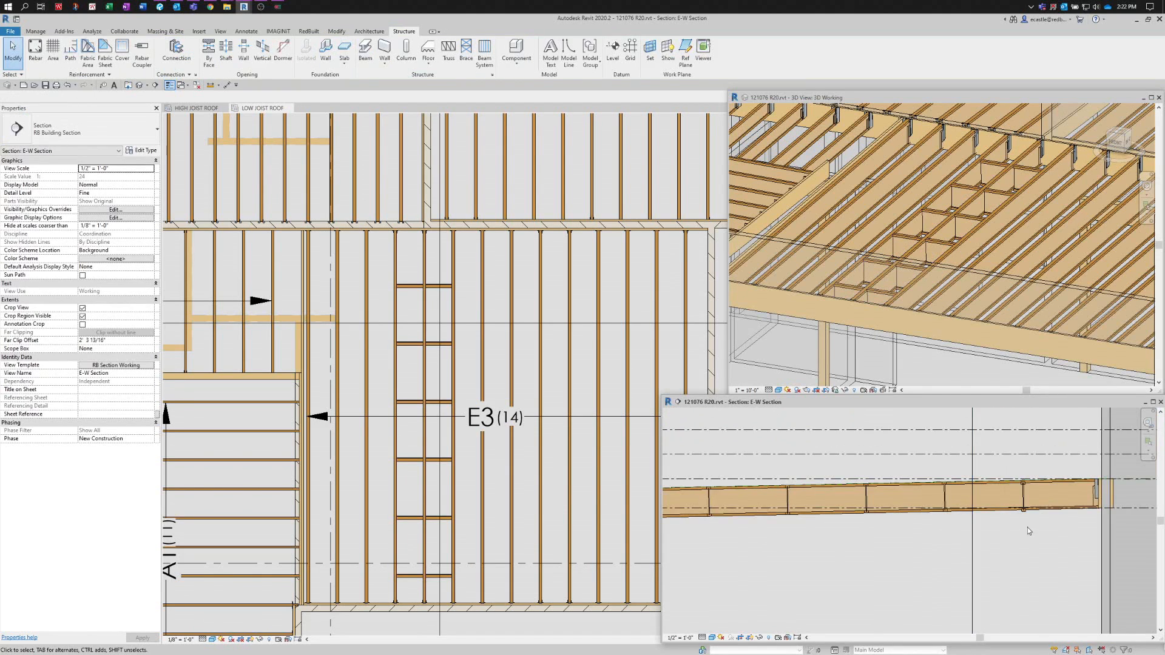
{"action": "scroll", "coordinate": [1028, 529], "scroll_direction": "up", "scroll_amount": 2}
{"action": "left_click", "coordinate": [1021, 486]}
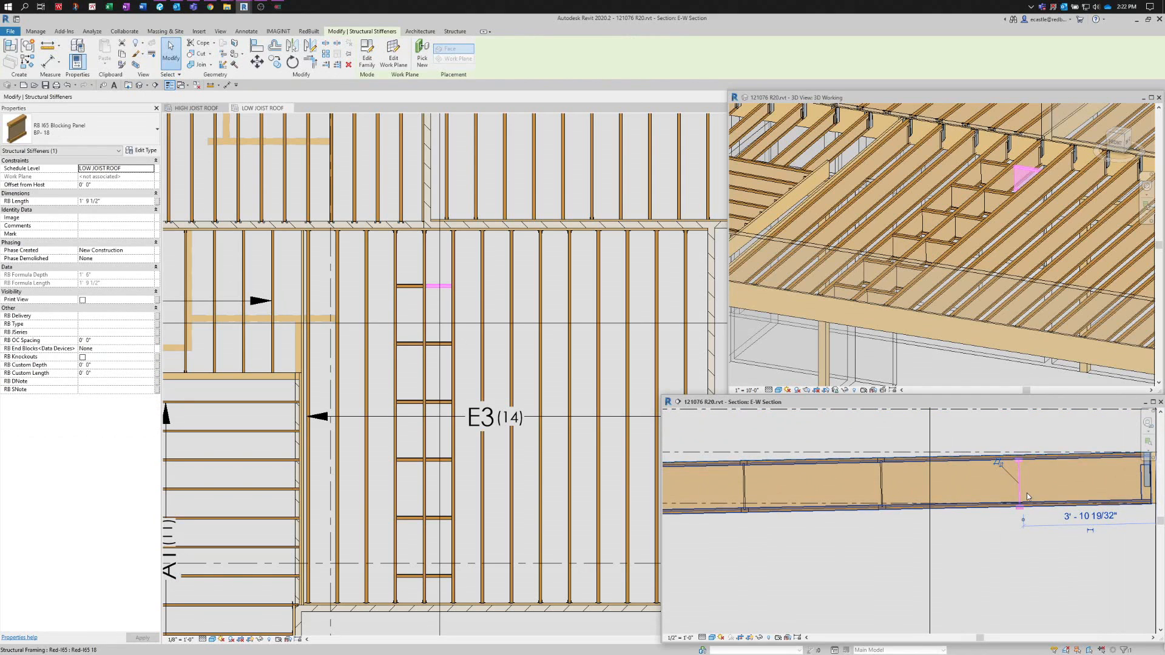
{"action": "scroll", "coordinate": [1027, 493], "scroll_direction": "up", "scroll_amount": 1}
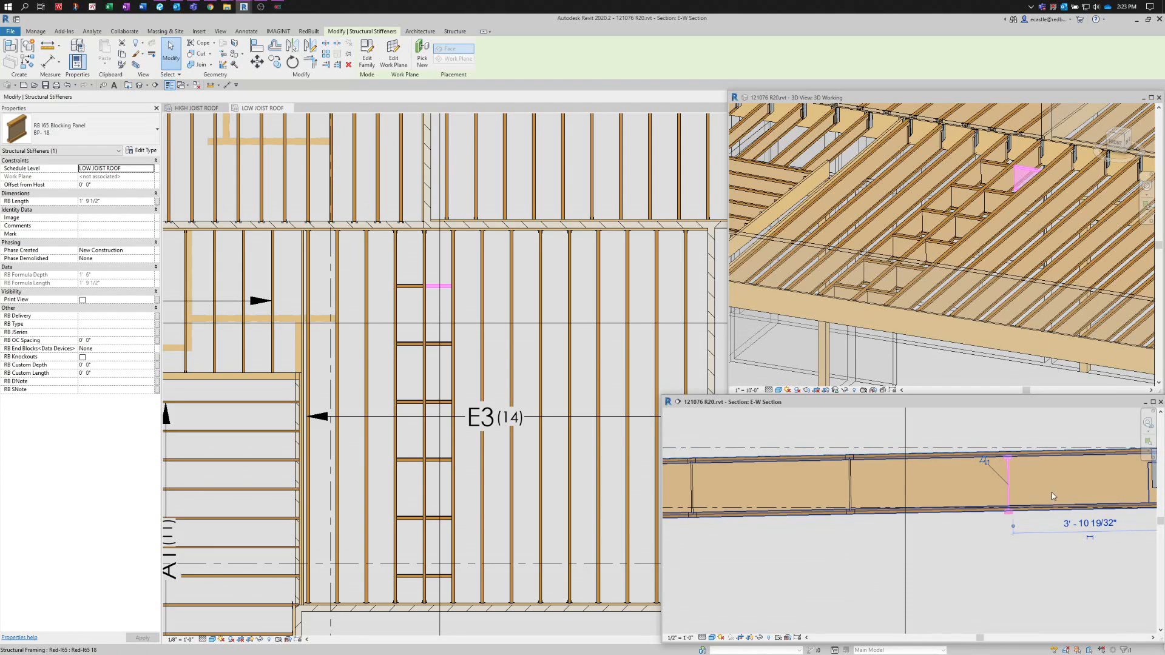
{"action": "scroll", "coordinate": [1111, 496], "scroll_direction": "up", "scroll_amount": 2}
{"action": "scroll", "coordinate": [866, 511], "scroll_direction": "down", "scroll_amount": 2}
{"action": "scroll", "coordinate": [937, 464], "scroll_direction": "up", "scroll_amount": 2}
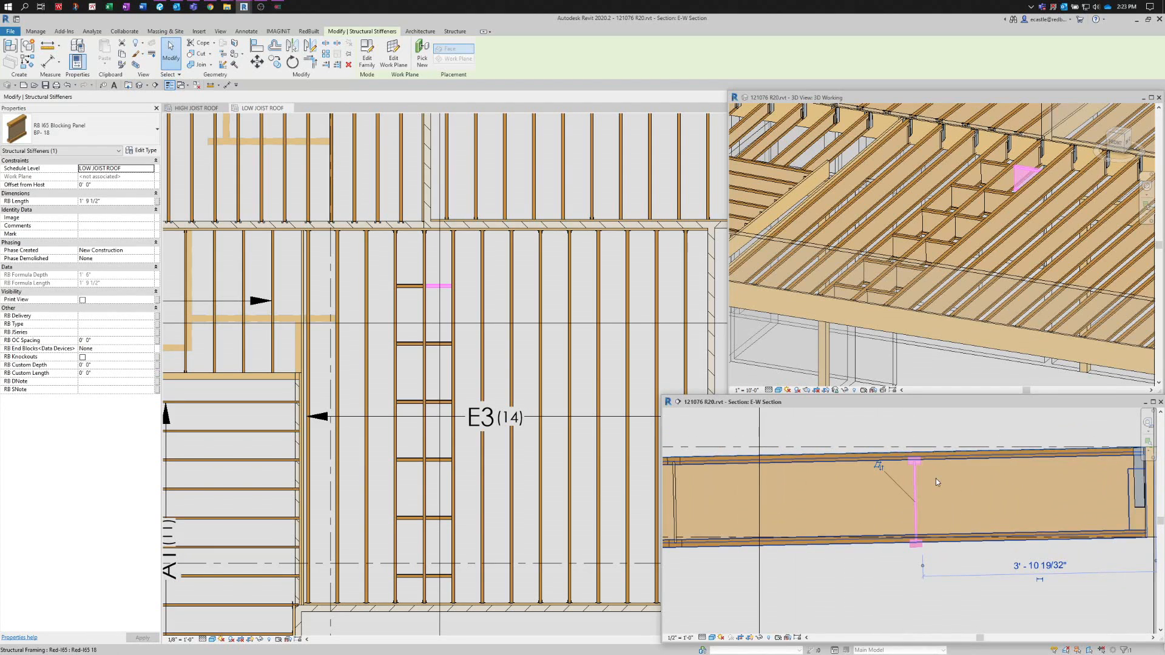
{"action": "left_click", "coordinate": [901, 436]}
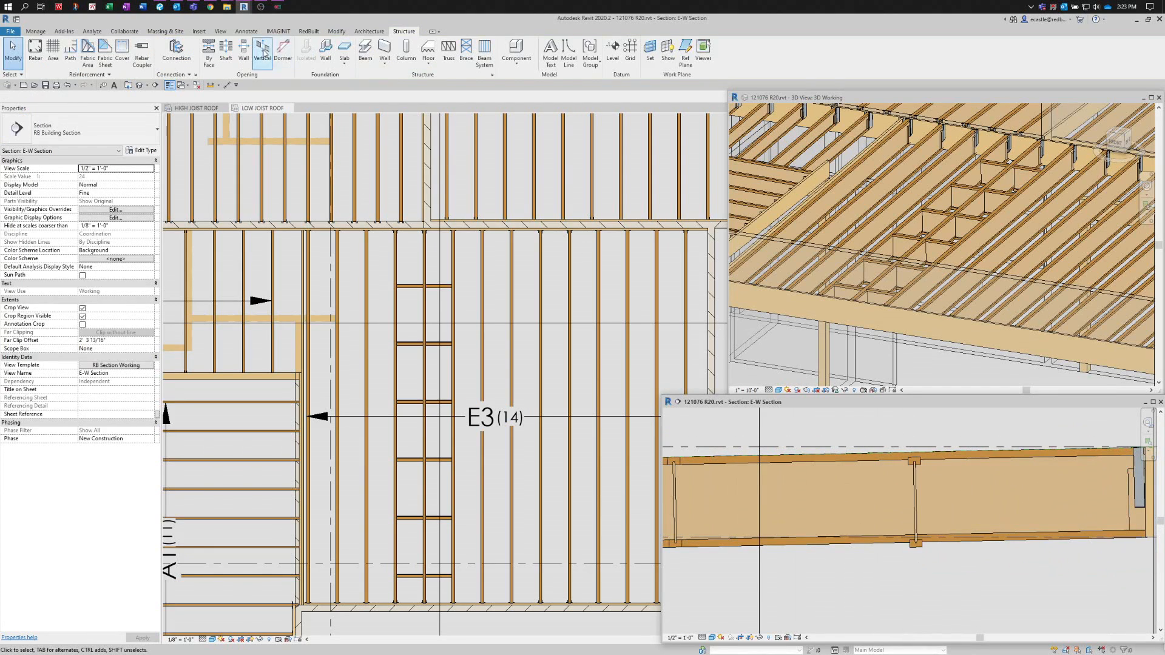
- Align the top and bottom edges of the blocking panel nearest the joist's high end with the joist's top and bottom edges in the section
{"action": "left_click", "coordinate": [336, 31]}
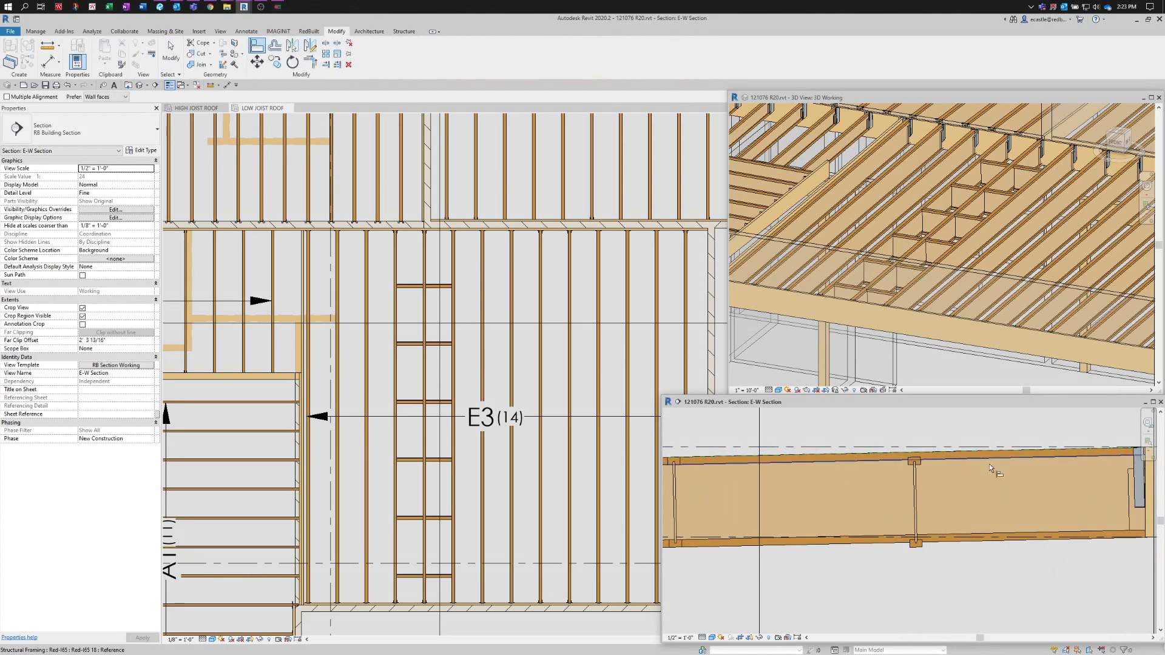
{"action": "left_click", "coordinate": [944, 453]}
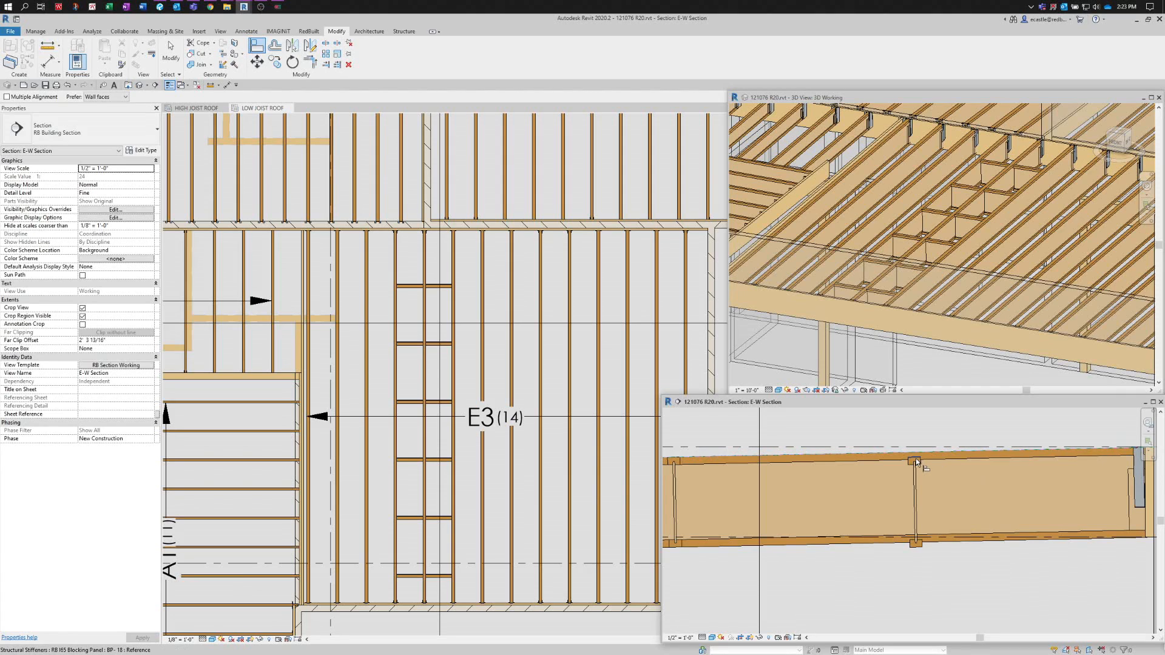
{"action": "left_click", "coordinate": [915, 457]}
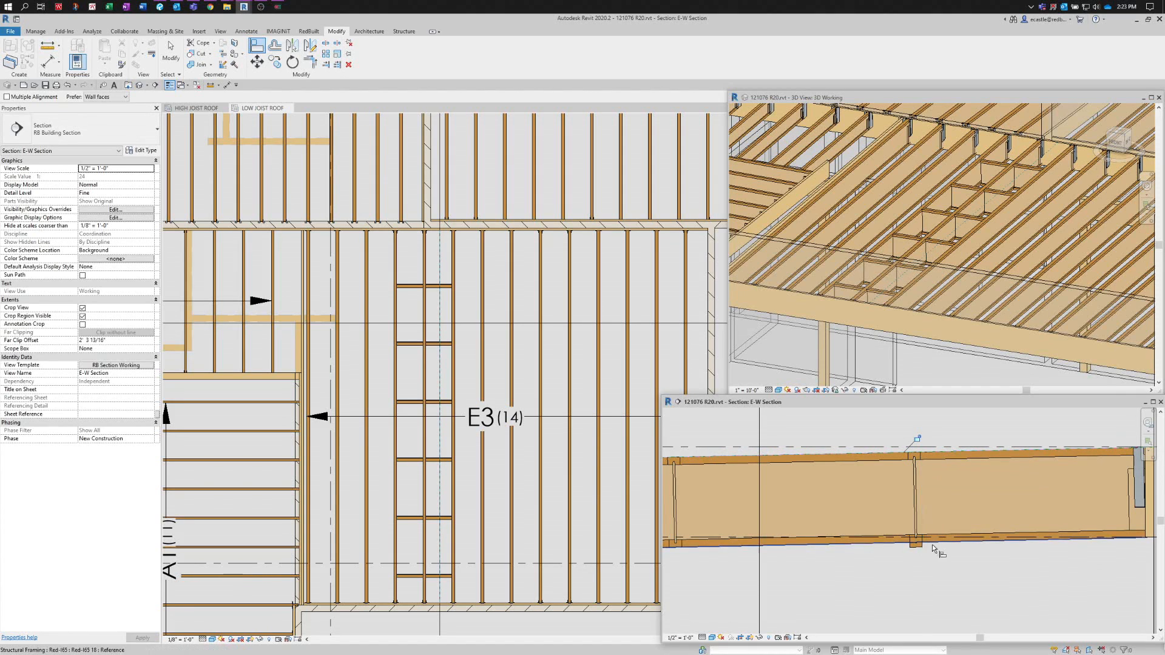
{"action": "scroll", "coordinate": [920, 548], "scroll_direction": "up", "scroll_amount": 2}
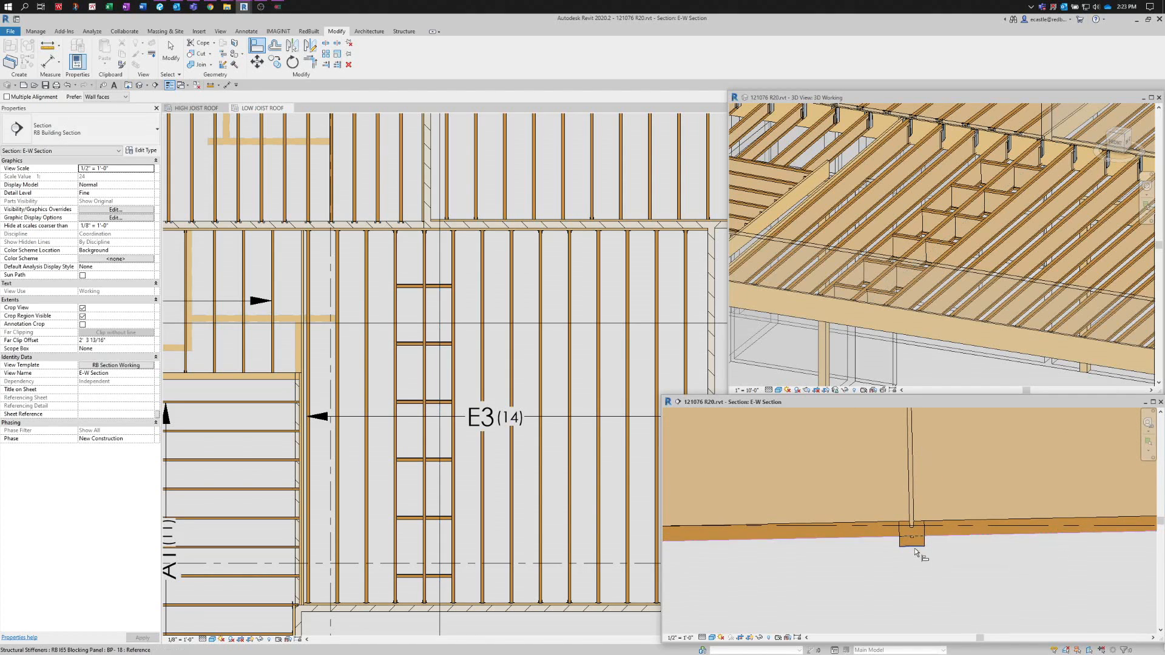
{"action": "left_click", "coordinate": [915, 547]}
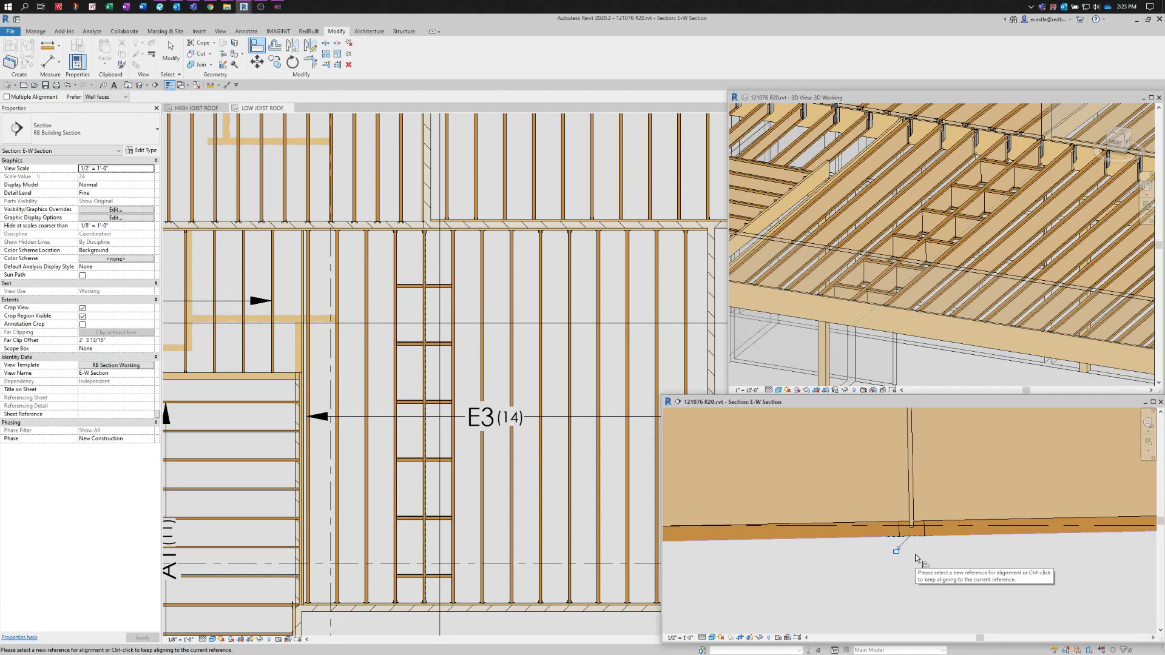
{"action": "key", "text": "Escape"}
{"action": "key", "text": "Escape"}
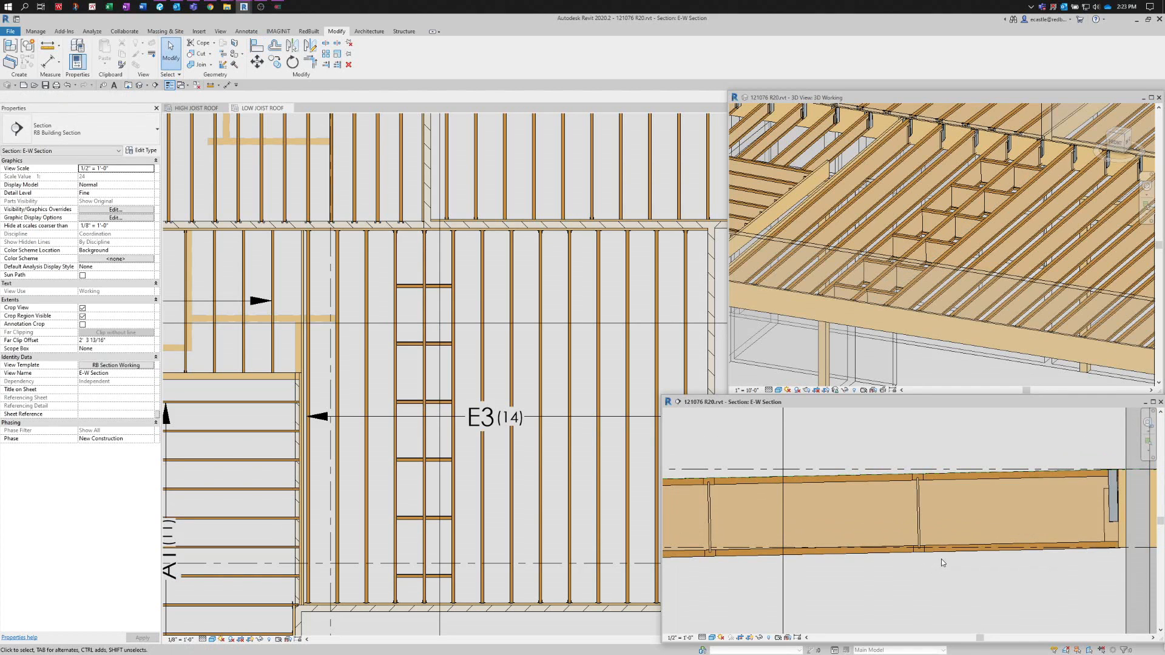
{"action": "scroll", "coordinate": [942, 562], "scroll_direction": "down", "scroll_amount": 3}
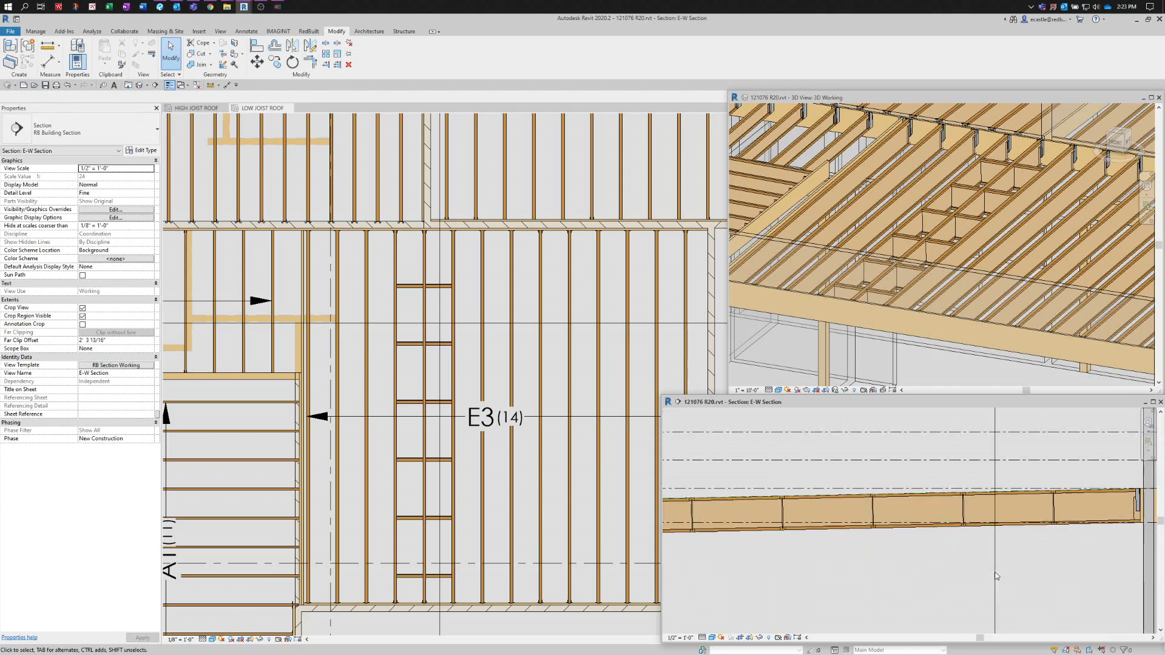
{"action": "middle_click_drag", "start_coordinate": [713, 581], "coordinate": [900, 579]}
{"action": "scroll", "coordinate": [815, 569], "scroll_direction": "up", "scroll_amount": 2}
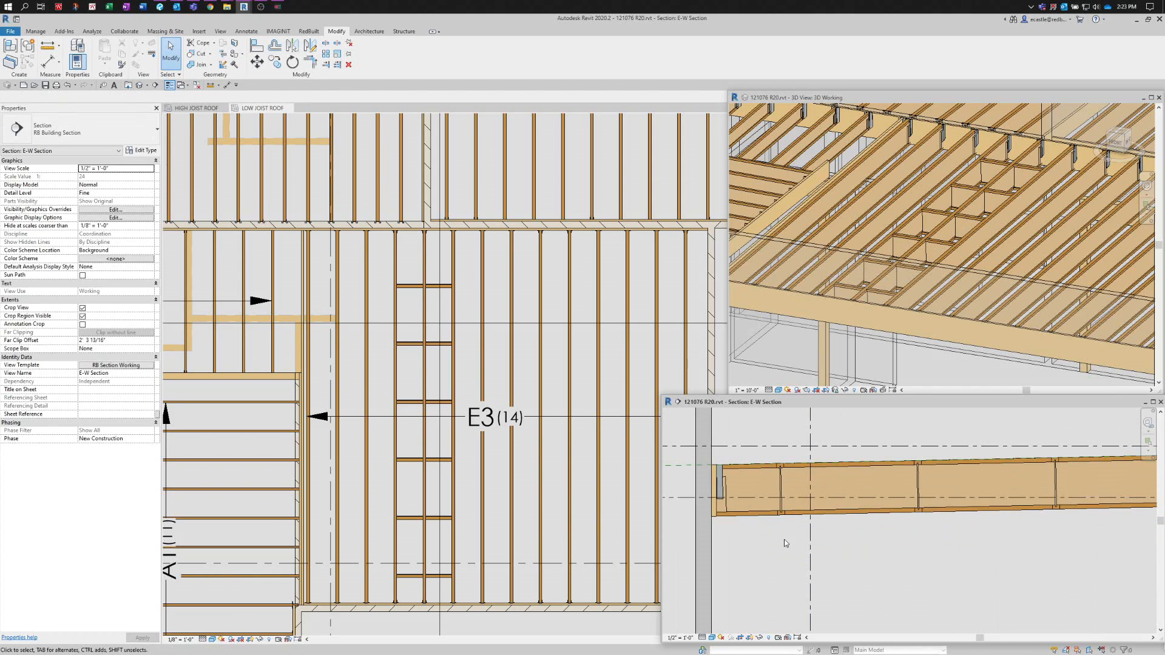
{"action": "scroll", "coordinate": [786, 543], "scroll_direction": "down", "scroll_amount": 1}
{"action": "scroll", "coordinate": [948, 218], "scroll_direction": "up", "scroll_amount": 2}
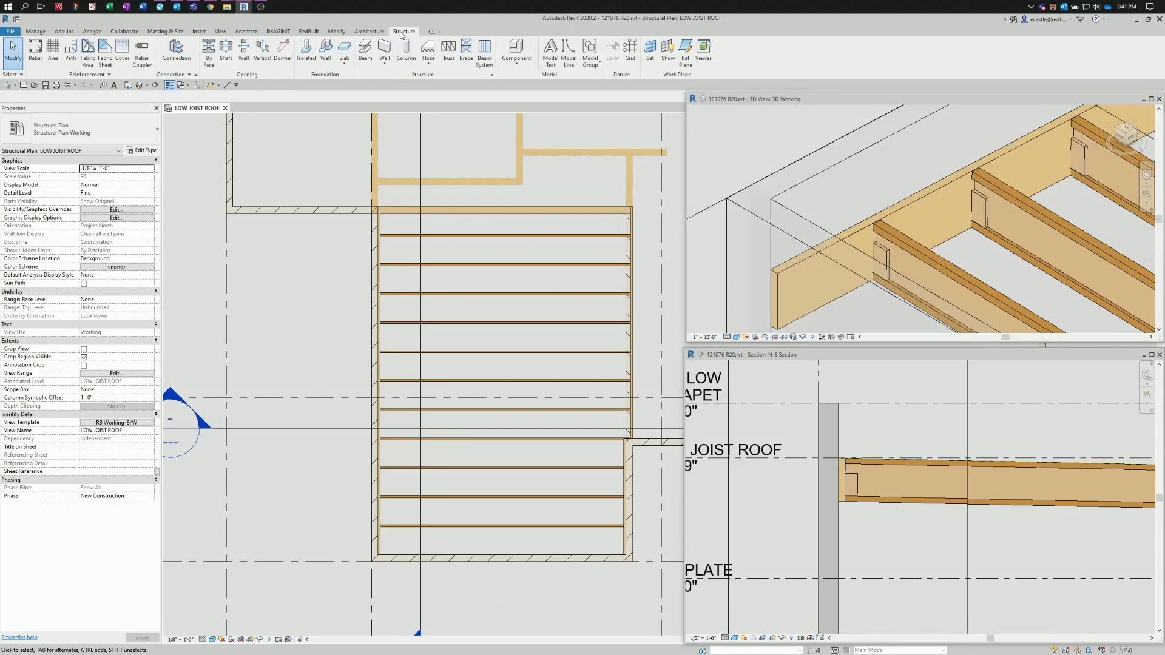
- Start placing an RB FM Hanger component with its Schedule Level set to LOW JOIST ROOF
{"action": "left_click", "coordinate": [516, 49]}
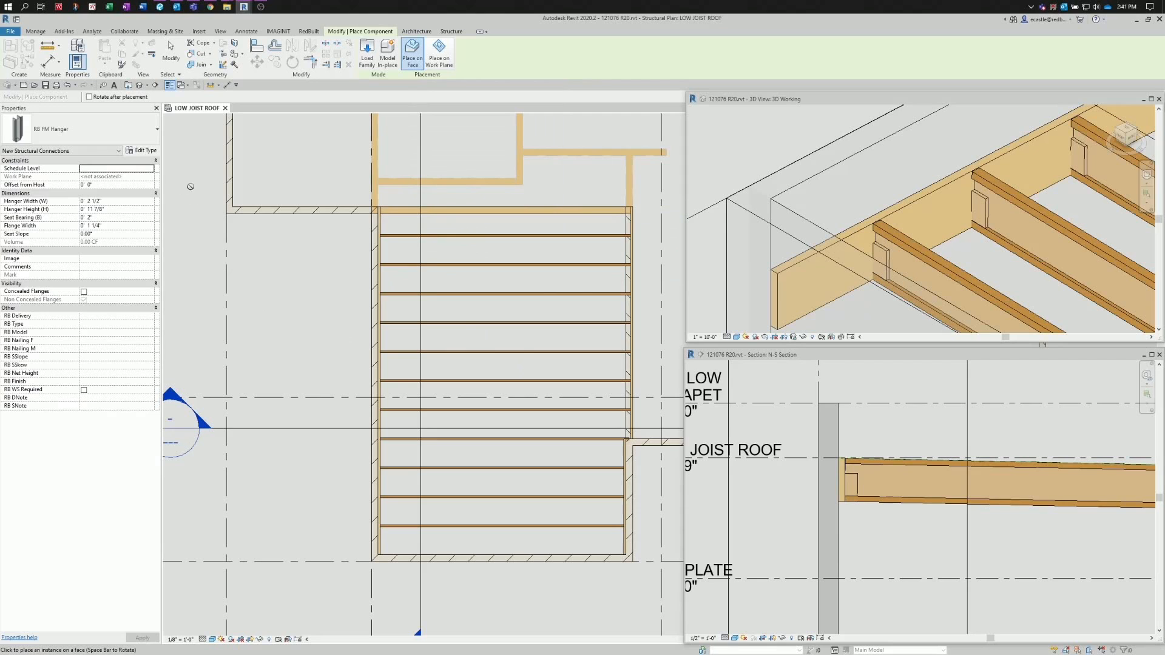
{"action": "left_click", "coordinate": [36, 137]}
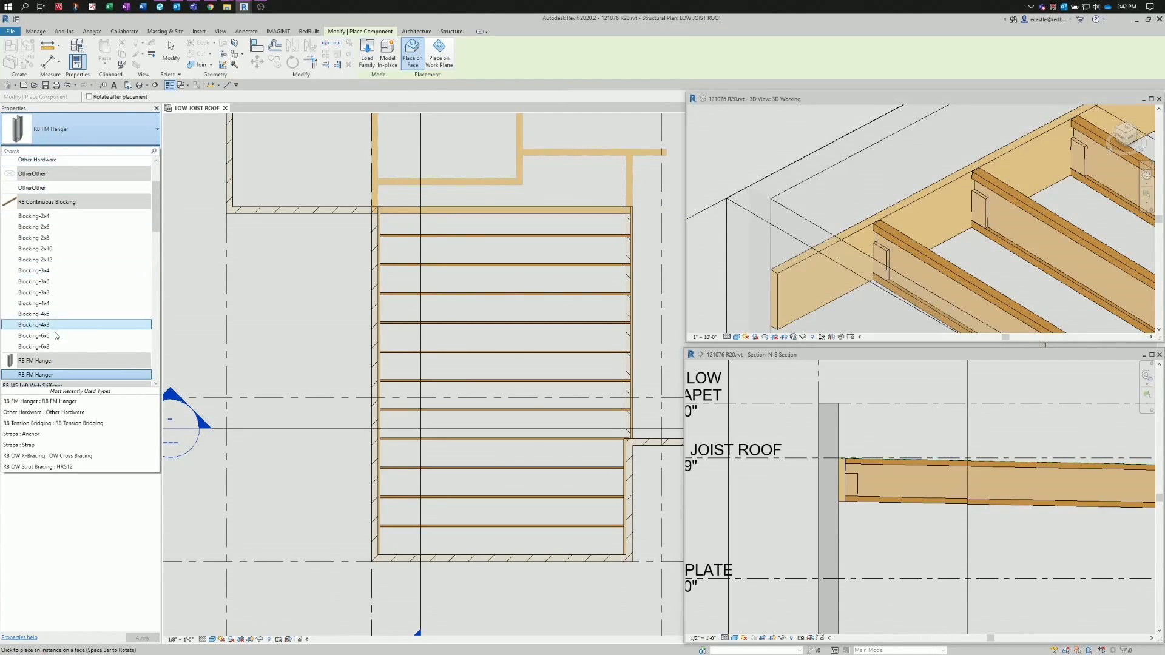
{"action": "left_click", "coordinate": [46, 374]}
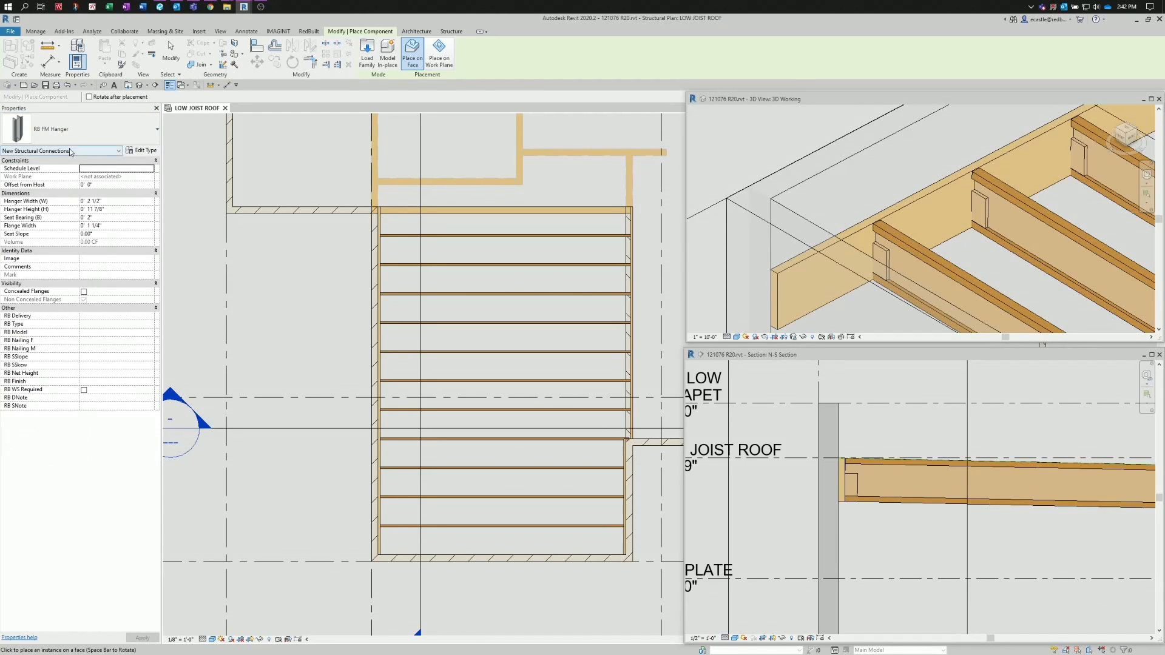
{"action": "left_click", "coordinate": [151, 169]}
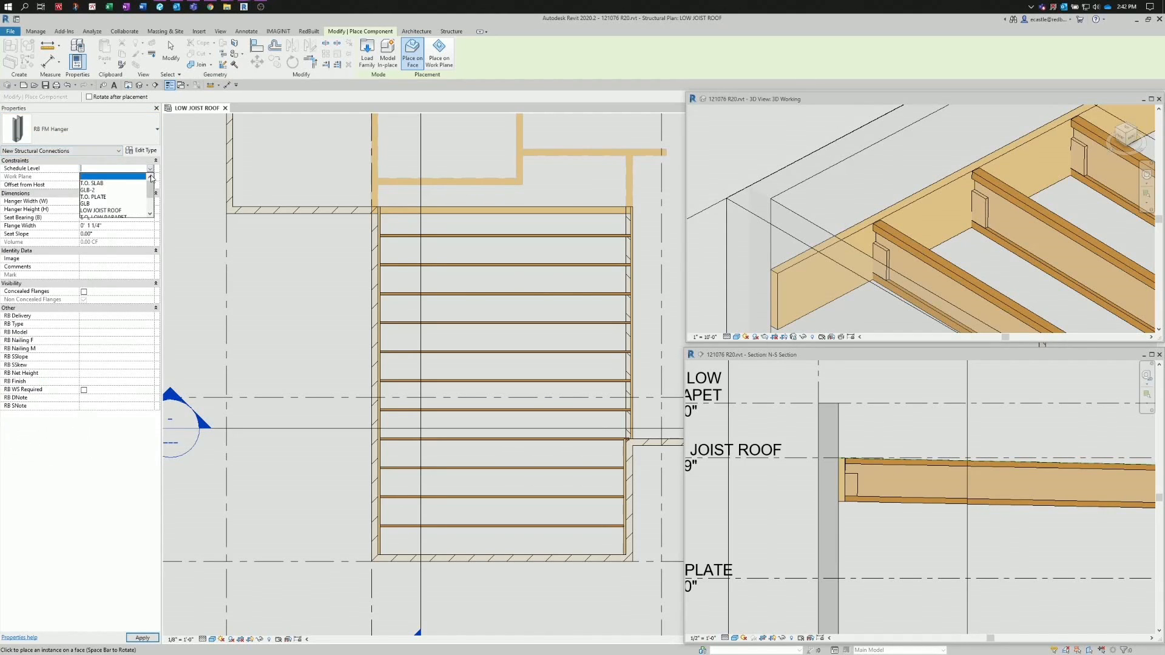
{"action": "left_click", "coordinate": [101, 211]}
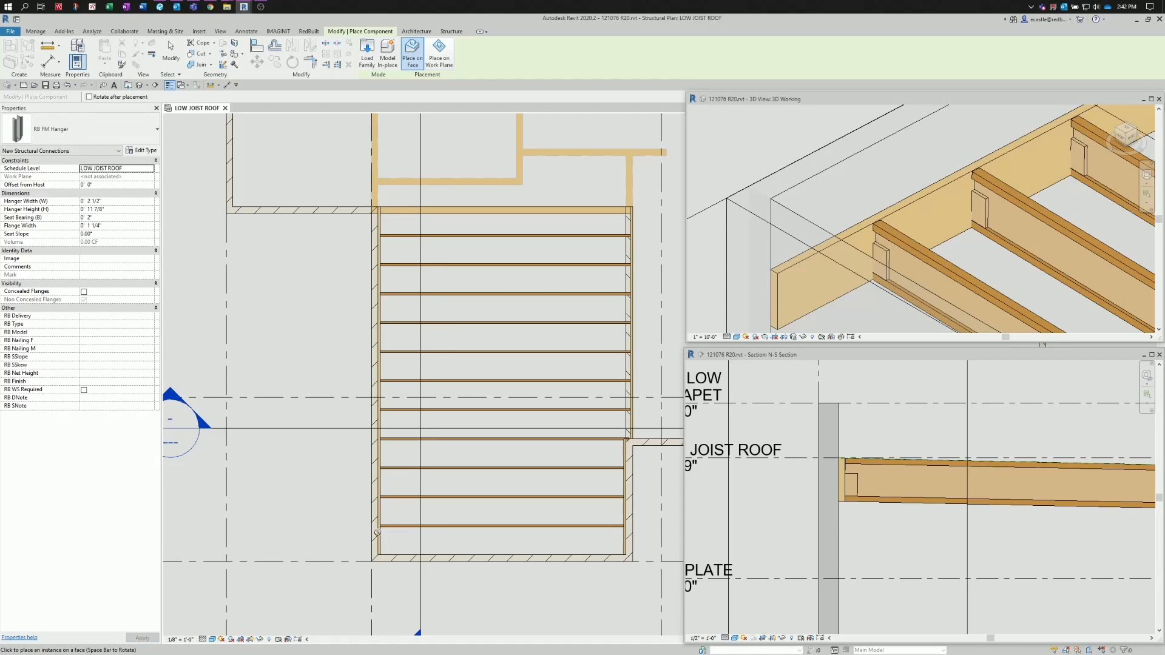
- Place the hanger in the plan, rotated to cradle the west end of the southernmost joist against the rim board
{"action": "scroll", "coordinate": [377, 532], "scroll_direction": "up", "scroll_amount": 7}
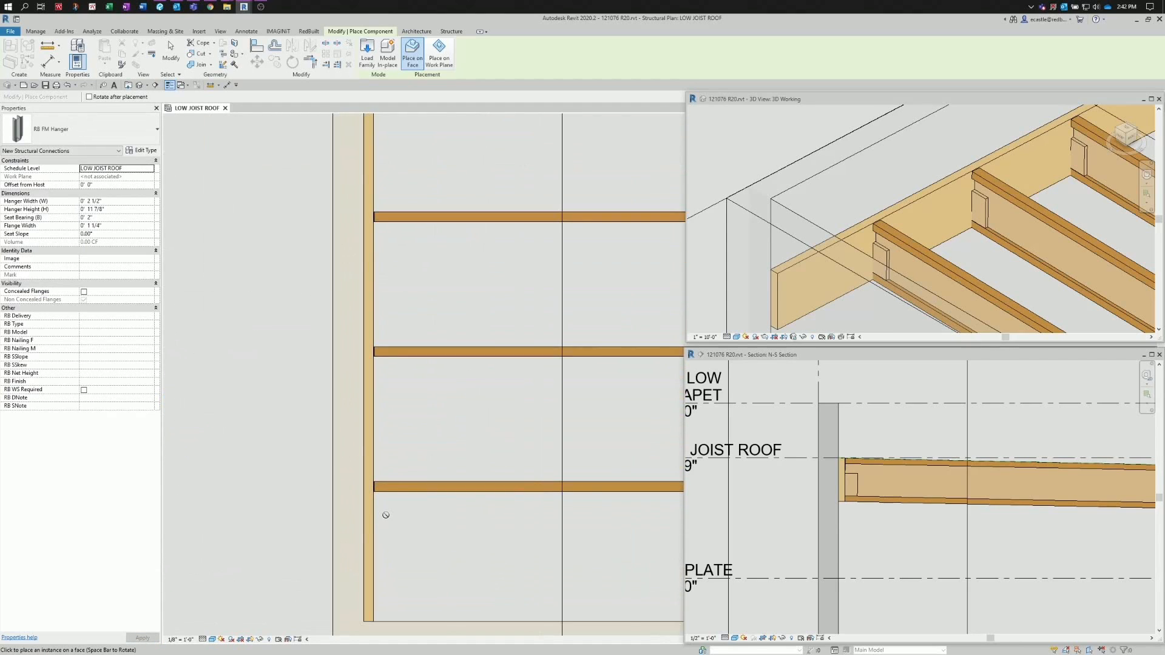
{"action": "scroll", "coordinate": [383, 508], "scroll_direction": "up", "scroll_amount": 2}
{"action": "scroll", "coordinate": [374, 484], "scroll_direction": "up", "scroll_amount": 1}
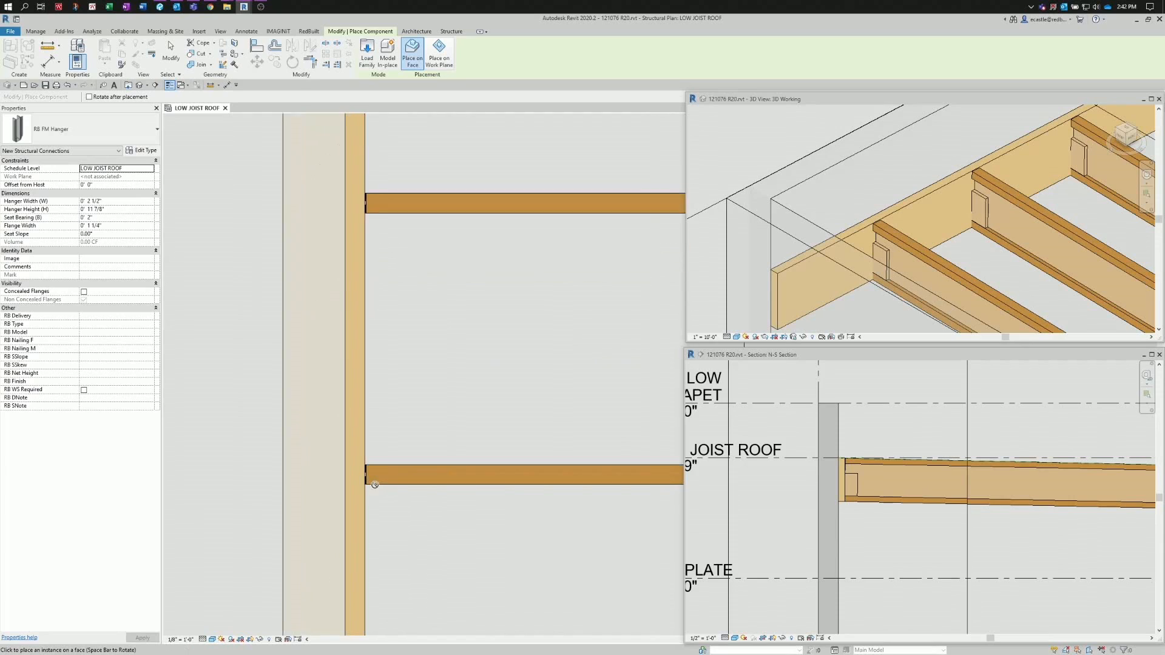
{"action": "scroll", "coordinate": [375, 485], "scroll_direction": "up", "scroll_amount": 1}
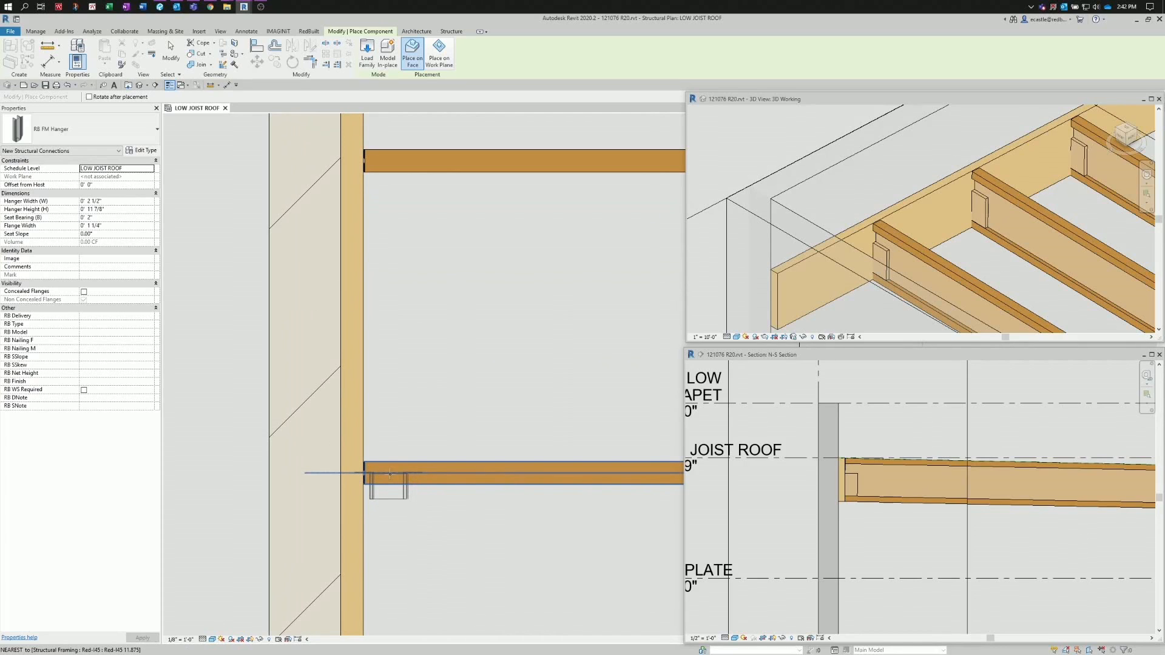
{"action": "key", "text": "space"}
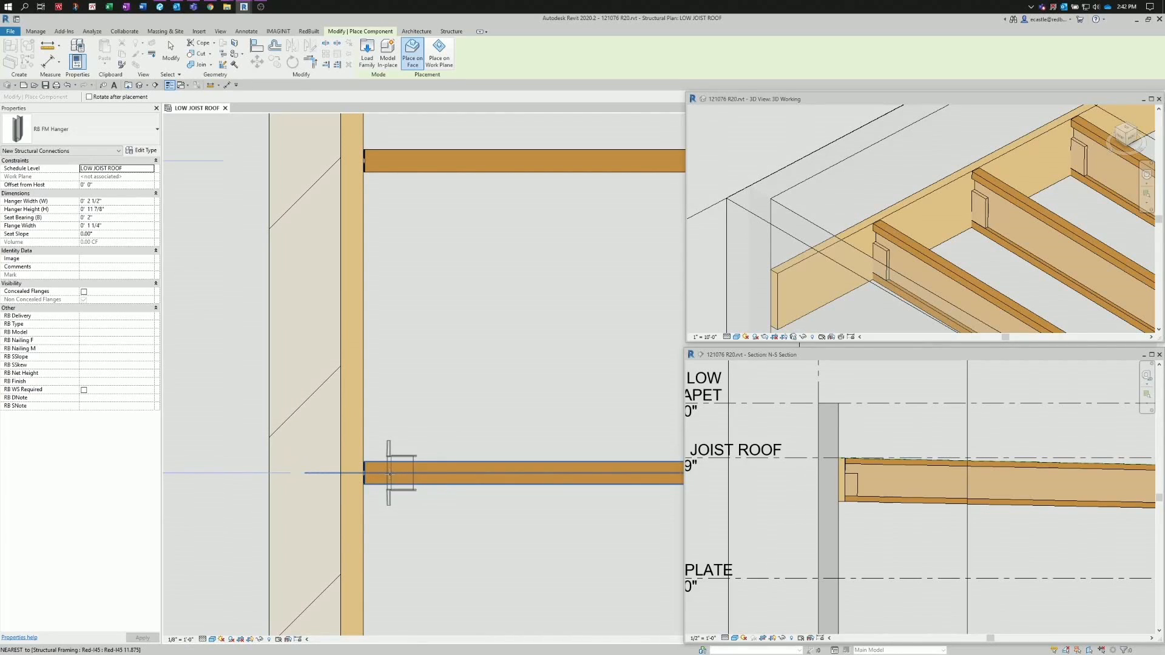
{"action": "scroll", "coordinate": [375, 476], "scroll_direction": "up", "scroll_amount": 2}
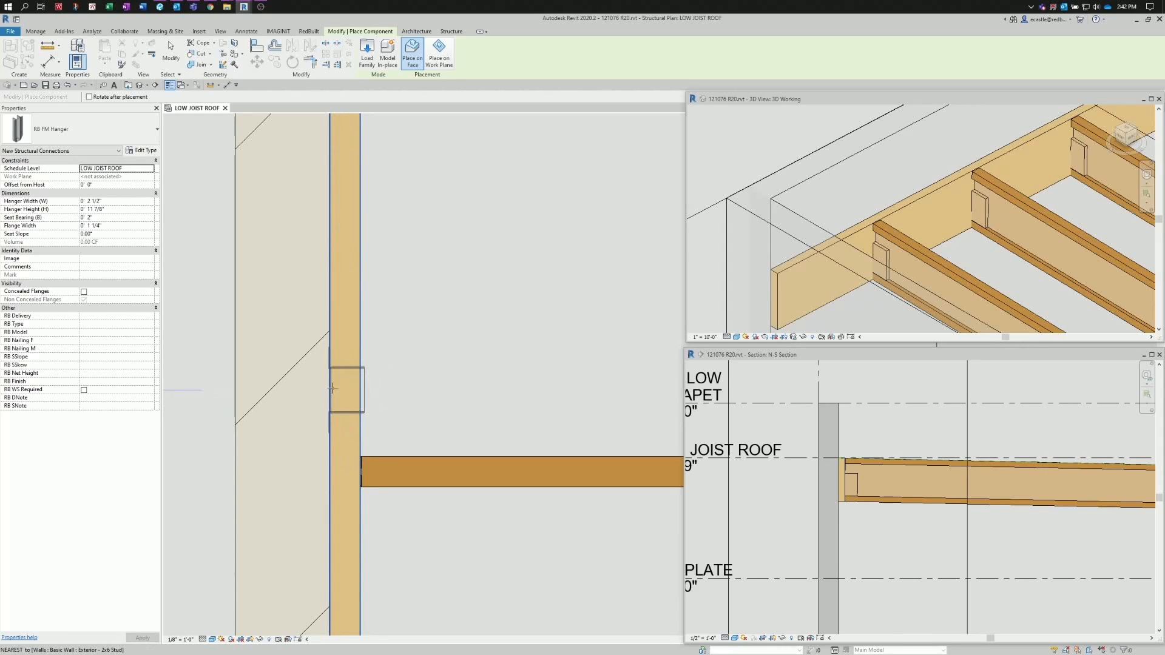
{"action": "left_click", "coordinate": [368, 467]}
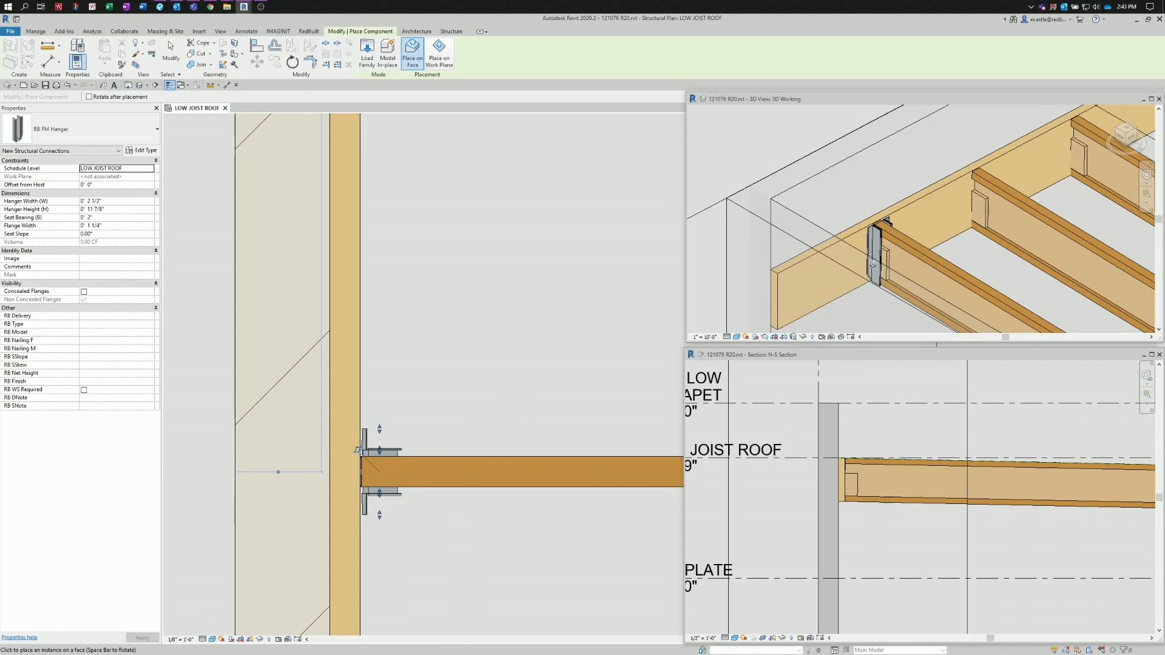
- Place a second RB FM Hanger in the 3D view where the next joist meets the rim board, and end placement
{"action": "scroll", "coordinate": [799, 292], "scroll_direction": "down", "scroll_amount": 1}
{"action": "scroll", "coordinate": [931, 240], "scroll_direction": "up", "scroll_amount": 3}
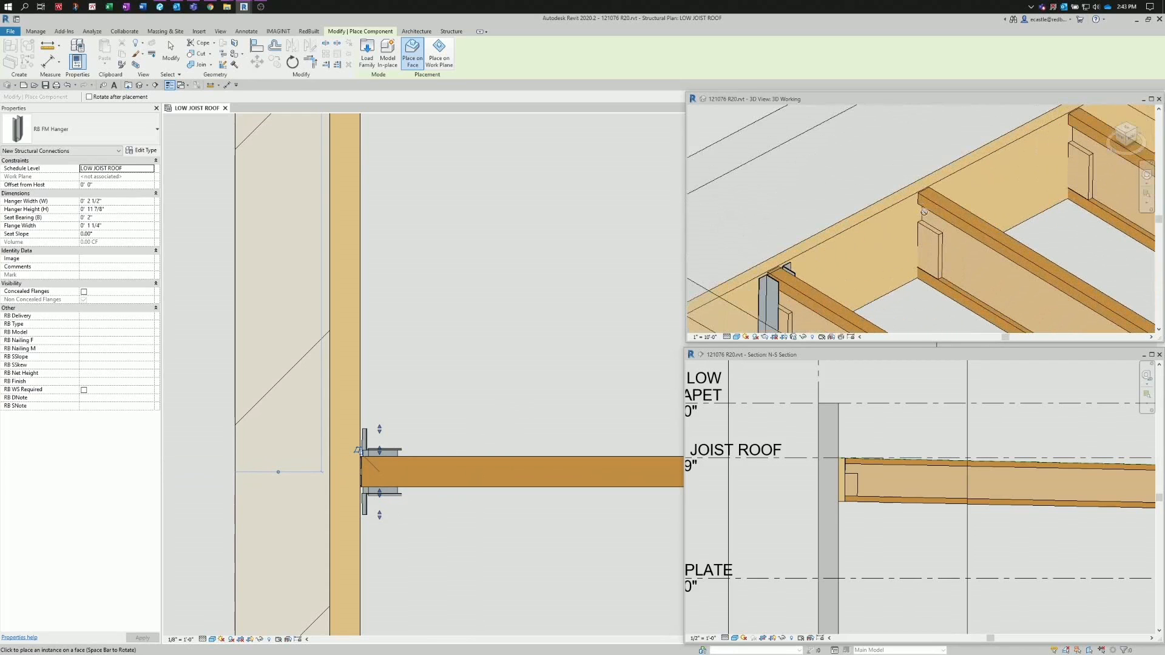
{"action": "left_click", "coordinate": [954, 226]}
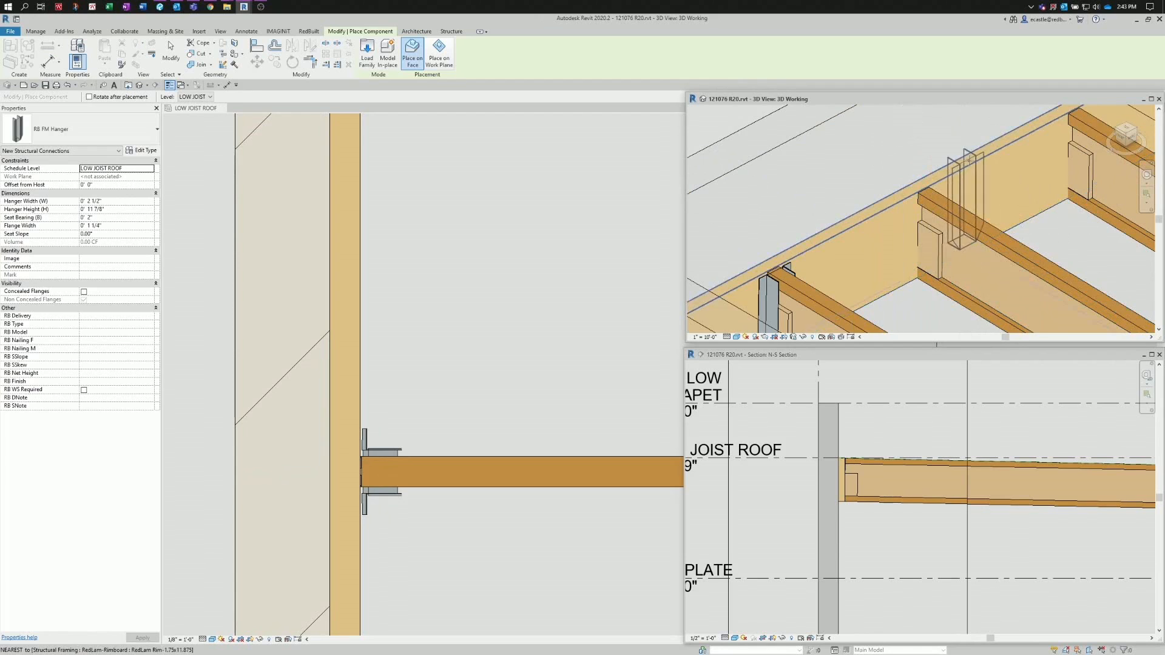
{"action": "scroll", "coordinate": [956, 185], "scroll_direction": "up", "scroll_amount": 4}
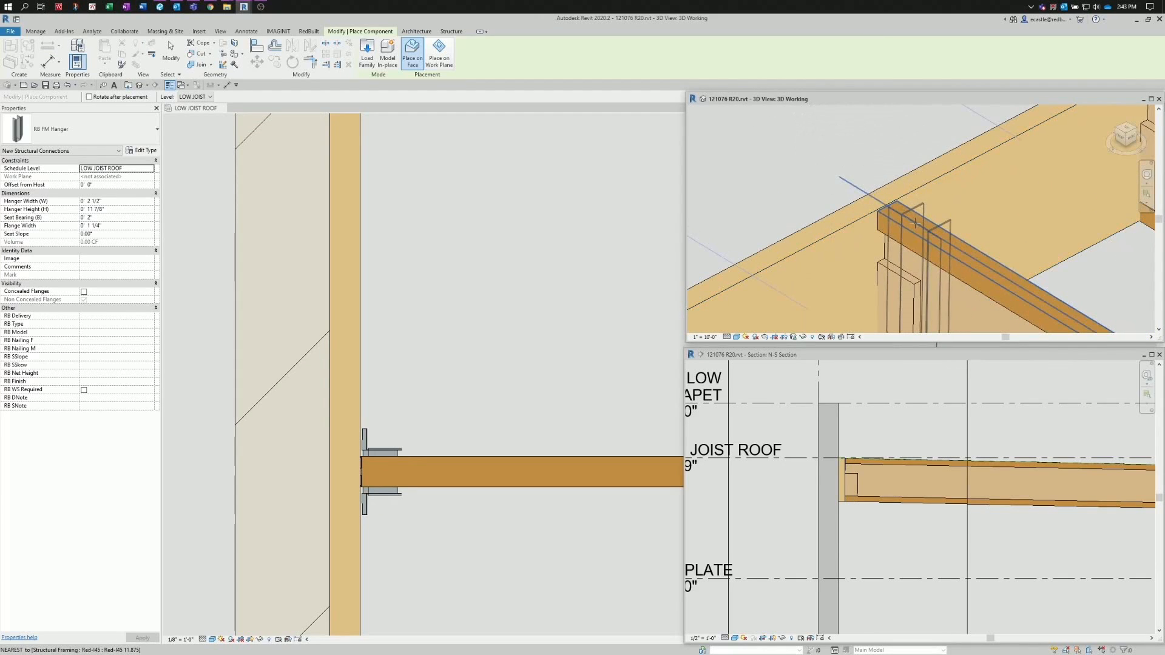
{"action": "scroll", "coordinate": [913, 224], "scroll_direction": "down", "scroll_amount": 1}
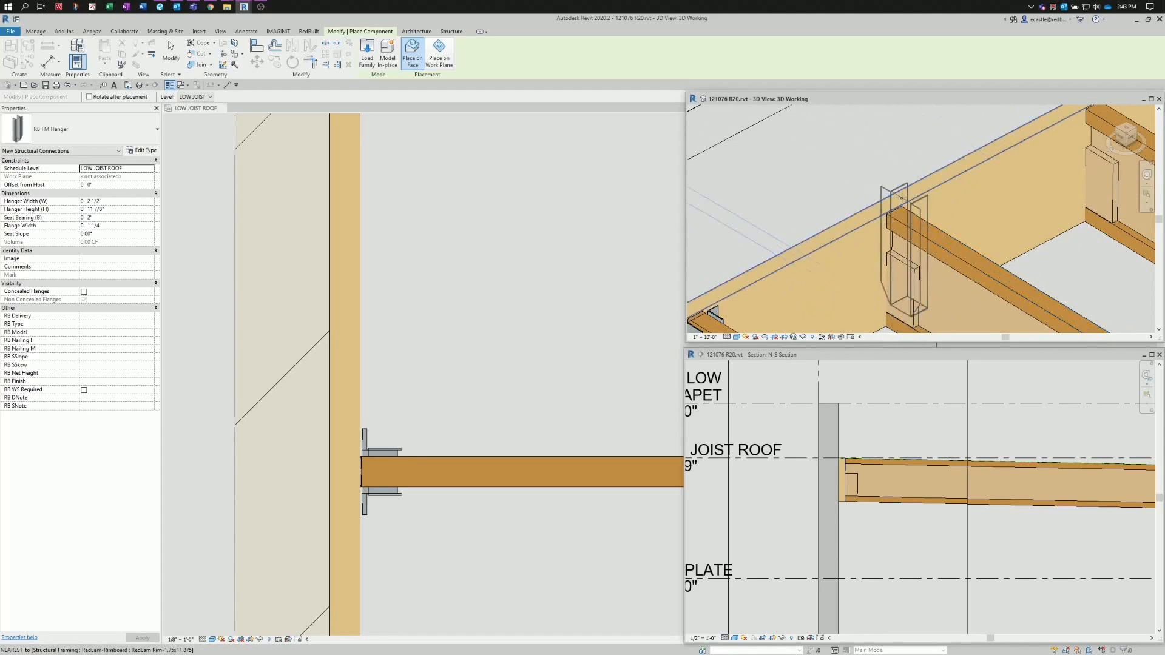
{"action": "scroll", "coordinate": [901, 199], "scroll_direction": "up", "scroll_amount": 2}
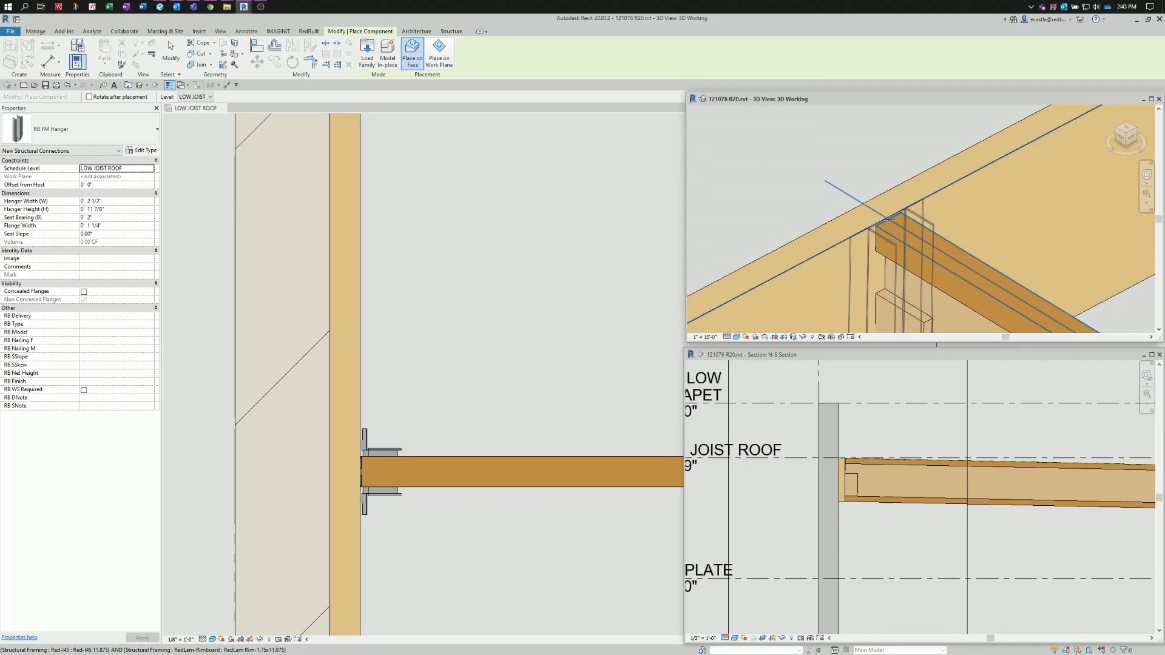
{"action": "left_click", "coordinate": [888, 218]}
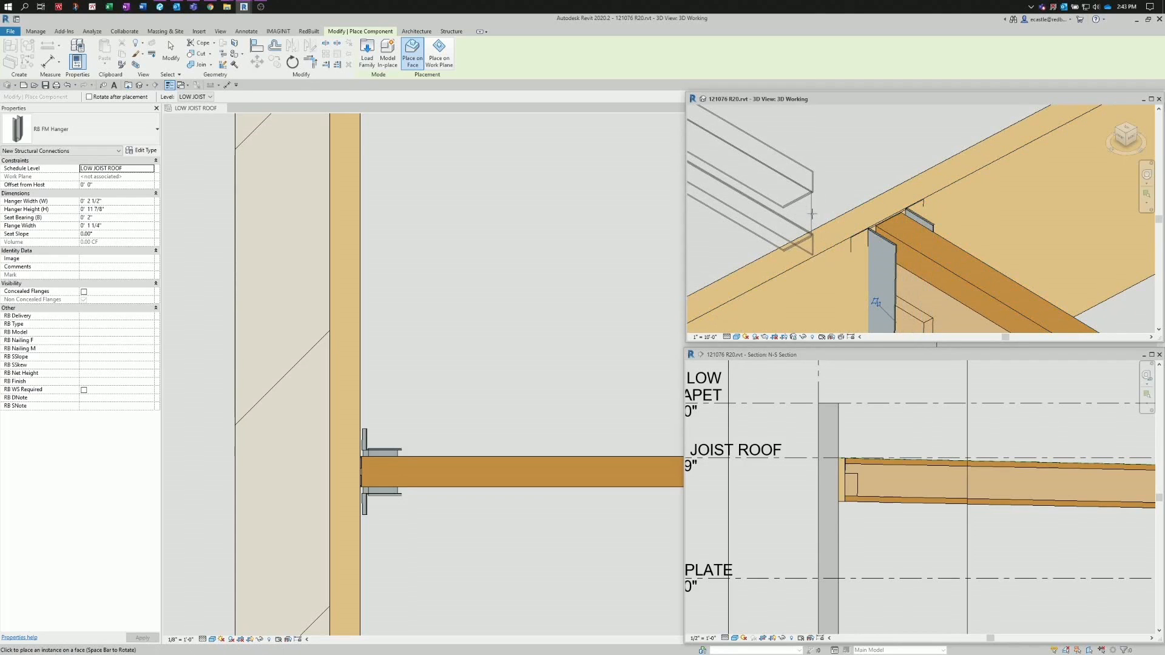
{"action": "key", "text": "Escape"}
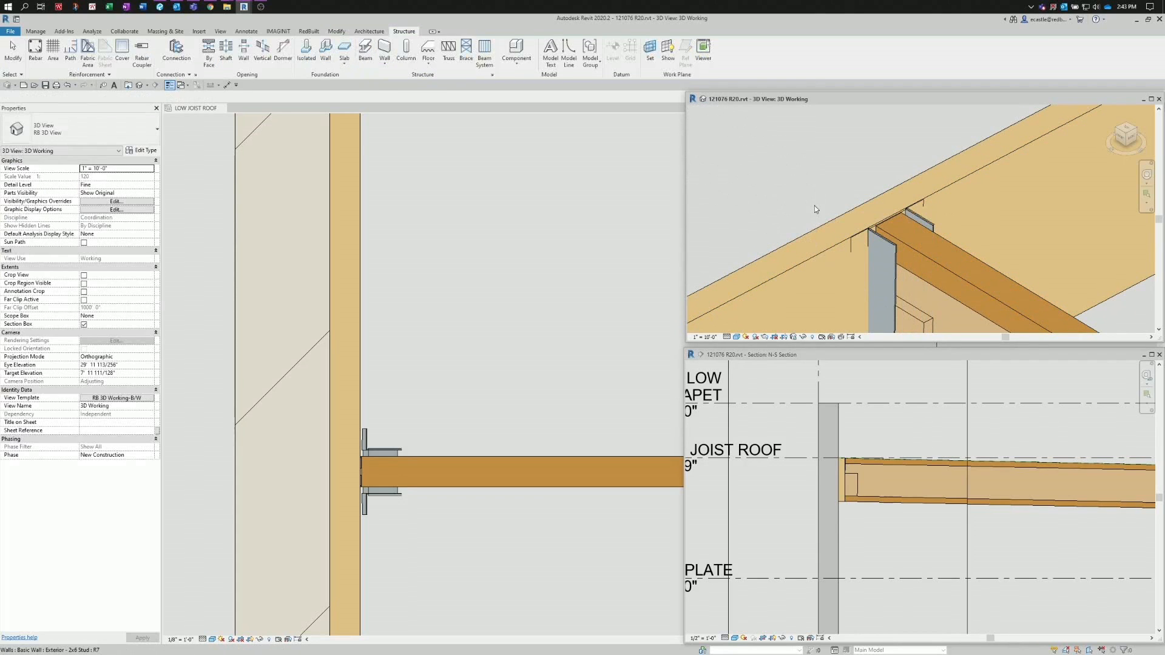
- Stretch the southernmost joist's hanger sides in the plan to fit the joist, giving a 1 3/4" hanger width and 2" flange width
{"action": "left_click", "coordinate": [419, 395]}
{"action": "scroll", "coordinate": [409, 399], "scroll_direction": "down", "scroll_amount": 1}
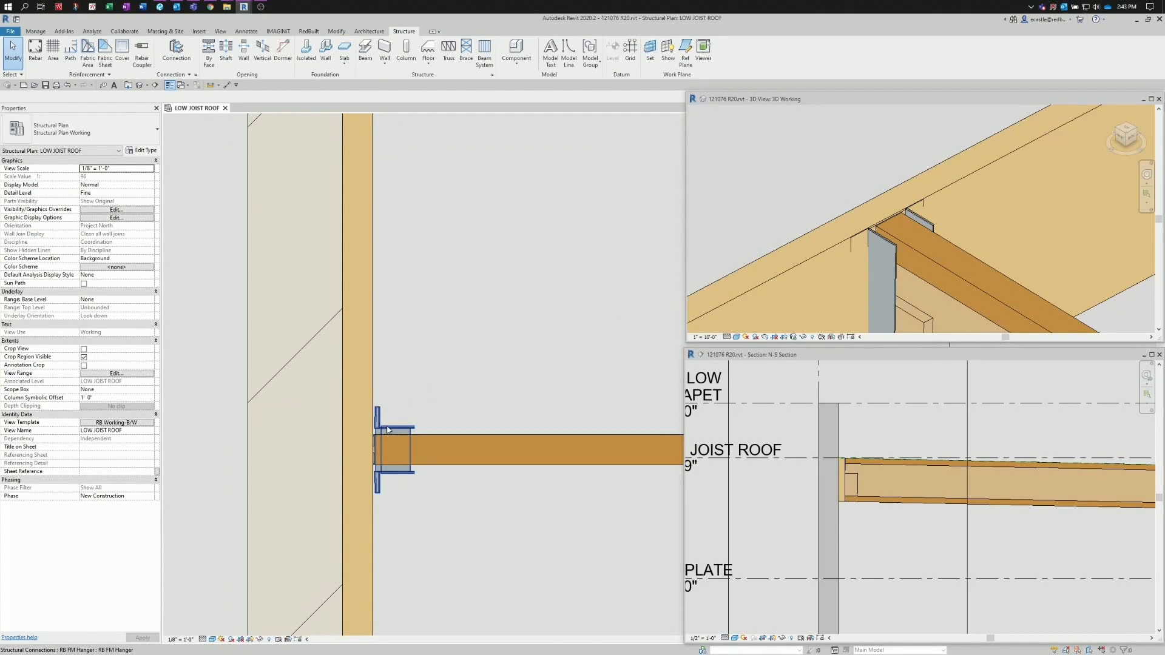
{"action": "left_click", "coordinate": [388, 430]}
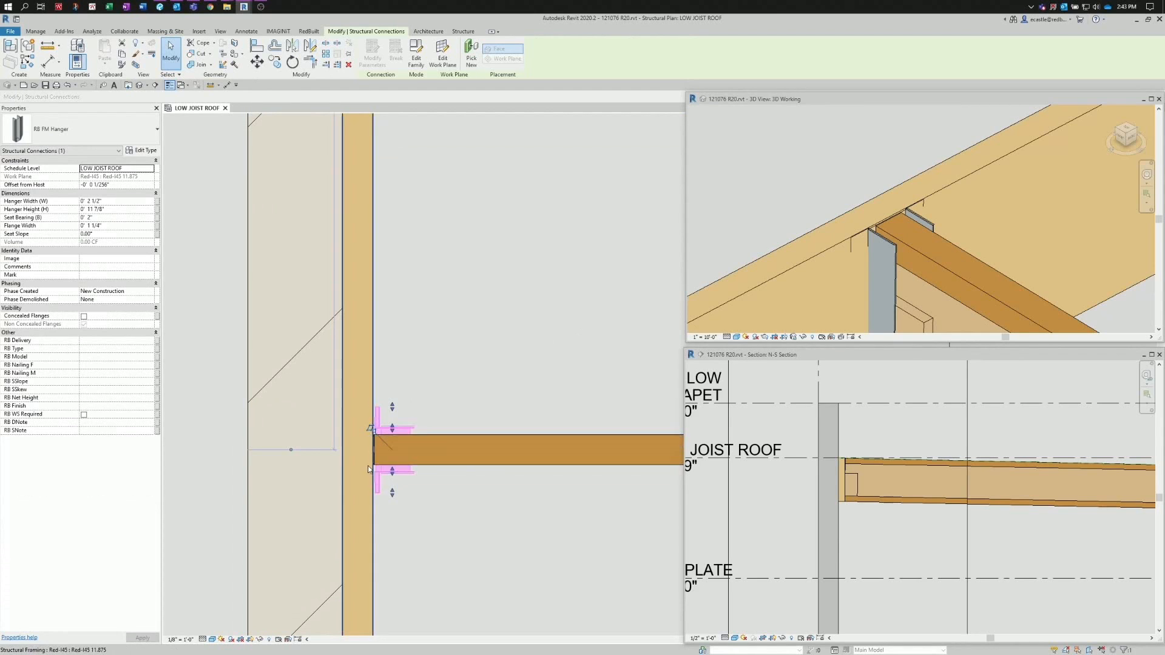
{"action": "scroll", "coordinate": [369, 469], "scroll_direction": "up", "scroll_amount": 2}
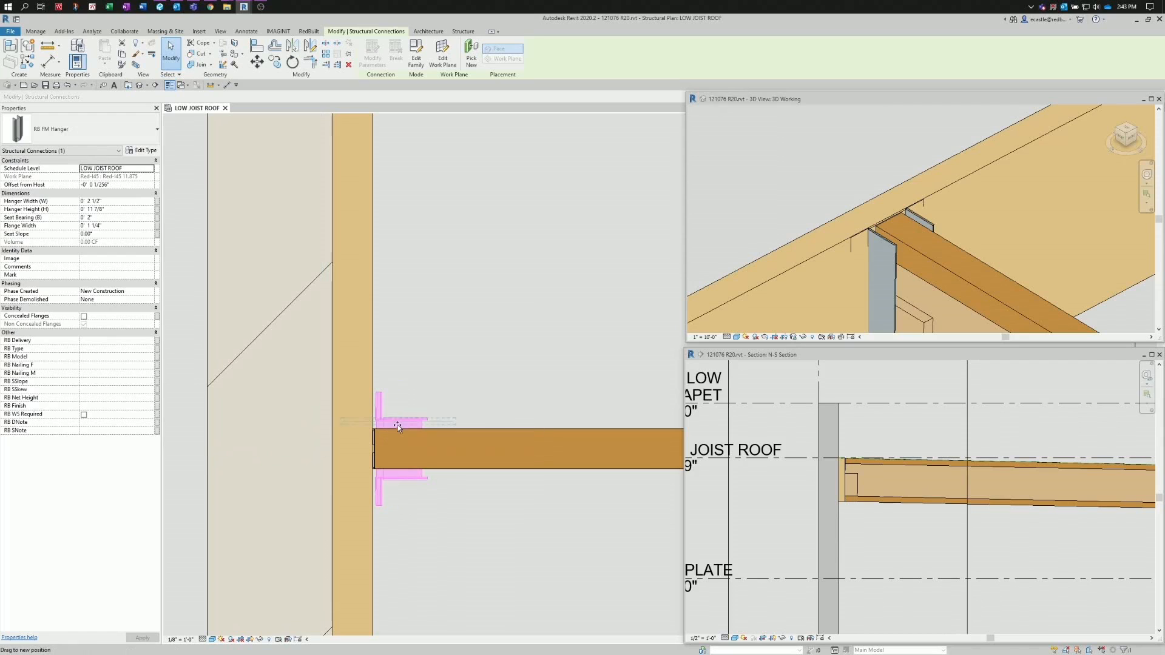
{"action": "left_click_drag", "start_coordinate": [398, 425], "coordinate": [398, 429]}
{"action": "left_click_drag", "start_coordinate": [399, 477], "coordinate": [398, 469]}
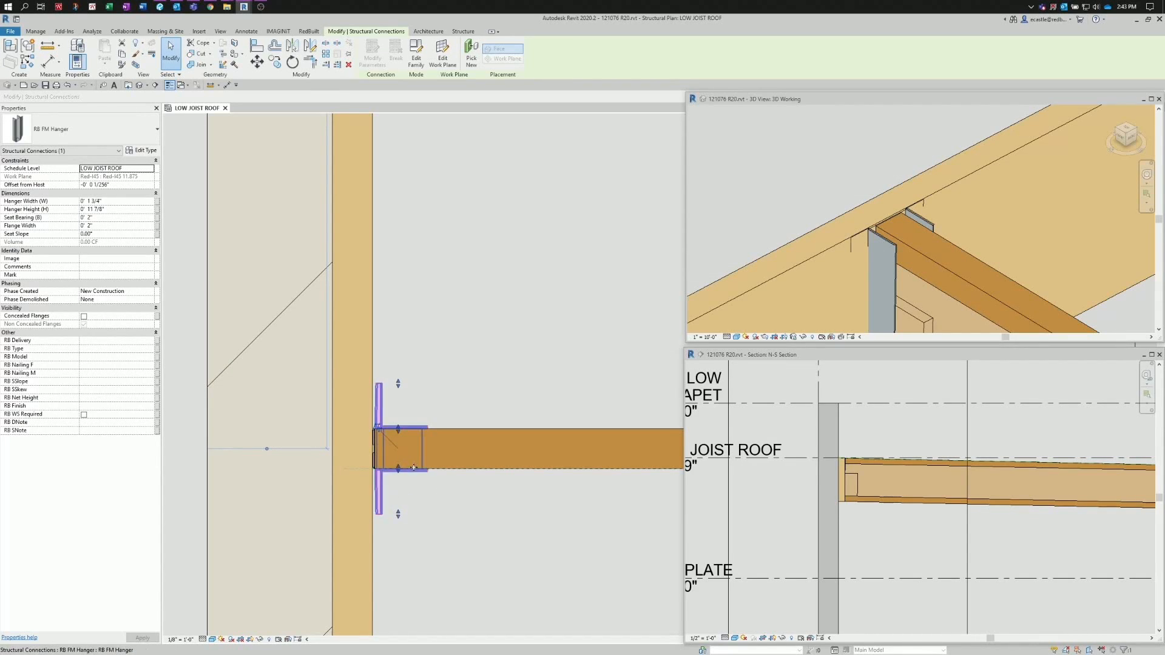
- Reposition the resized hanger along the southernmost joist so its flanges sit against the west rim board
{"action": "left_click_drag", "start_coordinate": [414, 468], "coordinate": [399, 488]}
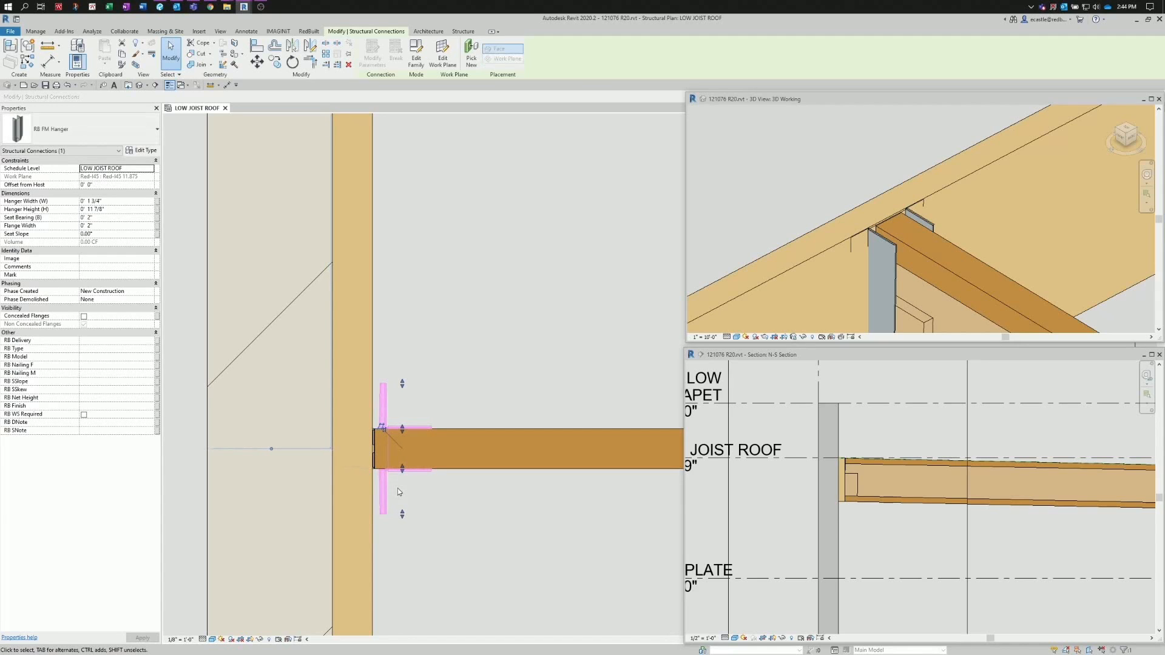
{"action": "key", "text": "Left"}
{"action": "key", "text": "Left"}
{"action": "key", "text": "Left"}
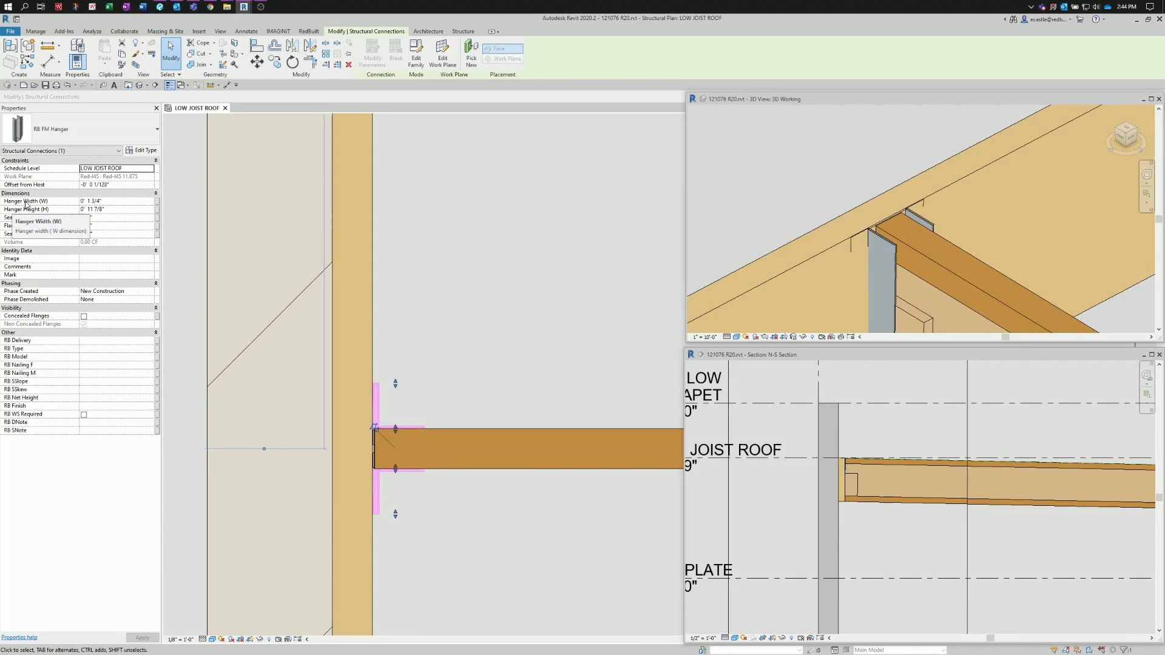
- Fill in the hanger's data: RB Delivery 2, Type 1, Model IUS1.81/11.88, Nailing F 10-N10, Nailing M 2-N10, and WS Required on
{"action": "left_click", "coordinate": [121, 209]}
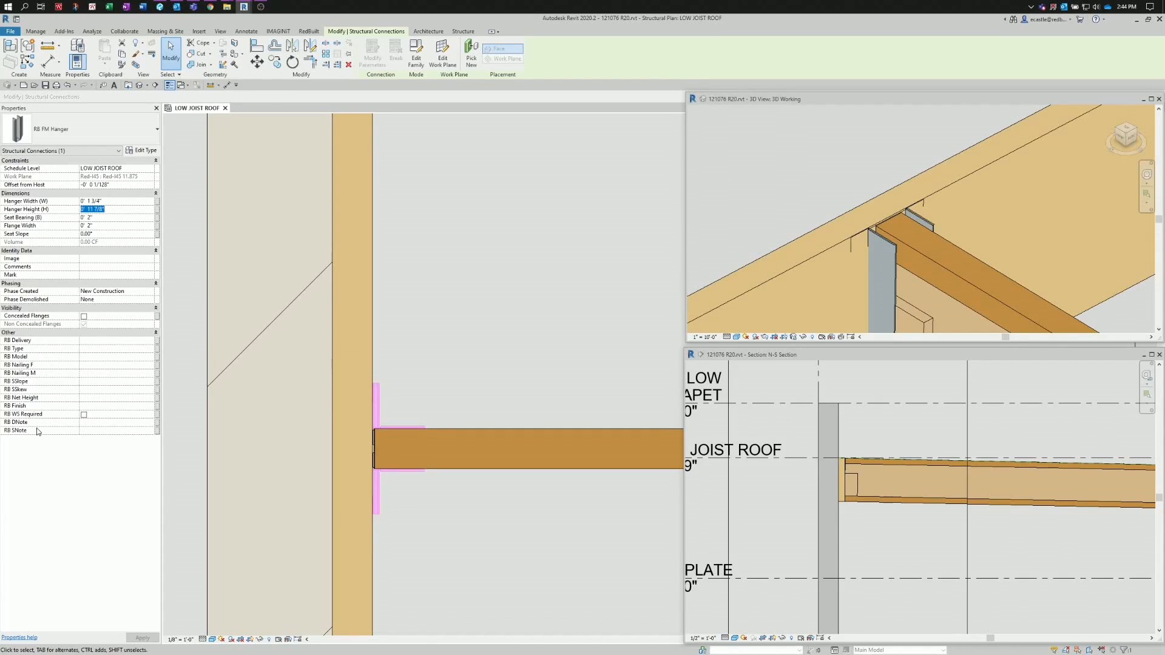
{"action": "left_click", "coordinate": [90, 341]}
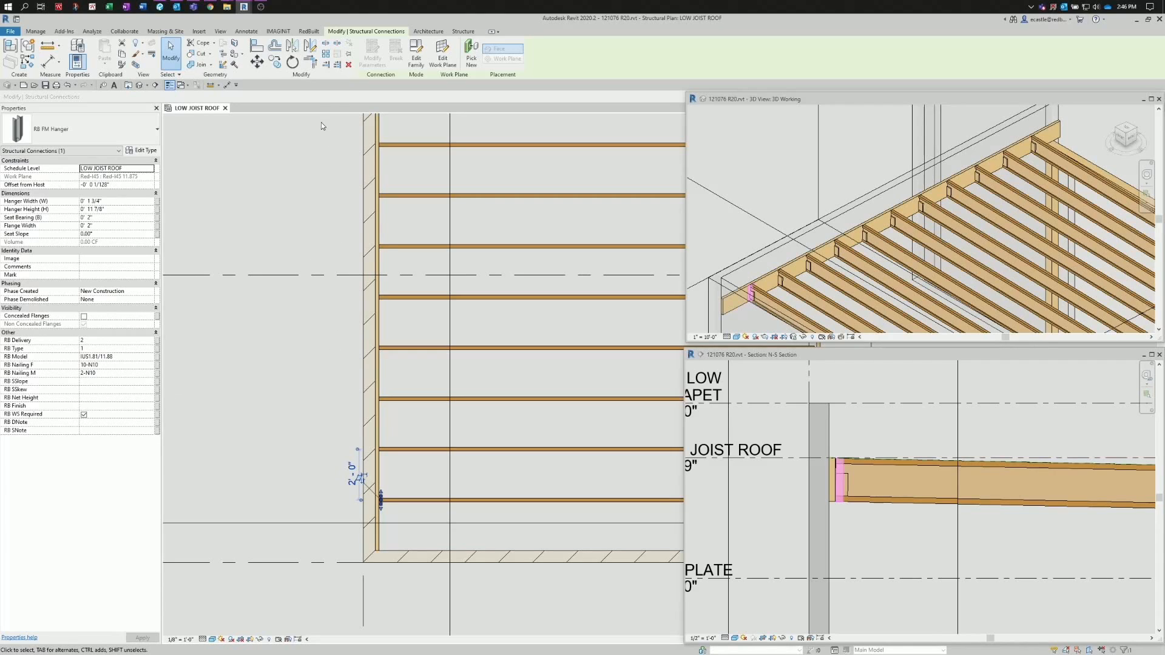
- Array the hanger northward along the west rim board as 11 ungrouped items spaced 2' apart, accepting the lost host association
{"action": "left_click", "coordinate": [326, 54]}
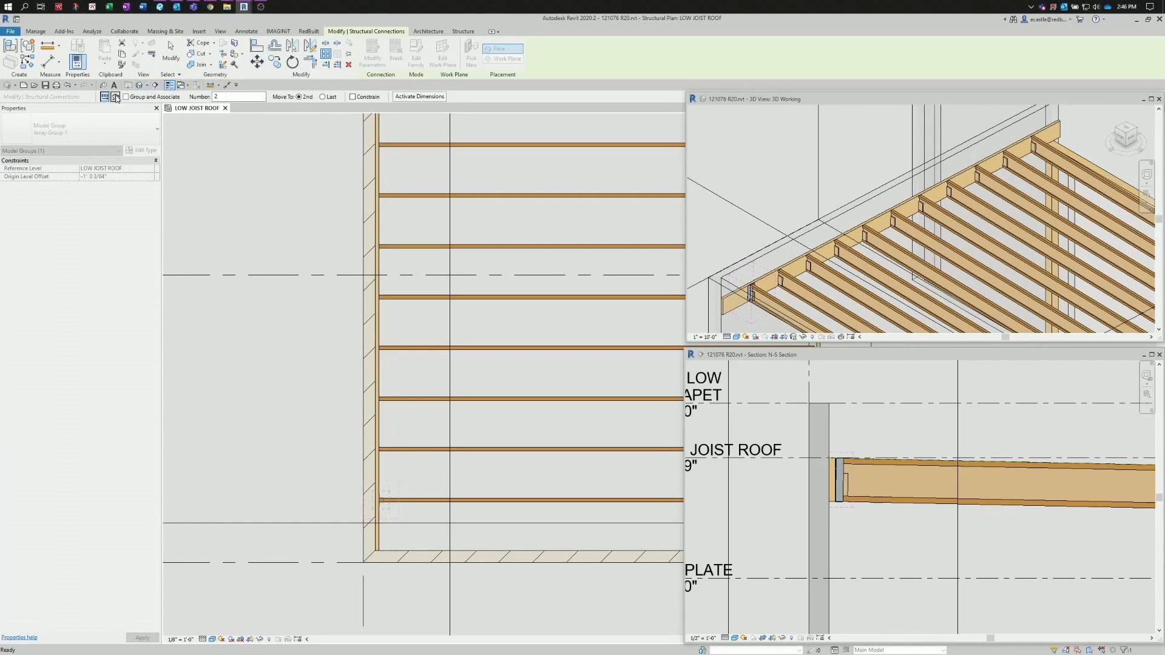
{"action": "left_click_drag", "start_coordinate": [222, 96], "coordinate": [212, 97]}
{"action": "left_click", "coordinate": [327, 486]}
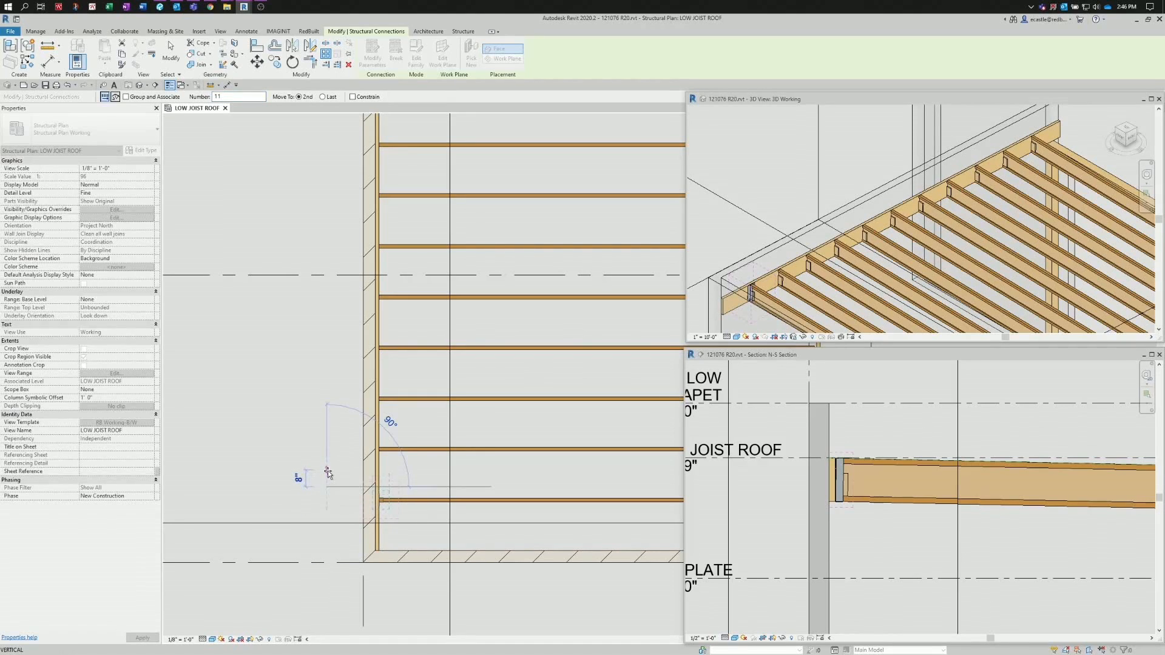
{"action": "type", "text": "2"}
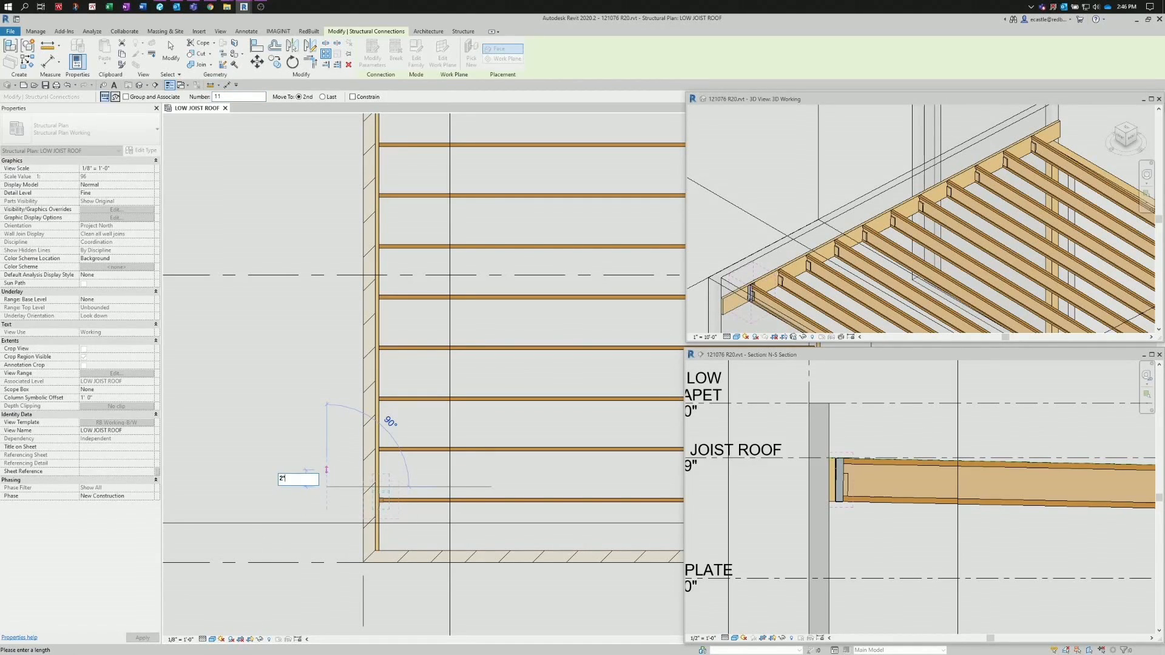
{"action": "key", "text": "Return"}
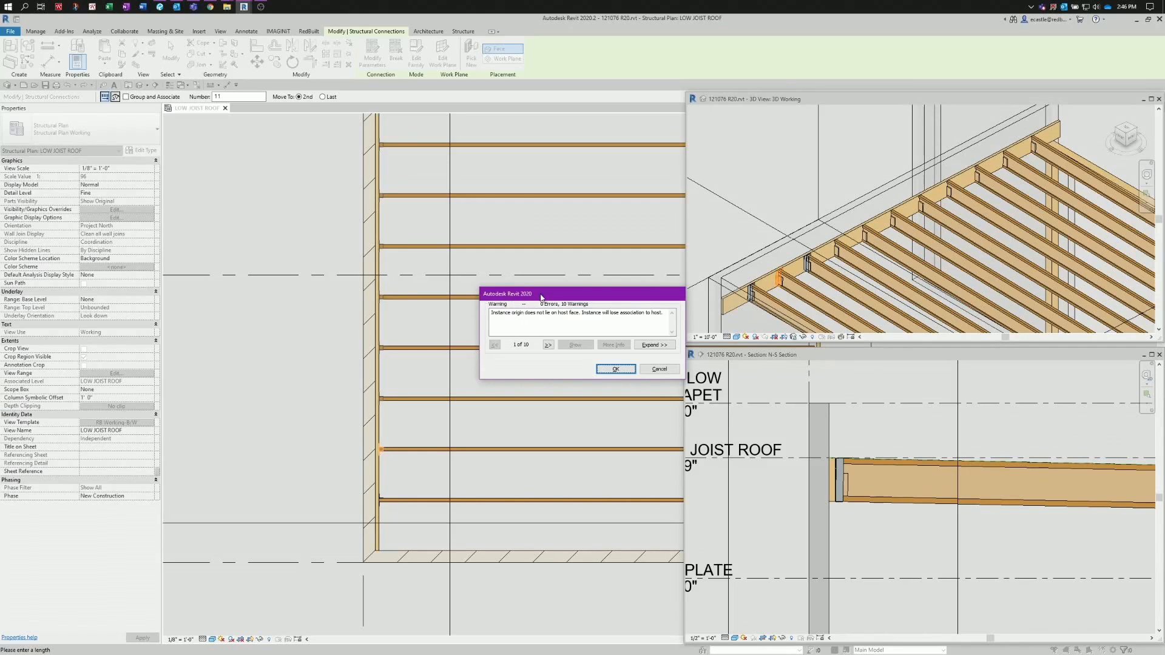
{"action": "left_click", "coordinate": [615, 369]}
- Create a similar RB FM Hanger and place it, rotated to cradle the joist, at the southernmost joist's east end against the rim board
{"action": "scroll", "coordinate": [417, 417], "scroll_direction": "down", "scroll_amount": 2}
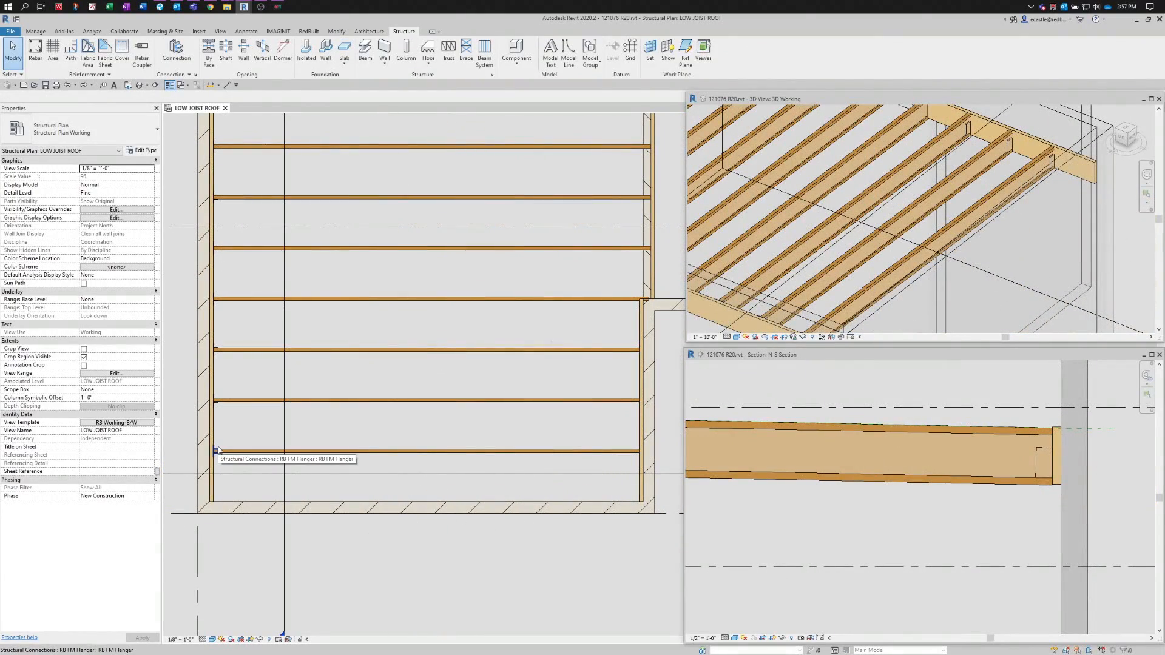
{"action": "left_click", "coordinate": [218, 450]}
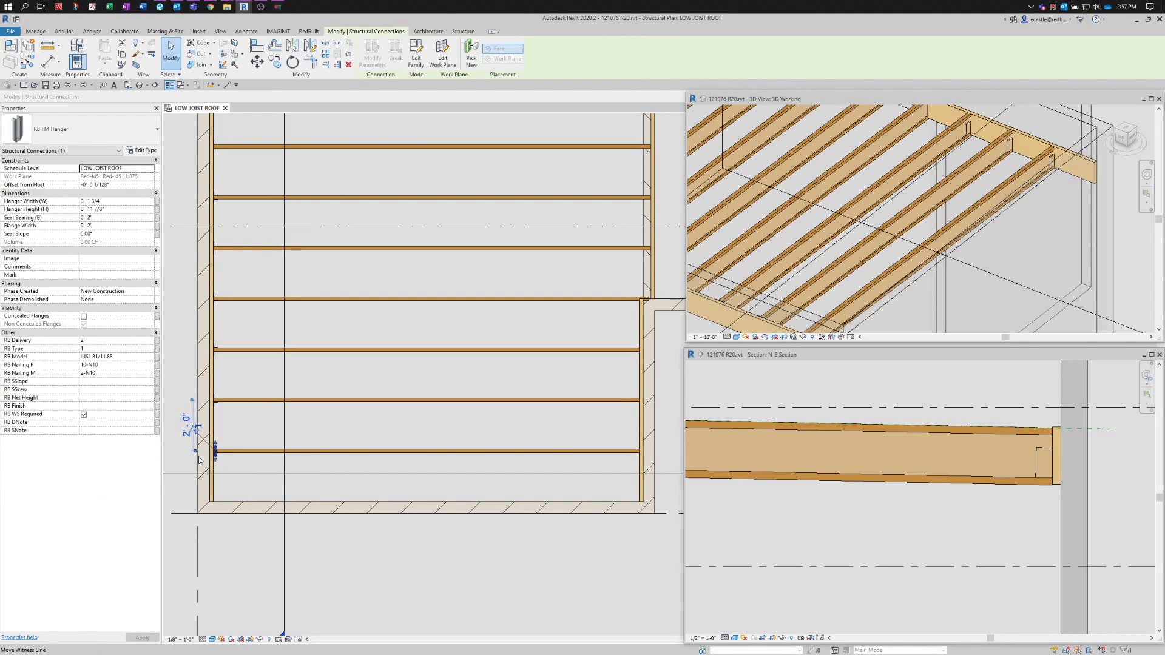
{"action": "scroll", "coordinate": [206, 460], "scroll_direction": "up", "scroll_amount": 3}
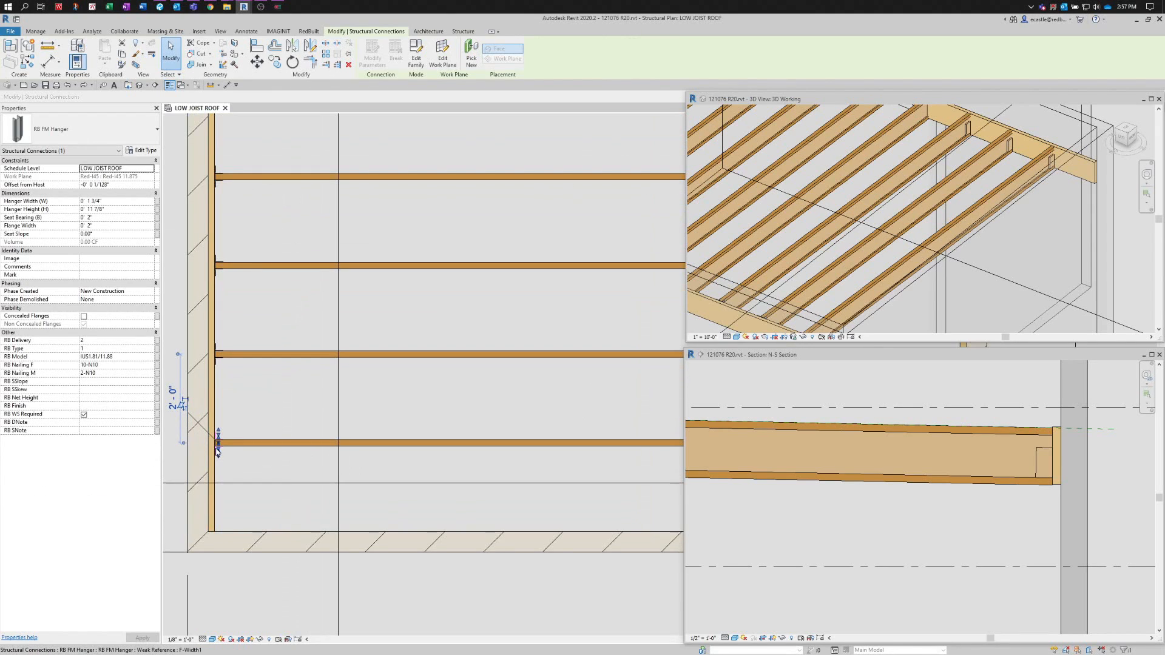
{"action": "right_click", "coordinate": [217, 450]}
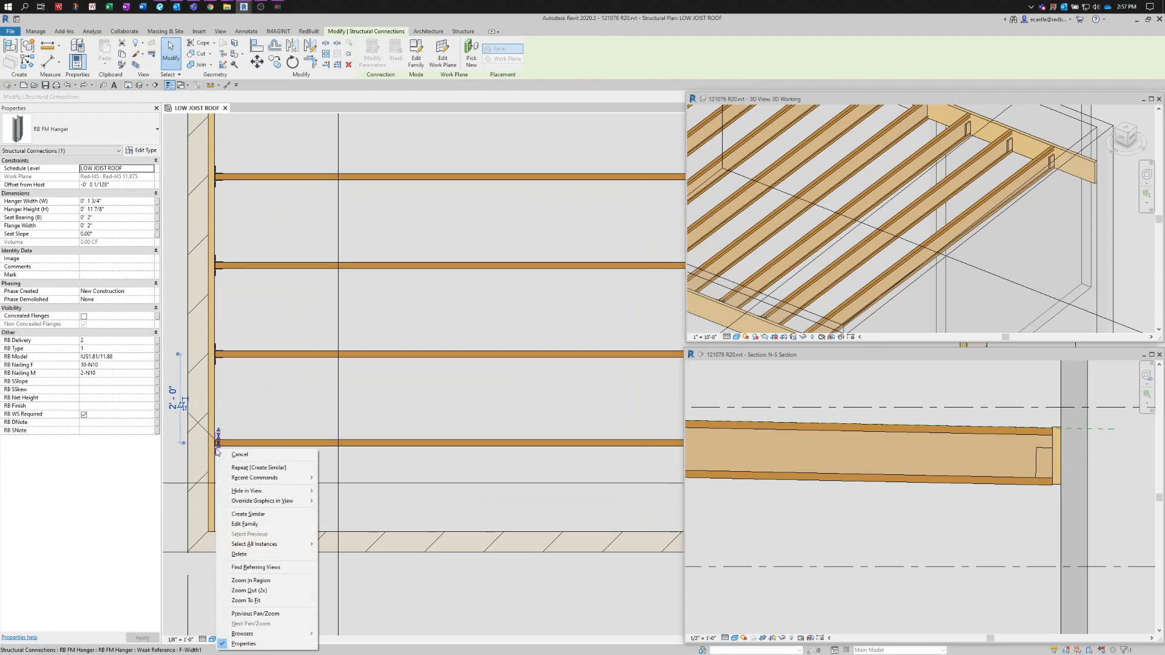
{"action": "left_click", "coordinate": [241, 517]}
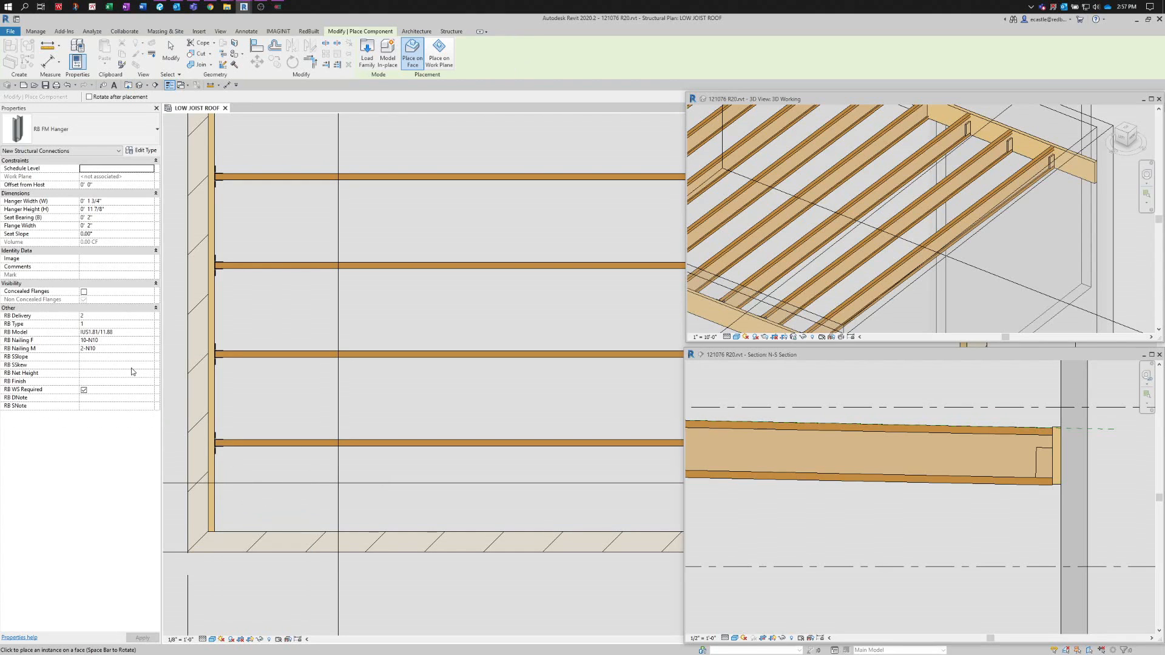
{"action": "scroll", "coordinate": [239, 380], "scroll_direction": "down", "scroll_amount": 3}
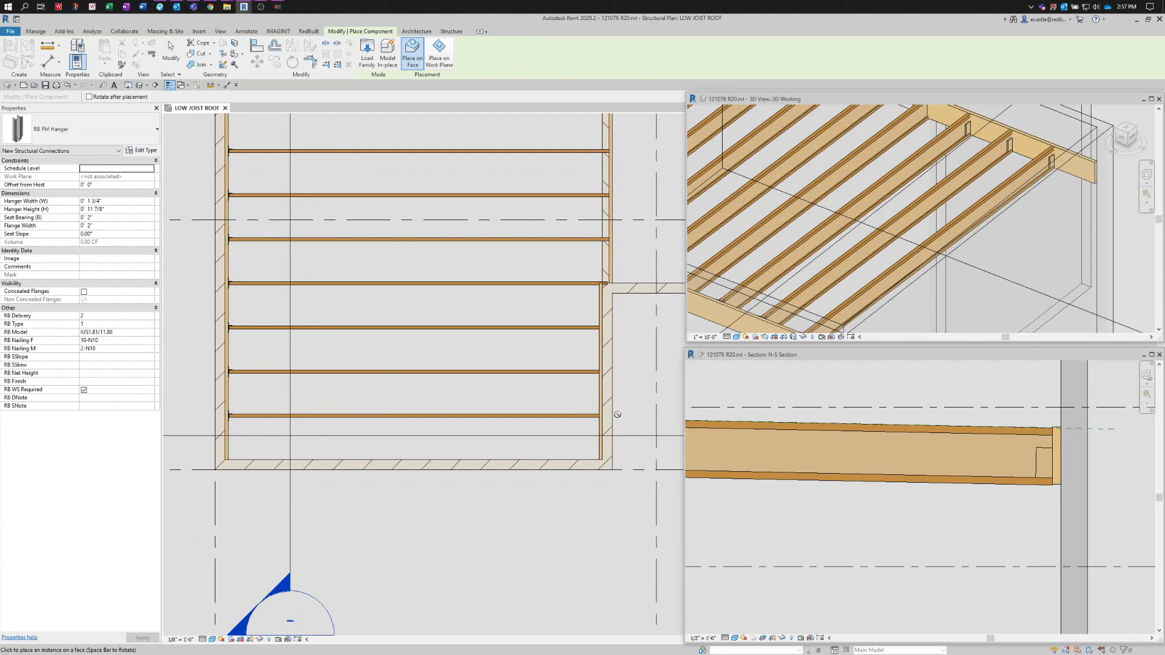
{"action": "scroll", "coordinate": [610, 414], "scroll_direction": "up", "scroll_amount": 3}
{"action": "scroll", "coordinate": [576, 411], "scroll_direction": "up", "scroll_amount": 4}
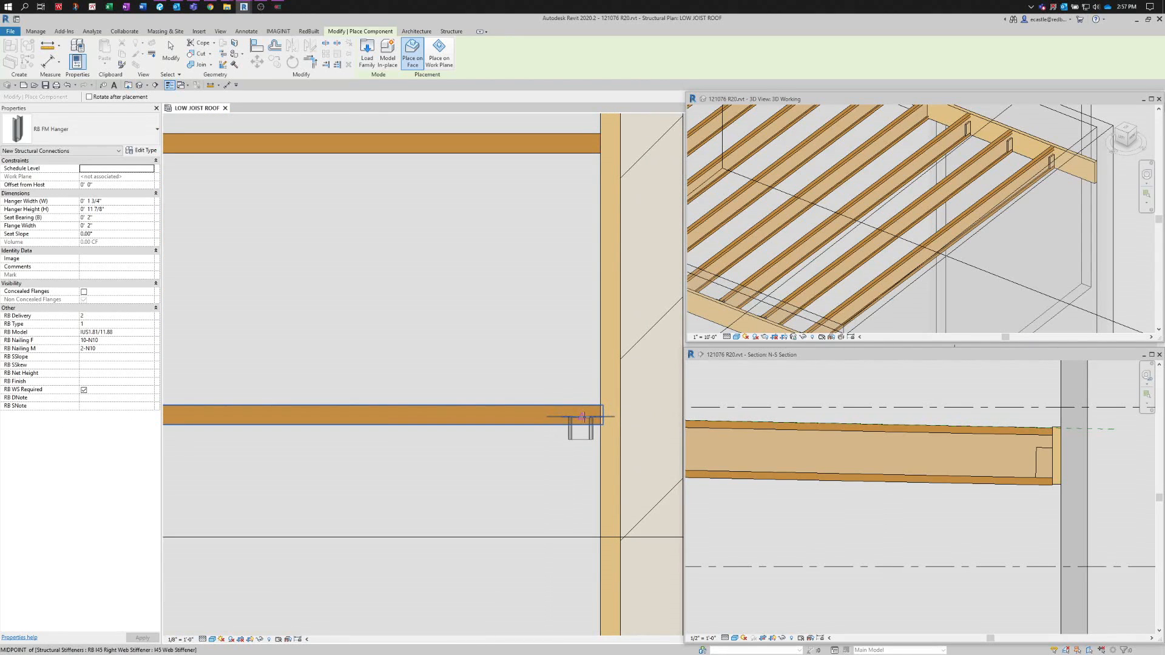
{"action": "key", "text": "space"}
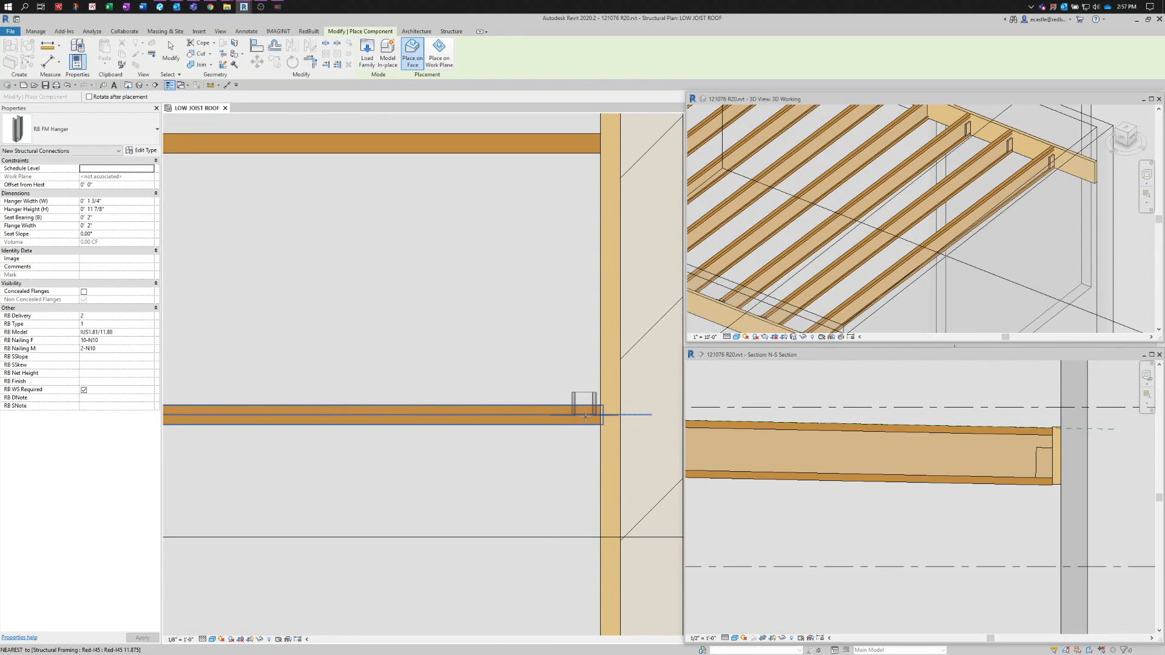
{"action": "key", "text": "space"}
{"action": "scroll", "coordinate": [592, 419], "scroll_direction": "up", "scroll_amount": 2}
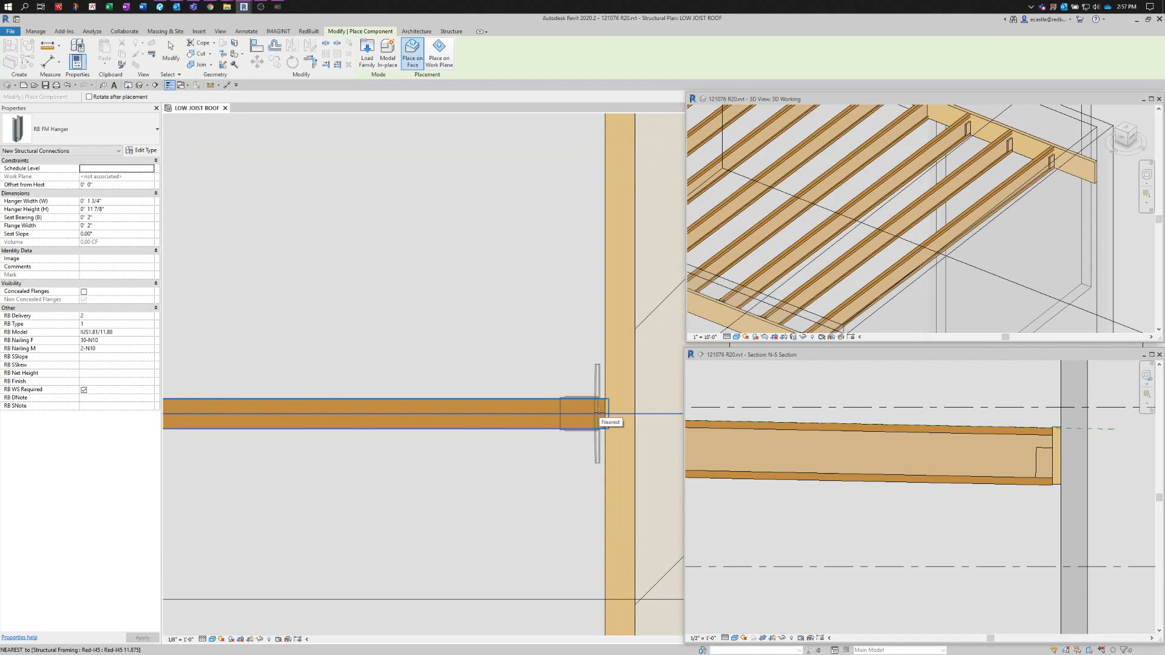
{"action": "left_click", "coordinate": [605, 414]}
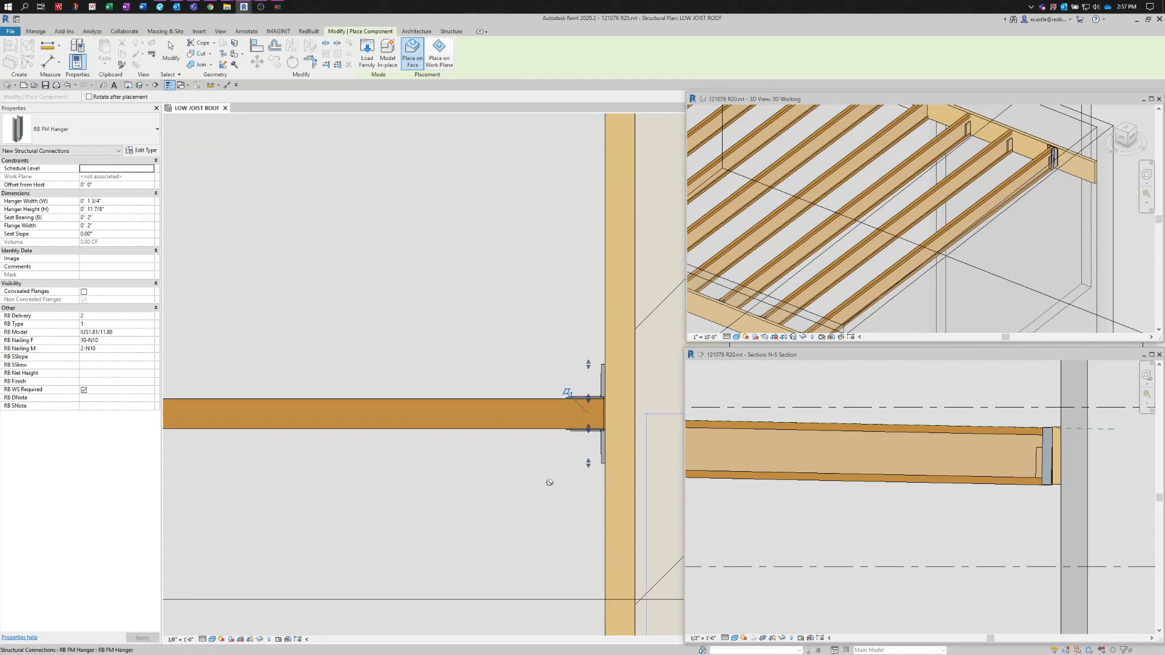
- Place matching hangers at the east ends of the next three joists to the north along the rim board, and end placement
{"action": "scroll", "coordinate": [534, 511], "scroll_direction": "down", "scroll_amount": 3}
{"action": "scroll", "coordinate": [563, 326], "scroll_direction": "up", "scroll_amount": 2}
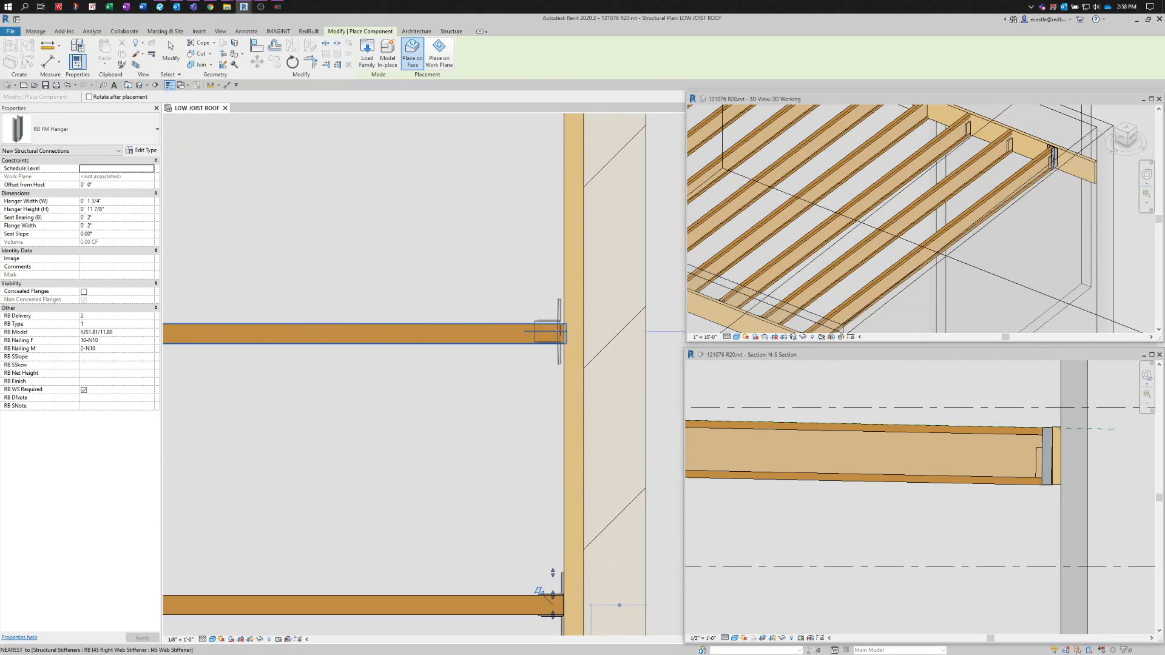
{"action": "left_click", "coordinate": [563, 333]}
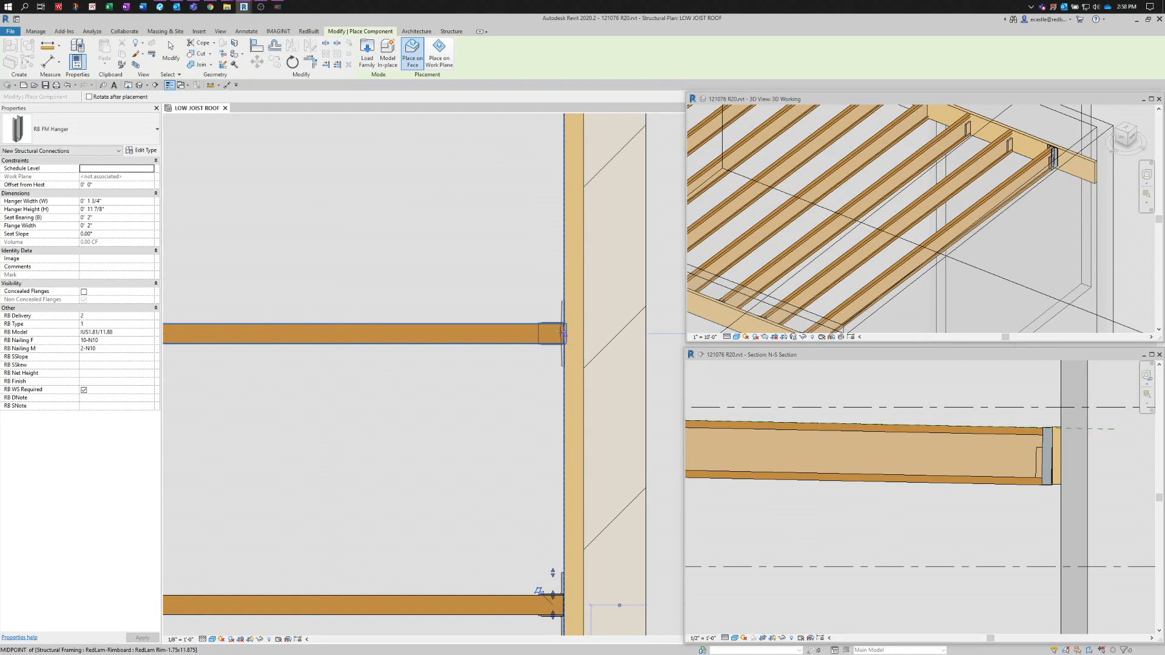
{"action": "scroll", "coordinate": [553, 455], "scroll_direction": "down", "scroll_amount": 2}
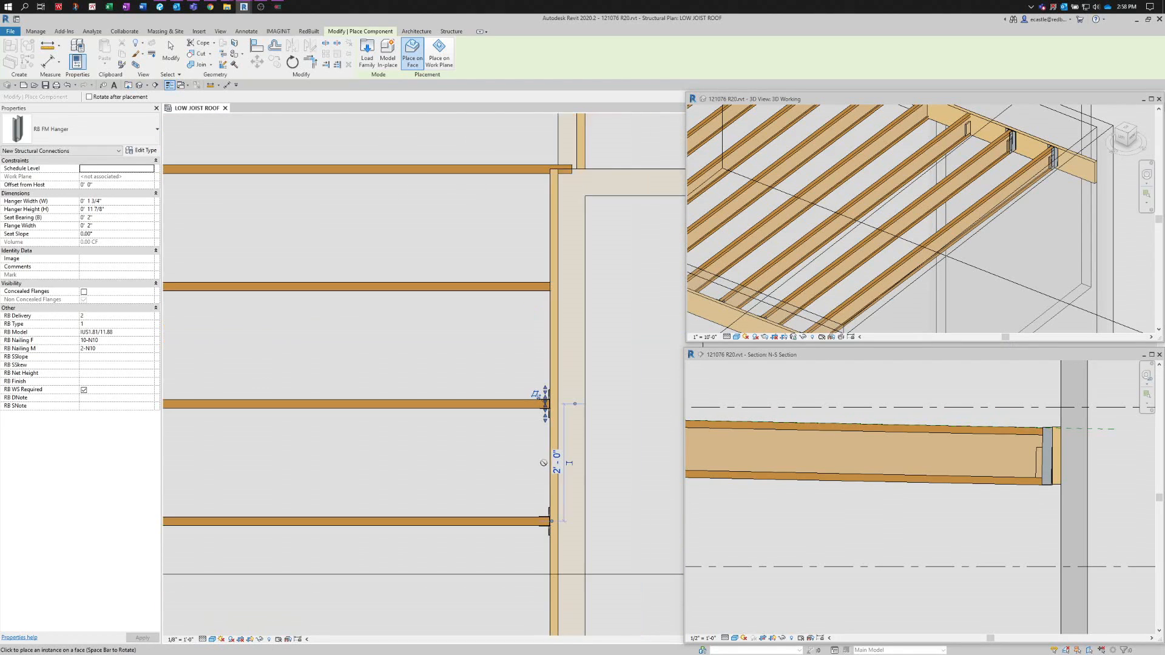
{"action": "scroll", "coordinate": [557, 285], "scroll_direction": "up", "scroll_amount": 2}
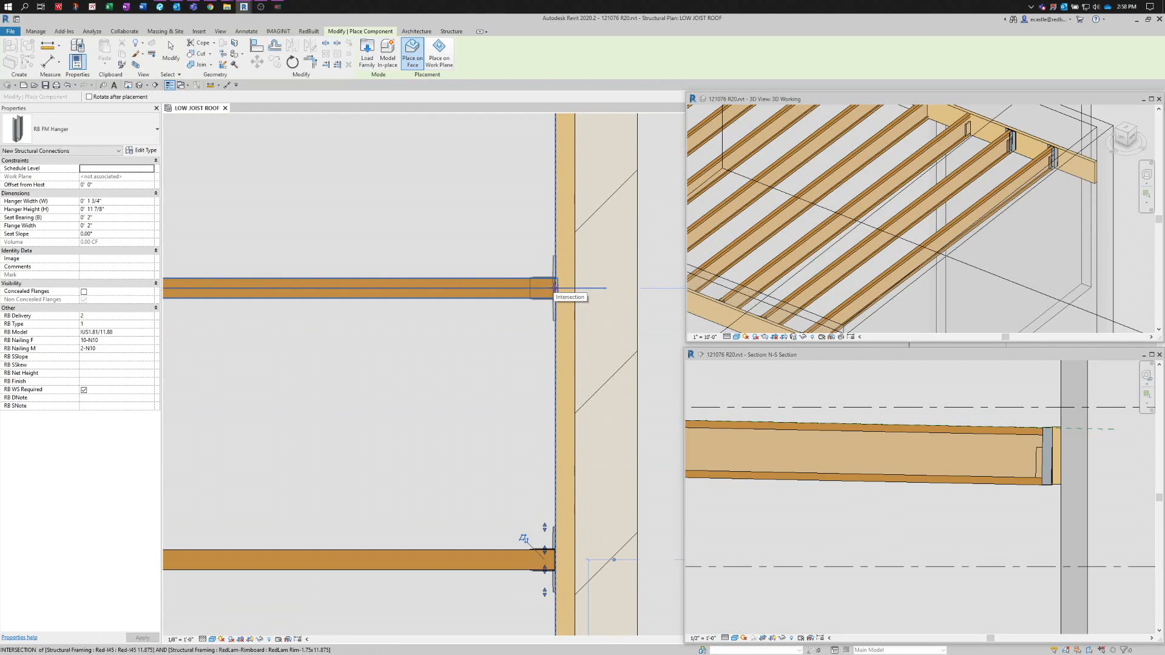
{"action": "left_click", "coordinate": [554, 289]}
{"action": "scroll", "coordinate": [494, 417], "scroll_direction": "down", "scroll_amount": 2}
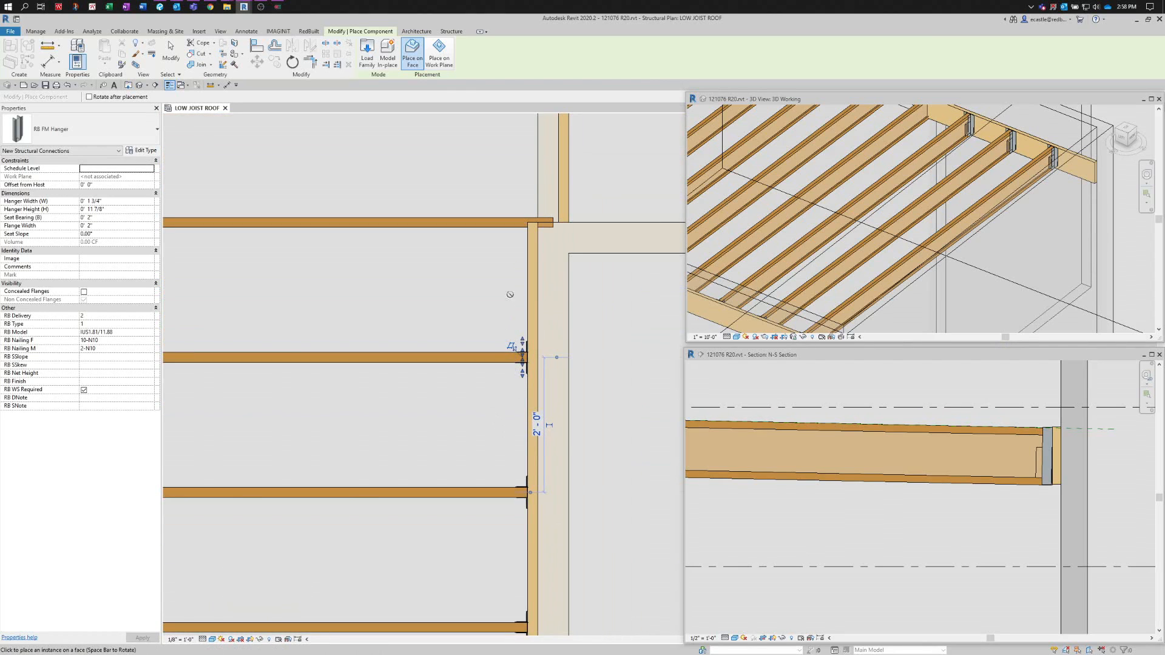
{"action": "scroll", "coordinate": [540, 210], "scroll_direction": "up", "scroll_amount": 3}
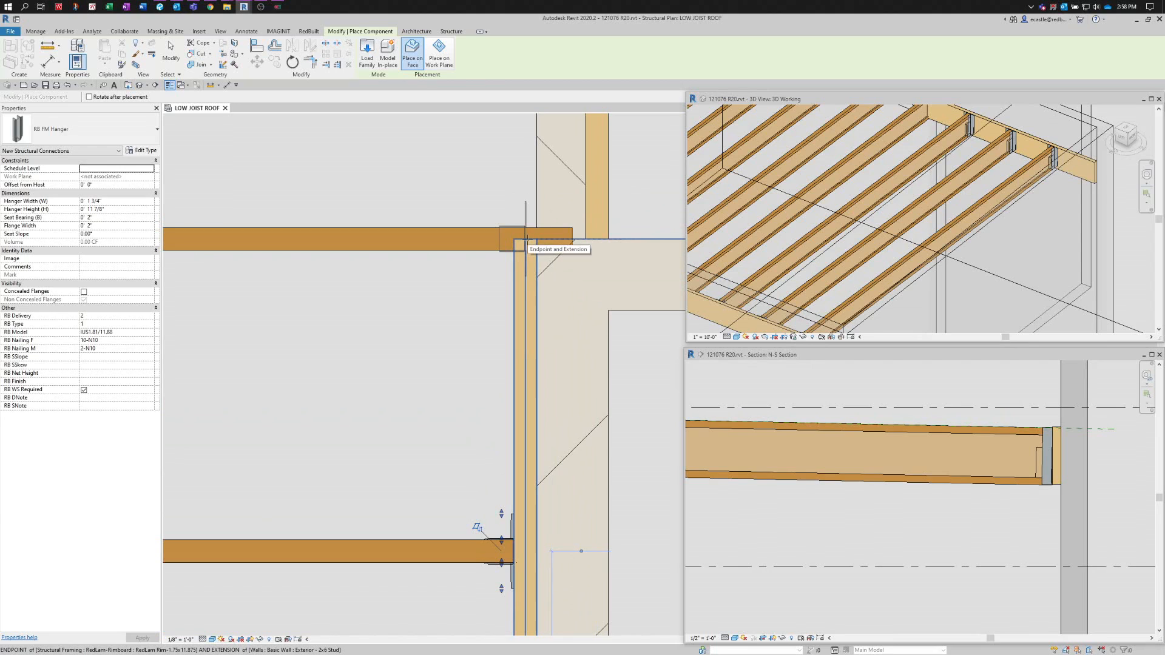
{"action": "left_click", "coordinate": [514, 239]}
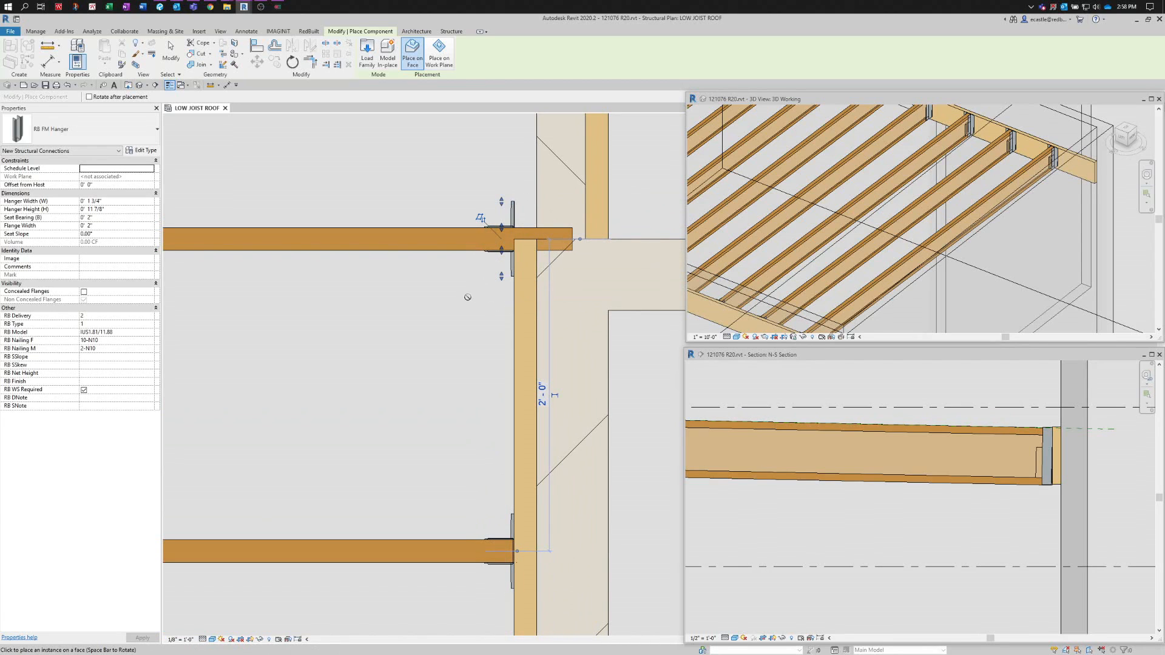
{"action": "key", "text": "Escape"}
{"action": "key", "text": "Escape"}
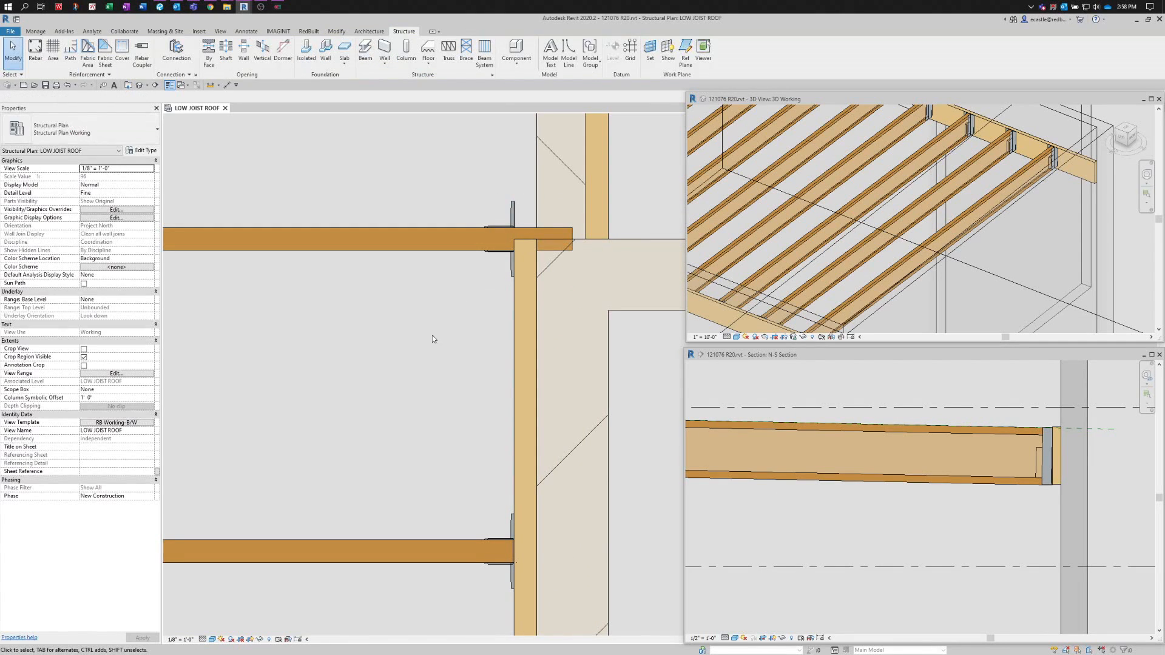
{"action": "scroll", "coordinate": [505, 290], "scroll_direction": "down", "scroll_amount": 6}
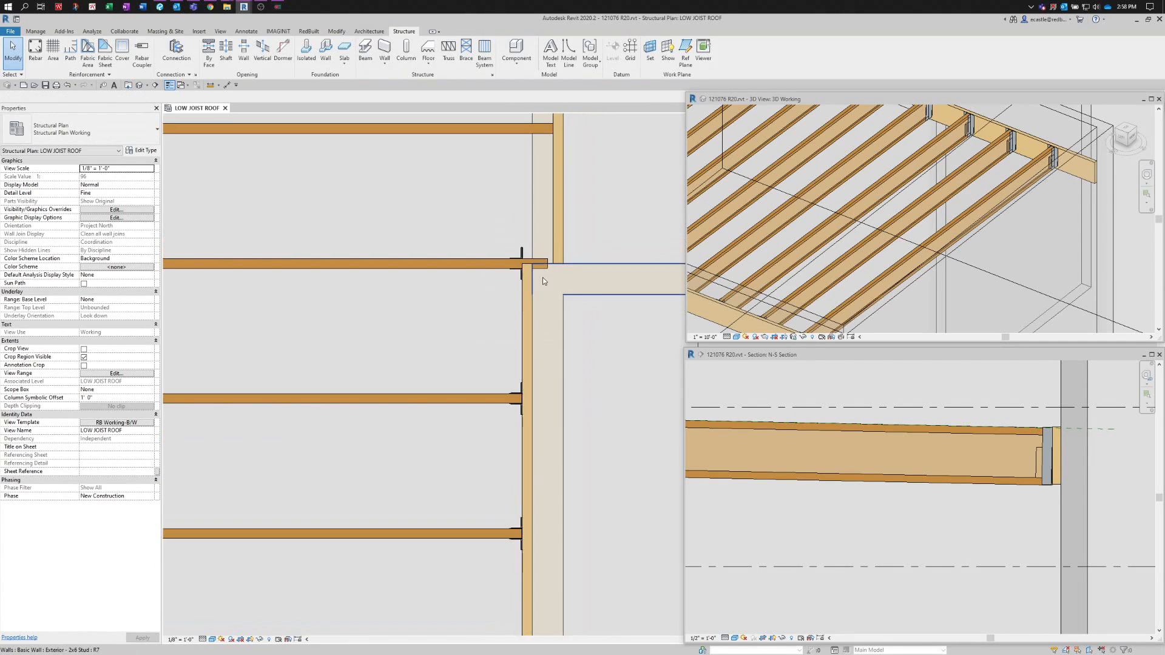
{"action": "scroll", "coordinate": [410, 308], "scroll_direction": "down", "scroll_amount": 2}
{"action": "scroll", "coordinate": [372, 351], "scroll_direction": "up", "scroll_amount": 4}
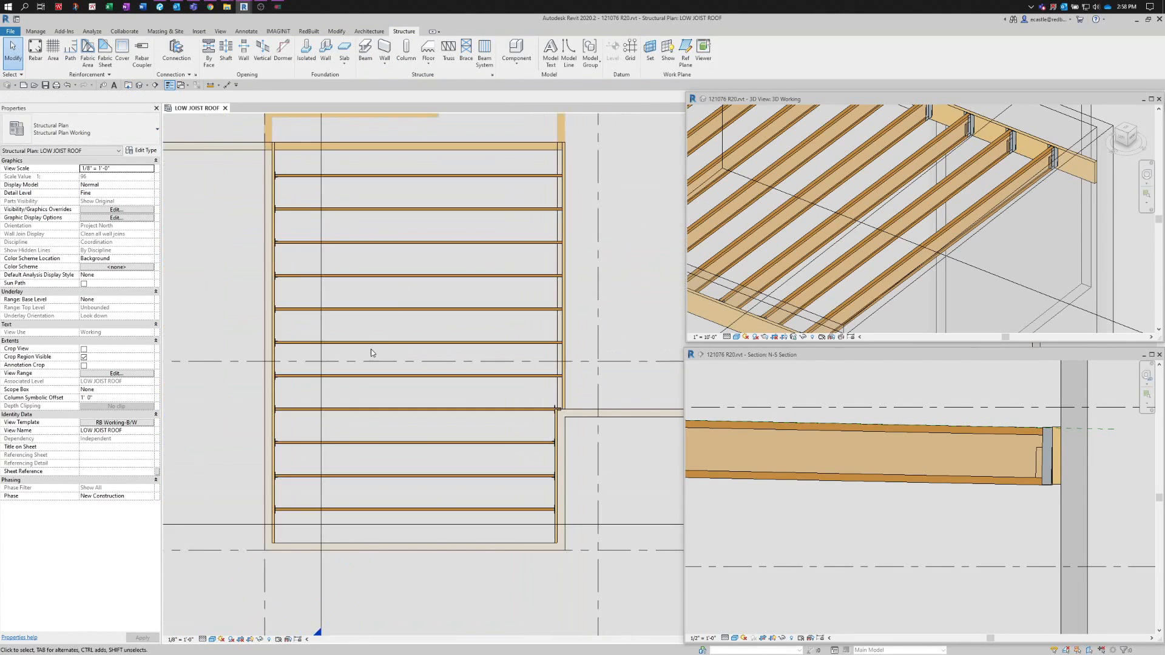
{"action": "scroll", "coordinate": [419, 408], "scroll_direction": "down", "scroll_amount": 1}
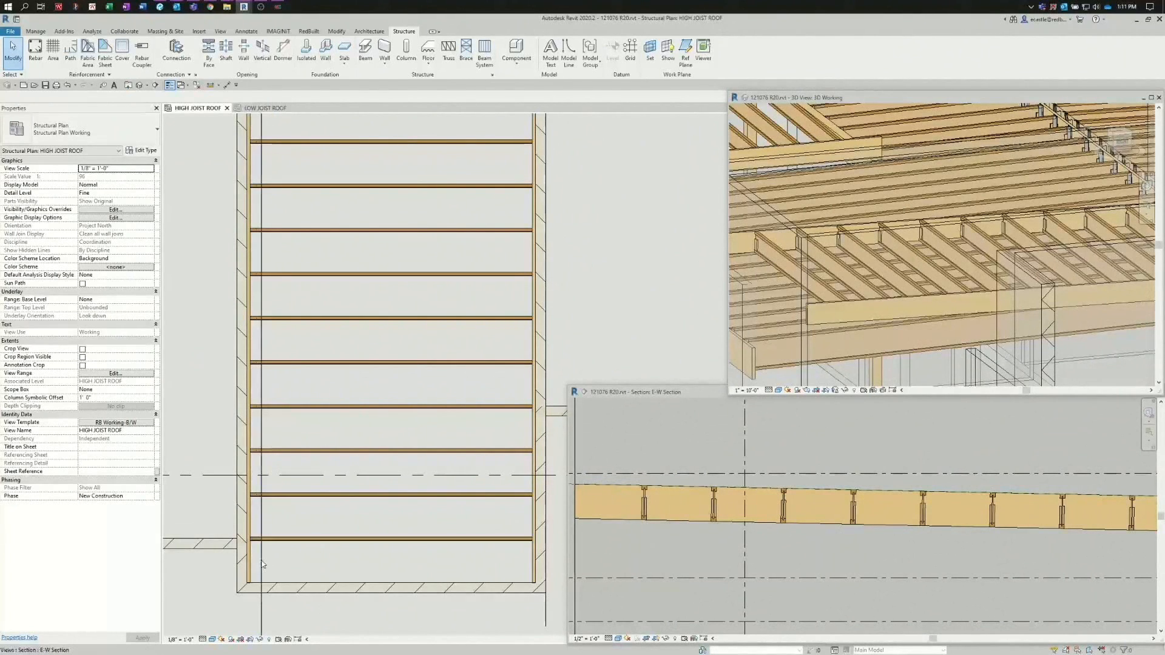
- Place an RB FM Hanger at the west end of the southernmost high roof joist, against the west rim board, and end placement
{"action": "scroll", "coordinate": [268, 560], "scroll_direction": "up", "scroll_amount": 1}
{"action": "scroll", "coordinate": [268, 559], "scroll_direction": "down", "scroll_amount": 1}
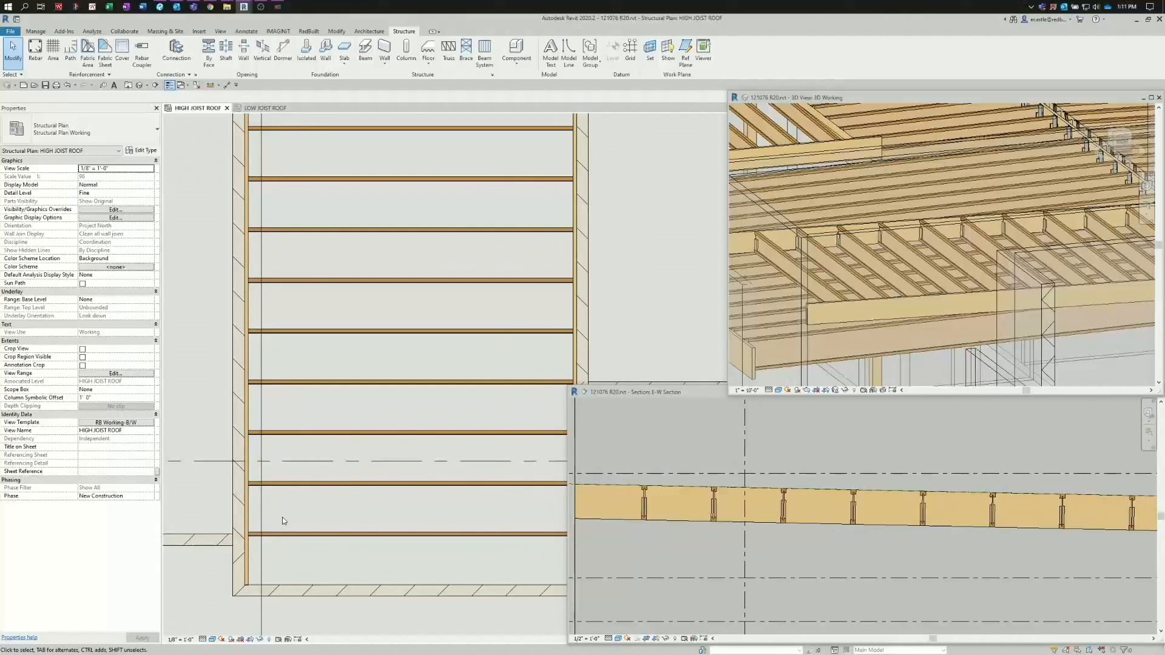
{"action": "left_click", "coordinate": [516, 48]}
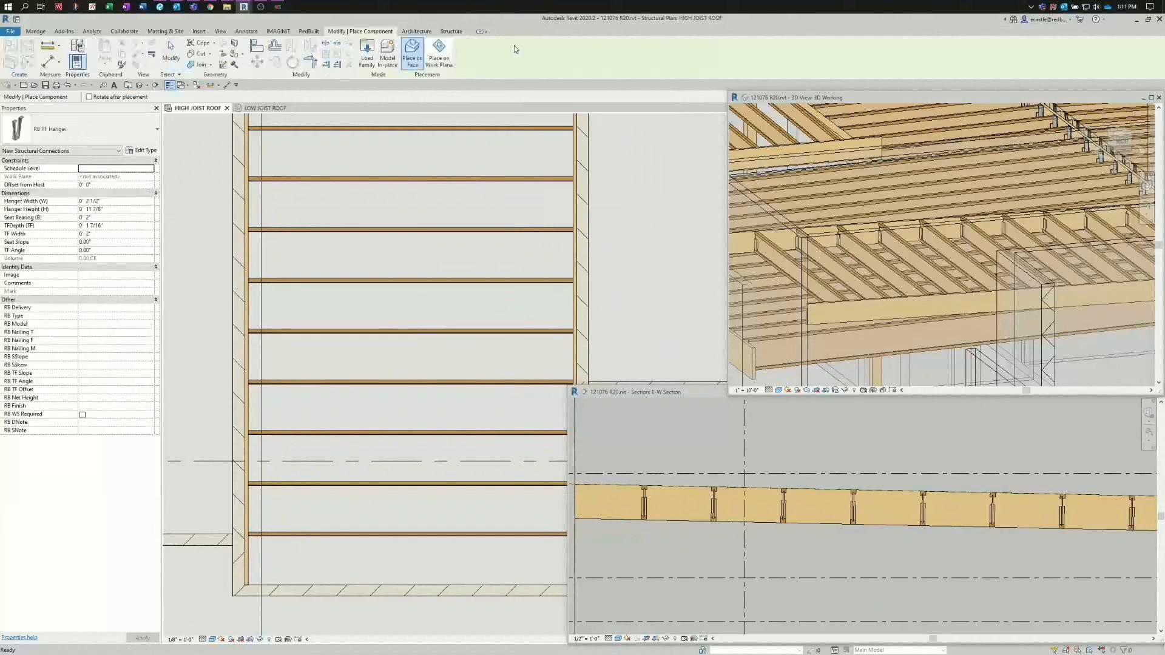
{"action": "left_click", "coordinate": [103, 126]}
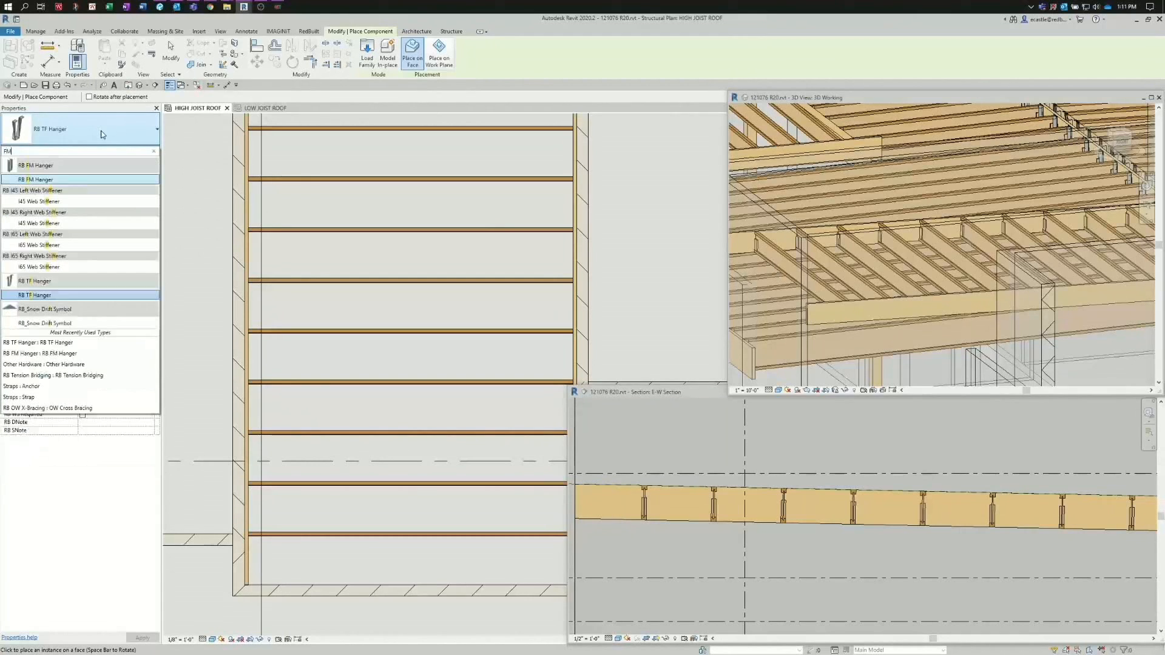
{"action": "left_click", "coordinate": [61, 185]}
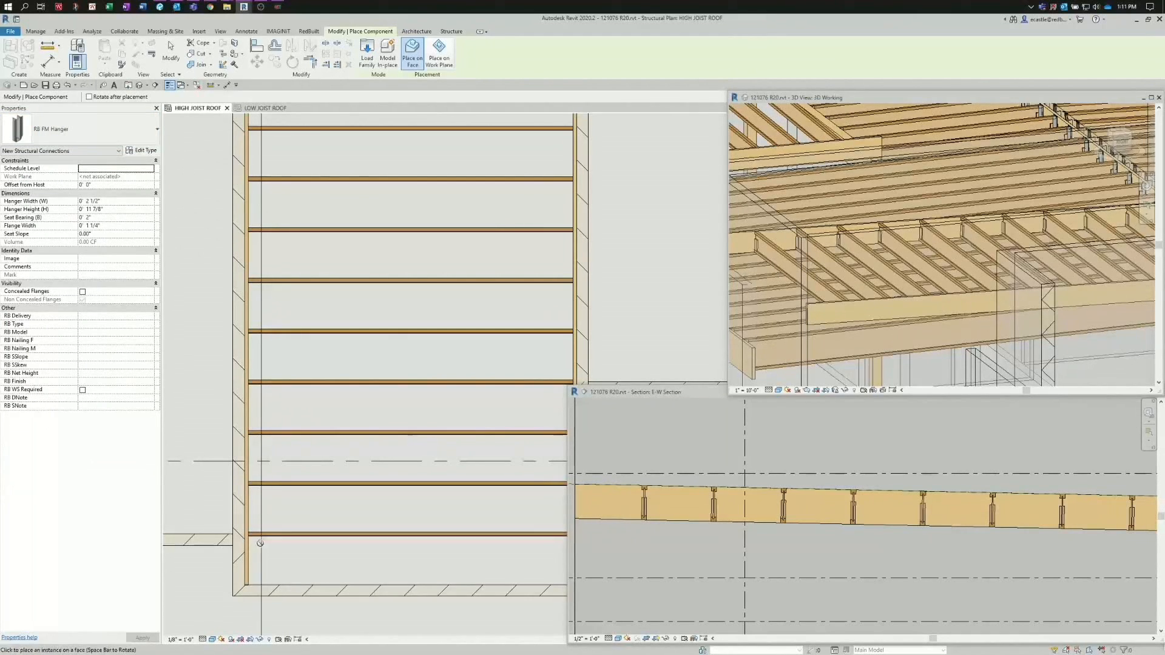
{"action": "scroll", "coordinate": [257, 479], "scroll_direction": "up", "scroll_amount": 4}
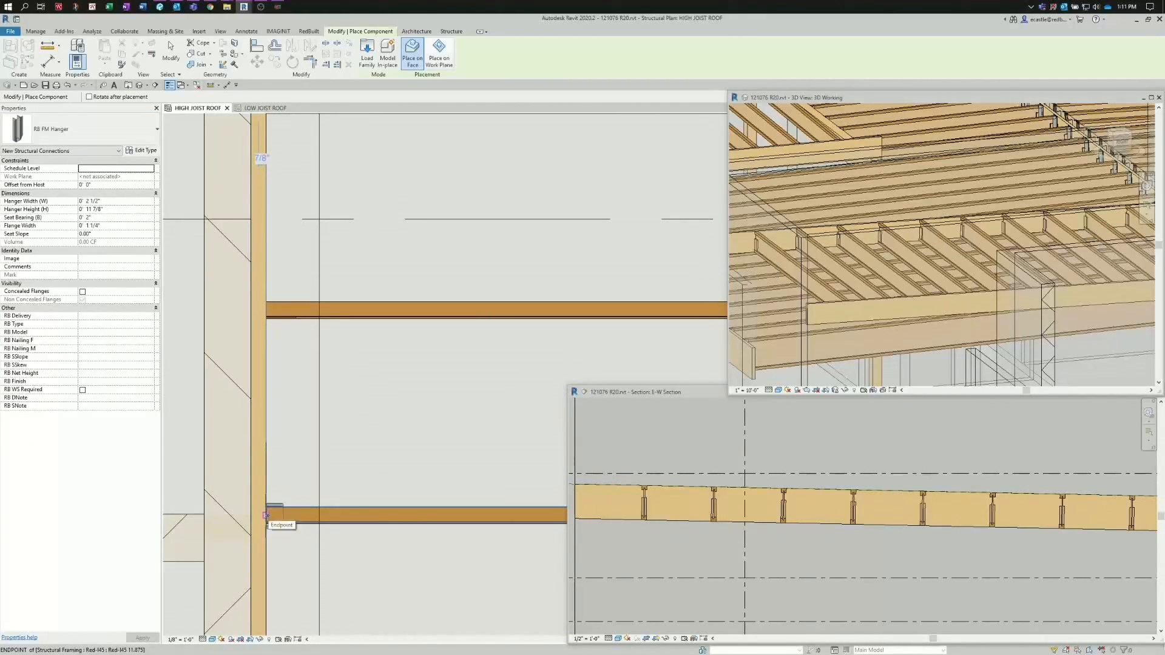
{"action": "scroll", "coordinate": [267, 514], "scroll_direction": "up", "scroll_amount": 2}
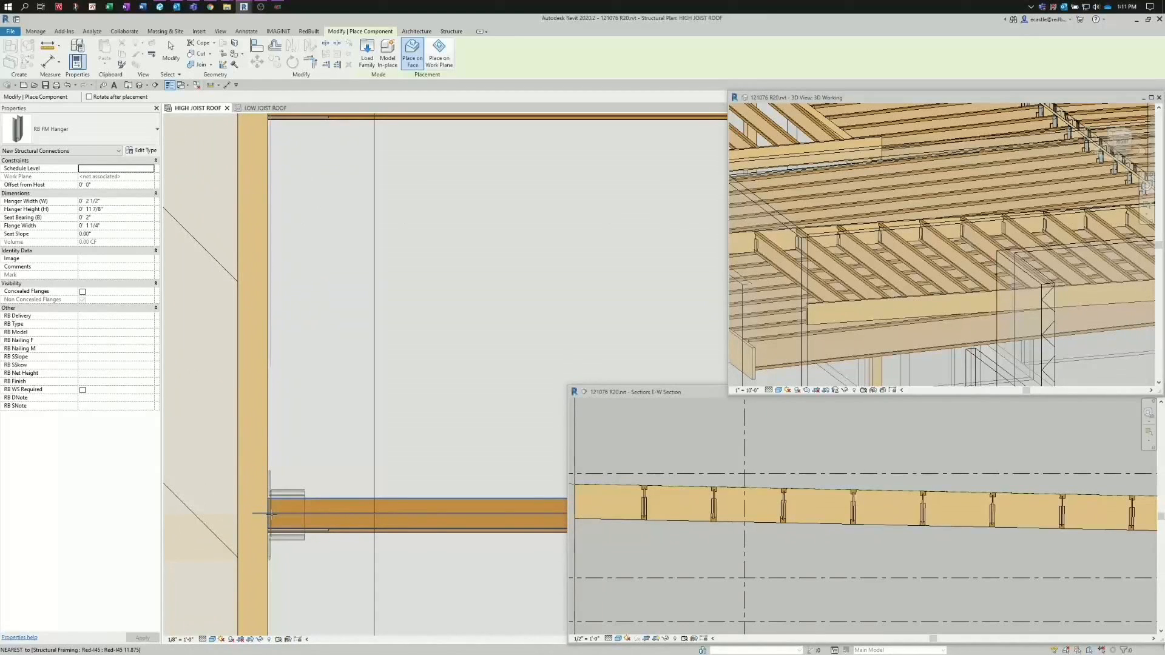
{"action": "left_click", "coordinate": [271, 514]}
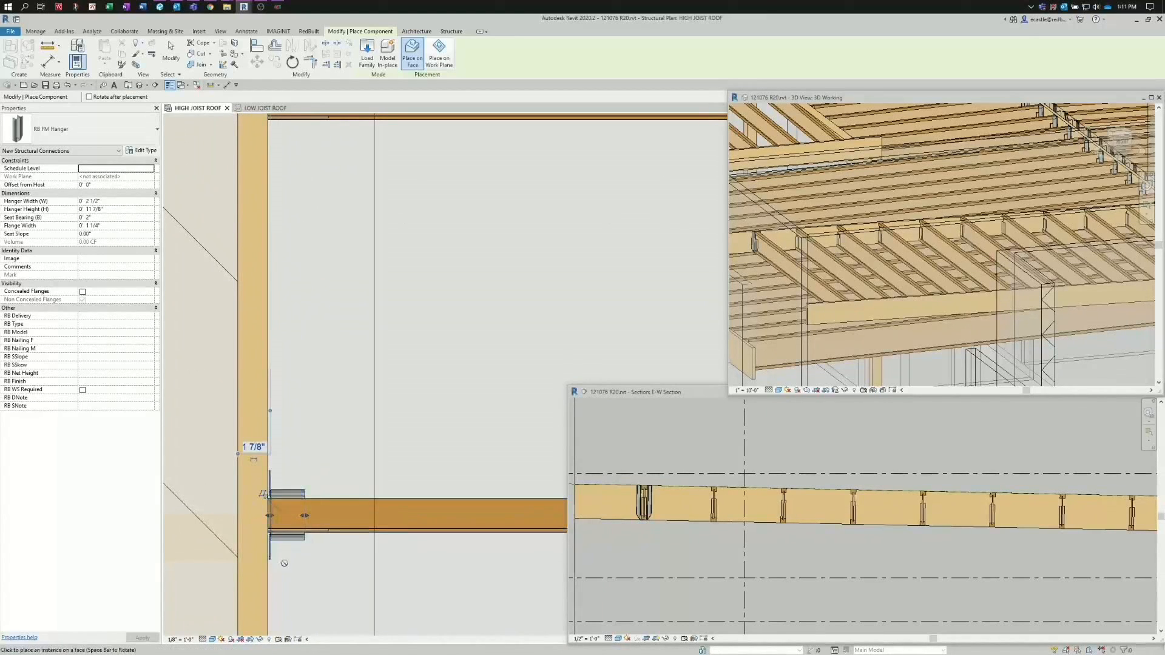
{"action": "key", "text": "Escape"}
{"action": "key", "text": "Escape"}
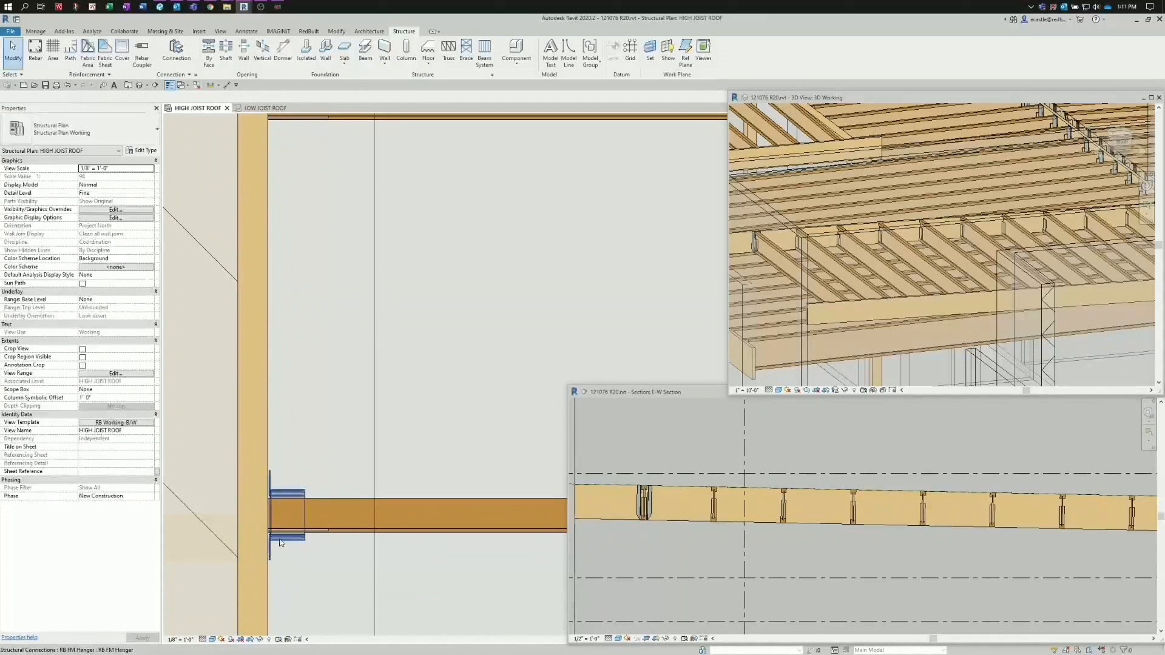
- Resize the new hanger in the E-W section to fit the joist, with a 1 3/4" hanger width and a 2" flange width
{"action": "left_click", "coordinate": [281, 542]}
{"action": "scroll", "coordinate": [285, 550], "scroll_direction": "up", "scroll_amount": 1}
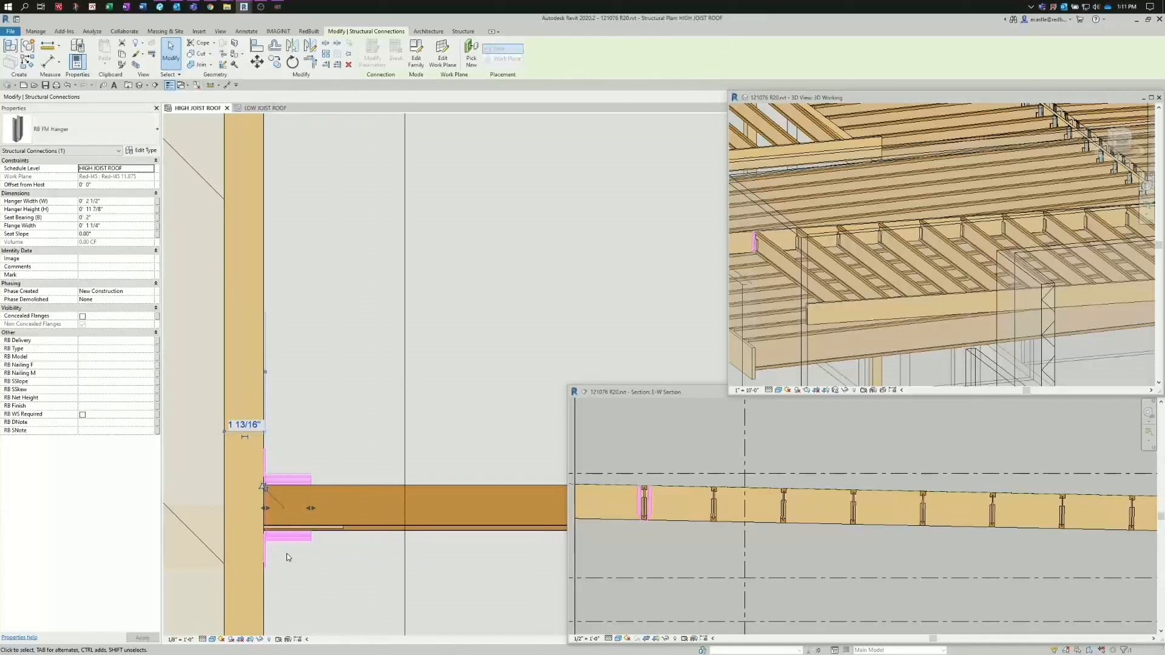
{"action": "scroll", "coordinate": [610, 527], "scroll_direction": "up", "scroll_amount": 3}
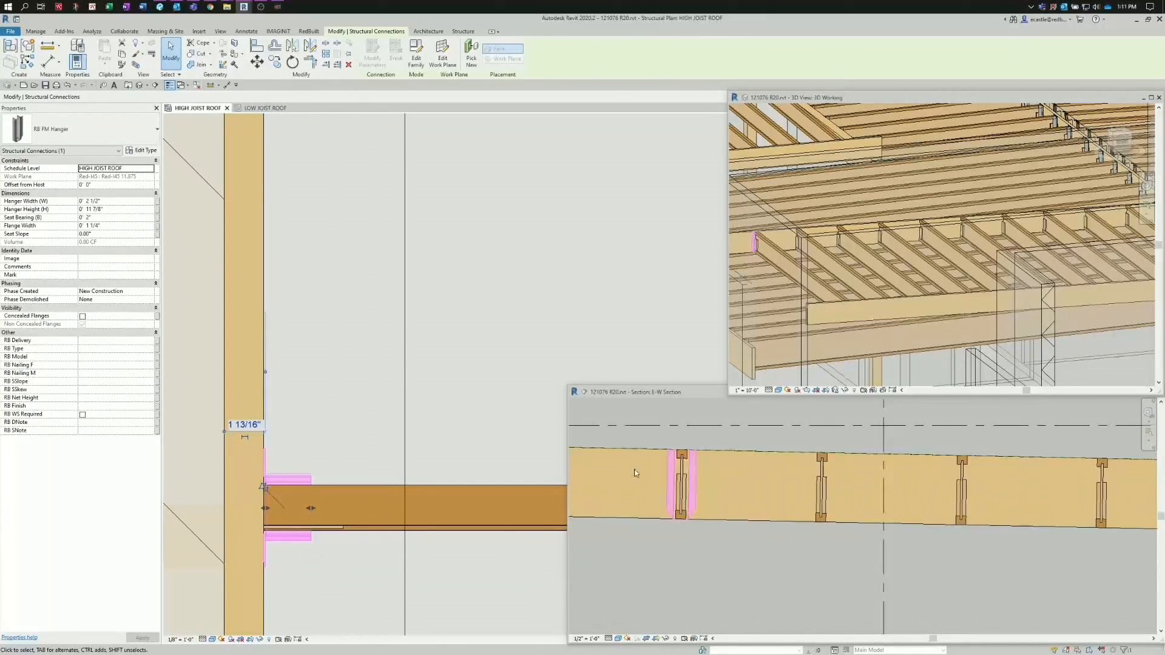
{"action": "scroll", "coordinate": [622, 449], "scroll_direction": "up", "scroll_amount": 1}
{"action": "left_click", "coordinate": [667, 470]}
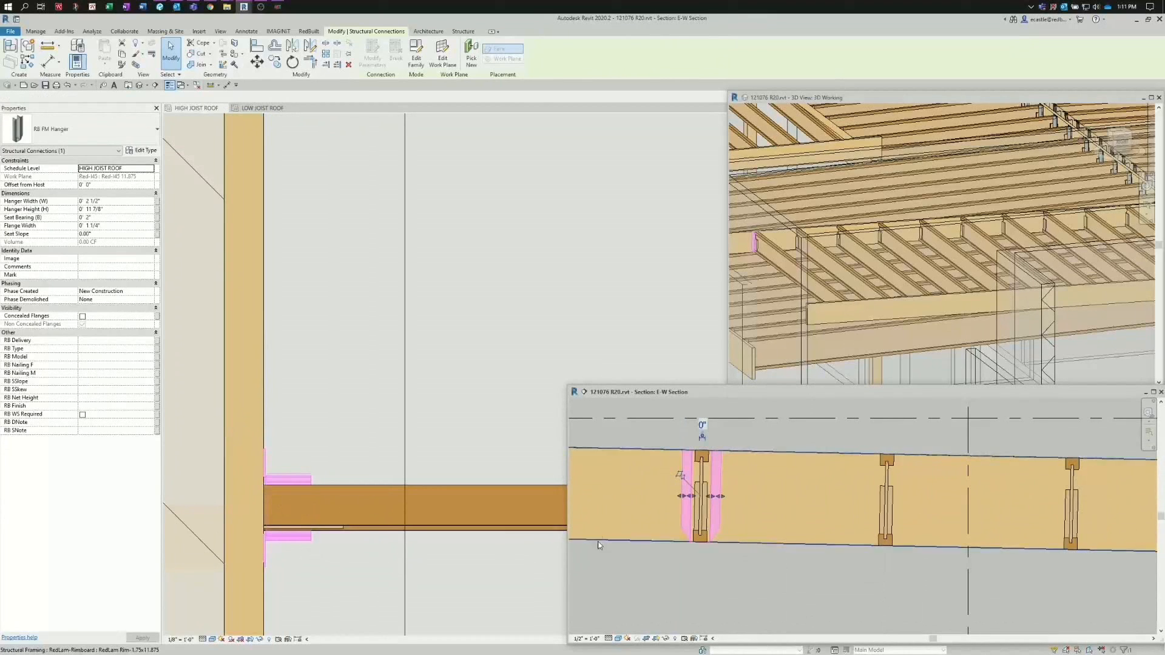
{"action": "left_click", "coordinate": [596, 558]}
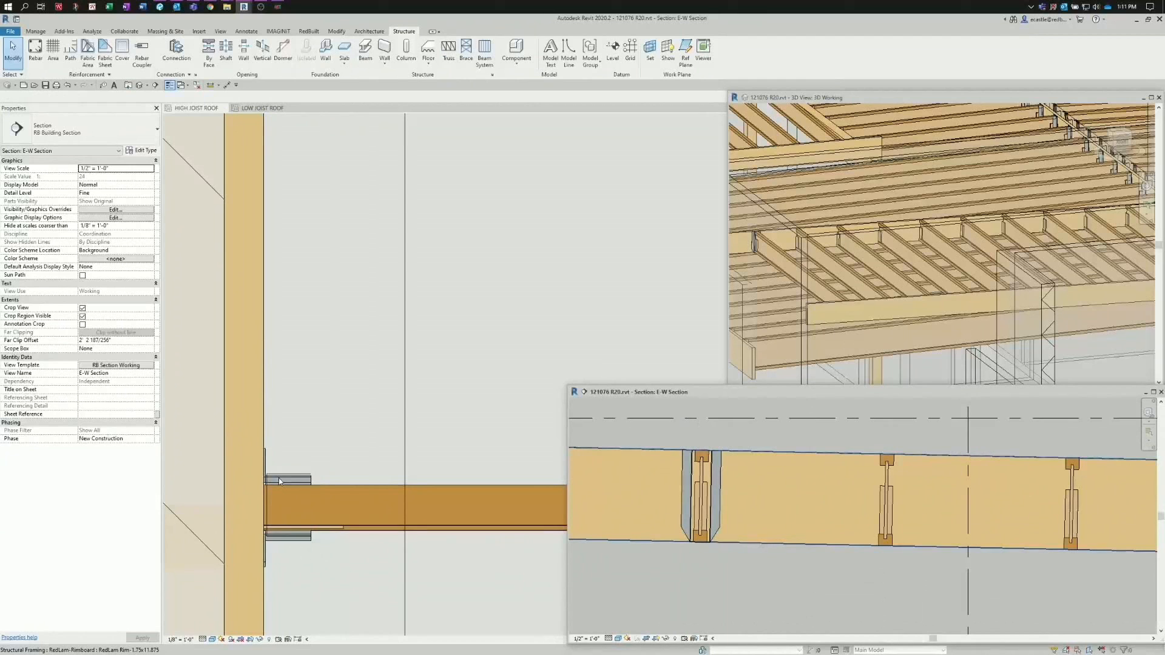
{"action": "scroll", "coordinate": [694, 514], "scroll_direction": "up", "scroll_amount": 3}
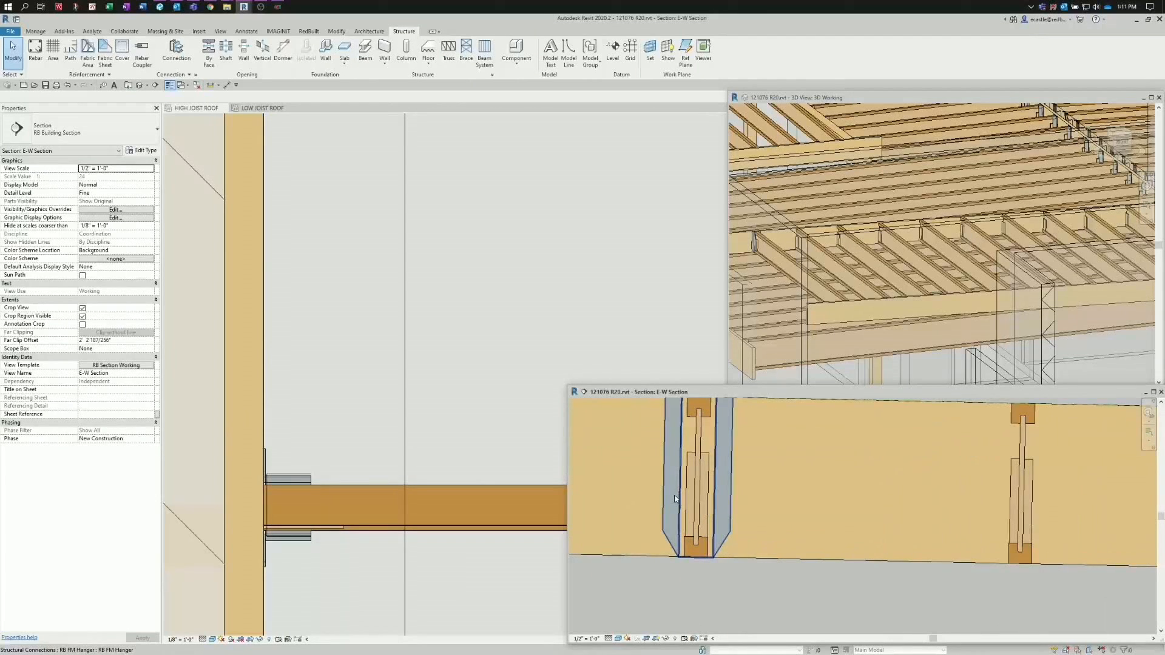
{"action": "left_click", "coordinate": [682, 501]}
{"action": "left_click_drag", "start_coordinate": [681, 478], "coordinate": [710, 476]}
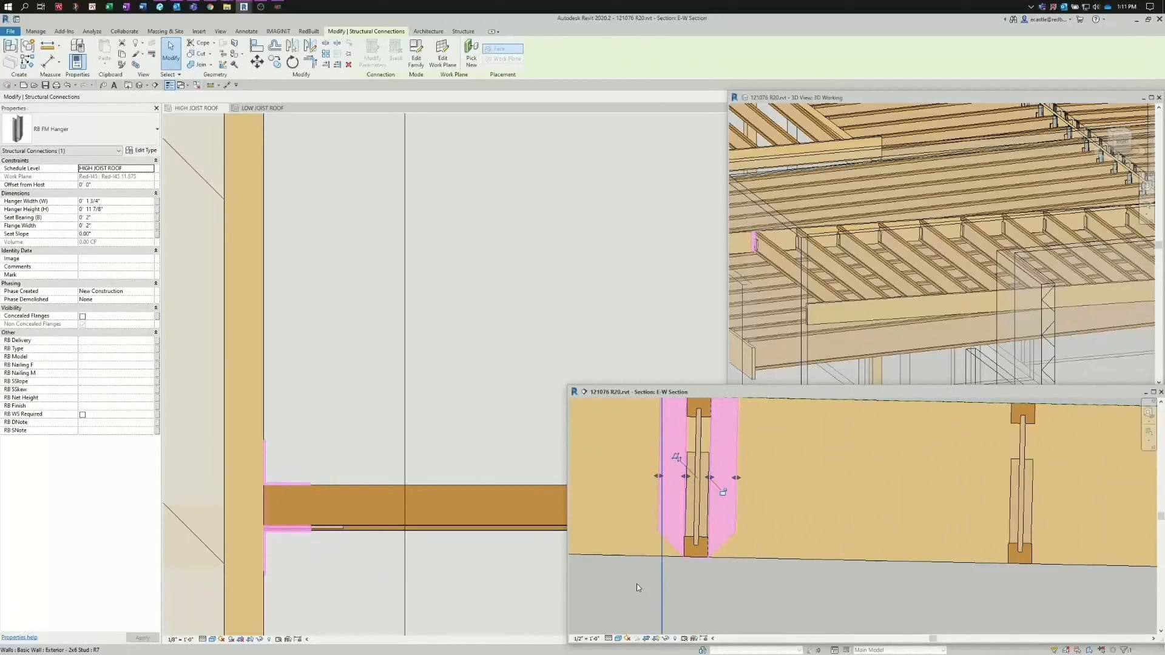
{"action": "scroll", "coordinate": [636, 584], "scroll_direction": "down", "scroll_amount": 2}
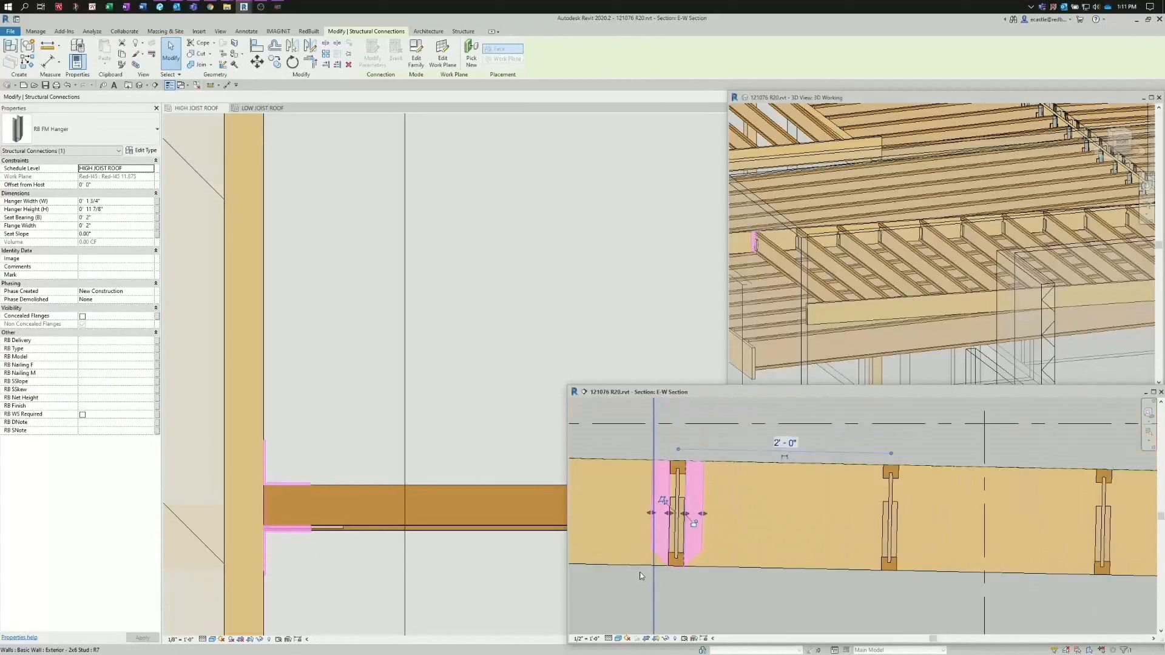
{"action": "left_click", "coordinate": [438, 466]}
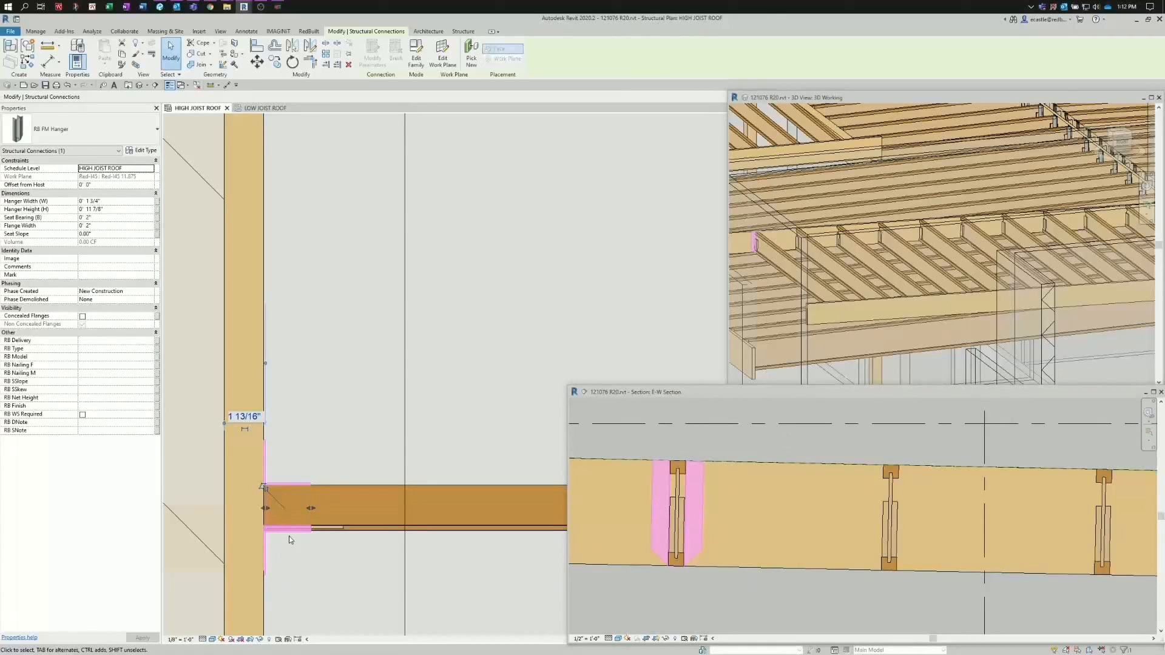
{"action": "scroll", "coordinate": [312, 549], "scroll_direction": "down", "scroll_amount": 3}
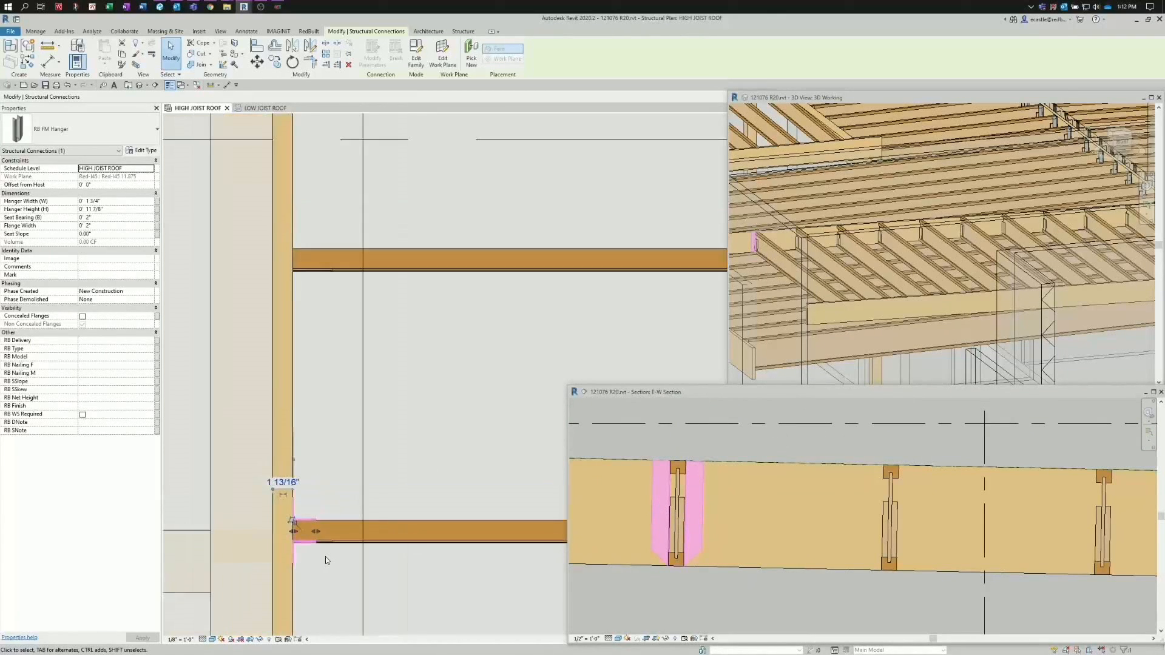
{"action": "scroll", "coordinate": [324, 562], "scroll_direction": "down", "scroll_amount": 2}
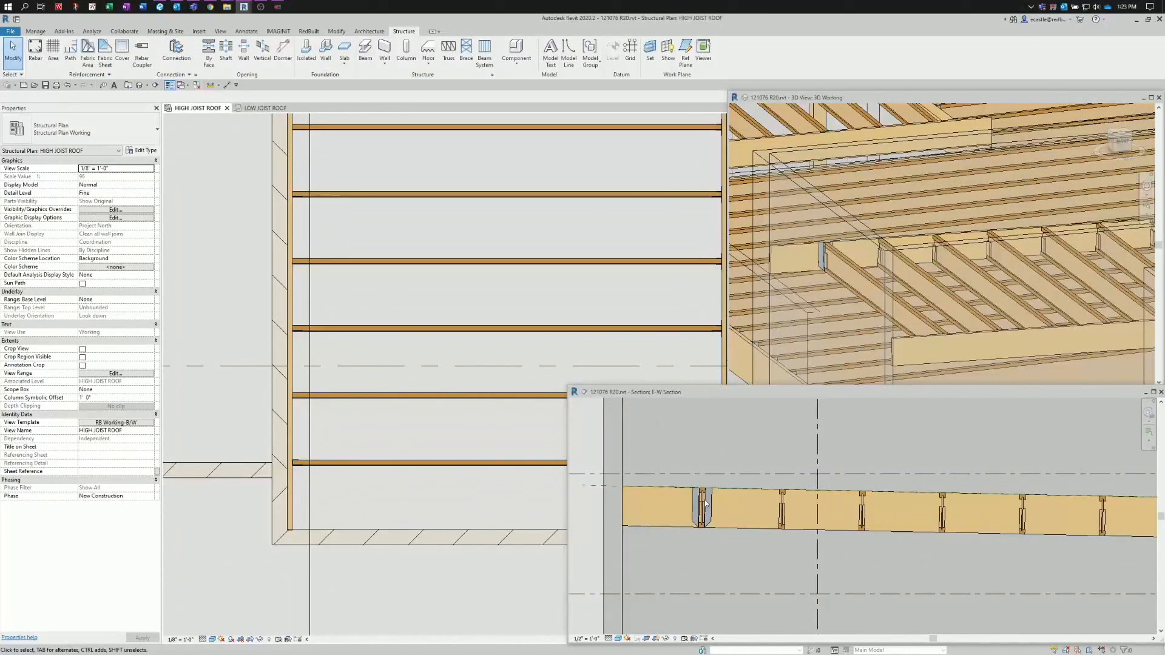
- Array the hanger northward along the west rim board as 13 ungrouped items spaced 2' apart, accepting the lost host association
{"action": "scroll", "coordinate": [296, 471], "scroll_direction": "up", "scroll_amount": 3}
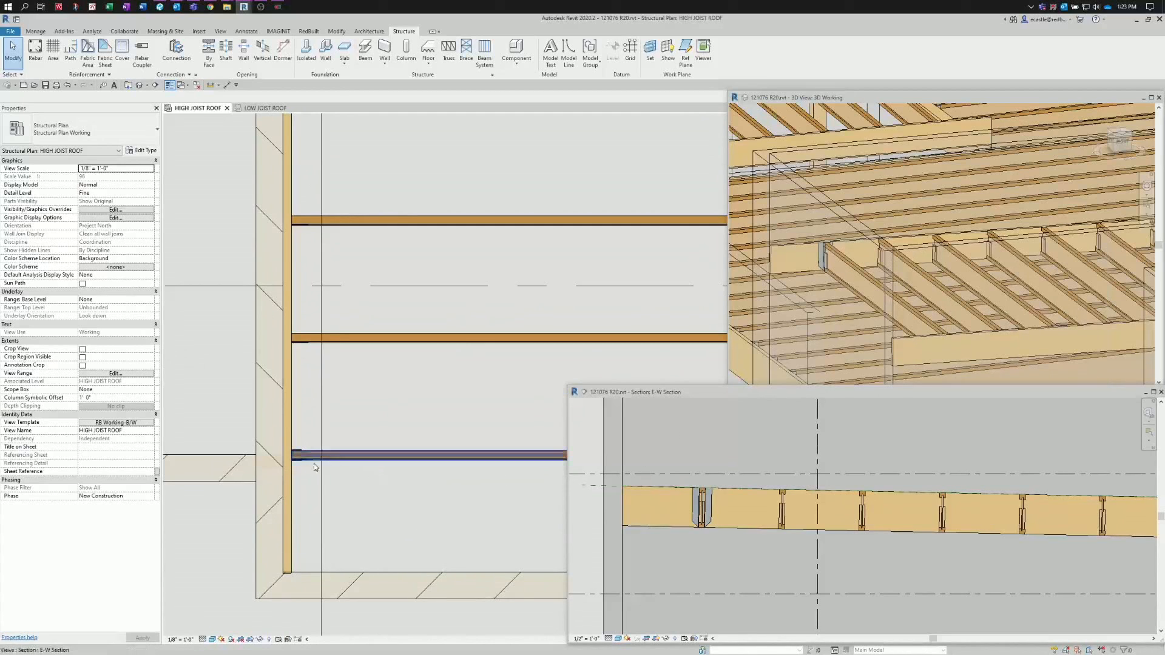
{"action": "left_click", "coordinate": [297, 456]}
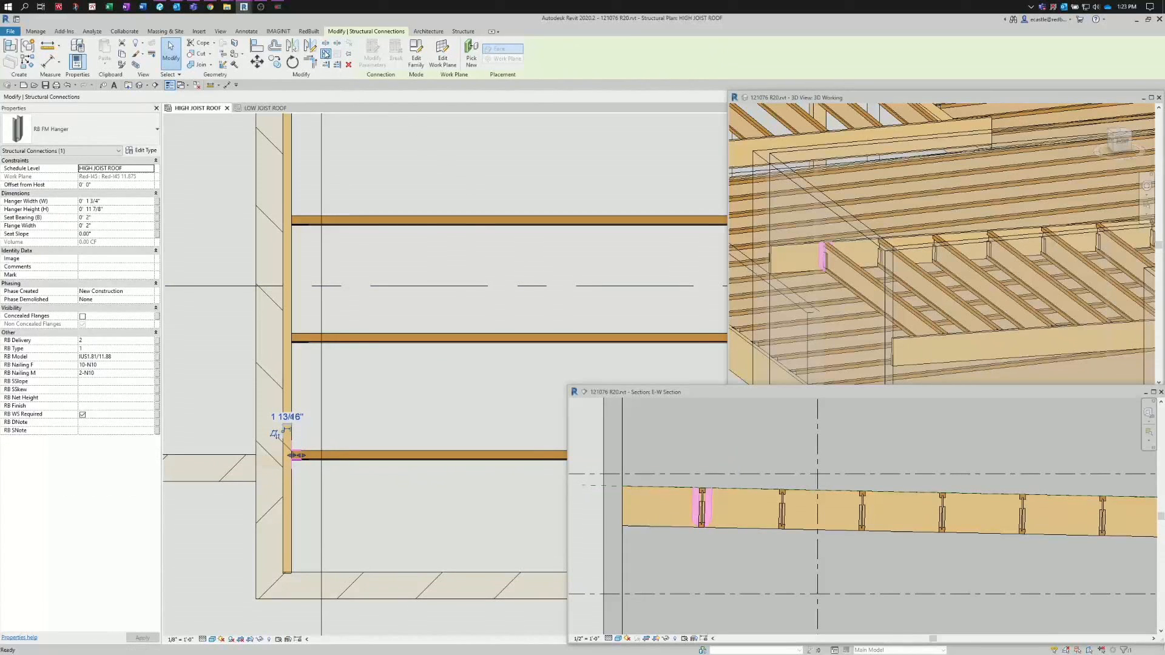
{"action": "left_click", "coordinate": [326, 54]}
{"action": "double_click", "coordinate": [230, 97]}
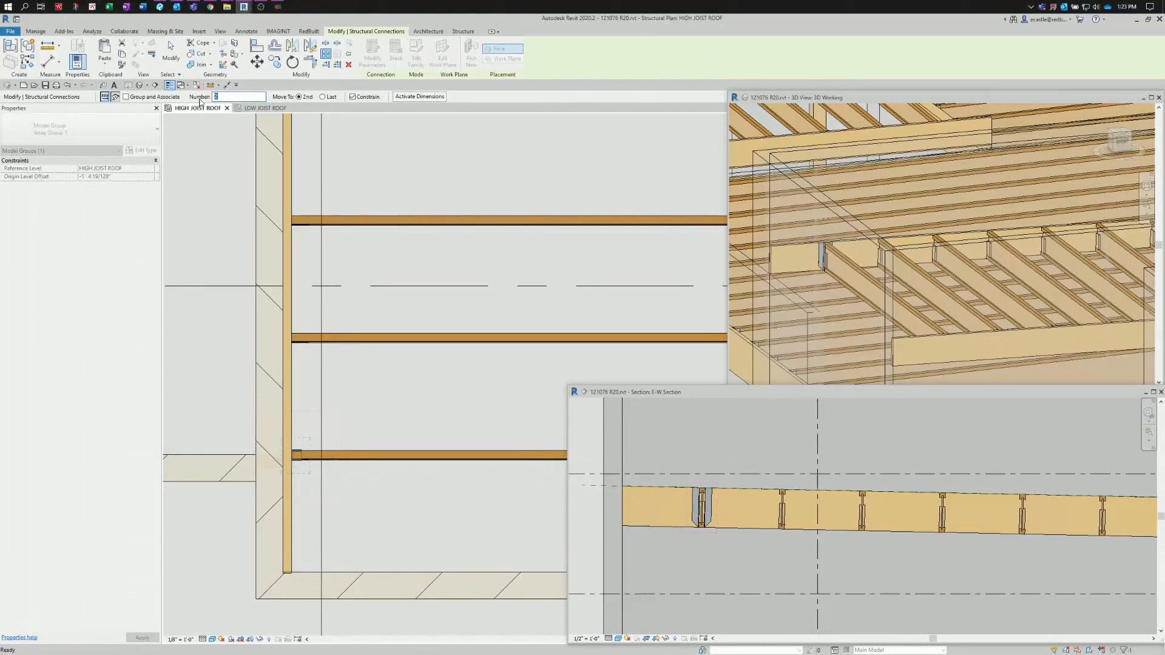
{"action": "type", "text": "1'  0"}
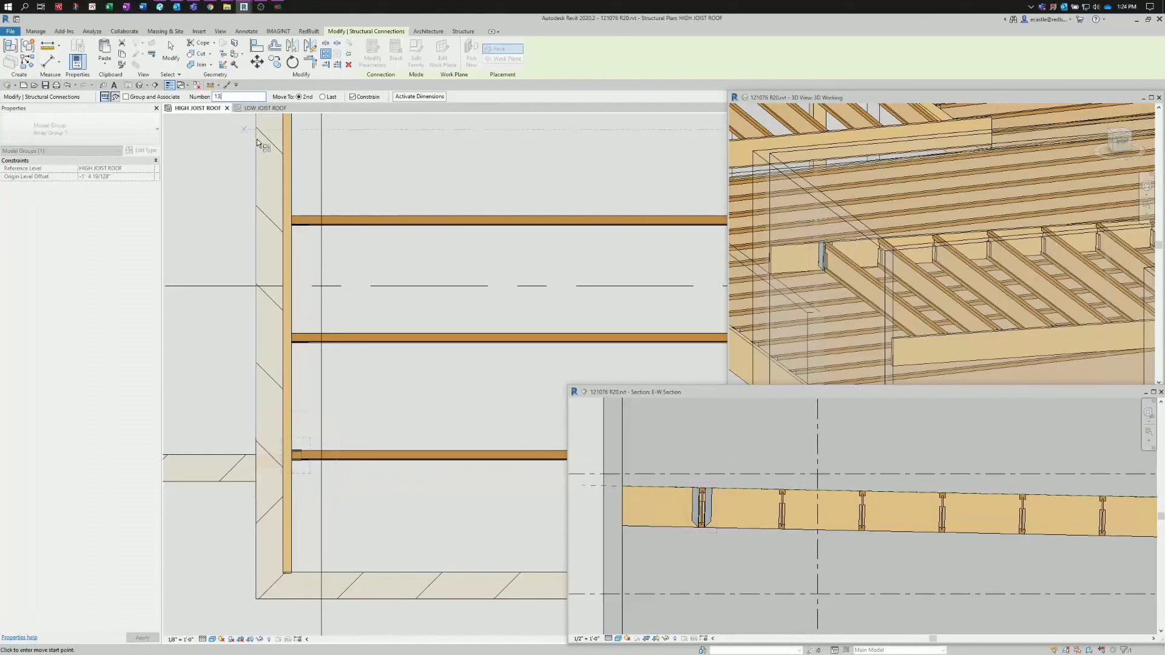
{"action": "left_click", "coordinate": [396, 542]}
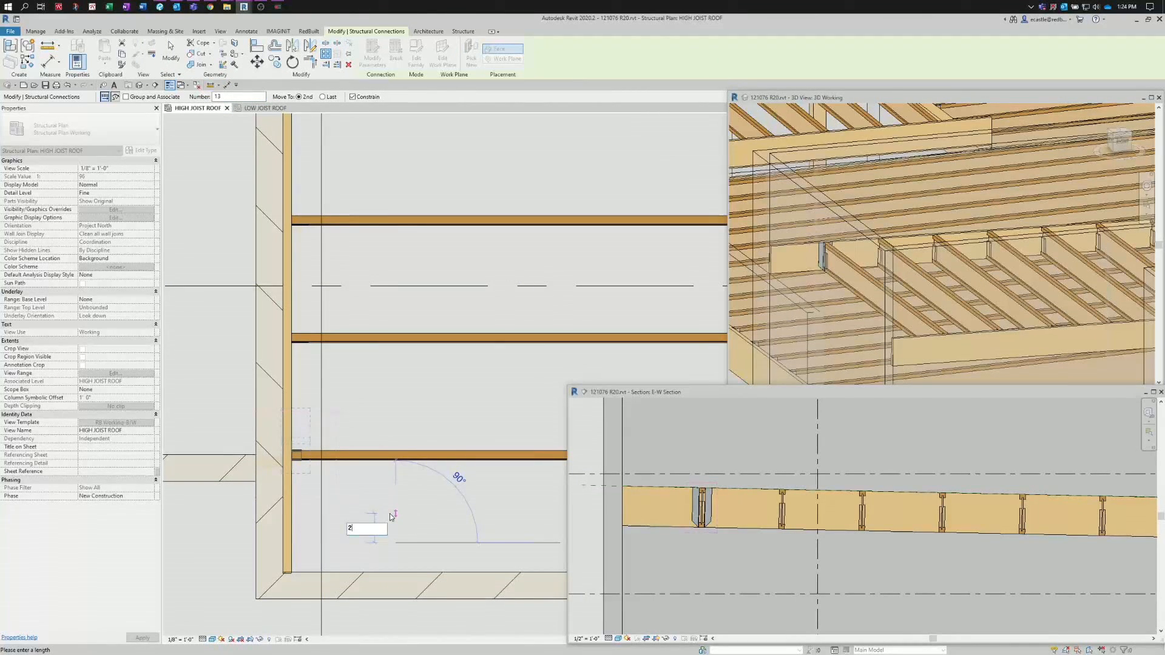
{"action": "left_click", "coordinate": [391, 514]}
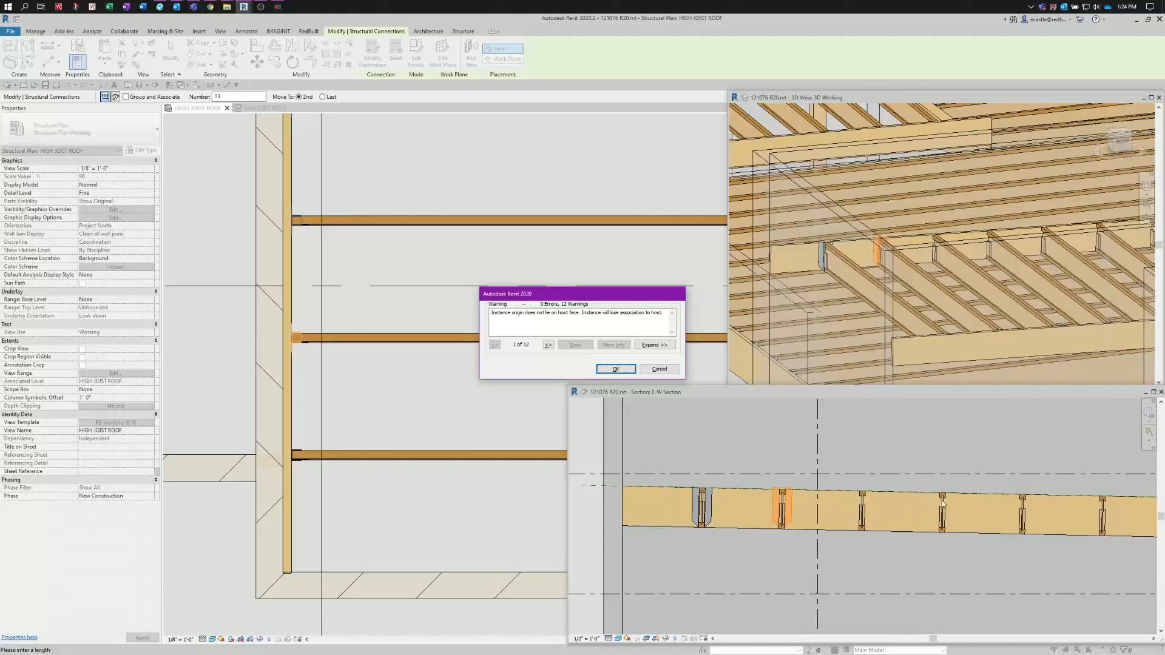
{"action": "left_click", "coordinate": [615, 369]}
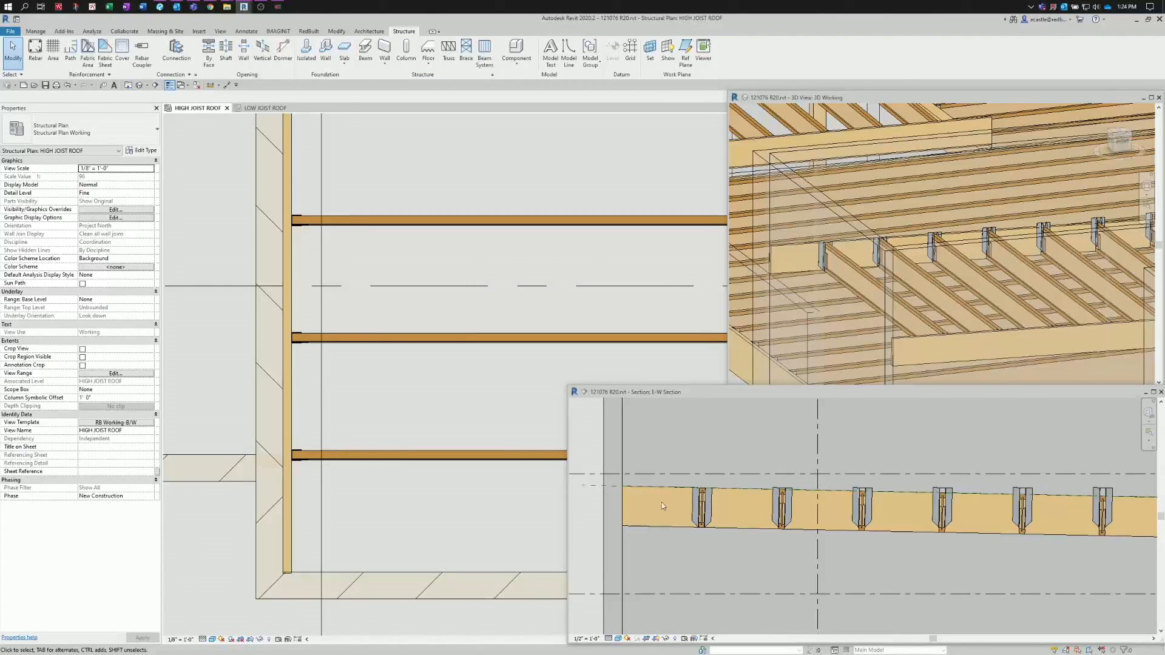
- Inspect the arrayed hangers along the west rim board, checking the properties of the whole row and of the northernmost hanger
{"action": "scroll", "coordinate": [662, 503], "scroll_direction": "down", "scroll_amount": 3}
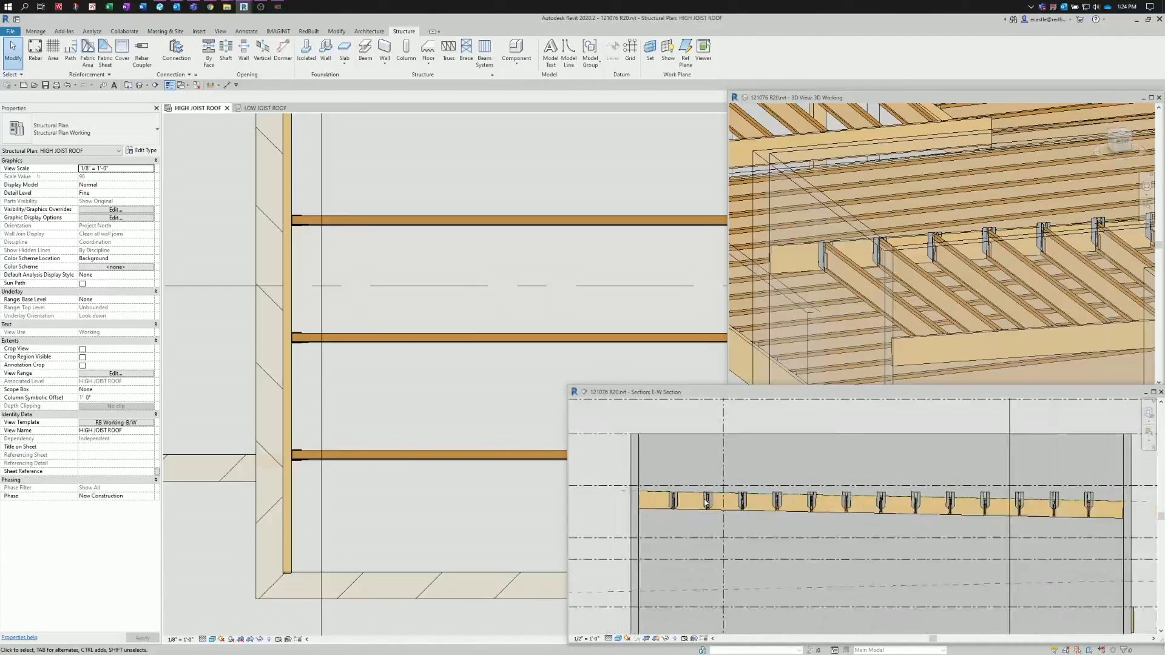
{"action": "scroll", "coordinate": [829, 510], "scroll_direction": "up", "scroll_amount": 1}
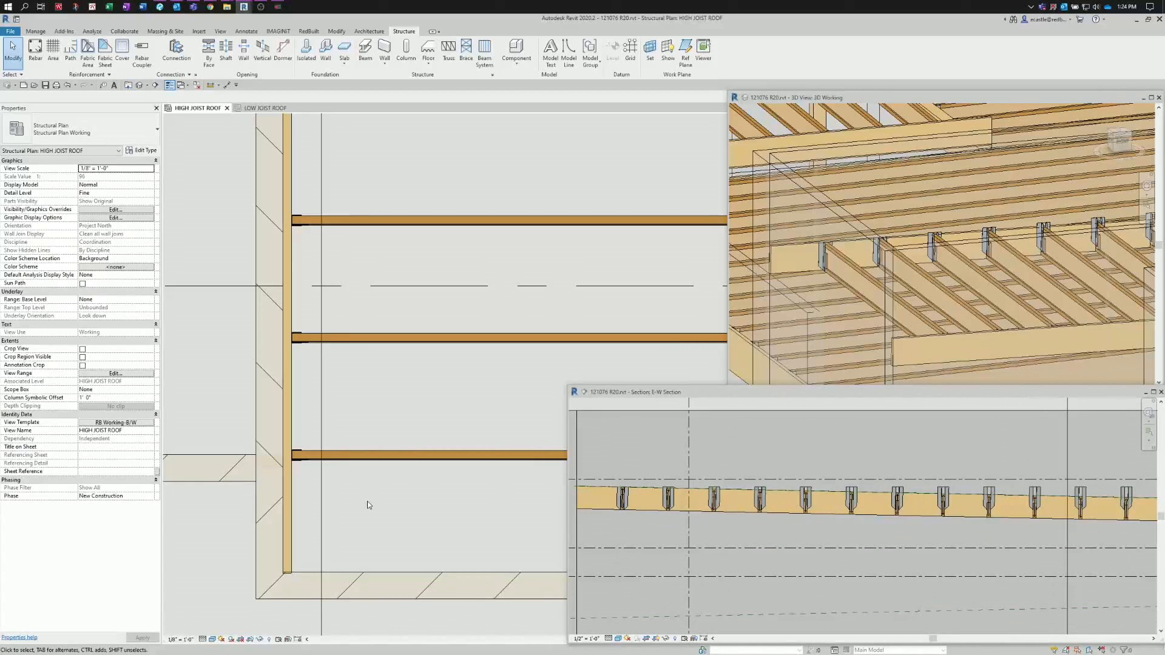
{"action": "scroll", "coordinate": [369, 526], "scroll_direction": "down", "scroll_amount": 4}
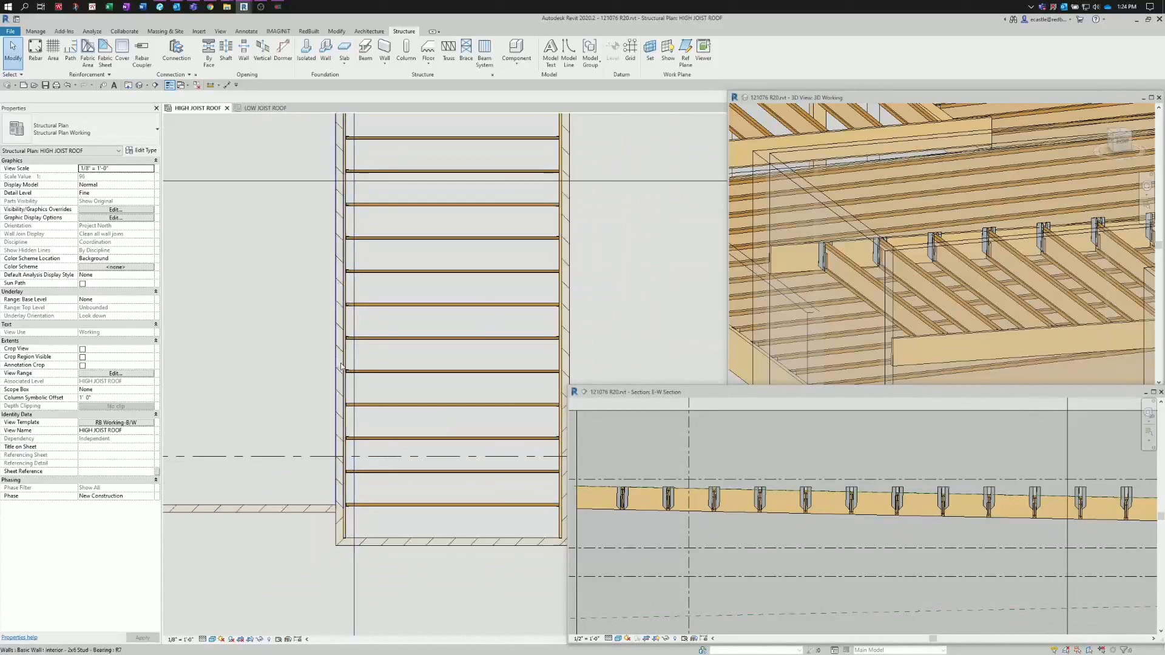
{"action": "scroll", "coordinate": [341, 367], "scroll_direction": "down", "scroll_amount": 1}
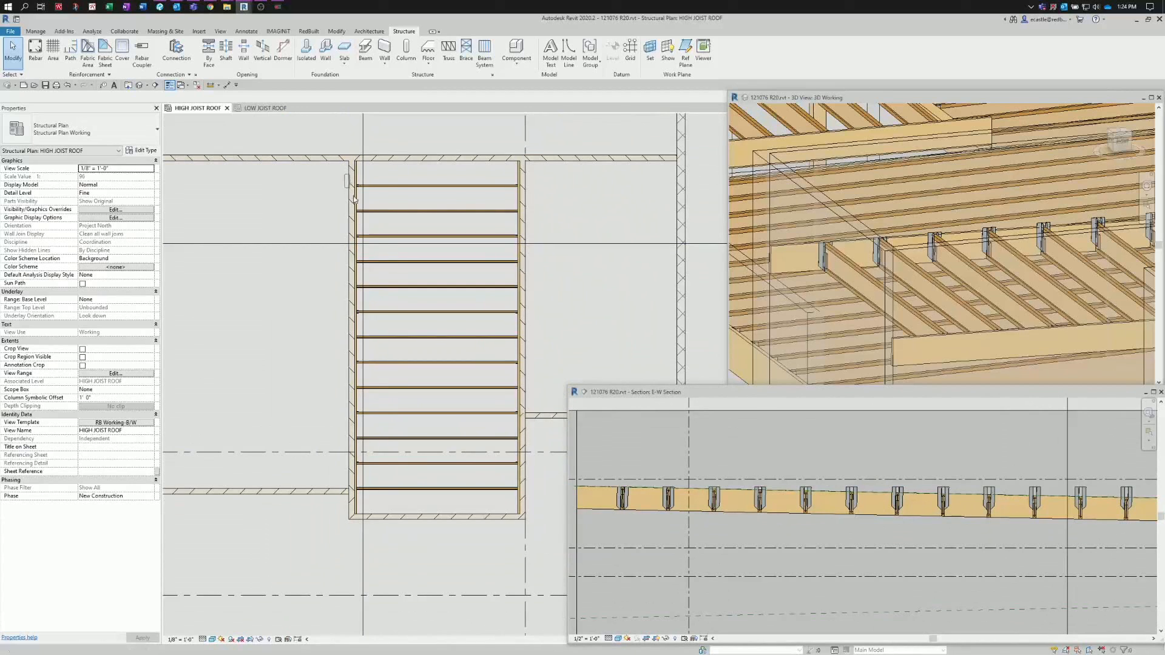
{"action": "left_click_drag", "start_coordinate": [354, 198], "coordinate": [379, 498]}
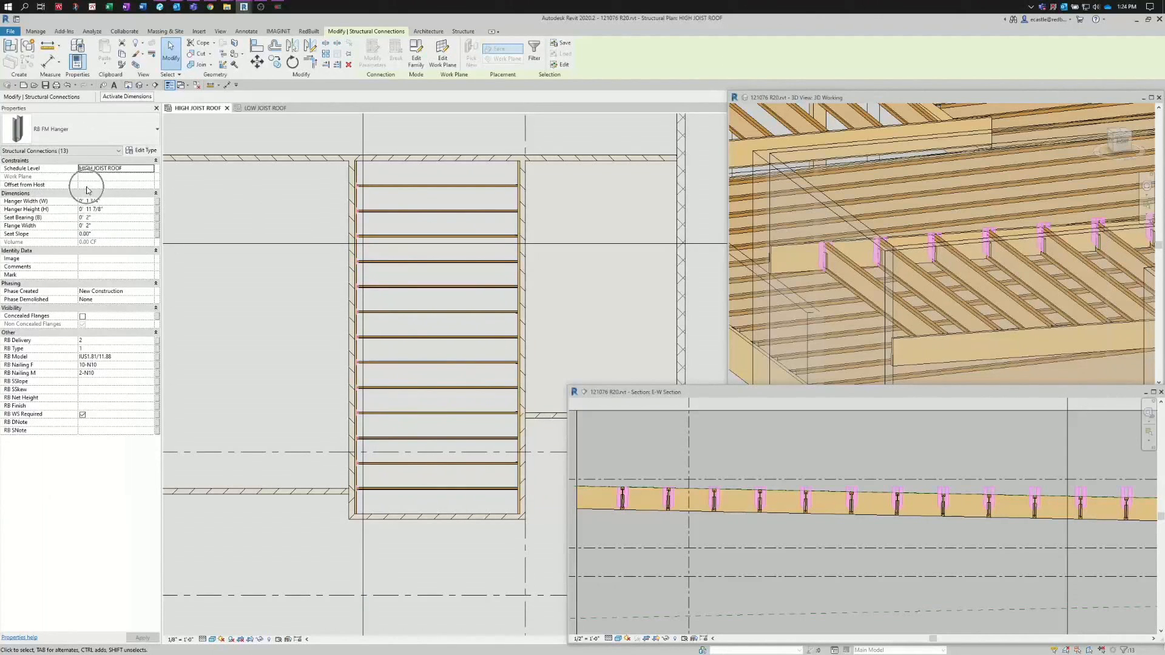
{"action": "key", "text": "Escape"}
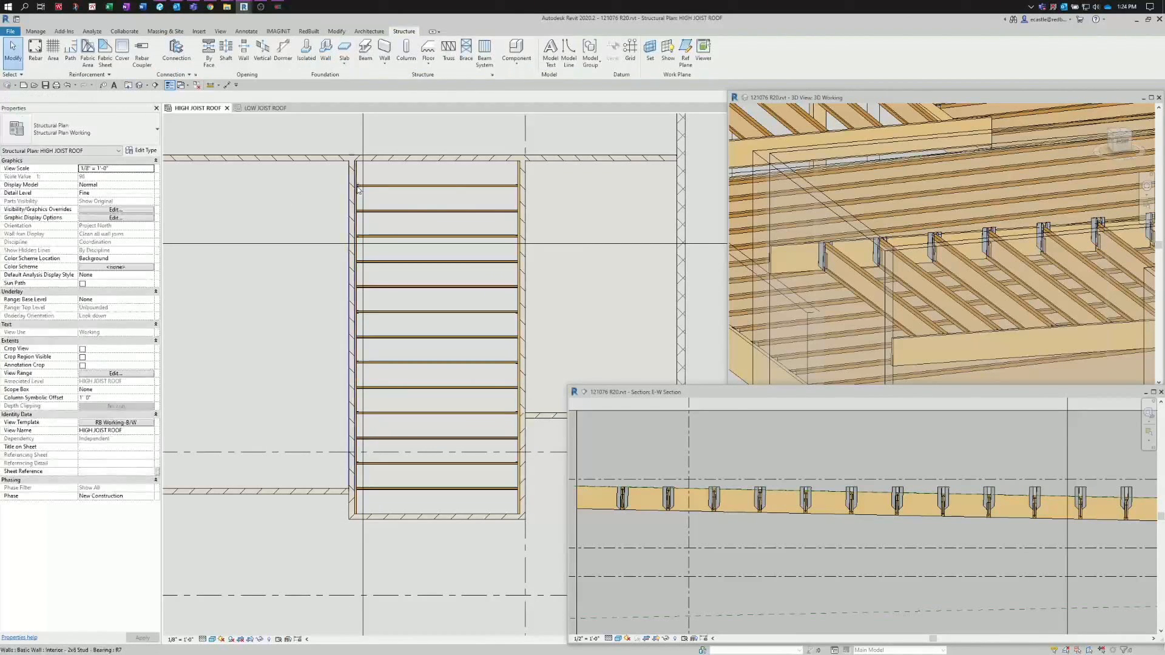
{"action": "left_click", "coordinate": [358, 190]}
{"action": "left_click", "coordinate": [318, 190]}
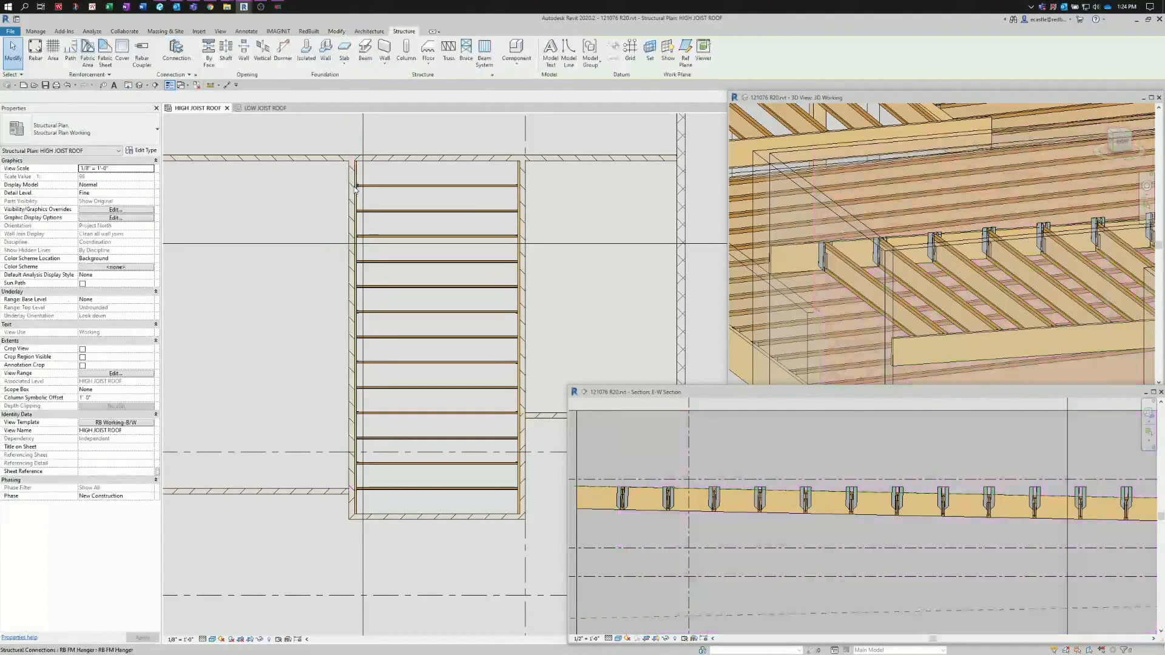
{"action": "left_click", "coordinate": [357, 186]}
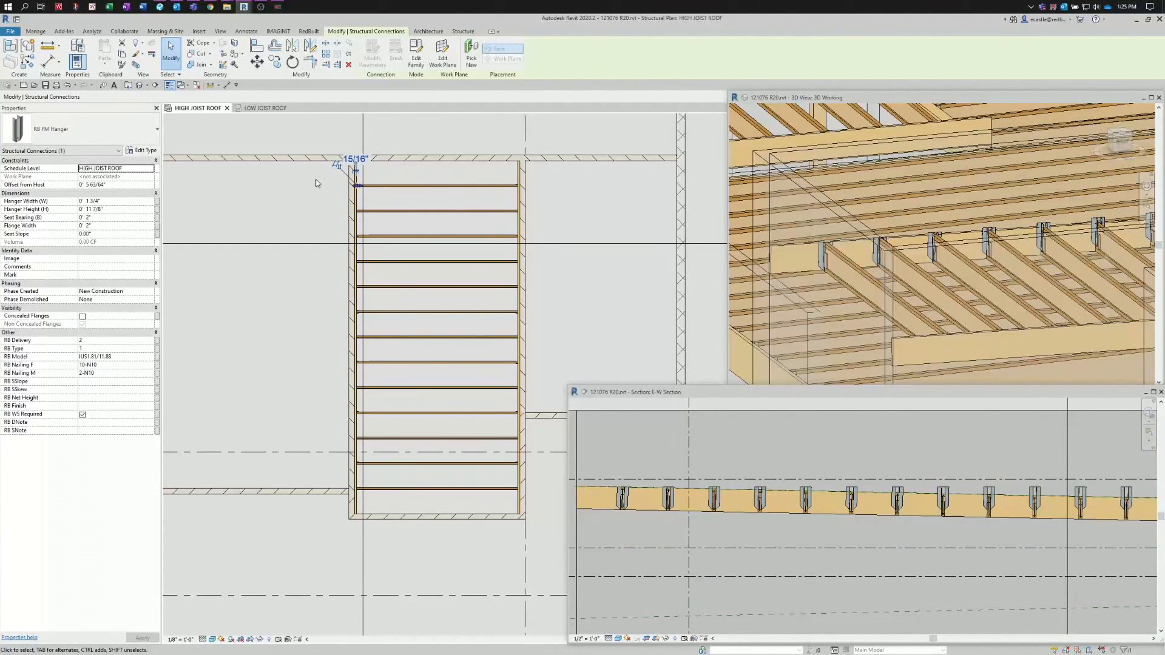
- Set the offset from host to 0 for all 13 hangers along the high roof's west rim board
{"action": "left_click_drag", "start_coordinate": [315, 184], "coordinate": [394, 506]}
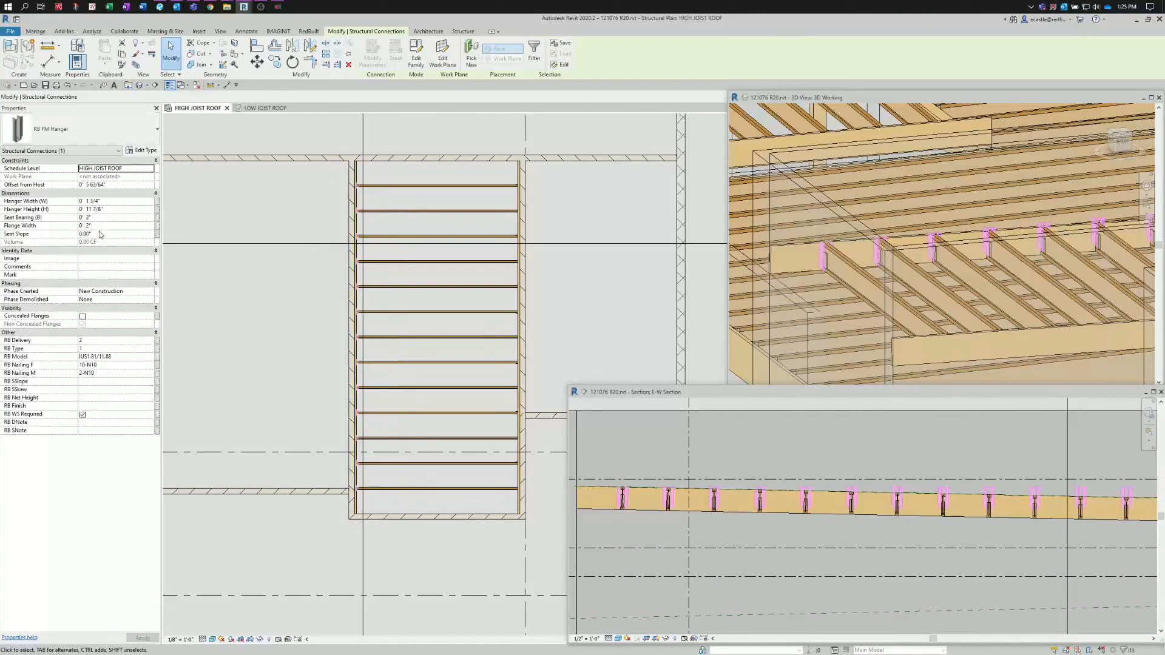
{"action": "left_click", "coordinate": [83, 185]}
{"action": "type", "text": "0"}
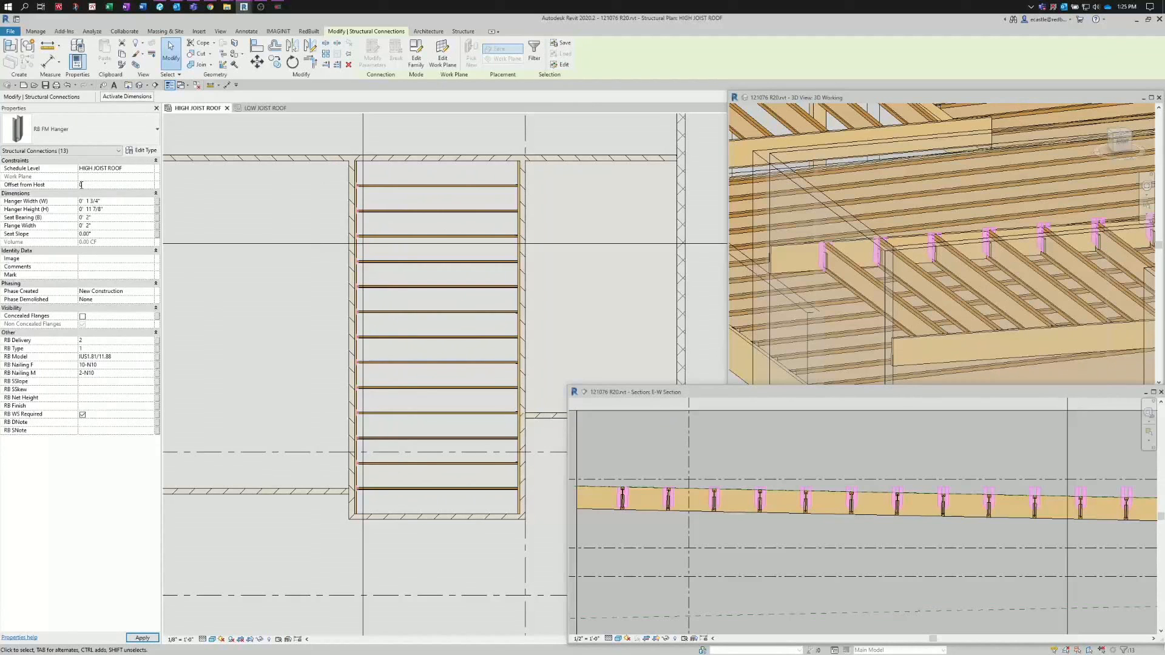
{"action": "key", "text": "Return"}
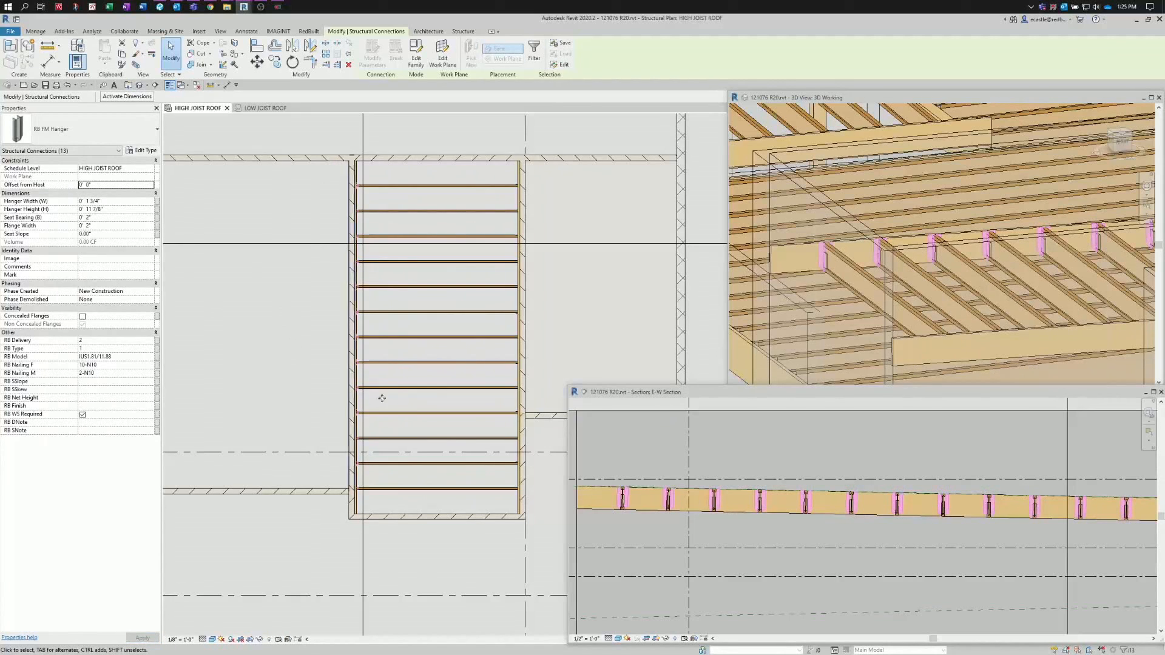
{"action": "left_click", "coordinate": [464, 559]}
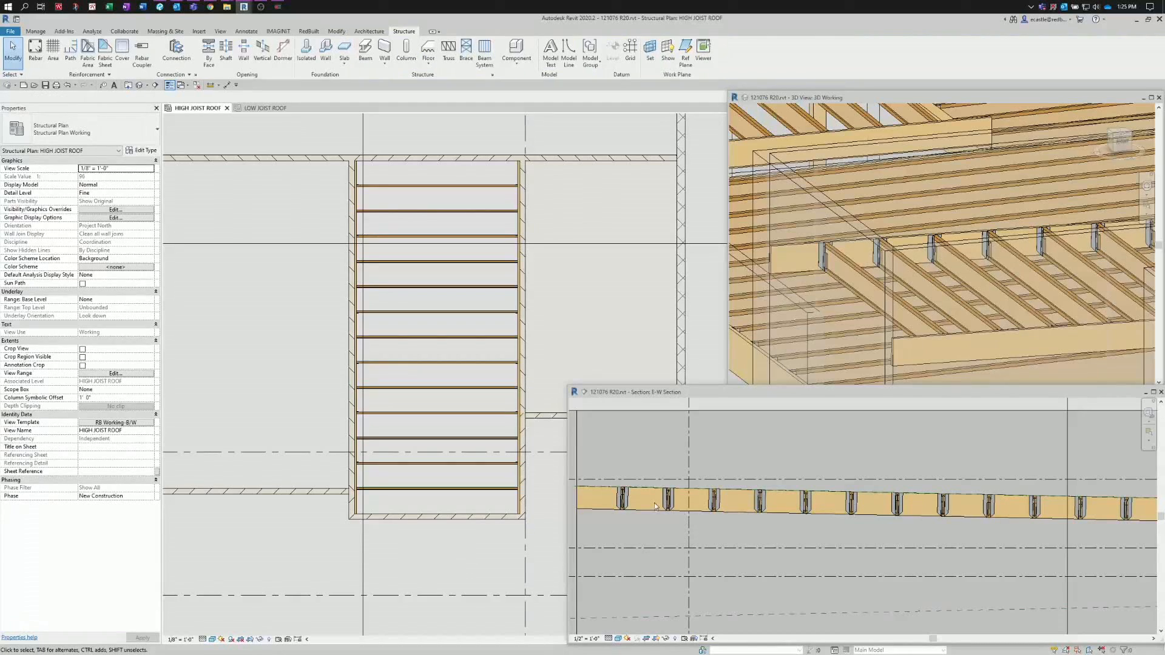
- Examine the hanger row against the sloping rim board and joist ends in the E-W section and 3D view
{"action": "scroll", "coordinate": [851, 526], "scroll_direction": "down", "scroll_amount": 3}
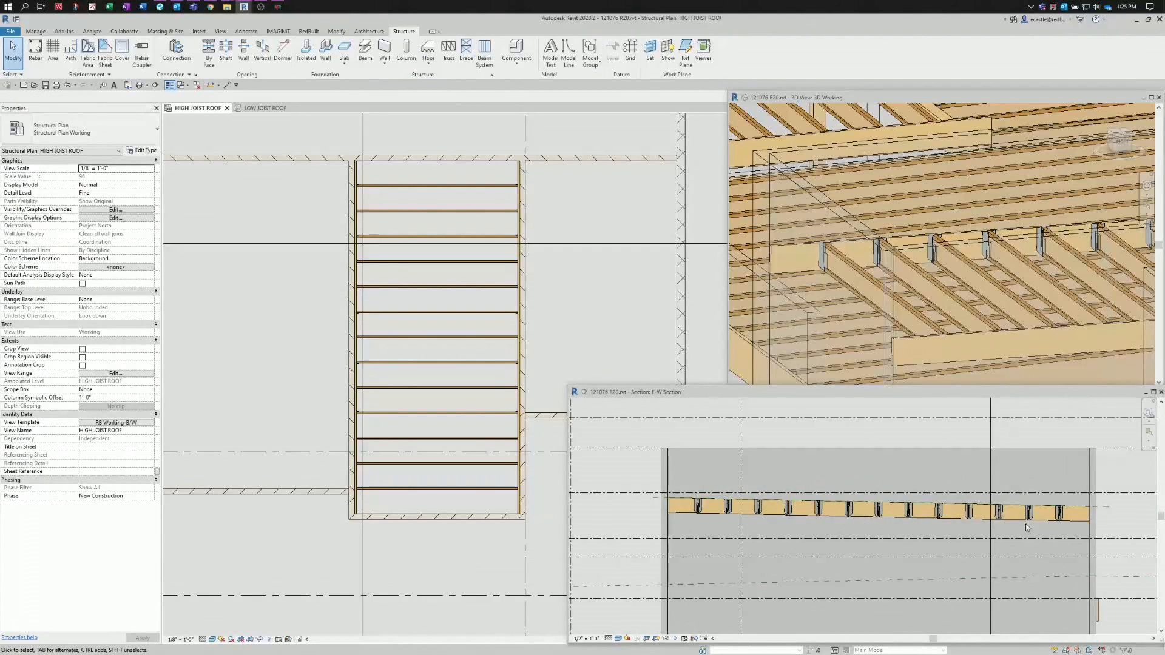
{"action": "scroll", "coordinate": [1050, 522], "scroll_direction": "up", "scroll_amount": 4}
{"action": "scroll", "coordinate": [889, 526], "scroll_direction": "down", "scroll_amount": 2}
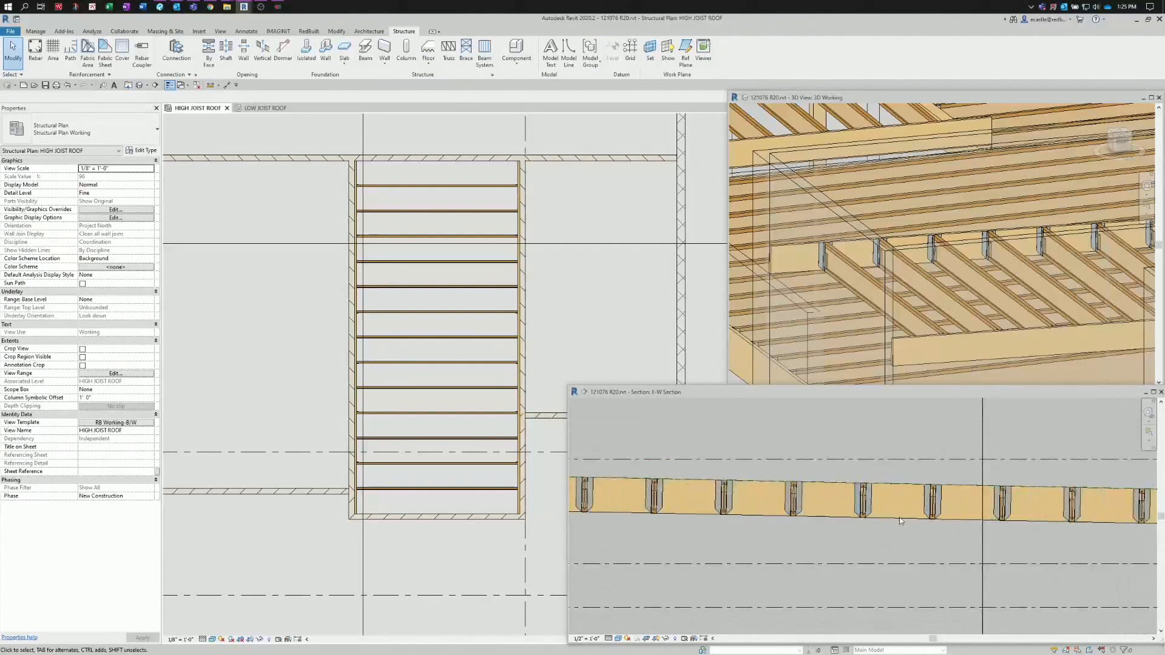
{"action": "scroll", "coordinate": [953, 267], "scroll_direction": "down", "scroll_amount": 4}
{"action": "scroll", "coordinate": [1050, 288], "scroll_direction": "up", "scroll_amount": 2}
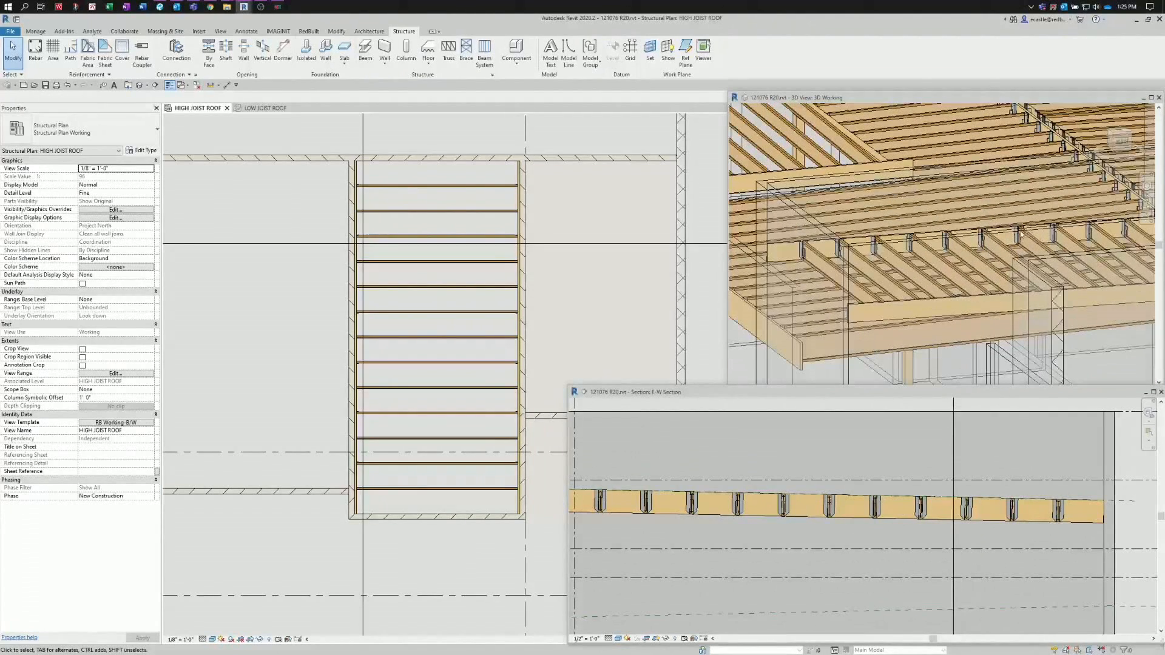
{"action": "scroll", "coordinate": [852, 485], "scroll_direction": "down", "scroll_amount": 3}
{"action": "scroll", "coordinate": [665, 510], "scroll_direction": "up", "scroll_amount": 3}
{"action": "scroll", "coordinate": [679, 516], "scroll_direction": "down", "scroll_amount": 3}
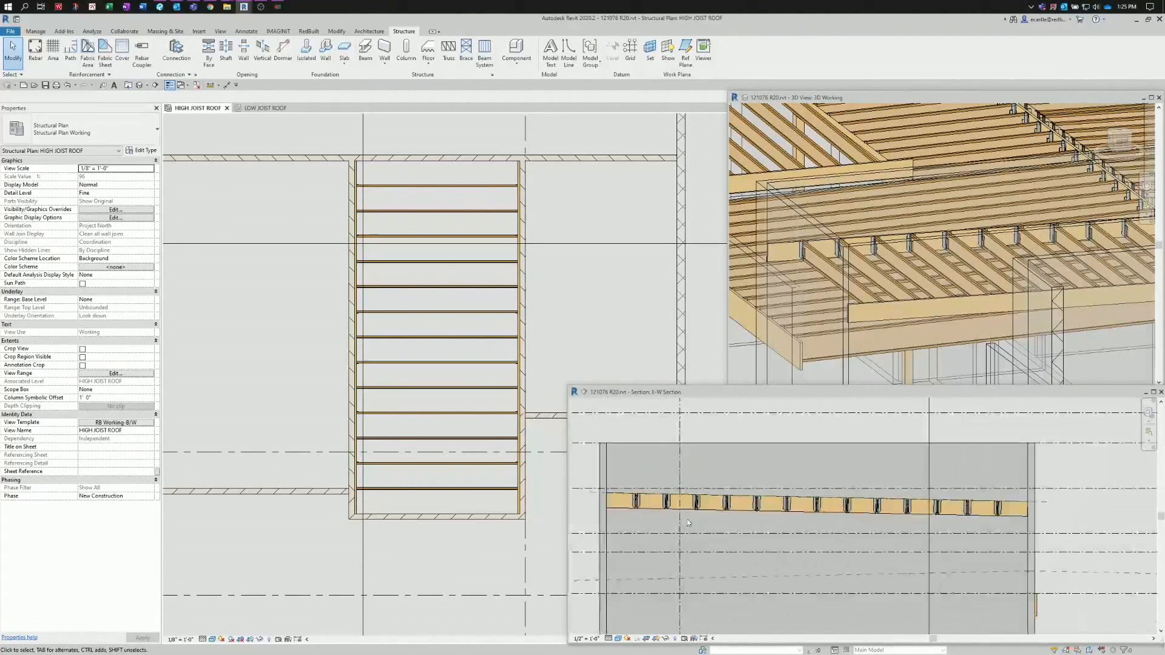
{"action": "scroll", "coordinate": [673, 513], "scroll_direction": "up", "scroll_amount": 2}
{"action": "scroll", "coordinate": [508, 509], "scroll_direction": "up", "scroll_amount": 2}
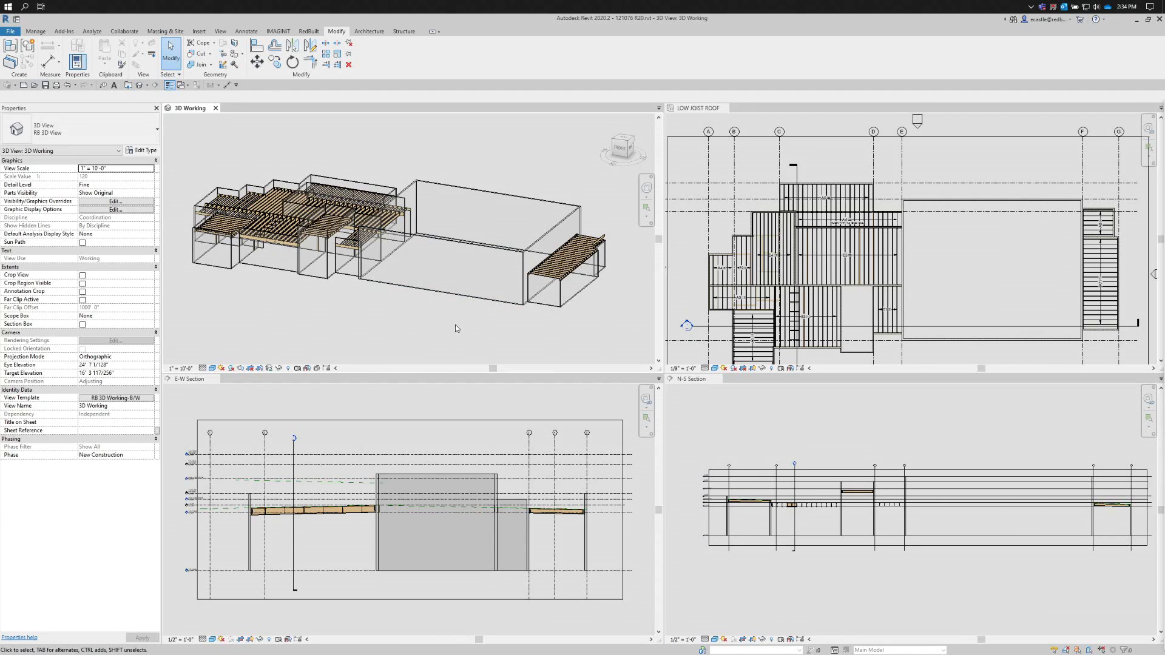
- Move the N-S section line north in the LOW JOIST ROOF plan so it cuts the short northeast bay between grids F and G
{"action": "scroll", "coordinate": [616, 255], "scroll_direction": "up", "scroll_amount": 5}
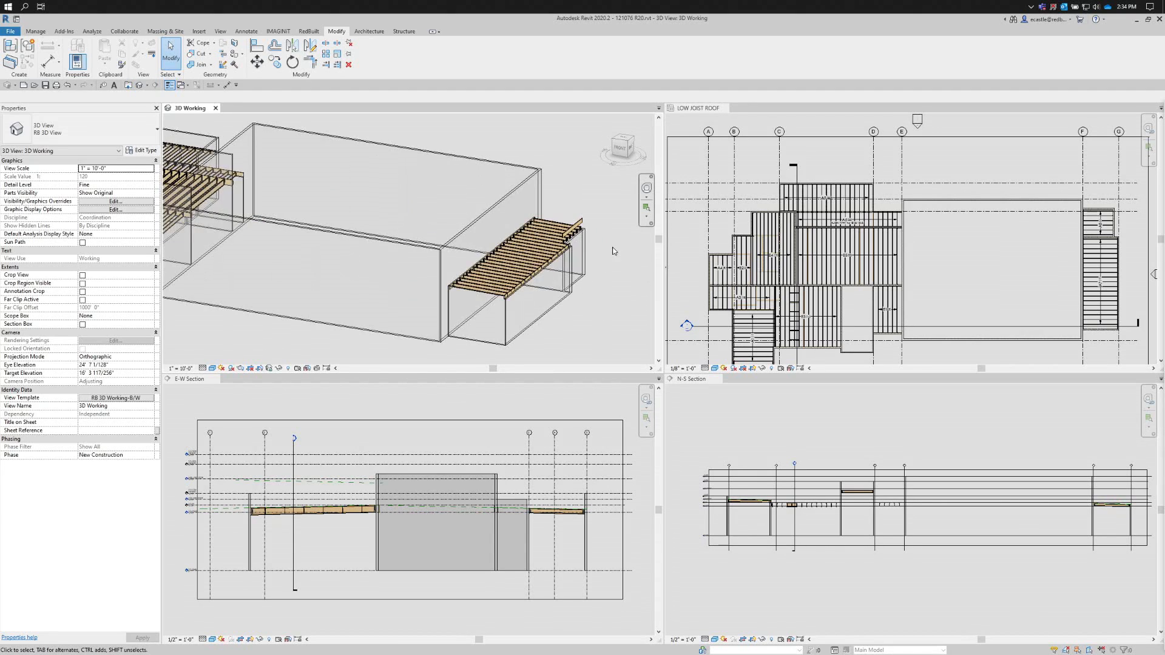
{"action": "scroll", "coordinate": [553, 302], "scroll_direction": "up", "scroll_amount": 2}
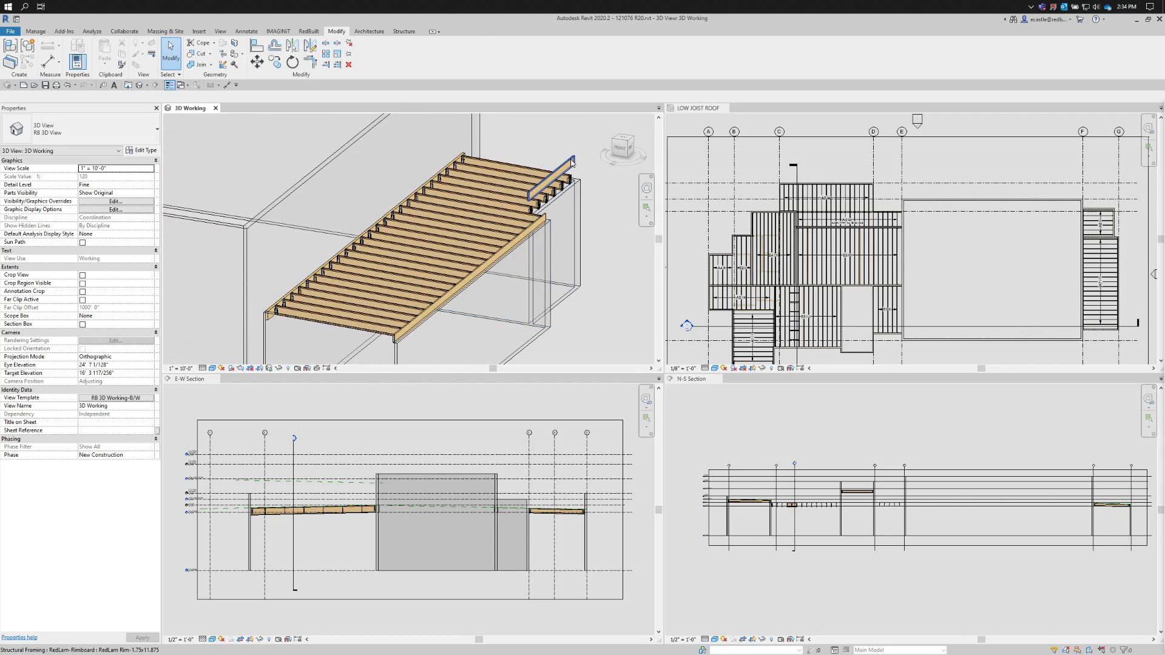
{"action": "left_click", "coordinate": [575, 170]}
{"action": "left_click", "coordinate": [596, 193]}
{"action": "scroll", "coordinate": [594, 196], "scroll_direction": "down", "scroll_amount": 2}
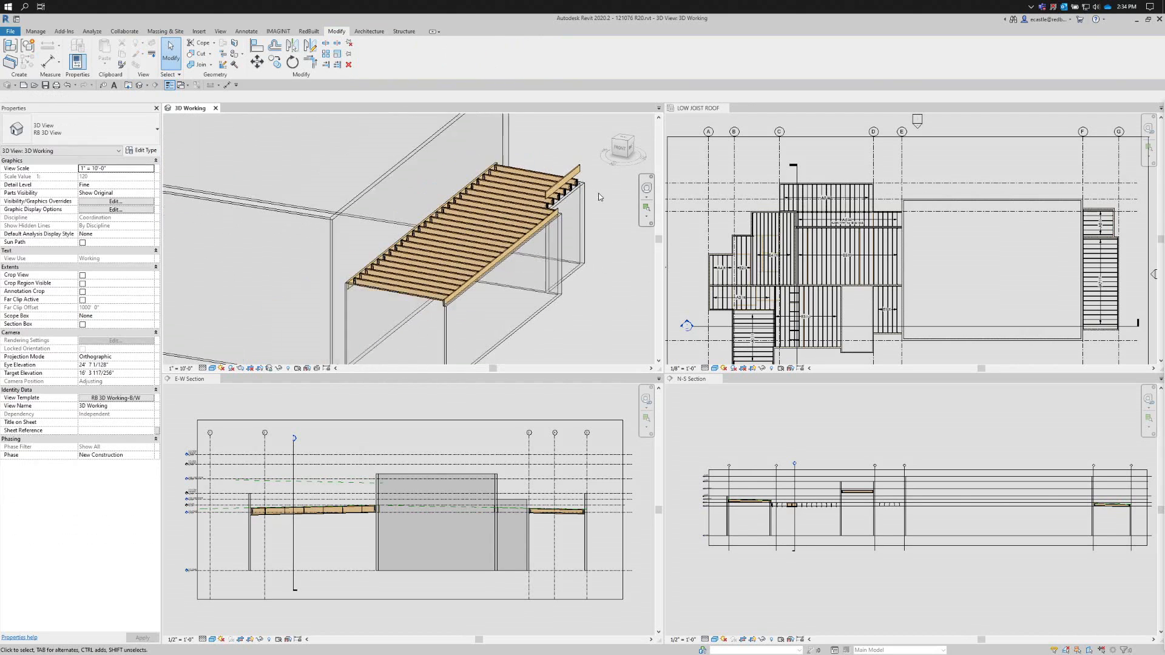
{"action": "left_click", "coordinate": [806, 251]}
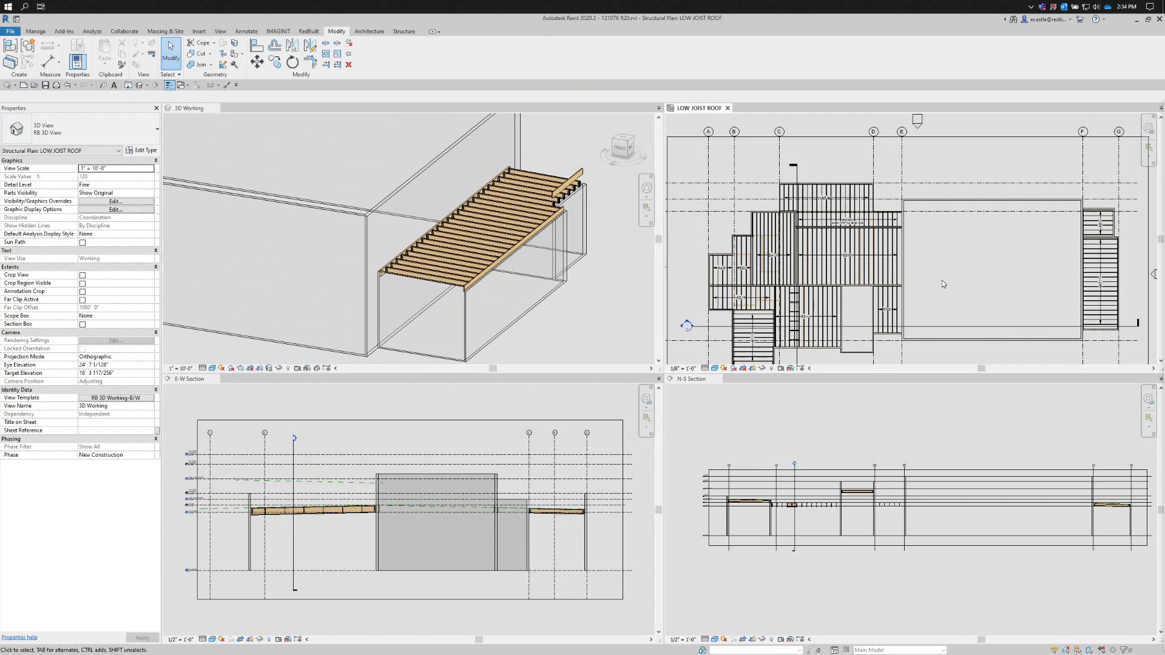
{"action": "left_click", "coordinate": [955, 329]}
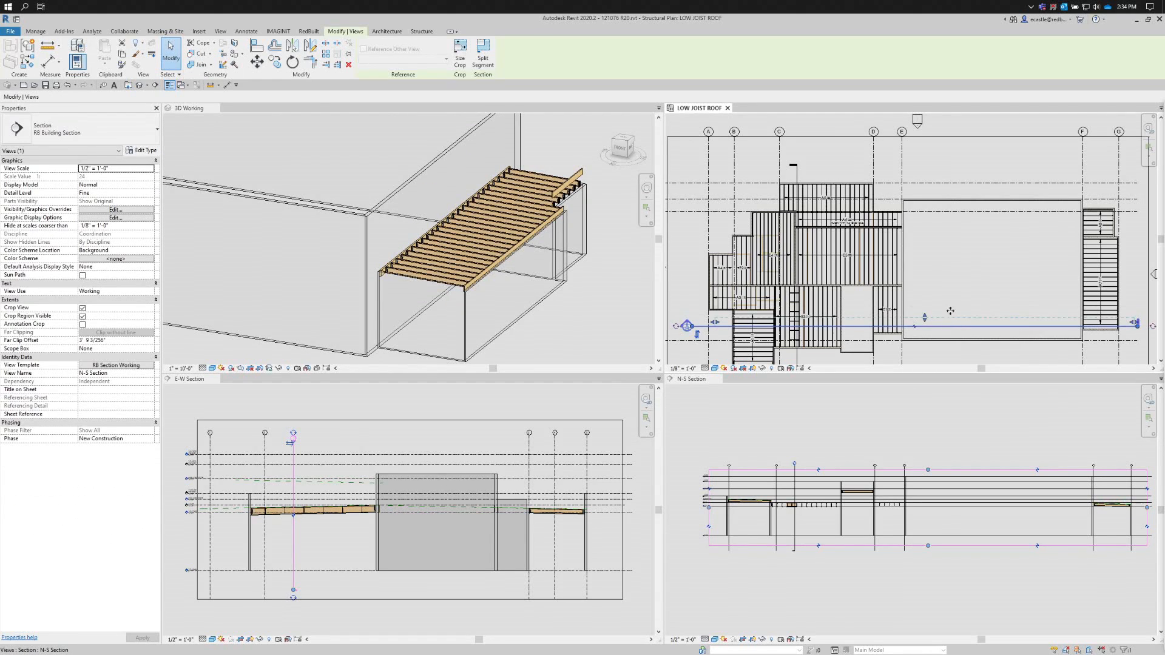
{"action": "left_click_drag", "start_coordinate": [950, 311], "coordinate": [943, 234]}
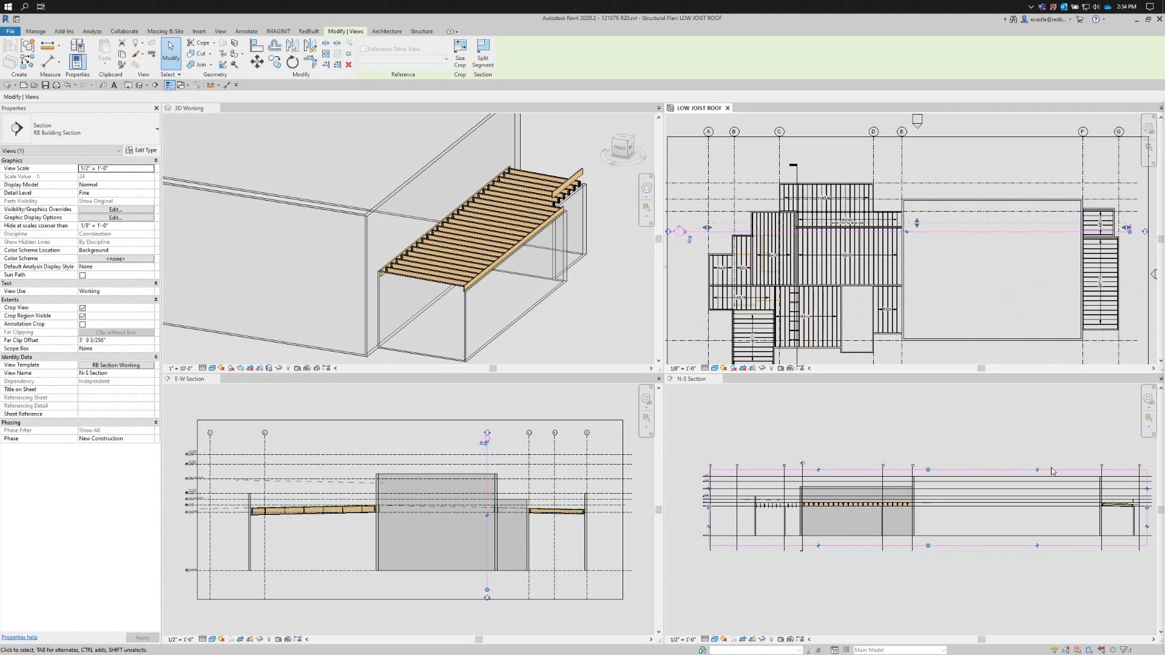
- Set the z Offset Value of the floating rim board above the northeast bay's east wall to 0 in the N-S section
{"action": "left_click", "coordinate": [1088, 574]}
{"action": "scroll", "coordinate": [1121, 522], "scroll_direction": "up", "scroll_amount": 3}
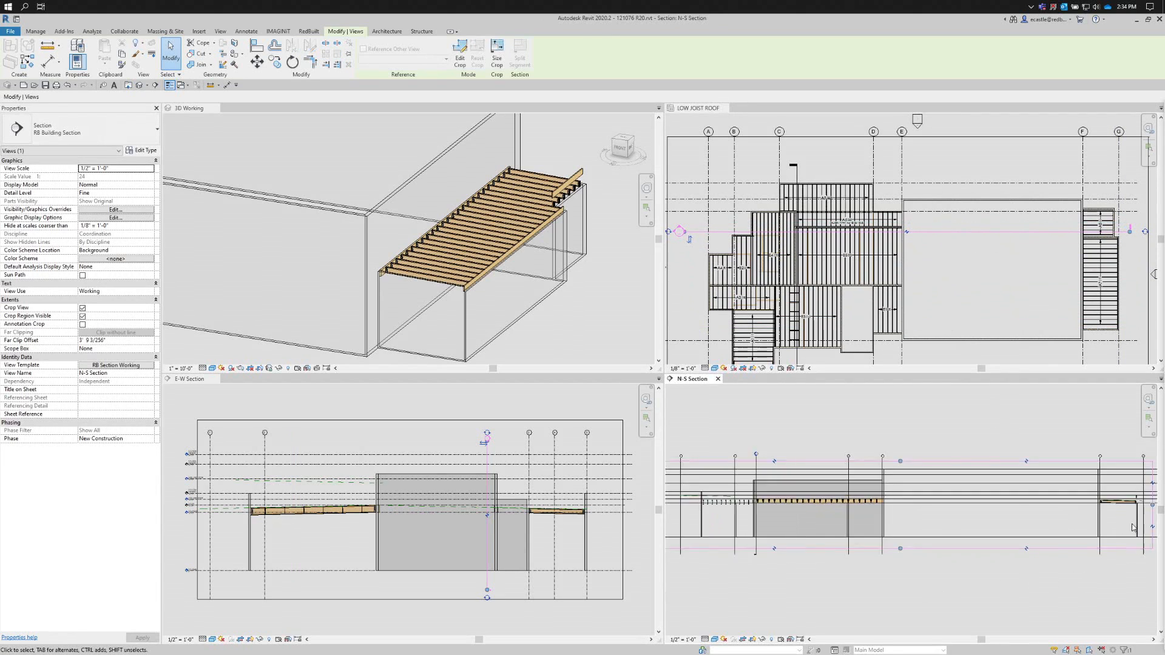
{"action": "scroll", "coordinate": [850, 517], "scroll_direction": "down", "scroll_amount": 3}
{"action": "scroll", "coordinate": [1053, 501], "scroll_direction": "up", "scroll_amount": 4}
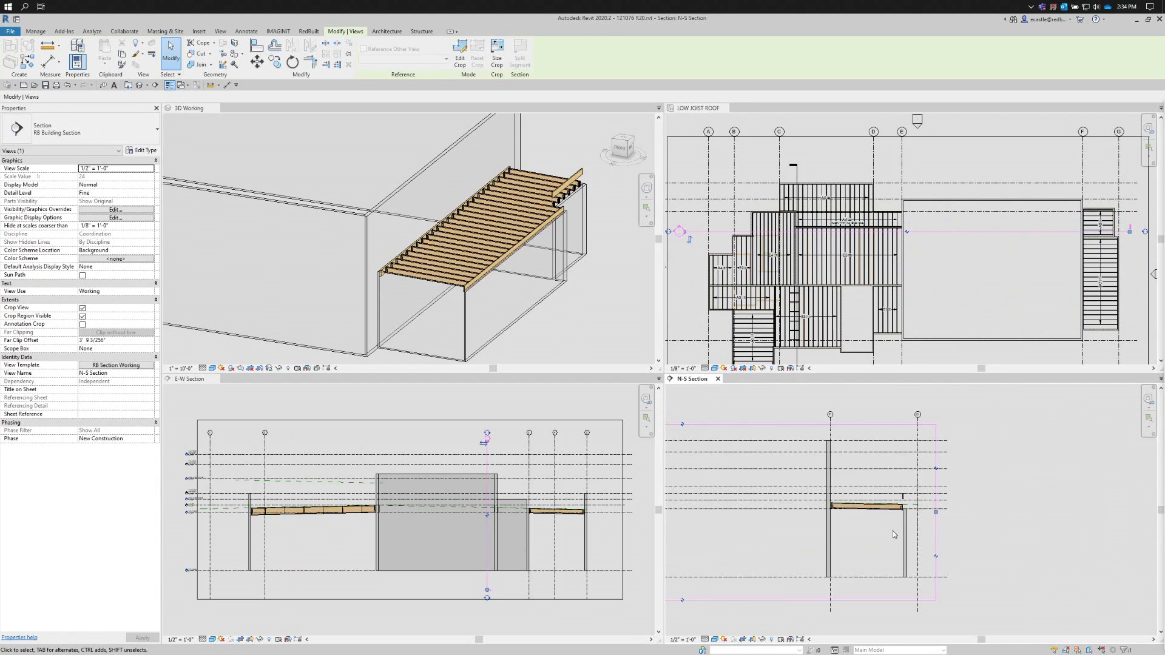
{"action": "scroll", "coordinate": [894, 530], "scroll_direction": "up", "scroll_amount": 4}
{"action": "scroll", "coordinate": [904, 450], "scroll_direction": "up", "scroll_amount": 2}
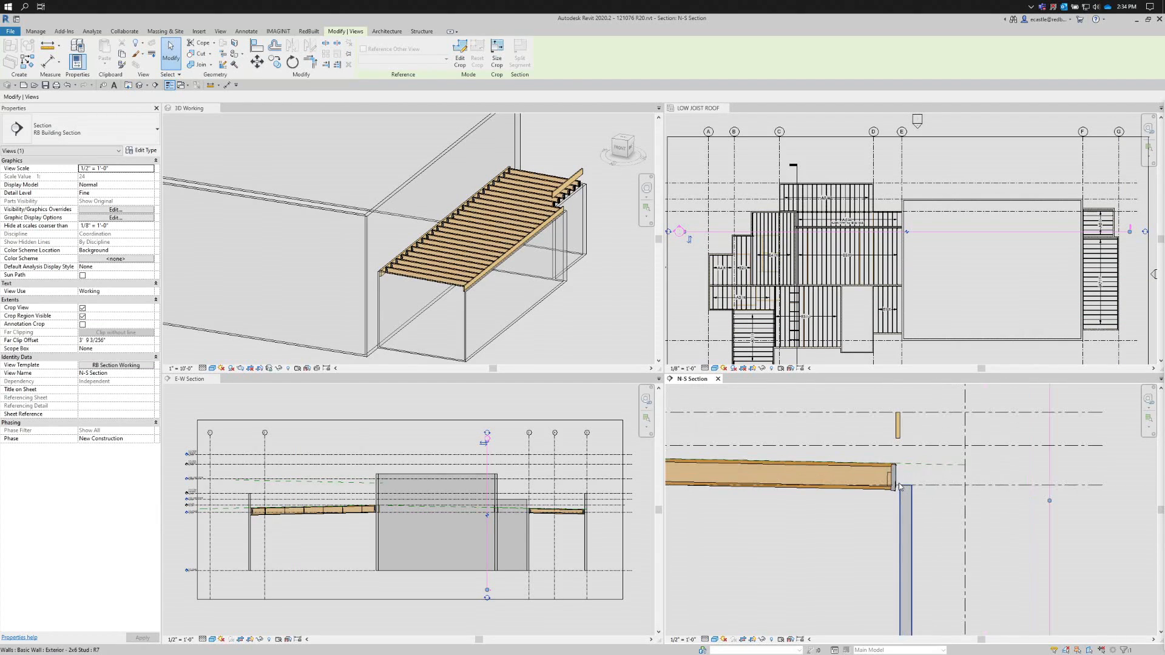
{"action": "left_click", "coordinate": [878, 434]}
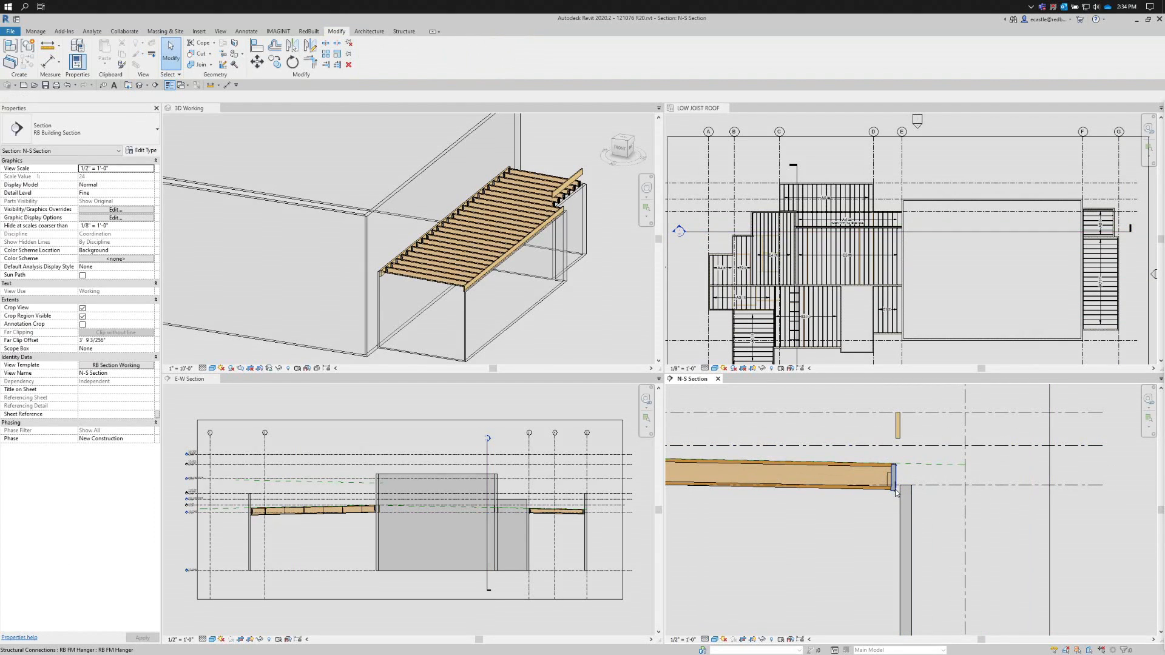
{"action": "left_click", "coordinate": [897, 434]}
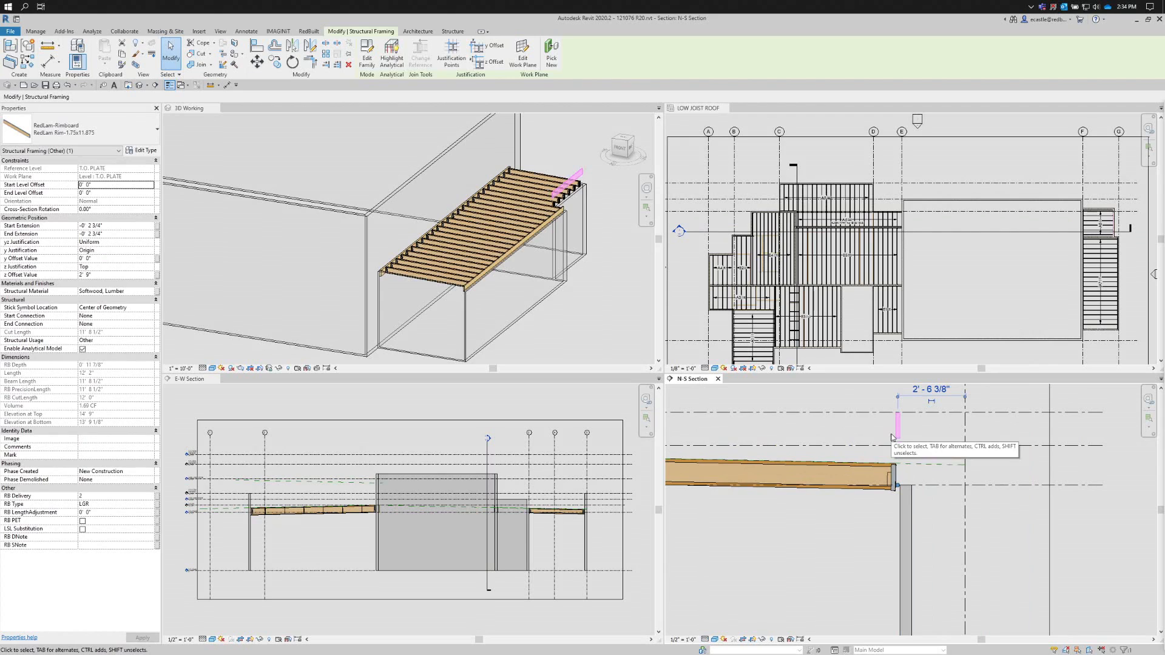
{"action": "scroll", "coordinate": [874, 438], "scroll_direction": "down", "scroll_amount": 1}
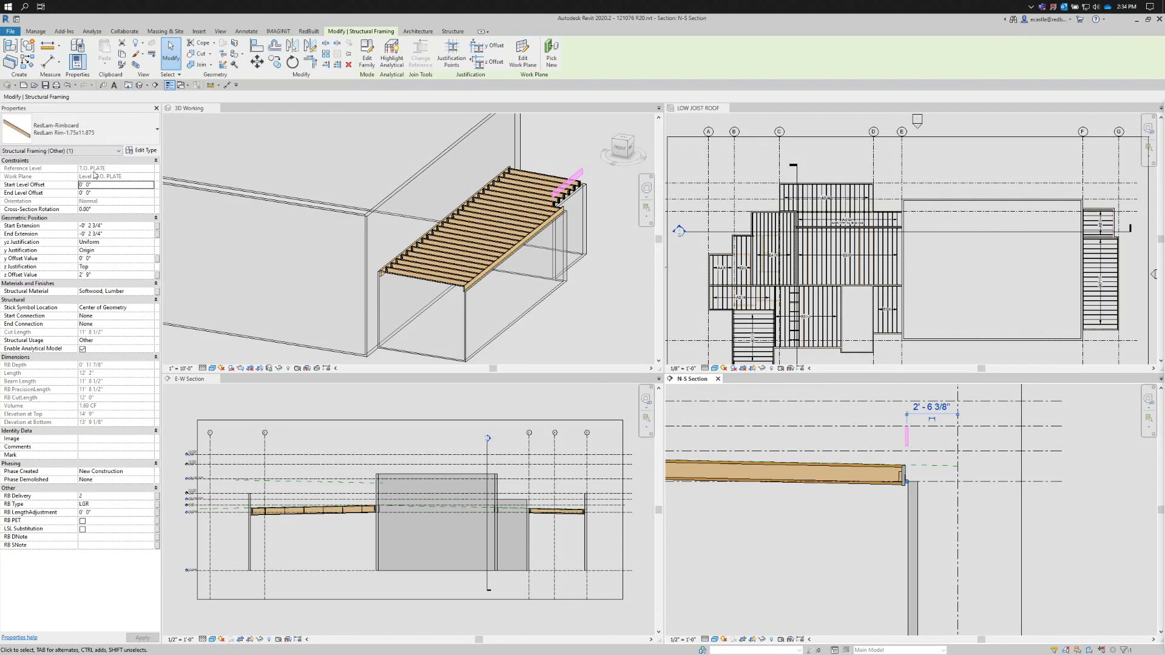
{"action": "key", "text": "ctrl"}
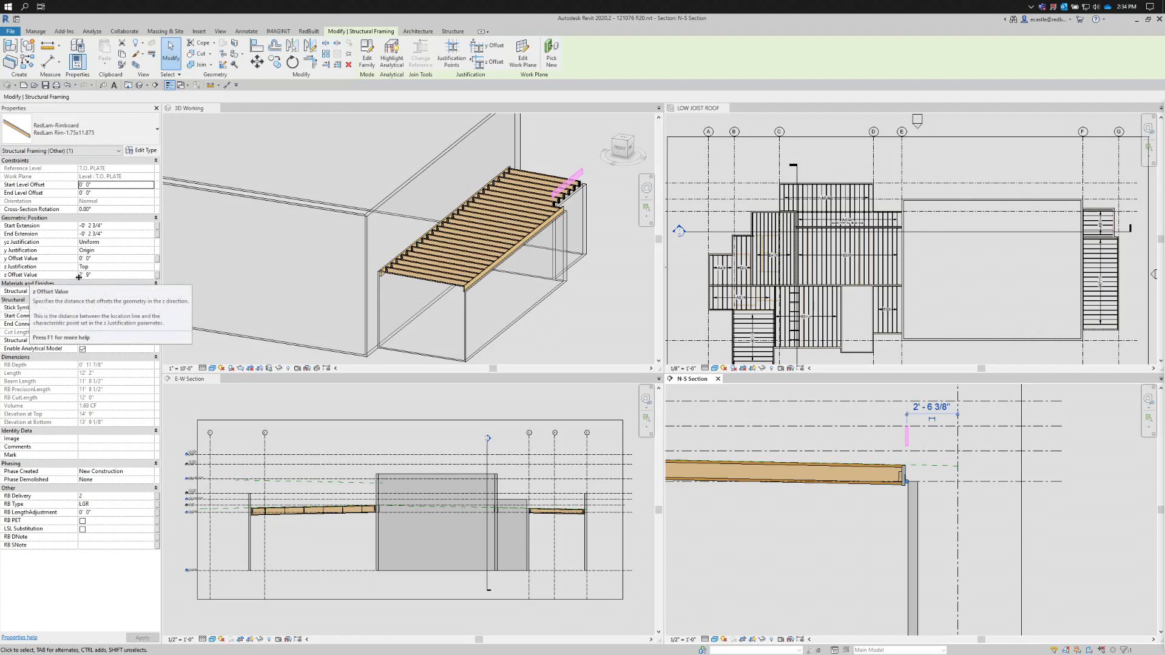
{"action": "key", "text": "ctrl"}
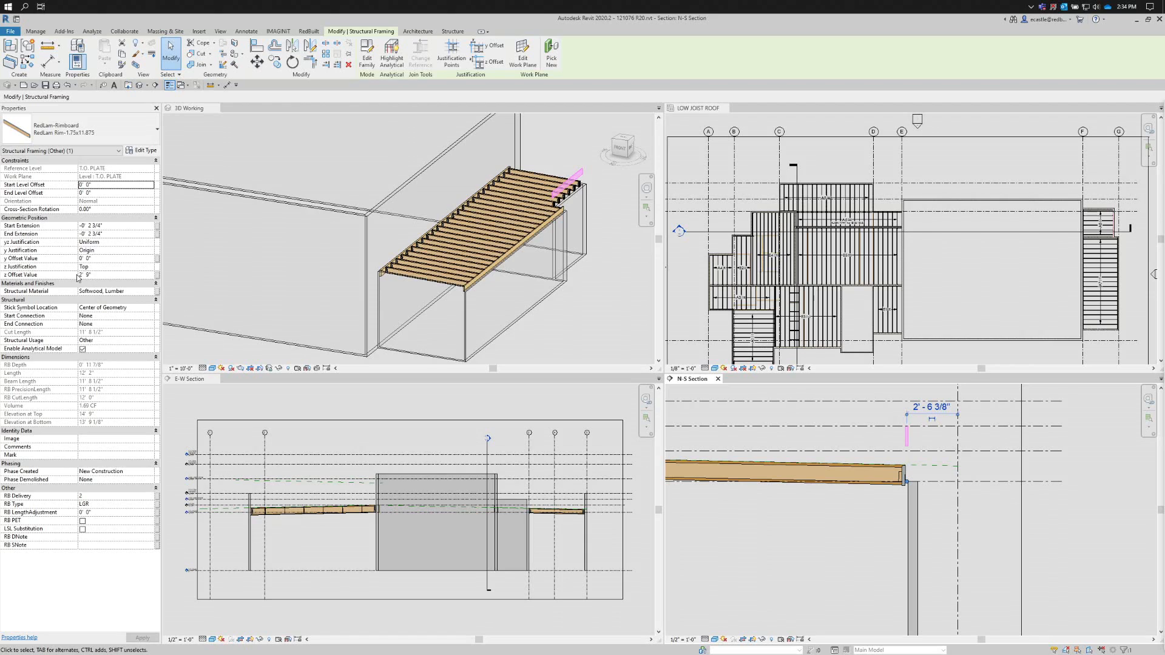
{"action": "left_click", "coordinate": [103, 275]}
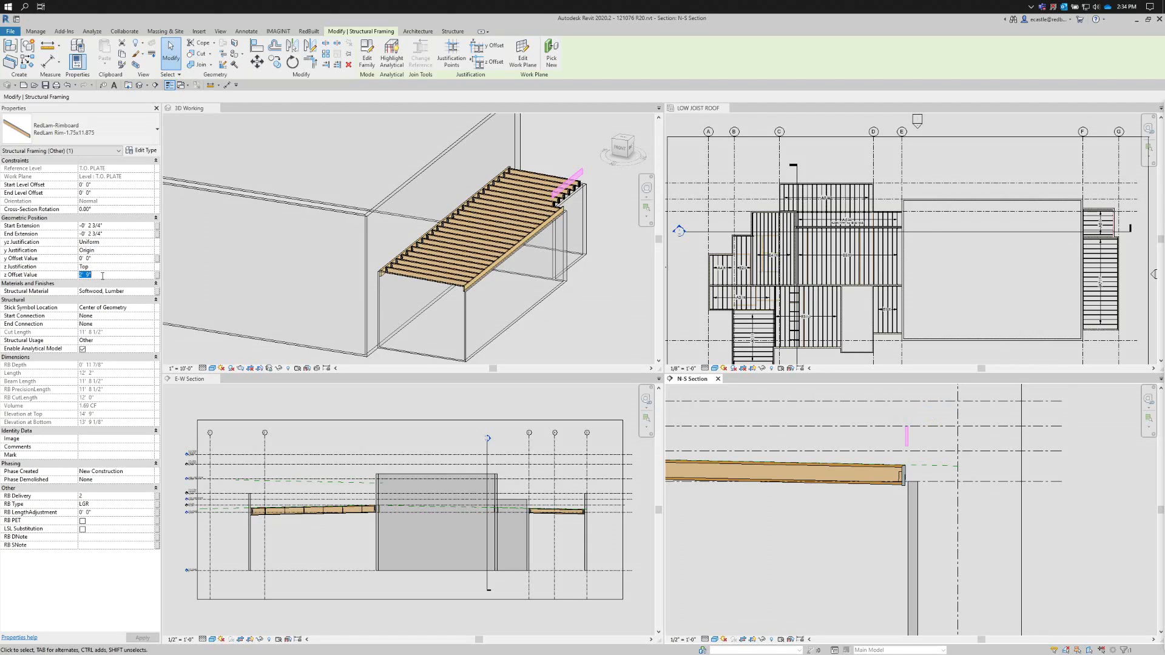
{"action": "type", "text": "0"}
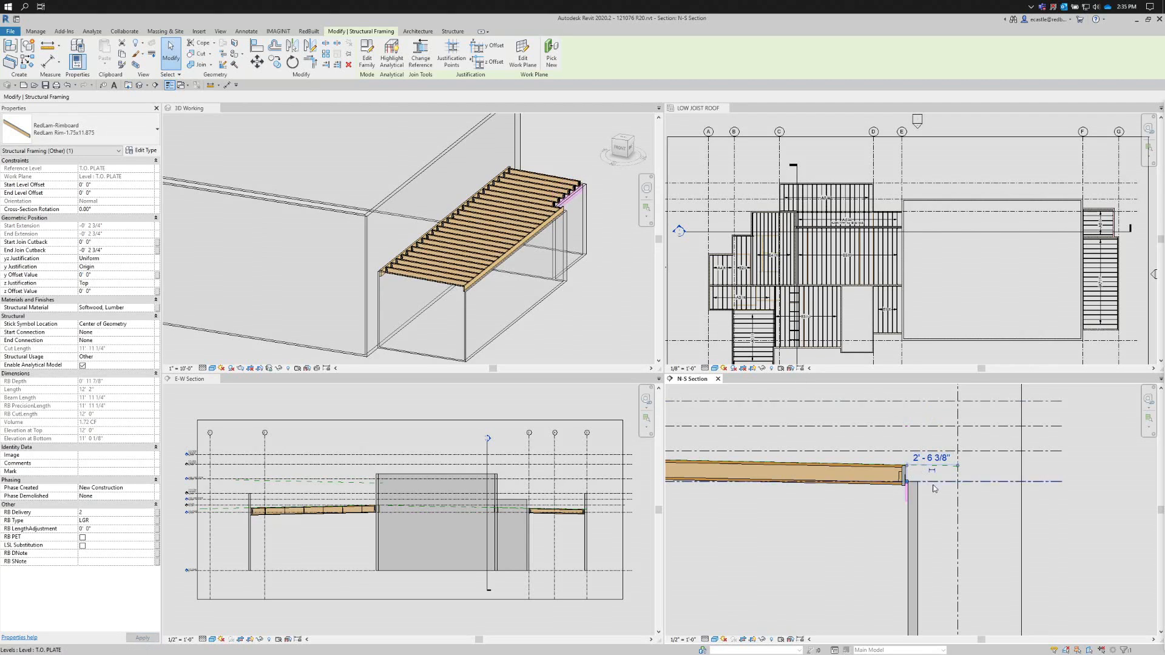
{"action": "scroll", "coordinate": [850, 418], "scroll_direction": "up", "scroll_amount": 3}
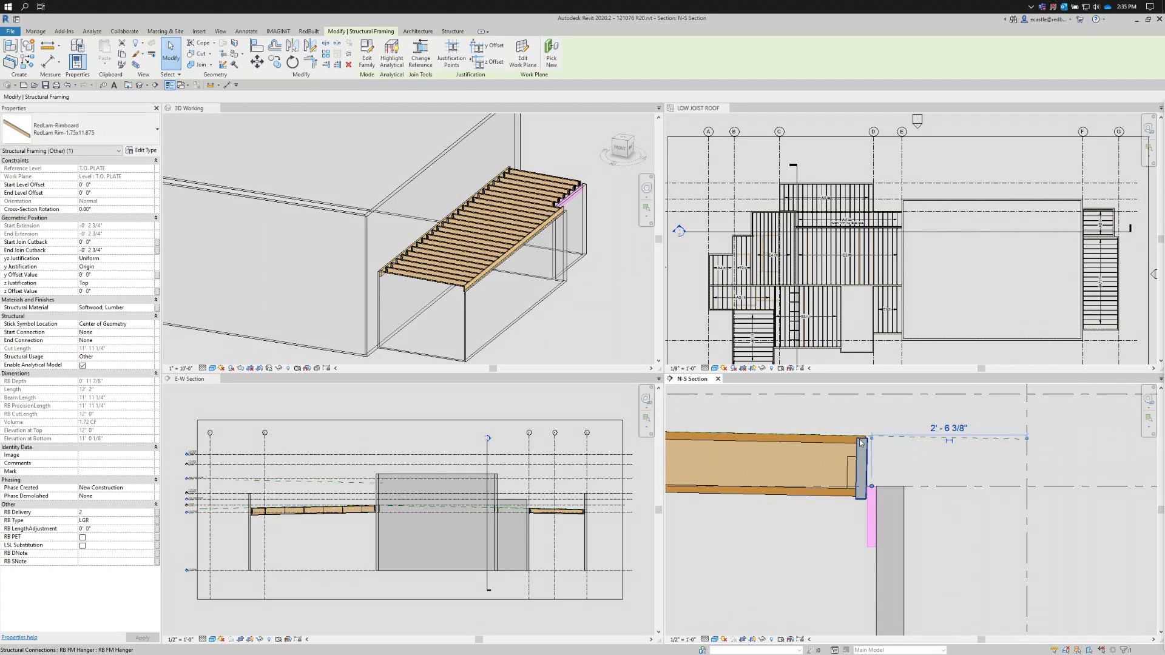
{"action": "left_click", "coordinate": [209, 86]}
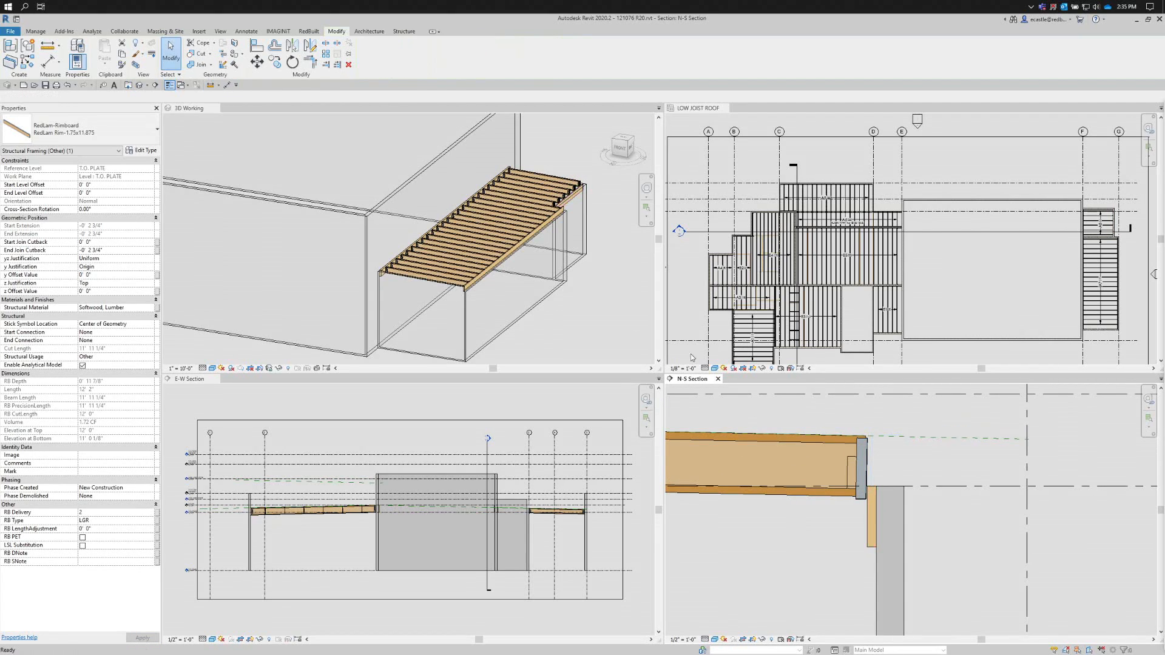
- Measure from the east wall's top to the sloping reference plane and set the northeast bay rim board's z Offset Value to 9 101/128"
{"action": "left_click", "coordinate": [872, 486]}
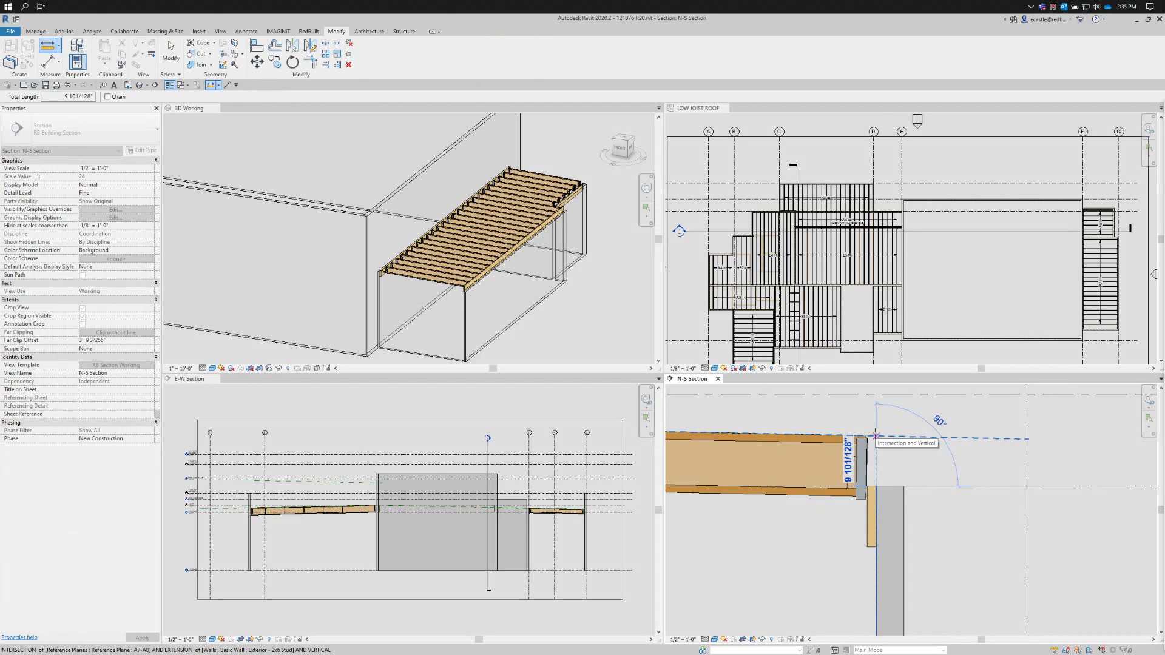
{"action": "key", "text": "Escape"}
{"action": "key", "text": "Escape"}
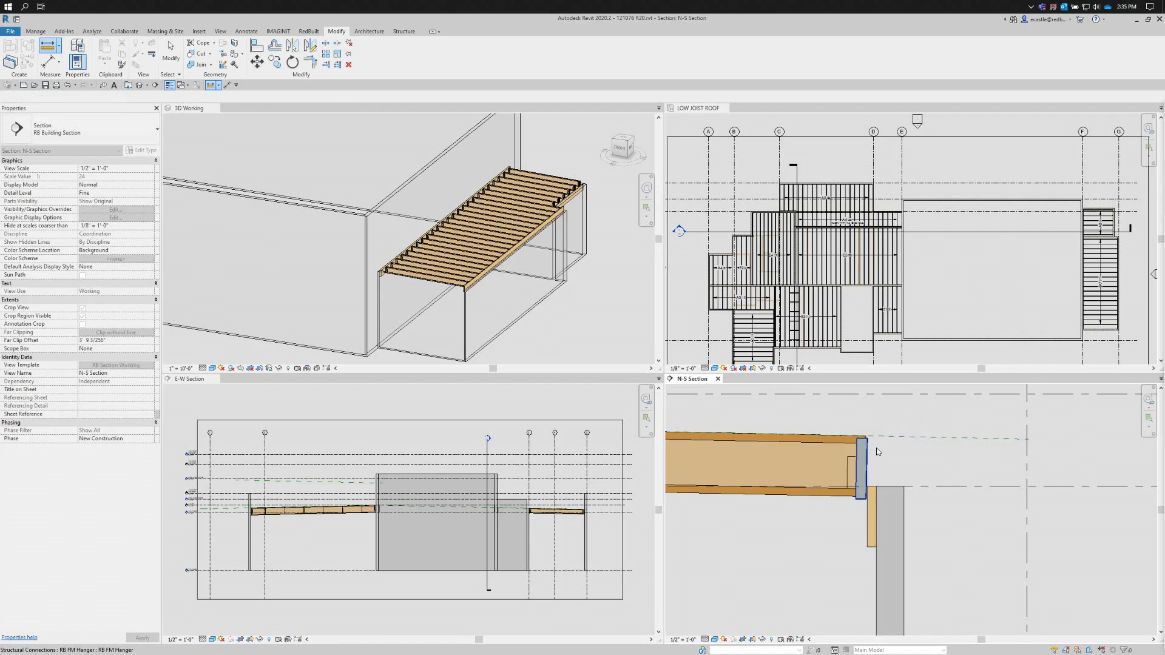
{"action": "left_click", "coordinate": [872, 513]}
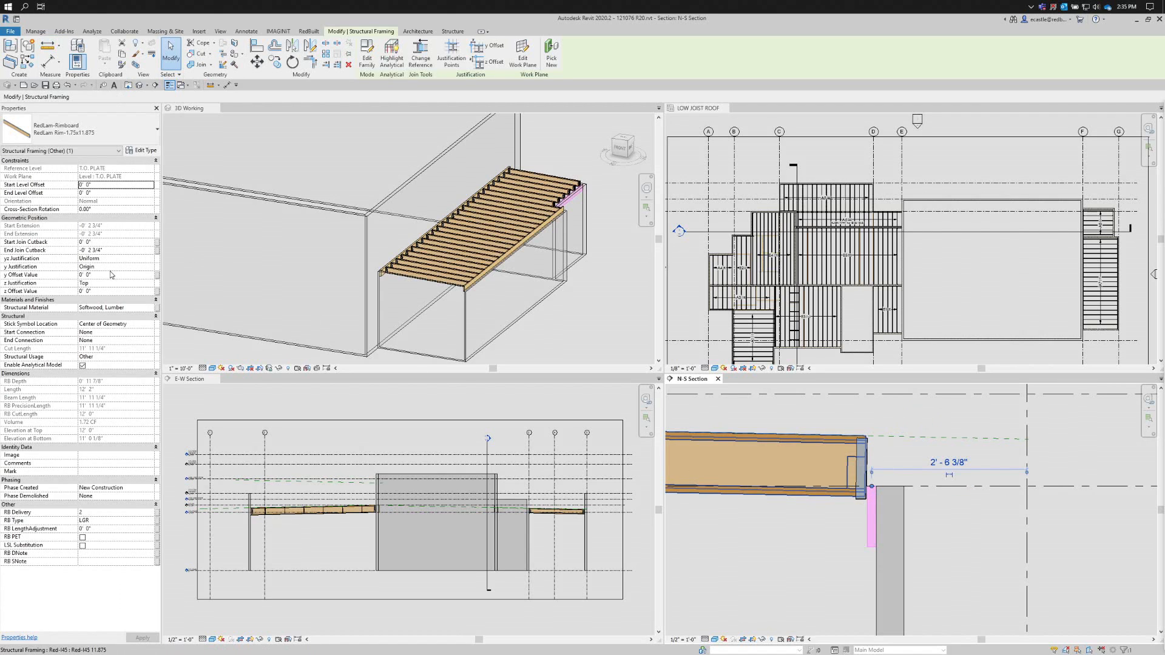
{"action": "left_click", "coordinate": [107, 291]}
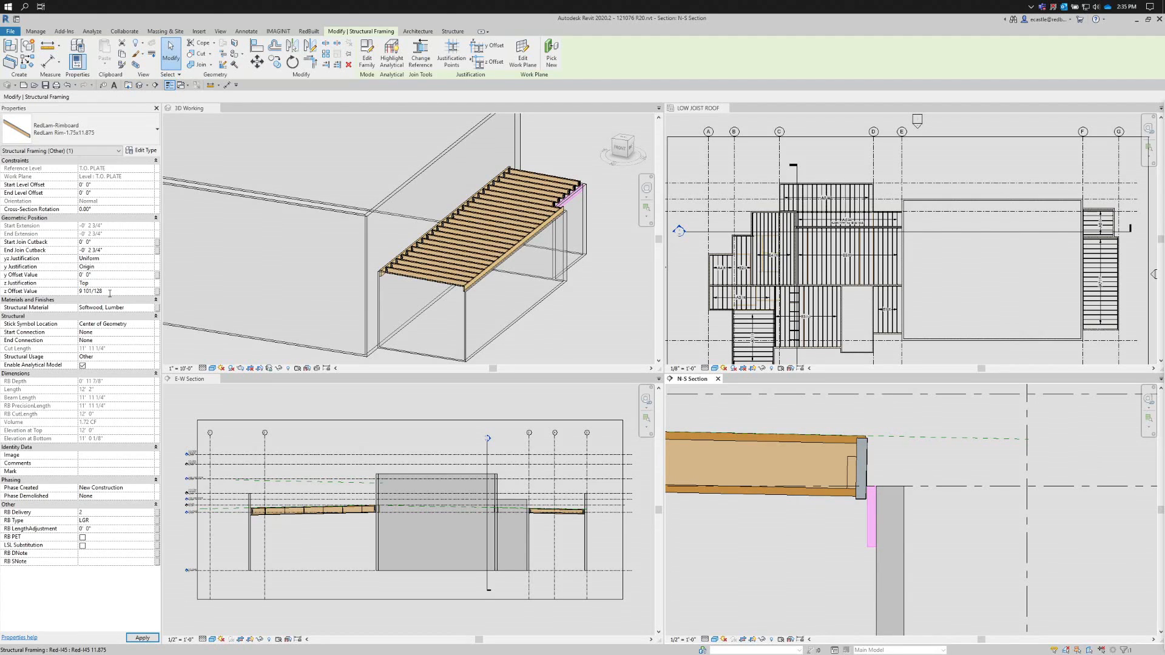
{"action": "type", "text": "9 101/128\""}
{"action": "key", "text": "Return"}
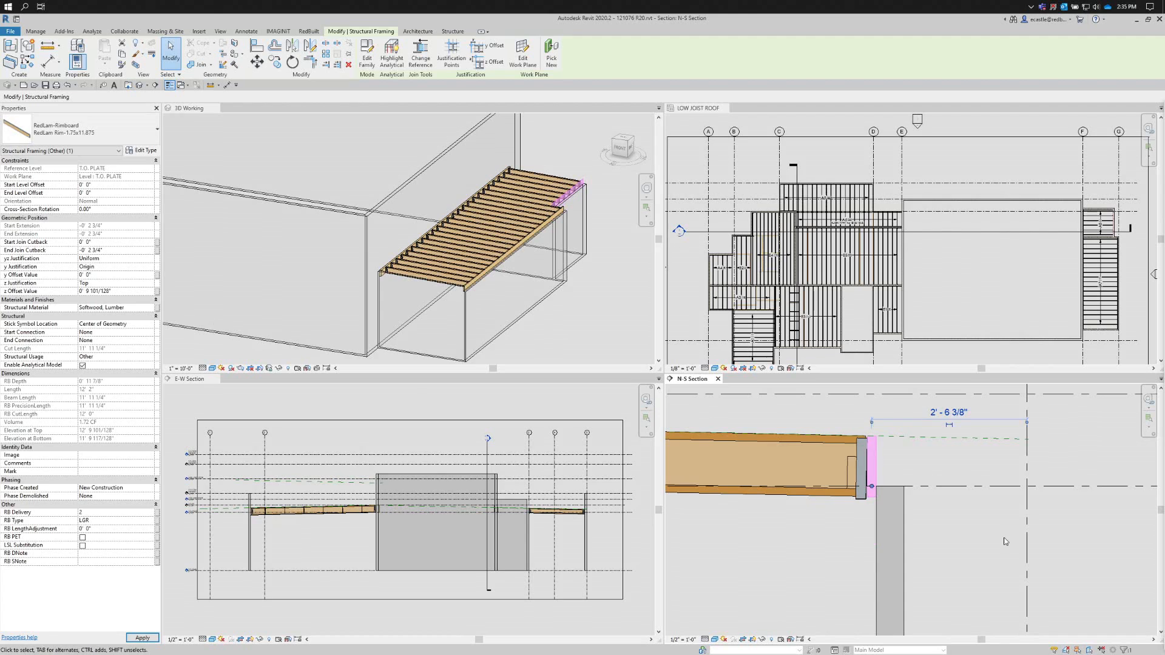
{"action": "left_click", "coordinate": [844, 517]}
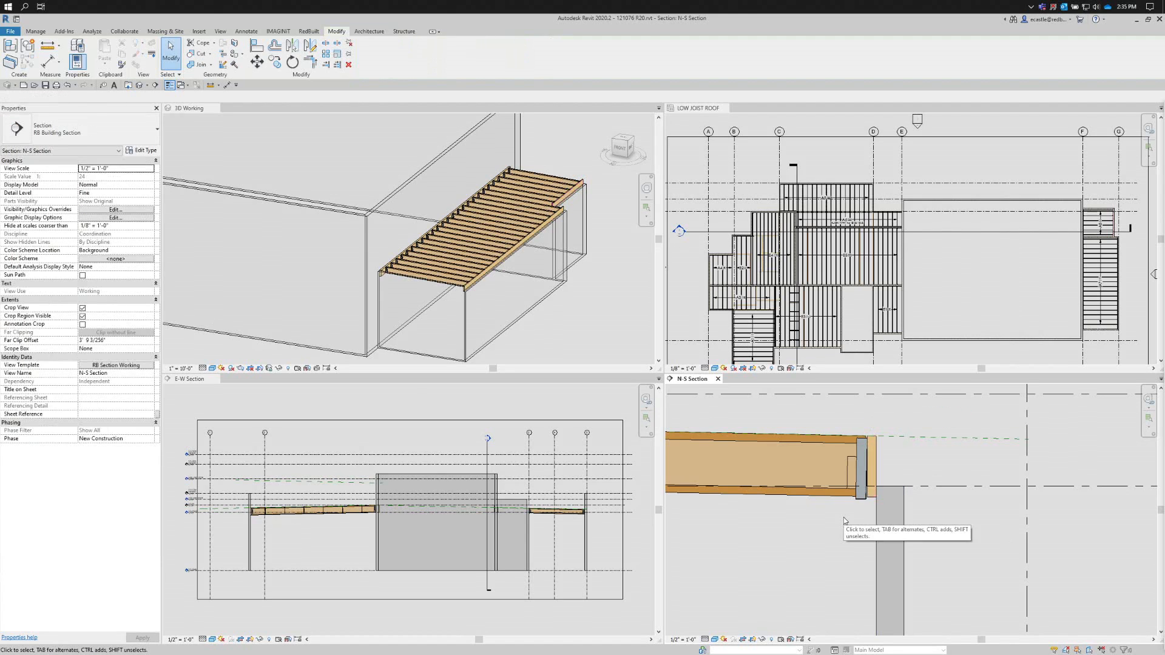
- Raise the northeast bay's east wall in the N-S section to the level line above the joists, giving a Top Offset of 1' 6"
{"action": "left_click", "coordinate": [891, 494]}
{"action": "scroll", "coordinate": [973, 522], "scroll_direction": "down", "scroll_amount": 2}
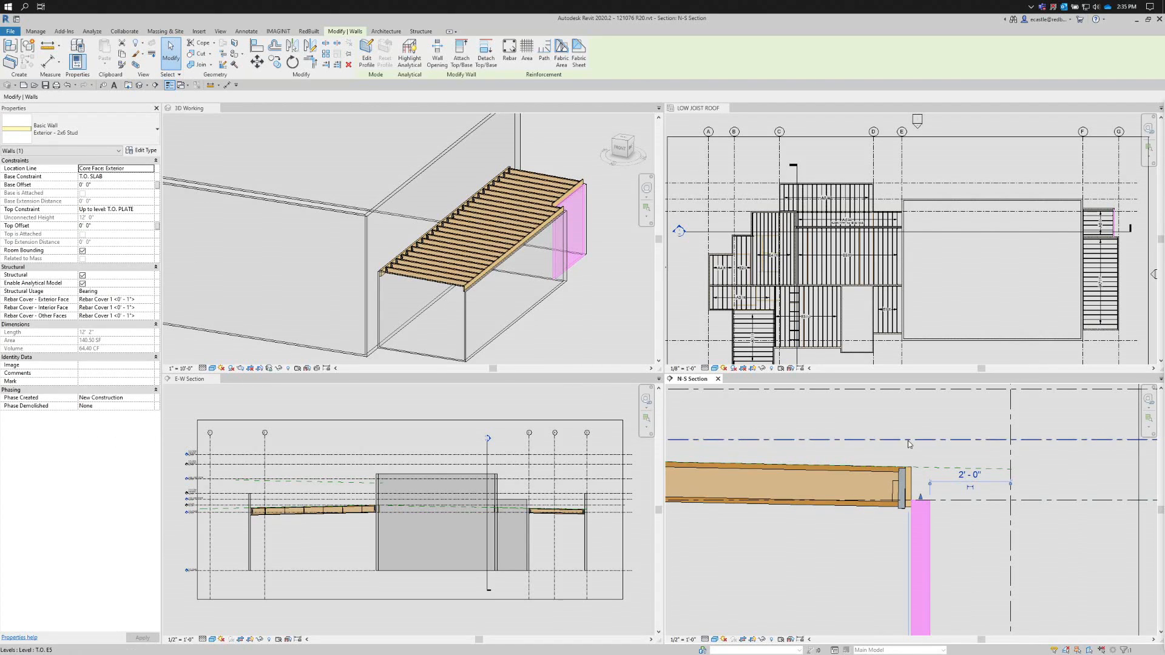
{"action": "left_click_drag", "start_coordinate": [921, 497], "coordinate": [921, 439]}
{"action": "left_click", "coordinate": [838, 450]}
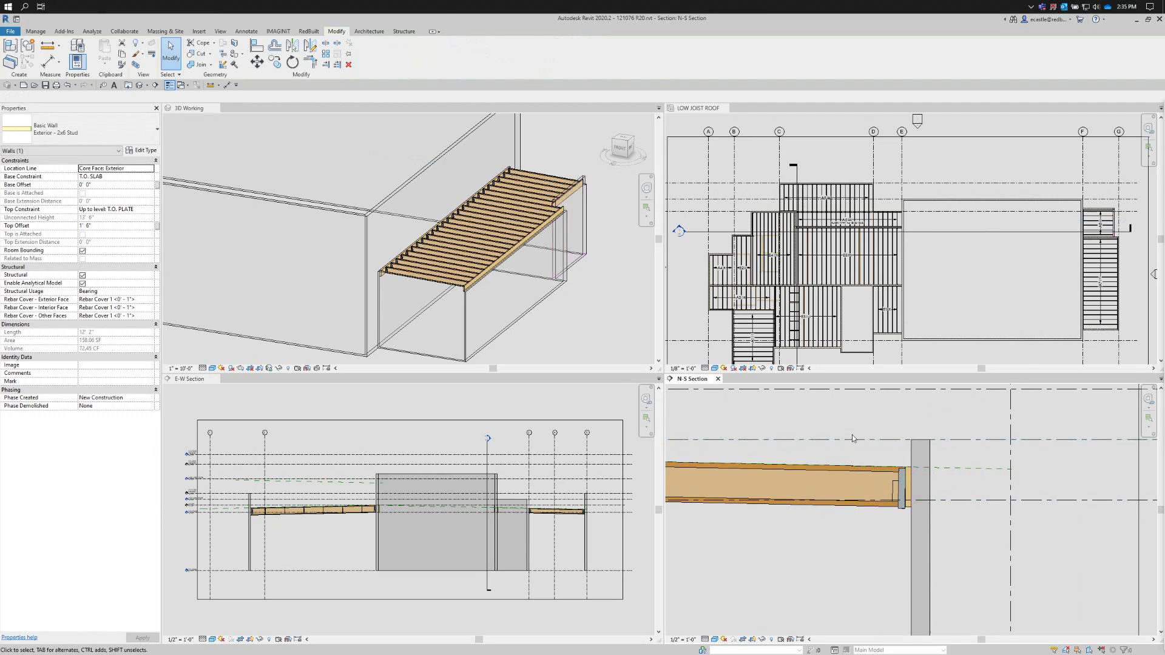
{"action": "scroll", "coordinate": [1011, 490], "scroll_direction": "down", "scroll_amount": 2}
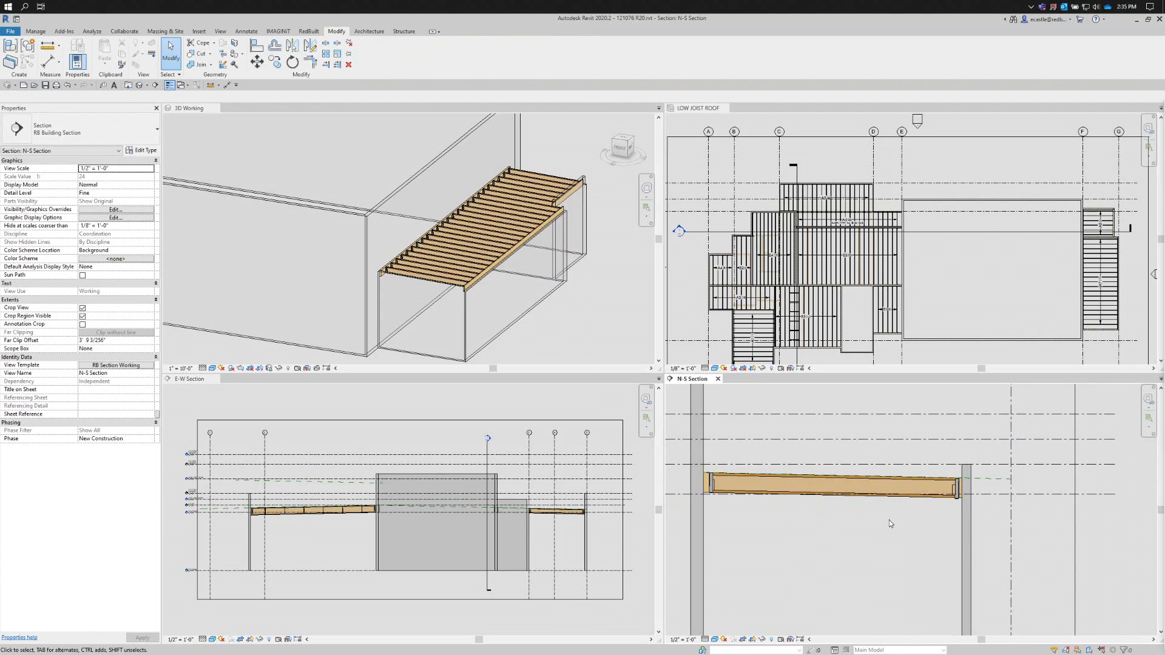
- Move the N-S section line south in the LOW JOIST ROOF plan so it cuts the longer joist bay between grids F and G
{"action": "left_click", "coordinate": [964, 310]}
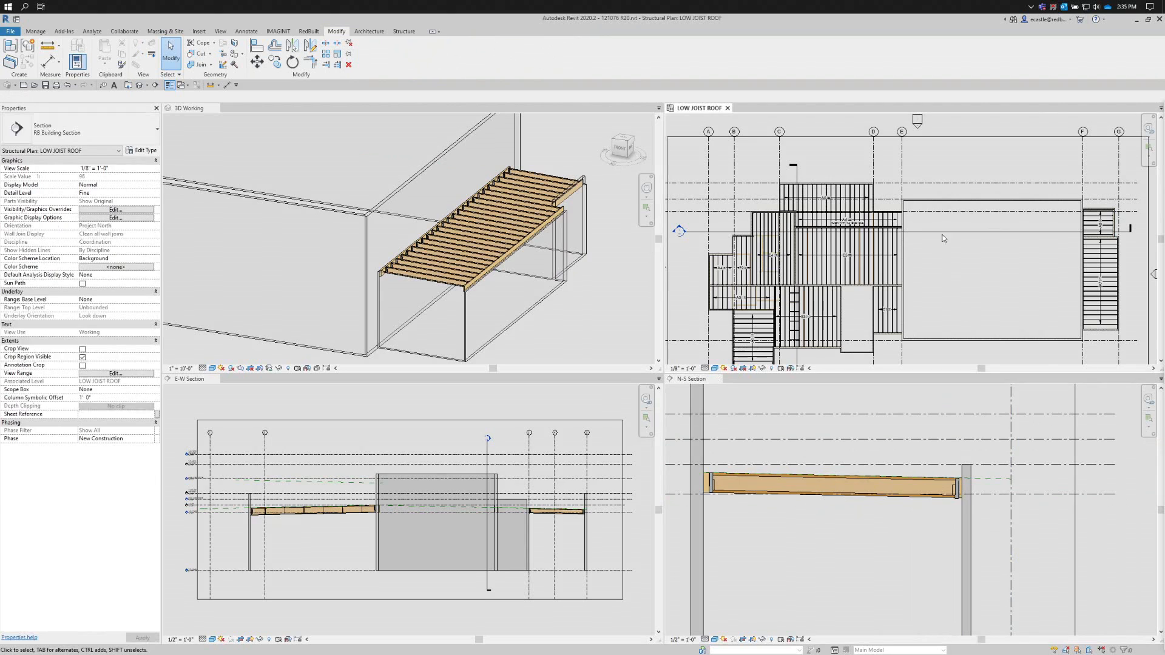
{"action": "left_click", "coordinate": [941, 231]}
{"action": "left_click_drag", "start_coordinate": [943, 239], "coordinate": [943, 255]}
{"action": "scroll", "coordinate": [1141, 262], "scroll_direction": "up", "scroll_amount": 2}
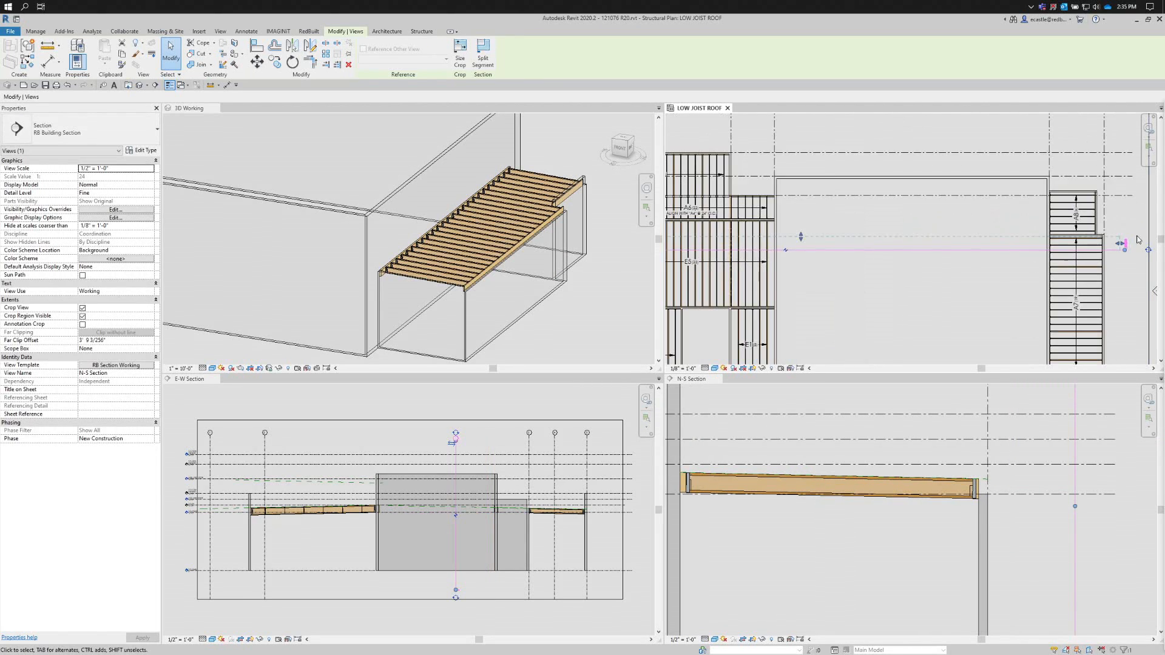
- Raise the top of the longer bay's east wall to the level line above the joists in the N-S section
{"action": "scroll", "coordinate": [989, 516], "scroll_direction": "up", "scroll_amount": 2}
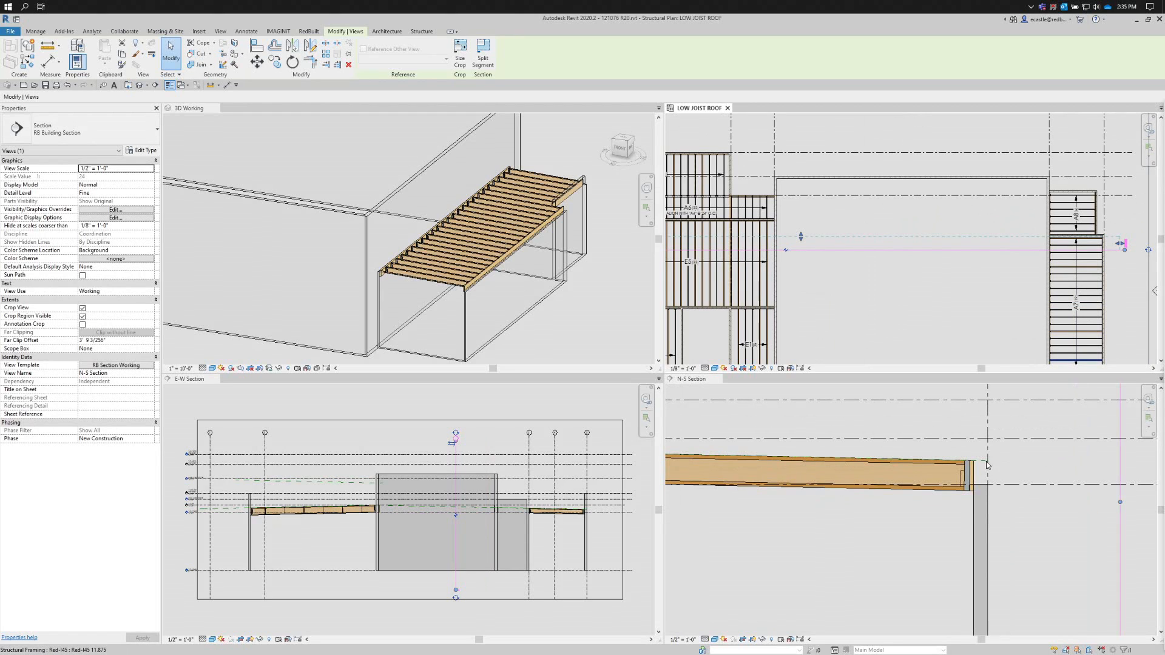
{"action": "left_click", "coordinate": [982, 505]}
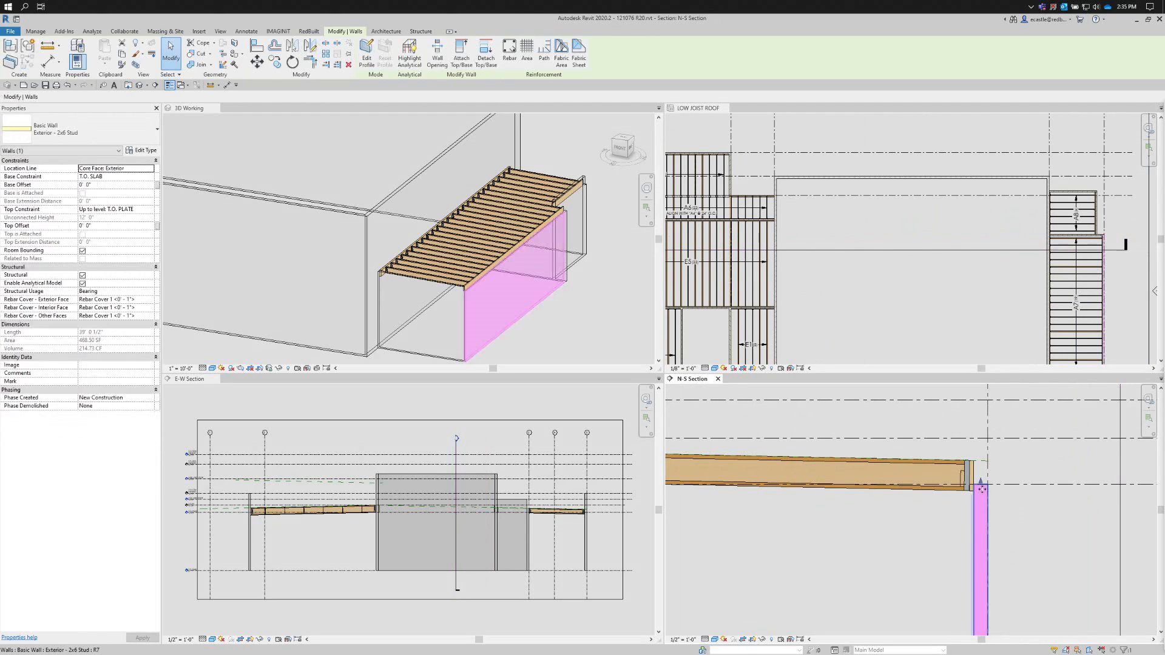
{"action": "left_click_drag", "start_coordinate": [981, 484], "coordinate": [981, 438]}
{"action": "left_click", "coordinate": [939, 521]}
{"action": "scroll", "coordinate": [973, 449], "scroll_direction": "down", "scroll_amount": 1}
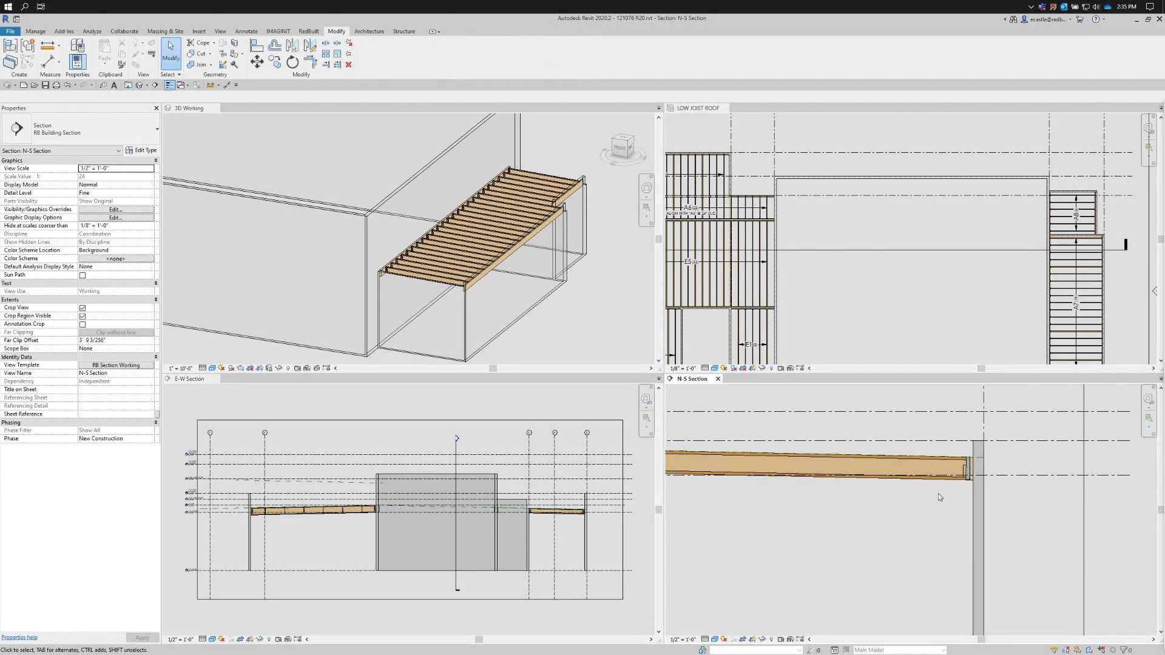
{"action": "scroll", "coordinate": [992, 504], "scroll_direction": "down", "scroll_amount": 1}
{"action": "scroll", "coordinate": [786, 498], "scroll_direction": "up", "scroll_amount": 1}
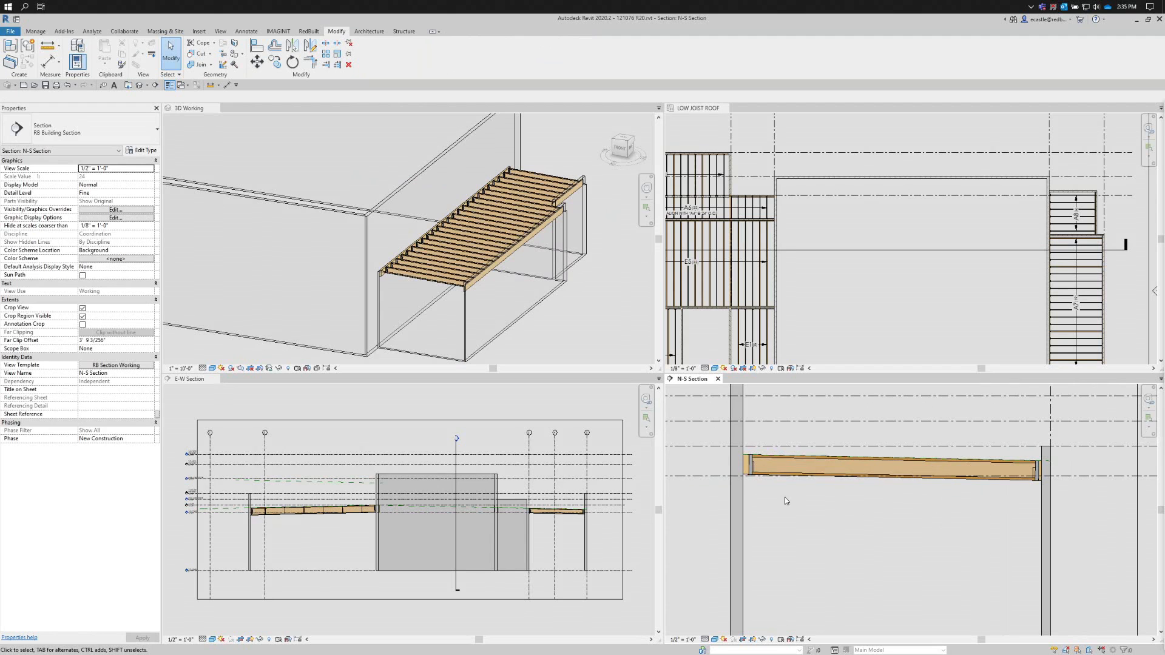
- Examine the main building's roof framing in 3D, focusing on the Red-I65 18 joists and blocking beside the long rim board
{"action": "scroll", "coordinate": [591, 328], "scroll_direction": "down", "scroll_amount": 2}
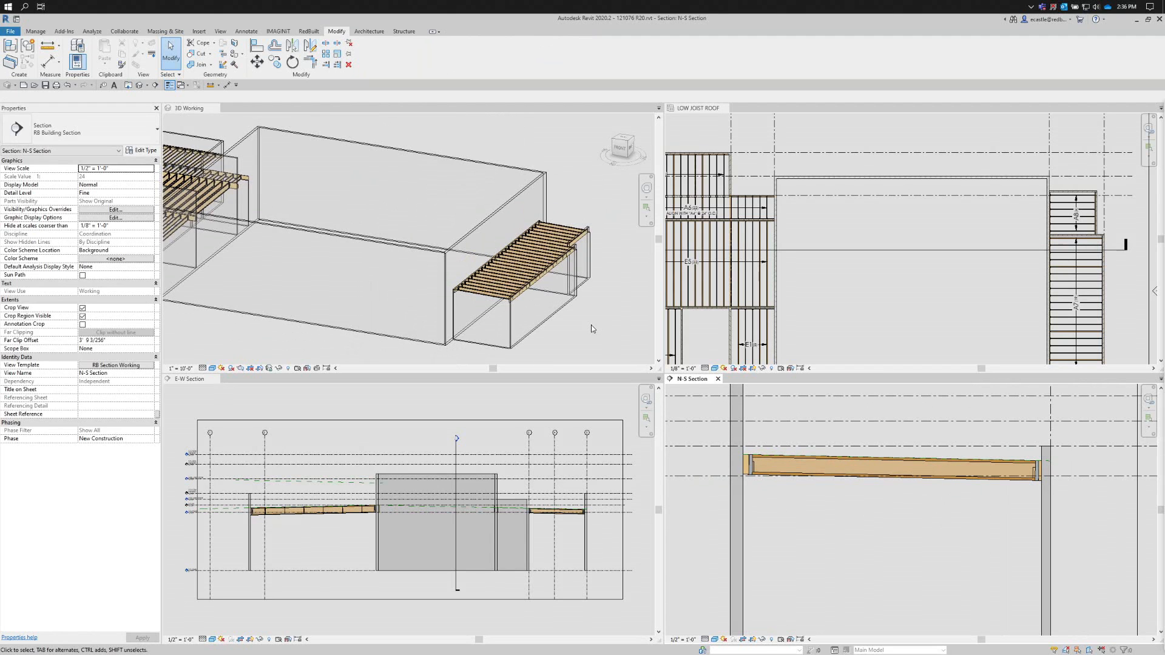
{"action": "scroll", "coordinate": [273, 243], "scroll_direction": "up", "scroll_amount": 4}
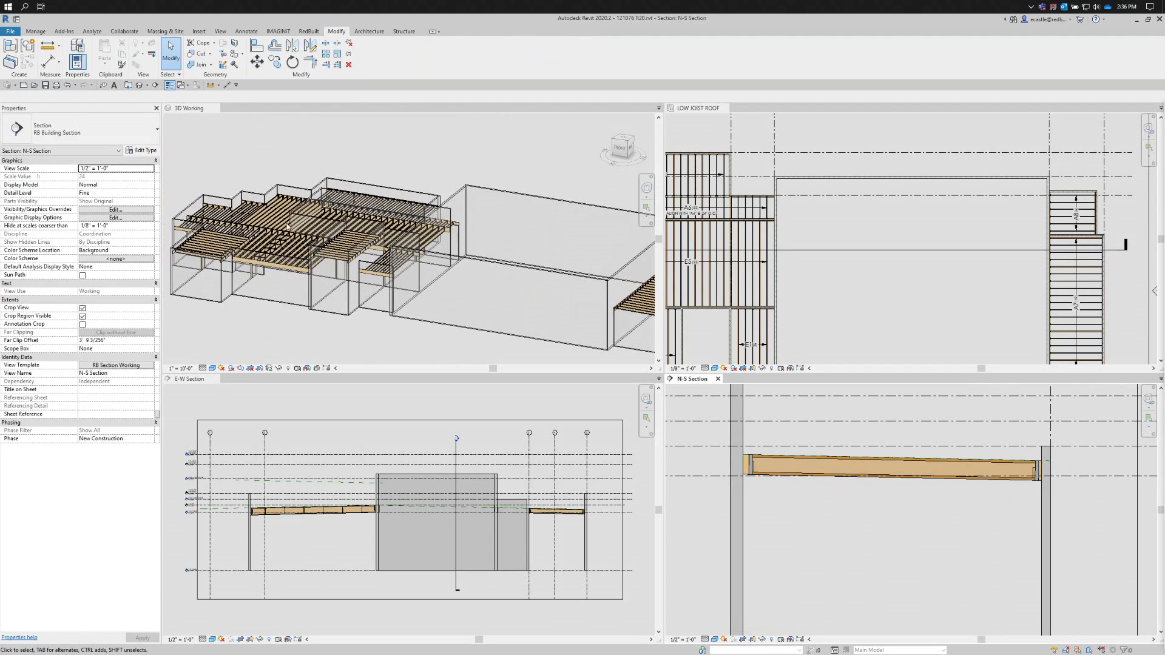
{"action": "scroll", "coordinate": [272, 244], "scroll_direction": "up", "scroll_amount": 3}
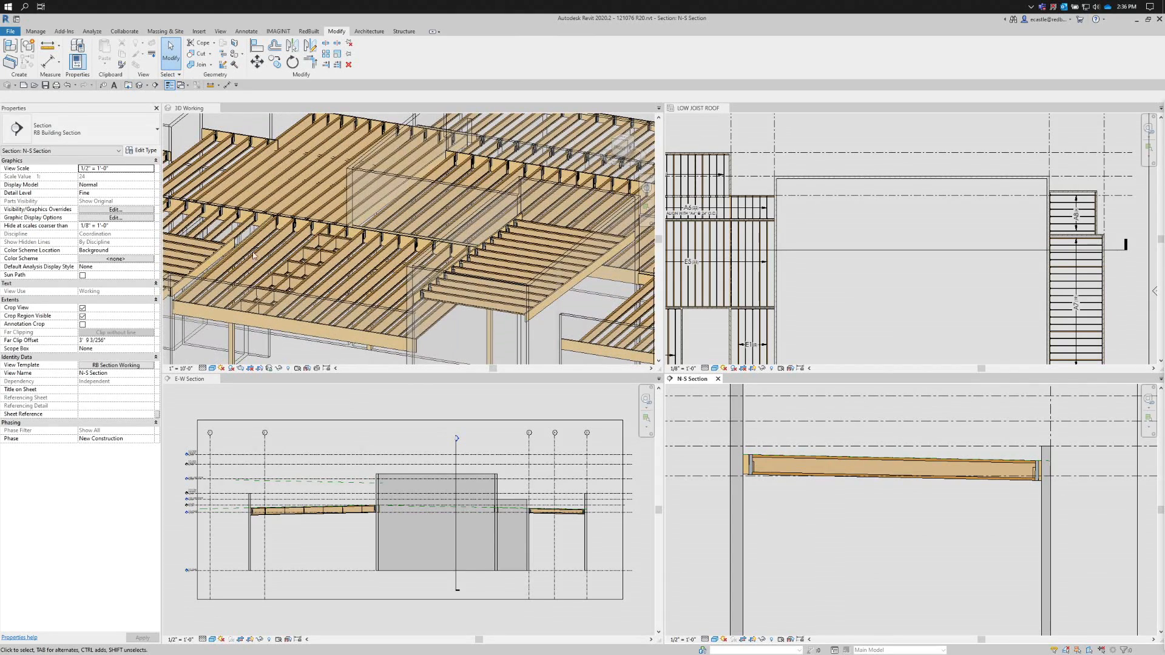
{"action": "left_click", "coordinate": [359, 261]}
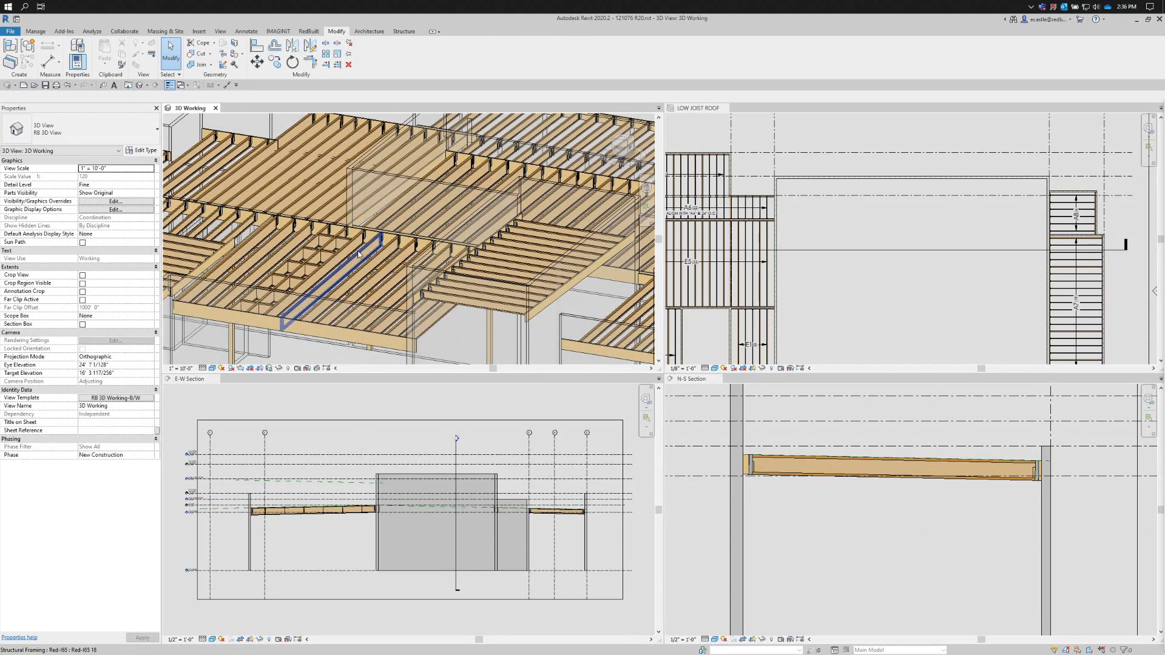
{"action": "left_click", "coordinate": [359, 252]}
{"action": "middle_click_drag", "start_coordinate": [353, 256], "coordinate": [428, 258], "text": "shift"}
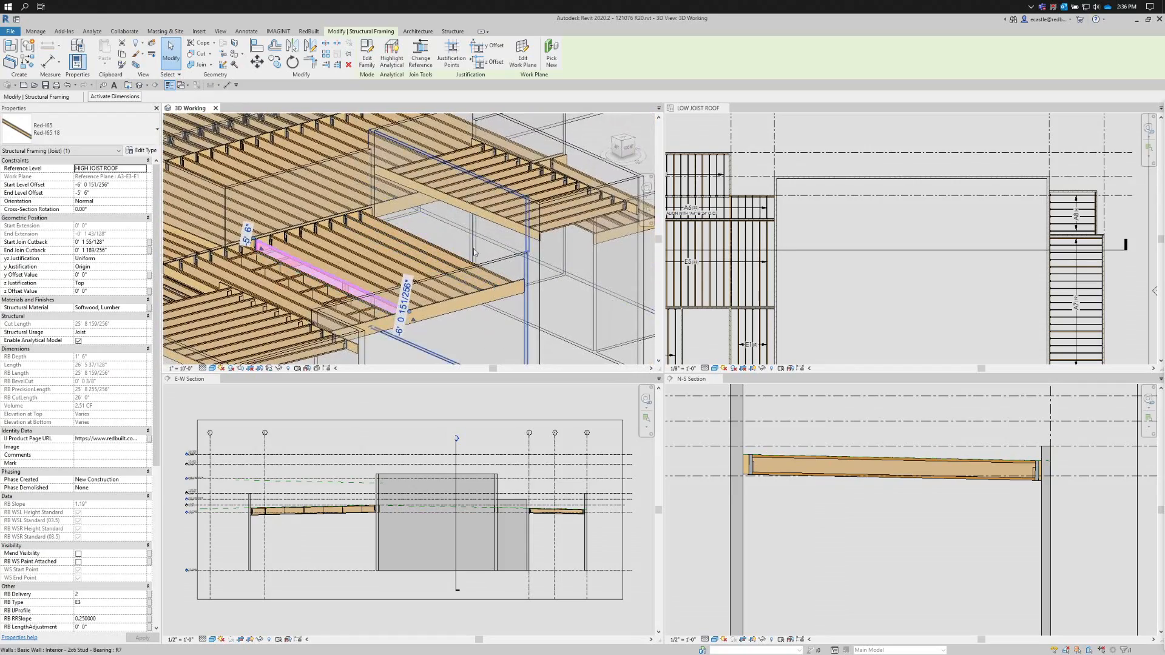
{"action": "scroll", "coordinate": [428, 258], "scroll_direction": "down", "scroll_amount": 2}
{"action": "scroll", "coordinate": [280, 250], "scroll_direction": "up", "scroll_amount": 1}
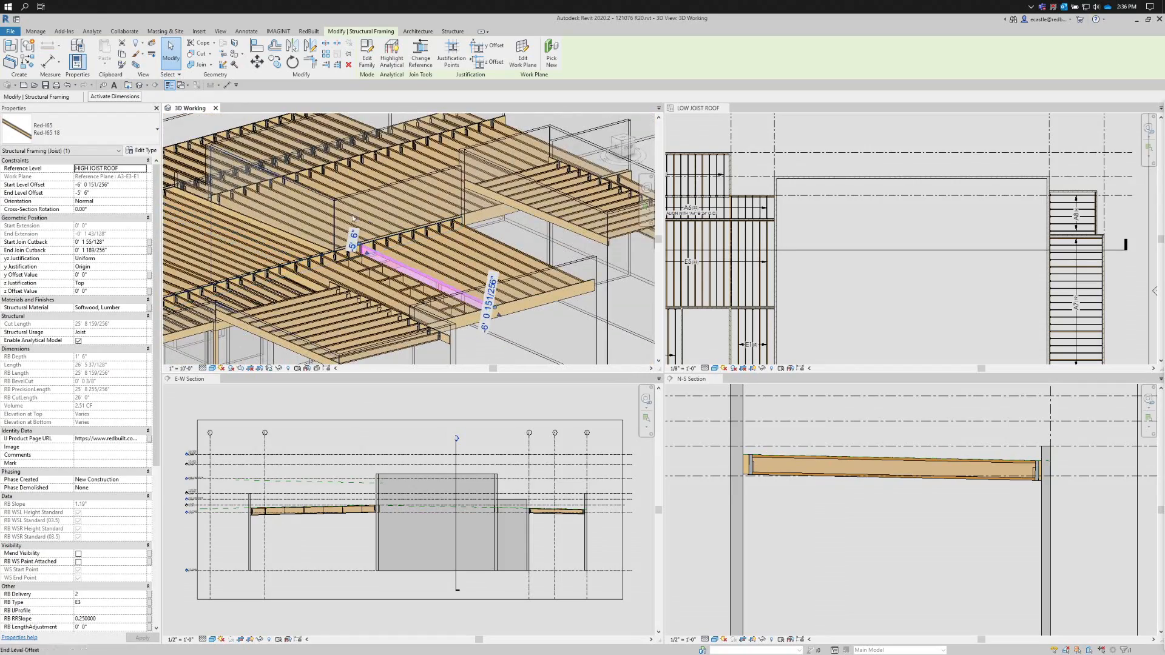
{"action": "scroll", "coordinate": [359, 241], "scroll_direction": "down", "scroll_amount": 1}
{"action": "left_click", "coordinate": [511, 344]}
{"action": "scroll", "coordinate": [483, 300], "scroll_direction": "down", "scroll_amount": 2}
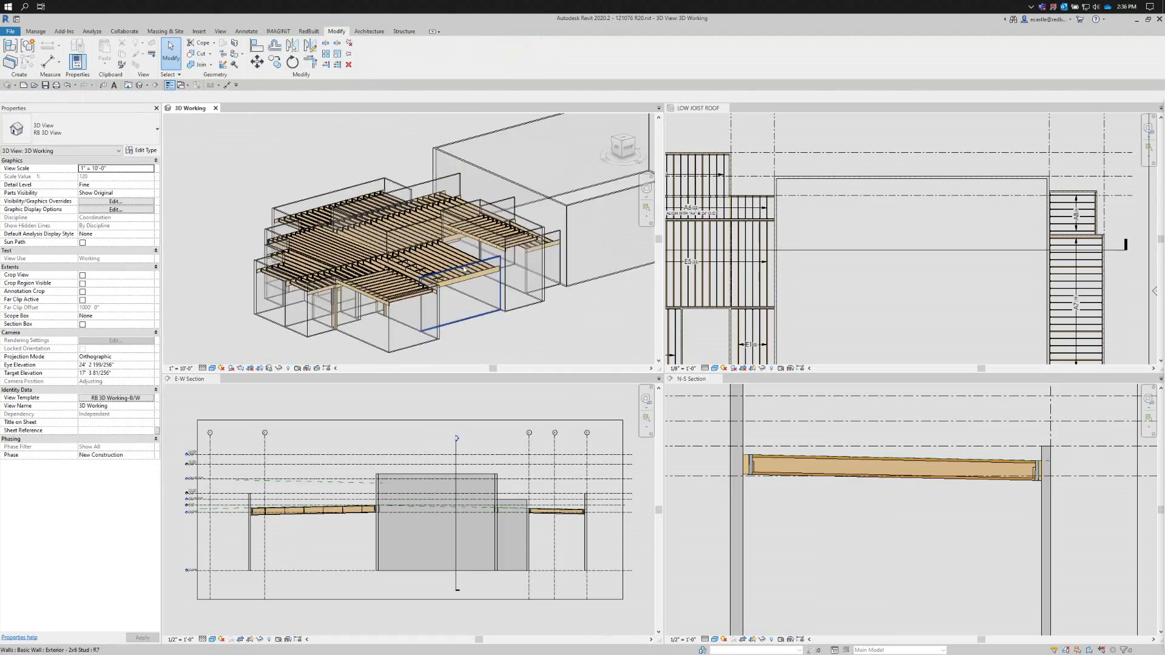
{"action": "middle_click_drag", "start_coordinate": [483, 299], "coordinate": [406, 294], "text": "shift"}
{"action": "scroll", "coordinate": [408, 292], "scroll_direction": "up", "scroll_amount": 5}
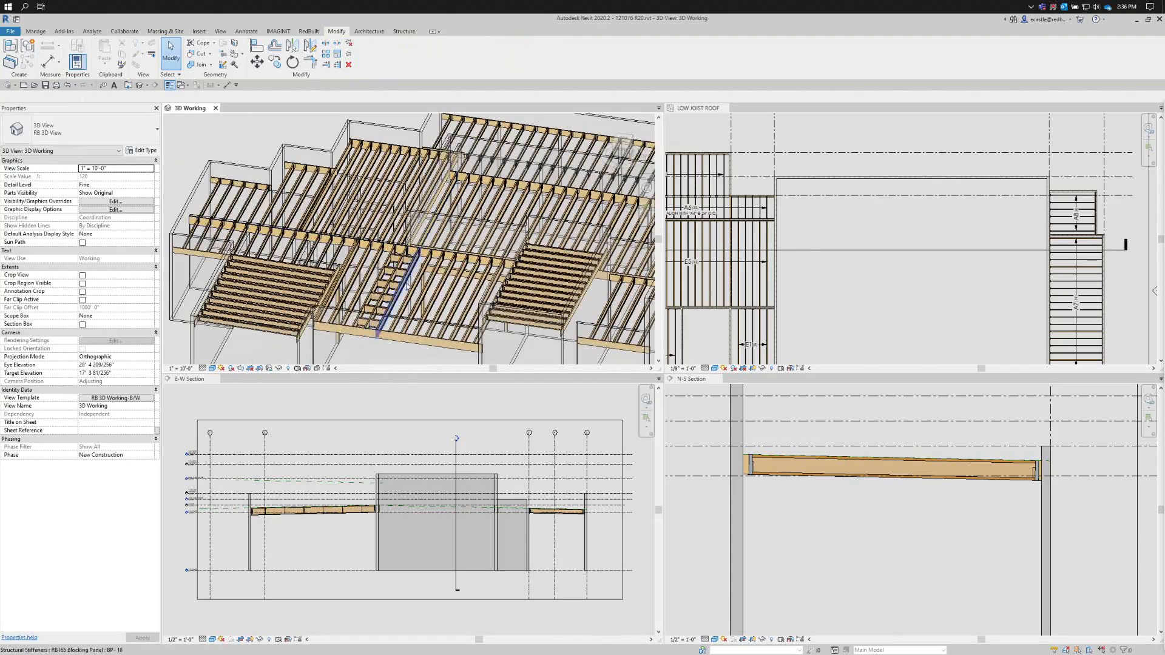
{"action": "scroll", "coordinate": [409, 292], "scroll_direction": "up", "scroll_amount": 3}
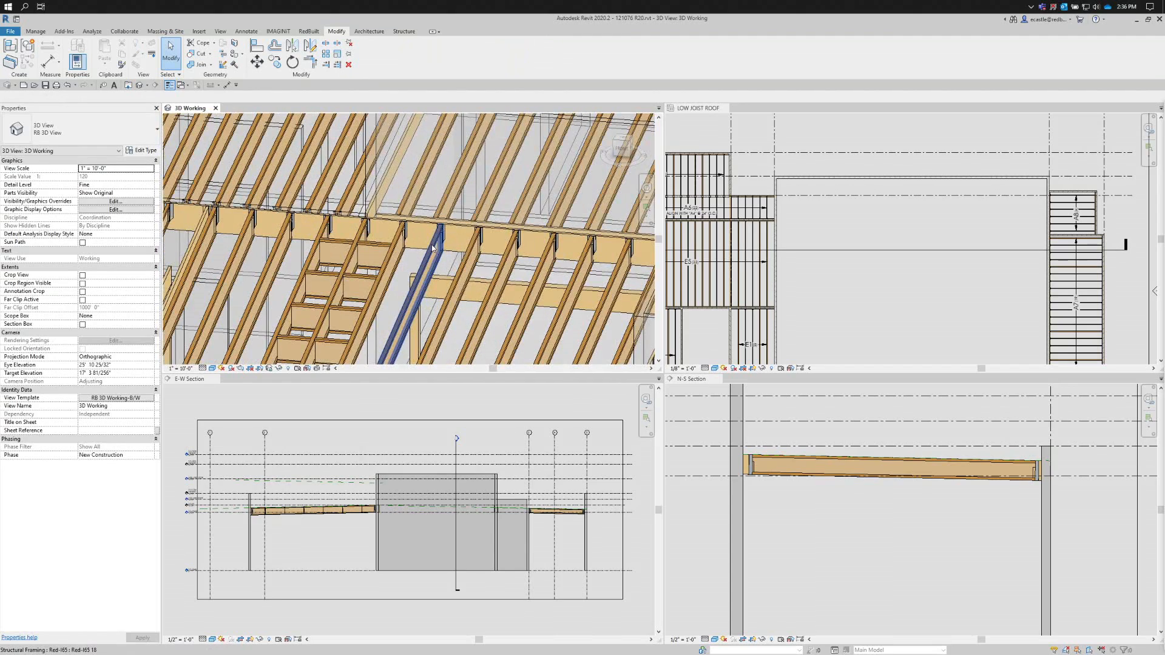
- Select the RB FM Hanger on the long rim board east of the blocking and examine its joist row in the LOW JOIST ROOF plan
{"action": "left_click", "coordinate": [444, 234]}
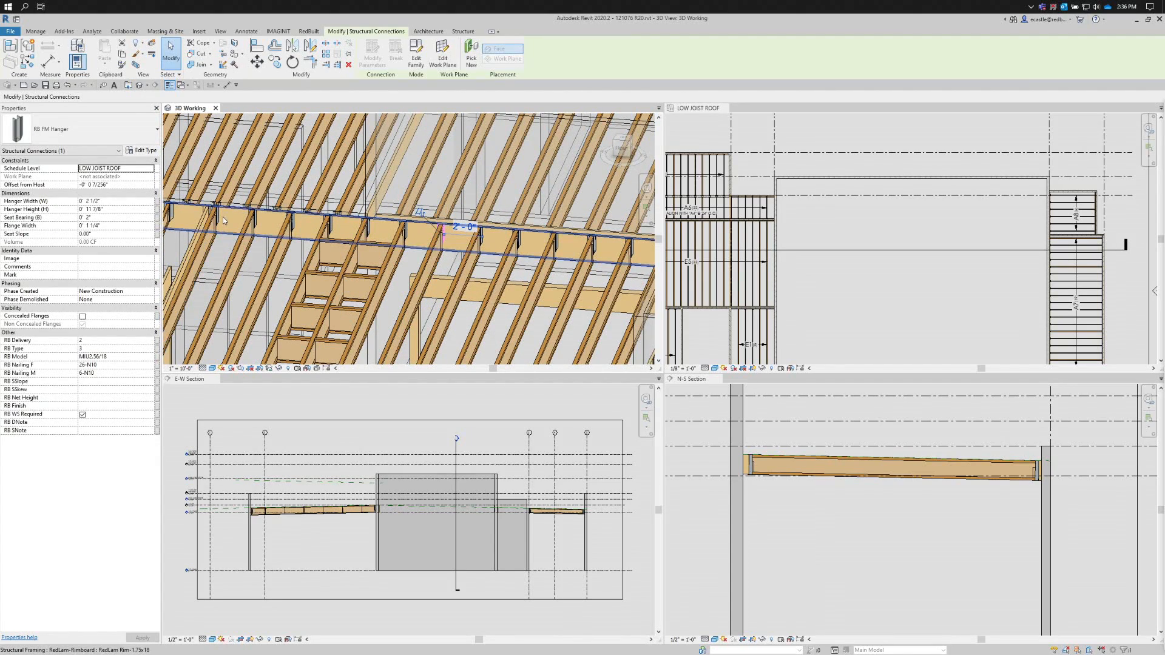
{"action": "scroll", "coordinate": [194, 234], "scroll_direction": "up", "scroll_amount": 2}
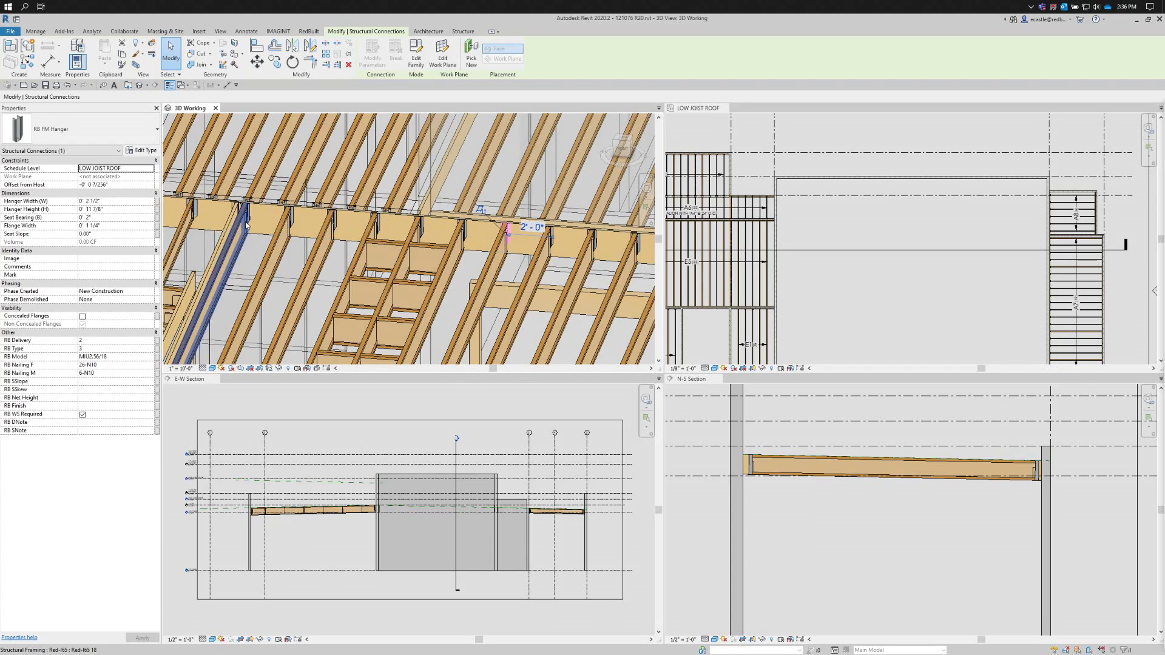
{"action": "scroll", "coordinate": [829, 293], "scroll_direction": "down", "scroll_amount": 2}
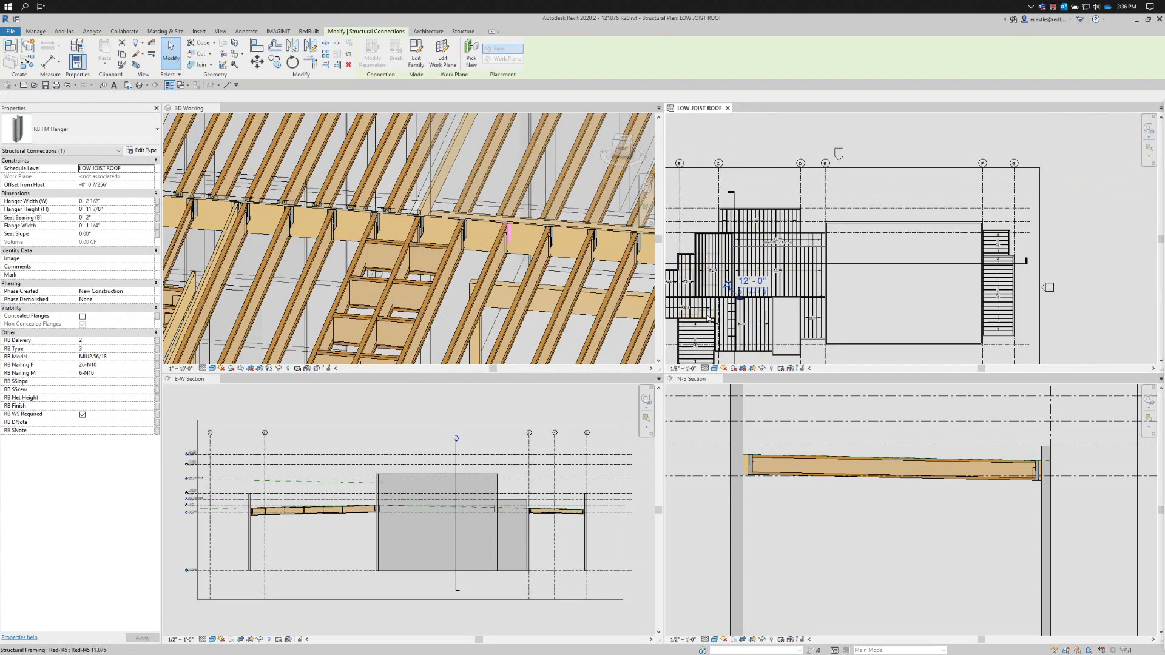
{"action": "scroll", "coordinate": [737, 303], "scroll_direction": "up", "scroll_amount": 2}
{"action": "scroll", "coordinate": [768, 297], "scroll_direction": "up", "scroll_amount": 5}
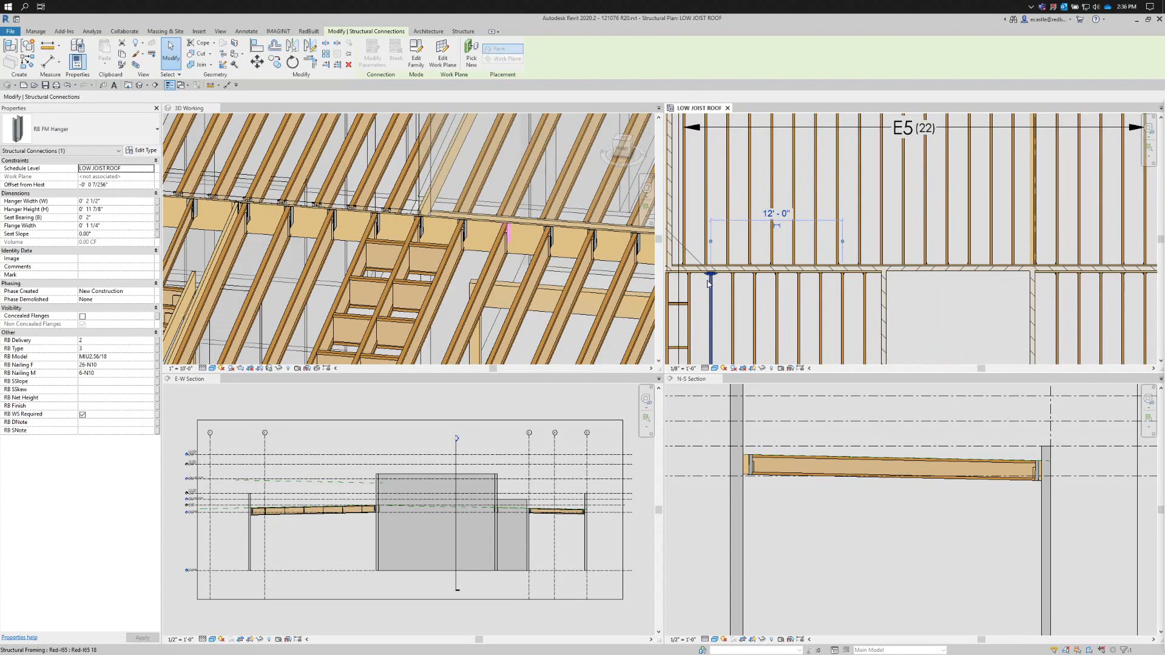
{"action": "scroll", "coordinate": [703, 283], "scroll_direction": "up", "scroll_amount": 2}
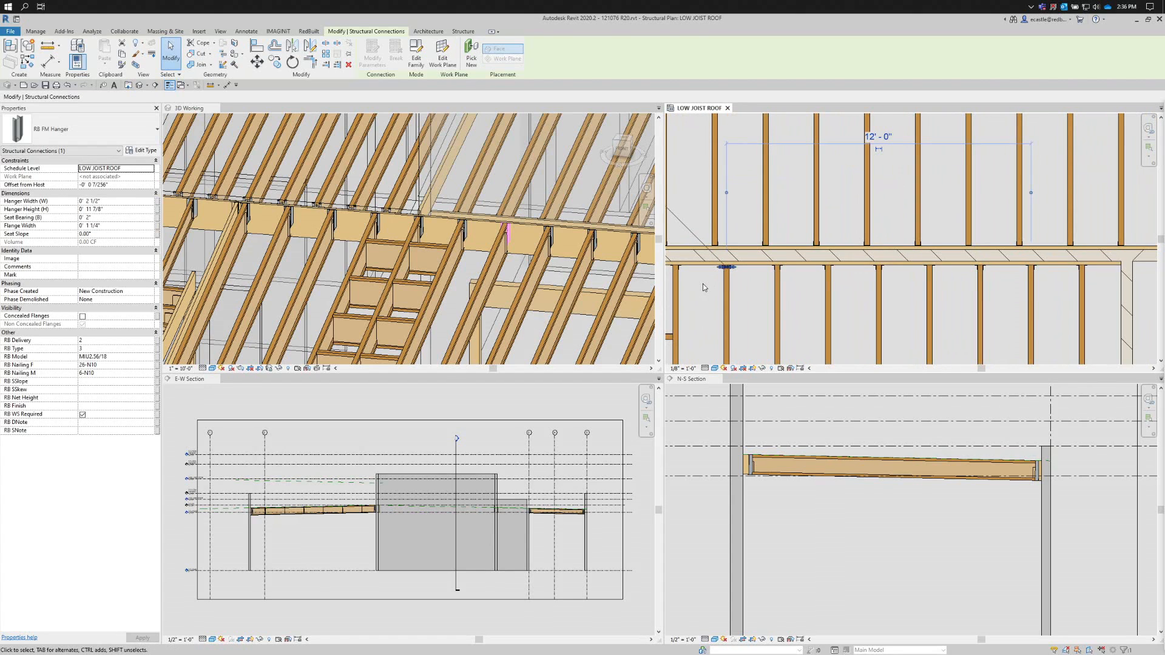
{"action": "scroll", "coordinate": [742, 279], "scroll_direction": "down", "scroll_amount": 2}
{"action": "scroll", "coordinate": [813, 281], "scroll_direction": "down", "scroll_amount": 2}
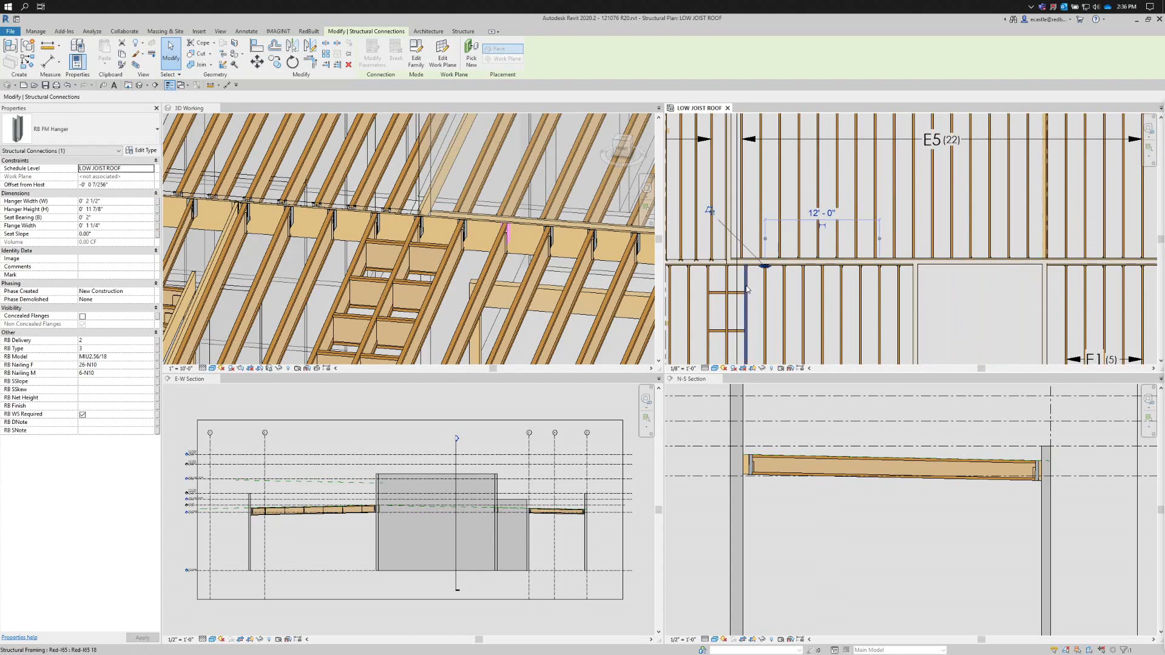
{"action": "scroll", "coordinate": [789, 276], "scroll_direction": "down", "scroll_amount": 3}
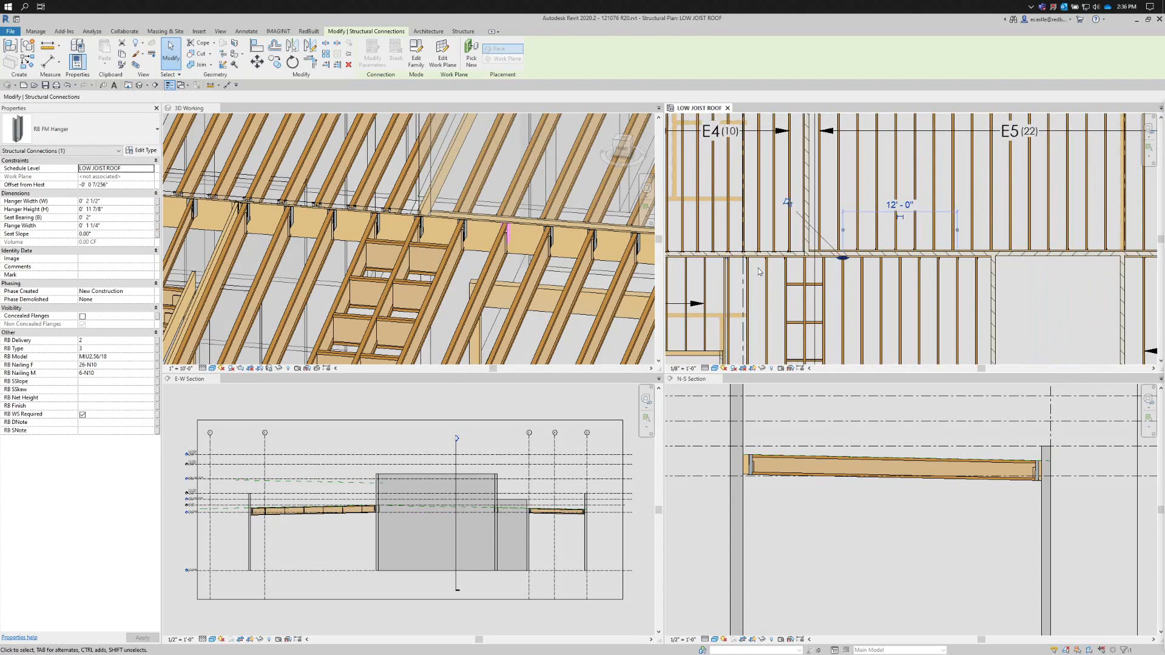
{"action": "scroll", "coordinate": [735, 262], "scroll_direction": "up", "scroll_amount": 4}
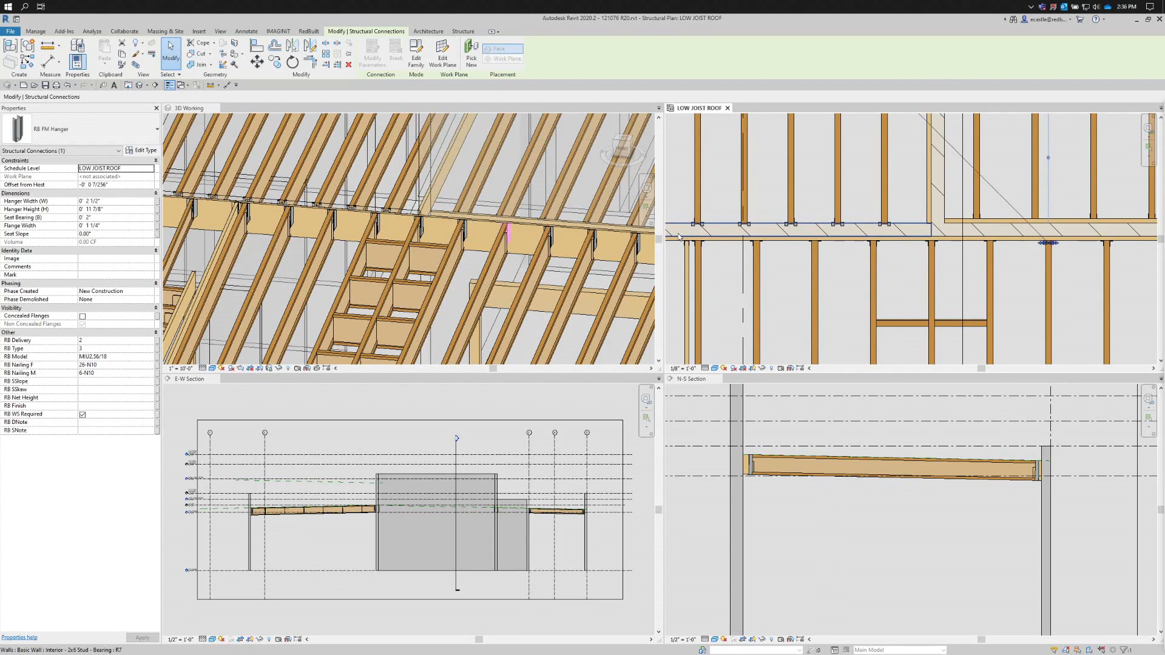
{"action": "scroll", "coordinate": [677, 232], "scroll_direction": "down", "scroll_amount": 2}
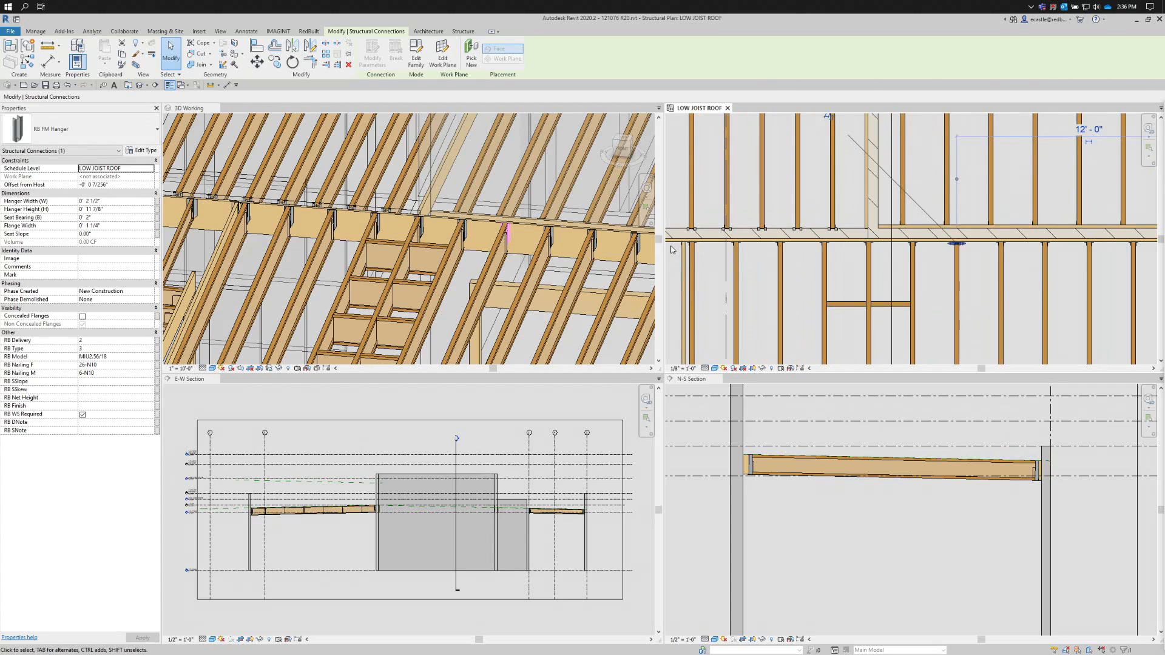
- Select the fourteen RB FM hangers along the long beam and set their offset from host to 0' 0" and hanger height to 1' 6"
{"action": "scroll", "coordinate": [953, 243], "scroll_direction": "up", "scroll_amount": 2}
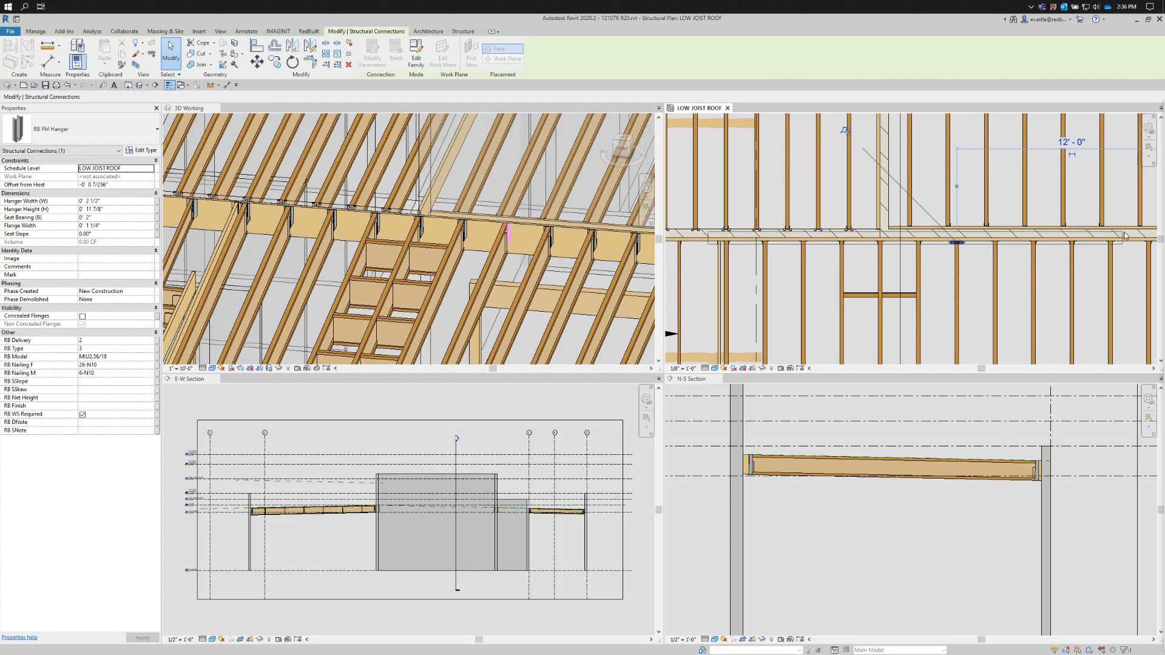
{"action": "key", "text": "Escape"}
{"action": "scroll", "coordinate": [840, 246], "scroll_direction": "down", "scroll_amount": 2}
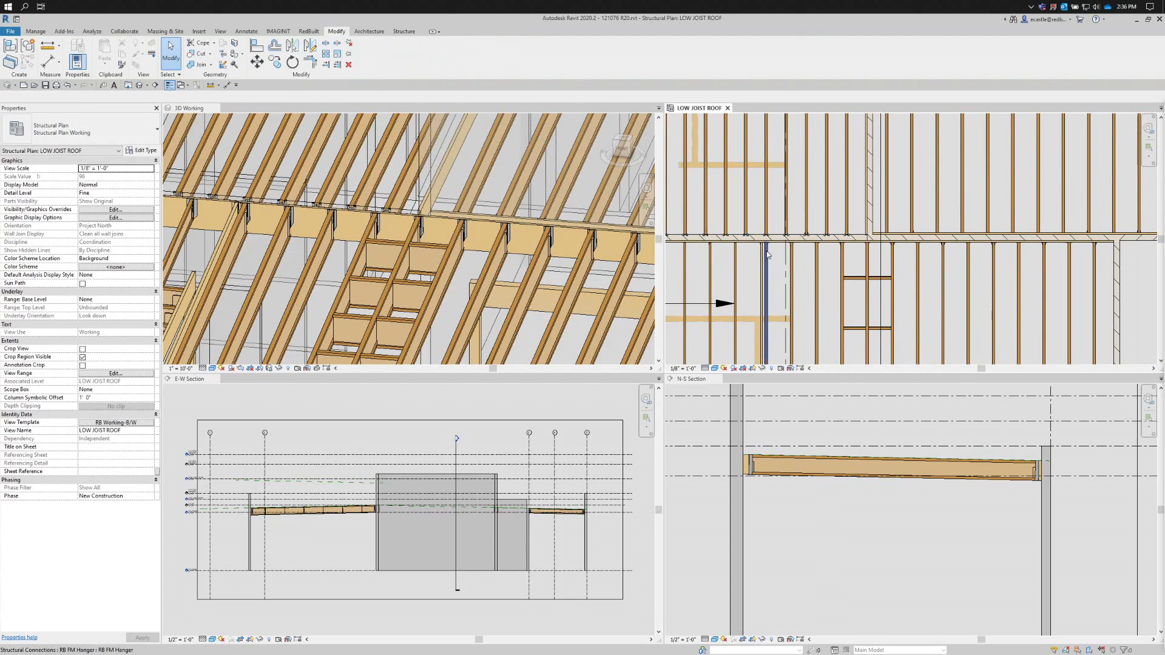
{"action": "scroll", "coordinate": [765, 251], "scroll_direction": "up", "scroll_amount": 3}
{"action": "scroll", "coordinate": [766, 251], "scroll_direction": "up", "scroll_amount": 2}
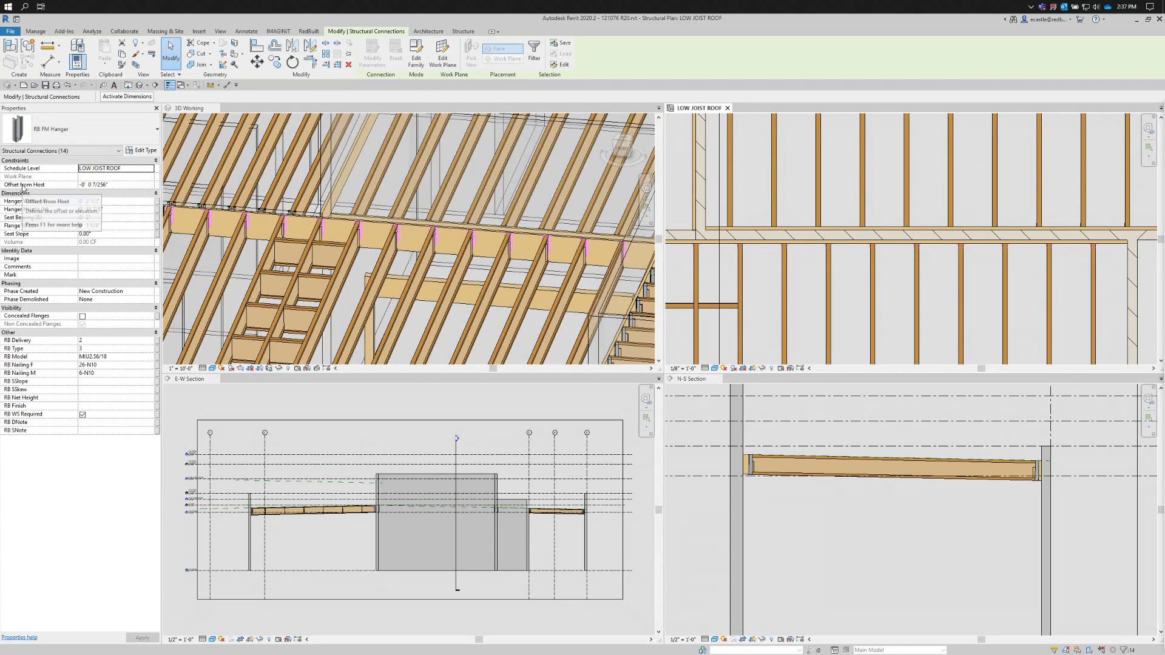
{"action": "left_click", "coordinate": [122, 187]}
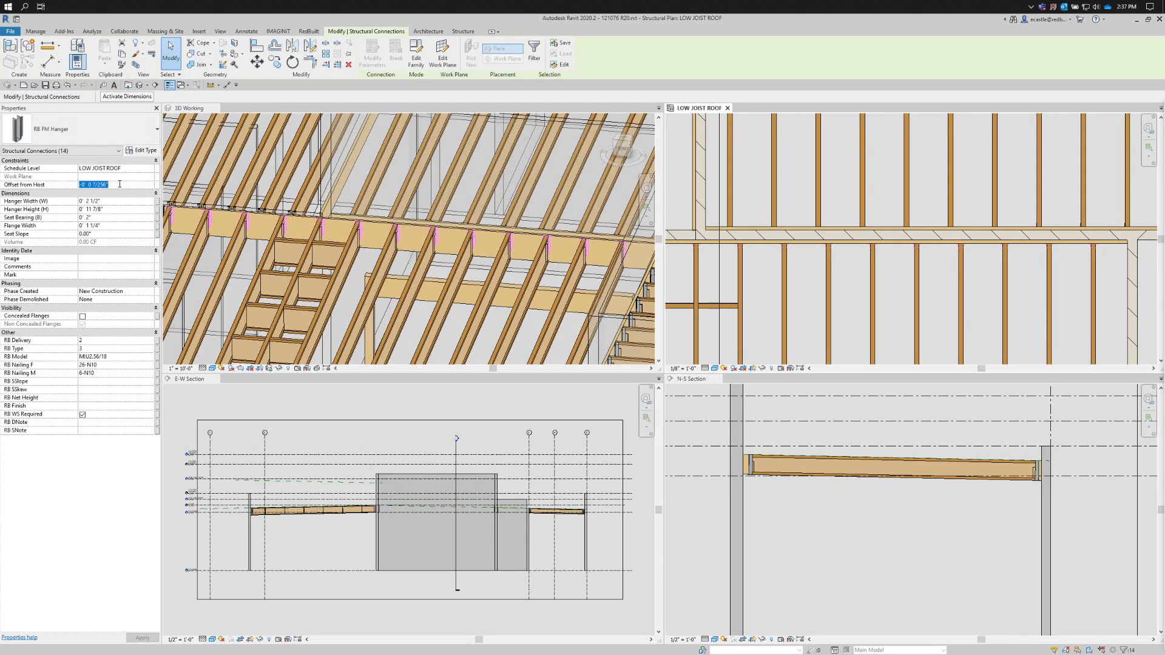
{"action": "key", "text": "Return"}
{"action": "left_click", "coordinate": [109, 208]}
{"action": "scroll", "coordinate": [191, 210], "scroll_direction": "up", "scroll_amount": 5}
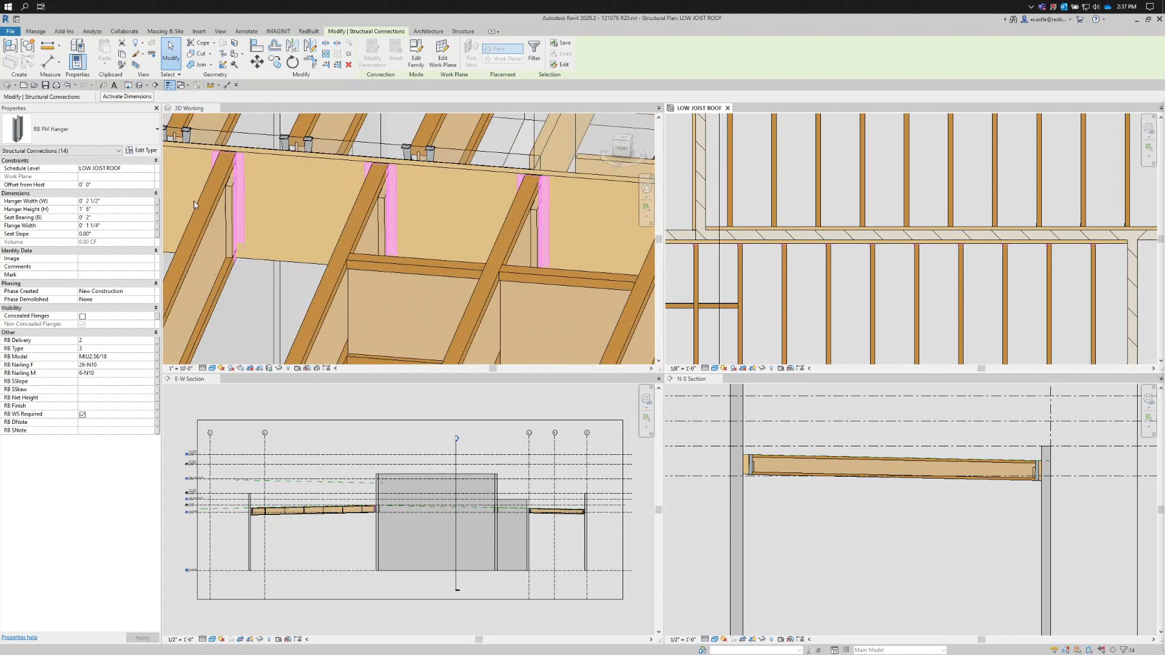
{"action": "scroll", "coordinate": [279, 210], "scroll_direction": "down", "scroll_amount": 2}
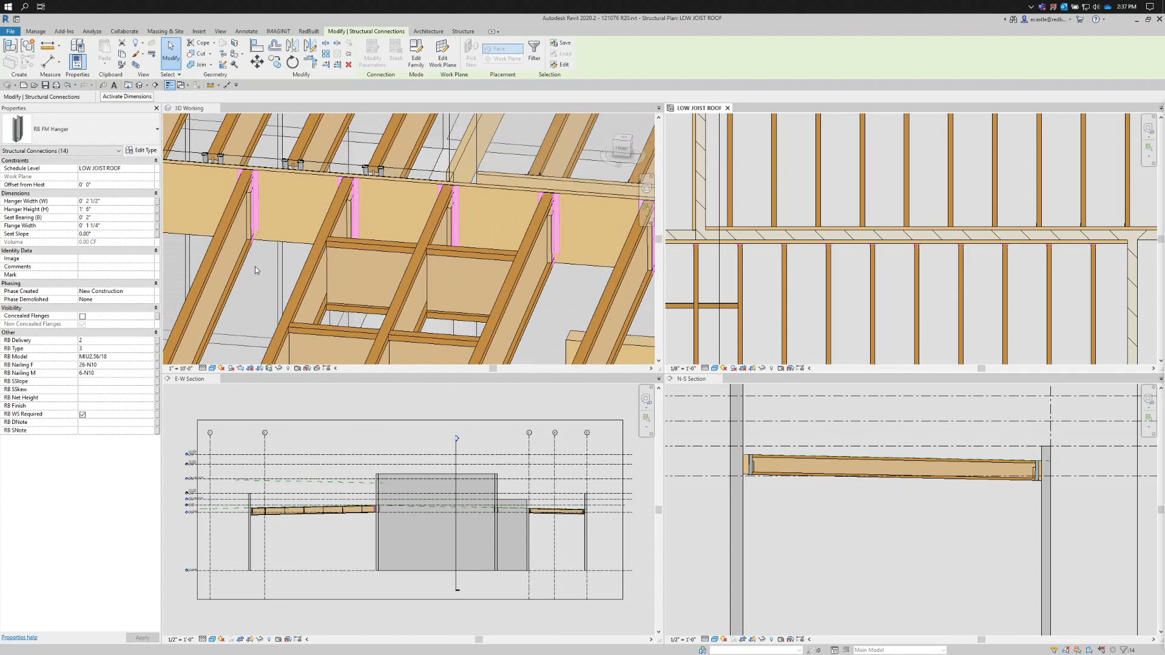
{"action": "key", "text": "Escape"}
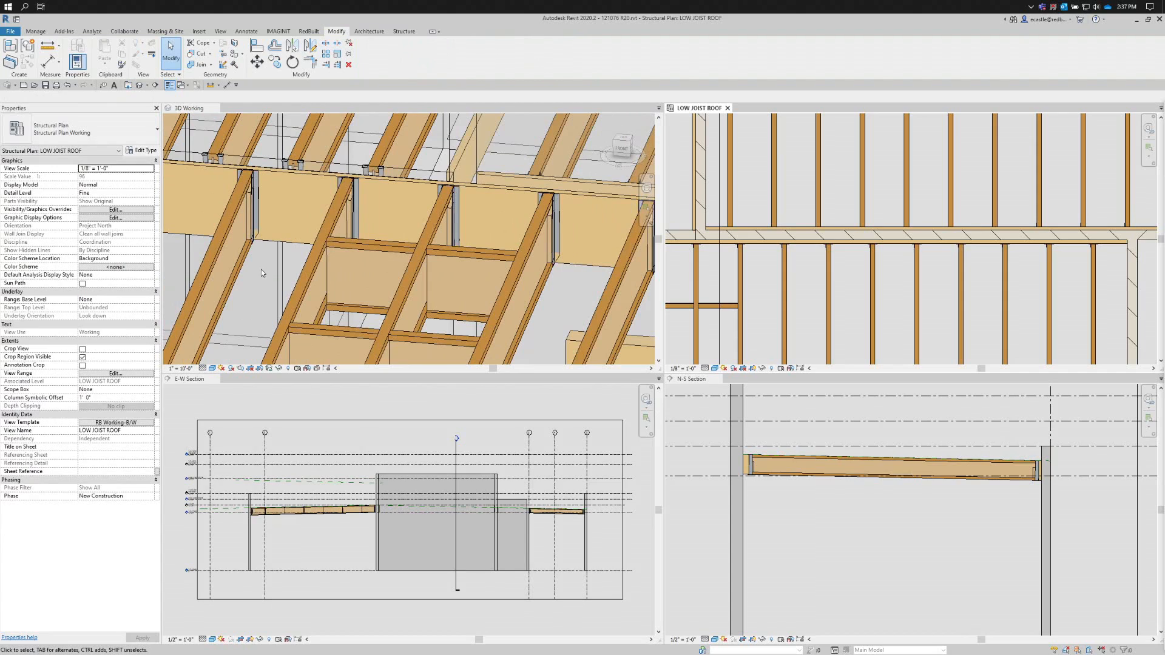
- Examine the roof framing in 3D along the deep rim beam and inspect the properties of its end RB TF hanger
{"action": "scroll", "coordinate": [267, 256], "scroll_direction": "down", "scroll_amount": 5}
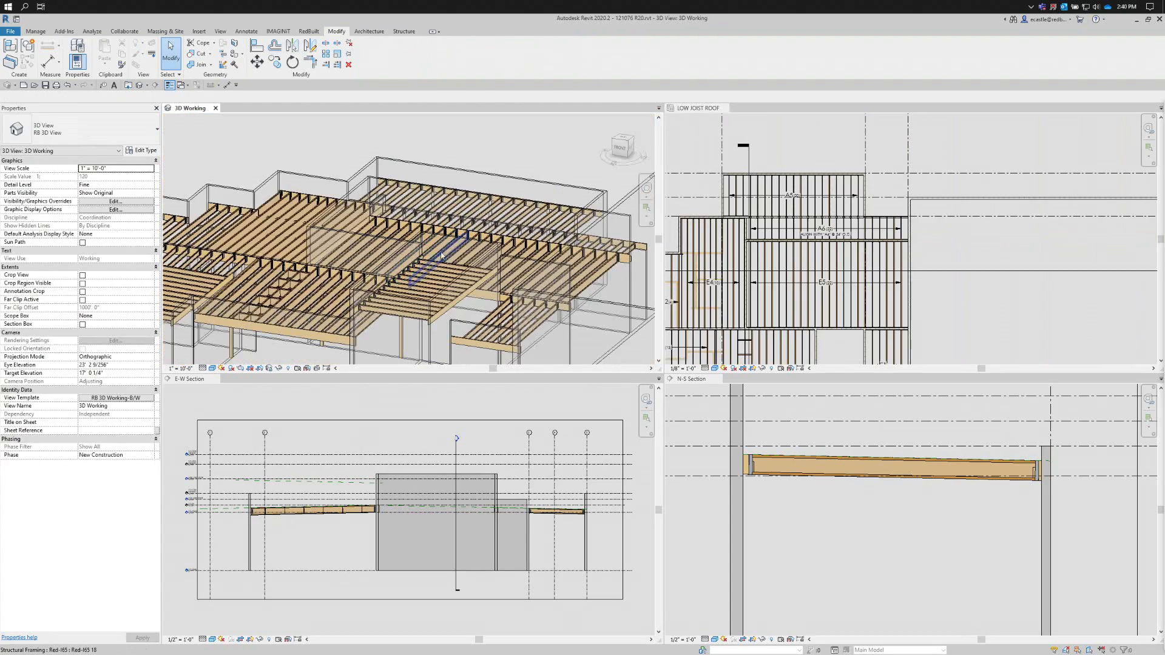
{"action": "middle_click_drag", "start_coordinate": [552, 265], "coordinate": [419, 297], "text": "shift"}
{"action": "middle_click_drag", "start_coordinate": [565, 288], "coordinate": [424, 279], "text": "shift"}
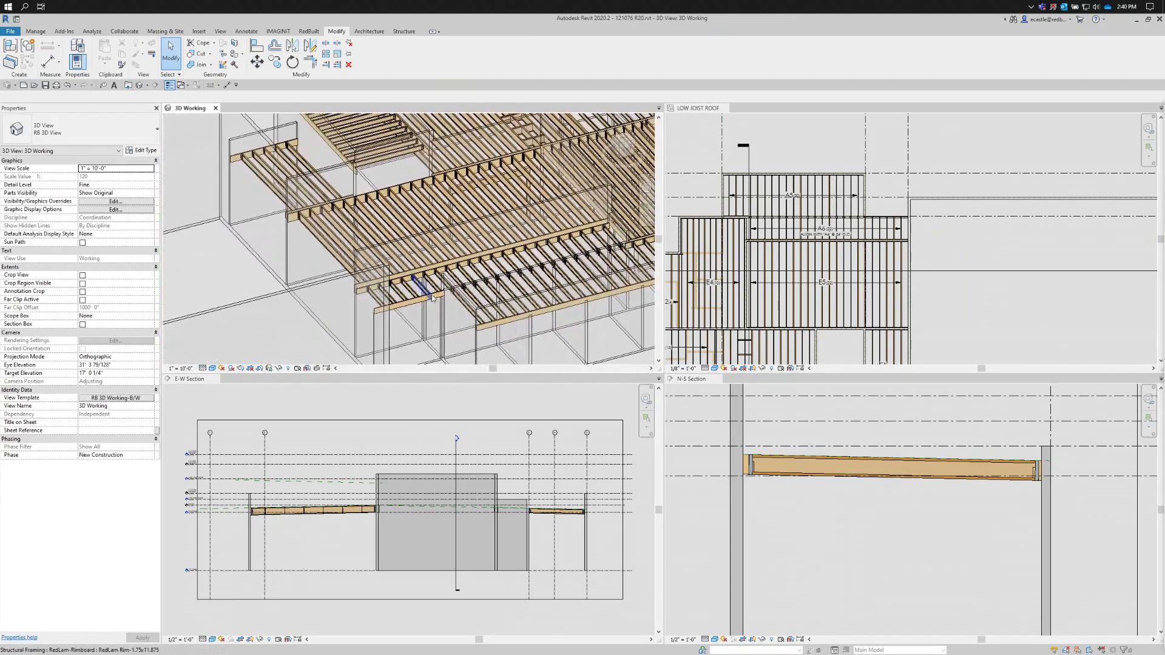
{"action": "scroll", "coordinate": [392, 297], "scroll_direction": "up", "scroll_amount": 3}
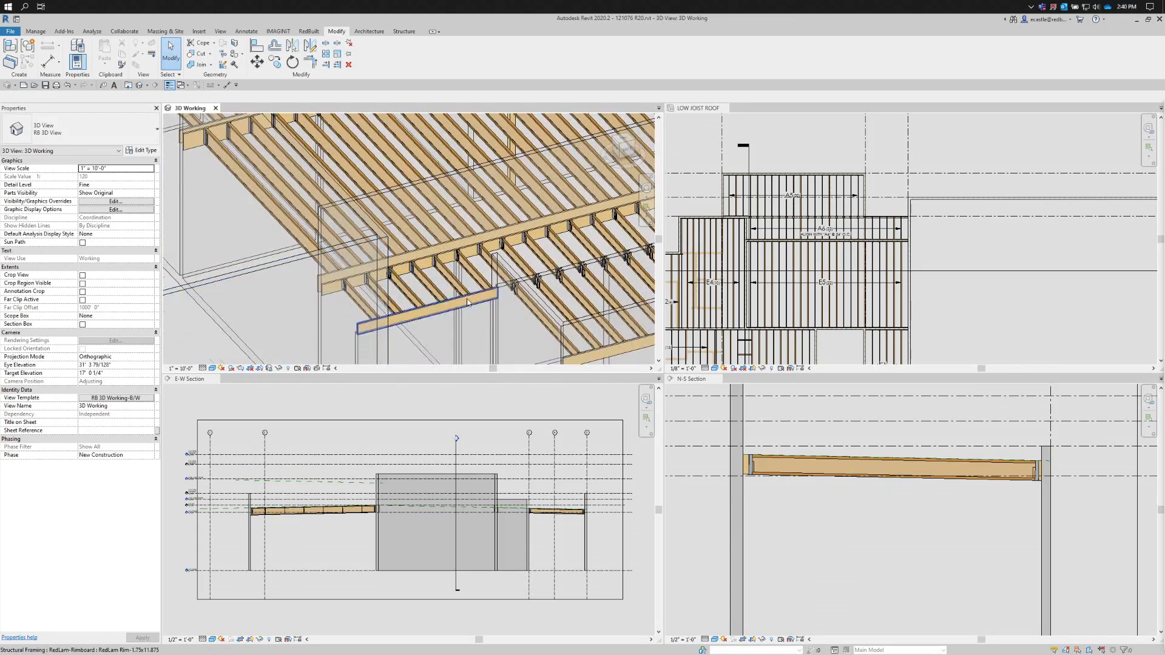
{"action": "scroll", "coordinate": [491, 261], "scroll_direction": "up", "scroll_amount": 1}
{"action": "scroll", "coordinate": [490, 257], "scroll_direction": "up", "scroll_amount": 1}
{"action": "middle_click_drag", "start_coordinate": [489, 258], "coordinate": [275, 263]}
{"action": "scroll", "coordinate": [276, 263], "scroll_direction": "down", "scroll_amount": 1}
{"action": "middle_click_drag", "start_coordinate": [468, 203], "coordinate": [309, 280]}
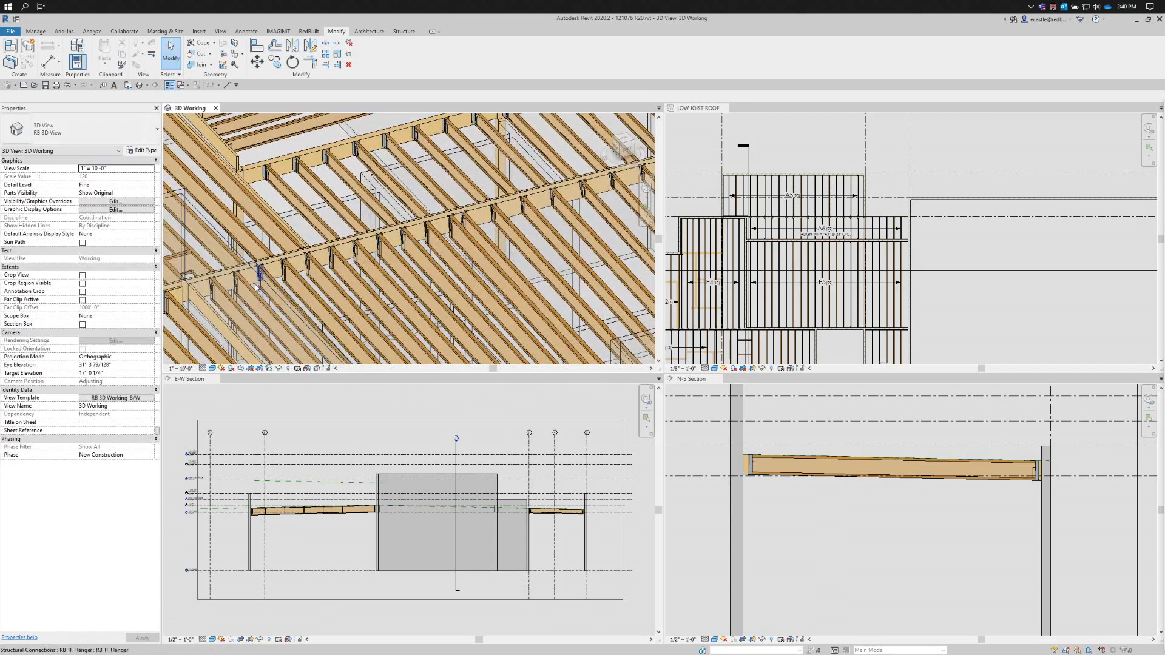
{"action": "scroll", "coordinate": [208, 266], "scroll_direction": "up", "scroll_amount": 5}
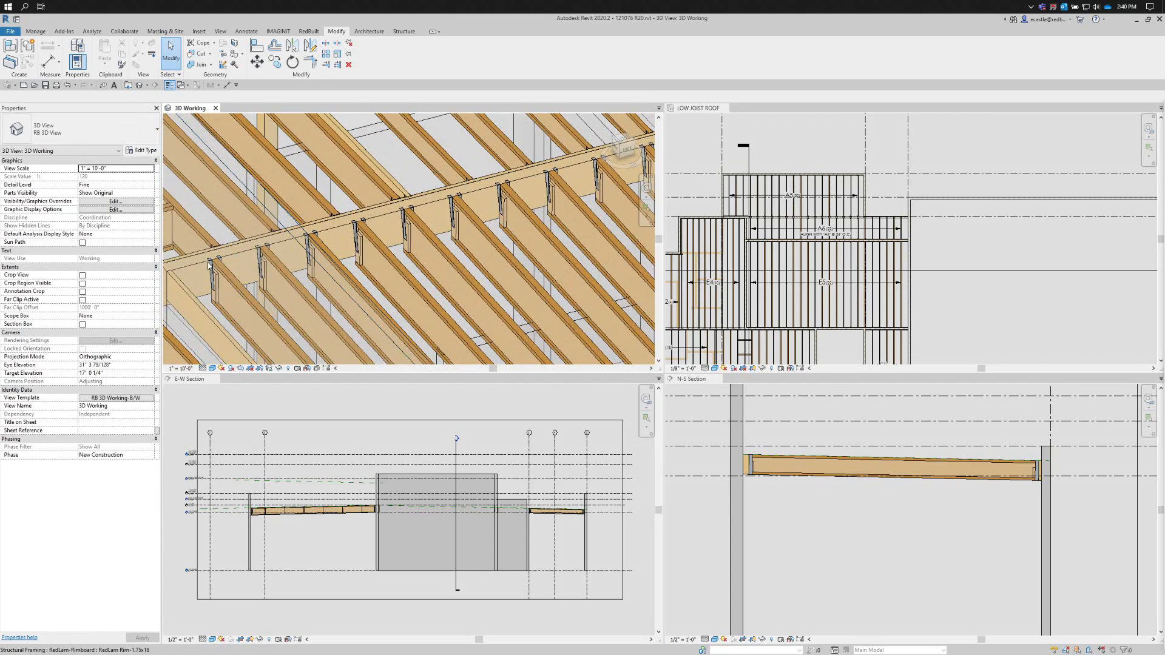
{"action": "left_click", "coordinate": [211, 268]}
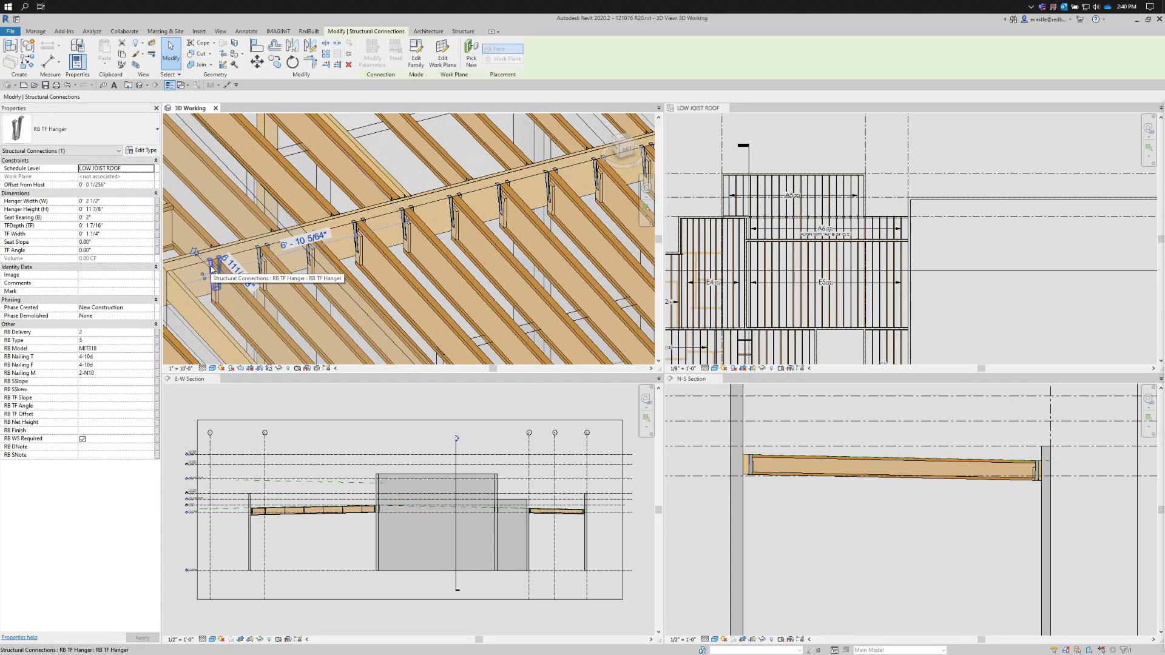
- Select the ten RB TF hangers supporting the E4 joists and set their hanger height to 1' 6" and offset from host to 0' 0"
{"action": "scroll", "coordinate": [761, 346], "scroll_direction": "down", "scroll_amount": 3}
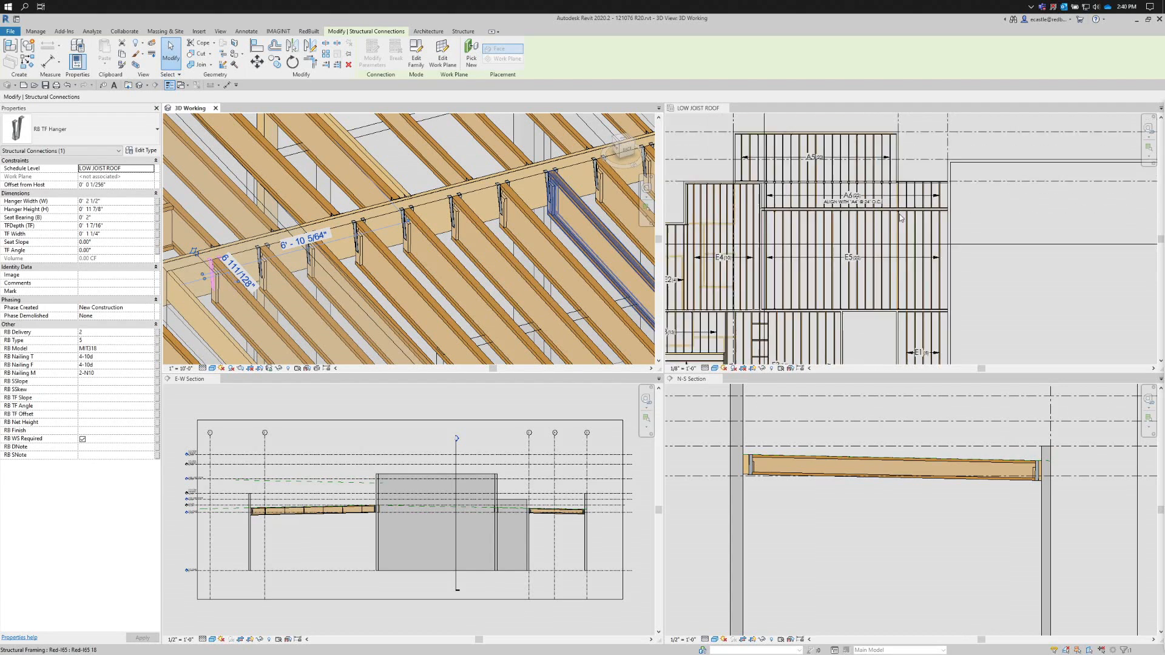
{"action": "scroll", "coordinate": [723, 270], "scroll_direction": "up", "scroll_amount": 6}
{"action": "scroll", "coordinate": [789, 265], "scroll_direction": "up", "scroll_amount": 3}
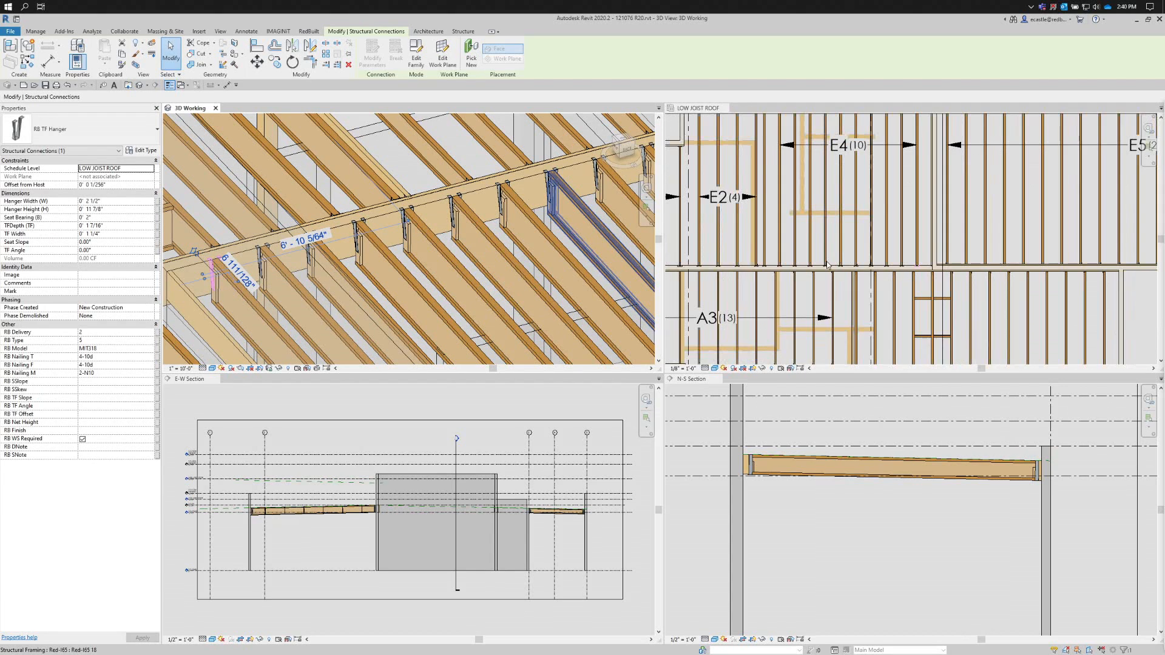
{"action": "scroll", "coordinate": [847, 266], "scroll_direction": "up", "scroll_amount": 2}
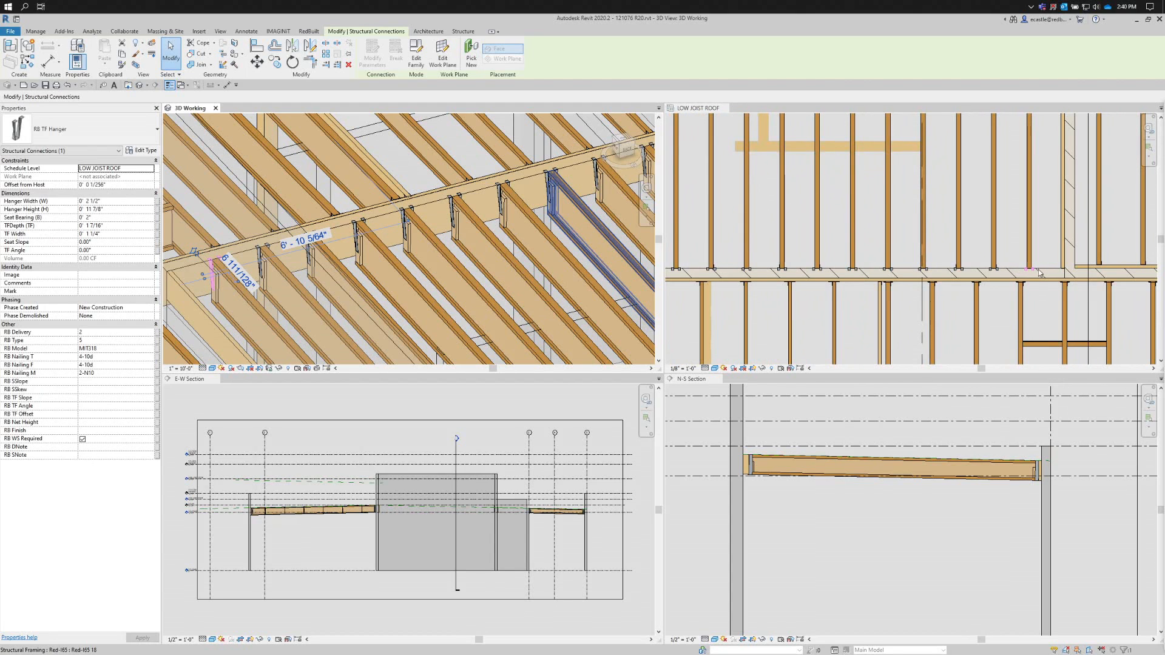
{"action": "scroll", "coordinate": [1032, 272], "scroll_direction": "down", "scroll_amount": 2}
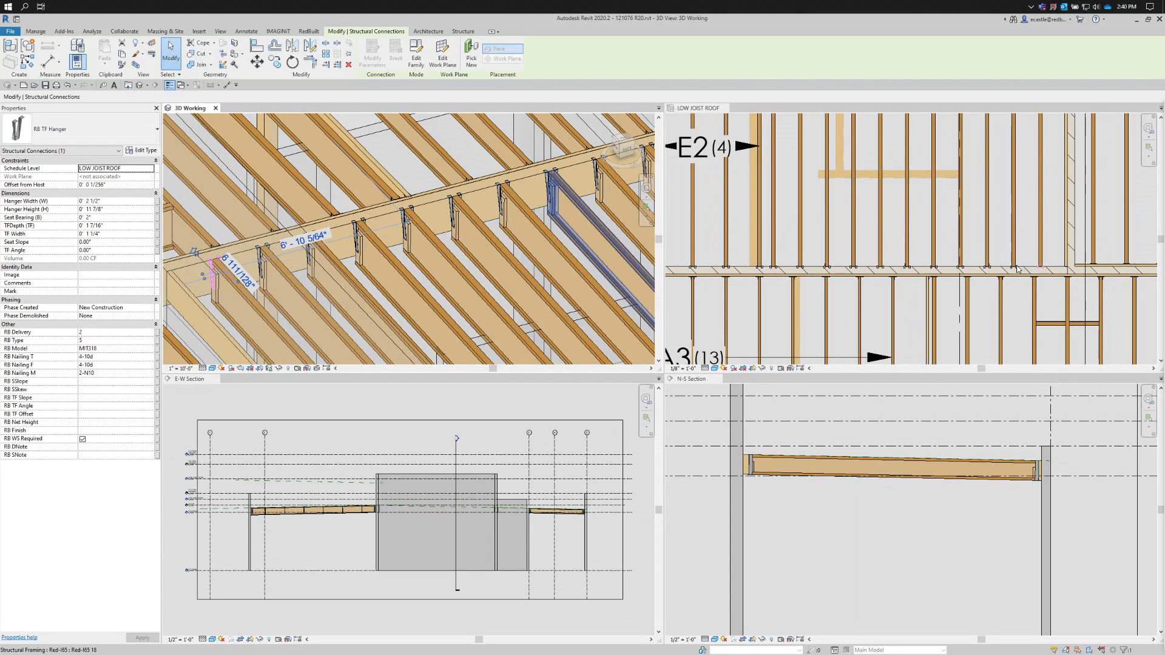
{"action": "scroll", "coordinate": [917, 255], "scroll_direction": "down", "scroll_amount": 2}
{"action": "scroll", "coordinate": [893, 204], "scroll_direction": "up", "scroll_amount": 1}
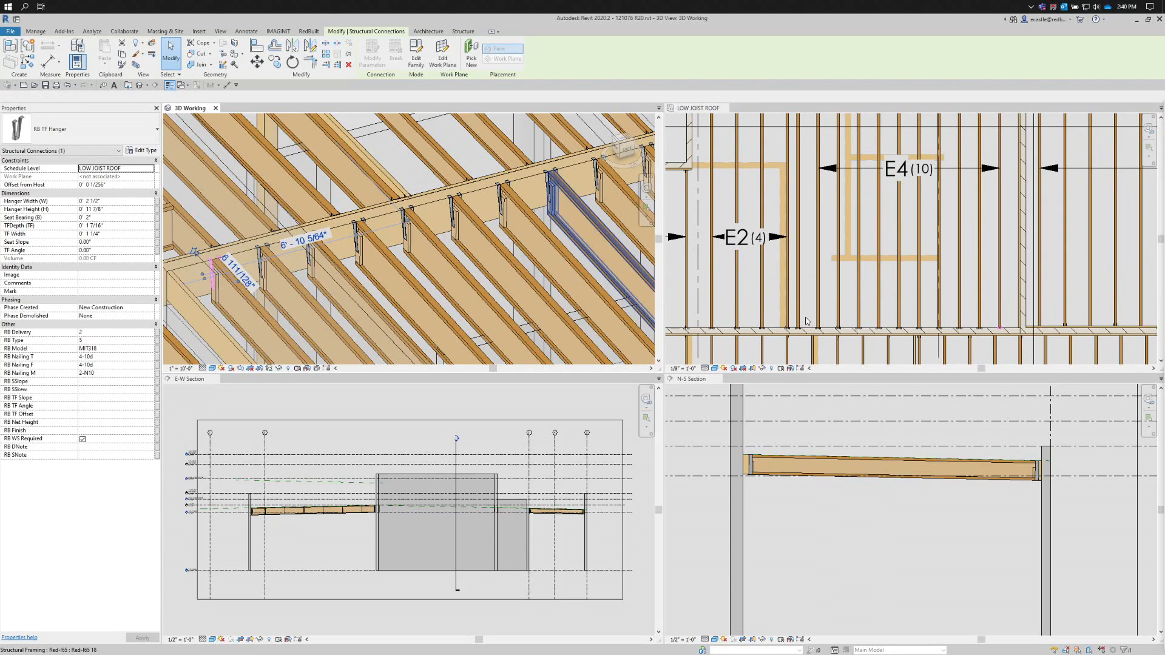
{"action": "left_click_drag", "start_coordinate": [806, 320], "coordinate": [965, 330]}
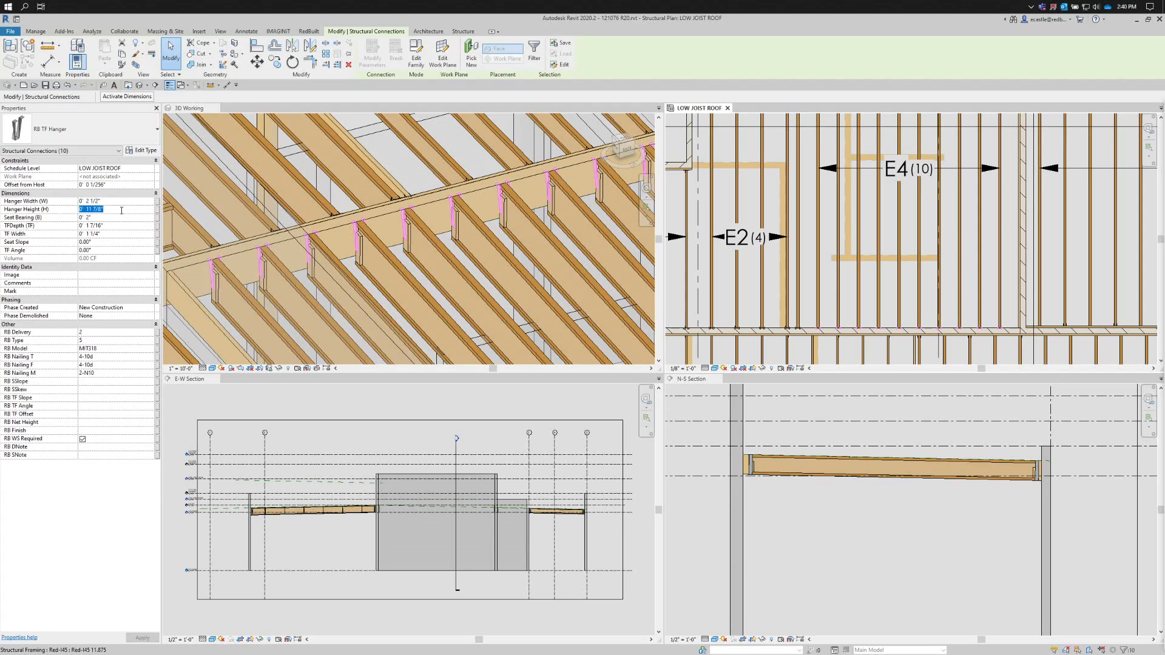
{"action": "type", "text": "18"}
{"action": "key", "text": "Return"}
{"action": "left_click", "coordinate": [99, 185]}
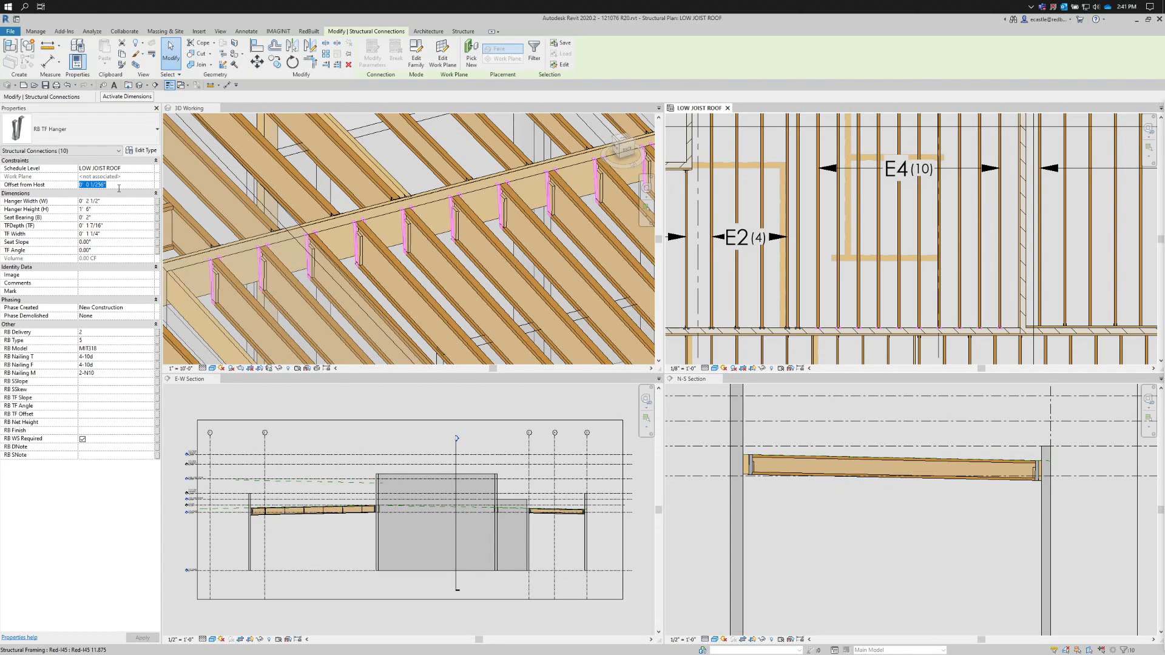
{"action": "type", "text": "0"}
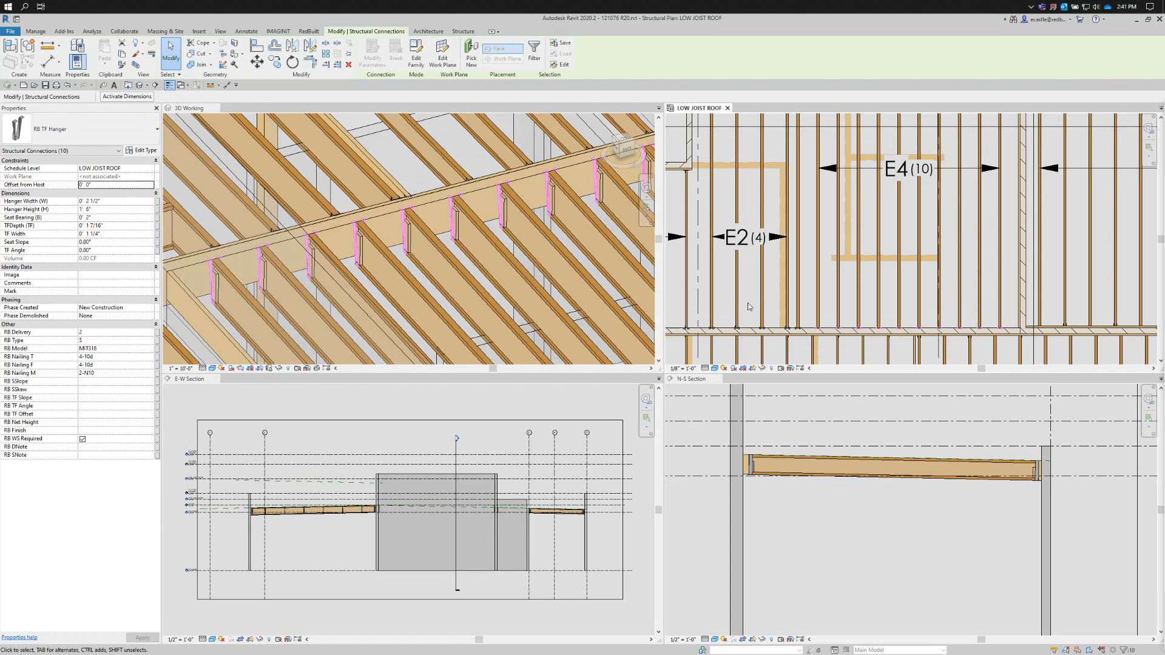
- Set the single RB TF hanger between the E2 and E4 joist groups to offset from host 0' 0" and hanger height 1' 6"
{"action": "left_click", "coordinate": [798, 331]}
{"action": "scroll", "coordinate": [427, 273], "scroll_direction": "down", "scroll_amount": 2}
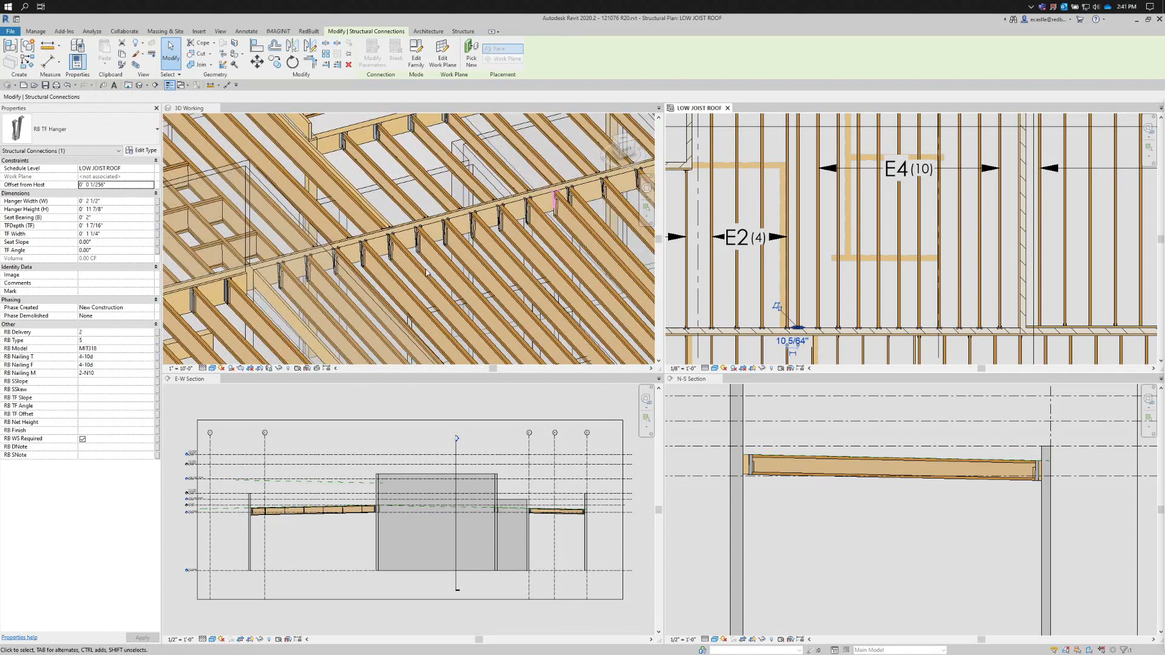
{"action": "scroll", "coordinate": [579, 230], "scroll_direction": "up", "scroll_amount": 3}
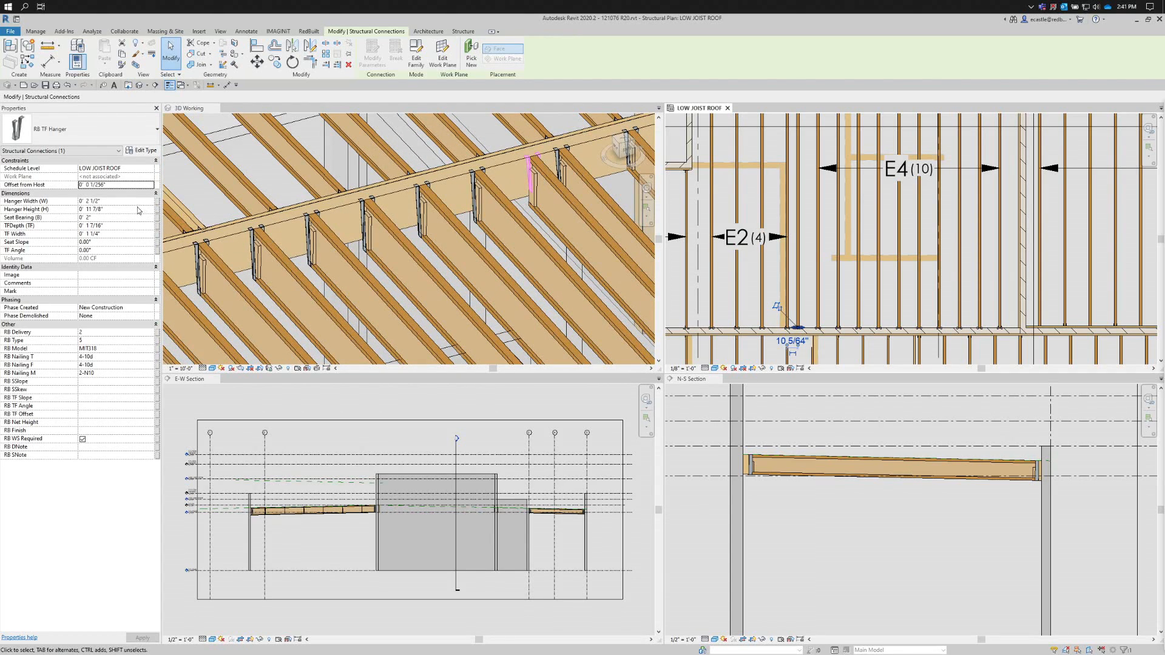
{"action": "left_click", "coordinate": [113, 185]}
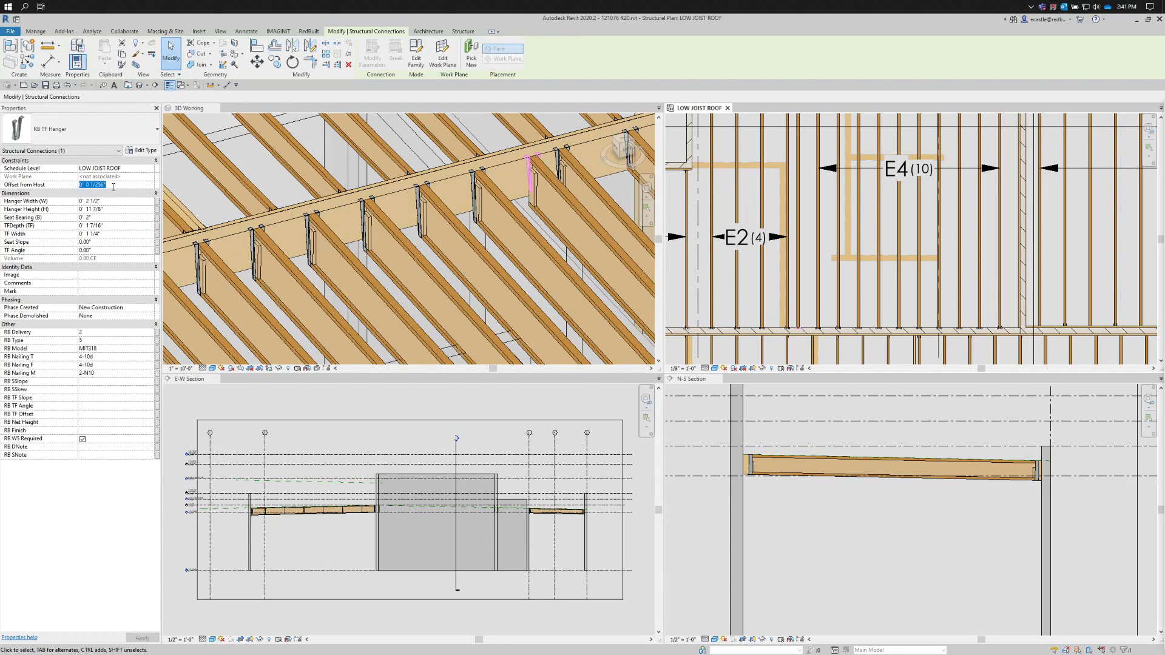
{"action": "type", "text": "0' 0"}
{"action": "left_click", "coordinate": [116, 209]}
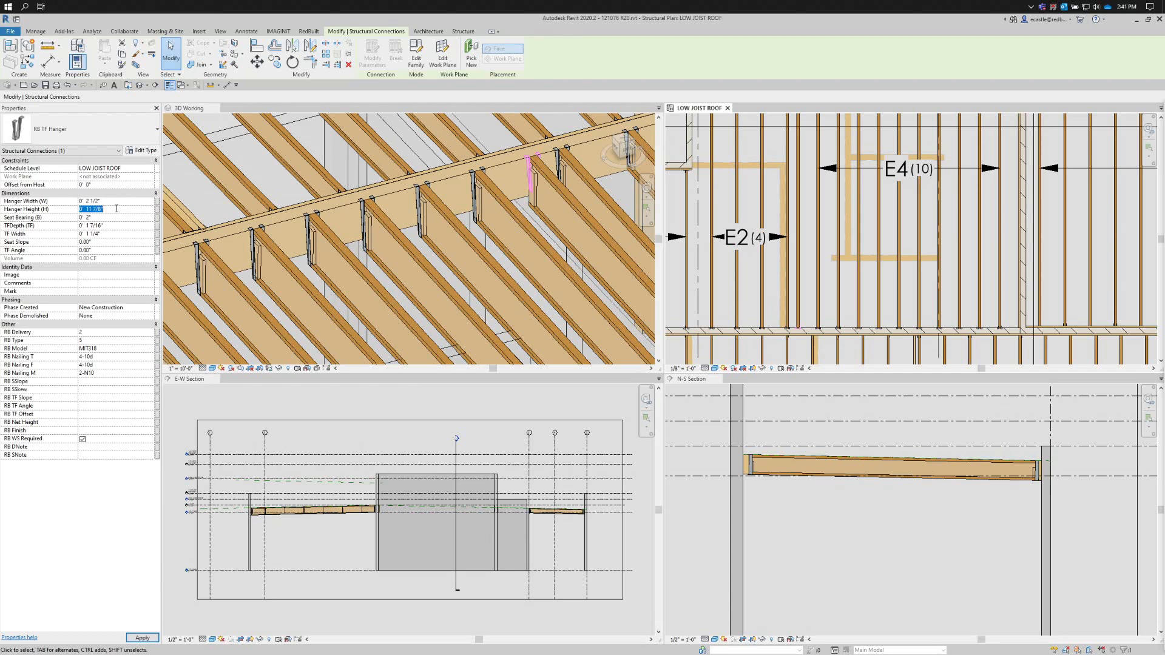
{"action": "type", "text": "1"}
{"action": "key", "text": "Return"}
- Select the four RB TF hangers supporting the E2 joists and set their offset from host to 0' 0" and hanger height to 1' 2"
{"action": "scroll", "coordinate": [404, 218], "scroll_direction": "down", "scroll_amount": 5}
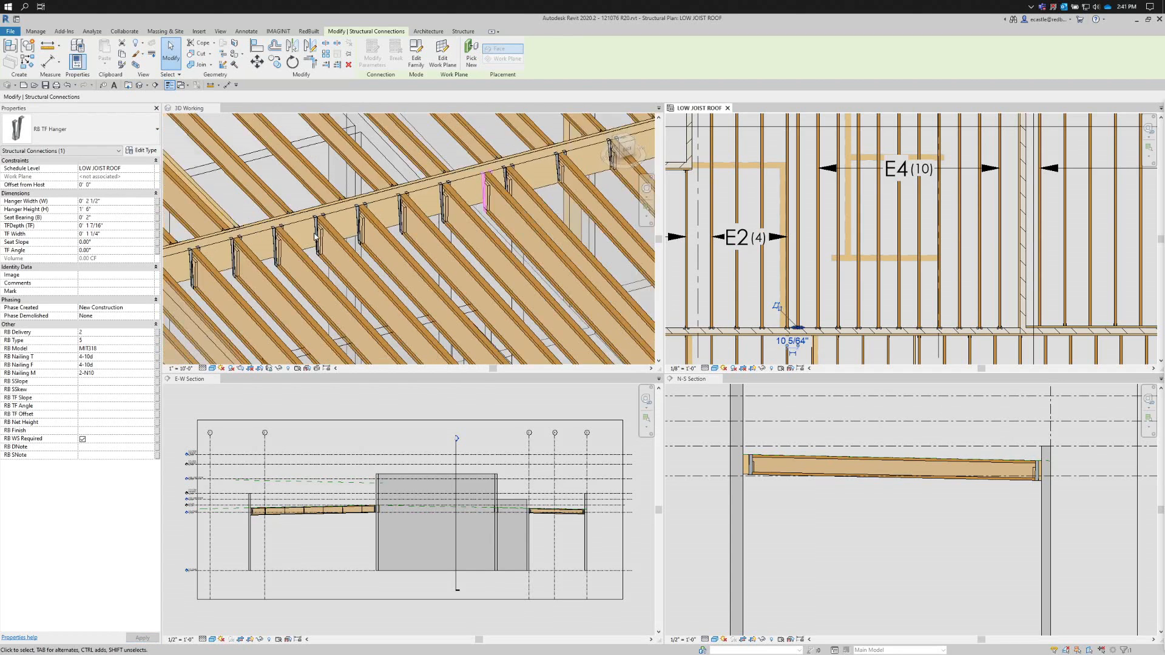
{"action": "scroll", "coordinate": [460, 195], "scroll_direction": "up", "scroll_amount": 4}
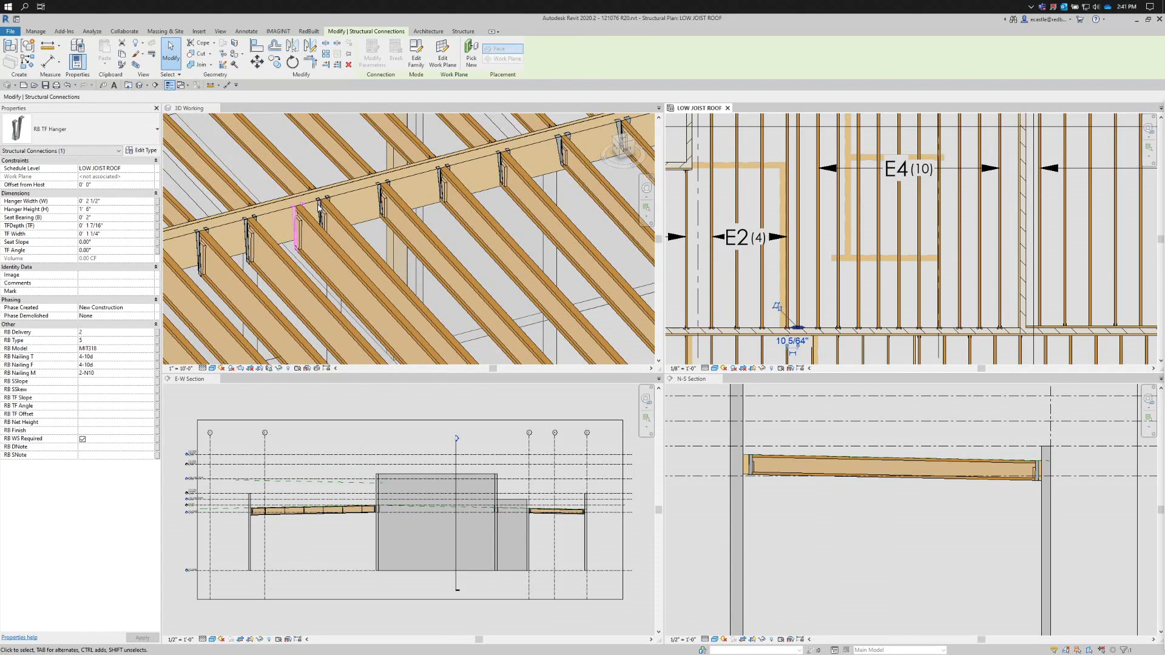
{"action": "left_click", "coordinate": [364, 208]}
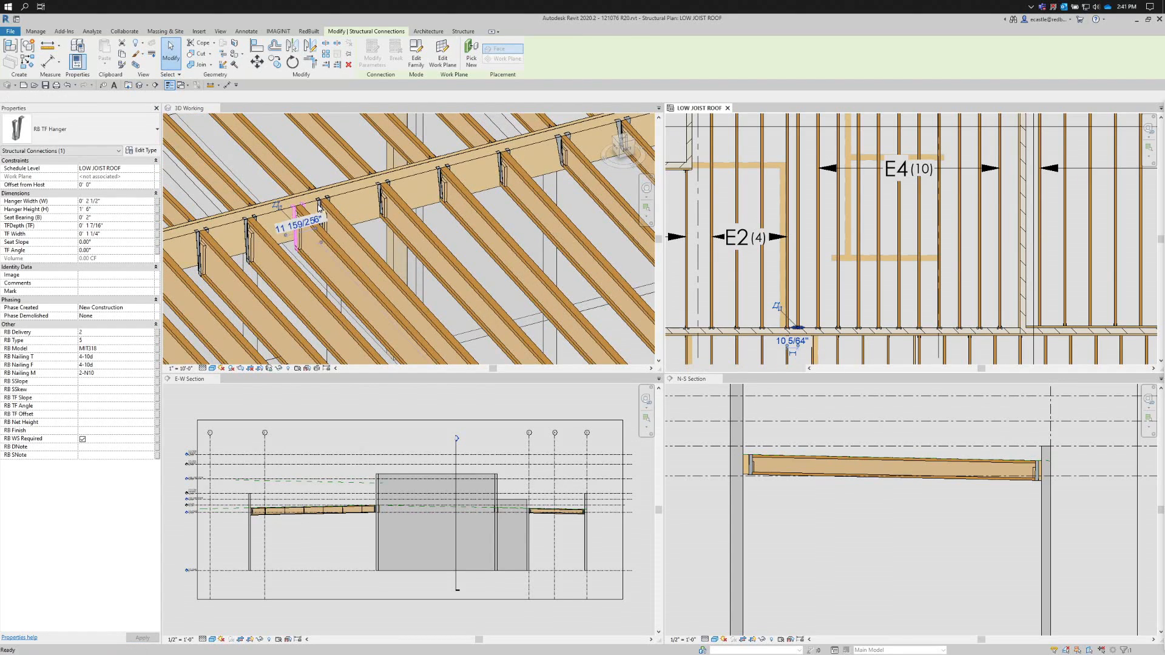
{"action": "left_click", "coordinate": [381, 196]}
{"action": "left_click", "coordinate": [439, 188], "text": "ctrl"}
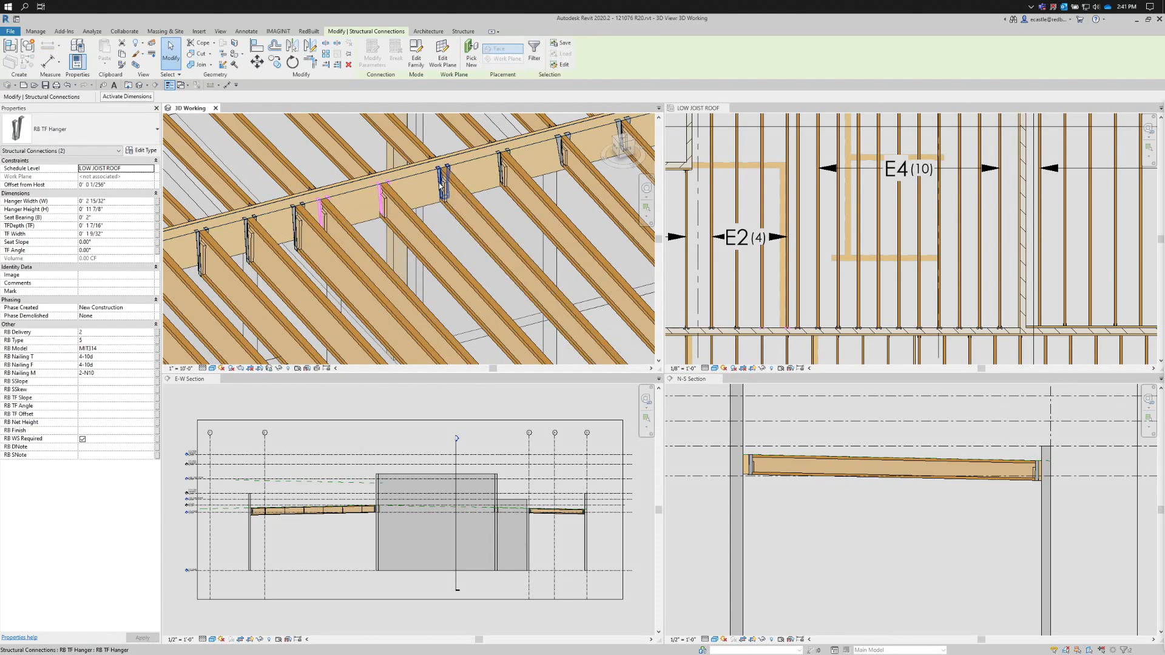
{"action": "left_click", "coordinate": [502, 167], "text": "ctrl"}
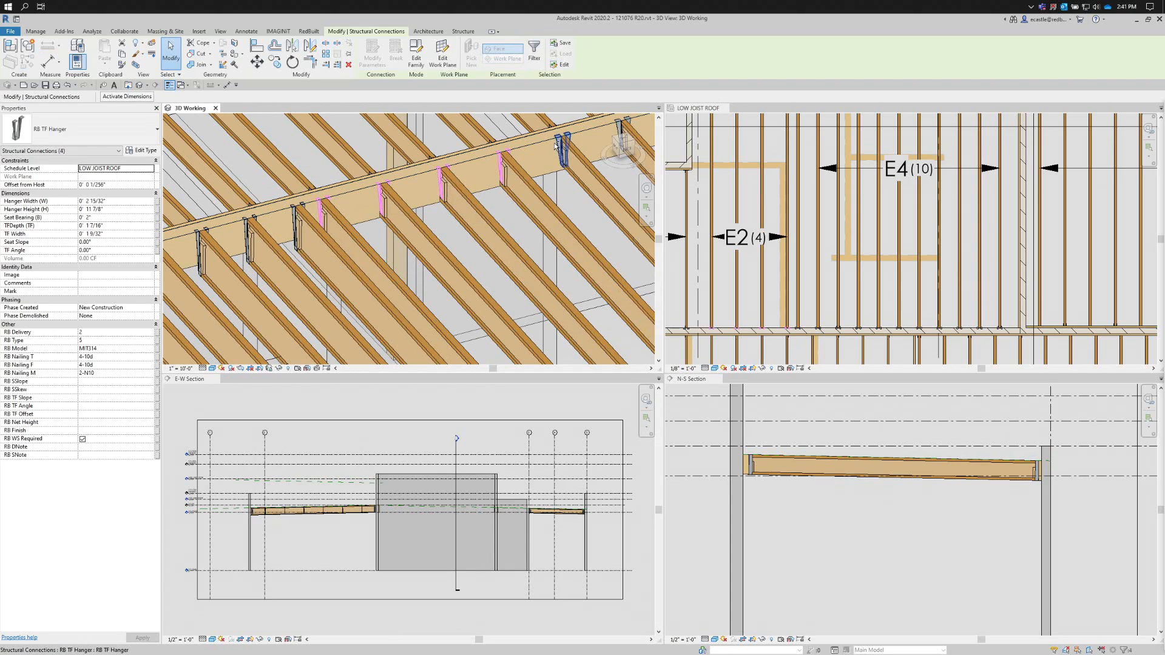
{"action": "left_click", "coordinate": [560, 150], "text": "ctrl"}
{"action": "scroll", "coordinate": [835, 247], "scroll_direction": "down", "scroll_amount": 1}
{"action": "scroll", "coordinate": [723, 306], "scroll_direction": "up", "scroll_amount": 2}
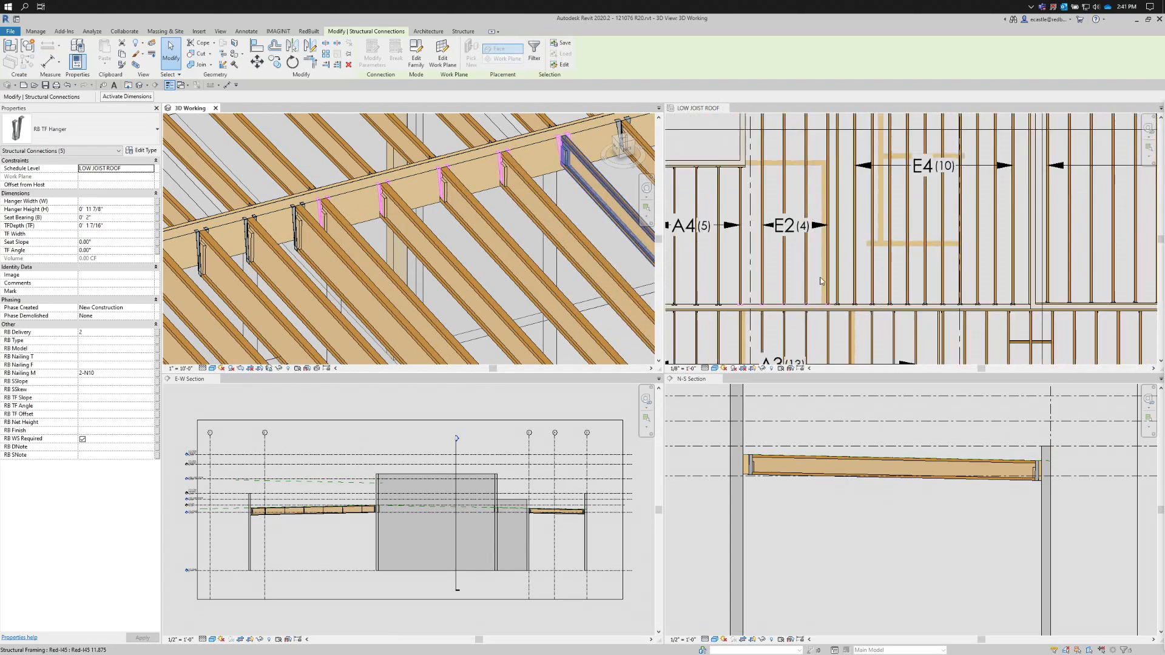
{"action": "left_click", "coordinate": [560, 150], "text": "shift"}
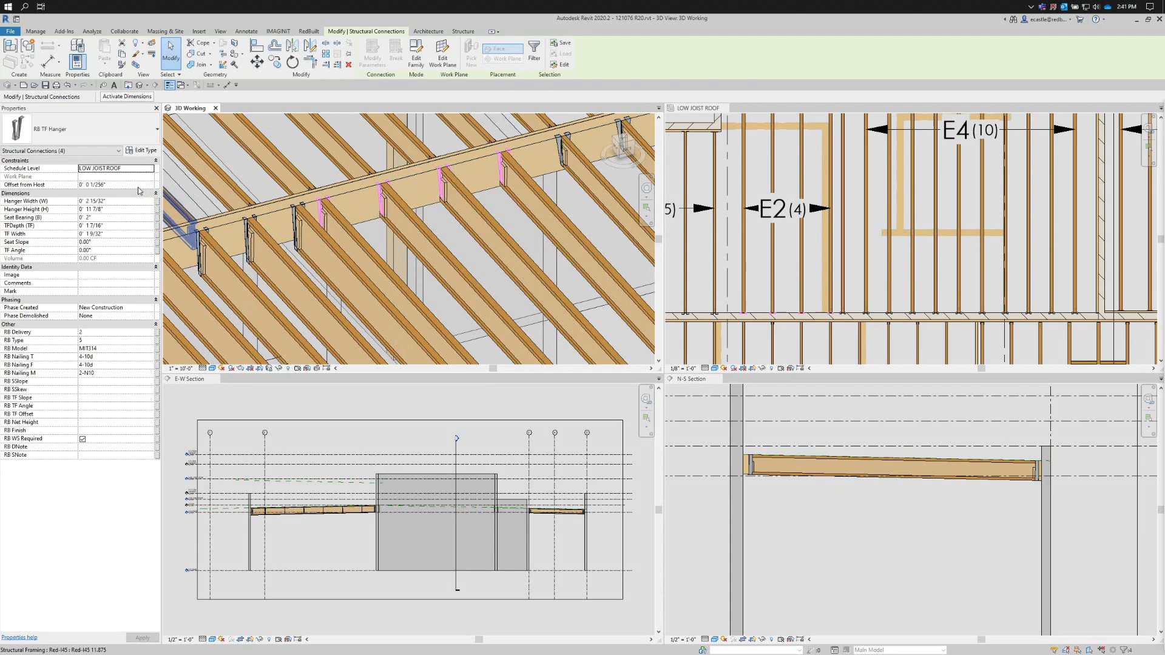
{"action": "left_click", "coordinate": [61, 187]}
{"action": "type", "text": "0"}
{"action": "key", "text": "Return"}
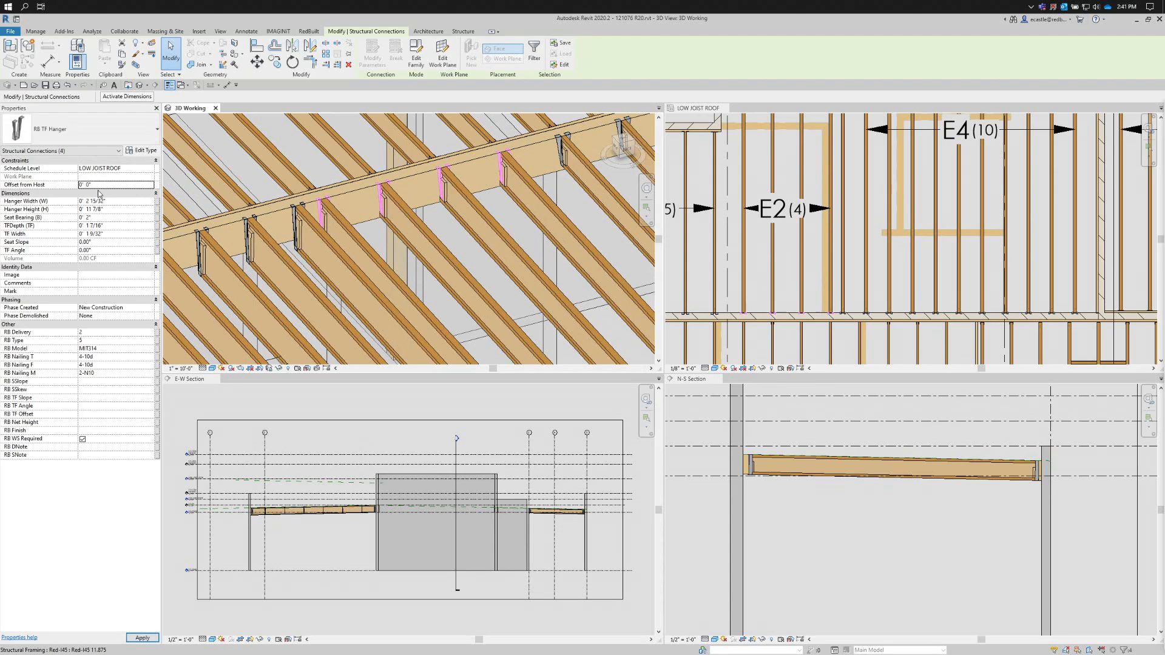
{"action": "left_click", "coordinate": [111, 209]}
{"action": "type", "text": "1' 2"}
{"action": "key", "text": "Return"}
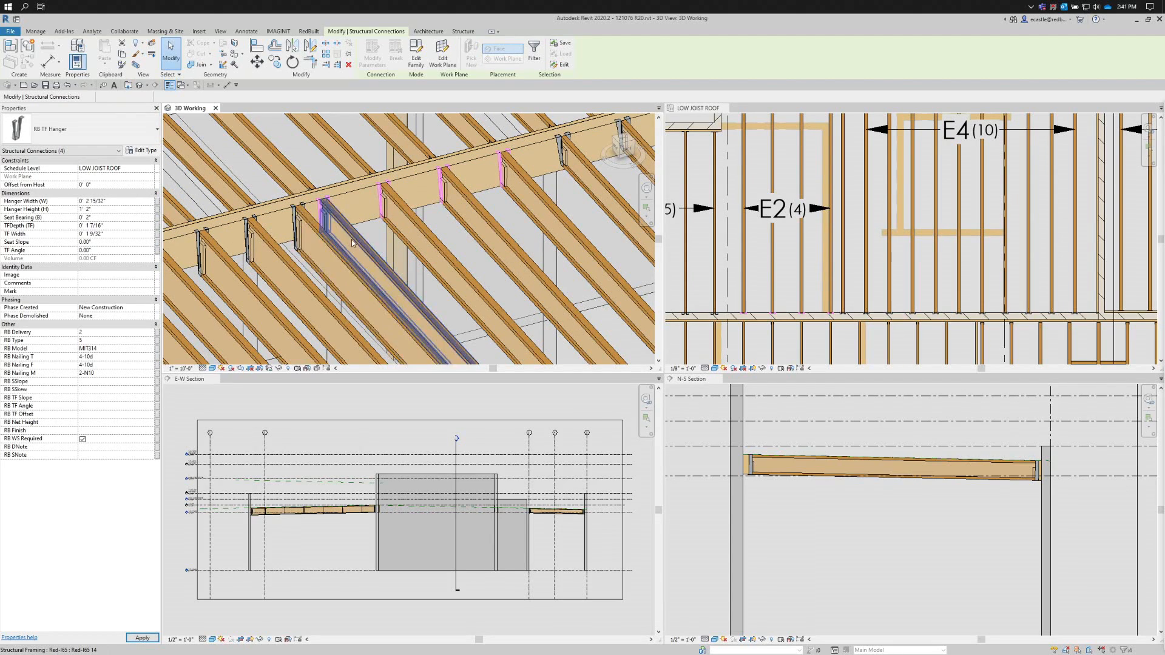
{"action": "scroll", "coordinate": [413, 200], "scroll_direction": "down", "scroll_amount": 3}
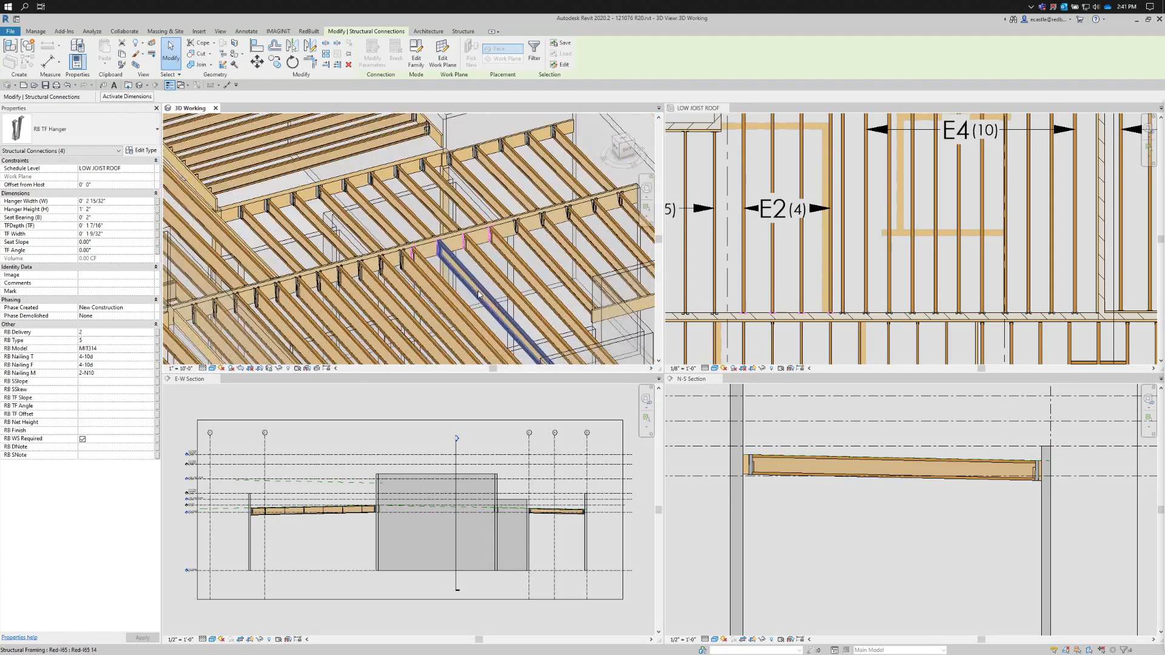
- Examine the roof framing in 3D around the deep rim beam, including the 18-inch Red-I65 joist beside it, and review the whole model
{"action": "middle_click_drag", "start_coordinate": [212, 198], "coordinate": [394, 212]}
{"action": "scroll", "coordinate": [412, 218], "scroll_direction": "up", "scroll_amount": 2}
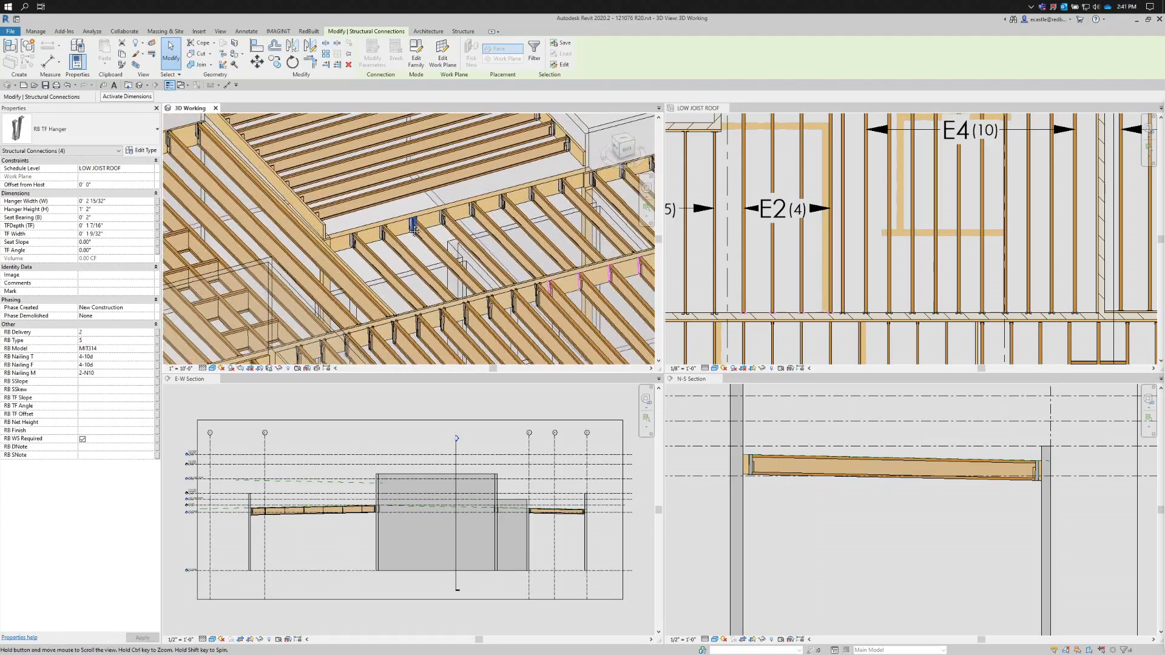
{"action": "left_click", "coordinate": [318, 285]}
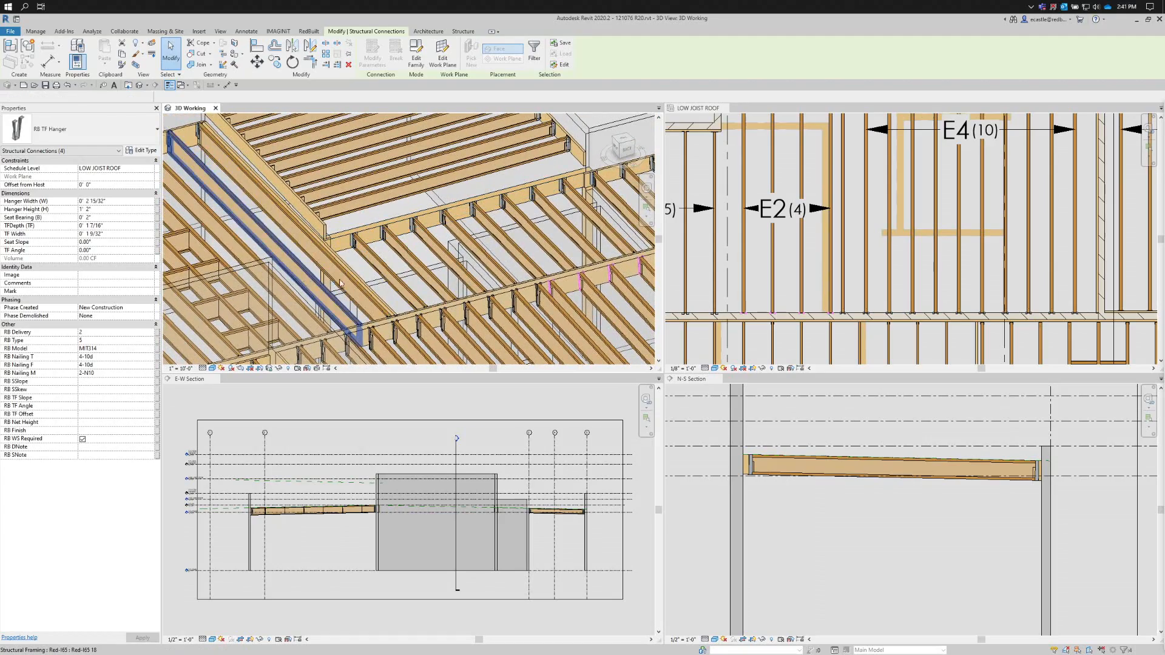
{"action": "middle_click_drag", "start_coordinate": [359, 288], "coordinate": [255, 286], "text": "shift"}
{"action": "left_click", "coordinate": [296, 289]}
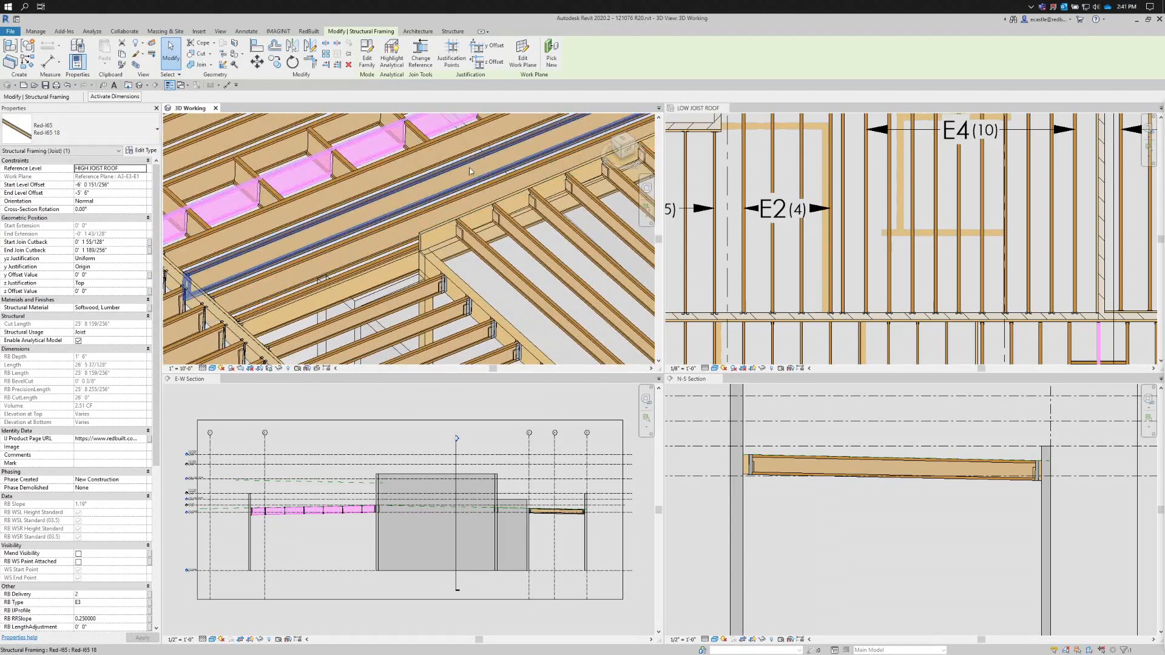
{"action": "scroll", "coordinate": [464, 170], "scroll_direction": "down", "scroll_amount": 5}
{"action": "middle_click_drag", "start_coordinate": [332, 283], "coordinate": [277, 290], "text": "shift"}
{"action": "scroll", "coordinate": [240, 297], "scroll_direction": "down", "scroll_amount": 4}
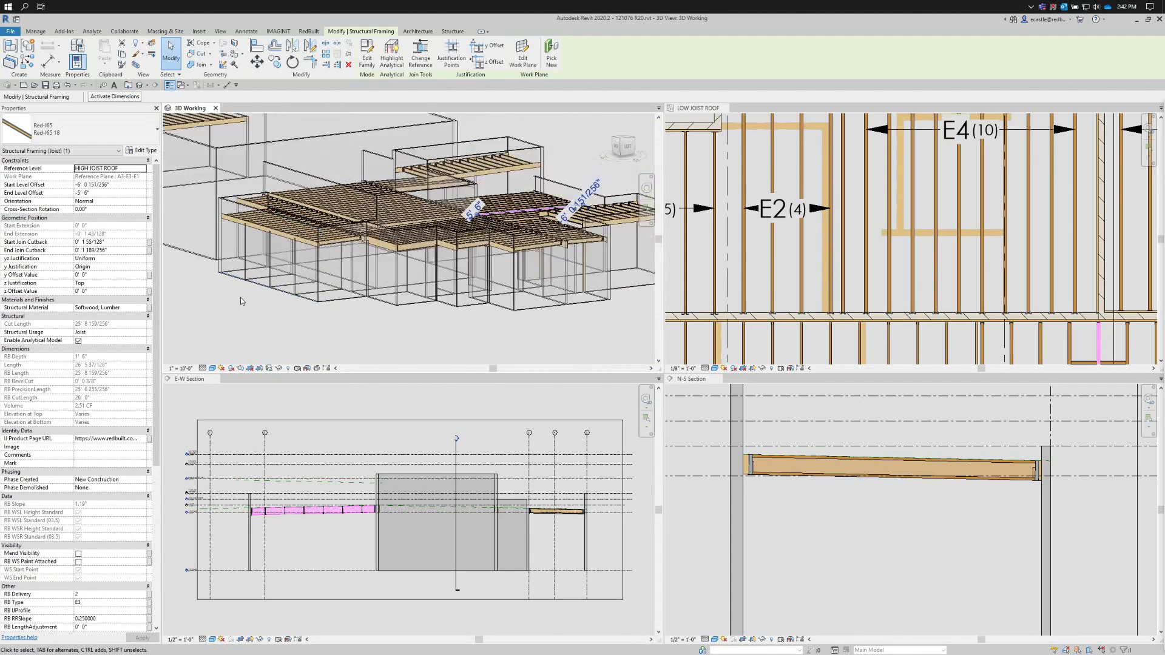
{"action": "scroll", "coordinate": [338, 223], "scroll_direction": "up", "scroll_amount": 2}
{"action": "key", "text": "Escape"}
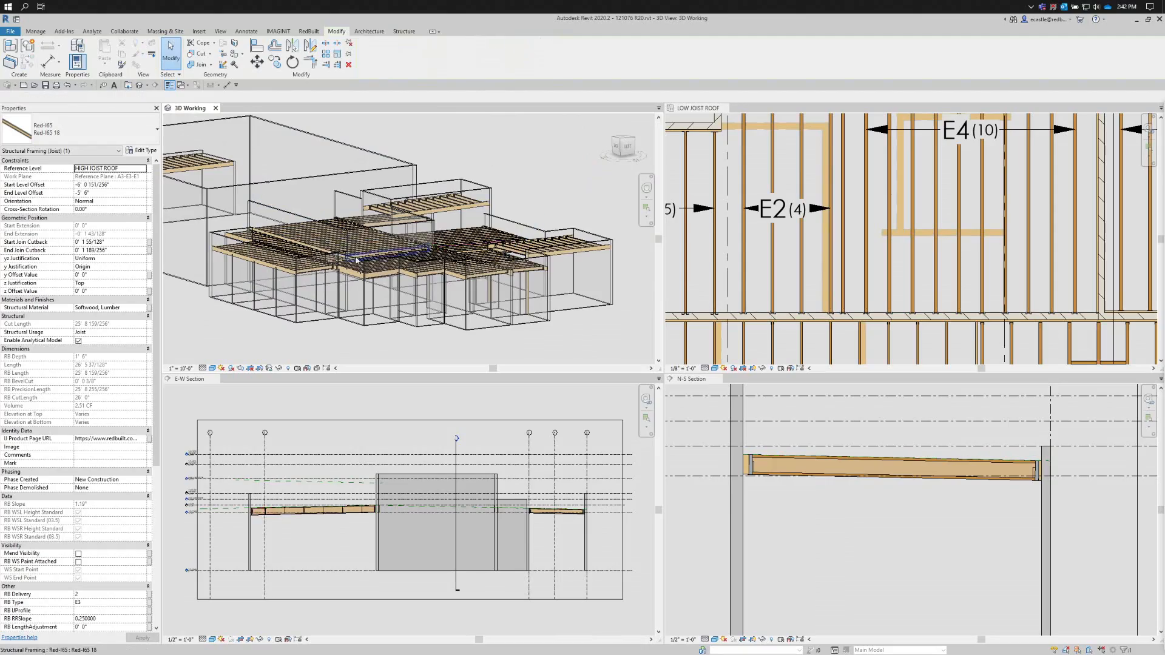
{"action": "scroll", "coordinate": [367, 252], "scroll_direction": "up", "scroll_amount": 2}
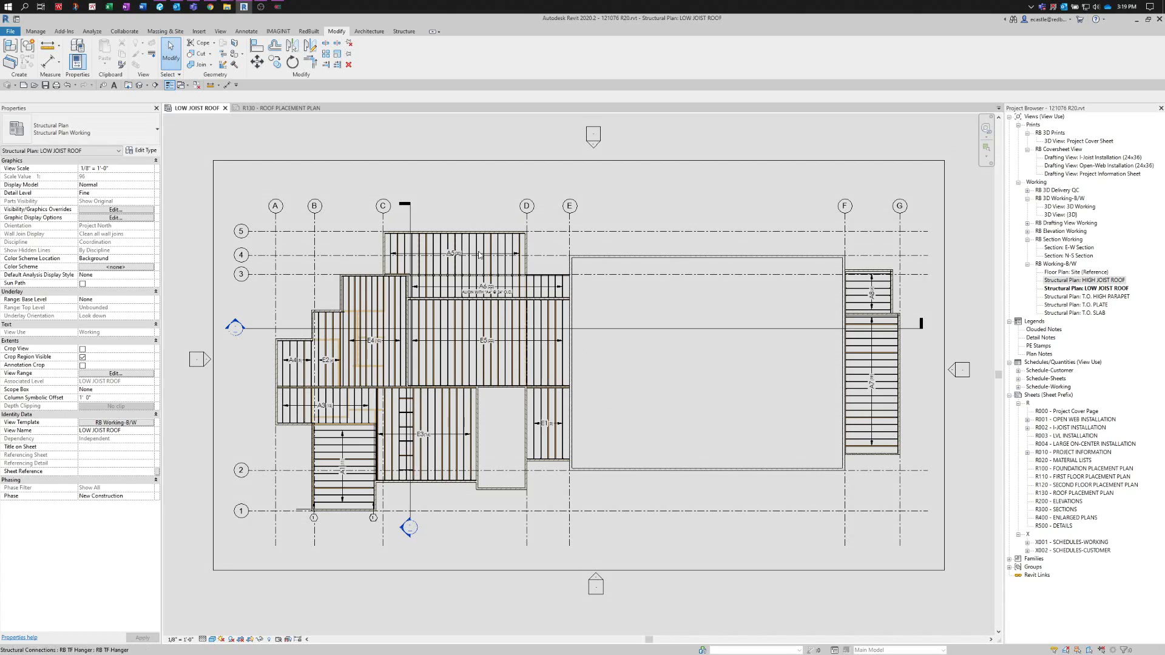
- Place the LOW JOIST ROOF structural plan on the R130 - ROOF PLACEMENT PLAN sheet, centred within the title block
{"action": "left_click", "coordinate": [280, 109]}
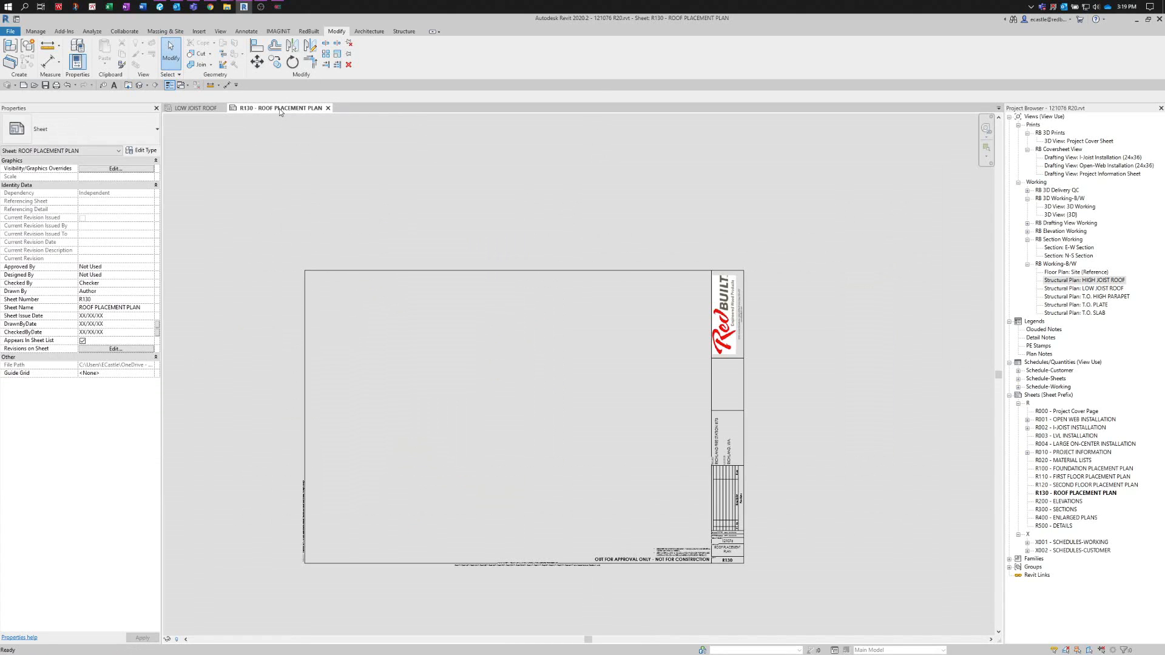
{"action": "scroll", "coordinate": [329, 537], "scroll_direction": "up", "scroll_amount": 2}
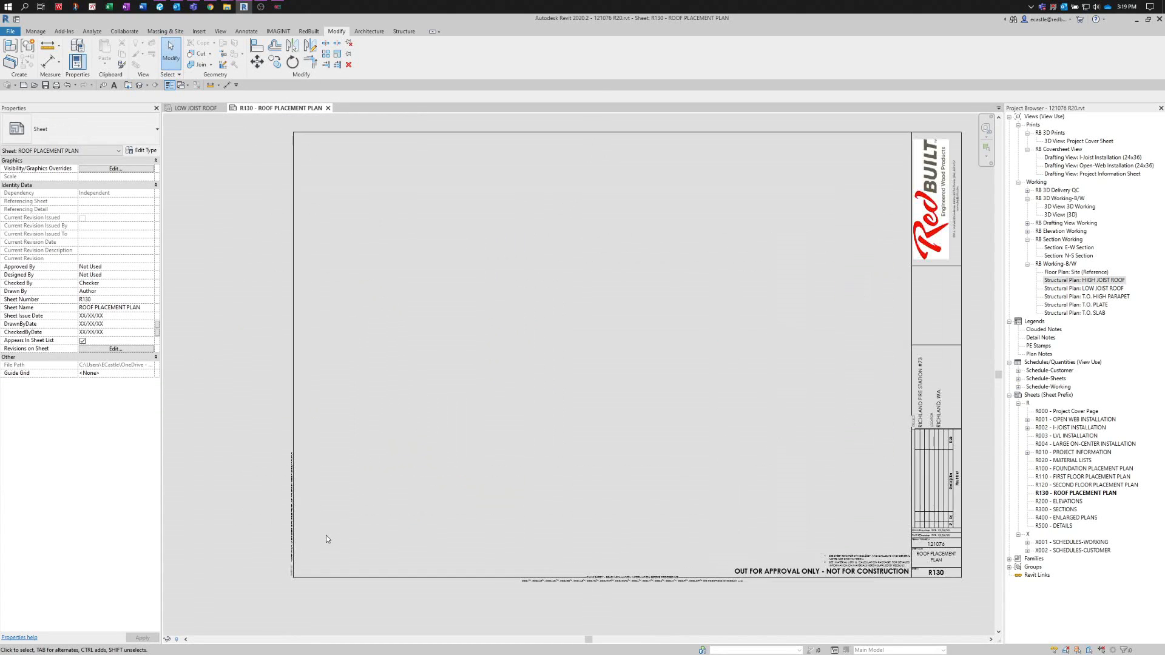
{"action": "scroll", "coordinate": [358, 534], "scroll_direction": "down", "scroll_amount": 1}
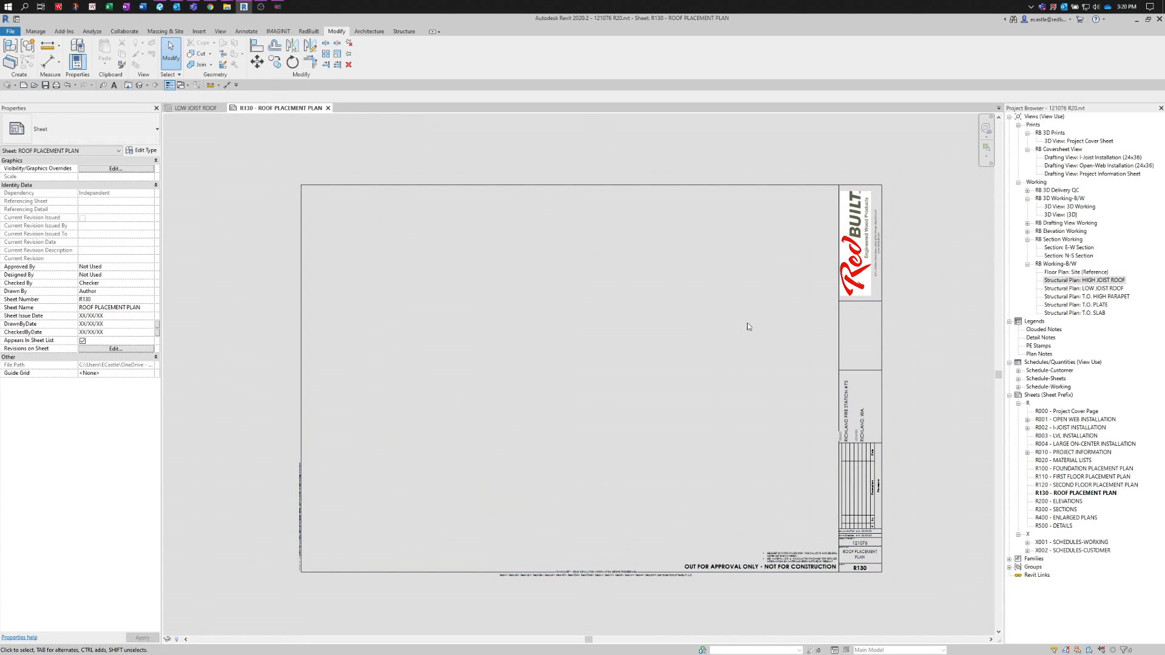
{"action": "left_click", "coordinate": [1082, 289]}
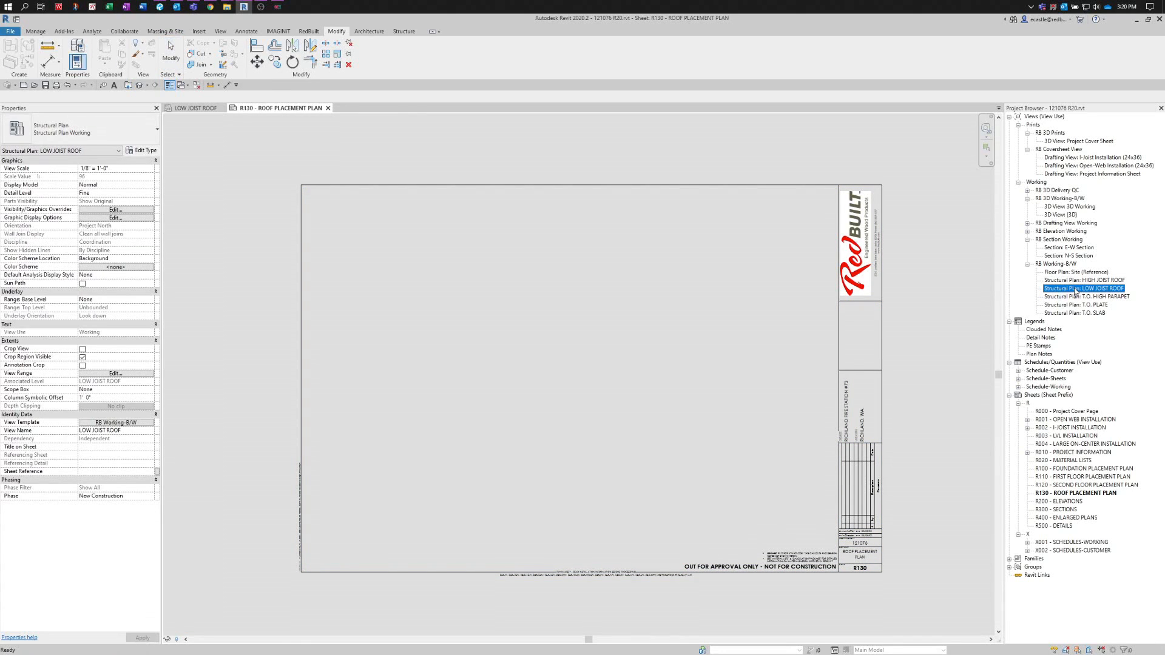
{"action": "left_click_drag", "start_coordinate": [1089, 292], "coordinate": [562, 356]}
{"action": "left_click", "coordinate": [568, 363]}
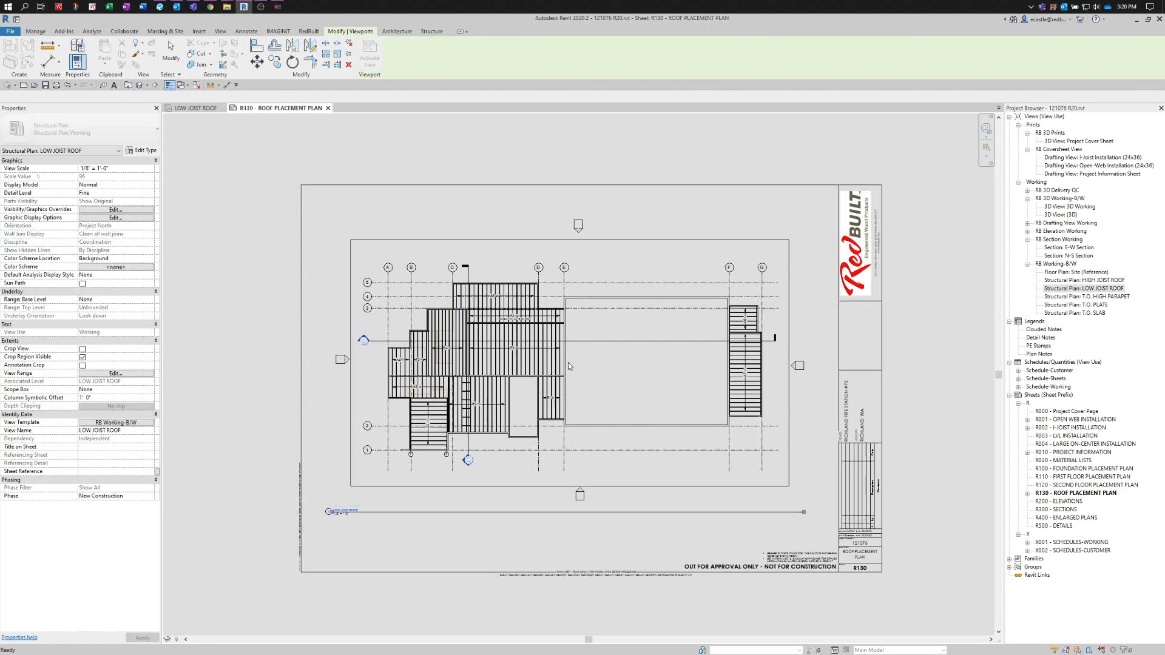
{"action": "key", "text": "Escape"}
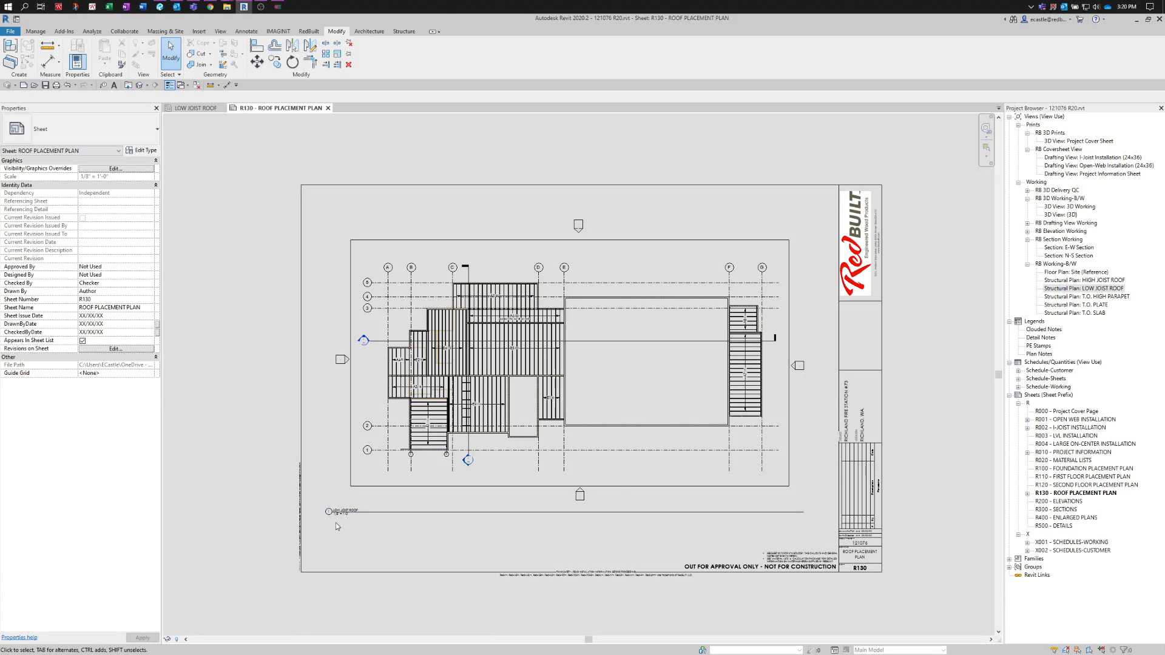
- Activate the LOW JOIST ROOF viewport, set its view scale to 1/4" = 1'-0", and return to the sheet
{"action": "scroll", "coordinate": [333, 522], "scroll_direction": "up", "scroll_amount": 3}
{"action": "scroll", "coordinate": [343, 537], "scroll_direction": "down", "scroll_amount": 4}
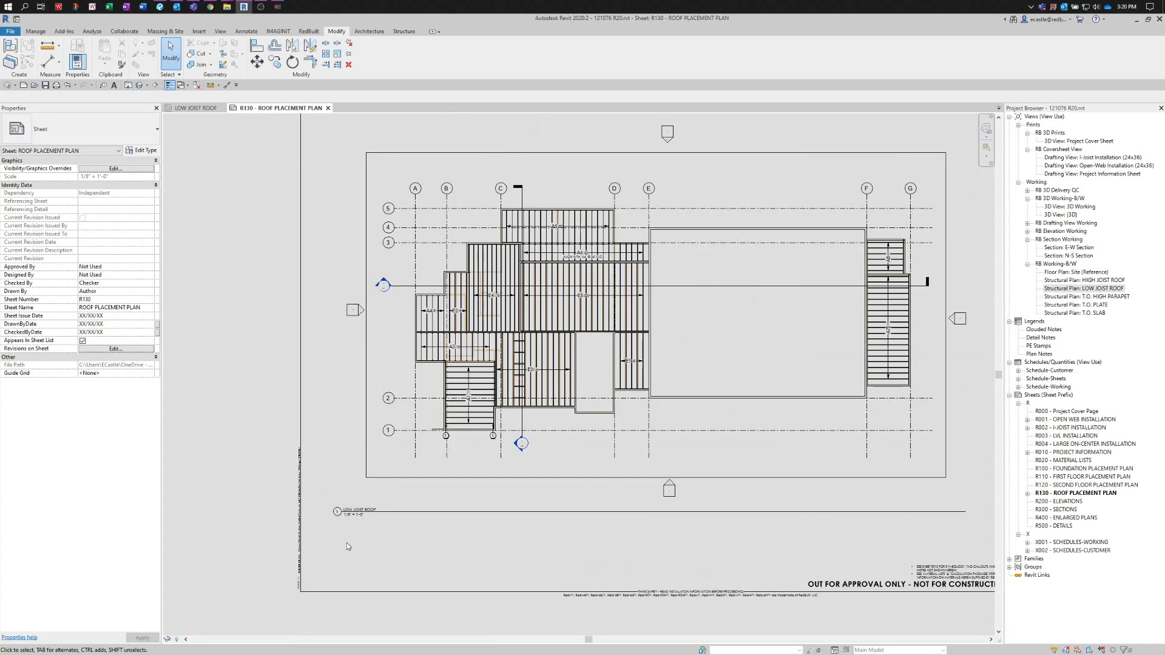
{"action": "scroll", "coordinate": [496, 552], "scroll_direction": "down", "scroll_amount": 1}
{"action": "scroll", "coordinate": [545, 540], "scroll_direction": "up", "scroll_amount": 1}
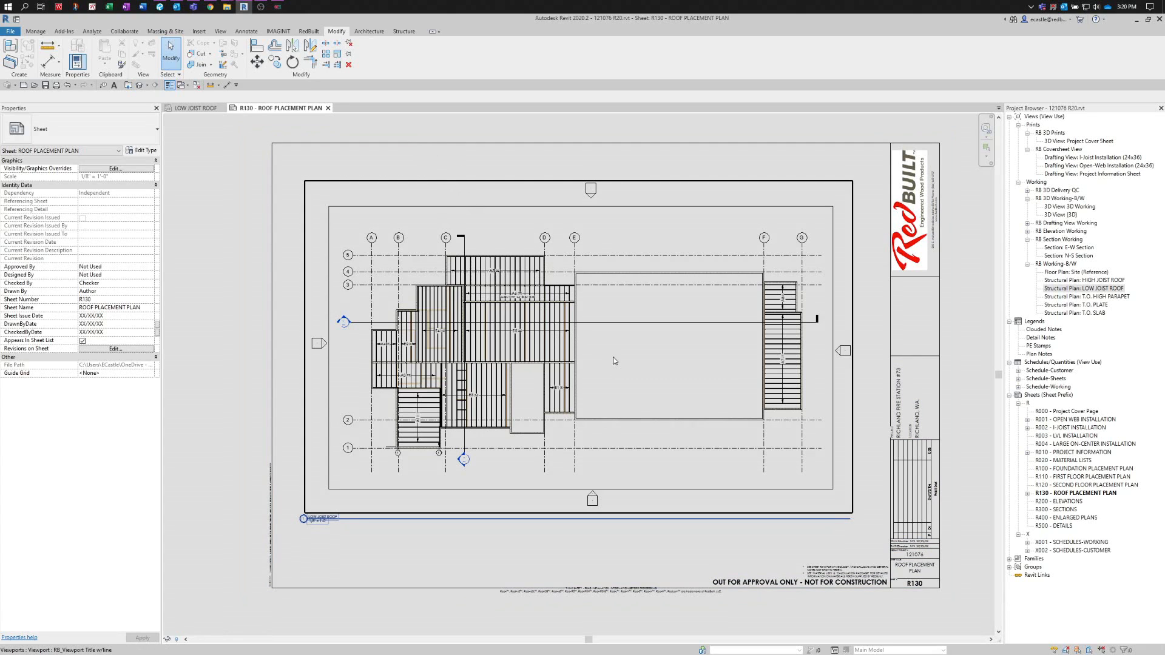
{"action": "scroll", "coordinate": [526, 398], "scroll_direction": "down", "scroll_amount": 1}
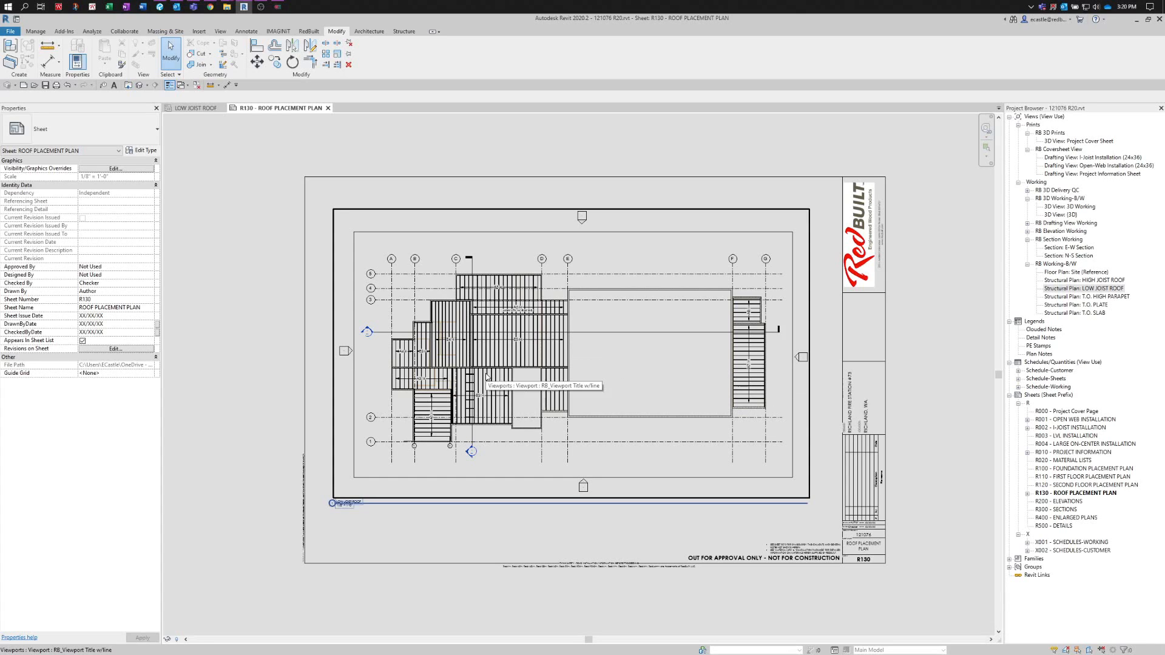
{"action": "double_click", "coordinate": [599, 374]}
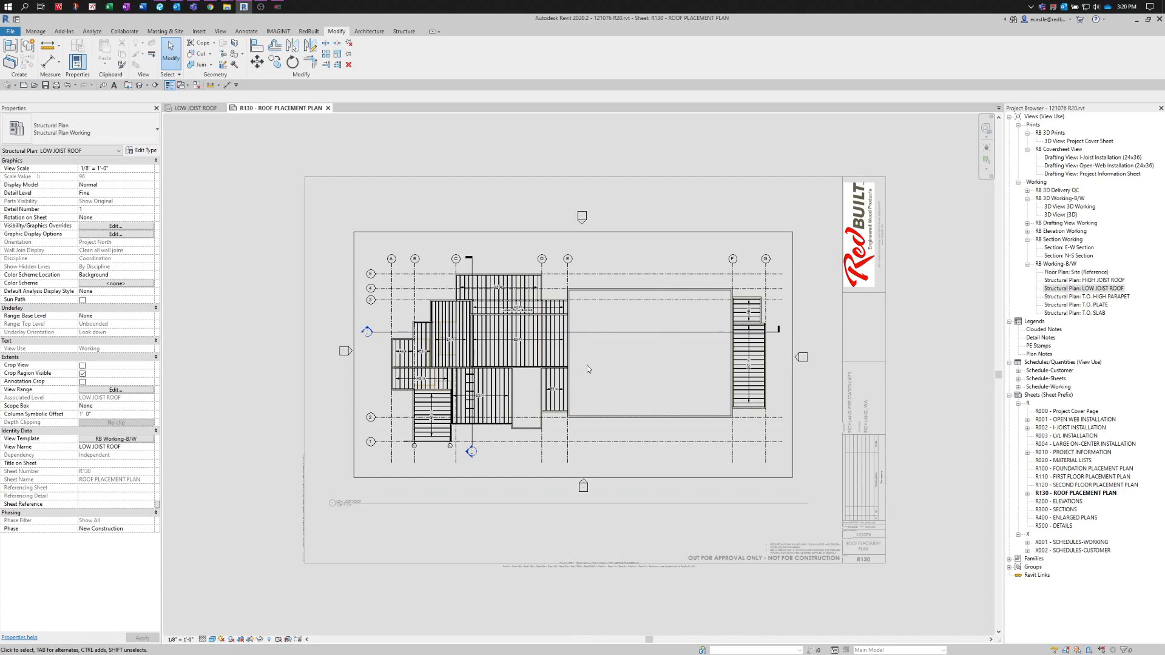
{"action": "left_click", "coordinate": [183, 640]}
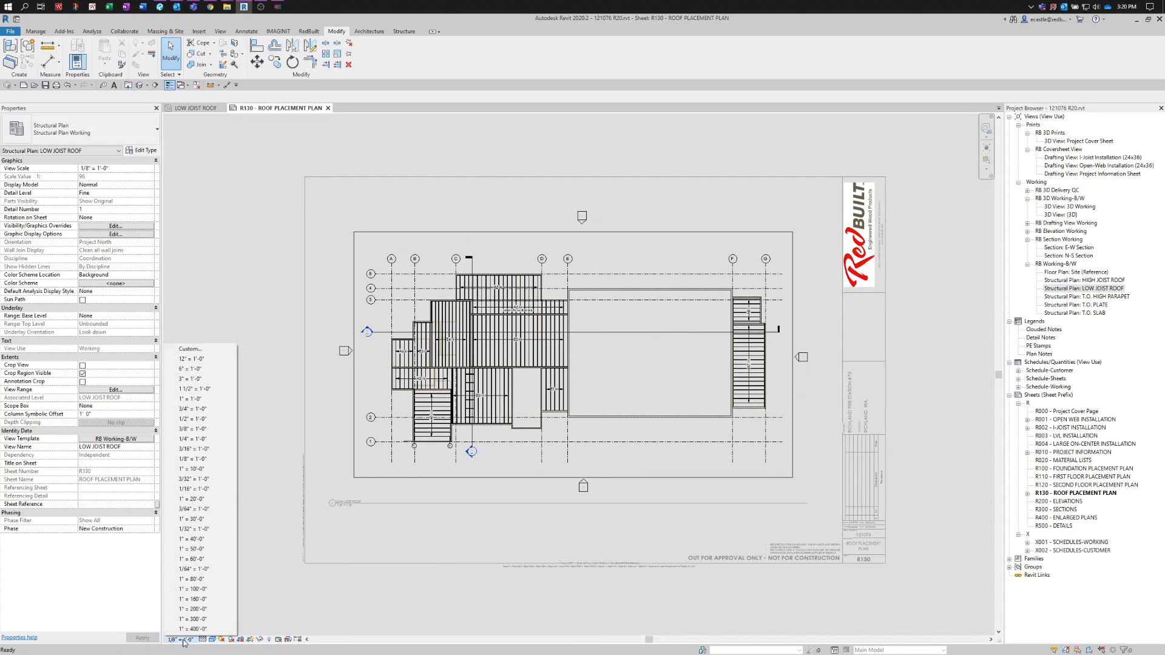
{"action": "left_click", "coordinate": [188, 439]}
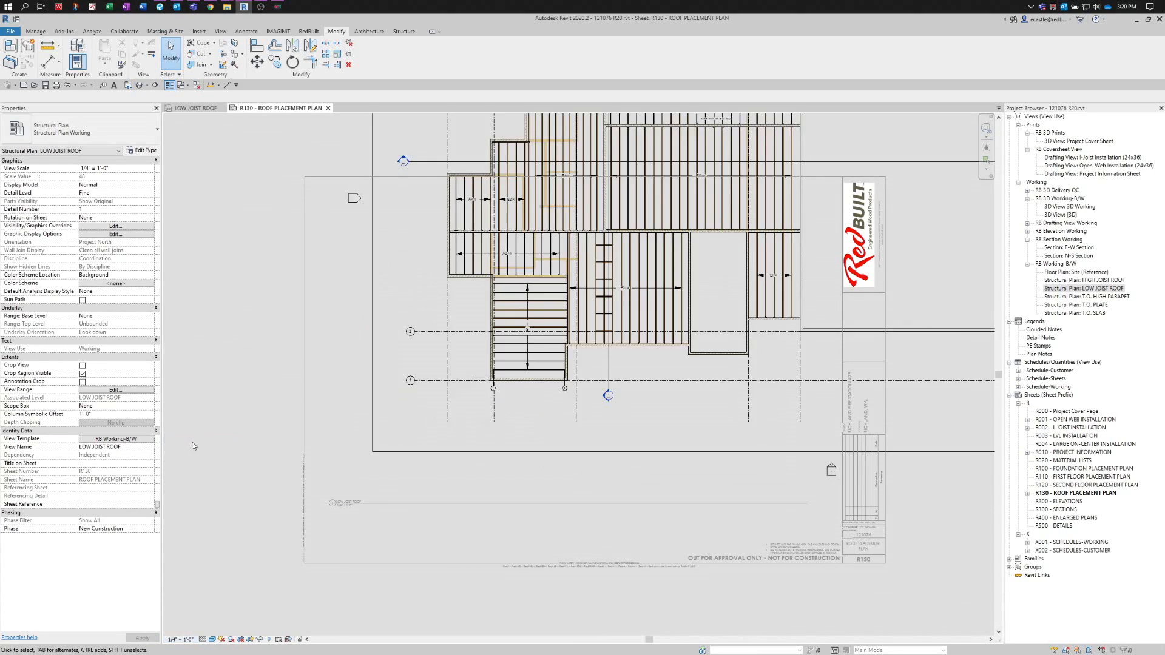
{"action": "scroll", "coordinate": [468, 509], "scroll_direction": "down", "scroll_amount": 4}
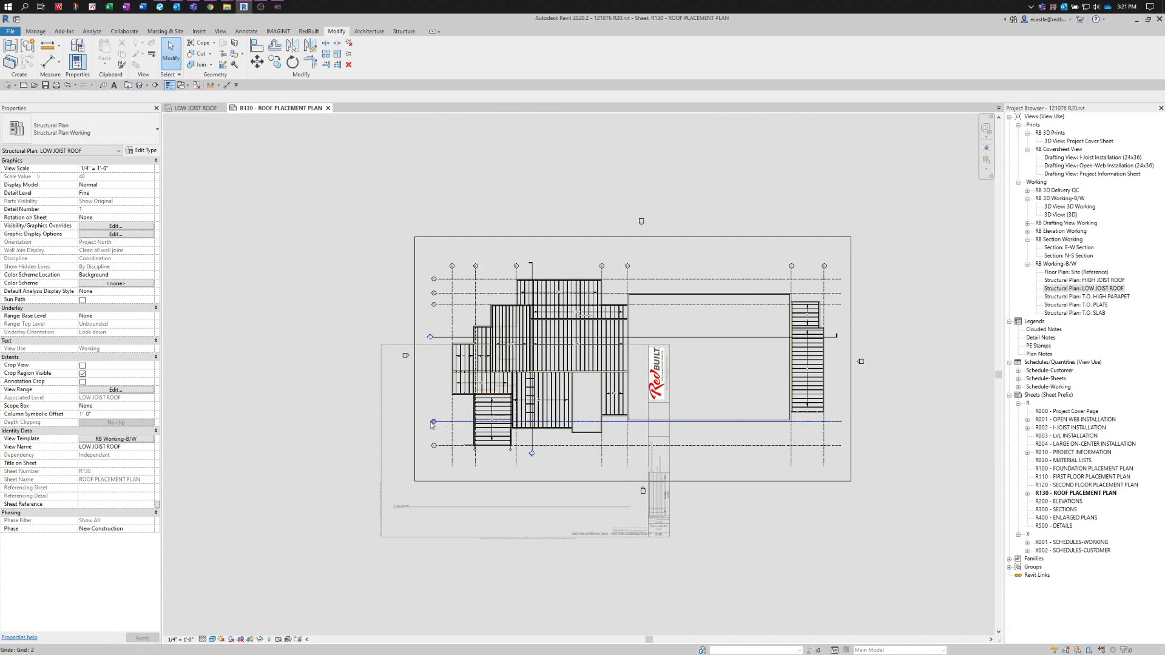
{"action": "double_click", "coordinate": [329, 323]}
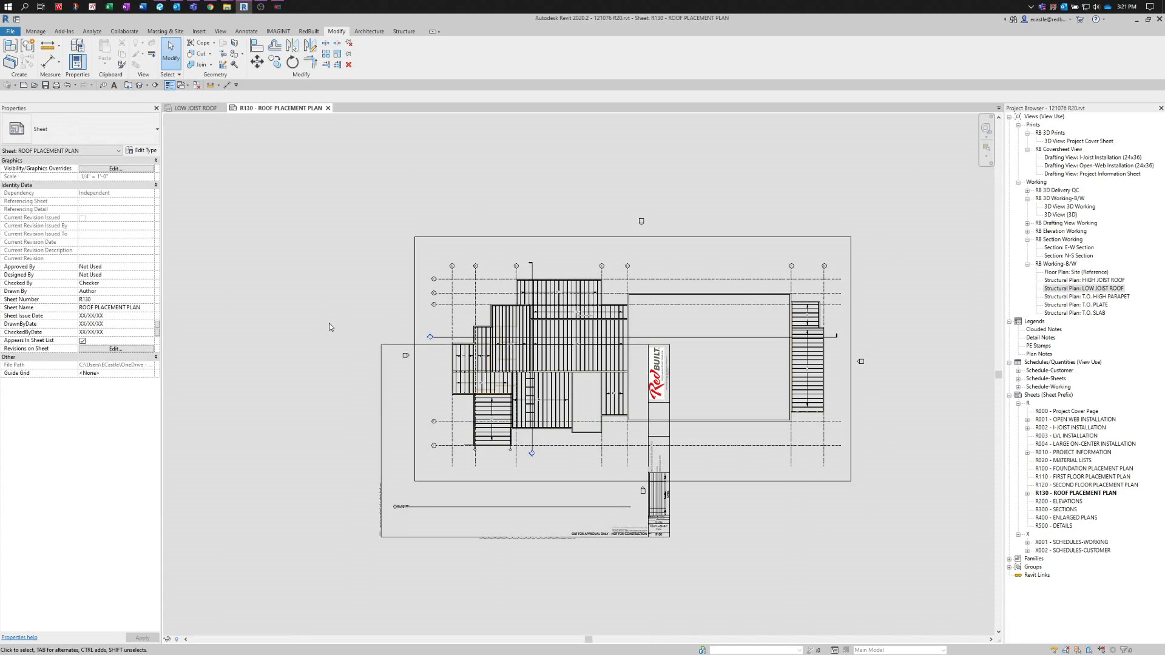
- Move the LOW JOIST ROOF viewport down and left so the joisted area between grids A and E fits inside the title block
{"action": "left_click_drag", "start_coordinate": [418, 308], "coordinate": [385, 376]}
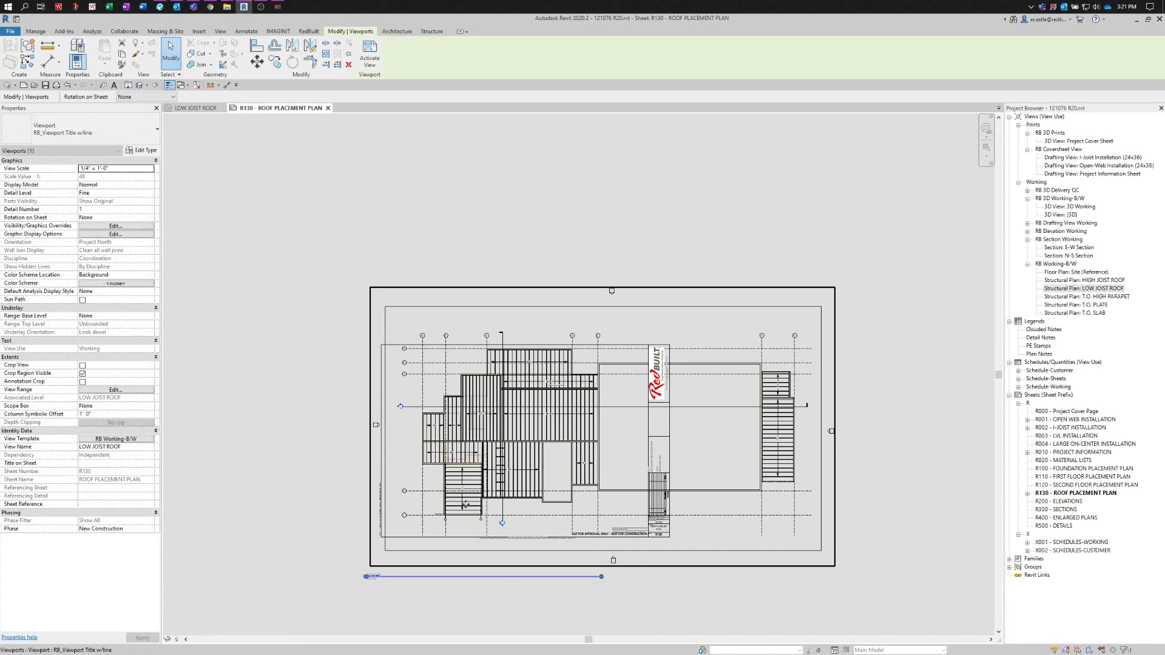
{"action": "scroll", "coordinate": [462, 497], "scroll_direction": "up", "scroll_amount": 1}
{"action": "scroll", "coordinate": [450, 495], "scroll_direction": "up", "scroll_amount": 2}
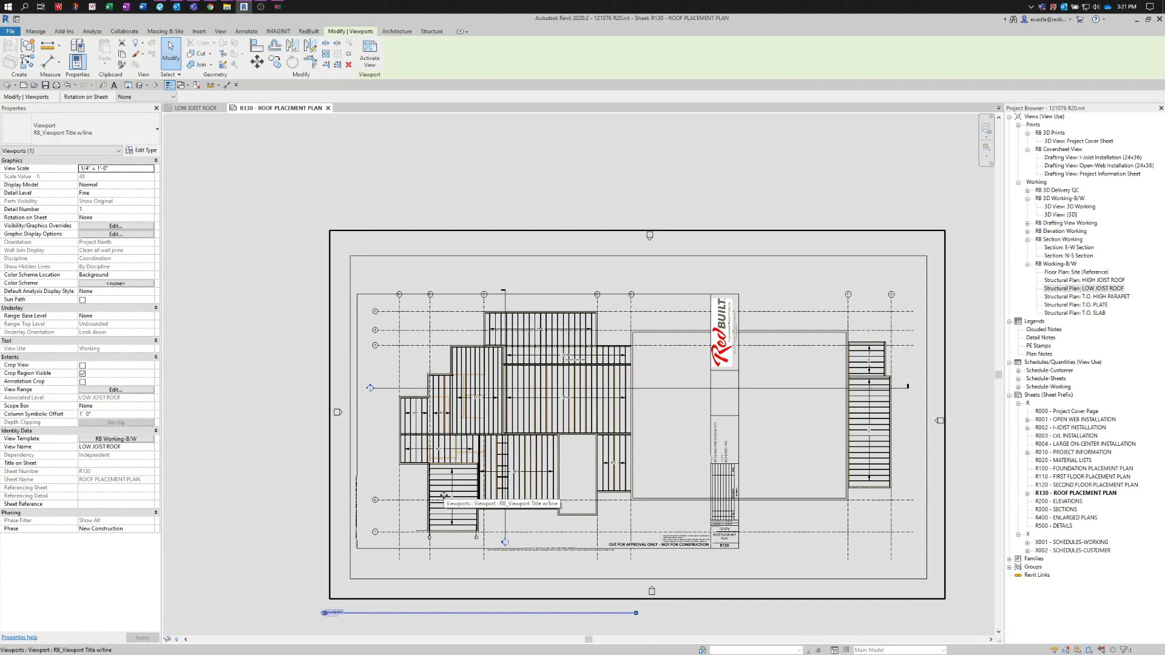
{"action": "key", "text": "Down"}
{"action": "key", "text": "Down"}
{"action": "scroll", "coordinate": [450, 515], "scroll_direction": "up", "scroll_amount": 1}
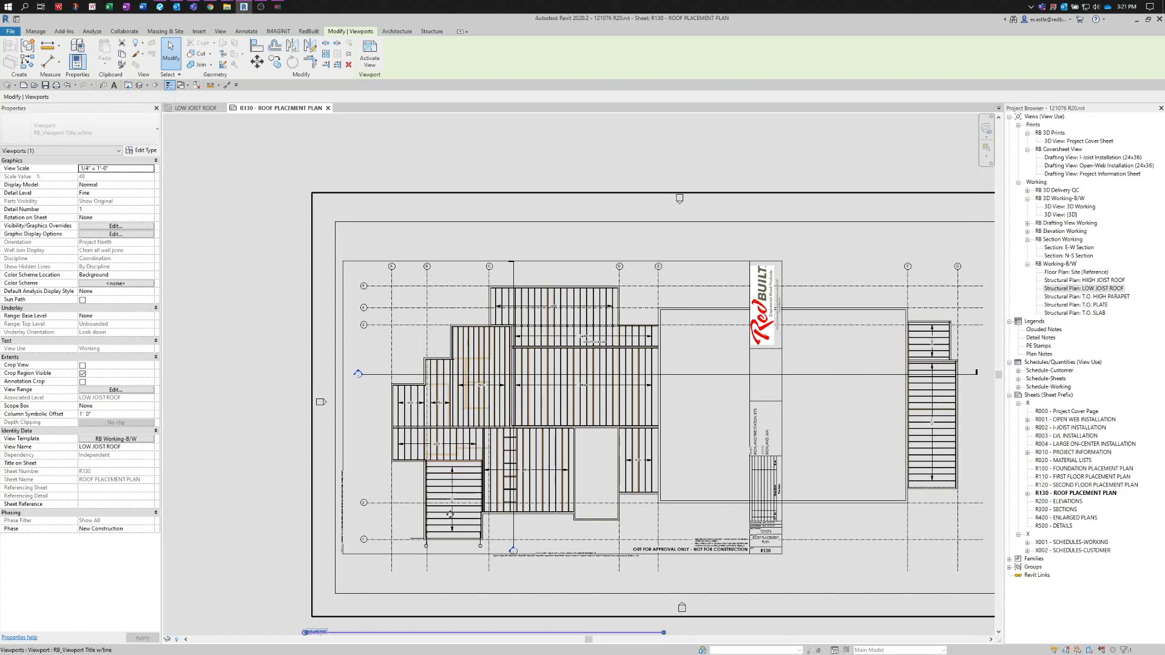
{"action": "key", "text": "Down"}
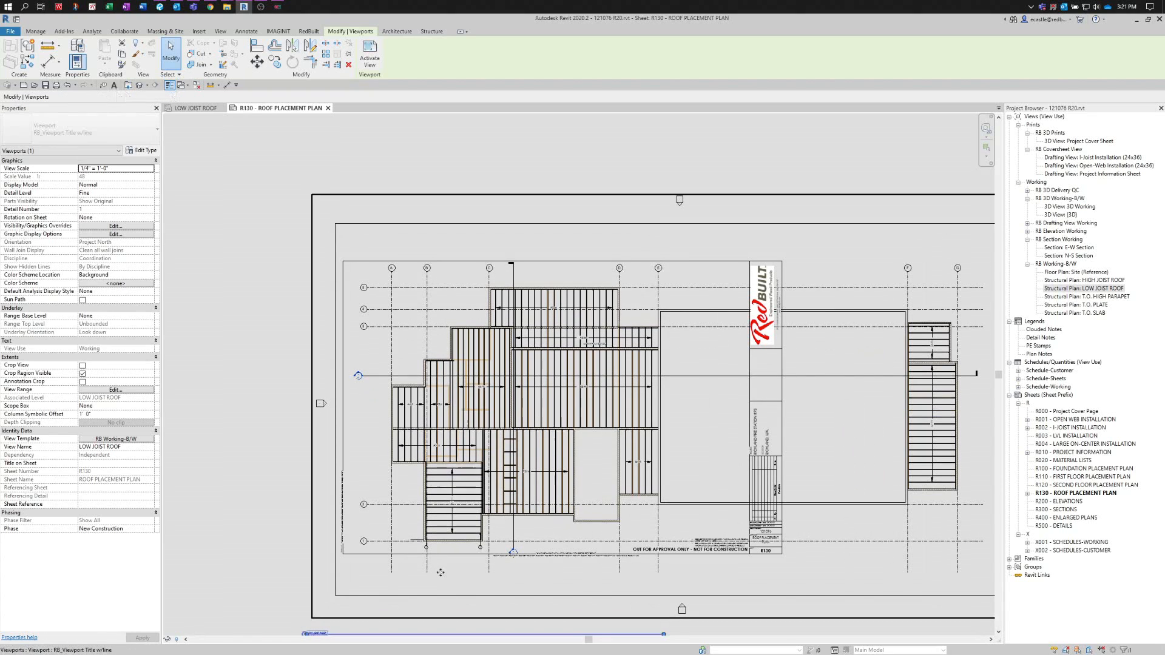
{"action": "left_click_drag", "start_coordinate": [433, 573], "coordinate": [412, 567]}
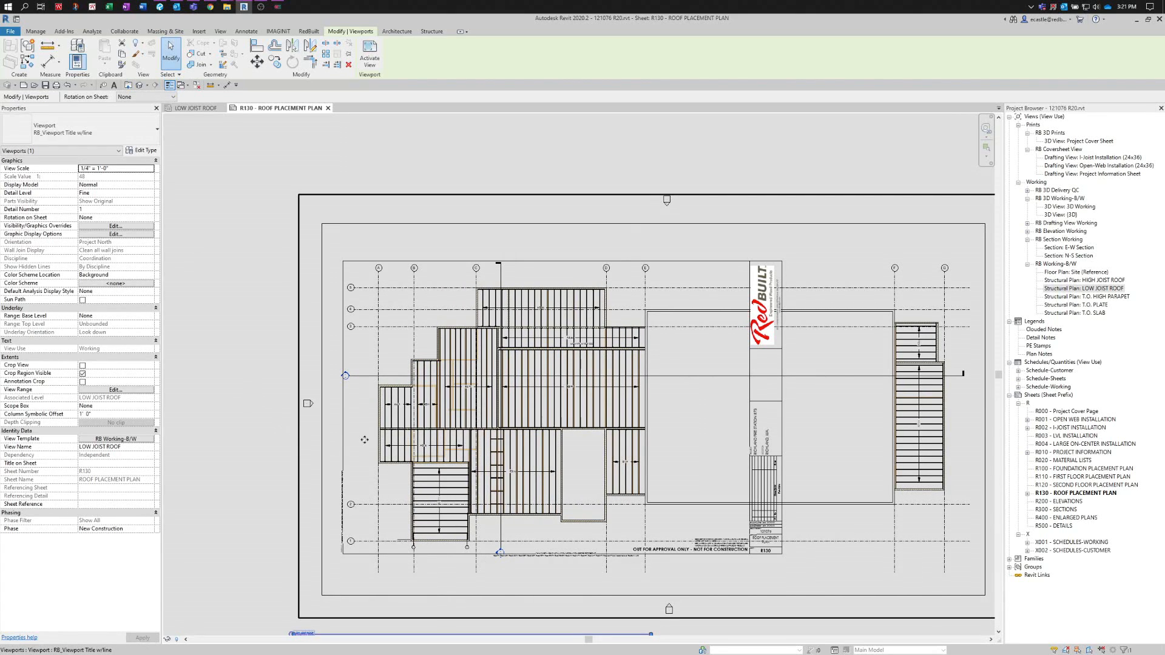
- Activate the viewport, pull the aligned bubble ends of the numbered grids inward toward grid A, and return to the sheet
{"action": "left_click", "coordinate": [359, 355]}
{"action": "scroll", "coordinate": [360, 343], "scroll_direction": "up", "scroll_amount": 1}
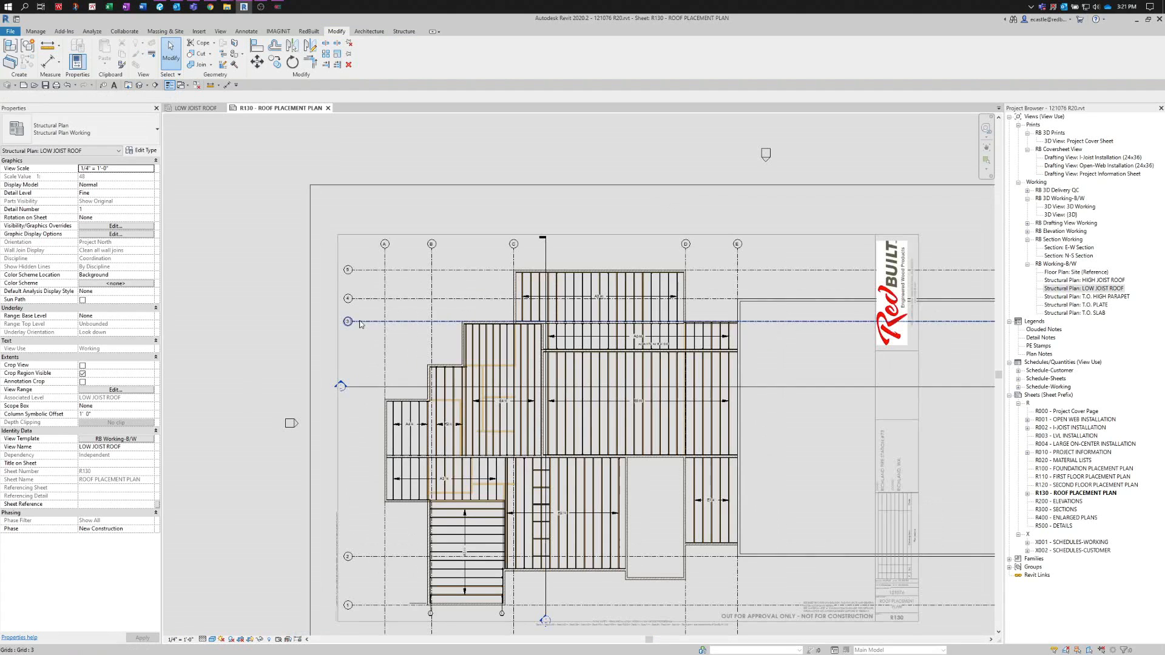
{"action": "left_click", "coordinate": [350, 322]}
{"action": "scroll", "coordinate": [350, 325], "scroll_direction": "up", "scroll_amount": 3}
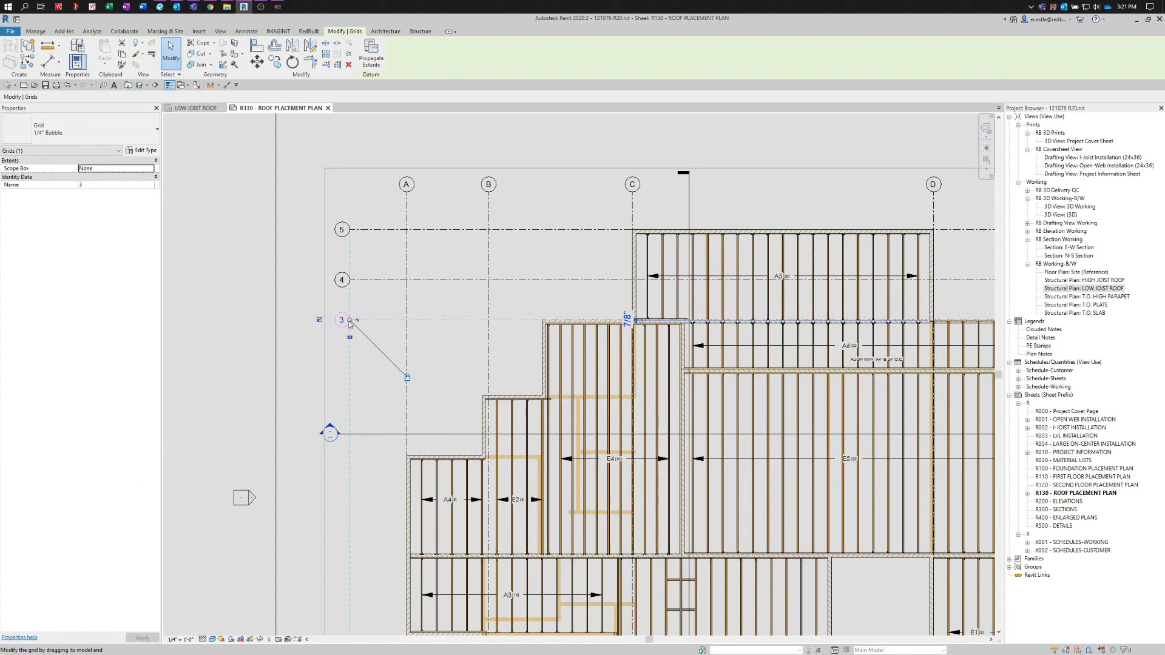
{"action": "left_click_drag", "start_coordinate": [350, 325], "coordinate": [372, 320]}
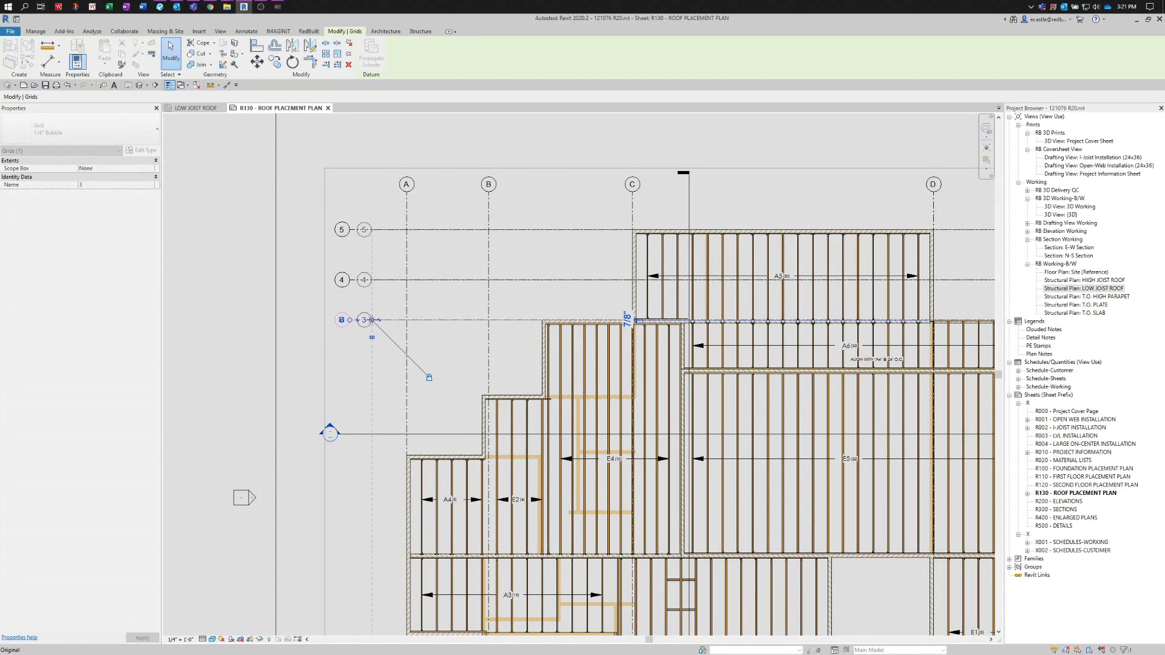
{"action": "scroll", "coordinate": [373, 307], "scroll_direction": "down", "scroll_amount": 2}
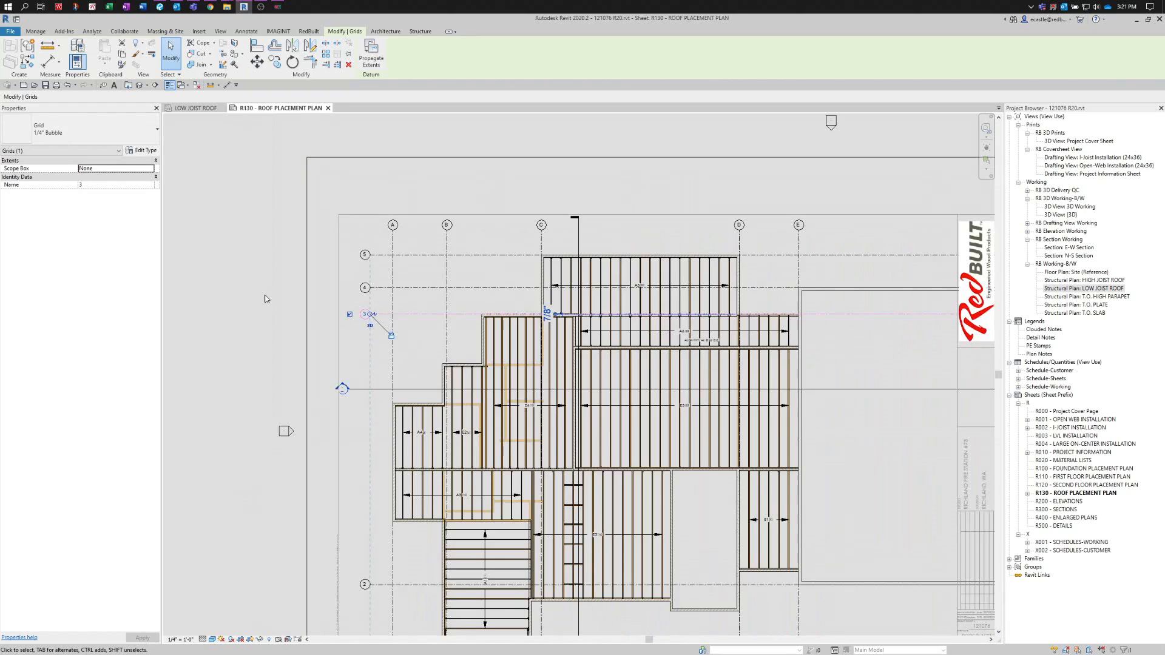
{"action": "left_click", "coordinate": [265, 300]}
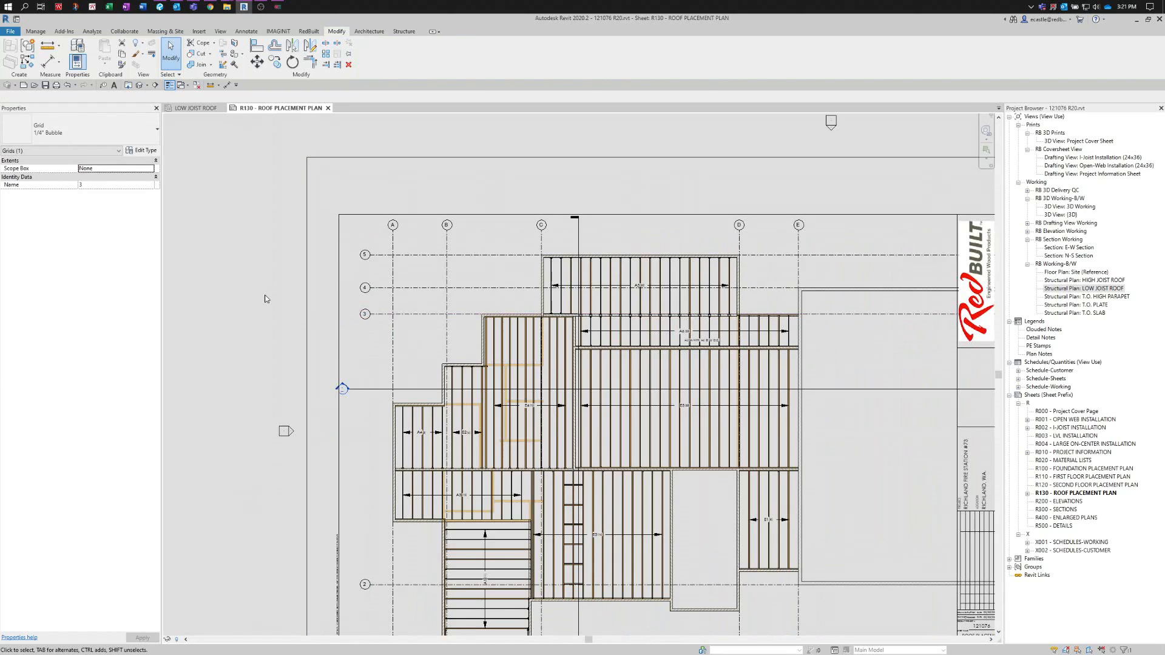
- Select the LOW JOIST ROOF viewport and nudge it slightly left within the title block
{"action": "left_click", "coordinate": [337, 274]}
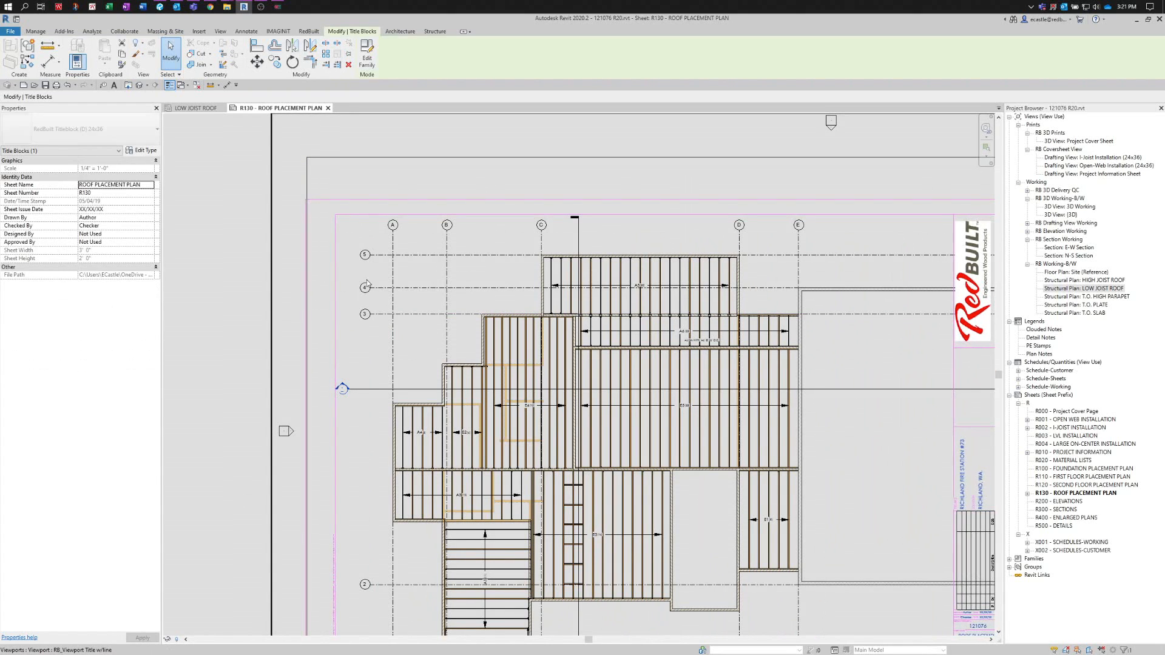
{"action": "key", "text": "Escape"}
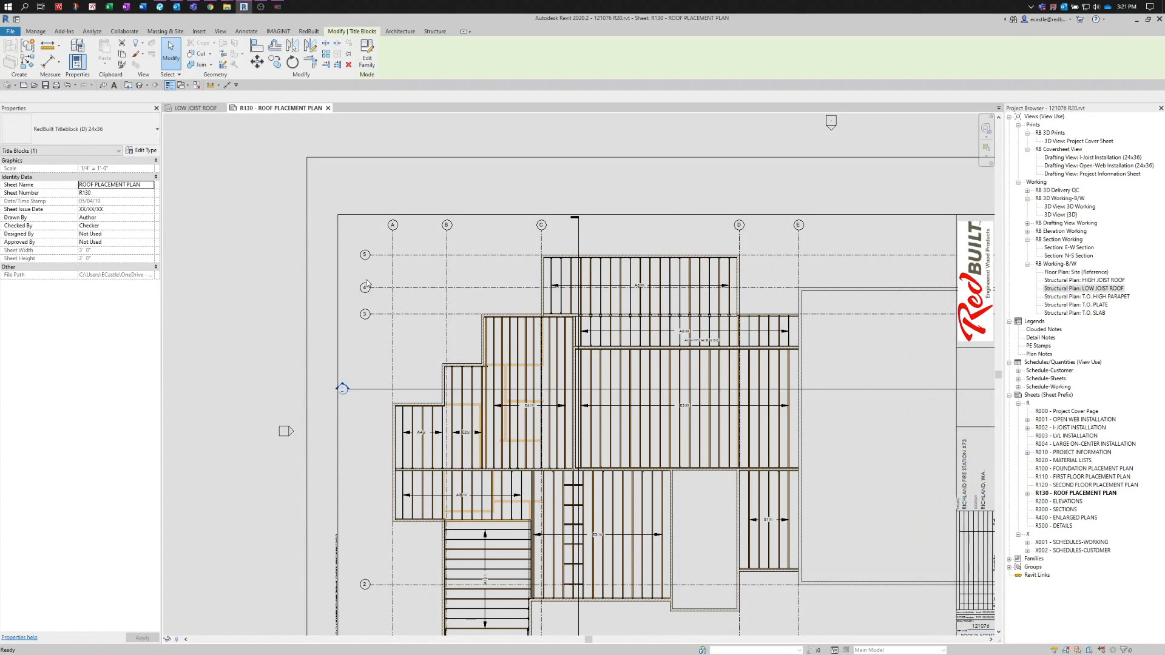
{"action": "left_click", "coordinate": [367, 283]}
{"action": "scroll", "coordinate": [367, 283], "scroll_direction": "down", "scroll_amount": 3}
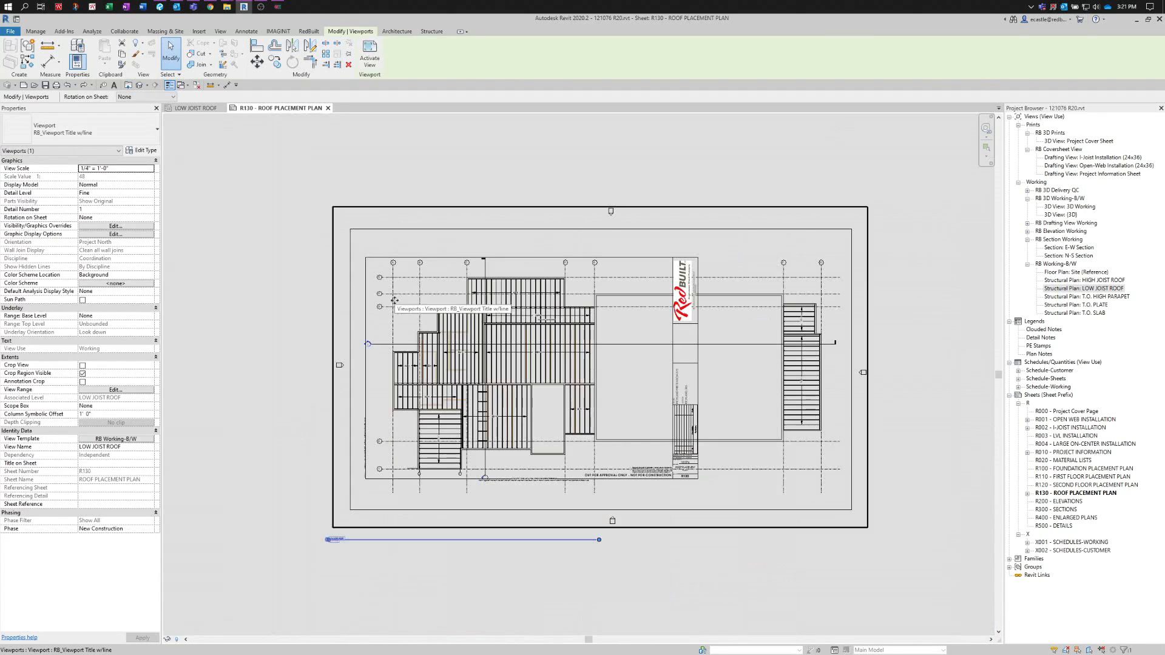
{"action": "key", "text": "Left"}
{"action": "key", "text": "Left"}
{"action": "key", "text": "Left"}
{"action": "key", "text": "Left"}
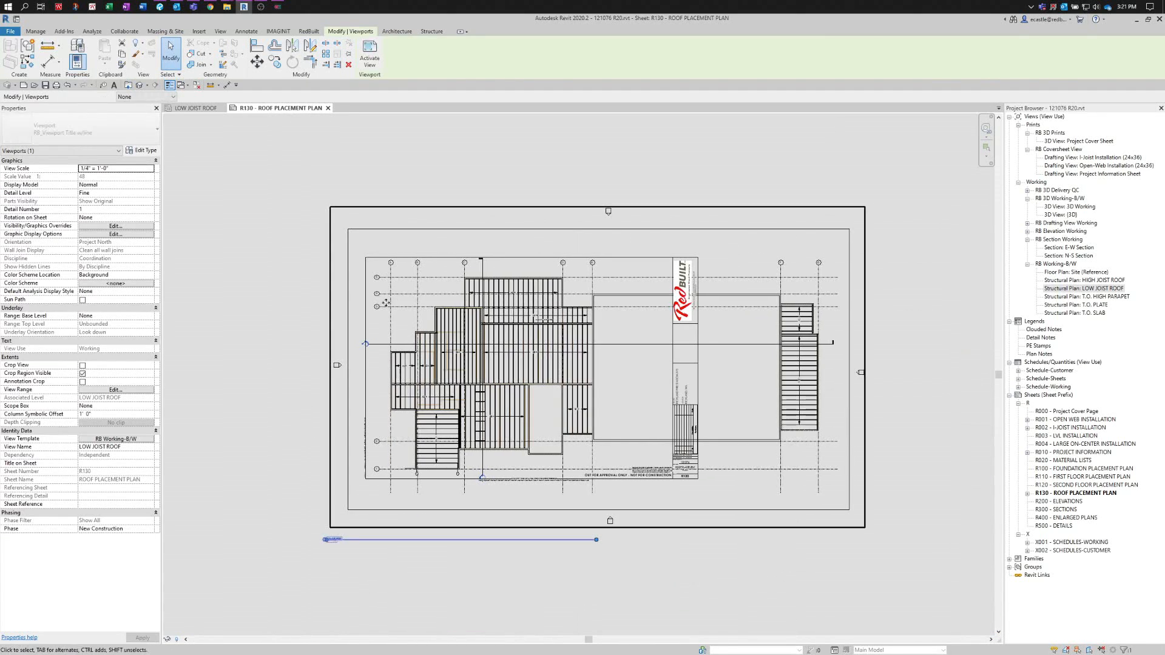
{"action": "key", "text": "Left"}
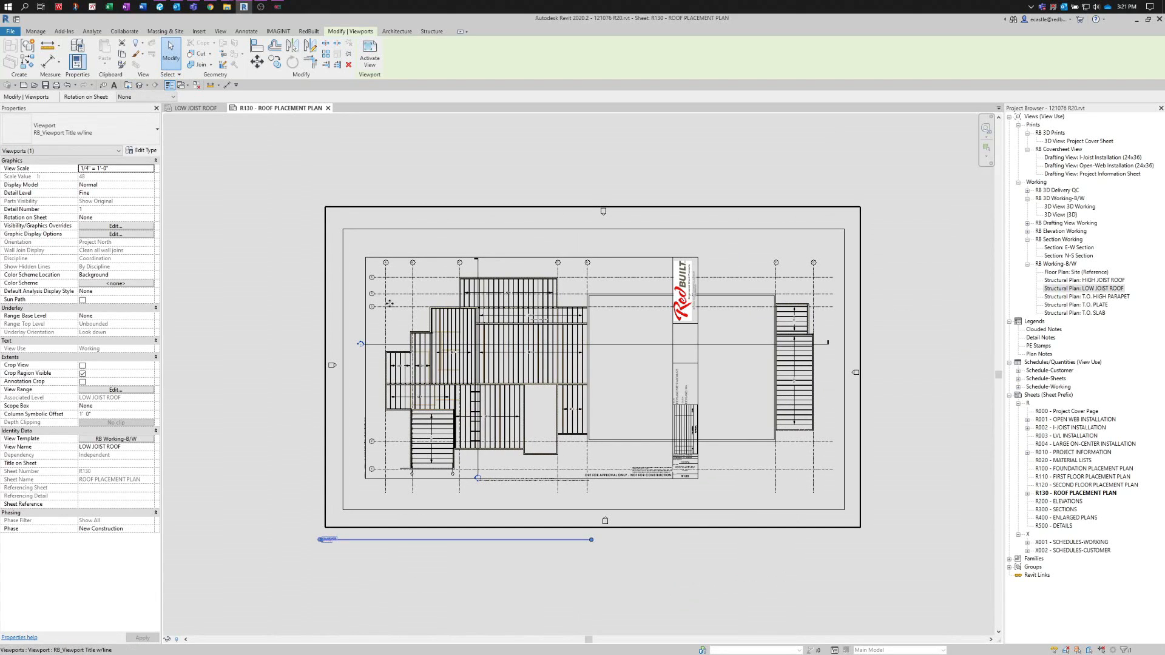
- Duplicate the LOW JOIST ROOF structural plan as a dependent view and open the new dependent view
{"action": "key", "text": "Escape"}
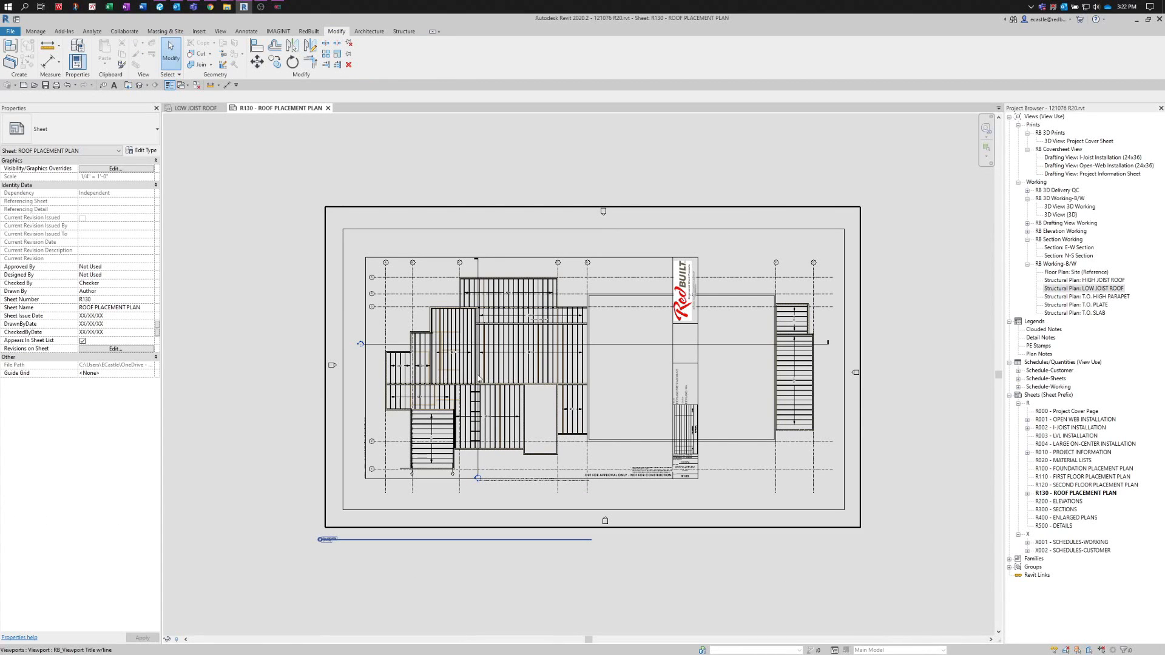
{"action": "scroll", "coordinate": [478, 379], "scroll_direction": "up", "scroll_amount": 1}
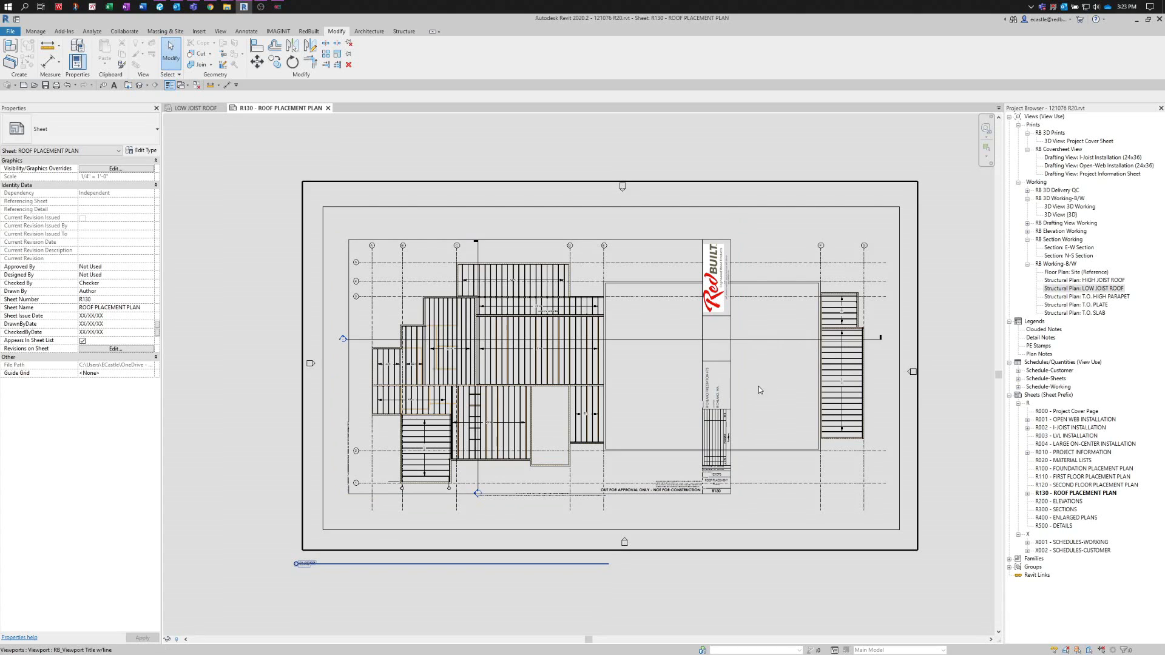
{"action": "left_click", "coordinate": [192, 108]}
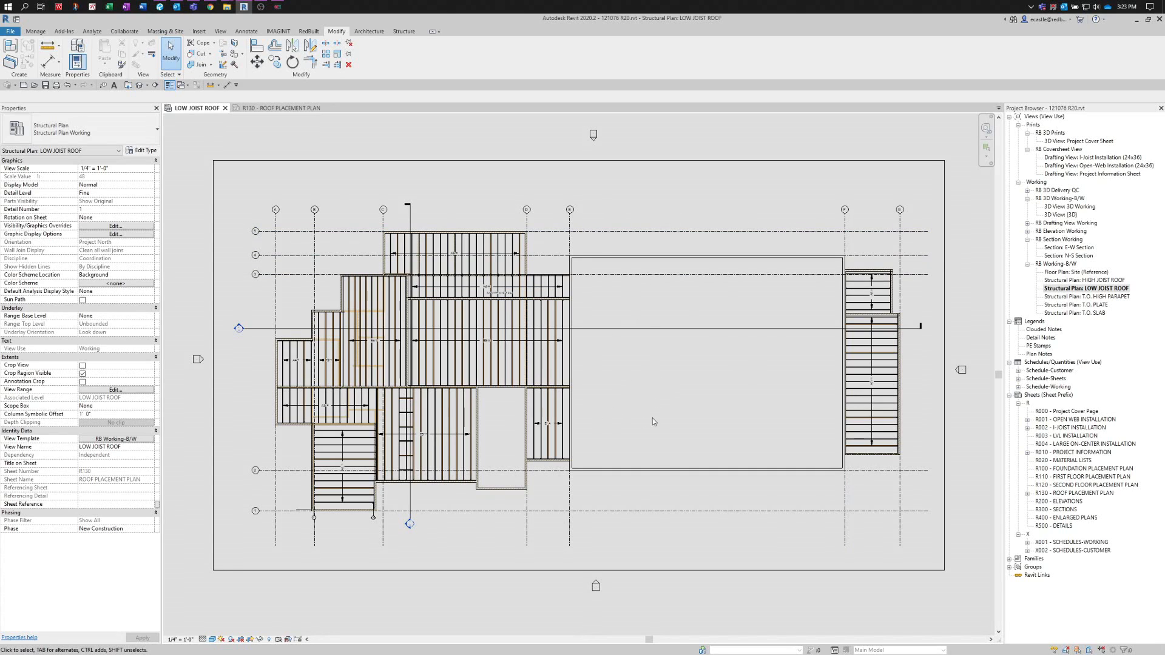
{"action": "right_click", "coordinate": [1059, 290]}
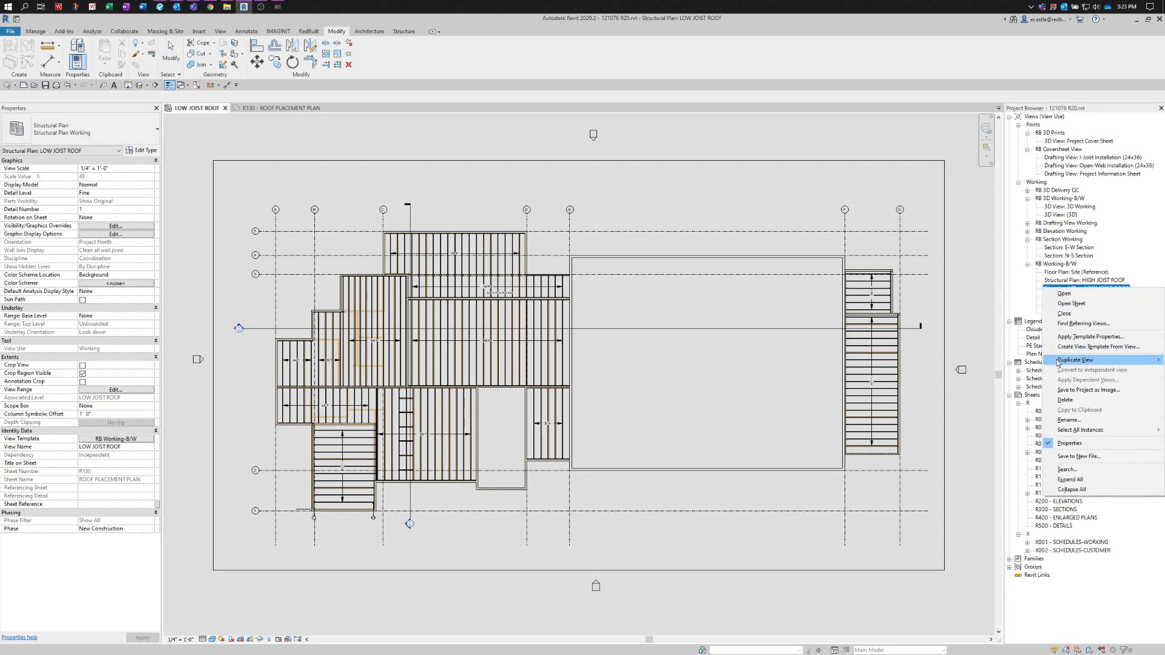
{"action": "mouse_move", "coordinate": [1059, 361]}
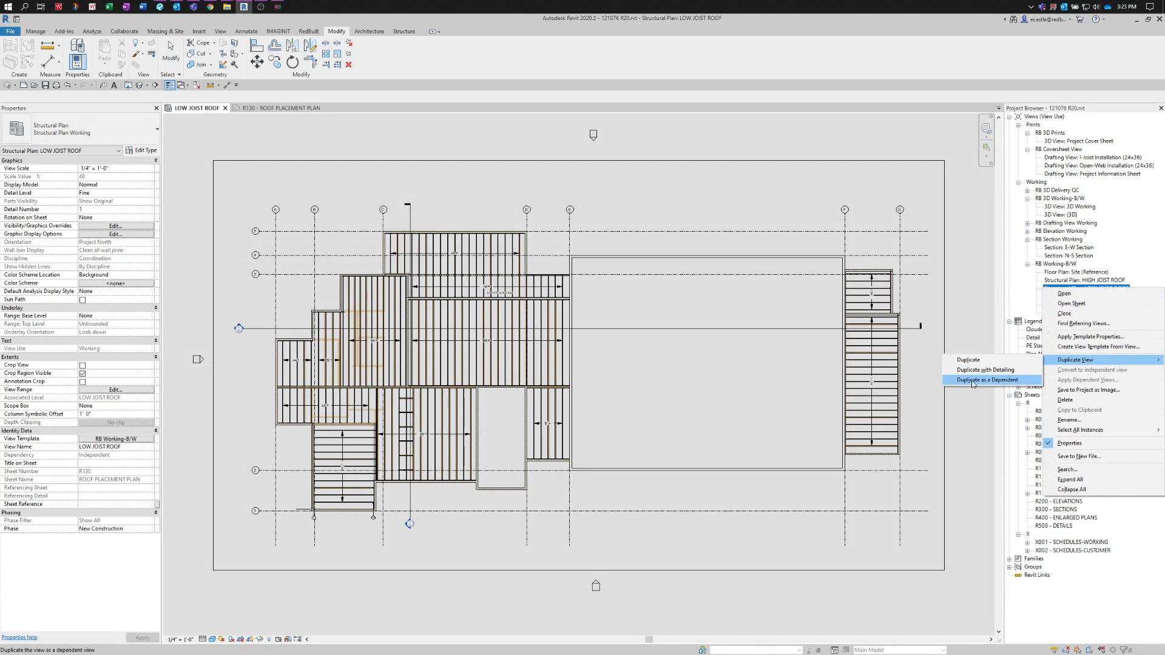
{"action": "left_click", "coordinate": [1018, 381]}
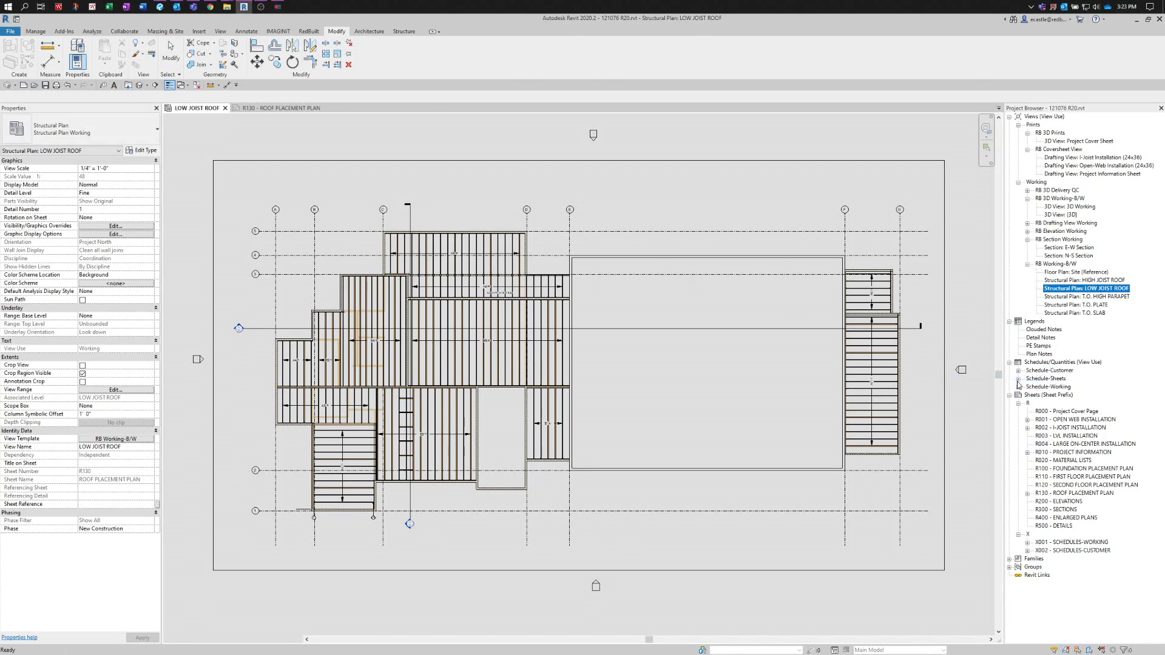
{"action": "double_click", "coordinate": [1061, 289]}
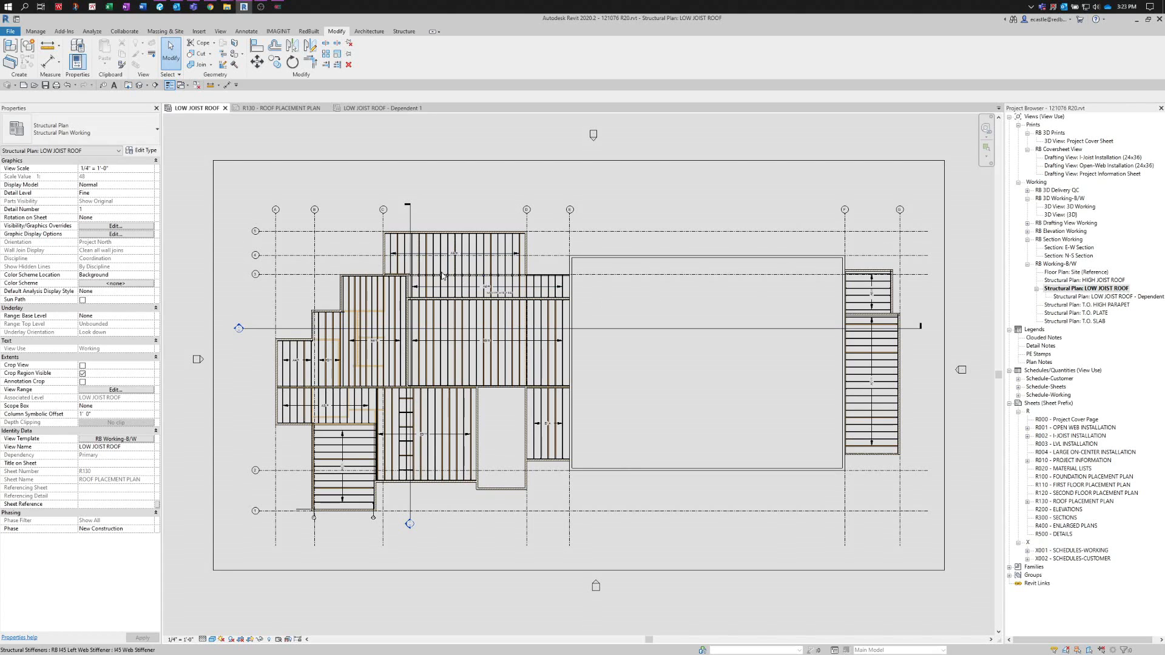
{"action": "double_click", "coordinate": [1071, 297]}
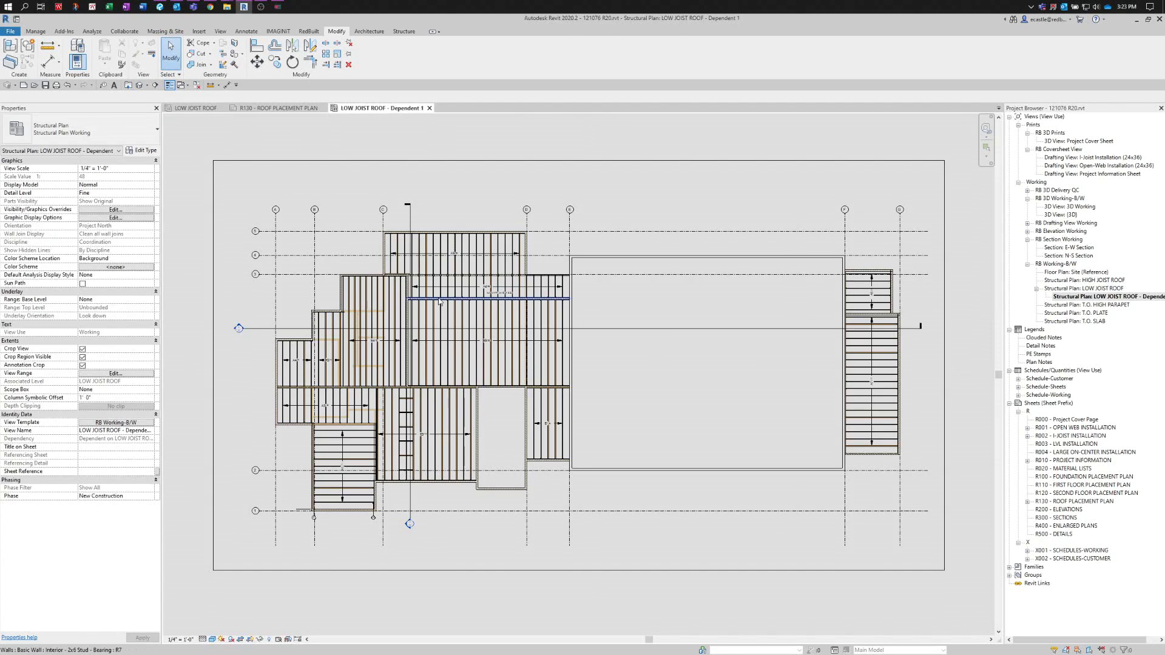
- Rename the new dependent view as LOW JOIST ROOF - West
{"action": "right_click", "coordinate": [1069, 294]}
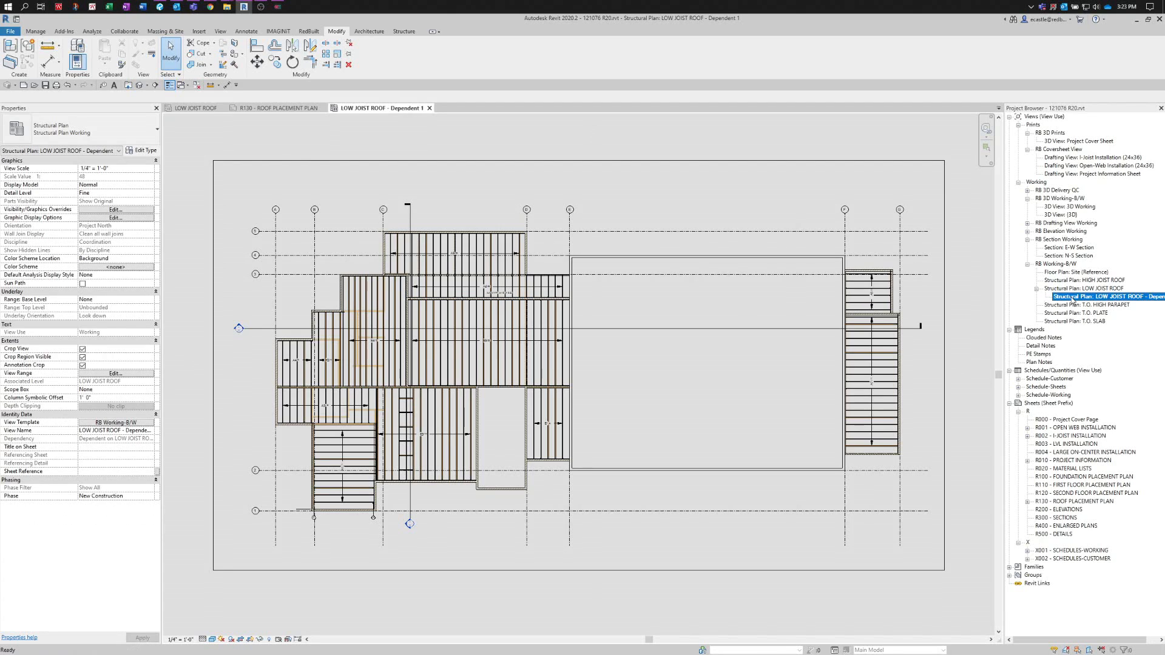
{"action": "left_click", "coordinate": [1068, 429]}
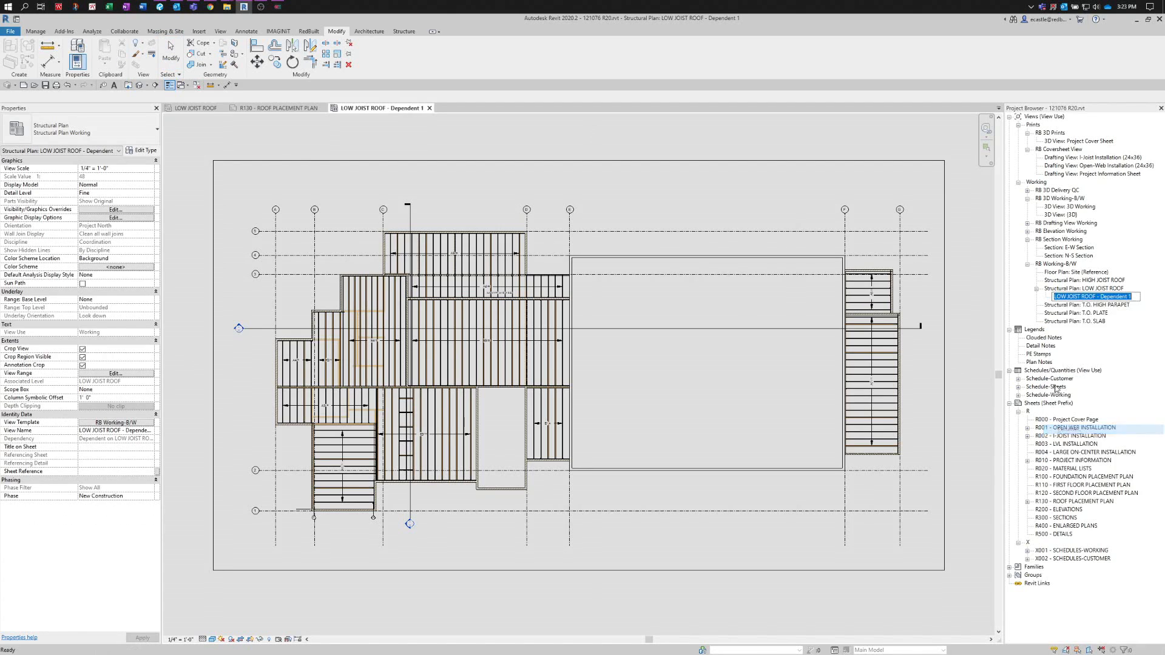
{"action": "left_click_drag", "start_coordinate": [1101, 297], "coordinate": [1145, 296]}
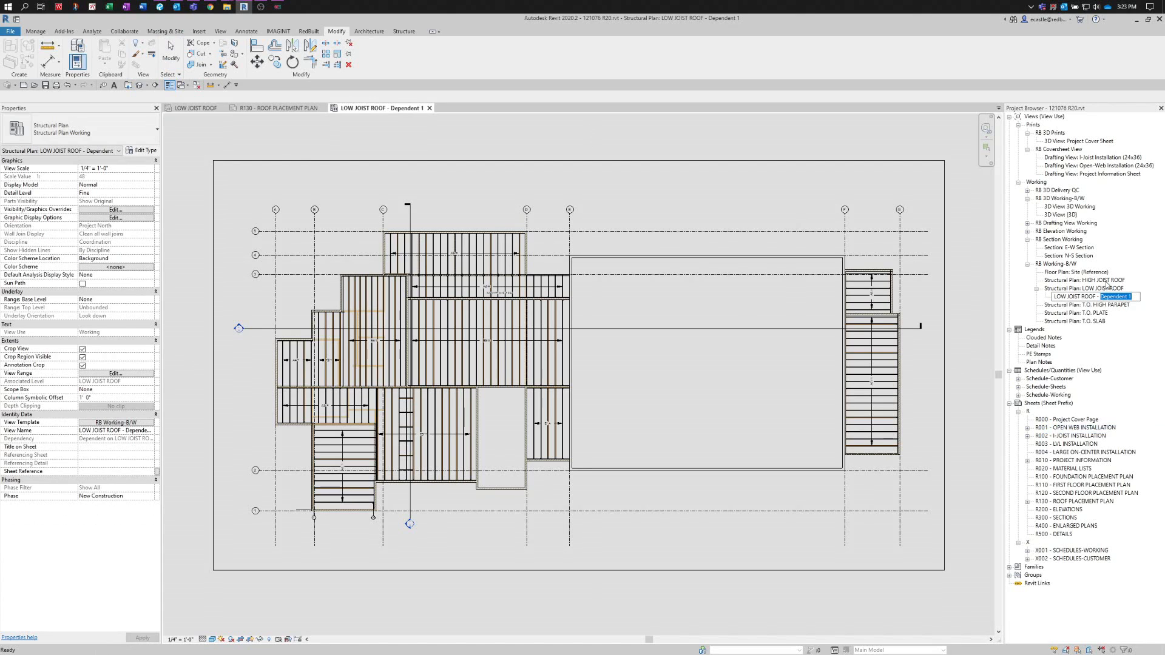
{"action": "type", "text": "Wes"}
{"action": "key", "text": "Return"}
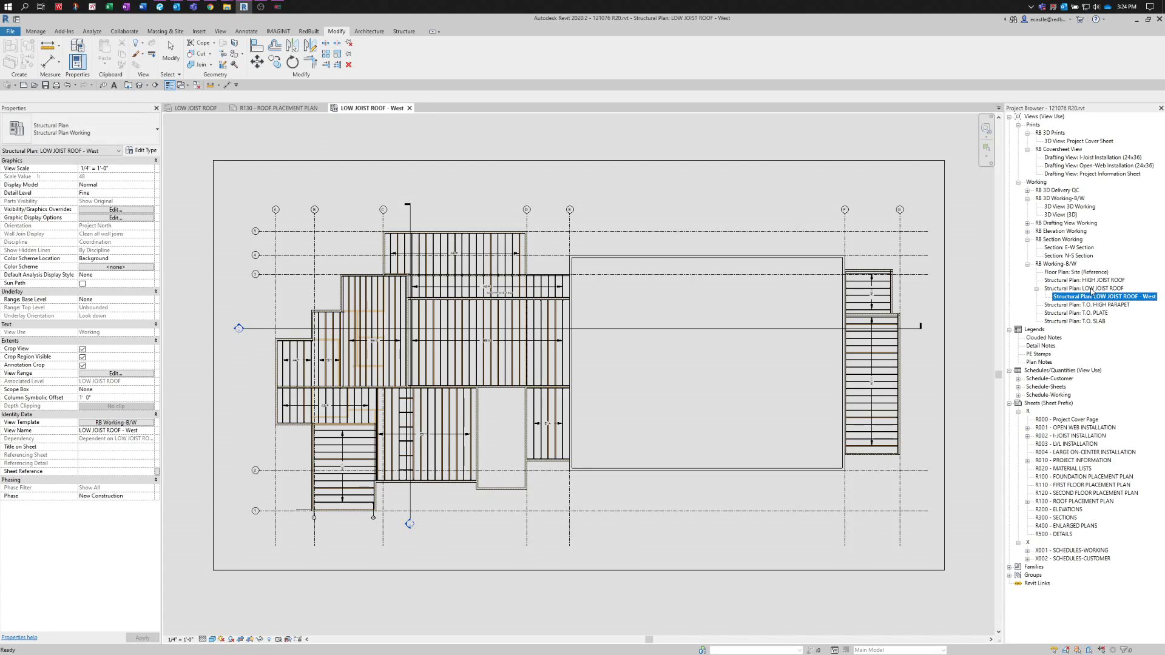
- Create a second dependent view of the LOW JOIST ROOF plan and name it LOW JOIST ROOF - East
{"action": "right_click", "coordinate": [1085, 289]}
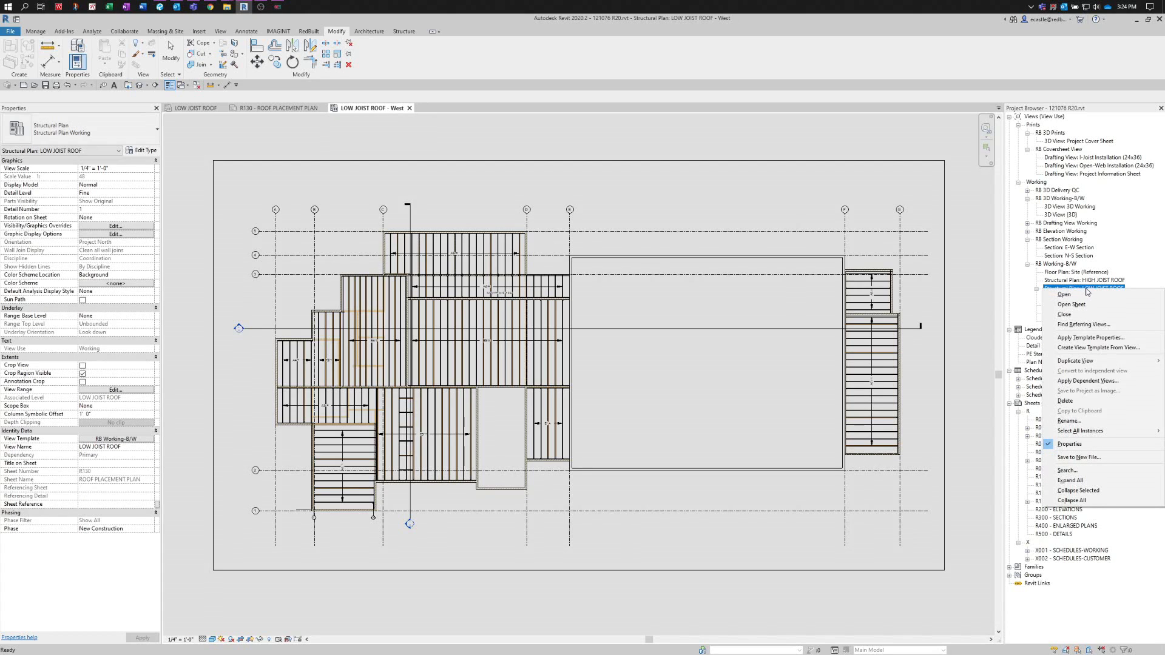
{"action": "mouse_move", "coordinate": [1065, 363]}
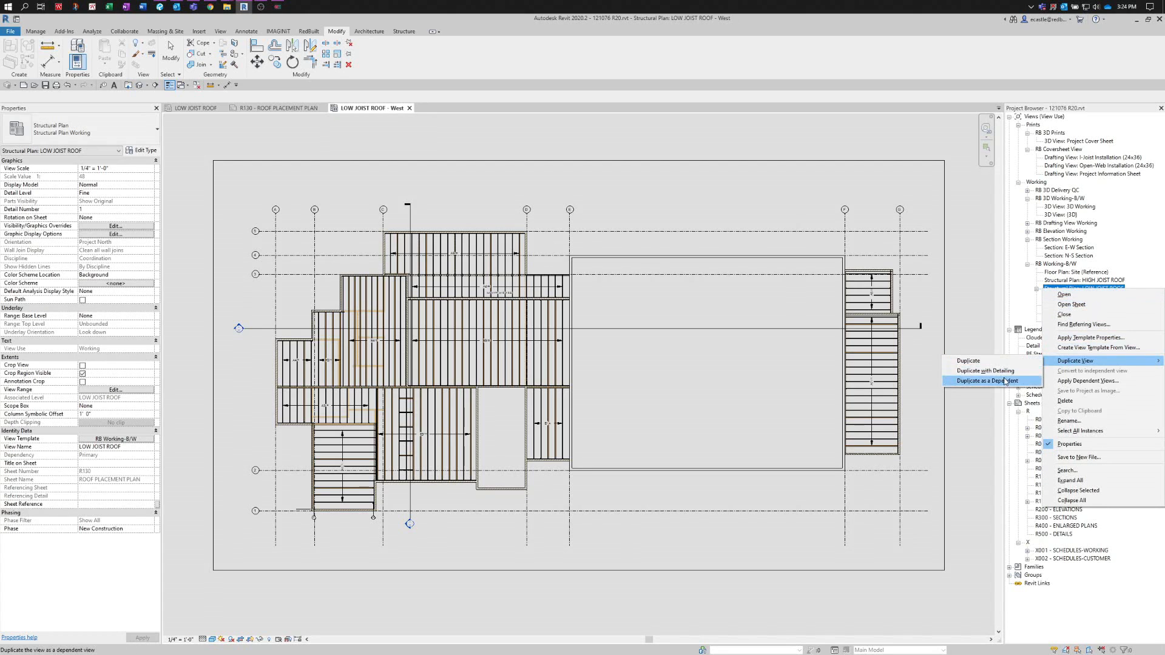
{"action": "left_click", "coordinate": [1002, 382]}
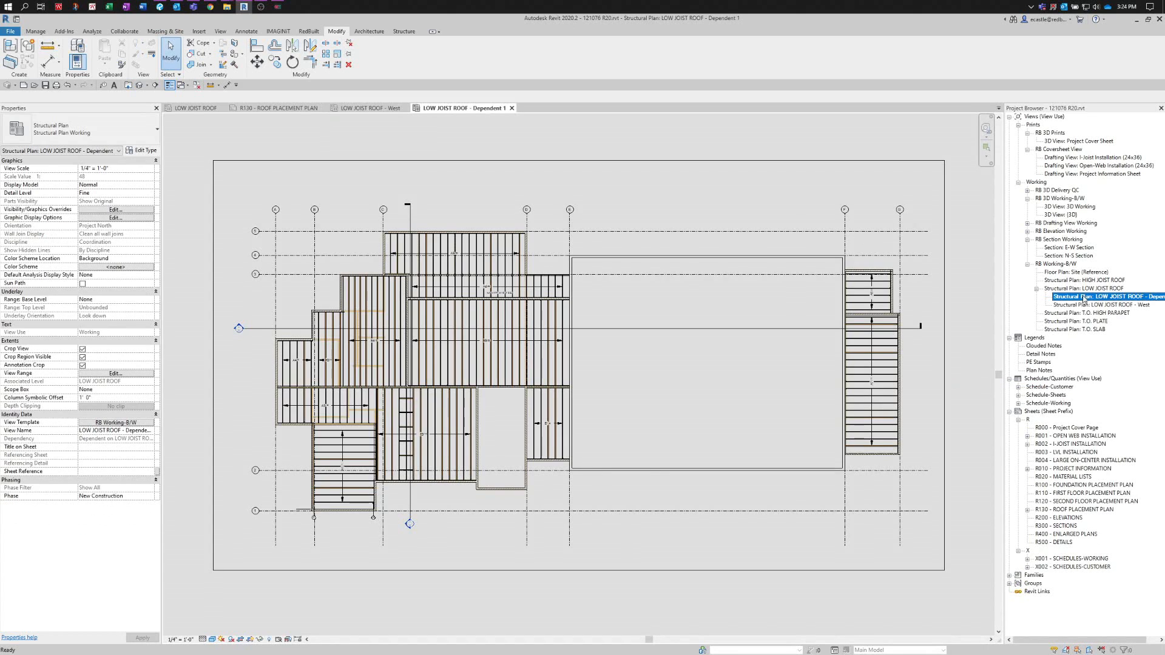
{"action": "right_click", "coordinate": [1084, 298]}
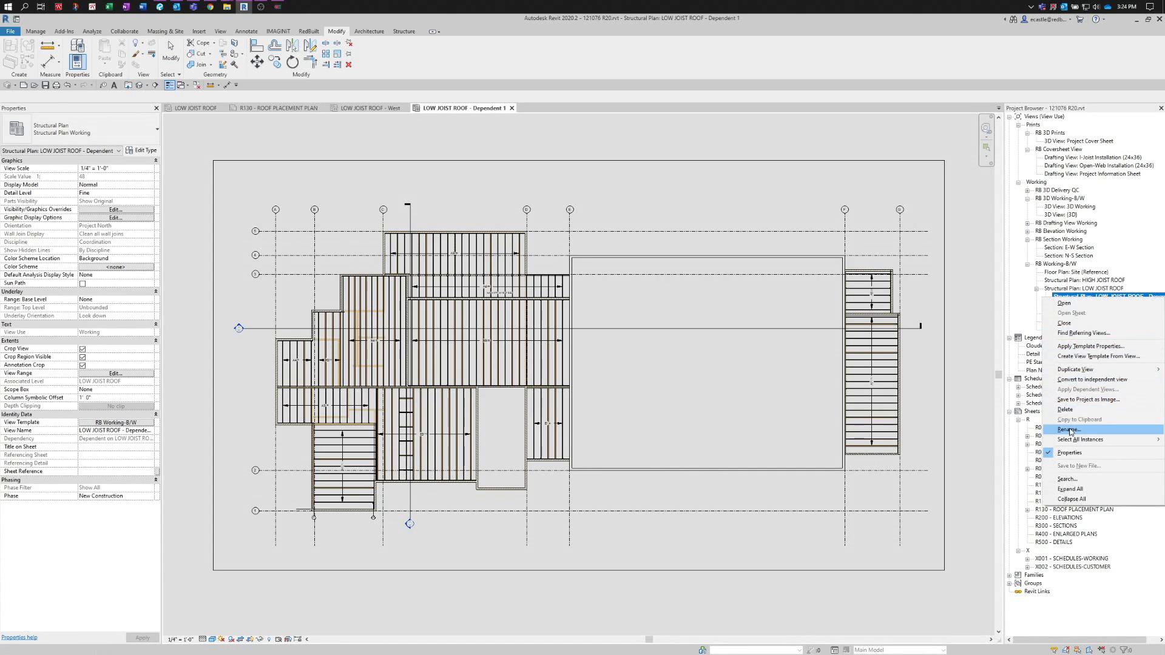
{"action": "left_click", "coordinate": [1087, 428]}
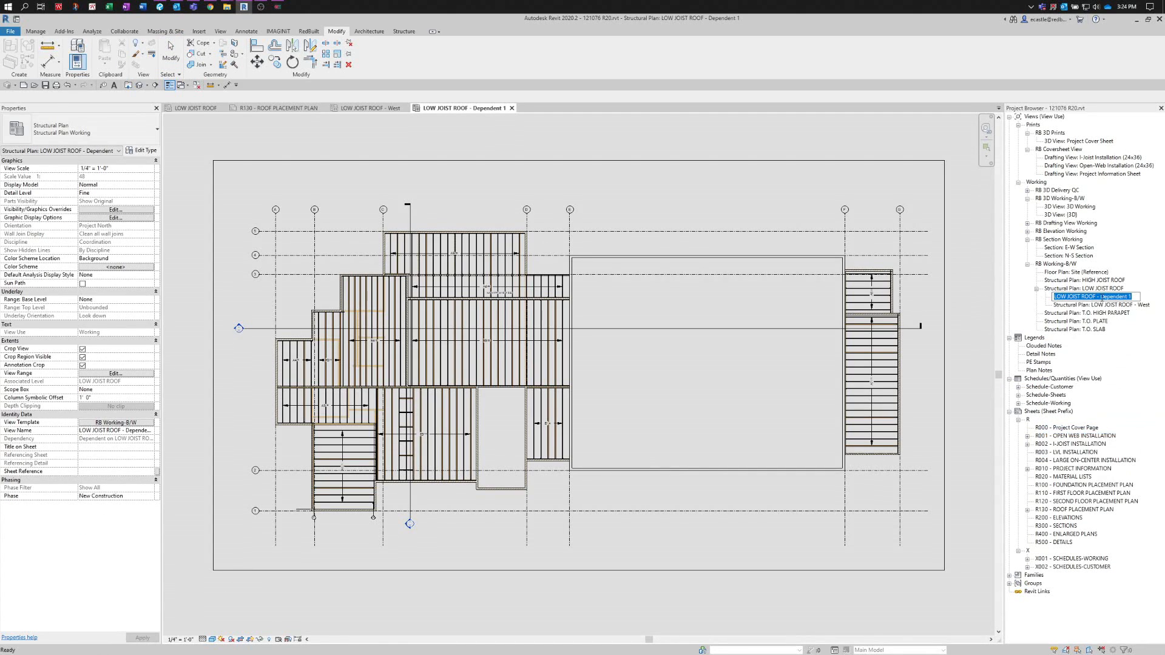
{"action": "left_click_drag", "start_coordinate": [1101, 298], "coordinate": [1131, 298]}
{"action": "type", "text": "East"}
{"action": "key", "text": "Return"}
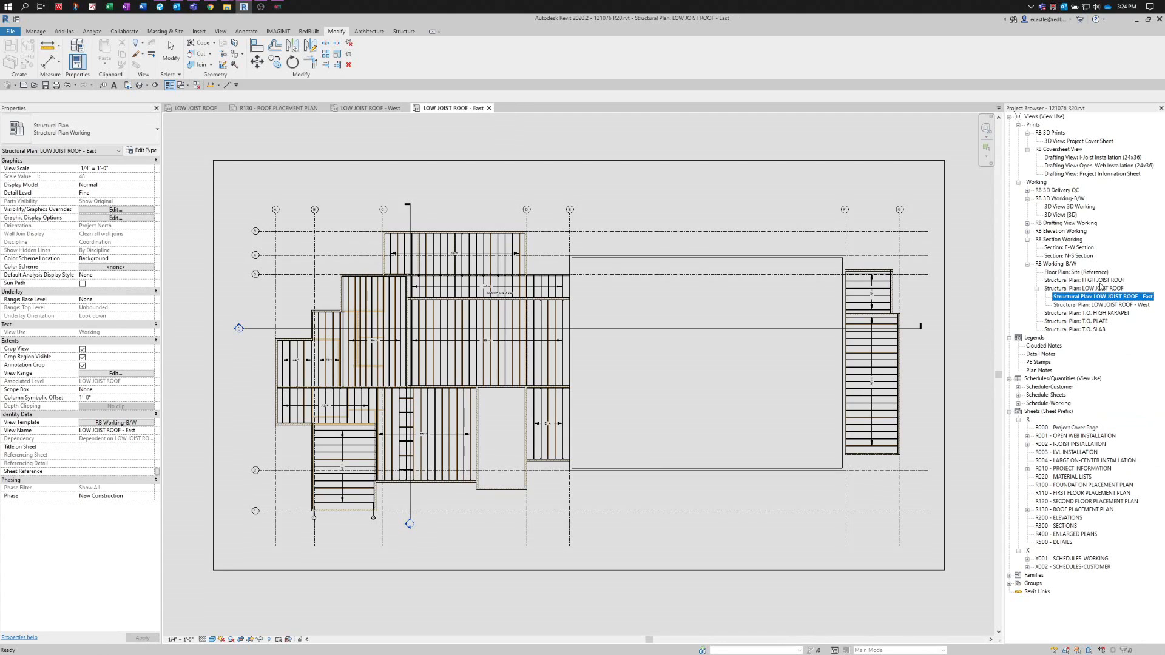
- In the LOW JOIST ROOF - West view, shrink the crop region on all four sides to fit the western joisted area between grids A and E
{"action": "double_click", "coordinate": [1083, 305]}
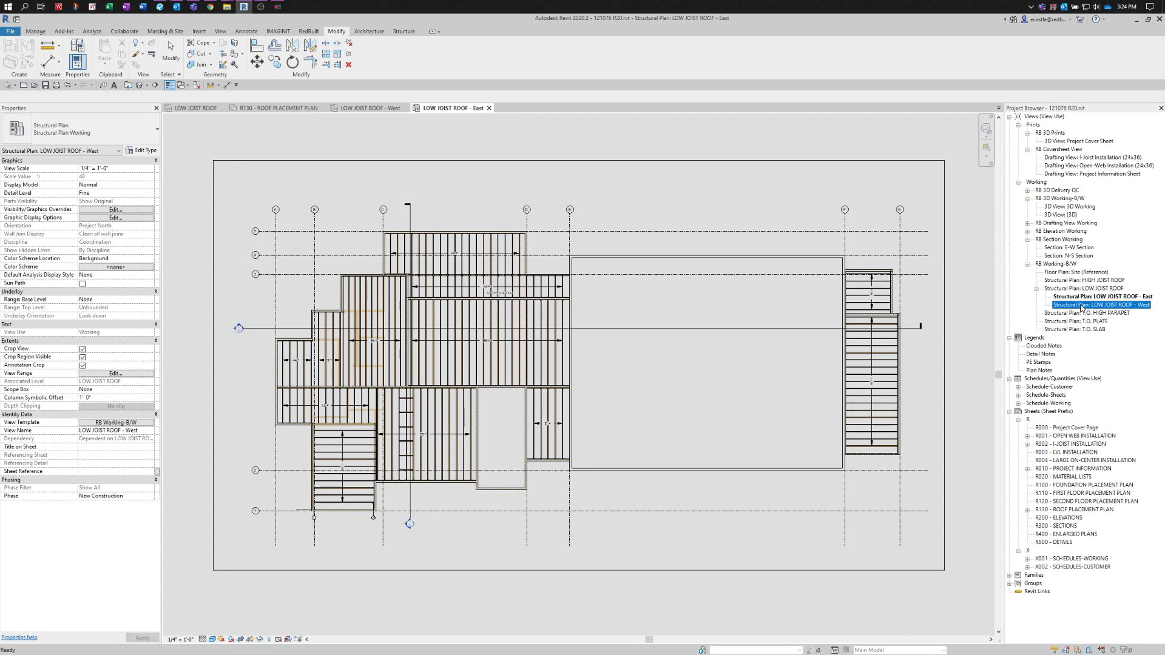
{"action": "left_click", "coordinate": [668, 161]}
{"action": "left_click_drag", "start_coordinate": [942, 366], "coordinate": [584, 361]}
{"action": "left_click_drag", "start_coordinate": [214, 366], "coordinate": [251, 367]}
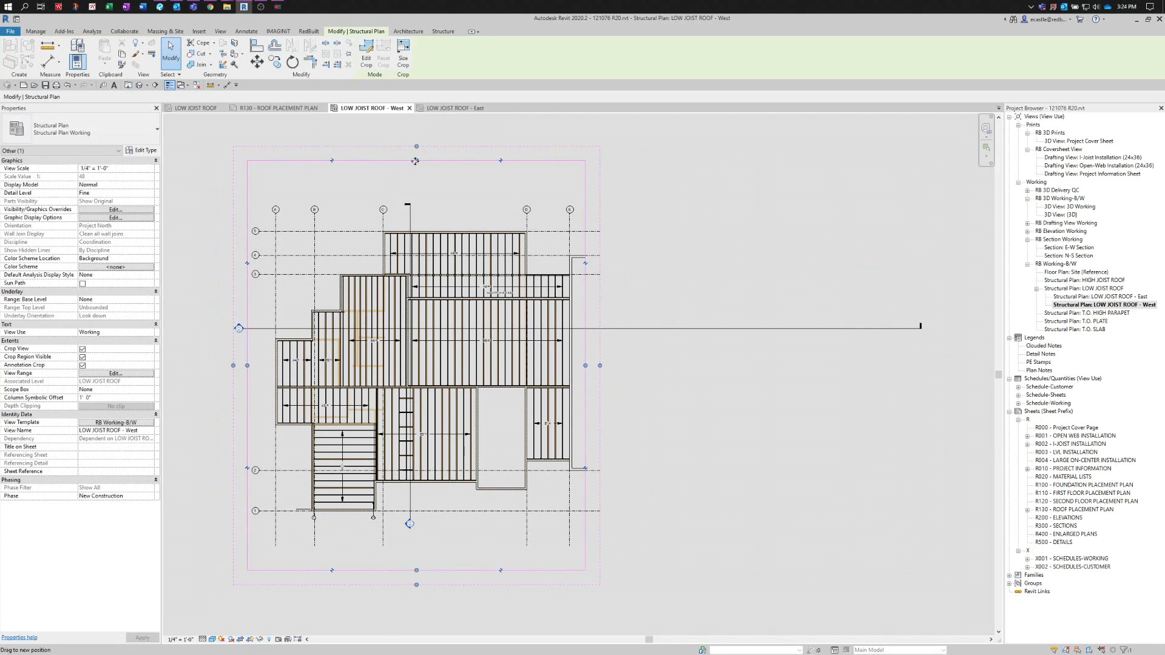
{"action": "left_click_drag", "start_coordinate": [416, 161], "coordinate": [417, 203]}
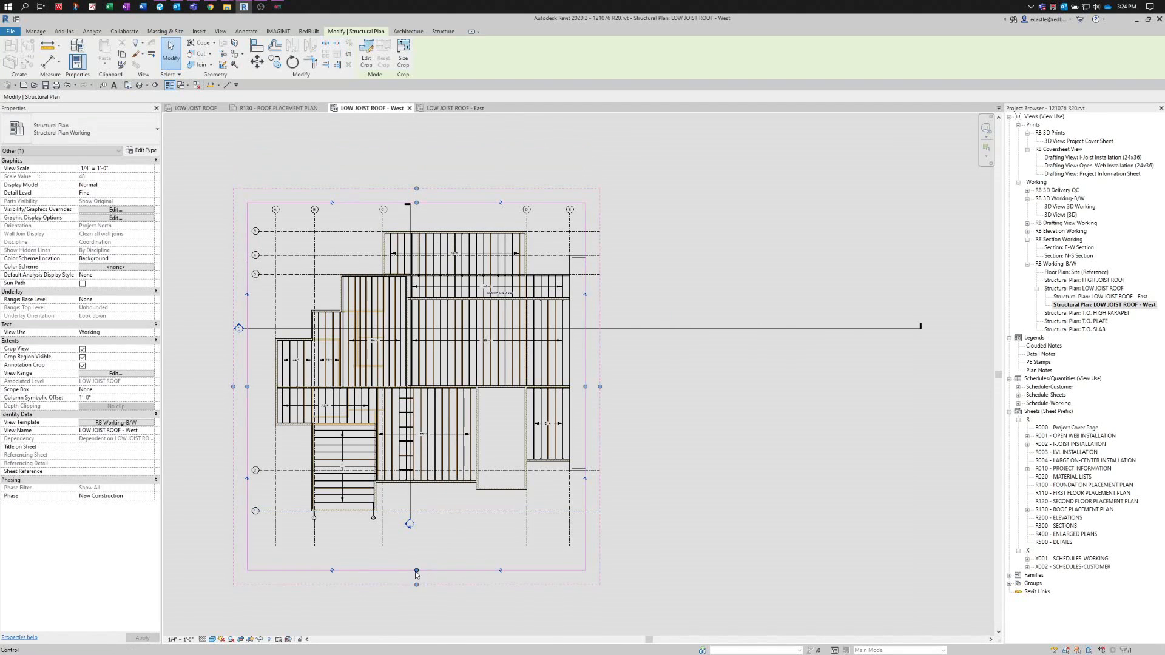
{"action": "left_click_drag", "start_coordinate": [416, 570], "coordinate": [423, 532]}
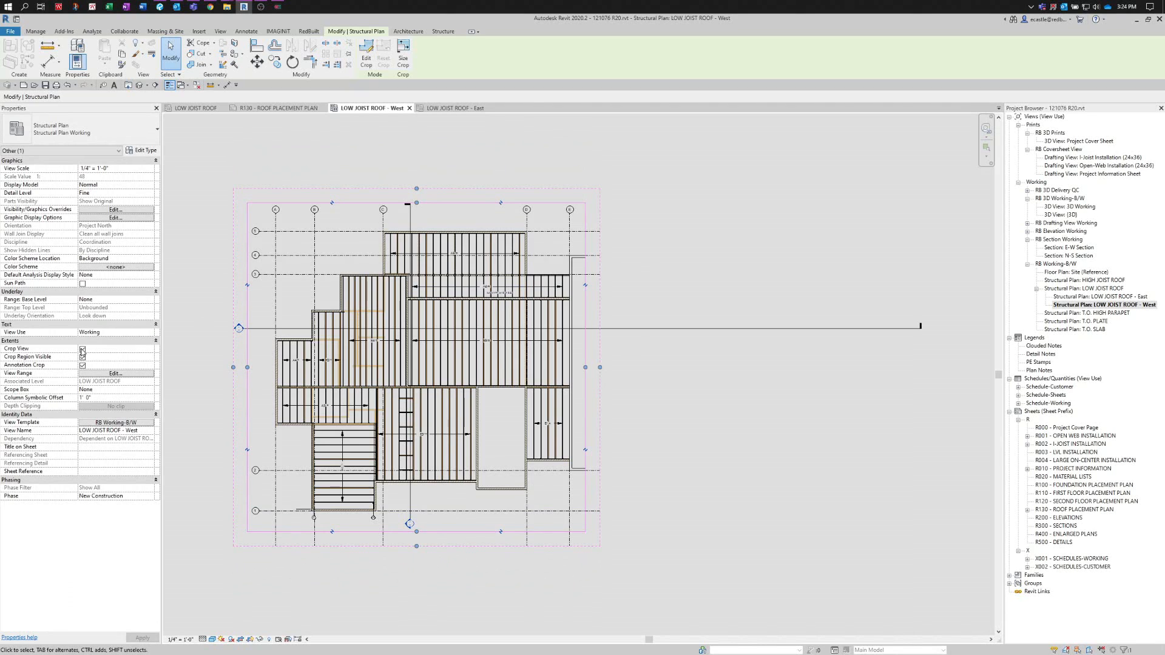
{"action": "key", "text": "ctrl"}
{"action": "key", "text": "ctrl"}
{"action": "left_click", "coordinate": [814, 370]}
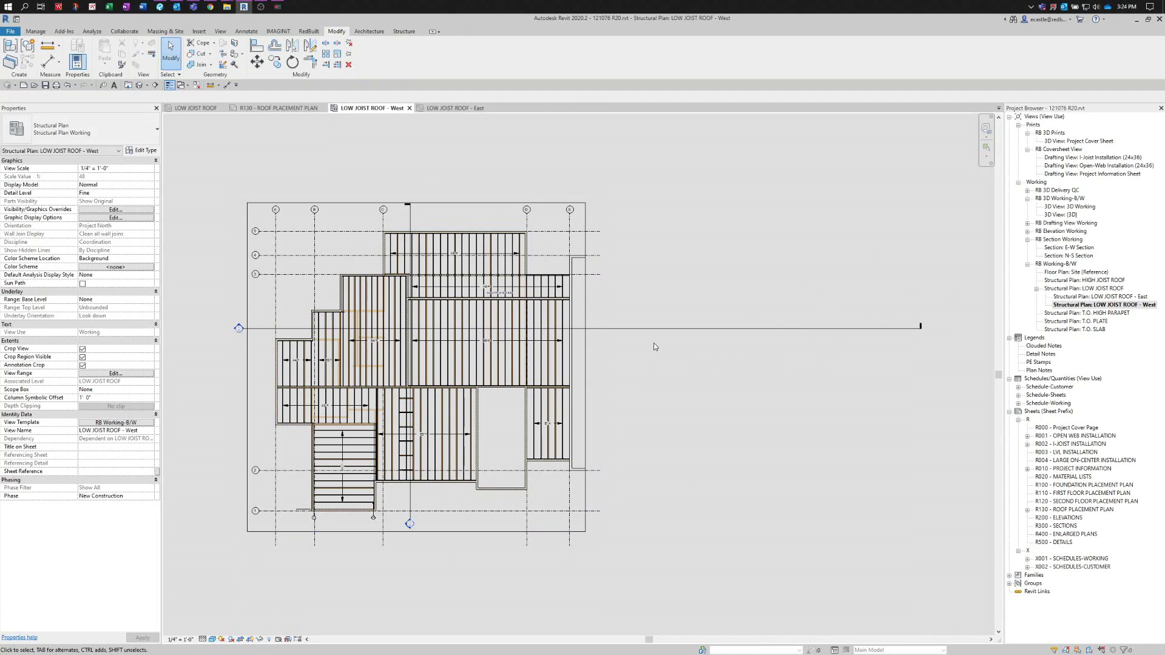
- Examine how the N-S and E-W section lines run relative to the crop boundary in the West view
{"action": "left_click", "coordinate": [621, 329]}
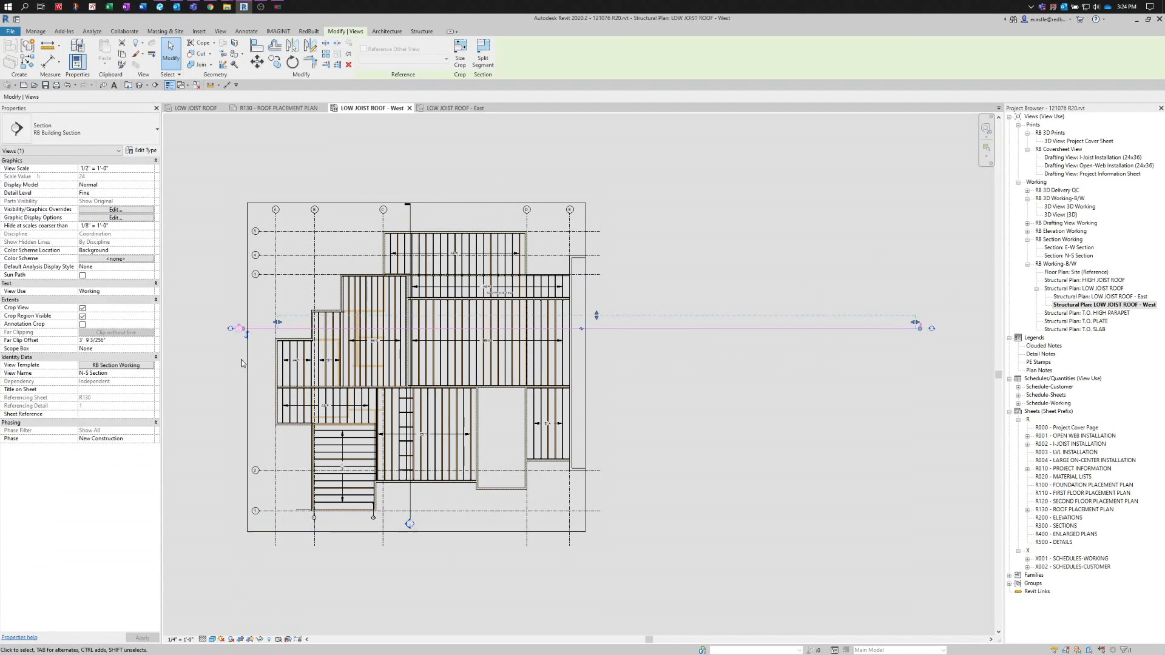
{"action": "left_click", "coordinate": [416, 505]}
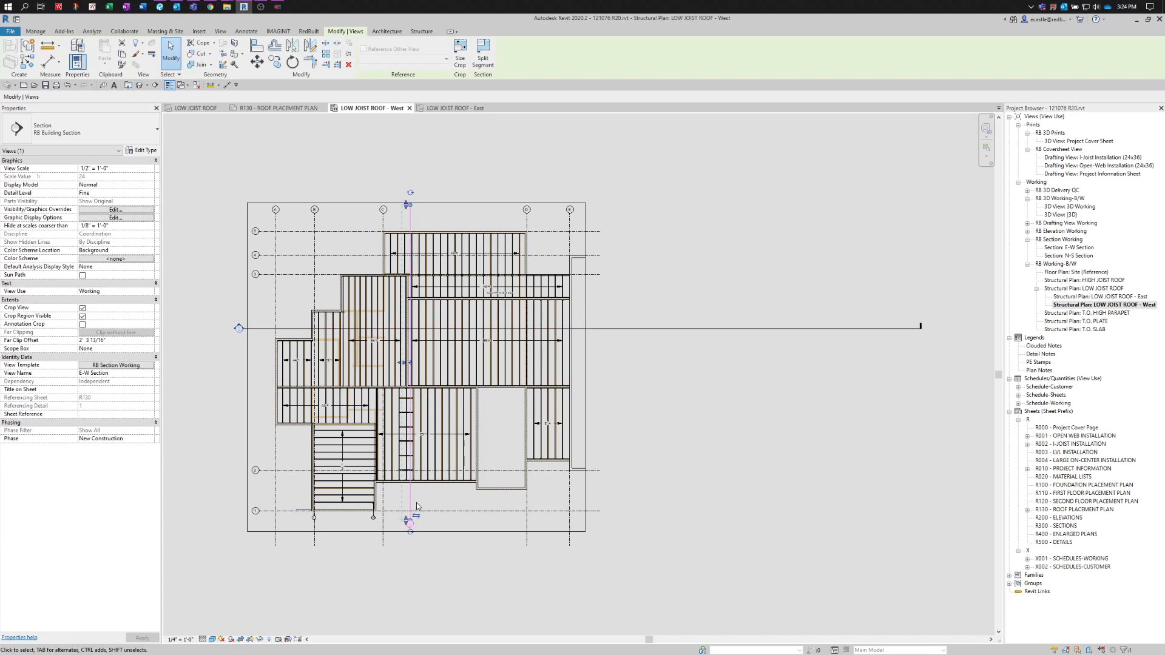
{"action": "scroll", "coordinate": [418, 505], "scroll_direction": "up", "scroll_amount": 4}
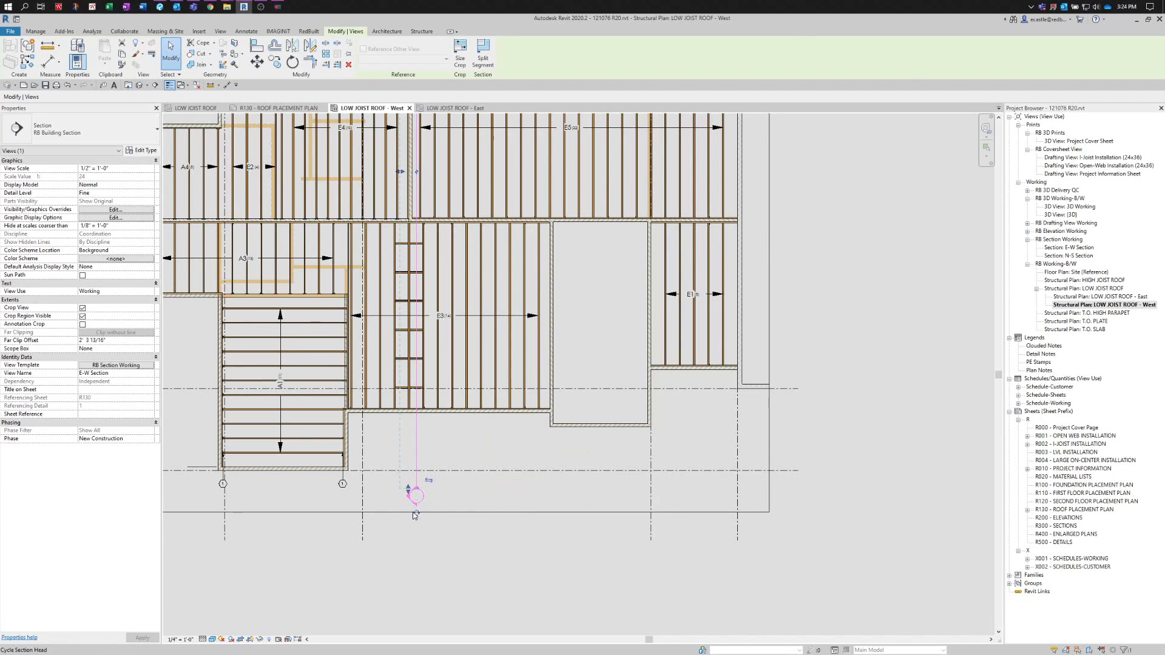
{"action": "left_click", "coordinate": [450, 514]}
{"action": "scroll", "coordinate": [449, 525], "scroll_direction": "down", "scroll_amount": 3}
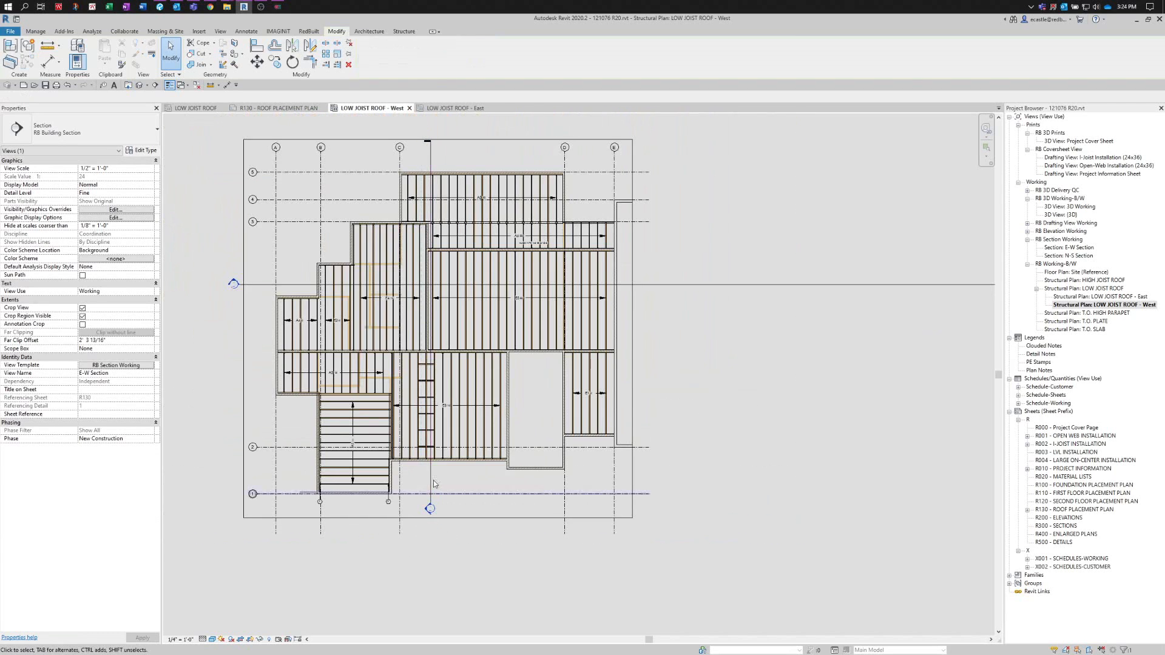
{"action": "scroll", "coordinate": [509, 467], "scroll_direction": "down", "scroll_amount": 2}
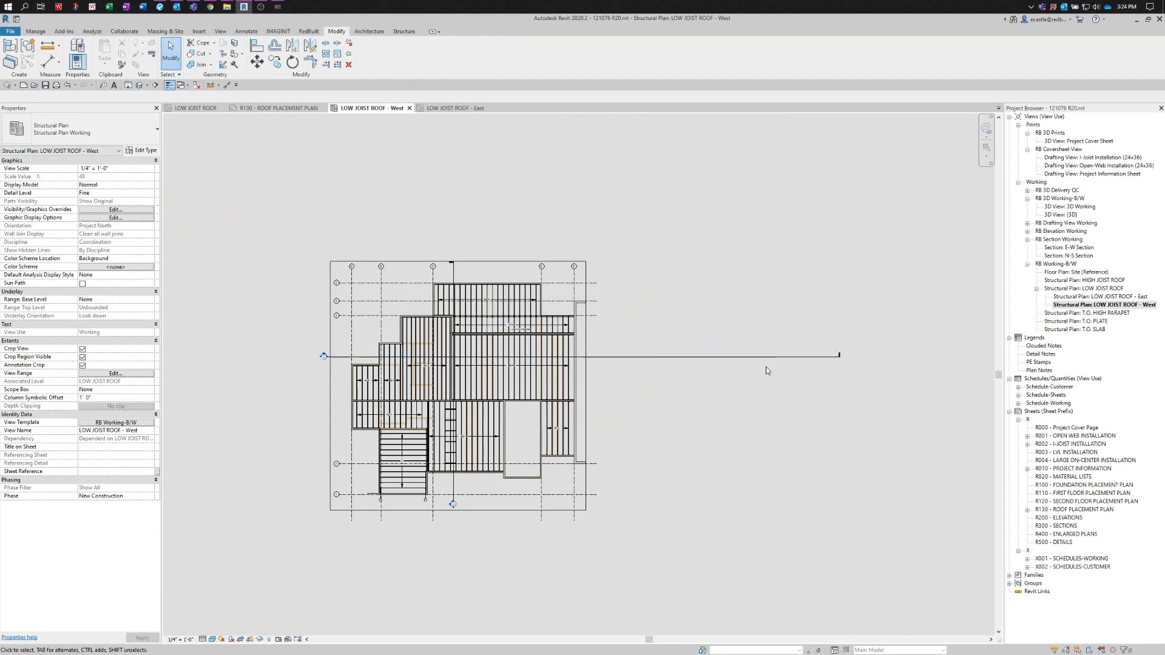
{"action": "scroll", "coordinate": [469, 405], "scroll_direction": "up", "scroll_amount": 1}
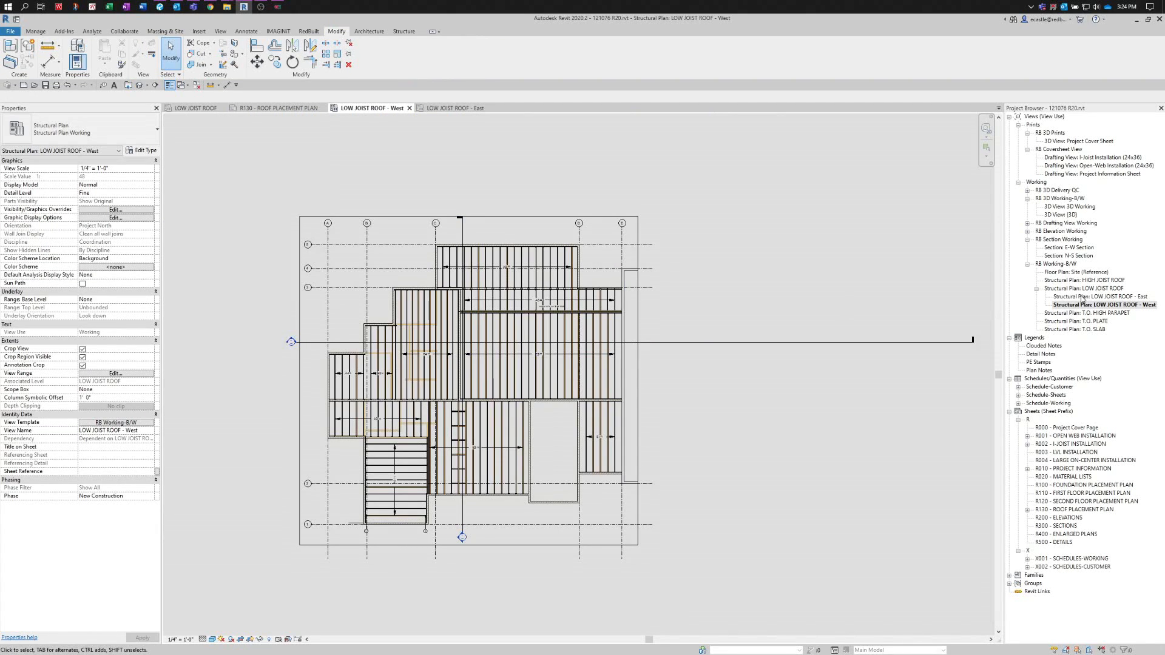
- In the LOW JOIST ROOF - East view, shrink the crop region from the west, south and north to fit the two easternmost joist bays
{"action": "double_click", "coordinate": [1066, 297]}
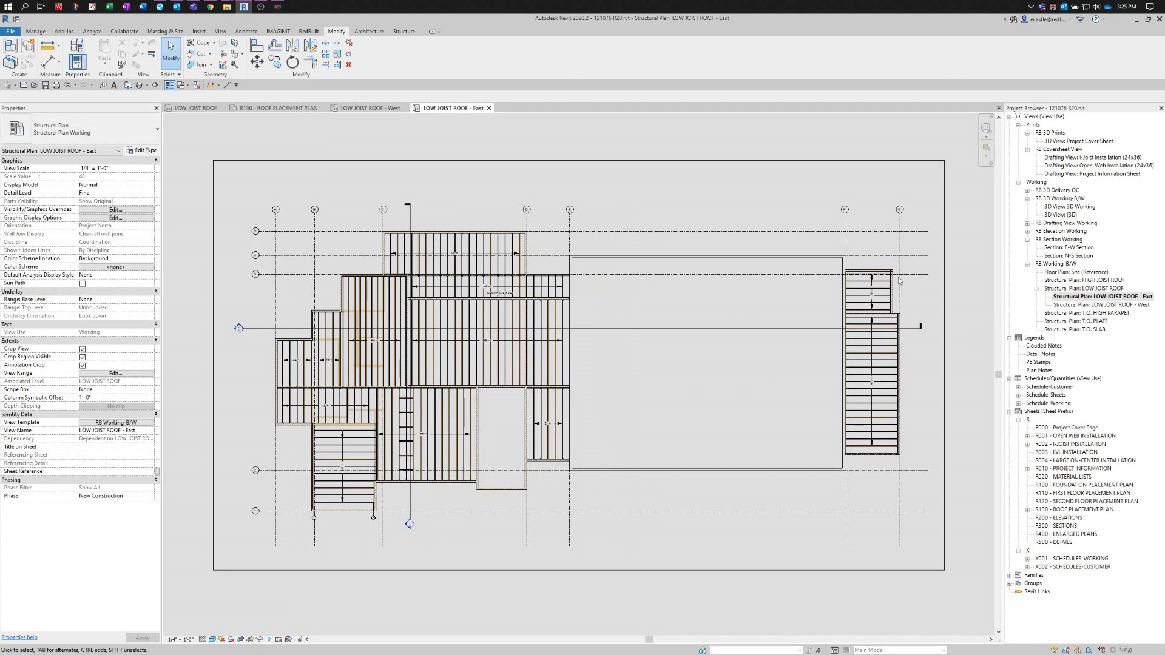
{"action": "left_click", "coordinate": [214, 369]}
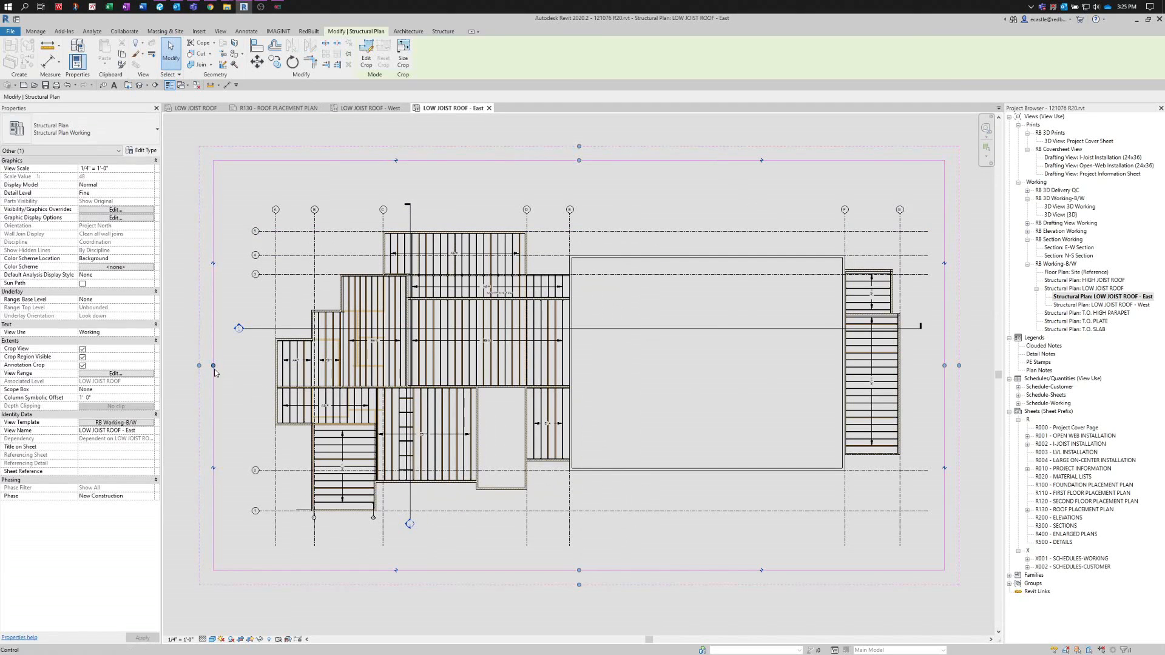
{"action": "left_click_drag", "start_coordinate": [722, 379], "coordinate": [844, 379]}
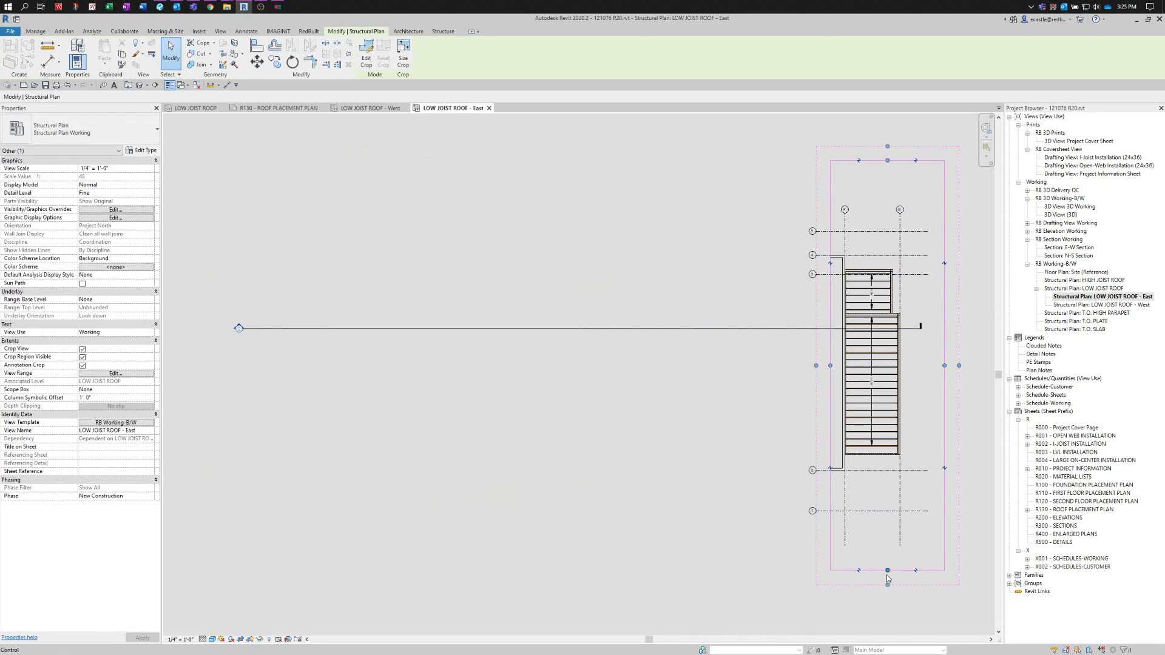
{"action": "left_click_drag", "start_coordinate": [886, 573], "coordinate": [885, 481]}
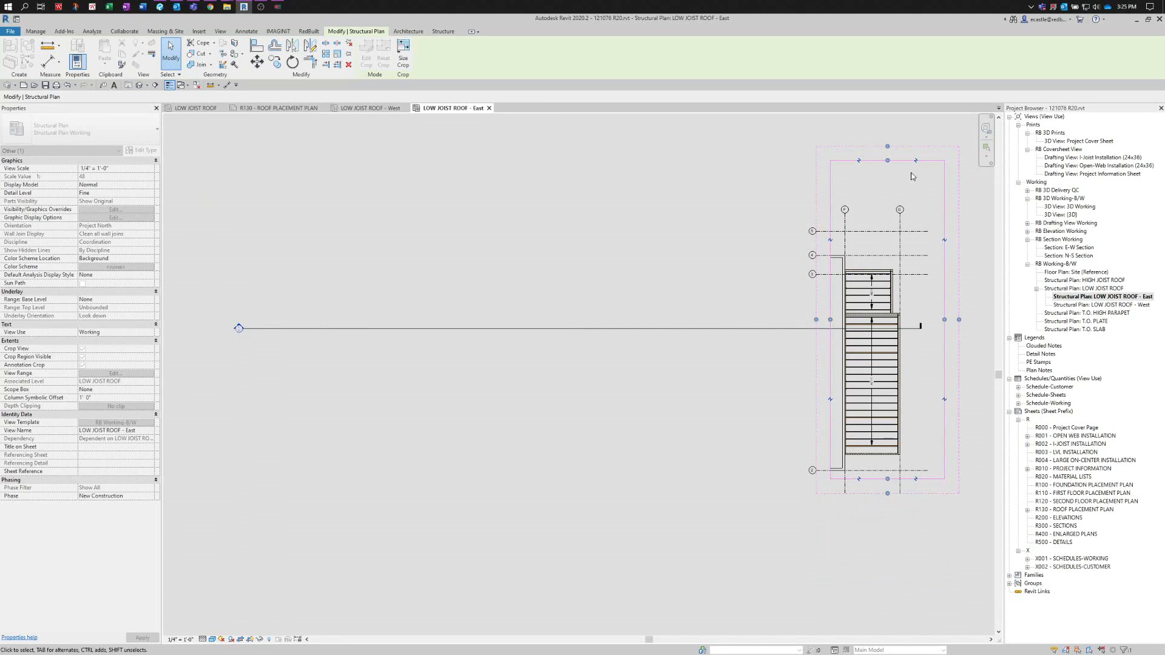
{"action": "left_click_drag", "start_coordinate": [887, 161], "coordinate": [886, 201]}
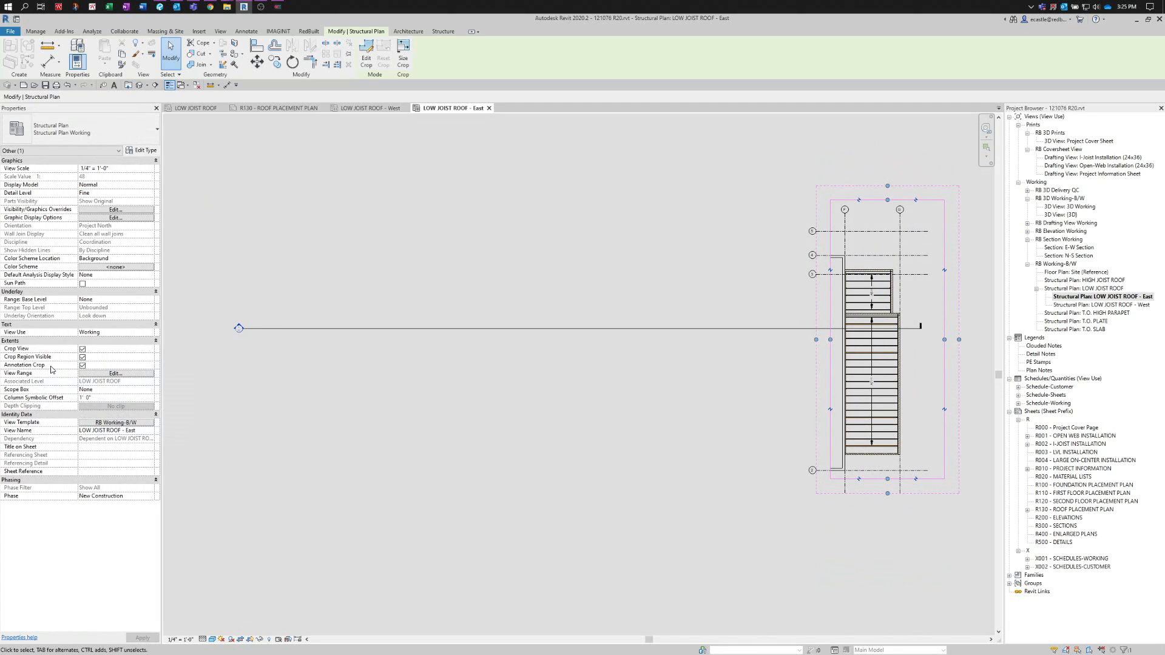
{"action": "left_click", "coordinate": [221, 377]}
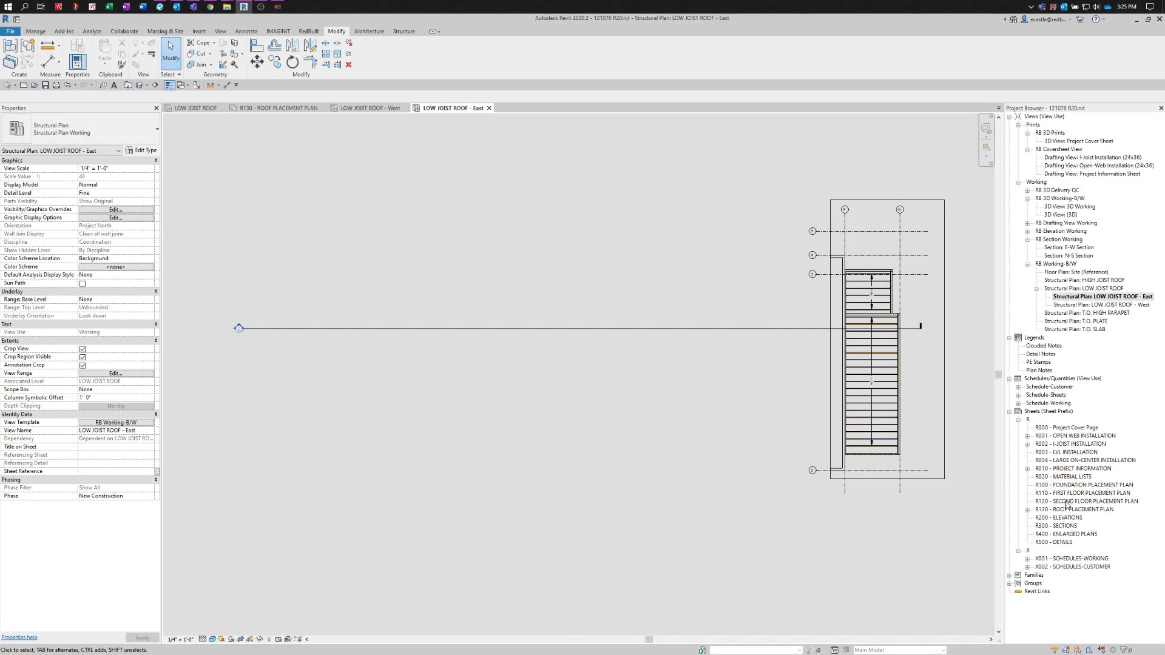
- On sheet R130, delete the existing full LOW JOIST ROOF viewport
{"action": "left_click", "coordinate": [279, 108]}
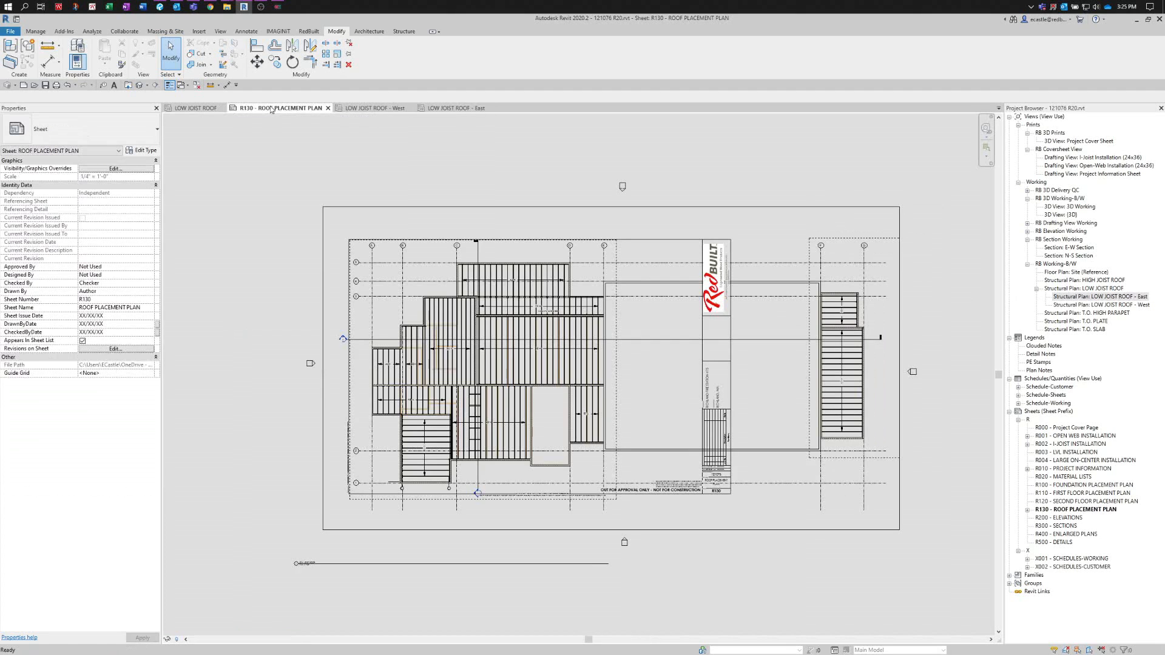
{"action": "left_click", "coordinate": [407, 310]}
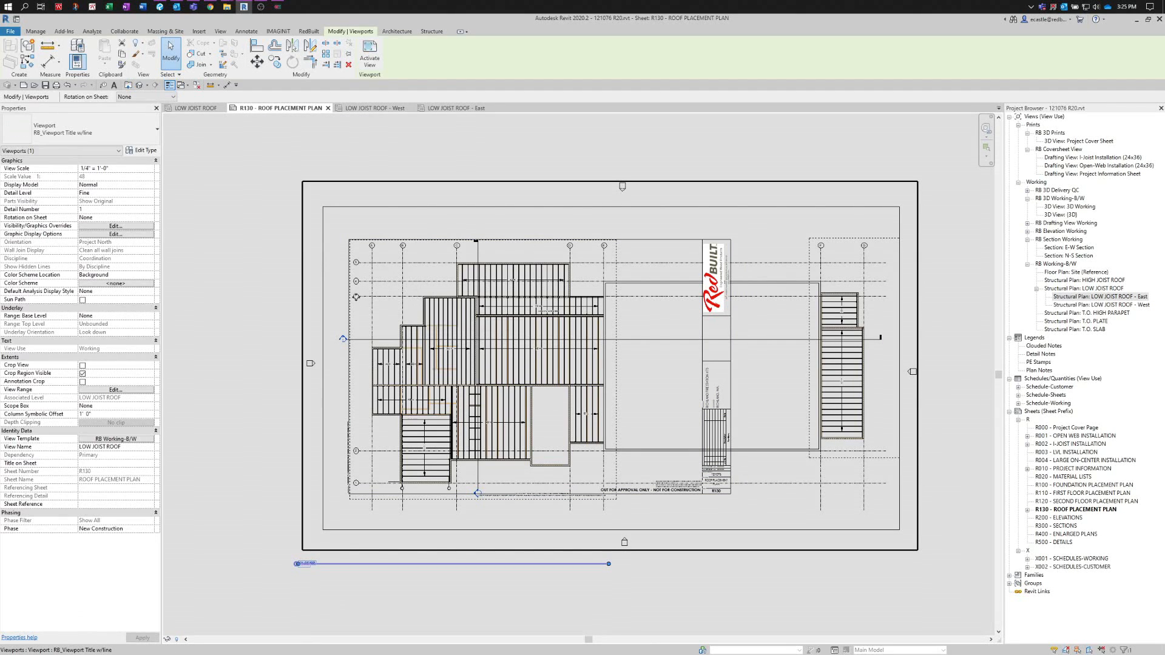
{"action": "key", "text": "Delete"}
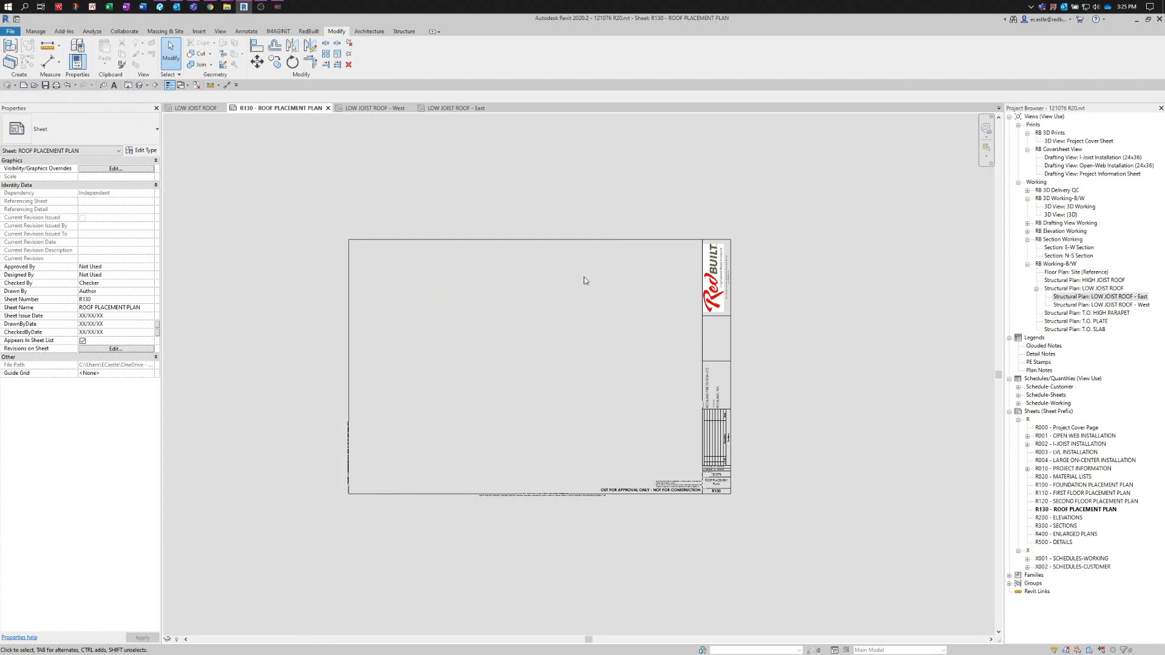
- Place the LOW JOIST ROOF - West view on sheet R130 and shift it down to fit its plan between the sheet borders
{"action": "left_click_drag", "start_coordinate": [1110, 306], "coordinate": [515, 351]}
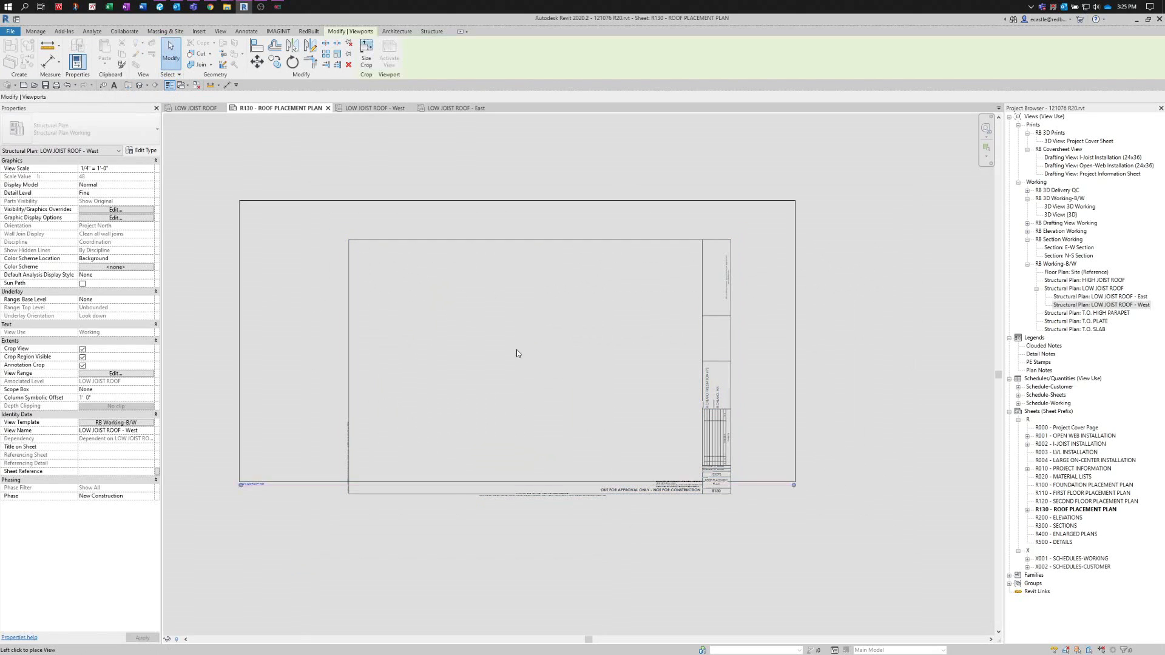
{"action": "left_click", "coordinate": [629, 356]}
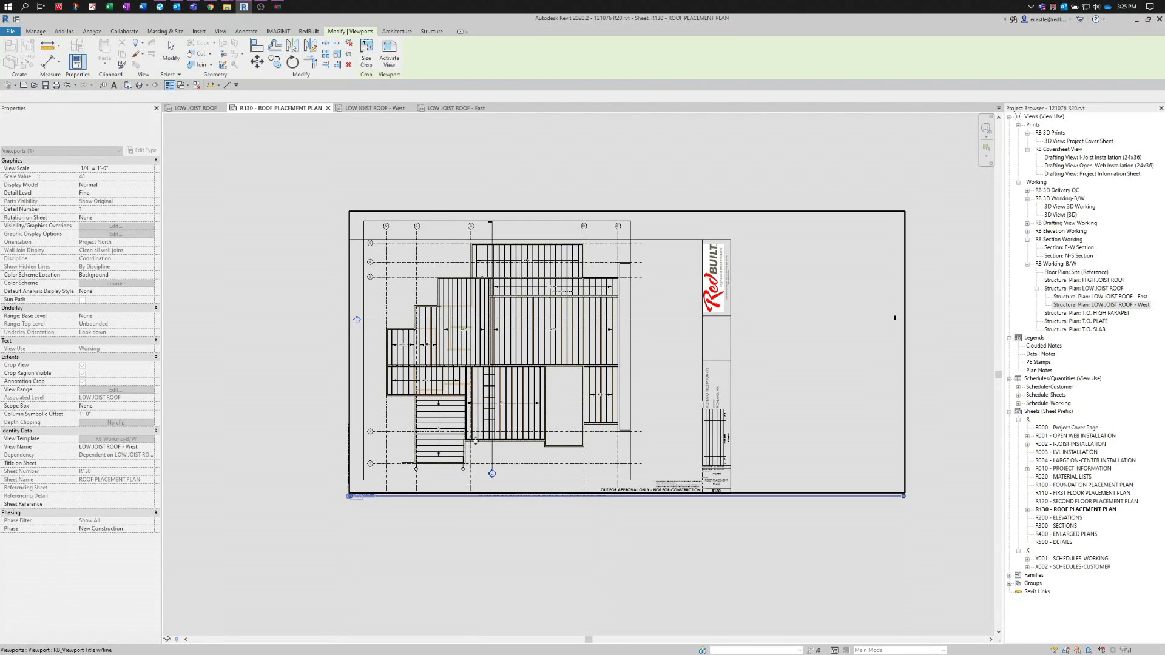
{"action": "left_click_drag", "start_coordinate": [477, 446], "coordinate": [440, 461]}
{"action": "left_click", "coordinate": [296, 448]}
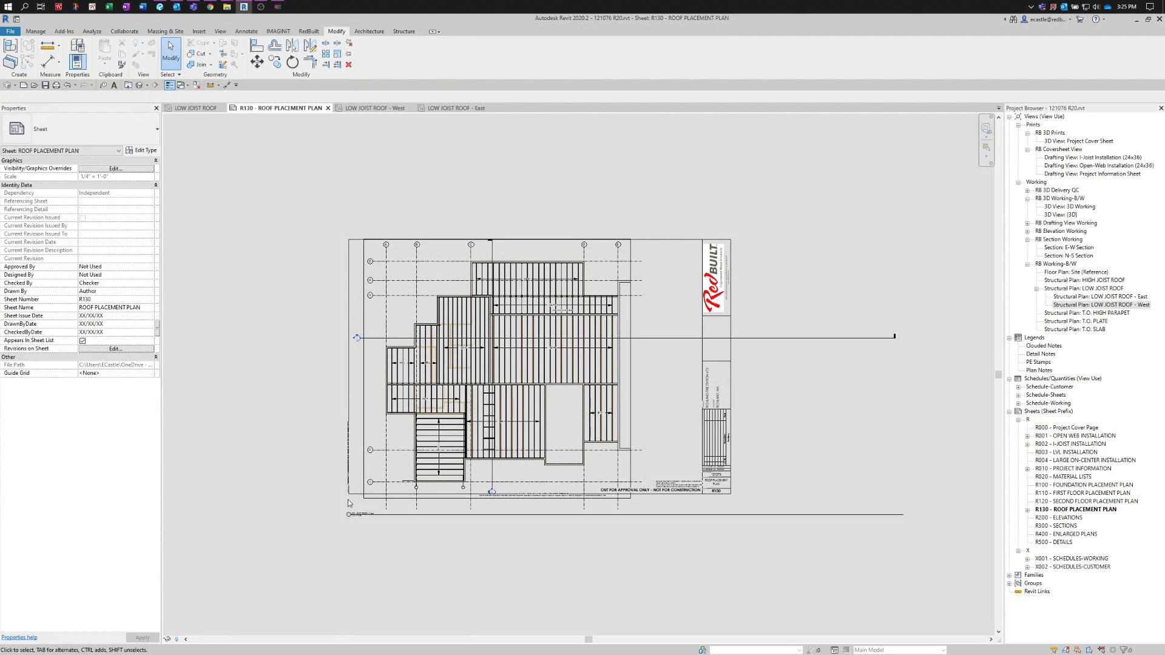
- Move the West viewport's title up beneath the plan on the sheet and shorten its title line
{"action": "left_click", "coordinate": [396, 515]}
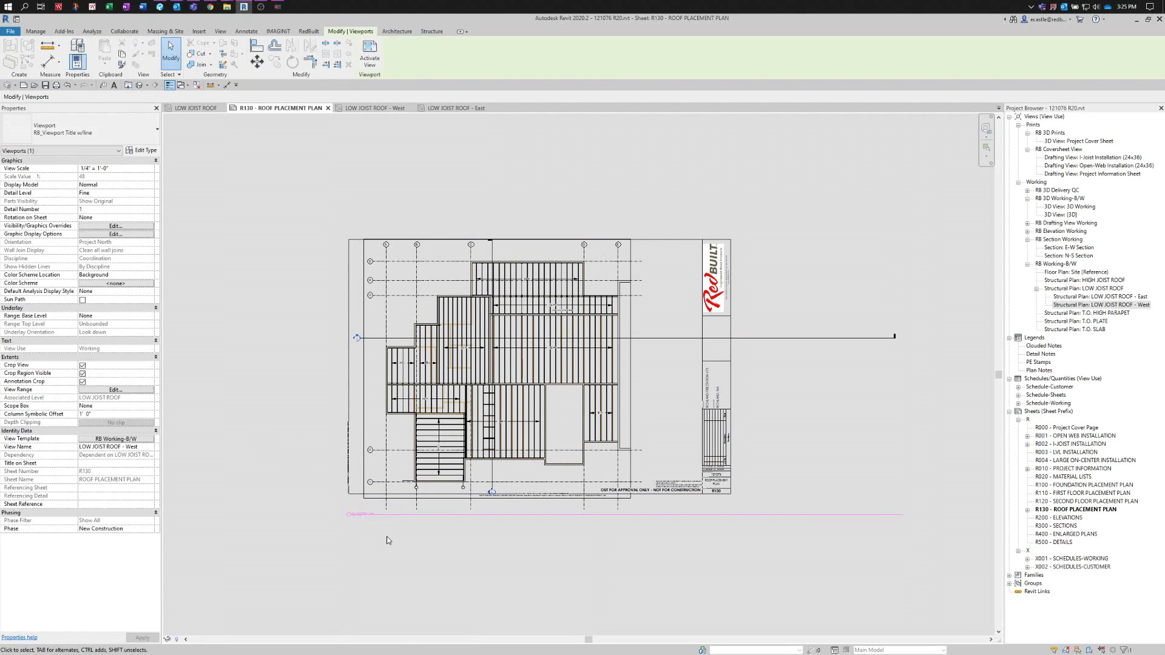
{"action": "scroll", "coordinate": [389, 539], "scroll_direction": "up", "scroll_amount": 2}
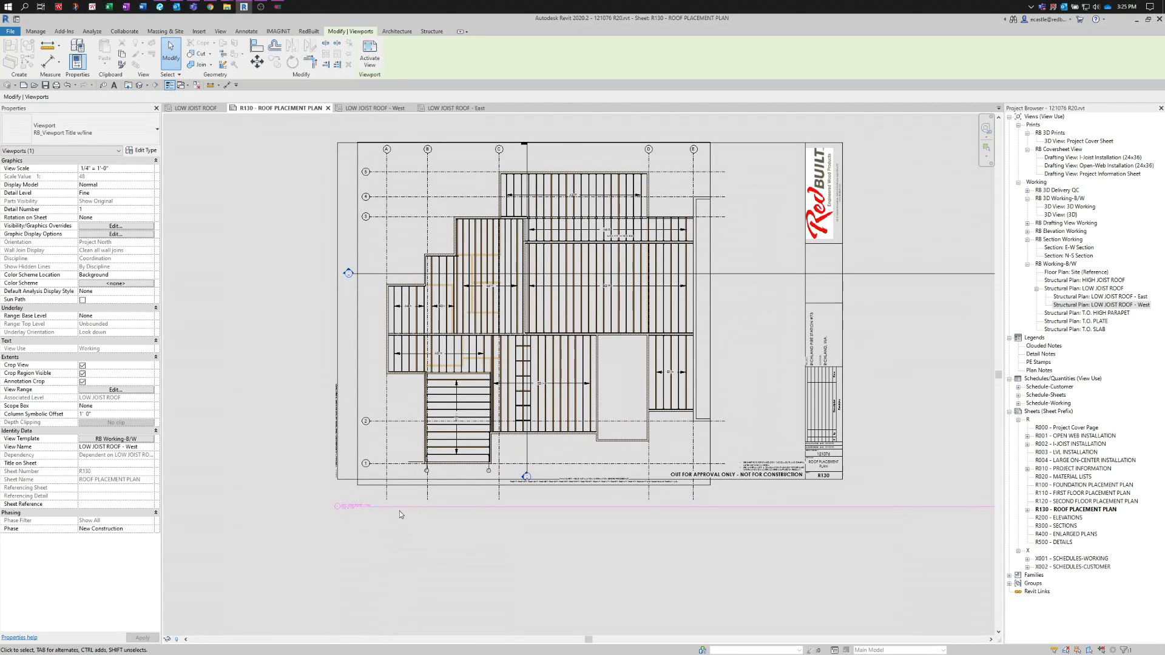
{"action": "left_click_drag", "start_coordinate": [399, 508], "coordinate": [605, 470]}
{"action": "scroll", "coordinate": [605, 470], "scroll_direction": "down", "scroll_amount": 2}
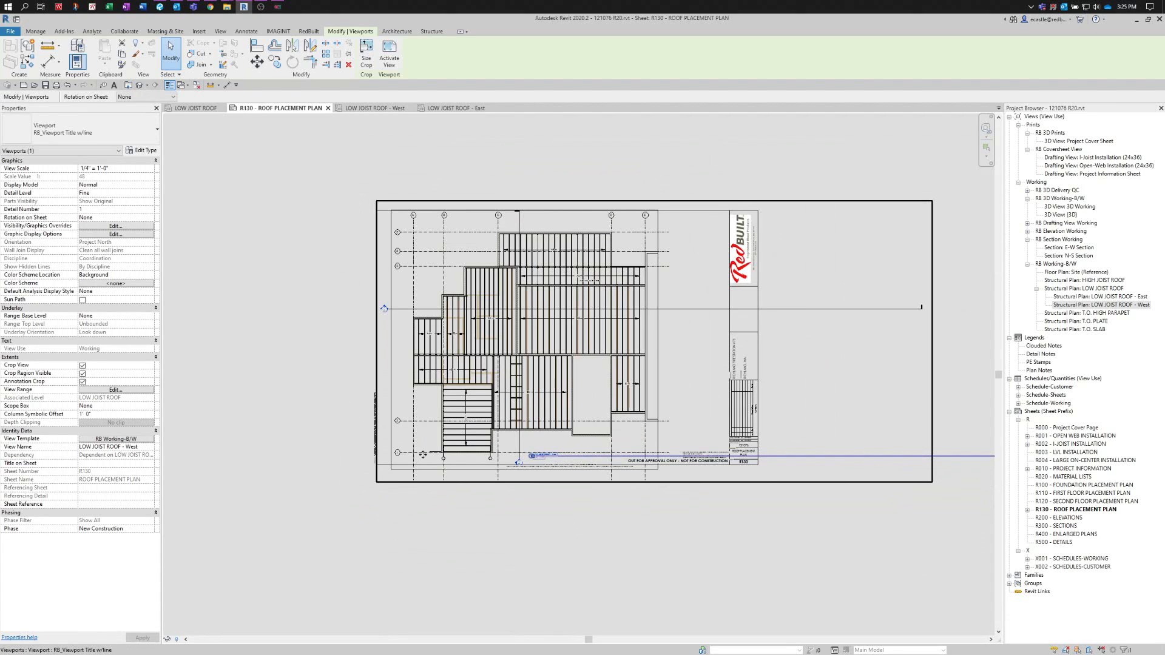
{"action": "scroll", "coordinate": [892, 468], "scroll_direction": "down", "scroll_amount": 2}
{"action": "left_click_drag", "start_coordinate": [800, 457], "coordinate": [514, 459]}
{"action": "scroll", "coordinate": [507, 459], "scroll_direction": "up", "scroll_amount": 2}
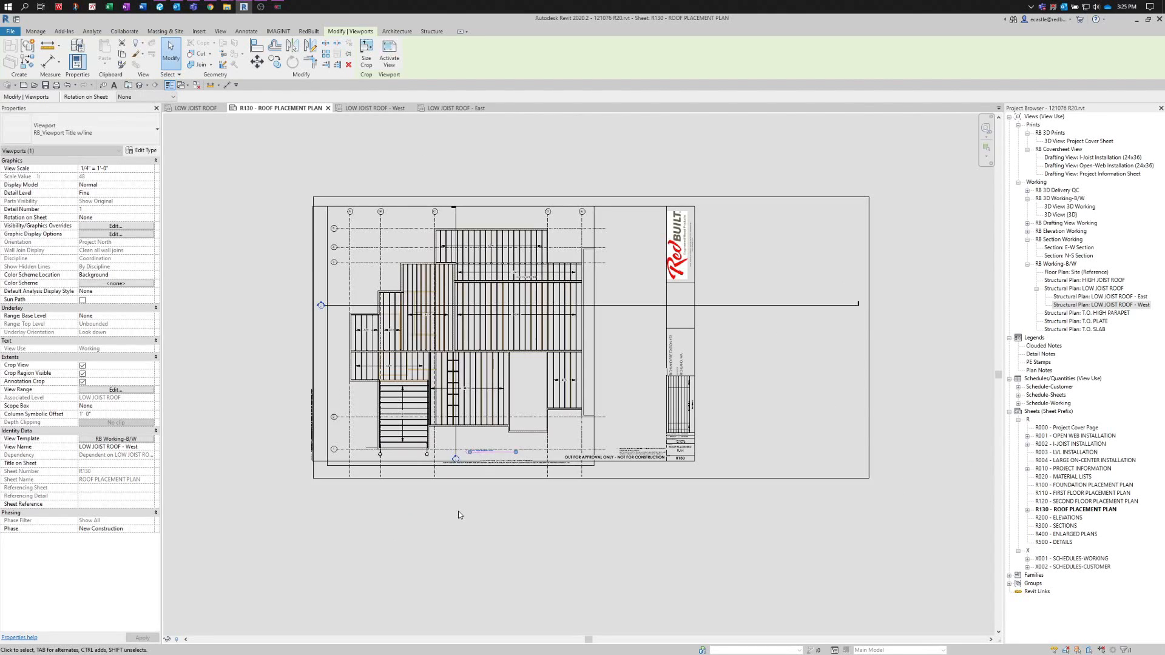
{"action": "scroll", "coordinate": [458, 511], "scroll_direction": "up", "scroll_amount": 3}
{"action": "scroll", "coordinate": [536, 524], "scroll_direction": "down", "scroll_amount": 2}
{"action": "left_click", "coordinate": [535, 524]}
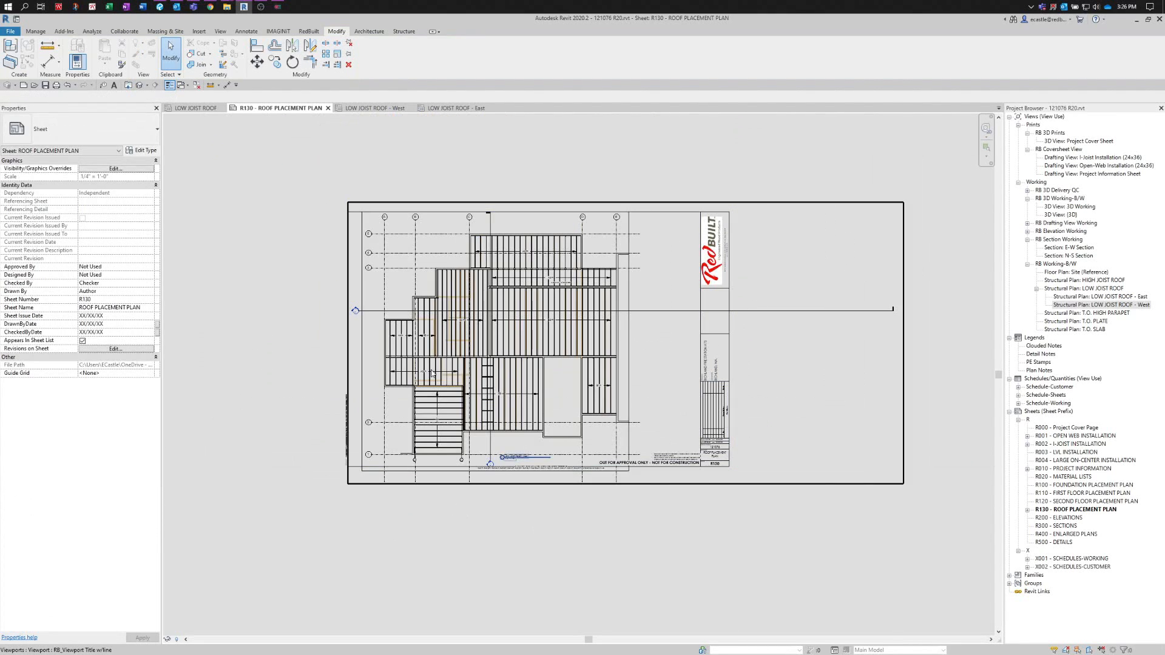
- Create a new sheet using the RedBuilt Titleblock (D) 24x36
{"action": "scroll", "coordinate": [446, 374], "scroll_direction": "up", "scroll_amount": 1}
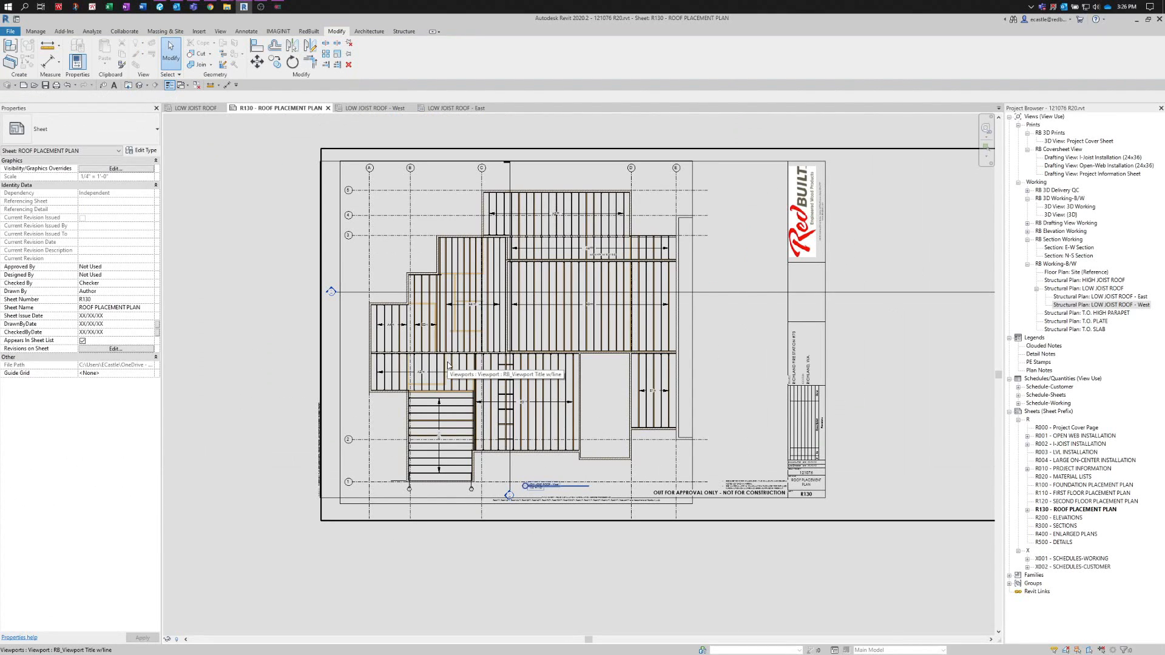
{"action": "right_click", "coordinate": [1038, 413]}
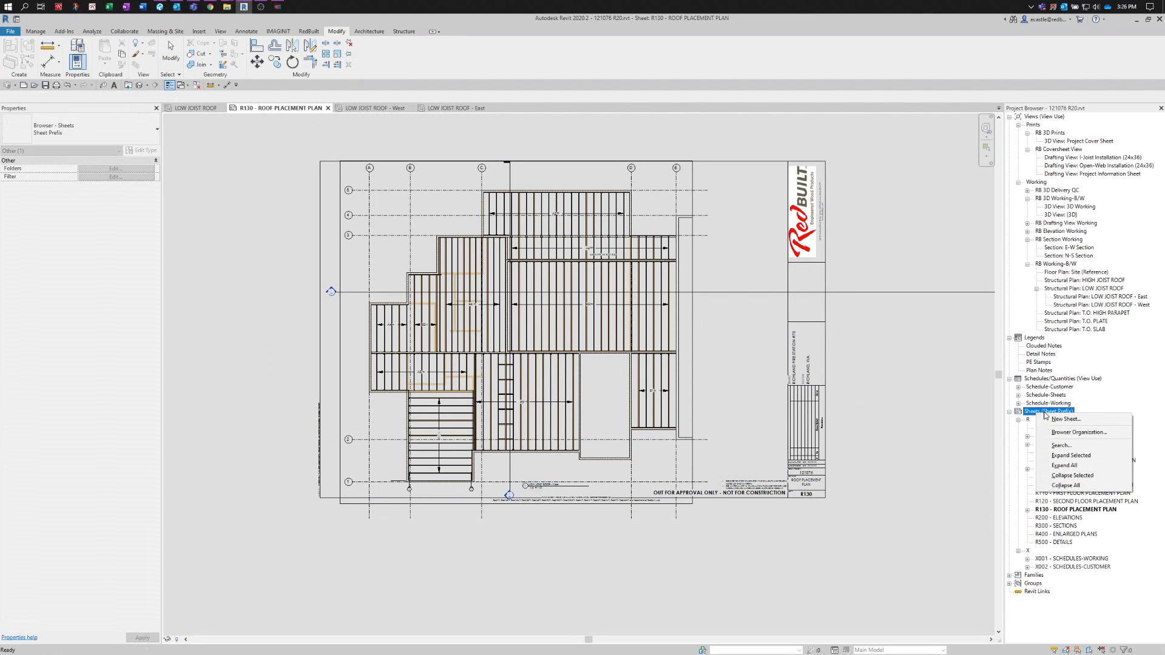
{"action": "left_click", "coordinate": [1066, 418]}
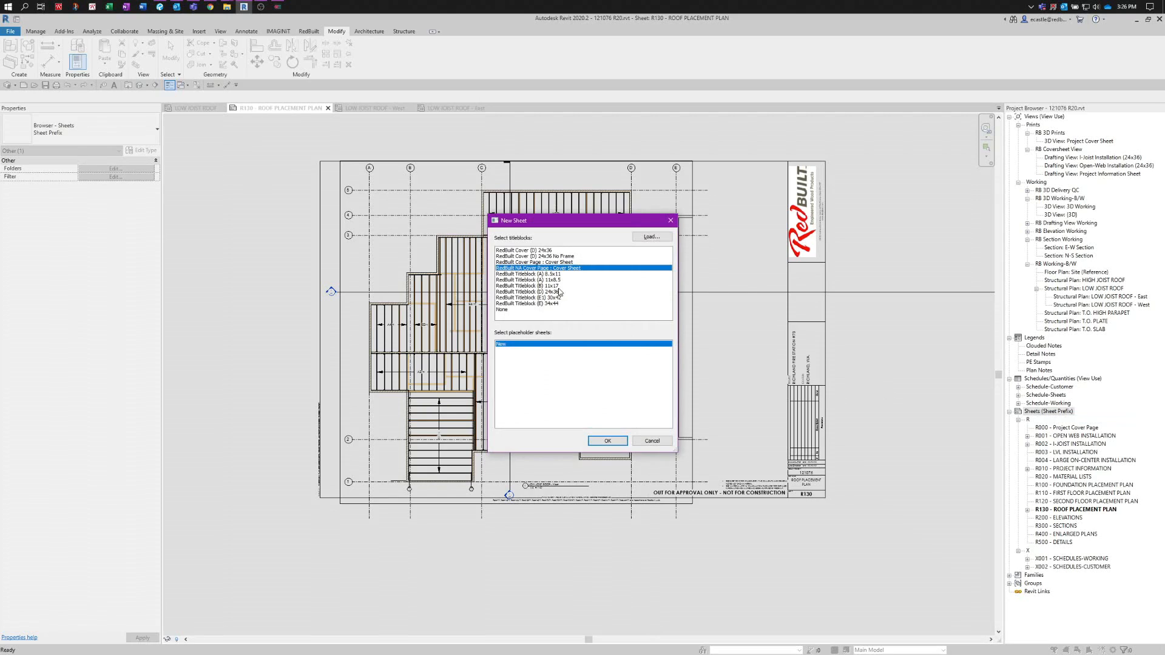
{"action": "left_click", "coordinate": [519, 292]}
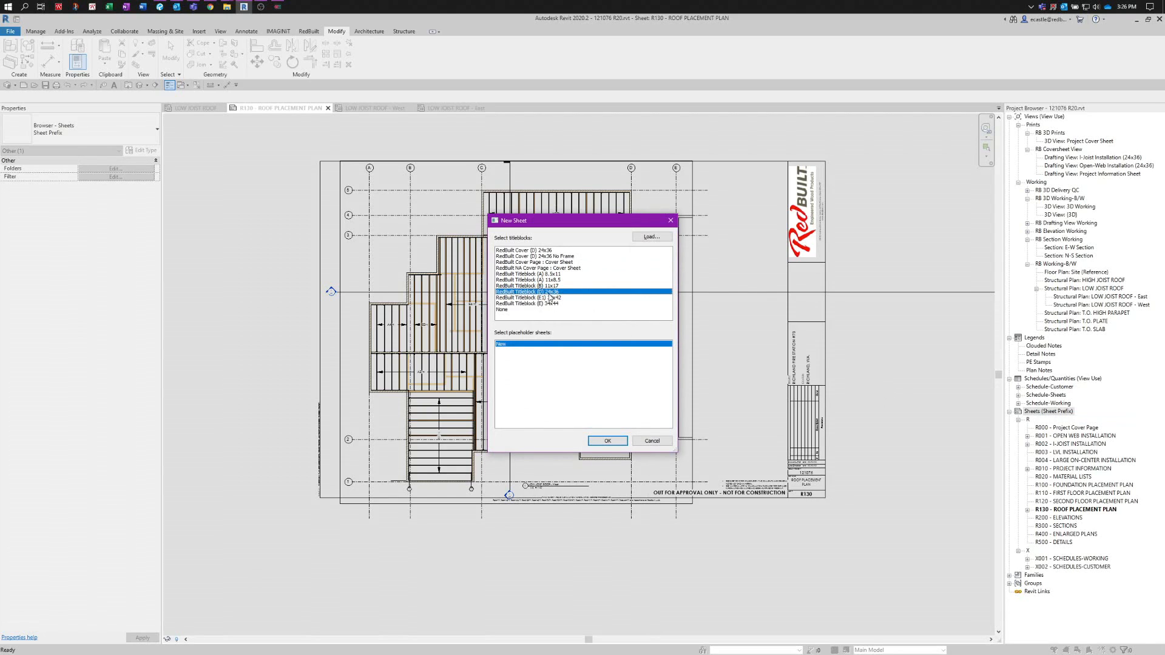
{"action": "left_click", "coordinate": [608, 442]}
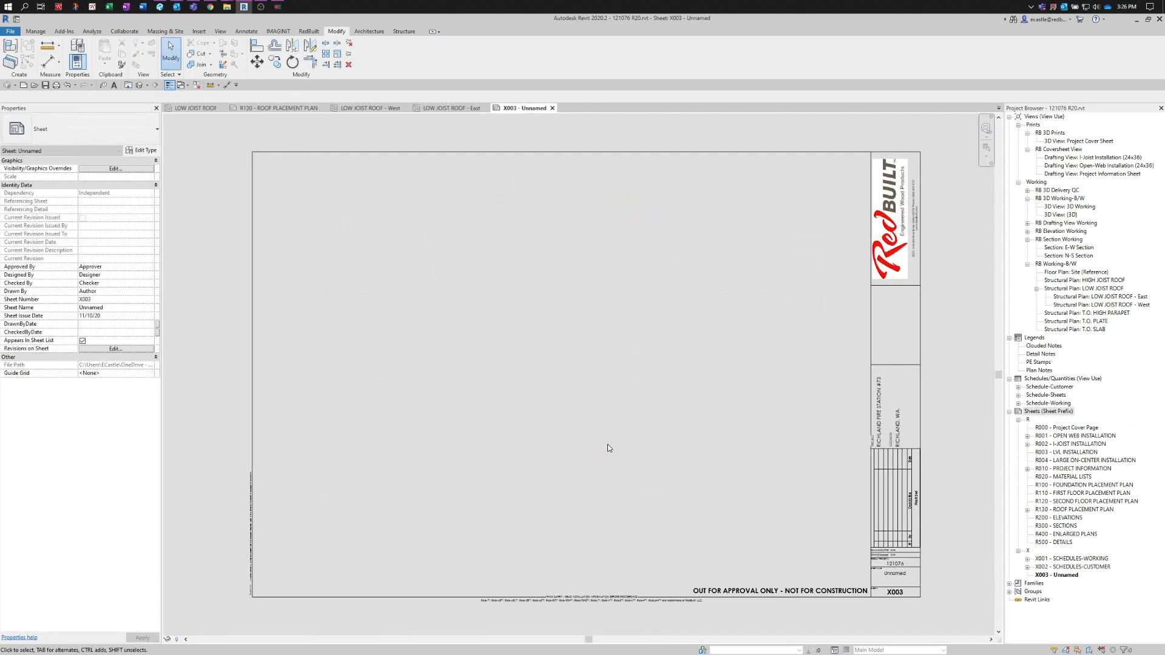
- Renumber the new unnamed sheet X003 as R131 and name it ROOF PLACEMENT PLAN - EAST
{"action": "left_click", "coordinate": [1062, 575]}
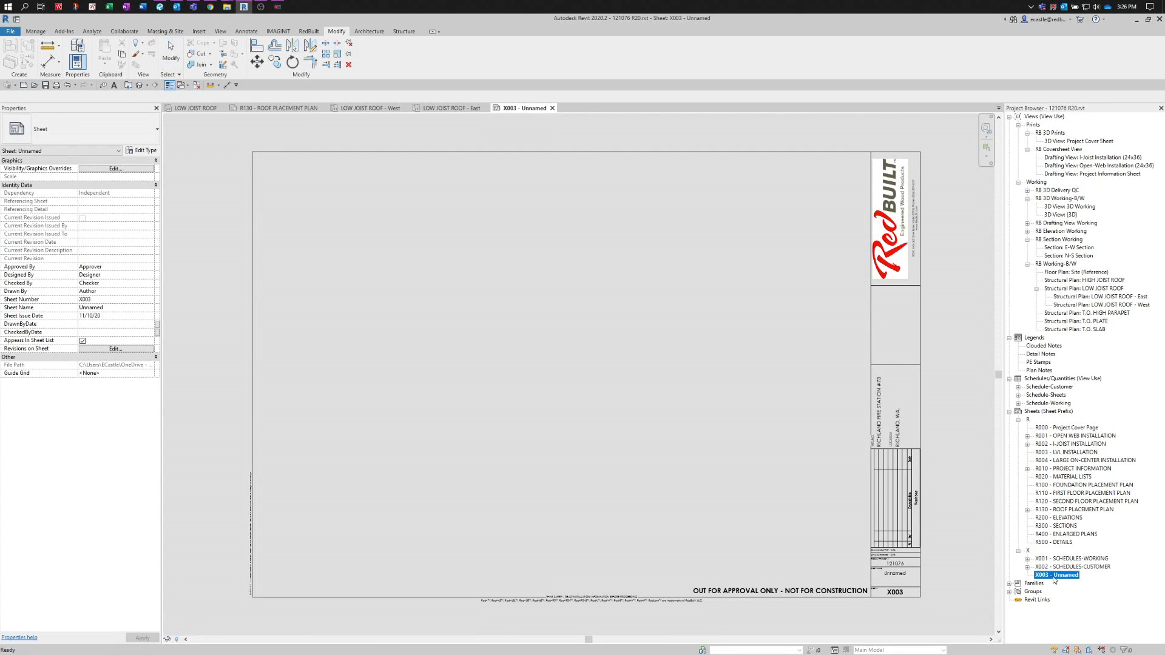
{"action": "right_click", "coordinate": [1055, 578]}
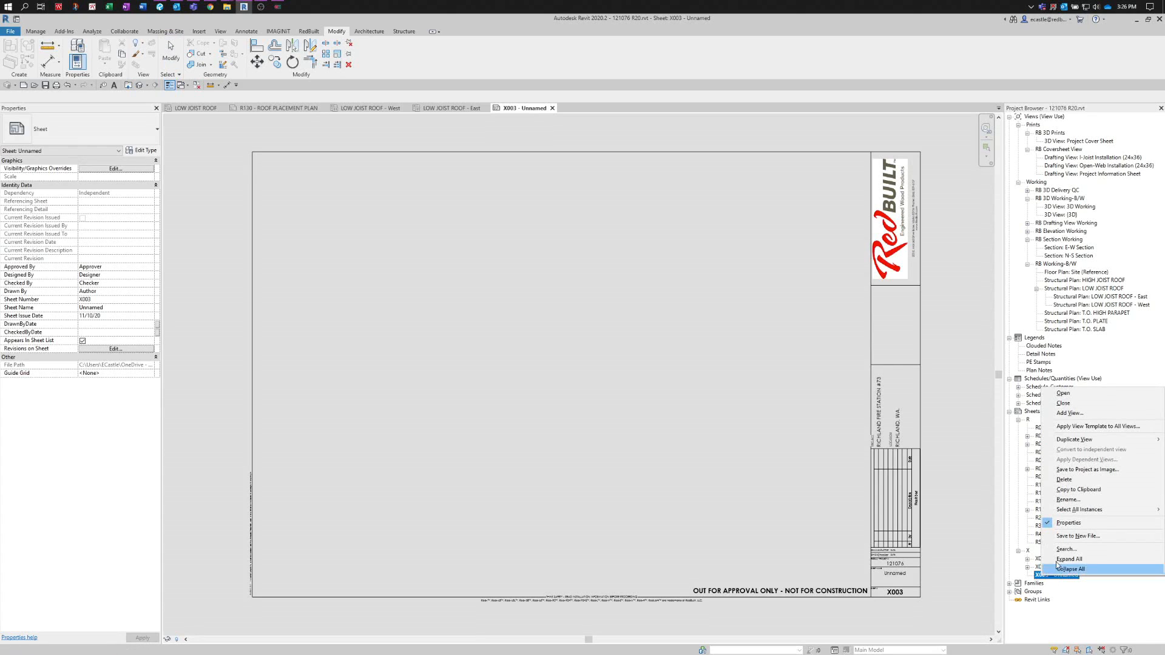
{"action": "left_click", "coordinate": [1061, 500]}
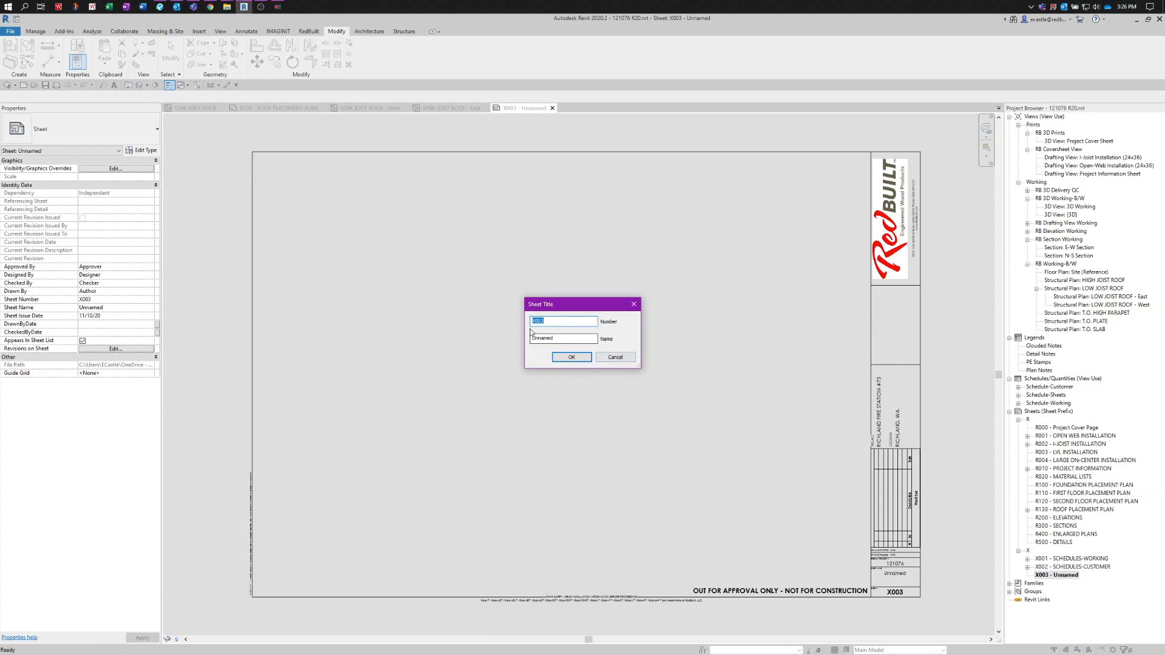
{"action": "type", "text": "R131"}
{"action": "key", "text": "Tab"}
{"action": "type", "text": "ROO"}
{"action": "type", "text": "F PLACEMENT PLAN - ES"}
{"action": "type", "text": "AST"}
{"action": "left_click", "coordinate": [571, 358]}
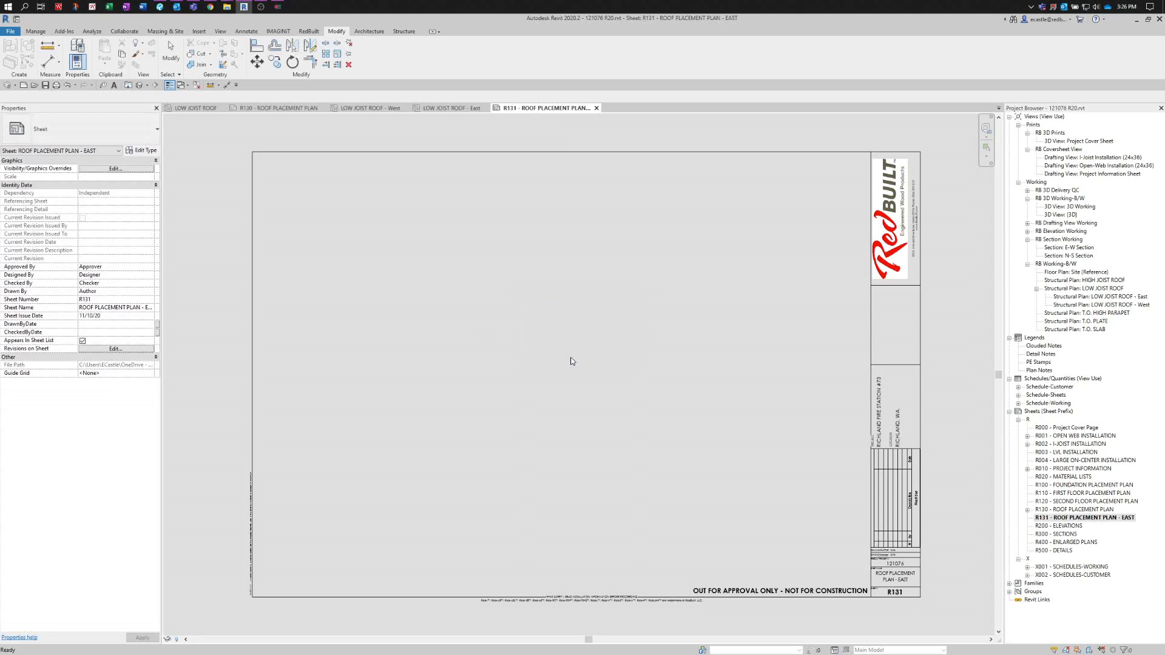
- Rename sheet R130 as ROOF PLACEMENT PLAN - WEST, keeping its number
{"action": "right_click", "coordinate": [1072, 511]}
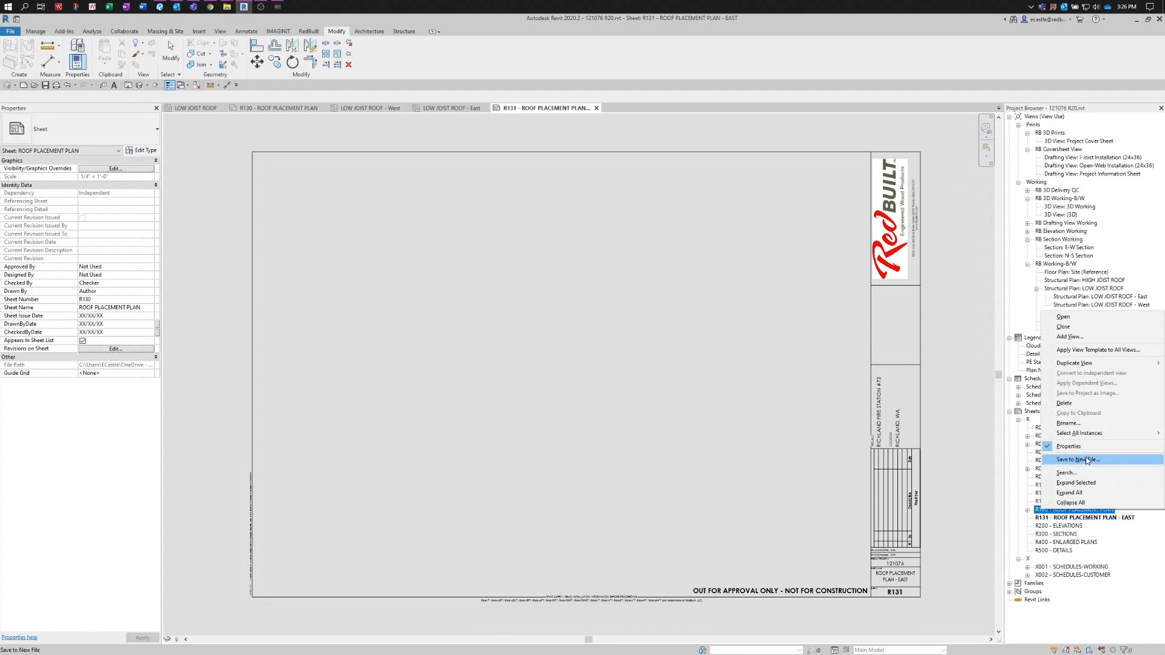
{"action": "left_click", "coordinate": [1068, 424]}
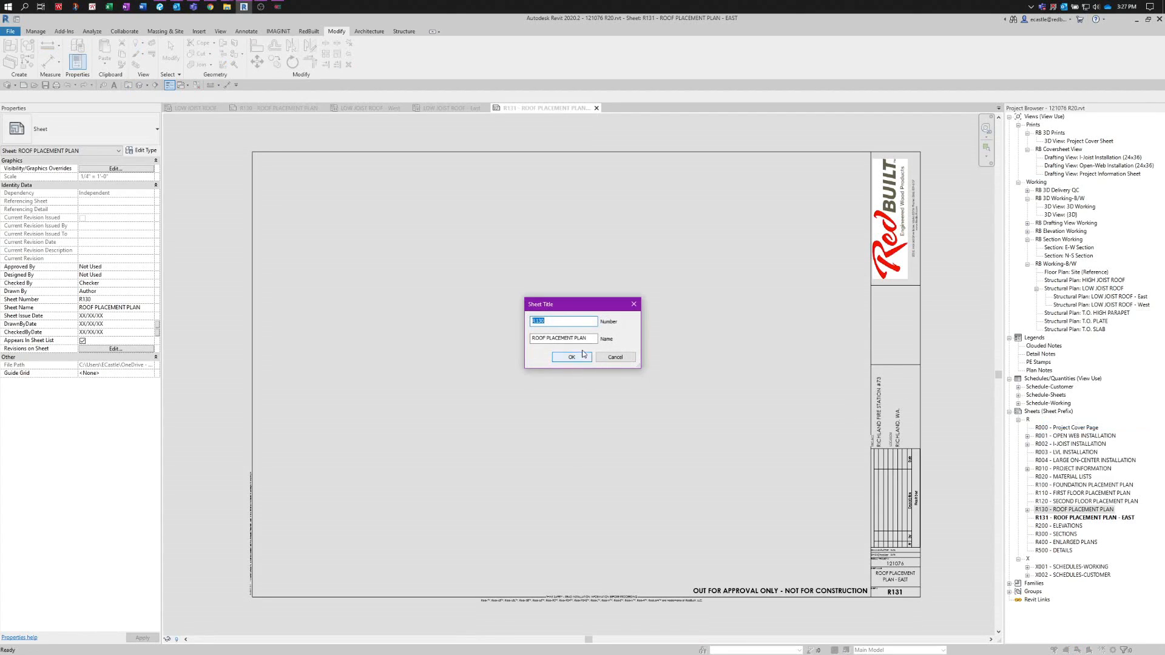
{"action": "left_click", "coordinate": [590, 339]}
{"action": "type", "text": "- WEDST"}
{"action": "key", "text": "BackSpace"}
{"action": "key", "text": "BackSpace"}
{"action": "key", "text": "BackSpace"}
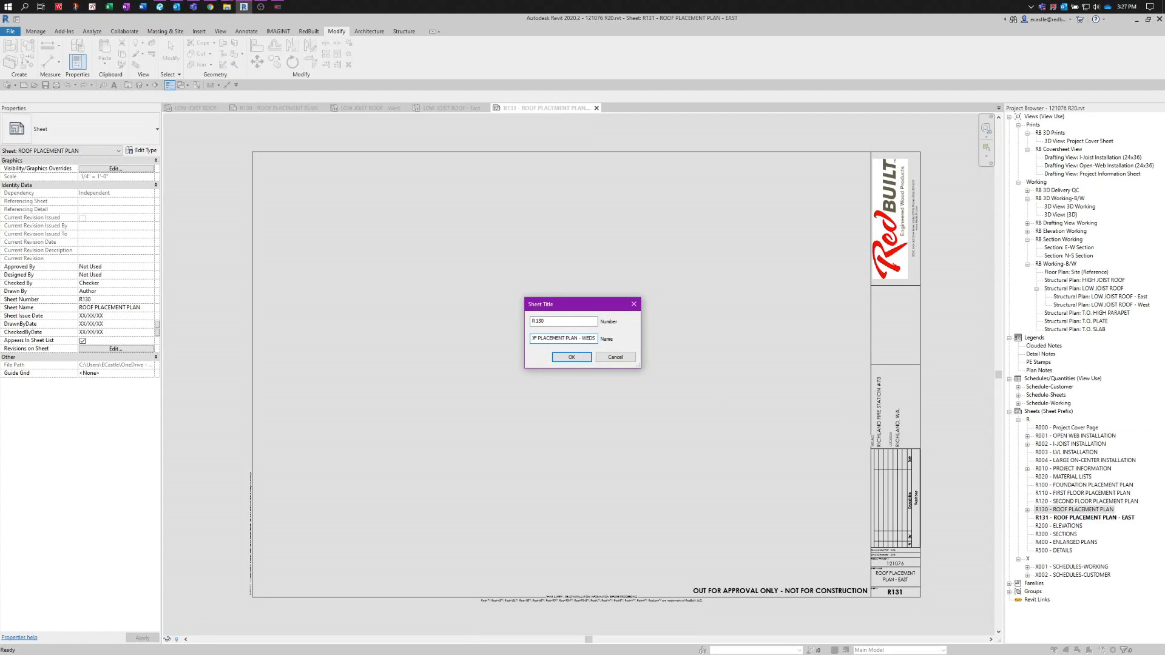
{"action": "type", "text": "ST"}
{"action": "left_click", "coordinate": [578, 358]}
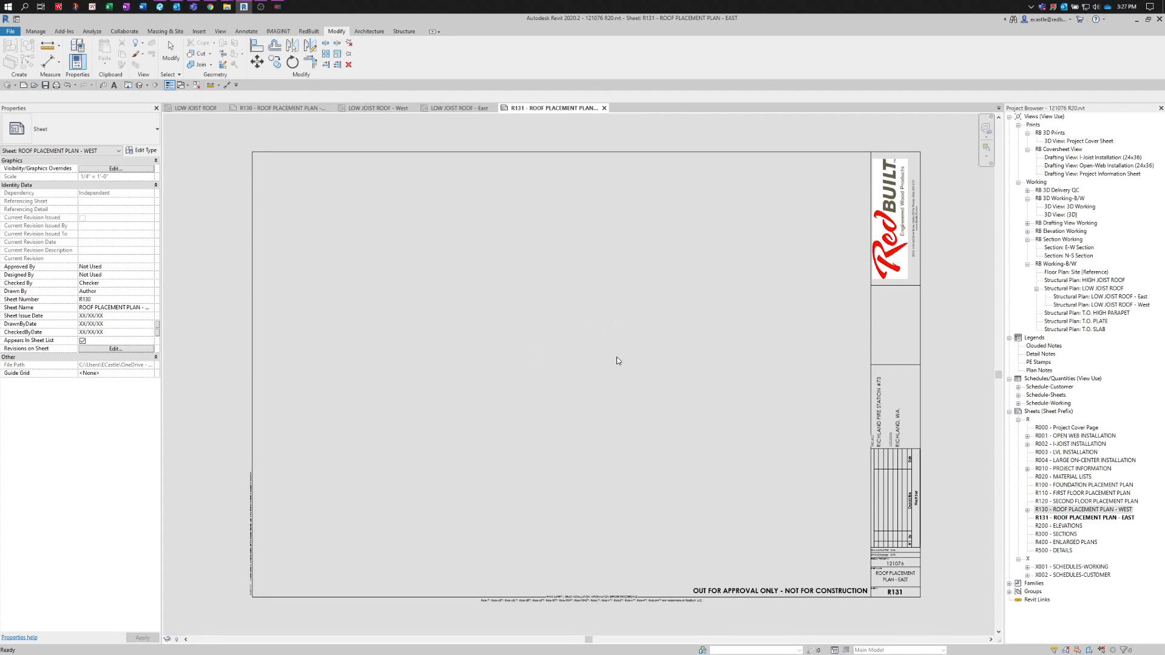
- Place the LOW JOIST ROOF - East view on sheet R131 and shift the viewport west to bring the joist bays inside the sheet
{"action": "left_click", "coordinate": [1074, 519]}
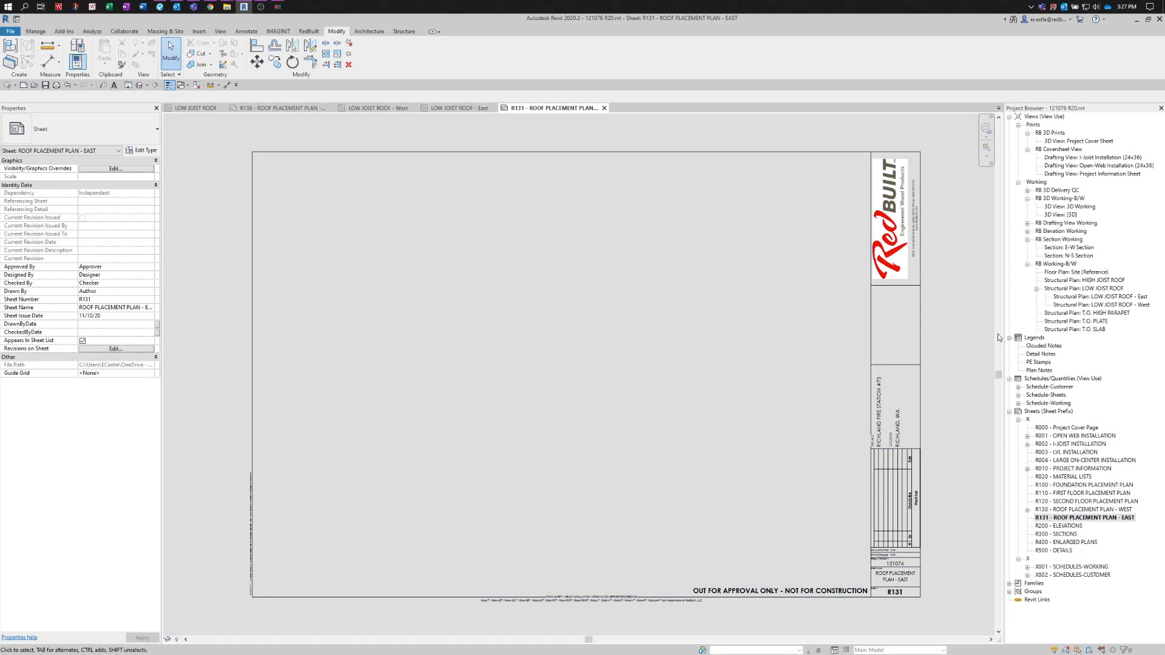
{"action": "left_click", "coordinate": [1080, 297]}
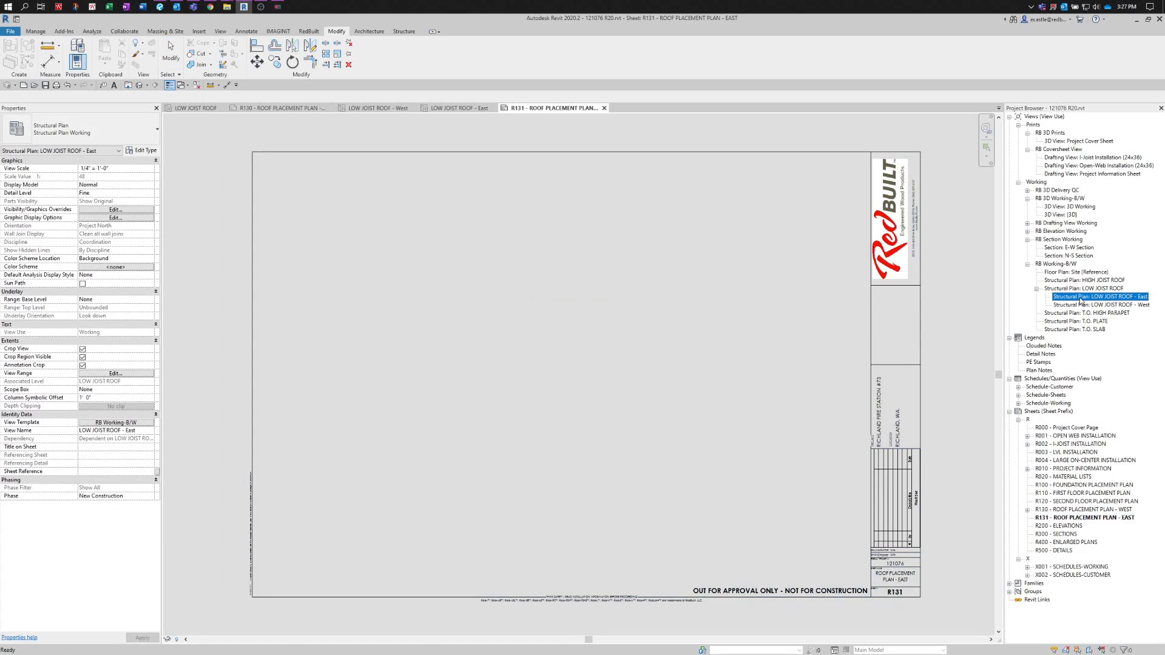
{"action": "left_click_drag", "start_coordinate": [595, 400], "coordinate": [477, 410]}
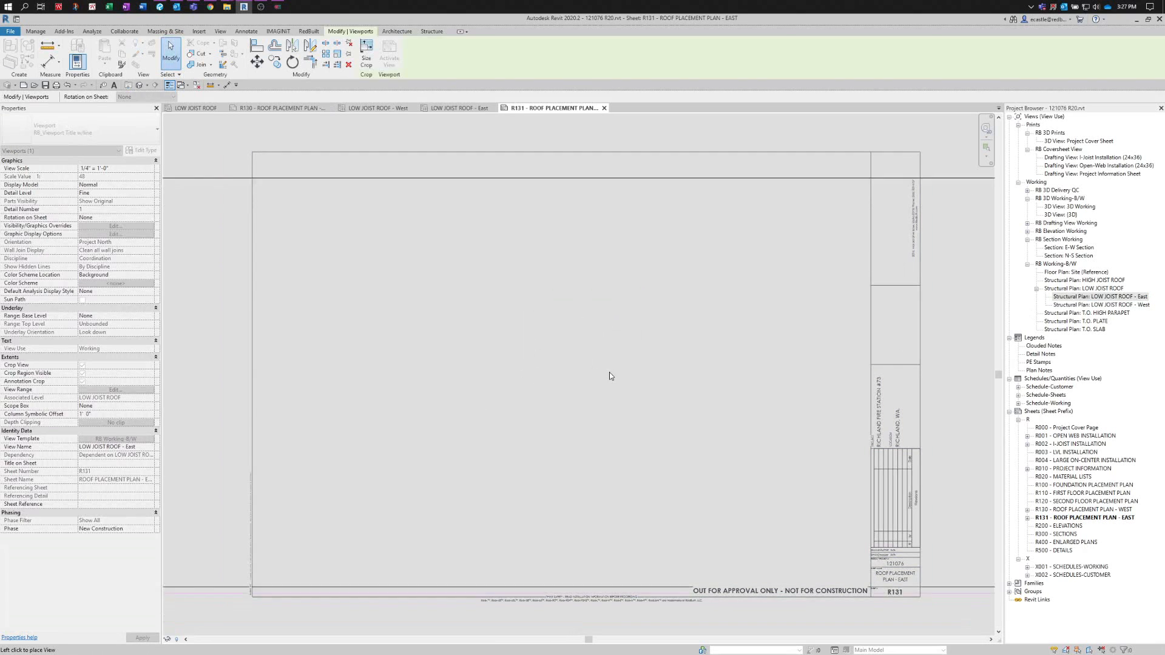
{"action": "left_click", "coordinate": [792, 361]}
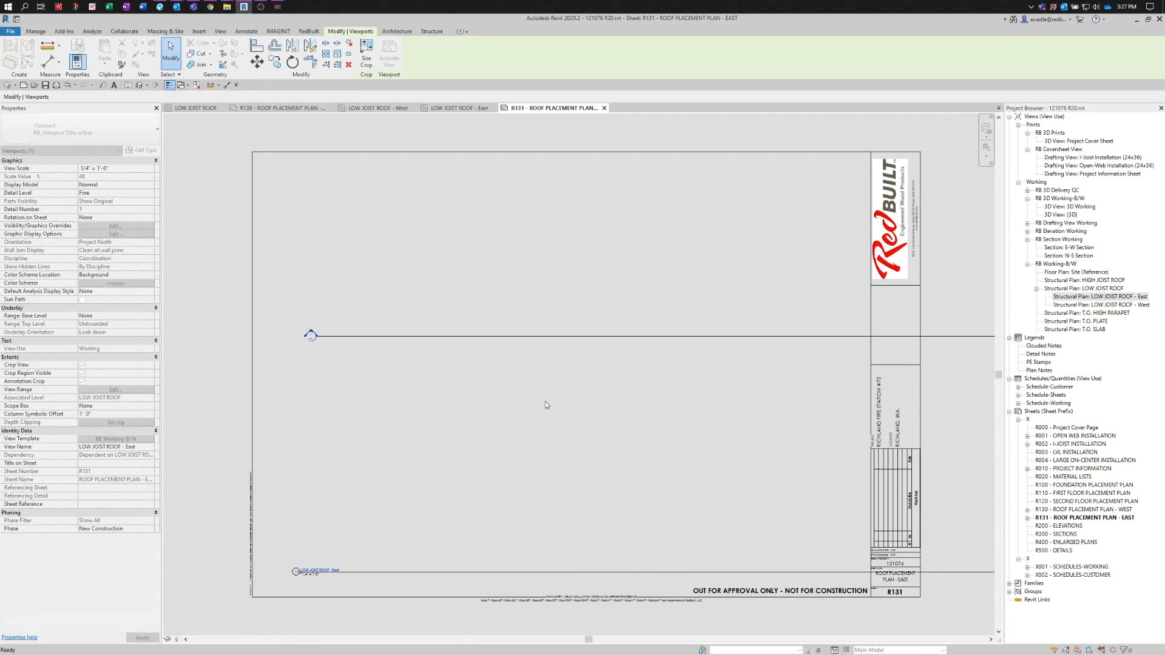
{"action": "scroll", "coordinate": [322, 458], "scroll_direction": "down", "scroll_amount": 4}
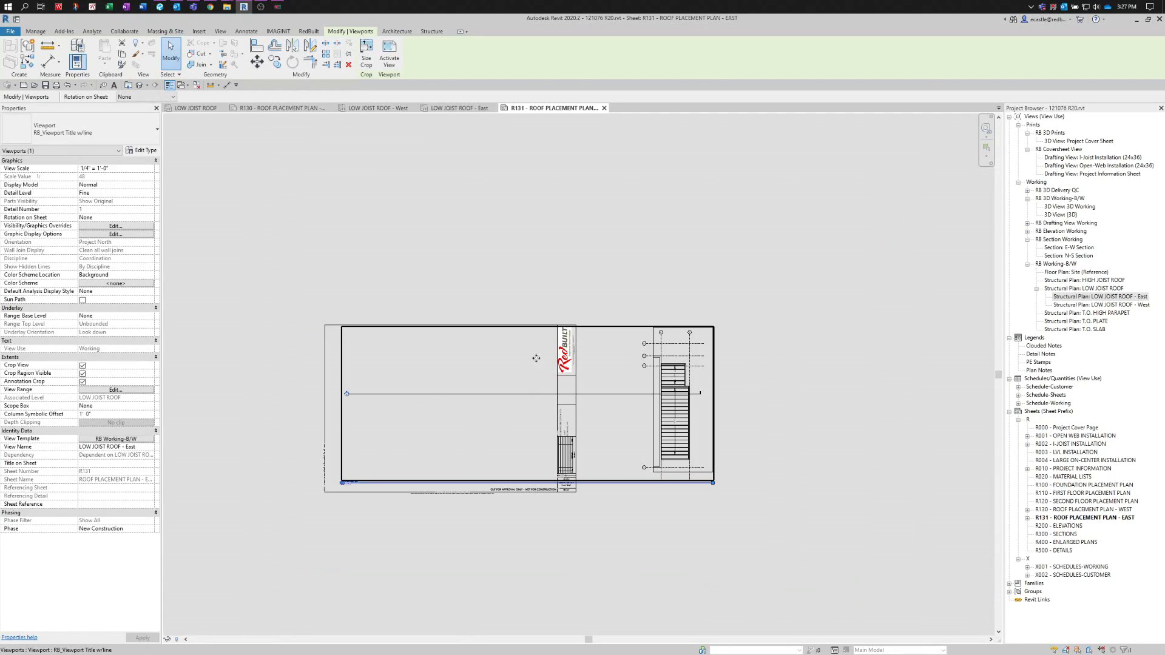
{"action": "left_click_drag", "start_coordinate": [658, 381], "coordinate": [362, 386]}
{"action": "scroll", "coordinate": [355, 365], "scroll_direction": "up", "scroll_amount": 1}
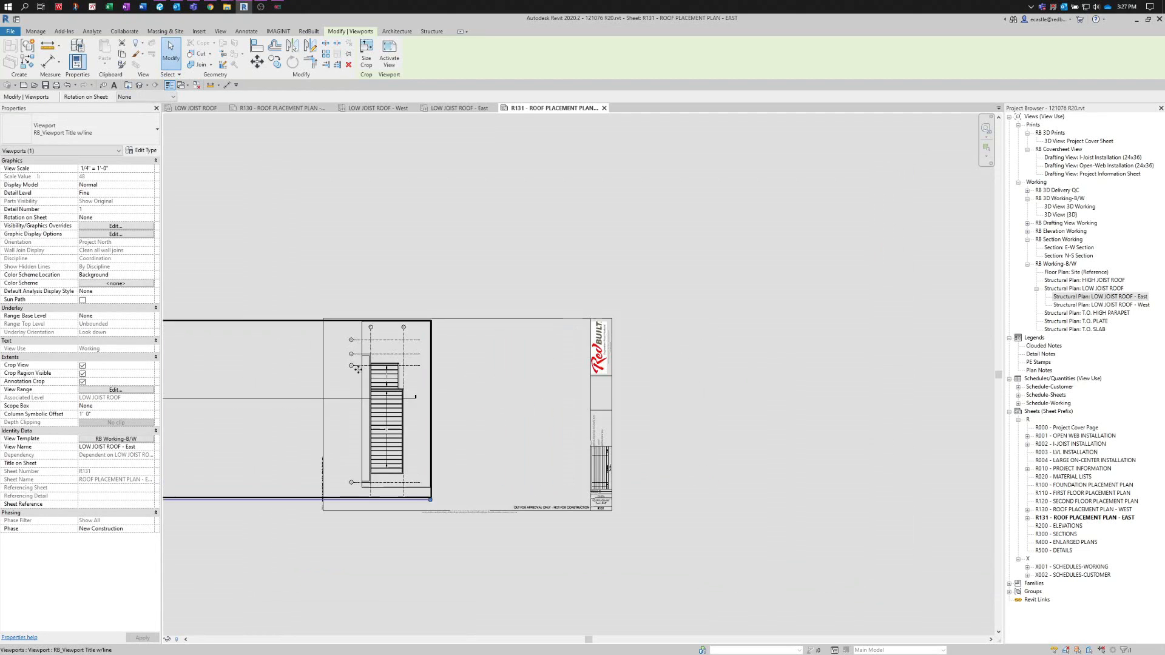
- Move the East viewport's title from outside sheet R131 to beneath the cropped joist plan
{"action": "scroll", "coordinate": [607, 385], "scroll_direction": "down", "scroll_amount": 5}
{"action": "scroll", "coordinate": [312, 417], "scroll_direction": "up", "scroll_amount": 4}
{"action": "scroll", "coordinate": [559, 396], "scroll_direction": "up", "scroll_amount": 2}
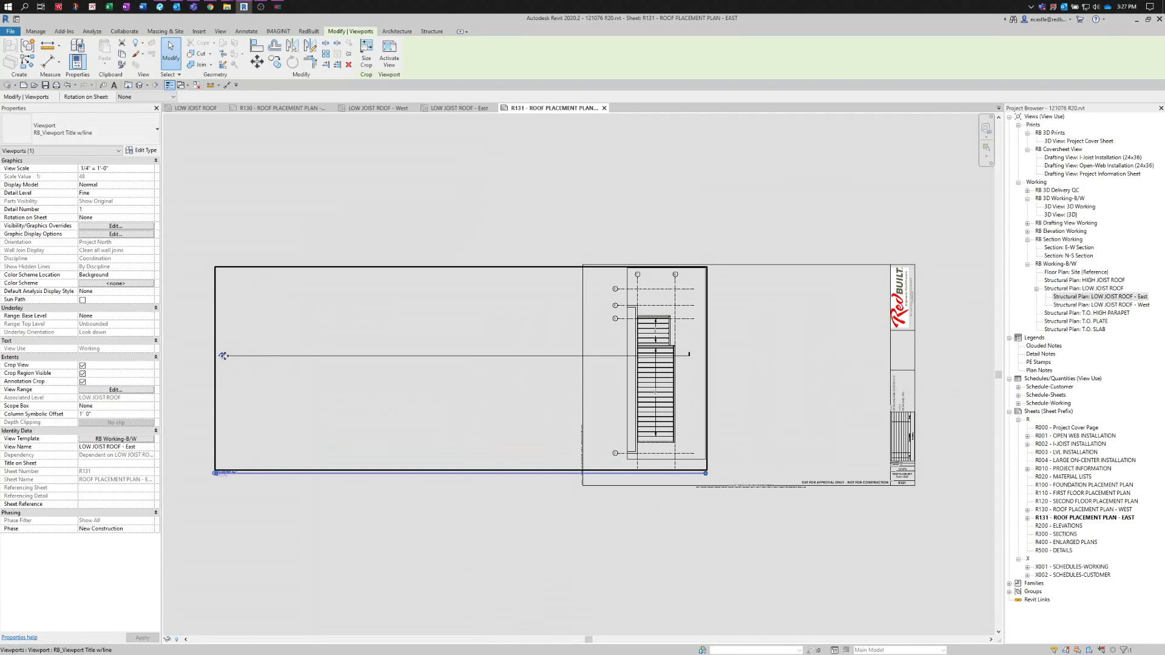
{"action": "scroll", "coordinate": [224, 357], "scroll_direction": "up", "scroll_amount": 2}
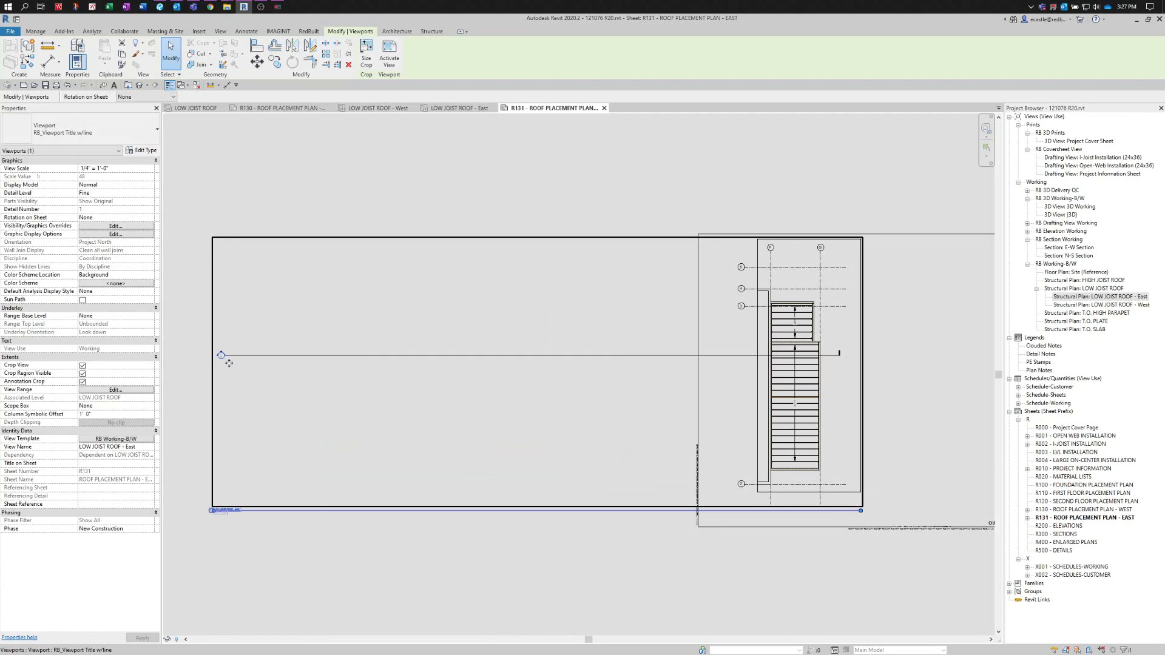
{"action": "left_click", "coordinate": [249, 524]}
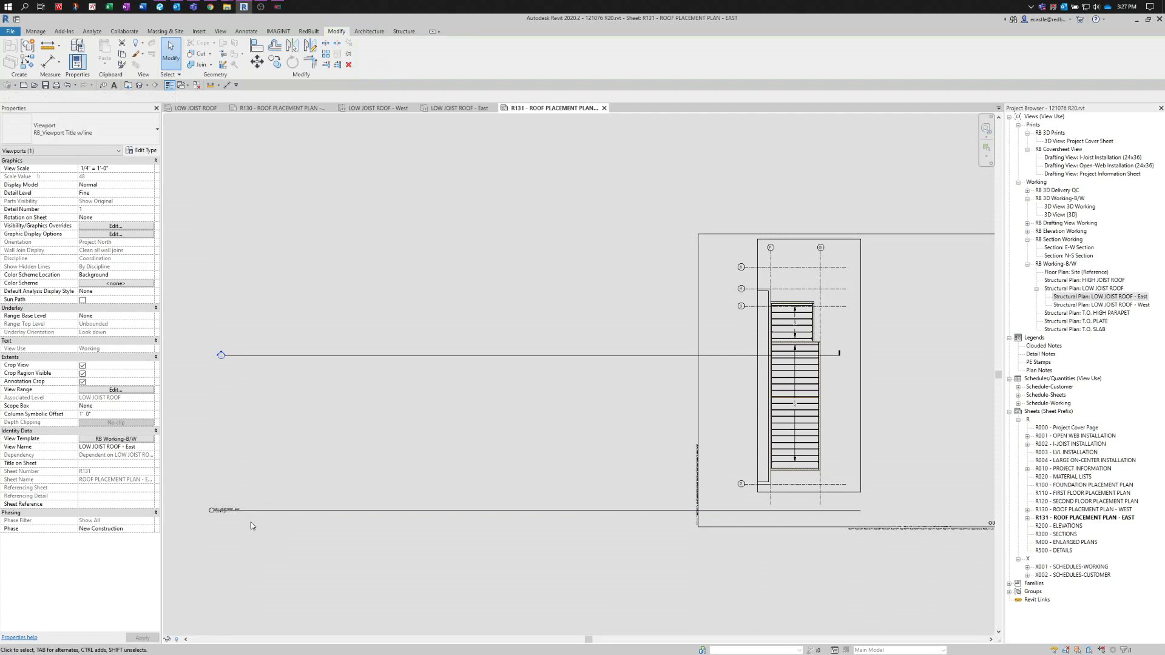
{"action": "left_click", "coordinate": [252, 512]}
{"action": "left_click_drag", "start_coordinate": [258, 512], "coordinate": [803, 516]}
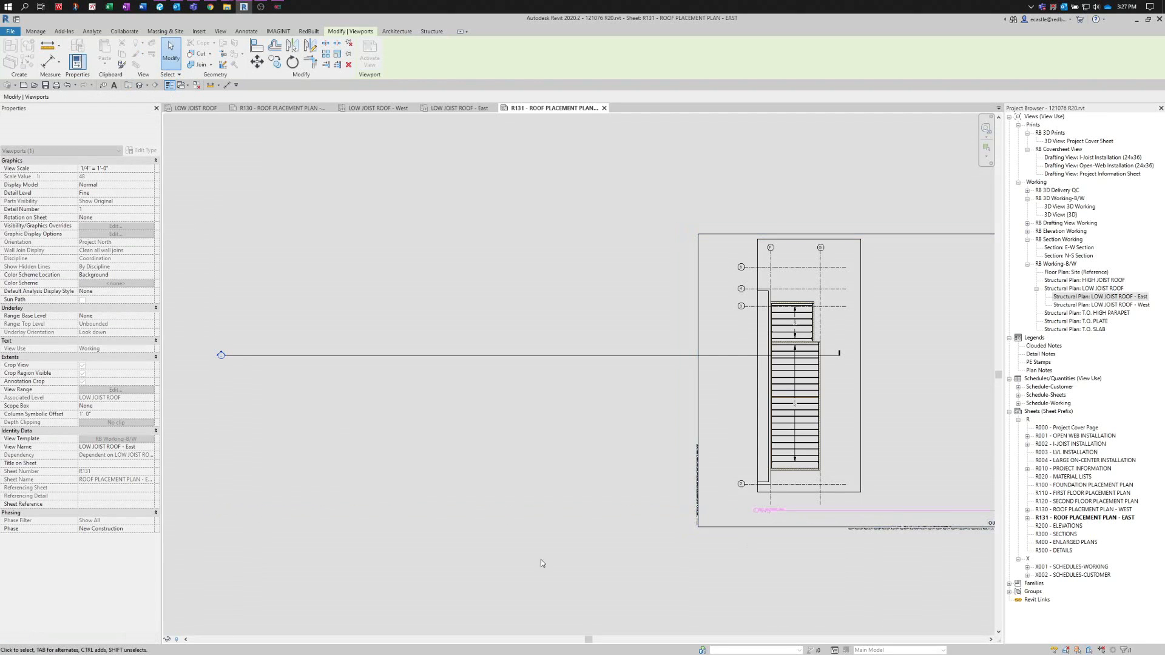
{"action": "scroll", "coordinate": [541, 561], "scroll_direction": "down", "scroll_amount": 4}
{"action": "left_click", "coordinate": [593, 490]}
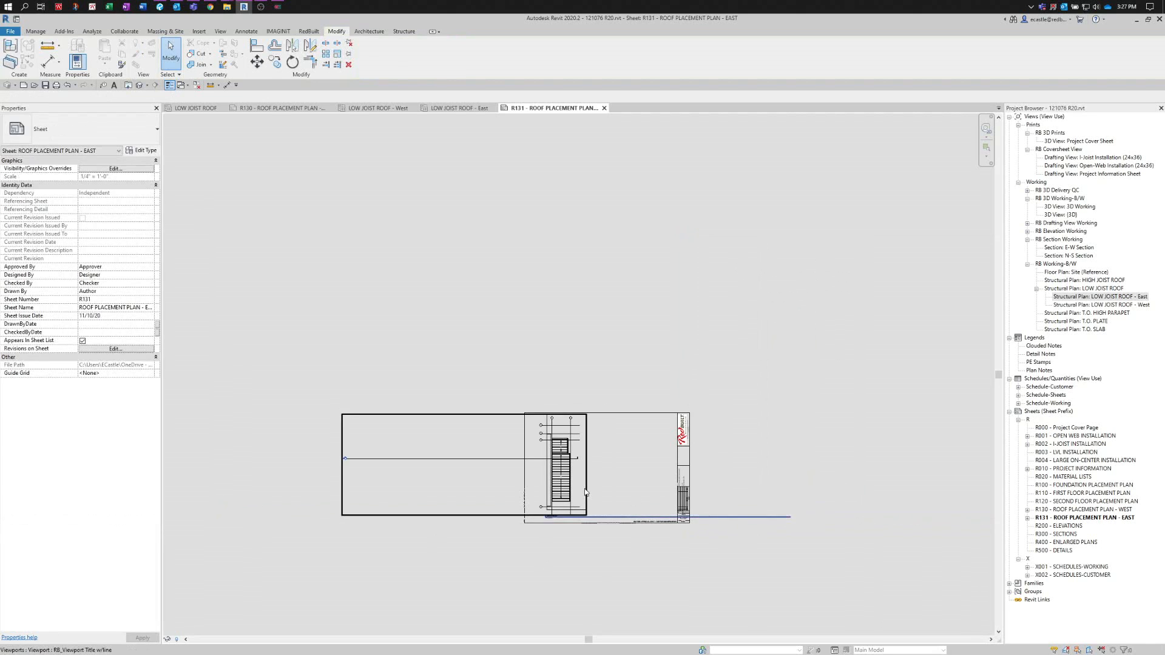
- Shorten the East viewport's title line on sheet R131 to about the width of the cropped joist plan
{"action": "left_click", "coordinate": [586, 489]}
{"action": "left_click_drag", "start_coordinate": [791, 518], "coordinate": [576, 520]}
{"action": "left_click", "coordinate": [574, 534]}
{"action": "scroll", "coordinate": [576, 535], "scroll_direction": "up", "scroll_amount": 5}
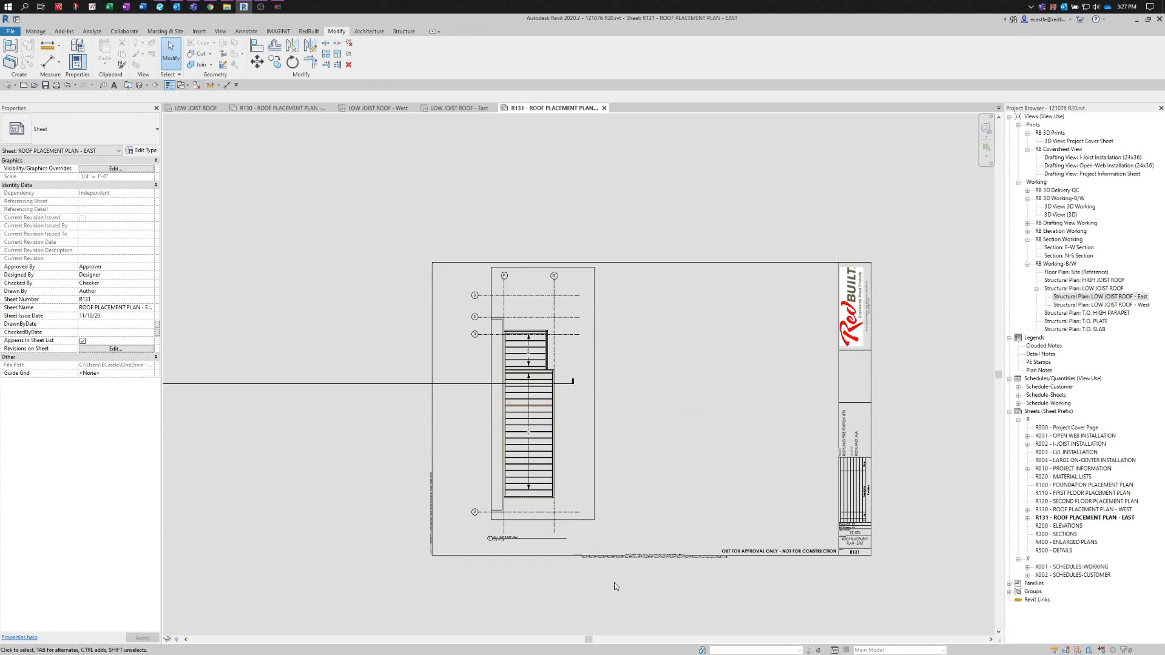
{"action": "scroll", "coordinate": [616, 587], "scroll_direction": "up", "scroll_amount": 1}
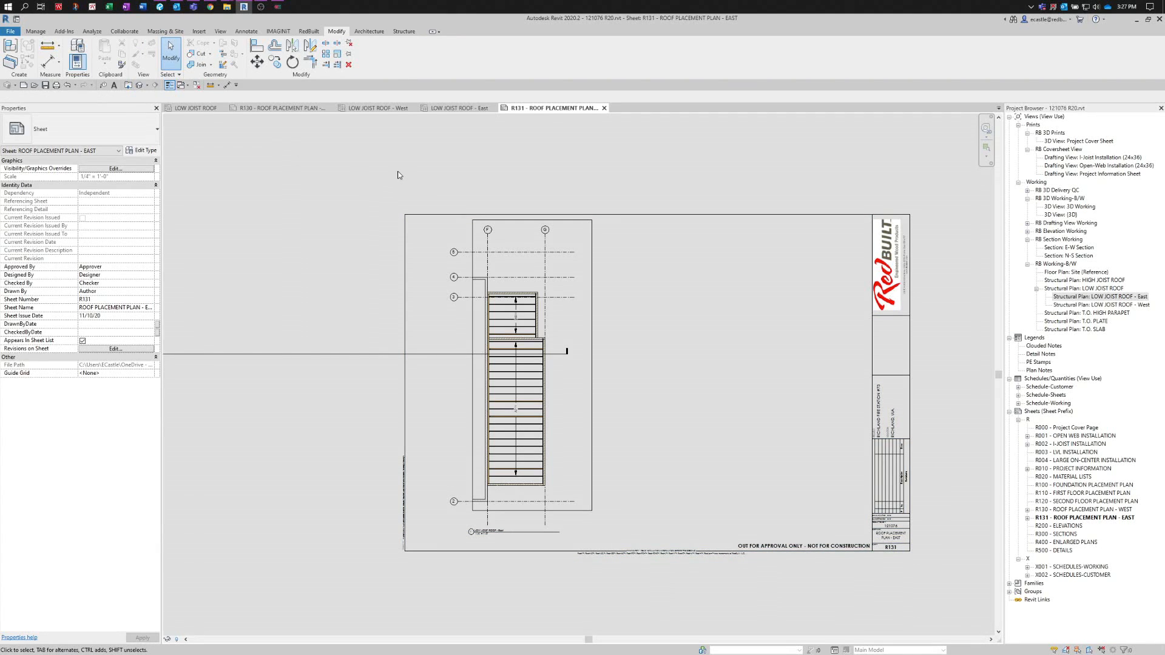
- Place the HIGH JOIST ROOF structural plan on sheet R131, east of the LOW JOIST ROOF - East viewport
{"action": "left_click", "coordinate": [1073, 281]}
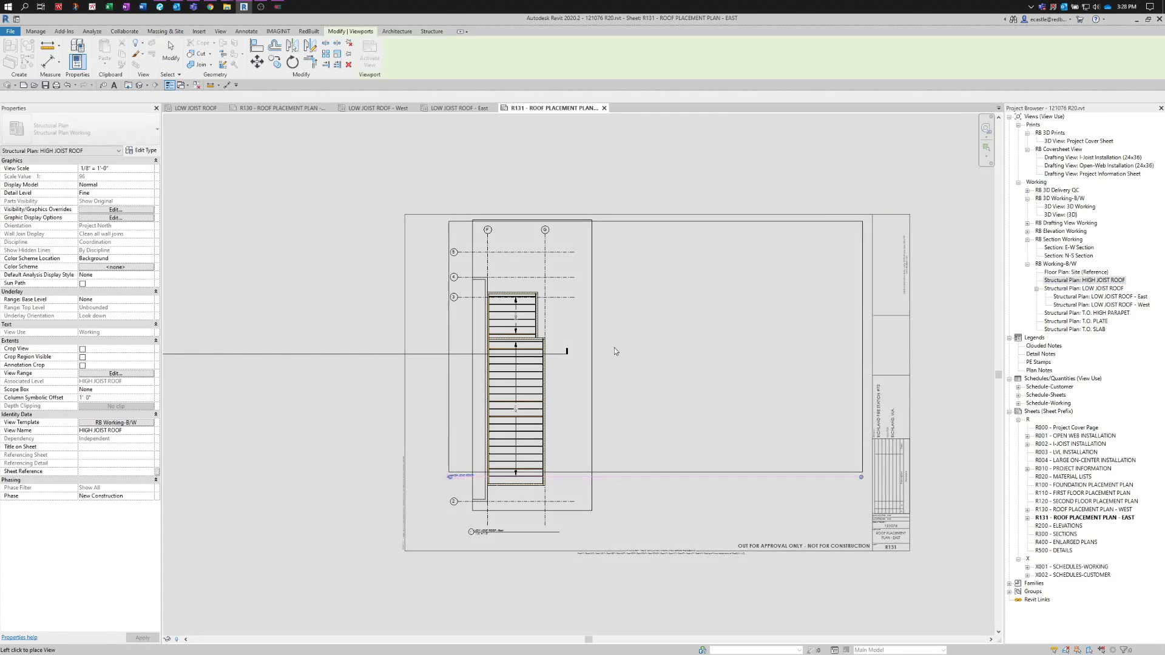
{"action": "scroll", "coordinate": [547, 347], "scroll_direction": "down", "scroll_amount": 3}
{"action": "left_click", "coordinate": [724, 362]}
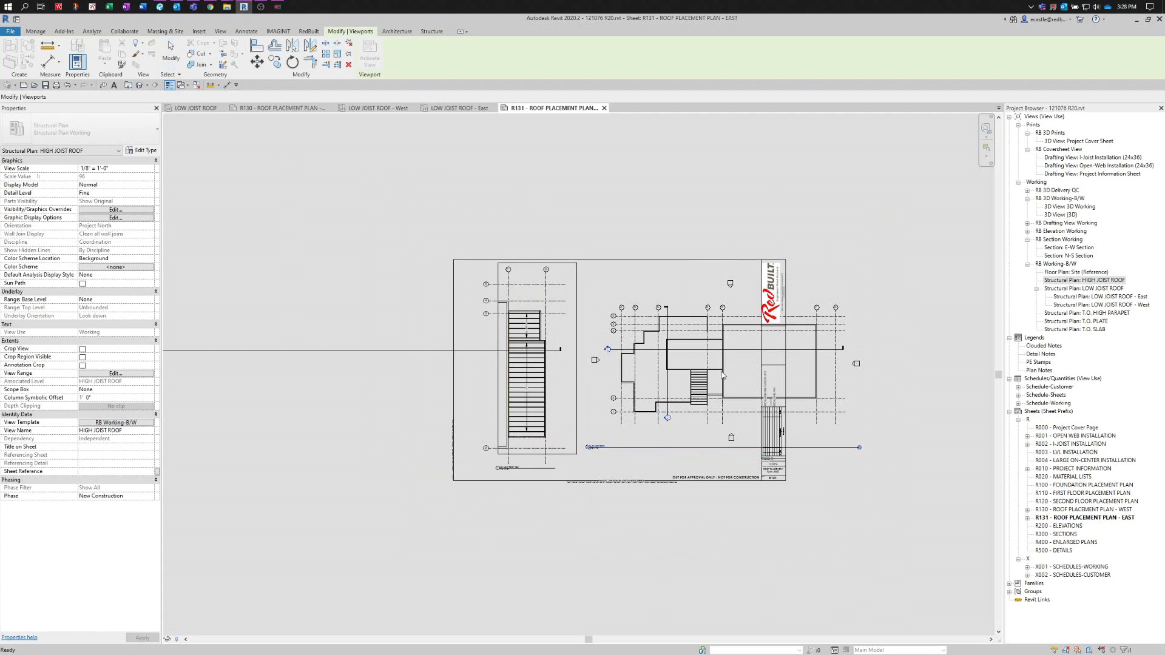
{"action": "scroll", "coordinate": [716, 379], "scroll_direction": "up", "scroll_amount": 2}
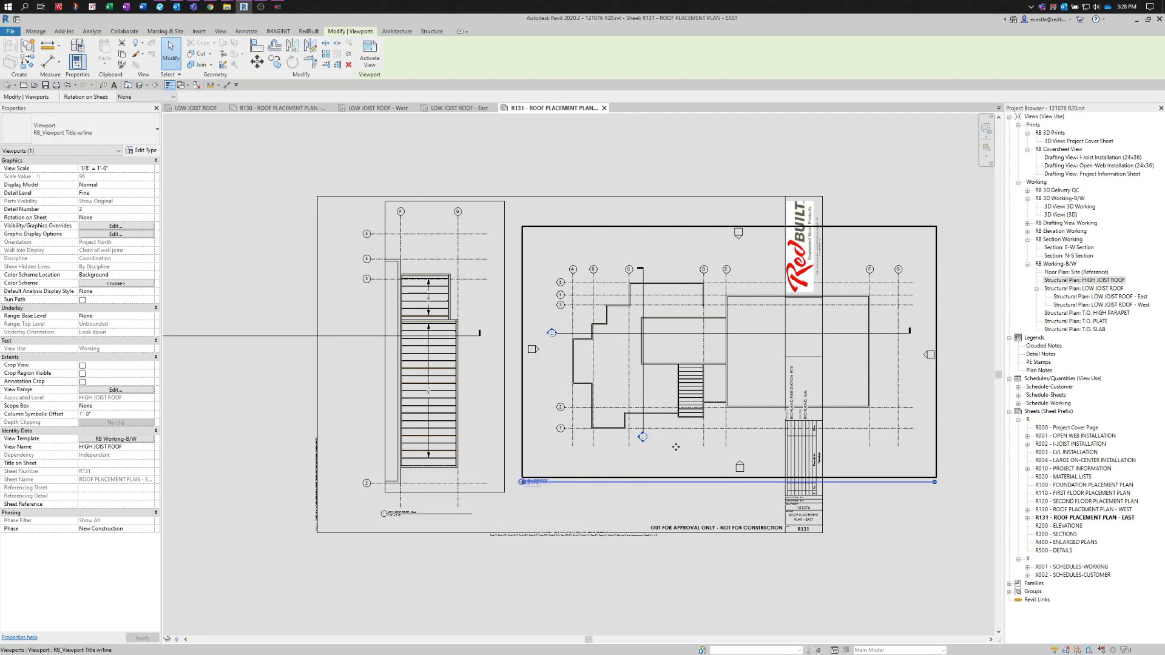
{"action": "scroll", "coordinate": [555, 502], "scroll_direction": "up", "scroll_amount": 4}
{"action": "scroll", "coordinate": [491, 473], "scroll_direction": "down", "scroll_amount": 2}
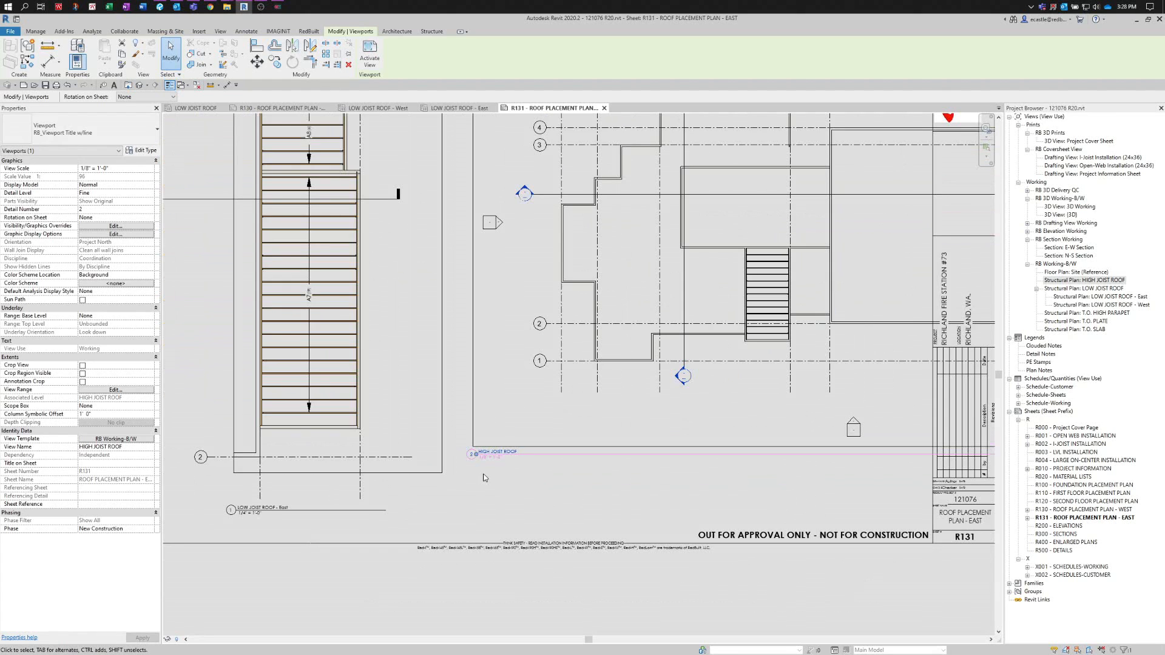
- Activate the HIGH JOIST ROOF view on the sheet and set its scale to 1/4" = 1'-0"
{"action": "double_click", "coordinate": [719, 395]}
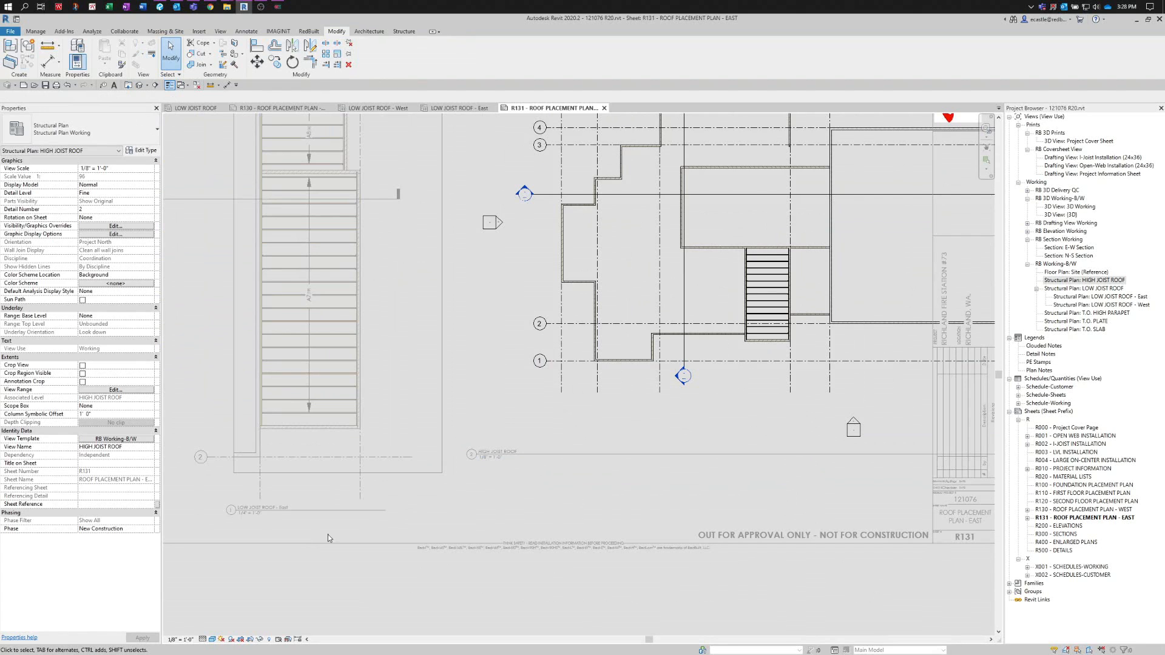
{"action": "left_click", "coordinate": [178, 645]}
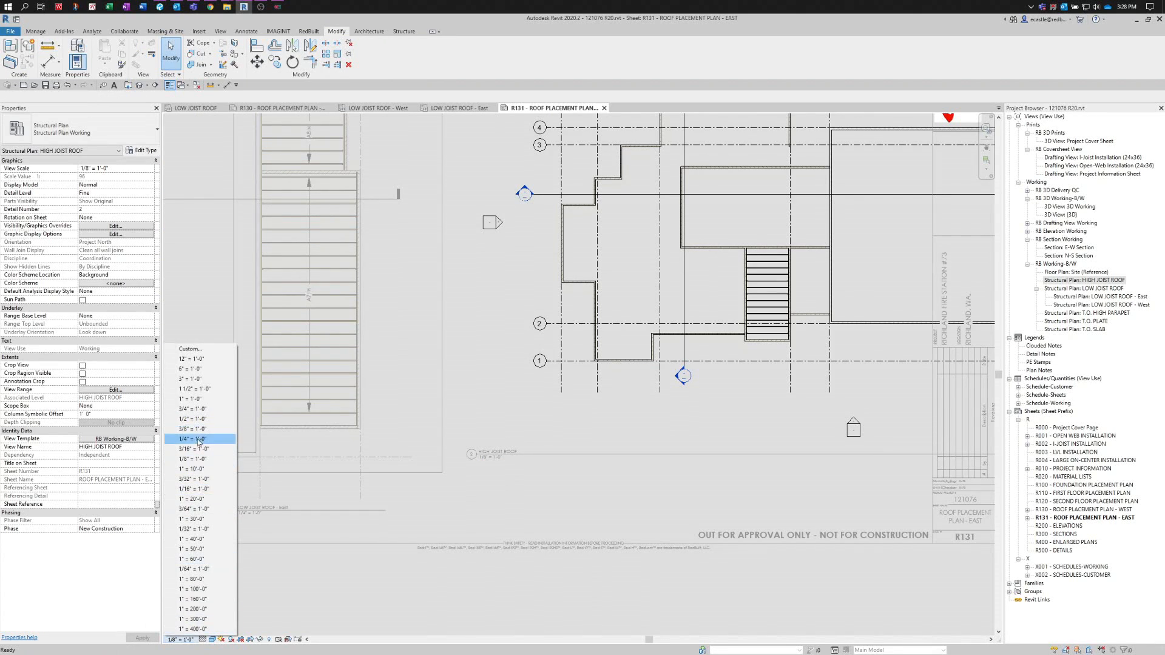
{"action": "left_click", "coordinate": [201, 438]}
{"action": "scroll", "coordinate": [554, 508], "scroll_direction": "down", "scroll_amount": 4}
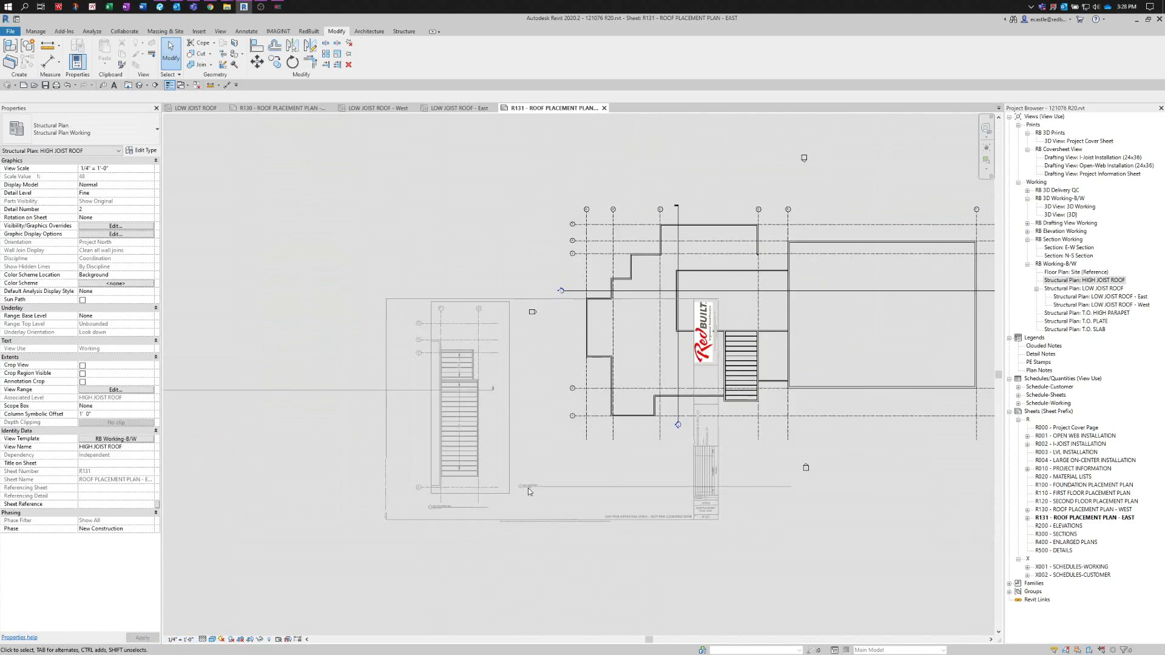
{"action": "scroll", "coordinate": [904, 339], "scroll_direction": "up", "scroll_amount": 2}
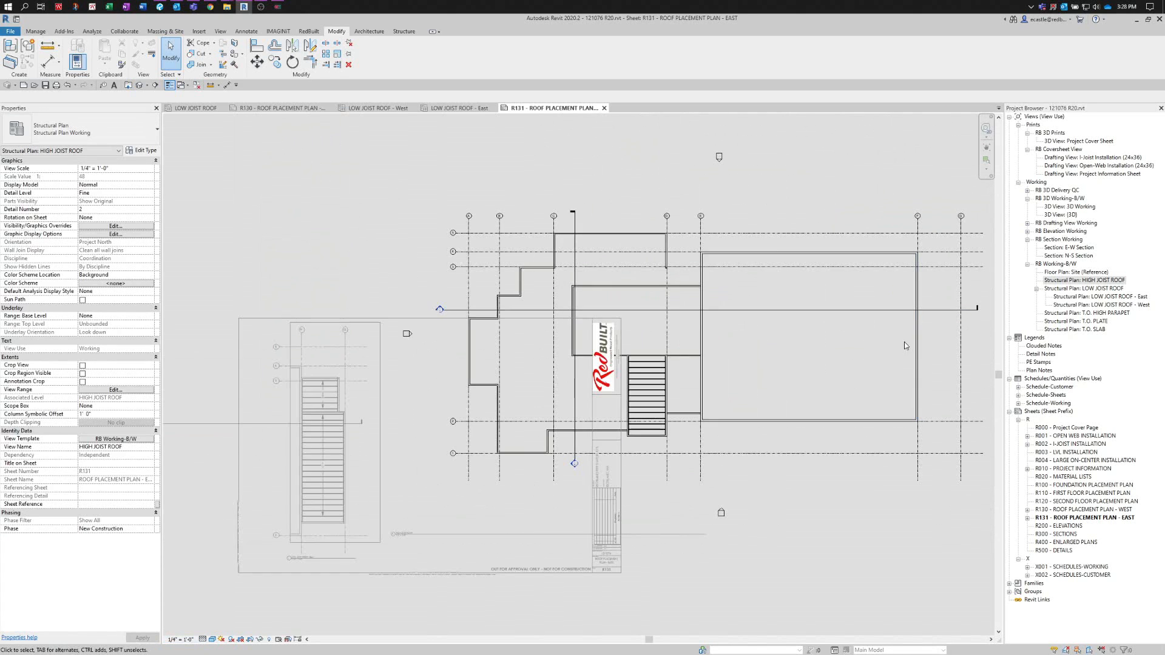
{"action": "scroll", "coordinate": [645, 356], "scroll_direction": "down", "scroll_amount": 1}
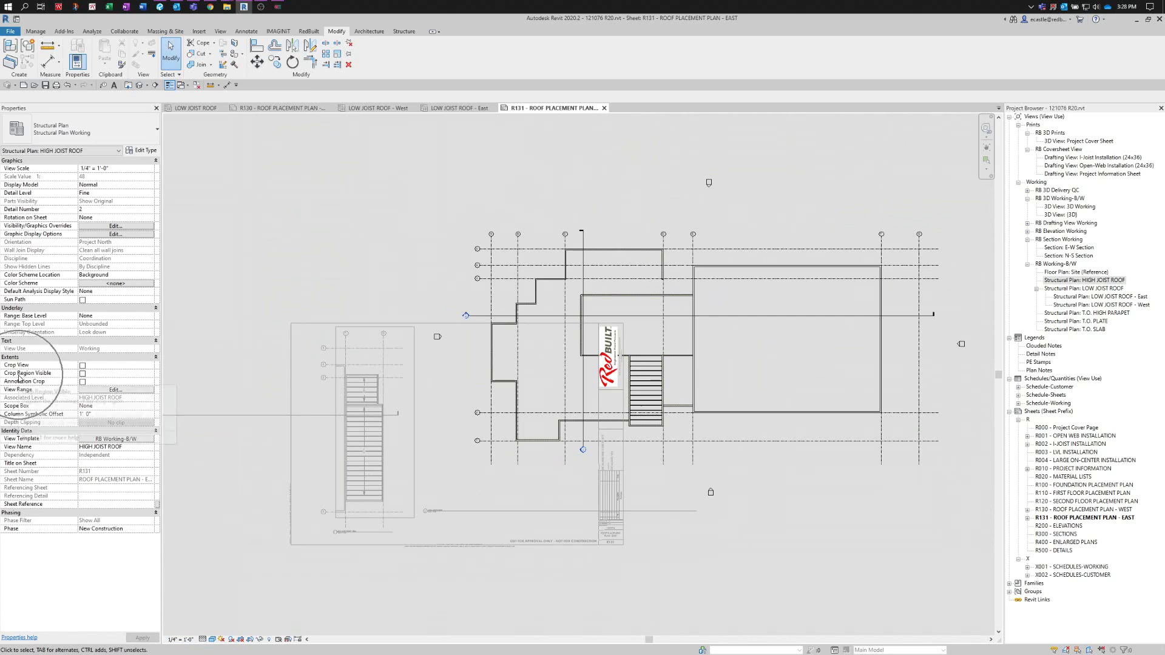
- Enable the HIGH JOIST ROOF view's crop with a visible crop region and tighten it around the joist bay near grids D and E
{"action": "left_click", "coordinate": [82, 373]}
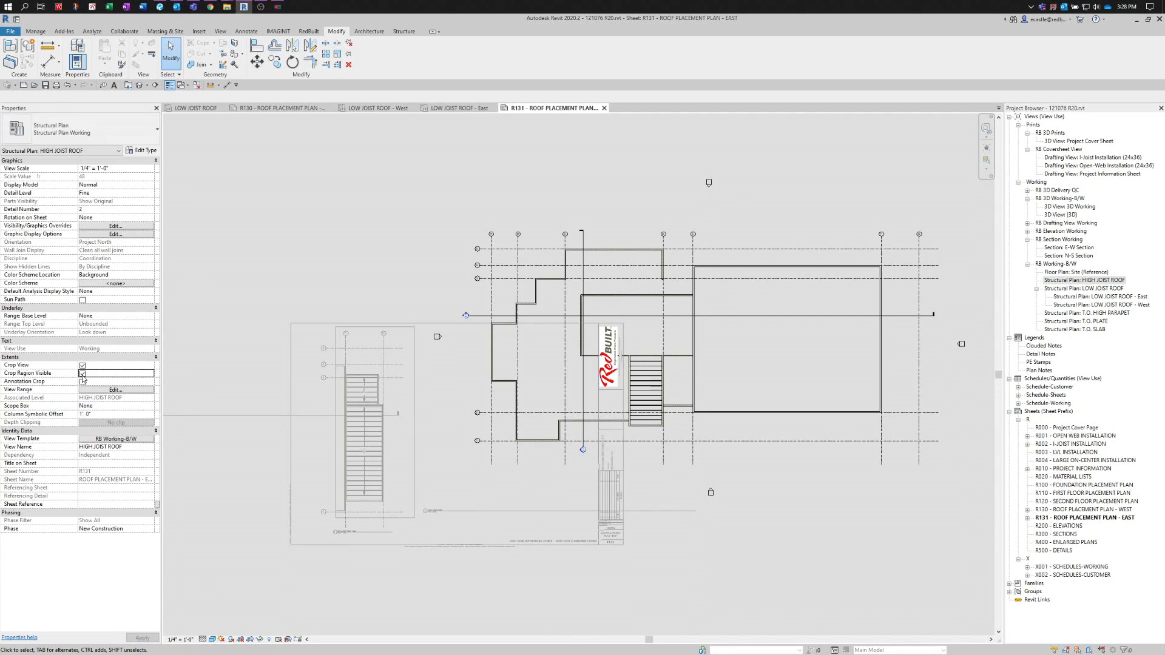
{"action": "left_click", "coordinate": [379, 301]}
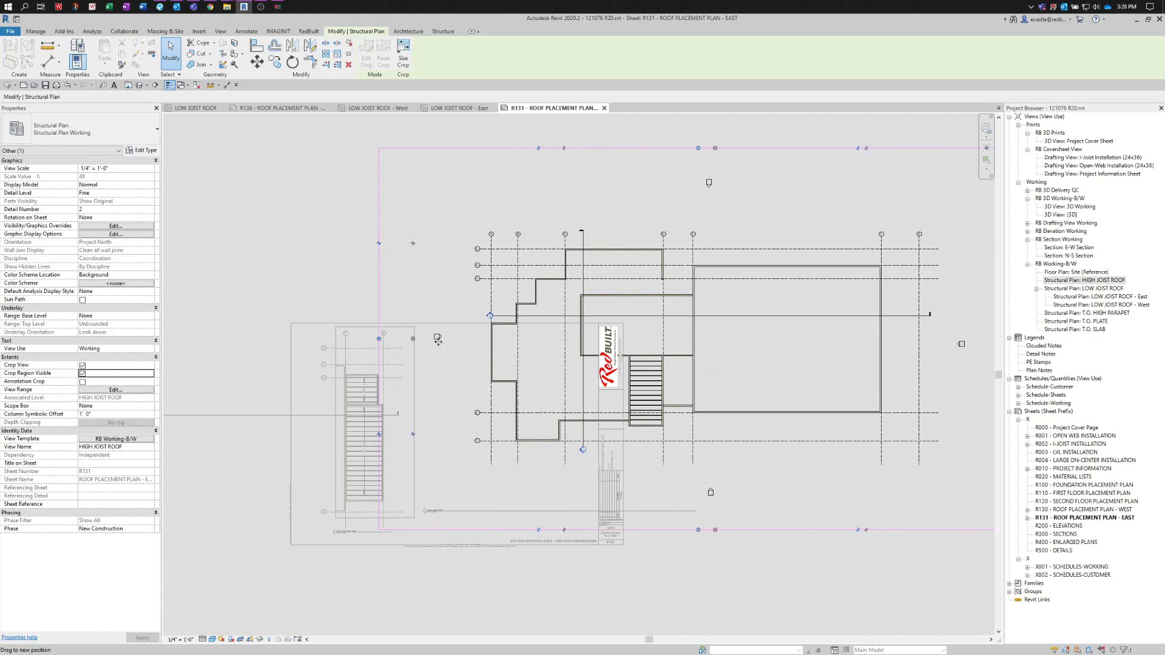
{"action": "left_click_drag", "start_coordinate": [437, 339], "coordinate": [627, 347]}
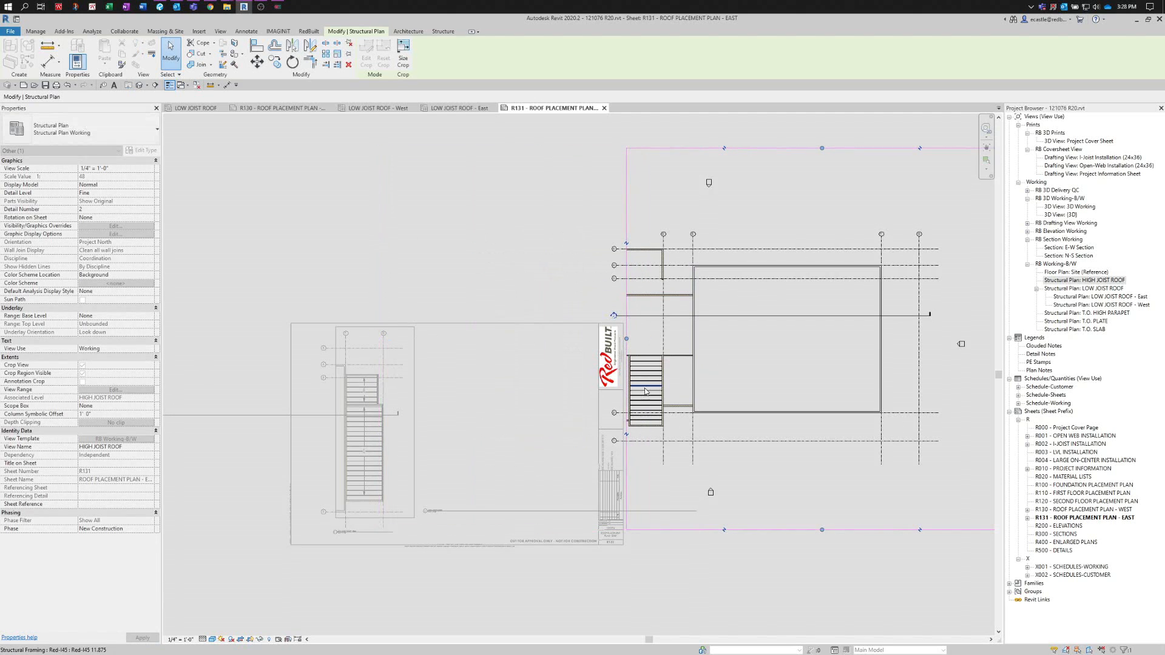
{"action": "scroll", "coordinate": [532, 377], "scroll_direction": "down", "scroll_amount": 1}
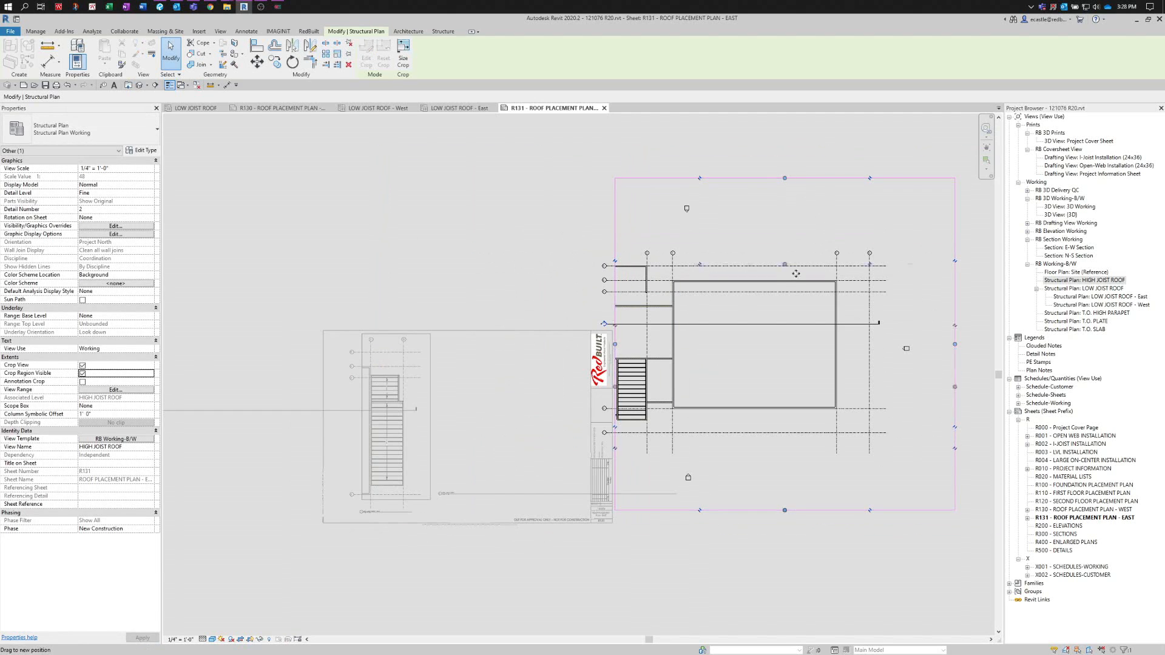
{"action": "left_click_drag", "start_coordinate": [795, 274], "coordinate": [784, 351]}
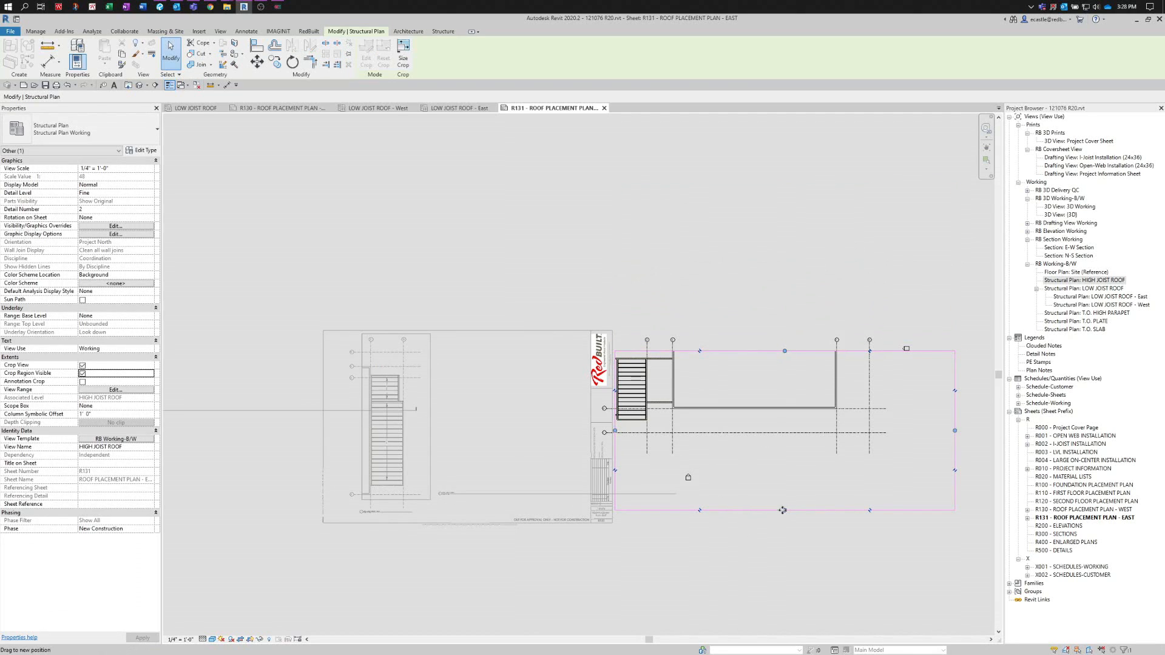
{"action": "left_click_drag", "start_coordinate": [770, 510], "coordinate": [770, 427]}
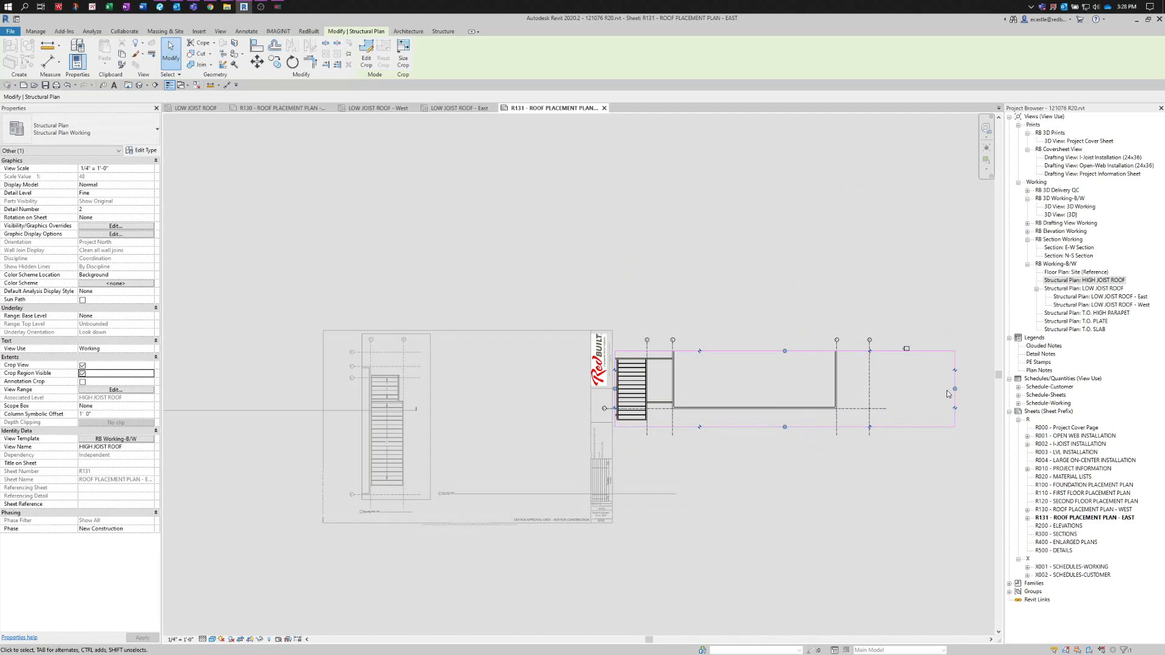
{"action": "left_click_drag", "start_coordinate": [667, 375], "coordinate": [682, 377]}
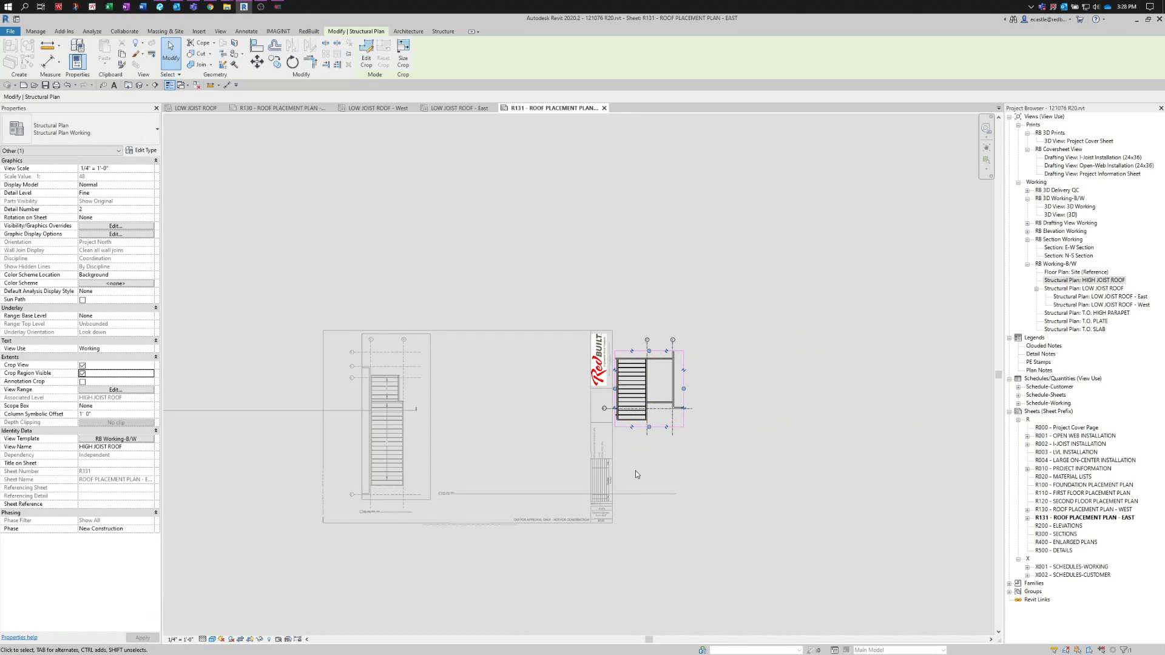
{"action": "left_click", "coordinate": [803, 429]}
{"action": "scroll", "coordinate": [581, 424], "scroll_direction": "up", "scroll_amount": 3}
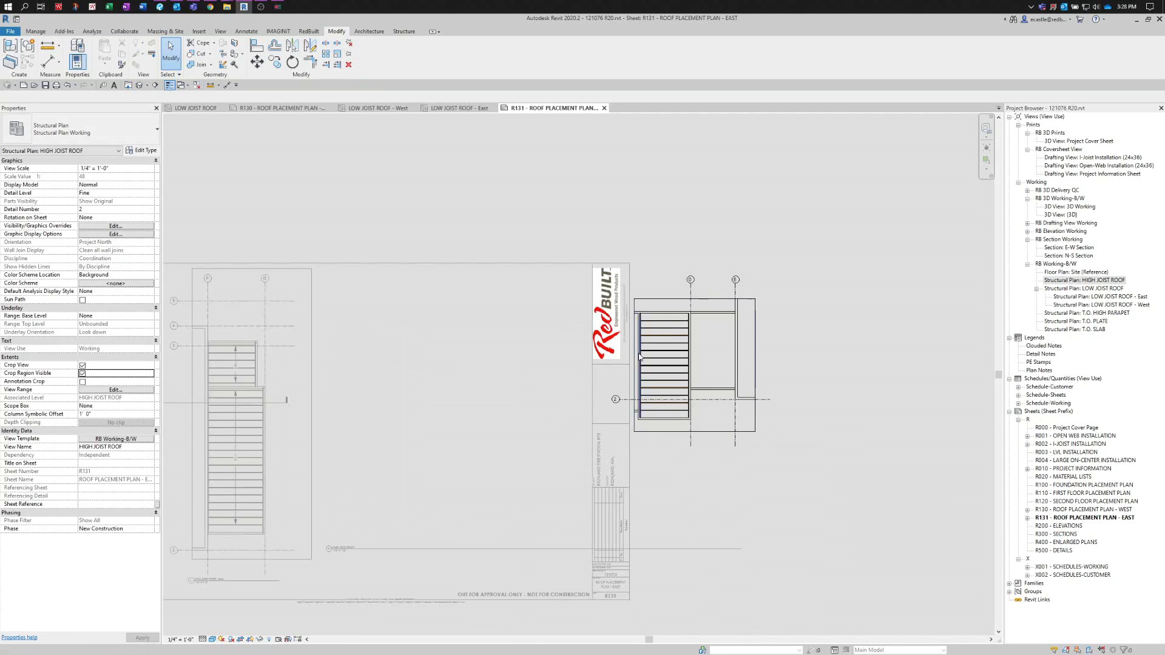
- Deactivate the HIGH JOIST ROOF view and move its viewport inside sheet R131, between the East plan and the title block
{"action": "double_click", "coordinate": [857, 368]}
{"action": "scroll", "coordinate": [857, 394], "scroll_direction": "down", "scroll_amount": 2}
{"action": "left_click", "coordinate": [766, 400]}
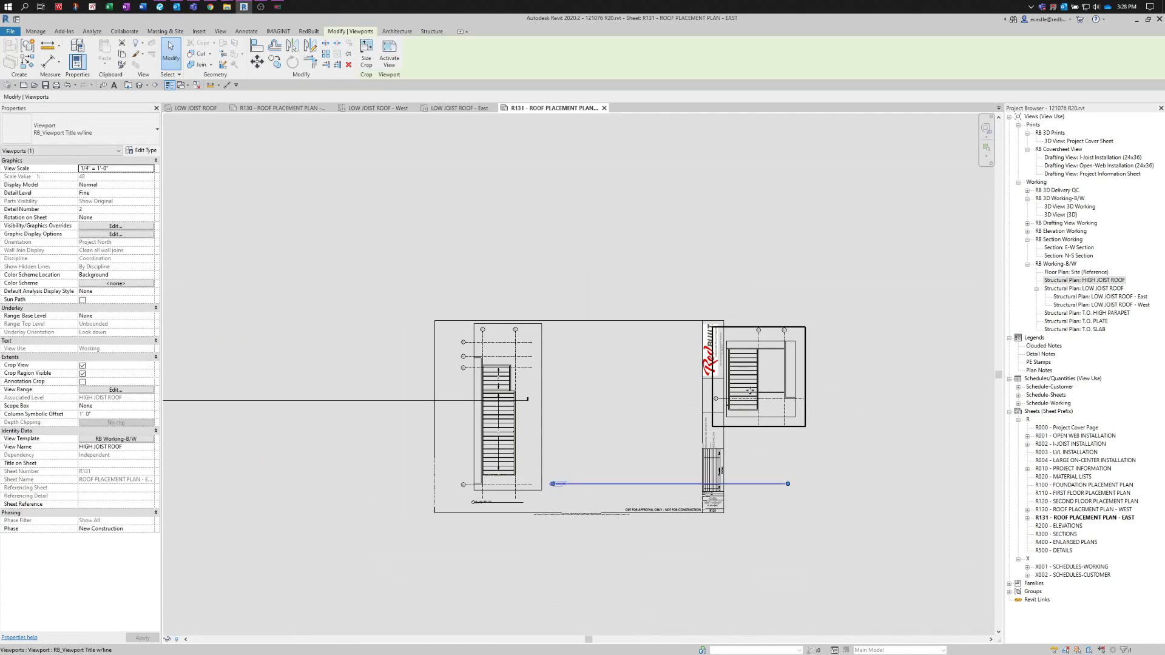
{"action": "left_click_drag", "start_coordinate": [766, 400], "coordinate": [624, 401]}
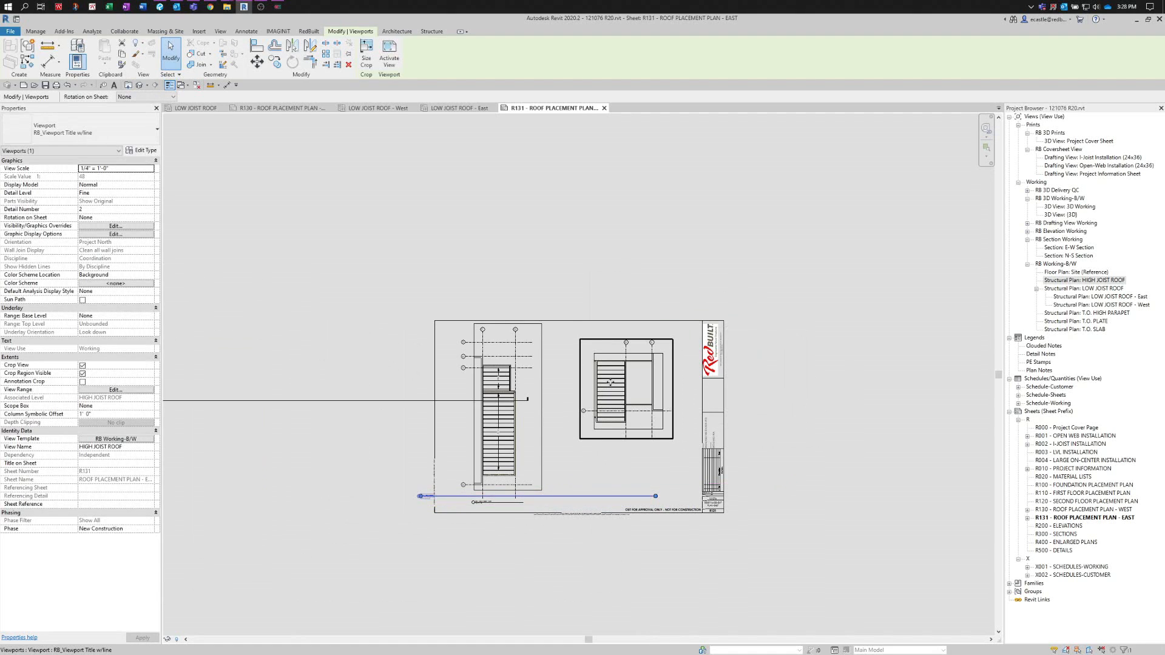
{"action": "scroll", "coordinate": [602, 395], "scroll_direction": "up", "scroll_amount": 1}
{"action": "scroll", "coordinate": [602, 396], "scroll_direction": "up", "scroll_amount": 2}
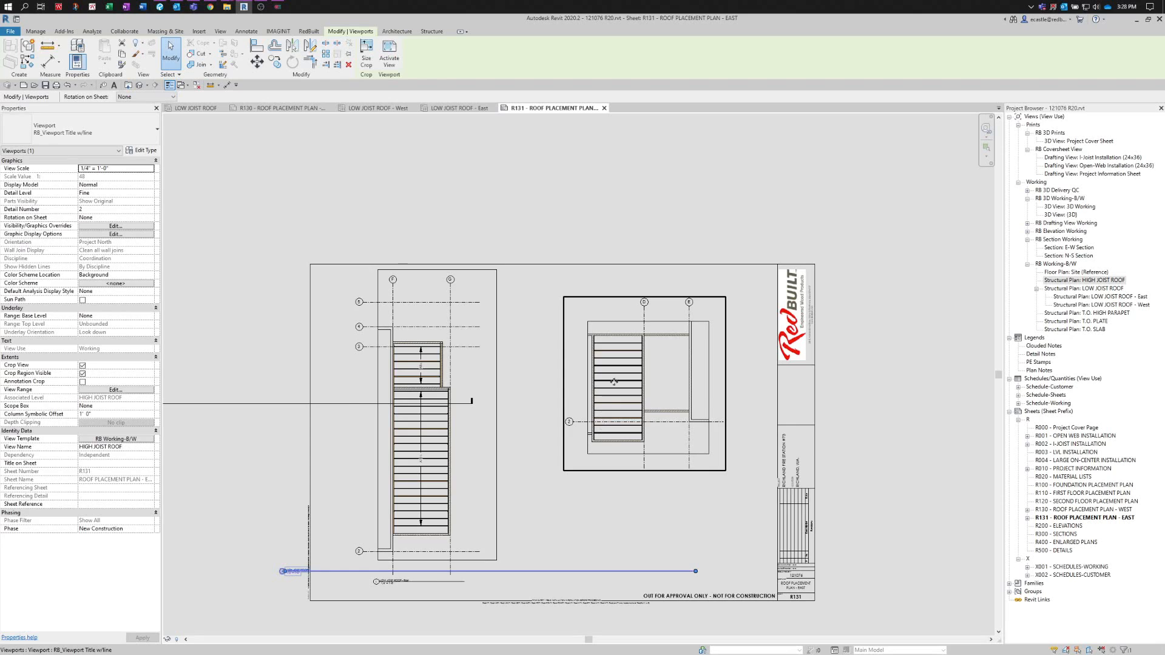
{"action": "scroll", "coordinate": [625, 352], "scroll_direction": "down", "scroll_amount": 2}
{"action": "scroll", "coordinate": [564, 468], "scroll_direction": "up", "scroll_amount": 3}
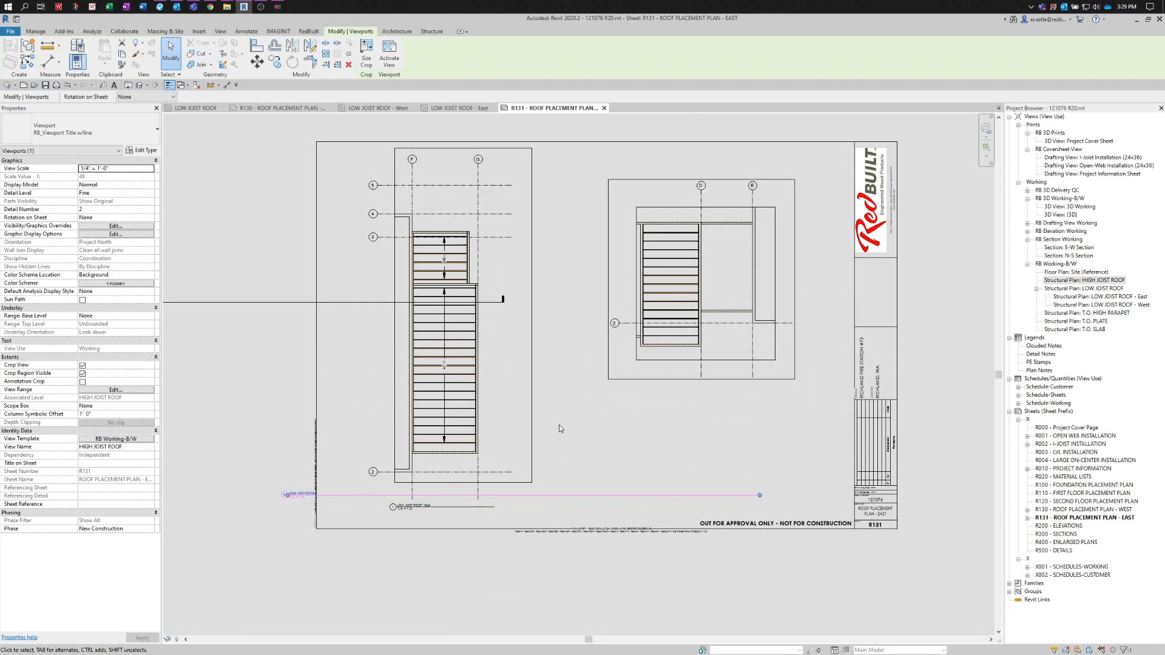
- Move the HIGH JOIST ROOF viewport's title to just beneath its cropped plan
{"action": "left_click", "coordinate": [355, 517]}
{"action": "left_click_drag", "start_coordinate": [350, 500], "coordinate": [711, 394]}
{"action": "scroll", "coordinate": [545, 438], "scroll_direction": "down", "scroll_amount": 3}
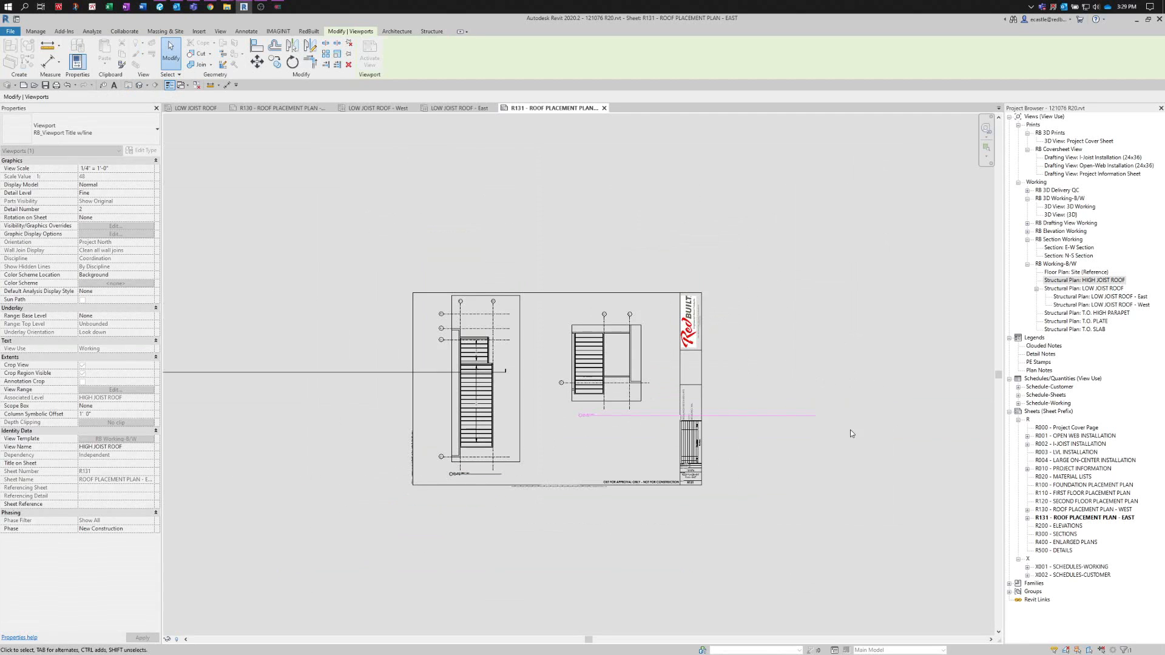
{"action": "left_click", "coordinate": [841, 426]}
- Shorten the HIGH JOIST ROOF title line to fit within the width of its cropped plan
{"action": "left_click", "coordinate": [815, 418]}
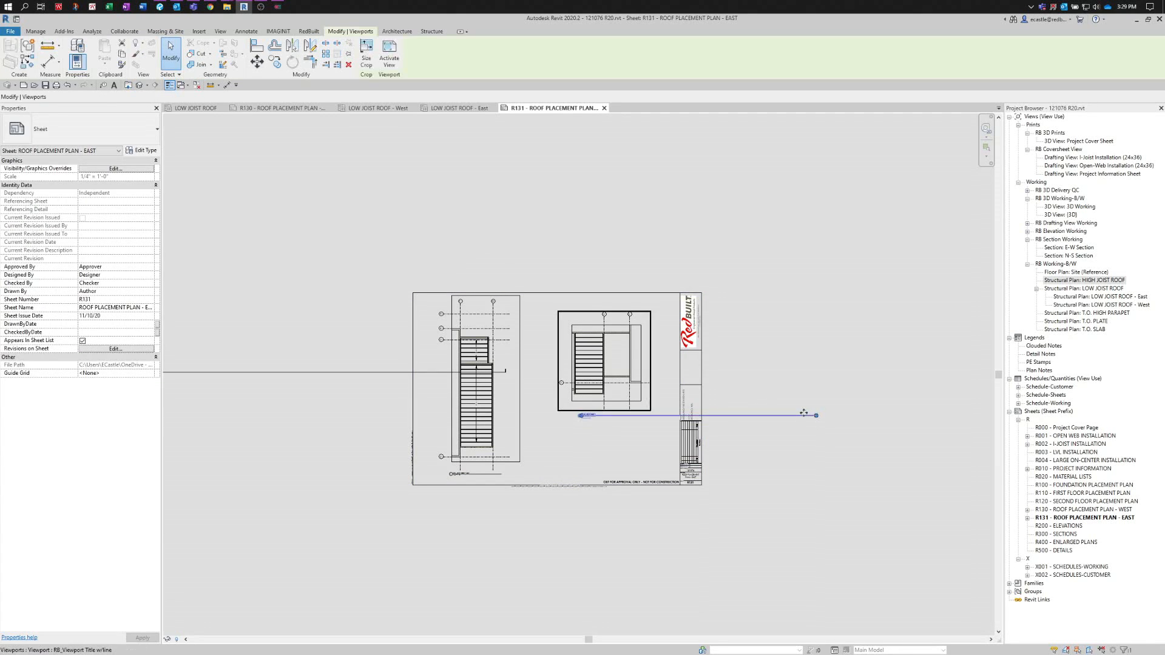
{"action": "left_click_drag", "start_coordinate": [655, 424], "coordinate": [616, 391]}
{"action": "scroll", "coordinate": [603, 435], "scroll_direction": "up", "scroll_amount": 2}
{"action": "left_click", "coordinate": [615, 424]}
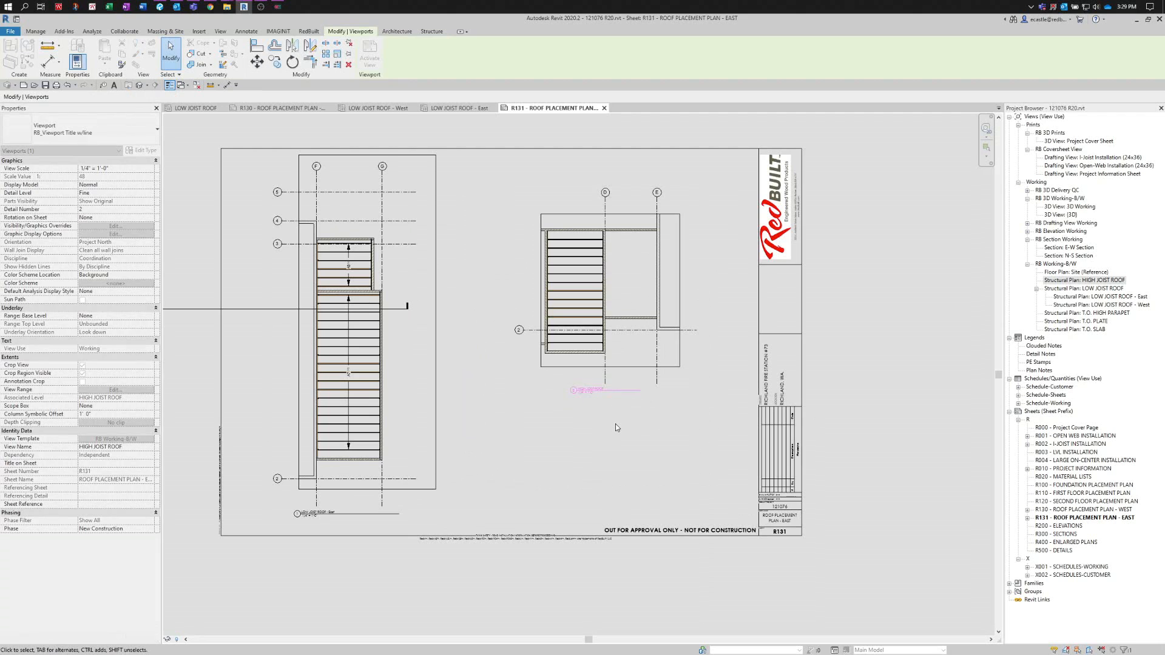
{"action": "scroll", "coordinate": [657, 437], "scroll_direction": "down", "scroll_amount": 2}
{"action": "scroll", "coordinate": [564, 413], "scroll_direction": "up", "scroll_amount": 2}
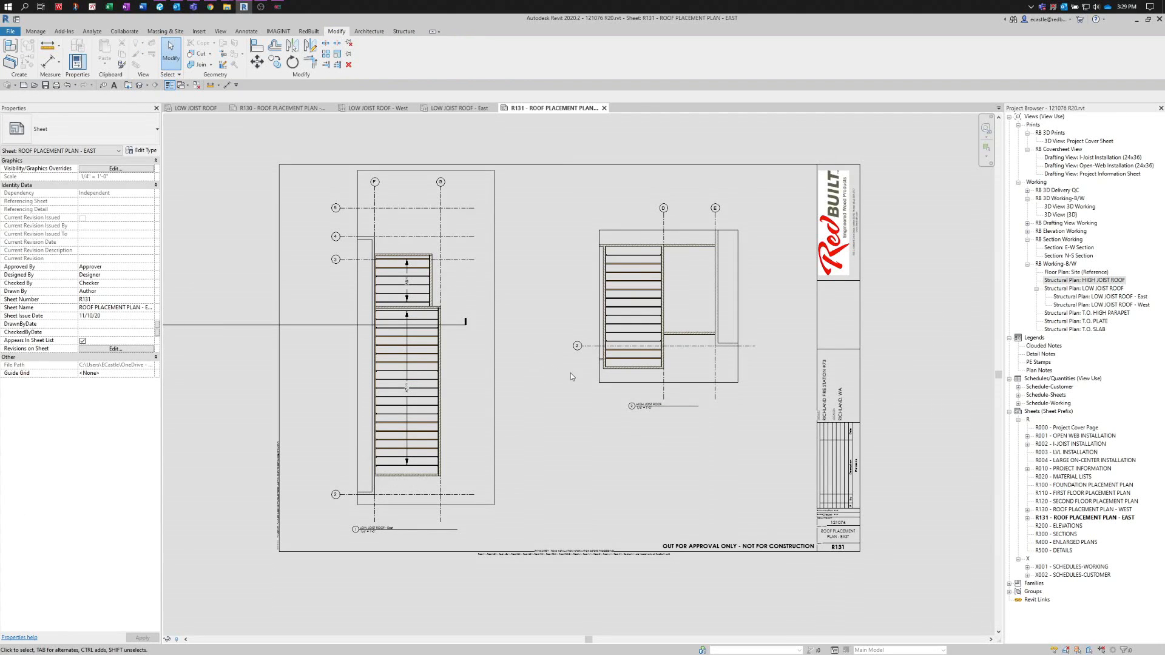
{"action": "scroll", "coordinate": [571, 376], "scroll_direction": "down", "scroll_amount": 2}
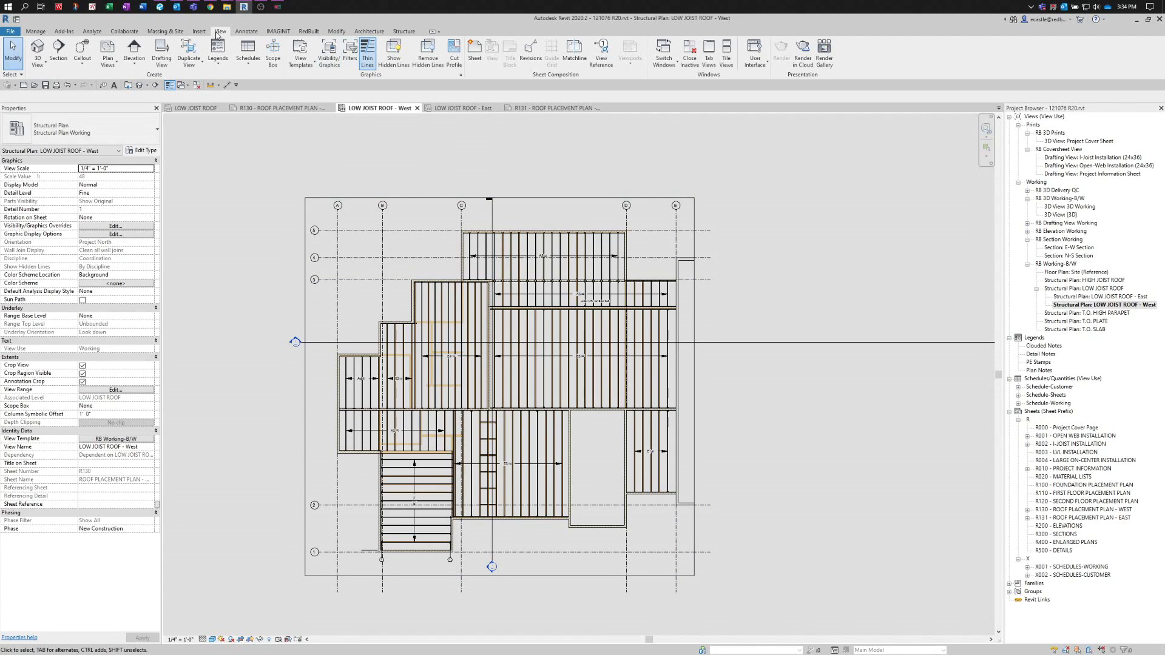
- Sketch a vertical matchline about 72 feet long just inside the east crop edge of LOW JOIST ROOF - West and finish the sketch
{"action": "left_click", "coordinate": [575, 54]}
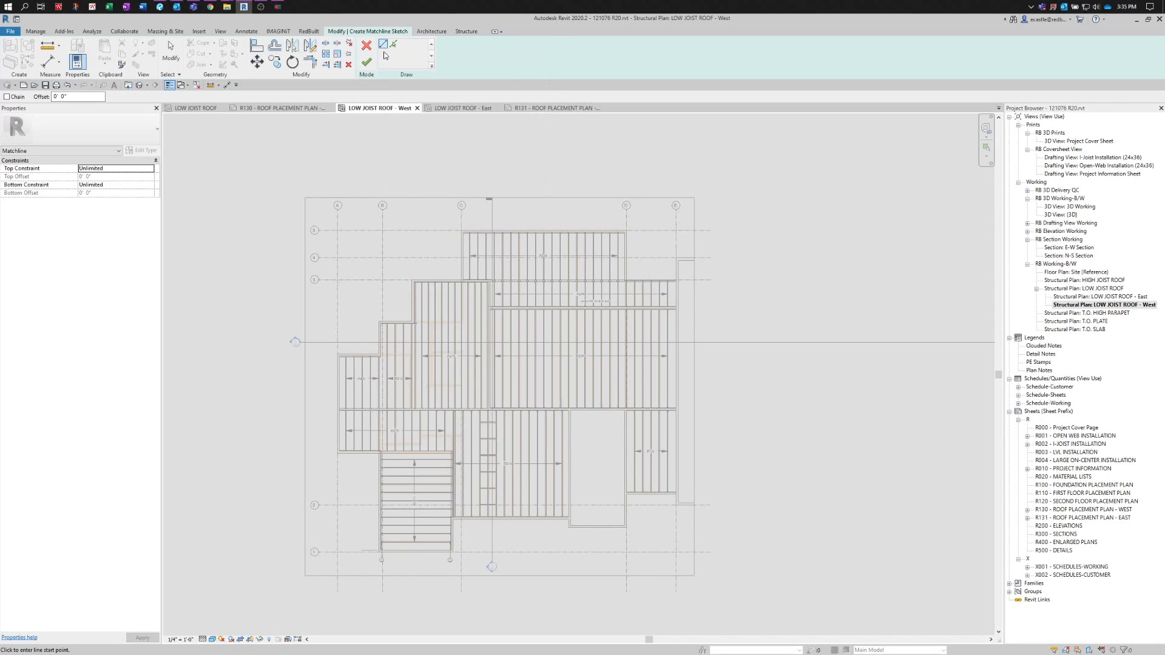
{"action": "left_click", "coordinate": [692, 223]}
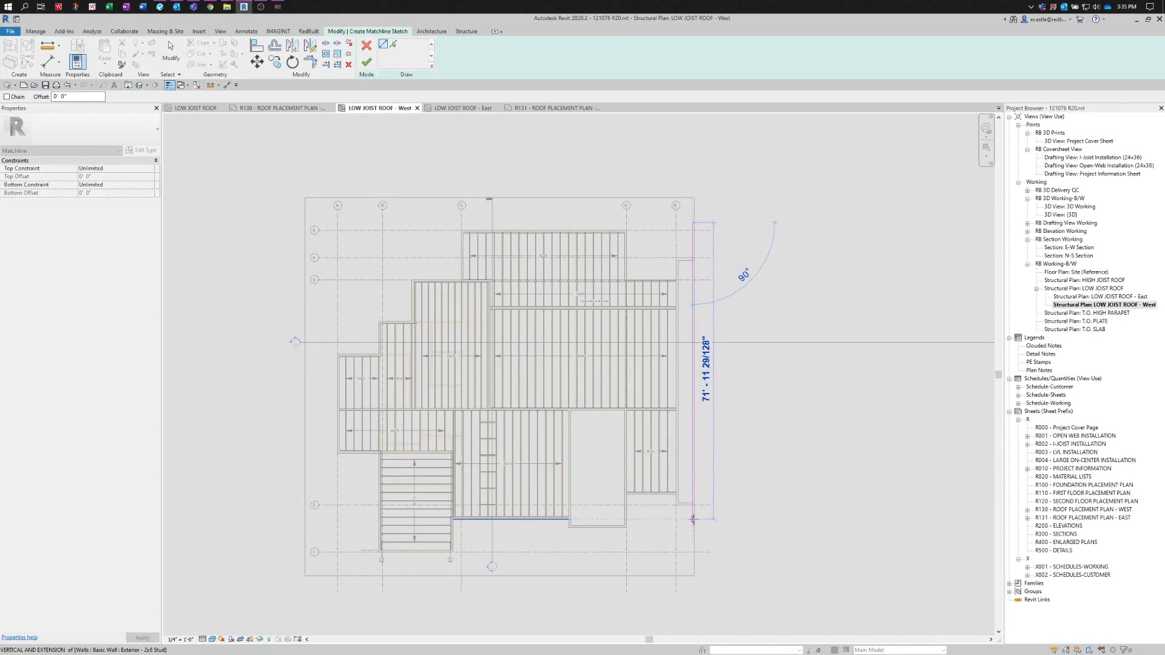
{"action": "left_click", "coordinate": [693, 526]}
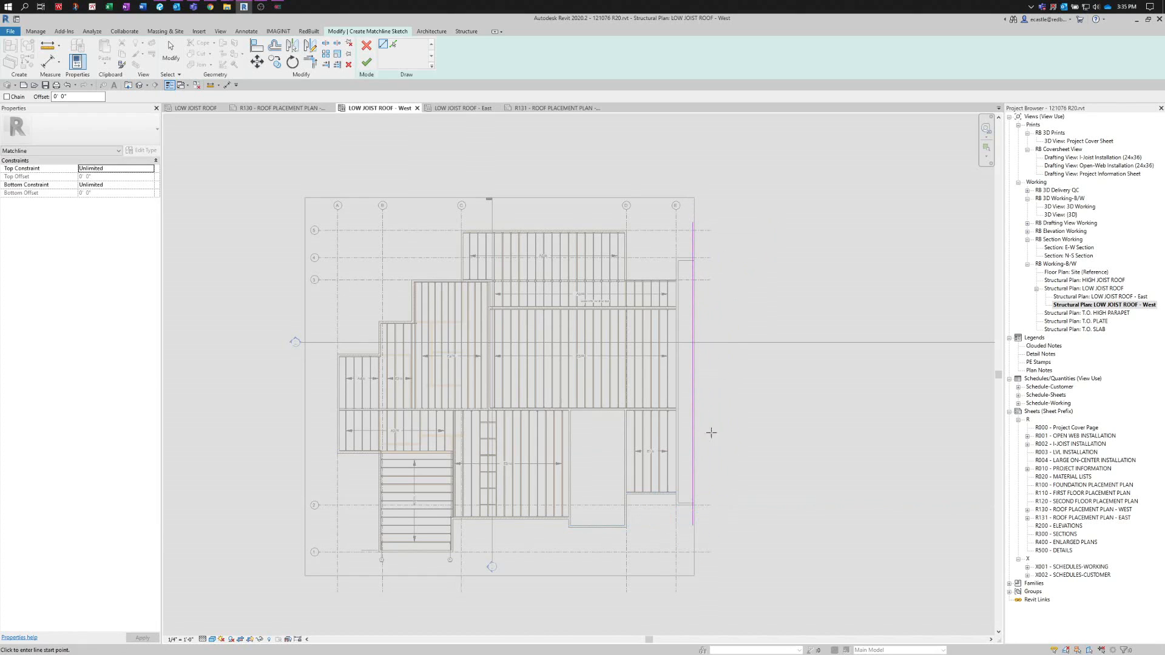
{"action": "left_click", "coordinate": [367, 61]}
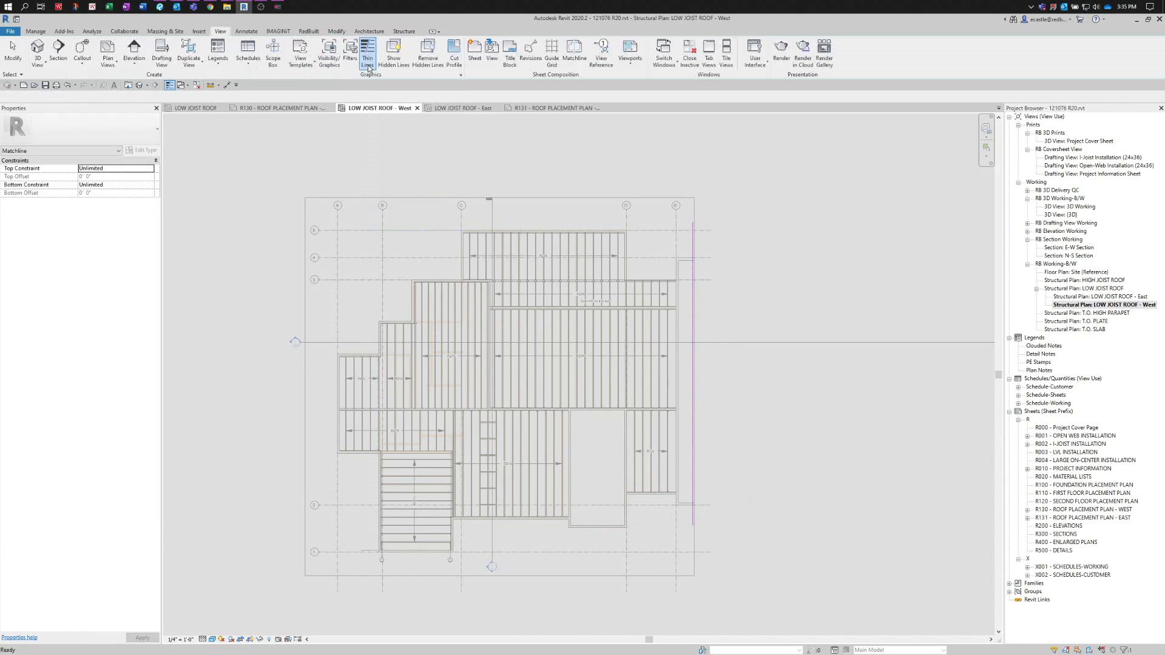
{"action": "left_click", "coordinate": [645, 220]}
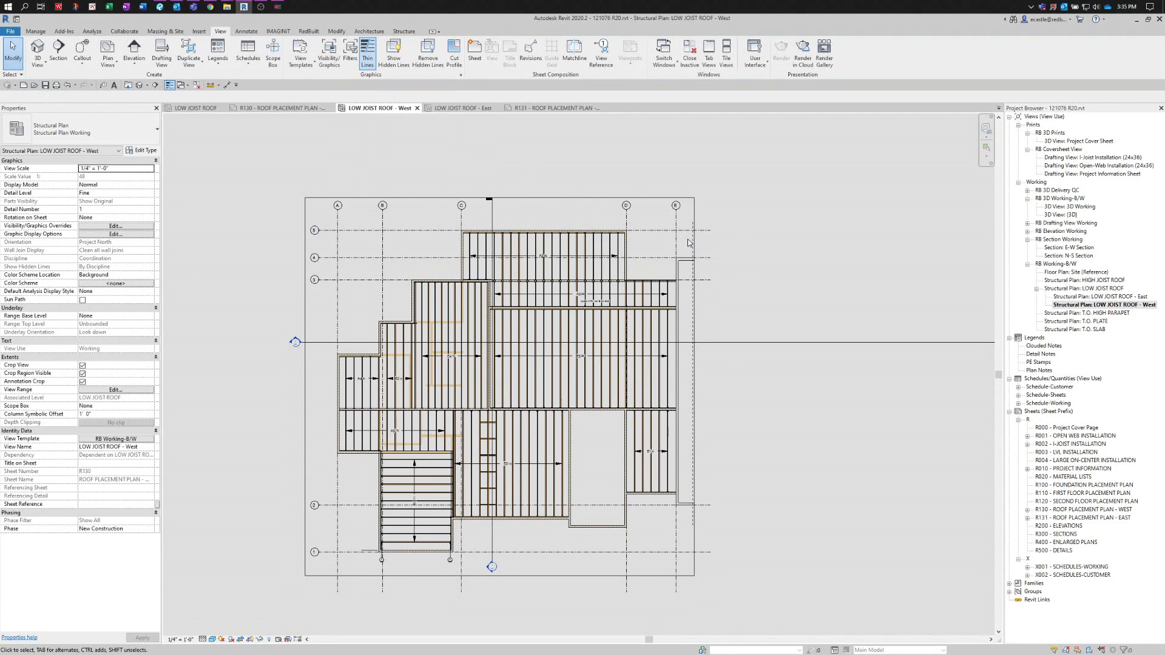
{"action": "scroll", "coordinate": [751, 251], "scroll_direction": "up", "scroll_amount": 1}
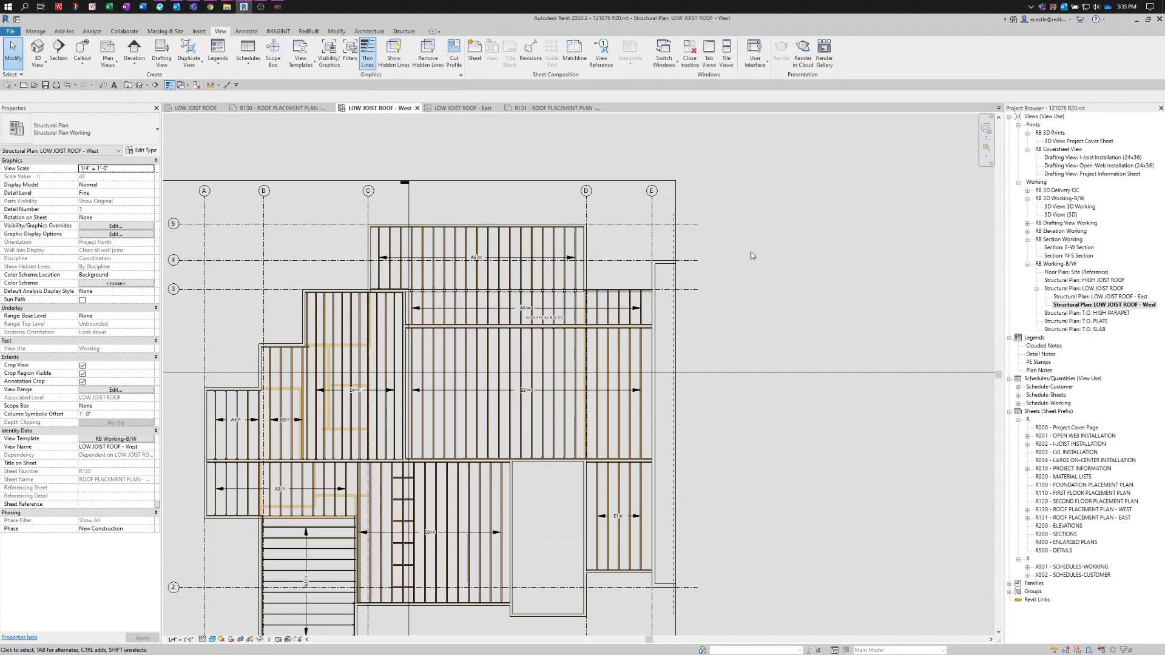
{"action": "scroll", "coordinate": [744, 224], "scroll_direction": "up", "scroll_amount": 3}
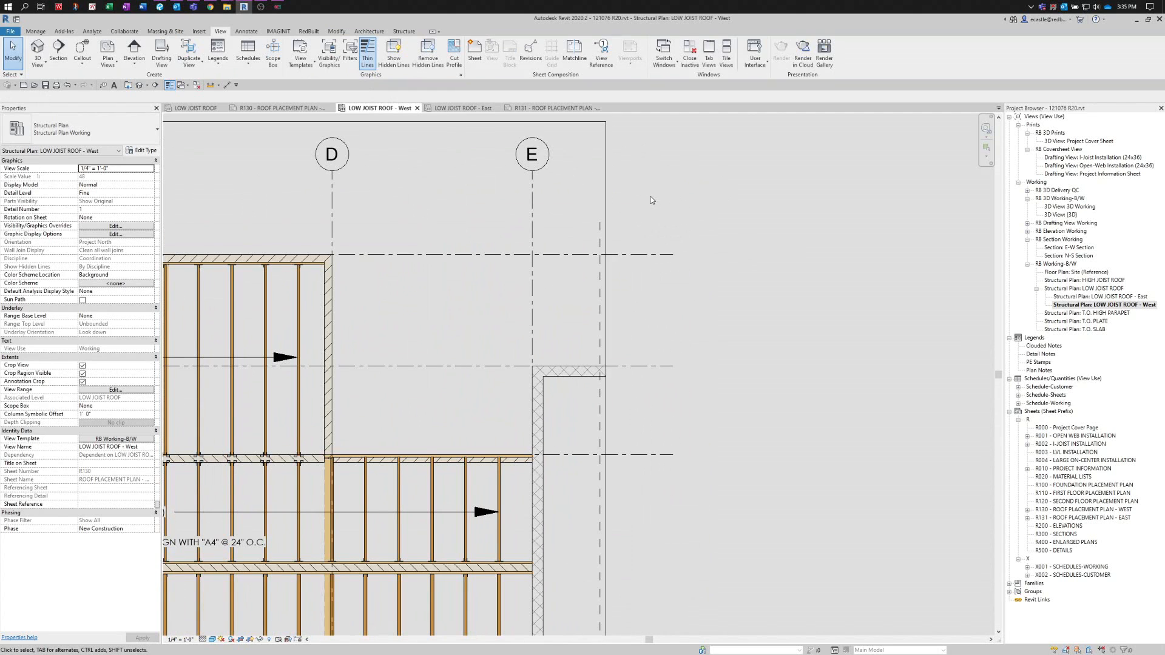
- Place view references targeting LOW JOIST ROOF - East just east of the matchline, one near its upper end and one near its lower end
{"action": "left_click", "coordinate": [599, 58]}
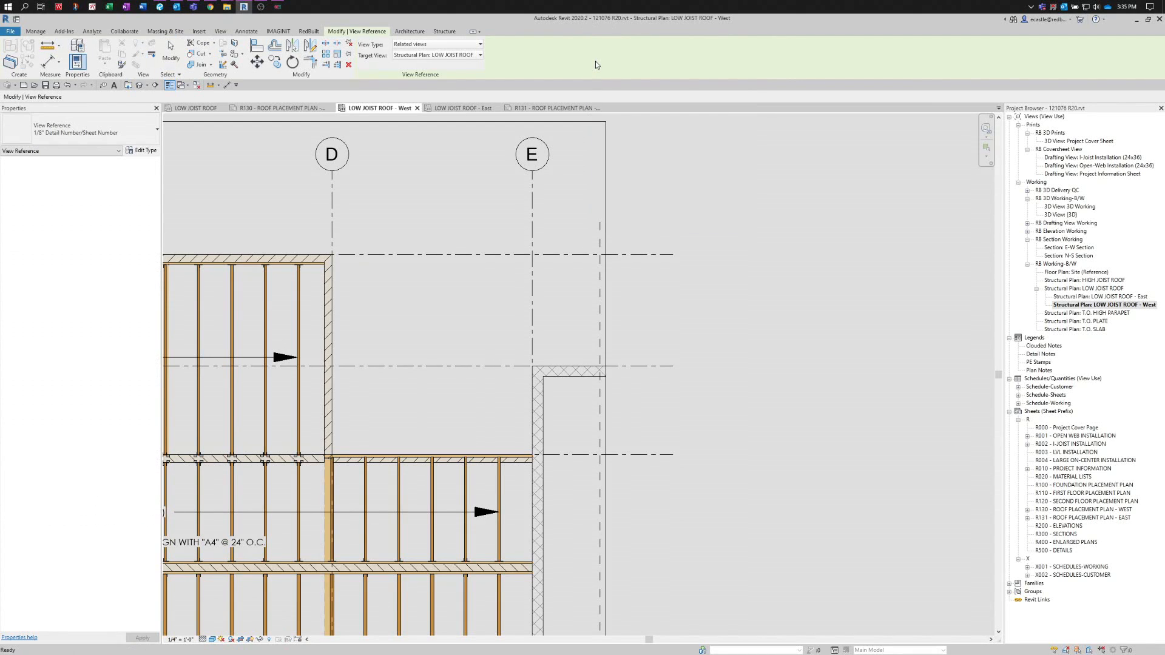
{"action": "left_click", "coordinate": [423, 56]}
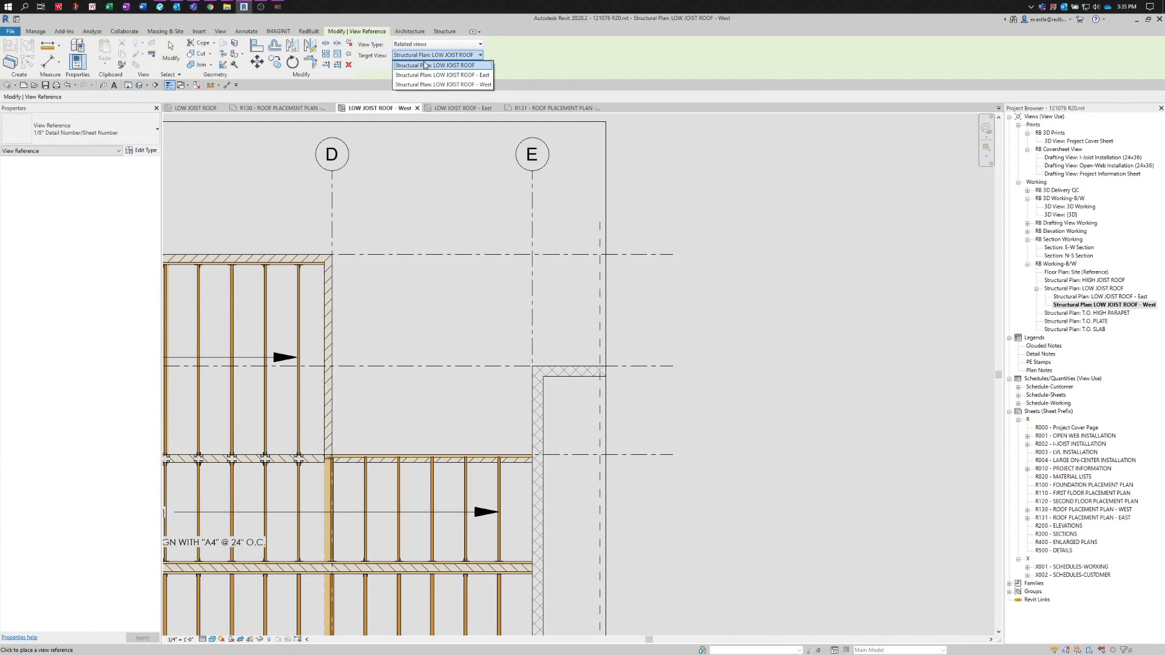
{"action": "left_click", "coordinate": [471, 75]}
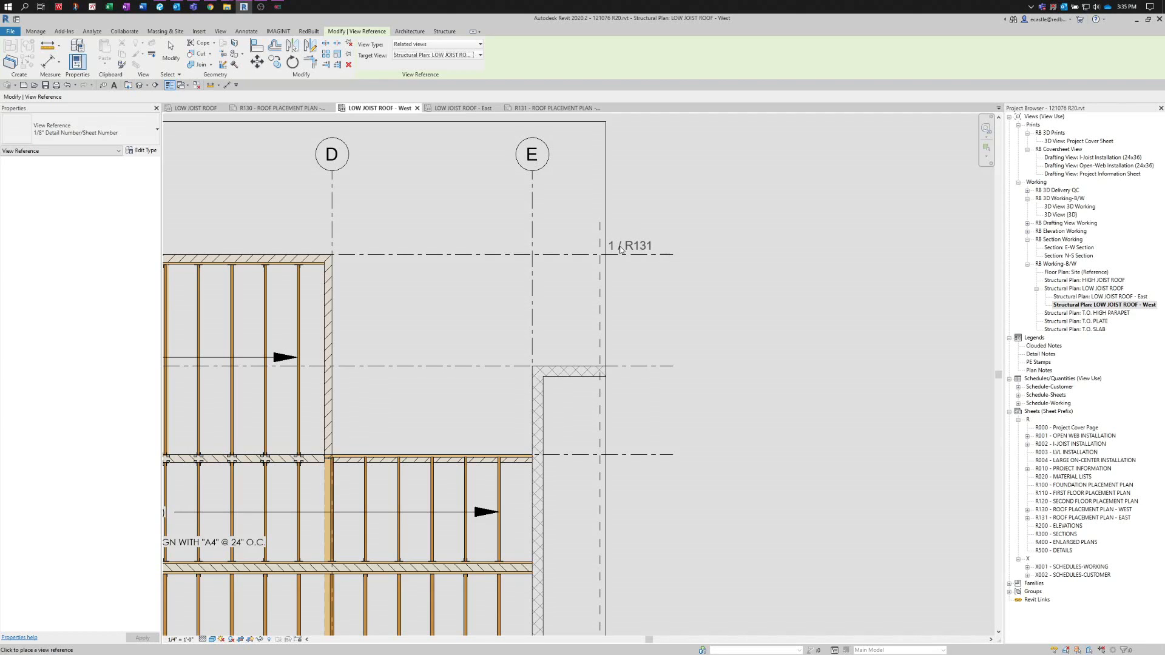
{"action": "left_click", "coordinate": [620, 249]}
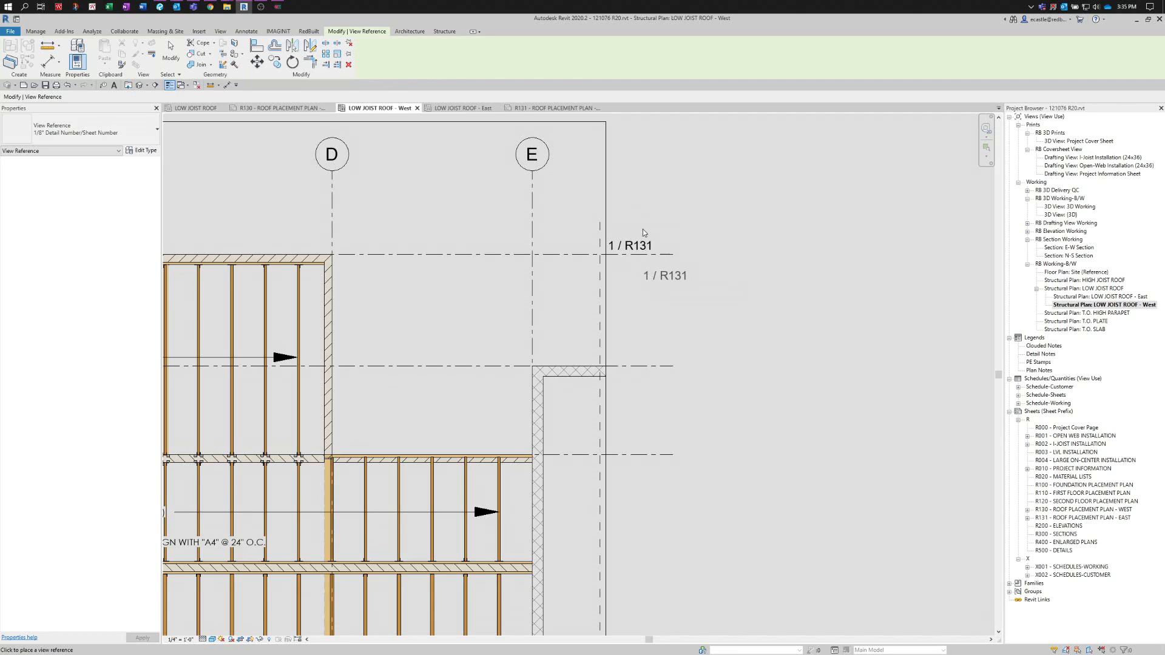
{"action": "scroll", "coordinate": [634, 182], "scroll_direction": "down", "scroll_amount": 4}
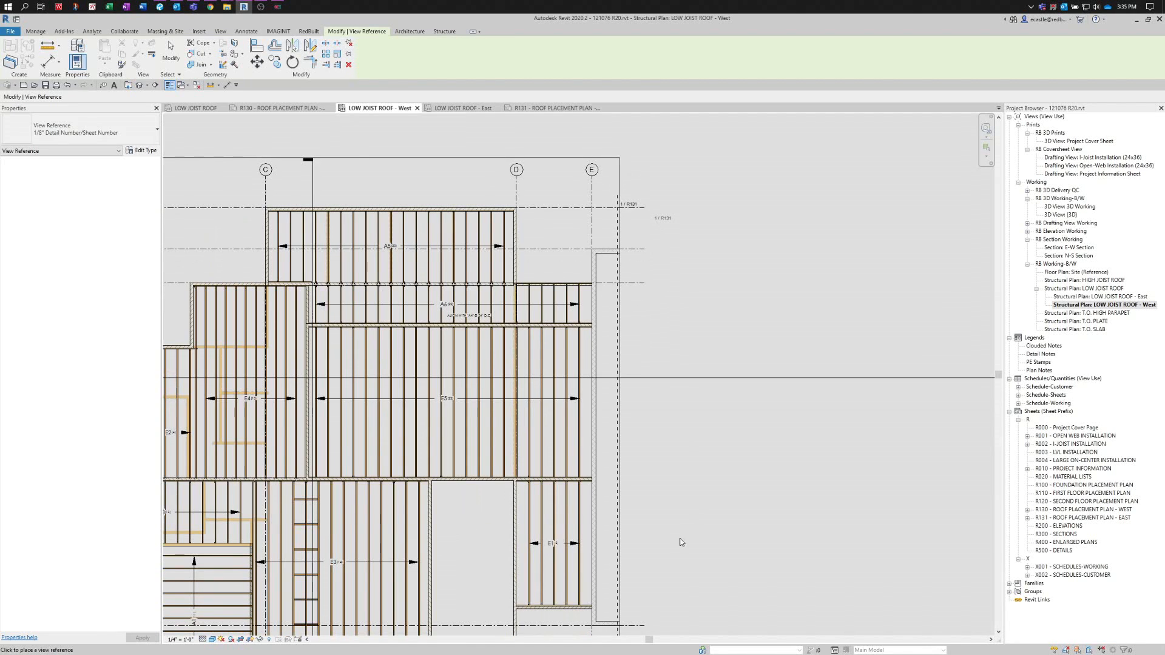
{"action": "scroll", "coordinate": [681, 542], "scroll_direction": "down", "scroll_amount": 2}
{"action": "scroll", "coordinate": [655, 477], "scroll_direction": "up", "scroll_amount": 6}
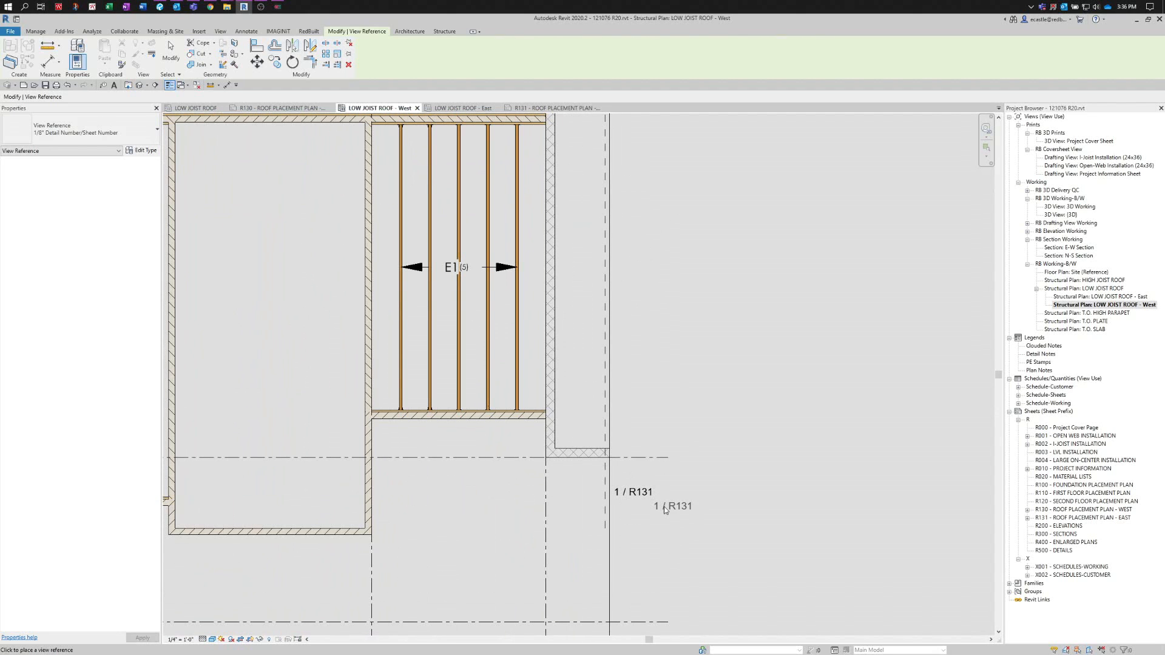
{"action": "key", "text": "Escape"}
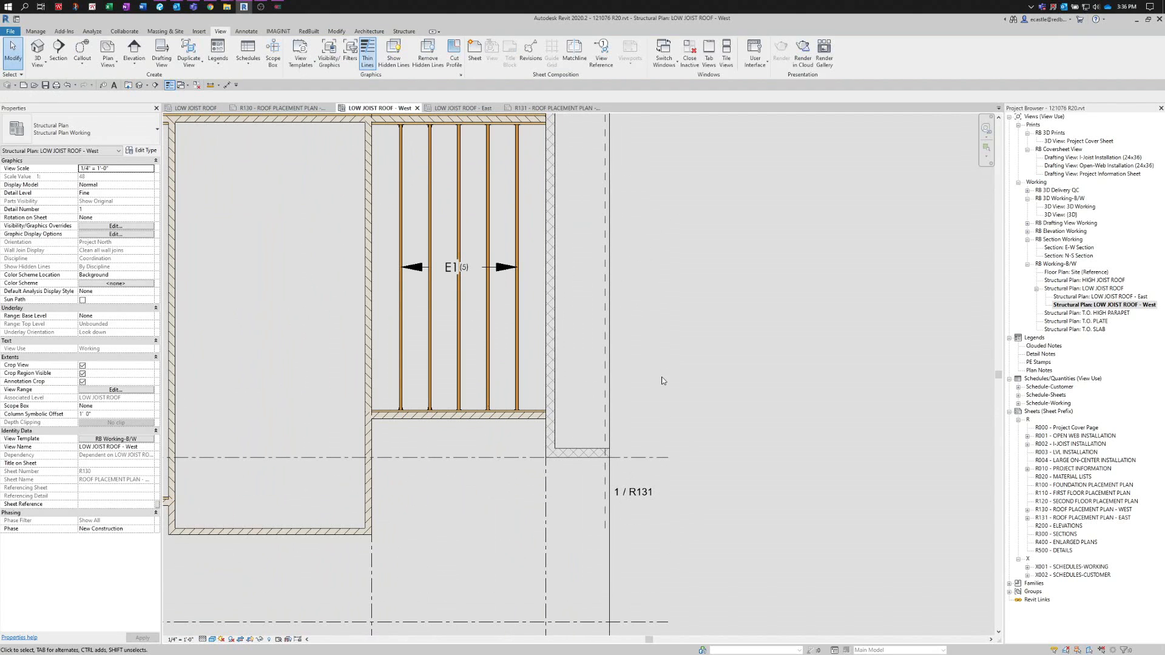
- Try to rotate the lower 1 / R131 view reference to vertical about its centre
{"action": "left_click", "coordinate": [636, 493]}
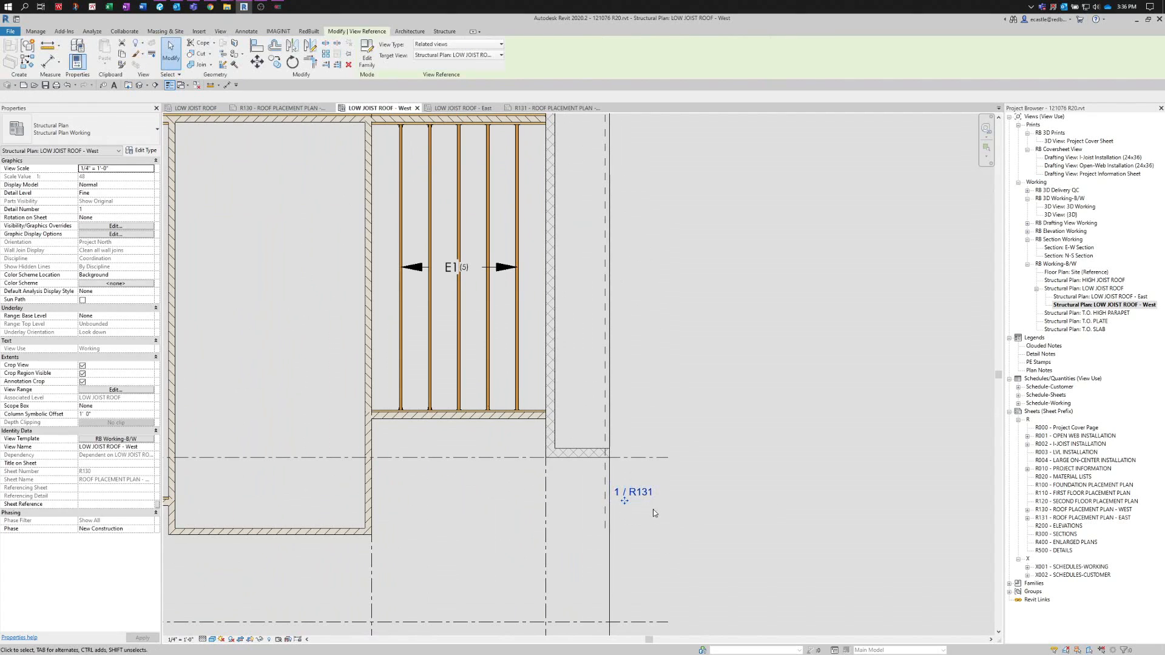
{"action": "scroll", "coordinate": [638, 504], "scroll_direction": "up", "scroll_amount": 1}
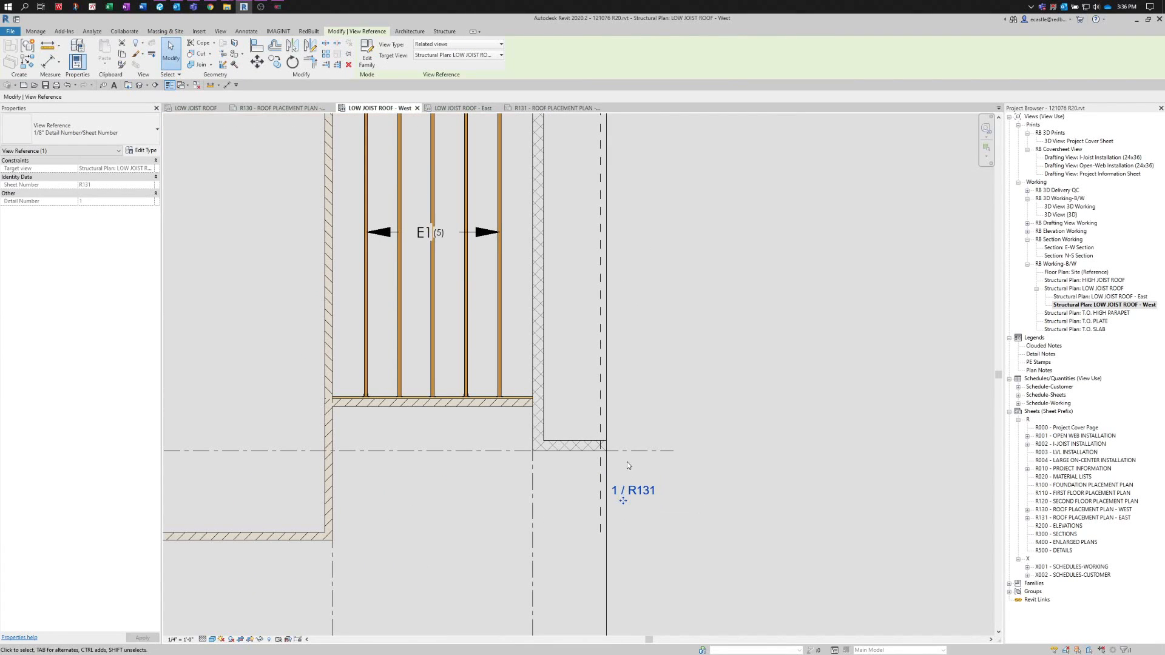
{"action": "key", "text": "r"}
{"action": "key", "text": "o"}
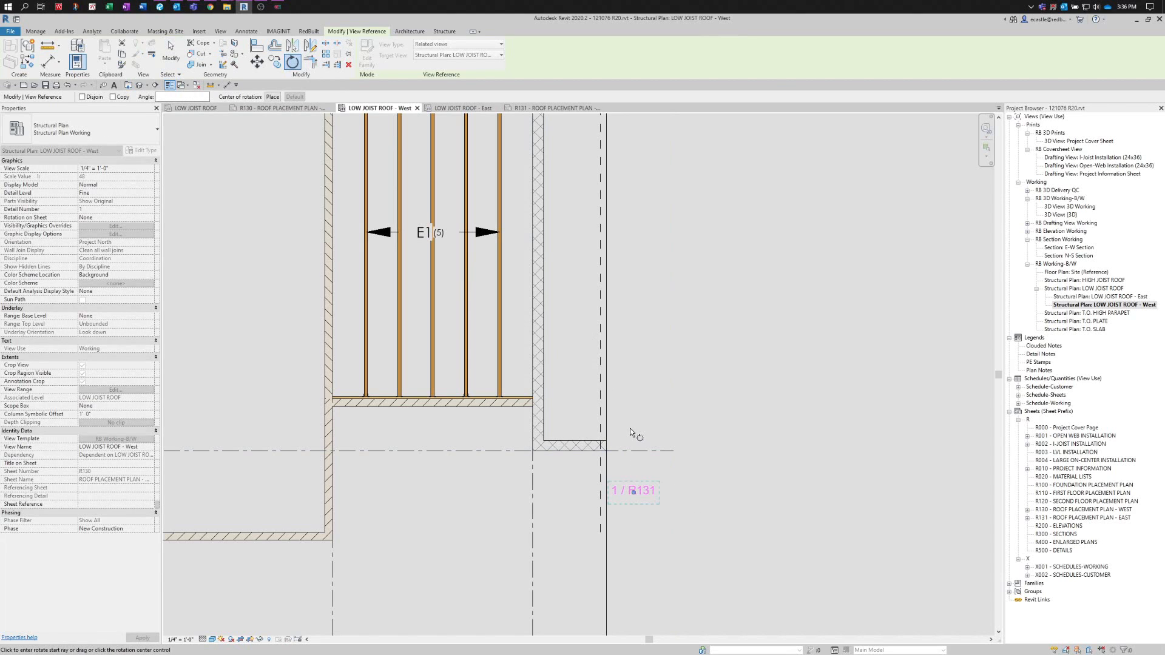
{"action": "left_click", "coordinate": [635, 519]}
{"action": "left_click", "coordinate": [726, 491]}
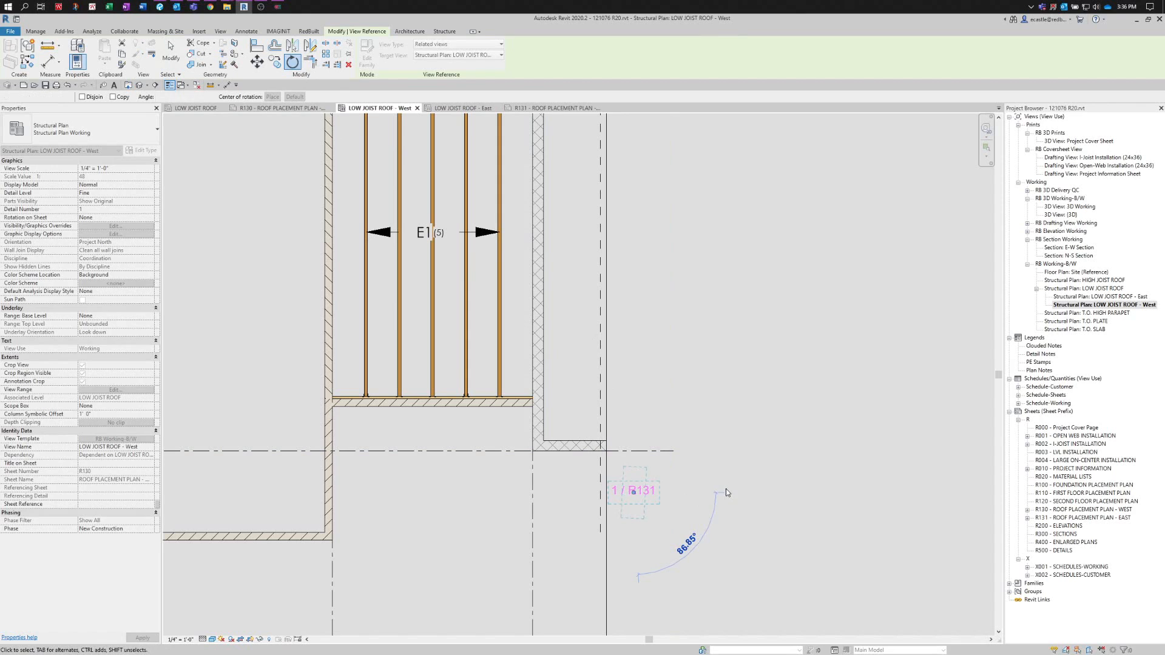
{"action": "key", "text": "ctrl+z"}
{"action": "key", "text": "Escape"}
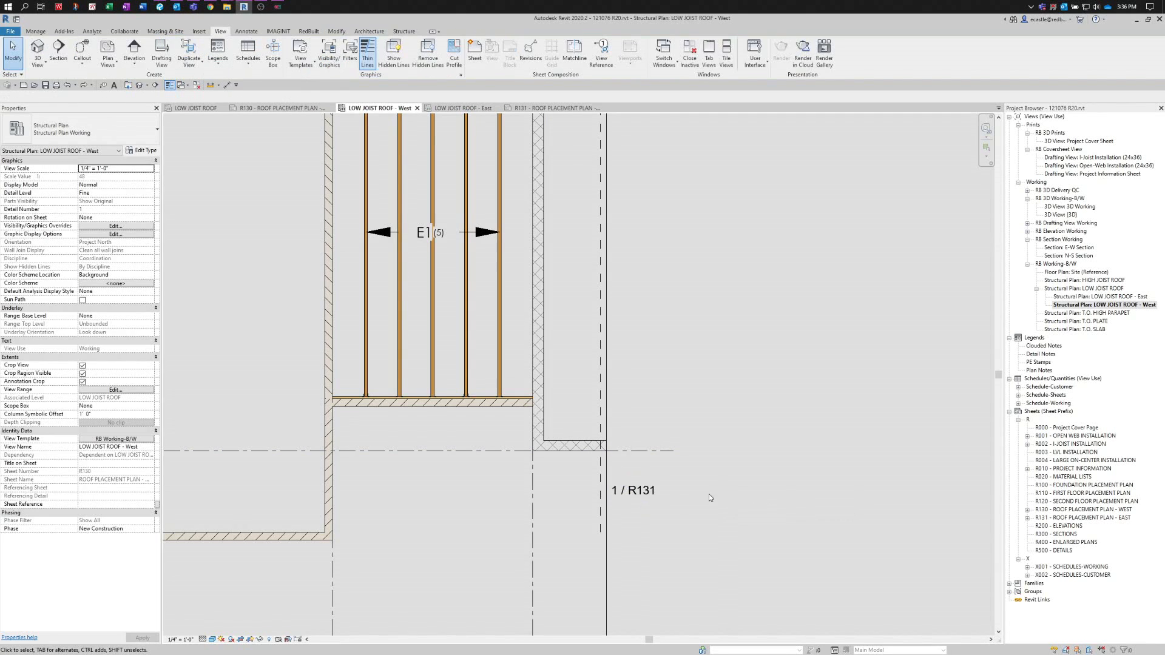
- Rotate the lower 1 / R131 view reference to read vertically upward and place it along the west side of the matchline
{"action": "left_click", "coordinate": [636, 498]}
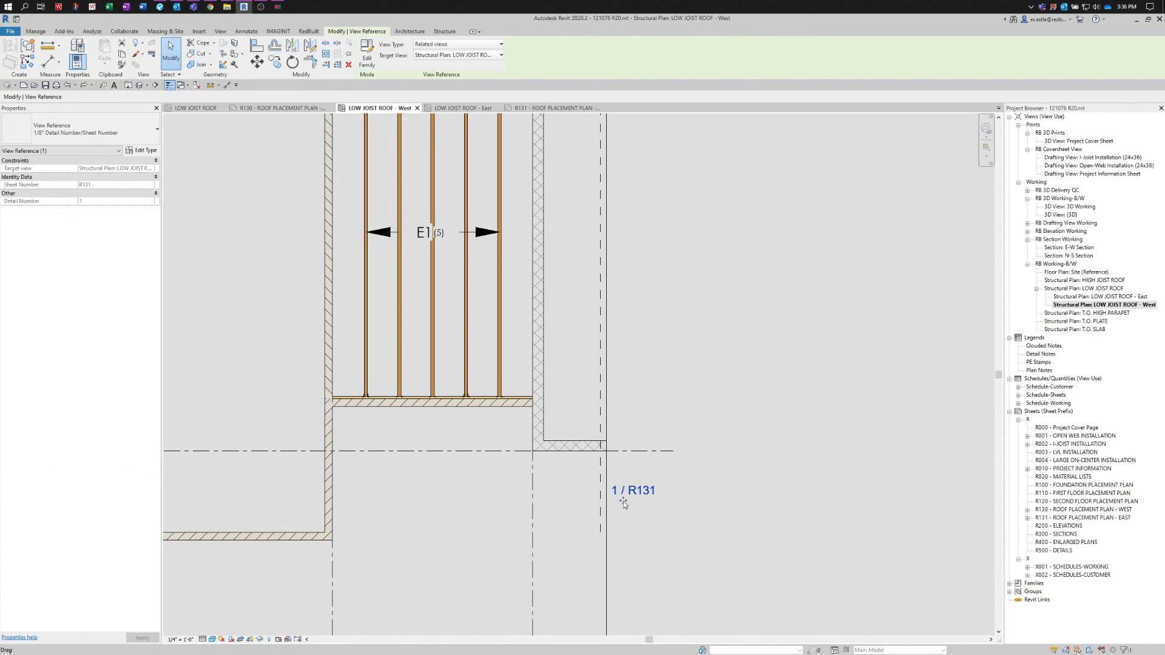
{"action": "left_click_drag", "start_coordinate": [623, 501], "coordinate": [561, 503]}
{"action": "key", "text": "r"}
{"action": "key", "text": "o"}
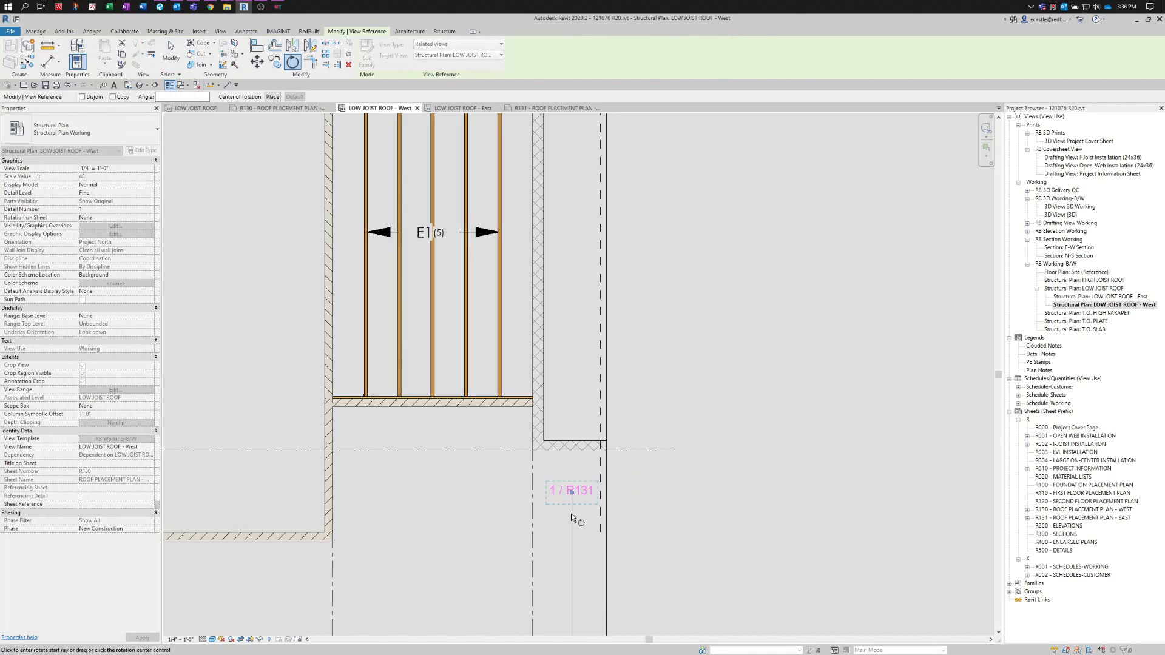
{"action": "left_click", "coordinate": [571, 514]}
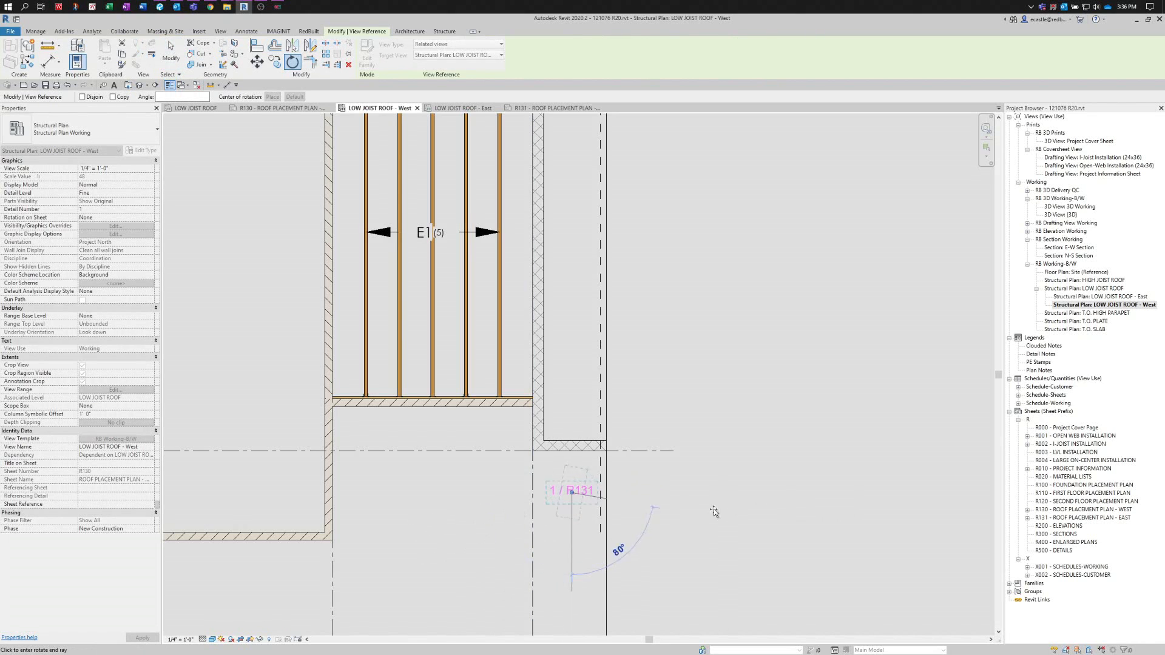
{"action": "left_click", "coordinate": [721, 489]}
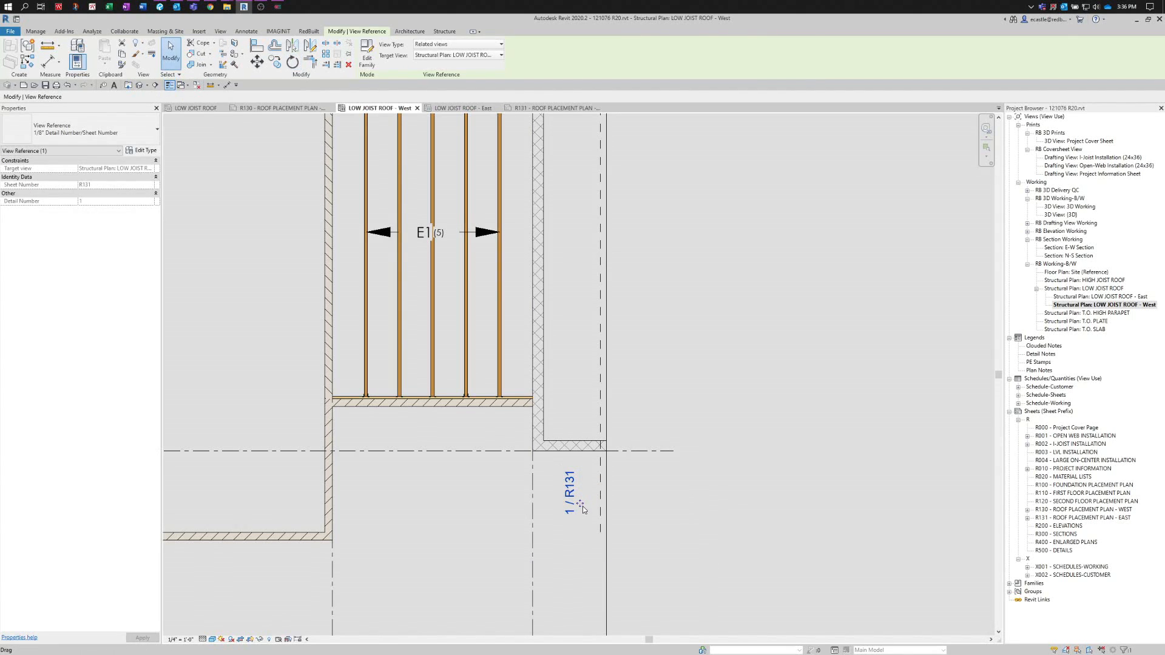
{"action": "left_click_drag", "start_coordinate": [582, 507], "coordinate": [604, 500]}
{"action": "left_click", "coordinate": [585, 526]}
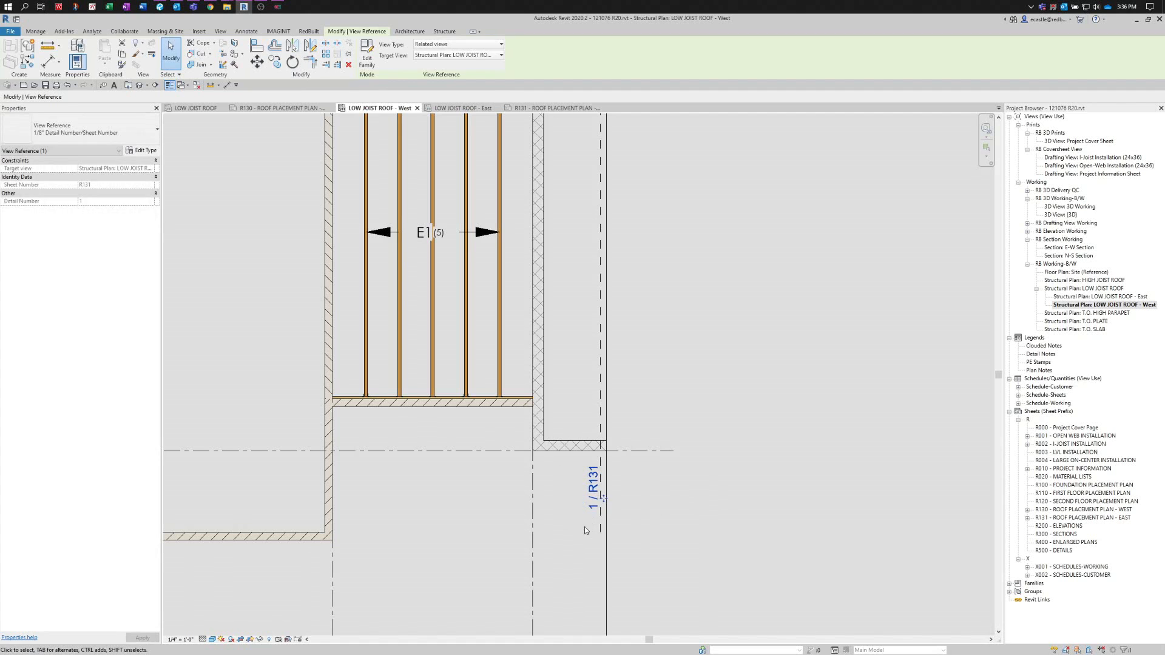
- Turn the upper 1 / R131 view reference vertical and set it against the west side of the matchline, beside its top end
{"action": "scroll", "coordinate": [595, 581], "scroll_direction": "down", "scroll_amount": 6}
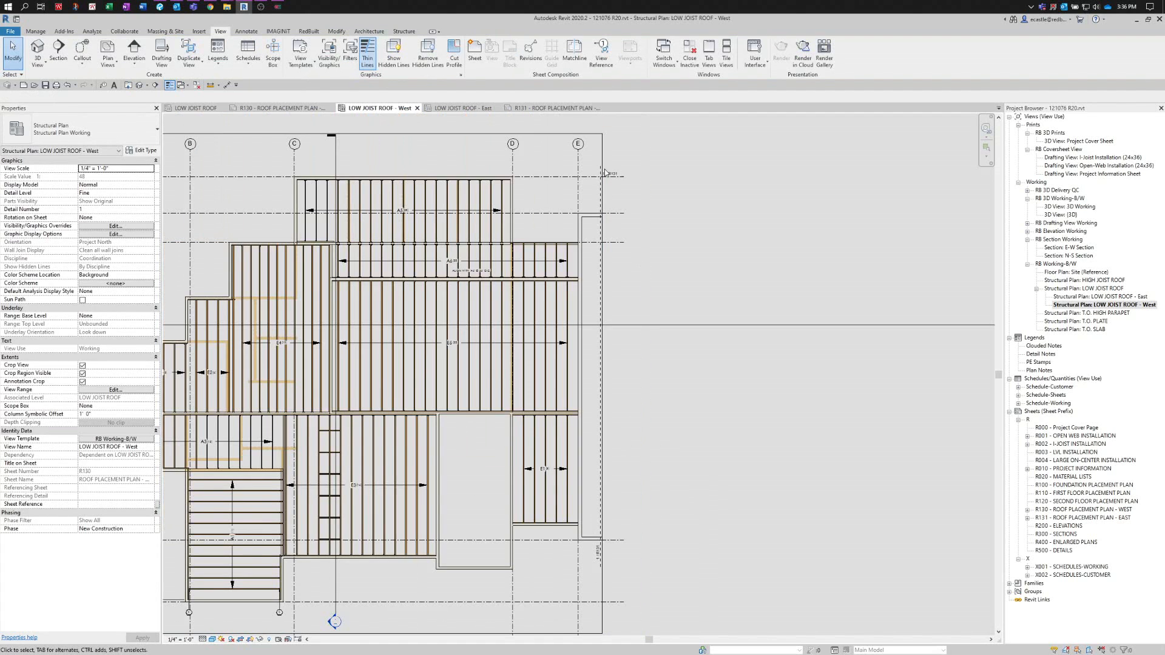
{"action": "scroll", "coordinate": [605, 159], "scroll_direction": "up", "scroll_amount": 6}
{"action": "scroll", "coordinate": [605, 159], "scroll_direction": "up", "scroll_amount": 3}
{"action": "left_click", "coordinate": [594, 163]}
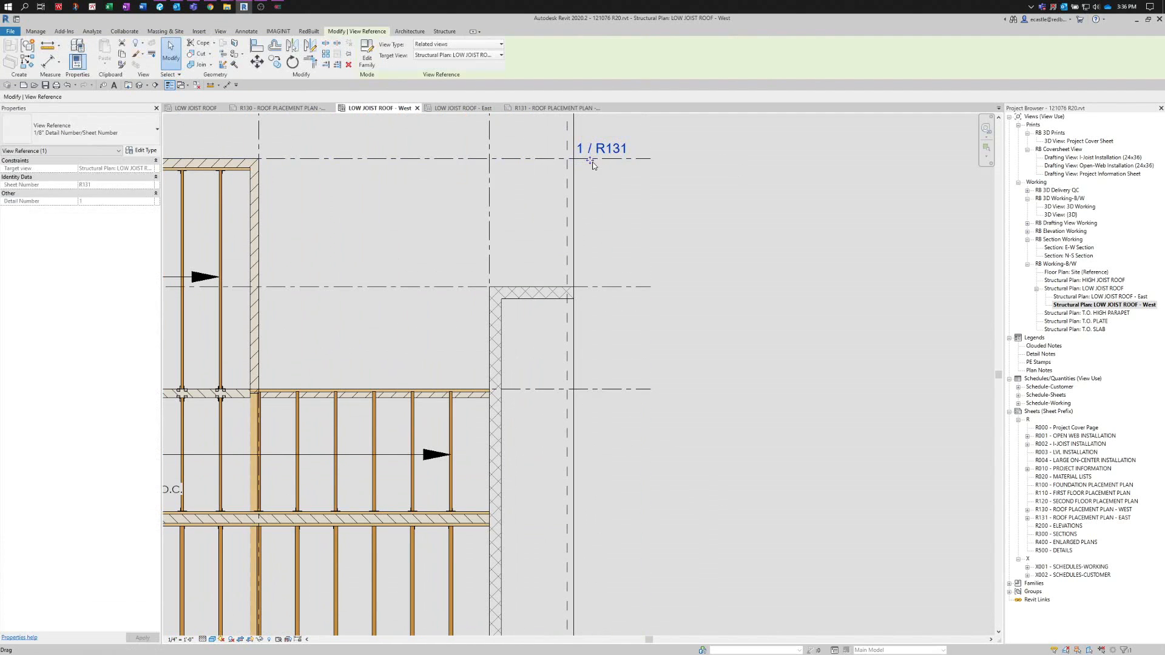
{"action": "left_click_drag", "start_coordinate": [593, 163], "coordinate": [515, 184]}
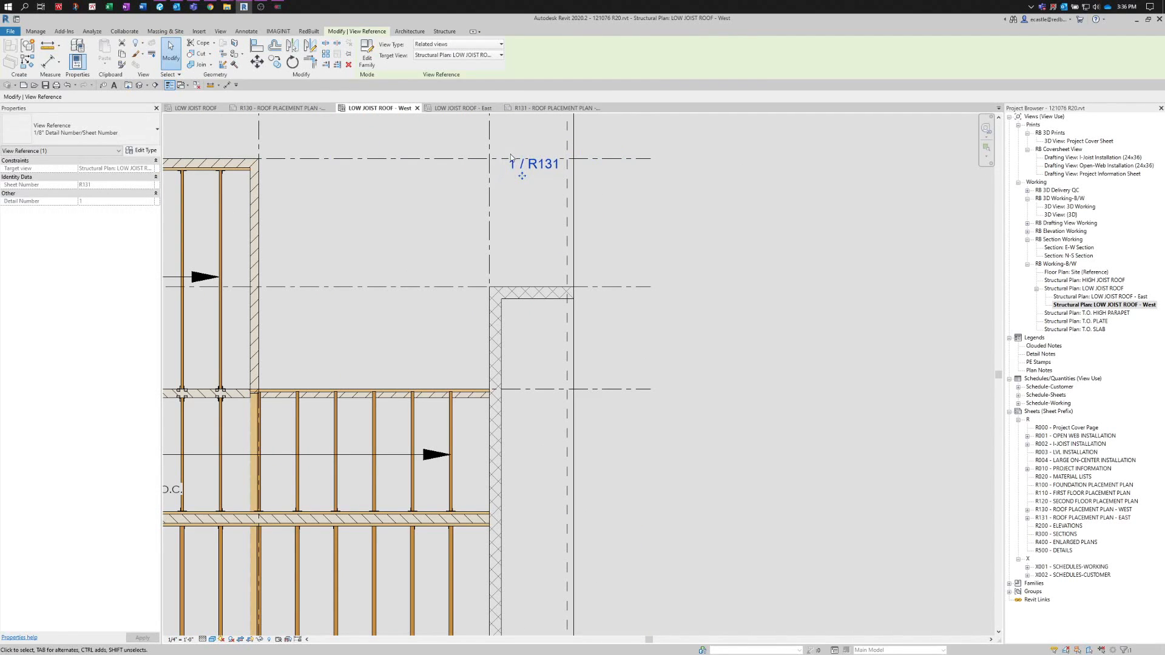
{"action": "key", "text": "r"}
{"action": "key", "text": "o"}
{"action": "left_click", "coordinate": [534, 185]}
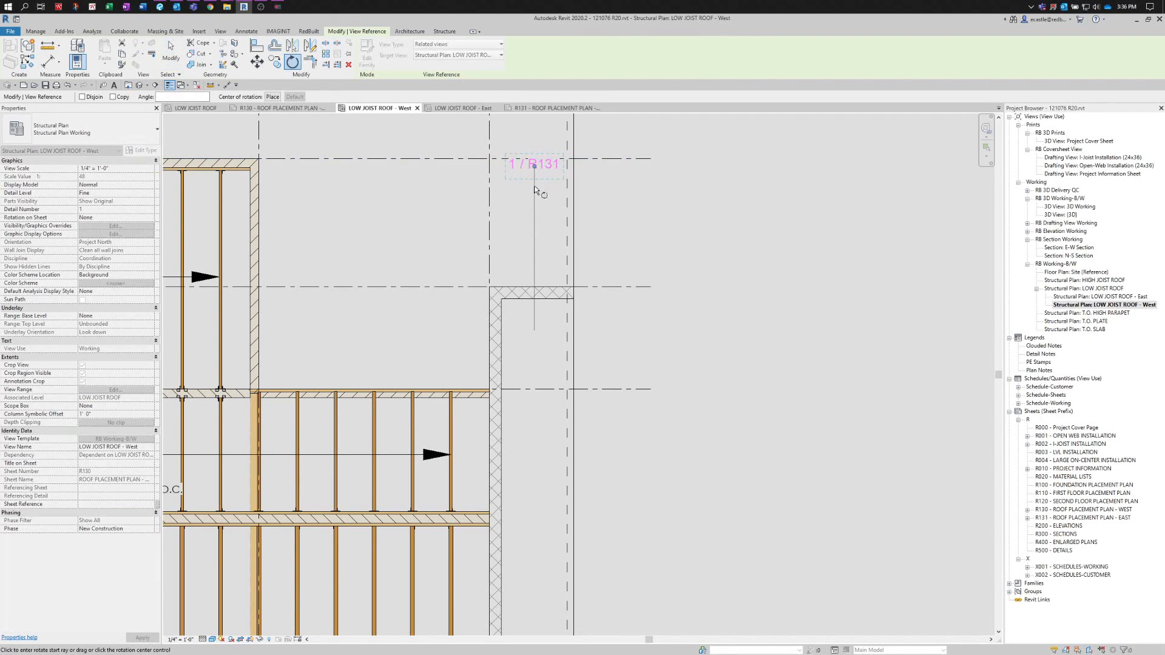
{"action": "left_click", "coordinate": [658, 165]}
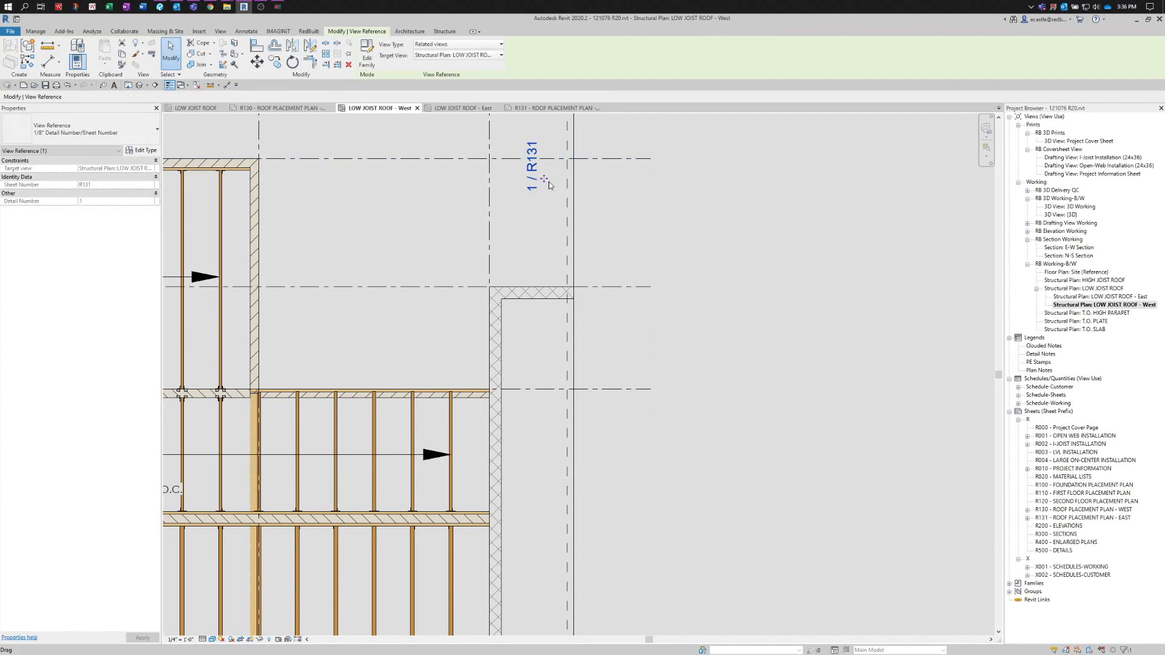
{"action": "left_click_drag", "start_coordinate": [545, 181], "coordinate": [569, 226]}
{"action": "scroll", "coordinate": [569, 259], "scroll_direction": "down", "scroll_amount": 2}
{"action": "left_click", "coordinate": [630, 253]}
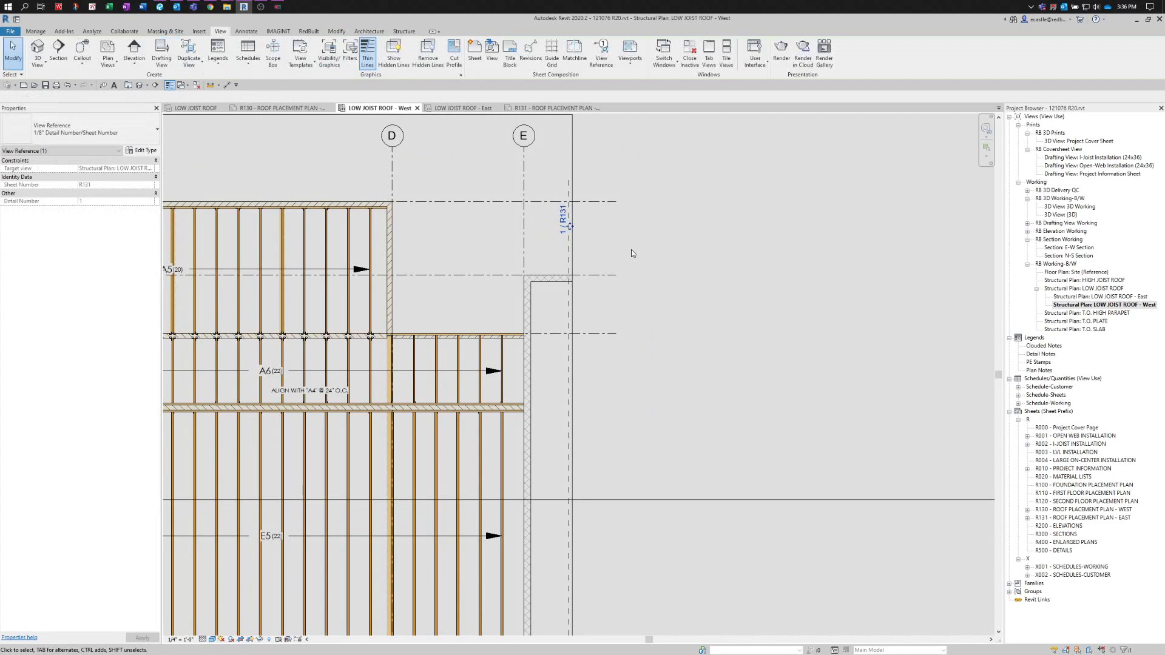
- In LOW JOIST ROOF - East, sketch a vertical matchline about 65' 6" long just inside the west crop edge and finish the sketch
{"action": "scroll", "coordinate": [650, 265], "scroll_direction": "down", "scroll_amount": 4}
{"action": "scroll", "coordinate": [660, 393], "scroll_direction": "up", "scroll_amount": 1}
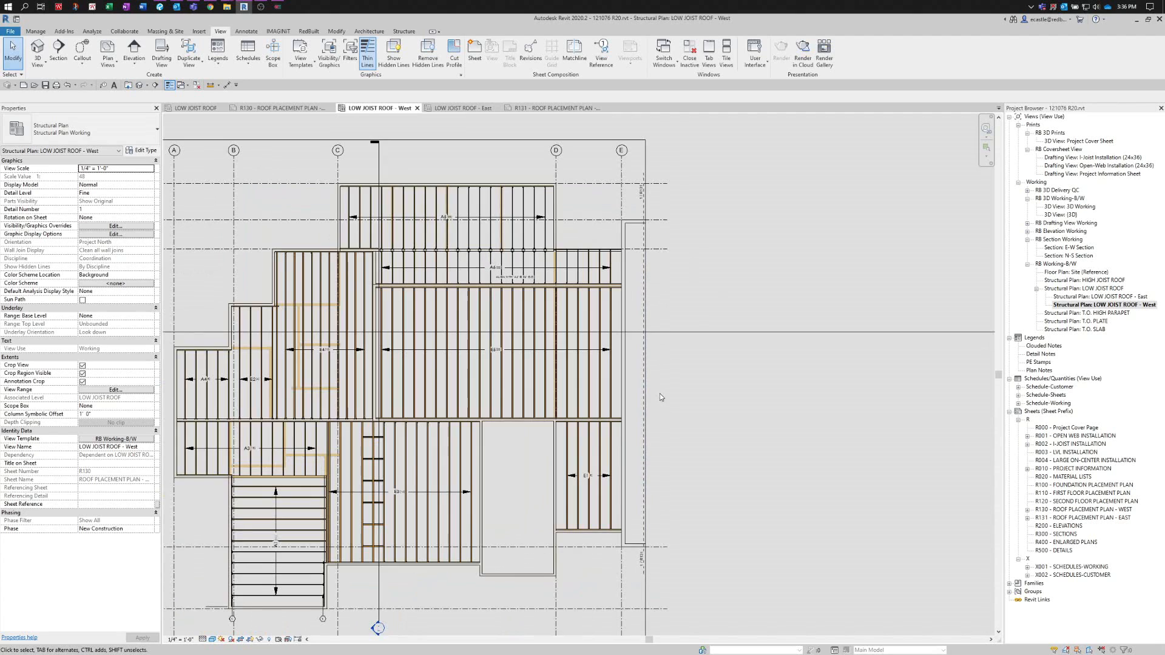
{"action": "left_click", "coordinate": [447, 108]}
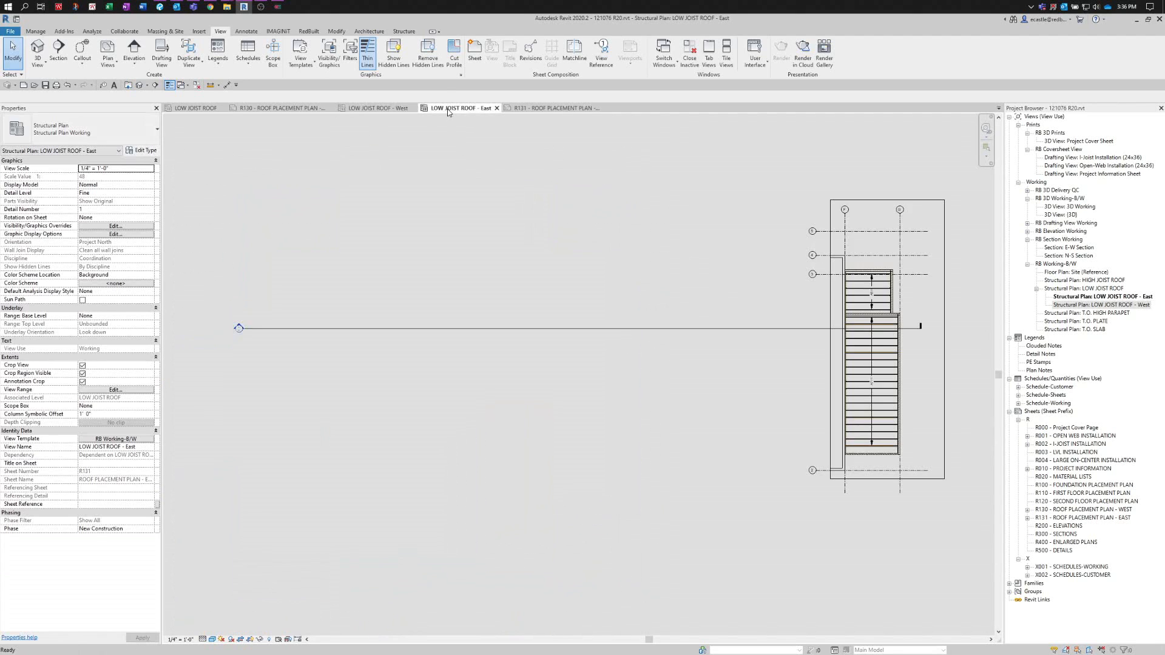
{"action": "scroll", "coordinate": [821, 233], "scroll_direction": "up", "scroll_amount": 2}
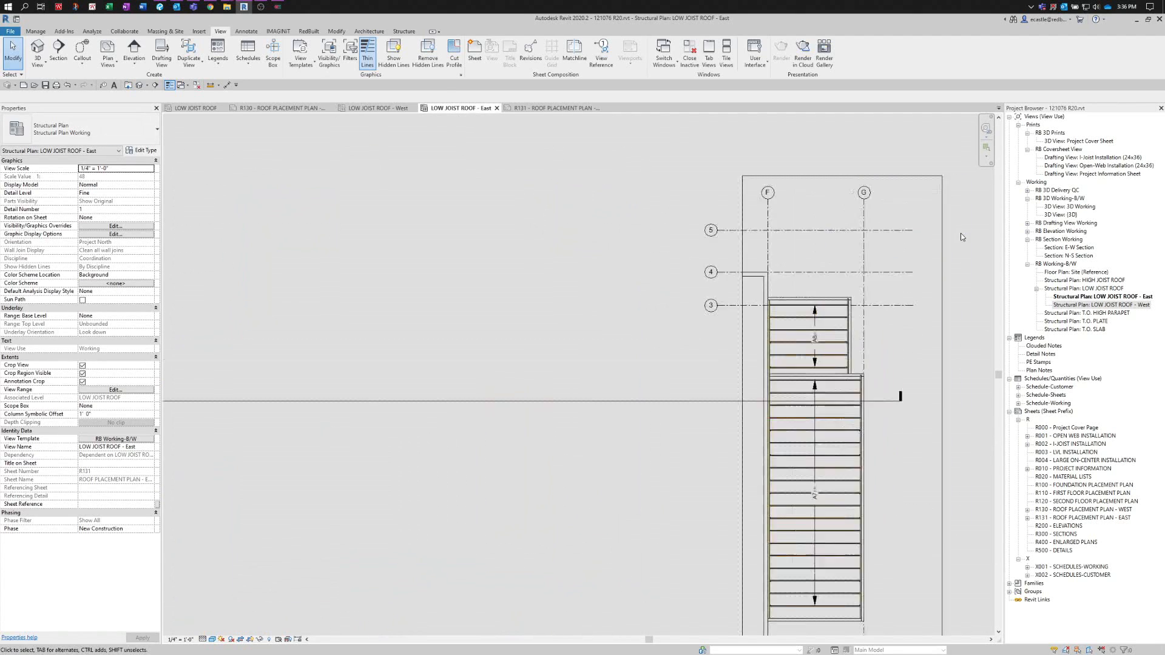
{"action": "left_click", "coordinate": [574, 54]}
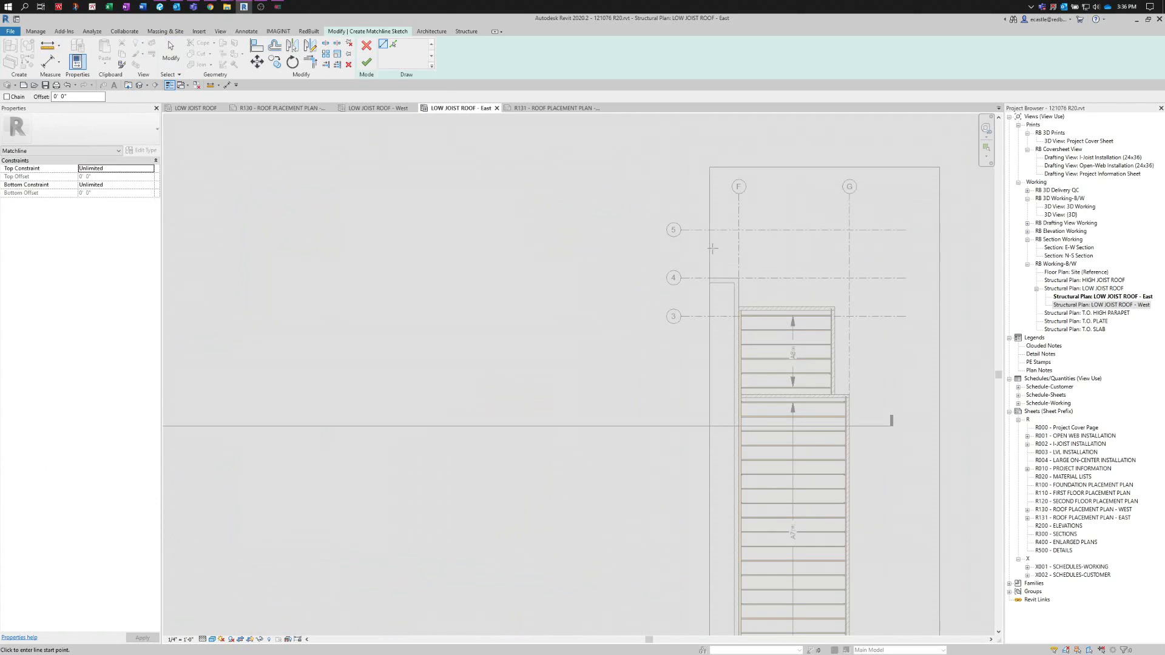
{"action": "scroll", "coordinate": [714, 242], "scroll_direction": "down", "scroll_amount": 1}
{"action": "left_click", "coordinate": [712, 248]}
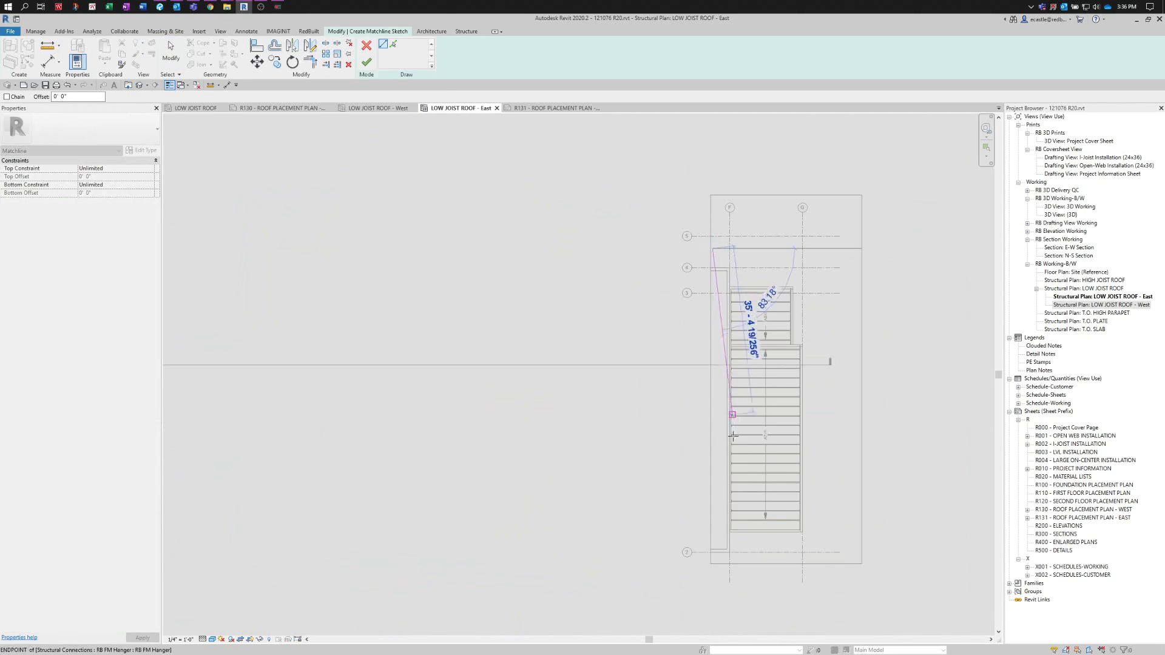
{"action": "left_click", "coordinate": [708, 558]}
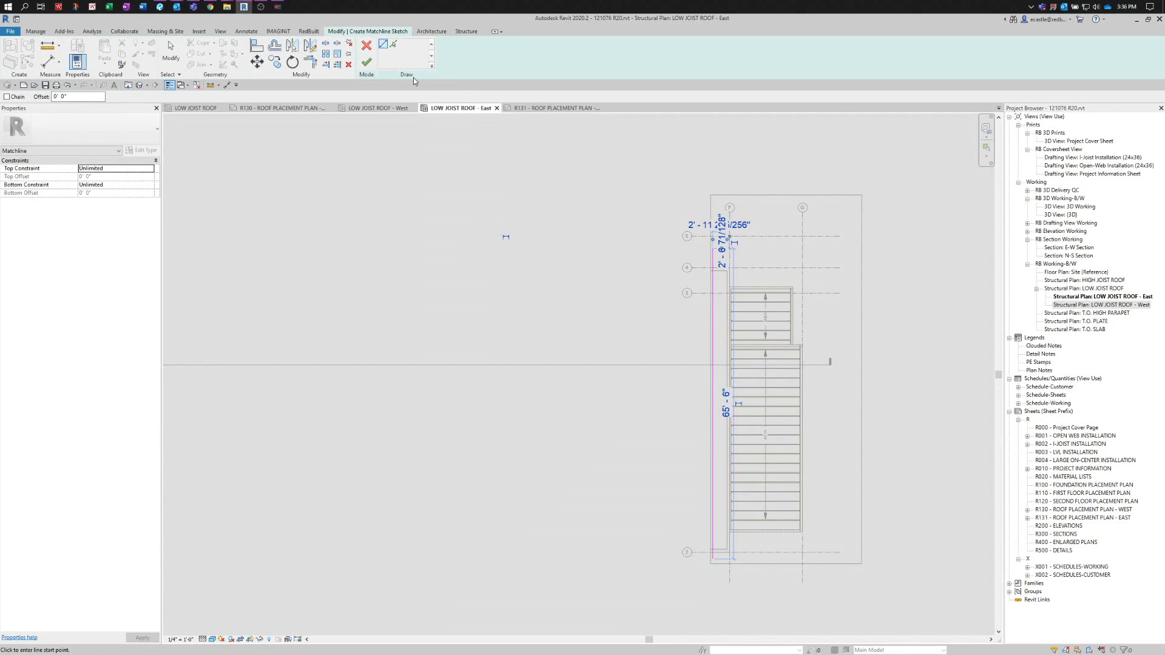
{"action": "left_click", "coordinate": [367, 62]}
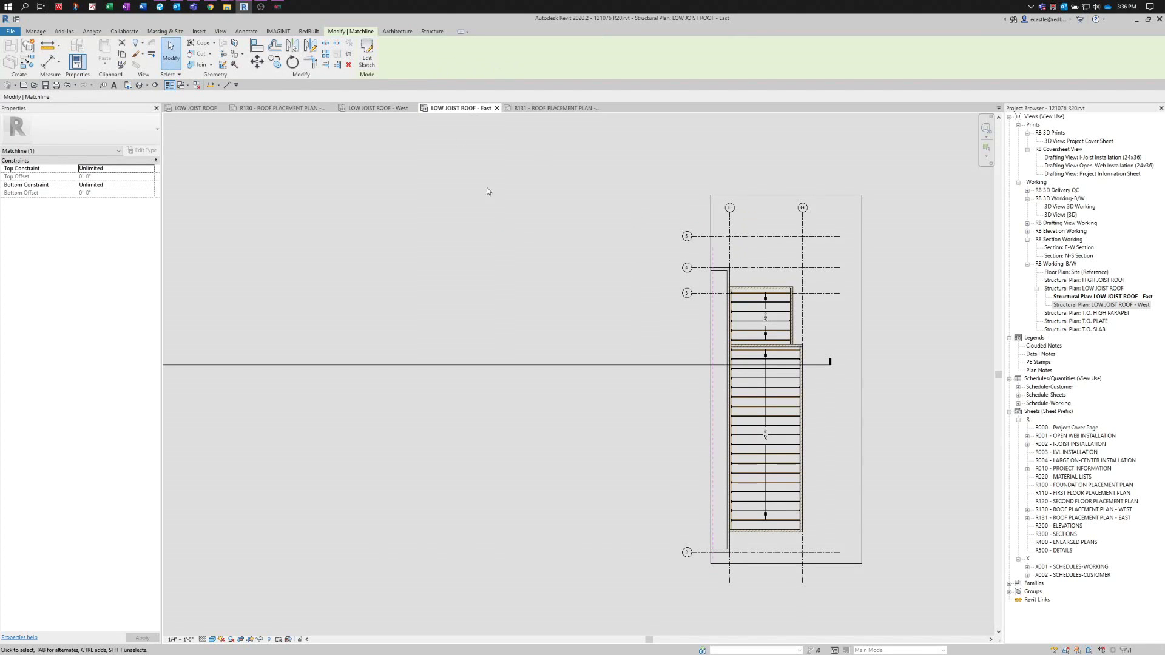
{"action": "left_click", "coordinate": [530, 237]}
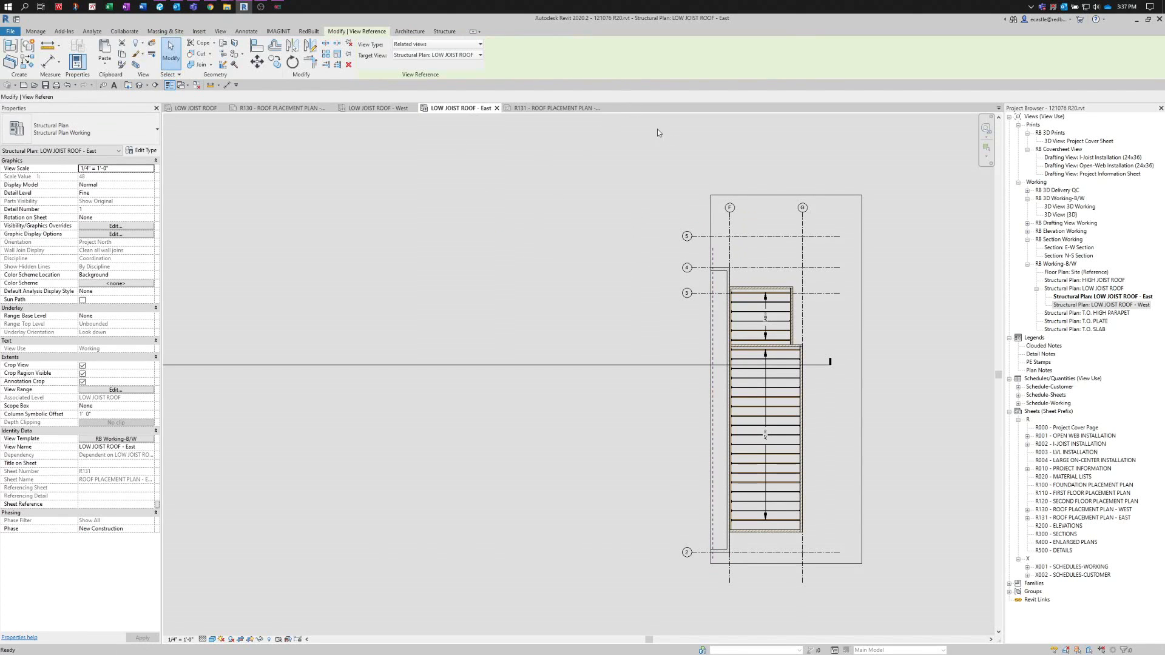
- Place two view references targeting LOW JOIST ROOF - West beside the matchline, one near grid 4 and one just below grid 2
{"action": "left_click", "coordinate": [465, 59]}
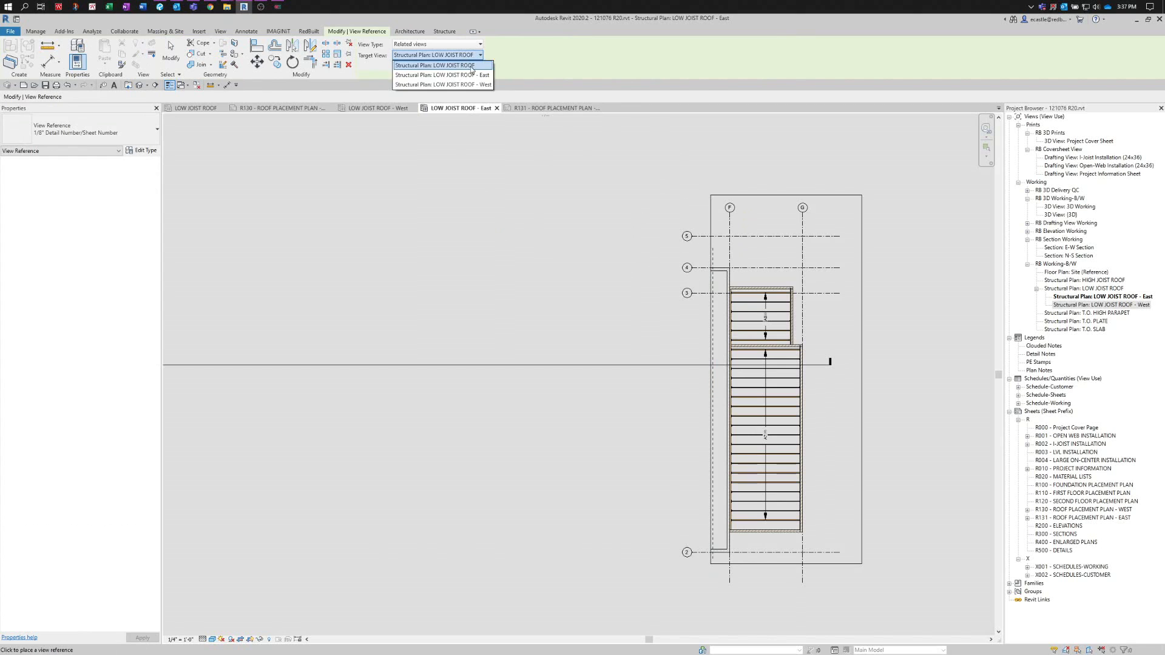
{"action": "left_click", "coordinate": [468, 85]}
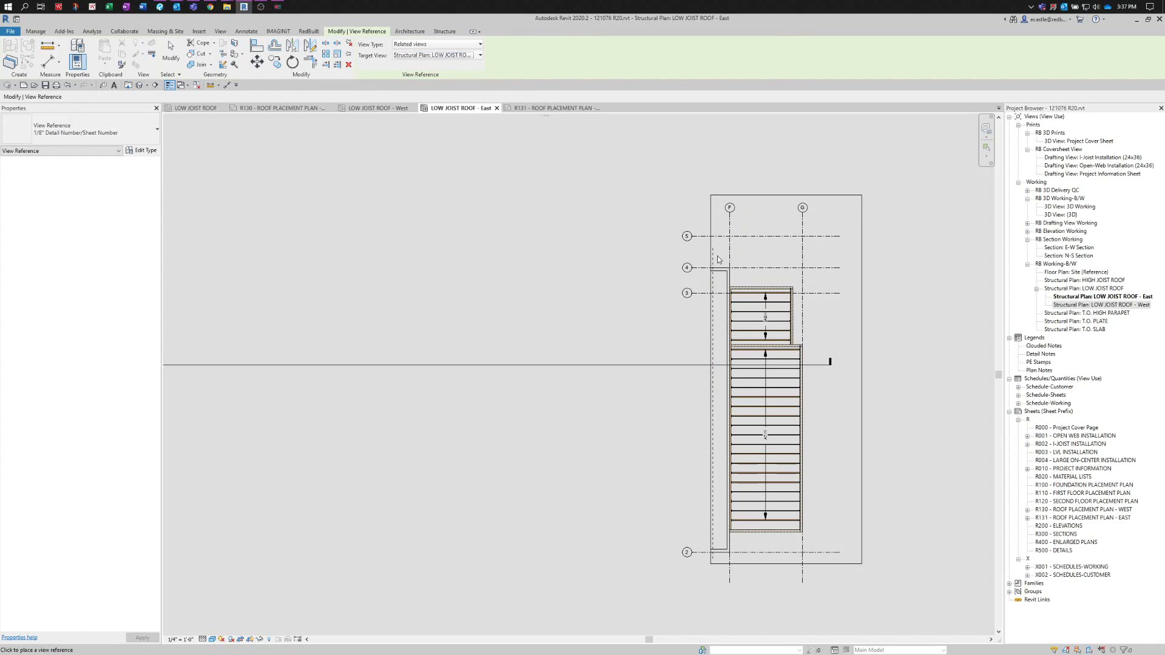
{"action": "scroll", "coordinate": [718, 258], "scroll_direction": "up", "scroll_amount": 8}
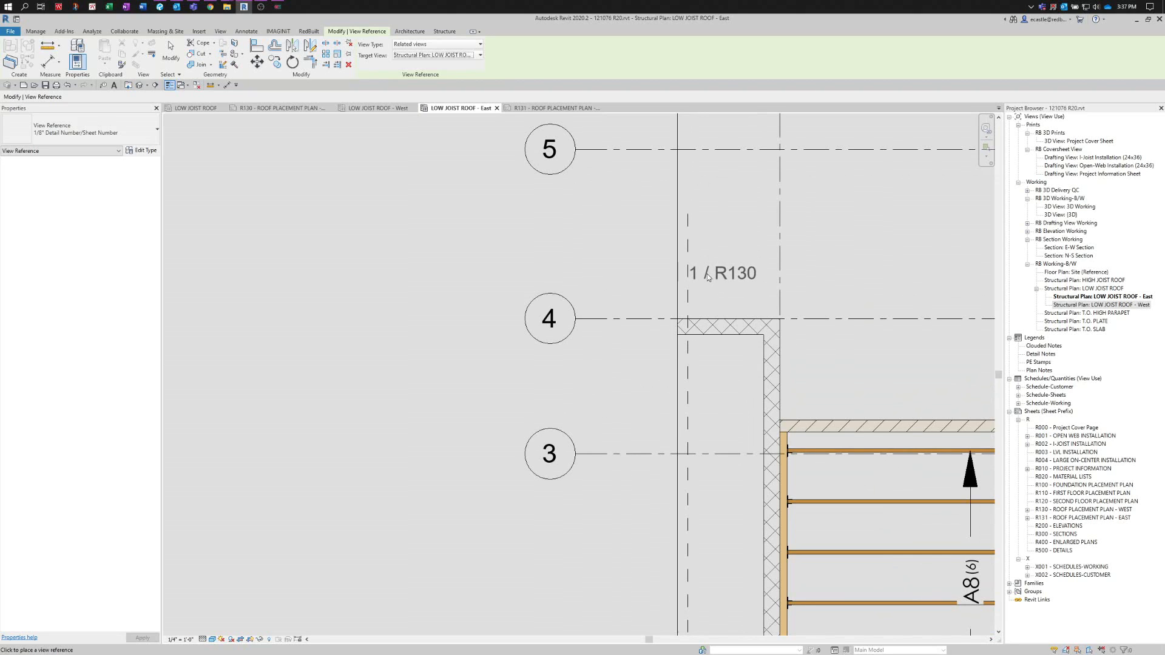
{"action": "left_click", "coordinate": [708, 275]}
{"action": "scroll", "coordinate": [698, 176], "scroll_direction": "down", "scroll_amount": 6}
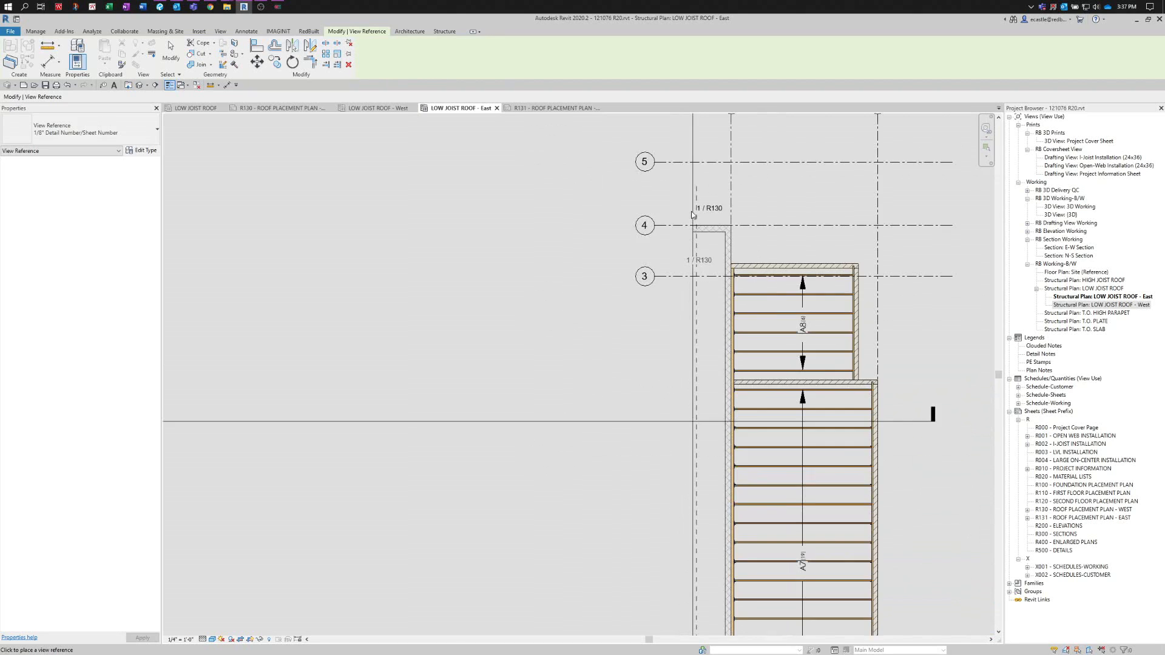
{"action": "scroll", "coordinate": [706, 605], "scroll_direction": "up", "scroll_amount": 4}
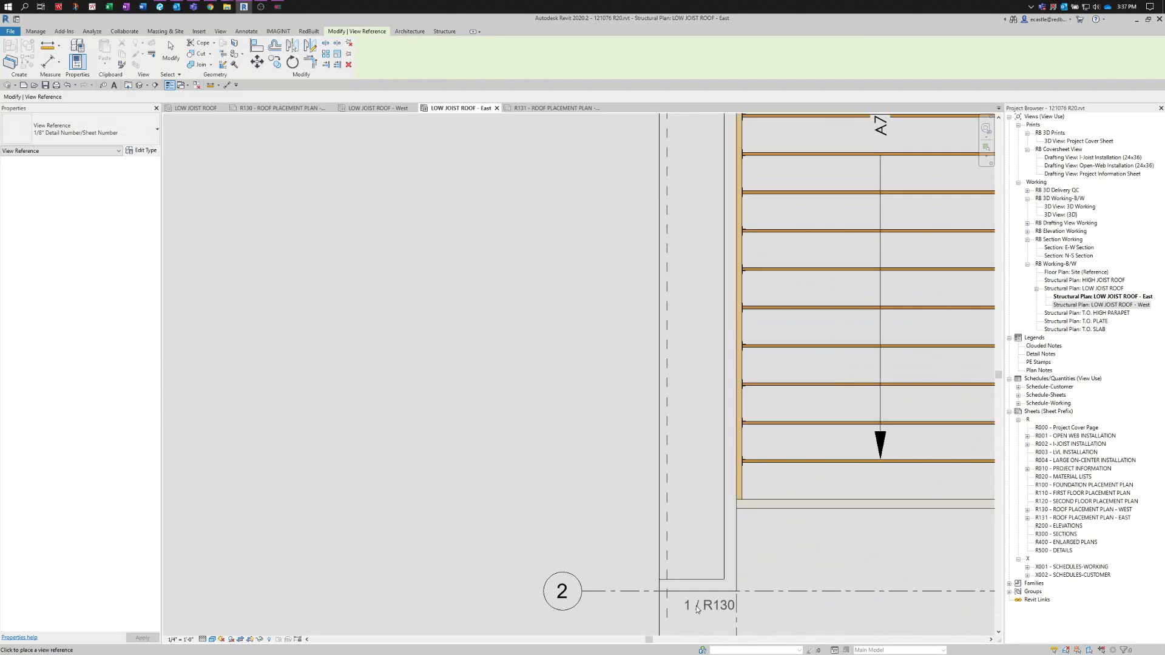
{"action": "left_click", "coordinate": [685, 618]}
{"action": "key", "text": "Escape"}
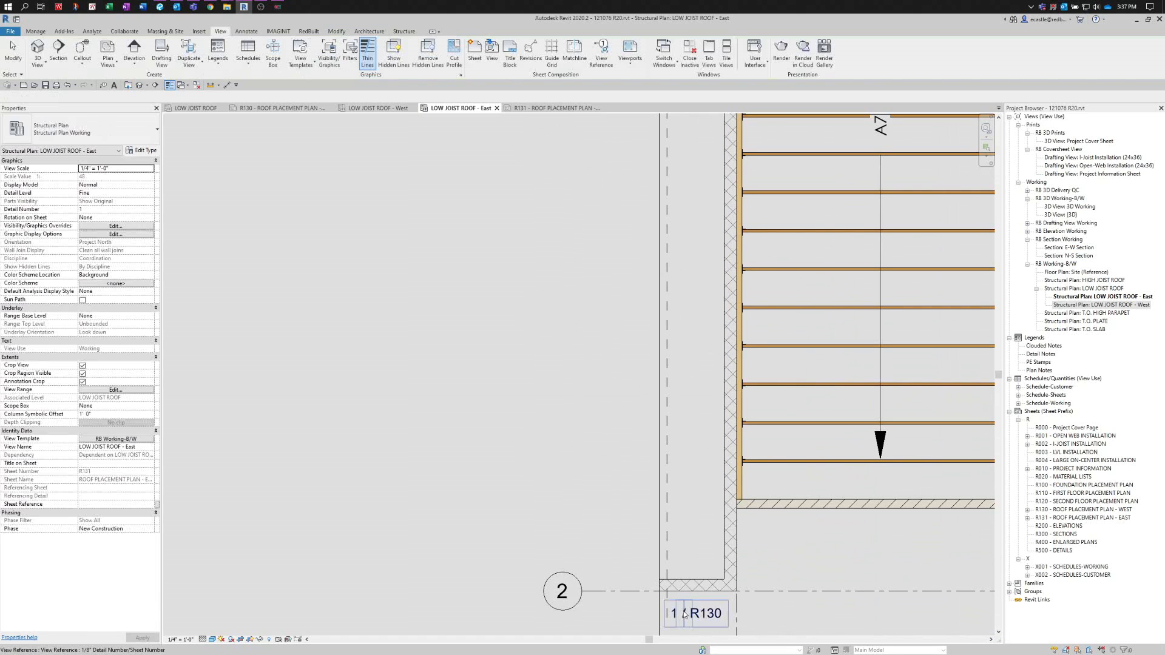
- Rotate the lower 1 / R130 view reference to read vertically upward and set it against the east side of the matchline
{"action": "left_click", "coordinate": [689, 616]}
{"action": "scroll", "coordinate": [689, 616], "scroll_direction": "down", "scroll_amount": 2}
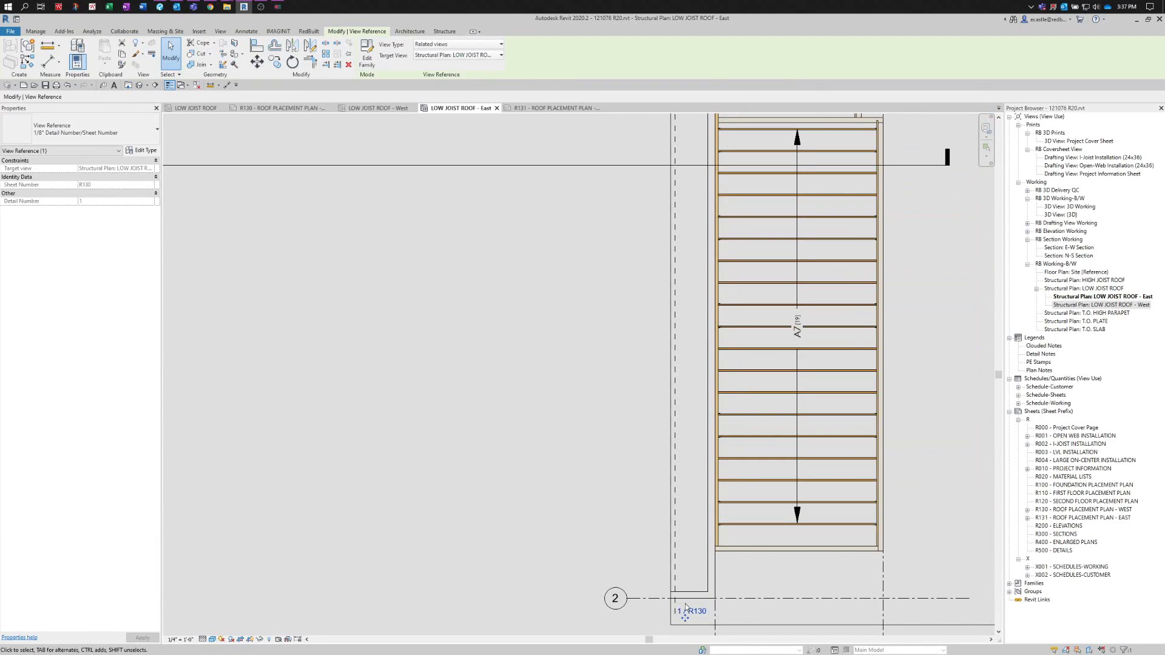
{"action": "key", "text": "r"}
{"action": "key", "text": "o"}
{"action": "left_click", "coordinate": [722, 613]}
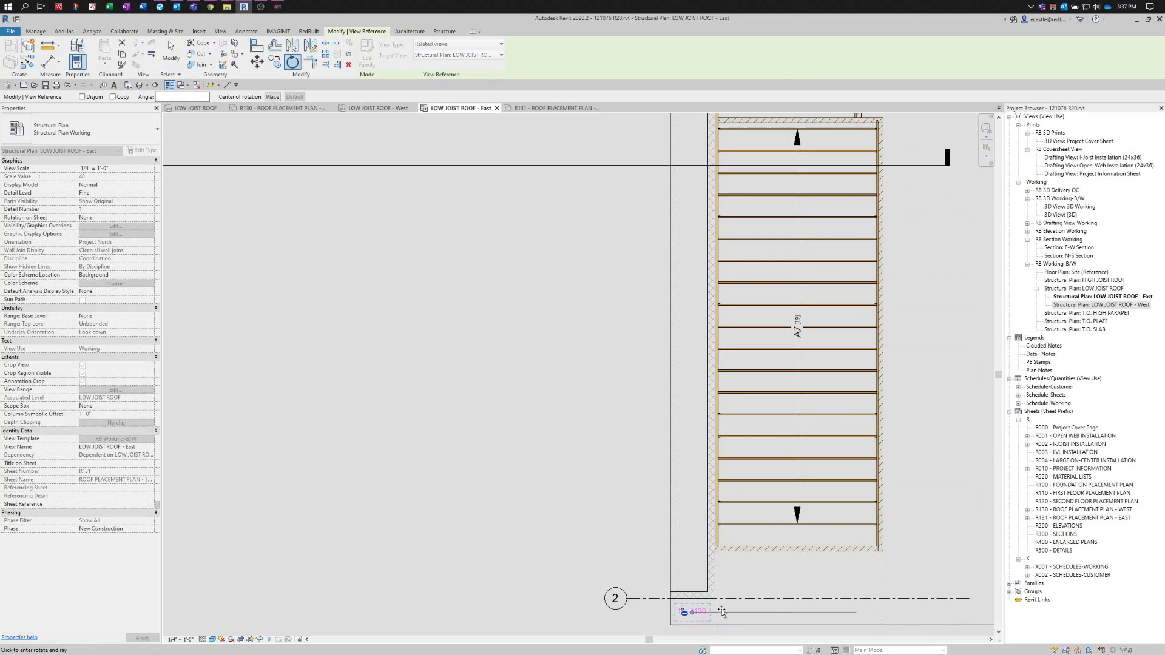
{"action": "left_click", "coordinate": [693, 559]}
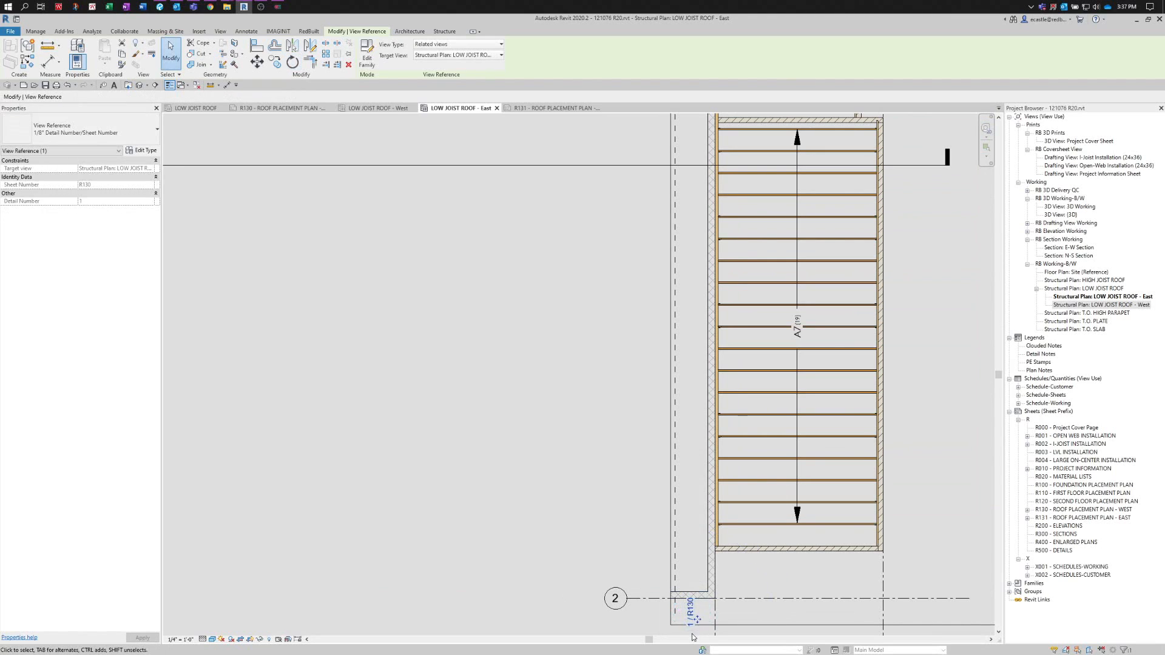
{"action": "scroll", "coordinate": [699, 625], "scroll_direction": "up", "scroll_amount": 5}
{"action": "left_click_drag", "start_coordinate": [705, 592], "coordinate": [666, 607]}
{"action": "key", "text": "Escape"}
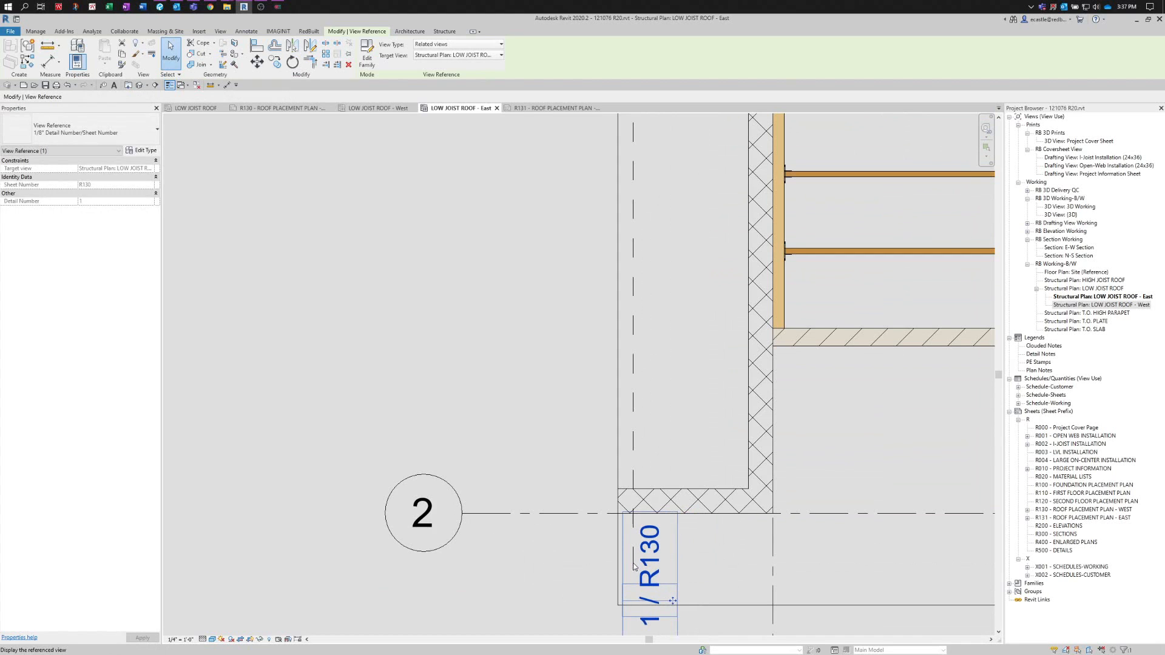
{"action": "left_click", "coordinate": [632, 564]}
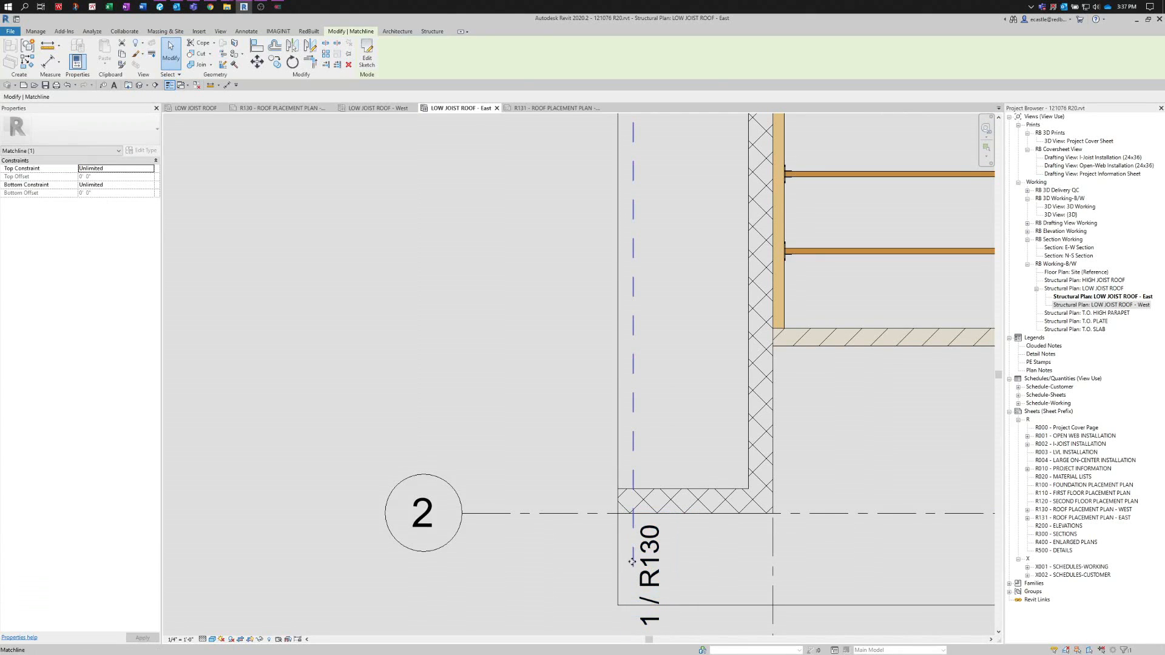
- Turn the upper 1 / R130 view reference vertical and move it against the east side of the matchline near its top end
{"action": "scroll", "coordinate": [638, 568], "scroll_direction": "down", "scroll_amount": 8}
{"action": "scroll", "coordinate": [645, 246], "scroll_direction": "up", "scroll_amount": 3}
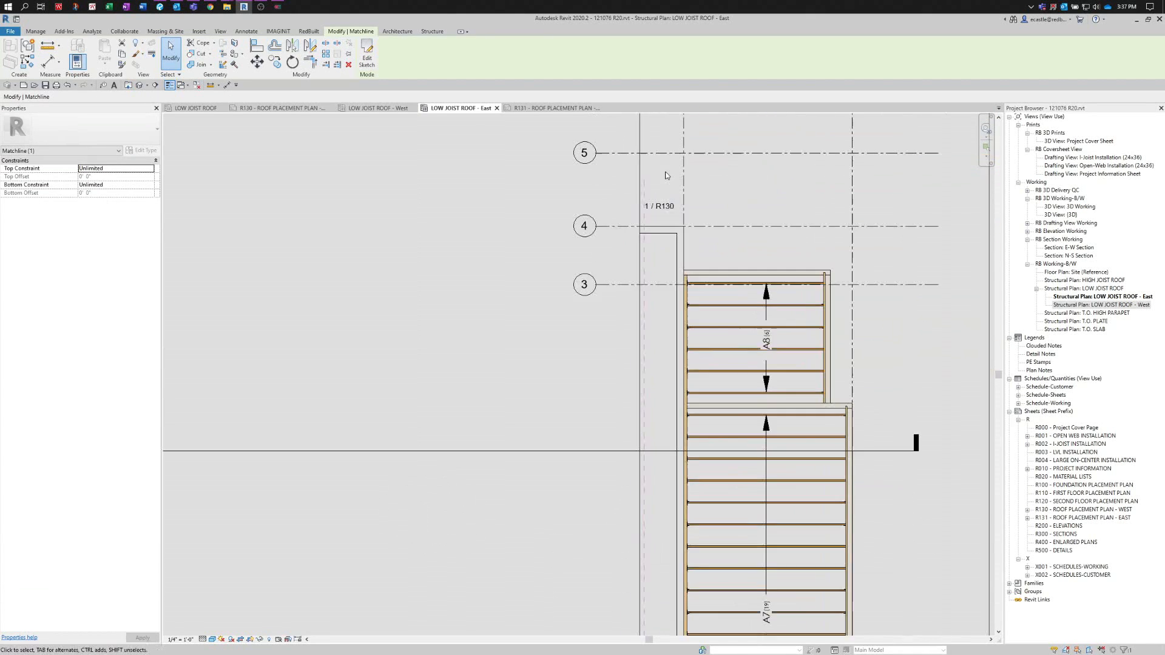
{"action": "key", "text": "Escape"}
{"action": "left_click", "coordinate": [663, 206]}
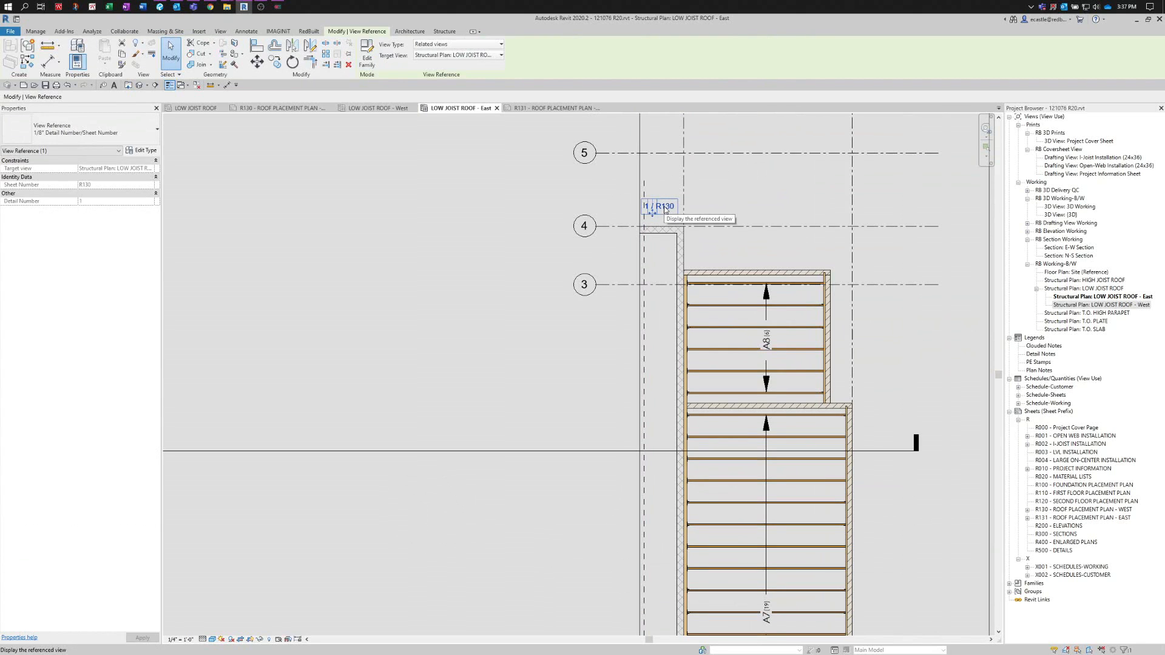
{"action": "key", "text": "r"}
{"action": "key", "text": "o"}
{"action": "left_click", "coordinate": [758, 208]}
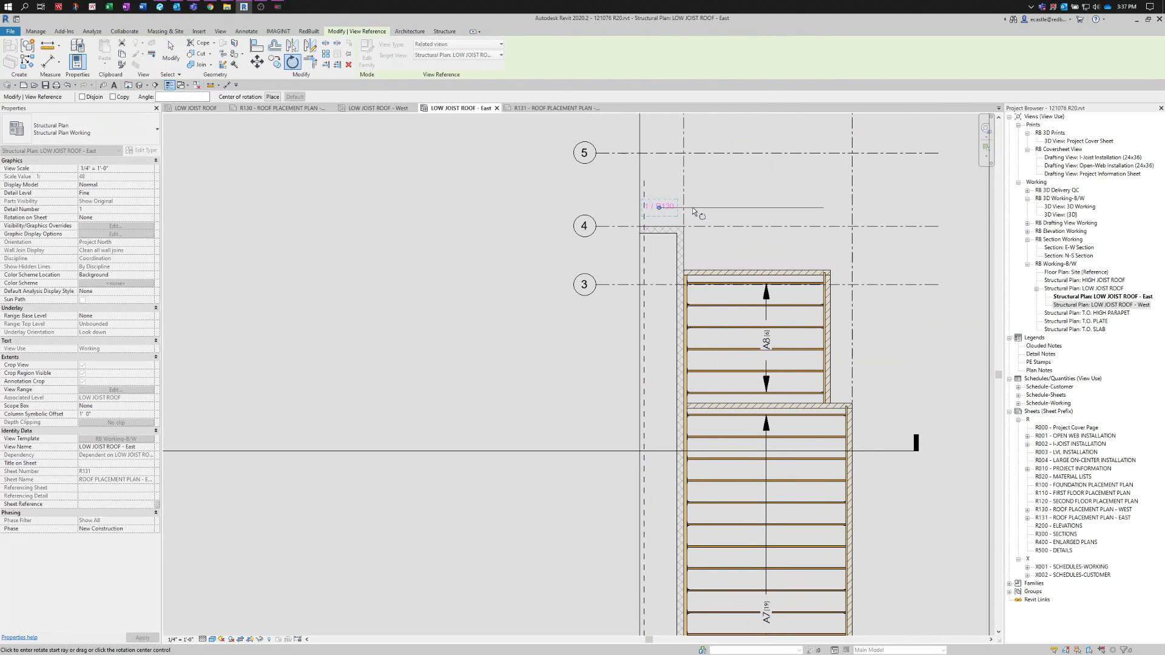
{"action": "left_click", "coordinate": [660, 174]}
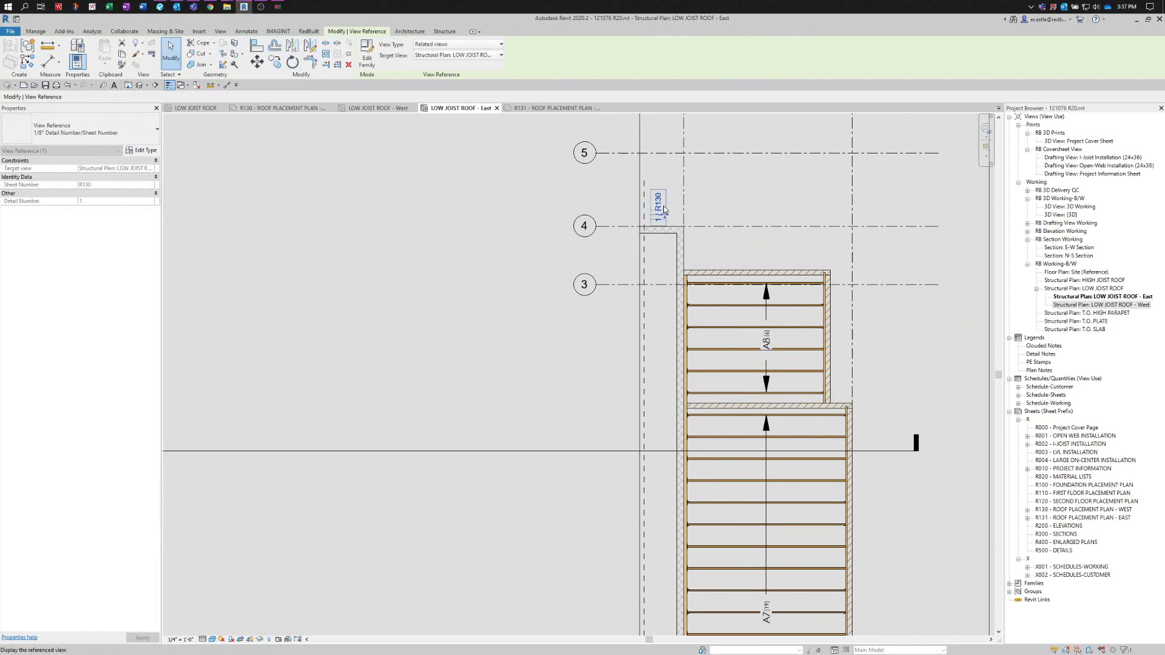
{"action": "scroll", "coordinate": [666, 216], "scroll_direction": "up", "scroll_amount": 3}
{"action": "left_click_drag", "start_coordinate": [665, 218], "coordinate": [639, 214], "text": "ctrl"}
{"action": "scroll", "coordinate": [747, 292], "scroll_direction": "down", "scroll_amount": 4}
{"action": "left_click", "coordinate": [536, 236]}
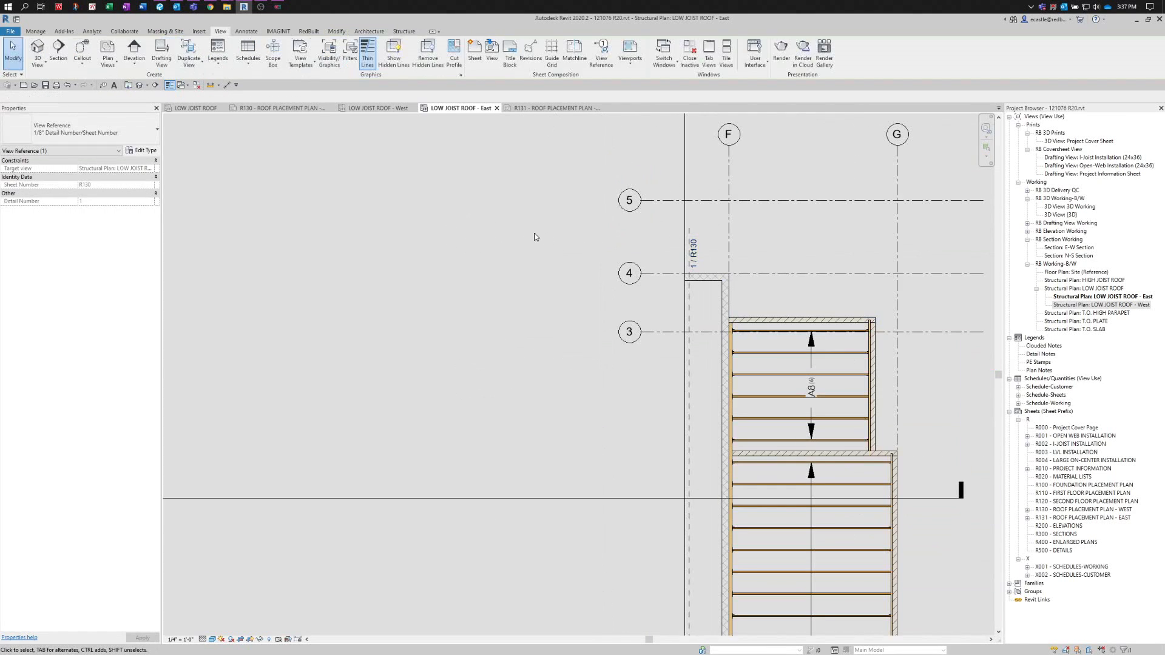
{"action": "scroll", "coordinate": [635, 248], "scroll_direction": "down", "scroll_amount": 3}
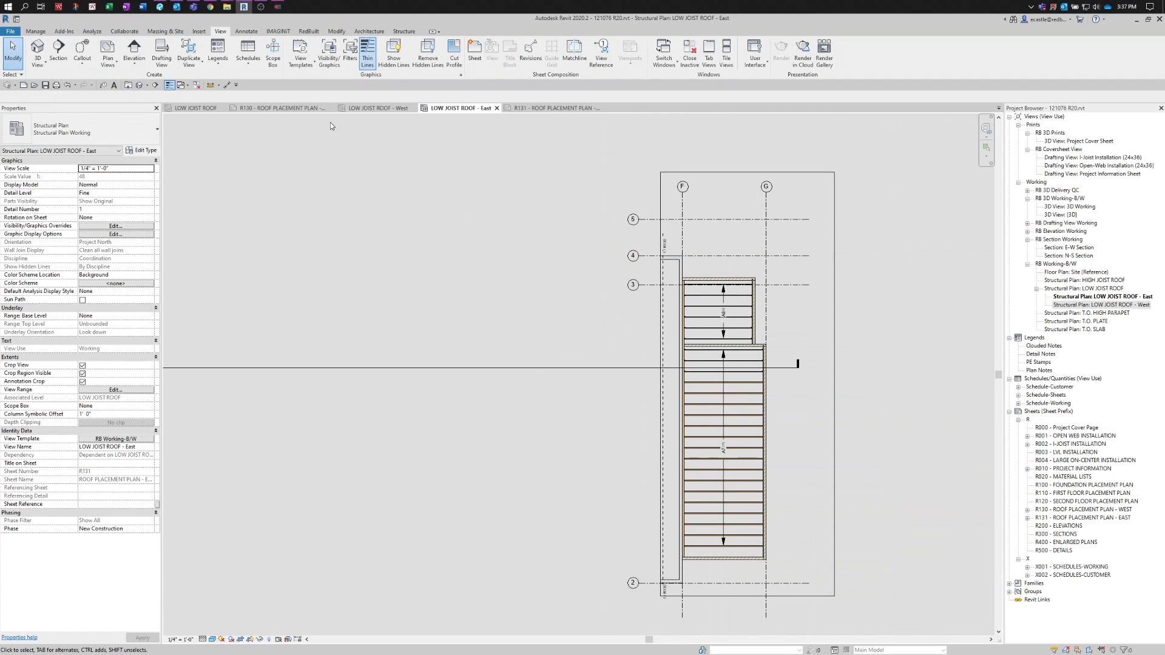
- Review the matchline and view references in LOW JOIST ROOF - West and on sheet R131
{"action": "left_click", "coordinate": [381, 109]}
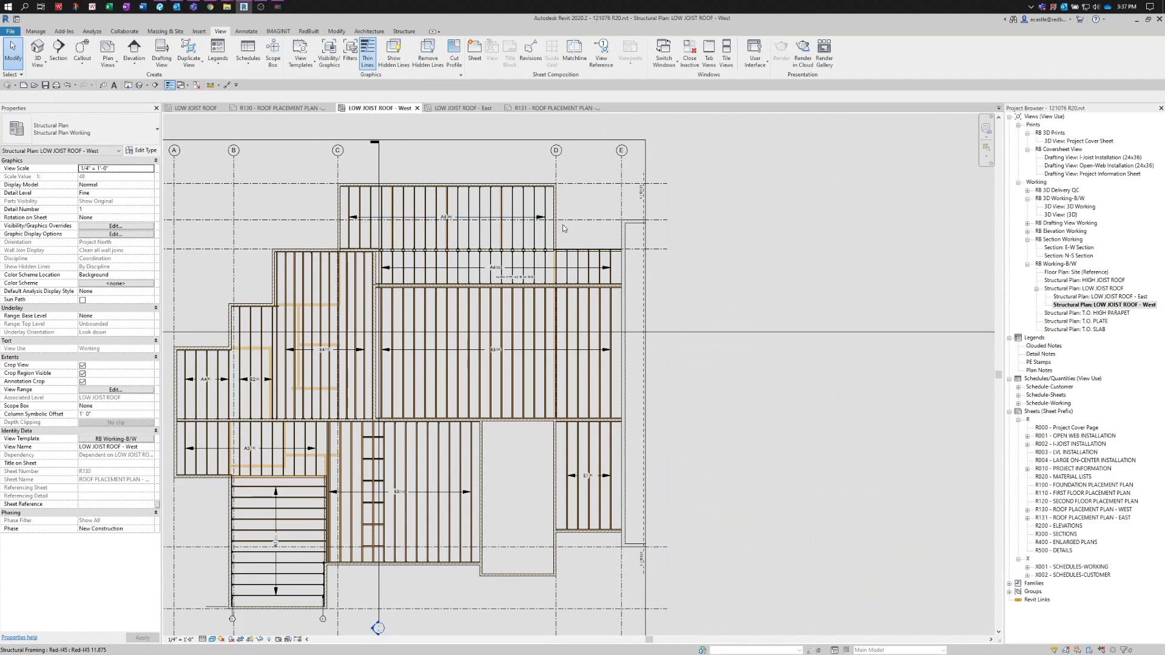
{"action": "scroll", "coordinate": [630, 214], "scroll_direction": "down", "scroll_amount": 4}
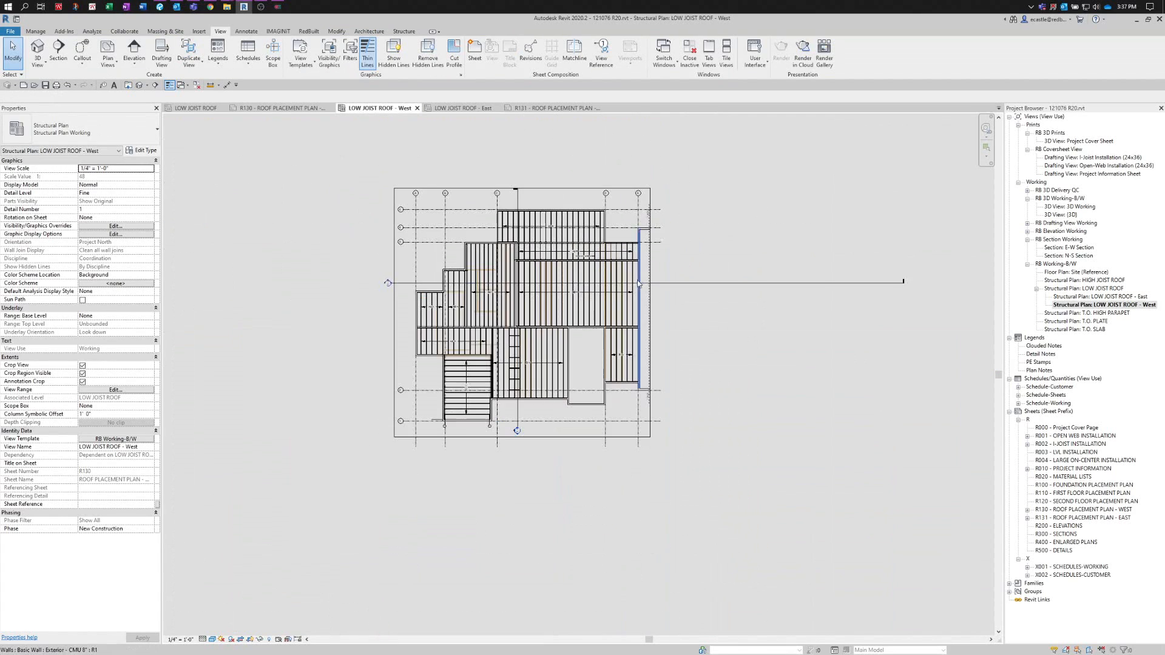
{"action": "left_click", "coordinate": [534, 108]}
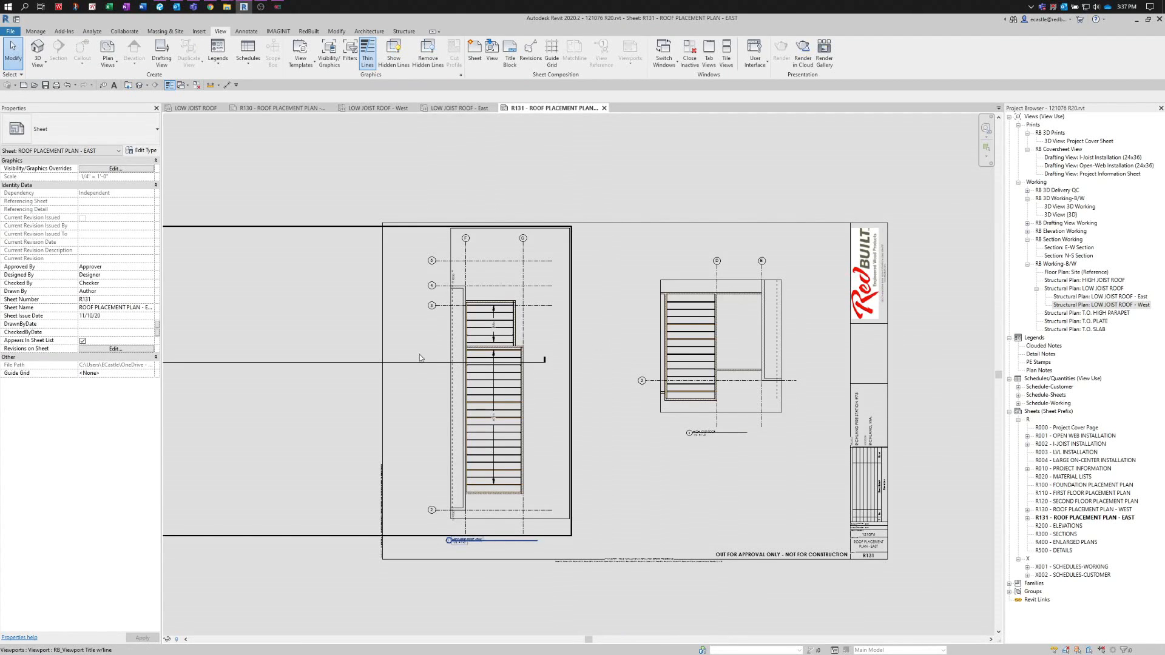
{"action": "scroll", "coordinate": [420, 358], "scroll_direction": "up", "scroll_amount": 2}
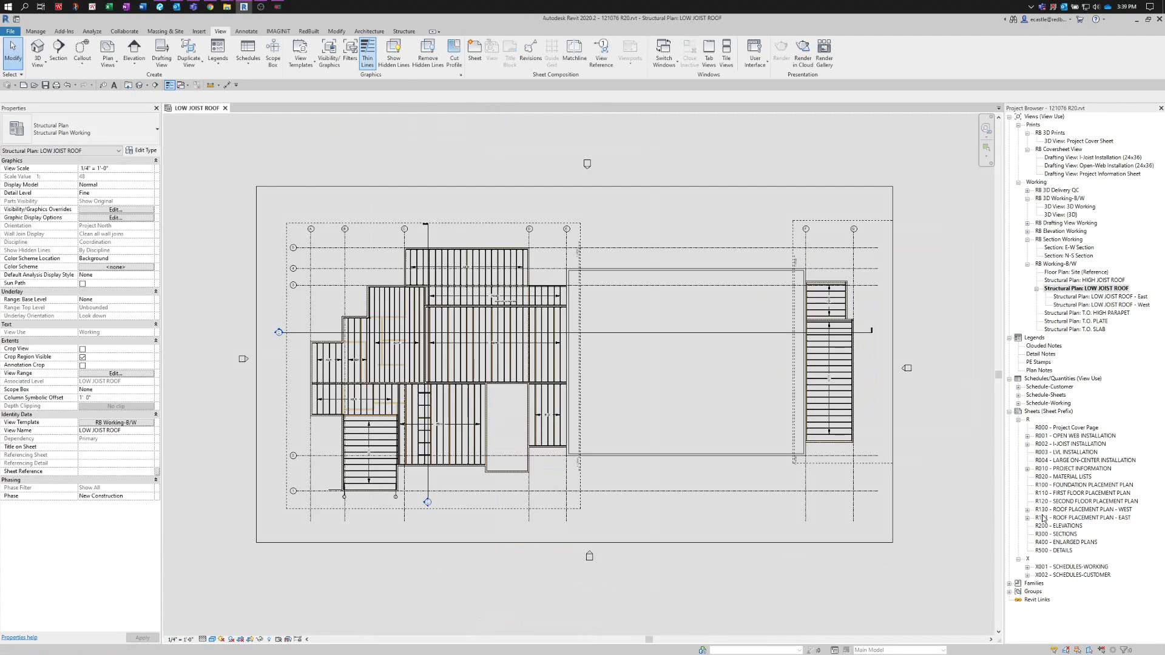
- Open the T.O. SLAB structural plan, compare it with LOW JOIST ROOF, and set its view scale to 1/4" = 1'-0"
{"action": "key", "text": "ctrl"}
{"action": "key", "text": "ctrl"}
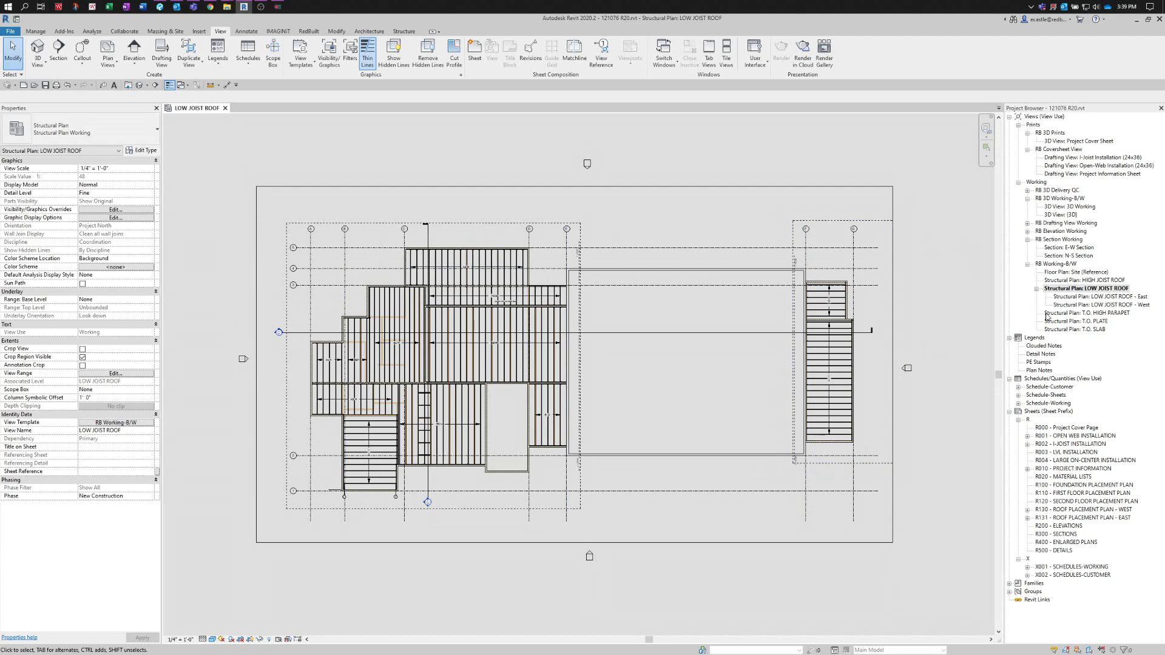
{"action": "left_click", "coordinate": [1070, 329]}
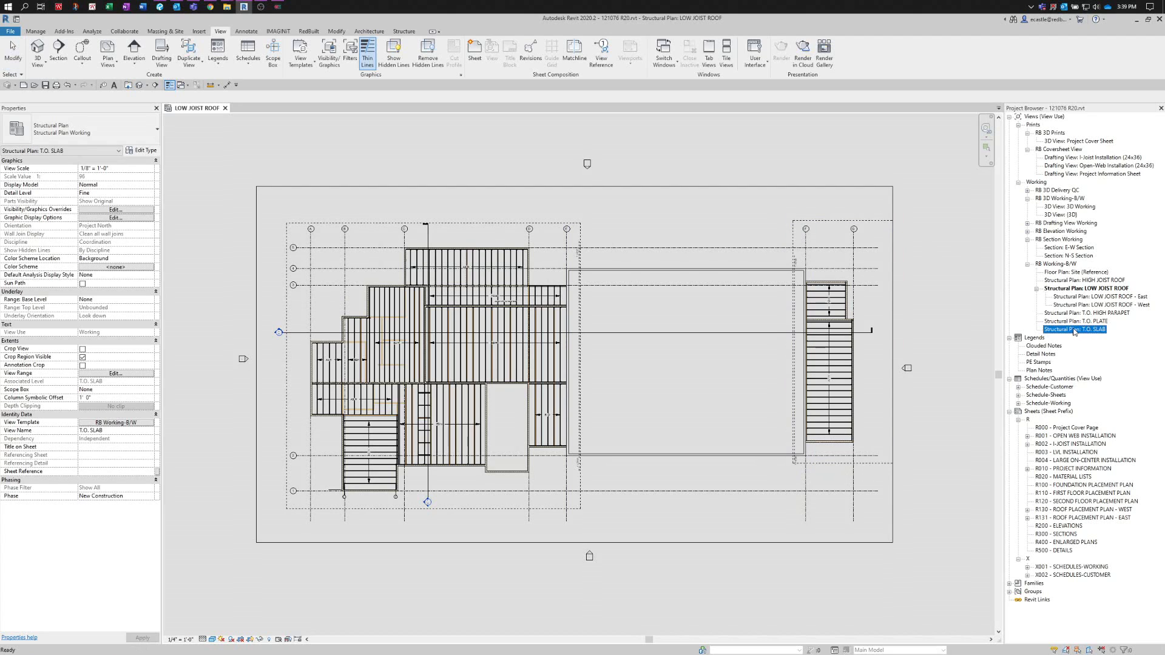
{"action": "double_click", "coordinate": [1074, 330]}
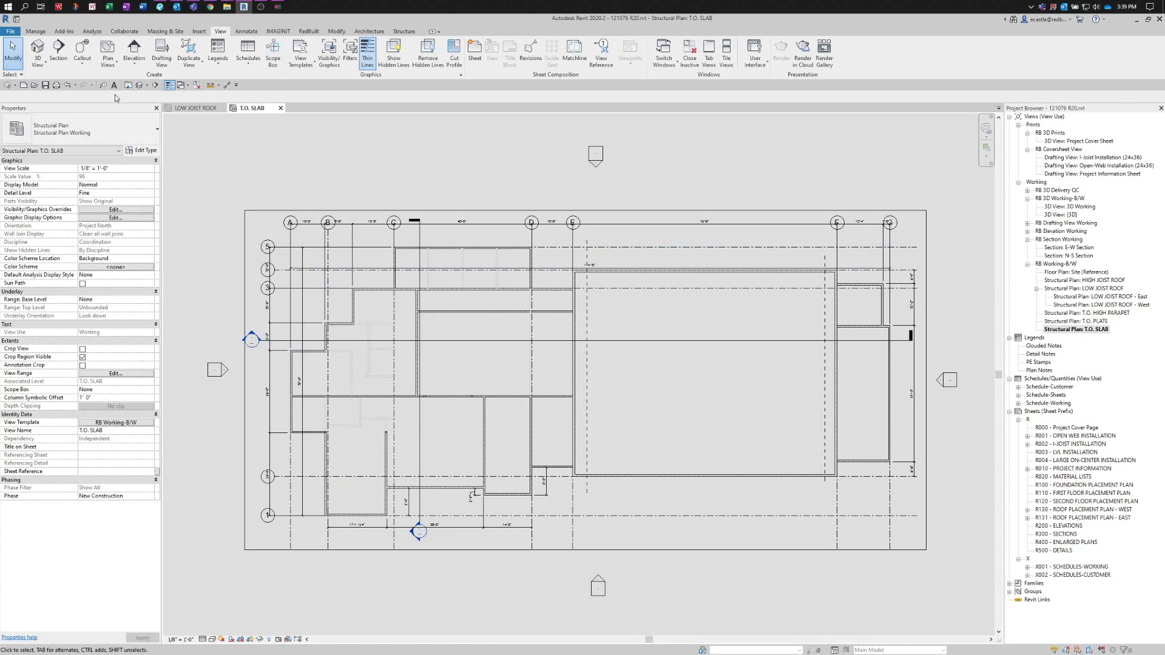
{"action": "left_click", "coordinate": [193, 107]}
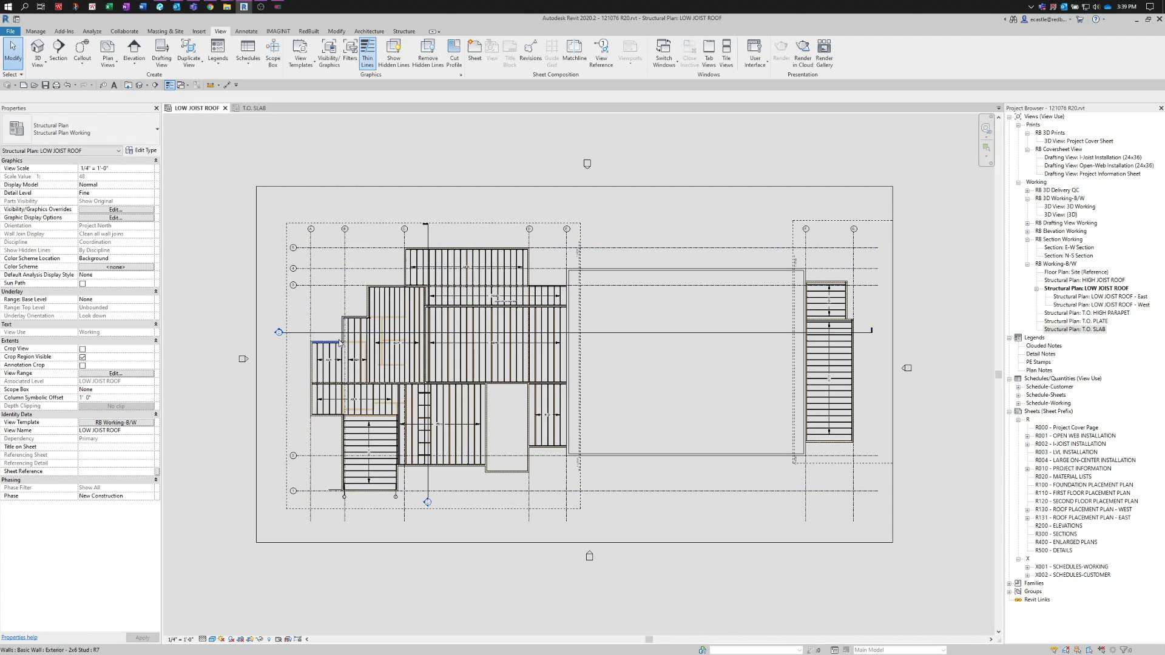
{"action": "left_click", "coordinate": [253, 108]}
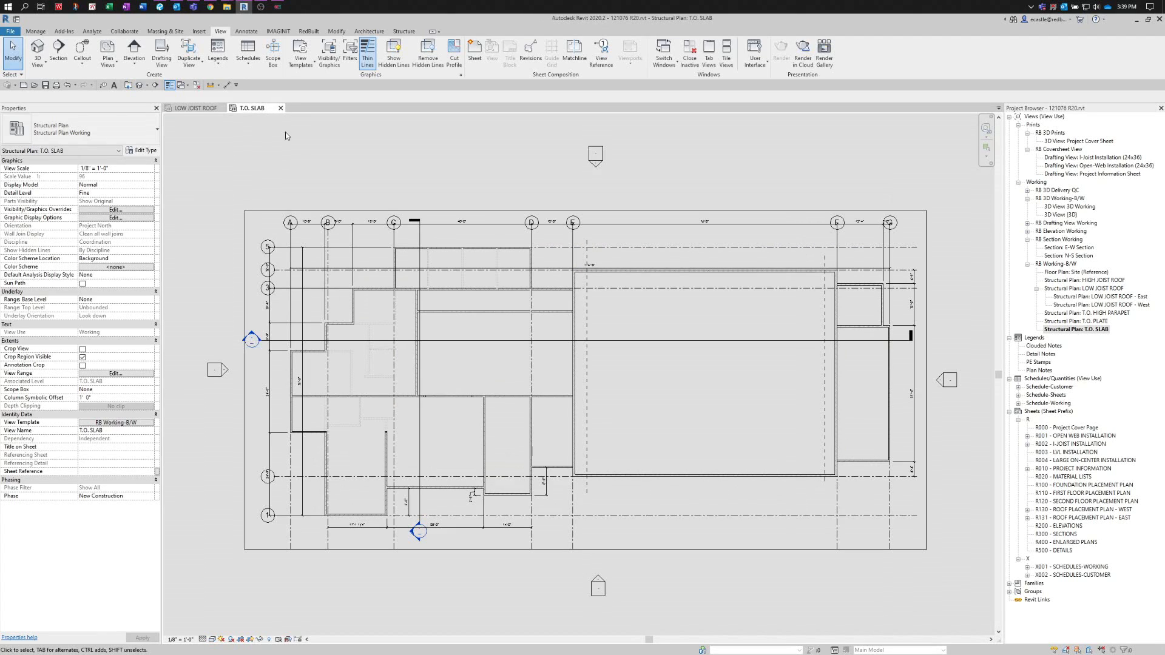
{"action": "left_click", "coordinate": [180, 640]}
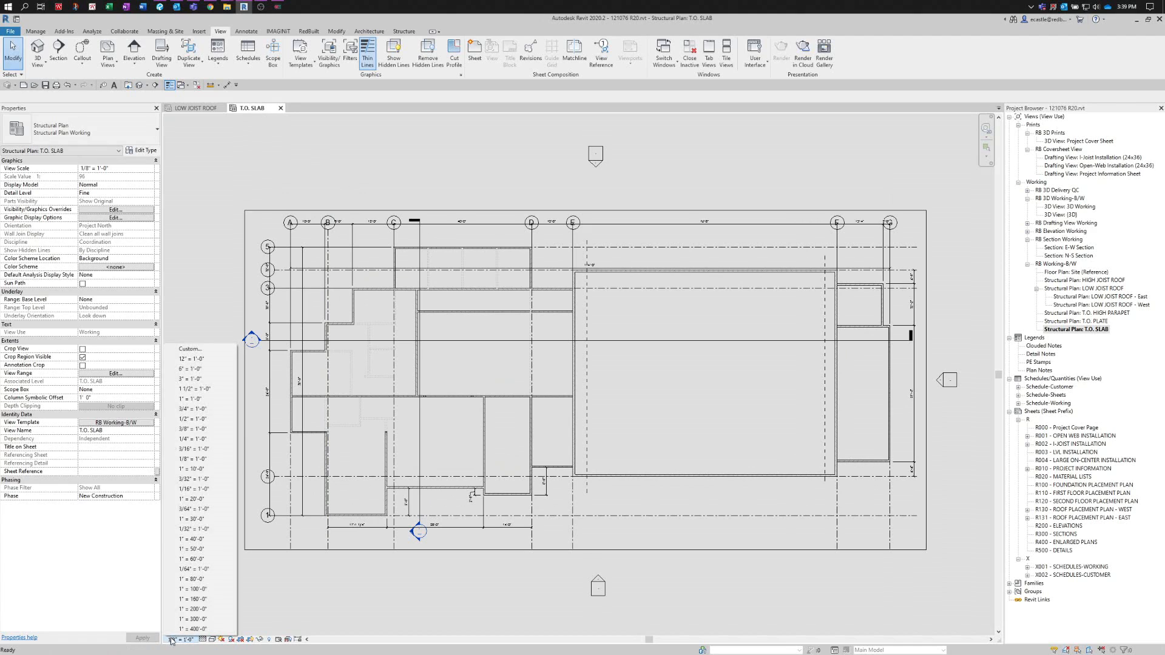
{"action": "left_click", "coordinate": [178, 442]}
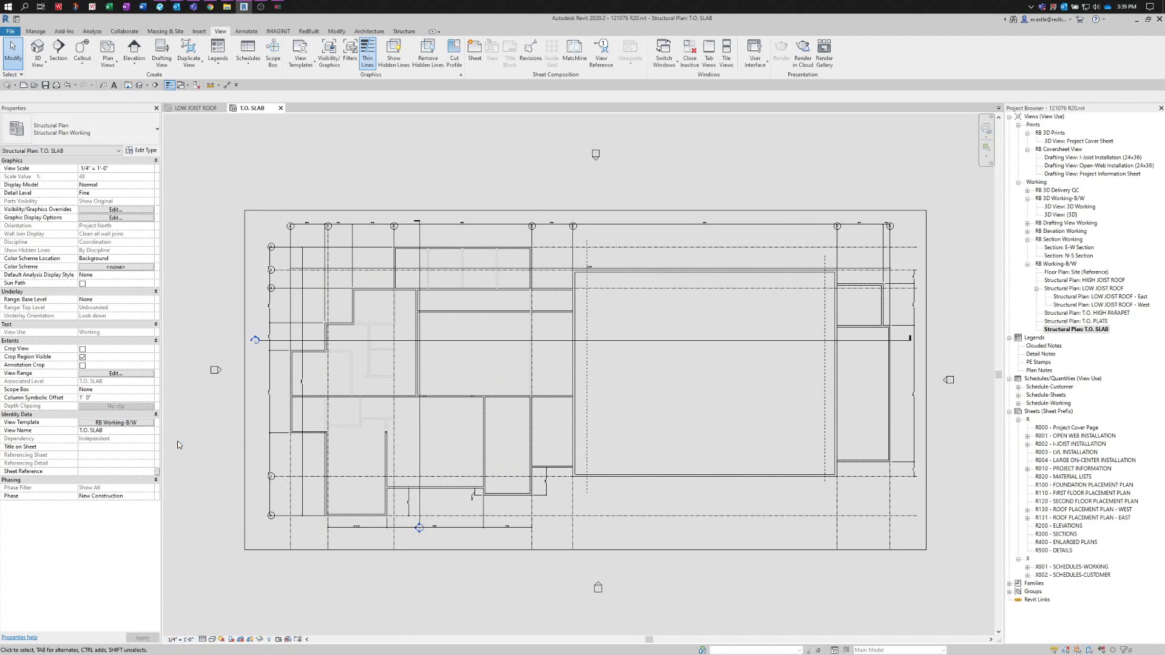
- Select all RB Feet_Tick - 3/32" dimensions visible in T.O. SLAB, copy them to the clipboard, and clear the selection
{"action": "left_click", "coordinate": [273, 308]}
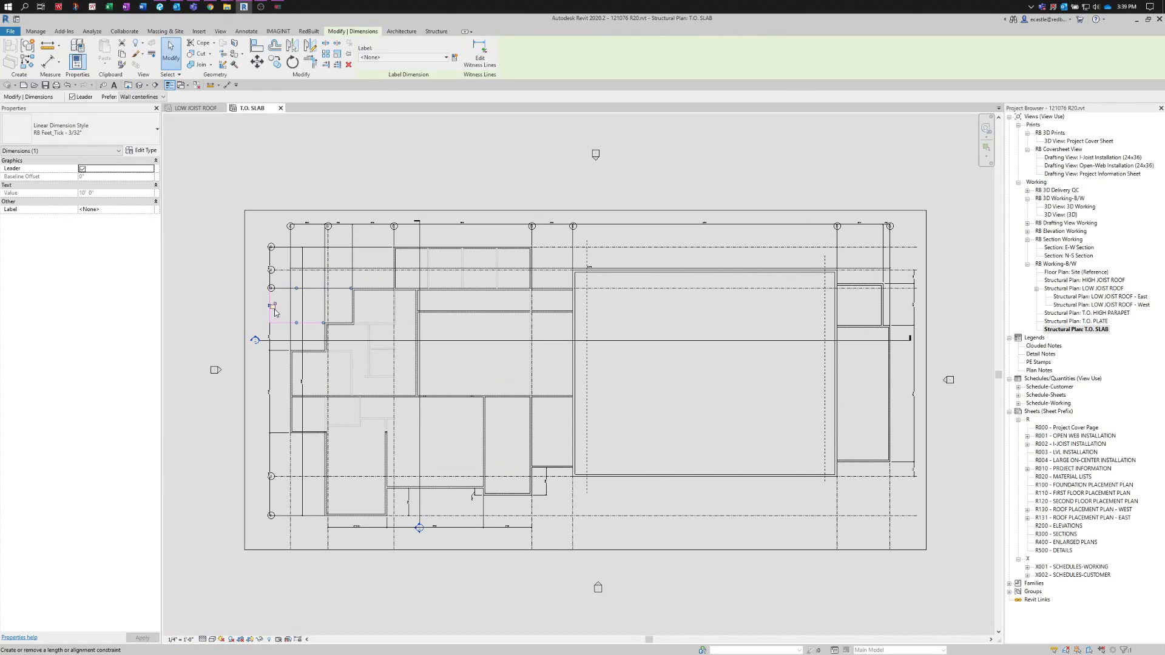
{"action": "right_click", "coordinate": [280, 321]}
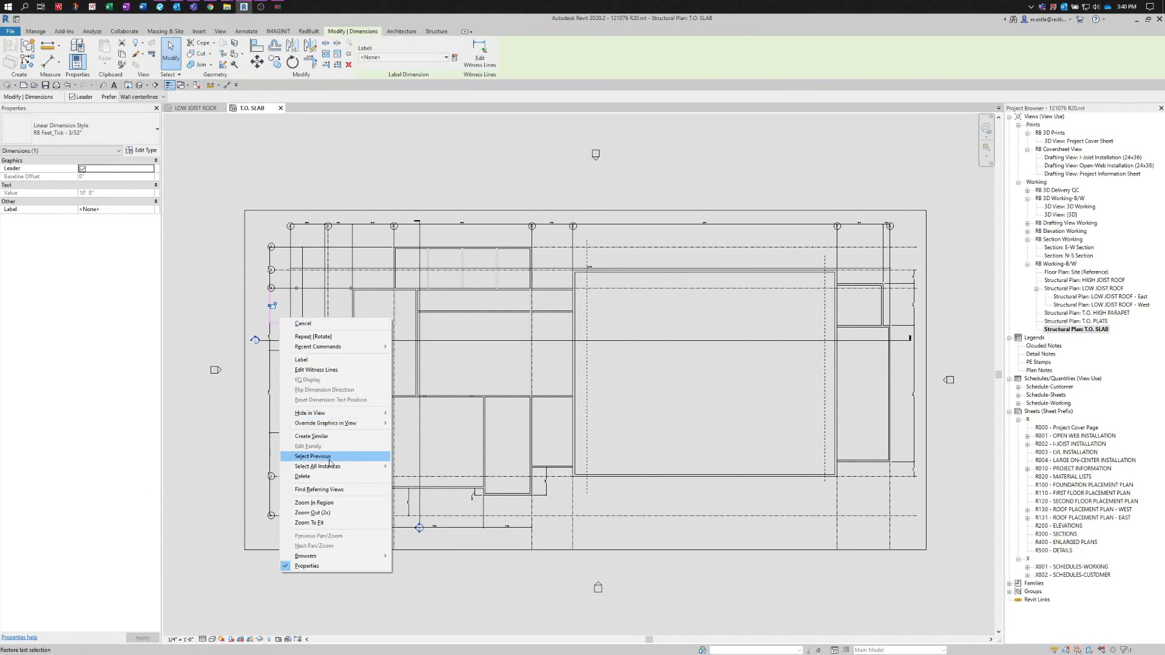
{"action": "left_click", "coordinate": [416, 466]}
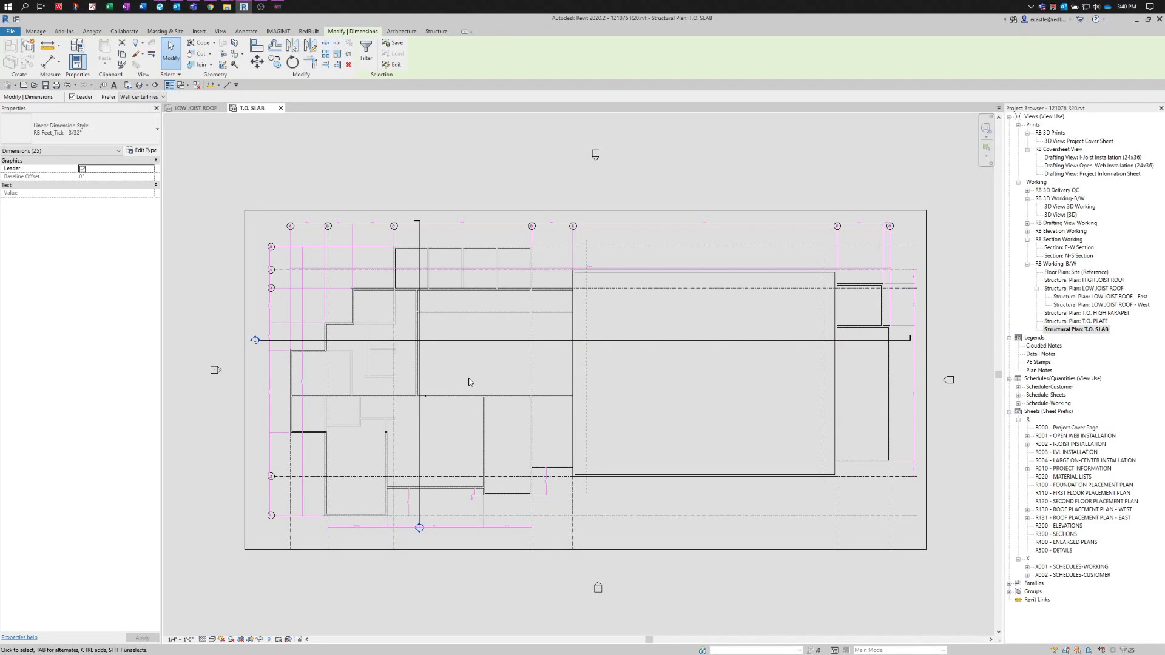
{"action": "key", "text": "Escape"}
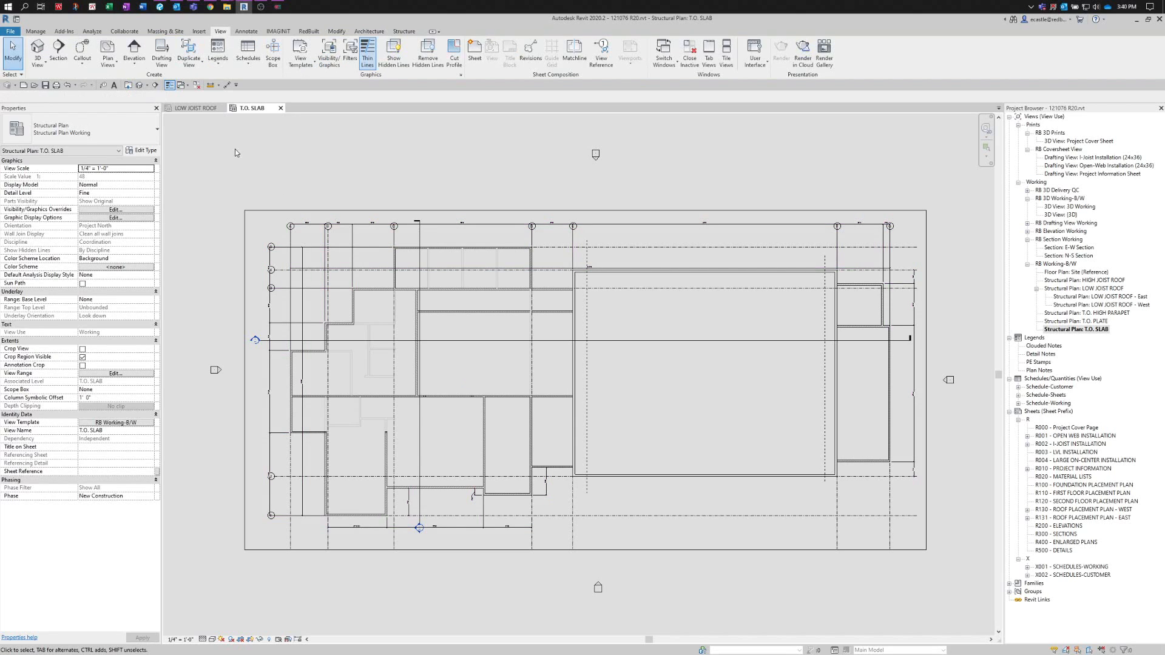
- Paste the copied T.O. SLAB dimensions into LOW JOIST ROOF aligned to the same place and clear the selection
{"action": "left_click", "coordinate": [193, 109]}
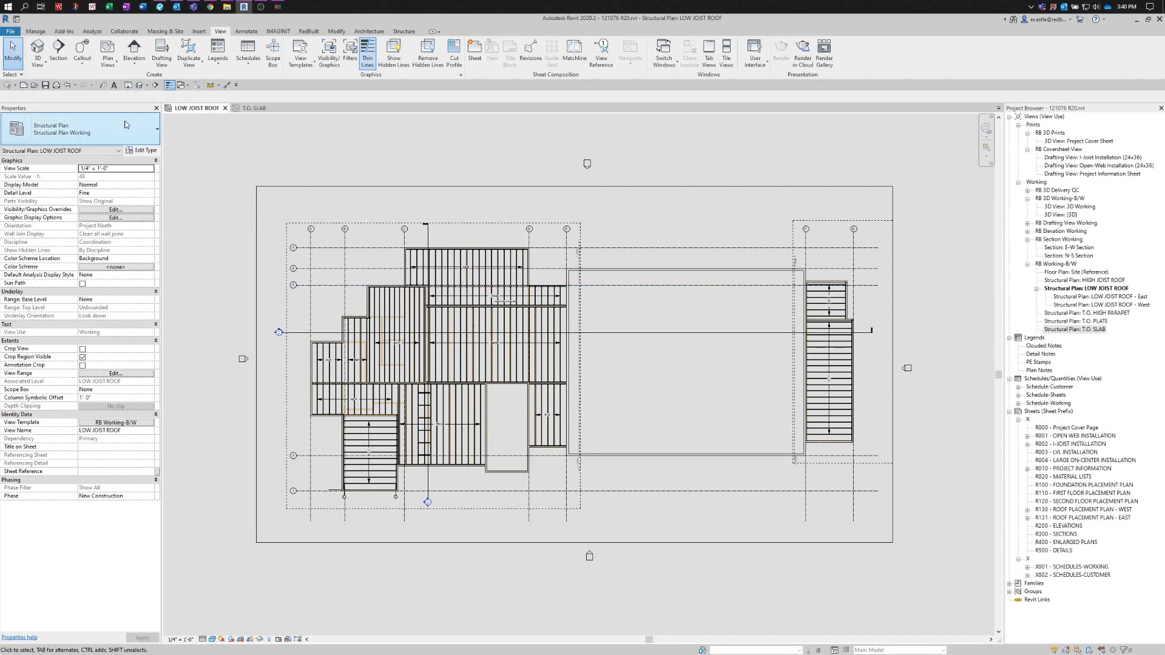
{"action": "key", "text": "ctrl"}
{"action": "left_click", "coordinate": [335, 31]}
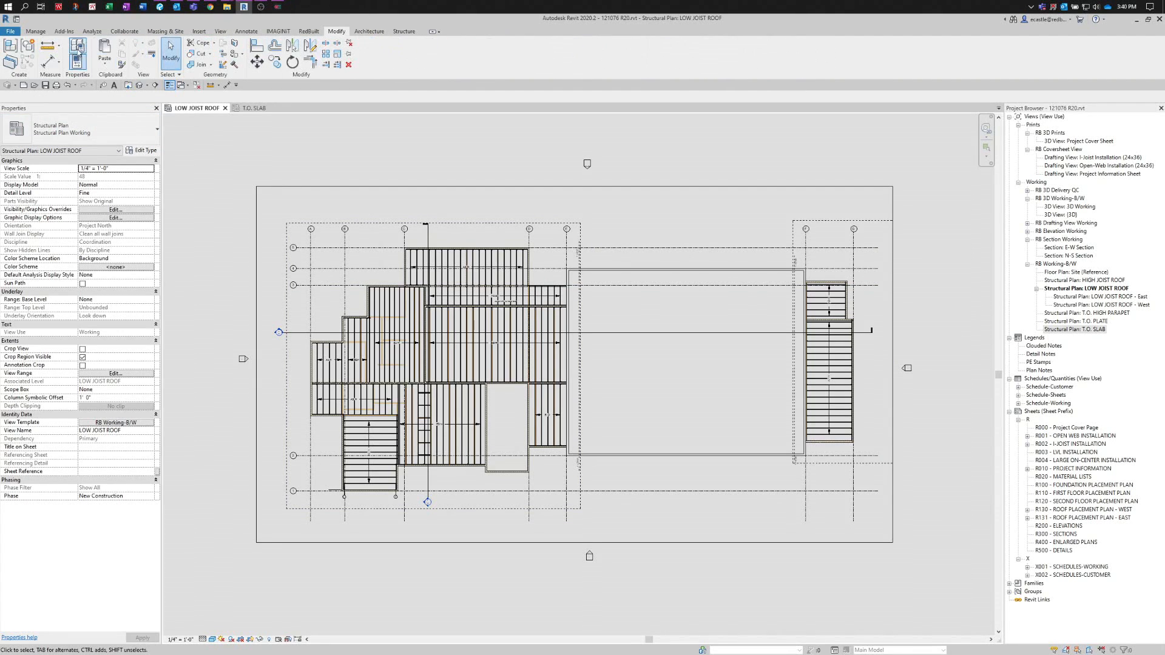
{"action": "key", "text": "ctrl"}
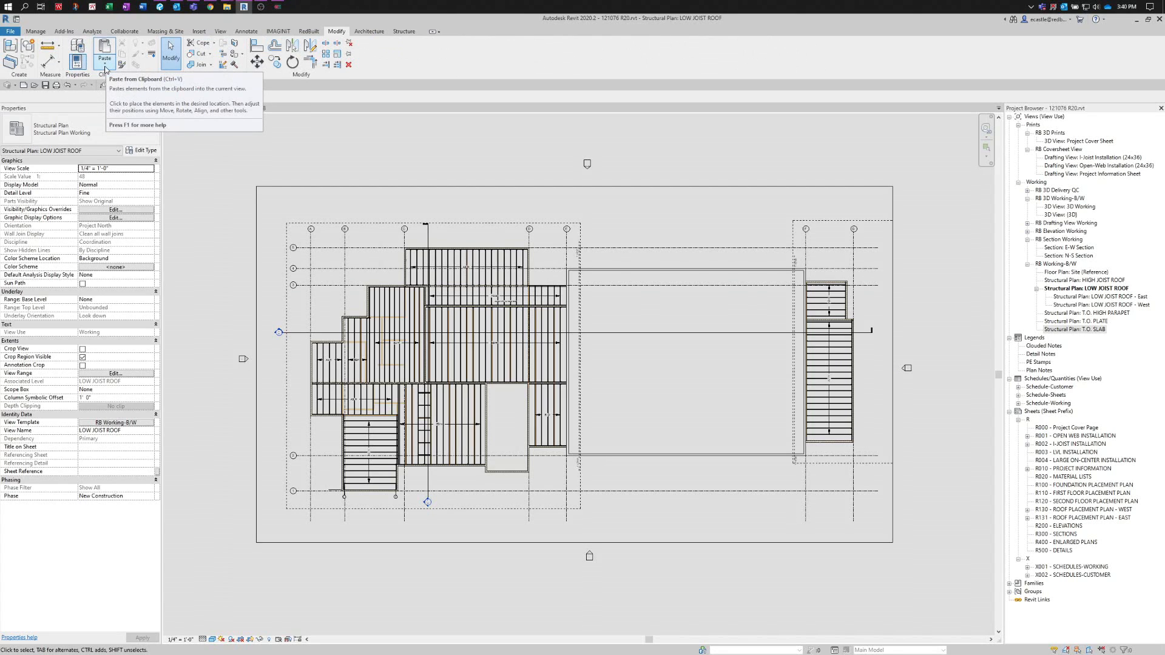
{"action": "left_click", "coordinate": [105, 66]}
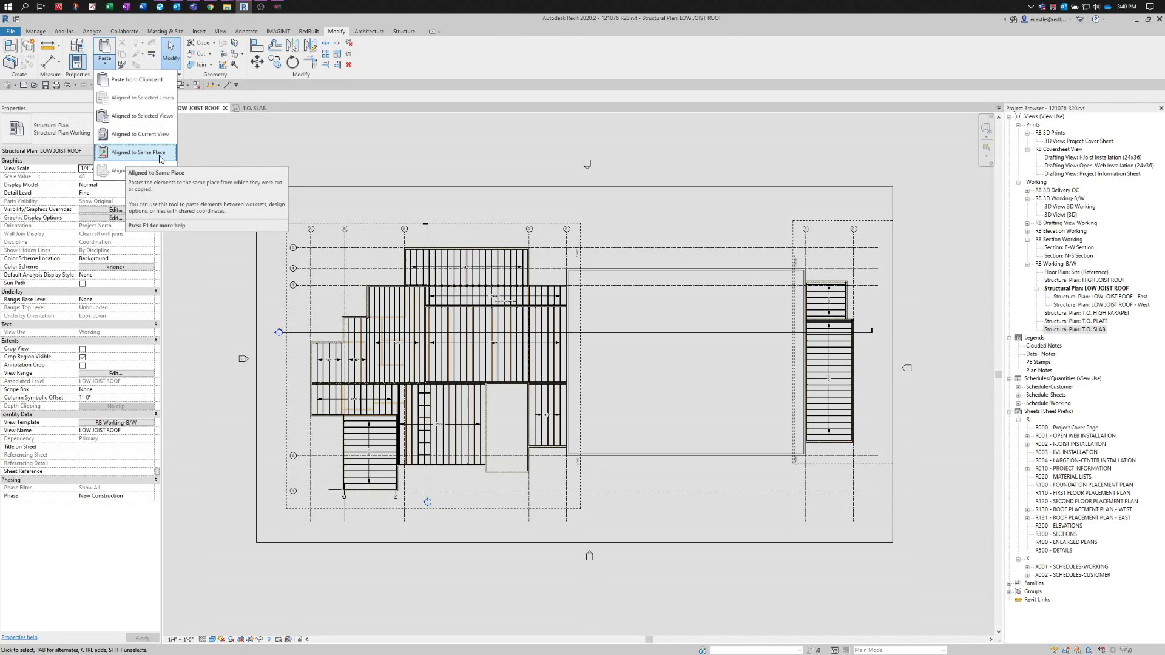
{"action": "left_click", "coordinate": [160, 153]}
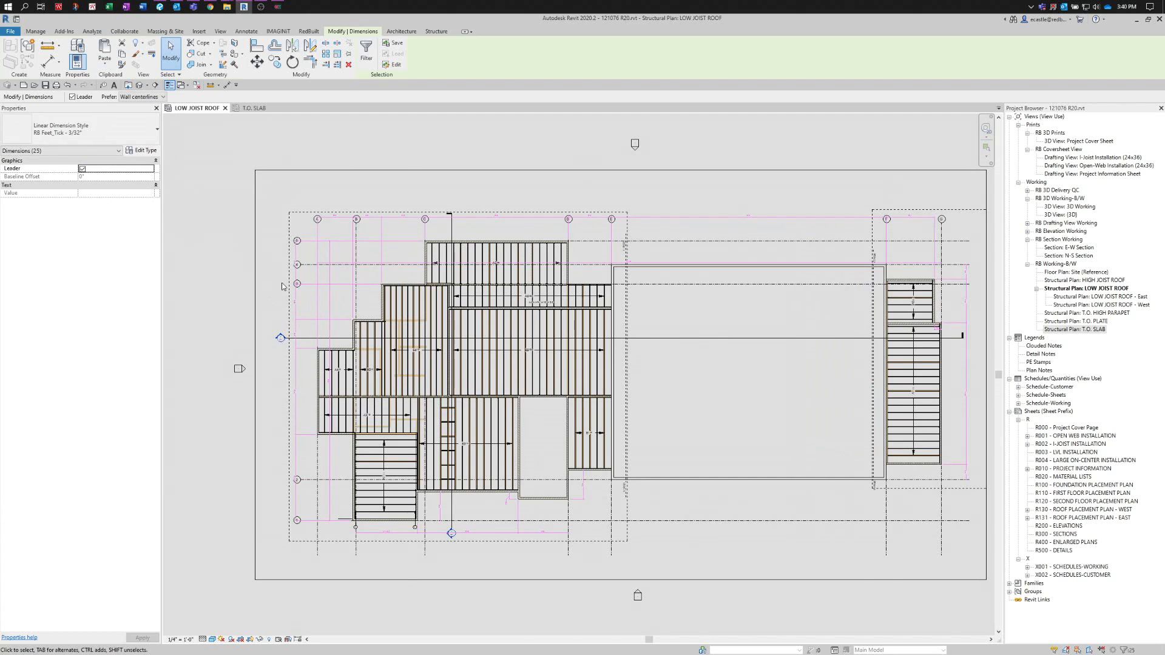
{"action": "scroll", "coordinate": [278, 285], "scroll_direction": "up", "scroll_amount": 3}
{"action": "scroll", "coordinate": [312, 250], "scroll_direction": "up", "scroll_amount": 1}
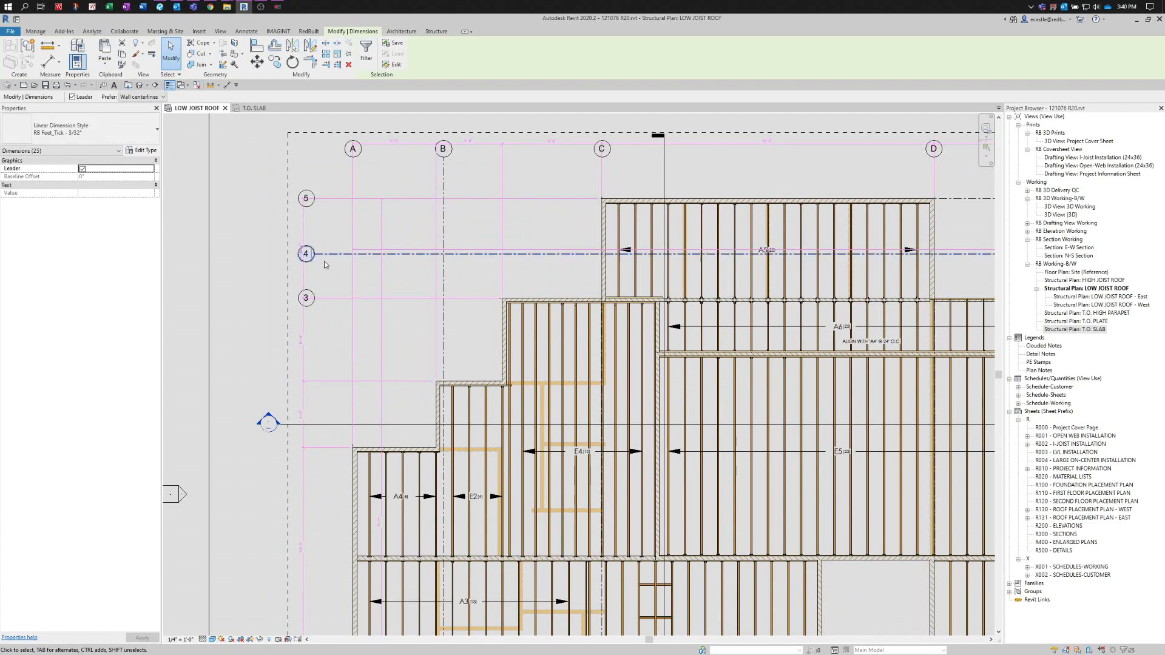
{"action": "scroll", "coordinate": [349, 455], "scroll_direction": "up", "scroll_amount": 1}
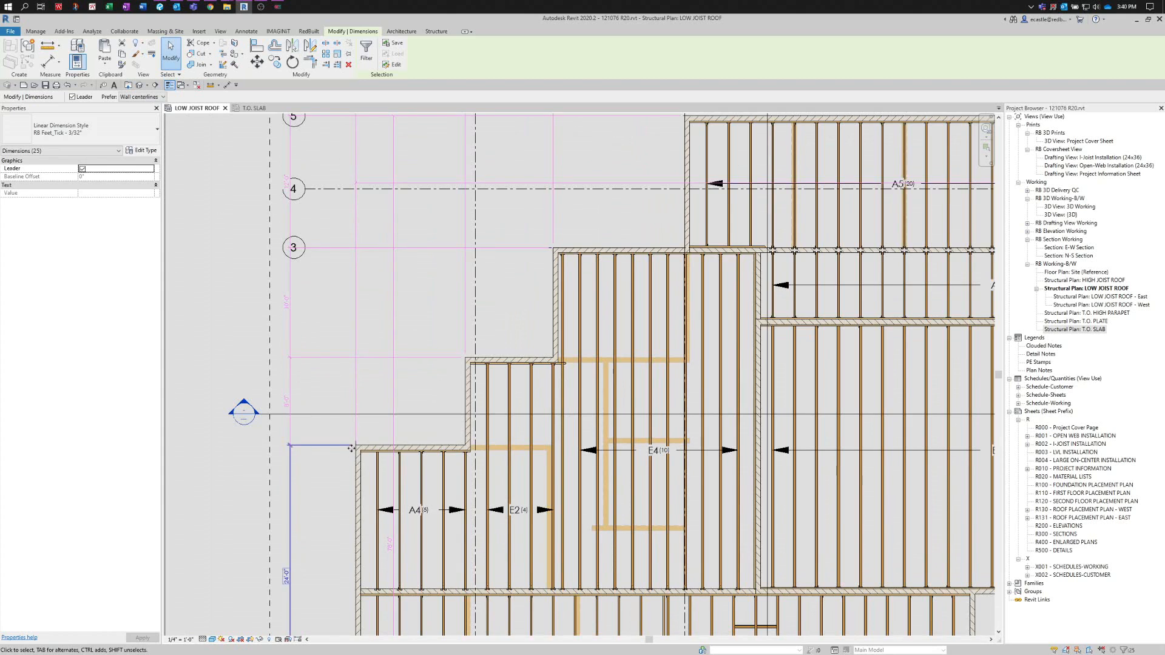
{"action": "scroll", "coordinate": [446, 385], "scroll_direction": "down", "scroll_amount": 2}
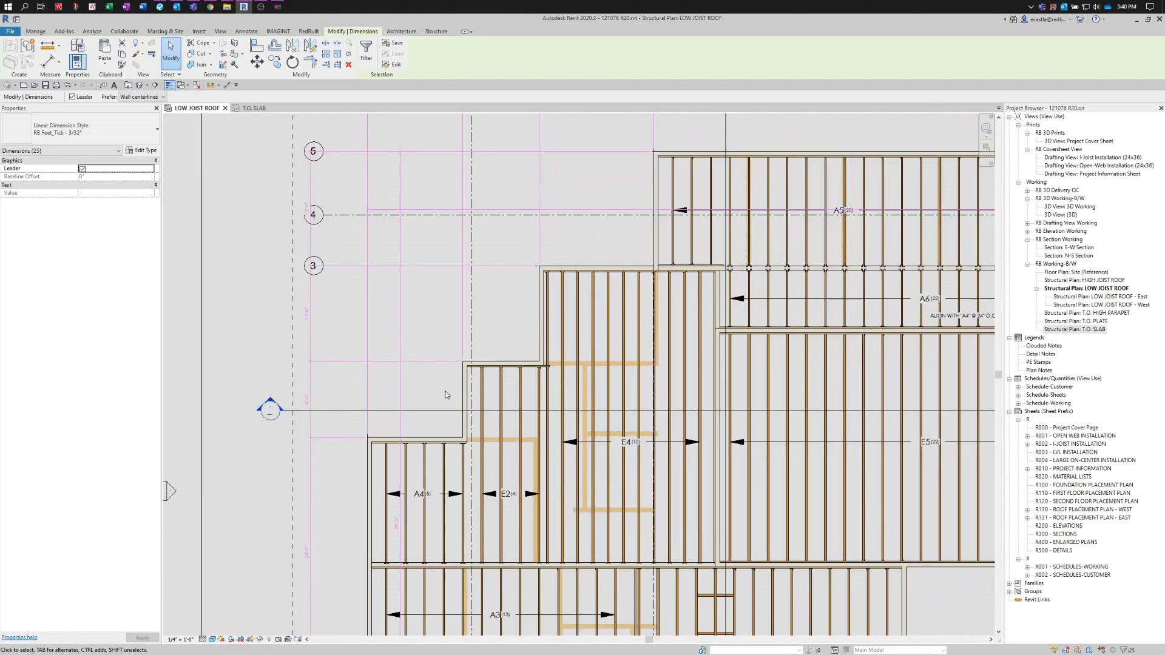
{"action": "left_click", "coordinate": [273, 305]}
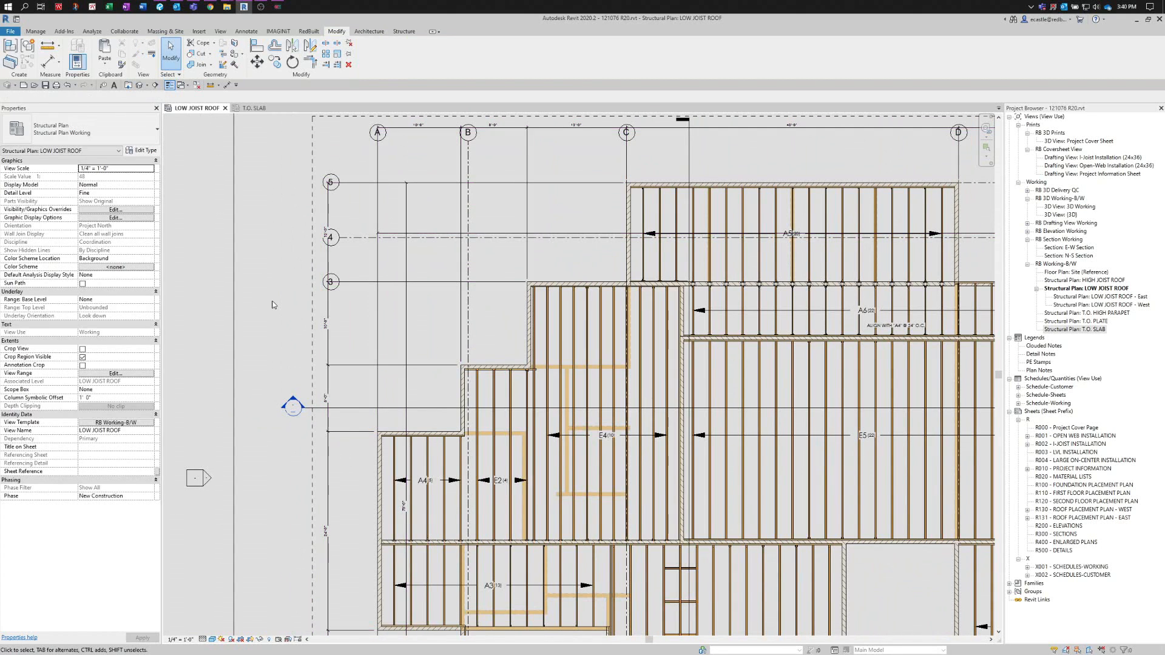
- Move the three dimensions between grids A and C at the plan's north side down below the grid bubbles
{"action": "scroll", "coordinate": [276, 303], "scroll_direction": "down", "scroll_amount": 2}
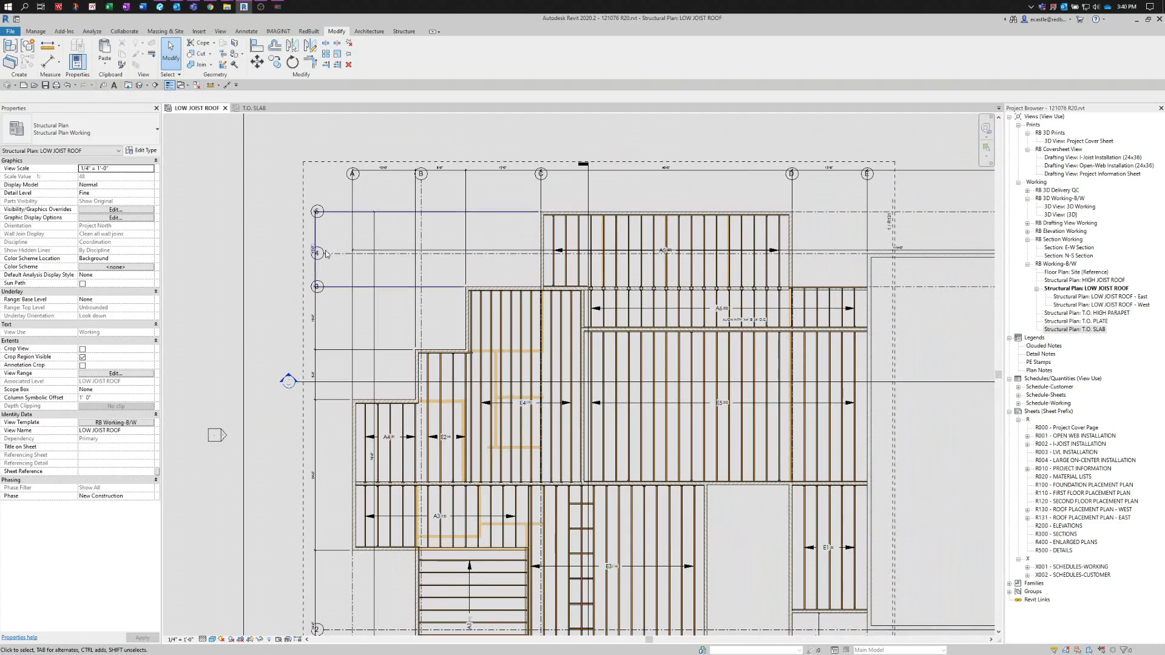
{"action": "left_click", "coordinate": [388, 175]}
{"action": "scroll", "coordinate": [401, 183], "scroll_direction": "up", "scroll_amount": 2}
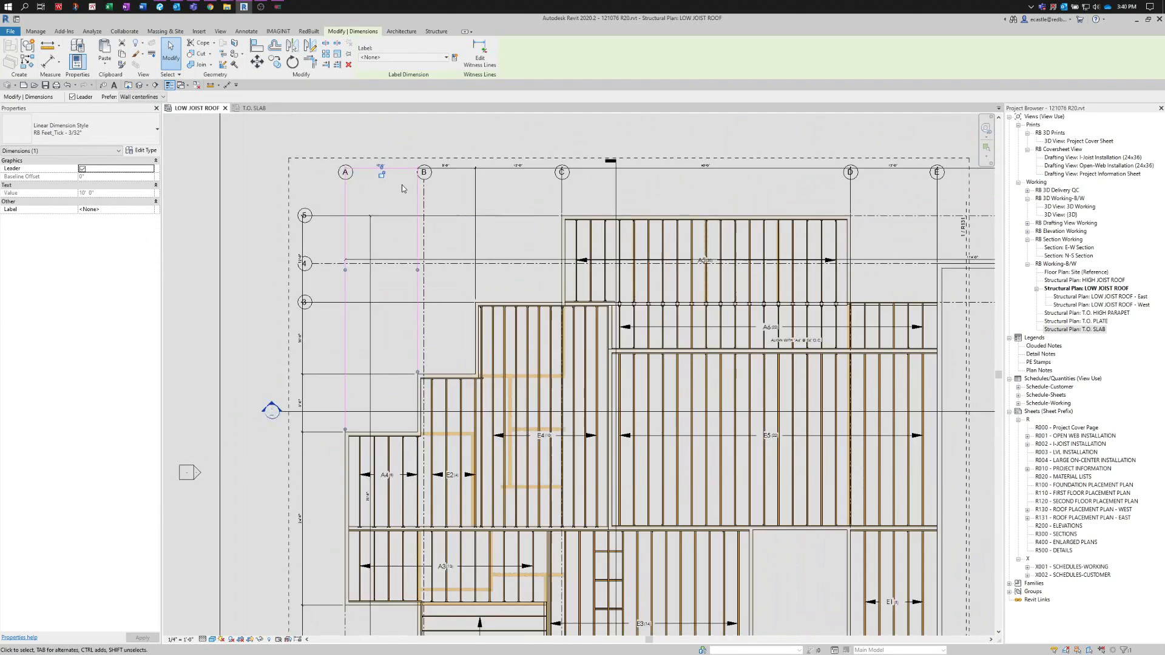
{"action": "left_click_drag", "start_coordinate": [402, 164], "coordinate": [395, 200]}
{"action": "left_click", "coordinate": [473, 162]}
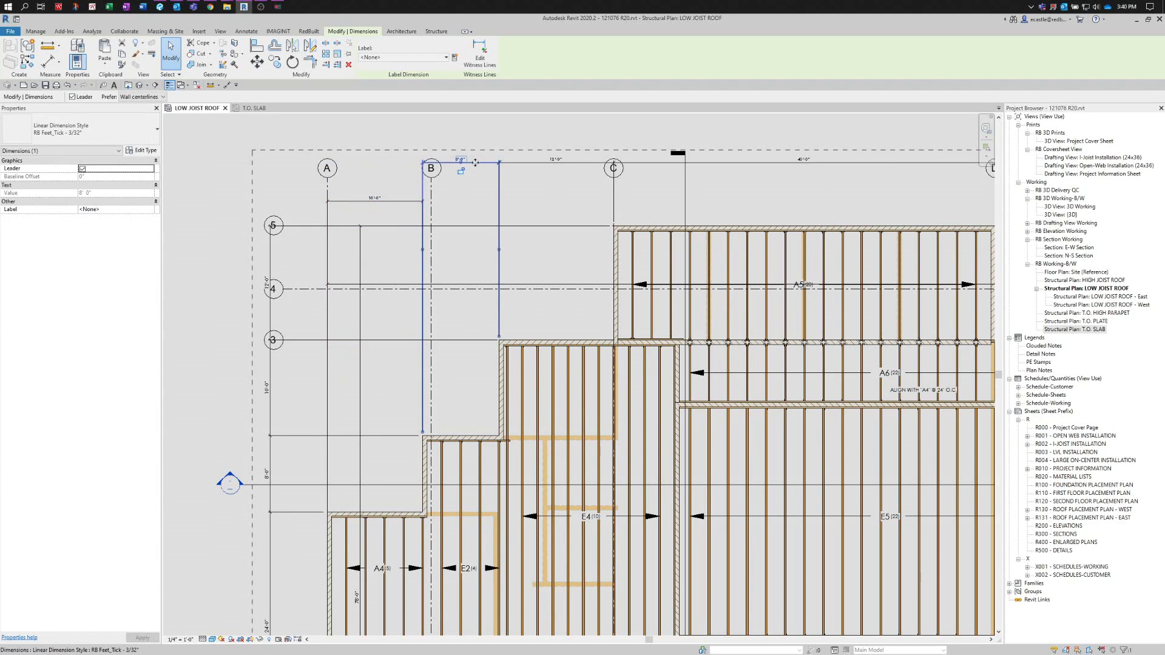
{"action": "left_click_drag", "start_coordinate": [473, 162], "coordinate": [480, 202]}
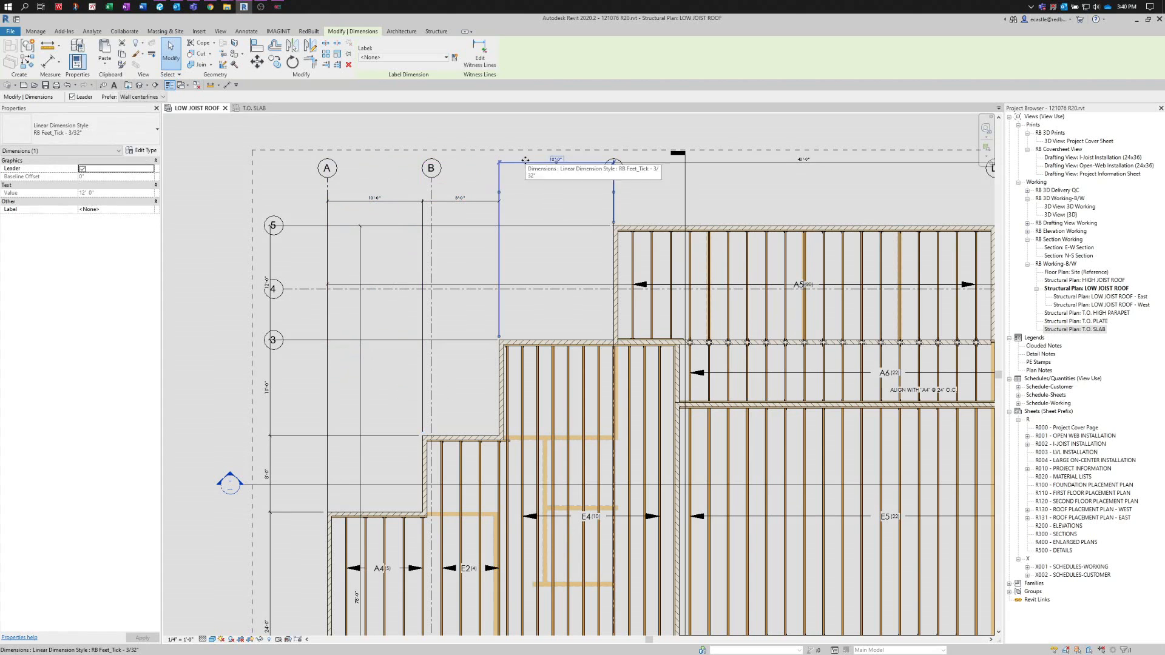
{"action": "left_click", "coordinate": [526, 162]}
{"action": "left_click_drag", "start_coordinate": [525, 162], "coordinate": [525, 200]}
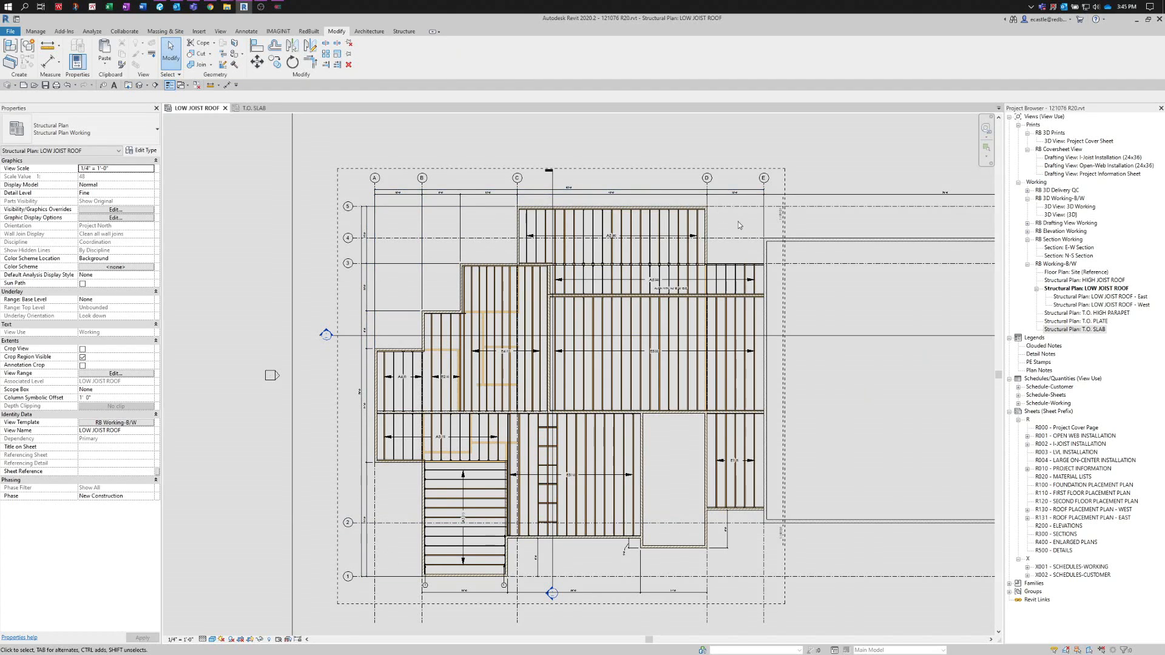
- Examine how grid lines 4 and 2 run across the west and east portions of LOW JOIST ROOF
{"action": "left_click", "coordinate": [394, 240]}
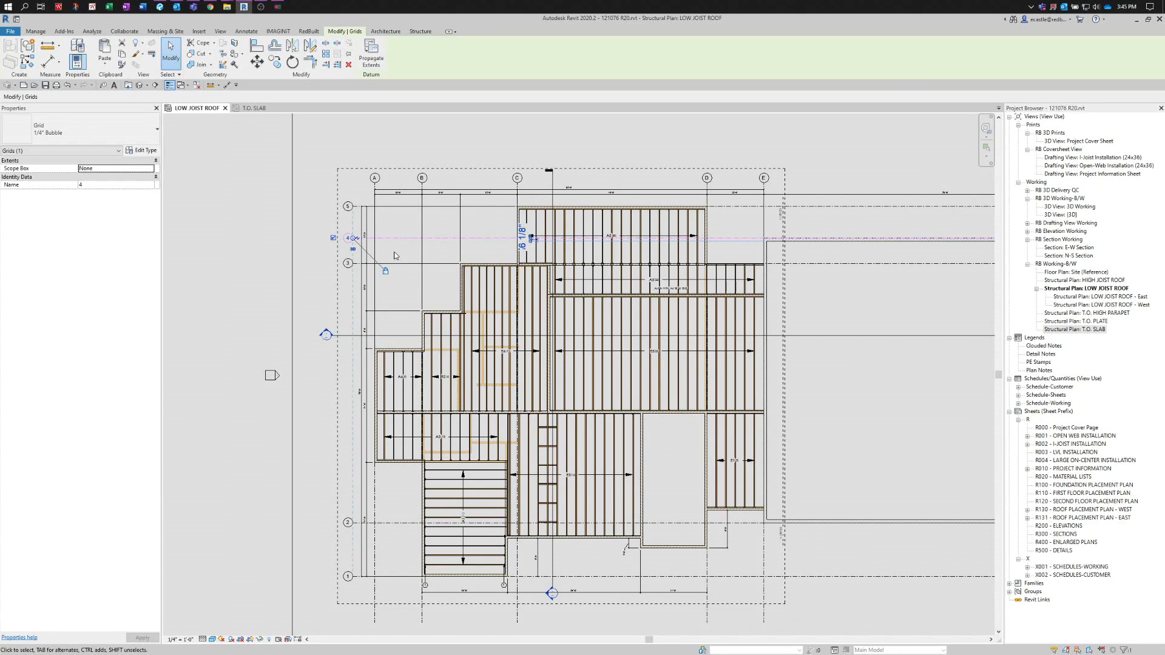
{"action": "scroll", "coordinate": [394, 256], "scroll_direction": "down", "scroll_amount": 1}
{"action": "scroll", "coordinate": [737, 290], "scroll_direction": "down", "scroll_amount": 2}
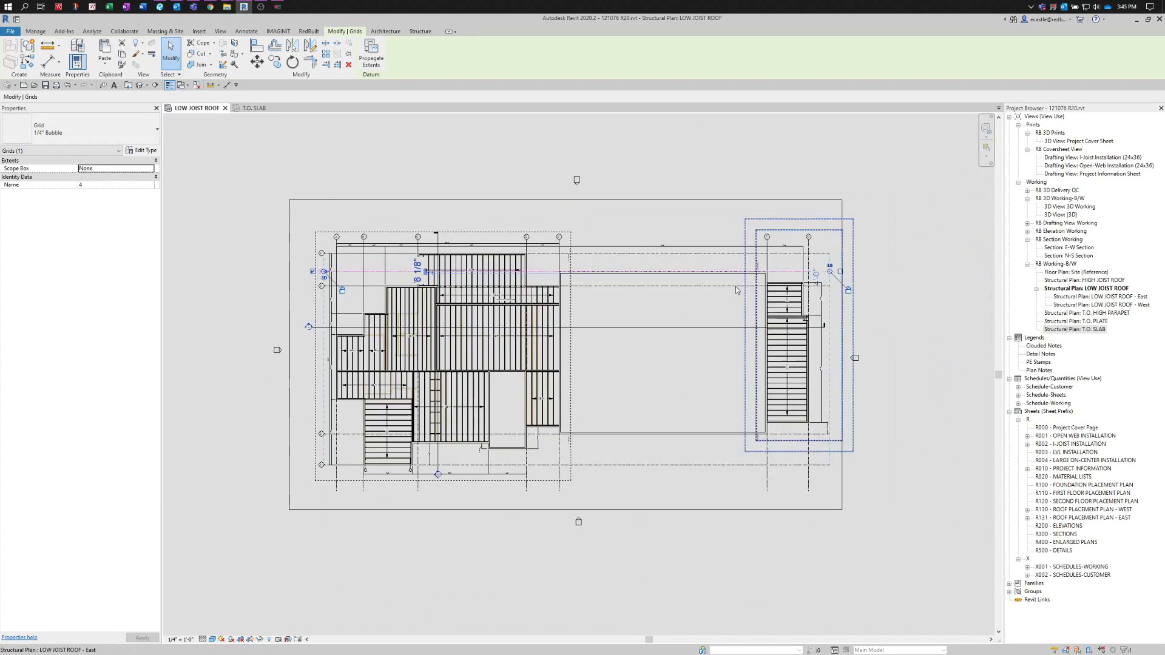
{"action": "scroll", "coordinate": [503, 301], "scroll_direction": "up", "scroll_amount": 2}
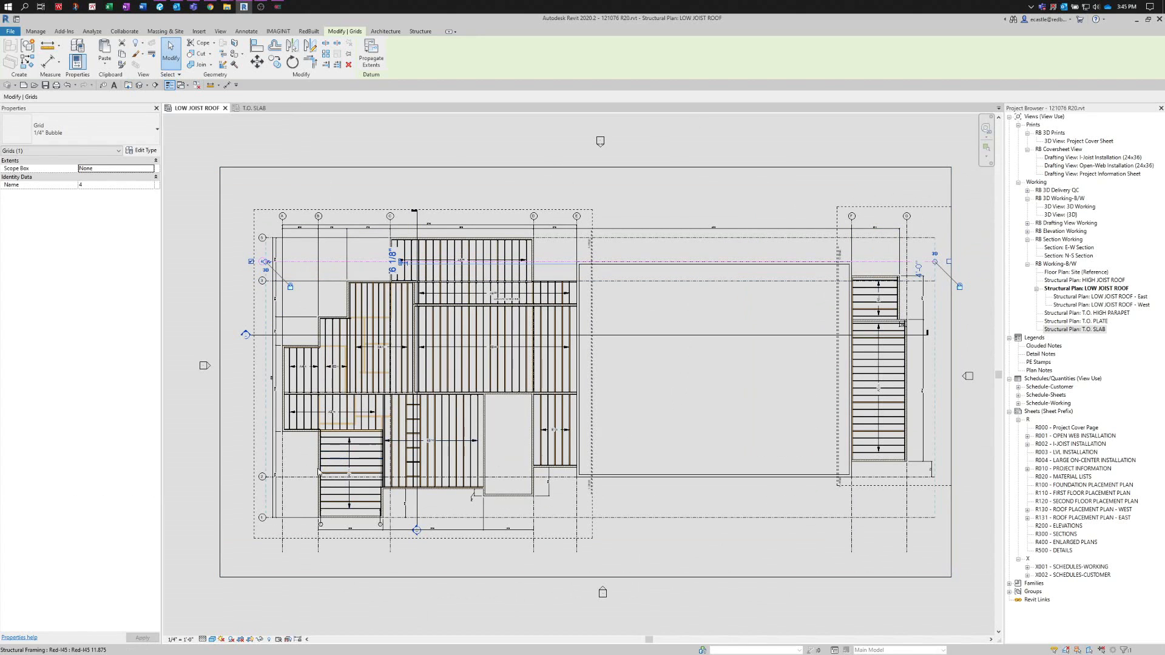
{"action": "scroll", "coordinate": [266, 502], "scroll_direction": "up", "scroll_amount": 3}
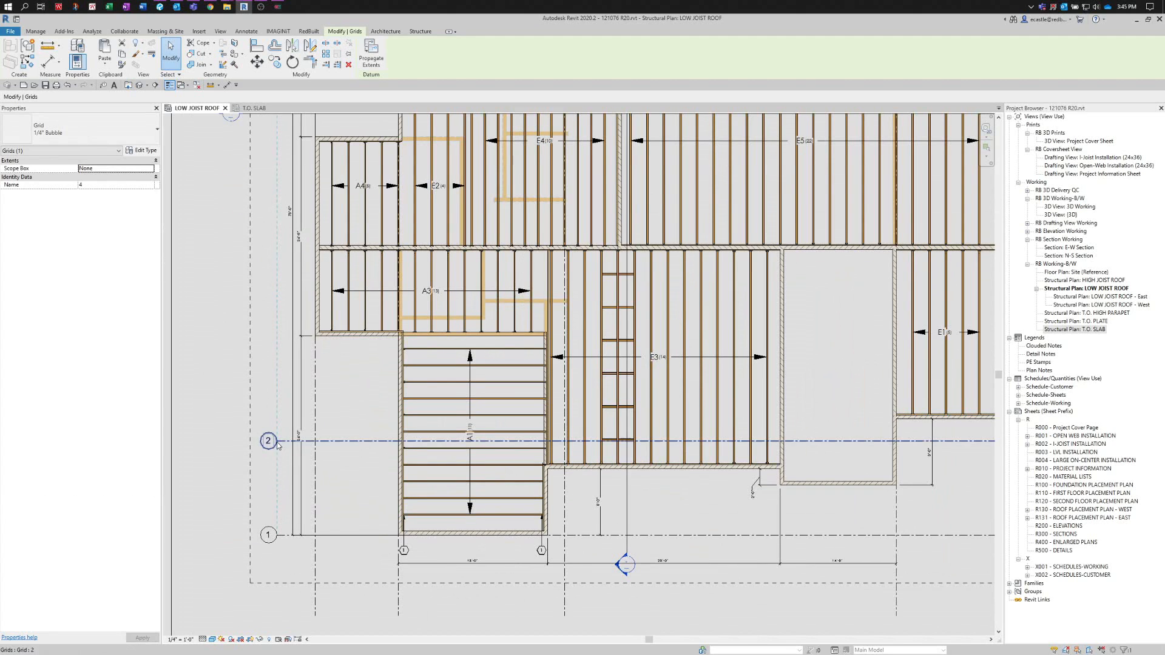
{"action": "left_click", "coordinate": [335, 444]}
{"action": "scroll", "coordinate": [363, 446], "scroll_direction": "down", "scroll_amount": 1}
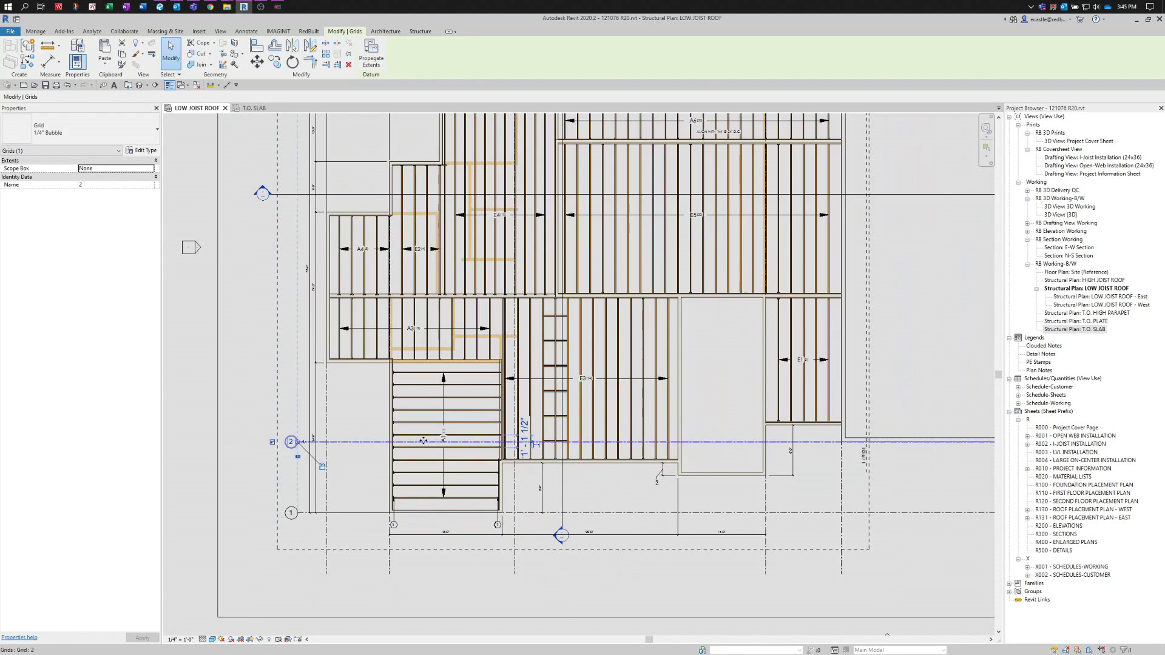
{"action": "scroll", "coordinate": [460, 472], "scroll_direction": "down", "scroll_amount": 2}
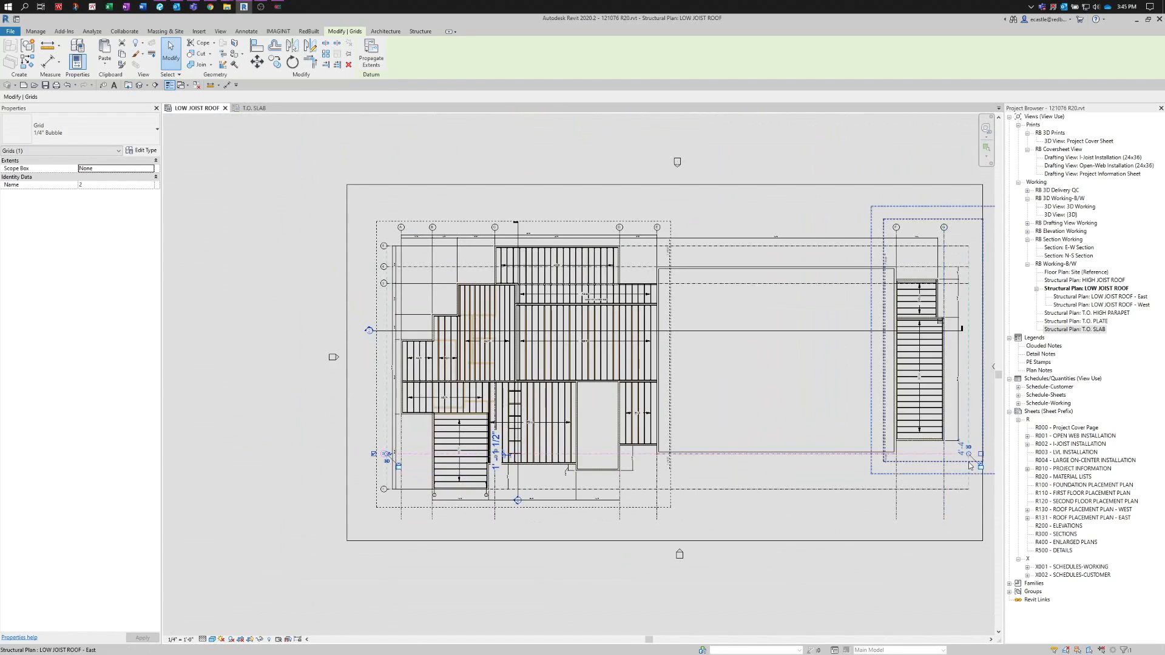
{"action": "scroll", "coordinate": [897, 469], "scroll_direction": "up", "scroll_amount": 3}
{"action": "scroll", "coordinate": [897, 469], "scroll_direction": "down", "scroll_amount": 3}
{"action": "scroll", "coordinate": [564, 415], "scroll_direction": "up", "scroll_amount": 3}
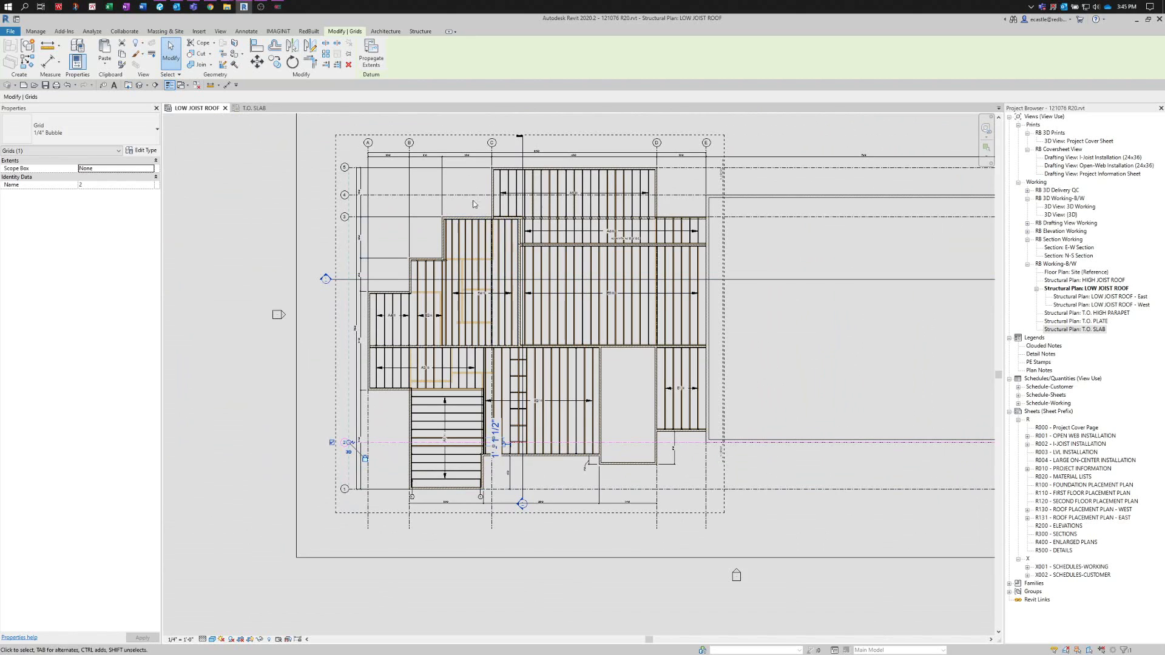
- Set the Center Segment of the 1/4" Bubble grid type to None, using grid 4 to edit the type
{"action": "left_click", "coordinate": [619, 196]}
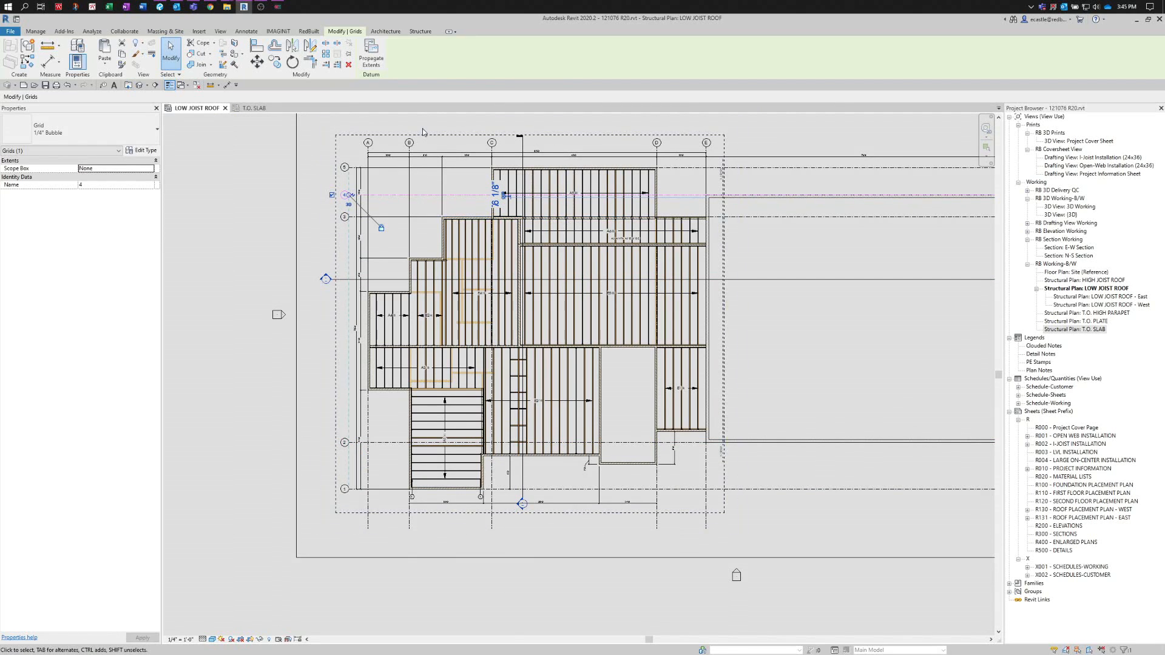
{"action": "scroll", "coordinate": [407, 214], "scroll_direction": "up", "scroll_amount": 2}
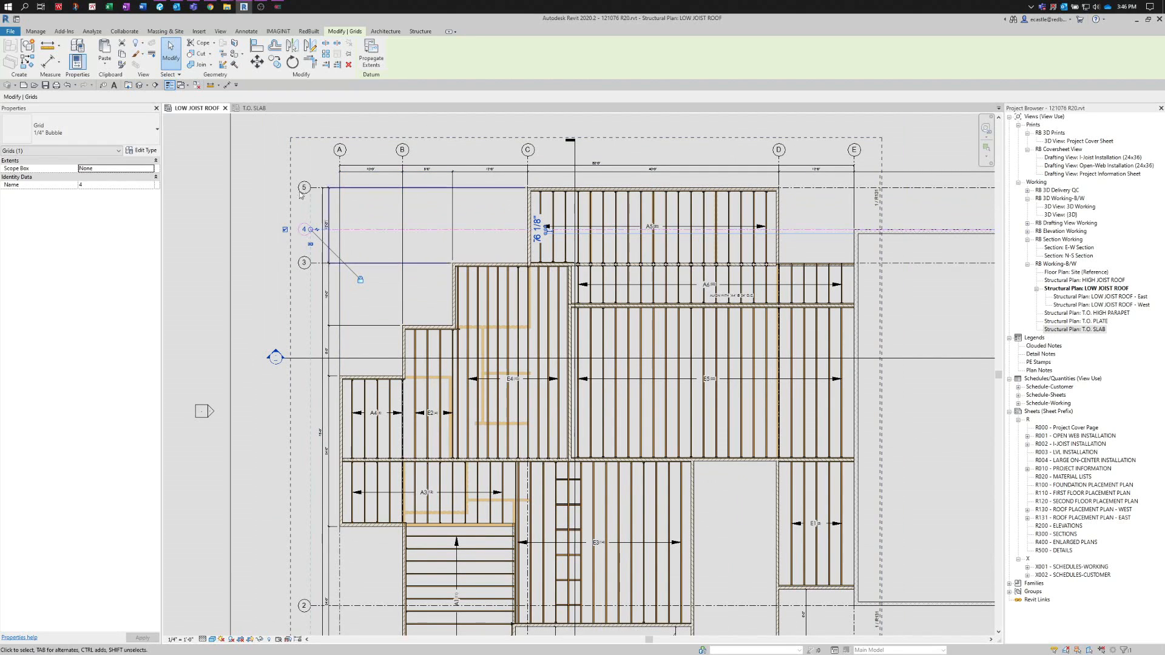
{"action": "left_click", "coordinate": [142, 153]}
{"action": "left_click", "coordinate": [142, 151]}
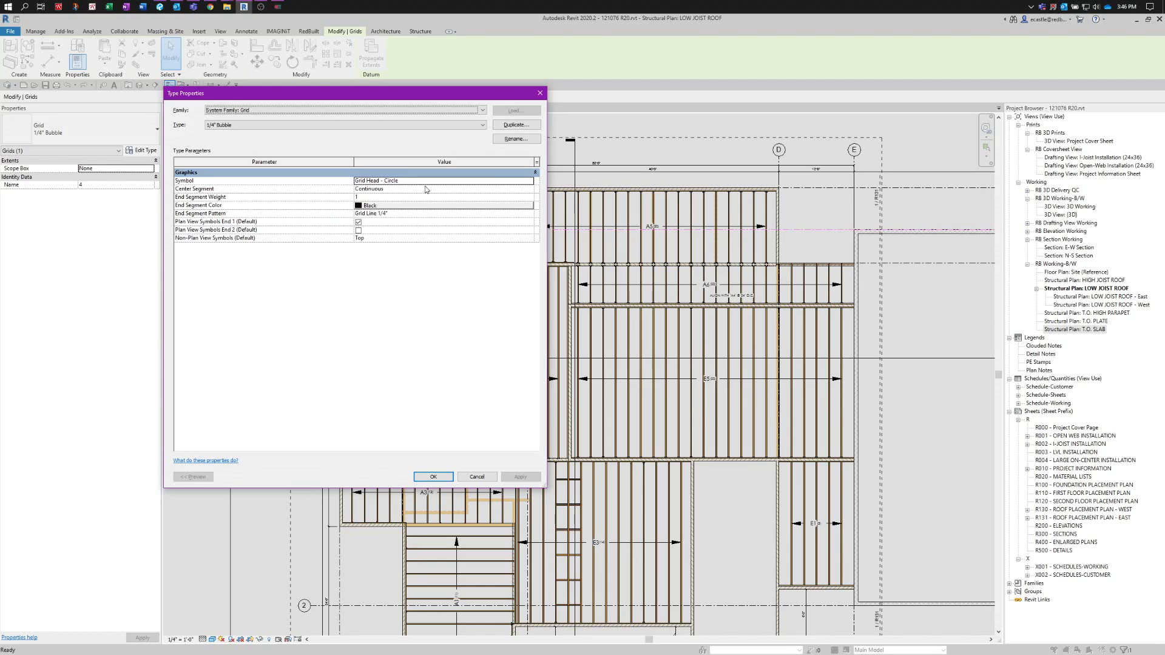
{"action": "left_click", "coordinate": [511, 190]}
{"action": "left_click", "coordinate": [530, 190]}
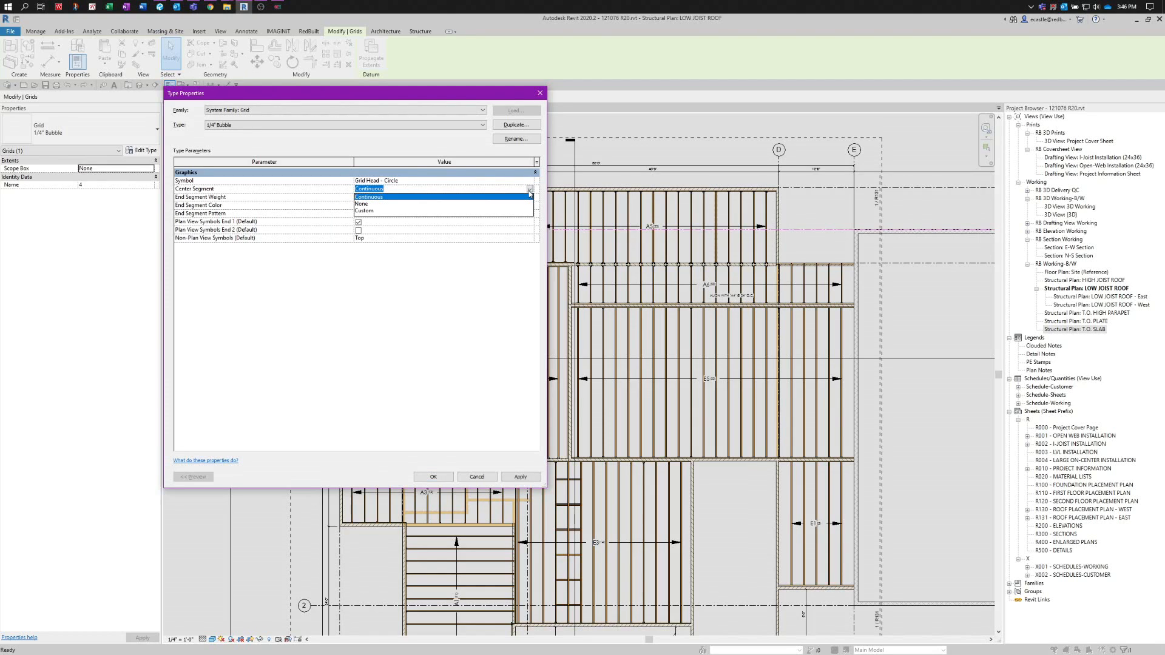
{"action": "left_click", "coordinate": [373, 212]}
{"action": "left_click", "coordinate": [444, 191]}
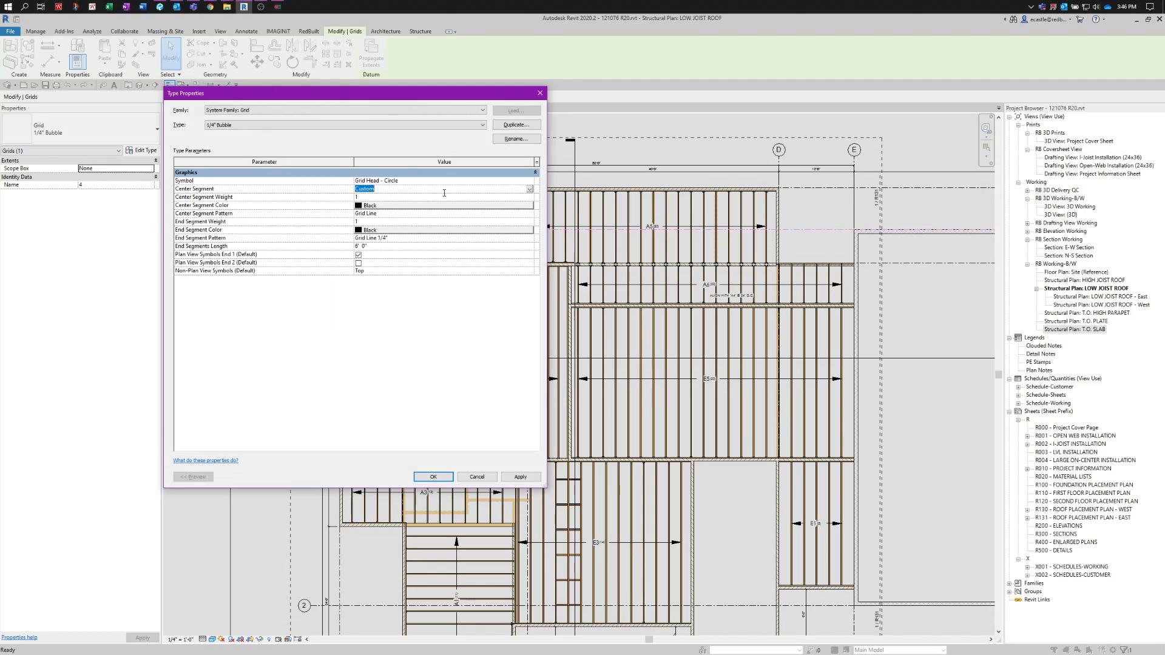
{"action": "left_click", "coordinate": [529, 190]}
{"action": "left_click", "coordinate": [506, 204]}
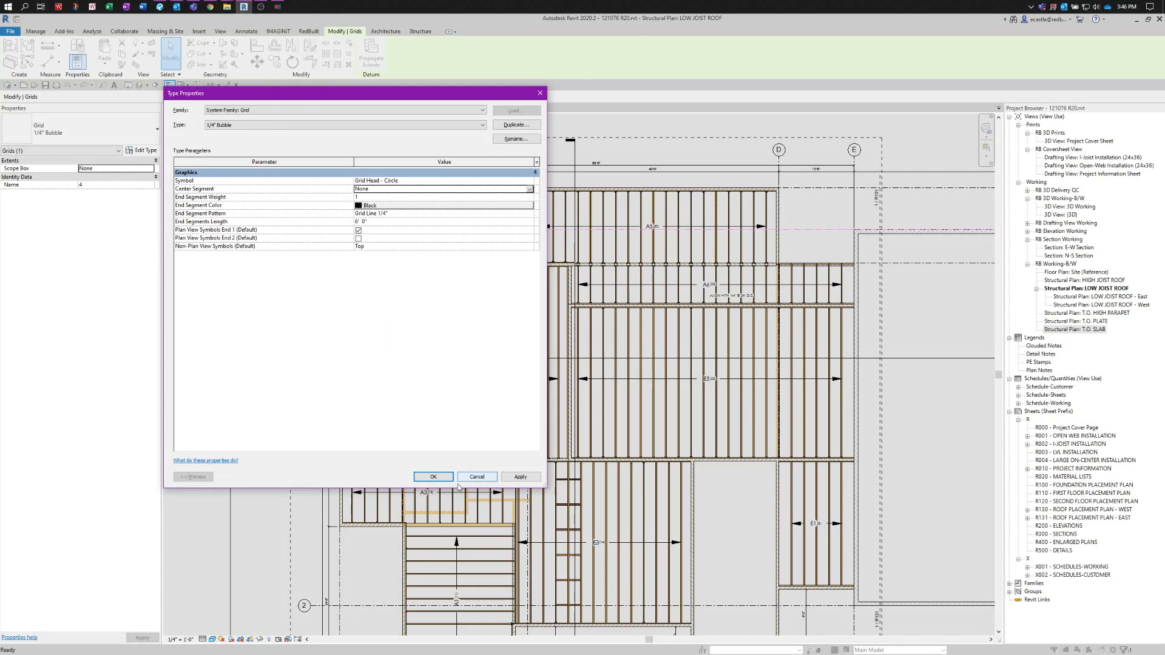
{"action": "left_click", "coordinate": [433, 477]}
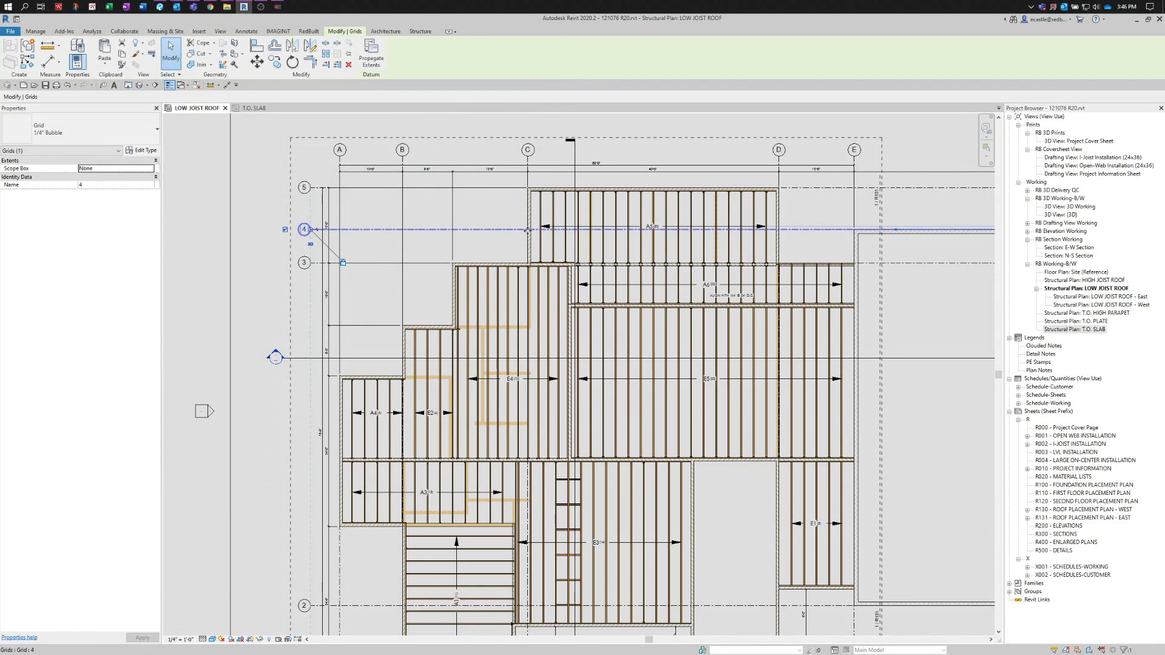
- Adjust the ends of grid 4's center gap, extending its east end to the high roof wall corner near grid F
{"action": "scroll", "coordinate": [816, 237], "scroll_direction": "up", "scroll_amount": 3}
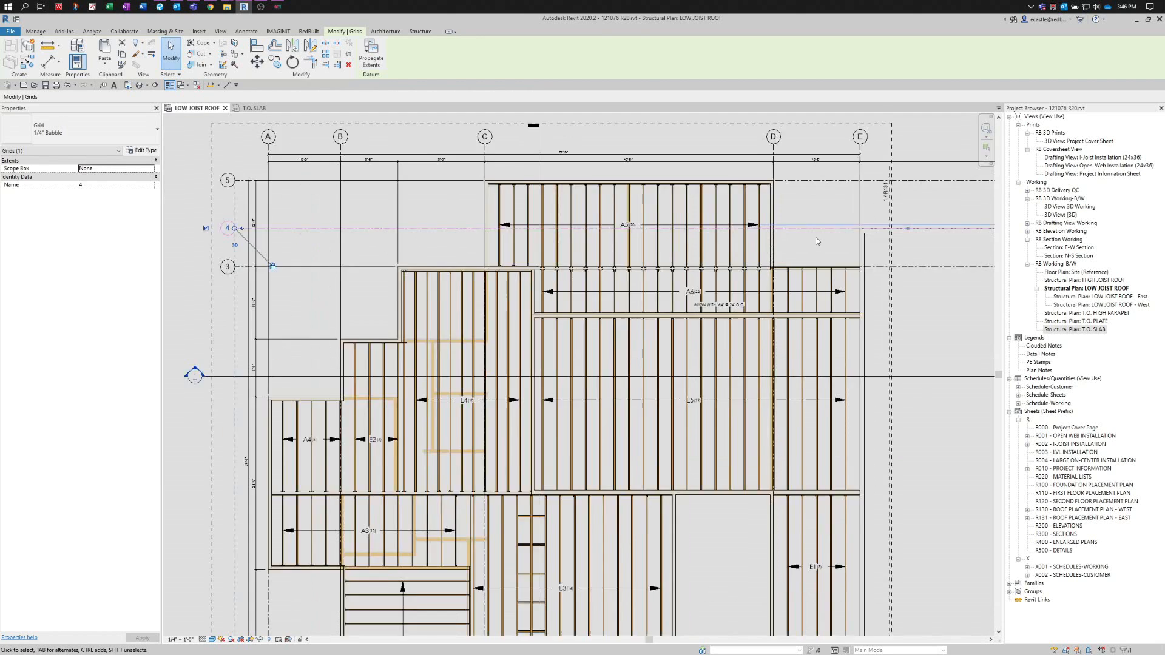
{"action": "middle_click_drag", "start_coordinate": [811, 242], "coordinate": [645, 252]}
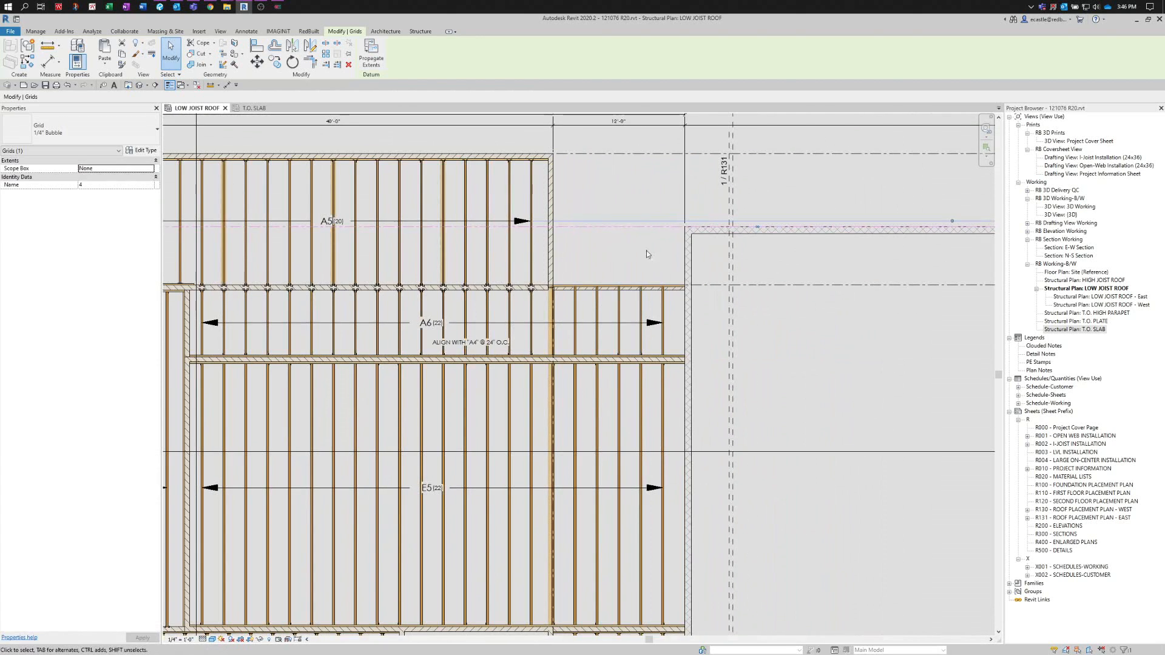
{"action": "scroll", "coordinate": [643, 249], "scroll_direction": "up", "scroll_amount": 5}
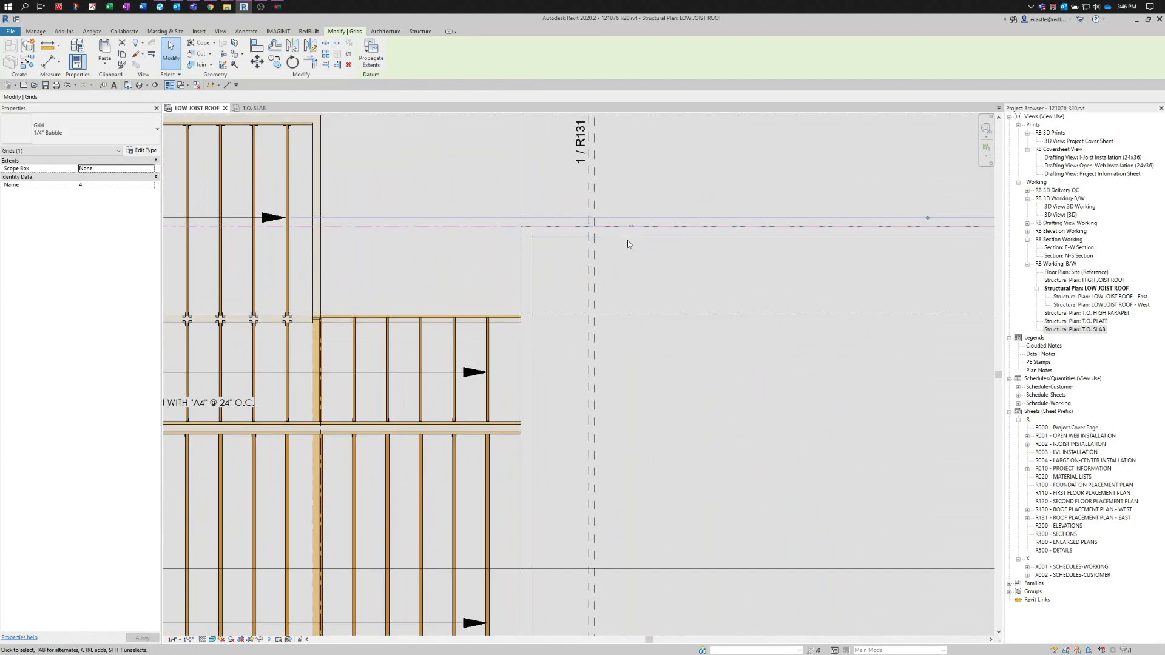
{"action": "scroll", "coordinate": [508, 285], "scroll_direction": "down", "scroll_amount": 3}
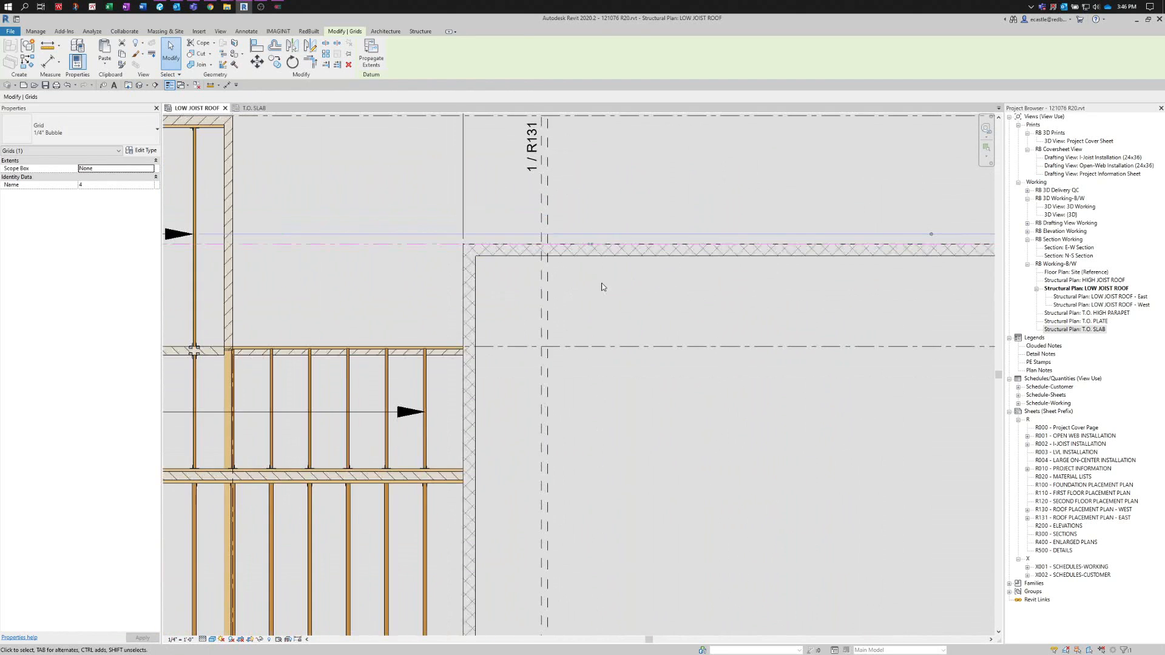
{"action": "scroll", "coordinate": [601, 284], "scroll_direction": "up", "scroll_amount": 3}
{"action": "scroll", "coordinate": [584, 224], "scroll_direction": "up", "scroll_amount": 4}
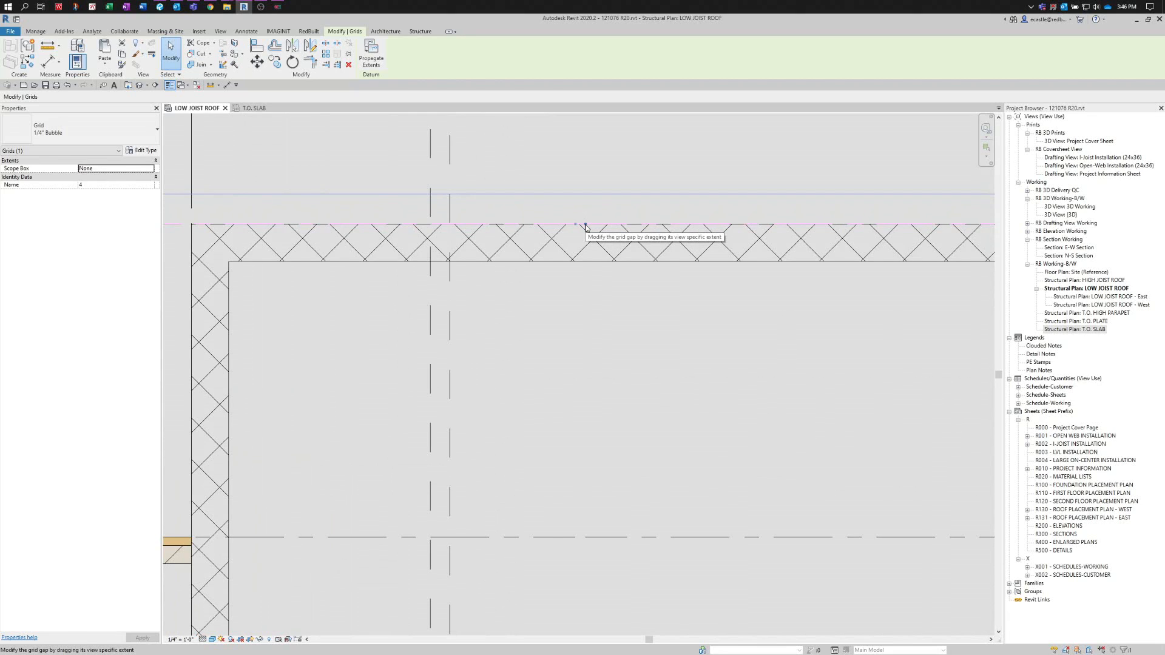
{"action": "left_click_drag", "start_coordinate": [585, 225], "coordinate": [564, 241]}
{"action": "scroll", "coordinate": [503, 241], "scroll_direction": "down", "scroll_amount": 3}
{"action": "scroll", "coordinate": [501, 241], "scroll_direction": "down", "scroll_amount": 2}
{"action": "scroll", "coordinate": [528, 240], "scroll_direction": "down", "scroll_amount": 2}
{"action": "left_click_drag", "start_coordinate": [701, 244], "coordinate": [937, 242]}
{"action": "scroll", "coordinate": [978, 240], "scroll_direction": "up", "scroll_amount": 4}
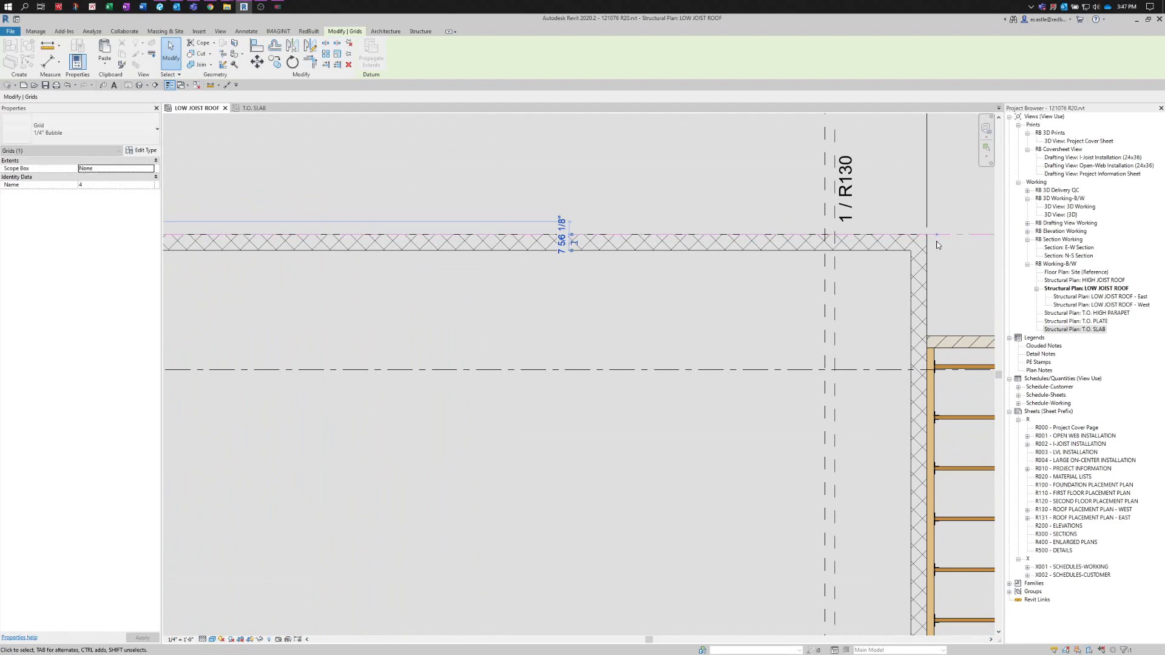
{"action": "scroll", "coordinate": [825, 292], "scroll_direction": "down", "scroll_amount": 2}
{"action": "scroll", "coordinate": [824, 292], "scroll_direction": "down", "scroll_amount": 2}
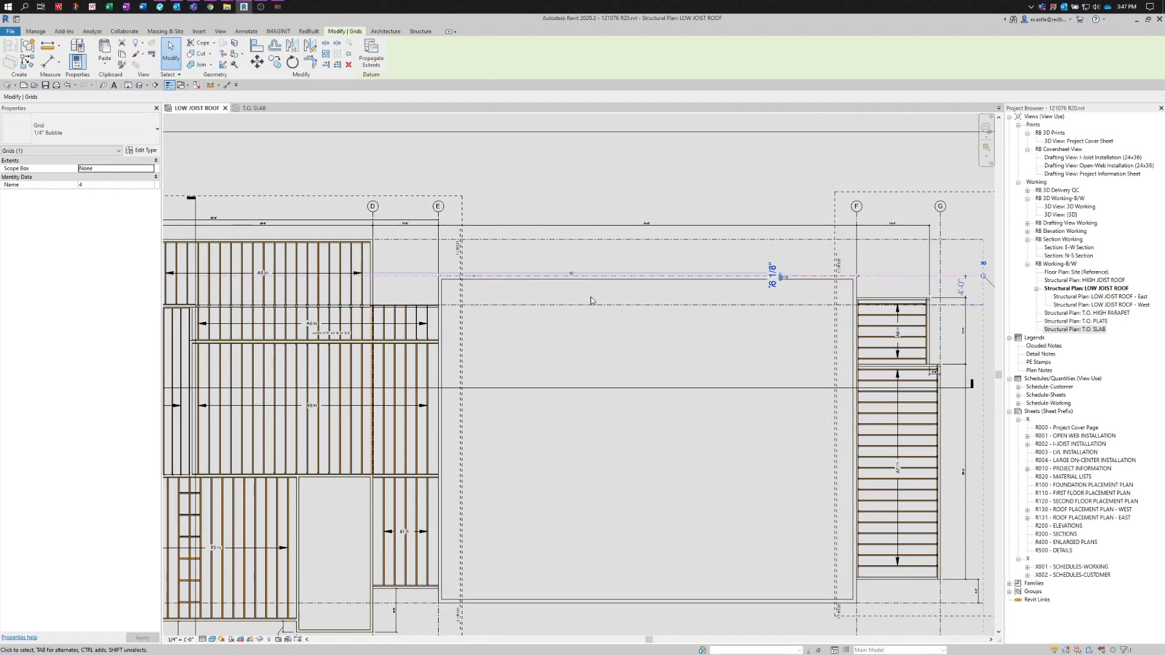
- Extend the west end of grid 4's center gap from the high roof wall to a point just east of grid A
{"action": "scroll", "coordinate": [573, 287], "scroll_direction": "up", "scroll_amount": 1}
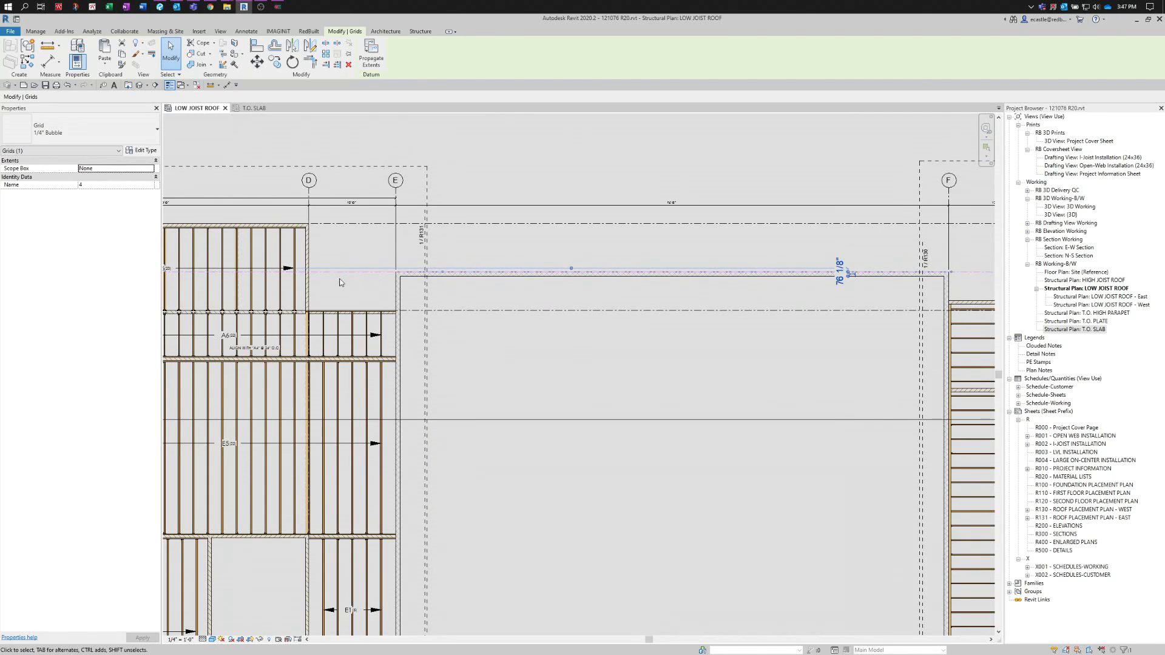
{"action": "scroll", "coordinate": [327, 284], "scroll_direction": "up", "scroll_amount": 4}
{"action": "scroll", "coordinate": [327, 282], "scroll_direction": "up", "scroll_amount": 2}
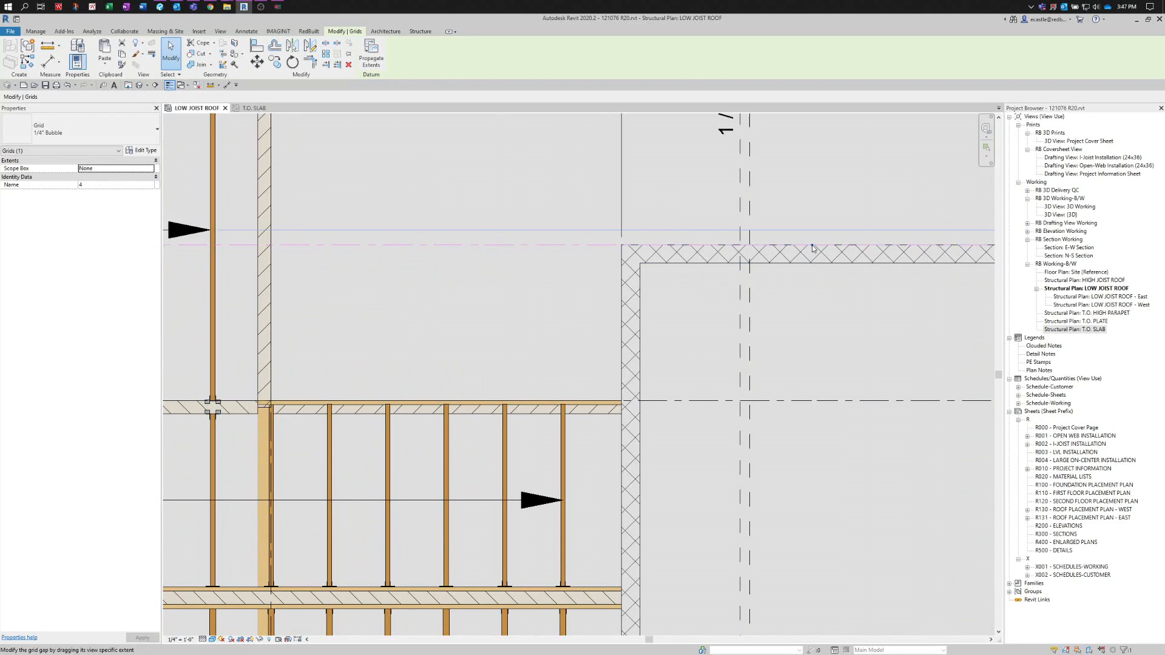
{"action": "left_click_drag", "start_coordinate": [812, 245], "coordinate": [851, 257]}
{"action": "scroll", "coordinate": [844, 256], "scroll_direction": "down", "scroll_amount": 1}
{"action": "scroll", "coordinate": [850, 260], "scroll_direction": "down", "scroll_amount": 4}
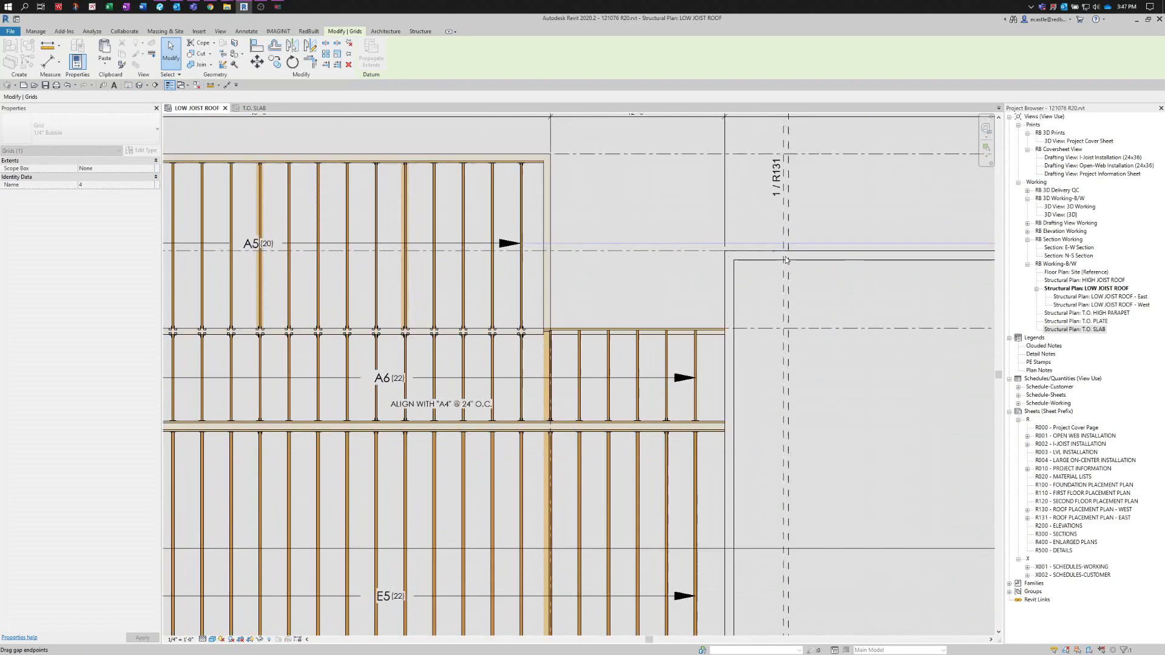
{"action": "scroll", "coordinate": [795, 261], "scroll_direction": "down", "scroll_amount": 1}
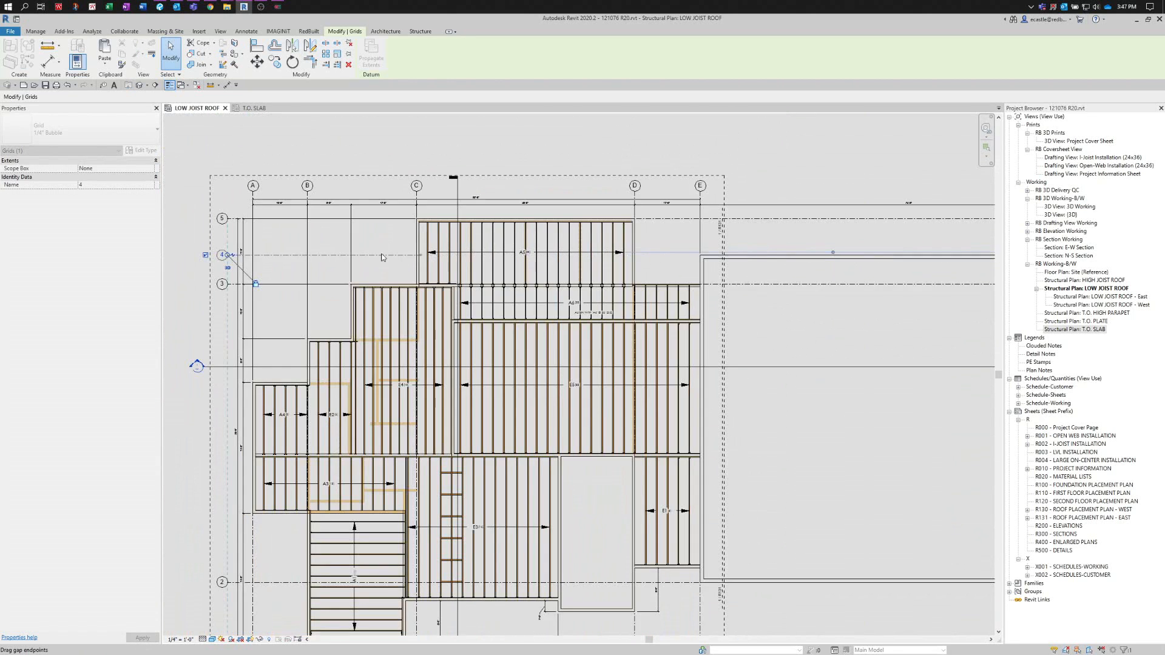
{"action": "scroll", "coordinate": [270, 256], "scroll_direction": "up", "scroll_amount": 1}
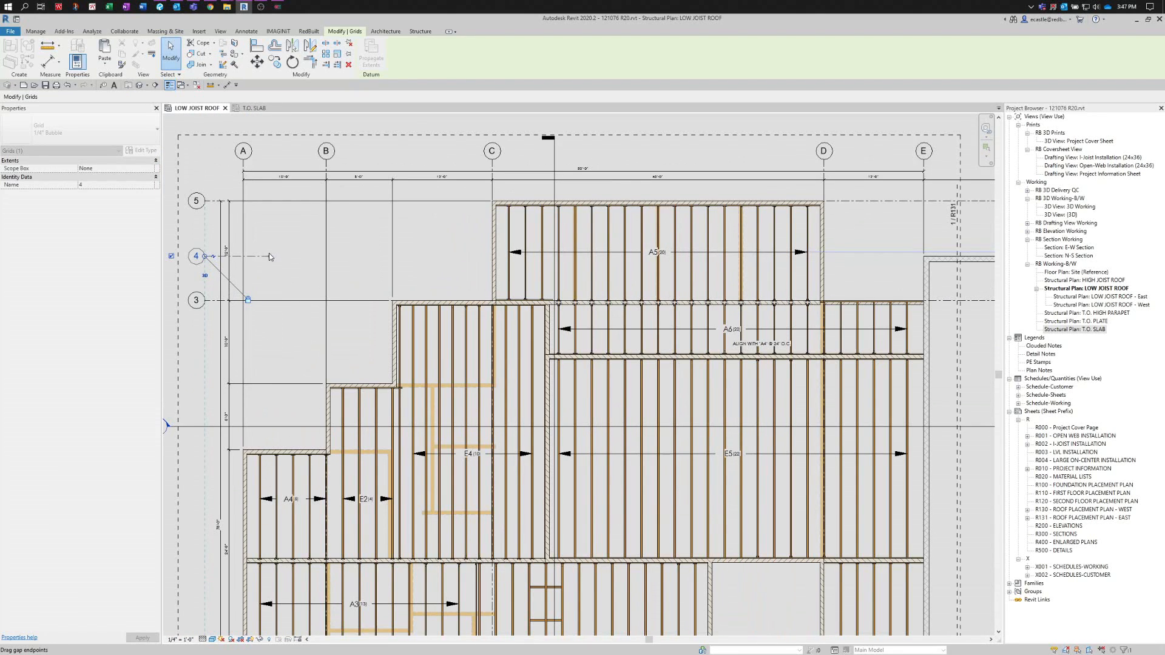
{"action": "left_click", "coordinate": [278, 267]}
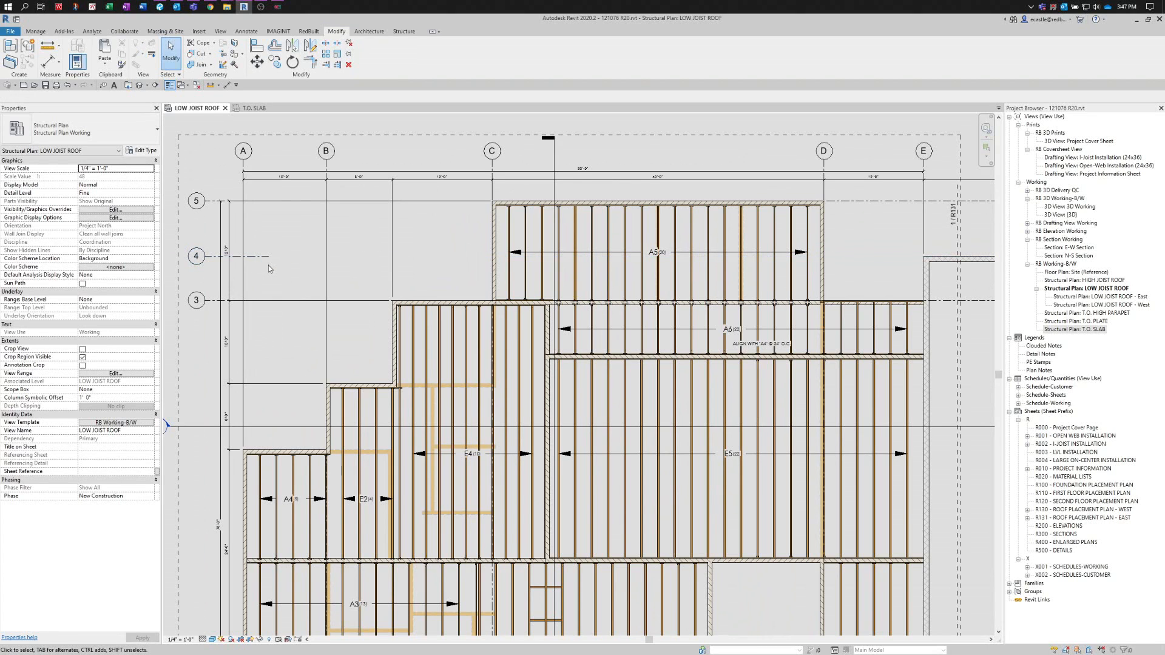
{"action": "scroll", "coordinate": [268, 264], "scroll_direction": "down", "scroll_amount": 2}
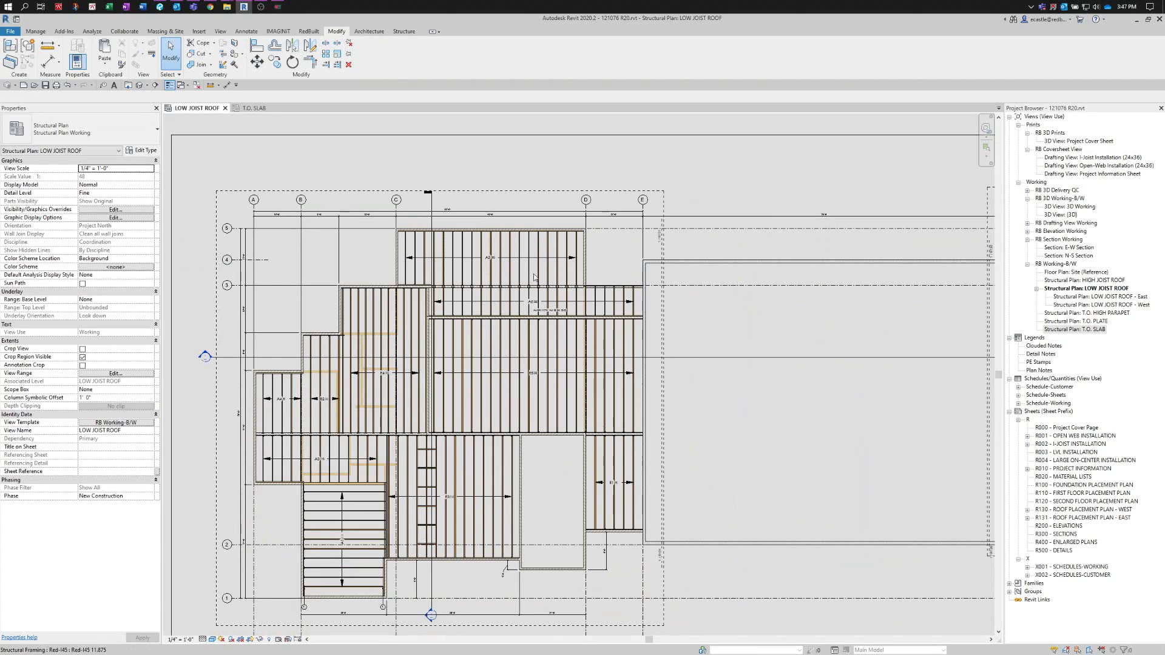
{"action": "scroll", "coordinate": [213, 274], "scroll_direction": "up", "scroll_amount": 2}
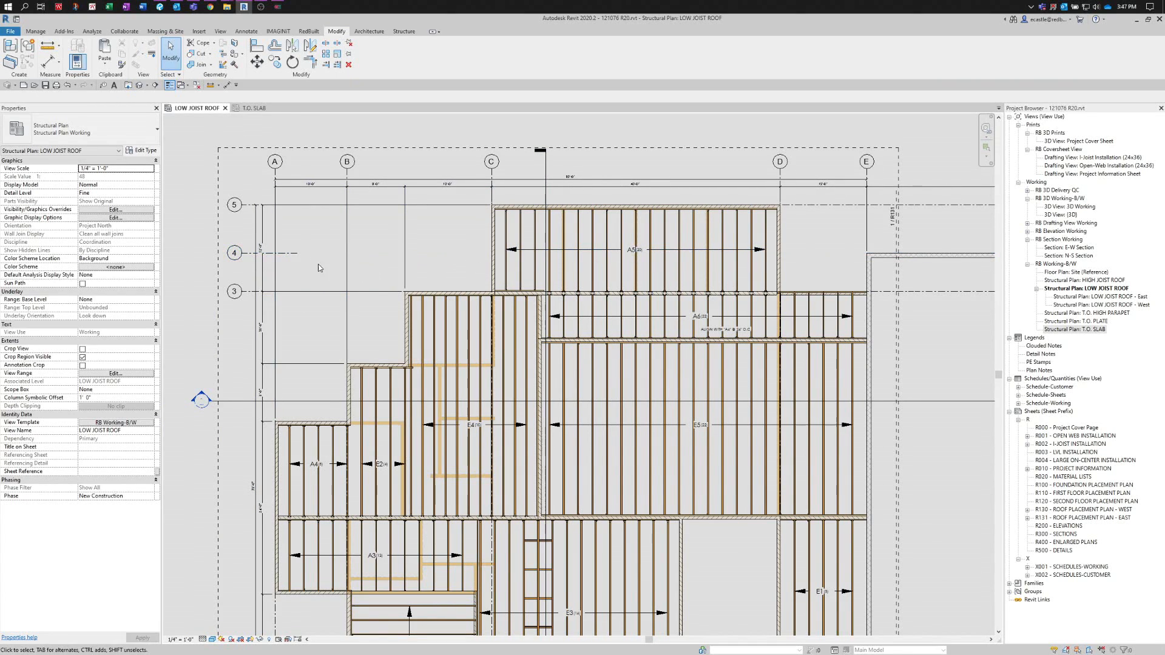
- Hide grid 4's bubble at its west end and show the bubble at its east end
{"action": "left_click", "coordinate": [298, 256]}
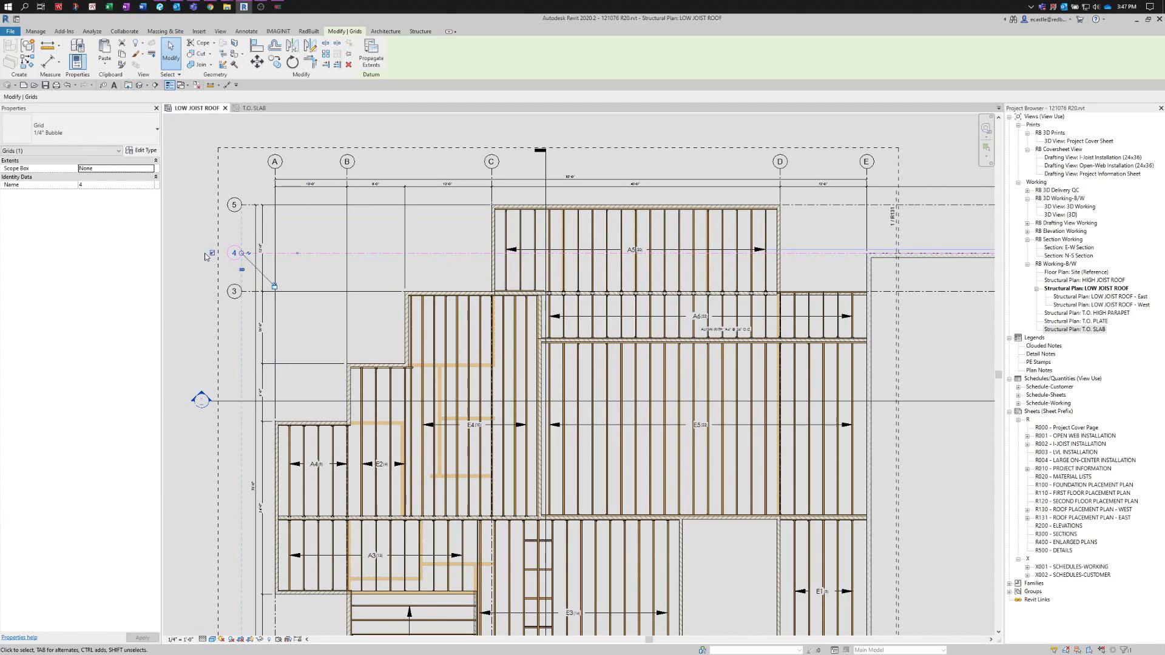
{"action": "scroll", "coordinate": [212, 256], "scroll_direction": "up", "scroll_amount": 3}
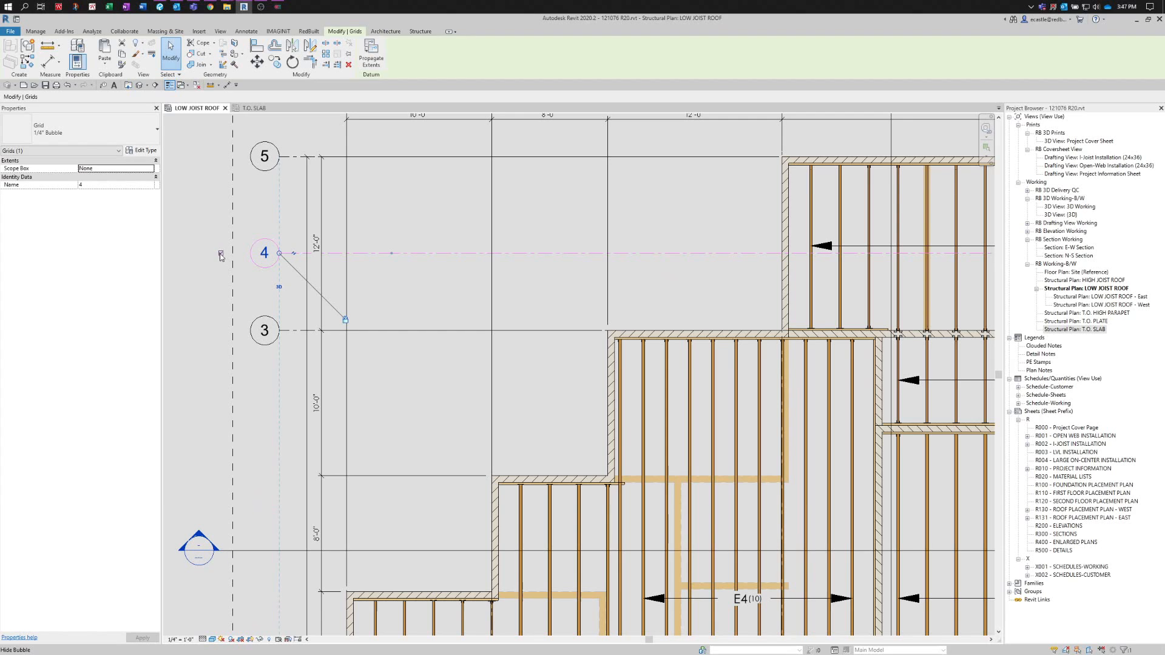
{"action": "left_click", "coordinate": [220, 256]}
{"action": "scroll", "coordinate": [267, 258], "scroll_direction": "down", "scroll_amount": 1}
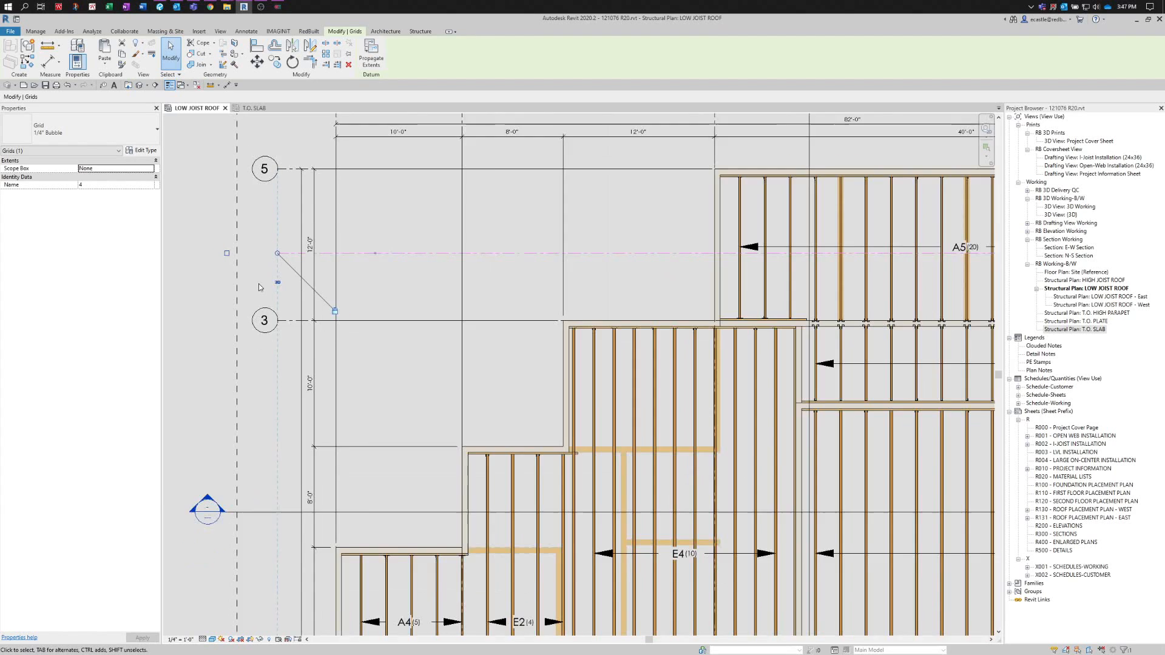
{"action": "scroll", "coordinate": [259, 287], "scroll_direction": "down", "scroll_amount": 5}
{"action": "scroll", "coordinate": [724, 271], "scroll_direction": "up", "scroll_amount": 5}
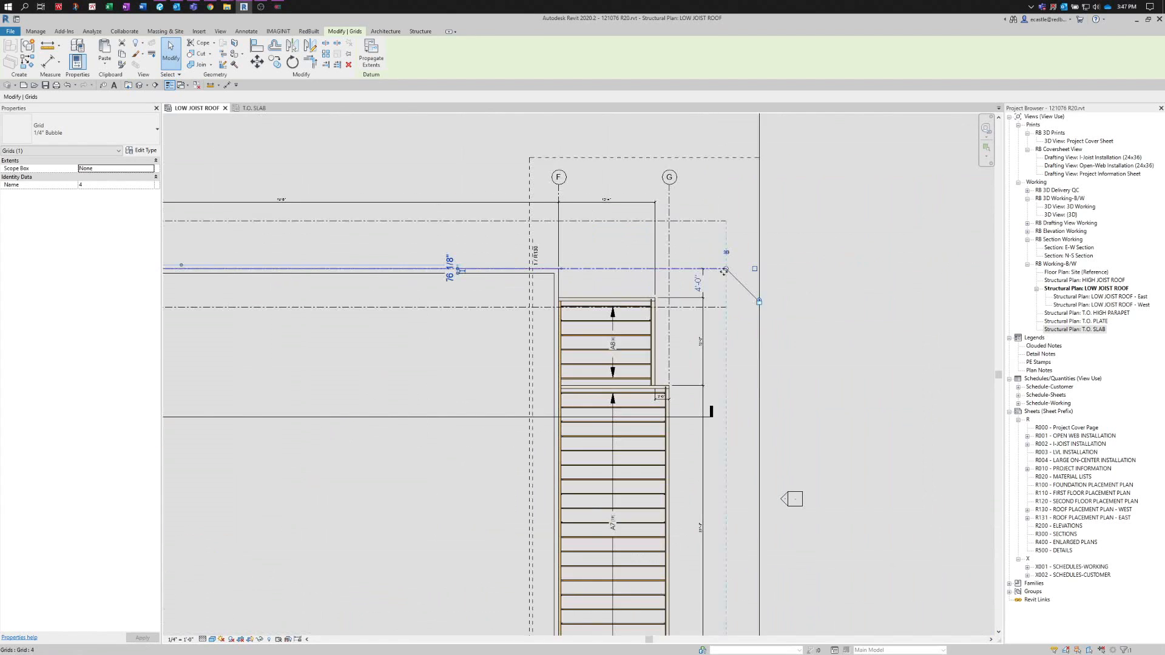
{"action": "scroll", "coordinate": [724, 271], "scroll_direction": "up", "scroll_amount": 2}
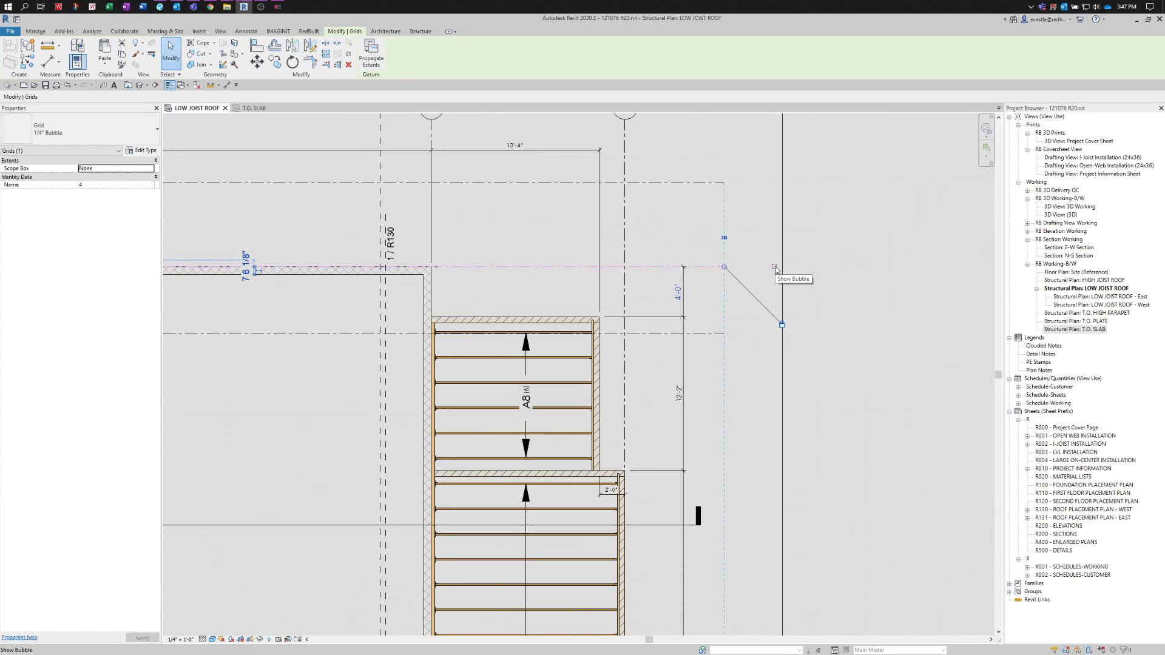
{"action": "left_click", "coordinate": [775, 267]}
{"action": "scroll", "coordinate": [721, 292], "scroll_direction": "down", "scroll_amount": 1}
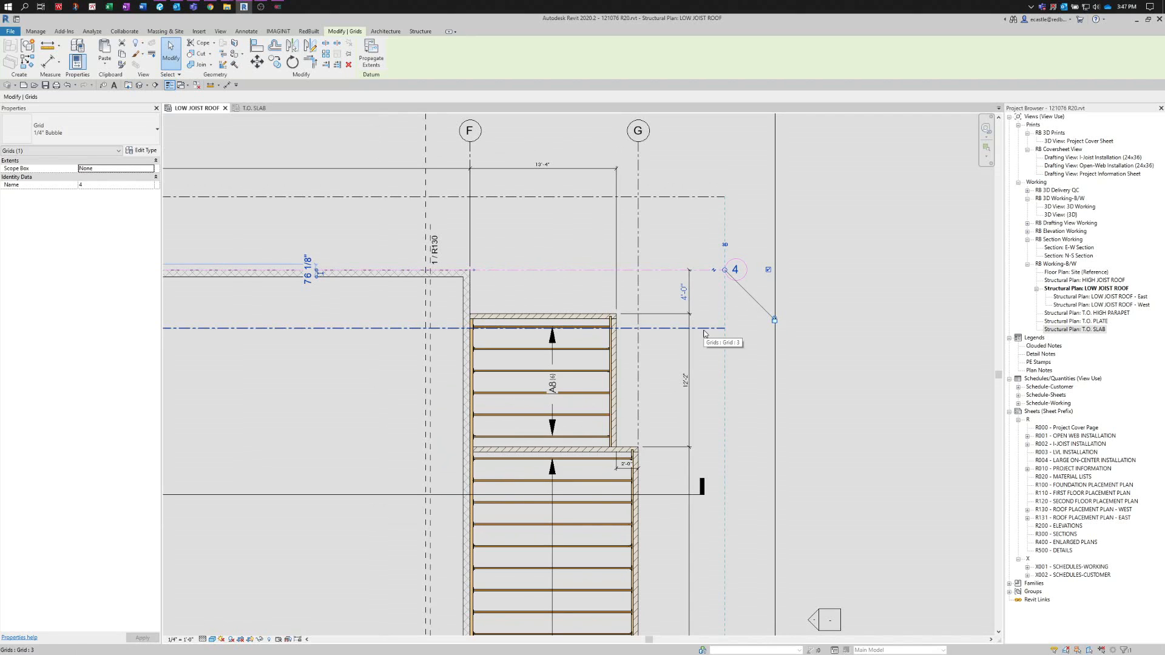
- Extend the east end of grid 3's center gap to the grid's east endpoint beyond grid G
{"action": "scroll", "coordinate": [706, 310], "scroll_direction": "down", "scroll_amount": 2}
{"action": "left_click", "coordinate": [707, 311]}
{"action": "scroll", "coordinate": [707, 313], "scroll_direction": "down", "scroll_amount": 3}
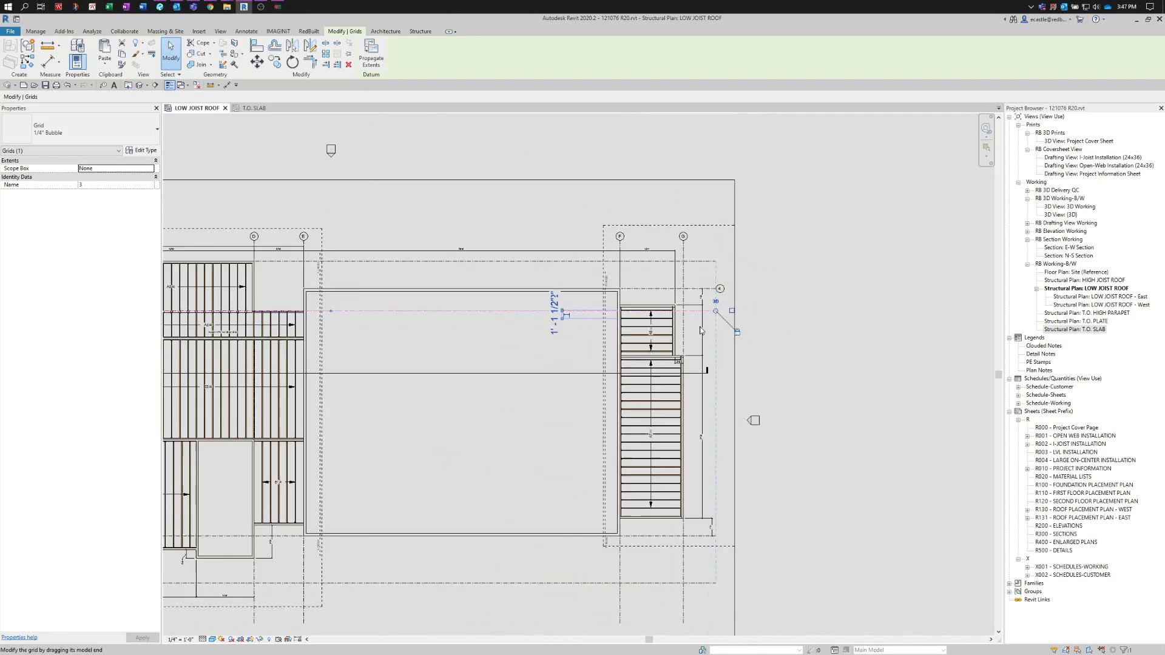
{"action": "scroll", "coordinate": [383, 322], "scroll_direction": "up", "scroll_amount": 2}
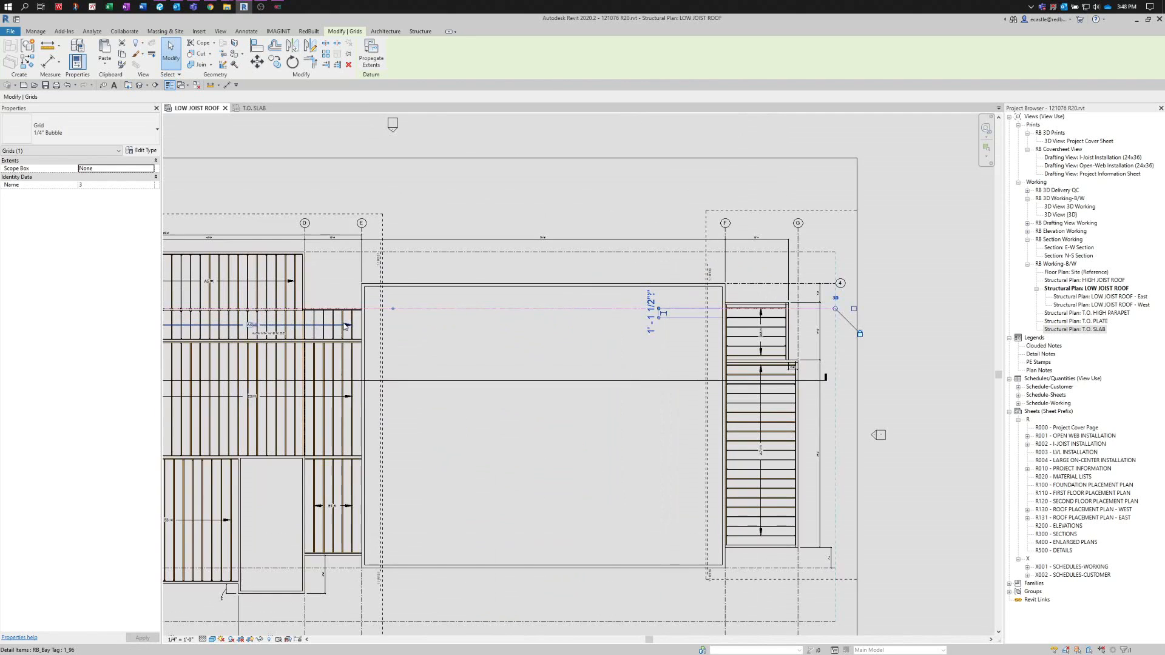
{"action": "scroll", "coordinate": [397, 318], "scroll_direction": "up", "scroll_amount": 3}
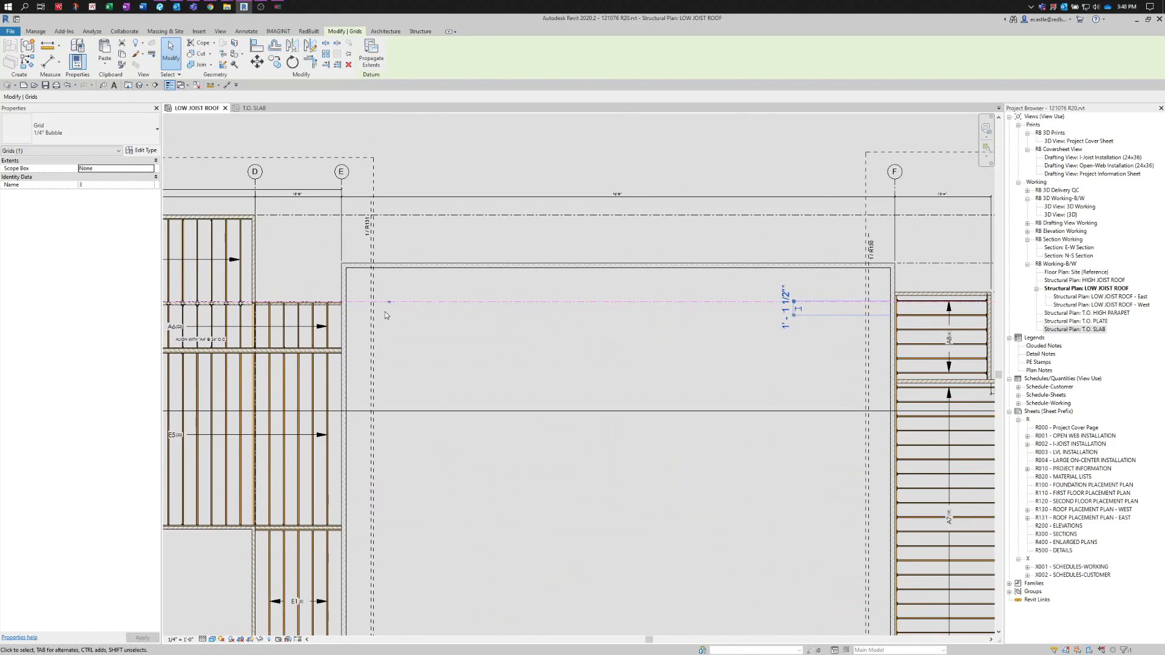
{"action": "scroll", "coordinate": [389, 312], "scroll_direction": "up", "scroll_amount": 3}
{"action": "scroll", "coordinate": [464, 309], "scroll_direction": "down", "scroll_amount": 3}
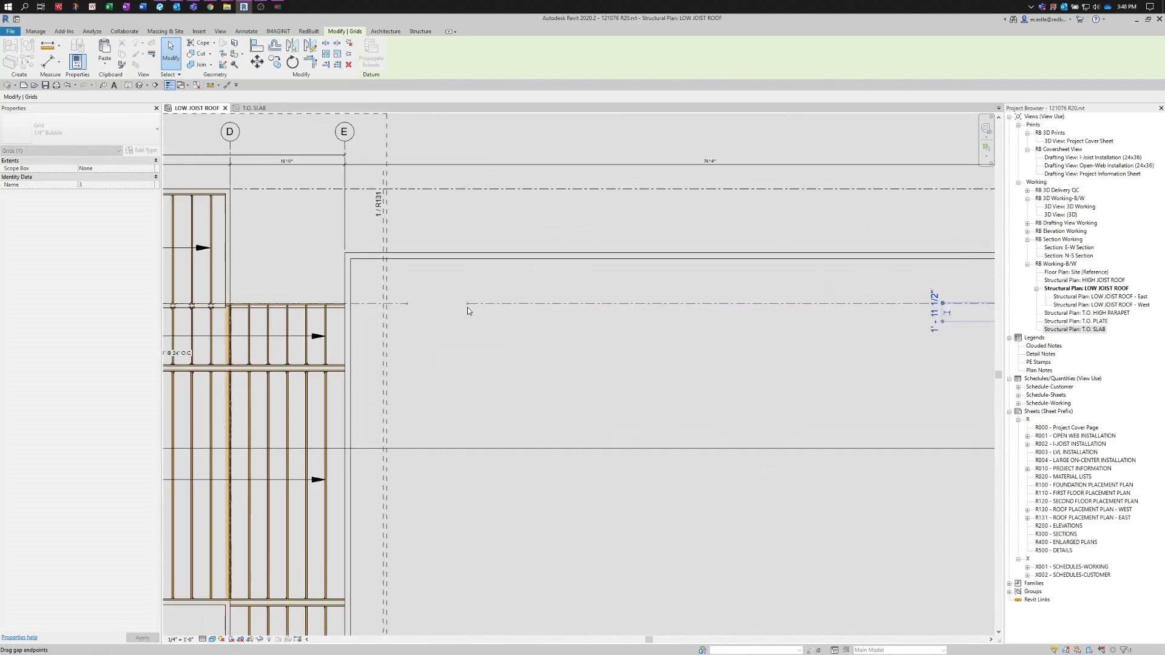
{"action": "scroll", "coordinate": [467, 311], "scroll_direction": "down", "scroll_amount": 2}
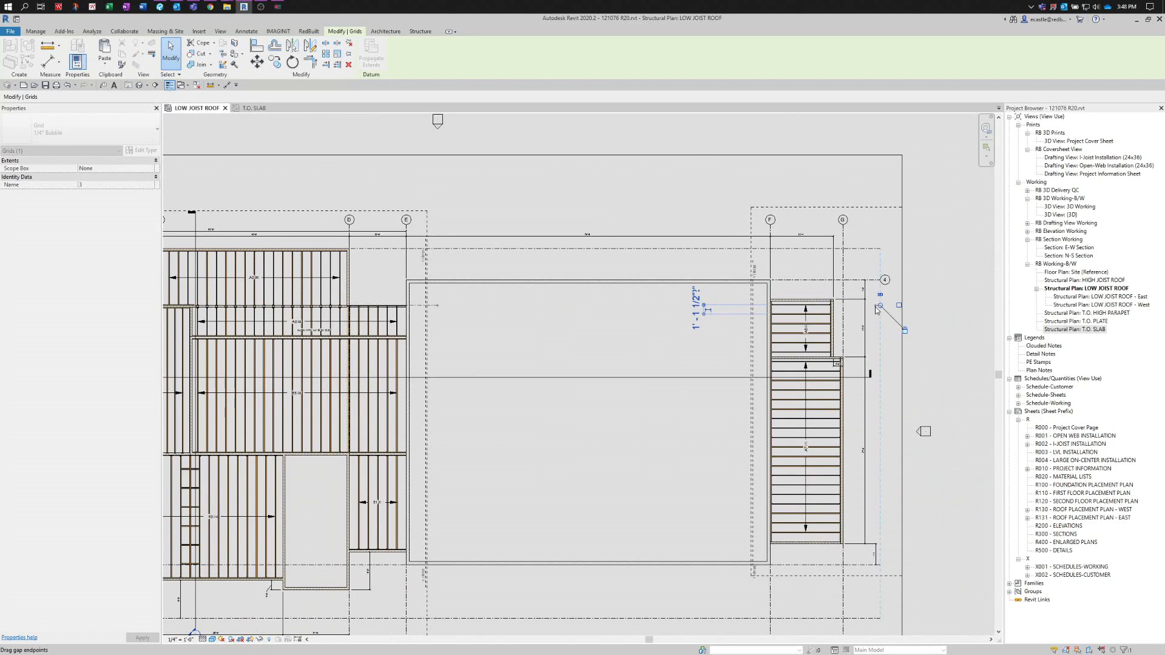
{"action": "left_click_drag", "start_coordinate": [881, 307], "coordinate": [880, 307]}
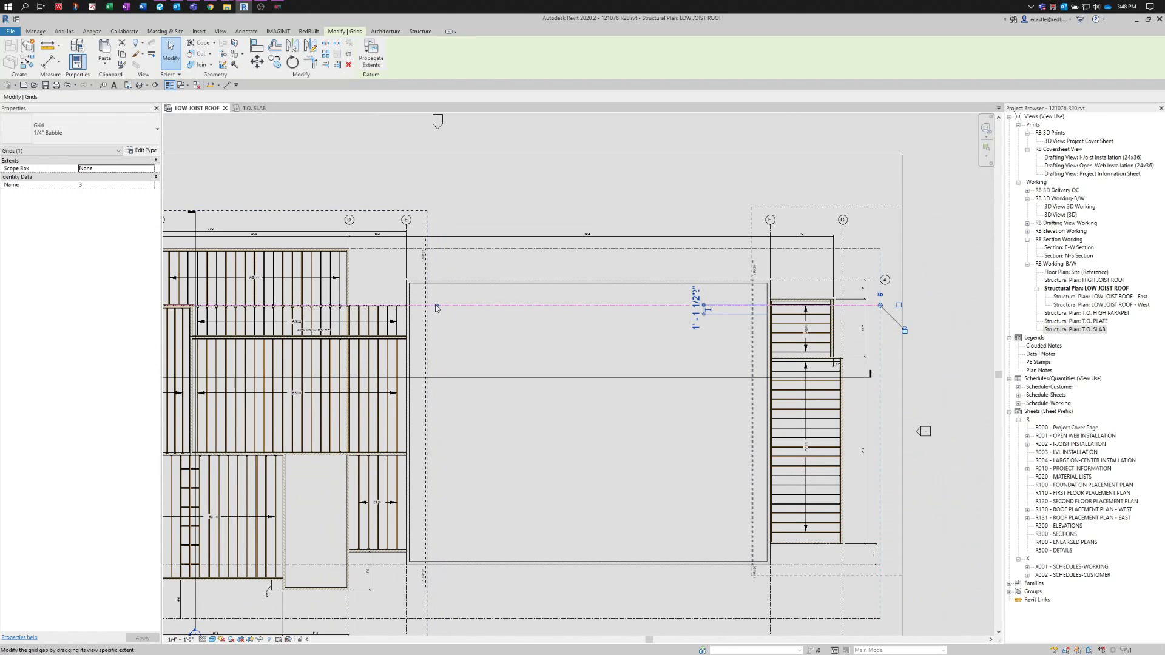
- Extend the west end of grid 3's center gap to the joist roof wall corner between grids B and C
{"action": "left_click_drag", "start_coordinate": [435, 308], "coordinate": [404, 310]}
{"action": "scroll", "coordinate": [405, 309], "scroll_direction": "down", "scroll_amount": 2}
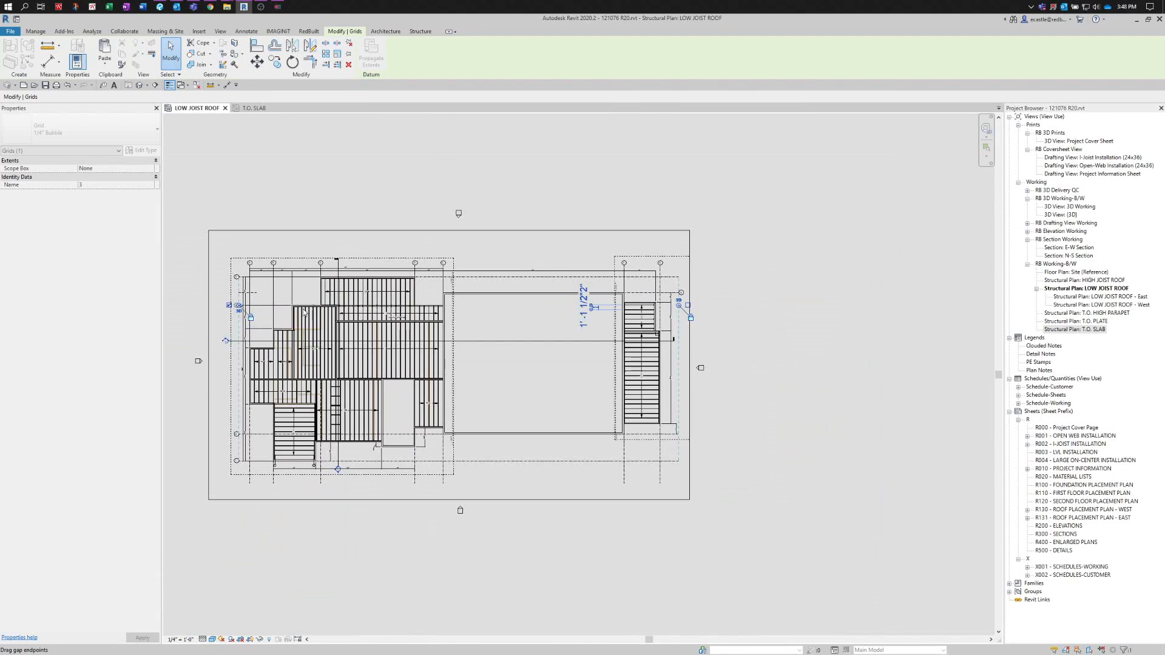
{"action": "scroll", "coordinate": [304, 310], "scroll_direction": "up", "scroll_amount": 7}
{"action": "mouse_move", "coordinate": [305, 312]}
{"action": "left_mouse_down"}
{"action": "mouse_move", "coordinate": [291, 302]}
{"action": "mouse_move", "coordinate": [298, 295]}
{"action": "left_mouse_up"}
{"action": "scroll", "coordinate": [437, 311], "scroll_direction": "down", "scroll_amount": 3}
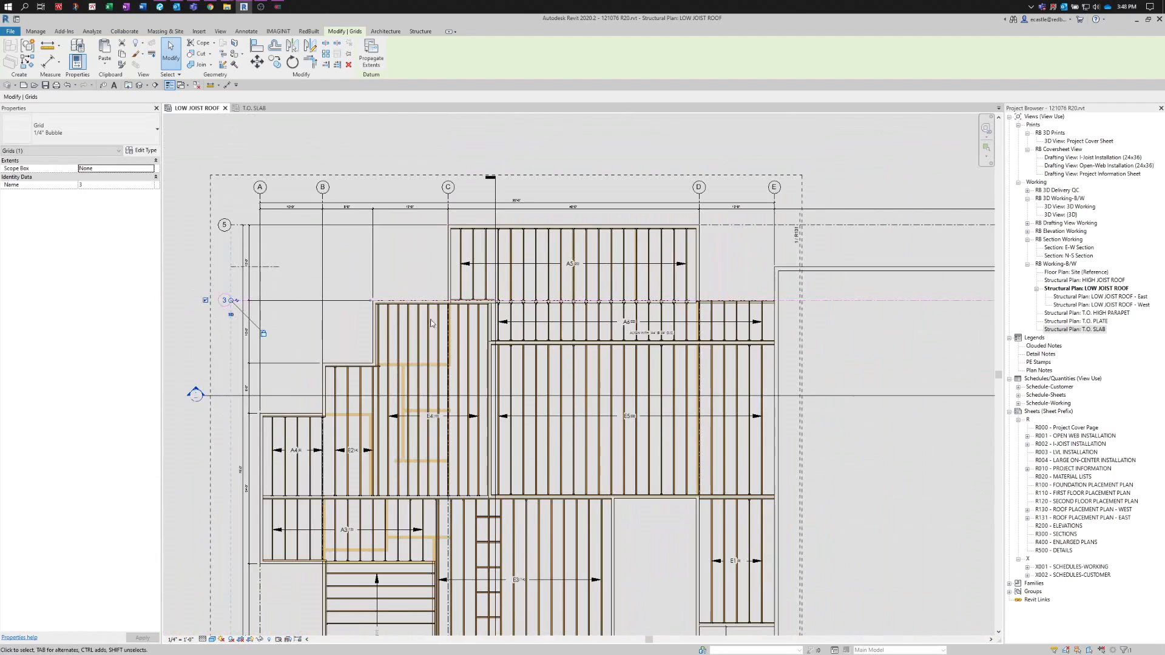
{"action": "left_click", "coordinate": [286, 268]}
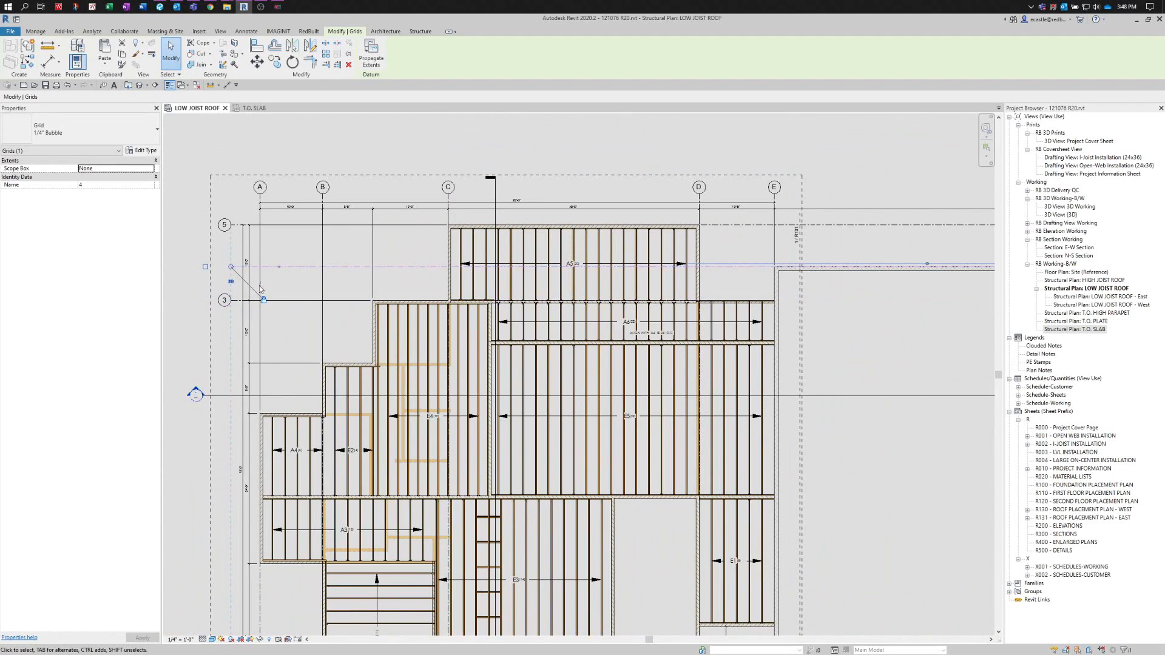
{"action": "scroll", "coordinate": [261, 289], "scroll_direction": "down", "scroll_amount": 3}
{"action": "scroll", "coordinate": [886, 333], "scroll_direction": "down", "scroll_amount": 2}
{"action": "scroll", "coordinate": [950, 305], "scroll_direction": "up", "scroll_amount": 4}
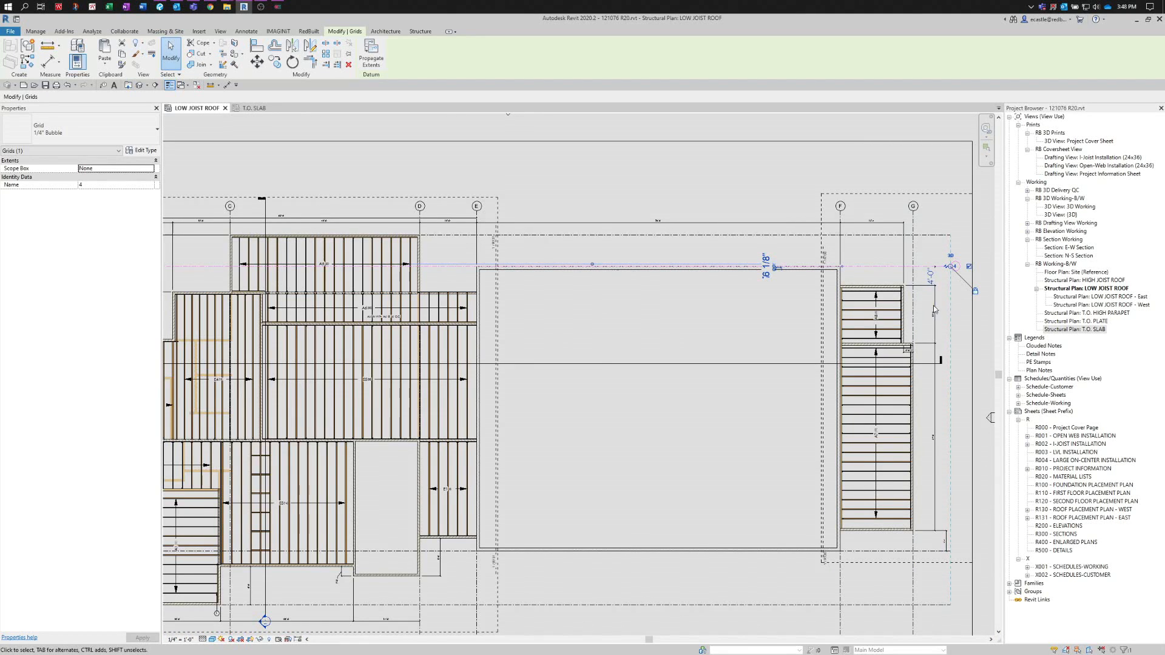
{"action": "scroll", "coordinate": [813, 309], "scroll_direction": "down", "scroll_amount": 2}
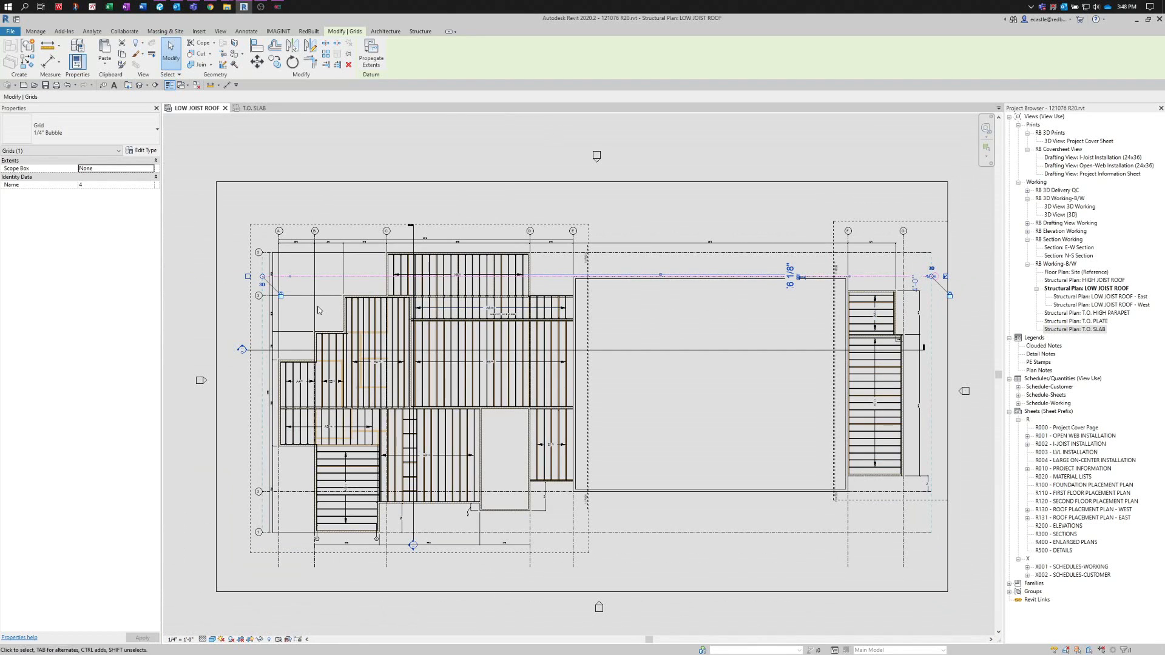
- Try ending grid 3's center gap at the A8 joist bay's east wall, and return the gap end to the grid's east endpoint
{"action": "left_click", "coordinate": [259, 300]}
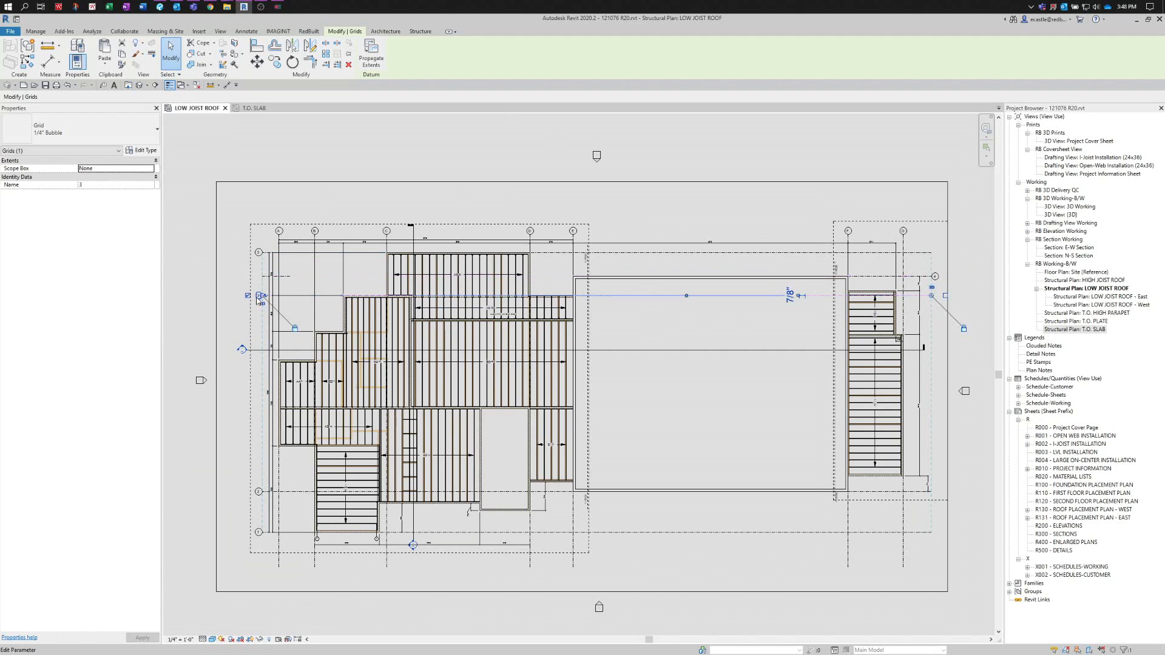
{"action": "scroll", "coordinate": [951, 305], "scroll_direction": "up", "scroll_amount": 4}
{"action": "scroll", "coordinate": [865, 267], "scroll_direction": "up", "scroll_amount": 4}
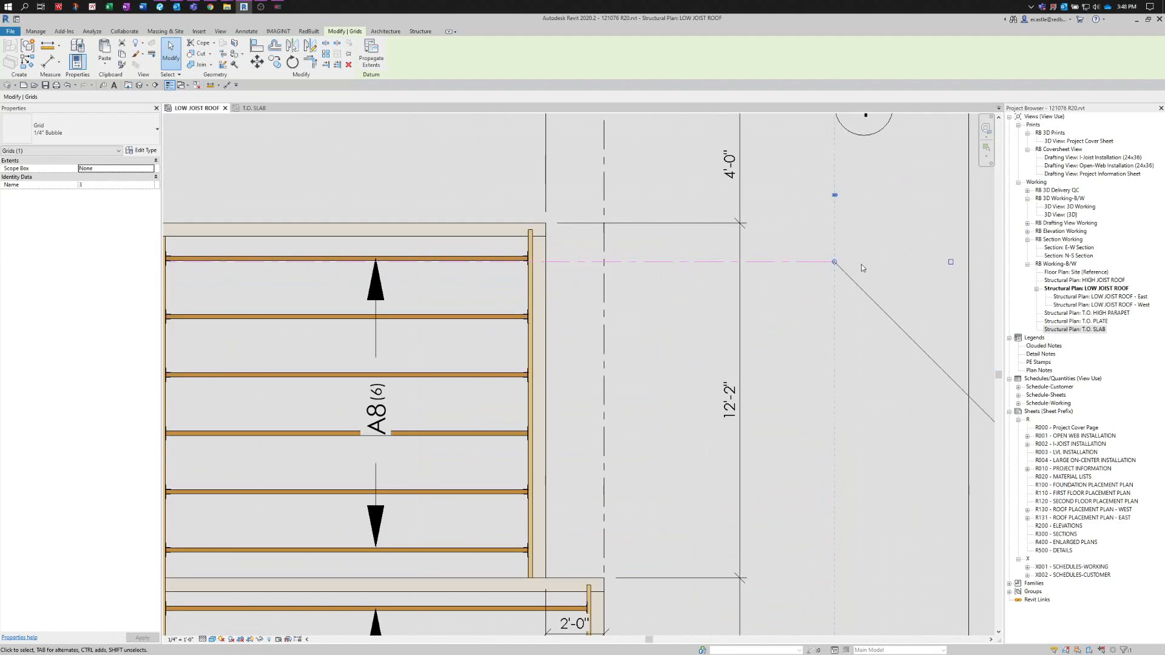
{"action": "left_click_drag", "start_coordinate": [806, 260], "coordinate": [314, 266]}
{"action": "left_click", "coordinate": [490, 298]}
{"action": "scroll", "coordinate": [779, 332], "scroll_direction": "down", "scroll_amount": 3}
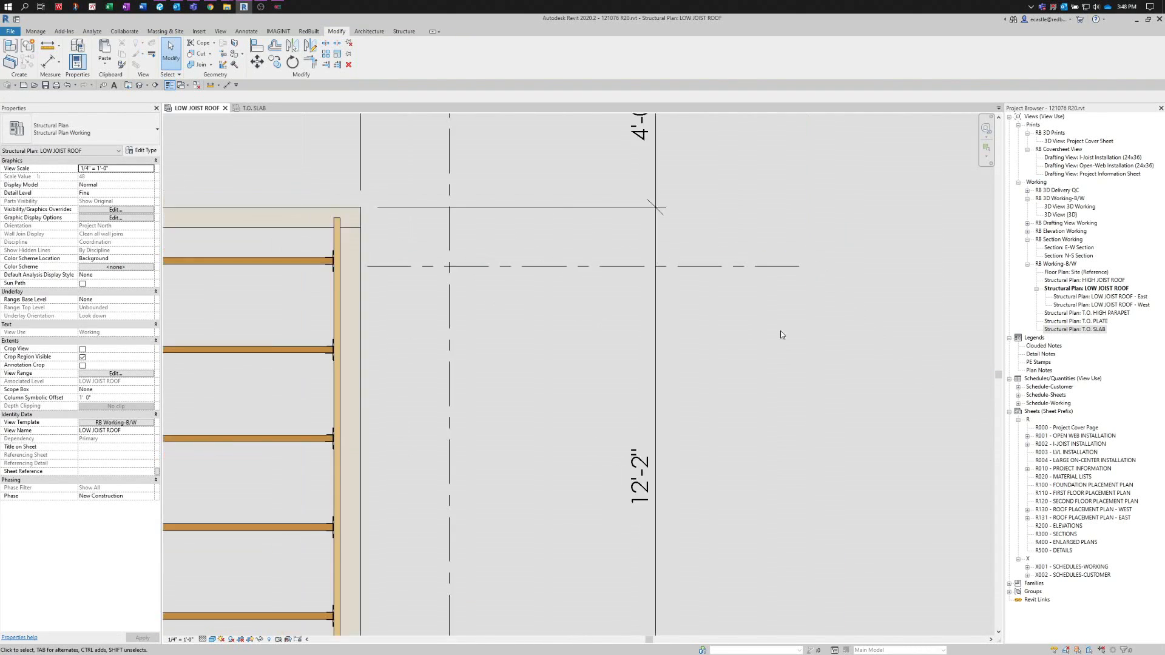
{"action": "left_click", "coordinate": [636, 296]}
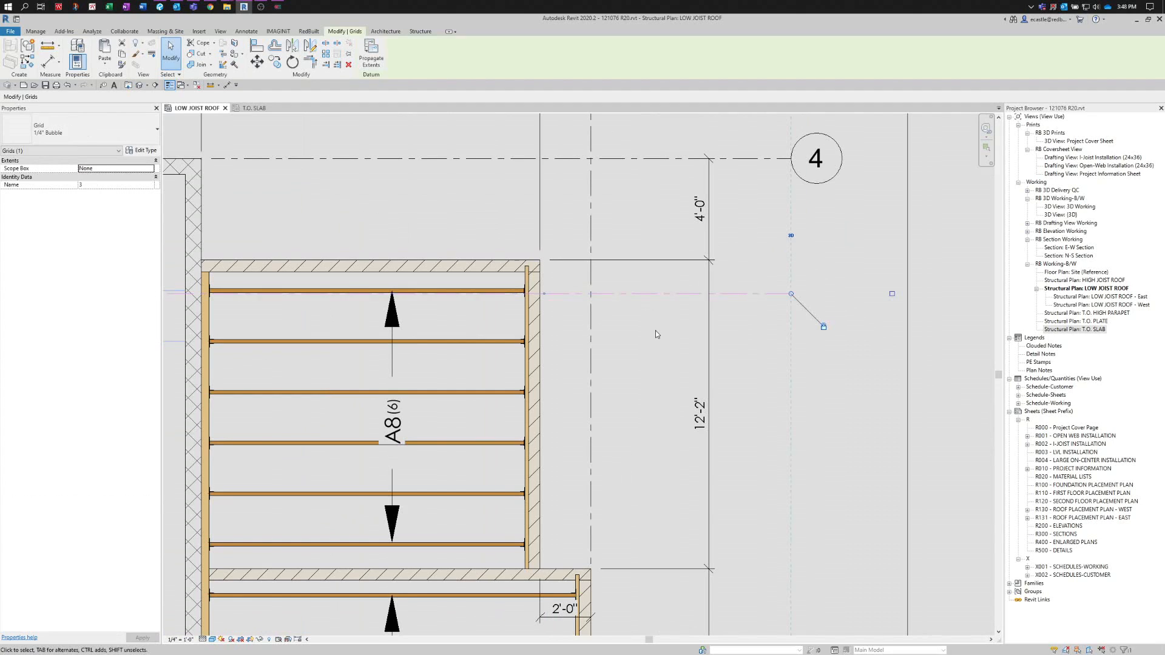
{"action": "left_click_drag", "start_coordinate": [544, 297], "coordinate": [792, 303]}
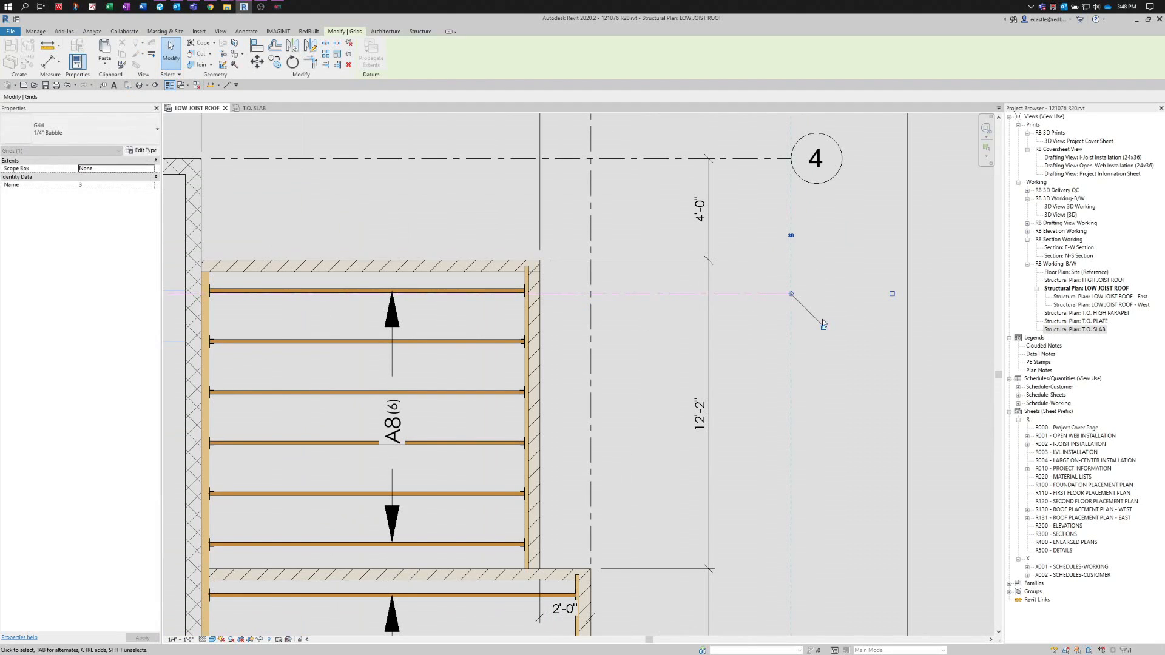
{"action": "scroll", "coordinate": [793, 325], "scroll_direction": "down", "scroll_amount": 5}
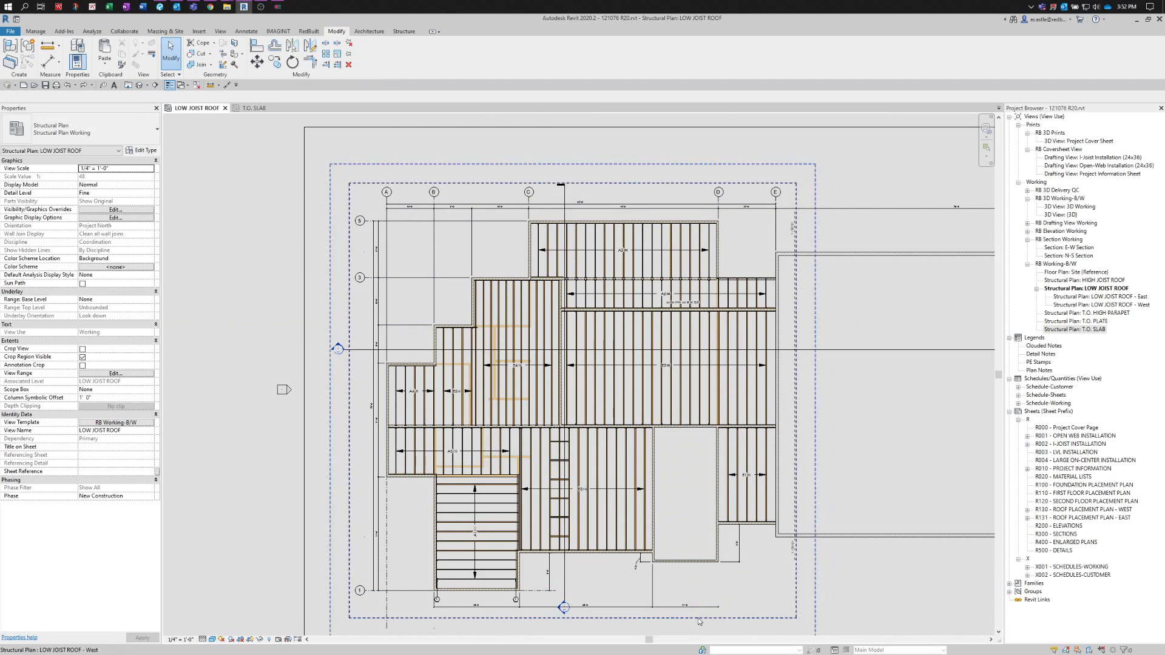
- Reattach the east witness line of the 14'-0" dimension south of the building to grid D
{"action": "scroll", "coordinate": [700, 621], "scroll_direction": "up", "scroll_amount": 3}
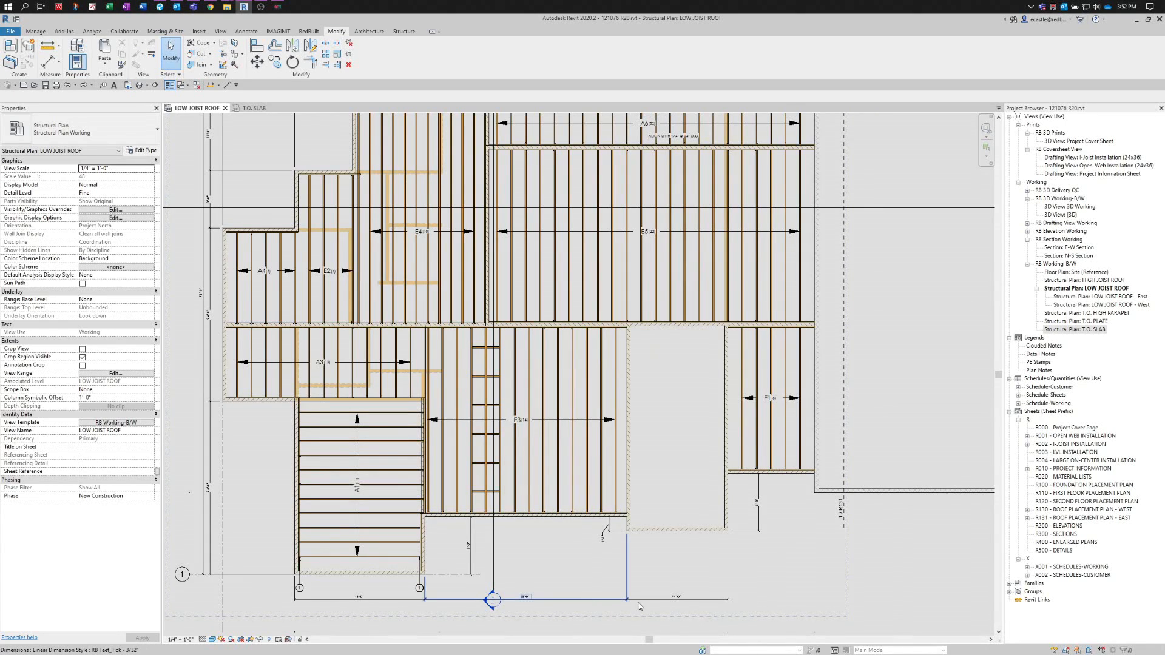
{"action": "scroll", "coordinate": [720, 609], "scroll_direction": "up", "scroll_amount": 5}
{"action": "left_click", "coordinate": [714, 601]}
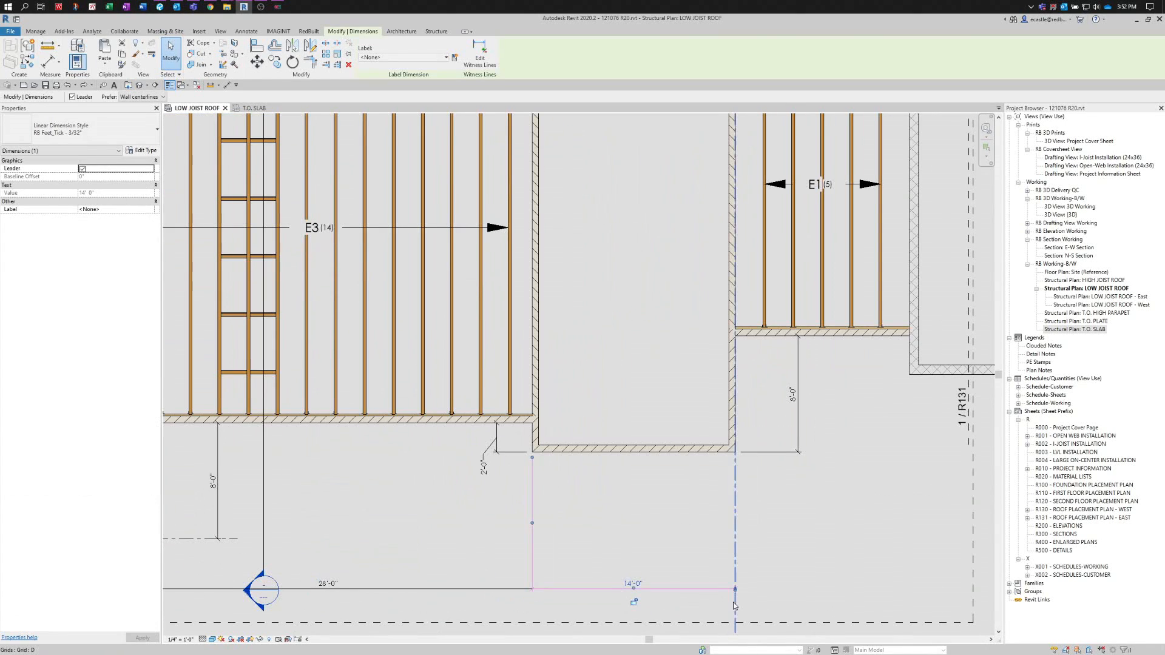
{"action": "scroll", "coordinate": [731, 591], "scroll_direction": "up", "scroll_amount": 4}
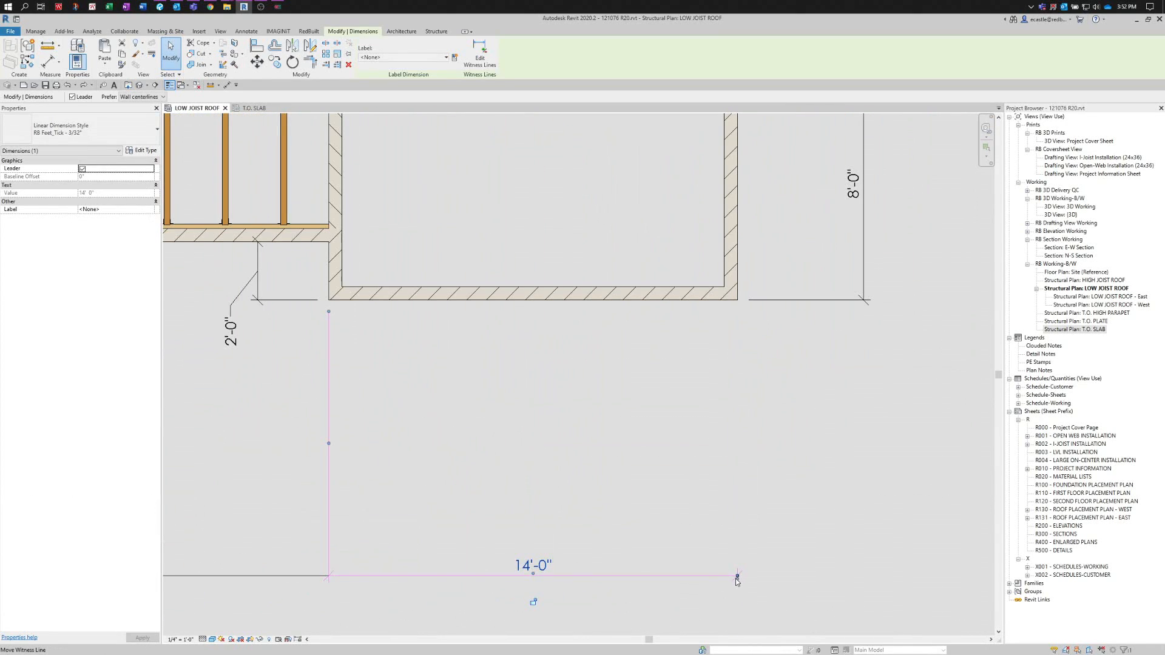
{"action": "left_click_drag", "start_coordinate": [738, 582], "coordinate": [751, 541]}
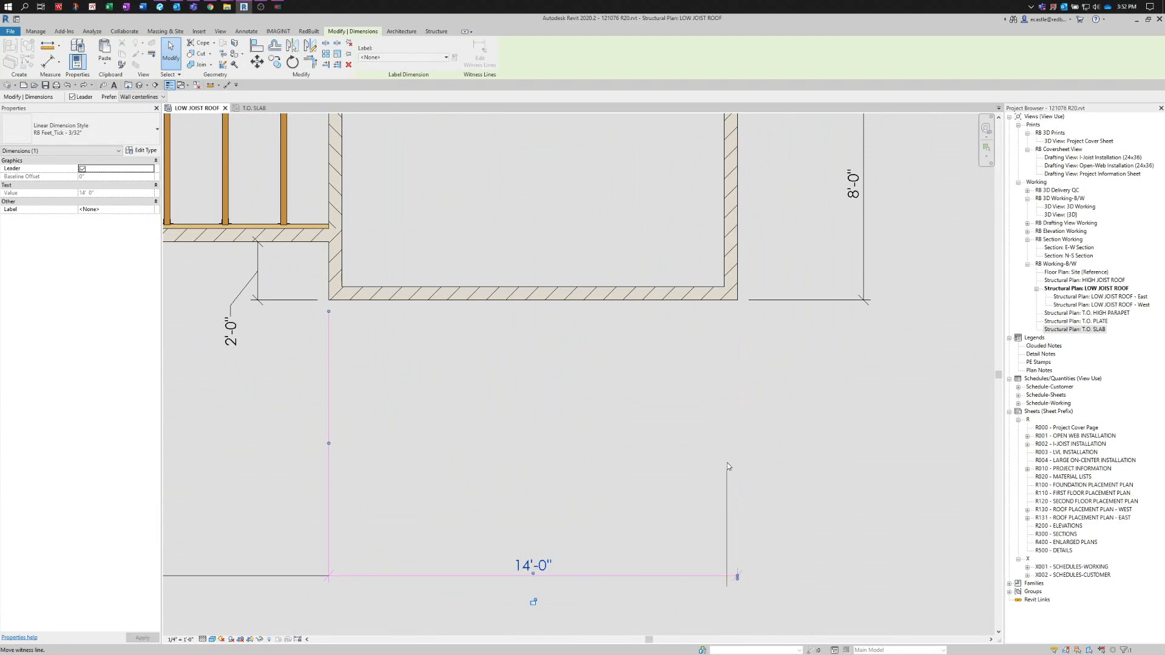
{"action": "left_click_drag", "start_coordinate": [728, 466], "coordinate": [738, 372]}
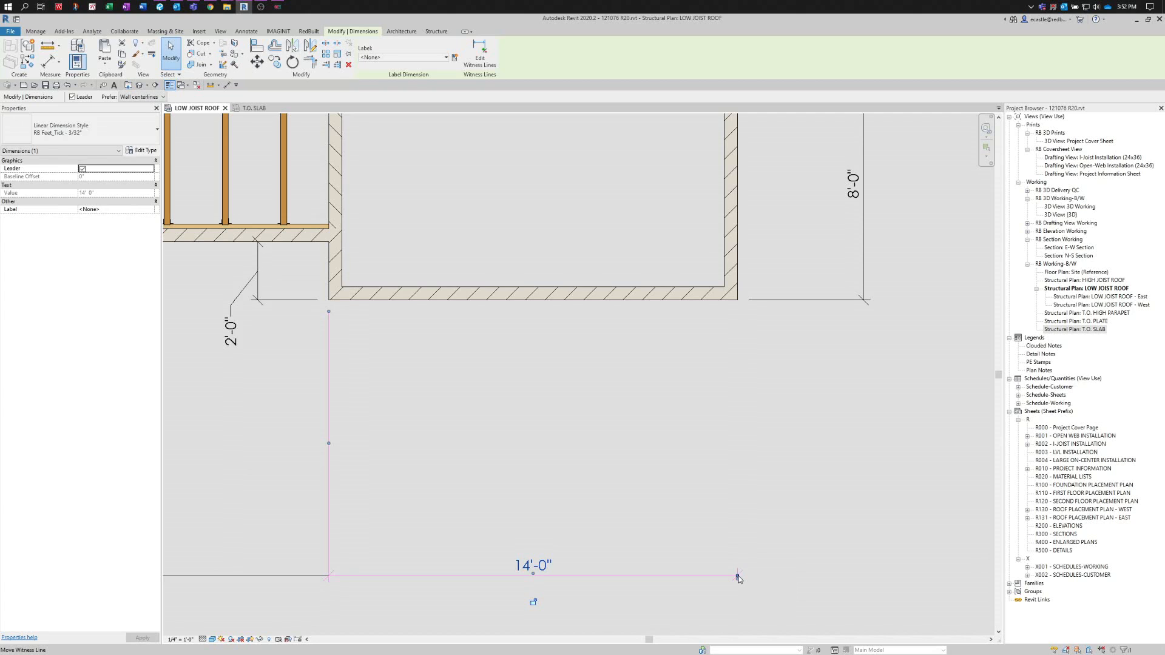
{"action": "scroll", "coordinate": [740, 577], "scroll_direction": "up", "scroll_amount": 2}
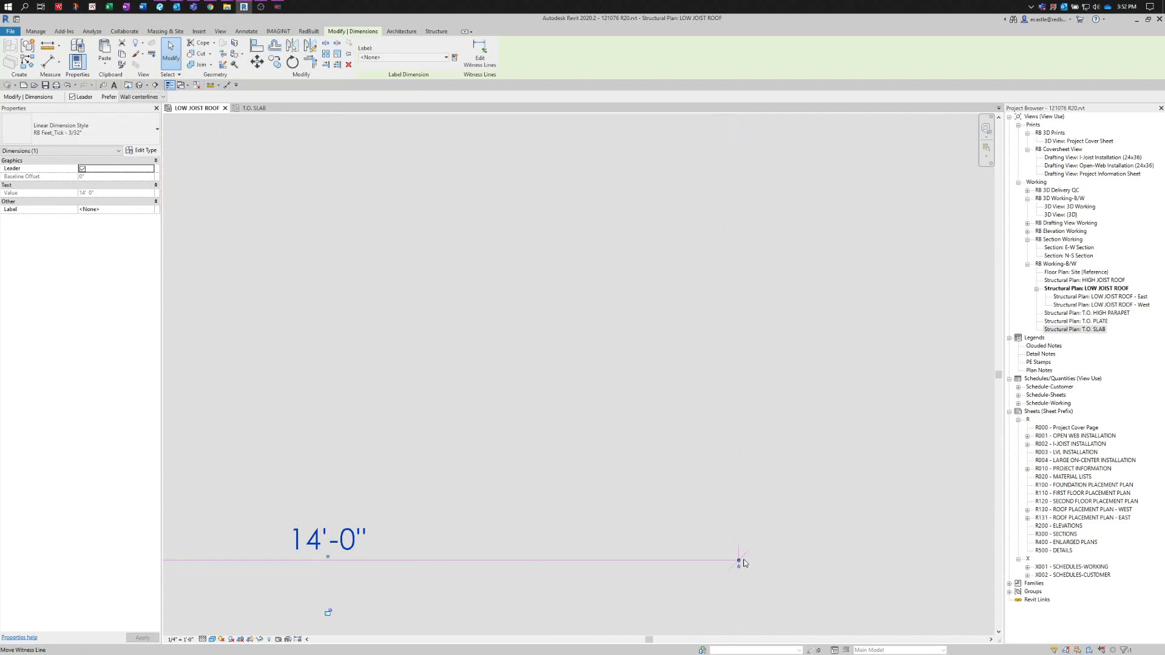
{"action": "left_click_drag", "start_coordinate": [738, 567], "coordinate": [736, 486]}
{"action": "left_click_drag", "start_coordinate": [739, 562], "coordinate": [730, 447]}
{"action": "left_click_drag", "start_coordinate": [738, 561], "coordinate": [732, 426]}
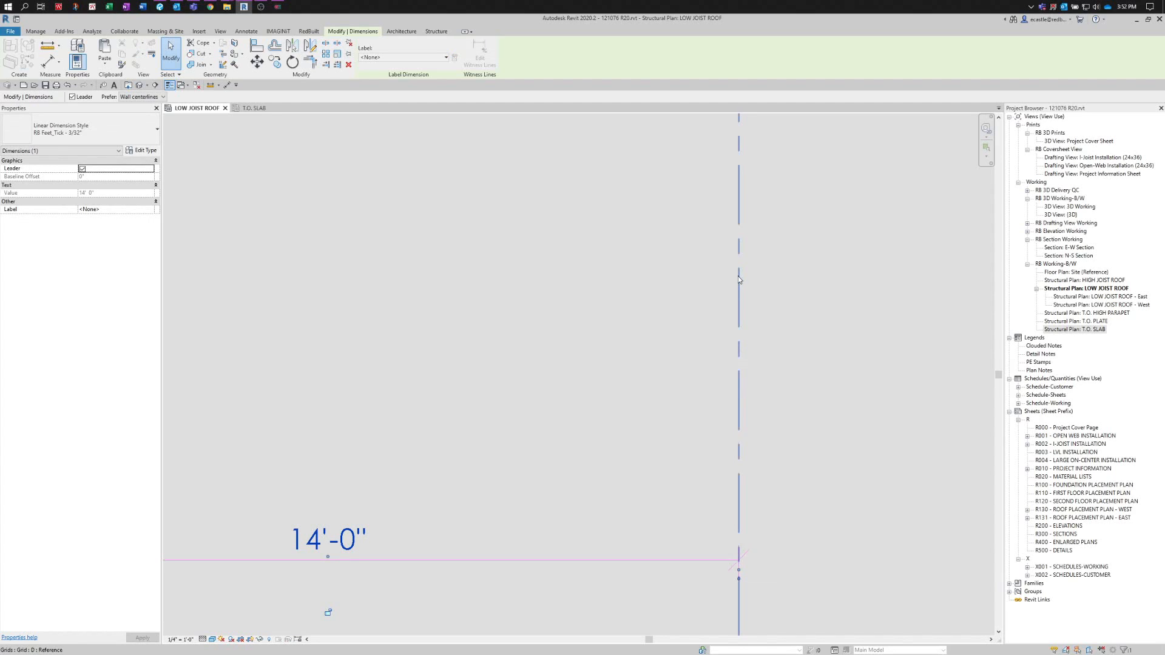
- Extend the 14'-0" dimension's east witness line north to just below the wall corner at grid D, level with its west line
{"action": "left_click_drag", "start_coordinate": [739, 579], "coordinate": [760, 264]}
{"action": "scroll", "coordinate": [754, 386], "scroll_direction": "down", "scroll_amount": 3}
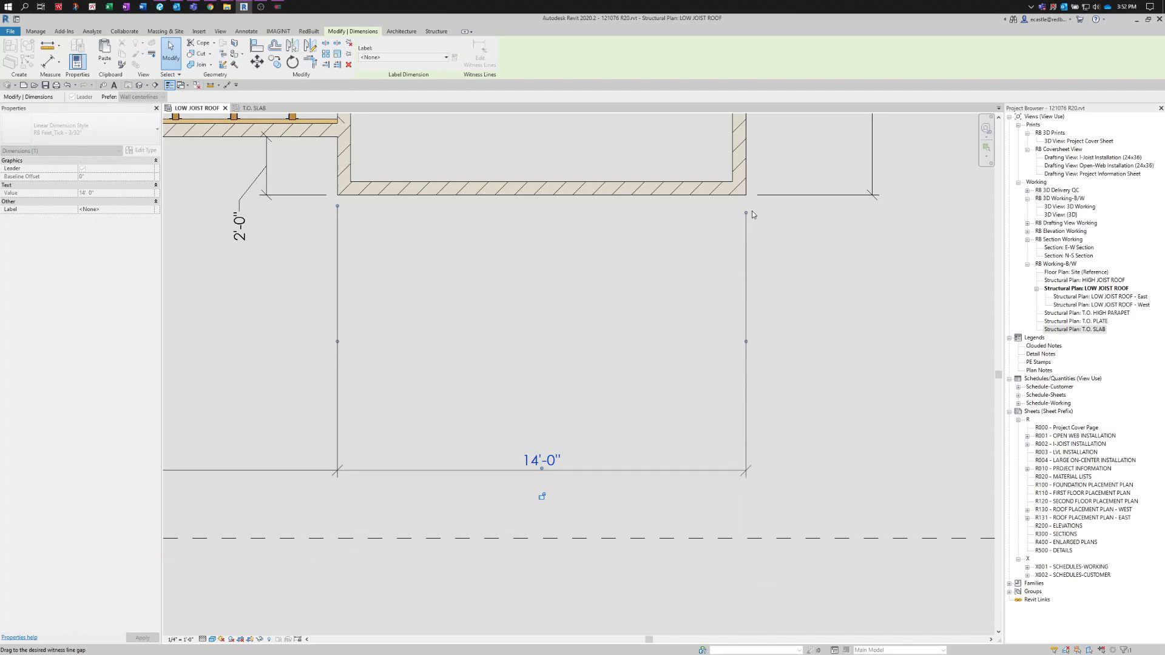
{"action": "left_click_drag", "start_coordinate": [751, 206], "coordinate": [751, 206]}
{"action": "scroll", "coordinate": [807, 486], "scroll_direction": "down", "scroll_amount": 4}
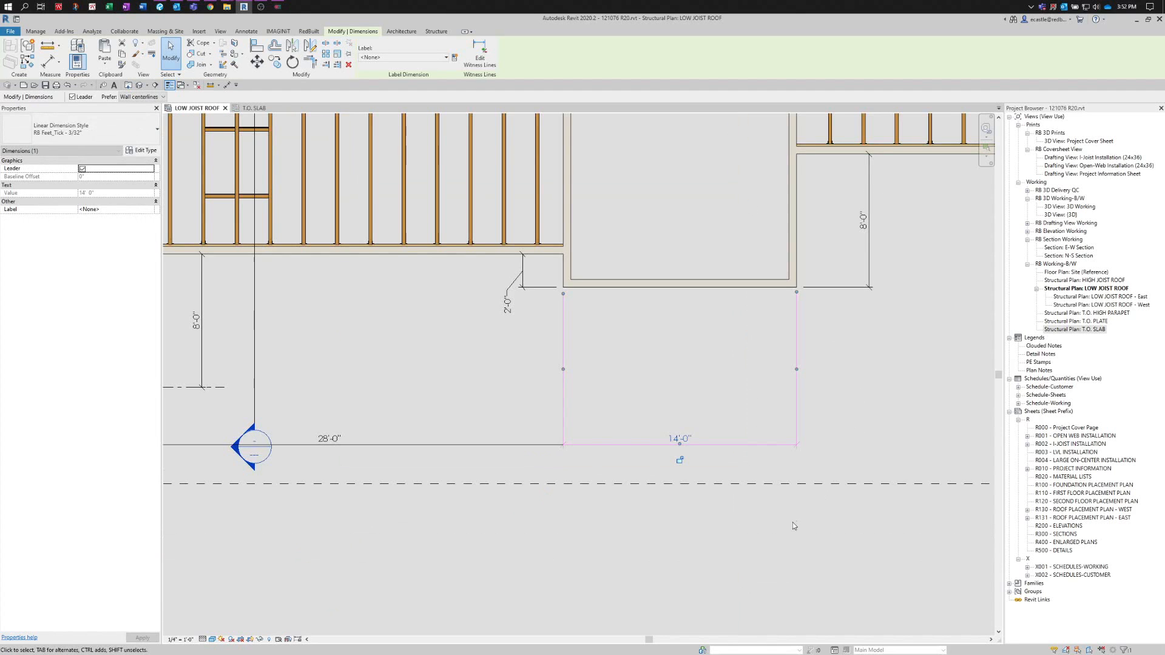
- Shorten the west-side 12'-0" dimension's witness line at grid 5 and the 10'-0" dimension's line at grid 3 to end beside the dimension string
{"action": "scroll", "coordinate": [700, 569], "scroll_direction": "down", "scroll_amount": 4}
{"action": "scroll", "coordinate": [361, 144], "scroll_direction": "up", "scroll_amount": 3}
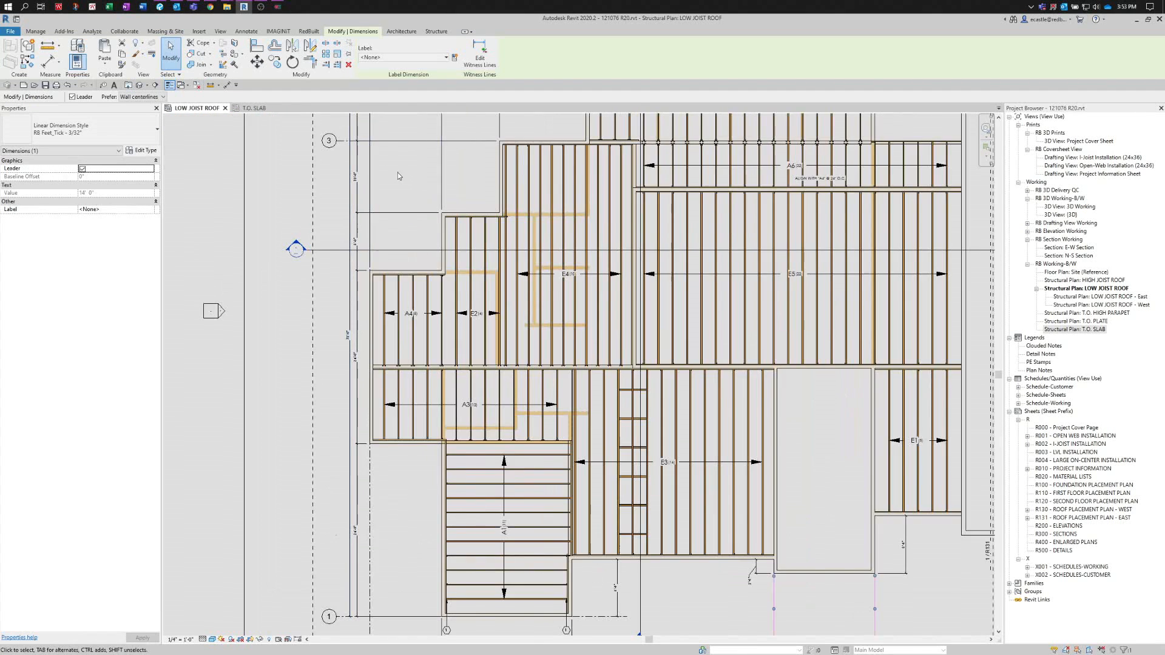
{"action": "middle_click_drag", "start_coordinate": [415, 196], "coordinate": [508, 406]}
{"action": "scroll", "coordinate": [526, 253], "scroll_direction": "up", "scroll_amount": 2}
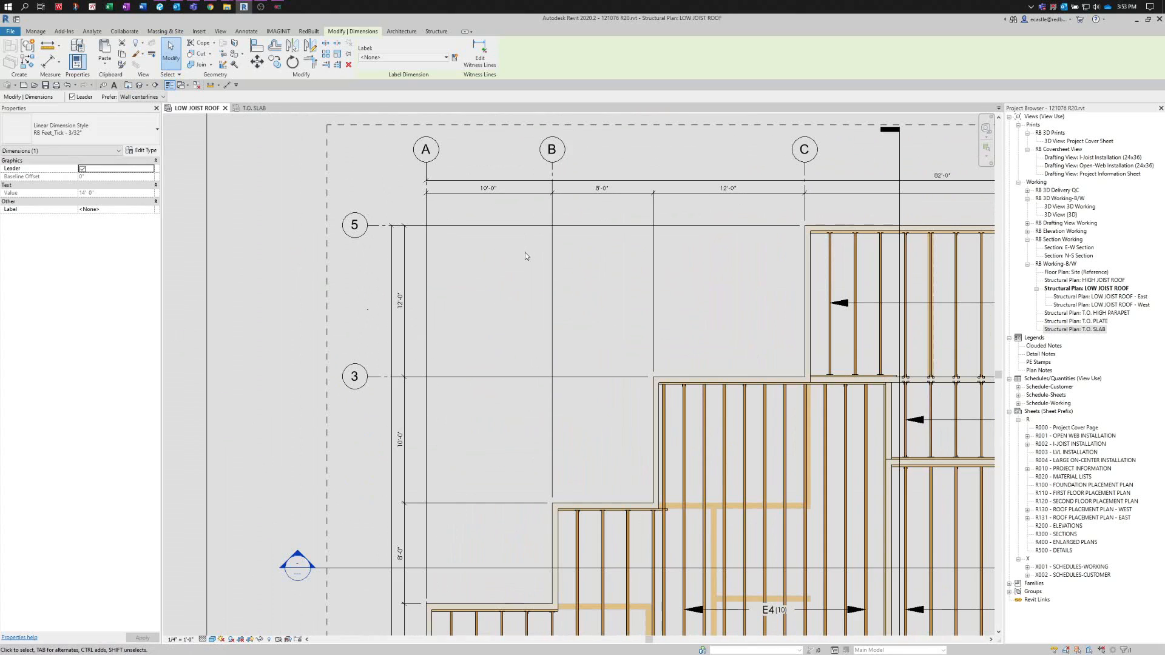
{"action": "left_click", "coordinate": [483, 224]}
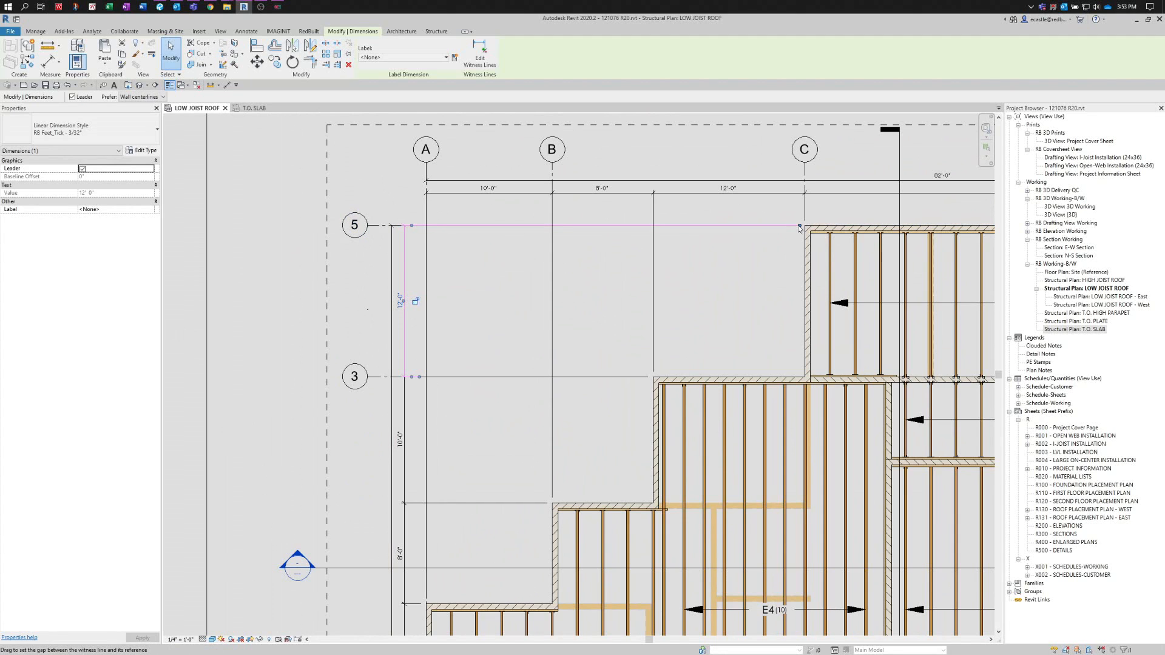
{"action": "left_click_drag", "start_coordinate": [799, 225], "coordinate": [521, 234]}
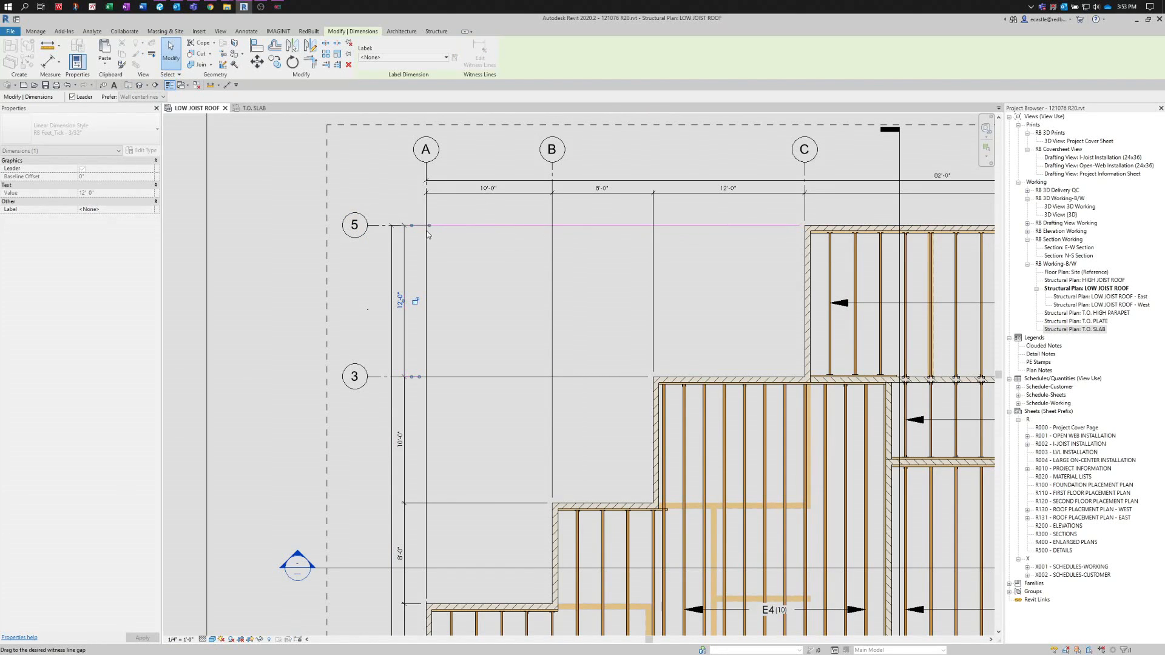
{"action": "left_click_drag", "start_coordinate": [428, 234], "coordinate": [421, 233]}
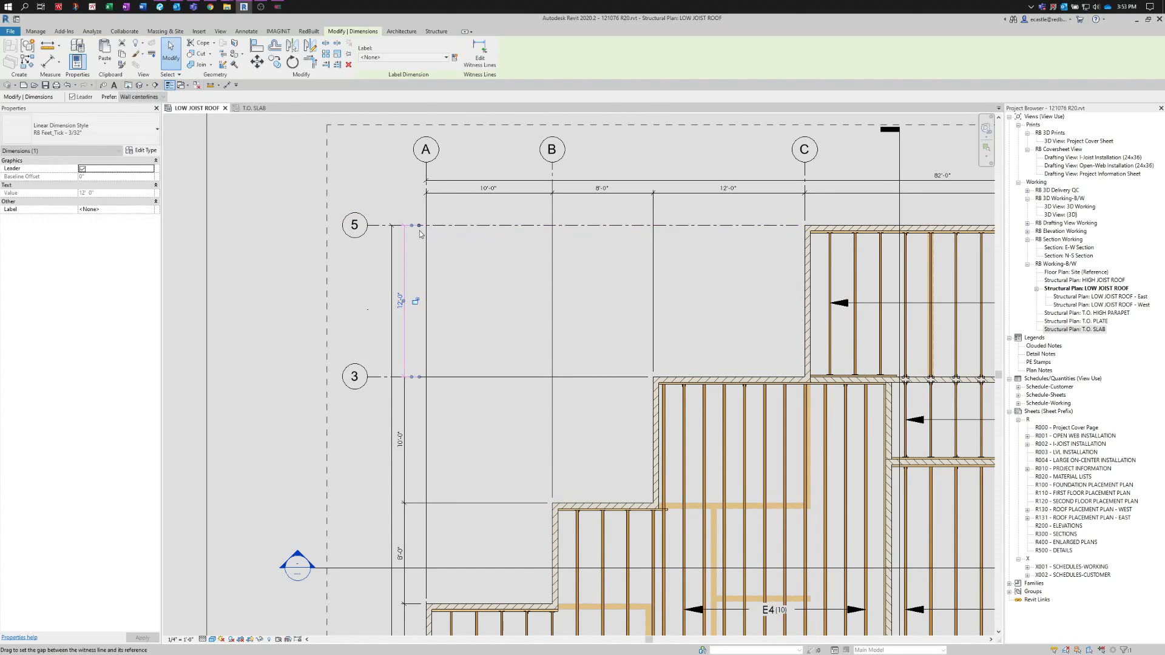
{"action": "left_click", "coordinate": [459, 377]}
{"action": "left_click_drag", "start_coordinate": [647, 377], "coordinate": [417, 384]}
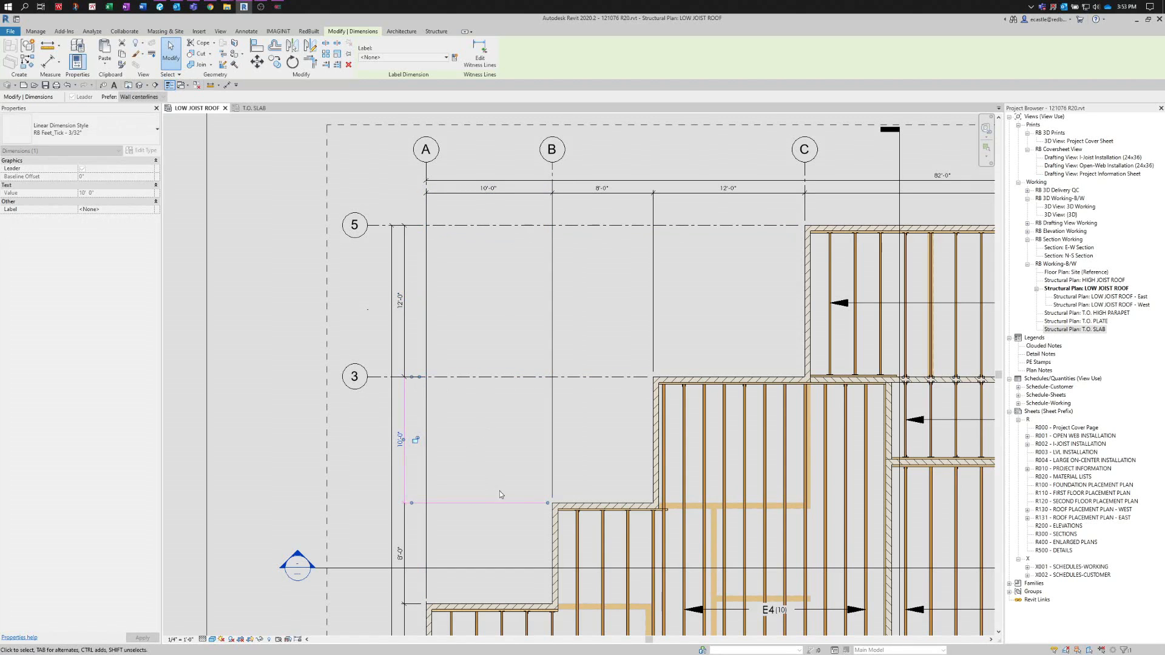
{"action": "left_click", "coordinate": [476, 471]}
{"action": "scroll", "coordinate": [412, 336], "scroll_direction": "down", "scroll_amount": 2}
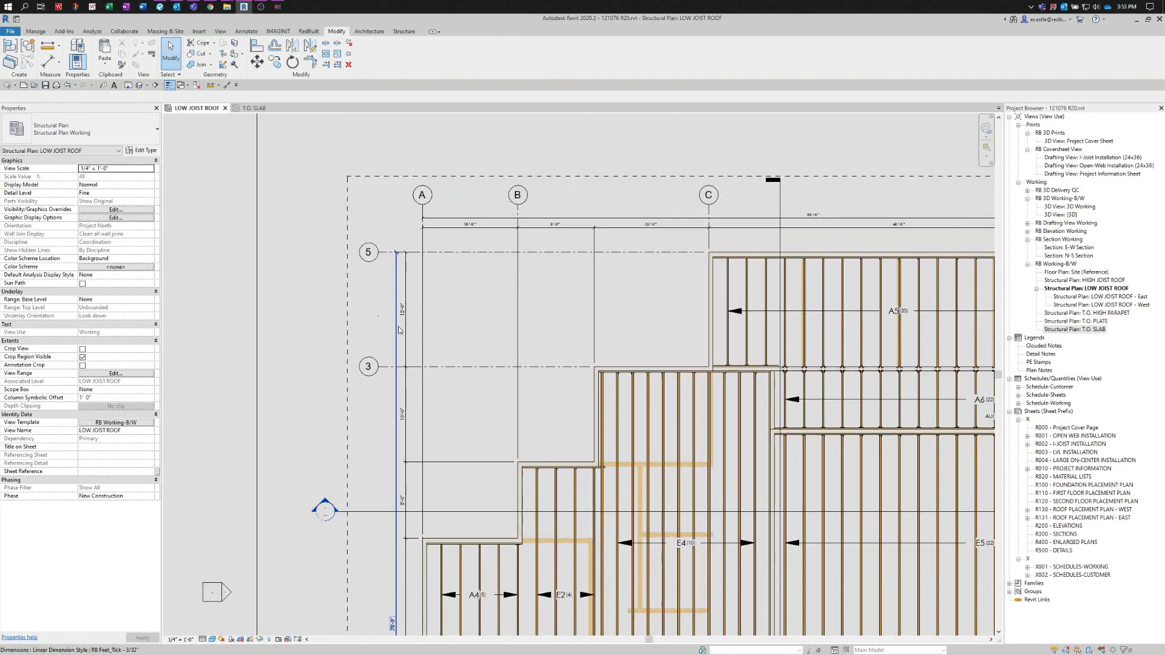
- Shorten the north 10'-0" dimension's witness lines at grids A and B, and the 40'-0" dimension's witness line at grid C
{"action": "left_click", "coordinate": [425, 280]}
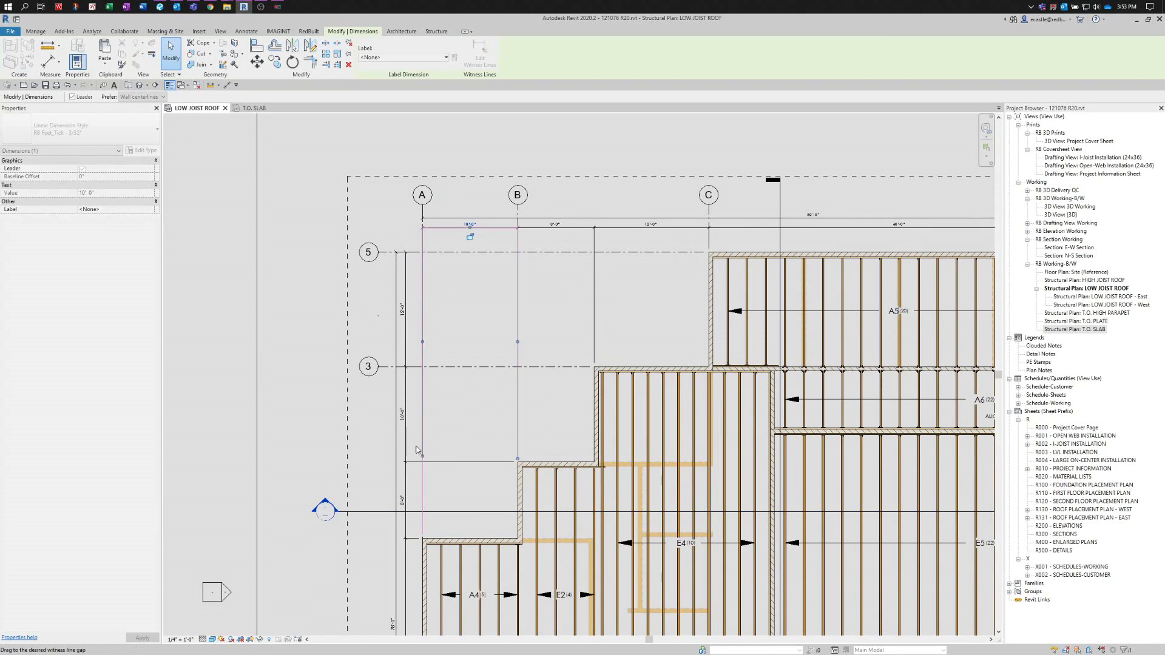
{"action": "left_click_drag", "start_coordinate": [416, 450], "coordinate": [422, 244]}
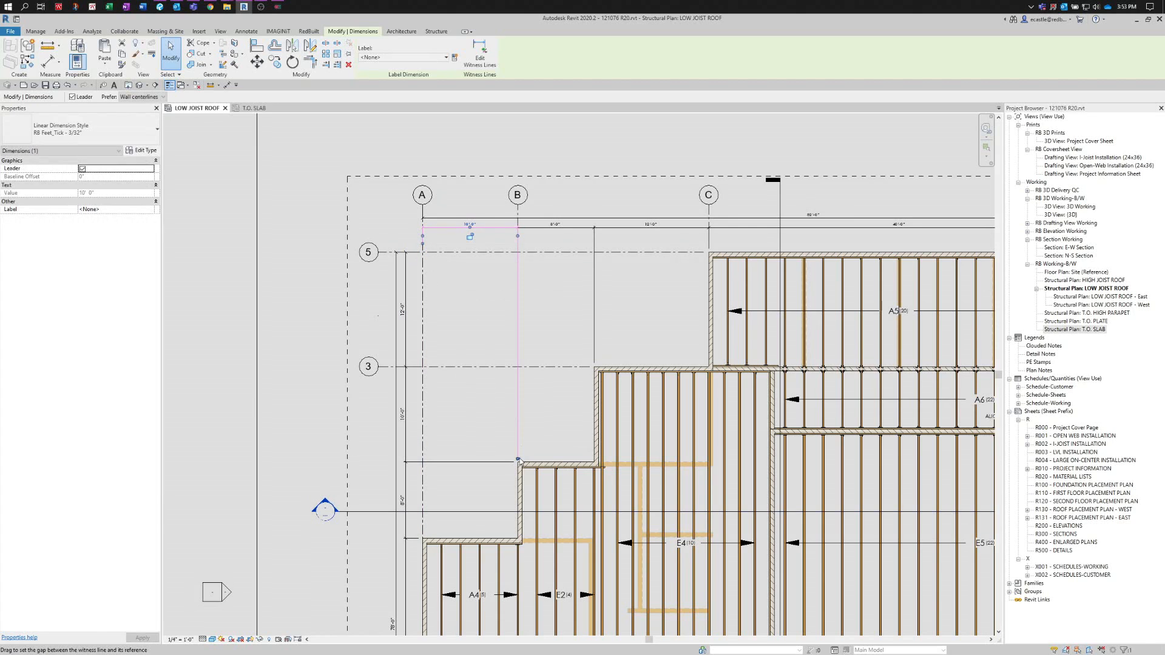
{"action": "left_click_drag", "start_coordinate": [520, 462], "coordinate": [529, 247]}
{"action": "left_click", "coordinate": [711, 246]}
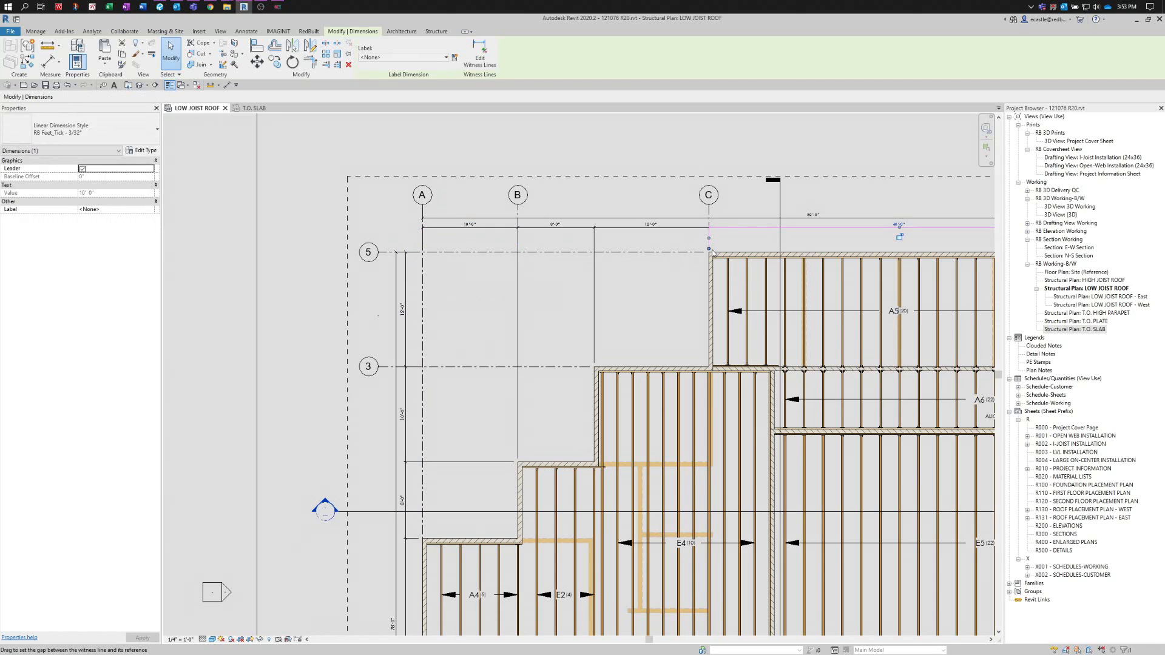
{"action": "left_click_drag", "start_coordinate": [709, 248], "coordinate": [709, 231]}
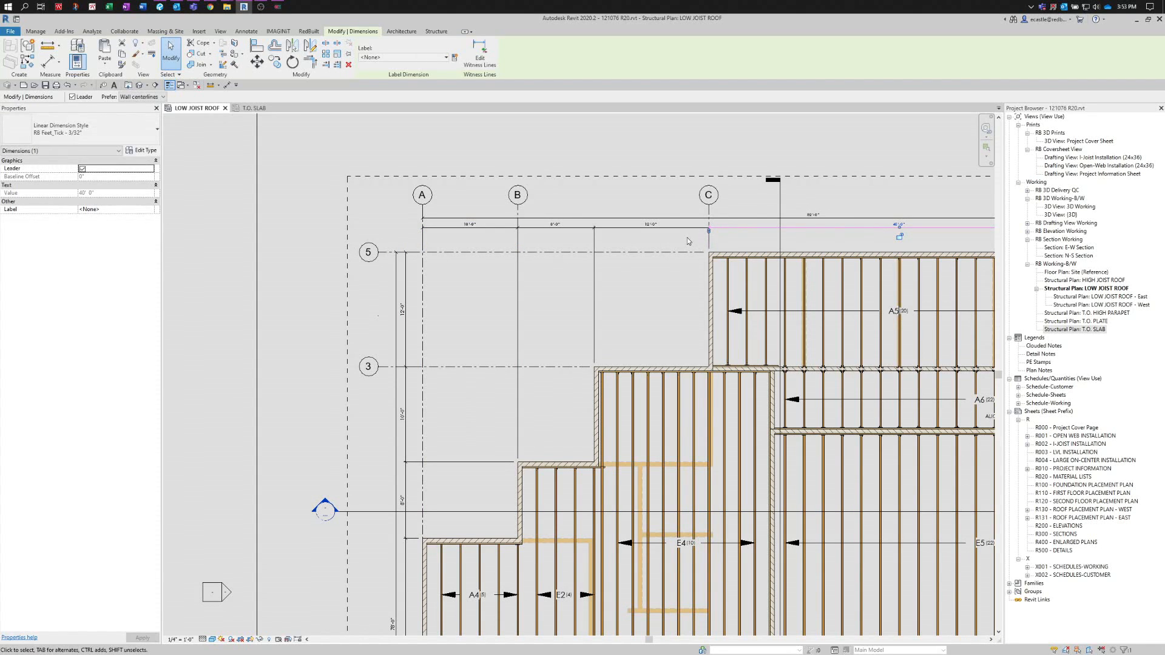
{"action": "left_click", "coordinate": [689, 242]}
- Shorten the north 8'-0" dimension's witness line at grid B to end just below the dimension string
{"action": "left_click", "coordinate": [515, 448]}
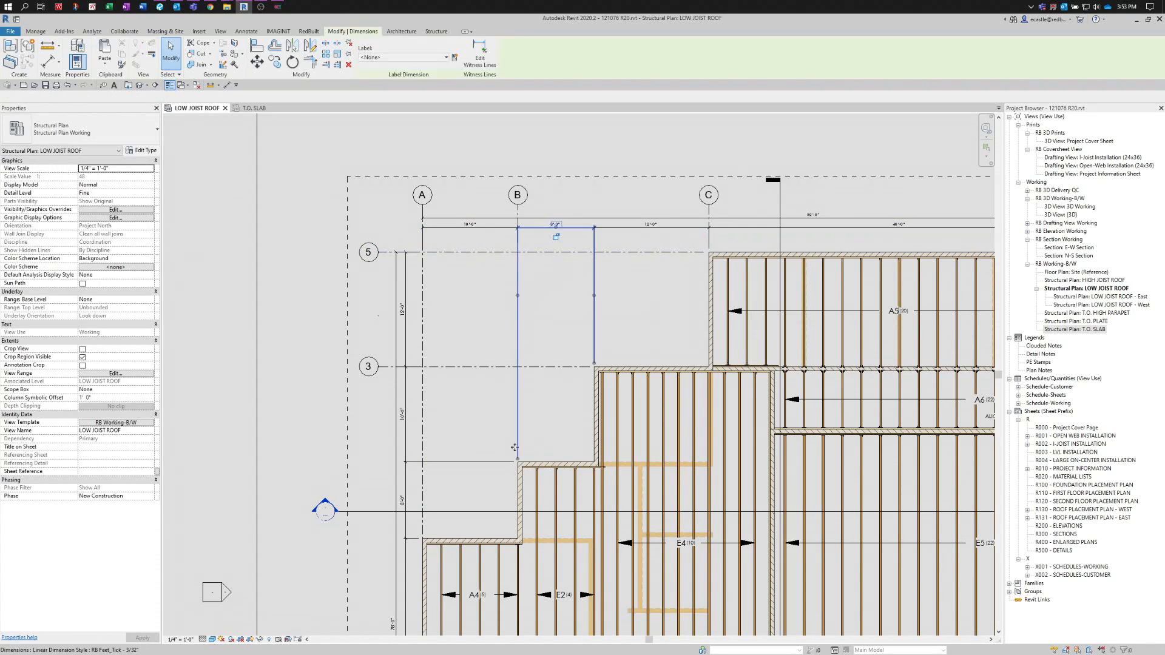
{"action": "left_click", "coordinate": [516, 448]}
{"action": "left_click_drag", "start_coordinate": [518, 461], "coordinate": [525, 243]}
{"action": "left_click", "coordinate": [484, 269]}
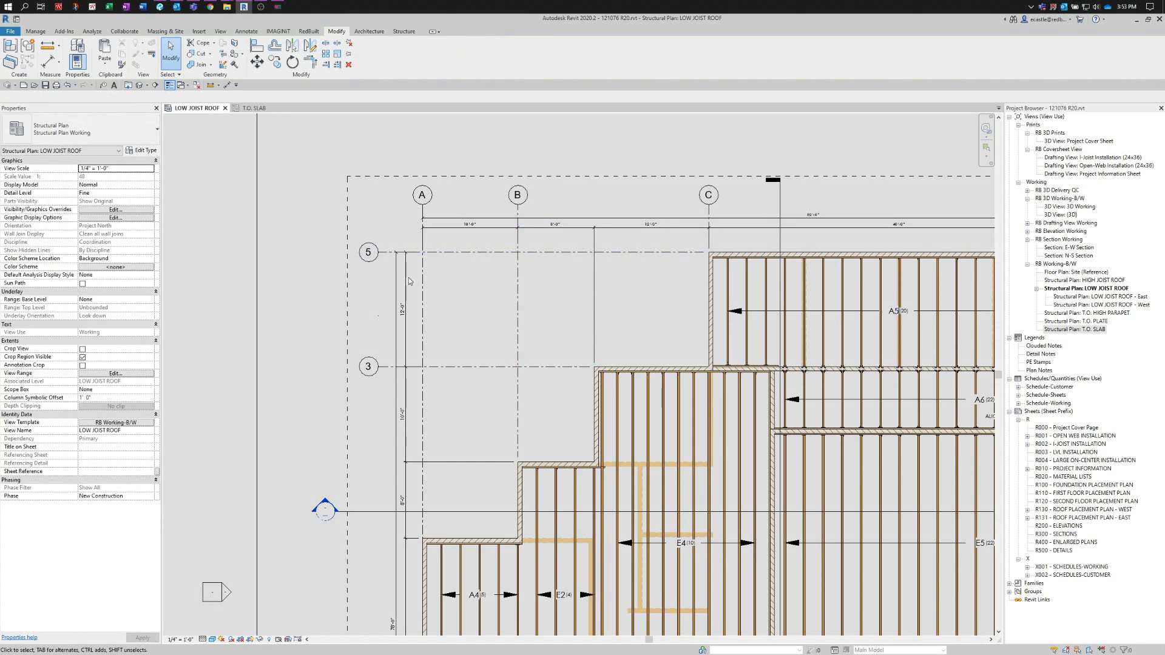
- Shorten the west-side 24'-0" dimension's witness line at grid 1 to end beside the dimension string
{"action": "scroll", "coordinate": [419, 279], "scroll_direction": "down", "scroll_amount": 2}
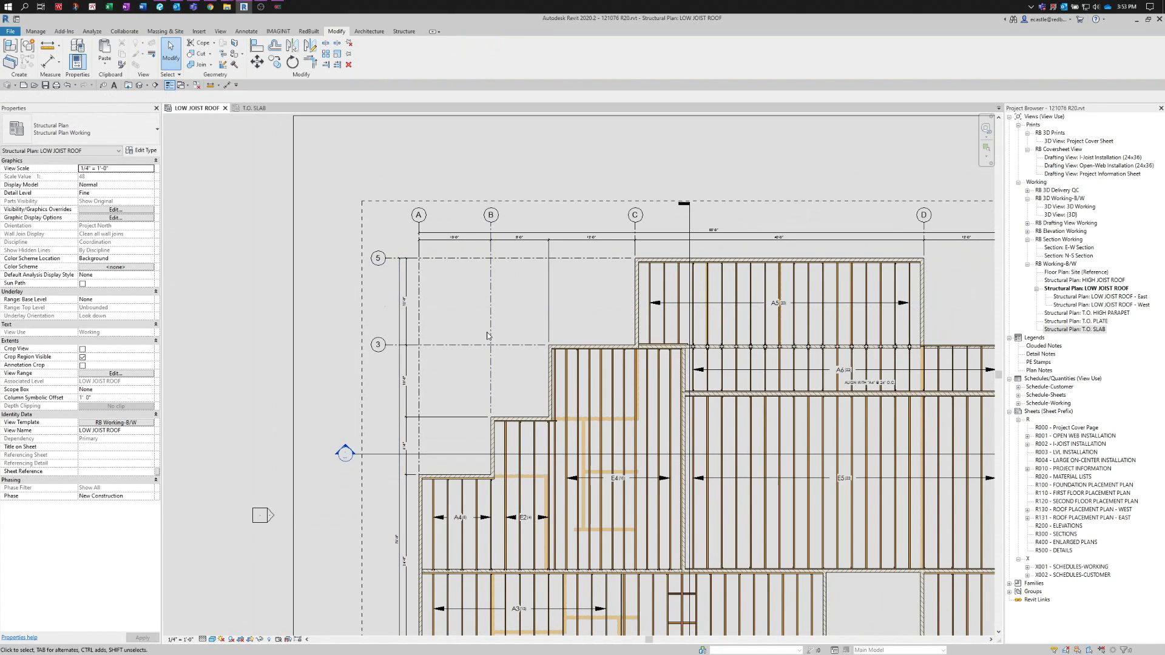
{"action": "middle_click_drag", "start_coordinate": [486, 314], "coordinate": [426, 217]}
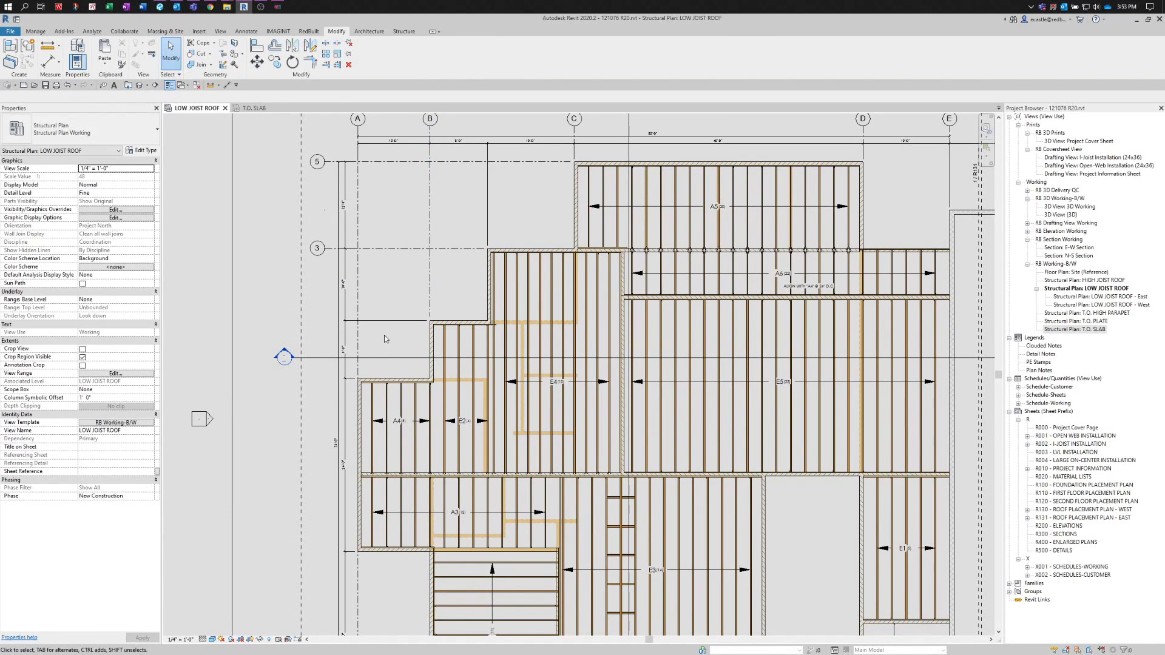
{"action": "scroll", "coordinate": [308, 338], "scroll_direction": "down", "scroll_amount": 3}
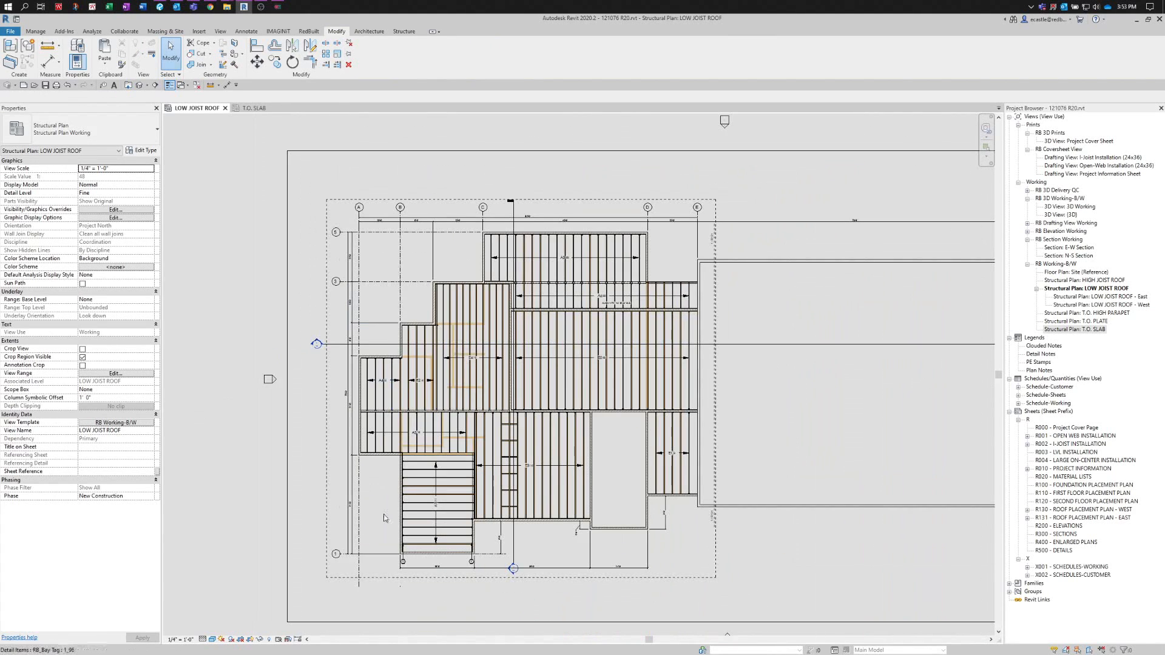
{"action": "scroll", "coordinate": [342, 570], "scroll_direction": "up", "scroll_amount": 3}
{"action": "left_click", "coordinate": [399, 526]}
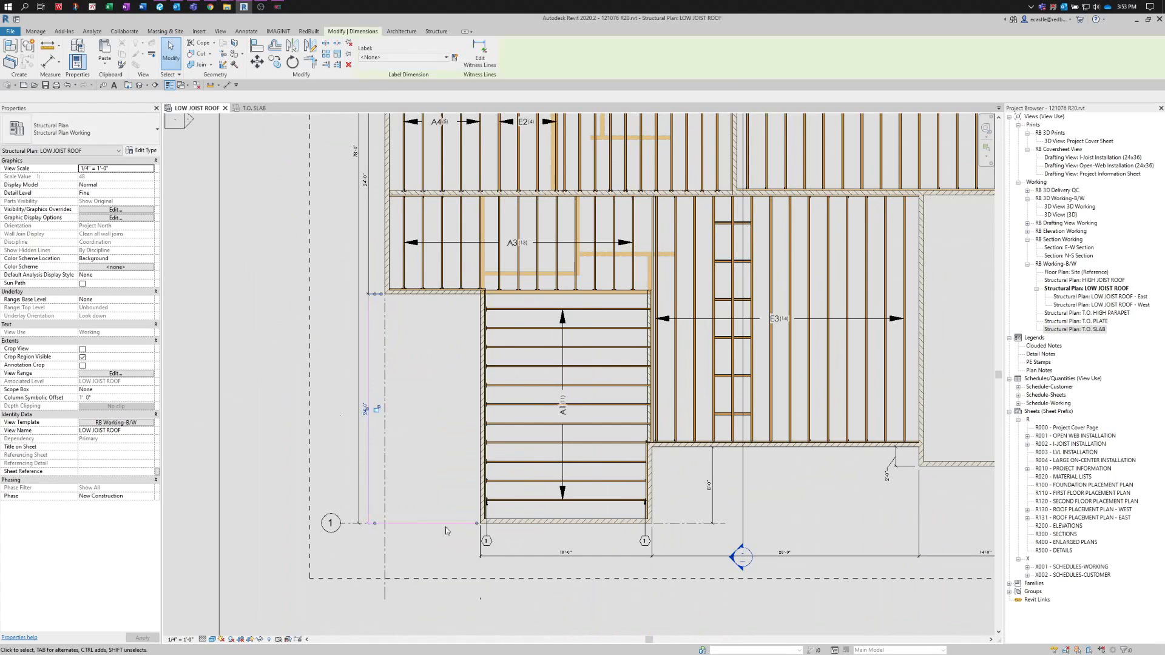
{"action": "left_click_drag", "start_coordinate": [479, 527], "coordinate": [397, 531]}
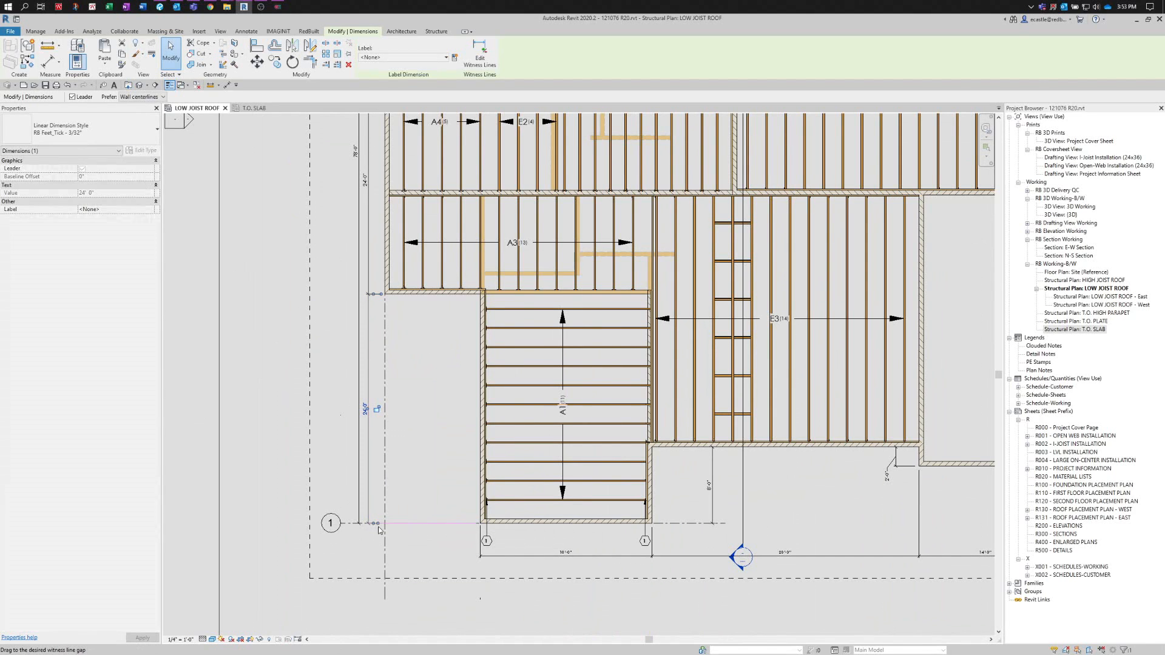
{"action": "left_click", "coordinate": [393, 535]}
- Line up the 4'-4" dimension at grid 2 with the vertical dimension string east of joist bay A7
{"action": "scroll", "coordinate": [394, 543], "scroll_direction": "down", "scroll_amount": 3}
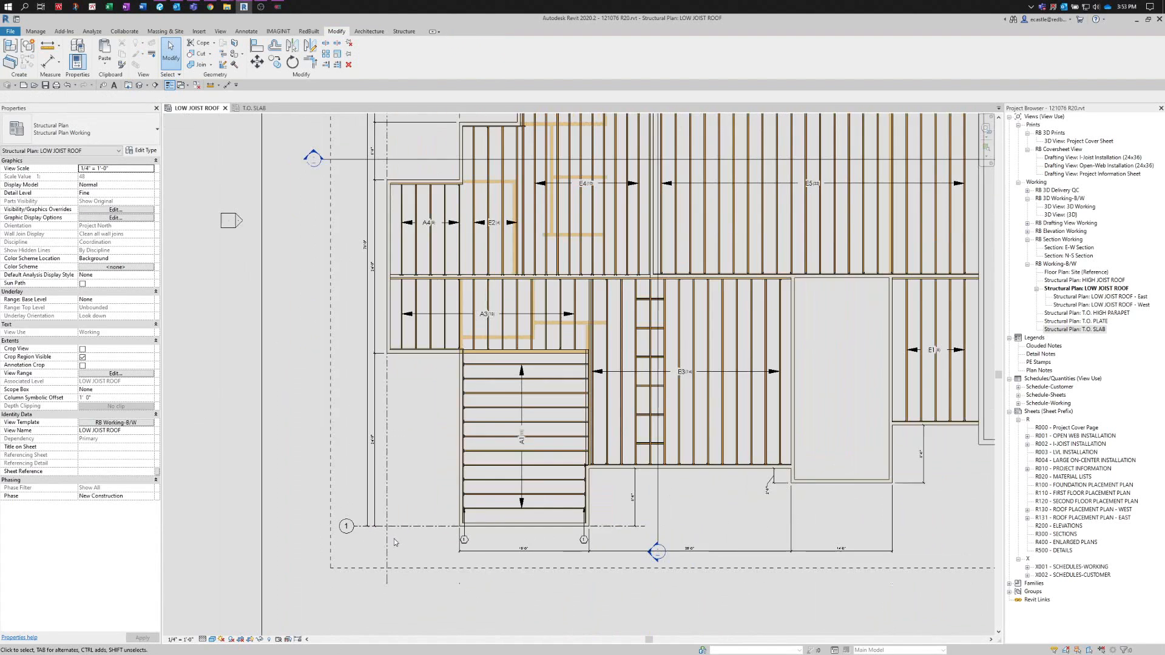
{"action": "scroll", "coordinate": [395, 546], "scroll_direction": "down", "scroll_amount": 2}
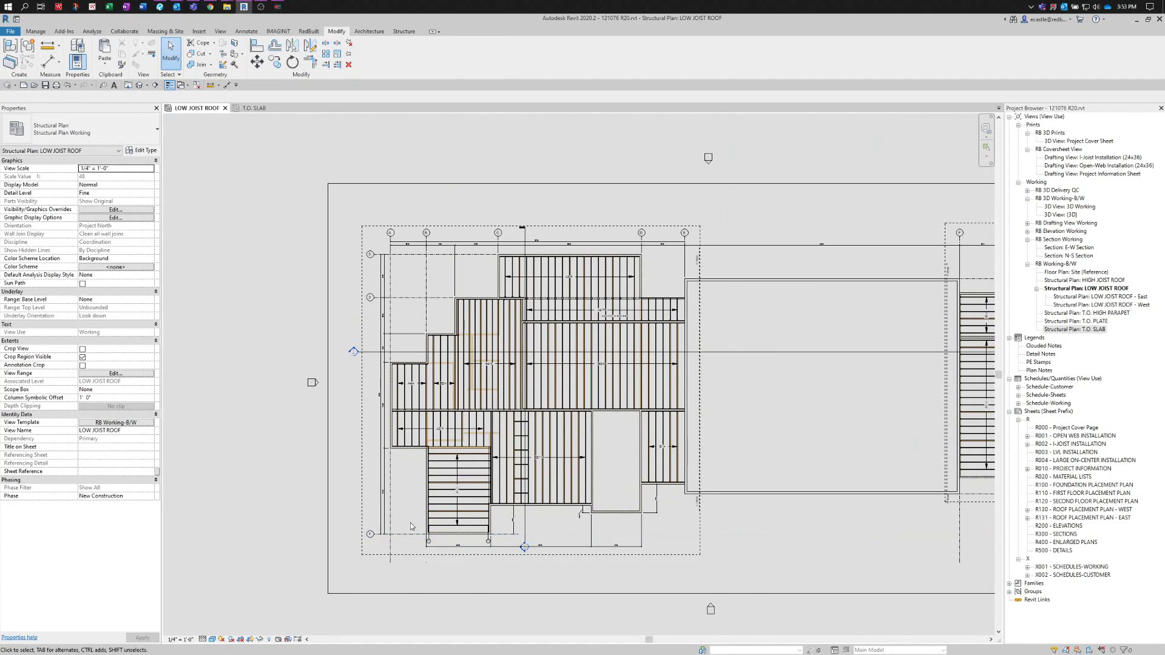
{"action": "scroll", "coordinate": [664, 468], "scroll_direction": "up", "scroll_amount": 1}
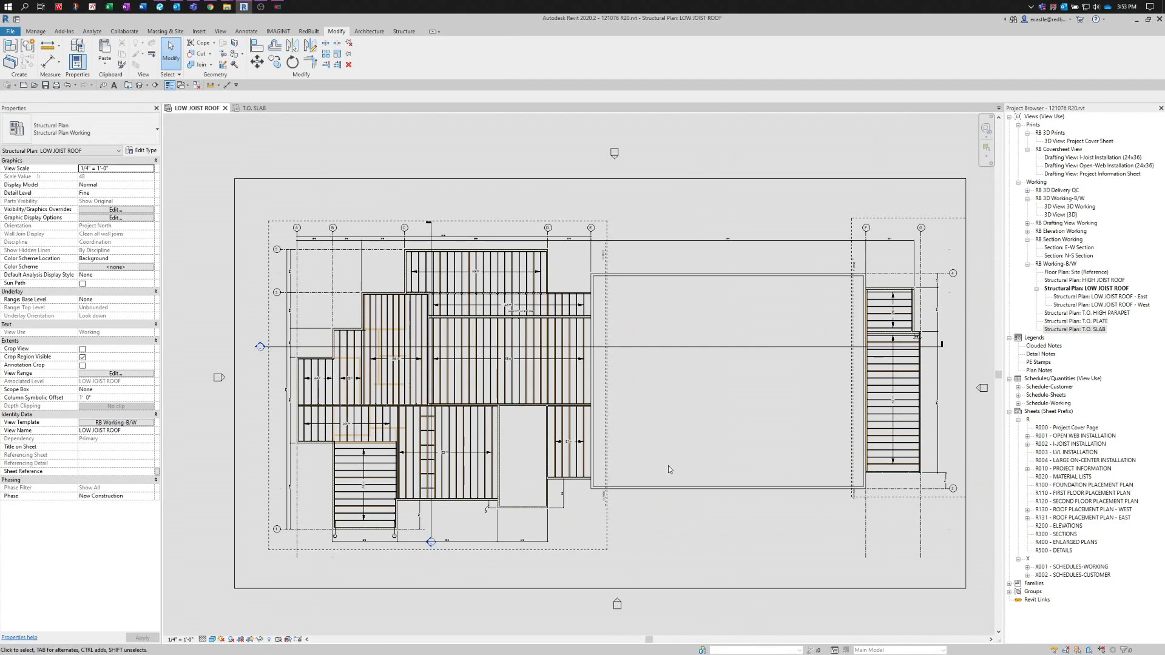
{"action": "scroll", "coordinate": [947, 476], "scroll_direction": "up", "scroll_amount": 5}
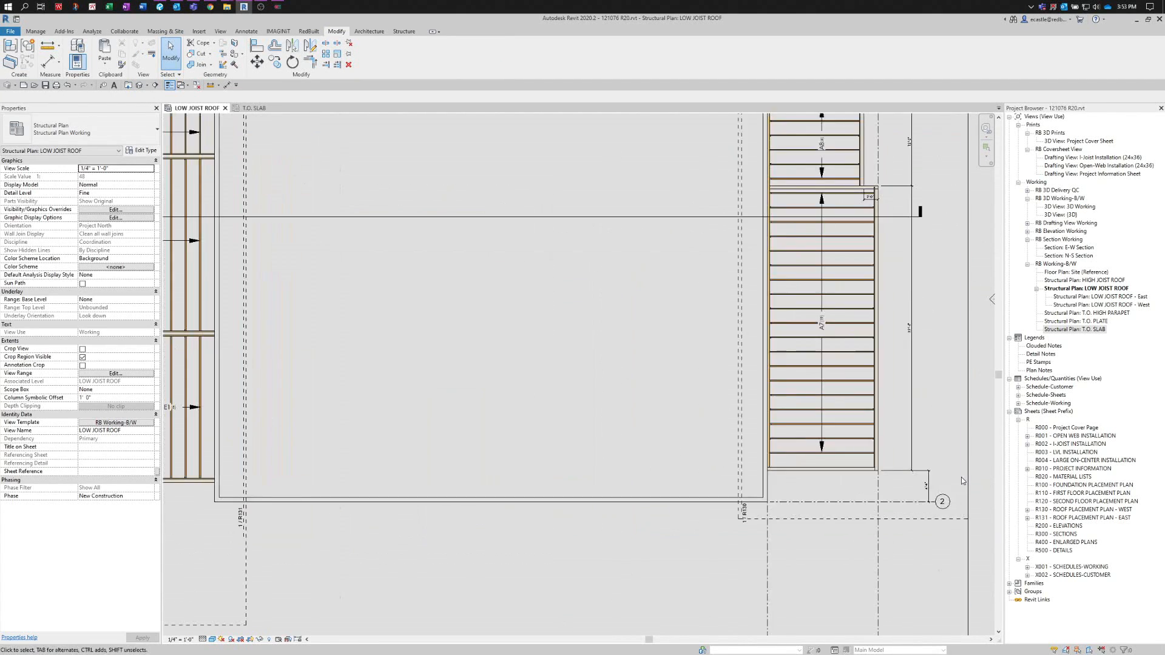
{"action": "left_click", "coordinate": [914, 478]}
{"action": "left_click_drag", "start_coordinate": [913, 479], "coordinate": [887, 479]}
{"action": "scroll", "coordinate": [879, 526], "scroll_direction": "down", "scroll_amount": 3}
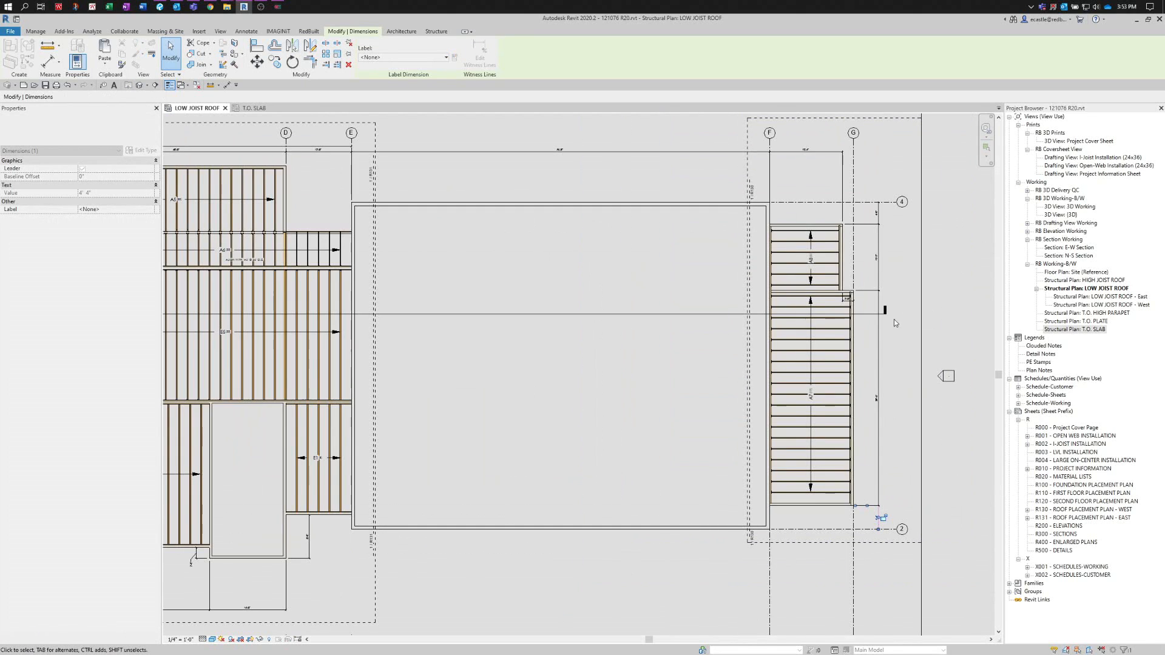
{"action": "scroll", "coordinate": [884, 251], "scroll_direction": "up", "scroll_amount": 1}
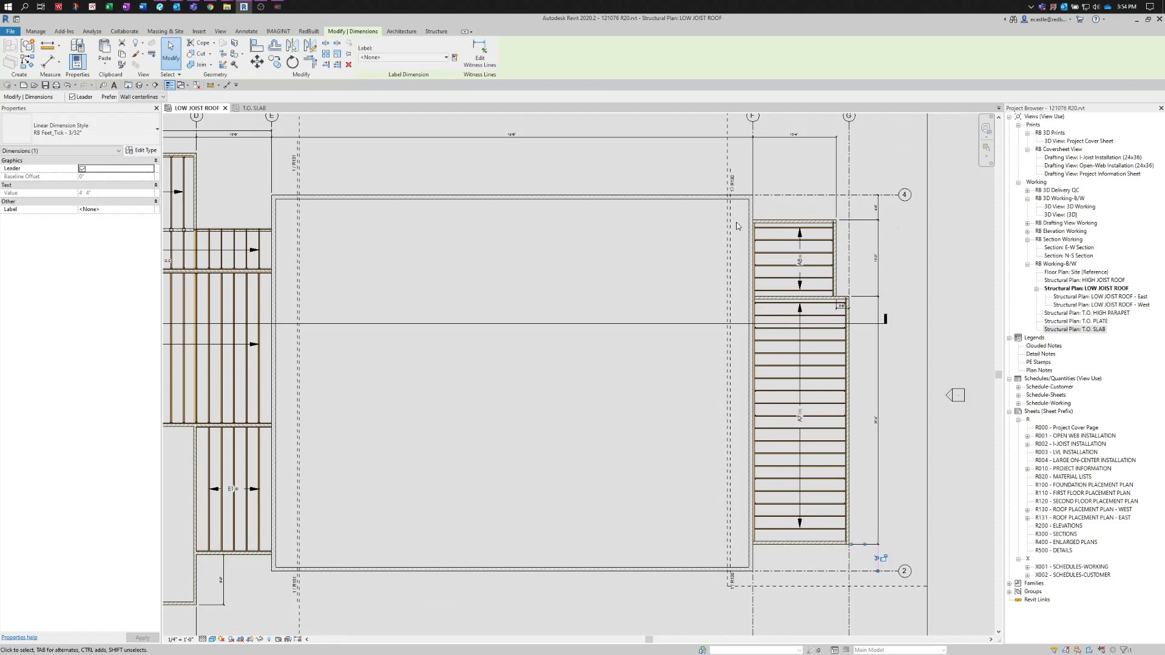
{"action": "scroll", "coordinate": [839, 285], "scroll_direction": "down", "scroll_amount": 2}
{"action": "scroll", "coordinate": [793, 303], "scroll_direction": "down", "scroll_amount": 2}
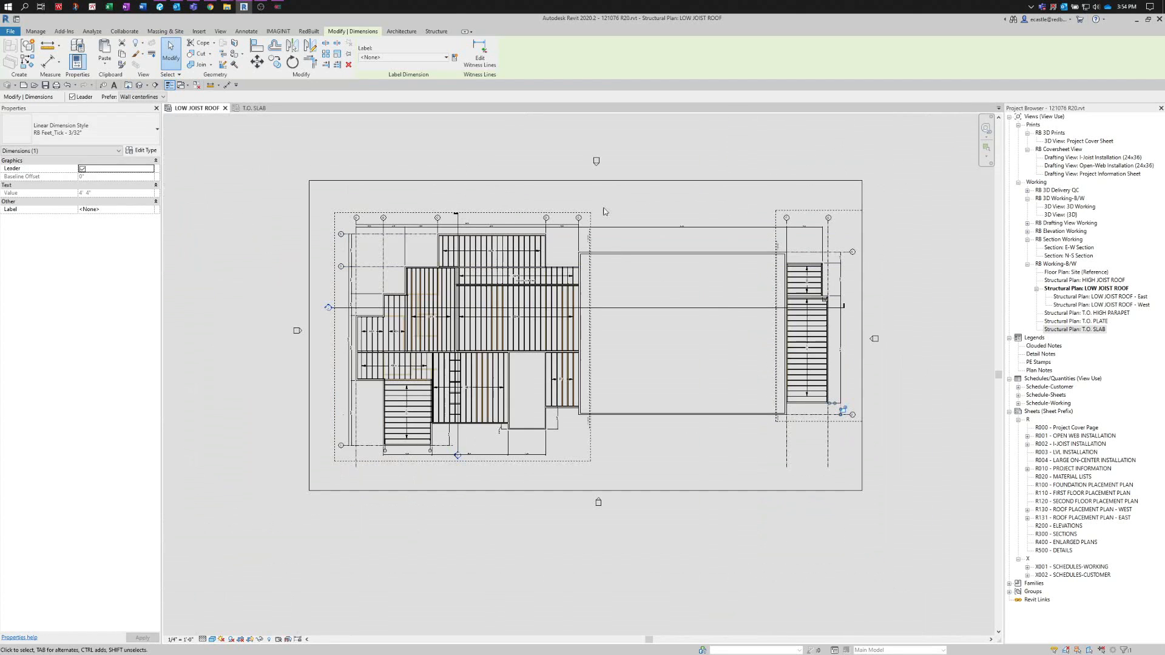
{"action": "left_click", "coordinate": [577, 161]}
{"action": "scroll", "coordinate": [638, 206], "scroll_direction": "up", "scroll_amount": 1}
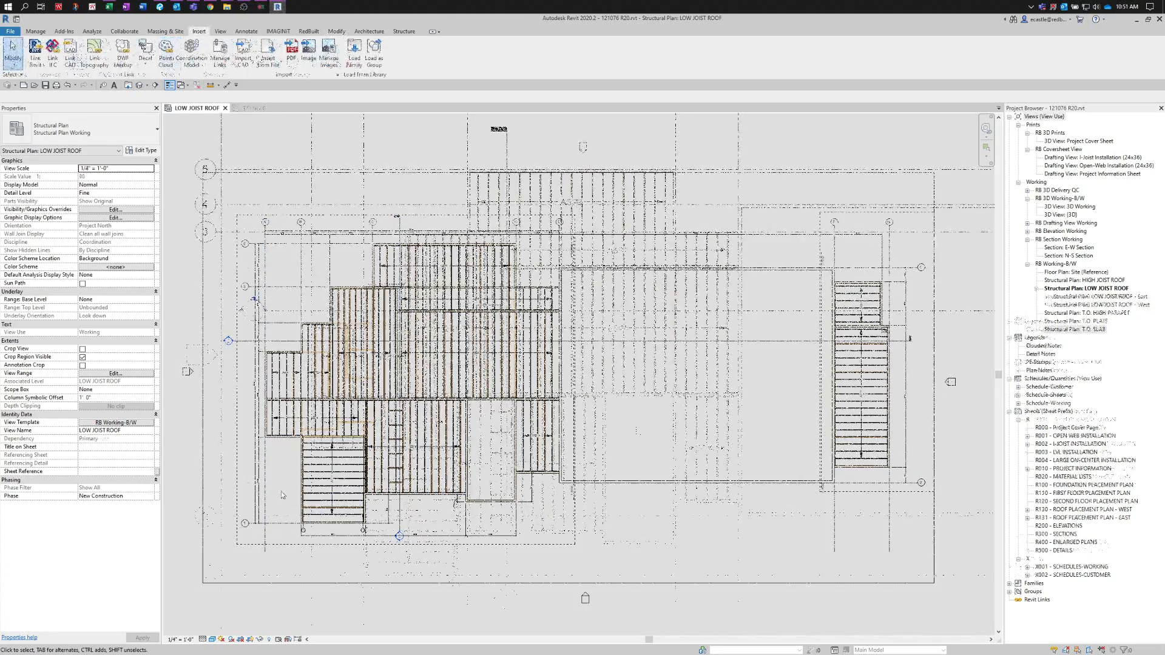
- Import the PDF 121076 MEP-Roof.pdf, page 1, at 600 DPI into the LOW JOIST ROOF plan
{"action": "scroll", "coordinate": [638, 430], "scroll_direction": "up", "scroll_amount": 4}
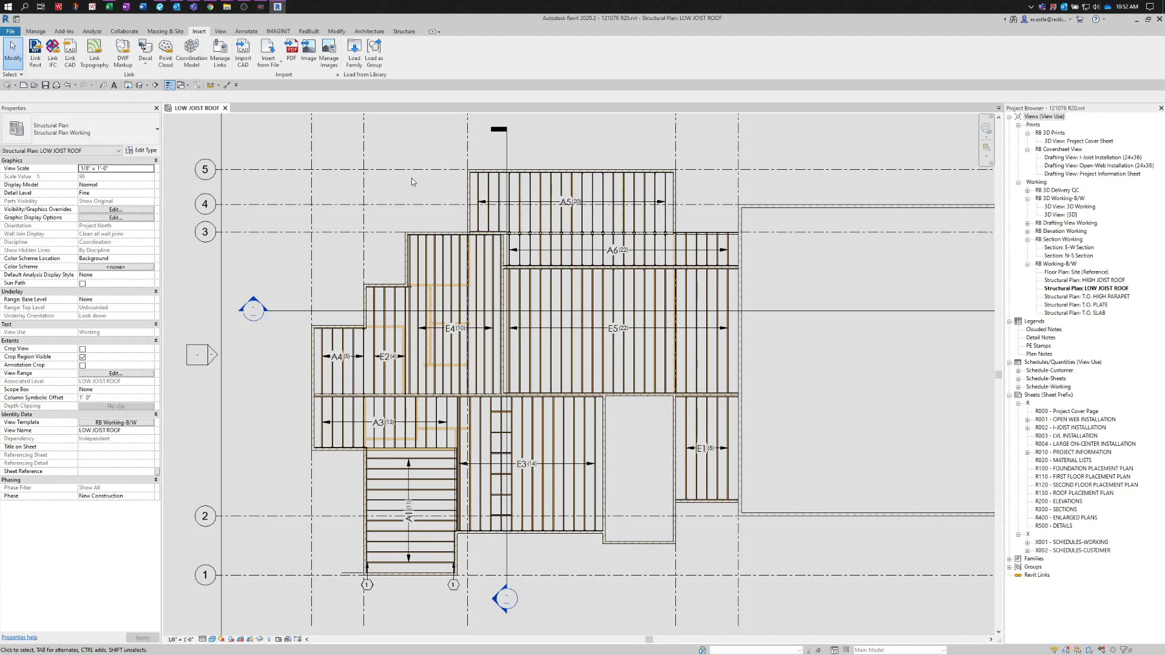
{"action": "left_click", "coordinate": [289, 53]}
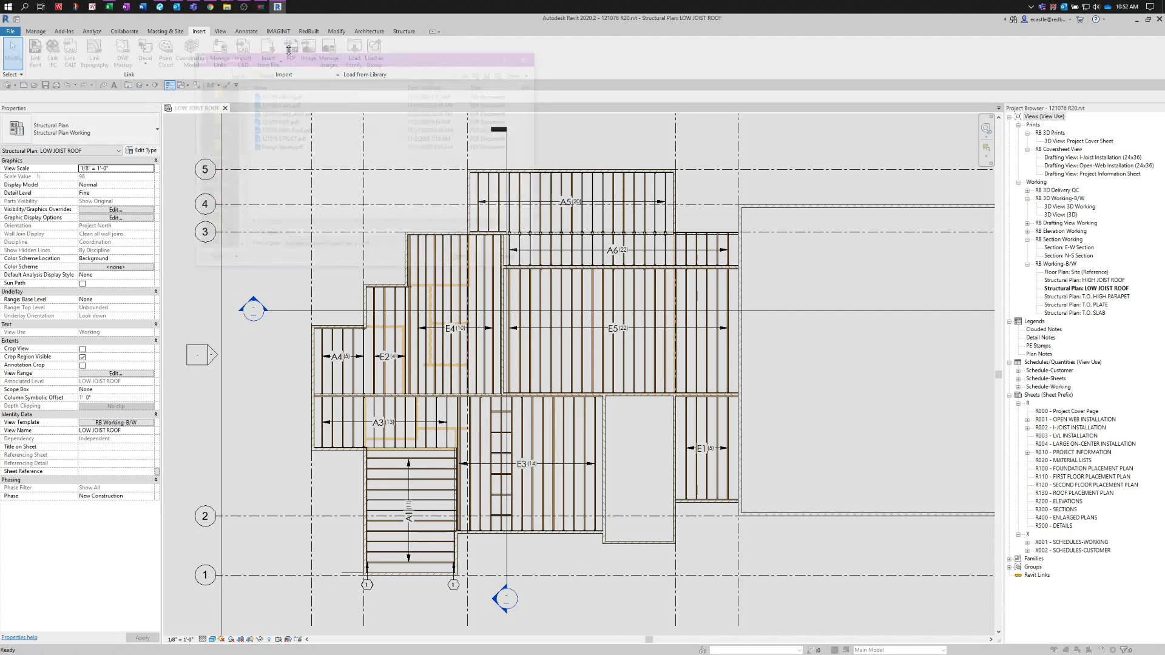
{"action": "left_click", "coordinate": [284, 129]}
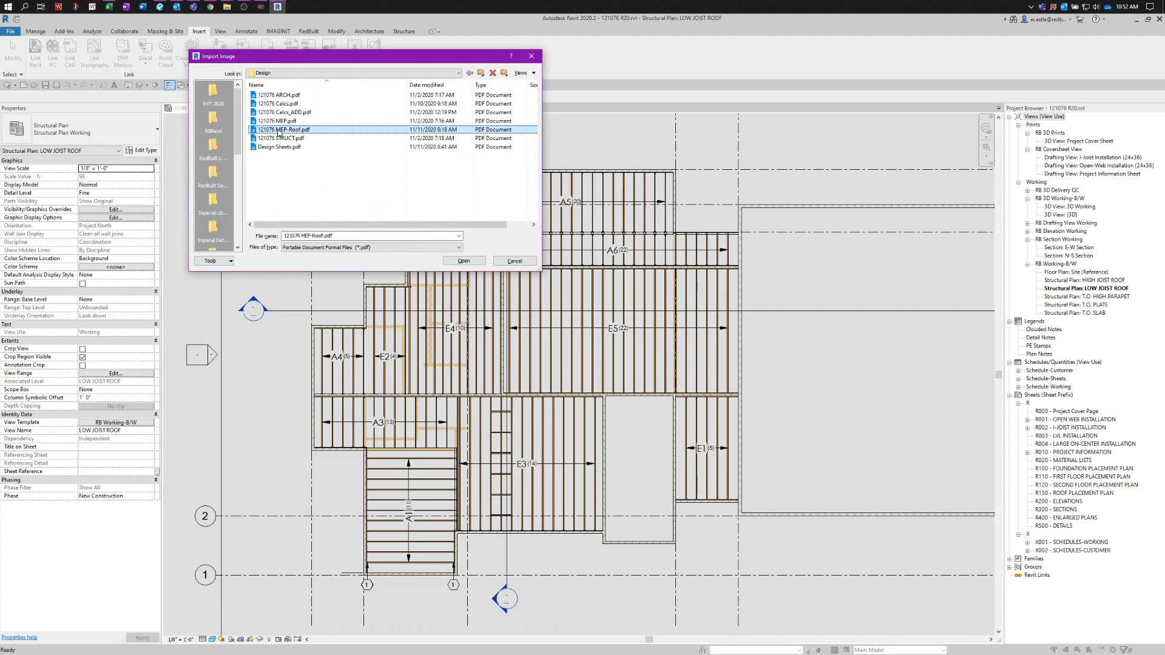
{"action": "left_click", "coordinate": [463, 261]}
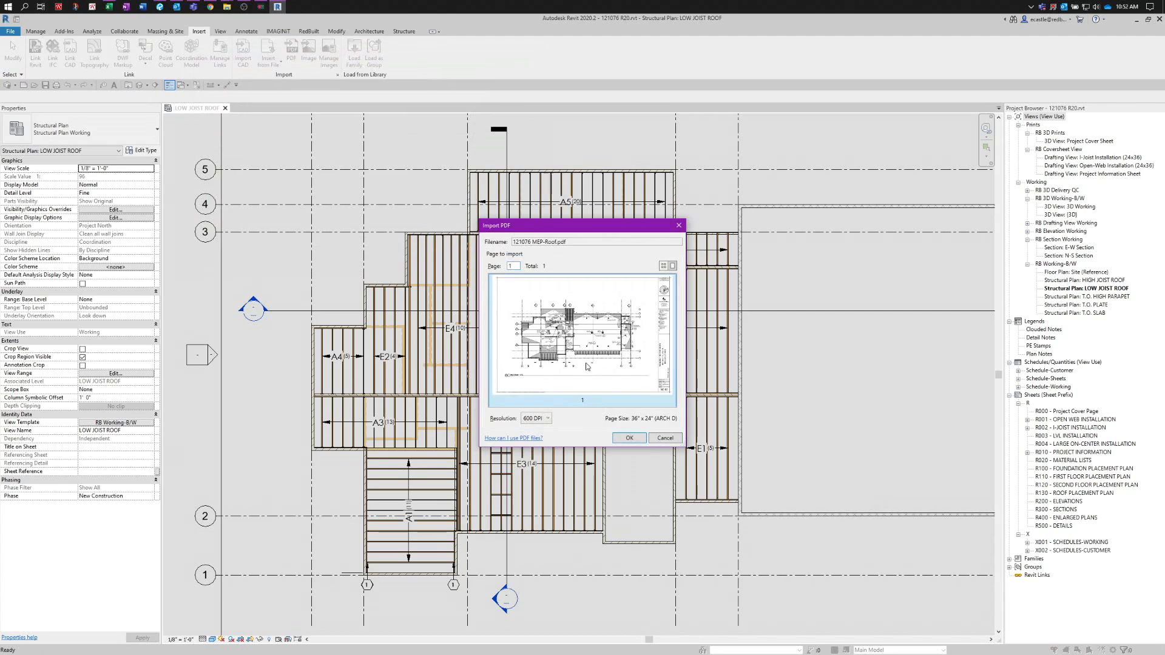
{"action": "left_click", "coordinate": [548, 419]}
{"action": "left_click", "coordinate": [533, 457]}
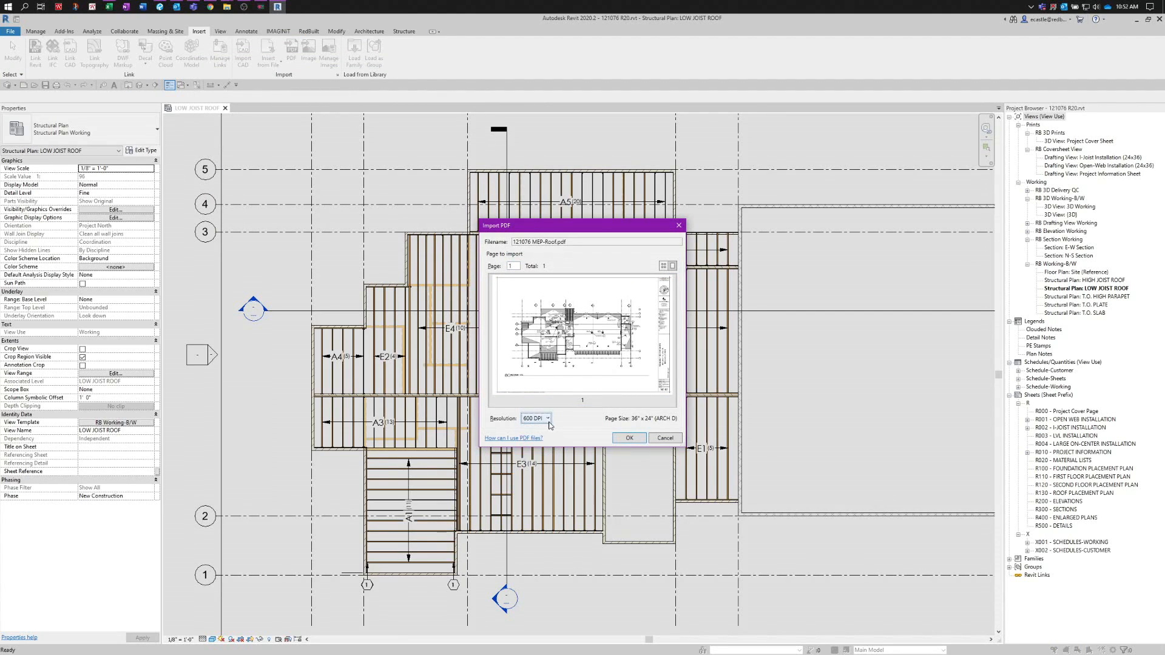
{"action": "left_click", "coordinate": [630, 438]}
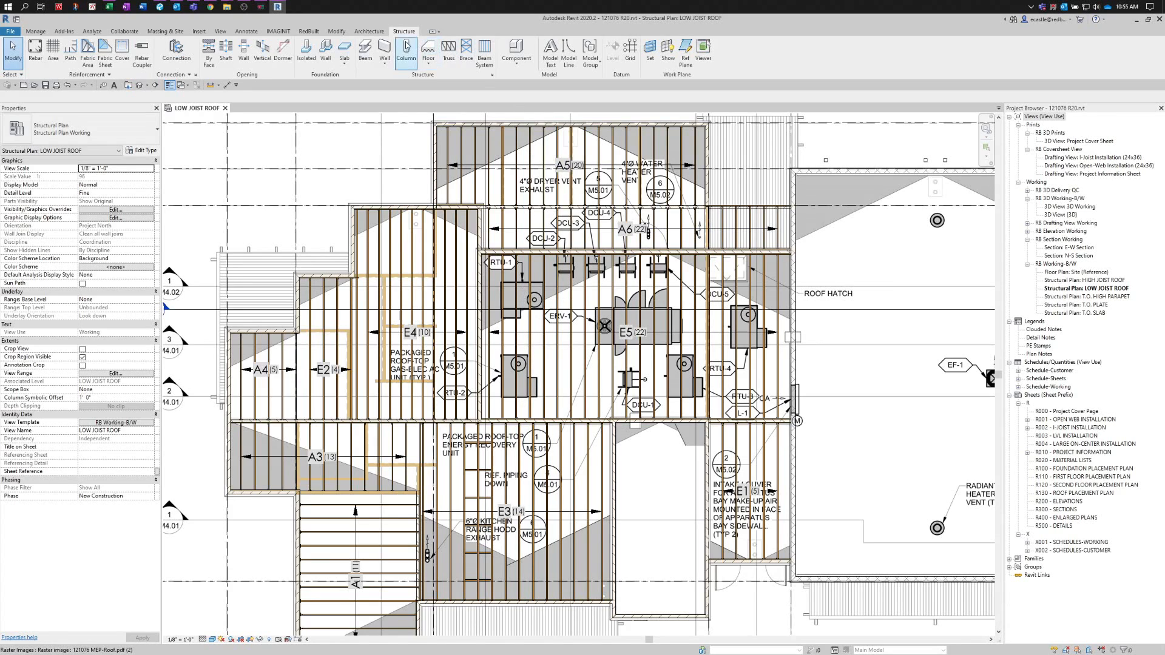
- Start placing a Mech Unit component on the work plane Level : T.O. E5
{"action": "left_click", "coordinate": [520, 52]}
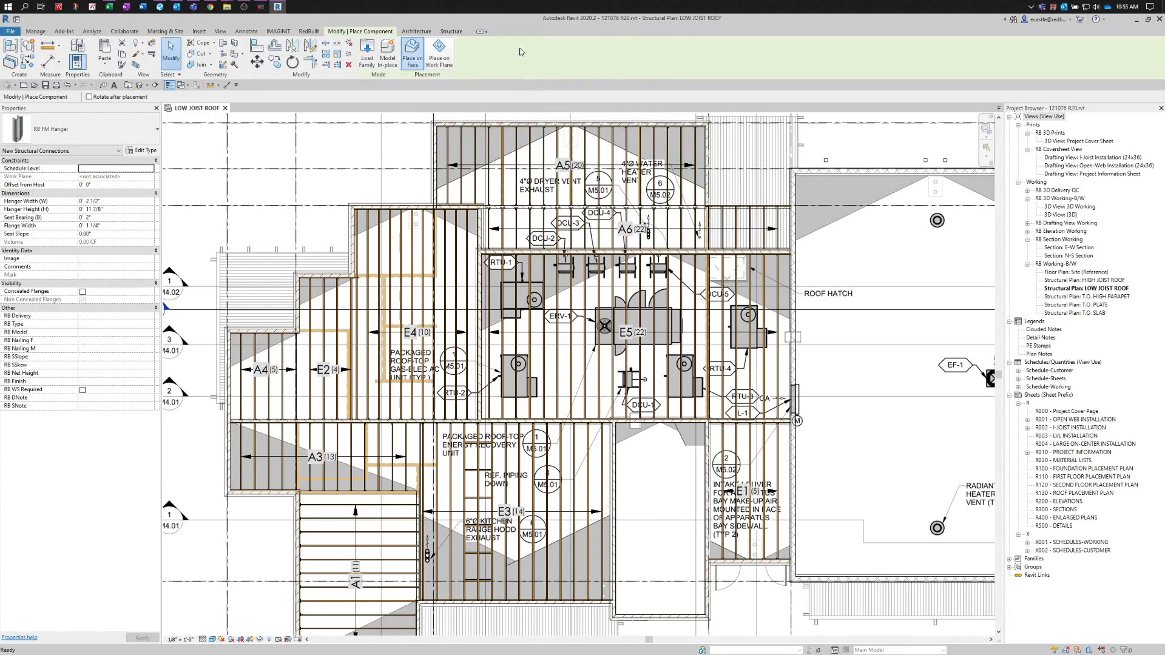
{"action": "left_click", "coordinate": [78, 132]}
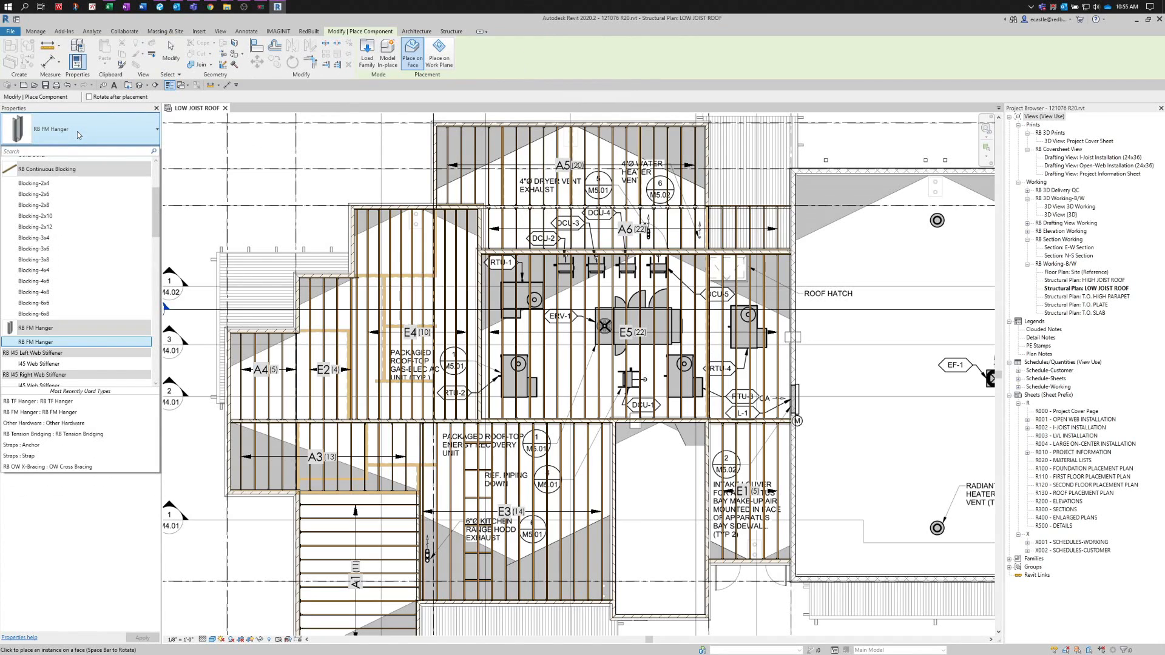
{"action": "type", "text": "me"}
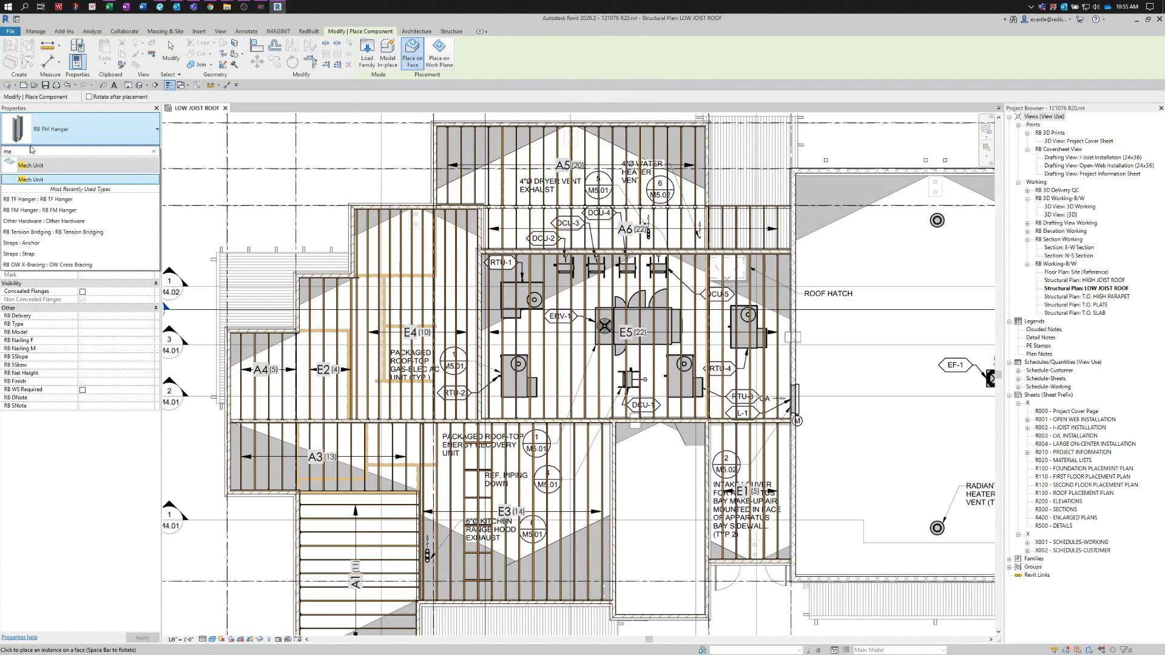
{"action": "left_click", "coordinate": [30, 179]}
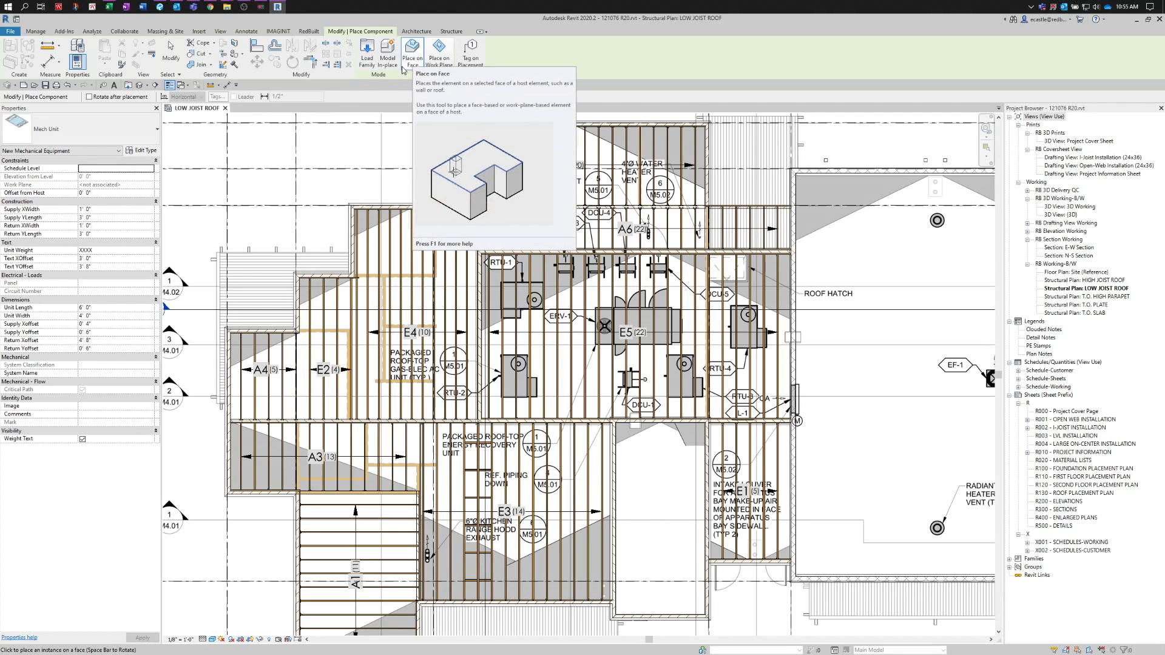
{"action": "left_click", "coordinate": [440, 58]}
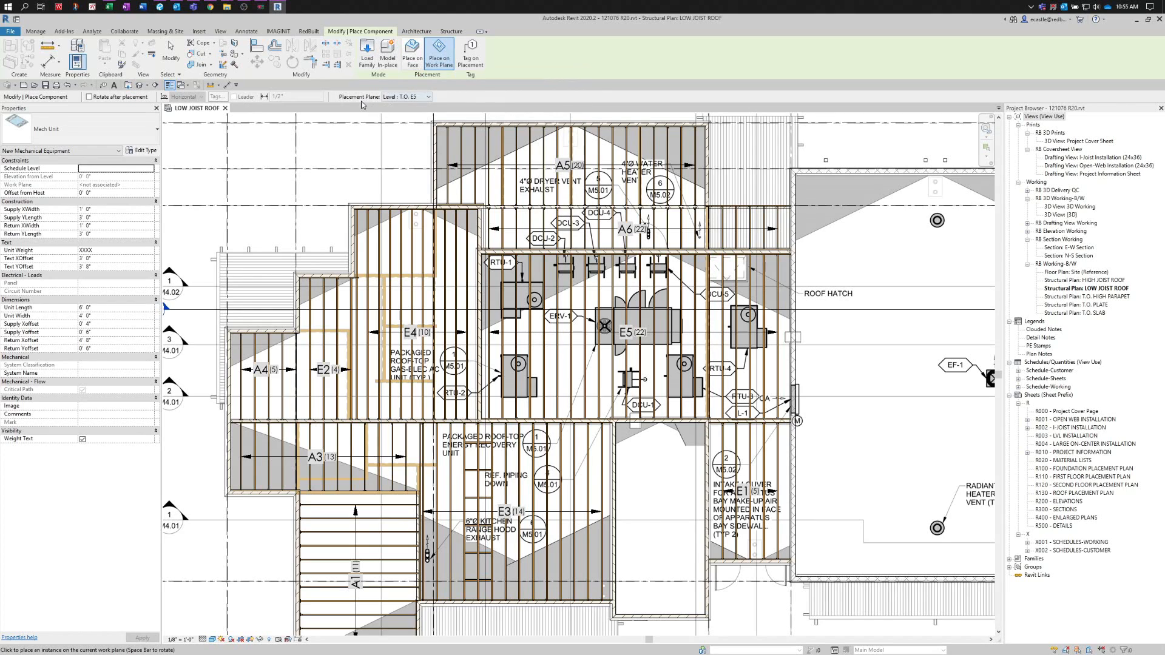
{"action": "left_click", "coordinate": [427, 97]}
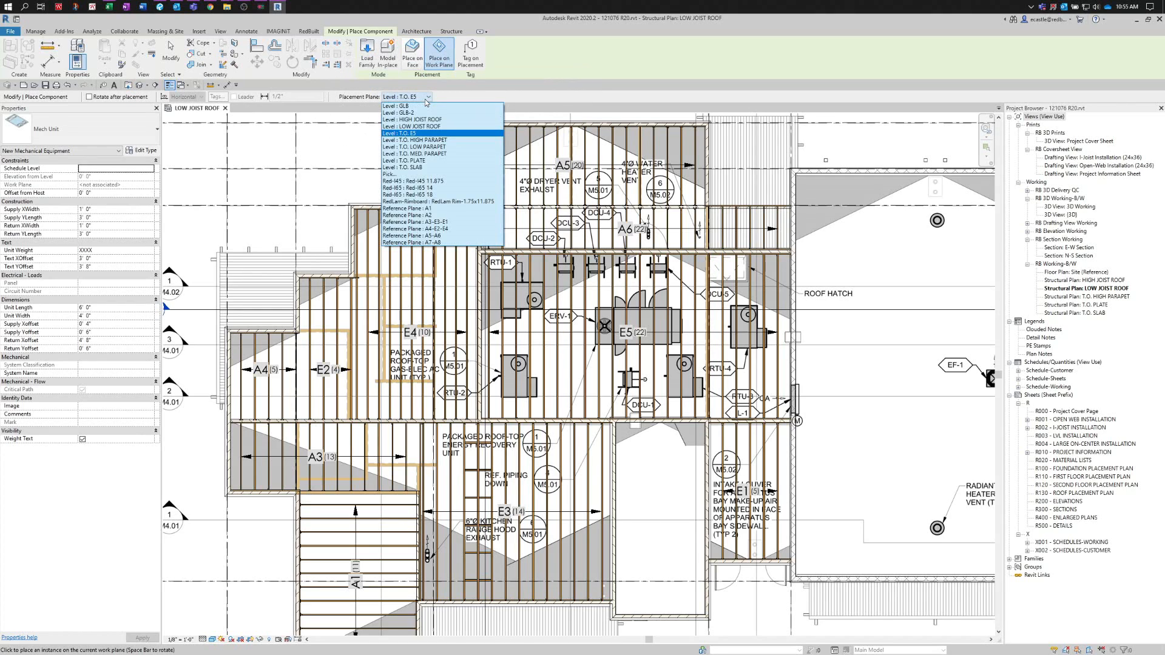
{"action": "left_click", "coordinate": [430, 133]}
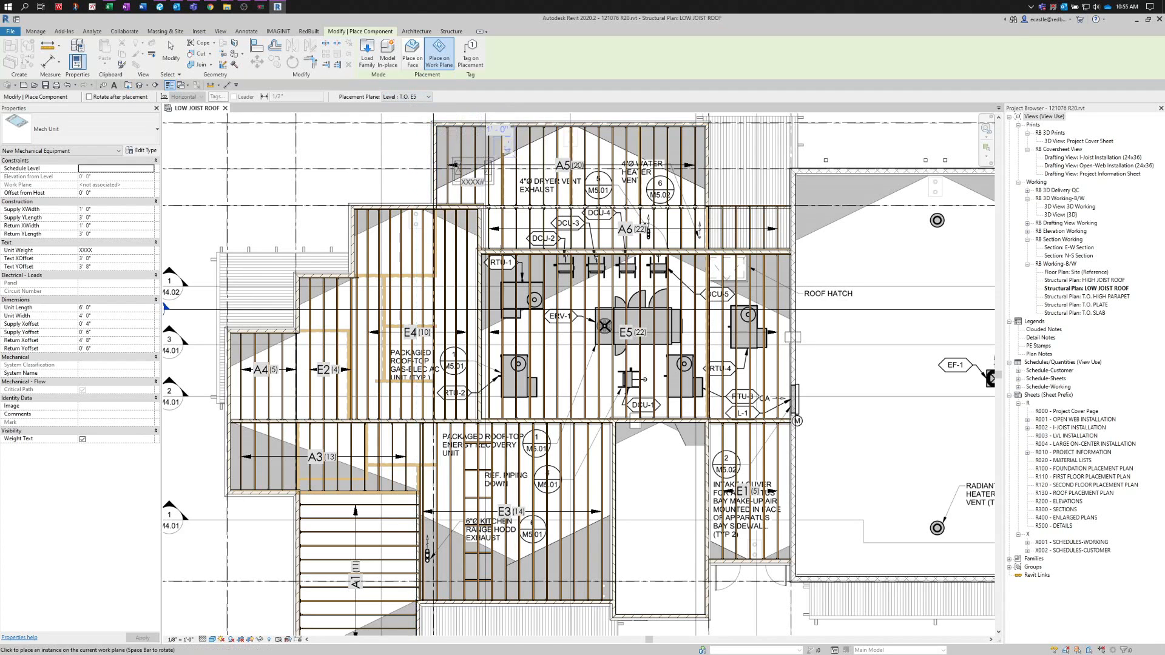
- Place the Mech Unit over the RTU-1 outline on the roof PDF, matching their upper-left corners
{"action": "scroll", "coordinate": [524, 285], "scroll_direction": "up", "scroll_amount": 5}
{"action": "scroll", "coordinate": [523, 286], "scroll_direction": "up", "scroll_amount": 3}
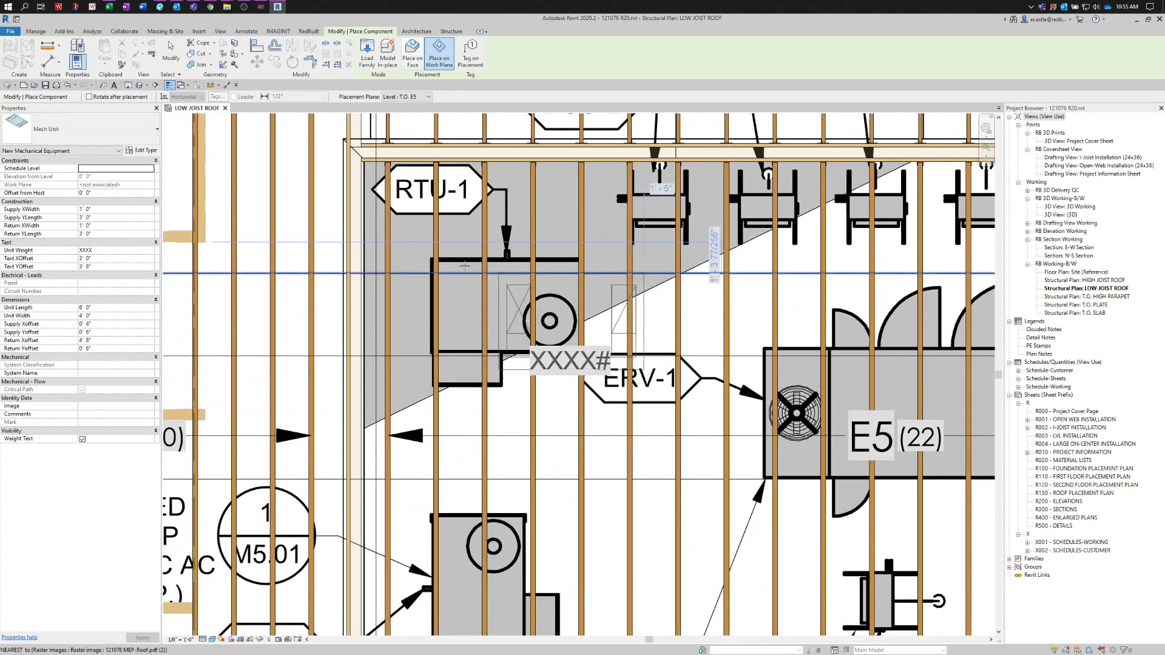
{"action": "left_click", "coordinate": [432, 260]}
{"action": "key", "text": "Escape"}
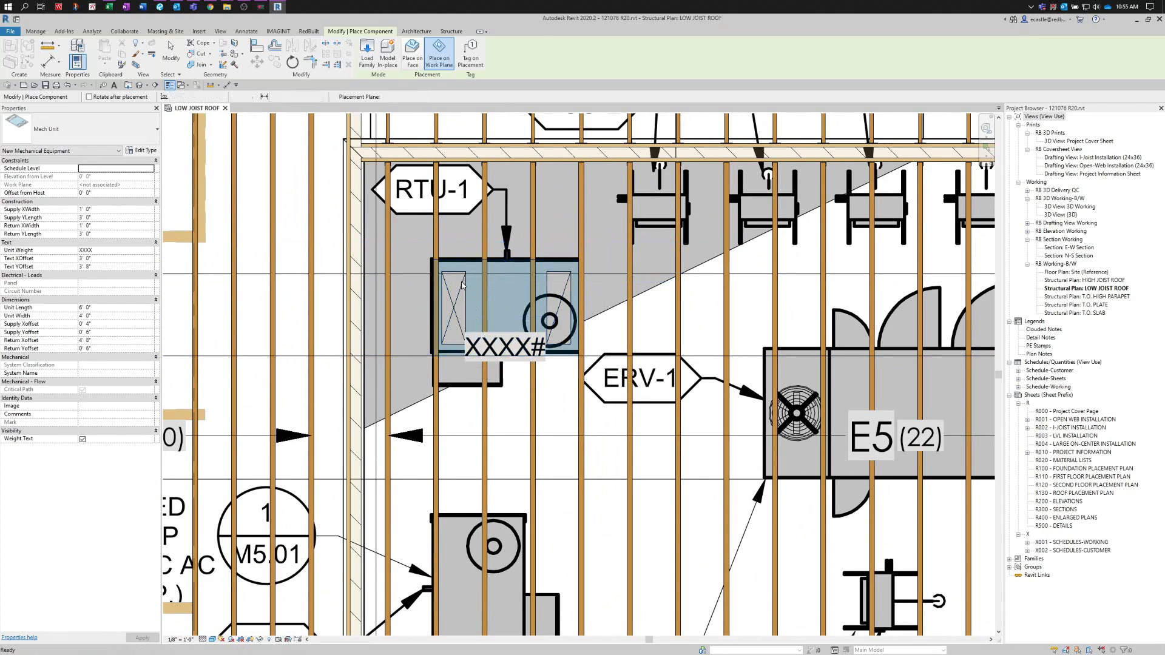
{"action": "key", "text": "Escape"}
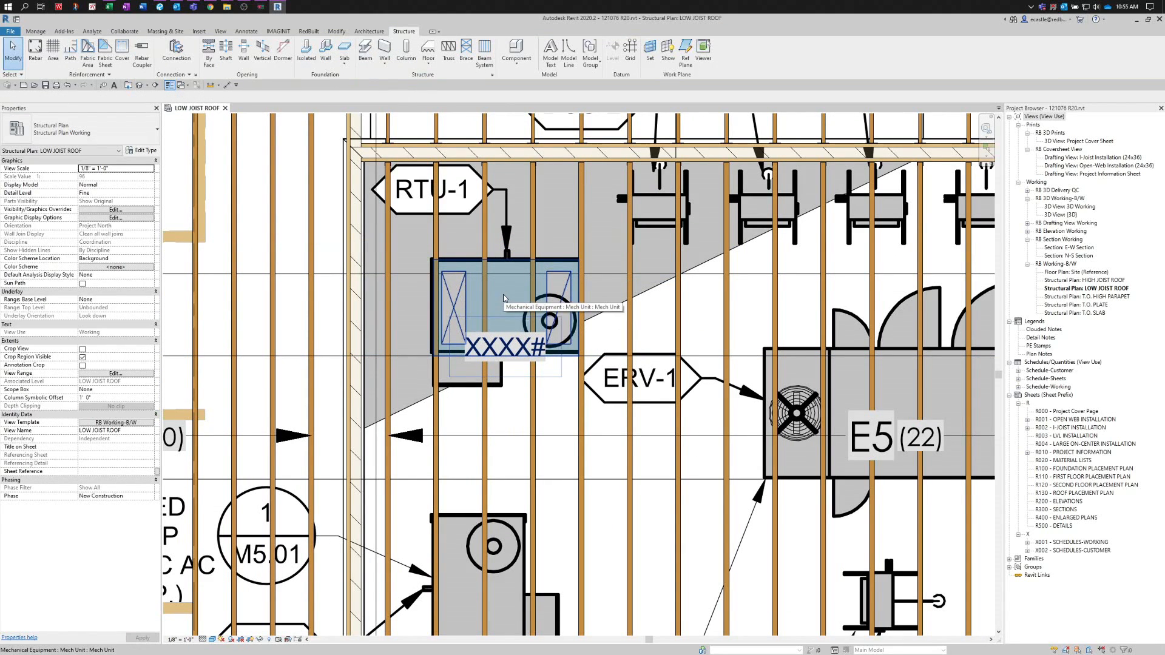
- Select the Mech Unit at RTU-1 and review its supply and return opening parameters against the duct plan
{"action": "scroll", "coordinate": [496, 292], "scroll_direction": "down", "scroll_amount": 1}
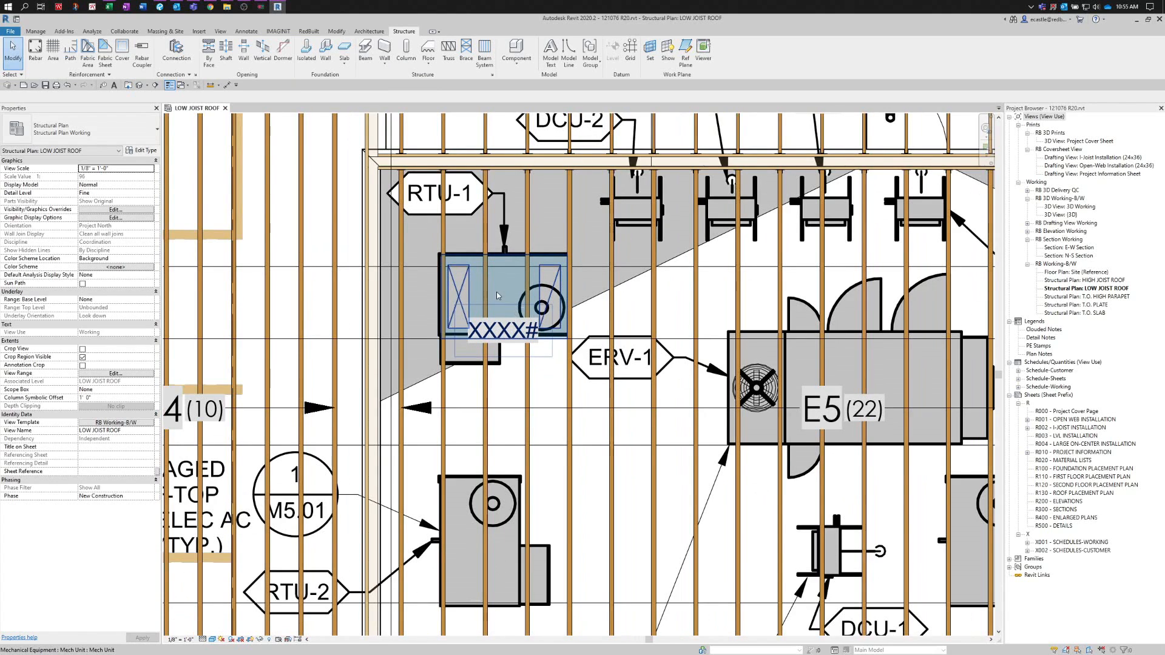
{"action": "scroll", "coordinate": [502, 307], "scroll_direction": "up", "scroll_amount": 1}
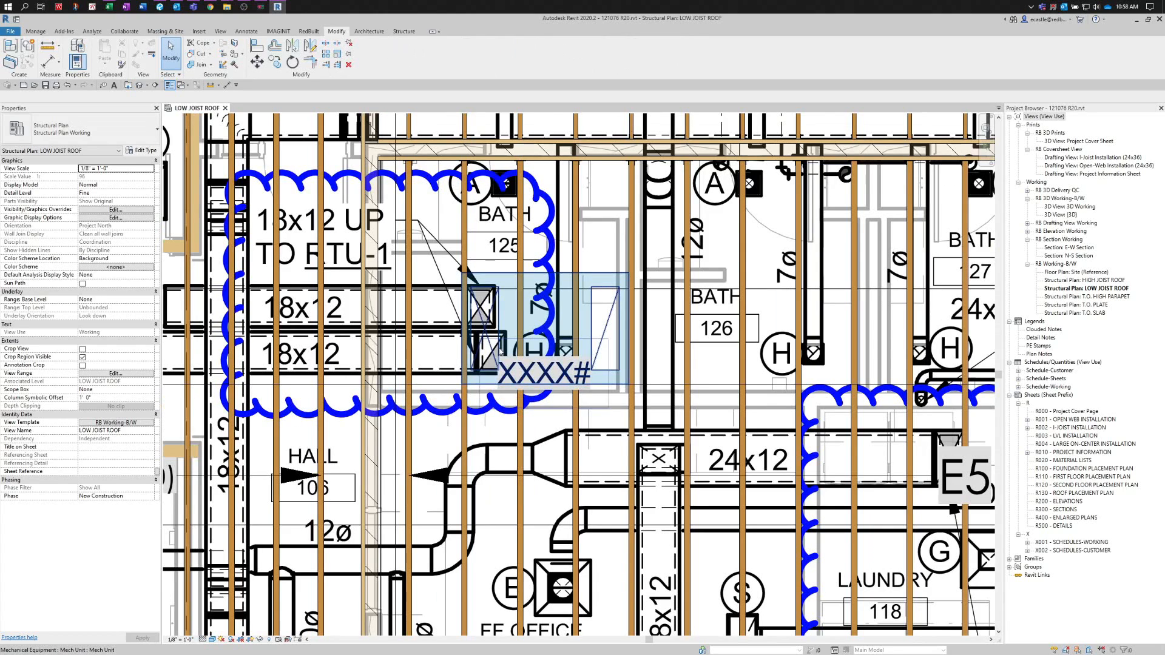
{"action": "left_click", "coordinate": [506, 323]}
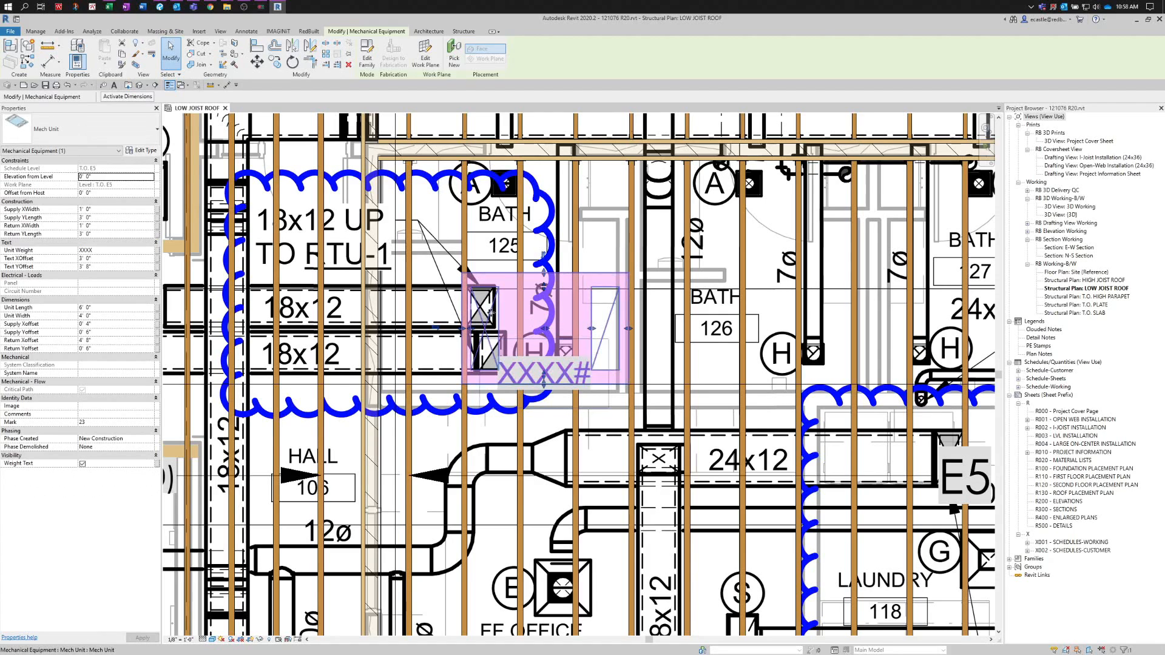
{"action": "scroll", "coordinate": [469, 304], "scroll_direction": "up", "scroll_amount": 1}
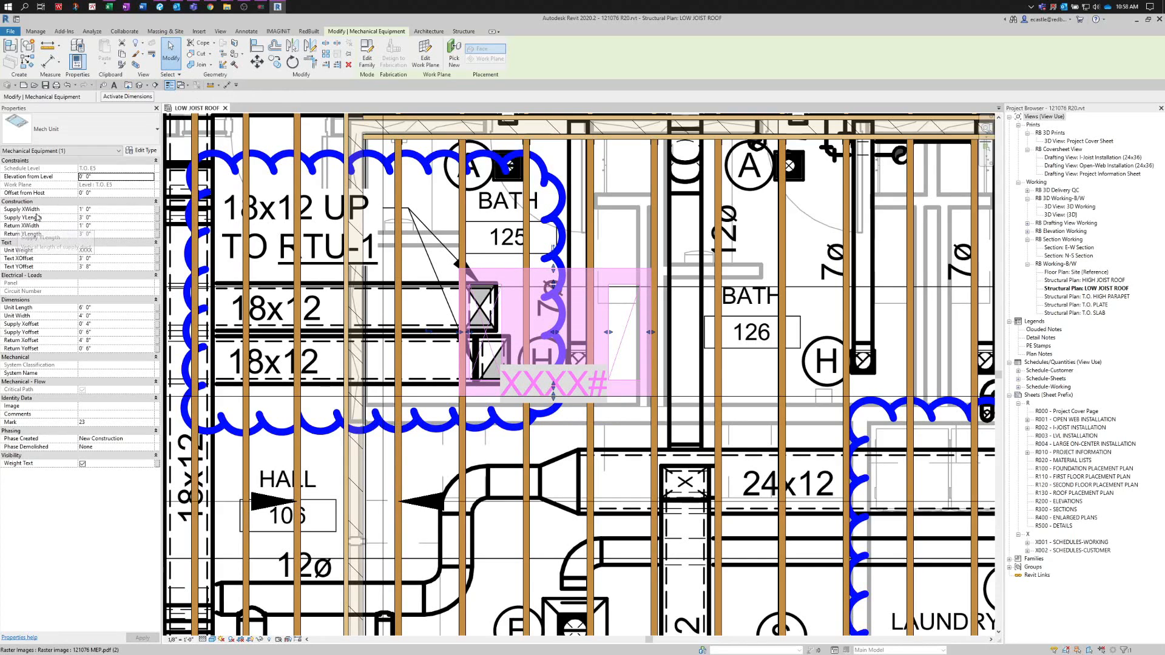
{"action": "key", "text": "ctrl"}
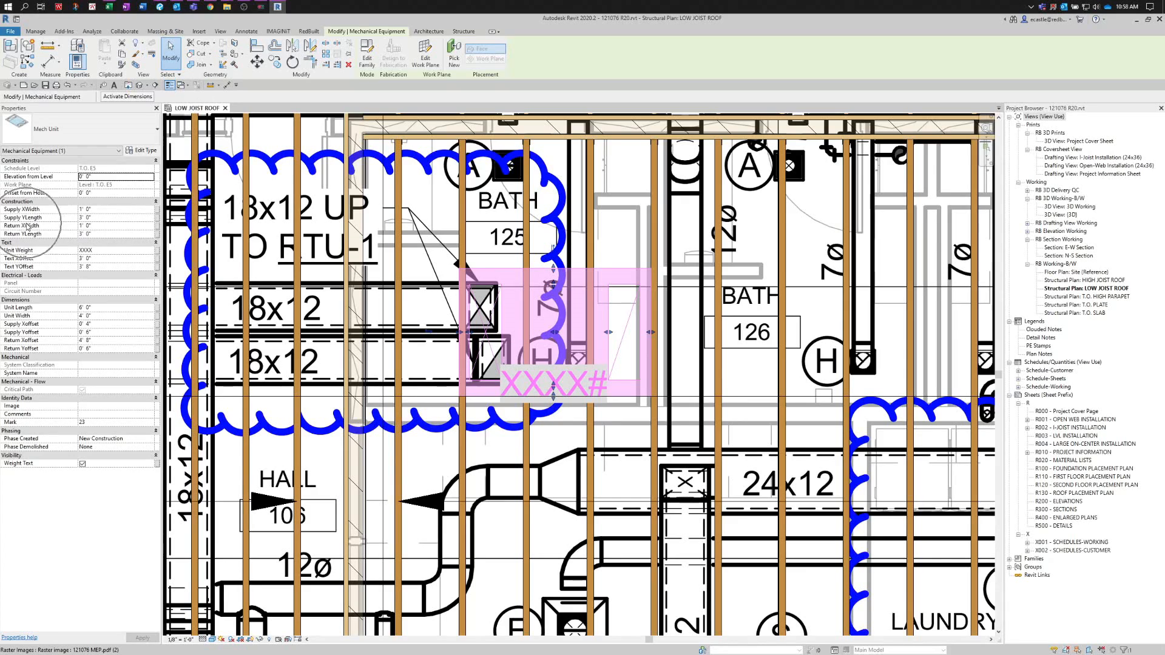
- Set the mechanical unit's Supply YLength and Return YLength to 1' 6"
{"action": "left_click", "coordinate": [100, 218]}
{"action": "type", "text": "1"}
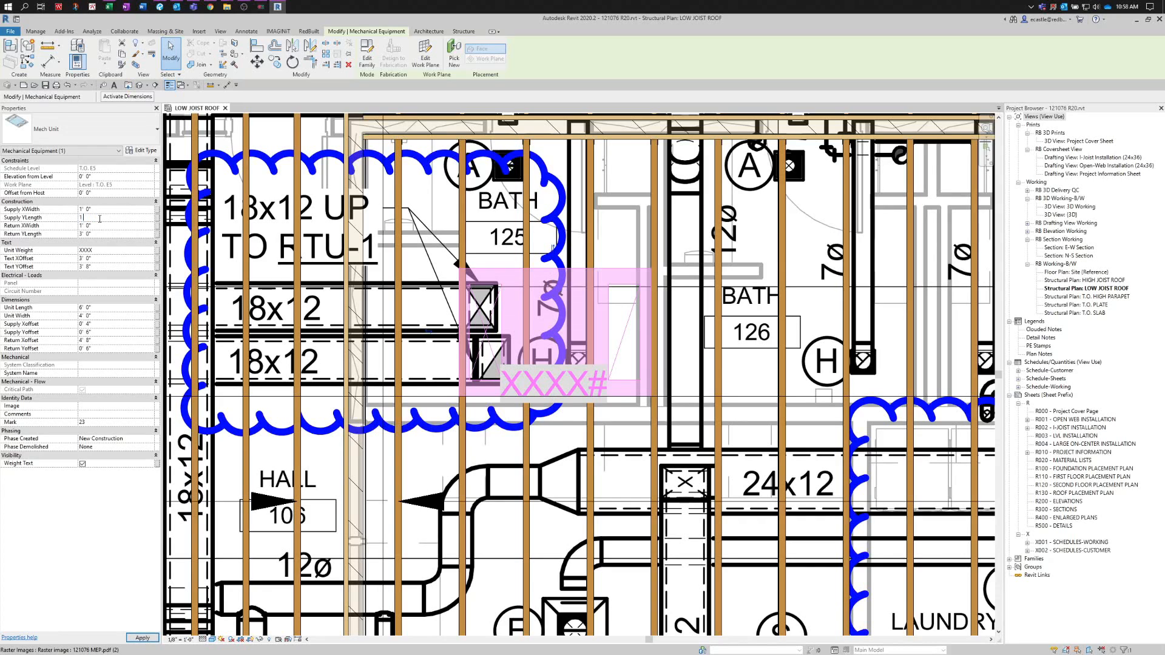
{"action": "left_click", "coordinate": [97, 233]}
{"action": "type", "text": "1 6"}
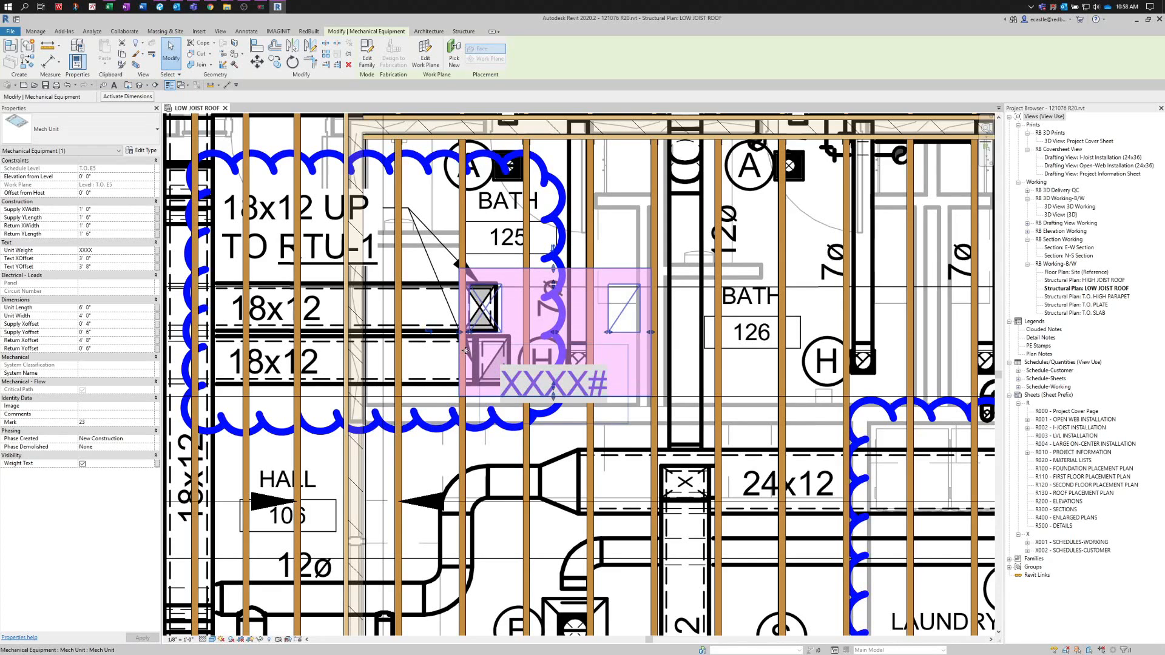
- Align the unit's supply and return openings with the two 18x12 duct drops, with the supply X offset at 2 1/2" and return X offset about 6 3/4"
{"action": "scroll", "coordinate": [590, 349], "scroll_direction": "up", "scroll_amount": 3}
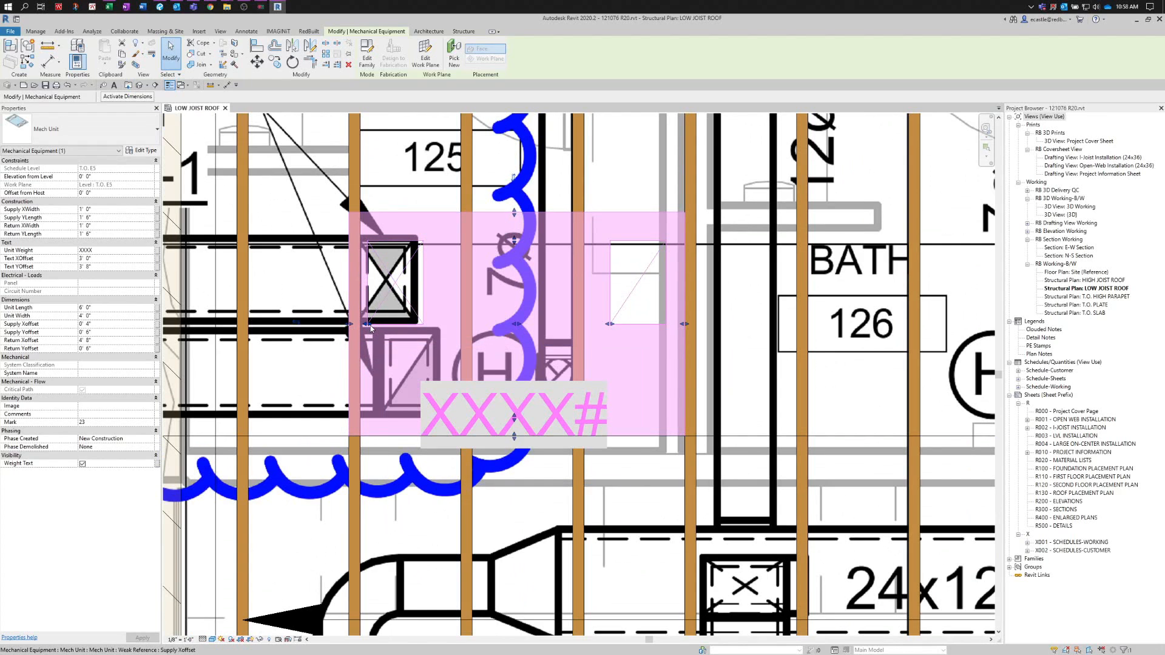
{"action": "left_click_drag", "start_coordinate": [366, 326], "coordinate": [367, 326]}
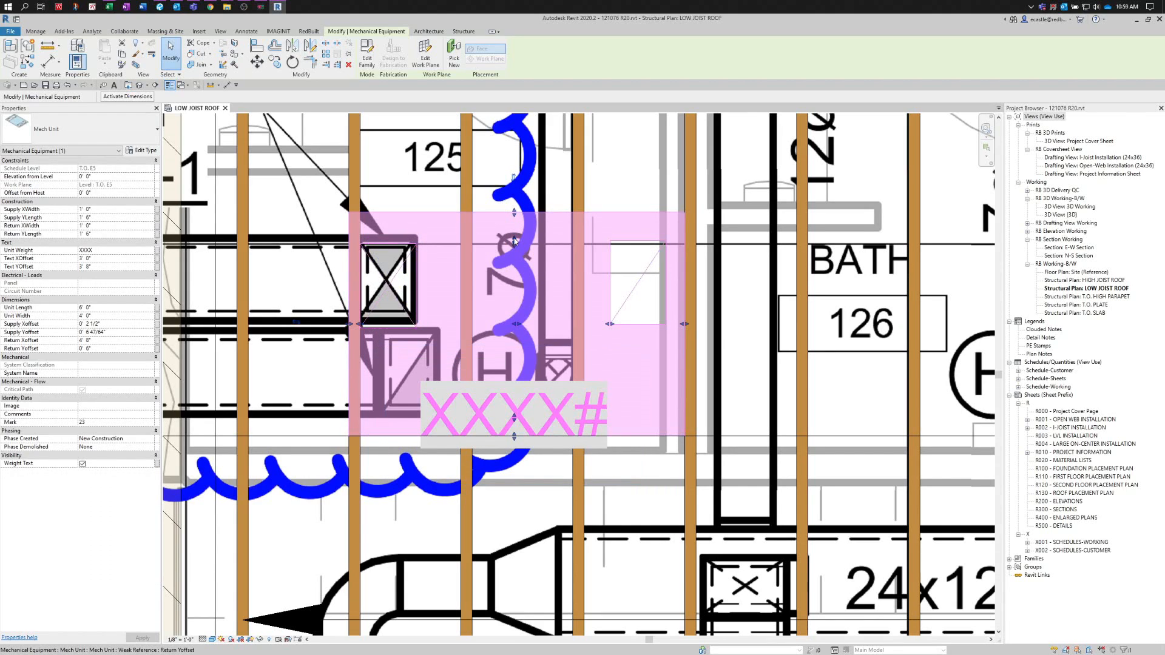
{"action": "left_click_drag", "start_coordinate": [514, 241], "coordinate": [519, 329]}
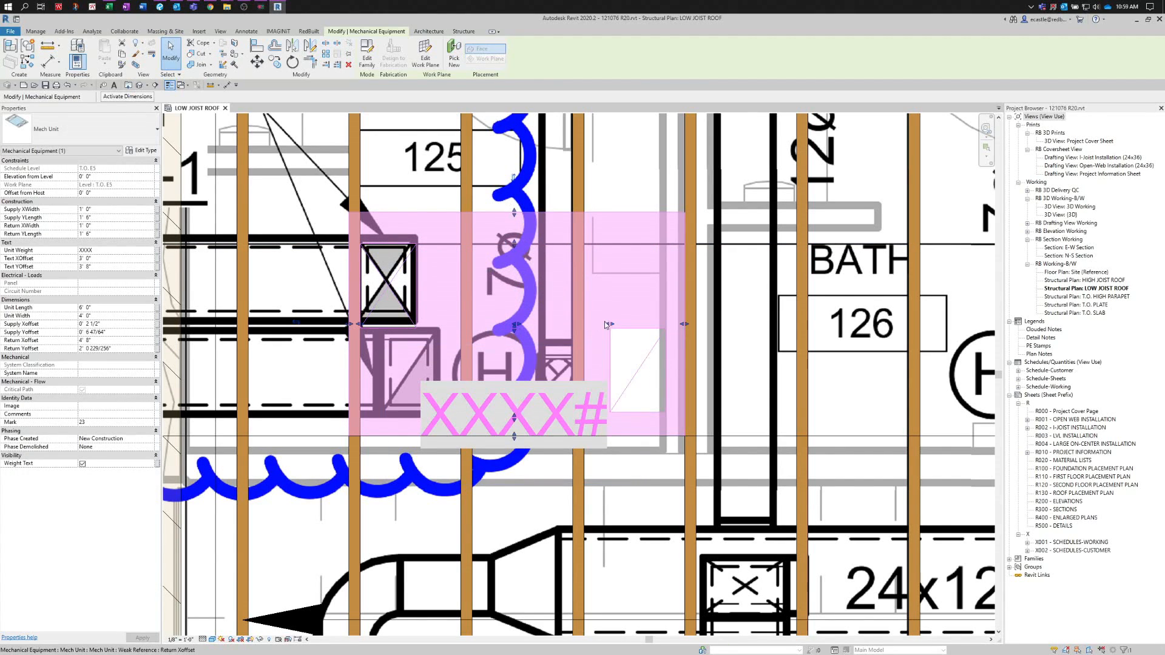
{"action": "left_click_drag", "start_coordinate": [605, 324], "coordinate": [380, 335]}
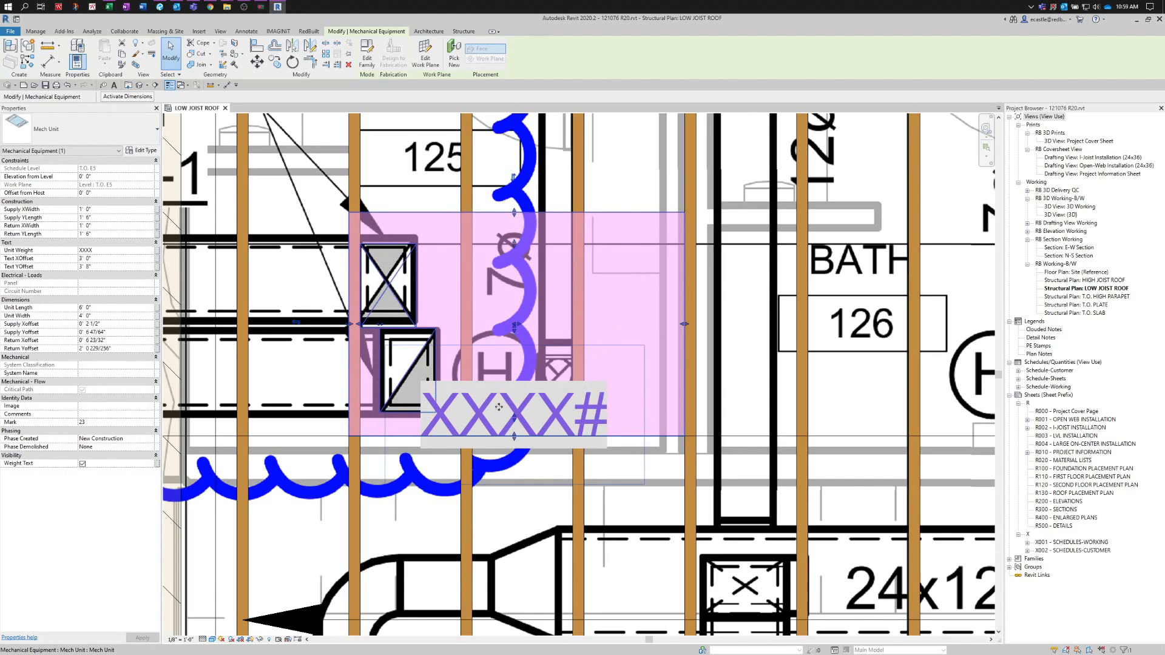
- Set the unit weight to 725 and move its weight label into the unit's lower-right corner, at about 4' 9 5/8" X and 3' 4 5/16" Y offset
{"action": "left_click", "coordinate": [94, 250]}
{"action": "type", "text": "725"}
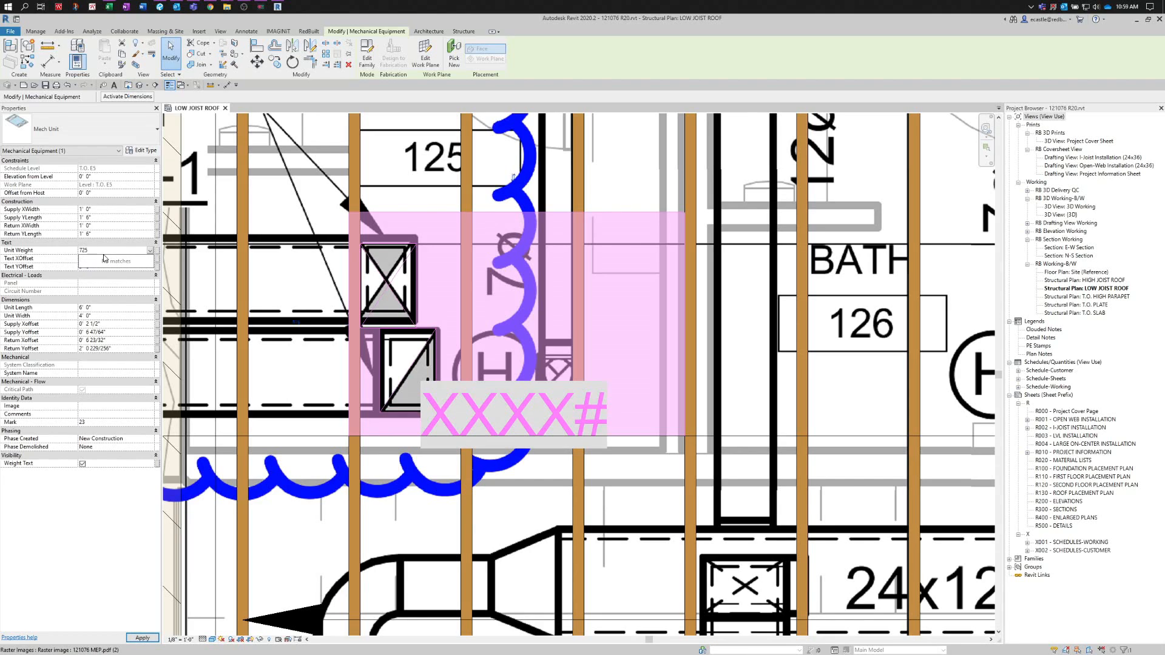
{"action": "key", "text": "Return"}
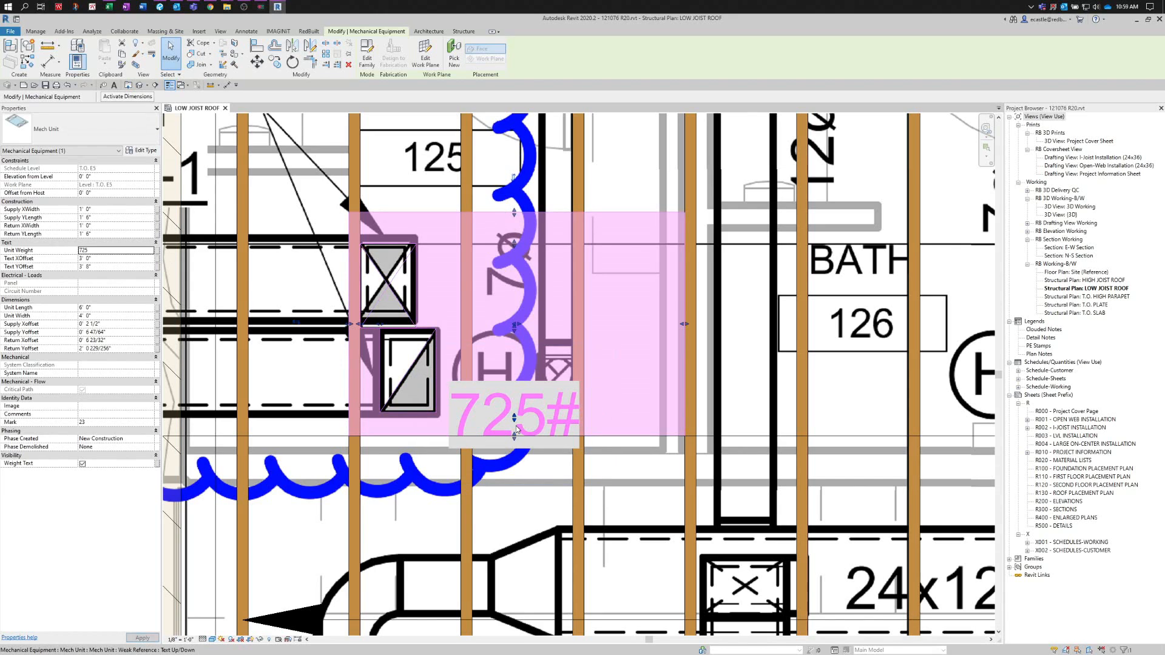
{"action": "left_click_drag", "start_coordinate": [515, 419], "coordinate": [513, 410]}
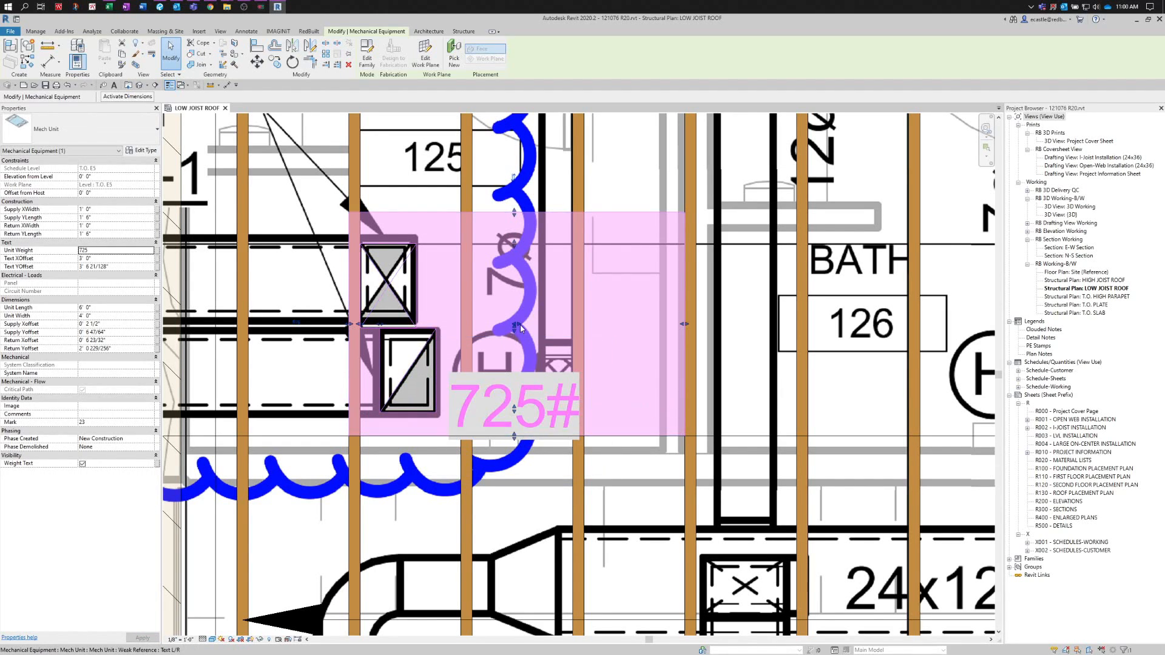
{"action": "left_click_drag", "start_coordinate": [530, 328], "coordinate": [617, 333]}
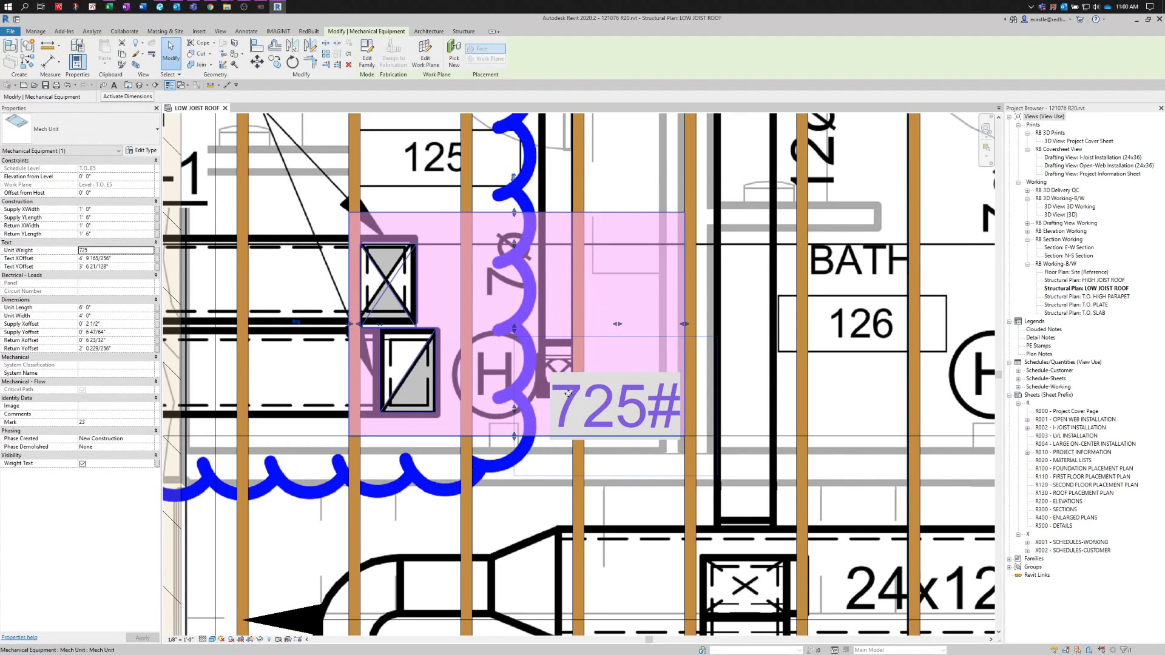
{"action": "left_click_drag", "start_coordinate": [516, 411], "coordinate": [510, 392]}
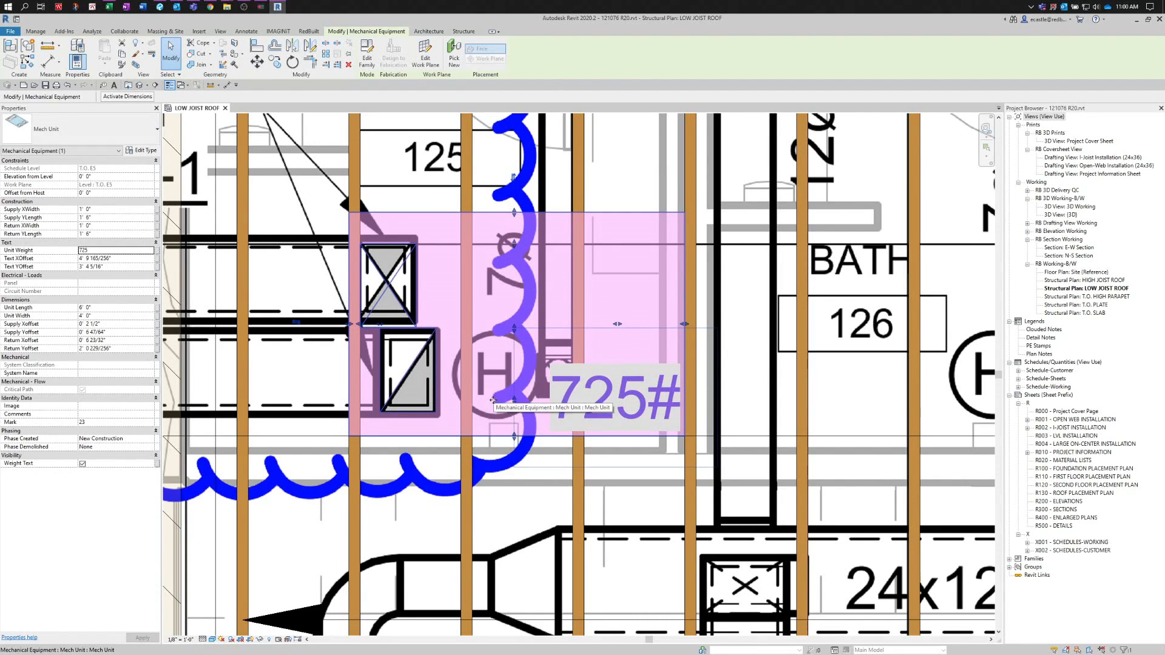
{"action": "key", "text": "Escape"}
- Send the 121076 MEP.pdf raster image to the back so the rooftop equipment plan lies above it
{"action": "scroll", "coordinate": [523, 367], "scroll_direction": "down", "scroll_amount": 1}
{"action": "scroll", "coordinate": [523, 367], "scroll_direction": "down", "scroll_amount": 3}
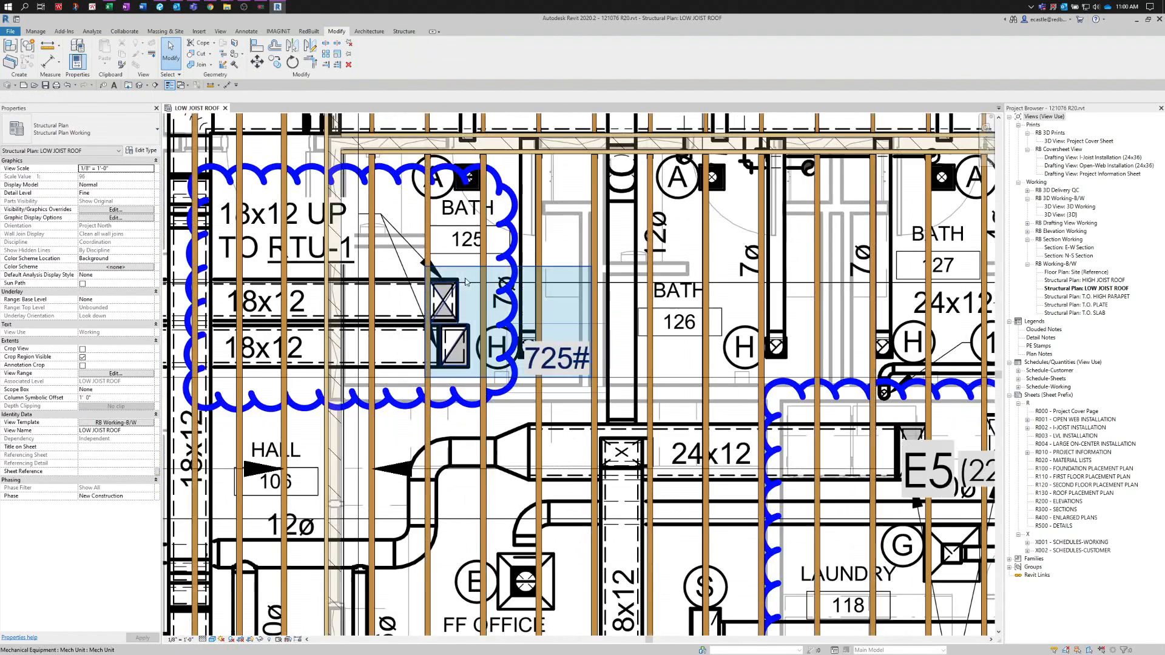
{"action": "scroll", "coordinate": [440, 298], "scroll_direction": "down", "scroll_amount": 1}
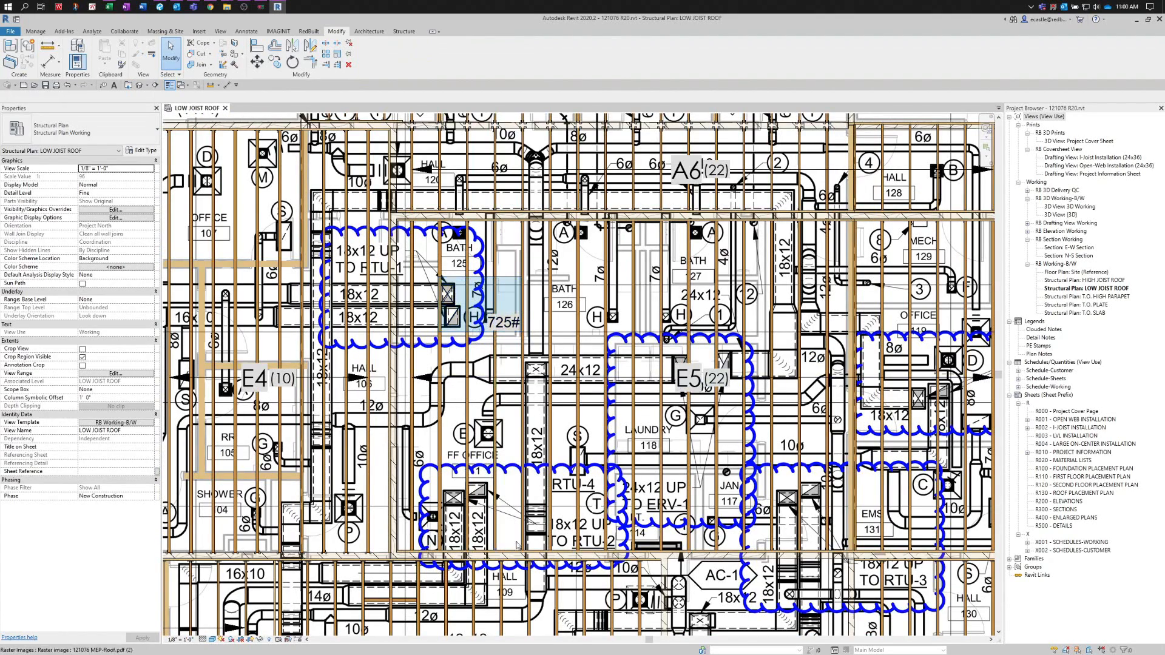
{"action": "scroll", "coordinate": [755, 296], "scroll_direction": "down", "scroll_amount": 2}
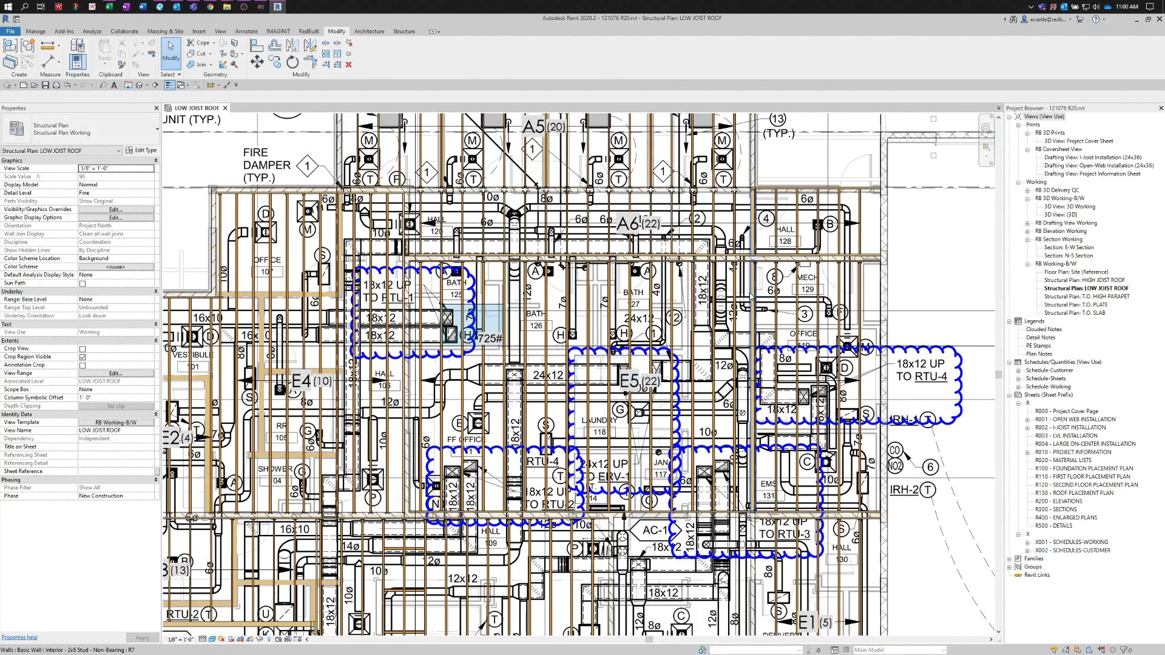
{"action": "left_click", "coordinate": [925, 261]}
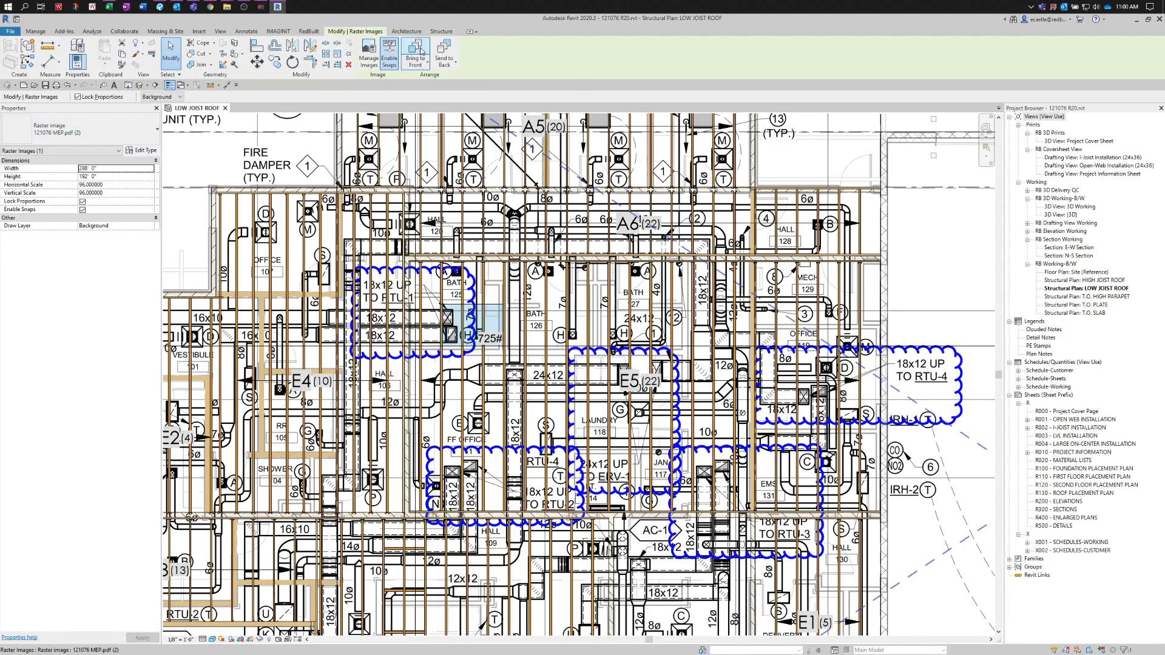
{"action": "left_click", "coordinate": [448, 48]}
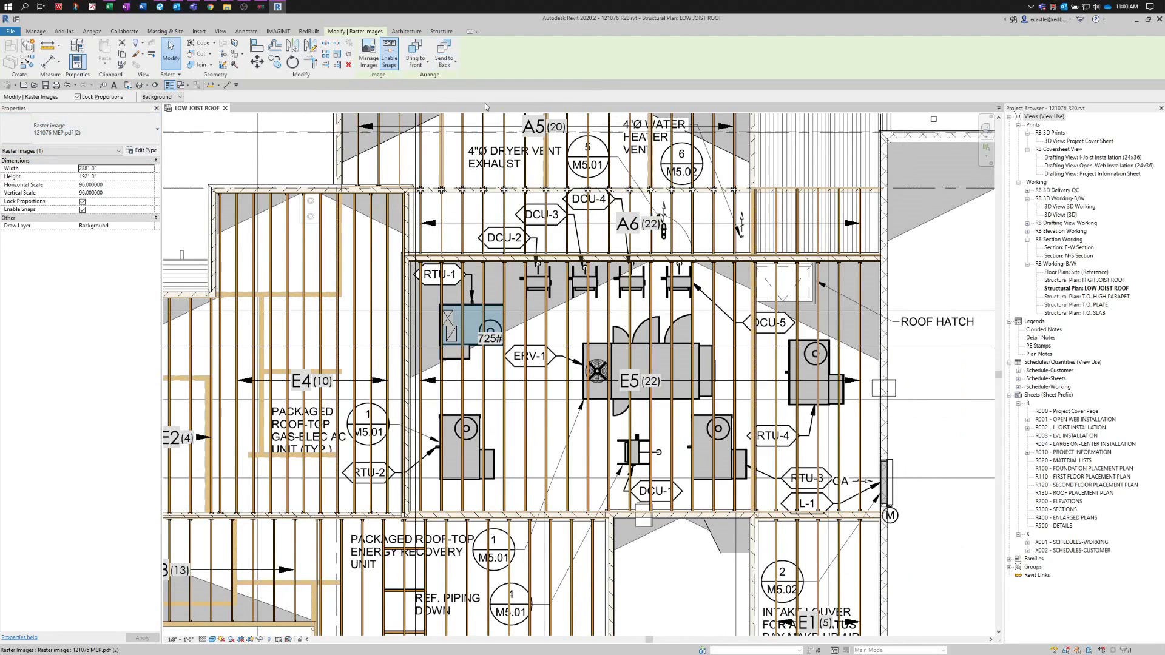
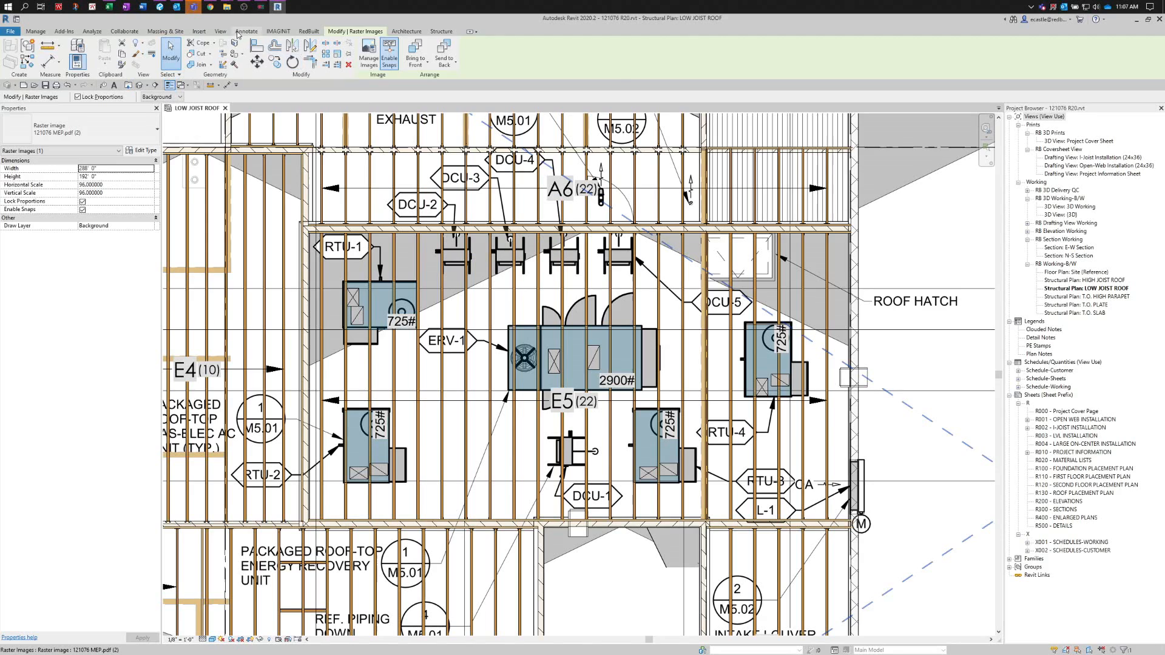
- Start a rectangular filled region with the RB_Medium Lines line style and the Solid Fill-Grey type
{"action": "left_click", "coordinate": [243, 32]}
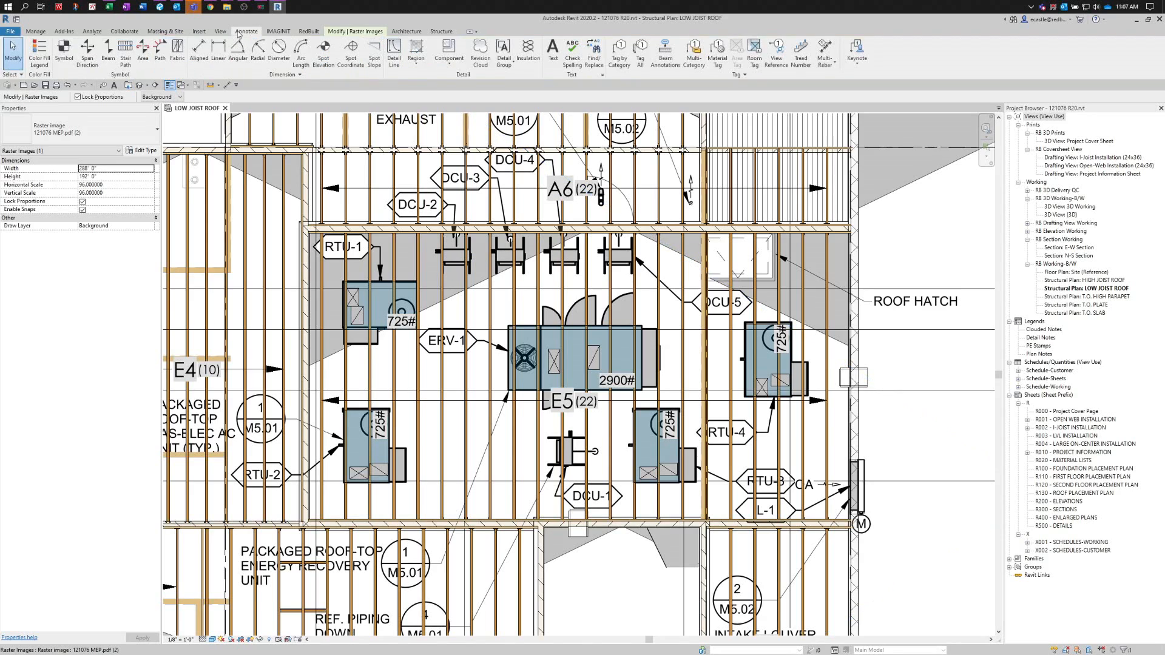
{"action": "left_click", "coordinate": [424, 60]}
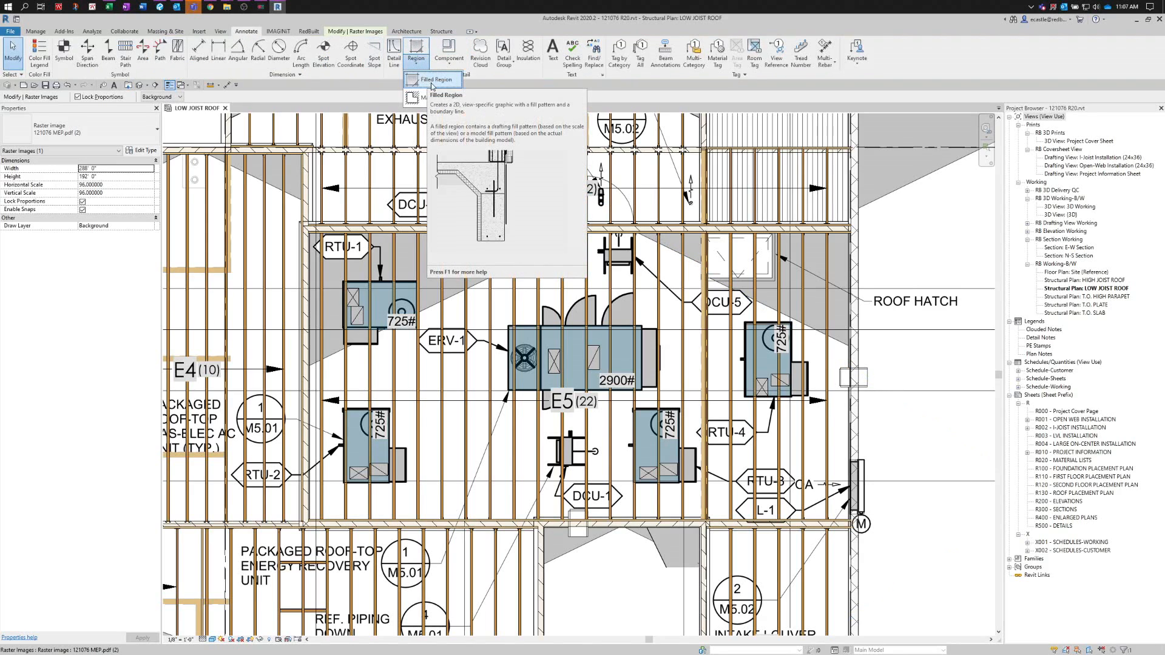
{"action": "left_click", "coordinate": [432, 84]}
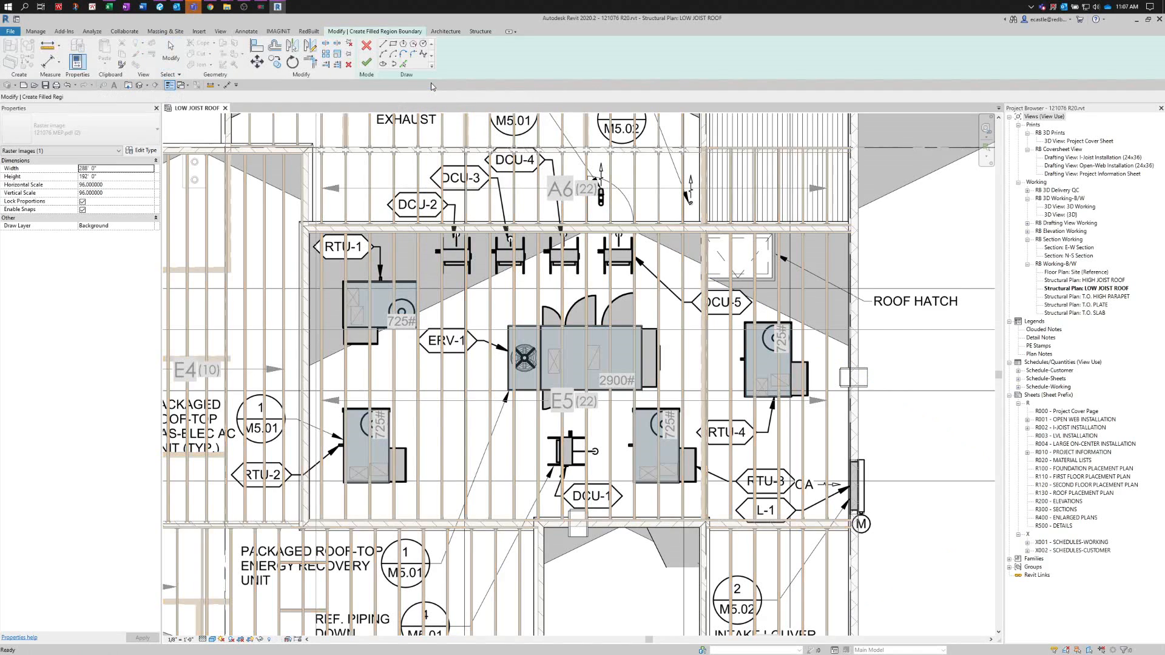
{"action": "left_click", "coordinate": [393, 45]}
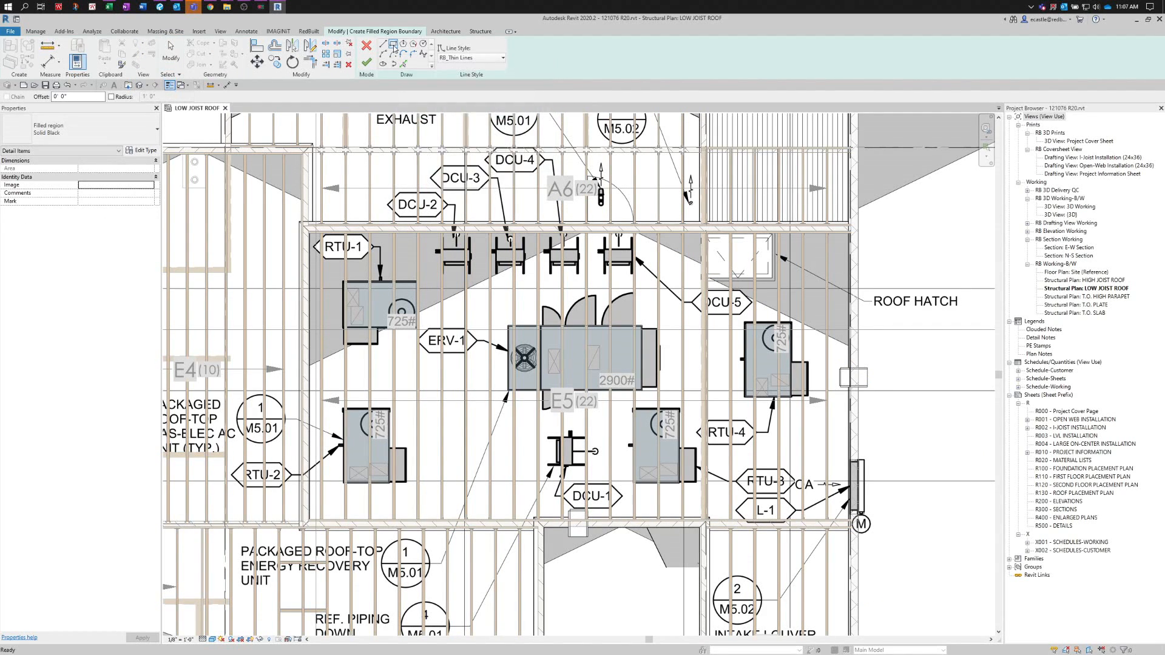
{"action": "left_click", "coordinate": [483, 58]}
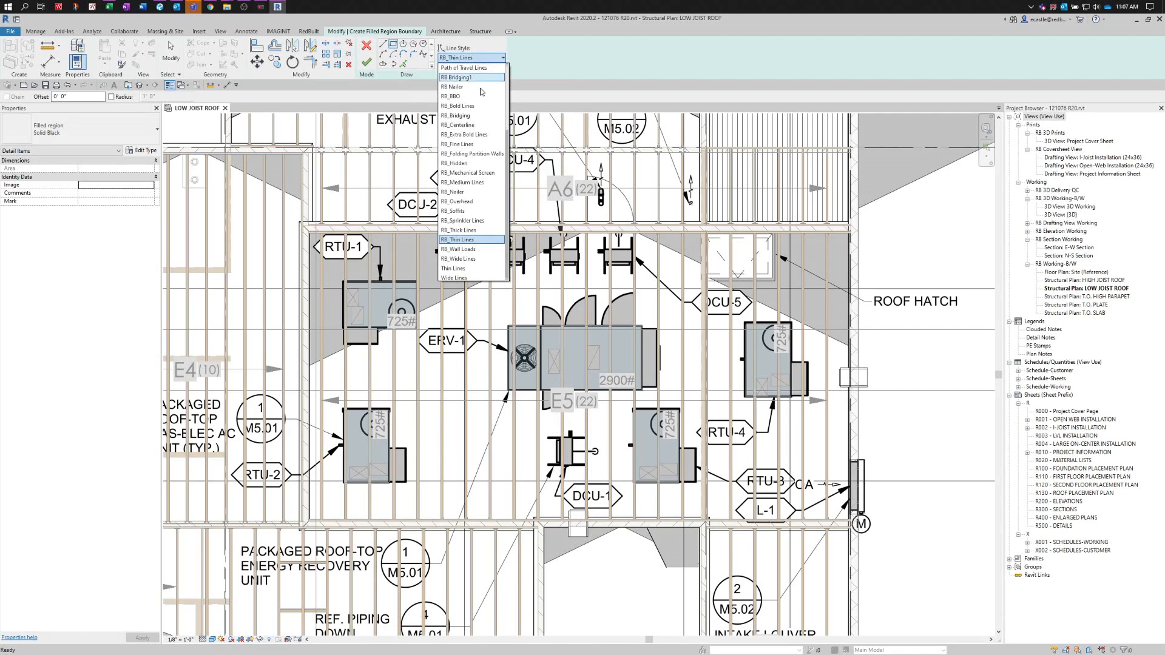
{"action": "left_click", "coordinate": [474, 183]}
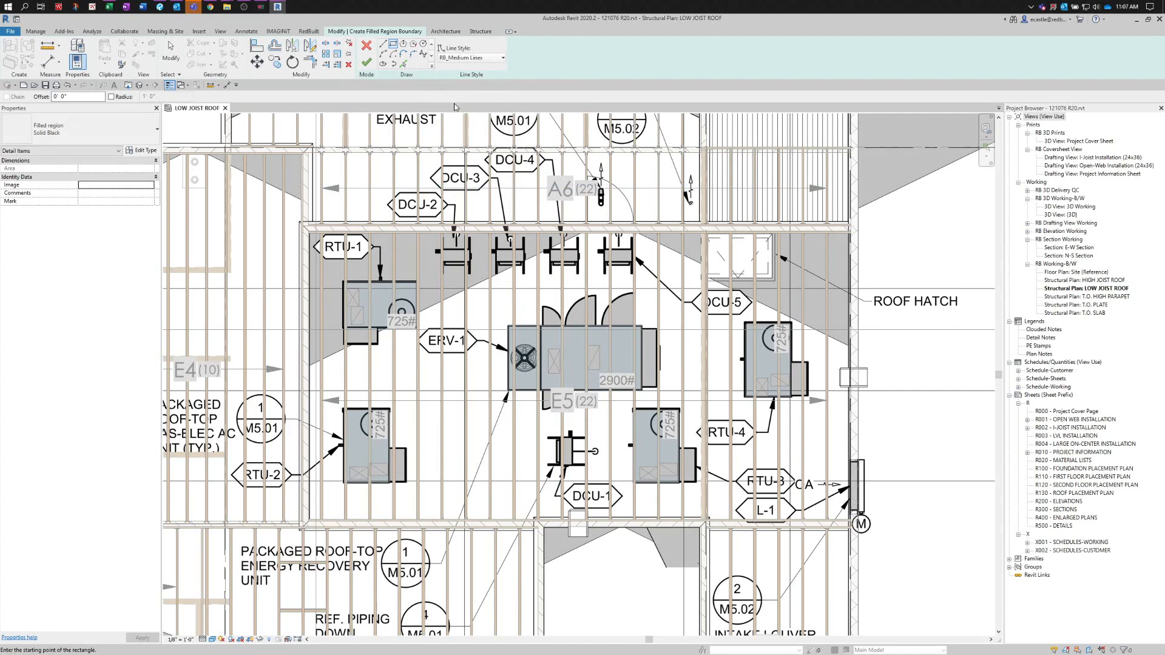
{"action": "left_click", "coordinate": [91, 140]}
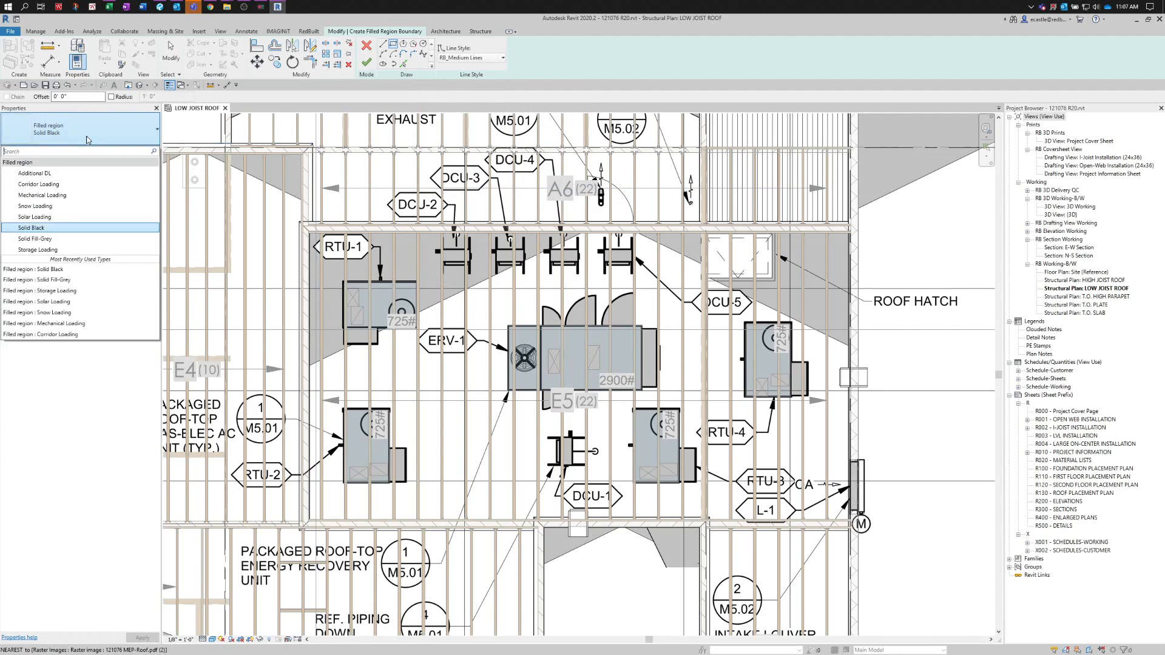
{"action": "left_click", "coordinate": [51, 240]}
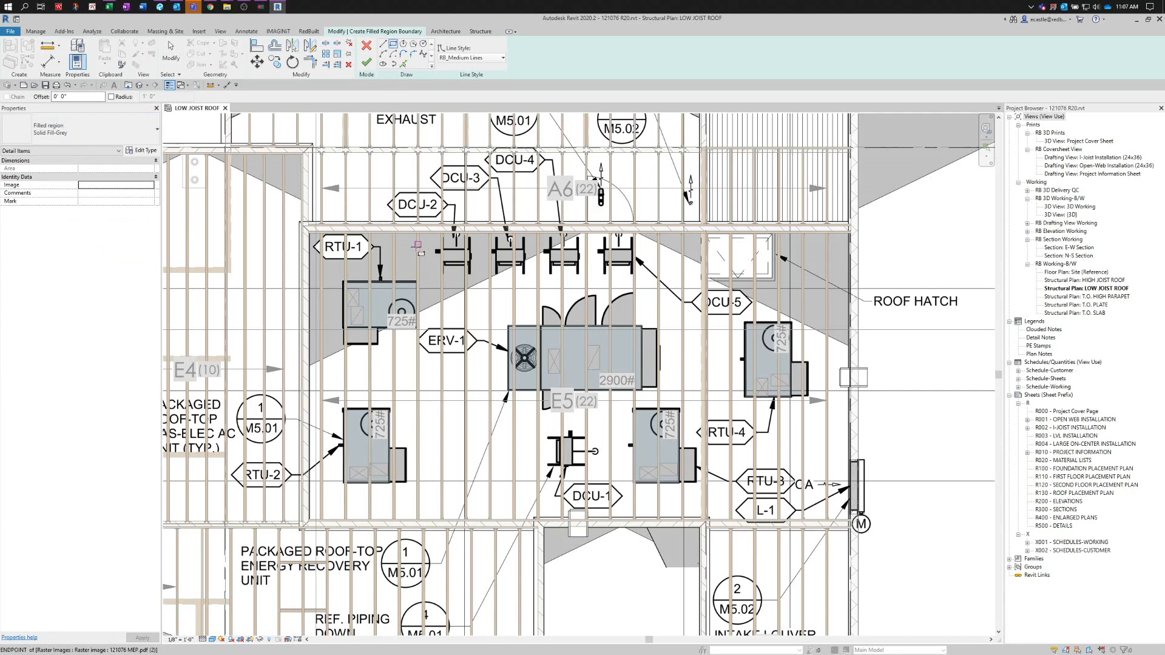
- Draw the filled region rectangle over the DCU-2 condensing unit, about 1' 4" deep, and finish the boundary
{"action": "scroll", "coordinate": [471, 255], "scroll_direction": "up", "scroll_amount": 6}
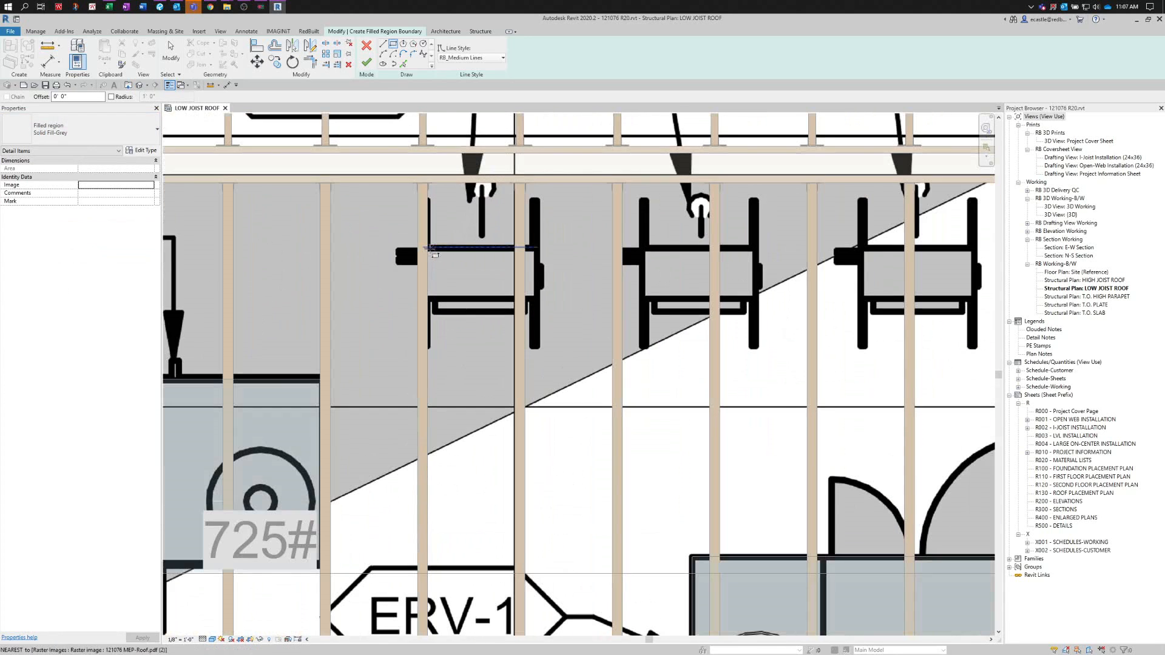
{"action": "left_click", "coordinate": [423, 249]}
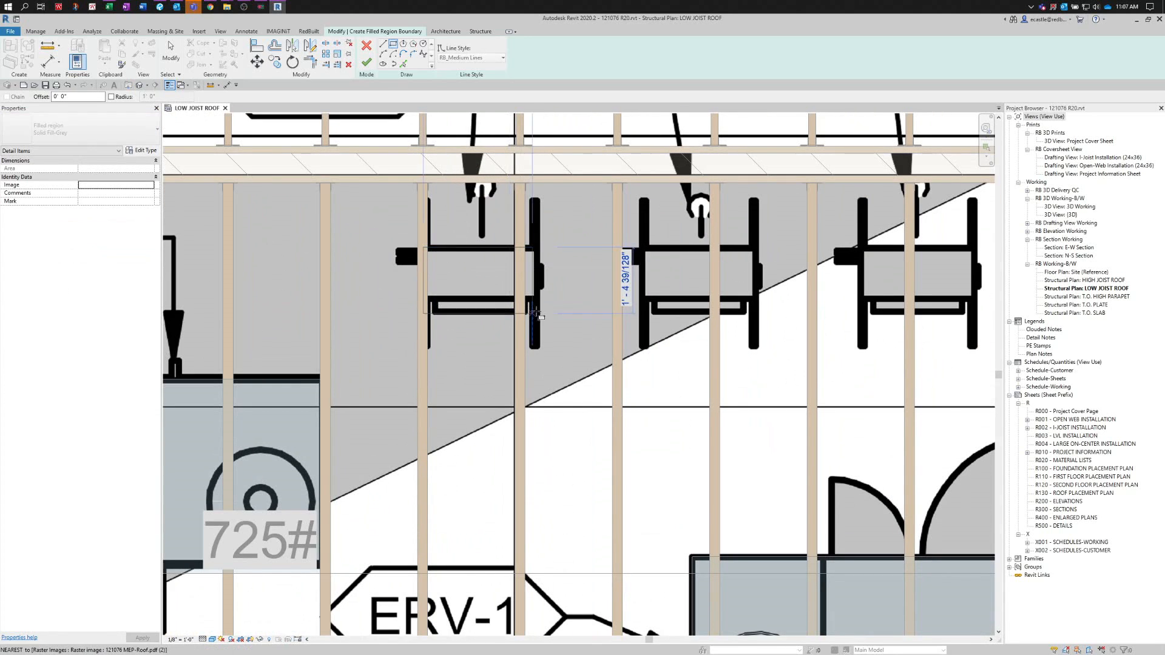
{"action": "left_click", "coordinate": [535, 310]}
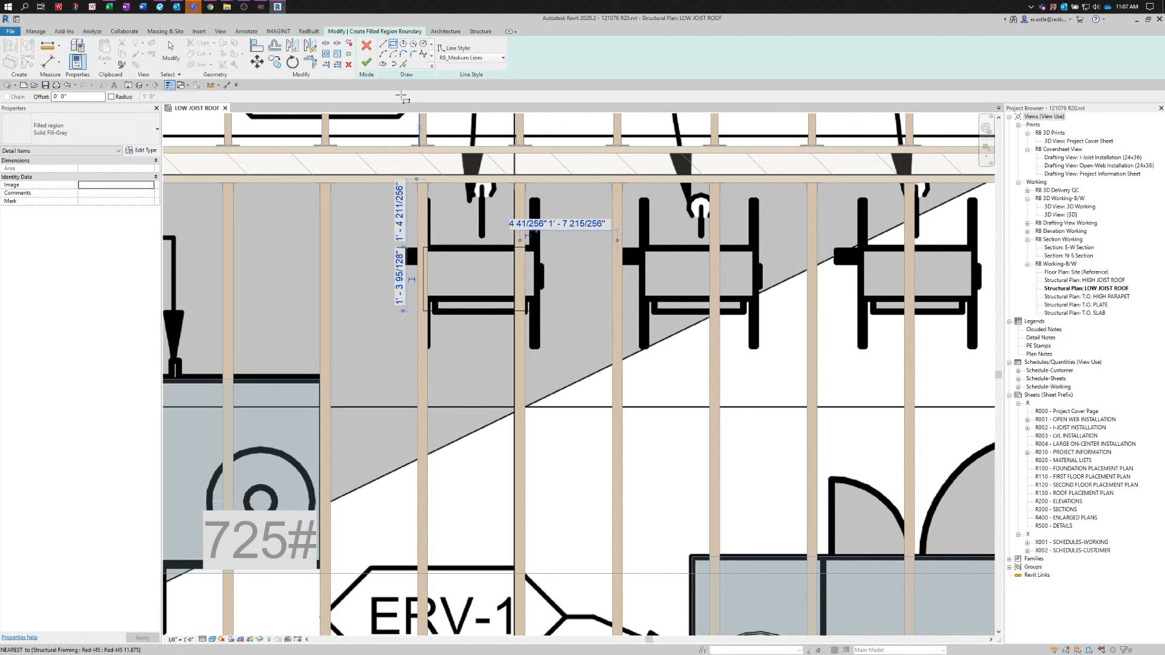
{"action": "left_click", "coordinate": [368, 61]}
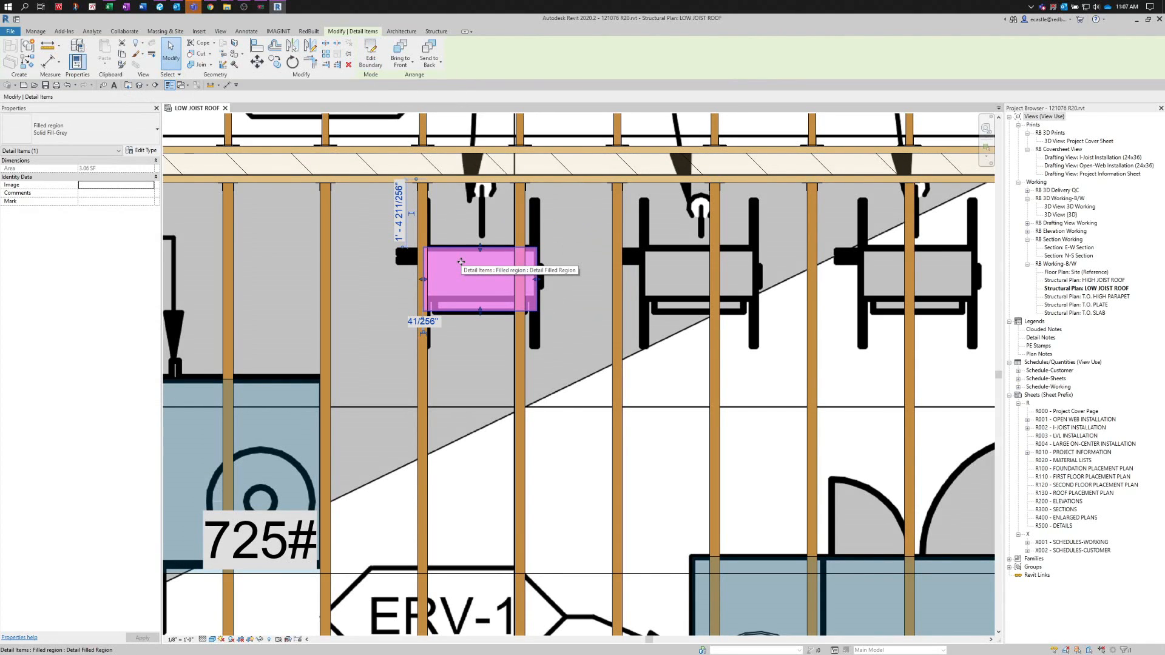
- Copy the grey filled region with multiple copies onto the DCU-3, DCU-4 and DCU-5 condensing units
{"action": "key", "text": "m"}
{"action": "key", "text": "v"}
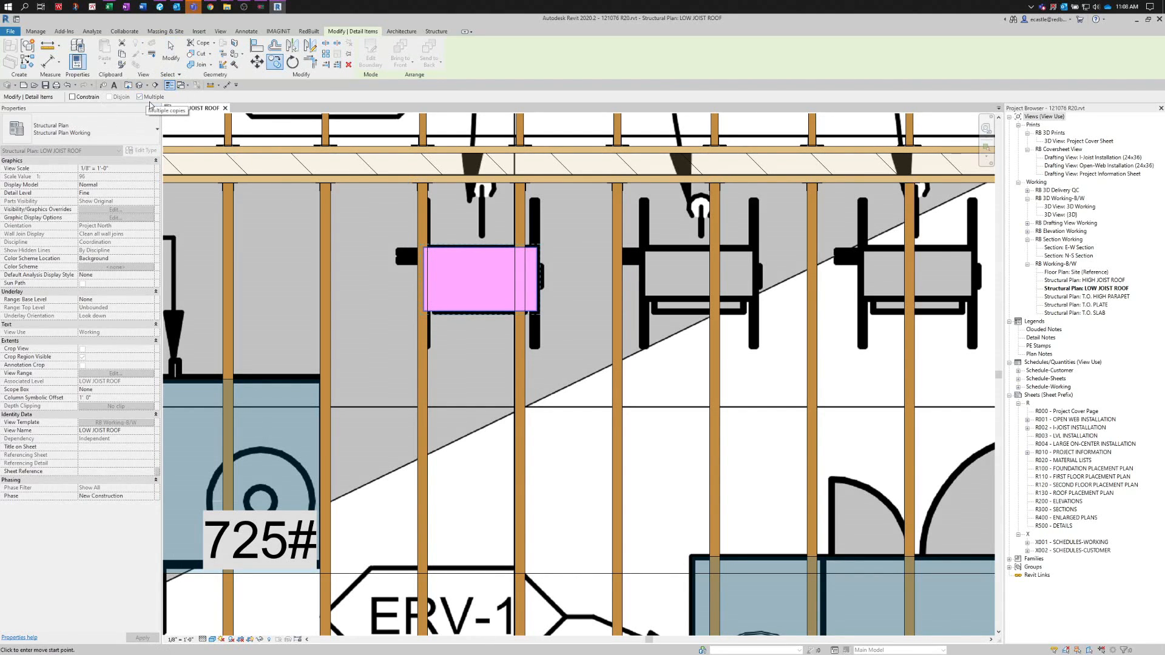
{"action": "left_click", "coordinate": [423, 249]}
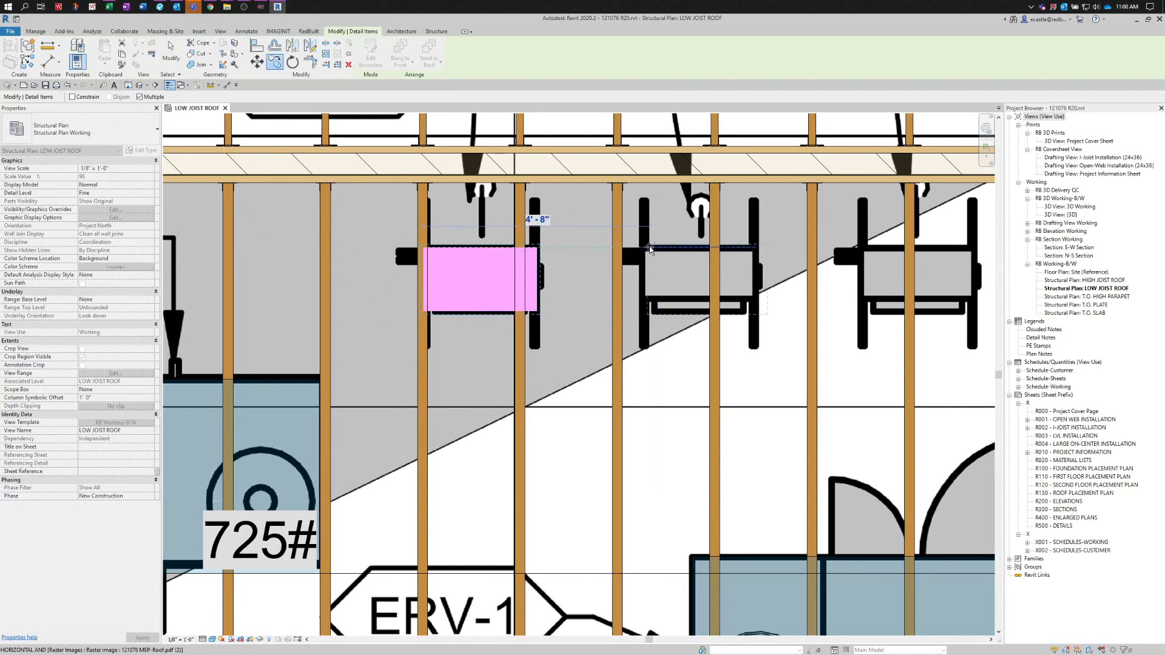
{"action": "left_click", "coordinate": [643, 249]}
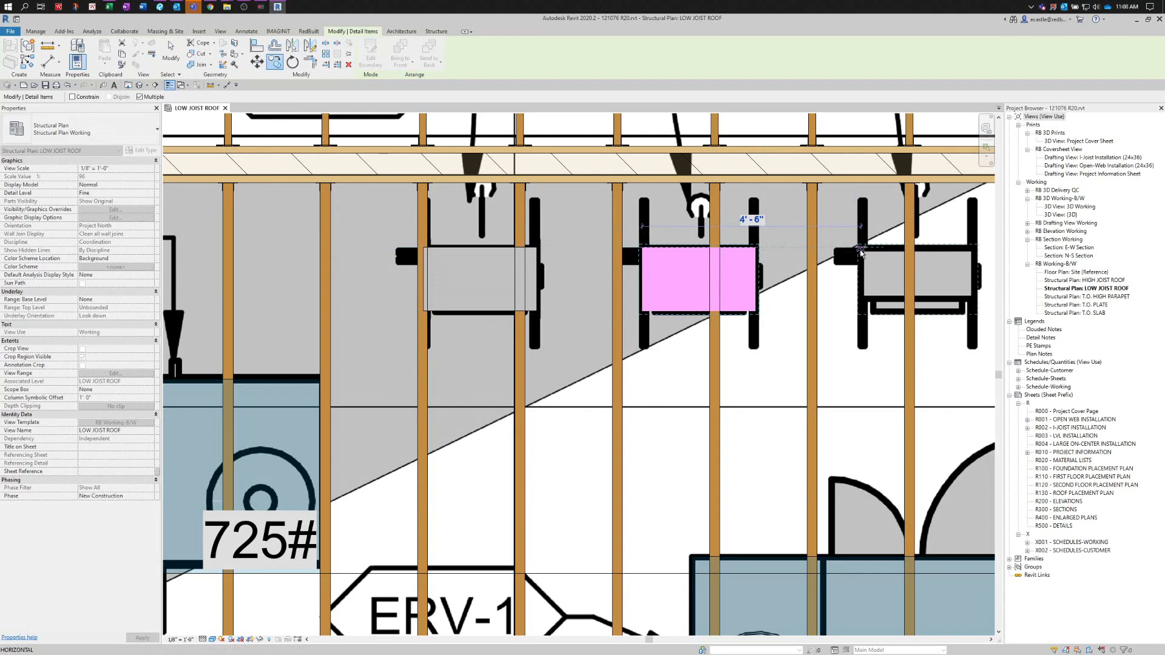
{"action": "left_click", "coordinate": [862, 248]}
{"action": "scroll", "coordinate": [454, 319], "scroll_direction": "down", "scroll_amount": 3}
{"action": "scroll", "coordinate": [729, 291], "scroll_direction": "up", "scroll_amount": 3}
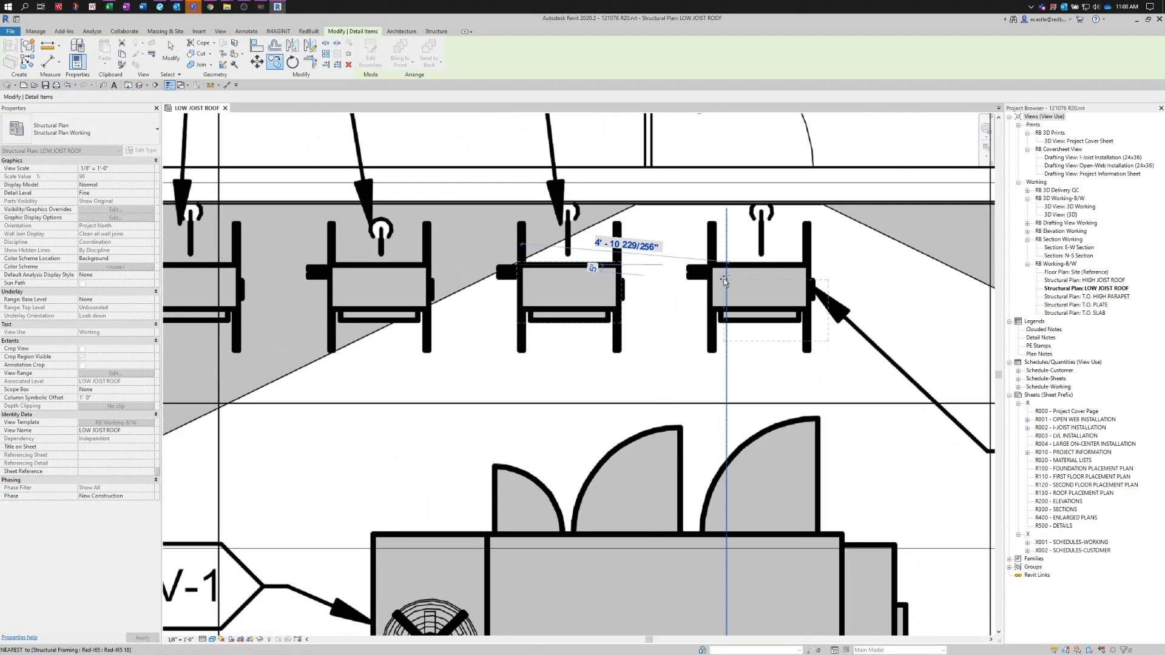
{"action": "left_click", "coordinate": [711, 267]}
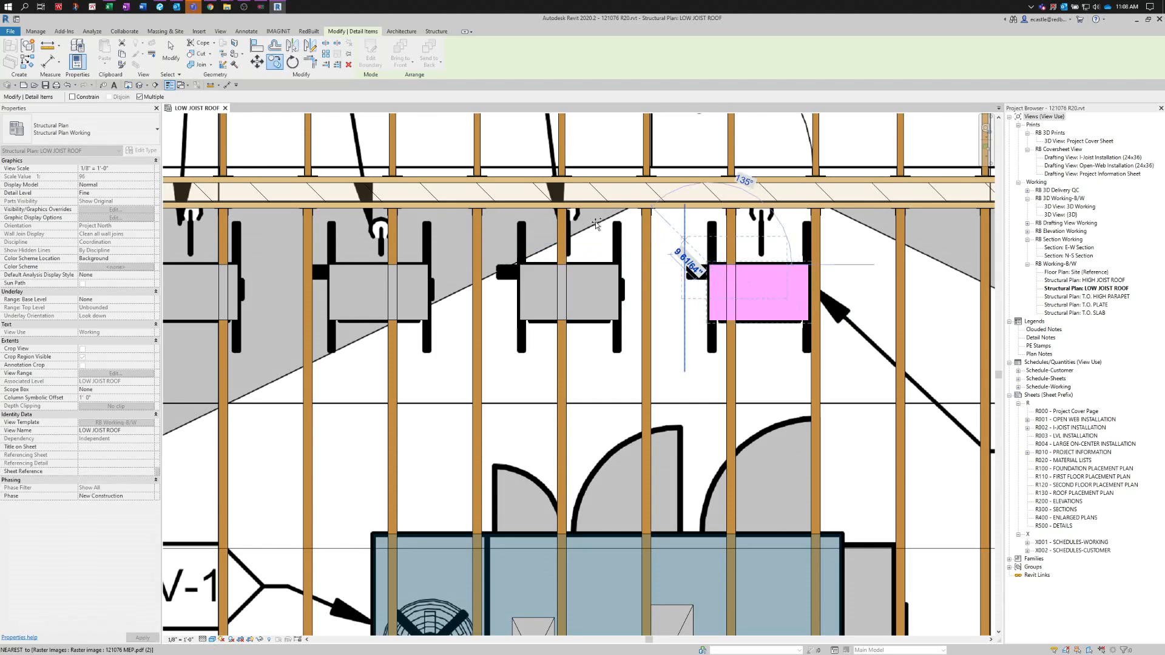
- Copy the grey filled region onto the DCU-1 condensing unit and rotate it to fit the unit's outline
{"action": "scroll", "coordinate": [710, 267], "scroll_direction": "down", "scroll_amount": 5}
{"action": "scroll", "coordinate": [572, 413], "scroll_direction": "up", "scroll_amount": 8}
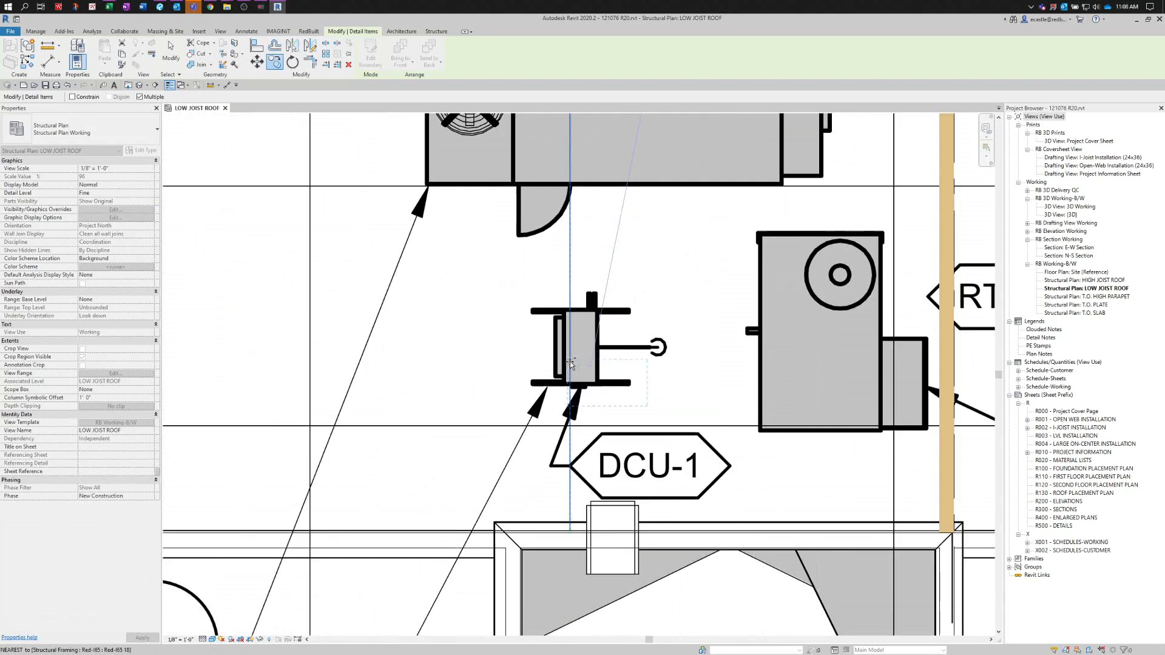
{"action": "left_click", "coordinate": [563, 392]}
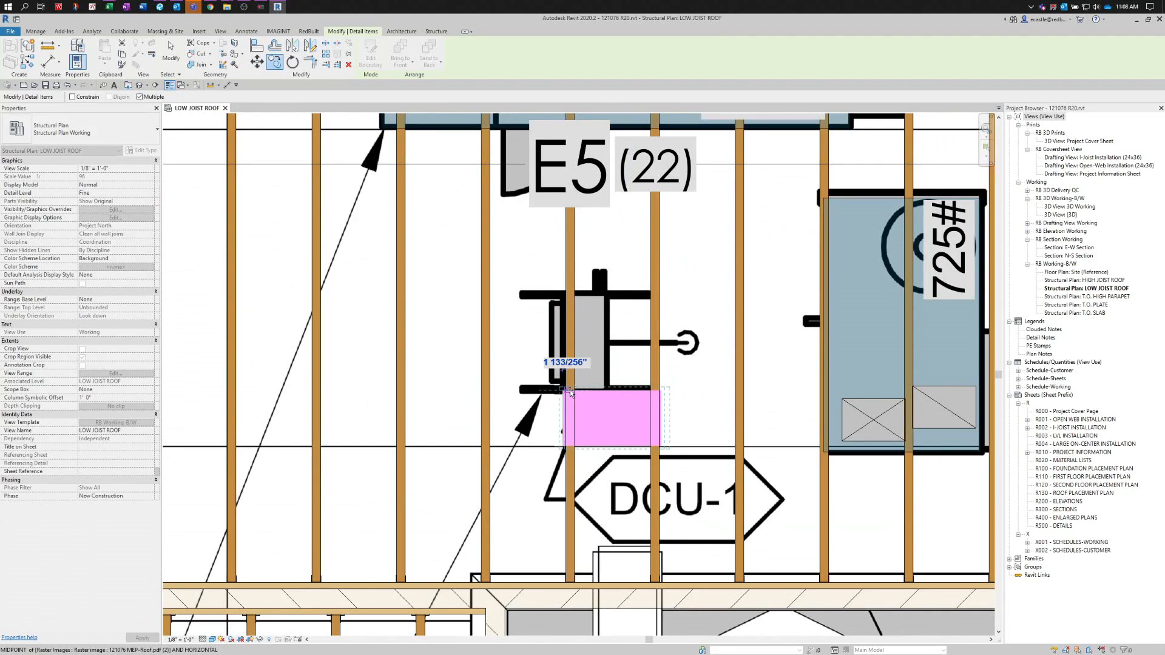
{"action": "left_click", "coordinate": [574, 393]}
{"action": "key", "text": "Escape"}
{"action": "key", "text": "Escape"}
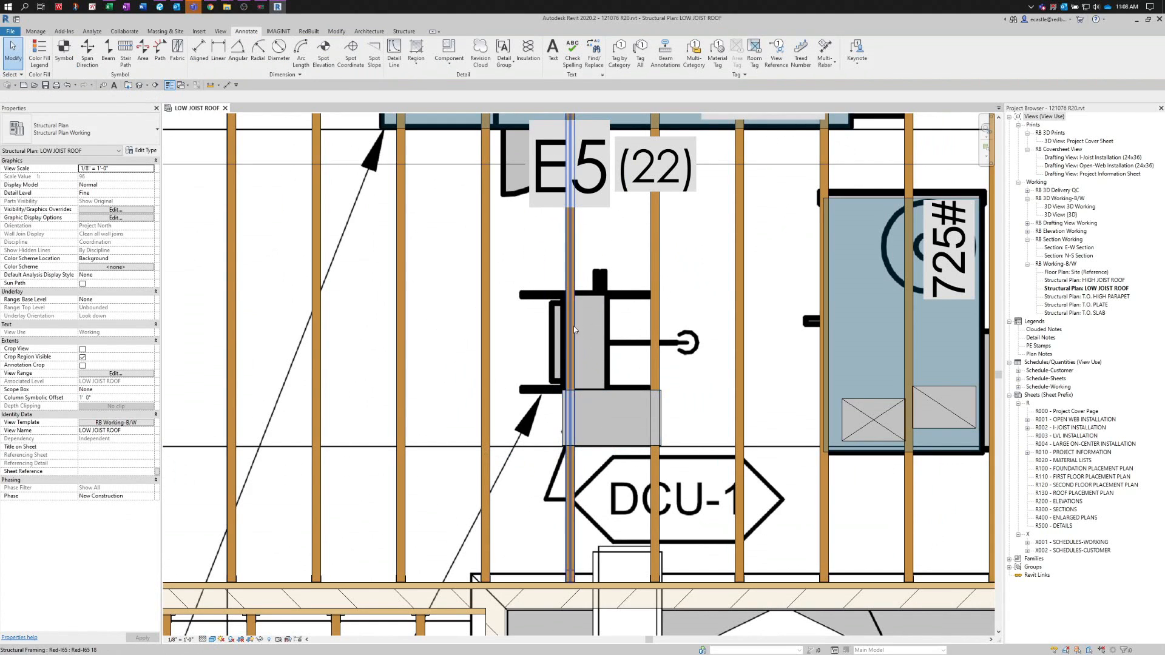
{"action": "left_click", "coordinate": [614, 419]}
{"action": "scroll", "coordinate": [614, 417], "scroll_direction": "down", "scroll_amount": 5}
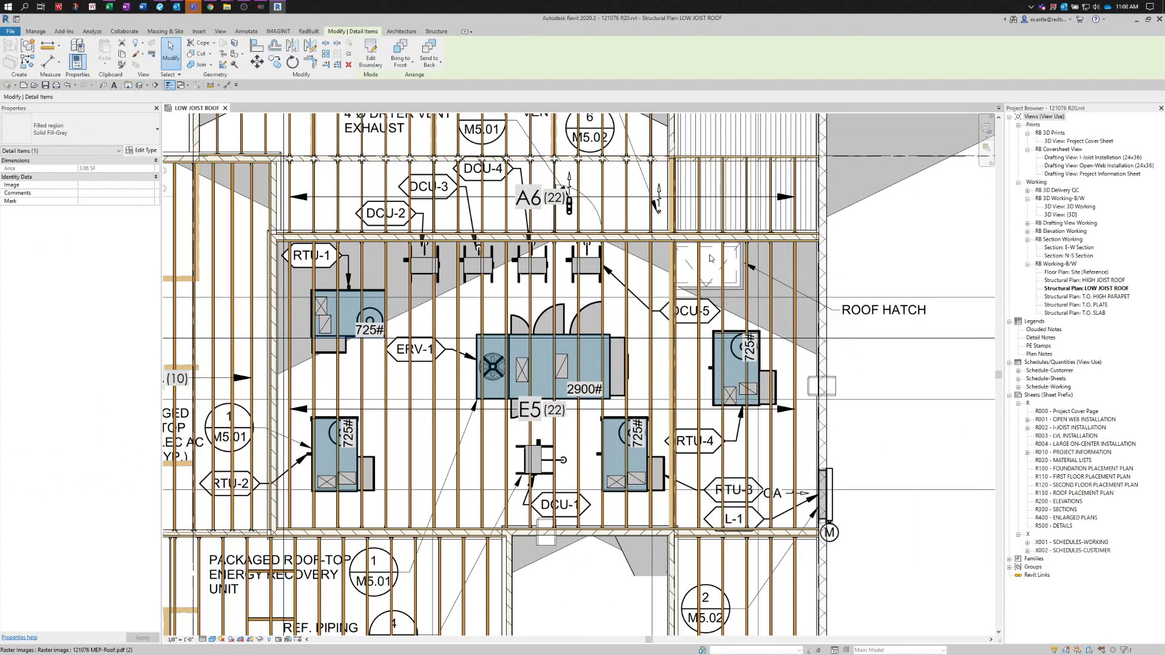
- Place a Hatch Opening component on the work plane, aligned with the lower-right corner of the roof hatch
{"action": "left_click", "coordinate": [436, 31]}
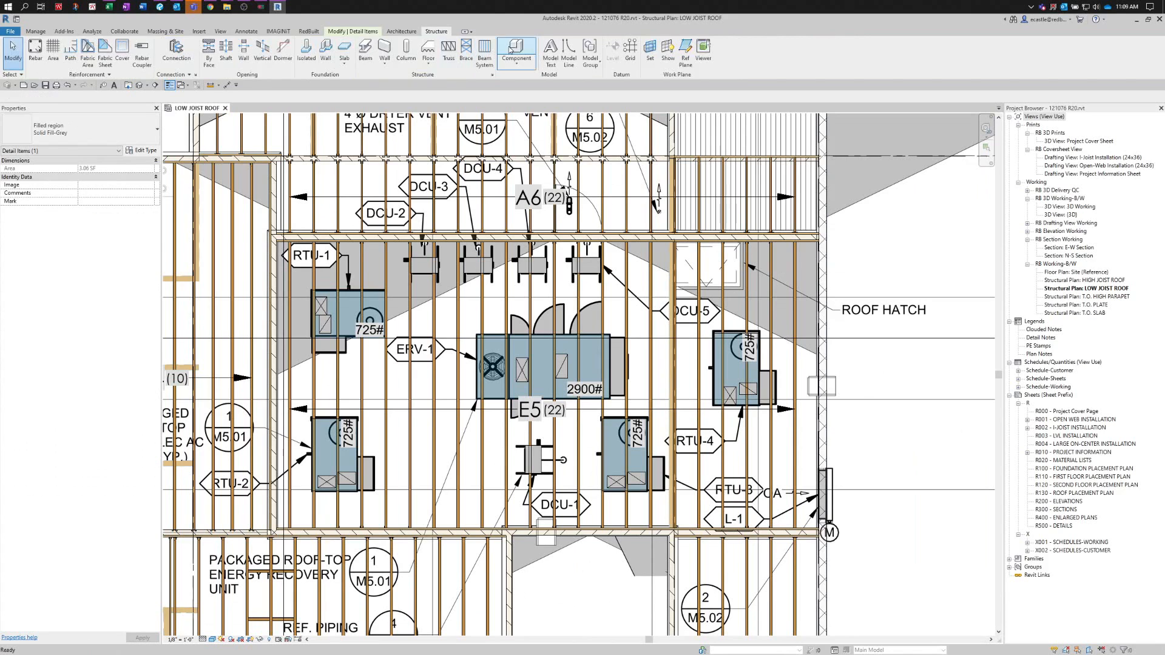
{"action": "left_click", "coordinate": [510, 49]}
{"action": "left_click", "coordinate": [70, 143]}
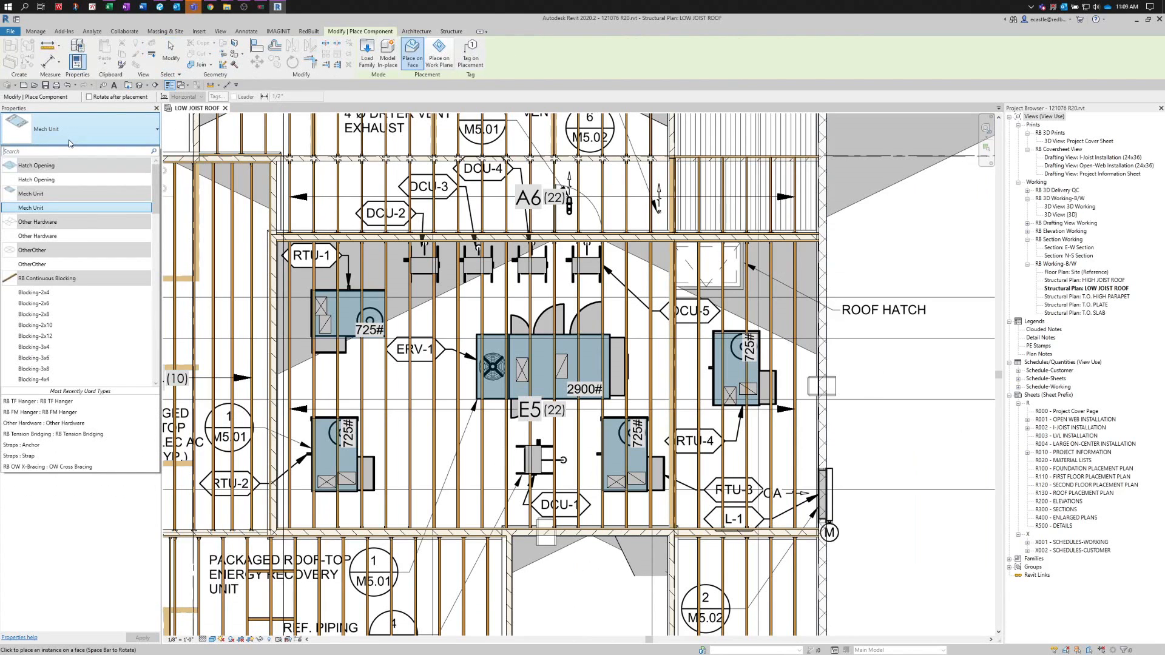
{"action": "type", "text": "ha"}
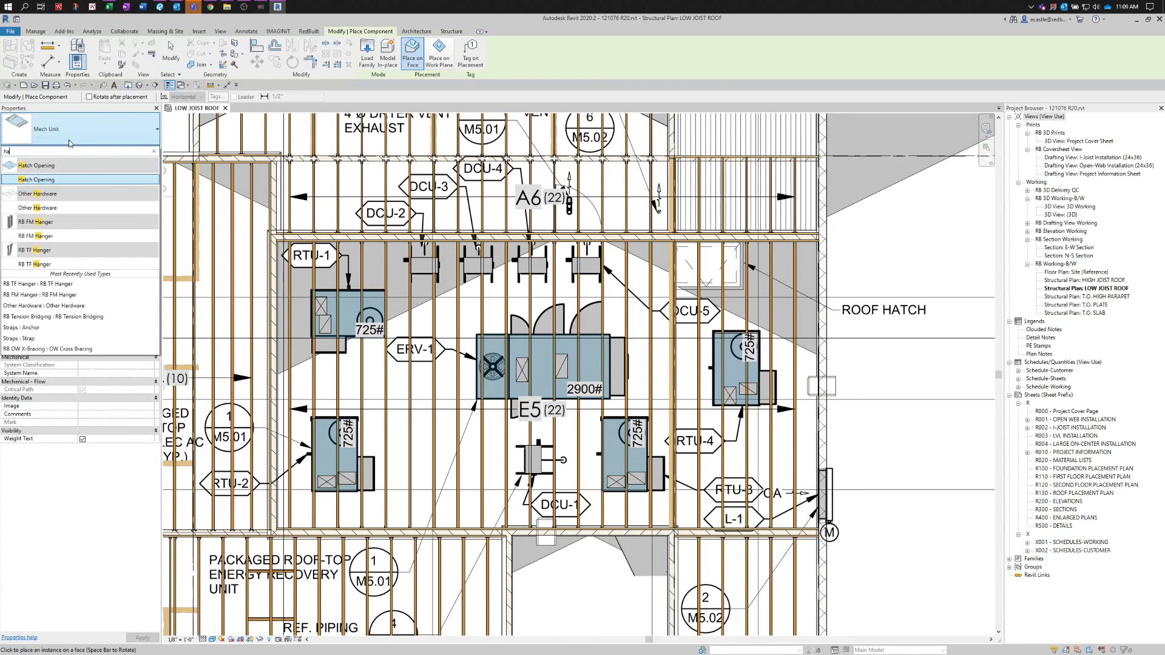
{"action": "left_click", "coordinate": [46, 182]}
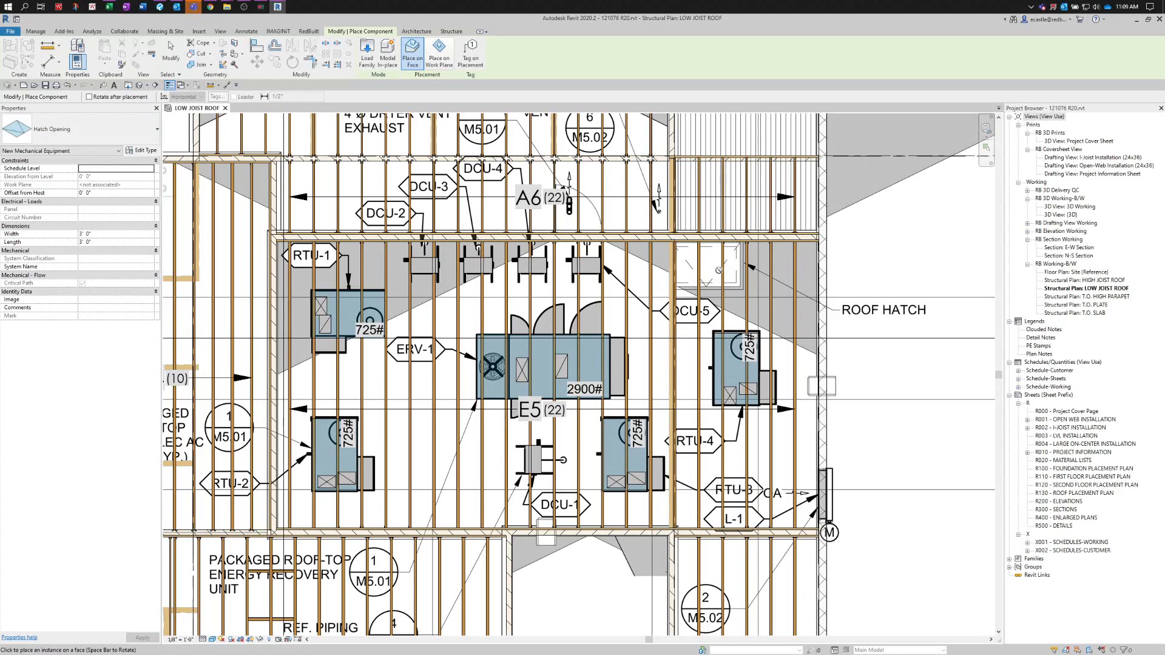
{"action": "scroll", "coordinate": [728, 270], "scroll_direction": "up", "scroll_amount": 4}
{"action": "left_click", "coordinate": [441, 65]}
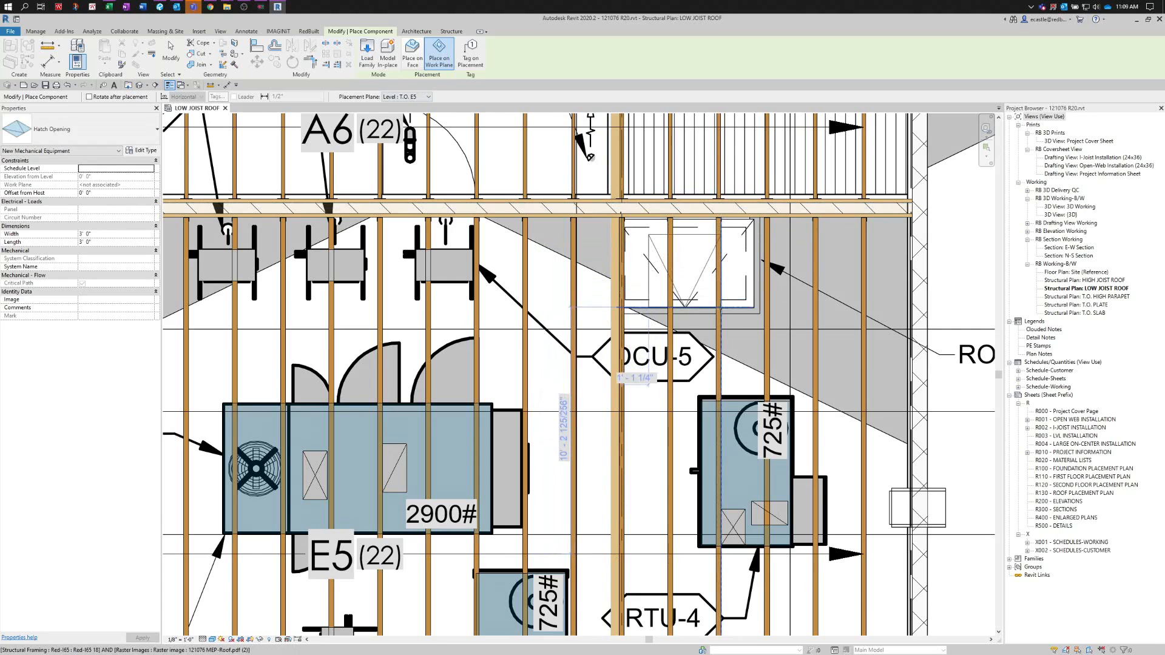
{"action": "scroll", "coordinate": [722, 295], "scroll_direction": "up", "scroll_amount": 2}
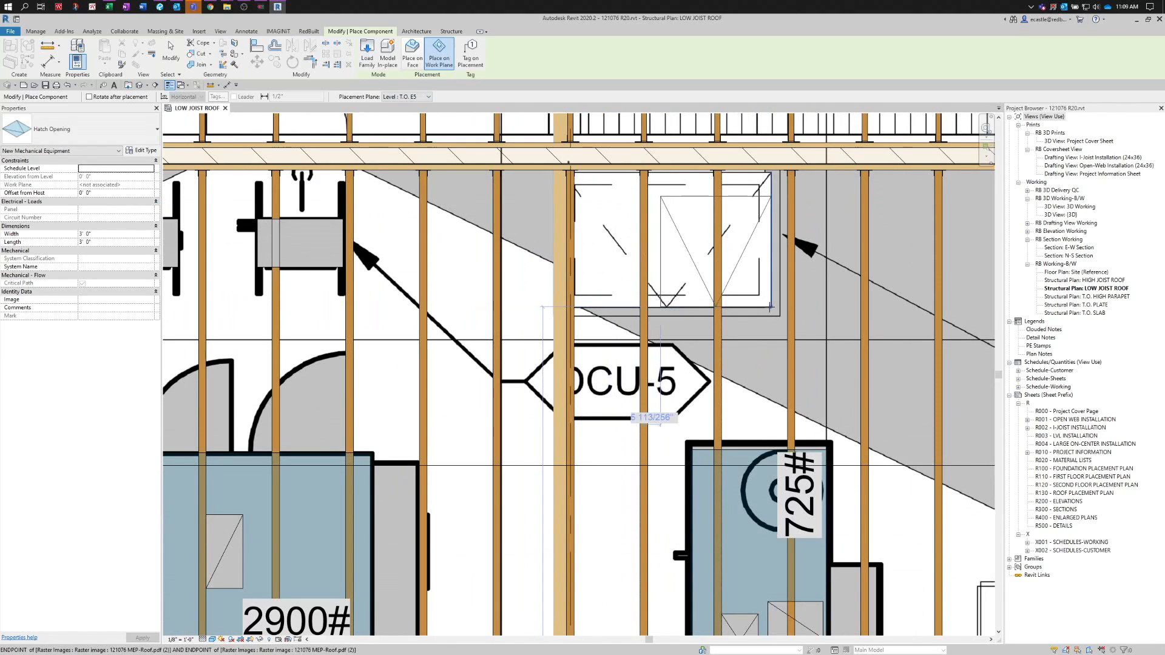
{"action": "left_click", "coordinate": [770, 307]}
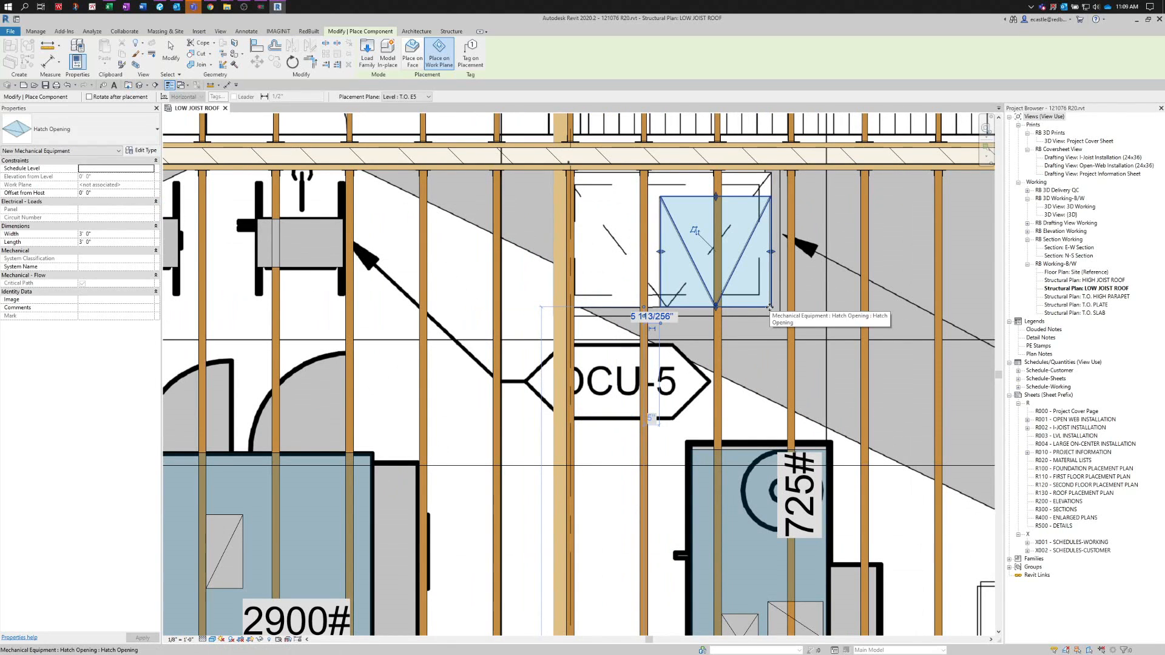
{"action": "key", "text": "Escape"}
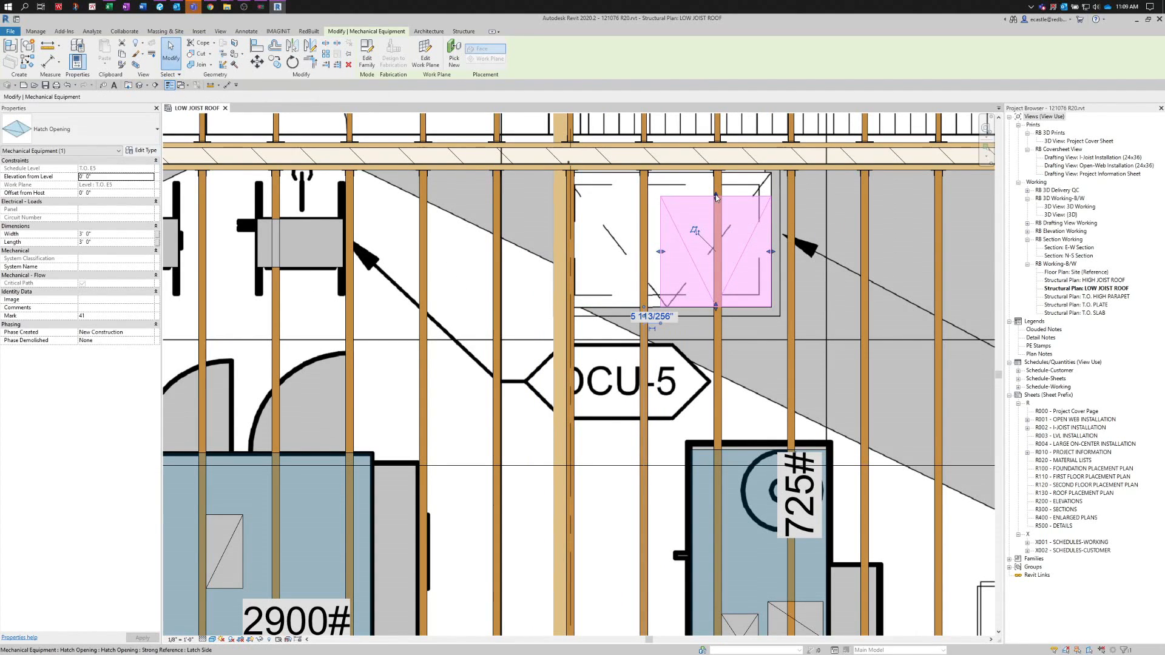
- Stretch the hatch opening to the roof hatch outline, about 5' 4" wide and 3' 8" long
{"action": "left_click_drag", "start_coordinate": [715, 195], "coordinate": [716, 175]}
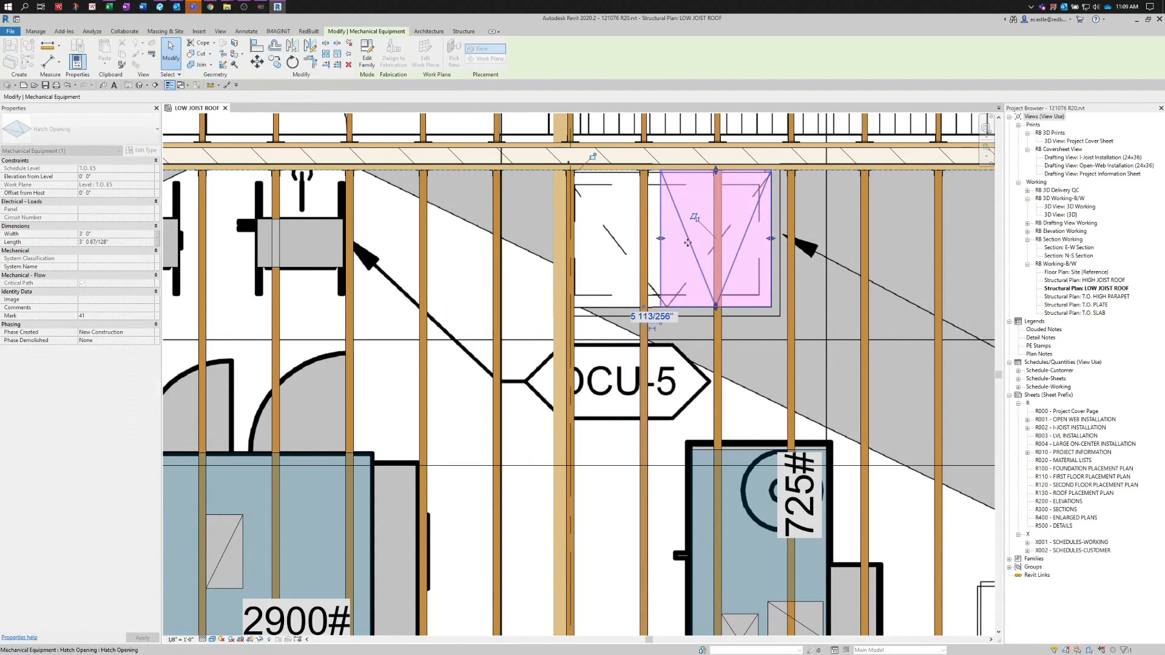
{"action": "left_click_drag", "start_coordinate": [660, 240], "coordinate": [576, 238]}
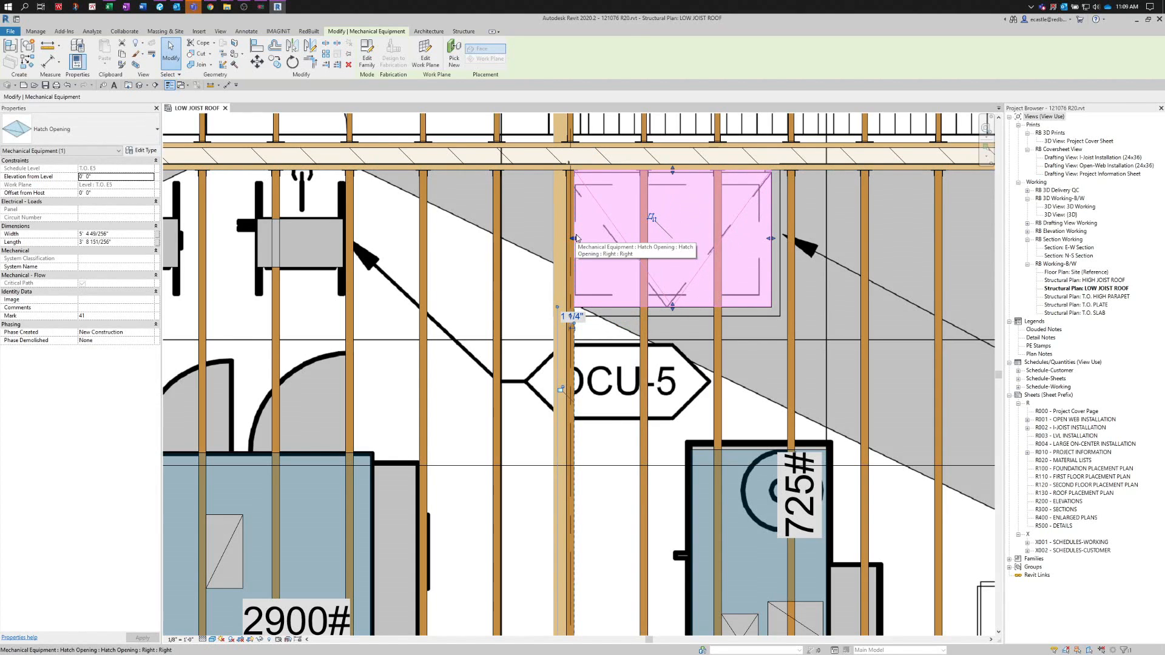
{"action": "key", "text": "Escape"}
- Hide the 121076 MEP-Roof.pdf and 121076 MEP.pdf raster images in the view
{"action": "scroll", "coordinate": [642, 236], "scroll_direction": "down", "scroll_amount": 4}
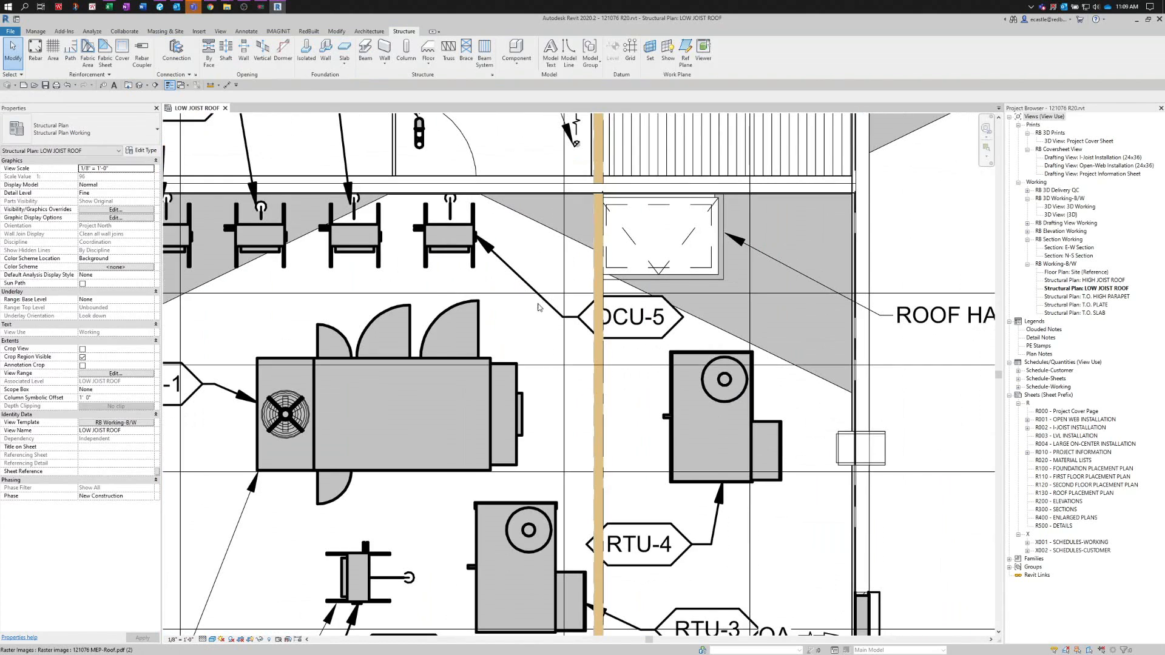
{"action": "left_click", "coordinate": [538, 308]}
{"action": "right_click", "coordinate": [892, 250]}
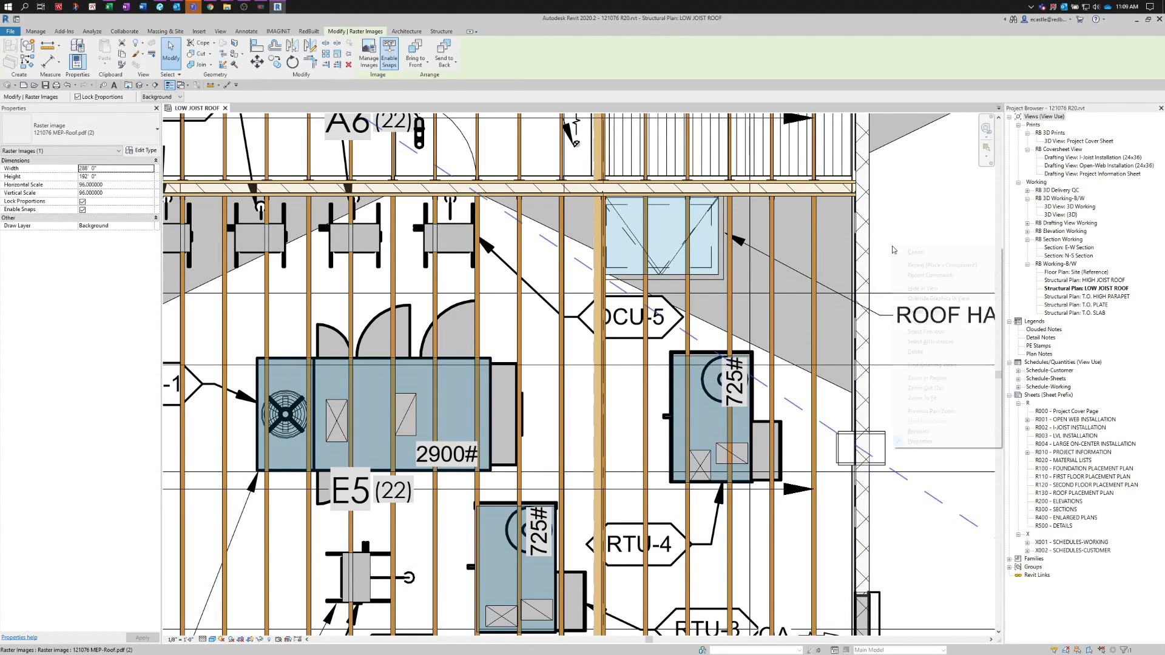
{"action": "mouse_move", "coordinate": [919, 289]}
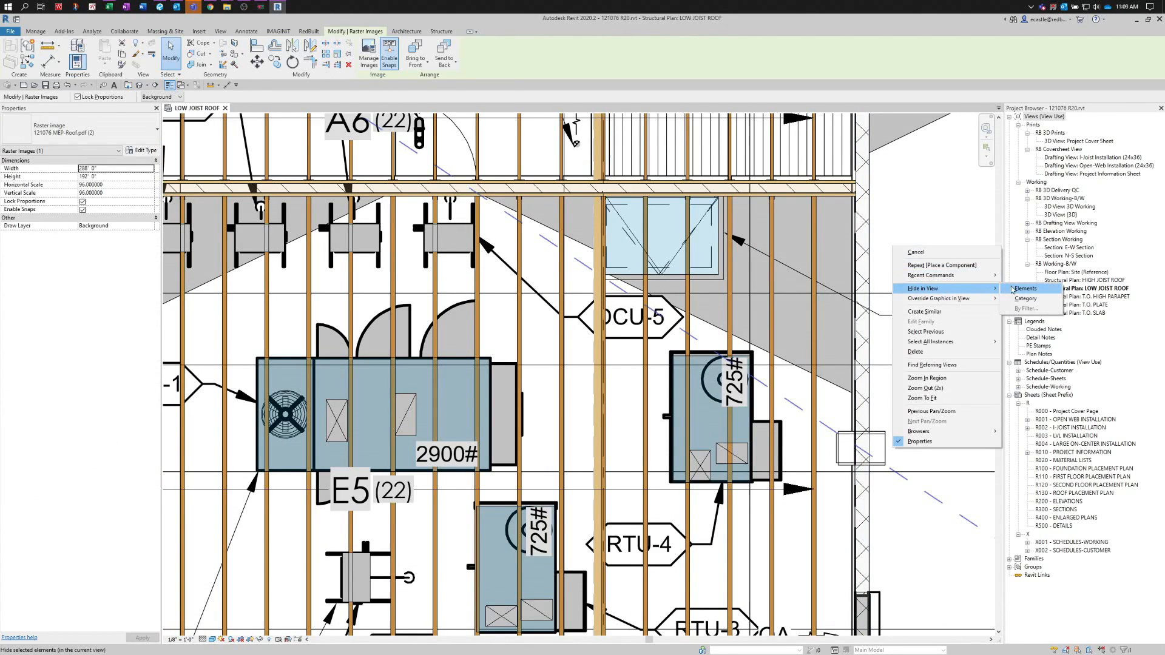
{"action": "left_click", "coordinate": [1025, 288]}
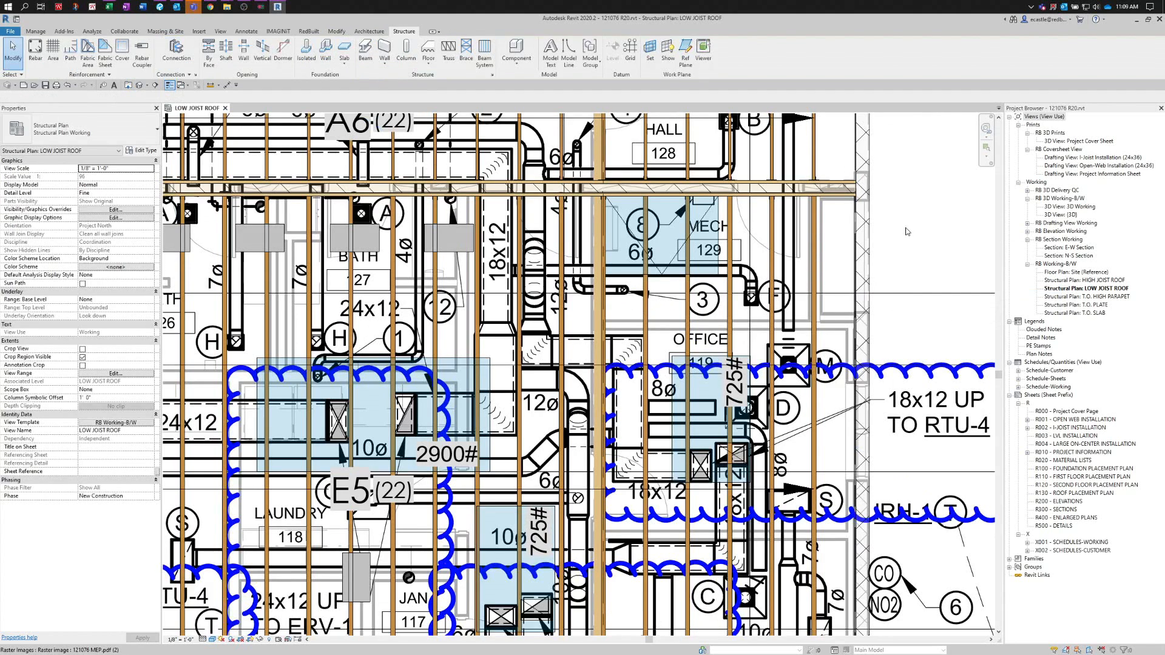
{"action": "left_click", "coordinate": [907, 231]}
{"action": "right_click", "coordinate": [906, 232]}
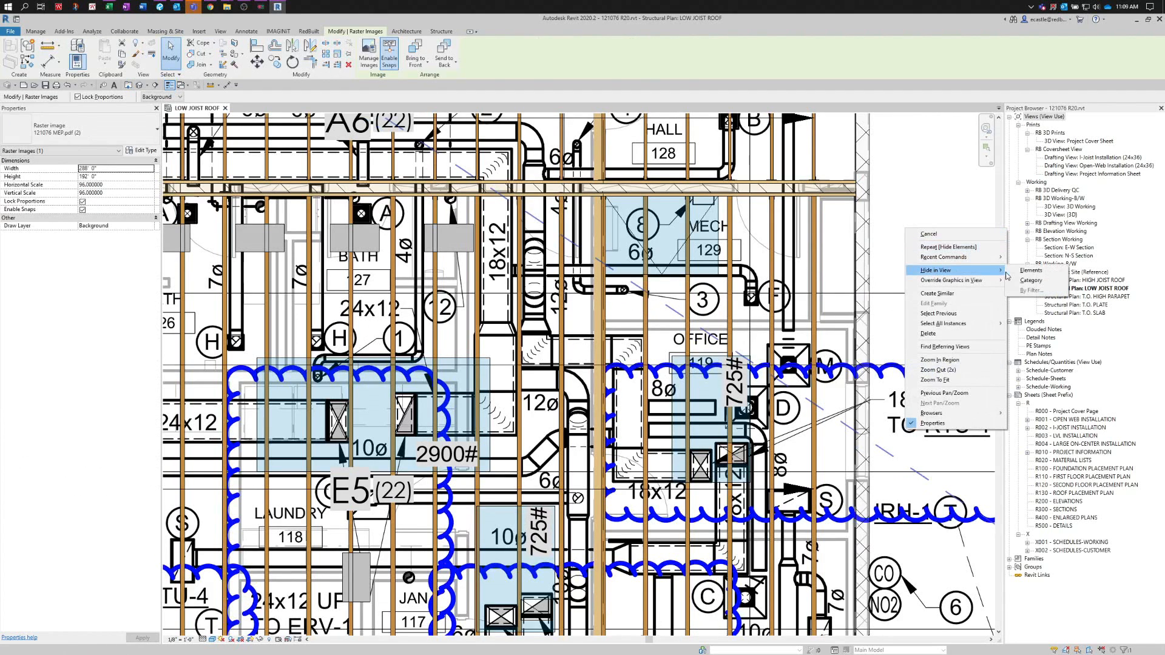
{"action": "left_click", "coordinate": [1031, 270]}
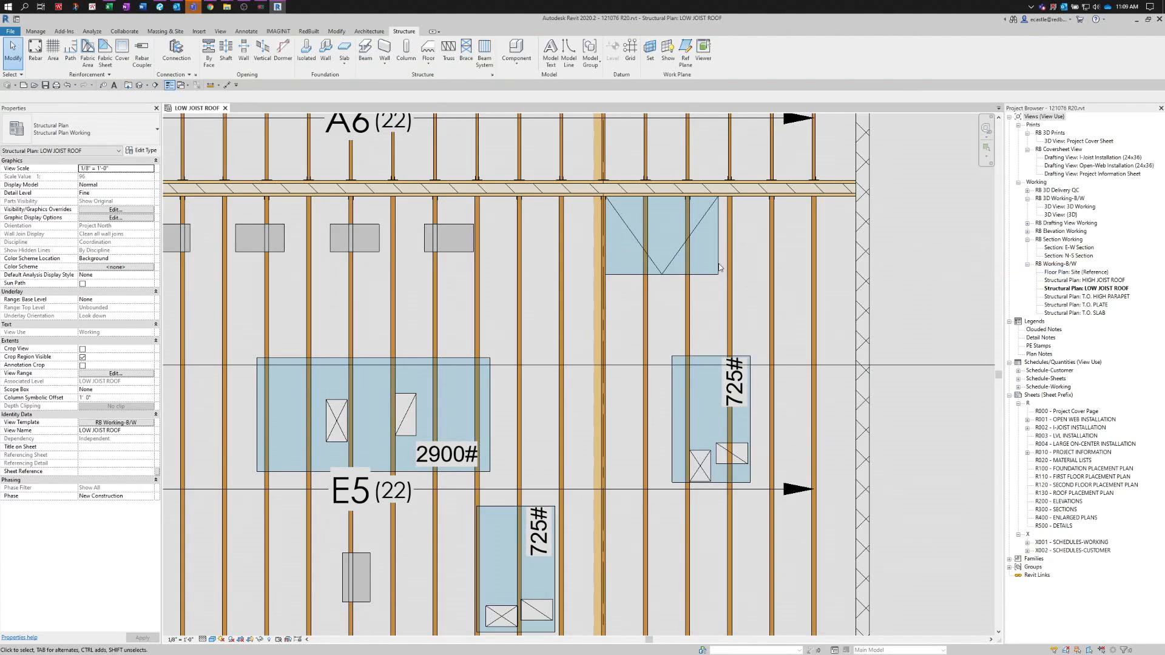
- Move the joist along the left edge of the hatch opening 1.25" to the left
{"action": "scroll", "coordinate": [720, 267], "scroll_direction": "down", "scroll_amount": 3}
{"action": "scroll", "coordinate": [564, 298], "scroll_direction": "up", "scroll_amount": 1}
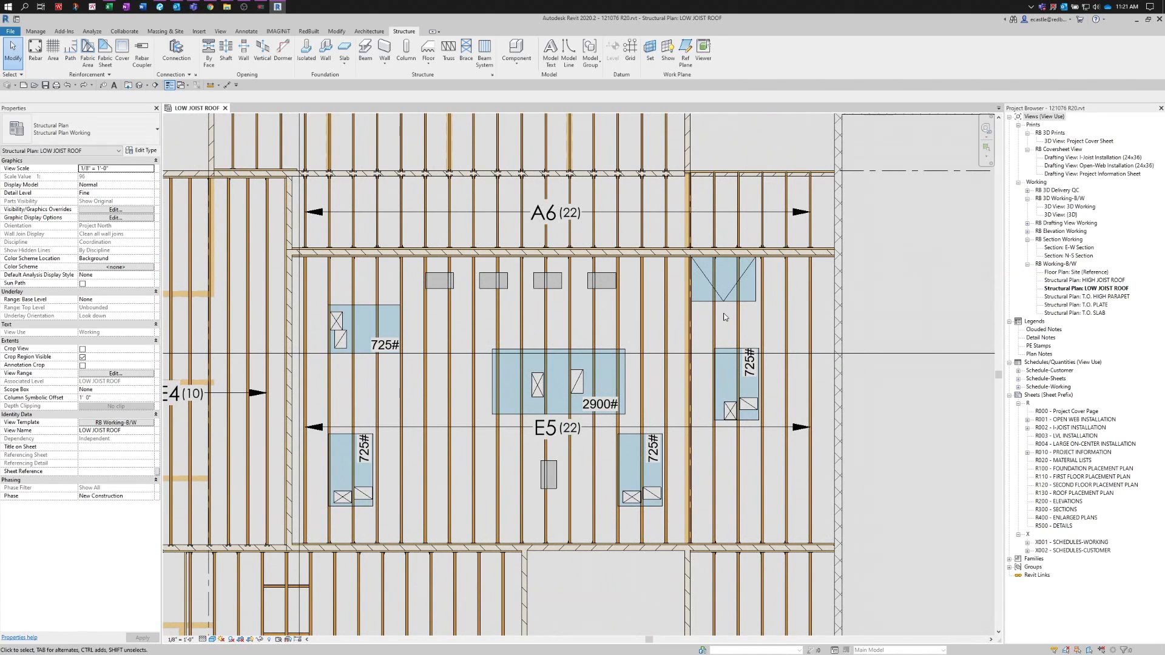
{"action": "scroll", "coordinate": [773, 265], "scroll_direction": "up", "scroll_amount": 4}
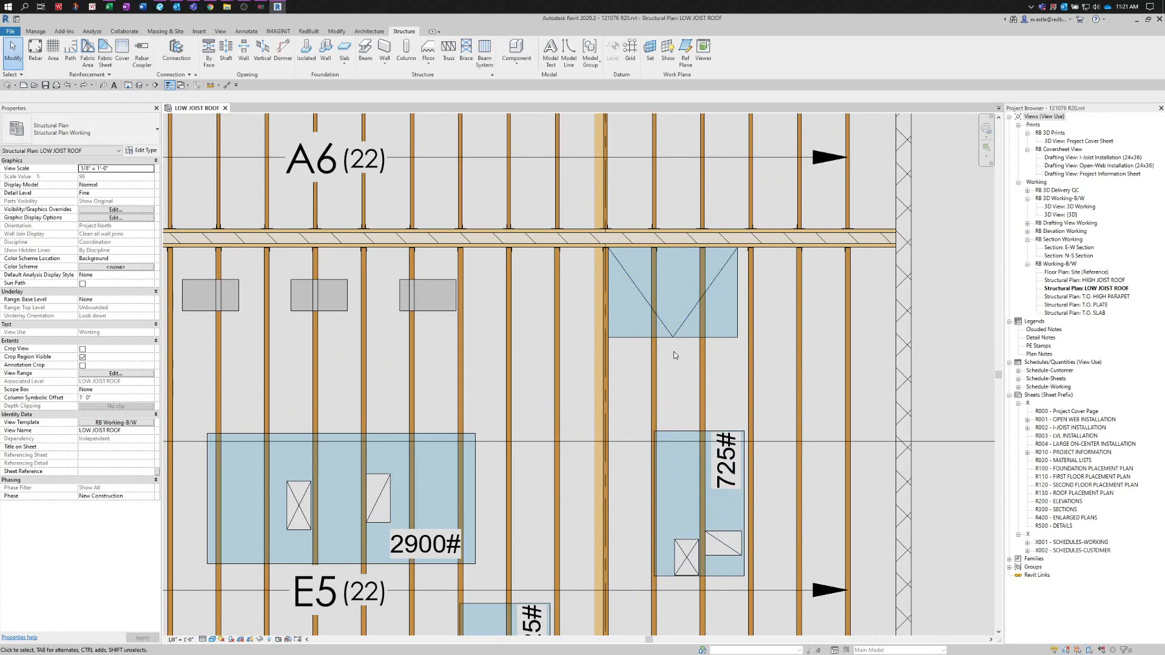
{"action": "scroll", "coordinate": [625, 362], "scroll_direction": "up", "scroll_amount": 4}
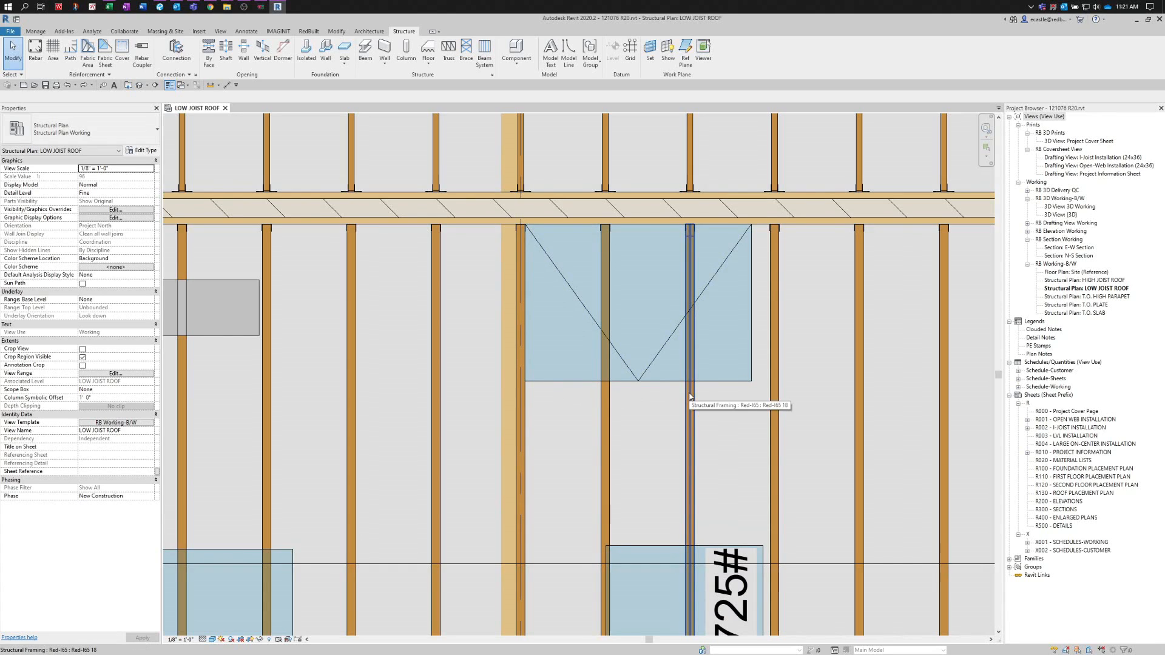
{"action": "left_click", "coordinate": [528, 395]}
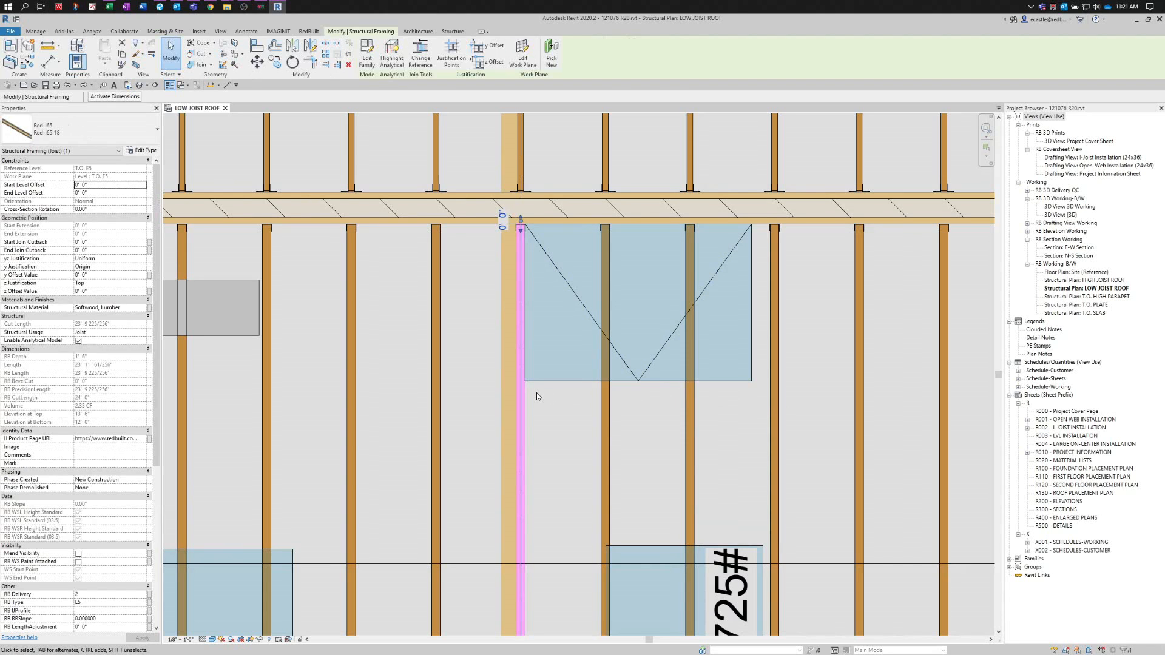
{"action": "key", "text": "m"}
{"action": "key", "text": "v"}
{"action": "left_click", "coordinate": [560, 394]}
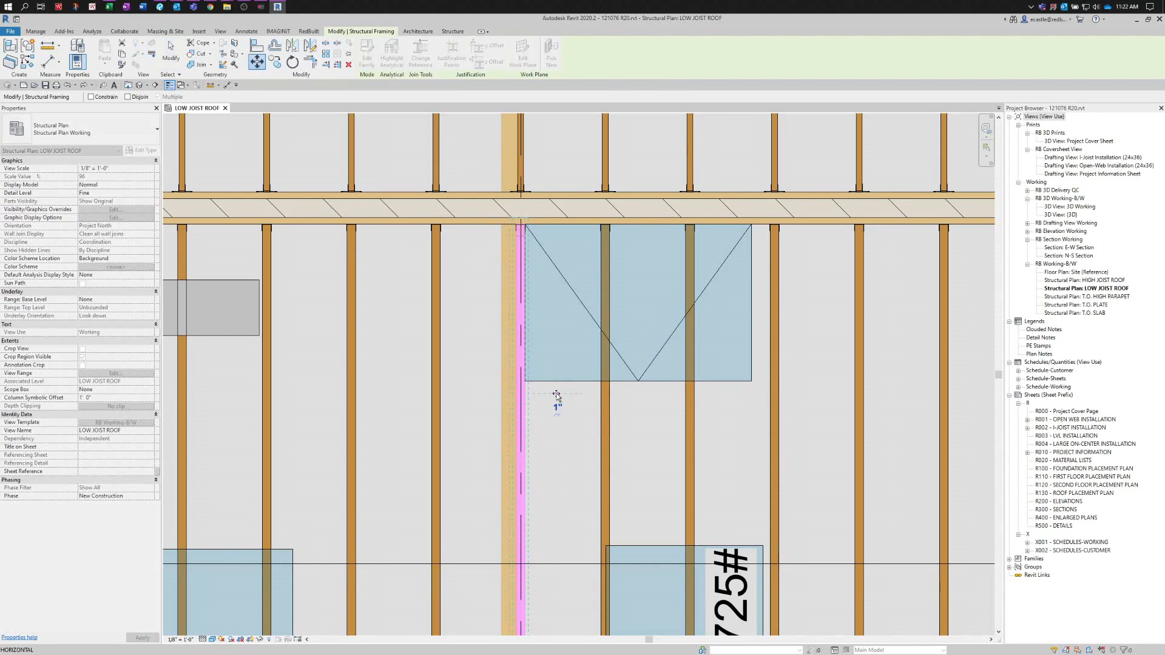
{"action": "type", "text": "0 1"}
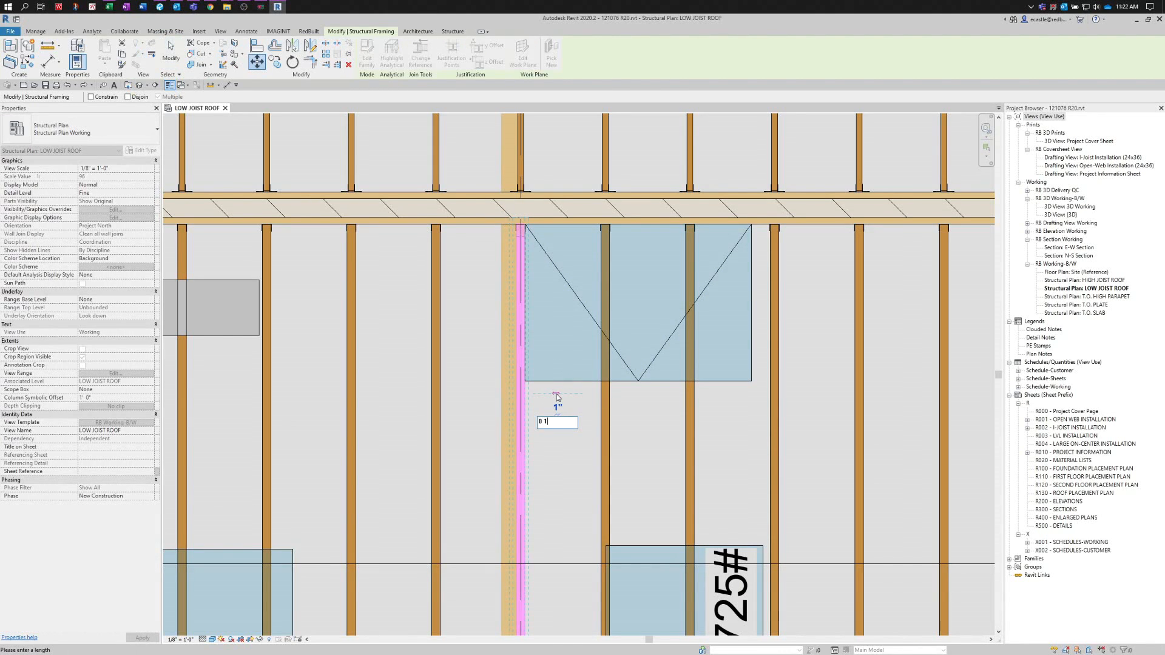
{"action": "type", "text": ".25"}
{"action": "key", "text": "Return"}
- Move the first joist beyond the right edge of the hatch opening 1.25" to the right
{"action": "left_click", "coordinate": [774, 394]}
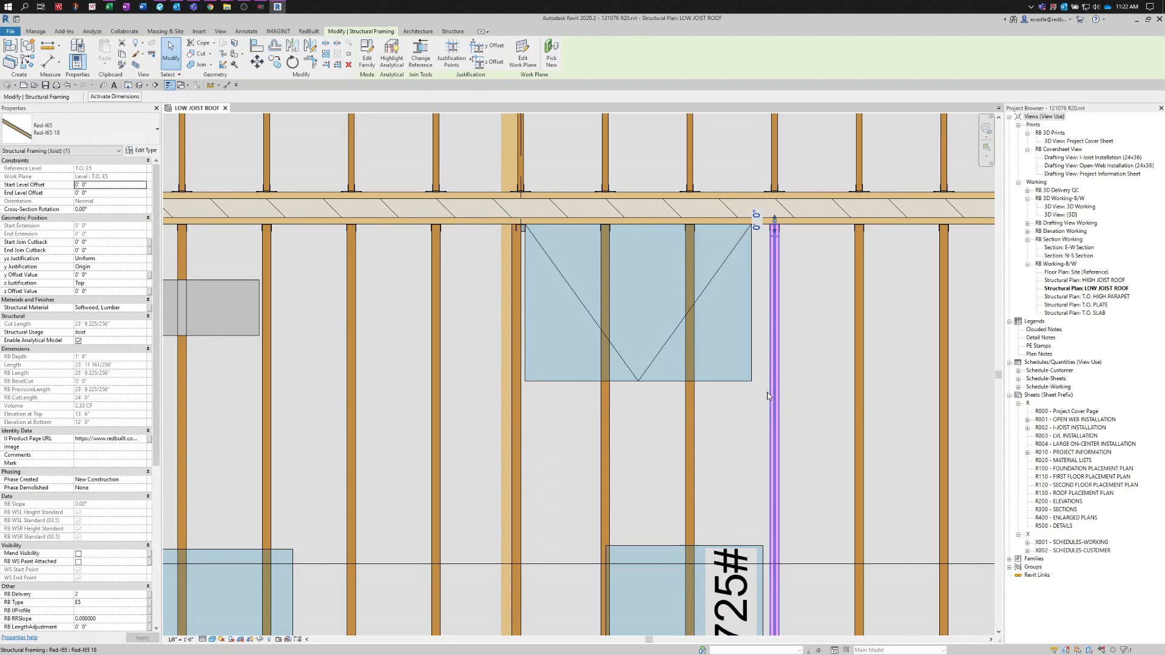
{"action": "key", "text": "m"}
{"action": "key", "text": "v"}
{"action": "left_click", "coordinate": [791, 395]}
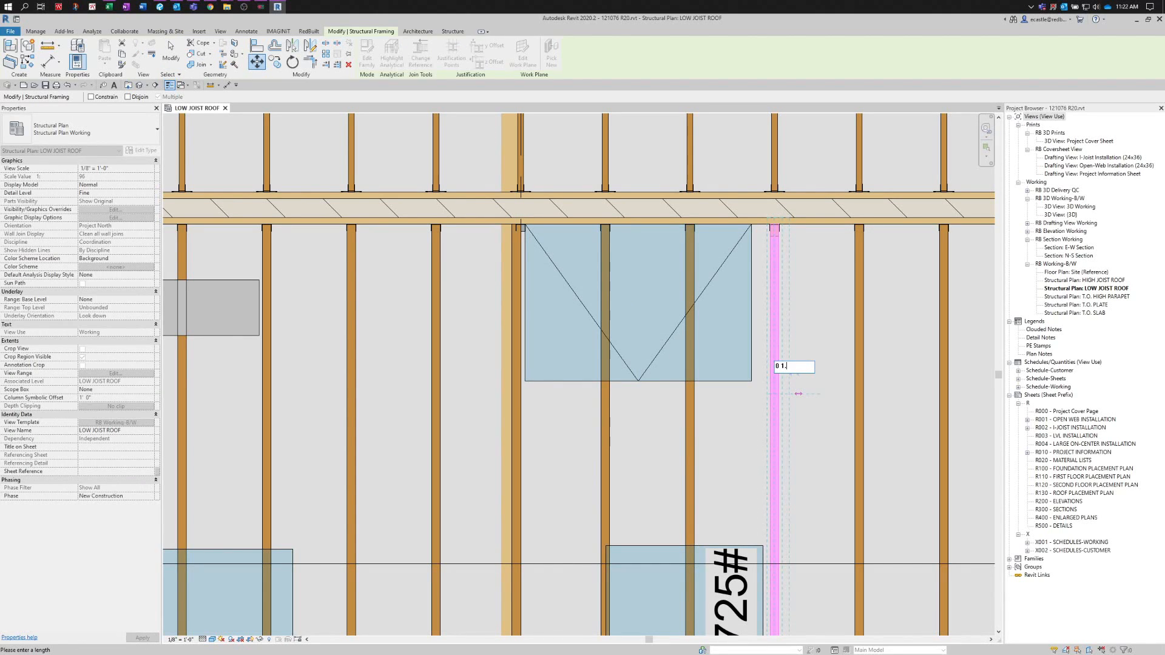
{"action": "type", "text": "0 1.25"}
{"action": "key", "text": "Return"}
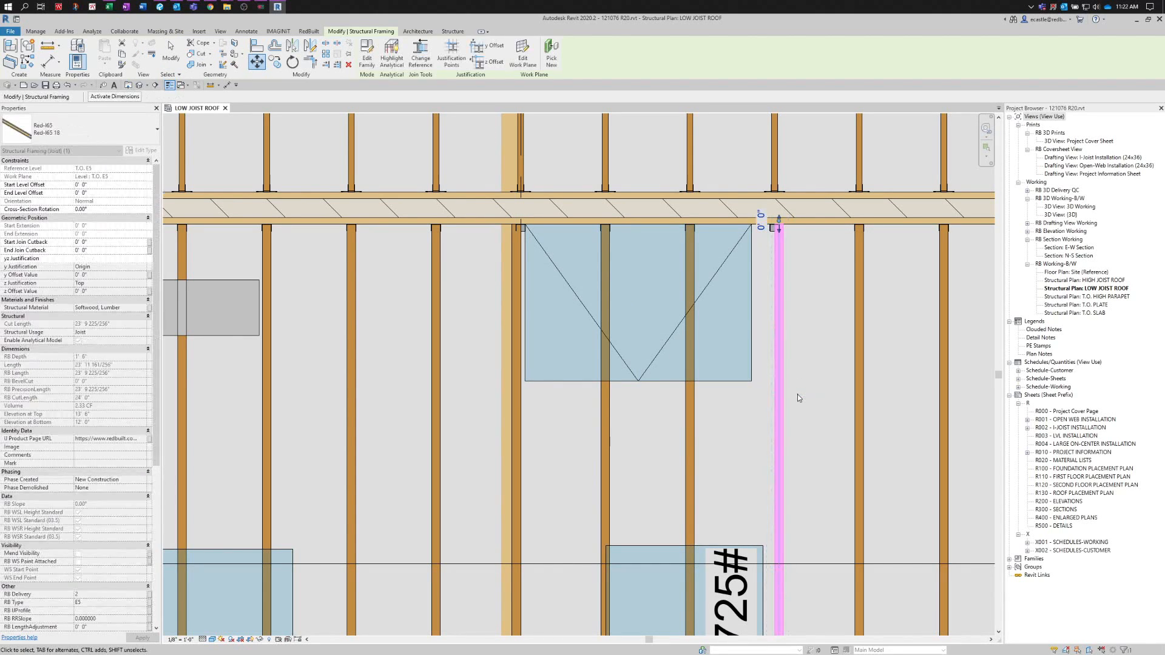
- Copy the joist right of the hatch opening 2 1/2" to the left to form a double joist
{"action": "key", "text": "c"}
{"action": "key", "text": "o"}
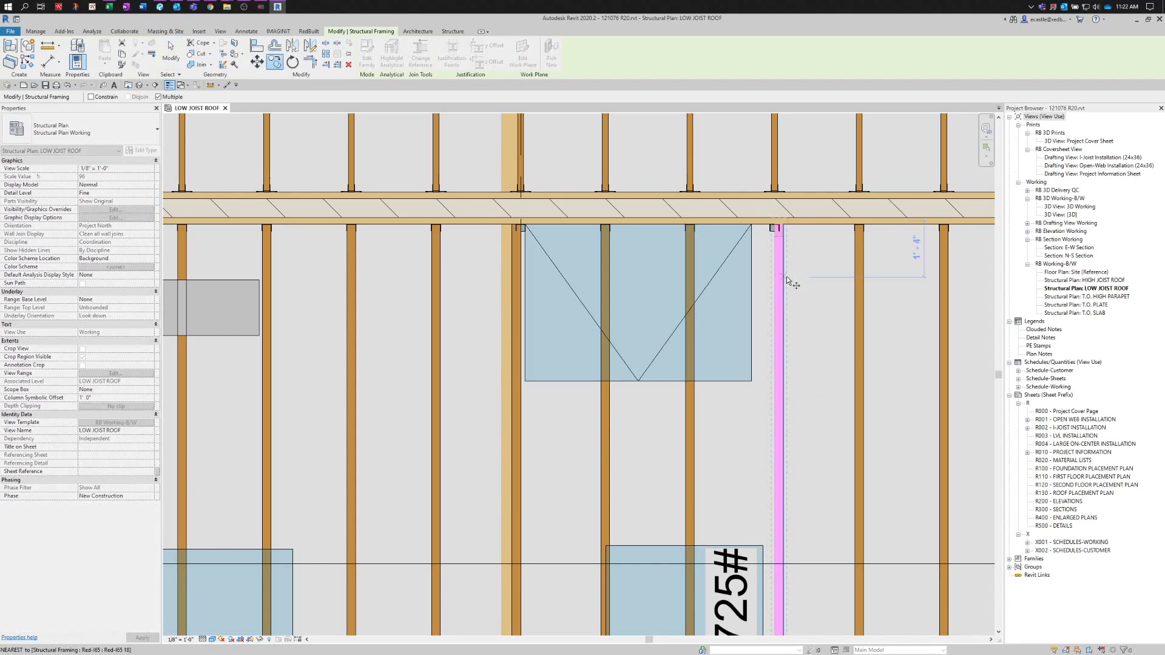
{"action": "left_click", "coordinate": [780, 278]}
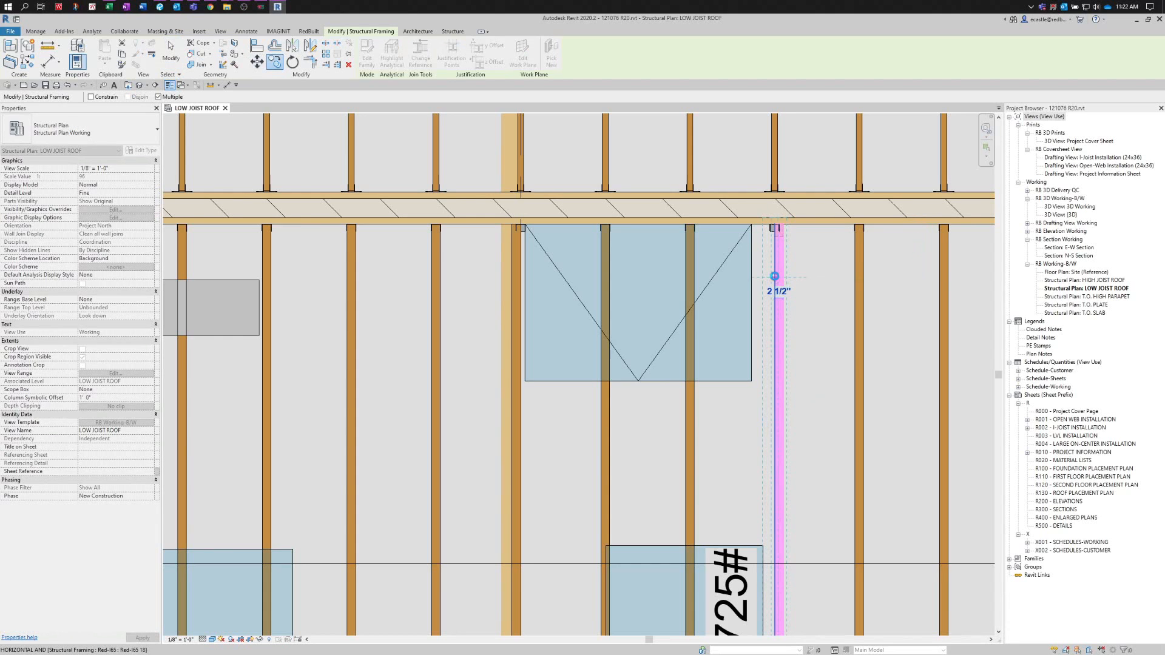
- Copy the joist at the left edge of the hatch opening flush against its right side to double it
{"action": "left_click", "coordinate": [526, 406]}
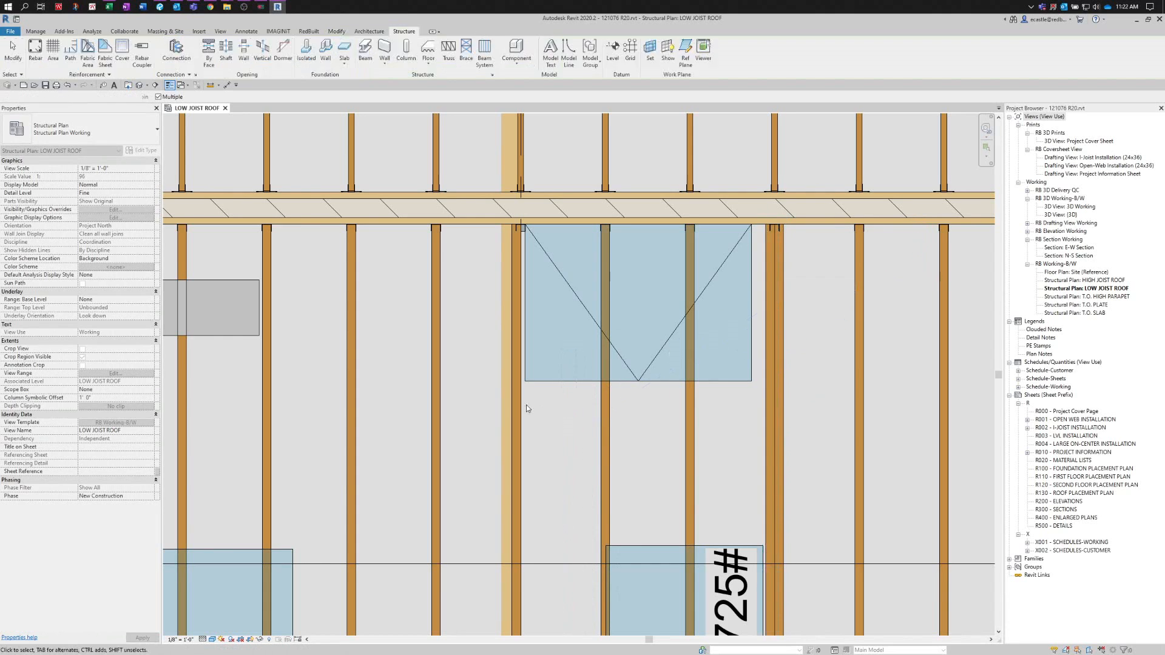
{"action": "key", "text": "c"}
{"action": "key", "text": "o"}
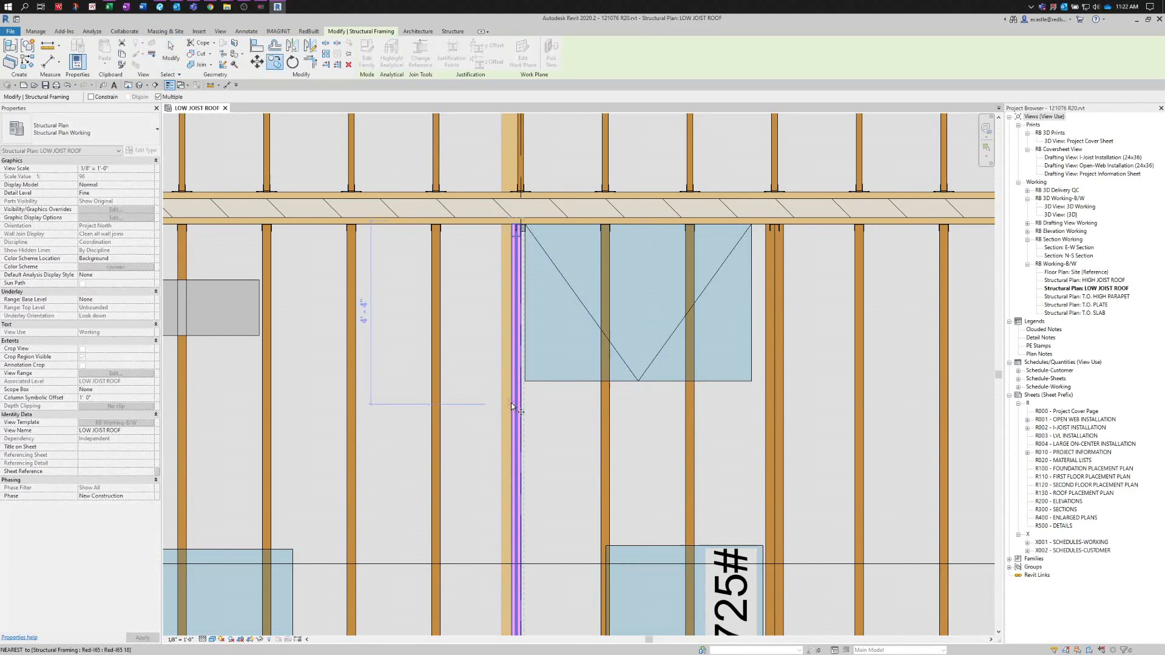
{"action": "scroll", "coordinate": [520, 407], "scroll_direction": "up", "scroll_amount": 5}
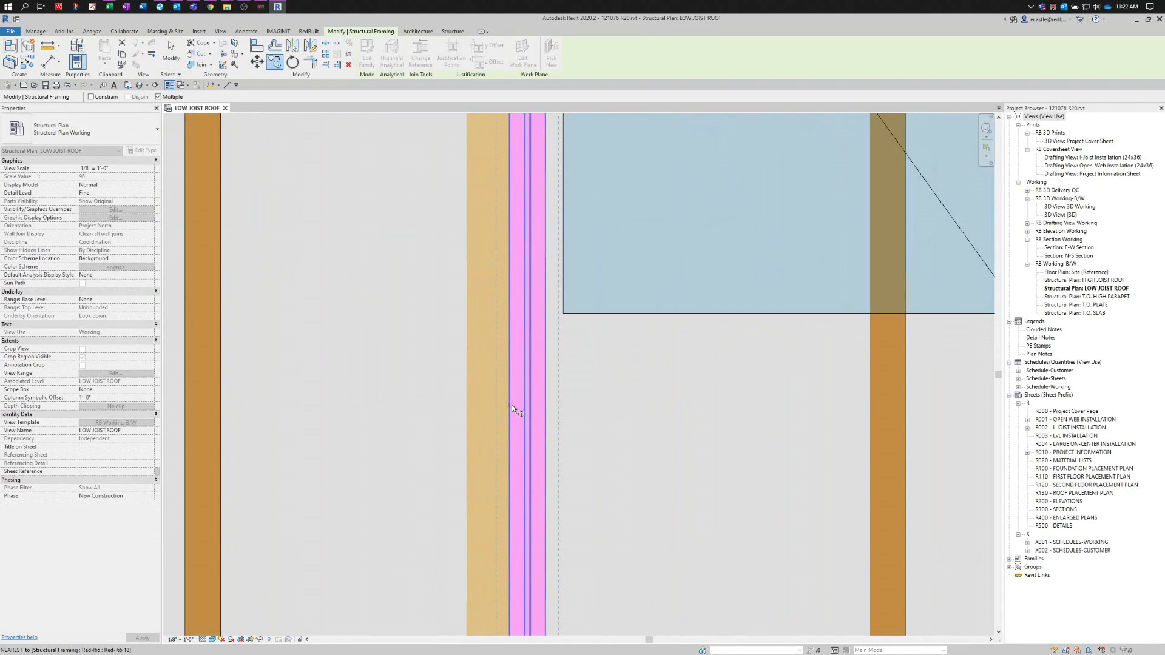
{"action": "left_click", "coordinate": [512, 405]}
{"action": "left_click", "coordinate": [545, 406]}
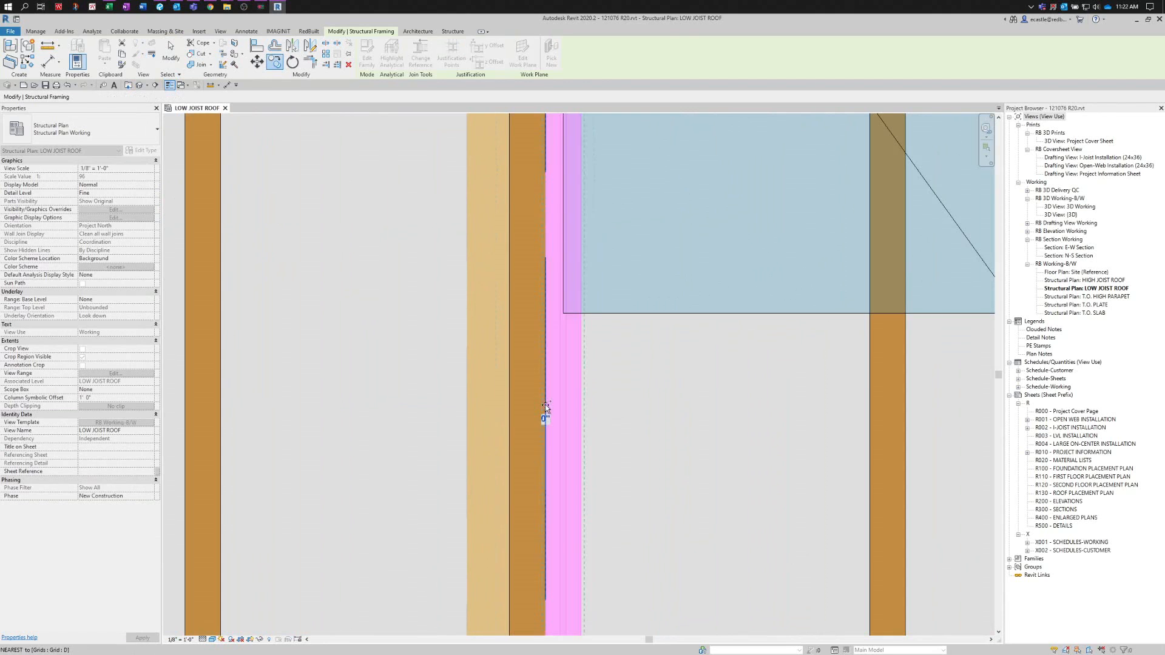
- Consult the roof access opening detail in the Revu structural drawings, then return to the low joist roof plan in Revit
{"action": "key", "text": "Escape"}
{"action": "key", "text": "Escape"}
{"action": "scroll", "coordinate": [539, 377], "scroll_direction": "down", "scroll_amount": 5}
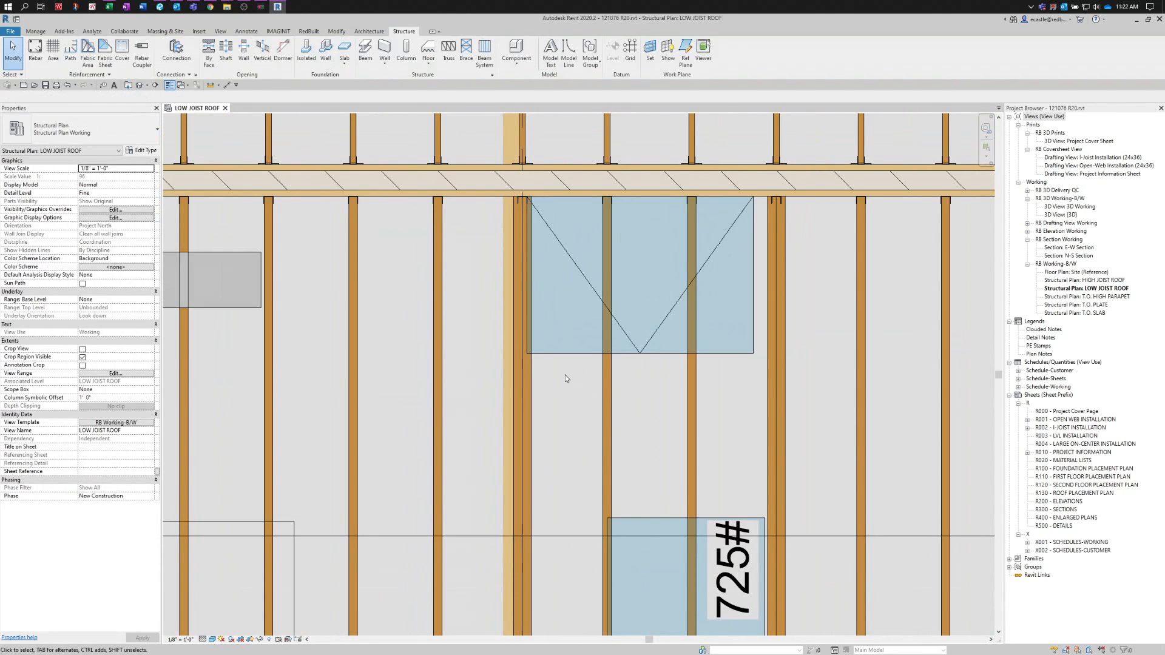
{"action": "scroll", "coordinate": [565, 377], "scroll_direction": "up", "scroll_amount": 1}
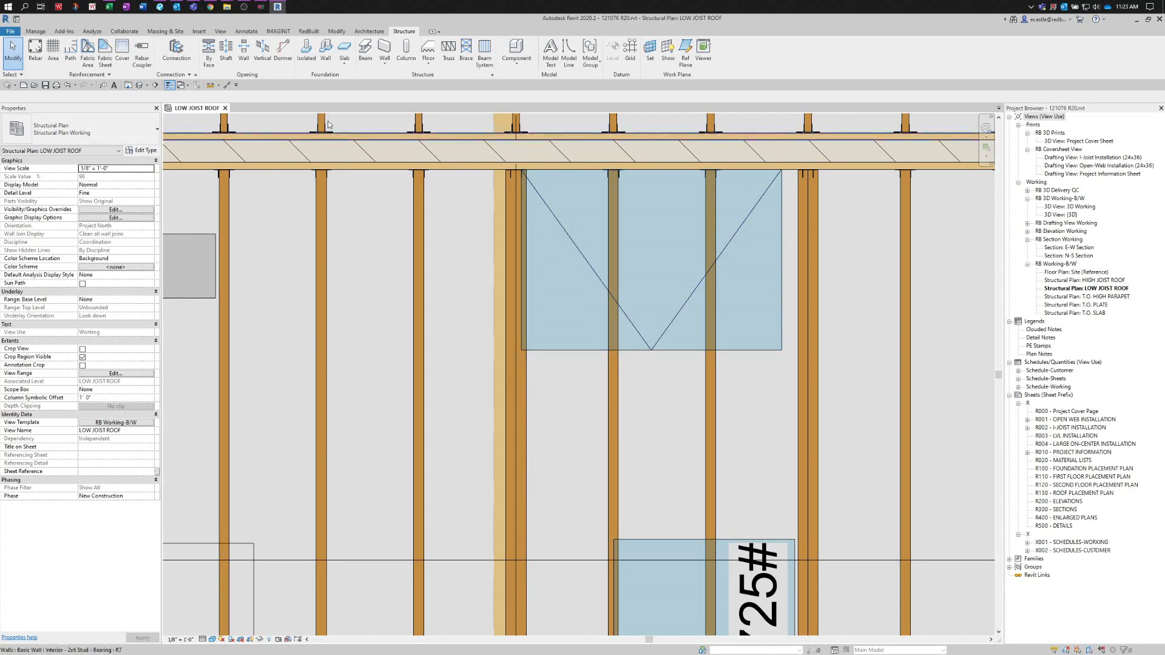
{"action": "left_click", "coordinate": [160, 6]}
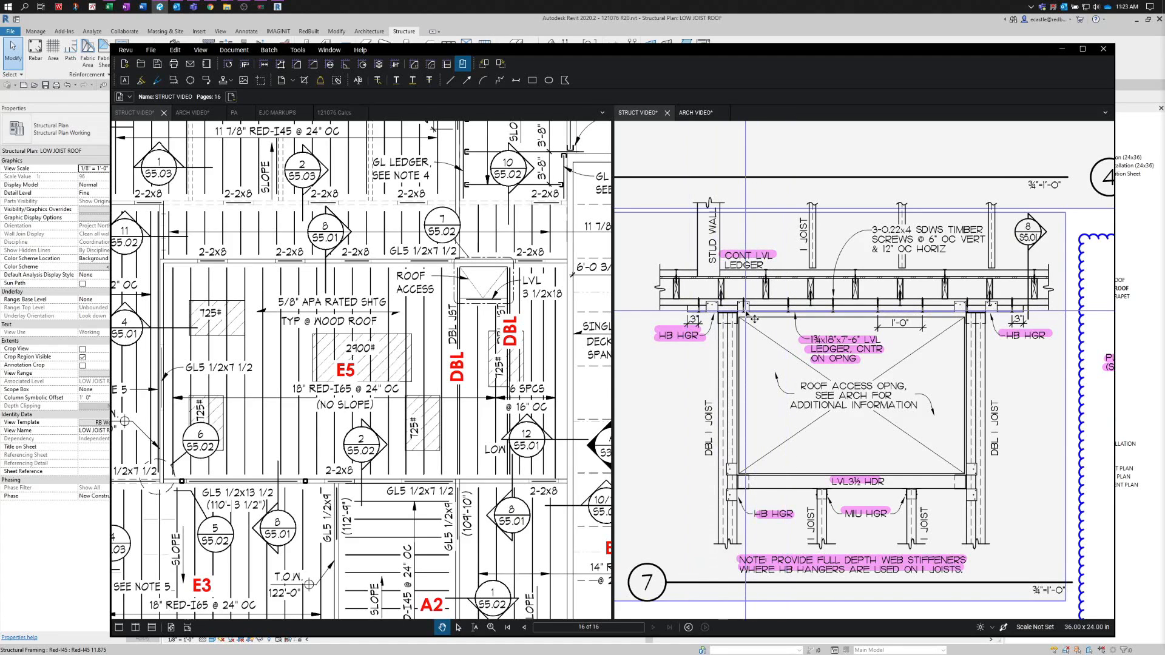
{"action": "key", "text": "alt+Tab"}
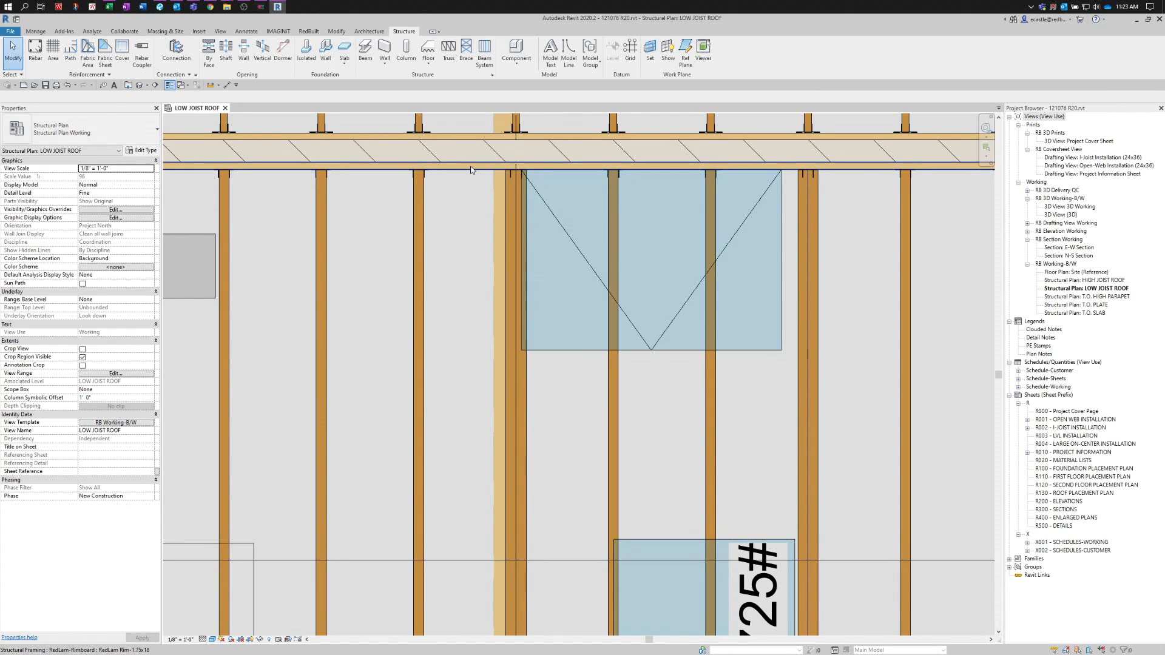
- Copy the RedLam Rim-1.75x18 board along the wall above the hatch opening 1 3/4" toward the hatch
{"action": "left_click", "coordinate": [472, 170]}
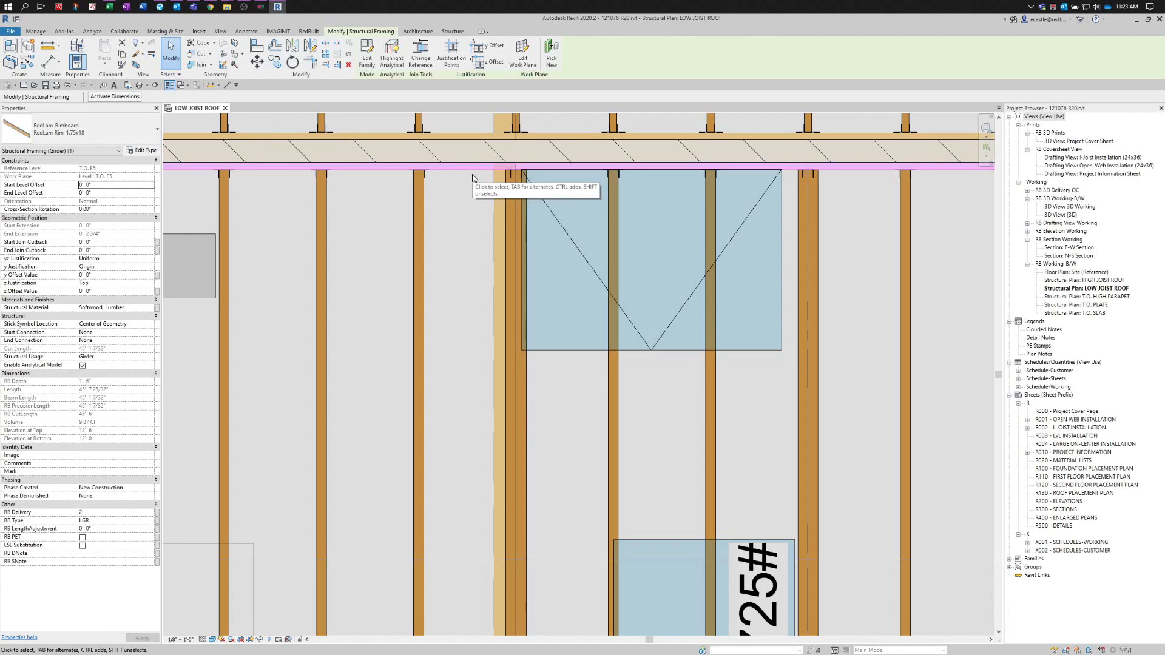
{"action": "key", "text": "c"}
{"action": "key", "text": "o"}
{"action": "left_click", "coordinate": [470, 163]}
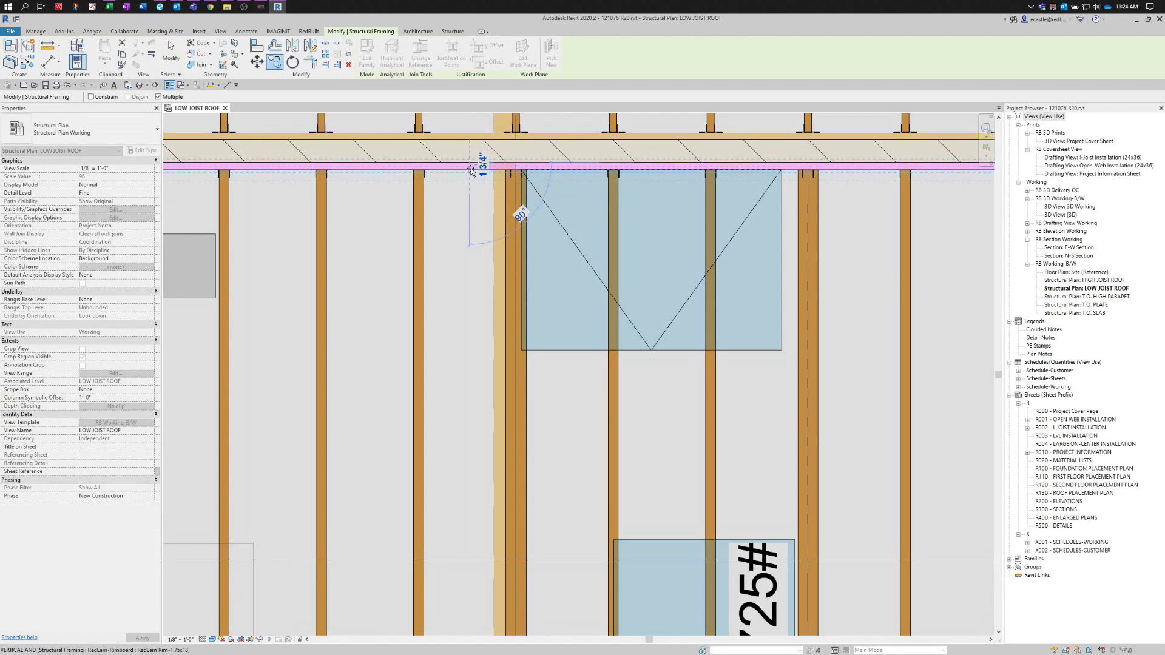
{"action": "key", "text": "Escape"}
{"action": "key", "text": "Escape"}
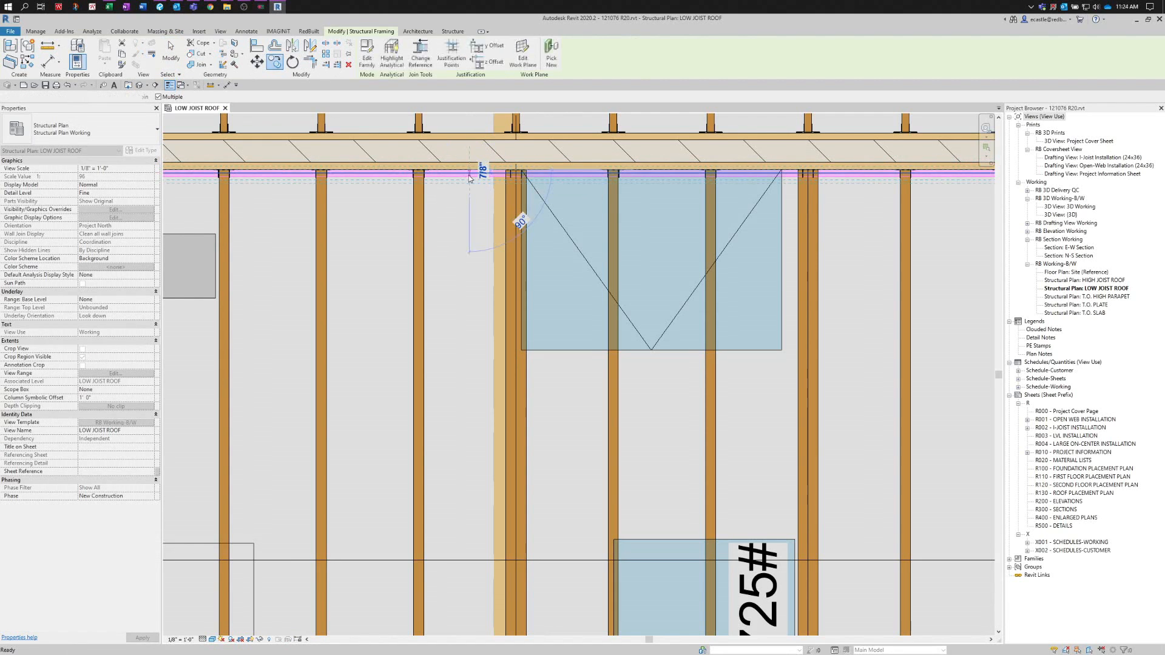
- Split the copied rim board just outside the double joists on both sides of the hatch, with Delete Inner Segment turned on
{"action": "left_click", "coordinate": [327, 44]}
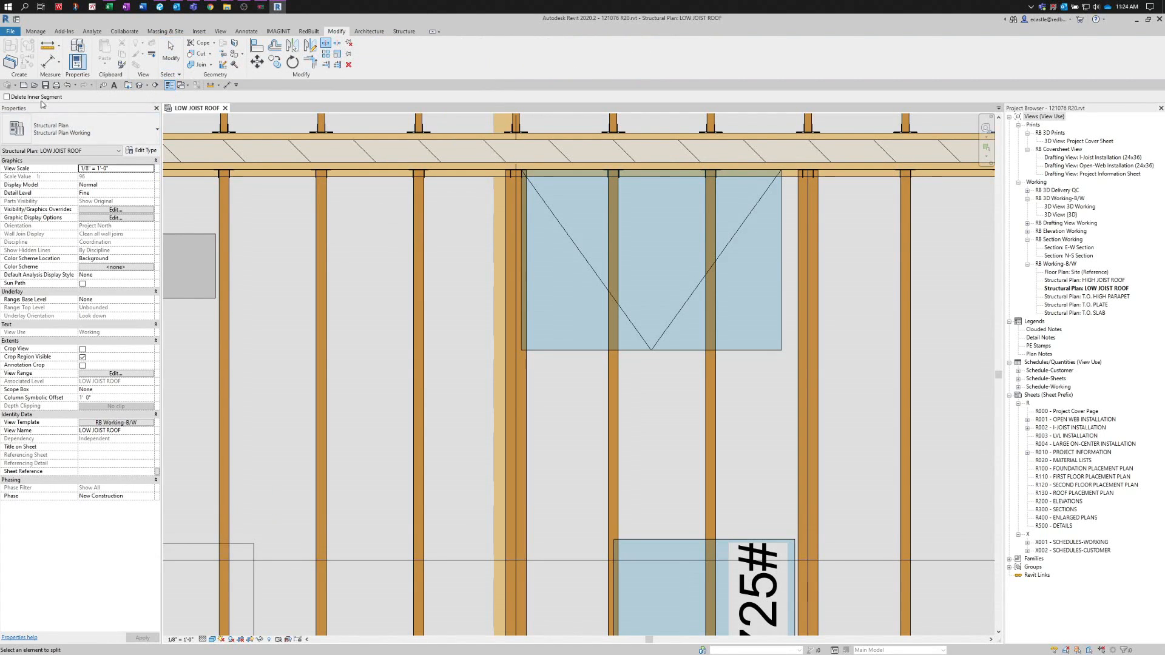
{"action": "left_click", "coordinate": [7, 98]}
{"action": "left_click", "coordinate": [7, 98]}
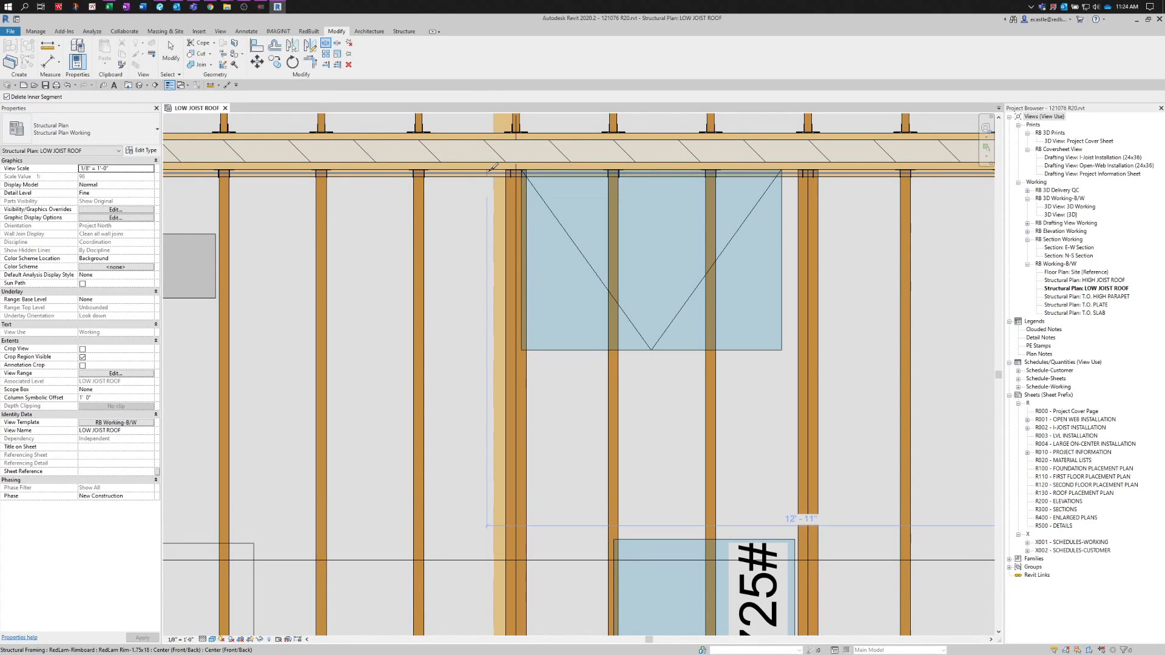
{"action": "scroll", "coordinate": [494, 167], "scroll_direction": "up", "scroll_amount": 1}
{"action": "scroll", "coordinate": [493, 167], "scroll_direction": "up", "scroll_amount": 1}
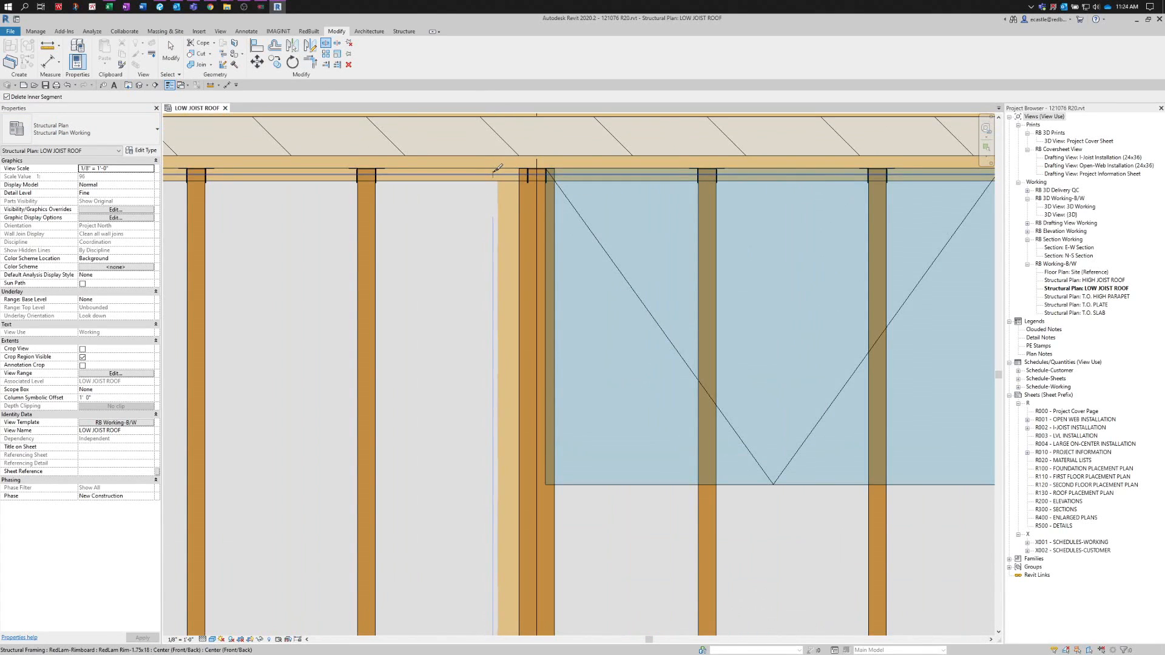
{"action": "left_click", "coordinate": [489, 168]}
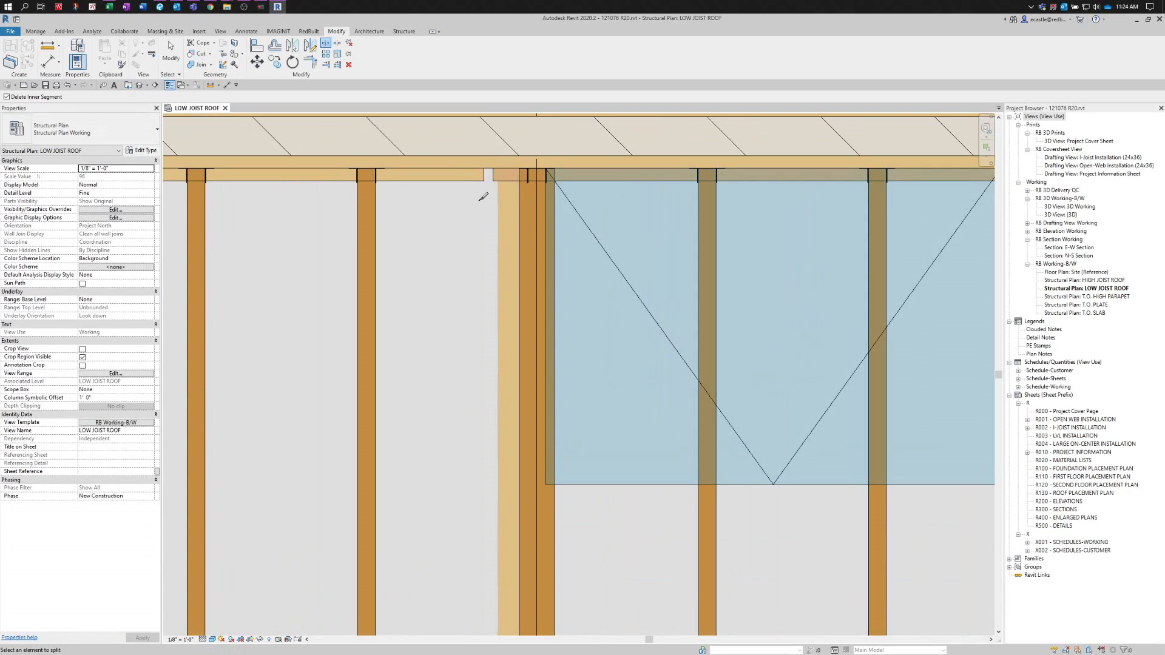
{"action": "scroll", "coordinate": [475, 197], "scroll_direction": "down", "scroll_amount": 2}
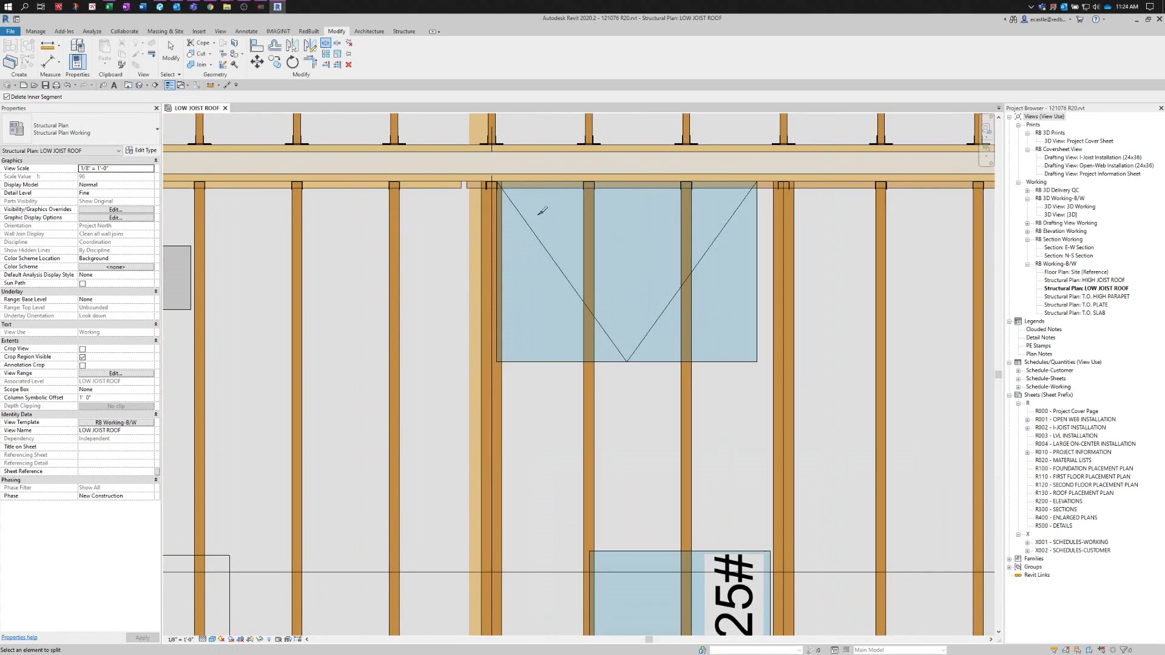
{"action": "left_click", "coordinate": [809, 183]}
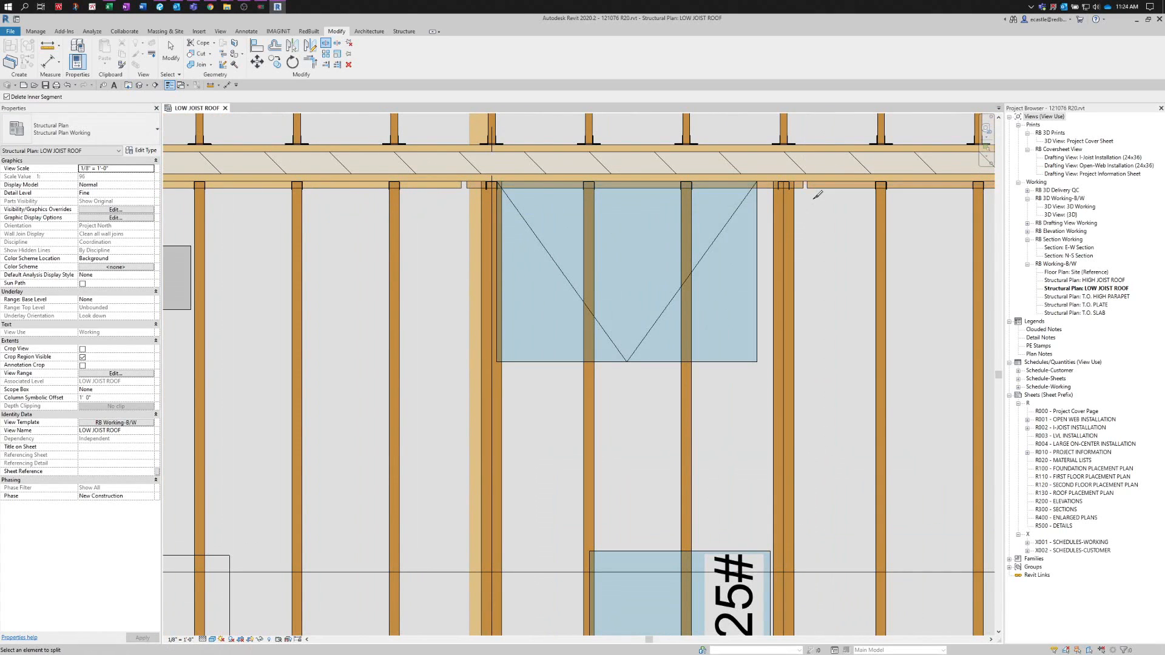
{"action": "key", "text": "Escape"}
- Delete the two outer segments of the split rim board, leaving only the piece centred on the hatch opening
{"action": "left_click", "coordinate": [818, 190]}
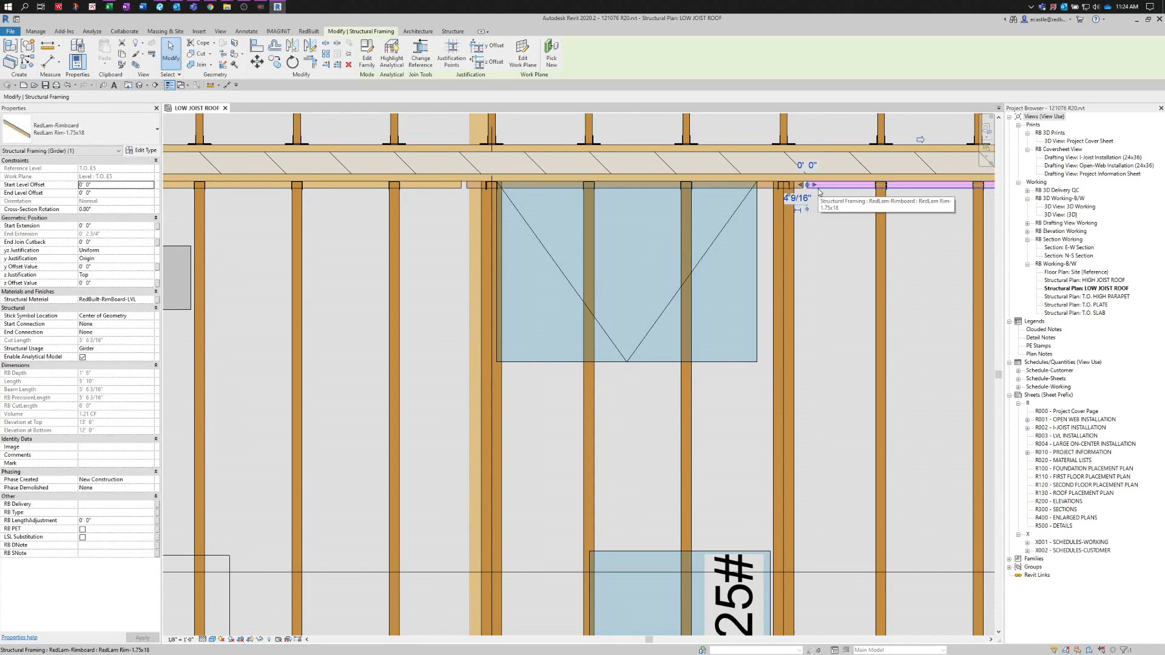
{"action": "key", "text": "Escape"}
{"action": "left_click", "coordinate": [431, 192]}
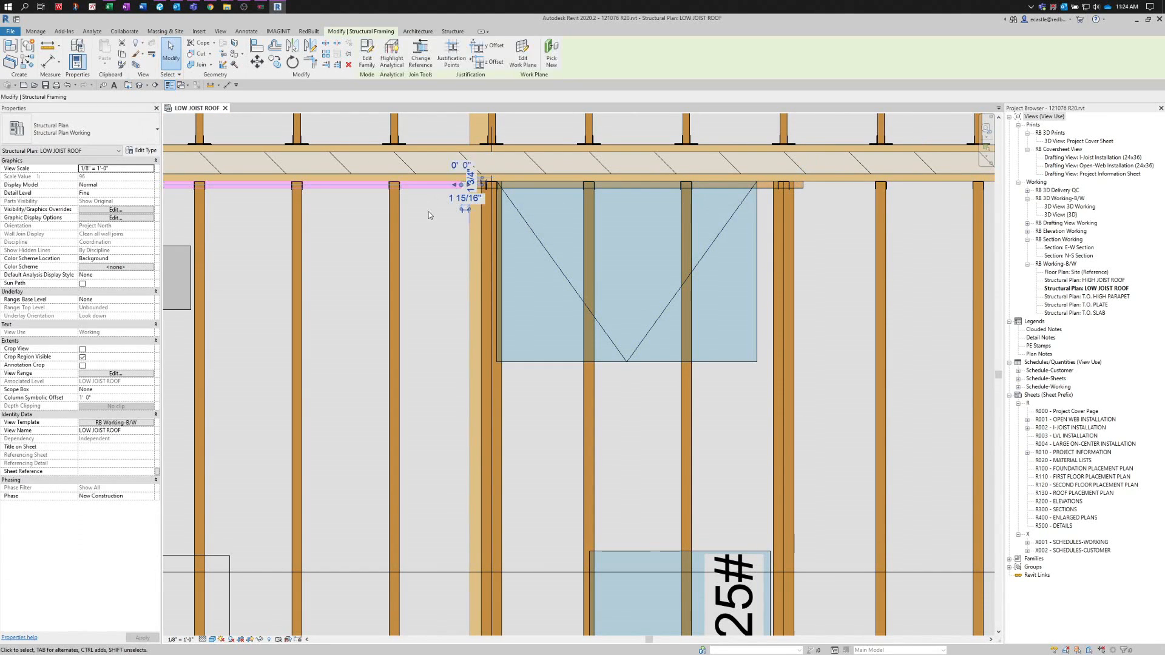
{"action": "key", "text": "Escape"}
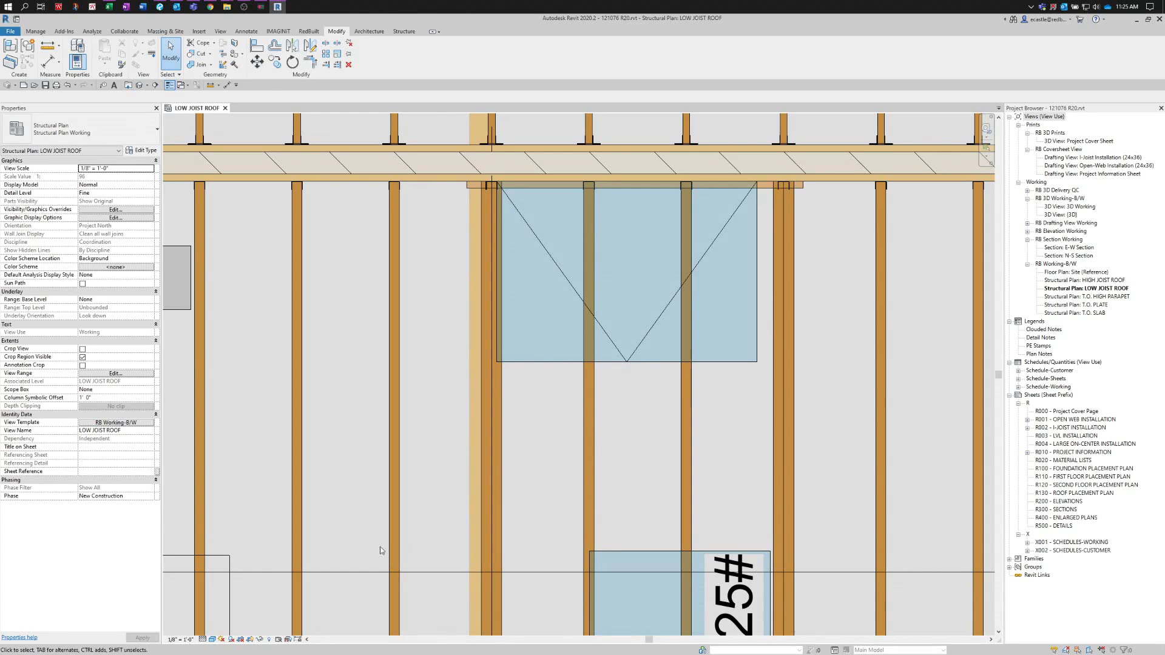
- Change the plan's visual style to Wireframe around the hatch opening
{"action": "left_click", "coordinate": [212, 640]}
{"action": "left_click", "coordinate": [237, 584]}
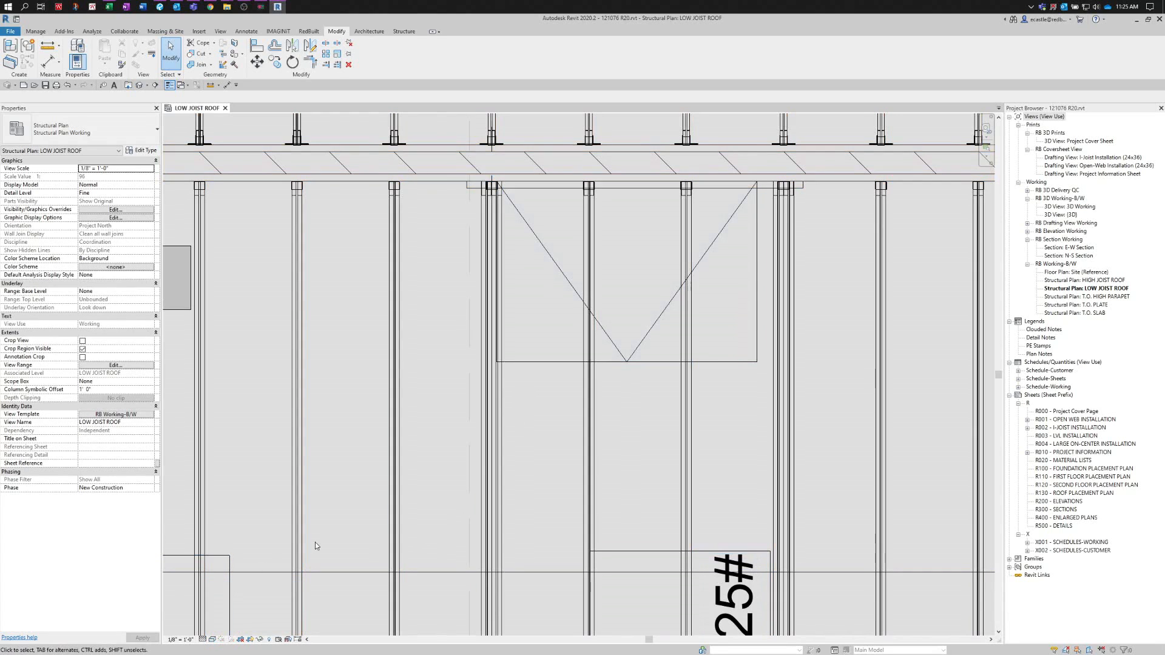
{"action": "scroll", "coordinate": [545, 370], "scroll_direction": "up", "scroll_amount": 2}
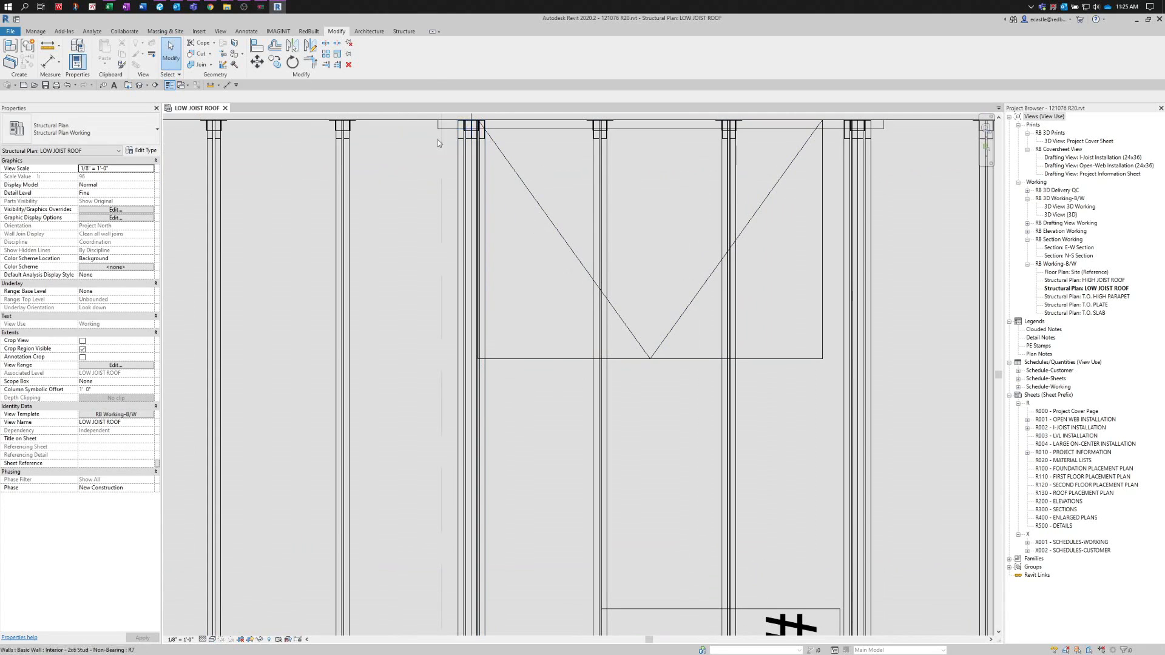
- Load the RB I65 Backer Block component from the Red-I Accessories folder with type 18 PWD/OSB 1.0x14.25
{"action": "left_click", "coordinate": [404, 32]}
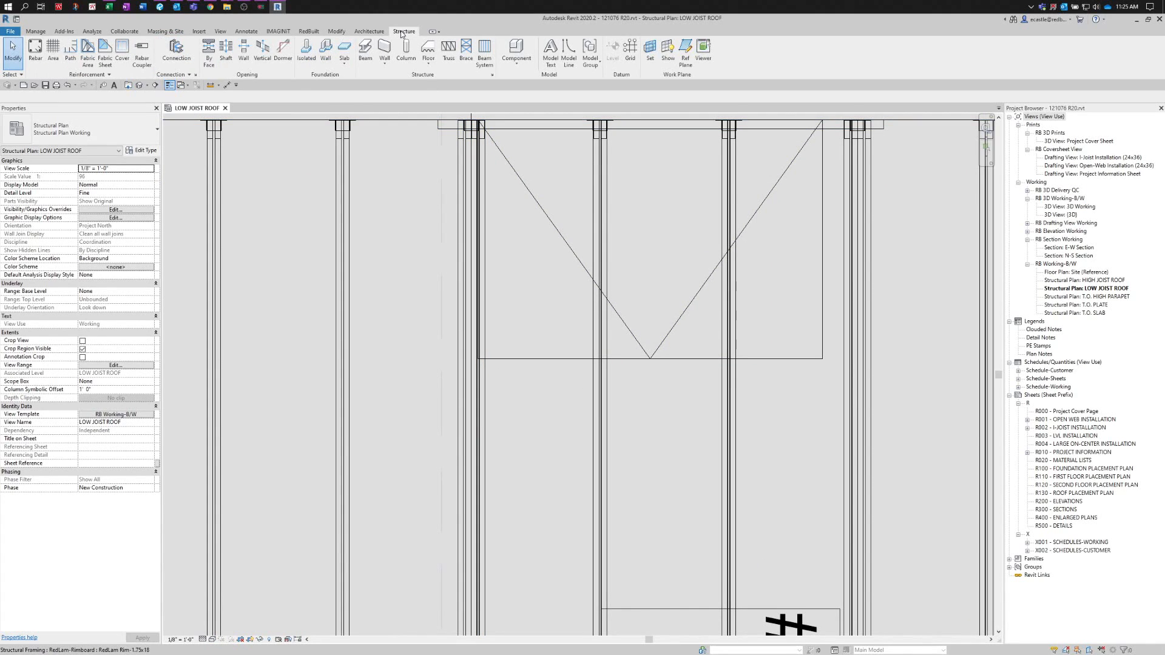
{"action": "left_click", "coordinate": [512, 48]}
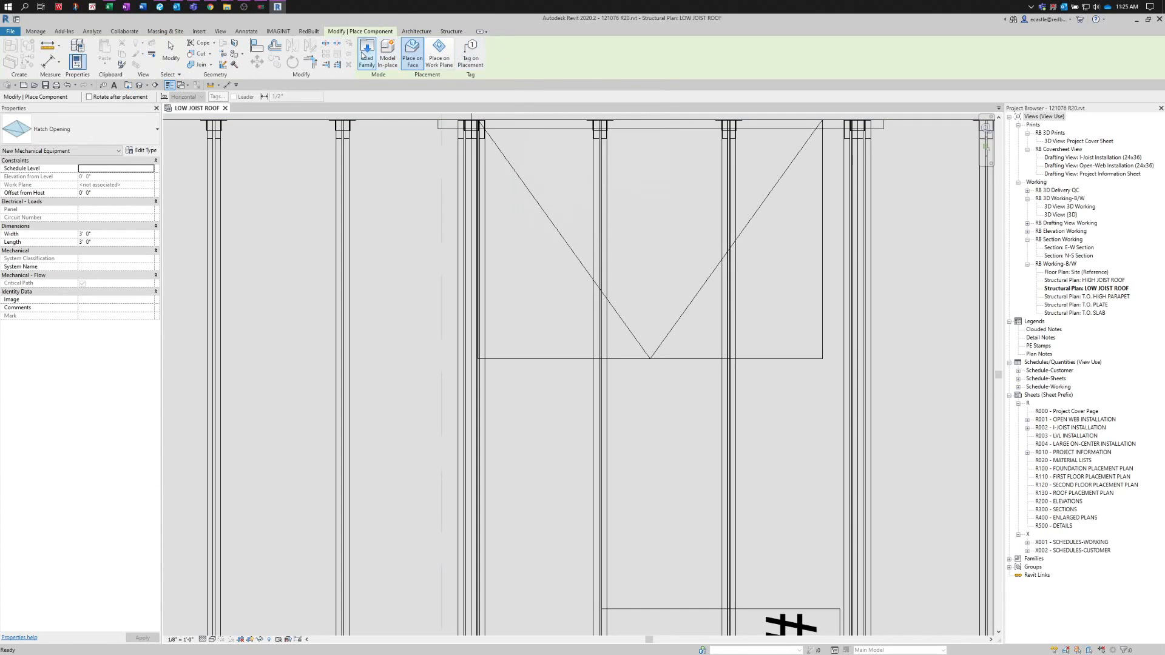
{"action": "left_click", "coordinate": [365, 54]}
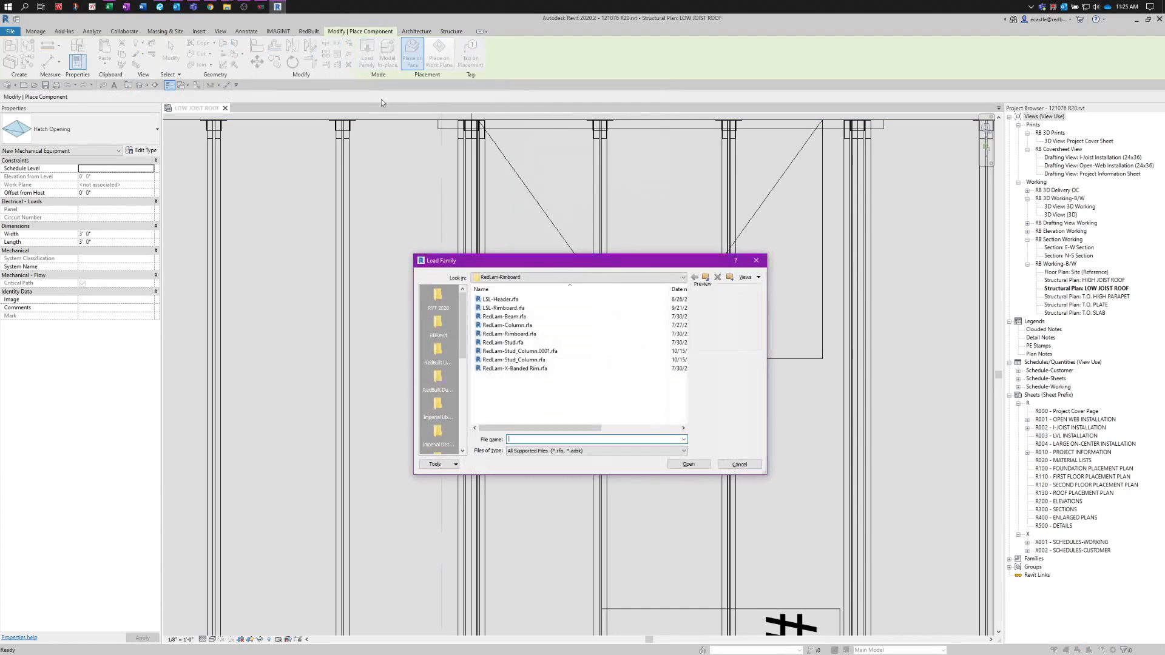
{"action": "left_click", "coordinate": [519, 279]}
{"action": "left_click", "coordinate": [530, 336]}
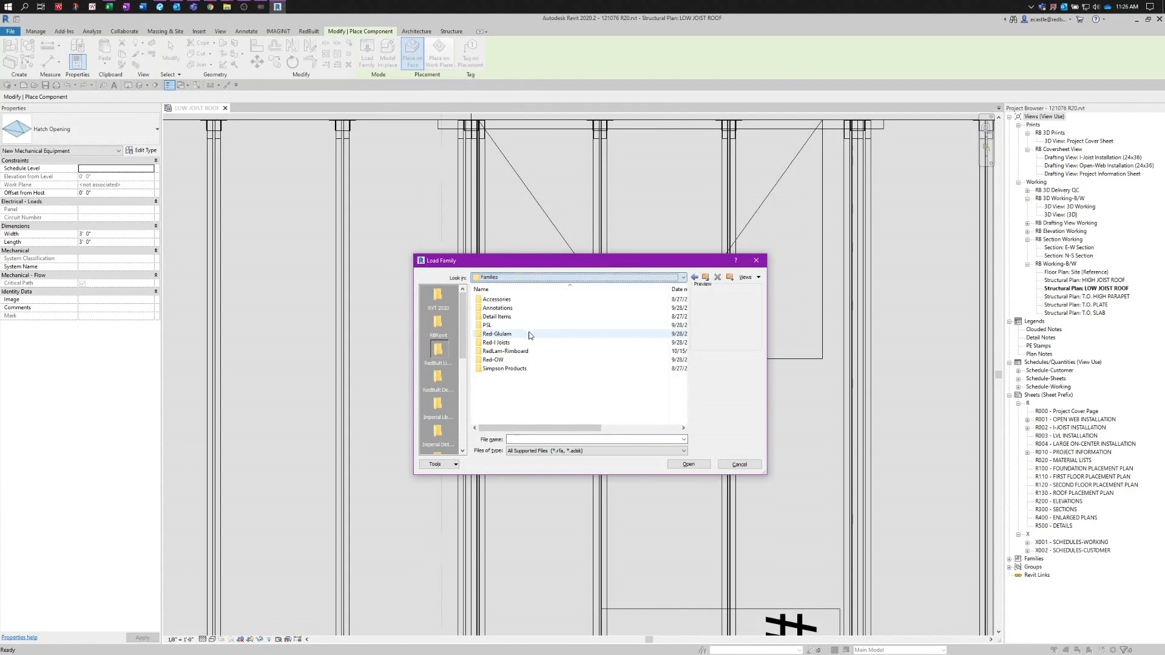
{"action": "double_click", "coordinate": [496, 299]}
{"action": "left_click", "coordinate": [503, 308]}
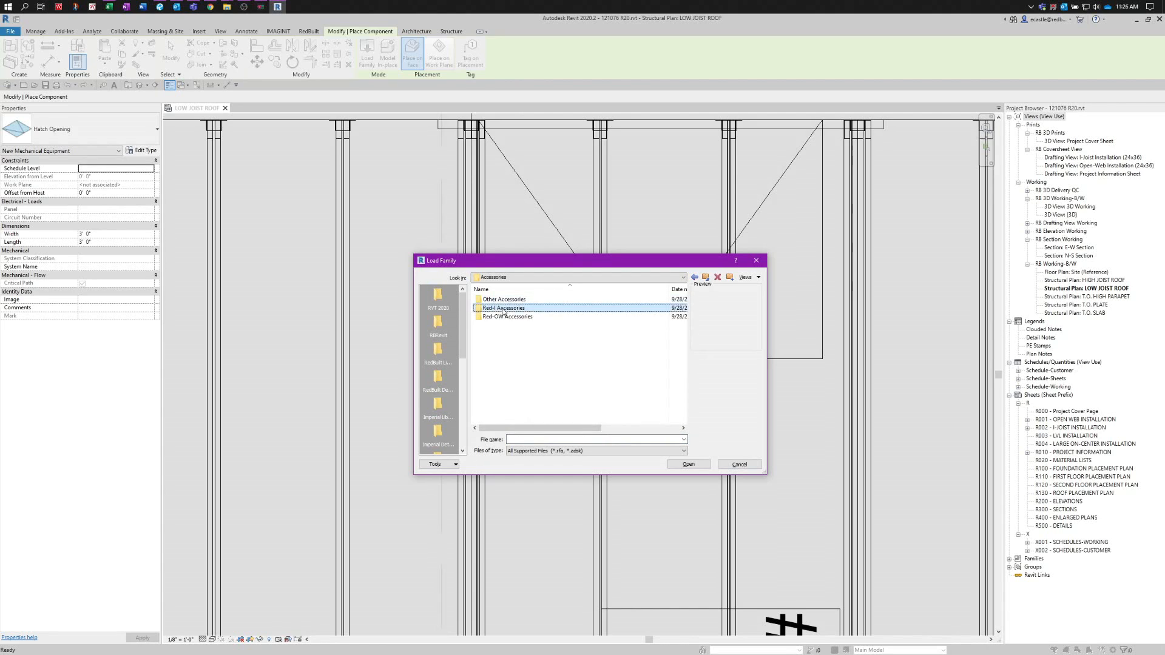
{"action": "double_click", "coordinate": [503, 310]}
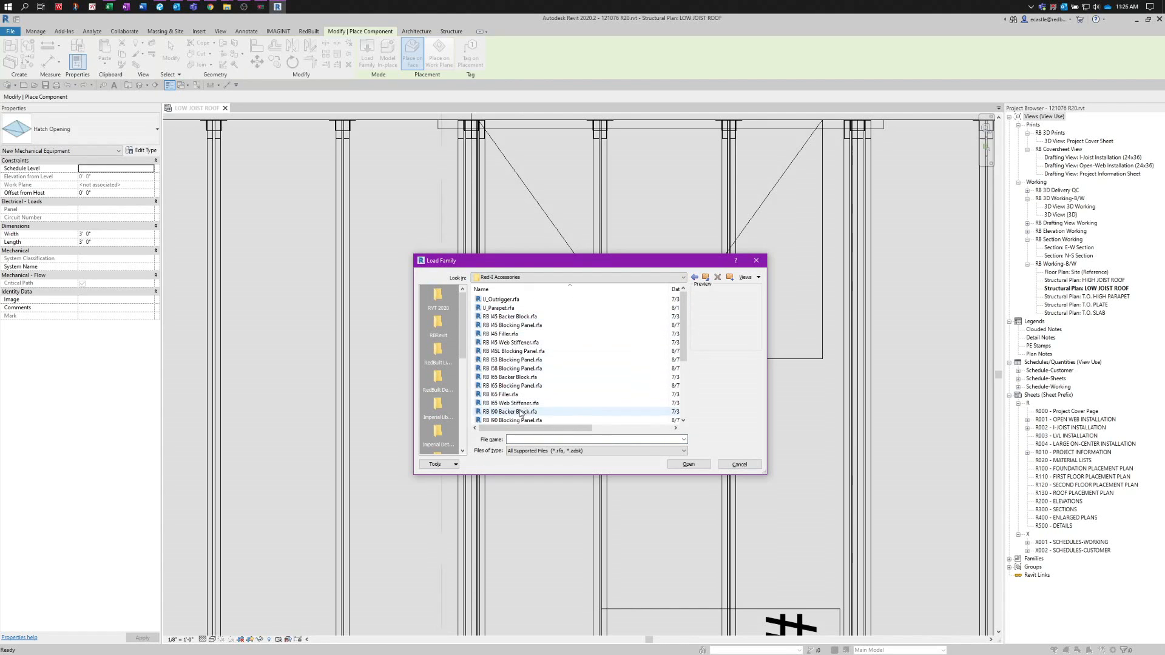
{"action": "left_click", "coordinate": [501, 378]}
{"action": "left_click", "coordinate": [686, 465]}
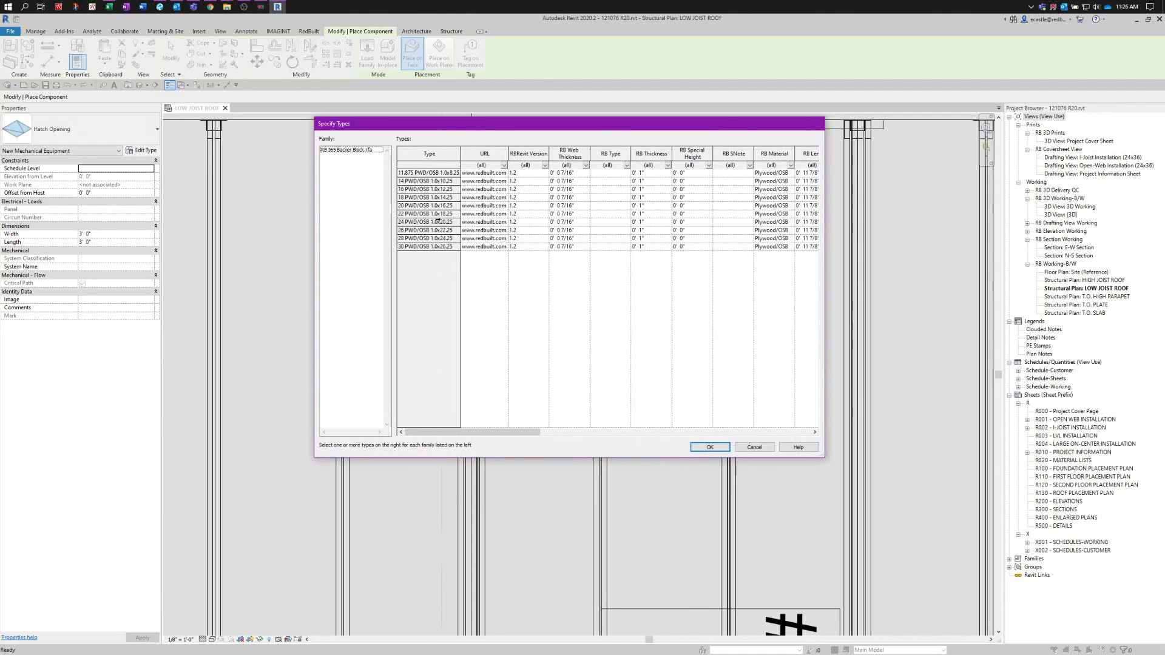
{"action": "left_click", "coordinate": [418, 198]}
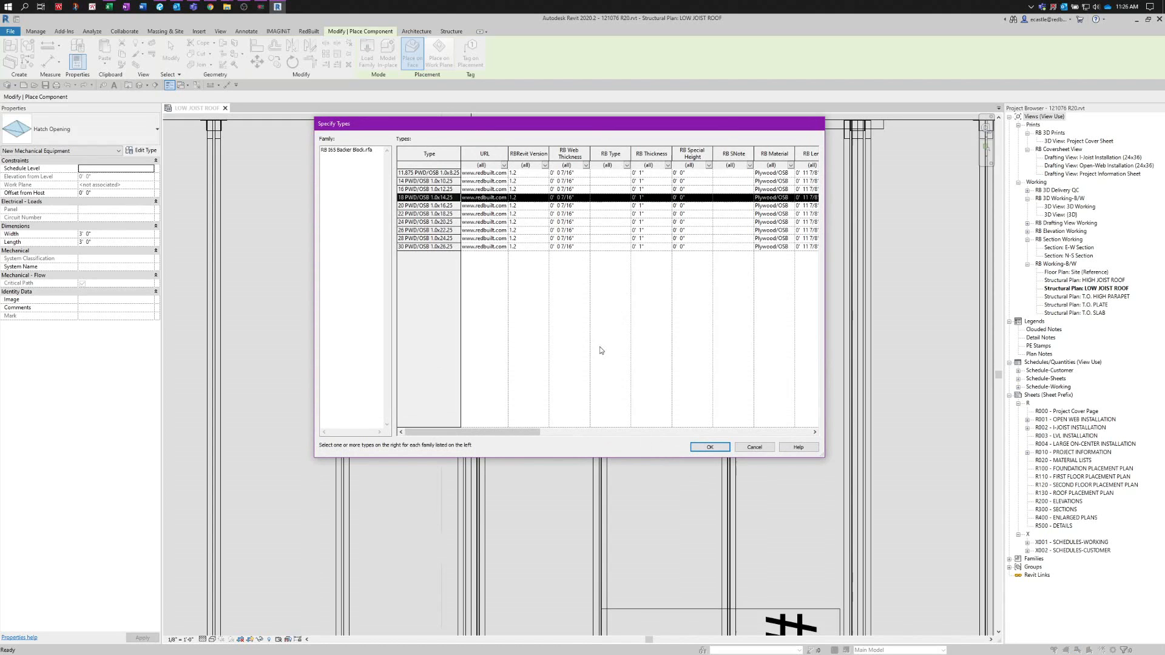
{"action": "left_click", "coordinate": [698, 449]}
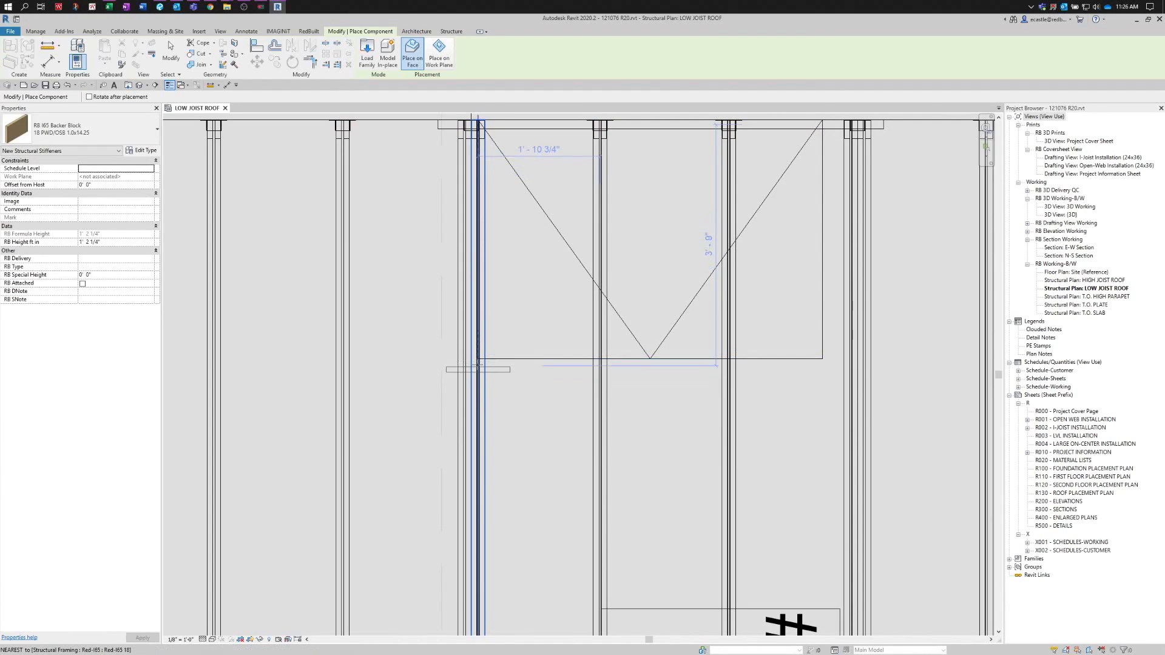
- Place backer blocks on the webs of the double joist at the hatch opening's lower left corner
{"action": "scroll", "coordinate": [479, 368], "scroll_direction": "up", "scroll_amount": 2}
{"action": "scroll", "coordinate": [479, 363], "scroll_direction": "up", "scroll_amount": 1}
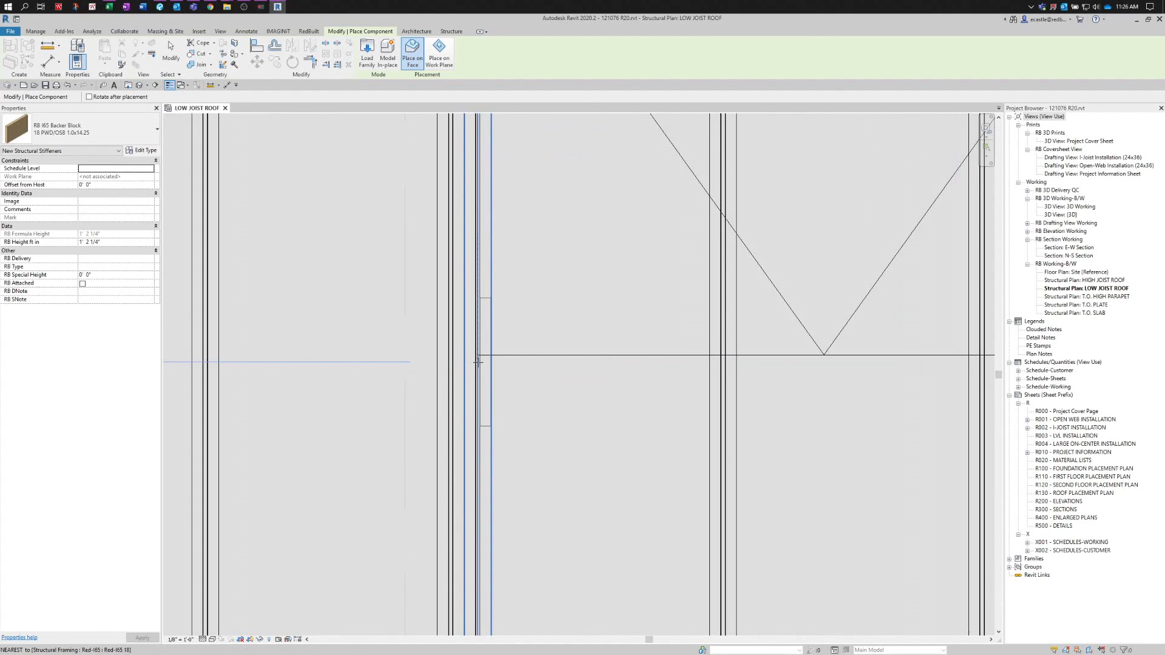
{"action": "scroll", "coordinate": [477, 362], "scroll_direction": "up", "scroll_amount": 2}
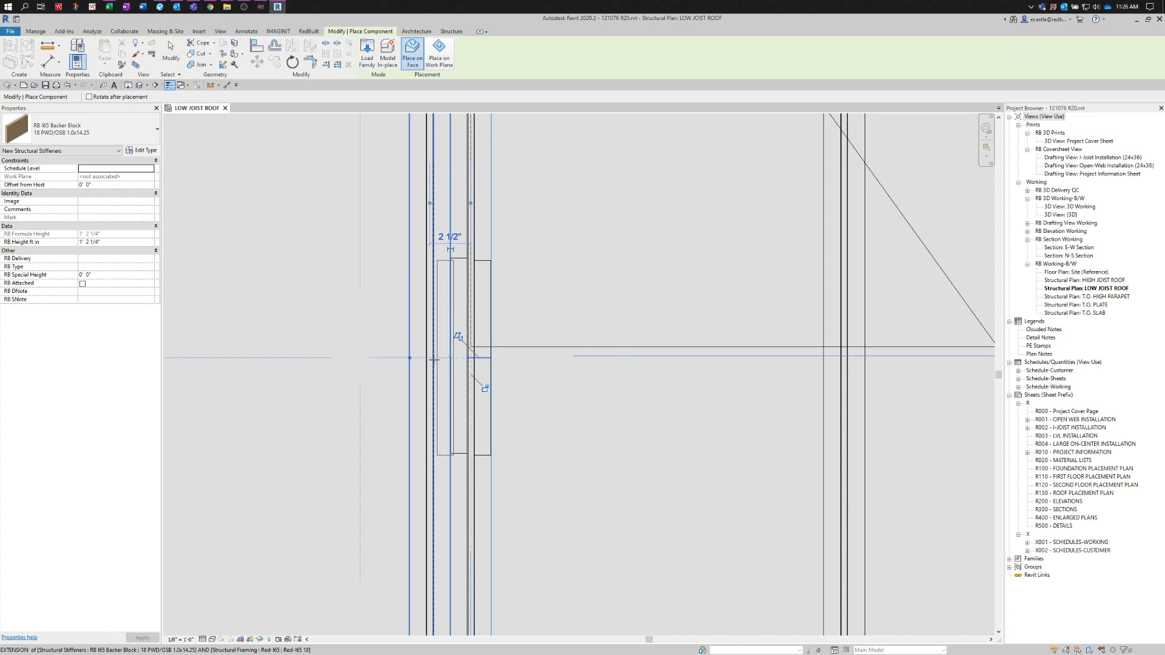
- Place backer blocks on the webs of the double joist near the hatch opening's lower right corner
{"action": "scroll", "coordinate": [373, 392], "scroll_direction": "down", "scroll_amount": 9}
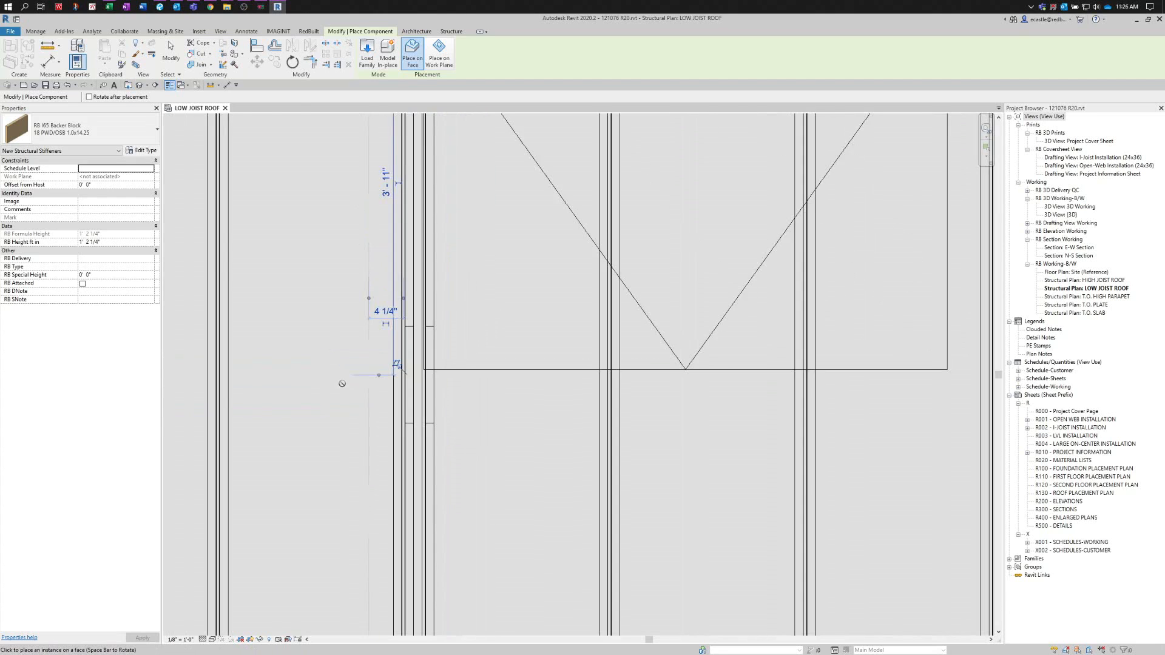
{"action": "scroll", "coordinate": [719, 389], "scroll_direction": "up", "scroll_amount": 7}
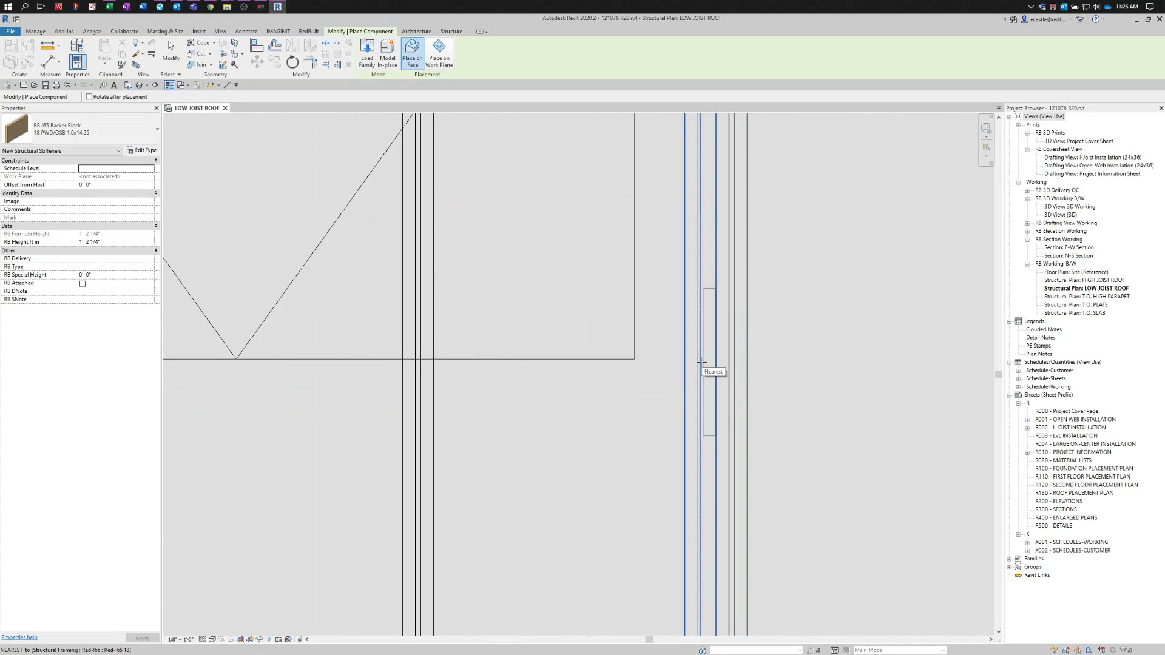
{"action": "left_click", "coordinate": [734, 362]}
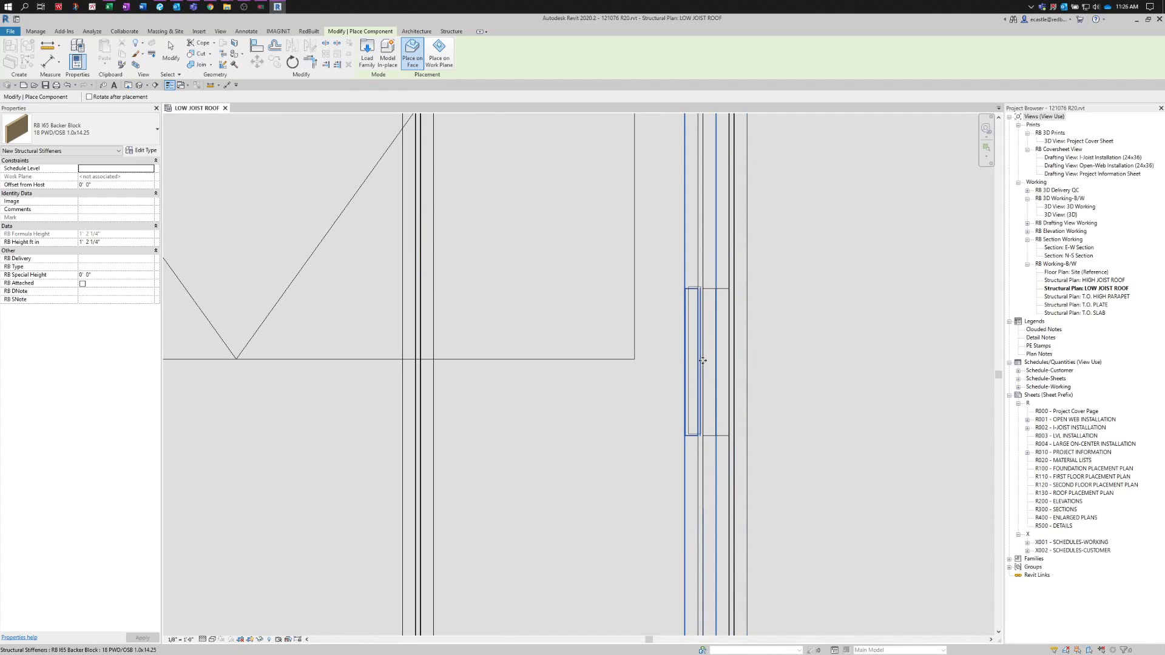
{"action": "key", "text": "Escape"}
{"action": "key", "text": "Escape"}
{"action": "scroll", "coordinate": [789, 385], "scroll_direction": "down", "scroll_amount": 4}
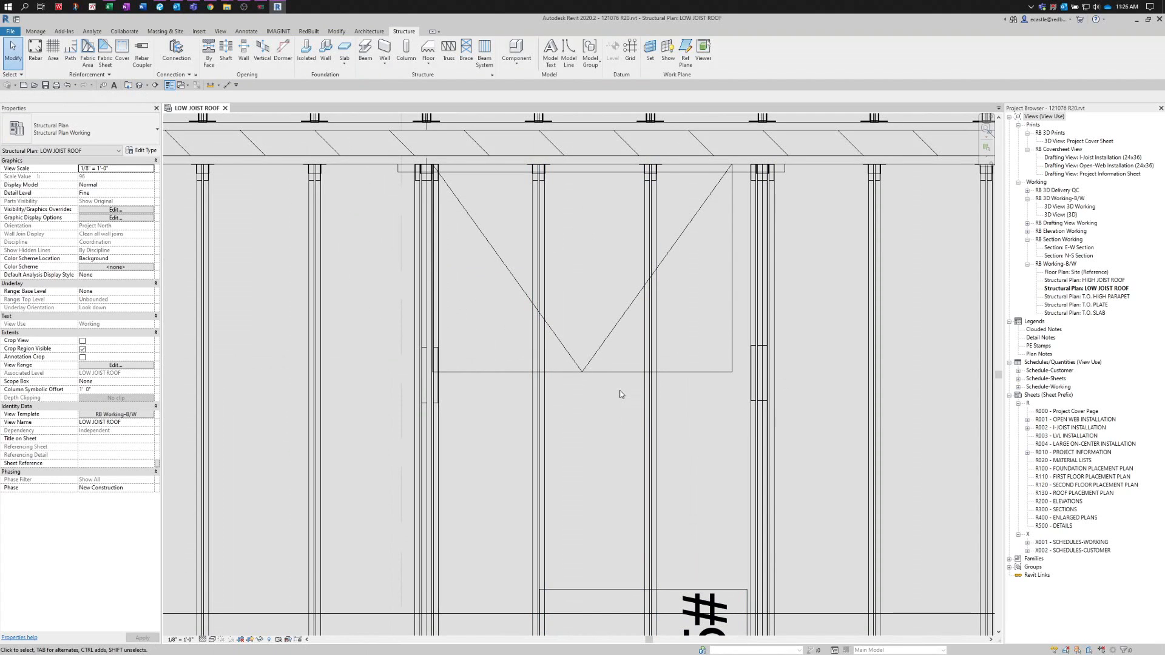
- Load the RedLam-Beam family from the RedLam-Rimboard folder with type RedLam 2.0E-3.5x18 for a new structural beam
{"action": "left_click", "coordinate": [365, 50]}
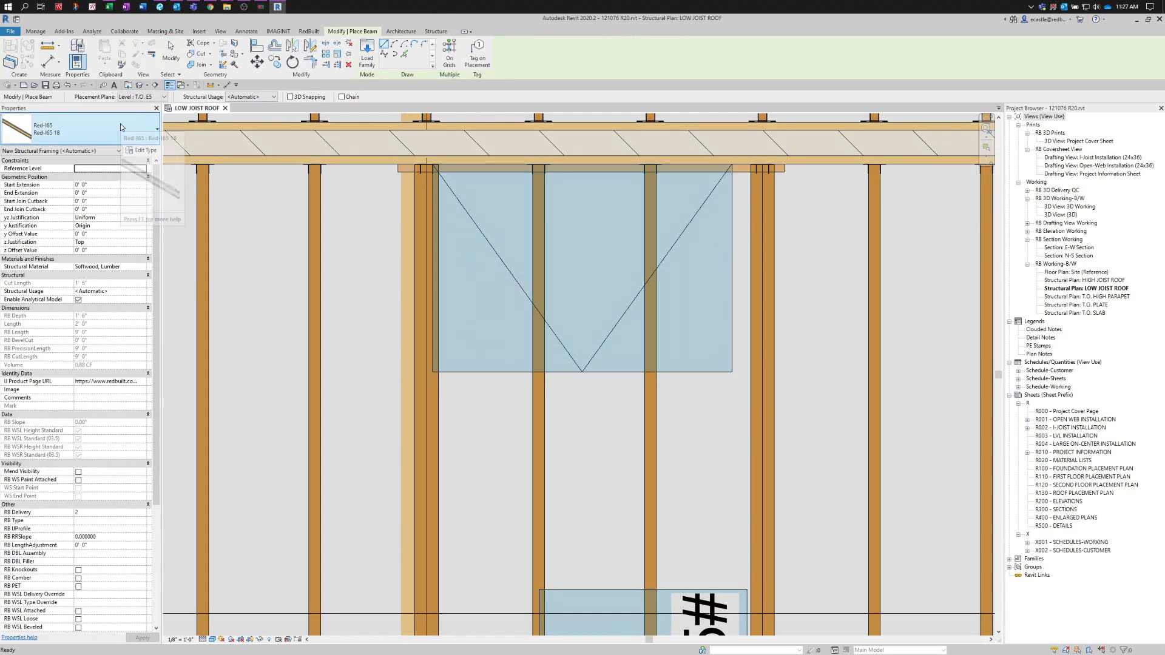
{"action": "left_click", "coordinate": [118, 130]}
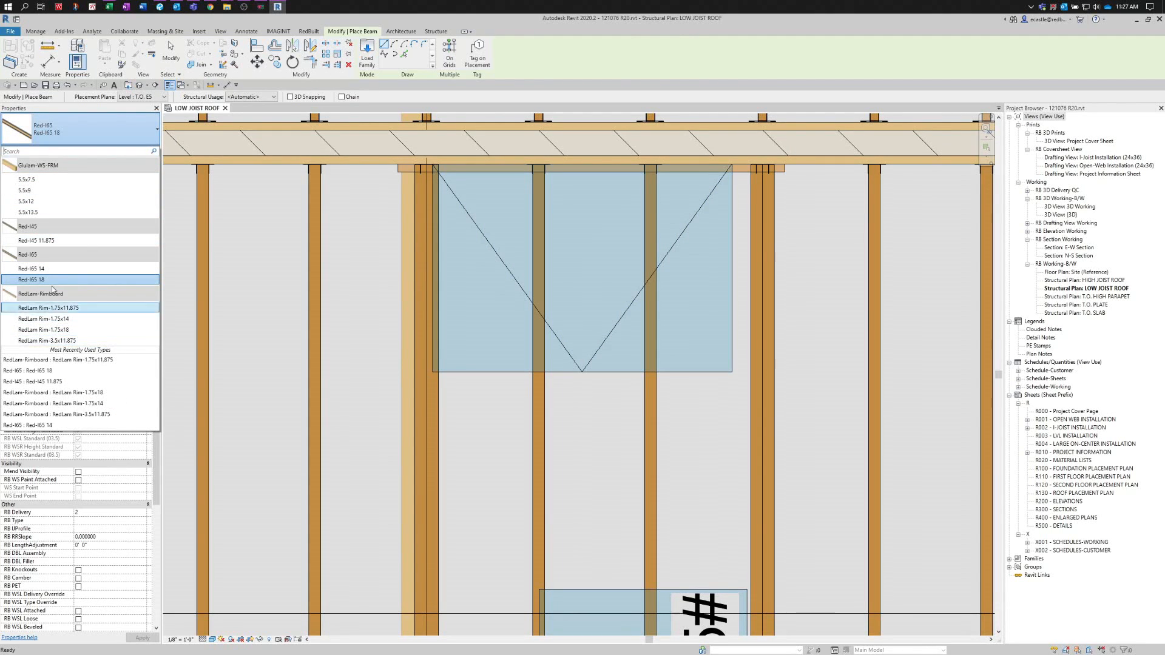
{"action": "left_click", "coordinate": [367, 53]}
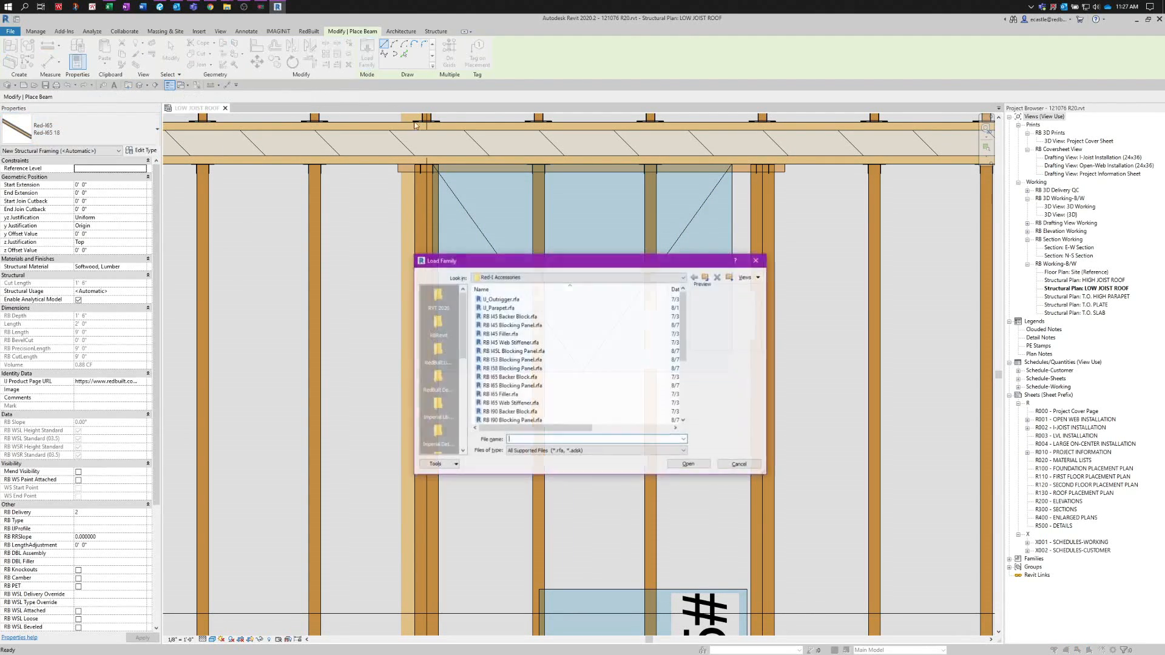
{"action": "left_click", "coordinate": [528, 276]}
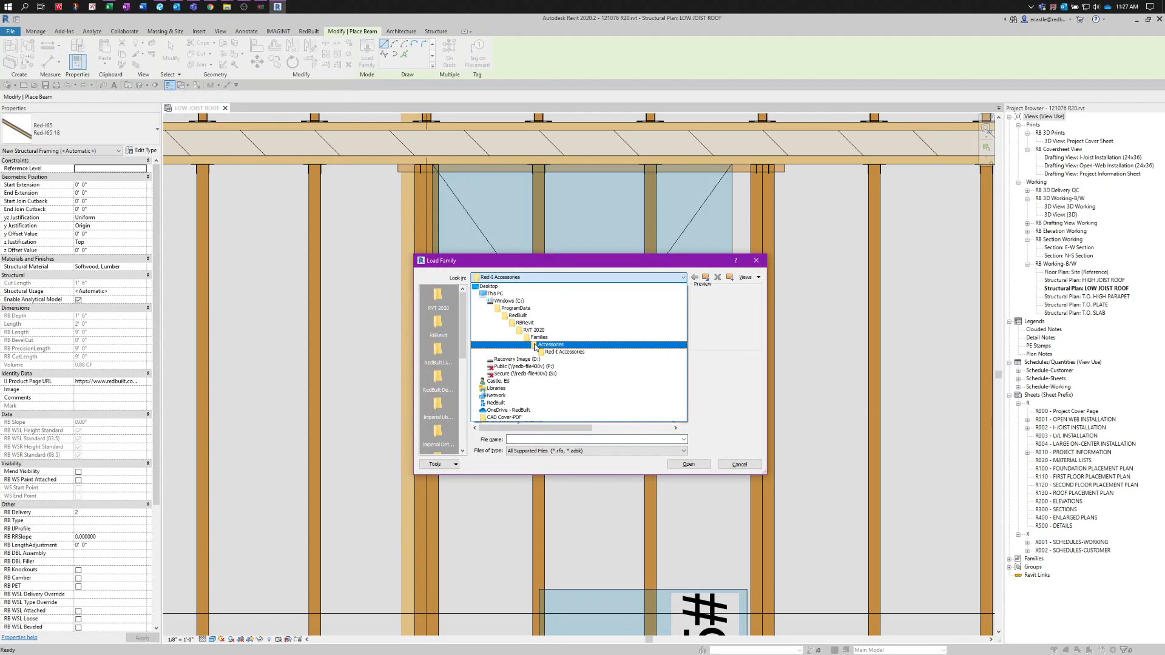
{"action": "left_click", "coordinate": [528, 343]}
{"action": "double_click", "coordinate": [511, 353]}
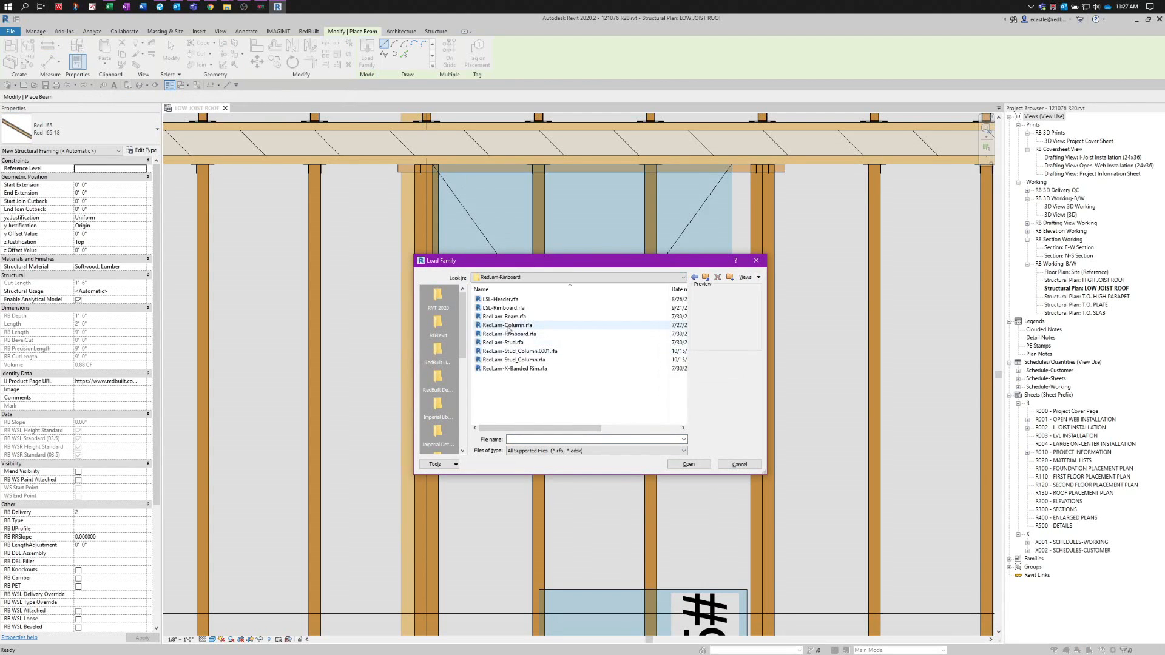
{"action": "left_click", "coordinate": [505, 317]}
{"action": "double_click", "coordinate": [505, 317]}
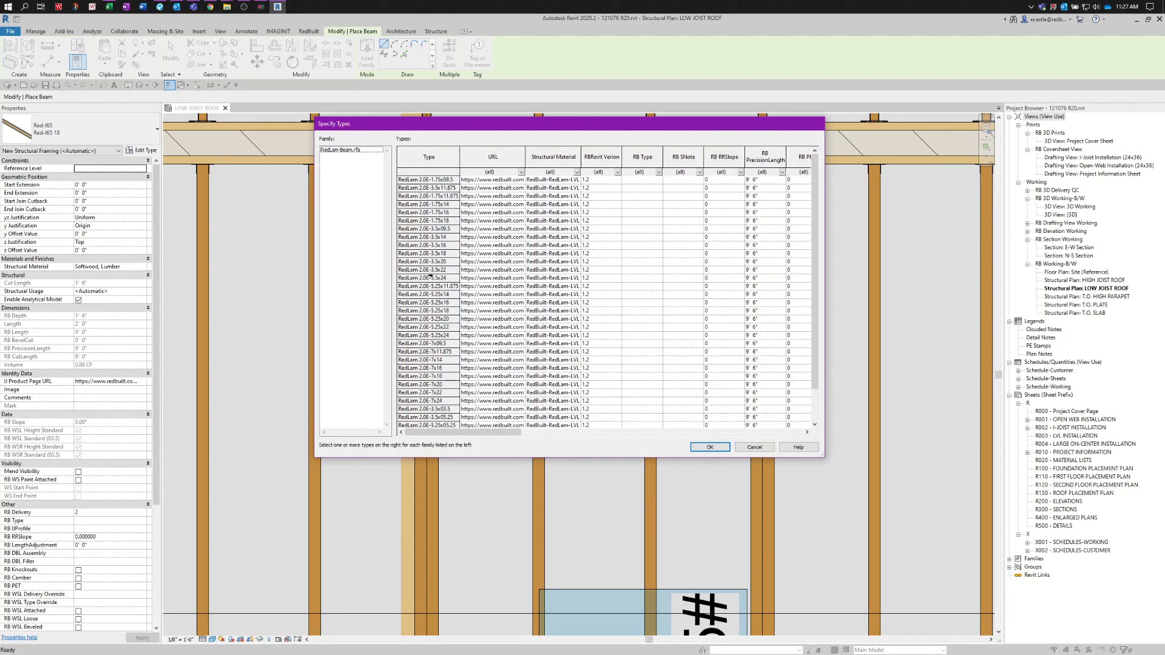
{"action": "left_click", "coordinate": [428, 253]}
{"action": "left_click", "coordinate": [710, 447]}
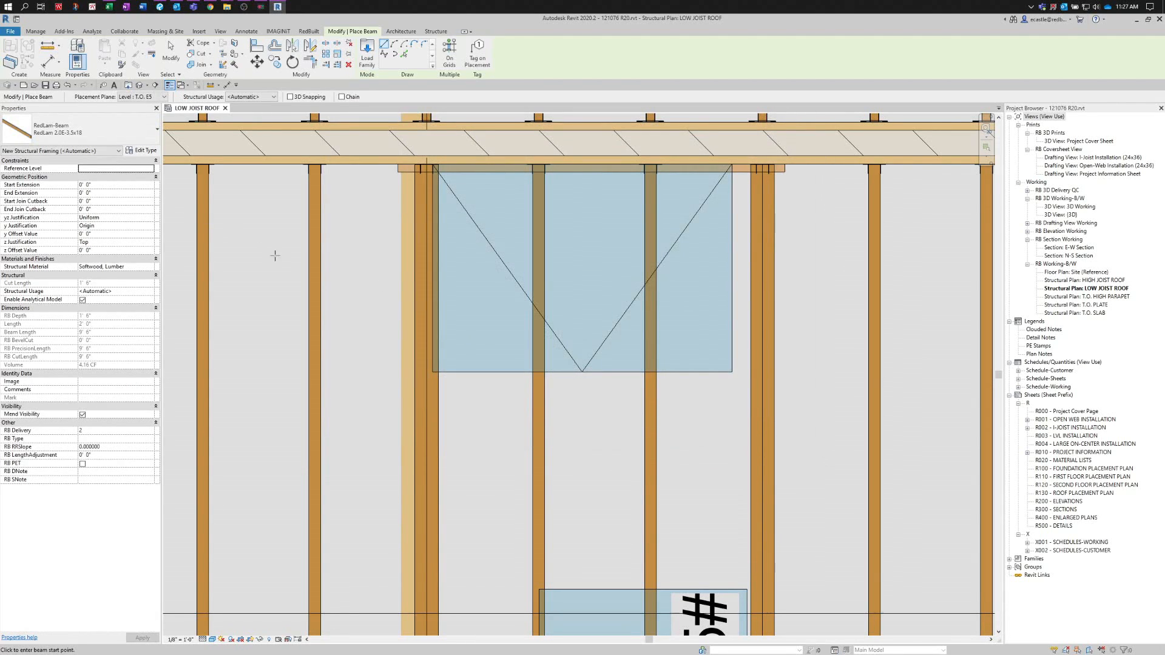
- Draw the RedLam 2.0E-3.5x18 header beam along the hatch opening's lower edge, spanning between the two double joists
{"action": "left_click", "coordinate": [434, 378]}
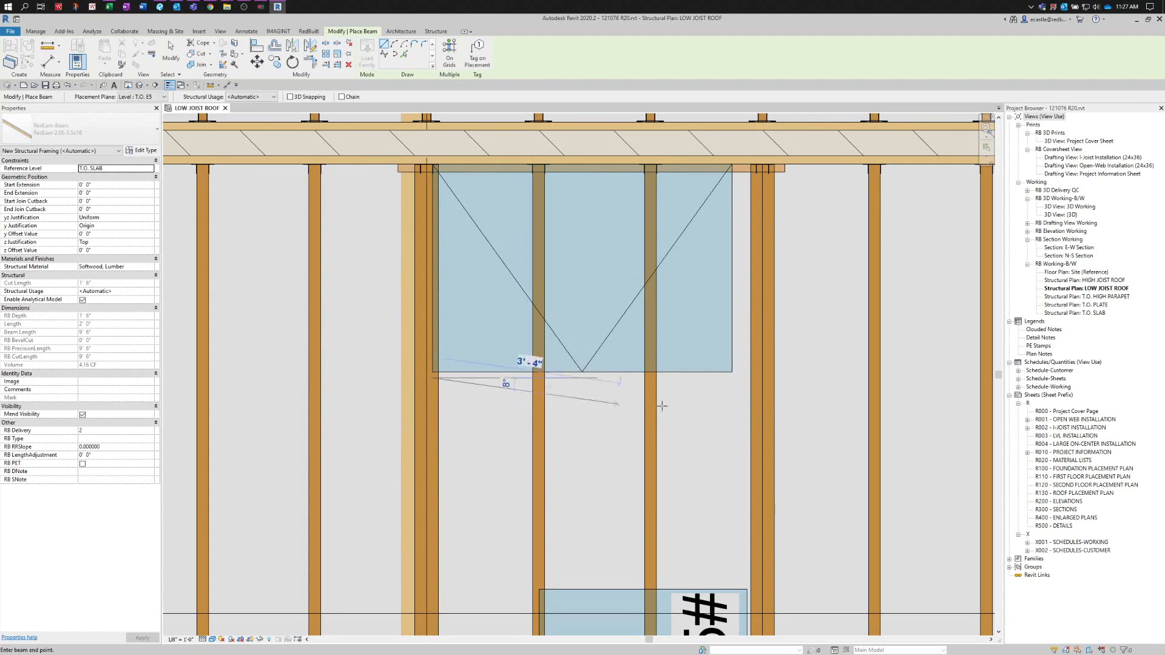
{"action": "left_click", "coordinate": [758, 379]}
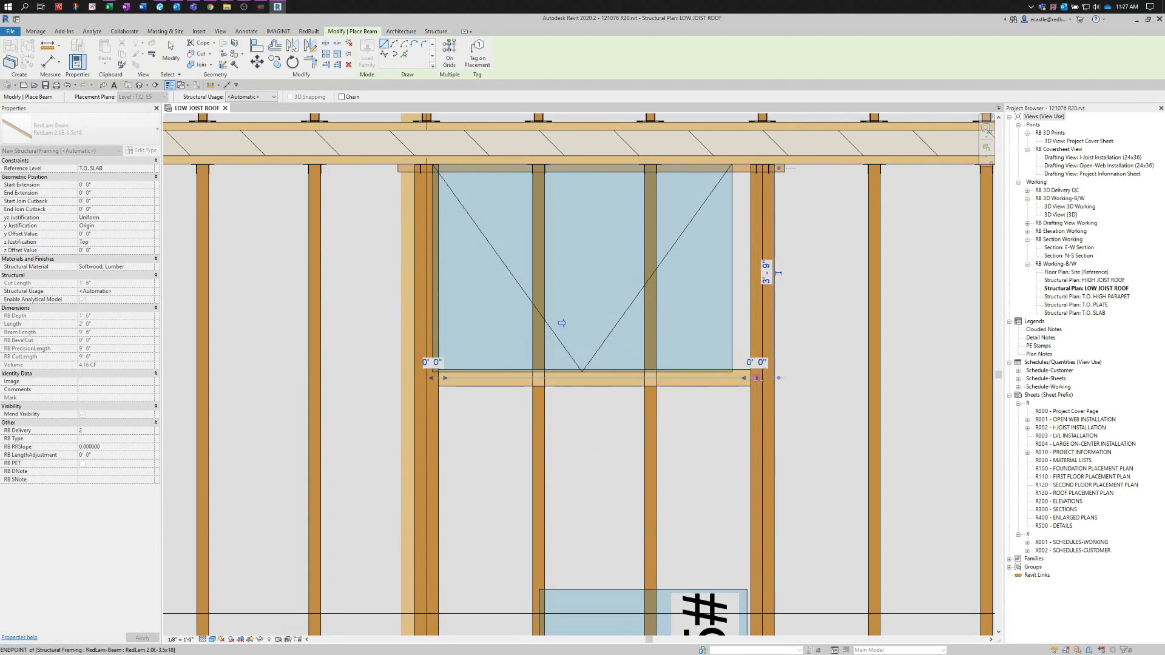
{"action": "key", "text": "Escape"}
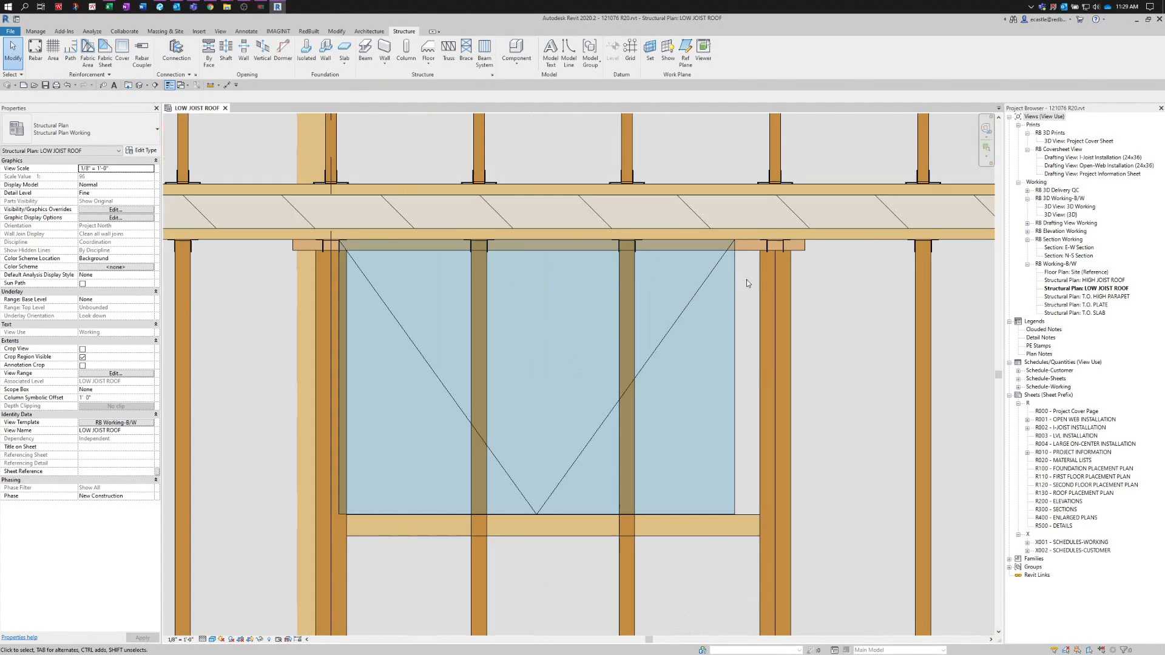
- Try to stretch the RB FM Hanger at the ledger end of the right double joist to the full width of both joists
{"action": "scroll", "coordinate": [770, 242], "scroll_direction": "up", "scroll_amount": 2}
{"action": "left_click", "coordinate": [764, 243]}
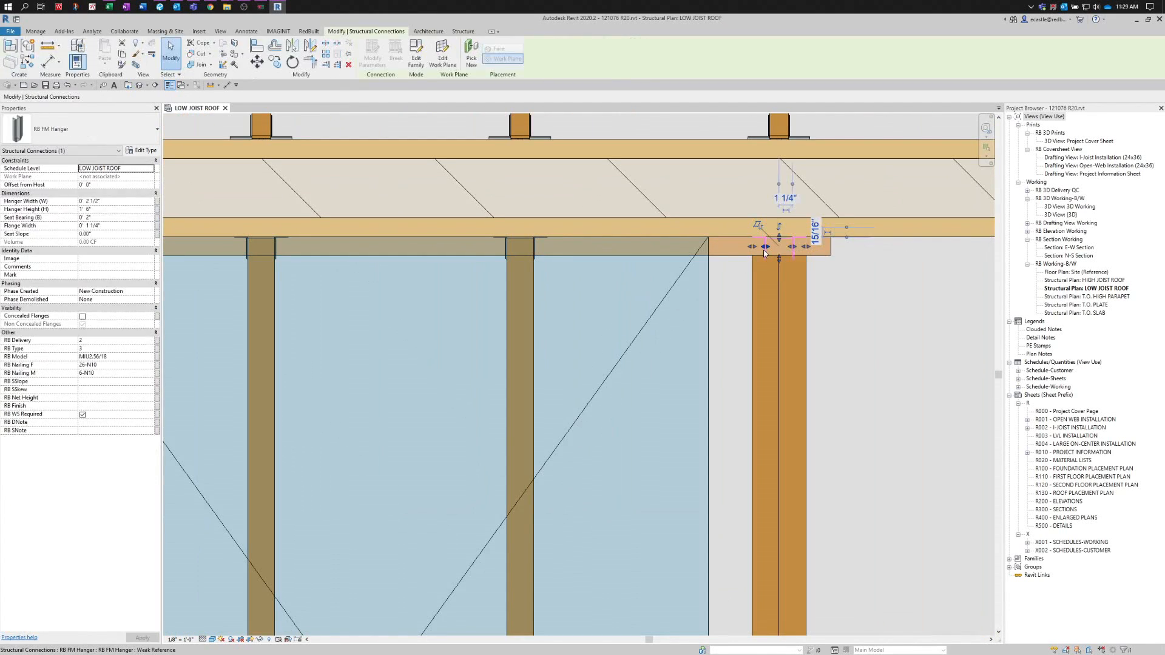
{"action": "scroll", "coordinate": [839, 278], "scroll_direction": "down", "scroll_amount": 1}
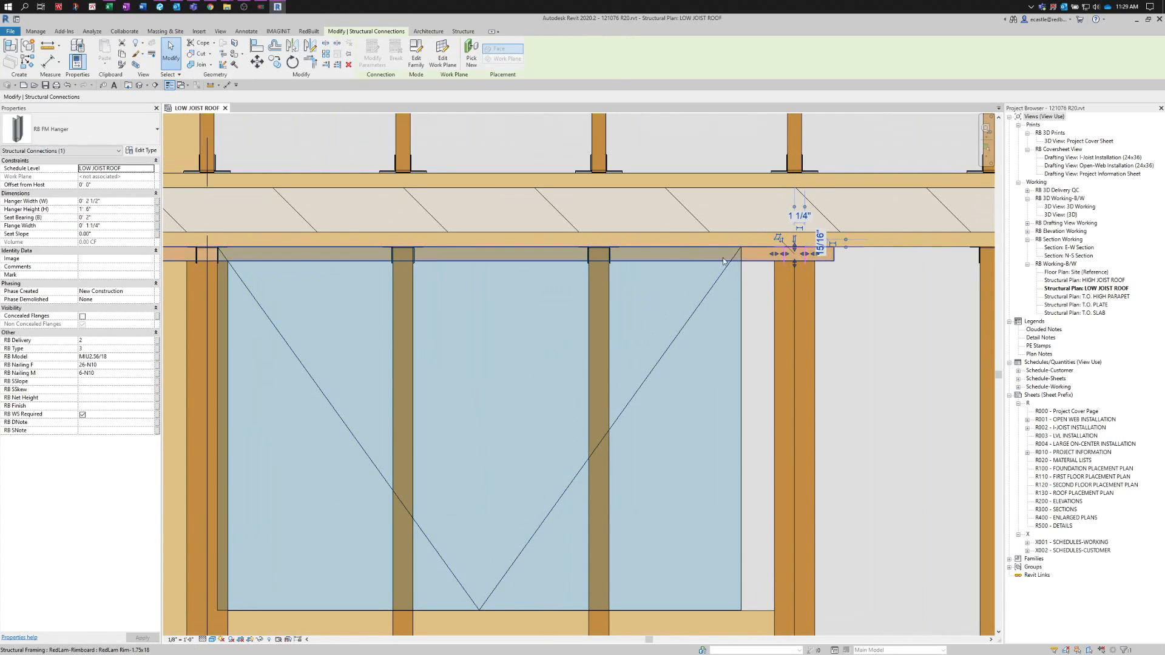
{"action": "scroll", "coordinate": [816, 249], "scroll_direction": "up", "scroll_amount": 3}
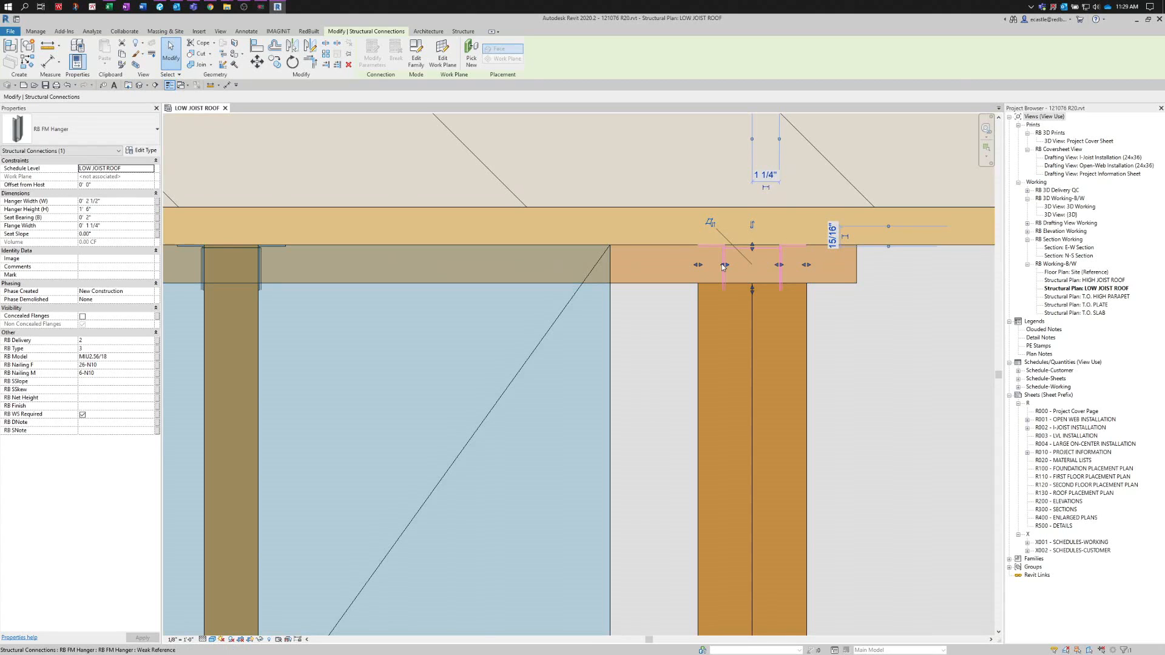
{"action": "left_click_drag", "start_coordinate": [724, 268], "coordinate": [698, 266]}
{"action": "key", "text": "Escape"}
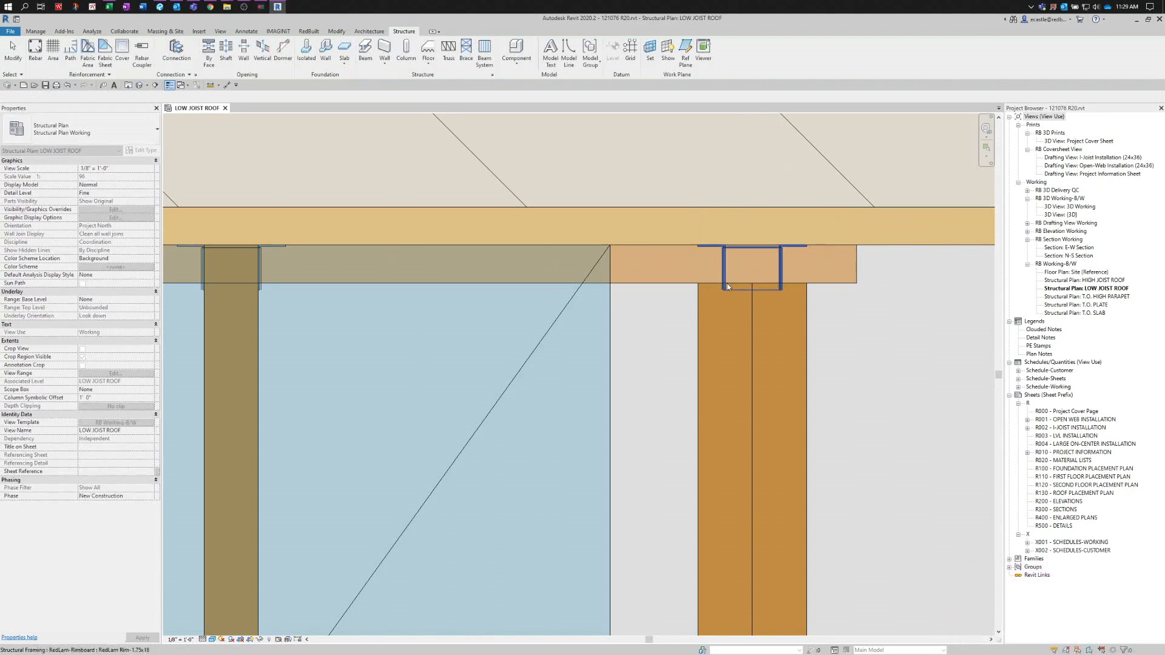
{"action": "scroll", "coordinate": [726, 267], "scroll_direction": "up", "scroll_amount": 2}
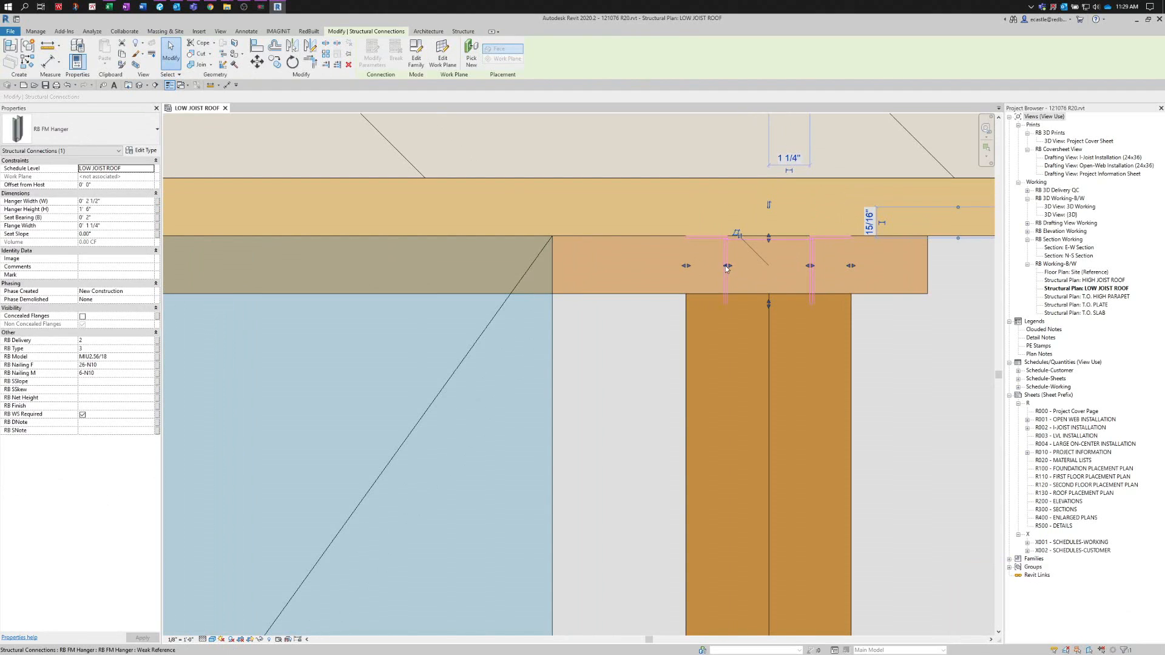
{"action": "left_click_drag", "start_coordinate": [726, 267], "coordinate": [691, 274]}
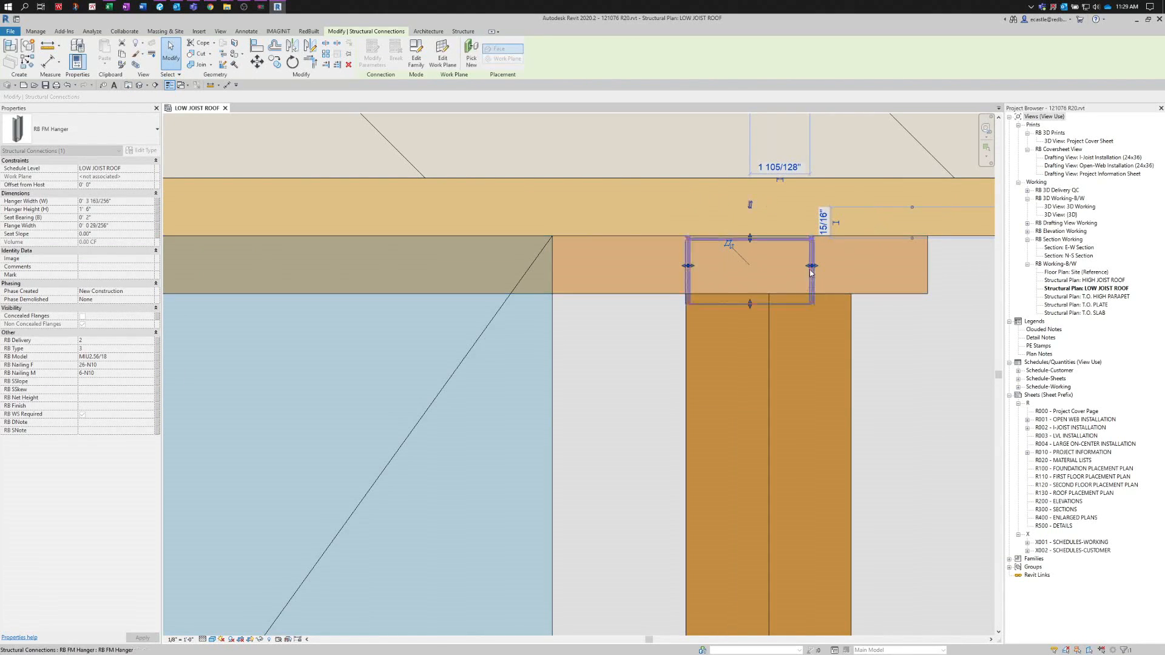
{"action": "left_click_drag", "start_coordinate": [817, 270], "coordinate": [840, 265]}
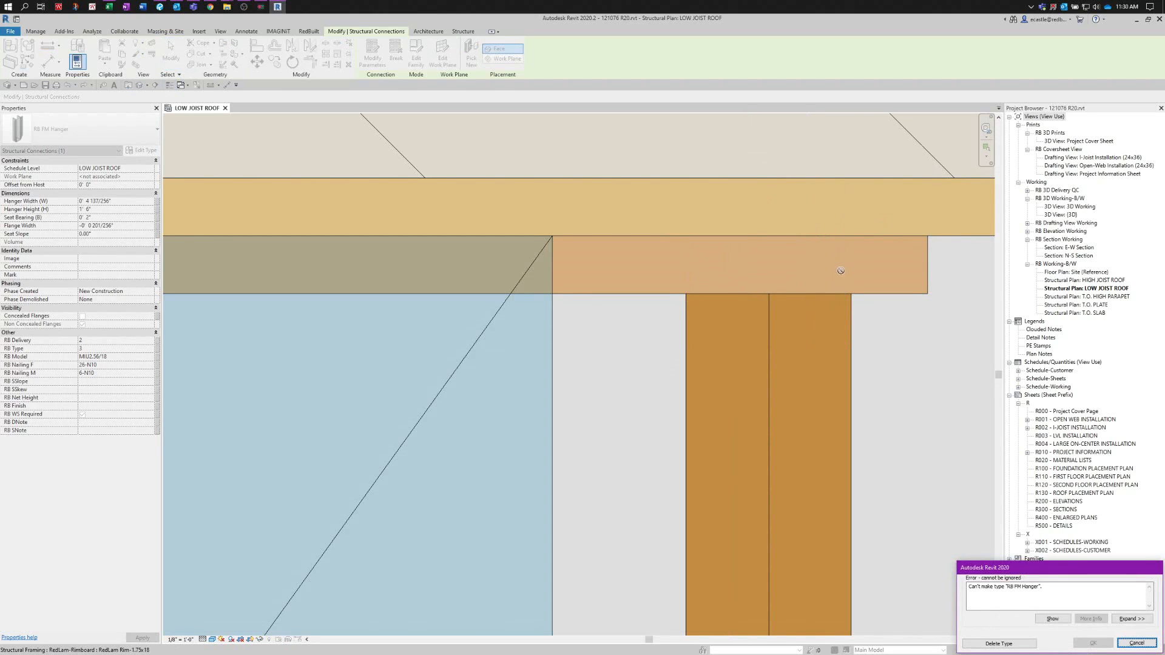
{"action": "key", "text": "Escape"}
- Change the right double joist's hanger to the RB TF Hanger type, set its width to 5 31/256", and edit its height
{"action": "left_click", "coordinate": [99, 139]}
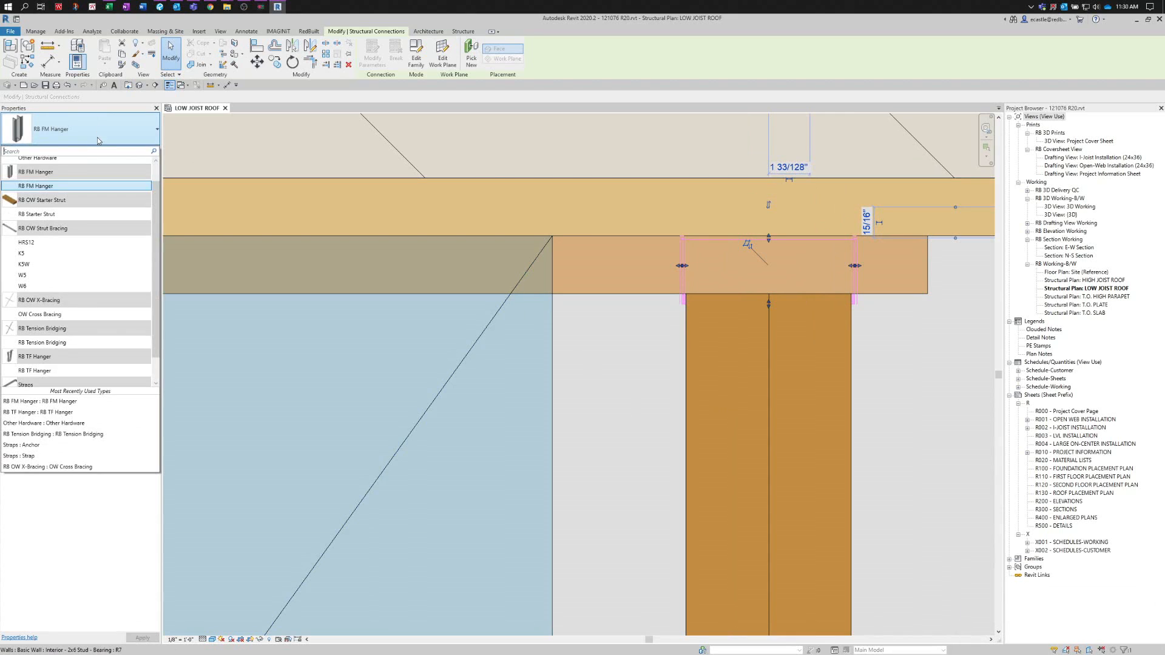
{"action": "type", "text": "TF"}
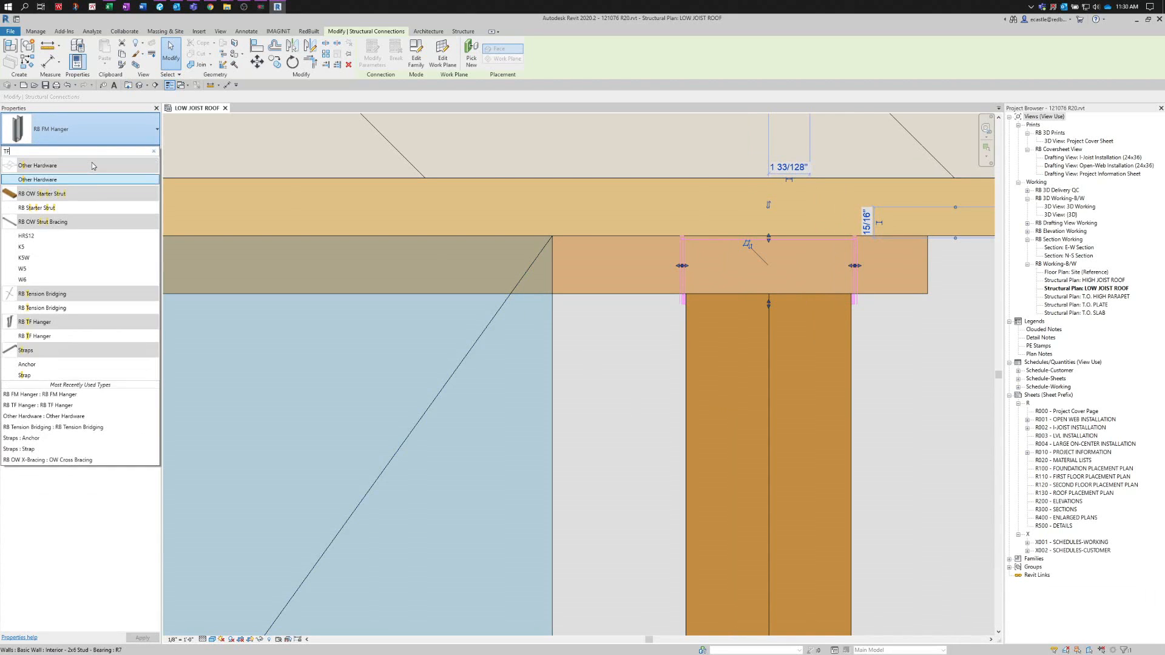
{"action": "left_click", "coordinate": [69, 181]}
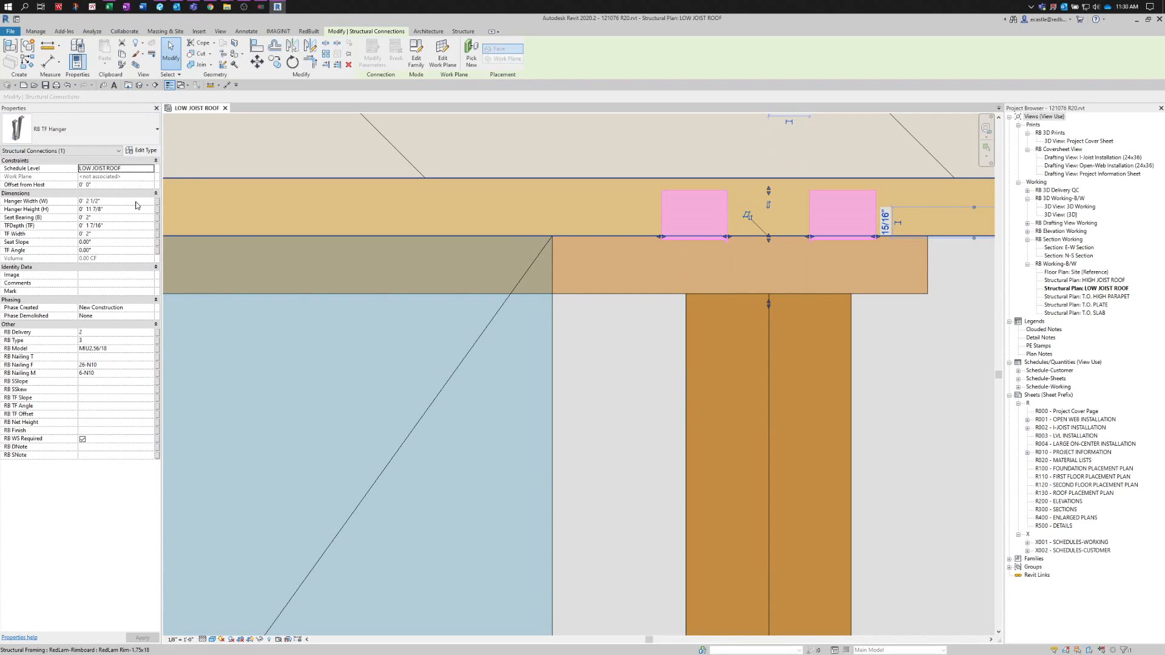
{"action": "left_click", "coordinate": [117, 202]}
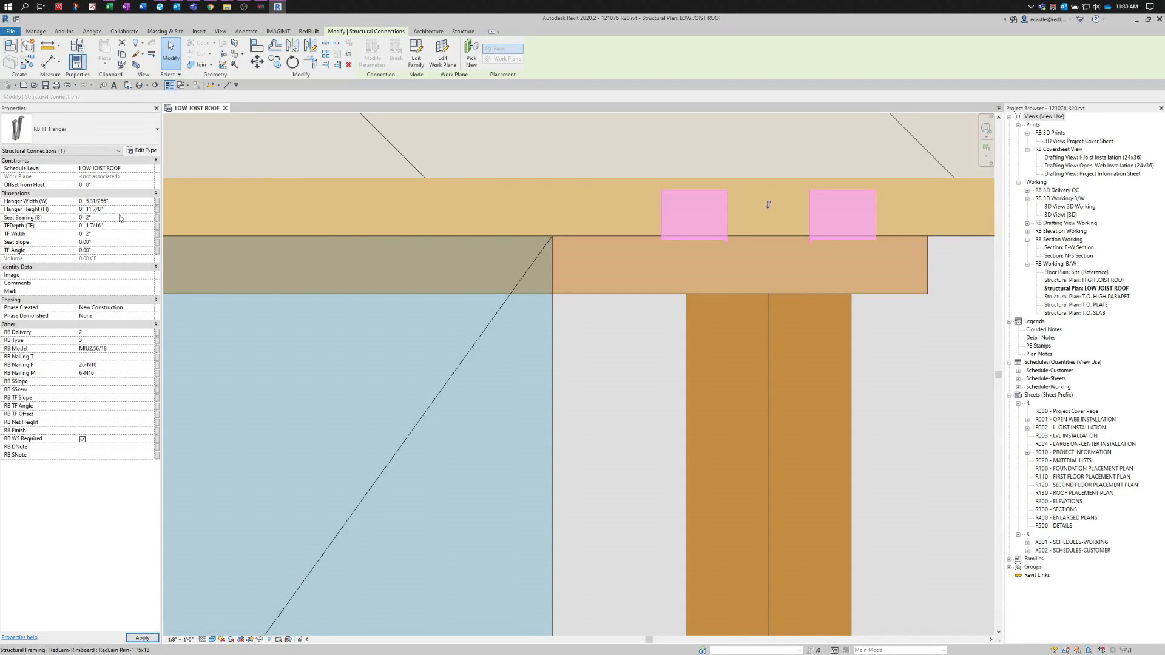
{"action": "left_click", "coordinate": [117, 210]}
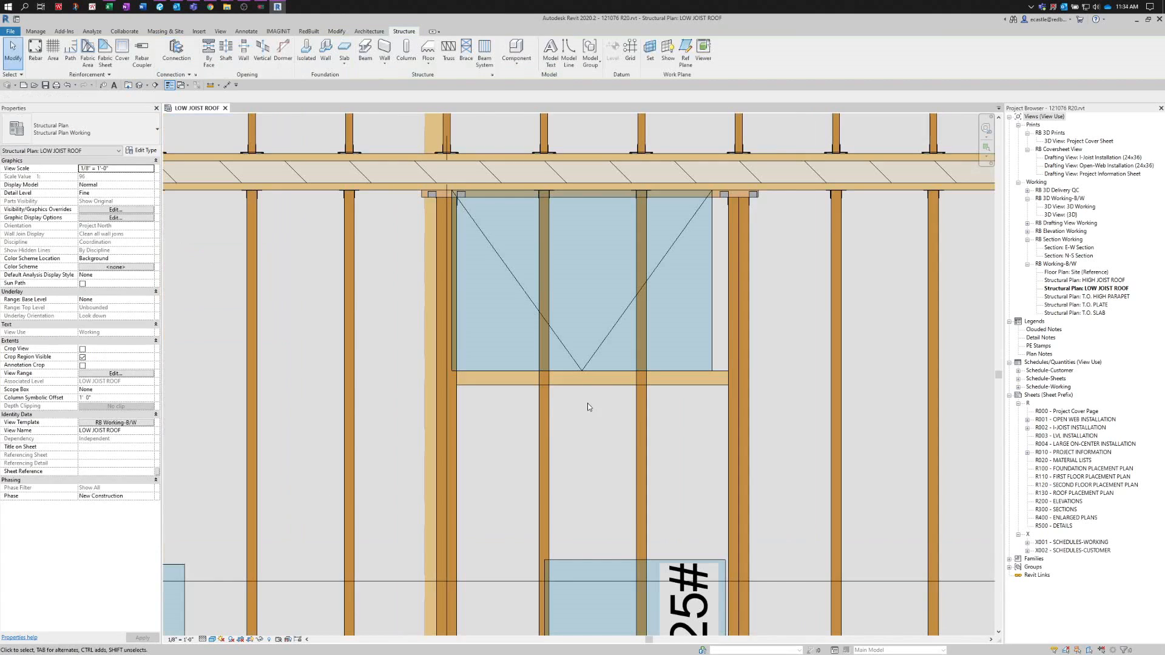
- Shorten the left interior joist crossing the hatch opening so it ends at the header beam's lower face
{"action": "left_click", "coordinate": [548, 404]}
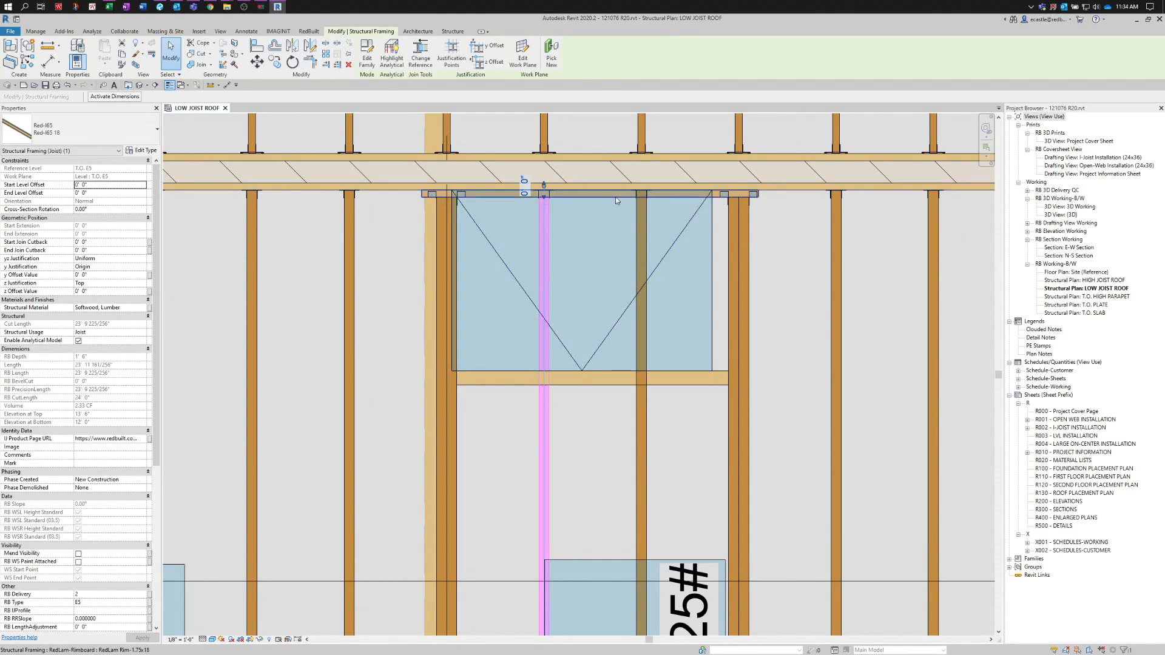
{"action": "scroll", "coordinate": [615, 197], "scroll_direction": "up", "scroll_amount": 2}
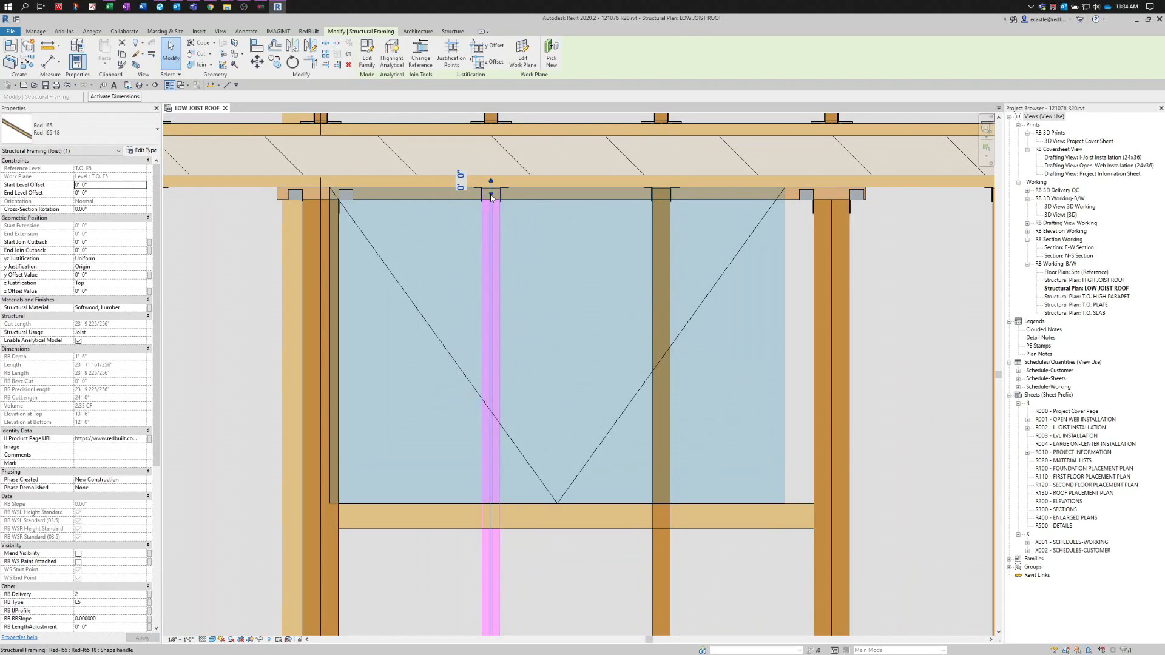
{"action": "left_click_drag", "start_coordinate": [491, 196], "coordinate": [497, 407]}
{"action": "left_click_drag", "start_coordinate": [484, 517], "coordinate": [487, 527]}
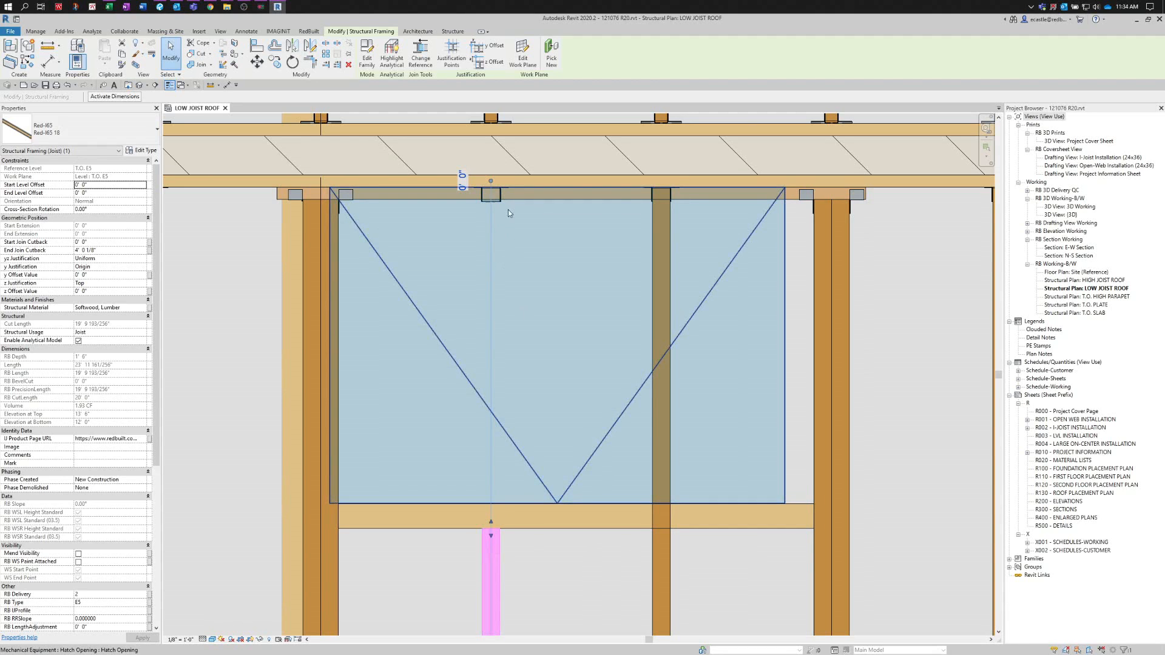
- Rehost the left interior joist's RB FM Hanger from the ledger onto the shortened joist end, against the header beam's lower face
{"action": "left_click", "coordinate": [493, 196]}
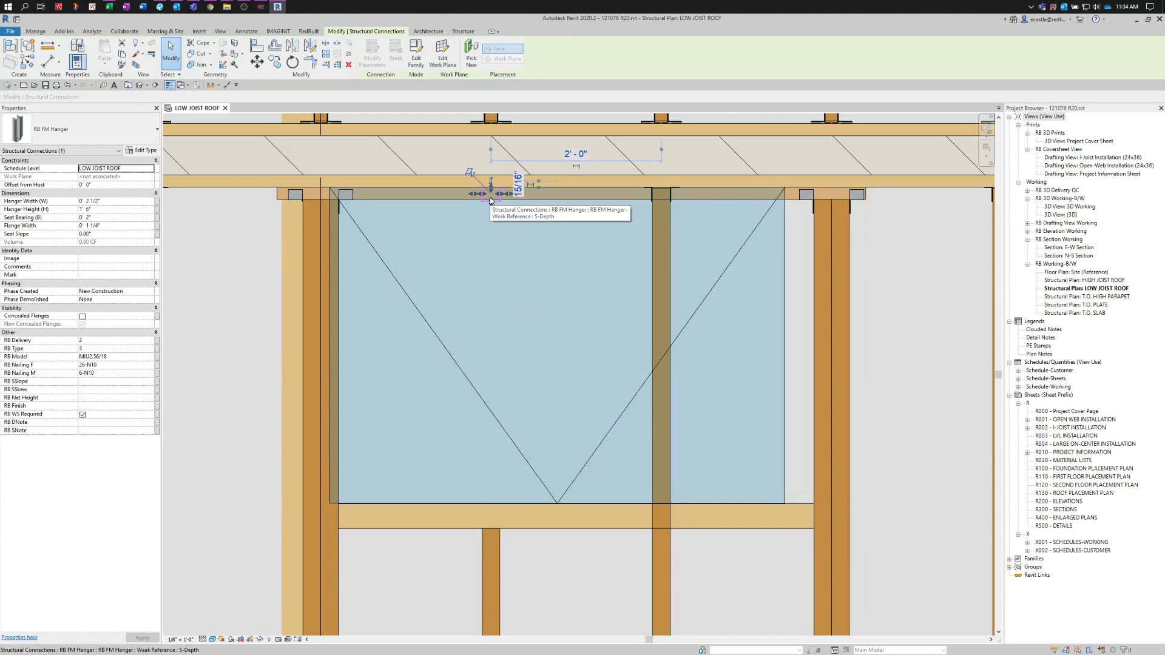
{"action": "left_click", "coordinate": [471, 60]}
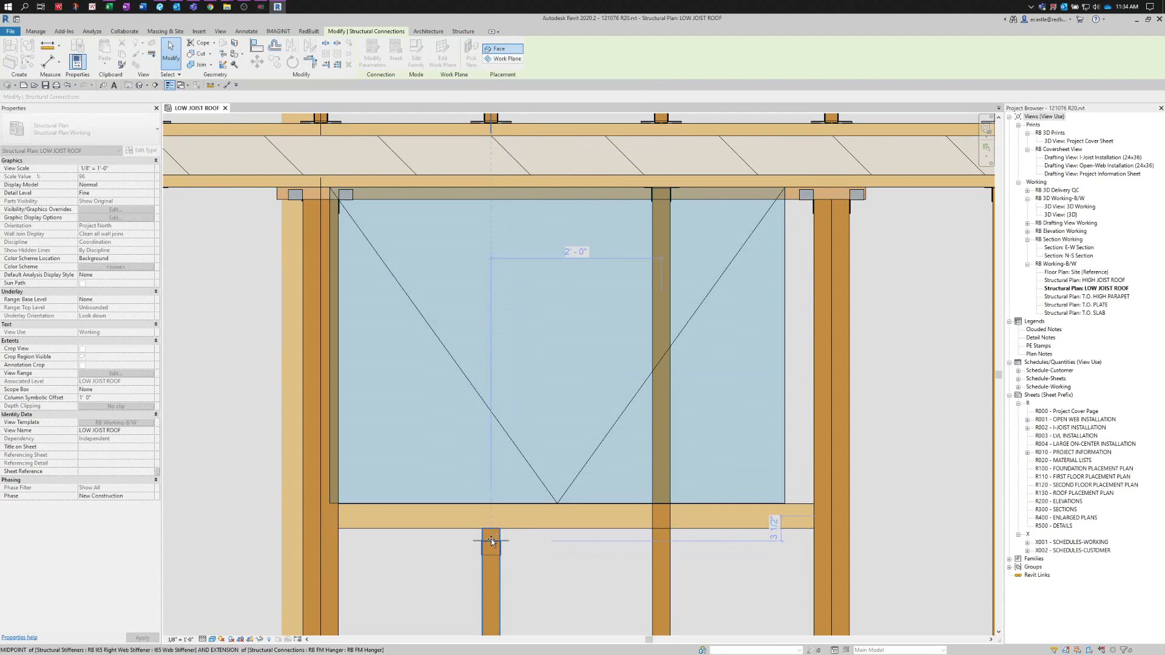
{"action": "scroll", "coordinate": [491, 559], "scroll_direction": "up", "scroll_amount": 3}
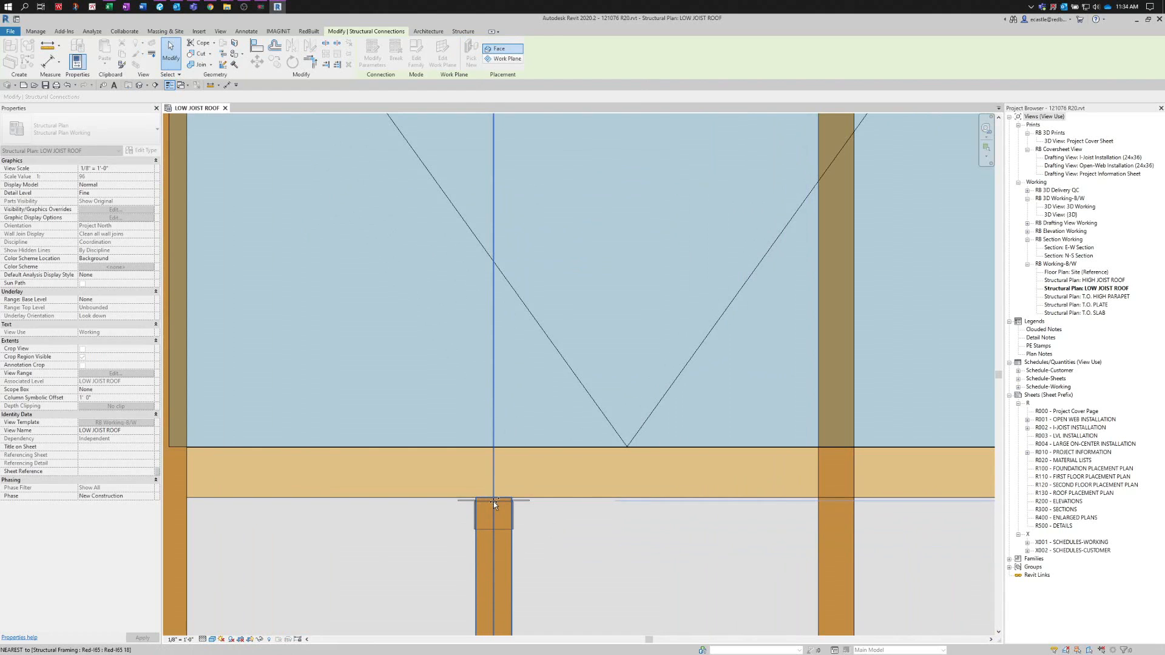
{"action": "left_click", "coordinate": [502, 515]}
{"action": "left_click", "coordinate": [519, 515]}
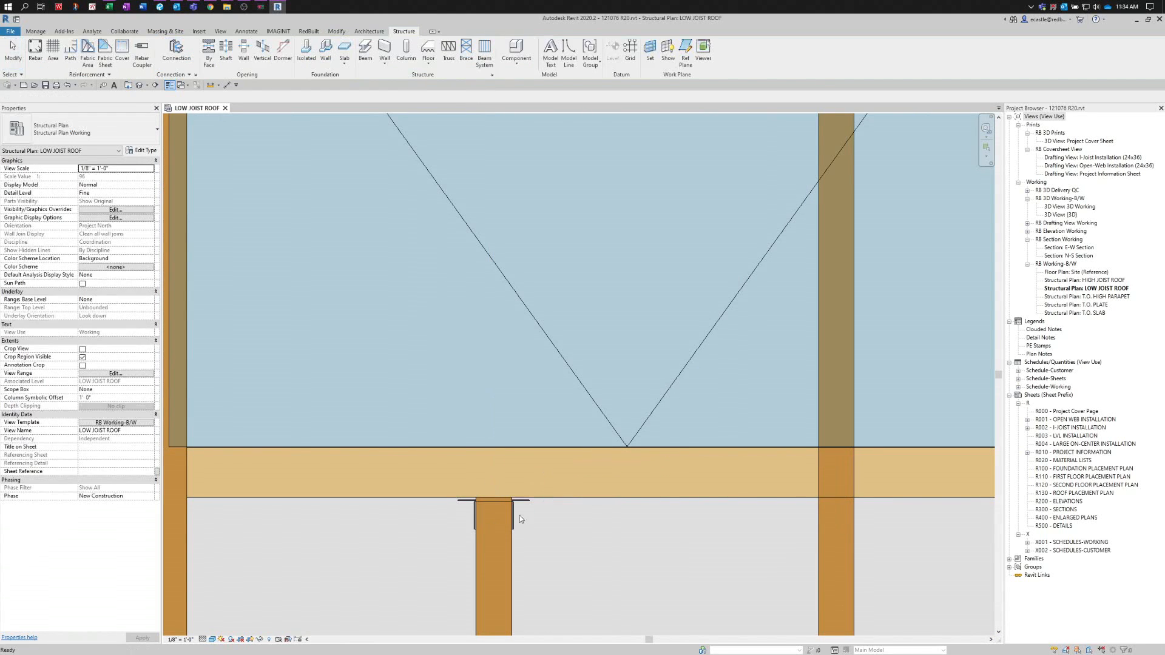
{"action": "left_click", "coordinate": [521, 505]}
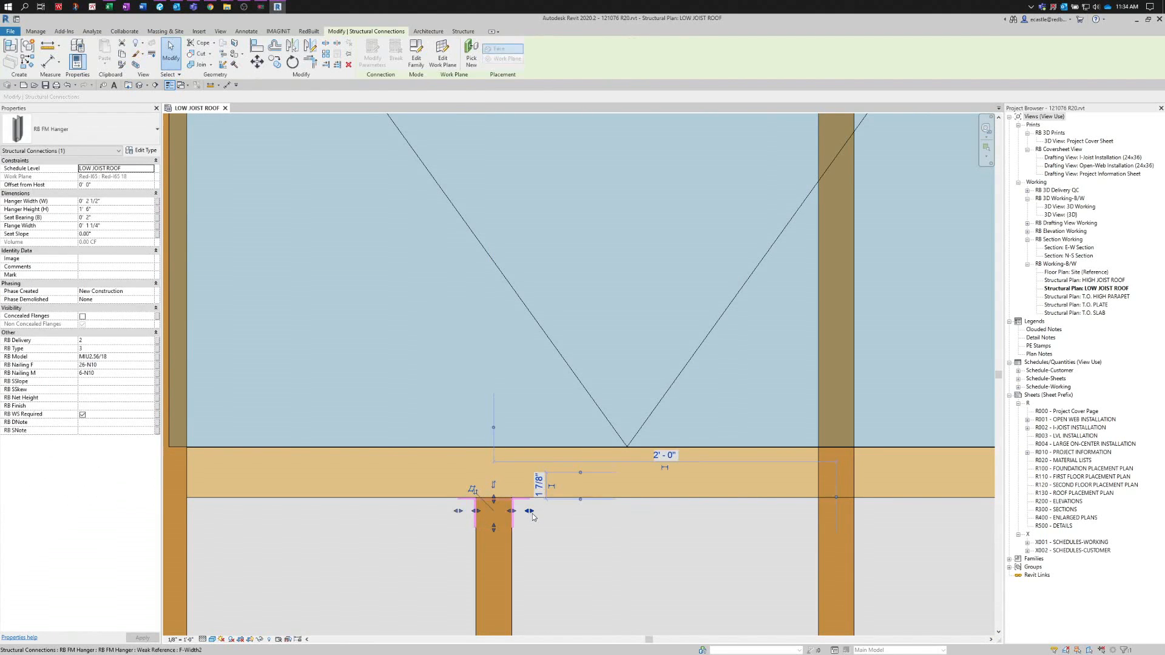
{"action": "scroll", "coordinate": [533, 526], "scroll_direction": "up", "scroll_amount": 2}
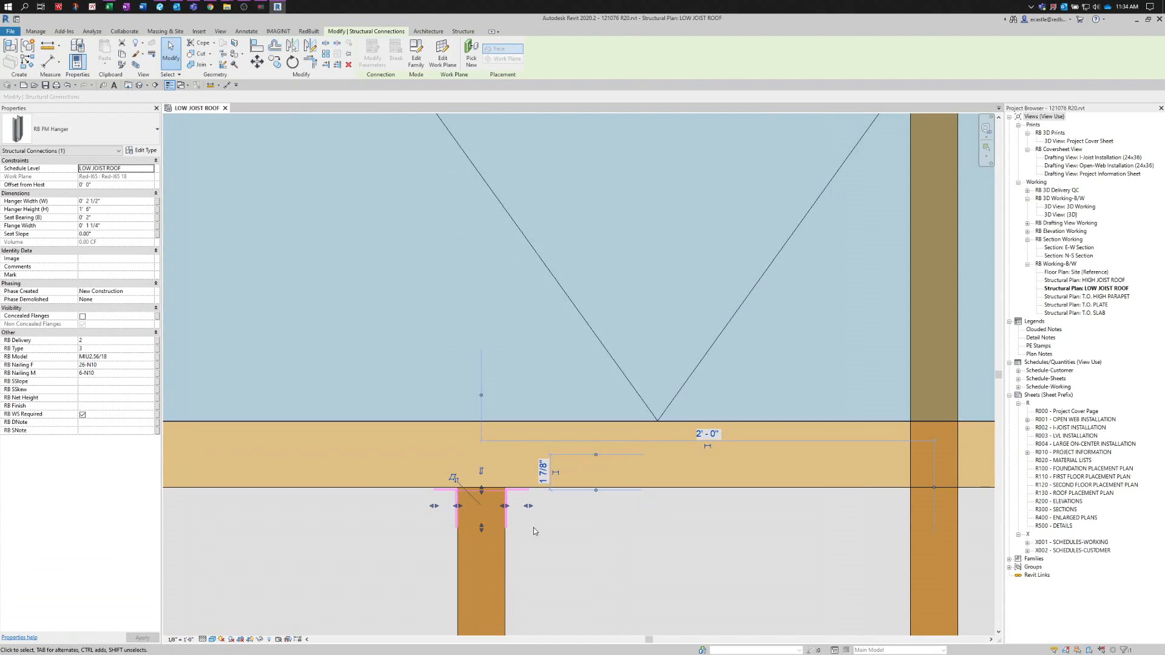
{"action": "scroll", "coordinate": [534, 527], "scroll_direction": "down", "scroll_amount": 5}
{"action": "scroll", "coordinate": [533, 527], "scroll_direction": "down", "scroll_amount": 2}
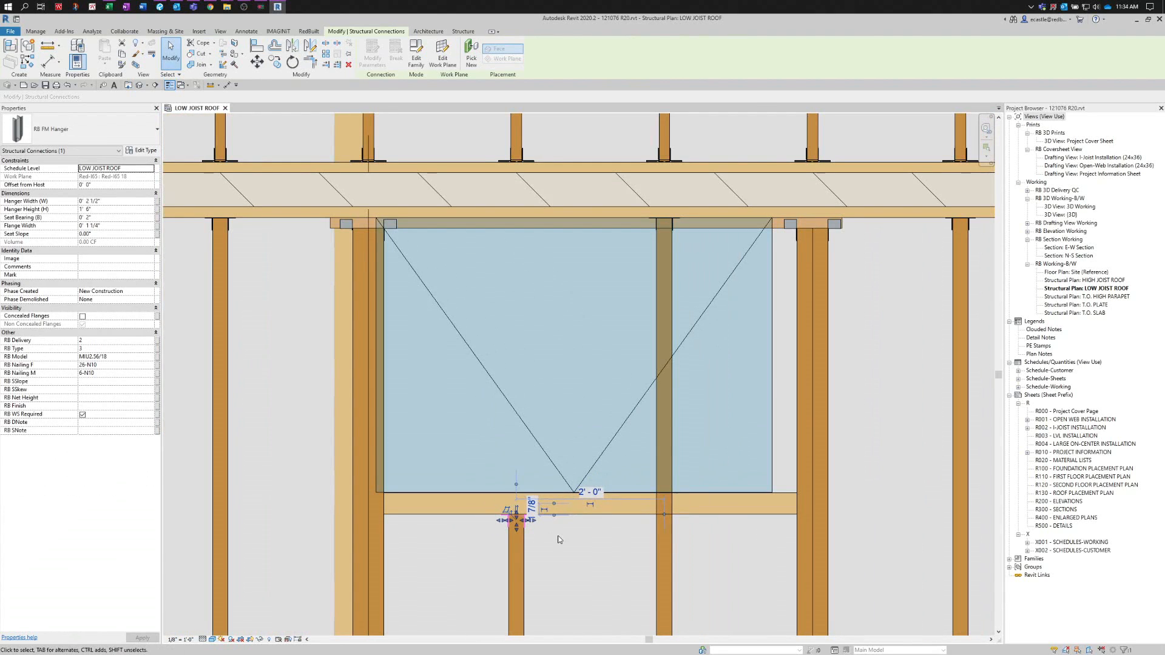
{"action": "left_click", "coordinate": [560, 539]}
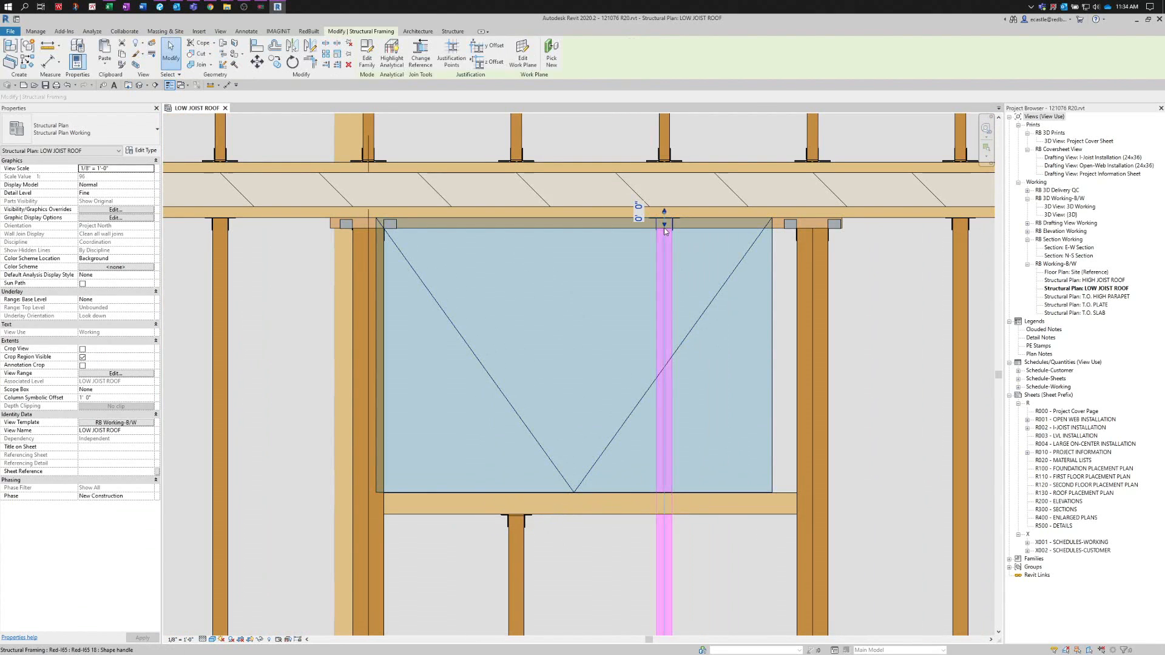
- Shorten the right interior joist crossing the hatch opening to the header beam's lower face
{"action": "left_click", "coordinate": [670, 453]}
{"action": "left_click_drag", "start_coordinate": [670, 453], "coordinate": [665, 516]}
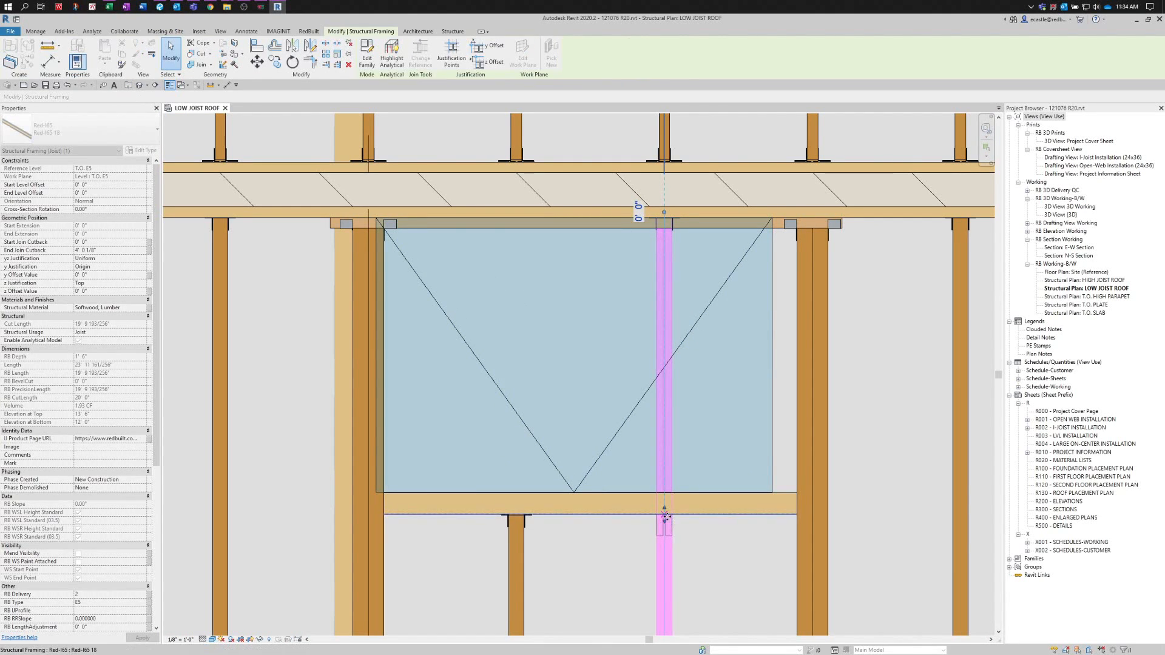
- Rehost the right interior joist's RB FM Hanger from the ledger onto the shortened joist end, against the header beam's lower face
{"action": "left_click", "coordinate": [672, 223]}
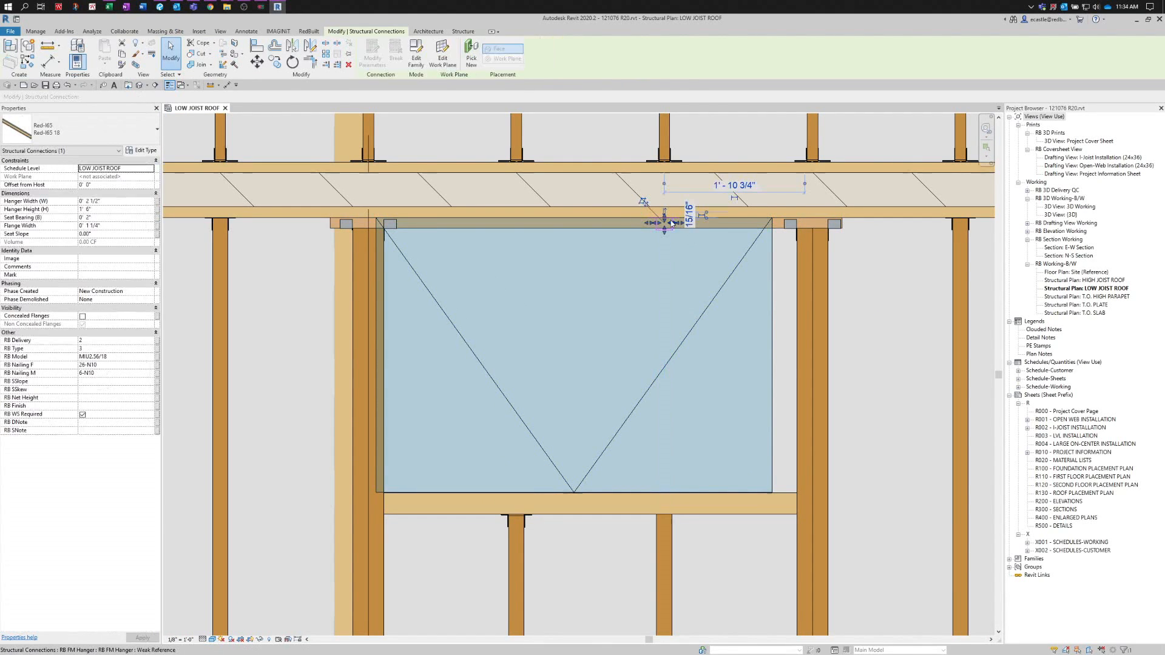
{"action": "left_click", "coordinate": [472, 54]}
{"action": "scroll", "coordinate": [665, 516], "scroll_direction": "up", "scroll_amount": 5}
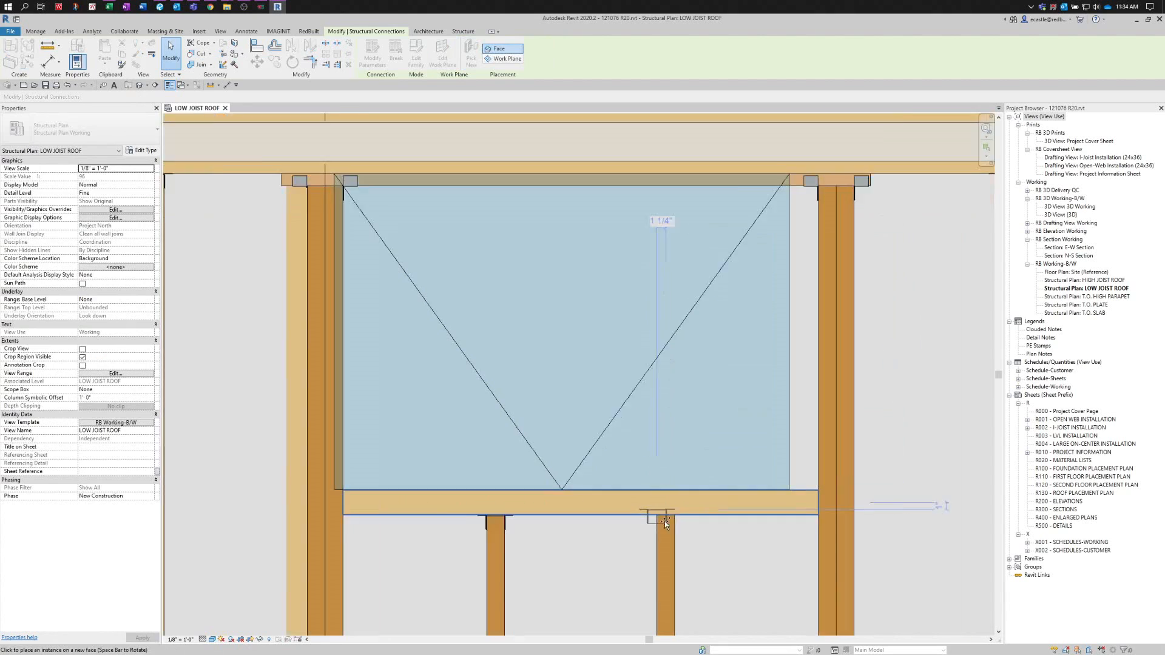
{"action": "left_click", "coordinate": [663, 510]}
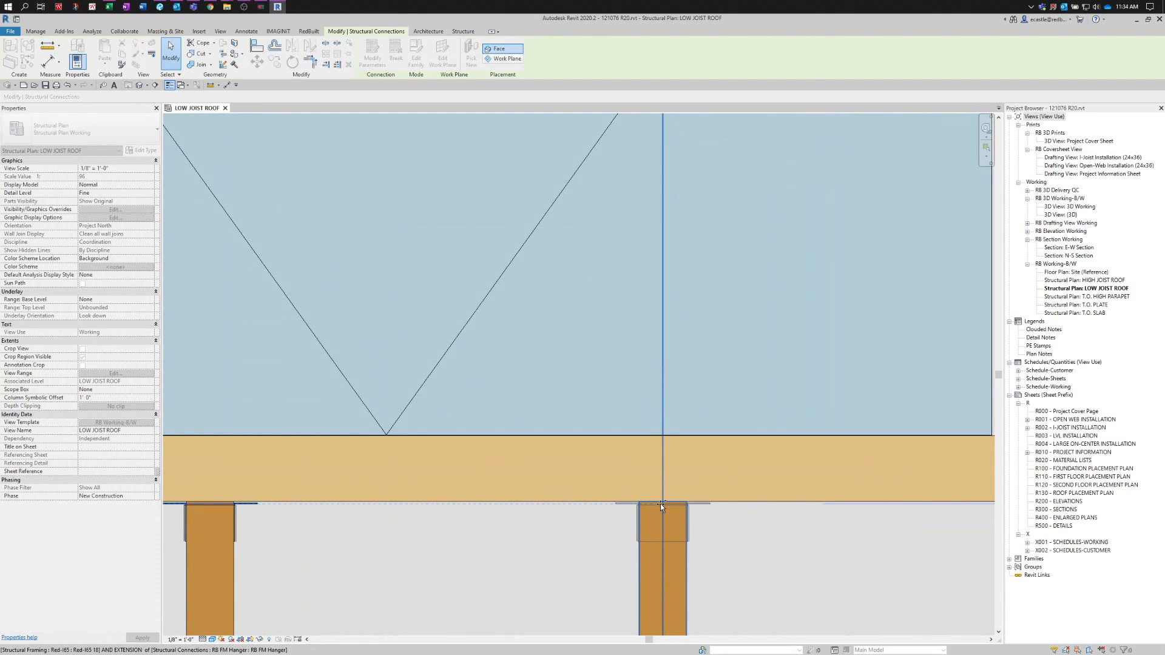
{"action": "key", "text": "Escape"}
{"action": "key", "text": "Escape"}
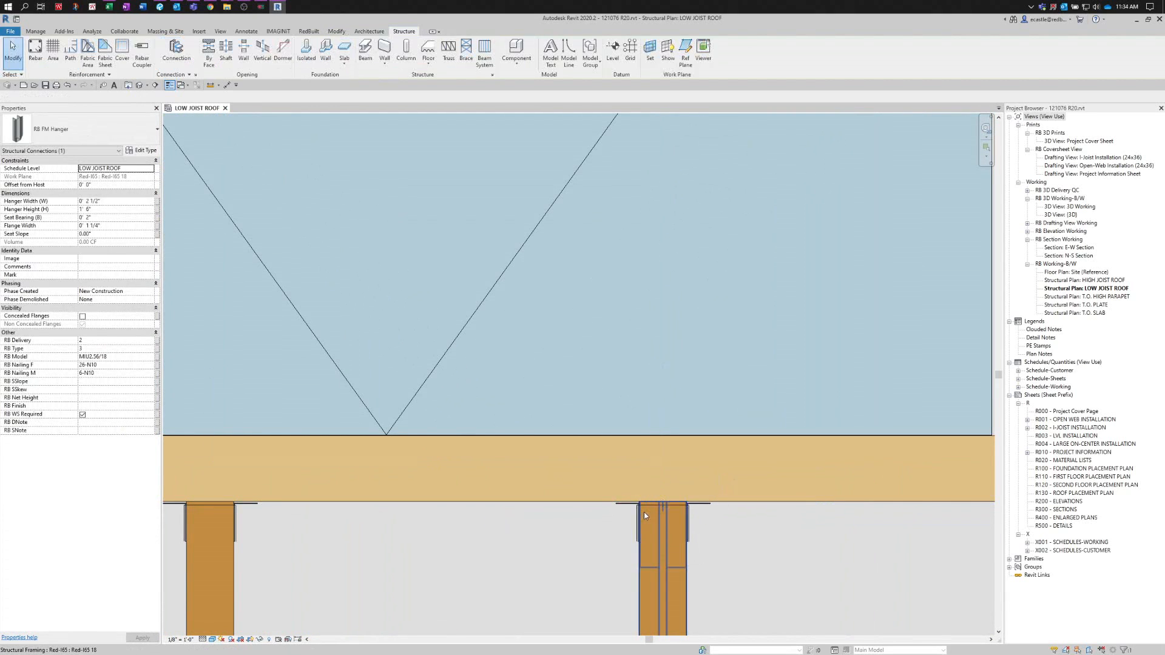
{"action": "scroll", "coordinate": [643, 512], "scroll_direction": "down", "scroll_amount": 3}
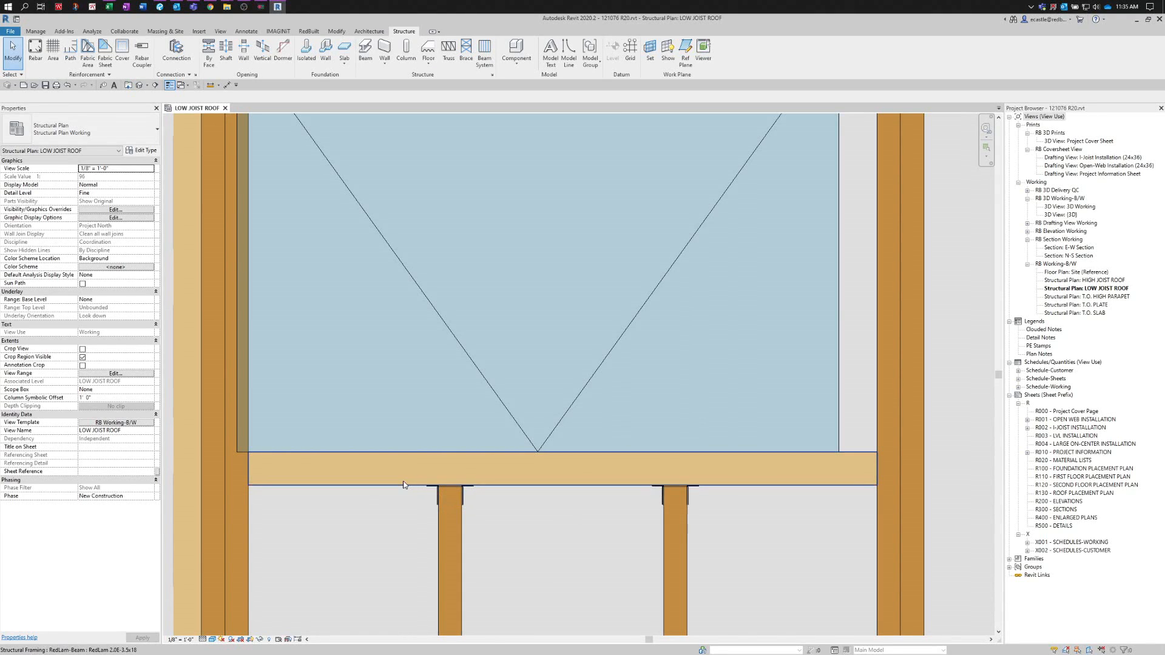
- Adjust the left interior joist's upper end to meet the header beam's lower face
{"action": "left_click", "coordinate": [442, 531]}
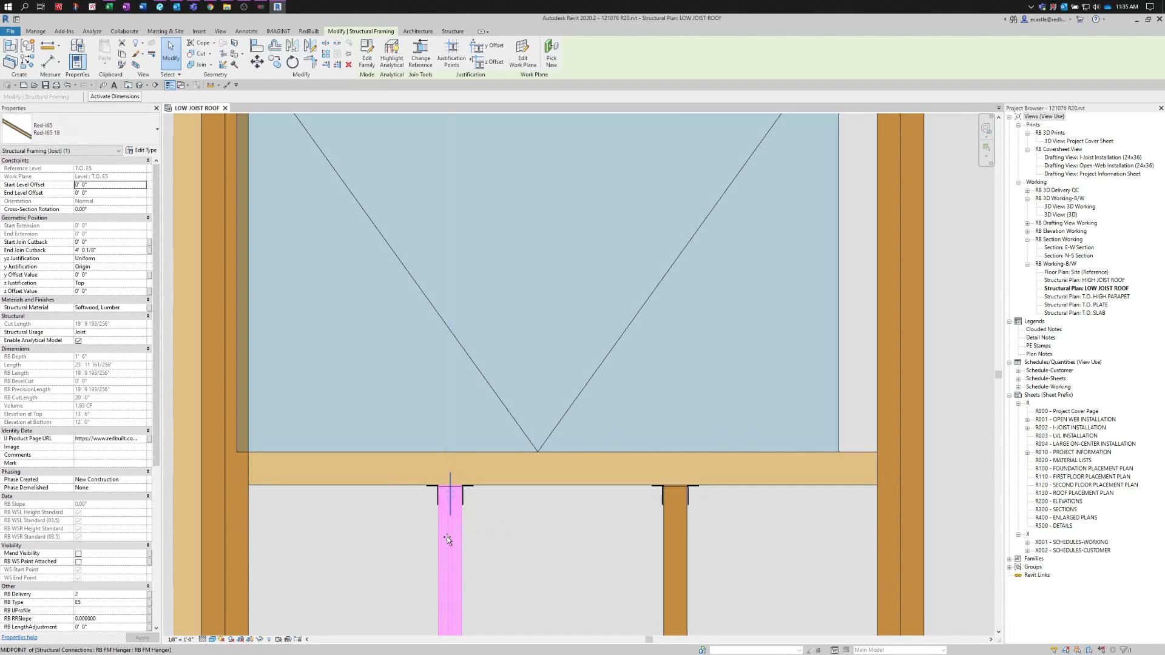
{"action": "mouse_move", "coordinate": [450, 500]}
{"action": "left_mouse_down"}
{"action": "mouse_move", "coordinate": [446, 553]}
{"action": "mouse_move", "coordinate": [450, 486]}
{"action": "left_mouse_up"}
{"action": "left_click", "coordinate": [424, 508]}
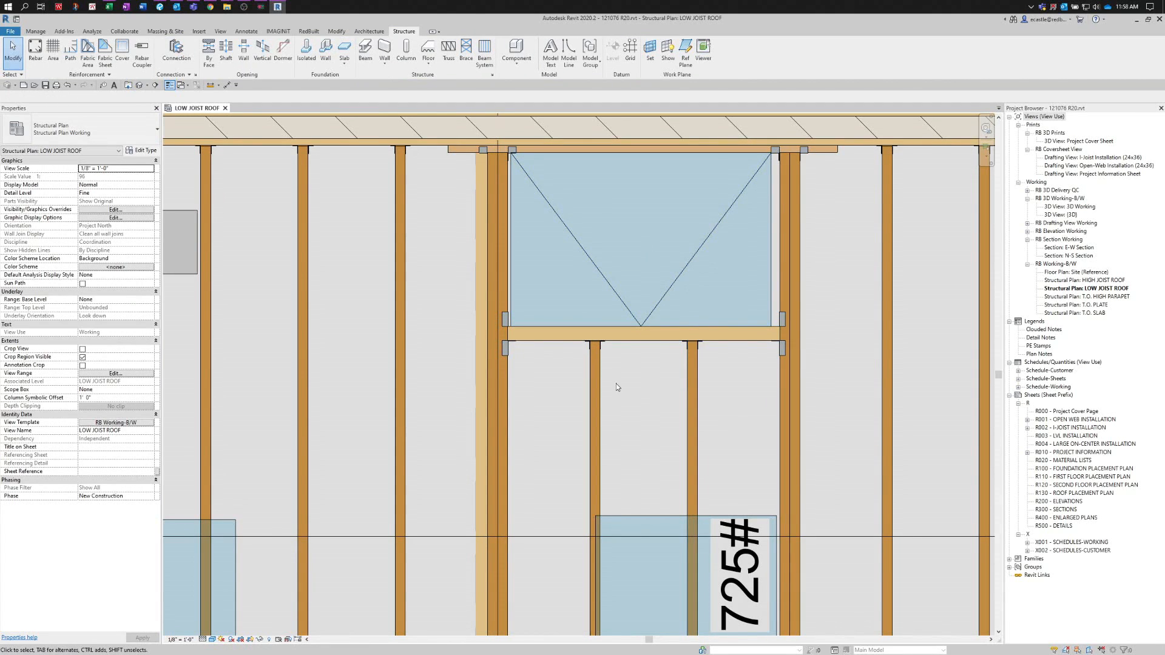
{"action": "scroll", "coordinate": [616, 384], "scroll_direction": "down", "scroll_amount": 6}
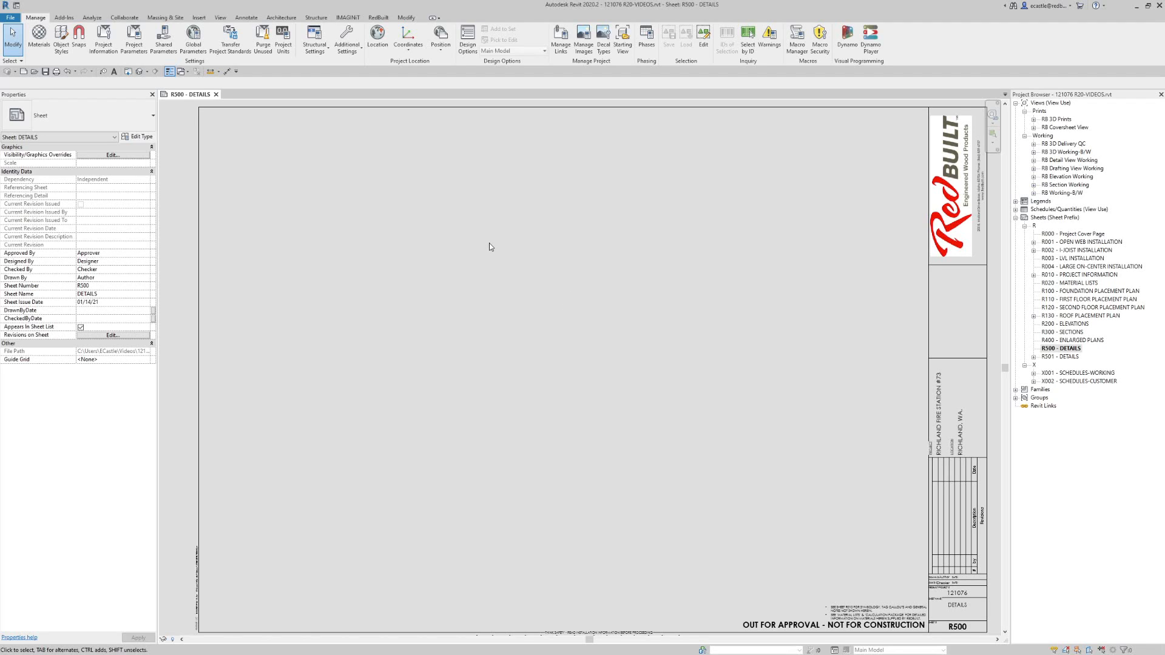
- Start inserting views from a file and browse to the 2D Drafting Views folder inside Detail Items
{"action": "left_click", "coordinate": [199, 18]}
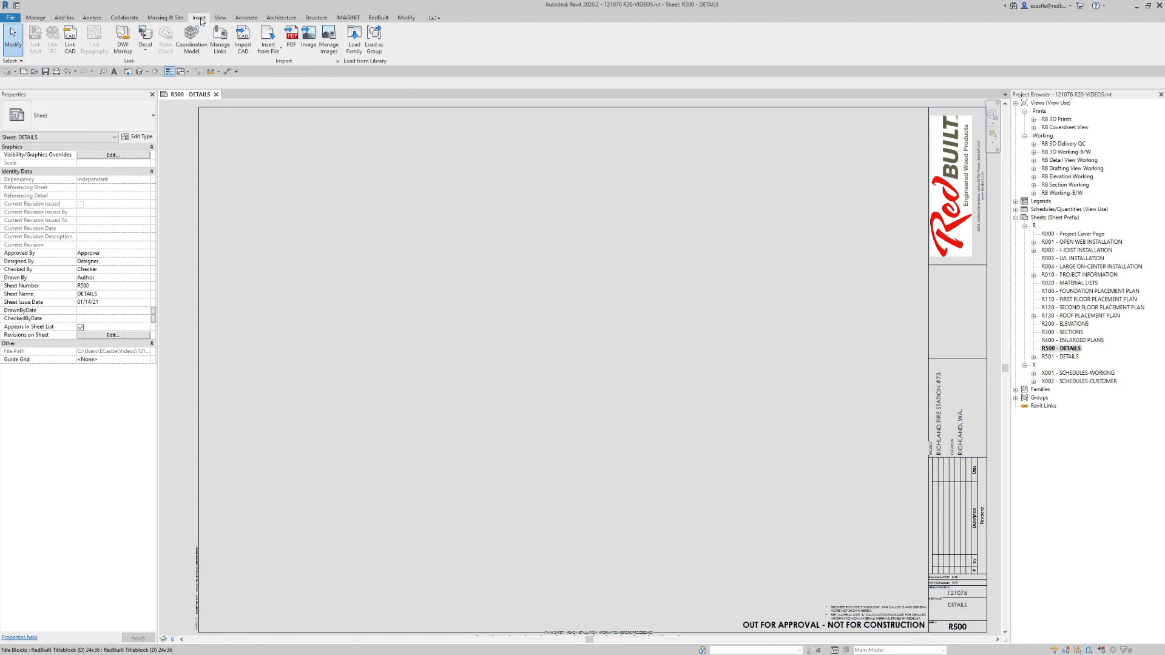
{"action": "left_click", "coordinate": [262, 54]}
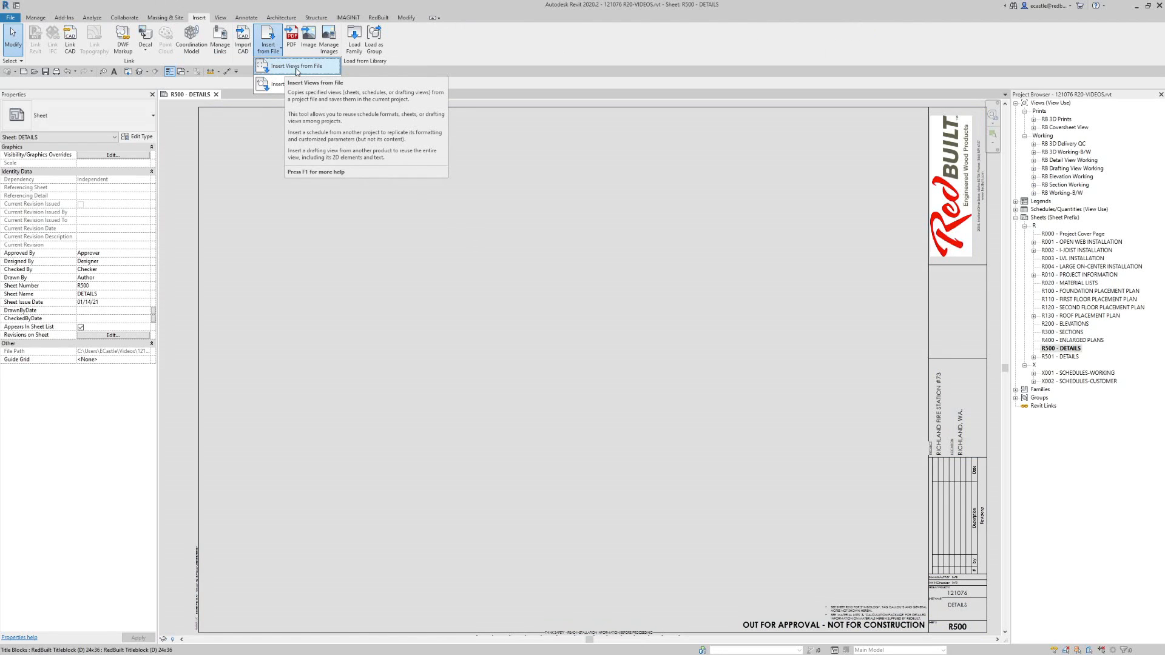
{"action": "left_click", "coordinate": [297, 69]}
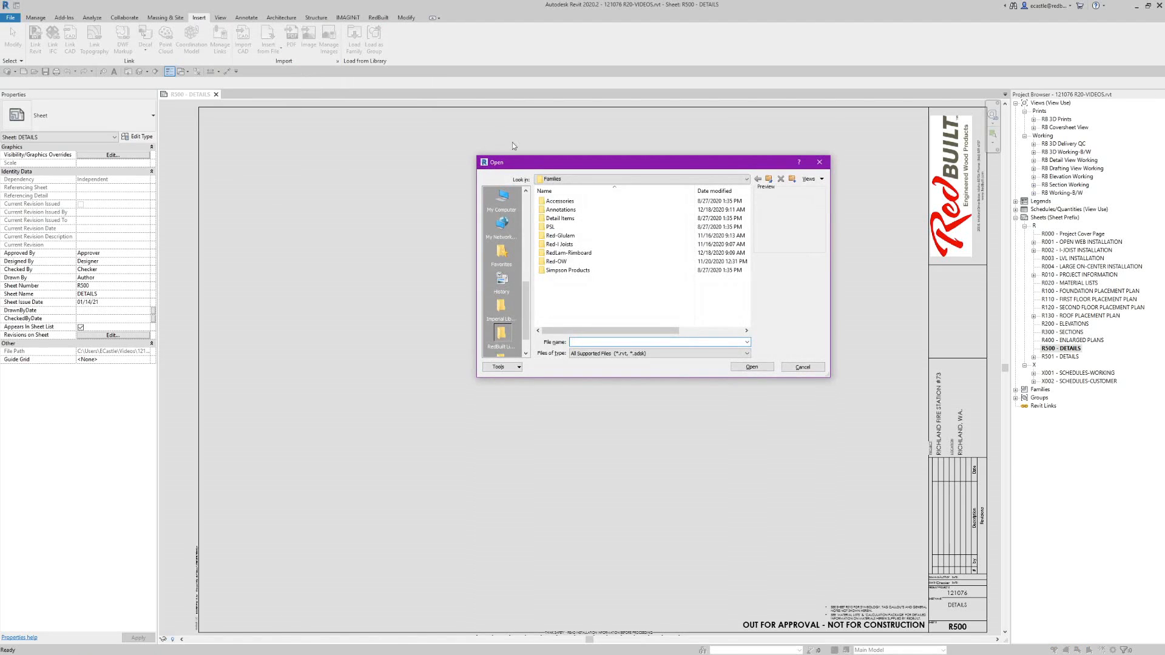
{"action": "left_click_drag", "start_coordinate": [536, 166], "coordinate": [436, 154]}
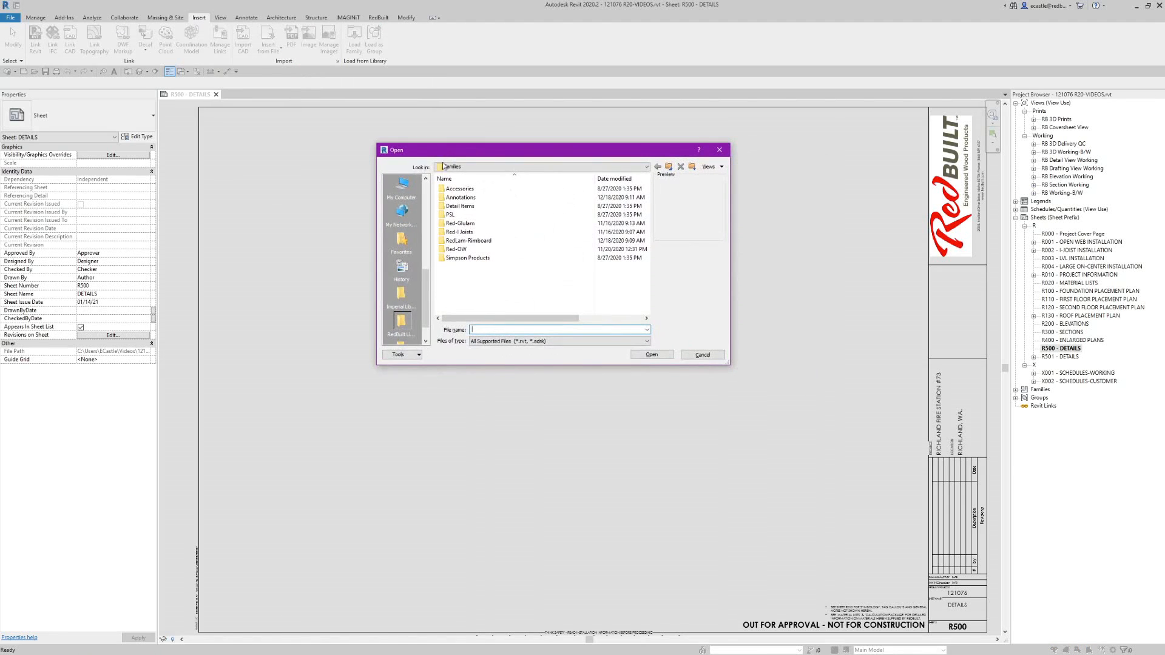
{"action": "left_click", "coordinate": [465, 208]}
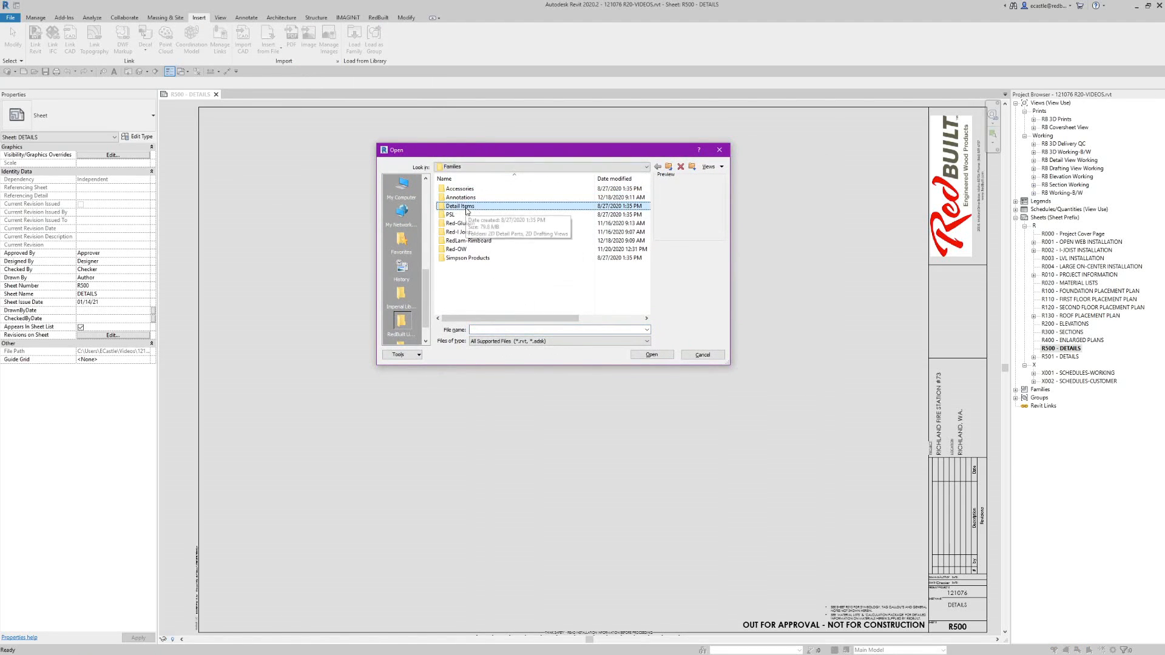
{"action": "double_click", "coordinate": [466, 207]}
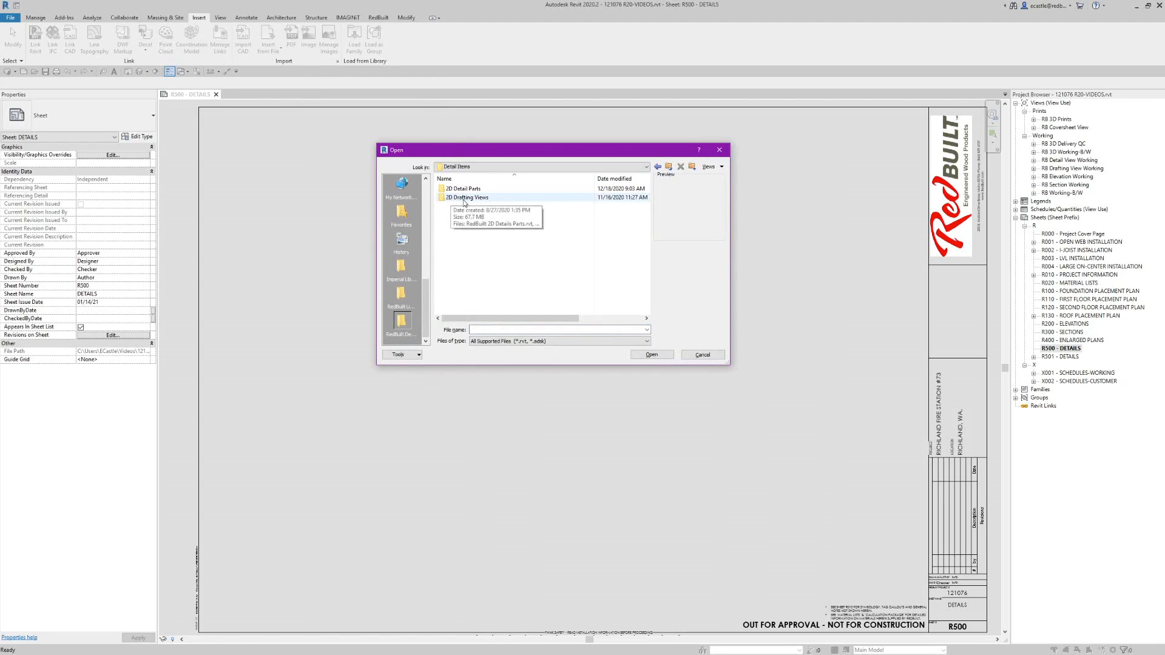
{"action": "double_click", "coordinate": [466, 199]}
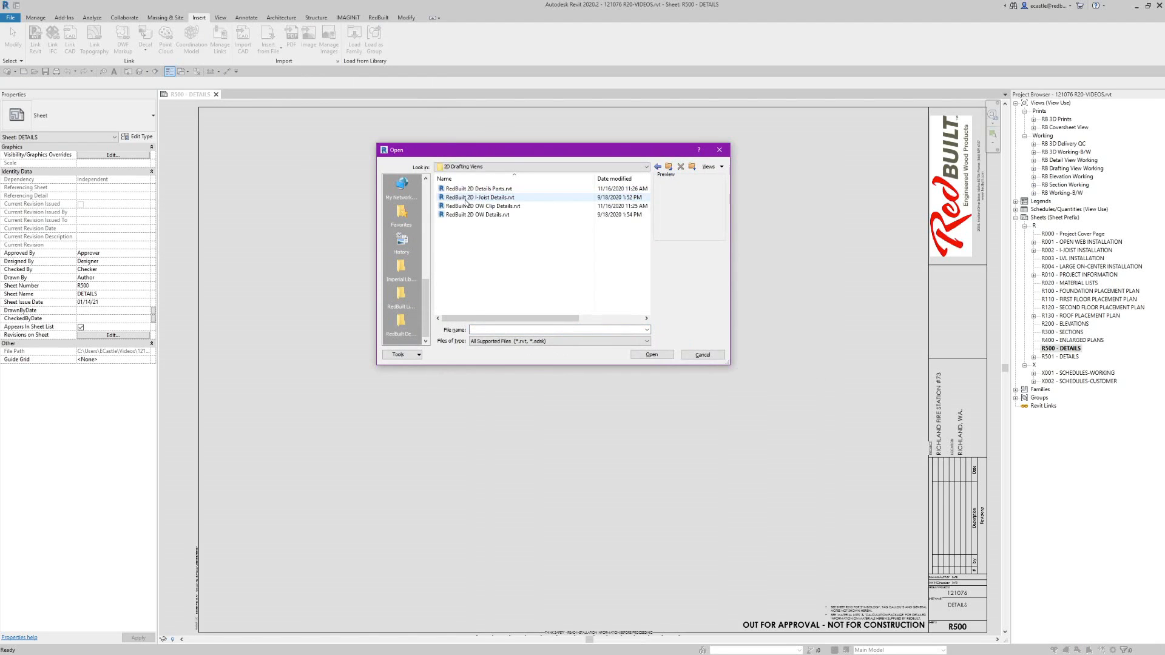
- Choose RedBuilt 2D I-Joist Details.rvt among the detail files and open it as the source for inserted views
{"action": "left_click", "coordinate": [468, 197]}
{"action": "left_click", "coordinate": [469, 206]}
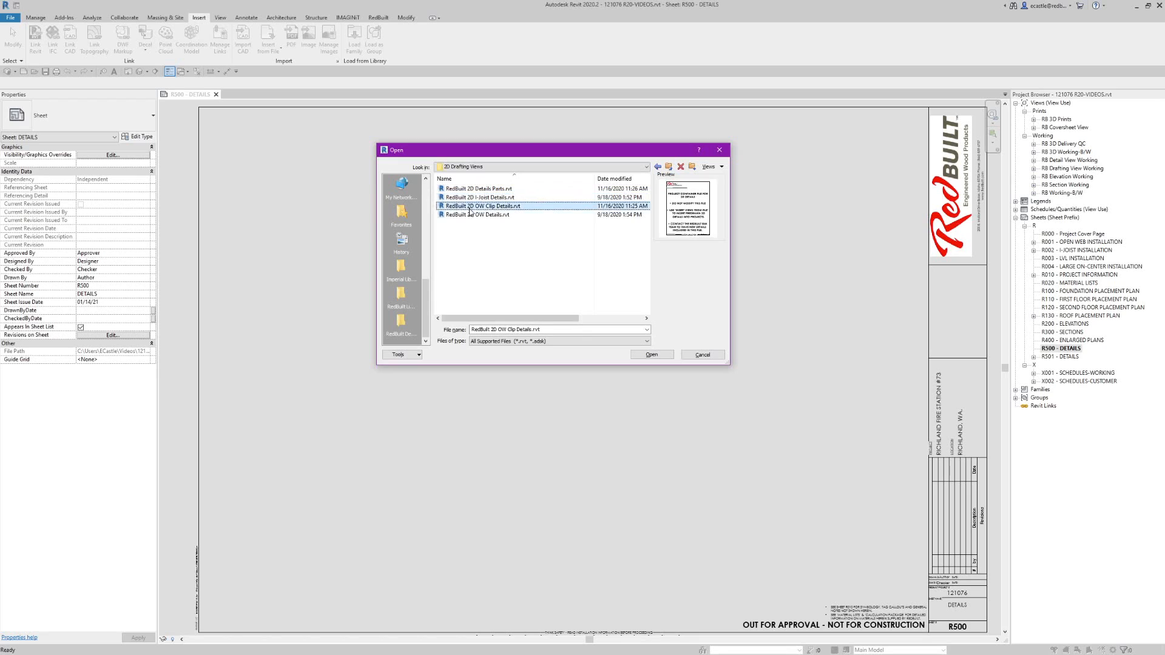
{"action": "left_click", "coordinate": [469, 214]}
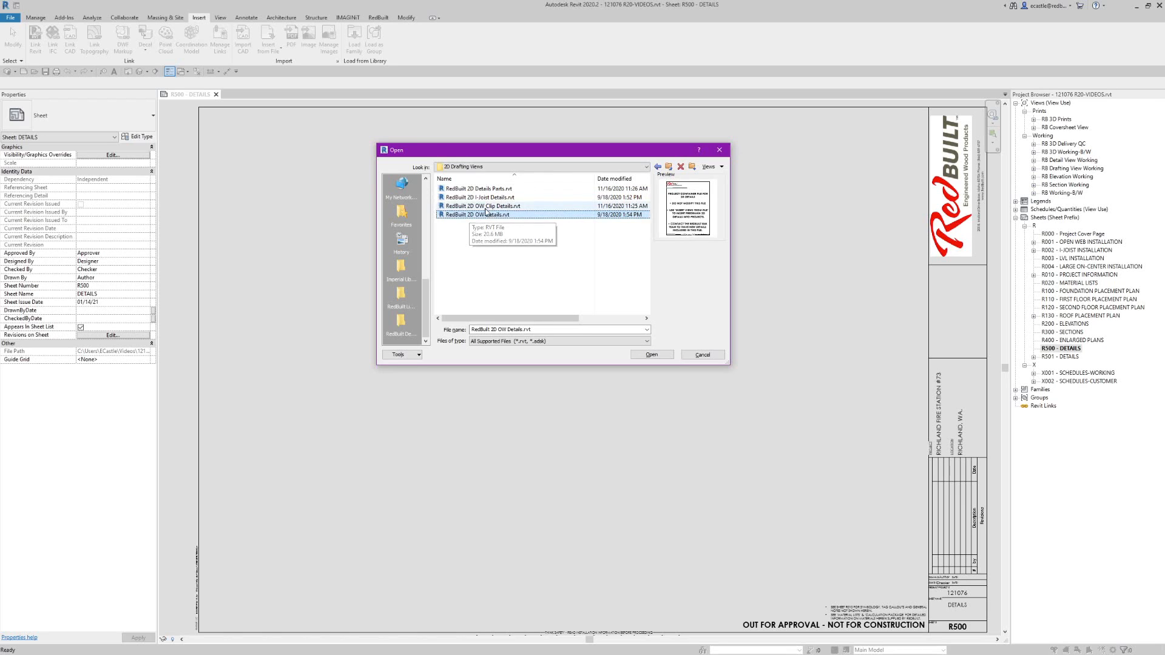
{"action": "left_click", "coordinate": [489, 206]}
{"action": "left_click", "coordinate": [483, 198]}
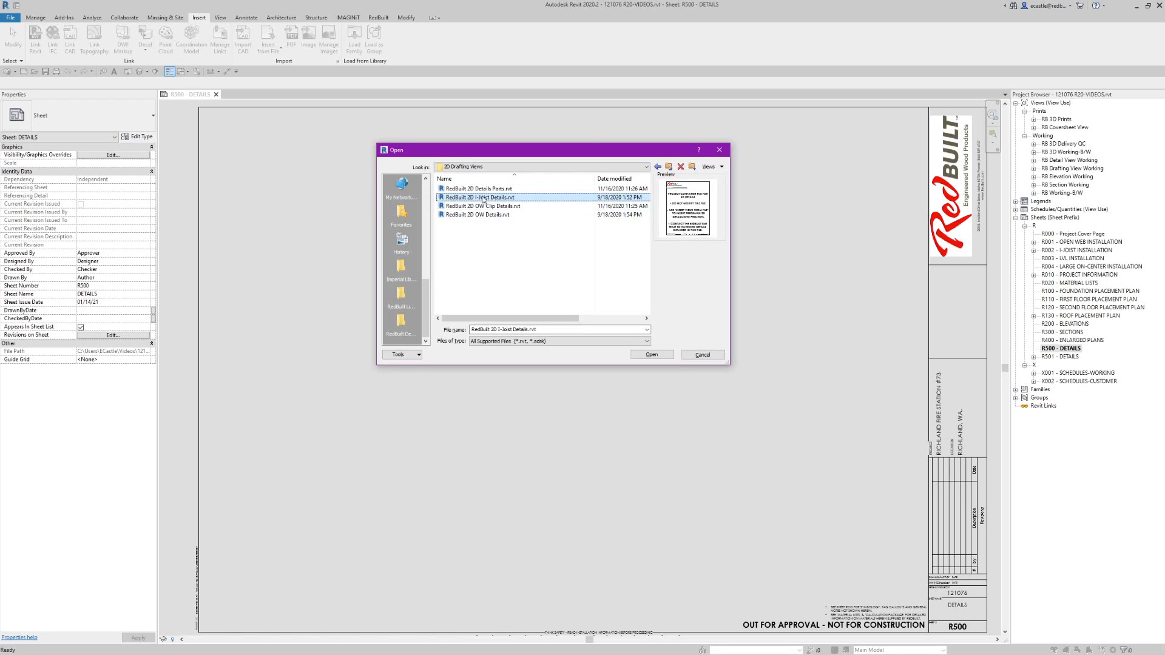
{"action": "left_click", "coordinate": [488, 189]}
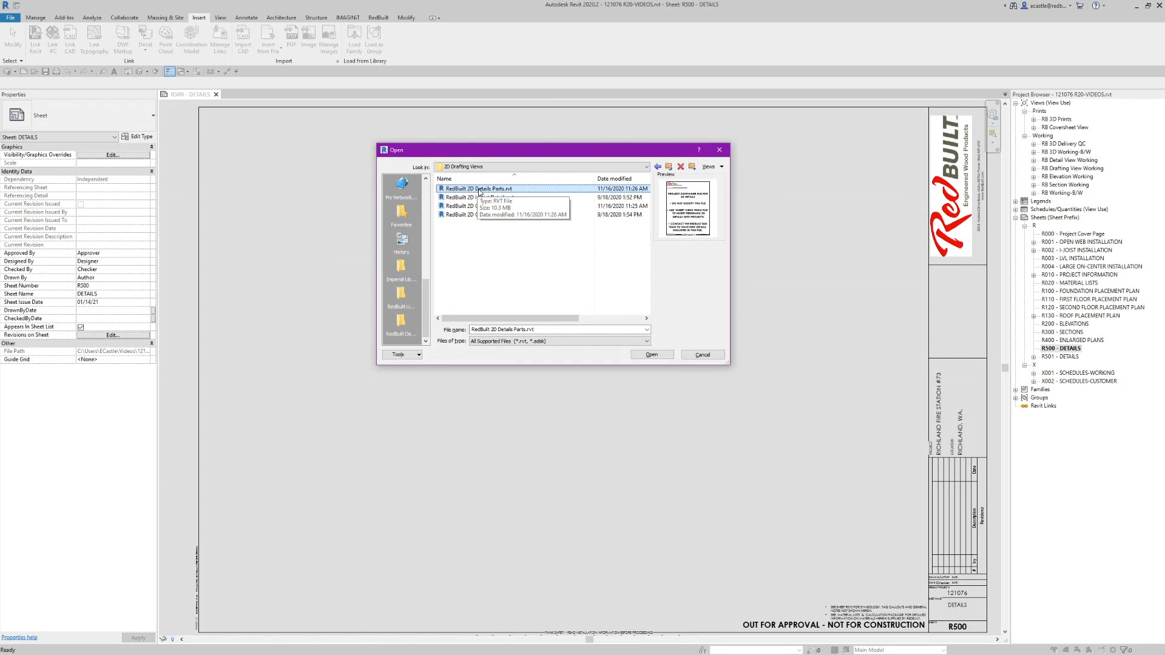
{"action": "left_click", "coordinate": [490, 199]}
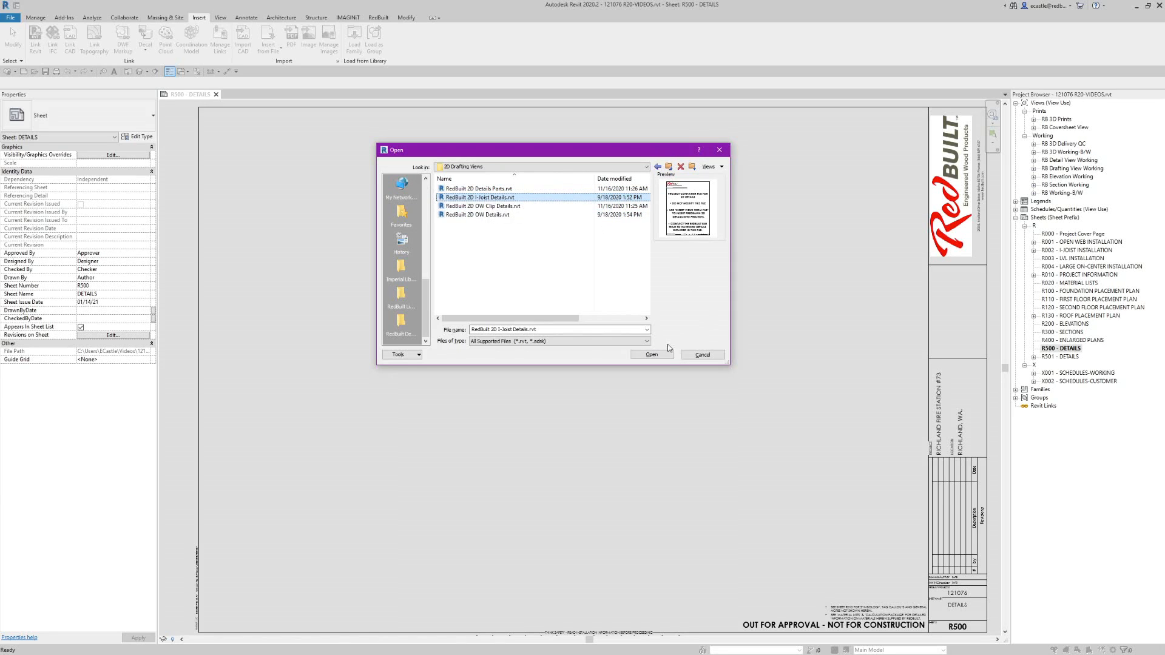
{"action": "left_click", "coordinate": [653, 355]}
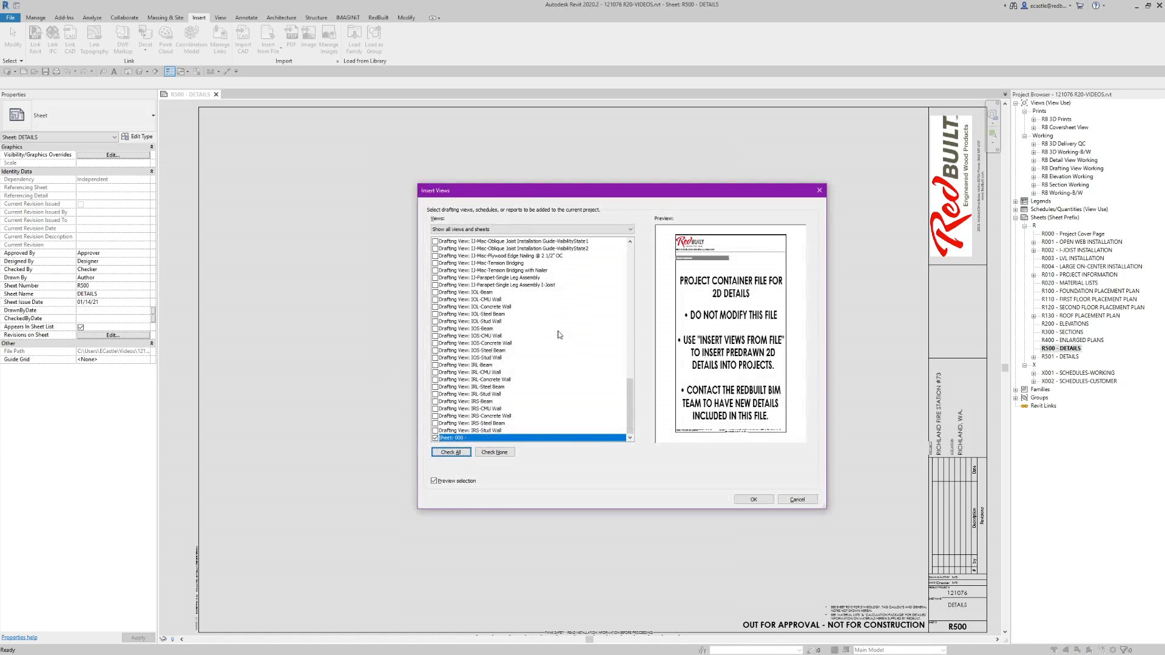
- Clear all checked views in the insert list and preview the IRS-Stud Wall and IRL-CMU Wall details
{"action": "left_click_drag", "start_coordinate": [511, 197], "coordinate": [476, 156]}
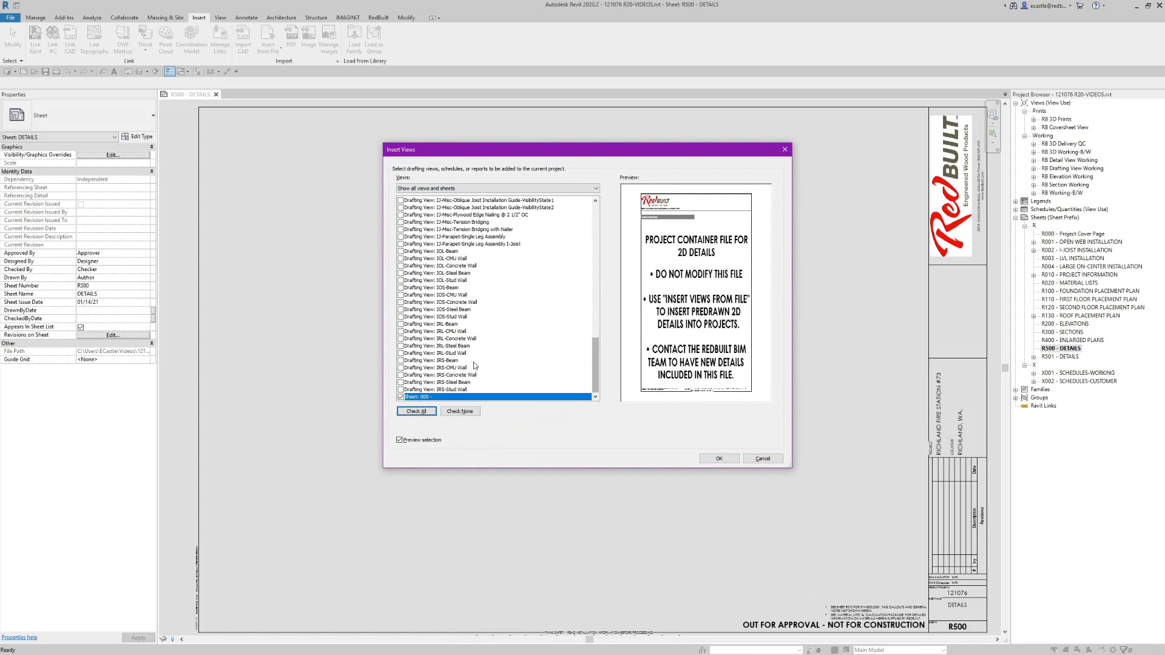
{"action": "left_click_drag", "start_coordinate": [598, 381], "coordinate": [595, 358]}
{"action": "left_click", "coordinate": [450, 412]}
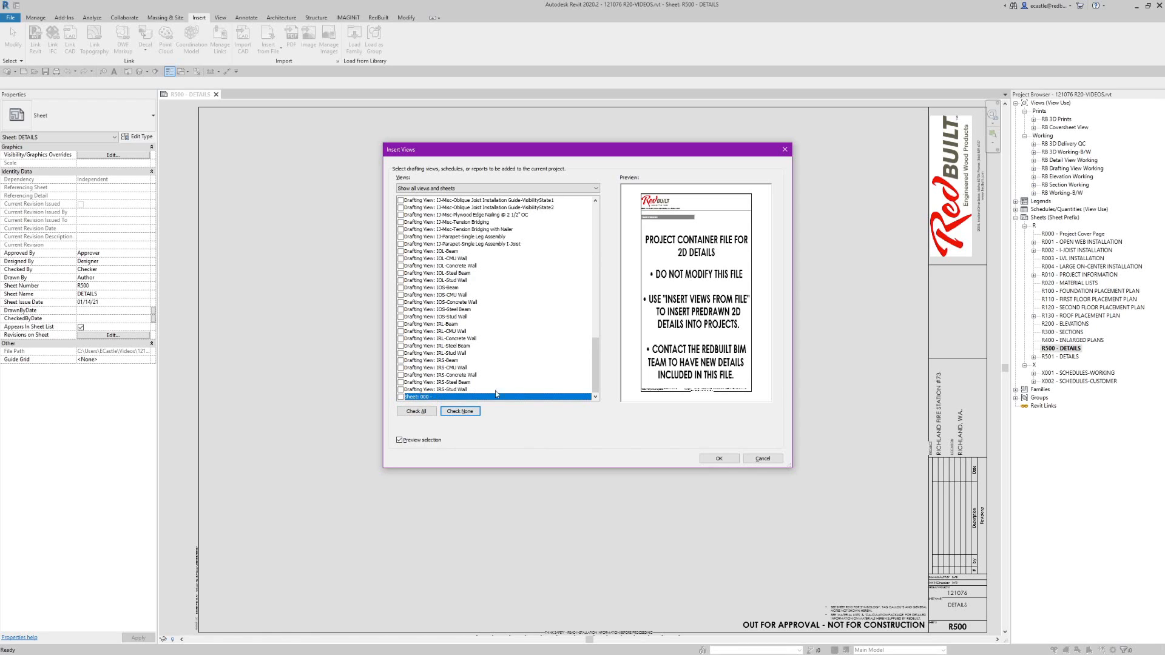
{"action": "left_click", "coordinate": [466, 390]}
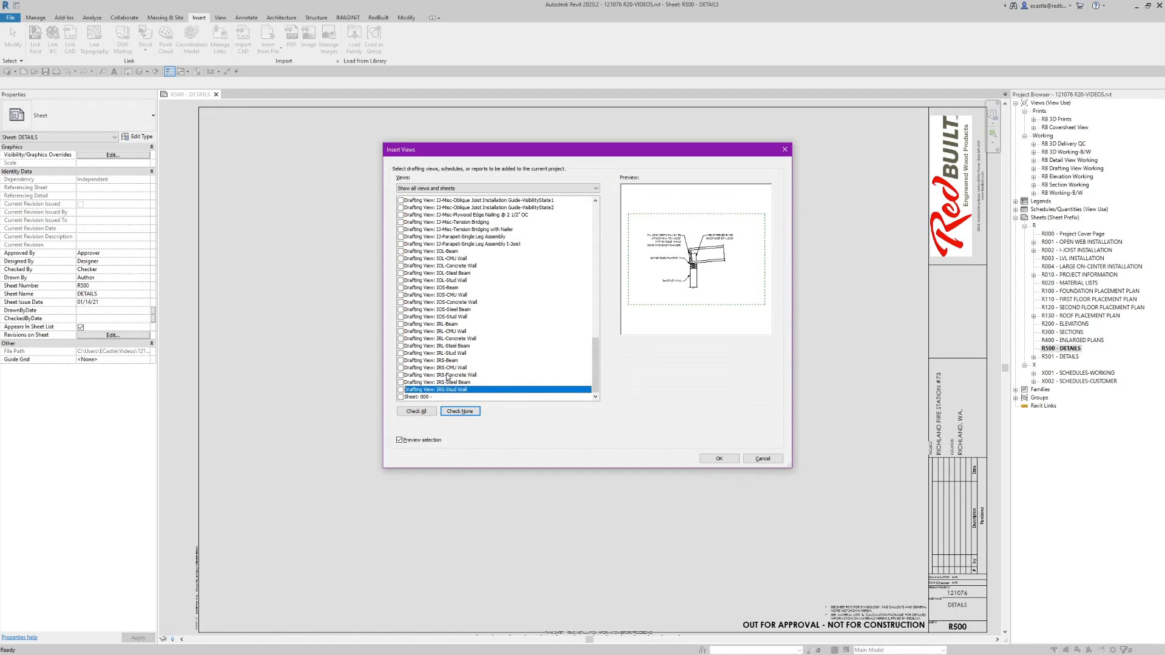
{"action": "left_click", "coordinate": [441, 332]}
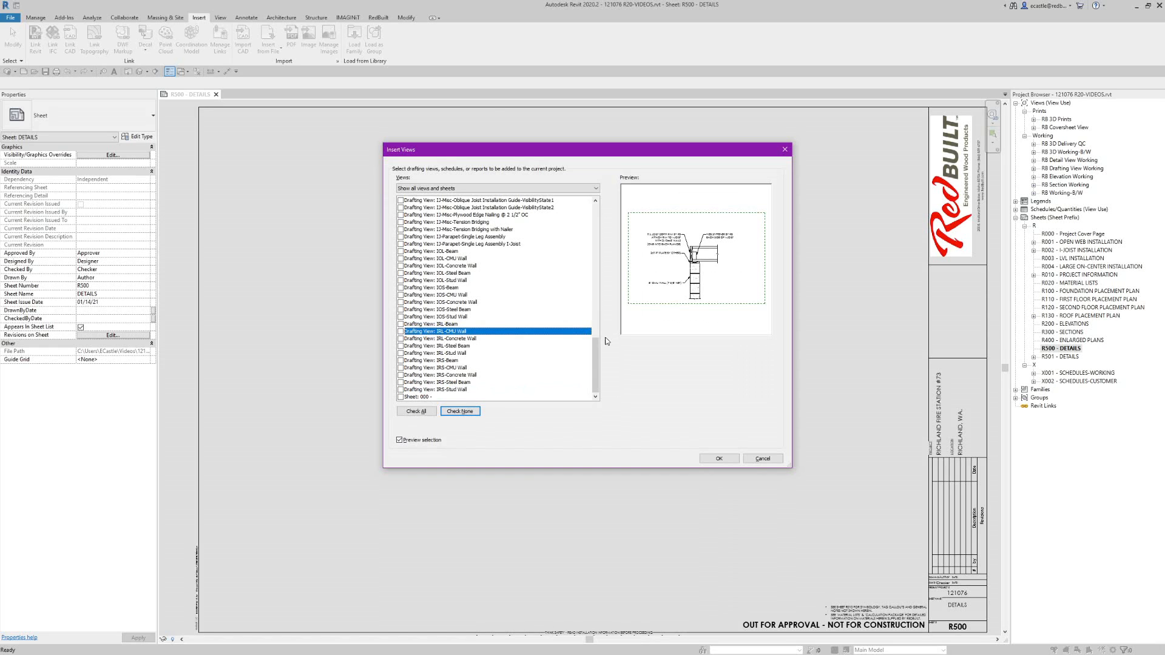
- Mark the I-HDR-SGL and IBL-Stud Wall drafting views for insertion, previewing IBL-CMU Wall for comparison
{"action": "left_click_drag", "start_coordinate": [597, 351], "coordinate": [586, 215]}
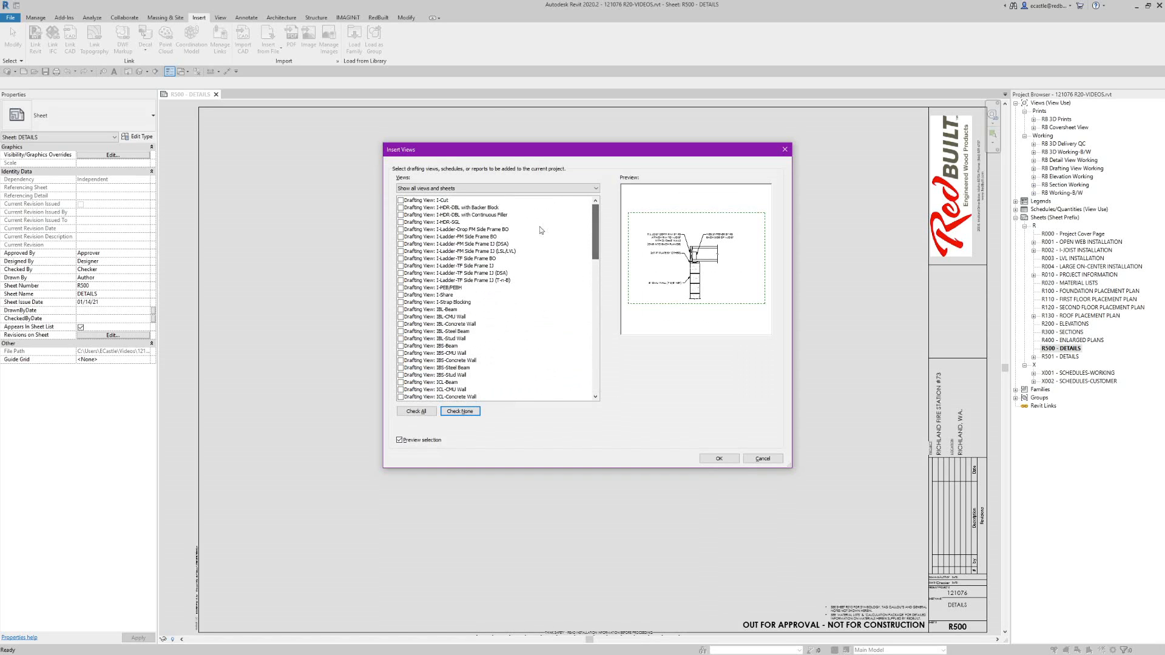
{"action": "left_click", "coordinate": [446, 222]}
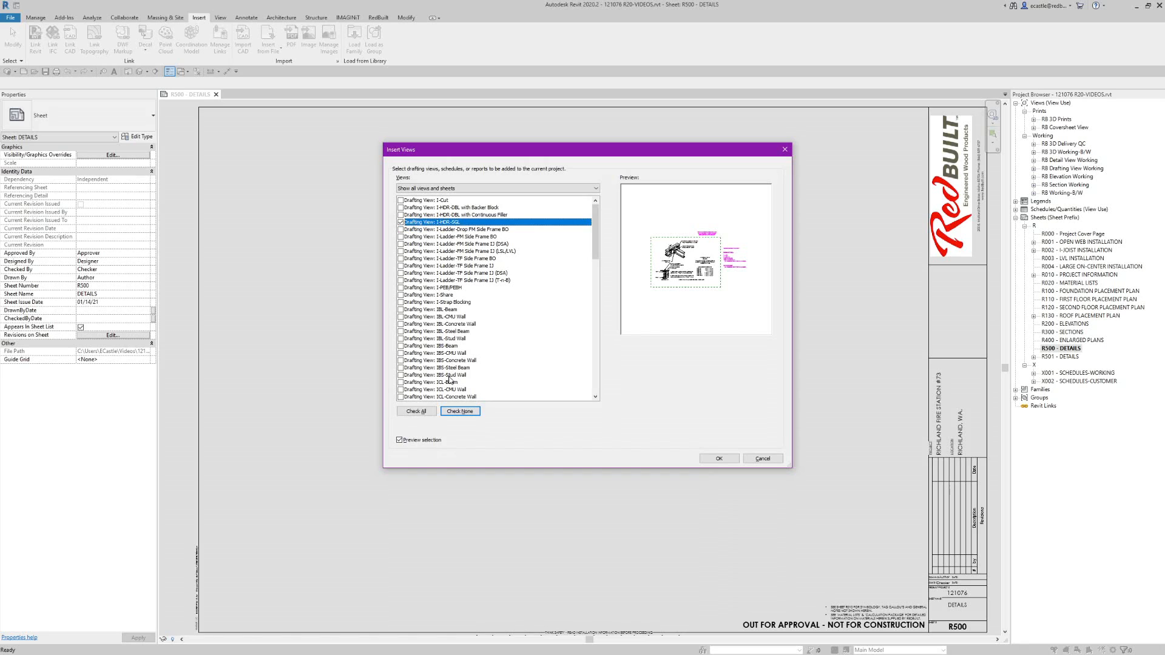
{"action": "scroll", "coordinate": [444, 314], "scroll_direction": "down", "scroll_amount": 3}
{"action": "scroll", "coordinate": [449, 284], "scroll_direction": "down", "scroll_amount": 3}
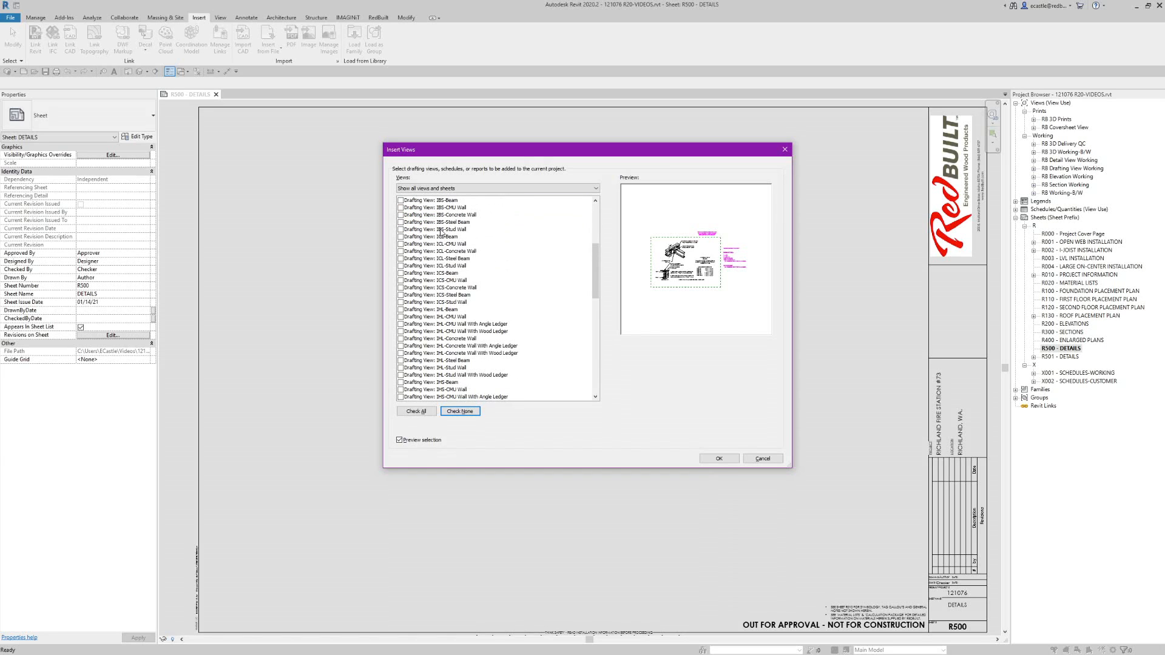
{"action": "scroll", "coordinate": [441, 232], "scroll_direction": "up", "scroll_amount": 3}
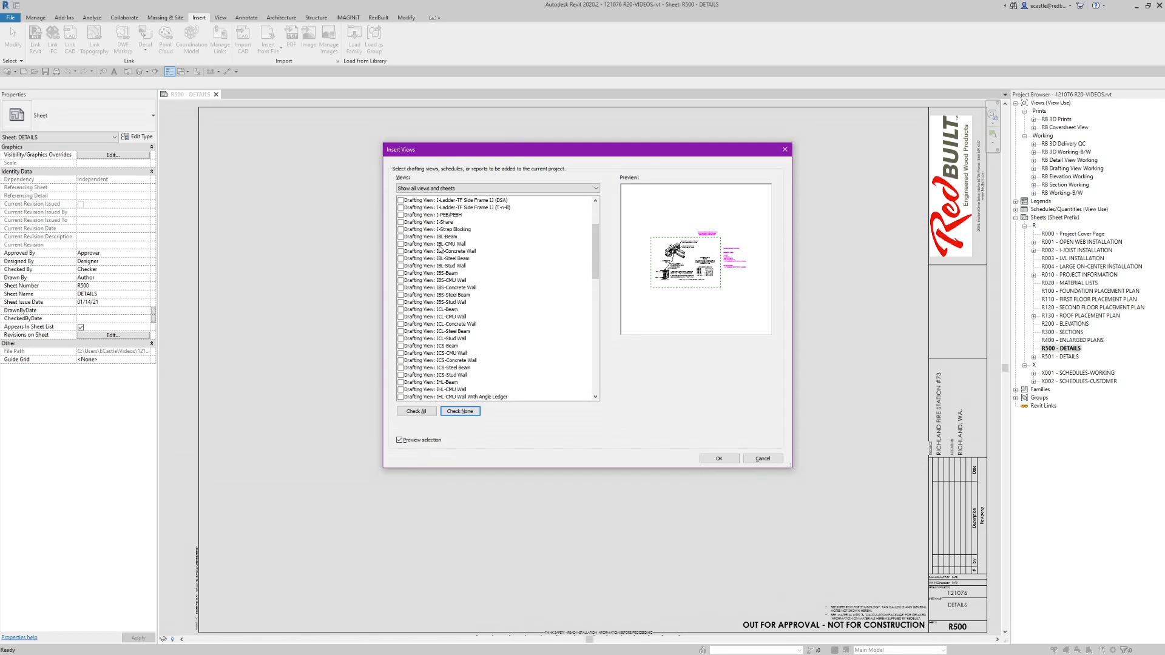
{"action": "left_click", "coordinate": [440, 244]}
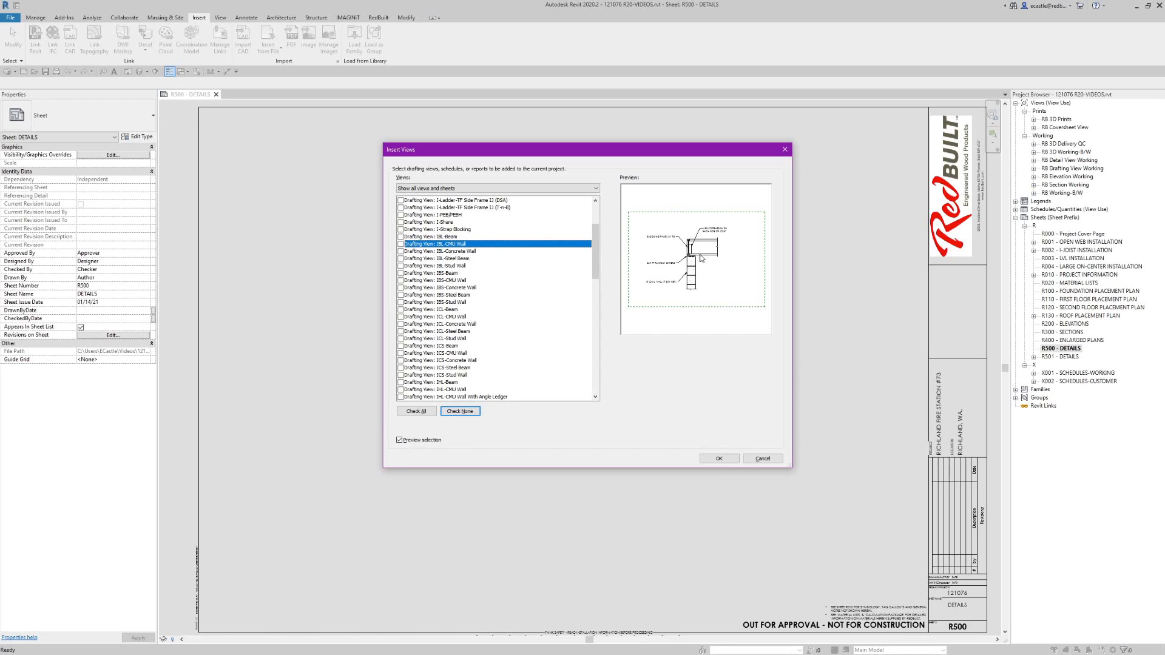
{"action": "left_click", "coordinate": [459, 267]}
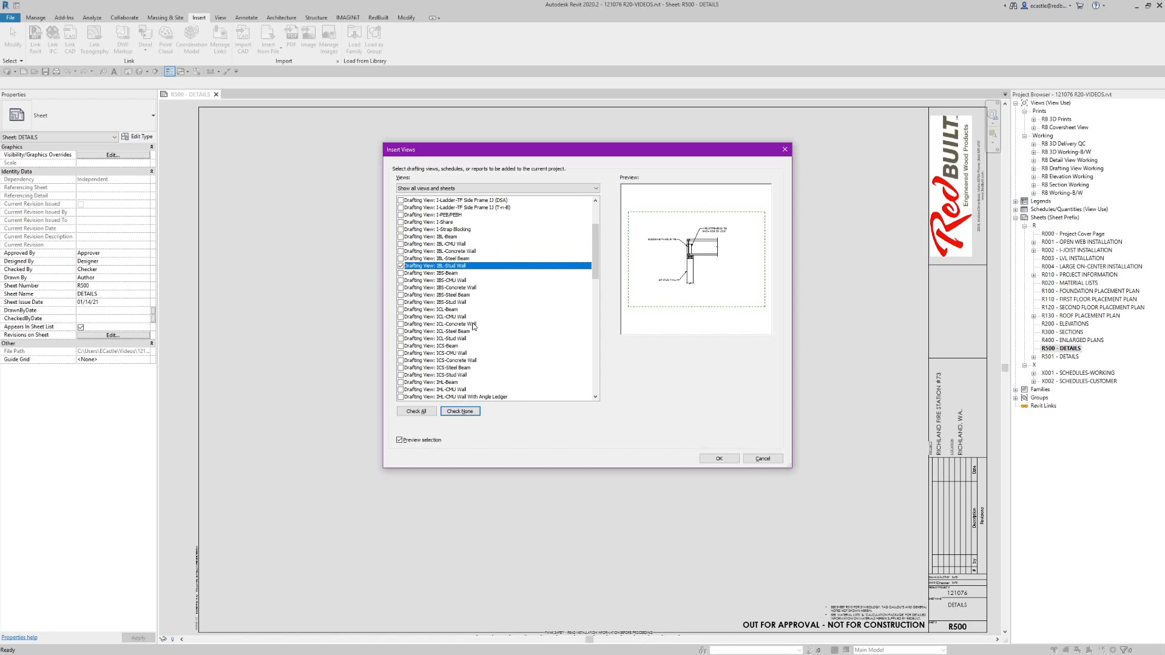
- Mark the IHL-Beam drafting view for insertion
{"action": "scroll", "coordinate": [474, 327], "scroll_direction": "down", "scroll_amount": 3}
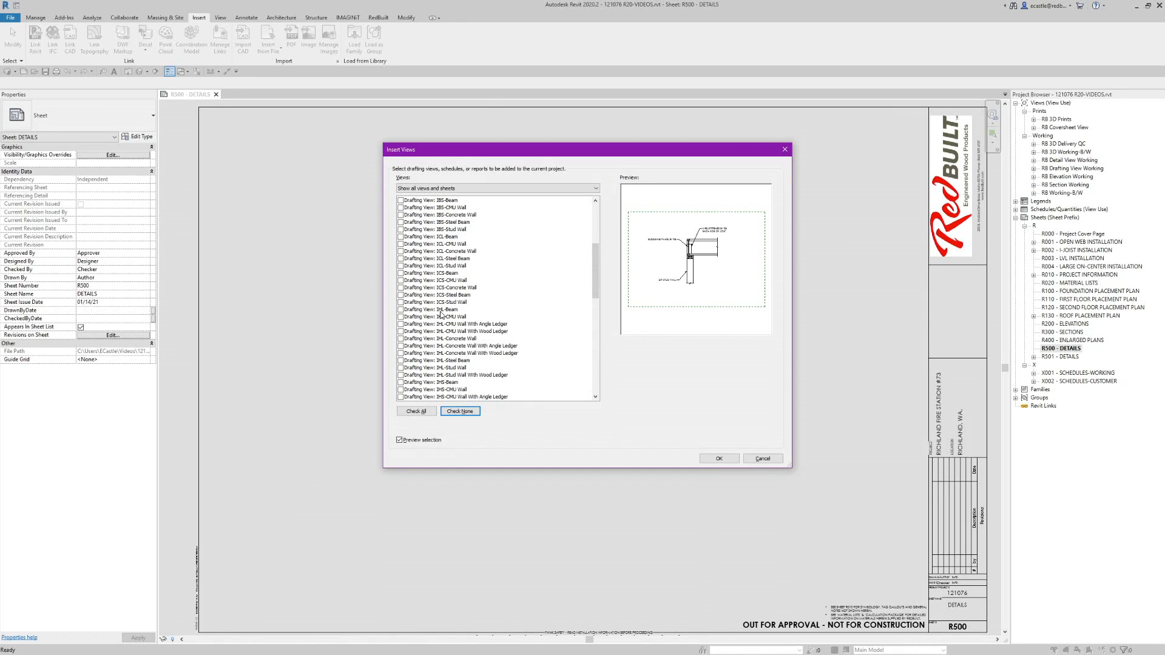
{"action": "left_click", "coordinate": [440, 311]}
{"action": "left_click", "coordinate": [402, 310]}
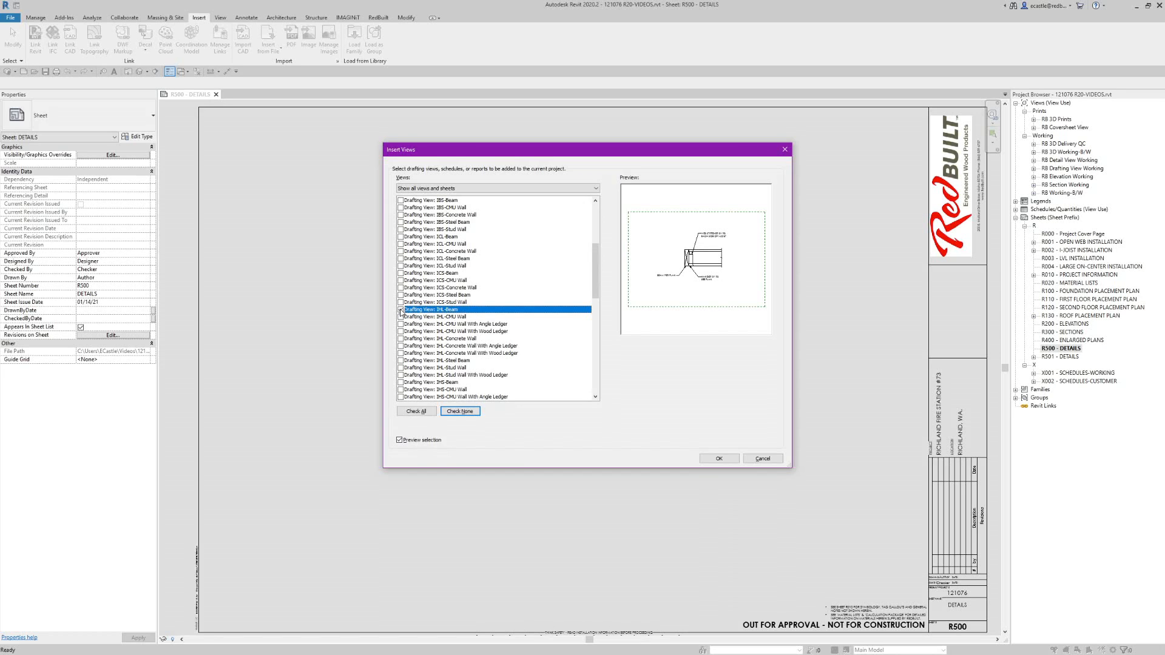
- Preview the IHS-CMU Wall With Wood Ledger drafting view
{"action": "scroll", "coordinate": [465, 343], "scroll_direction": "down", "scroll_amount": 3}
{"action": "scroll", "coordinate": [459, 338], "scroll_direction": "down", "scroll_amount": 1}
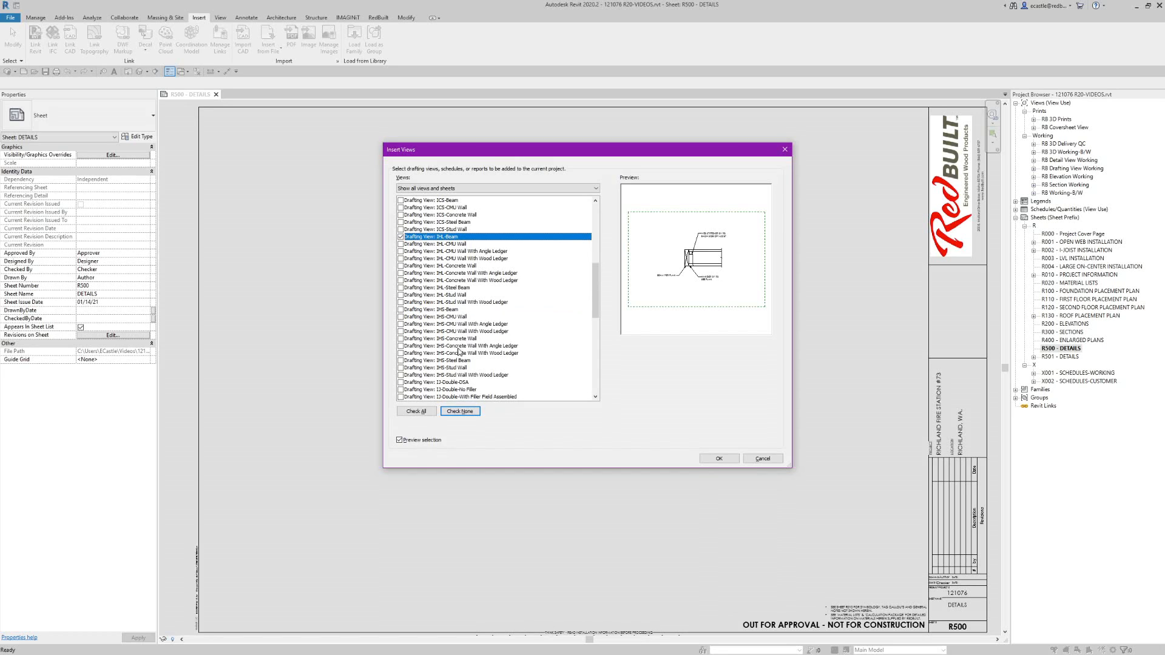
{"action": "left_click", "coordinate": [455, 333]}
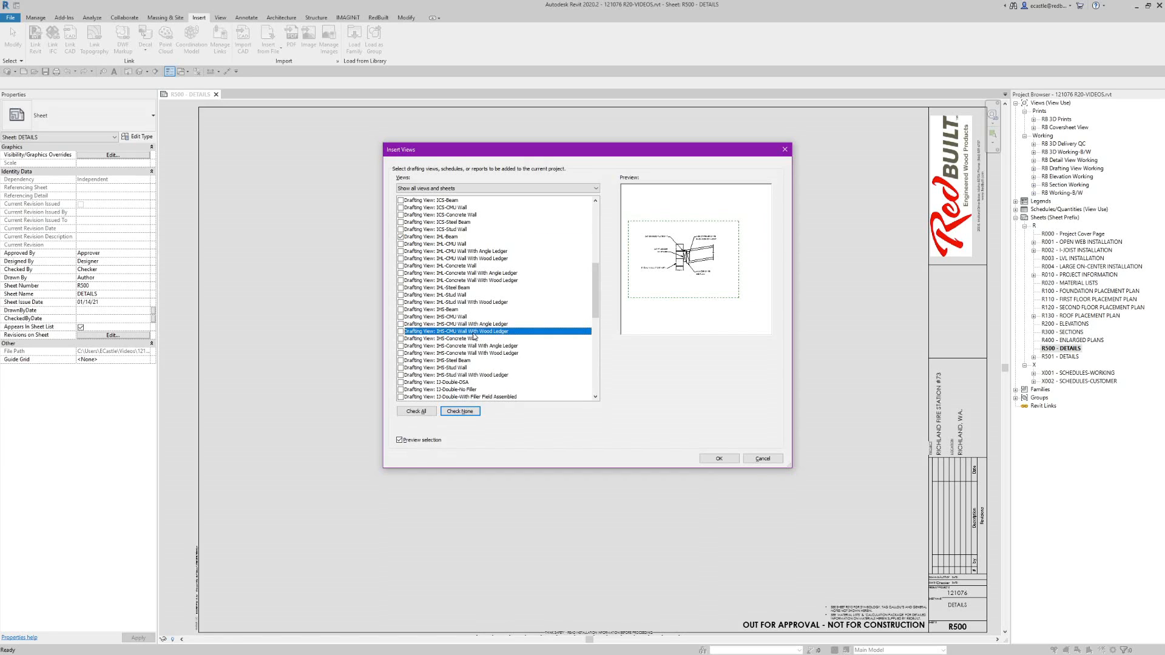
- Mark the IHL-Concrete Wall With Wood Ledger drafting view and insert all the marked views into the project
{"action": "left_click", "coordinate": [453, 281]}
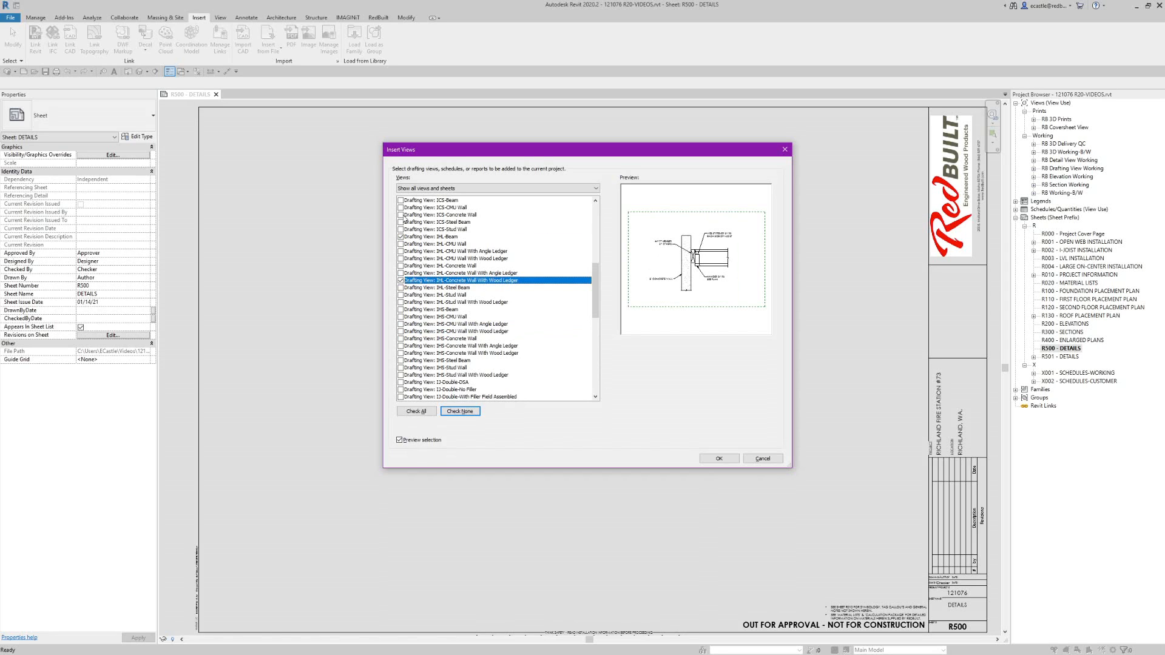
{"action": "scroll", "coordinate": [407, 291], "scroll_direction": "up", "scroll_amount": 7}
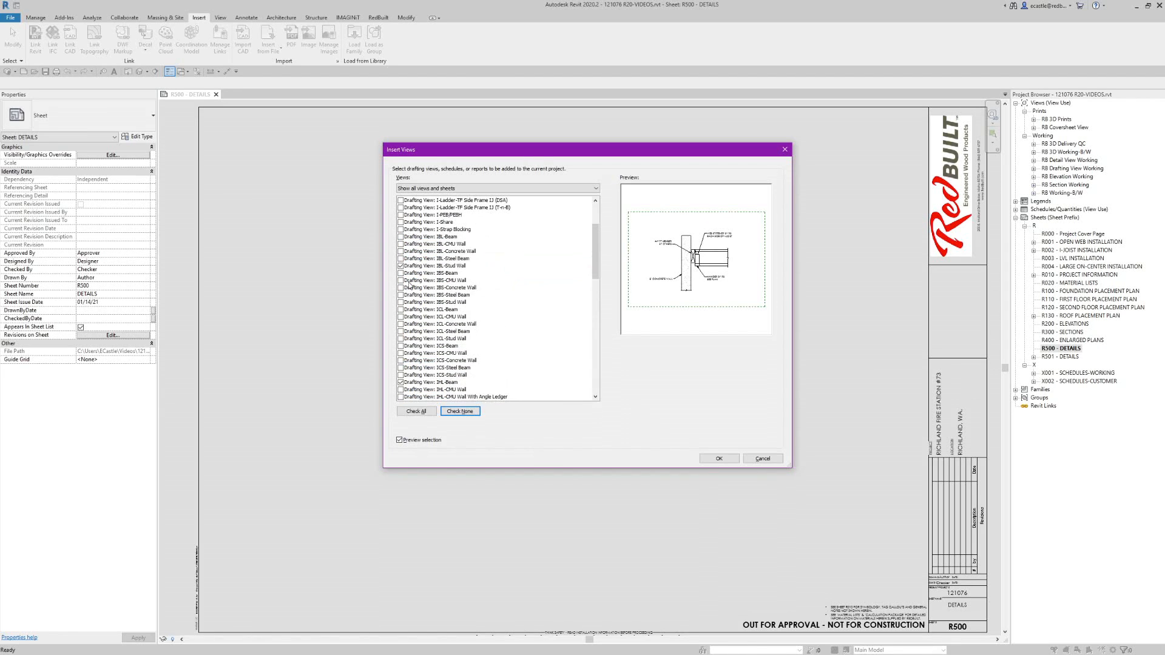
{"action": "scroll", "coordinate": [409, 284], "scroll_direction": "up", "scroll_amount": 3}
{"action": "scroll", "coordinate": [425, 337], "scroll_direction": "down", "scroll_amount": 10}
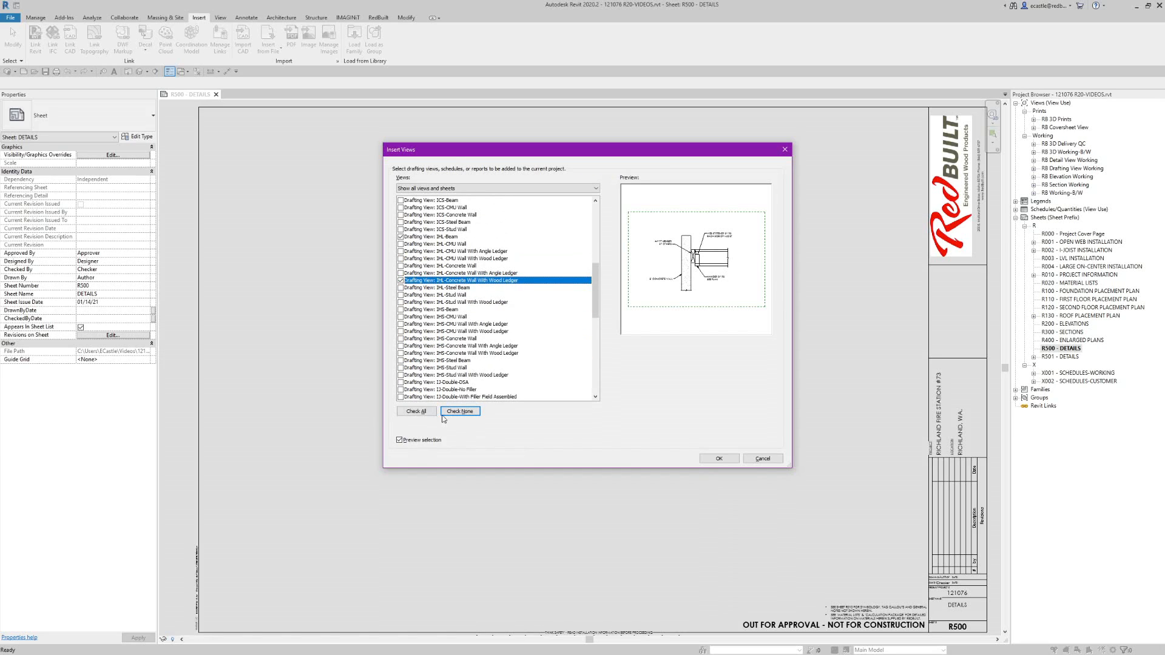
{"action": "left_click", "coordinate": [719, 458]}
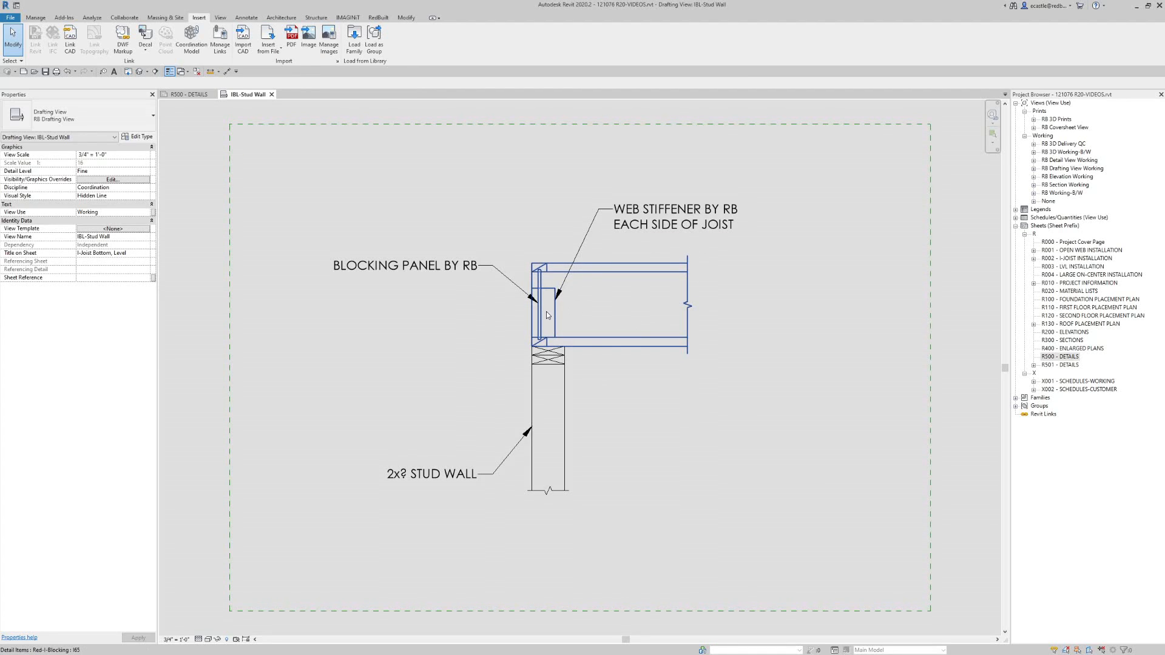
- Assign the RB Drafting View Working template to the four inserted drafting views, I-HDR-SGL through IHL-Concrete Wall With Wood Ledger
{"action": "left_click", "coordinate": [1023, 98]}
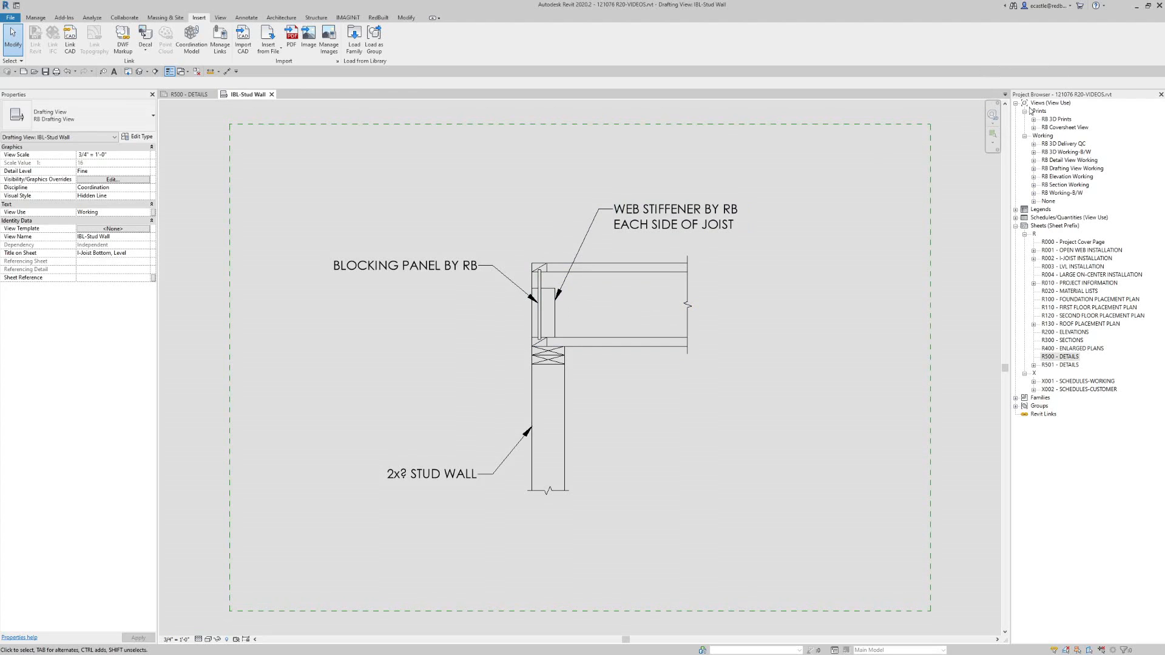
{"action": "left_click", "coordinate": [1042, 205]}
{"action": "left_click", "coordinate": [1035, 202]}
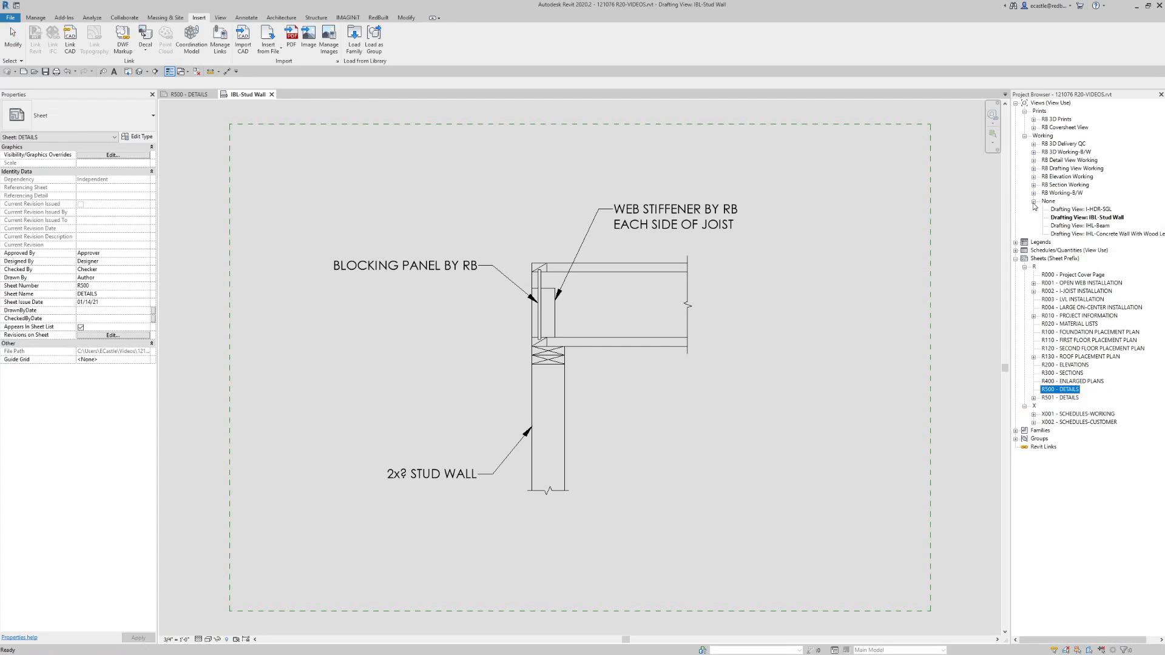
{"action": "left_click", "coordinate": [1068, 210]}
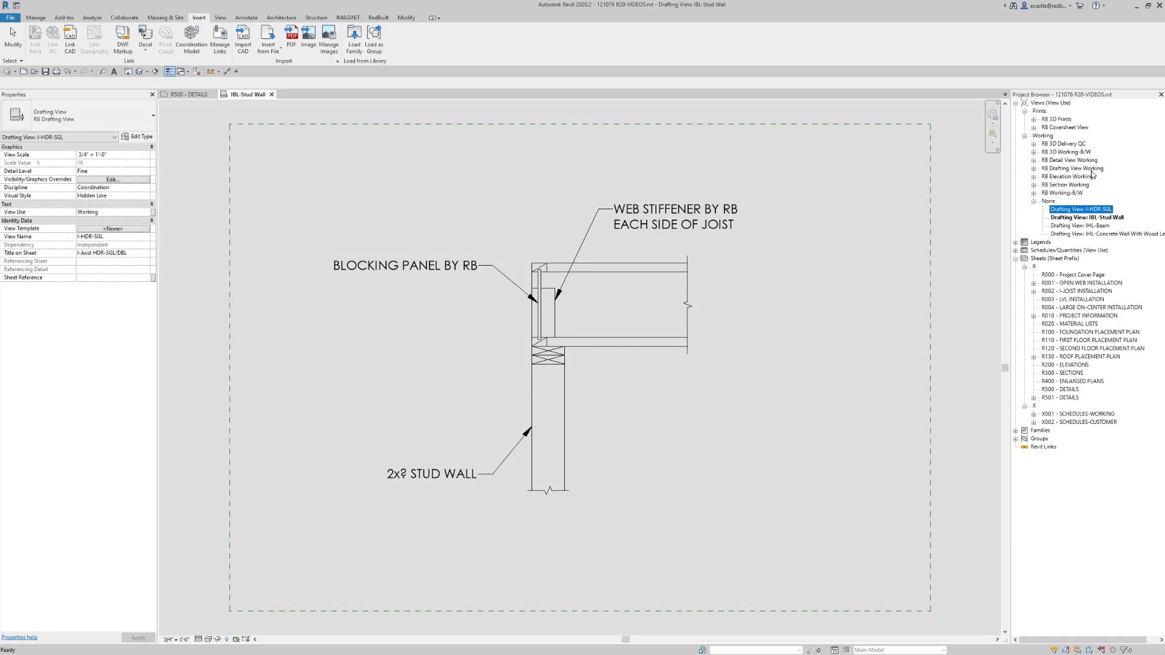
{"action": "left_click", "coordinate": [1071, 235], "text": "shift"}
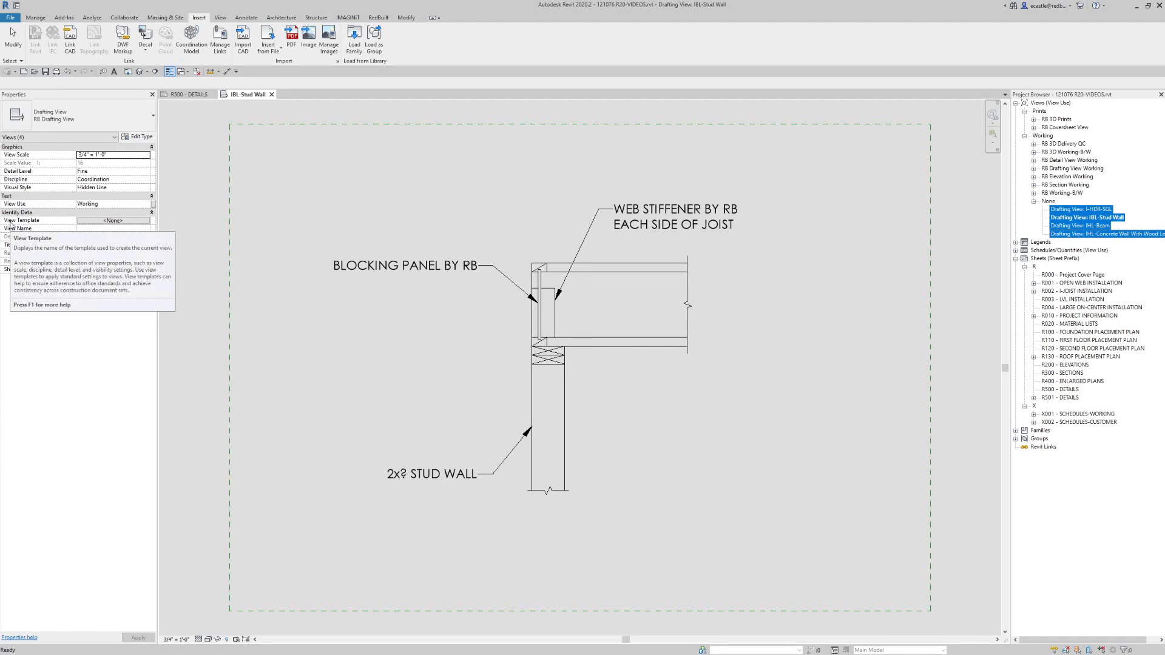
{"action": "left_click", "coordinate": [96, 221]}
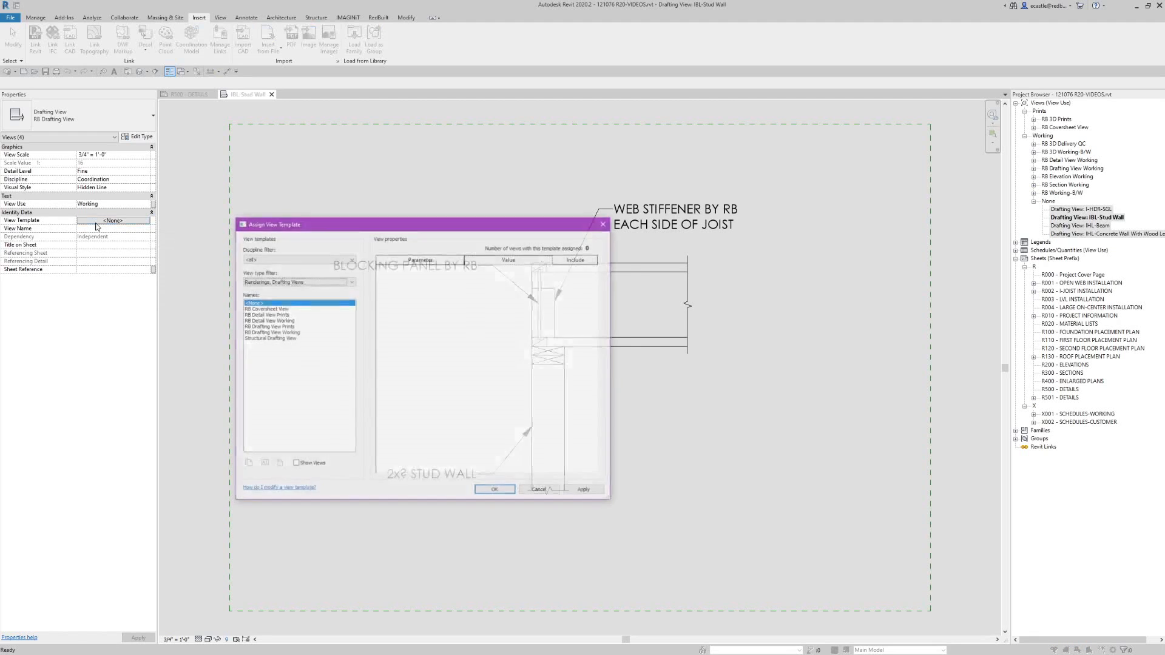
{"action": "left_click", "coordinate": [261, 333]}
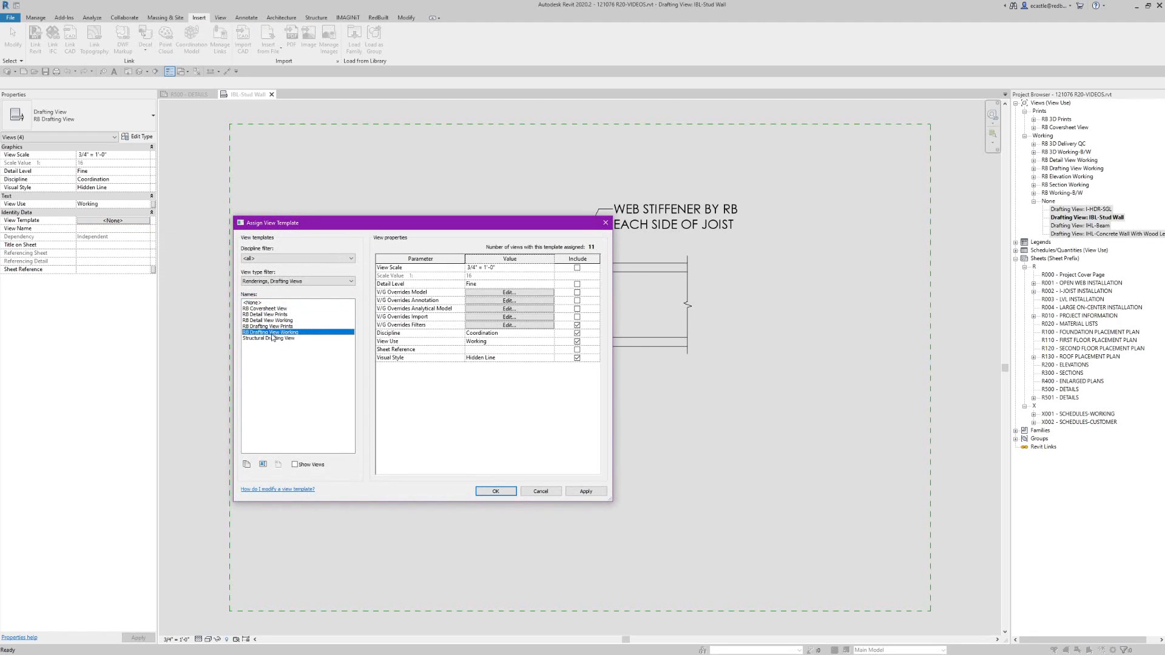
{"action": "left_click", "coordinate": [495, 492]}
- Check the list of drafting views under RB Drafting View Working, then collapse it
{"action": "left_click", "coordinate": [1077, 177]}
{"action": "left_click", "coordinate": [1073, 242]}
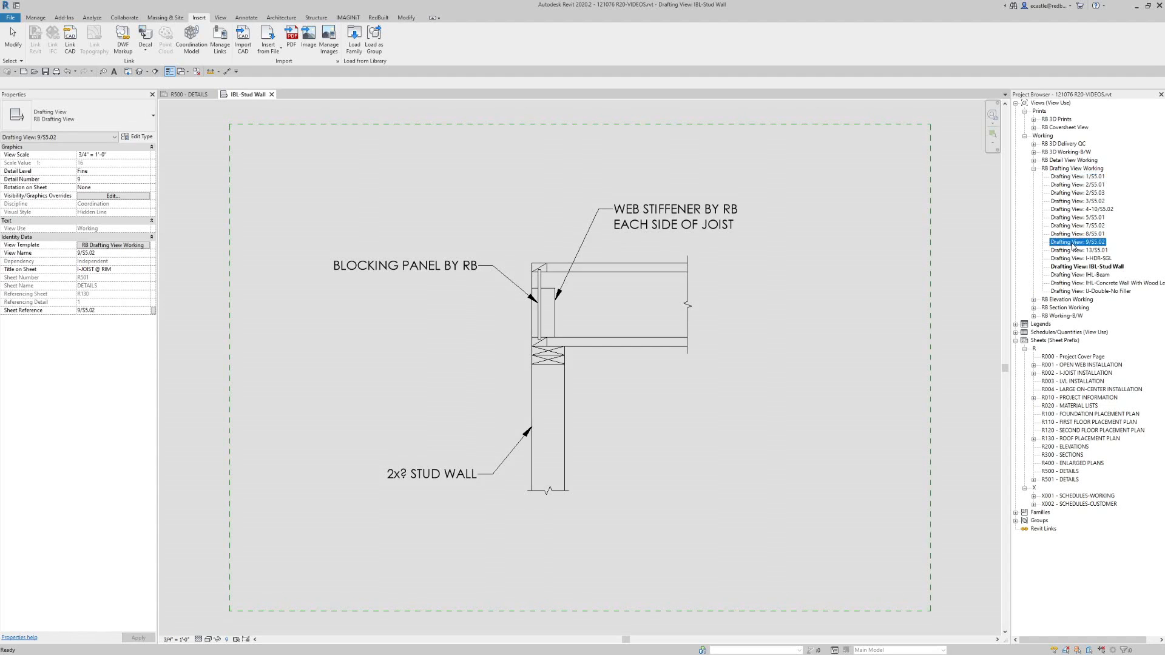
{"action": "left_click", "coordinate": [1034, 170]}
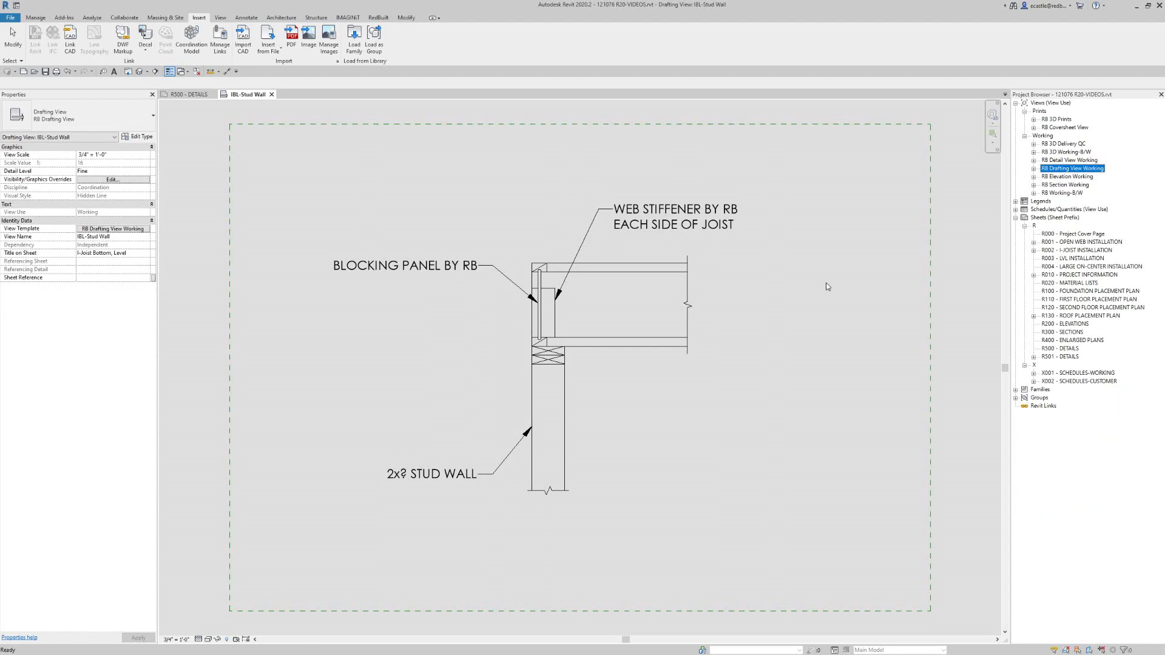
- Change the wall note in the IBL-Stud Wall detail to read 2x6 STUD WALL
{"action": "left_click", "coordinate": [480, 331]}
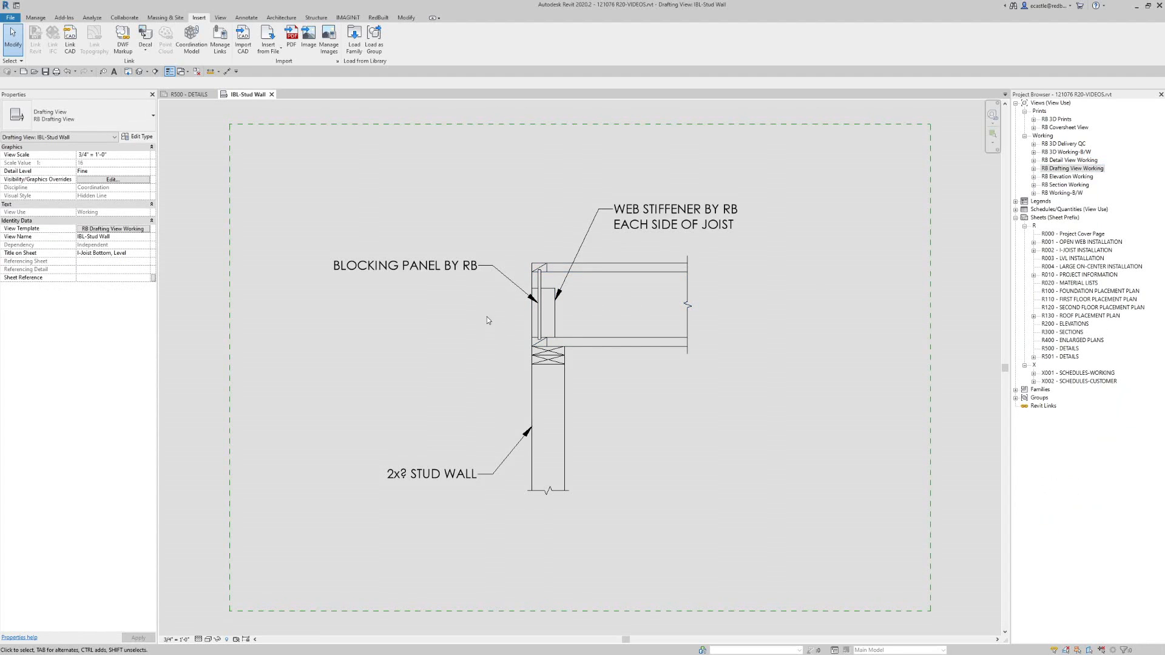
{"action": "scroll", "coordinate": [365, 328], "scroll_direction": "up", "scroll_amount": 1}
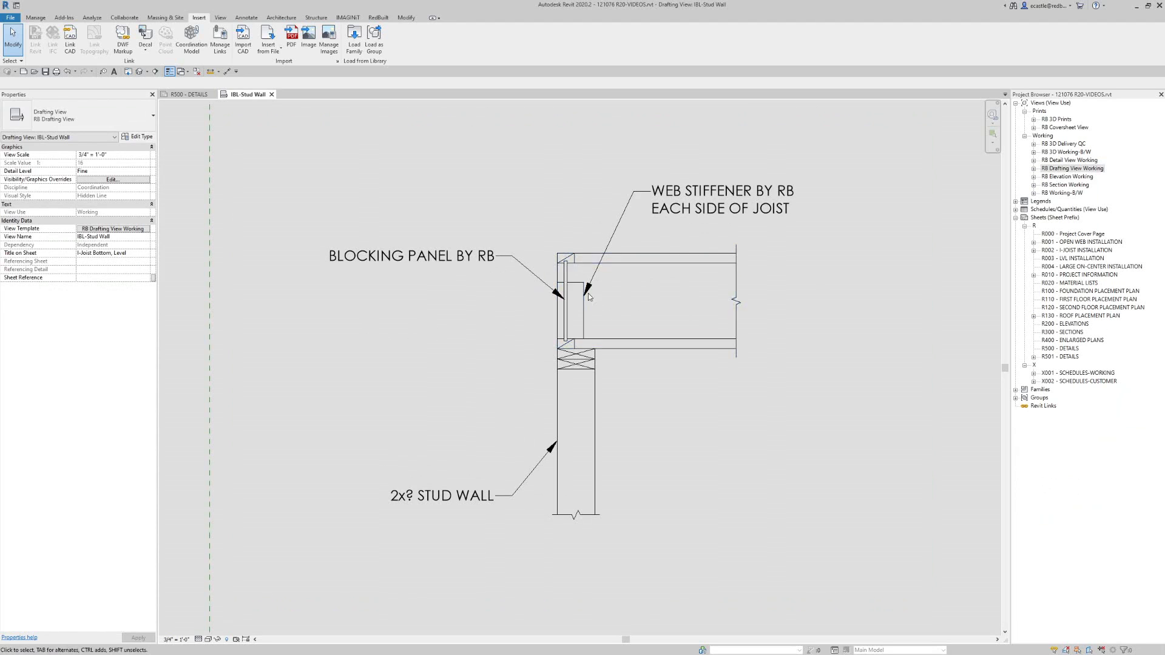
{"action": "scroll", "coordinate": [500, 361], "scroll_direction": "down", "scroll_amount": 1}
{"action": "scroll", "coordinate": [473, 352], "scroll_direction": "up", "scroll_amount": 1}
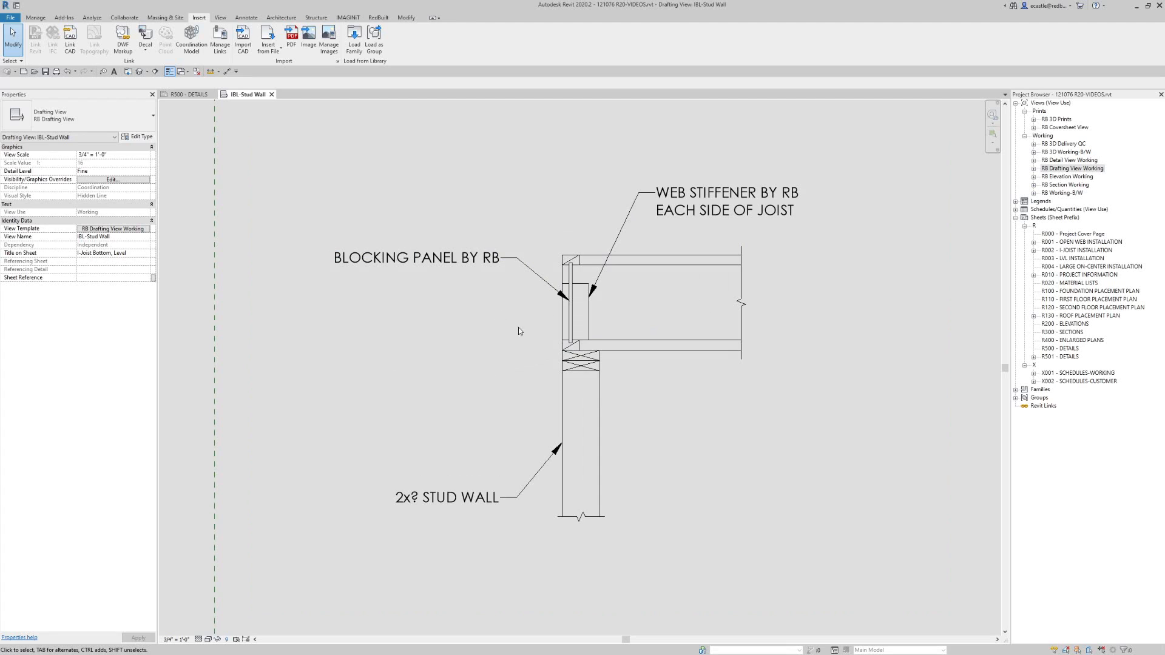
{"action": "double_click", "coordinate": [413, 502]}
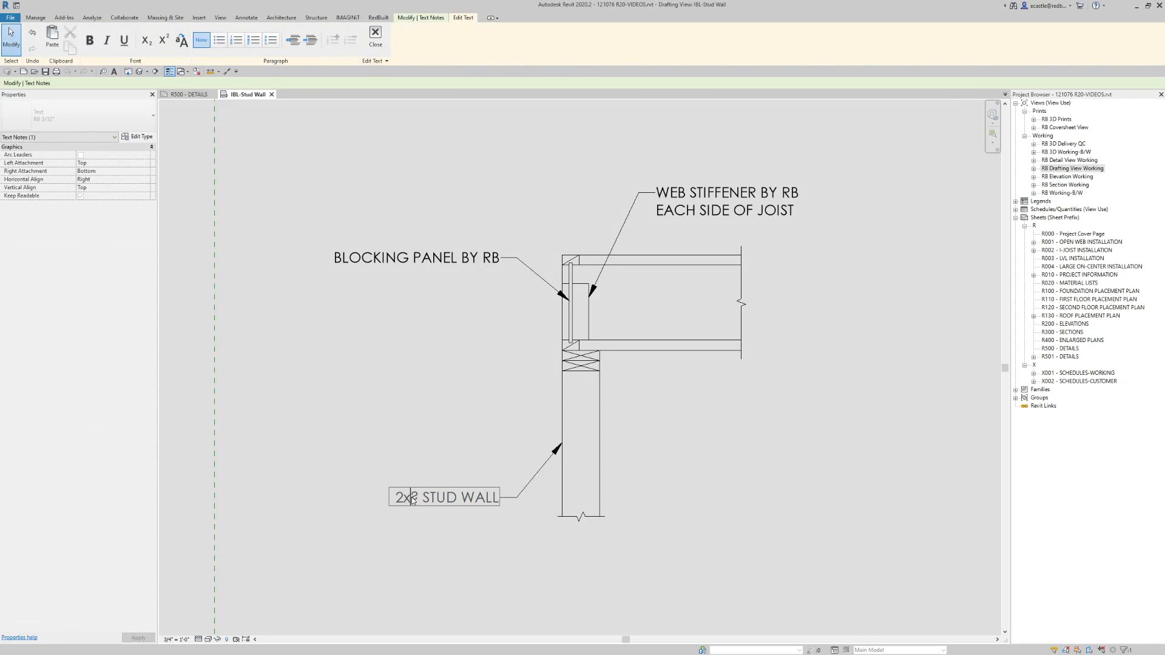
{"action": "left_click_drag", "start_coordinate": [411, 502], "coordinate": [419, 502]}
{"action": "type", "text": "6"}
{"action": "left_click", "coordinate": [420, 400]}
{"action": "left_click", "coordinate": [446, 346]}
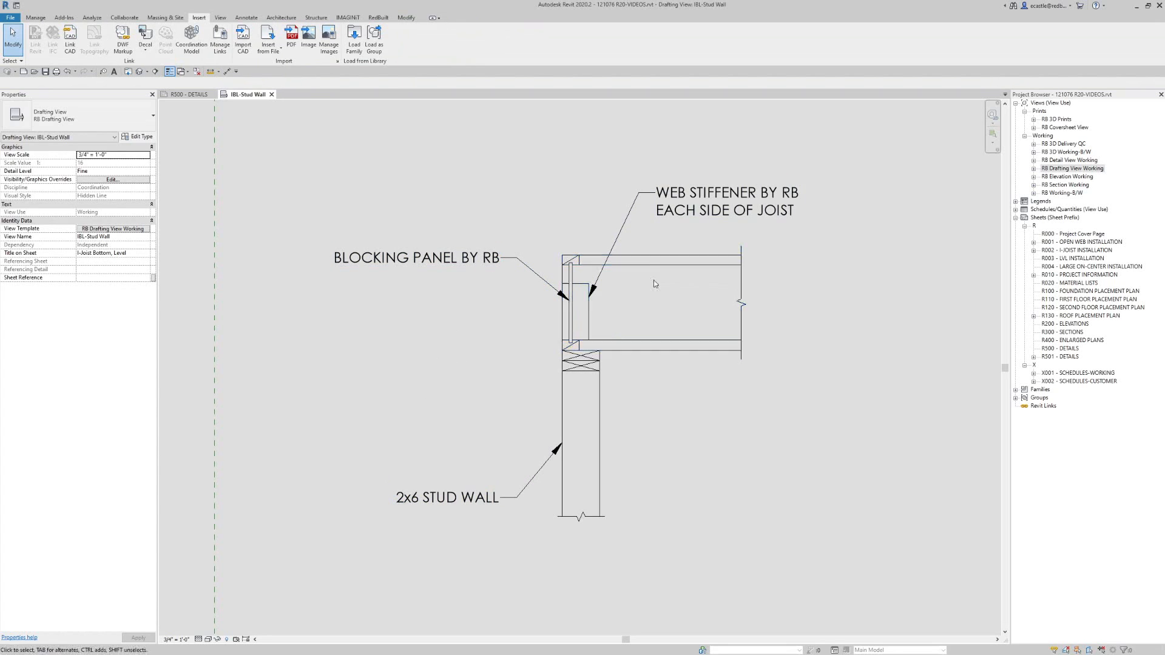
- Flip the Red-I-Blocking joist item to the opposite side of the stud wall and back again
{"action": "left_click", "coordinate": [634, 266]}
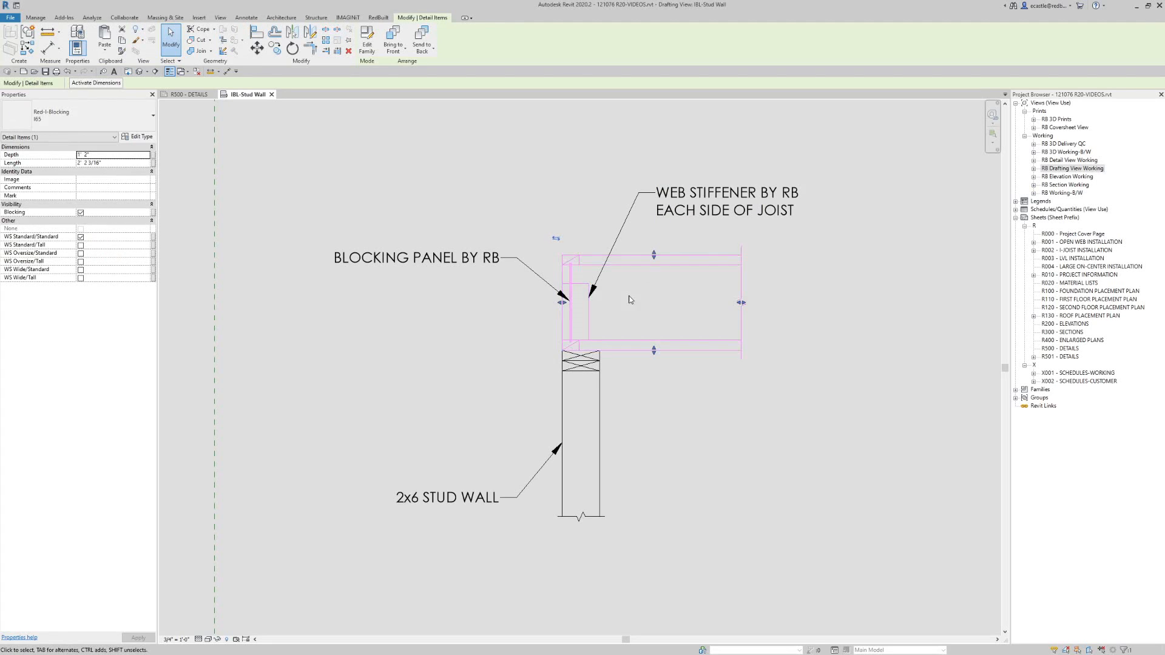
{"action": "left_click", "coordinate": [555, 240]}
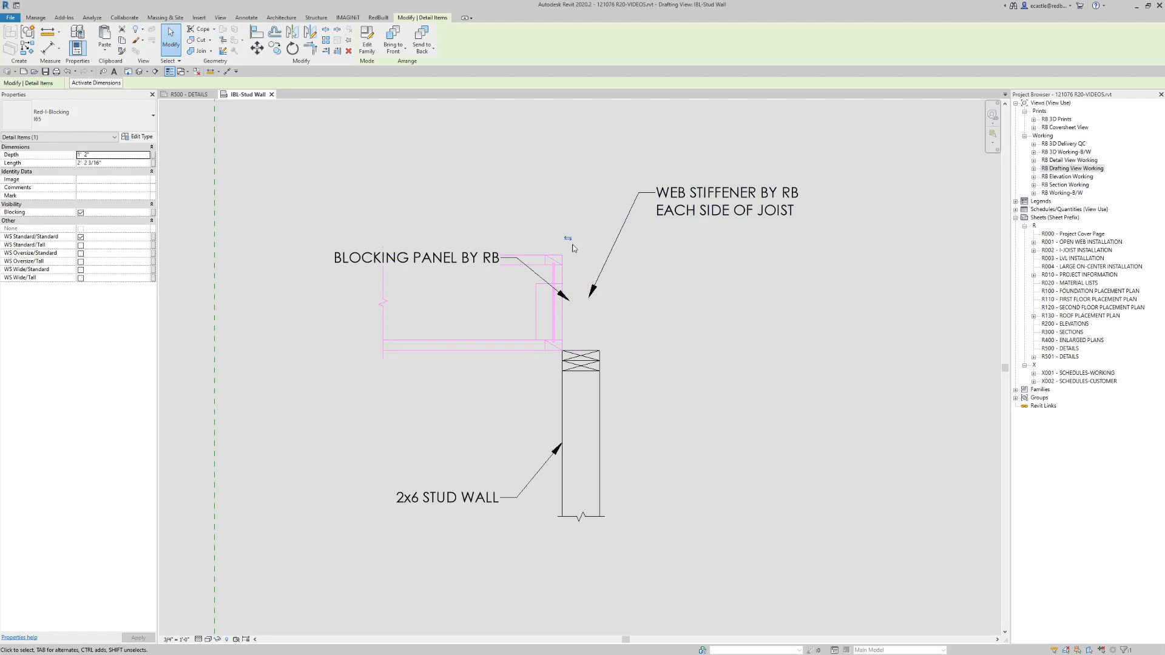
{"action": "left_click", "coordinate": [568, 241]}
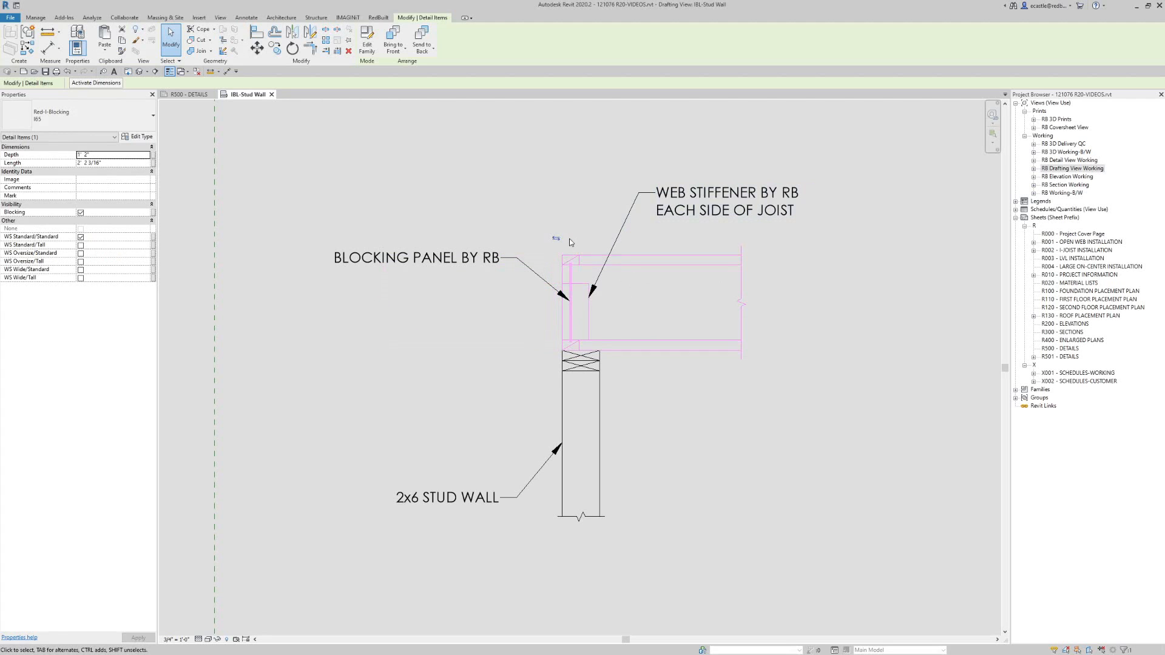
- Try stretching the Red-I-Blocking joist item to about 1'-5" deep and 2'-5" long, then undo the stretches
{"action": "left_click", "coordinate": [643, 227]}
{"action": "left_click", "coordinate": [646, 255]}
{"action": "left_click_drag", "start_coordinate": [654, 255], "coordinate": [655, 243]}
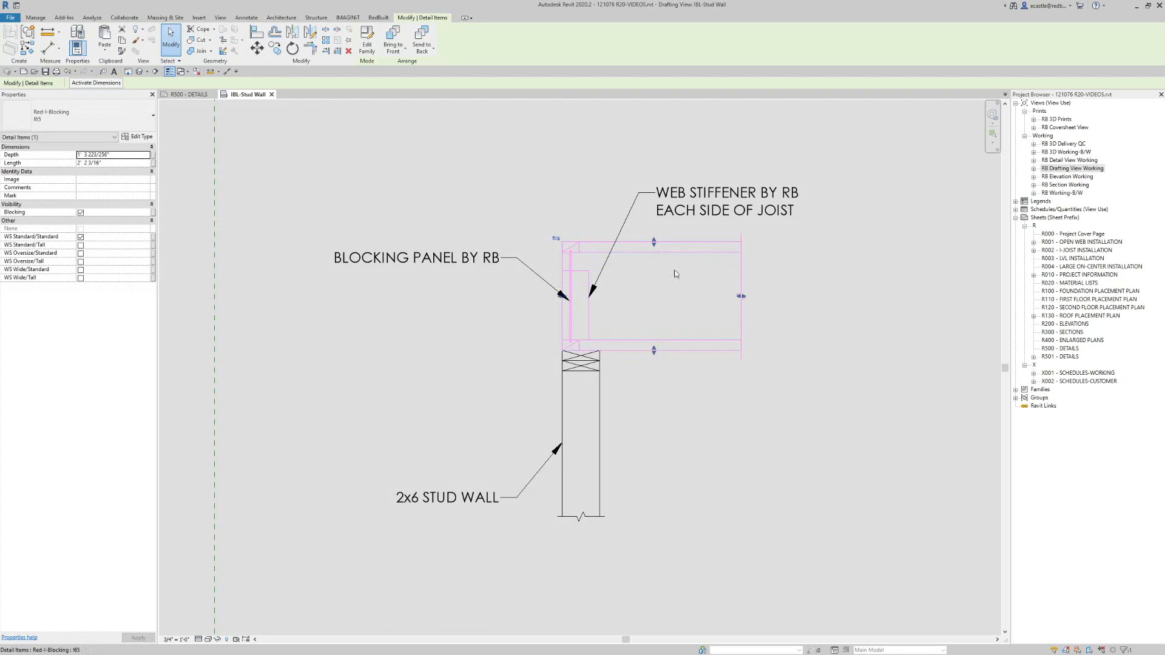
{"action": "left_click_drag", "start_coordinate": [742, 298], "coordinate": [762, 297]}
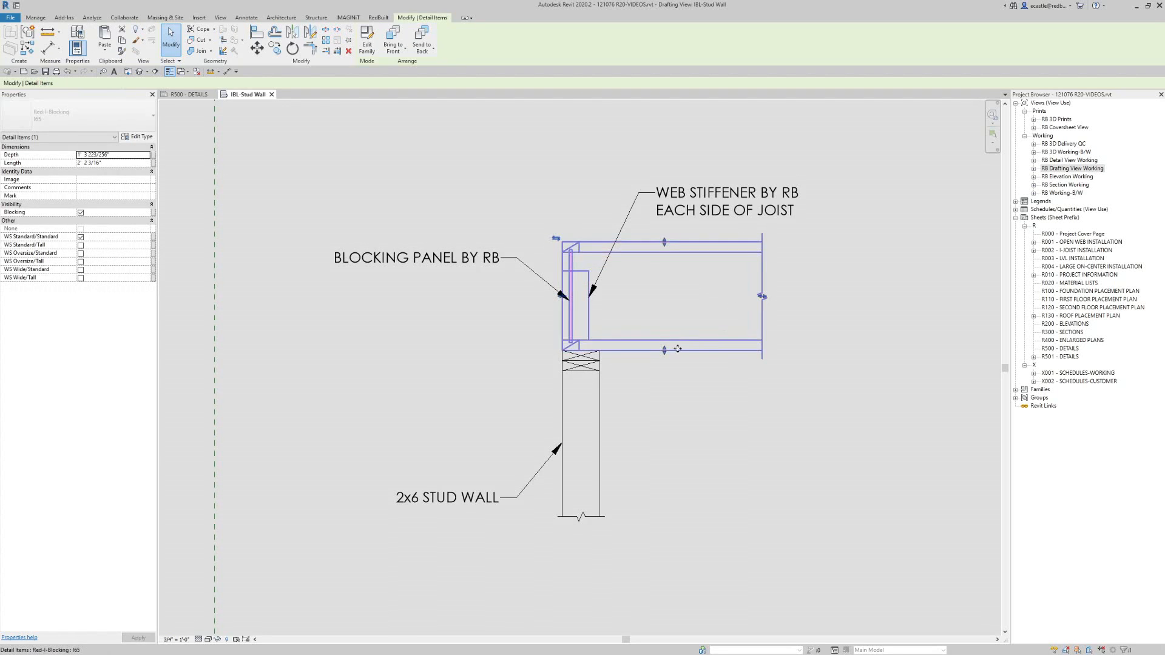
{"action": "left_click_drag", "start_coordinate": [664, 351], "coordinate": [665, 361]}
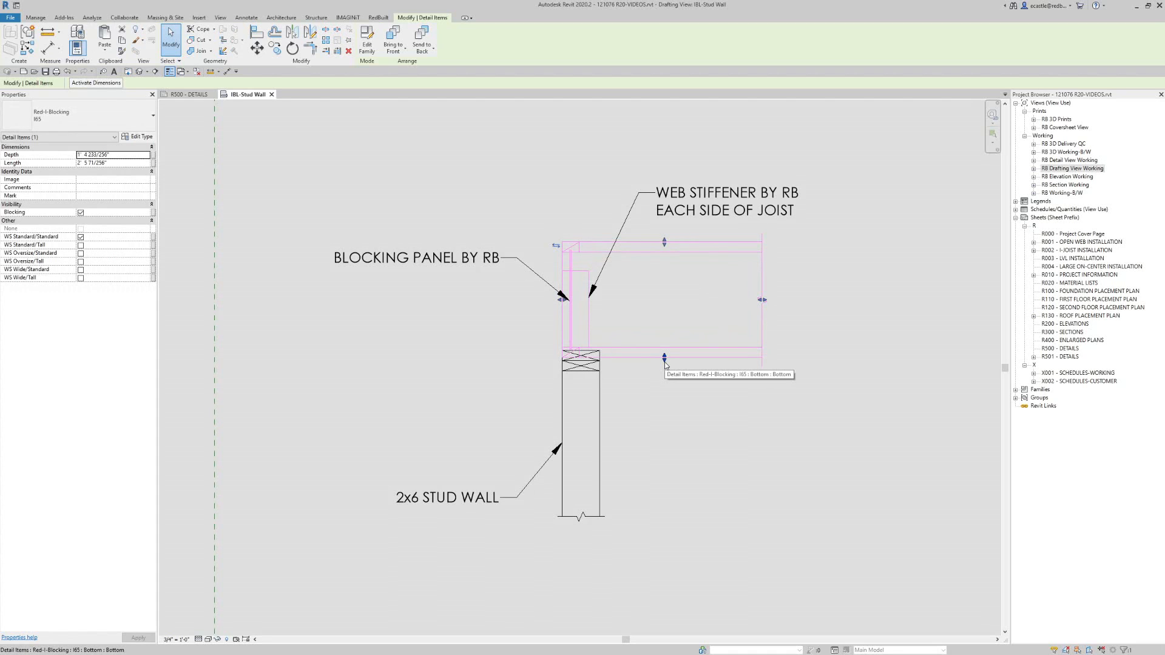
{"action": "key", "text": "ctrl+z"}
{"action": "key", "text": "ctrl+z"}
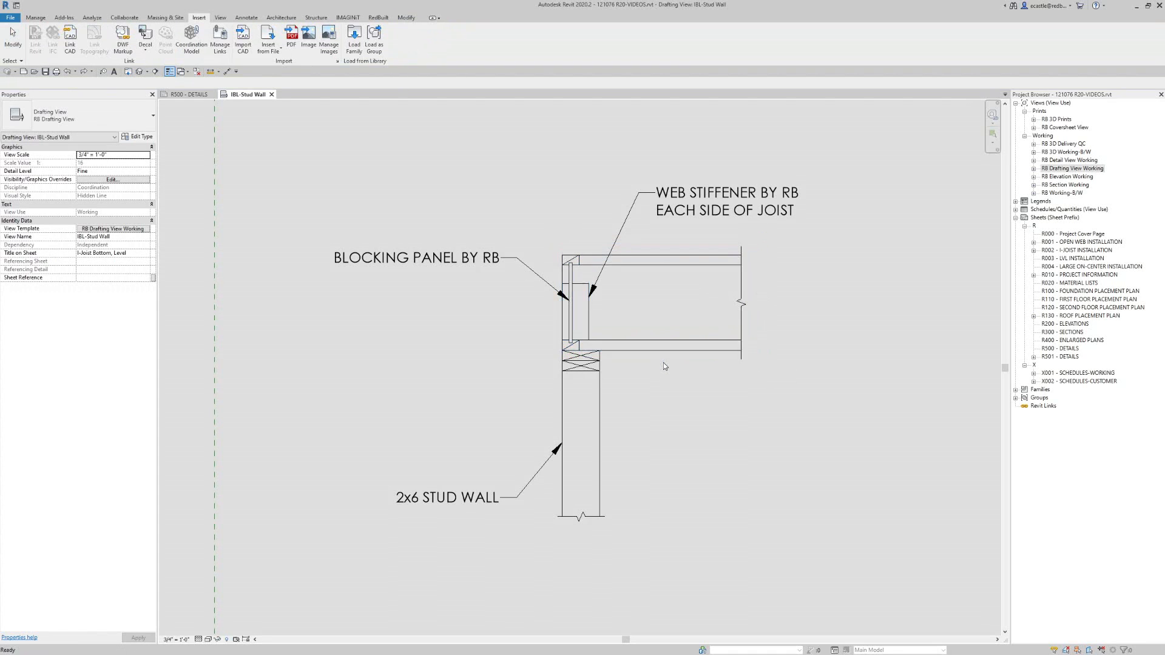
{"action": "key", "text": "ctrl+z"}
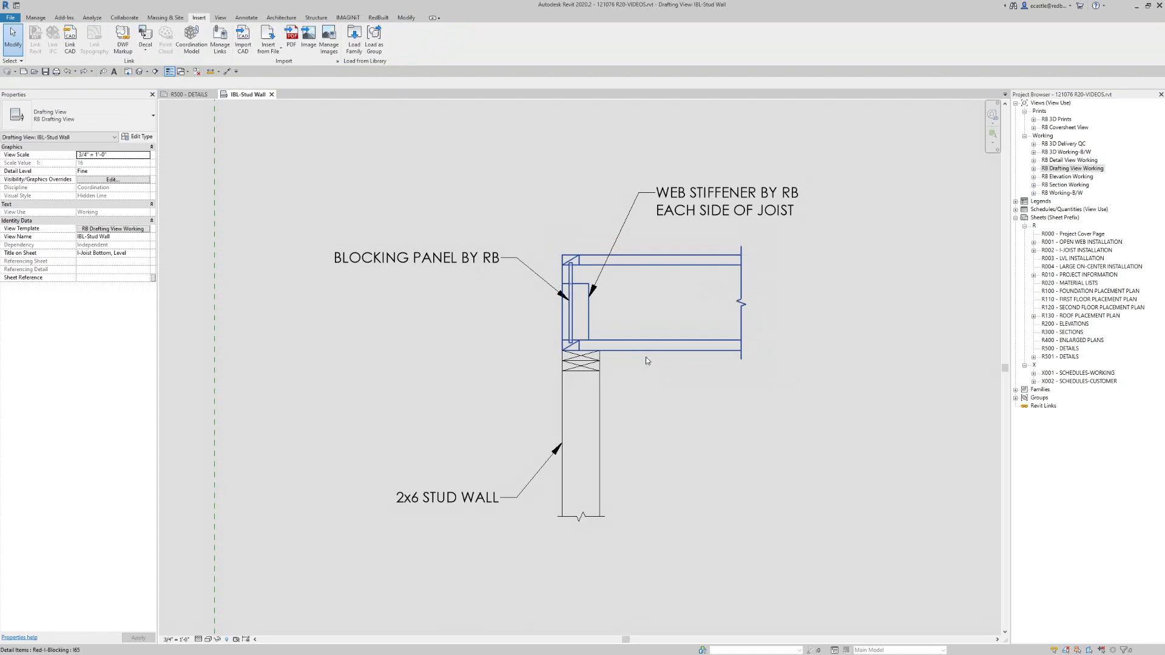
- Turn the blocking visibility of the joist detail item off and back on
{"action": "left_click", "coordinate": [619, 339]}
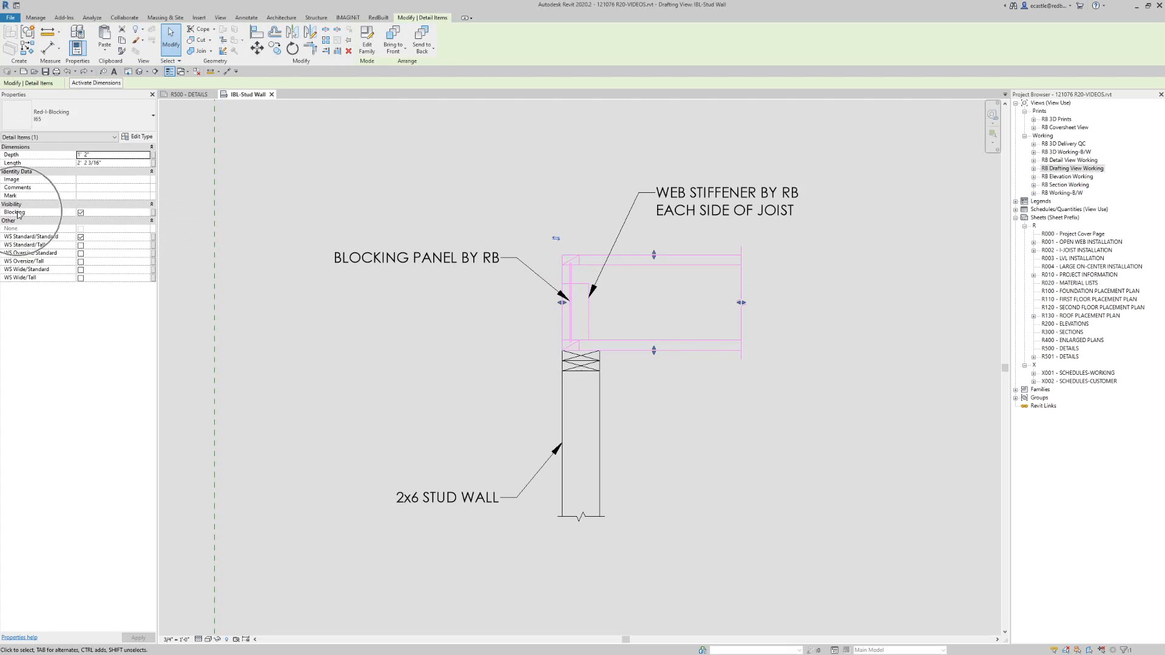
{"action": "left_click", "coordinate": [80, 214]}
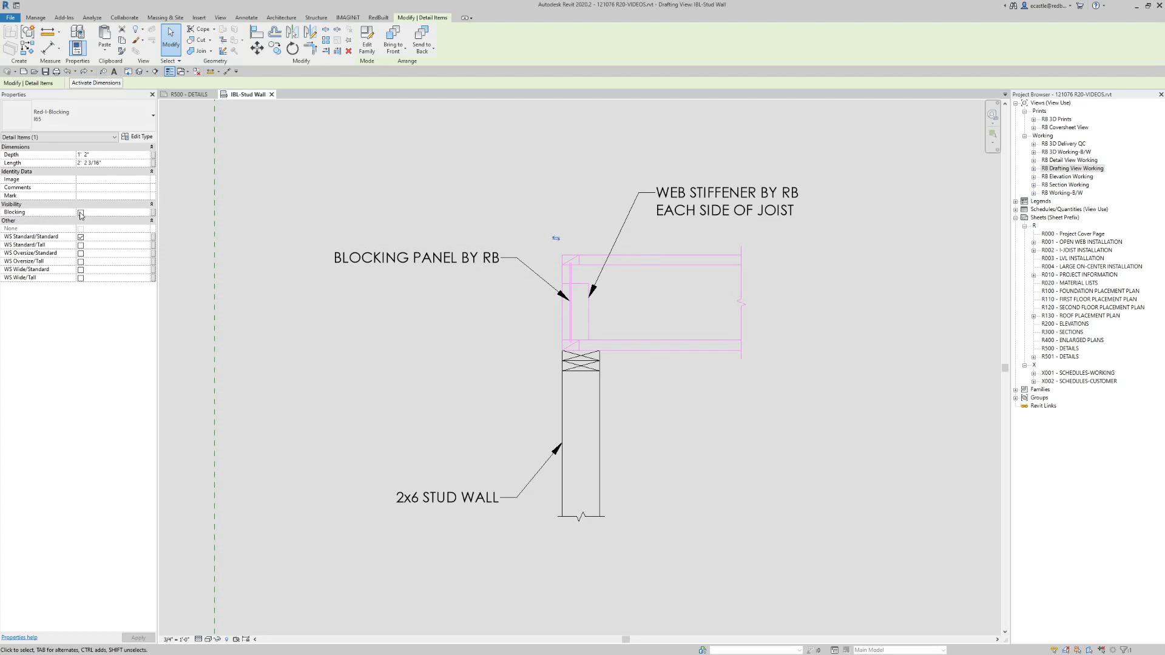
{"action": "left_click", "coordinate": [80, 214]}
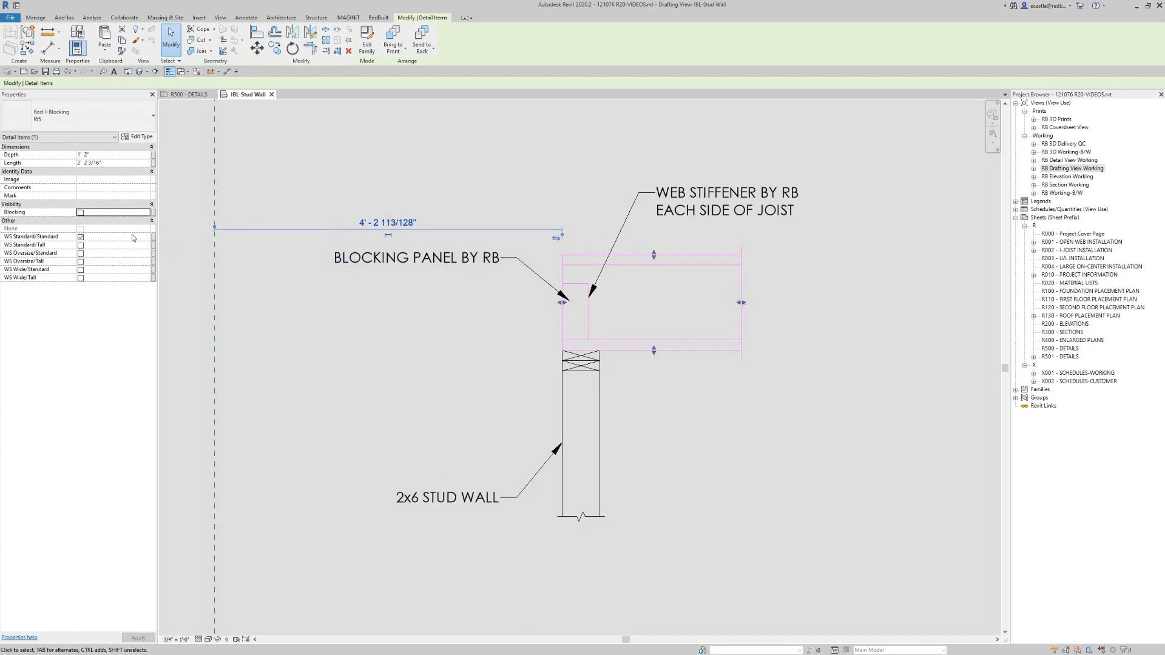
{"action": "left_click", "coordinate": [80, 213]}
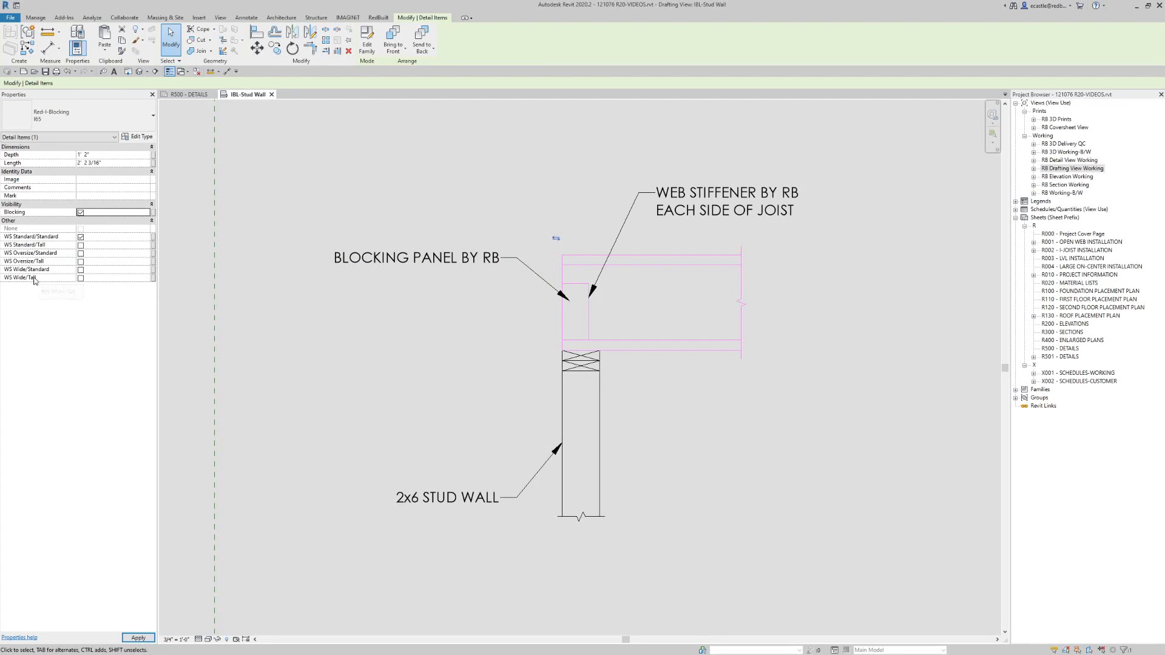
- Try the WS Wide/Tall web stiffener on the joist item, then restore WS Standard/Standard
{"action": "left_click", "coordinate": [80, 279]}
{"action": "left_click", "coordinate": [80, 237]}
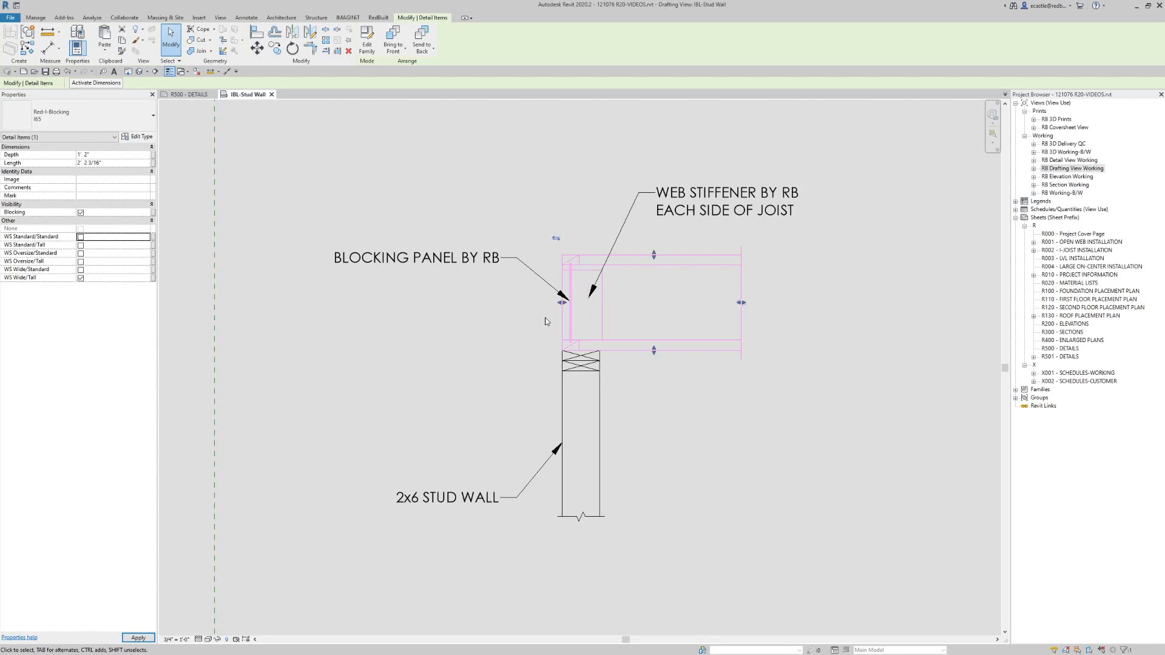
{"action": "left_click", "coordinate": [80, 237]}
{"action": "left_click", "coordinate": [81, 278]}
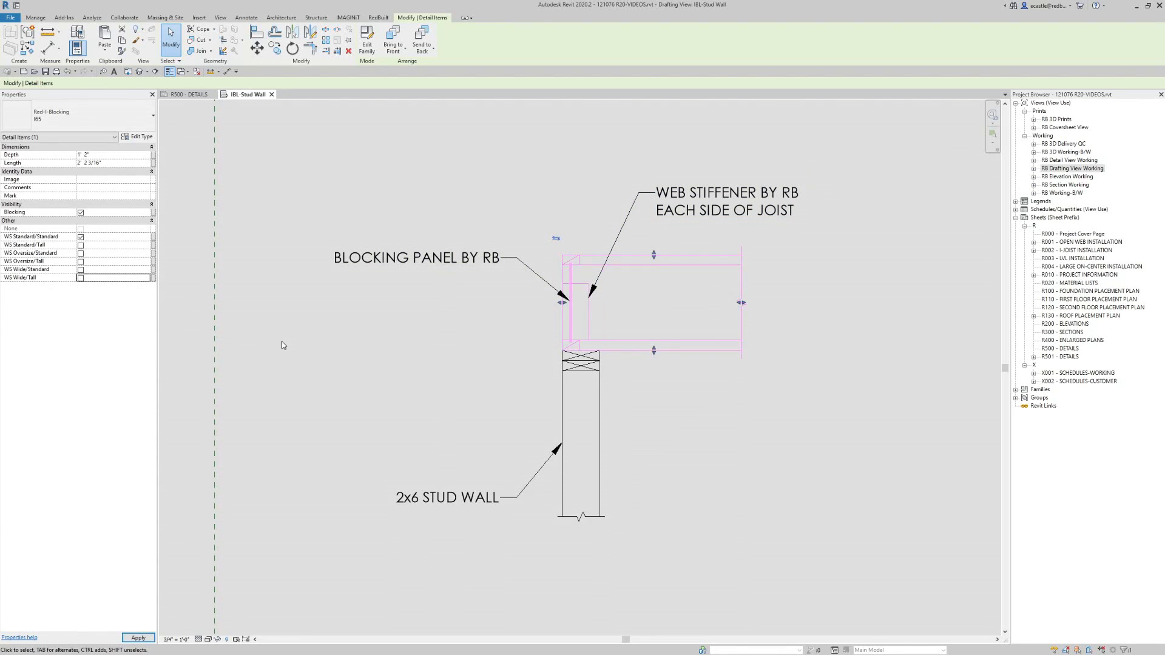
{"action": "left_click", "coordinate": [363, 346]}
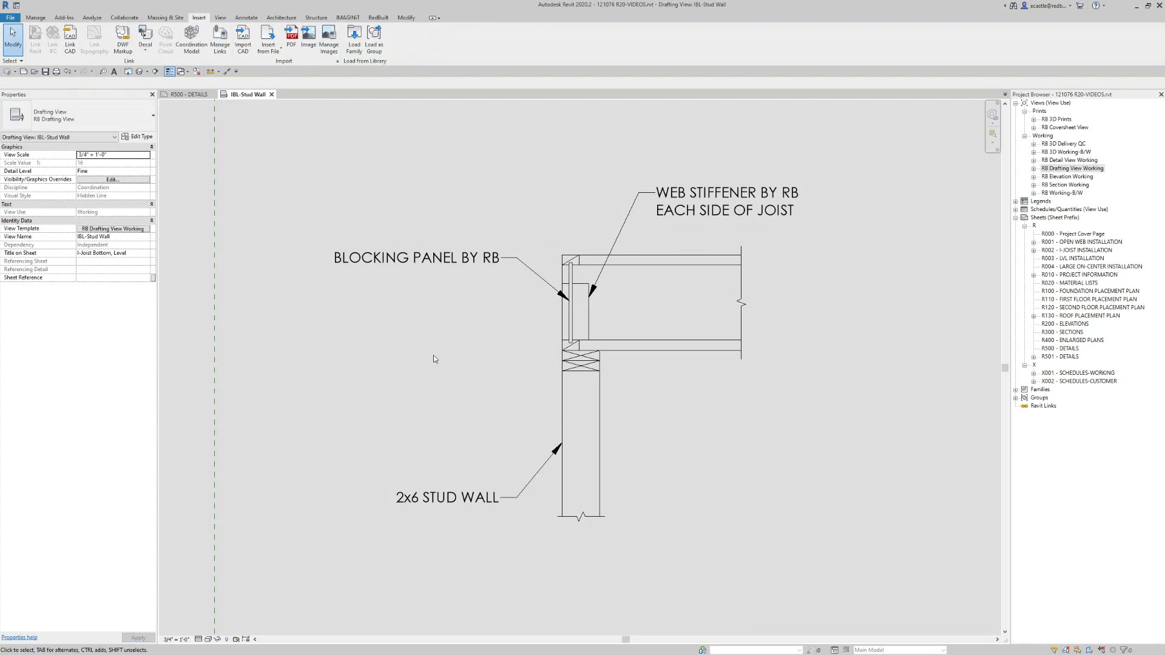
- Look through the types available for the Stud Wall Below detail item without changing its type
{"action": "left_click", "coordinate": [578, 369]}
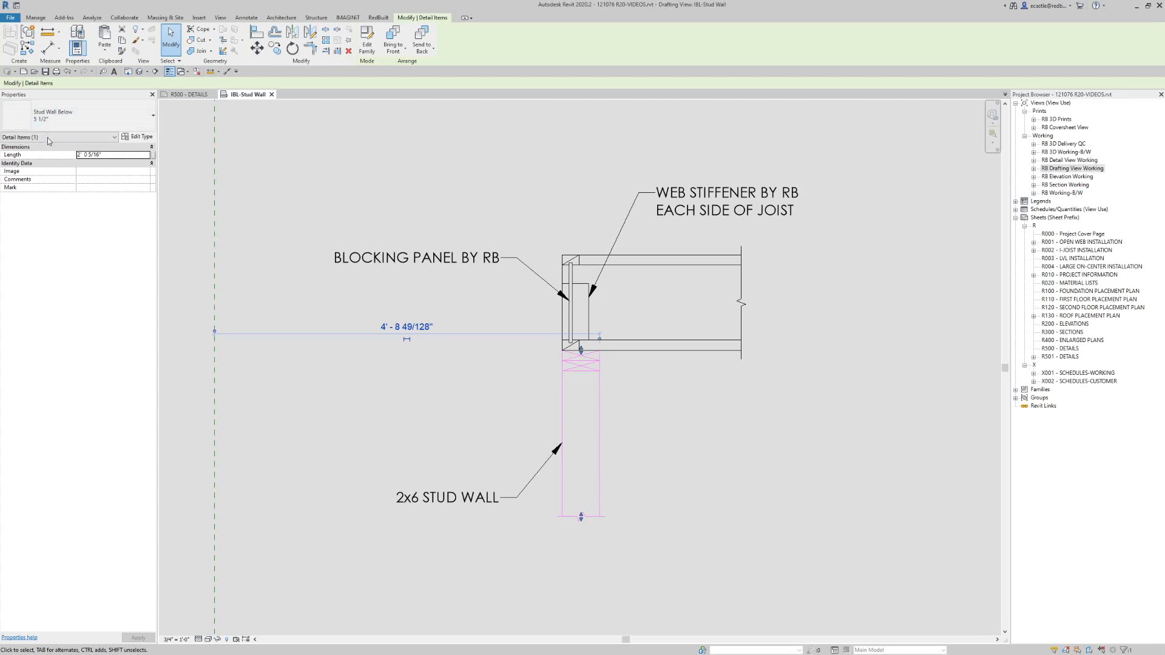
{"action": "left_click", "coordinate": [83, 119]}
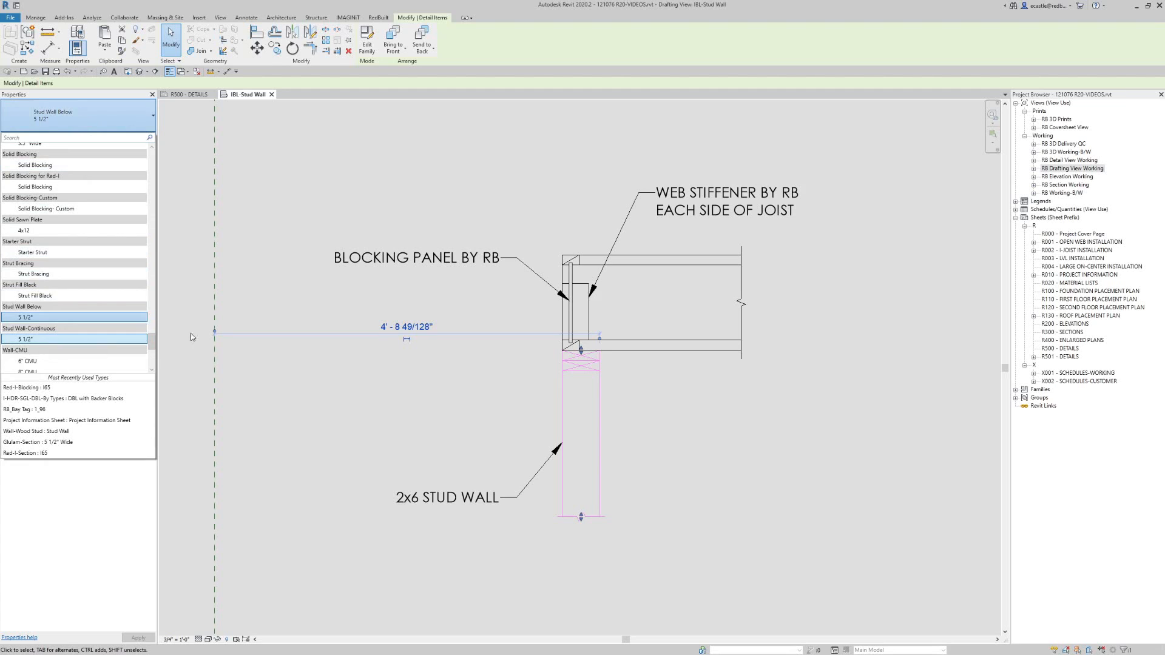
{"action": "left_click", "coordinate": [281, 278]}
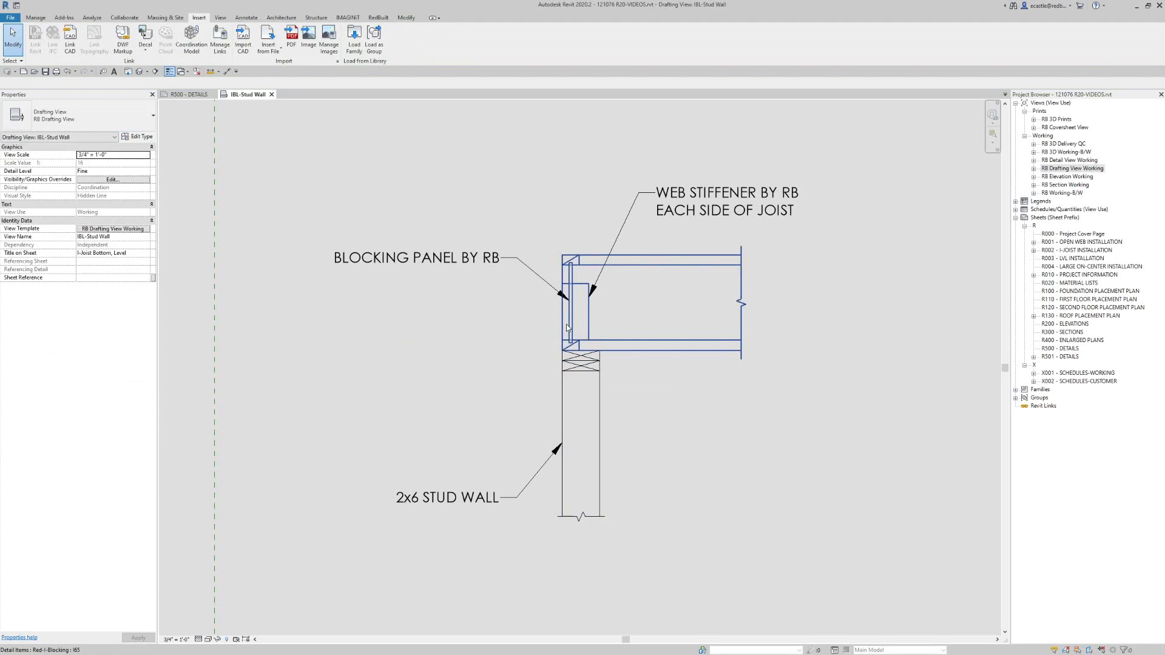
- Look through the types available for the Red-I-Blocking joist detail item without changing its type
{"action": "left_click", "coordinate": [625, 346]}
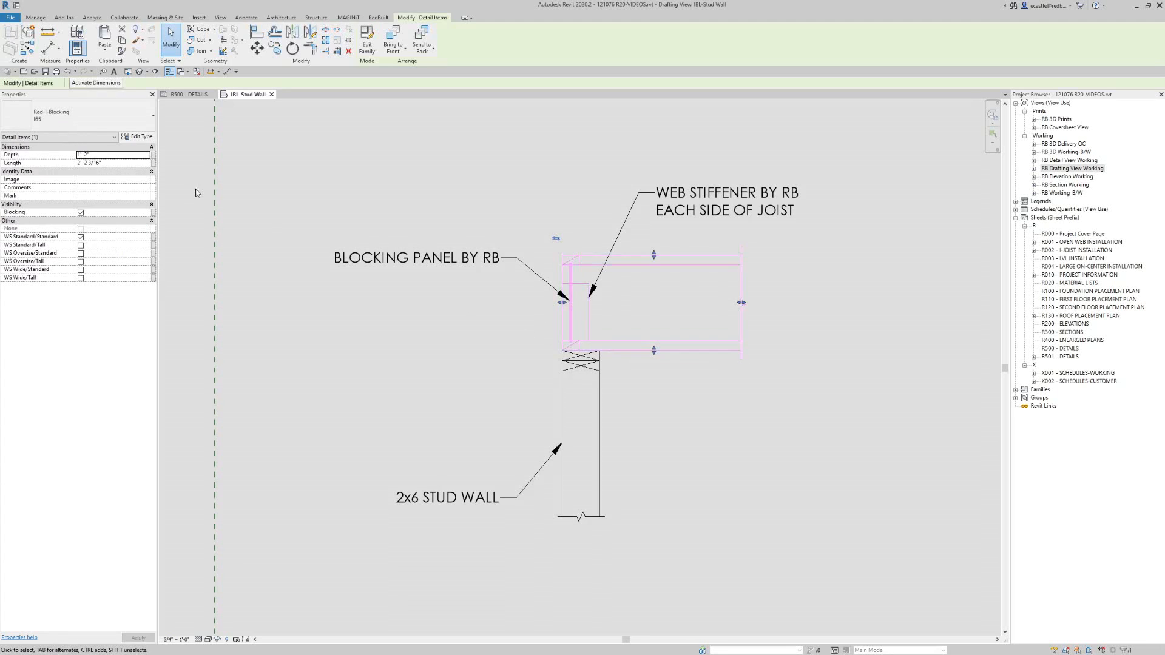
{"action": "left_click", "coordinate": [73, 115]}
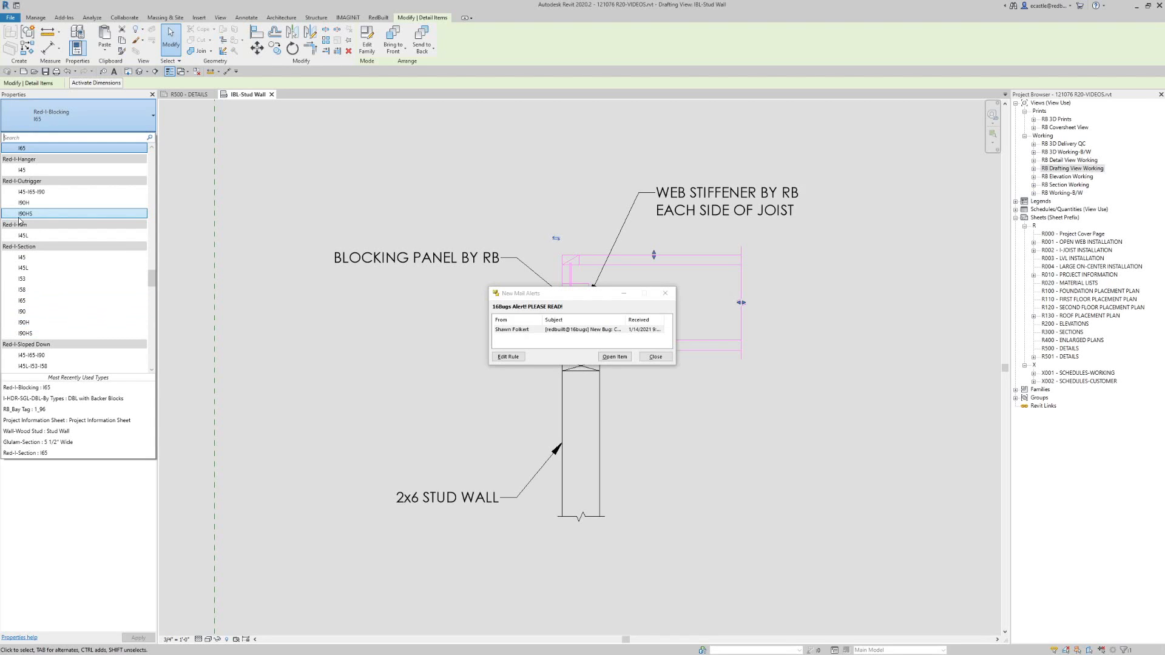
{"action": "left_click", "coordinate": [667, 364]}
{"action": "left_click", "coordinate": [657, 357]}
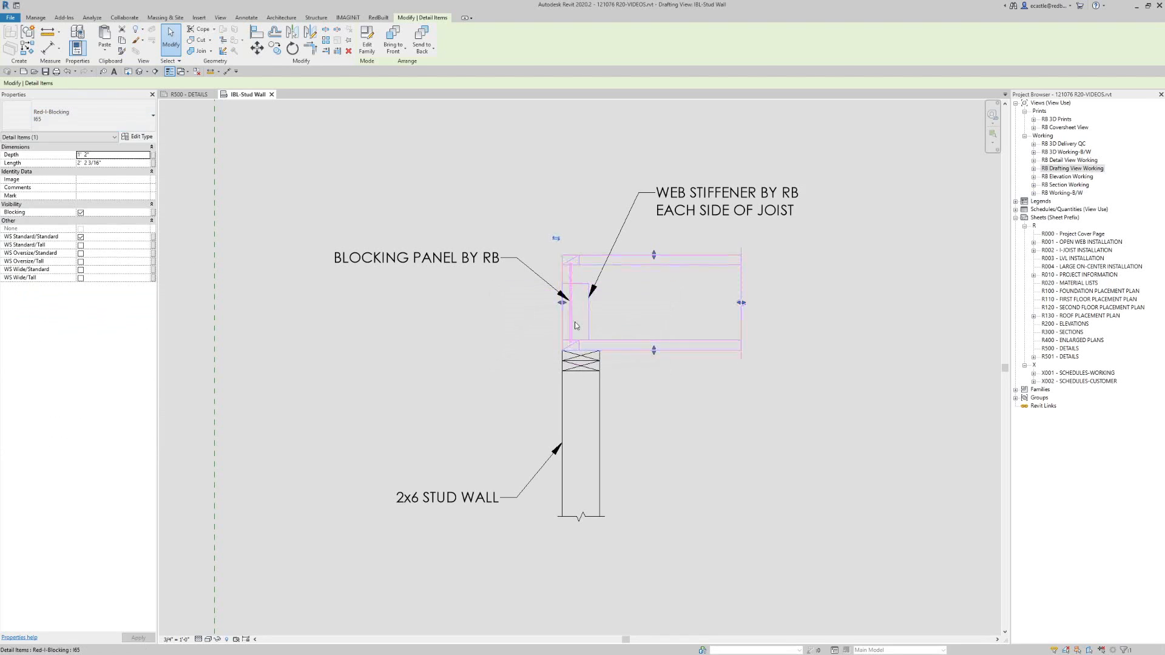
{"action": "left_click", "coordinate": [476, 330]}
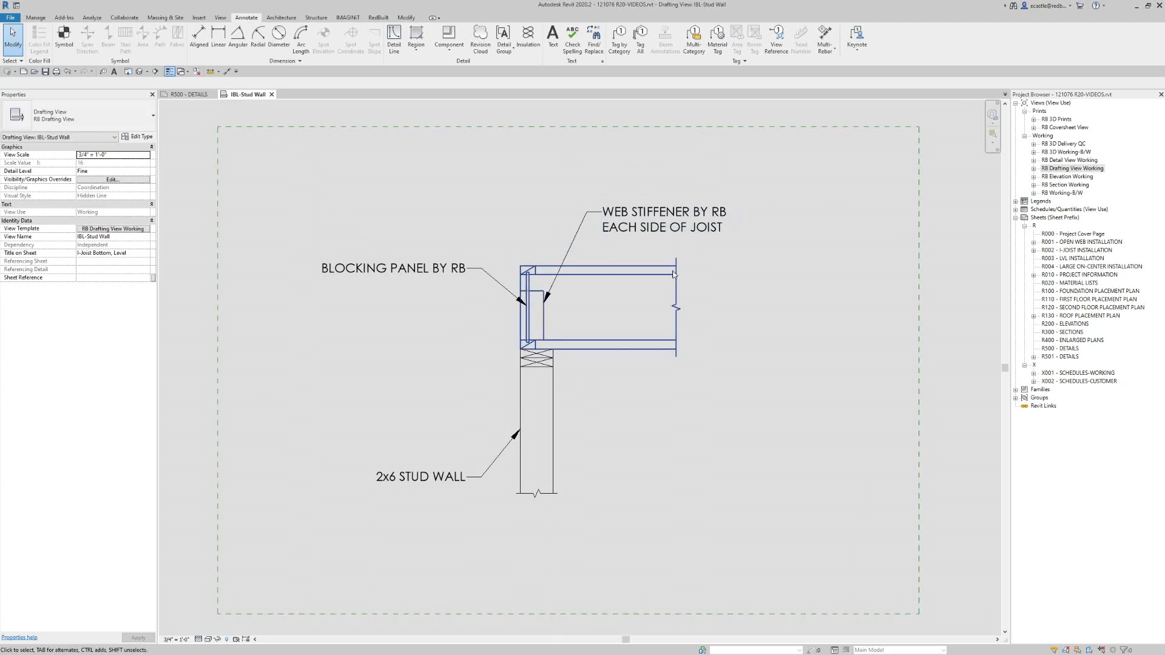
- Move the four reference planes around the stud wall detail inward to frame an area about 6'-11" wide by 5'-4" high
{"action": "scroll", "coordinate": [655, 331], "scroll_direction": "down", "scroll_amount": 1}
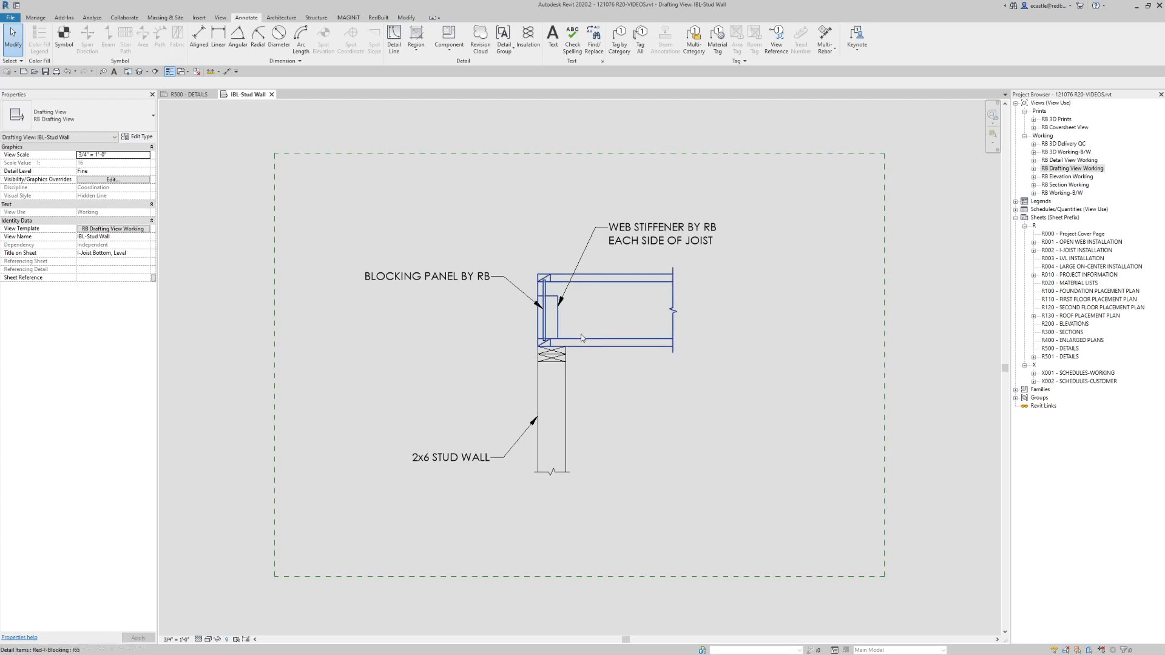
{"action": "left_click", "coordinate": [445, 154]}
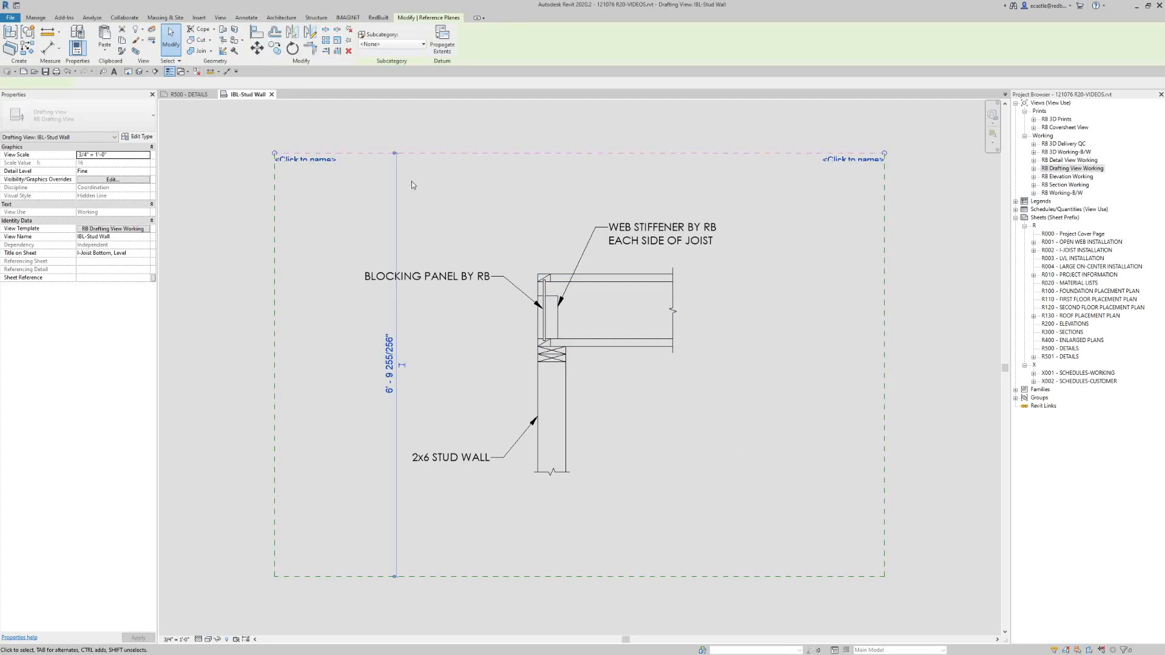
{"action": "left_click_drag", "start_coordinate": [450, 159], "coordinate": [448, 179]}
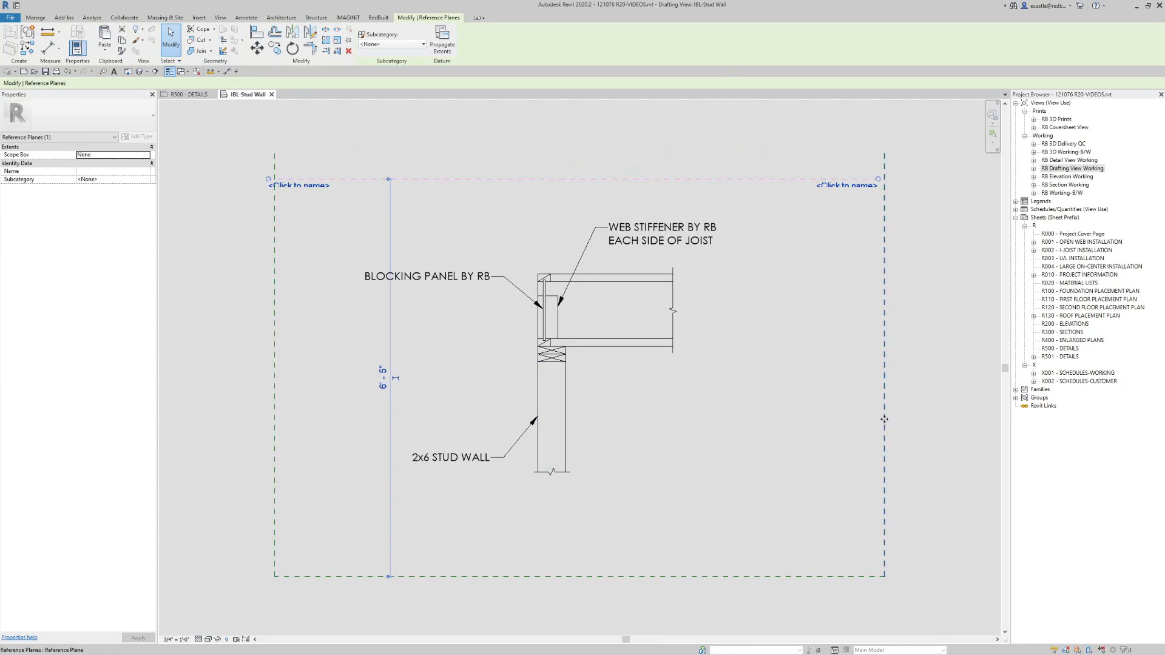
{"action": "left_click_drag", "start_coordinate": [888, 426], "coordinate": [729, 449]}
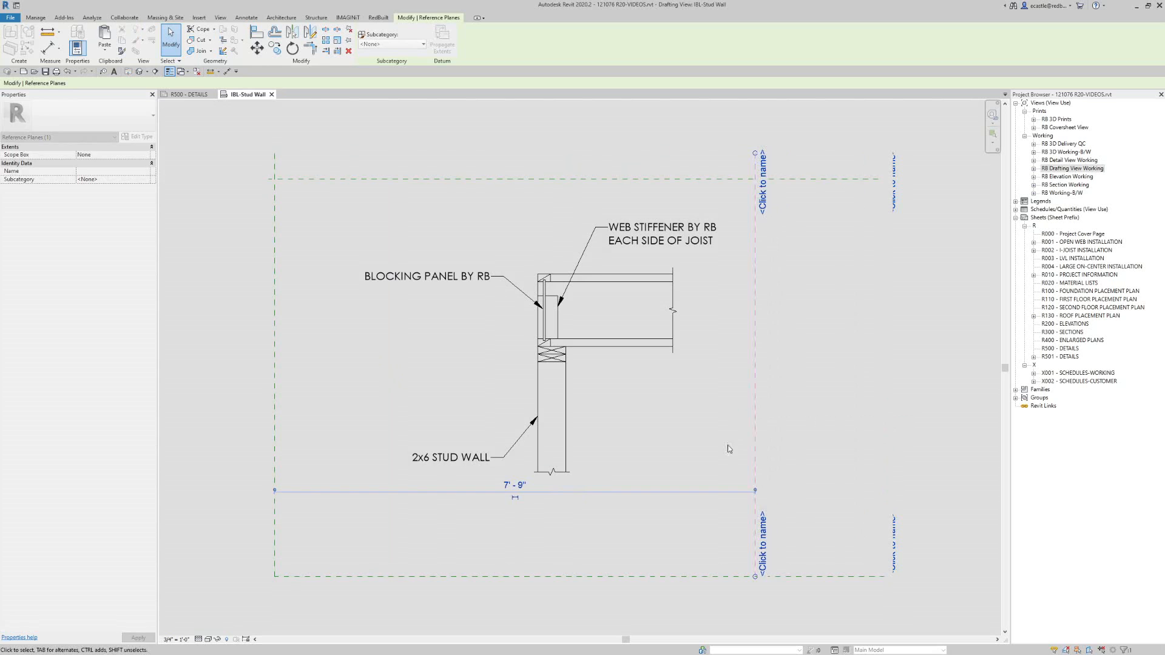
{"action": "left_click", "coordinate": [546, 577]}
{"action": "left_click_drag", "start_coordinate": [543, 577], "coordinate": [541, 511]}
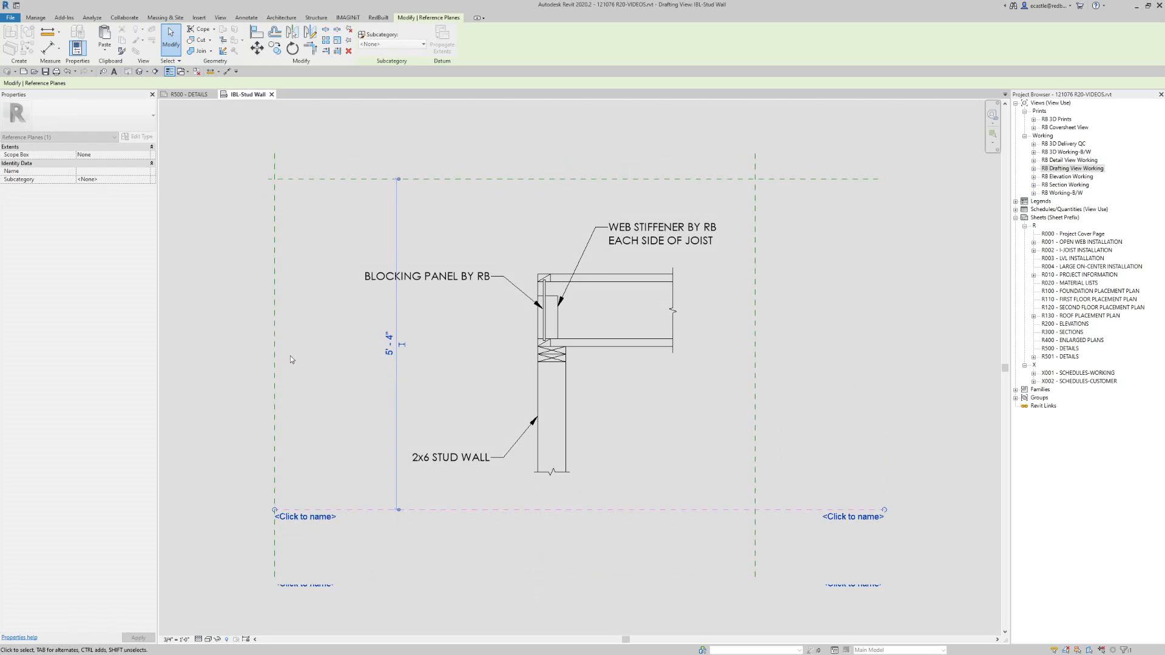
{"action": "left_click", "coordinate": [275, 364]}
{"action": "left_click_drag", "start_coordinate": [275, 364], "coordinate": [327, 401]}
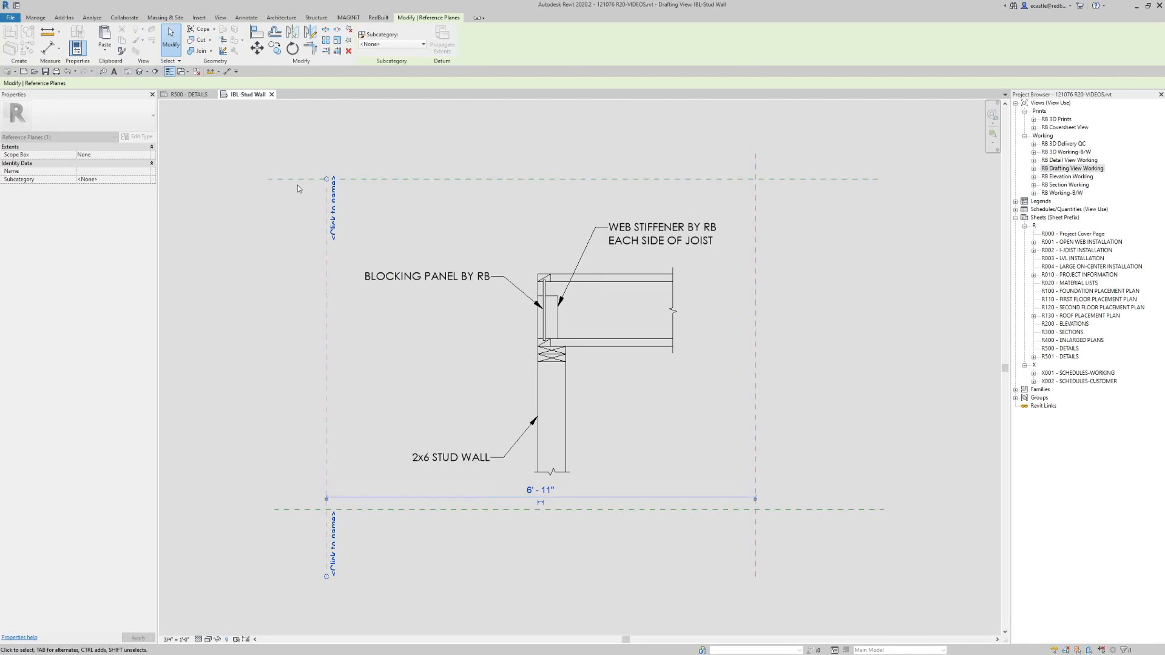
- Shorten the left ends of the upper and lower reference planes to meet the left vertical plane
{"action": "key", "text": "Escape"}
{"action": "left_click", "coordinate": [270, 181]}
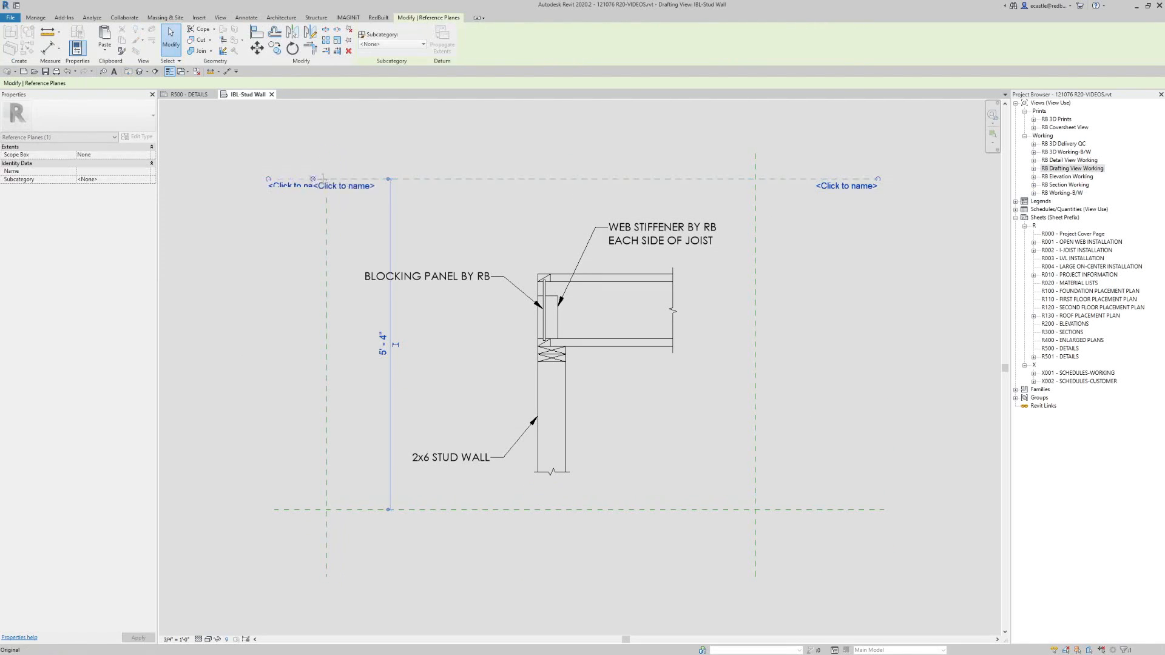
{"action": "left_click", "coordinate": [275, 511]}
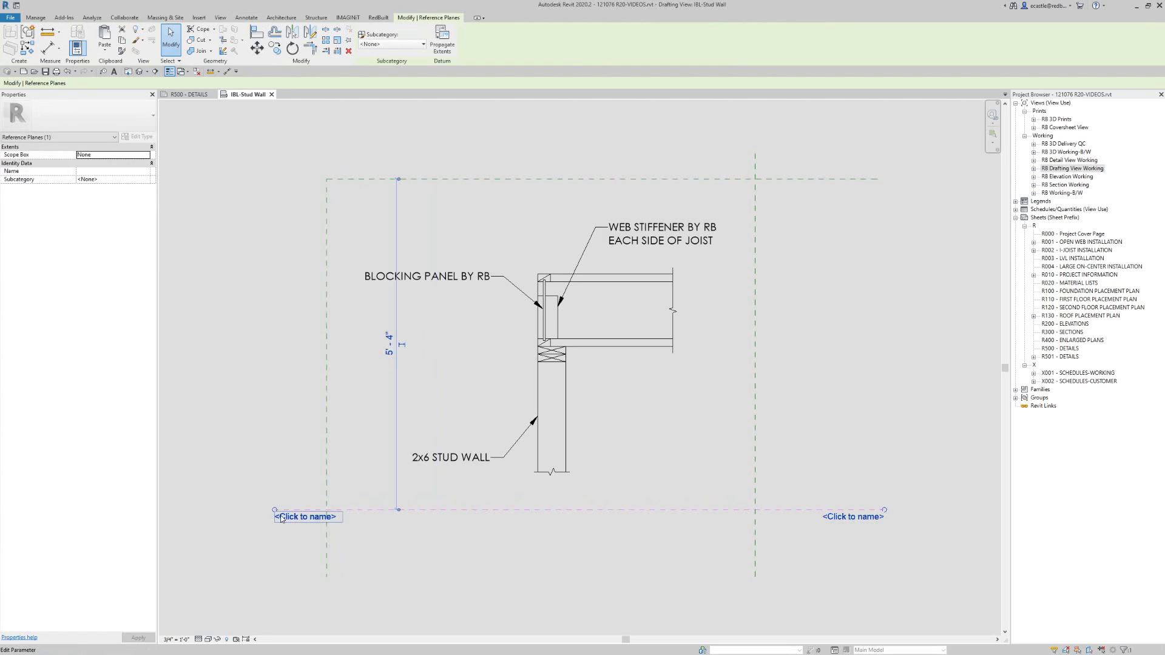
{"action": "left_click_drag", "start_coordinate": [275, 510], "coordinate": [326, 510]}
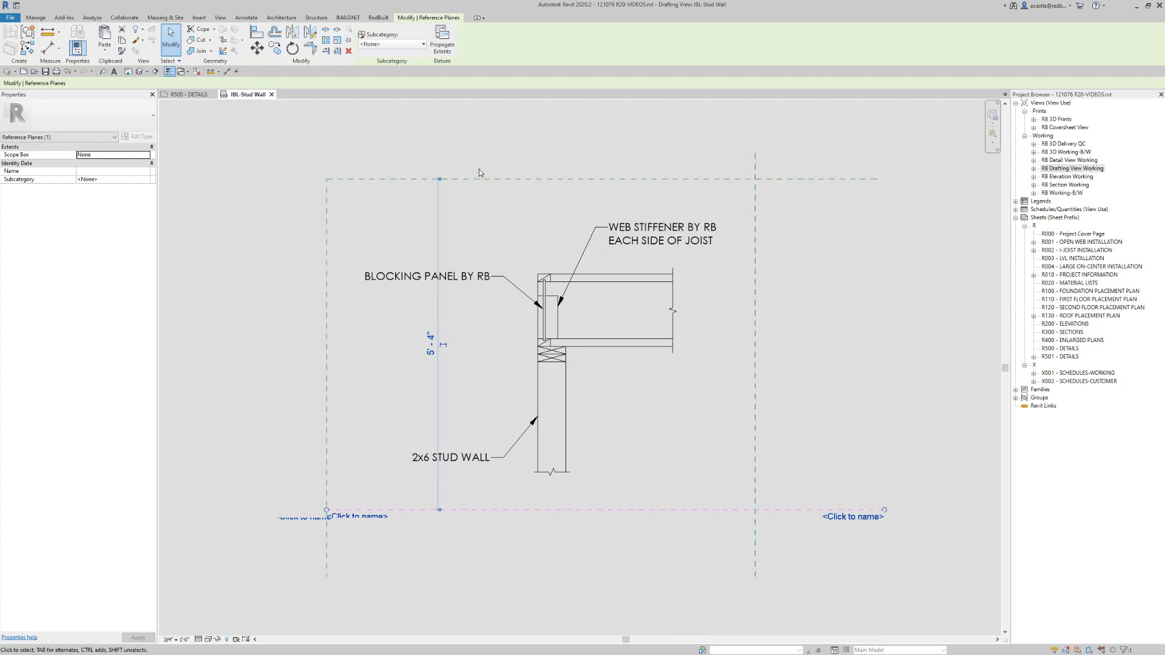
- Delete all four reference planes surrounding the stud wall detail
{"action": "left_click_drag", "start_coordinate": [365, 220], "coordinate": [309, 169]}
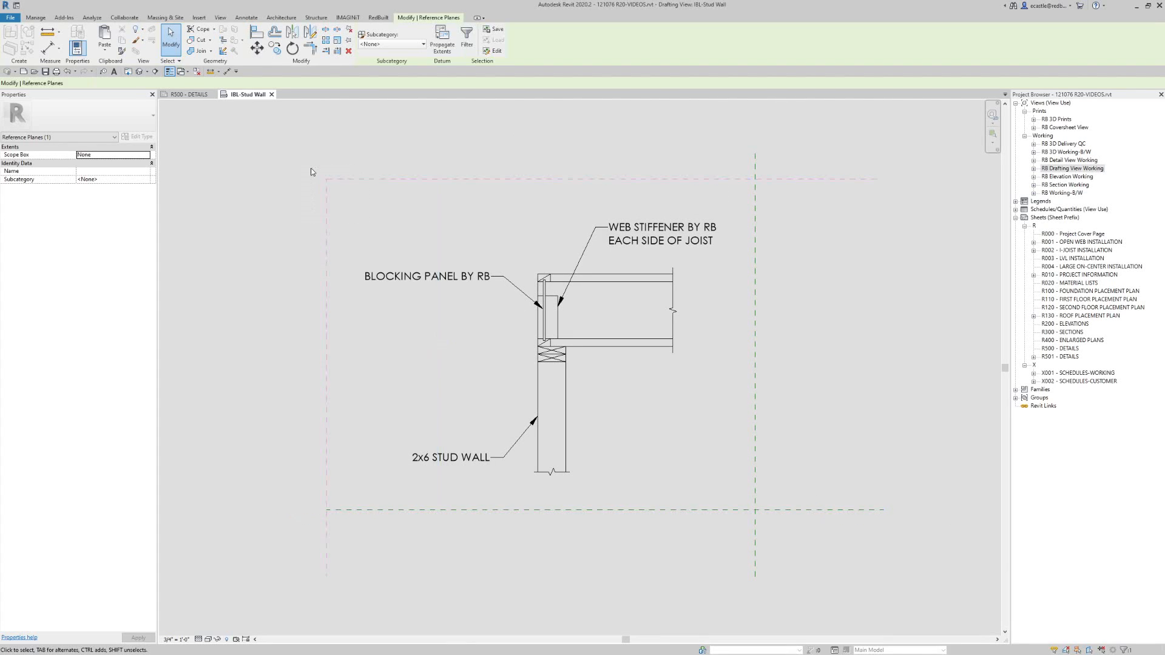
{"action": "key", "text": "Delete"}
{"action": "left_click_drag", "start_coordinate": [774, 526], "coordinate": [733, 488]}
{"action": "key", "text": "Delete"}
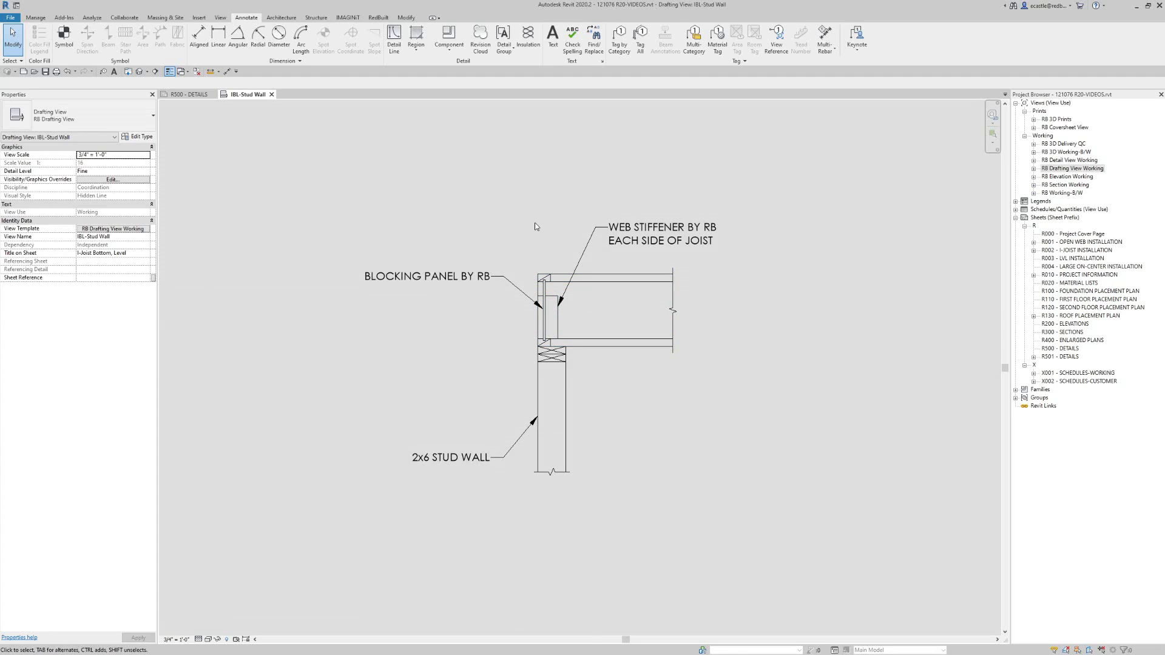
- Close the IBL-Stud Wall view and create a new drafting view named Drafting 1 at 3/4" = 1'-0" scale
{"action": "key", "text": "ctrl+F4"}
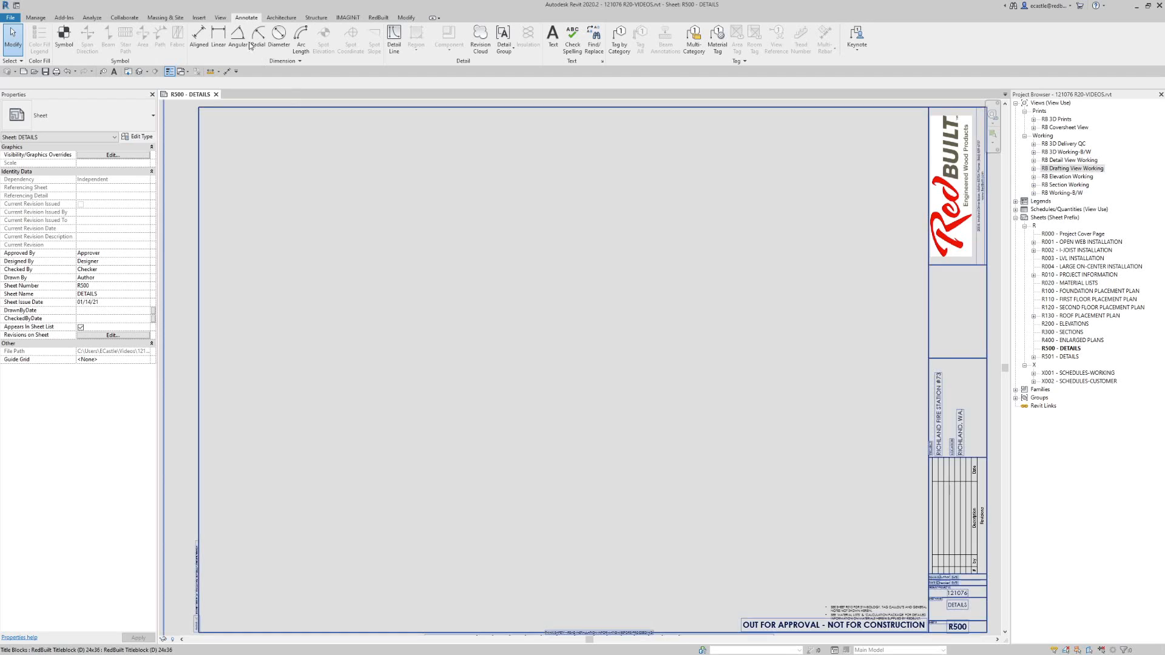
{"action": "left_click", "coordinate": [221, 18]}
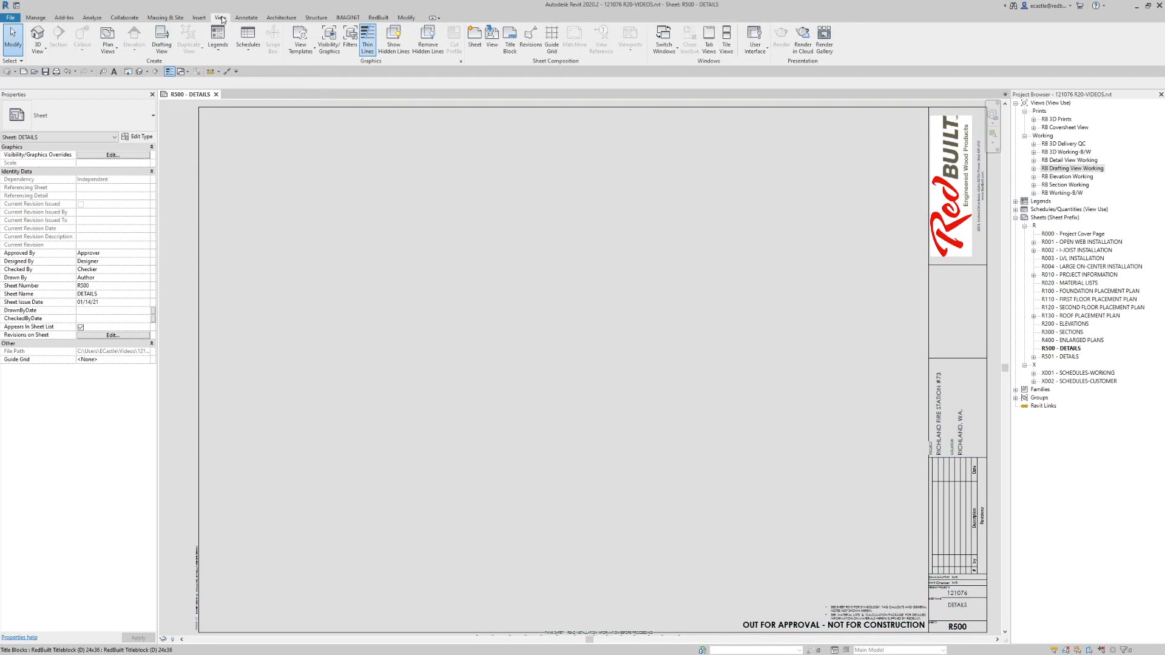
{"action": "left_click", "coordinate": [160, 37]}
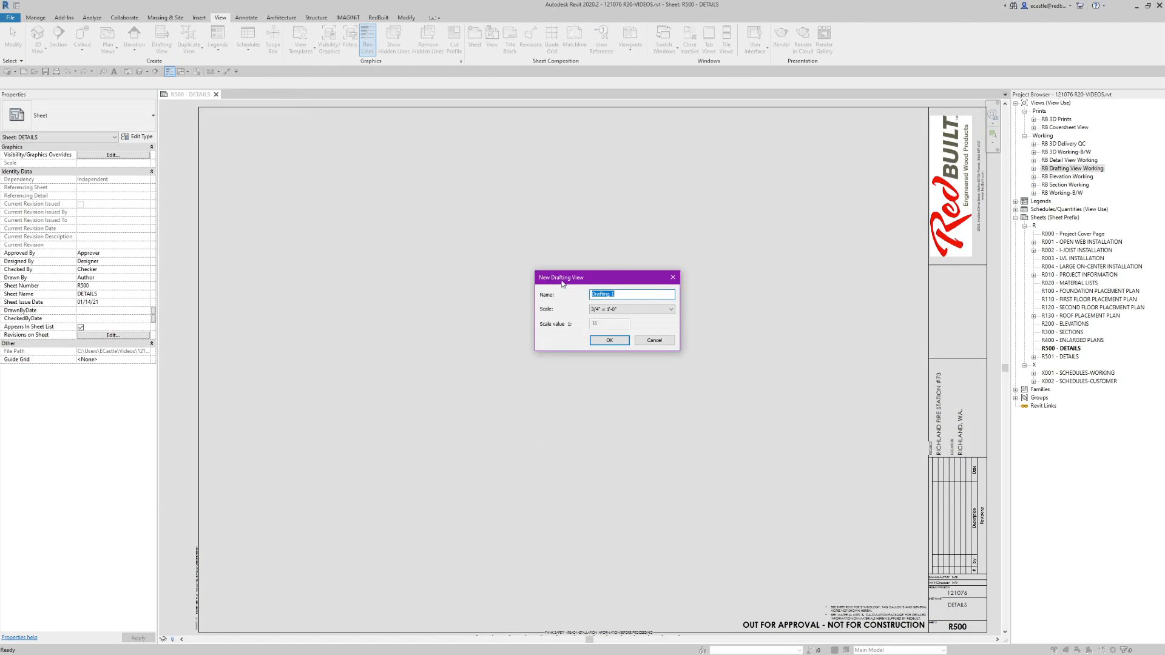
{"action": "left_click", "coordinate": [616, 295]}
{"action": "left_click_drag", "start_coordinate": [593, 292], "coordinate": [578, 294]}
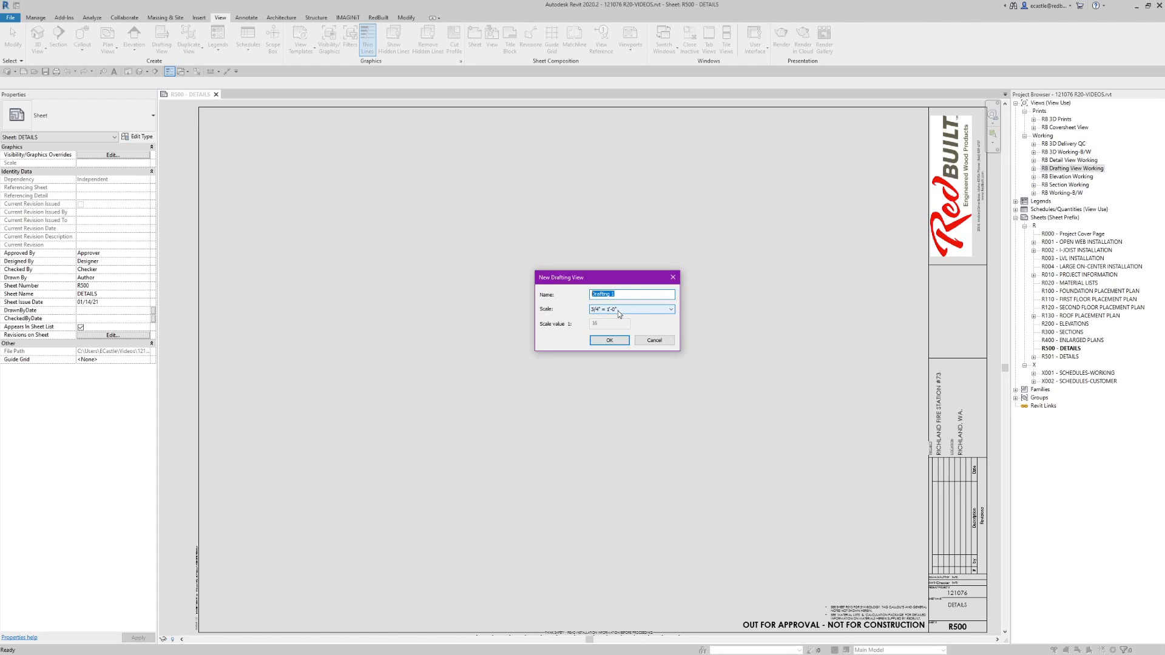
{"action": "left_click", "coordinate": [605, 341]}
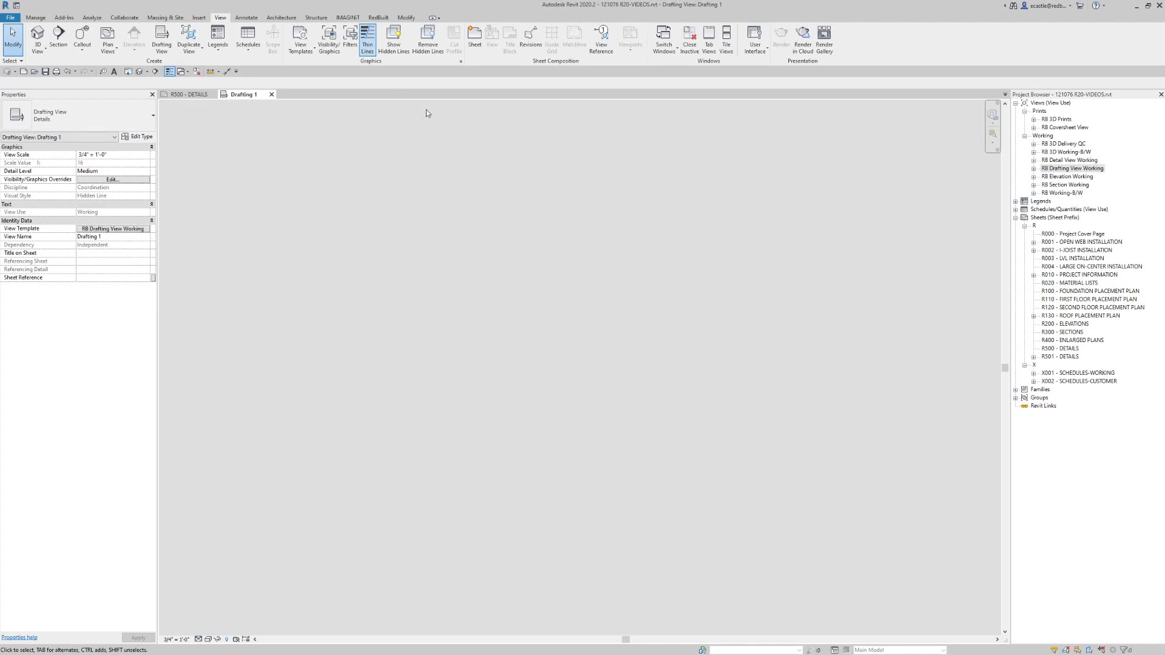
- Start placing a detail component and browse the available types, trying RB_Bay Tag 1_96 and searching for SLOPE
{"action": "left_click", "coordinate": [246, 18]}
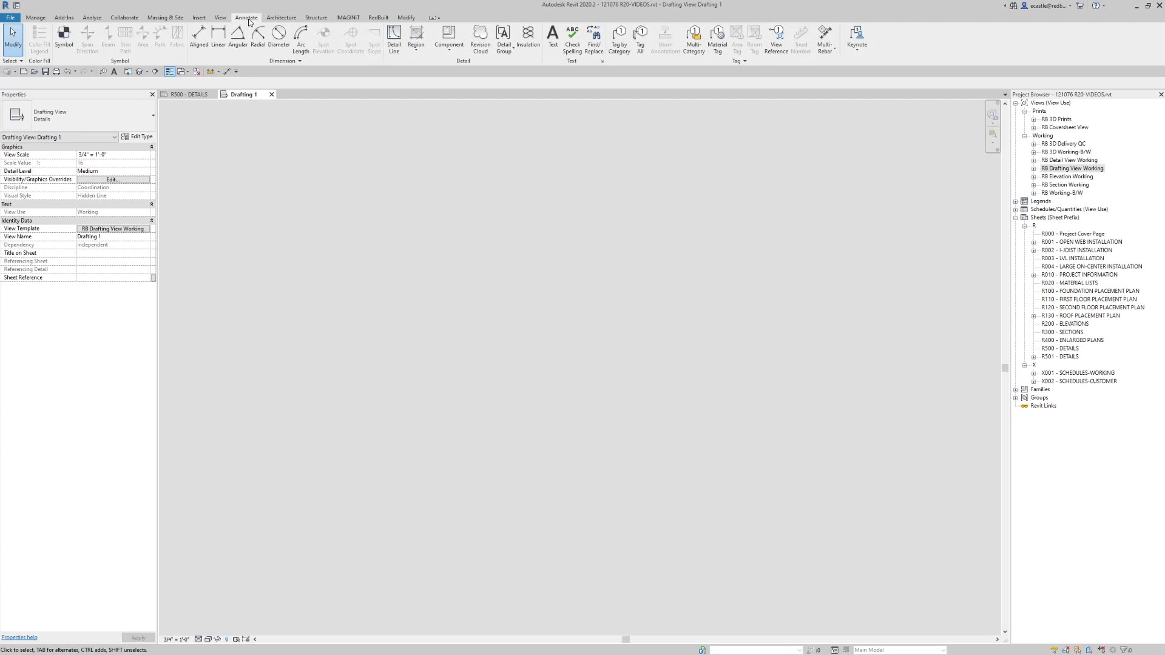
{"action": "left_click", "coordinate": [444, 39]}
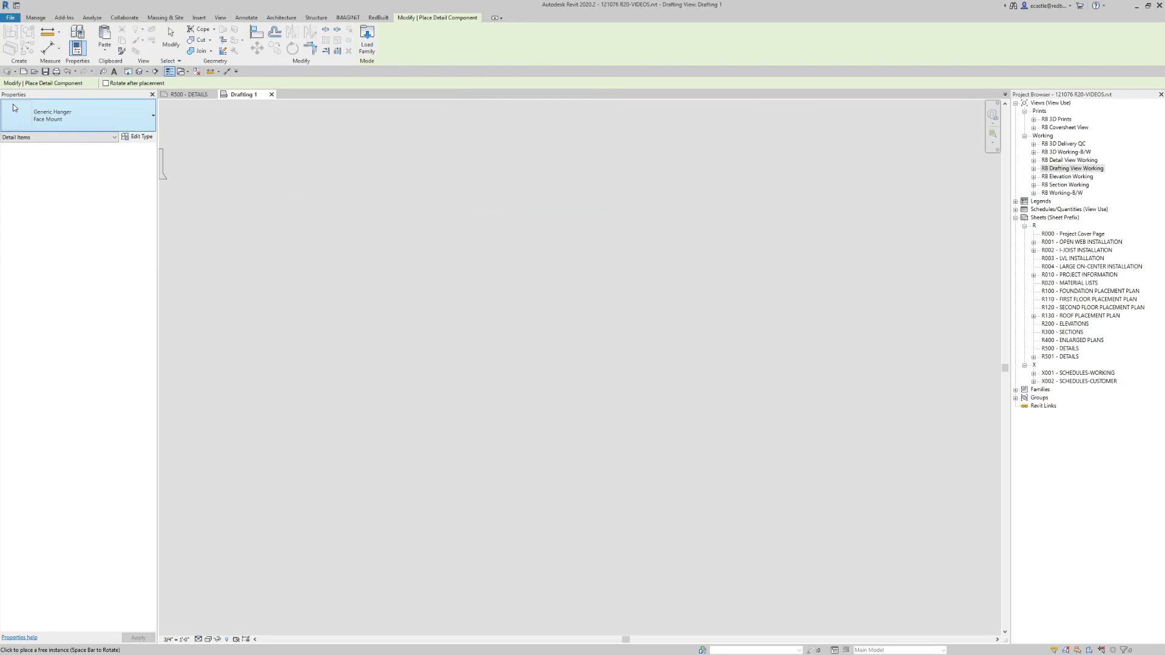
{"action": "left_click", "coordinate": [110, 127]}
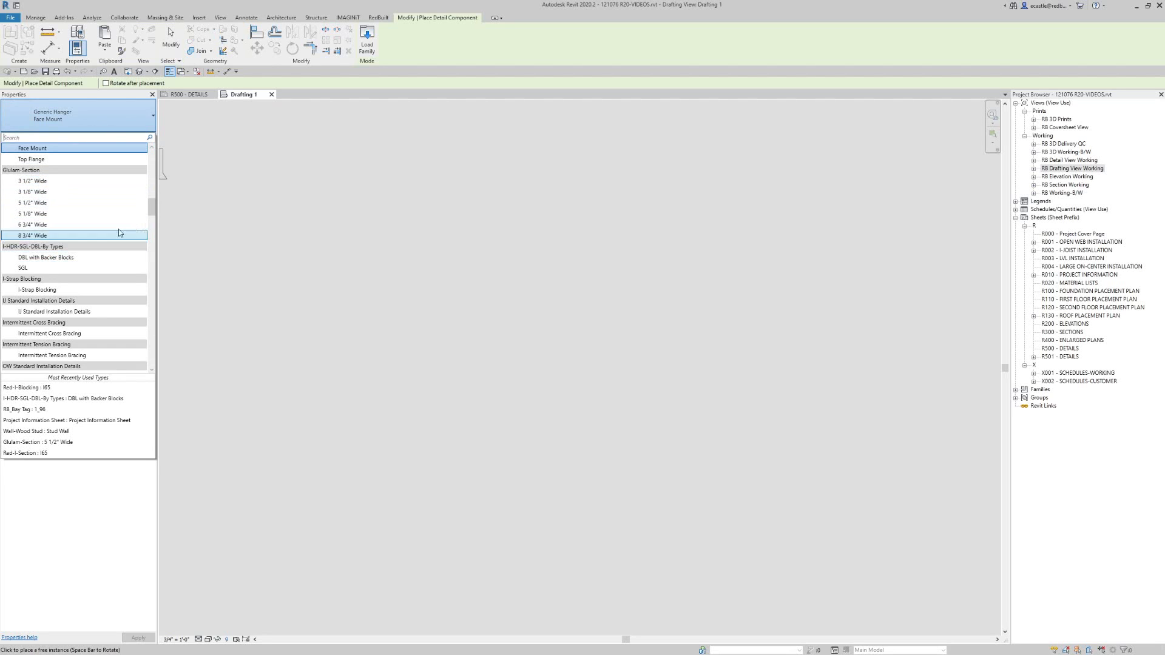
{"action": "left_click_drag", "start_coordinate": [148, 217], "coordinate": [156, 256]}
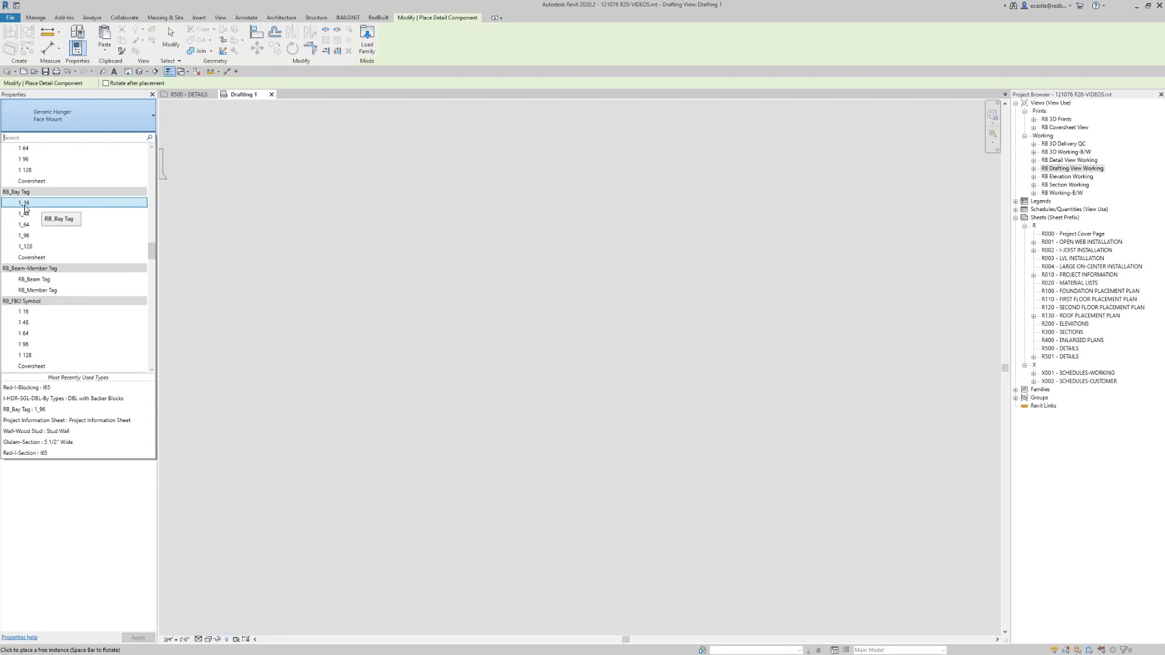
{"action": "left_click", "coordinate": [31, 236]}
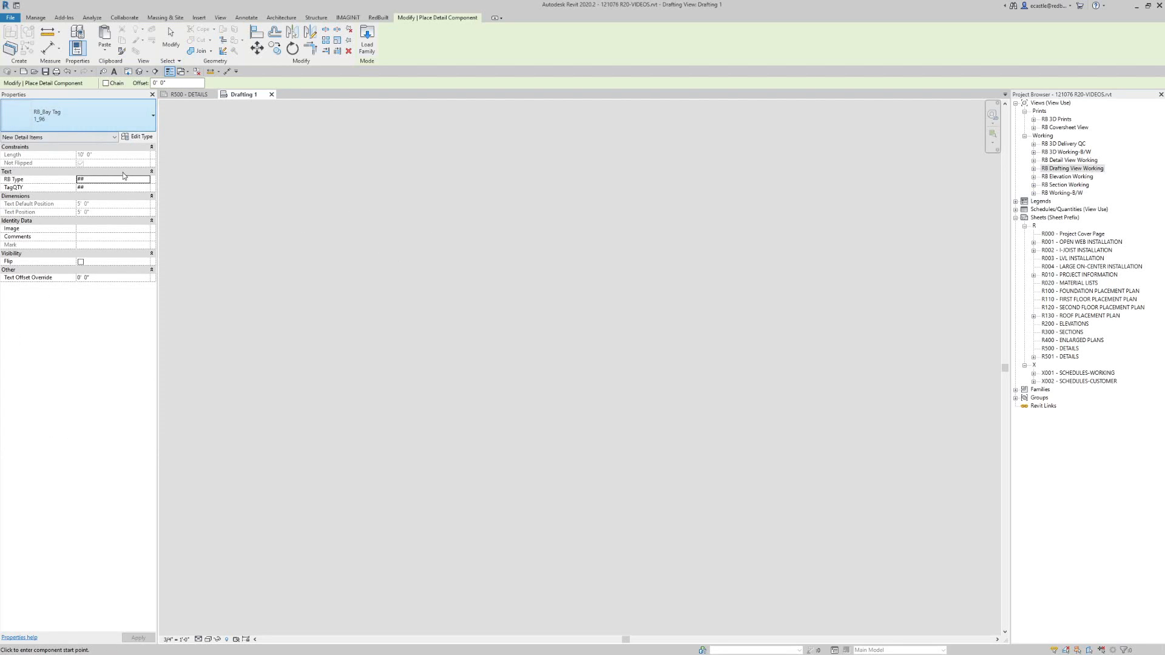
{"action": "left_click", "coordinate": [75, 126]}
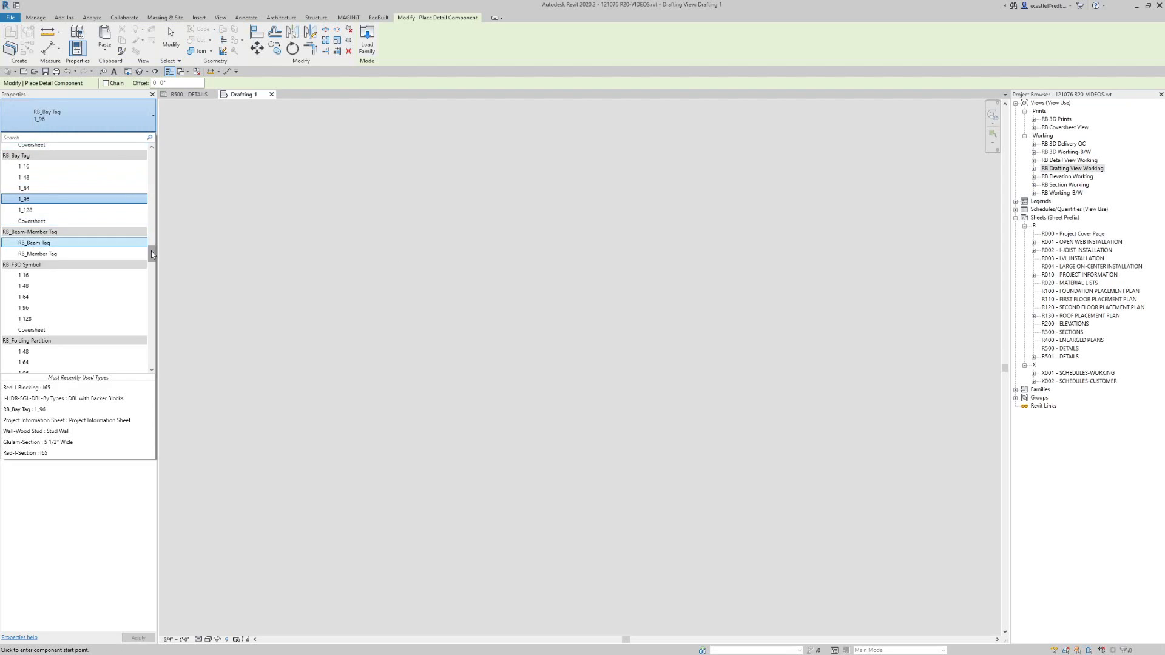
{"action": "left_click_drag", "start_coordinate": [151, 255], "coordinate": [151, 306]}
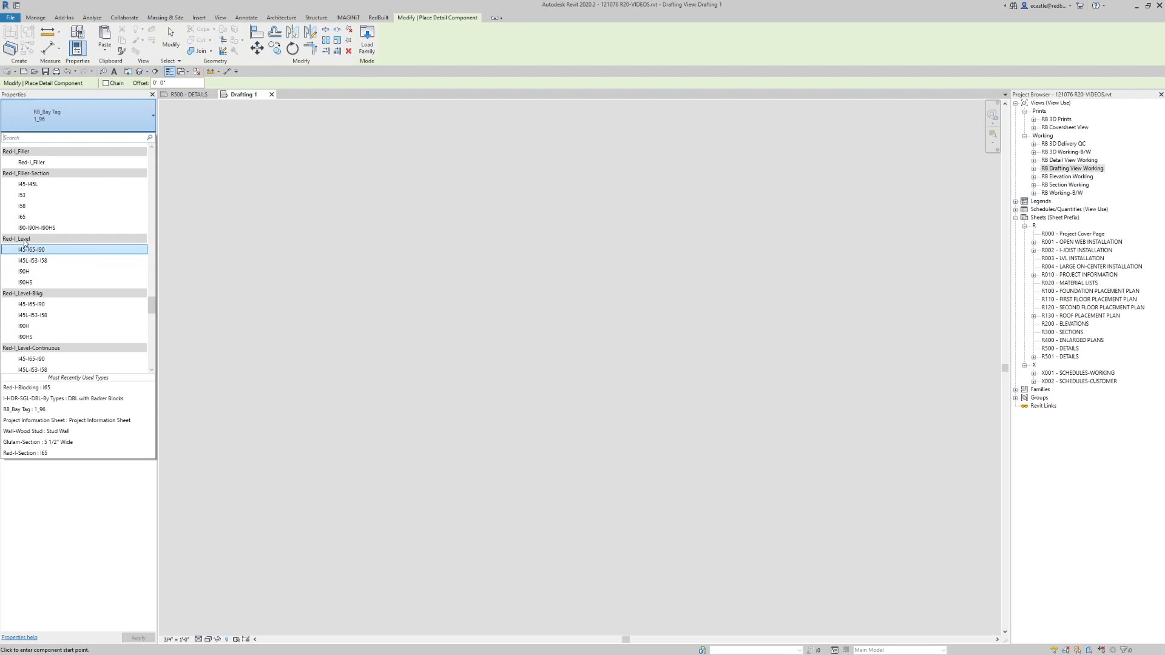
{"action": "left_click", "coordinate": [18, 138]}
{"action": "type", "text": "SLOPE"}
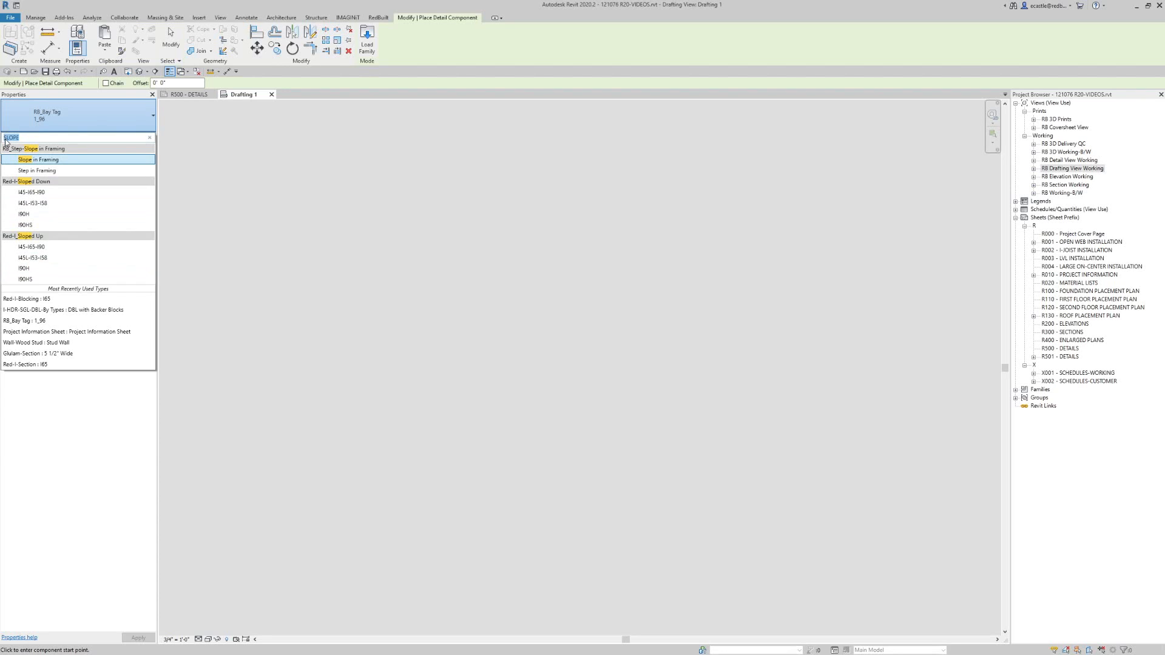
- Search the component types for WALL and place one Wall-Wood Stud : Stud Wall in the empty drafting view
{"action": "type", "text": "WALL"}
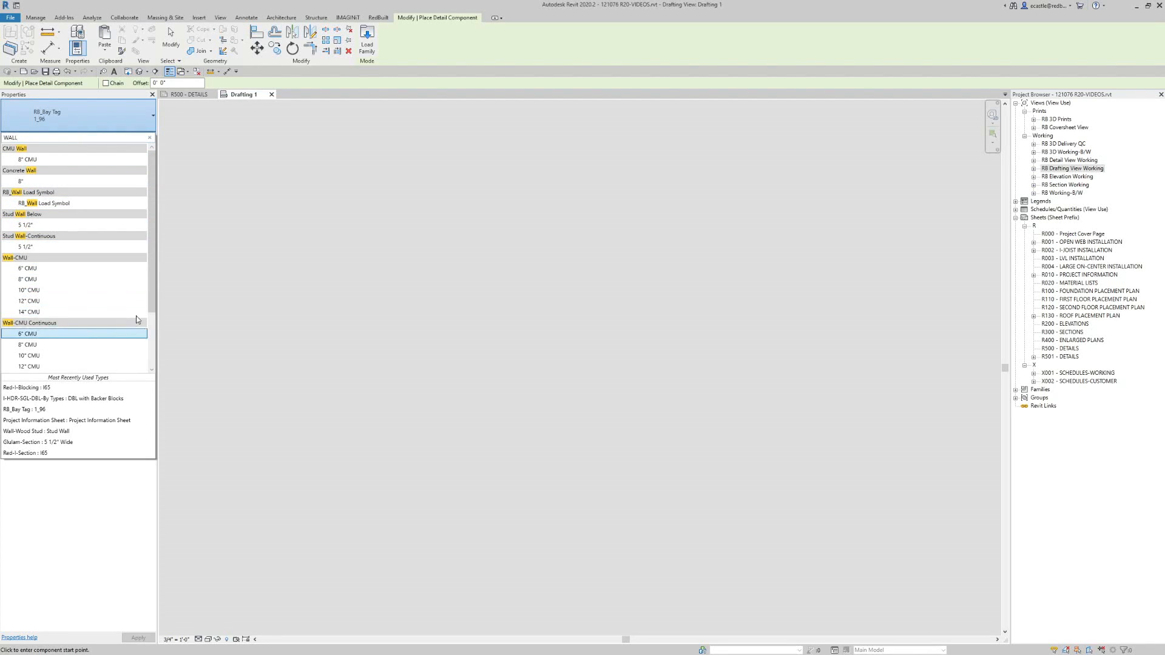
{"action": "scroll", "coordinate": [137, 320], "scroll_direction": "down", "scroll_amount": 3}
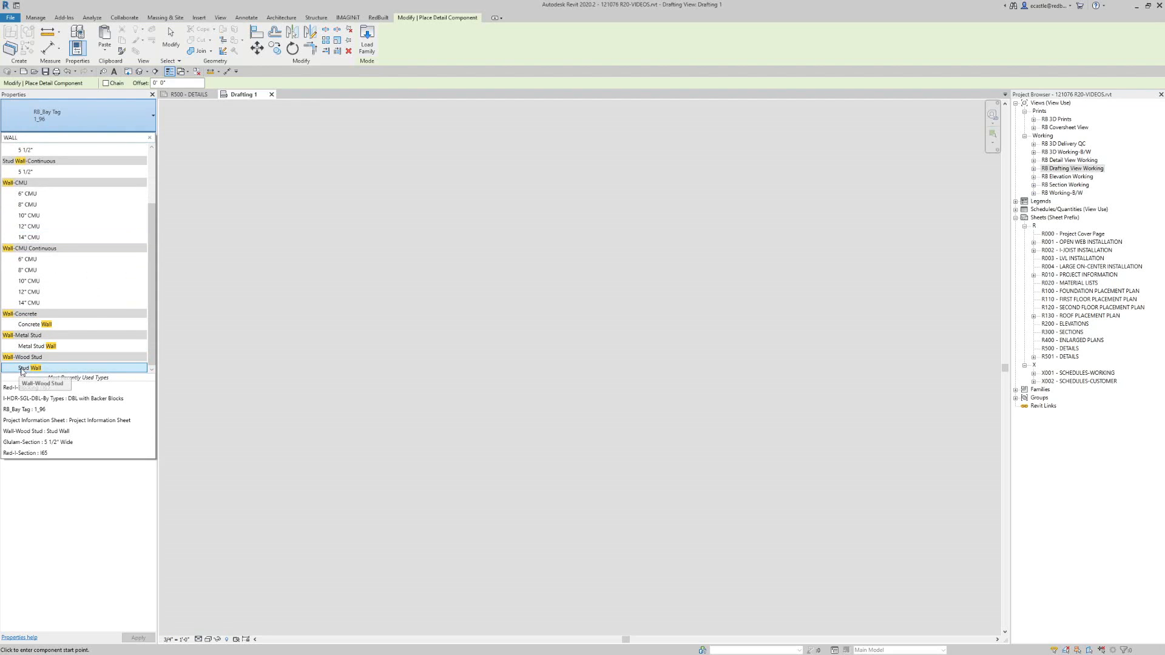
{"action": "left_click", "coordinate": [29, 369]}
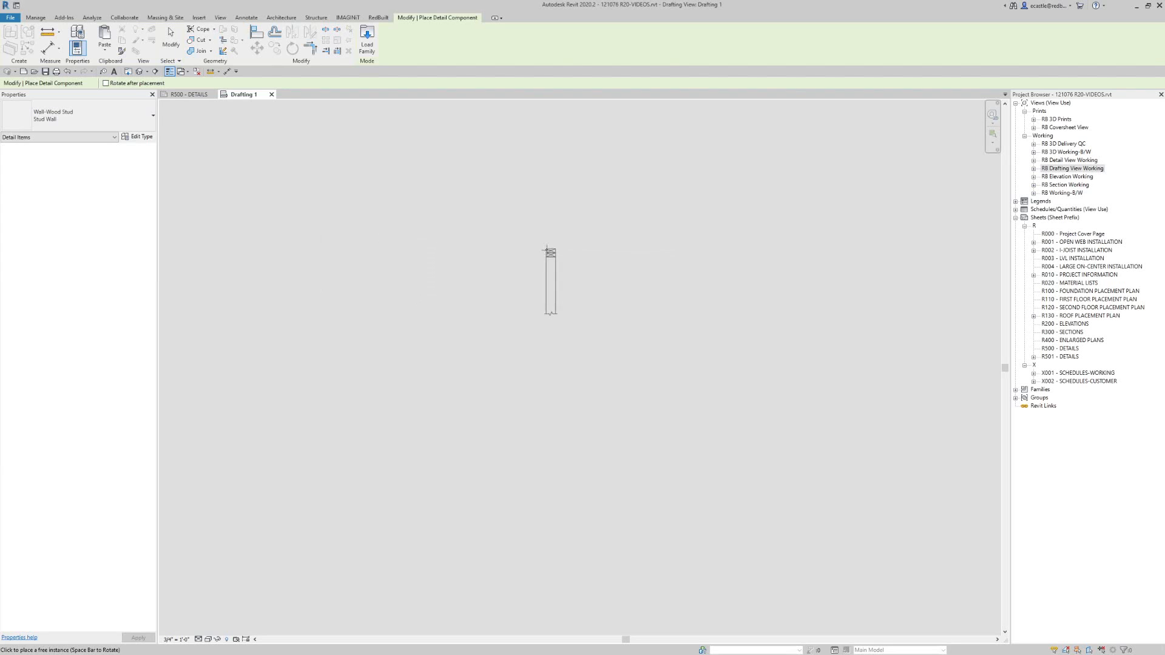
{"action": "left_click", "coordinate": [547, 249]}
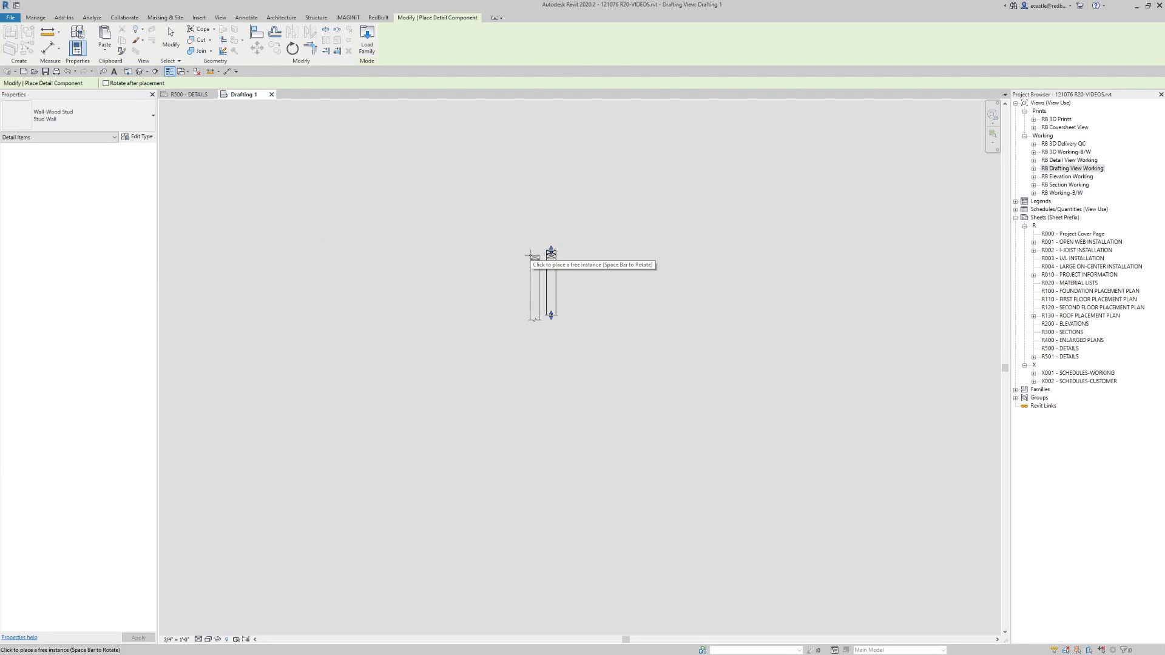
{"action": "key", "text": "Escape"}
{"action": "key", "text": "Escape"}
- Raise the bottom end of the placed stud wall and extend its top, giving a length of about 1' 9"
{"action": "scroll", "coordinate": [540, 249], "scroll_direction": "up", "scroll_amount": 3}
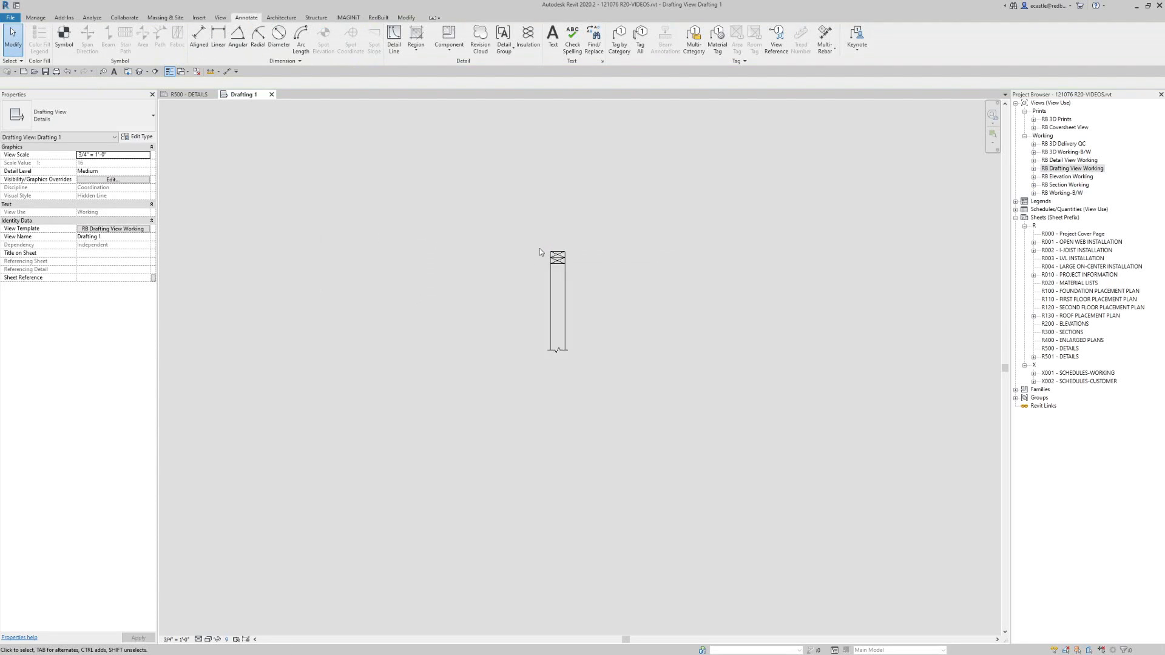
{"action": "scroll", "coordinate": [547, 270], "scroll_direction": "up", "scroll_amount": 3}
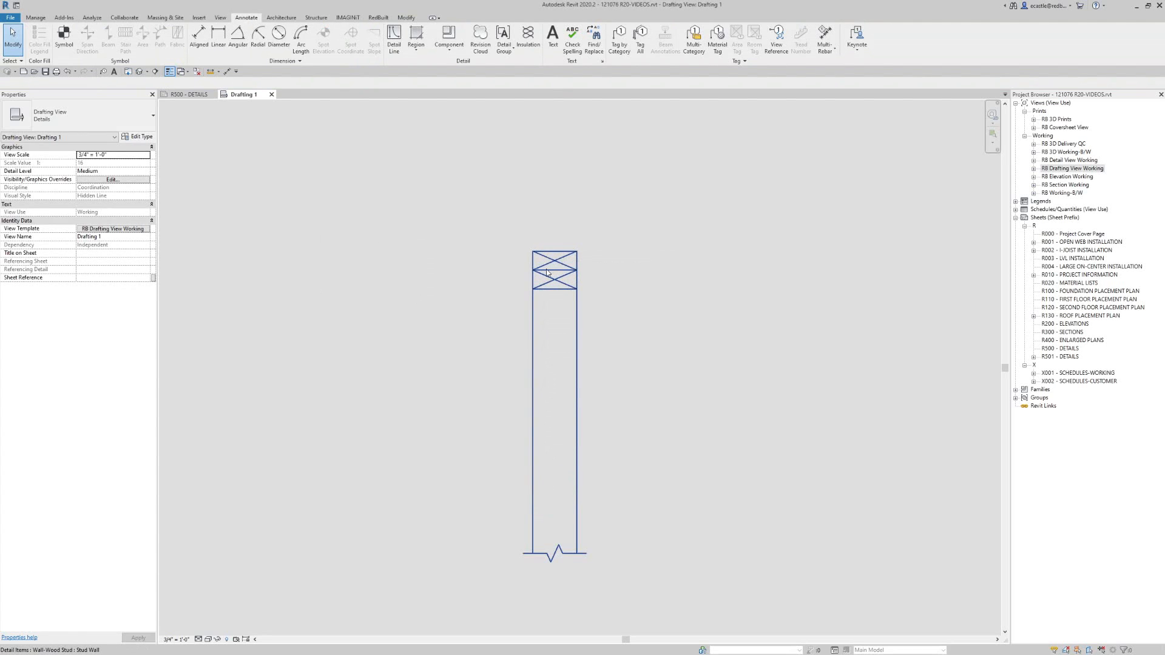
{"action": "left_click", "coordinate": [547, 272]}
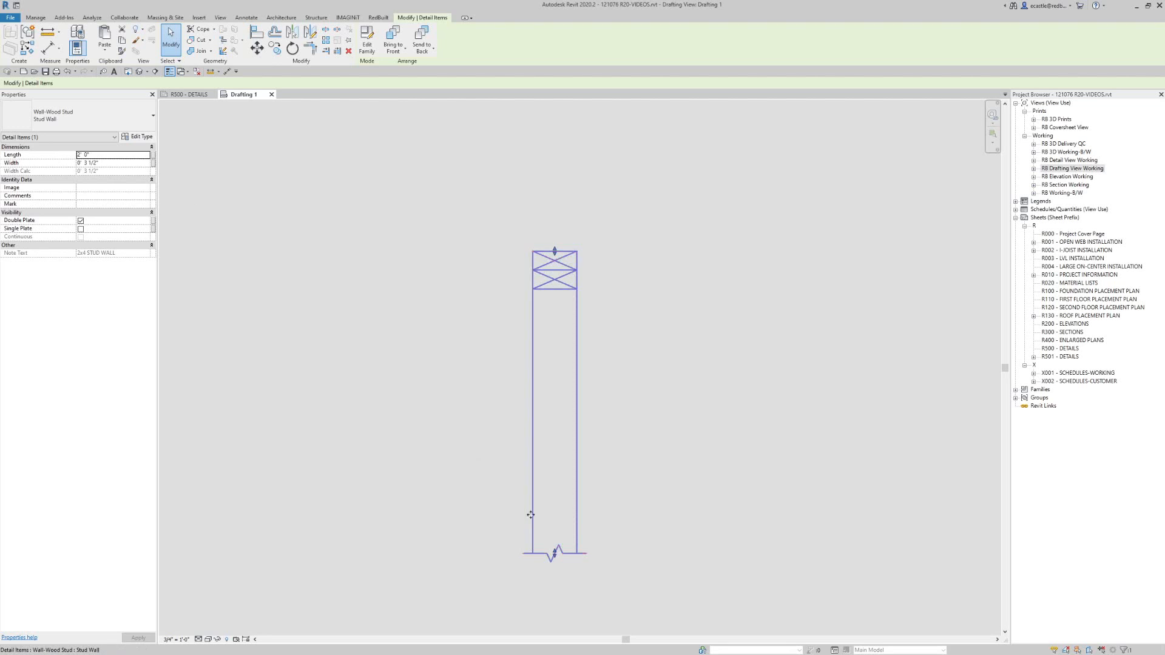
{"action": "left_click_drag", "start_coordinate": [555, 553], "coordinate": [552, 480]}
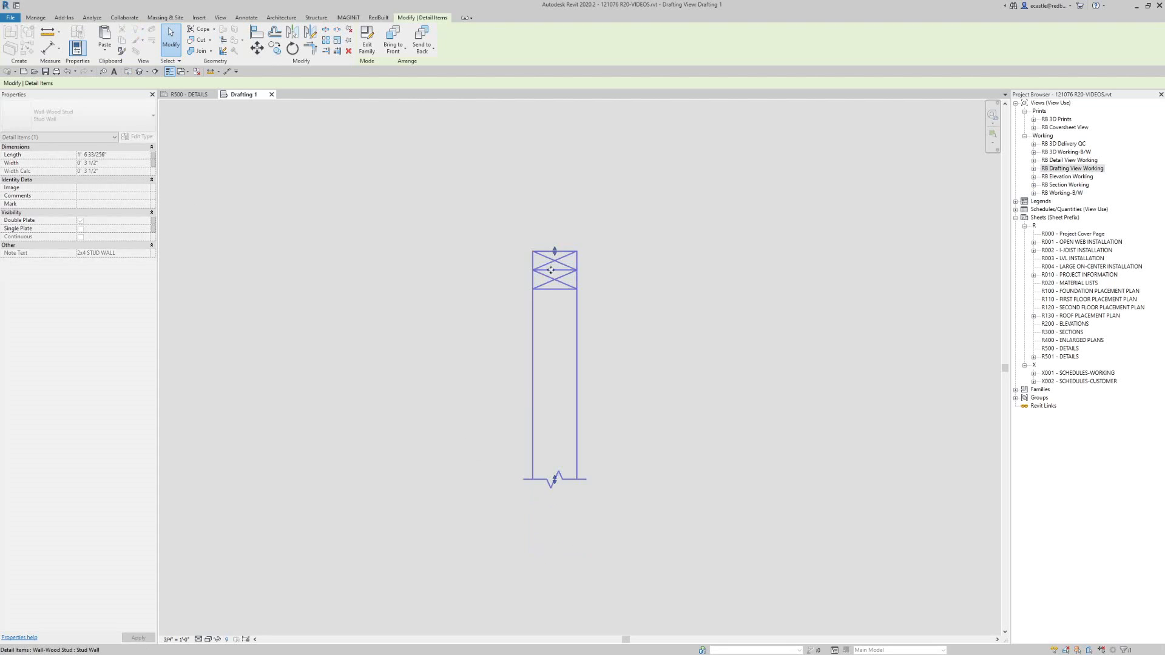
{"action": "left_click_drag", "start_coordinate": [554, 250], "coordinate": [554, 214]}
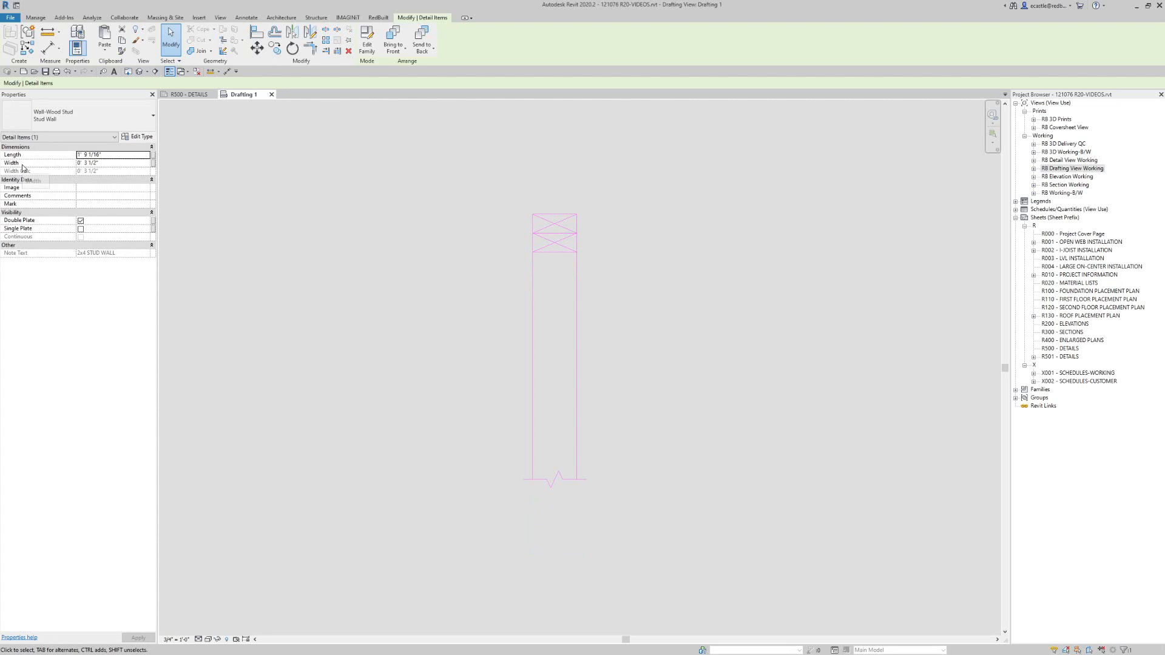
- Set the stud wall's width to 5 1/2" and turn off its double plate
{"action": "left_click", "coordinate": [93, 163]}
{"action": "type", "text": "5"}
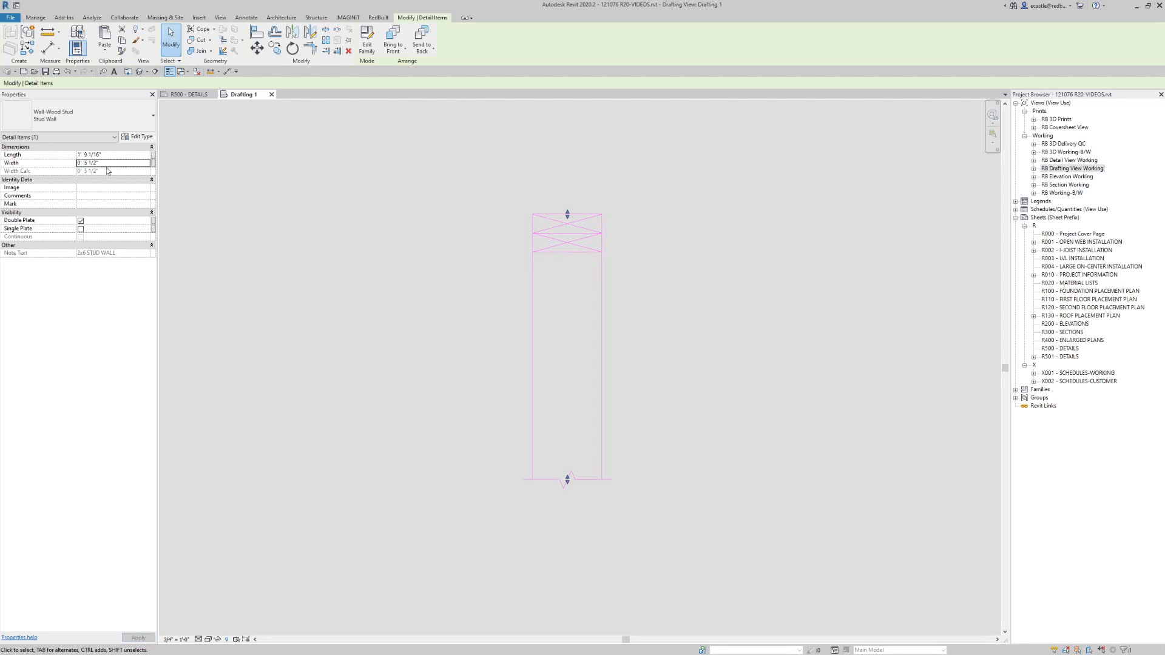
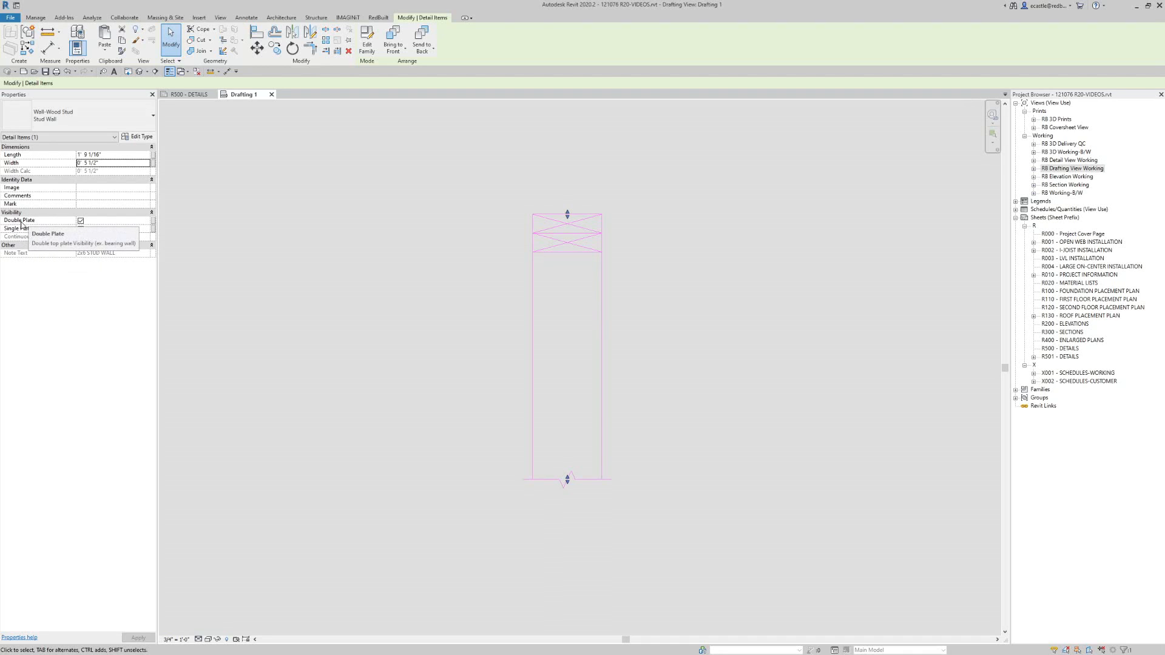
{"action": "left_click", "coordinate": [81, 222]}
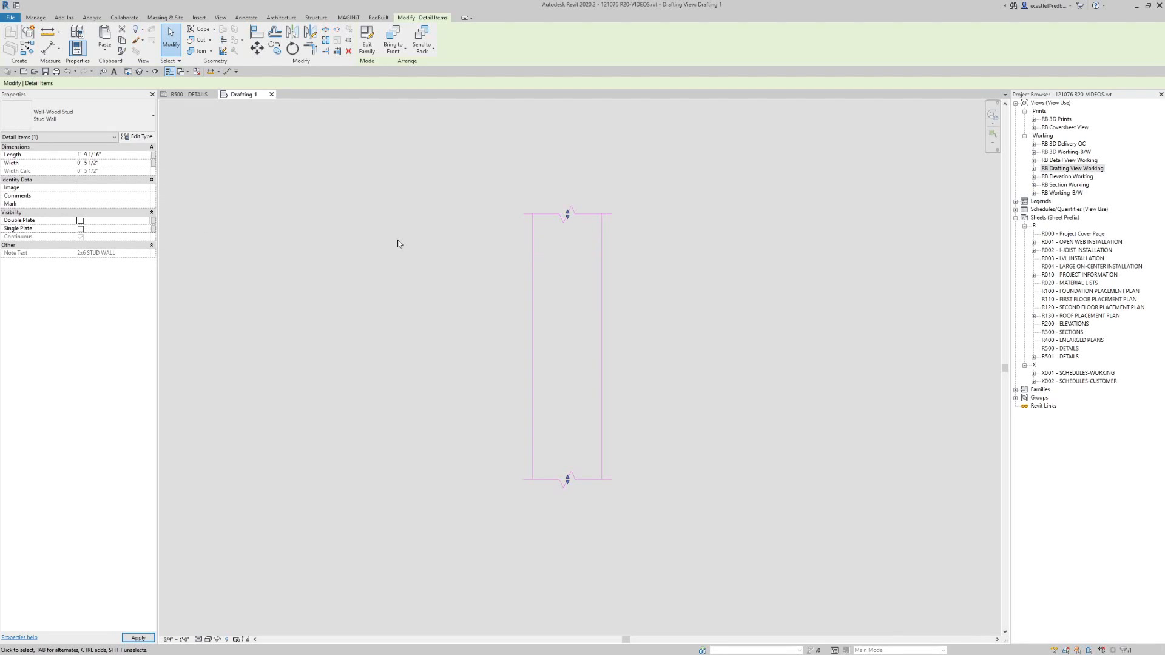
- Extend the stud wall's top slightly and pull its bottom end up, giving a length of about 10 1/4"
{"action": "left_click_drag", "start_coordinate": [568, 214], "coordinate": [568, 187]}
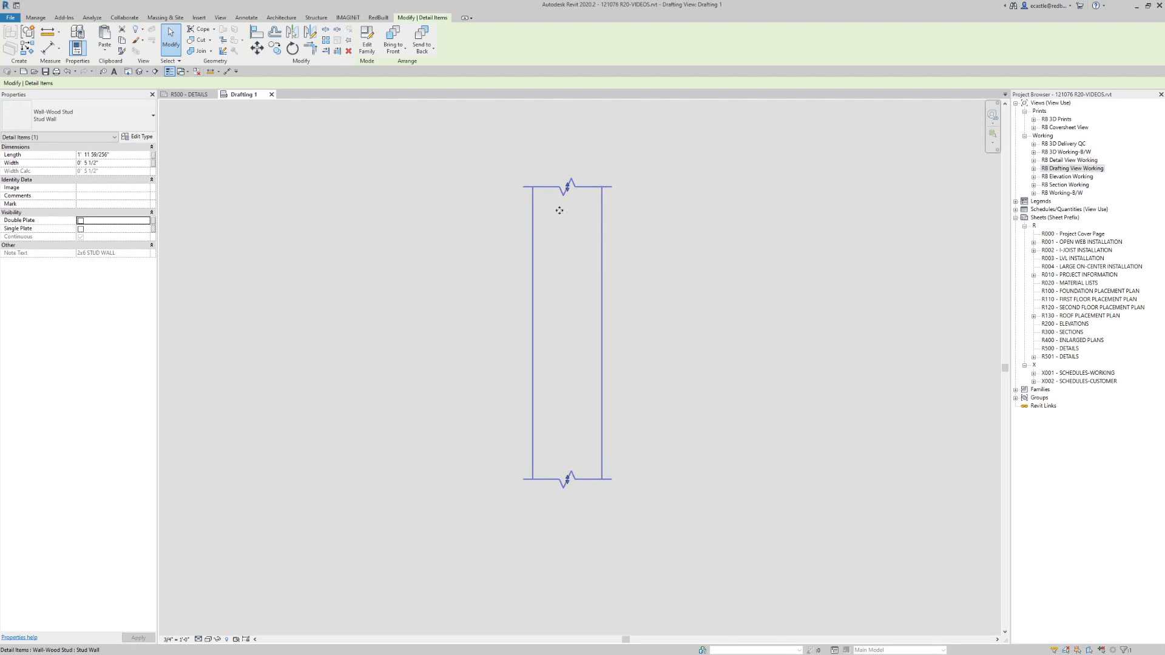
{"action": "left_click_drag", "start_coordinate": [568, 481], "coordinate": [574, 351]}
{"action": "scroll", "coordinate": [568, 407], "scroll_direction": "down", "scroll_amount": 2}
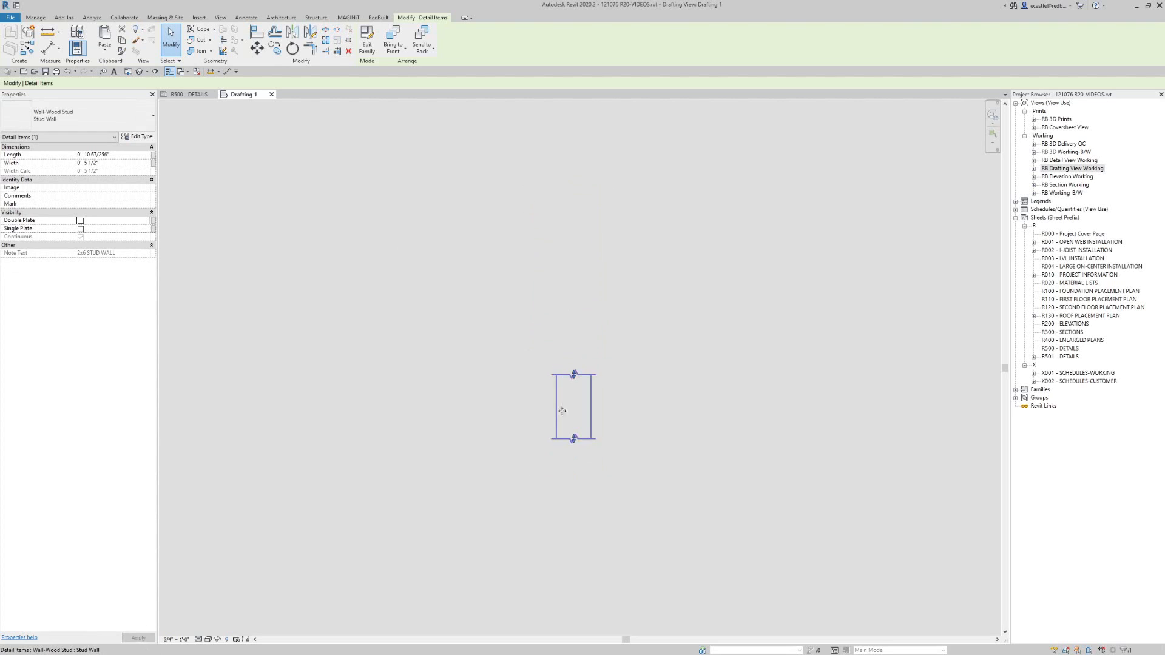
{"action": "scroll", "coordinate": [562, 412], "scroll_direction": "up", "scroll_amount": 2}
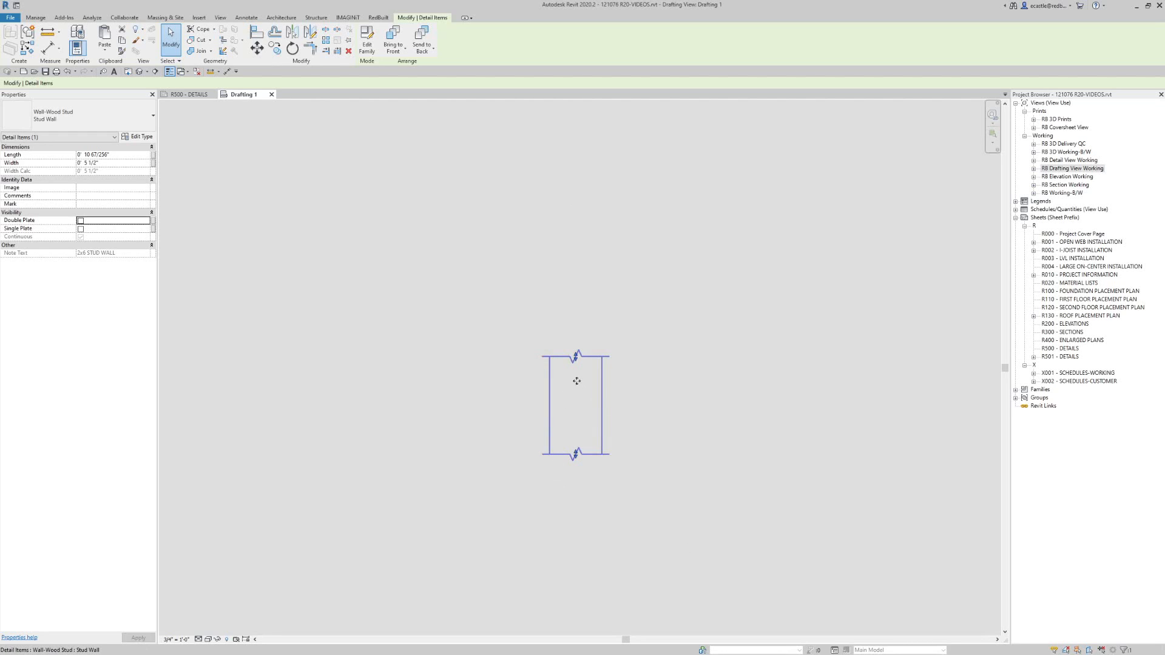
- Copy the stud wall segment straight up above the original and turn on the copy's double plate
{"action": "scroll", "coordinate": [577, 380], "scroll_direction": "down", "scroll_amount": 2}
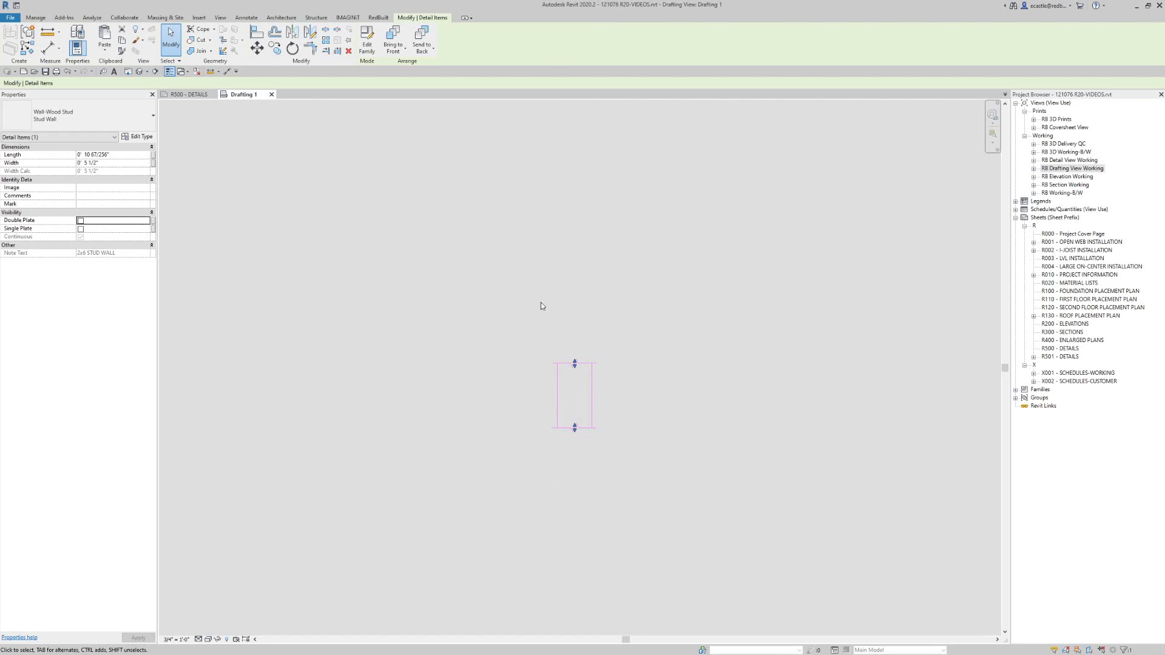
{"action": "key", "text": "c"}
{"action": "key", "text": "o"}
{"action": "left_click", "coordinate": [557, 373]}
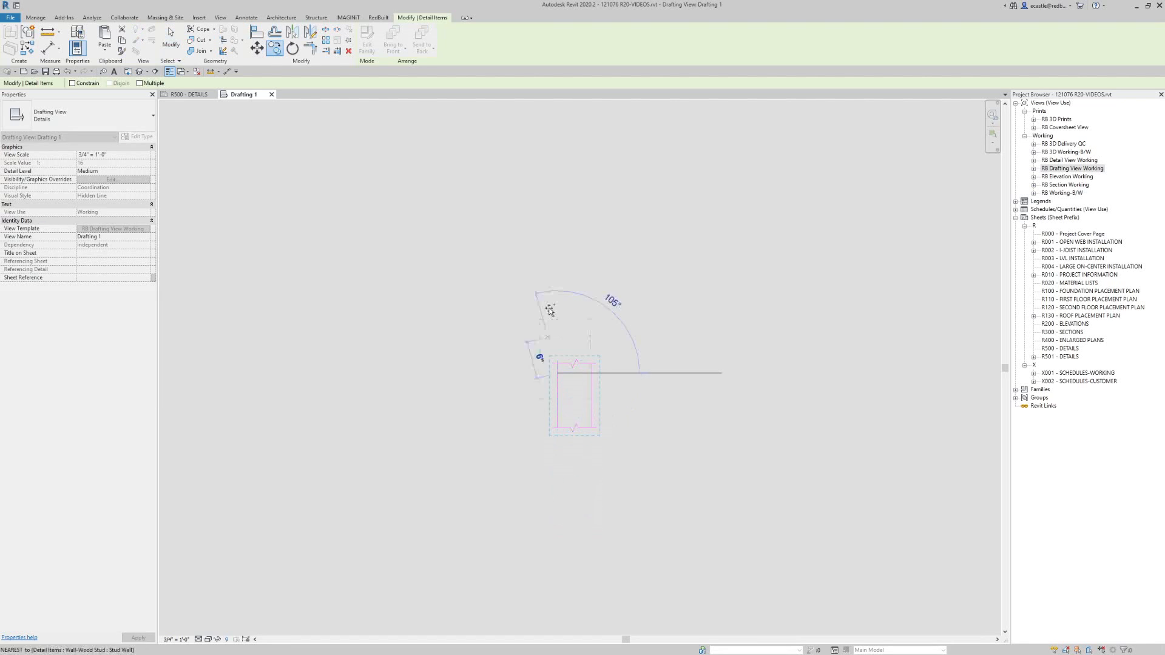
{"action": "left_click", "coordinate": [556, 287]}
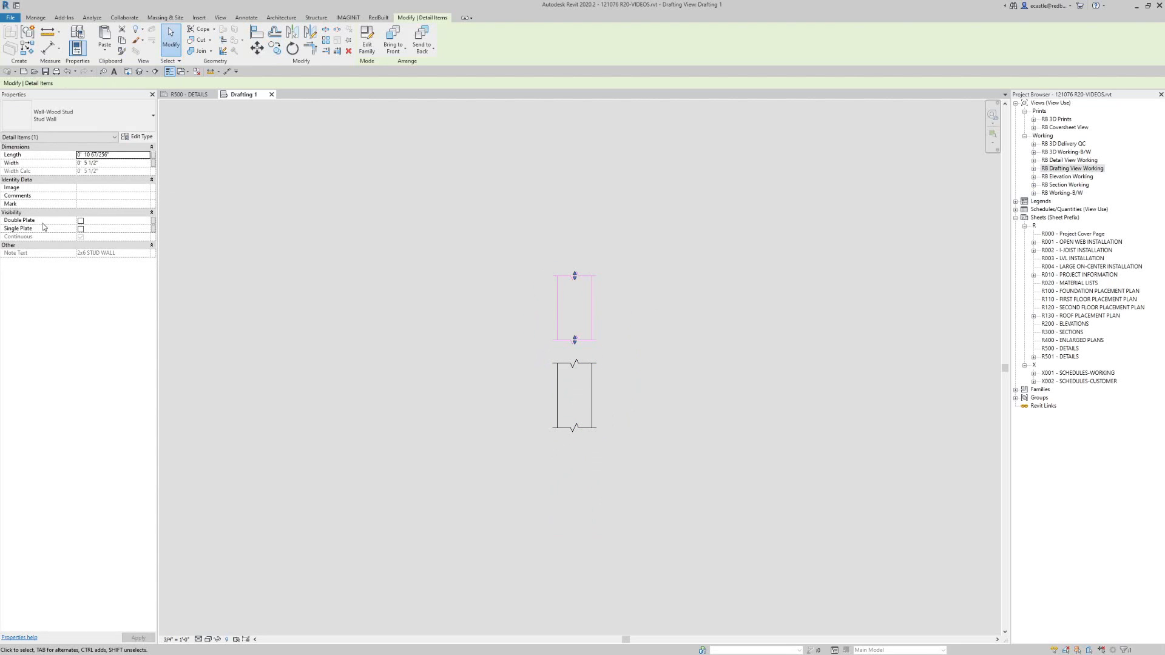
{"action": "left_click", "coordinate": [80, 221]}
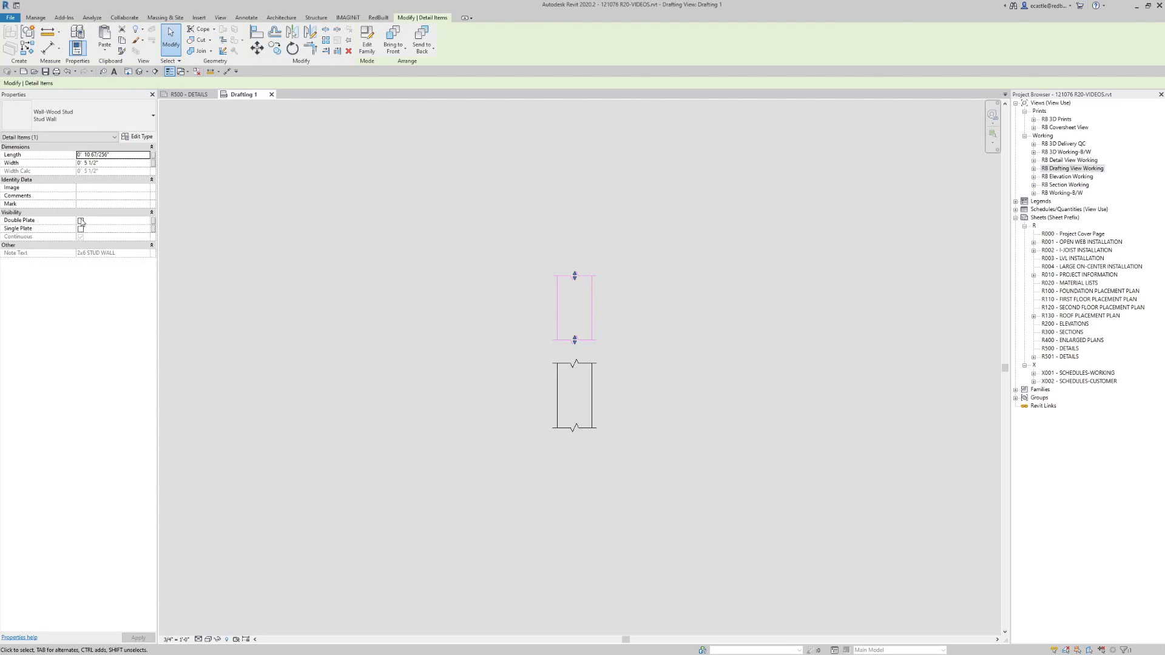
{"action": "left_click", "coordinate": [499, 310]}
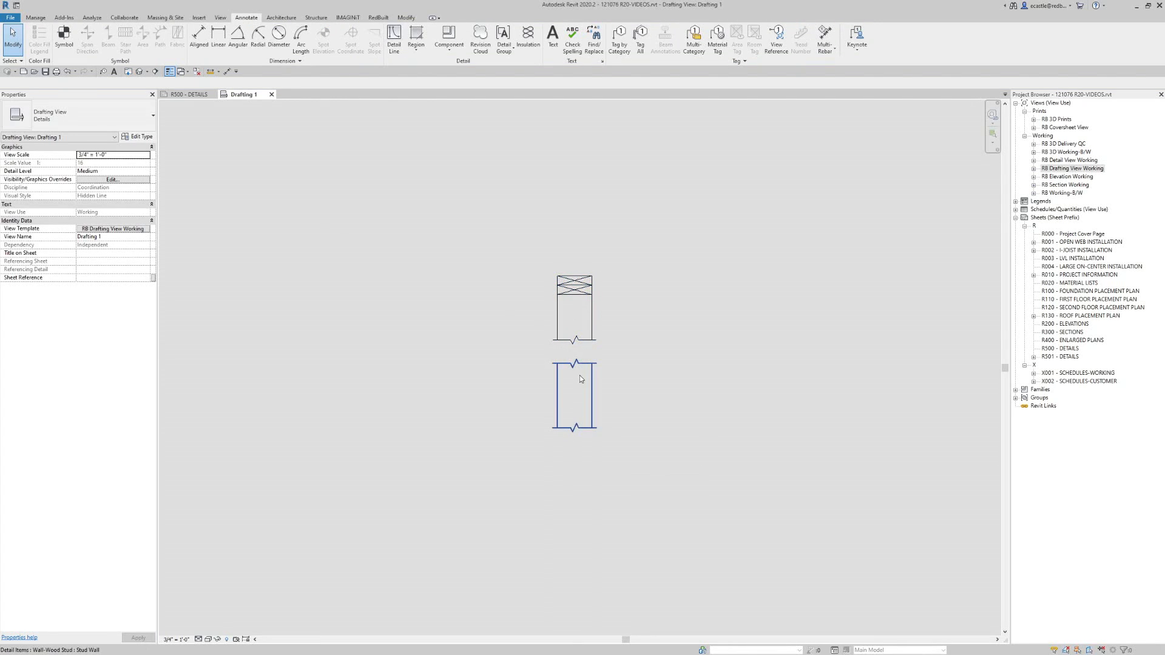
- Stretch the lower stud wall segment downward to a length of about 1' 5 5/8"
{"action": "left_click", "coordinate": [574, 431]}
{"action": "left_click_drag", "start_coordinate": [574, 430], "coordinate": [575, 476]}
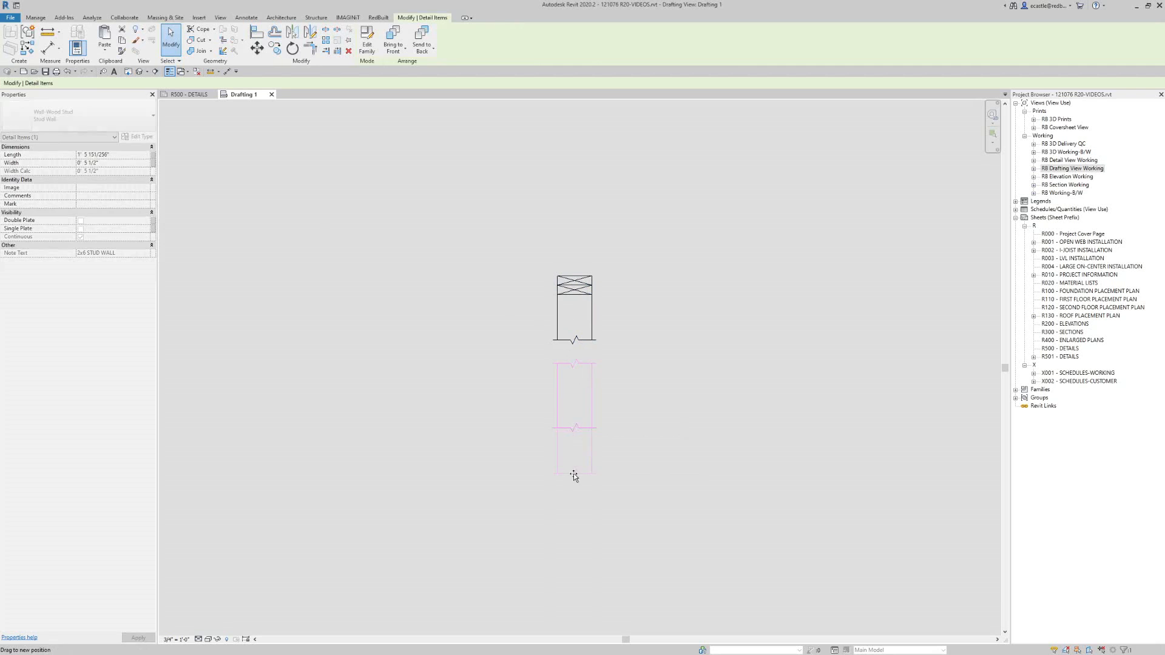
{"action": "left_click", "coordinate": [541, 233]}
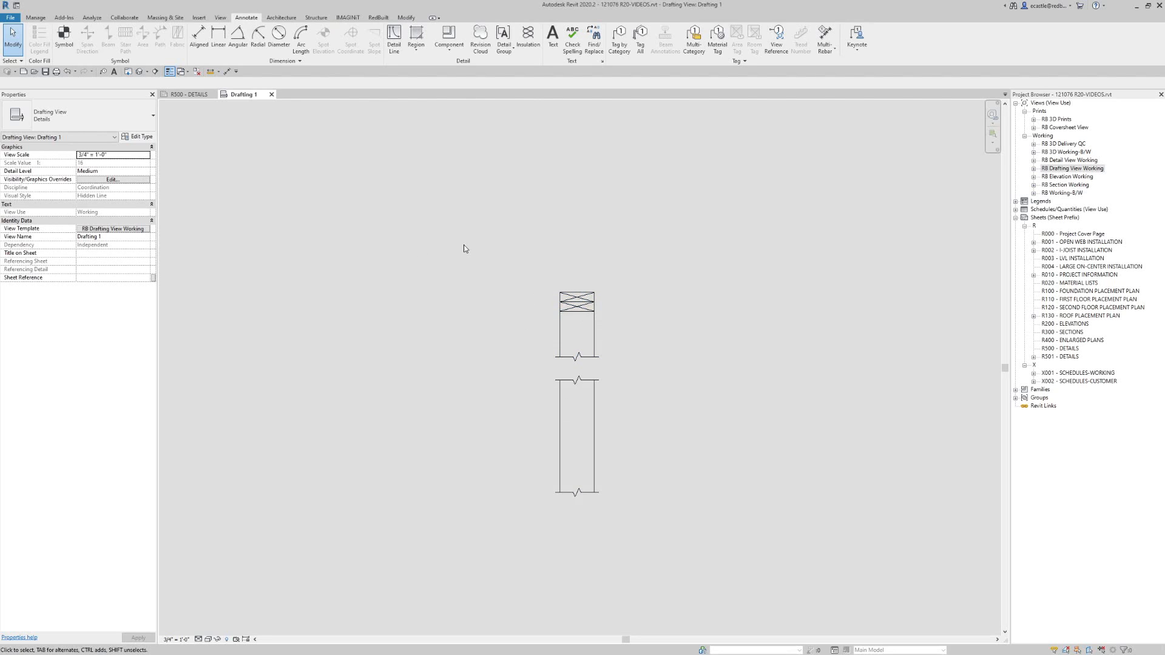
{"action": "scroll", "coordinate": [540, 383], "scroll_direction": "down", "scroll_amount": 2}
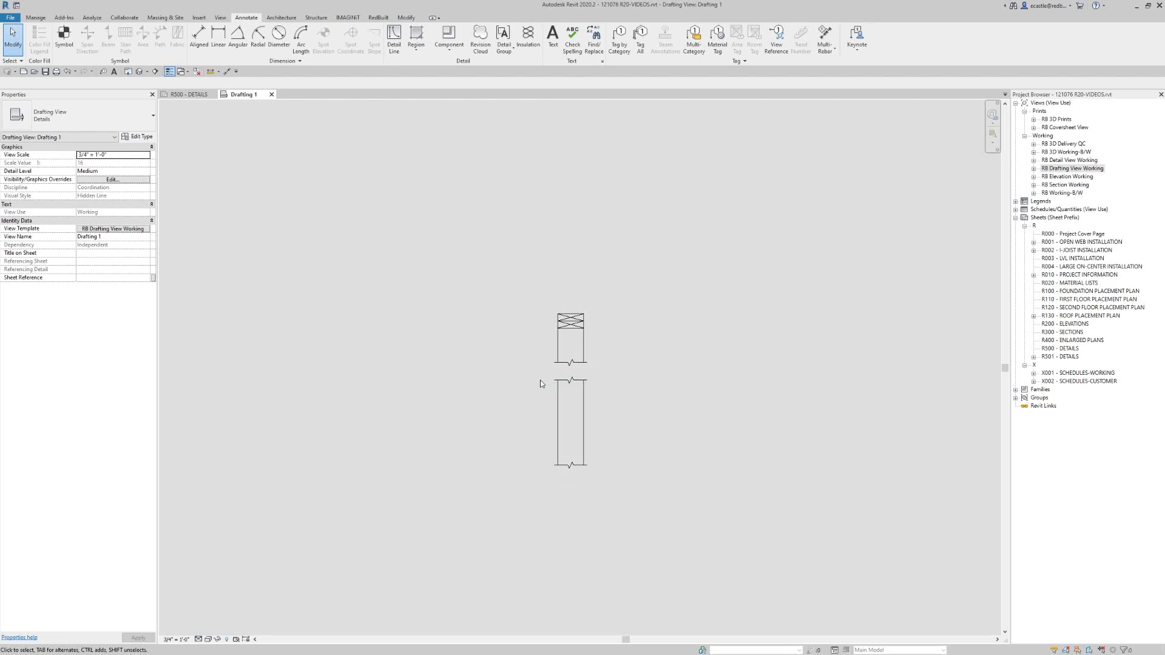
{"action": "scroll", "coordinate": [602, 299], "scroll_direction": "up", "scroll_amount": 1}
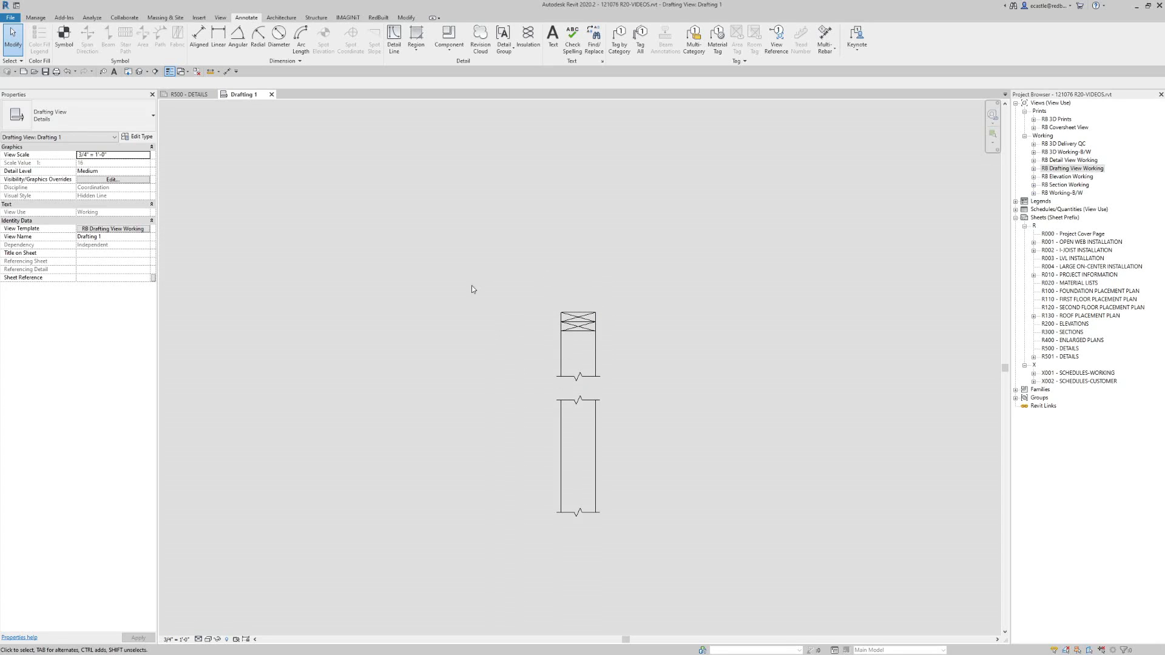
{"action": "left_click", "coordinate": [115, 117]}
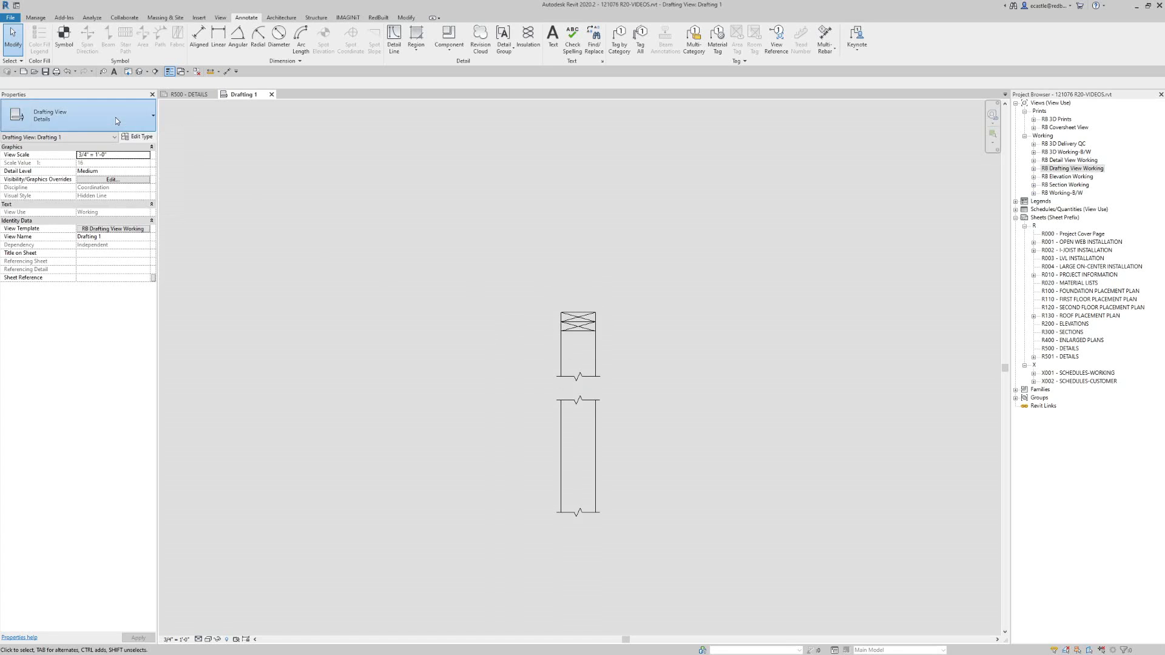
{"action": "left_click", "coordinate": [188, 151]}
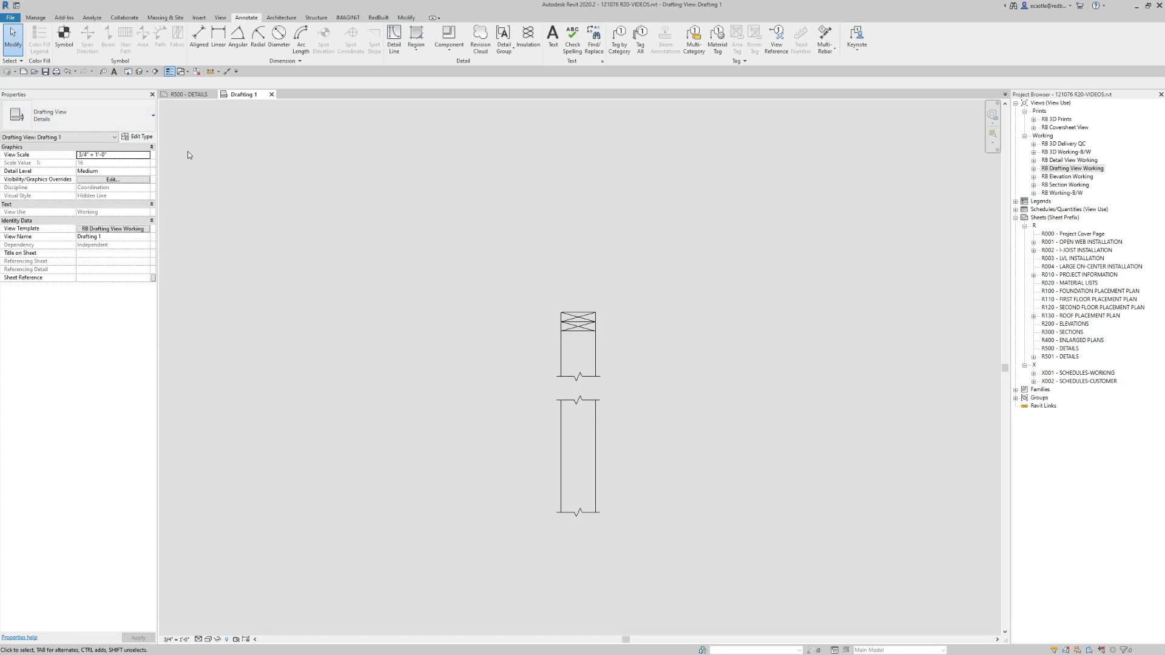
- Search the detail component types for LEVEL and place a Red-I_Level : I45-I65-I90 joist at the upper wall's outer top corner
{"action": "key", "text": "c"}
{"action": "key", "text": "m"}
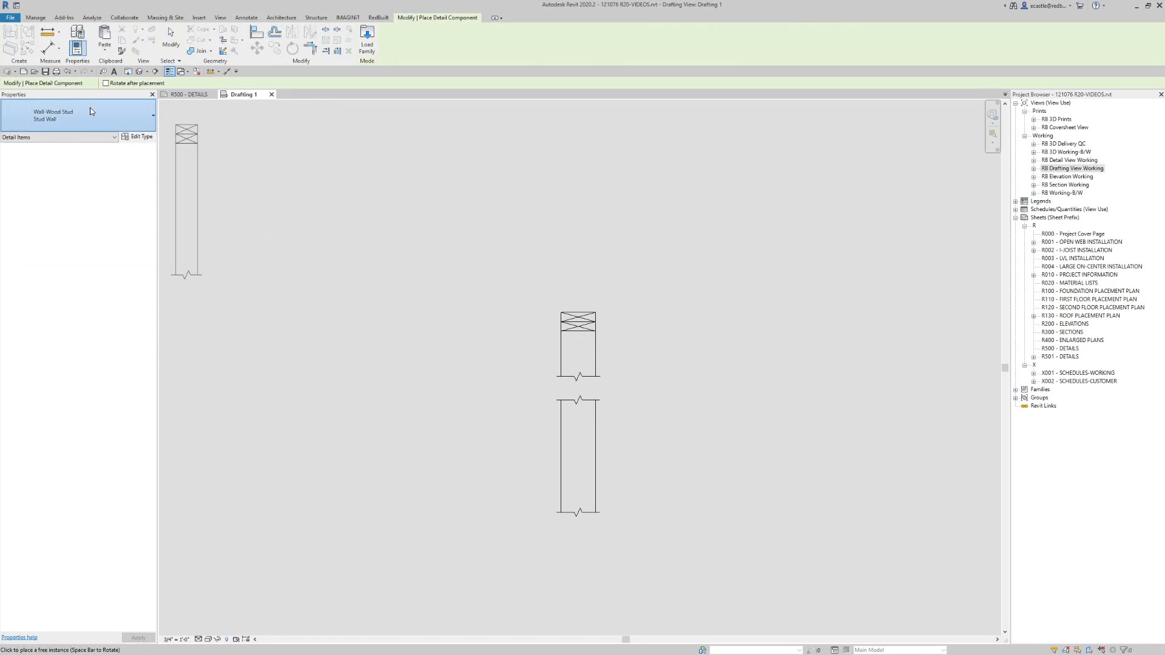
{"action": "left_click", "coordinate": [91, 115]}
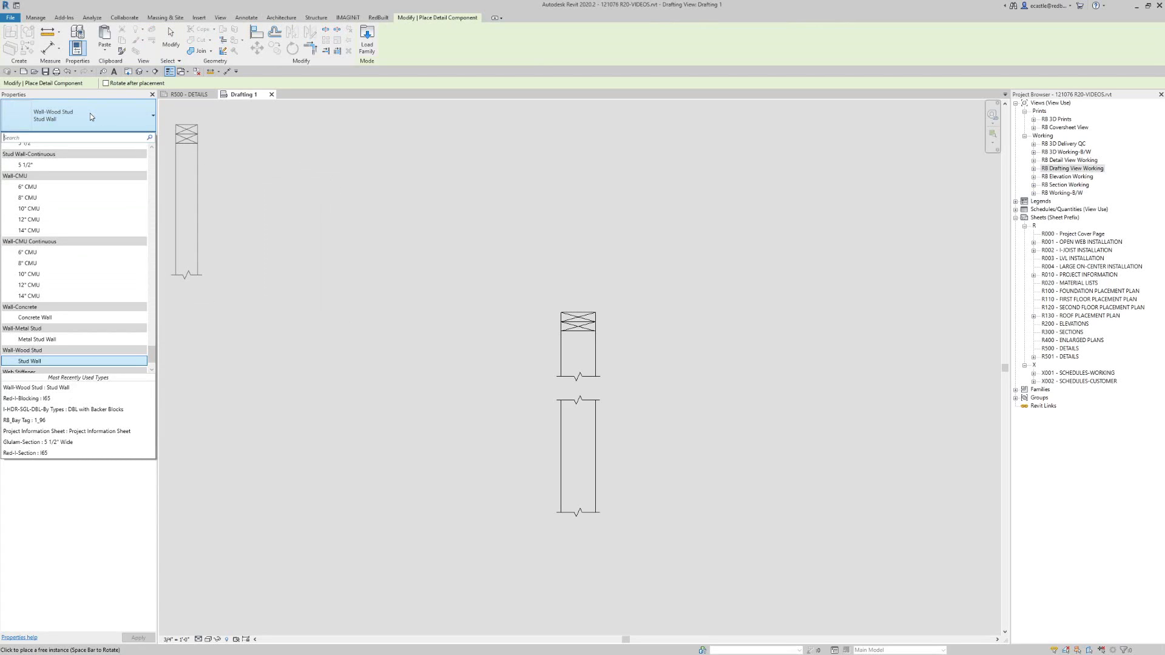
{"action": "type", "text": "LEVEL"}
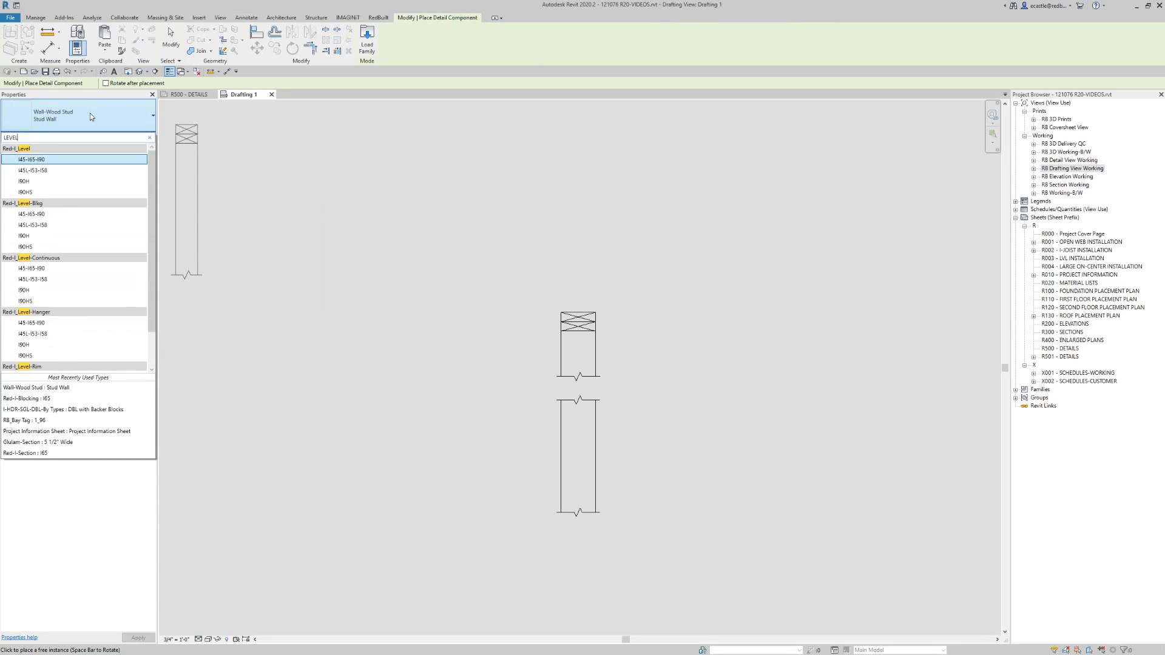
{"action": "left_click", "coordinate": [31, 160]}
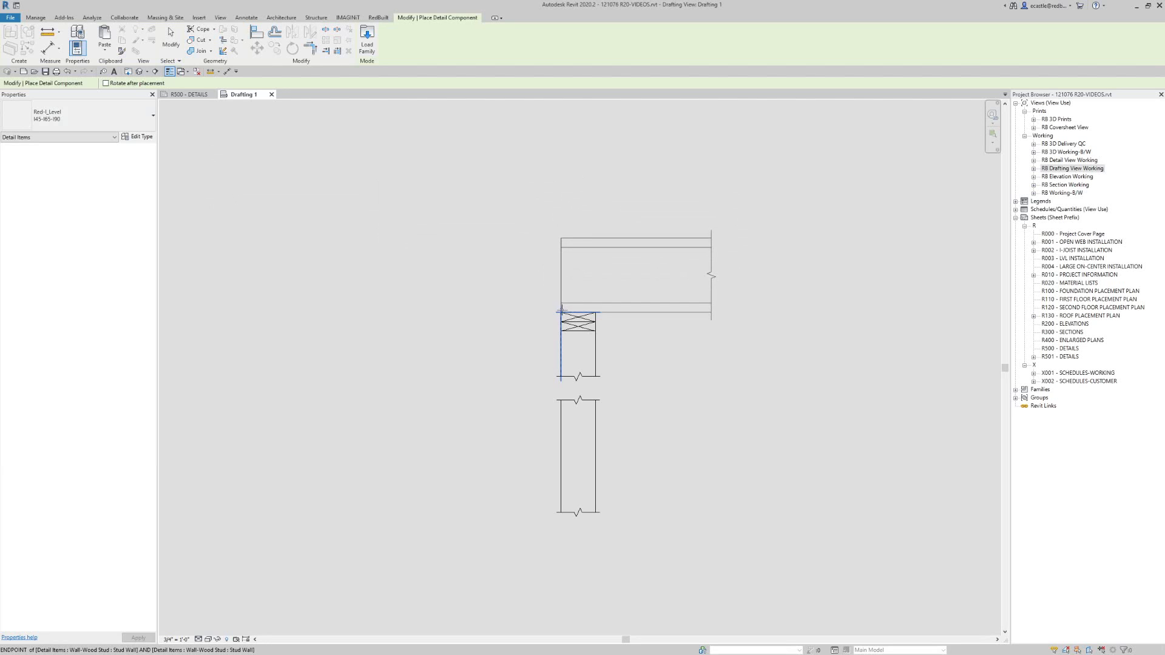
{"action": "scroll", "coordinate": [562, 312], "scroll_direction": "up", "scroll_amount": 5}
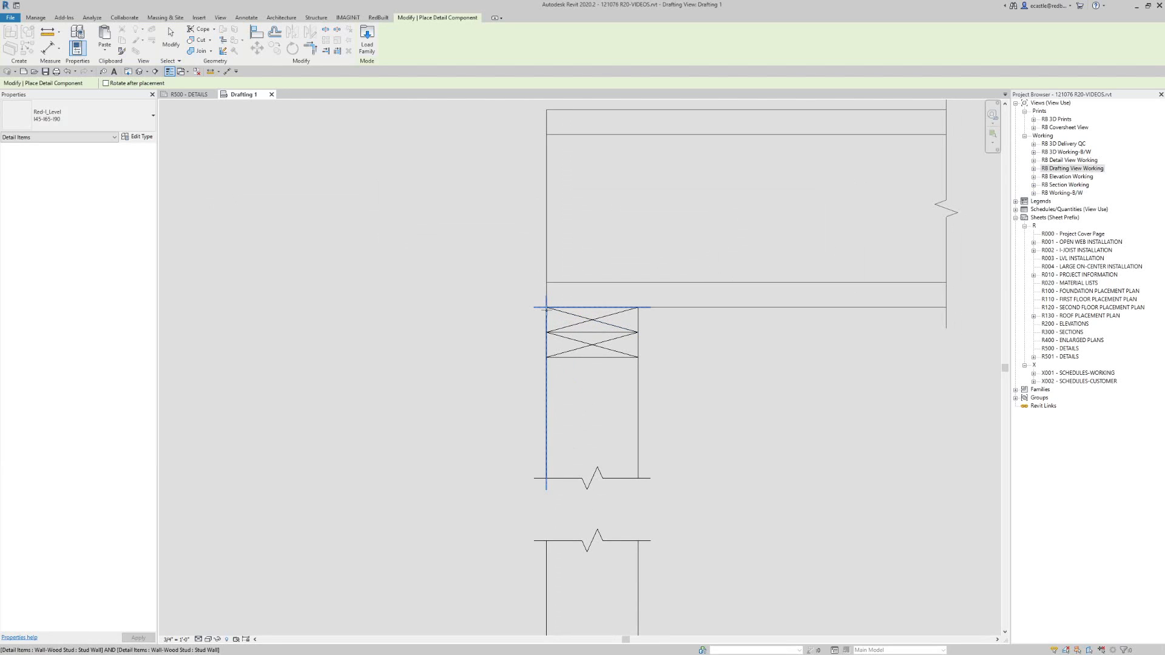
{"action": "left_click", "coordinate": [546, 308]}
{"action": "scroll", "coordinate": [423, 386], "scroll_direction": "down", "scroll_amount": 3}
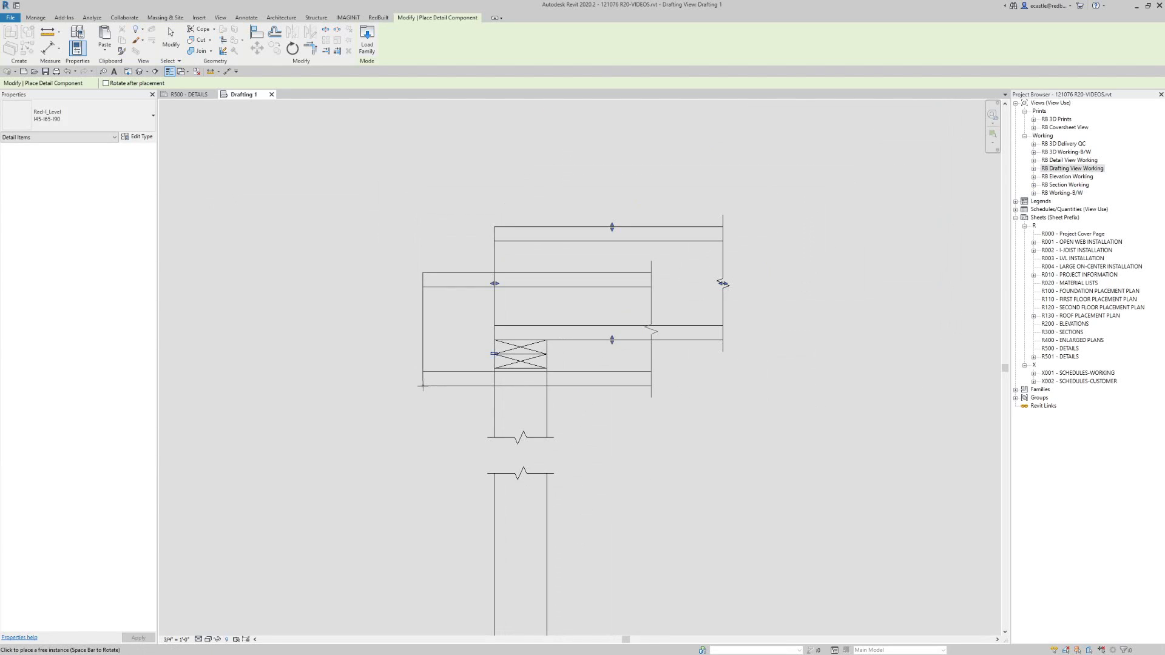
{"action": "scroll", "coordinate": [553, 362], "scroll_direction": "down", "scroll_amount": 2}
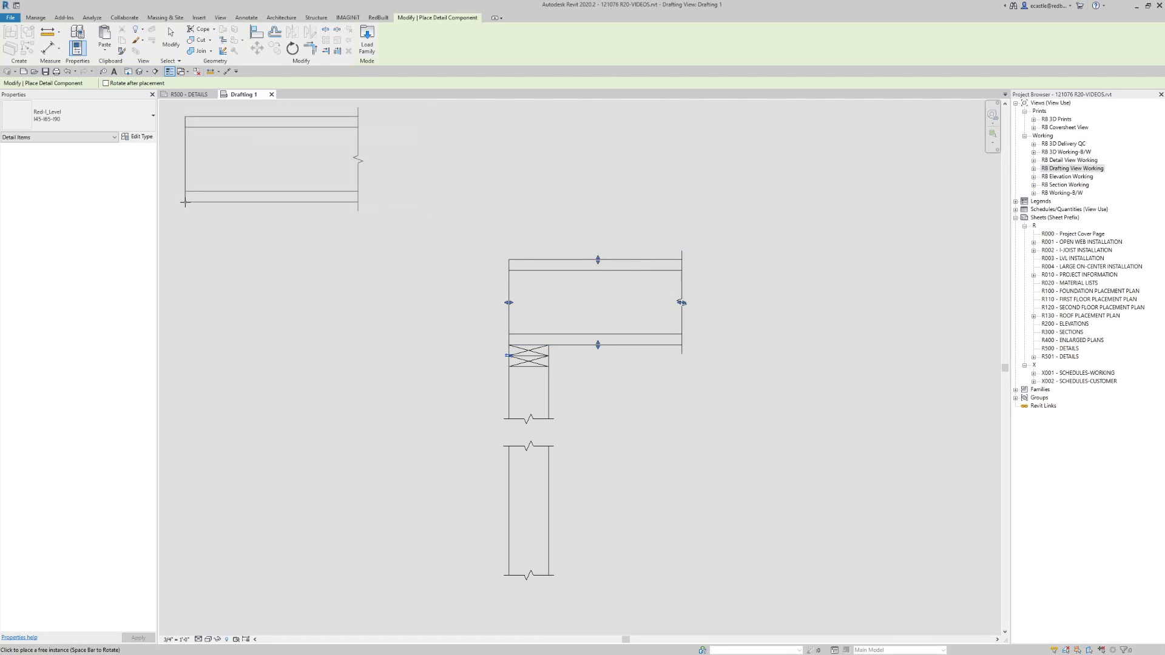
- Search the component types for RIM and place a Rim-Section : 1.75" Wide at the joist end's upper corner
{"action": "left_click", "coordinate": [82, 116]}
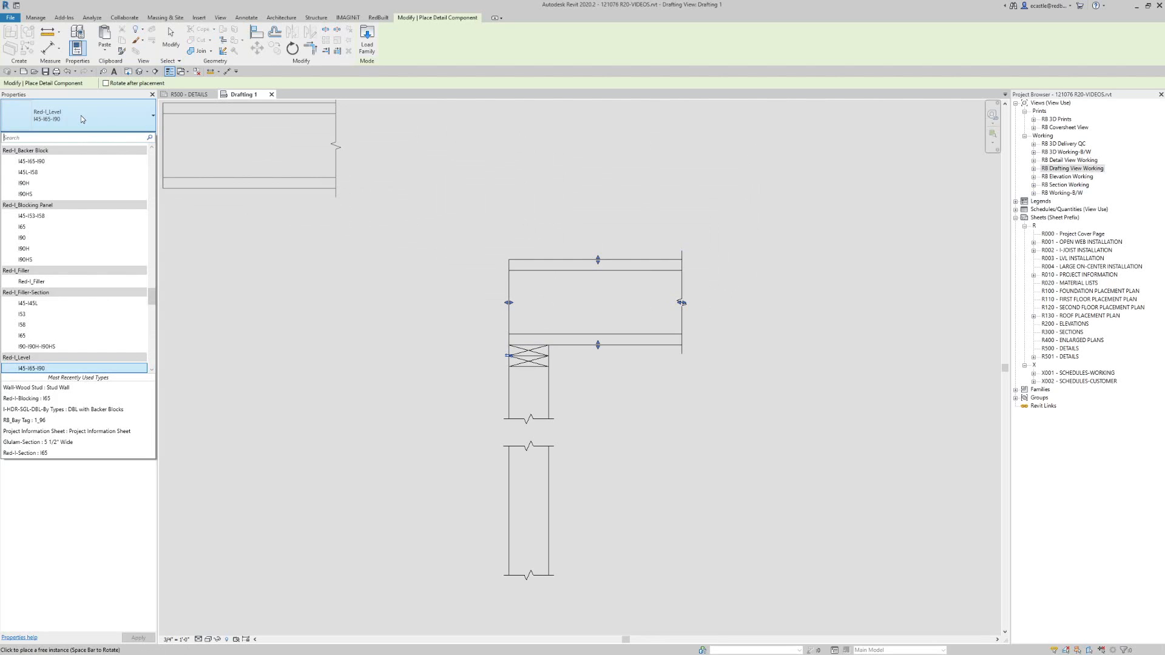
{"action": "type", "text": "RIM"}
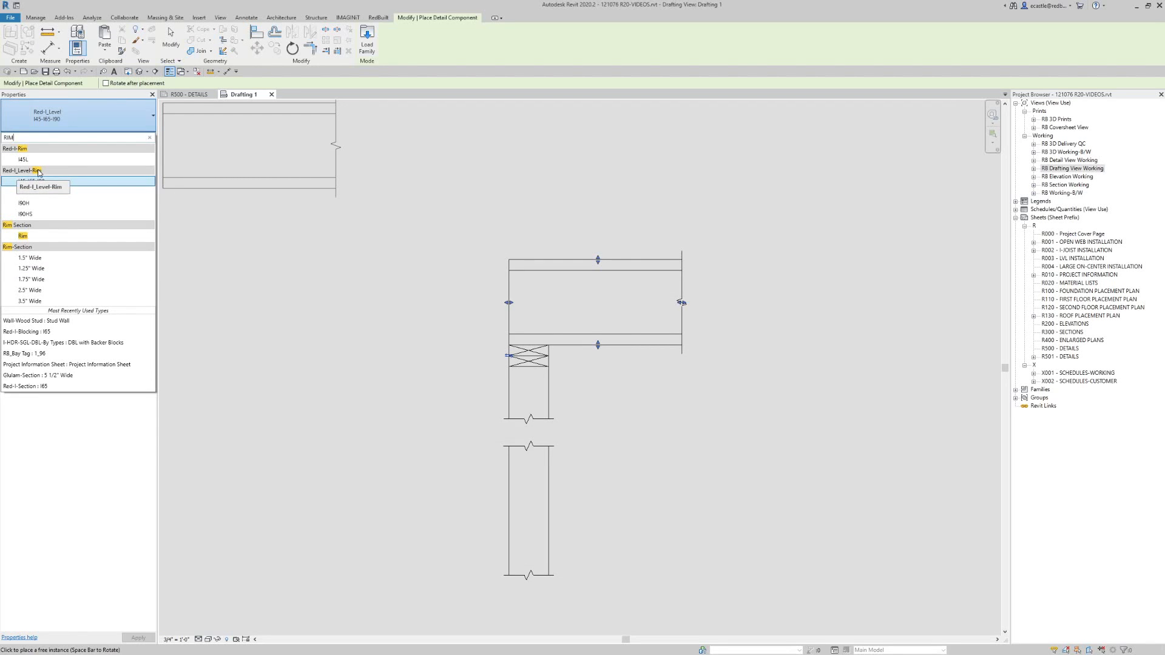
{"action": "left_click", "coordinate": [29, 280]}
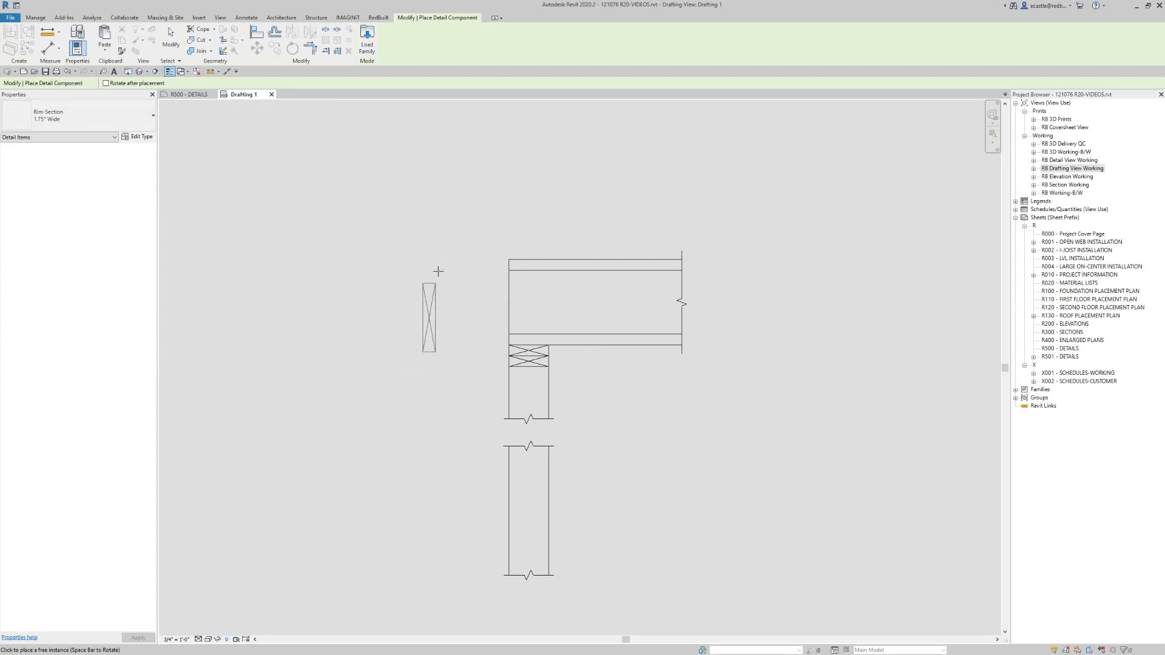
{"action": "left_click", "coordinate": [507, 259]}
{"action": "key", "text": "Escape"}
{"action": "key", "text": "Escape"}
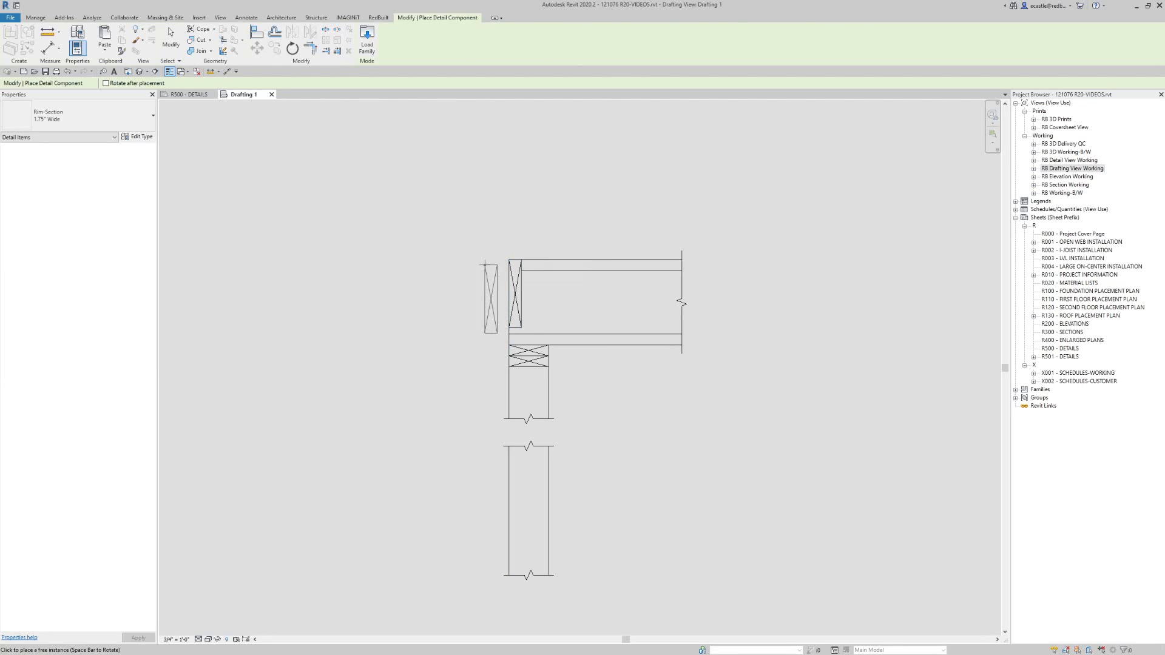
- Set the rim section's depth to 11.875"
{"action": "left_click", "coordinate": [525, 308]}
{"action": "scroll", "coordinate": [449, 288], "scroll_direction": "up", "scroll_amount": 1}
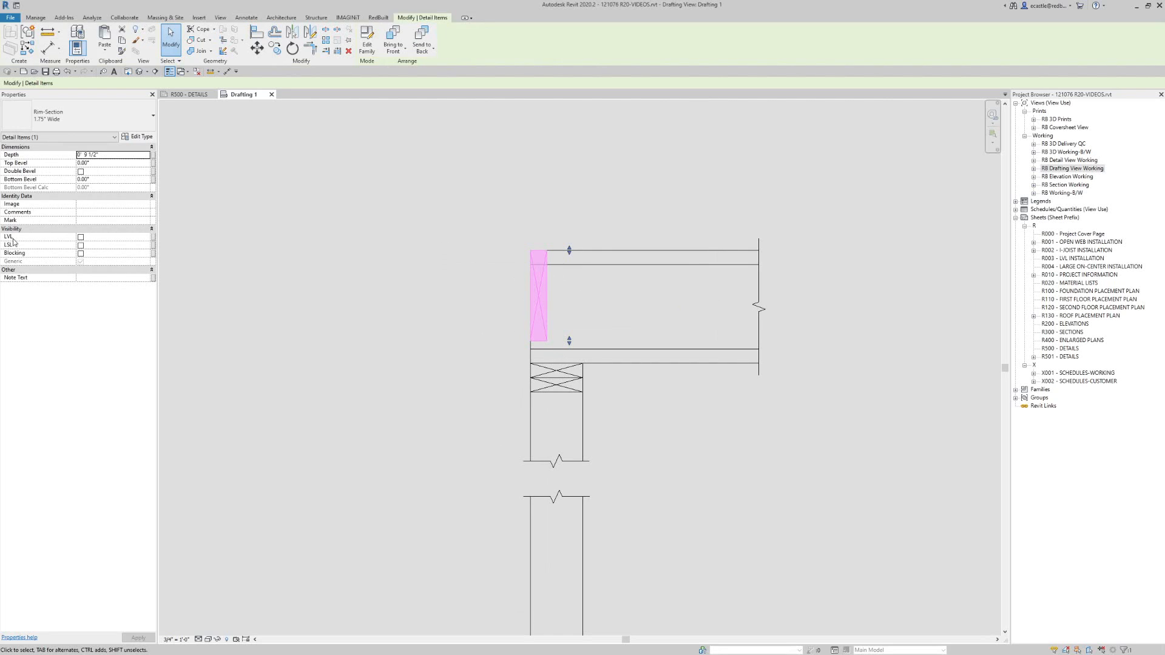
{"action": "left_click", "coordinate": [108, 154]}
{"action": "type", "text": "11.875"}
{"action": "key", "text": "Return"}
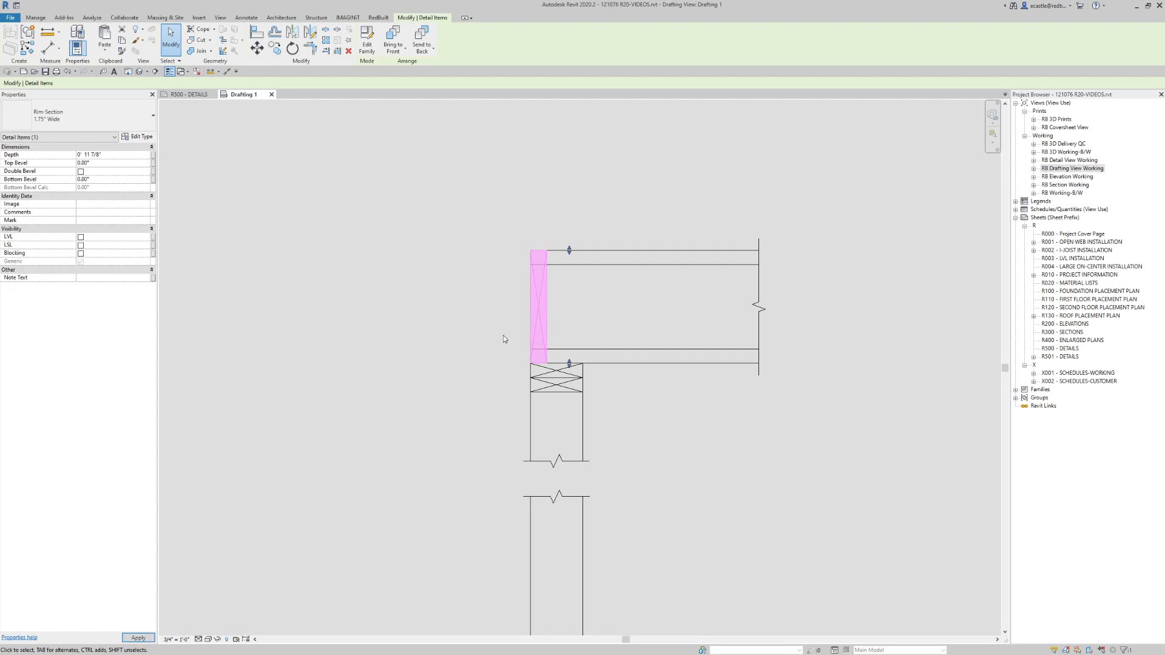
- Pull the joist's end back to the rim section's inner face and turn on its WS Standard/Standard web stiffener
{"action": "left_click", "coordinate": [469, 283]}
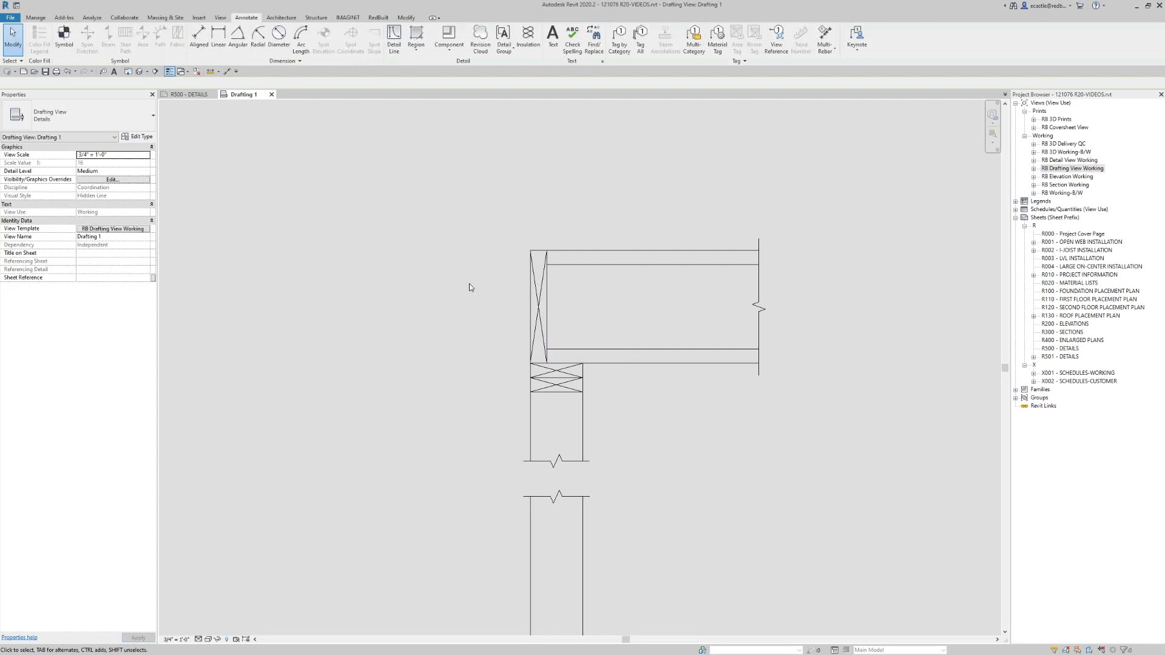
{"action": "left_click", "coordinate": [612, 272]}
{"action": "left_click_drag", "start_coordinate": [531, 308], "coordinate": [547, 307]}
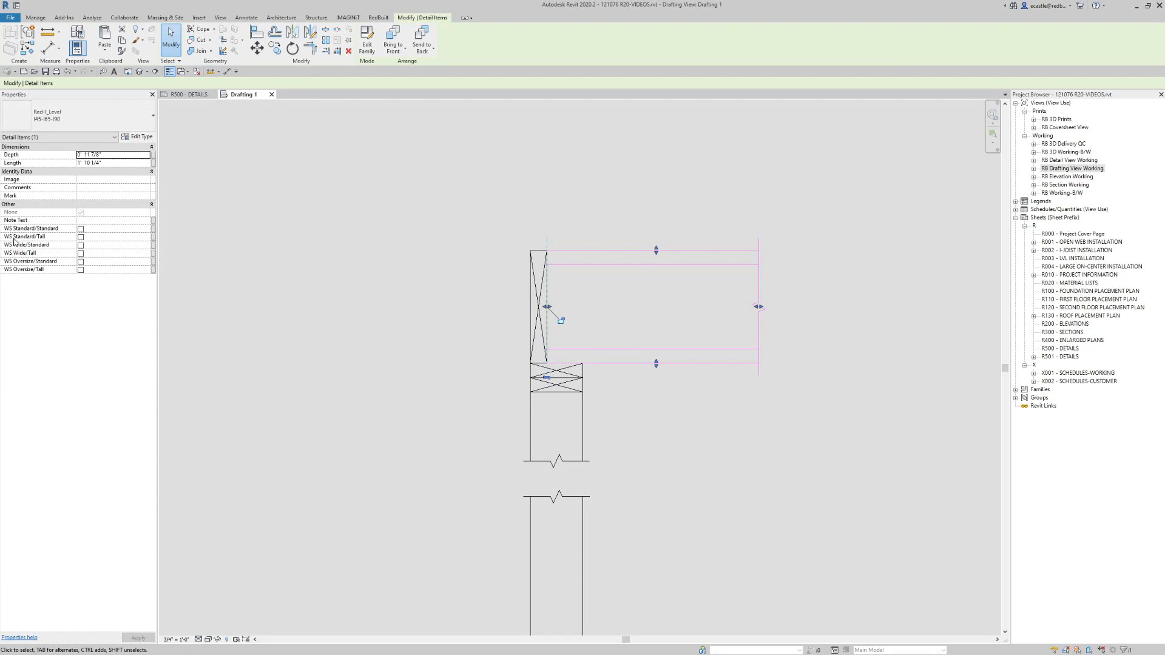
{"action": "left_click", "coordinate": [80, 229]}
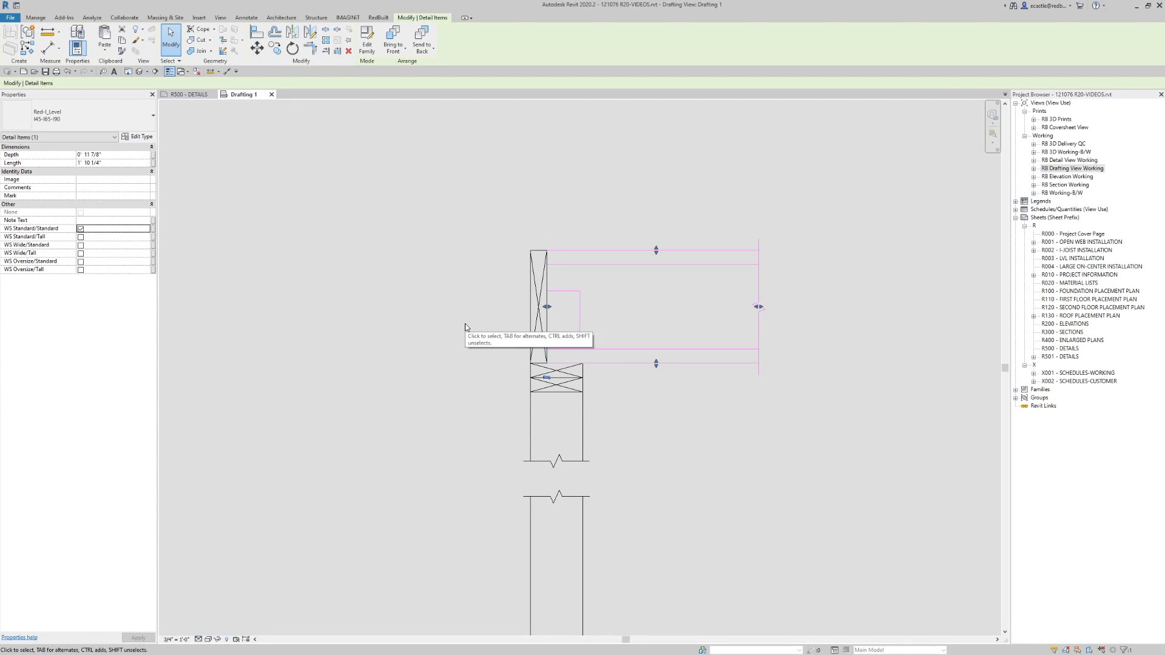
{"action": "left_click", "coordinate": [443, 301]}
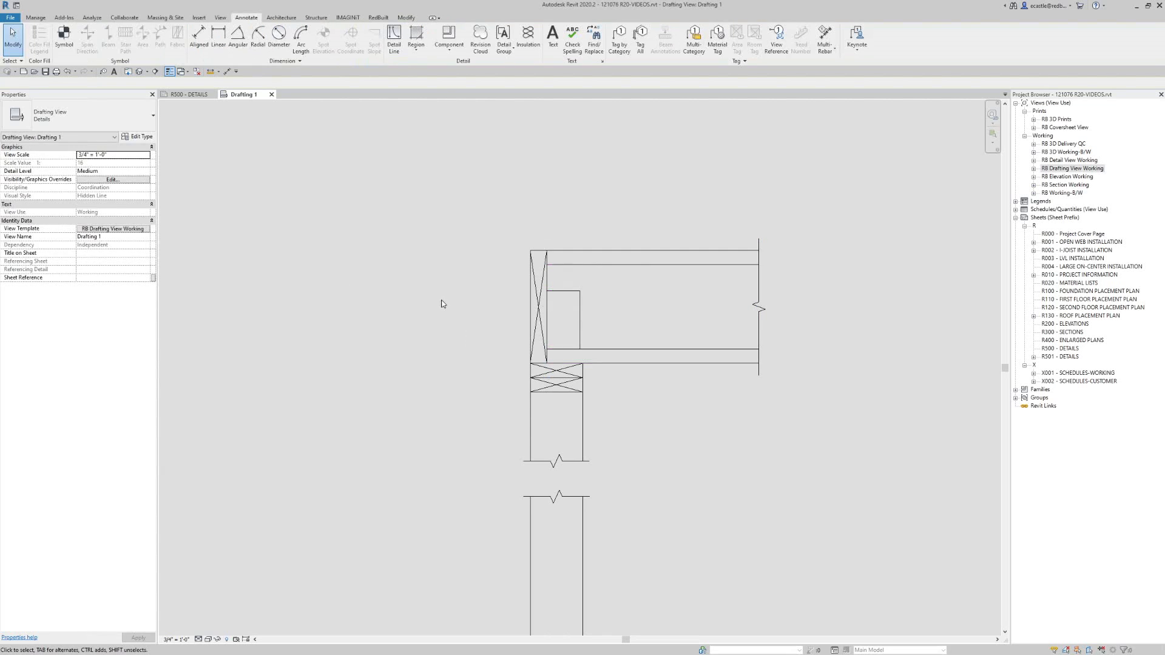
- Try an 18.40° top bevel on the rim section and switch its Double Bevel option on and off
{"action": "left_click", "coordinate": [535, 287]}
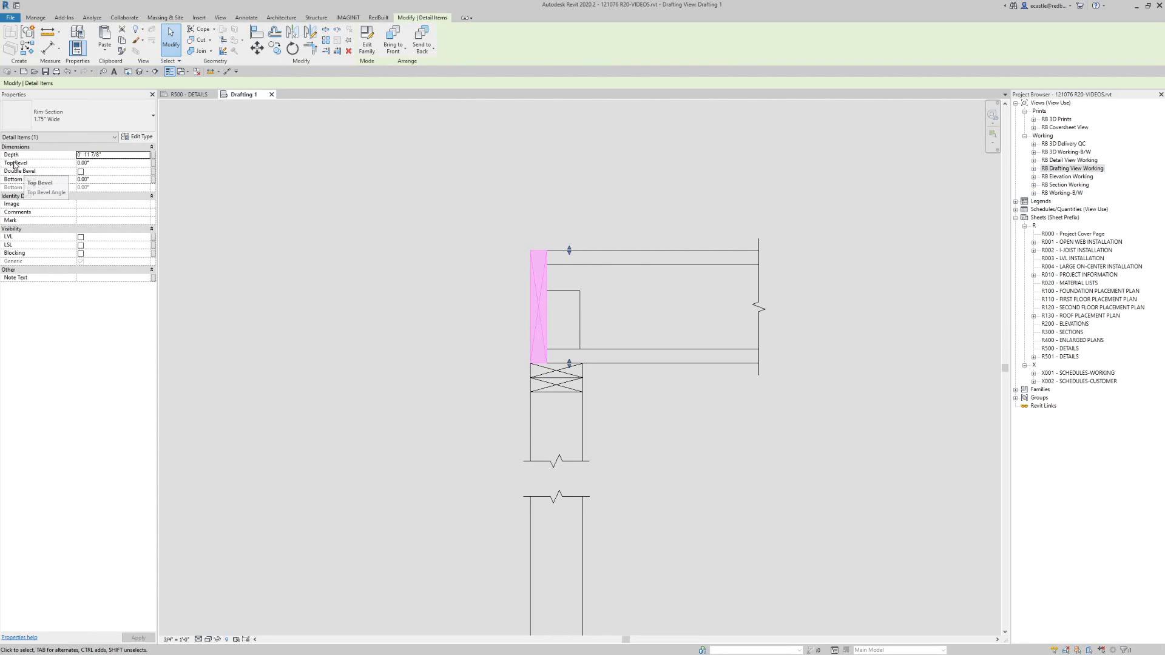
{"action": "left_click", "coordinate": [100, 162]}
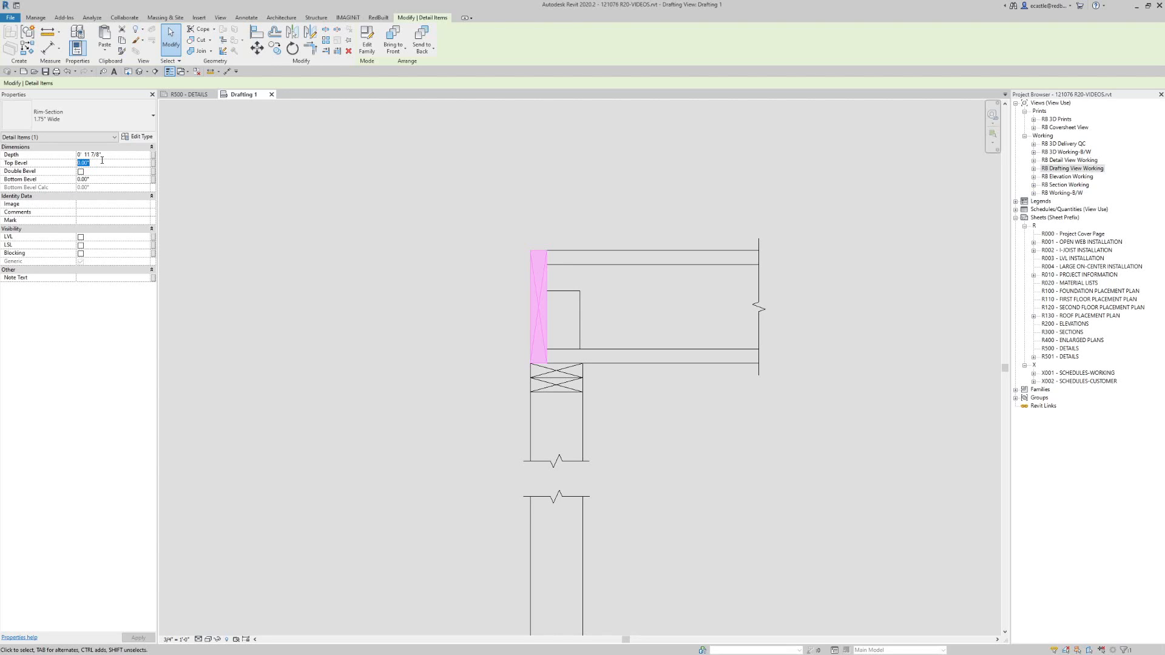
{"action": "type", "text": "18"}
{"action": "scroll", "coordinate": [542, 257], "scroll_direction": "up", "scroll_amount": 2}
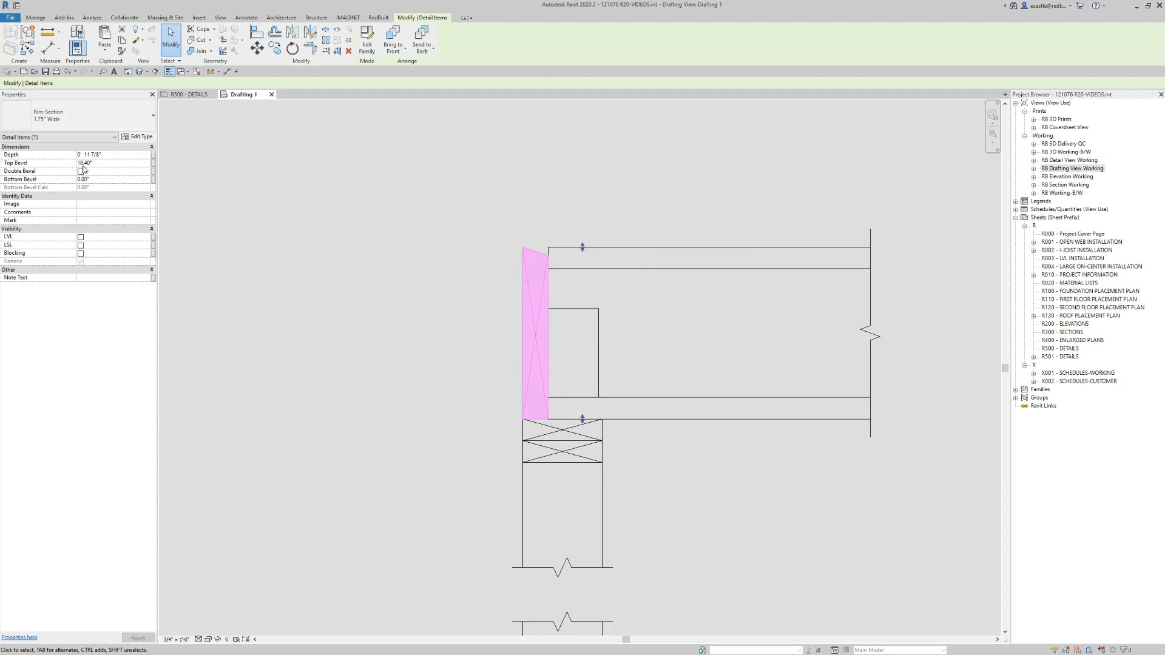
{"action": "left_click", "coordinate": [80, 172]}
{"action": "left_click", "coordinate": [80, 171]}
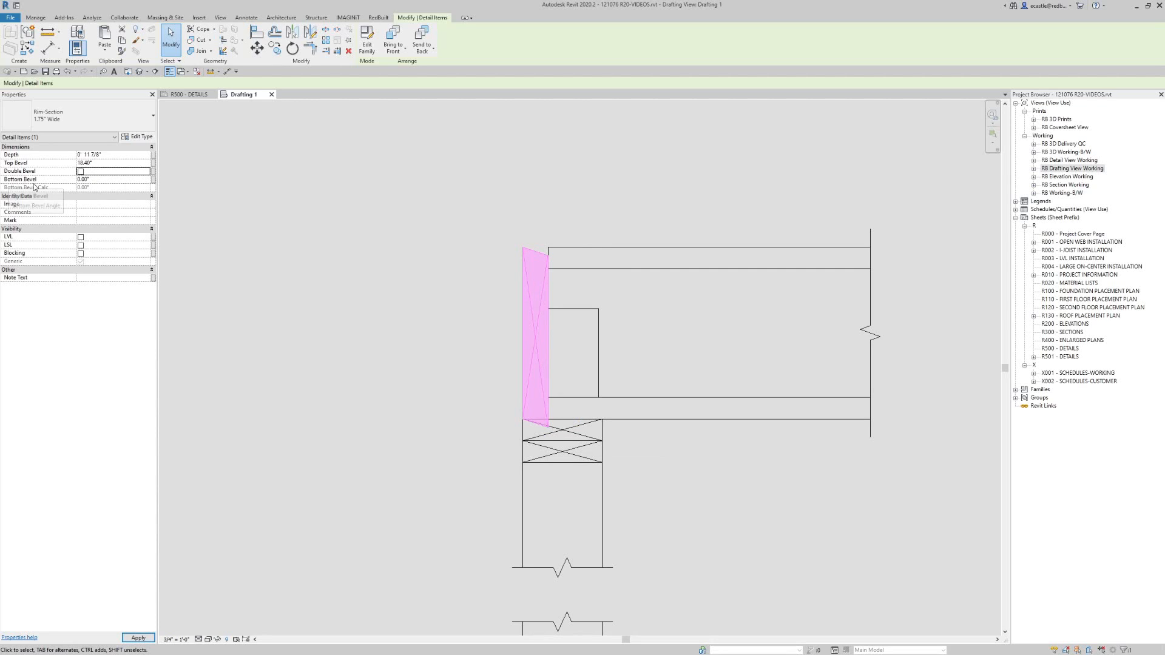
- Try a 9.46° bottom bevel on the rim section and reset both its bottom and top bevels to 0°
{"action": "left_click", "coordinate": [103, 181]}
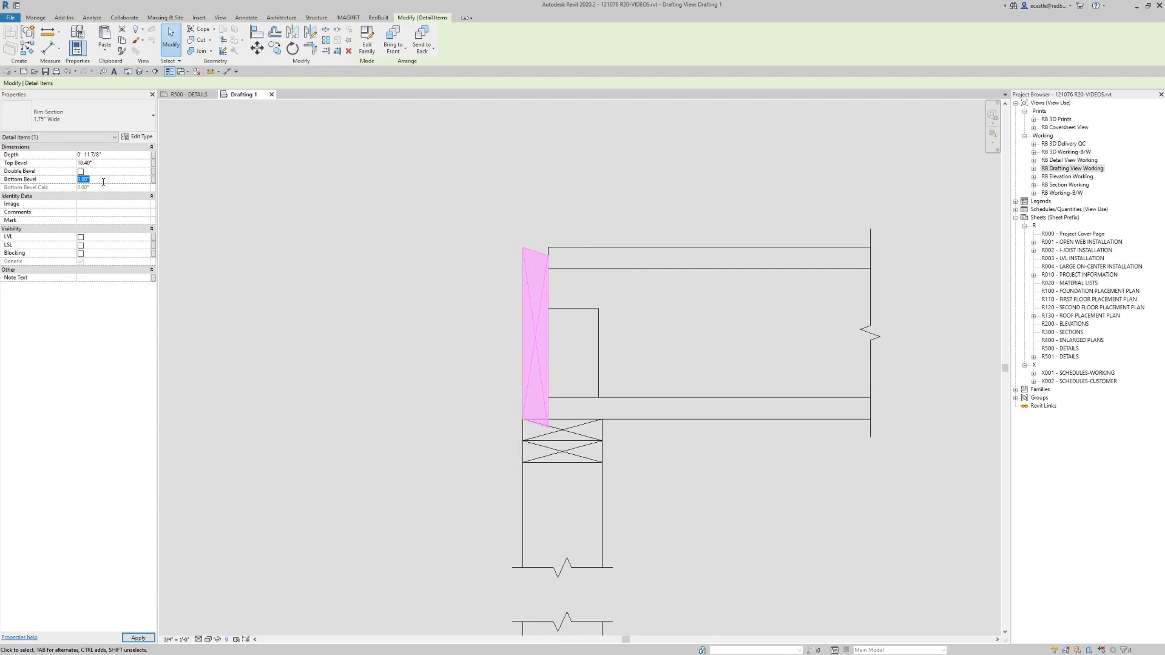
{"action": "type", "text": "9.46"}
{"action": "left_click", "coordinate": [97, 181]}
{"action": "type", "text": "0"}
{"action": "left_click", "coordinate": [98, 164]}
{"action": "type", "text": "0"}
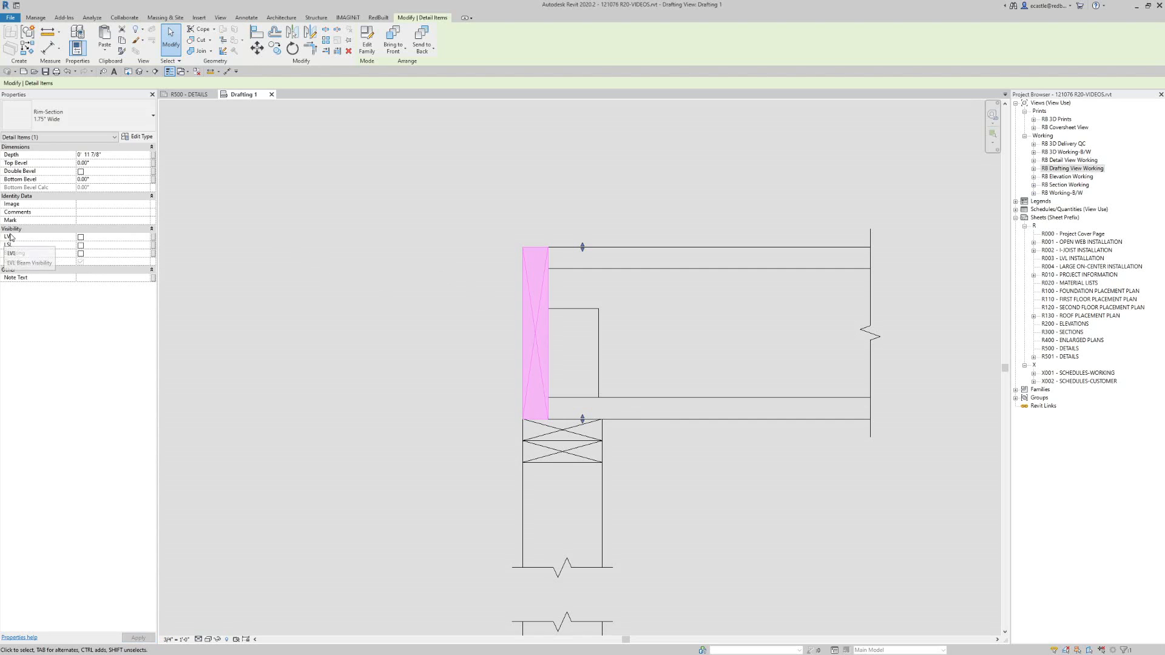
{"action": "left_click", "coordinate": [426, 283]}
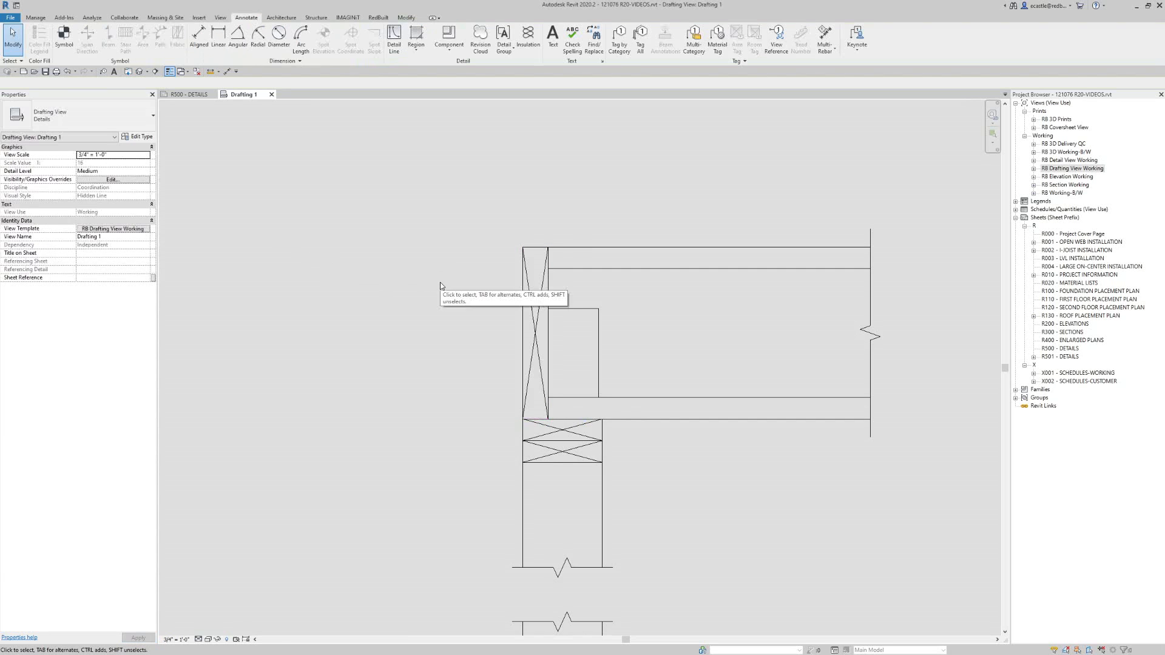
- Try the LVL and LSL visibility options on the rim section and switch them off
{"action": "left_click", "coordinate": [533, 310]}
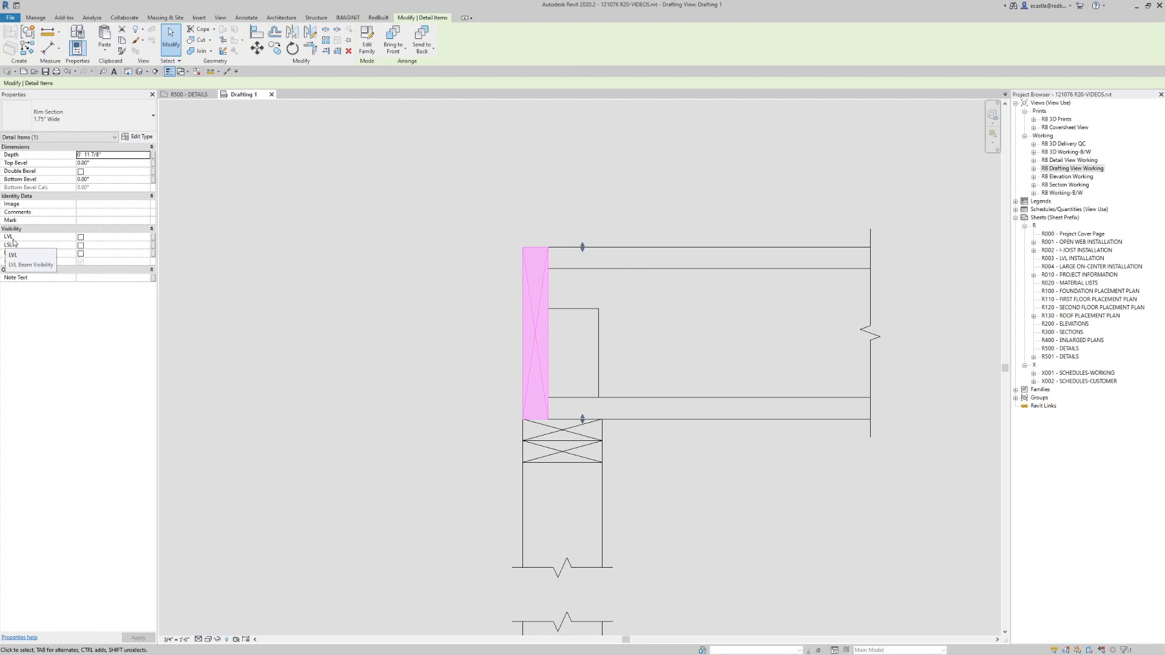
{"action": "left_click", "coordinate": [80, 237]}
{"action": "left_click", "coordinate": [473, 317]}
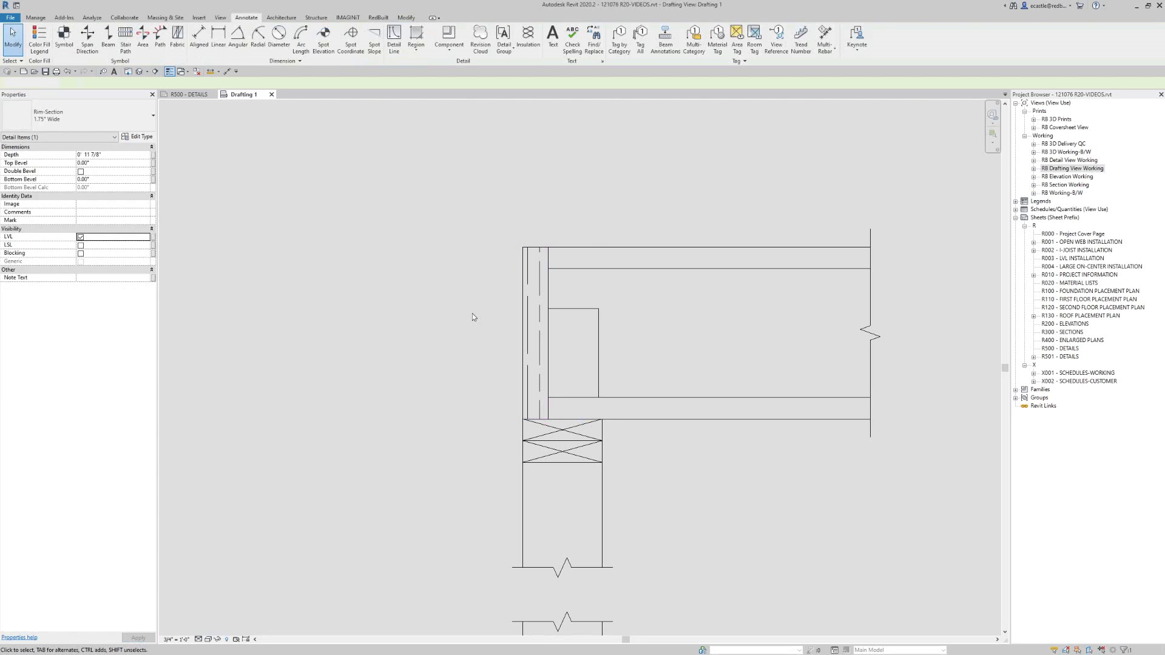
{"action": "left_click", "coordinate": [527, 313]}
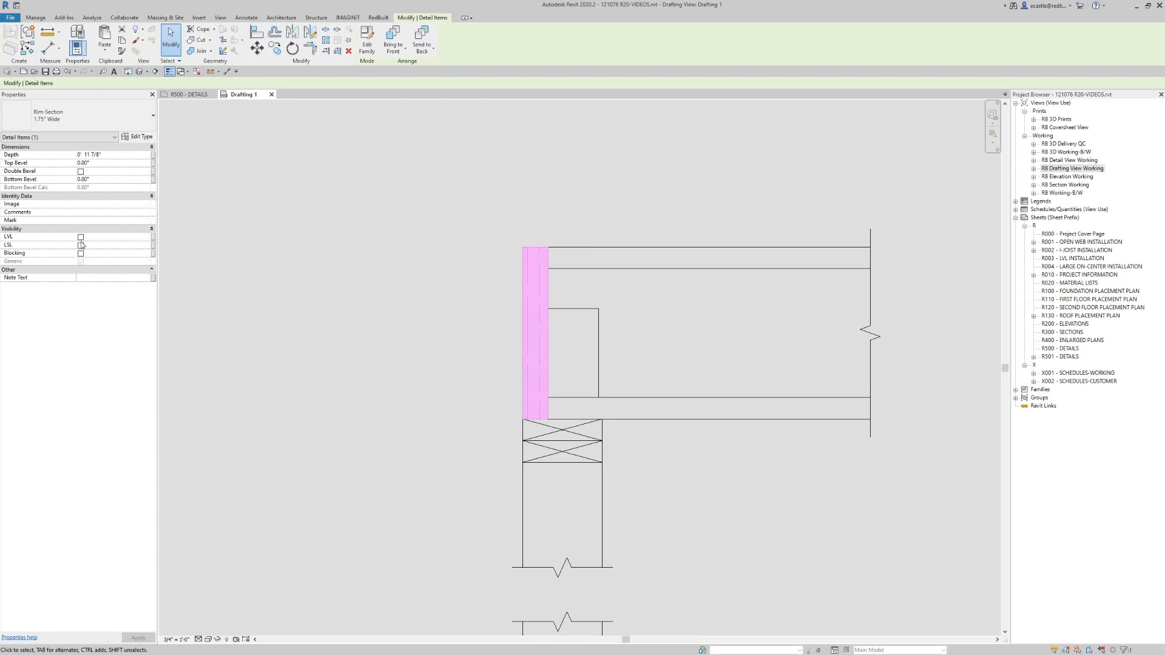
{"action": "left_click", "coordinate": [80, 244]}
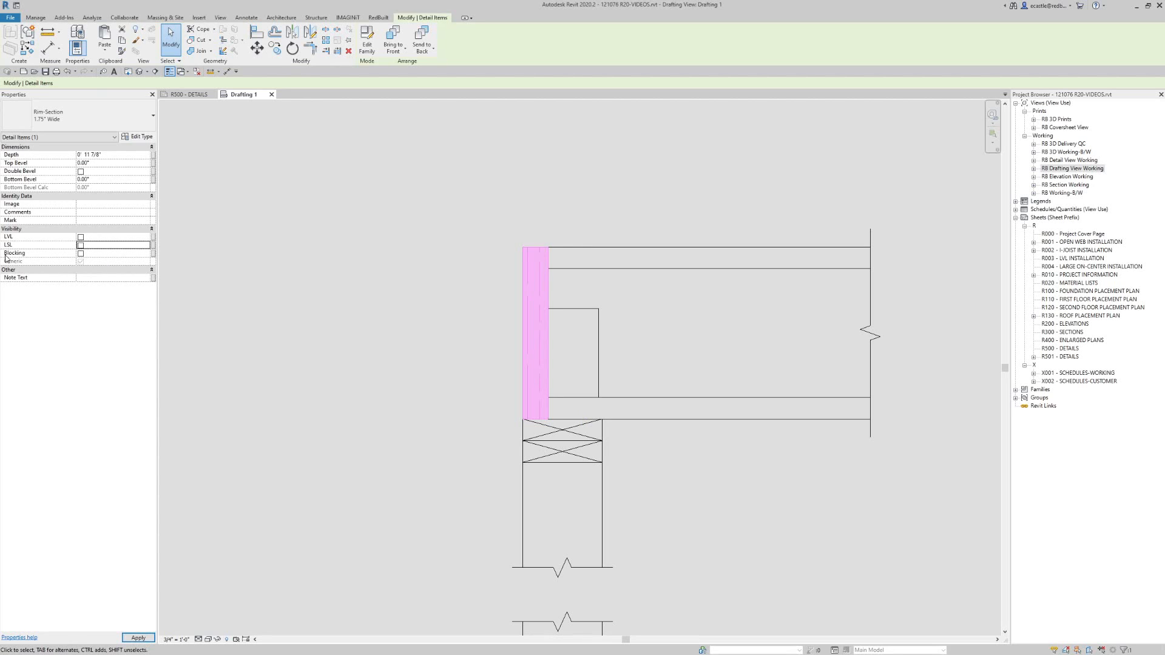
- Try the Blocking visibility option on the rim section and return it to the generic display
{"action": "left_click", "coordinate": [80, 253]}
{"action": "left_click", "coordinate": [453, 313]}
{"action": "left_click", "coordinate": [534, 315]}
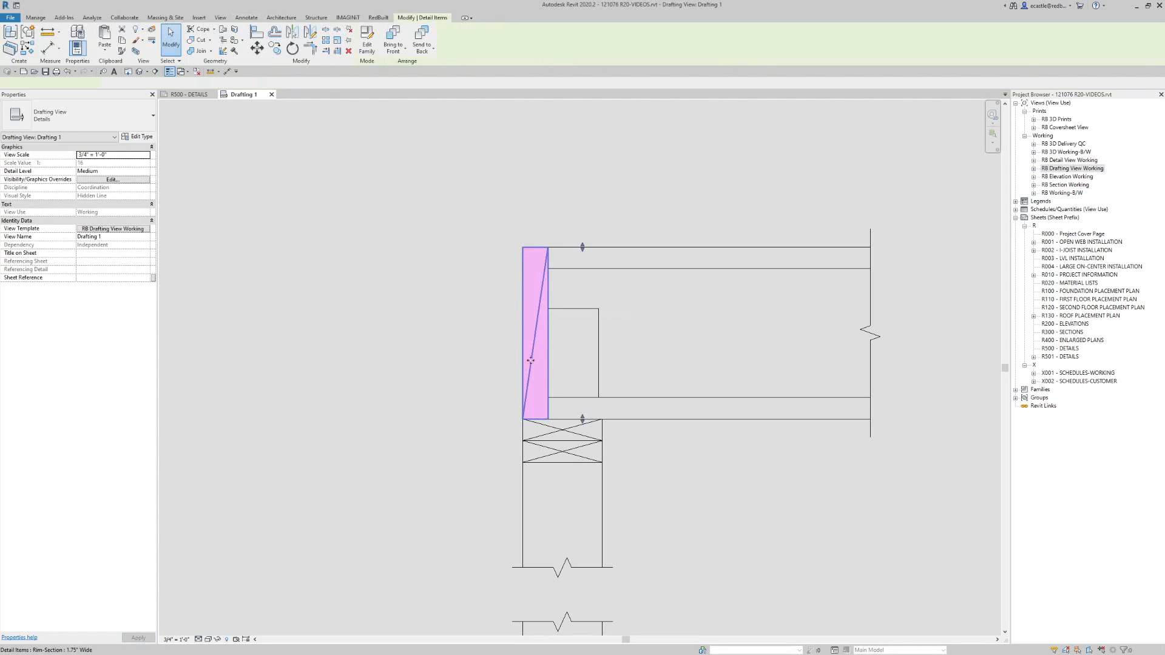
{"action": "left_click", "coordinate": [81, 253]}
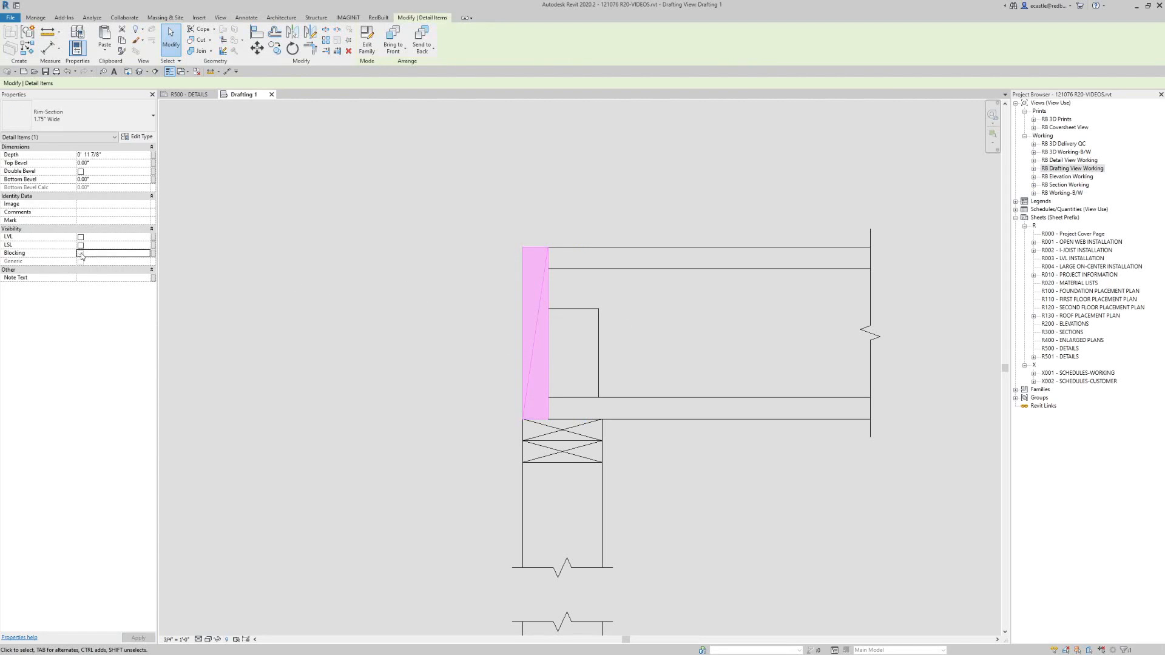
{"action": "left_click", "coordinate": [455, 256]}
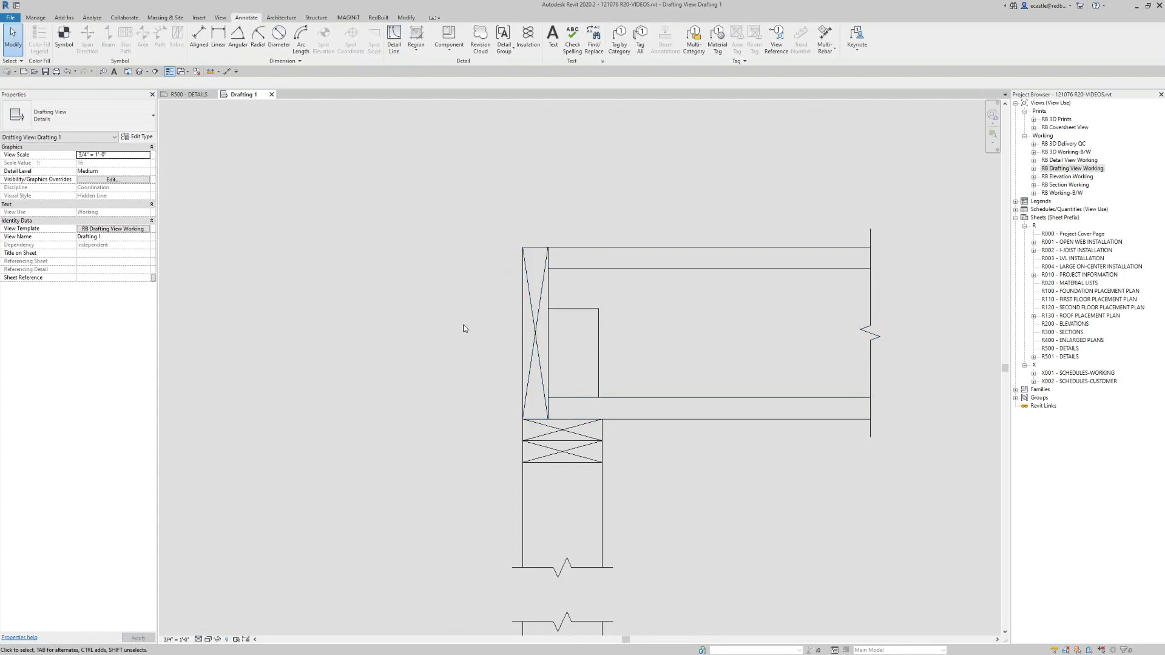
- Copy the rim section down to the outer face of the lower stud wall segment
{"action": "scroll", "coordinate": [512, 263], "scroll_direction": "down", "scroll_amount": 4}
{"action": "scroll", "coordinate": [585, 353], "scroll_direction": "up", "scroll_amount": 2}
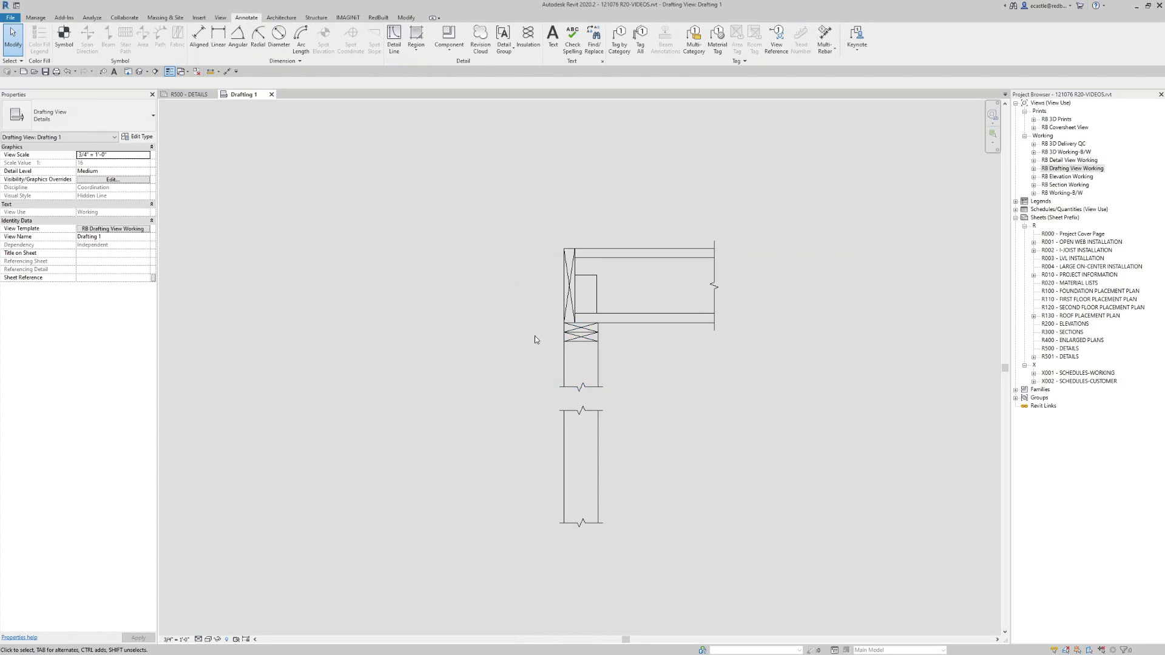
{"action": "scroll", "coordinate": [547, 283], "scroll_direction": "down", "scroll_amount": 2}
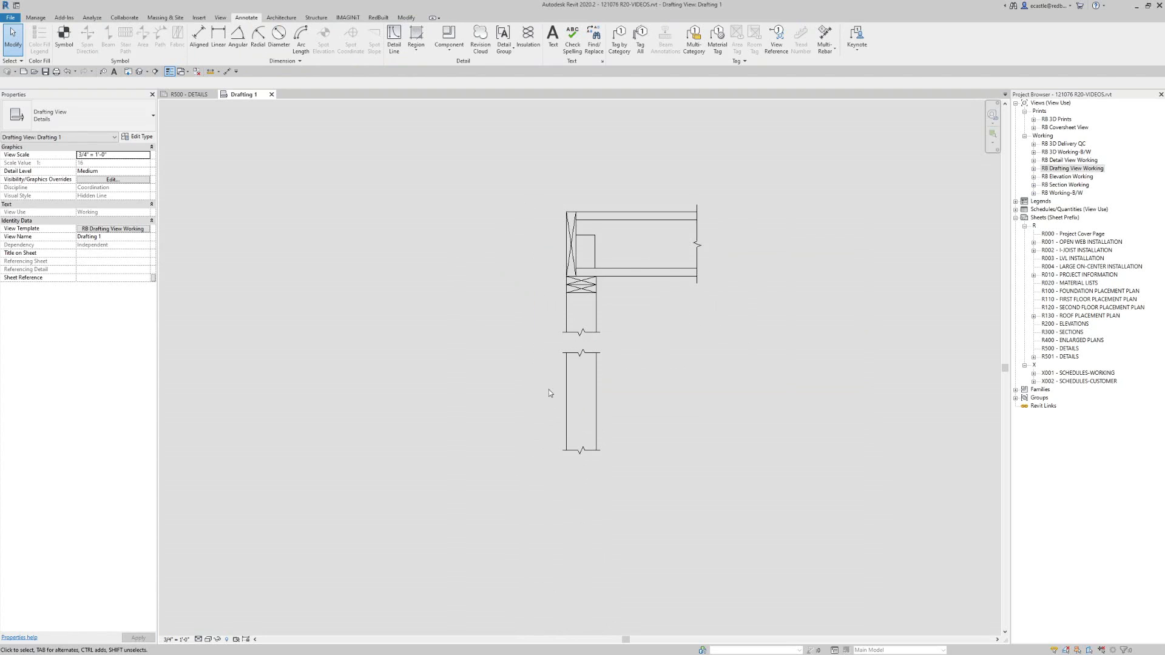
{"action": "left_click", "coordinate": [568, 239]}
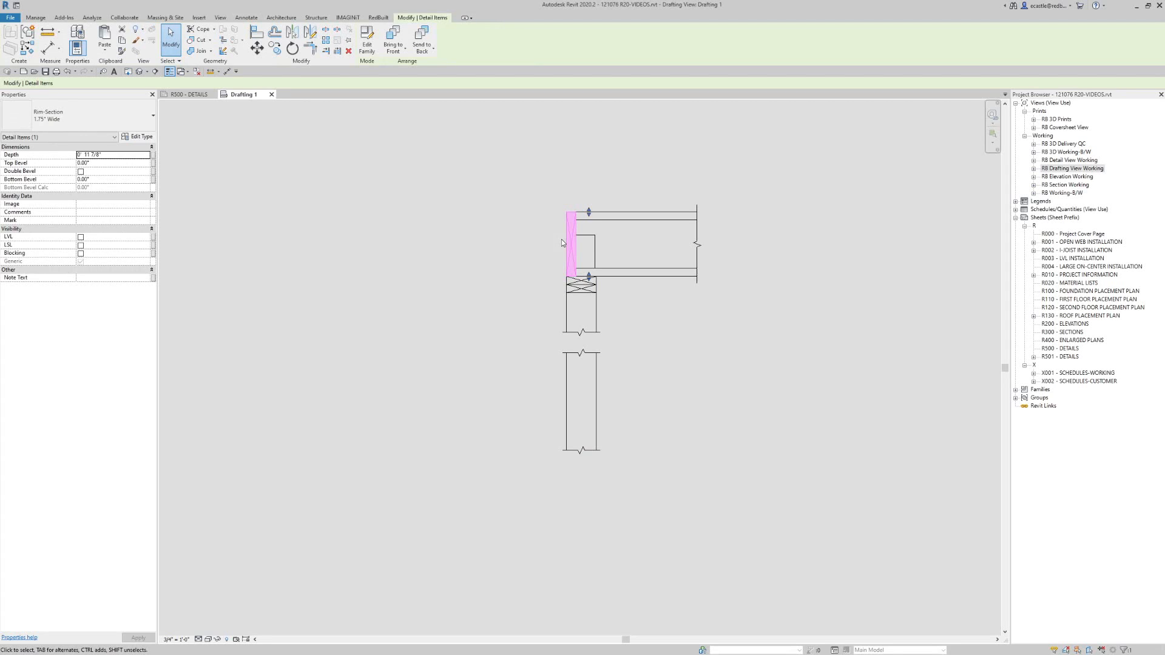
{"action": "key", "text": "c"}
{"action": "key", "text": "o"}
{"action": "left_click", "coordinate": [596, 214]}
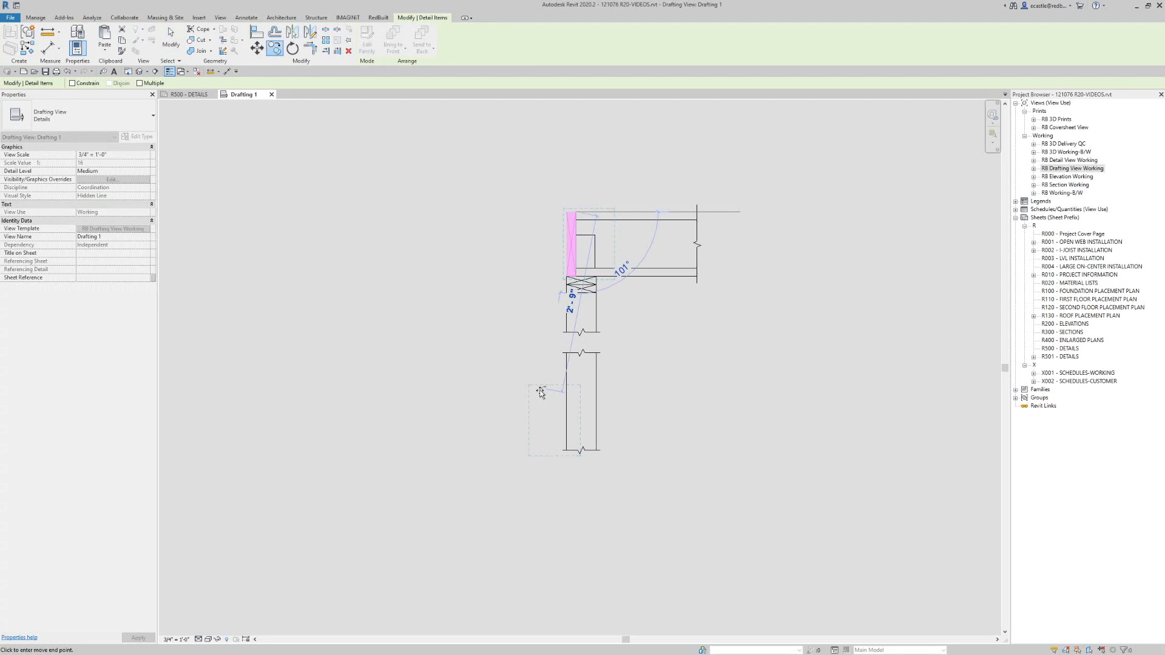
{"action": "left_click", "coordinate": [567, 371]}
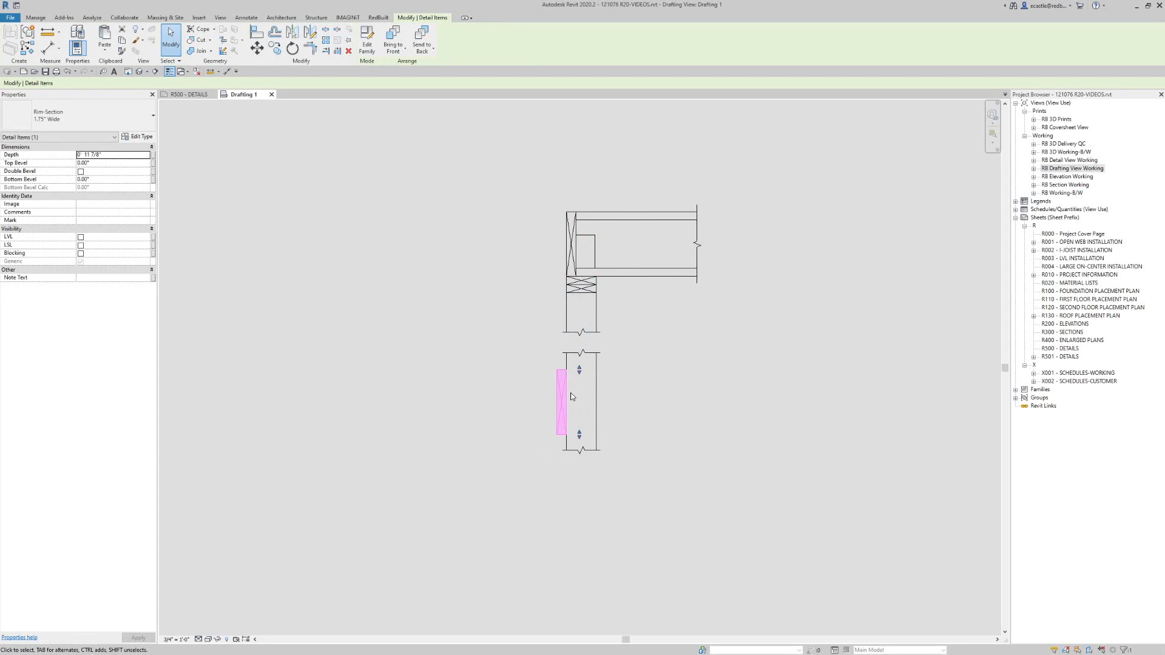
{"action": "key", "text": "Escape"}
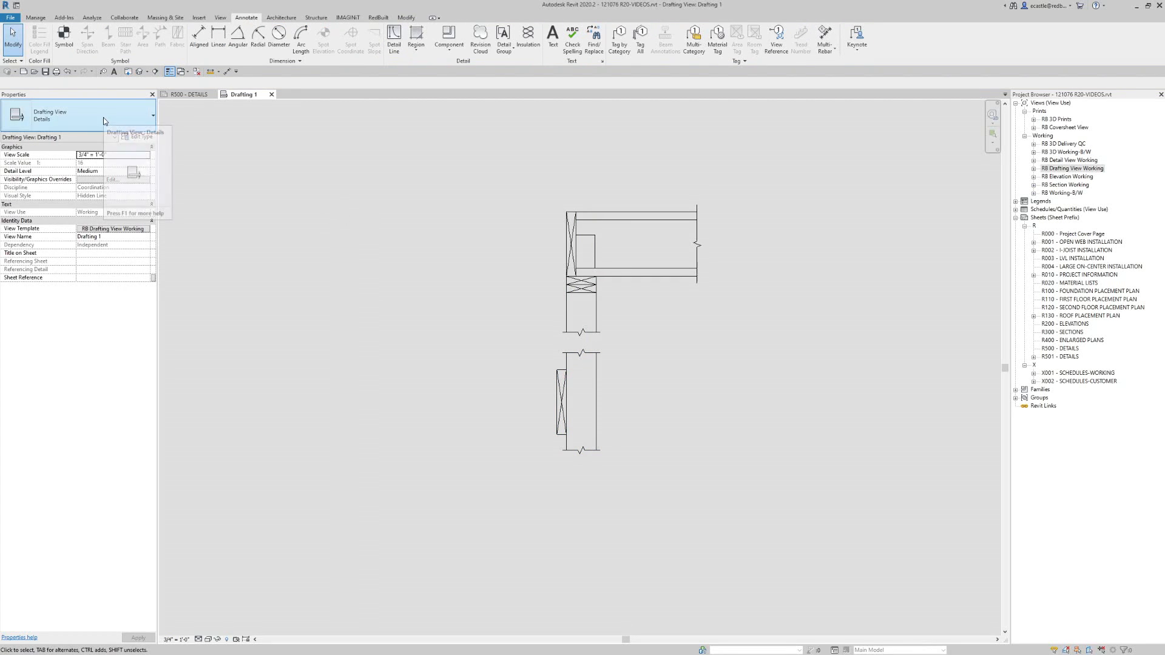
- Search the detail component types for SECTION and place a Red-I-Section : I65 outside the lower wall, beside the copied rim
{"action": "key", "text": "d"}
{"action": "key", "text": "c"}
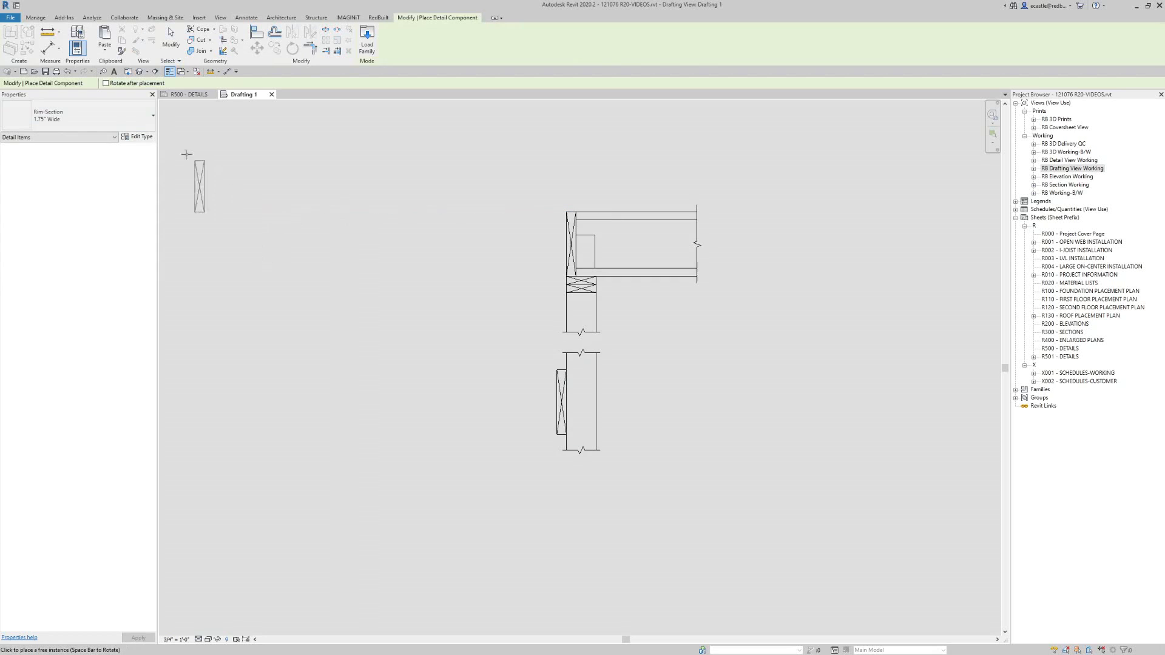
{"action": "left_click", "coordinate": [77, 118]}
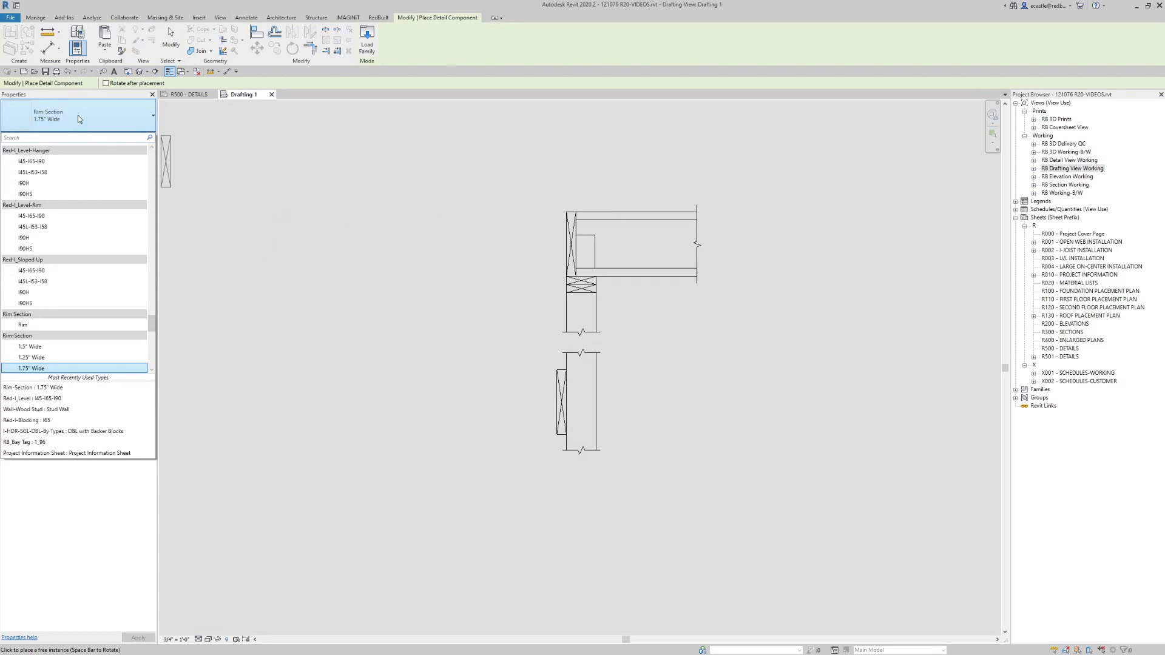
{"action": "type", "text": "SECTION"}
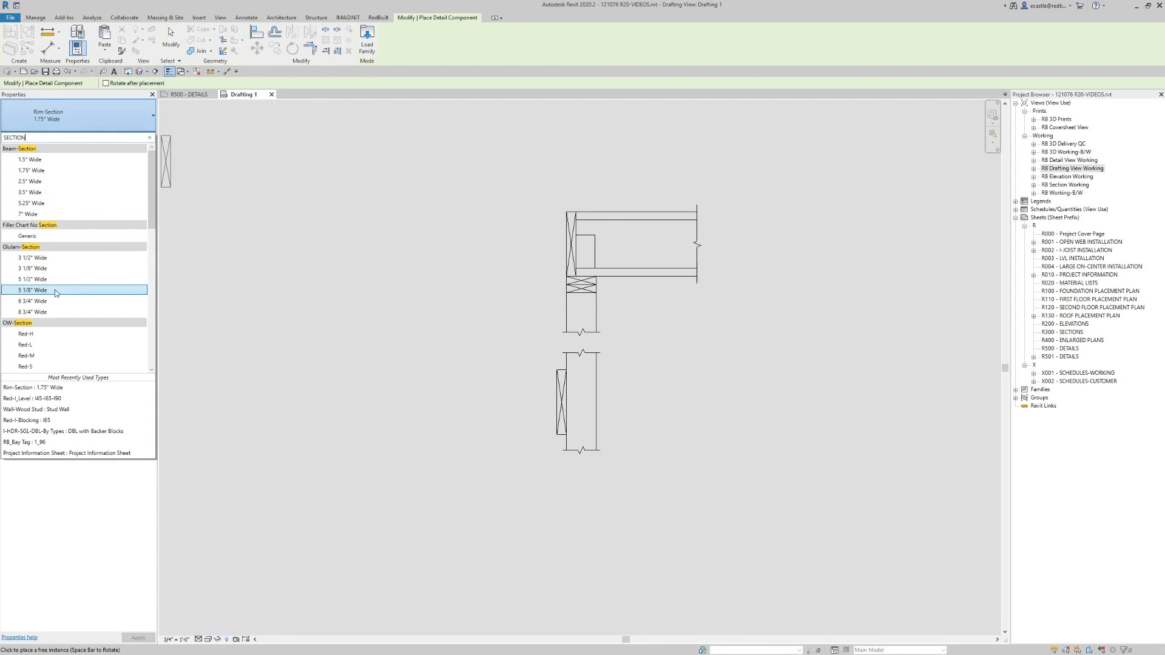
{"action": "scroll", "coordinate": [48, 304], "scroll_direction": "down", "scroll_amount": 2}
{"action": "scroll", "coordinate": [55, 331], "scroll_direction": "down", "scroll_amount": 3}
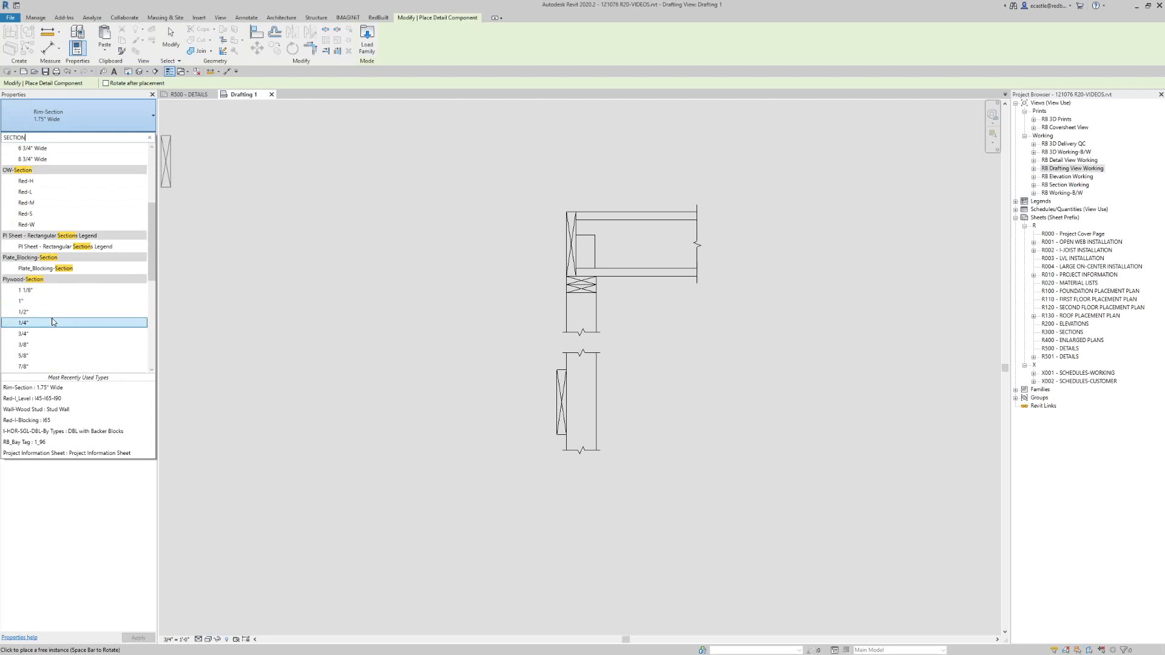
{"action": "scroll", "coordinate": [45, 297], "scroll_direction": "down", "scroll_amount": 3}
{"action": "scroll", "coordinate": [24, 231], "scroll_direction": "down", "scroll_amount": 2}
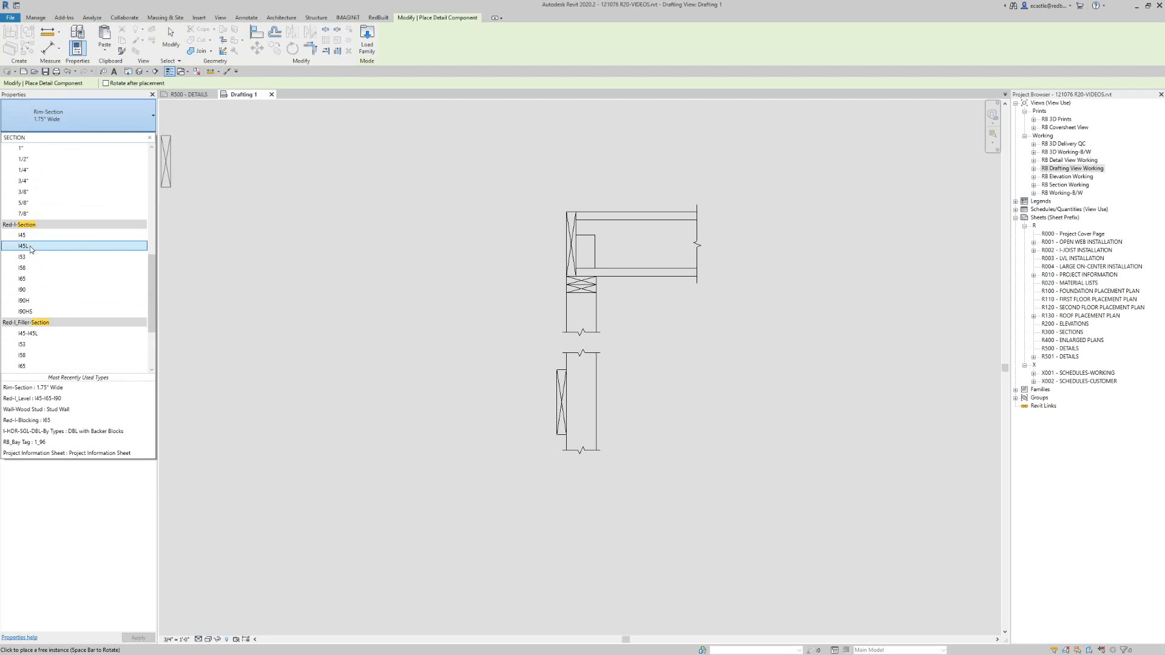
{"action": "left_click", "coordinate": [29, 279]}
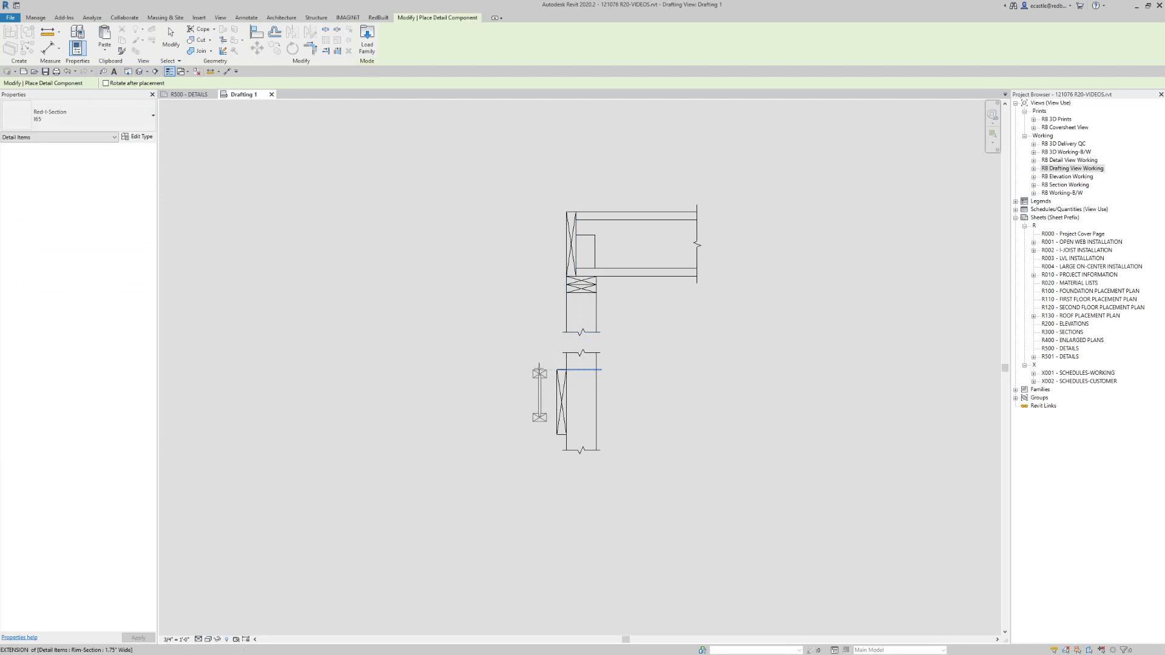
{"action": "left_click", "coordinate": [501, 372]}
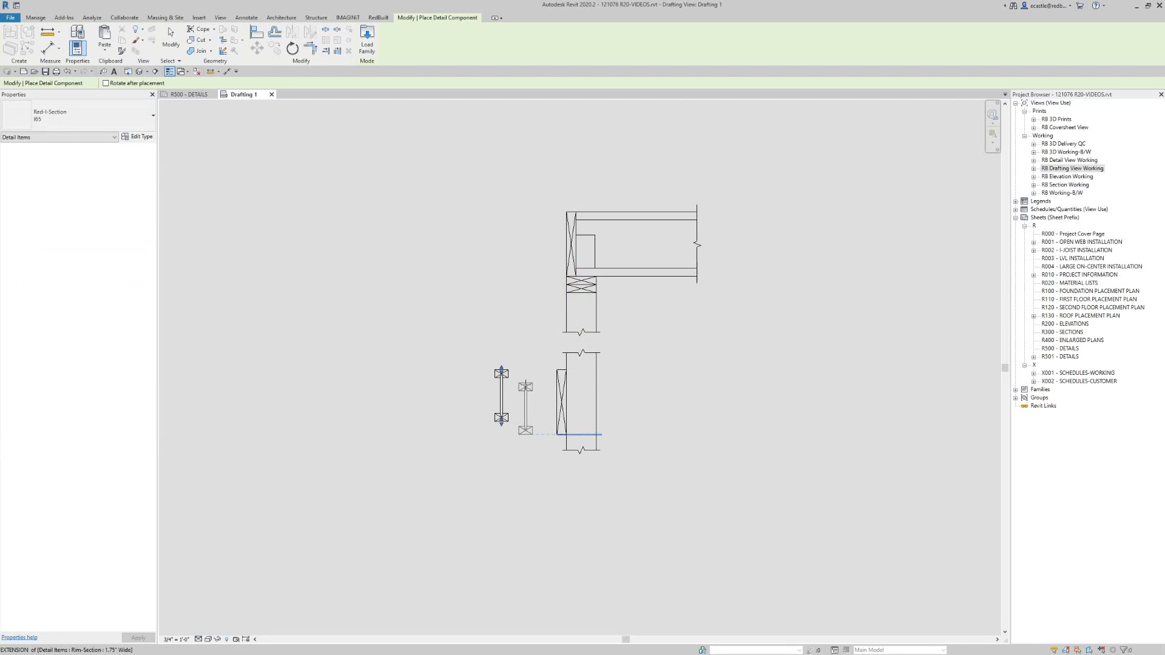
{"action": "key", "text": "Escape"}
{"action": "key", "text": "Escape"}
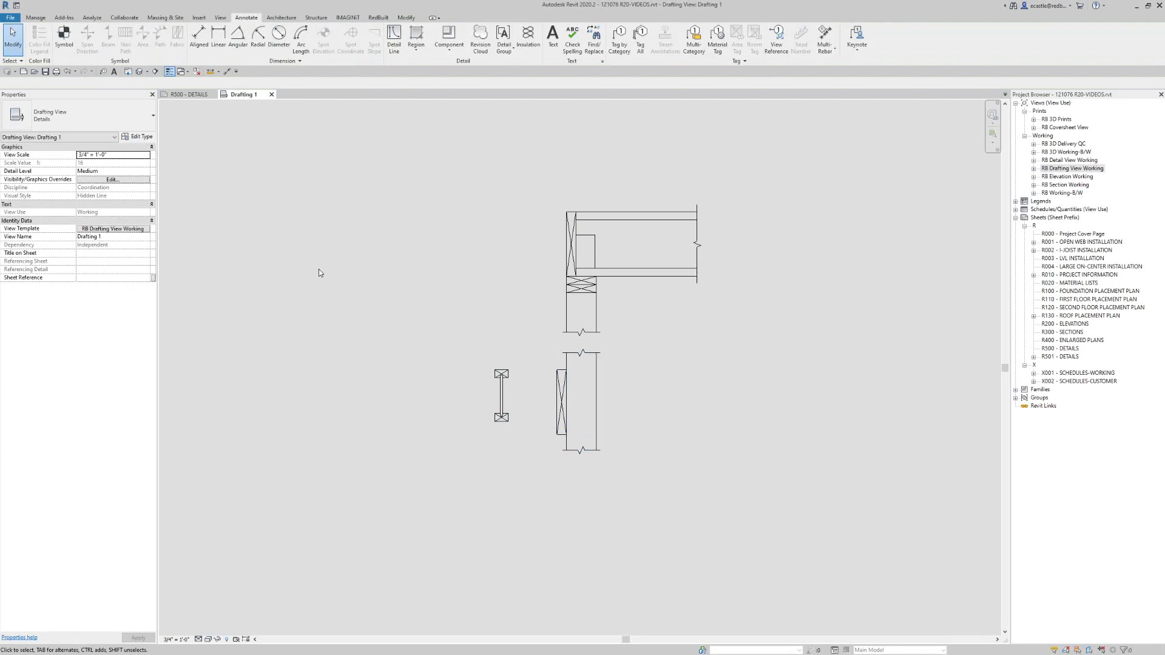
- Search the detail component types for PLY and place a 3/4" Plywood-Section 2'-3" long from the lower rim's top corner outward past the I-joist
{"action": "key", "text": "Return"}
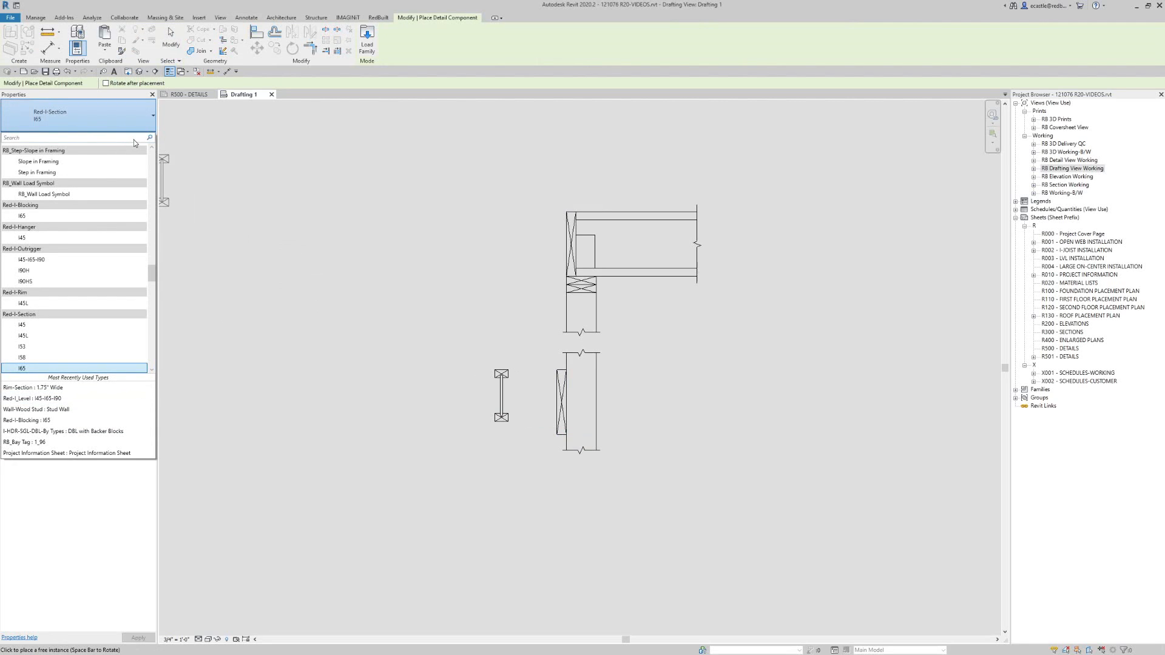
{"action": "type", "text": "PLY"}
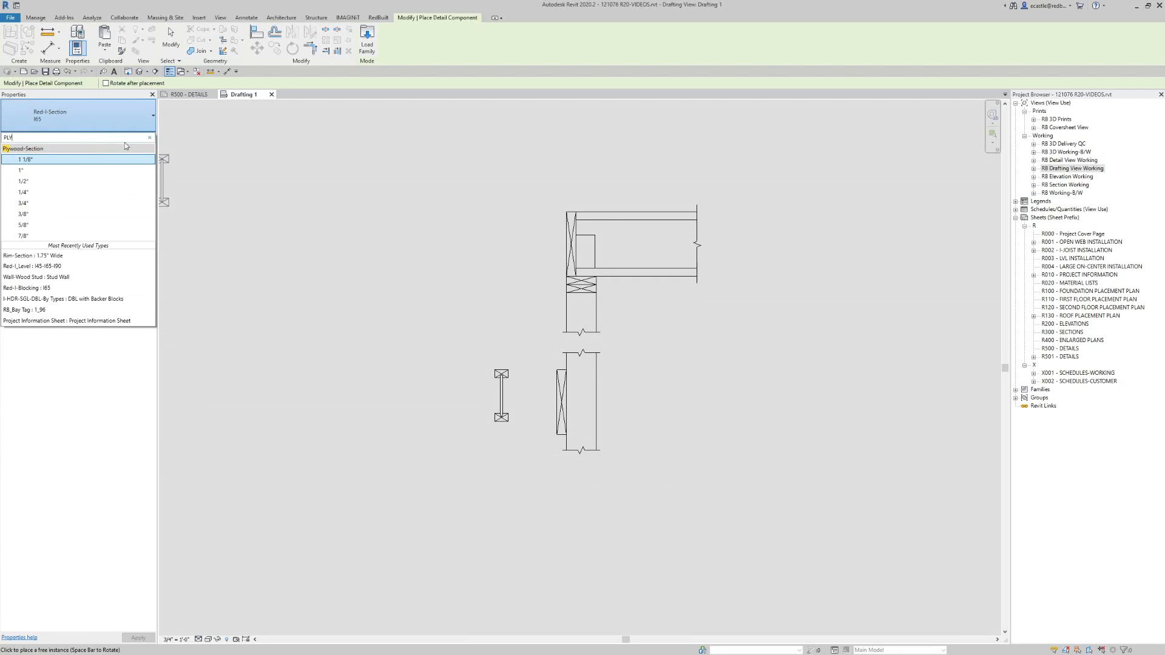
{"action": "left_click", "coordinate": [66, 203]}
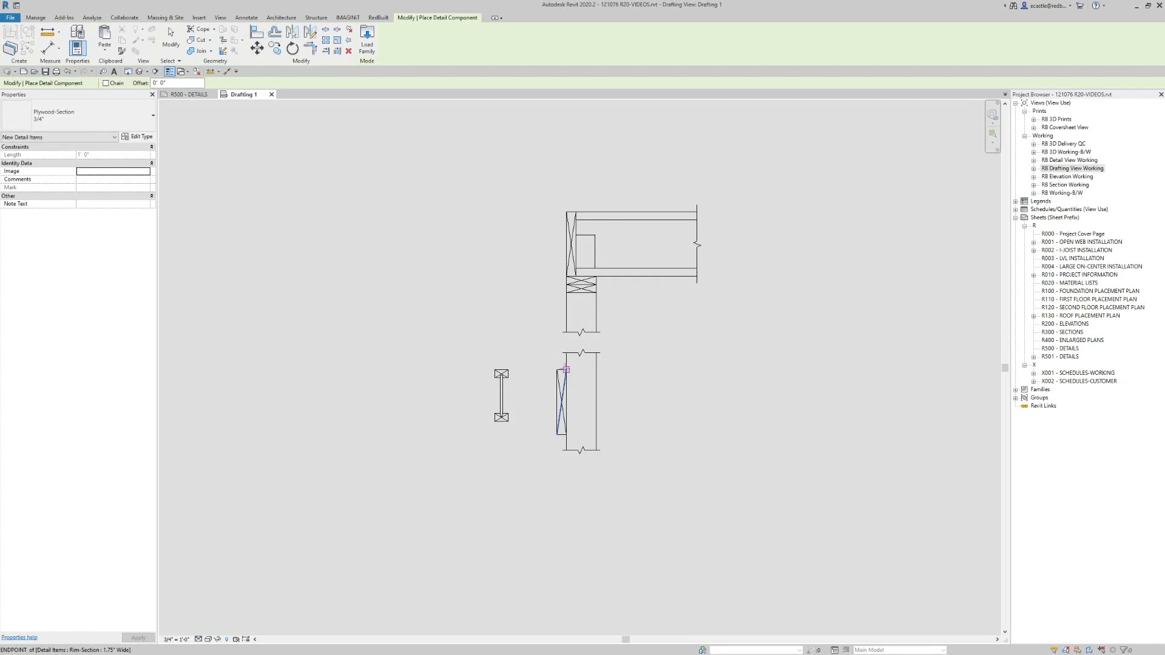
{"action": "scroll", "coordinate": [514, 377], "scroll_direction": "up", "scroll_amount": 2}
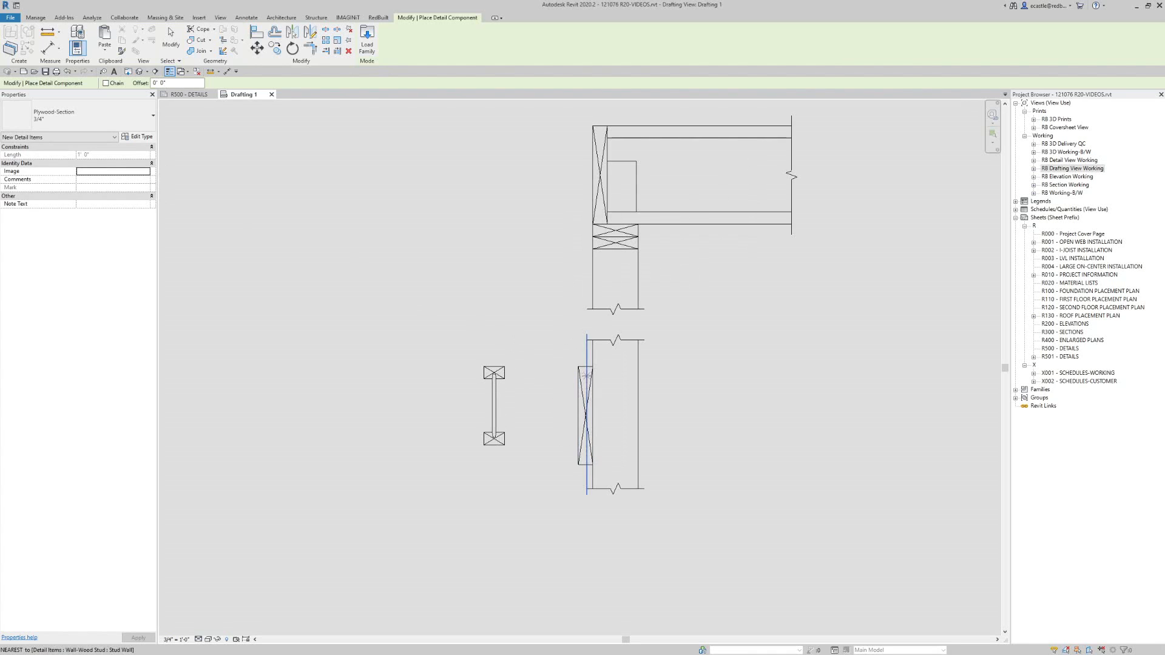
{"action": "left_click", "coordinate": [593, 367]}
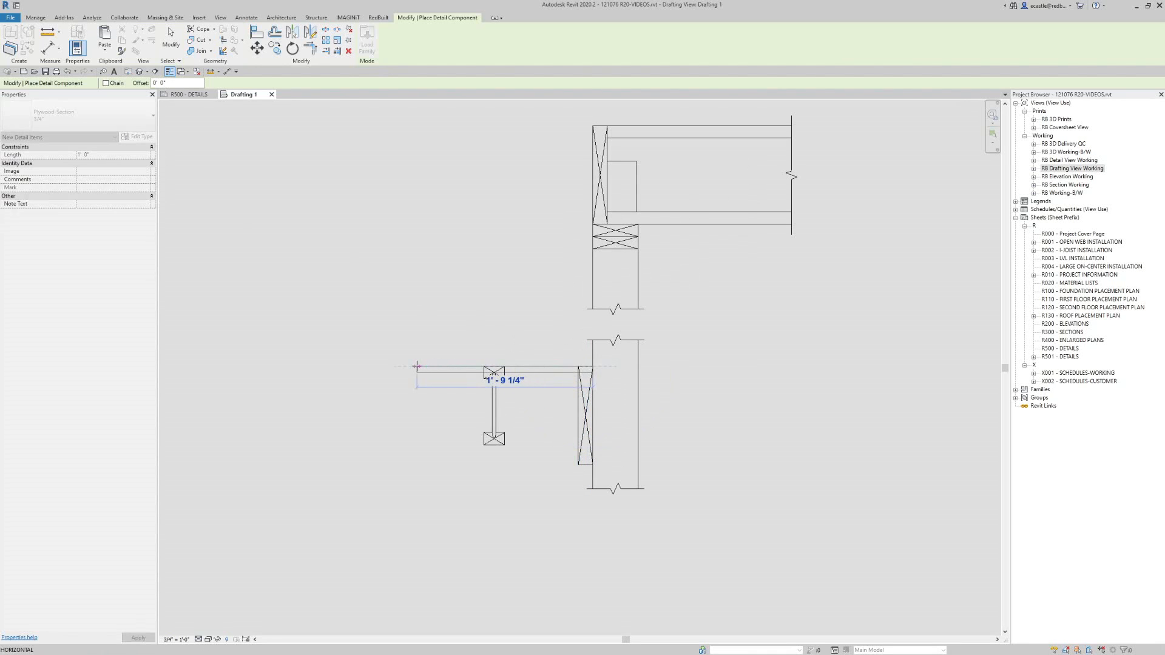
{"action": "left_click", "coordinate": [369, 366]}
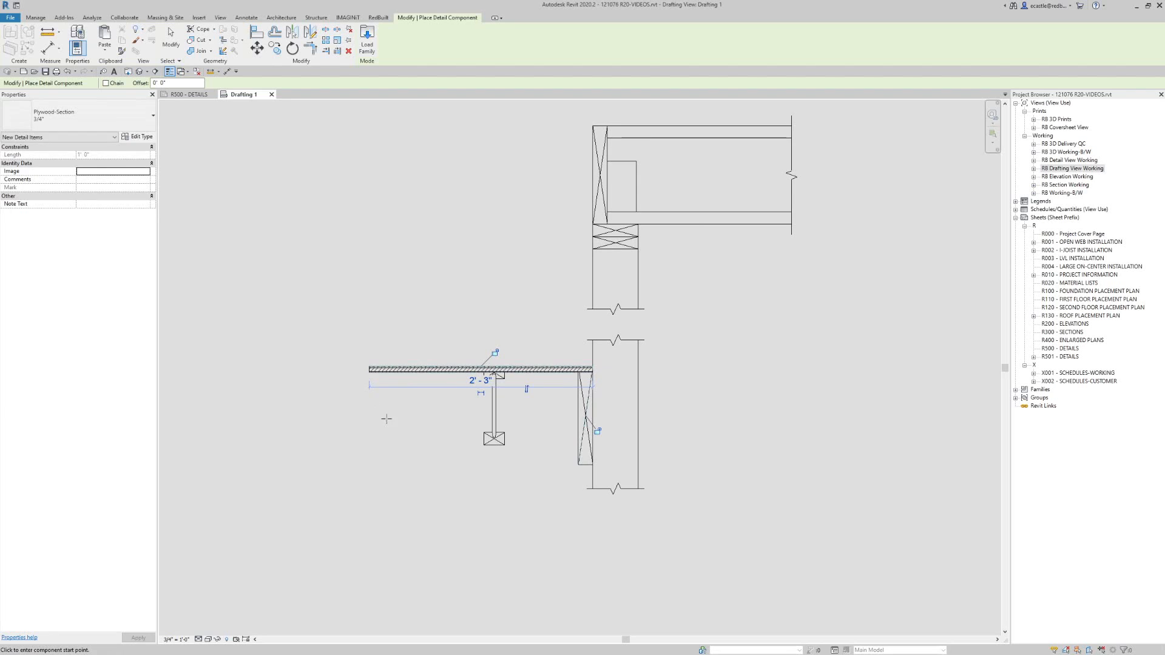
{"action": "key", "text": "Escape"}
{"action": "key", "text": "Escape"}
- Flip the plywood to sit on top of the rim and I65 section, and move the I65 section farther from the wall
{"action": "scroll", "coordinate": [496, 378], "scroll_direction": "up", "scroll_amount": 3}
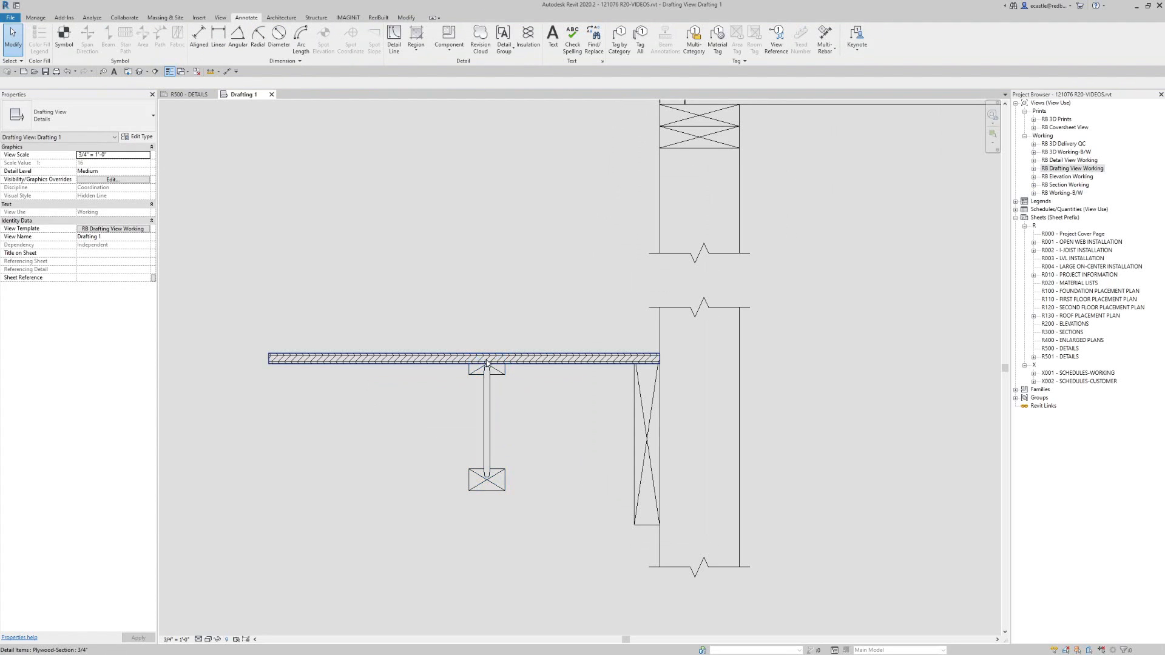
{"action": "left_click", "coordinate": [457, 363]}
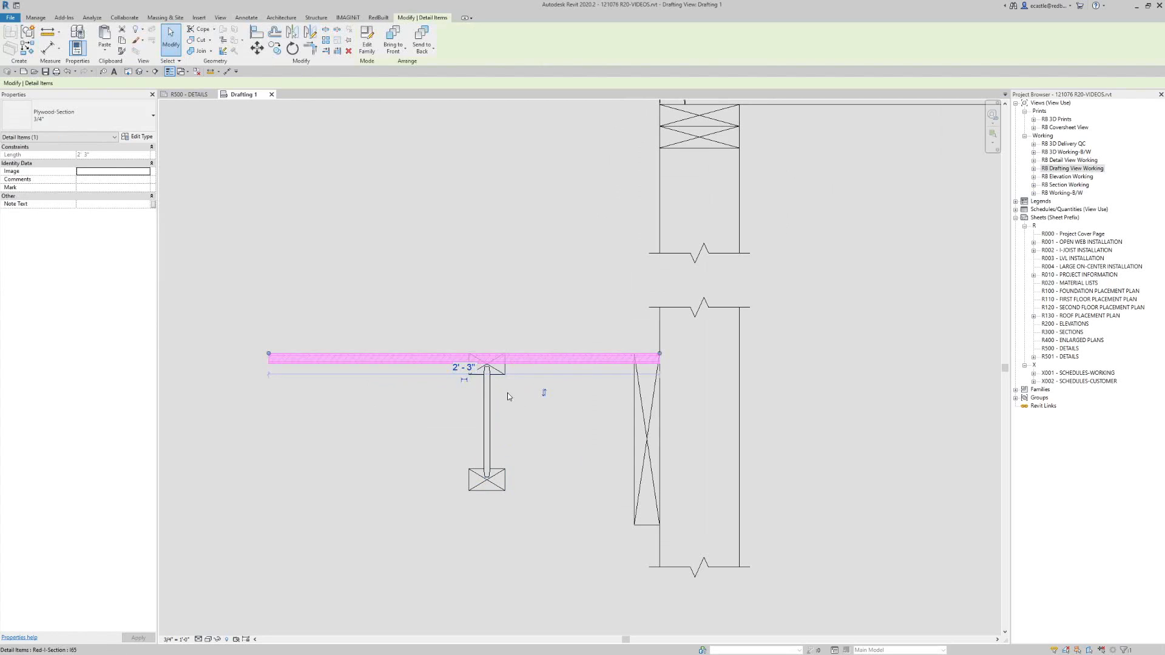
{"action": "left_click", "coordinate": [545, 393]}
{"action": "left_click", "coordinate": [545, 391]}
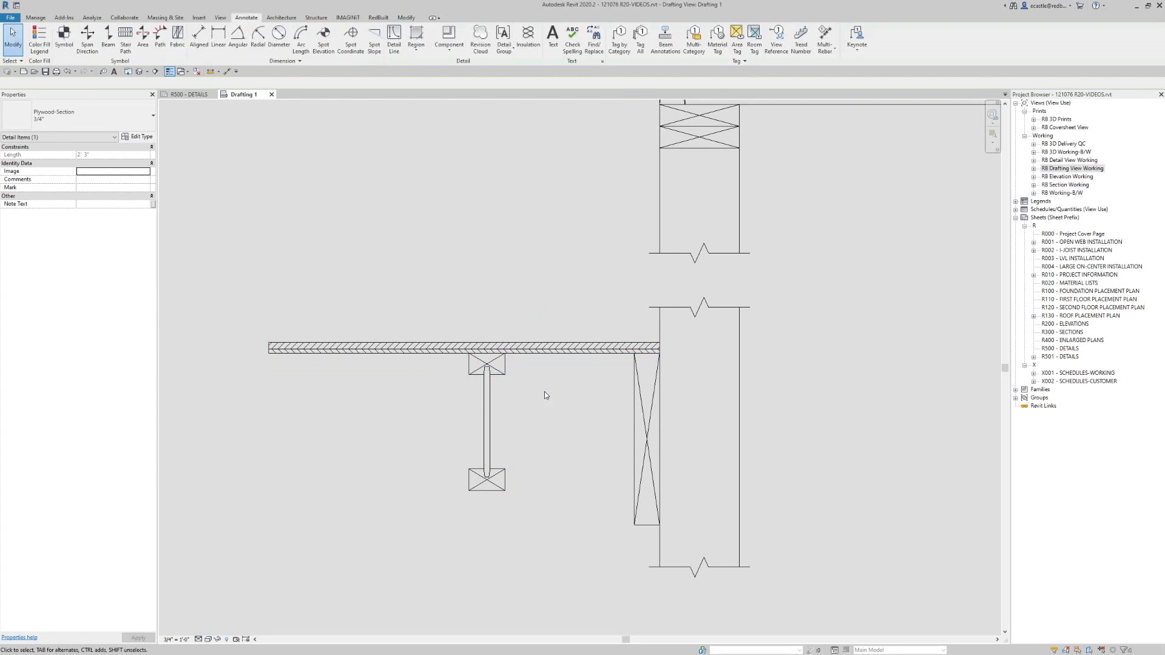
{"action": "scroll", "coordinate": [548, 400], "scroll_direction": "down", "scroll_amount": 1}
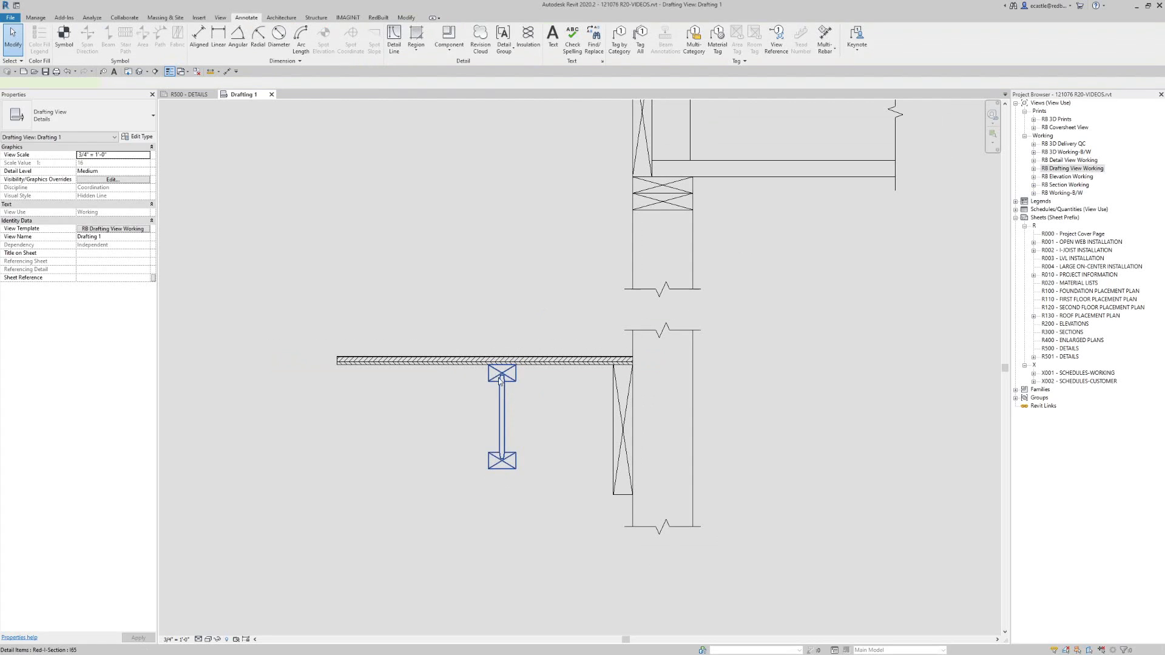
{"action": "left_click_drag", "start_coordinate": [502, 383], "coordinate": [448, 376]}
{"action": "left_click", "coordinate": [431, 295]}
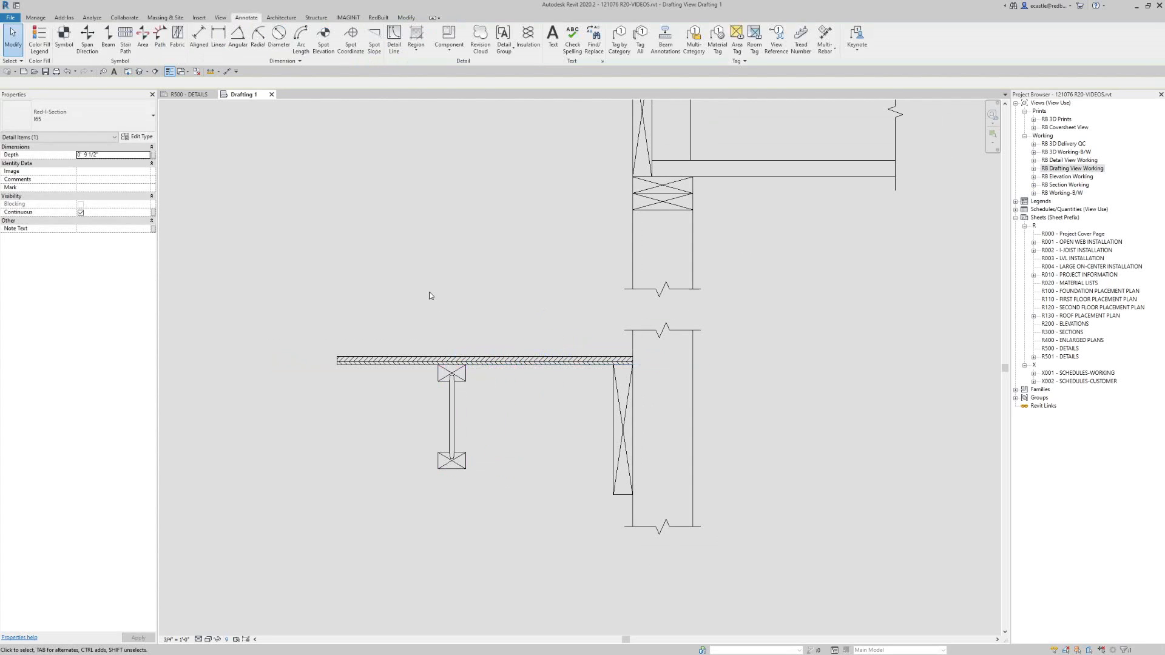
{"action": "scroll", "coordinate": [485, 339], "scroll_direction": "down", "scroll_amount": 2}
{"action": "scroll", "coordinate": [510, 389], "scroll_direction": "down", "scroll_amount": 2}
{"action": "scroll", "coordinate": [550, 265], "scroll_direction": "up", "scroll_amount": 3}
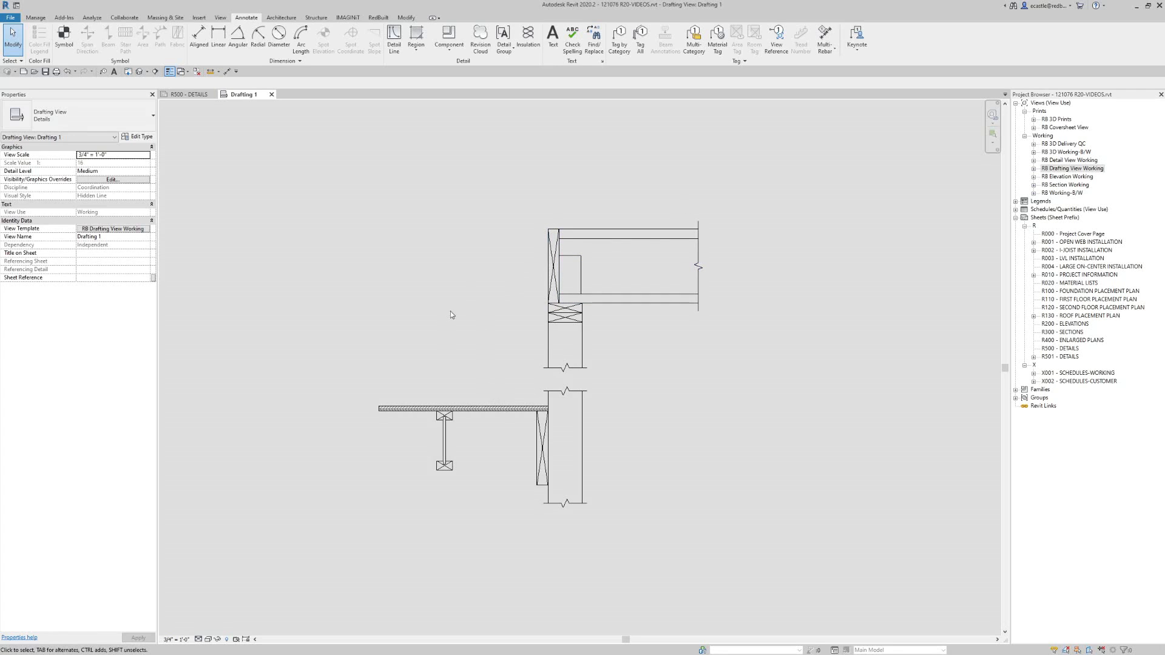
{"action": "scroll", "coordinate": [582, 391], "scroll_direction": "down", "scroll_amount": 2}
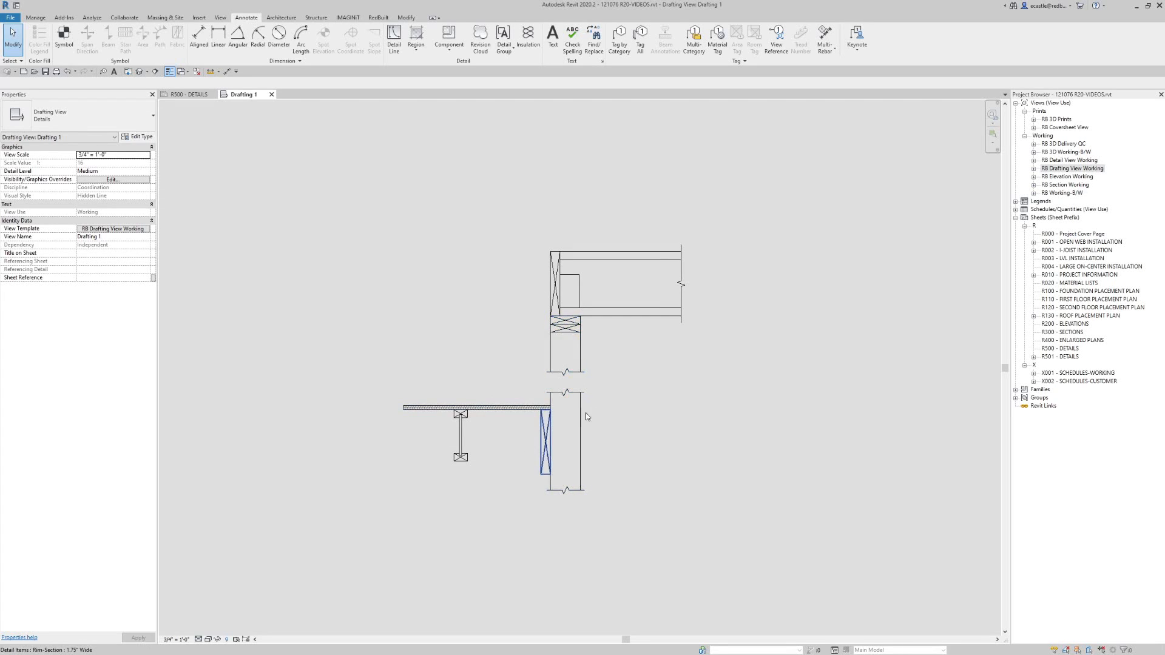
{"action": "scroll", "coordinate": [666, 396], "scroll_direction": "down", "scroll_amount": 1}
- Stretch the lower break end of the upper stud wall down to a length of about 11 inches
{"action": "scroll", "coordinate": [621, 392], "scroll_direction": "up", "scroll_amount": 3}
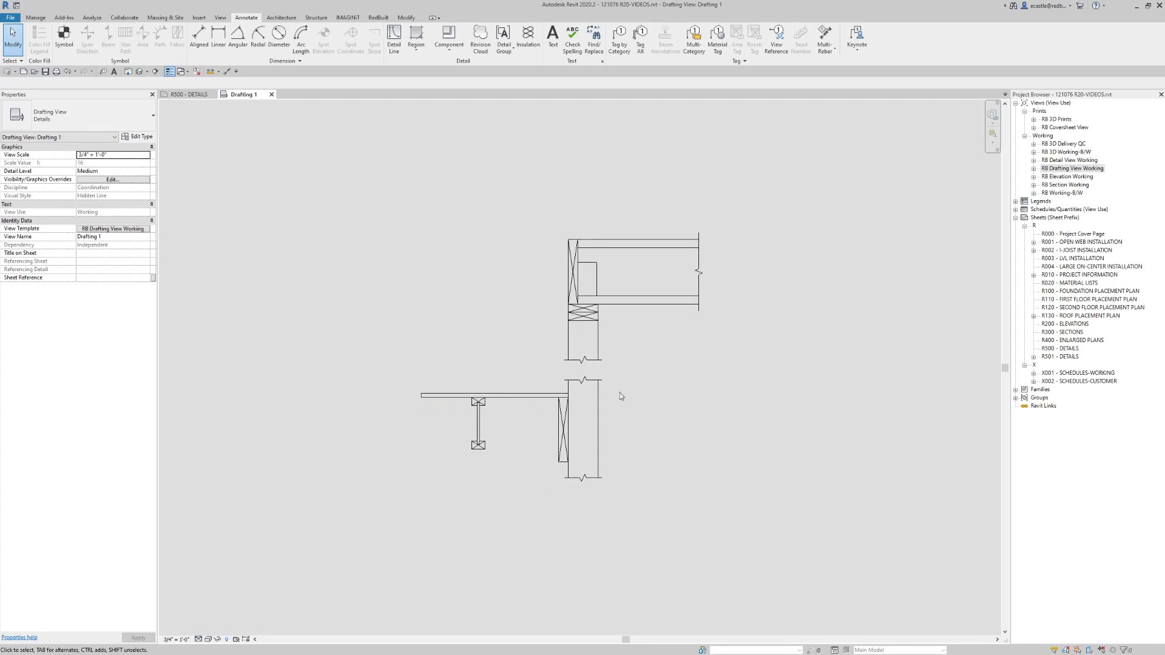
{"action": "left_click", "coordinate": [588, 337]}
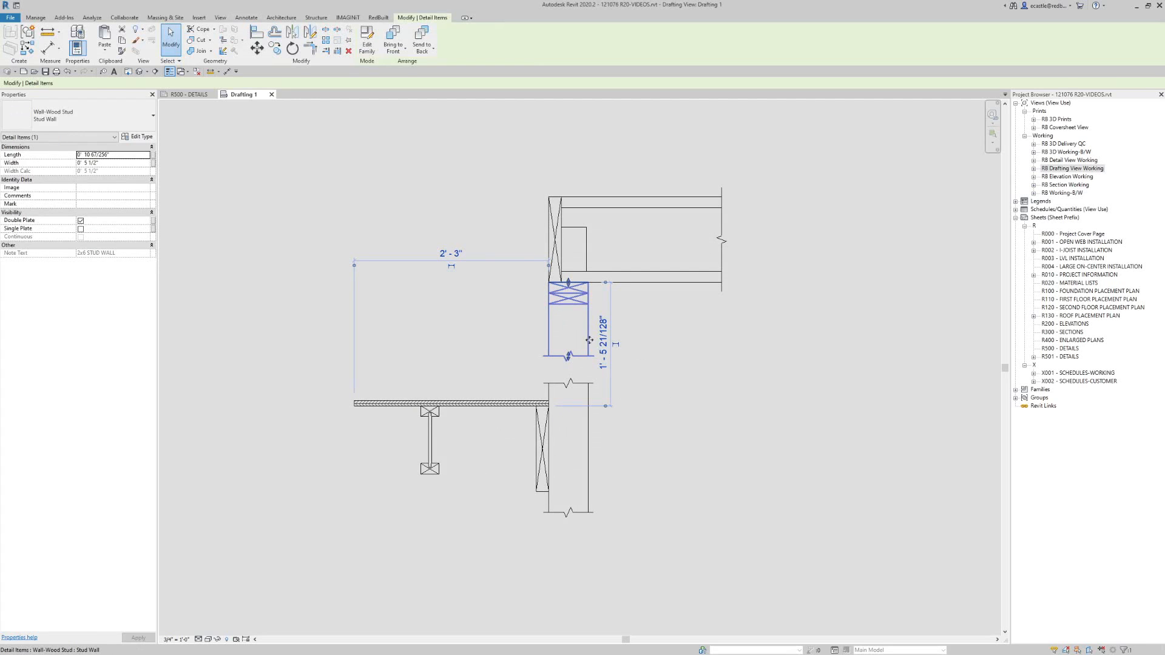
{"action": "left_click_drag", "start_coordinate": [569, 359], "coordinate": [569, 364]}
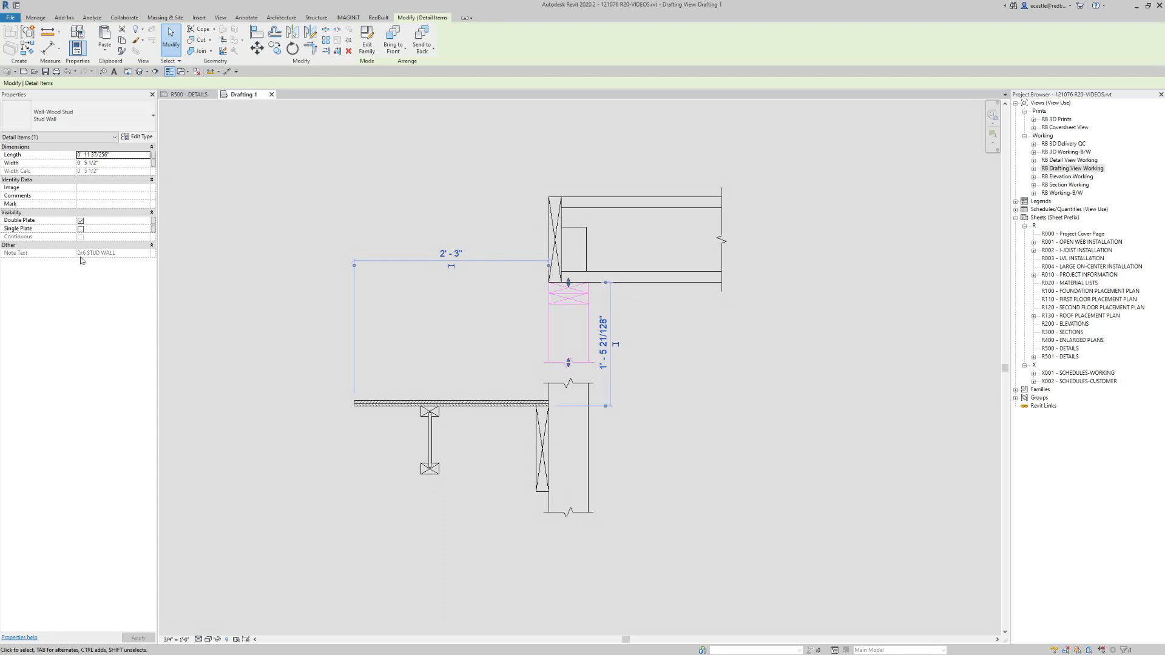
- Set the upper stud wall's width to 7 1/4"
{"action": "left_click", "coordinate": [89, 164]}
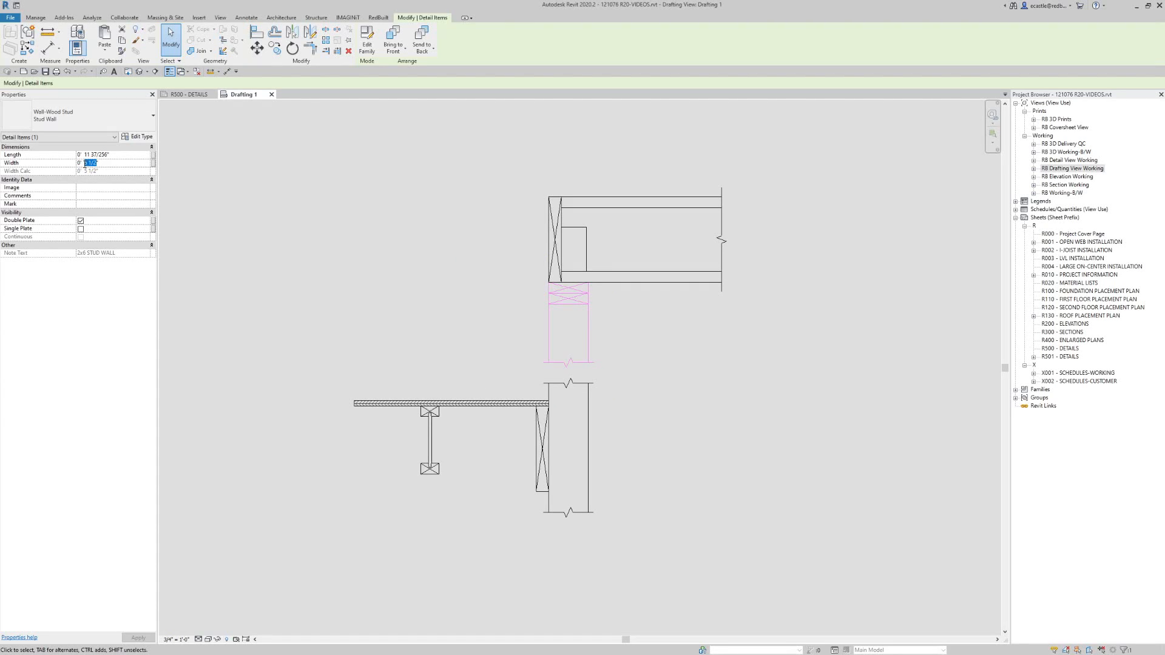
{"action": "type", "text": "7"}
{"action": "key", "text": "Return"}
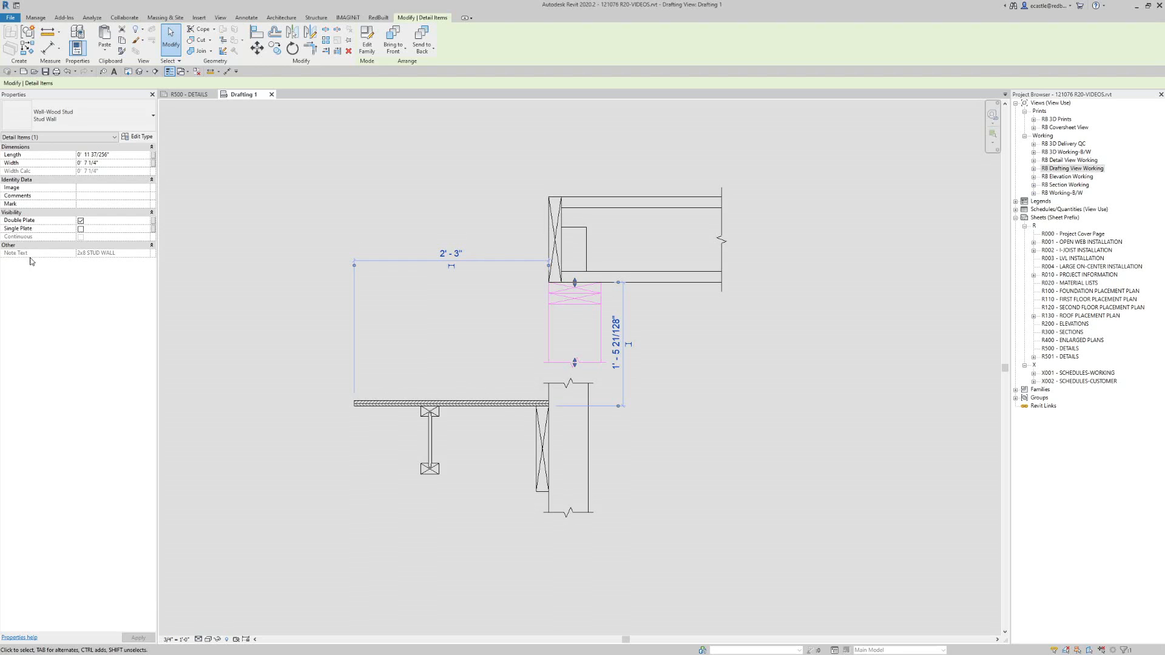
{"action": "left_click", "coordinate": [353, 221]}
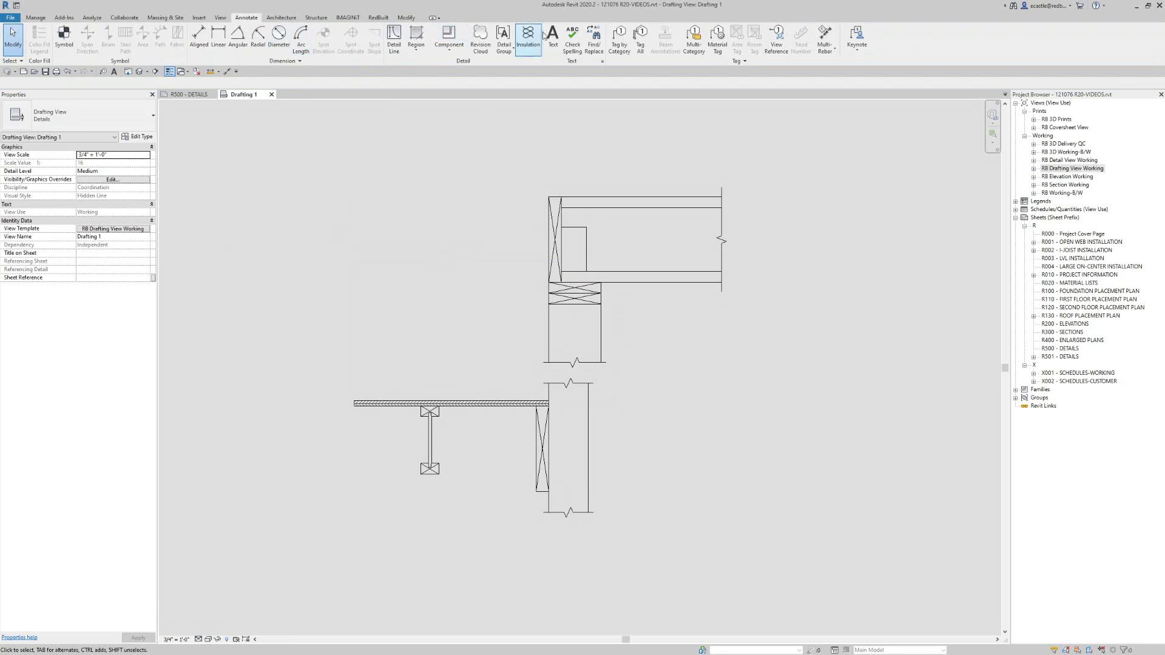
- Tag the upper stud wall by category with a leader, placing the note outside the wall's outer face
{"action": "left_click", "coordinate": [622, 55]}
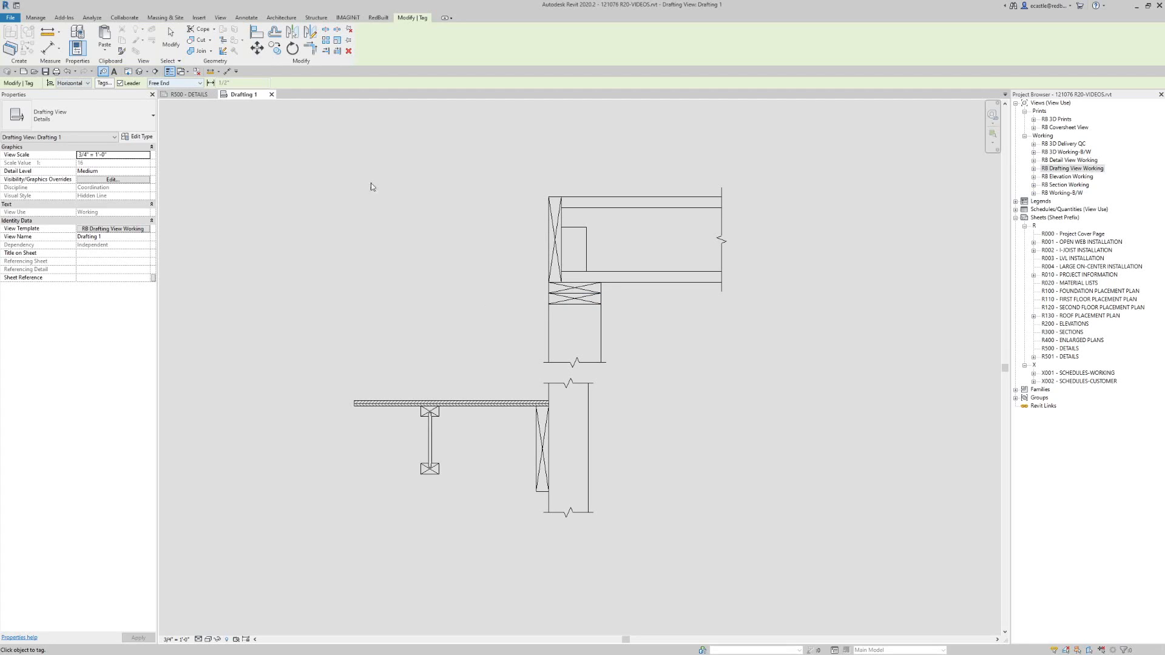
{"action": "left_click", "coordinate": [550, 330]}
{"action": "left_click", "coordinate": [510, 291]}
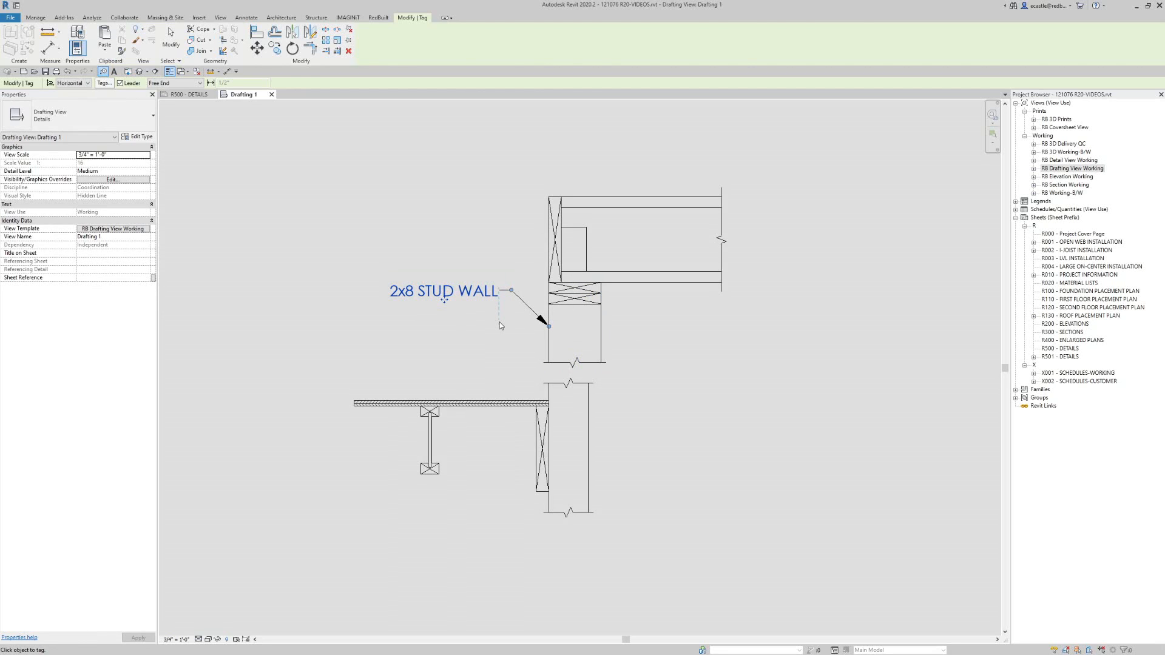
{"action": "key", "text": "Escape"}
{"action": "key", "text": "Escape"}
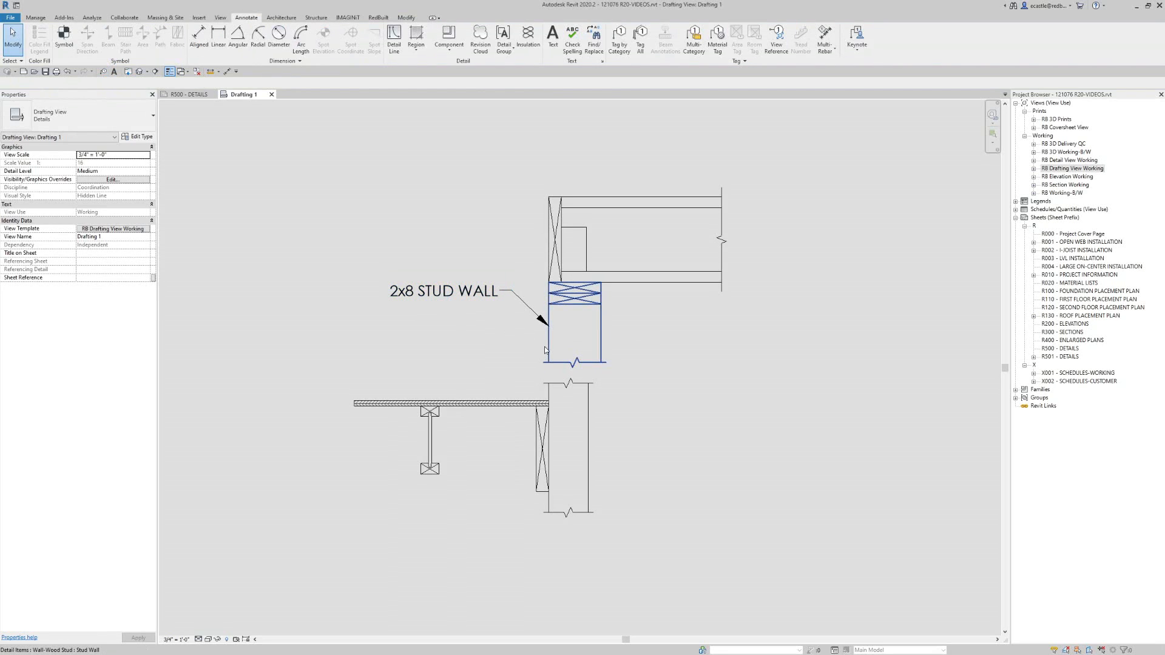
- Set the tagged upper stud wall's width to 5.5 inches
{"action": "left_click", "coordinate": [544, 350]}
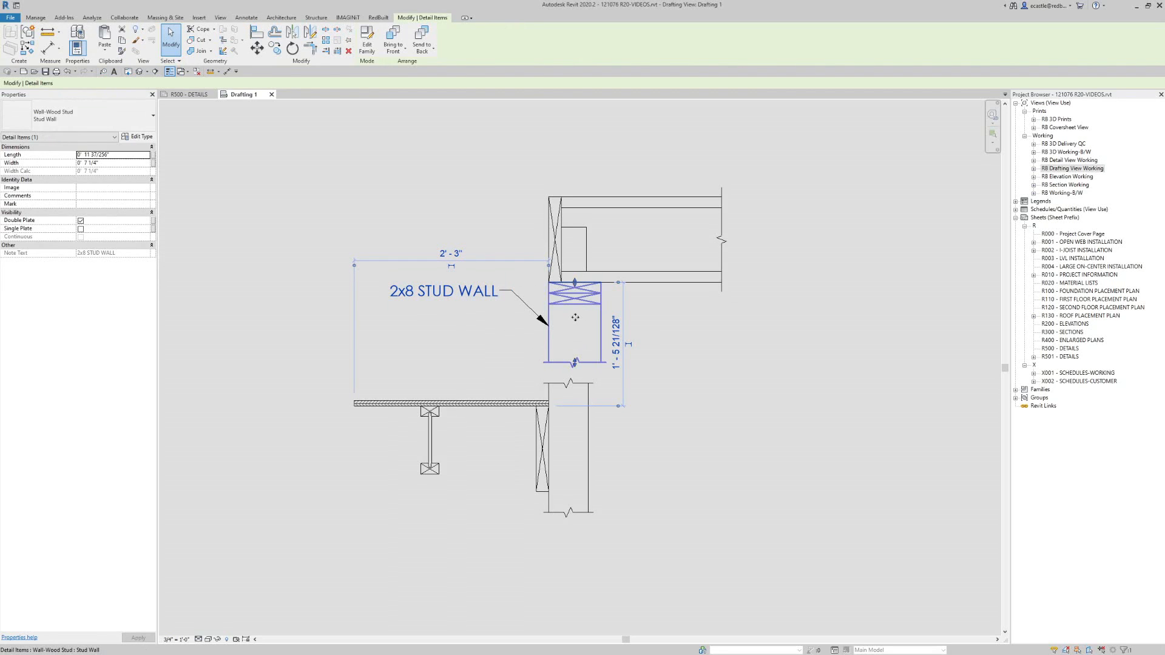
{"action": "left_click", "coordinate": [98, 162]}
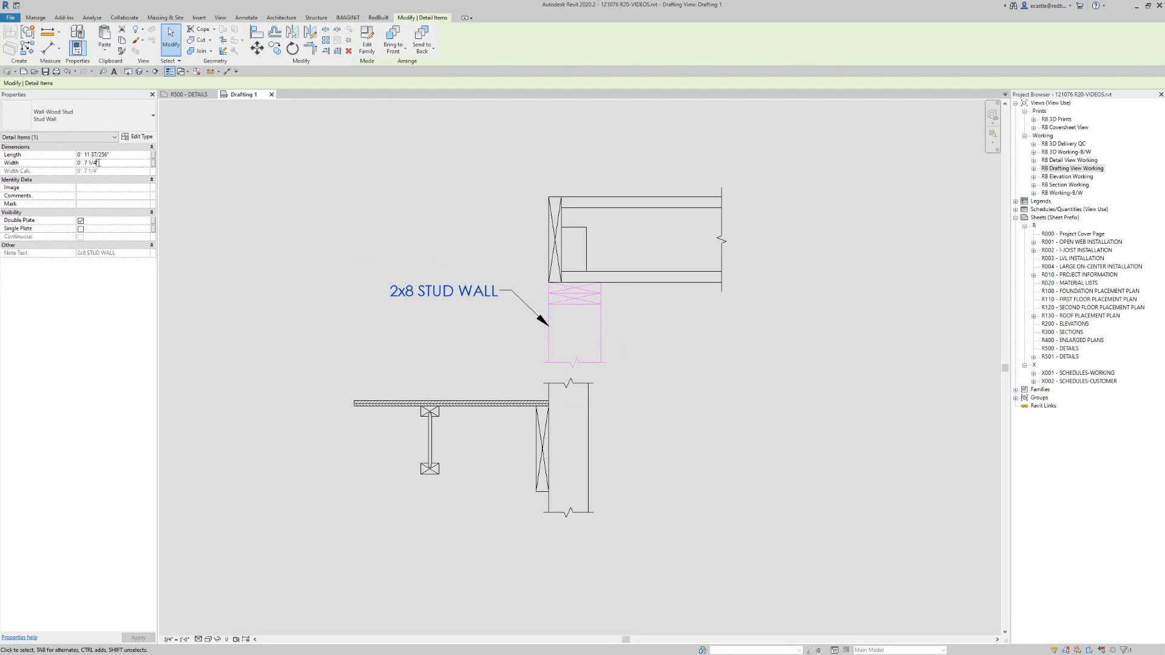
{"action": "left_click_drag", "start_coordinate": [100, 163], "coordinate": [68, 169]}
{"action": "type", "text": "5.5"}
{"action": "key", "text": "Return"}
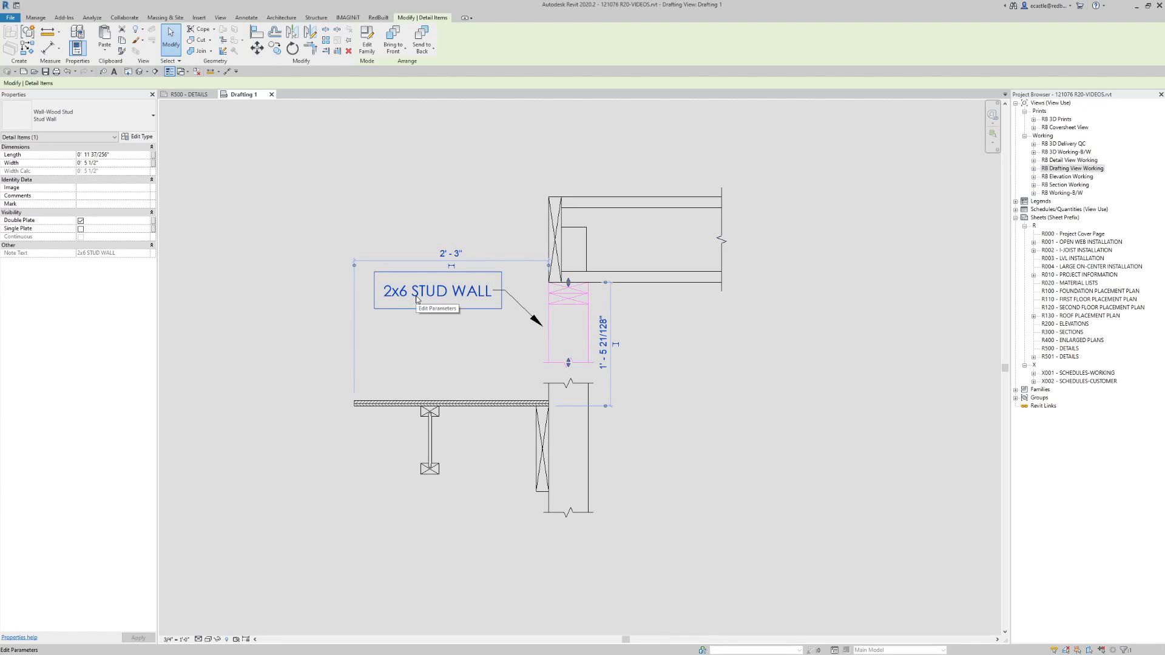
{"action": "left_click", "coordinate": [486, 337]}
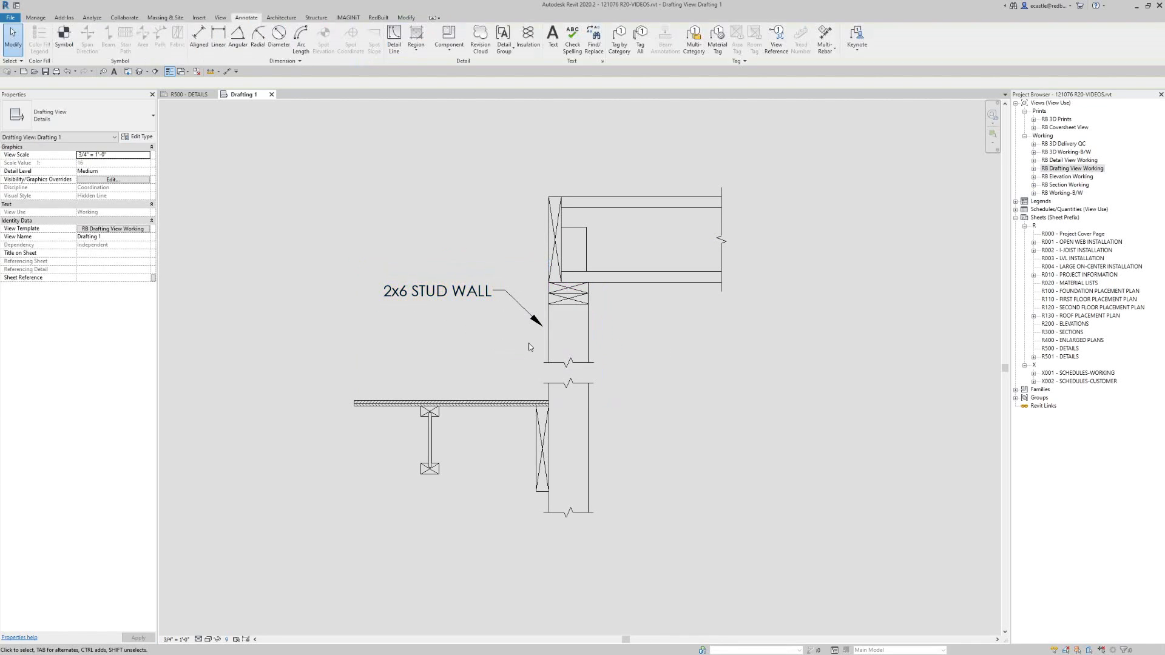
- Move the stud wall tag's leader arrowhead onto the outer face of the upper wall
{"action": "left_click", "coordinate": [535, 326]}
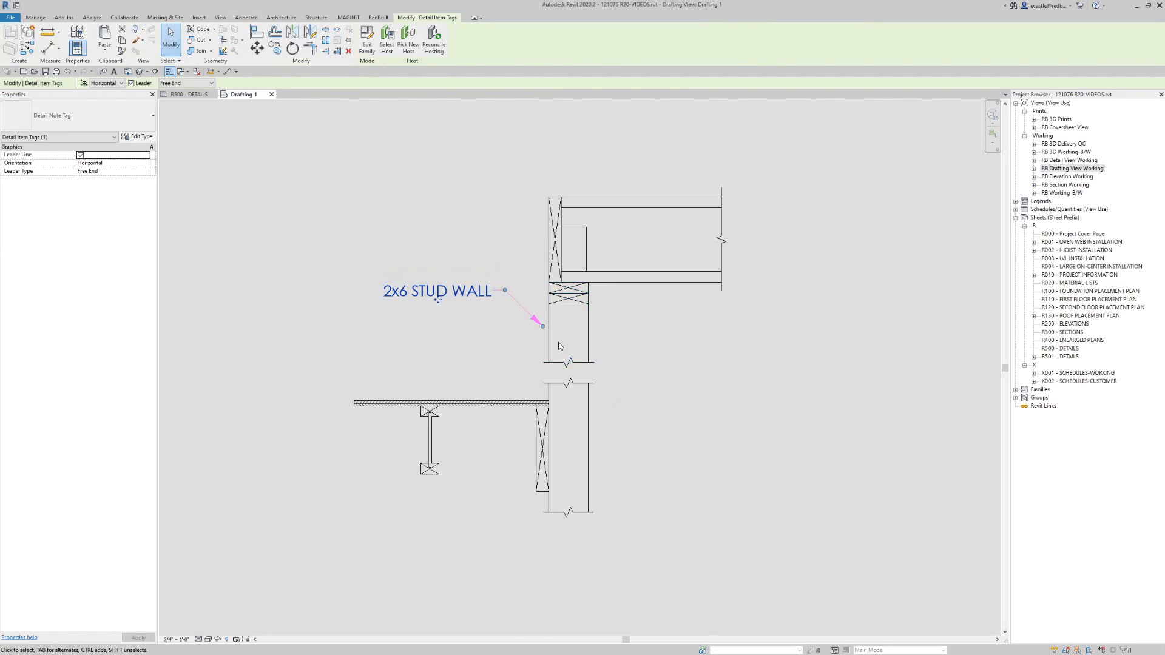
{"action": "scroll", "coordinate": [543, 324], "scroll_direction": "up", "scroll_amount": 2}
{"action": "left_click_drag", "start_coordinate": [526, 311], "coordinate": [538, 318]}
{"action": "left_click", "coordinate": [692, 343]}
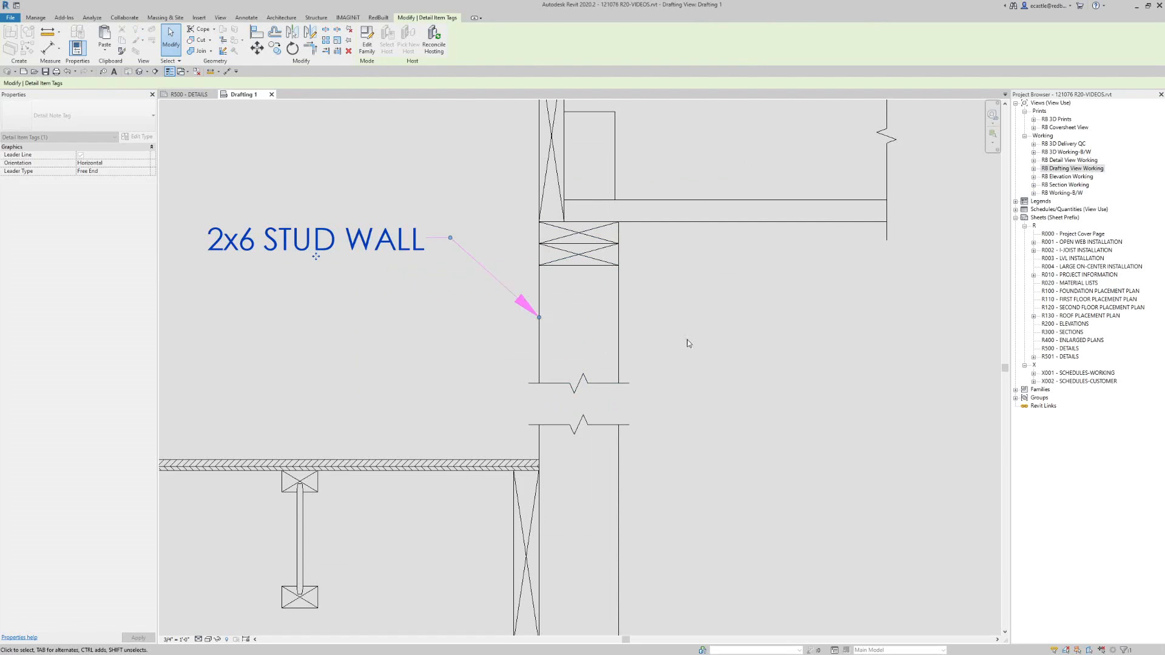
- Tag the upper rim section by category with a leader, placing the note above the stud wall note
{"action": "scroll", "coordinate": [692, 344], "scroll_direction": "down", "scroll_amount": 2}
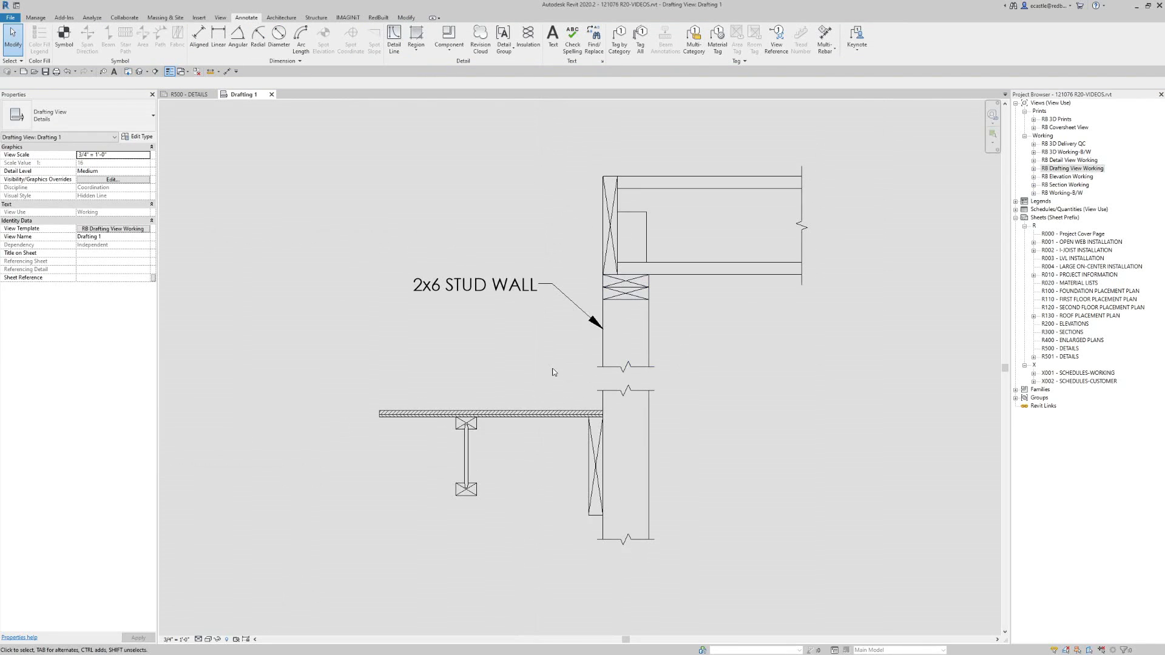
{"action": "scroll", "coordinate": [552, 372], "scroll_direction": "down", "scroll_amount": 1}
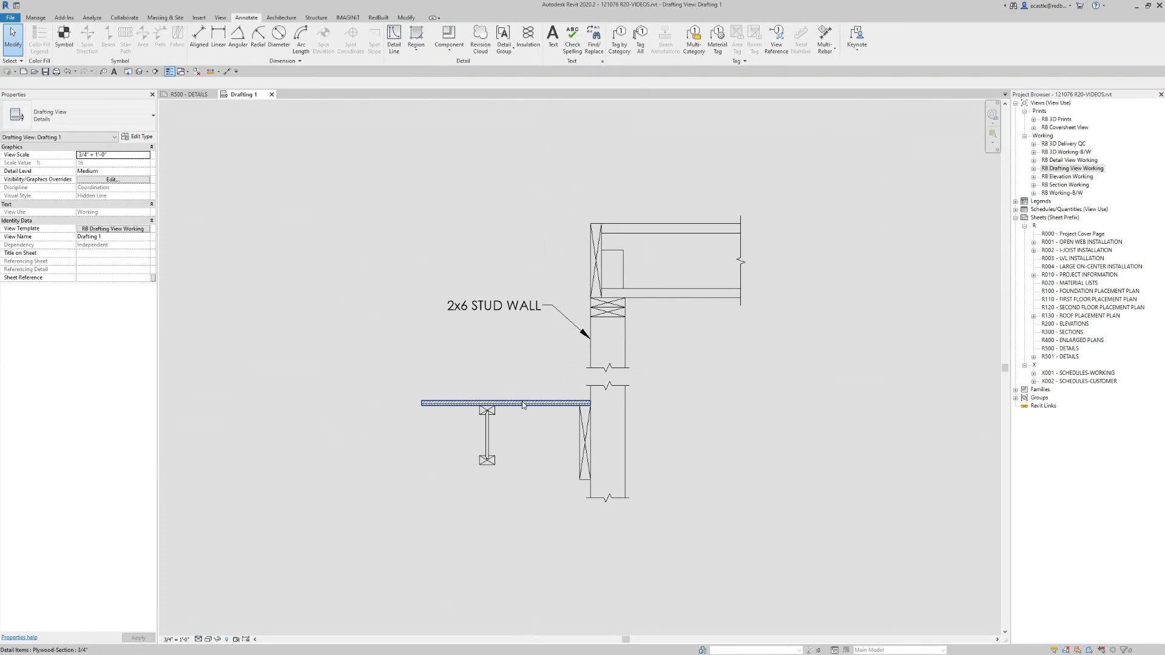
{"action": "left_click", "coordinate": [619, 37]}
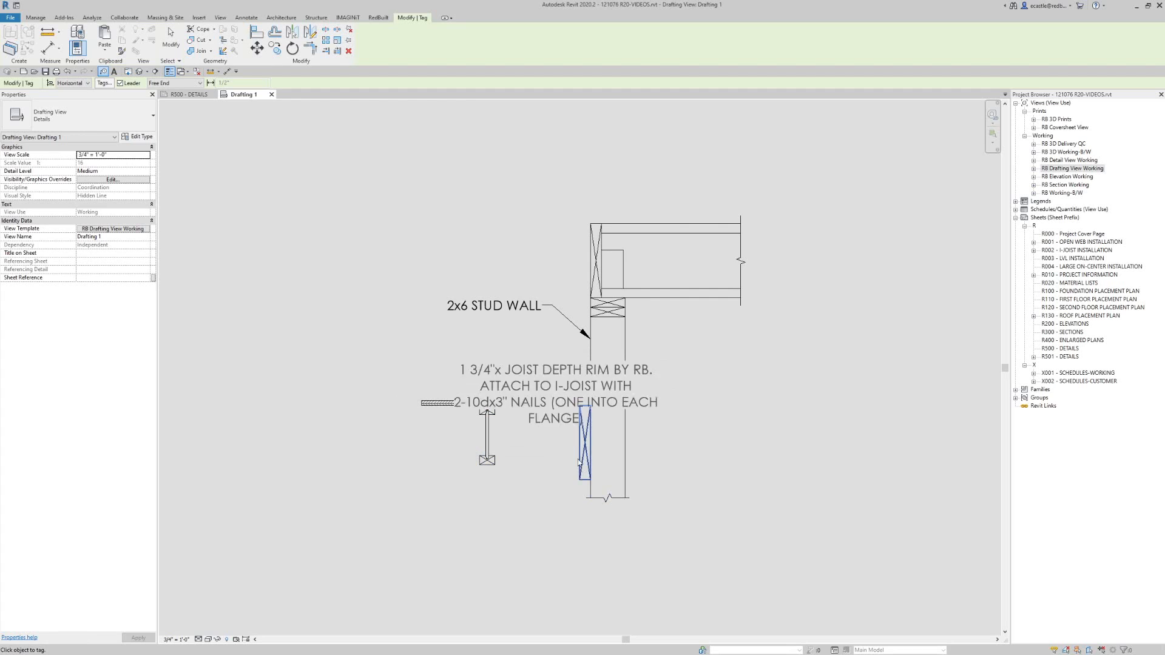
{"action": "left_click", "coordinate": [589, 254]}
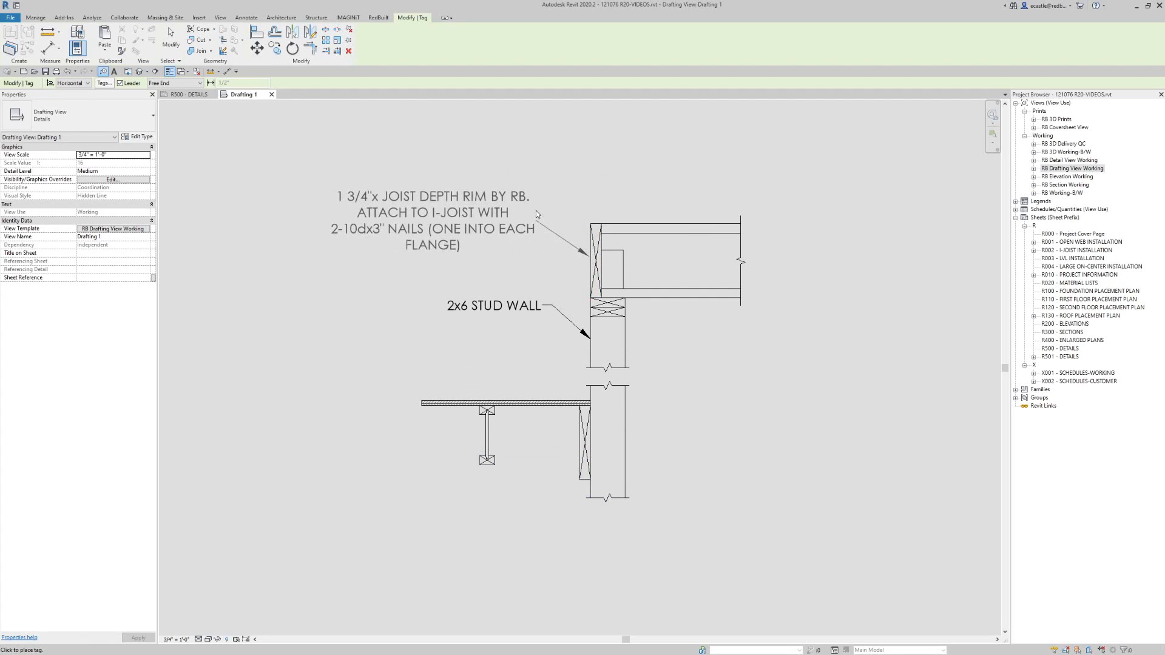
{"action": "left_click", "coordinate": [537, 202]}
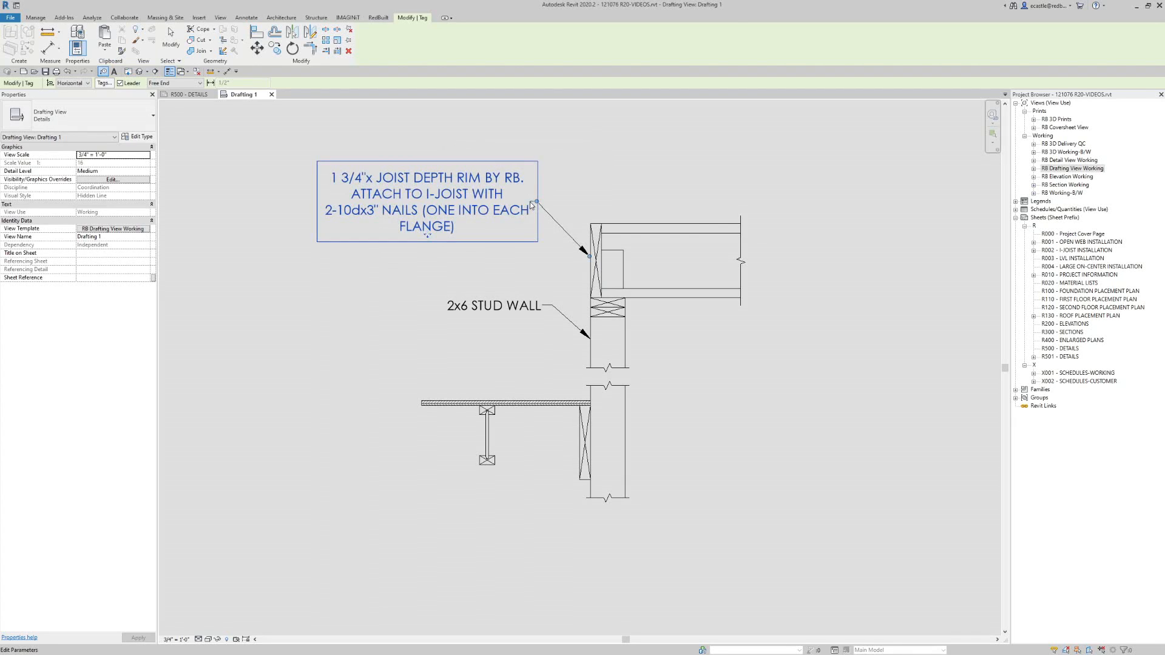
{"action": "key", "text": "Escape"}
{"action": "key", "text": "Escape"}
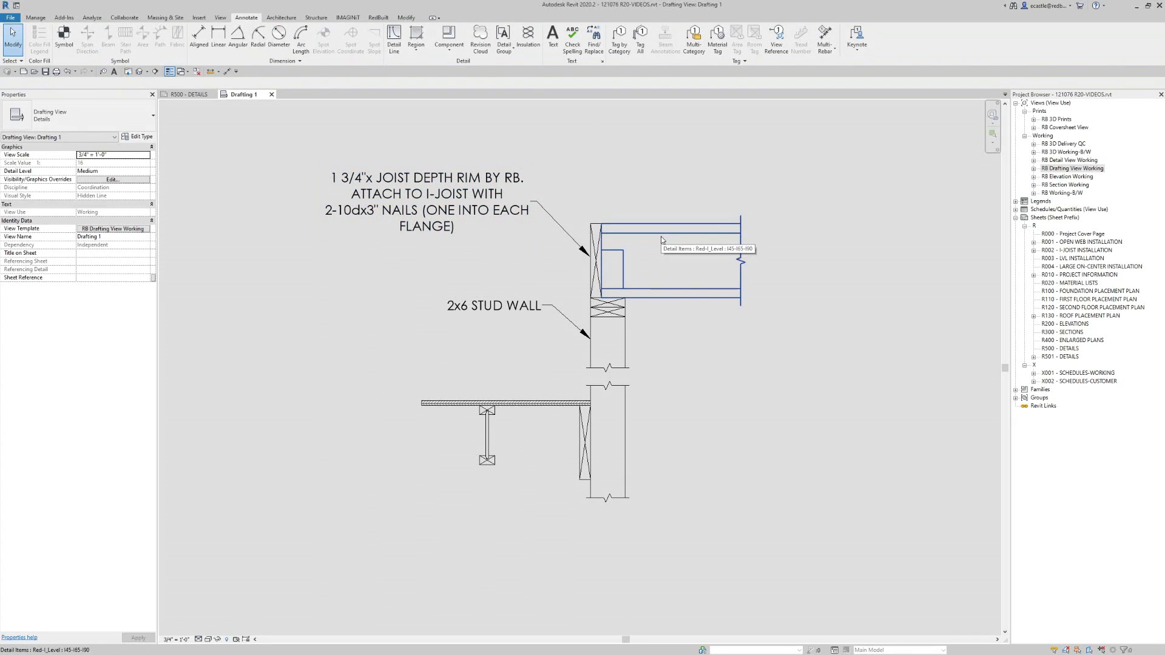
{"action": "left_click", "coordinate": [619, 36]}
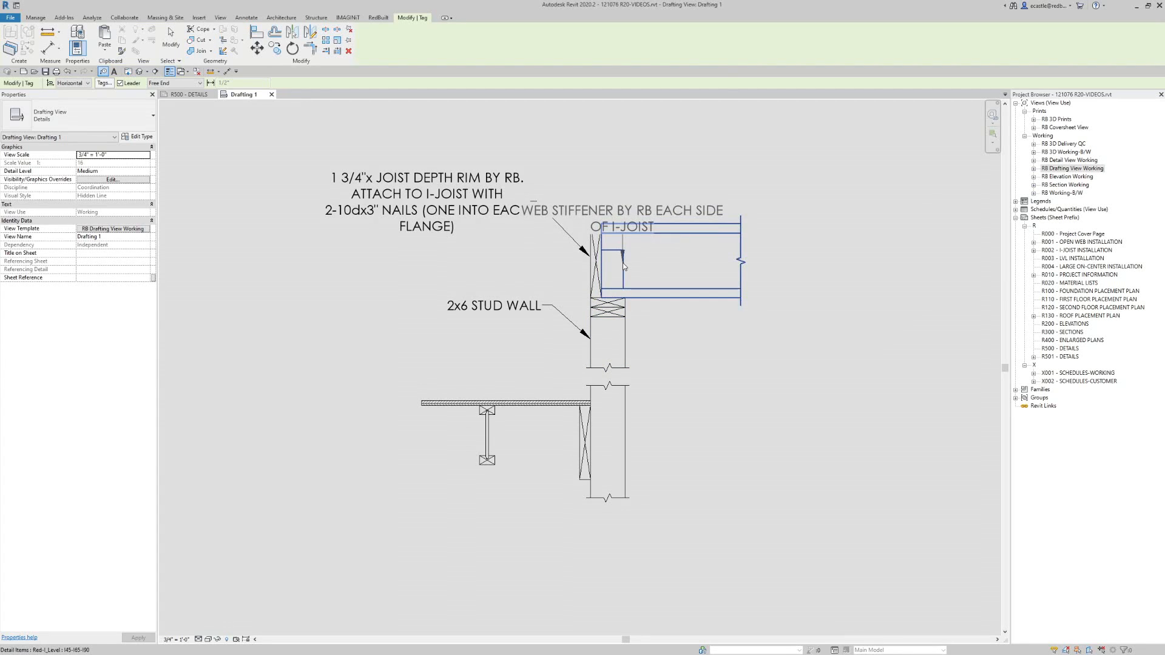
{"action": "key", "text": "Escape"}
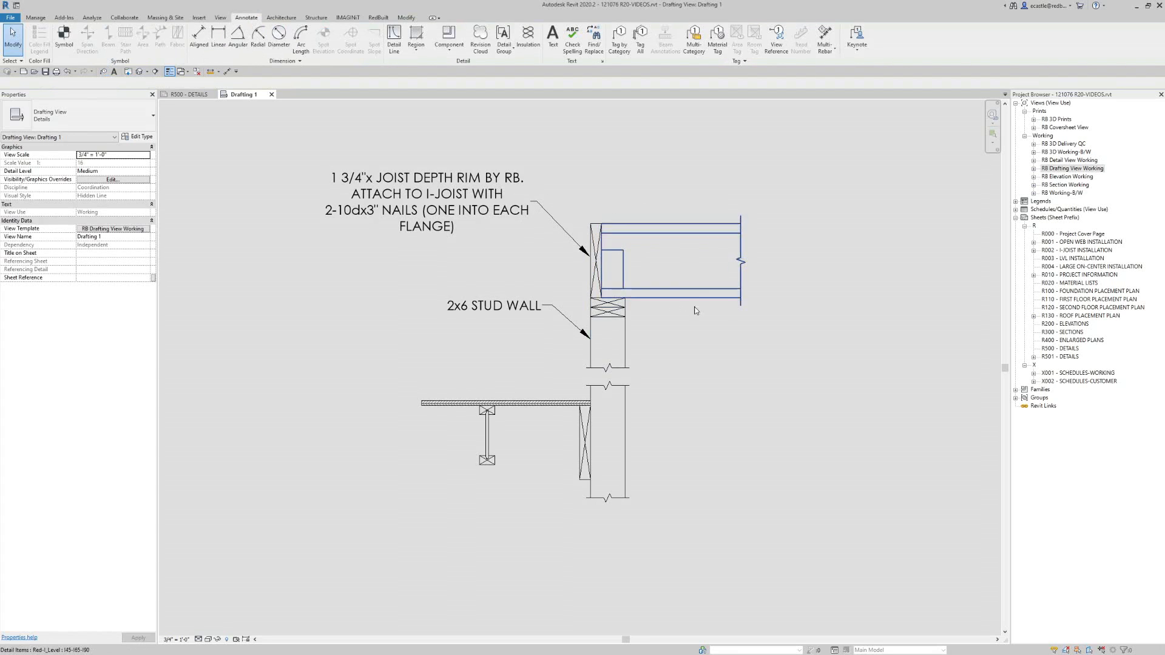
{"action": "scroll", "coordinate": [584, 268], "scroll_direction": "up", "scroll_amount": 2}
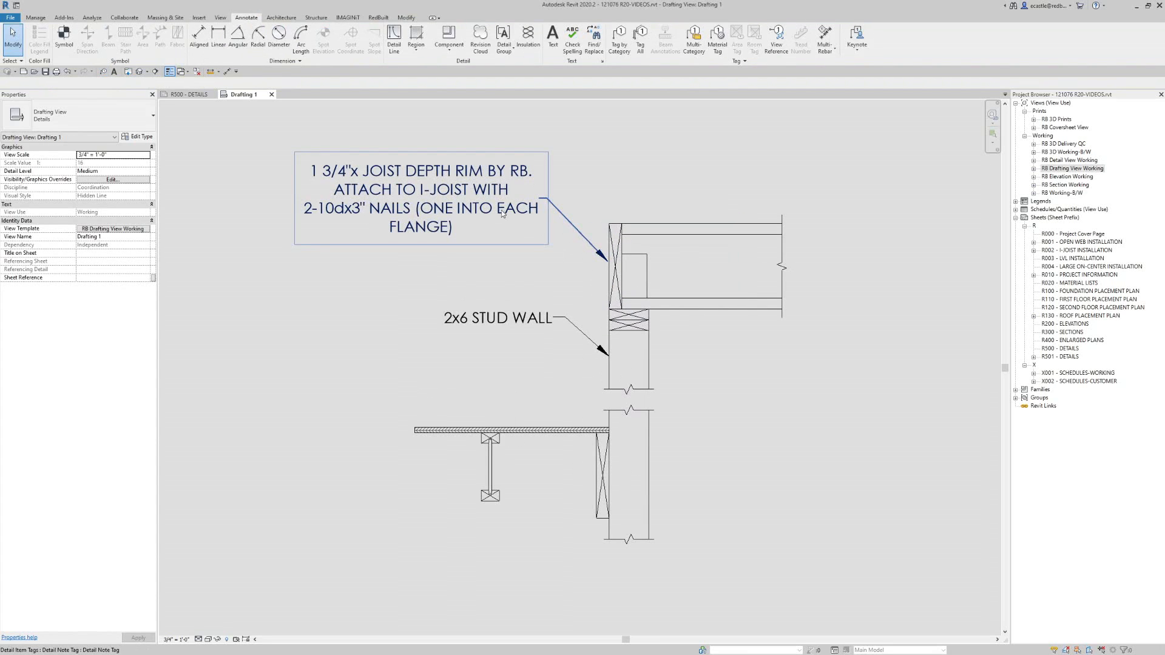
- Try to change the rim tag's description to start with 2.5"x JOIST DEPTH RIM, declining the type parameter change
{"action": "left_click", "coordinate": [427, 192]}
{"action": "double_click", "coordinate": [442, 193]}
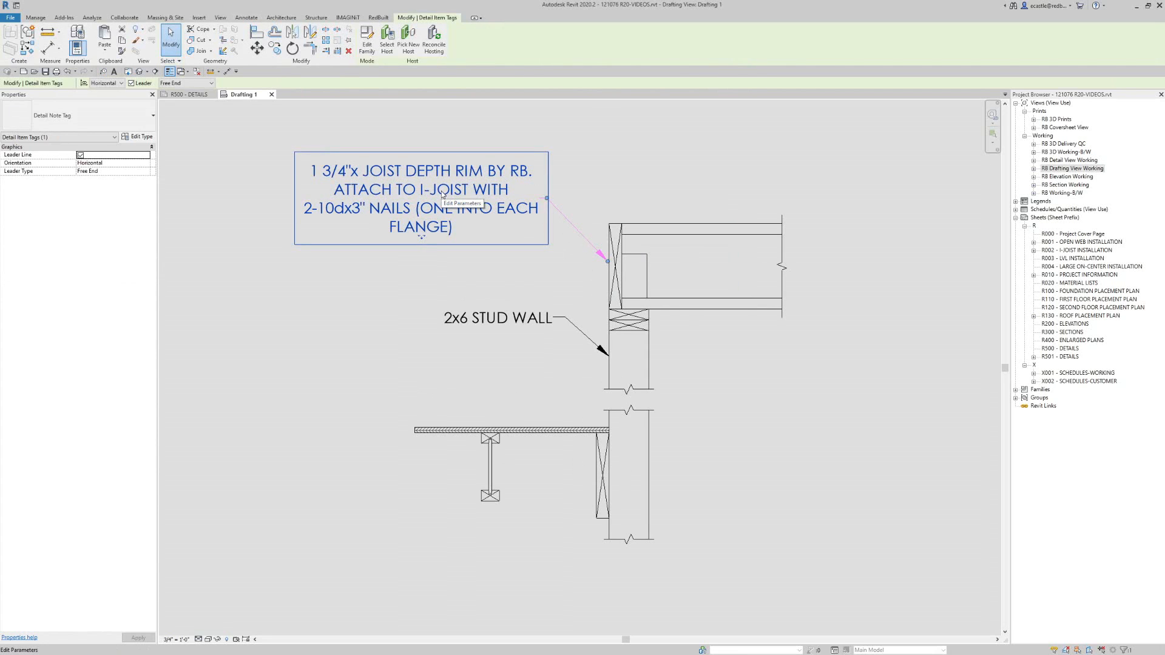
{"action": "left_click_drag", "start_coordinate": [551, 270], "coordinate": [451, 241]}
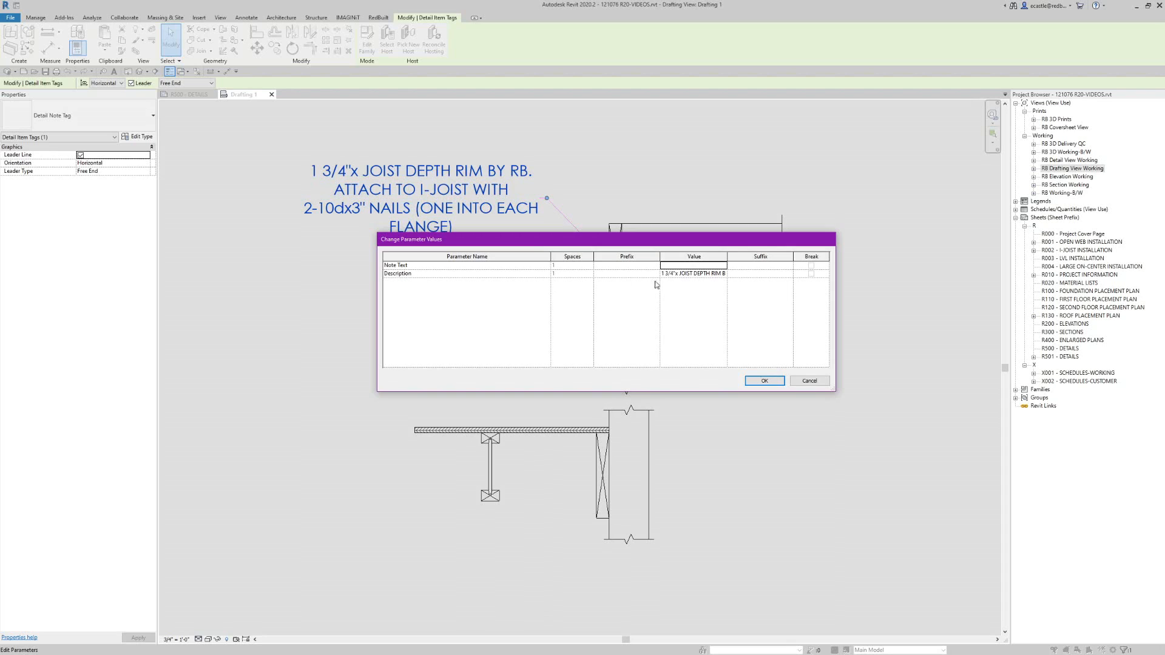
{"action": "left_click_drag", "start_coordinate": [727, 257], "coordinate": [778, 257]}
{"action": "left_click", "coordinate": [742, 274]}
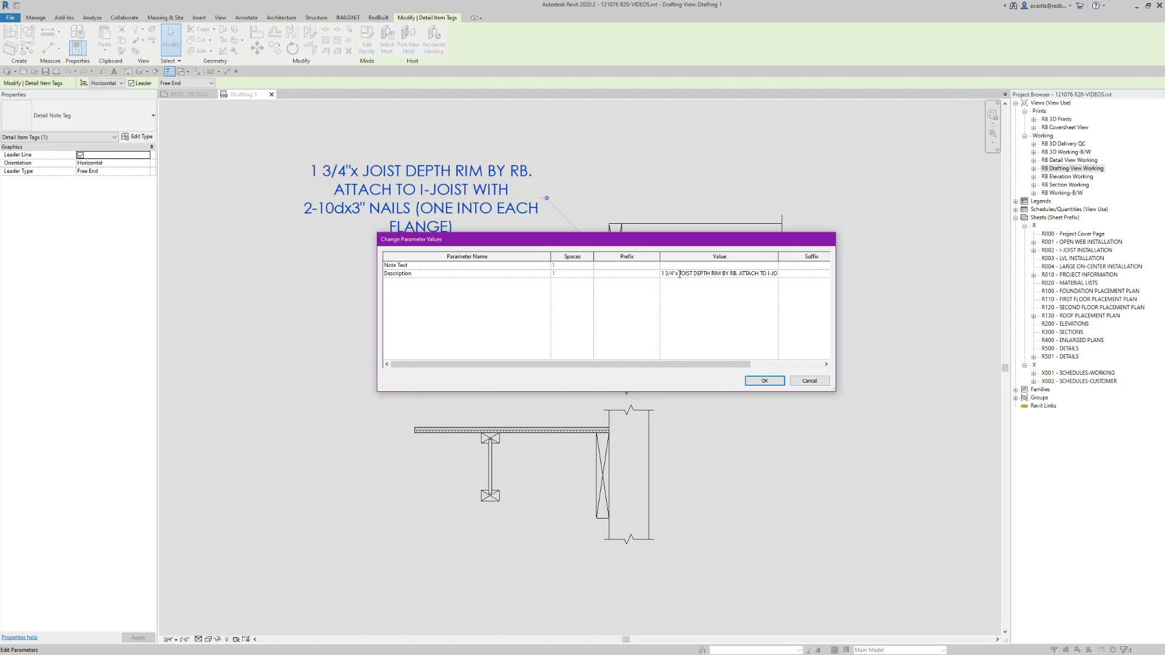
{"action": "left_click_drag", "start_coordinate": [673, 274], "coordinate": [656, 275]}
{"action": "type", "text": "2.5"}
{"action": "key", "text": "Return"}
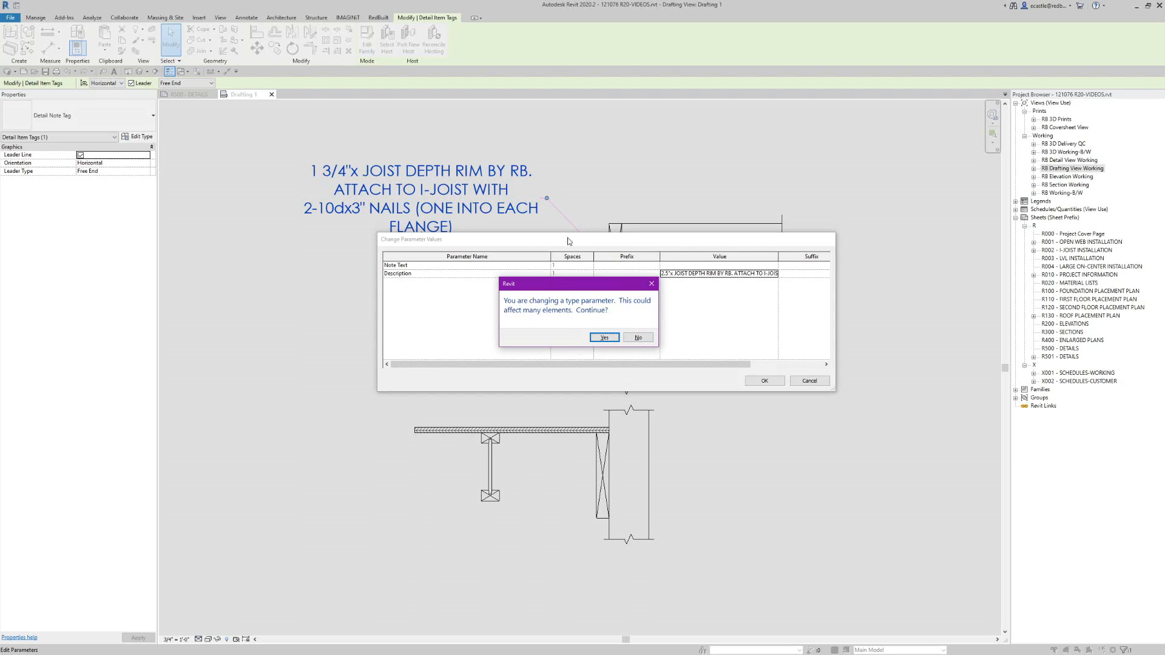
{"action": "left_click", "coordinate": [635, 338]}
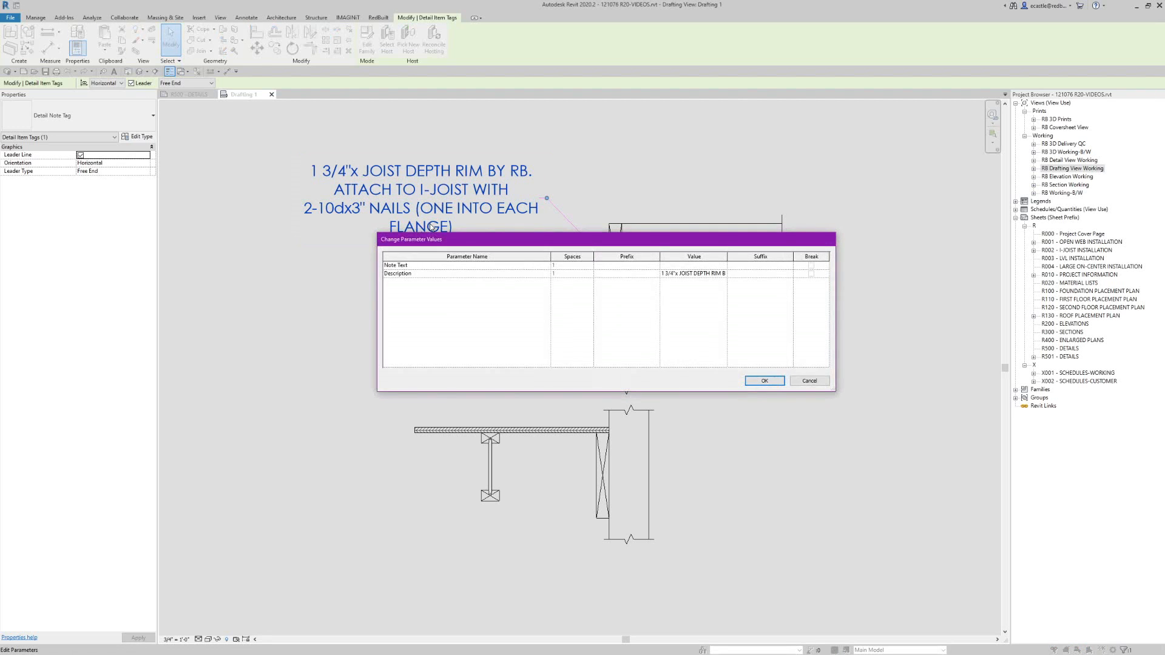
{"action": "left_click", "coordinate": [764, 380]}
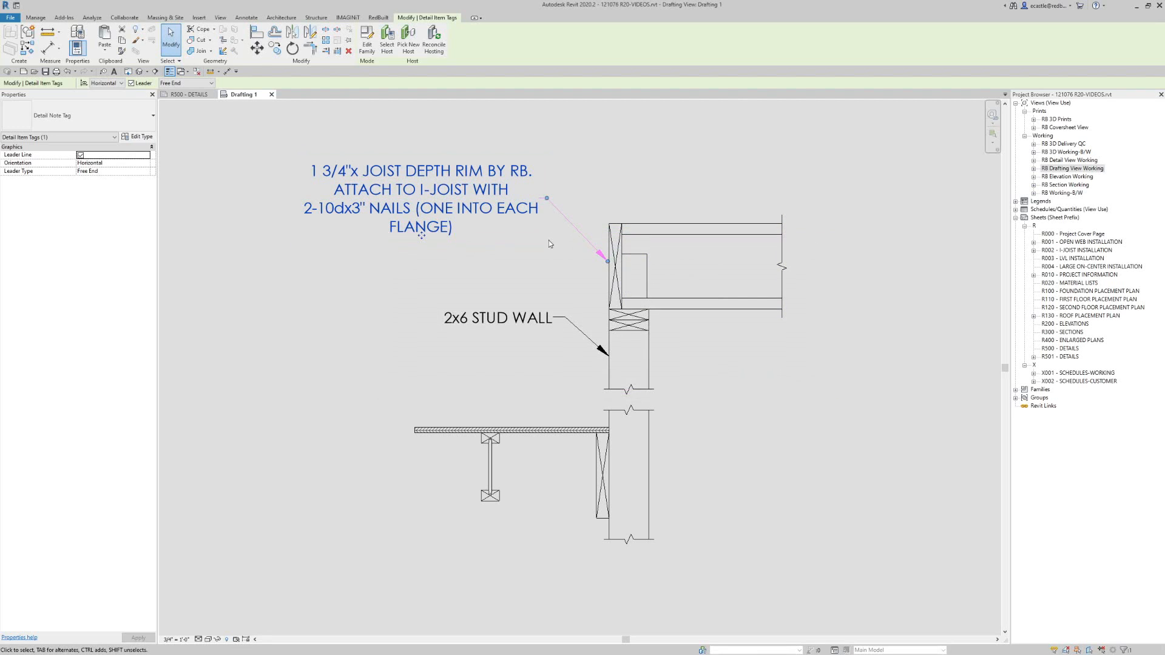
- Delete the rim note tag beside the upper rim section
{"action": "key", "text": "Delete"}
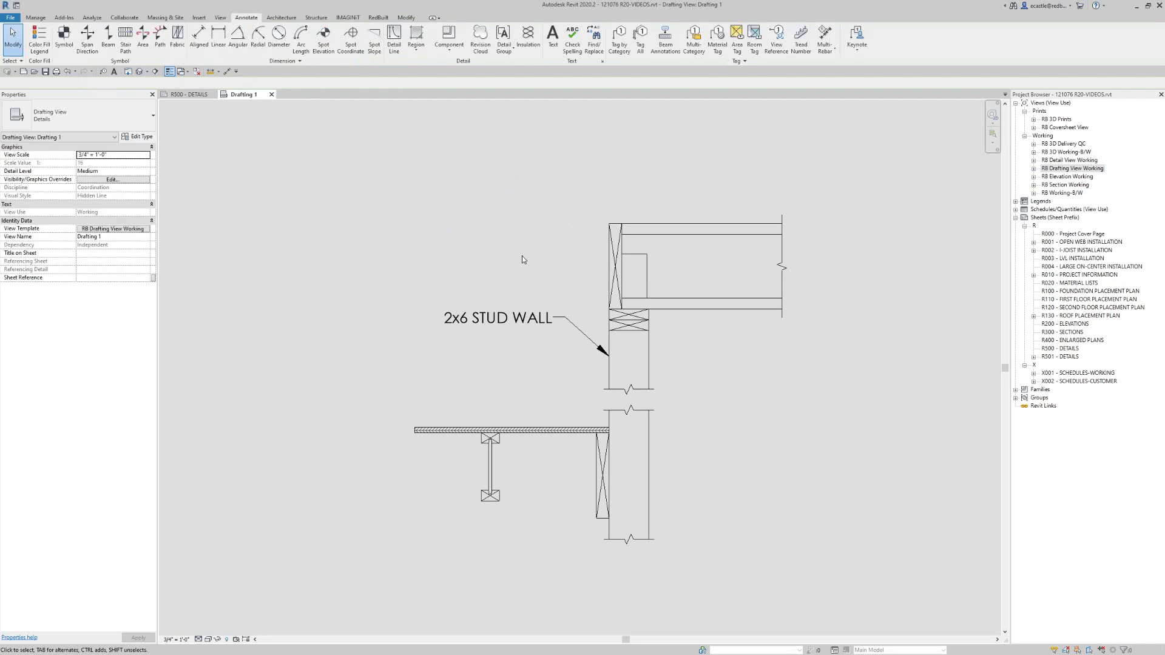
{"action": "left_click", "coordinate": [553, 37]}
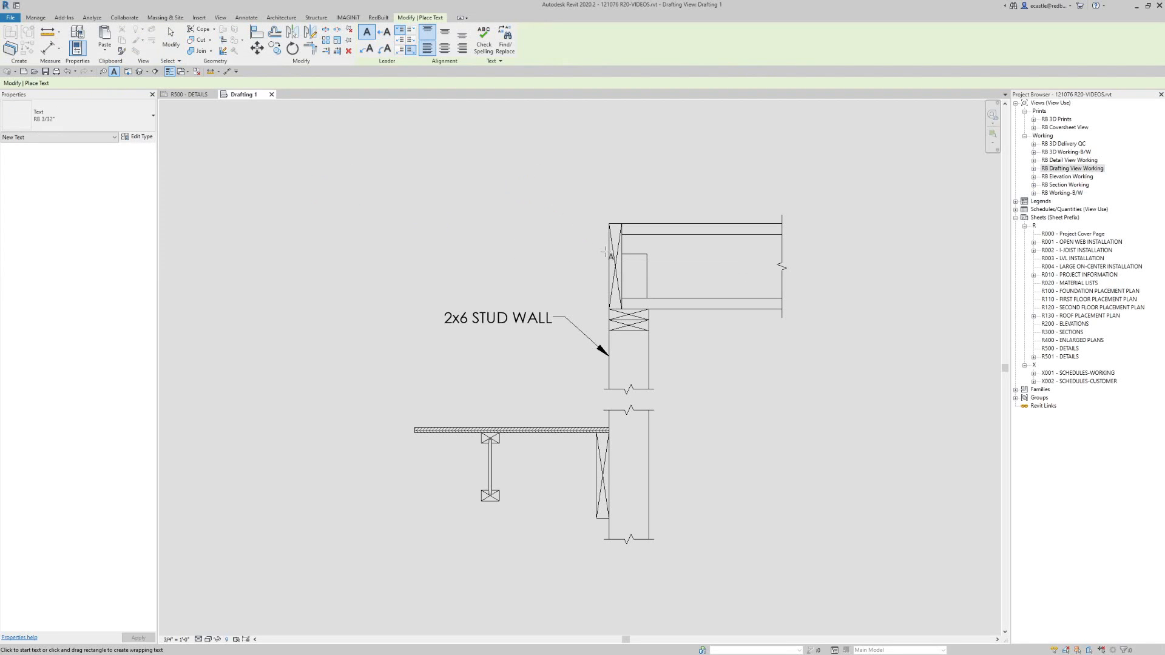
{"action": "left_click", "coordinate": [584, 229]}
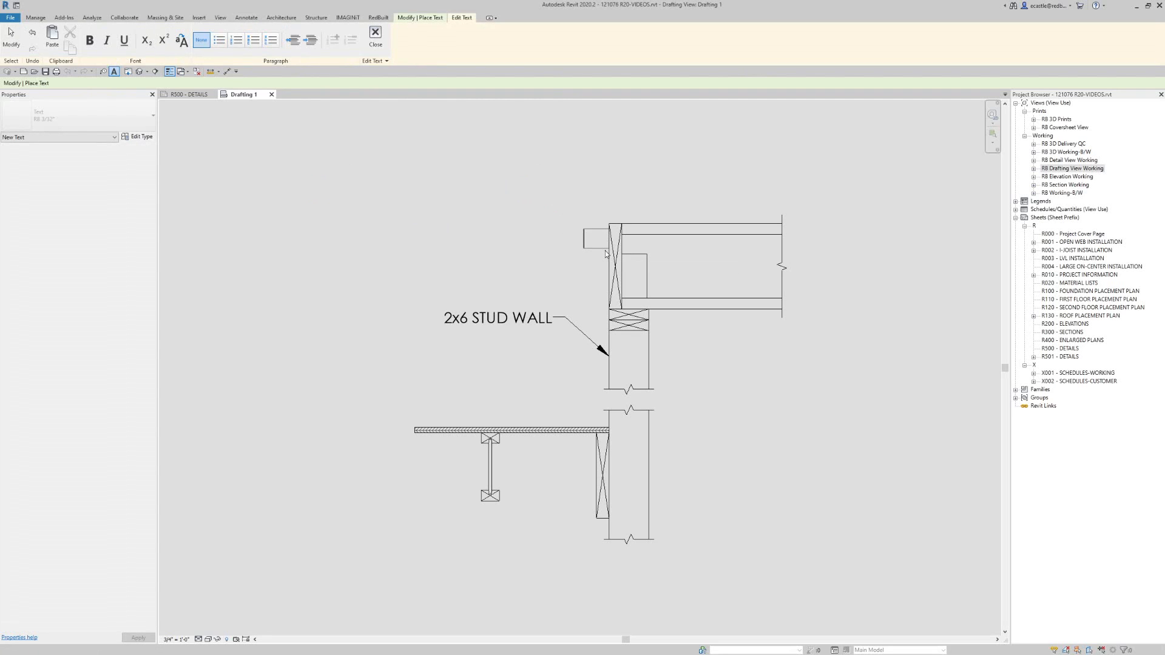
{"action": "key", "text": "Escape"}
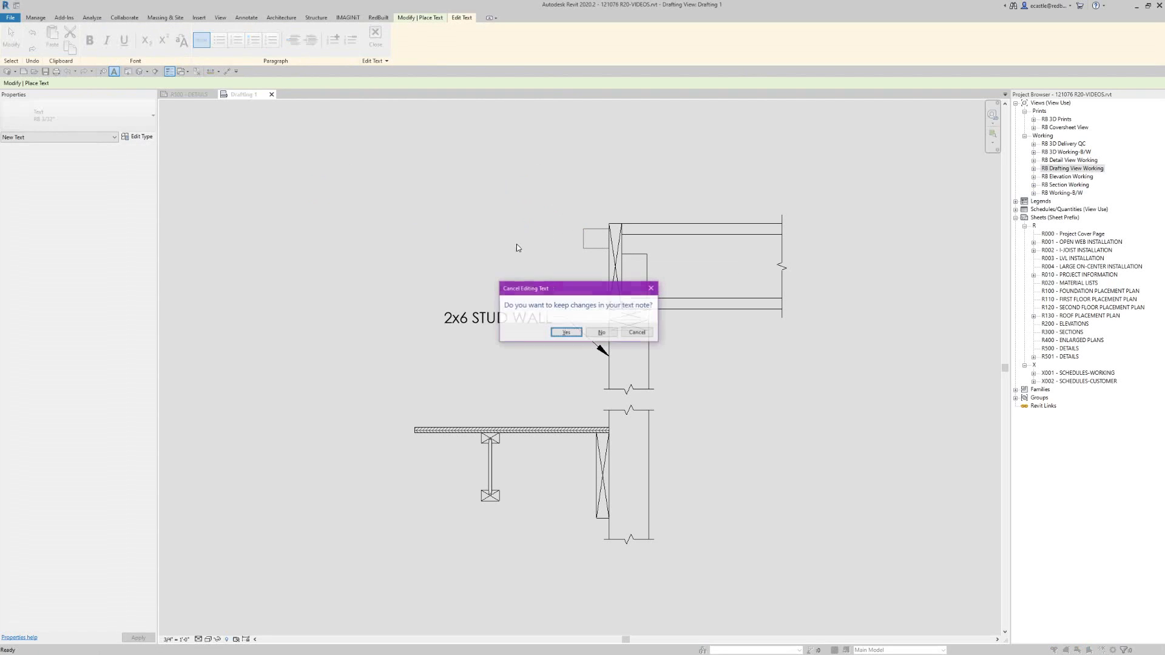
{"action": "left_click", "coordinate": [601, 332]}
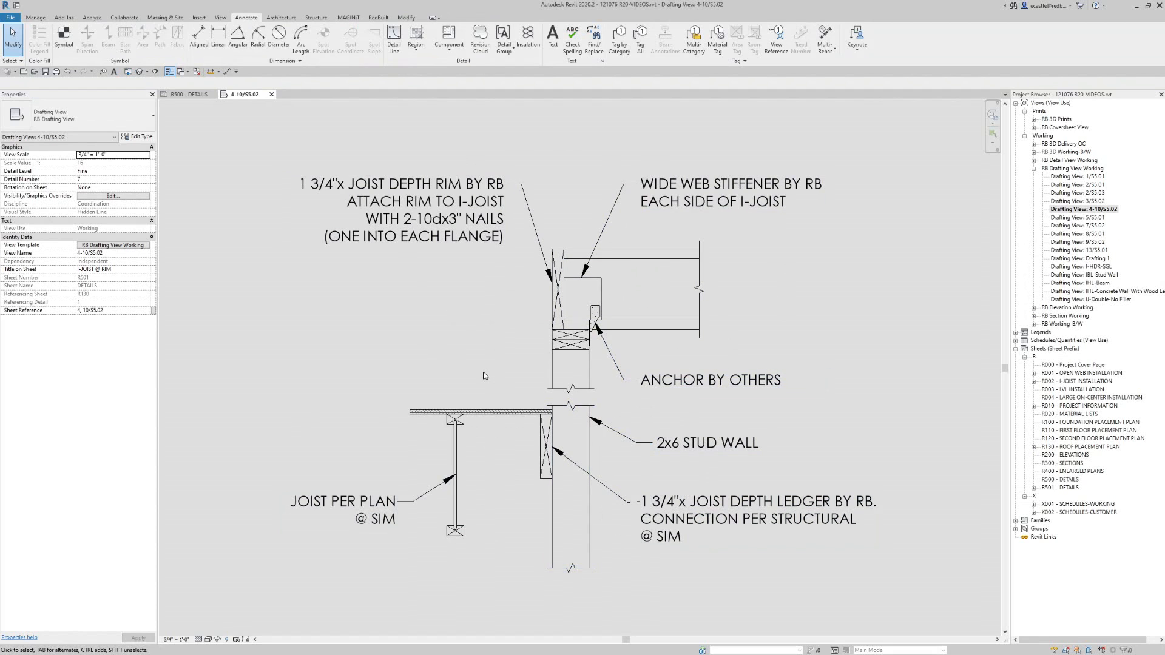
- Inspect the anchor detail component at the joist bearing in drafting view 4-10/S5.02 and clear the selection
{"action": "left_click", "coordinate": [594, 312]}
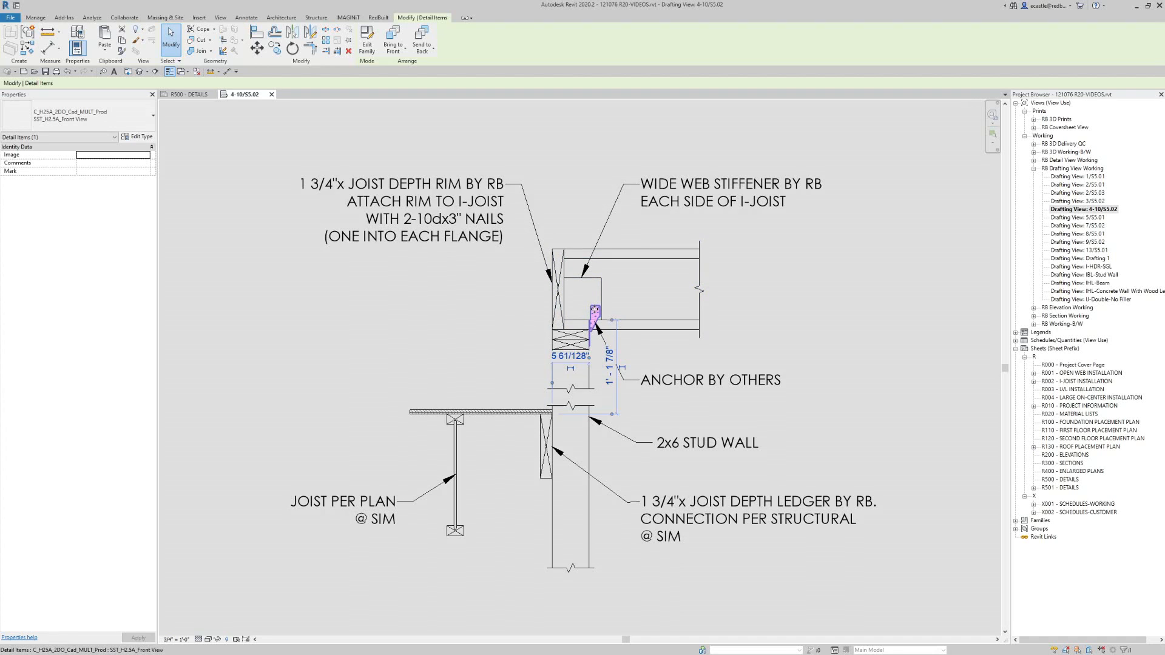
{"action": "left_click", "coordinate": [493, 313]}
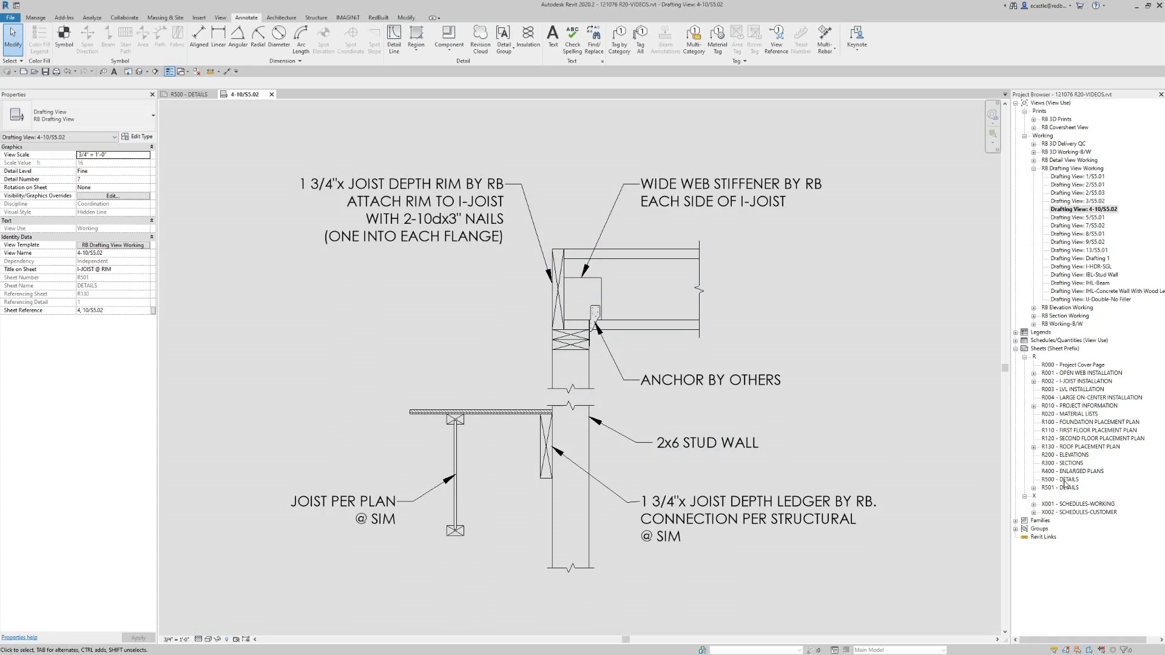
- Open the R500 - DETAILS sheet and try to place drafting view 4-10/S5.02 on it
{"action": "left_click", "coordinate": [195, 96]}
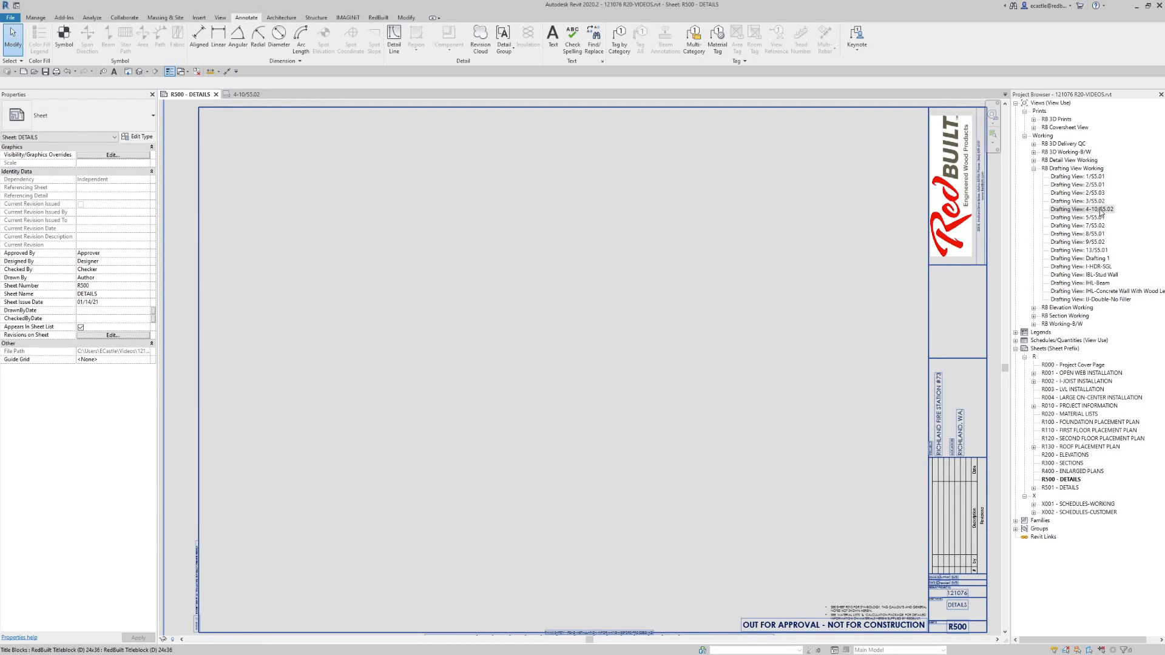
{"action": "left_click_drag", "start_coordinate": [1078, 213], "coordinate": [596, 205]}
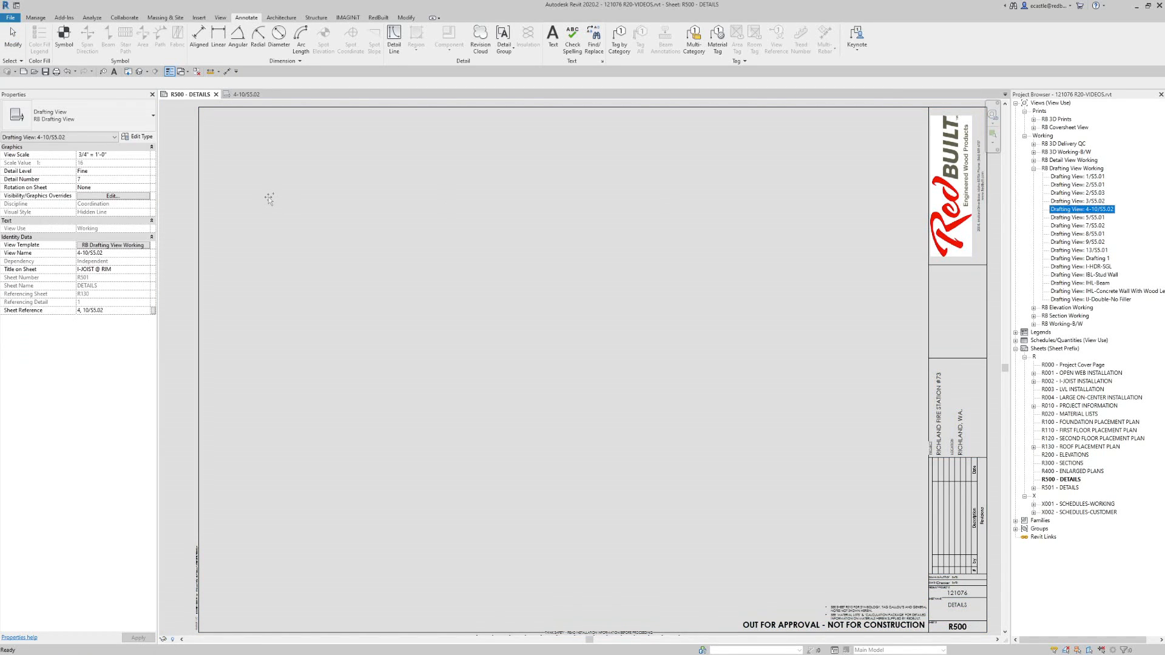
{"action": "left_click_drag", "start_coordinate": [269, 198], "coordinate": [265, 188]}
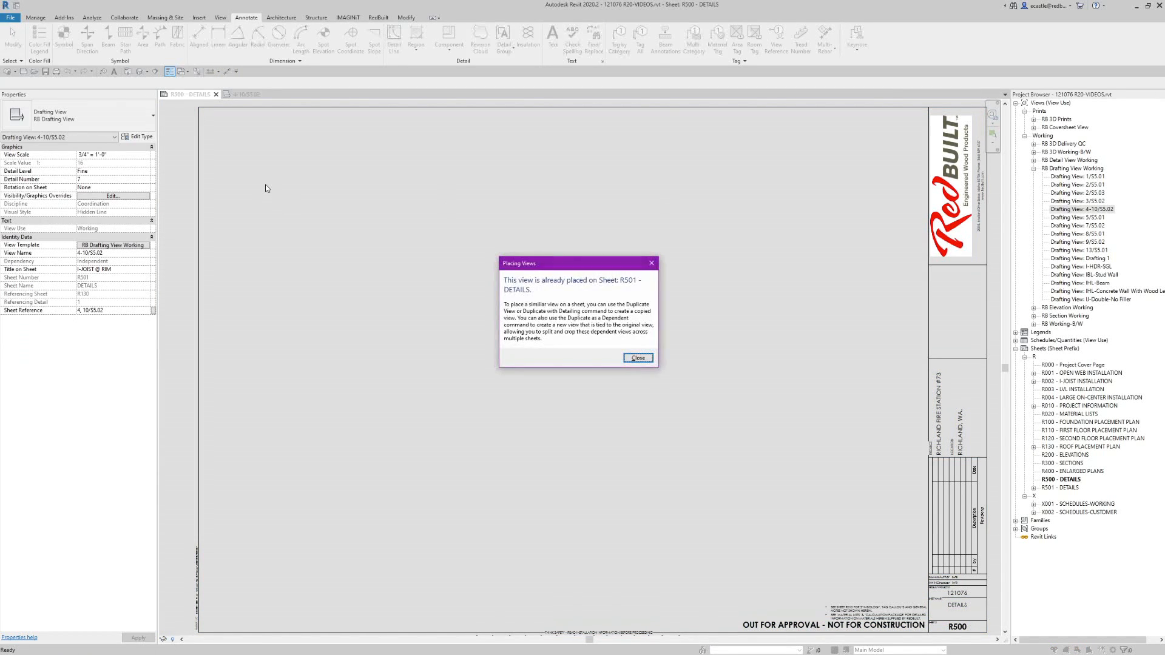
{"action": "left_click", "coordinate": [636, 358]}
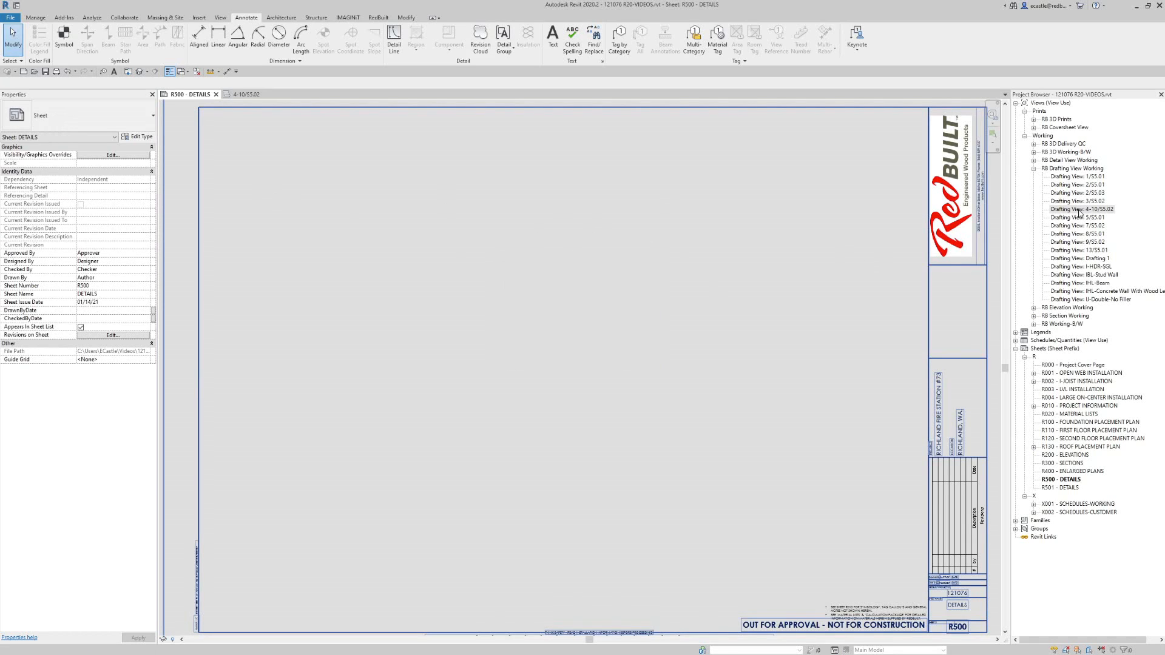
- Place drafting view 4-10/S5.02 in the upper-left corner of the R500 sheet
{"action": "left_click", "coordinate": [1077, 210]}
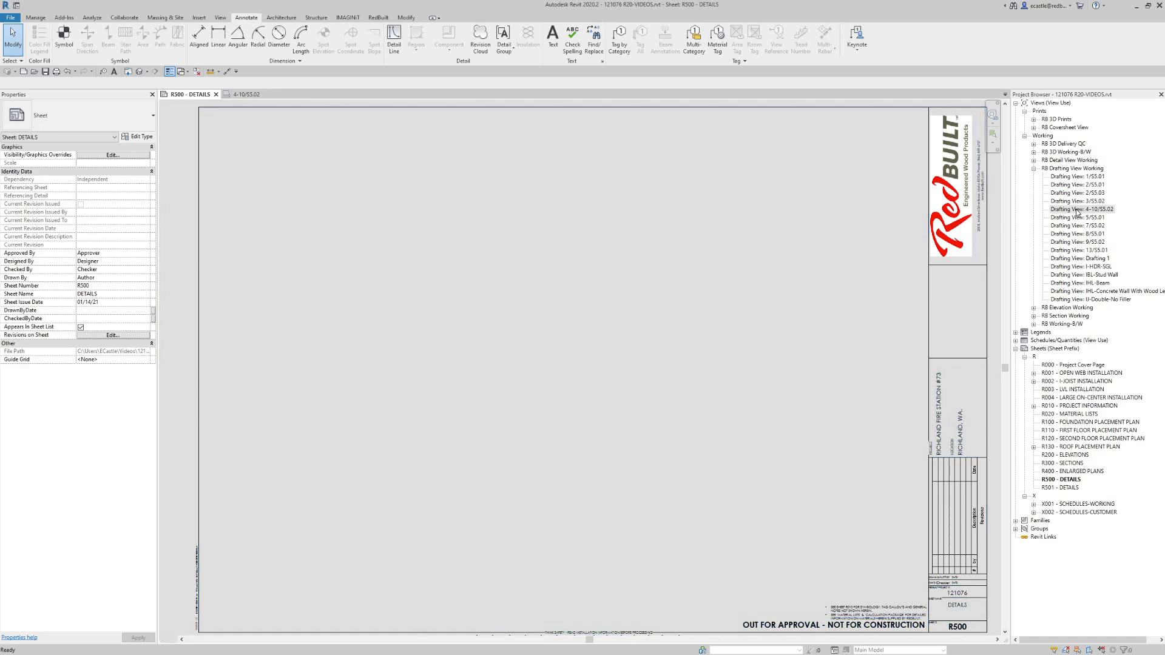
{"action": "left_click", "coordinate": [290, 169]}
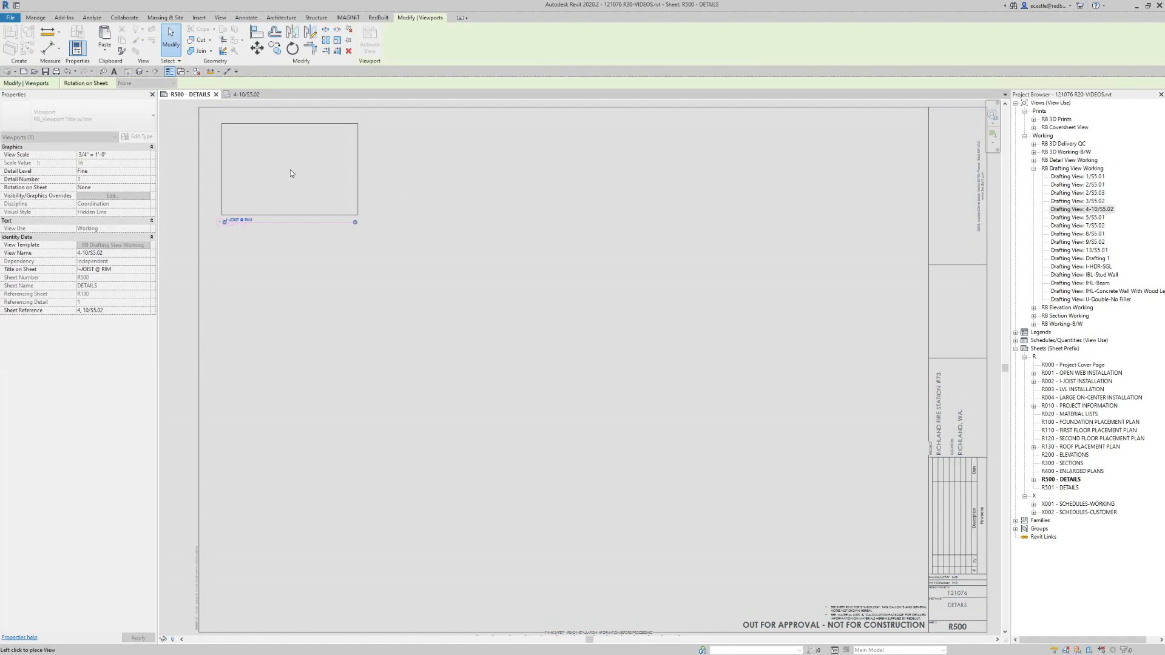
- Place drafting view 4-10/S5.02 in the sheet's upper-left corner and view 1/S5.01 to its right, with their titles aligned
{"action": "scroll", "coordinate": [230, 165], "scroll_direction": "up", "scroll_amount": 5}
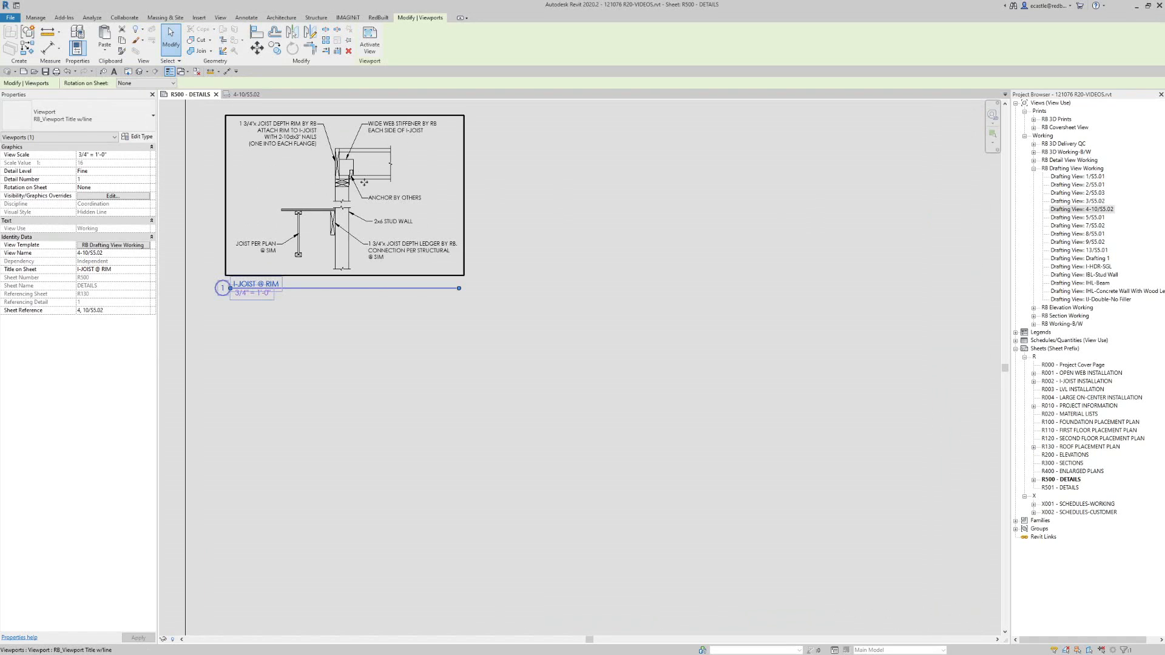
{"action": "left_click", "coordinate": [417, 335]}
{"action": "scroll", "coordinate": [427, 324], "scroll_direction": "down", "scroll_amount": 2}
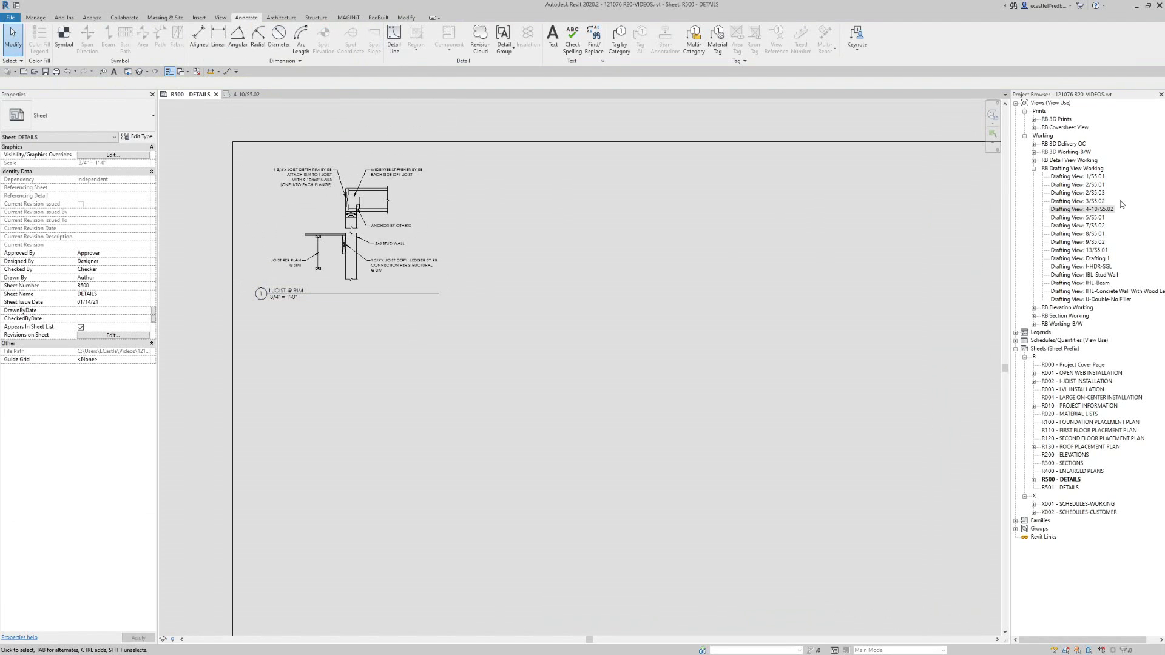
{"action": "left_click", "coordinate": [1090, 176]}
{"action": "left_click_drag", "start_coordinate": [906, 198], "coordinate": [537, 251]}
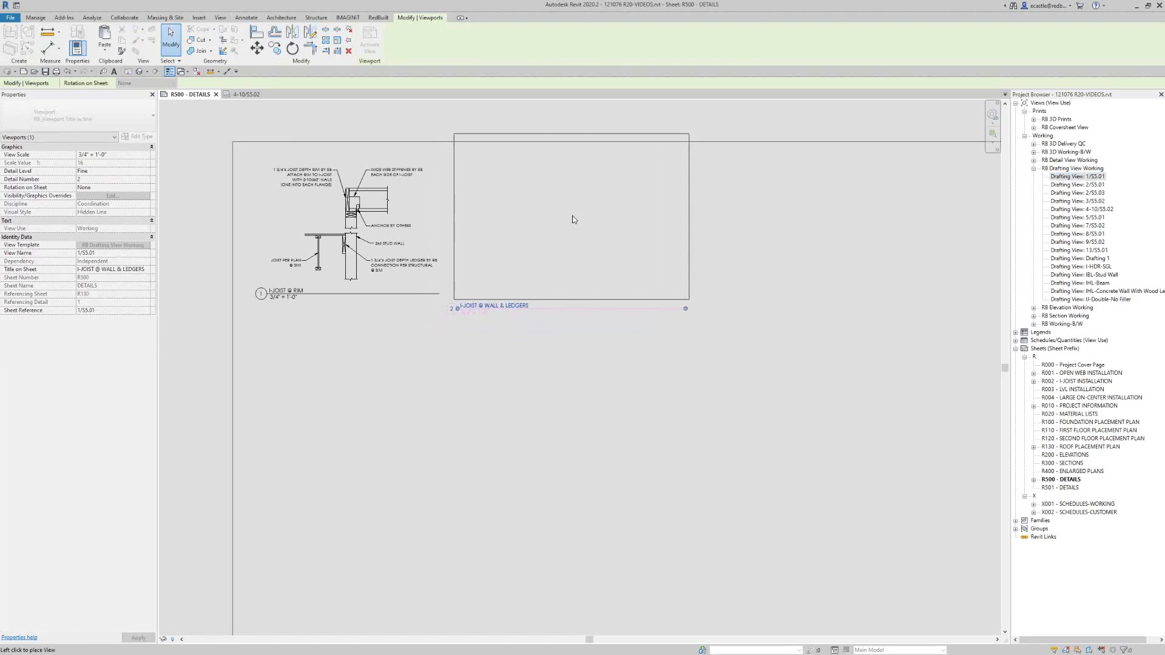
{"action": "left_click", "coordinate": [576, 206]}
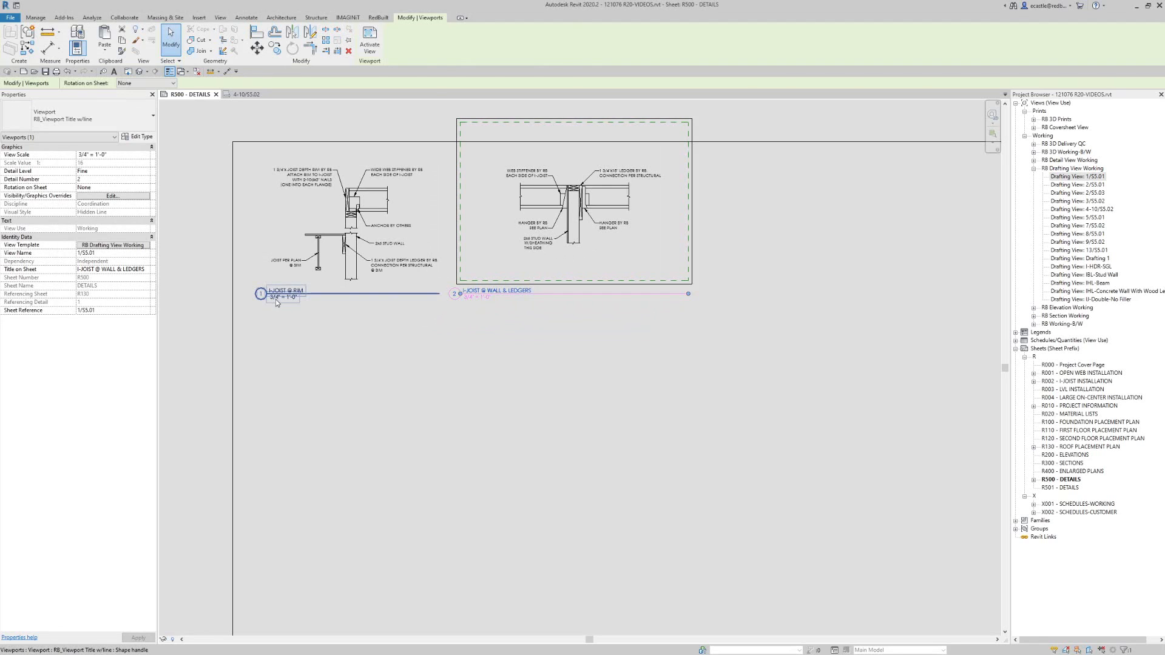
- Place drafting views 2/S5.01 and 2/S5.03 side by side to complete the top row of details, with titles aligned
{"action": "scroll", "coordinate": [334, 326], "scroll_direction": "down", "scroll_amount": 3}
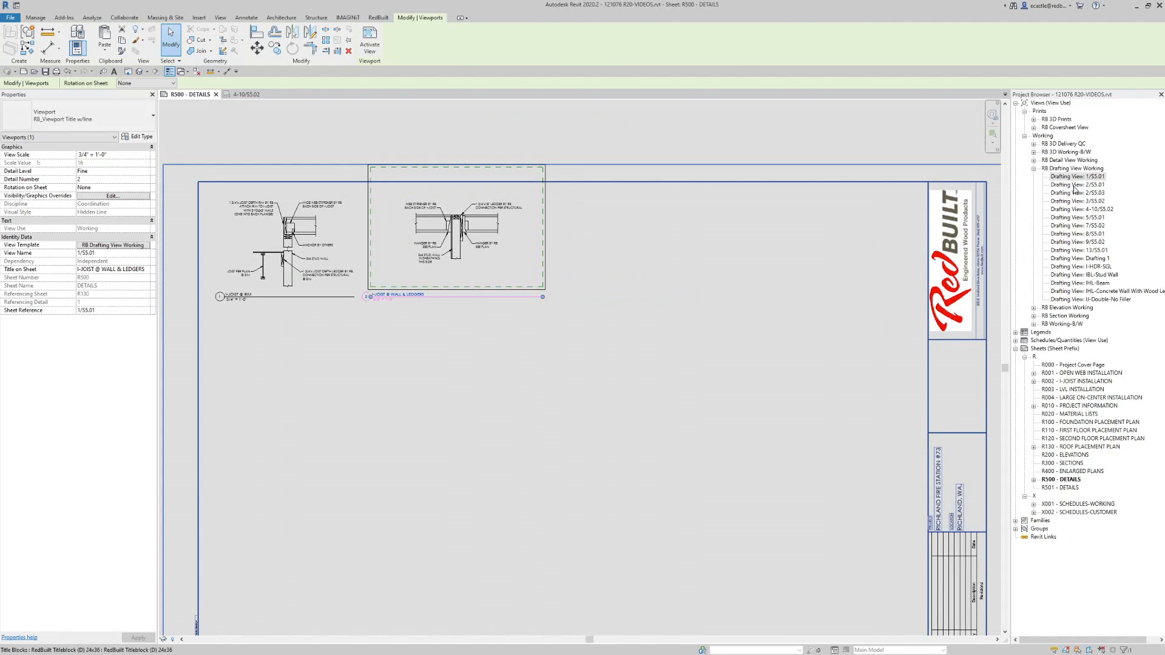
{"action": "left_click_drag", "start_coordinate": [1075, 187], "coordinate": [632, 250]}
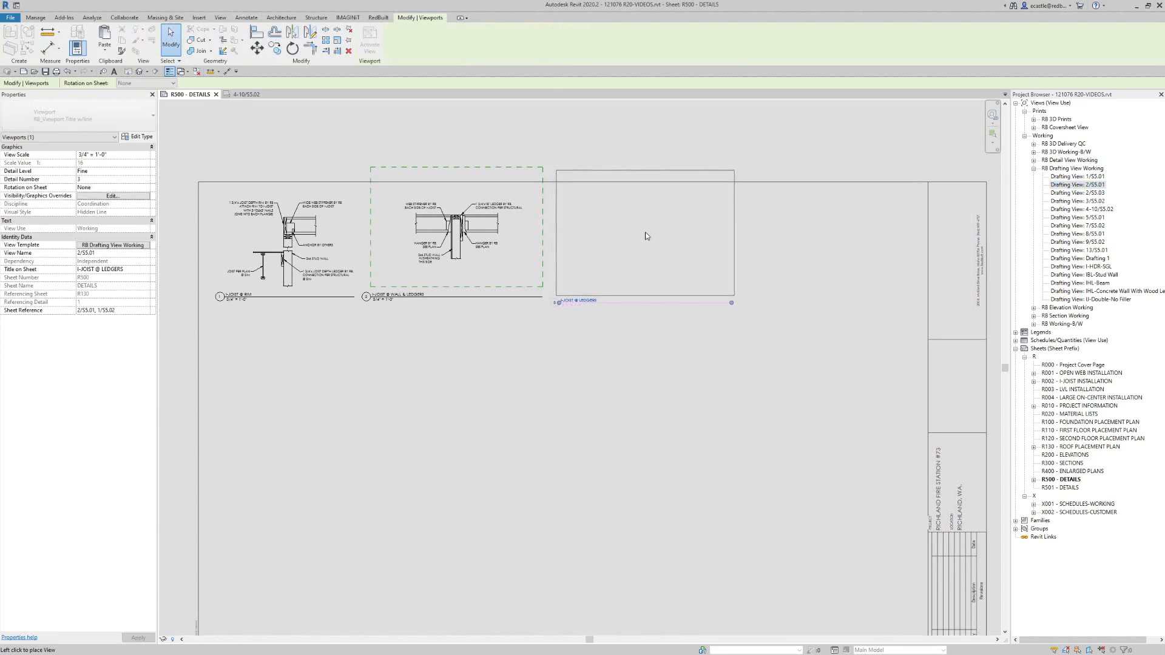
{"action": "left_click", "coordinate": [647, 236]}
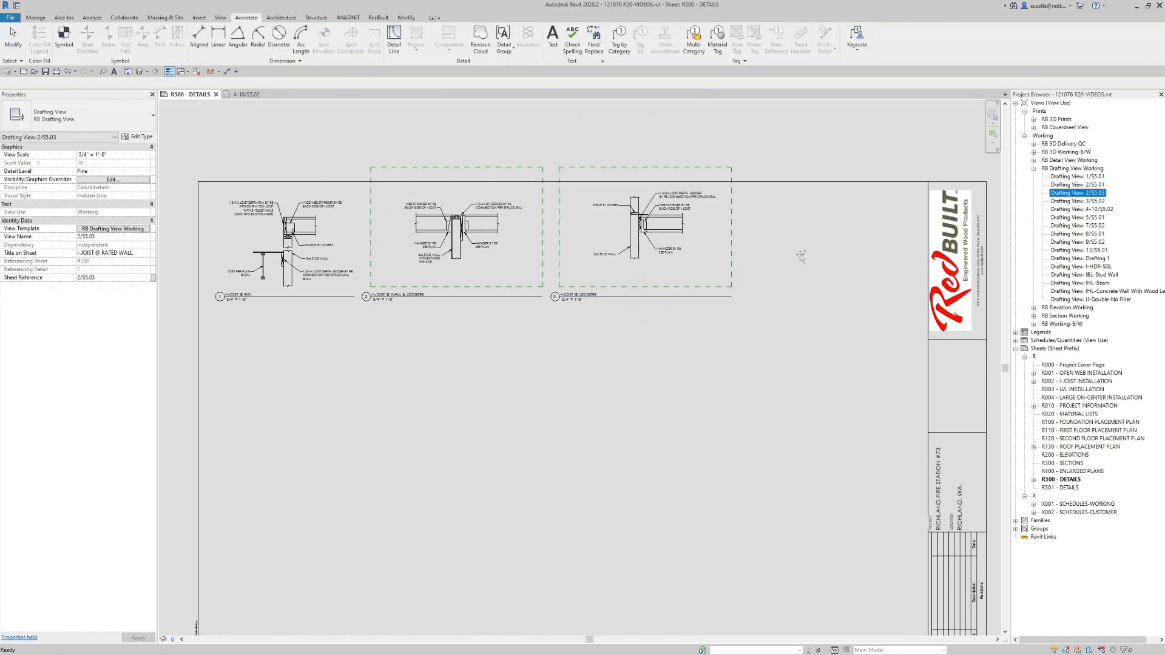
{"action": "left_click_drag", "start_coordinate": [800, 250], "coordinate": [831, 233]}
{"action": "left_click", "coordinate": [833, 234]}
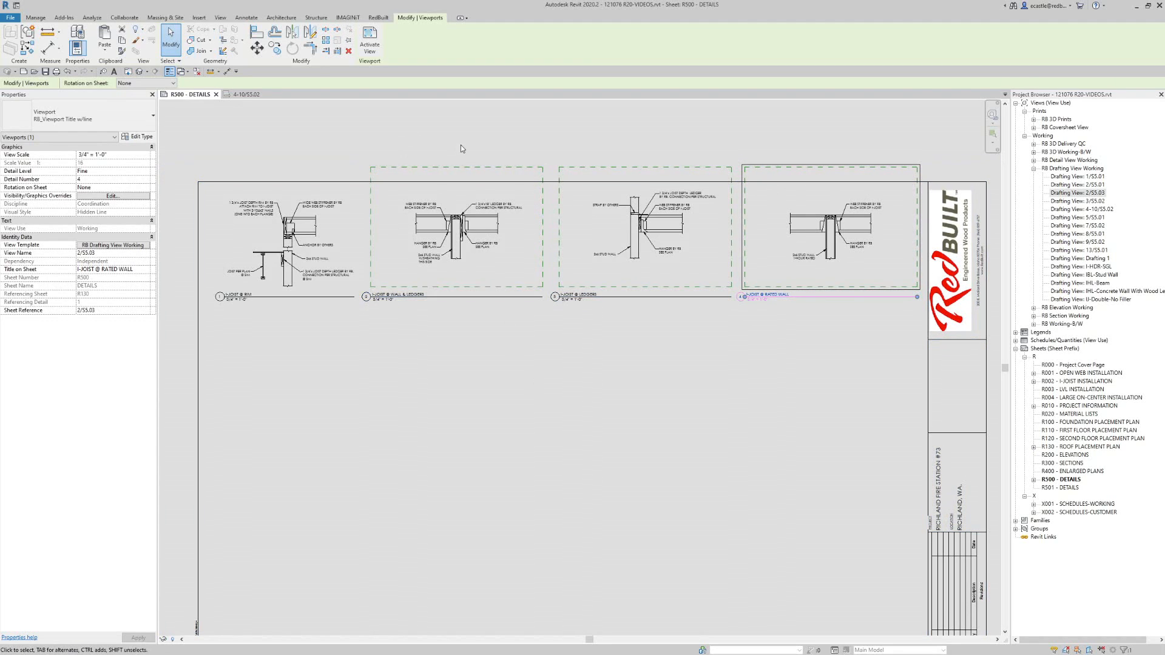
{"action": "left_click", "coordinate": [439, 392]}
- Start a second row beneath detail 1 with drafting view 3/S5.02 and place view 5/S5.01 to its right
{"action": "scroll", "coordinate": [500, 291], "scroll_direction": "down", "scroll_amount": 3}
{"action": "scroll", "coordinate": [494, 376], "scroll_direction": "up", "scroll_amount": 2}
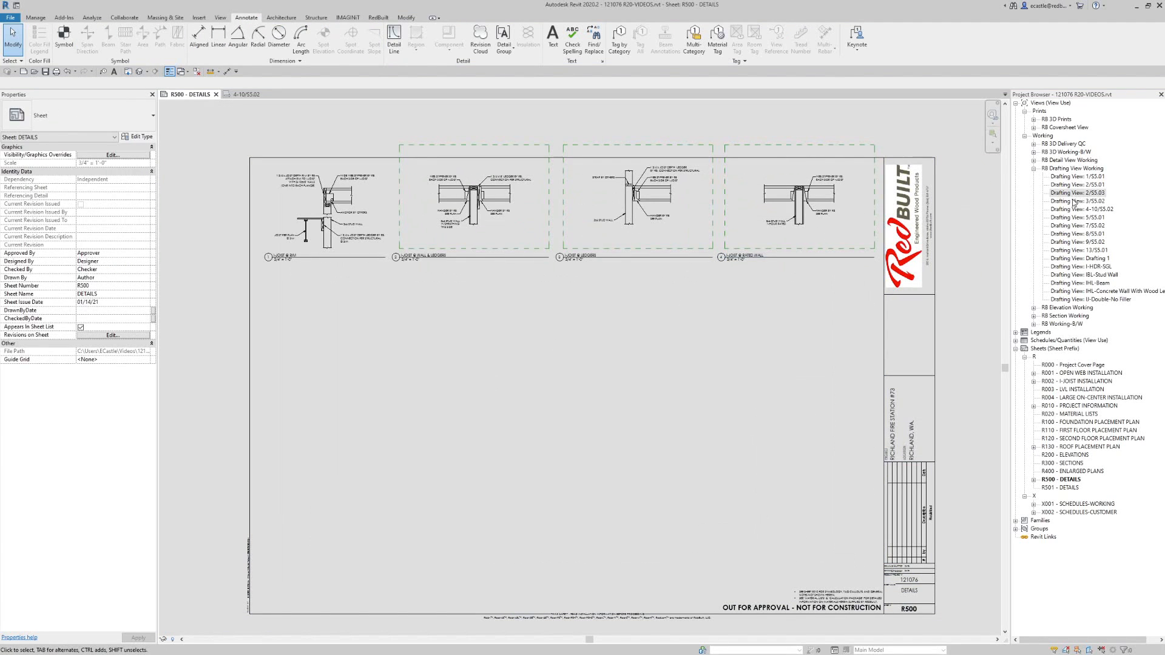
{"action": "left_click_drag", "start_coordinate": [1074, 200], "coordinate": [349, 314]}
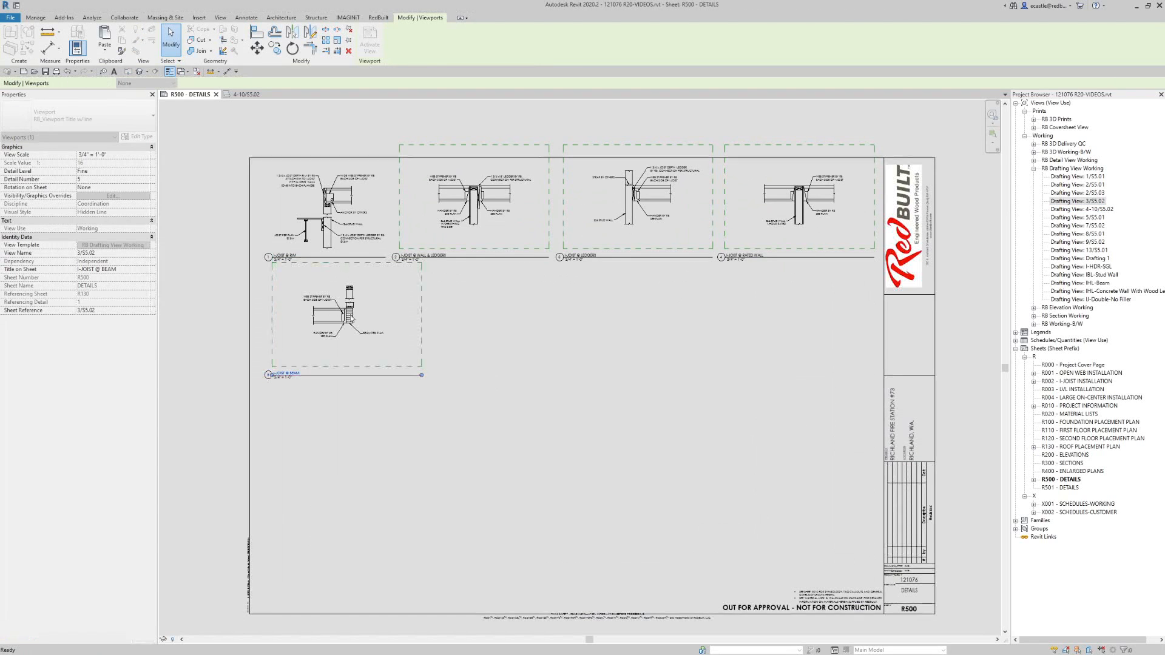
{"action": "key", "text": "Escape"}
{"action": "left_click", "coordinate": [1079, 217]}
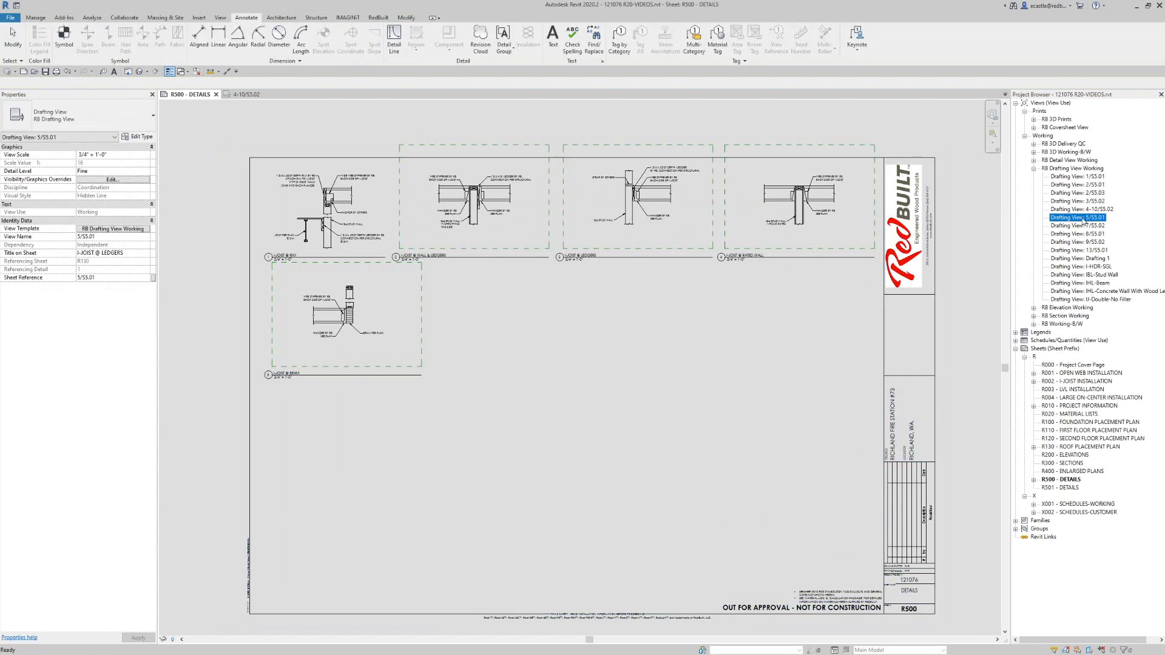
{"action": "left_click_drag", "start_coordinate": [1083, 219], "coordinate": [534, 327]}
{"action": "left_click", "coordinate": [507, 316]}
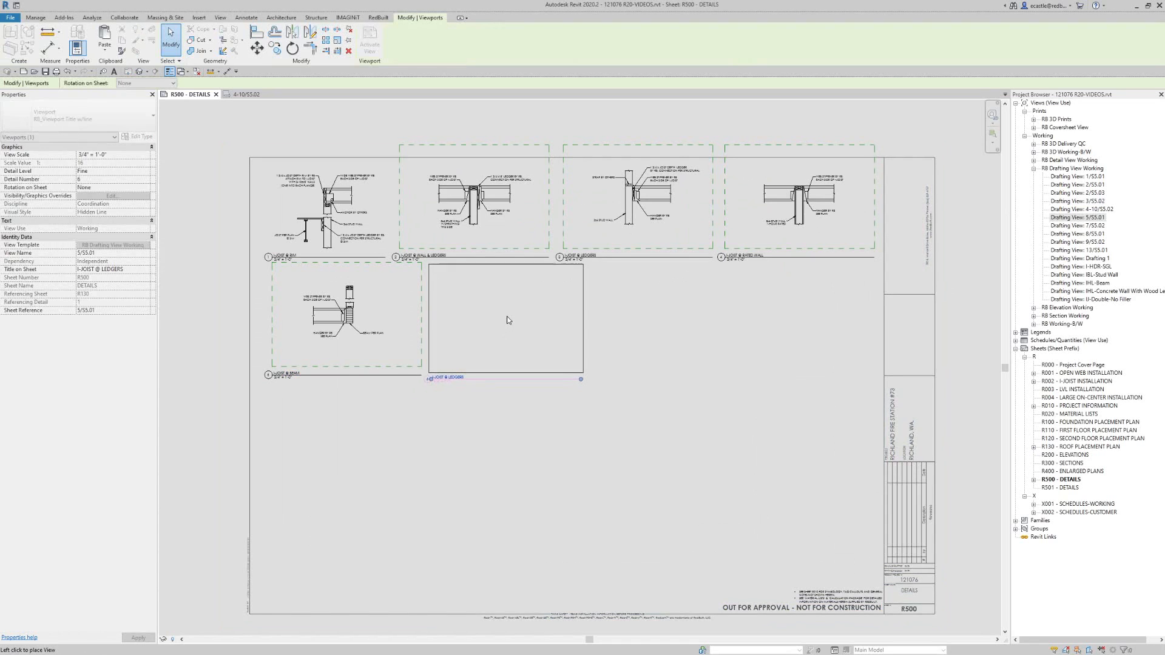
{"action": "left_click", "coordinate": [495, 409]}
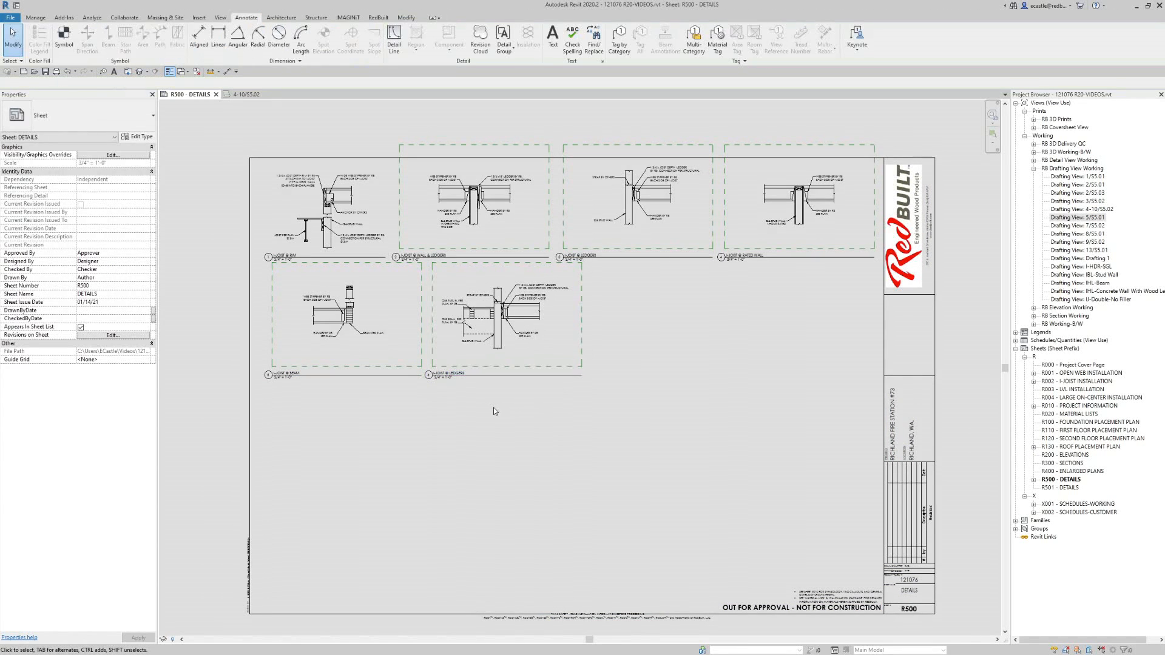
- Shorten the title line of the detail 5 viewport, I-JOIST @ BEAM, to end just short of detail 2's title bubble
{"action": "scroll", "coordinate": [199, 271], "scroll_direction": "up", "scroll_amount": 2}
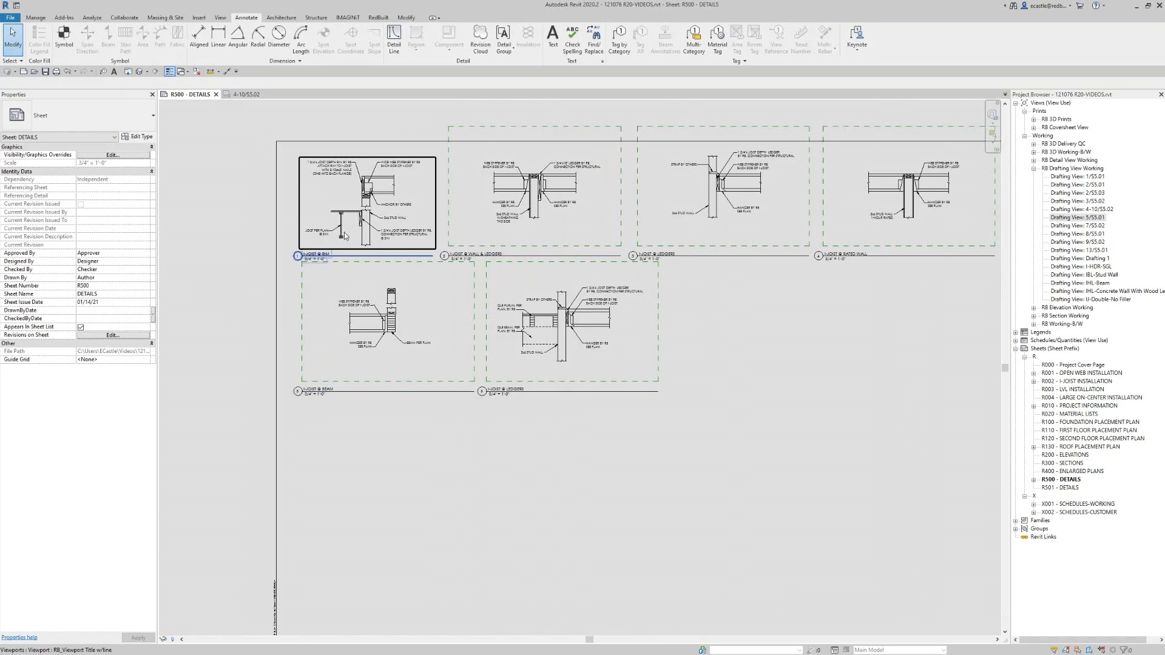
{"action": "left_click", "coordinate": [347, 235]}
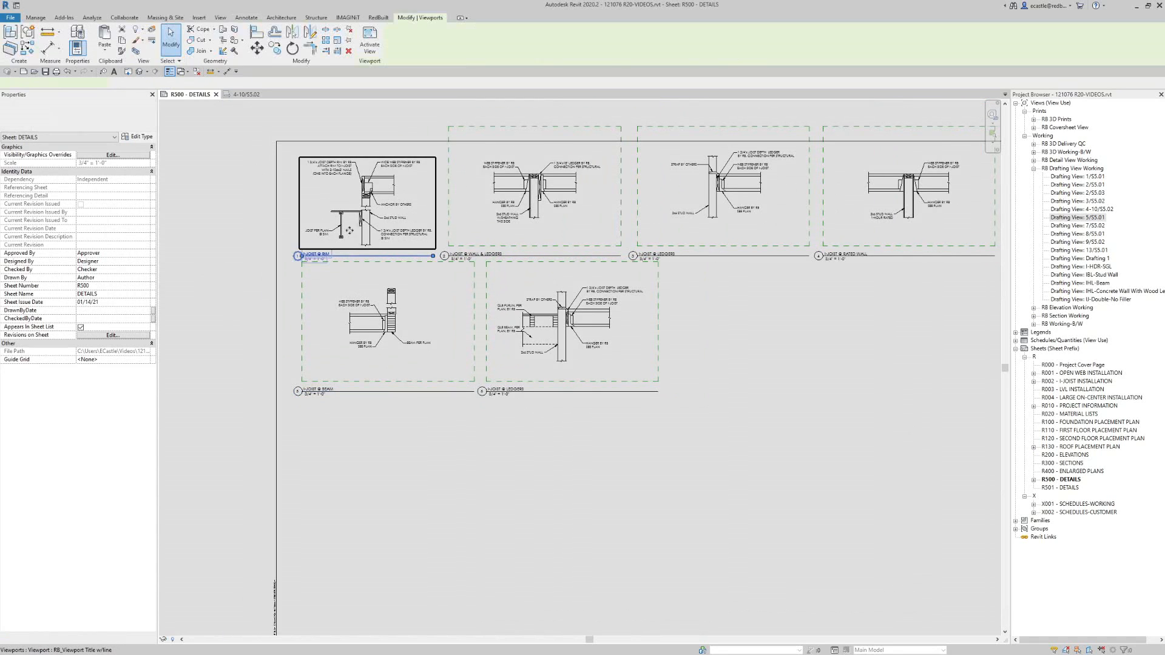
{"action": "scroll", "coordinate": [286, 239], "scroll_direction": "up", "scroll_amount": 3}
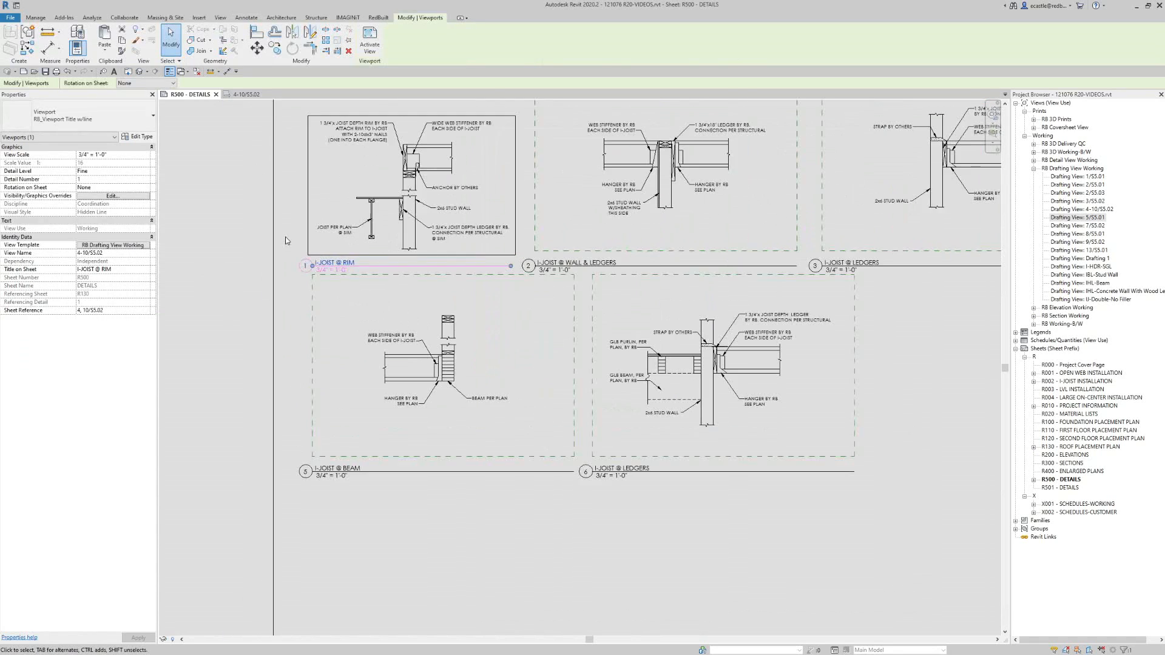
{"action": "left_click", "coordinate": [430, 343]}
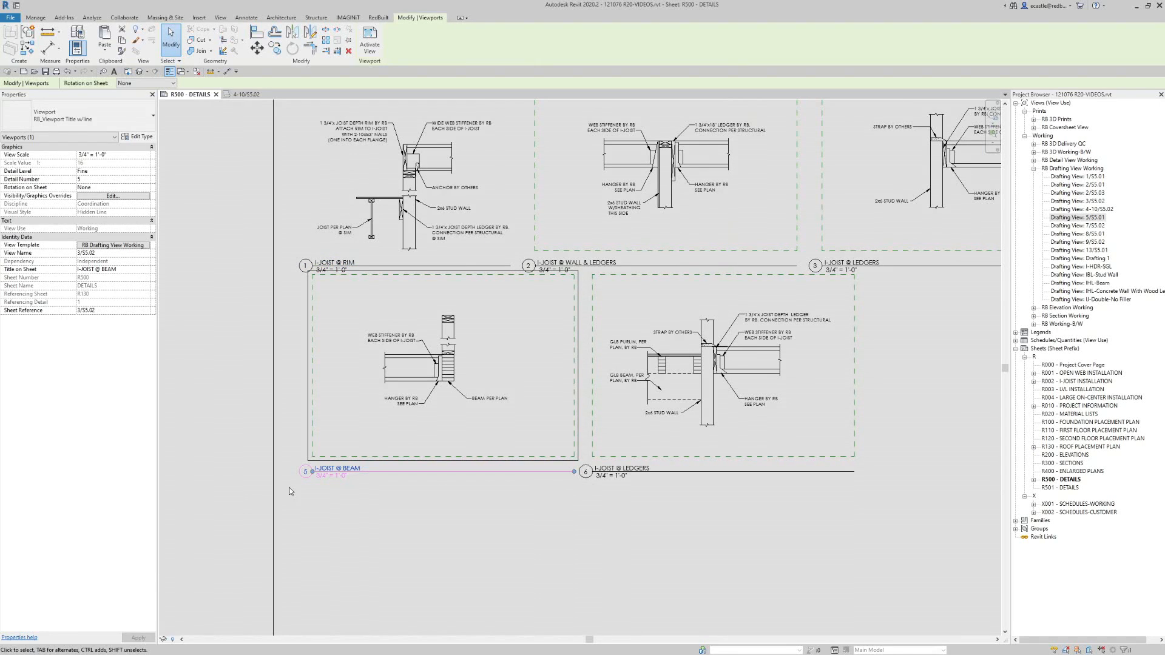
{"action": "left_click_drag", "start_coordinate": [574, 471], "coordinate": [522, 472]}
- Move the detail 6 viewport closer to detail 5 and adjust both ends of its title line to align with detail 2's title
{"action": "left_click", "coordinate": [689, 405]}
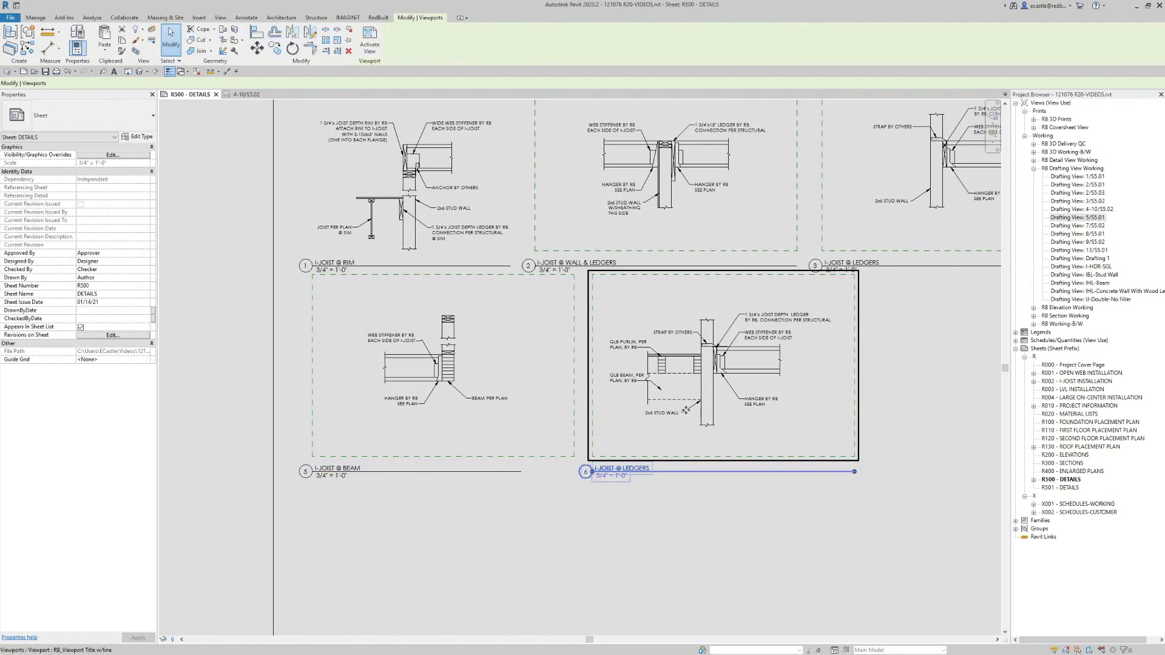
{"action": "left_click_drag", "start_coordinate": [689, 406], "coordinate": [613, 405]}
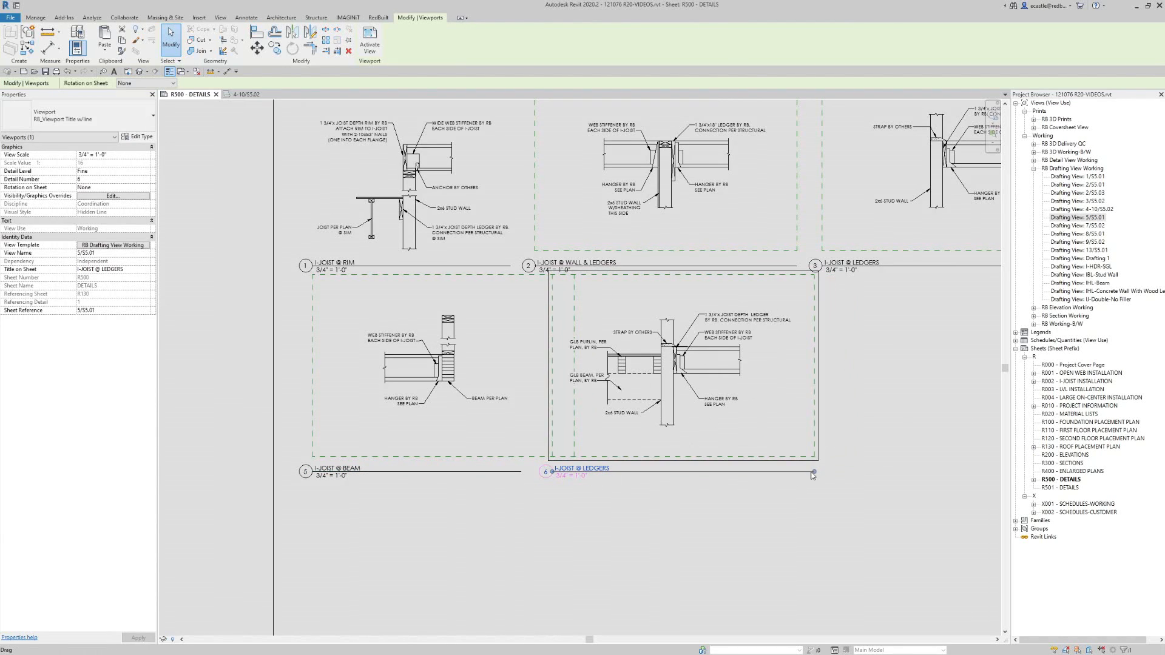
{"action": "mouse_move", "coordinate": [791, 473]}
{"action": "left_mouse_down"}
{"action": "mouse_move", "coordinate": [776, 474]}
{"action": "mouse_move", "coordinate": [795, 474]}
{"action": "left_mouse_up"}
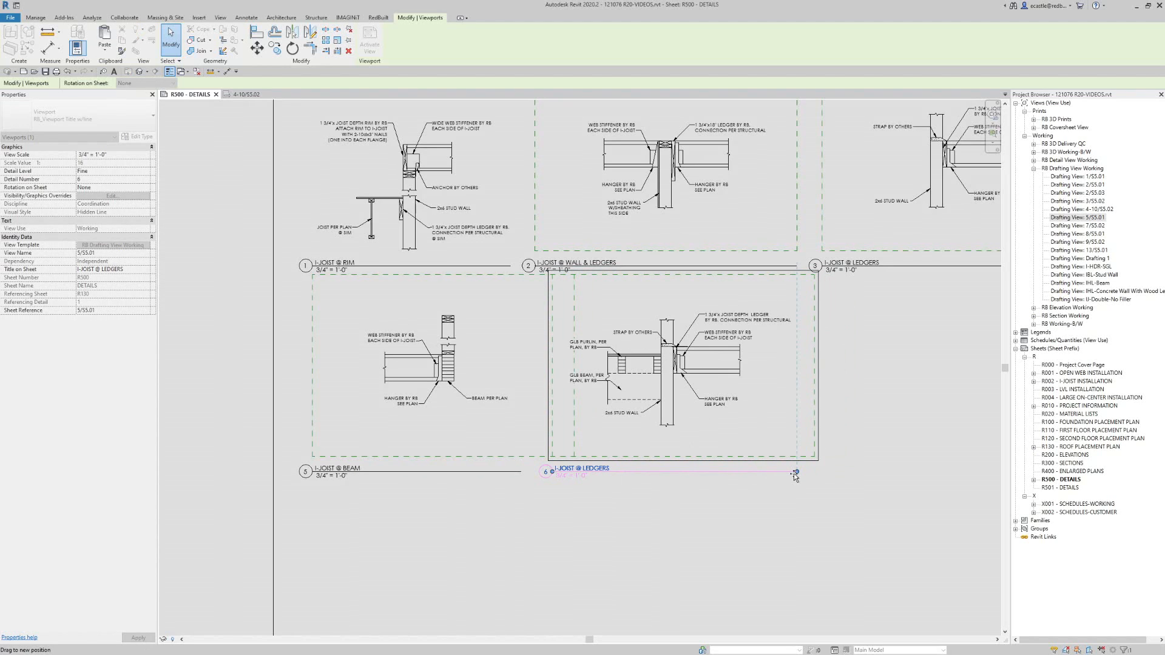
{"action": "left_click_drag", "start_coordinate": [794, 473], "coordinate": [793, 475]}
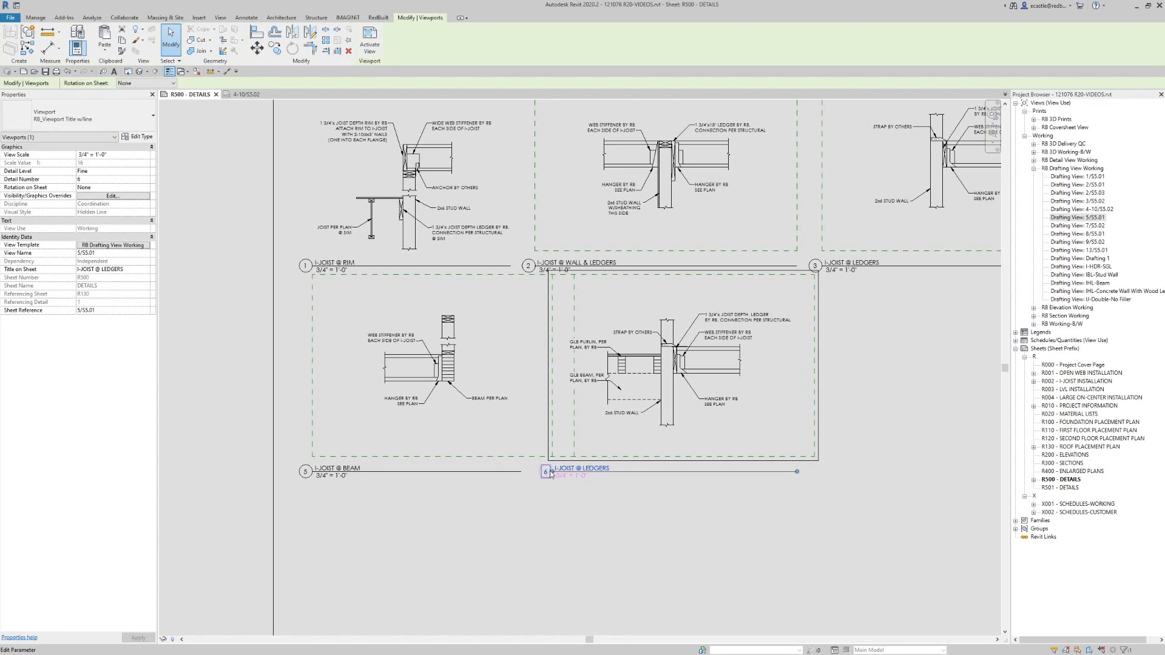
{"action": "left_click_drag", "start_coordinate": [552, 474], "coordinate": [531, 472]}
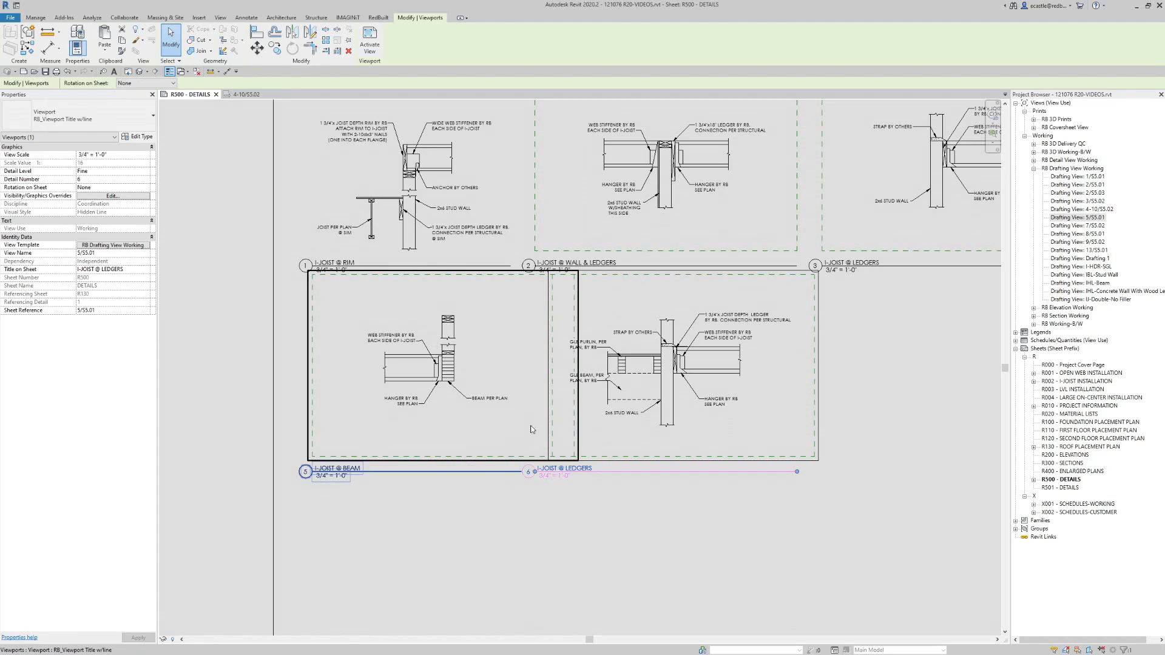
- Shorten detail 5's title line further so that it clears the detail 6 bubble and matches the end of detail 1's line
{"action": "left_click", "coordinate": [482, 472]}
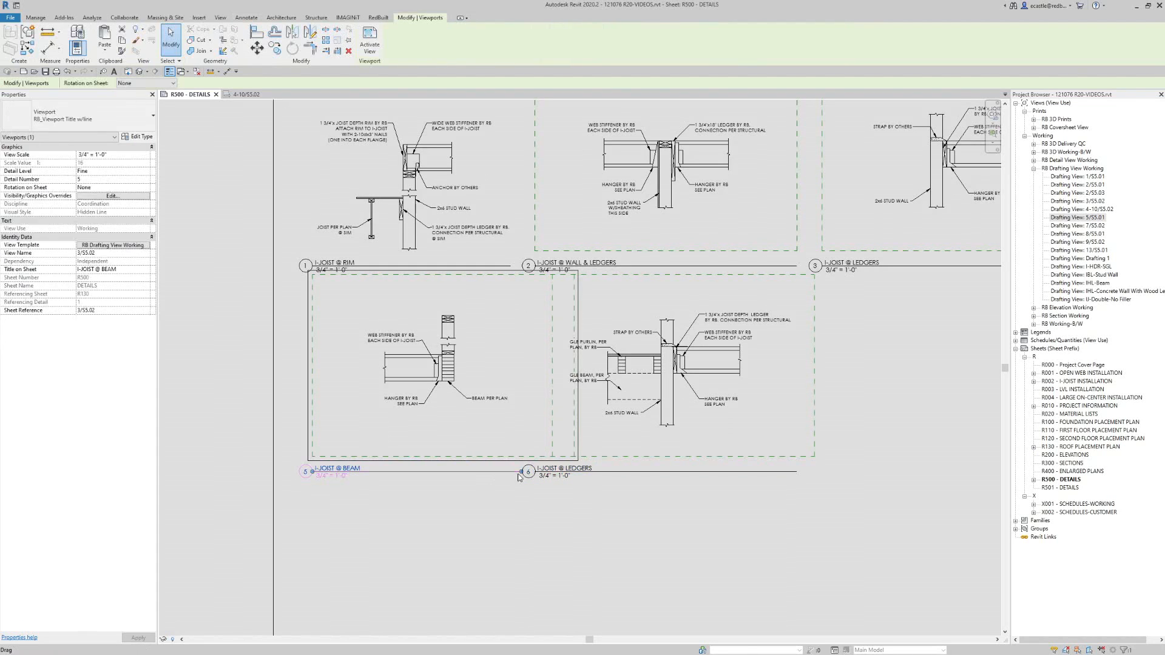
{"action": "left_click_drag", "start_coordinate": [519, 478], "coordinate": [508, 508]}
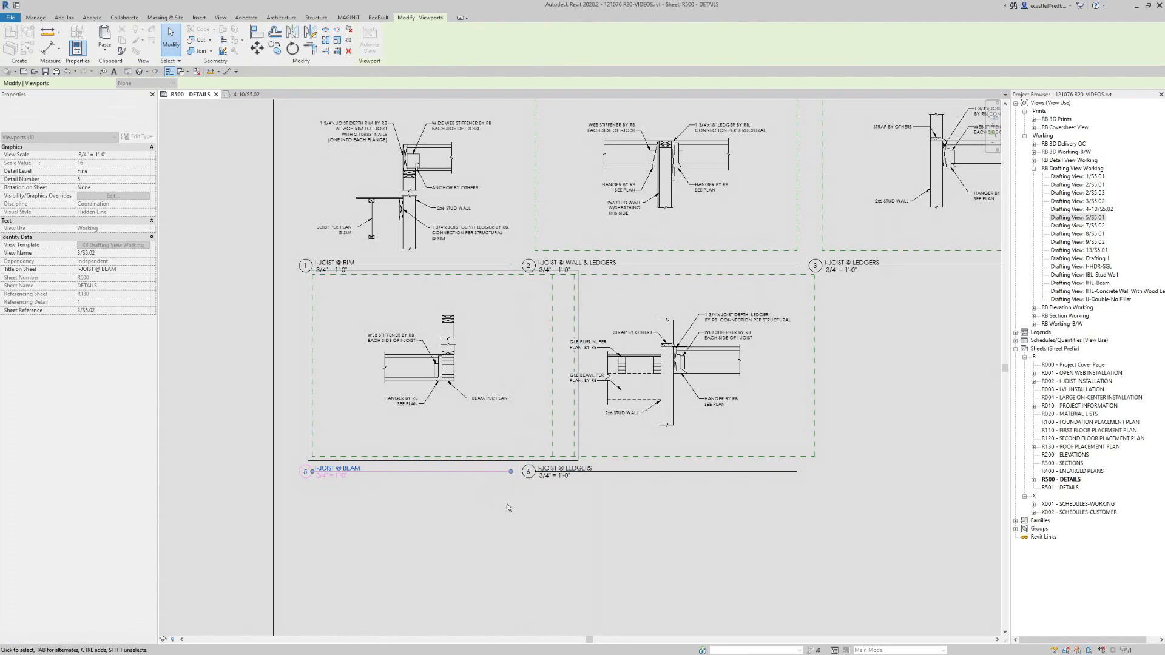
{"action": "left_click", "coordinate": [505, 509]}
- Delete the detail 2 viewport, I-JOIST @ WALL & LEDGERS, from the top row of the sheet
{"action": "scroll", "coordinate": [419, 498], "scroll_direction": "down", "scroll_amount": 2}
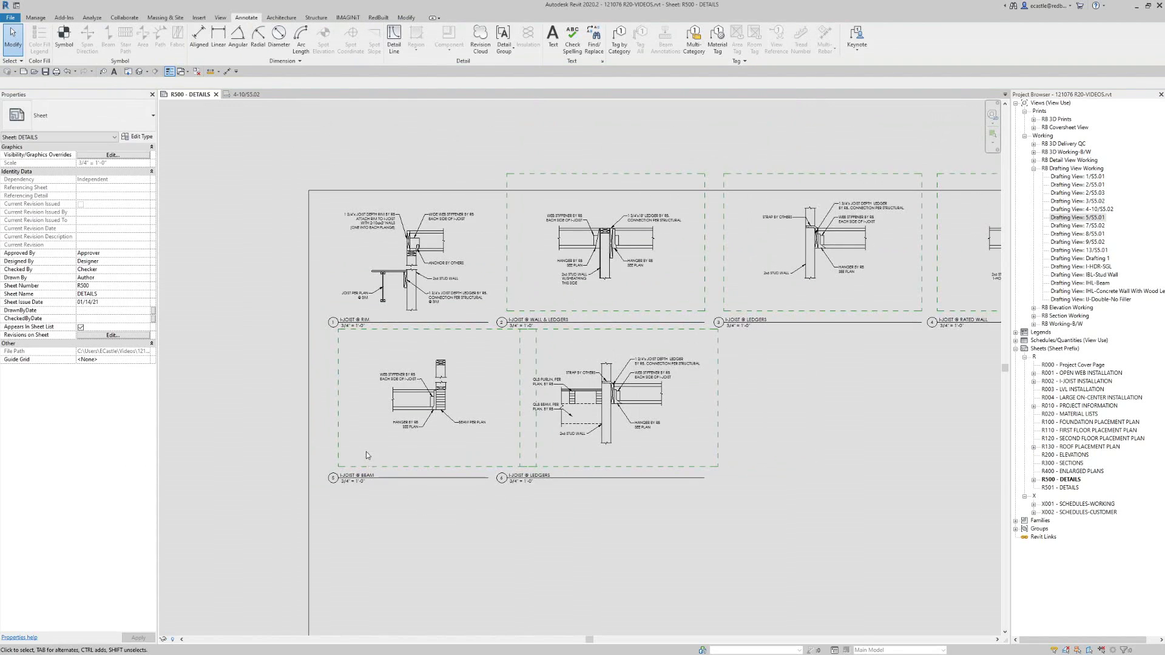
{"action": "scroll", "coordinate": [365, 455], "scroll_direction": "down", "scroll_amount": 2}
{"action": "scroll", "coordinate": [628, 472], "scroll_direction": "up", "scroll_amount": 1}
{"action": "scroll", "coordinate": [373, 352], "scroll_direction": "up", "scroll_amount": 1}
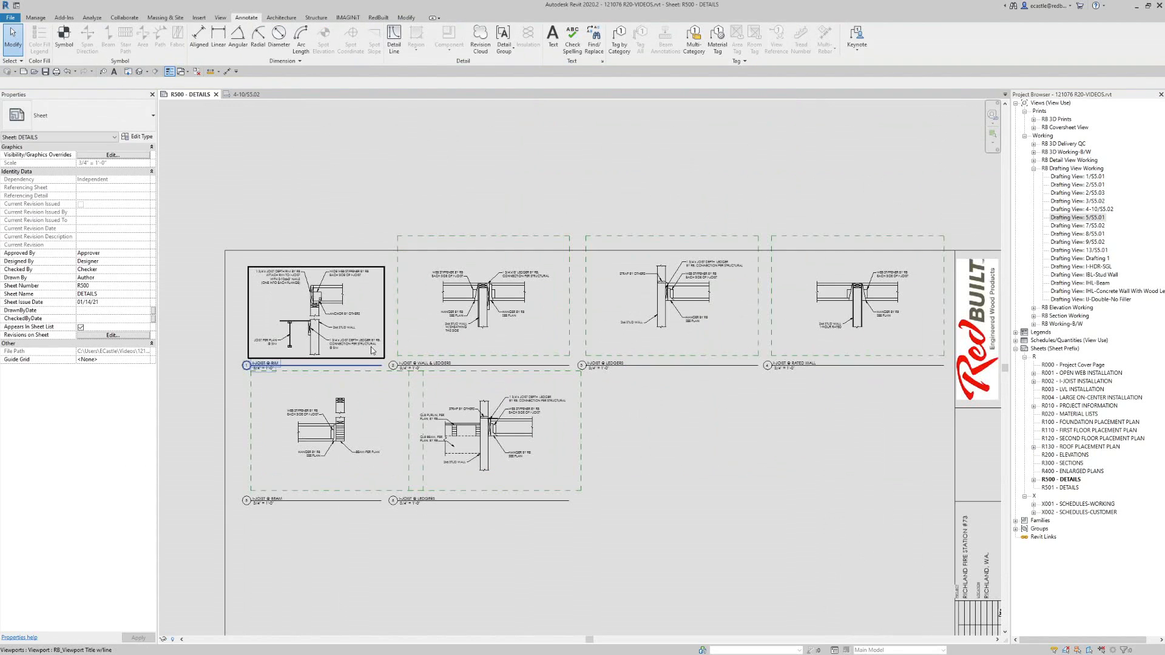
{"action": "left_click", "coordinate": [452, 309]}
{"action": "left_click", "coordinate": [460, 311]}
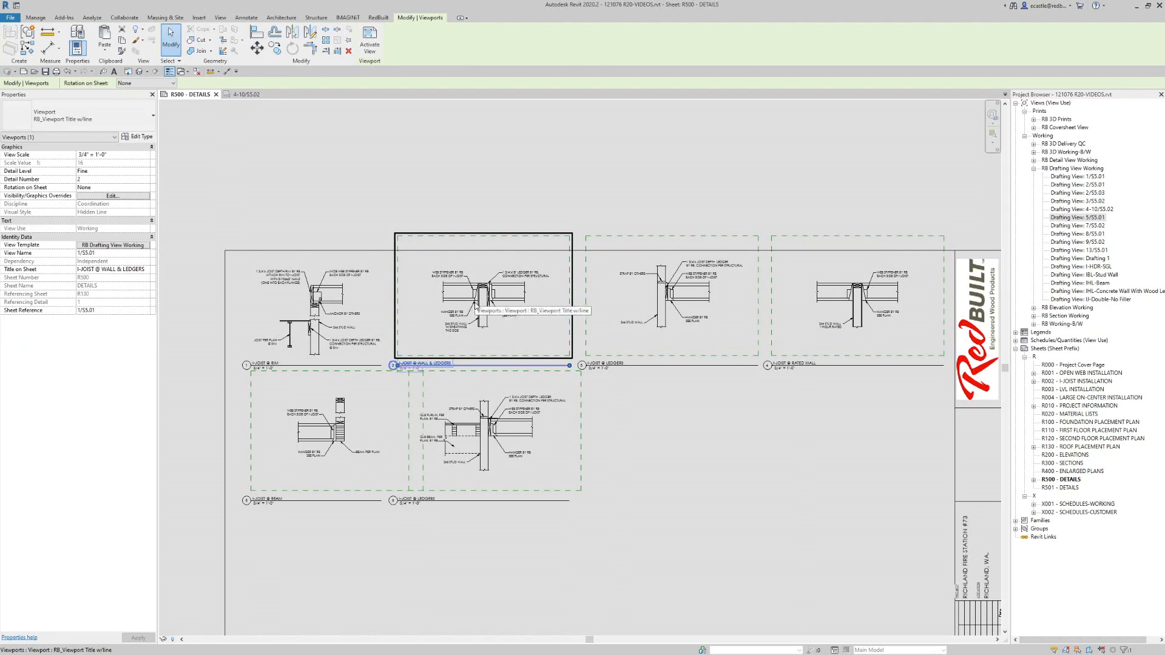
{"action": "key", "text": "Delete"}
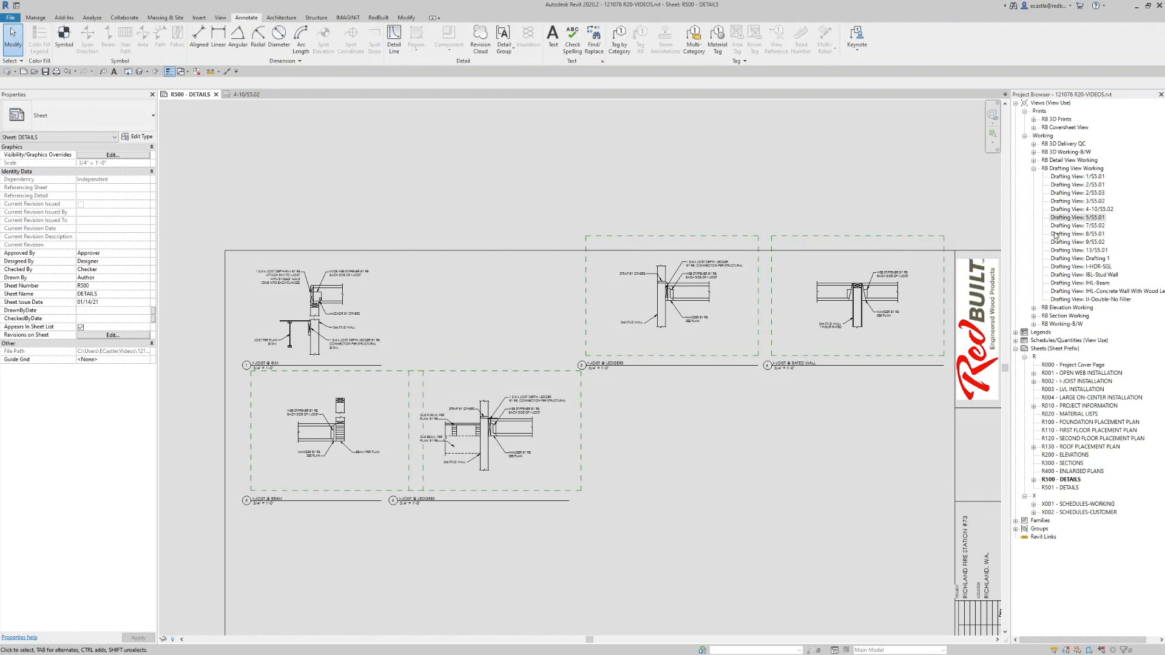
- Place drafting view 8/S5.01 in the empty detail 2 spot, aligning its title with the top row and detail 6 below
{"action": "left_click", "coordinate": [1068, 236]}
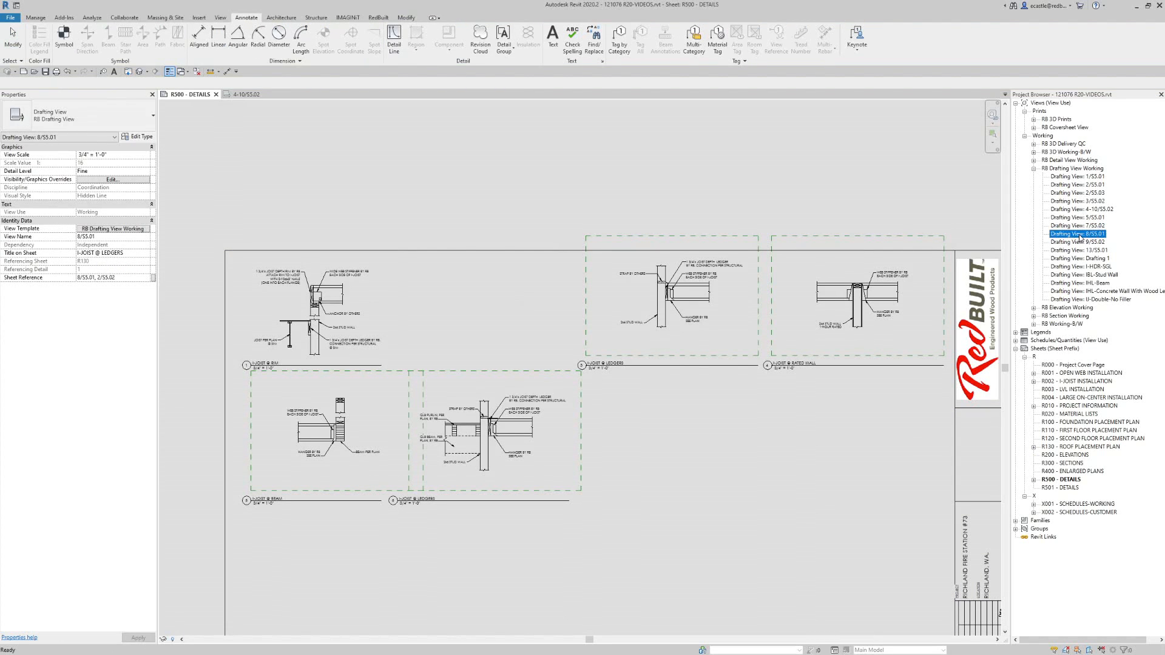
{"action": "left_click_drag", "start_coordinate": [460, 340], "coordinate": [484, 301]}
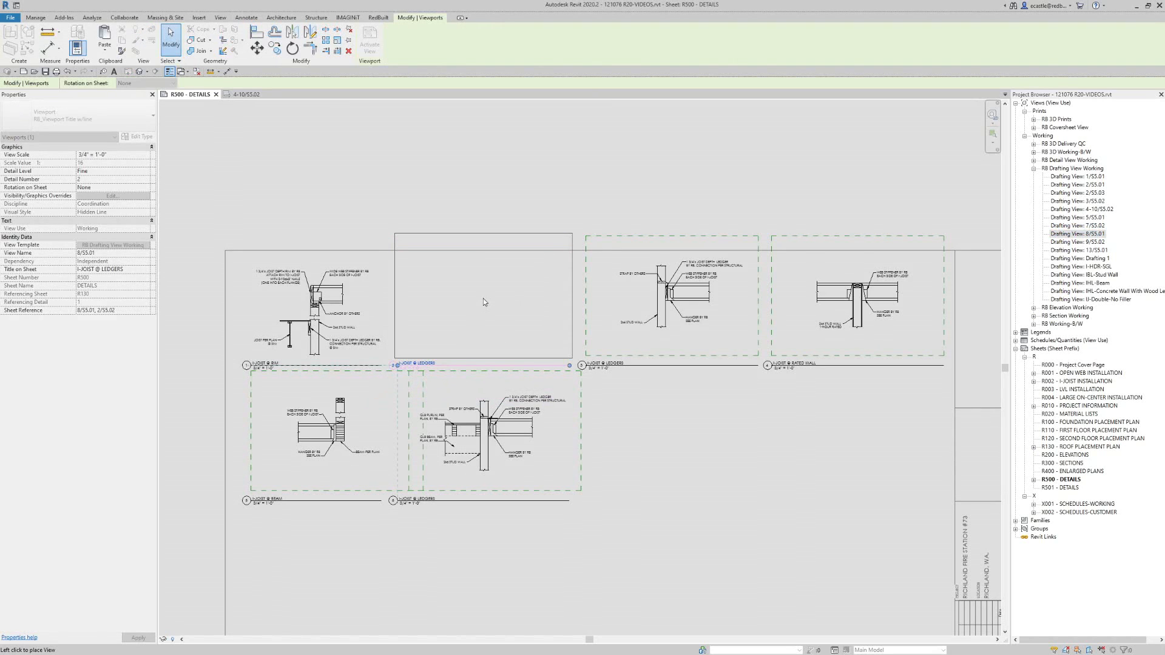
{"action": "left_click", "coordinate": [483, 301]}
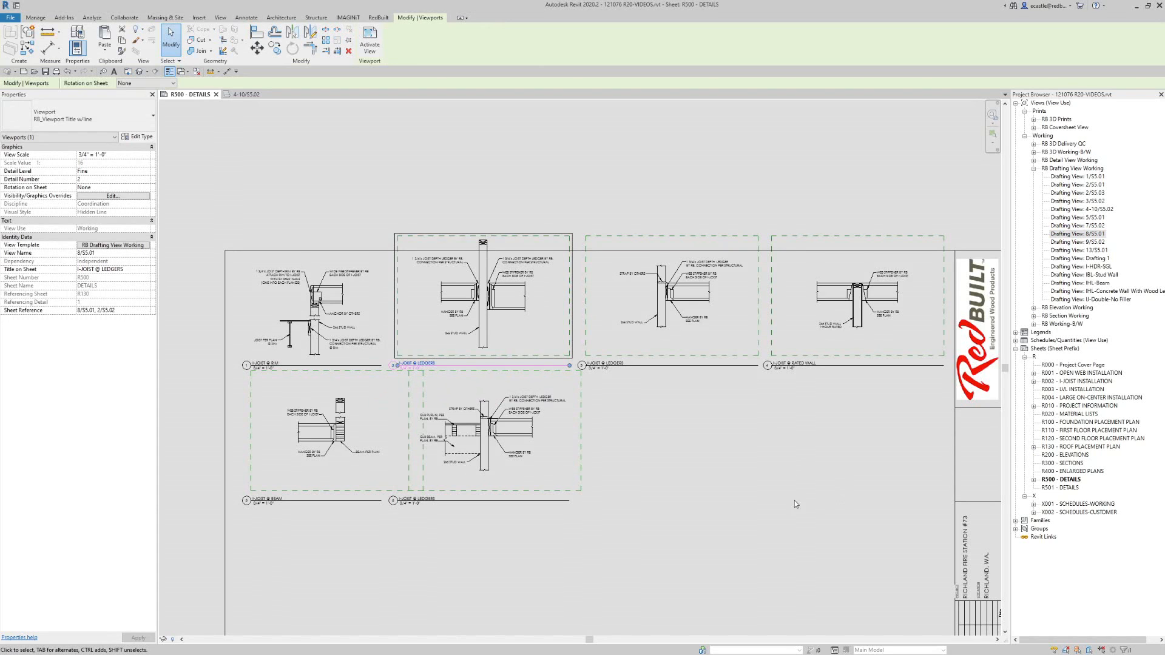
- Select all six detail viewports and nudge them down together so the top row sits inside the sheet border
{"action": "left_click_drag", "start_coordinate": [795, 504], "coordinate": [243, 237]}
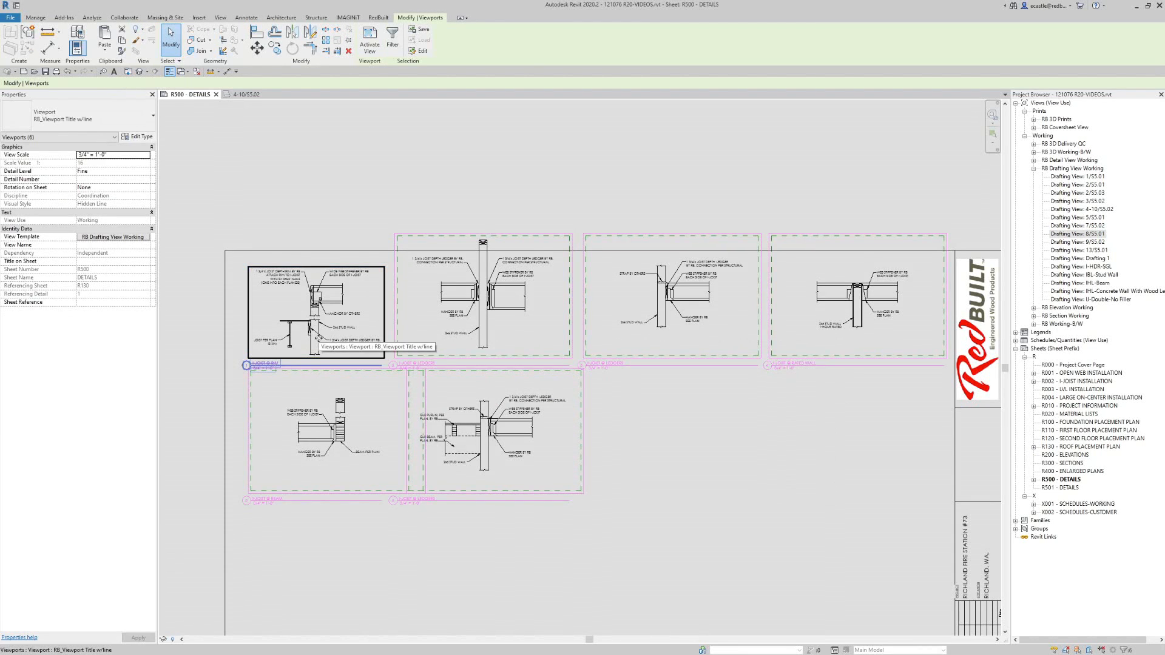
{"action": "key", "text": "Down"}
{"action": "key", "text": "Down"}
{"action": "key", "text": "Down"}
{"action": "key", "text": "Down"}
{"action": "key", "text": "Down"}
{"action": "key", "text": "Down"}
{"action": "key", "text": "Down"}
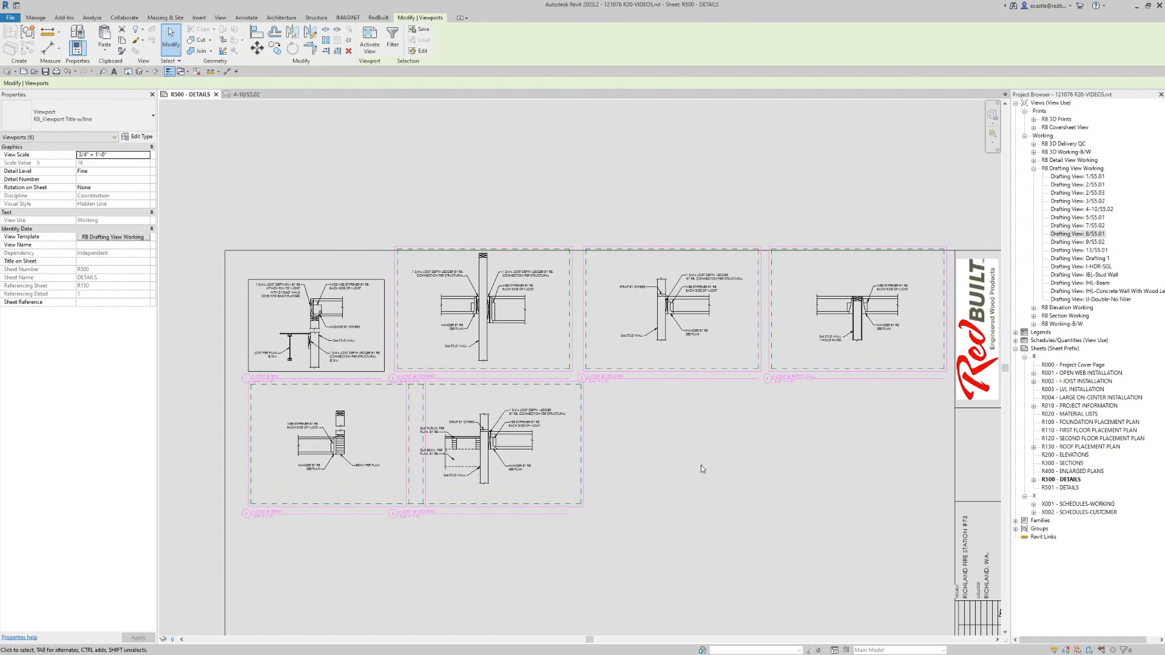
{"action": "left_click", "coordinate": [701, 465]}
{"action": "scroll", "coordinate": [235, 440], "scroll_direction": "up", "scroll_amount": 2}
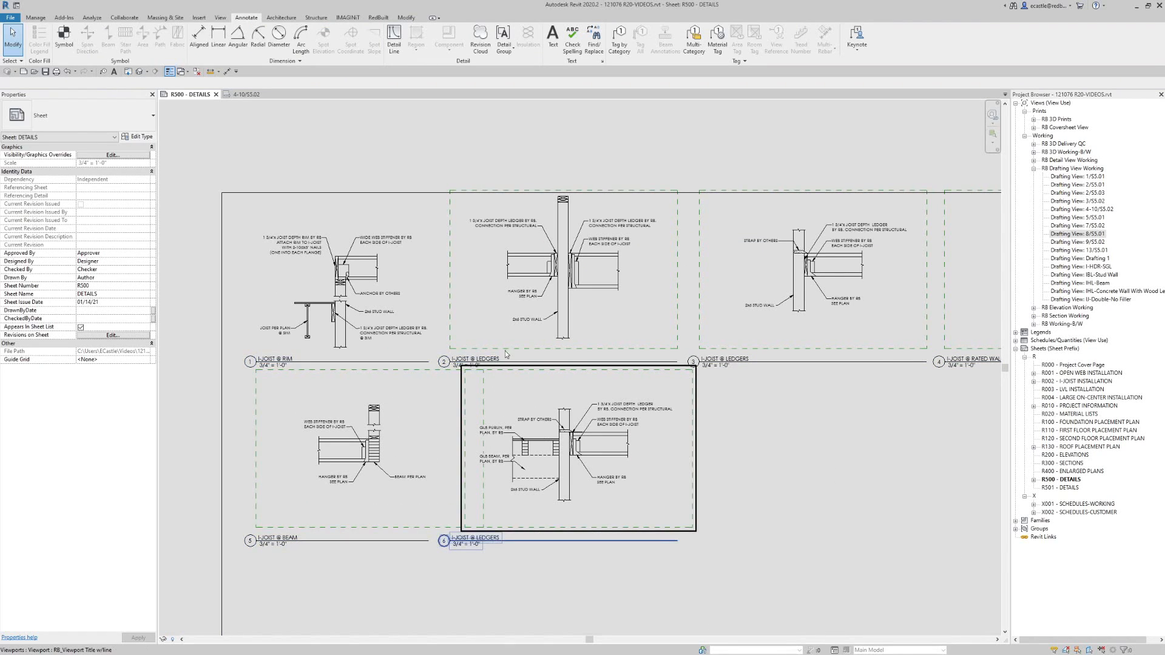
{"action": "scroll", "coordinate": [505, 352], "scroll_direction": "down", "scroll_amount": 2}
{"action": "scroll", "coordinate": [510, 340], "scroll_direction": "down", "scroll_amount": 1}
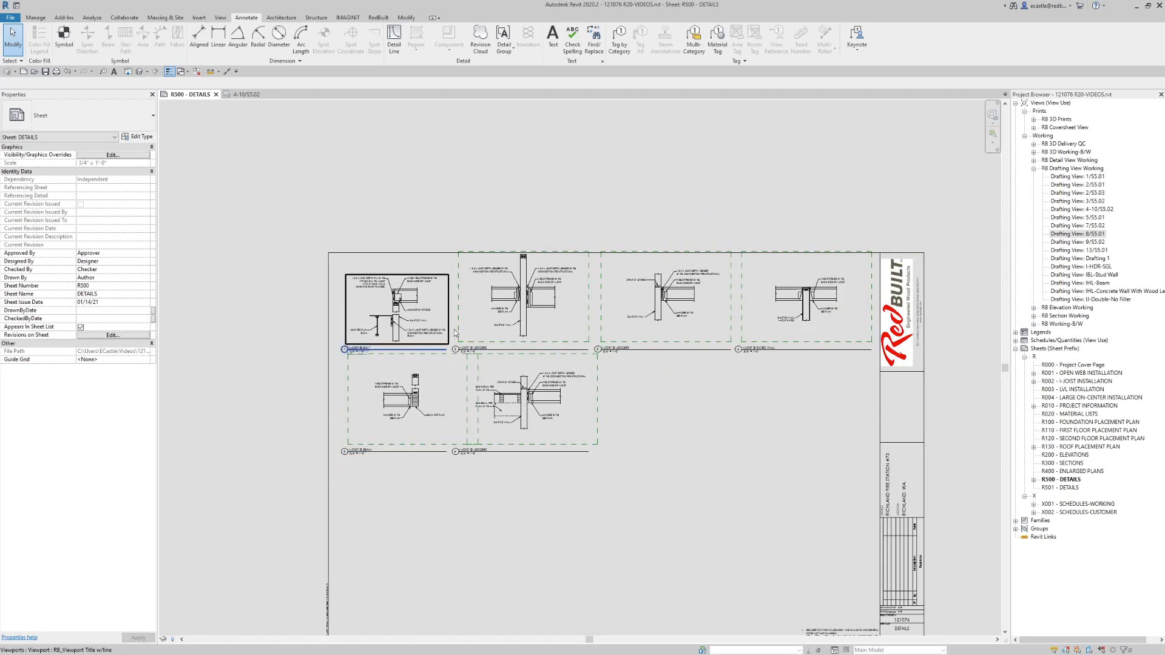
- Examine detail 1's View Name and Sheet Reference properties
{"action": "scroll", "coordinate": [486, 364], "scroll_direction": "up", "scroll_amount": 2}
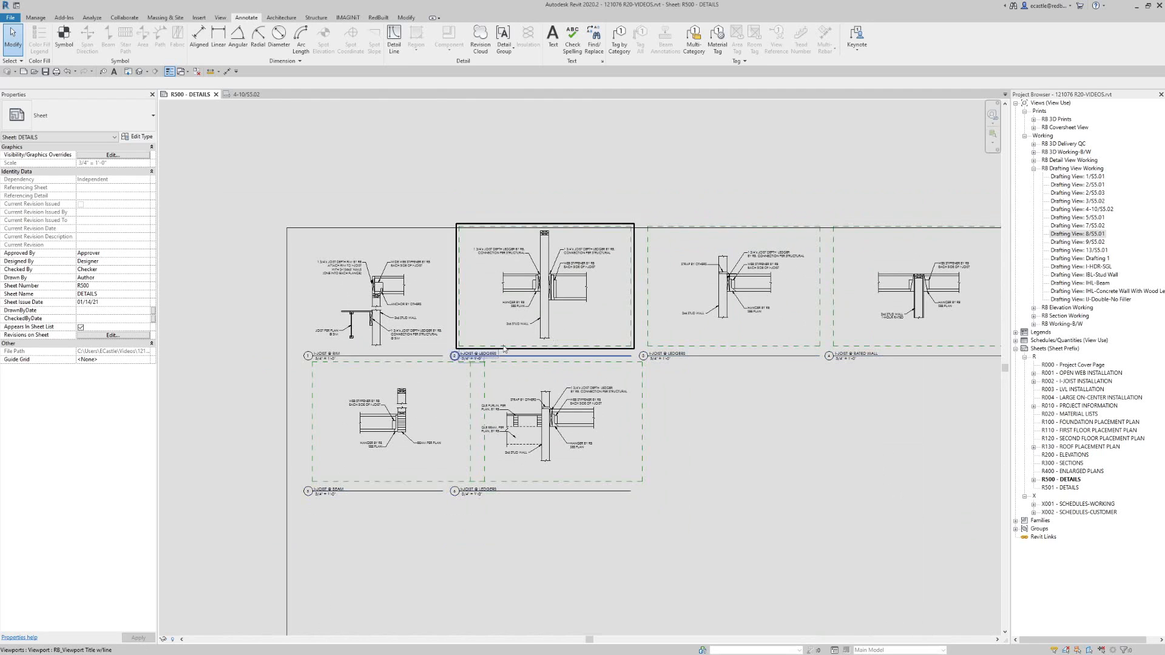
{"action": "scroll", "coordinate": [454, 177], "scroll_direction": "down", "scroll_amount": 1}
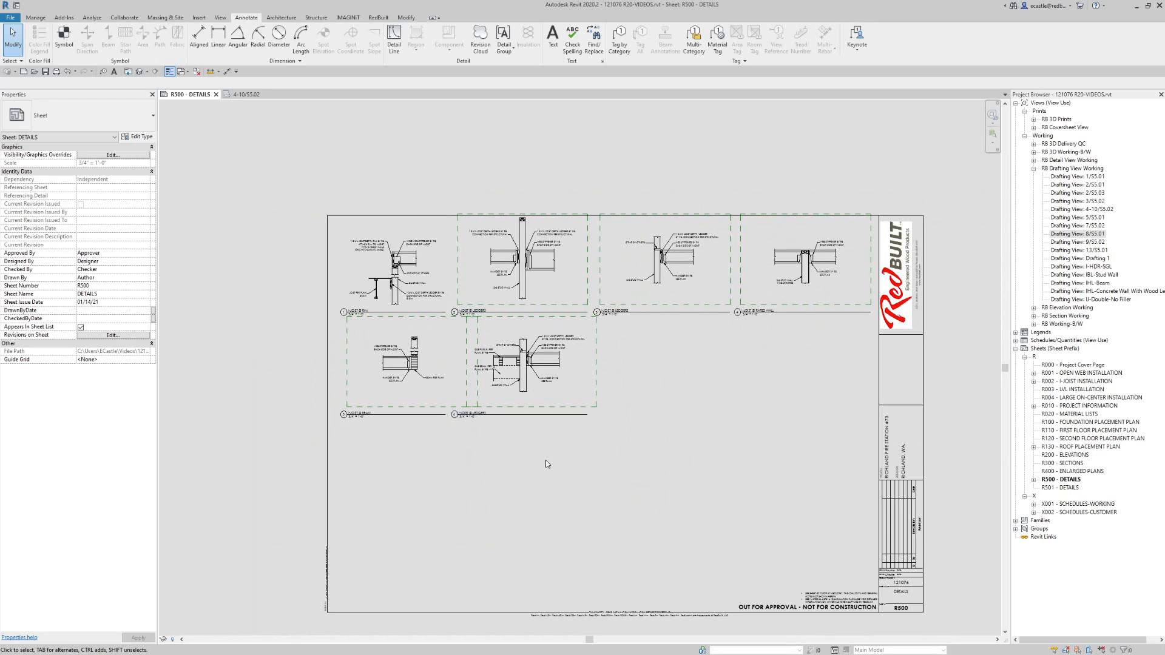
{"action": "scroll", "coordinate": [615, 335], "scroll_direction": "up", "scroll_amount": 1}
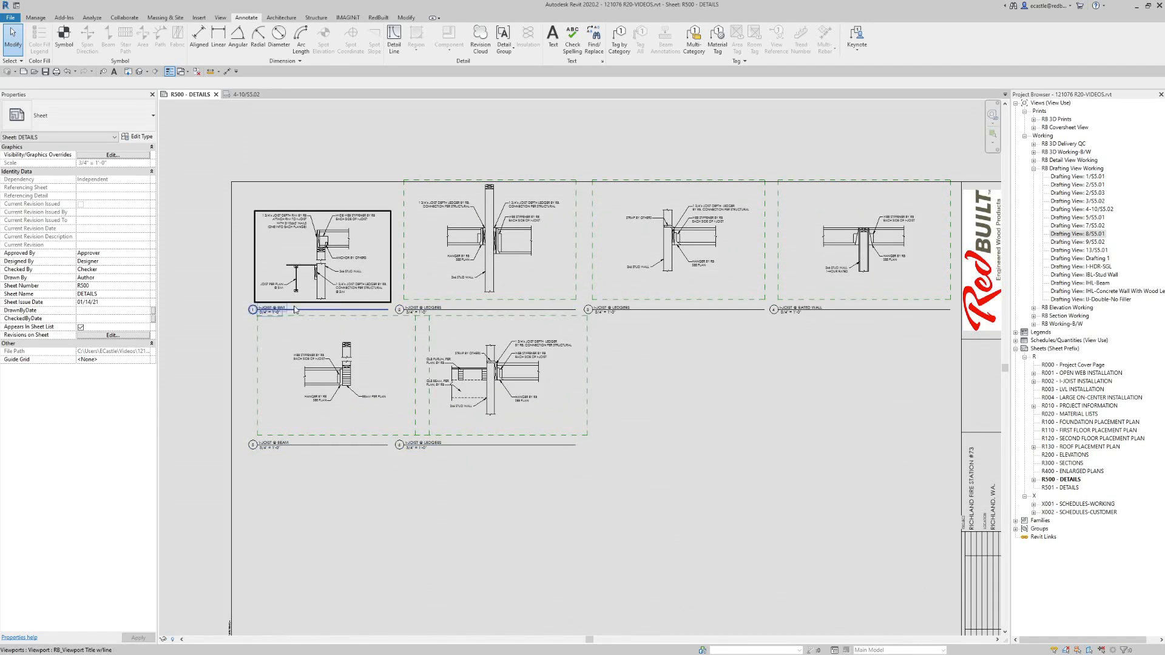
{"action": "scroll", "coordinate": [252, 309], "scroll_direction": "up", "scroll_amount": 2}
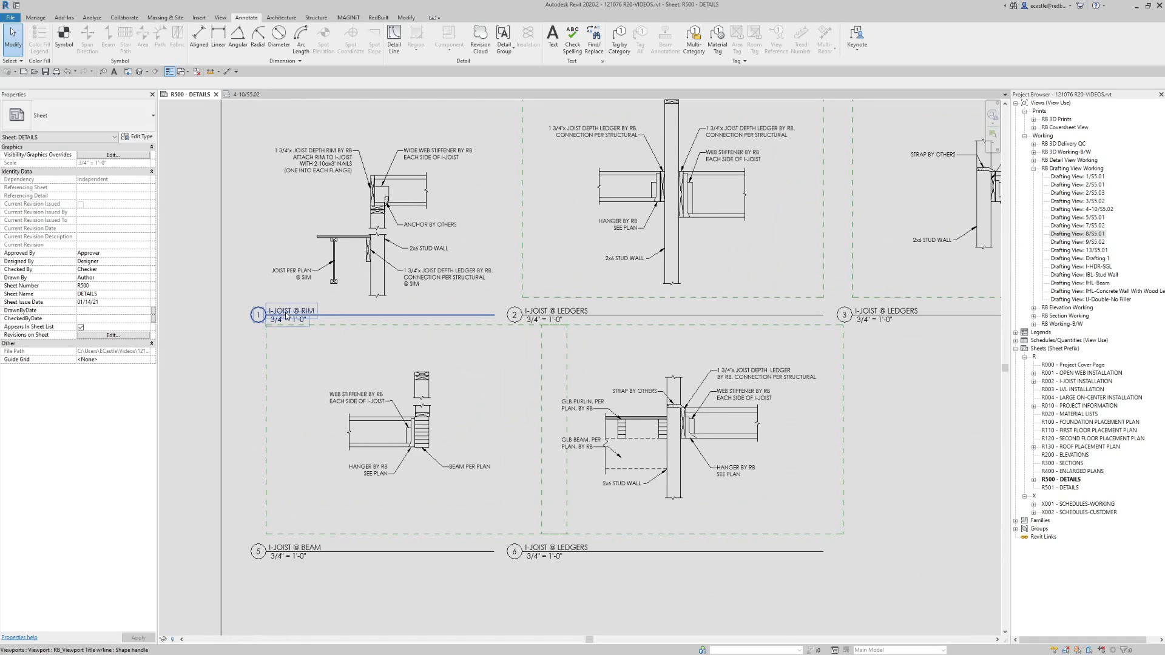
{"action": "left_click", "coordinate": [255, 310]}
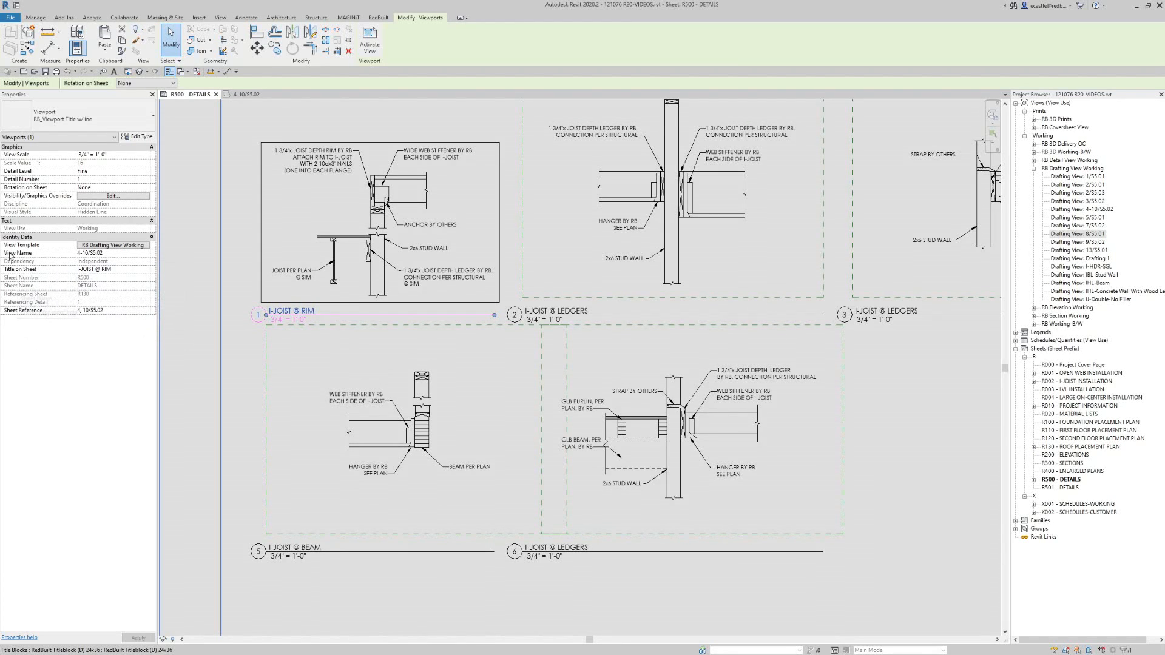
{"action": "left_click", "coordinate": [94, 254]}
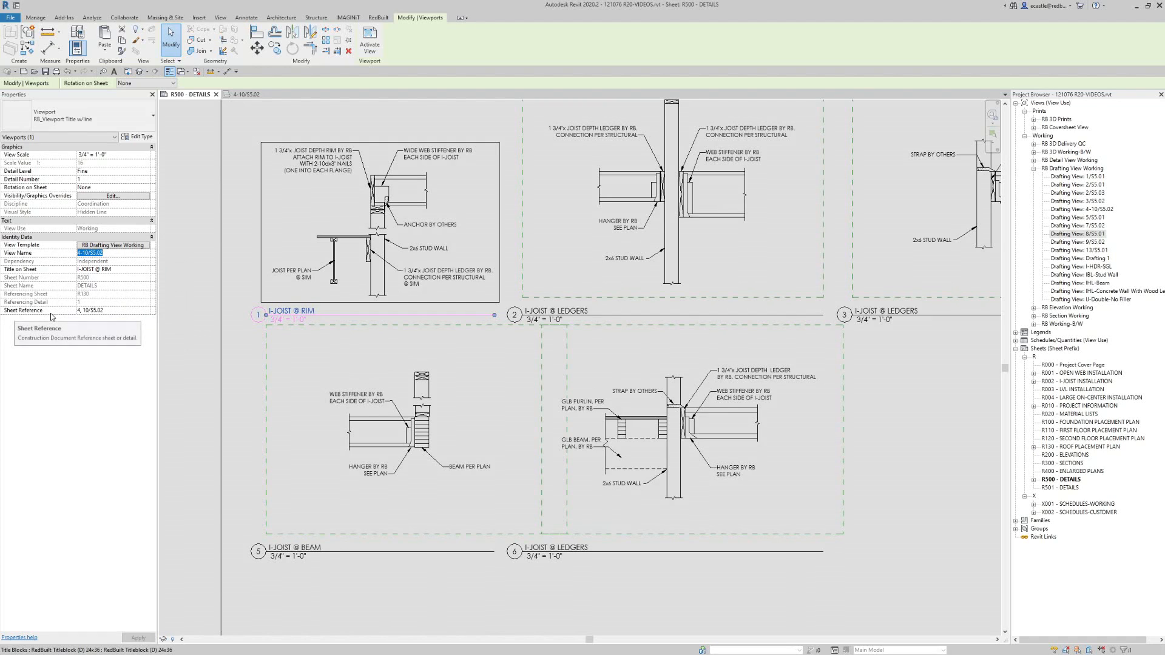
{"action": "left_click", "coordinate": [104, 312]}
{"action": "left_click_drag", "start_coordinate": [104, 313], "coordinate": [63, 312]}
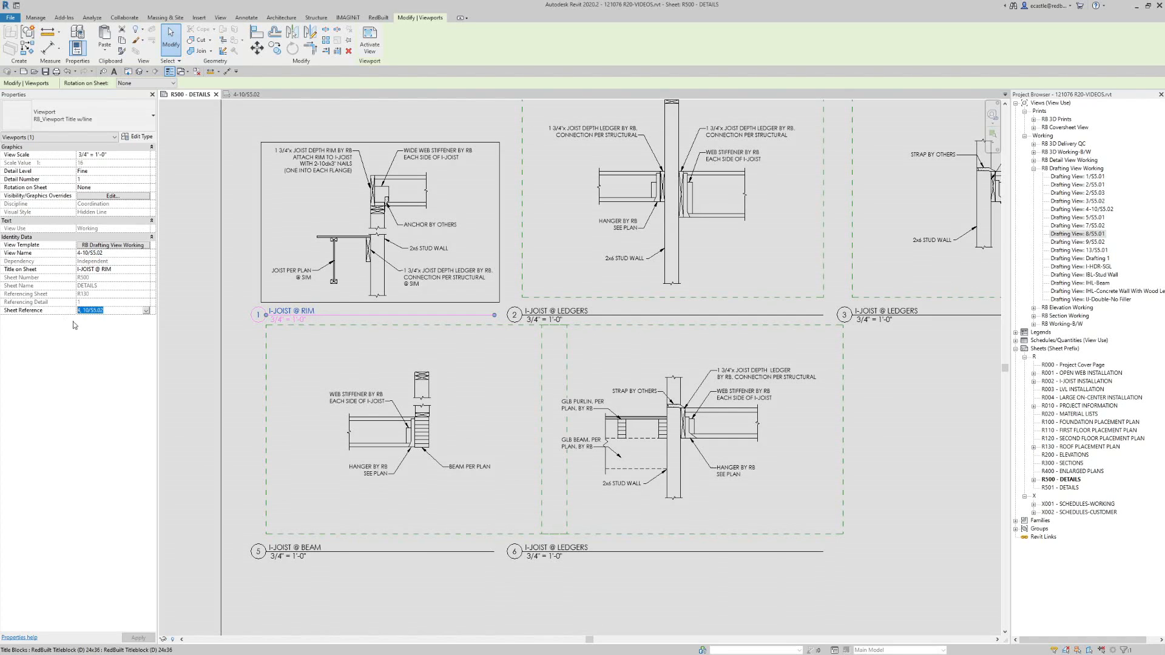
- Check detail 1's Title on Sheet property and compare it with the identity data of detail 5
{"action": "left_click", "coordinate": [86, 318]}
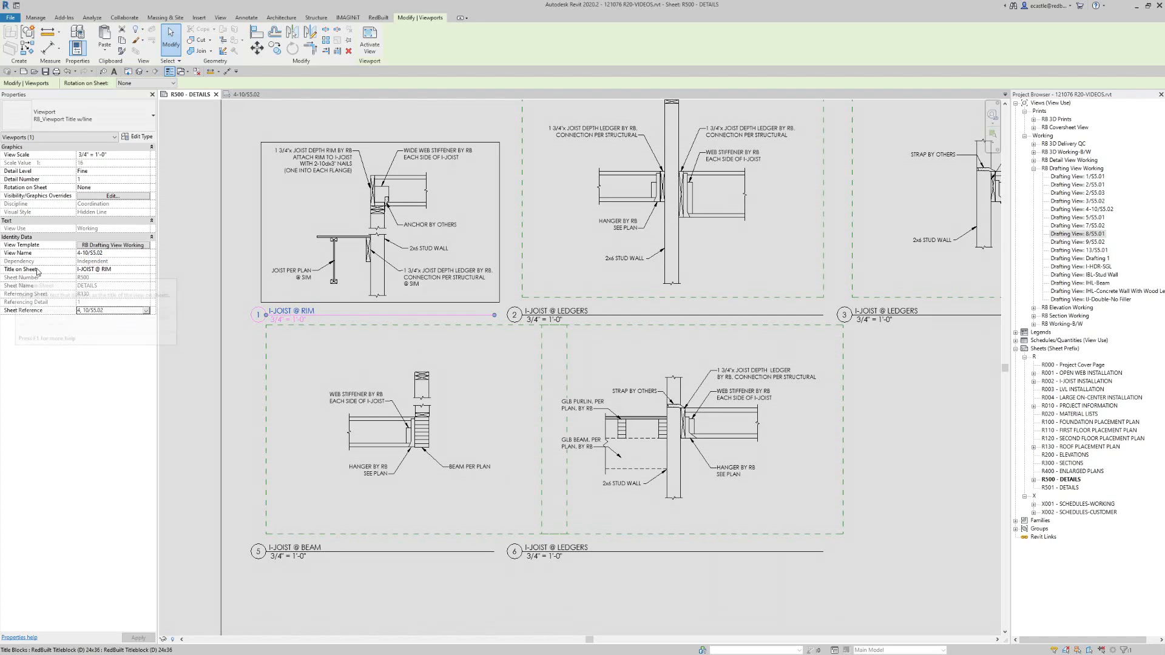
{"action": "left_click", "coordinate": [68, 271]}
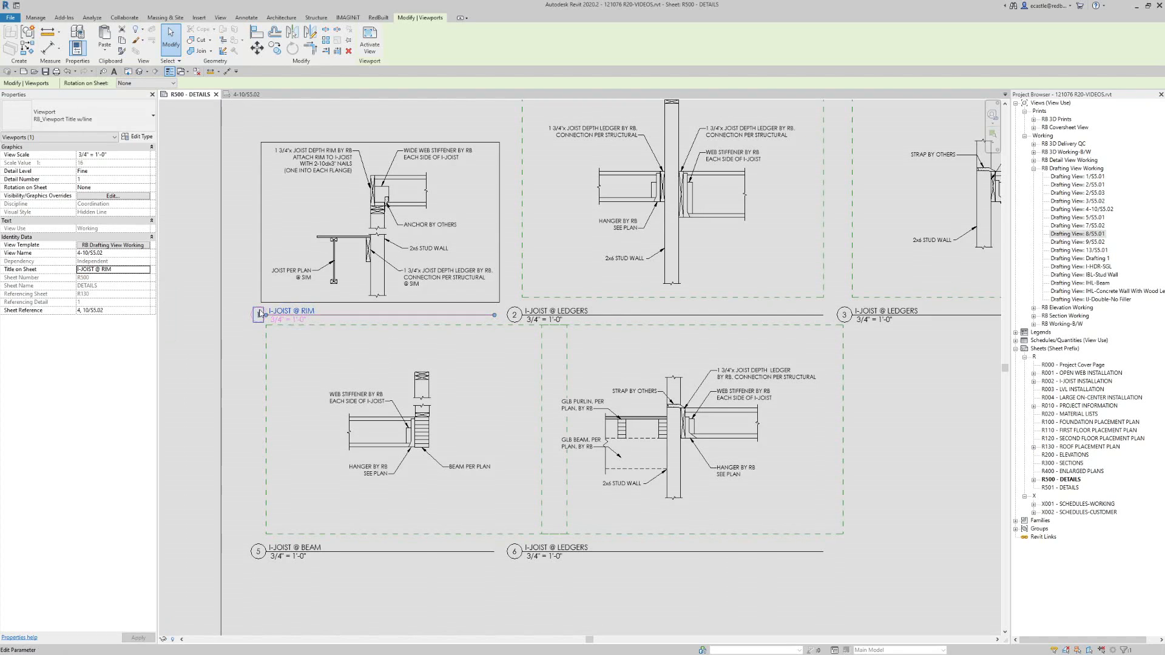
{"action": "left_click", "coordinate": [115, 271]}
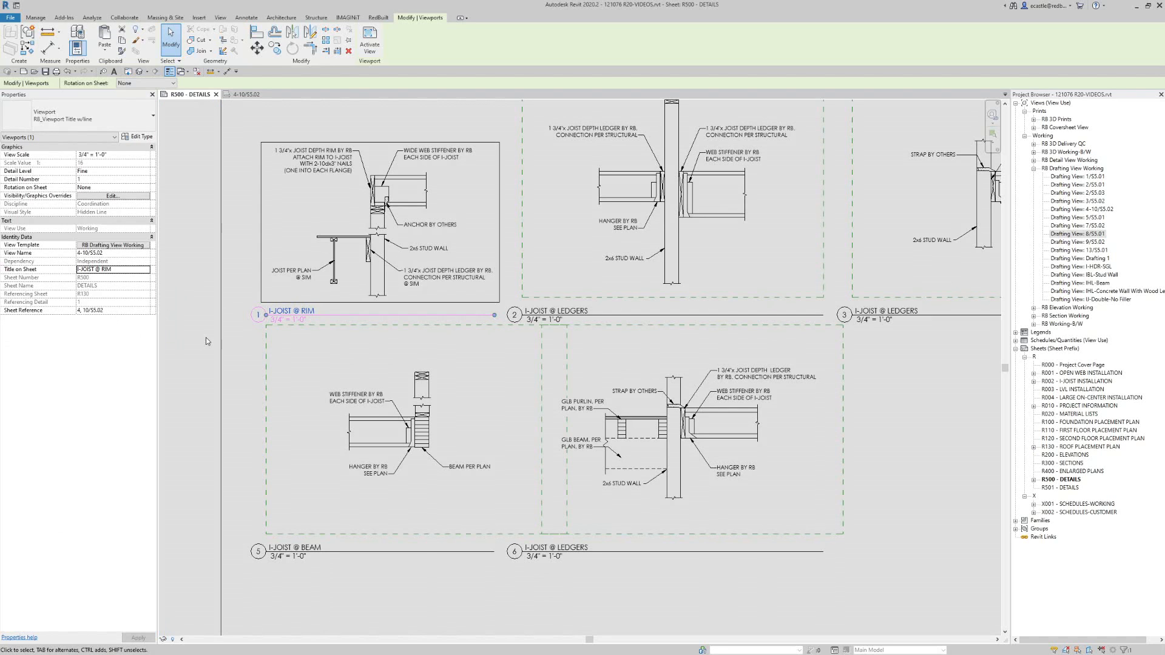
{"action": "left_click", "coordinate": [319, 356]}
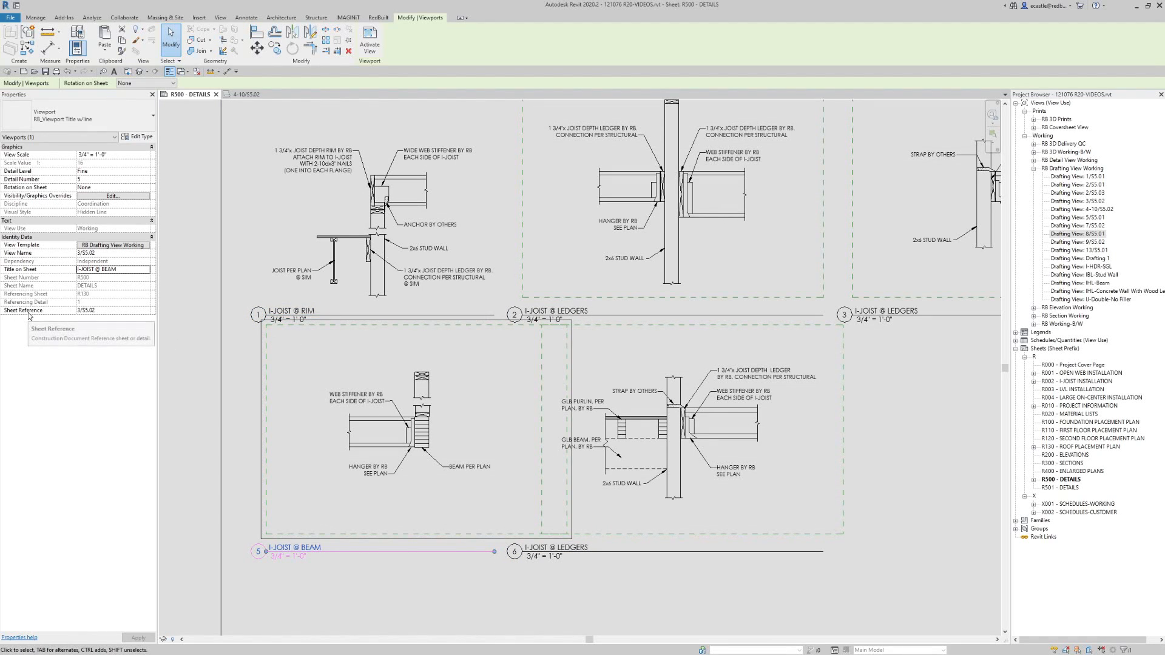
{"action": "left_click", "coordinate": [402, 286]}
- Select all six detail viewports and change their type to RB_Viewport View Name
{"action": "scroll", "coordinate": [372, 282], "scroll_direction": "down", "scroll_amount": 3}
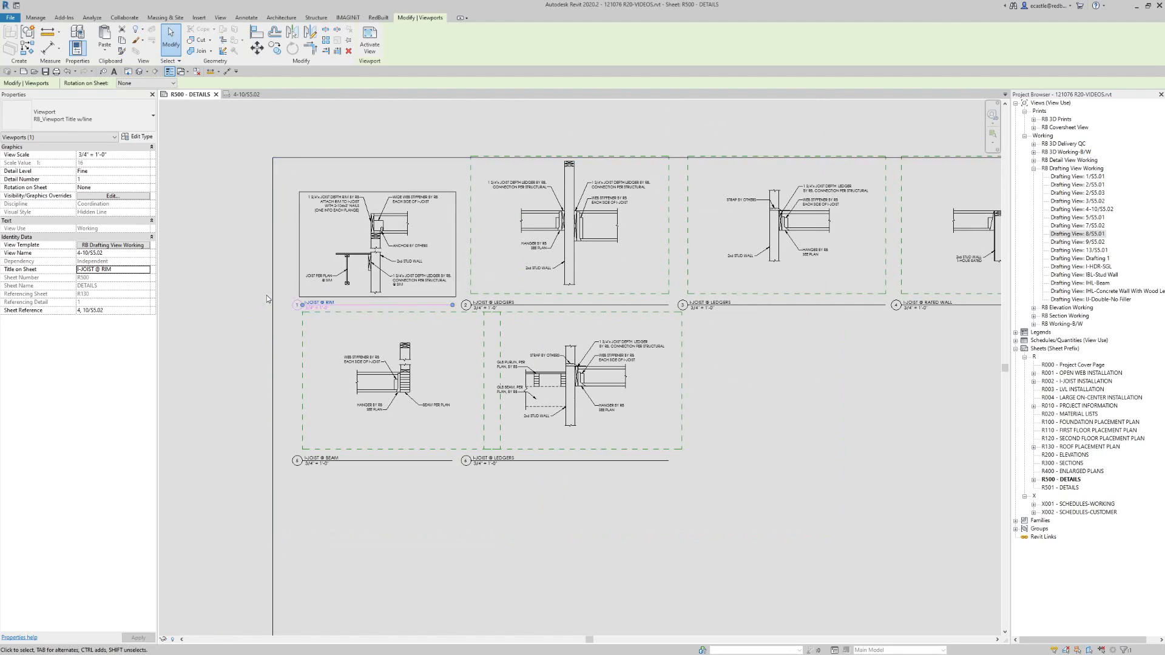
{"action": "scroll", "coordinate": [267, 297], "scroll_direction": "down", "scroll_amount": 2}
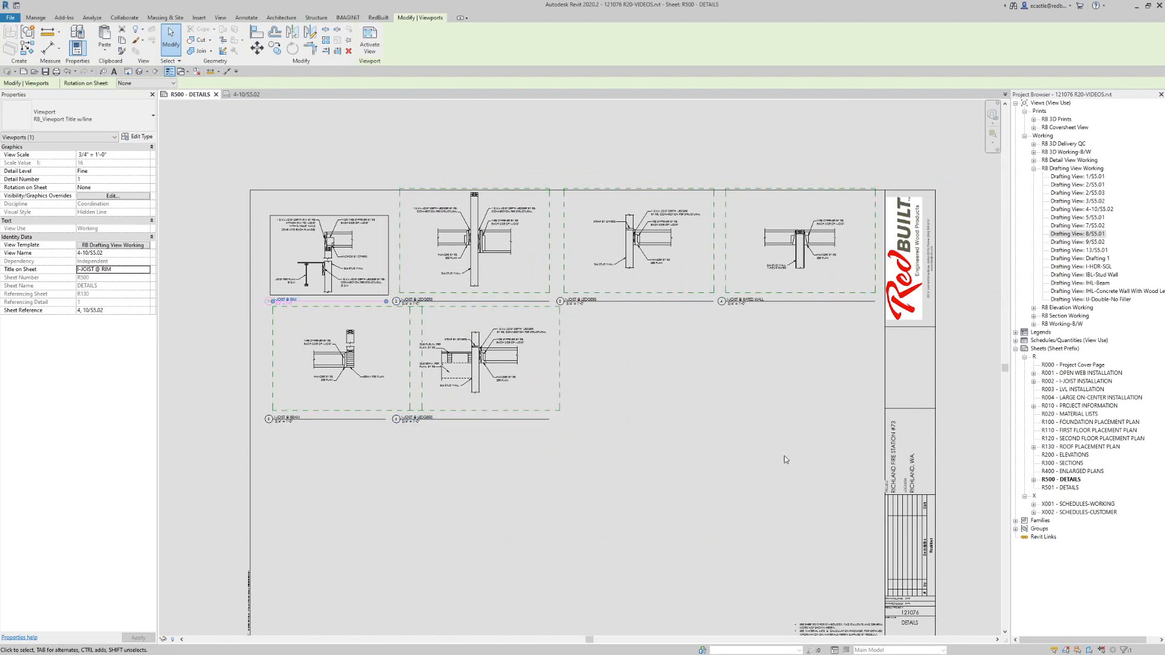
{"action": "left_click_drag", "start_coordinate": [785, 460], "coordinate": [305, 281]}
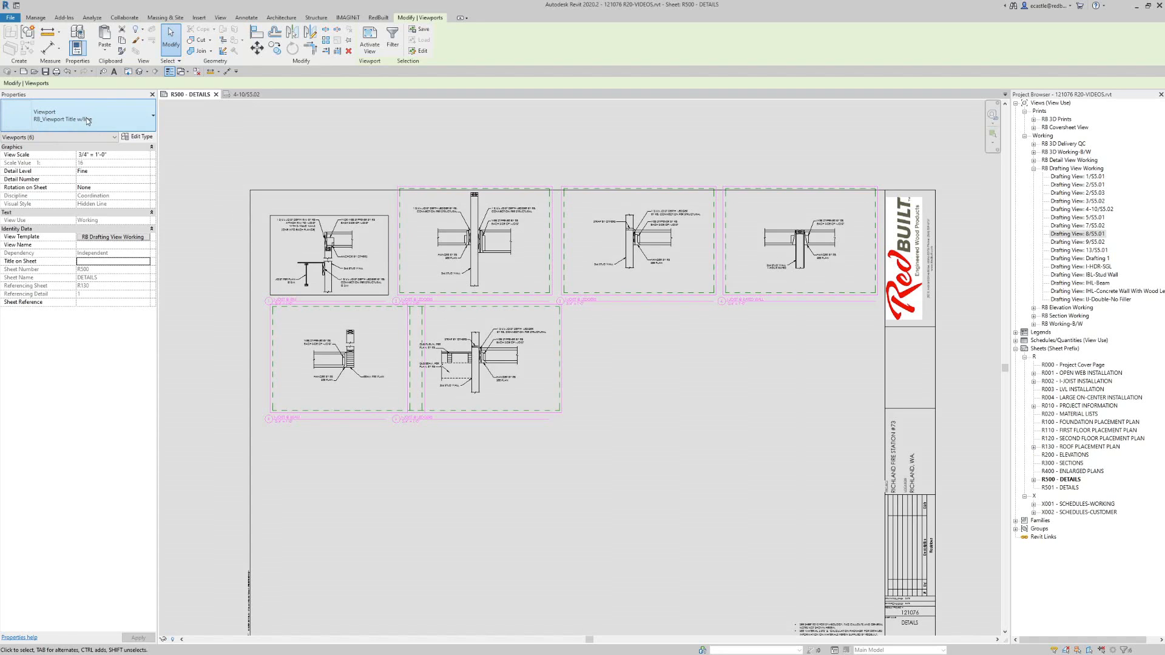
{"action": "left_click", "coordinate": [144, 120]}
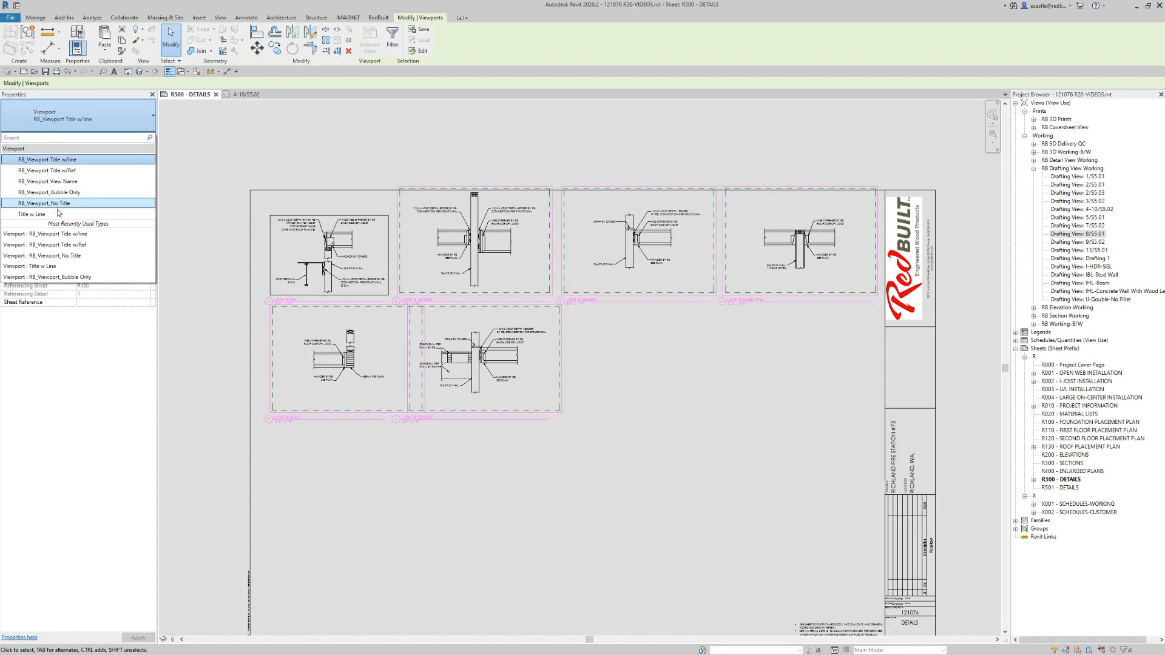
{"action": "left_click", "coordinate": [29, 182]}
{"action": "scroll", "coordinate": [293, 312], "scroll_direction": "up", "scroll_amount": 3}
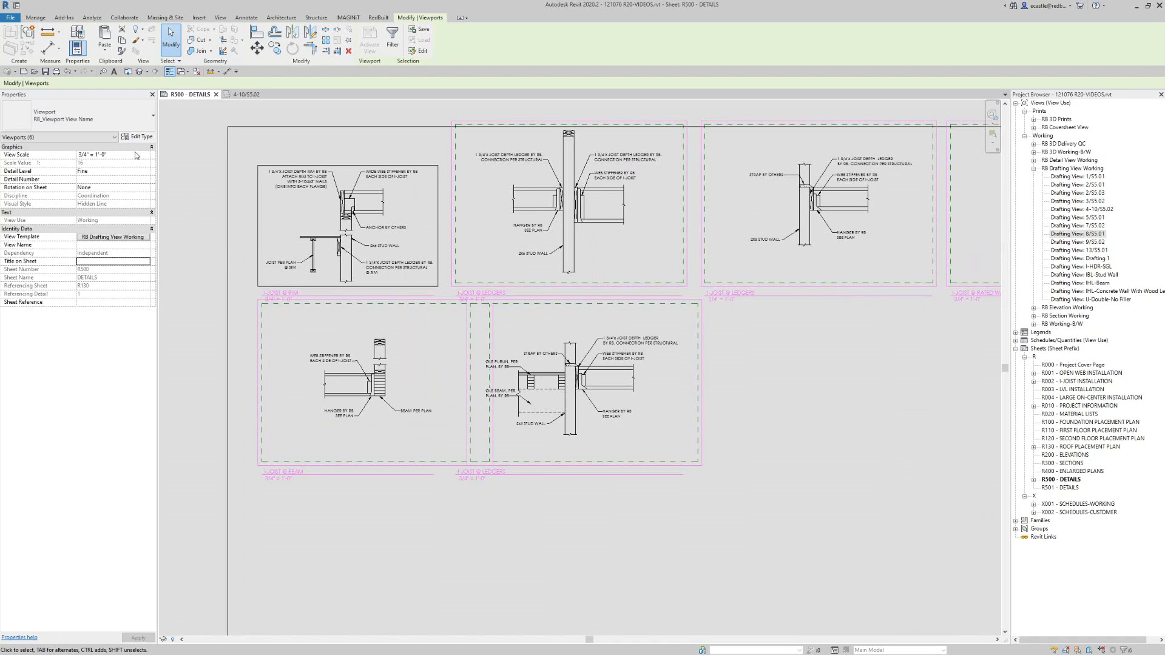
- Try the RB_Viewport_No Title and RB_Viewport_Bubble Only types on the six selected viewports
{"action": "left_click", "coordinate": [104, 118]}
{"action": "left_click", "coordinate": [43, 203]}
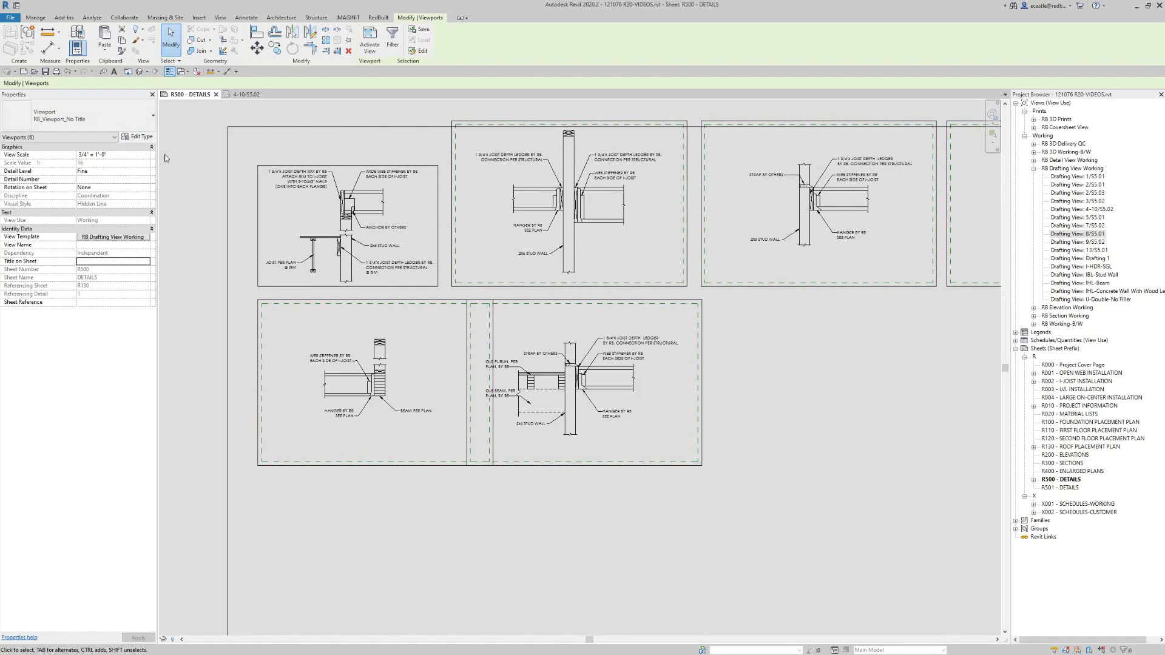
{"action": "left_click", "coordinate": [111, 115]}
{"action": "left_click", "coordinate": [82, 193]}
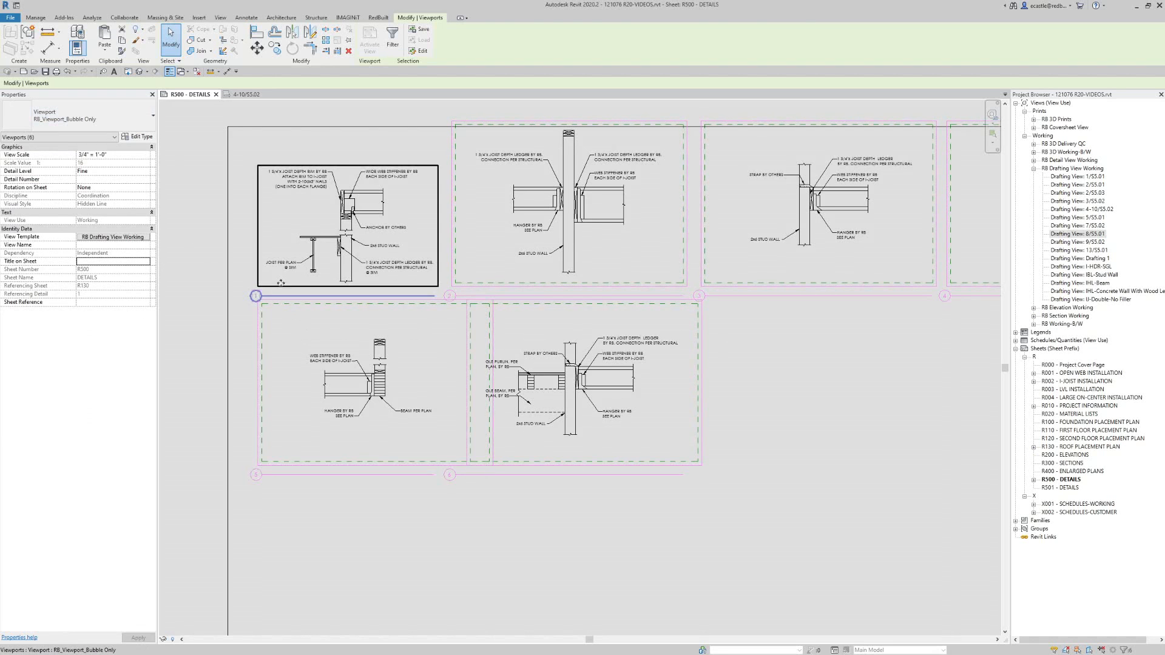
{"action": "left_click", "coordinate": [250, 292]}
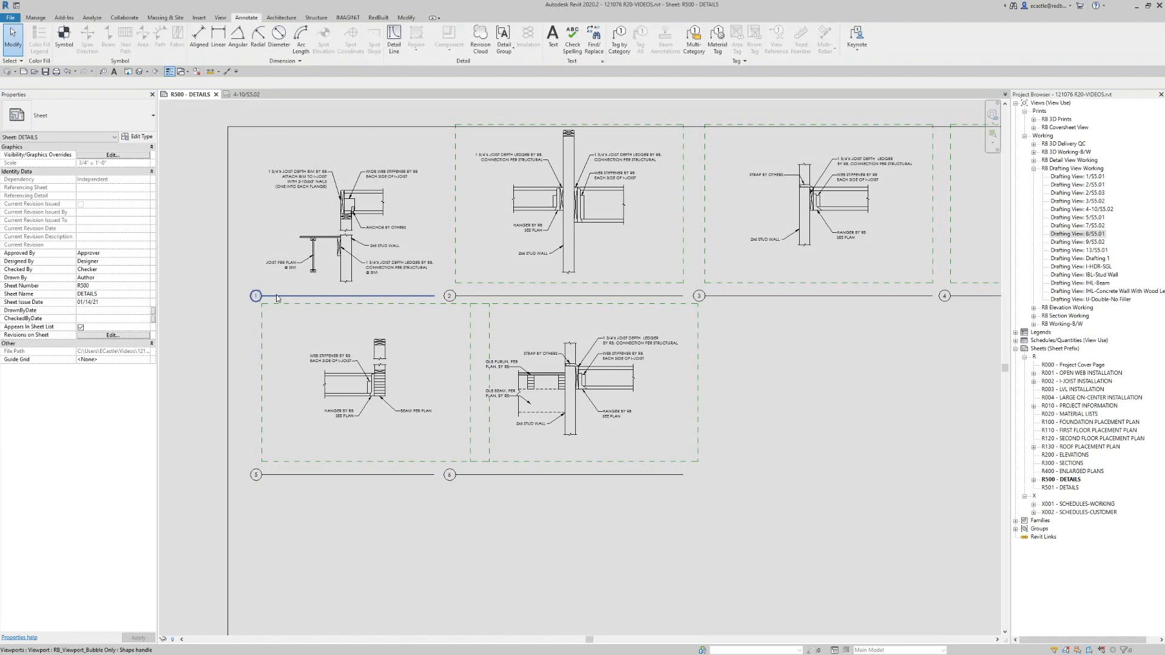
- Reselect all six detail viewports and set their type to RB_Viewport Title w/Ref
{"action": "scroll", "coordinate": [276, 303], "scroll_direction": "down", "scroll_amount": 1}
{"action": "left_click_drag", "start_coordinate": [848, 466], "coordinate": [302, 245]}
{"action": "left_click", "coordinate": [93, 121]}
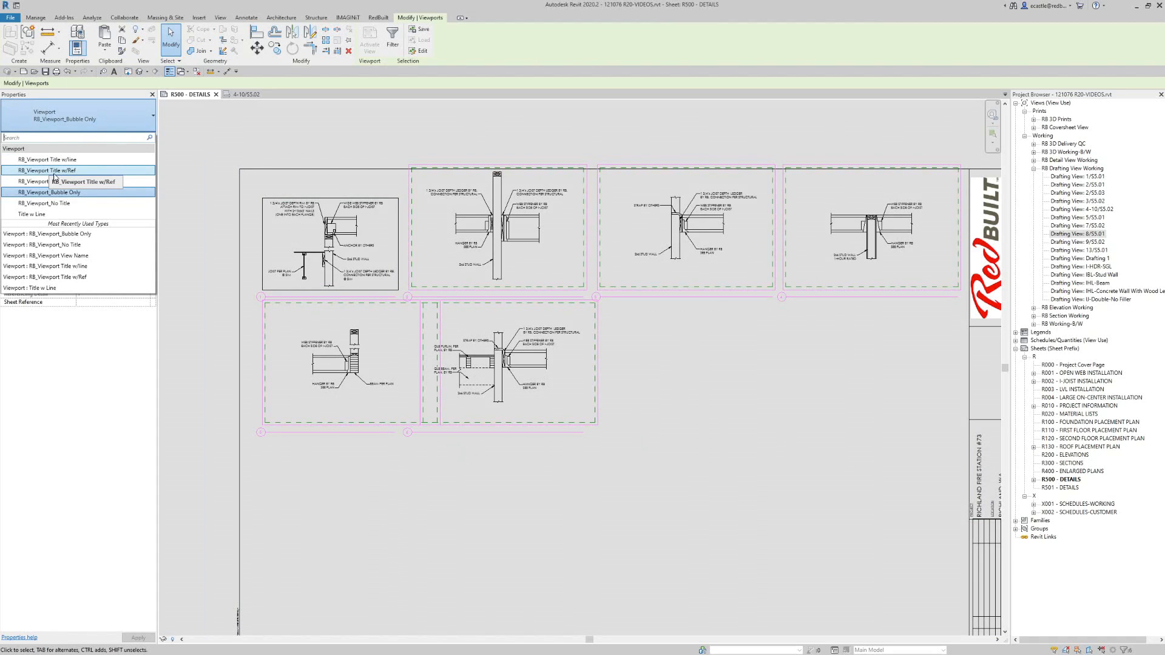
{"action": "left_click", "coordinate": [62, 172]}
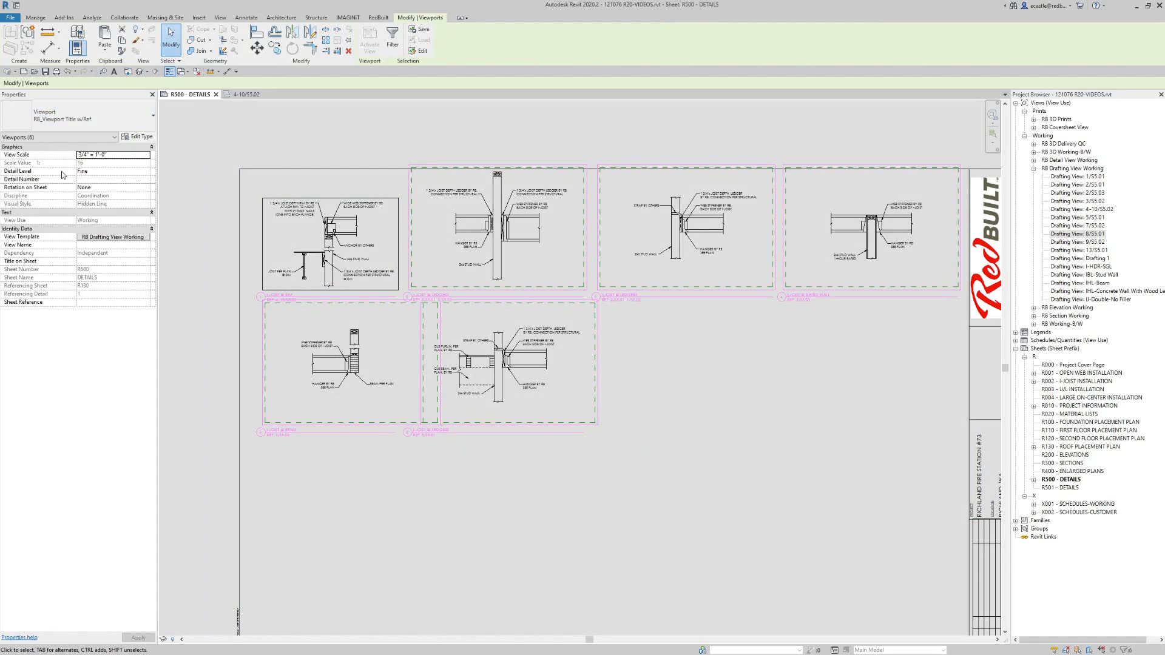
{"action": "left_click", "coordinate": [323, 489]}
{"action": "scroll", "coordinate": [290, 318], "scroll_direction": "up", "scroll_amount": 3}
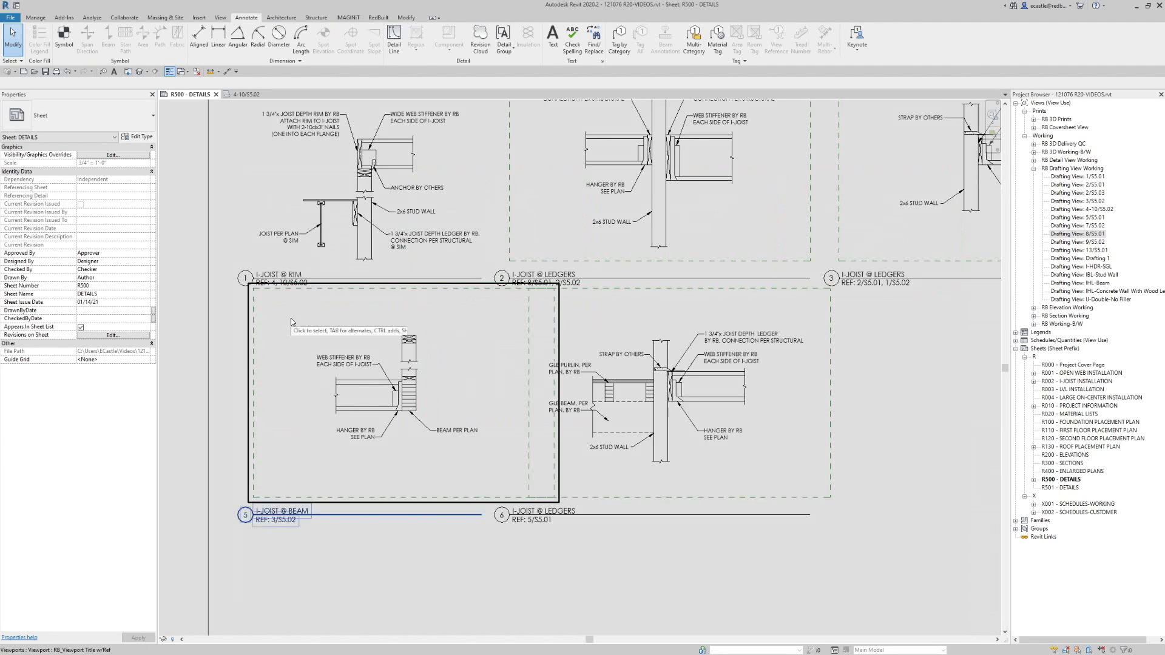
{"action": "scroll", "coordinate": [274, 308], "scroll_direction": "up", "scroll_amount": 1}
{"action": "scroll", "coordinate": [318, 365], "scroll_direction": "down", "scroll_amount": 1}
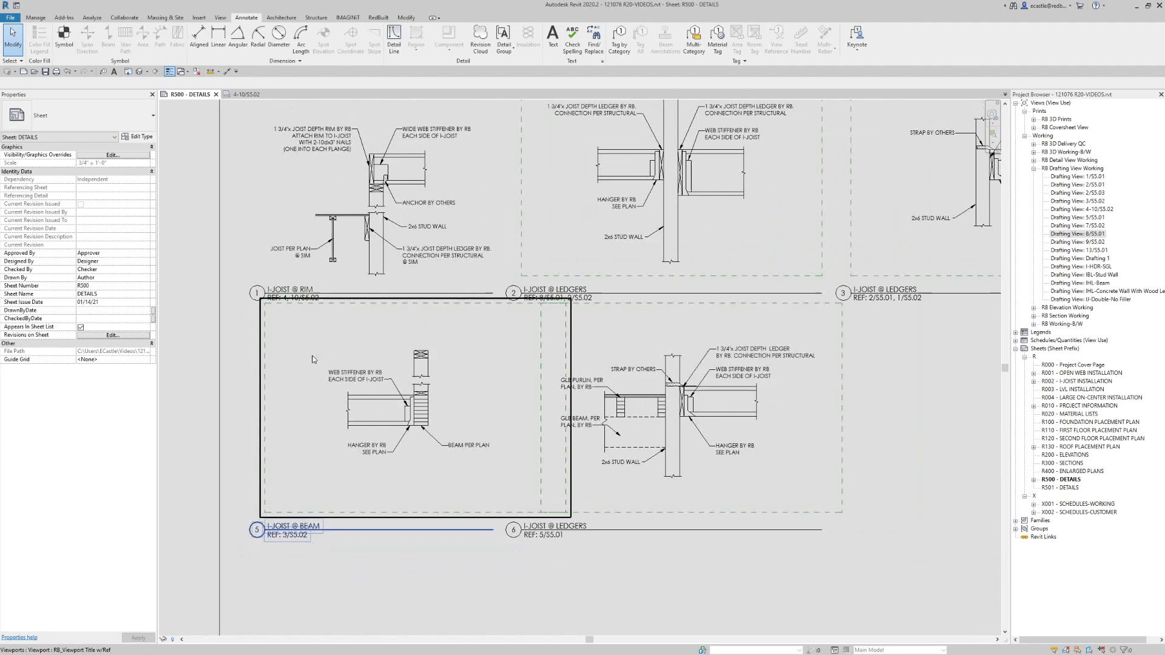
- Try shortening detail 1's Sheet Reference to 10/S5.02
{"action": "left_click", "coordinate": [300, 301]}
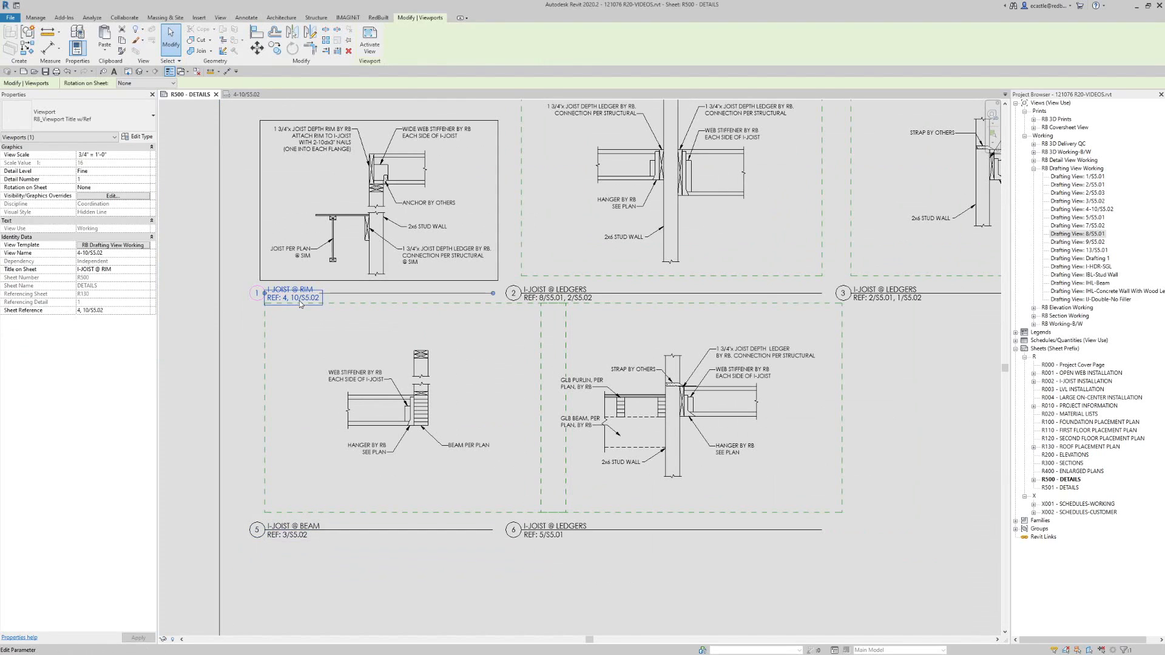
{"action": "left_click", "coordinate": [90, 310]}
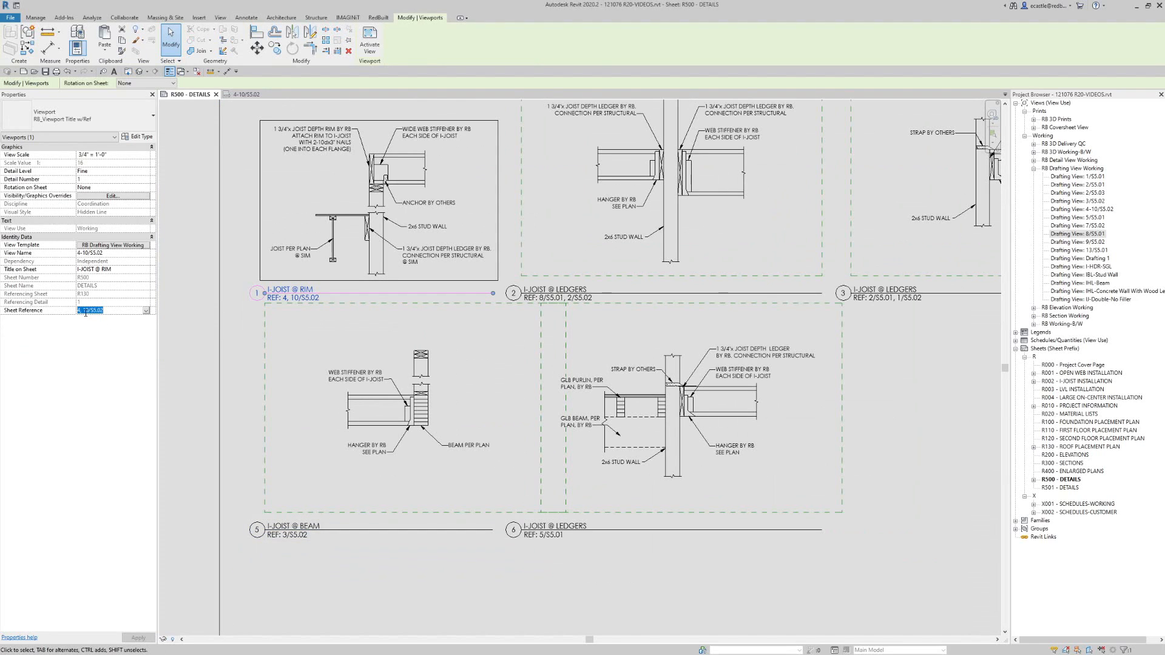
{"action": "left_click", "coordinate": [86, 312]}
{"action": "left_click_drag", "start_coordinate": [84, 310], "coordinate": [77, 313]}
{"action": "key", "text": "BackSpace"}
{"action": "key", "text": "Return"}
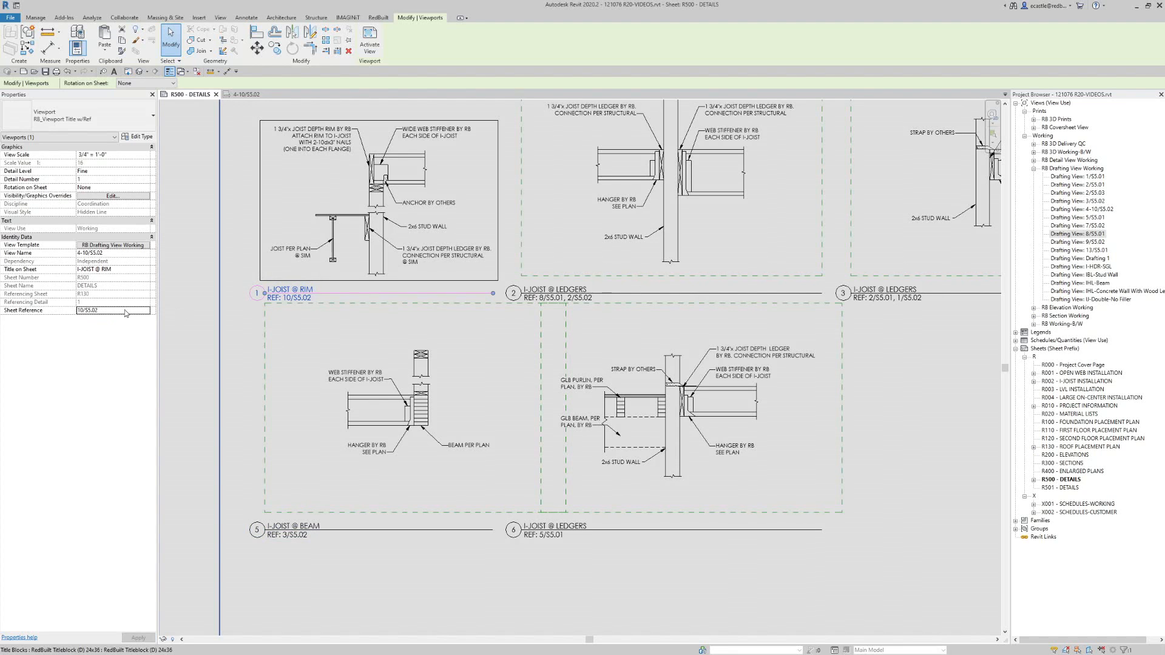
{"action": "left_click", "coordinate": [231, 328]}
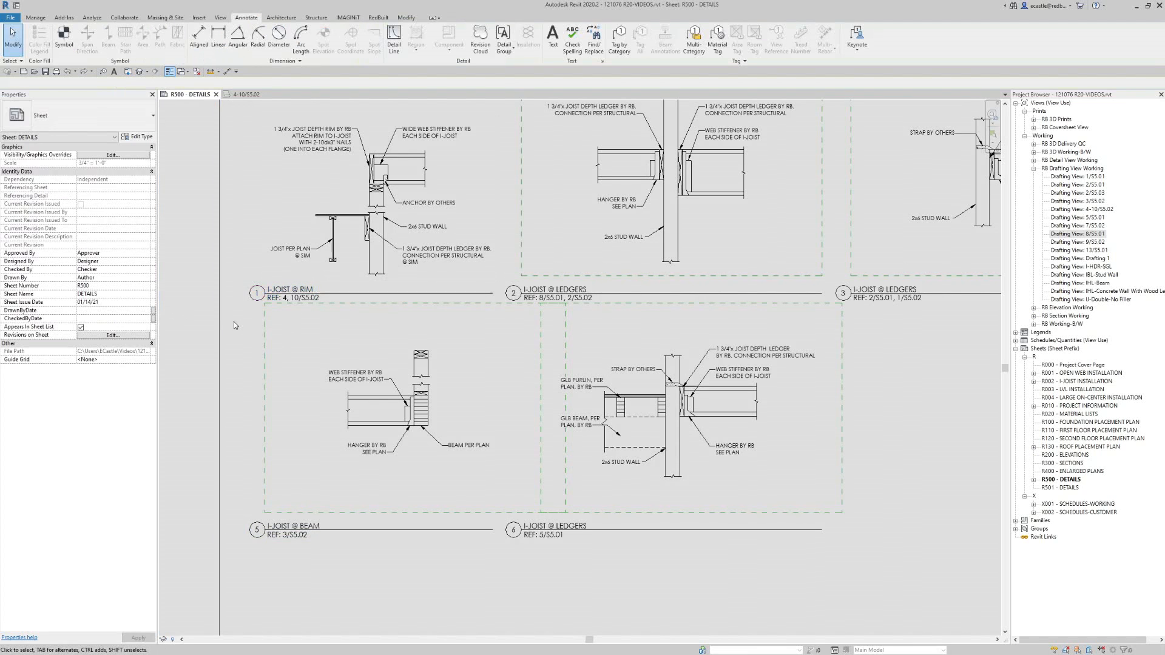
- Review the arrangement of the six details and the free space within the sheet border
{"action": "scroll", "coordinate": [405, 420], "scroll_direction": "down", "scroll_amount": 5}
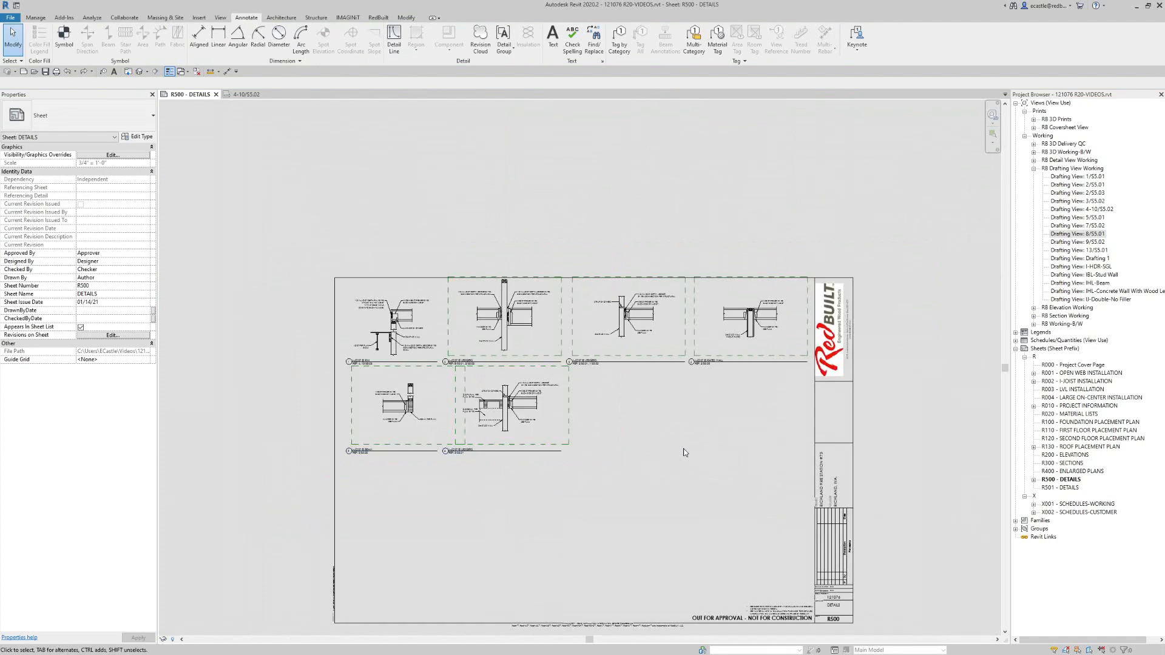
{"action": "scroll", "coordinate": [628, 563], "scroll_direction": "up", "scroll_amount": 1}
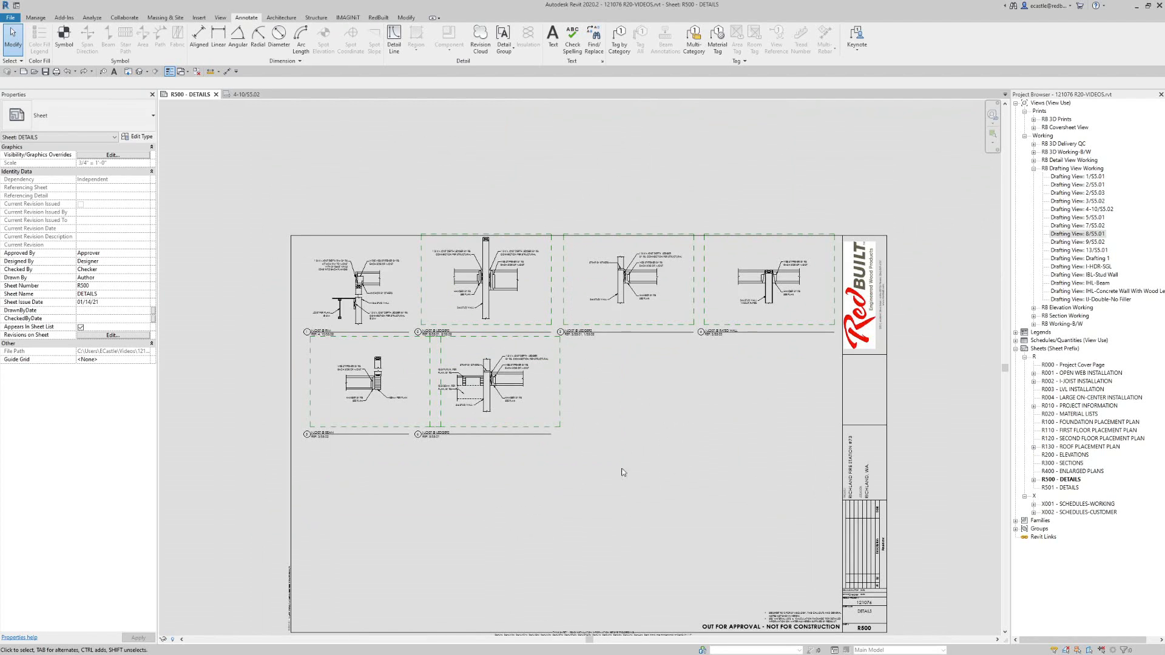
{"action": "scroll", "coordinate": [625, 314], "scroll_direction": "down", "scroll_amount": 1}
{"action": "scroll", "coordinate": [587, 495], "scroll_direction": "up", "scroll_amount": 1}
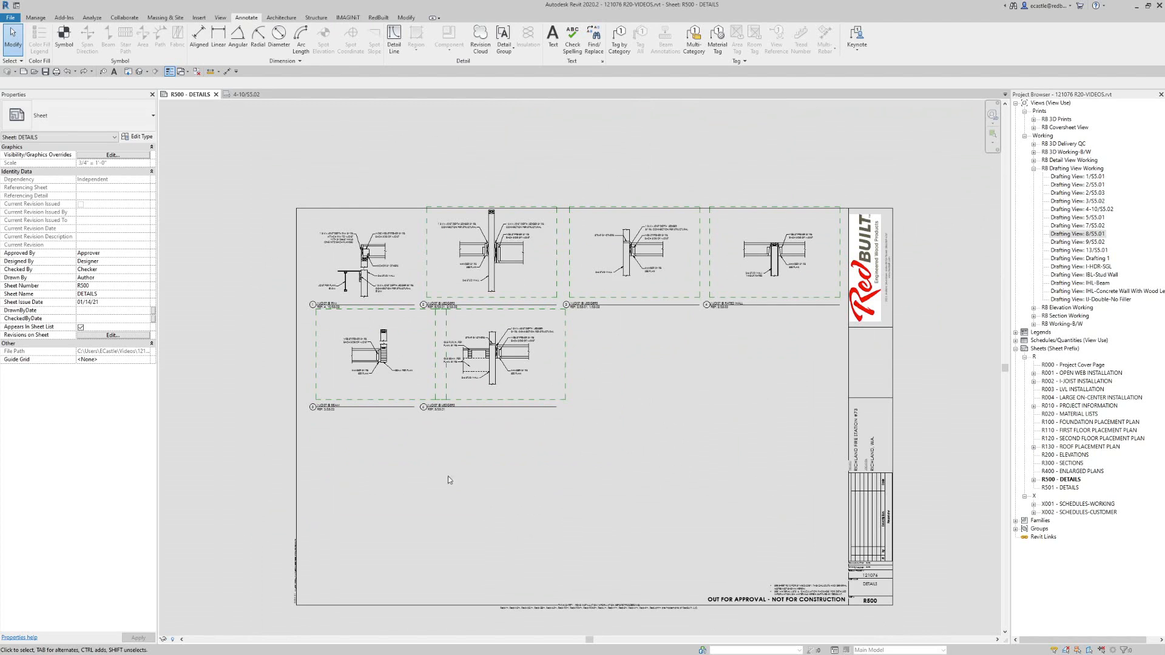
{"action": "scroll", "coordinate": [476, 508], "scroll_direction": "up", "scroll_amount": 1}
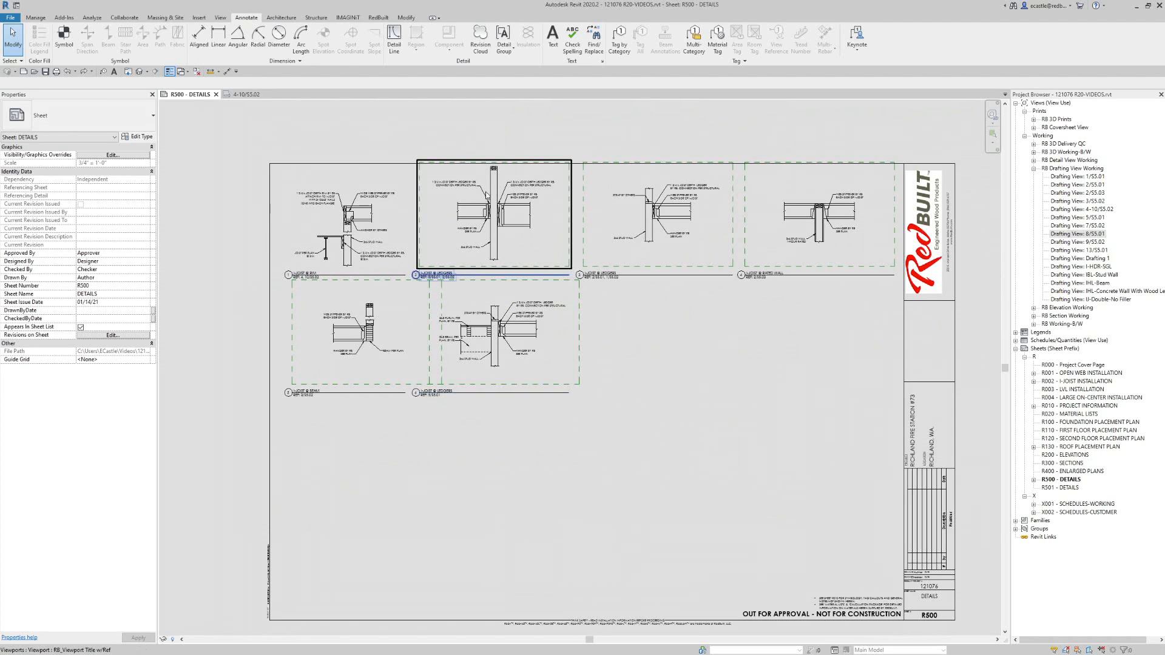
{"action": "scroll", "coordinate": [488, 199], "scroll_direction": "up", "scroll_amount": 1}
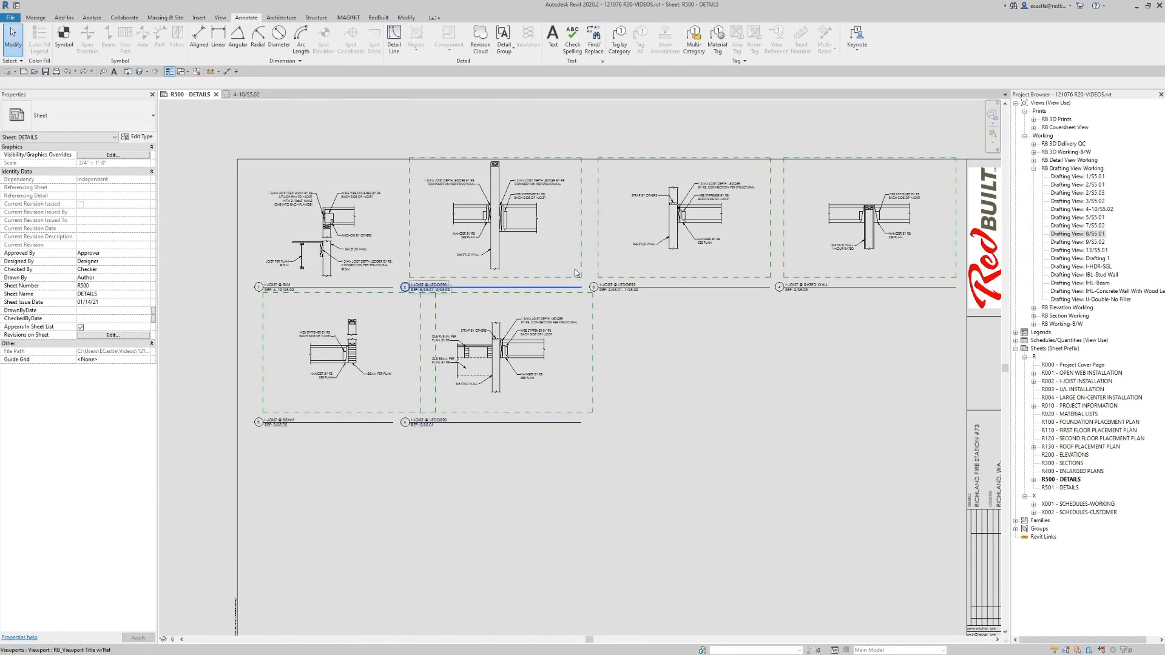
- Examine the ROOF HATCH 3D view, detail 7, in the second row beside detail 6
{"action": "scroll", "coordinate": [571, 255], "scroll_direction": "down", "scroll_amount": 2}
{"action": "scroll", "coordinate": [628, 368], "scroll_direction": "up", "scroll_amount": 1}
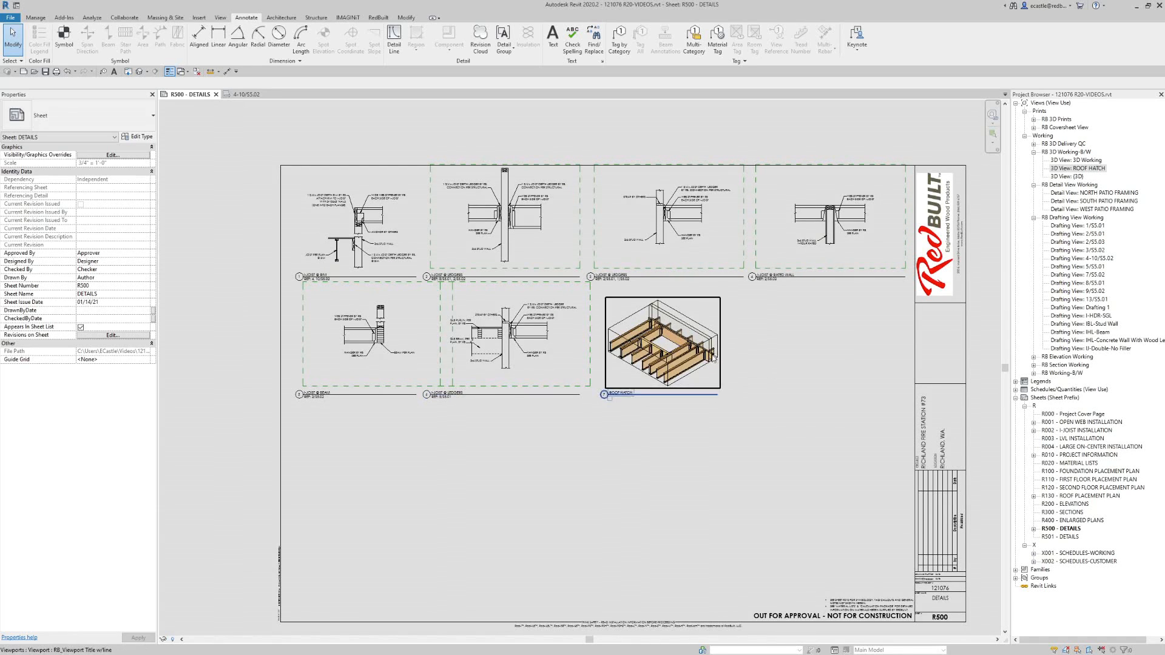
{"action": "scroll", "coordinate": [703, 367], "scroll_direction": "up", "scroll_amount": 2}
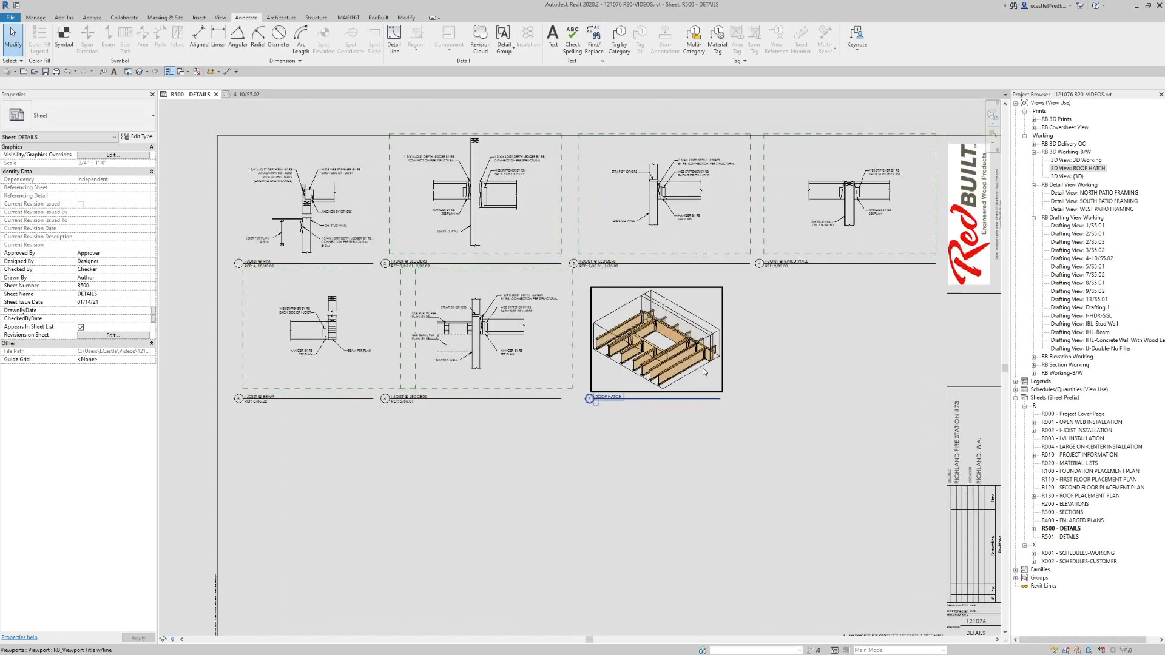
{"action": "scroll", "coordinate": [638, 348], "scroll_direction": "up", "scroll_amount": 2}
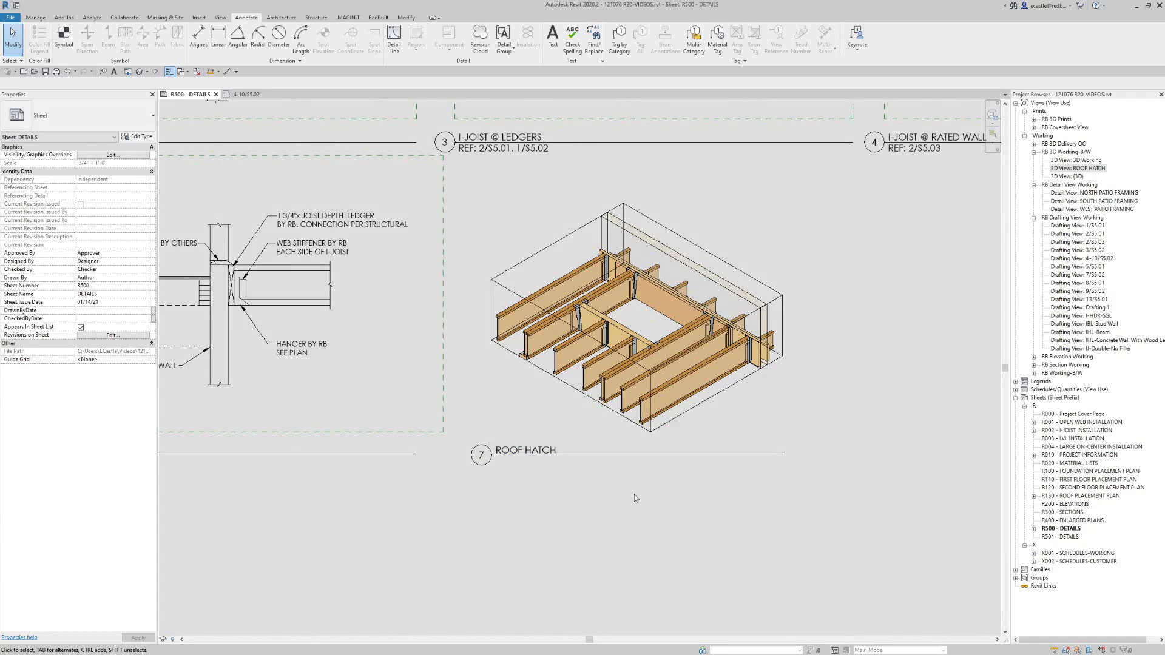
- Delete the ROOF HATCH viewport, detail 7, from sheet R500 - DETAILS
{"action": "scroll", "coordinate": [635, 494], "scroll_direction": "down", "scroll_amount": 2}
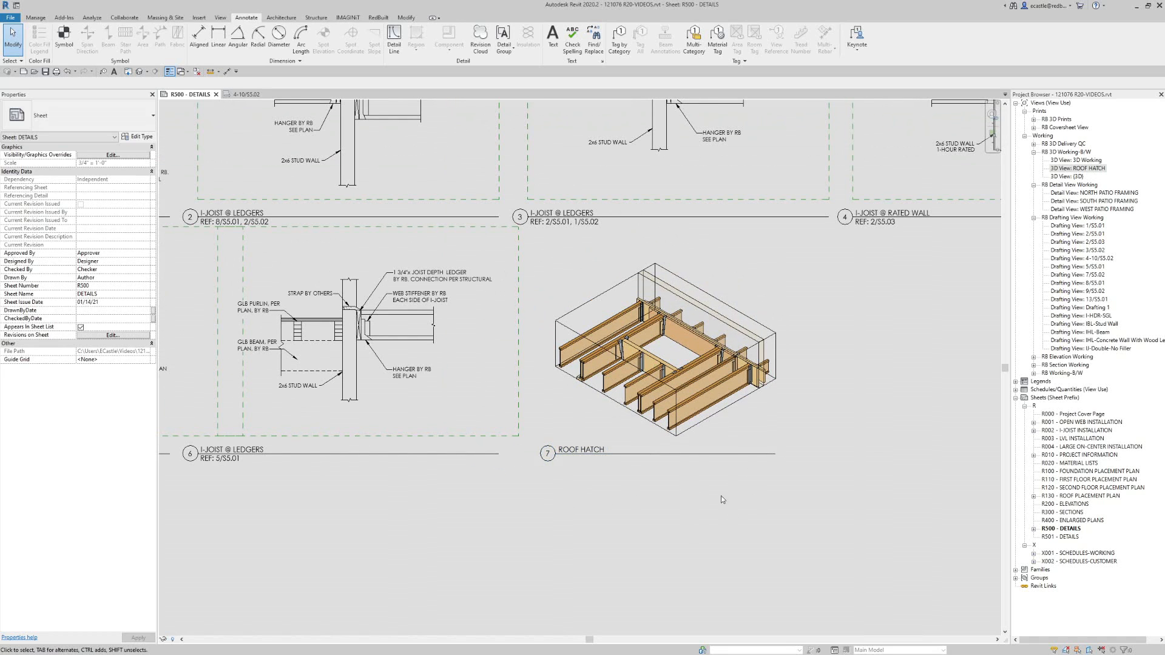
{"action": "left_click", "coordinate": [647, 361]}
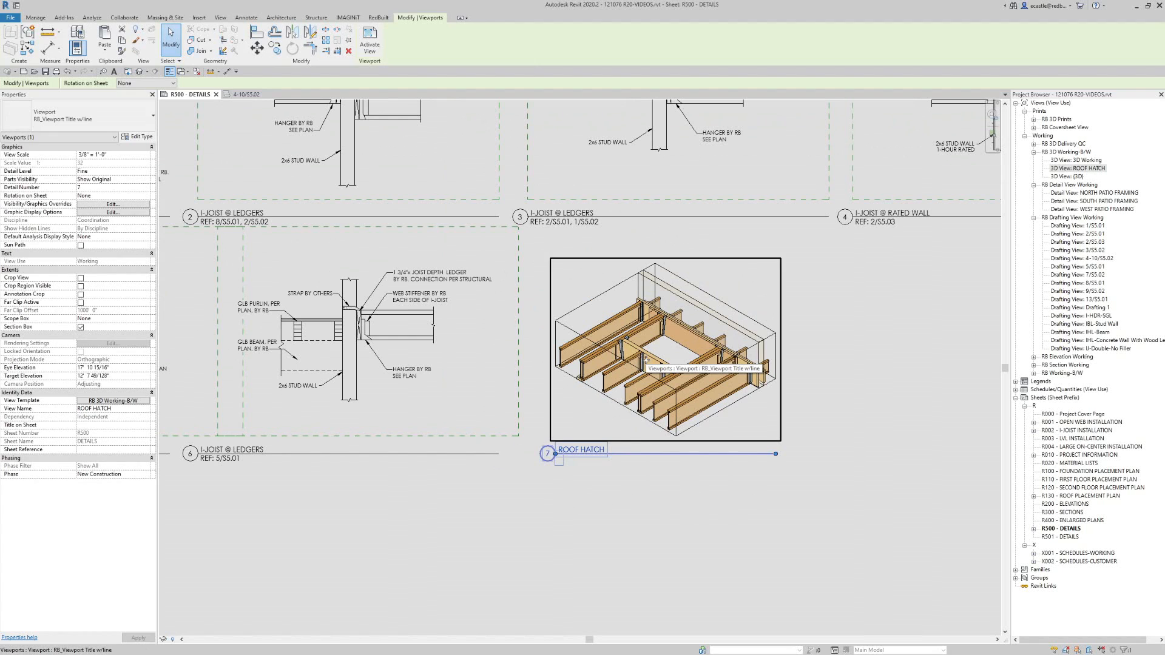
{"action": "key", "text": "Delete"}
{"action": "scroll", "coordinate": [668, 405], "scroll_direction": "down", "scroll_amount": 3}
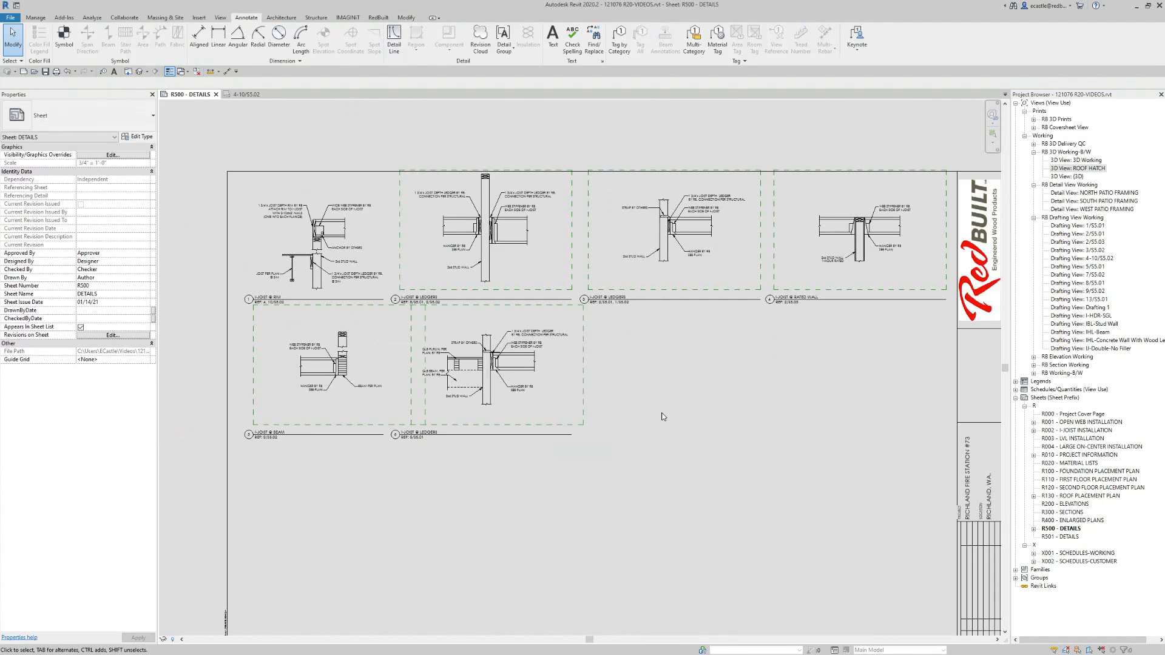
{"action": "scroll", "coordinate": [631, 376], "scroll_direction": "down", "scroll_amount": 2}
{"action": "scroll", "coordinate": [633, 369], "scroll_direction": "up", "scroll_amount": 2}
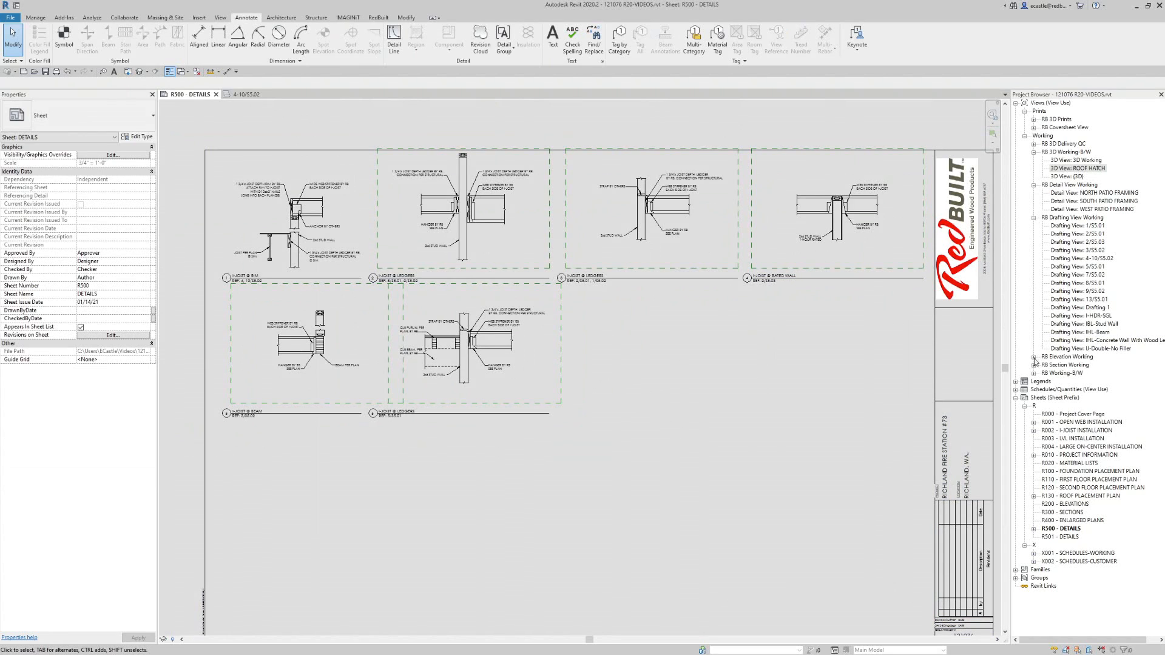
- Open the {3D} working view and duplicate it with detailing
{"action": "left_click", "coordinate": [1034, 373]}
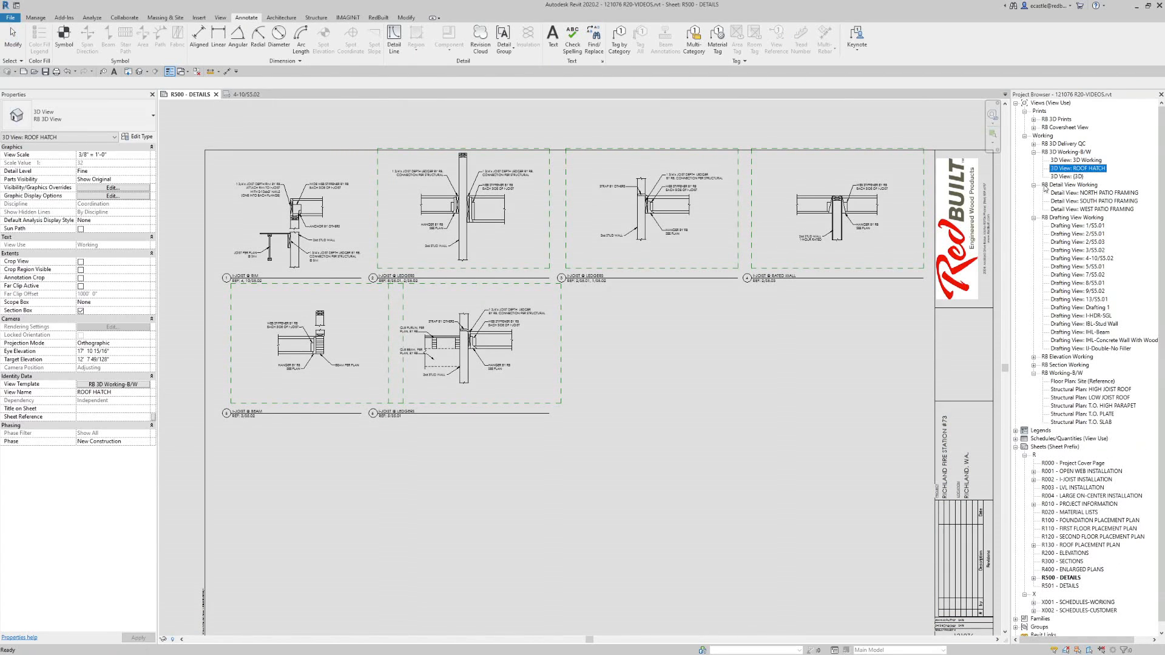
{"action": "left_click", "coordinate": [1034, 119]}
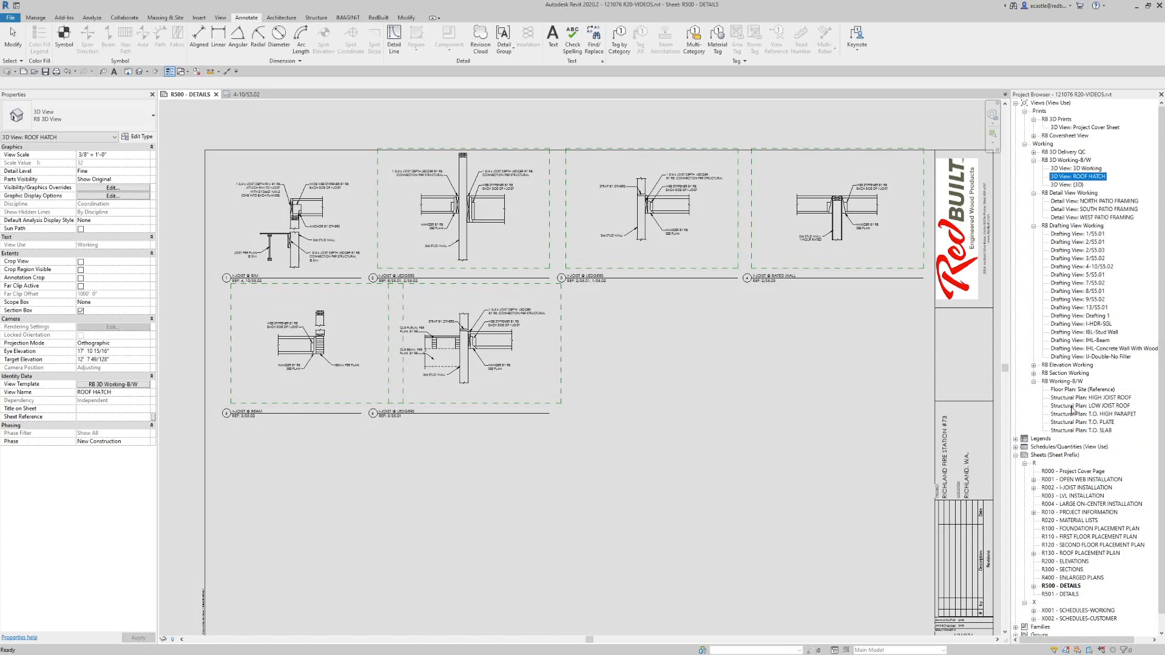
{"action": "double_click", "coordinate": [1059, 183]}
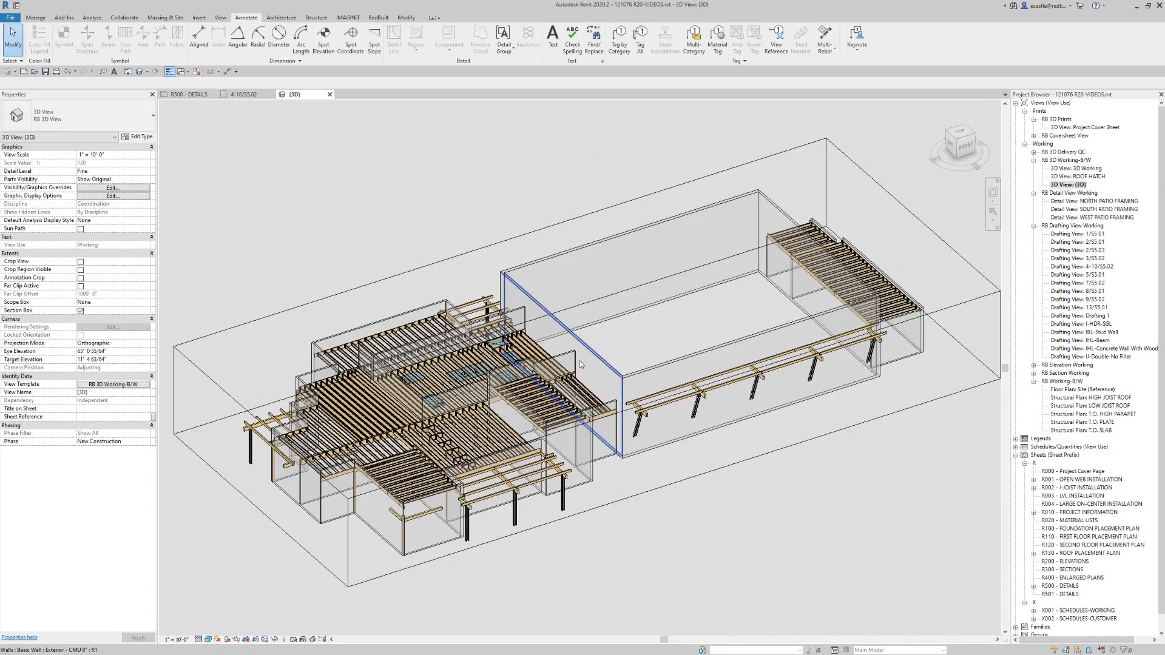
{"action": "scroll", "coordinate": [499, 370], "scroll_direction": "up", "scroll_amount": 1}
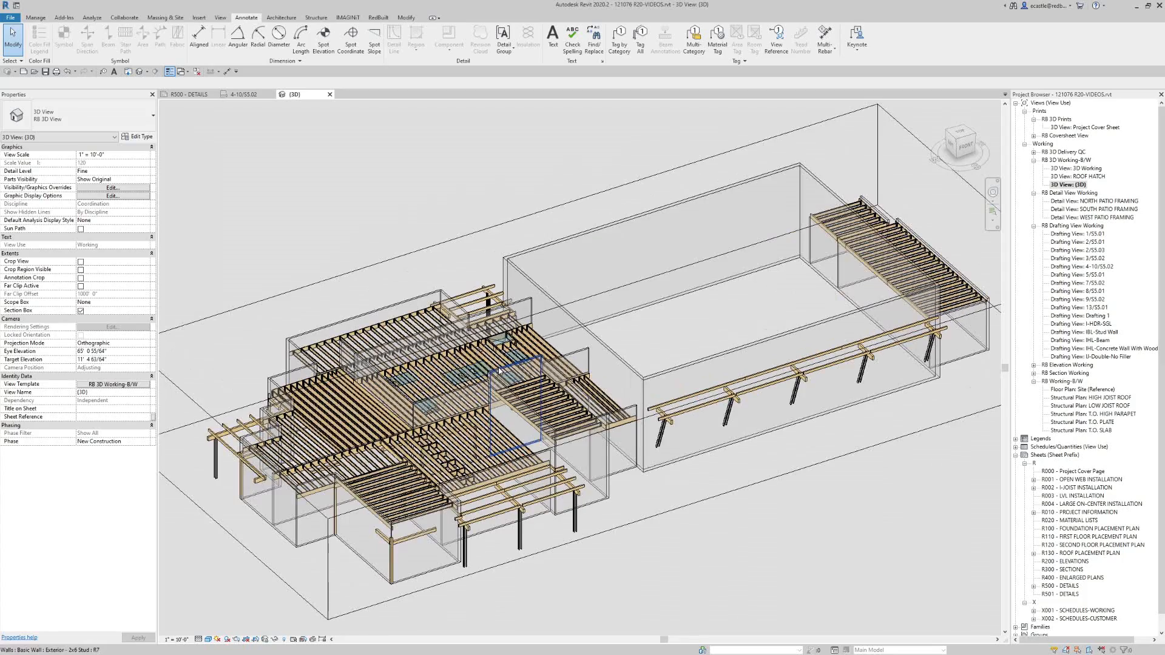
{"action": "scroll", "coordinate": [499, 369], "scroll_direction": "up", "scroll_amount": 2}
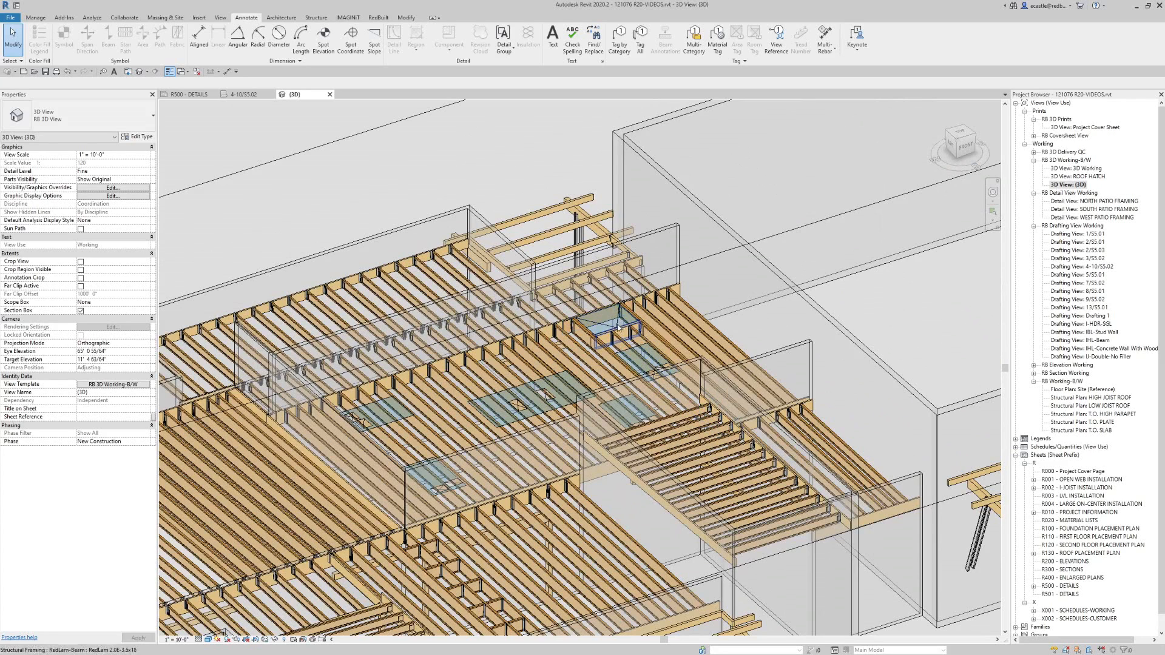
{"action": "right_click", "coordinate": [1078, 185]}
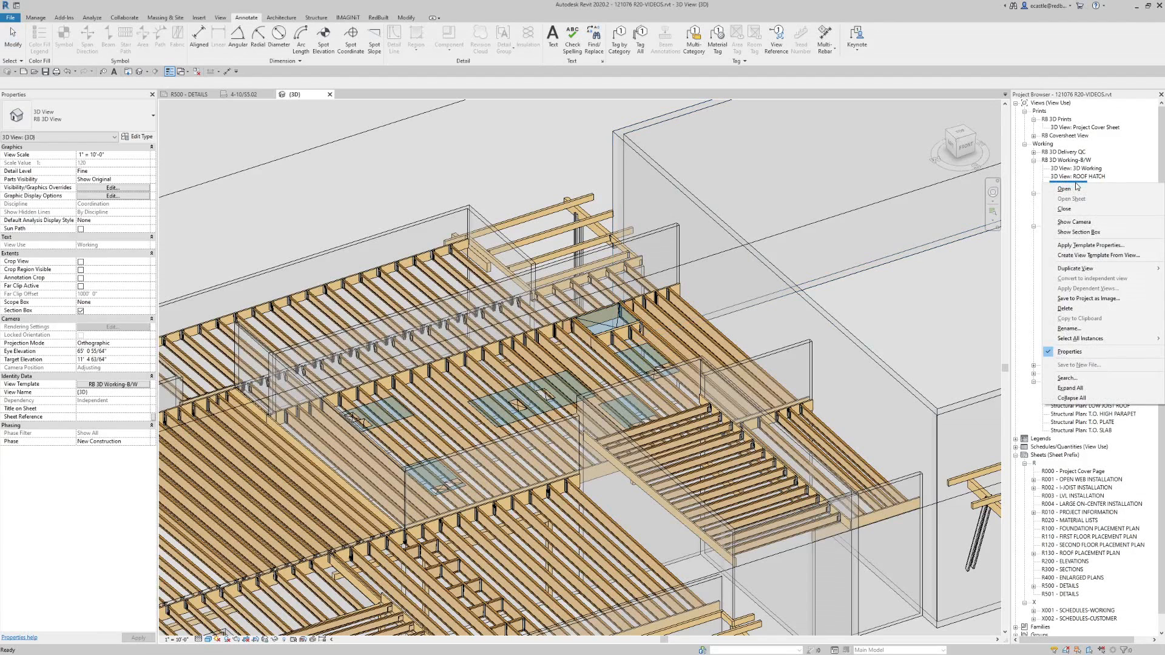
{"action": "mouse_move", "coordinate": [1081, 268]}
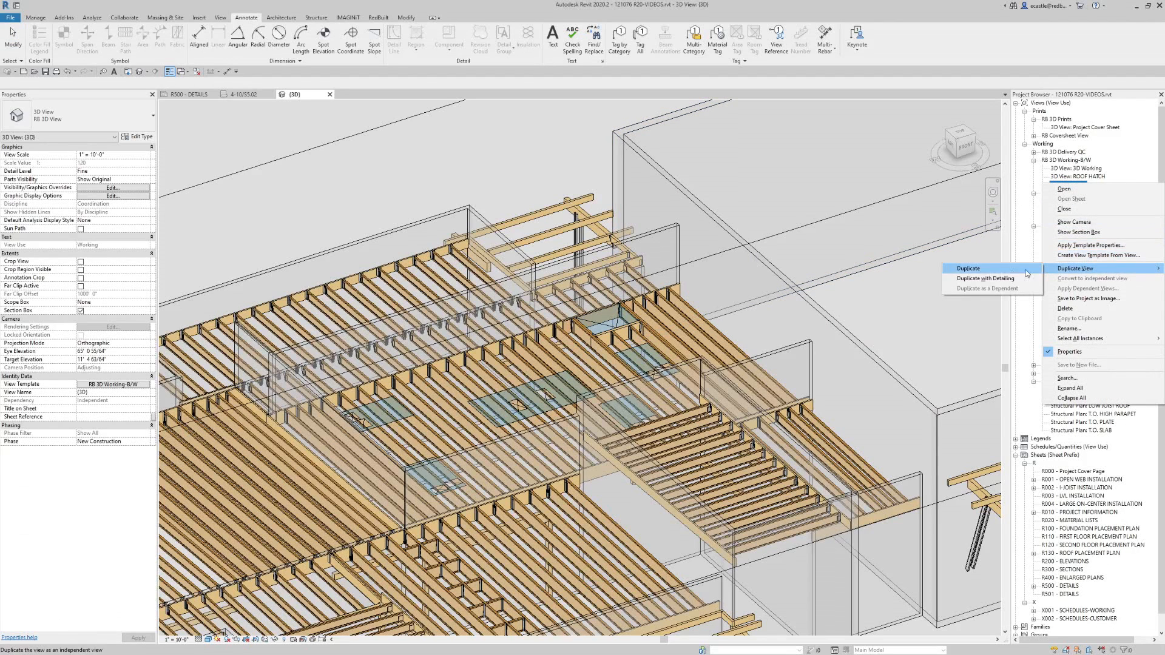
{"action": "left_click", "coordinate": [960, 280]}
- Try to rename the duplicated 3D view as HATCH-2
{"action": "right_click", "coordinate": [1080, 196]}
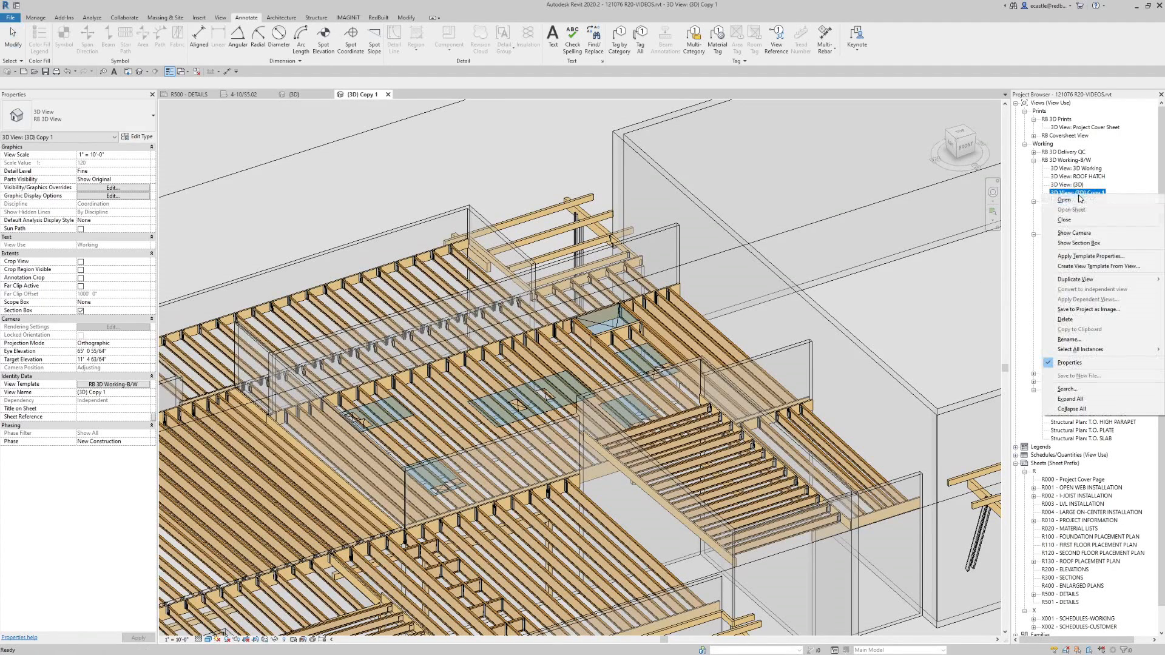
{"action": "left_click", "coordinate": [1092, 335]}
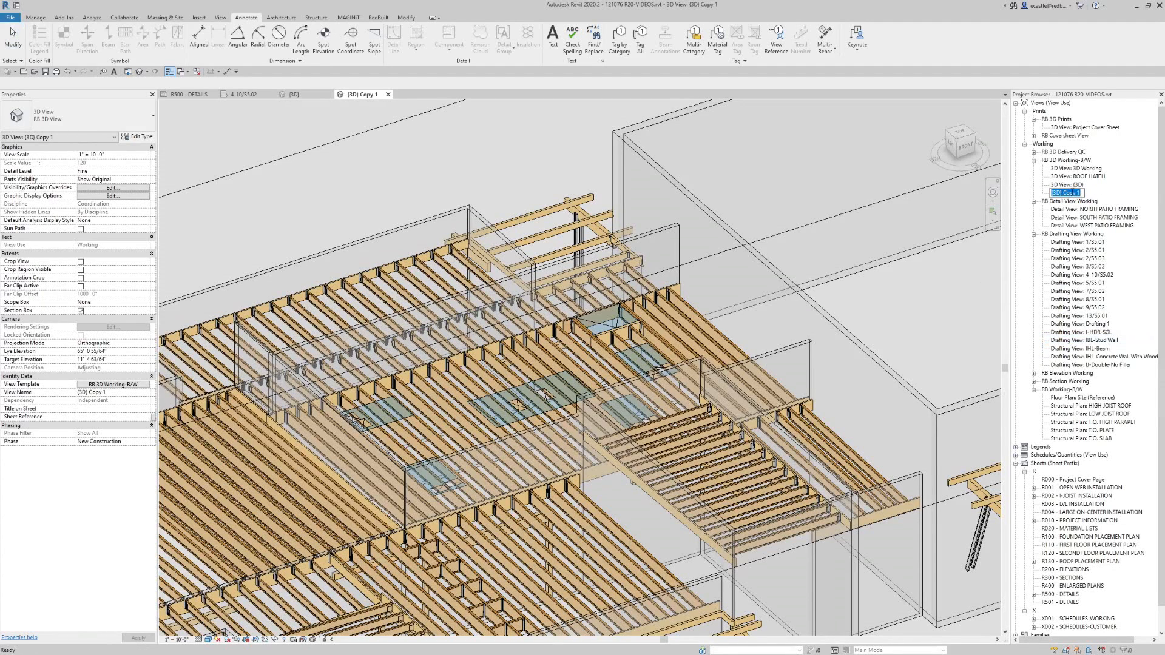
{"action": "left_click_drag", "start_coordinate": [1063, 194], "coordinate": [1087, 191]}
{"action": "type", "text": "HATCH-2"}
{"action": "key", "text": "Return"}
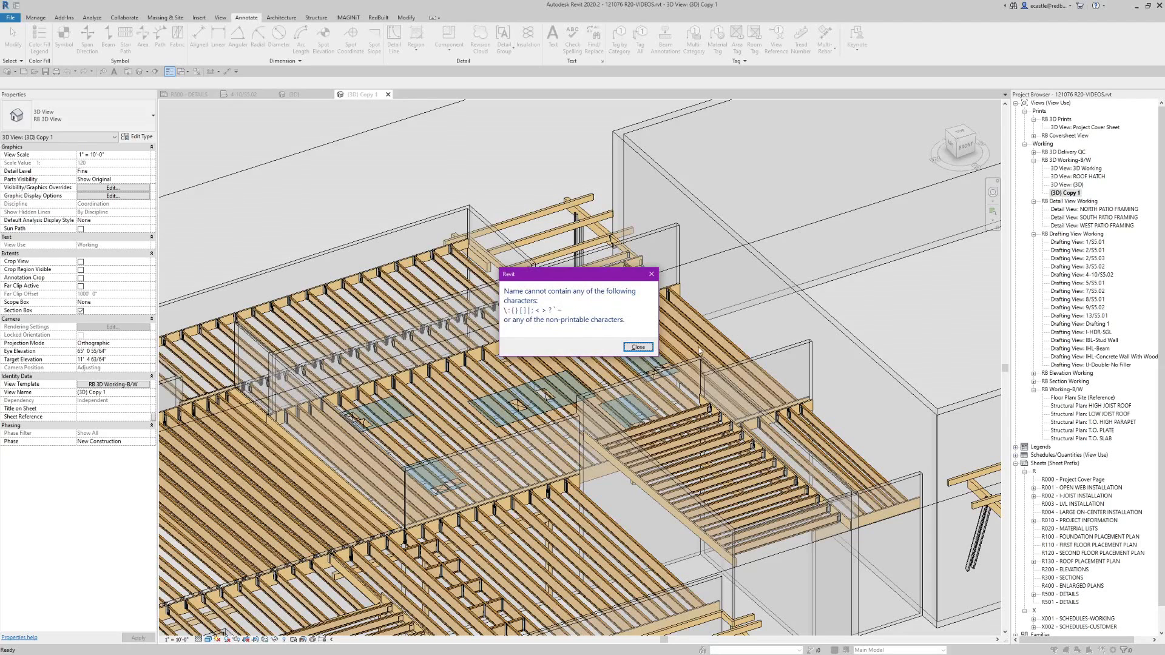
{"action": "left_click", "coordinate": [638, 347]}
- Rename the {3D} Copy 1 view as HATCH
{"action": "left_click", "coordinate": [1077, 202]}
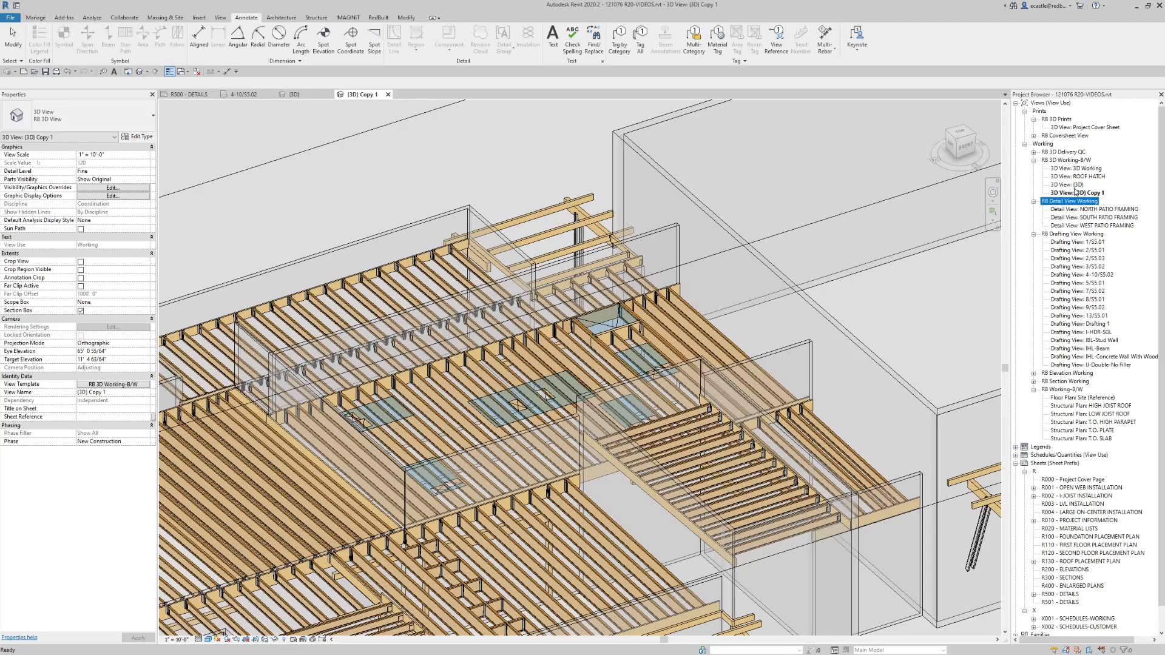
{"action": "right_click", "coordinate": [1076, 192]}
{"action": "left_click", "coordinate": [1081, 336]}
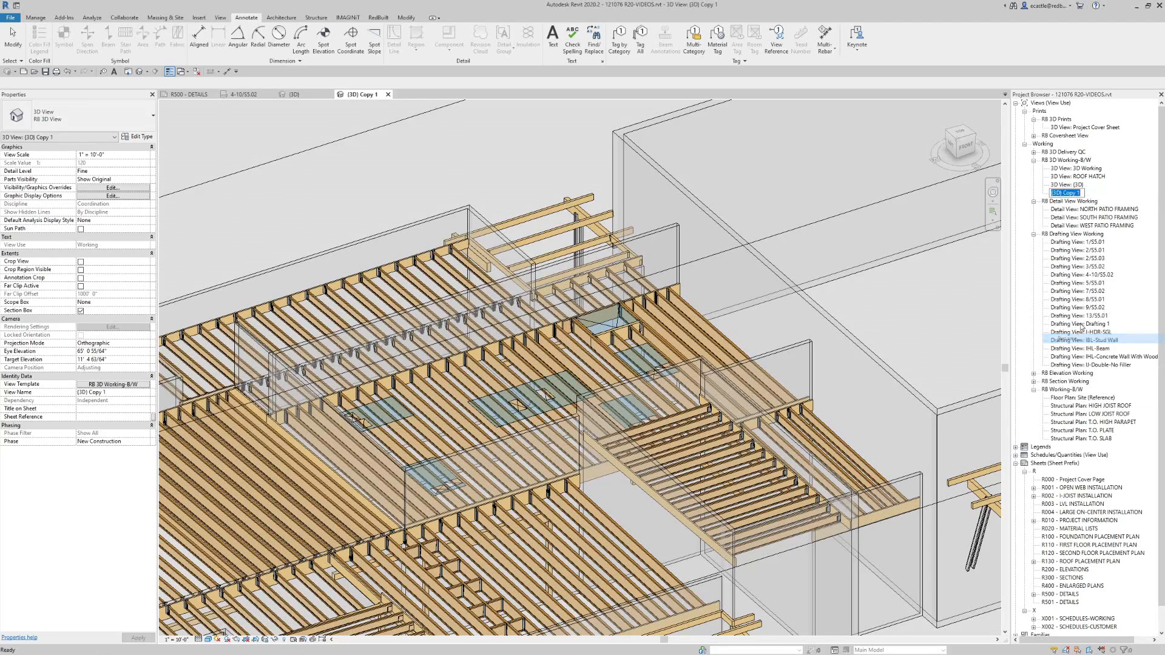
{"action": "type", "text": "HAT"}
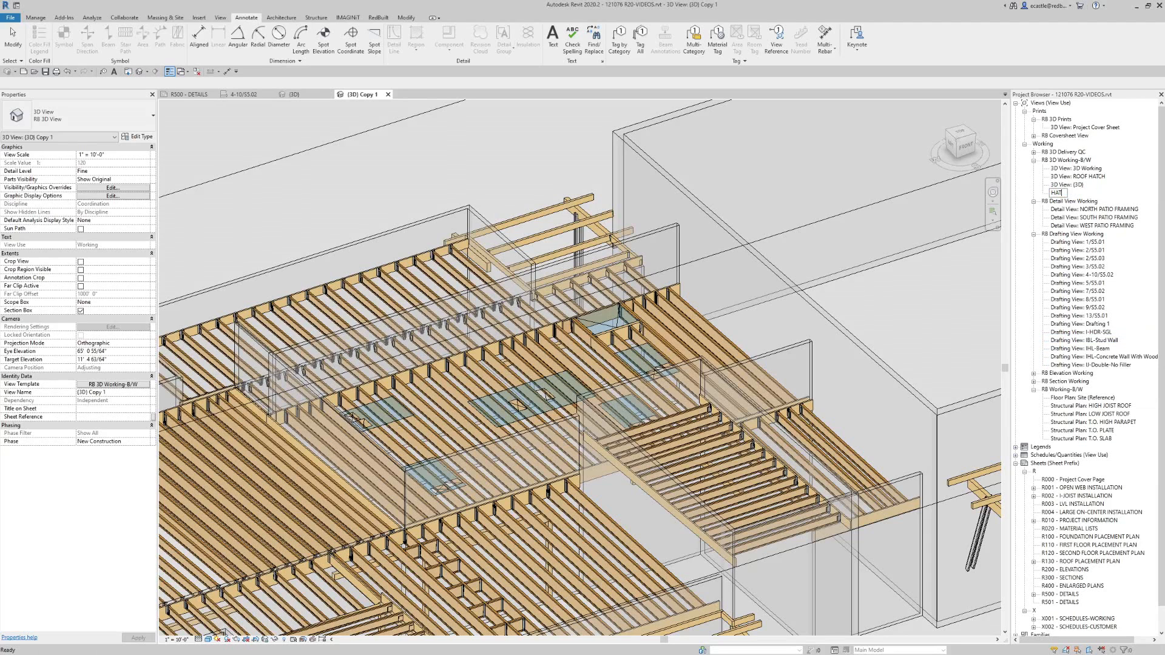
{"action": "type", "text": "CH"}
{"action": "key", "text": "Return"}
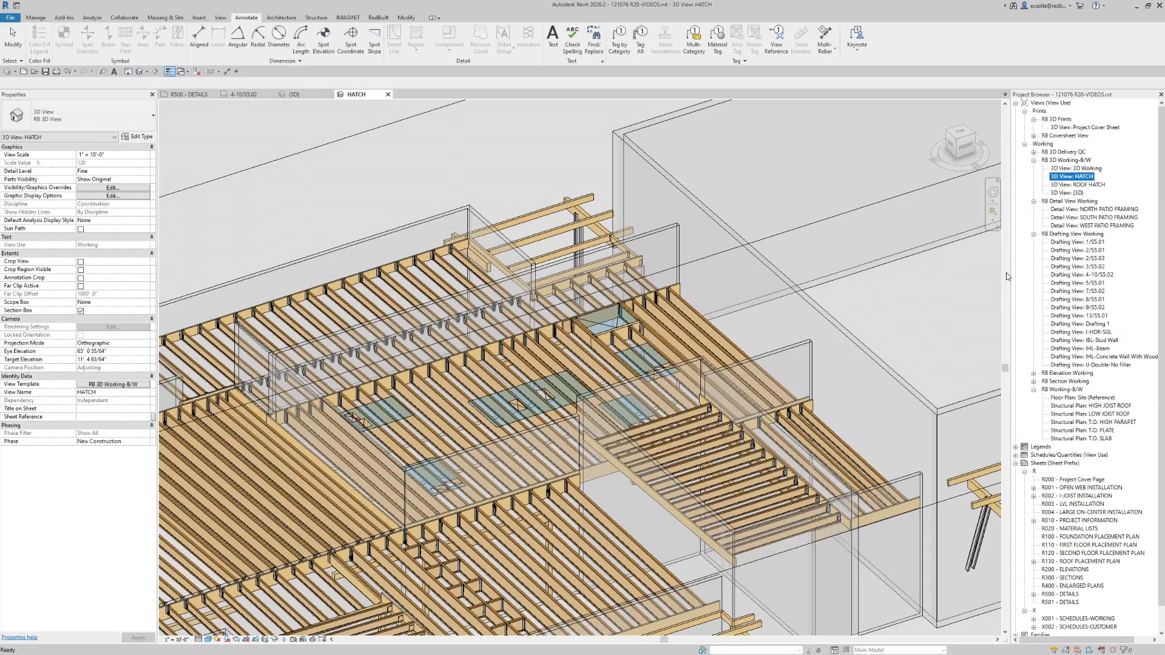
- Toggle the HATCH view's Section Box off and back on
{"action": "scroll", "coordinate": [703, 344], "scroll_direction": "down", "scroll_amount": 5}
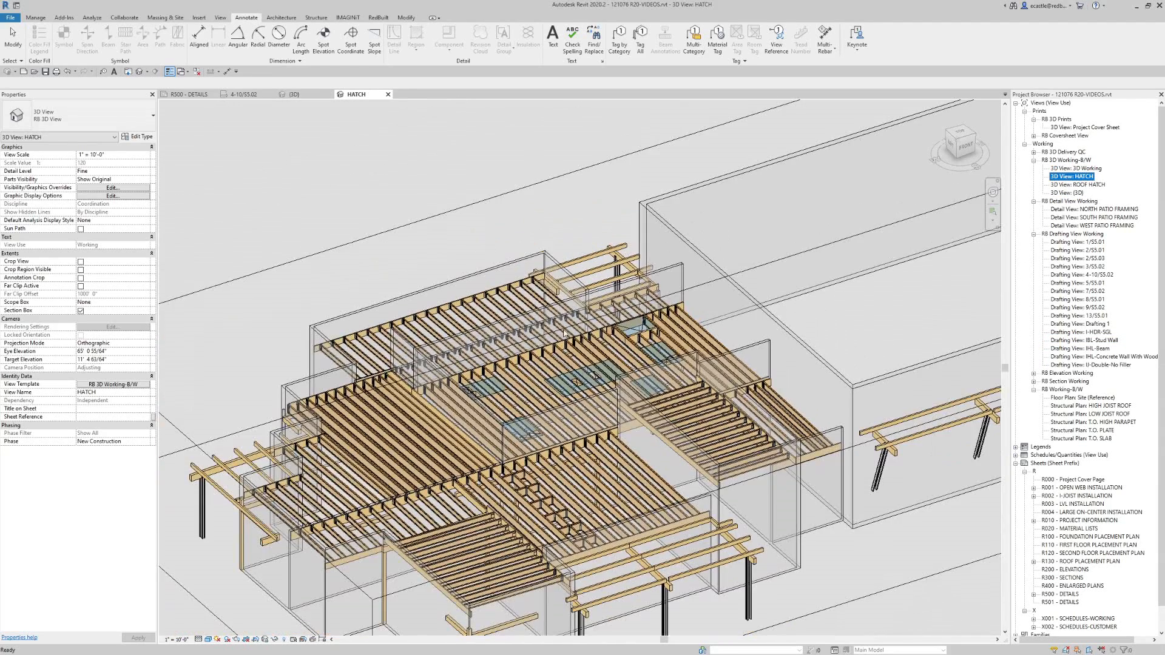
{"action": "scroll", "coordinate": [777, 296], "scroll_direction": "up", "scroll_amount": 2}
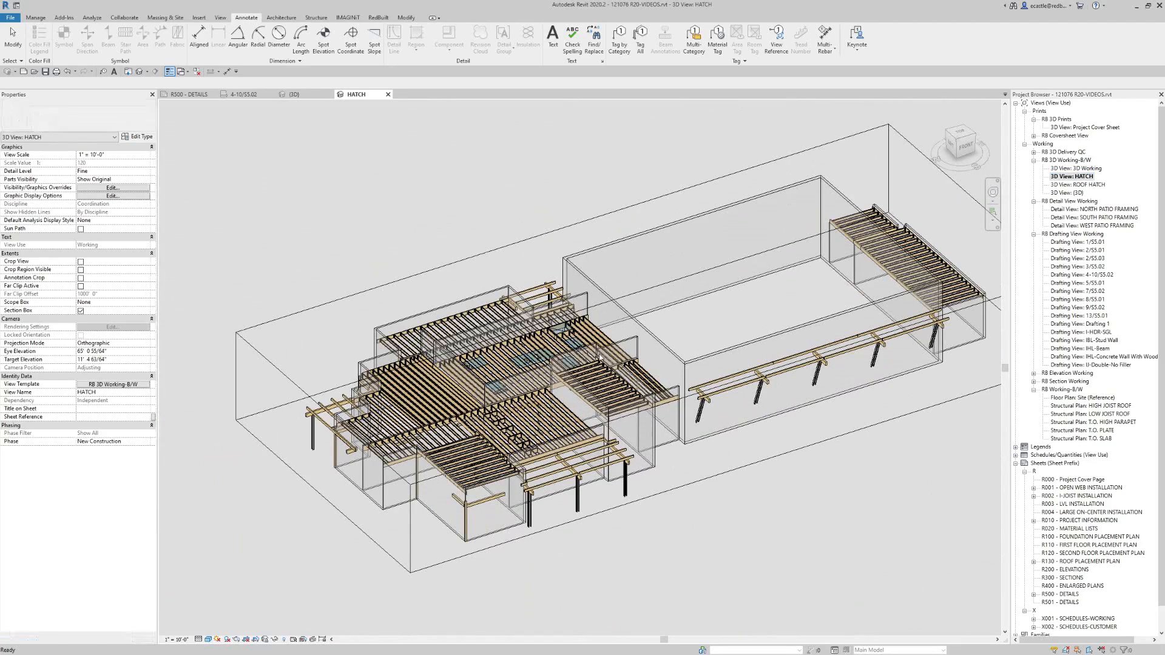
{"action": "left_click", "coordinate": [439, 269]}
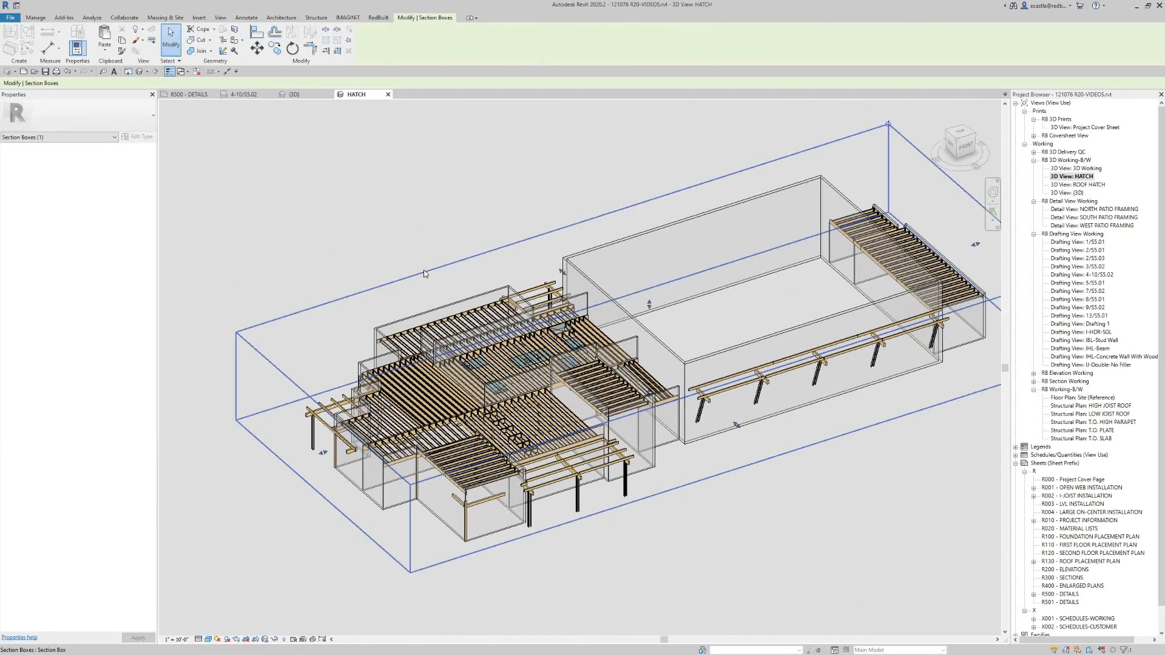
{"action": "left_click", "coordinate": [315, 231]}
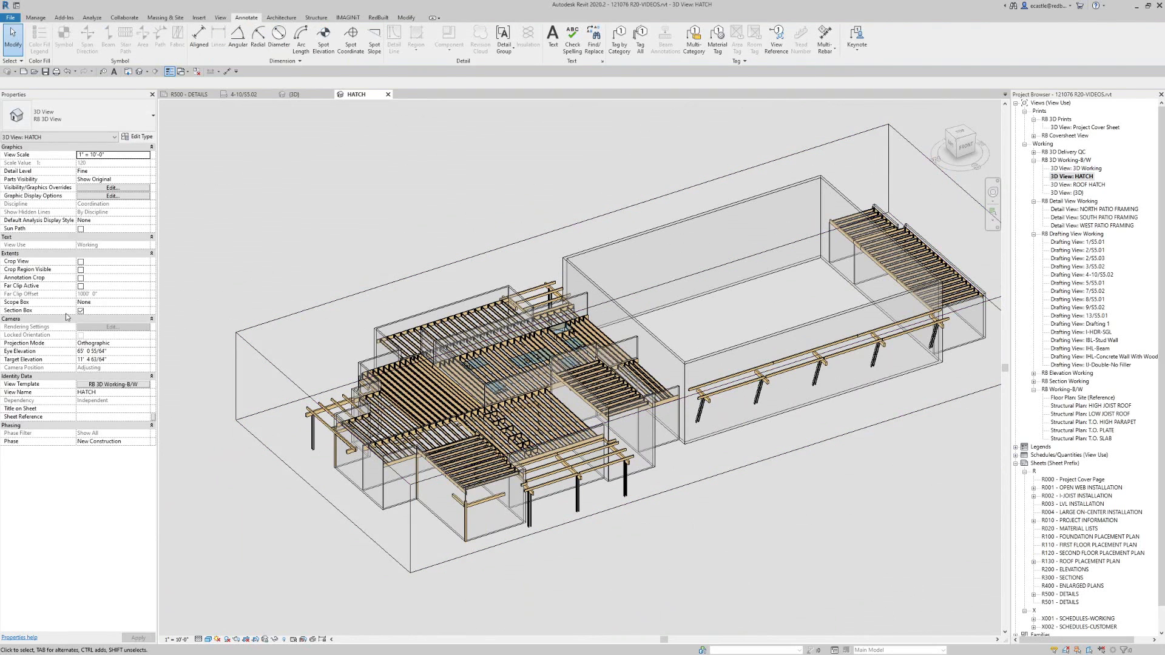
{"action": "mouse_move", "coordinate": [12, 314]}
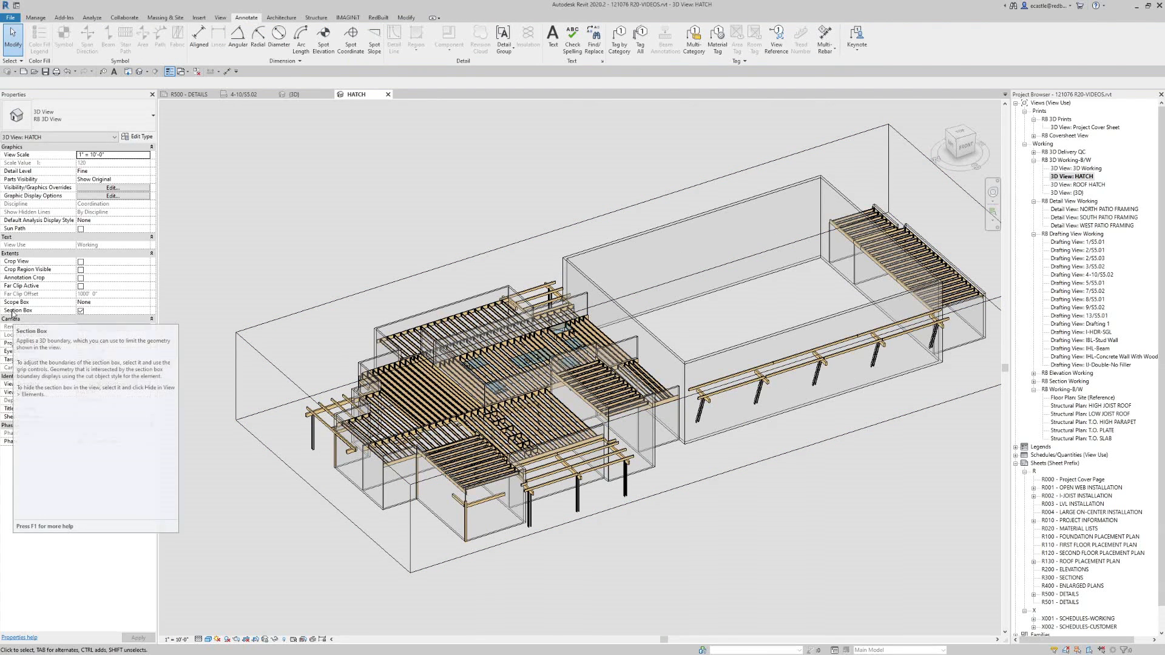
{"action": "left_click", "coordinate": [80, 310]}
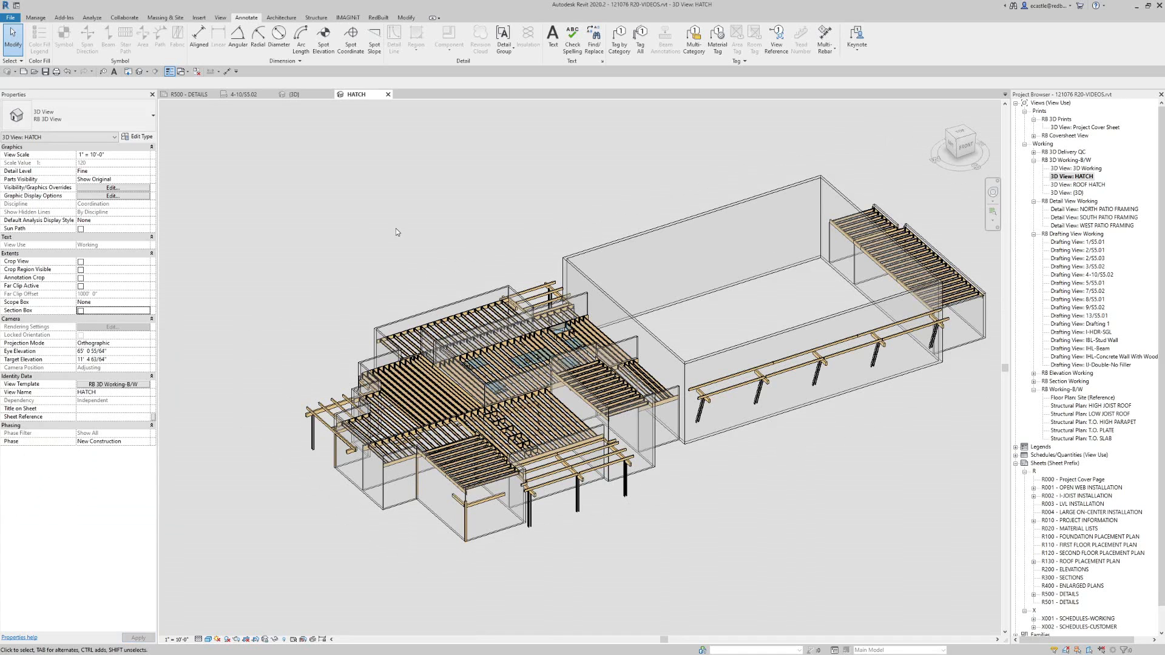
{"action": "scroll", "coordinate": [607, 473], "scroll_direction": "down", "scroll_amount": 2}
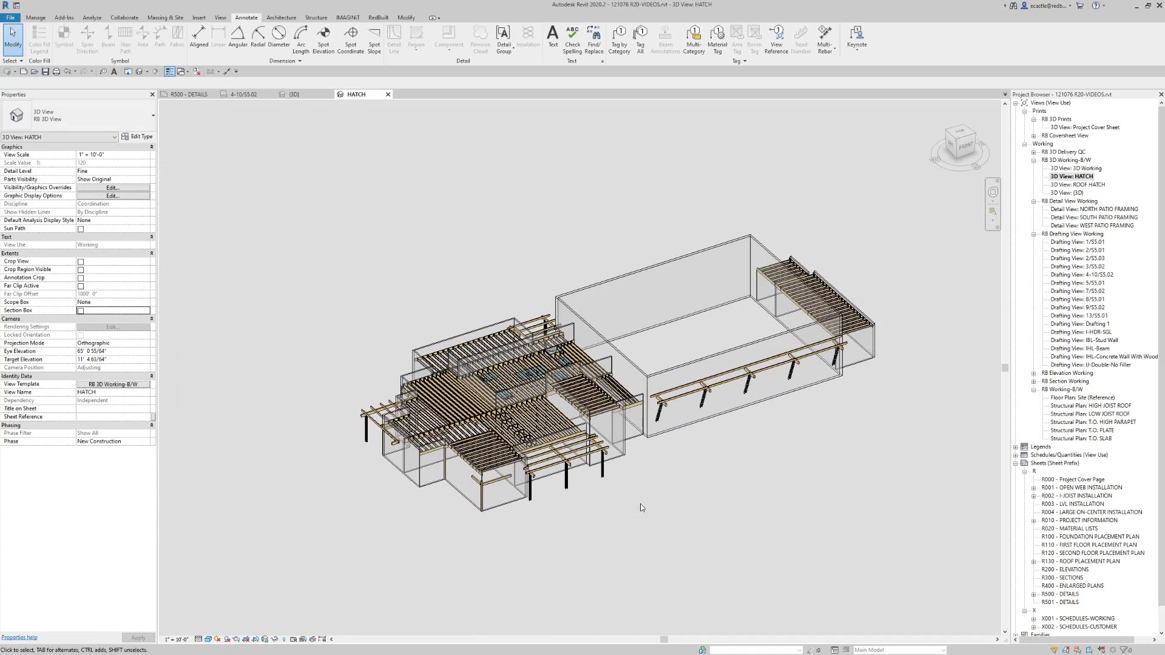
{"action": "scroll", "coordinate": [709, 482], "scroll_direction": "up", "scroll_amount": 1}
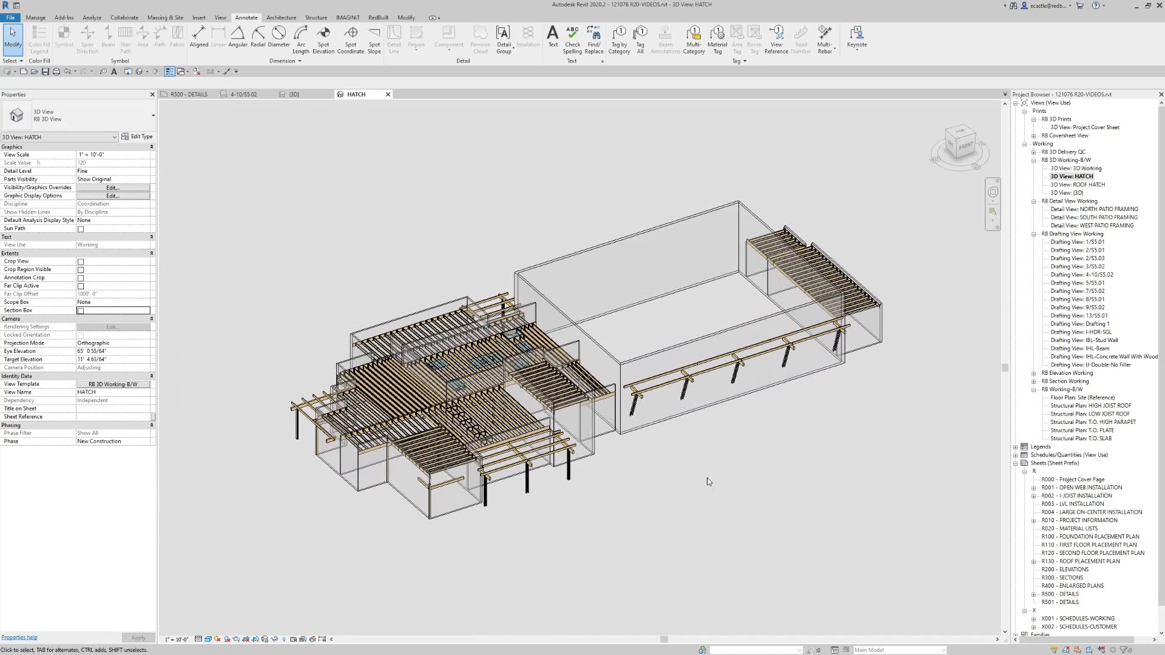
{"action": "left_click", "coordinate": [81, 311]}
- Shrink the HATCH view's section box from all four sides to isolate the roof framing around the hatch and adjacent skylight
{"action": "left_click", "coordinate": [333, 301]}
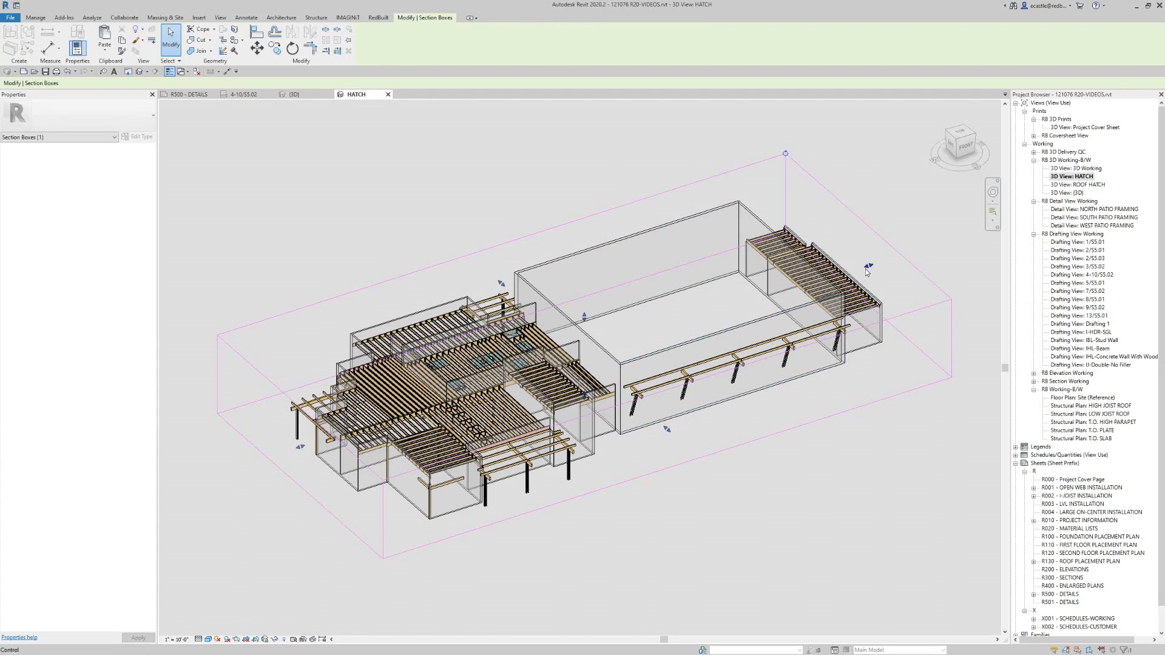
{"action": "left_click_drag", "start_coordinate": [868, 267], "coordinate": [549, 367]}
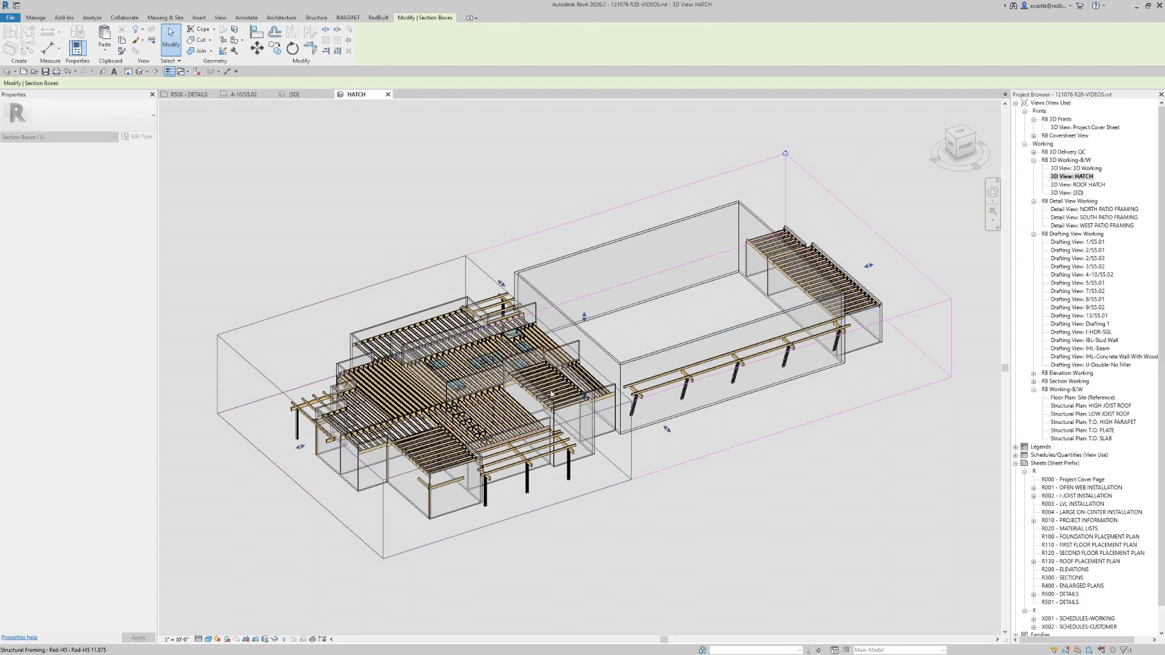
{"action": "left_click_drag", "start_coordinate": [507, 481], "coordinate": [411, 397]}
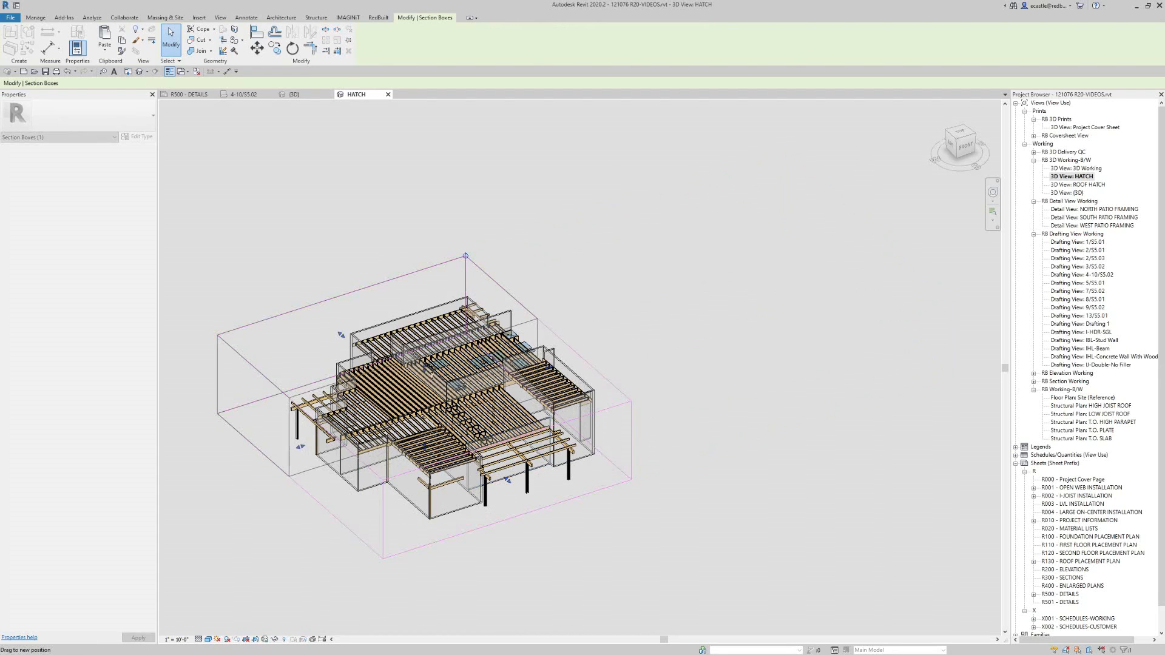
{"action": "left_click_drag", "start_coordinate": [528, 311], "coordinate": [557, 302]}
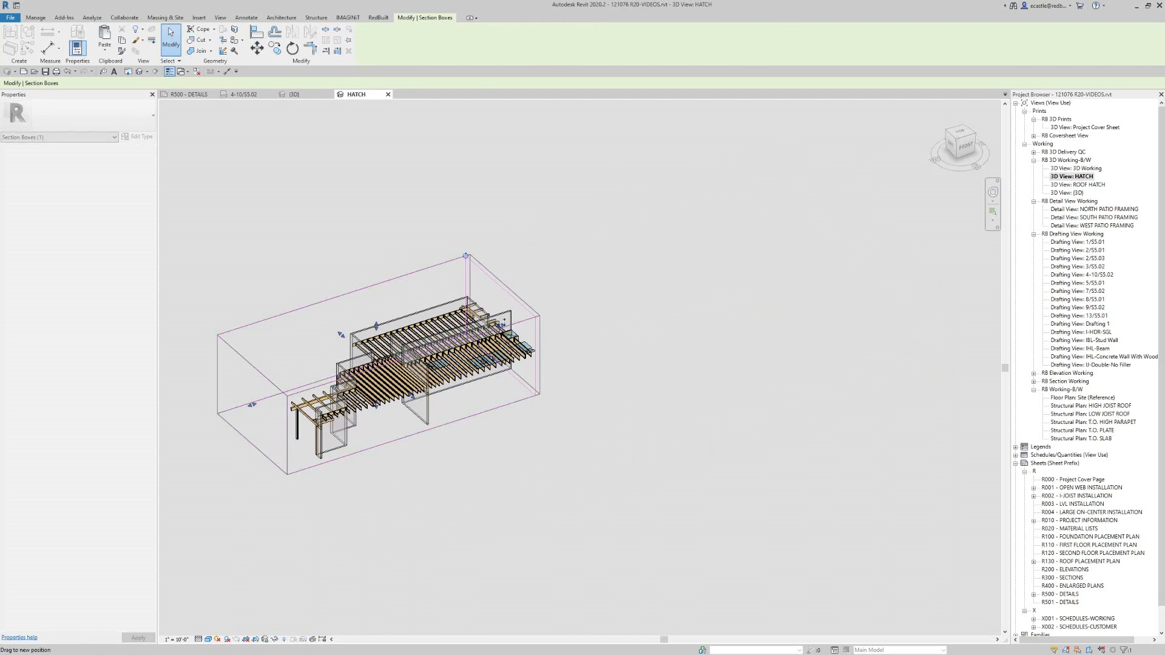
{"action": "left_click_drag", "start_coordinate": [255, 405], "coordinate": [491, 329]}
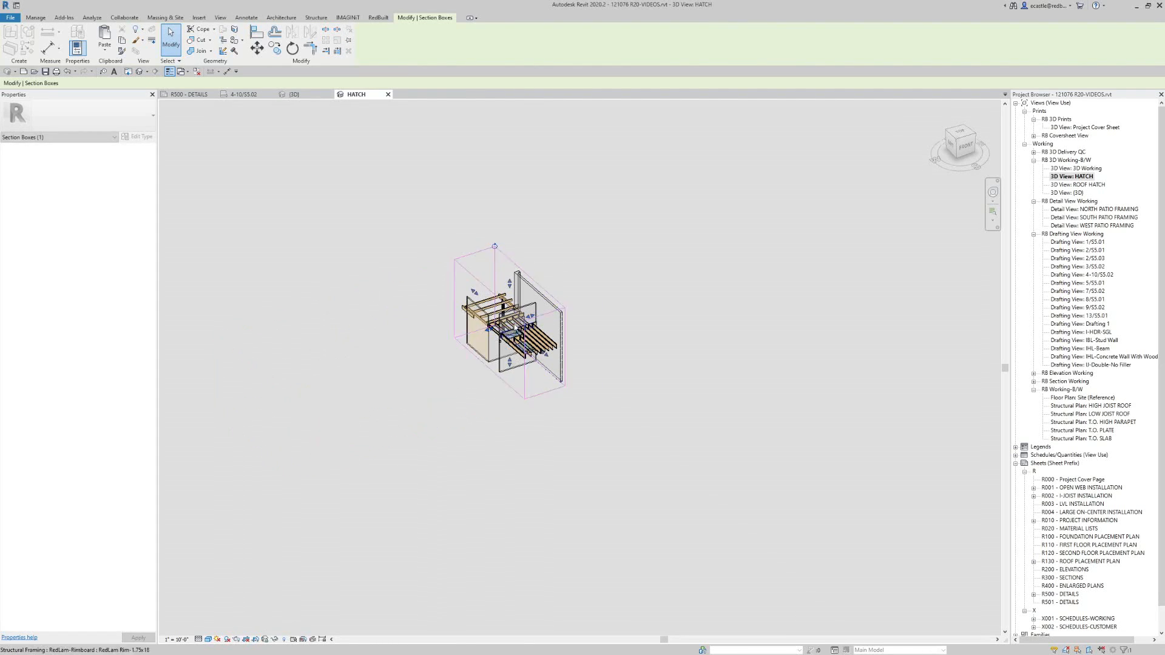
{"action": "scroll", "coordinate": [505, 329], "scroll_direction": "up", "scroll_amount": 4}
{"action": "left_click_drag", "start_coordinate": [379, 176], "coordinate": [516, 140]}
{"action": "left_click_drag", "start_coordinate": [515, 306], "coordinate": [554, 339]}
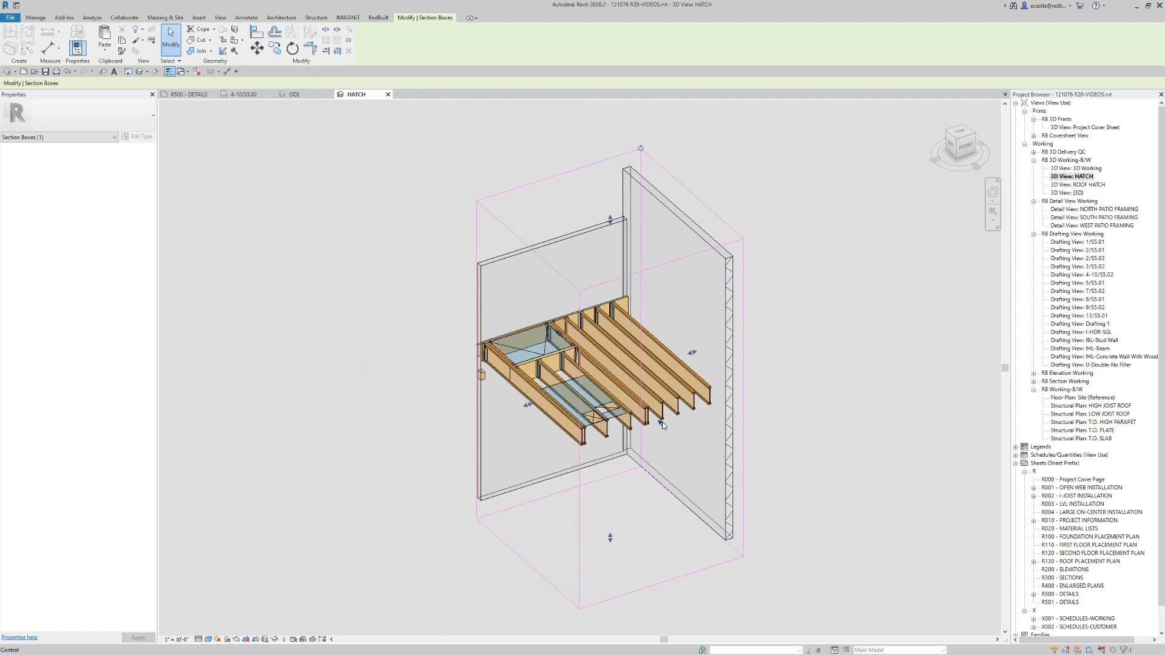
- Tighten the section box to the hatch opening and its surrounding joists, and reduce its height from above and below
{"action": "left_click_drag", "start_coordinate": [662, 423], "coordinate": [603, 361]}
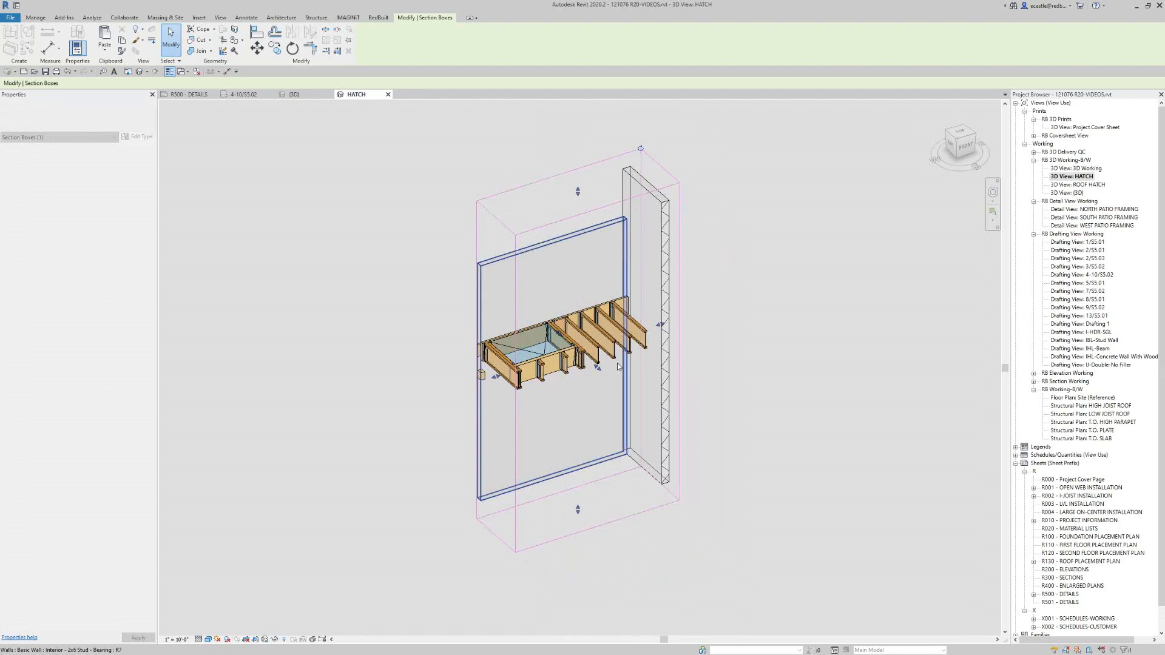
{"action": "left_click_drag", "start_coordinate": [660, 324], "coordinate": [602, 357]}
{"action": "left_click_drag", "start_coordinate": [545, 278], "coordinate": [546, 314]}
{"action": "left_click_drag", "start_coordinate": [545, 526], "coordinate": [575, 395]}
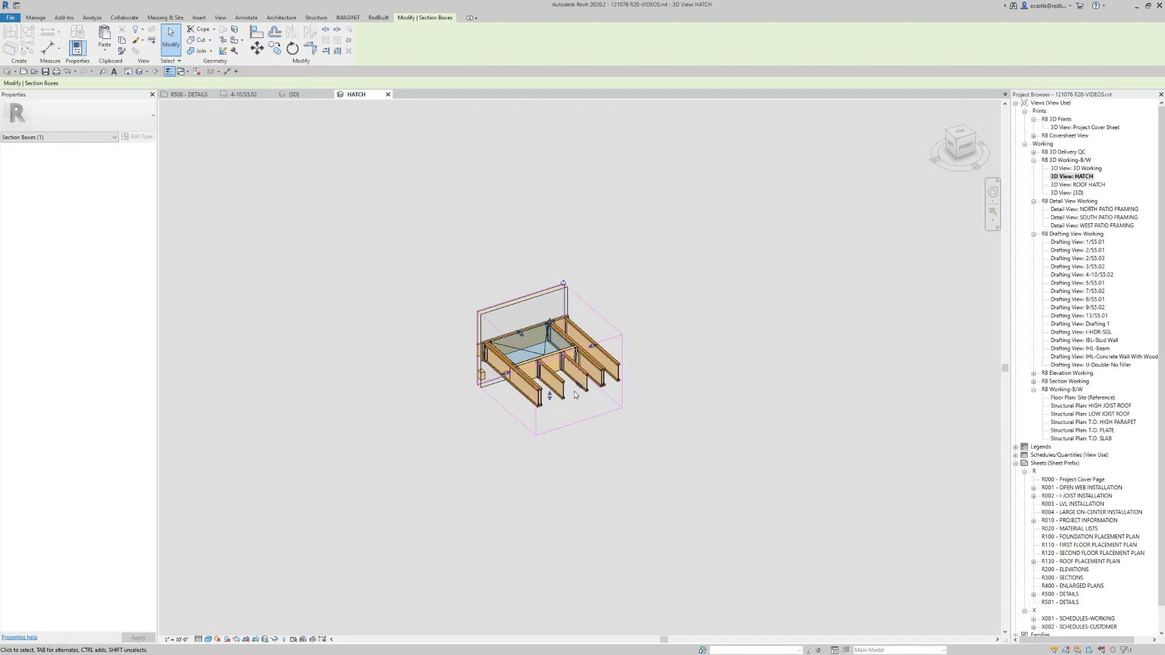
{"action": "mouse_move", "coordinate": [575, 396]}
{"action": "middle_mouse_down", "text": "shift"}
{"action": "mouse_move", "coordinate": [512, 476]}
{"action": "mouse_move", "coordinate": [431, 409]}
{"action": "mouse_move", "coordinate": [360, 378]}
{"action": "mouse_move", "coordinate": [327, 410]}
{"action": "mouse_move", "coordinate": [339, 445]}
{"action": "mouse_move", "coordinate": [354, 408]}
{"action": "middle_mouse_up", "text": "shift"}
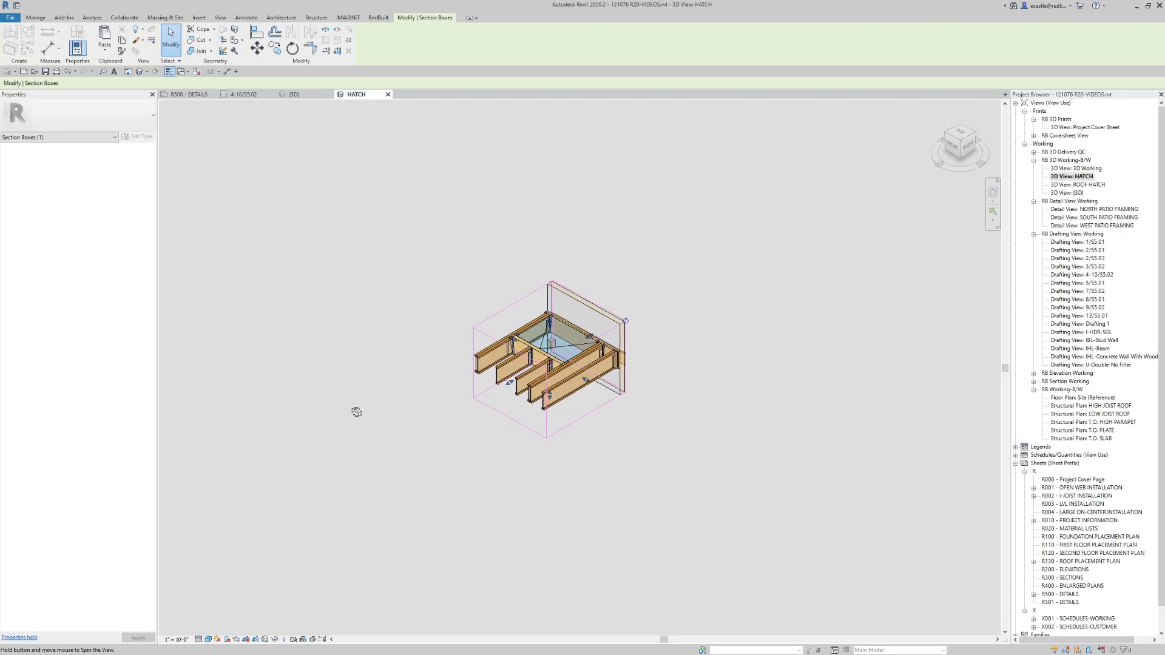
- Hide the Hatch Opening equipment element in the HATCH 3D view
{"action": "left_click", "coordinate": [442, 431]}
{"action": "scroll", "coordinate": [462, 417], "scroll_direction": "up", "scroll_amount": 2}
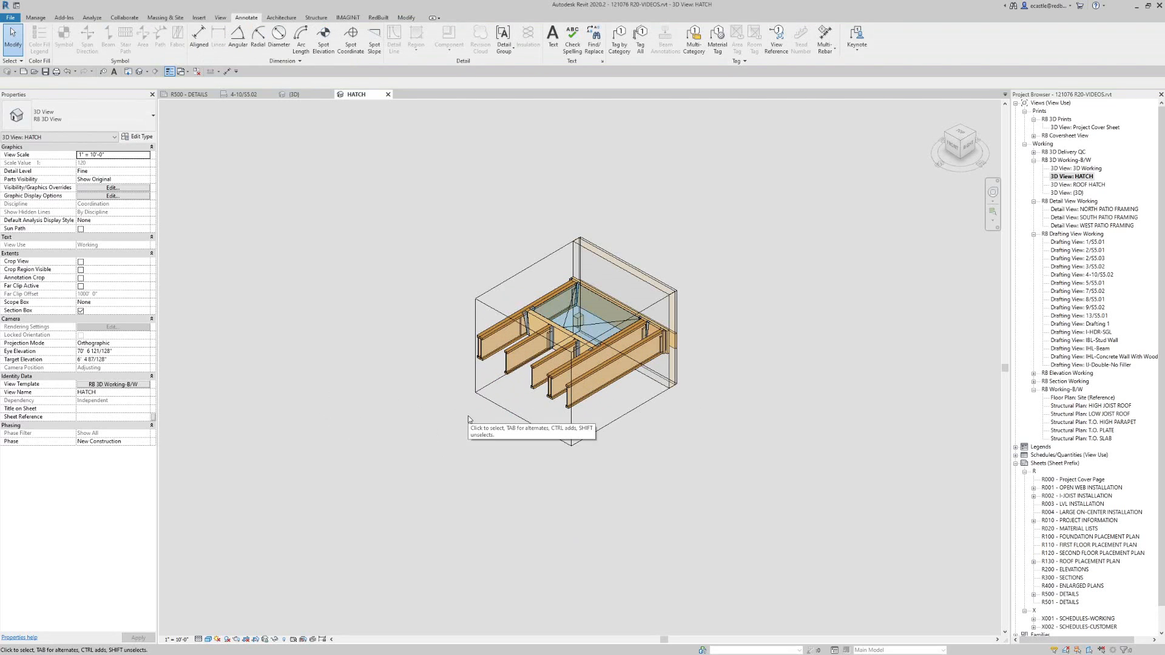
{"action": "left_click", "coordinate": [577, 321]}
{"action": "right_click", "coordinate": [578, 322]}
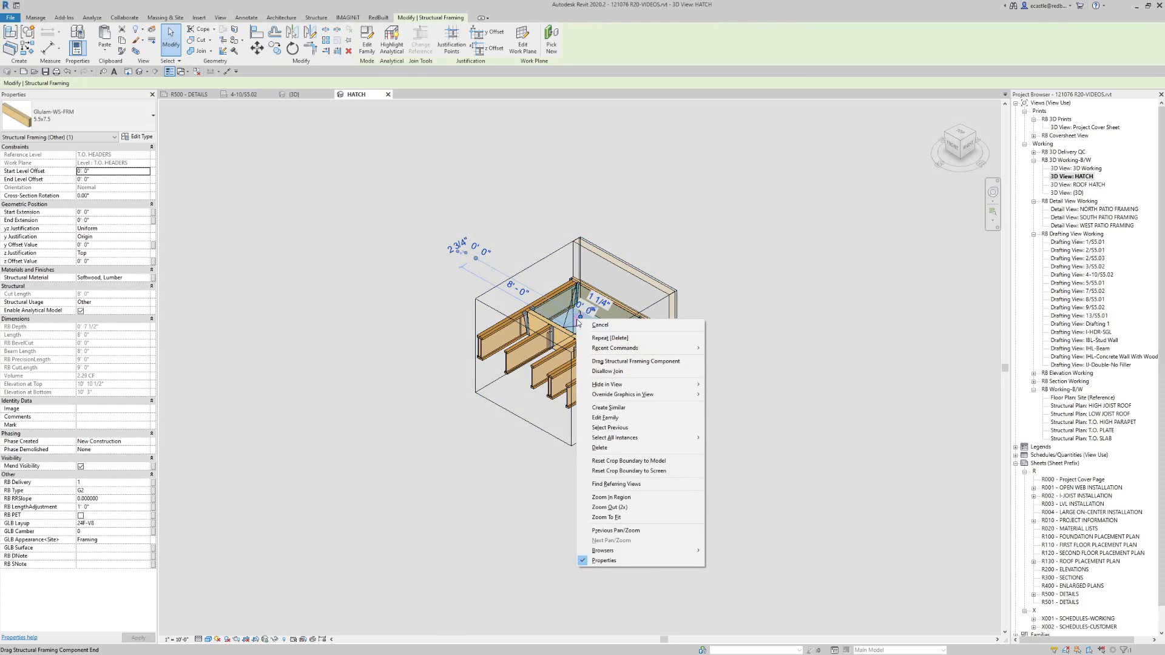
{"action": "left_click", "coordinate": [585, 324]}
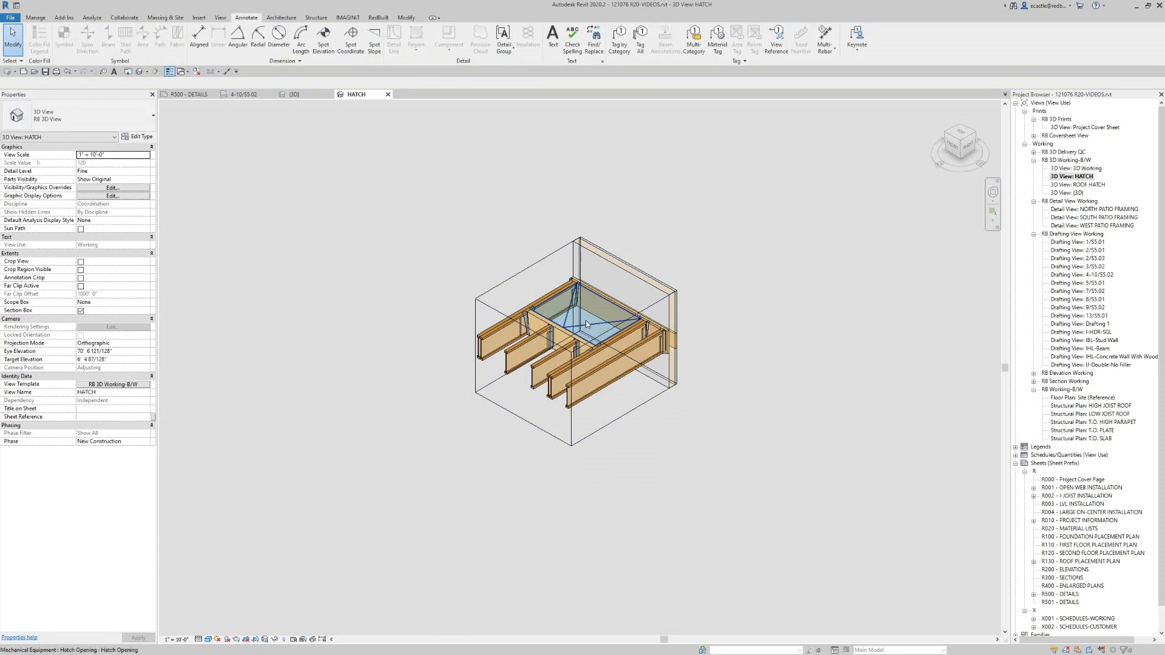
{"action": "left_click", "coordinate": [585, 320]}
{"action": "key", "text": "Delete"}
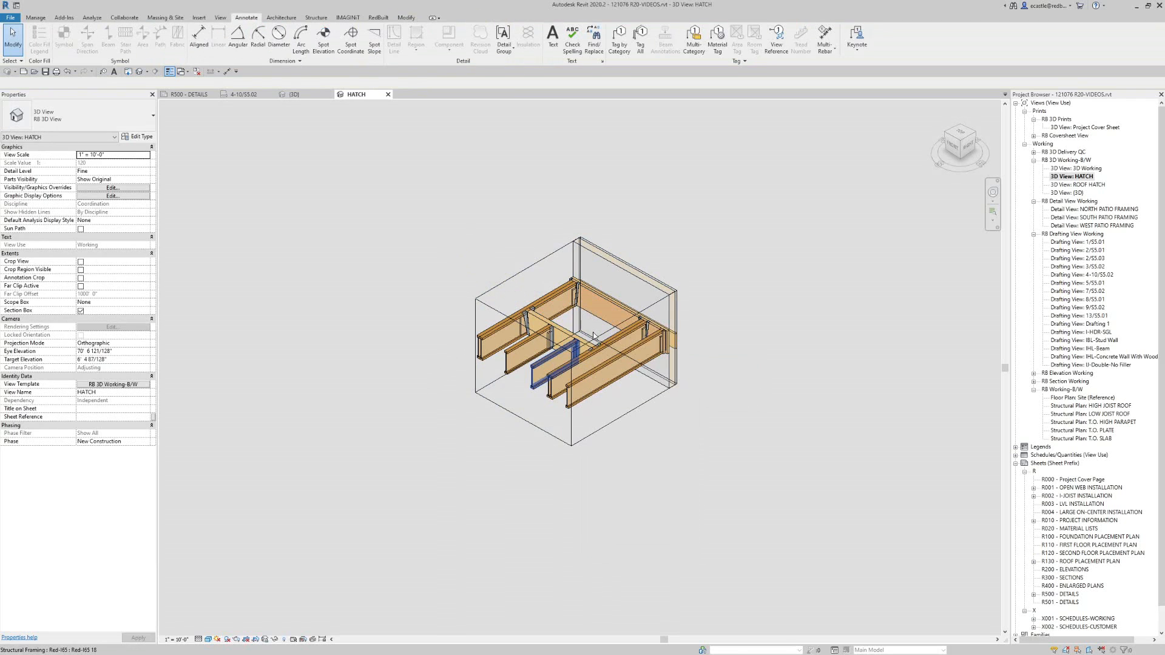
- Hide the wall behind the hatch framing and the RedLam rimboard in the HATCH view
{"action": "right_click", "coordinate": [631, 286]}
{"action": "left_click", "coordinate": [766, 362]}
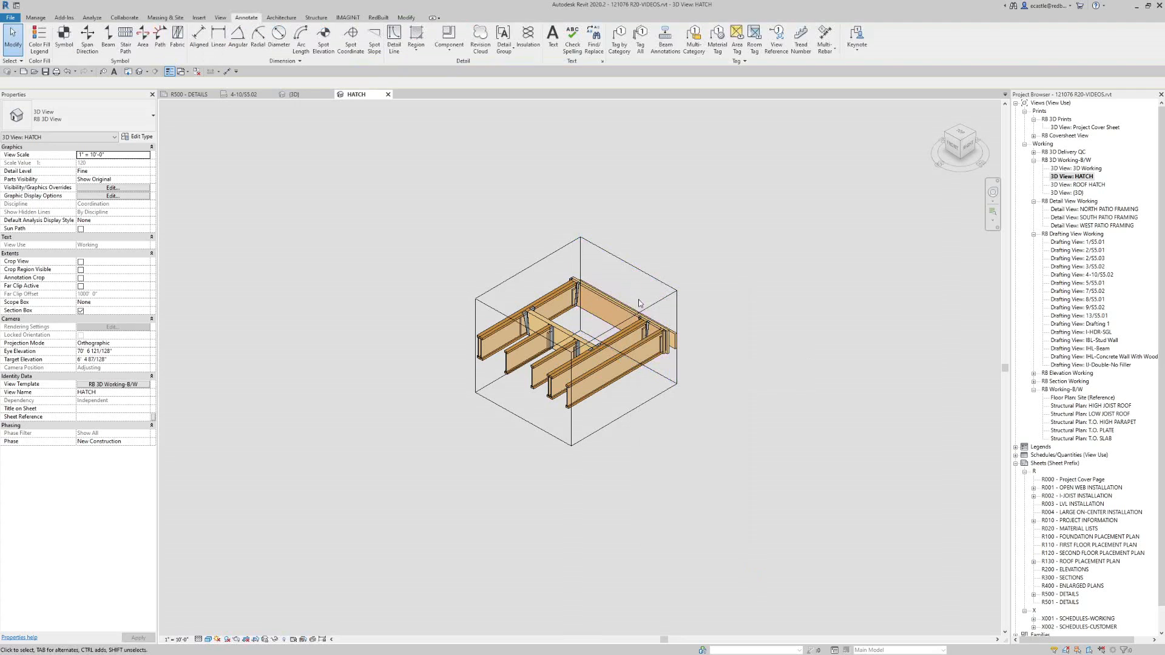
{"action": "left_click", "coordinate": [675, 345]}
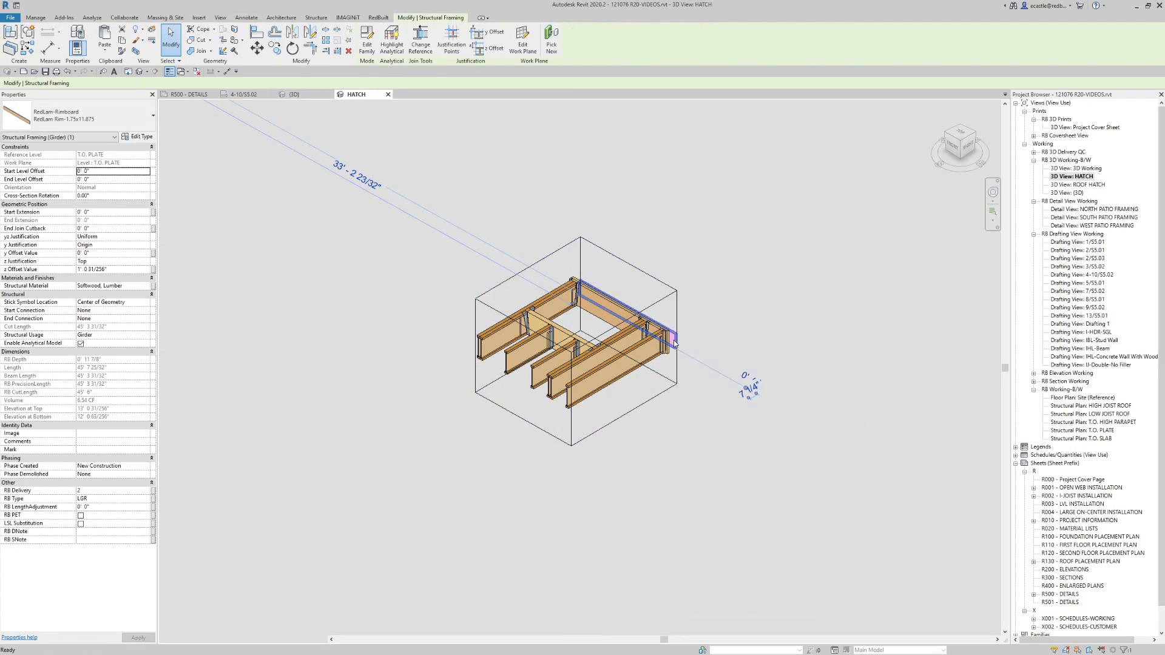
{"action": "left_click", "coordinate": [714, 367]}
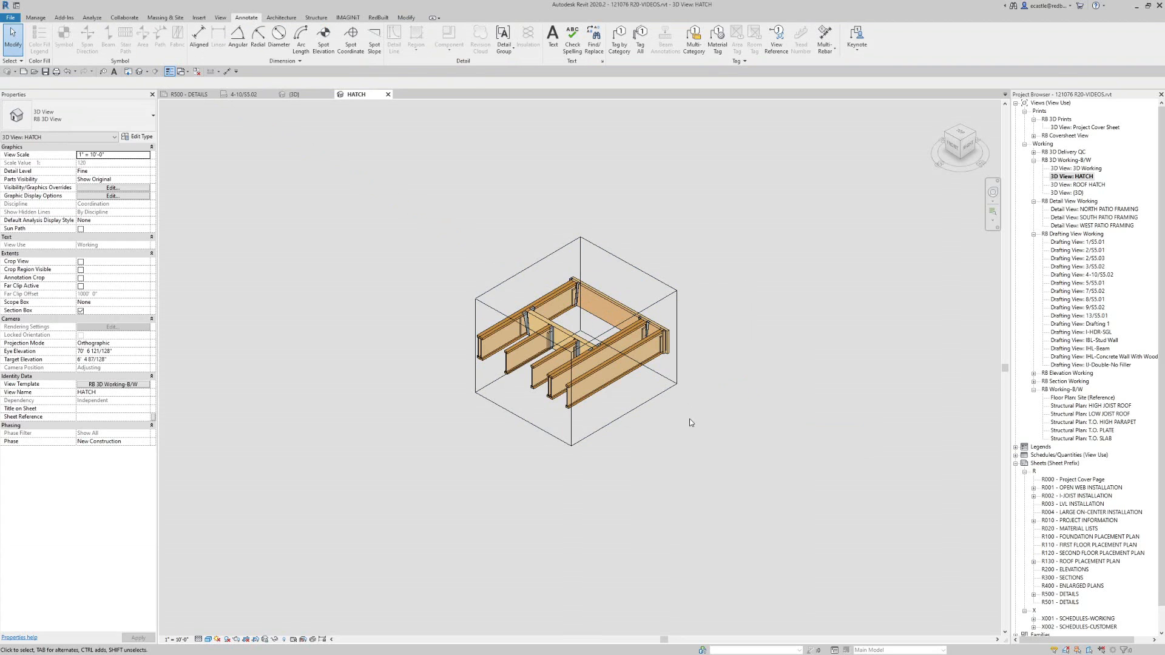
{"action": "scroll", "coordinate": [690, 423], "scroll_direction": "down", "scroll_amount": 1}
{"action": "scroll", "coordinate": [610, 329], "scroll_direction": "up", "scroll_amount": 1}
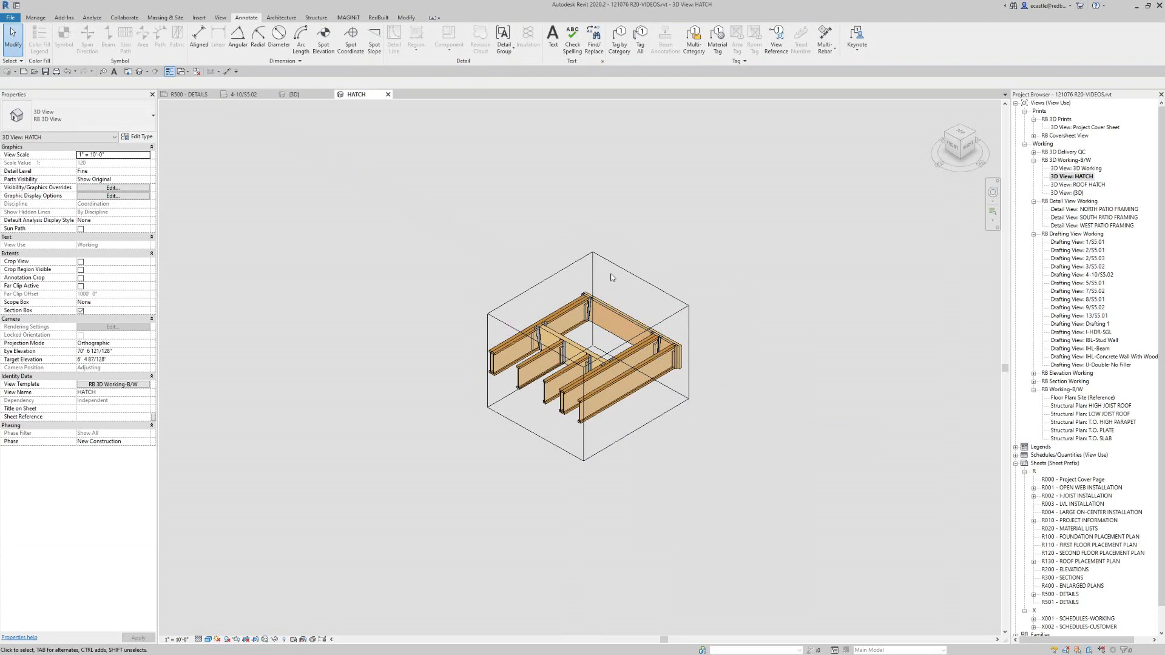
- Close the HATCH and {3D} views and place the HATCH view on sheet R500 beside detail 6
{"action": "left_click", "coordinate": [387, 94]}
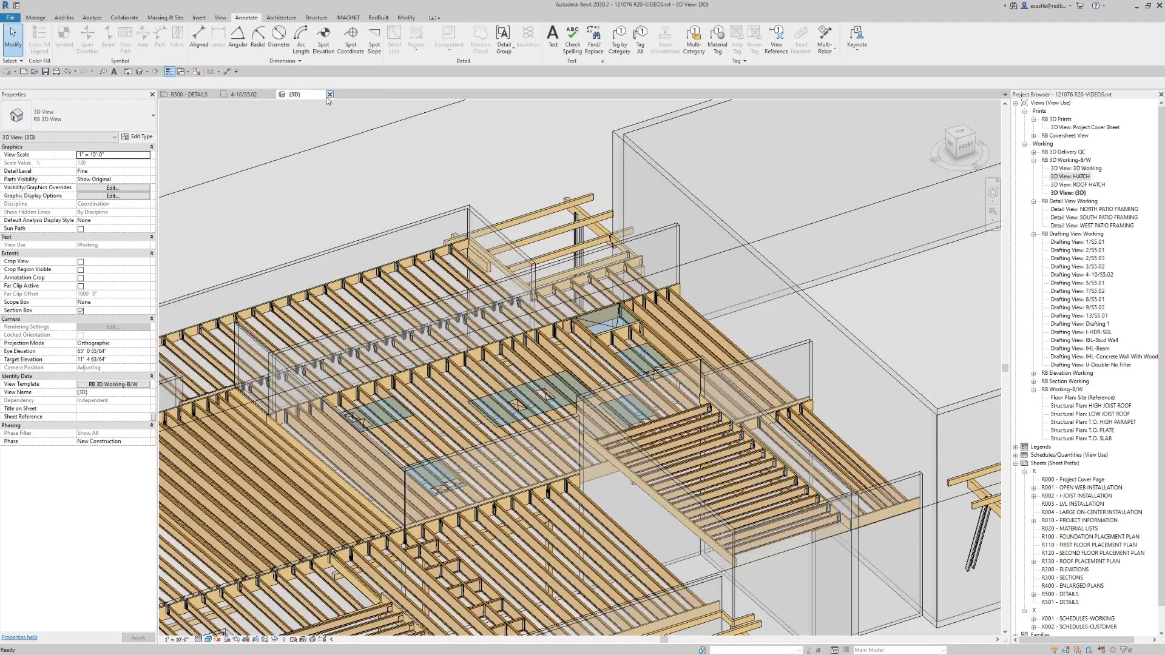
{"action": "left_click", "coordinate": [332, 95]}
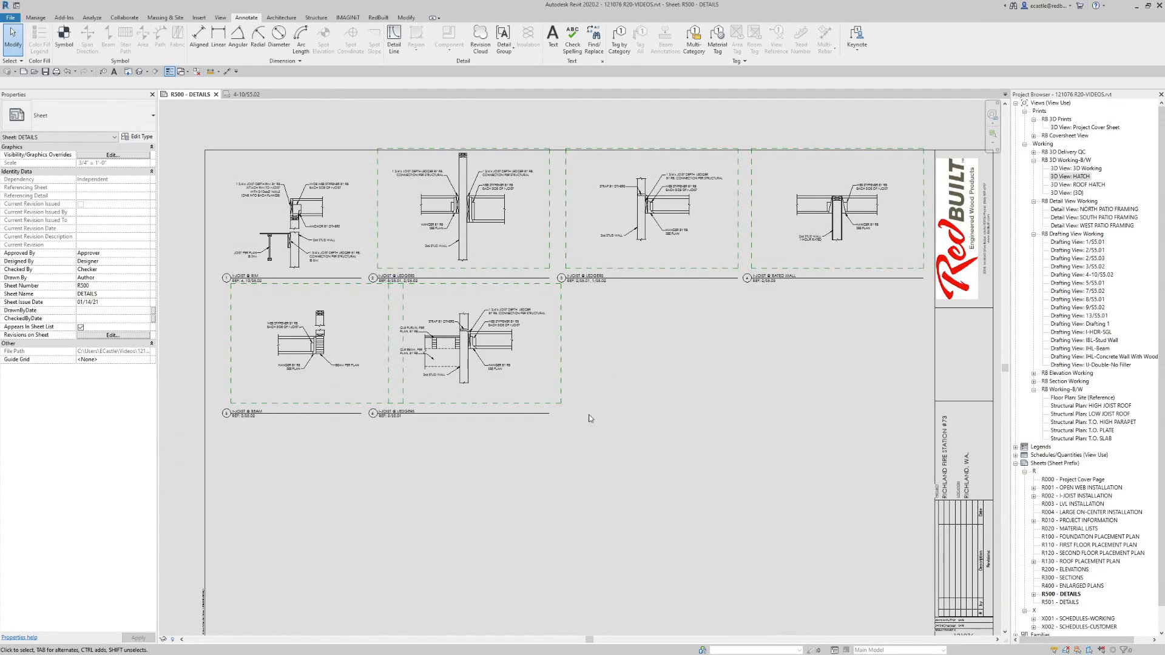
{"action": "left_click", "coordinate": [1070, 177]}
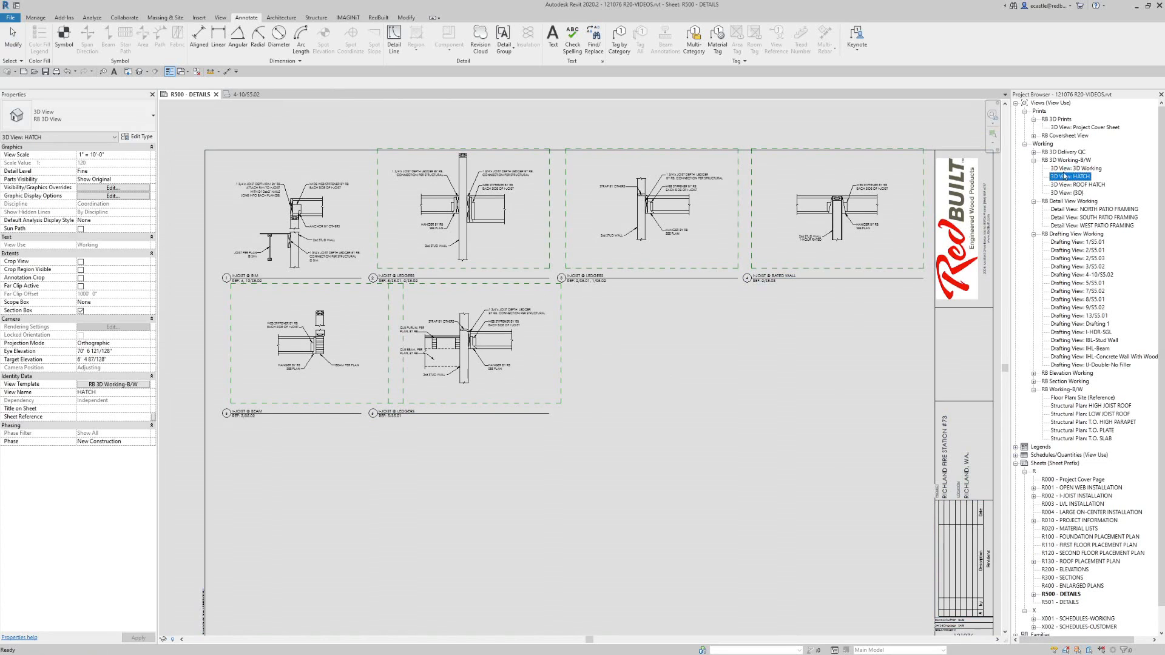
{"action": "right_click", "coordinate": [690, 363]}
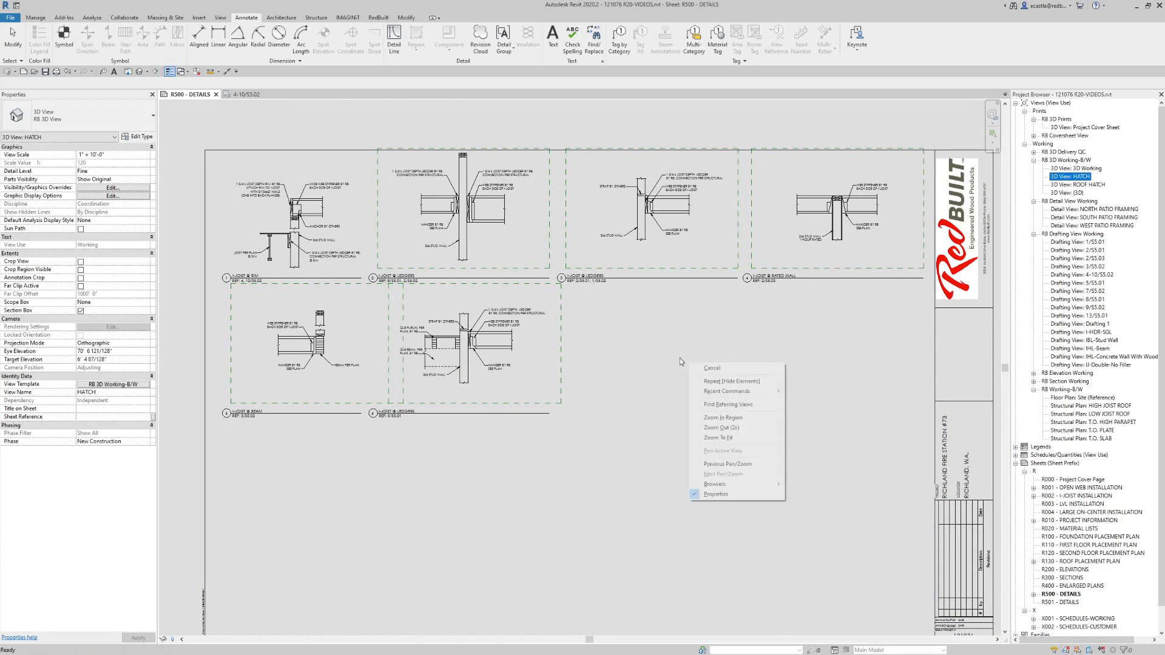
{"action": "left_click", "coordinate": [669, 340]}
{"action": "mouse_move", "coordinate": [1064, 177]}
{"action": "left_mouse_down"}
{"action": "mouse_move", "coordinate": [698, 335]}
{"action": "mouse_move", "coordinate": [643, 344]}
{"action": "left_mouse_up"}
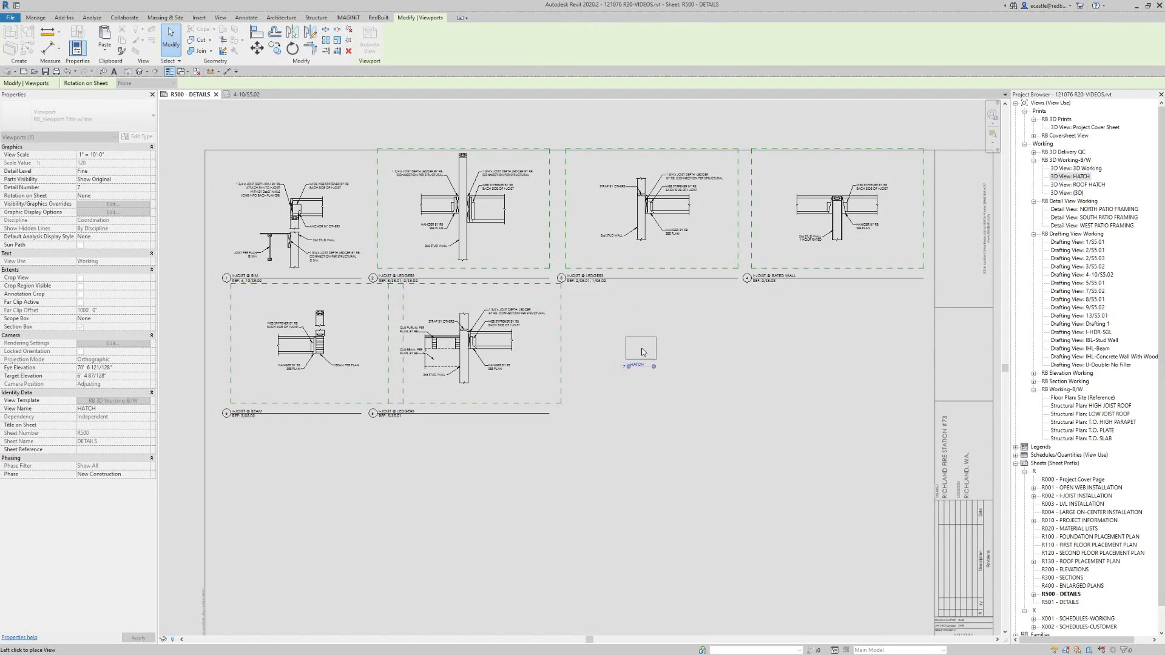
{"action": "left_click", "coordinate": [643, 355]}
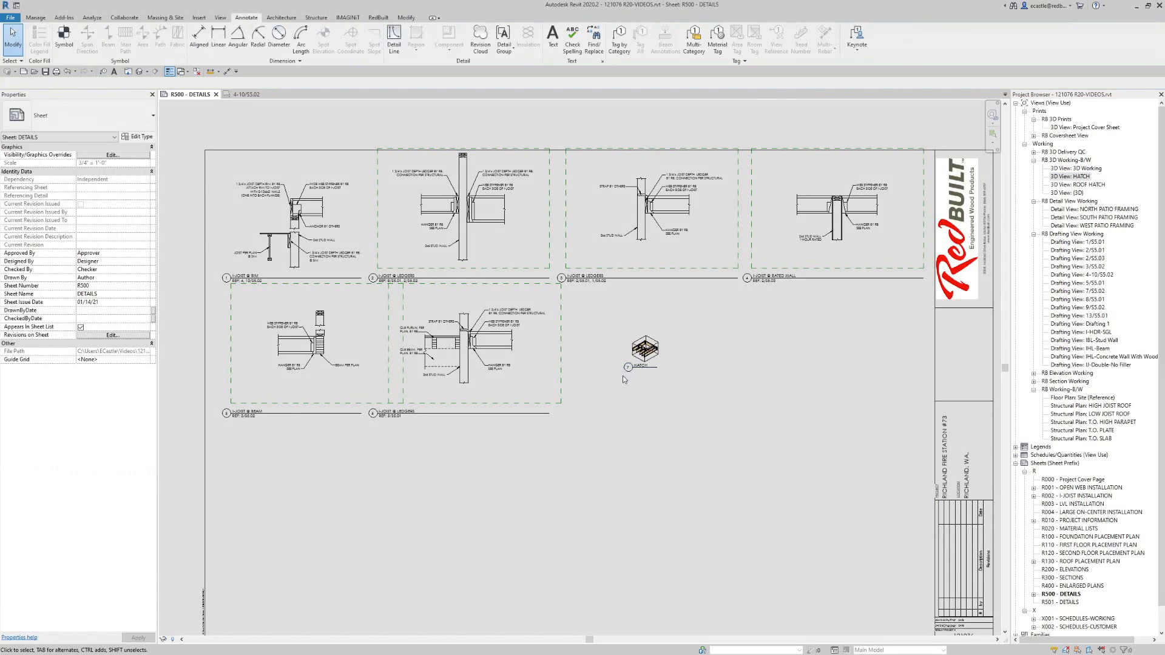
- Activate the HATCH viewport on the sheet, set its view scale to 3/4" = 1'-0", and deactivate it
{"action": "scroll", "coordinate": [631, 377], "scroll_direction": "up", "scroll_amount": 3}
{"action": "scroll", "coordinate": [662, 358], "scroll_direction": "up", "scroll_amount": 2}
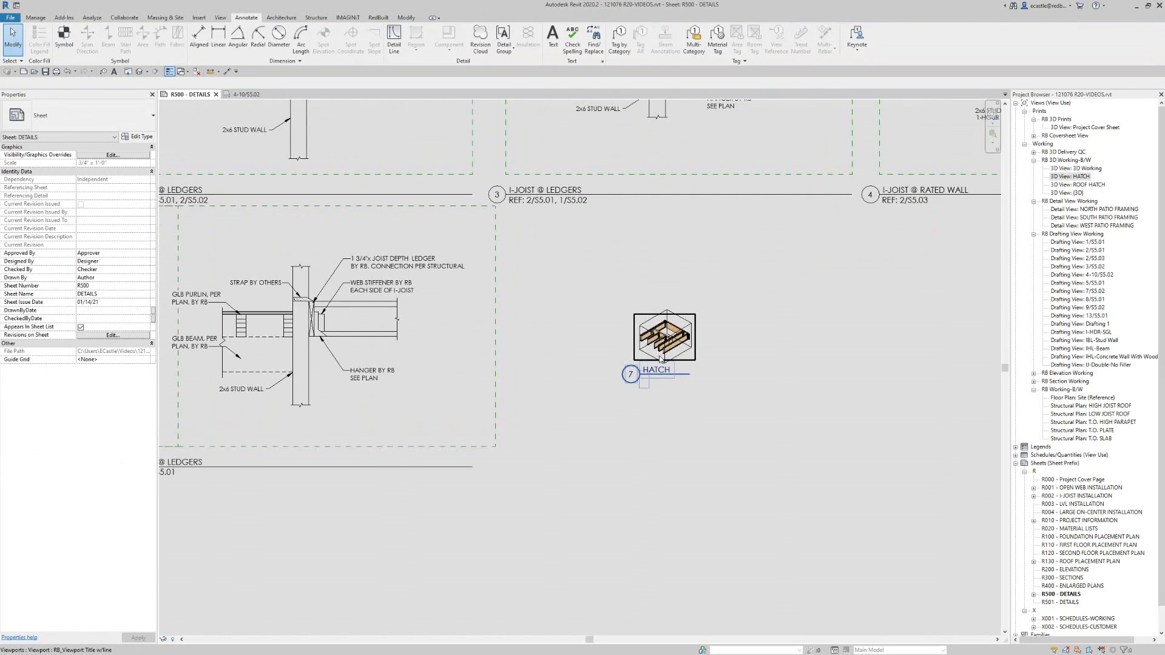
{"action": "left_click", "coordinate": [657, 334]}
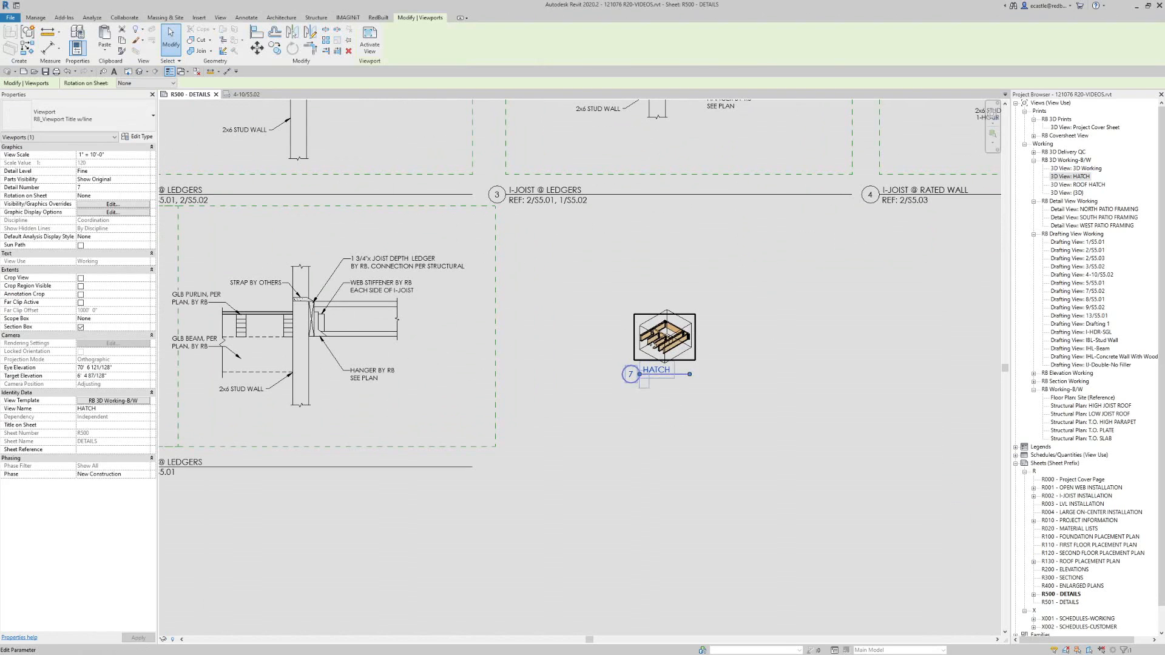
{"action": "double_click", "coordinate": [658, 336]}
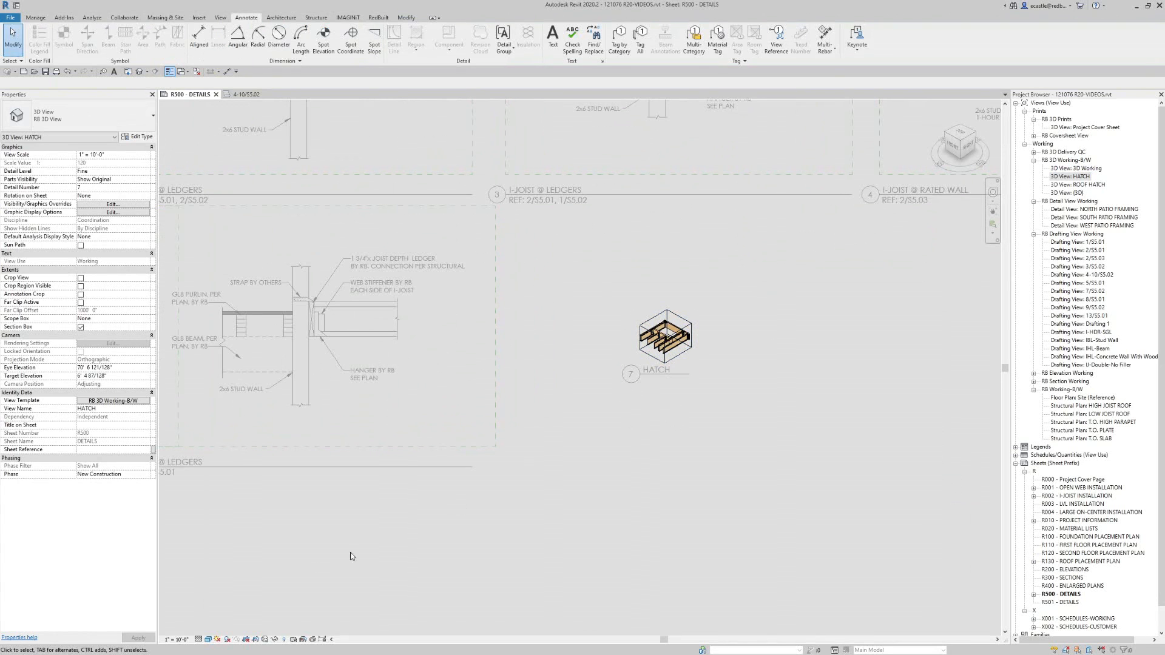
{"action": "left_click", "coordinate": [177, 639]}
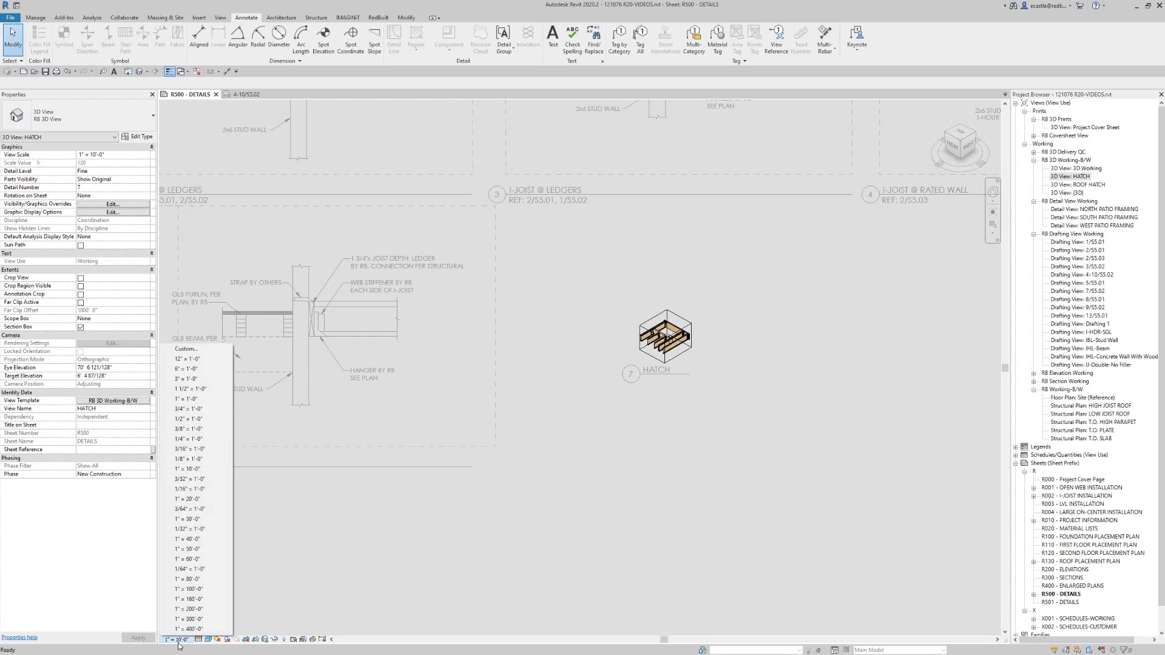
{"action": "left_click", "coordinate": [194, 411]}
{"action": "scroll", "coordinate": [643, 470], "scroll_direction": "down", "scroll_amount": 4}
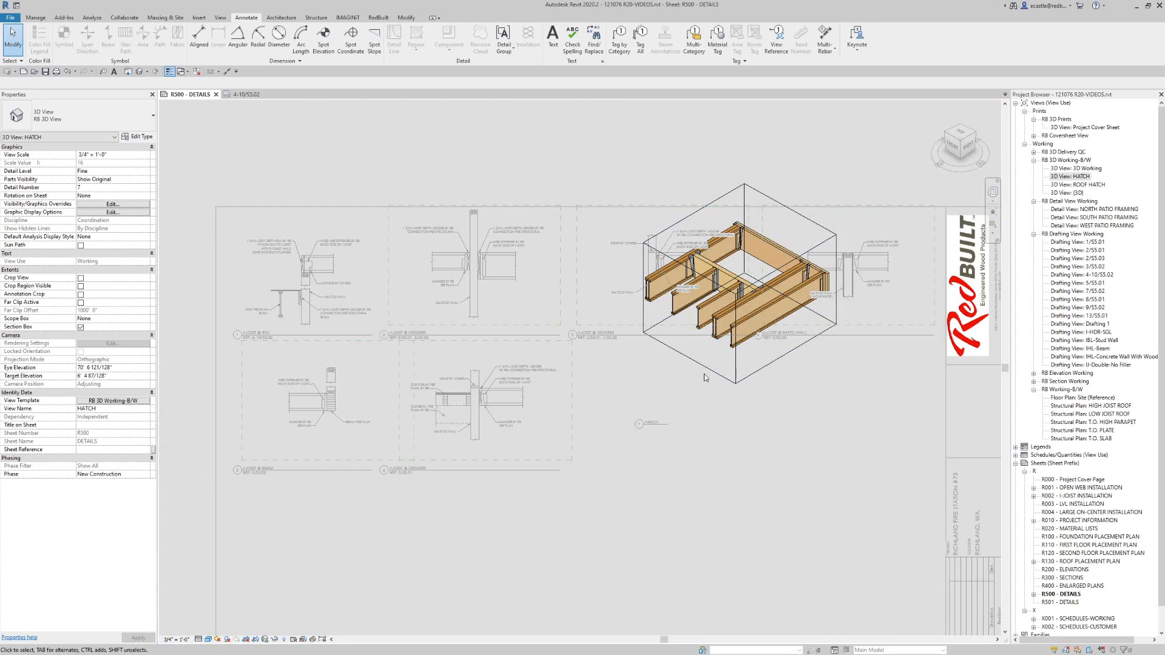
{"action": "double_click", "coordinate": [733, 464]}
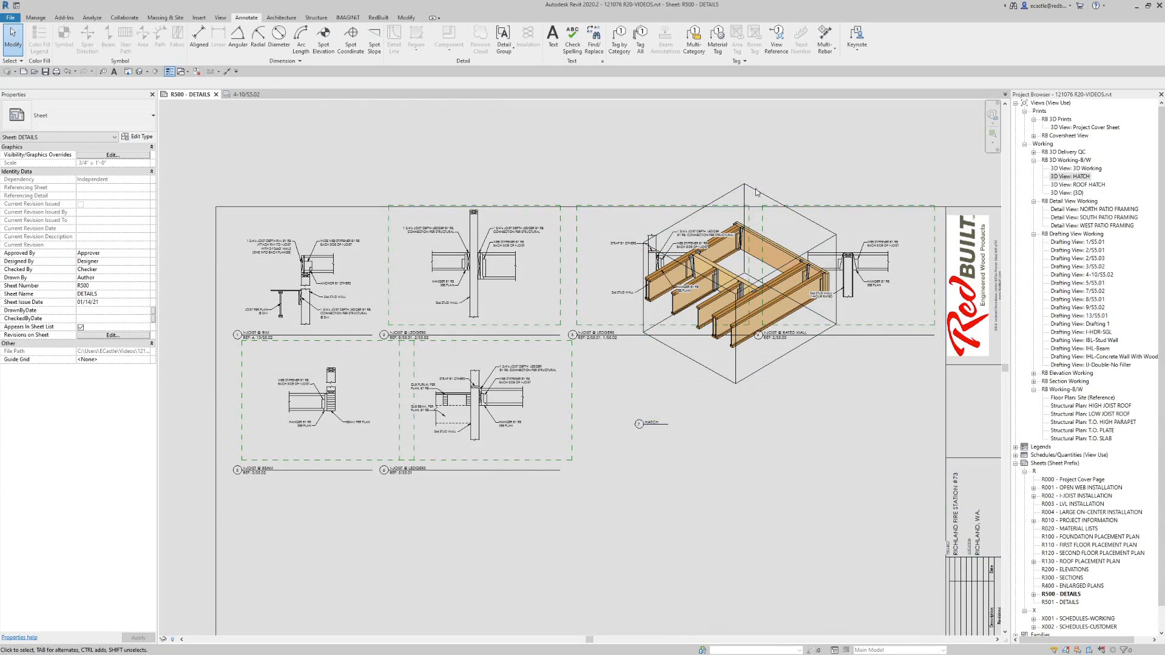
- Delete the HATCH viewport and place the view again beside detail 6, aligning its title with the neighbouring detail titles
{"action": "mouse_move", "coordinate": [749, 258]}
{"action": "left_mouse_down"}
{"action": "mouse_move", "coordinate": [712, 398]}
{"action": "mouse_move", "coordinate": [692, 401]}
{"action": "left_mouse_up"}
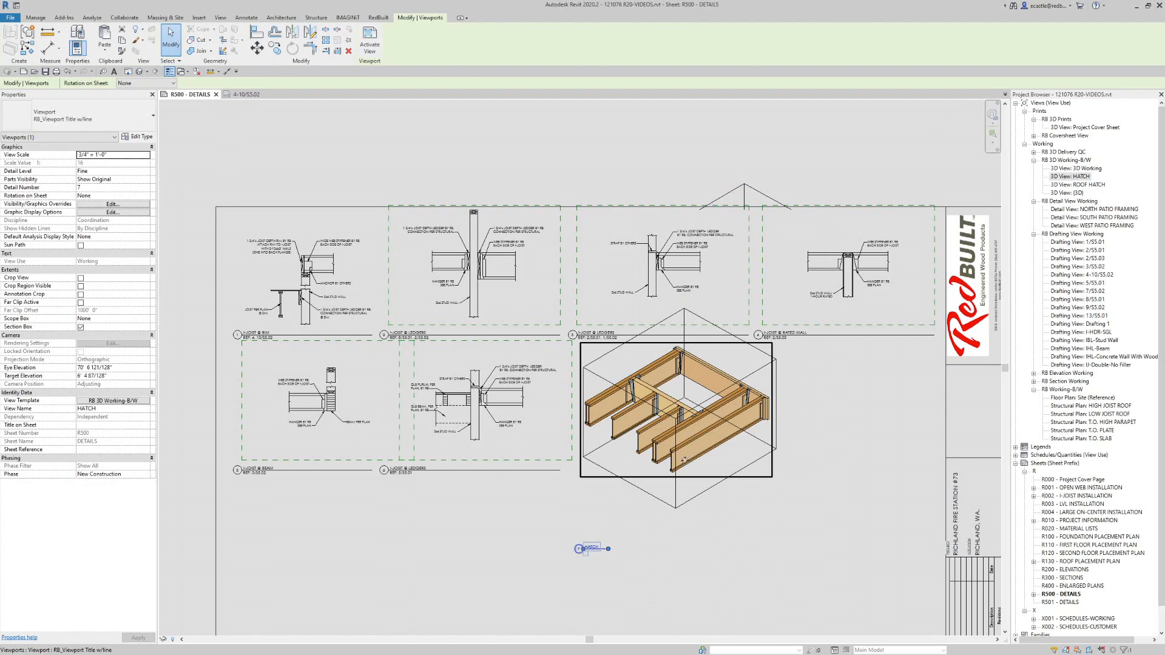
{"action": "key", "text": "Delete"}
{"action": "mouse_move", "coordinate": [1069, 177]}
{"action": "left_mouse_down"}
{"action": "mouse_move", "coordinate": [721, 414]}
{"action": "mouse_move", "coordinate": [663, 415]}
{"action": "left_mouse_up"}
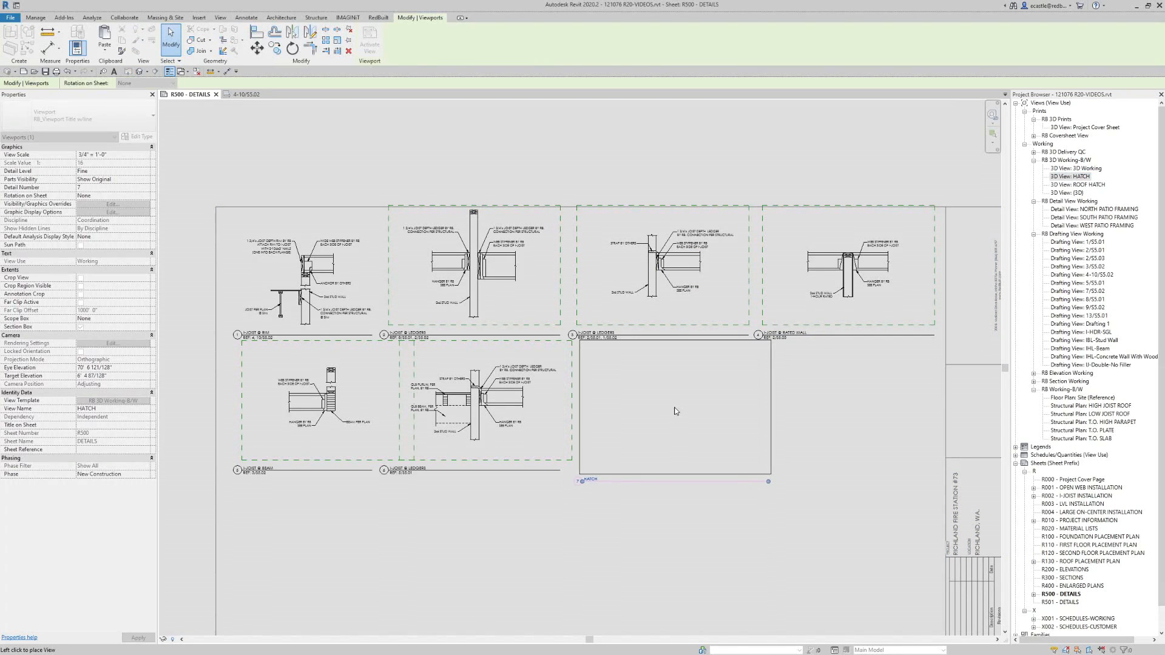
{"action": "left_click", "coordinate": [673, 408]}
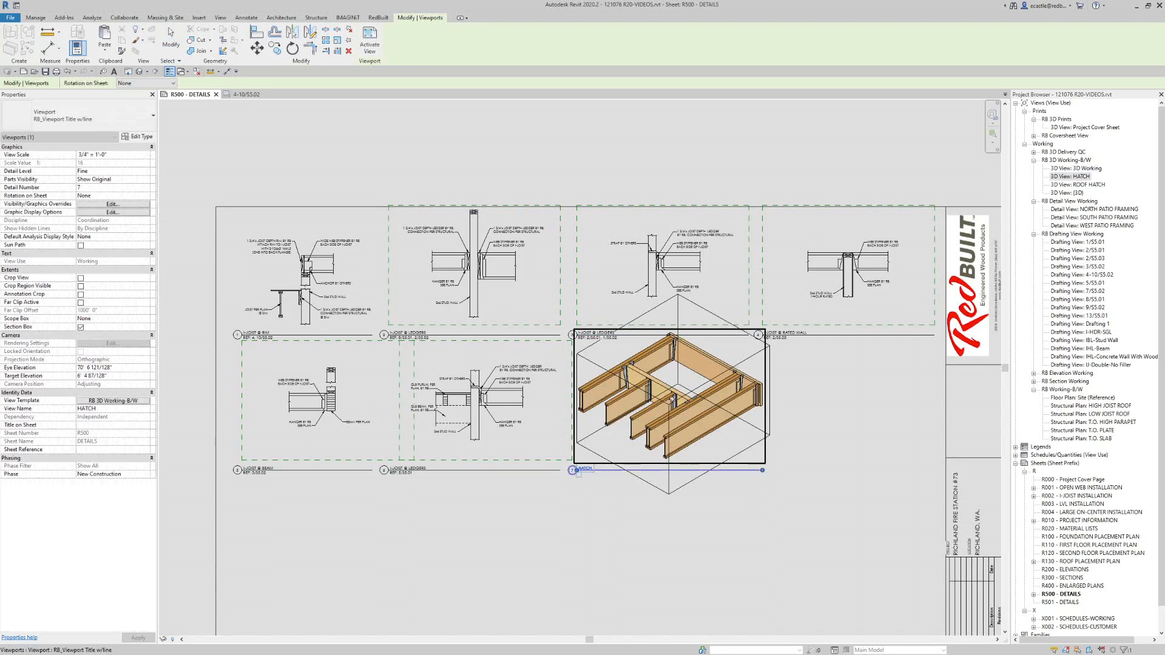
{"action": "left_click", "coordinate": [656, 525]}
{"action": "scroll", "coordinate": [626, 497], "scroll_direction": "up", "scroll_amount": 2}
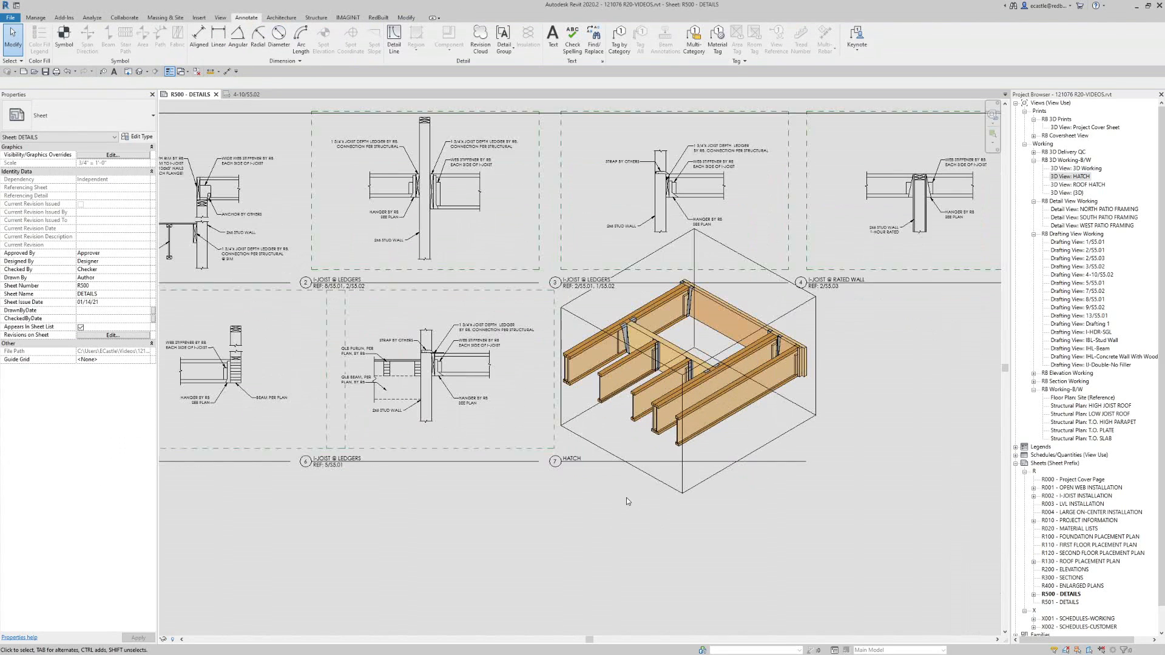
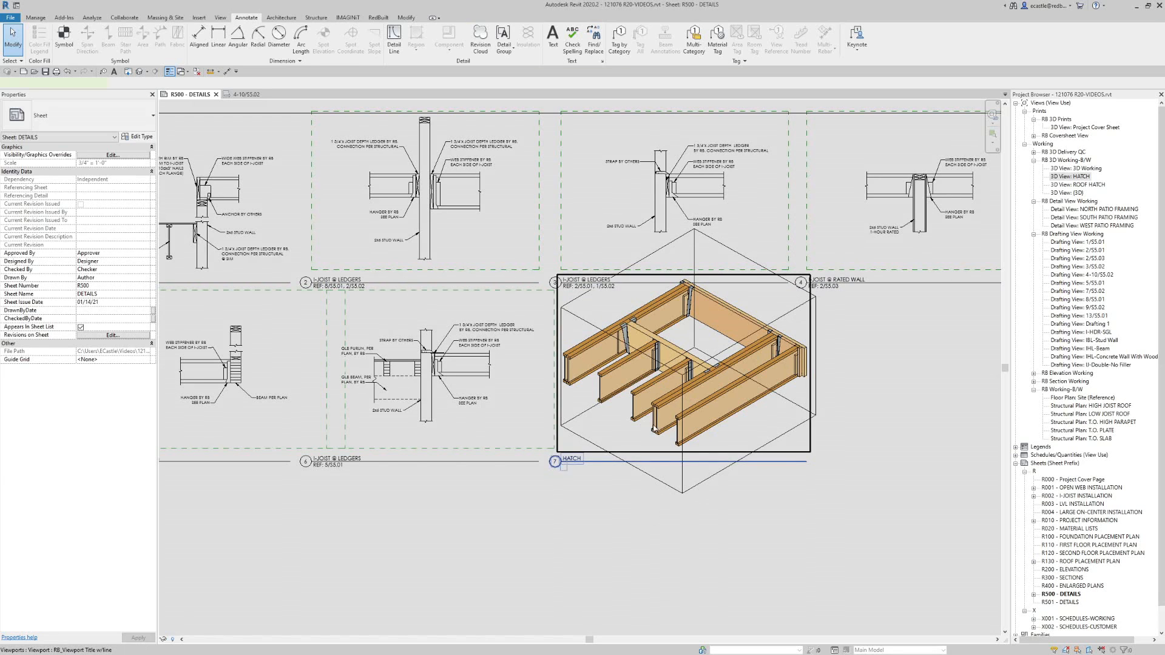
- Nudge the HATCH viewport slightly down on the sheet and open its Sheet Reference for editing
{"action": "left_click", "coordinate": [657, 455]}
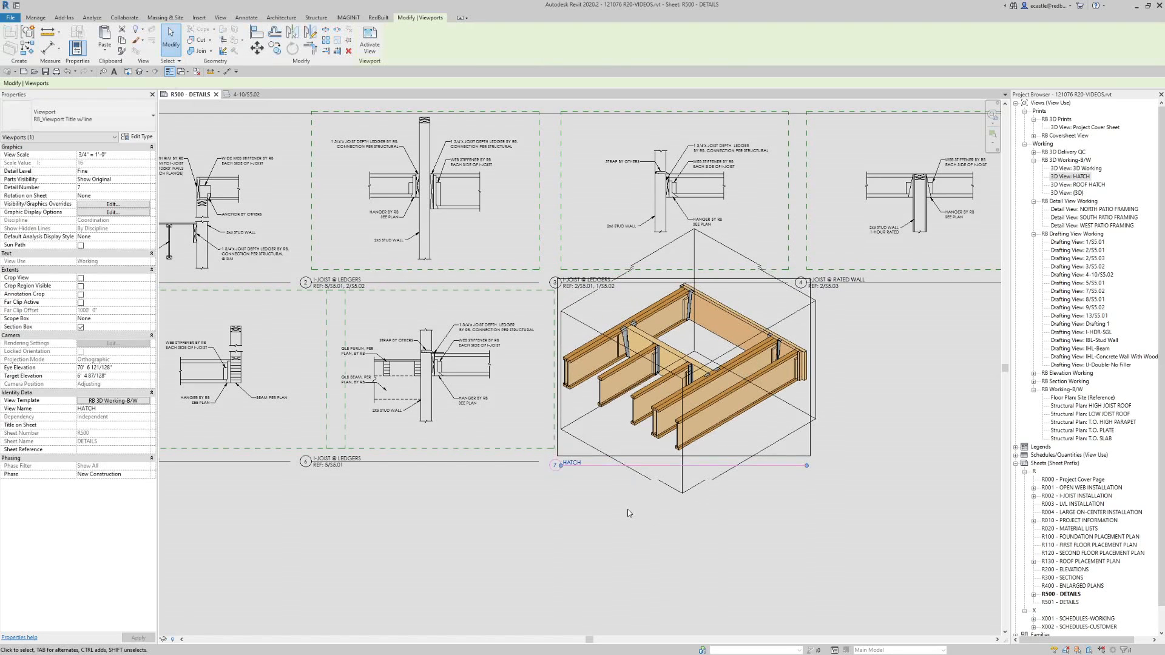
{"action": "left_click", "coordinate": [582, 467]}
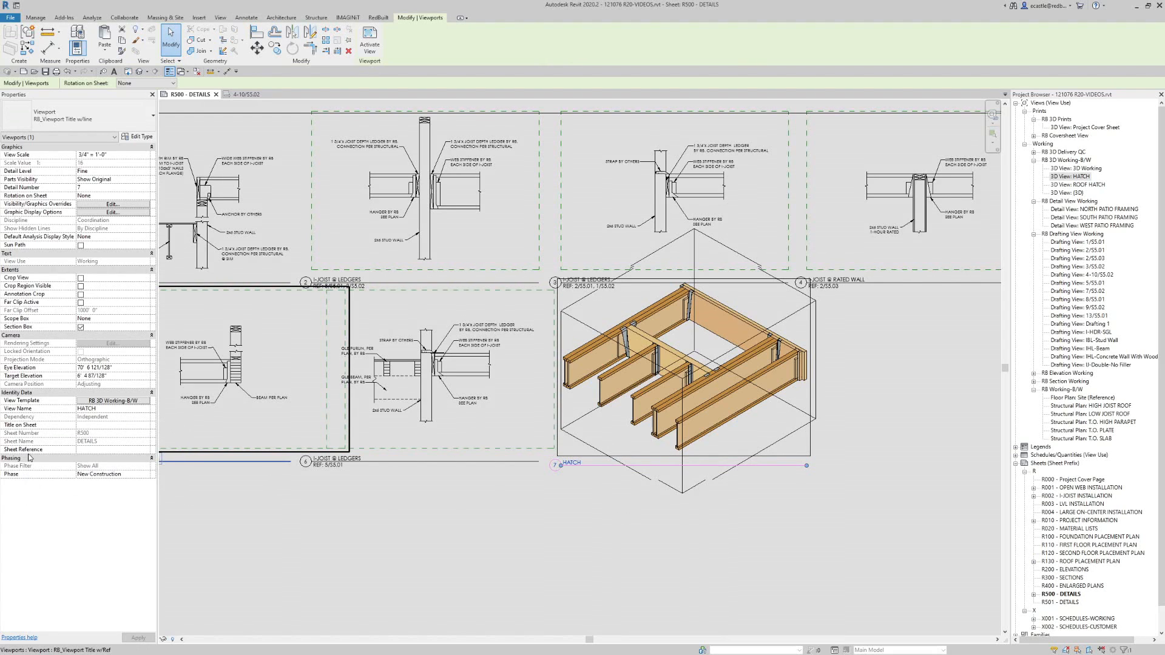
{"action": "left_click", "coordinate": [113, 450]}
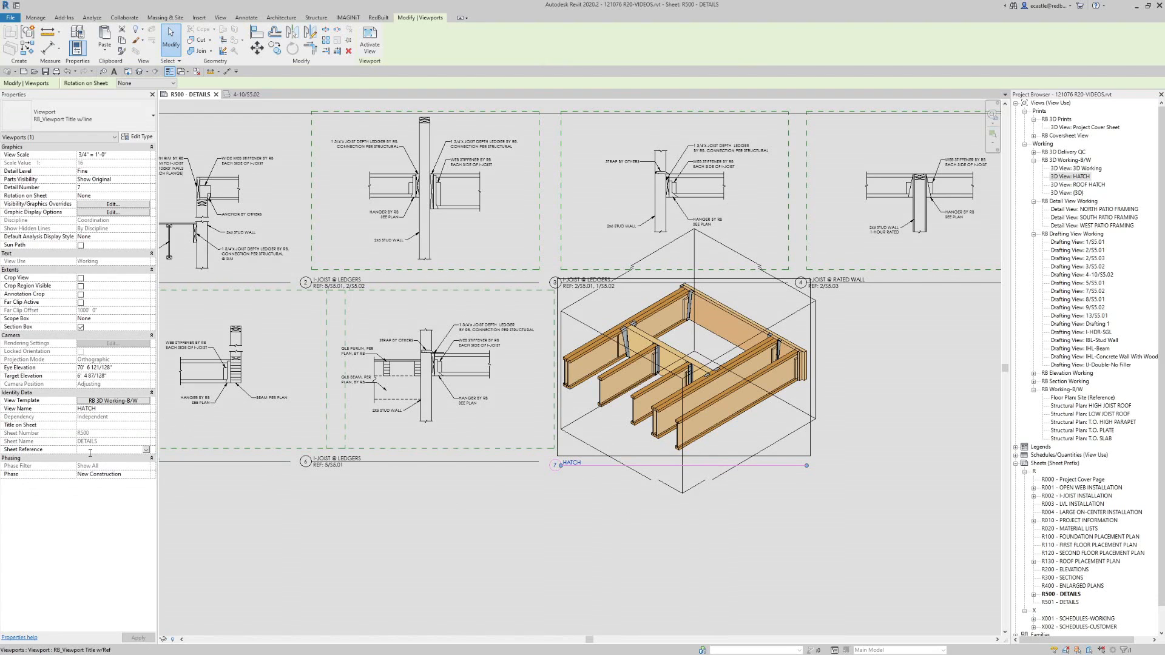
{"action": "left_click", "coordinate": [534, 559]}
{"action": "scroll", "coordinate": [668, 461], "scroll_direction": "down", "scroll_amount": 2}
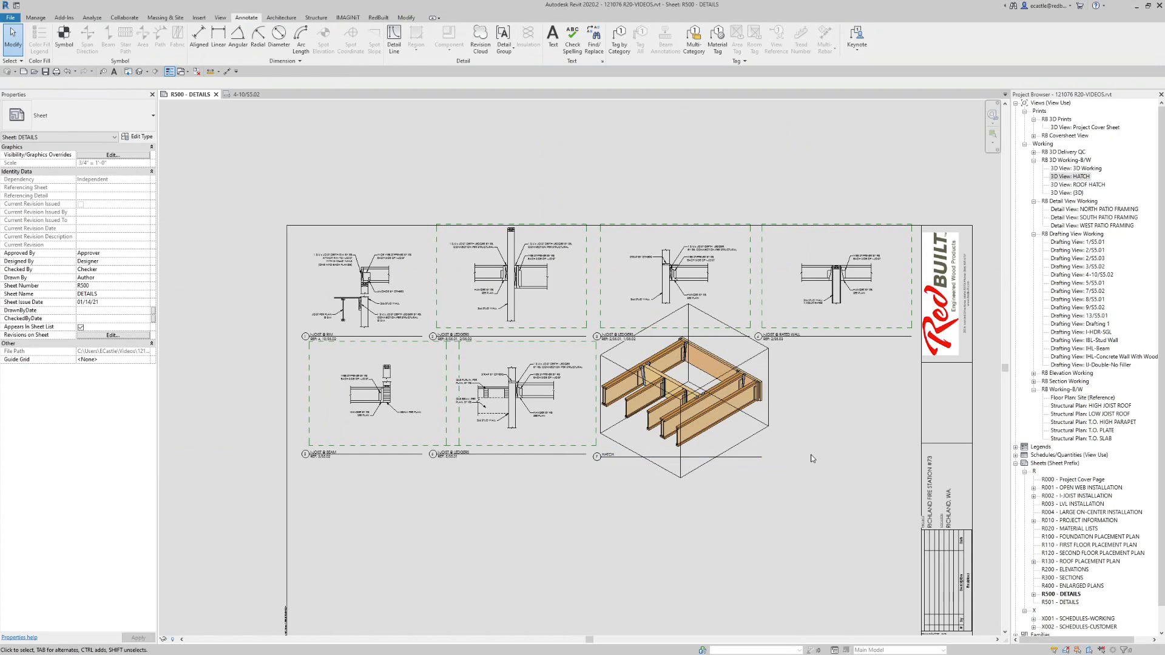
{"action": "scroll", "coordinate": [673, 466], "scroll_direction": "down", "scroll_amount": 2}
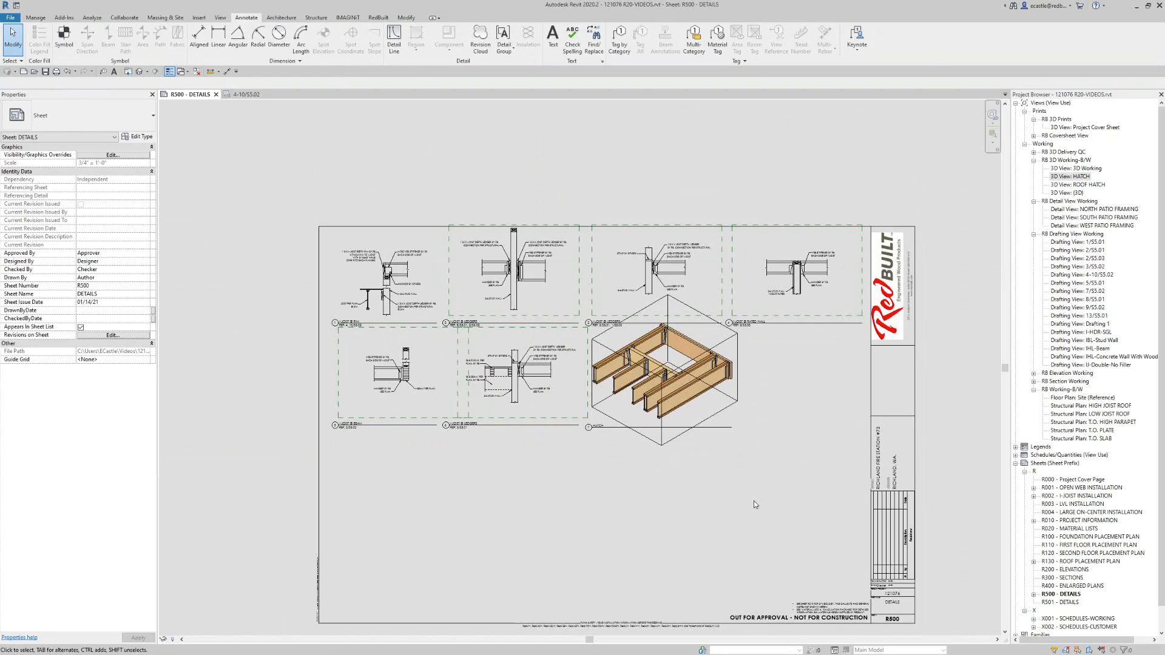
{"action": "scroll", "coordinate": [548, 267], "scroll_direction": "down", "scroll_amount": 2}
{"action": "scroll", "coordinate": [618, 439], "scroll_direction": "up", "scroll_amount": 2}
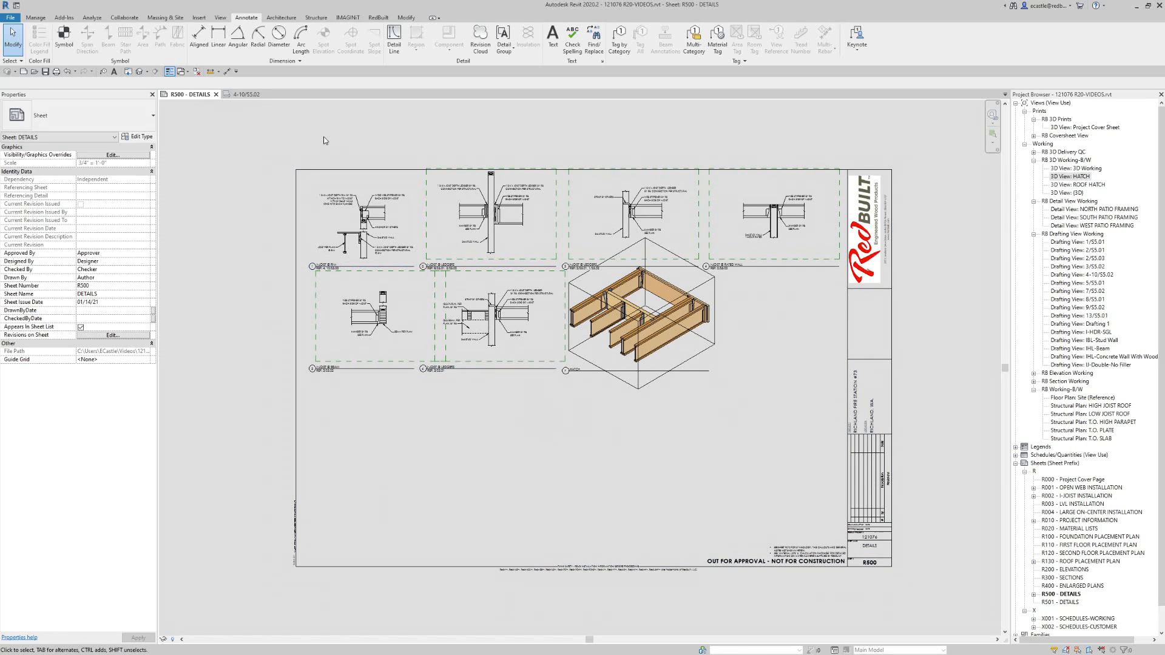
- Open the LOW JOIST ROOF plan and draw an RB Live Detail section vertically through the wall at the lower end of the A3 joists
{"action": "double_click", "coordinate": [1075, 415]}
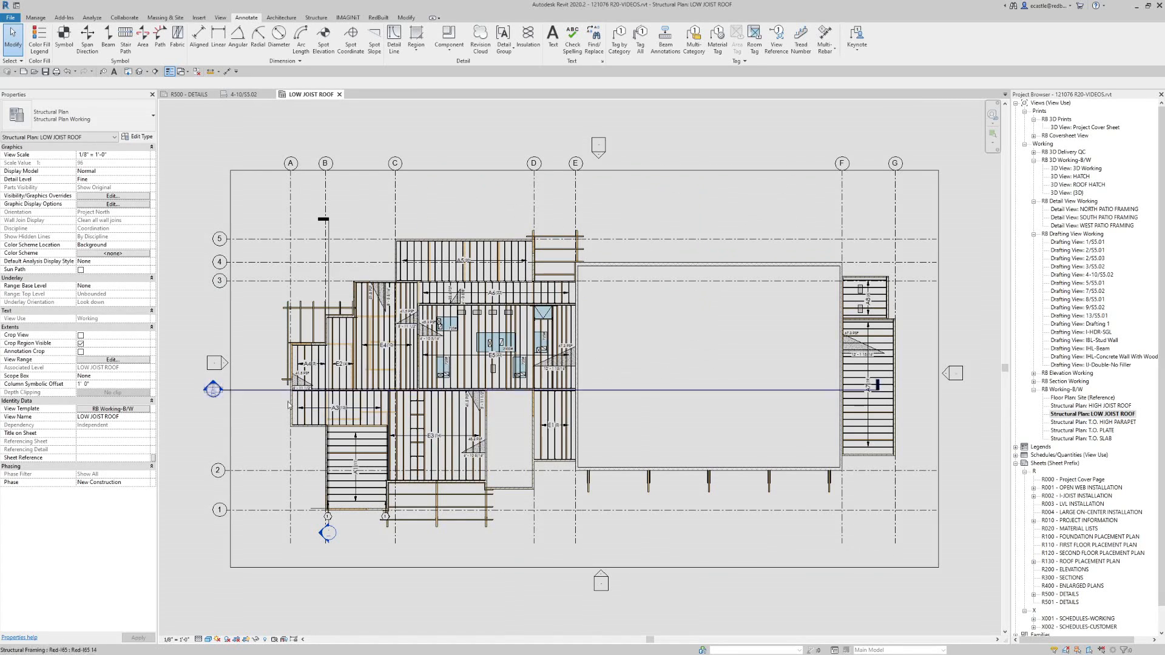
{"action": "scroll", "coordinate": [243, 449], "scroll_direction": "up", "scroll_amount": 1}
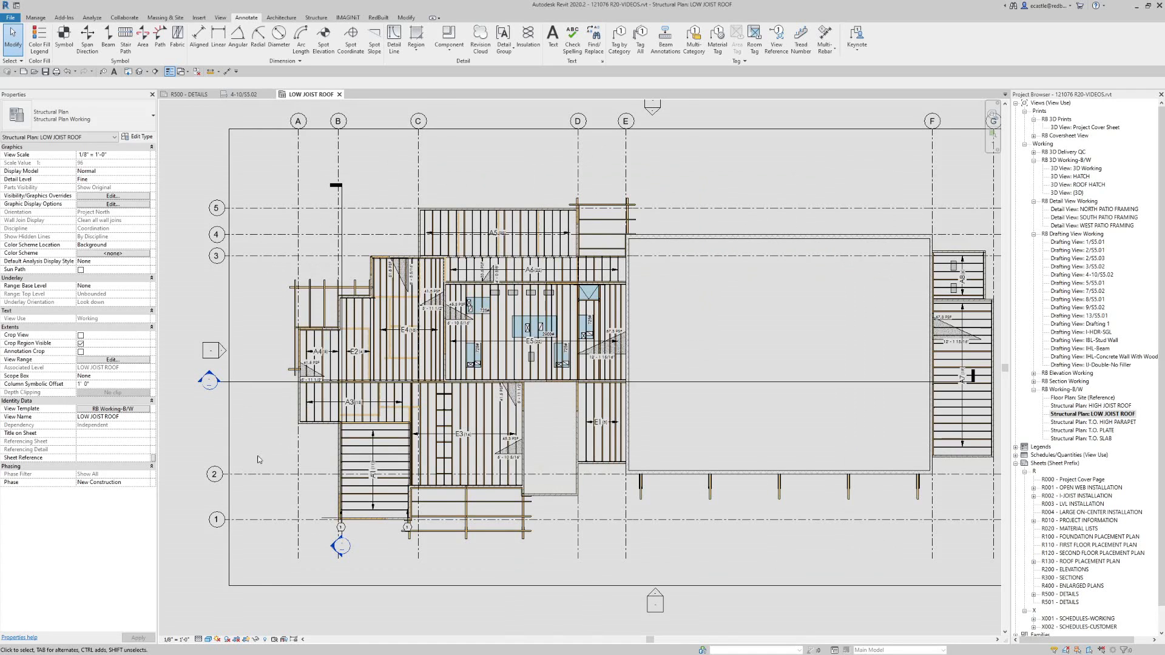
{"action": "scroll", "coordinate": [257, 452], "scroll_direction": "up", "scroll_amount": 1}
{"action": "scroll", "coordinate": [256, 434], "scroll_direction": "up", "scroll_amount": 6}
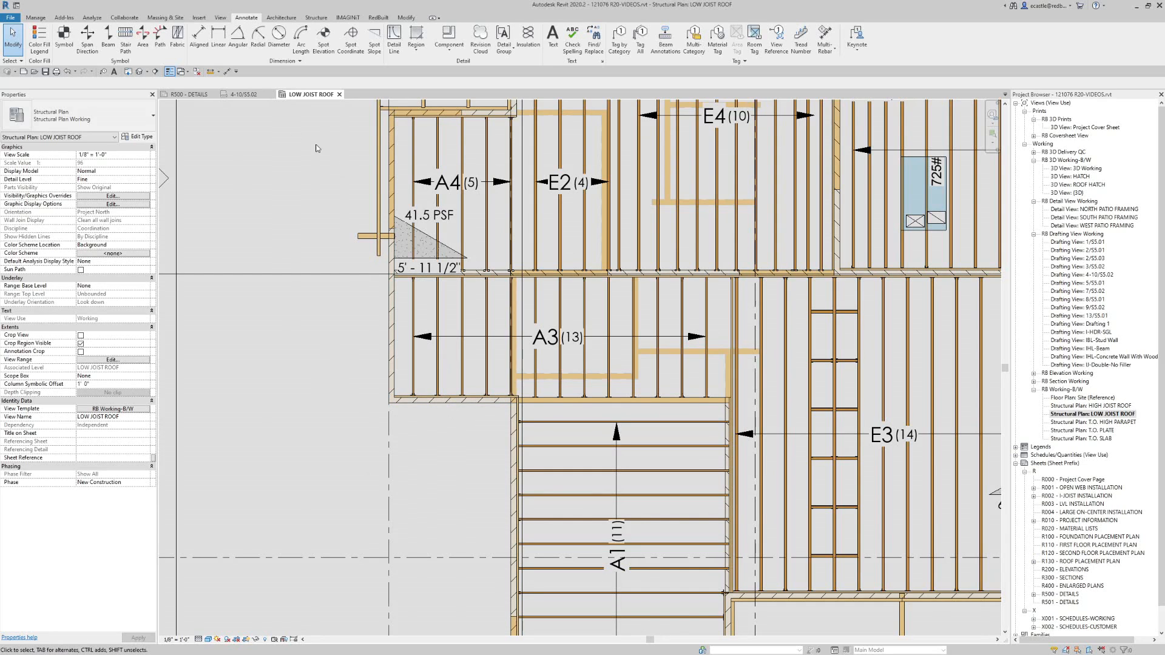
{"action": "left_click", "coordinate": [156, 72]}
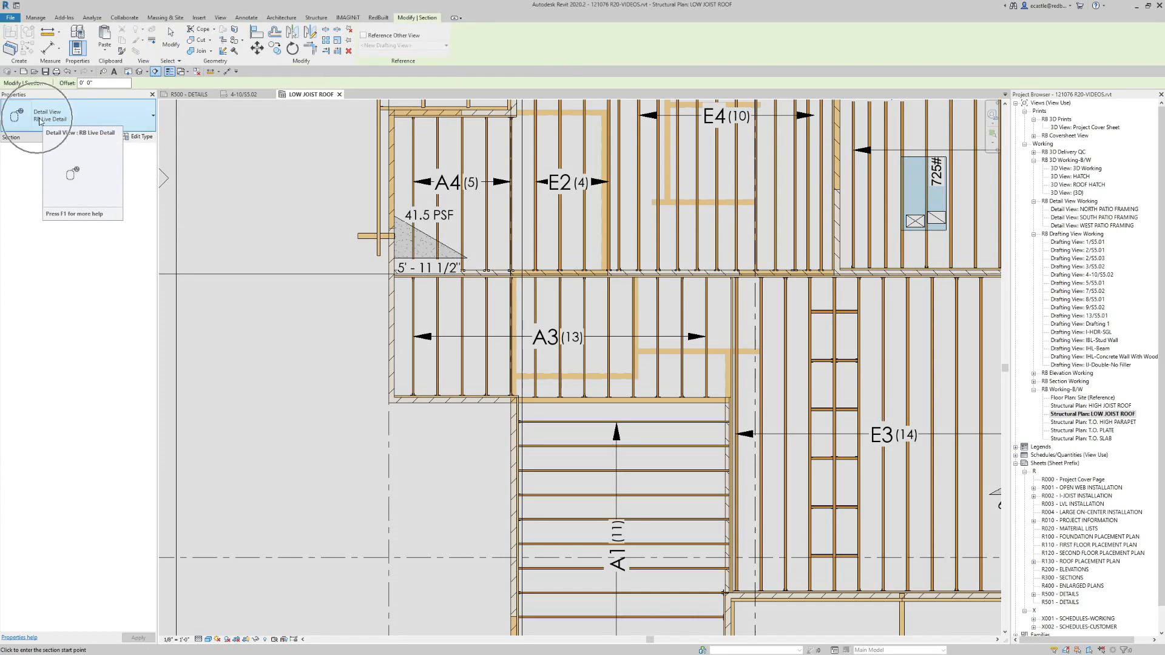
{"action": "left_click", "coordinate": [74, 122]}
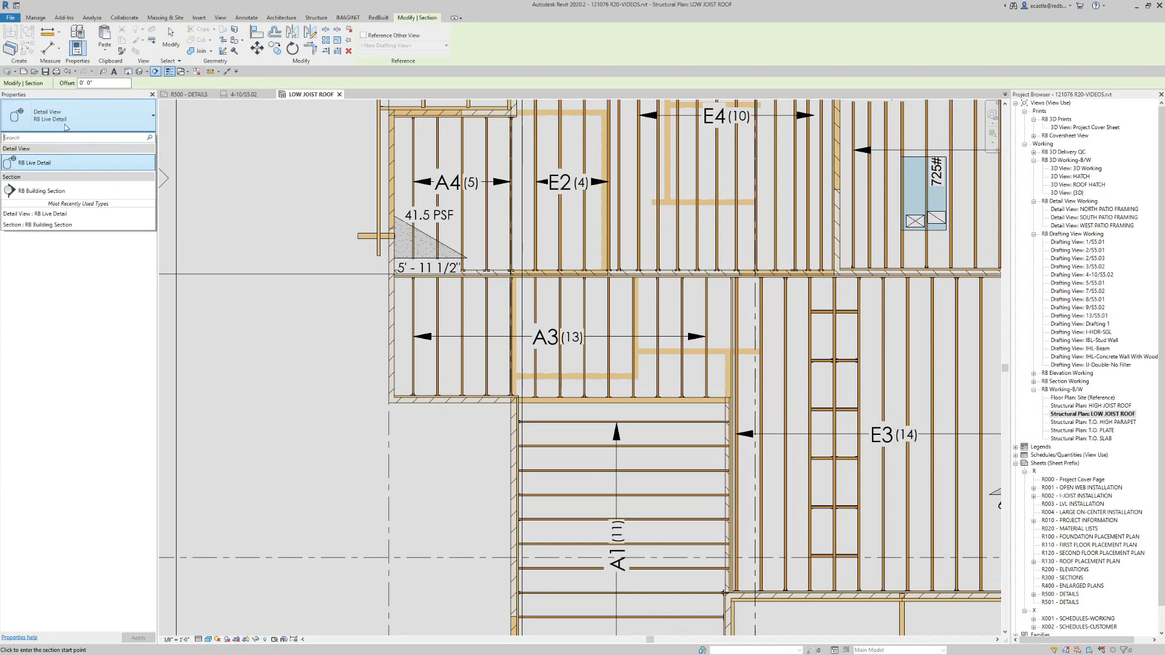
{"action": "left_click", "coordinate": [49, 127]}
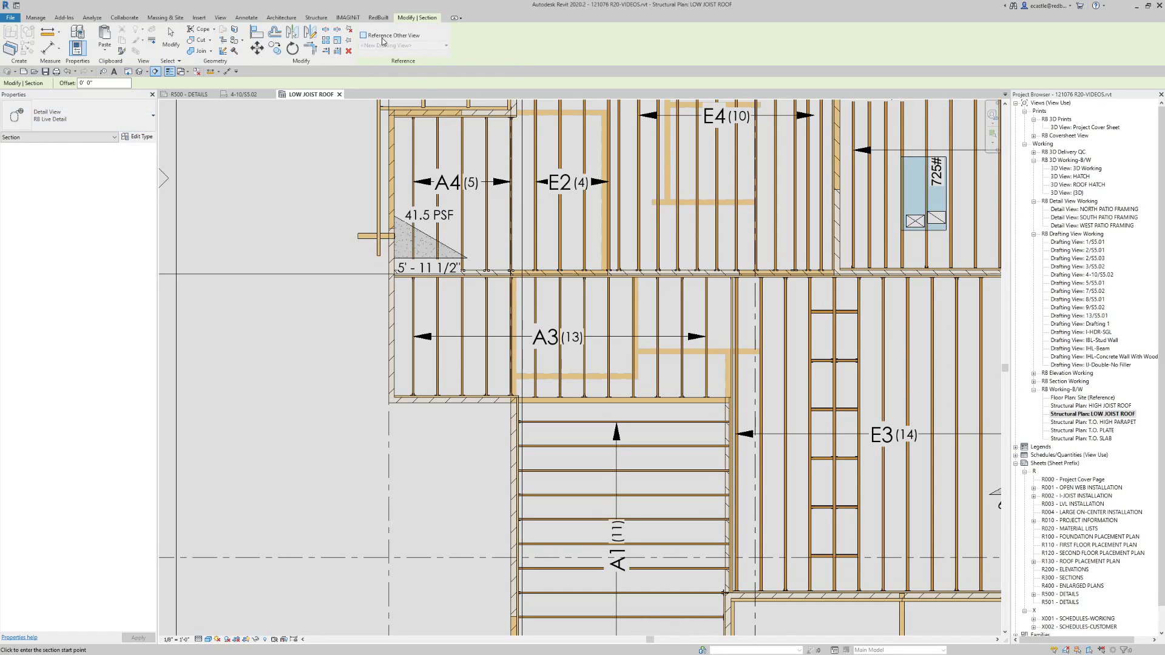
{"action": "left_click", "coordinate": [450, 419]}
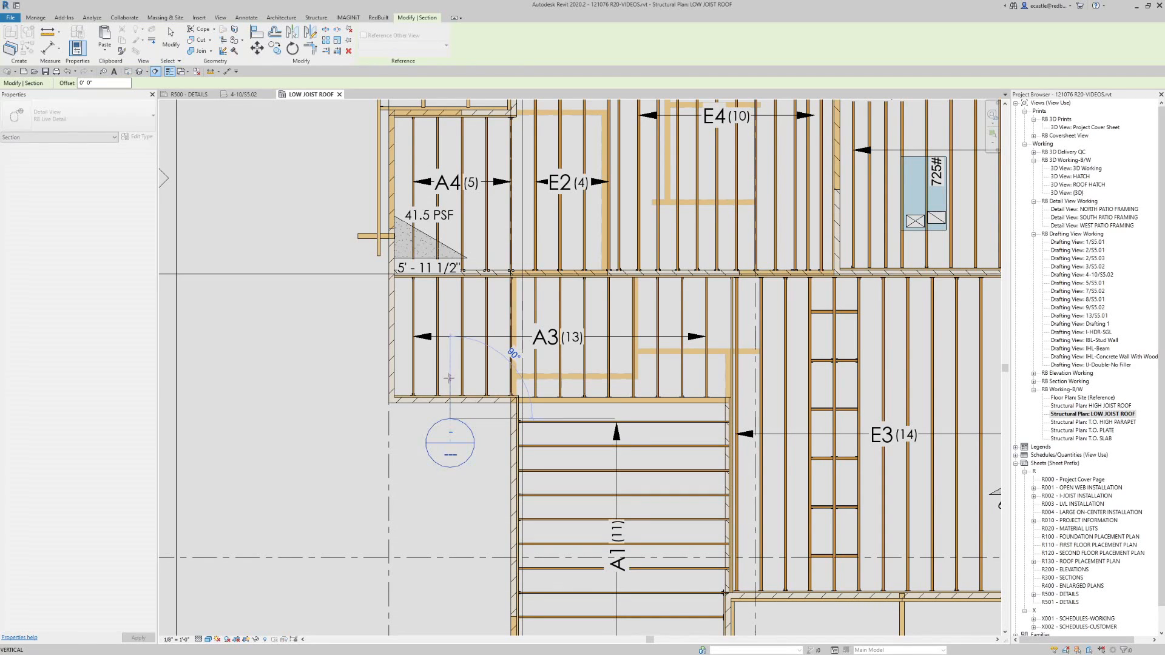
{"action": "left_click", "coordinate": [449, 378]}
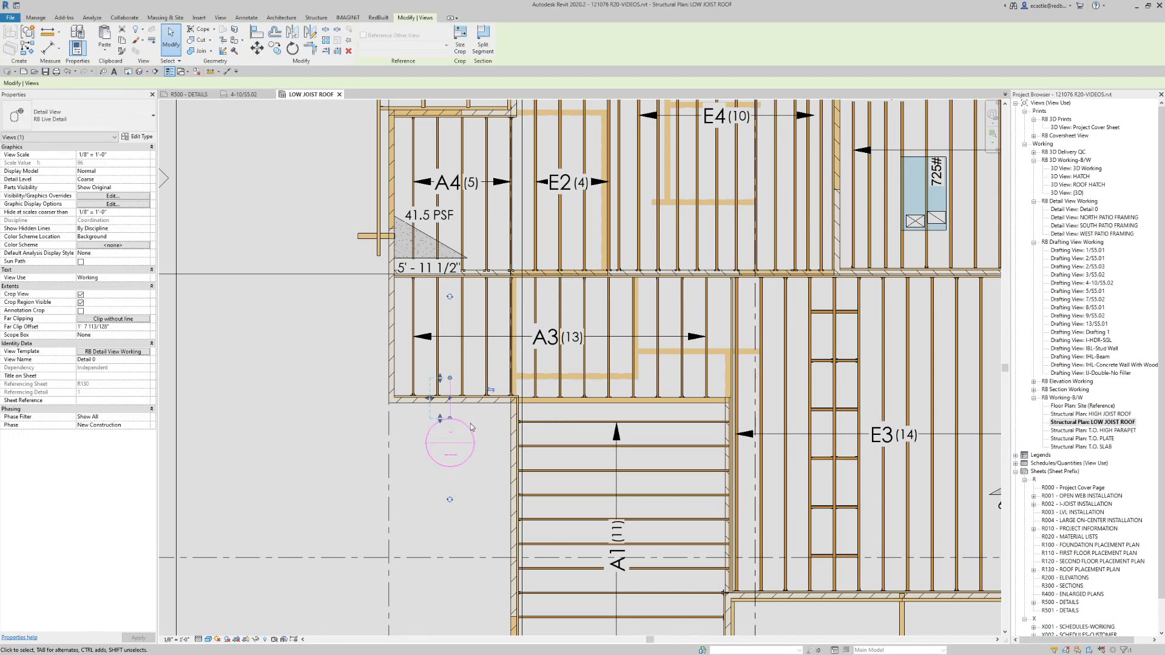
- Extend the new detail section's far clip depth to about 1' 10 25/32"
{"action": "scroll", "coordinate": [425, 421], "scroll_direction": "up", "scroll_amount": 3}
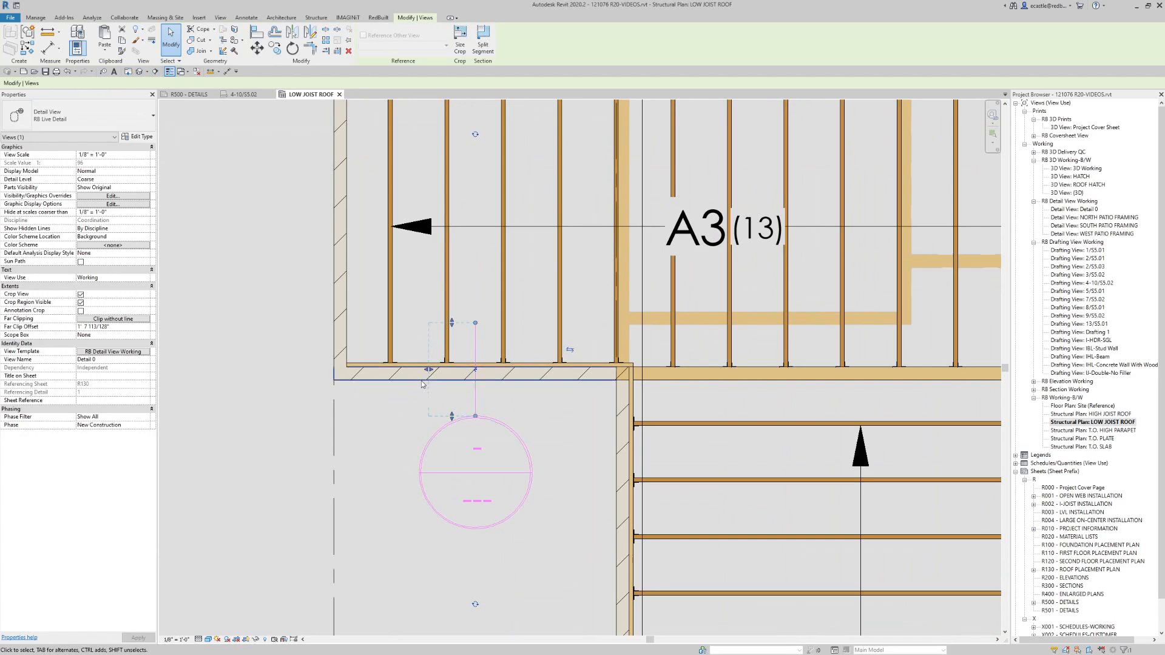
{"action": "left_click_drag", "start_coordinate": [425, 371], "coordinate": [421, 372]}
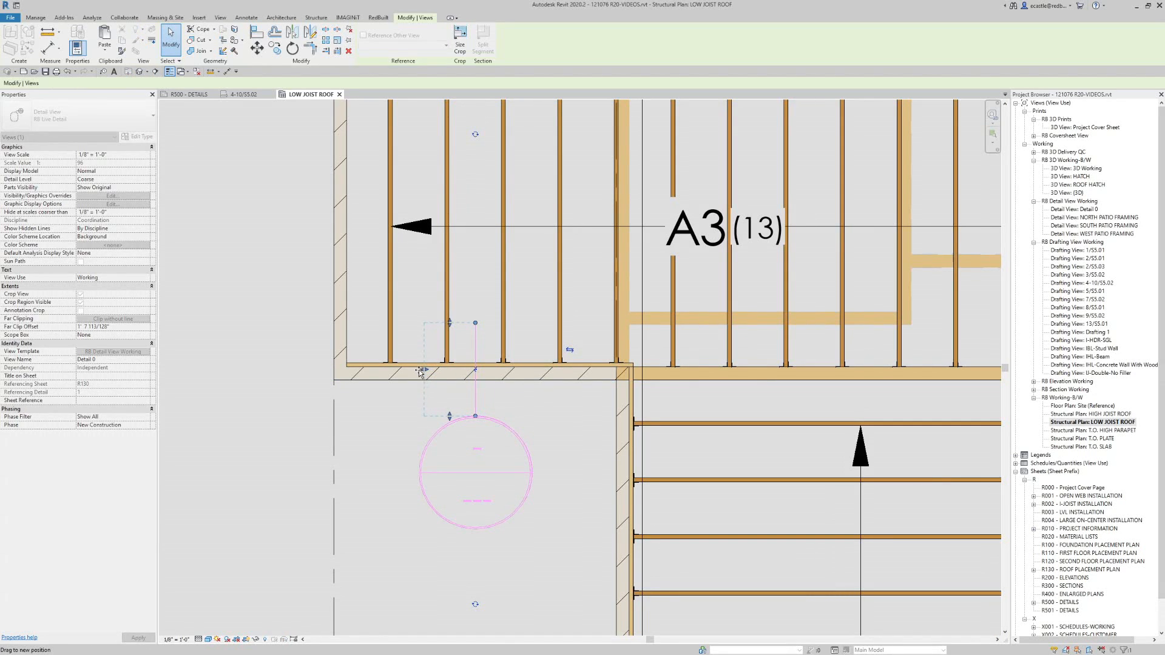
{"action": "left_click_drag", "start_coordinate": [450, 329], "coordinate": [449, 322]}
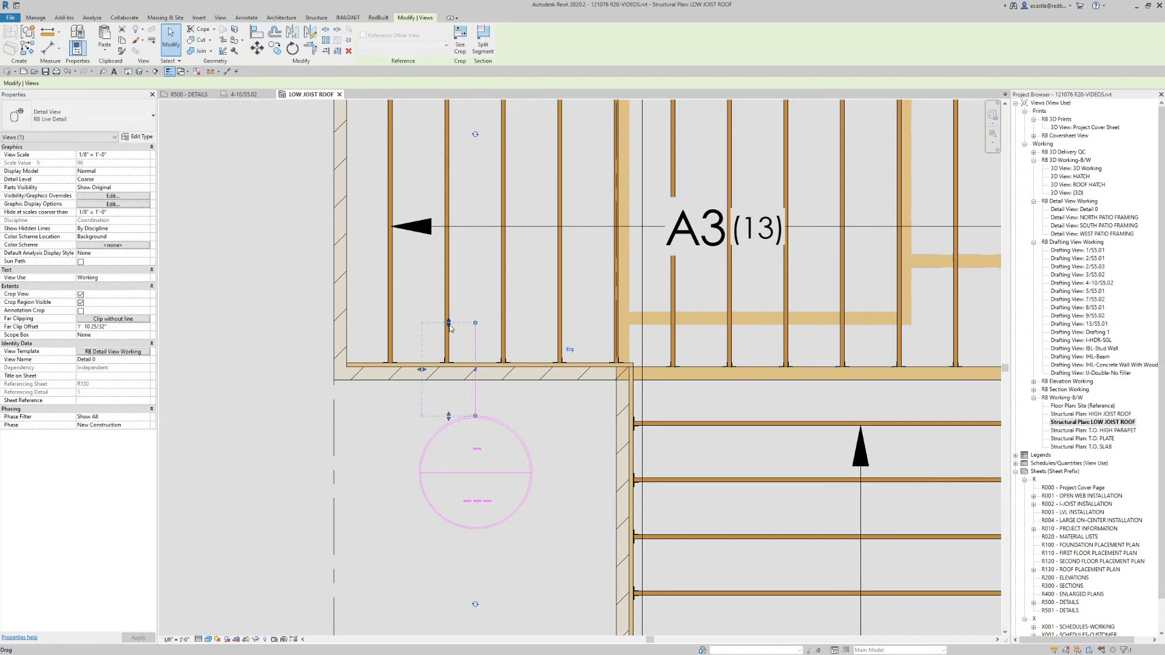
{"action": "left_click", "coordinate": [461, 341]}
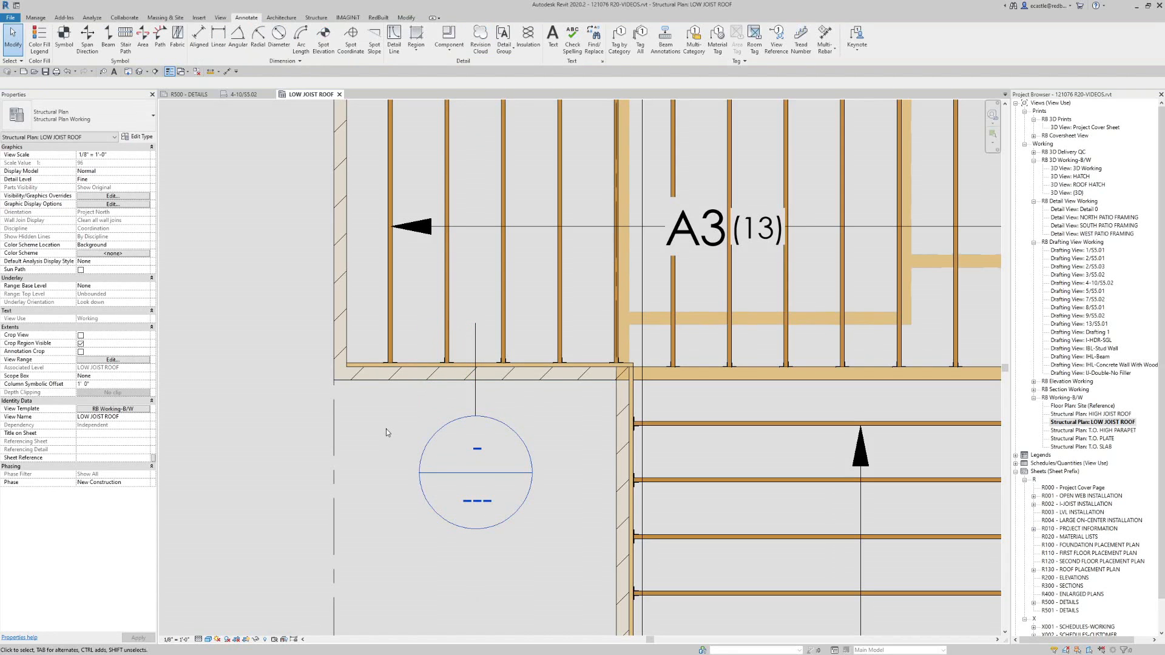
- Open the new live detail view from its section marker and set the view scale to 3/4" = 1'-0"
{"action": "double_click", "coordinate": [442, 433]}
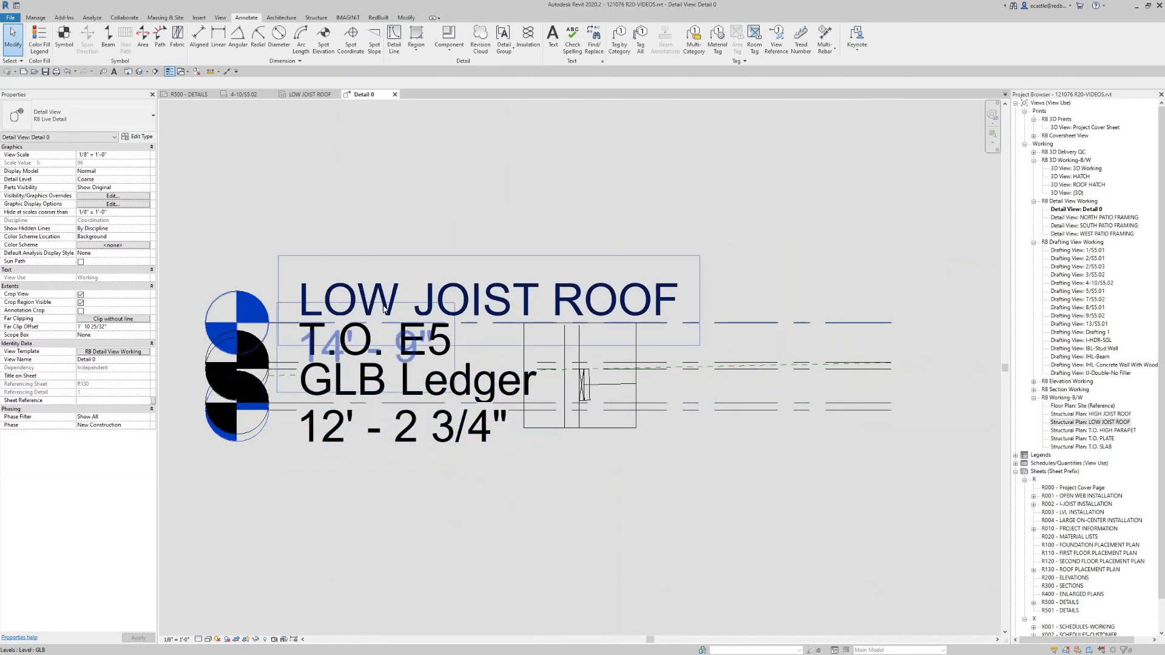
{"action": "scroll", "coordinate": [527, 524], "scroll_direction": "up", "scroll_amount": 3}
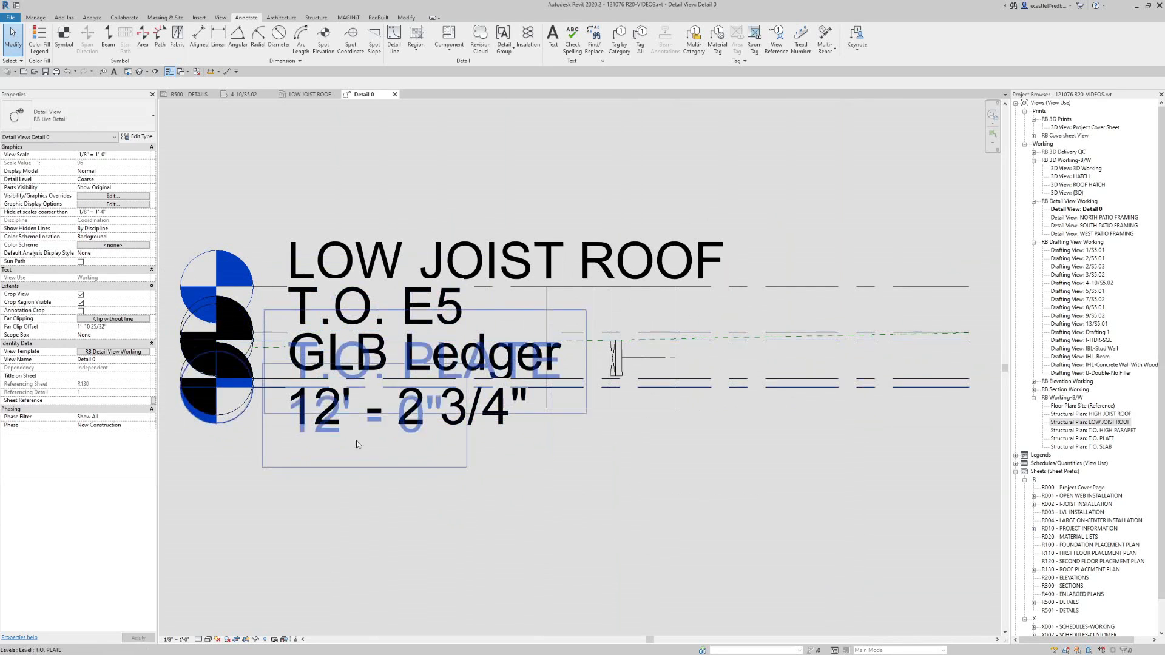
{"action": "left_click", "coordinate": [169, 640]}
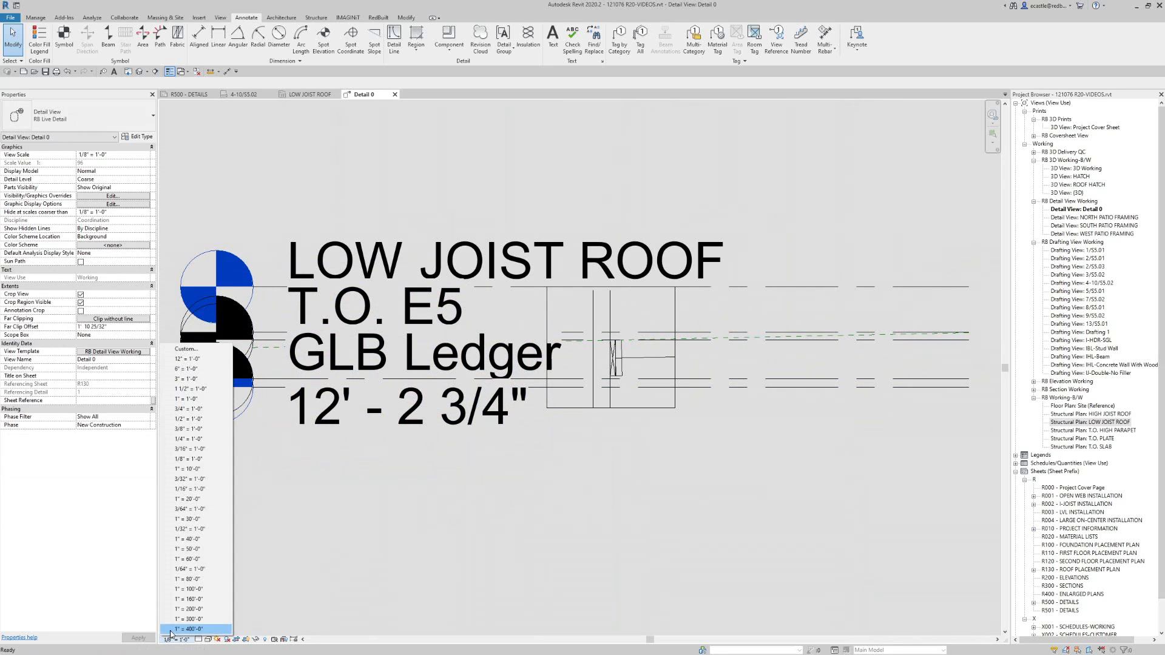
{"action": "left_click", "coordinate": [196, 411]}
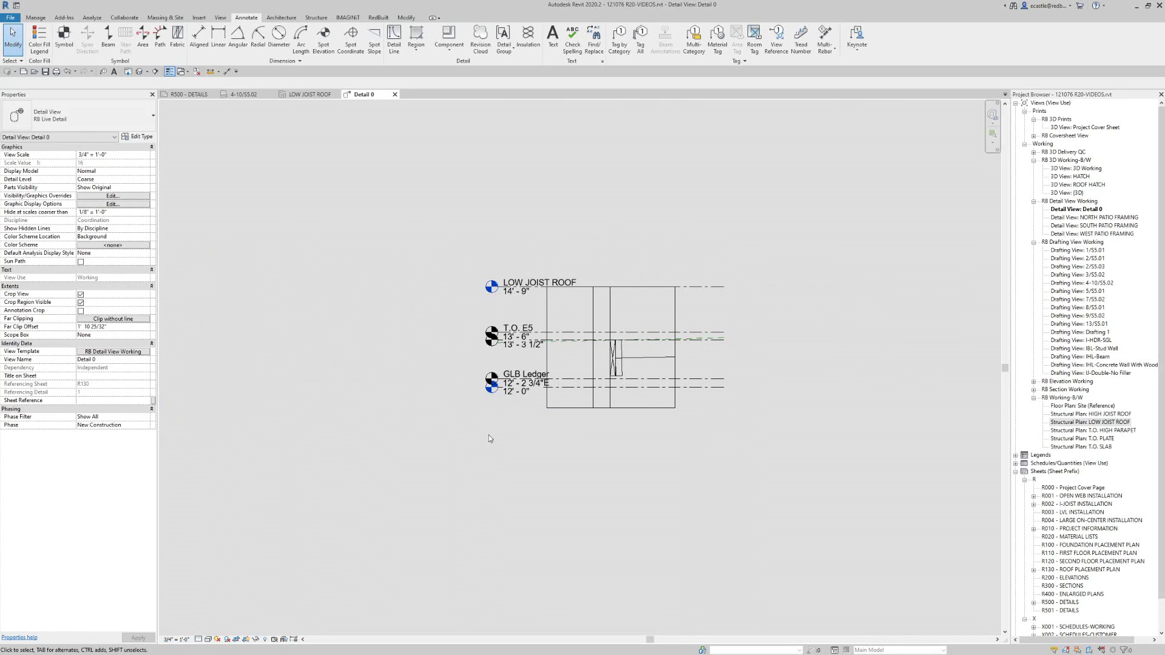
- Set the detail view's detail level to Fine and its visual style to Consistent Colors
{"action": "left_click", "coordinate": [199, 640]}
{"action": "left_click", "coordinate": [209, 632]}
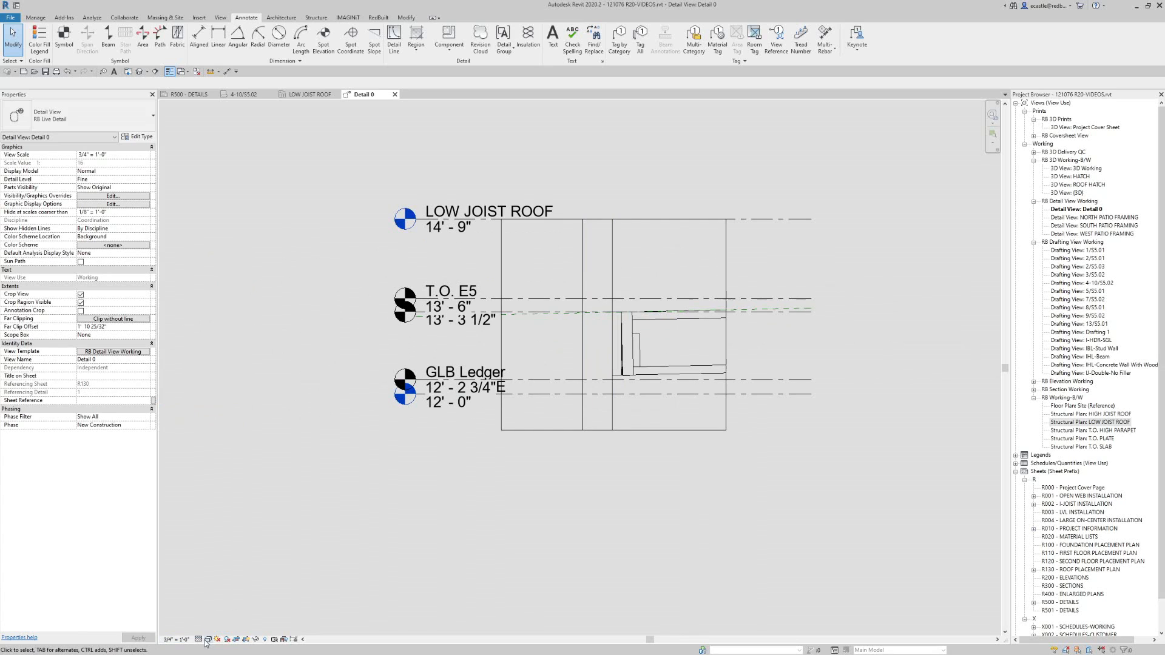
{"action": "left_click", "coordinate": [208, 639]}
{"action": "left_click", "coordinate": [225, 615]}
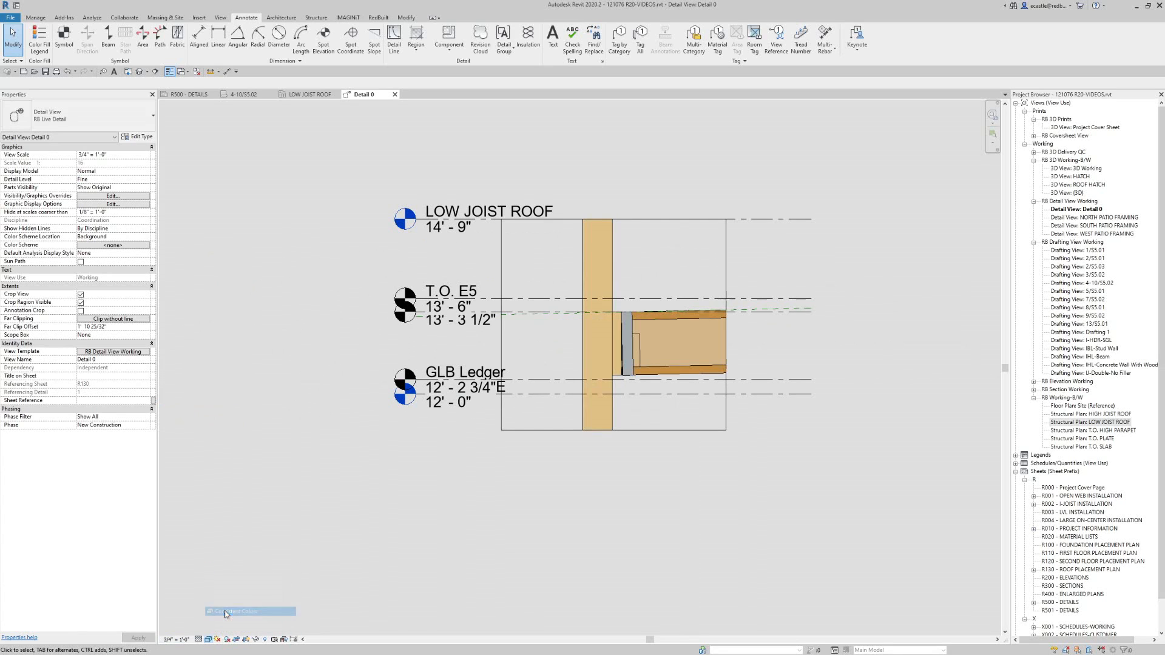
- Hide all the level lines and the dashed sloped reference line in the detail view
{"action": "scroll", "coordinate": [667, 300], "scroll_direction": "up", "scroll_amount": 2}
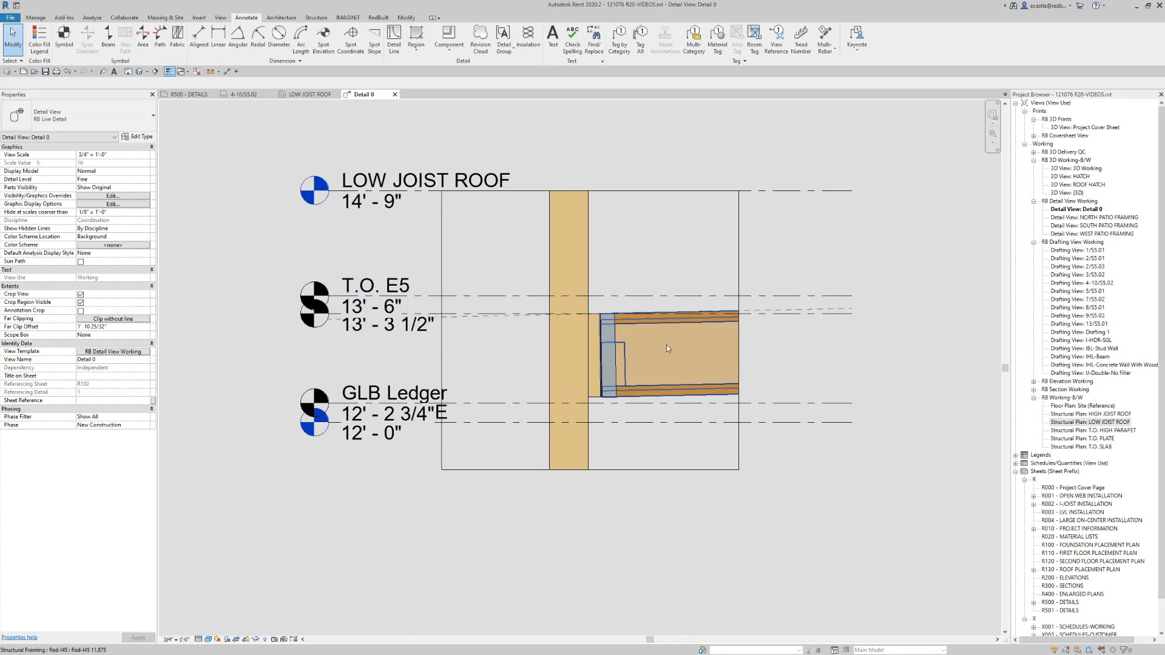
{"action": "scroll", "coordinate": [812, 445], "scroll_direction": "up", "scroll_amount": 1}
{"action": "scroll", "coordinate": [487, 581], "scroll_direction": "down", "scroll_amount": 1}
{"action": "scroll", "coordinate": [449, 581], "scroll_direction": "up", "scroll_amount": 1}
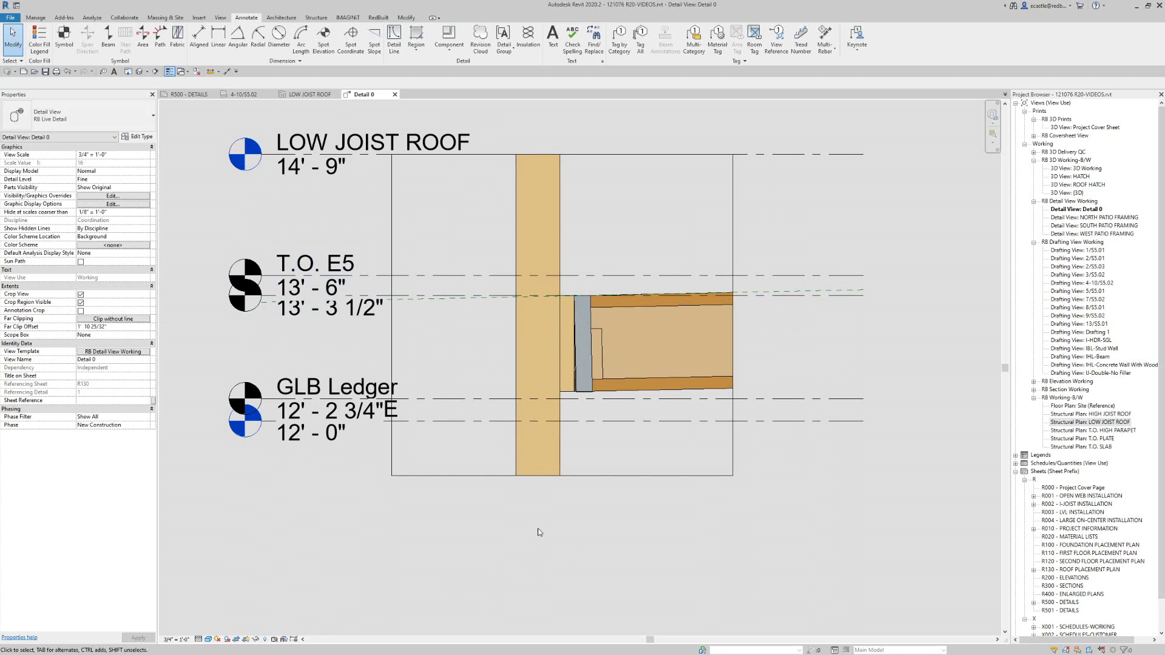
{"action": "scroll", "coordinate": [544, 469], "scroll_direction": "down", "scroll_amount": 1}
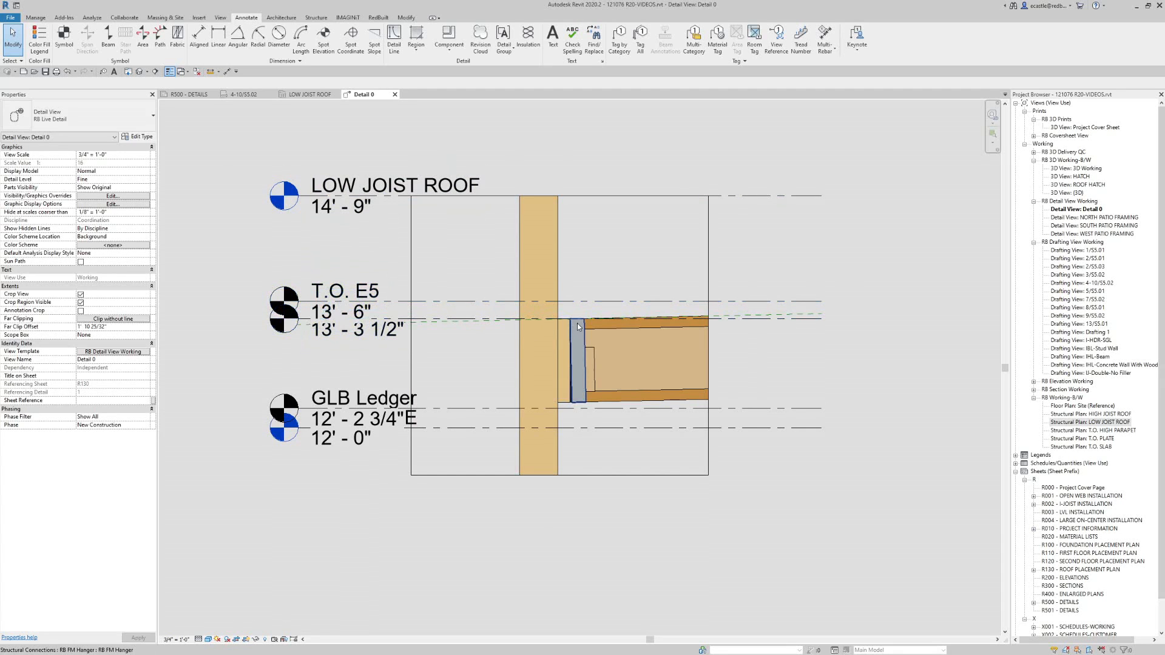
{"action": "left_click_drag", "start_coordinate": [369, 471], "coordinate": [271, 159]}
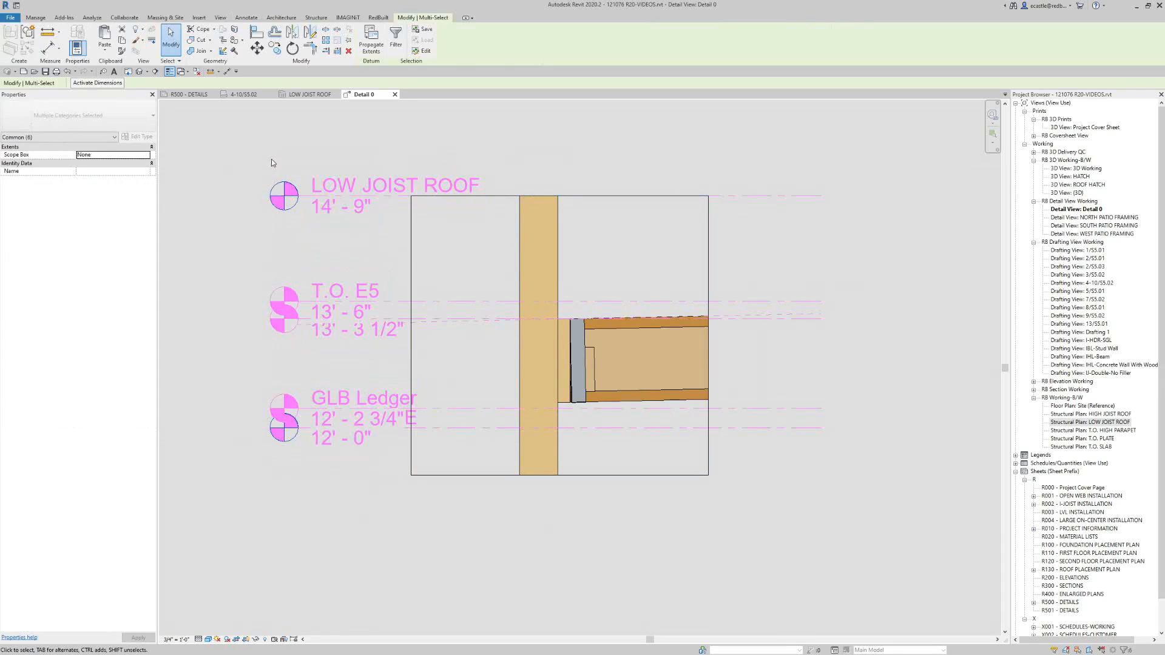
{"action": "right_click", "coordinate": [335, 185]}
{"action": "mouse_move", "coordinate": [364, 279]}
{"action": "left_click", "coordinate": [467, 280]}
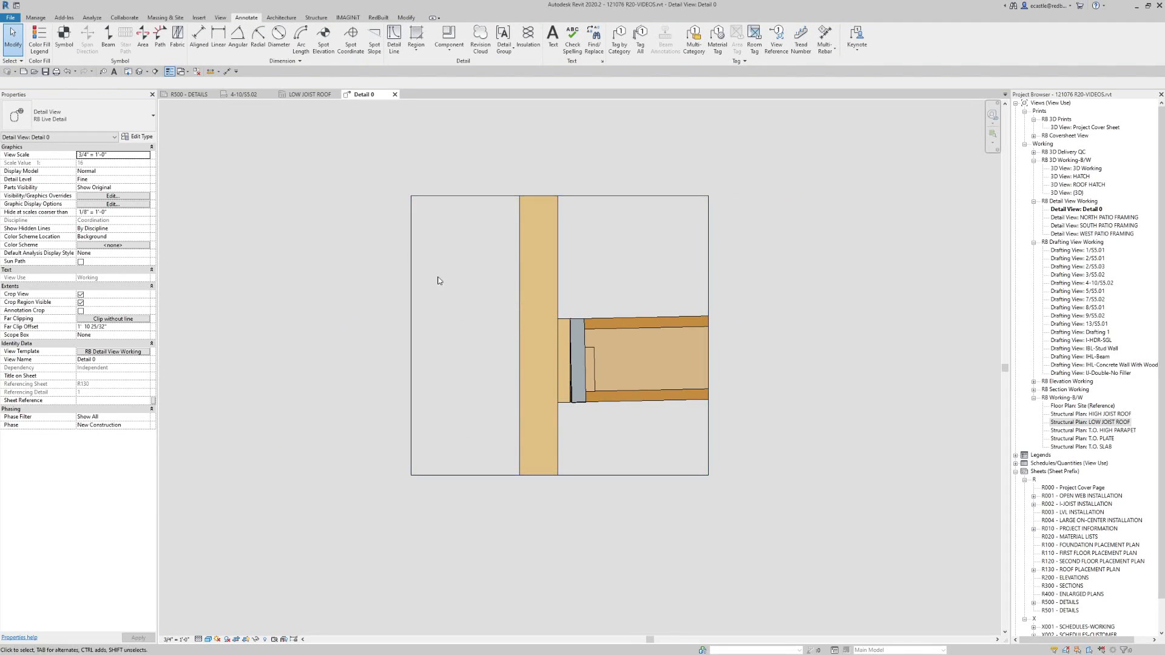
- Place a Break Line detail component, rotated vertical, across the cut end of the joist about 1' - 7 1/2" from the ledger
{"action": "scroll", "coordinate": [501, 338], "scroll_direction": "up", "scroll_amount": 1}
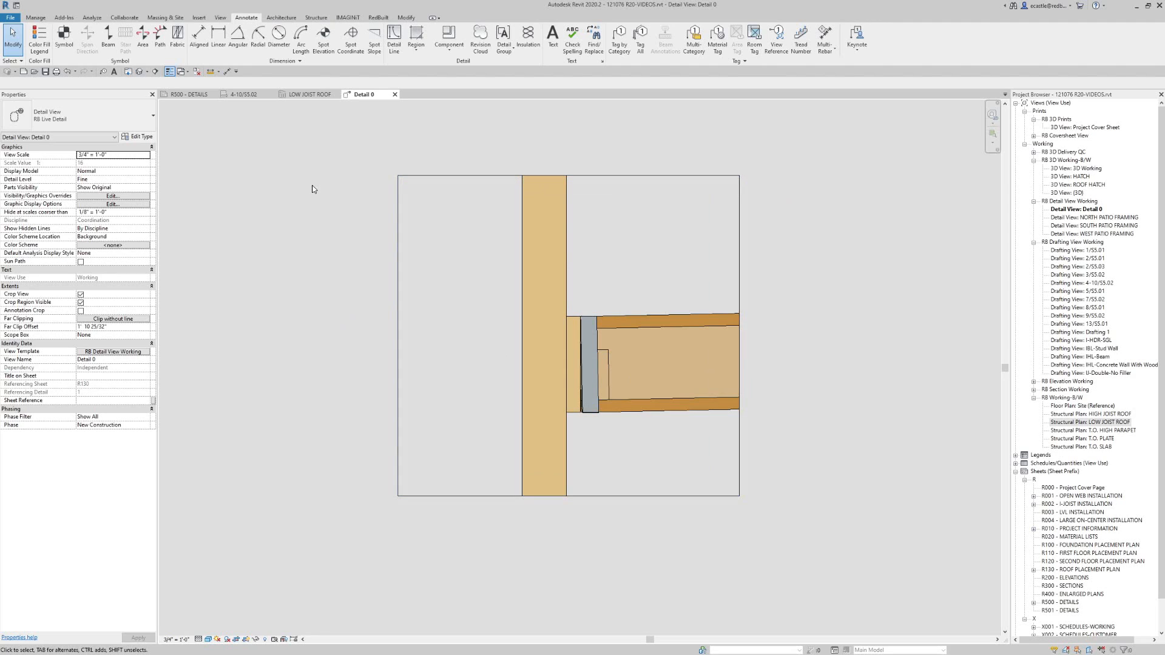
{"action": "key", "text": "c"}
{"action": "key", "text": "m"}
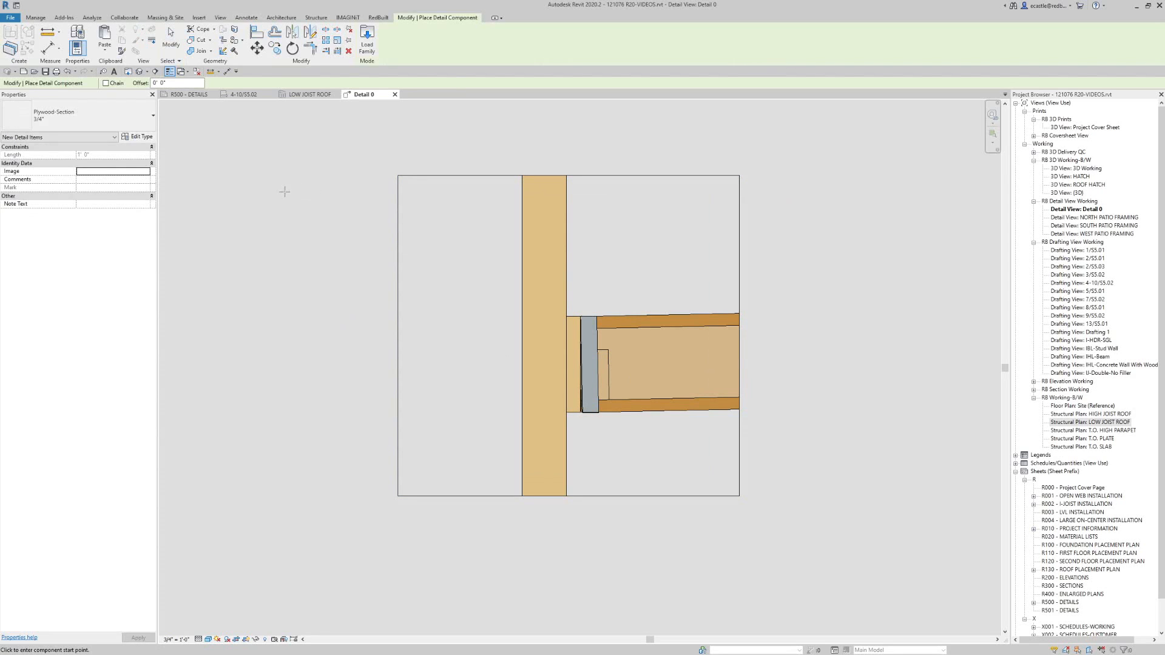
{"action": "left_click", "coordinate": [107, 114]}
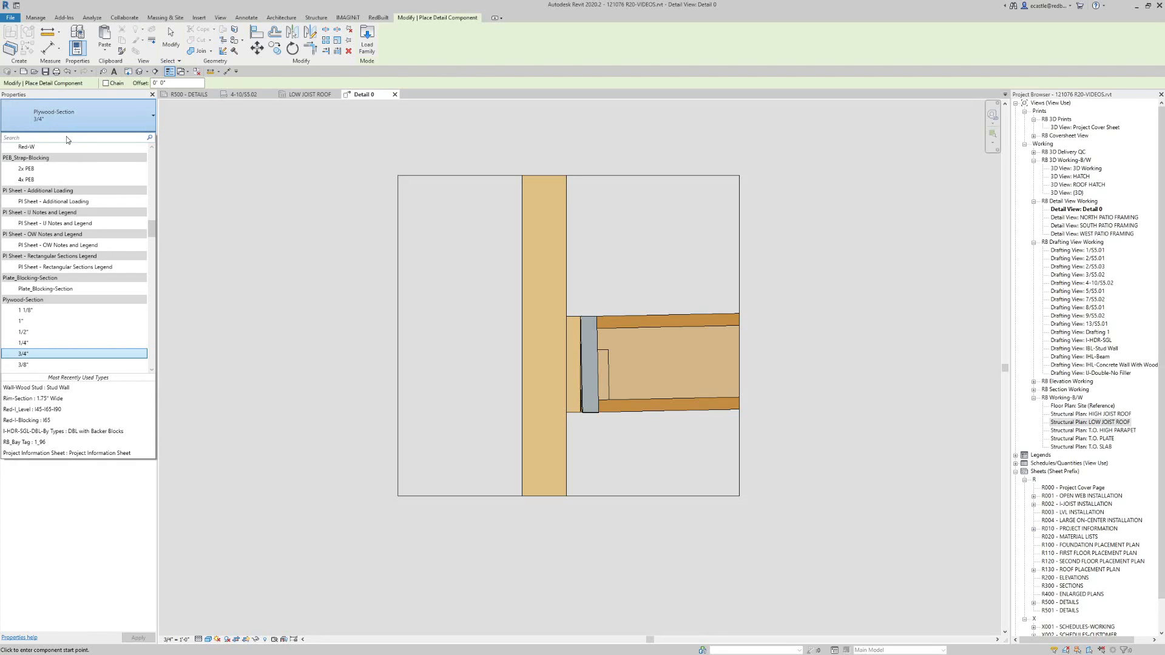
{"action": "type", "text": "B"}
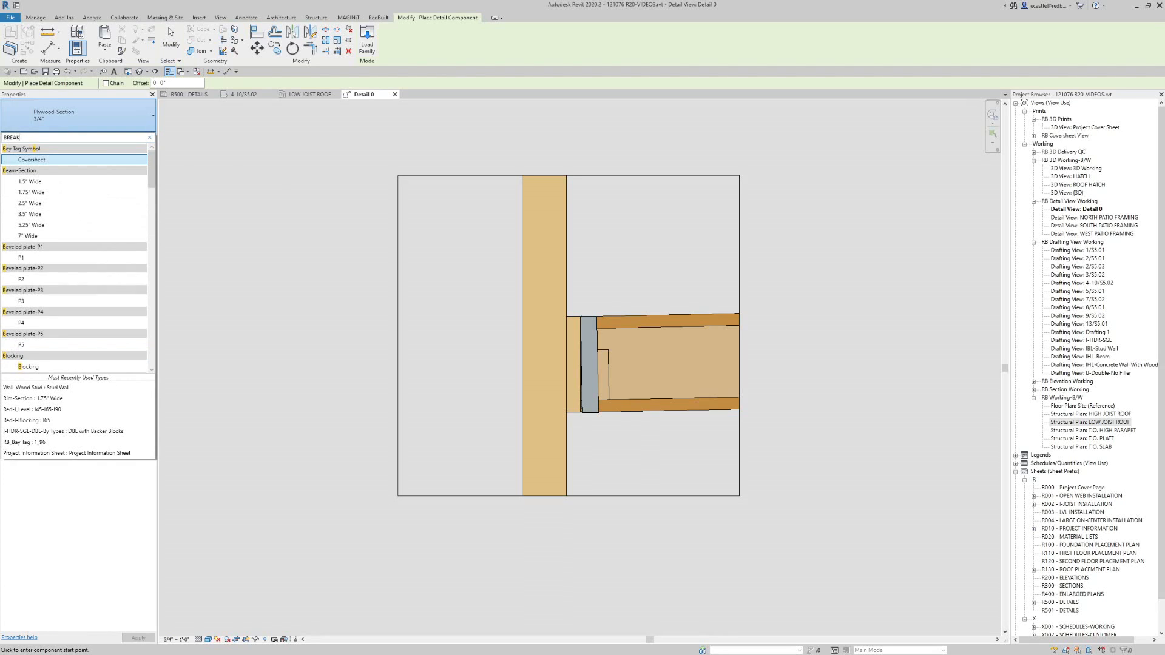
{"action": "type", "text": "REAK"}
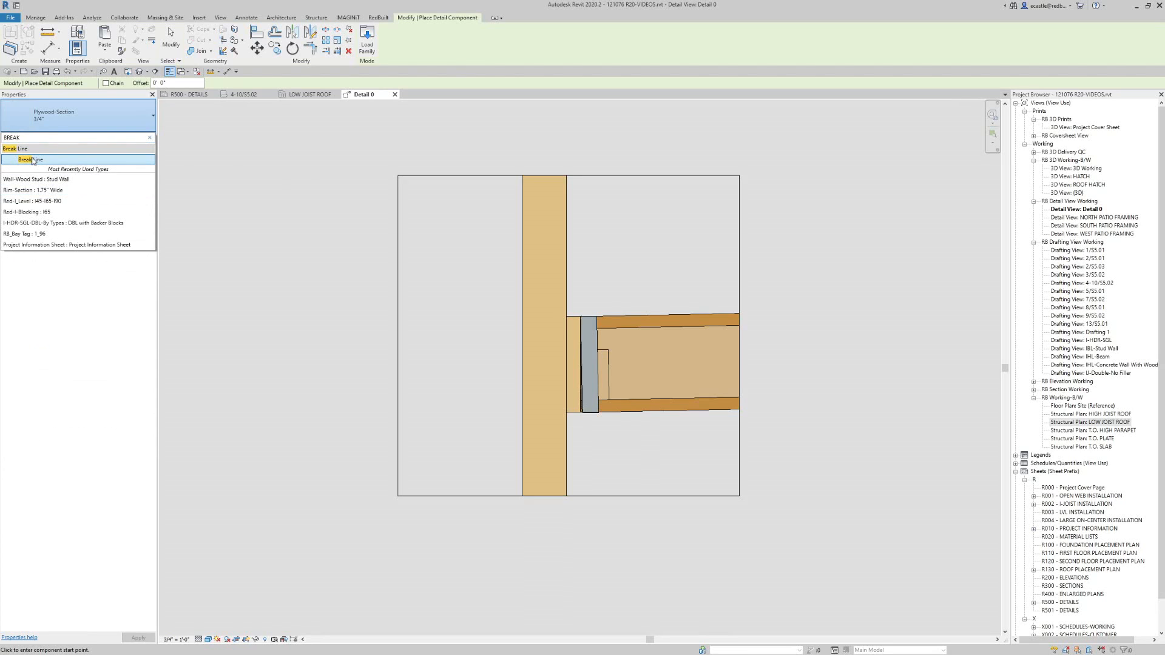
{"action": "left_click", "coordinate": [32, 160]}
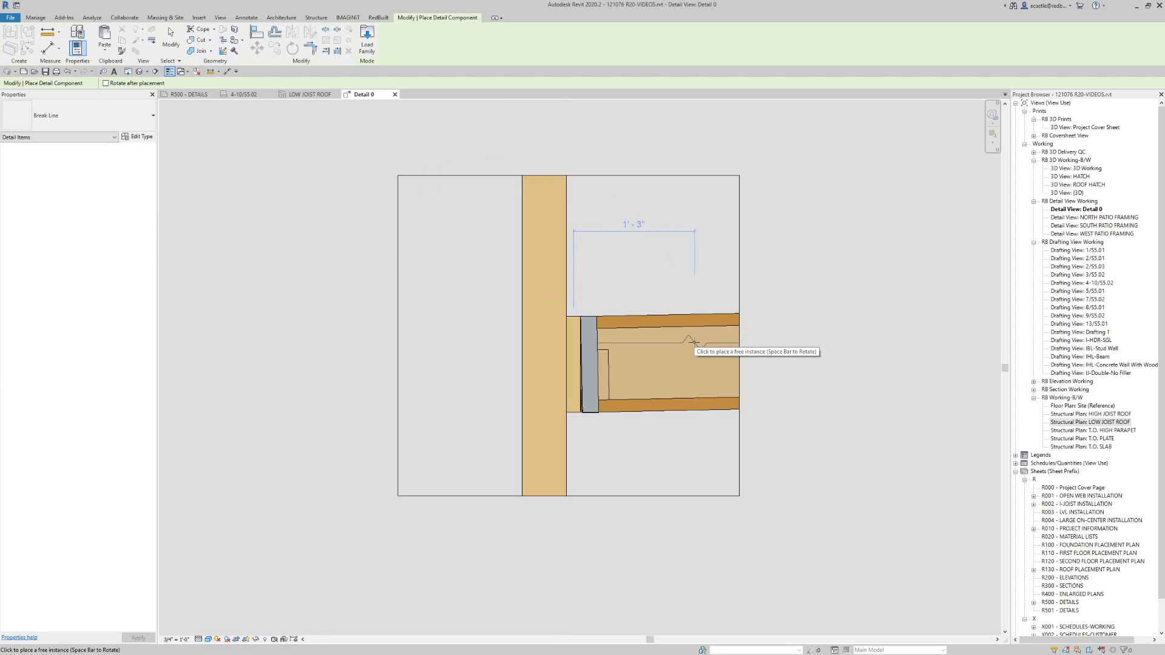
{"action": "key", "text": "space"}
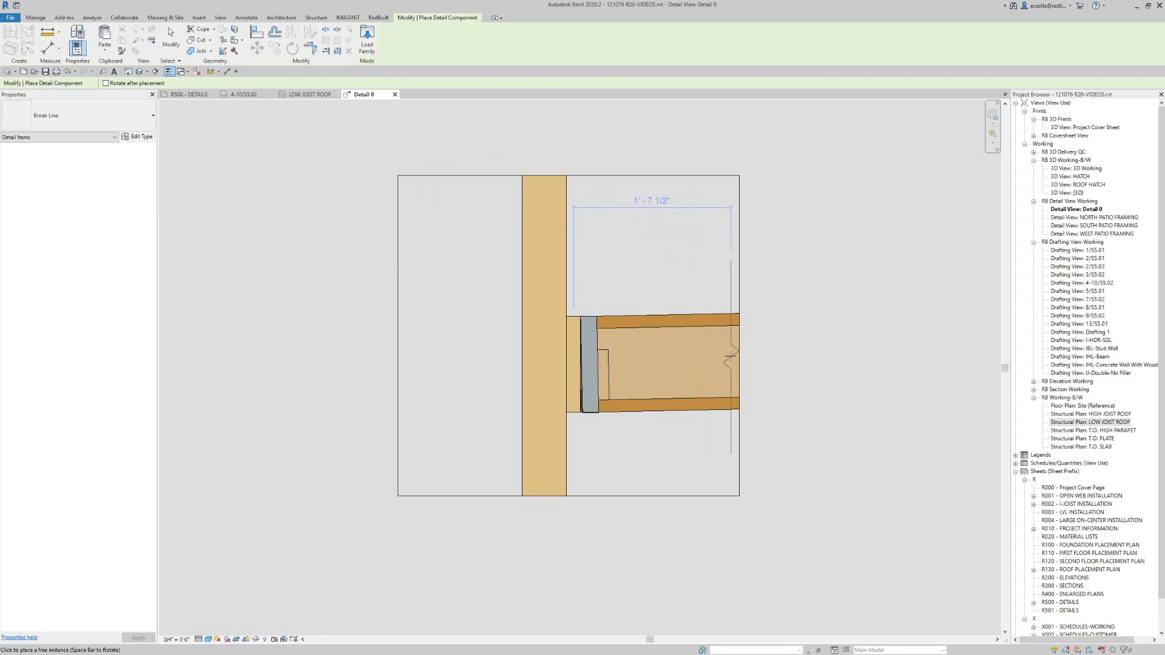
{"action": "left_click", "coordinate": [730, 357]}
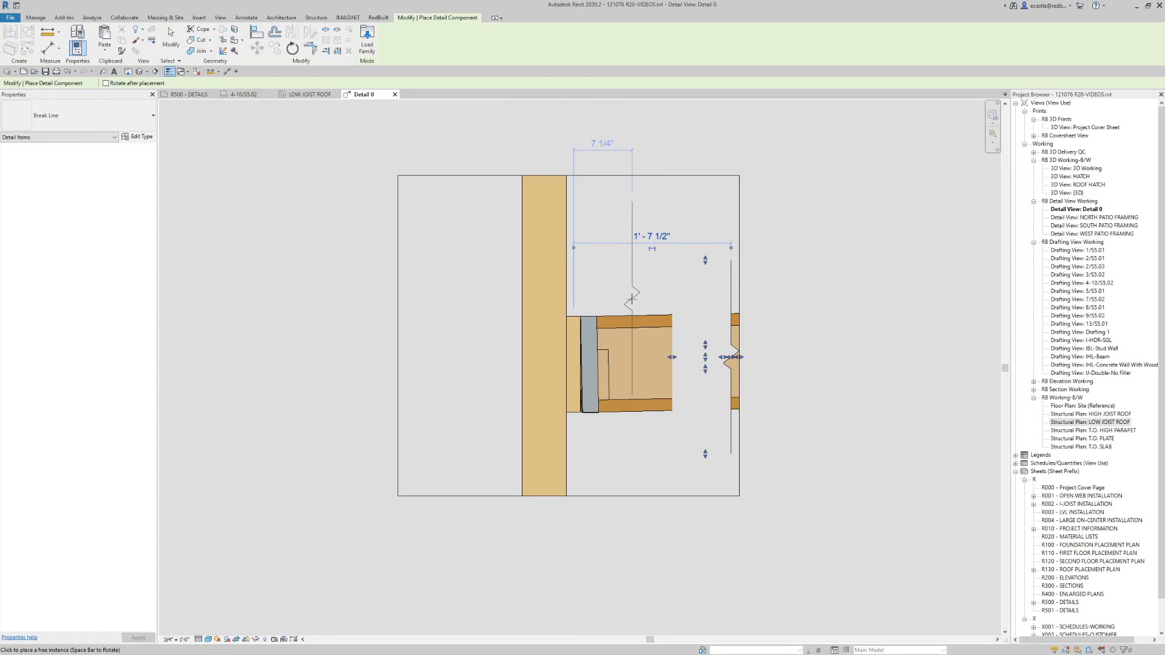
{"action": "key", "text": "Escape"}
{"action": "key", "text": "Escape"}
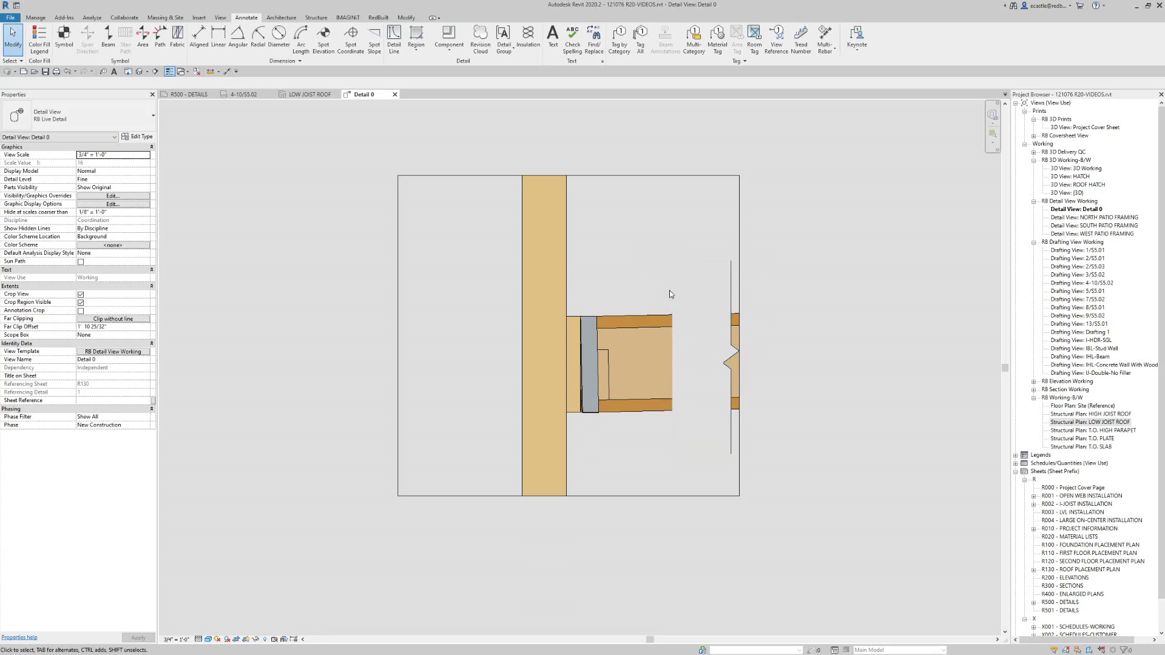
- Rotate the break line 180 degrees so its mask covers the outer side of the joist cut
{"action": "left_click", "coordinate": [728, 280]}
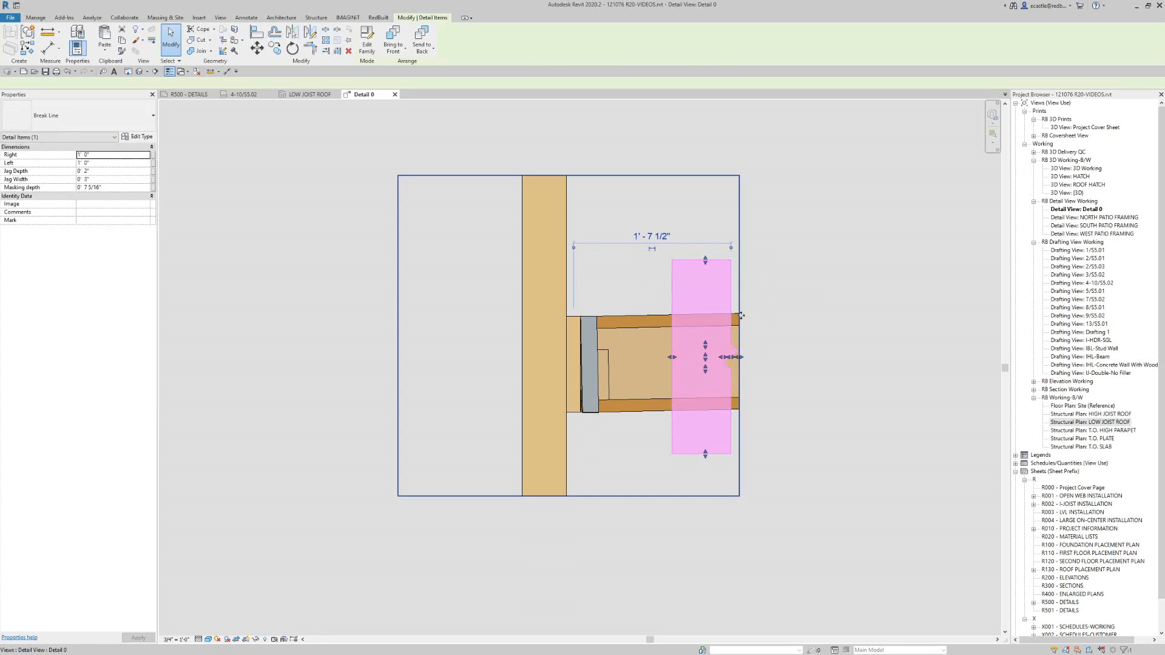
{"action": "key", "text": "space"}
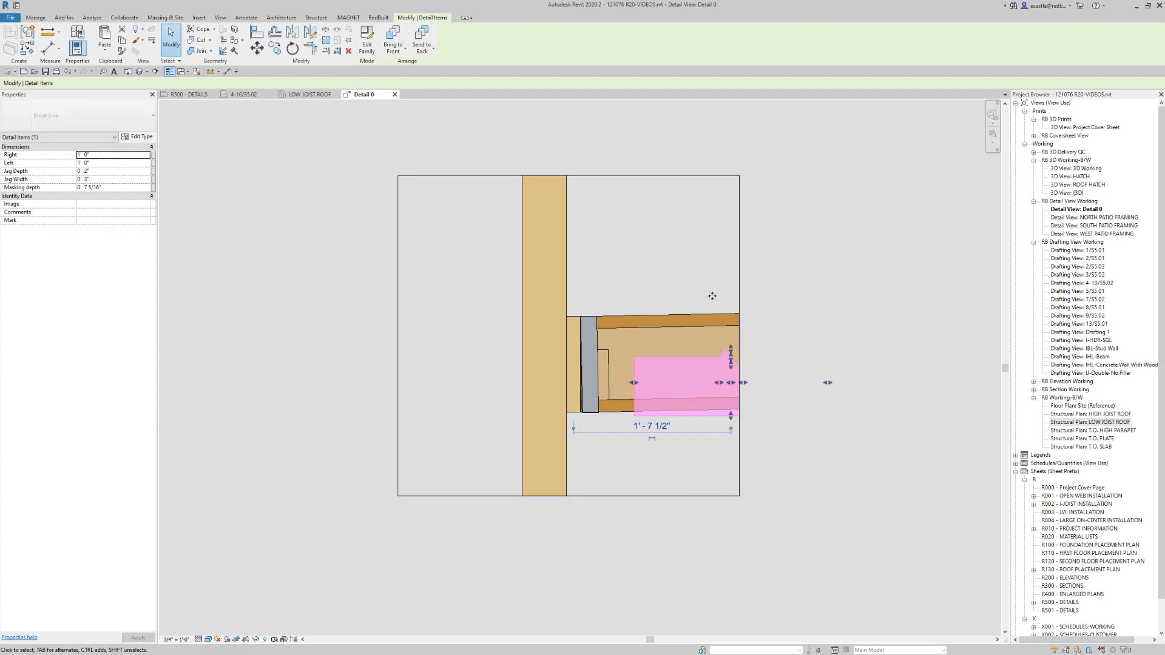
{"action": "key", "text": "space"}
{"action": "left_click", "coordinate": [665, 274]}
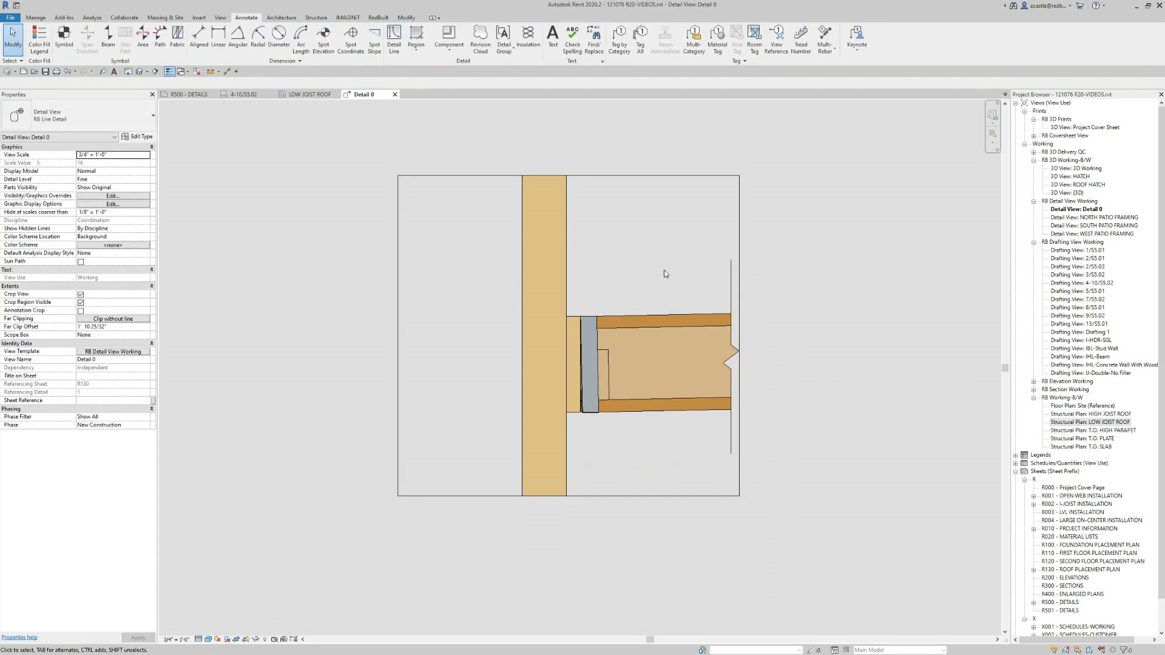
- Shorten both ends of the joist break line so it extends only slightly above and below the joist
{"action": "left_click", "coordinate": [728, 289]}
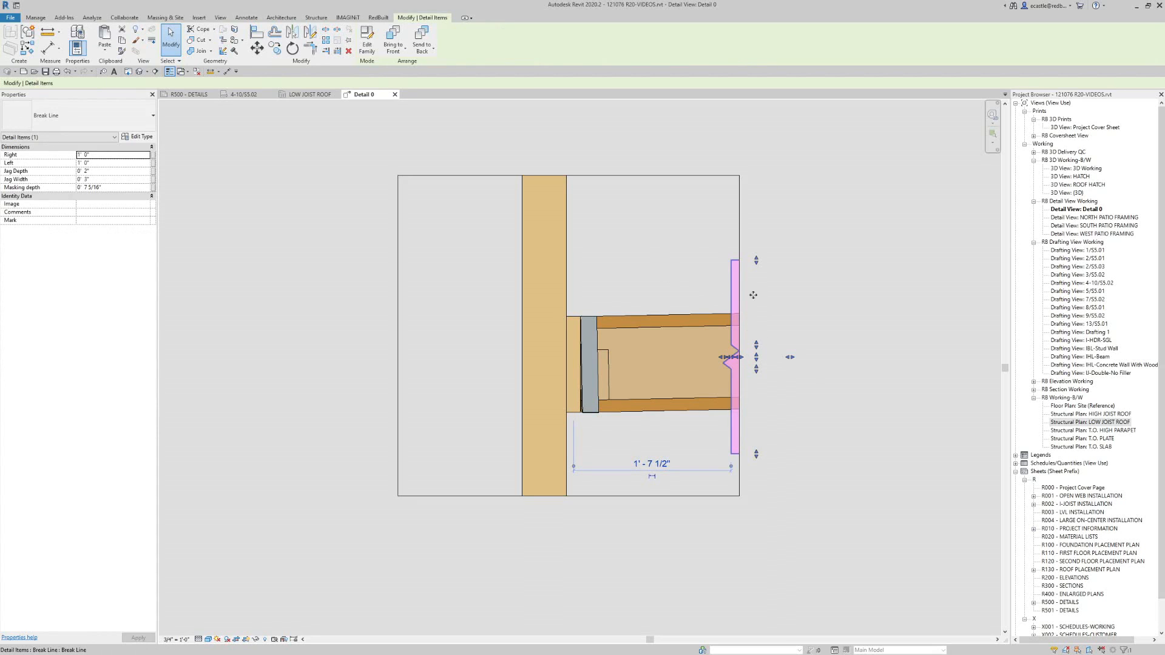
{"action": "left_click_drag", "start_coordinate": [756, 260], "coordinate": [756, 302]}
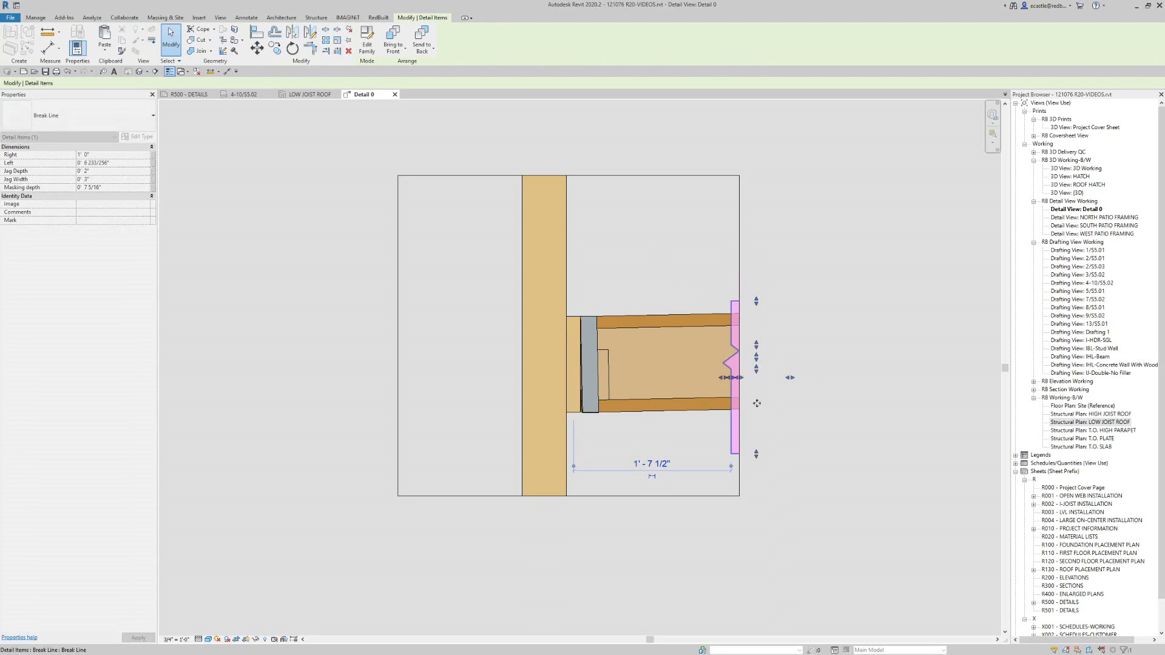
{"action": "left_click_drag", "start_coordinate": [756, 454], "coordinate": [757, 416]}
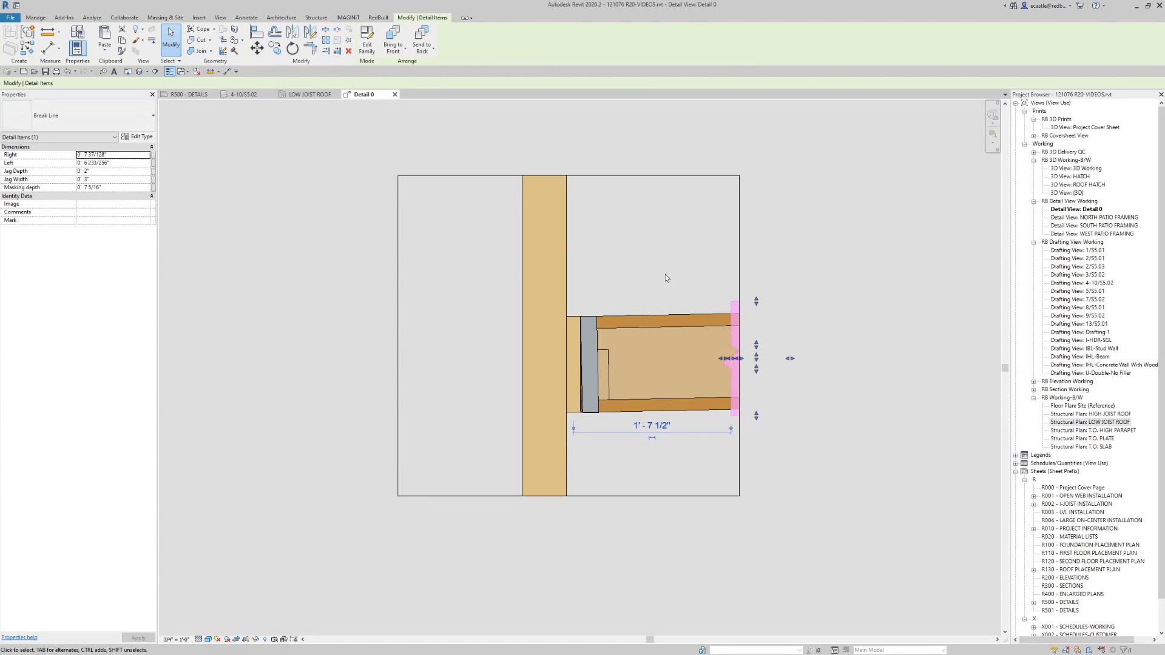
- Copy the joist break line, rotate the copy horizontal and position it across the upper end of the stud wall, masking the wall beyond it
{"action": "key", "text": "c"}
{"action": "key", "text": "o"}
{"action": "left_click", "coordinate": [715, 296]}
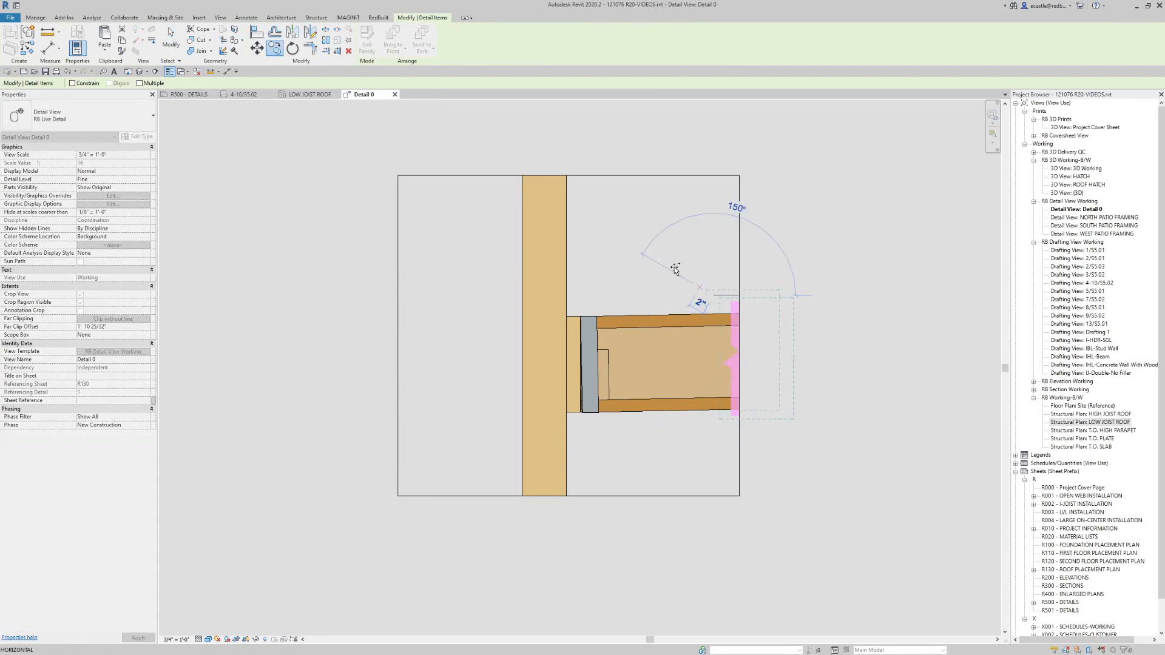
{"action": "left_click", "coordinate": [618, 225]}
{"action": "key", "text": "space"}
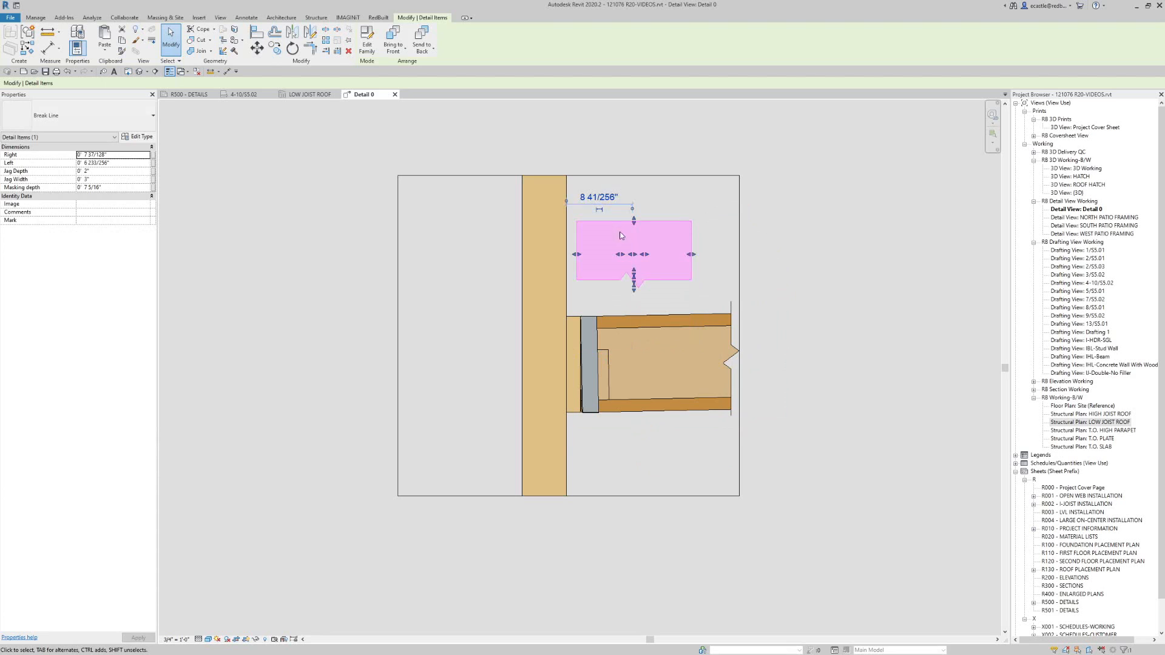
{"action": "left_click_drag", "start_coordinate": [608, 233], "coordinate": [552, 191]}
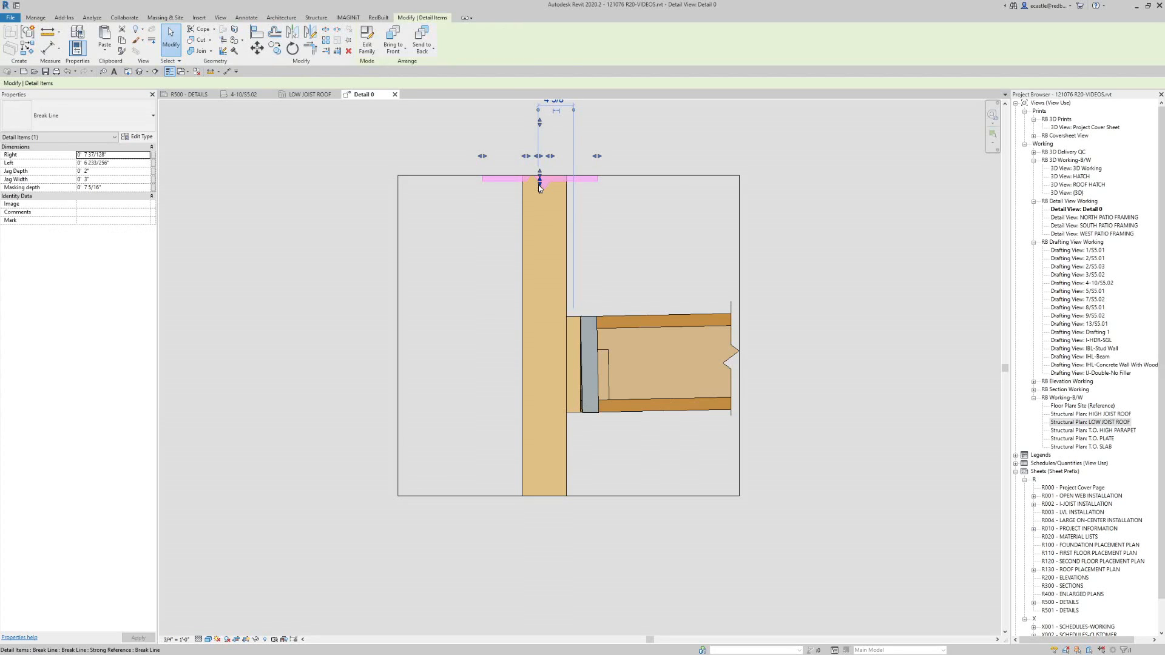
{"action": "left_click_drag", "start_coordinate": [539, 187], "coordinate": [539, 196]}
{"action": "left_click", "coordinate": [586, 213]}
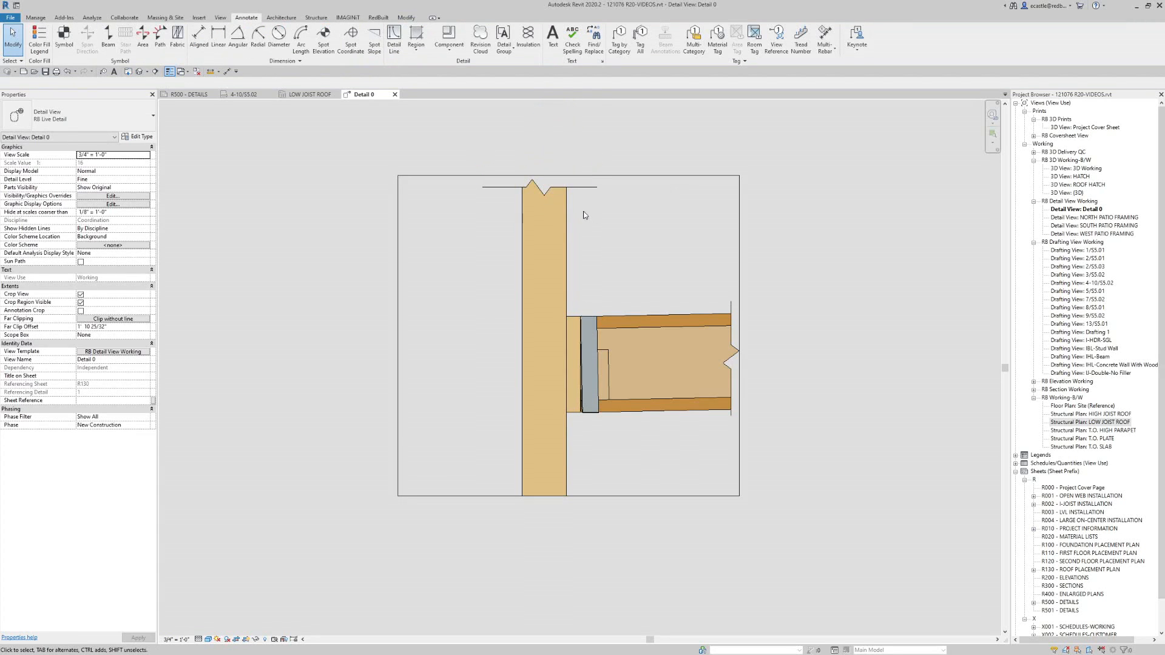
- Mirror a copy of the wall's upper break line about a horizontal axis near the joist's mid-height onto the wall's lower end
{"action": "left_click", "coordinate": [576, 188]}
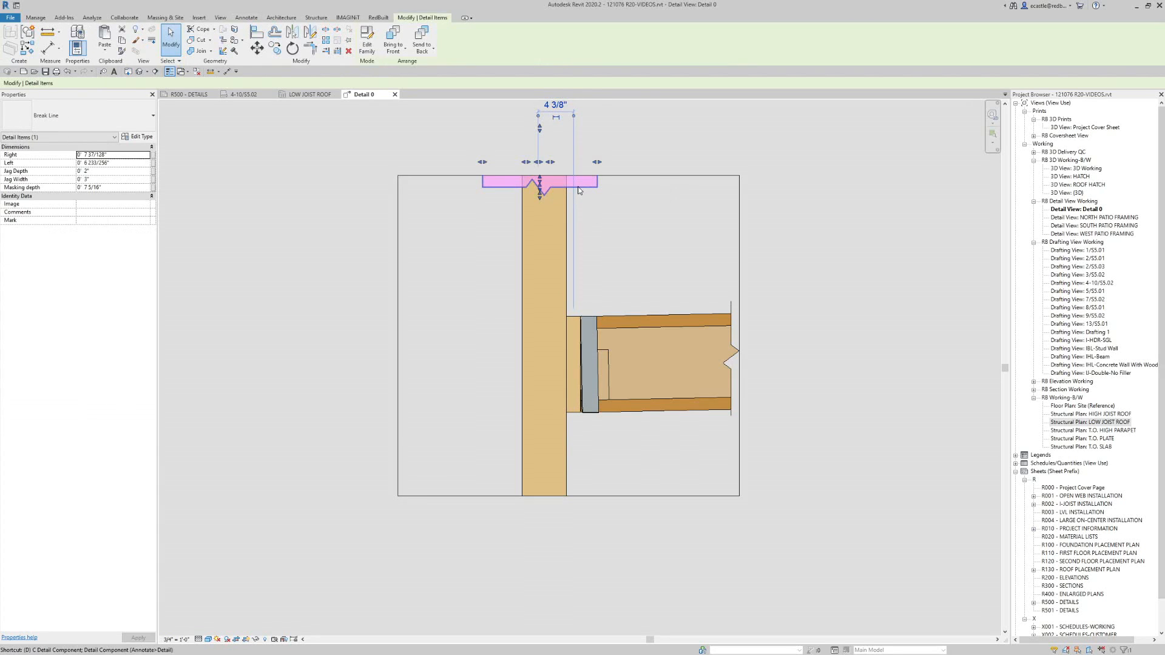
{"action": "key", "text": "m"}
{"action": "key", "text": "v"}
{"action": "left_click", "coordinate": [522, 346]}
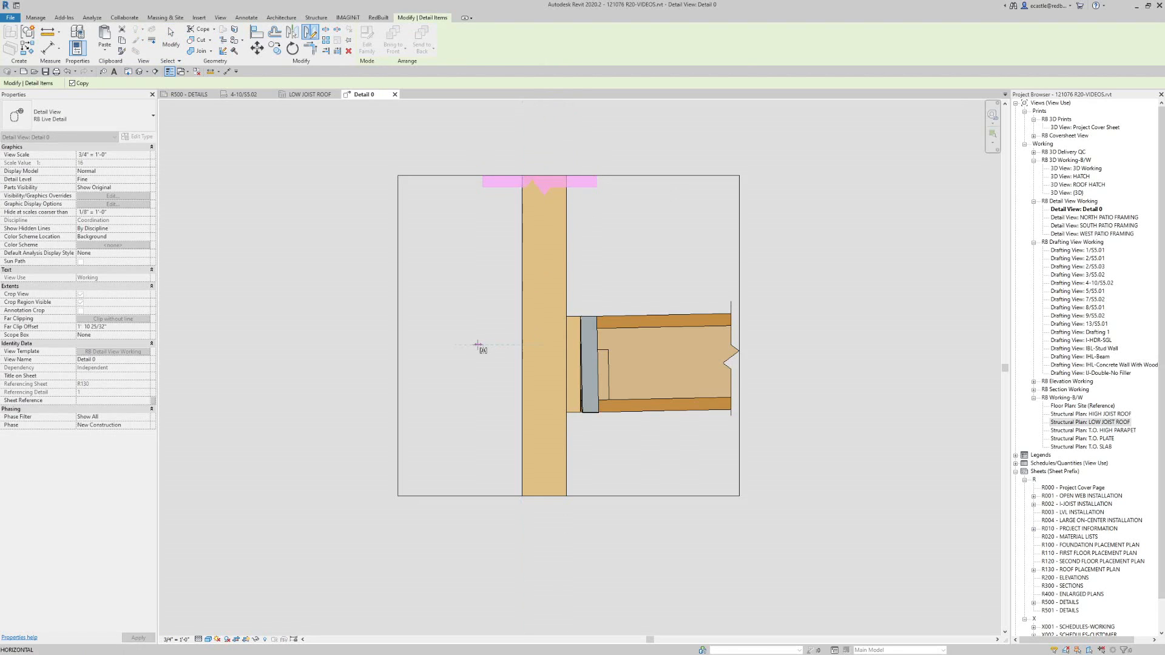
{"action": "left_click", "coordinate": [477, 345]}
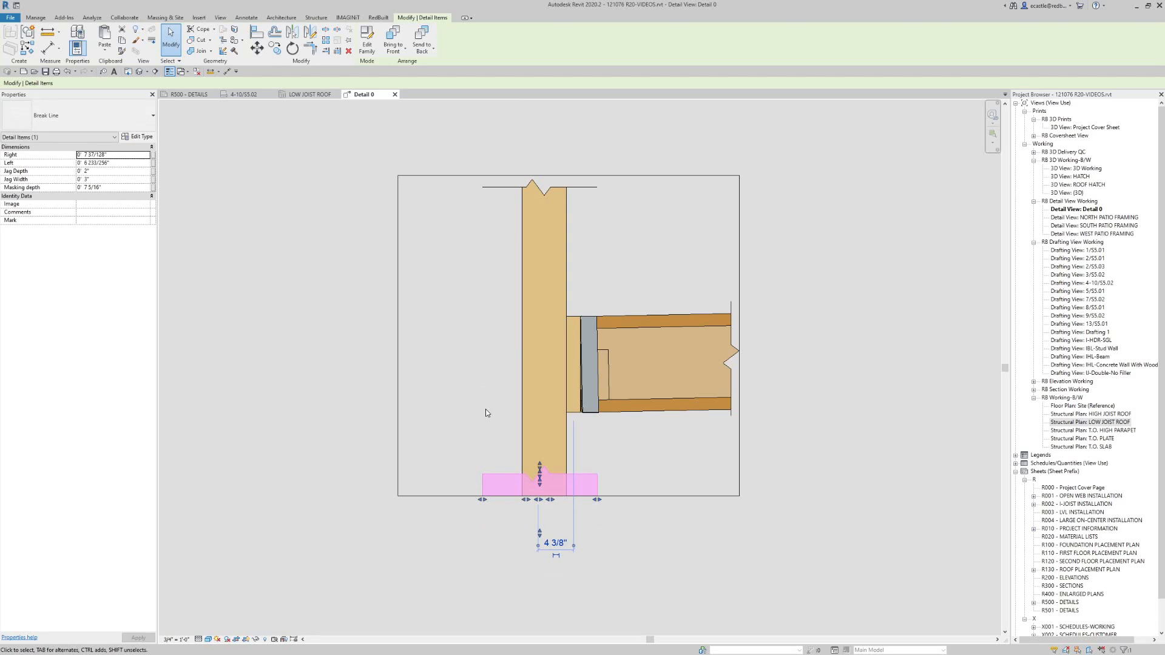
{"action": "left_click", "coordinate": [476, 403]}
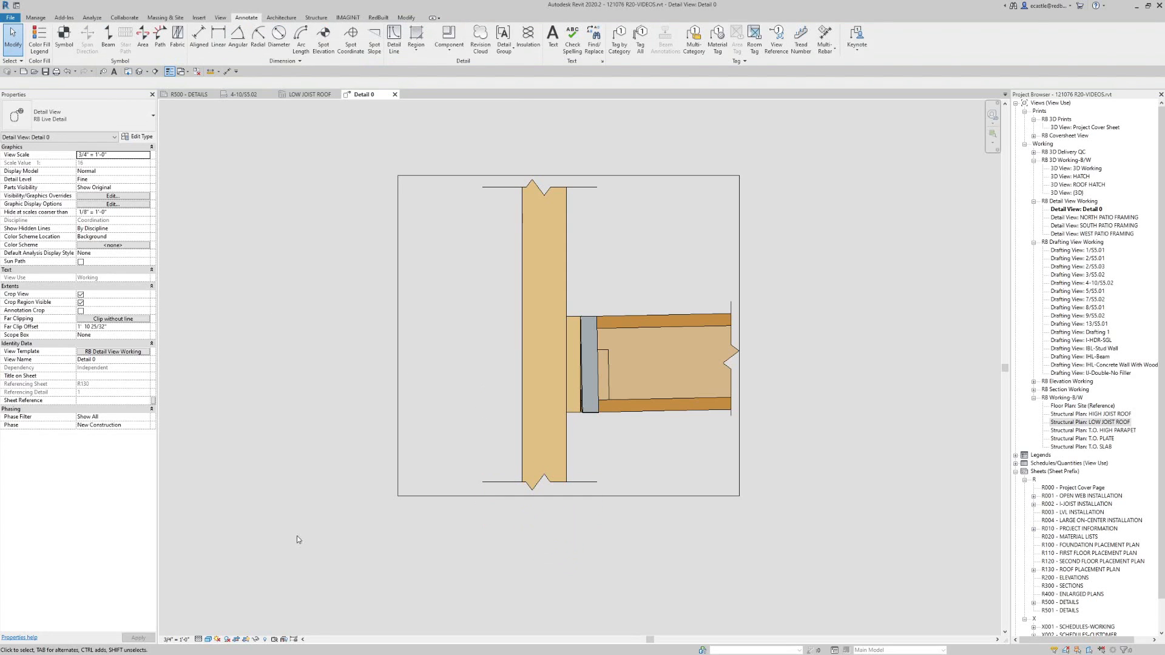
- Set the detail view's visual style to Hidden Line and place Detail 0 on sheet R500 - DETAILS beside the HATCH view
{"action": "left_click", "coordinate": [208, 639]}
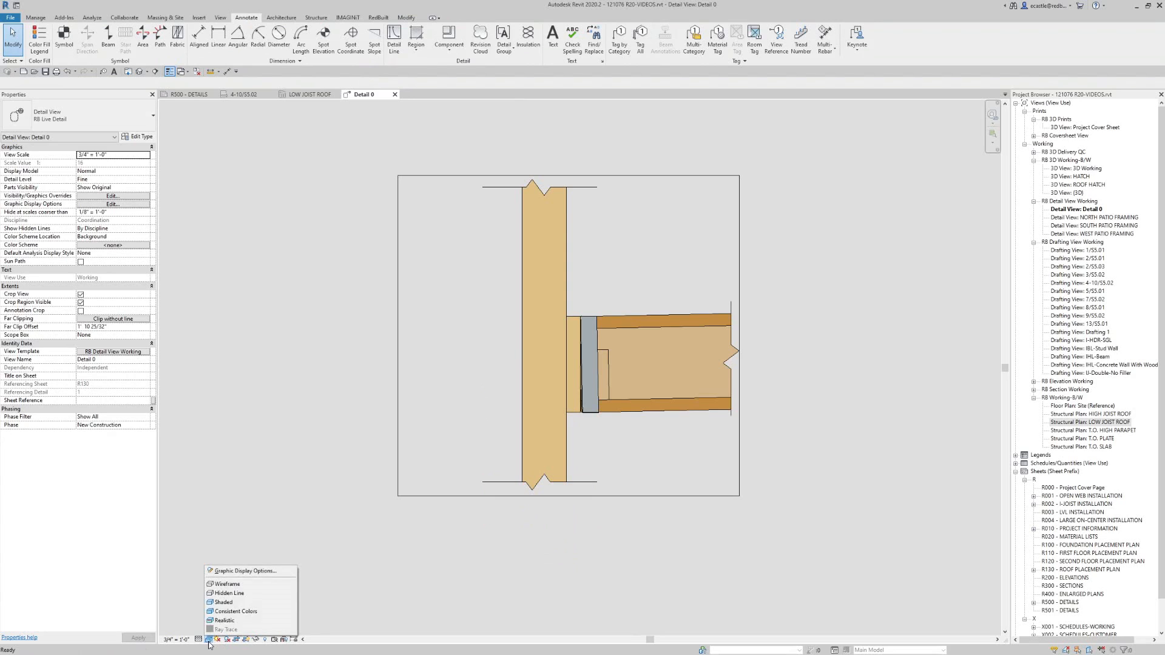
{"action": "left_click", "coordinate": [228, 594]}
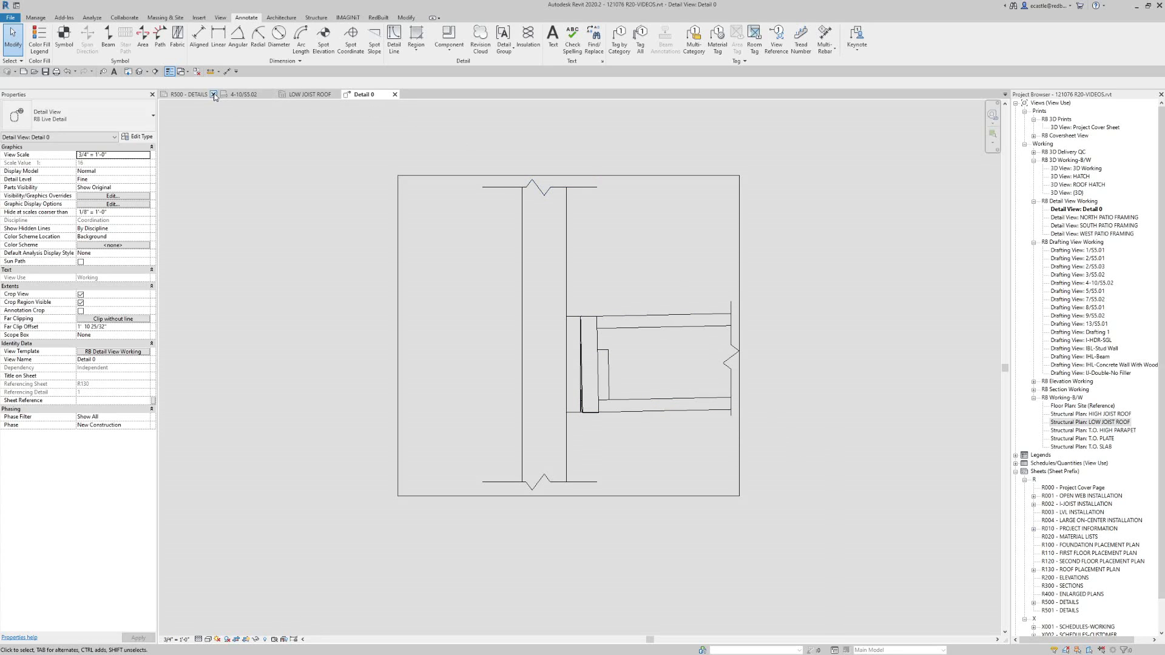
{"action": "left_click", "coordinate": [205, 96]}
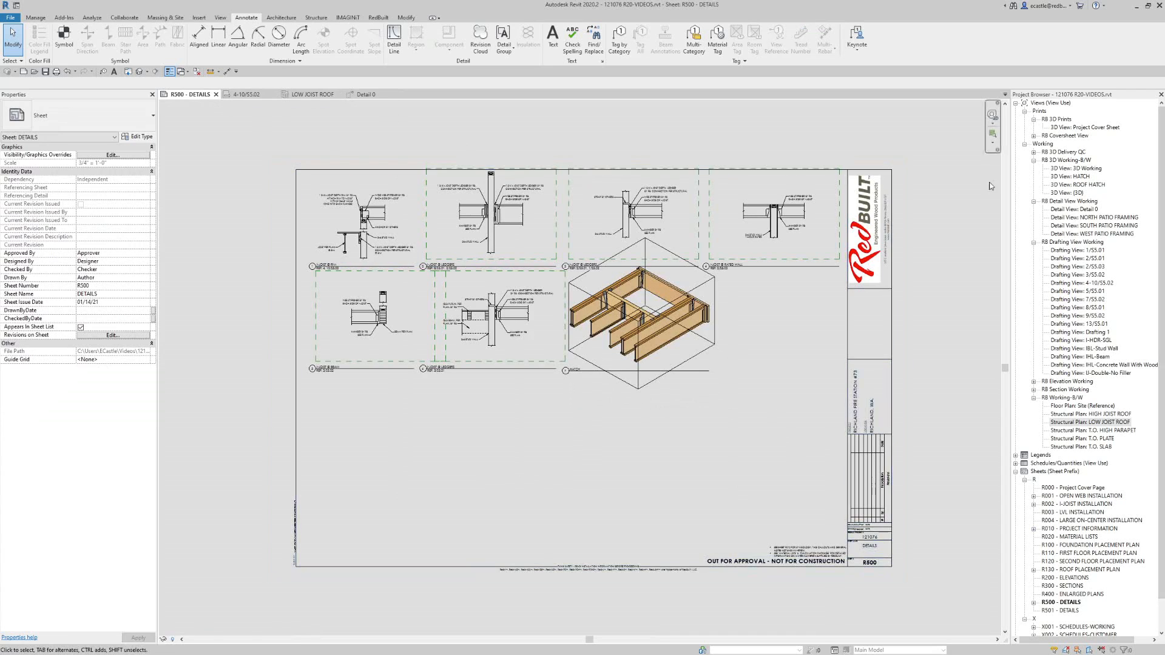
{"action": "left_click", "coordinate": [1072, 209]}
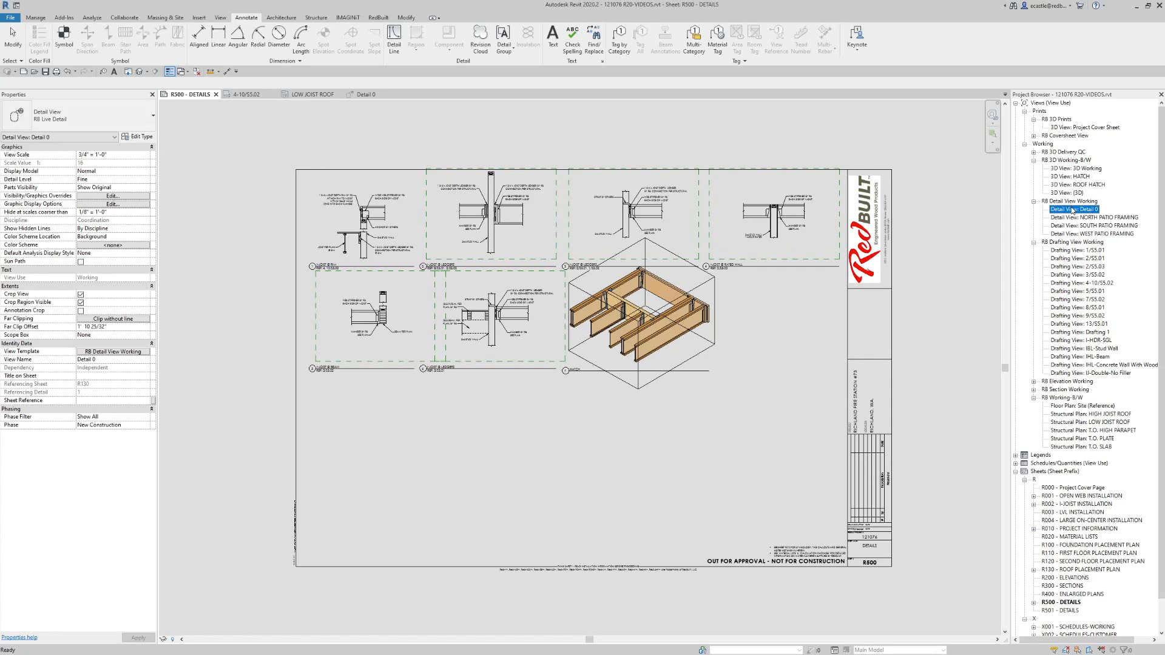
{"action": "left_click_drag", "start_coordinate": [1073, 211], "coordinate": [771, 337]}
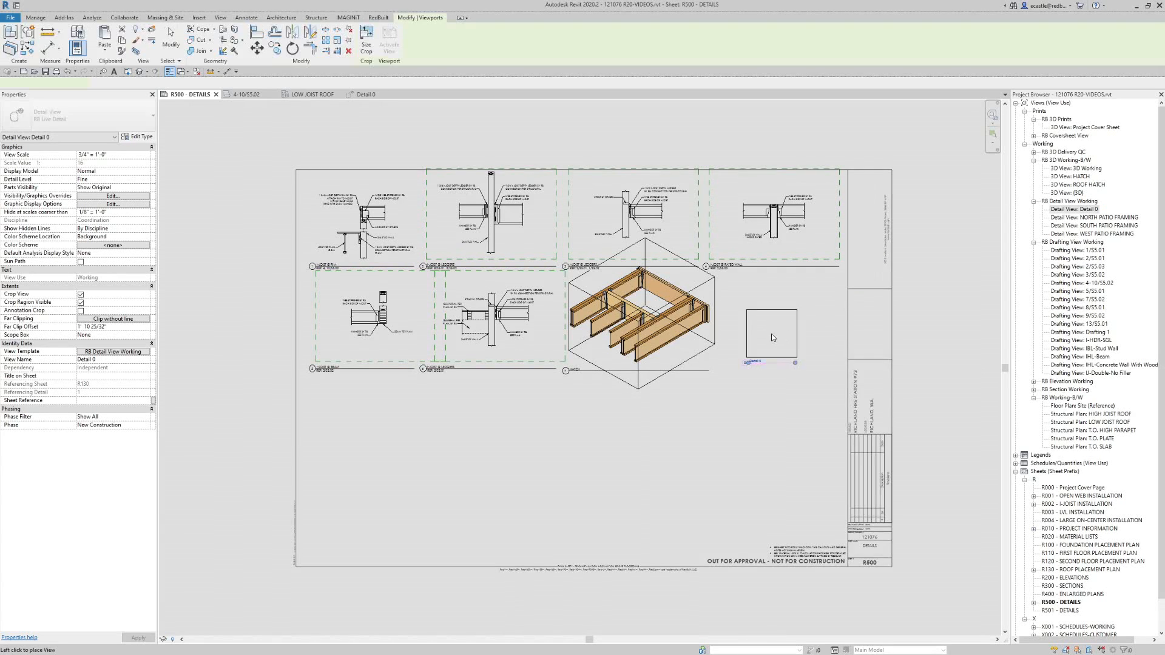
{"action": "left_click", "coordinate": [772, 328]}
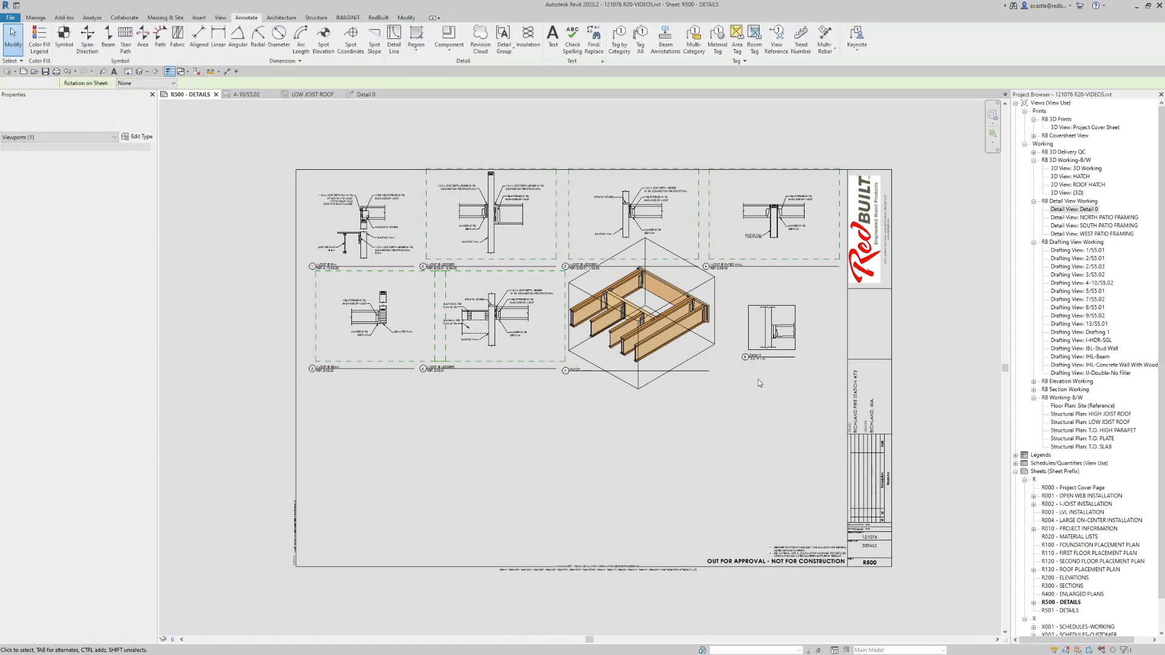
- Activate the Detail 0 viewport on the sheet for editing
{"action": "scroll", "coordinate": [750, 373], "scroll_direction": "up", "scroll_amount": 3}
{"action": "scroll", "coordinate": [756, 367], "scroll_direction": "down", "scroll_amount": 1}
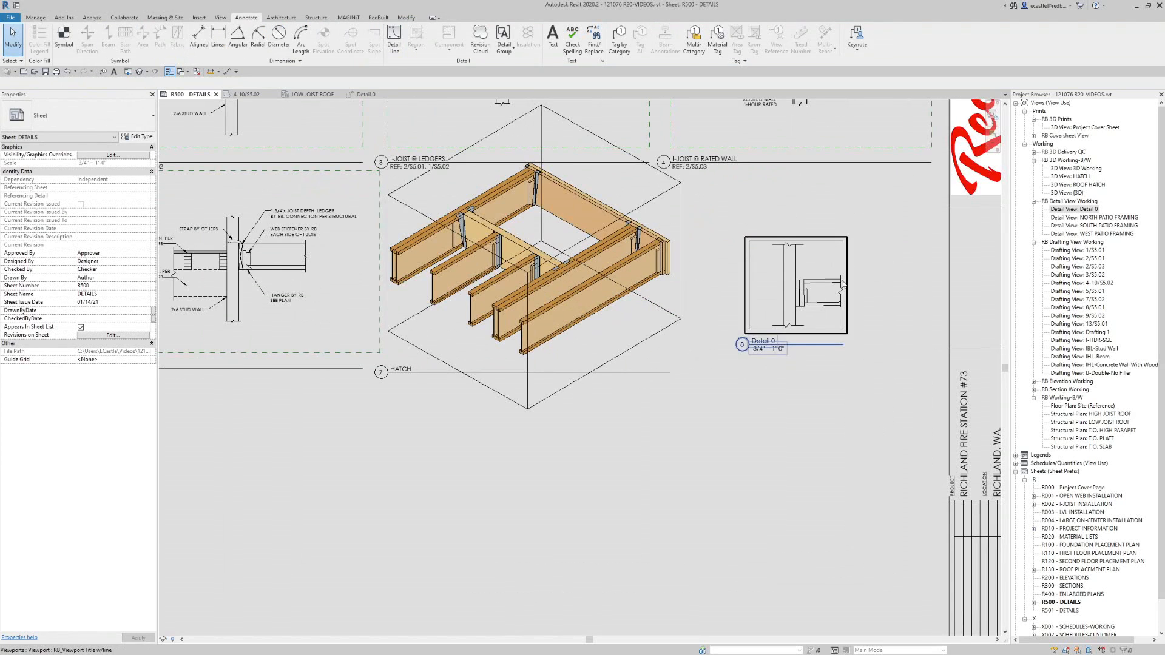
{"action": "scroll", "coordinate": [786, 340], "scroll_direction": "down", "scroll_amount": 2}
{"action": "scroll", "coordinate": [792, 249], "scroll_direction": "up", "scroll_amount": 3}
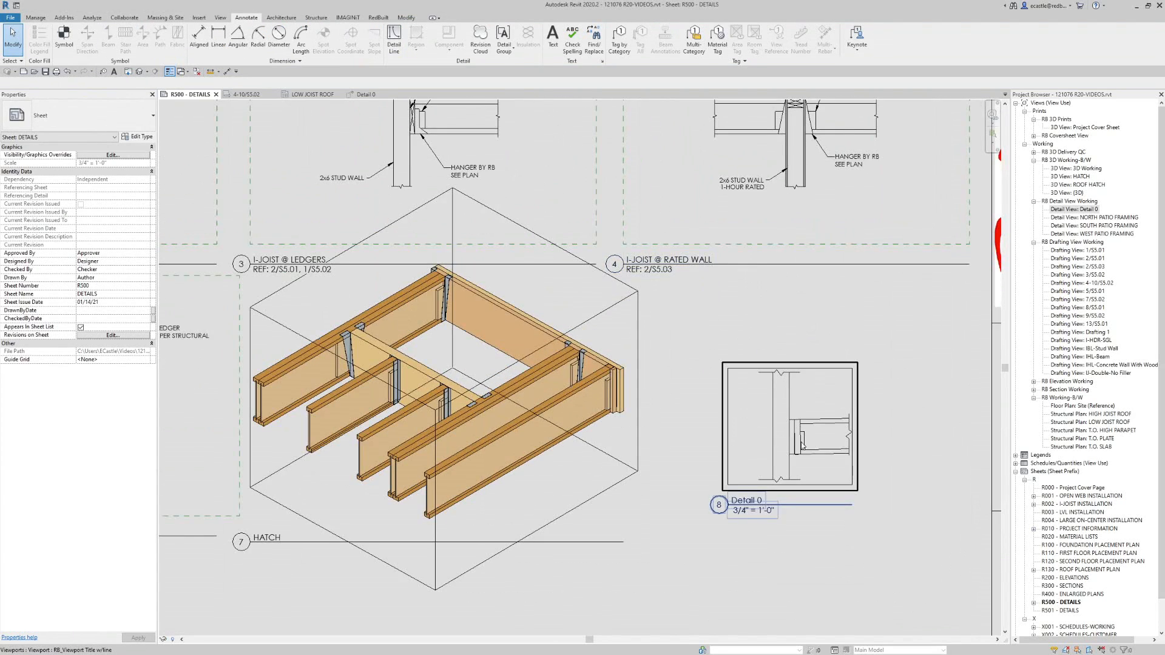
{"action": "scroll", "coordinate": [798, 418], "scroll_direction": "down", "scroll_amount": 1}
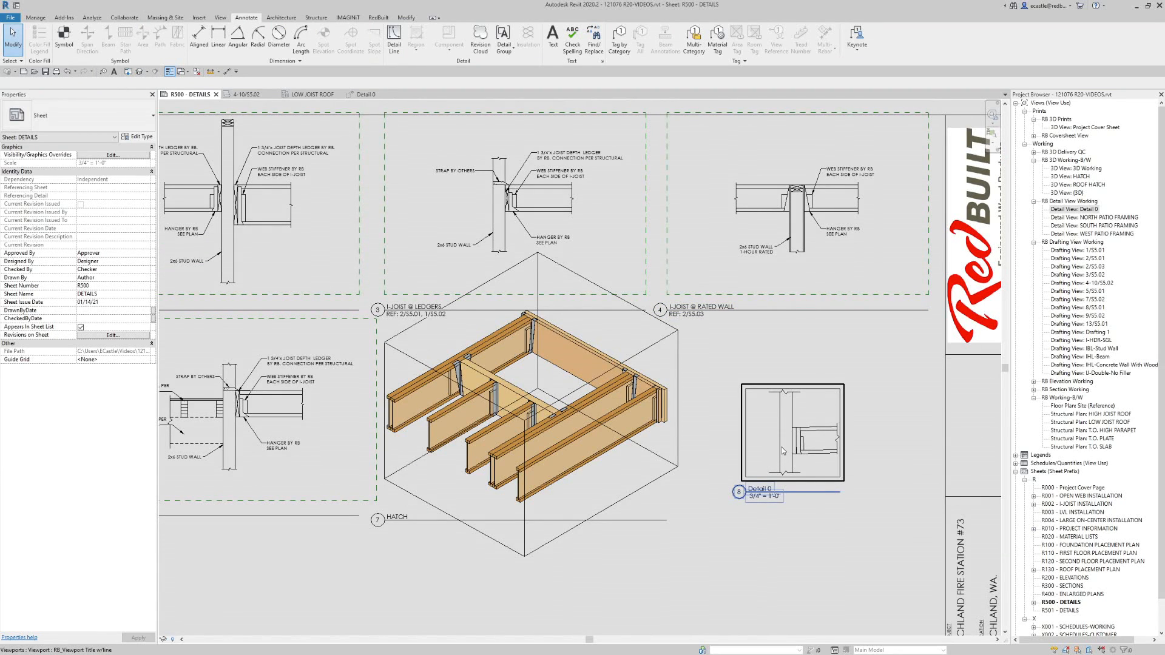
{"action": "scroll", "coordinate": [800, 461], "scroll_direction": "up", "scroll_amount": 4}
{"action": "left_click", "coordinate": [800, 461]}
{"action": "scroll", "coordinate": [800, 462], "scroll_direction": "up", "scroll_amount": 2}
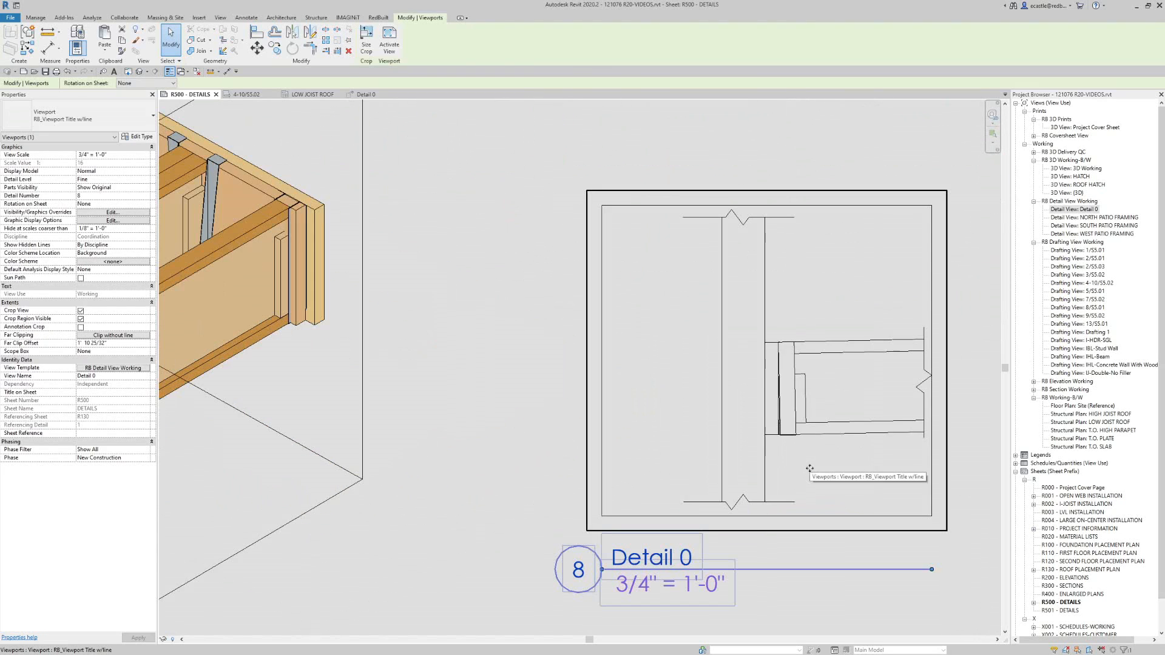
{"action": "double_click", "coordinate": [801, 462]}
- Draw a diagonal detail line across the ledger from its upper hanger-side corner to its lower wall-side corner in the RB_Thin Lines style
{"action": "scroll", "coordinate": [821, 454], "scroll_direction": "up", "scroll_amount": 4}
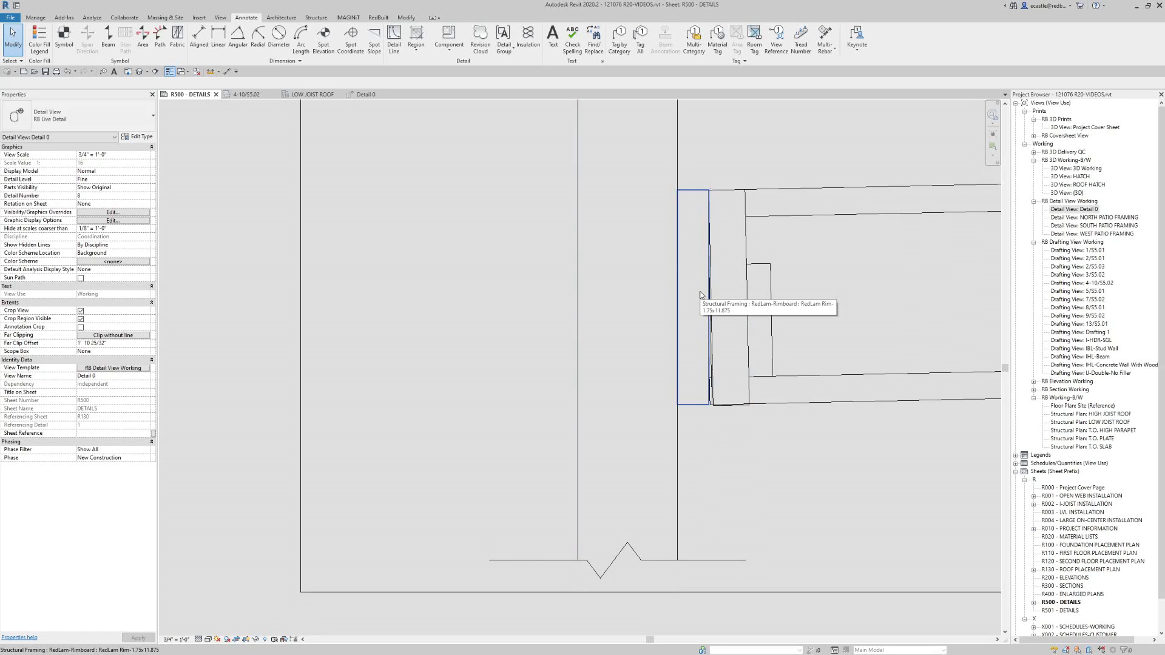
{"action": "key", "text": "d"}
{"action": "key", "text": "l"}
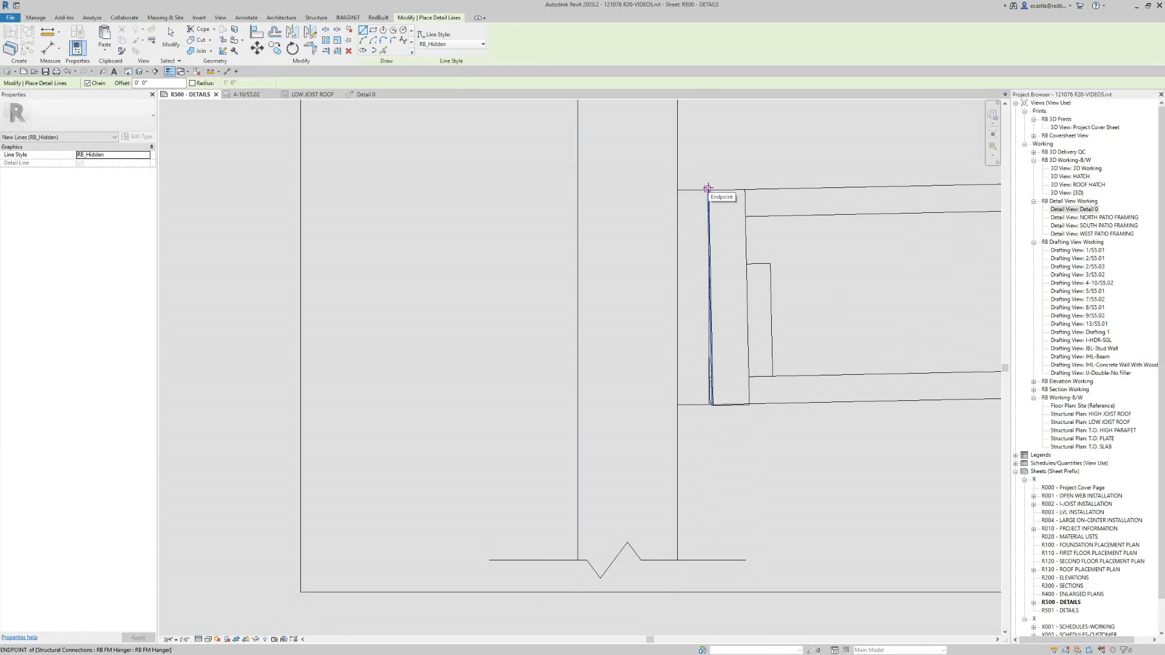
{"action": "left_click", "coordinate": [708, 188]}
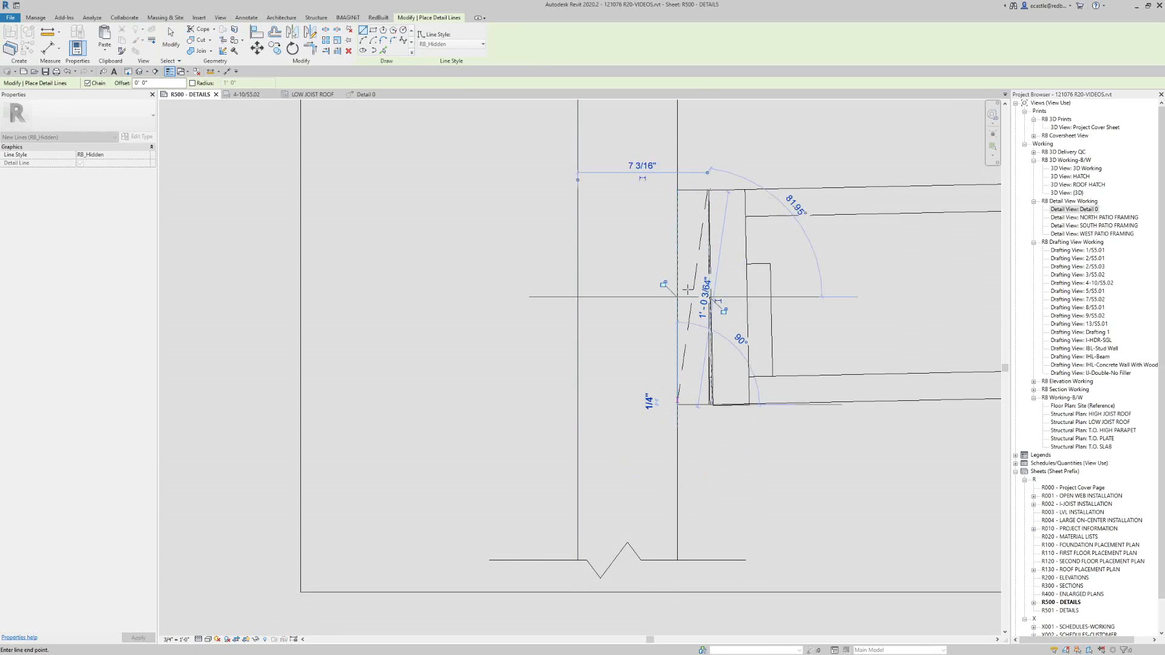
{"action": "left_click", "coordinate": [677, 405]}
{"action": "key", "text": "Escape"}
{"action": "key", "text": "Escape"}
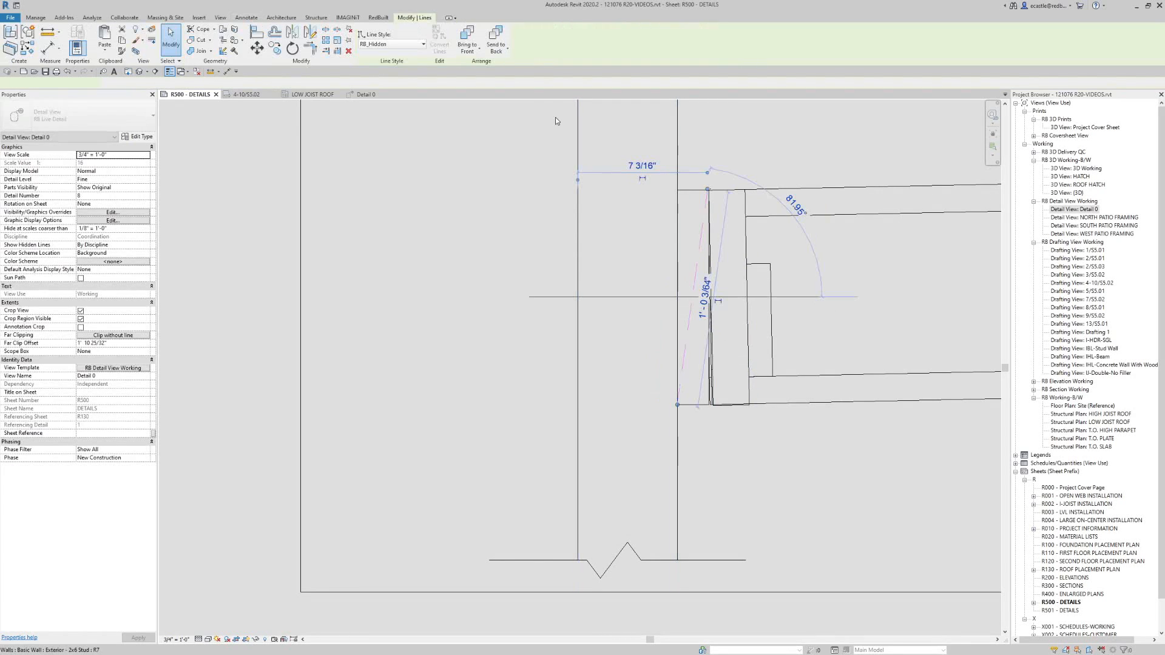
{"action": "left_click", "coordinate": [405, 44]}
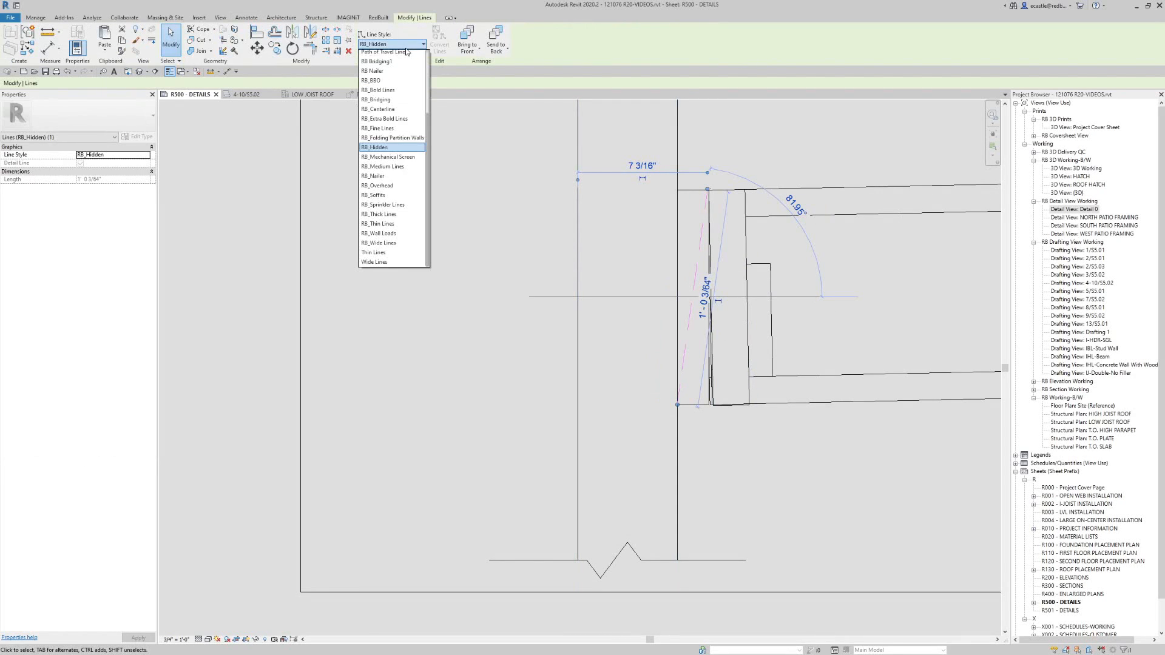
{"action": "left_click", "coordinate": [377, 226]}
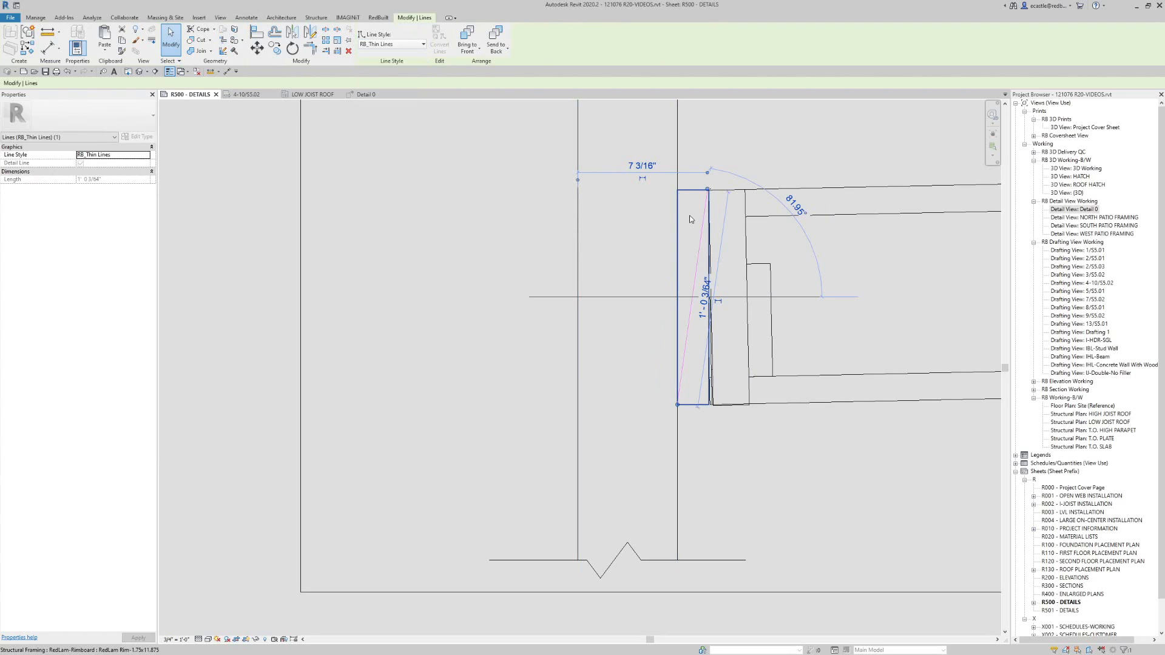
- Draw the opposite ledger diagonal as an RB_Thin Lines detail line from the upper wall-side corner to the lower hanger-side corner
{"action": "key", "text": "d"}
{"action": "key", "text": "l"}
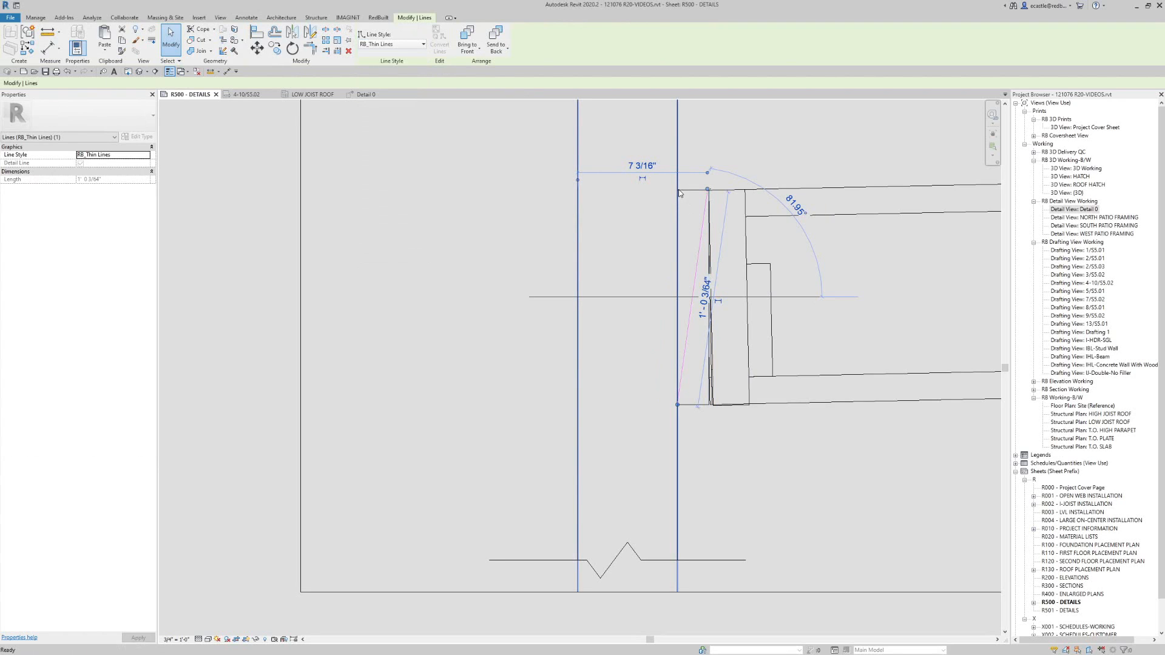
{"action": "left_click", "coordinate": [463, 44]}
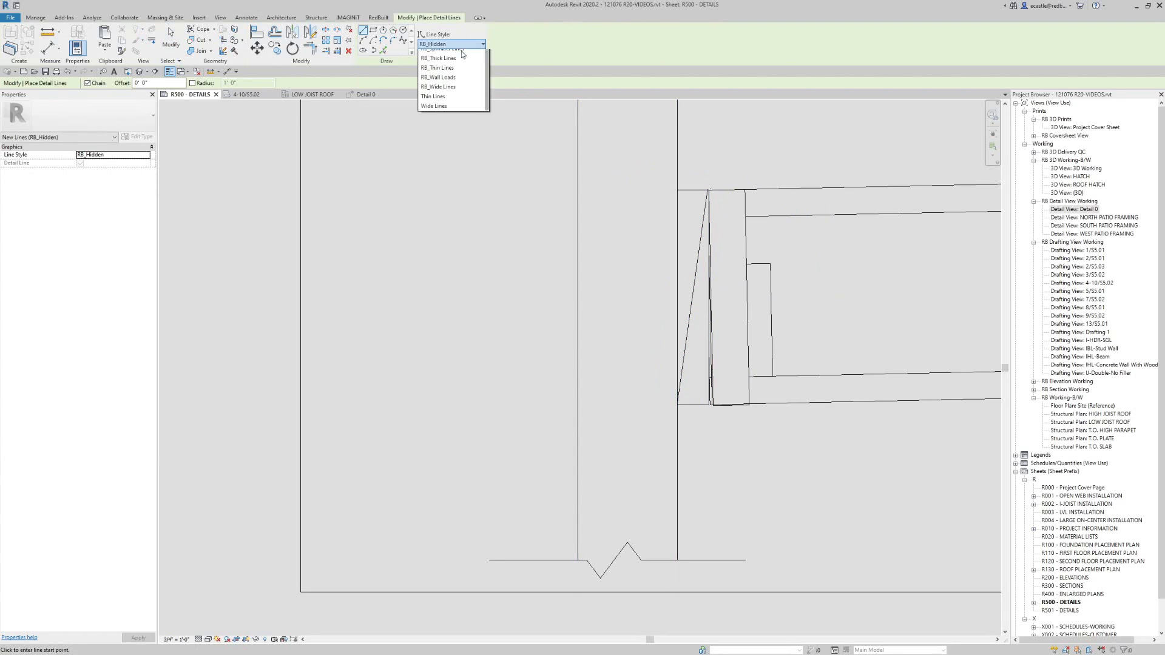
{"action": "left_click", "coordinate": [441, 229]}
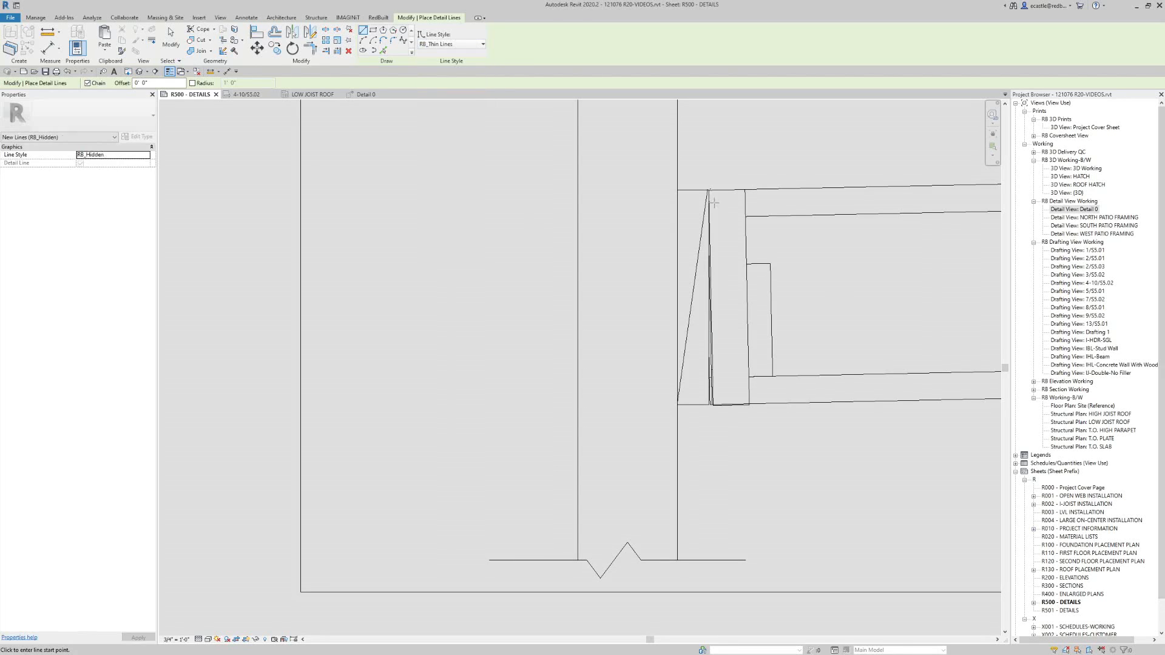
{"action": "left_click", "coordinate": [694, 190]}
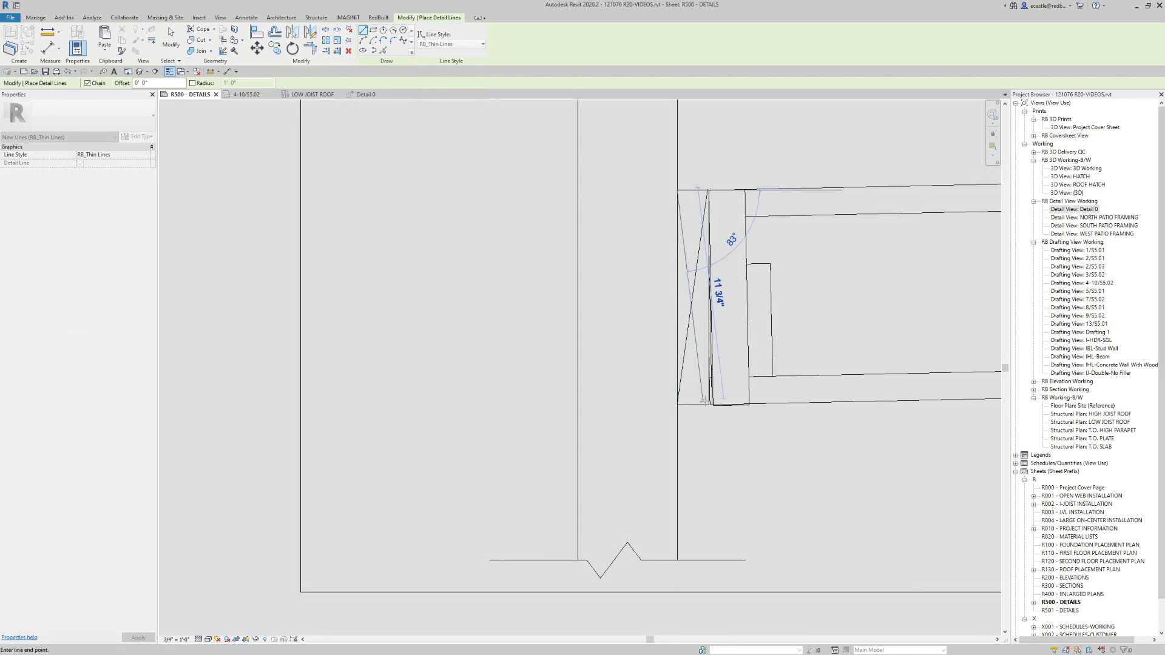
{"action": "left_click", "coordinate": [709, 404]}
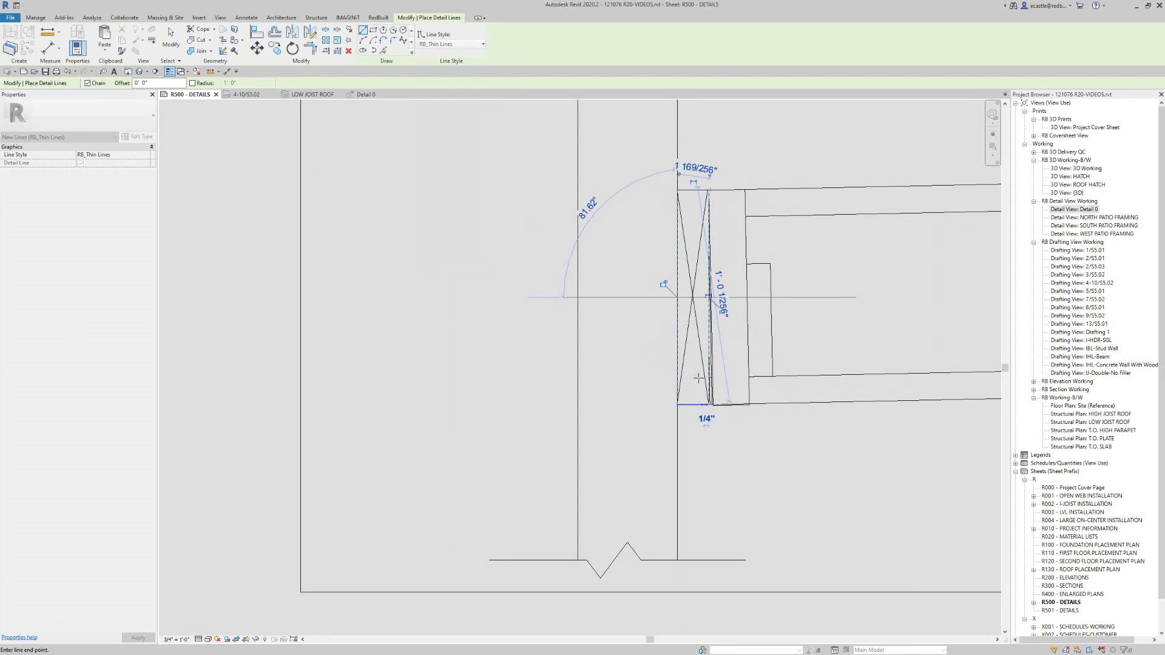
{"action": "key", "text": "Escape"}
{"action": "key", "text": "Escape"}
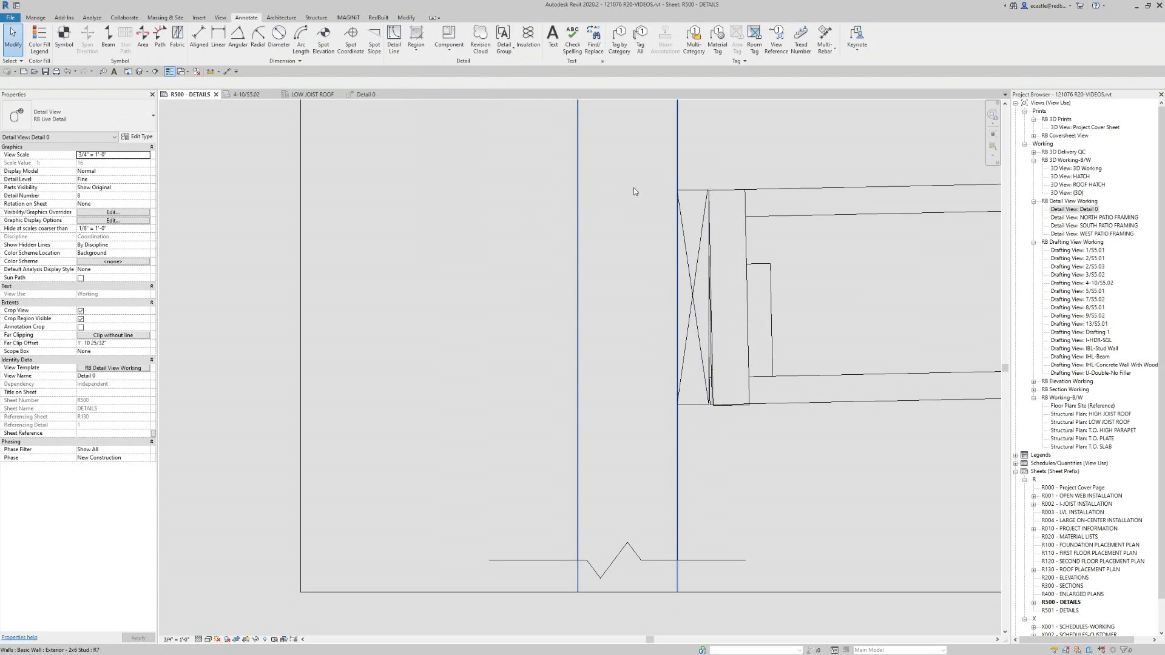
- Draw an RB_Thin Lines detail rectangle across the 5 1/2" wall thickness, about 1.6" deep, with its upper edge at the ledger's top
{"action": "key", "text": "d"}
{"action": "key", "text": "l"}
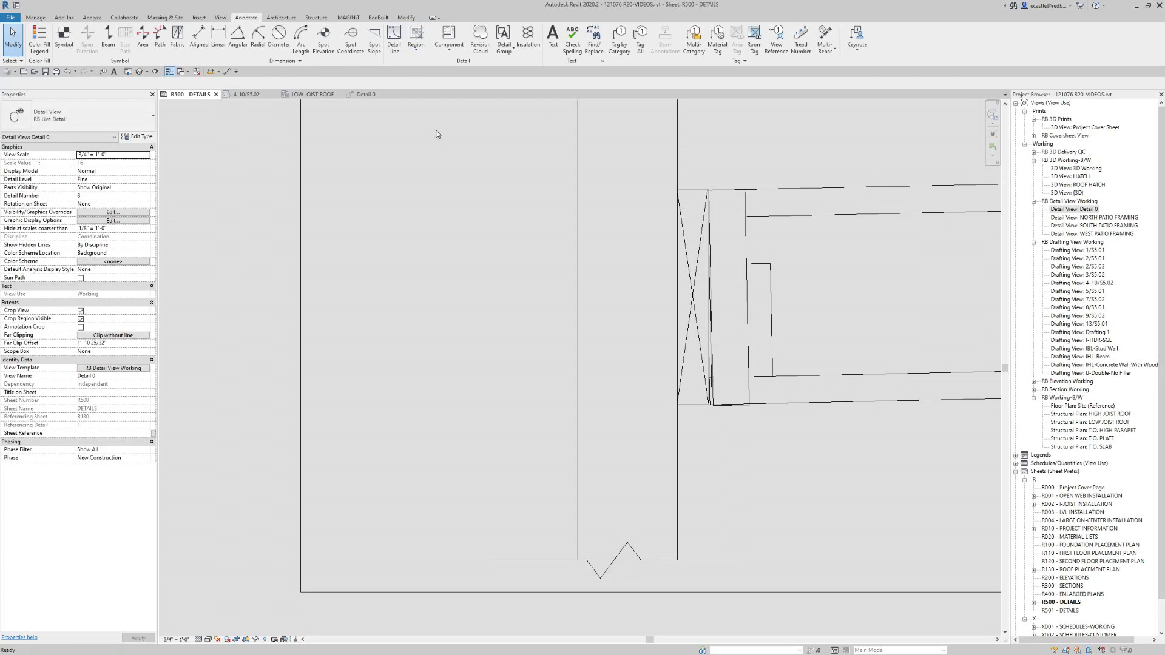
{"action": "left_click", "coordinate": [374, 30]}
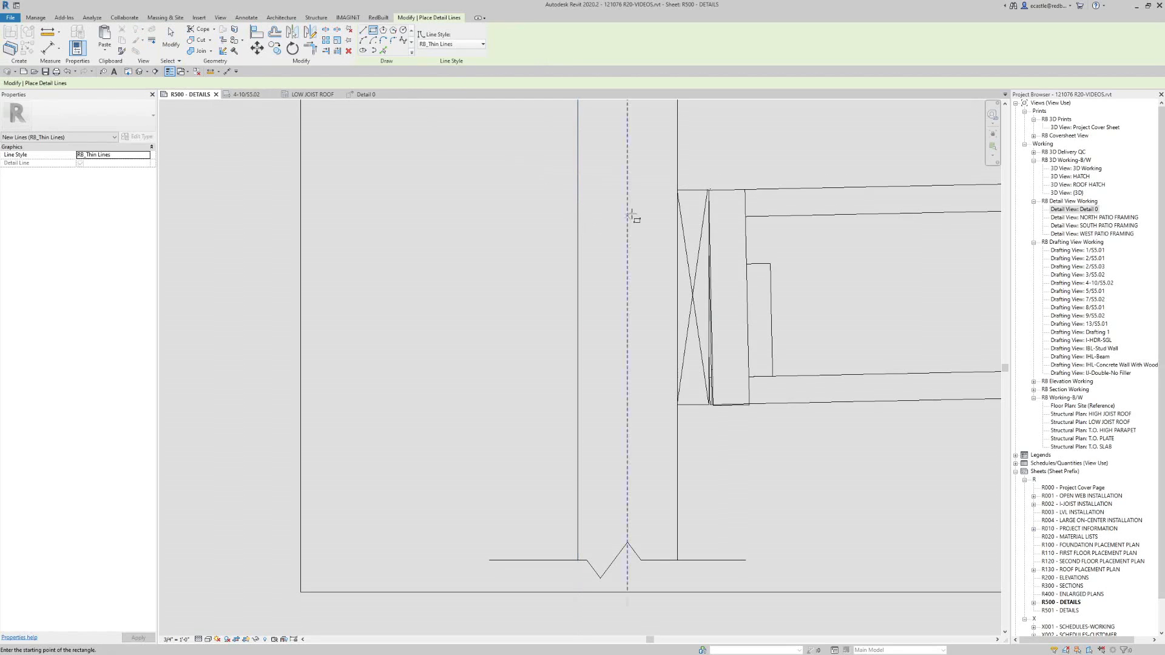
{"action": "left_click", "coordinate": [677, 190]}
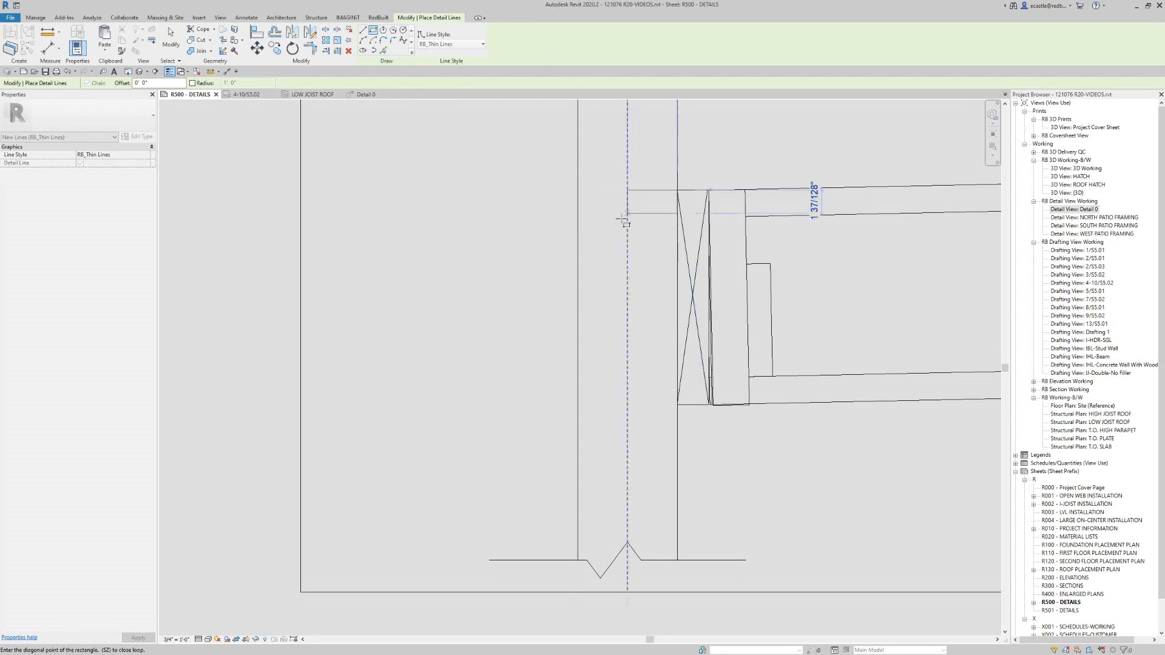
{"action": "left_click", "coordinate": [578, 218]}
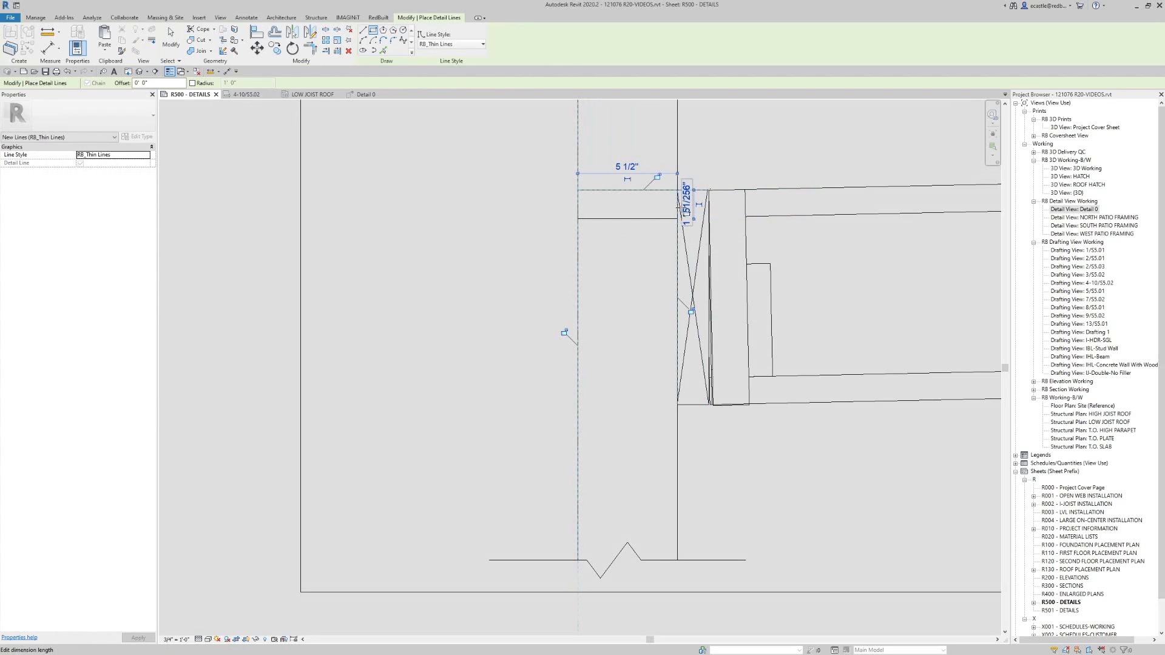
{"action": "key", "text": "Escape"}
{"action": "key", "text": "Escape"}
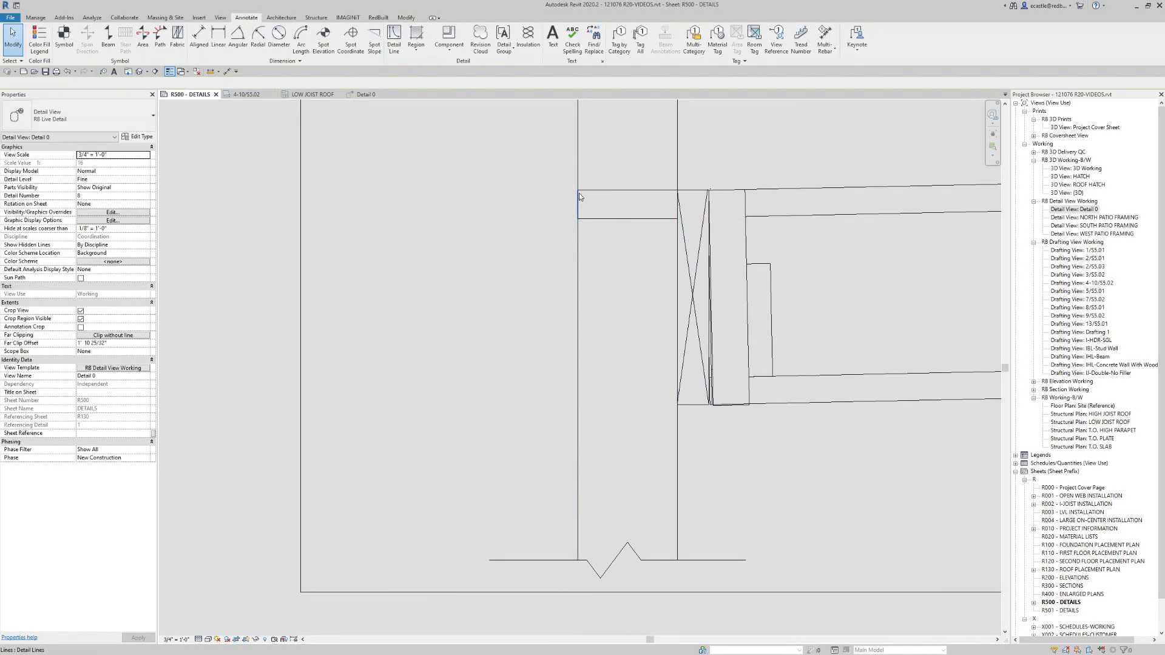
- Draw a diagonal RB_Thin Lines detail line across the blocking rectangle from its upper outer corner to its lower ledger-side corner
{"action": "key", "text": "d"}
{"action": "key", "text": "l"}
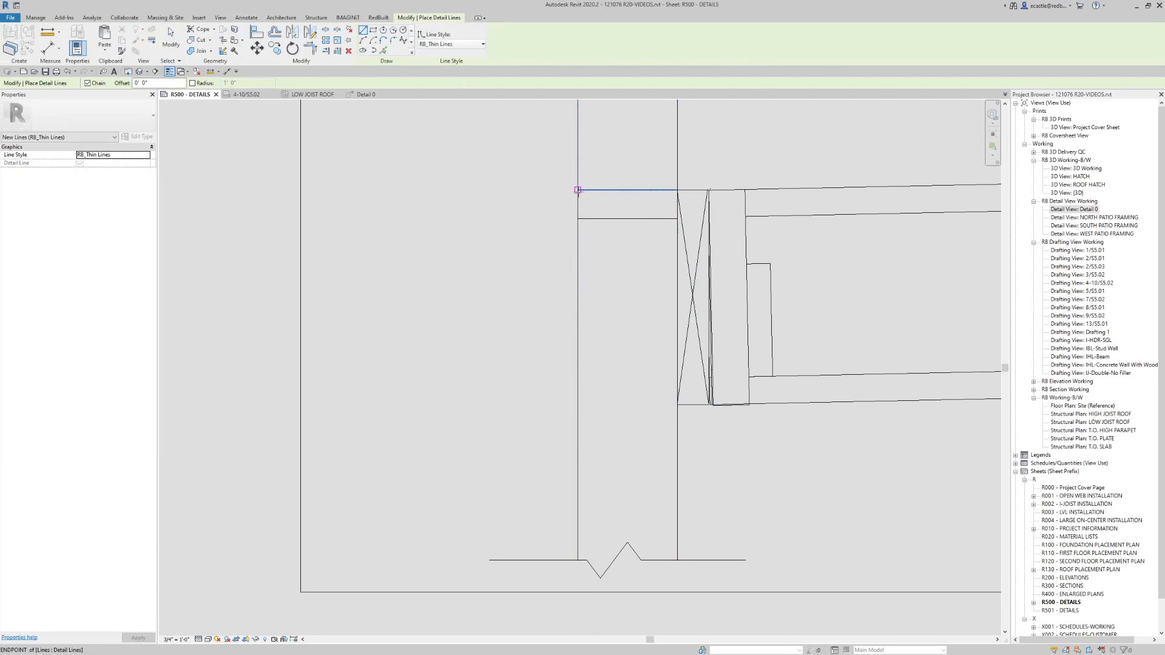
{"action": "left_click", "coordinate": [578, 190]}
{"action": "left_click", "coordinate": [675, 218]}
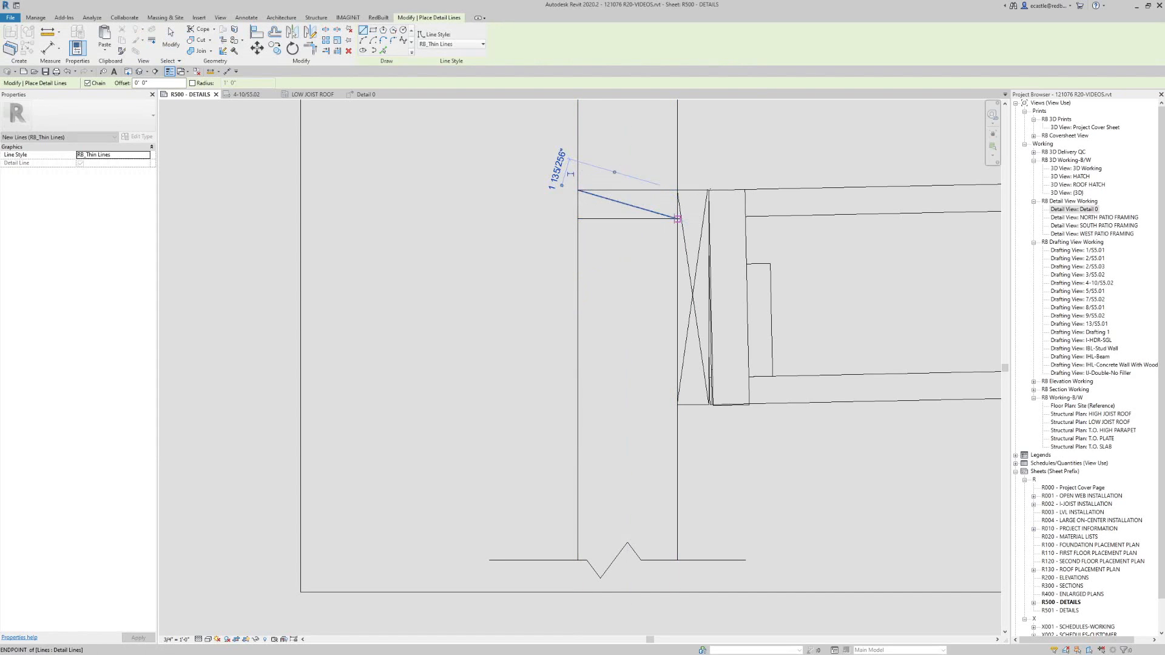
{"action": "key", "text": "Escape"}
{"action": "key", "text": "Escape"}
- Examine the wall and joist elements in the Detail 0 viewport and the overall layout of sheet R500
{"action": "scroll", "coordinate": [541, 315], "scroll_direction": "down", "scroll_amount": 5}
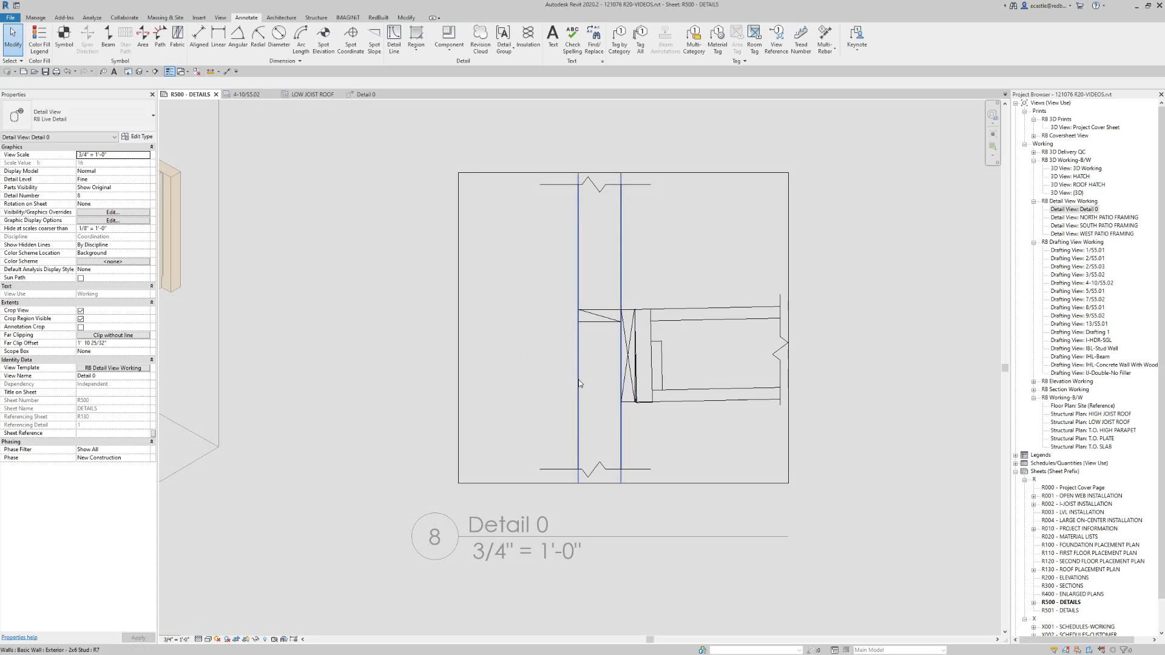
{"action": "left_click", "coordinate": [549, 366]}
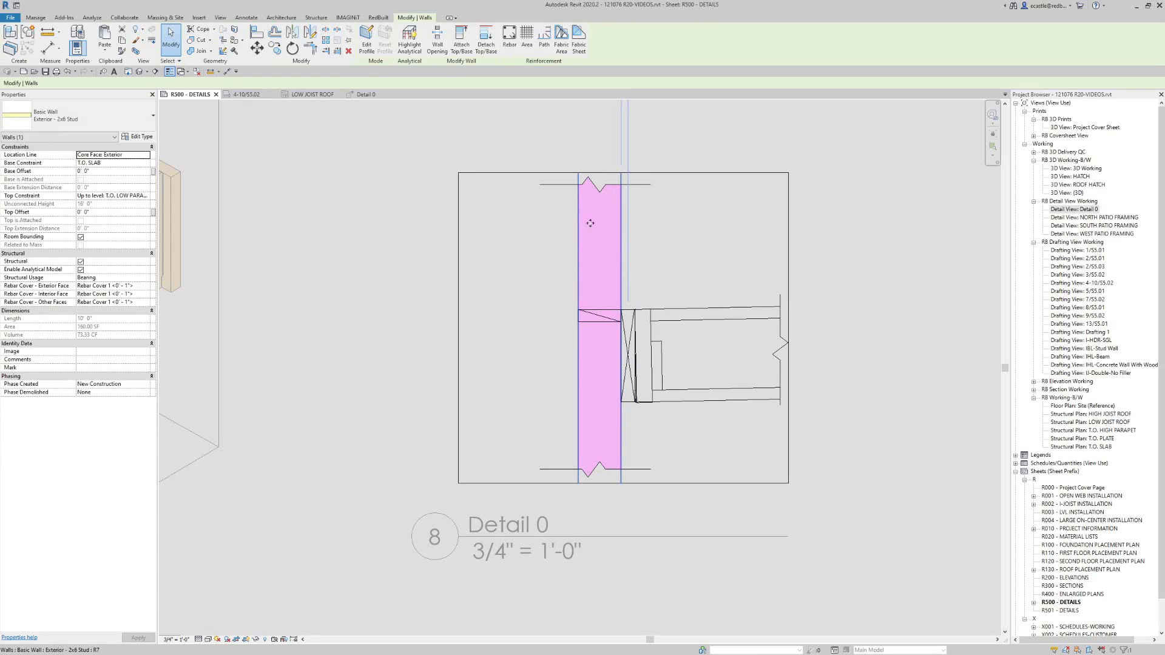
{"action": "left_click", "coordinate": [678, 319]}
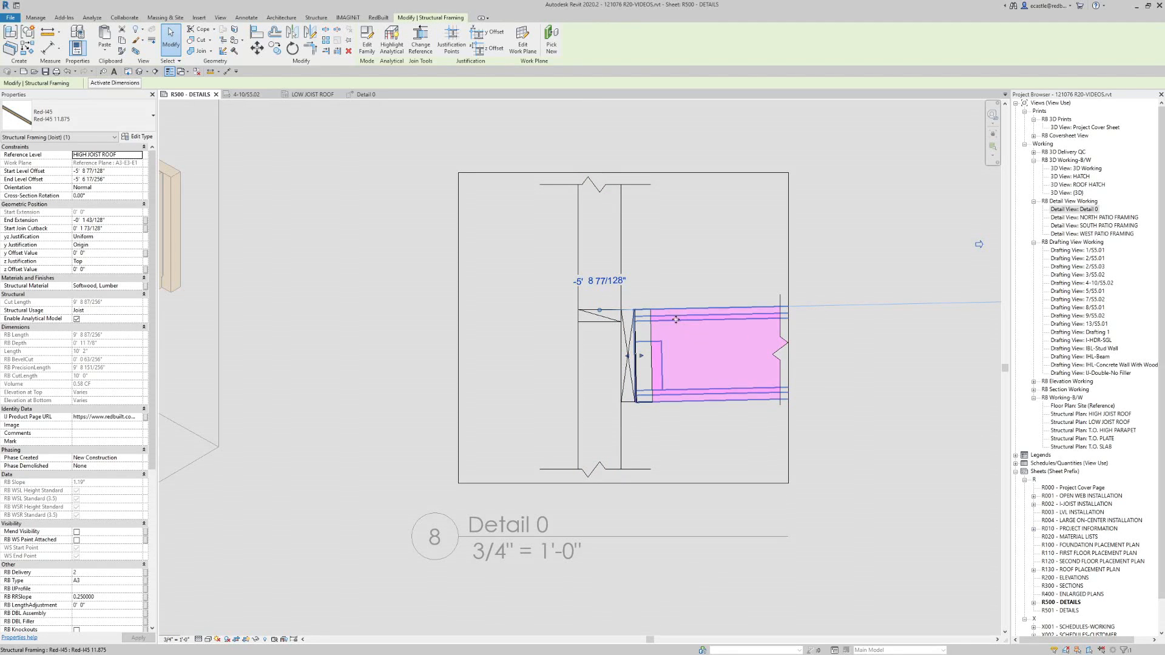
{"action": "scroll", "coordinate": [674, 364], "scroll_direction": "down", "scroll_amount": 2}
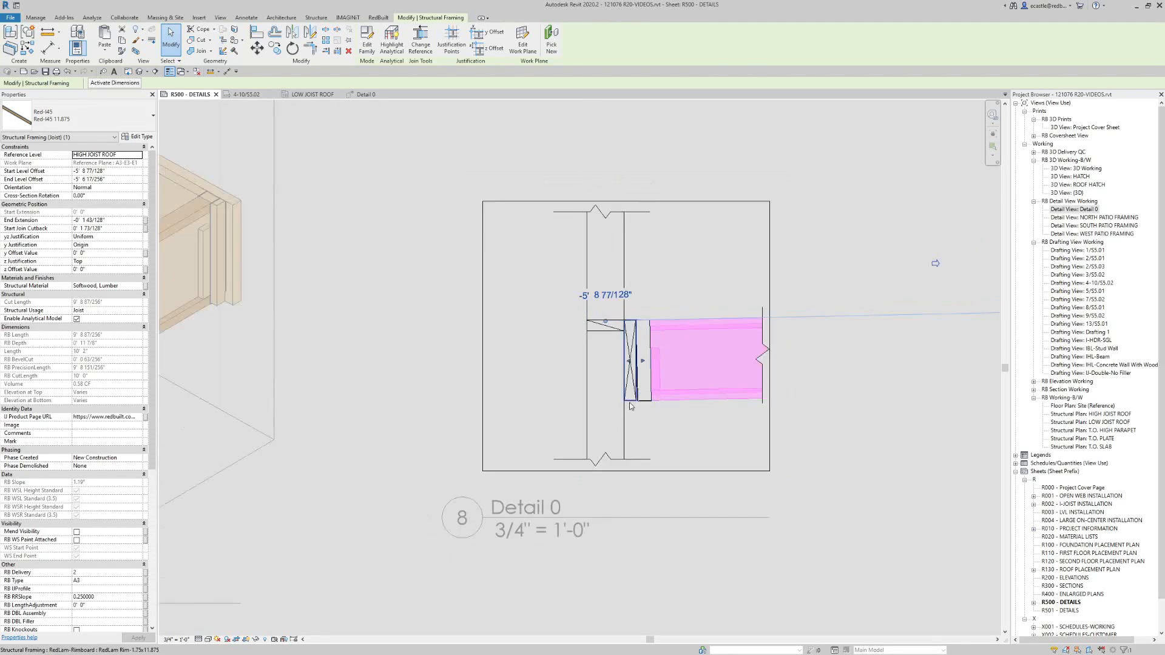
{"action": "scroll", "coordinate": [676, 375], "scroll_direction": "down", "scroll_amount": 4}
{"action": "scroll", "coordinate": [670, 314], "scroll_direction": "up", "scroll_amount": 3}
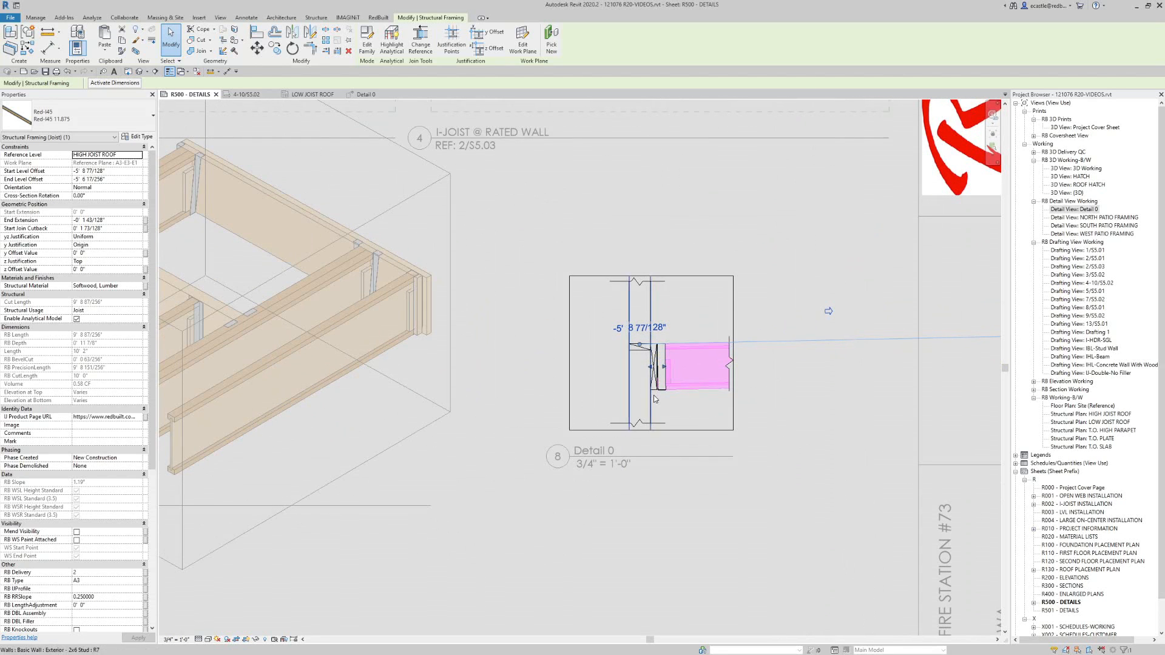
{"action": "scroll", "coordinate": [680, 398], "scroll_direction": "up", "scroll_amount": 2}
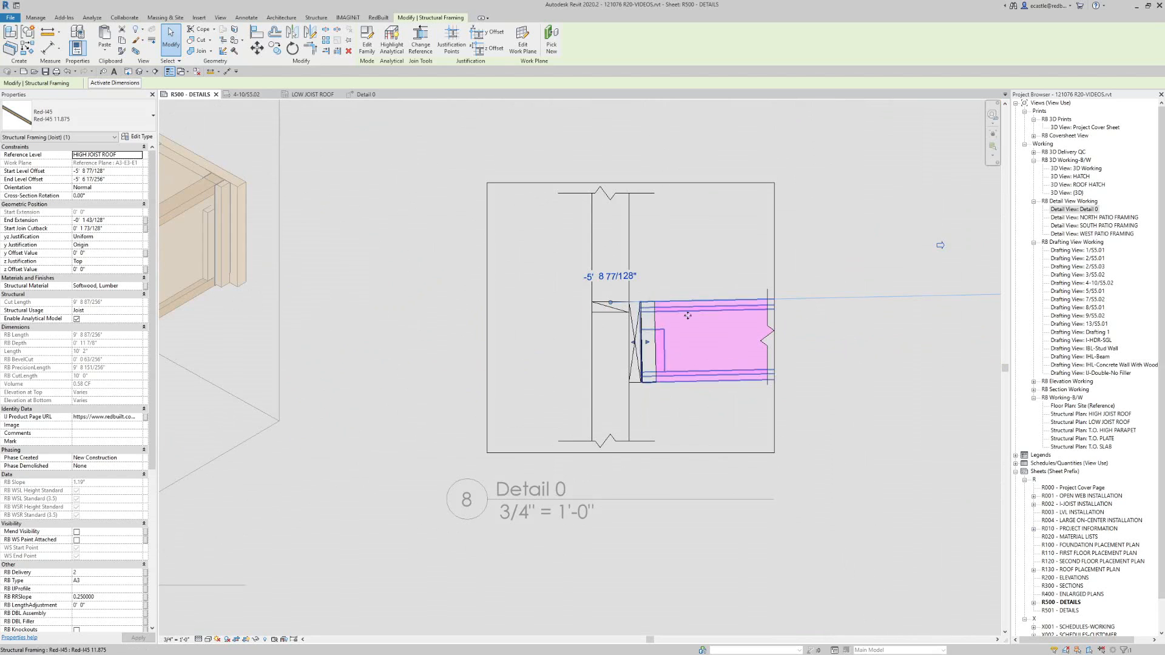
{"action": "left_click", "coordinate": [665, 399]}
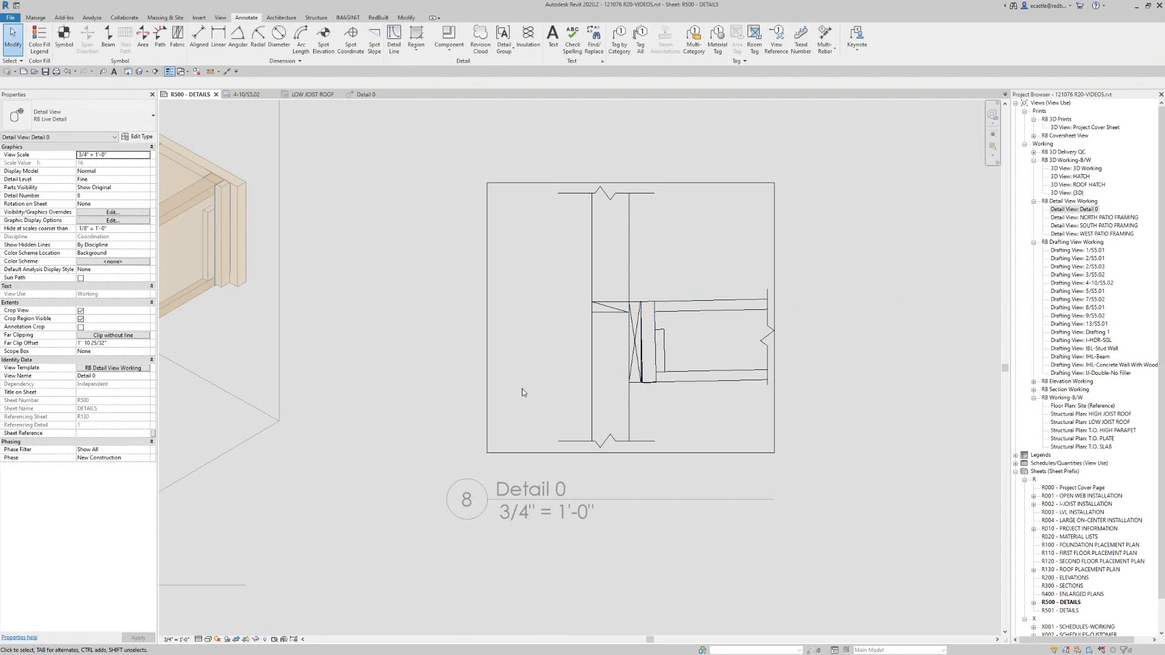
{"action": "scroll", "coordinate": [729, 380], "scroll_direction": "down", "scroll_amount": 5}
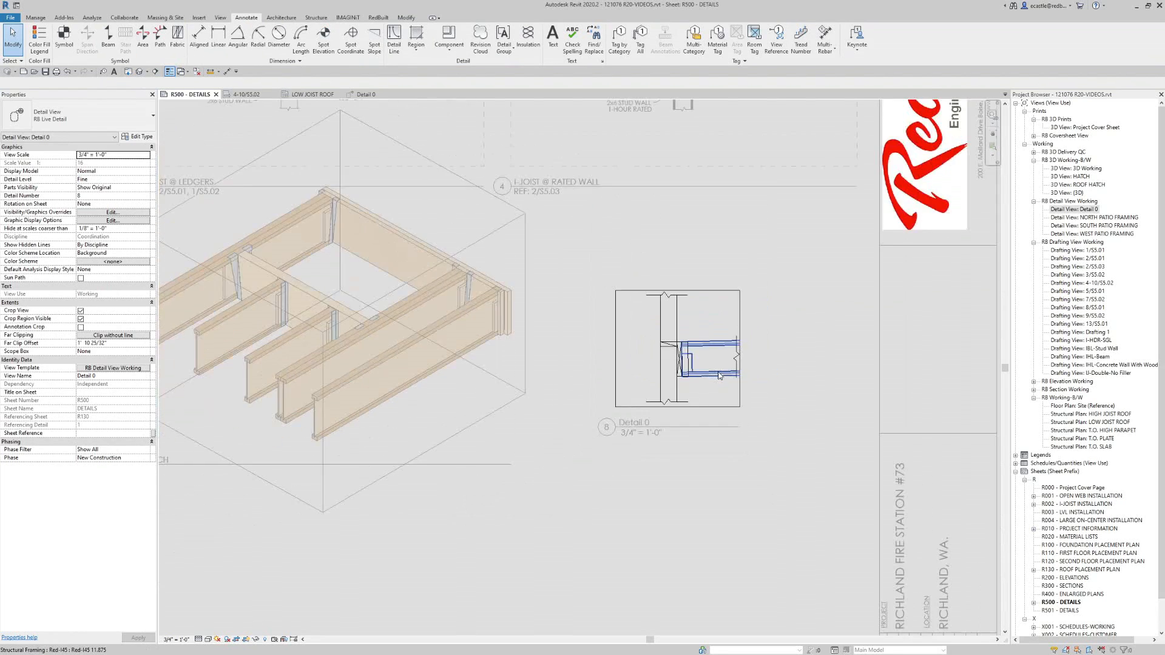
{"action": "scroll", "coordinate": [728, 401], "scroll_direction": "down", "scroll_amount": 4}
{"action": "scroll", "coordinate": [607, 455], "scroll_direction": "up", "scroll_amount": 1}
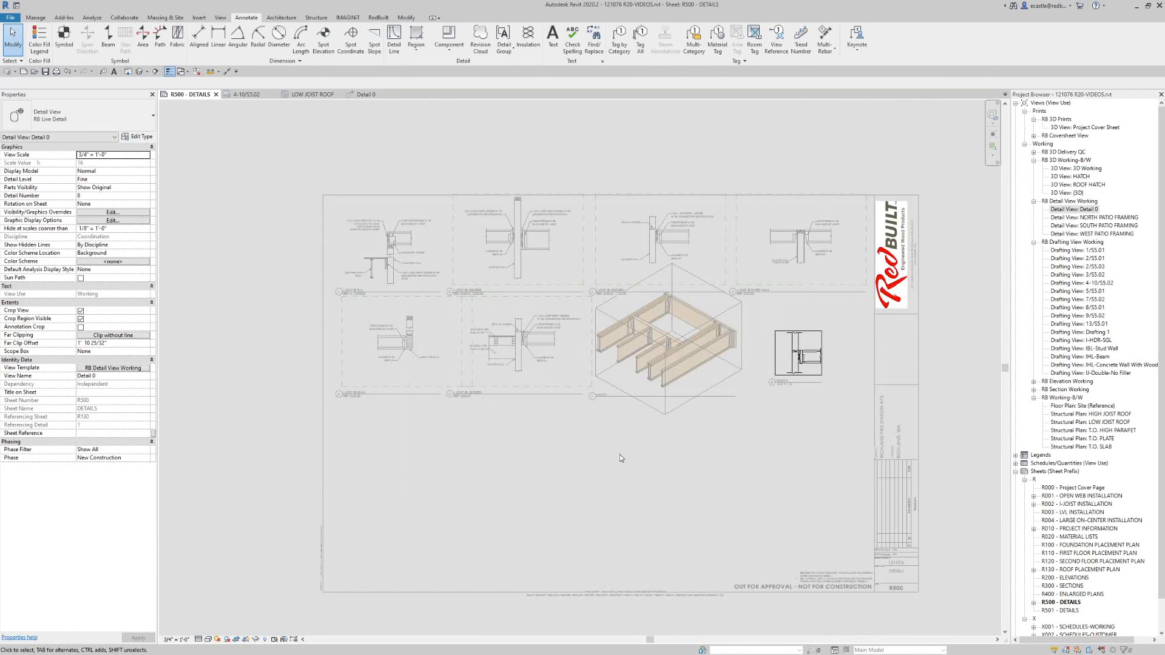
{"action": "scroll", "coordinate": [680, 479], "scroll_direction": "up", "scroll_amount": 1}
{"action": "scroll", "coordinate": [593, 478], "scroll_direction": "down", "scroll_amount": 1}
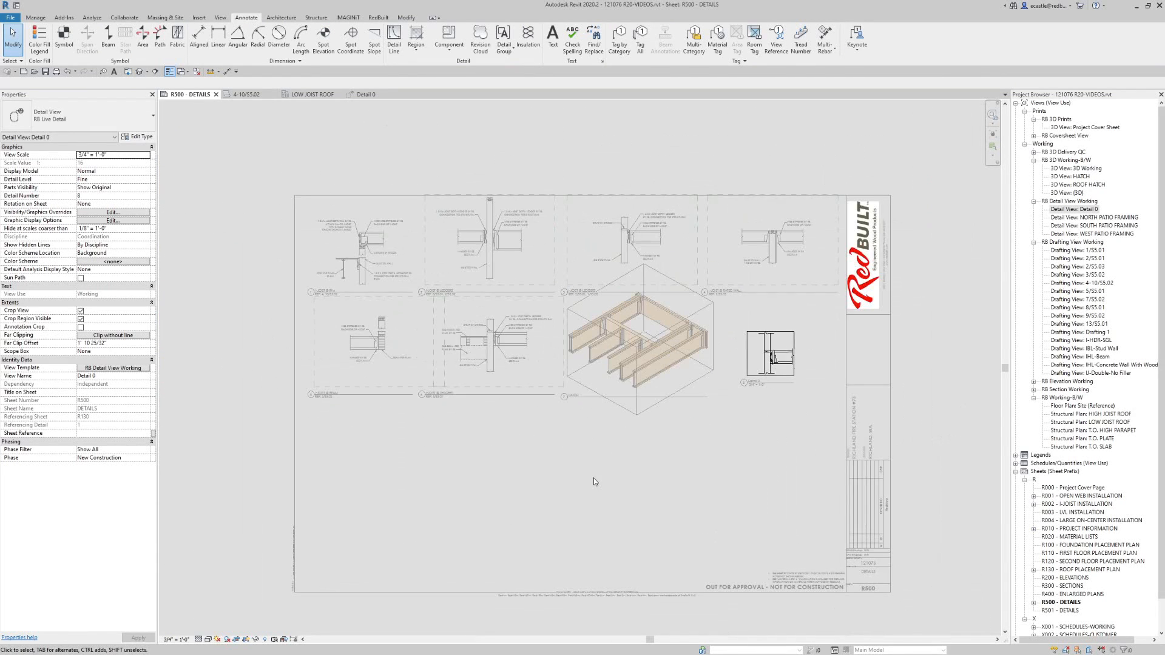
{"action": "scroll", "coordinate": [607, 485], "scroll_direction": "up", "scroll_amount": 1}
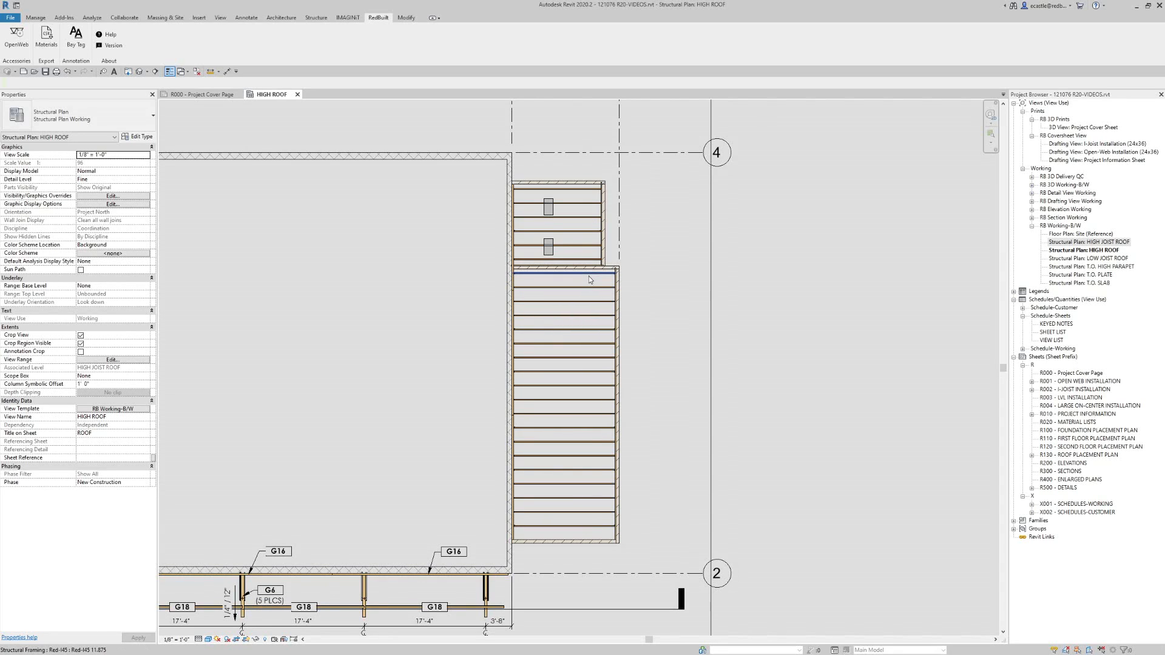
- Use Bay Tag to select all Red-I45 joists in the long lower bay of the HIGH ROOF plan and place their A7 tag
{"action": "left_click", "coordinate": [376, 19]}
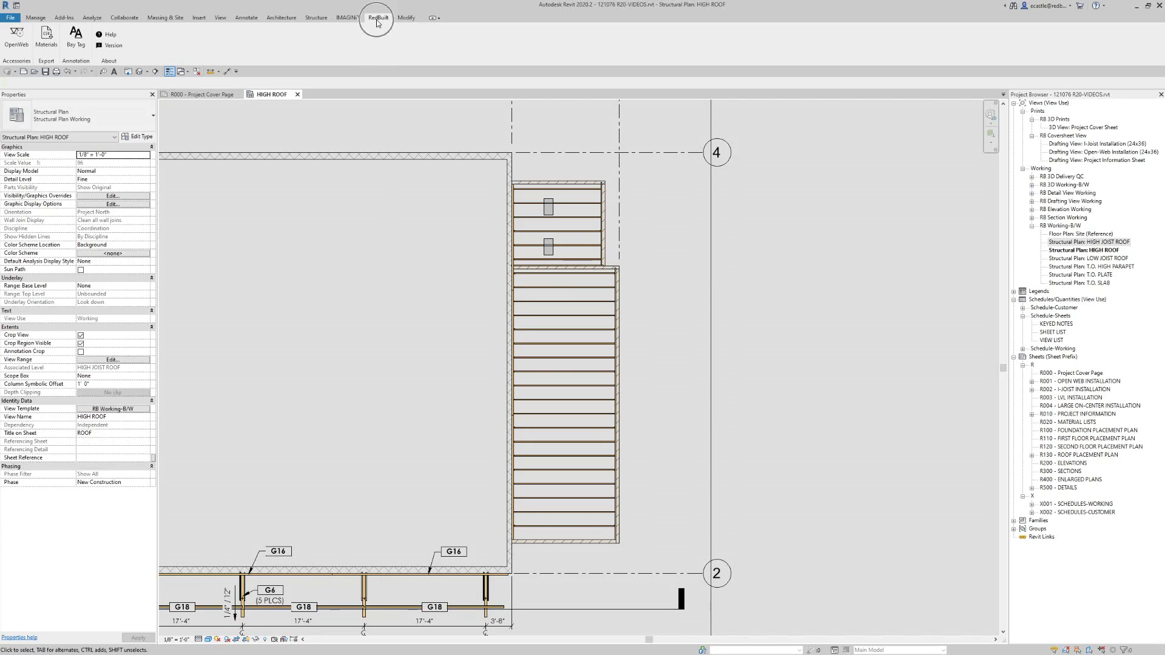
{"action": "left_click", "coordinate": [72, 38]}
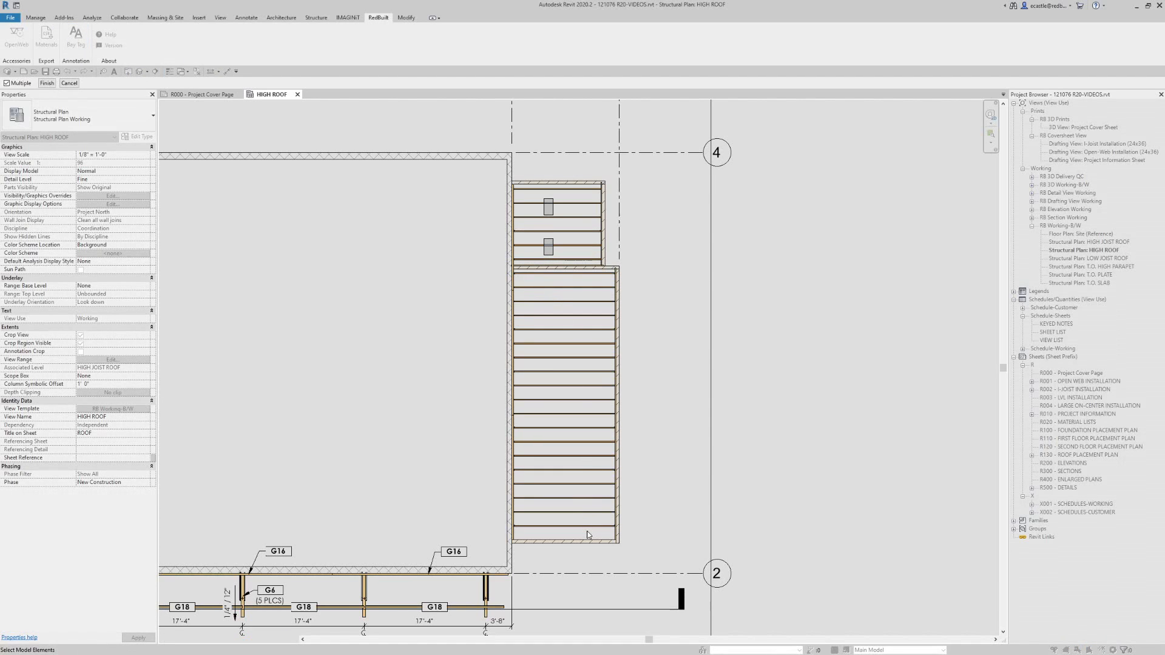
{"action": "left_click_drag", "start_coordinate": [587, 531], "coordinate": [559, 273]}
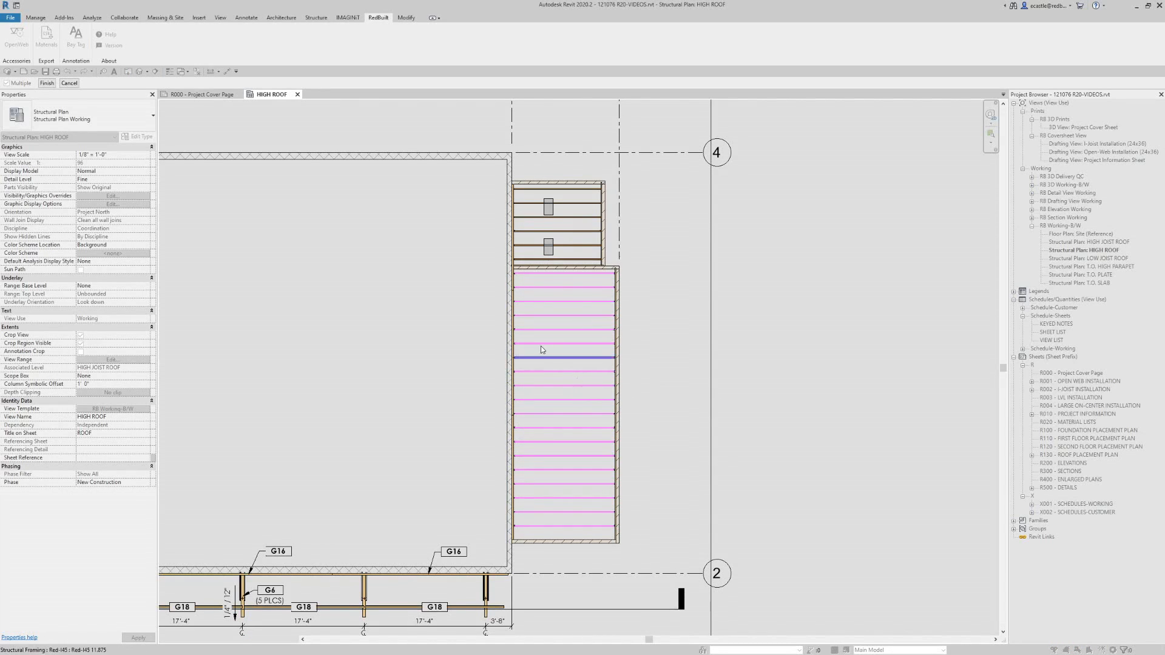
{"action": "left_click", "coordinate": [47, 83]}
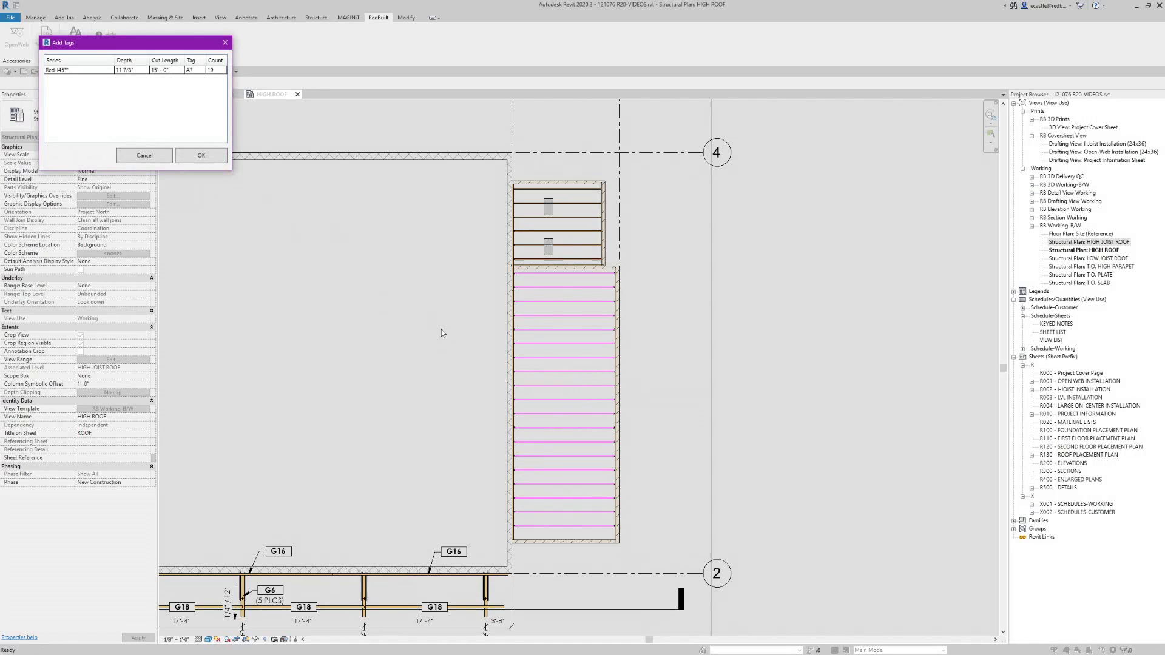
{"action": "left_click_drag", "start_coordinate": [104, 47], "coordinate": [179, 100]}
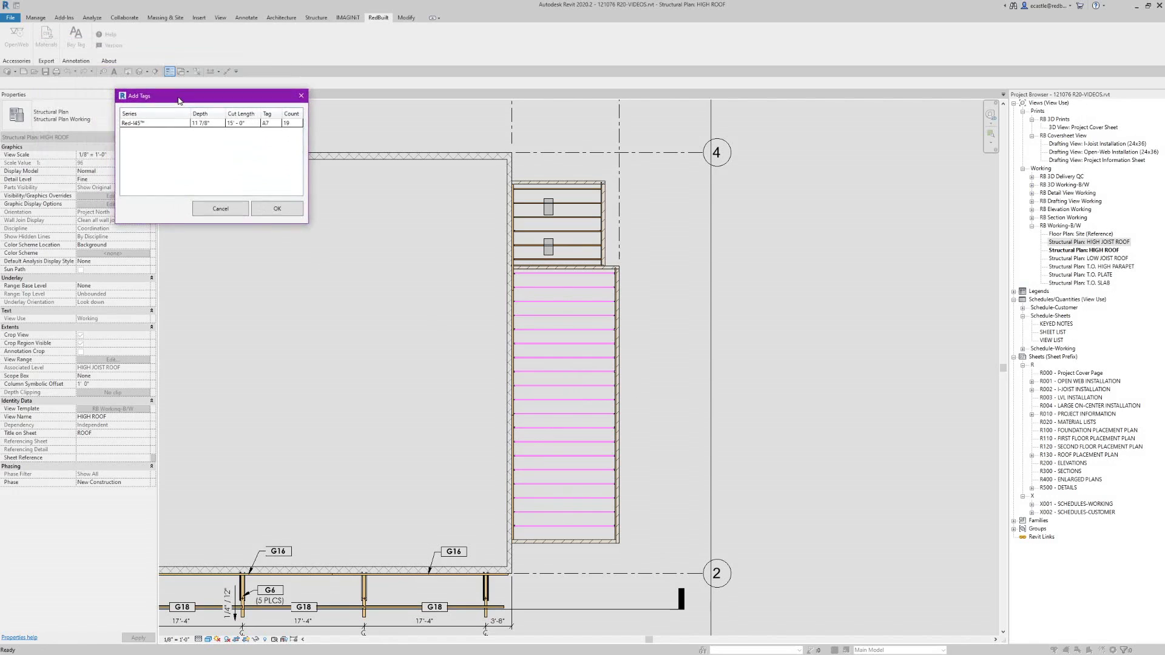
{"action": "left_click", "coordinate": [266, 122]}
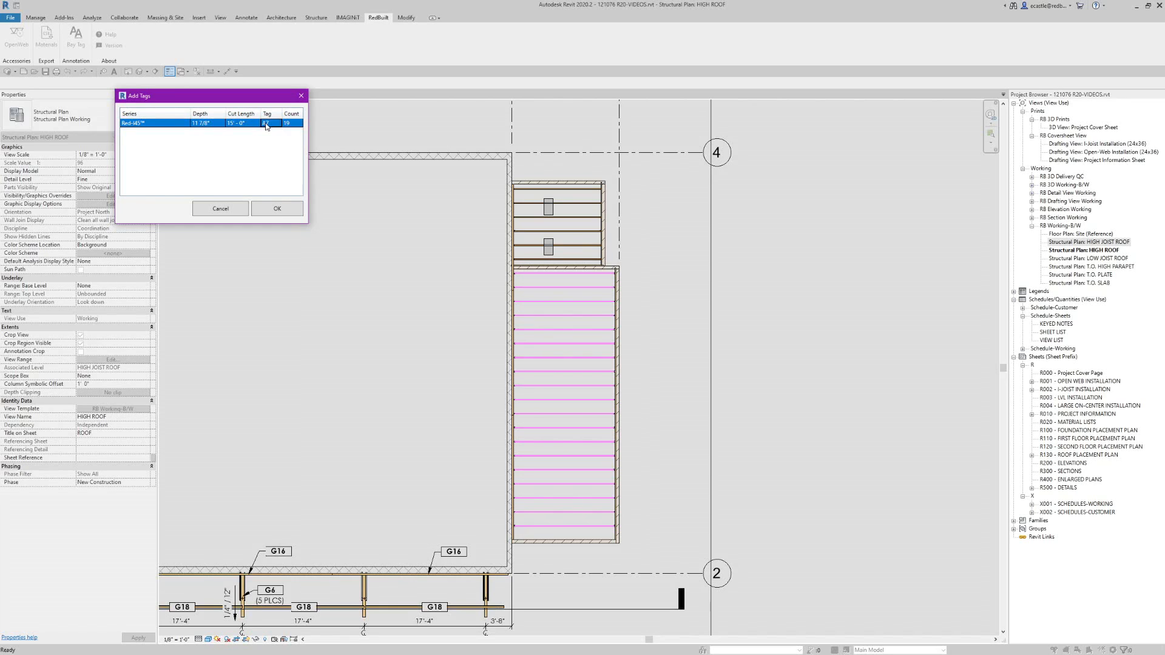
{"action": "left_click", "coordinate": [265, 124]}
{"action": "left_click", "coordinate": [277, 209]}
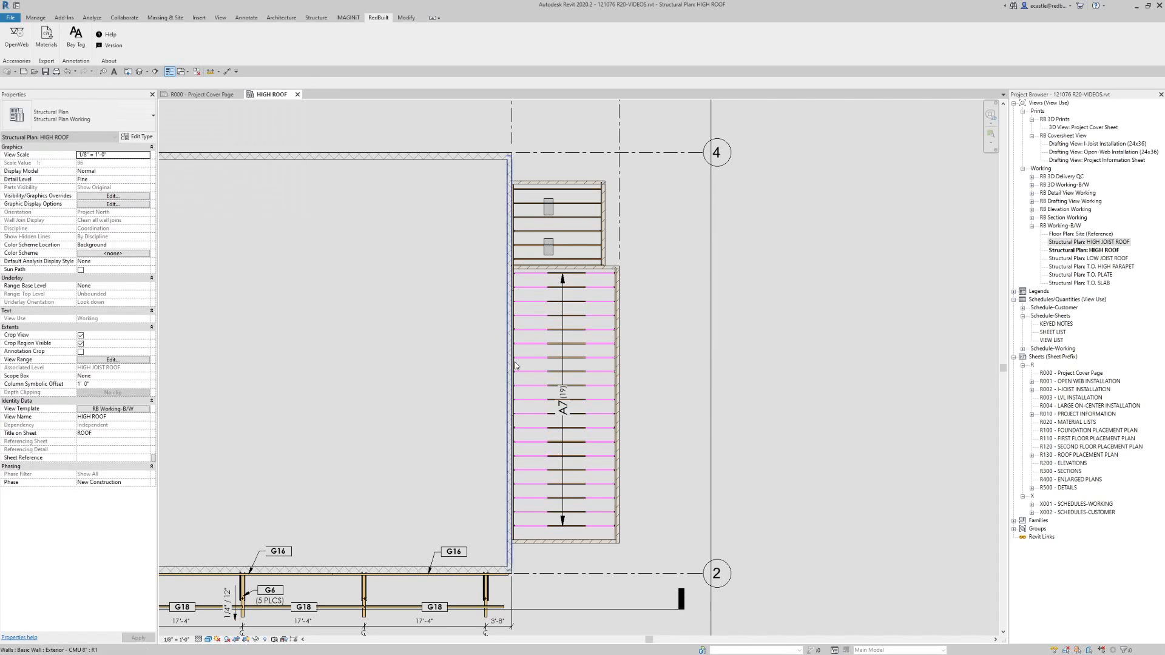
{"action": "scroll", "coordinate": [557, 398], "scroll_direction": "up", "scroll_amount": 1}
{"action": "left_click", "coordinate": [558, 396]}
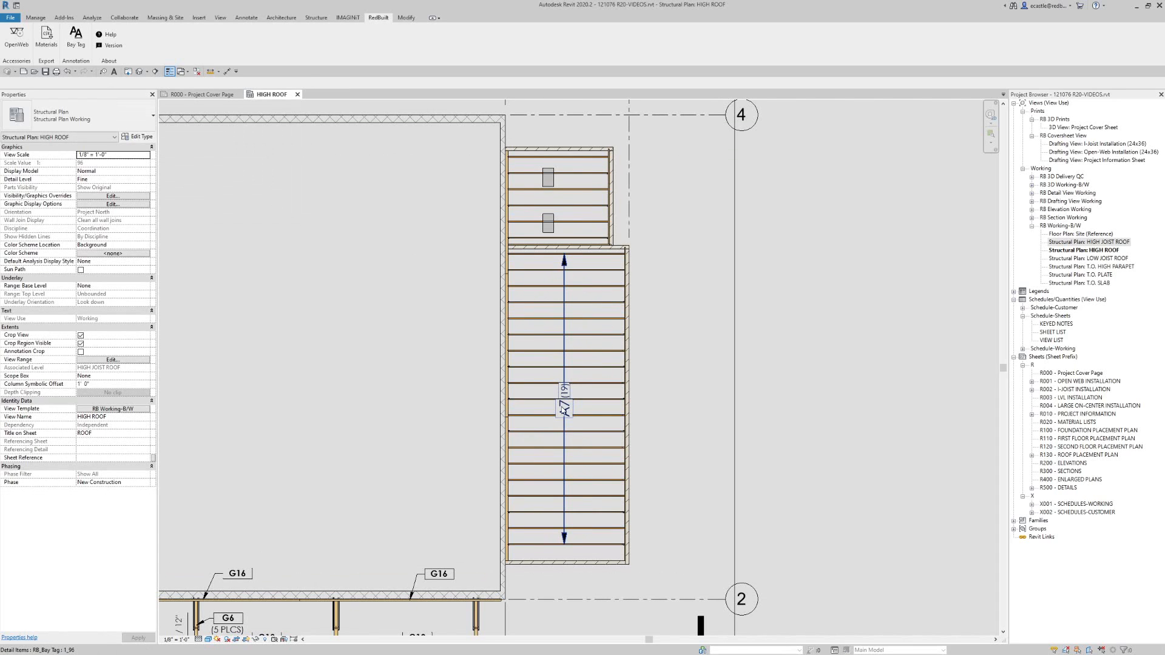
{"action": "scroll", "coordinate": [562, 408], "scroll_direction": "down", "scroll_amount": 1}
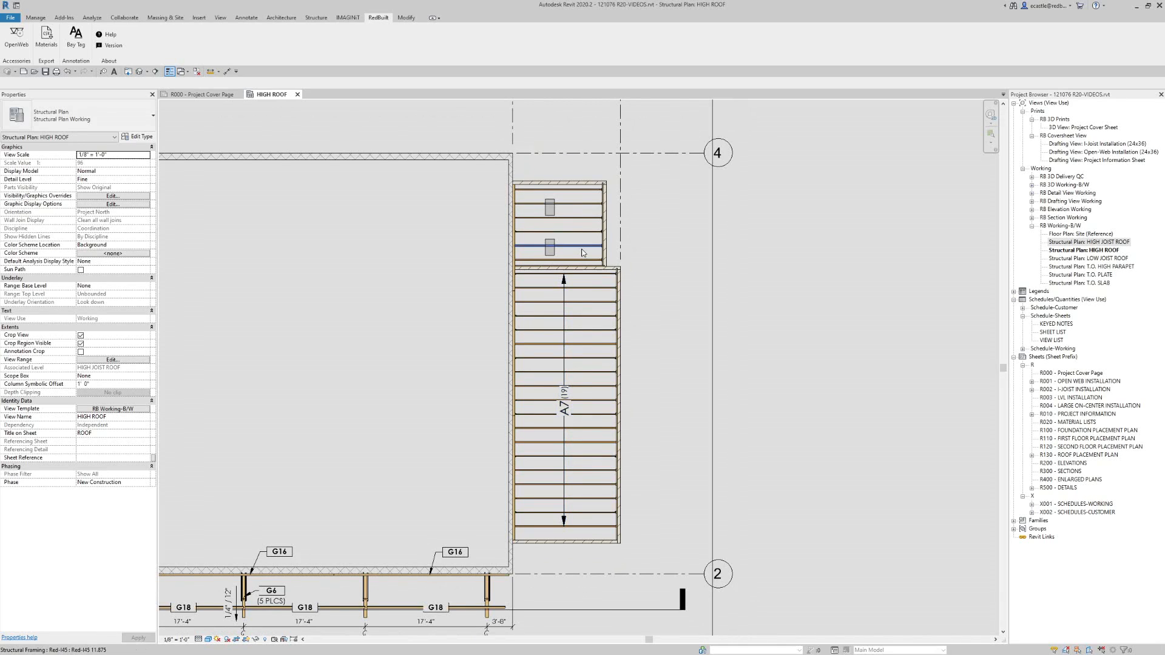
- Preselect the six Red-I45 joists in the small upper bay and place an A8 bay tag across them
{"action": "left_click", "coordinate": [585, 201]}
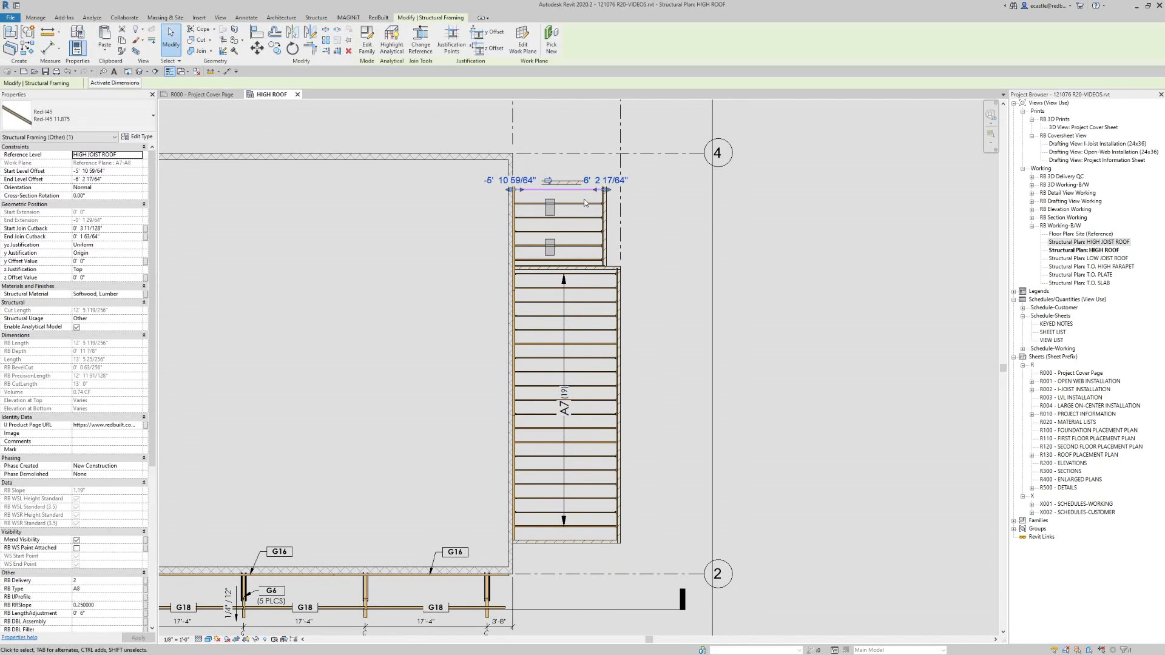
{"action": "left_click", "coordinate": [584, 204], "text": "ctrl"}
{"action": "left_click", "coordinate": [583, 218], "text": "ctrl"}
{"action": "left_click", "coordinate": [580, 232], "text": "ctrl"}
{"action": "left_click", "coordinate": [578, 246], "text": "ctrl"}
{"action": "left_click", "coordinate": [576, 260], "text": "ctrl"}
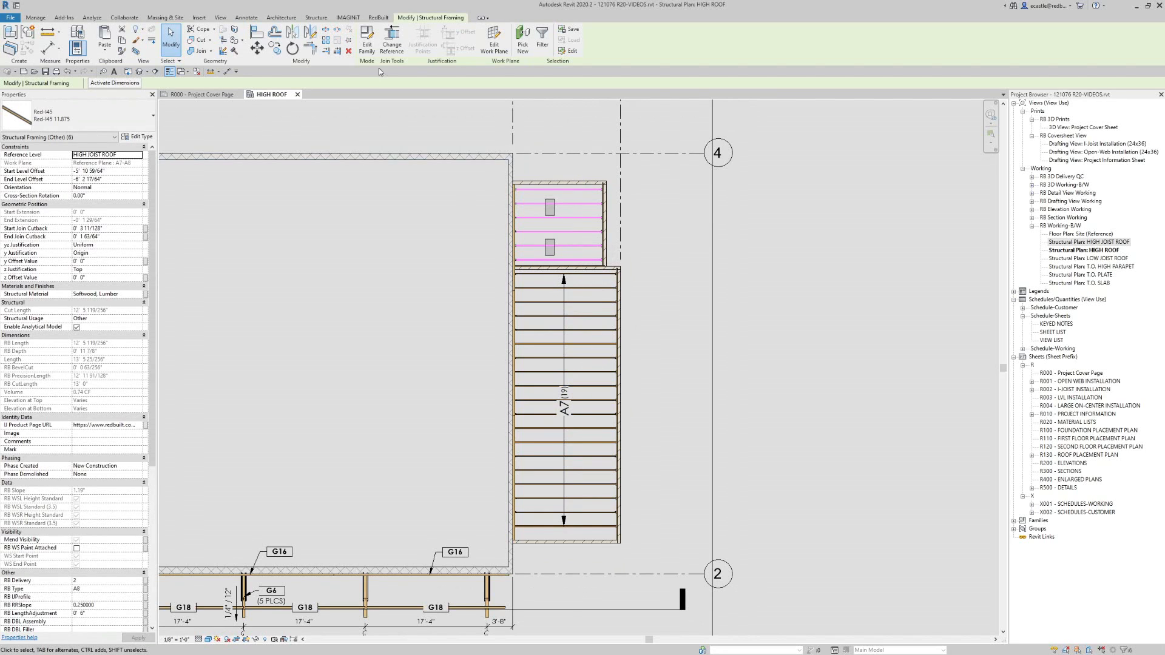
{"action": "left_click", "coordinate": [378, 18]}
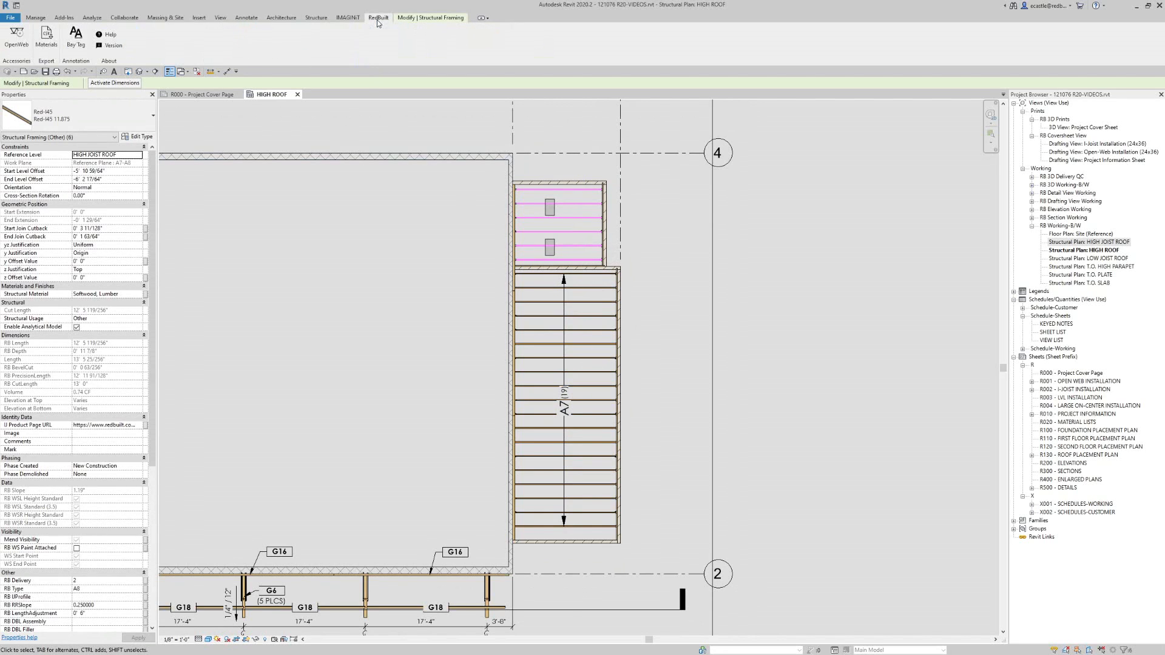
{"action": "left_click", "coordinate": [75, 47]}
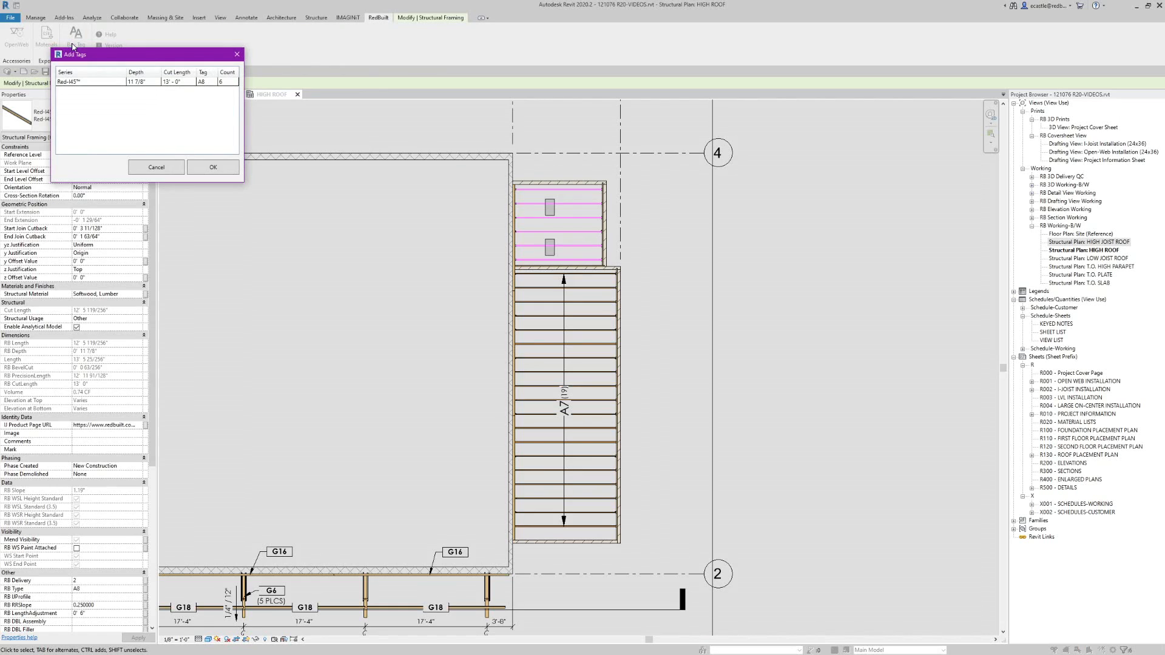
{"action": "left_click_drag", "start_coordinate": [85, 56], "coordinate": [173, 79]}
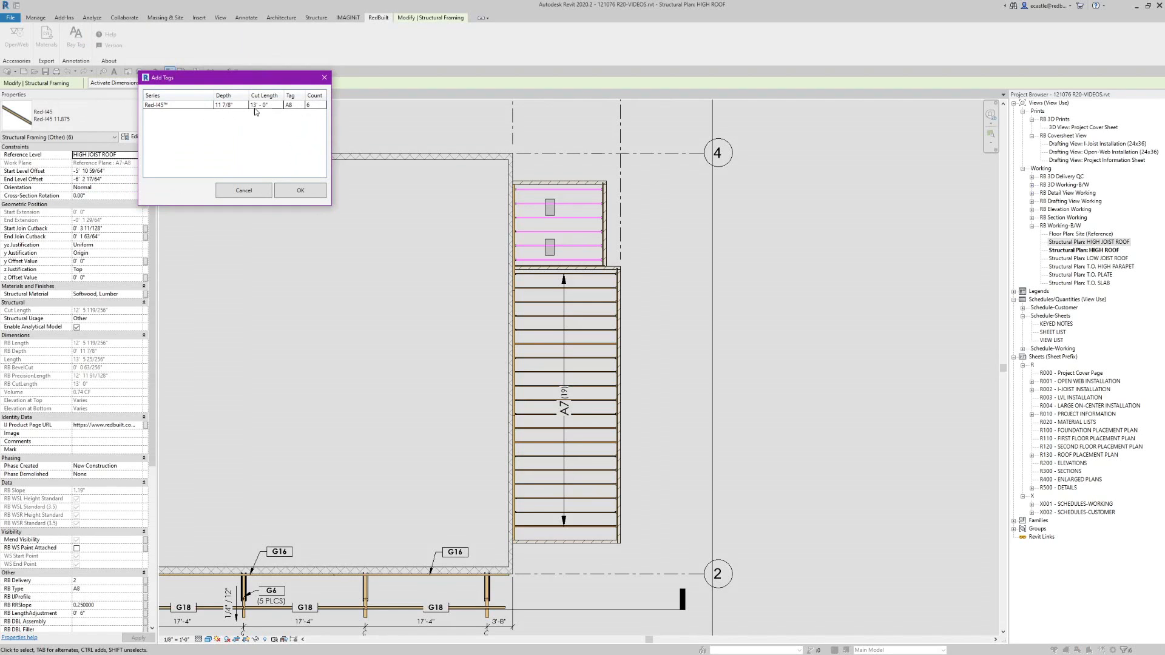
{"action": "left_click", "coordinate": [313, 107]}
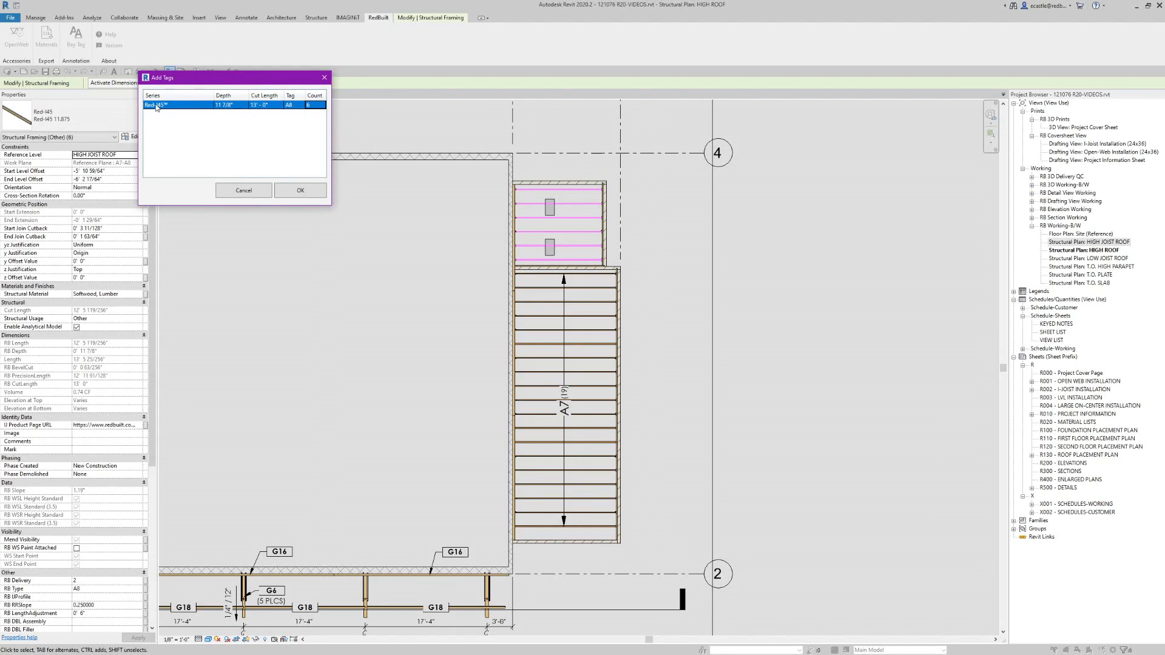
{"action": "left_click", "coordinate": [296, 107]}
{"action": "left_click", "coordinate": [293, 106]}
{"action": "left_click", "coordinate": [293, 105]}
{"action": "left_click", "coordinate": [300, 190]}
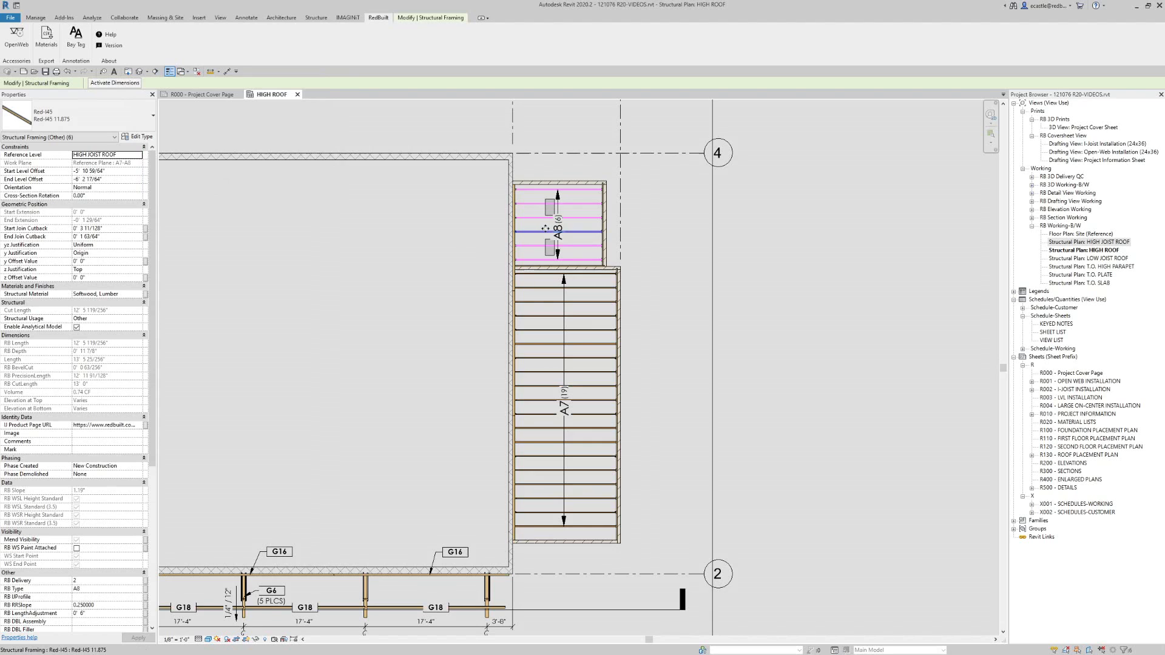
{"action": "left_click", "coordinate": [558, 228]}
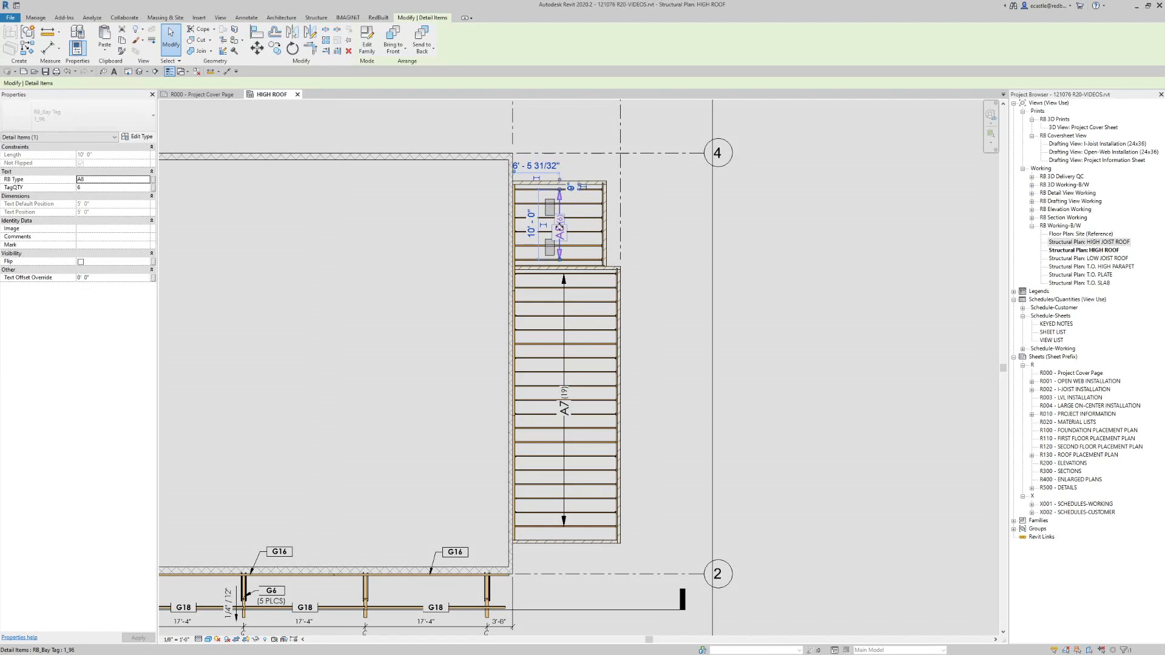
- Move the A8 bay tag toward the small upper bay's outer wall and align the A7 tag's upper end with its first joist
{"action": "left_click_drag", "start_coordinate": [559, 228], "coordinate": [570, 229]}
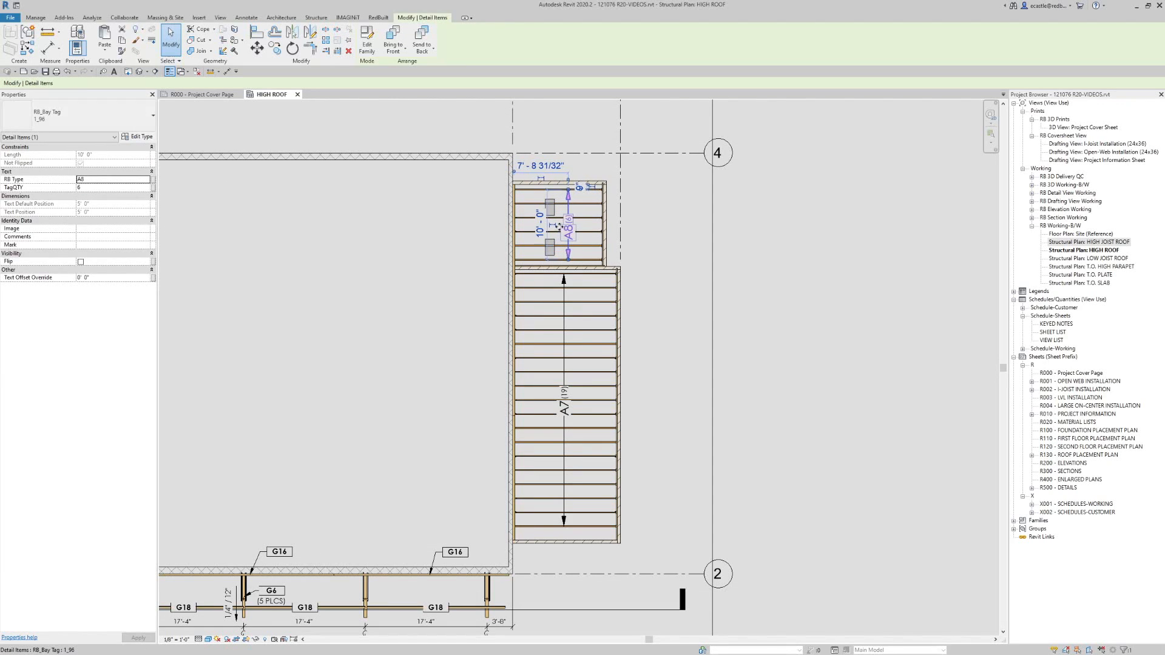
{"action": "left_click", "coordinate": [564, 297]}
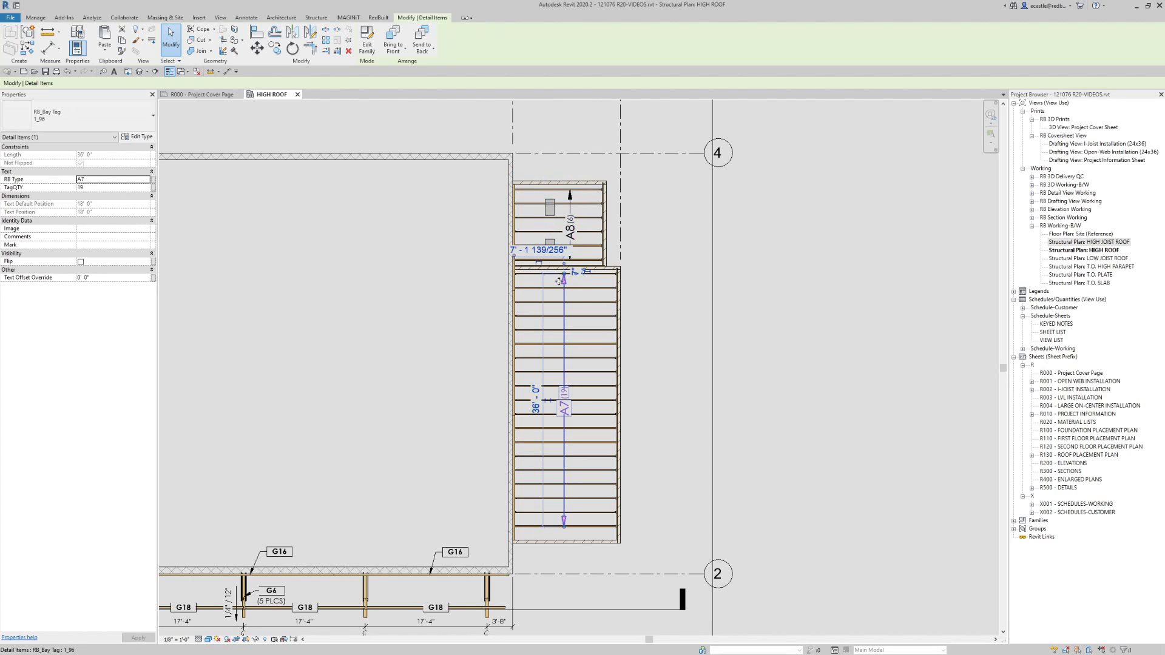
{"action": "scroll", "coordinate": [559, 281], "scroll_direction": "up", "scroll_amount": 4}
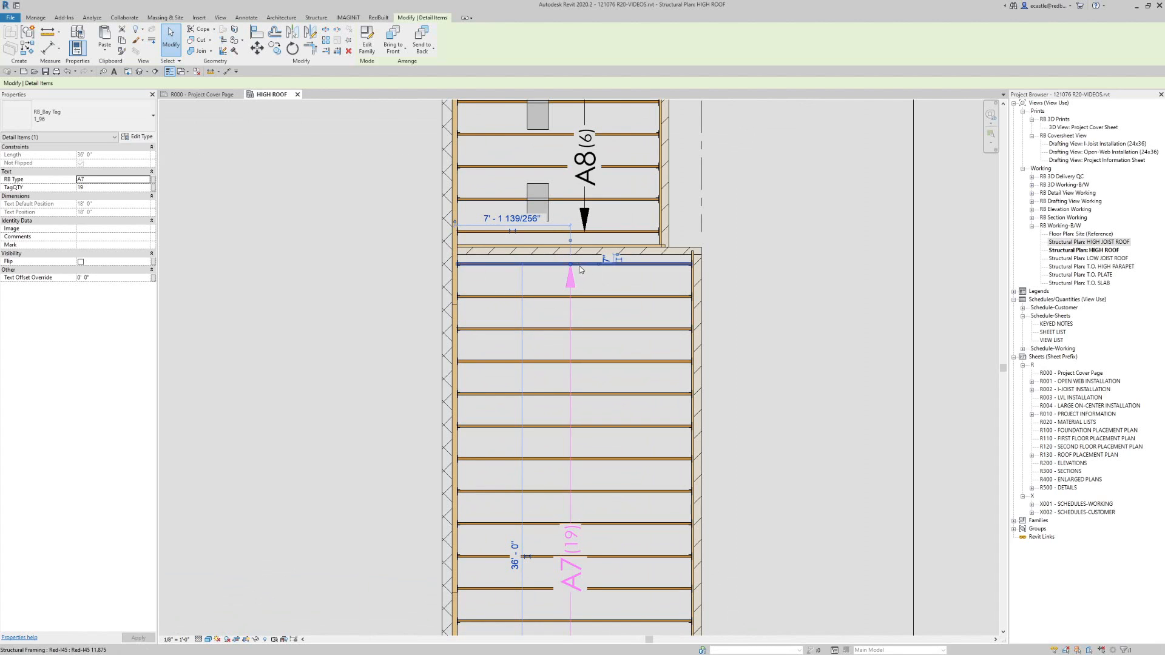
{"action": "mouse_move", "coordinate": [570, 267]}
{"action": "left_mouse_down"}
{"action": "mouse_move", "coordinate": [570, 330]}
{"action": "mouse_move", "coordinate": [571, 265]}
{"action": "left_mouse_up"}
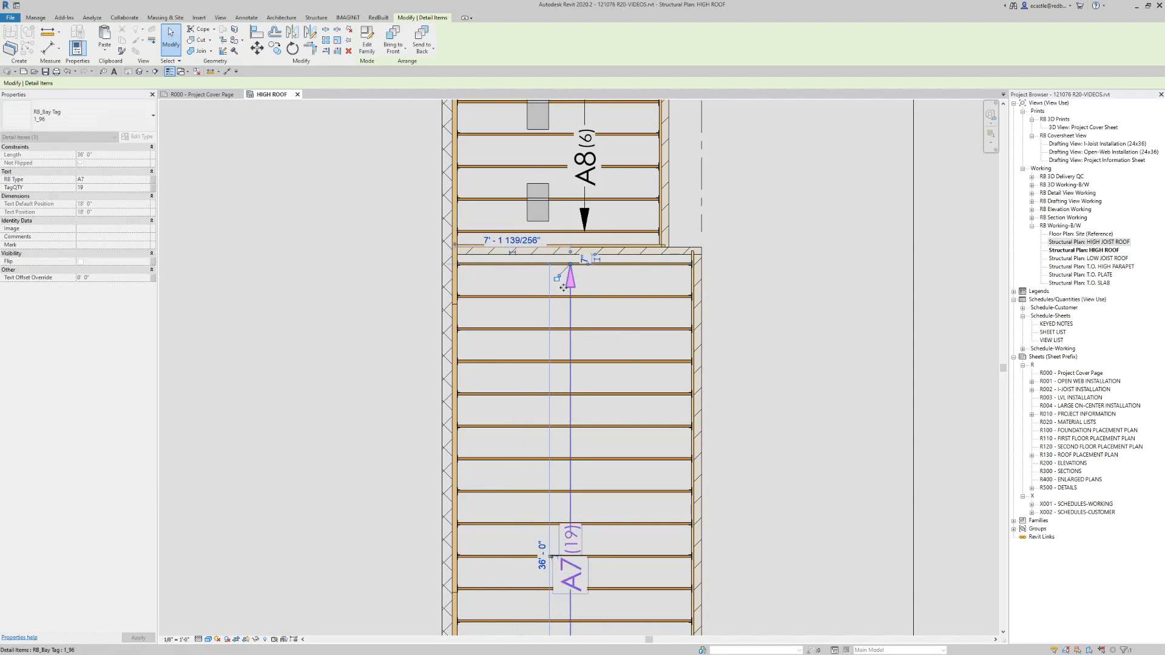
{"action": "scroll", "coordinate": [567, 291], "scroll_direction": "down", "scroll_amount": 2}
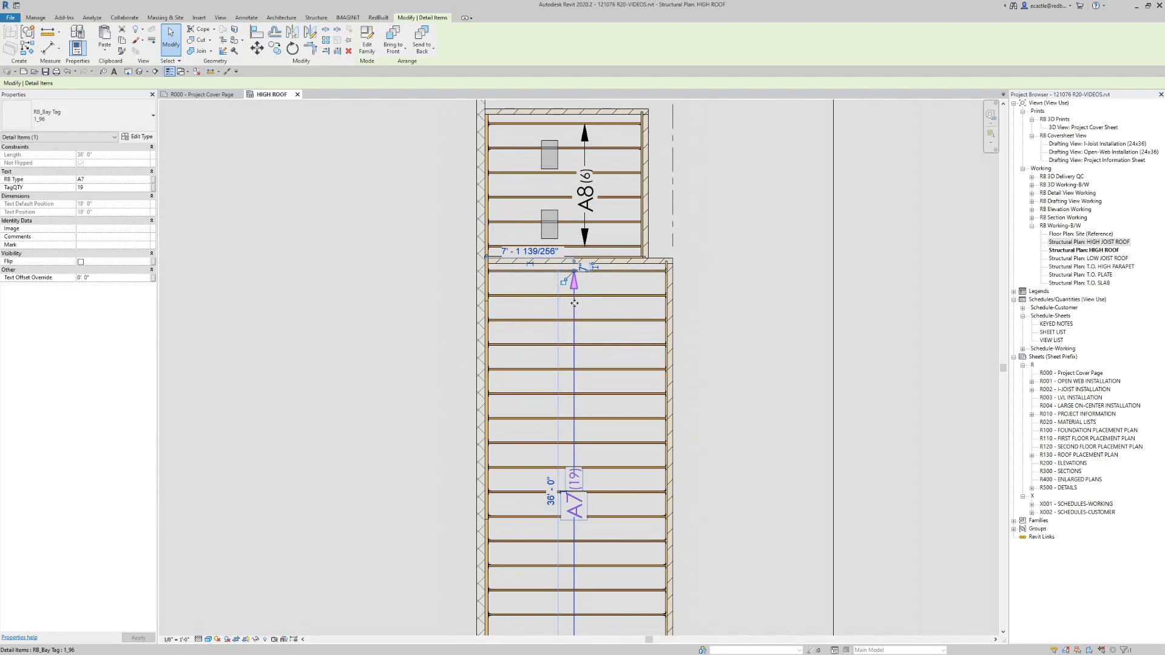
- Copy the A7 bay tag horizontally to the open area outside the lower bay's outer wall
{"action": "key", "text": "c"}
{"action": "key", "text": "o"}
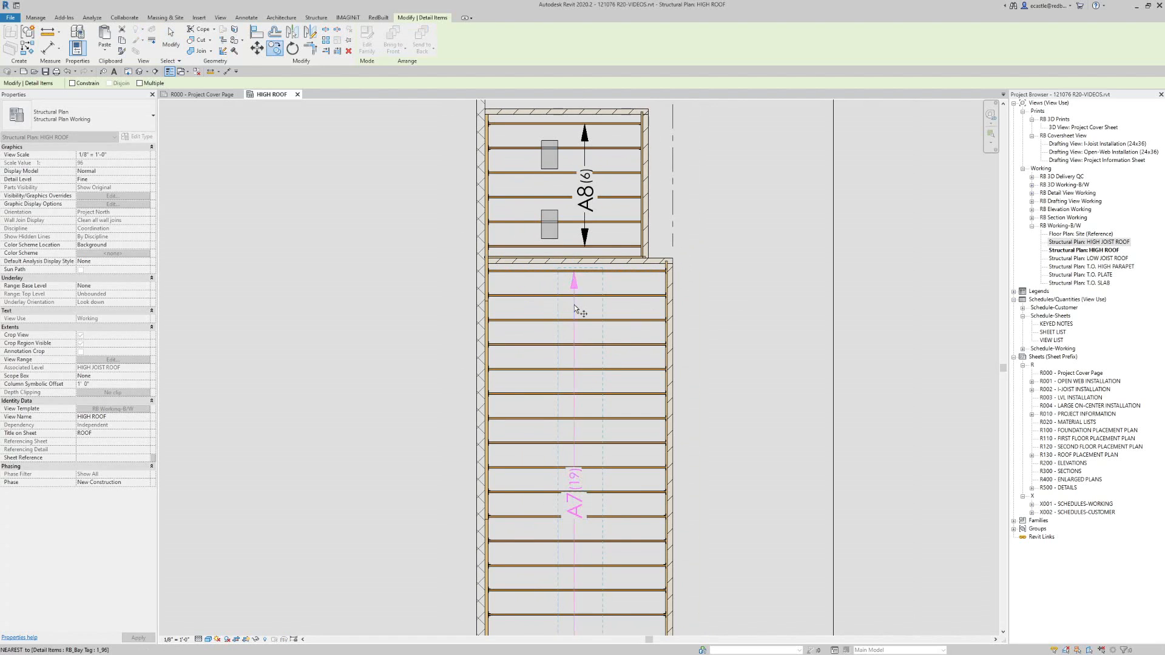
{"action": "left_click", "coordinate": [574, 306]}
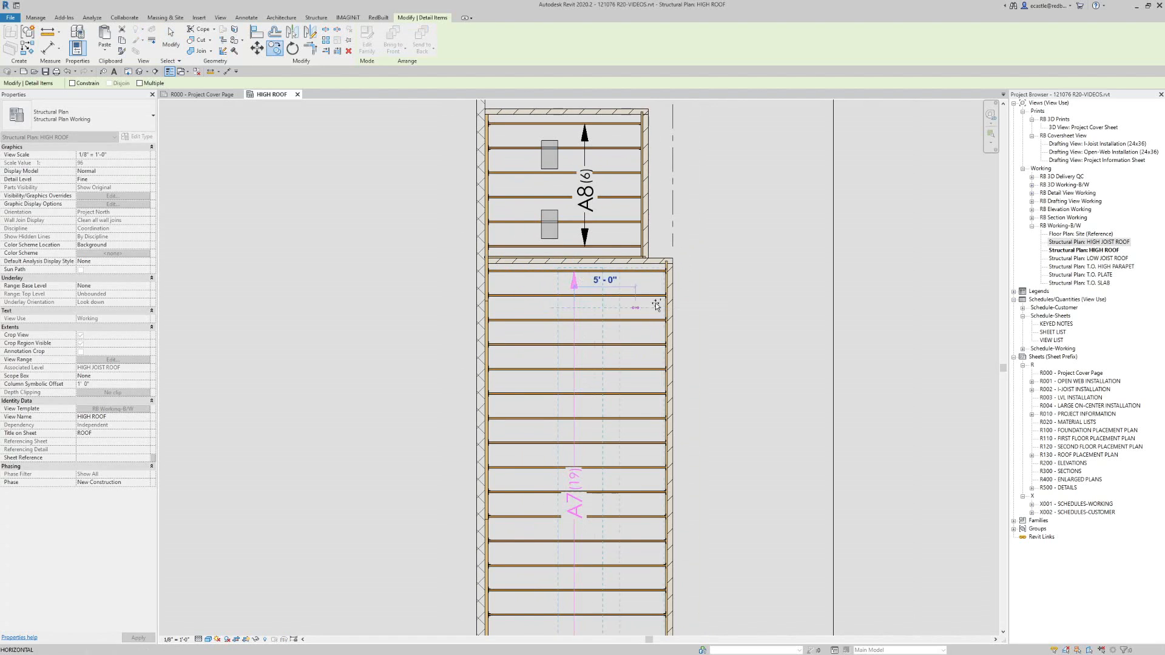
{"action": "left_click", "coordinate": [721, 307]}
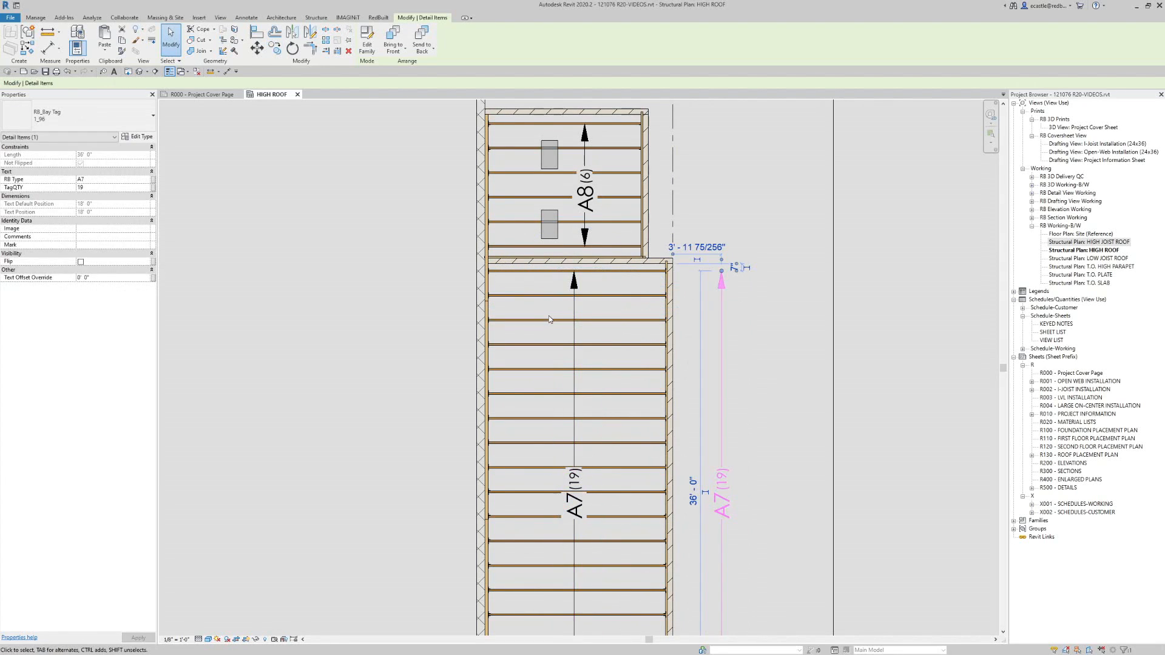
{"action": "left_click", "coordinate": [715, 352]}
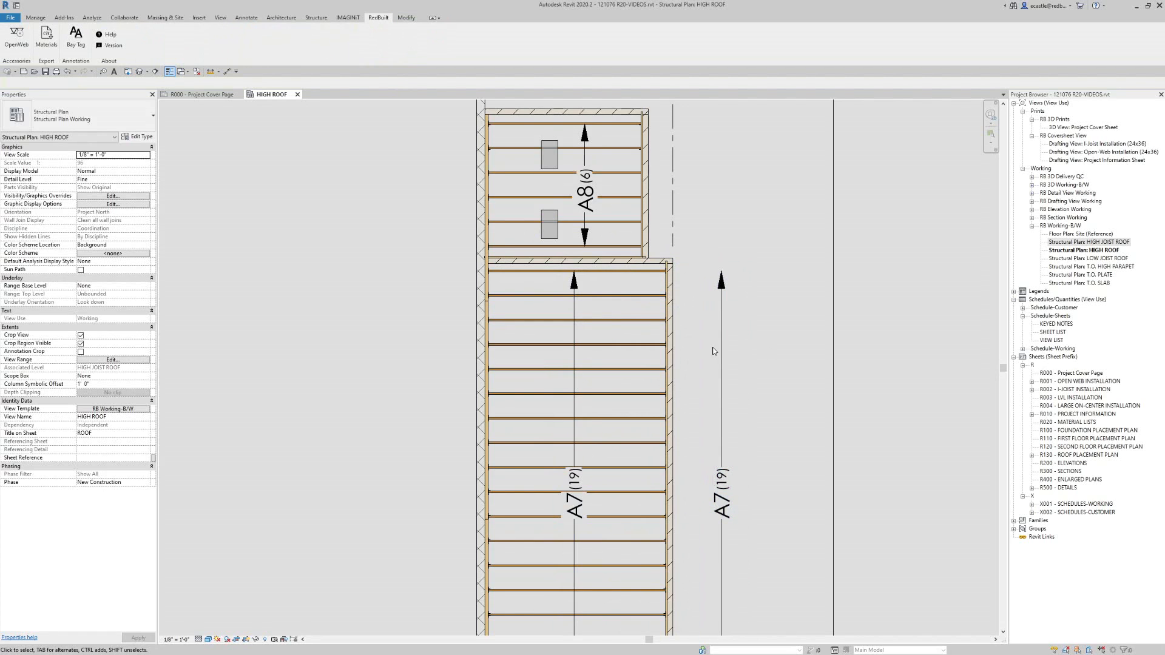
- Change the copied bay tag's RB Type to A6 and its TagQTY to 15
{"action": "left_click", "coordinate": [724, 479]}
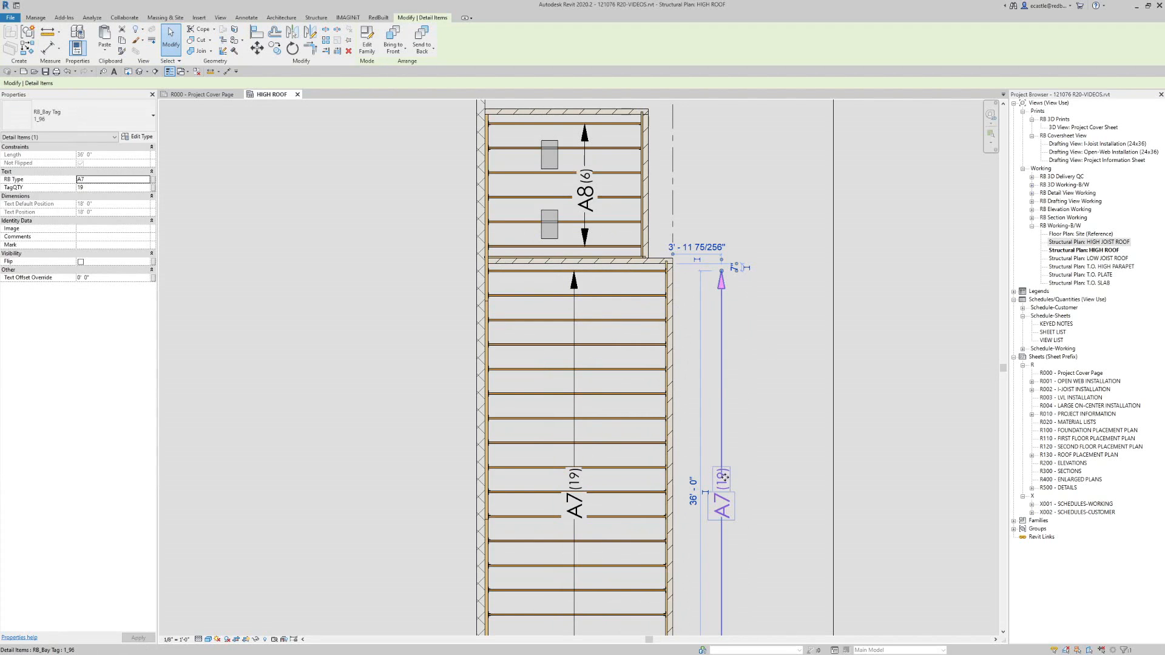
{"action": "left_click", "coordinate": [305, 253]}
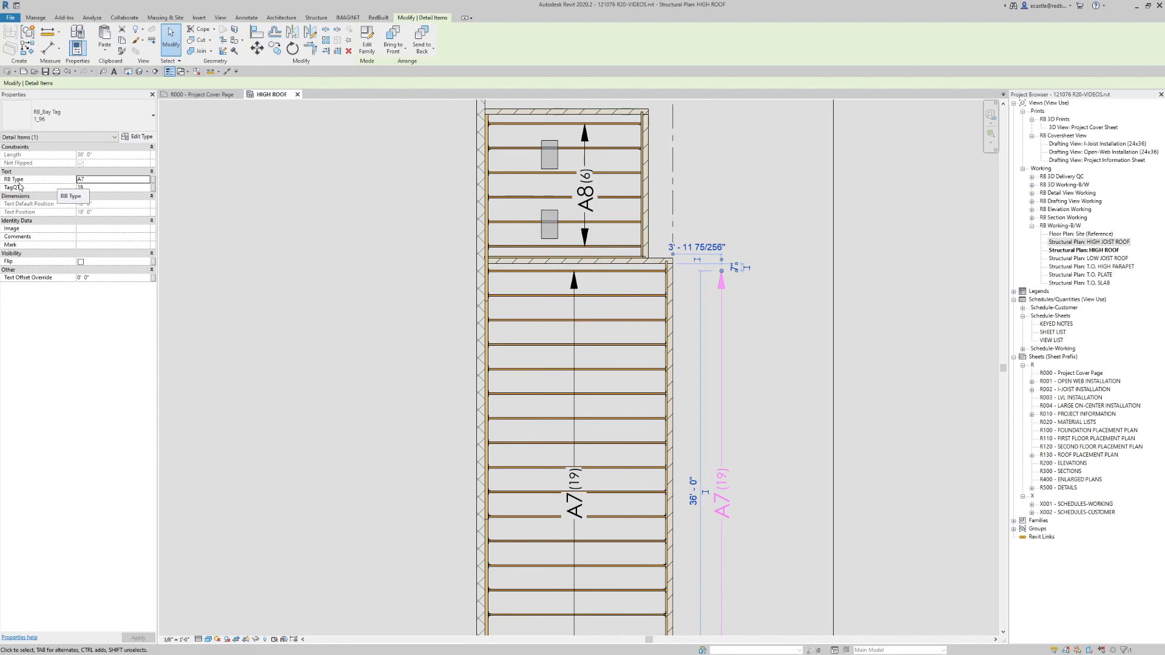
{"action": "left_click", "coordinate": [92, 179]}
{"action": "type", "text": "A6"}
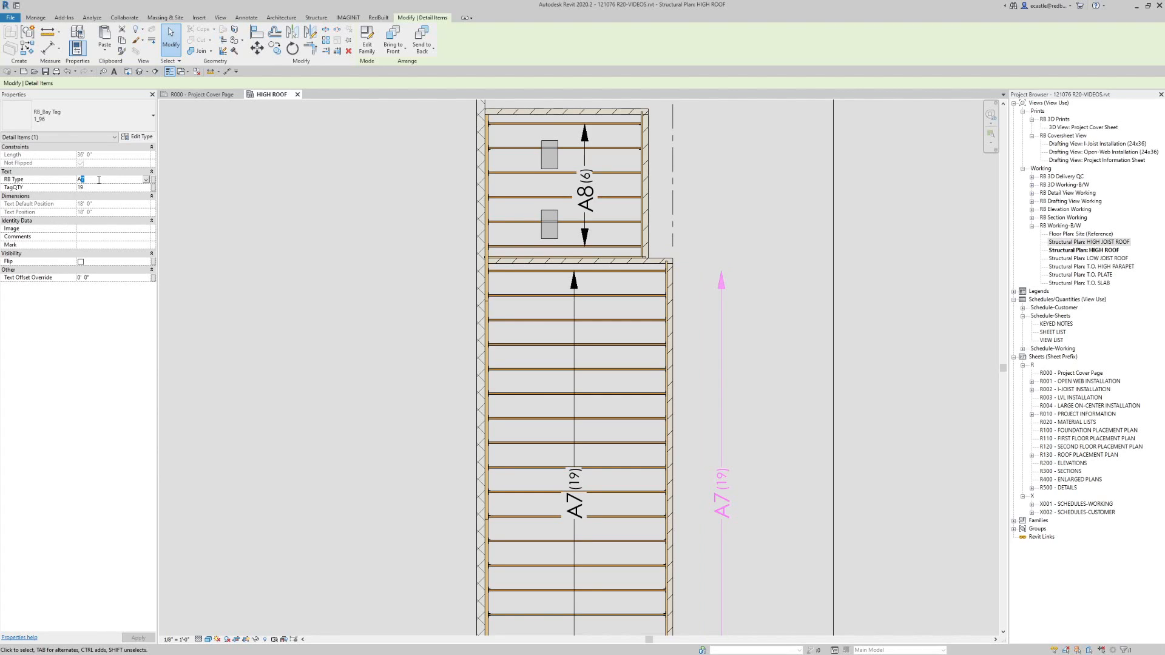
{"action": "left_click", "coordinate": [93, 190]}
{"action": "left_click", "coordinate": [70, 187]}
{"action": "type", "text": "15"}
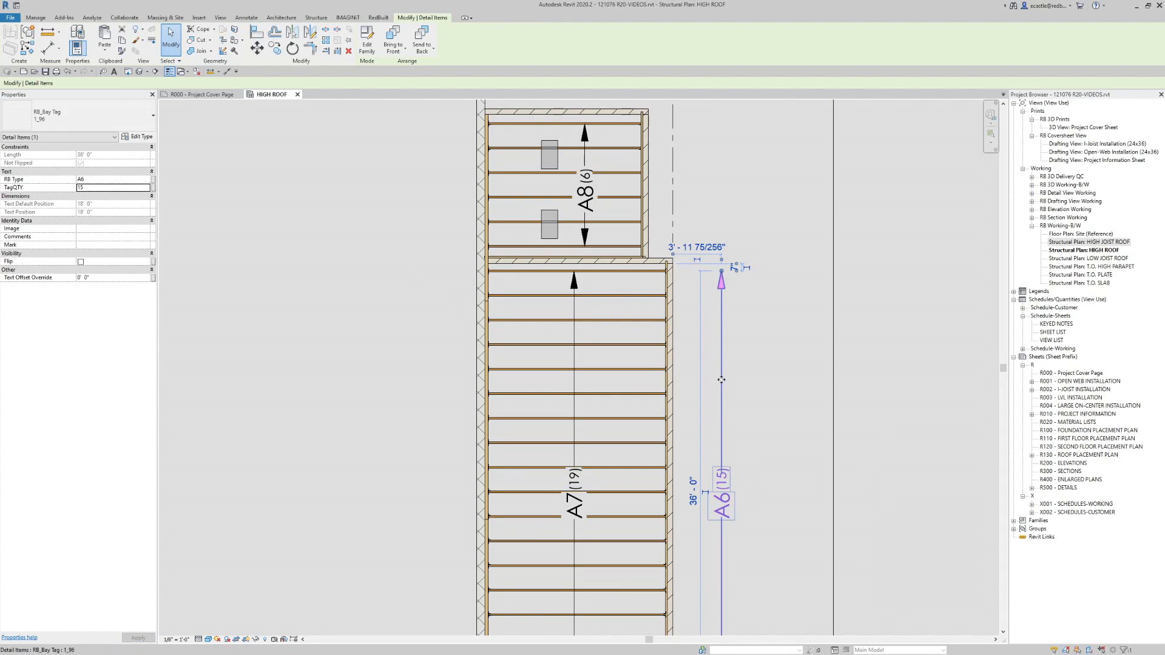
- Move the copied A6 tag up and farther from the bays, and delete it from the plan
{"action": "left_click_drag", "start_coordinate": [721, 380], "coordinate": [765, 312]}
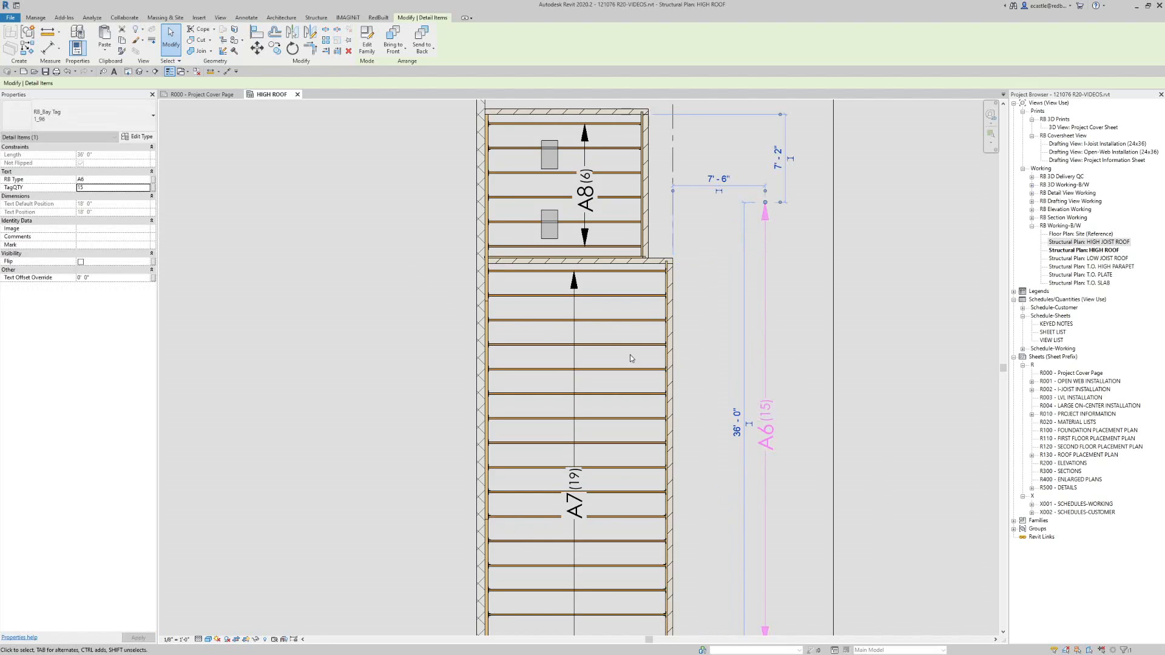
{"action": "scroll", "coordinate": [630, 358], "scroll_direction": "down", "scroll_amount": 2}
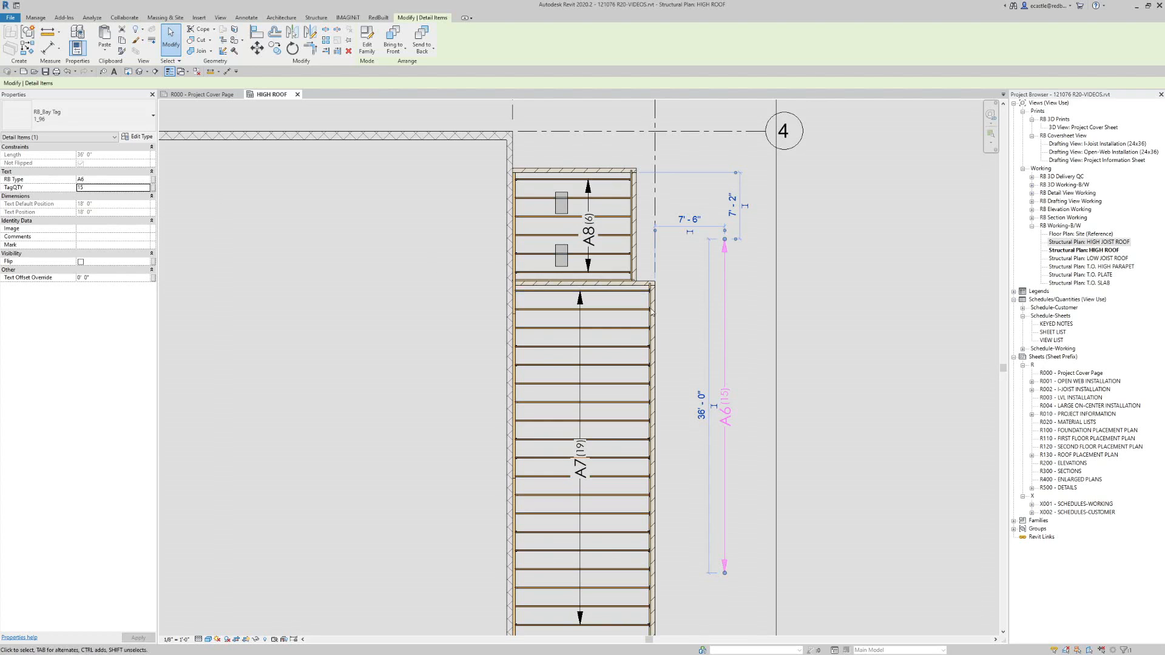
{"action": "left_click", "coordinate": [716, 325]}
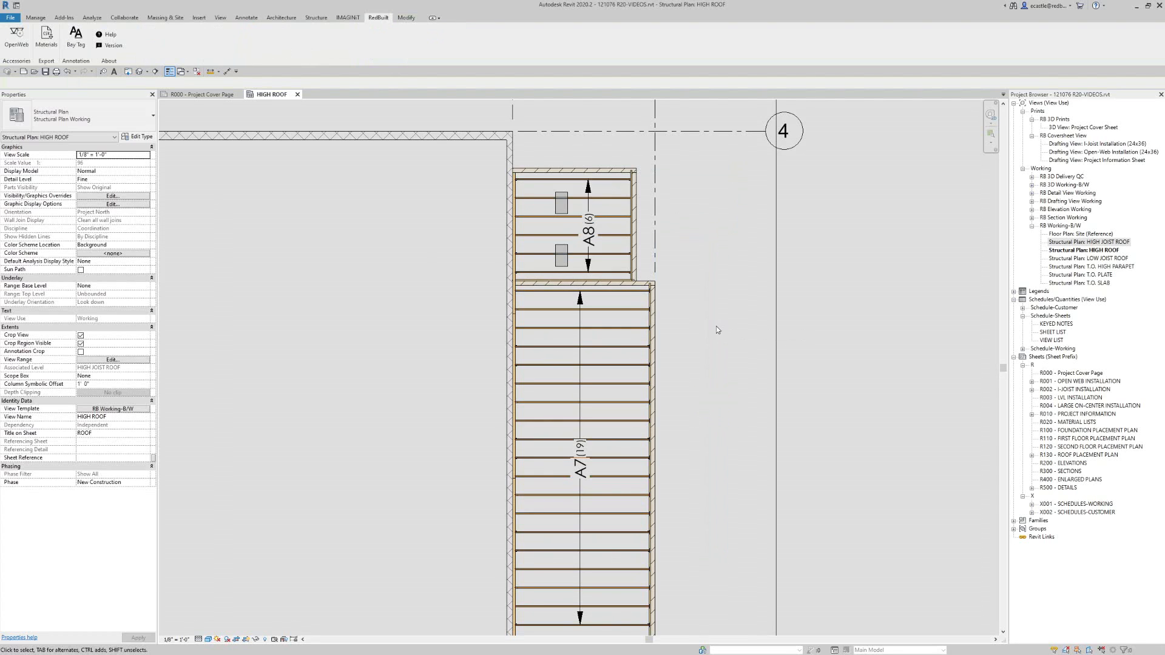
{"action": "scroll", "coordinate": [705, 230], "scroll_direction": "down", "scroll_amount": 2}
{"action": "scroll", "coordinate": [671, 279], "scroll_direction": "up", "scroll_amount": 1}
{"action": "scroll", "coordinate": [668, 280], "scroll_direction": "up", "scroll_amount": 1}
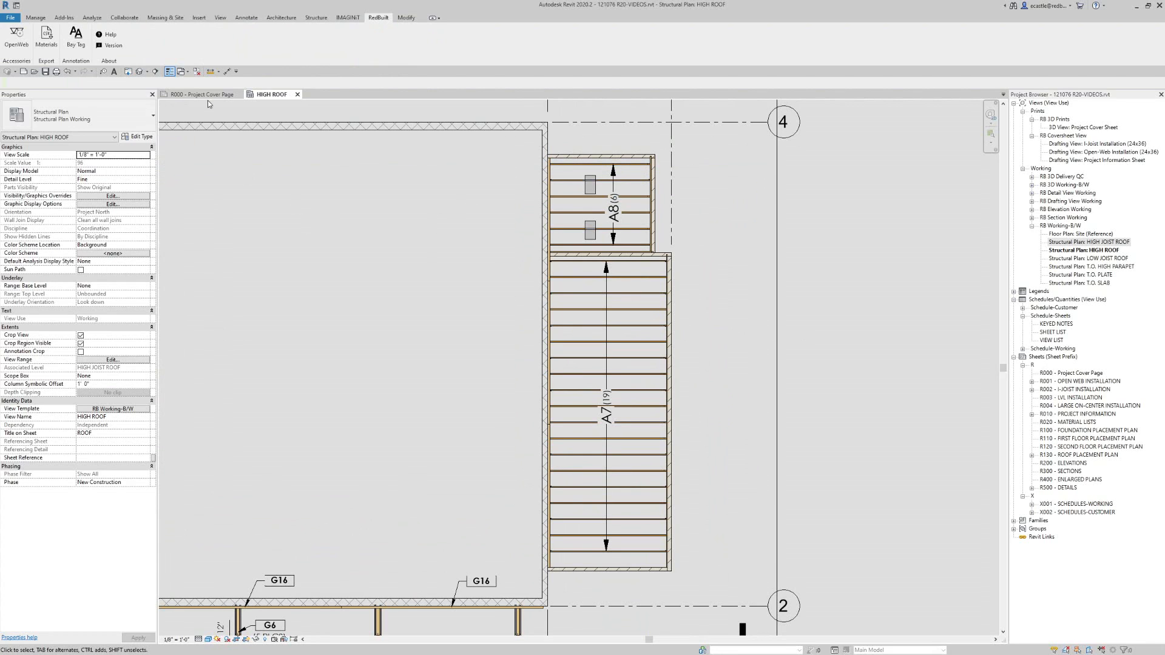
- Place an RB Feet_Tick - 3/32" aligned dimension between grid 2 and the outer face of the lower bay's end wall
{"action": "left_click", "coordinate": [247, 19]}
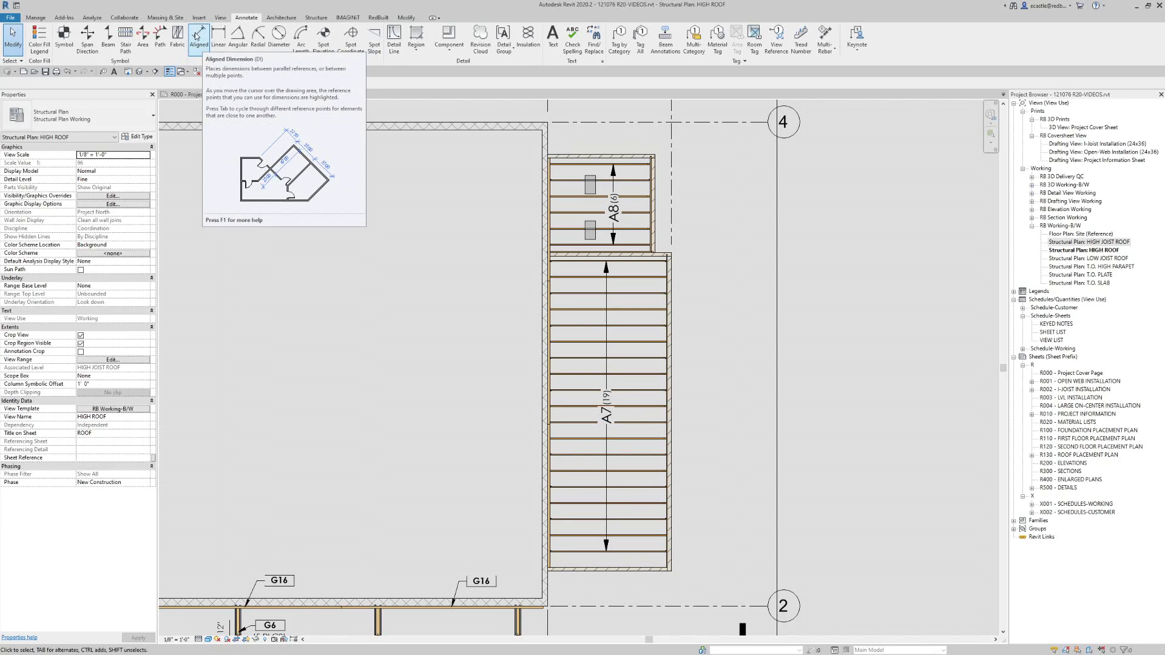
{"action": "left_click", "coordinate": [199, 46]}
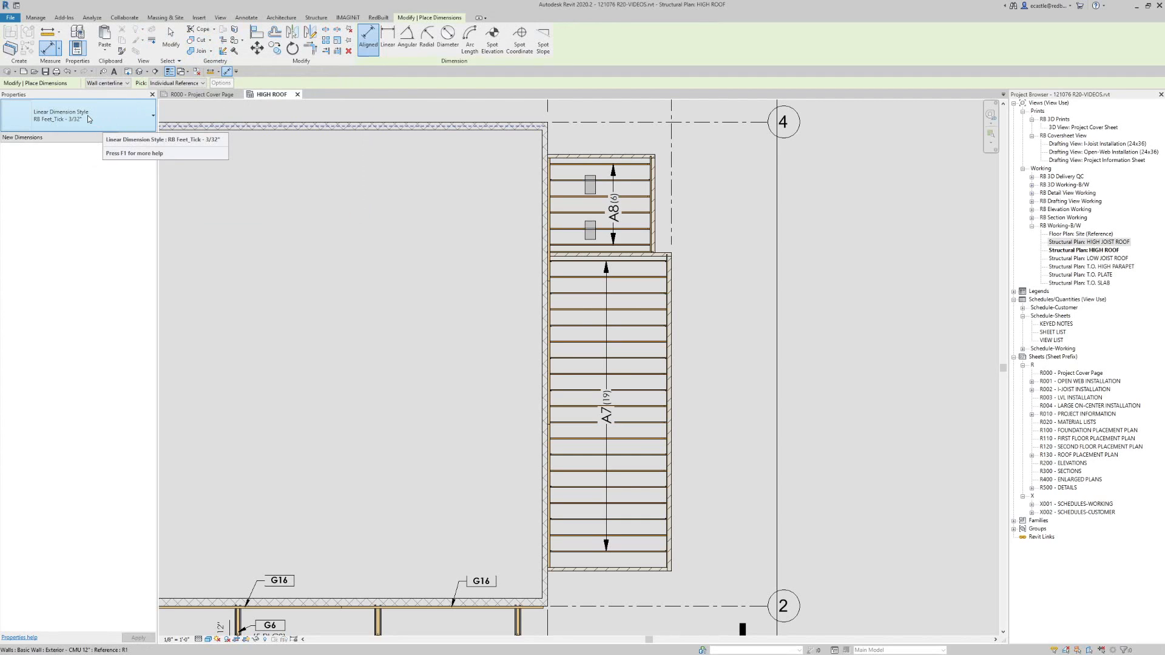
{"action": "left_click", "coordinate": [101, 117]}
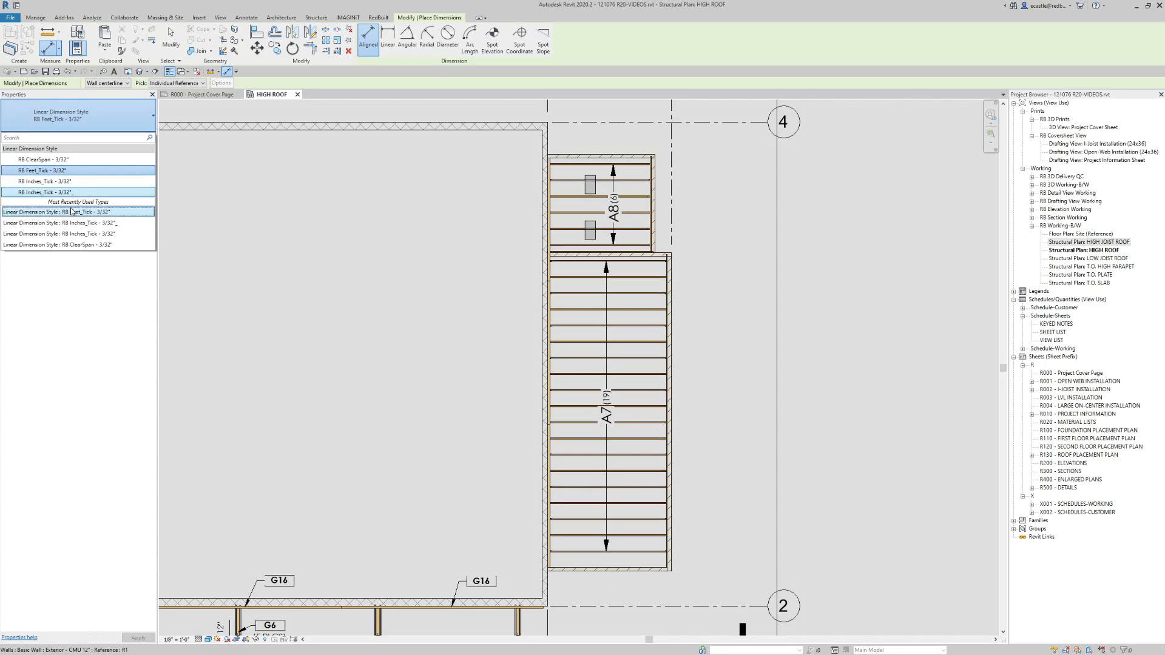
{"action": "left_click", "coordinate": [32, 172]}
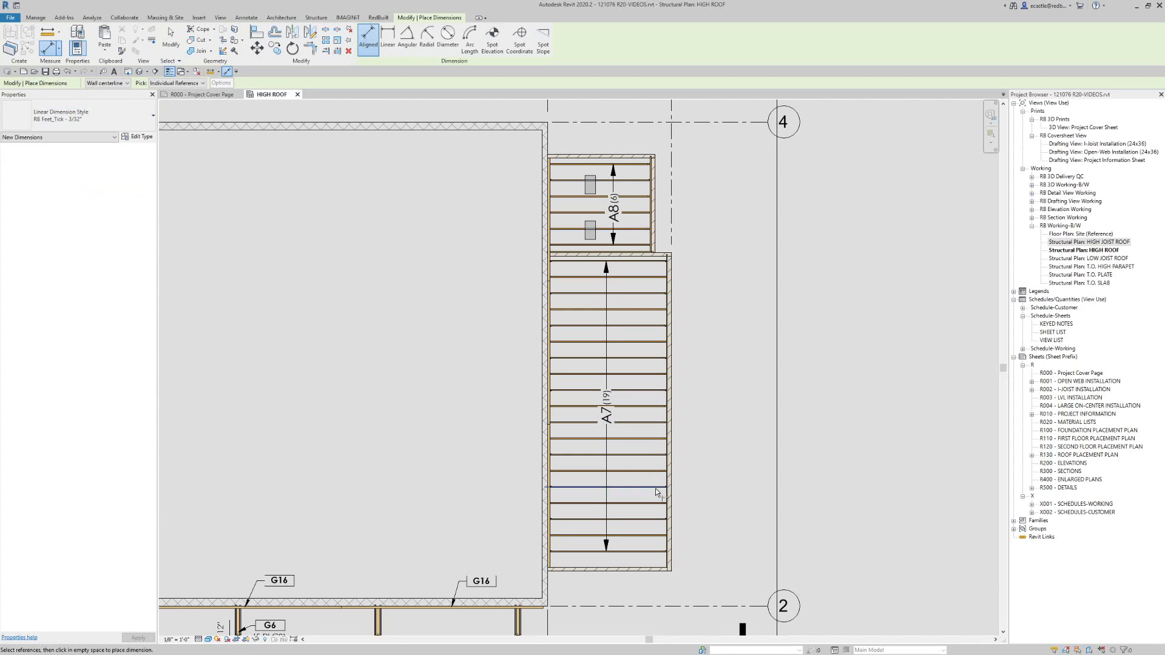
{"action": "left_click", "coordinate": [706, 606]}
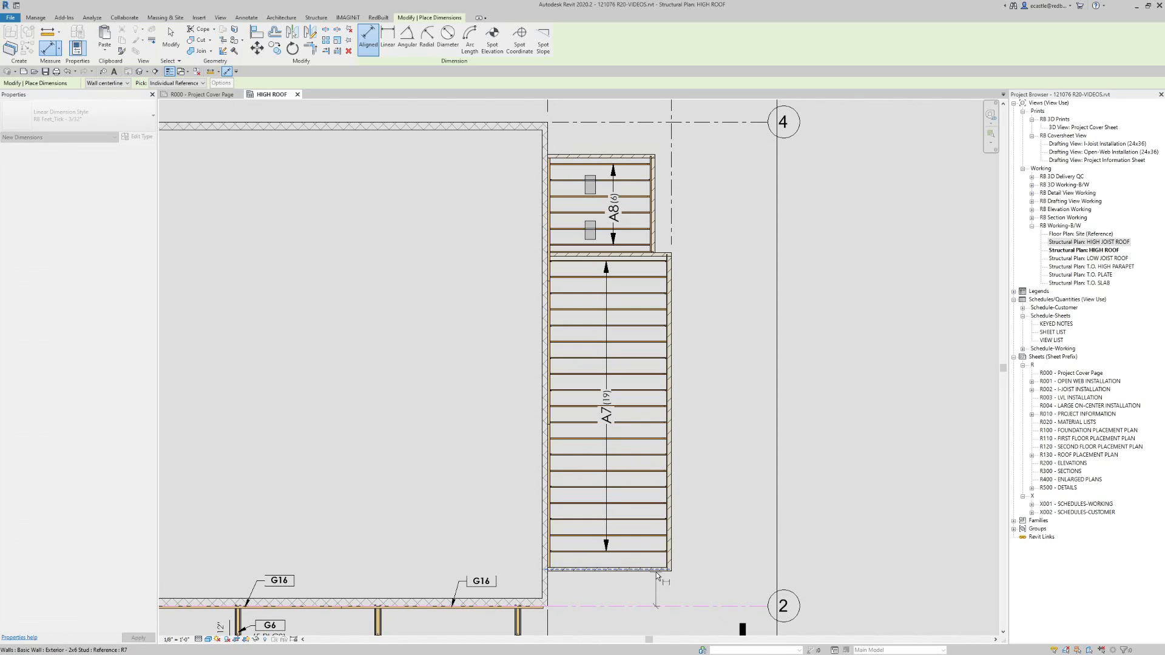
{"action": "scroll", "coordinate": [657, 576], "scroll_direction": "up", "scroll_amount": 2}
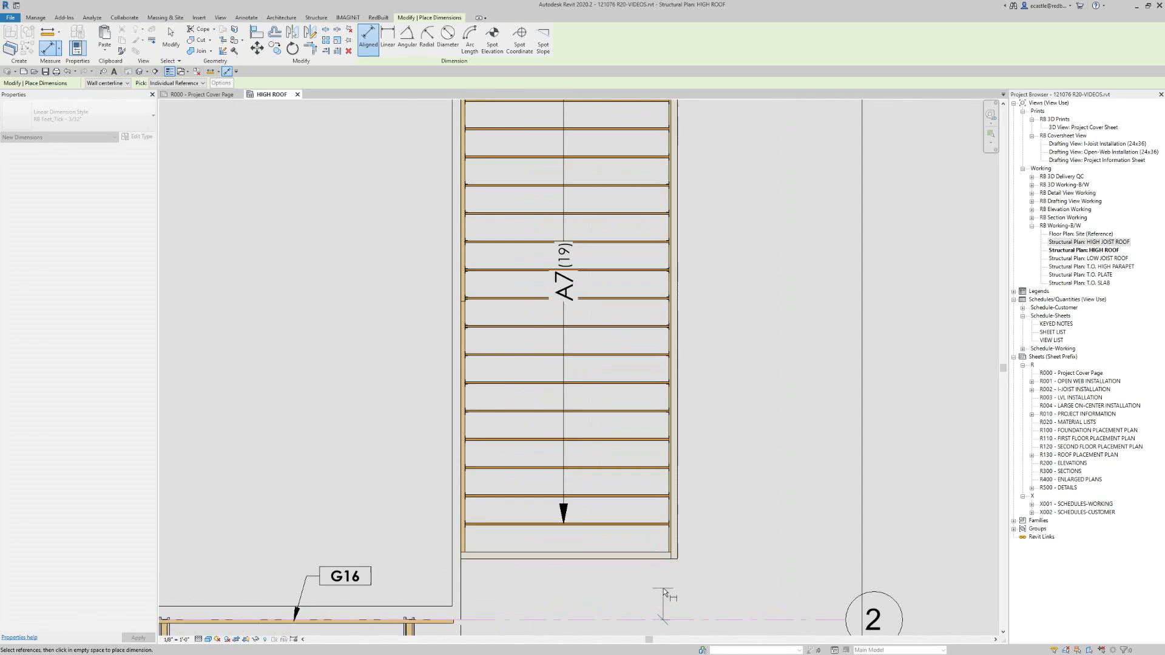
{"action": "left_click", "coordinate": [654, 559]}
{"action": "scroll", "coordinate": [632, 565], "scroll_direction": "down", "scroll_amount": 1}
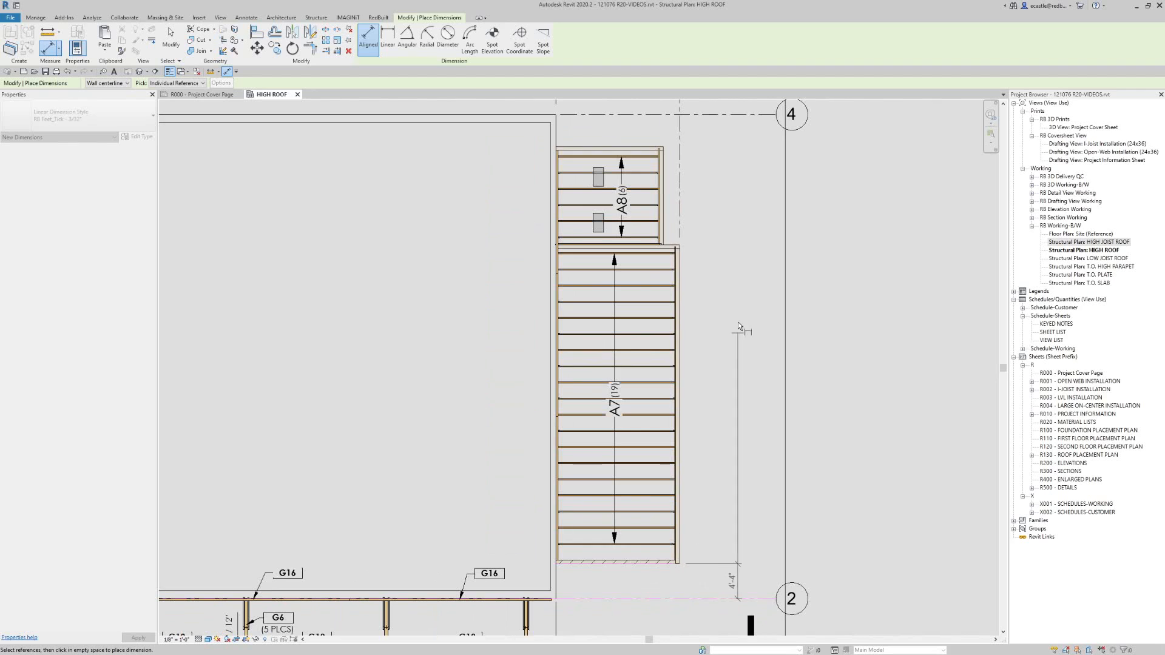
{"action": "scroll", "coordinate": [696, 237], "scroll_direction": "up", "scroll_amount": 3}
{"action": "scroll", "coordinate": [683, 241], "scroll_direction": "down", "scroll_amount": 3}
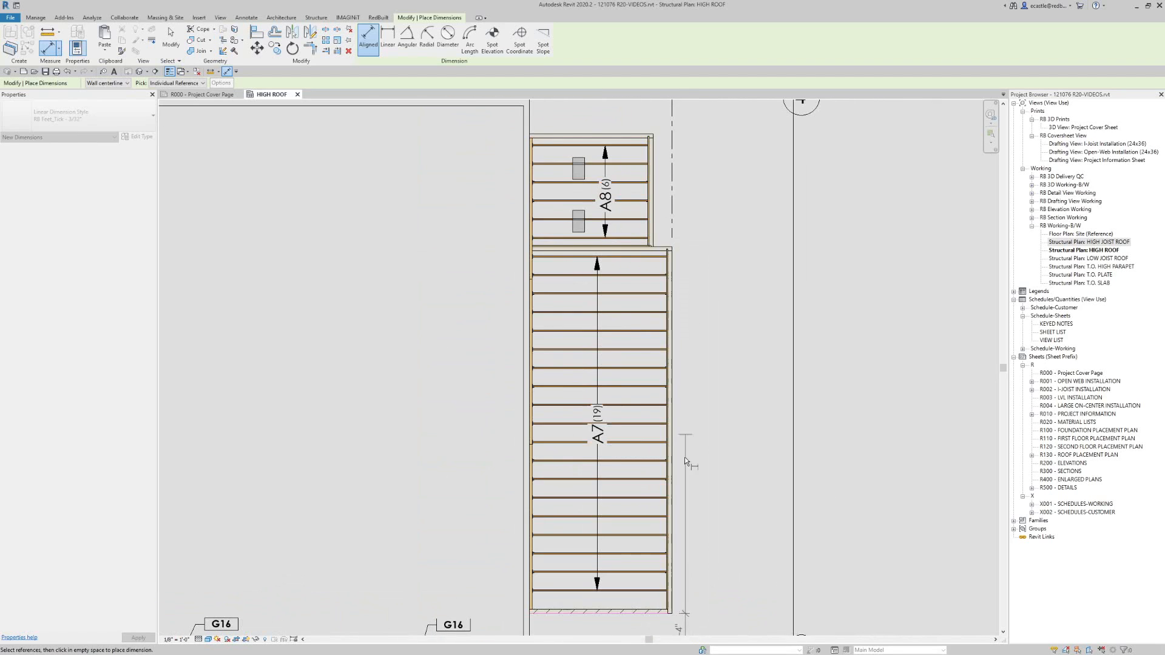
{"action": "scroll", "coordinate": [685, 457], "scroll_direction": "down", "scroll_amount": 2}
{"action": "left_click", "coordinate": [697, 537]}
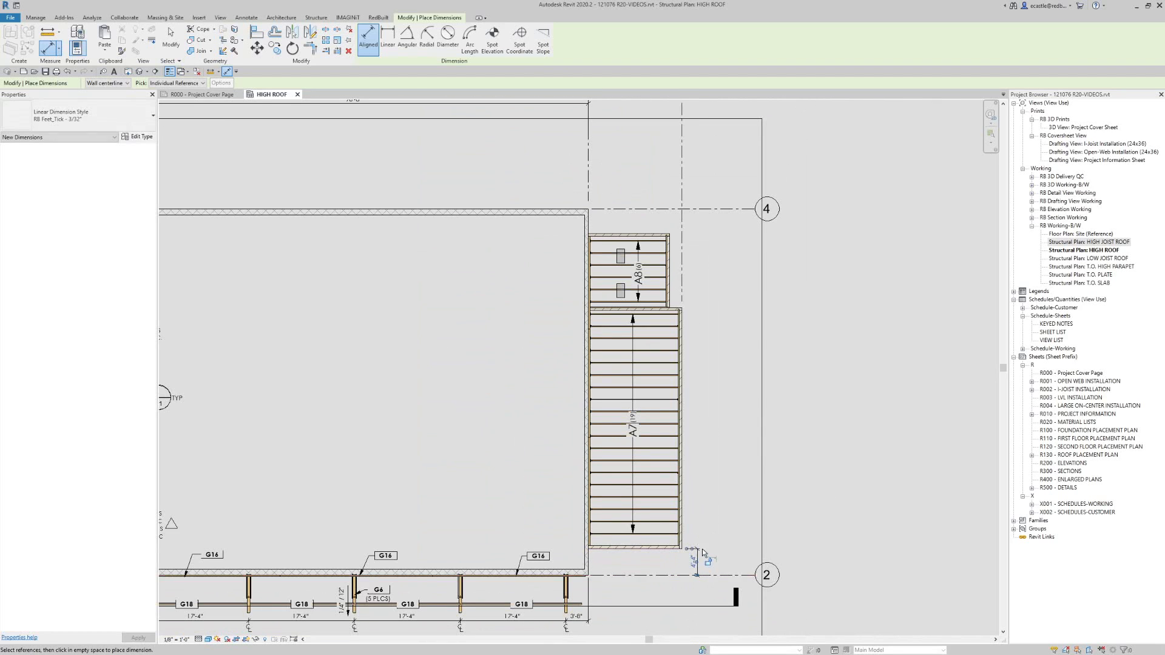
- Start a continuous aligned dimension at grid 2 and run it through the lower bay's end wall to the wall between the bays
{"action": "scroll", "coordinate": [701, 545], "scroll_direction": "up", "scroll_amount": 2}
{"action": "left_click", "coordinate": [666, 591]}
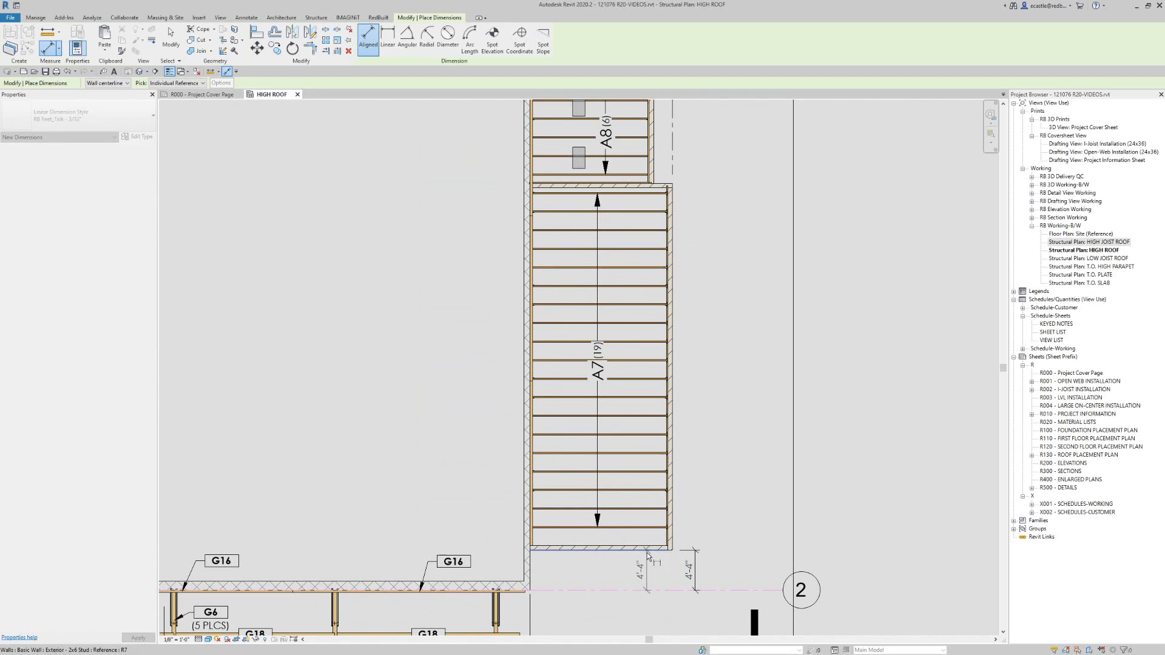
{"action": "scroll", "coordinate": [662, 534], "scroll_direction": "down", "scroll_amount": 2}
{"action": "scroll", "coordinate": [684, 303], "scroll_direction": "up", "scroll_amount": 4}
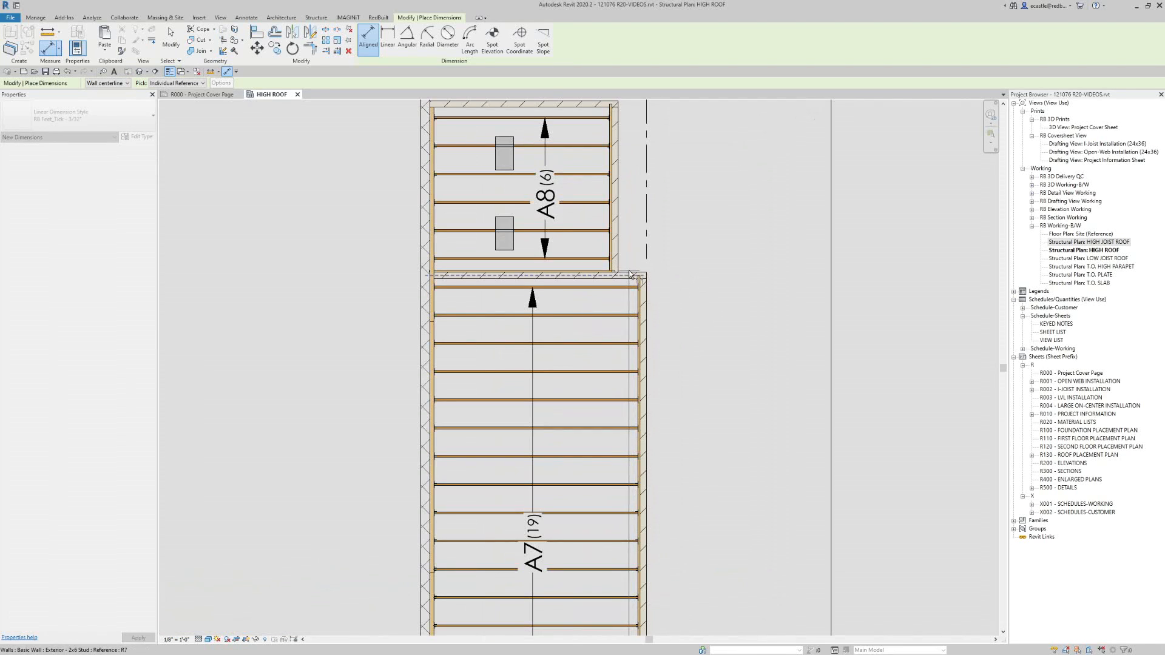
{"action": "scroll", "coordinate": [628, 270], "scroll_direction": "down", "scroll_amount": 1}
{"action": "scroll", "coordinate": [625, 153], "scroll_direction": "up", "scroll_amount": 1}
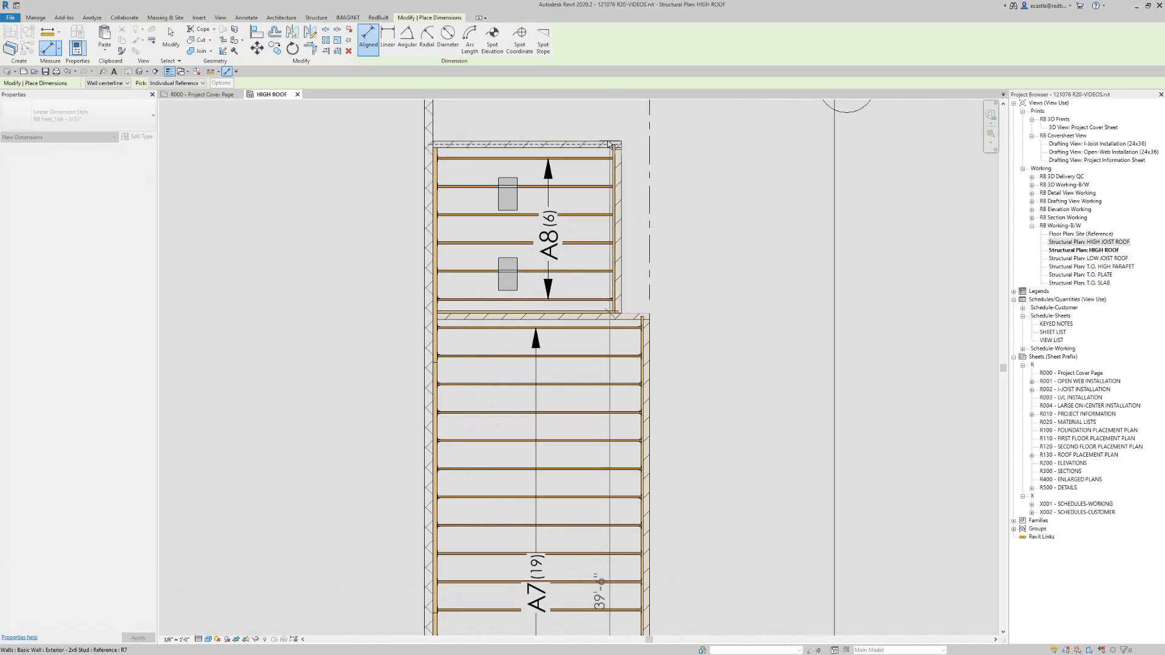
- Extend the continuous dimension to the upper bay's far wall and grid 4, and place the string outside the joist bays
{"action": "left_click", "coordinate": [608, 140]}
{"action": "scroll", "coordinate": [639, 357], "scroll_direction": "down", "scroll_amount": 2}
{"action": "scroll", "coordinate": [639, 361], "scroll_direction": "down", "scroll_amount": 1}
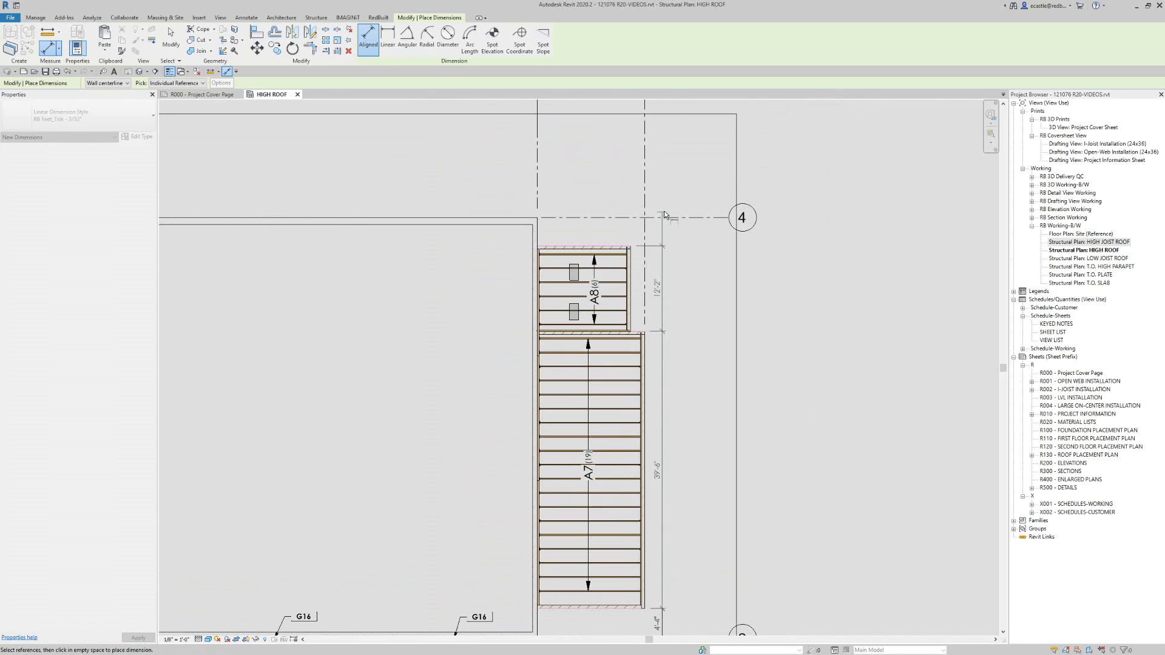
{"action": "scroll", "coordinate": [646, 235], "scroll_direction": "up", "scroll_amount": 2}
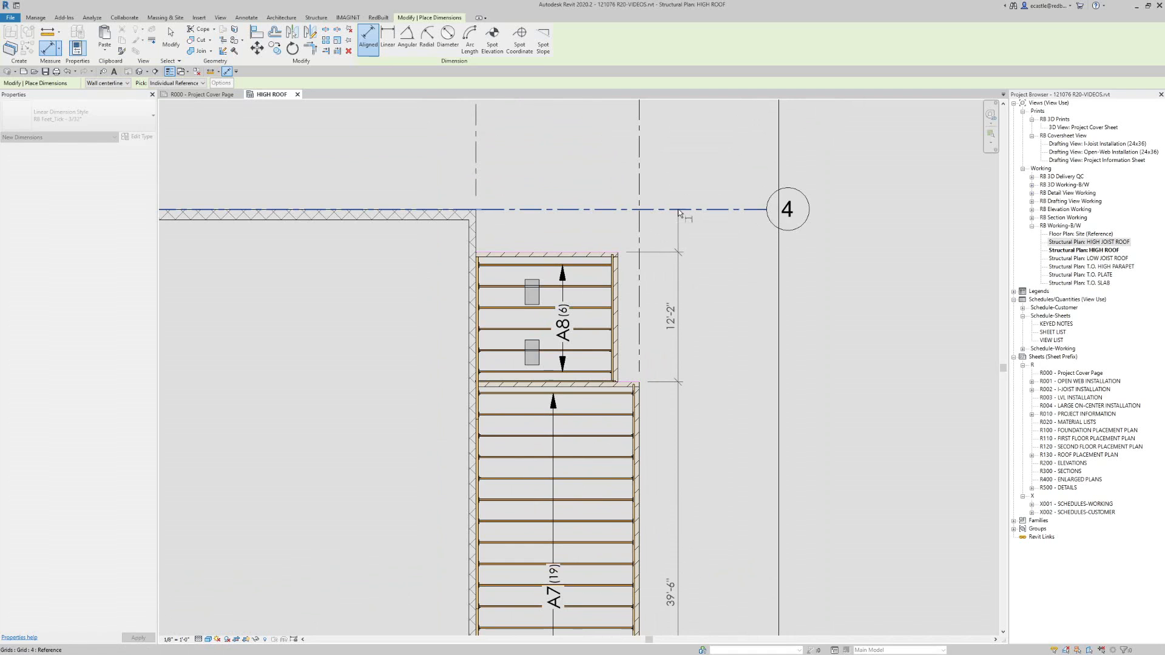
{"action": "left_click", "coordinate": [679, 210]}
{"action": "scroll", "coordinate": [686, 222], "scroll_direction": "down", "scroll_amount": 2}
{"action": "left_click", "coordinate": [700, 244]}
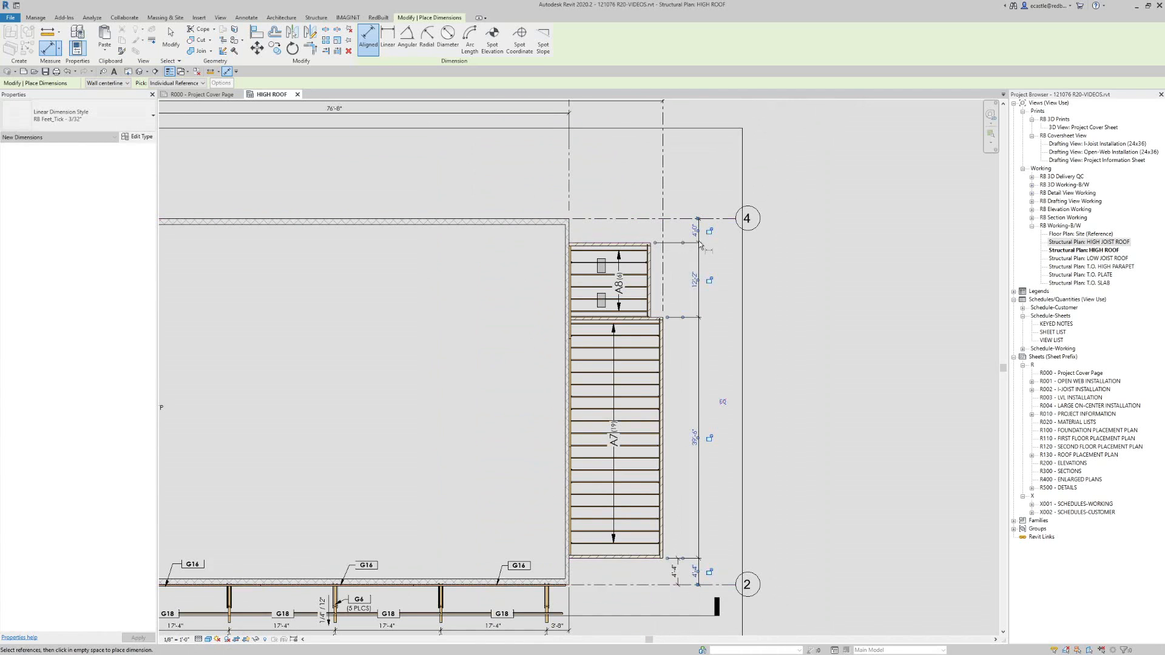
{"action": "key", "text": "Escape"}
{"action": "key", "text": "Escape"}
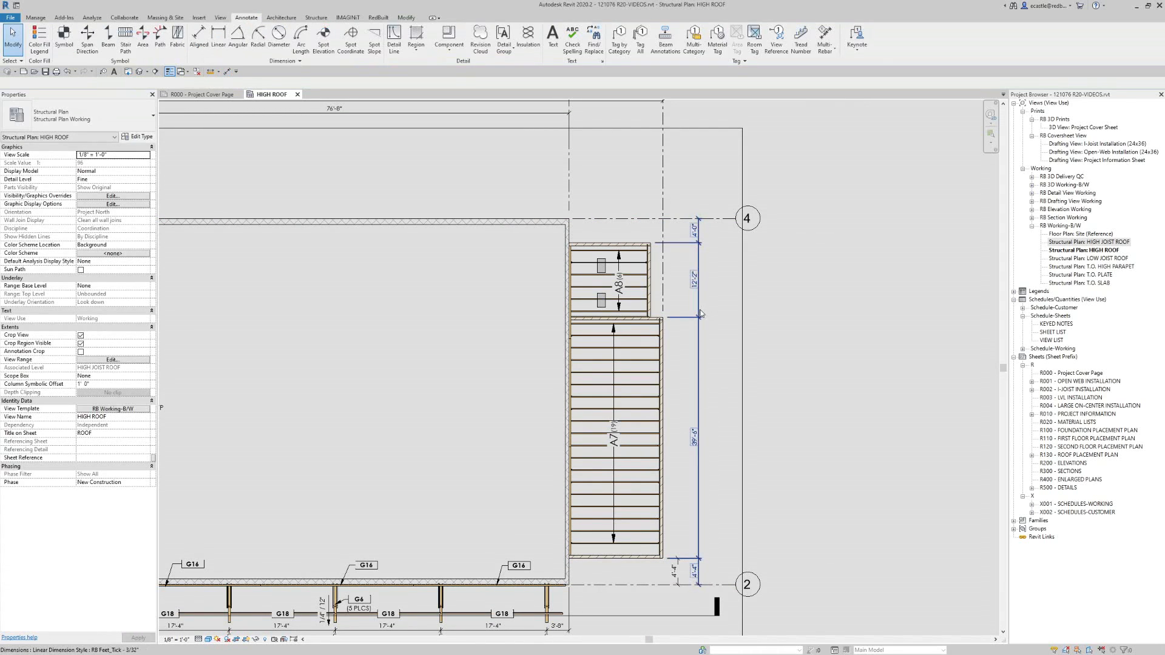
{"action": "left_click", "coordinate": [700, 310]}
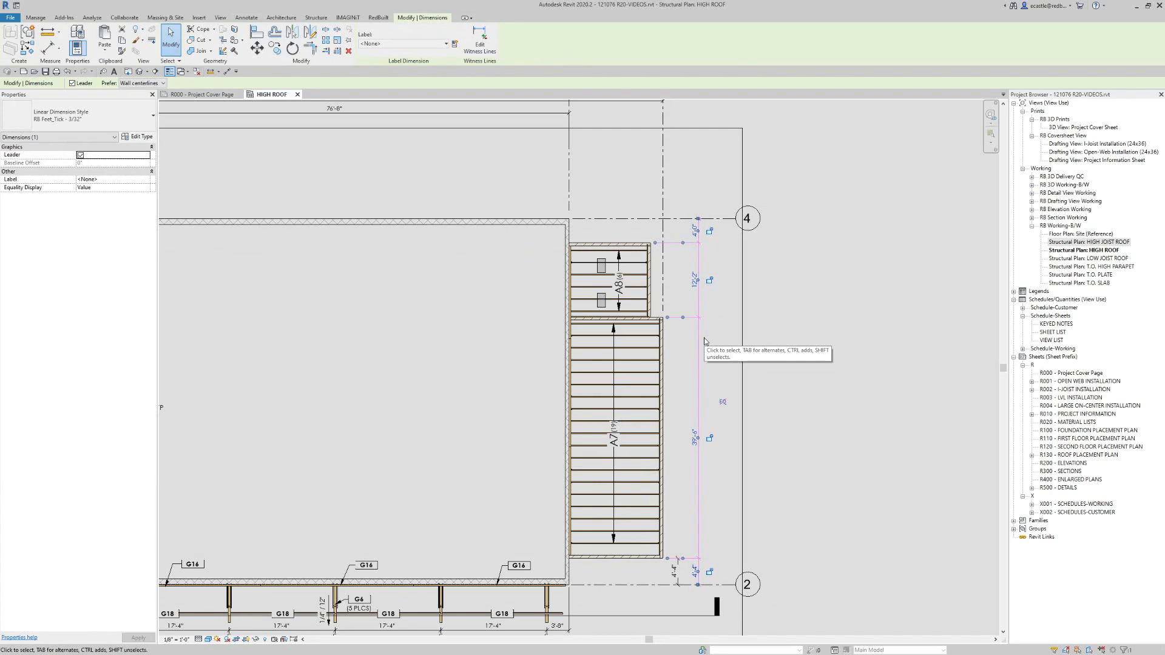
{"action": "left_click", "coordinate": [691, 351]}
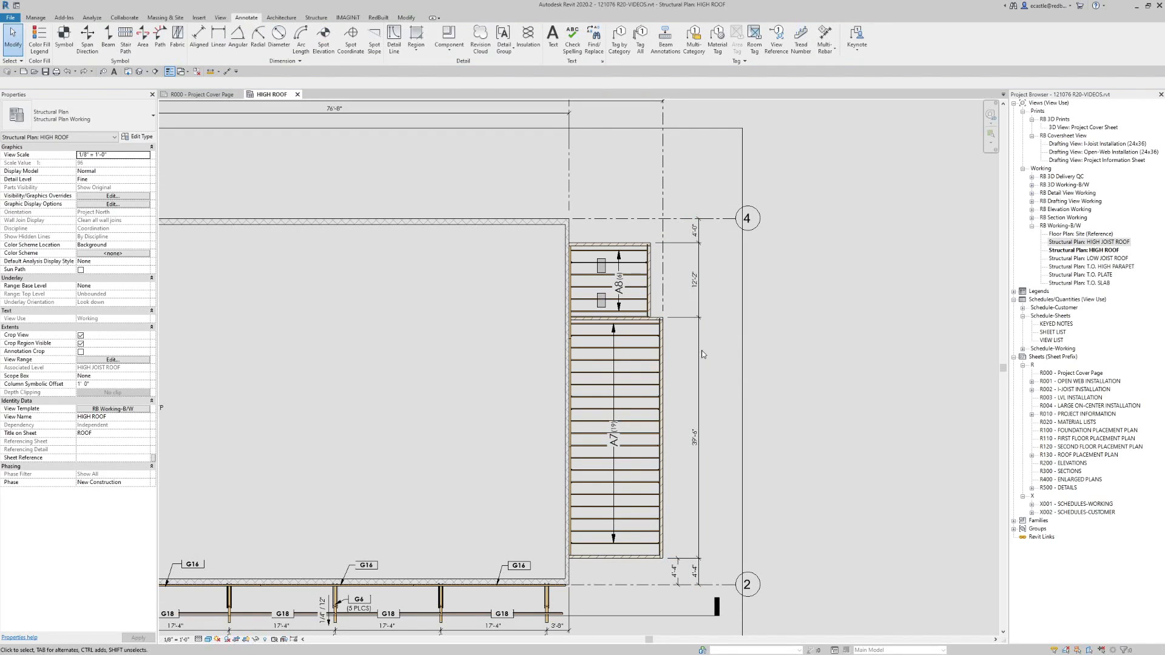
- Try moving the upper bay's far-wall witness line in the vertical dimension string onto the wall between the bays, and undo it
{"action": "scroll", "coordinate": [680, 270], "scroll_direction": "up", "scroll_amount": 3}
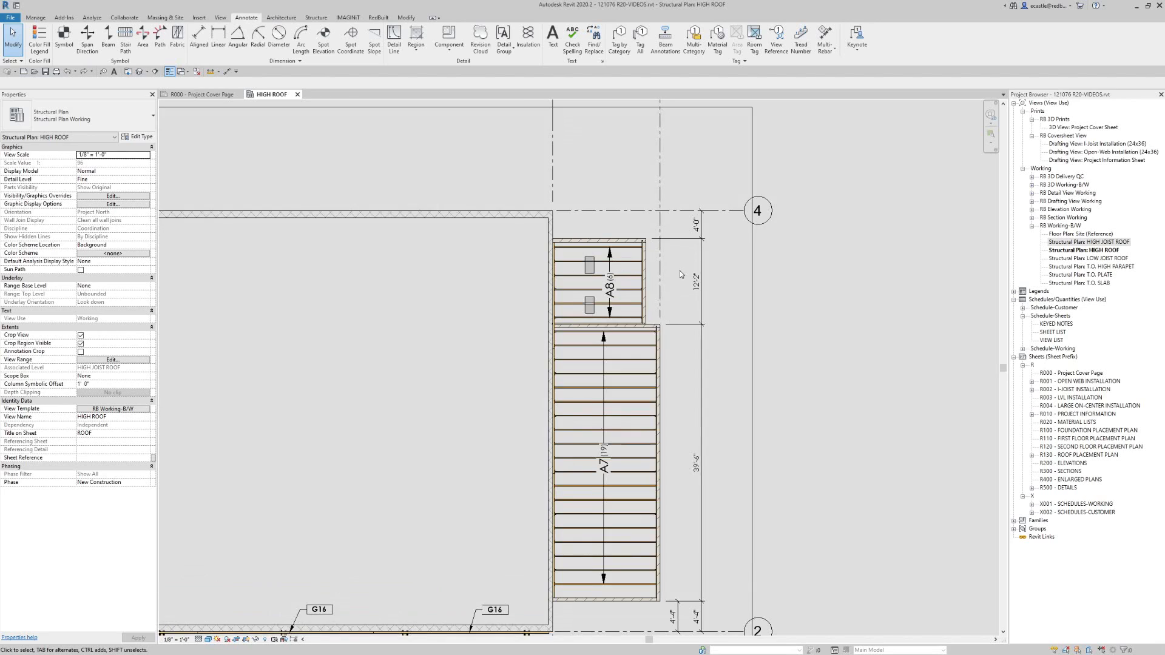
{"action": "scroll", "coordinate": [680, 271], "scroll_direction": "down", "scroll_amount": 1}
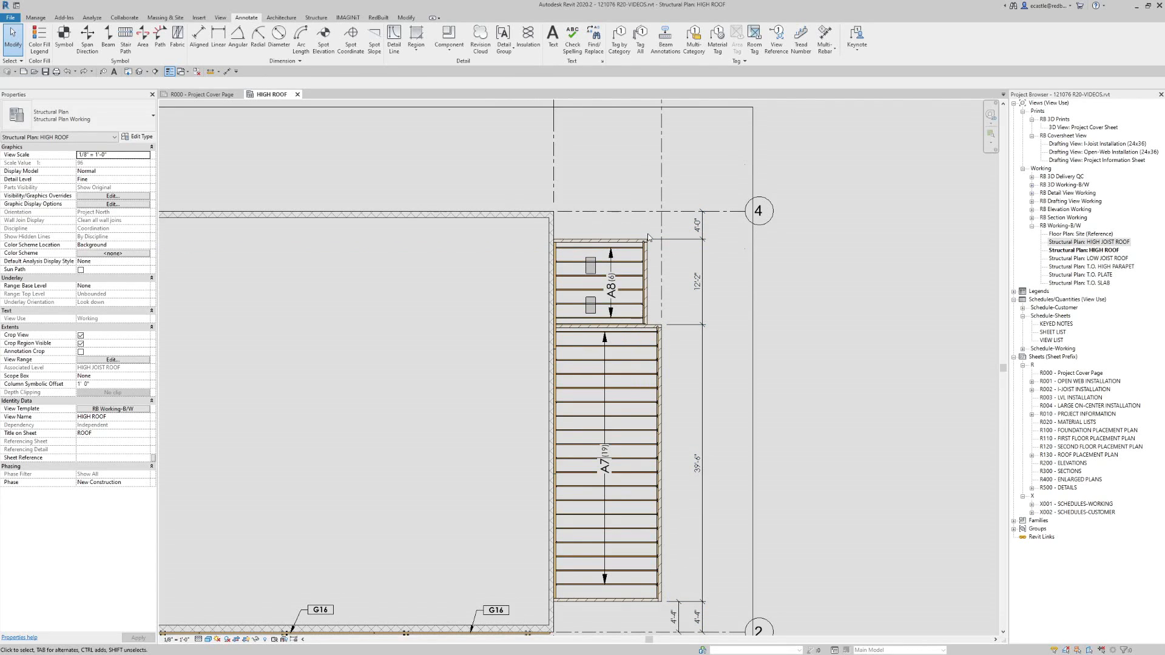
{"action": "left_click", "coordinate": [704, 268]}
{"action": "scroll", "coordinate": [694, 252], "scroll_direction": "up", "scroll_amount": 4}
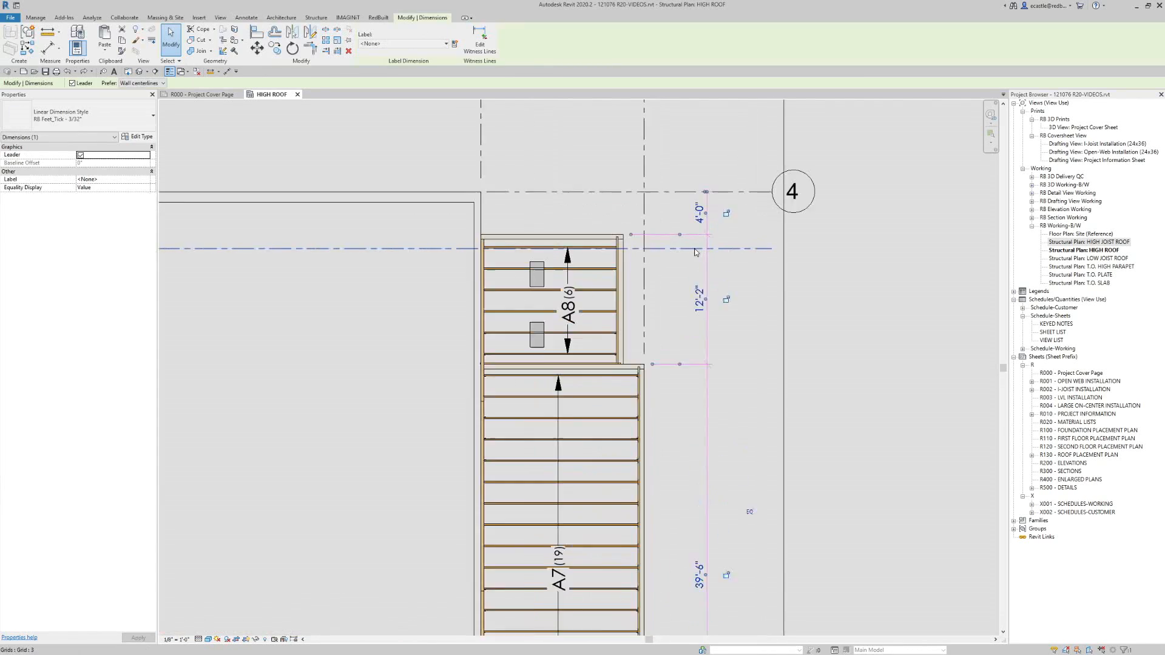
{"action": "scroll", "coordinate": [695, 253], "scroll_direction": "up", "scroll_amount": 1}
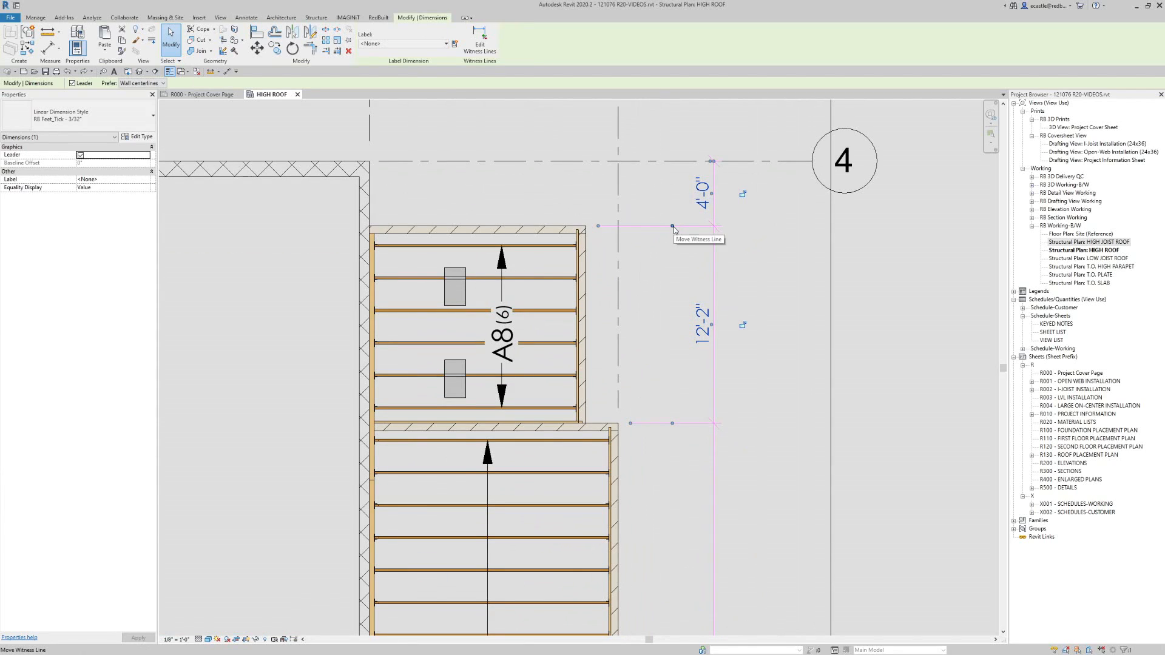
{"action": "left_click_drag", "start_coordinate": [679, 252], "coordinate": [602, 425]}
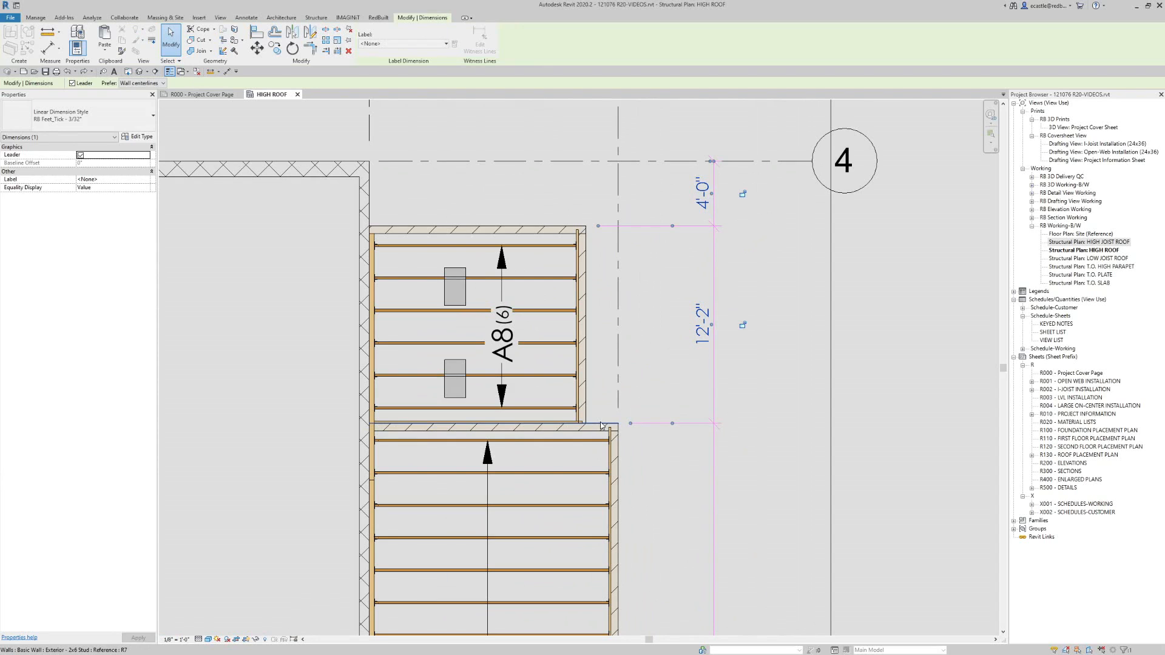
{"action": "left_click", "coordinate": [600, 425]}
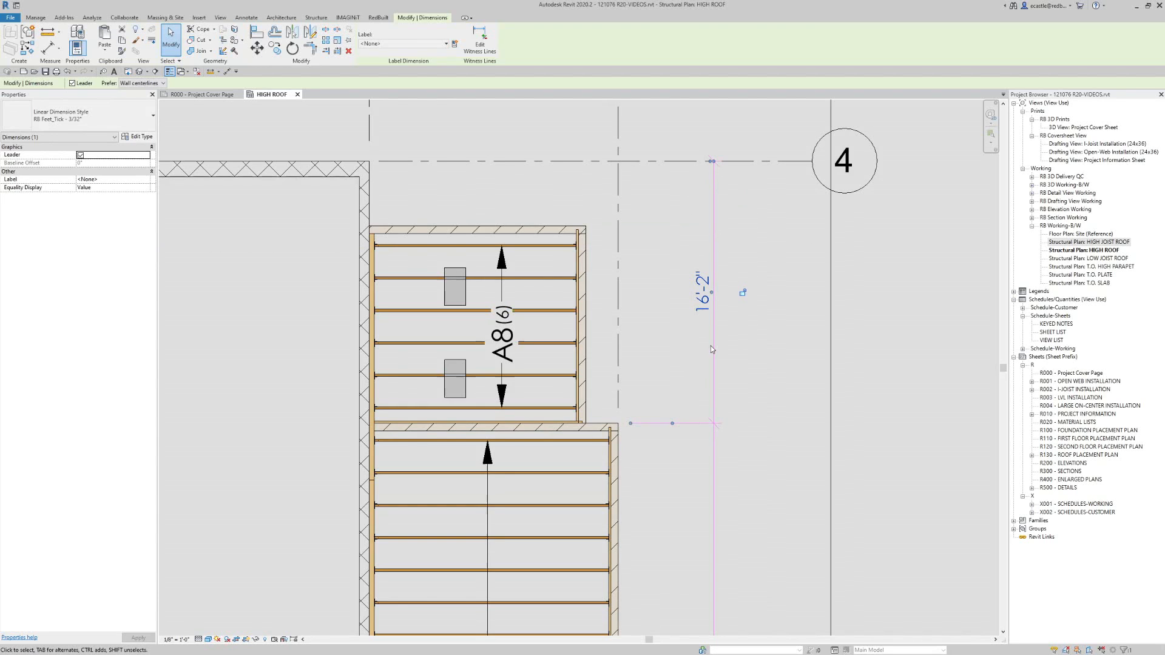
{"action": "left_click", "coordinate": [682, 342]}
{"action": "scroll", "coordinate": [712, 199], "scroll_direction": "down", "scroll_amount": 2}
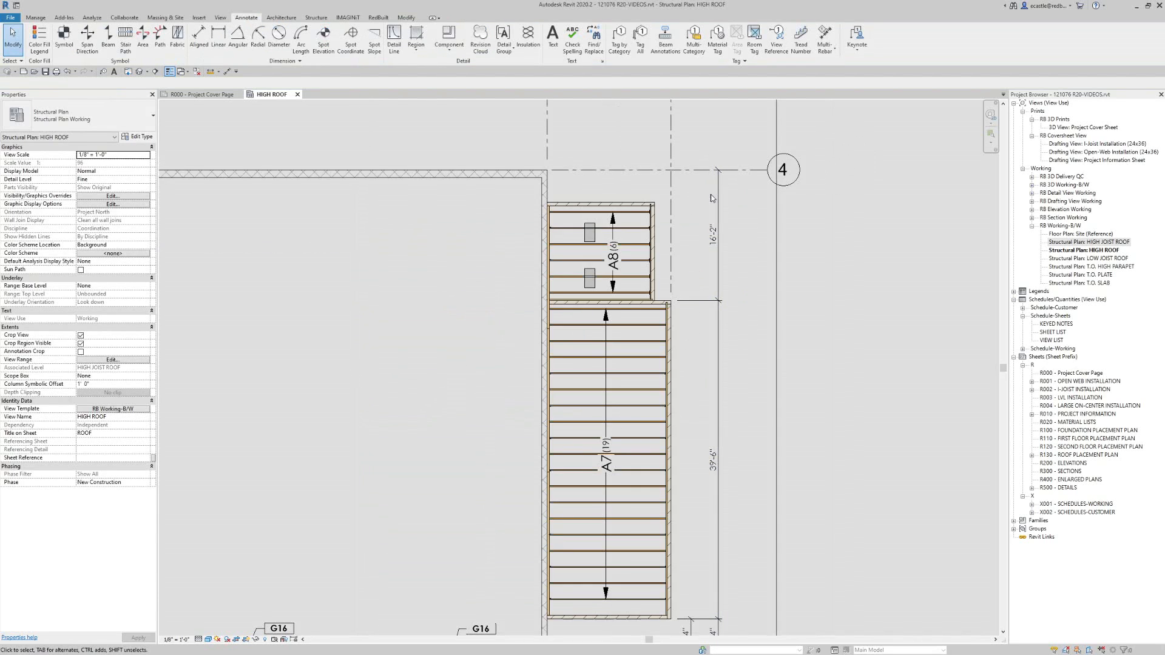
{"action": "scroll", "coordinate": [755, 201], "scroll_direction": "up", "scroll_amount": 2}
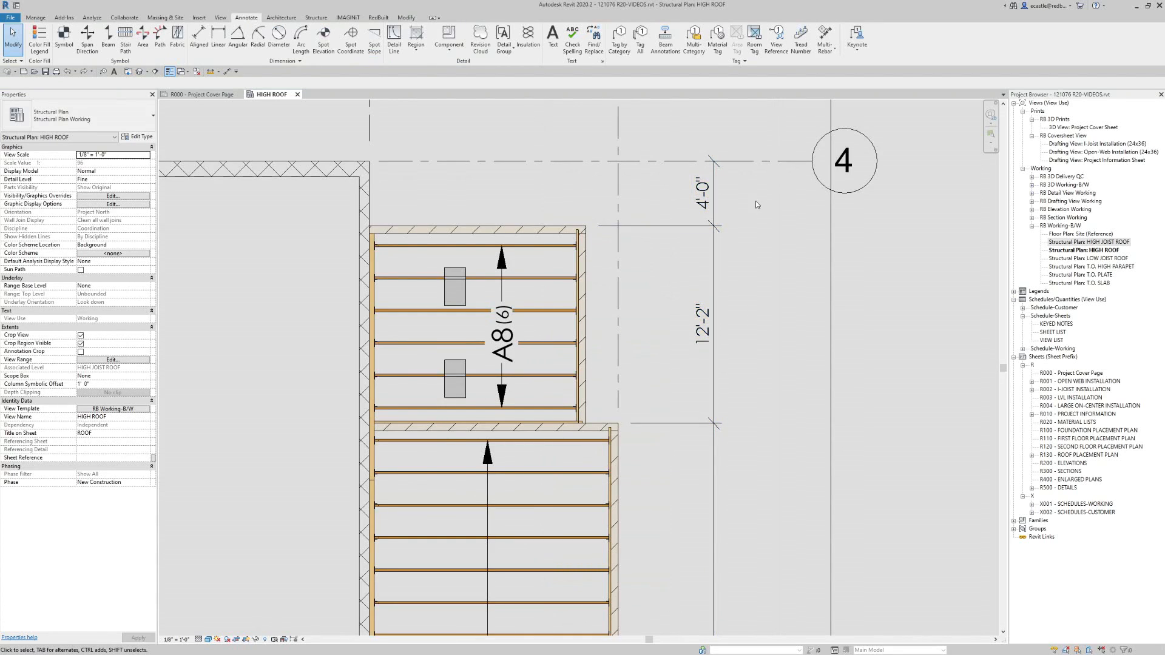
- Place a continuous aligned dimension above the bays from the building-side grid through the upper bay's outer wall face to the grid beyond
{"action": "scroll", "coordinate": [752, 213], "scroll_direction": "down", "scroll_amount": 2}
{"action": "scroll", "coordinate": [751, 223], "scroll_direction": "down", "scroll_amount": 2}
{"action": "scroll", "coordinate": [757, 148], "scroll_direction": "up", "scroll_amount": 2}
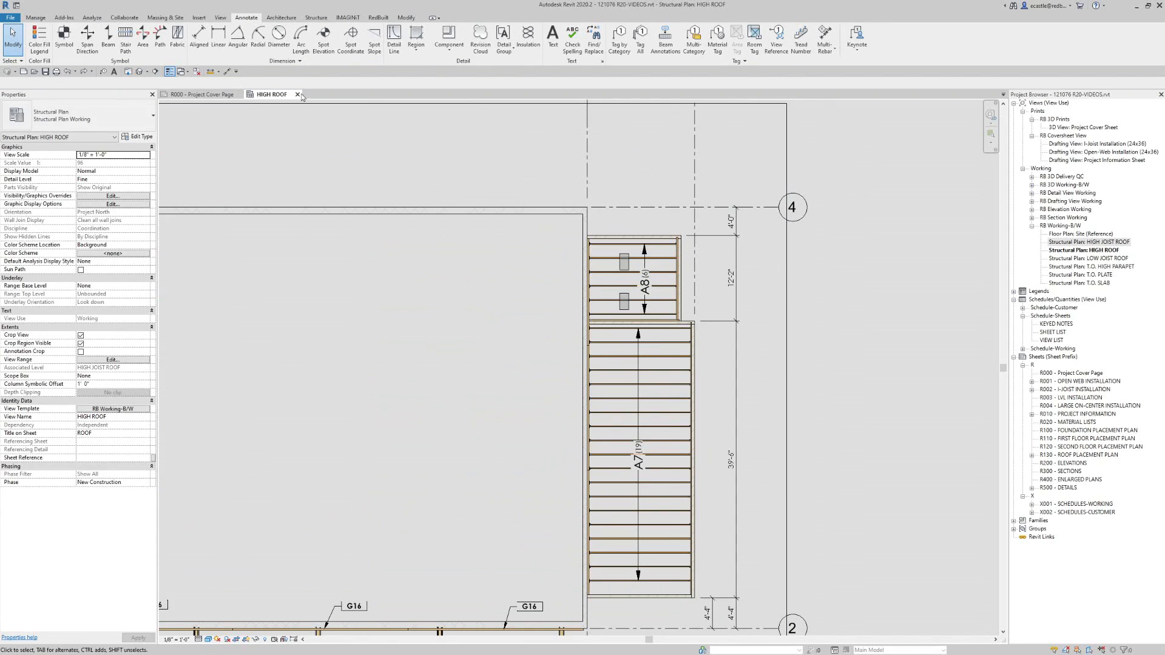
{"action": "left_click", "coordinate": [227, 73]}
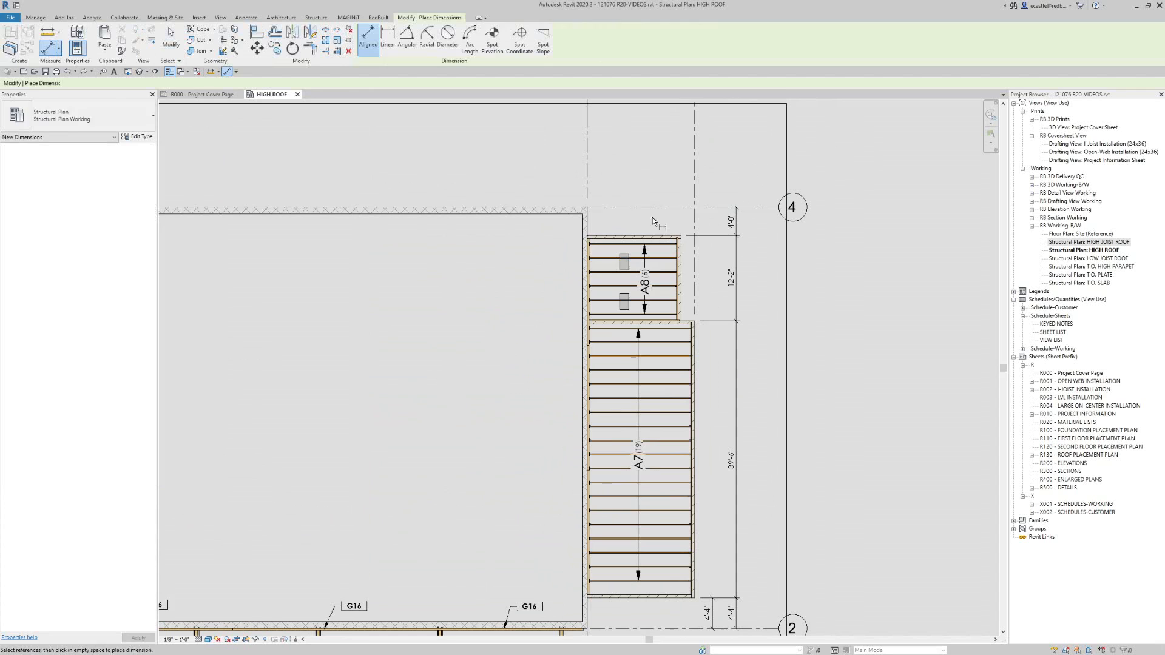
{"action": "left_click", "coordinate": [587, 166]}
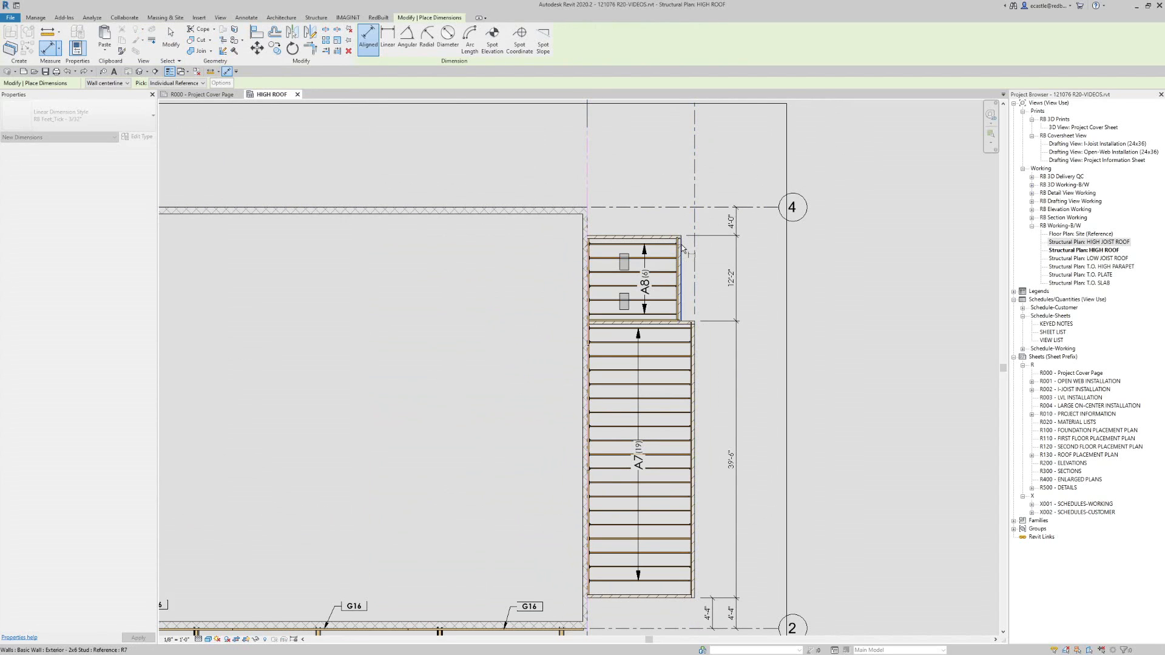
{"action": "left_click", "coordinate": [683, 248]}
{"action": "left_click", "coordinate": [694, 182]}
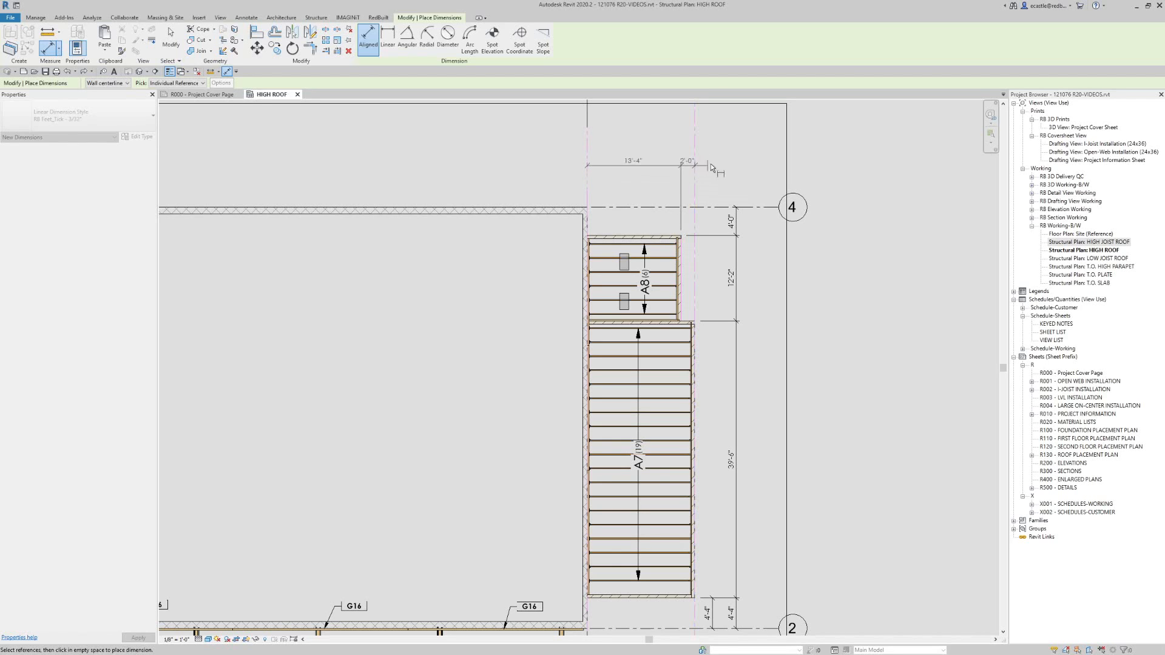
{"action": "left_click", "coordinate": [718, 158]}
{"action": "key", "text": "Escape"}
{"action": "key", "text": "Escape"}
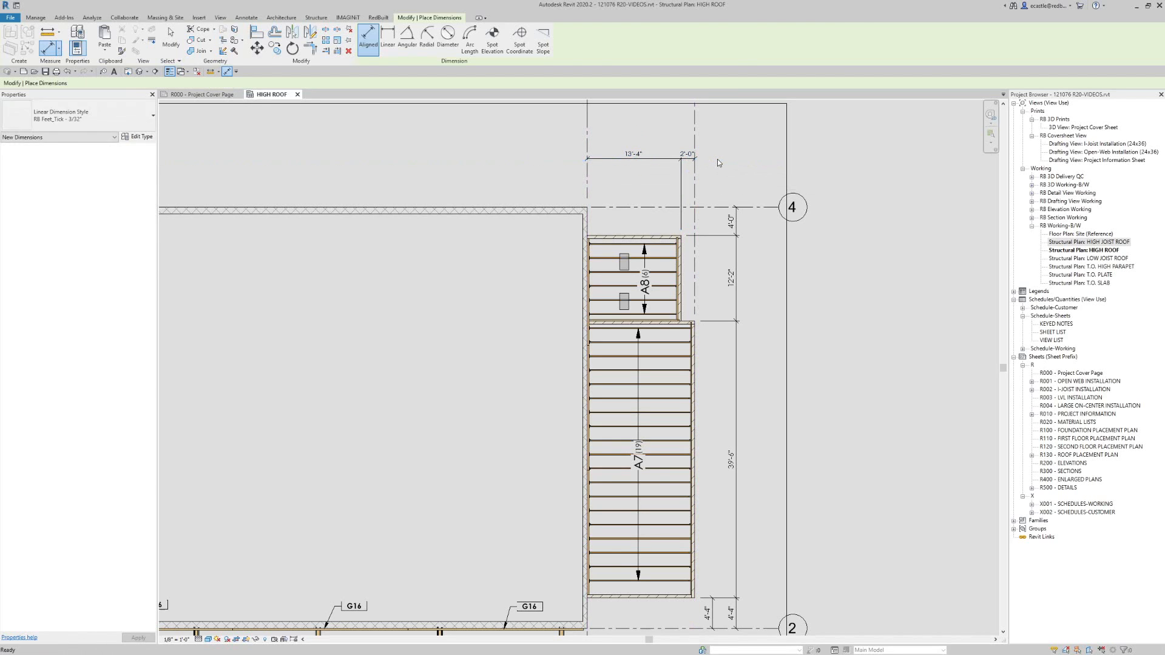
- Pull the text of the horizontal string's short segment out past the grid line on a leader
{"action": "scroll", "coordinate": [712, 127], "scroll_direction": "up", "scroll_amount": 2}
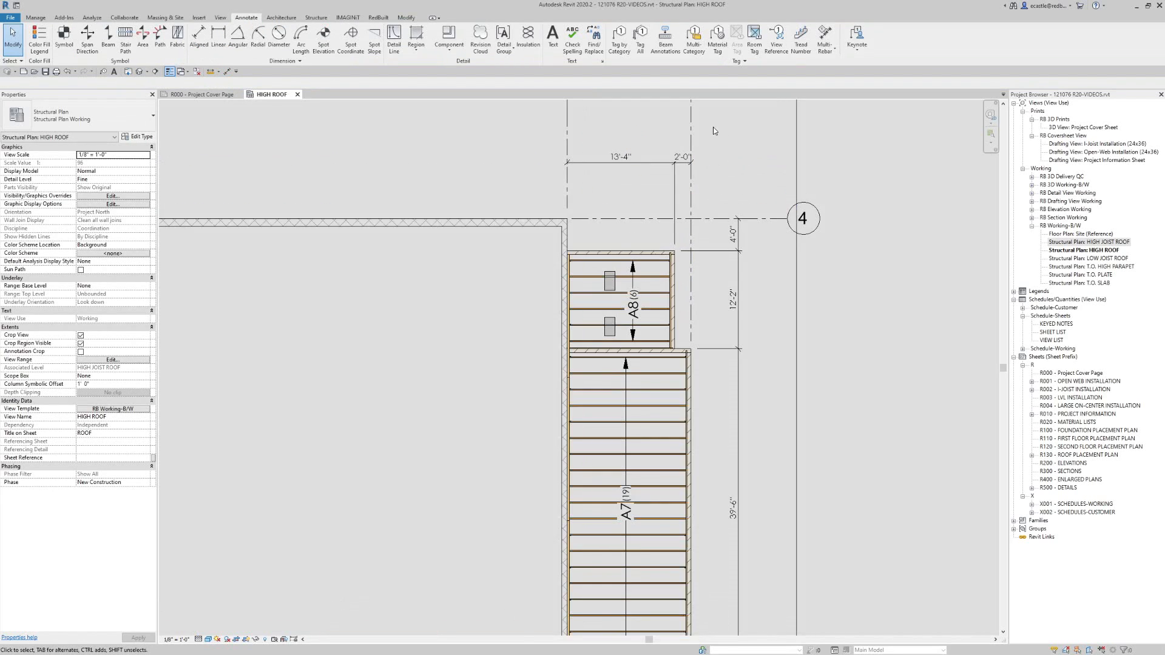
{"action": "left_click", "coordinate": [668, 167]}
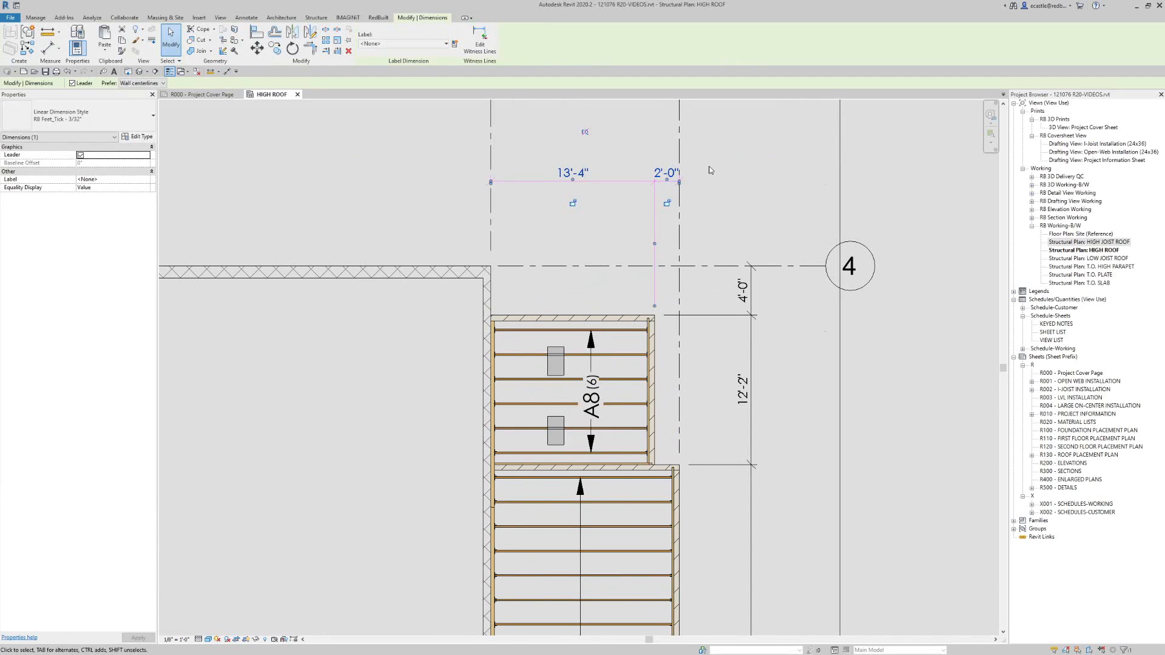
{"action": "scroll", "coordinate": [720, 152], "scroll_direction": "up", "scroll_amount": 1}
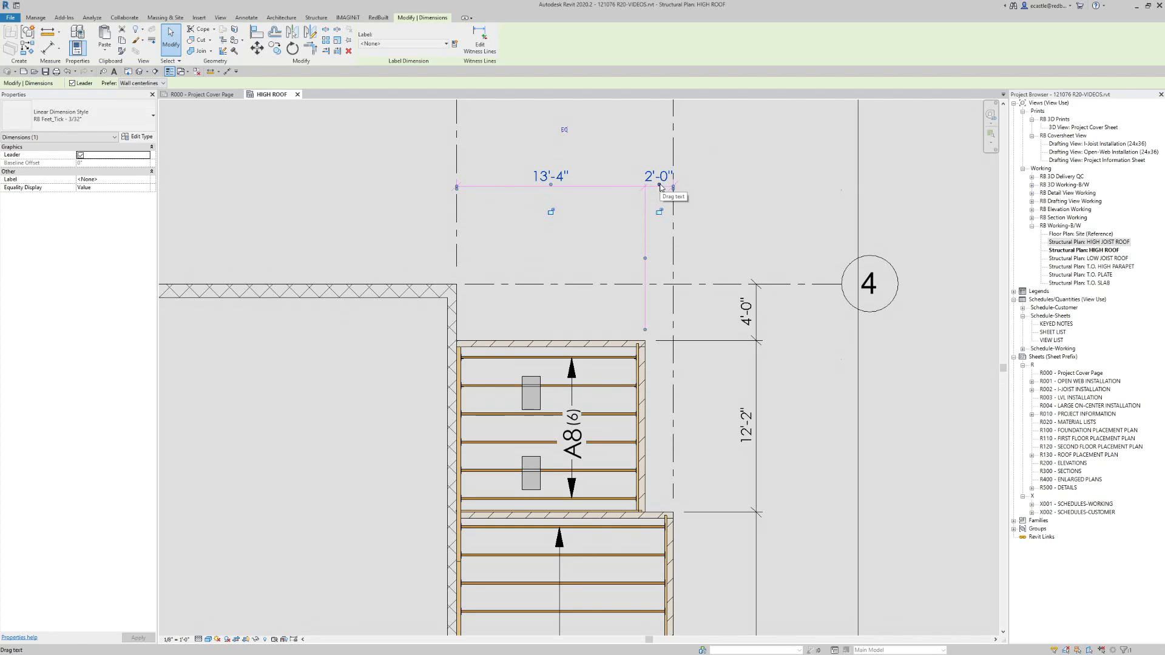
{"action": "left_click_drag", "start_coordinate": [660, 185], "coordinate": [703, 167]}
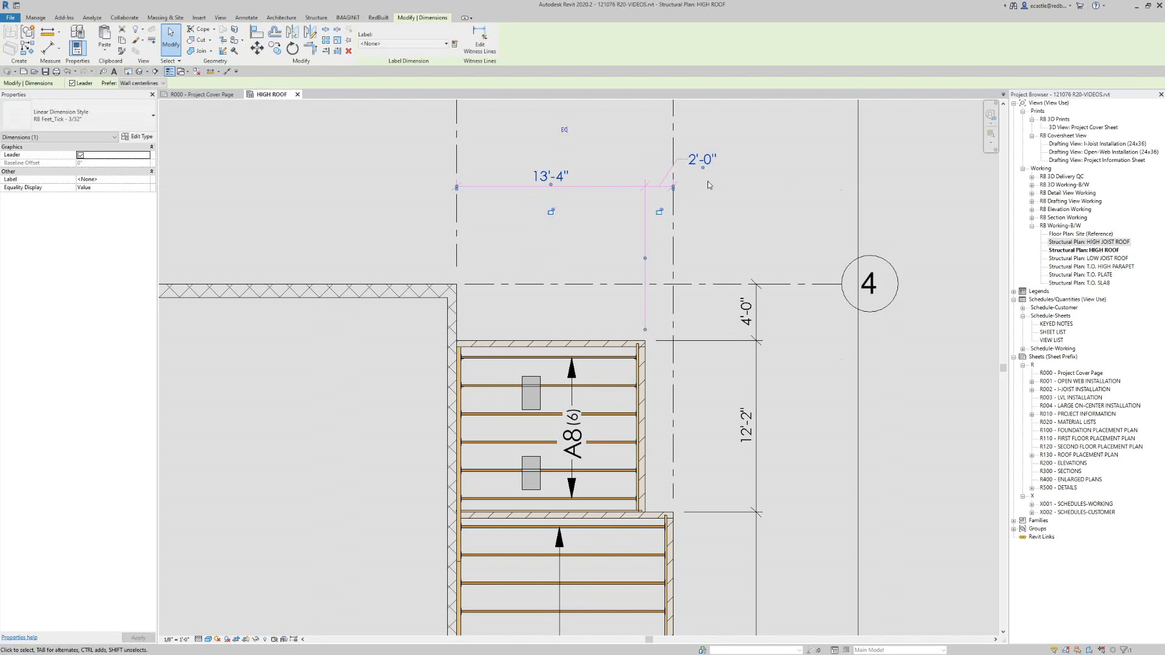
{"action": "left_click", "coordinate": [702, 184]}
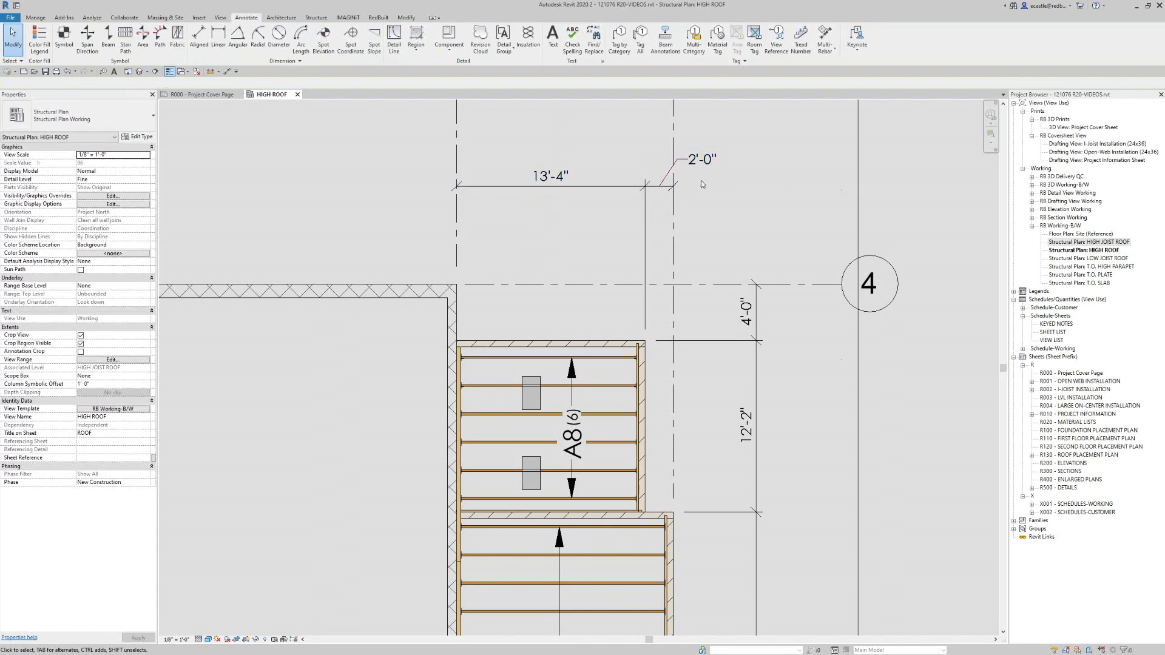
- Remove the short segment from the horizontal string and place a separate aligned dimension from the upper bay's outer wall face to the adjacent grid
{"action": "left_click", "coordinate": [688, 180]}
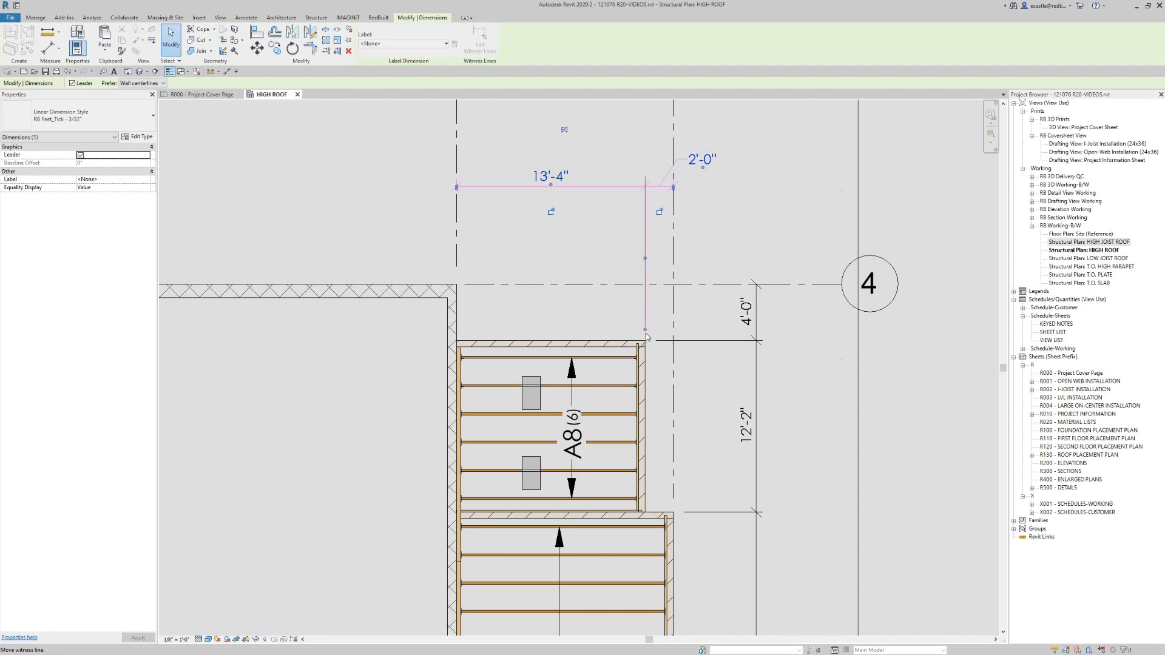
{"action": "key", "text": "Escape"}
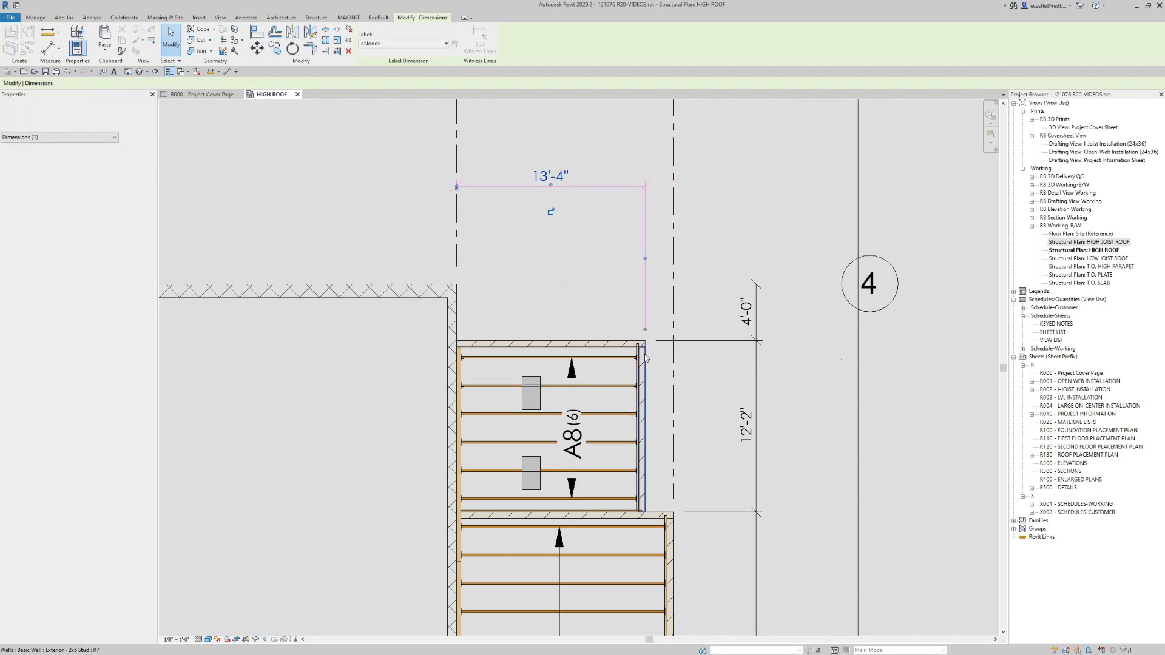
{"action": "left_click", "coordinate": [226, 71]}
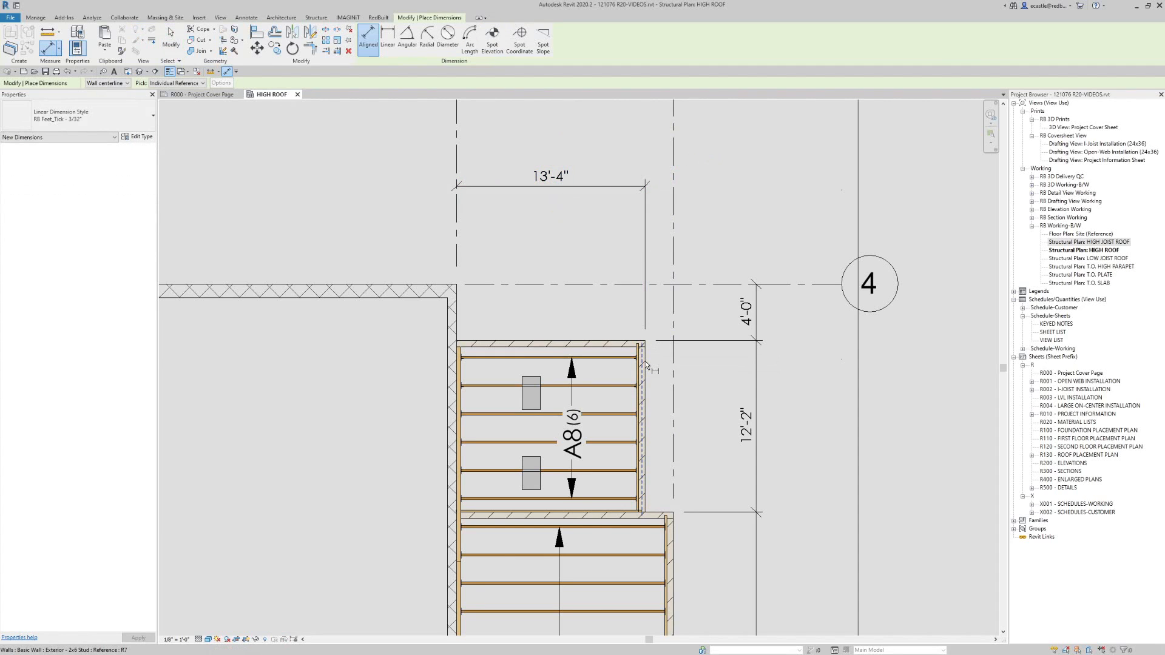
{"action": "key", "text": "Tab"}
{"action": "left_click", "coordinate": [648, 372]}
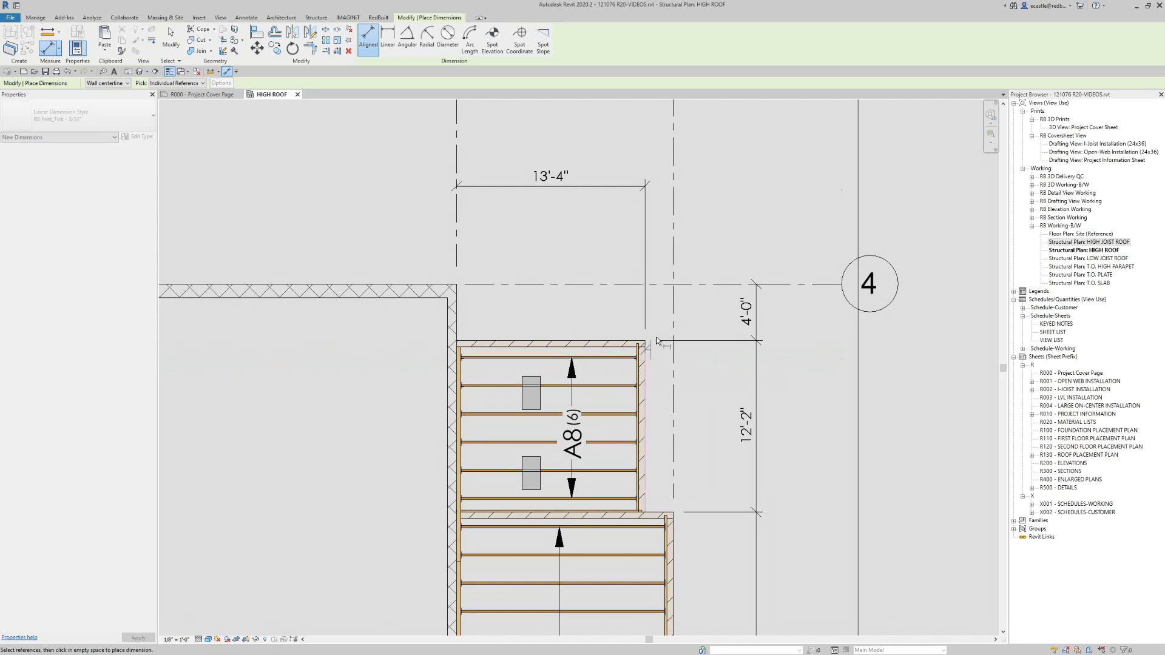
{"action": "left_click", "coordinate": [676, 268]}
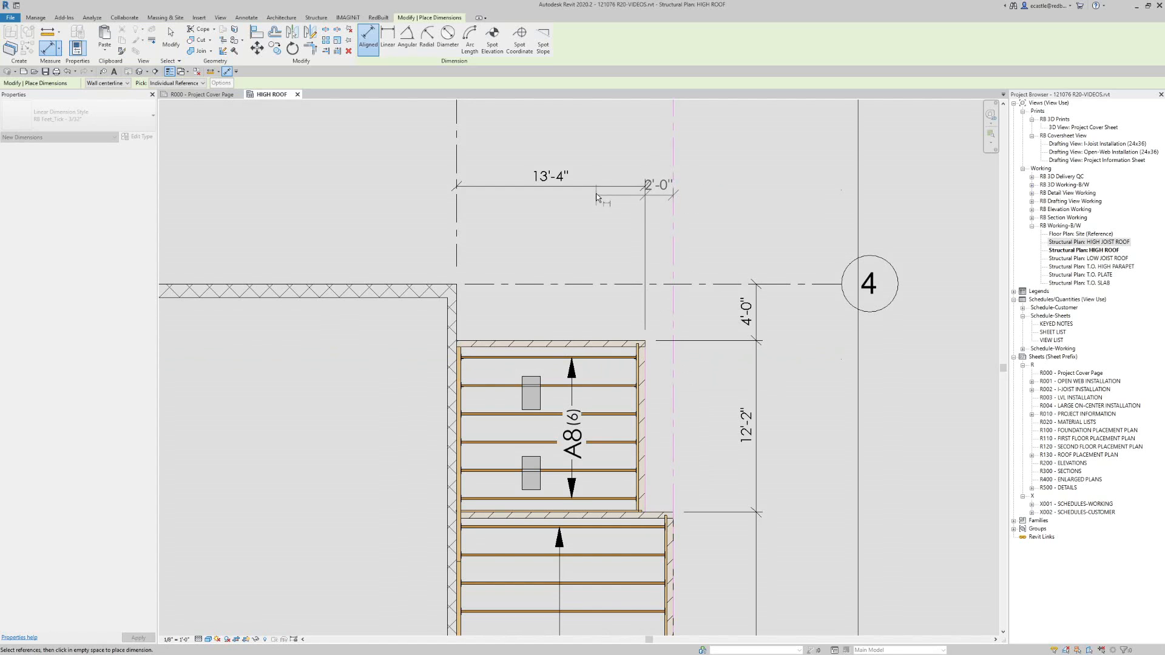
{"action": "left_click", "coordinate": [730, 190]}
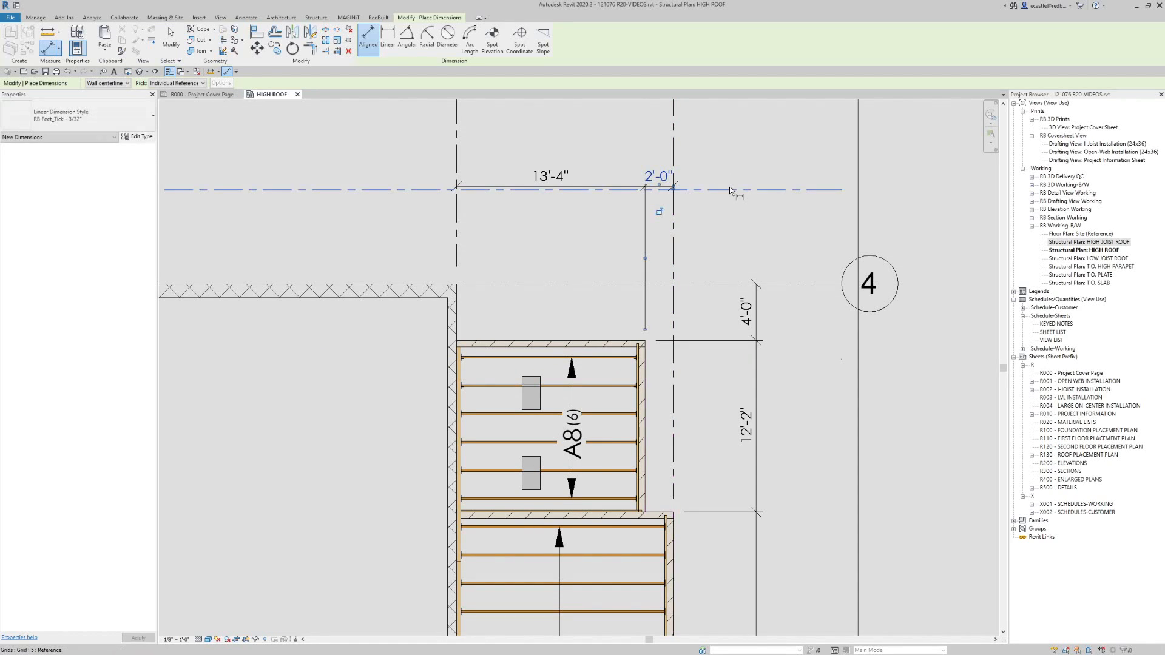
{"action": "key", "text": "Escape"}
{"action": "key", "text": "Escape"}
- Move the short dimension's text beyond the grid on a leader and change its dimension type to RB Inches_Tick - 3/32"
{"action": "left_click", "coordinate": [657, 177]}
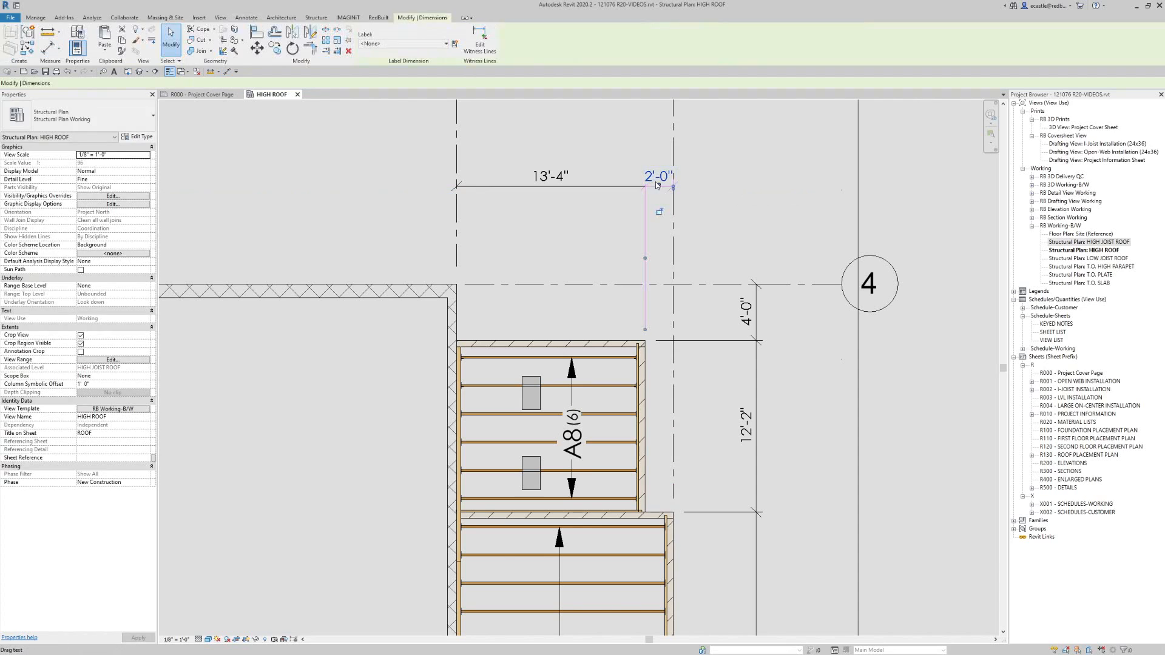
{"action": "left_click_drag", "start_coordinate": [660, 186], "coordinate": [700, 176]}
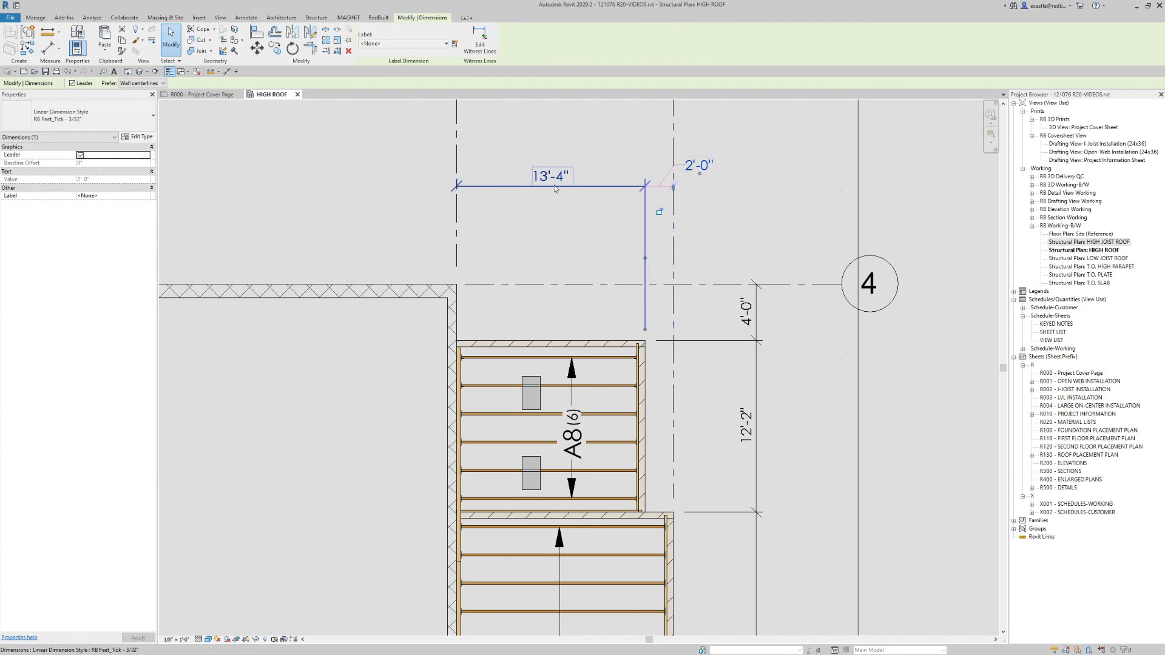
{"action": "left_click", "coordinate": [43, 119]}
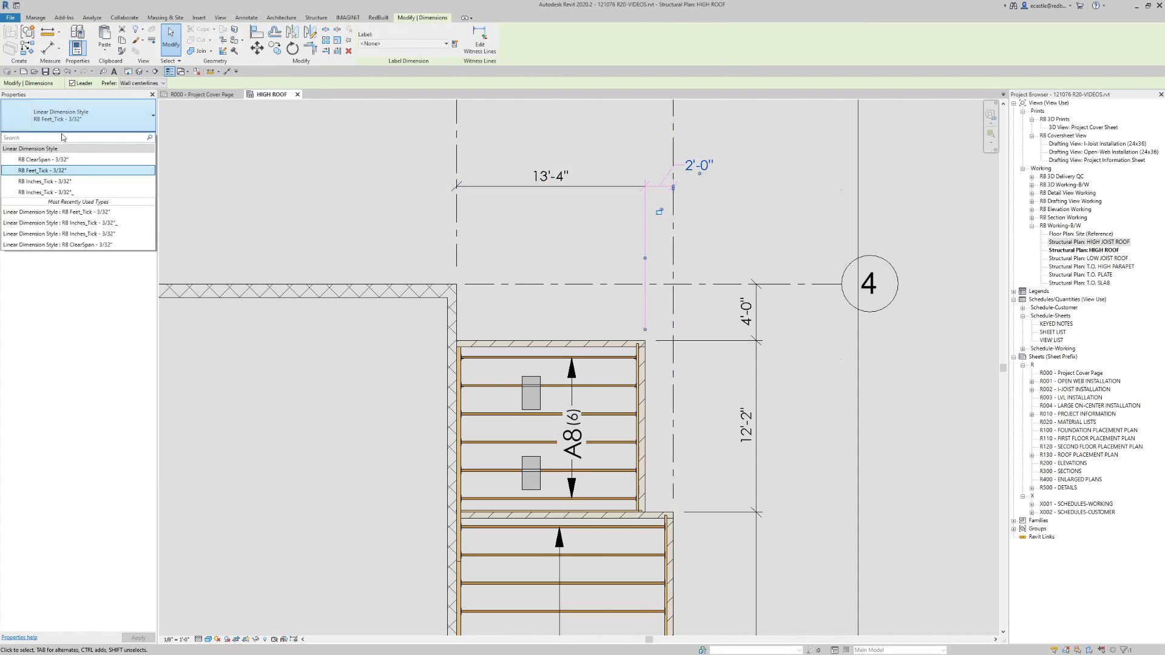
{"action": "left_click", "coordinate": [52, 181]}
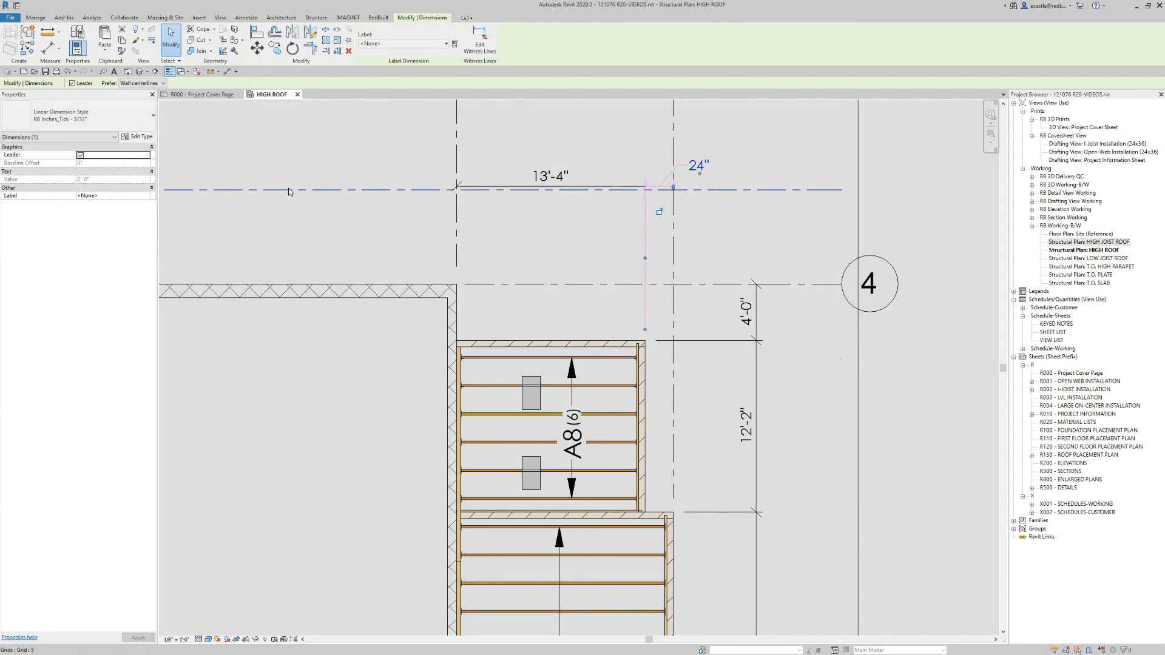
{"action": "left_click", "coordinate": [718, 233]}
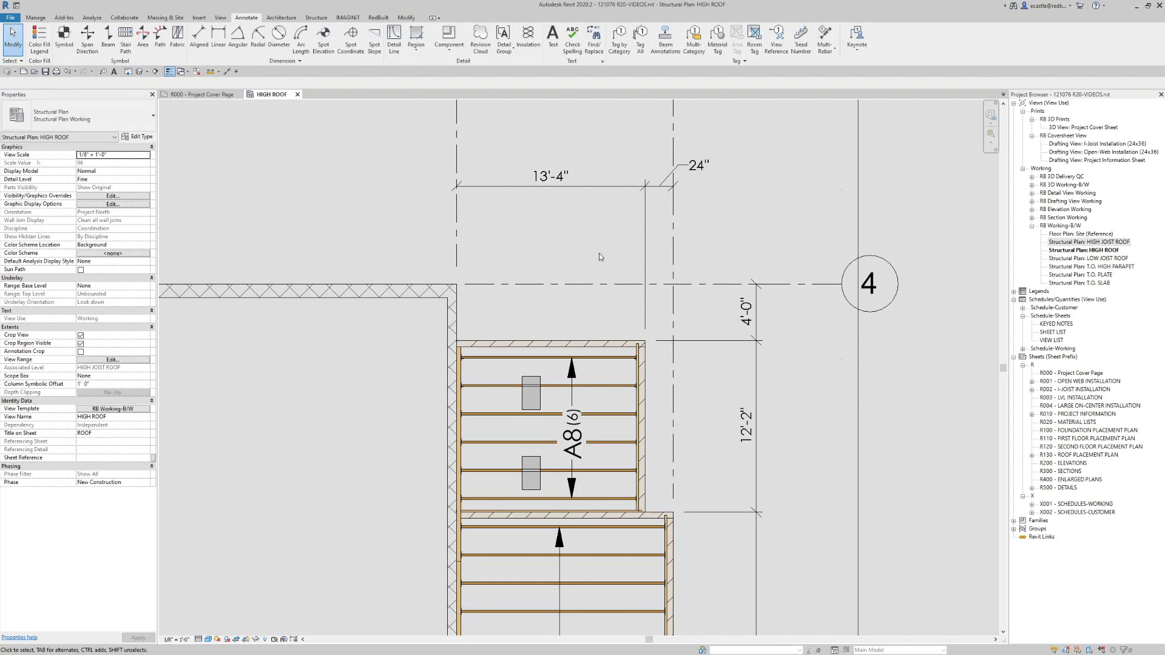
- Delete the dimension across the upper bay's width and move the short dimension's witness line to the upper bay side wall's centerline
{"action": "left_click", "coordinate": [527, 175]}
{"action": "key", "text": "Delete"}
{"action": "left_click", "coordinate": [644, 237]}
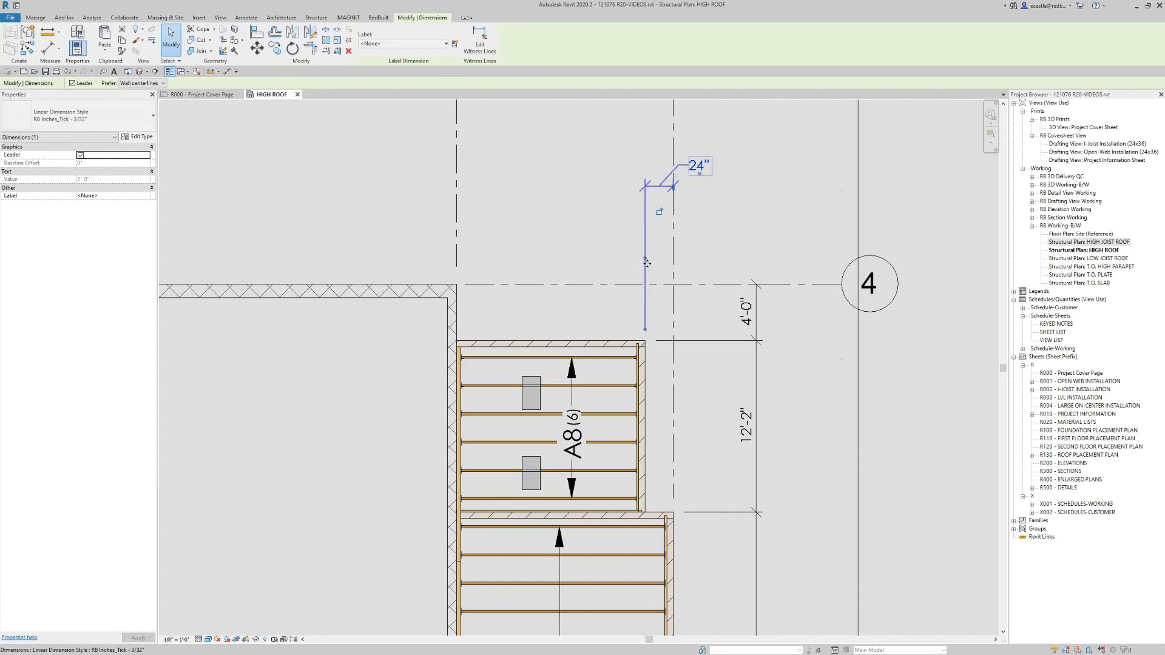
{"action": "left_click_drag", "start_coordinate": [644, 258], "coordinate": [642, 369]}
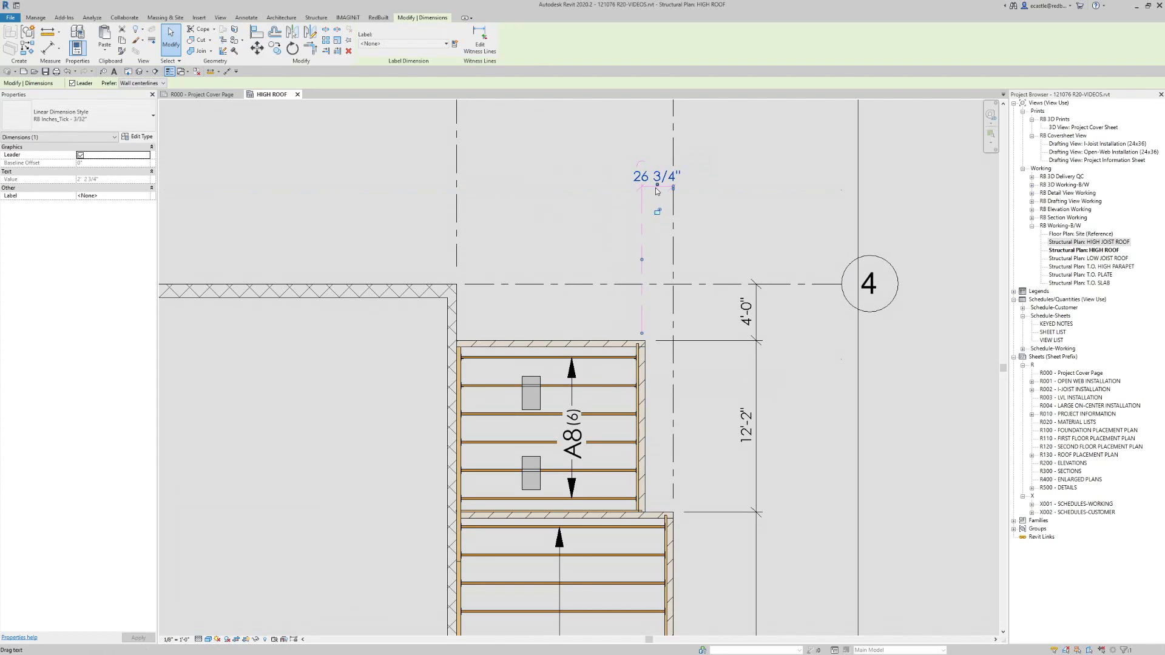
- Shift the centerline dimension's text clear of the grid line on a leader and clear the selection
{"action": "left_click_drag", "start_coordinate": [658, 186], "coordinate": [705, 169]}
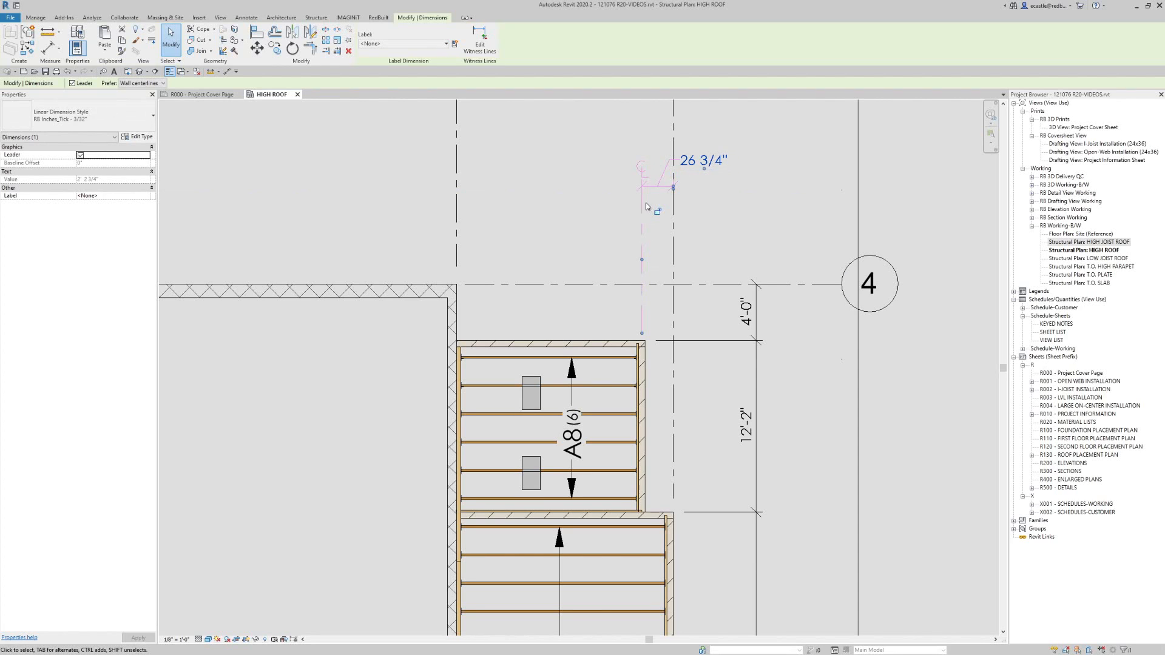
{"action": "left_click", "coordinate": [627, 256]}
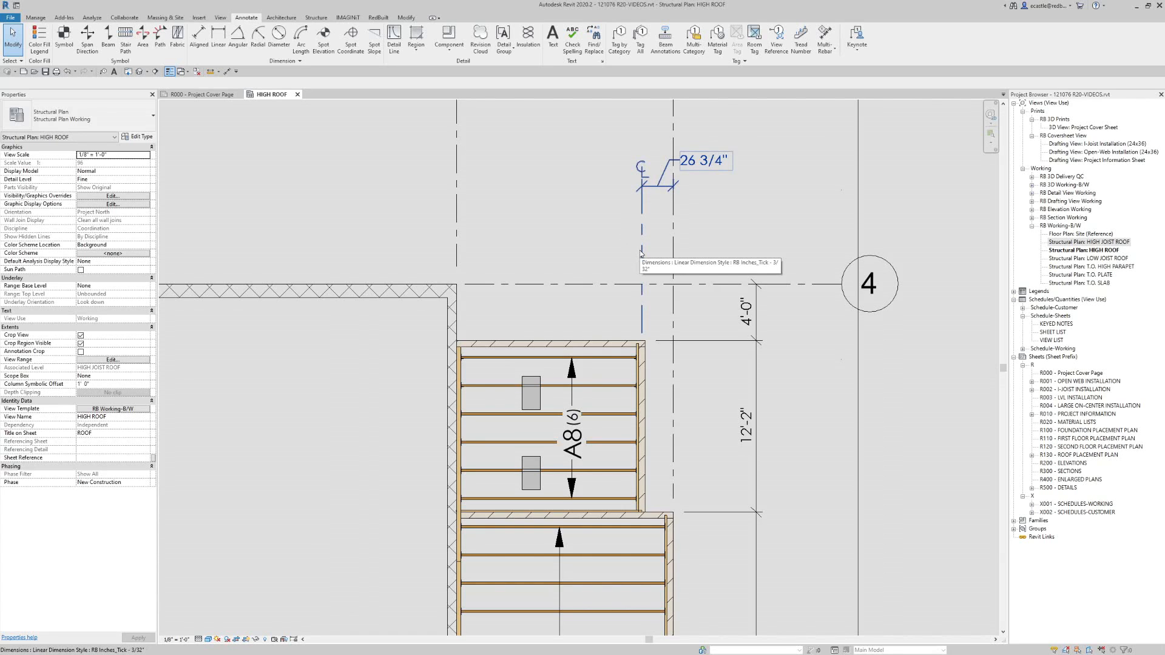
{"action": "left_click", "coordinate": [641, 254]}
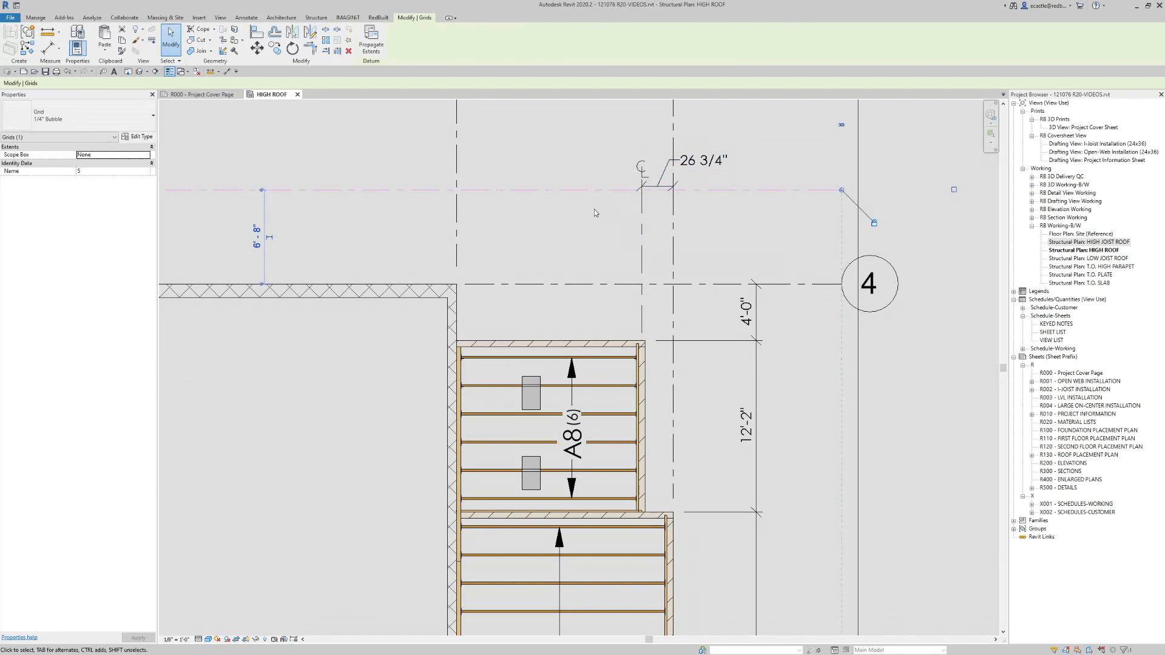
{"action": "left_click", "coordinate": [594, 210]}
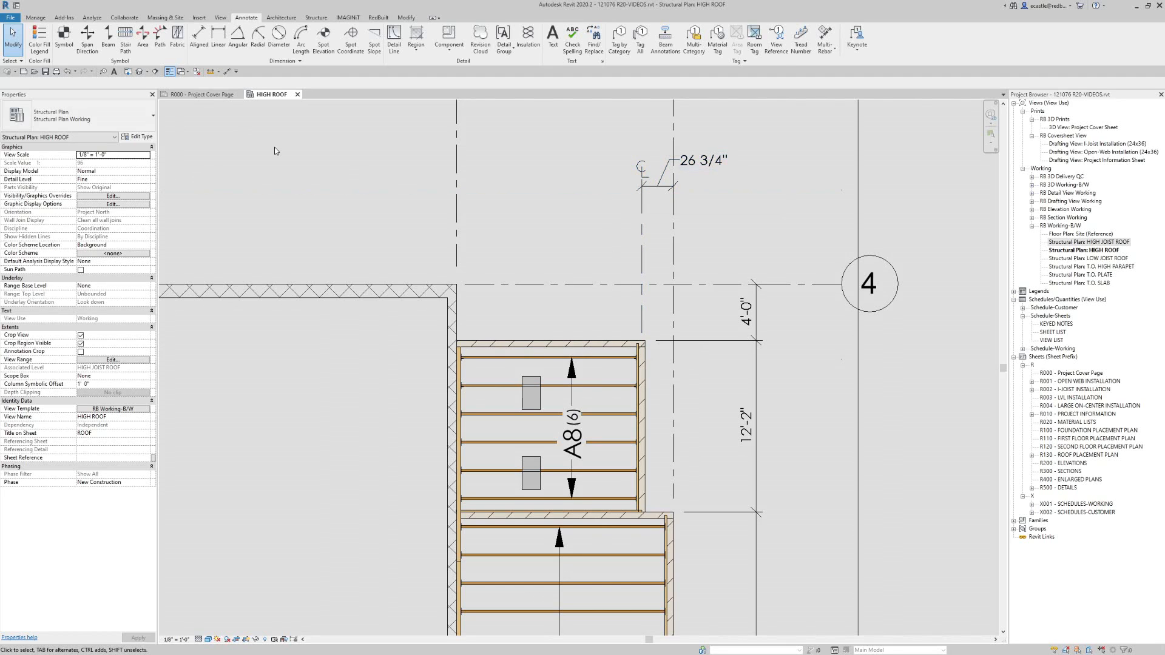
- Duplicate the short centerline dimension's type as RB Inches_Tick - 3/32" no CL
{"action": "left_click", "coordinate": [641, 177]}
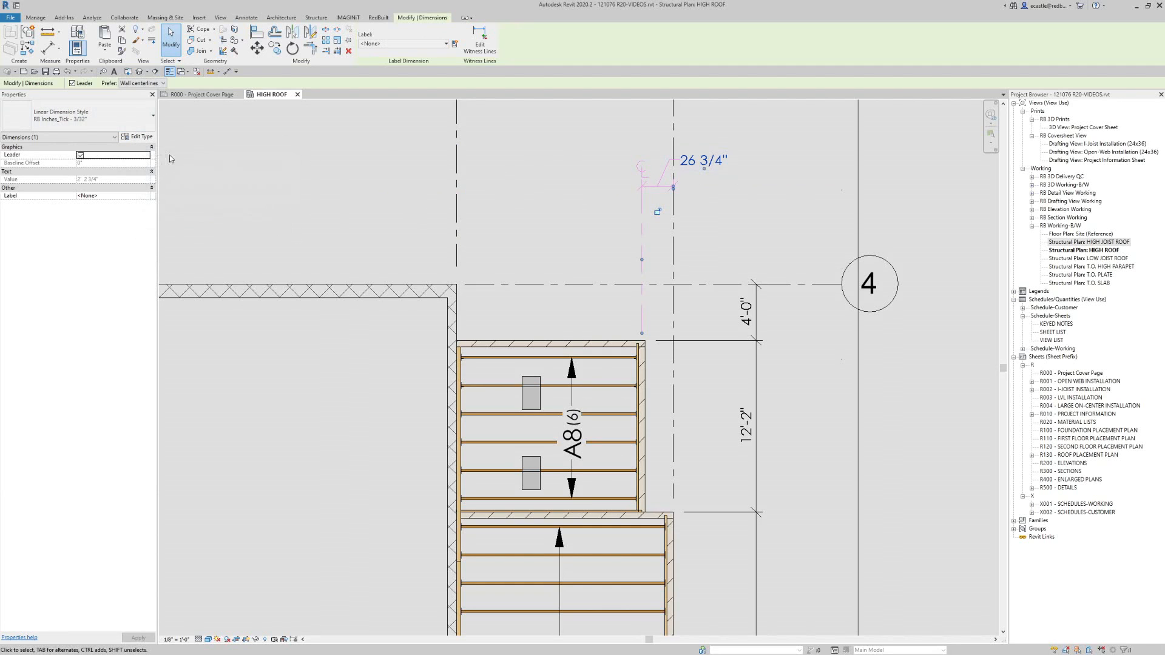
{"action": "left_click", "coordinate": [139, 138]}
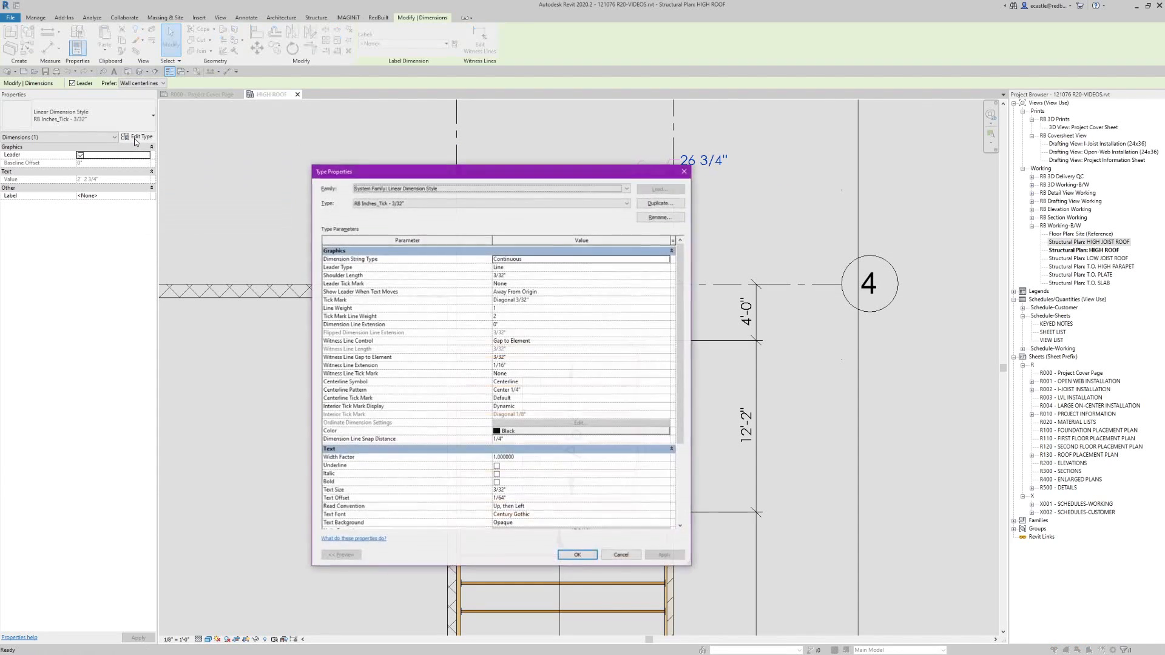
{"action": "left_click", "coordinate": [660, 203]}
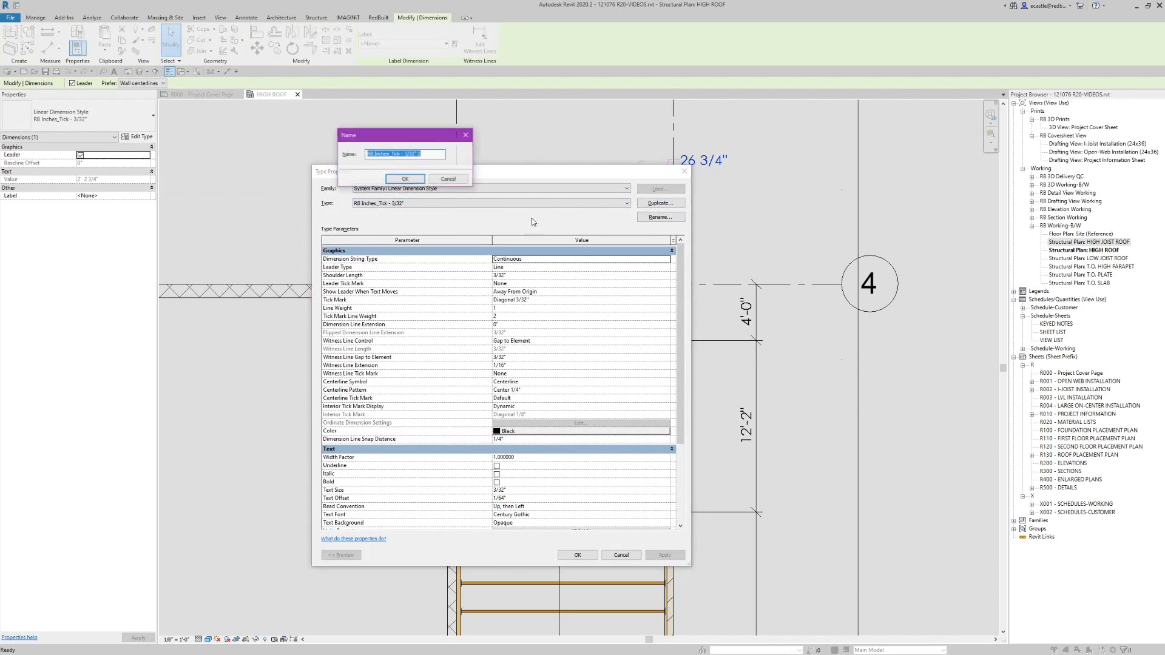
{"action": "double_click", "coordinate": [418, 154]}
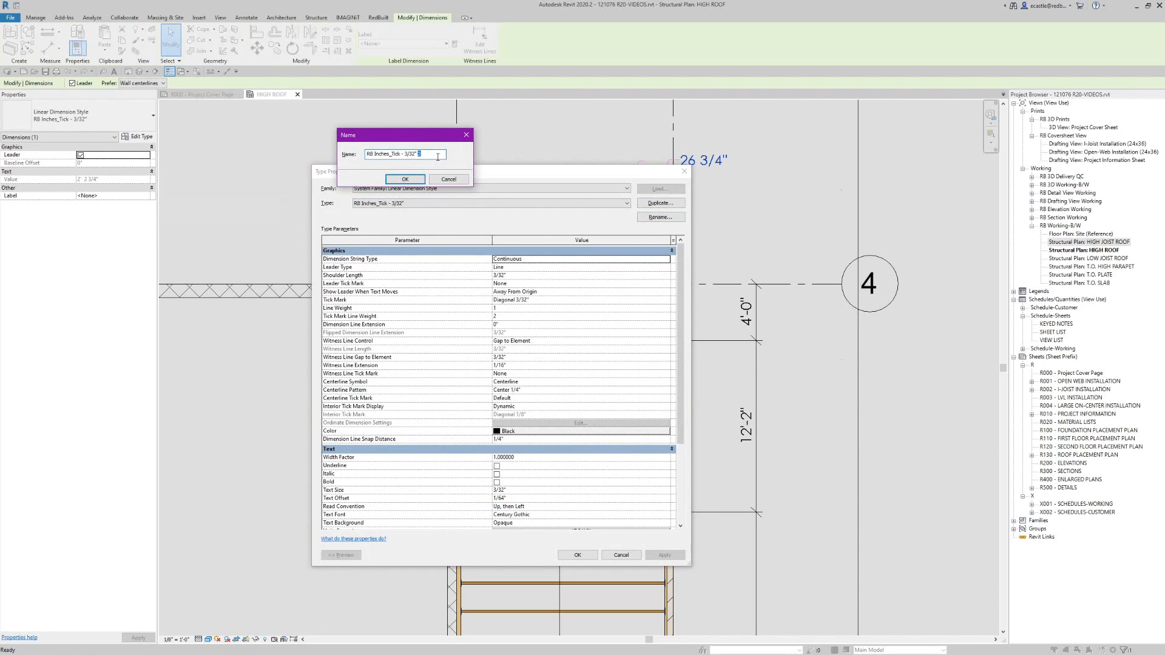
{"action": "type", "text": "no CL"}
{"action": "left_click", "coordinate": [414, 179]}
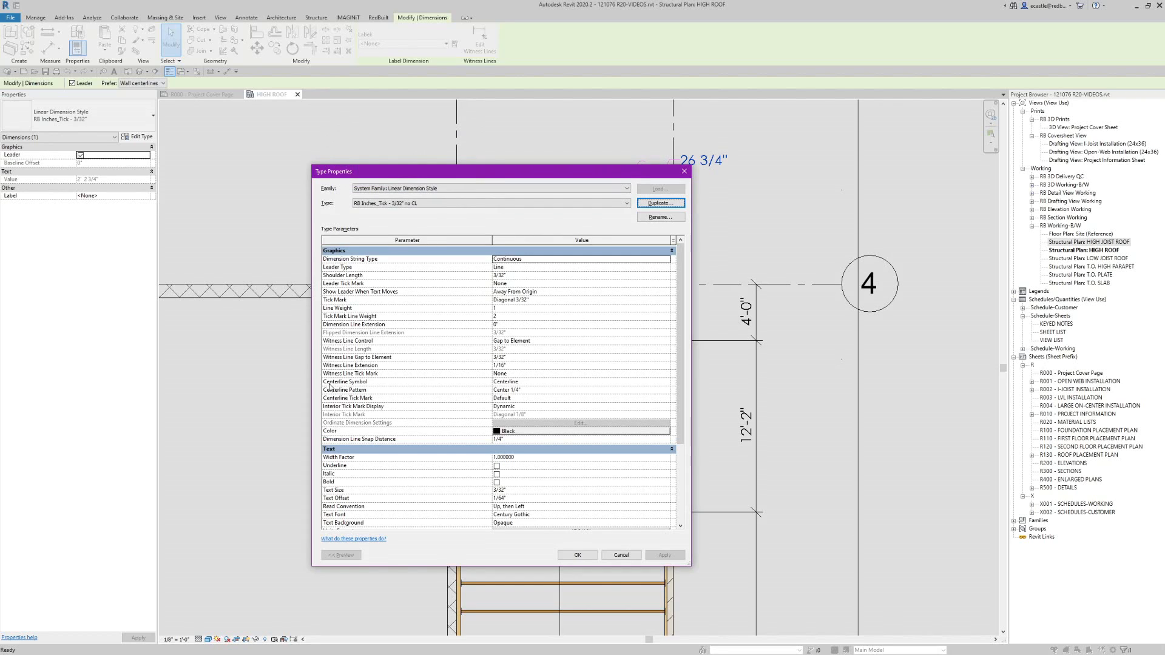
- Set the new dimension type's Centerline Symbol to None, apply it to the short dimension and clear the selection
{"action": "left_click", "coordinate": [530, 382]}
{"action": "left_click", "coordinate": [666, 383]}
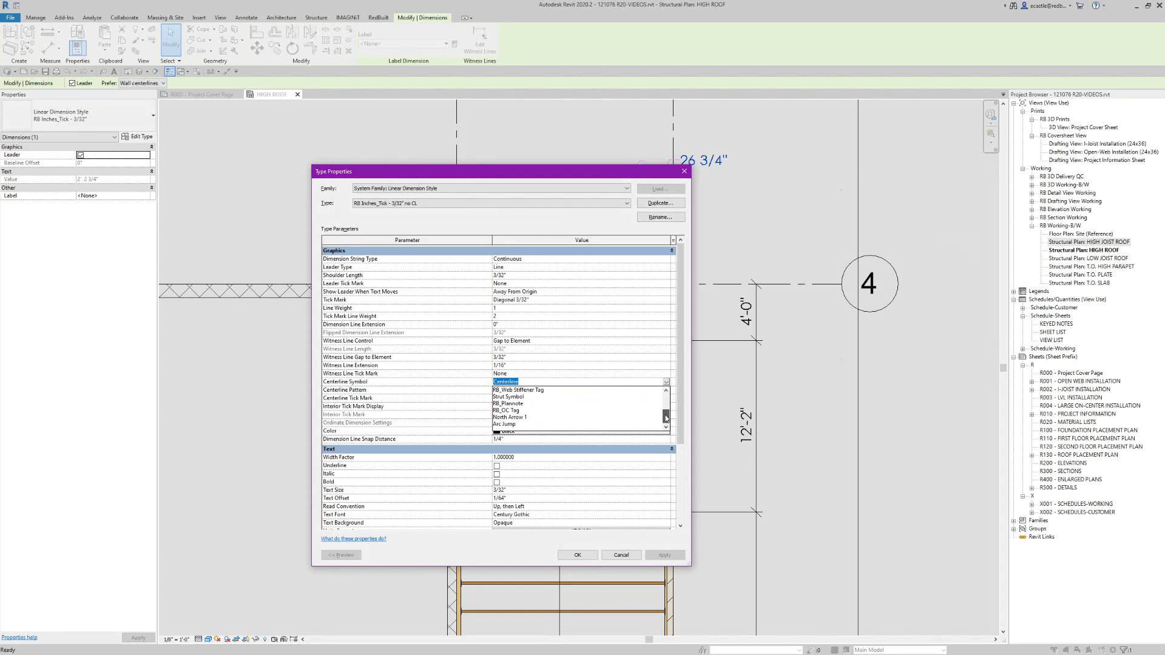
{"action": "left_click_drag", "start_coordinate": [666, 419], "coordinate": [666, 396]}
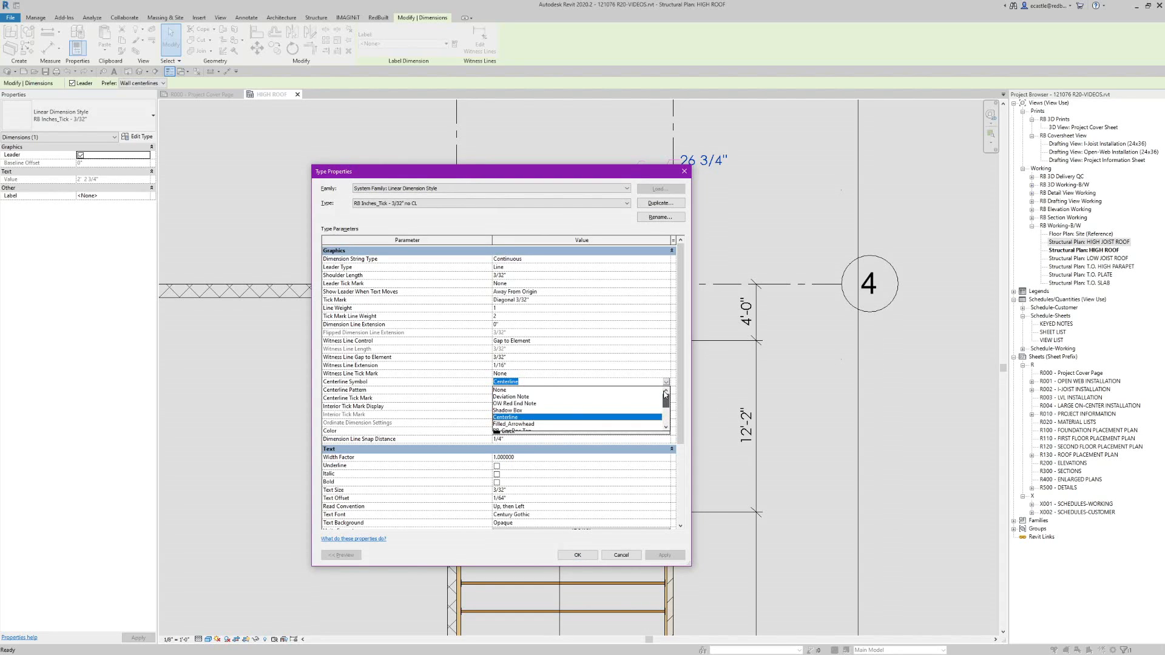
{"action": "left_click", "coordinate": [500, 390]}
{"action": "left_click", "coordinate": [578, 555]}
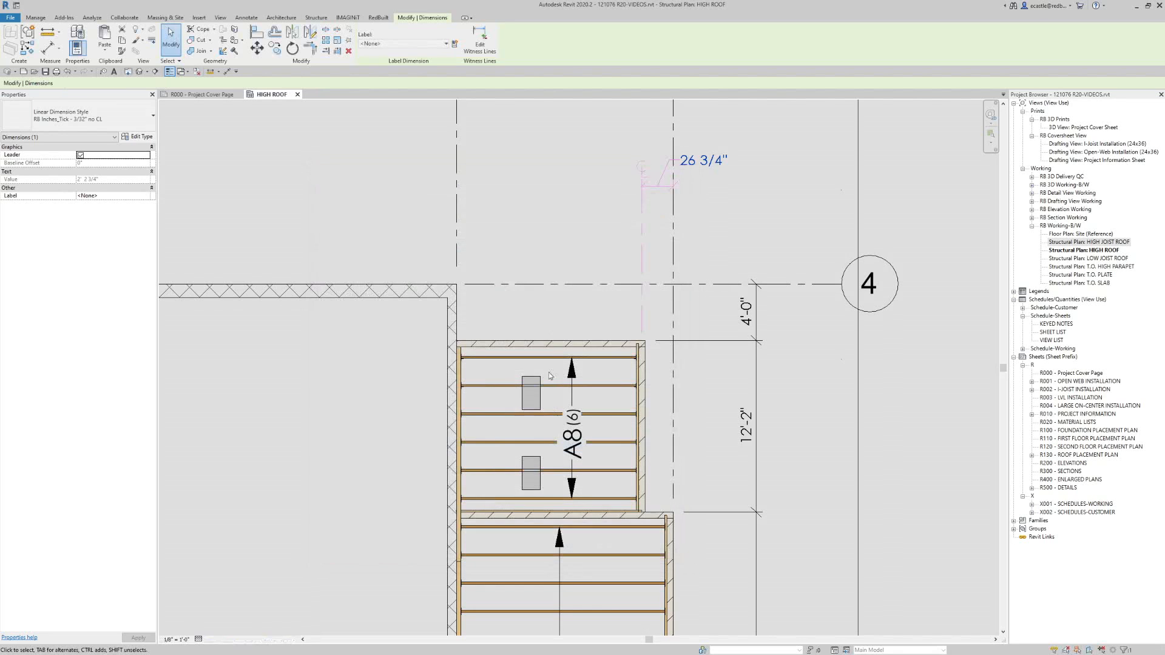
{"action": "left_click", "coordinate": [619, 230]}
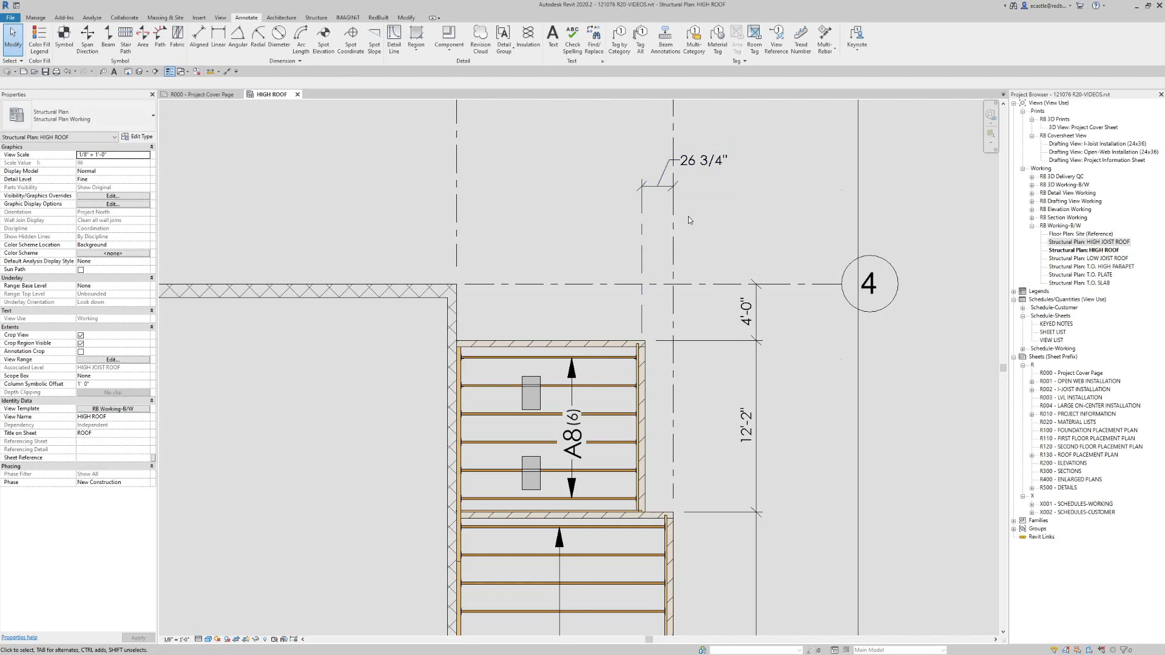
- Undo the no-centerline dimension type and the preceding edits, back to the dimension across the upper bay's width
{"action": "key", "text": "ctrl+z"}
{"action": "key", "text": "ctrl+z"}
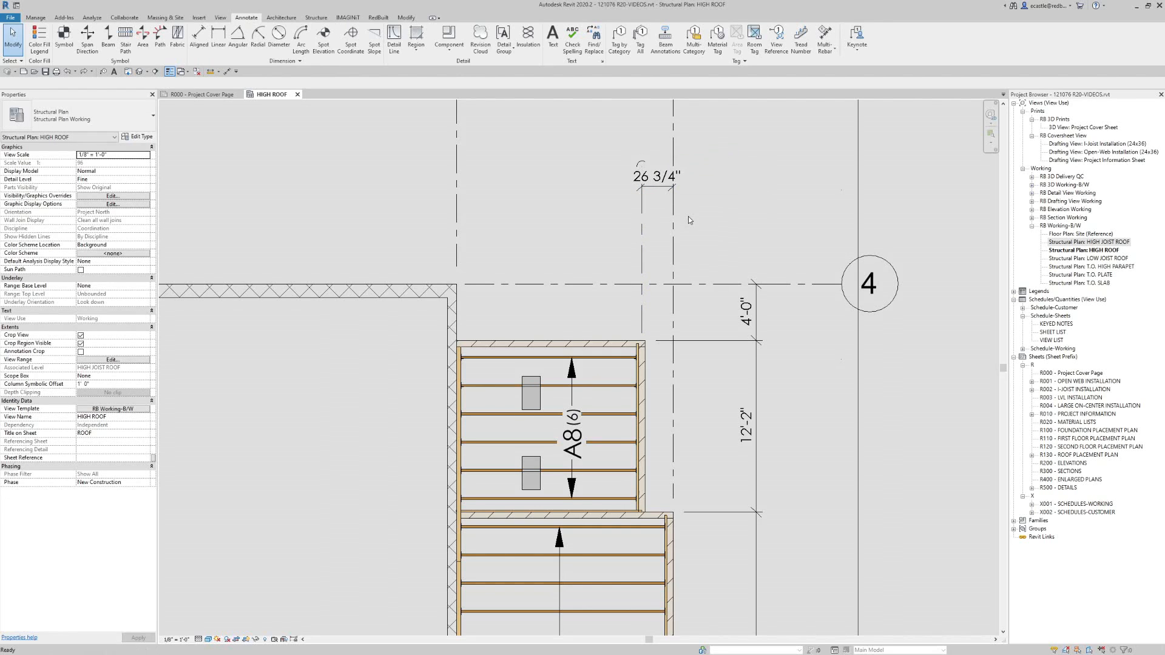
- Review the properties of the RB Drafting View Working details to find those that suit the A7 and A8 joist bays
{"action": "scroll", "coordinate": [688, 216], "scroll_direction": "down", "scroll_amount": 4}
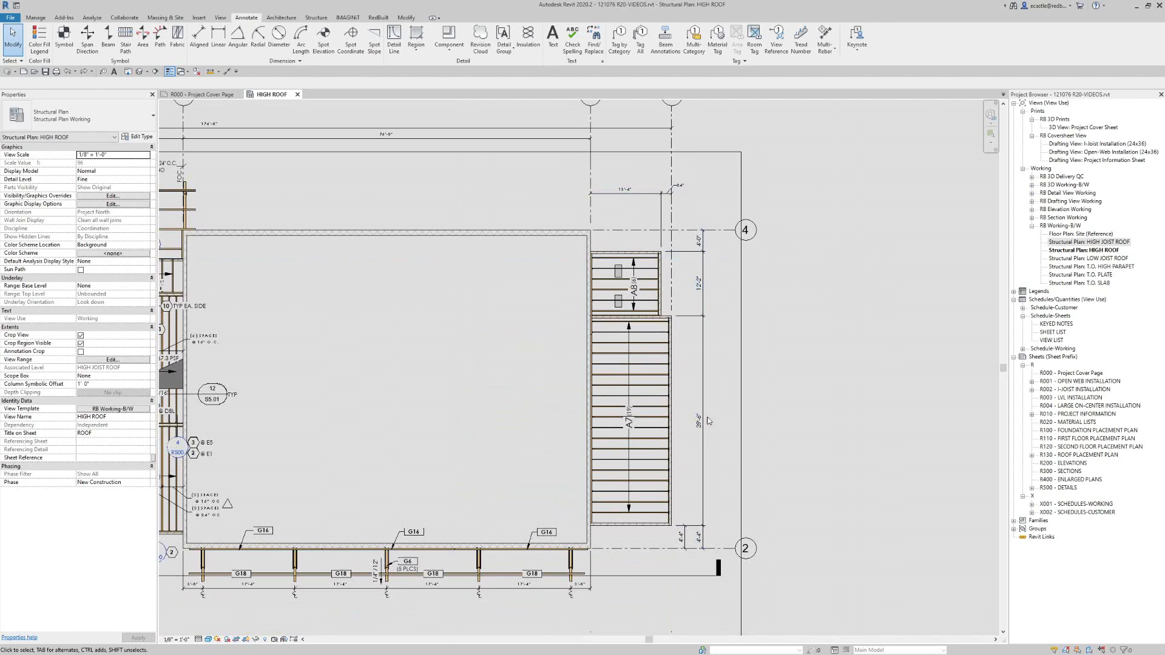
{"action": "scroll", "coordinate": [697, 453], "scroll_direction": "up", "scroll_amount": 2}
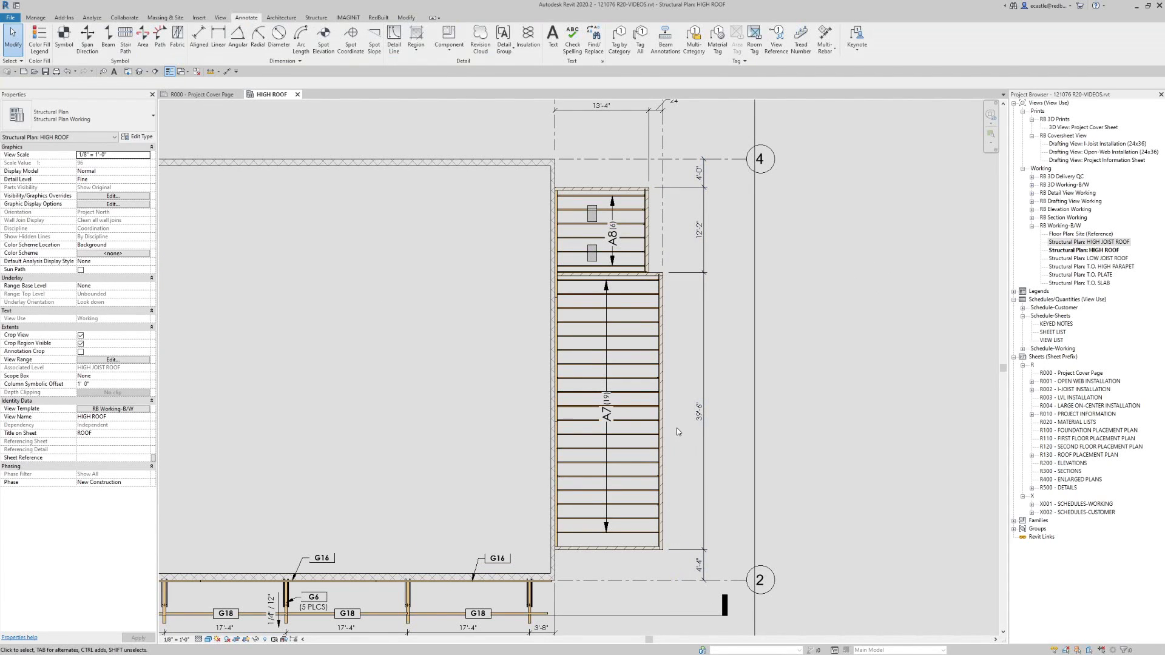
{"action": "scroll", "coordinate": [678, 431], "scroll_direction": "up", "scroll_amount": 3}
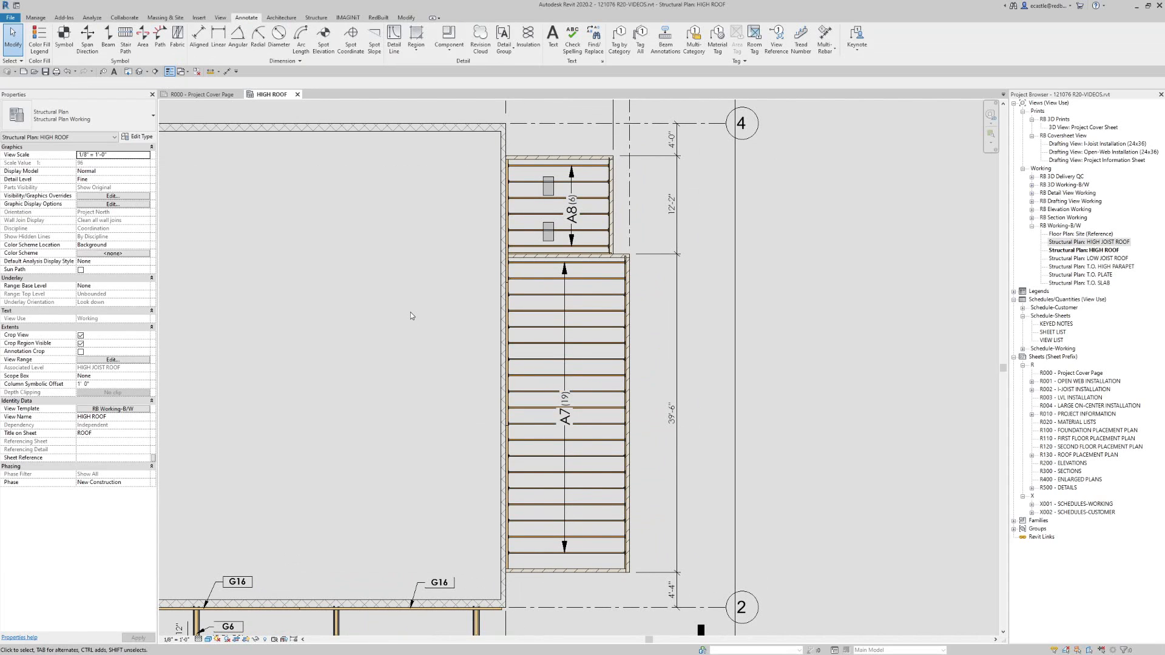
{"action": "left_click", "coordinate": [1033, 202]}
{"action": "left_click", "coordinate": [1062, 217]}
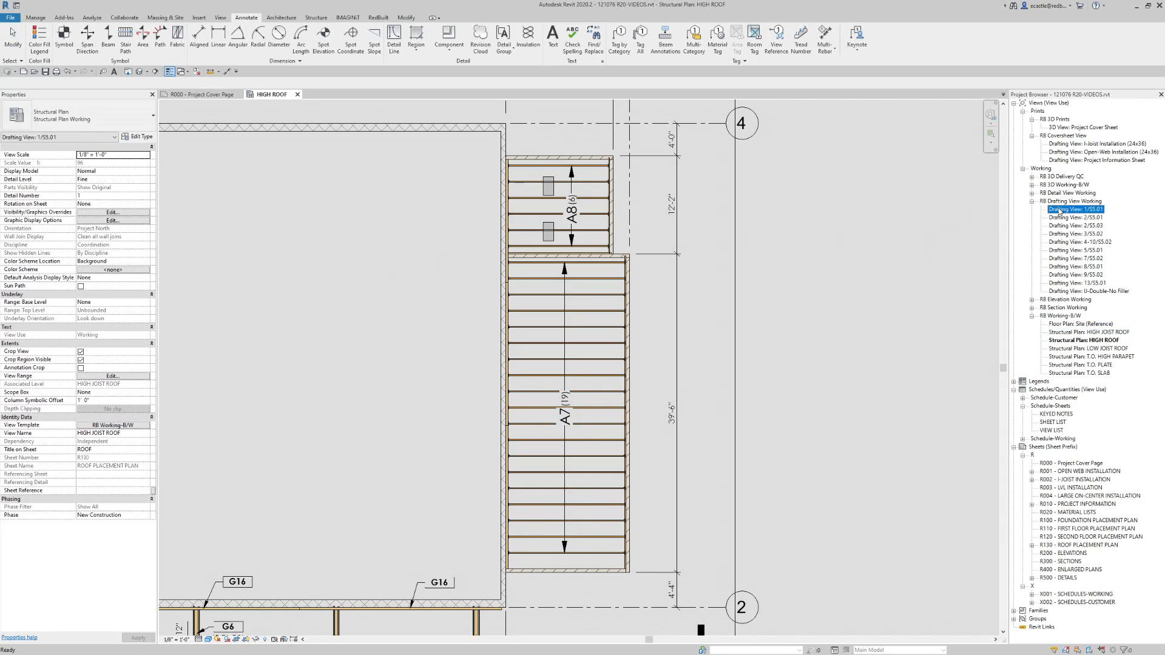
{"action": "left_click", "coordinate": [1063, 226]}
{"action": "left_click", "coordinate": [1062, 234]}
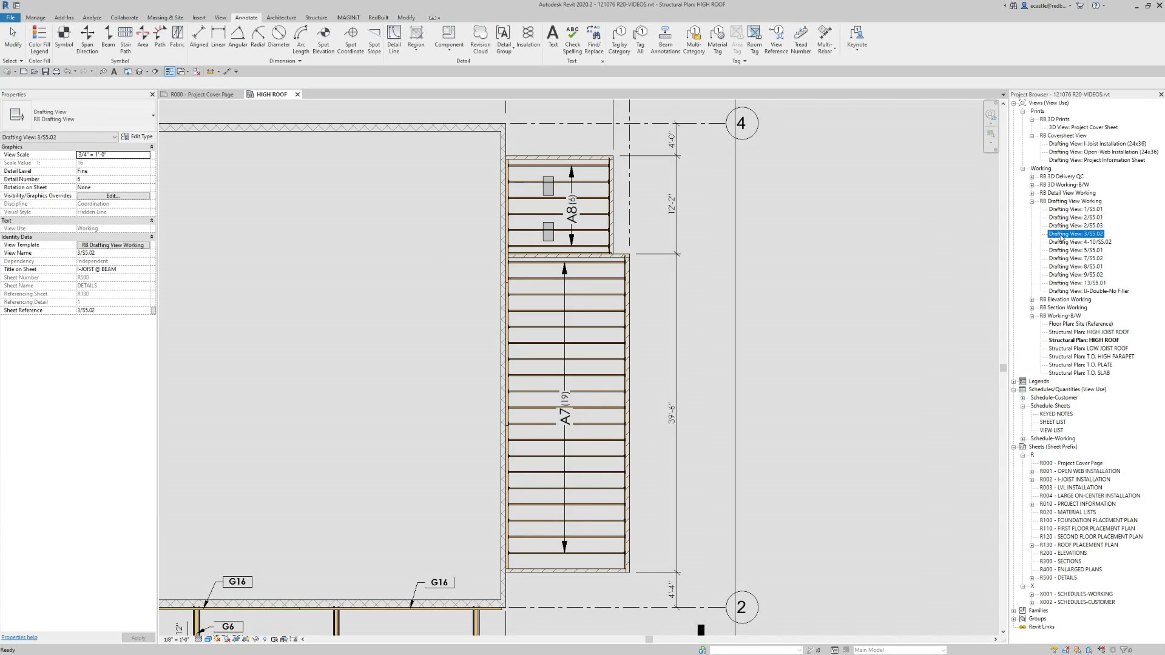
{"action": "left_click", "coordinate": [1060, 242]}
{"action": "left_click", "coordinate": [1058, 250]}
{"action": "left_click", "coordinate": [1058, 259]}
{"action": "left_click", "coordinate": [1058, 275]}
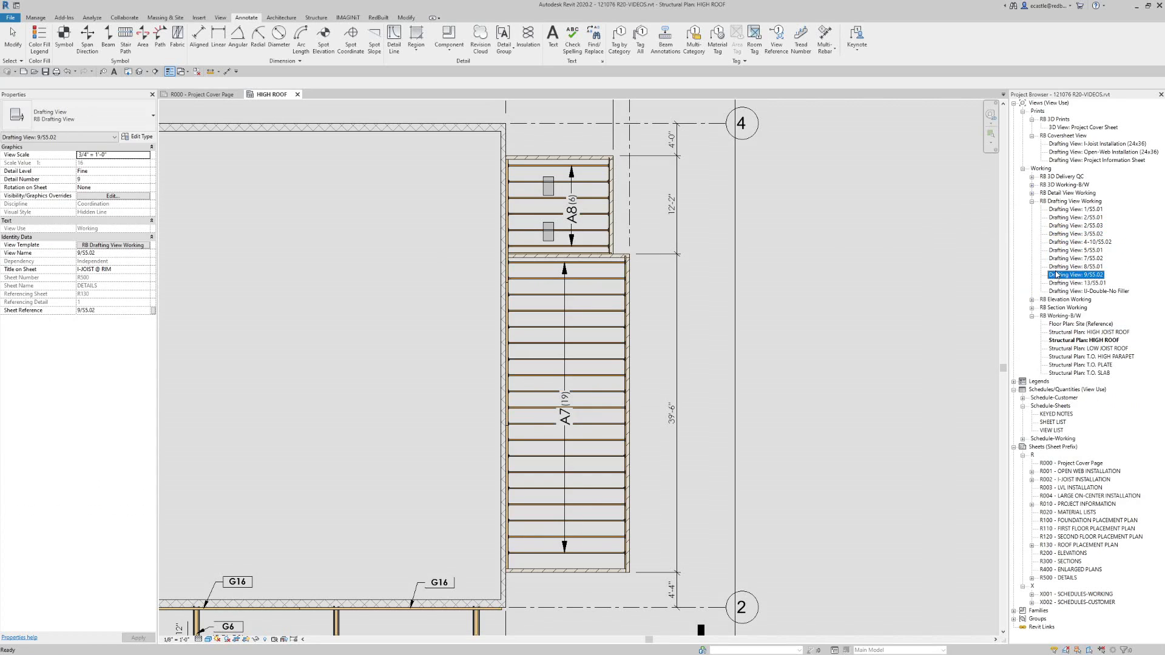
{"action": "left_click", "coordinate": [1032, 202]}
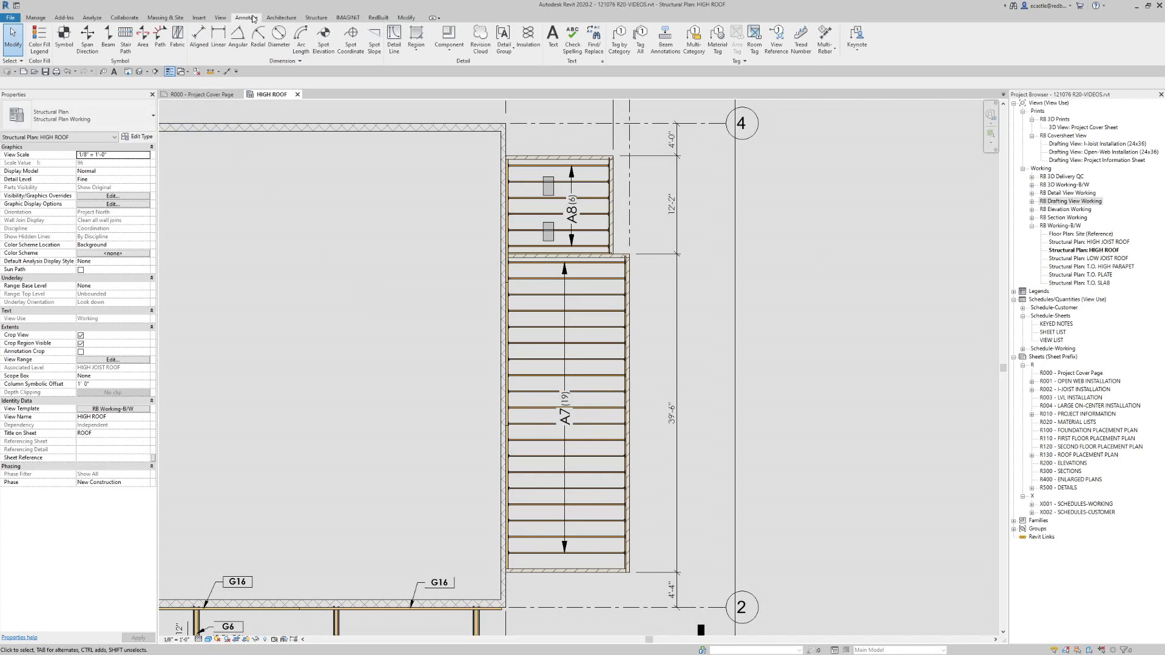
- Draw a section marker across the A7 bay's CMU wall on the main building side, referencing Drafting View 13/S5.01 (5/R500)
{"action": "left_click", "coordinate": [224, 18]}
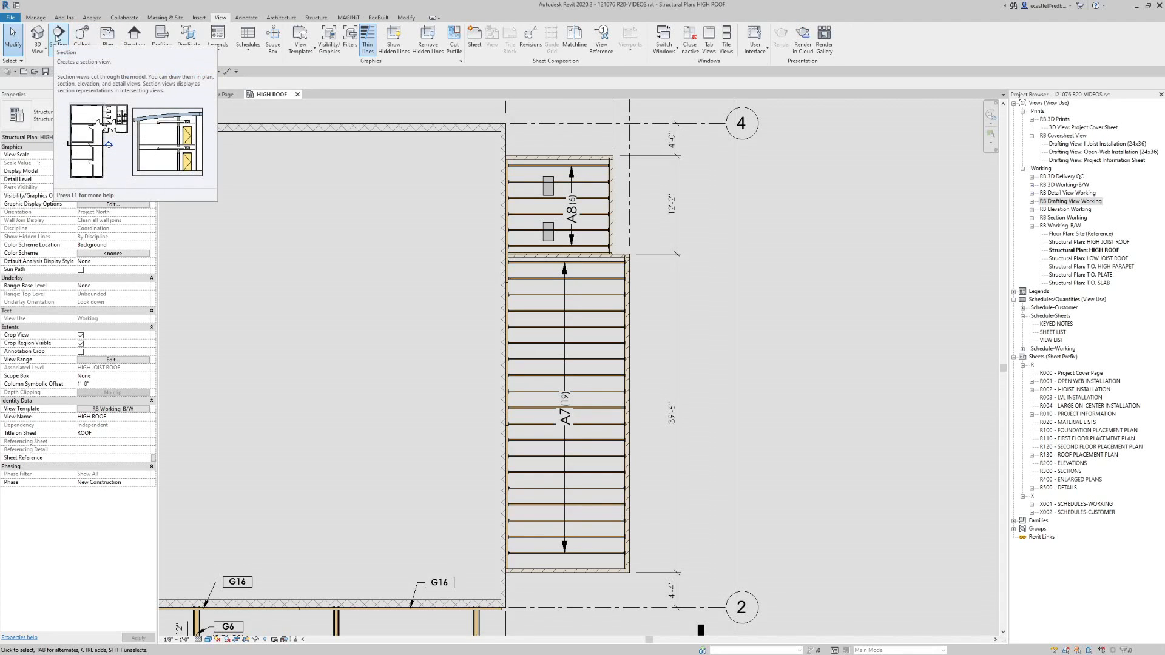
{"action": "left_click", "coordinate": [58, 38]}
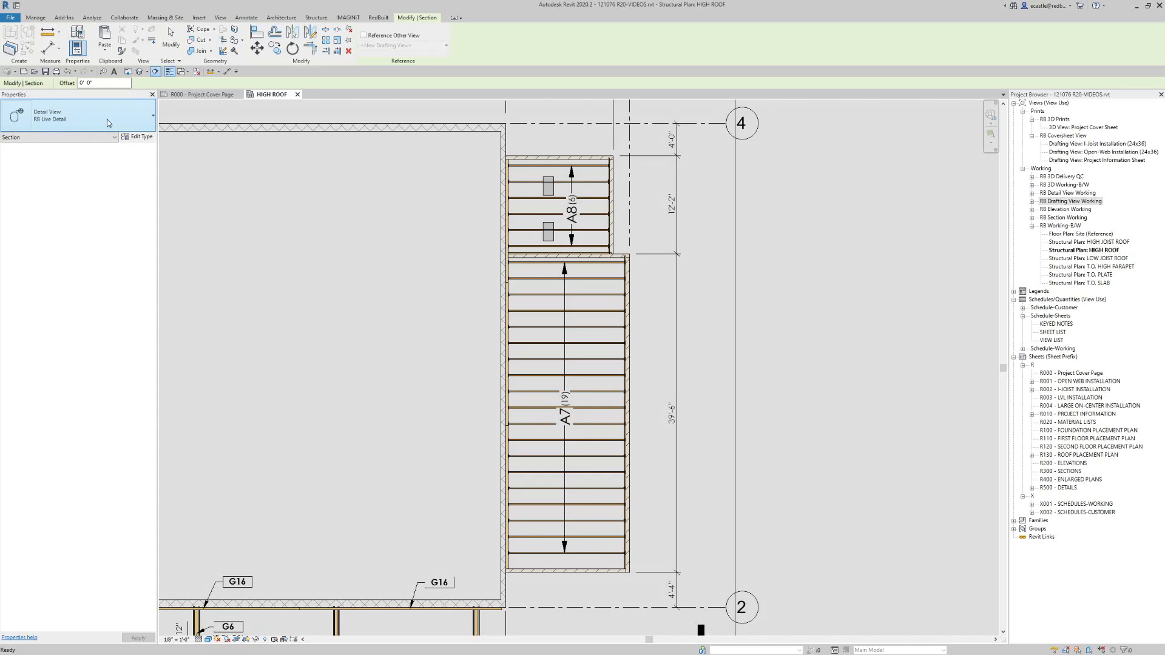
{"action": "left_click", "coordinate": [363, 36]}
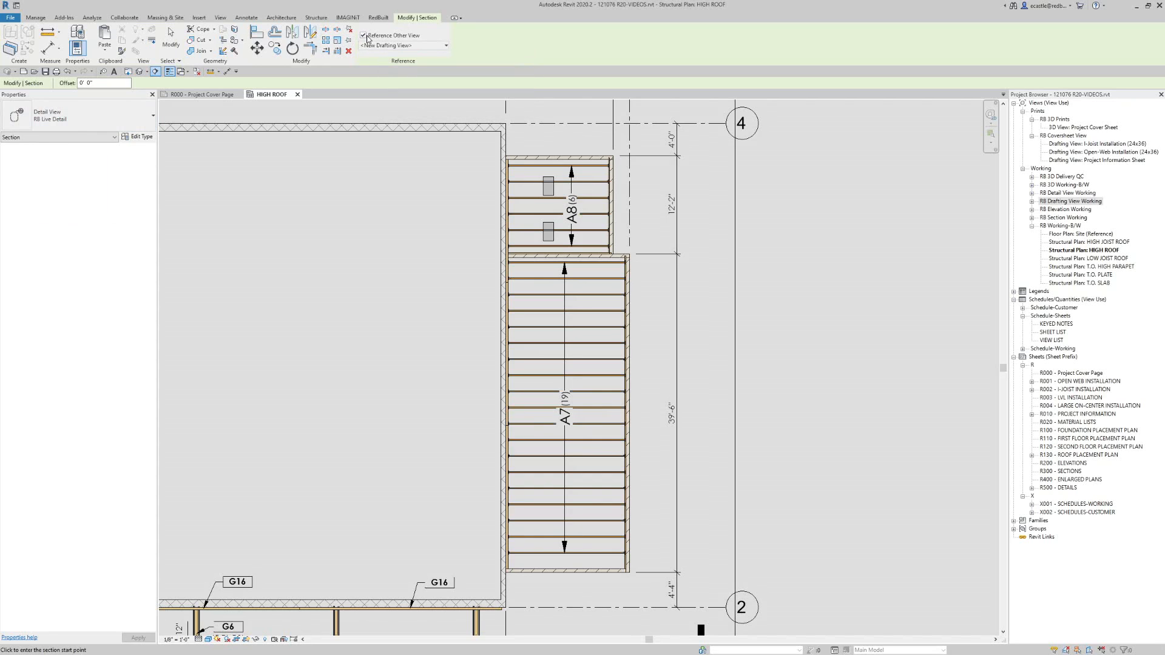
{"action": "left_click", "coordinate": [428, 51]}
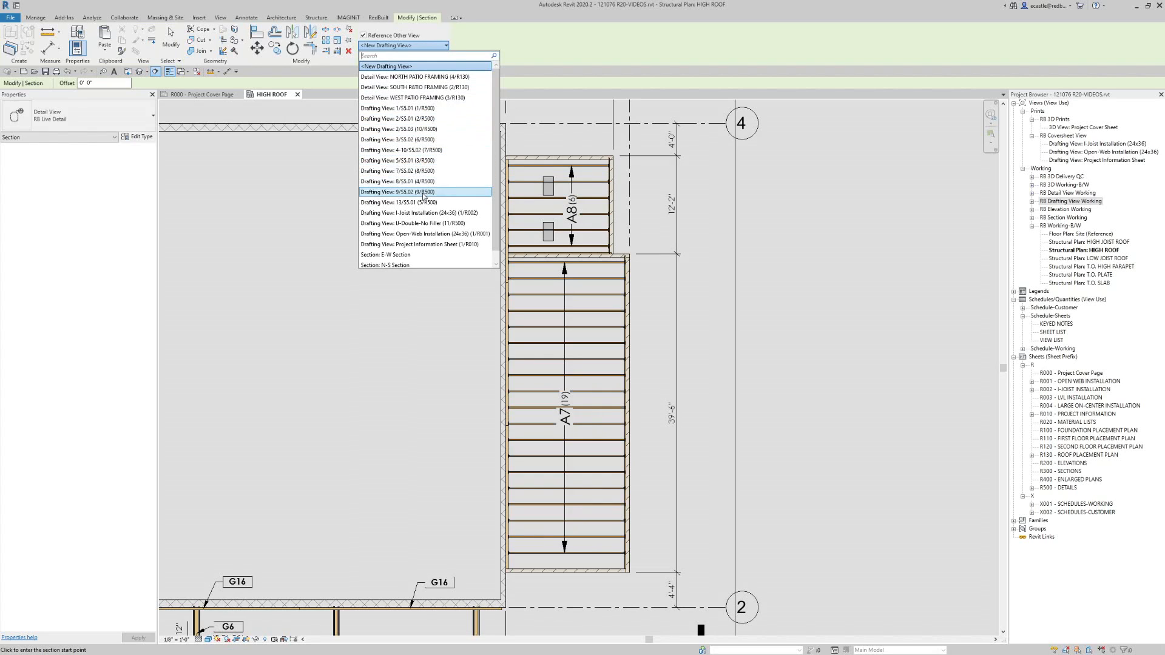
{"action": "left_click", "coordinate": [404, 204]}
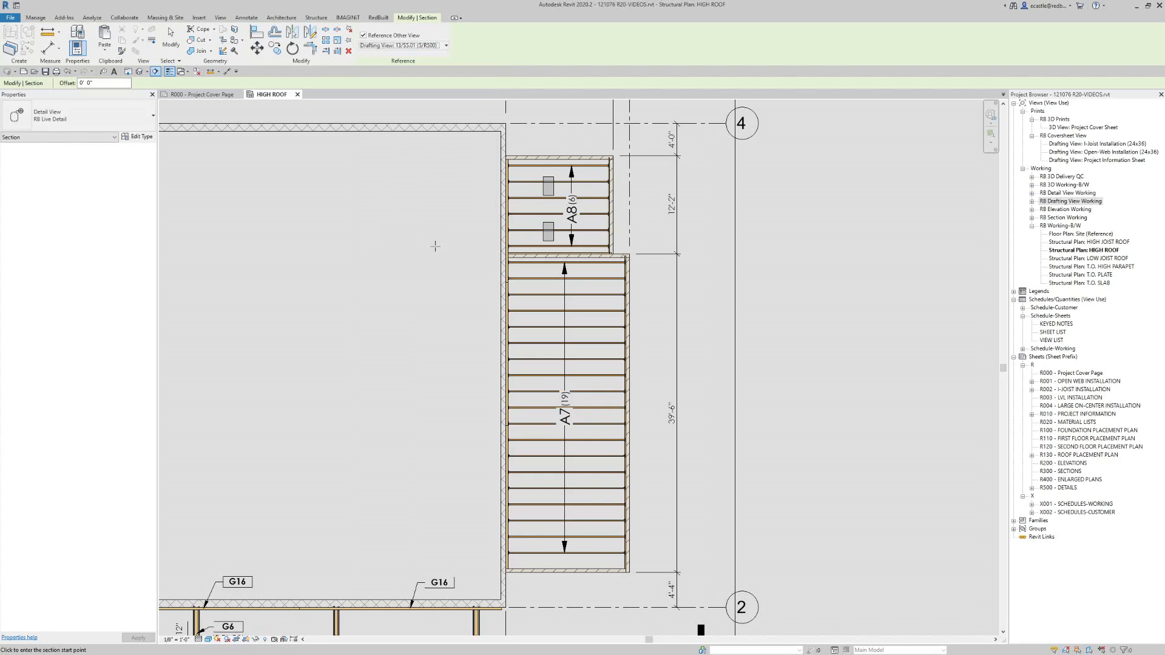
{"action": "left_click", "coordinate": [490, 399]}
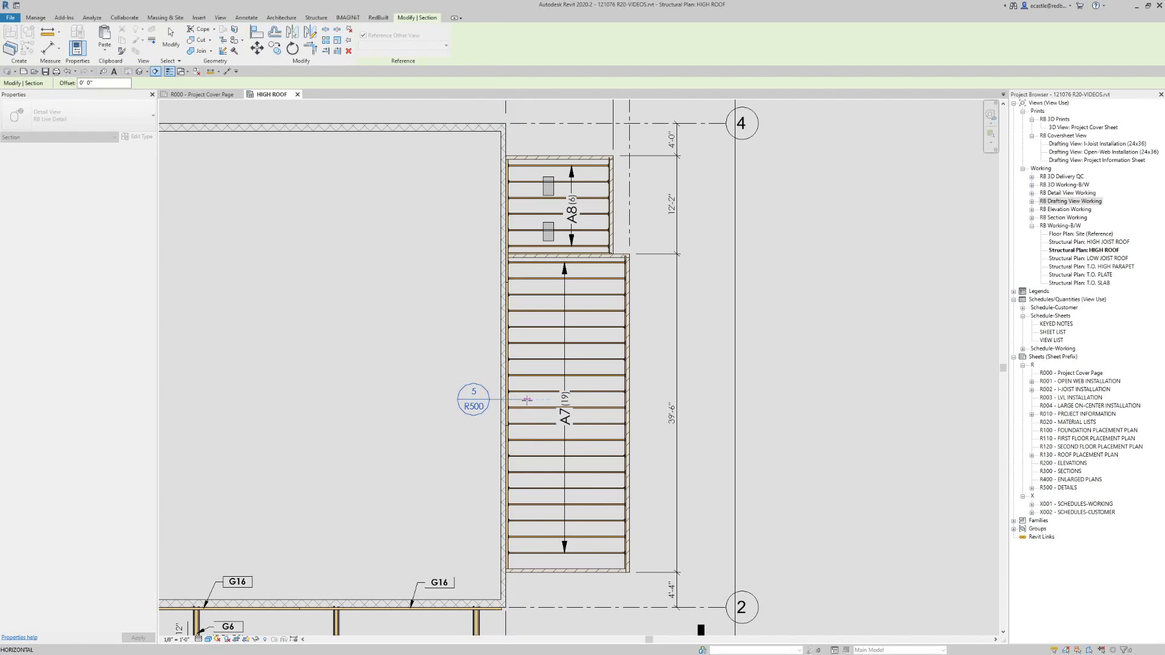
{"action": "left_click", "coordinate": [527, 399]}
{"action": "key", "text": "Escape"}
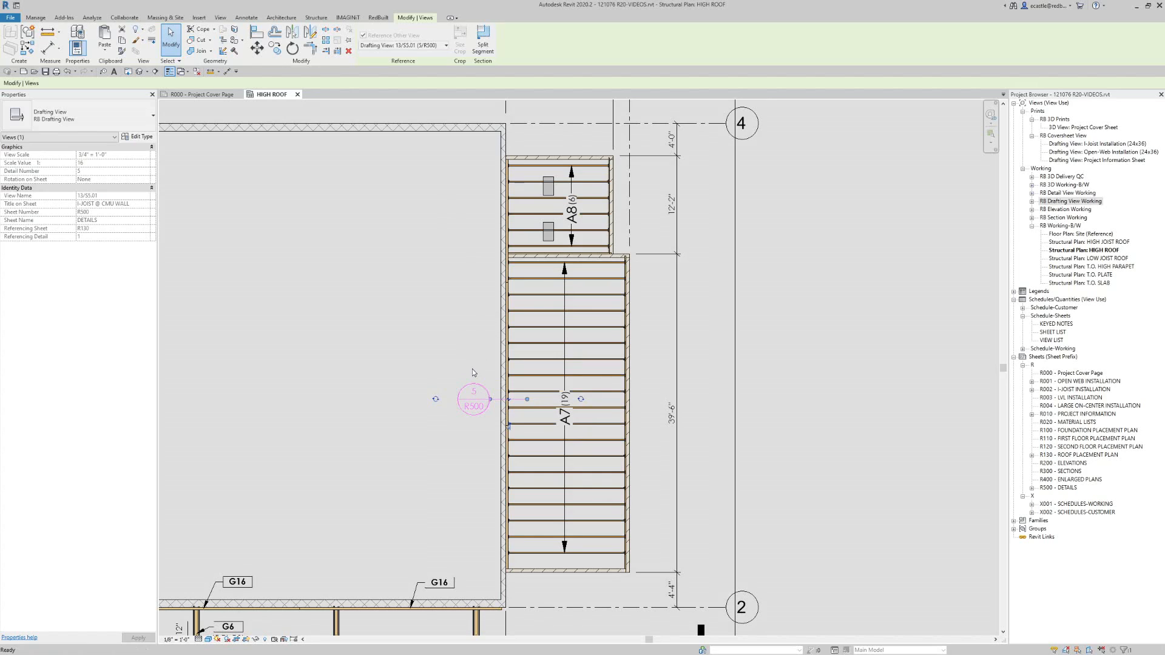
- Draw a section marker across the A7 bay's outer wall, pointing inward and referencing Drafting View 2/S5.01 (2/R500)
{"action": "key", "text": "c"}
{"action": "key", "text": "s"}
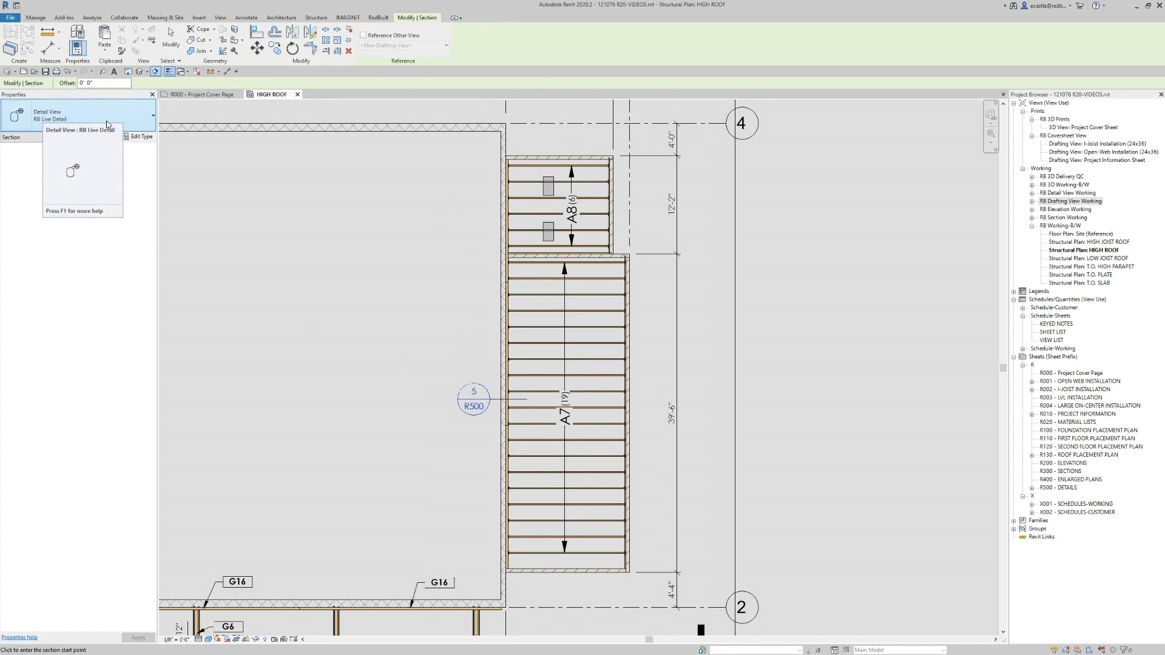
{"action": "left_click", "coordinate": [364, 36]}
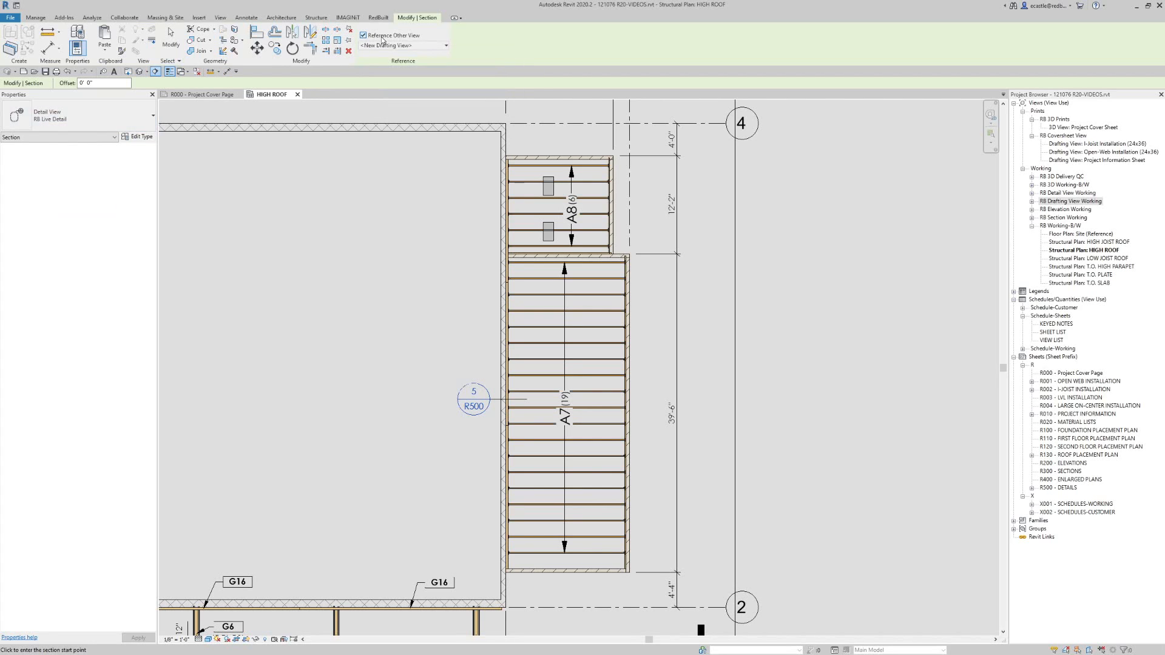
{"action": "left_click", "coordinate": [404, 45]}
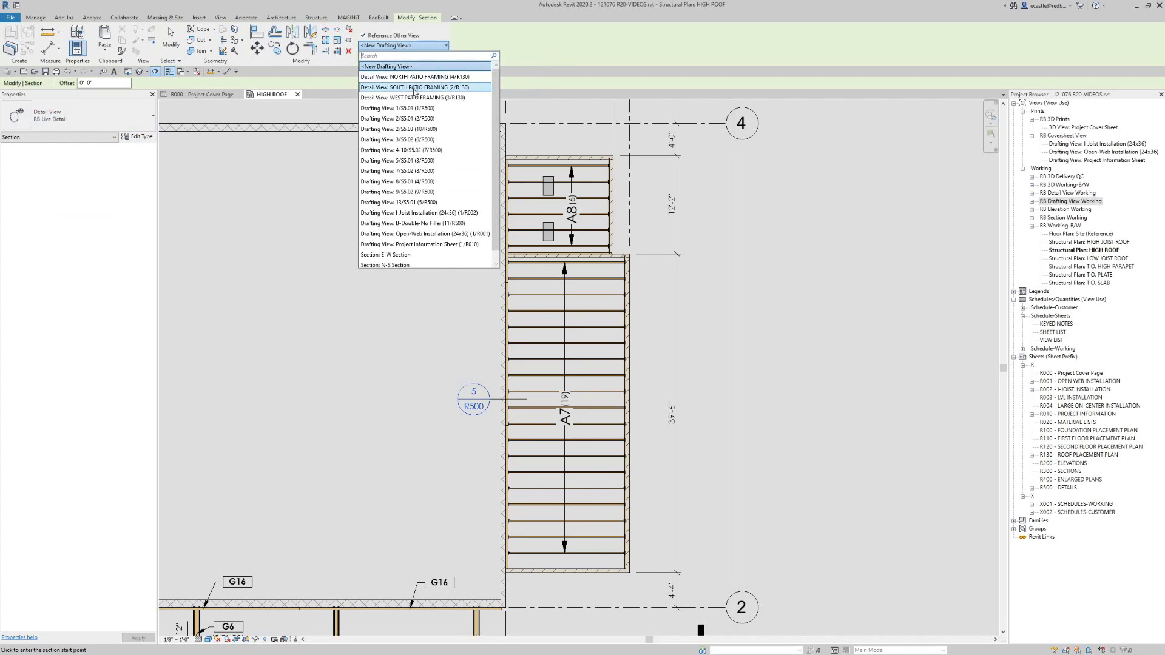
{"action": "left_click", "coordinate": [403, 119]}
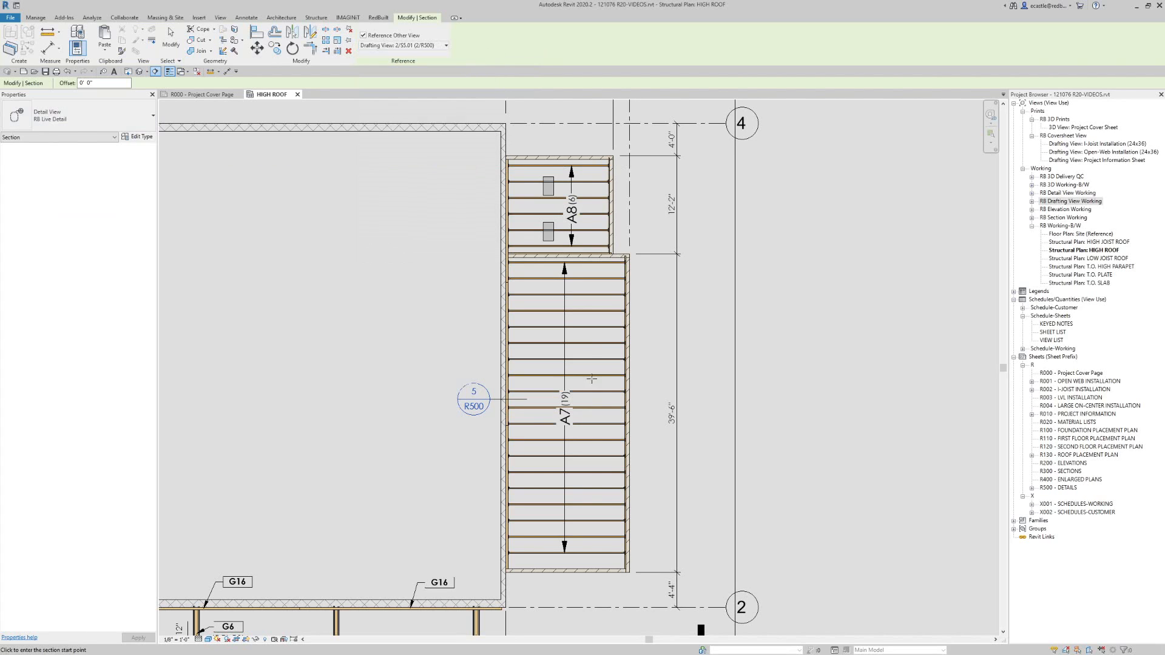
{"action": "left_click", "coordinate": [639, 384]}
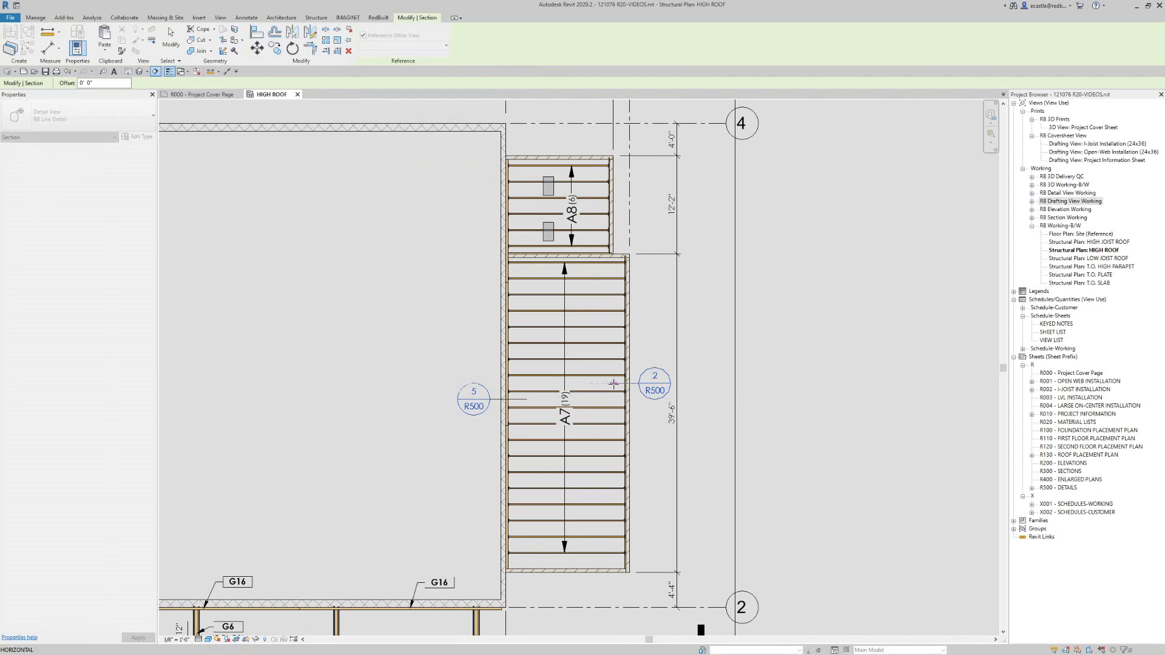
{"action": "left_click", "coordinate": [609, 384]}
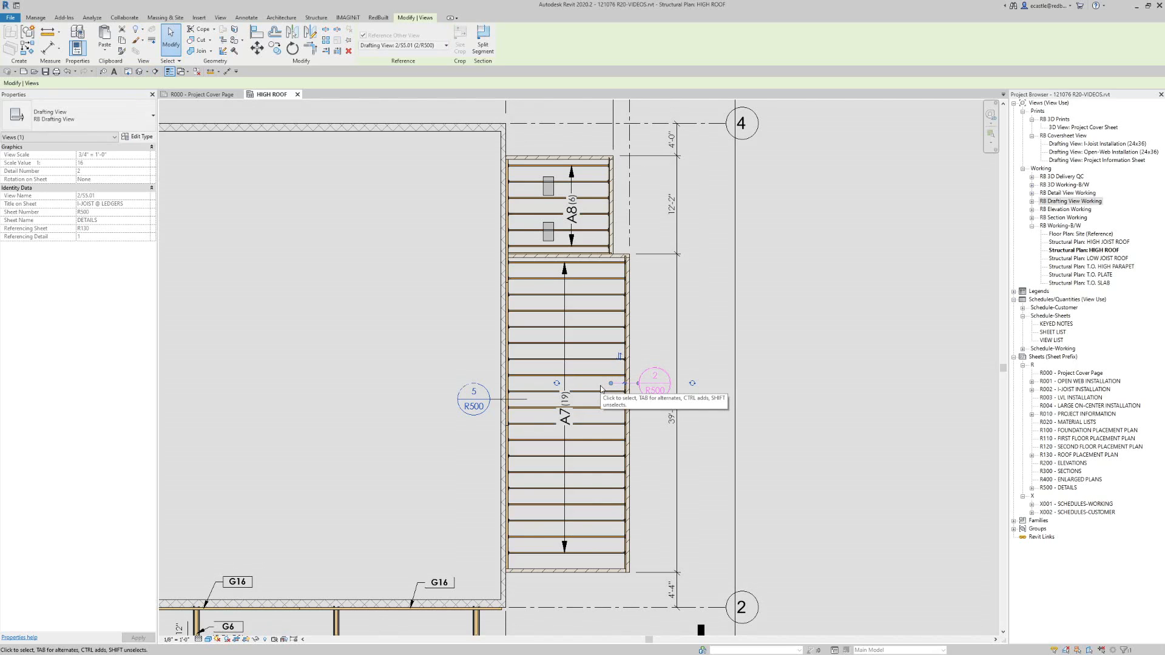
{"action": "key", "text": "Escape"}
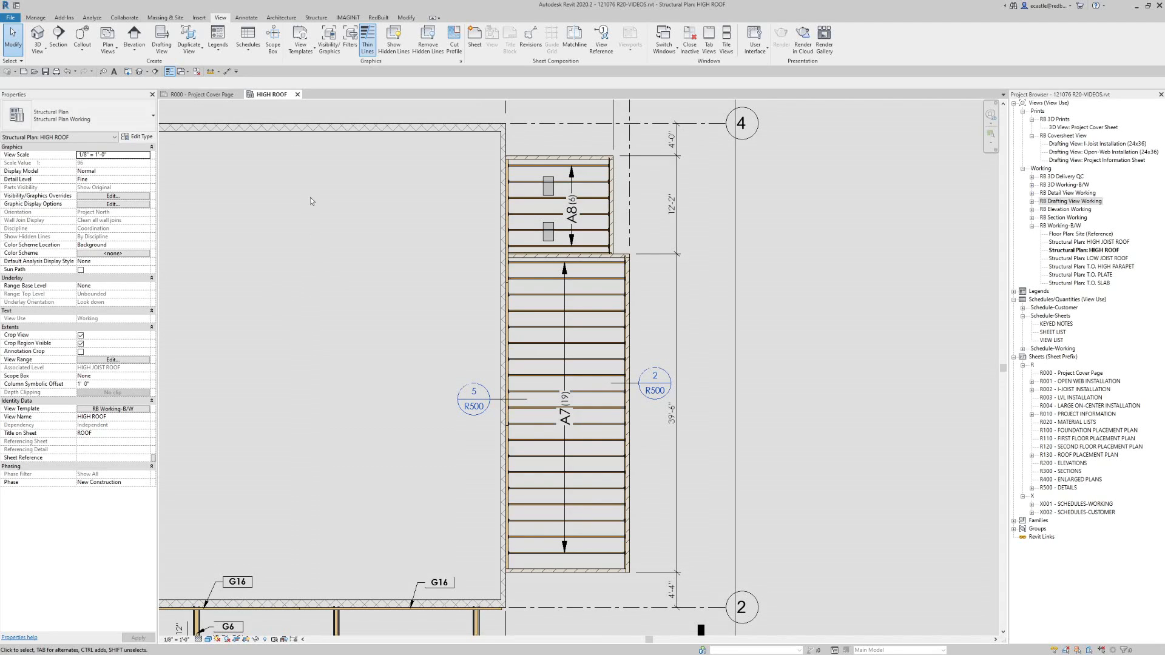
- Place an RB_ConDoc Tag symbol just below the A7 bay's lower wall, beside grid 2
{"action": "left_click", "coordinate": [247, 17]}
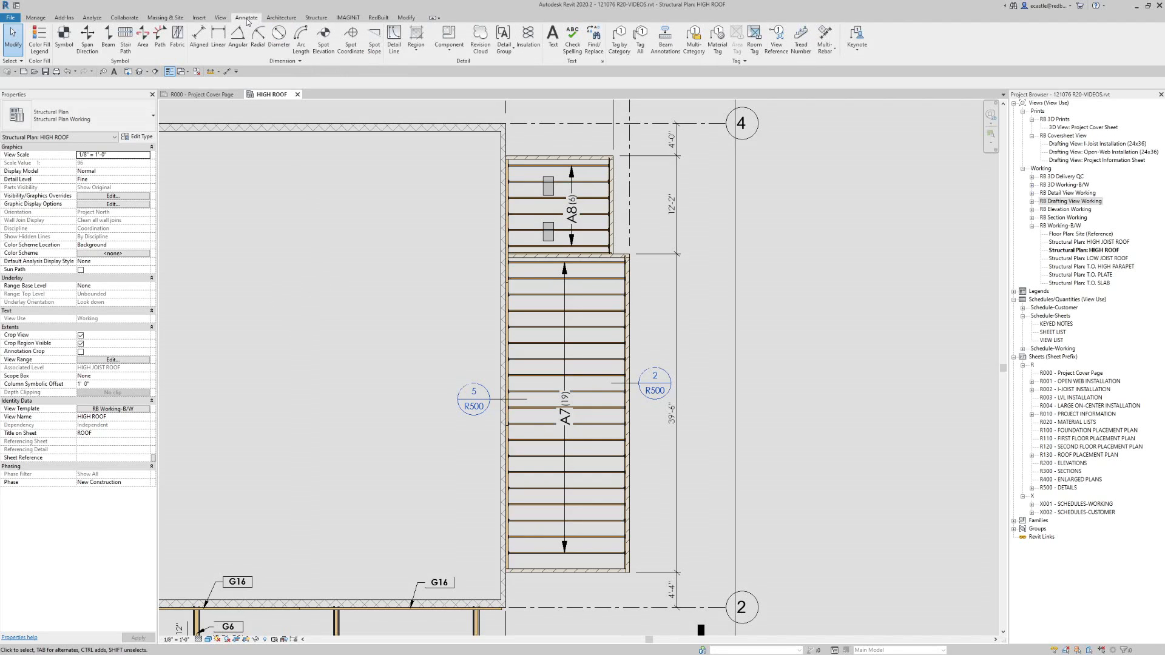
{"action": "left_click", "coordinate": [64, 34]}
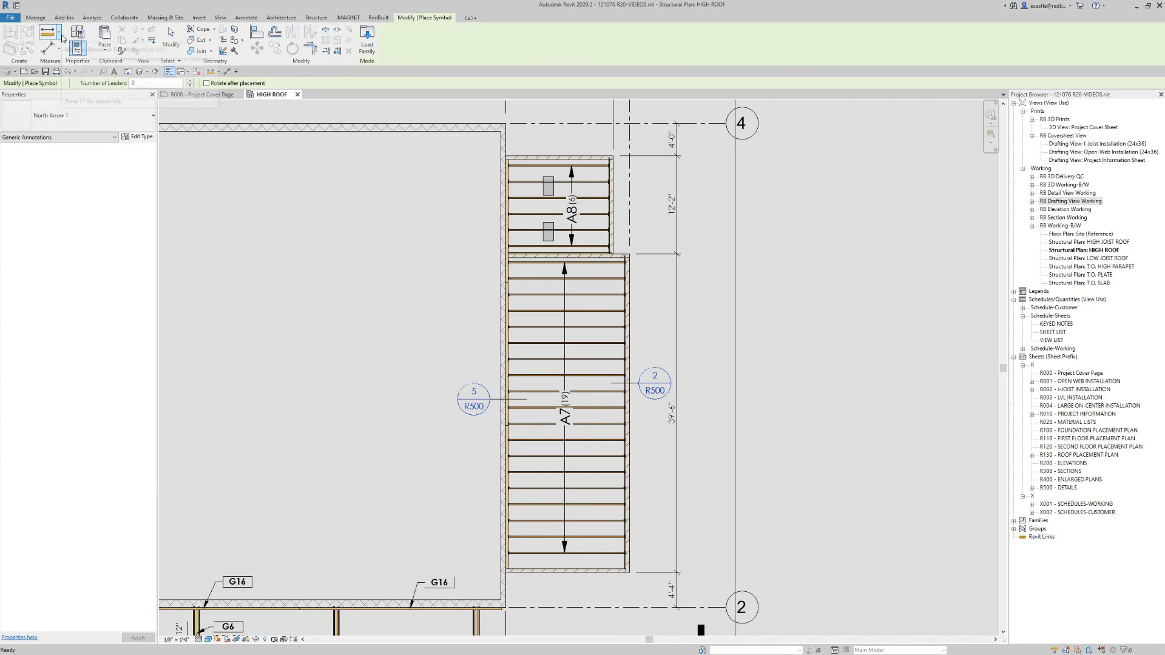
{"action": "left_click", "coordinate": [86, 116]}
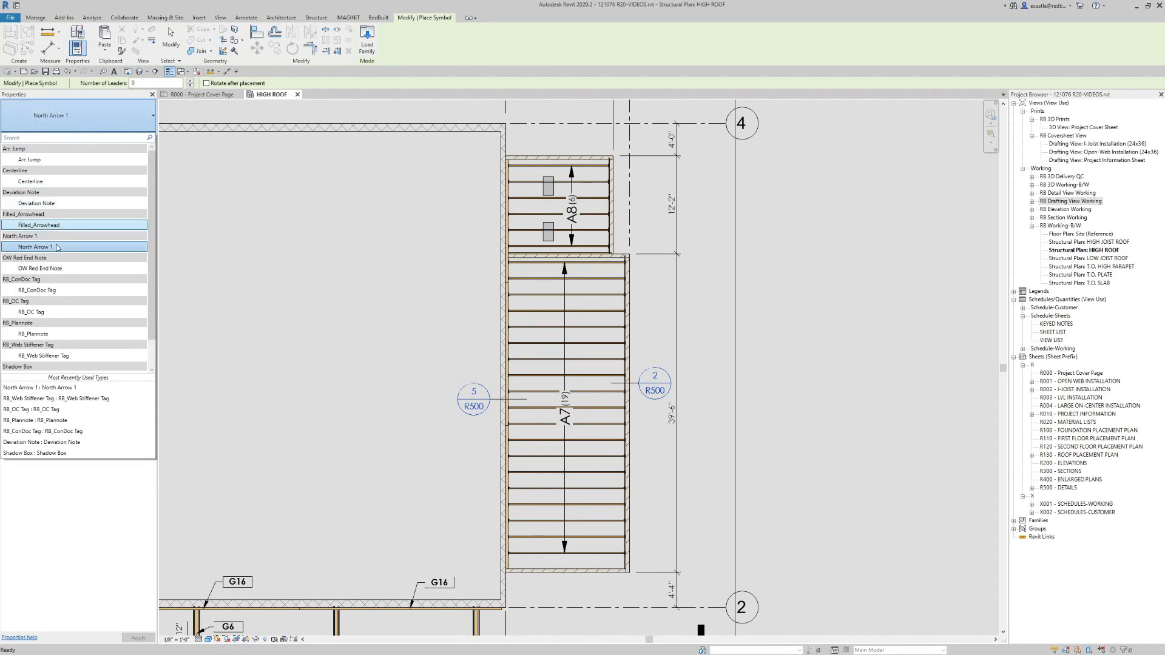
{"action": "left_click", "coordinate": [36, 290]}
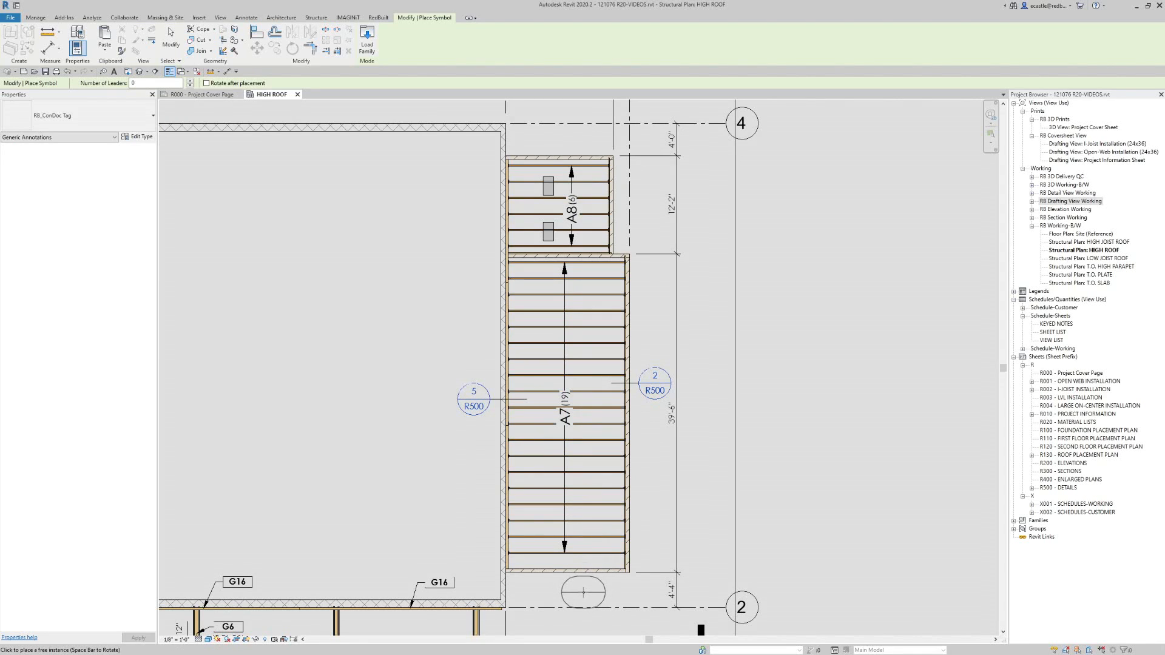
{"action": "left_click", "coordinate": [582, 590]}
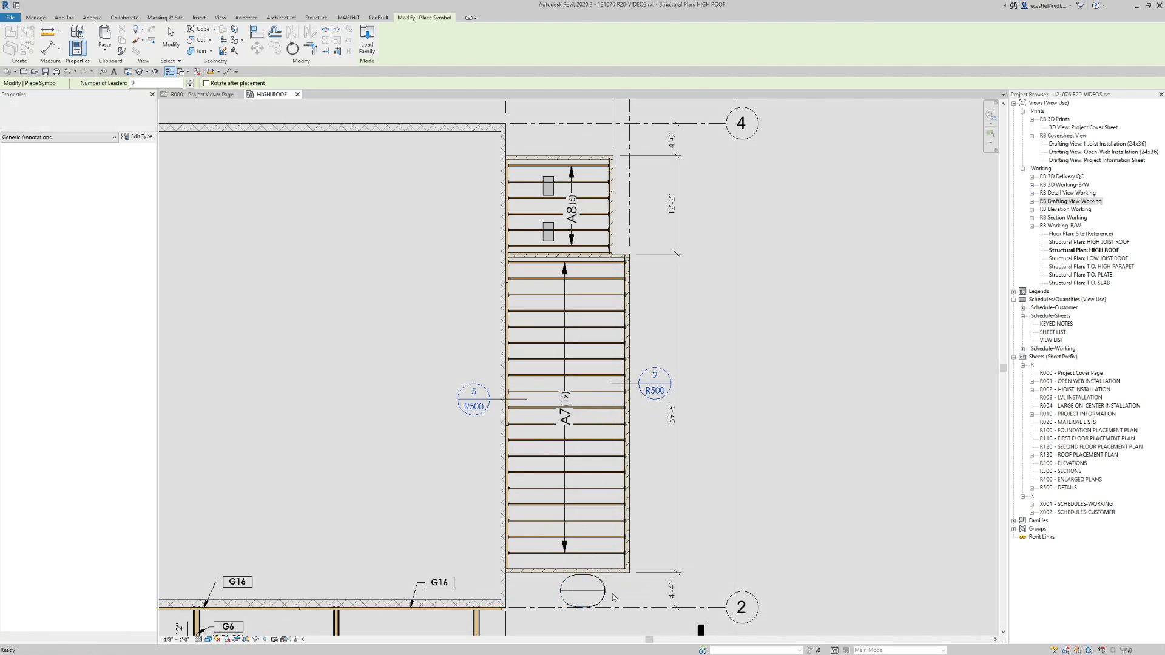
{"action": "key", "text": "Escape"}
{"action": "key", "text": "Escape"}
- Add a leader to the construction document tag and route it straight up across the A7 bay's lower wall
{"action": "left_click", "coordinate": [599, 593]}
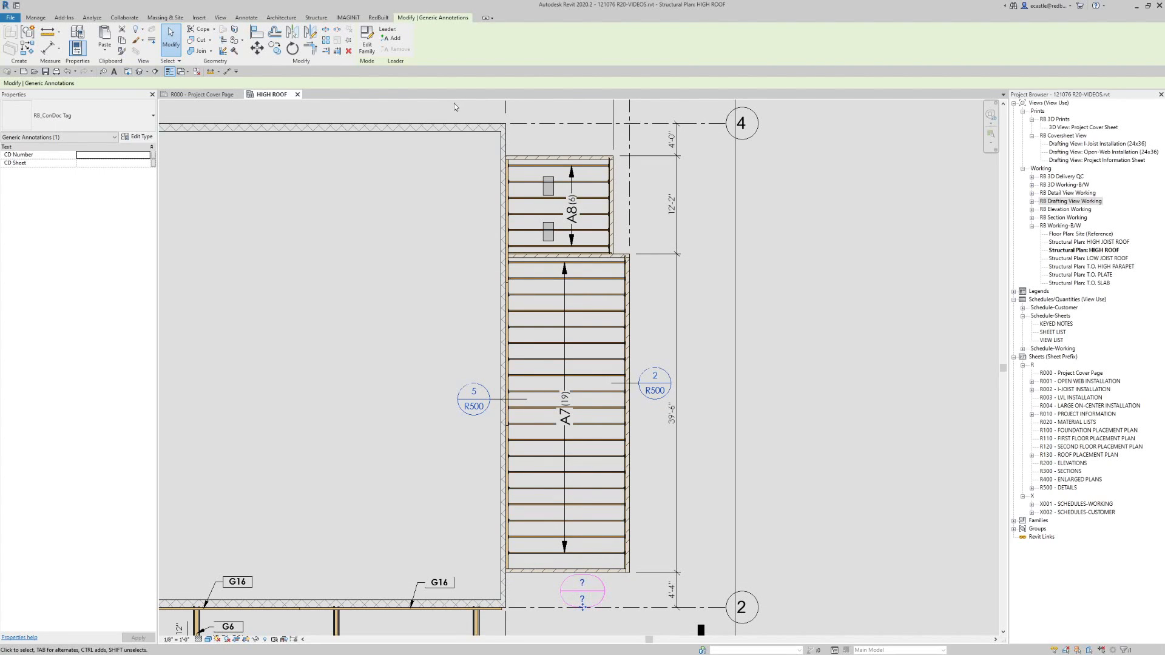
{"action": "left_click", "coordinate": [390, 38]}
{"action": "scroll", "coordinate": [536, 617], "scroll_direction": "up", "scroll_amount": 4}
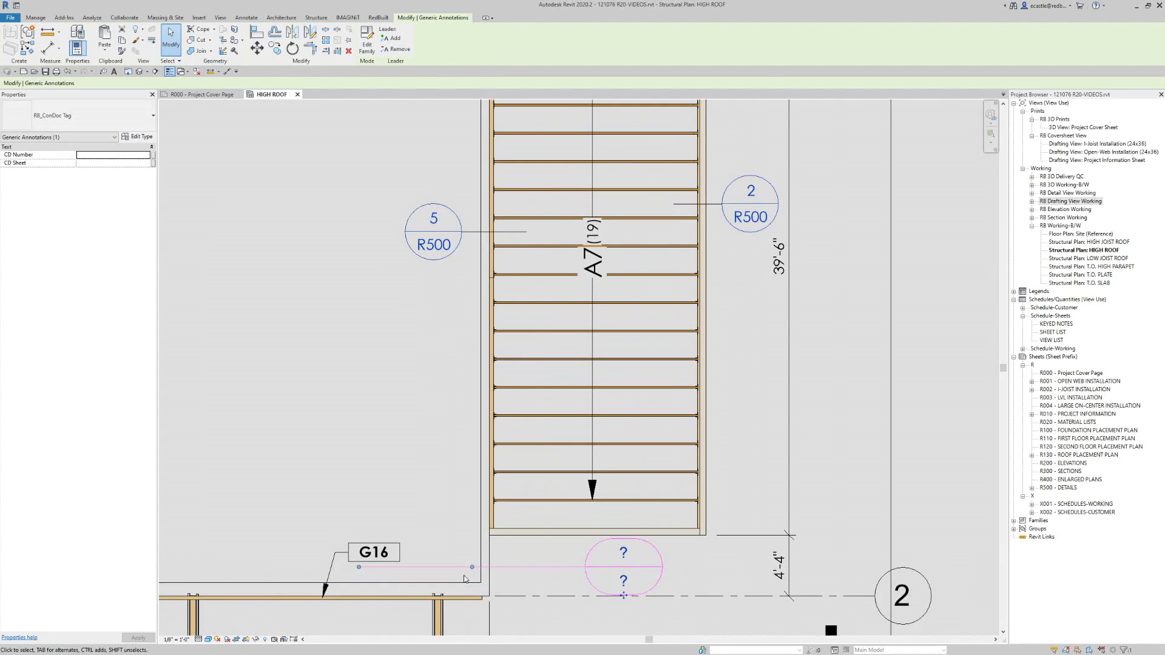
{"action": "left_click_drag", "start_coordinate": [361, 568], "coordinate": [624, 508]}
{"action": "left_click_drag", "start_coordinate": [521, 568], "coordinate": [624, 489]}
{"action": "scroll", "coordinate": [624, 516], "scroll_direction": "up", "scroll_amount": 2}
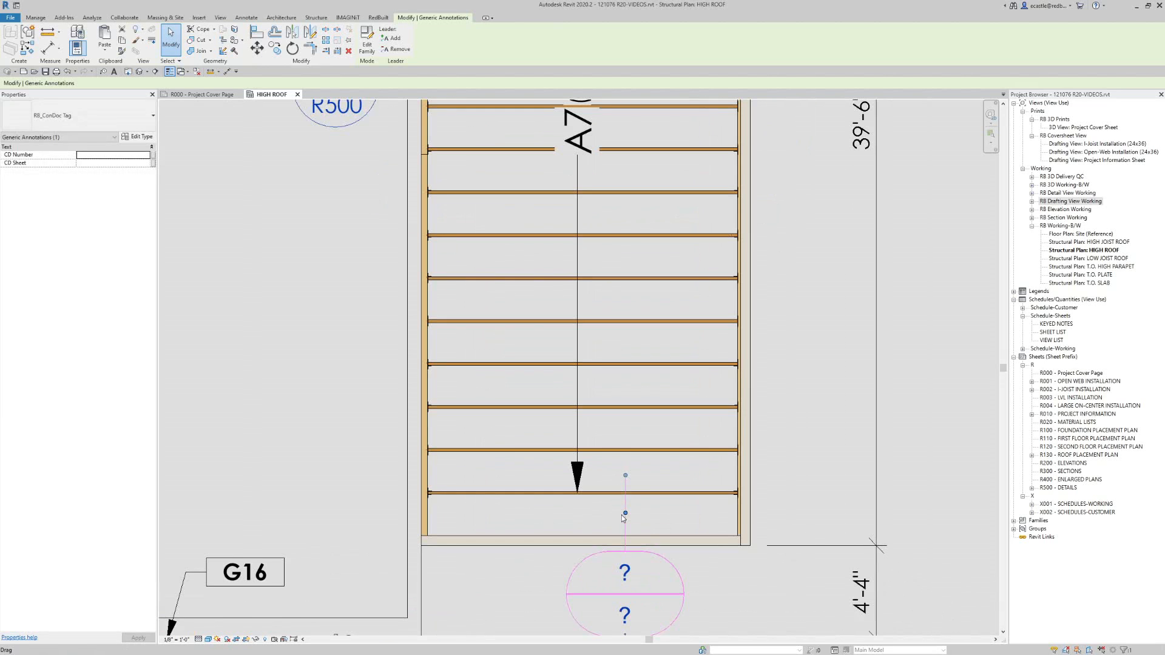
{"action": "scroll", "coordinate": [625, 516], "scroll_direction": "down", "scroll_amount": 1}
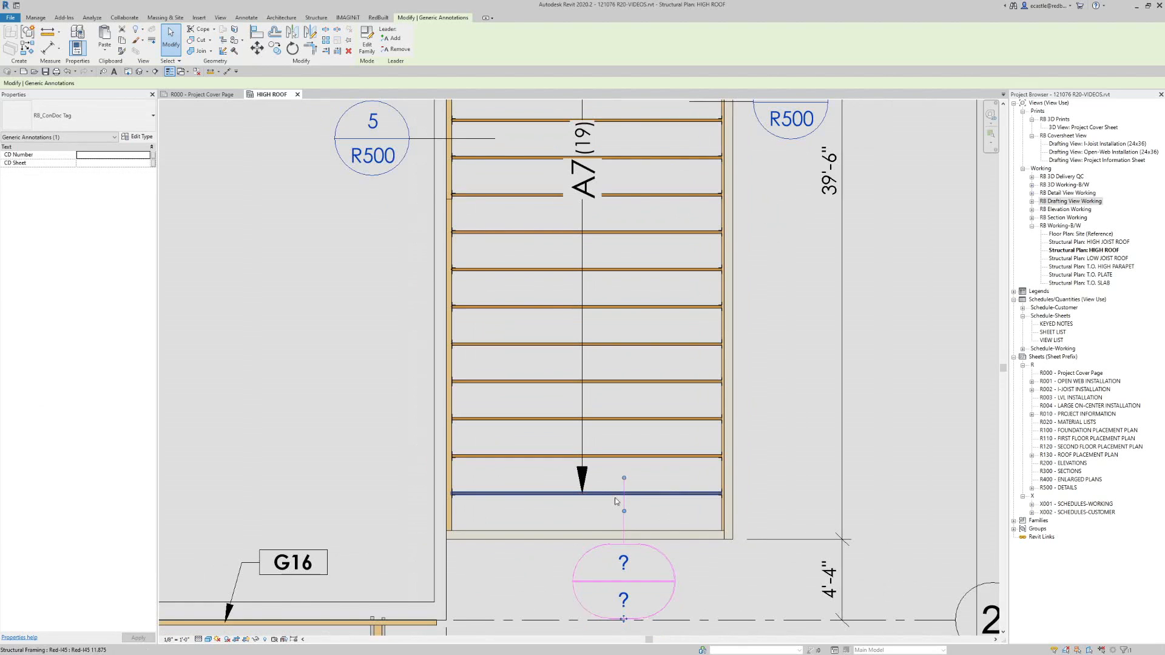
- Fill in the tag below the A7 bay with CD Number 3 and CD Sheet S5.01
{"action": "left_click", "coordinate": [625, 566]}
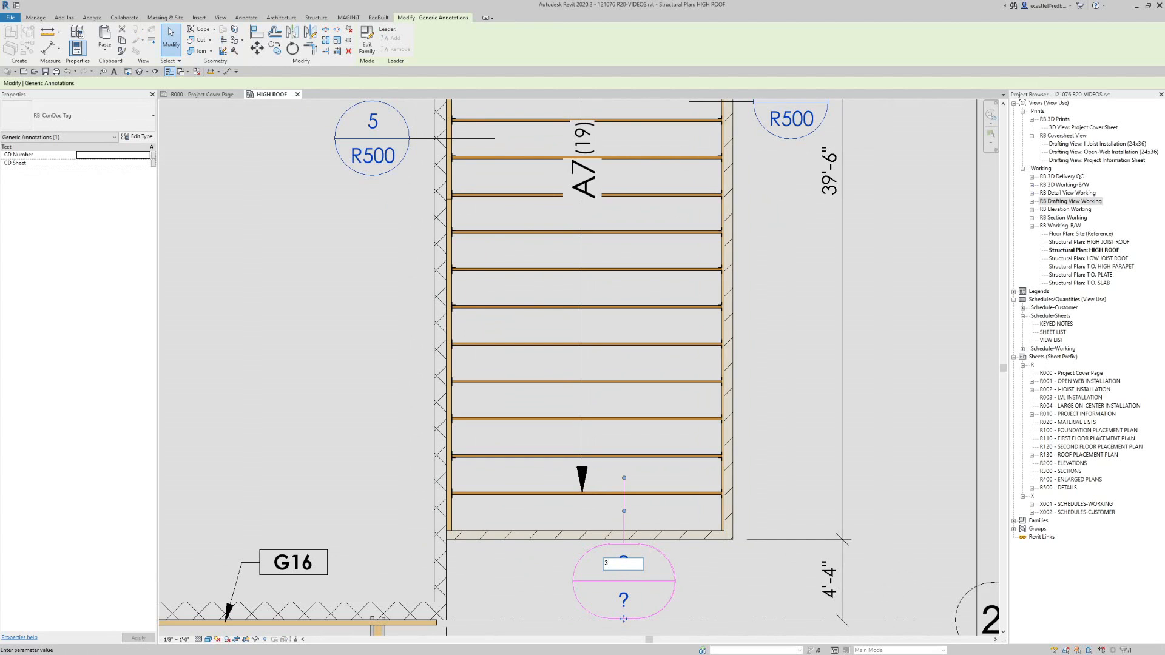
{"action": "type", "text": "3"}
{"action": "key", "text": "Return"}
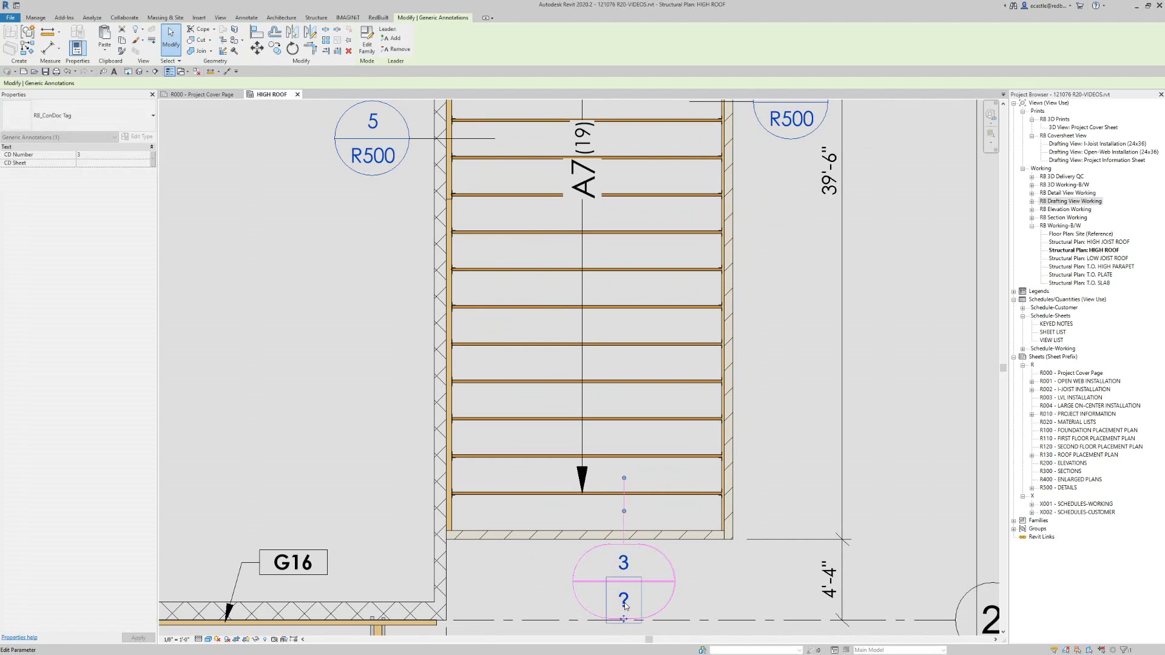
{"action": "left_click", "coordinate": [625, 602]}
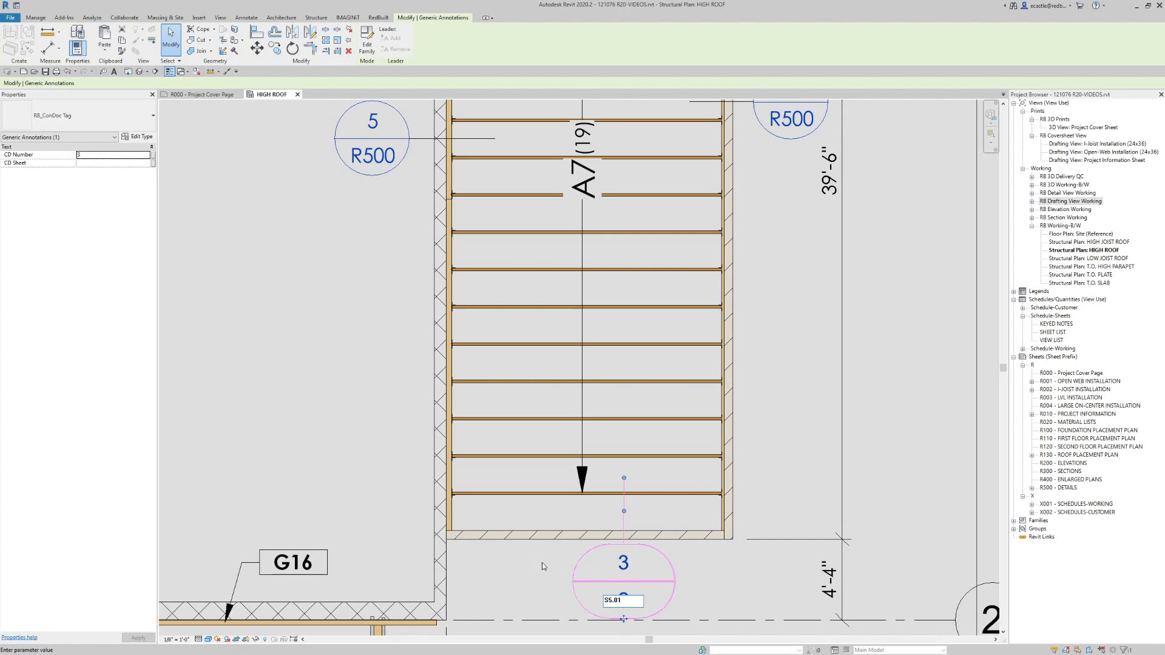
{"action": "key", "text": "Return"}
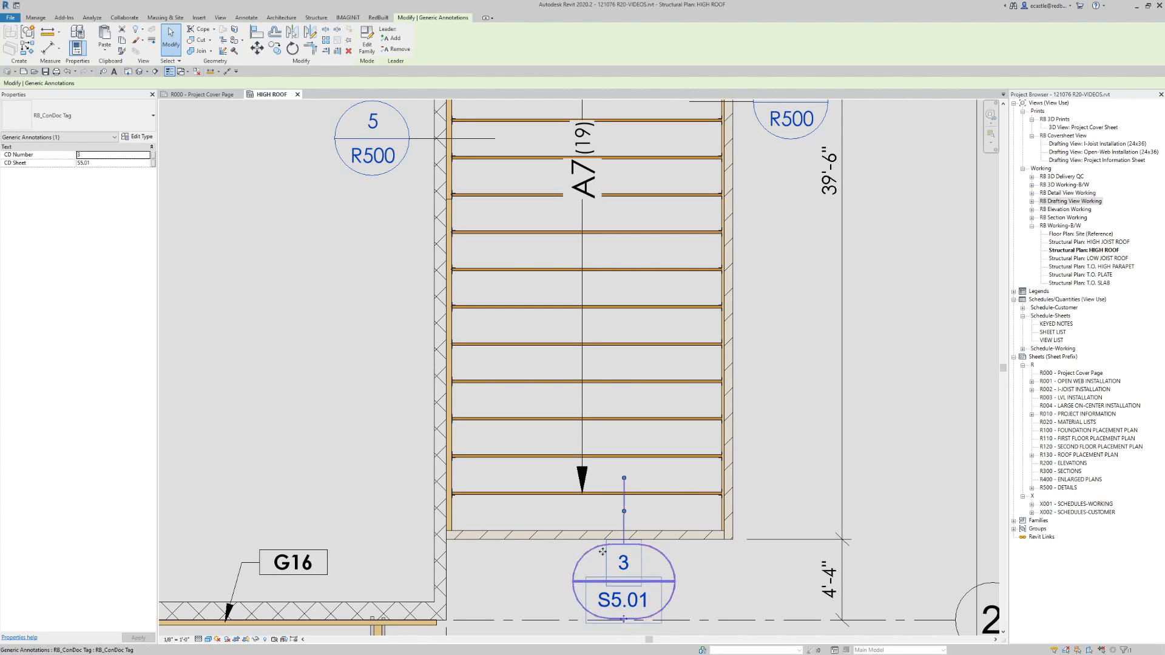
- Copy the 3/S5.01 tag above the A8 bay and point its leader down across the bay's upper wall
{"action": "key", "text": "c"}
{"action": "key", "text": "o"}
{"action": "left_click", "coordinate": [662, 568]}
{"action": "scroll", "coordinate": [647, 583], "scroll_direction": "down", "scroll_amount": 3}
{"action": "scroll", "coordinate": [631, 234], "scroll_direction": "up", "scroll_amount": 4}
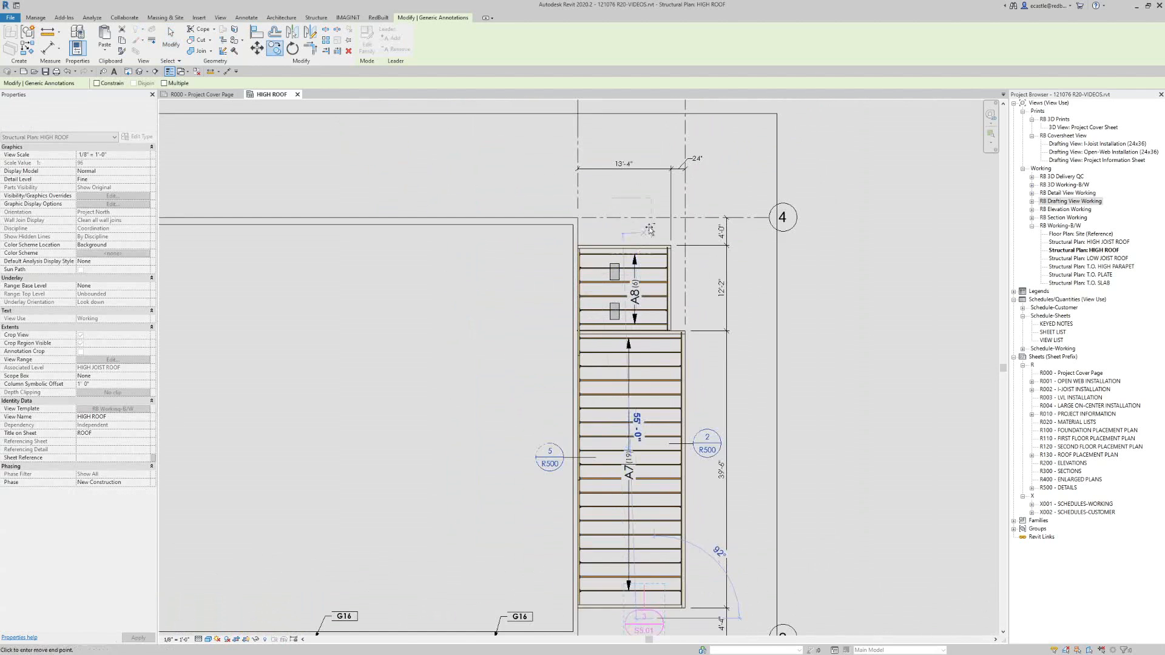
{"action": "left_click", "coordinate": [638, 241]}
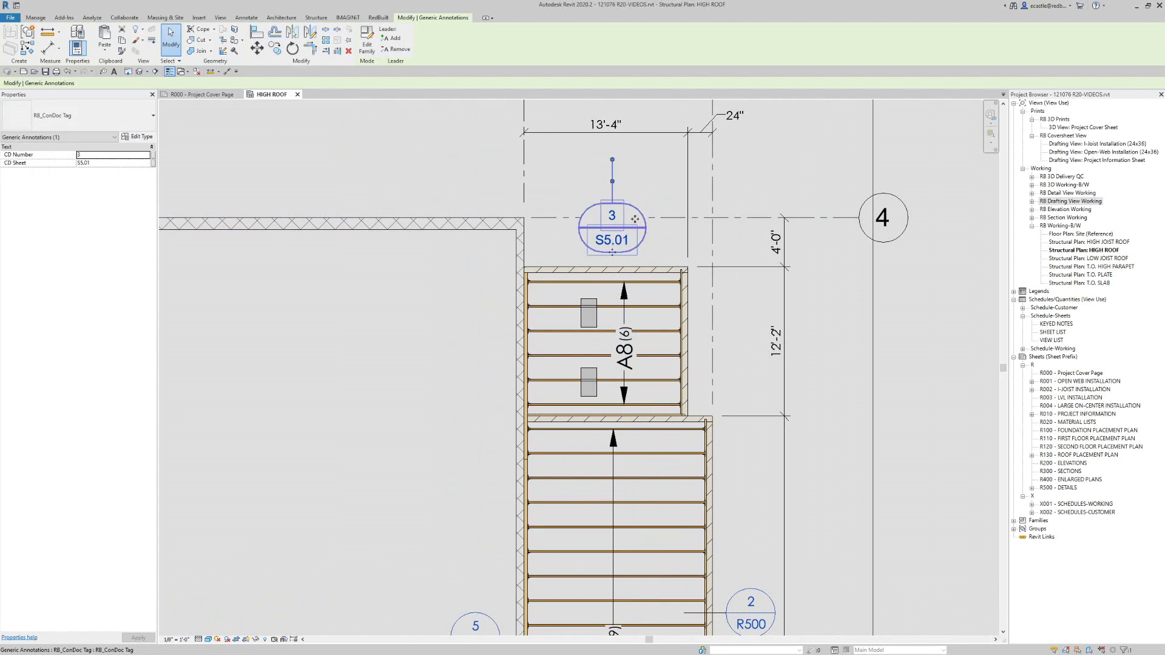
{"action": "left_click_drag", "start_coordinate": [614, 187], "coordinate": [613, 296]}
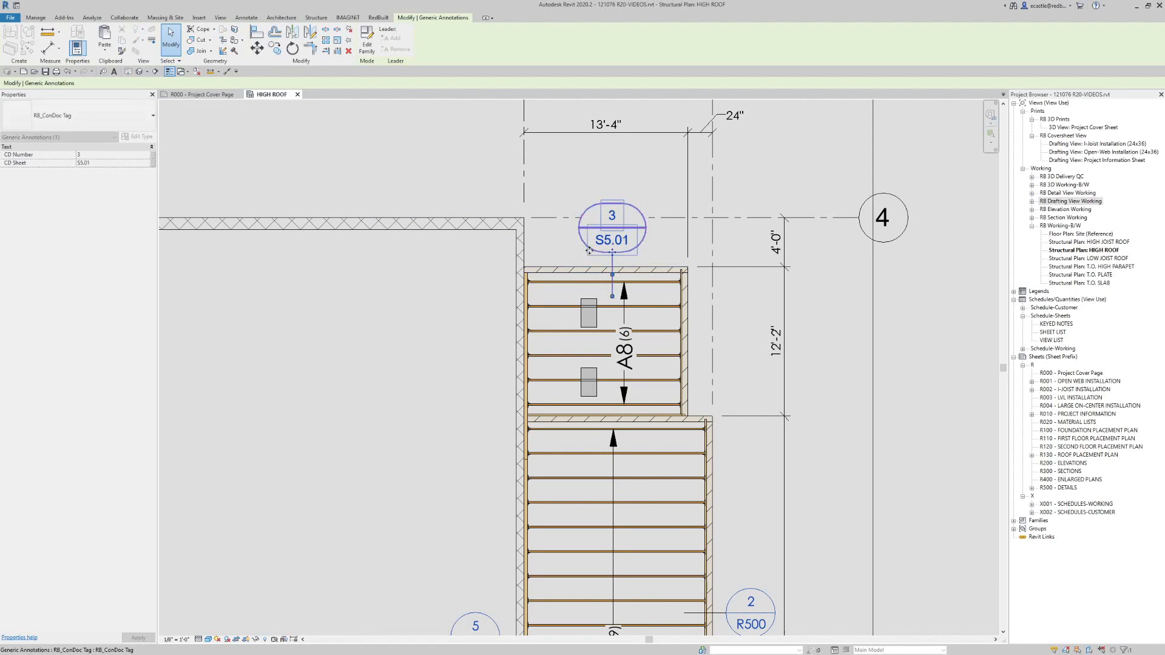
- Copy the tag beside the wall shared by A7 and A8, on the main building side, and bend its leader up across that shared wall
{"action": "key", "text": "c"}
{"action": "key", "text": "o"}
{"action": "left_click", "coordinate": [598, 235]}
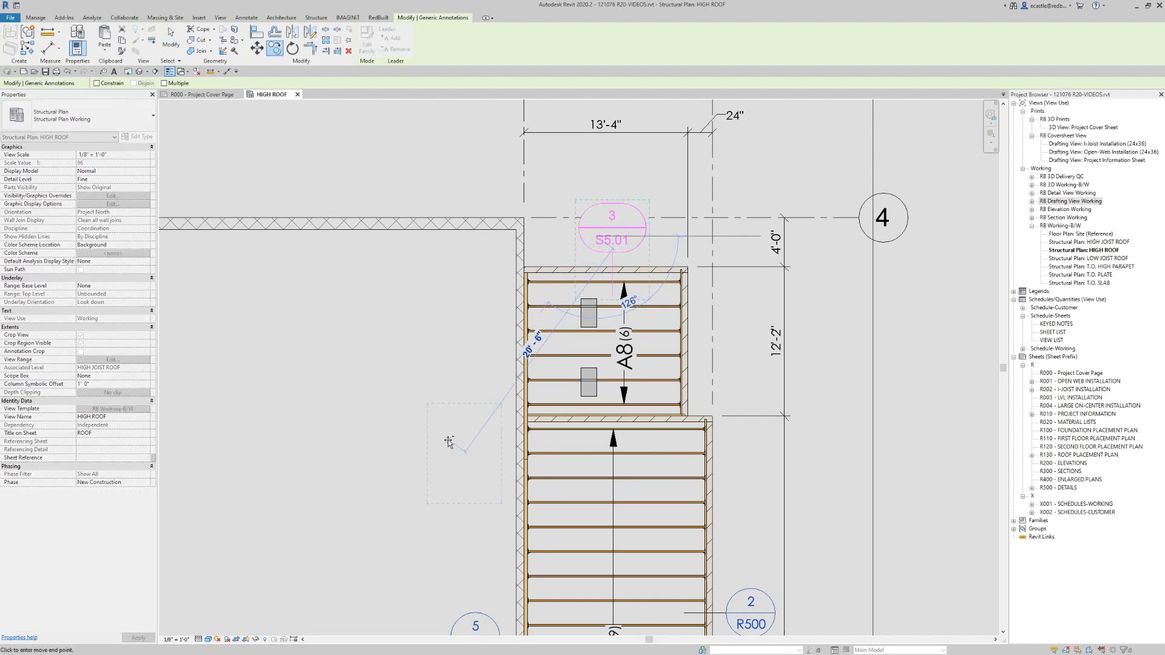
{"action": "left_click", "coordinate": [453, 442]}
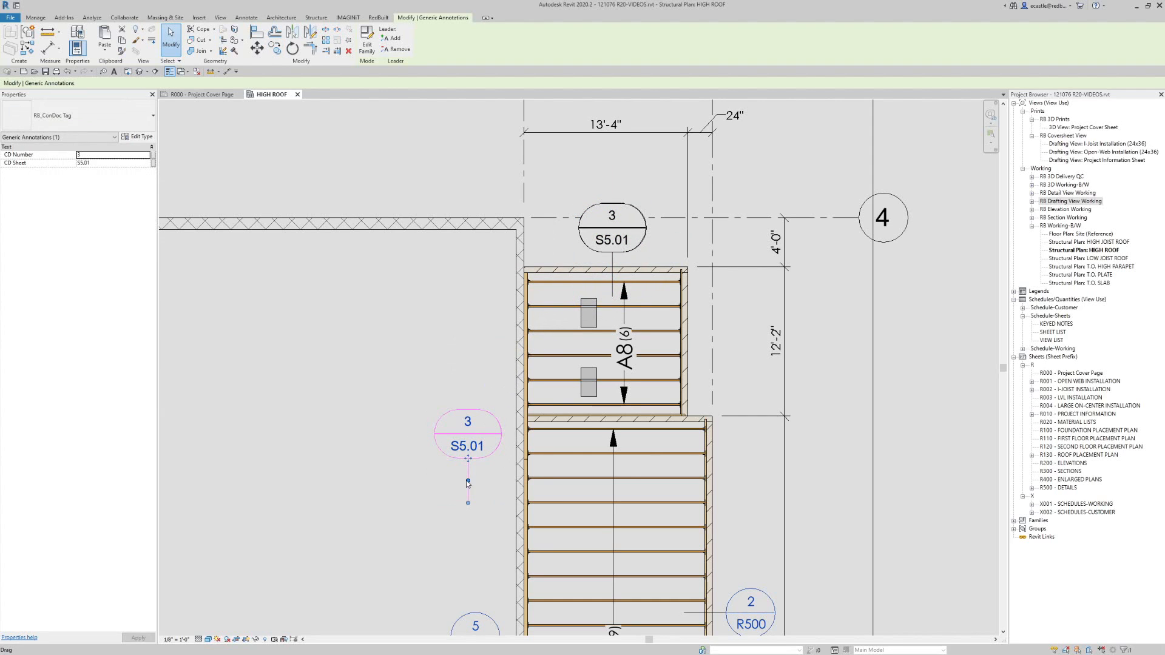
{"action": "left_click_drag", "start_coordinate": [511, 449], "coordinate": [545, 434]}
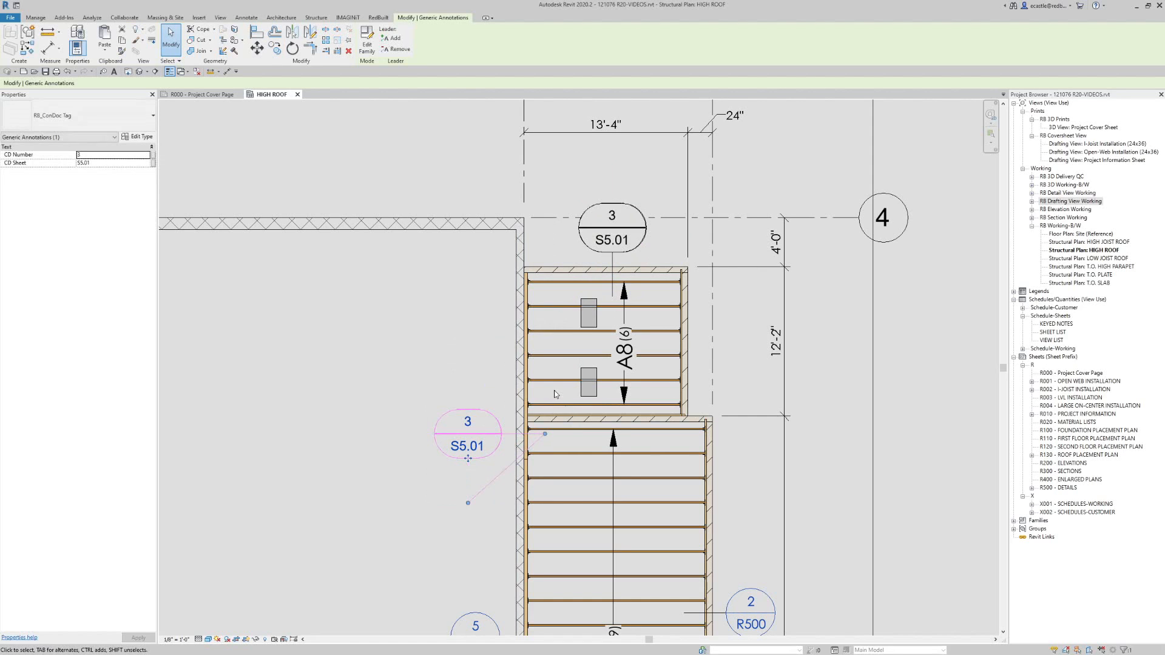
{"action": "left_click_drag", "start_coordinate": [468, 503], "coordinate": [545, 391]}
- Set the CD Number of the tag for the wall between A7 and A8 to 4
{"action": "left_click", "coordinate": [468, 422]}
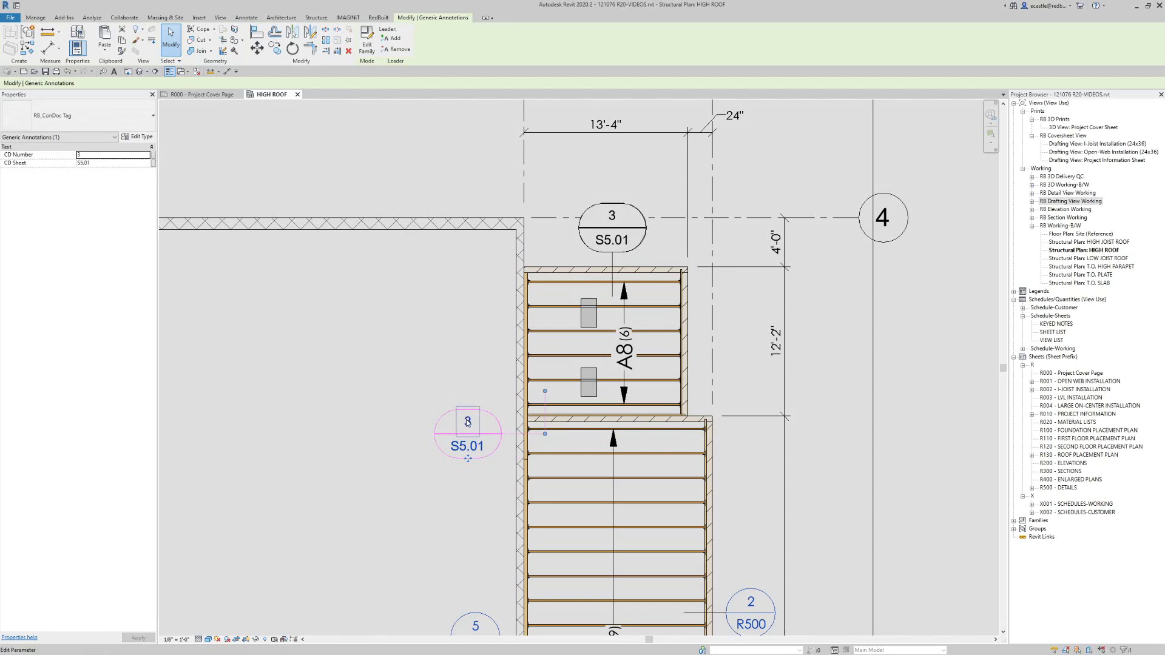
{"action": "left_click", "coordinate": [467, 422]}
{"action": "key", "text": "Return"}
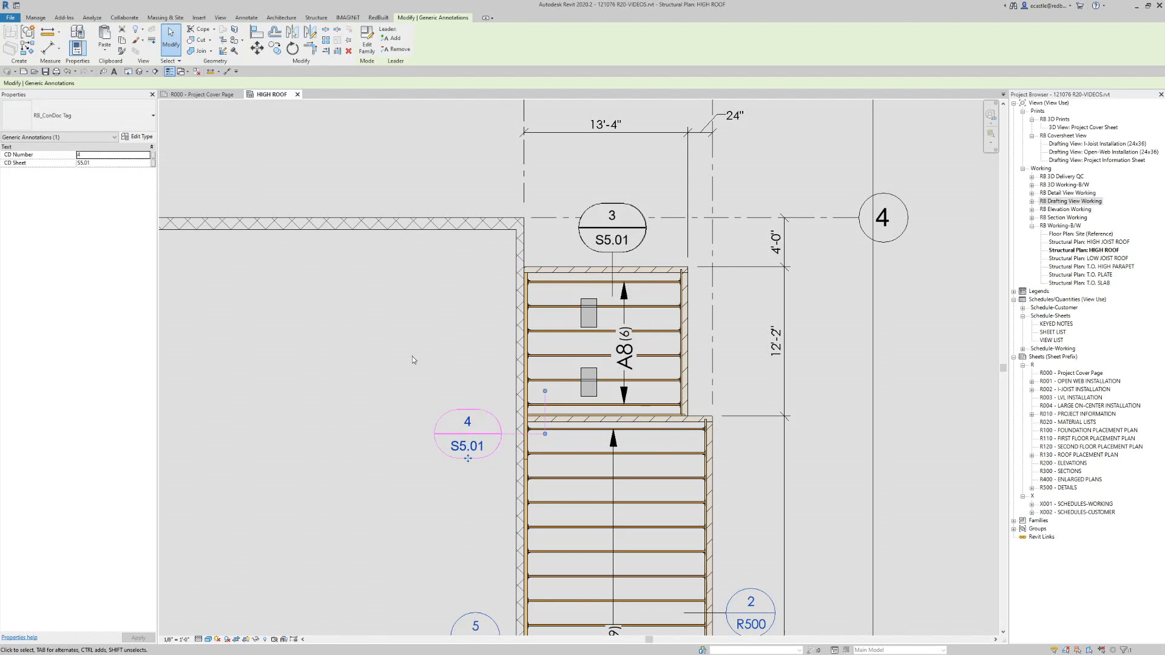
- Set up tagging by category with horizontal orientation, leader on and a Free End leader for the HIGH ROOF joist area
{"action": "left_click", "coordinate": [457, 357]}
{"action": "scroll", "coordinate": [540, 307], "scroll_direction": "down", "scroll_amount": 3}
{"action": "scroll", "coordinate": [504, 529], "scroll_direction": "up", "scroll_amount": 2}
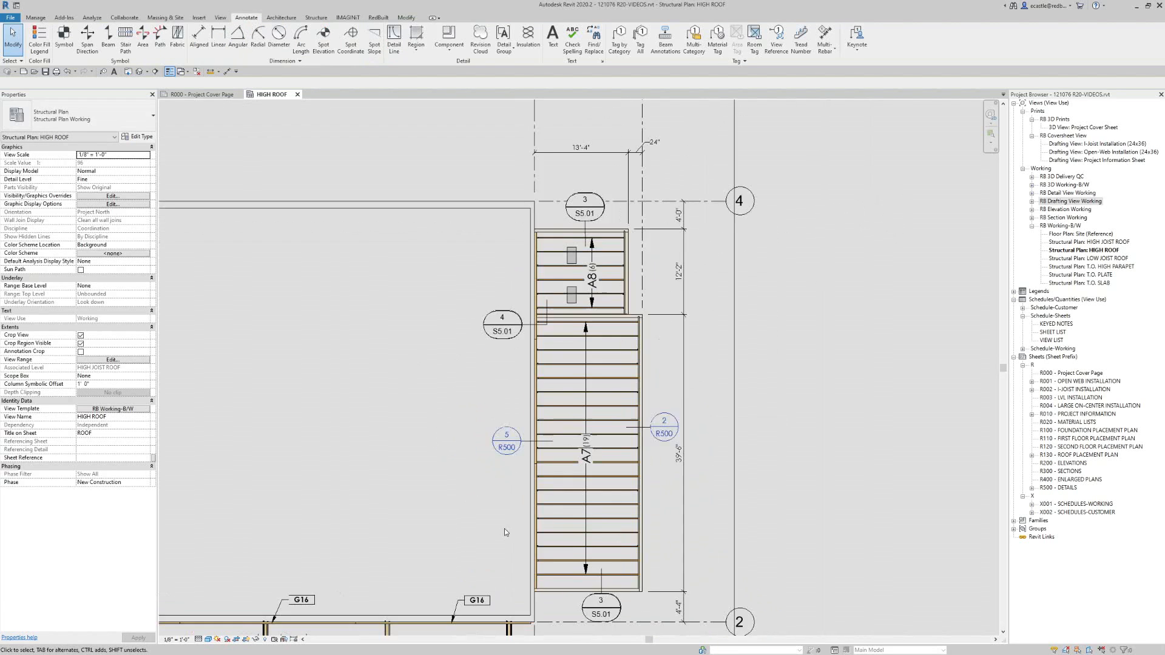
{"action": "scroll", "coordinate": [632, 344], "scroll_direction": "down", "scroll_amount": 1}
{"action": "scroll", "coordinate": [589, 442], "scroll_direction": "up", "scroll_amount": 1}
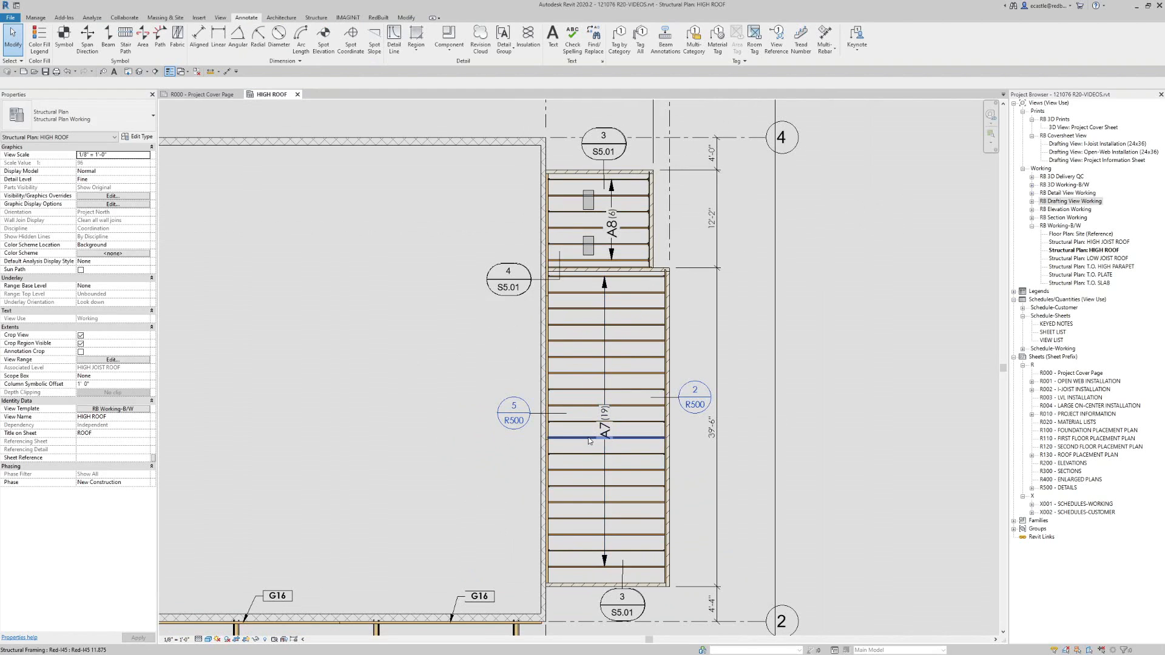
{"action": "scroll", "coordinate": [589, 442], "scroll_direction": "up", "scroll_amount": 1}
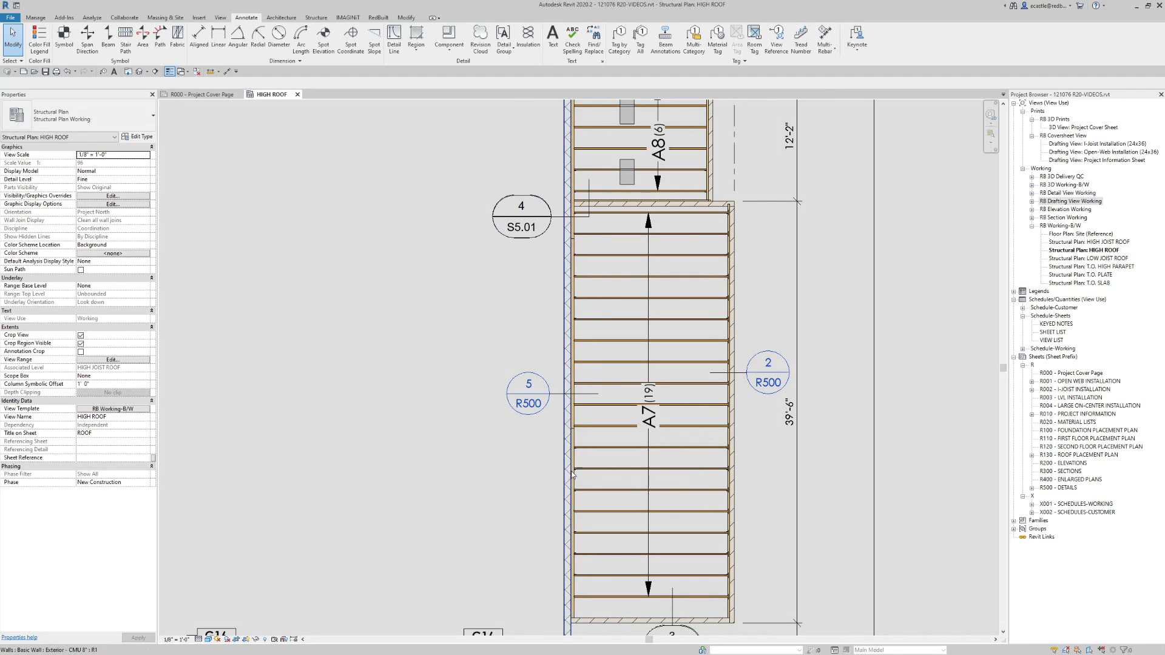
{"action": "scroll", "coordinate": [570, 476], "scroll_direction": "down", "scroll_amount": 1}
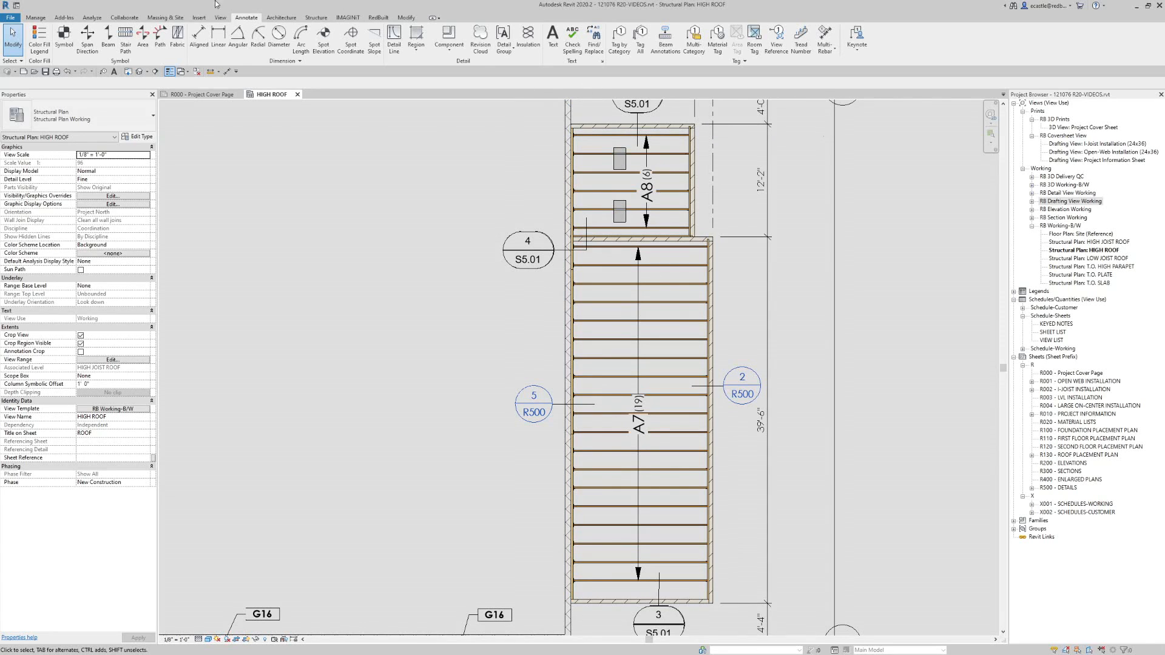
{"action": "left_click", "coordinate": [619, 47]}
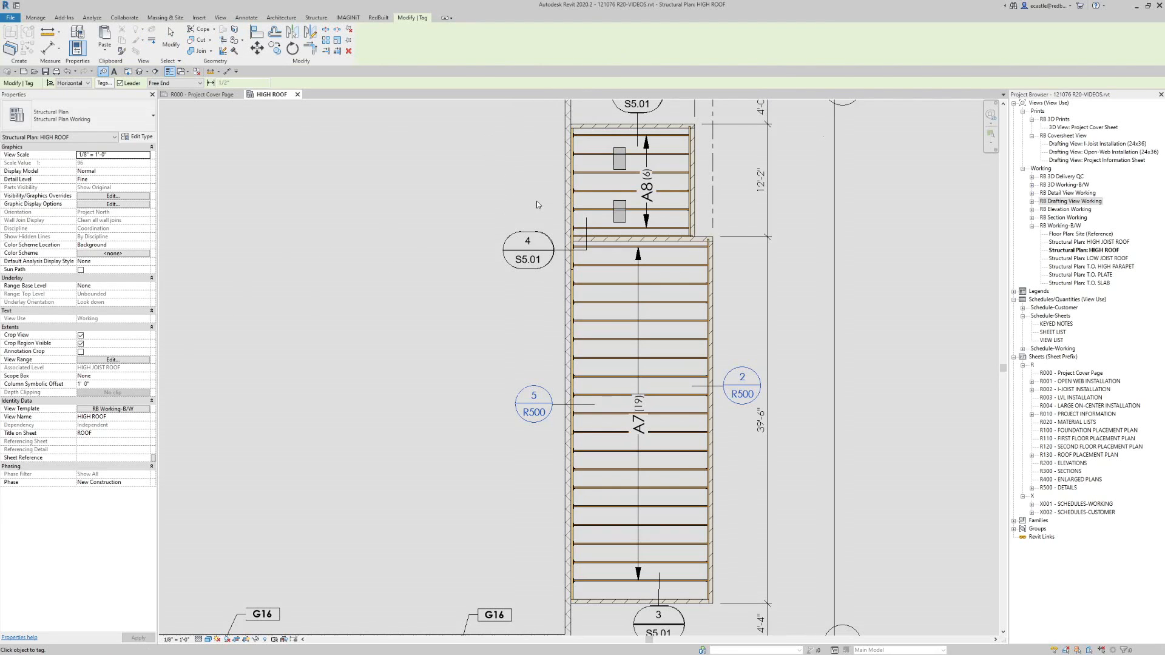
{"action": "scroll", "coordinate": [548, 172], "scroll_direction": "up", "scroll_amount": 1}
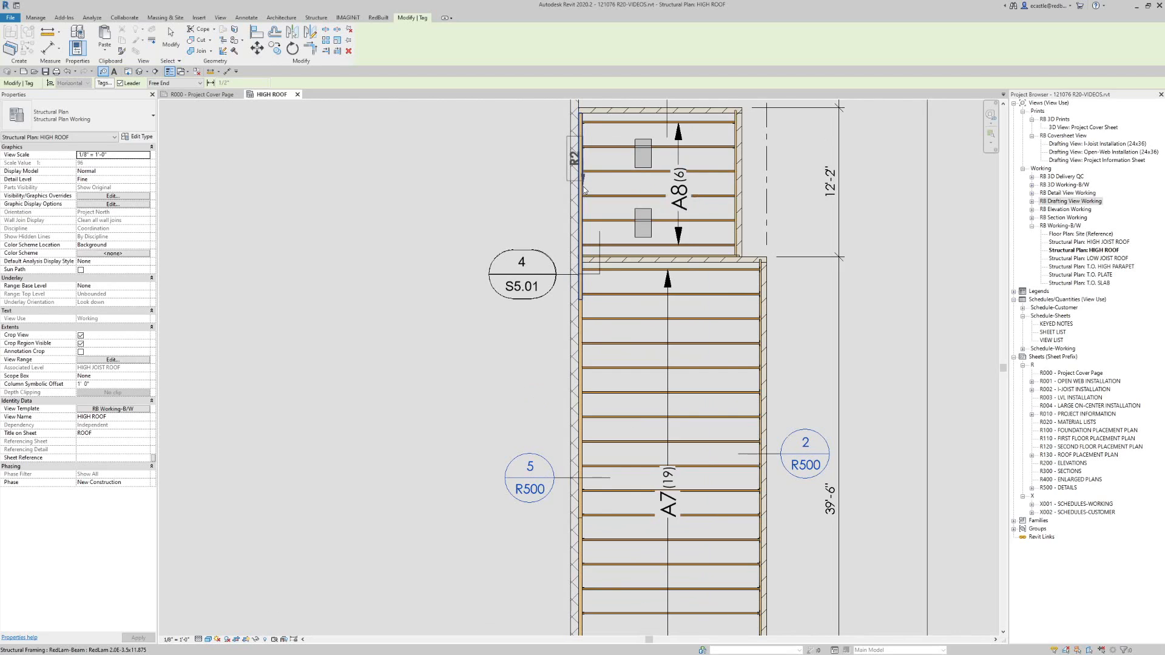
{"action": "scroll", "coordinate": [585, 189], "scroll_direction": "up", "scroll_amount": 1}
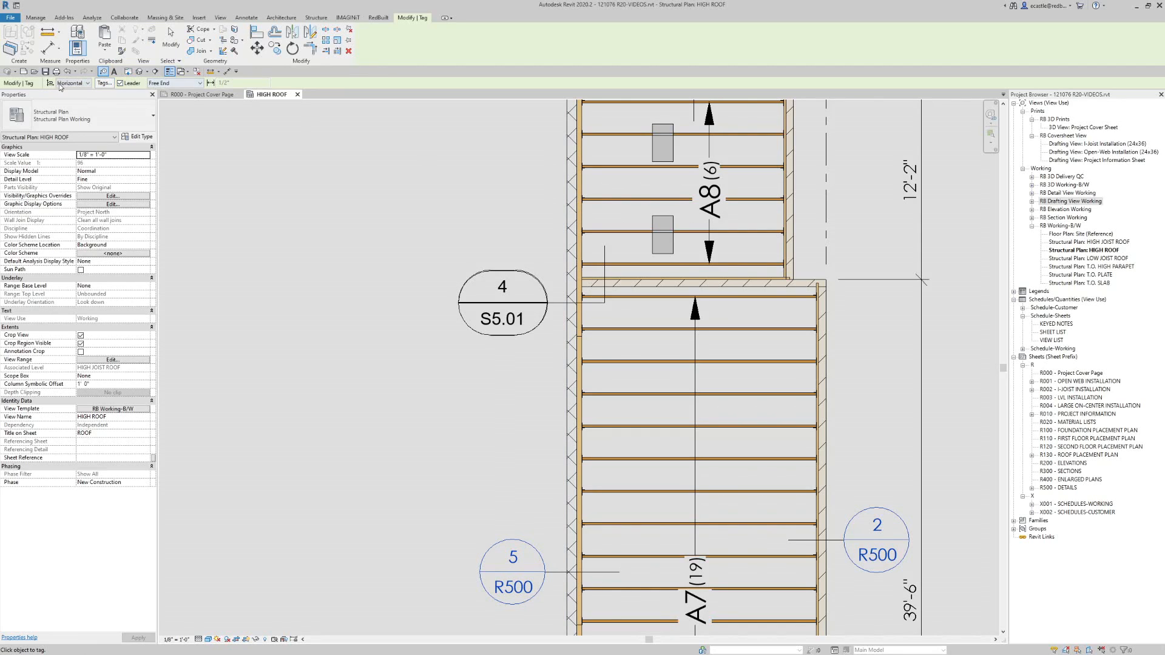
{"action": "left_click", "coordinate": [89, 86]}
{"action": "left_click", "coordinate": [129, 84]}
{"action": "left_click", "coordinate": [120, 83]}
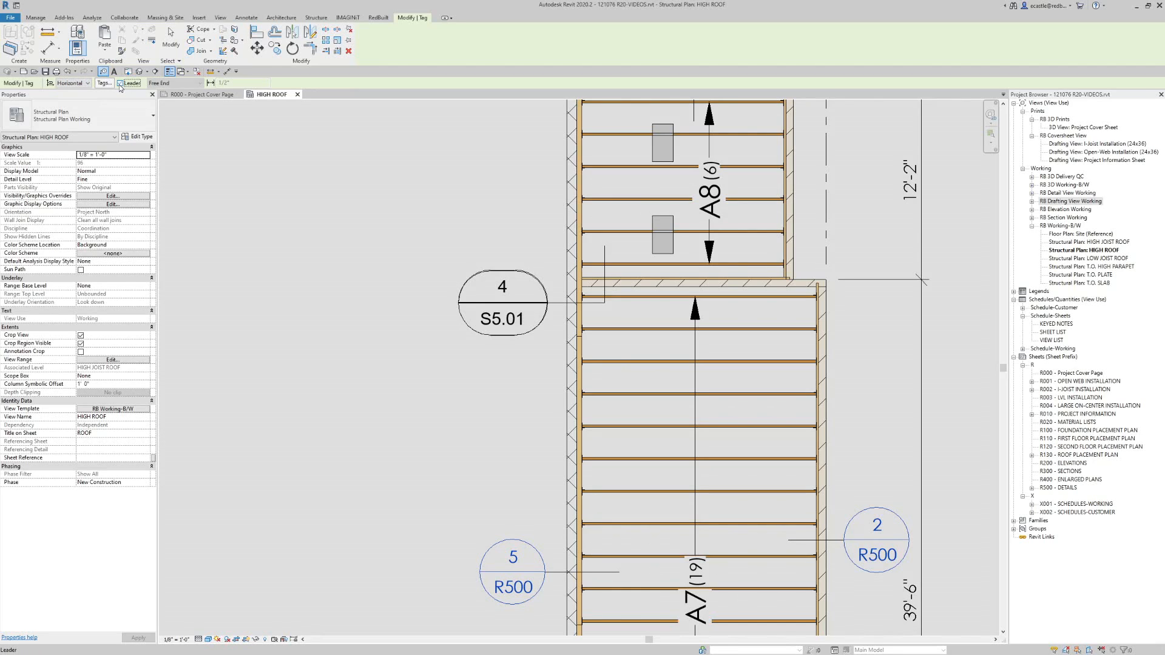
{"action": "left_click", "coordinate": [120, 83]}
{"action": "left_click", "coordinate": [174, 83]}
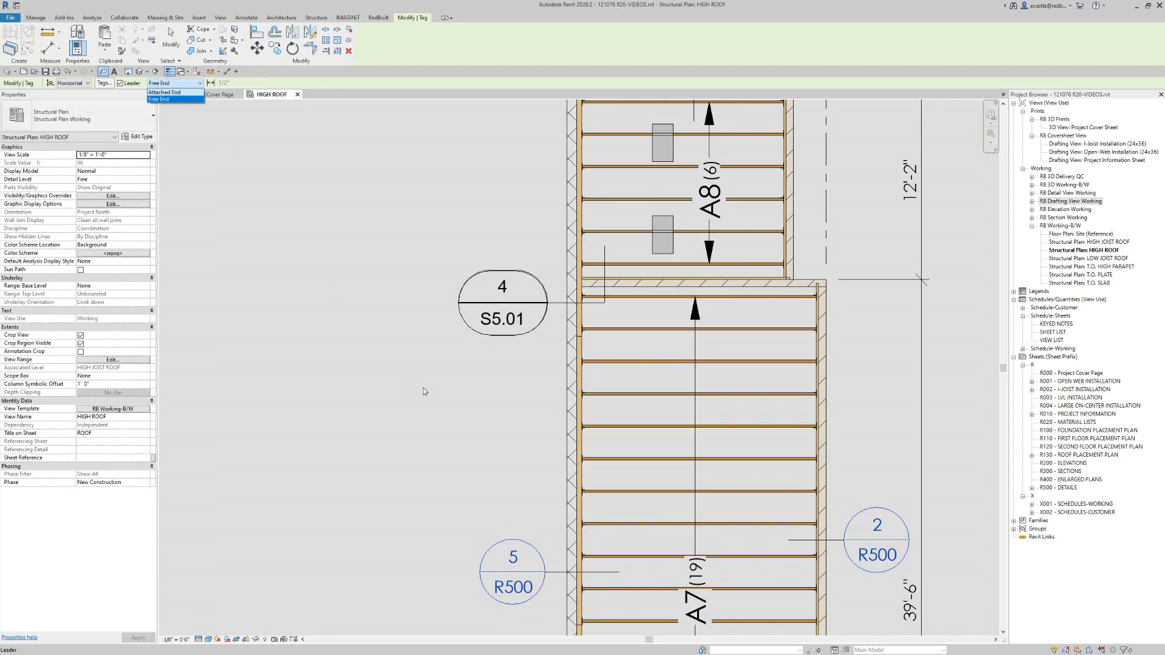
{"action": "left_click", "coordinate": [156, 99]}
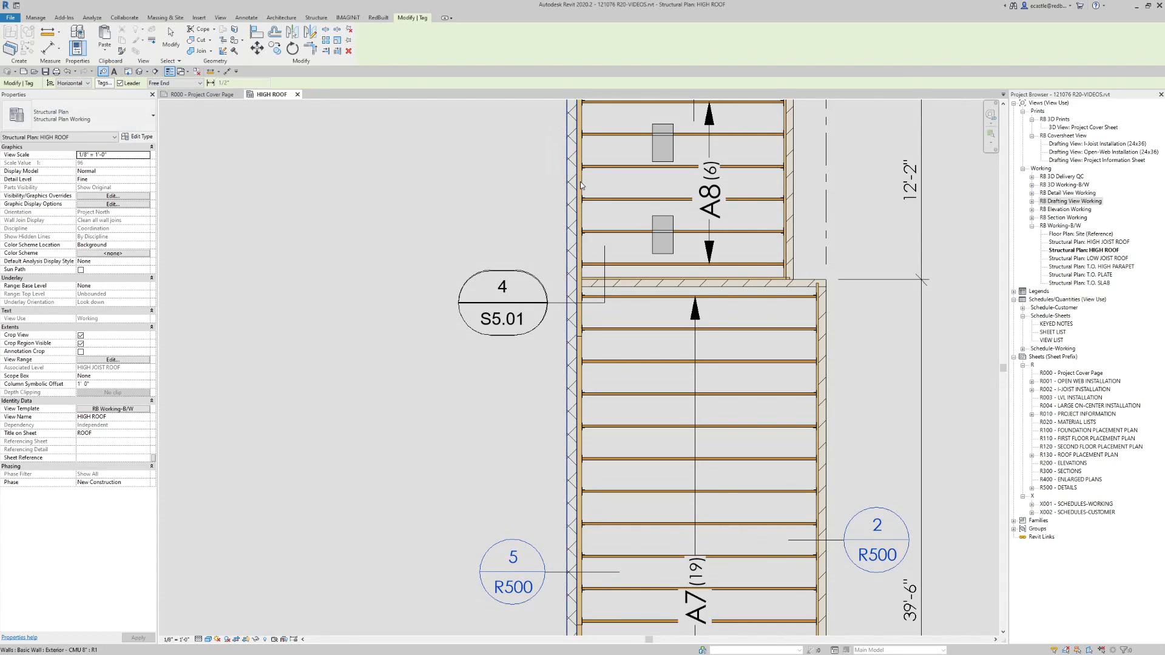
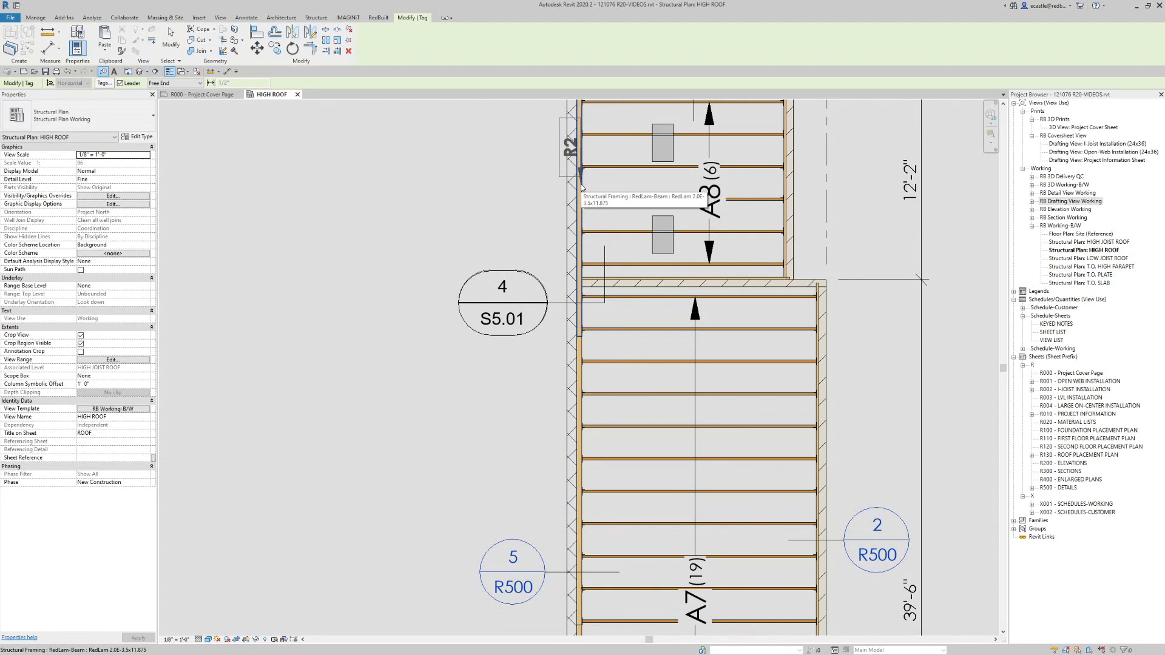
- Tag the RedLam beam along the CMU wall beside the A8 joists, with the R2 tag horizontal and outside the wall
{"action": "left_click", "coordinate": [580, 185]}
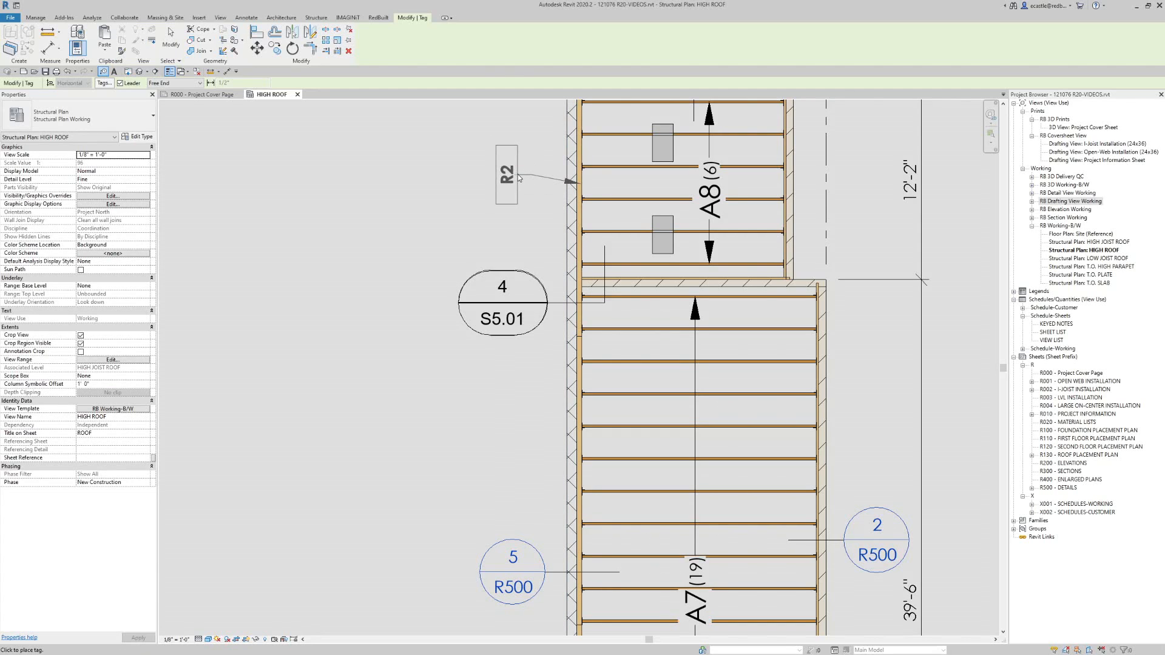
{"action": "left_click", "coordinate": [518, 174]}
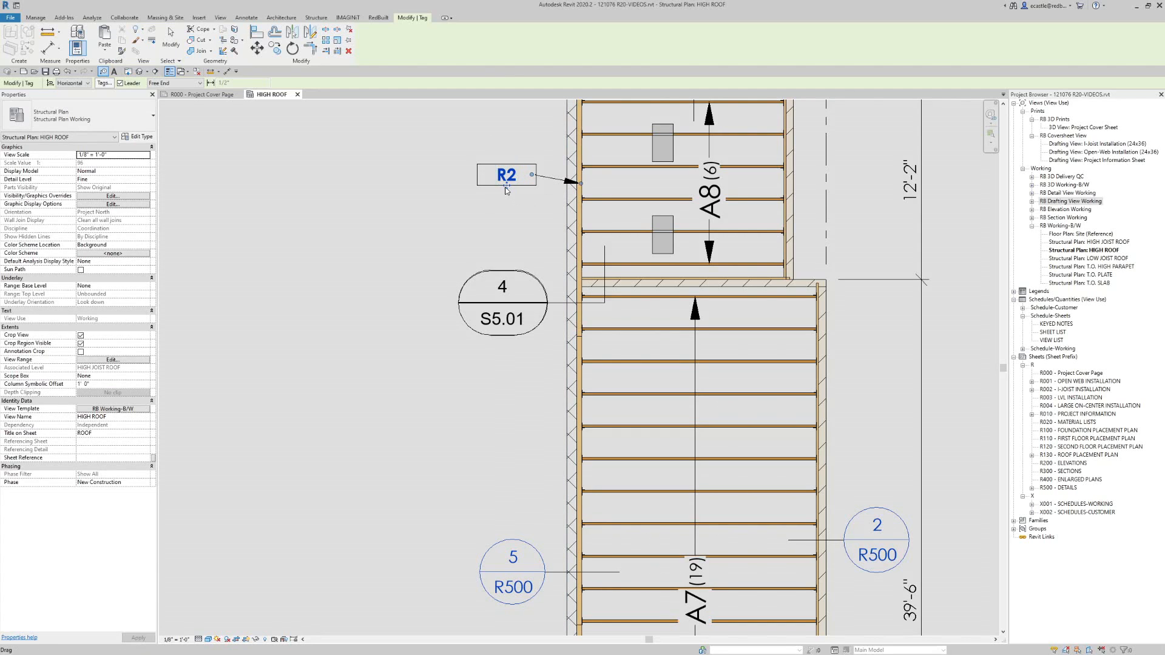
{"action": "left_click_drag", "start_coordinate": [506, 187], "coordinate": [533, 174]}
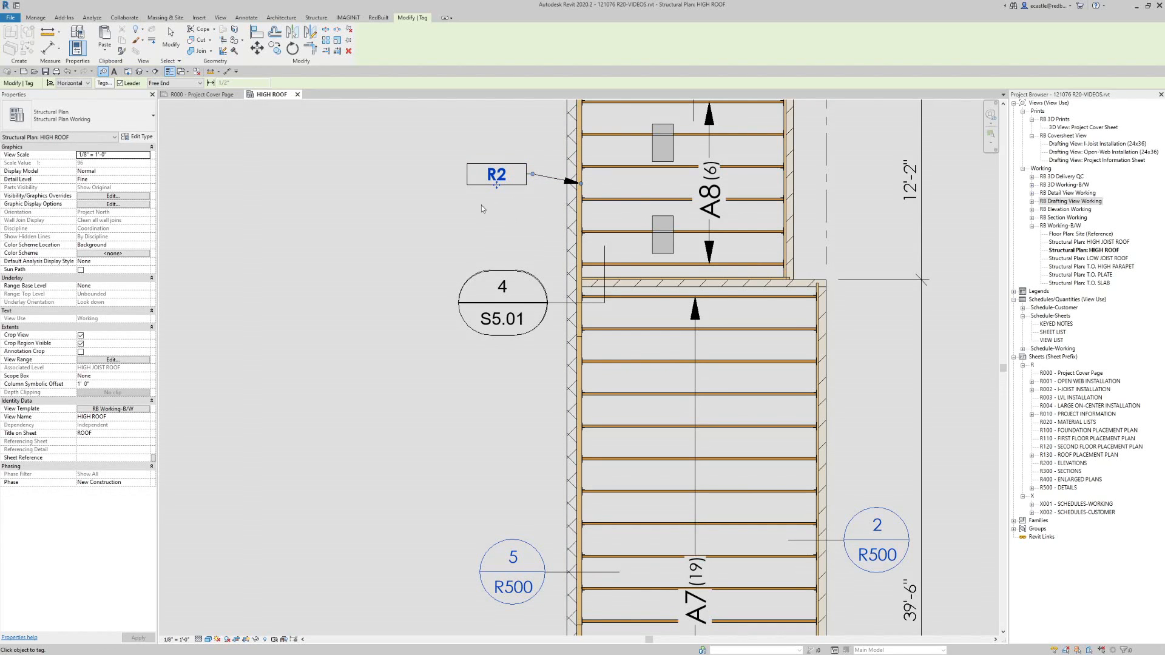
{"action": "key", "text": "Escape"}
{"action": "key", "text": "Escape"}
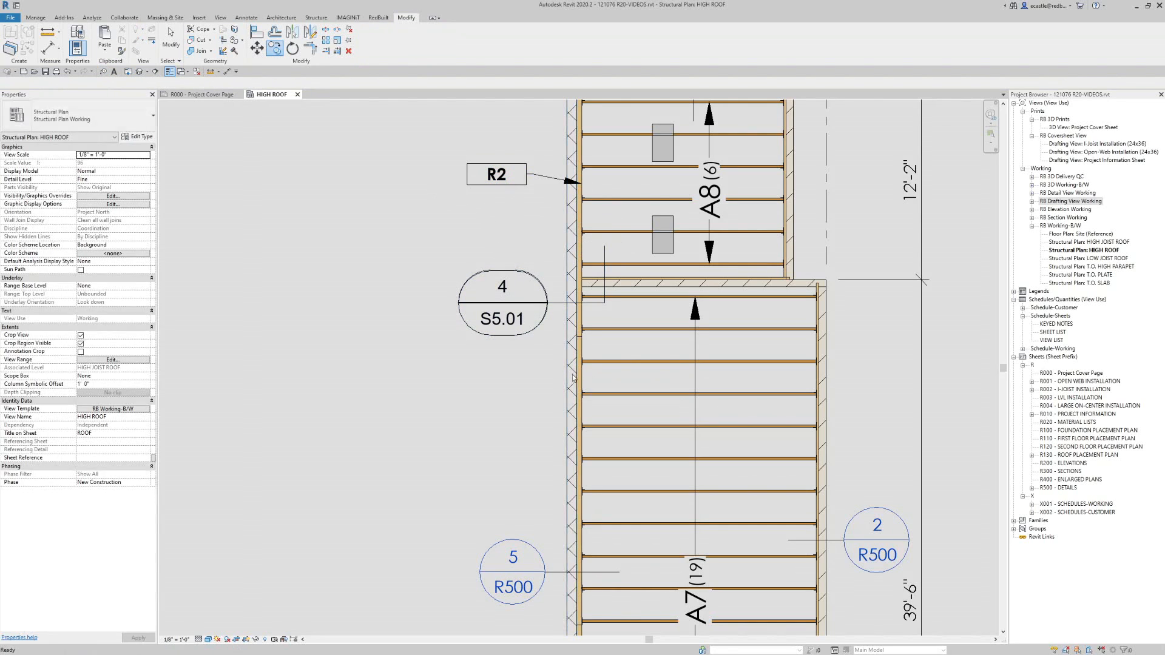
{"action": "key", "text": "Escape"}
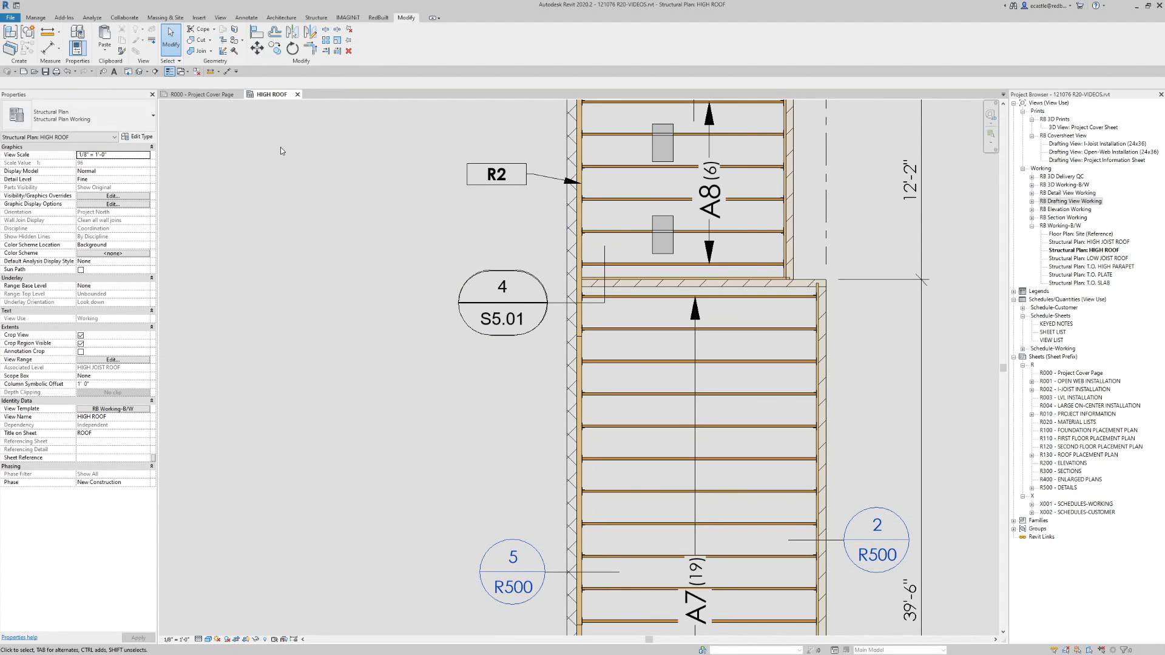
{"action": "left_click", "coordinate": [497, 175]}
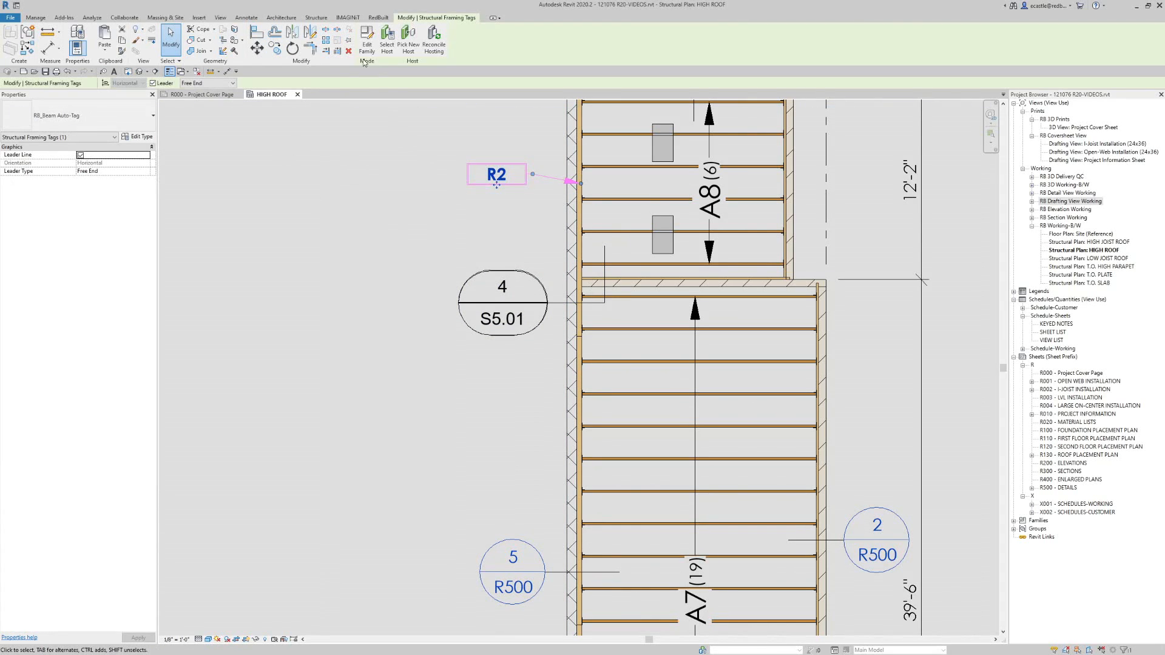
{"action": "key", "text": "Escape"}
- Tag the wall beam beside the upper A7 joists, with its horizontal R2 tag and leader elbow aligned beneath the first tag
{"action": "left_click", "coordinate": [246, 17]}
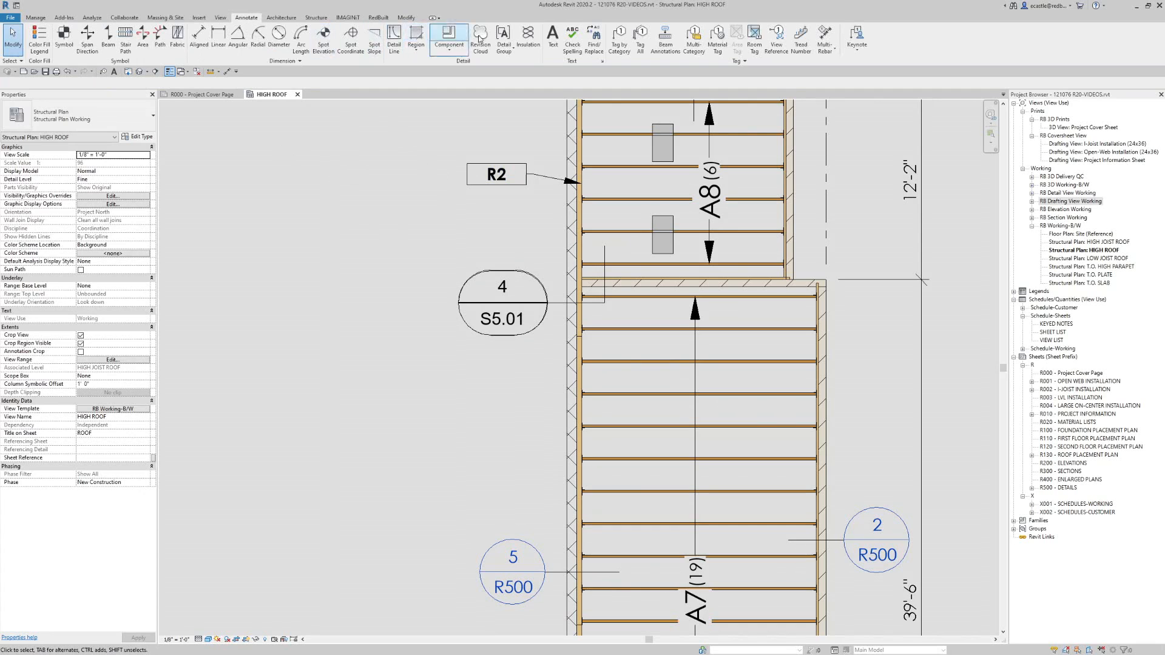
{"action": "left_click", "coordinate": [619, 37]}
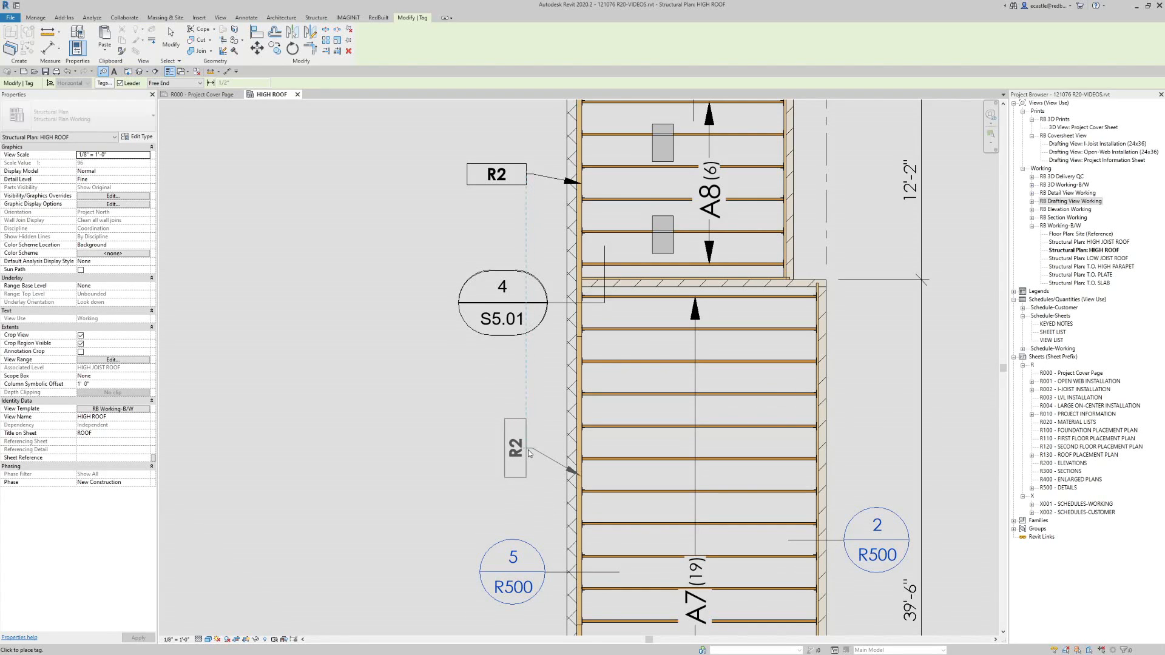
{"action": "left_click", "coordinate": [528, 450]}
{"action": "key", "text": "space"}
{"action": "left_click_drag", "start_coordinate": [498, 460], "coordinate": [532, 448]}
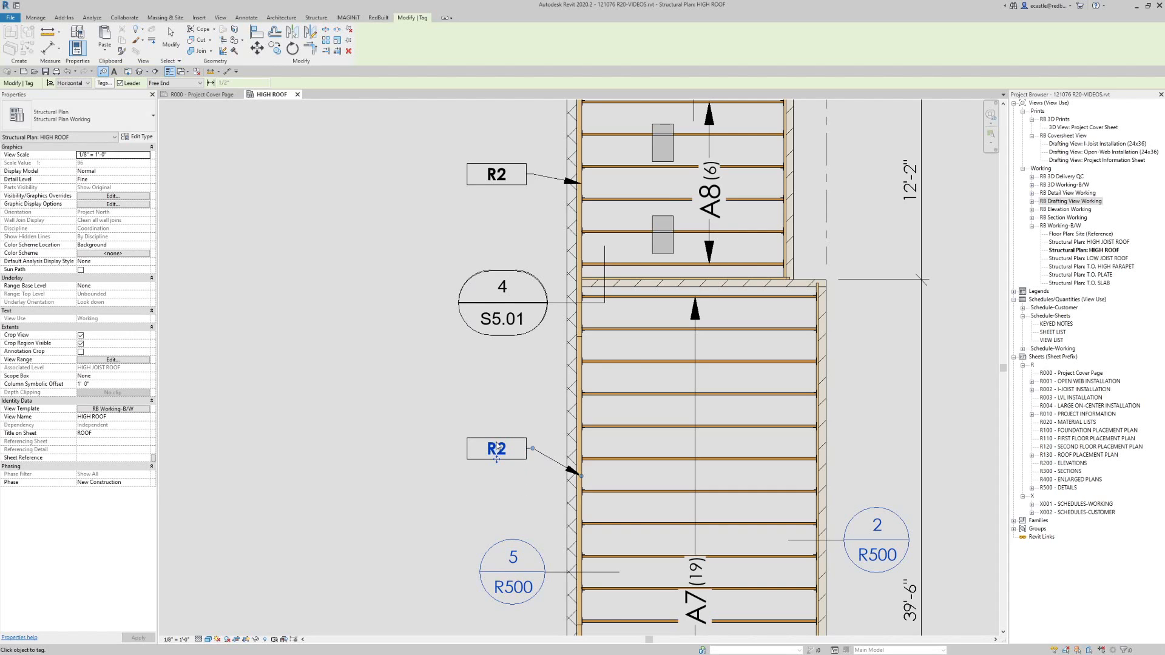
- Tag the wall beam again below section marker 5/R500, aligning the horizontal R2 tag and leader elbow with the tags above
{"action": "scroll", "coordinate": [454, 378], "scroll_direction": "down", "scroll_amount": 3}
{"action": "scroll", "coordinate": [447, 539], "scroll_direction": "up", "scroll_amount": 2}
{"action": "scroll", "coordinate": [447, 540], "scroll_direction": "down", "scroll_amount": 2}
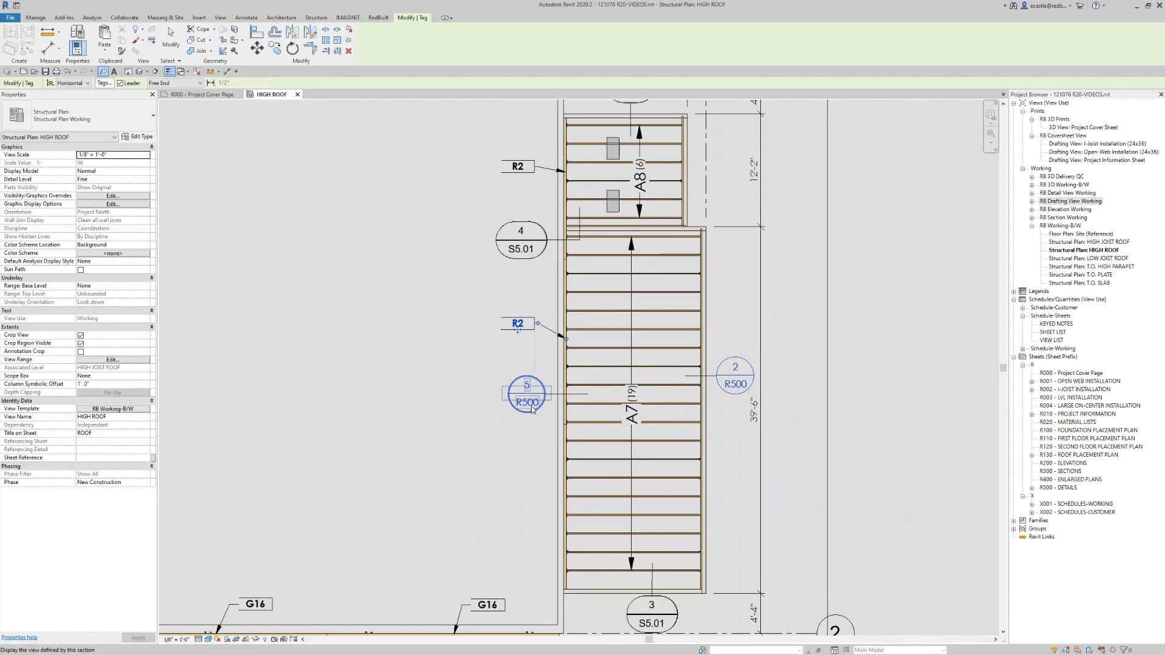
{"action": "scroll", "coordinate": [523, 420], "scroll_direction": "up", "scroll_amount": 2}
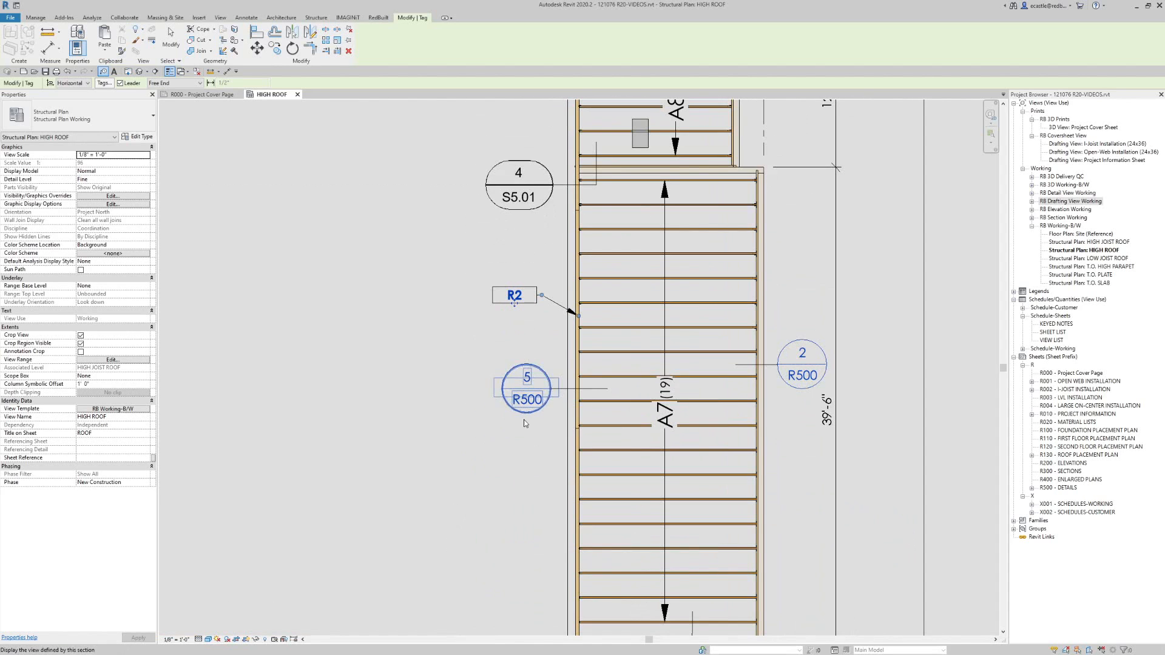
{"action": "left_click", "coordinate": [577, 486]}
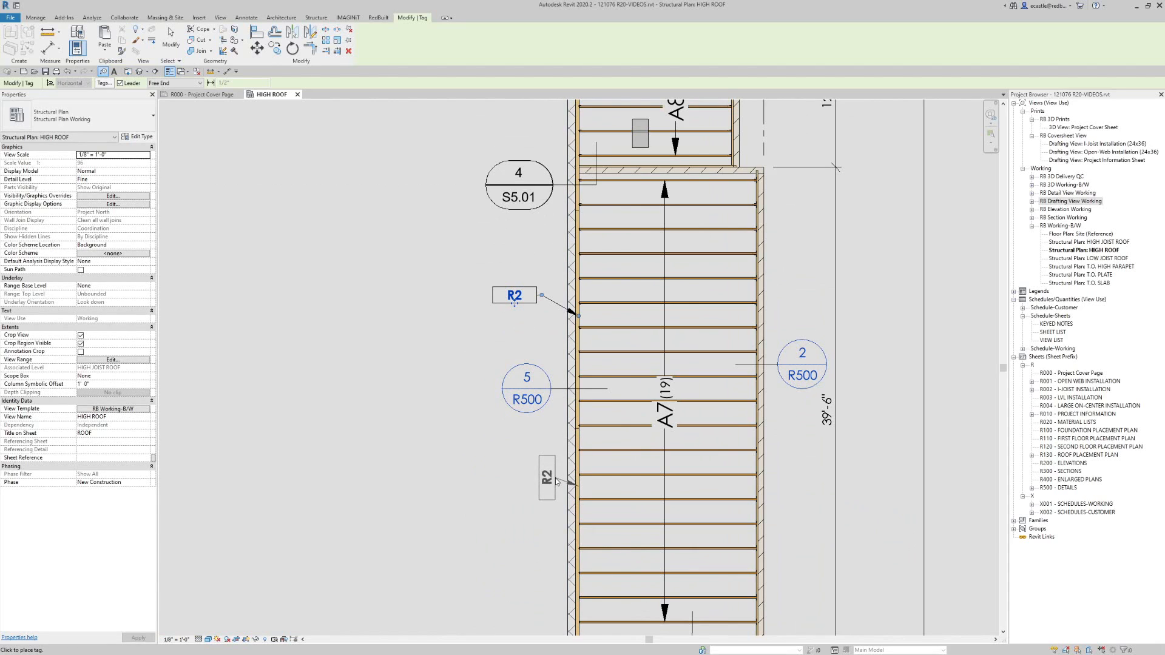
{"action": "key", "text": "space"}
{"action": "left_click", "coordinate": [525, 483]}
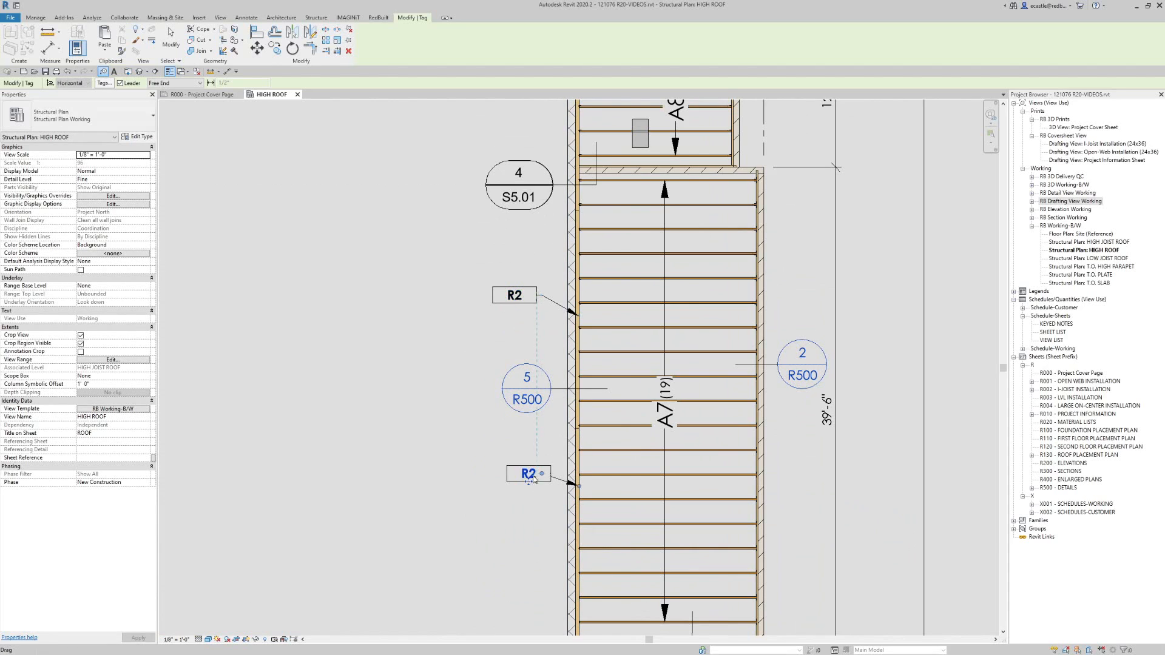
{"action": "left_click_drag", "start_coordinate": [526, 482], "coordinate": [515, 481]}
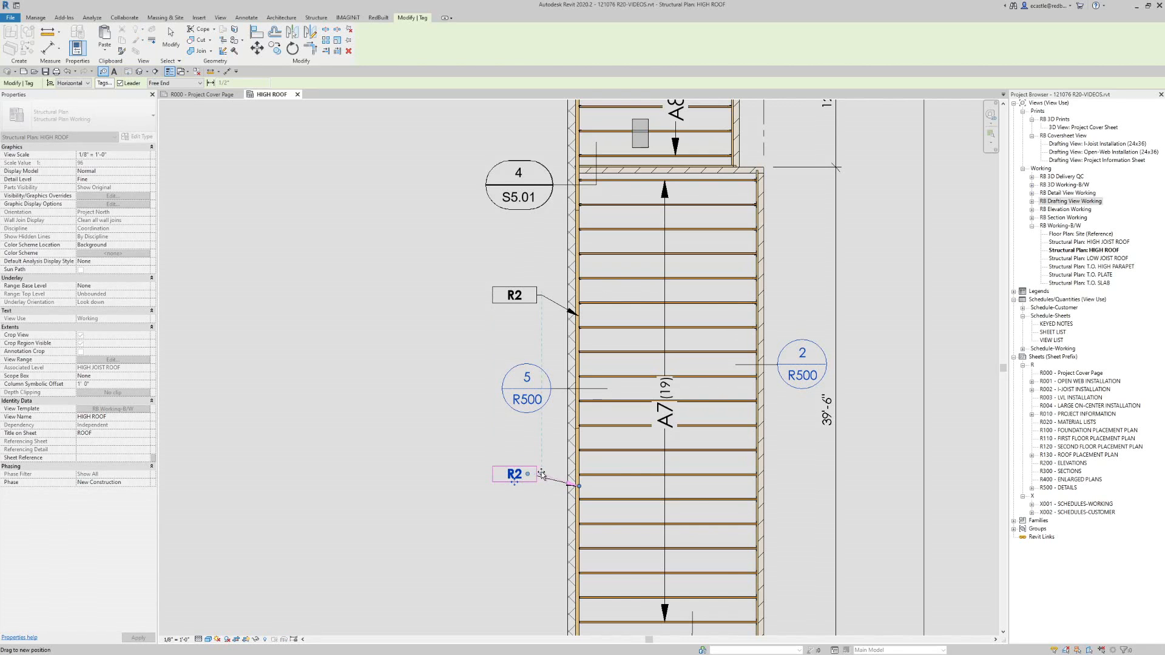
{"action": "key", "text": "Escape"}
{"action": "key", "text": "Escape"}
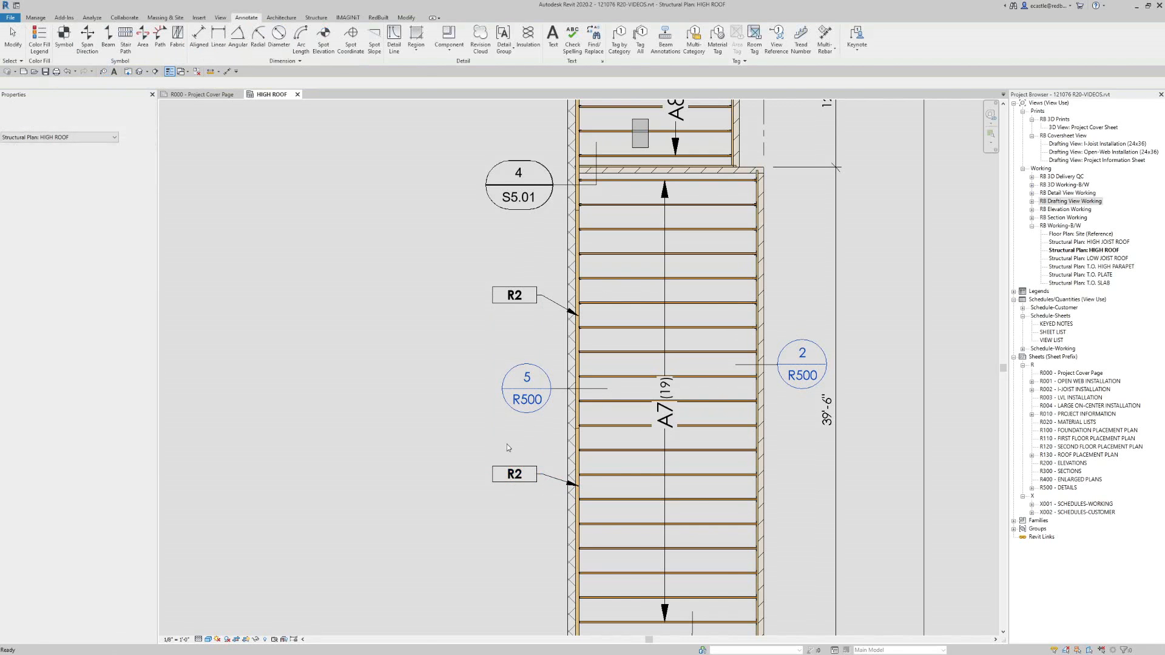
- Add the text note "LGR" without a leader below the R2 tag beside the A8 joists
{"action": "scroll", "coordinate": [507, 448], "scroll_direction": "down", "scroll_amount": 3}
{"action": "scroll", "coordinate": [518, 363], "scroll_direction": "up", "scroll_amount": 2}
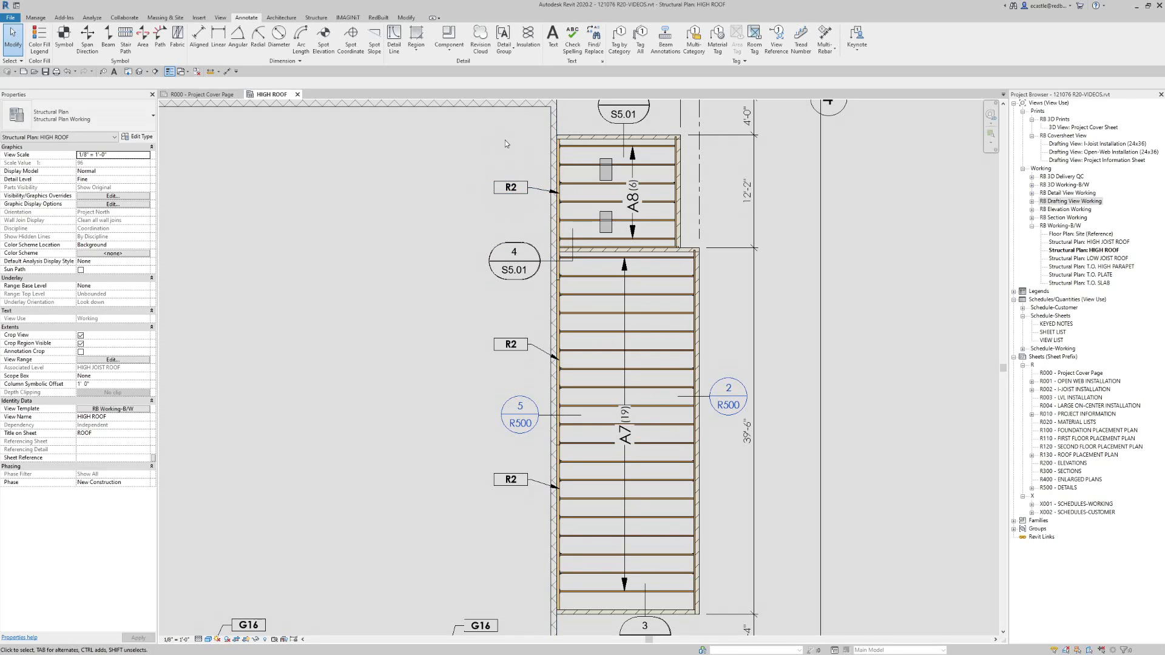
{"action": "left_click", "coordinate": [553, 36]}
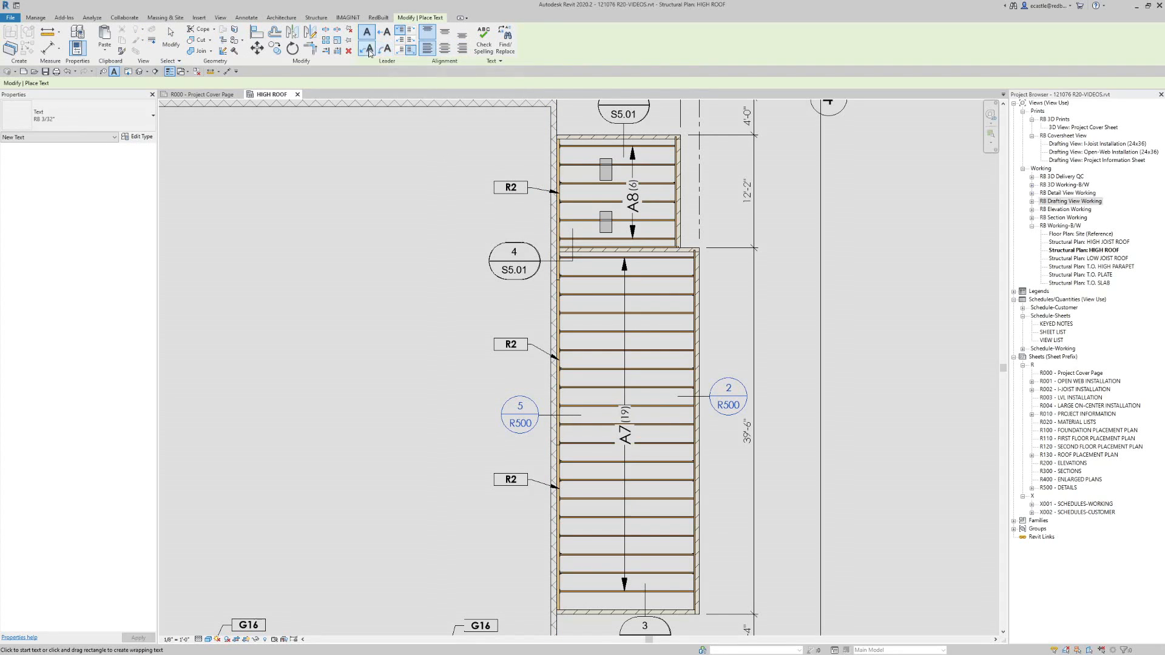
{"action": "left_click", "coordinate": [502, 204]}
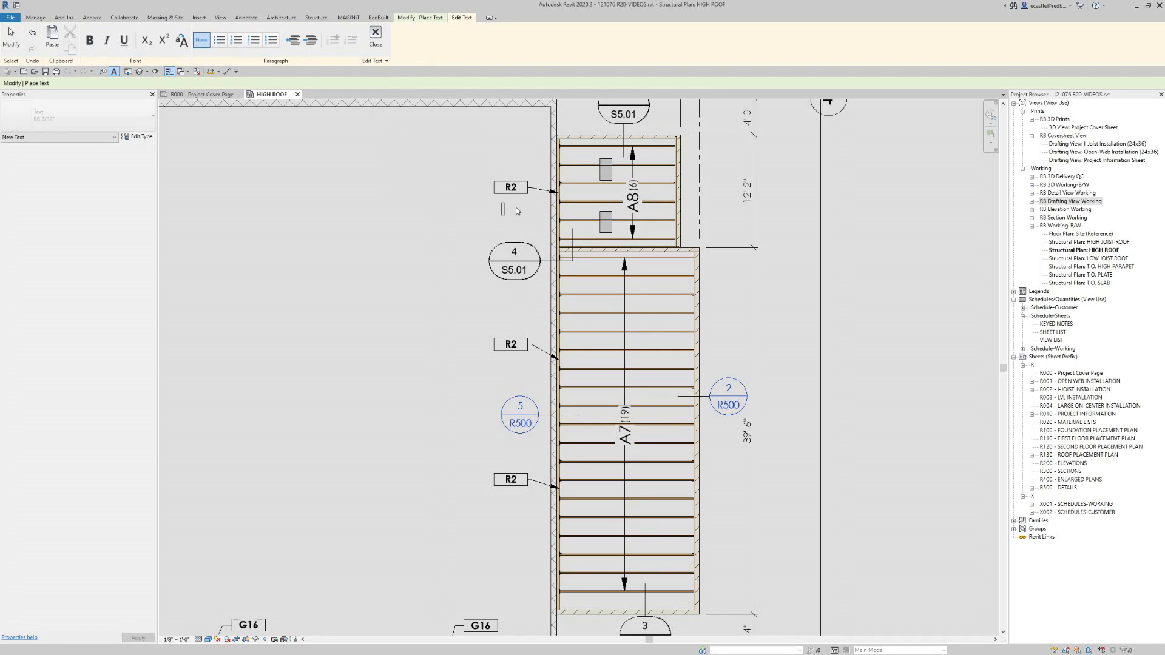
{"action": "type", "text": "LGR"}
{"action": "left_click", "coordinate": [441, 208]}
{"action": "key", "text": "Escape"}
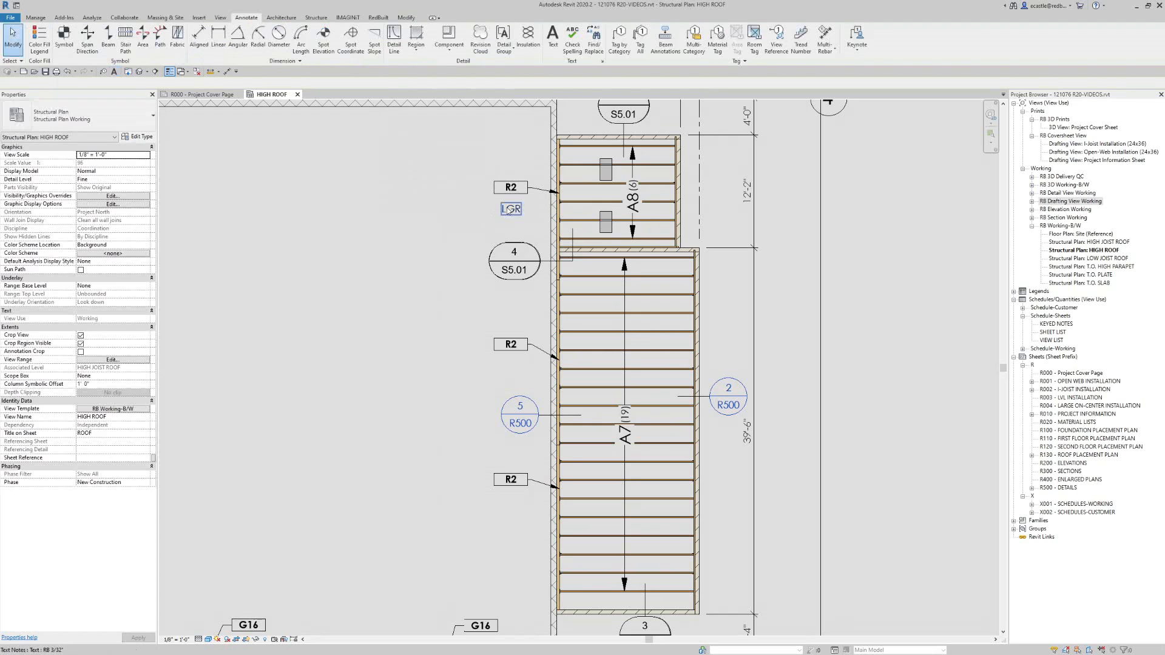
- Move the LGR note closer beneath its R2 tag and copy it below the R2 tag beside the upper A7 joists
{"action": "left_click", "coordinate": [509, 210]}
{"action": "scroll", "coordinate": [502, 206], "scroll_direction": "up", "scroll_amount": 3}
{"action": "left_click_drag", "start_coordinate": [501, 201], "coordinate": [501, 192]}
{"action": "key", "text": "c"}
{"action": "key", "text": "o"}
{"action": "left_click", "coordinate": [507, 202]}
{"action": "scroll", "coordinate": [507, 202], "scroll_direction": "down", "scroll_amount": 5}
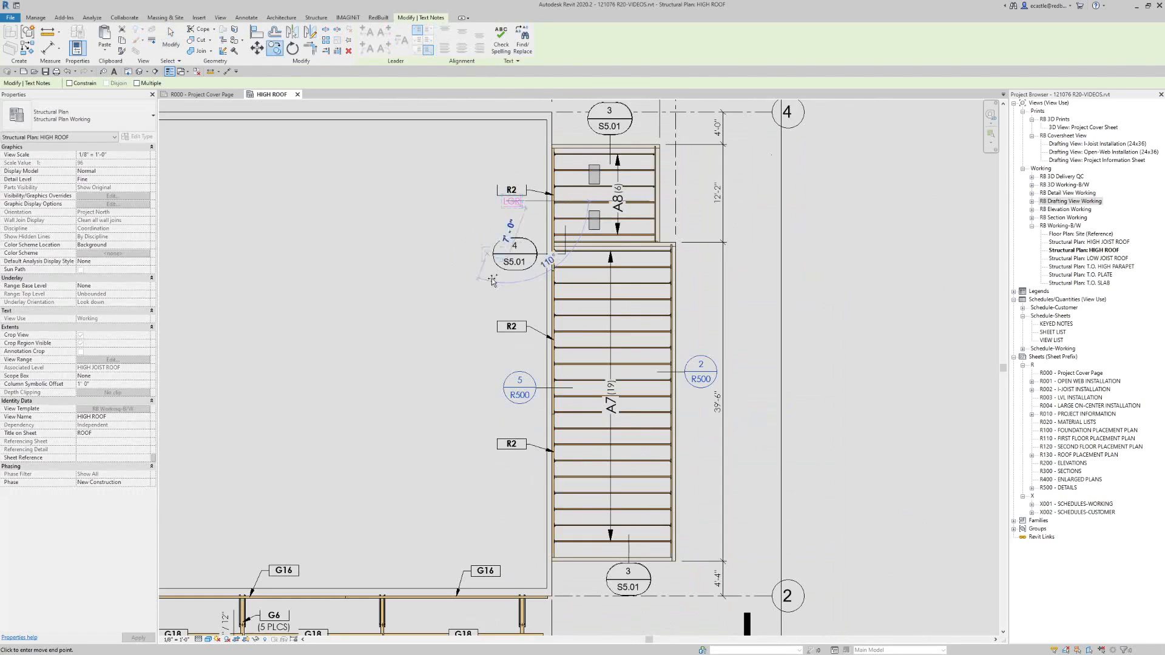
{"action": "scroll", "coordinate": [510, 346], "scroll_direction": "up", "scroll_amount": 4}
{"action": "left_click", "coordinate": [503, 329]}
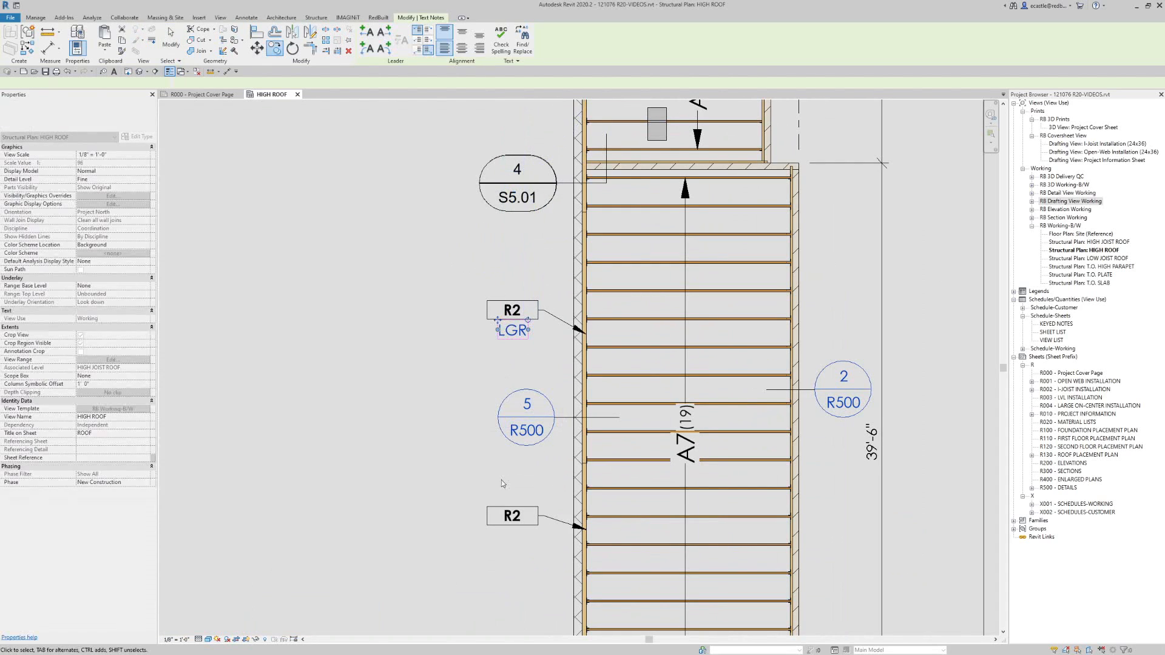
- Copy the LGR note from the middle R2 tag to below the lowest R2 tag
{"action": "key", "text": "c"}
{"action": "key", "text": "o"}
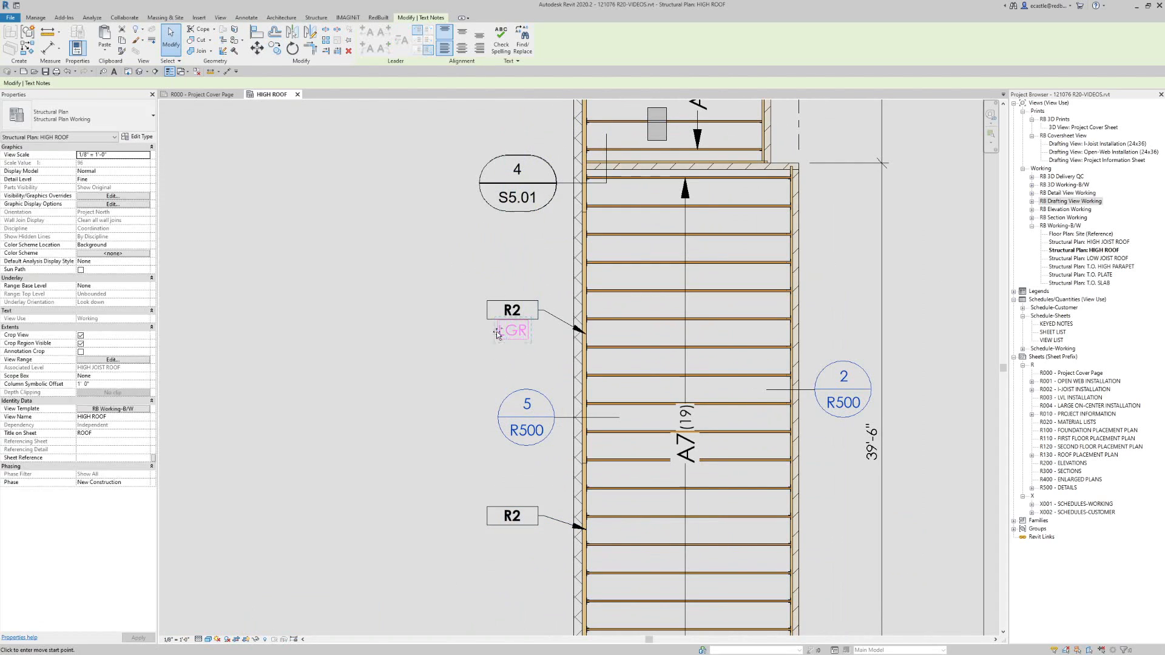
{"action": "left_click", "coordinate": [498, 333]}
{"action": "left_click", "coordinate": [498, 540]}
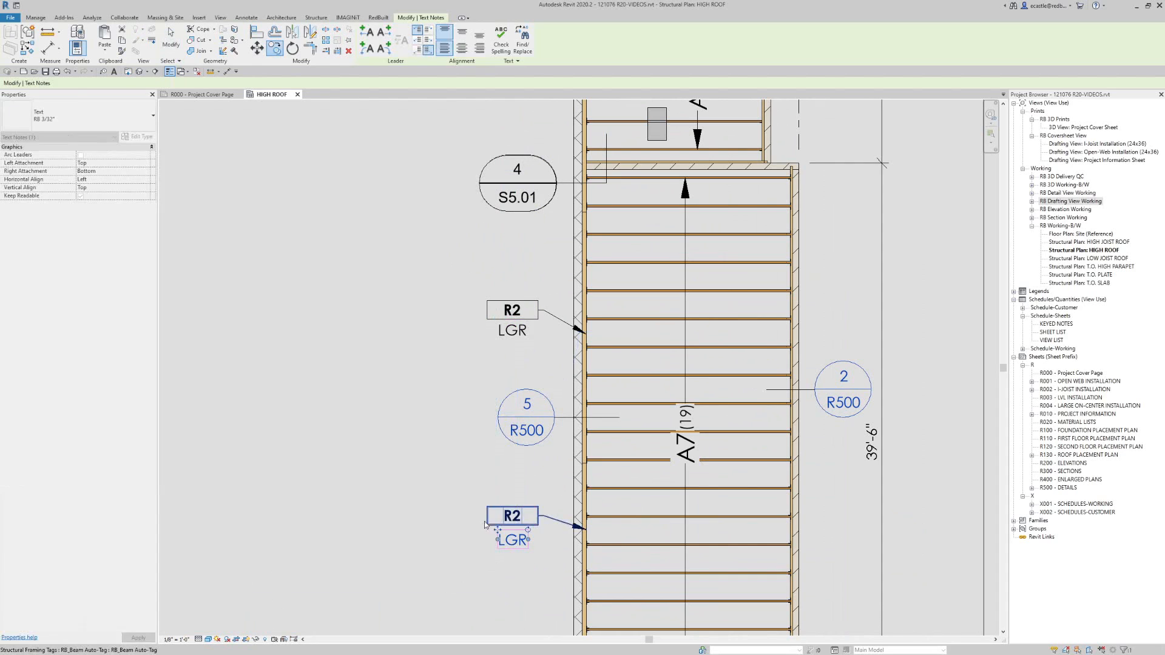
{"action": "left_click", "coordinate": [457, 427]}
{"action": "scroll", "coordinate": [457, 355], "scroll_direction": "down", "scroll_amount": 2}
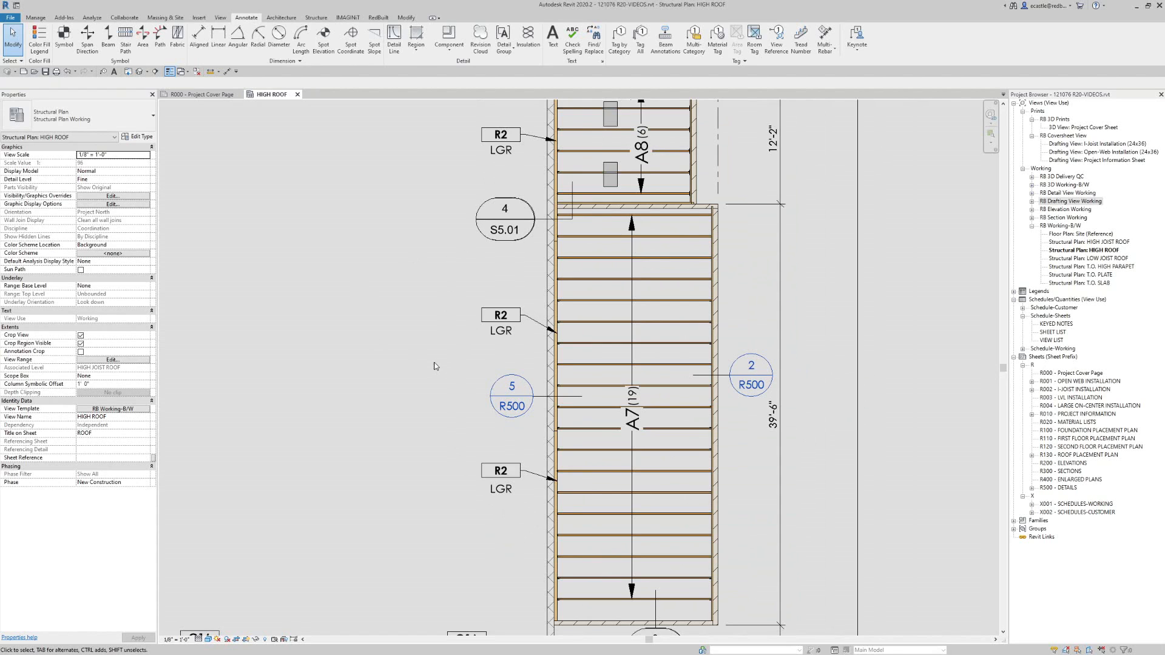
- Tag the FM hanger on the joist just above the 5/R500 section line without a leader and move the tag beside the marker's outer edge
{"action": "left_click", "coordinate": [641, 145]}
{"action": "key", "text": "t"}
{"action": "key", "text": "g"}
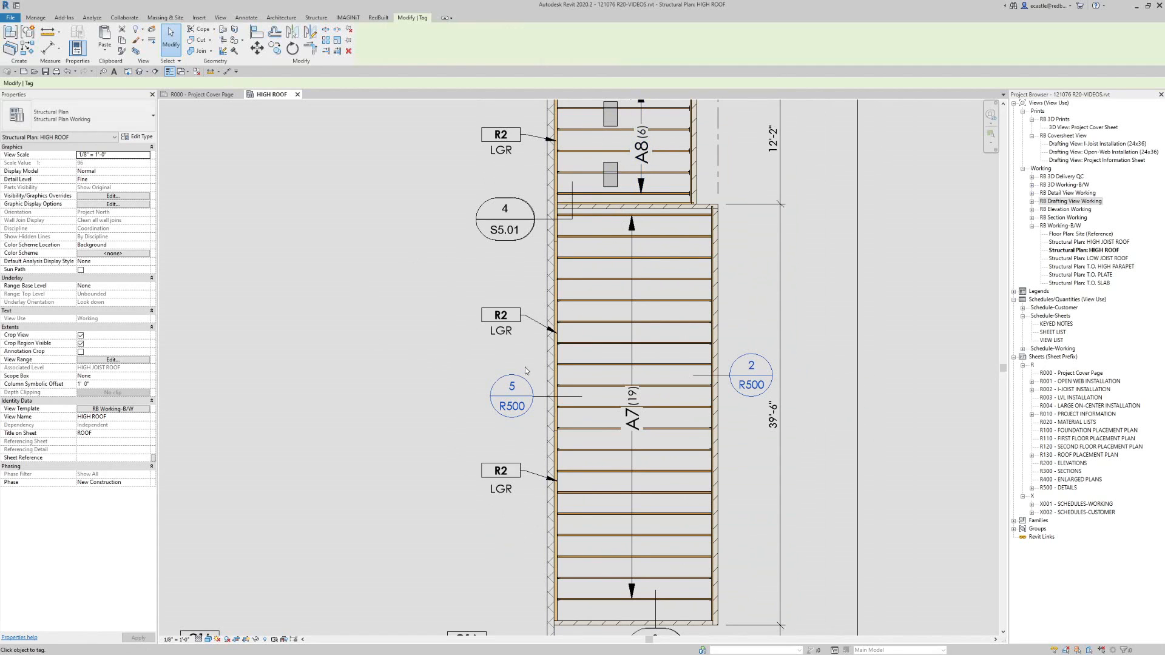
{"action": "scroll", "coordinate": [487, 397], "scroll_direction": "up", "scroll_amount": 2}
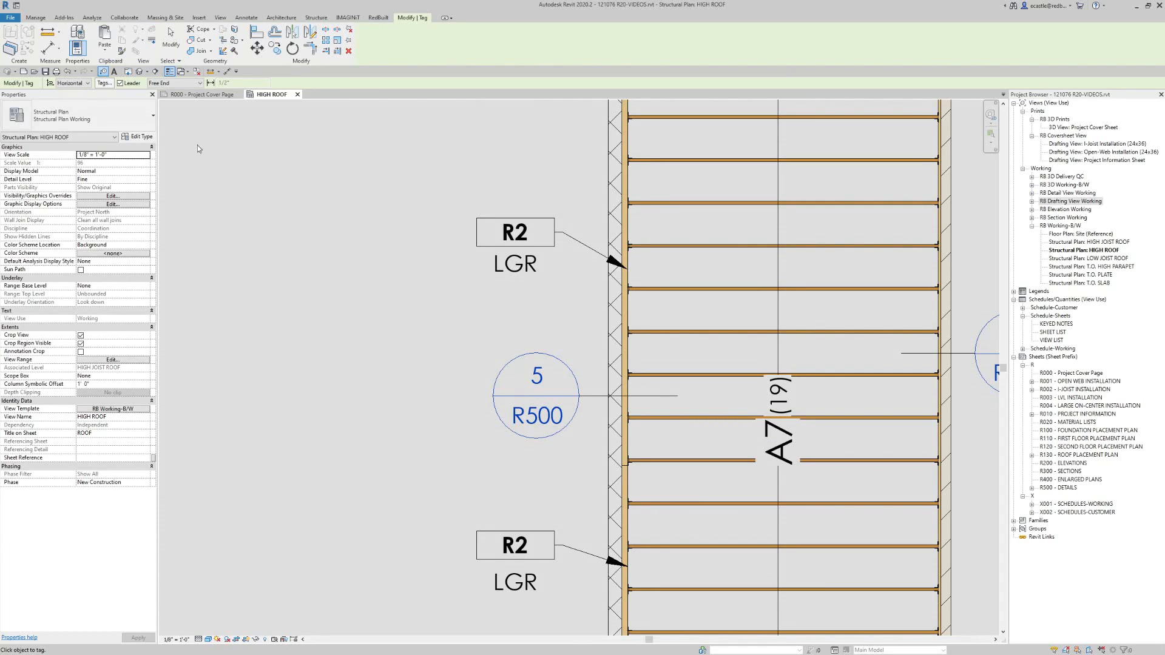
{"action": "left_click", "coordinate": [120, 84]}
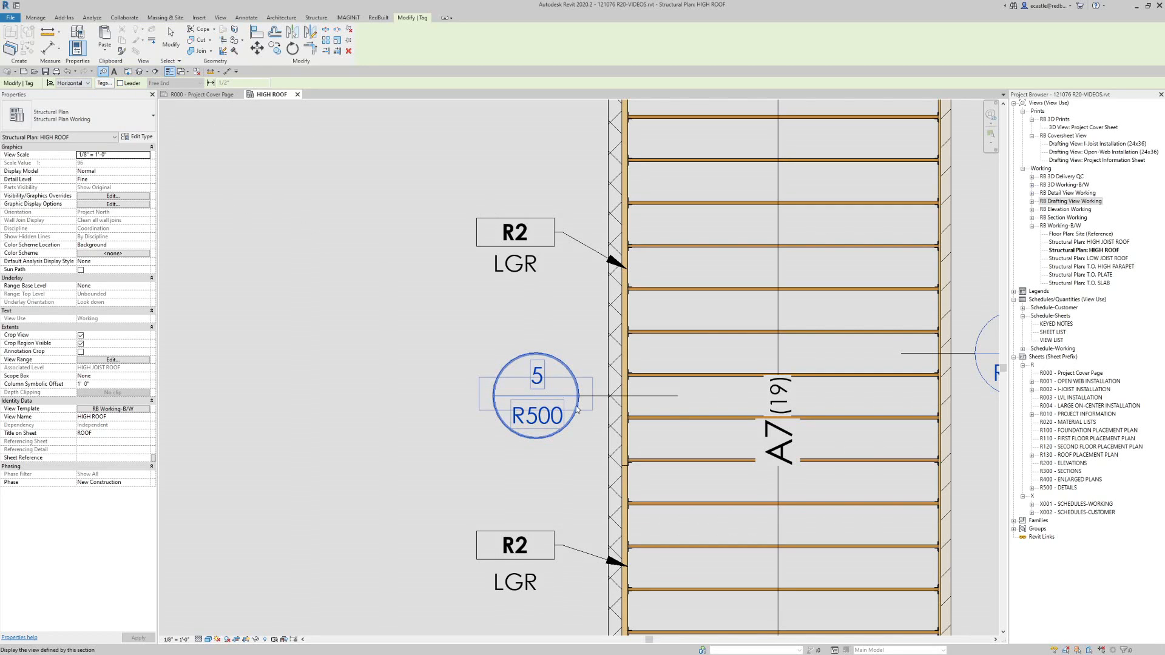
{"action": "scroll", "coordinate": [599, 378], "scroll_direction": "up", "scroll_amount": 3}
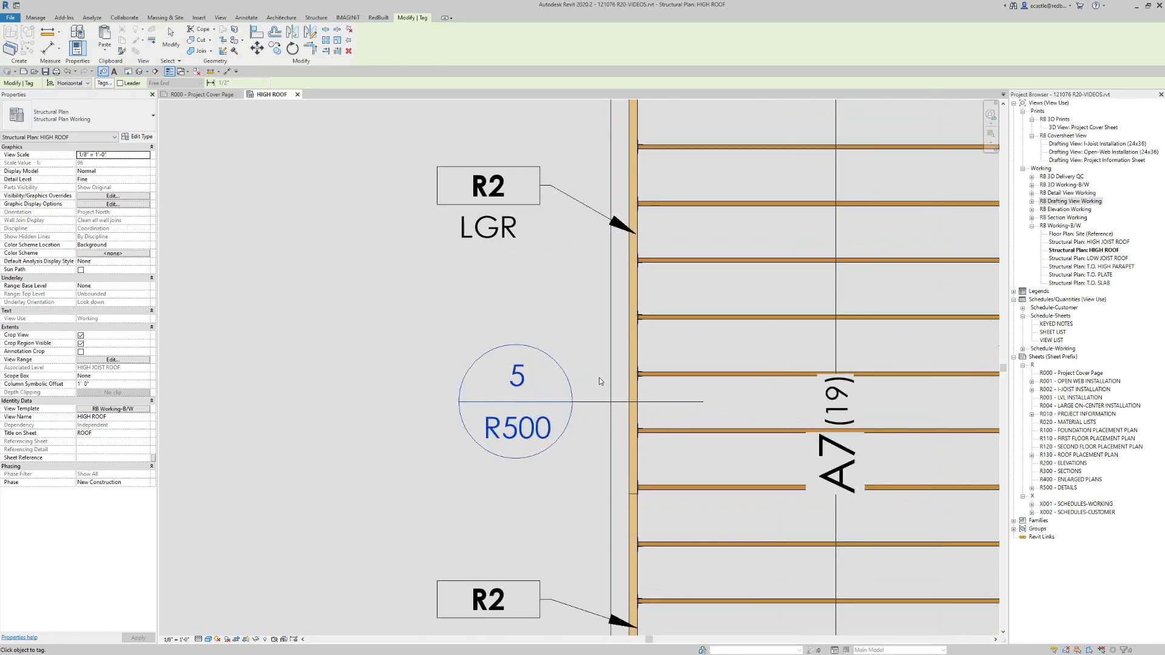
{"action": "left_click", "coordinate": [651, 373]}
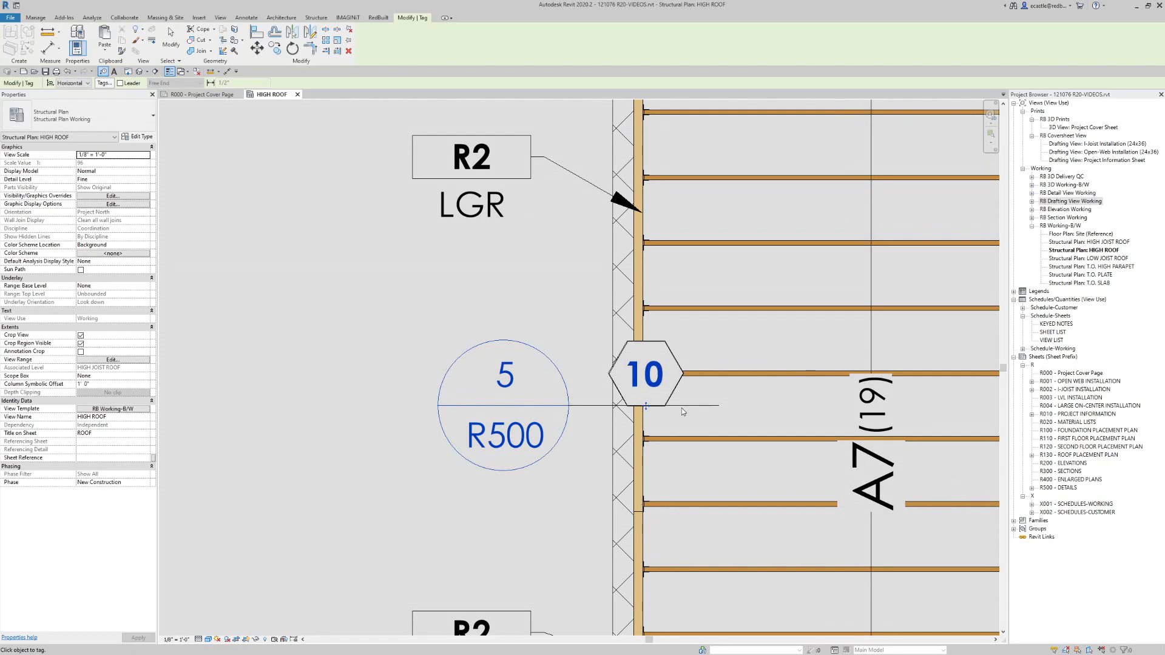
{"action": "key", "text": "Escape"}
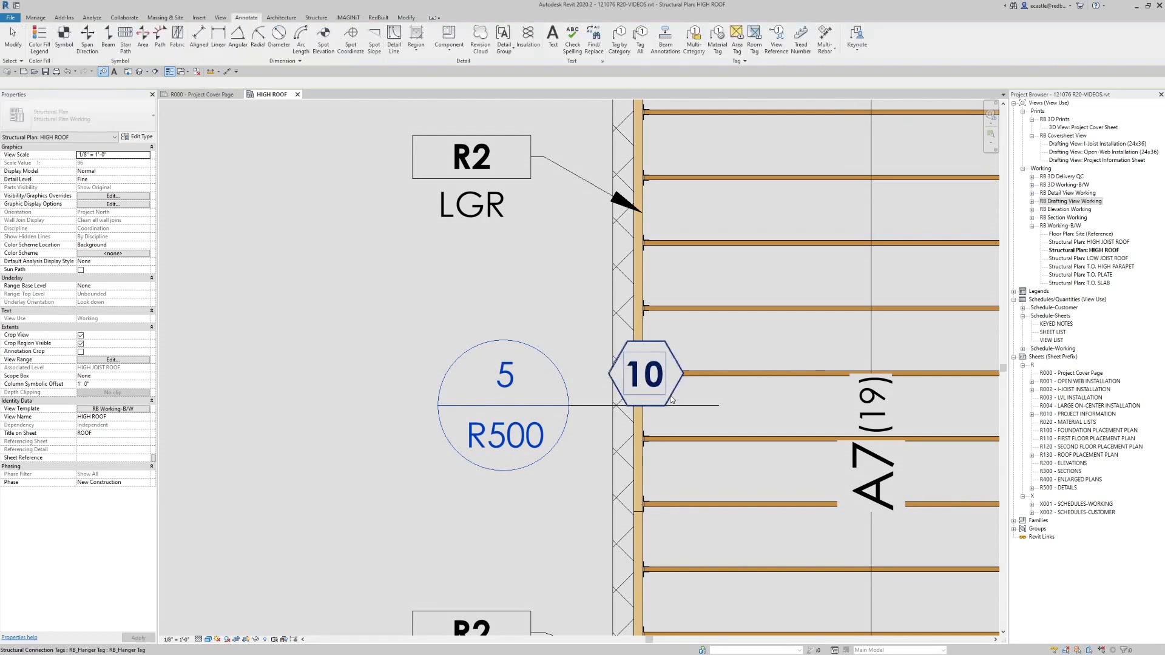
{"action": "left_click", "coordinate": [672, 399]}
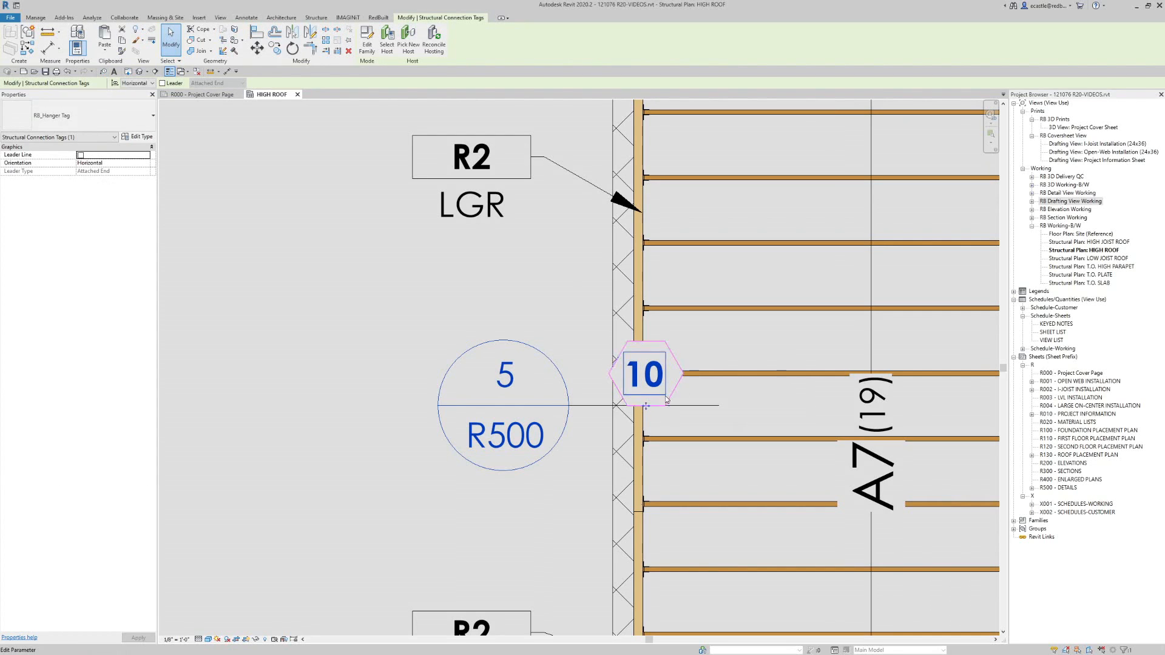
{"action": "left_click_drag", "start_coordinate": [672, 400], "coordinate": [398, 443]}
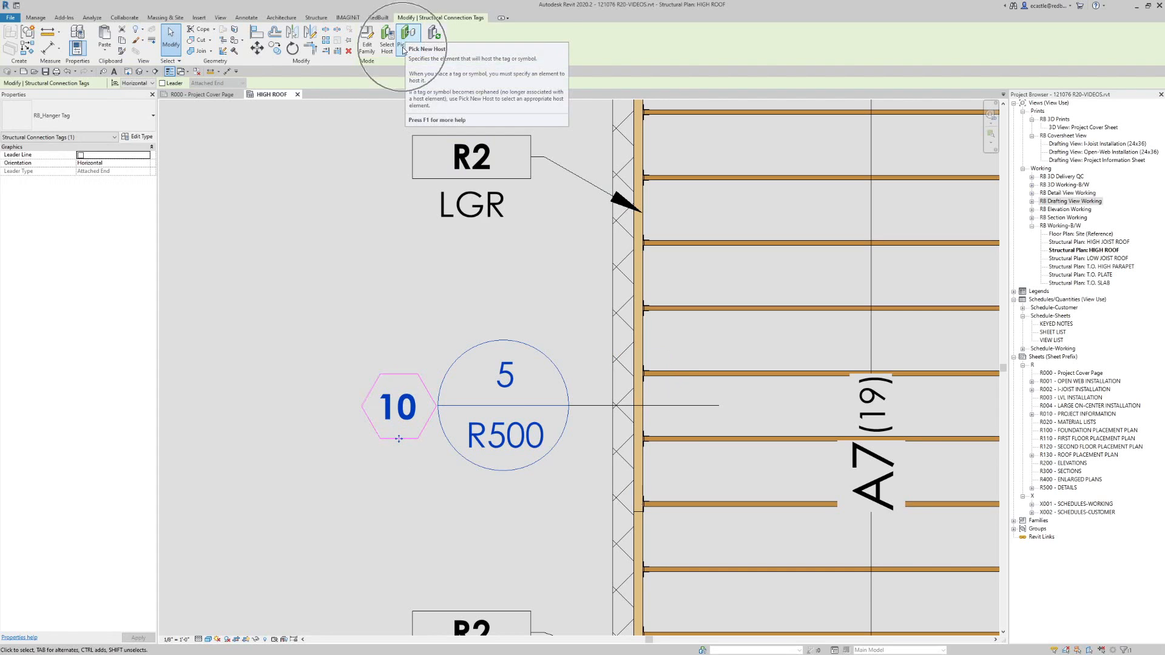
- Rehost the hanger tag beside marker 5/R500 to the FM hanger on the first joist below the section line
{"action": "left_click", "coordinate": [406, 62]}
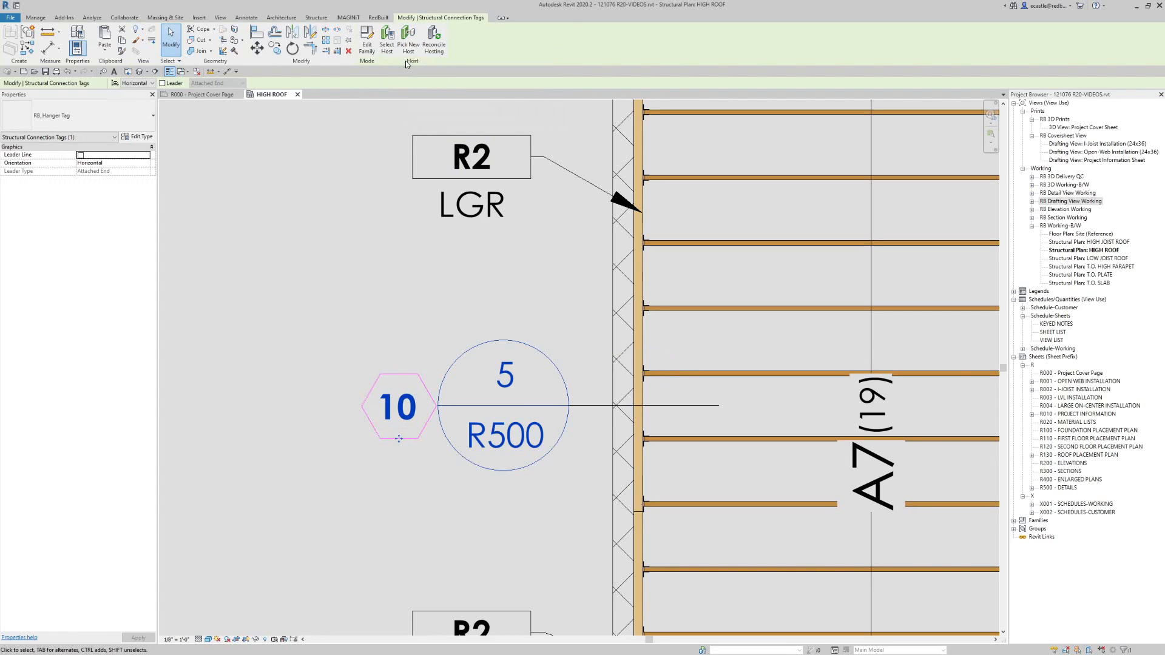
{"action": "left_click", "coordinate": [408, 38]}
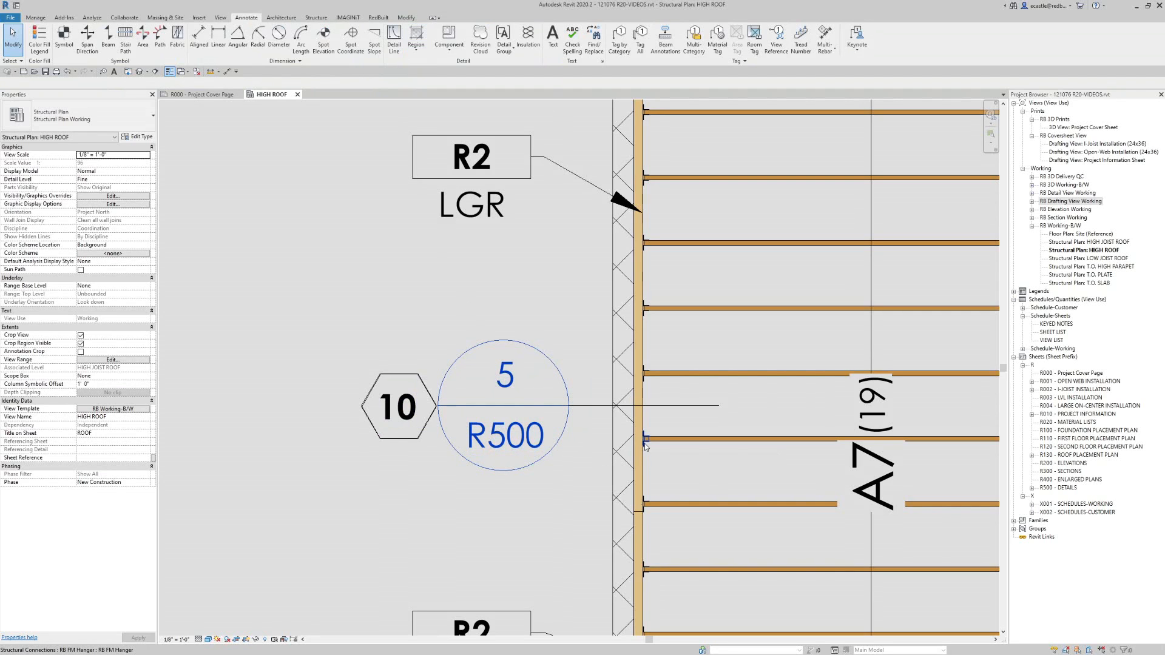
{"action": "scroll", "coordinate": [650, 443], "scroll_direction": "up", "scroll_amount": 3}
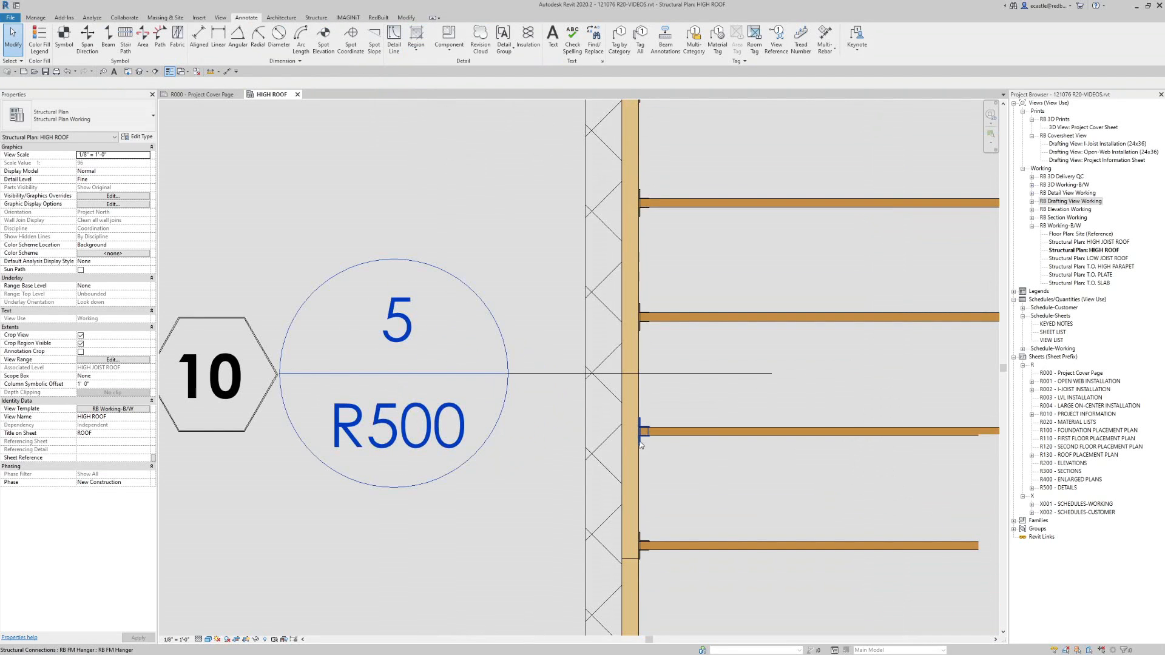
{"action": "key", "text": "Tab"}
{"action": "left_click", "coordinate": [641, 443]}
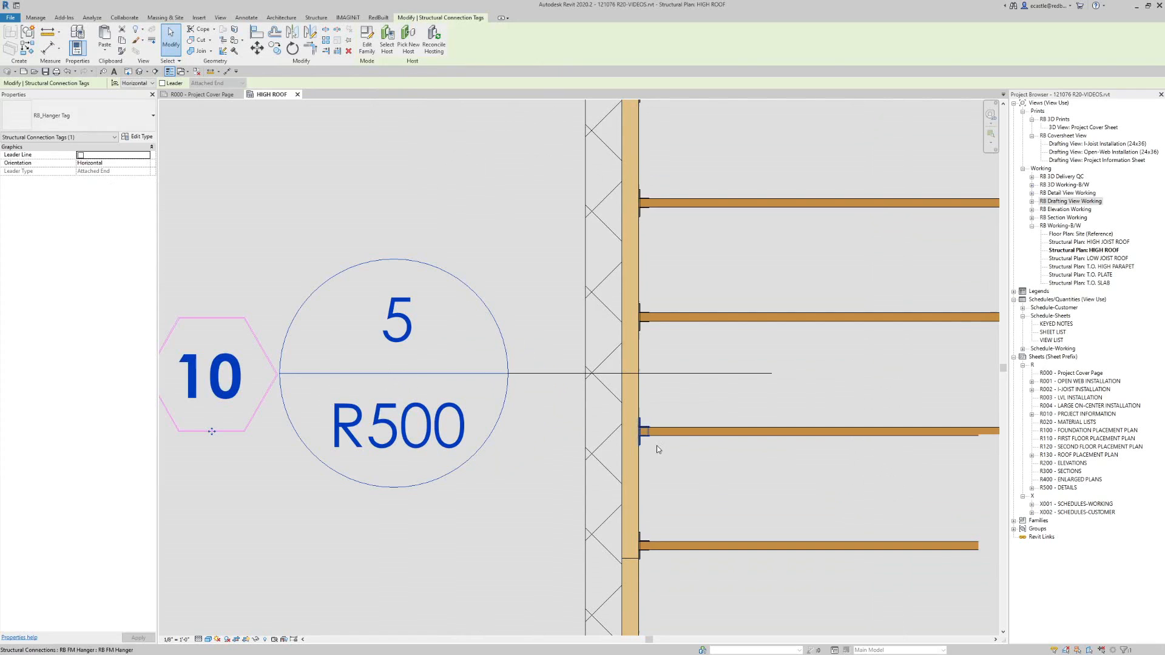
{"action": "scroll", "coordinate": [671, 425], "scroll_direction": "down", "scroll_amount": 2}
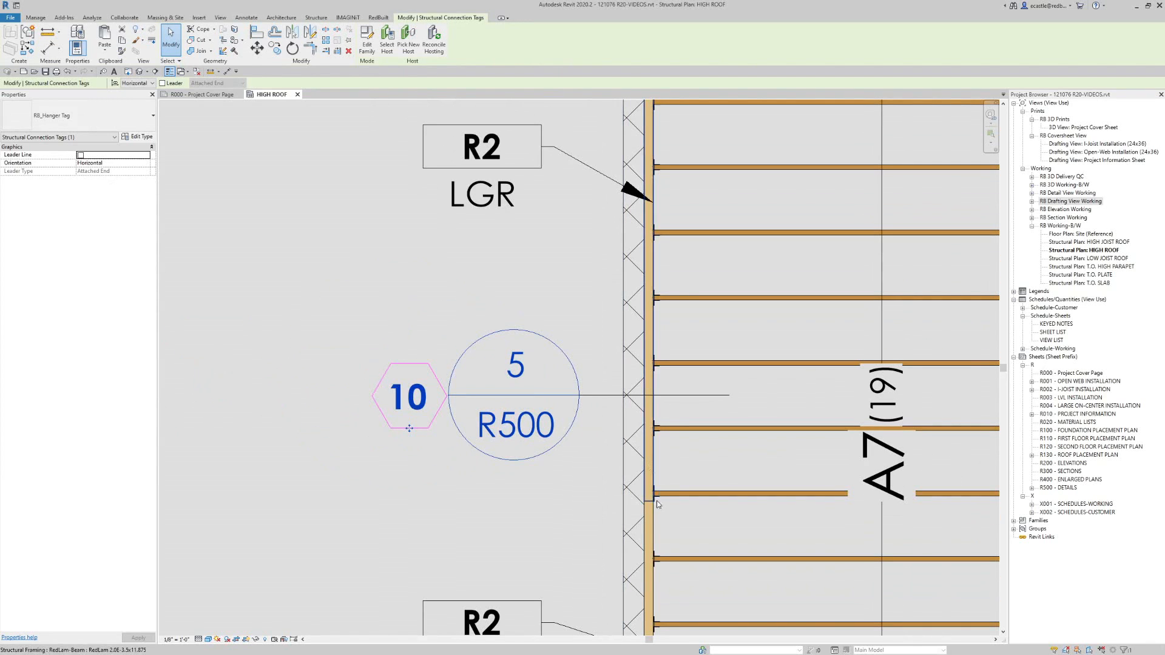
- Rehost the hanger tag beside marker 5/R500 to the FM hanger on the second joist below the section line, at the ledger joint
{"action": "key", "text": "Escape"}
{"action": "scroll", "coordinate": [658, 504], "scroll_direction": "up", "scroll_amount": 2}
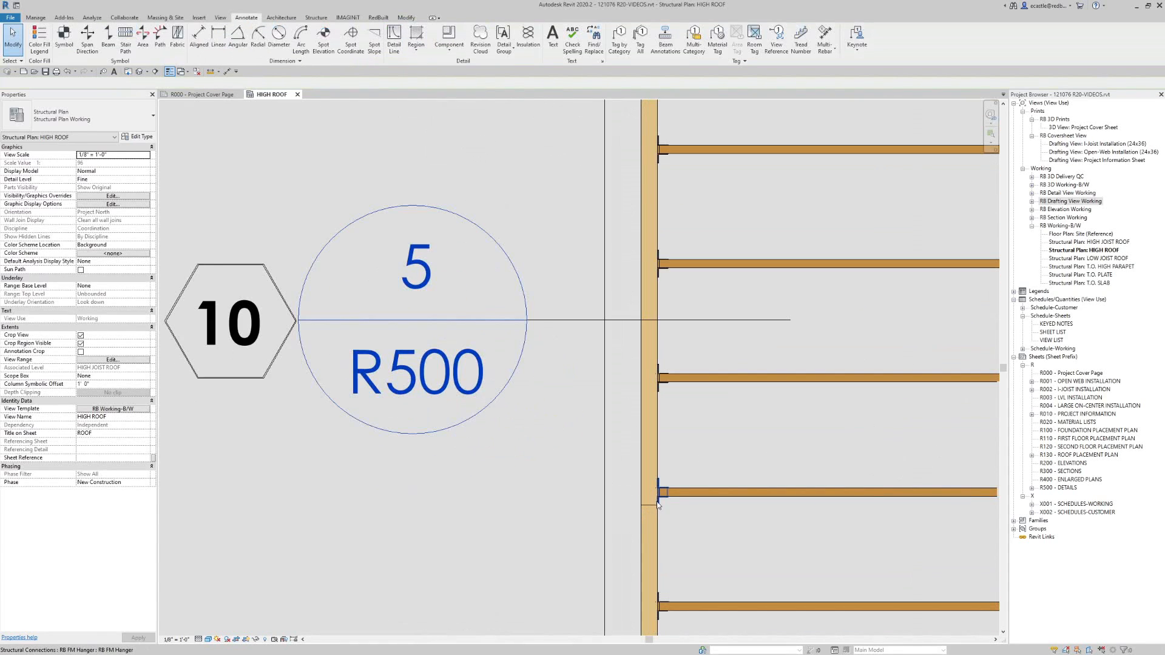
{"action": "key", "text": "Tab"}
{"action": "left_click", "coordinate": [658, 505]}
{"action": "scroll", "coordinate": [677, 425], "scroll_direction": "down", "scroll_amount": 2}
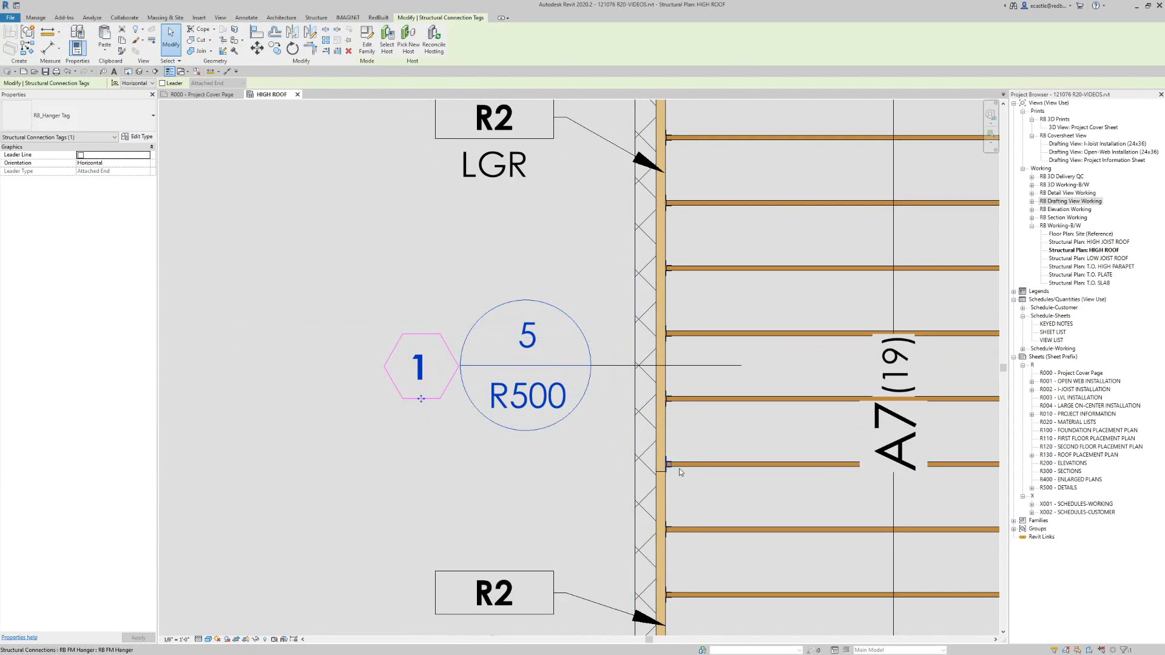
{"action": "scroll", "coordinate": [611, 389], "scroll_direction": "down", "scroll_amount": 2}
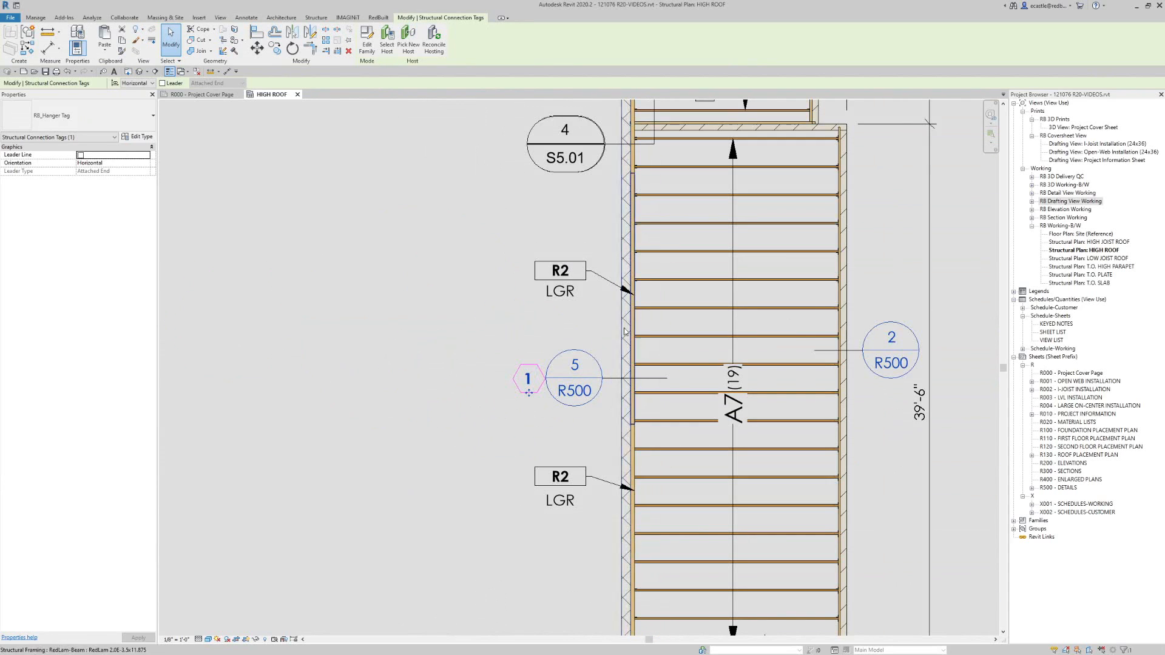
{"action": "left_click", "coordinate": [554, 426]}
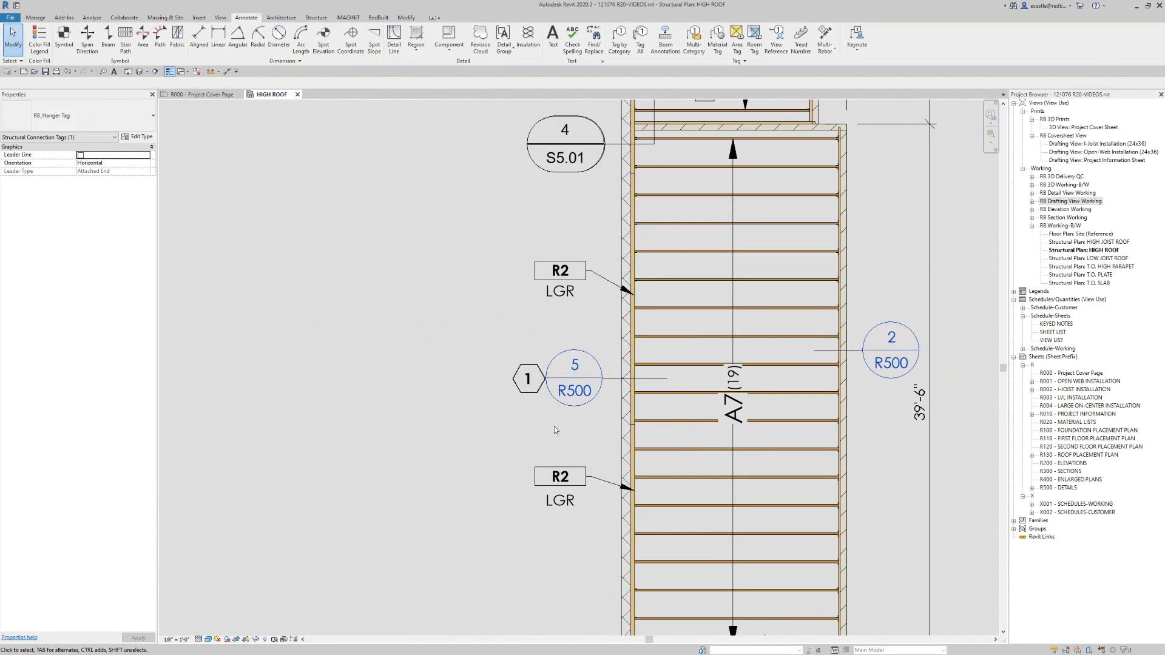
{"action": "scroll", "coordinate": [596, 414], "scroll_direction": "up", "scroll_amount": 2}
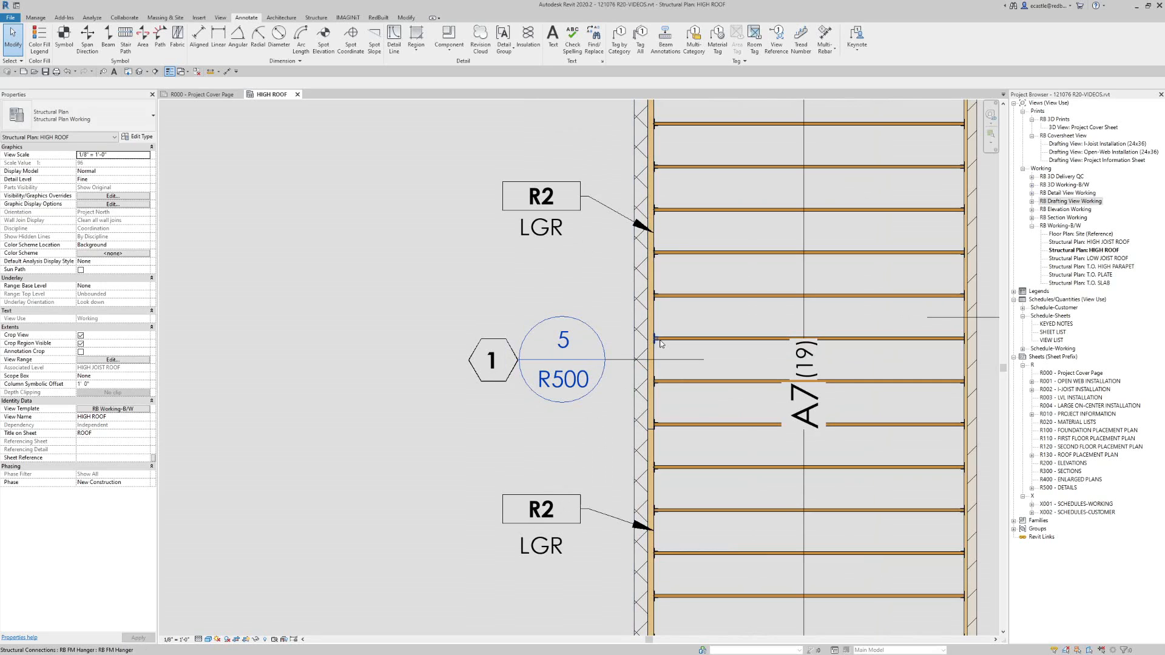
{"action": "mouse_move", "coordinate": [472, 340]}
{"action": "left_mouse_down"}
{"action": "mouse_move", "coordinate": [525, 403]}
{"action": "mouse_move", "coordinate": [523, 421]}
{"action": "left_mouse_up"}
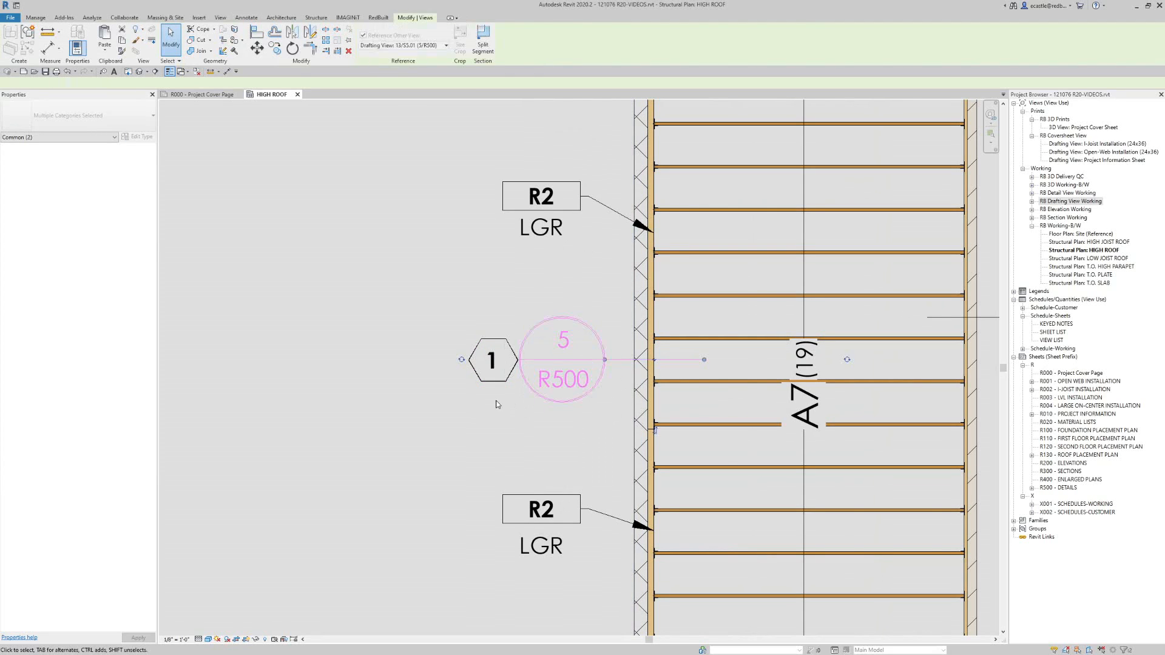
{"action": "left_click", "coordinate": [477, 395]}
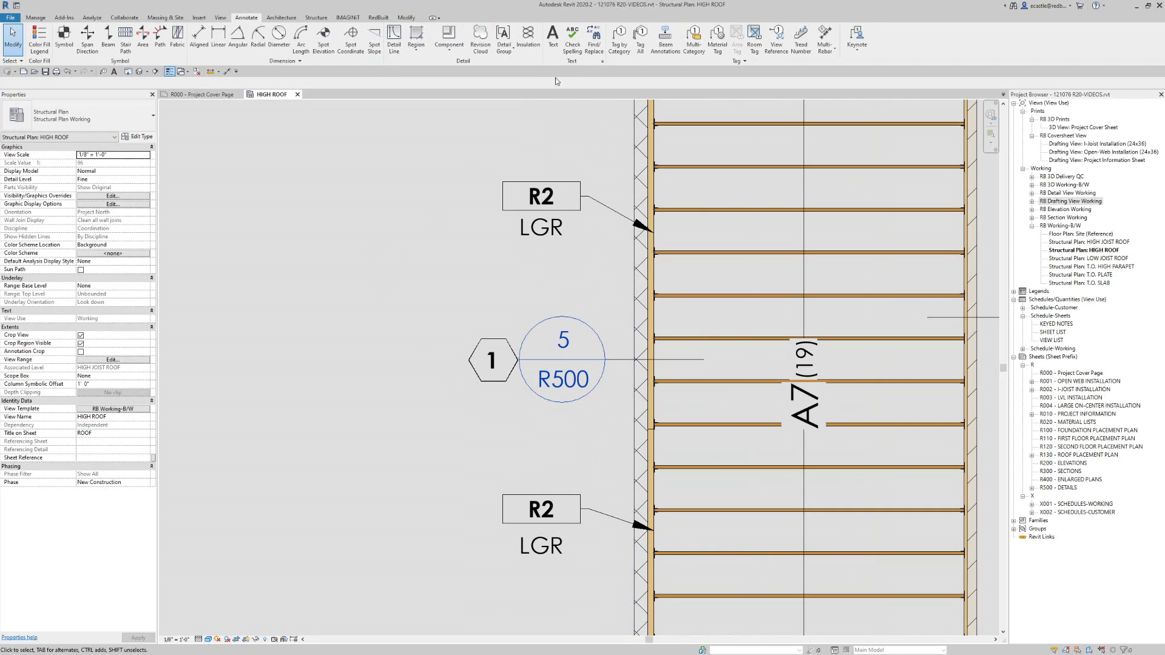
- Turn on the leader for new category tags and try tagging the FM hanger two joists above the 5/R500 section line
{"action": "left_click", "coordinate": [619, 37]}
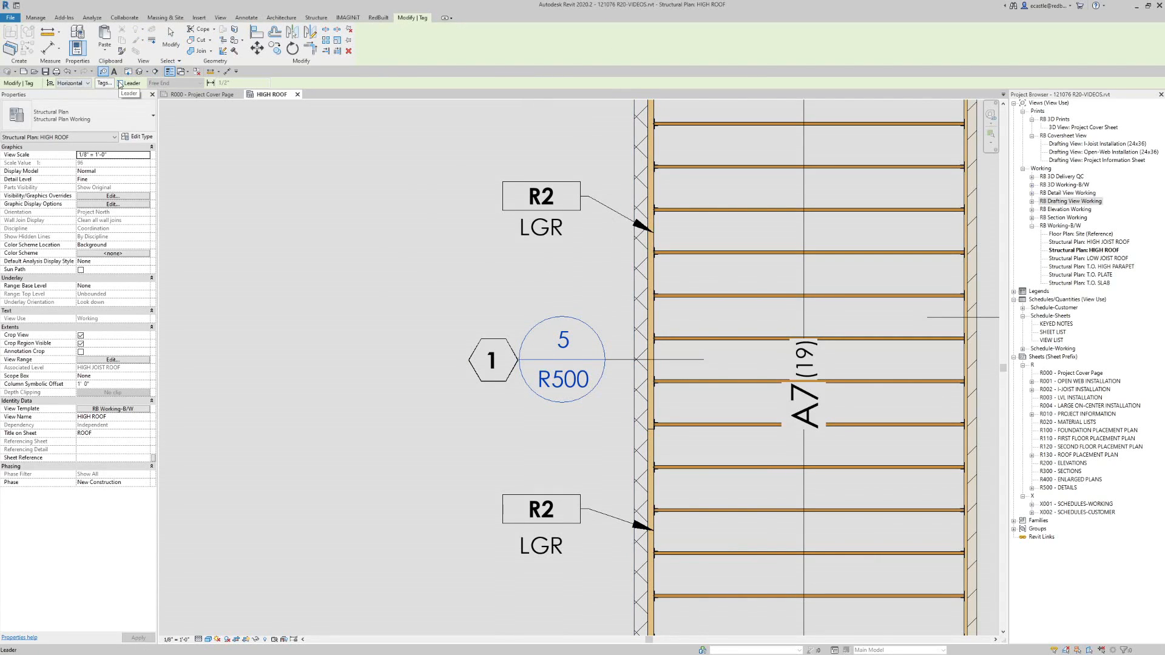
{"action": "left_click", "coordinate": [120, 85]}
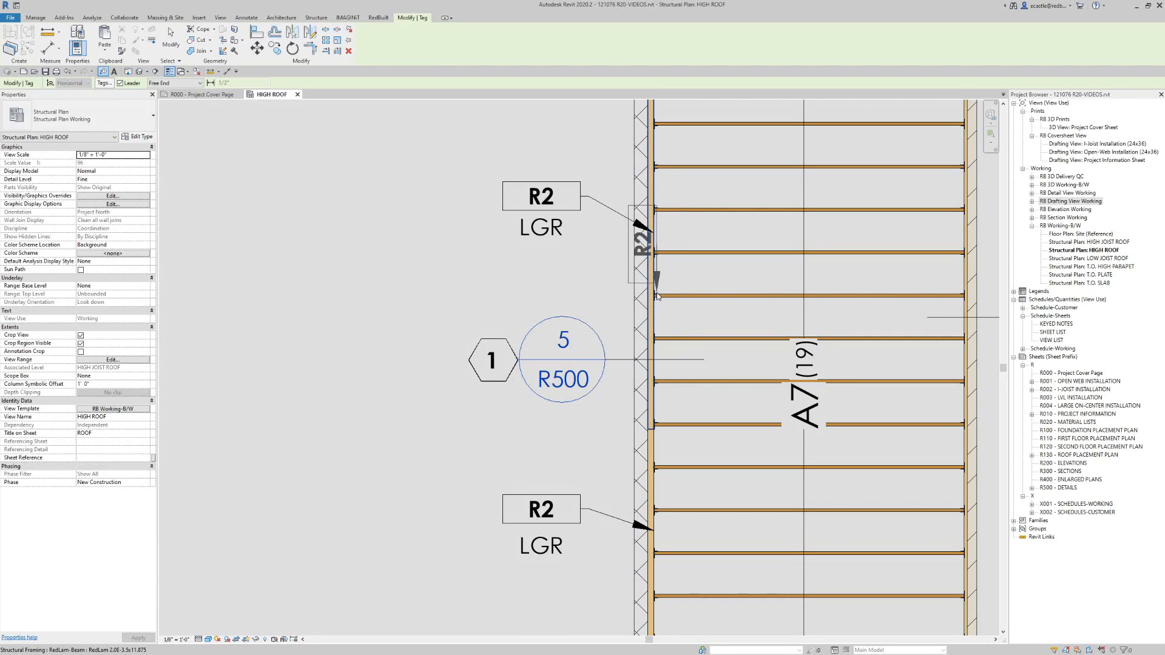
{"action": "scroll", "coordinate": [658, 298], "scroll_direction": "up", "scroll_amount": 1}
{"action": "scroll", "coordinate": [658, 298], "scroll_direction": "up", "scroll_amount": 3}
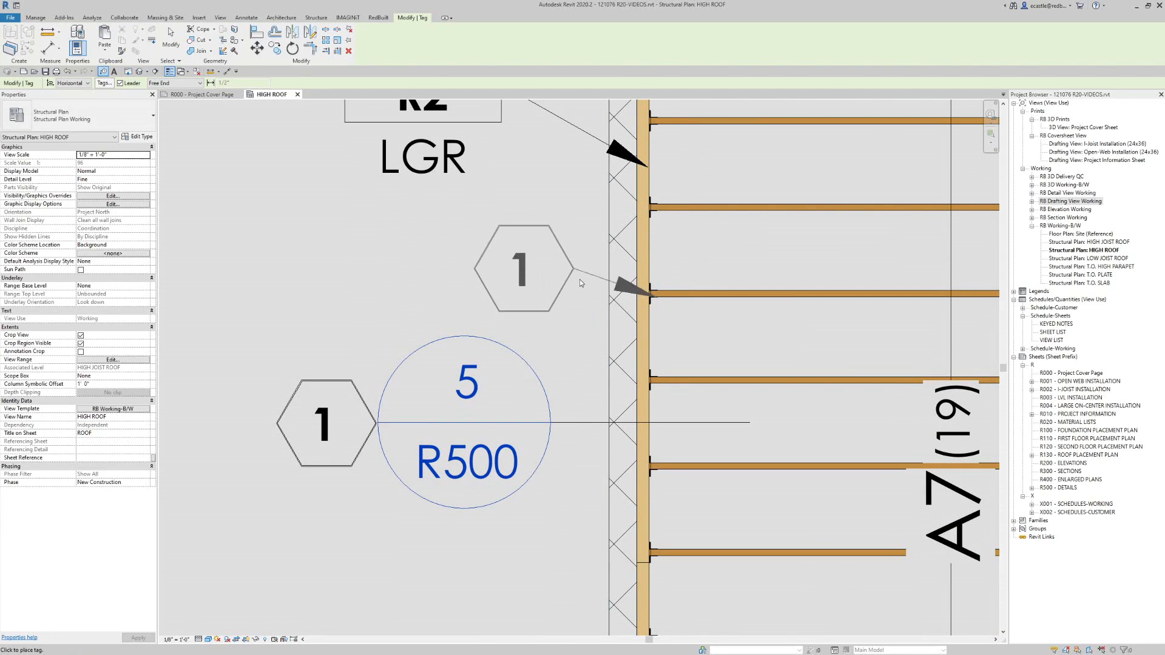
{"action": "key", "text": "Escape"}
{"action": "key", "text": "Escape"}
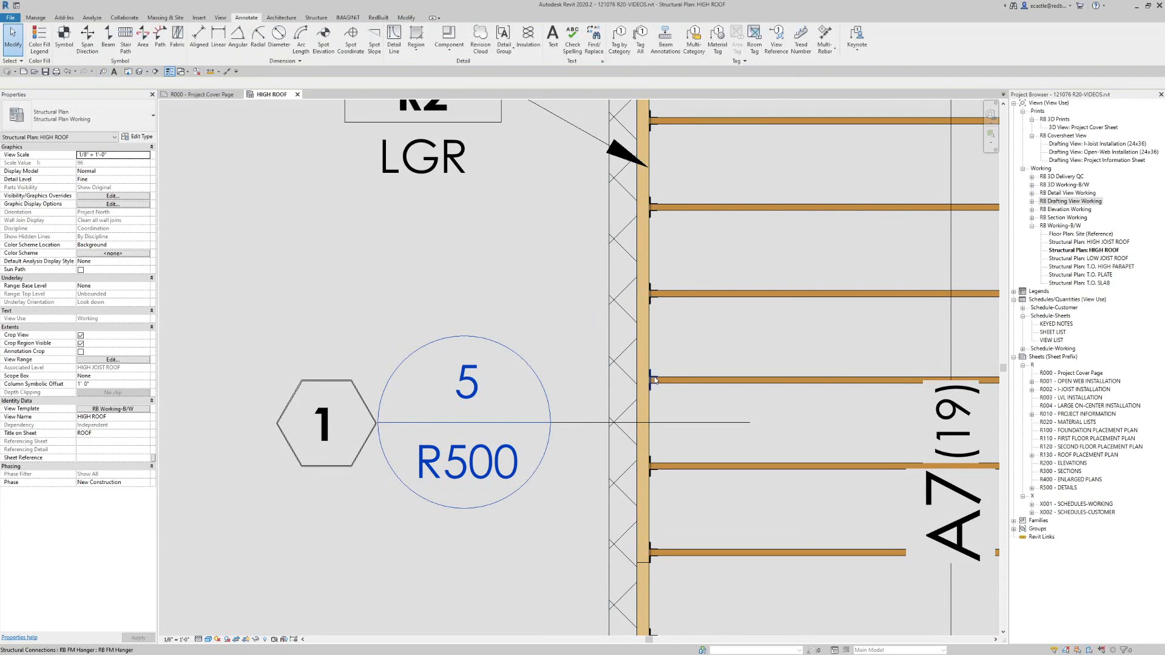
- Tag the FM hanger on the joist just above the 5/R500 section line with a leader, placing the tag above the section marker
{"action": "key", "text": "t"}
{"action": "key", "text": "g"}
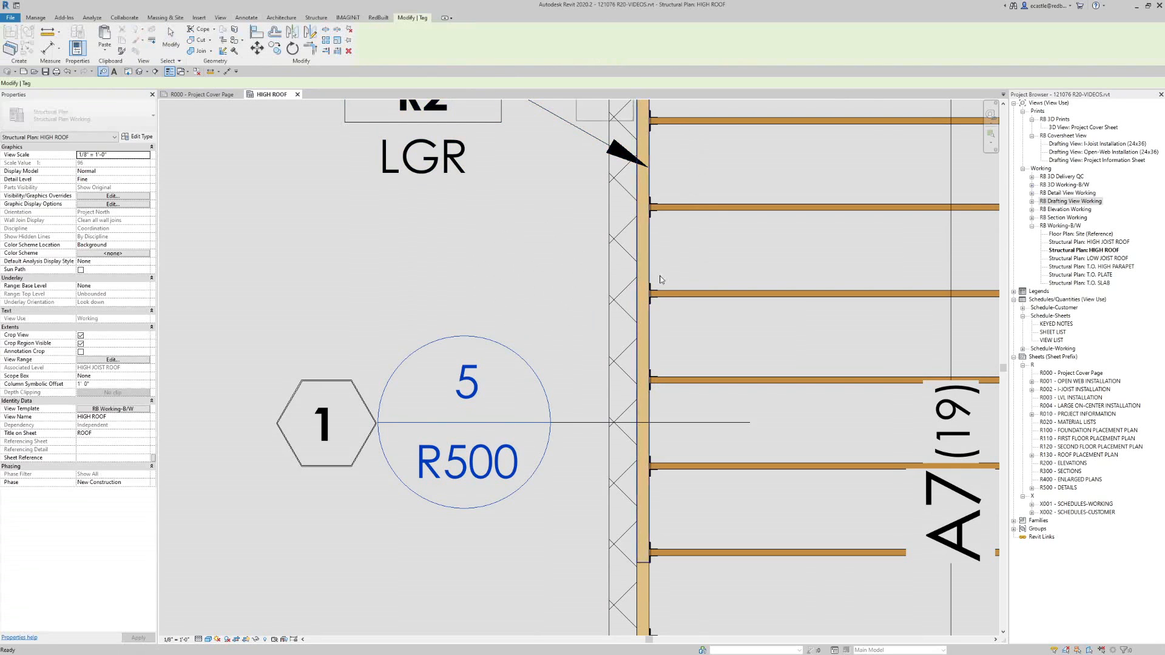
{"action": "left_click", "coordinate": [658, 379]}
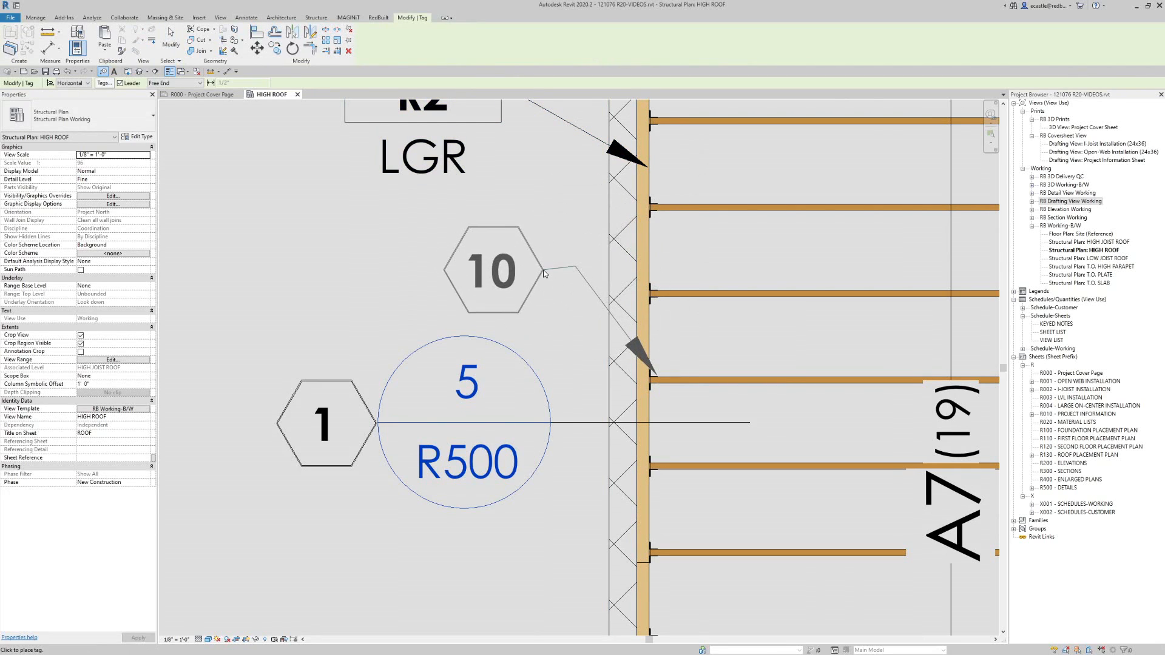
{"action": "left_click", "coordinate": [543, 272]}
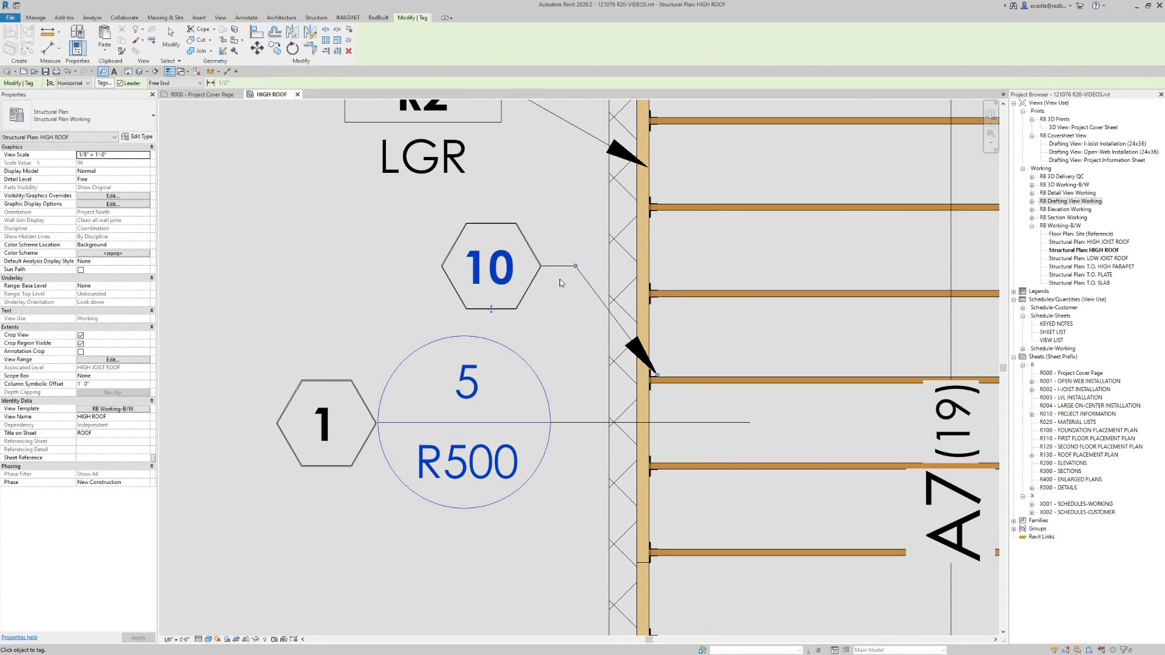
{"action": "key", "text": "Escape"}
{"action": "key", "text": "Escape"}
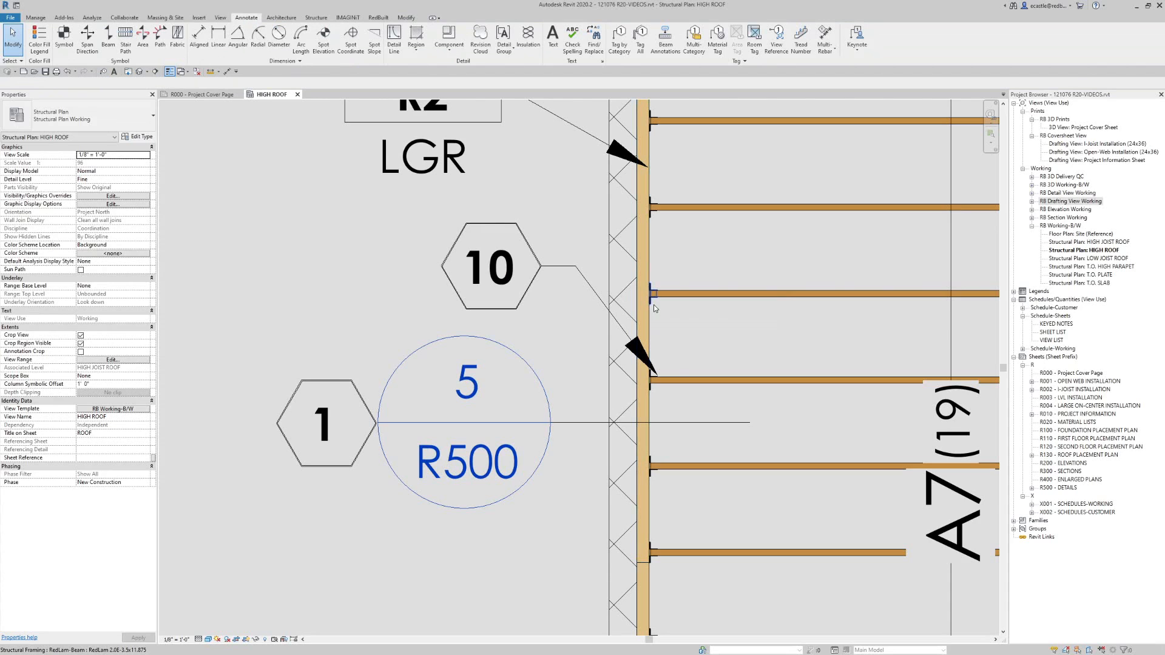
{"action": "left_click", "coordinate": [655, 308]}
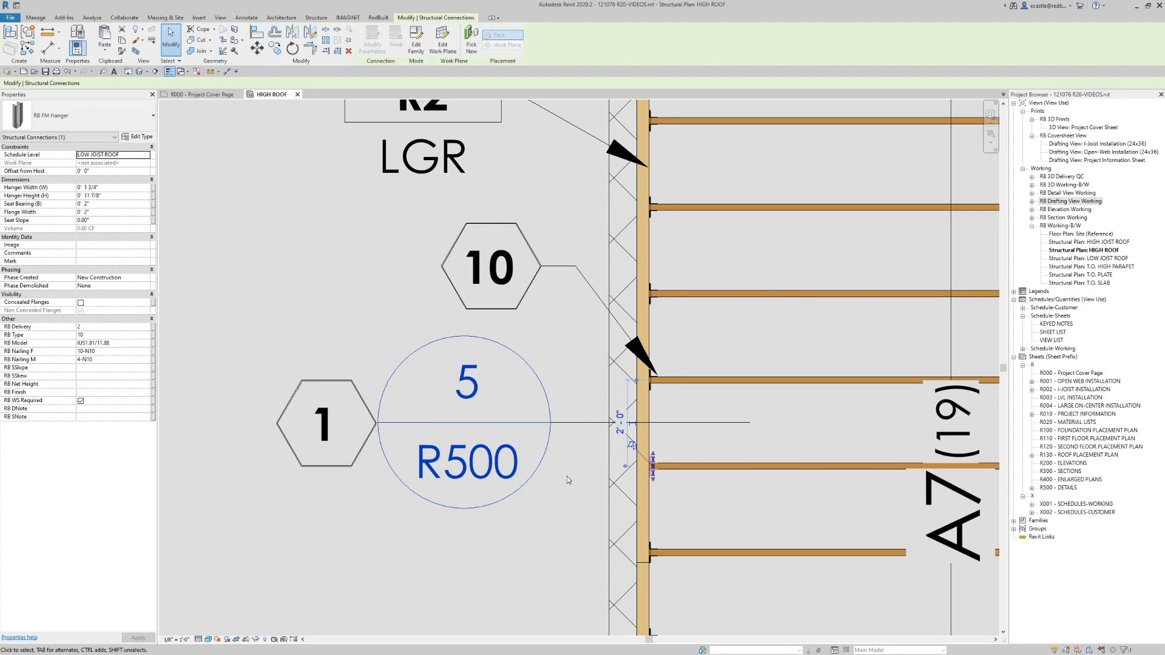
- Move section marker 5/R500 together with its adjoining hanger tag straight down, clear of the leadered hanger tag 10
{"action": "scroll", "coordinate": [519, 444], "scroll_direction": "down", "scroll_amount": 3}
{"action": "left_click_drag", "start_coordinate": [552, 429], "coordinate": [416, 337]}
{"action": "key", "text": "m"}
{"action": "key", "text": "v"}
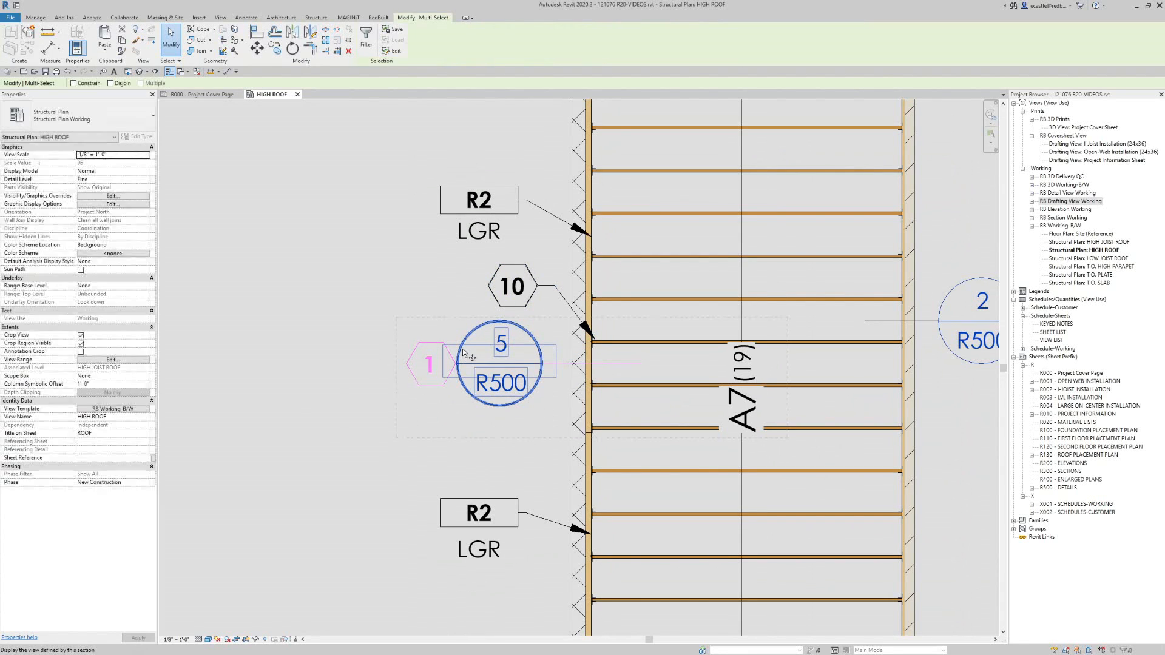
{"action": "left_click", "coordinate": [465, 403]}
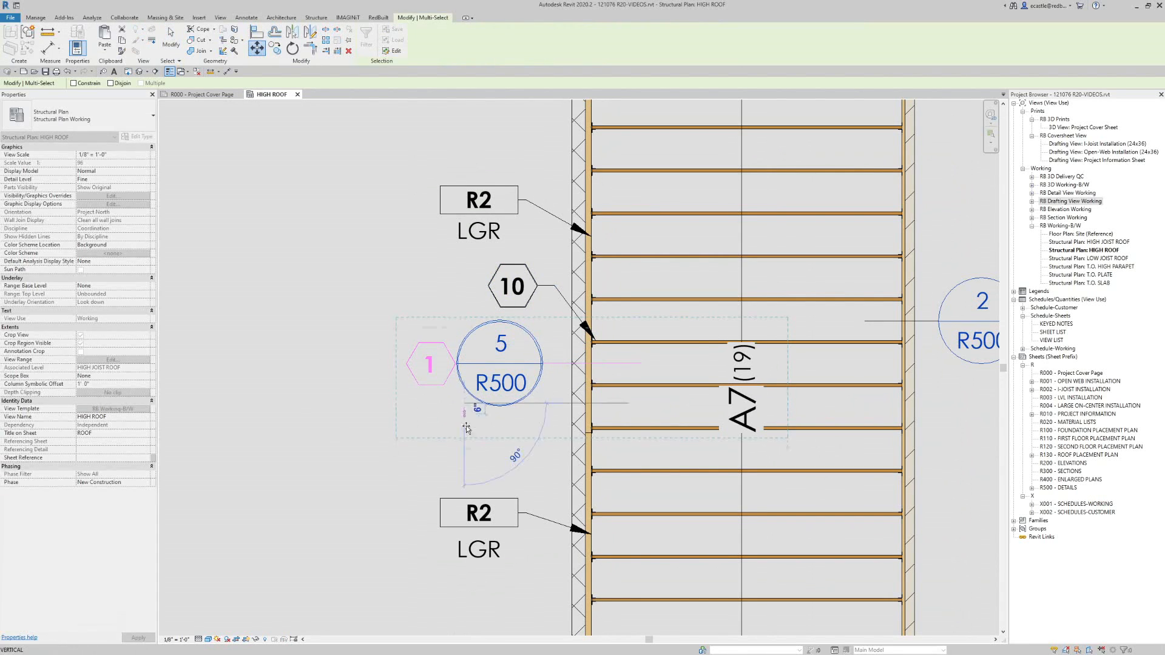
{"action": "left_click", "coordinate": [466, 460]}
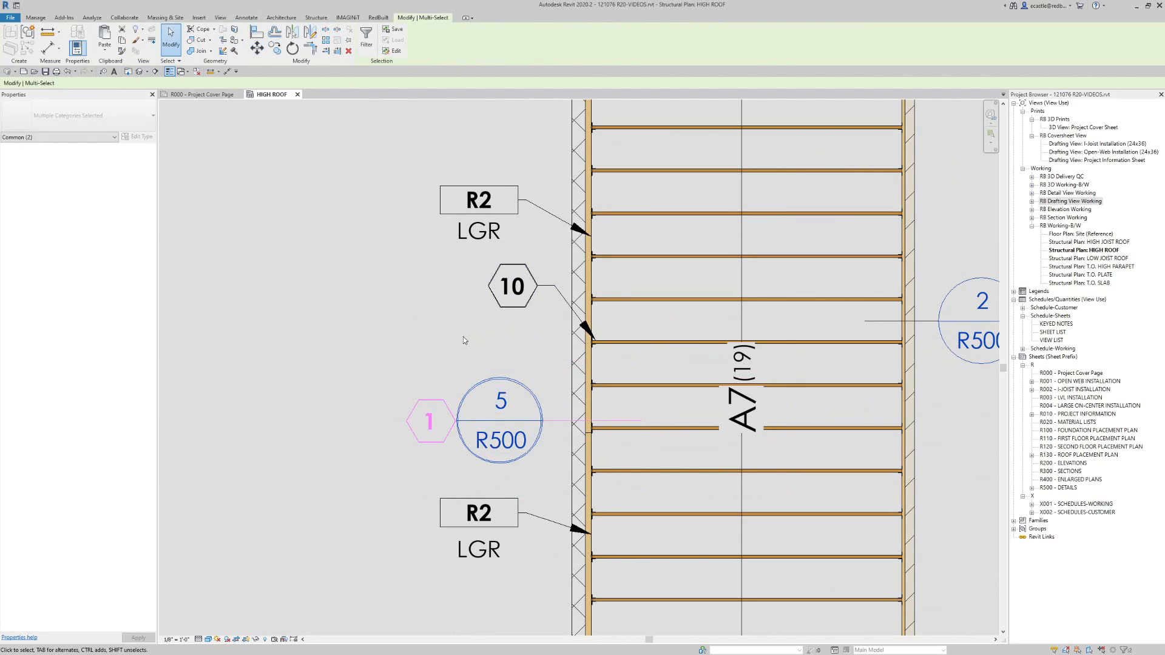
{"action": "key", "text": "Escape"}
- Move the leadered hanger tag 10 away from the wall so it sits beneath the LGR note and above section marker 5/R500
{"action": "scroll", "coordinate": [511, 351], "scroll_direction": "up", "scroll_amount": 2}
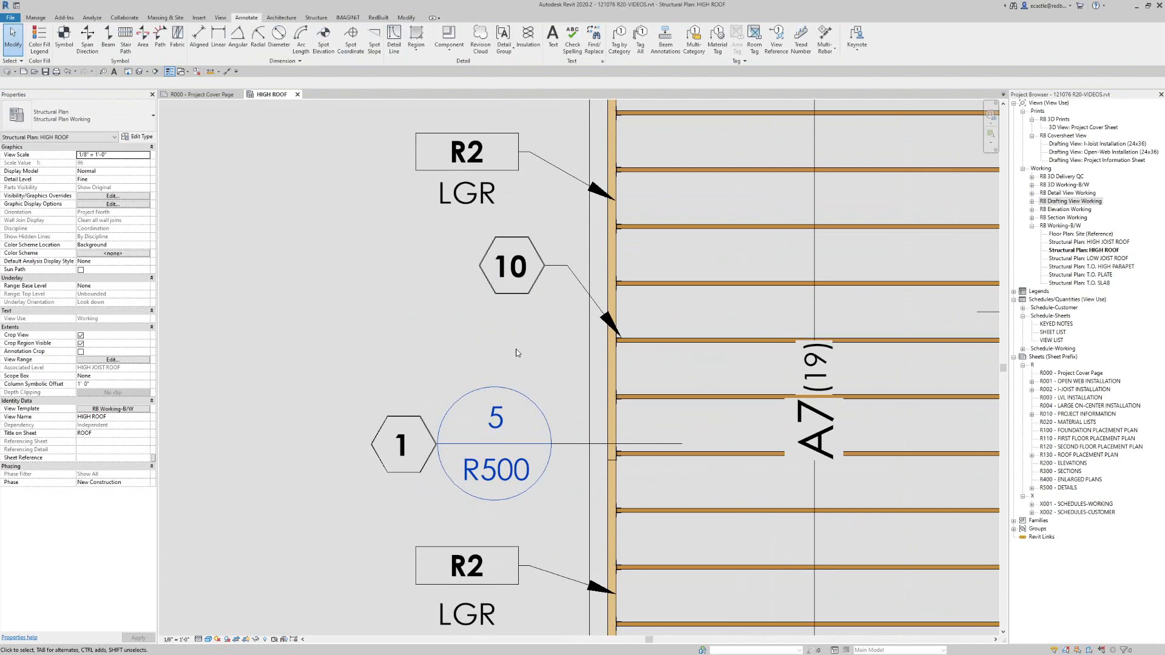
{"action": "left_click", "coordinate": [555, 264]}
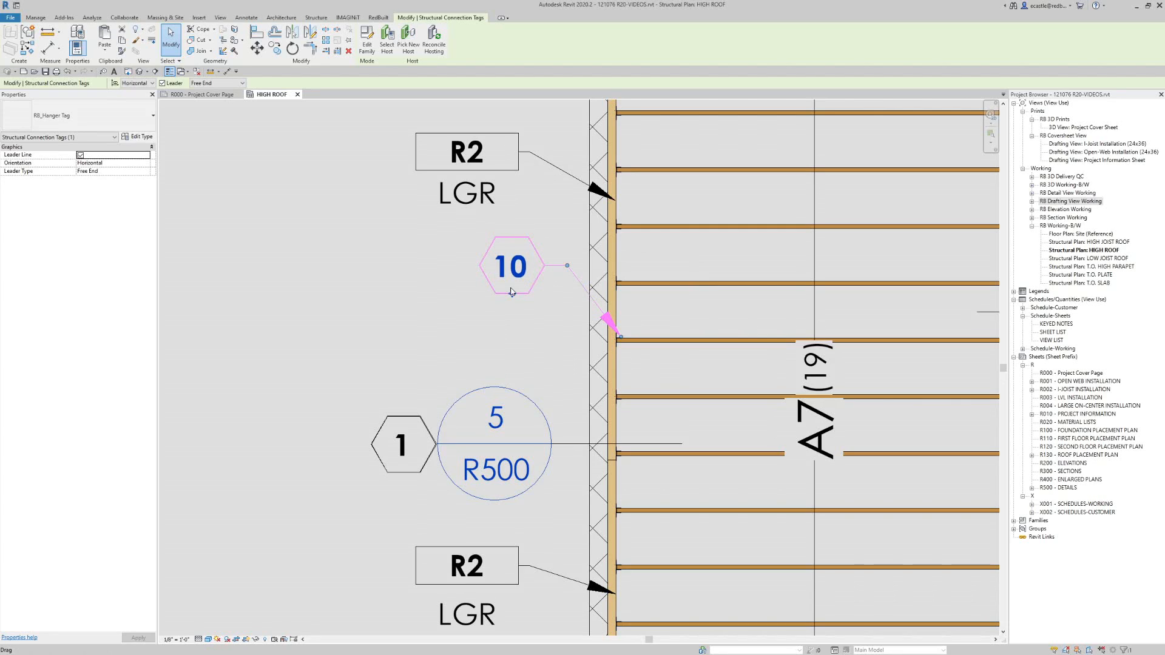
{"action": "left_click_drag", "start_coordinate": [512, 295], "coordinate": [472, 292]}
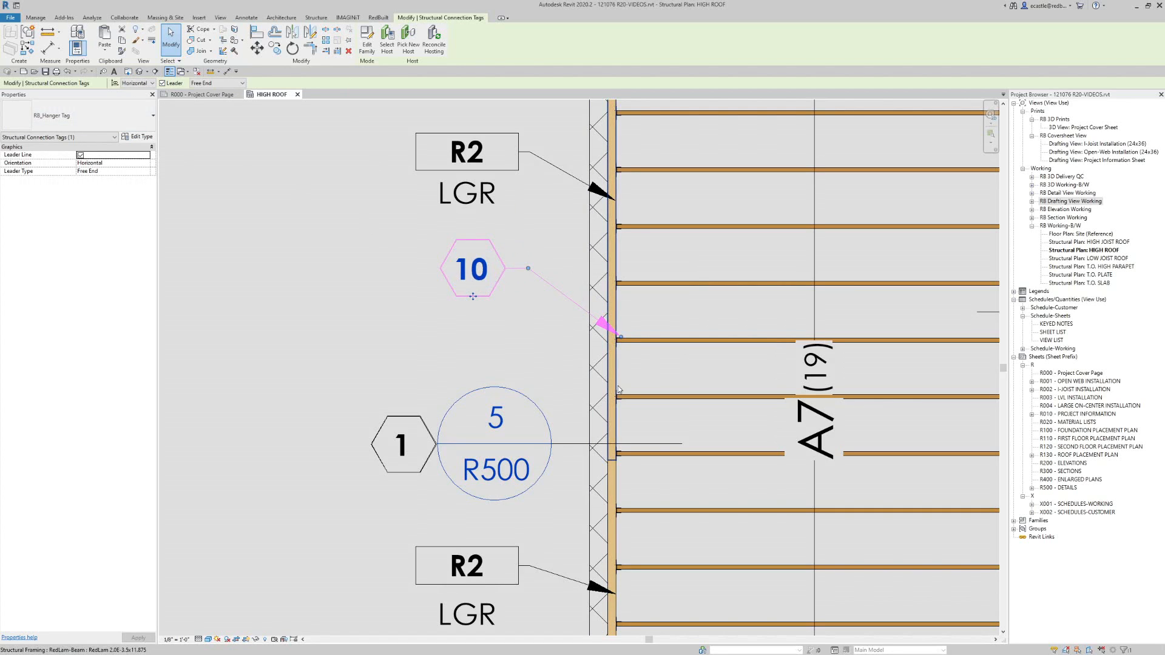
- Snap tag 10's leader tip onto its joist hanger and draw a second arrow to the next joist down using an empty leadered text note
{"action": "left_click_drag", "start_coordinate": [621, 341], "coordinate": [615, 337]}
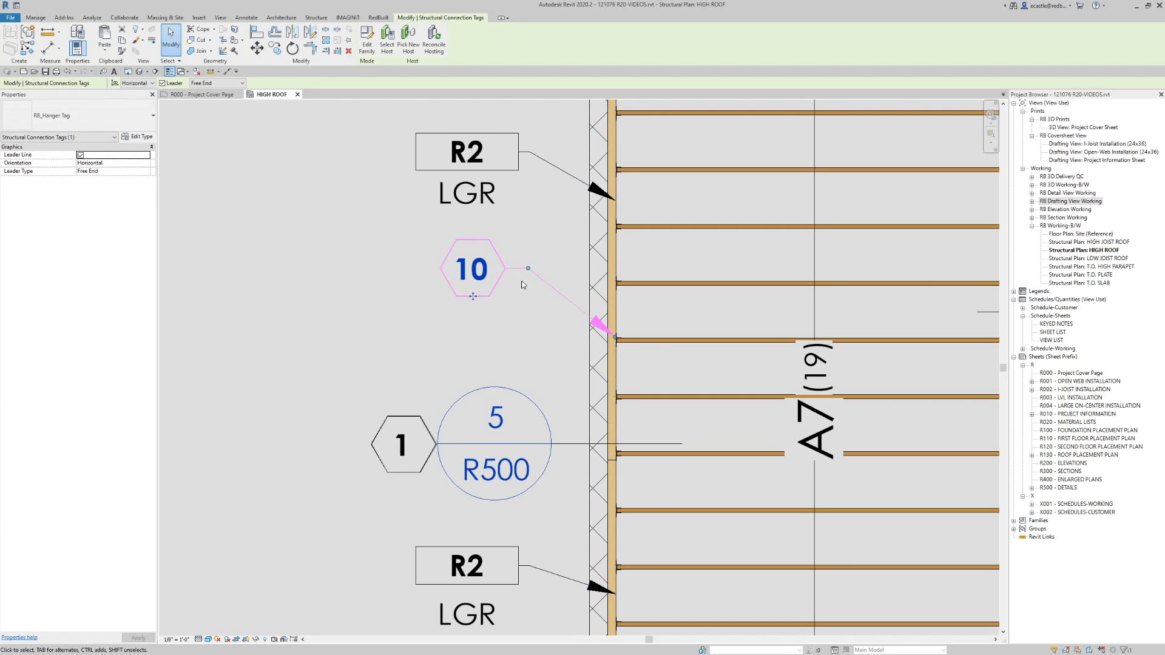
{"action": "left_click", "coordinate": [408, 335]}
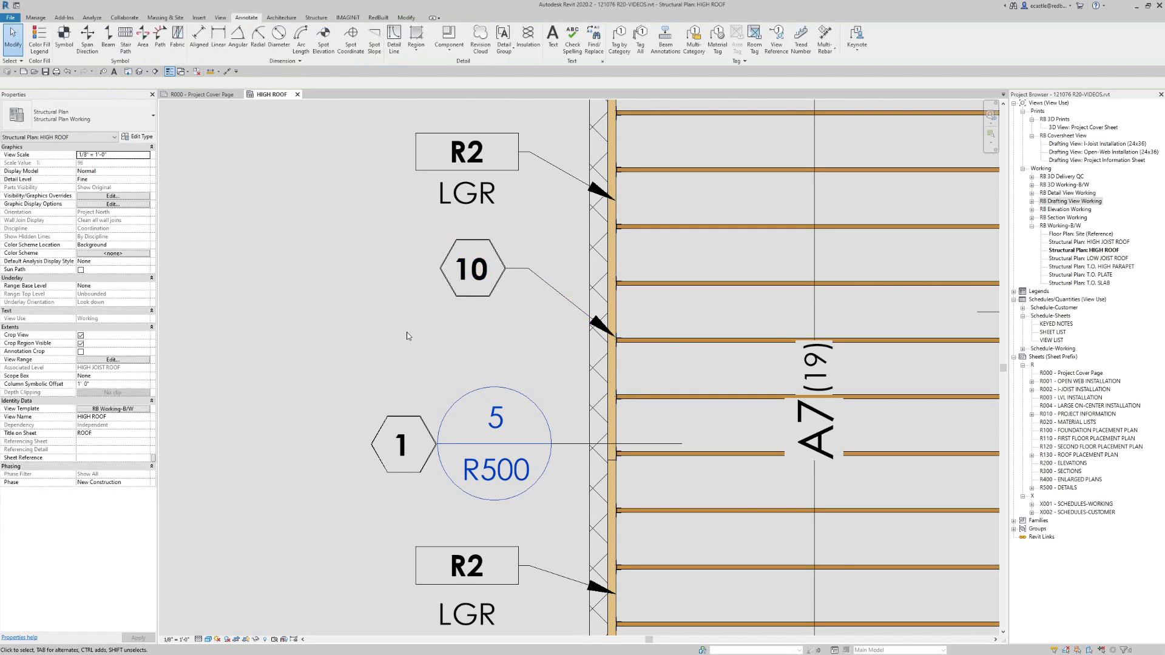
{"action": "left_click", "coordinate": [553, 37]}
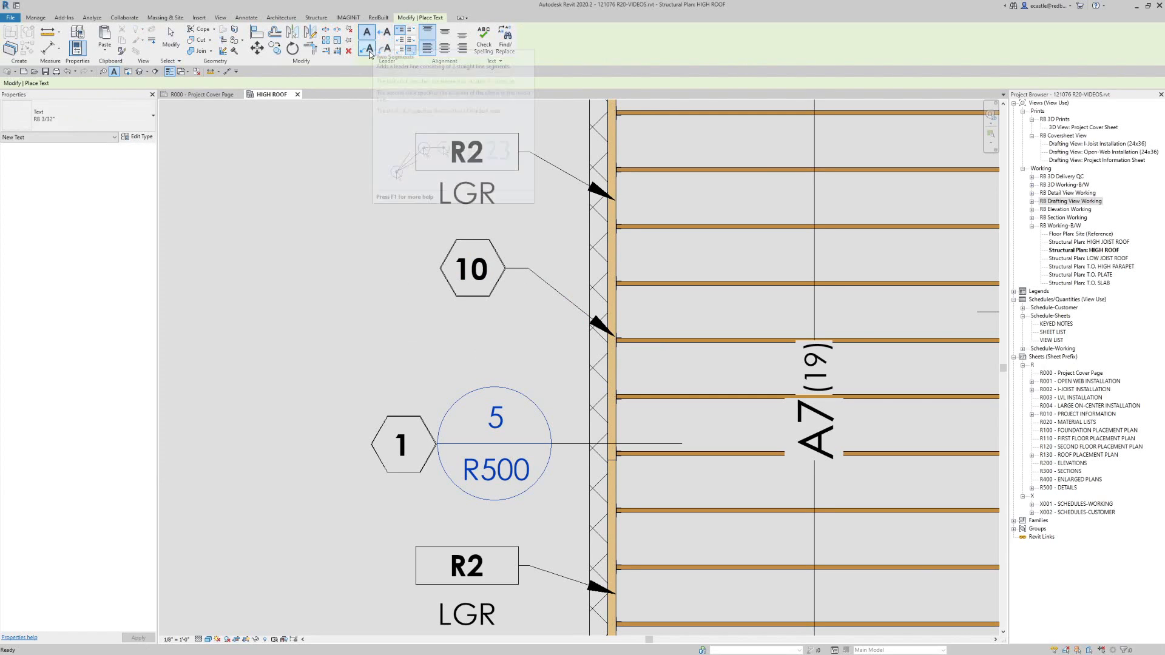
{"action": "left_click", "coordinate": [384, 31]}
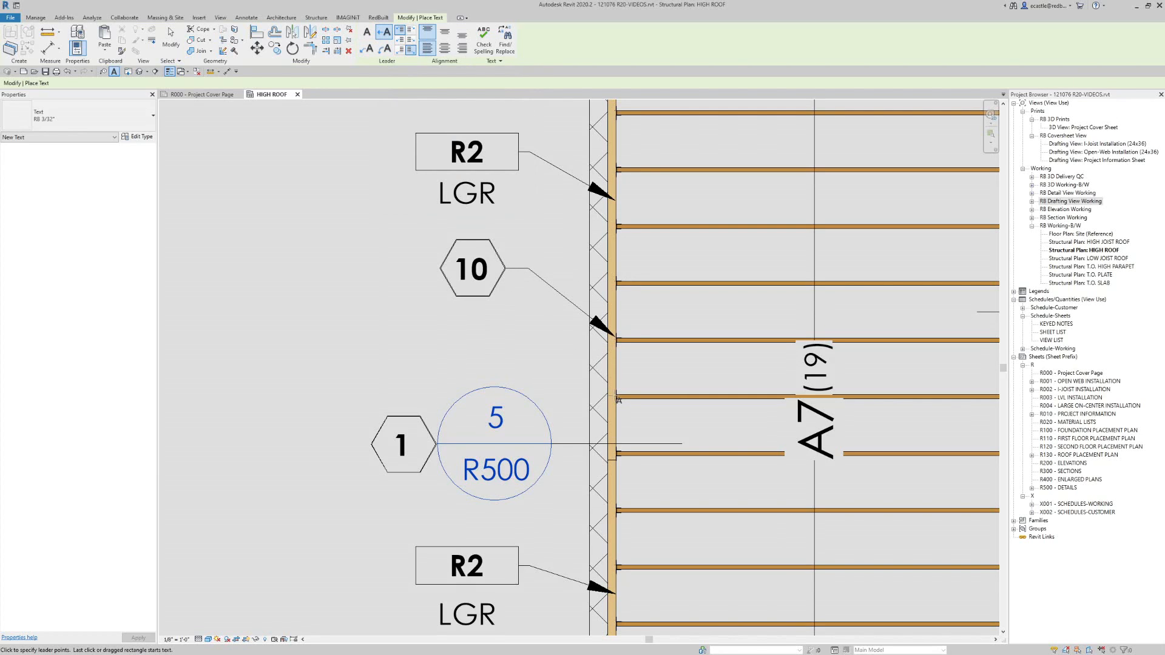
{"action": "left_click", "coordinate": [529, 270]}
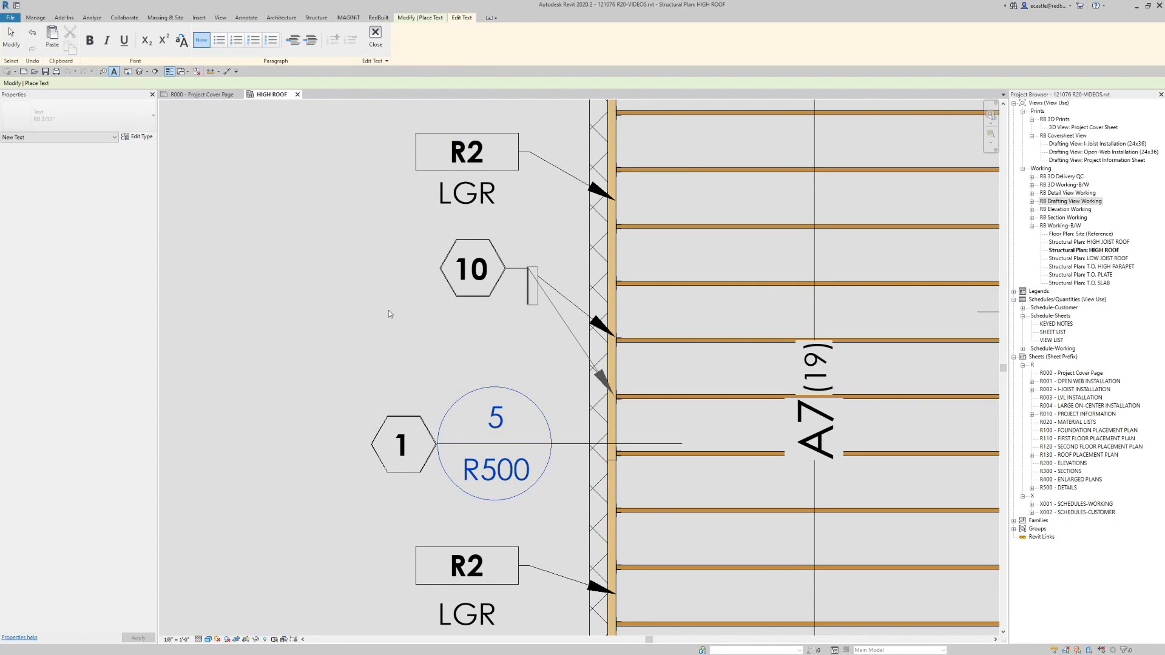
{"action": "left_click", "coordinate": [279, 280]}
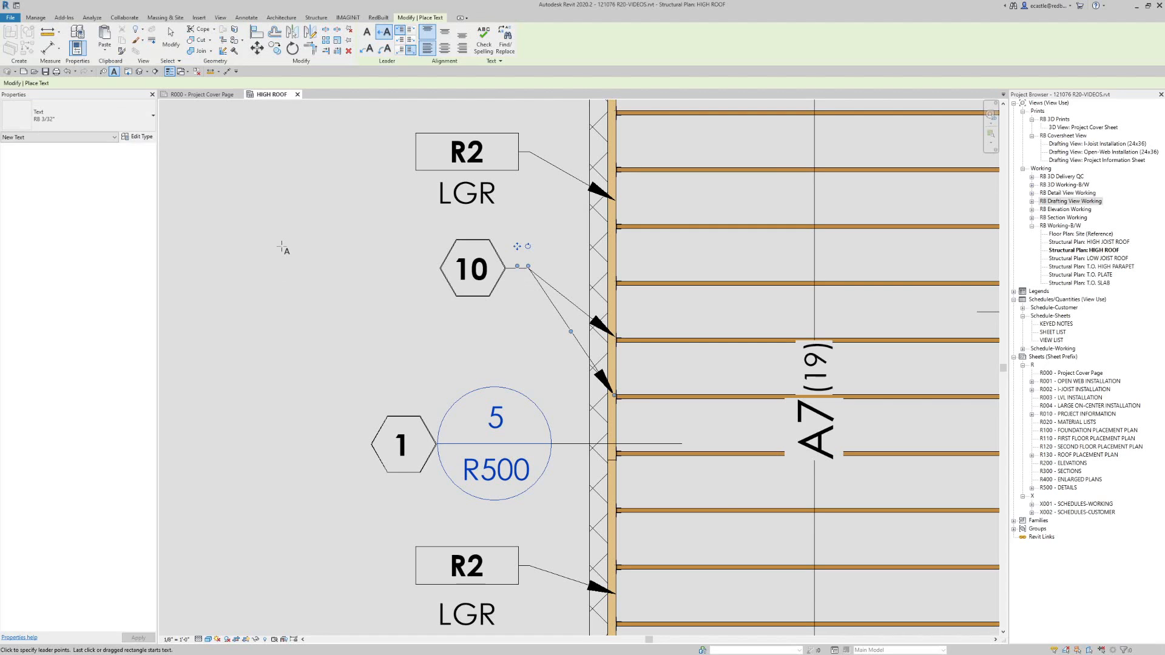
{"action": "key", "text": "Escape"}
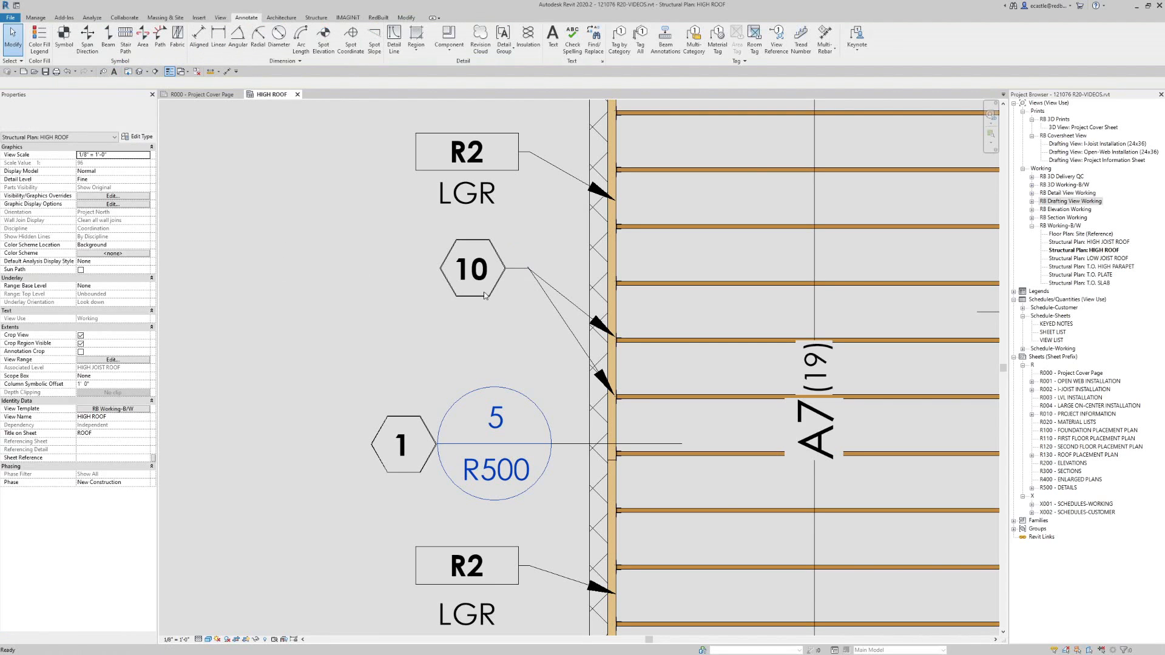
{"action": "left_click", "coordinate": [528, 275]}
{"action": "scroll", "coordinate": [530, 273], "scroll_direction": "up", "scroll_amount": 5}
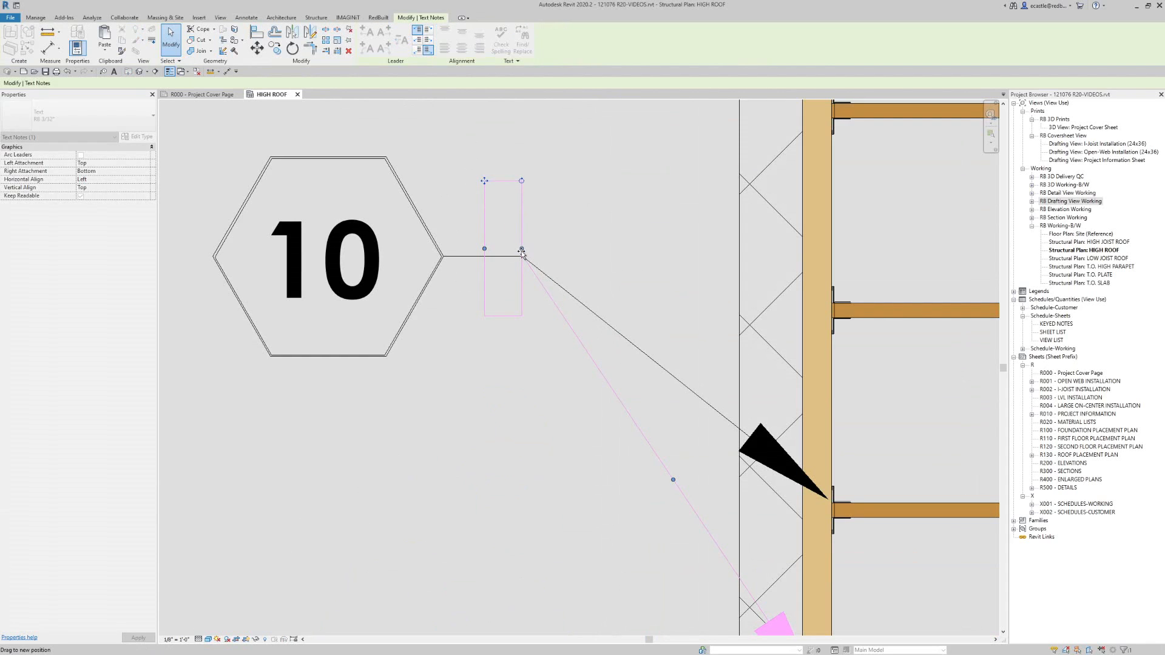
{"action": "scroll", "coordinate": [527, 251], "scroll_direction": "up", "scroll_amount": 2}
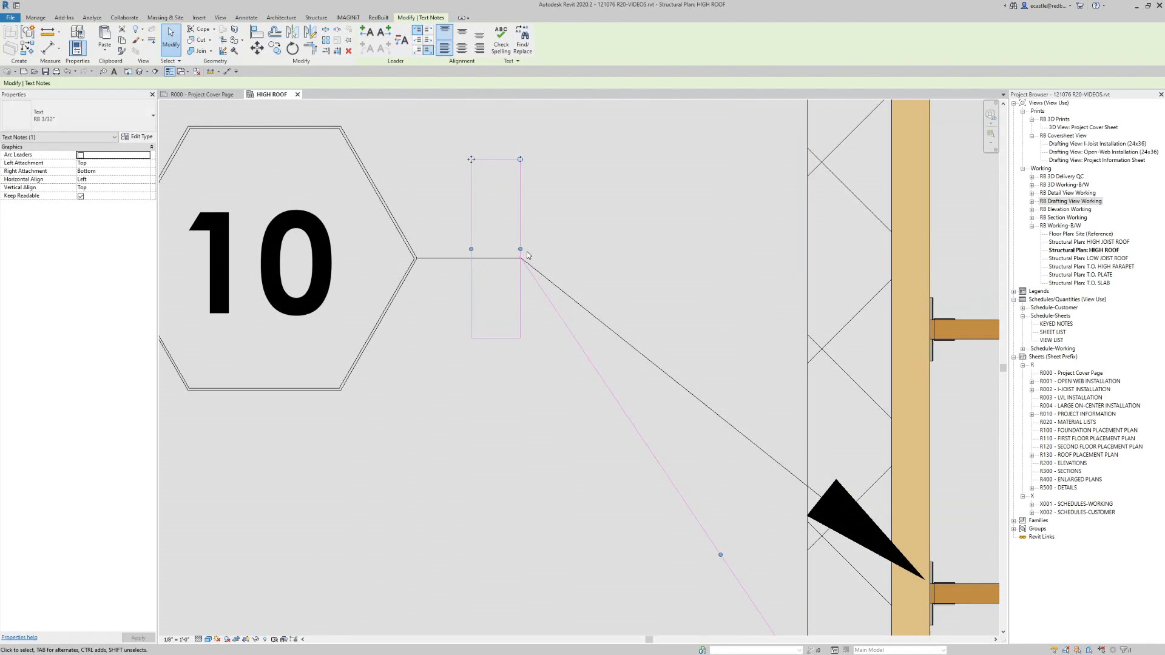
{"action": "key", "text": "Escape"}
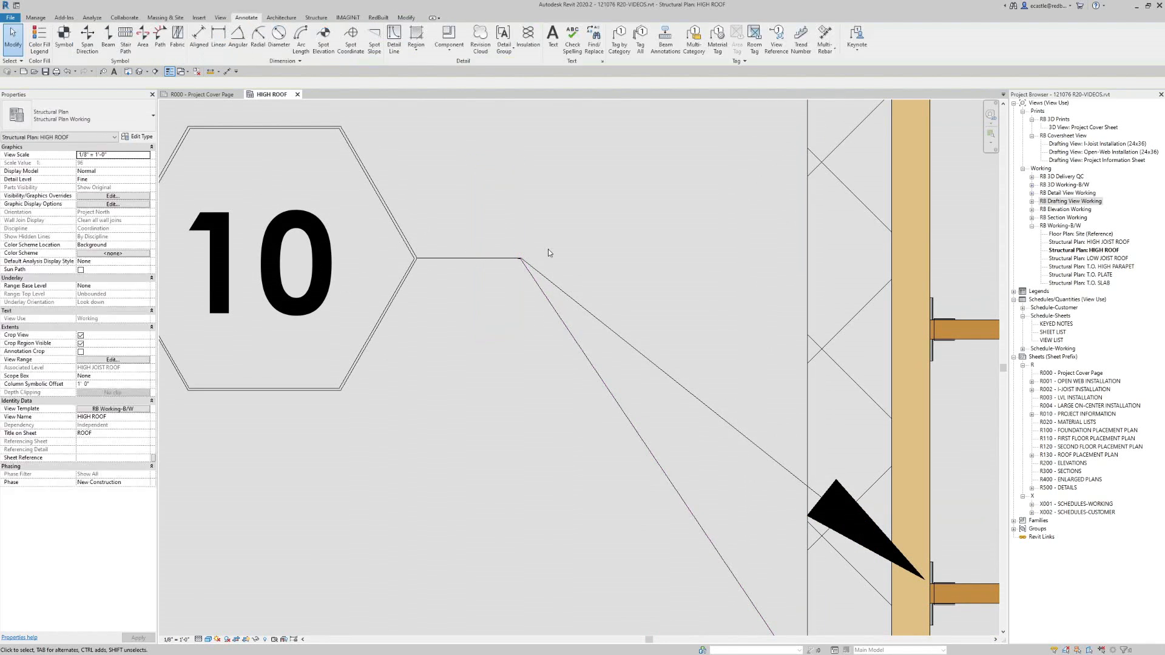
- Place a spot slope annotation above a joist in the lower half of the A7 joist bay
{"action": "scroll", "coordinate": [540, 267], "scroll_direction": "down", "scroll_amount": 5}
{"action": "scroll", "coordinate": [530, 333], "scroll_direction": "down", "scroll_amount": 2}
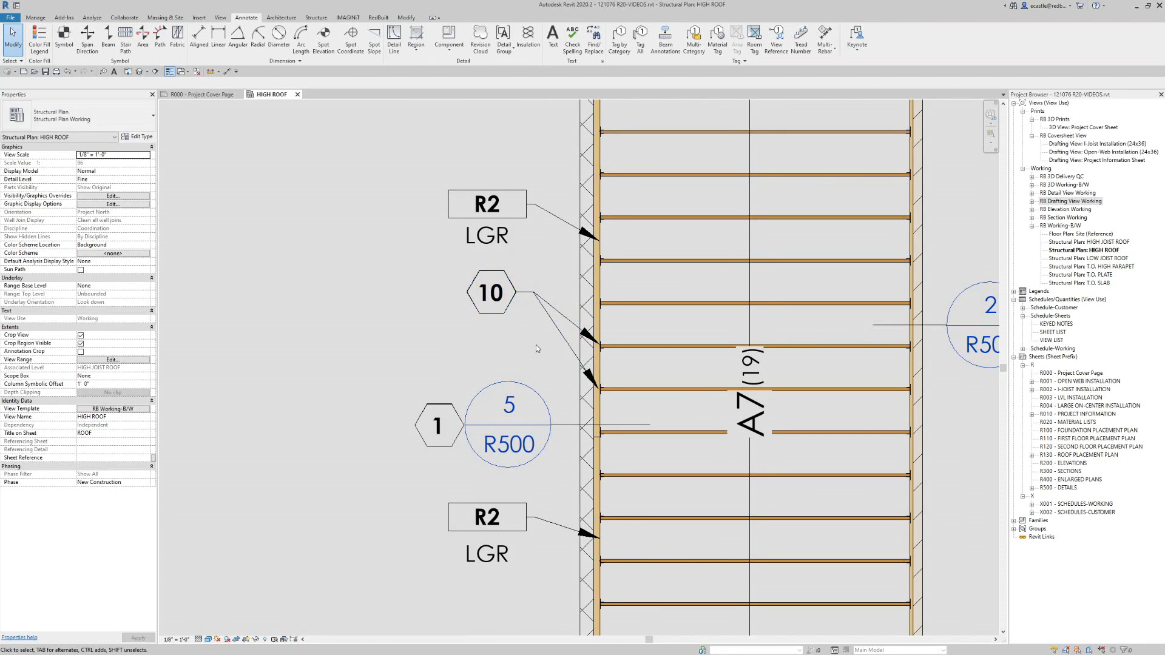
{"action": "scroll", "coordinate": [536, 345], "scroll_direction": "down", "scroll_amount": 4}
{"action": "scroll", "coordinate": [409, 287], "scroll_direction": "down", "scroll_amount": 1}
{"action": "scroll", "coordinate": [409, 286], "scroll_direction": "down", "scroll_amount": 1}
{"action": "middle_click_drag", "start_coordinate": [409, 286], "coordinate": [435, 326]}
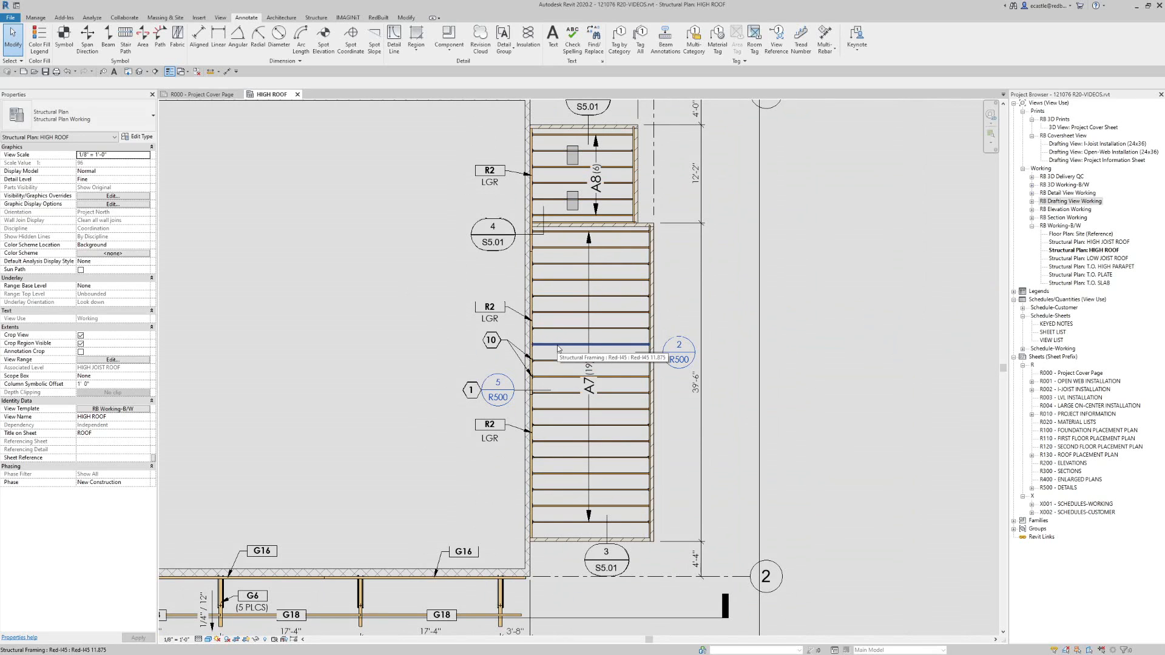
{"action": "left_click", "coordinate": [569, 429]}
{"action": "scroll", "coordinate": [584, 434], "scroll_direction": "up", "scroll_amount": 1}
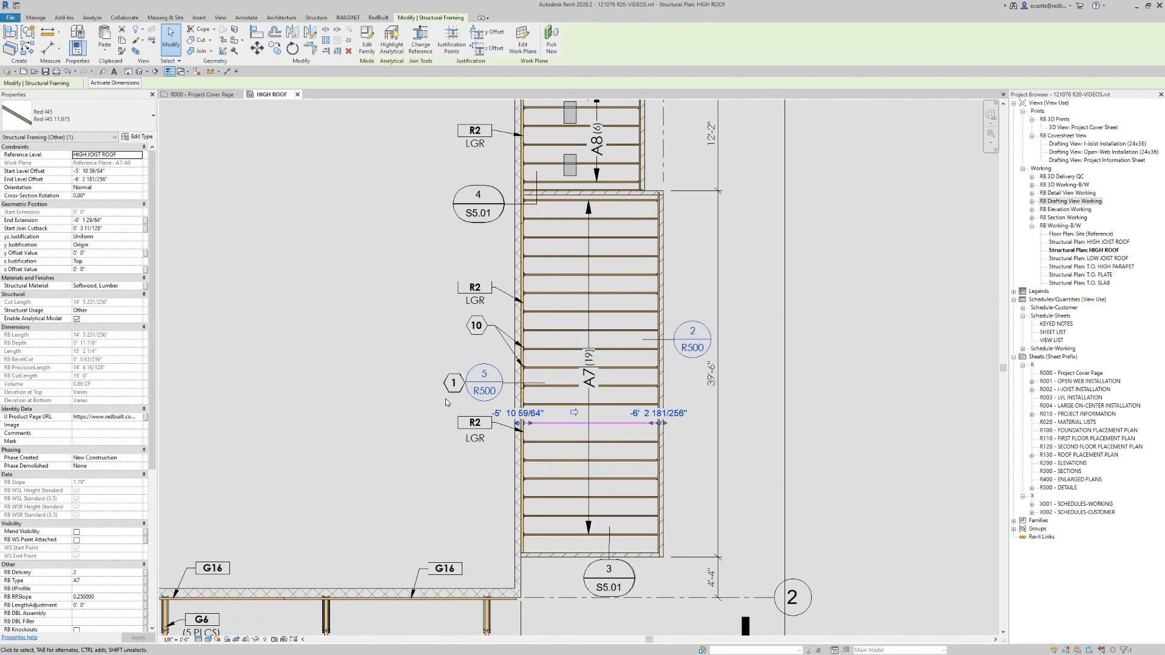
{"action": "key", "text": "Escape"}
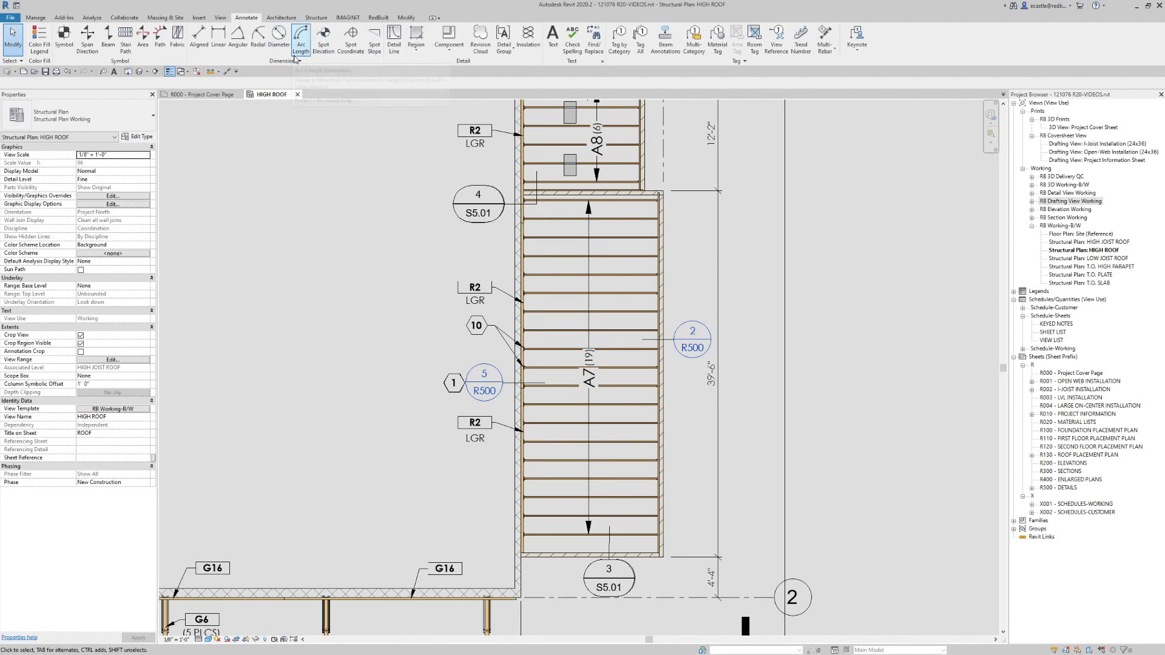
{"action": "left_click", "coordinate": [374, 49]}
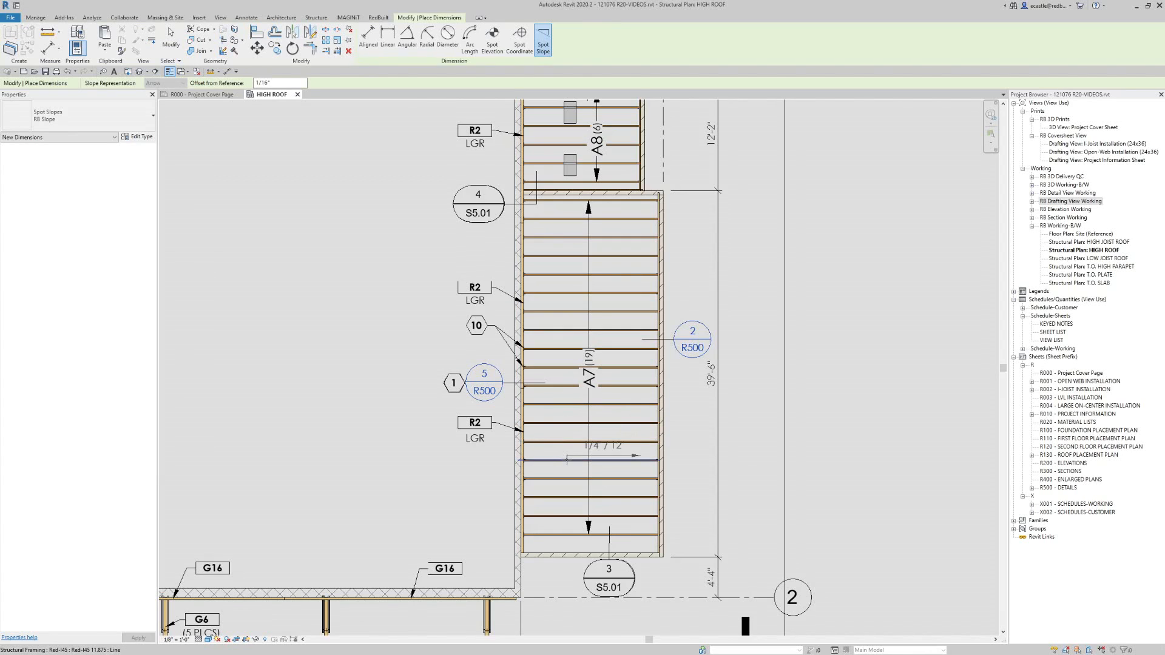
{"action": "scroll", "coordinate": [568, 460], "scroll_direction": "up", "scroll_amount": 2}
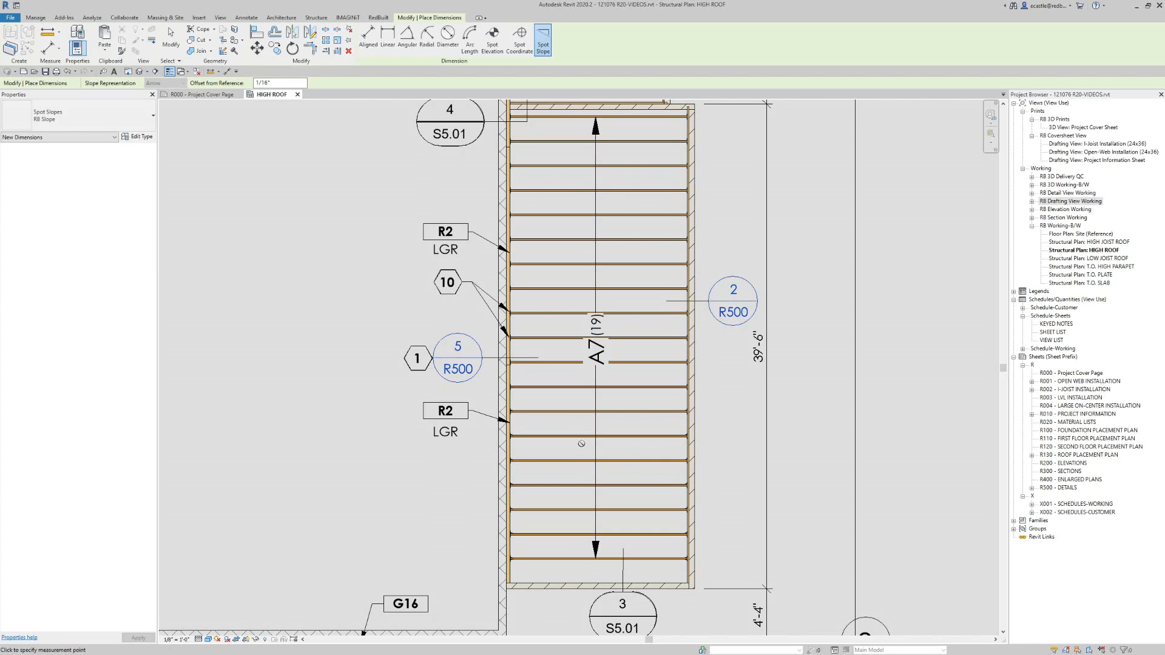
{"action": "left_click", "coordinate": [565, 436]}
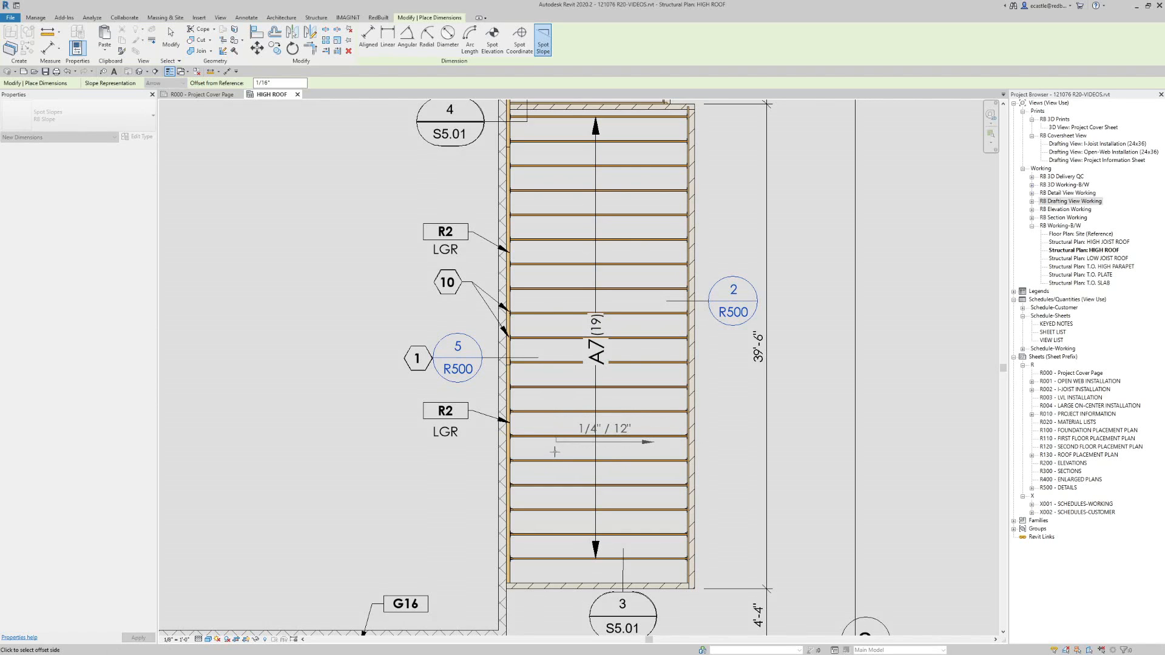
{"action": "left_click", "coordinate": [554, 428]}
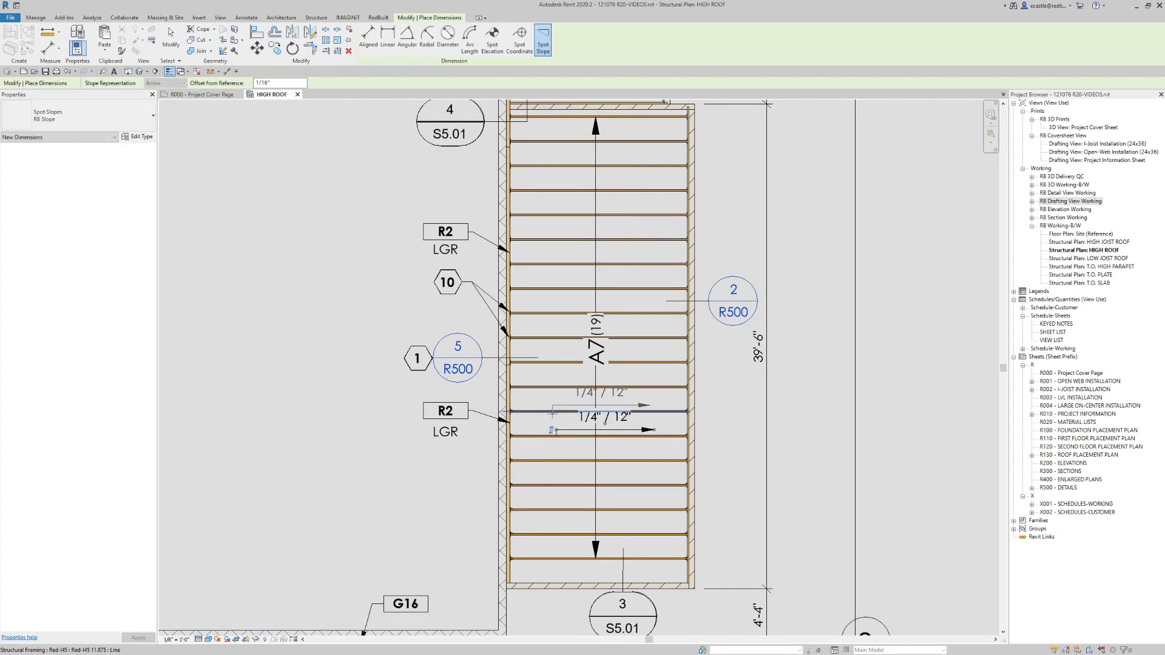
{"action": "key", "text": "Escape"}
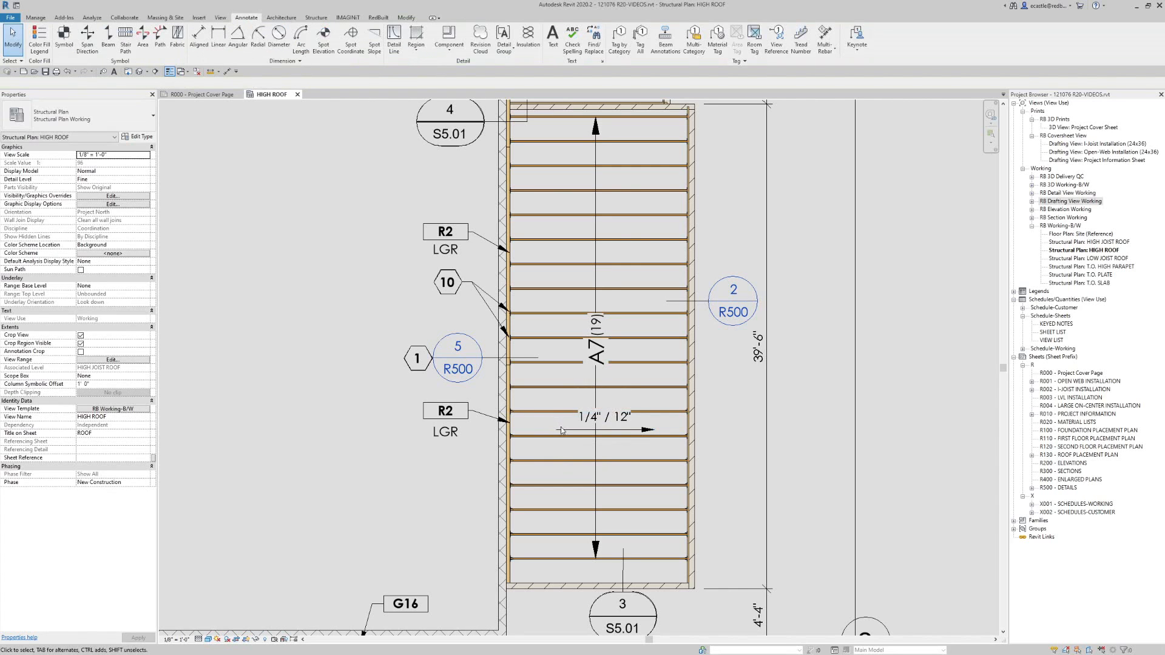
- Move the spot slope annotation up to about 35/256" off its reference joist and keep it on the upper side
{"action": "left_click", "coordinate": [562, 430]}
{"action": "scroll", "coordinate": [552, 428], "scroll_direction": "up", "scroll_amount": 2}
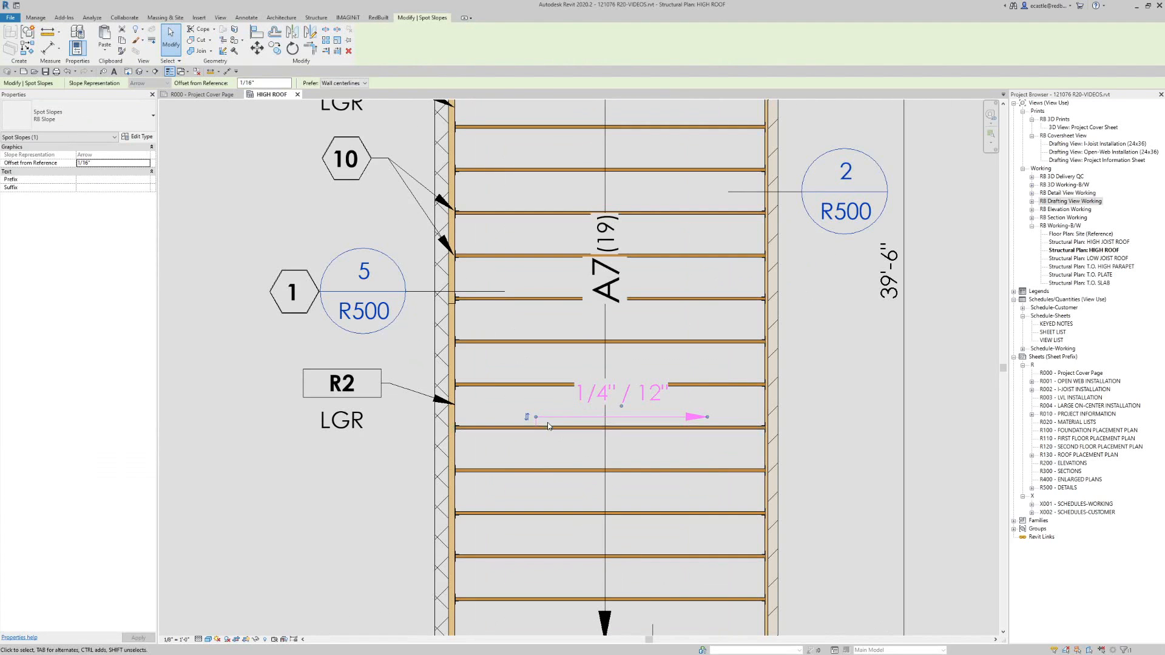
{"action": "left_click_drag", "start_coordinate": [535, 417], "coordinate": [537, 404]}
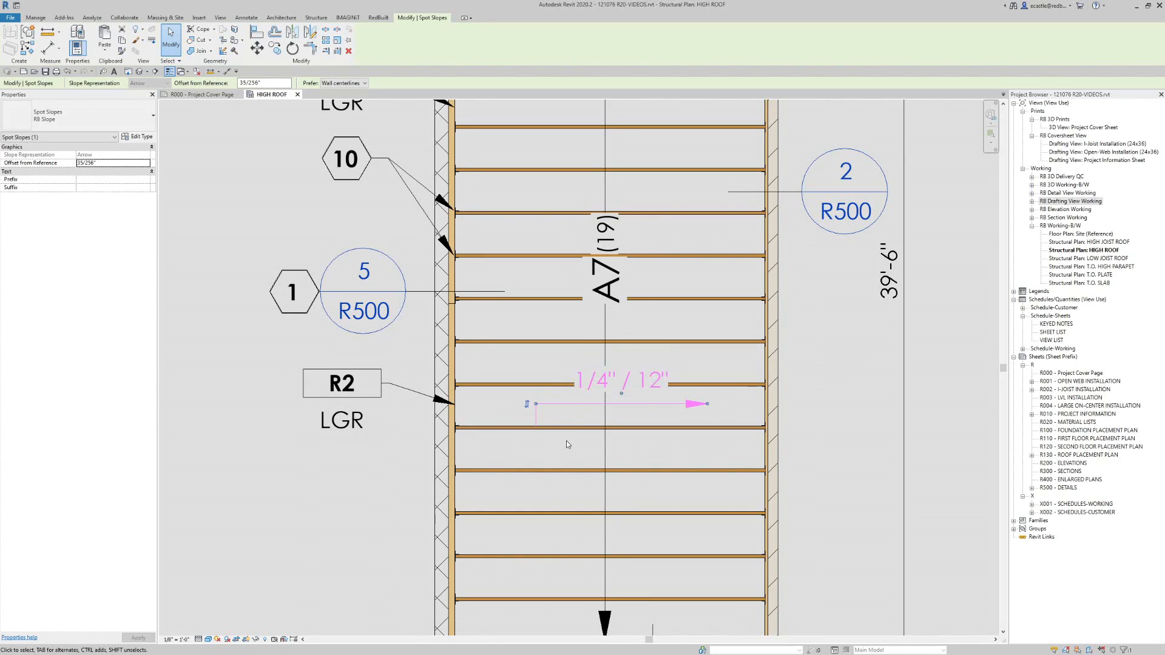
{"action": "left_click", "coordinate": [528, 405]}
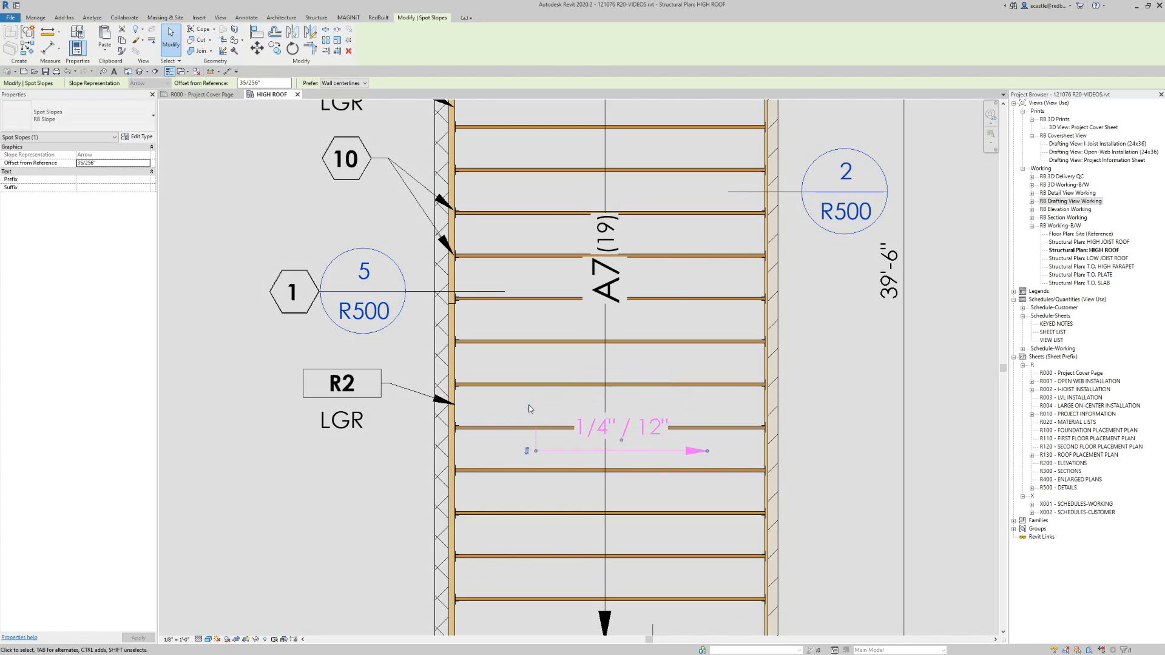
{"action": "left_click", "coordinate": [526, 451]}
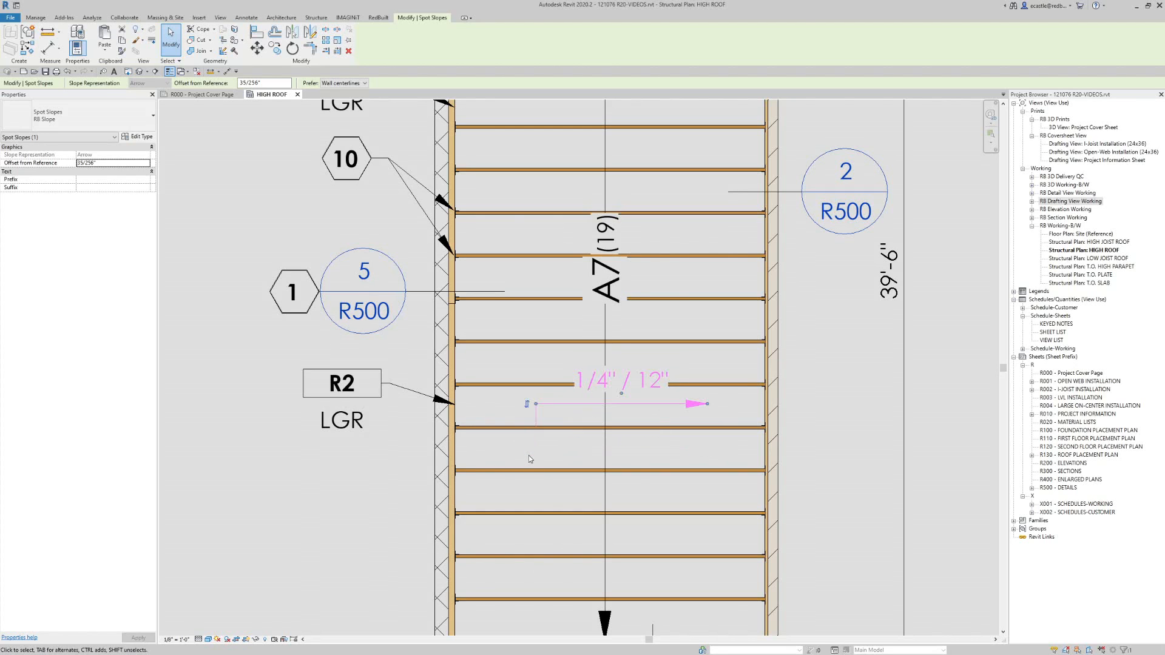
{"action": "left_click", "coordinate": [512, 411]}
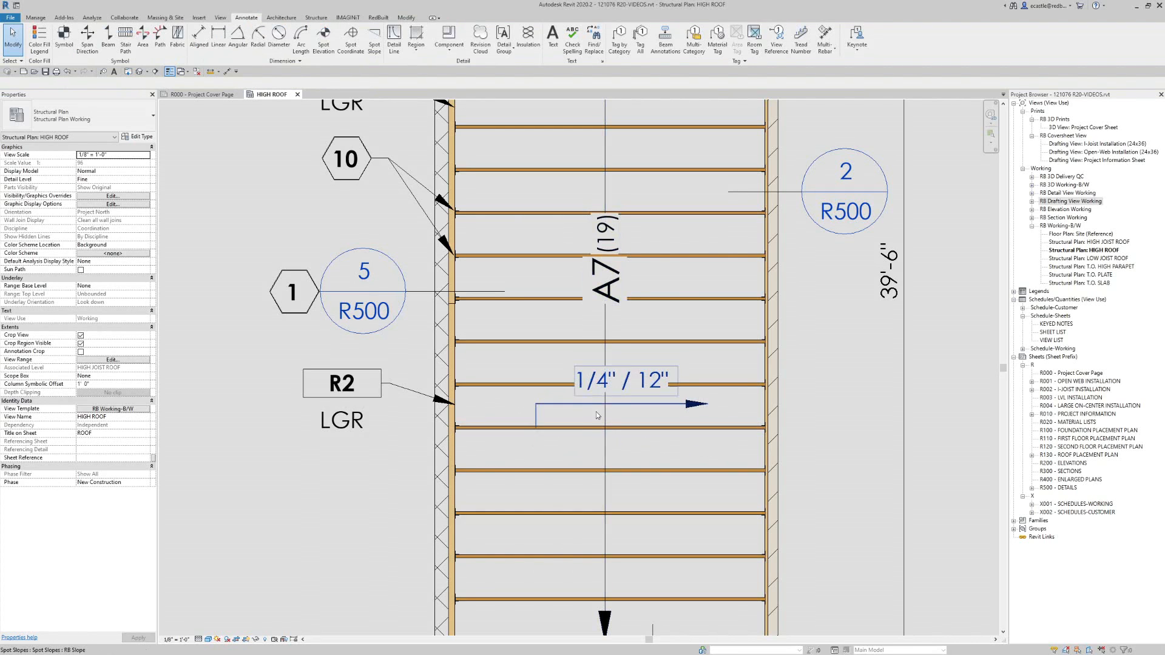
- Place an RB_OC Tag symbol without leaders at the A7 bay's lower end wall, with its arrow pointing up beside the stud wall
{"action": "scroll", "coordinate": [583, 407], "scroll_direction": "down", "scroll_amount": 2}
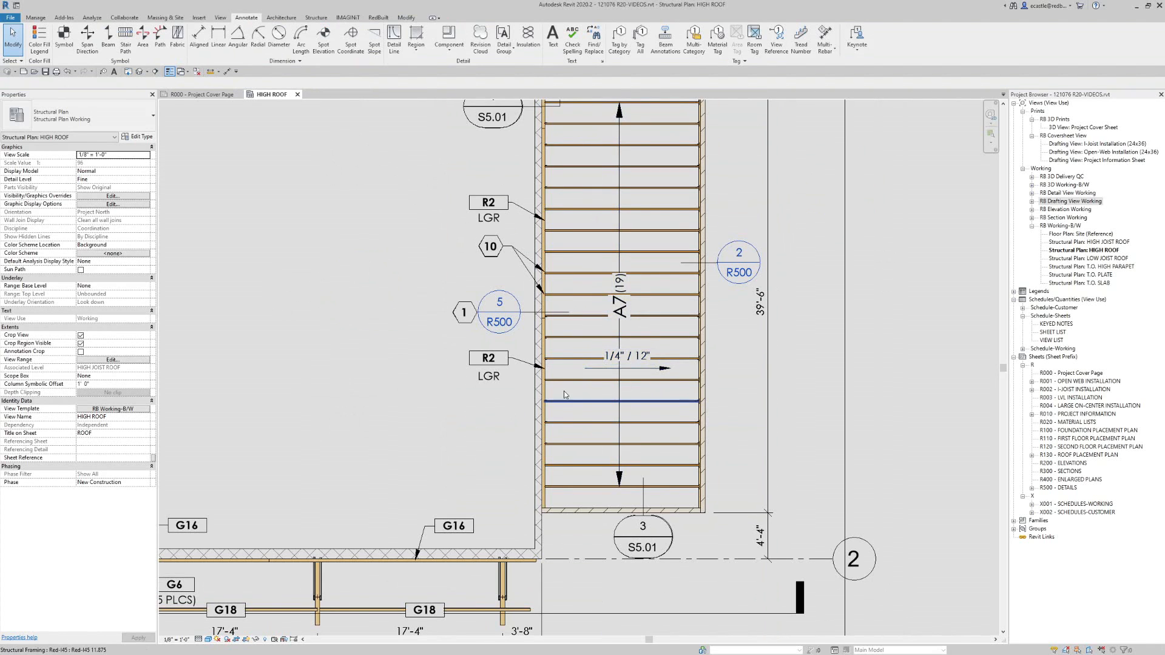
{"action": "scroll", "coordinate": [565, 395], "scroll_direction": "down", "scroll_amount": 3}
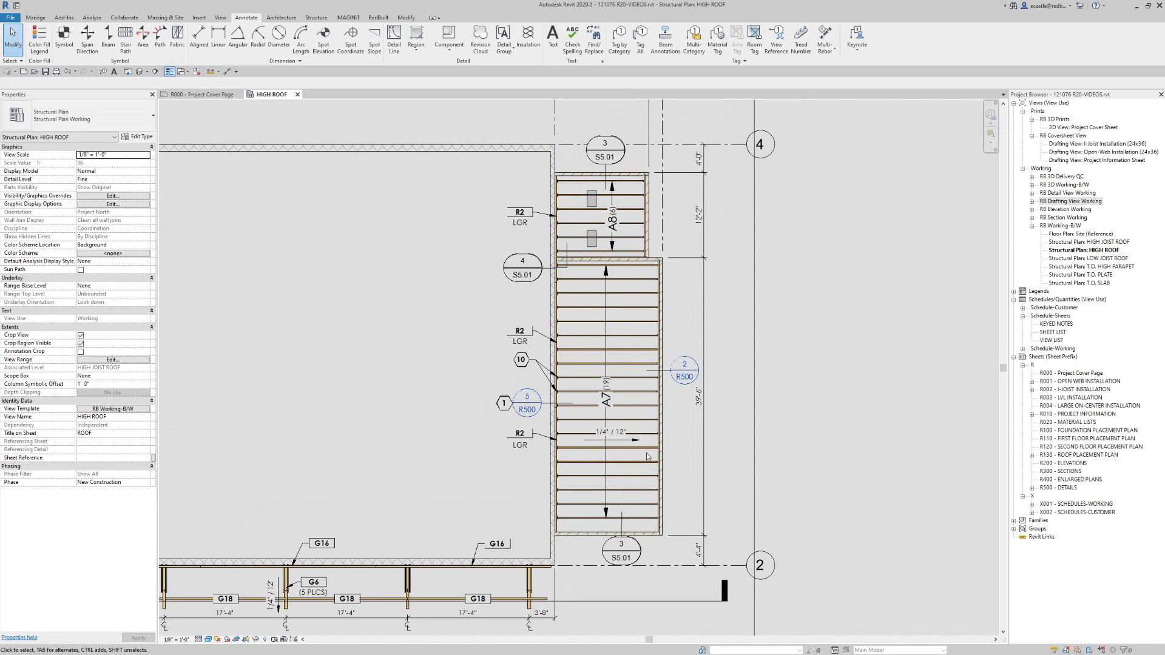
{"action": "scroll", "coordinate": [652, 475], "scroll_direction": "up", "scroll_amount": 1}
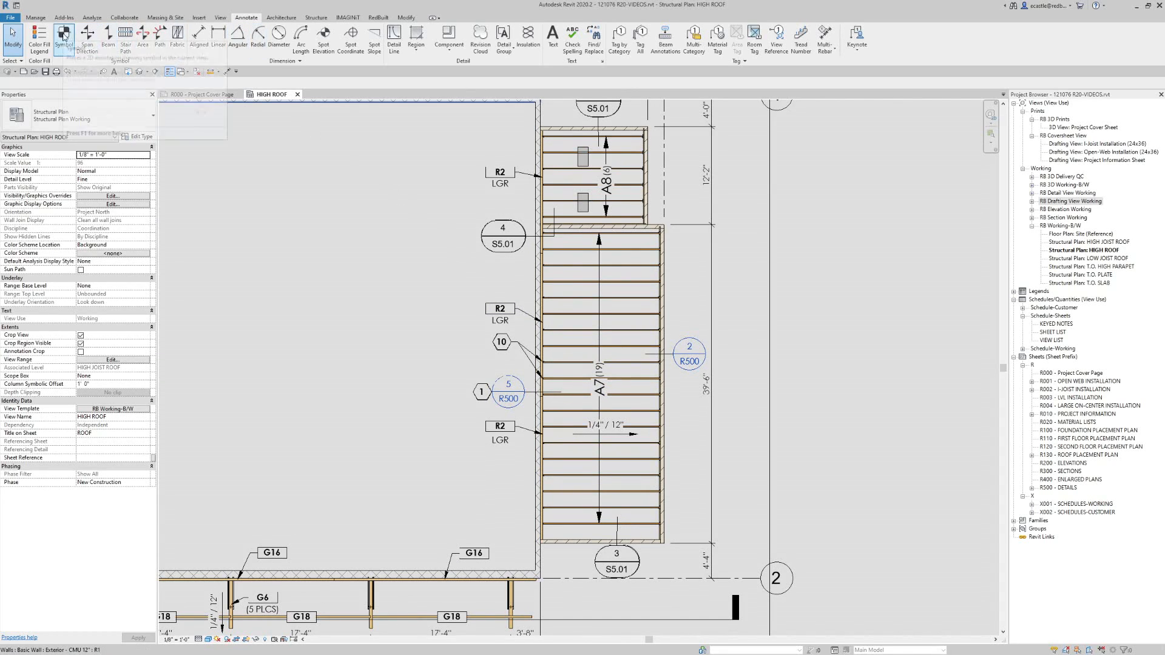
{"action": "left_click", "coordinate": [63, 38]}
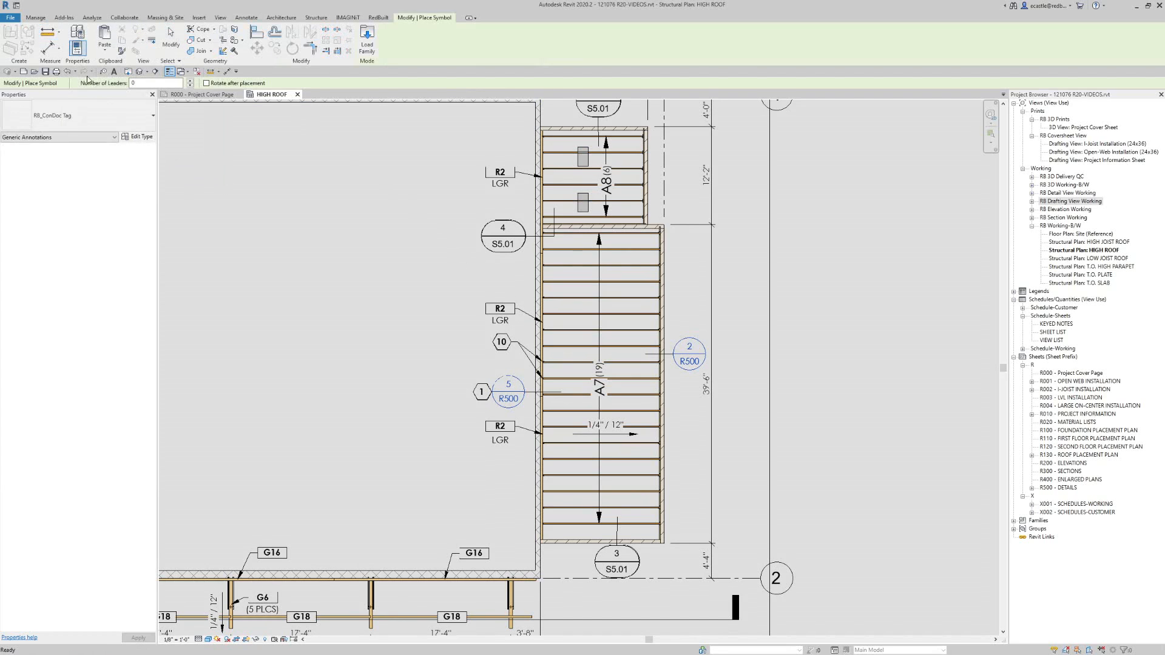
{"action": "left_click", "coordinate": [107, 121]}
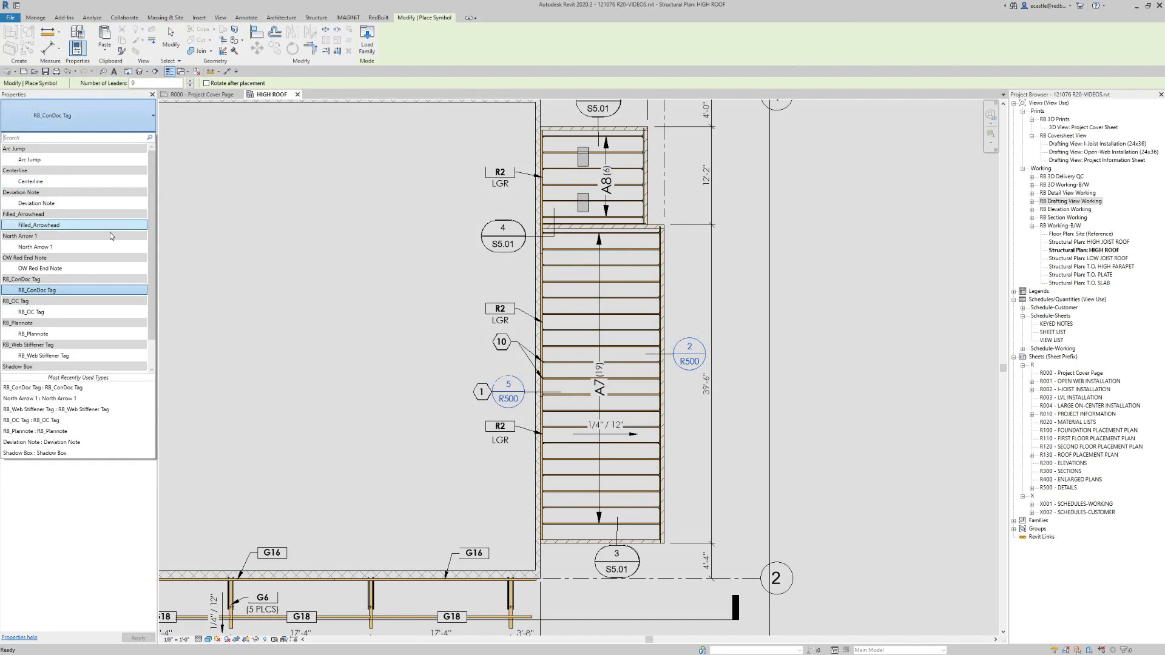
{"action": "left_click", "coordinate": [24, 313]}
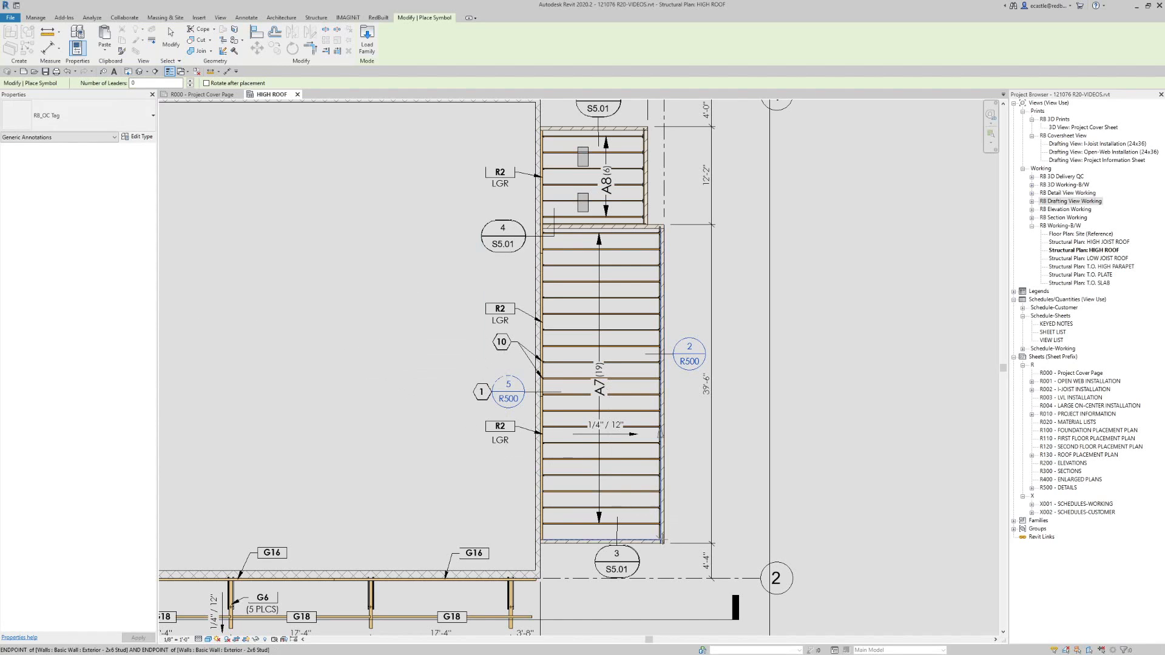
{"action": "scroll", "coordinate": [663, 538], "scroll_direction": "up", "scroll_amount": 3}
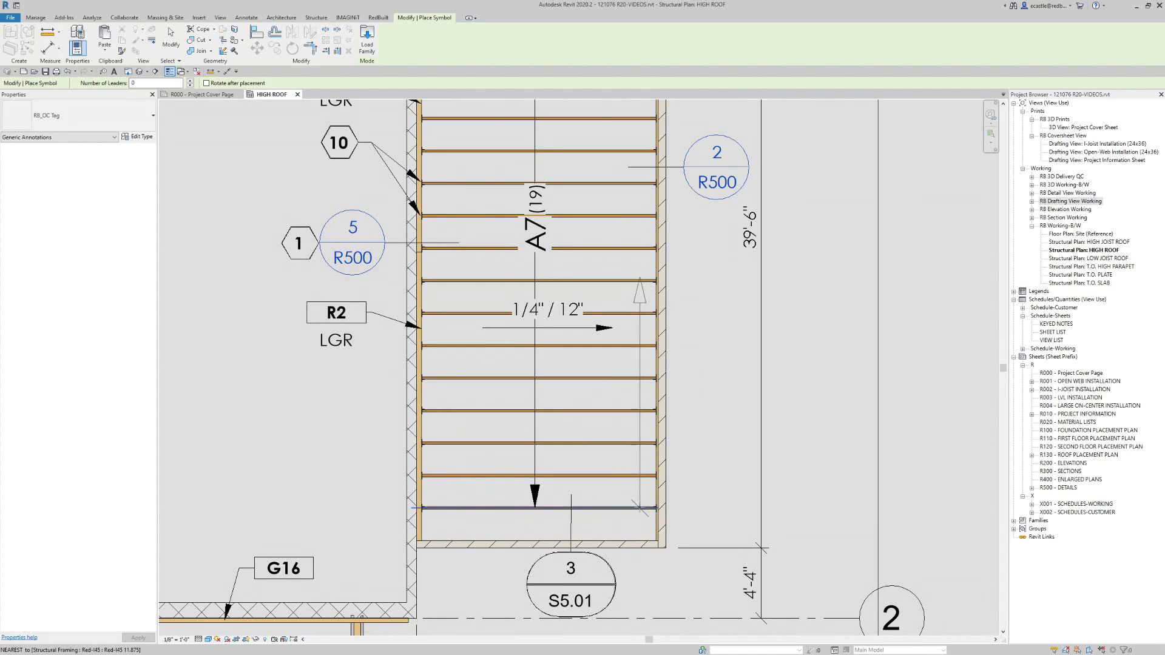
{"action": "left_click", "coordinate": [630, 541]}
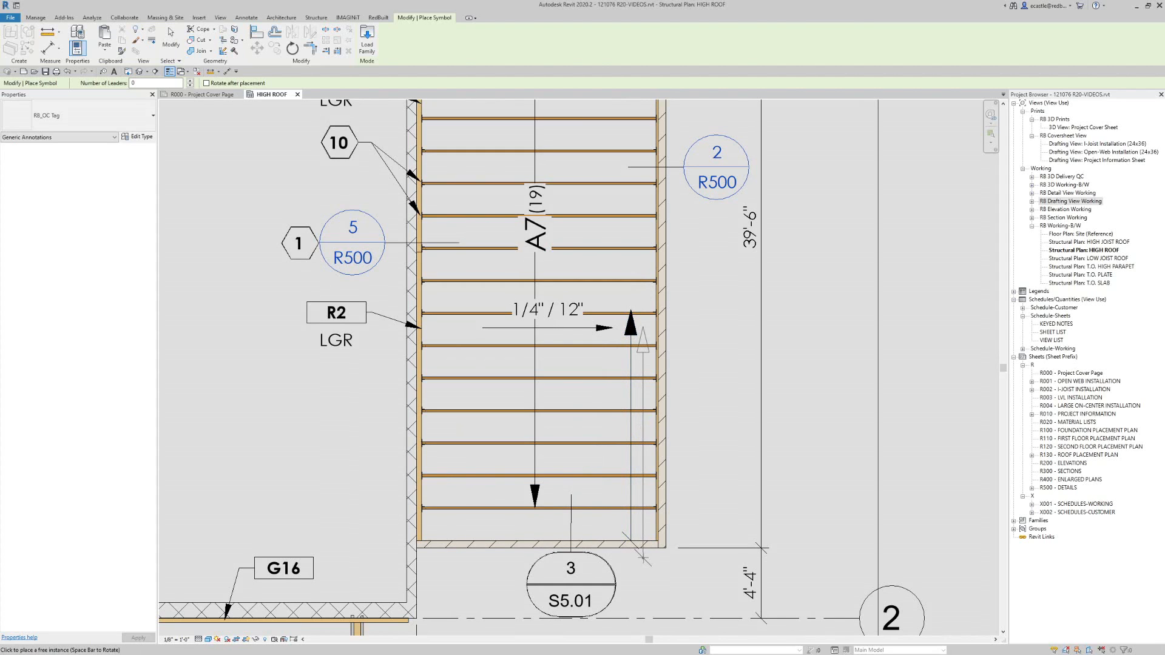
{"action": "key", "text": "Escape"}
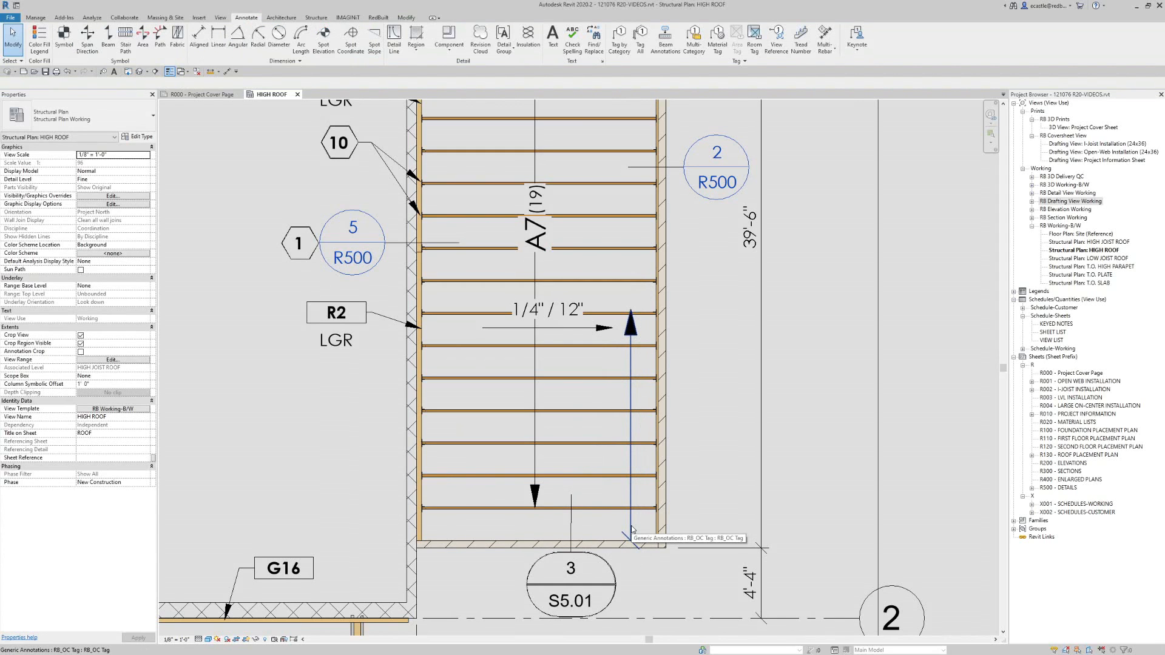
- Fill in the on-center tag at the A7 bay's lower end with OC 24" and the note UNO
{"action": "left_click", "coordinate": [634, 466]}
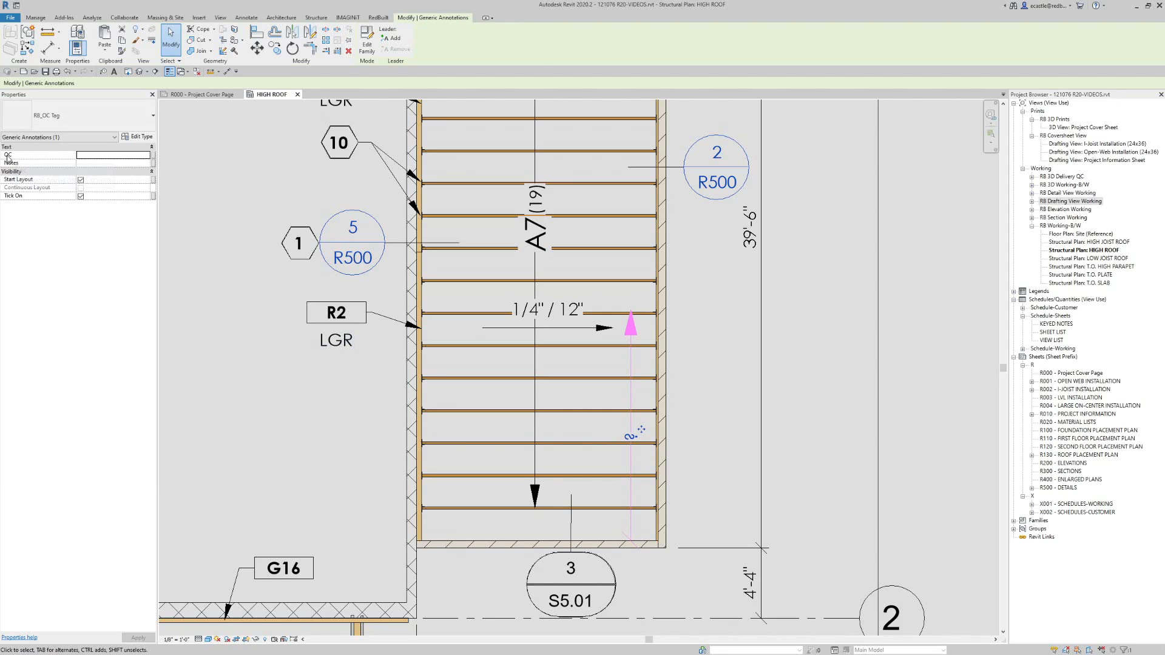
{"action": "left_click", "coordinate": [85, 157]}
{"action": "type", "text": "24\""}
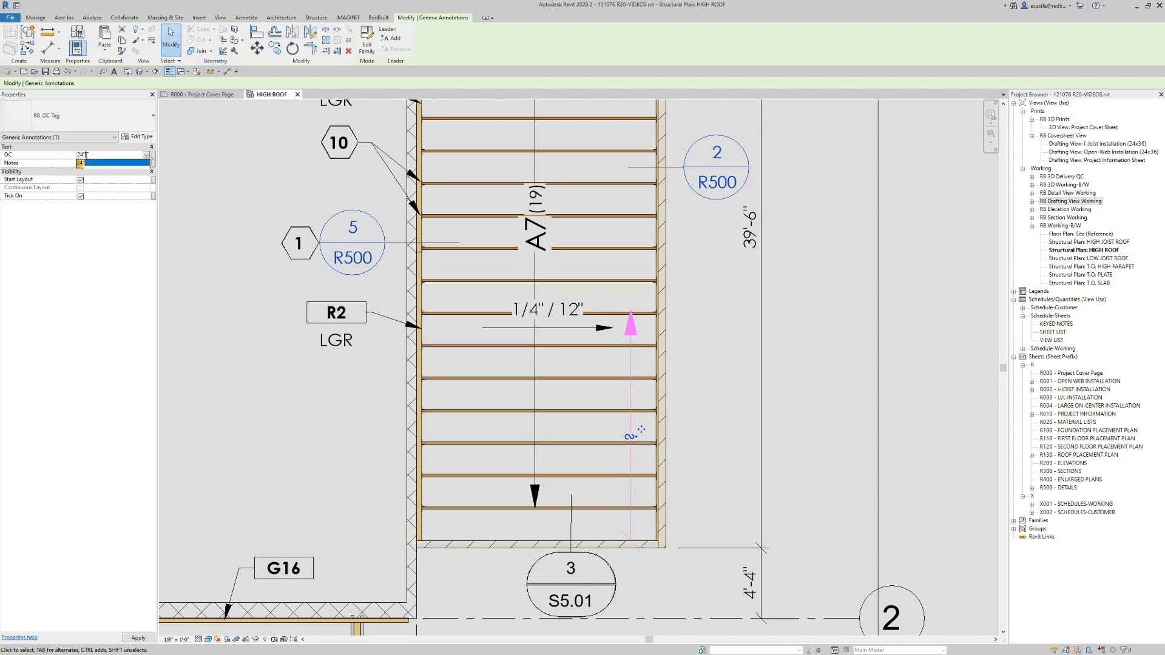
{"action": "key", "text": "Tab"}
{"action": "left_click", "coordinate": [88, 162]}
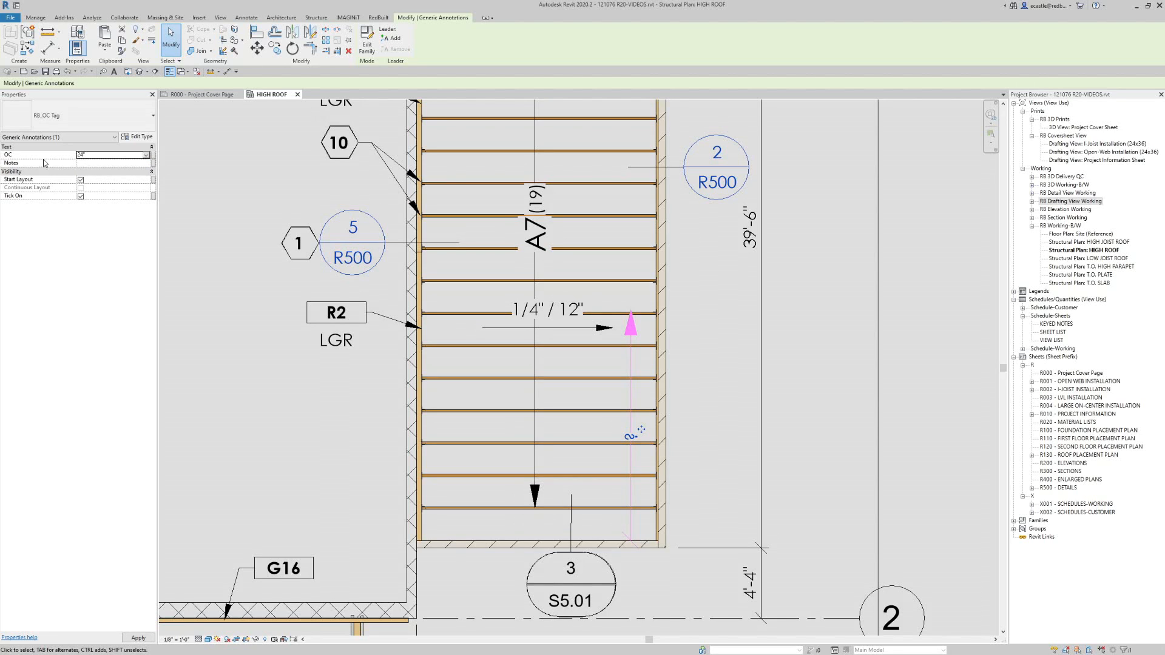
{"action": "left_click", "coordinate": [77, 163]}
{"action": "type", "text": "UNO"}
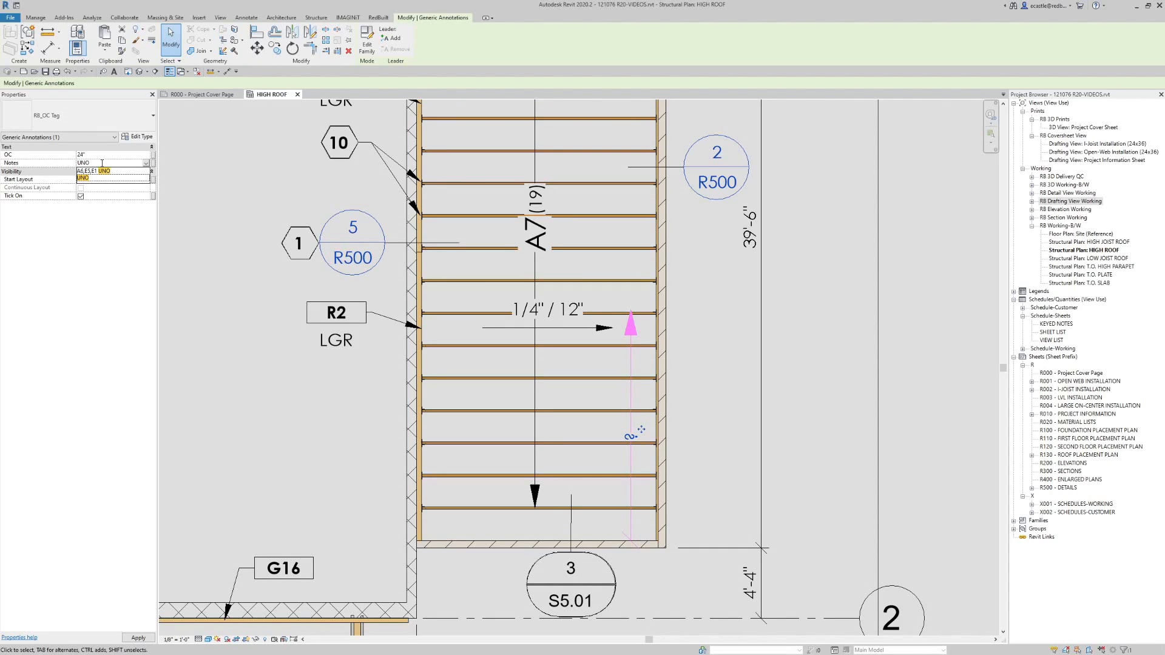
{"action": "left_click", "coordinate": [57, 167]}
{"action": "left_click", "coordinate": [41, 210]}
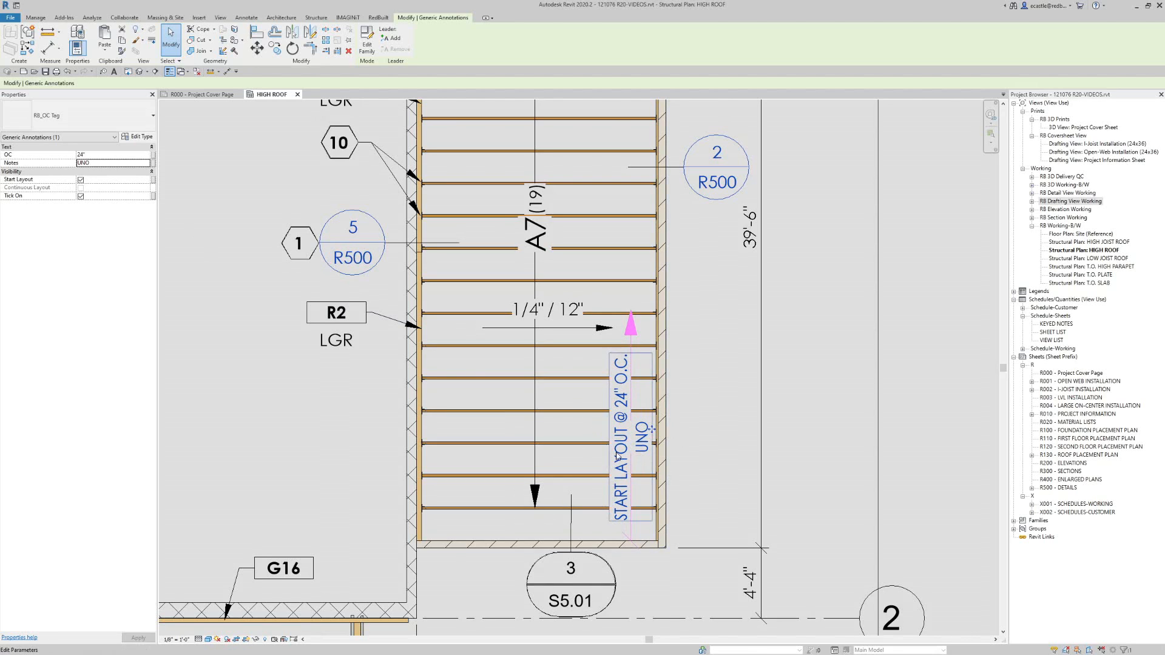
- Turn off the on-center tag's Start Layout text and its tick mark
{"action": "mouse_move", "coordinate": [12, 184]}
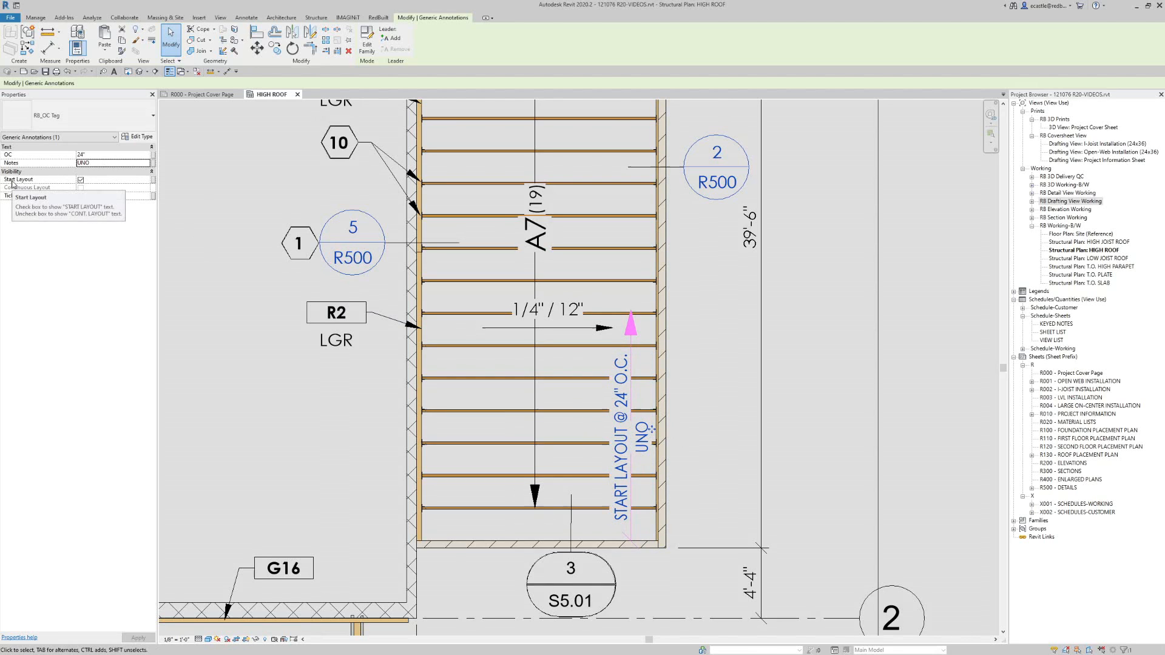
{"action": "left_click", "coordinate": [80, 180]}
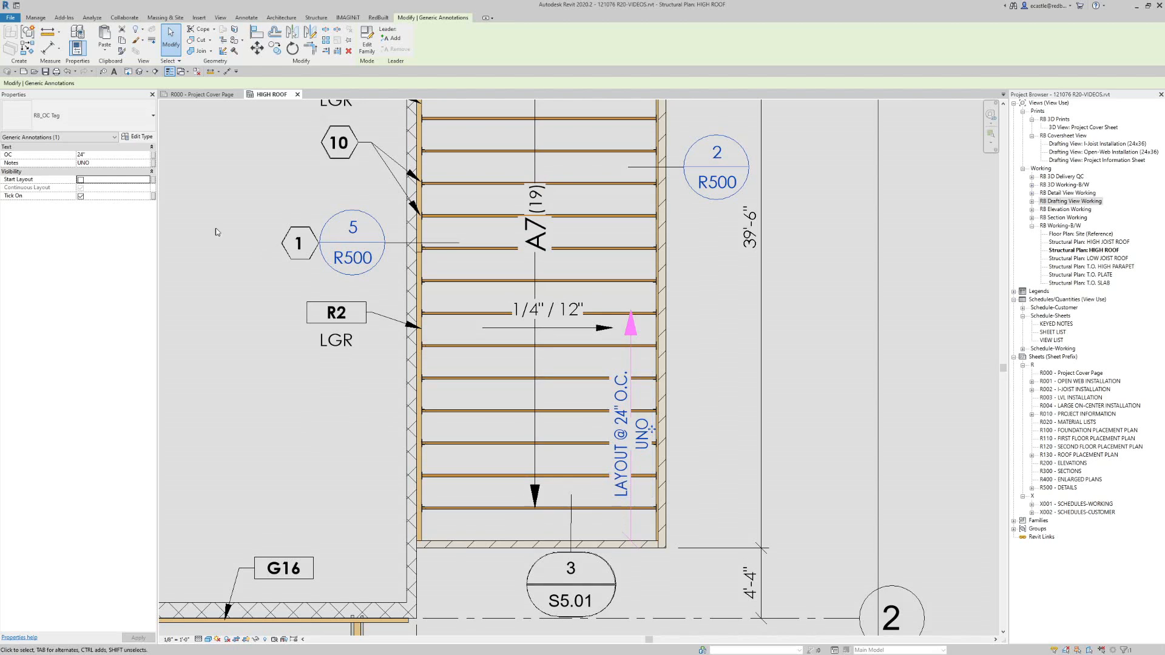
{"action": "left_click", "coordinate": [80, 196]}
- Add an aligned dimension outside the A7 bay from the lower end wall to the nearest joist, with its text pulled below the dimension
{"action": "left_click", "coordinate": [227, 71]}
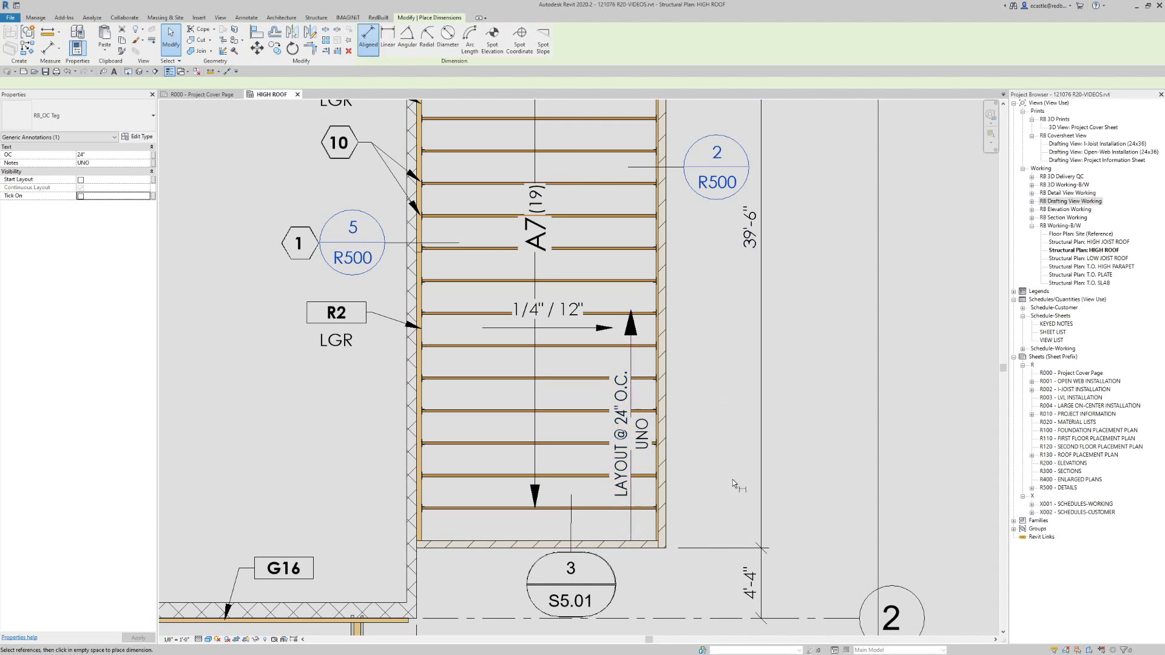
{"action": "left_click", "coordinate": [648, 544]}
{"action": "left_click", "coordinate": [647, 507]}
{"action": "left_click", "coordinate": [715, 510]}
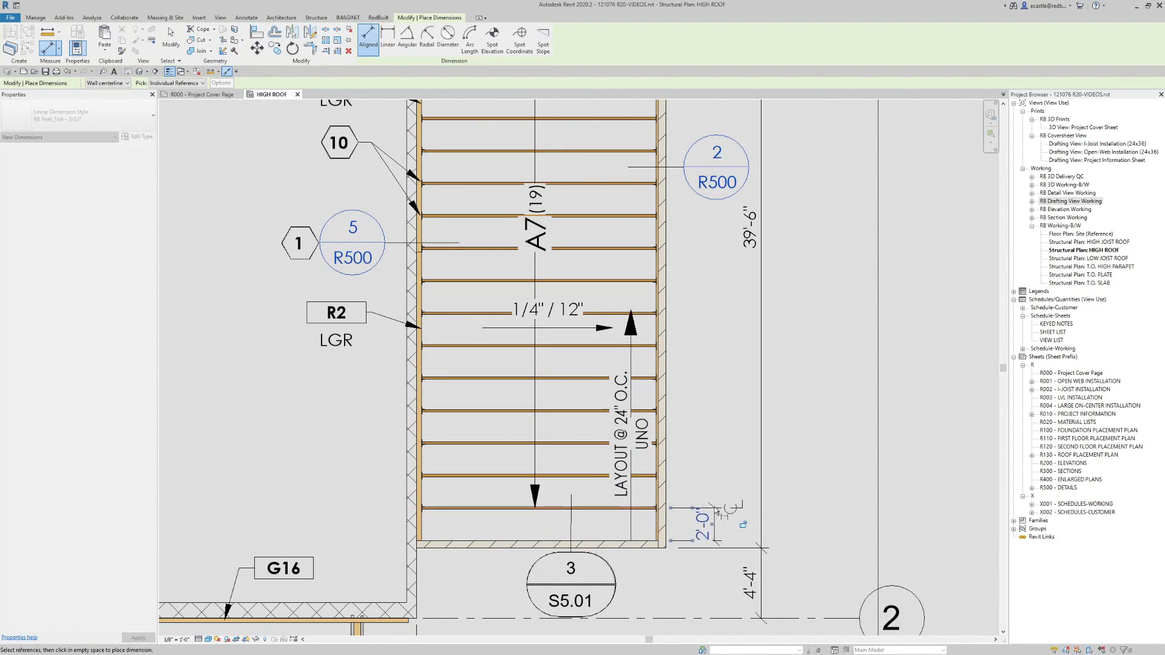
{"action": "left_click_drag", "start_coordinate": [713, 527], "coordinate": [741, 567]}
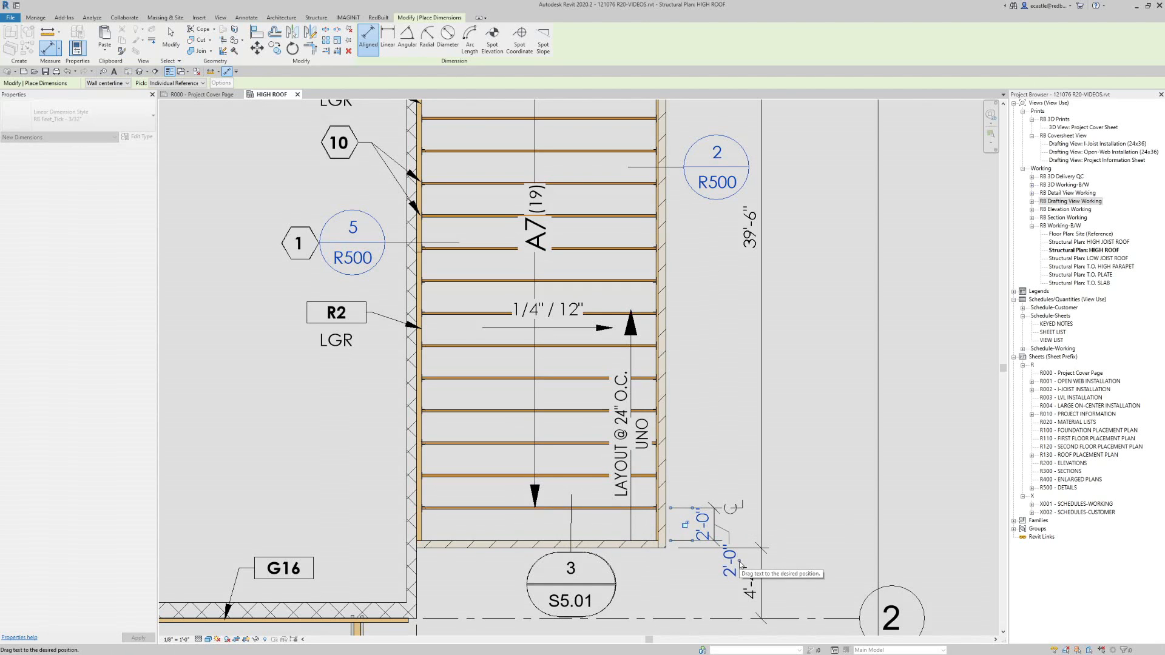
{"action": "key", "text": "Escape"}
{"action": "key", "text": "Escape"}
- Move the on-center tag outside the A7 bay's side wall so that it starts at the upper end of the new joist dimension
{"action": "left_click", "coordinate": [644, 456]}
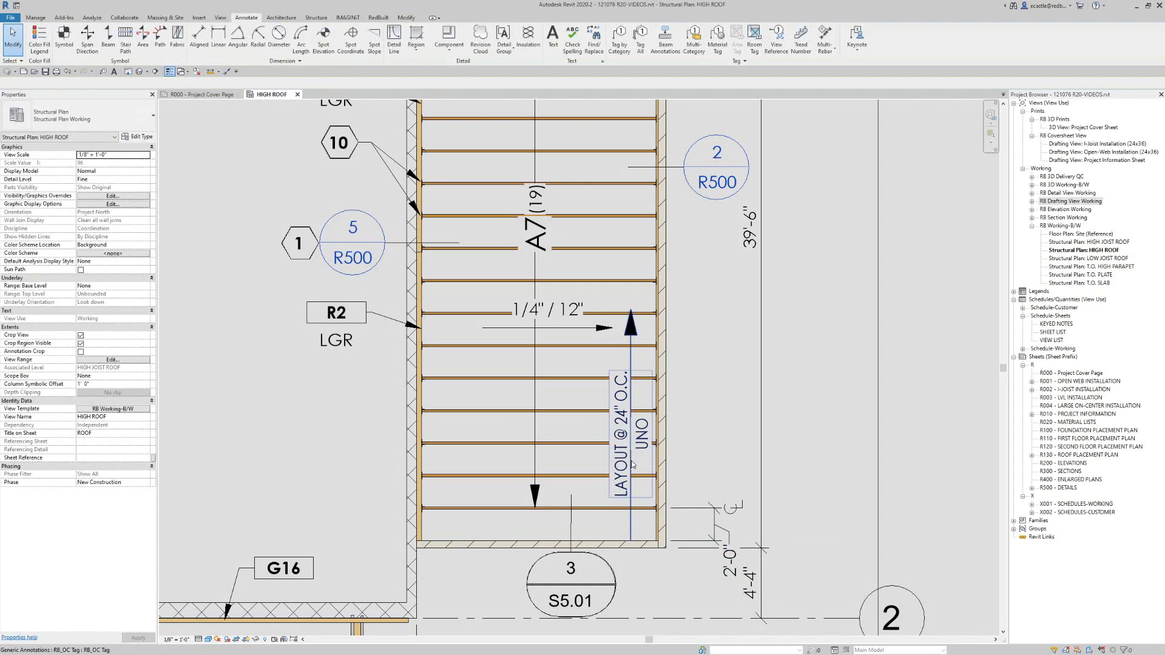
{"action": "mouse_move", "coordinate": [642, 529]}
{"action": "left_mouse_down"}
{"action": "mouse_move", "coordinate": [709, 489]}
{"action": "mouse_move", "coordinate": [715, 506]}
{"action": "left_mouse_up"}
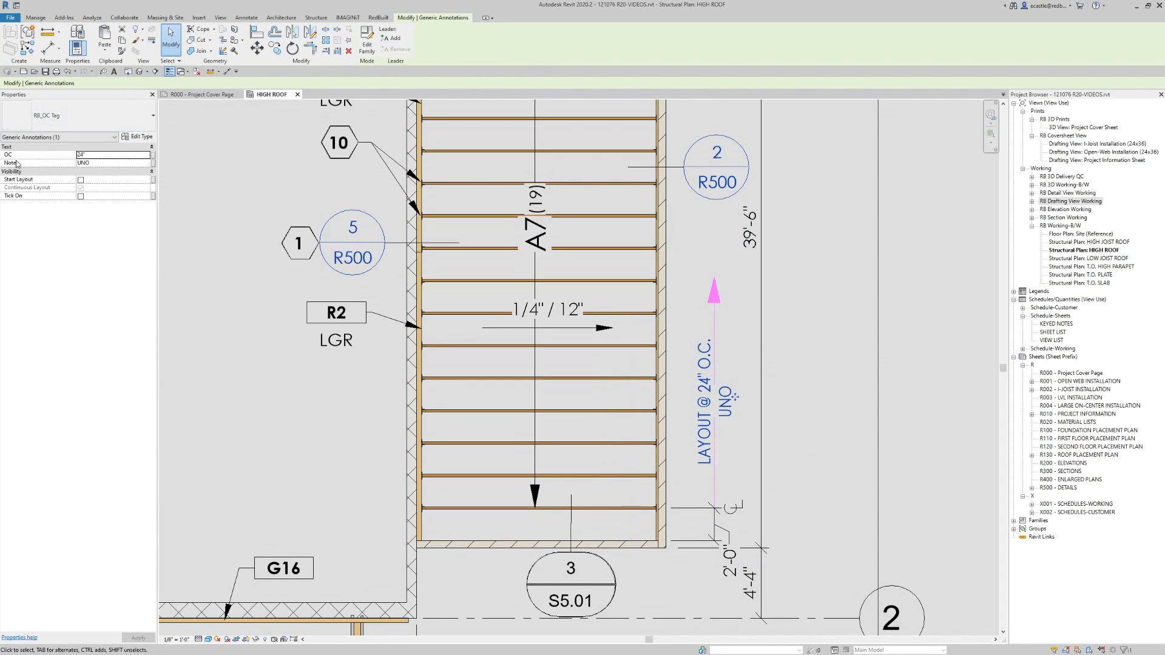
- Try the tick mark on the relocated on-center tag and turn it back off
{"action": "left_click", "coordinate": [80, 196]}
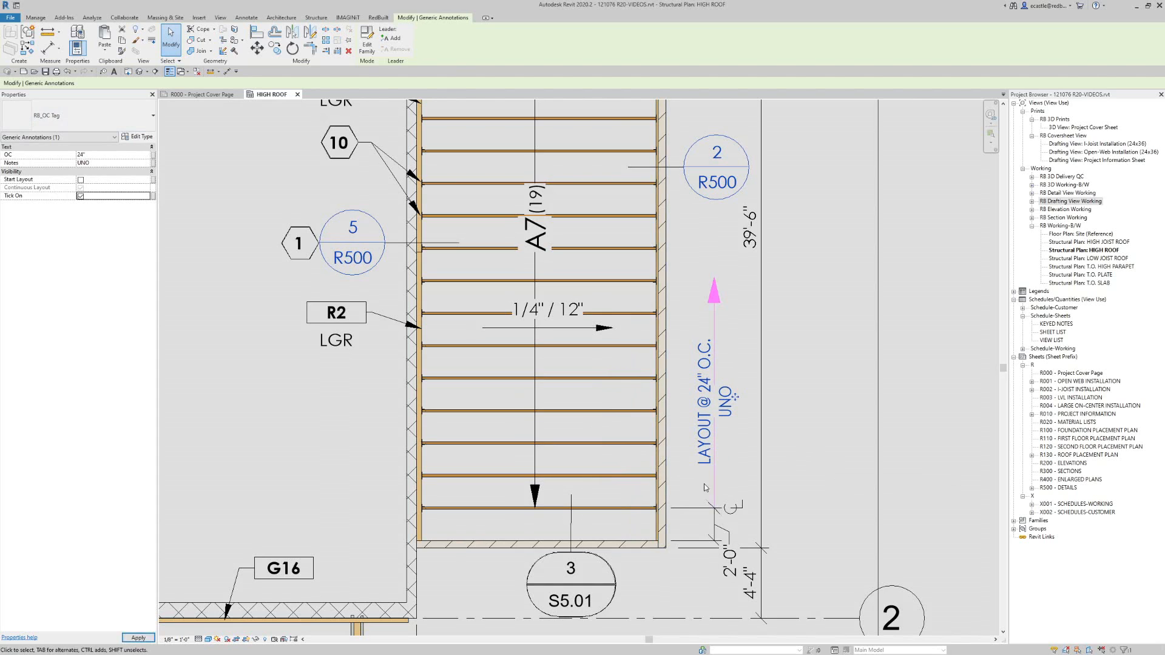
{"action": "scroll", "coordinate": [724, 535], "scroll_direction": "up", "scroll_amount": 2}
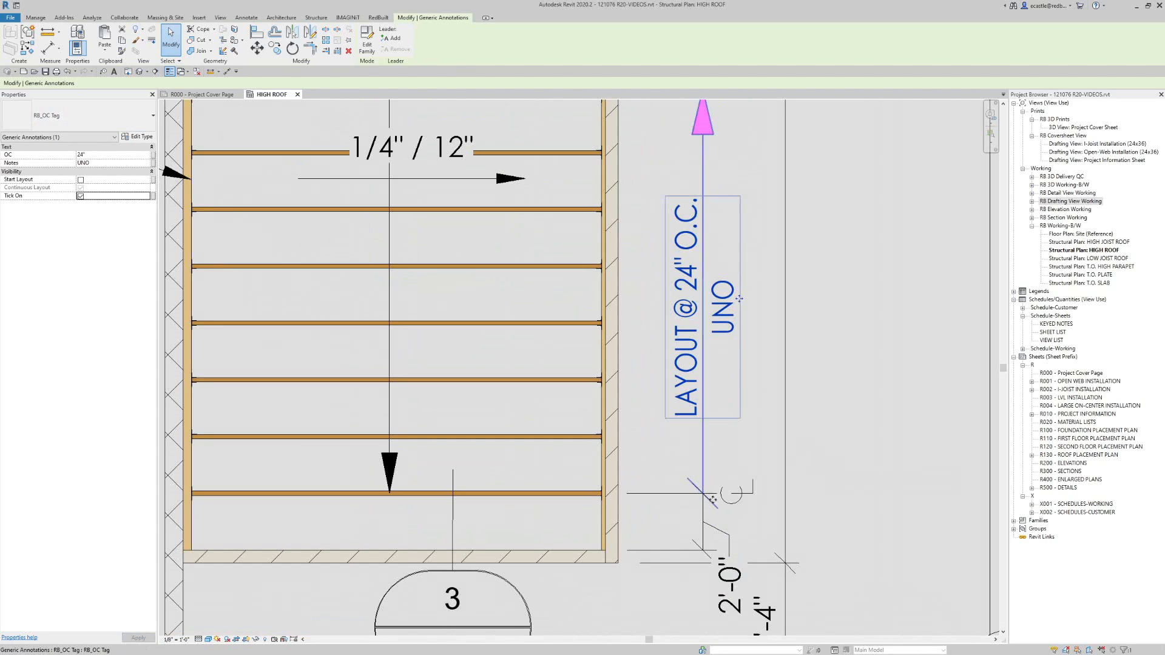
{"action": "scroll", "coordinate": [721, 505], "scroll_direction": "down", "scroll_amount": 1}
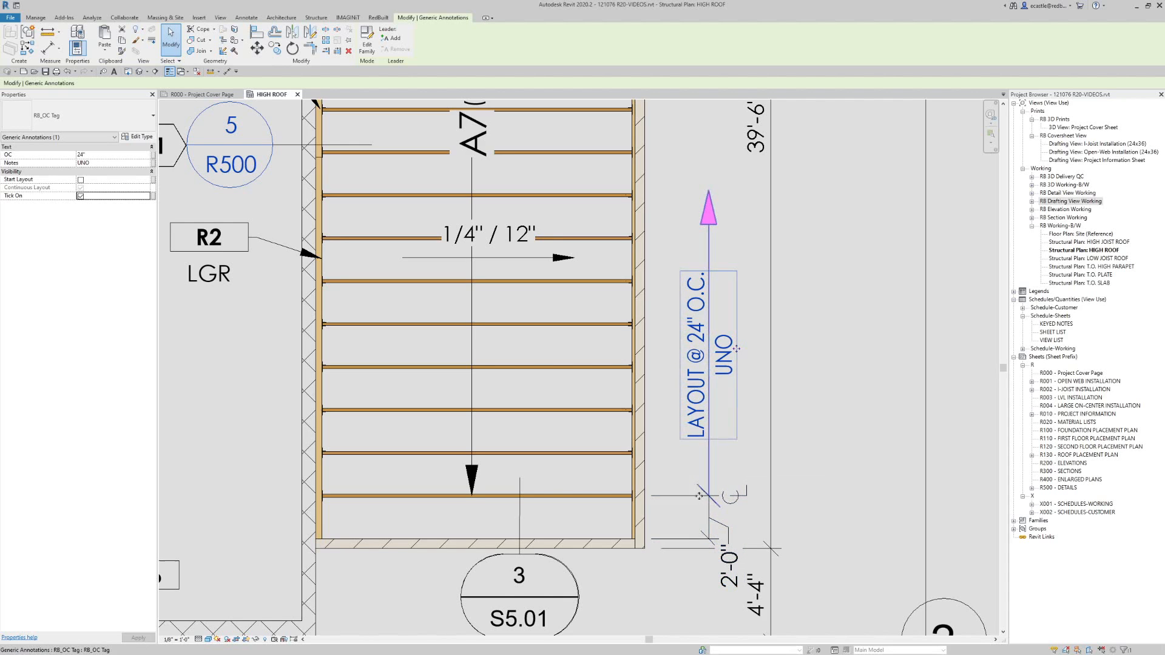
{"action": "left_click", "coordinate": [80, 197]}
{"action": "key", "text": "Escape"}
{"action": "scroll", "coordinate": [676, 467], "scroll_direction": "down", "scroll_amount": 2}
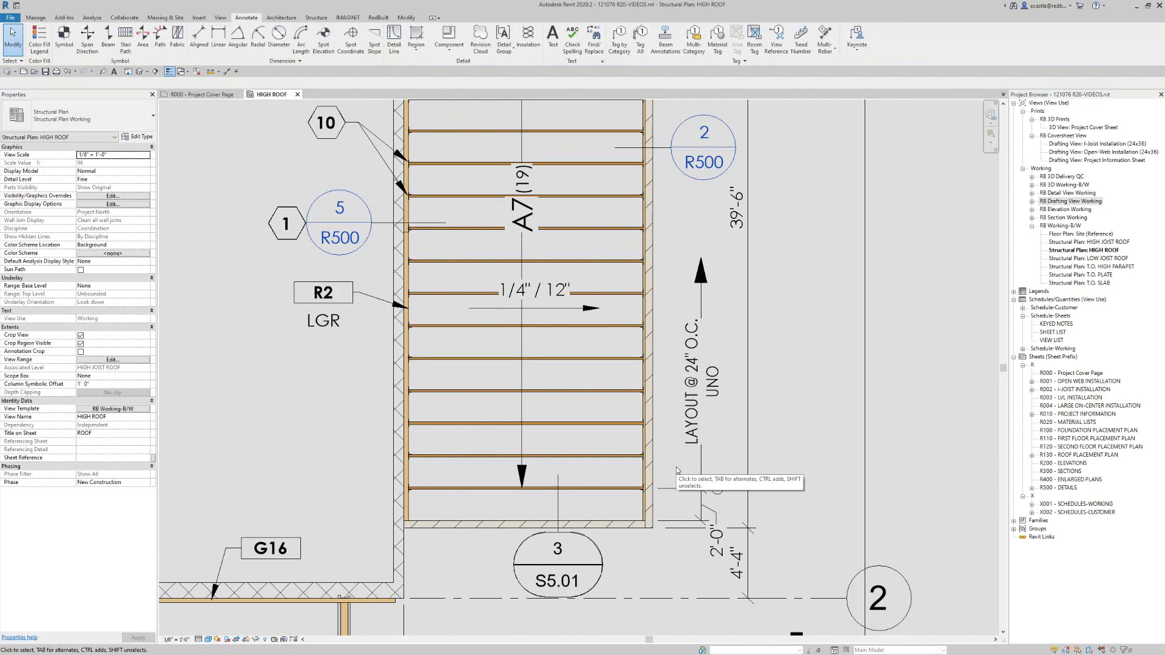
- Change the first-joist dimension to the RB Inches_Tick - 3/32"_ style and move its text up beside the dimension line
{"action": "scroll", "coordinate": [669, 460], "scroll_direction": "up", "scroll_amount": 2}
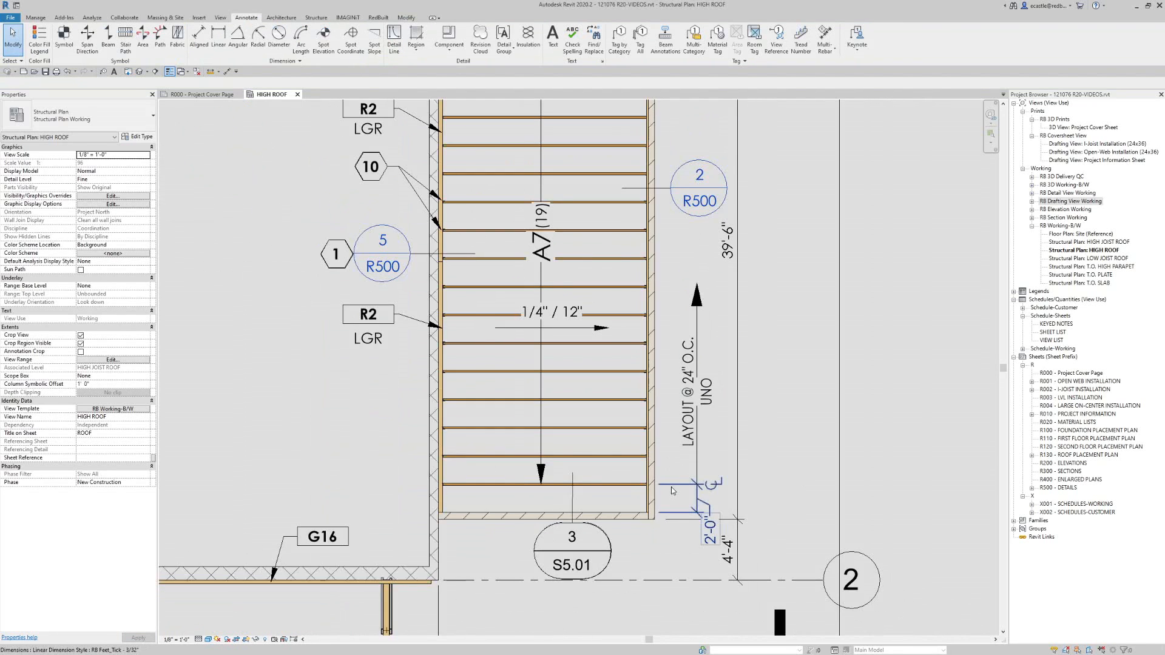
{"action": "left_click", "coordinate": [729, 487]}
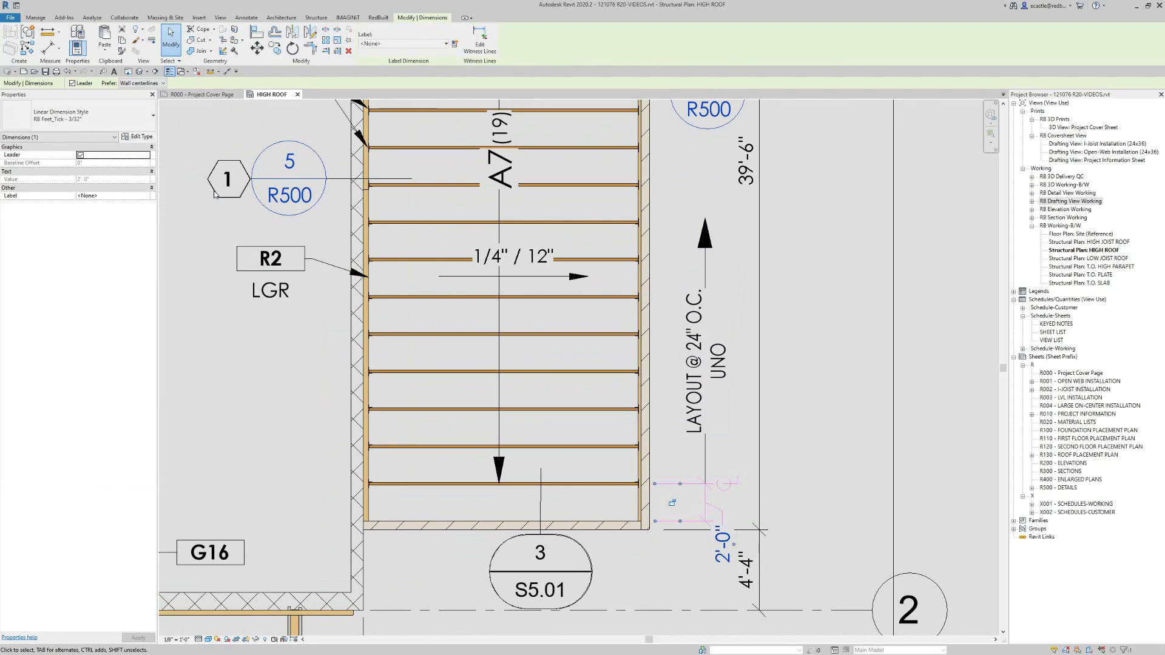
{"action": "left_click", "coordinate": [122, 119]}
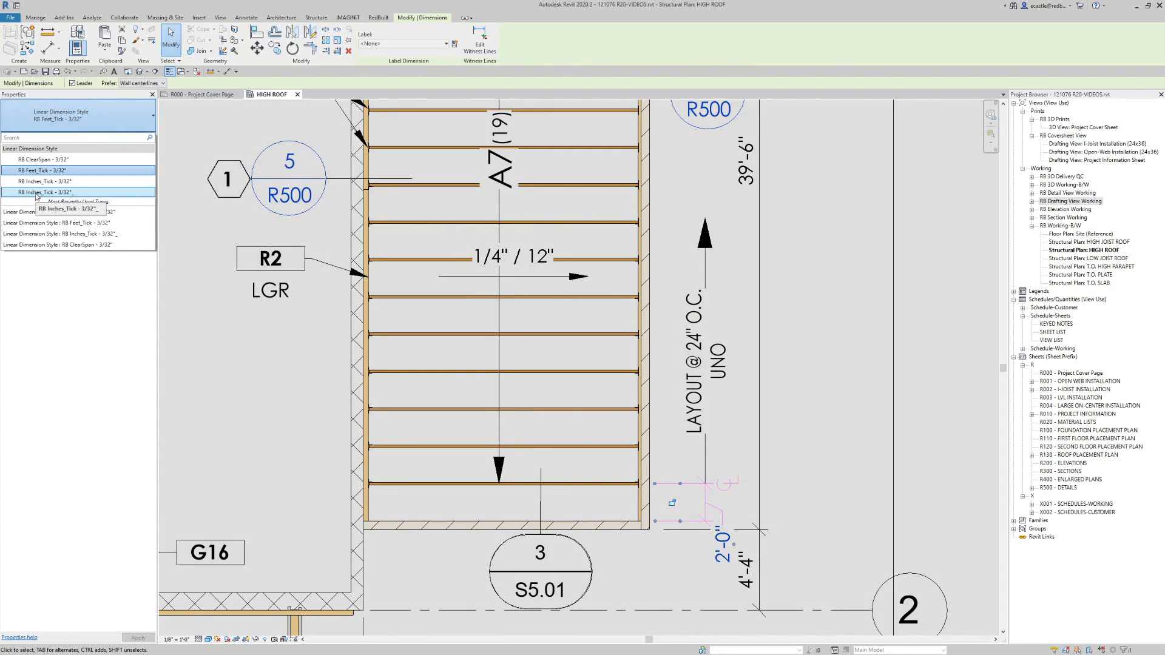
{"action": "left_click", "coordinate": [37, 192]}
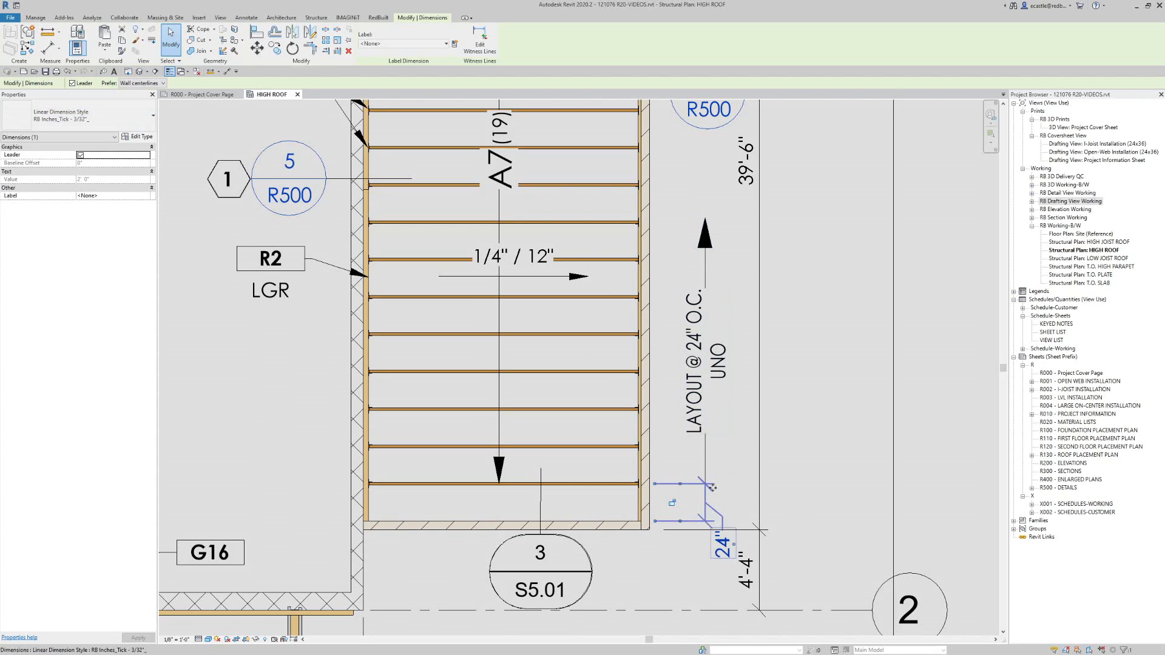
{"action": "left_click_drag", "start_coordinate": [734, 548], "coordinate": [749, 477]}
{"action": "left_click", "coordinate": [803, 436]}
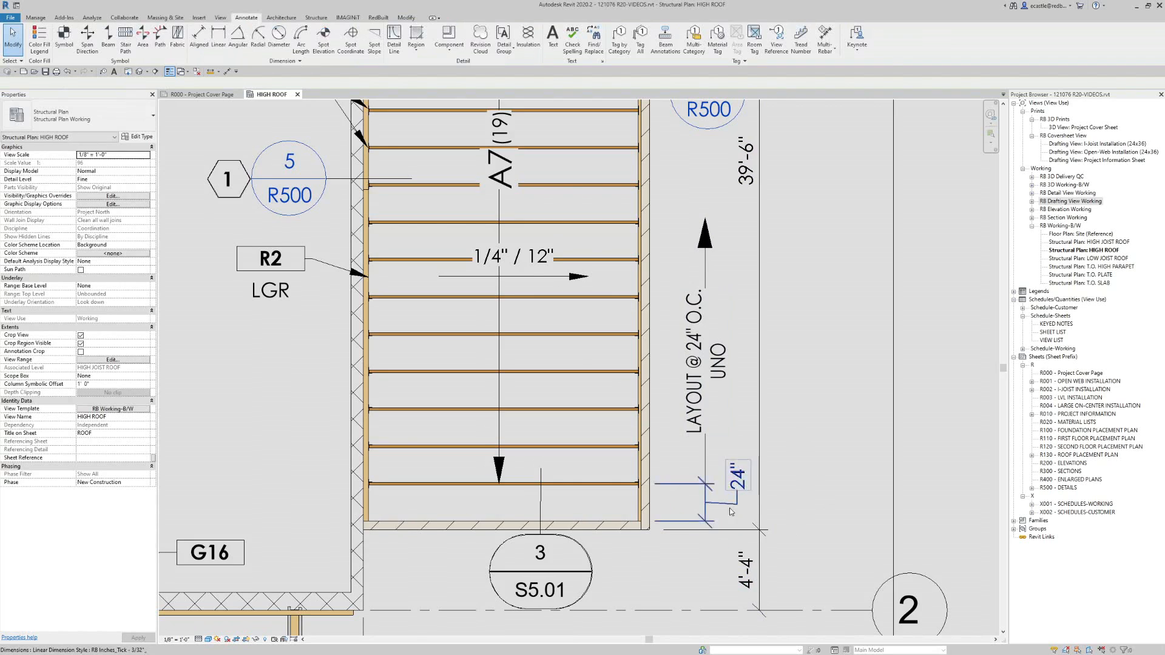
- Place an RB_Snow Drift Symbol component on the work plane against the ledger wall in the upper part of the A7 bay
{"action": "scroll", "coordinate": [736, 510], "scroll_direction": "down", "scroll_amount": 2}
{"action": "scroll", "coordinate": [813, 541], "scroll_direction": "down", "scroll_amount": 4}
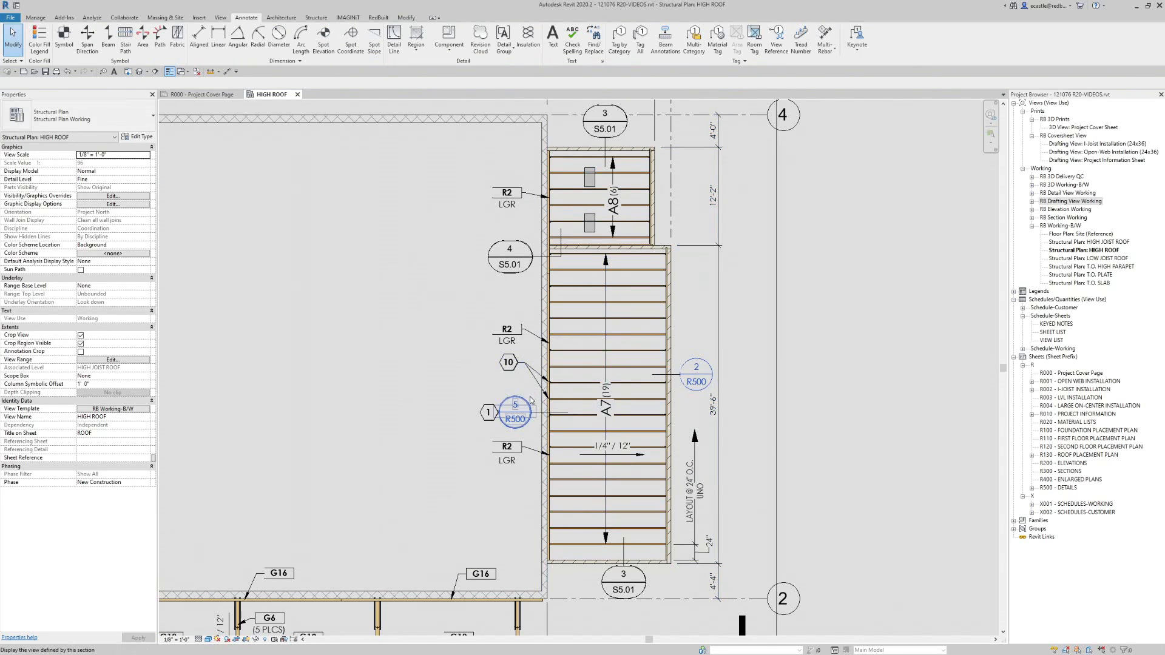
{"action": "middle_click_drag", "start_coordinate": [530, 398], "coordinate": [565, 400]}
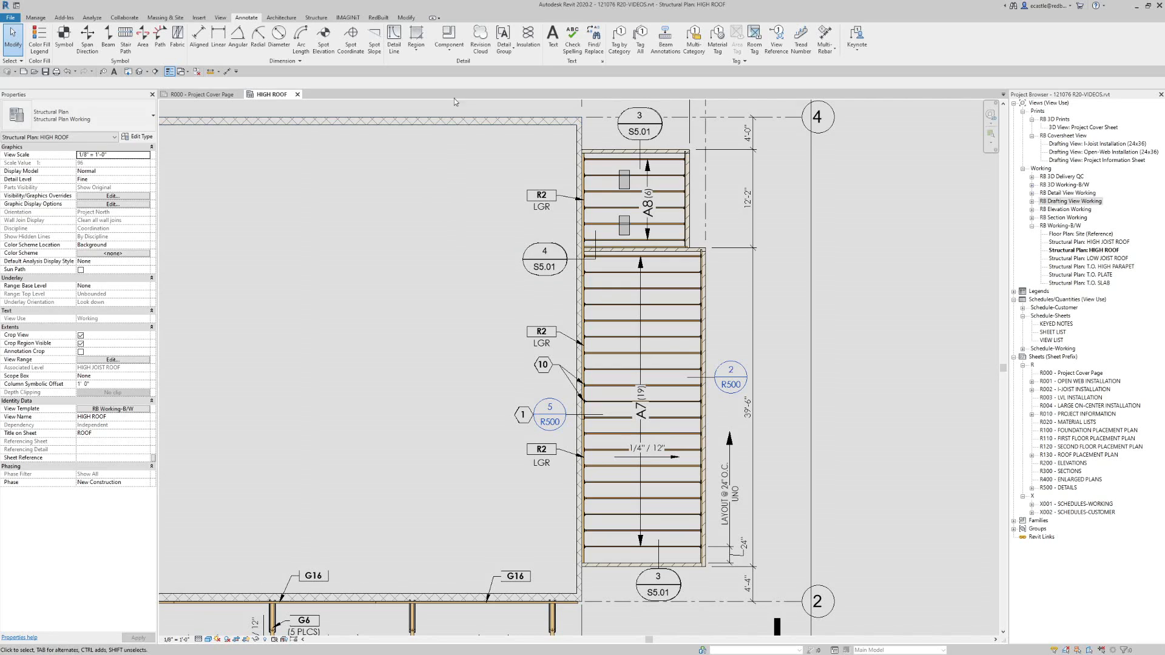
{"action": "left_click", "coordinate": [313, 19]}
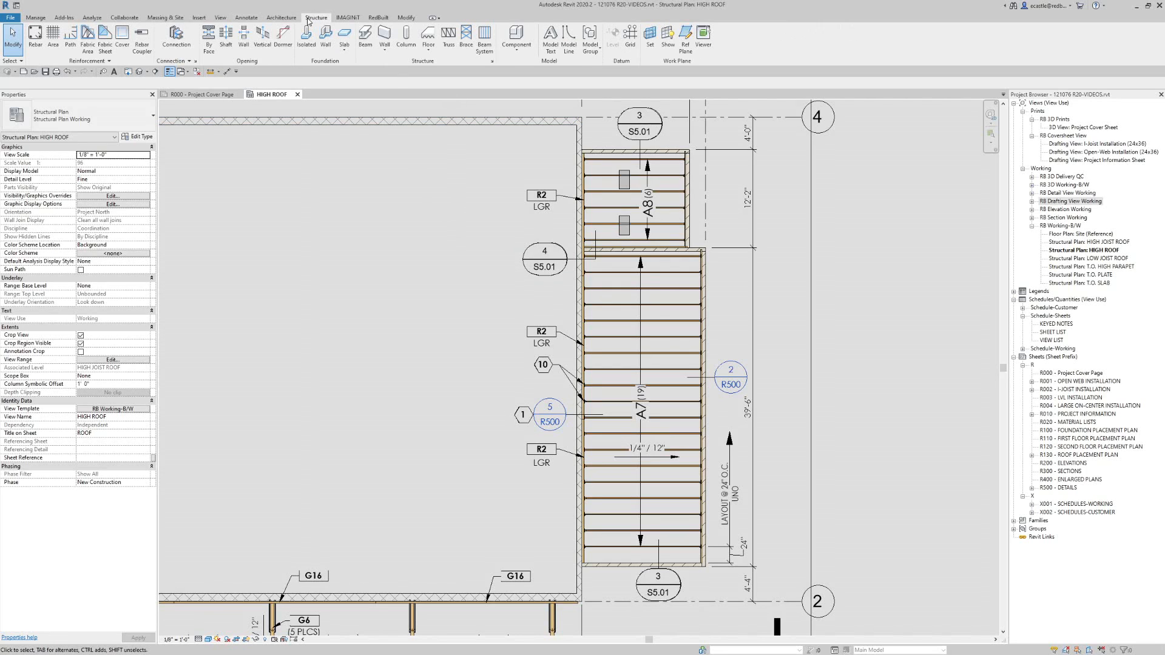
{"action": "left_click", "coordinate": [515, 36]}
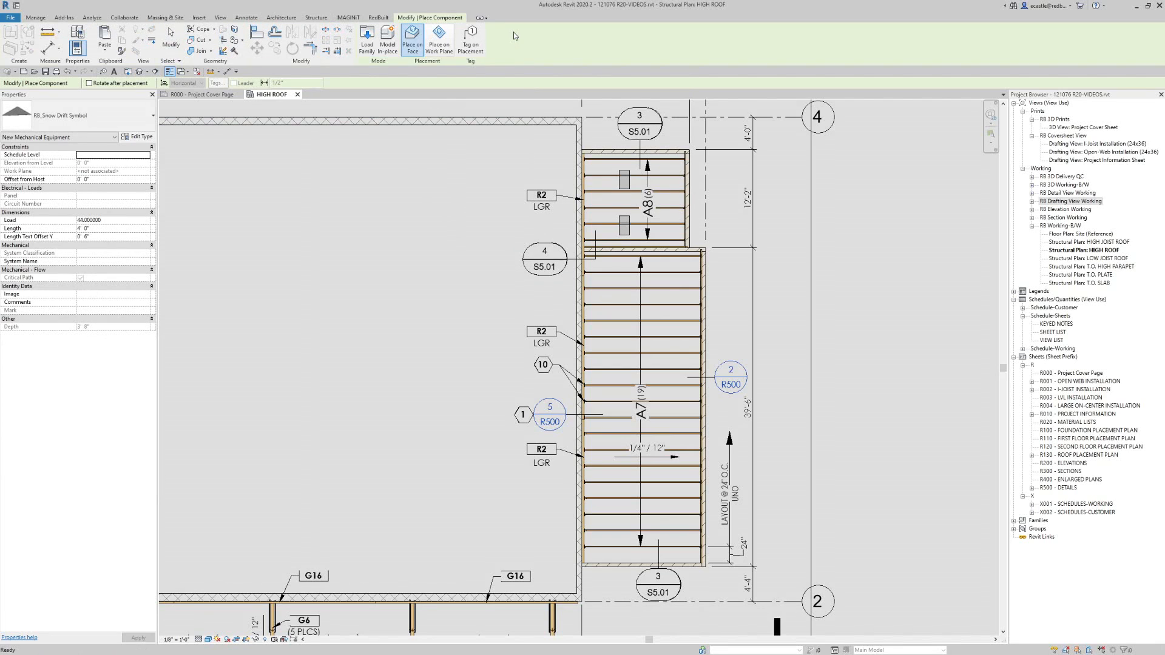
{"action": "left_click", "coordinate": [54, 121]}
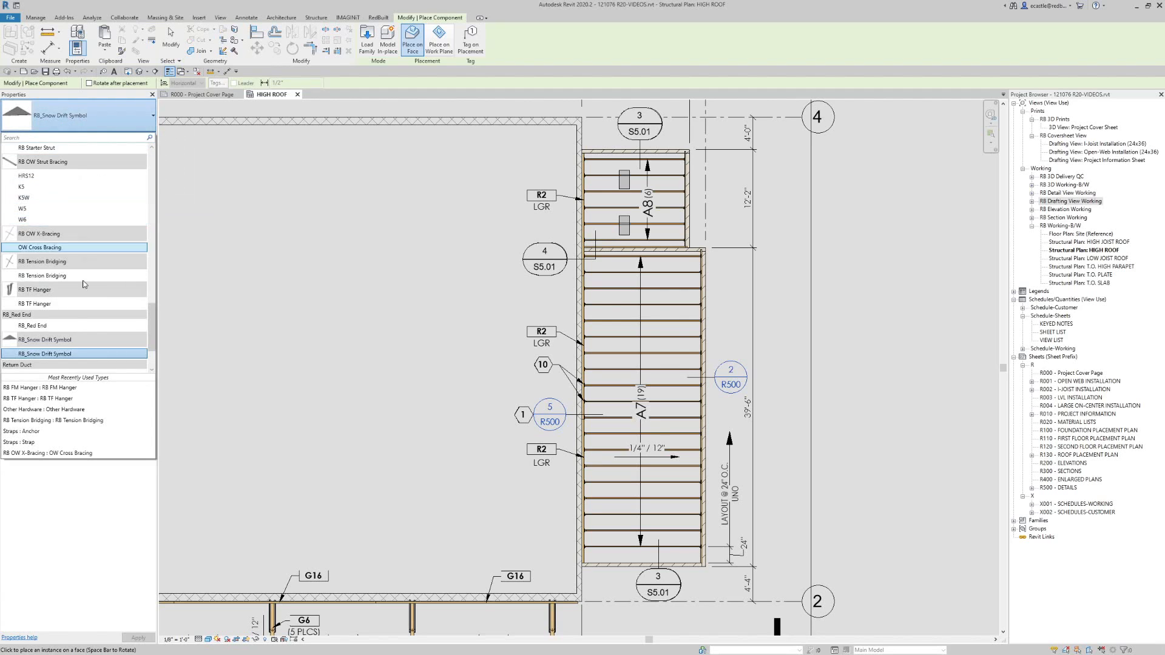
{"action": "scroll", "coordinate": [72, 321], "scroll_direction": "down", "scroll_amount": 1}
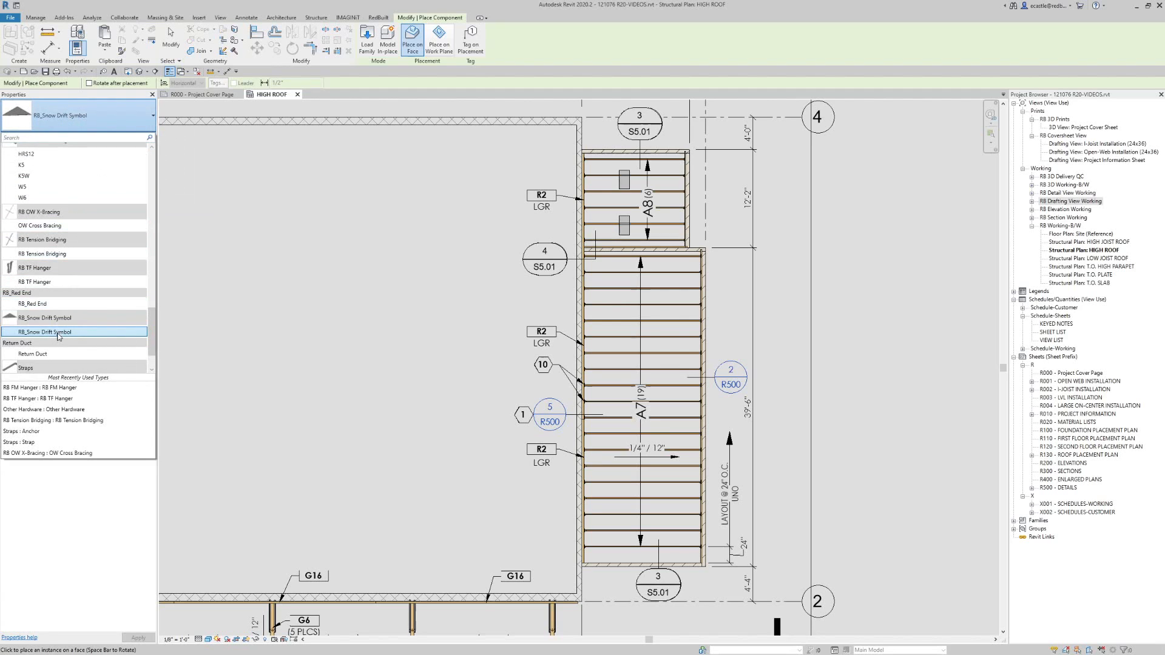
{"action": "left_click", "coordinate": [58, 320]}
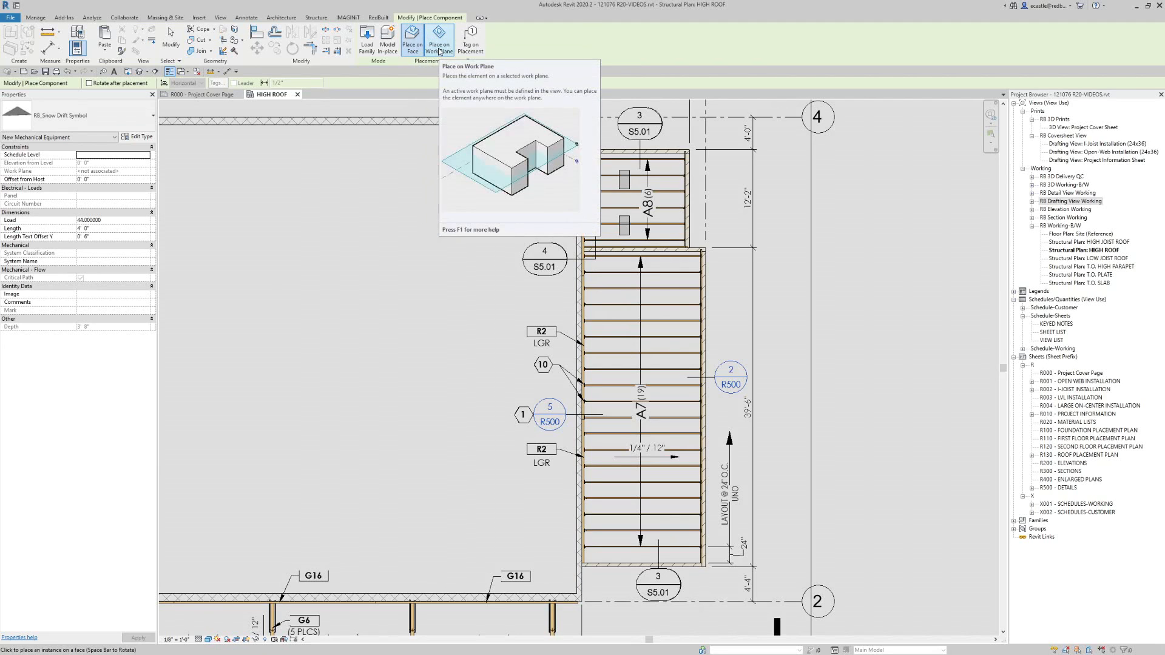
{"action": "left_click", "coordinate": [440, 51]}
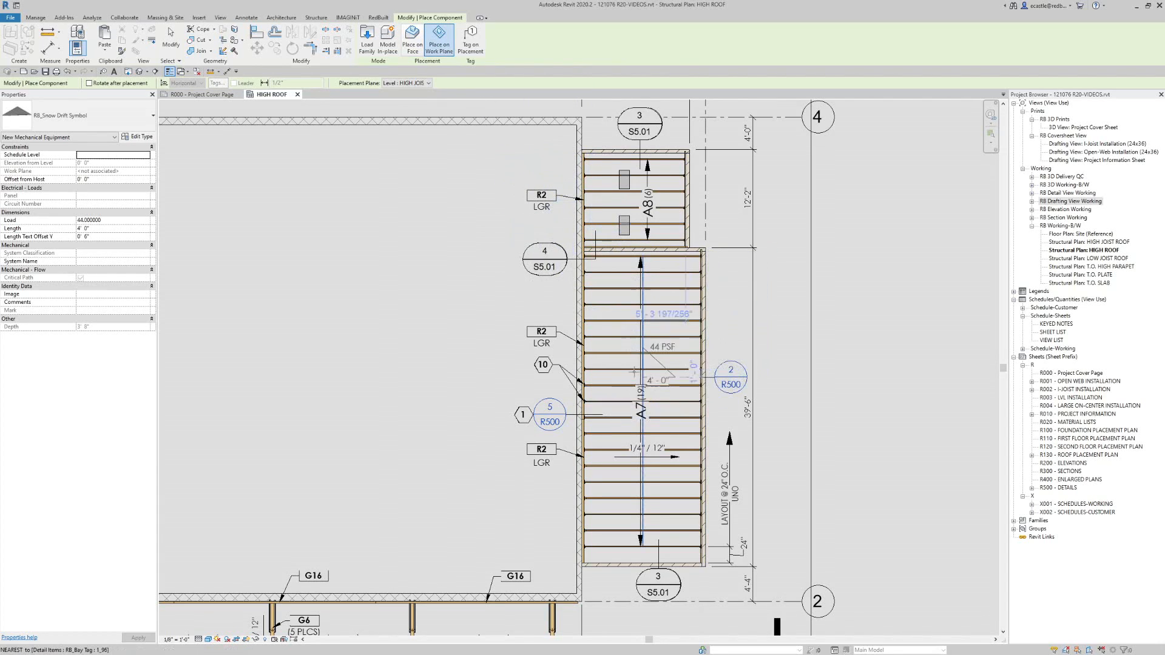
{"action": "scroll", "coordinate": [667, 413], "scroll_direction": "up", "scroll_amount": 2}
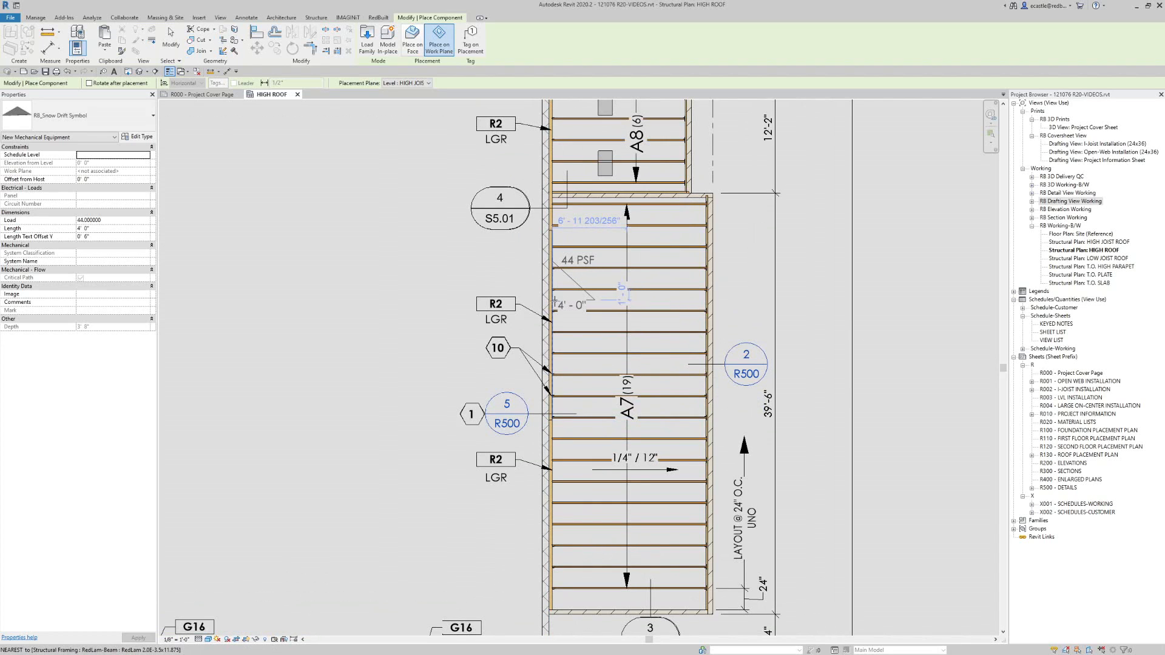
{"action": "scroll", "coordinate": [554, 300], "scroll_direction": "up", "scroll_amount": 2}
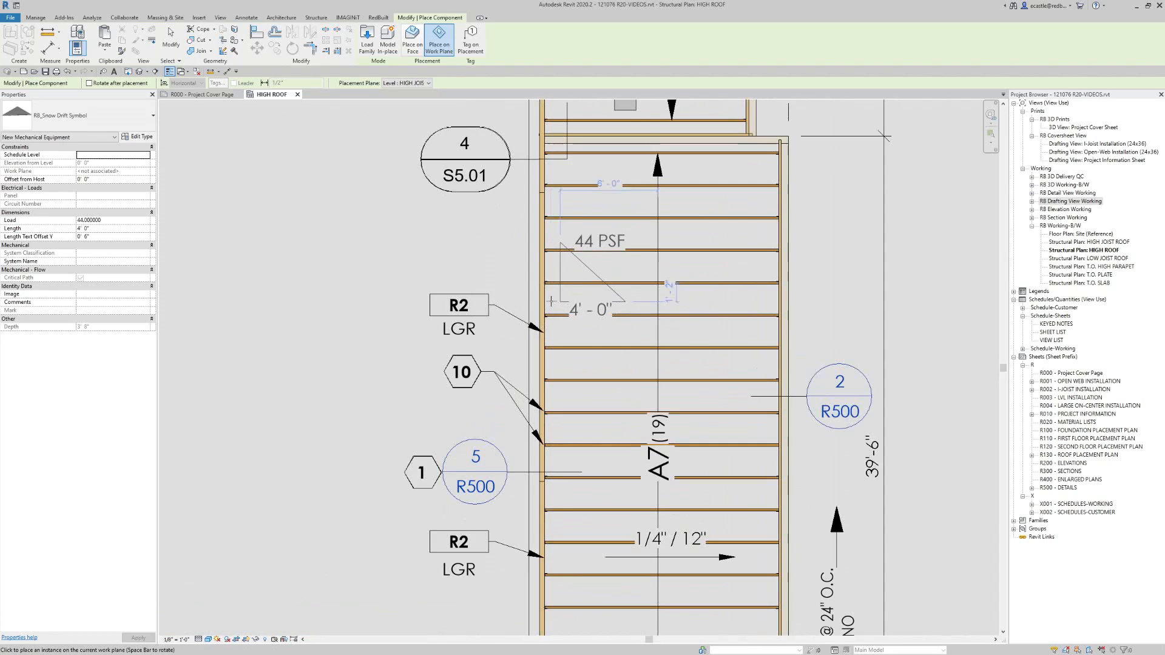
{"action": "left_click", "coordinate": [540, 300]}
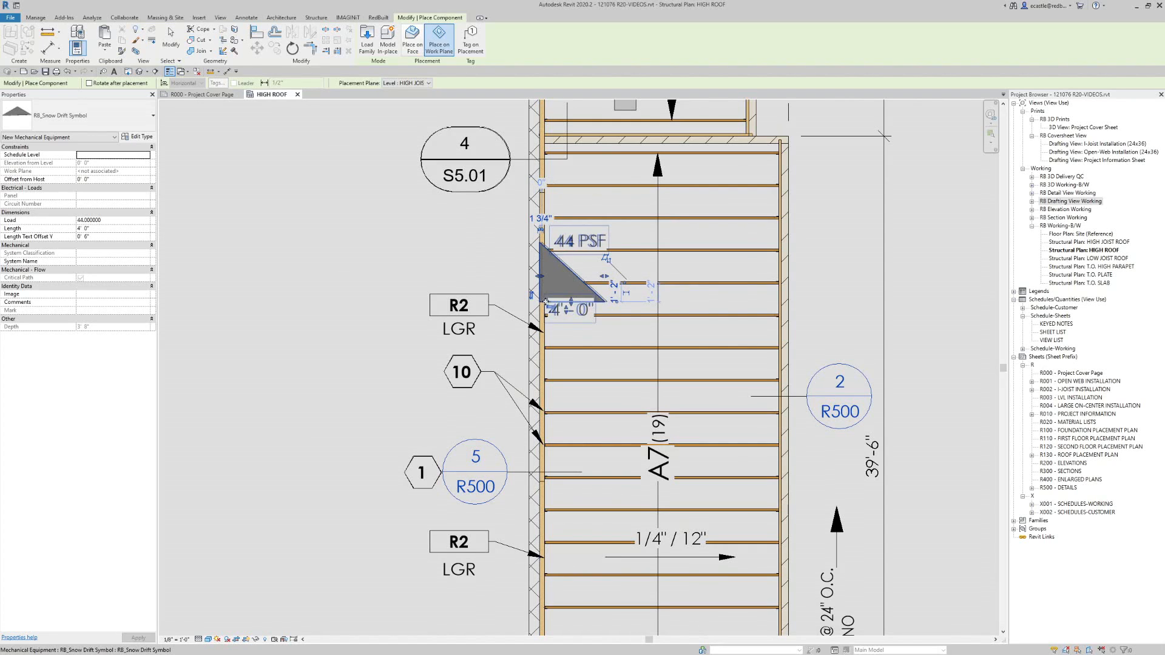
{"action": "key", "text": "Escape"}
{"action": "key", "text": "Escape"}
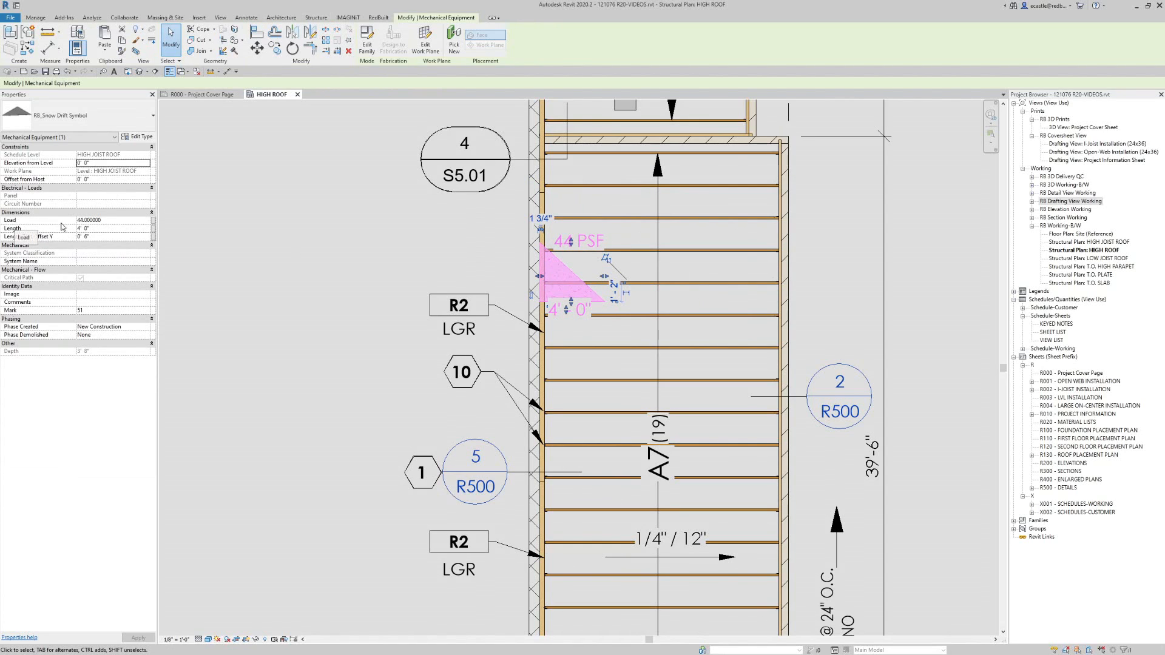
- Set the snow drift symbol's load to 24 and its length to 6'-0"
{"action": "left_click", "coordinate": [108, 221]}
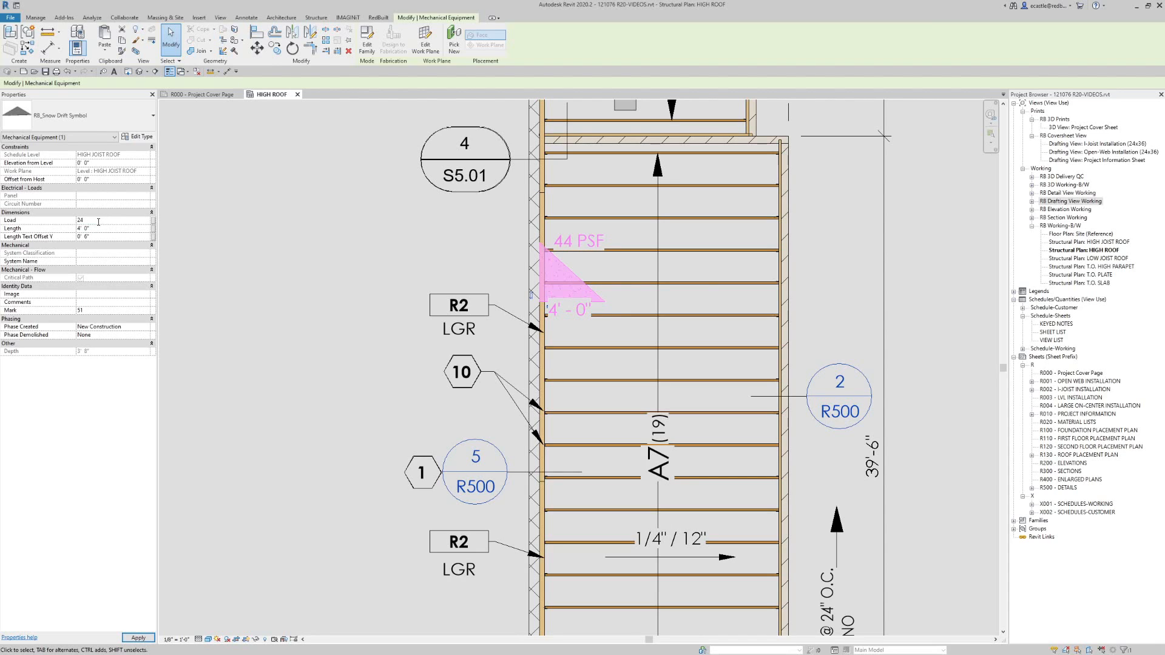
{"action": "left_click", "coordinate": [97, 231]}
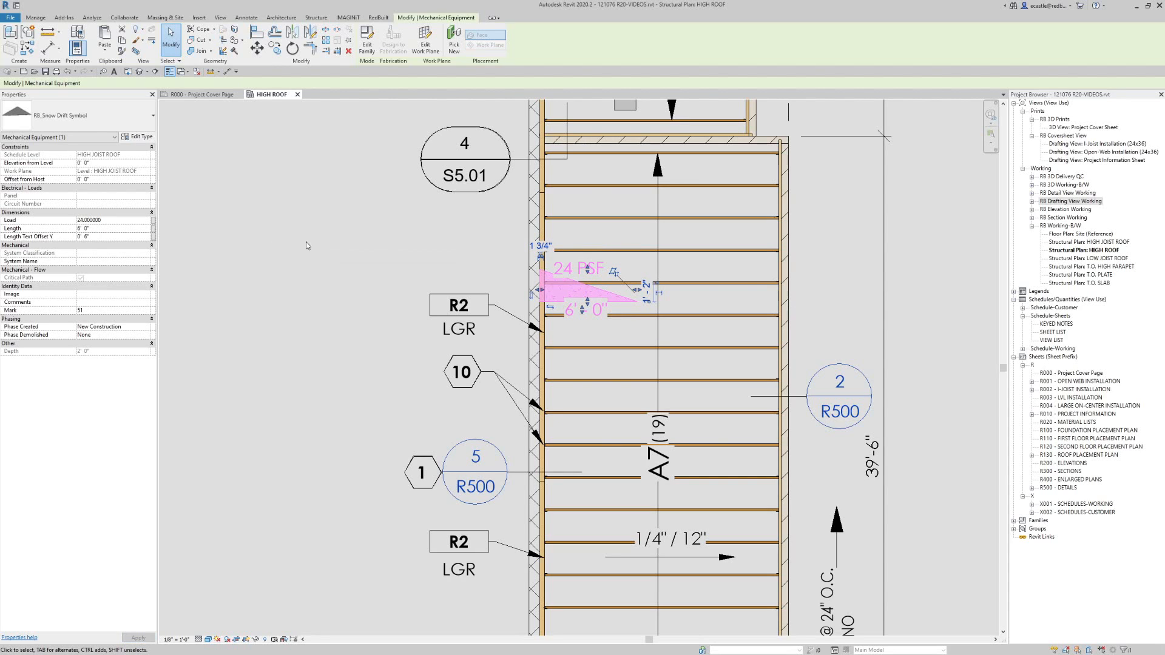
- Set the snow drift symbol's Length Text Offset Y to 1'-0"
{"action": "left_click", "coordinate": [410, 232]}
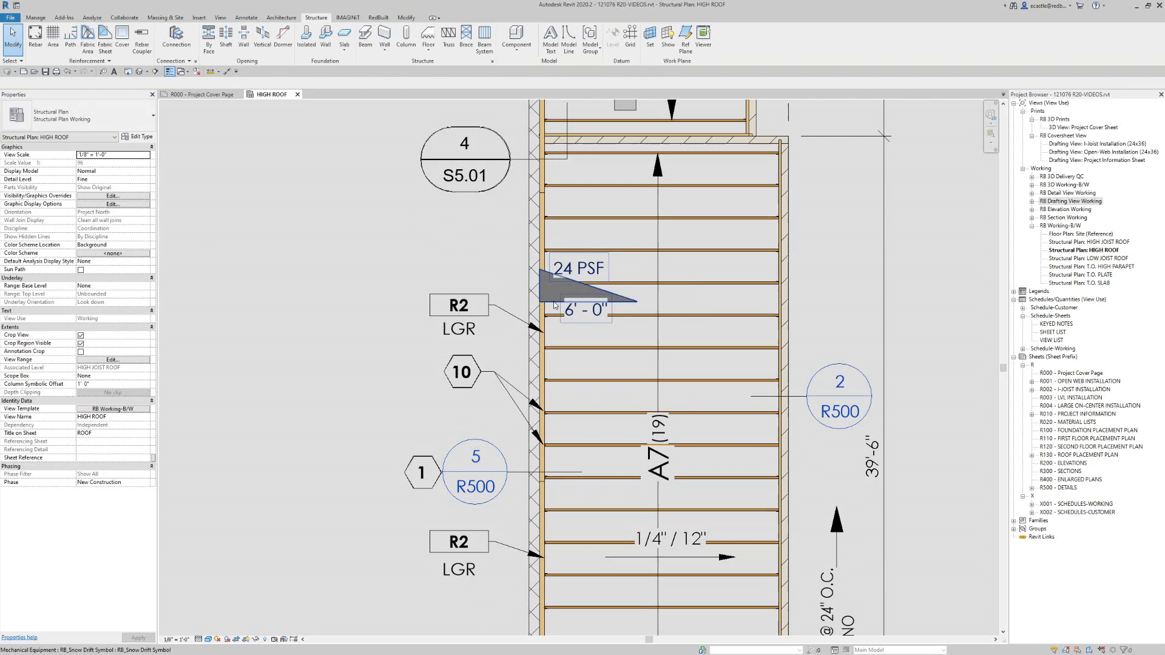
{"action": "left_click", "coordinate": [555, 305]}
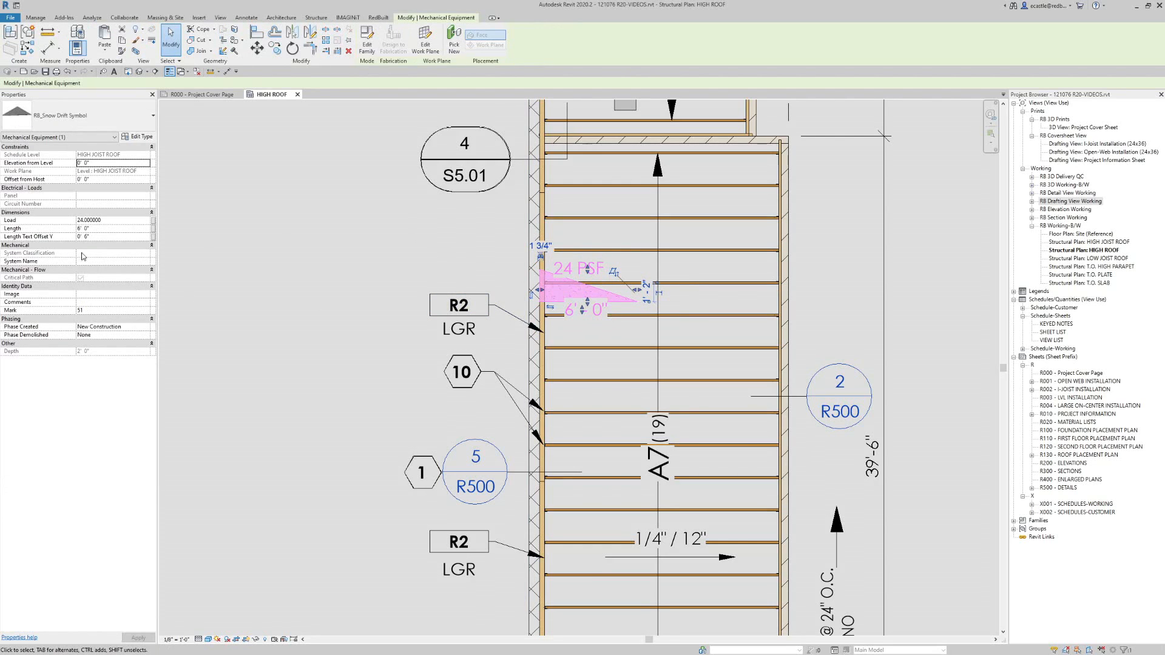
{"action": "left_click", "coordinate": [93, 236]}
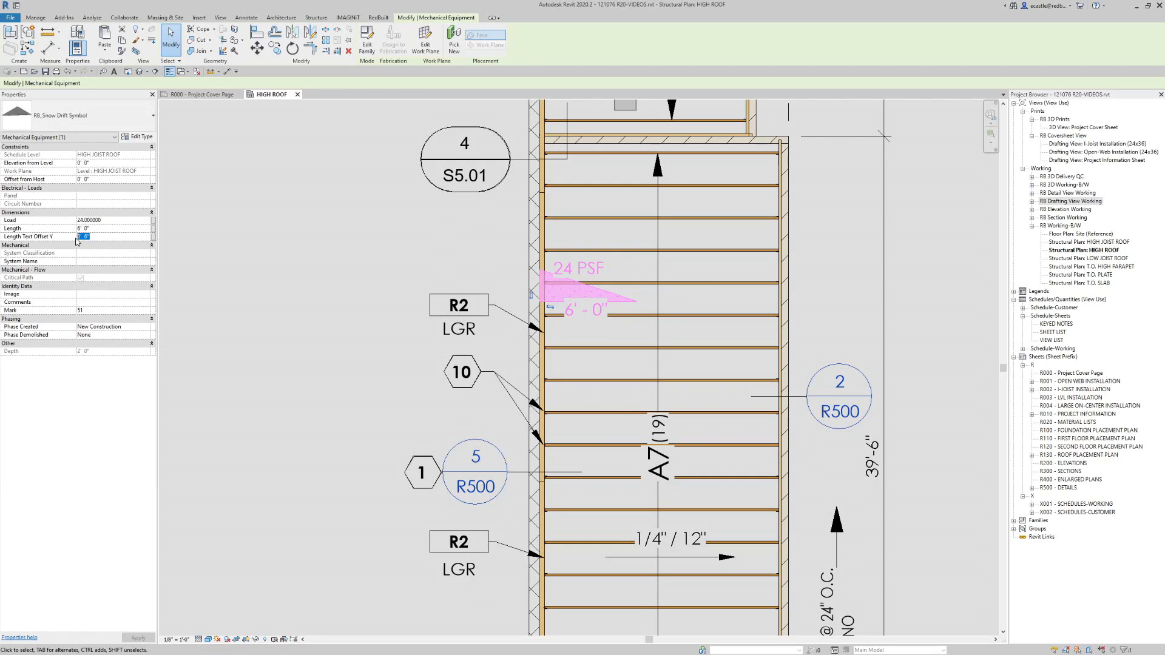
{"action": "key", "text": "Return"}
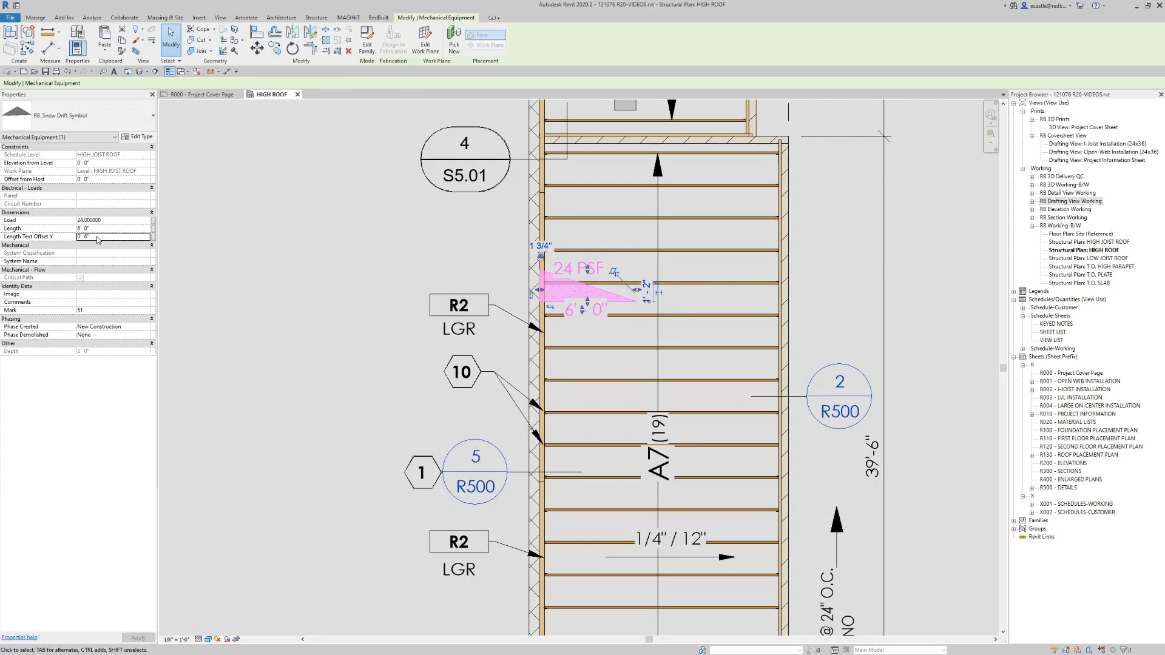
{"action": "left_click", "coordinate": [93, 237]}
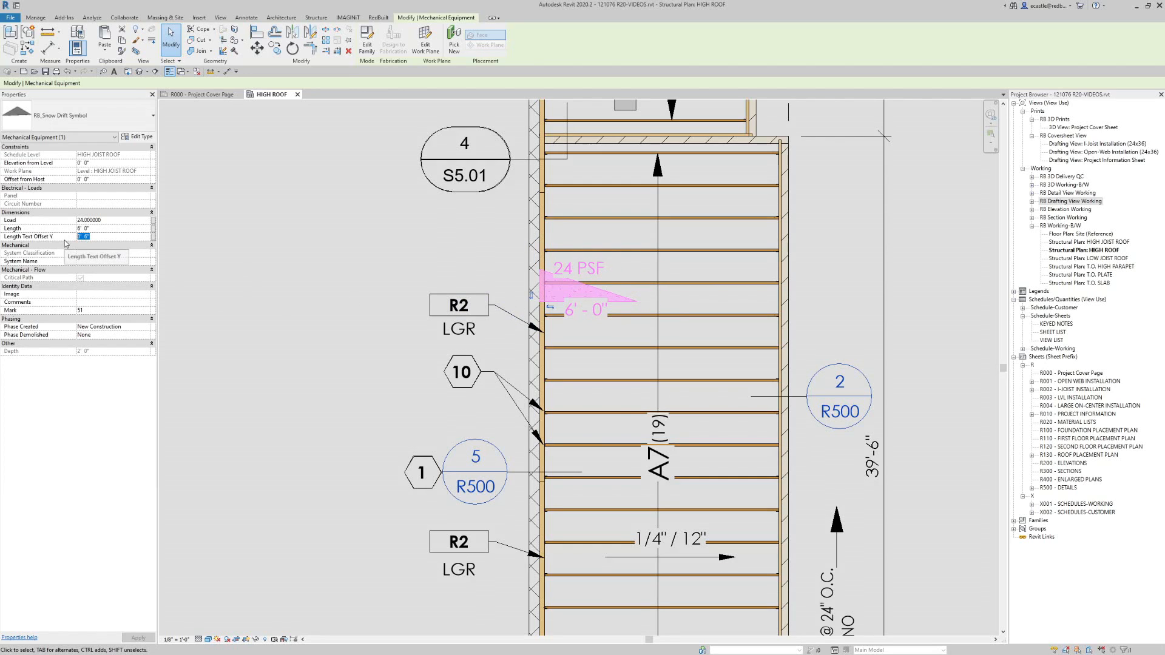
{"action": "type", "text": "1"}
{"action": "key", "text": "Return"}
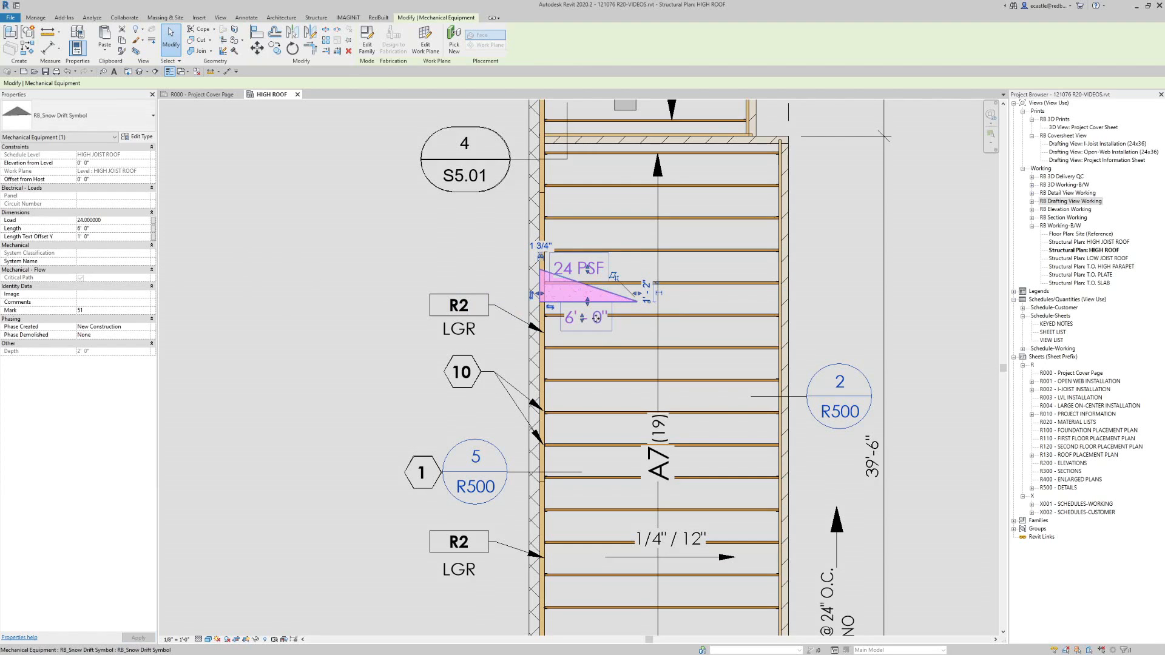
- Reshape the snow drift symbol with its grips, reducing the load to about 22.7 PSF and the length to about 5'-7 9/16"
{"action": "scroll", "coordinate": [594, 314], "scroll_direction": "up", "scroll_amount": 2}
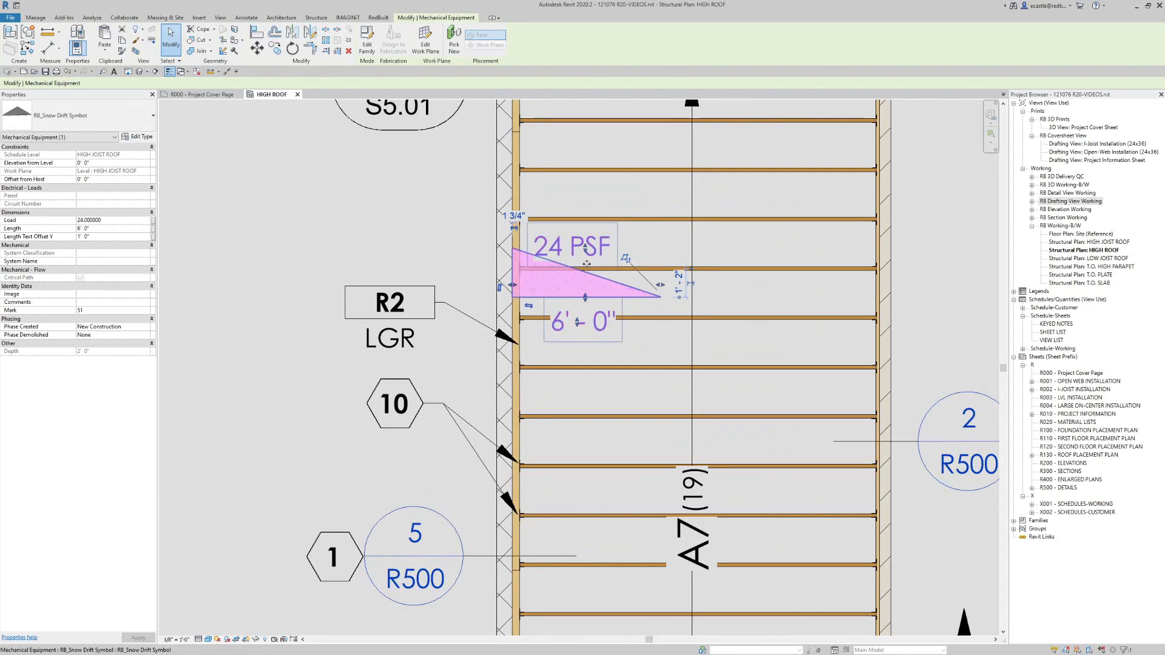
{"action": "mouse_move", "coordinate": [586, 249]}
{"action": "left_mouse_down"}
{"action": "mouse_move", "coordinate": [584, 239]}
{"action": "mouse_move", "coordinate": [585, 250]}
{"action": "left_mouse_up"}
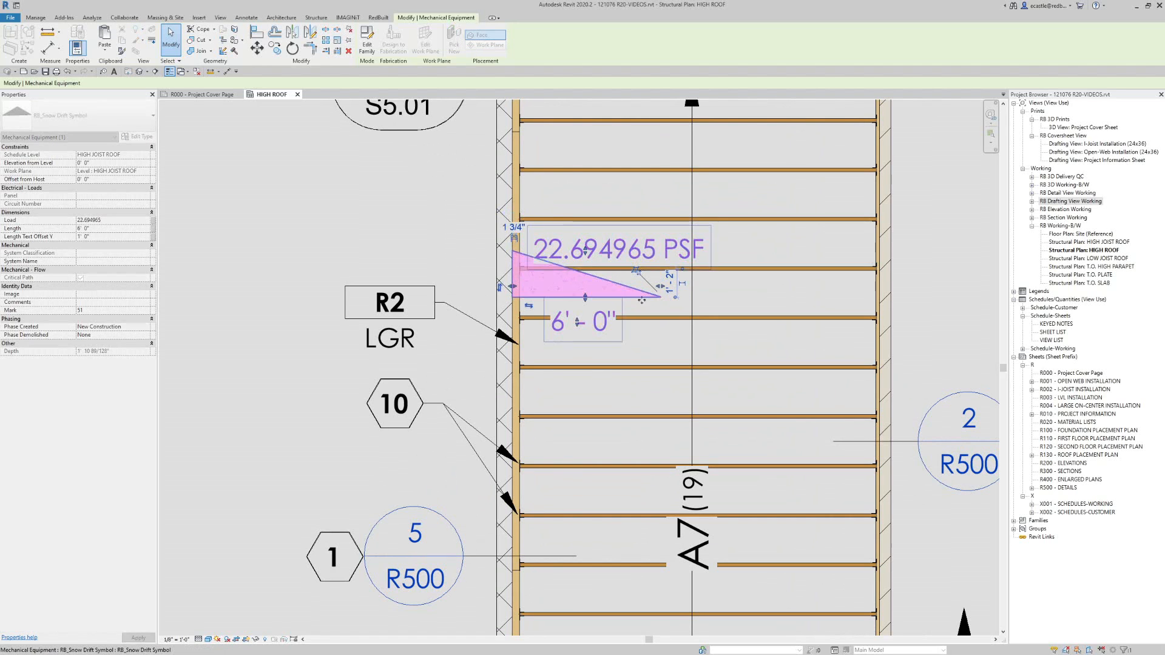
{"action": "mouse_move", "coordinate": [661, 290]}
{"action": "left_mouse_down"}
{"action": "mouse_move", "coordinate": [640, 286]}
{"action": "mouse_move", "coordinate": [655, 287]}
{"action": "left_mouse_up"}
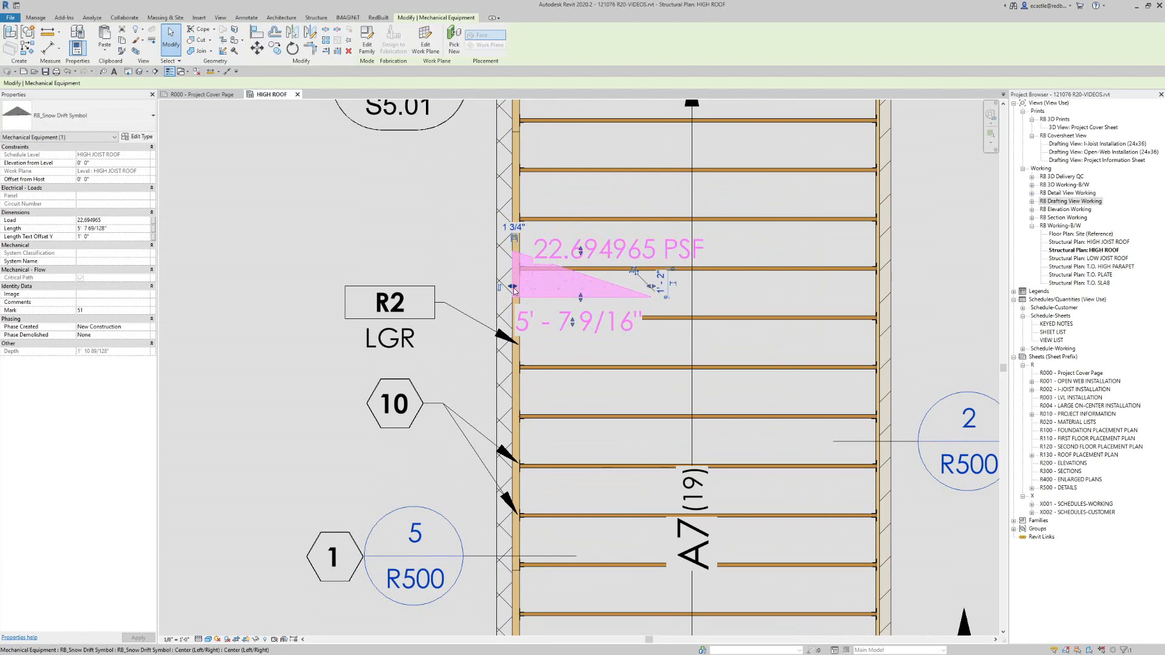
{"action": "left_click", "coordinate": [406, 248]}
- Place a Mech Unit component on the work plane over the joists in the lower part of the A7 bay
{"action": "scroll", "coordinate": [525, 256], "scroll_direction": "down", "scroll_amount": 3}
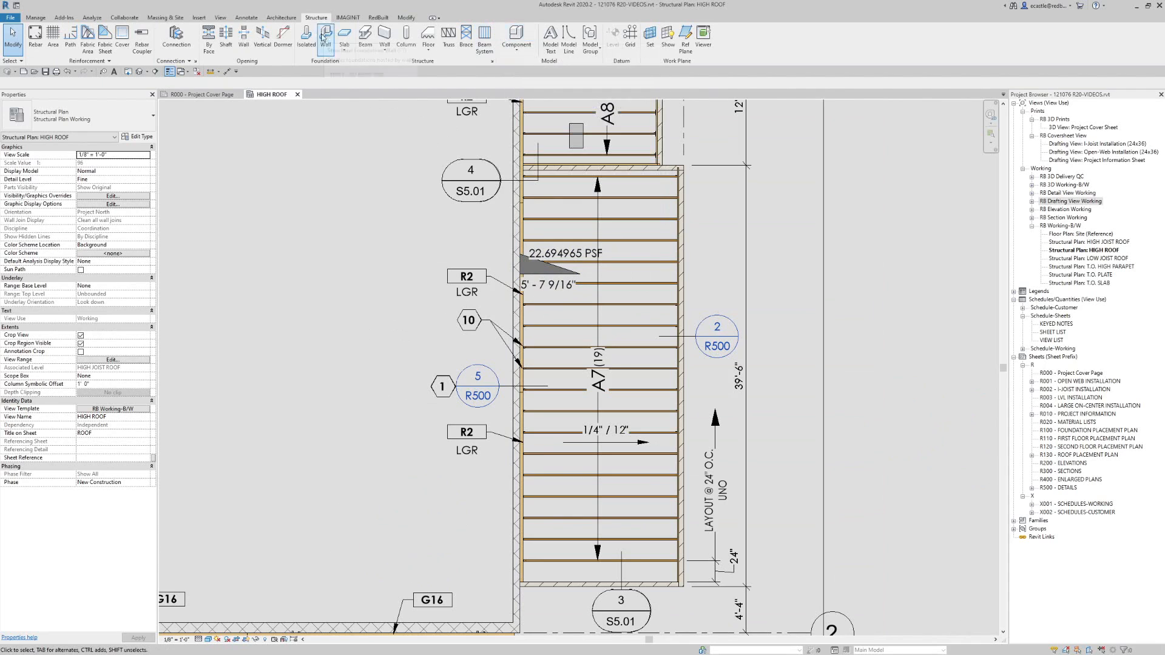
{"action": "left_click", "coordinate": [514, 35]}
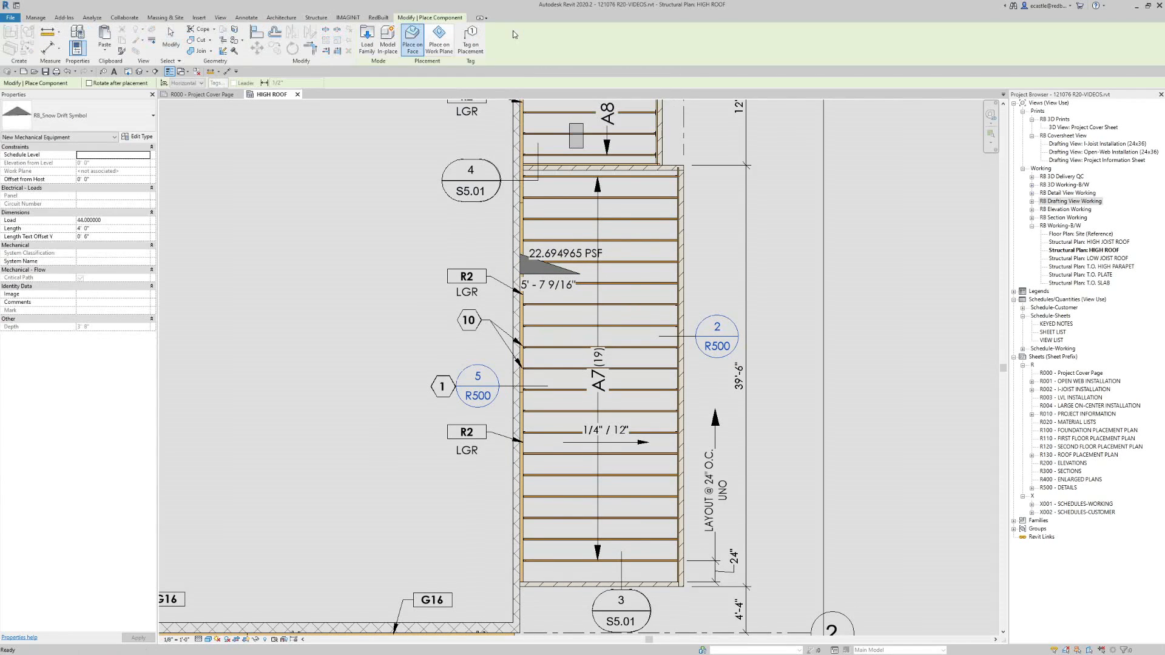
{"action": "left_click", "coordinate": [120, 117]}
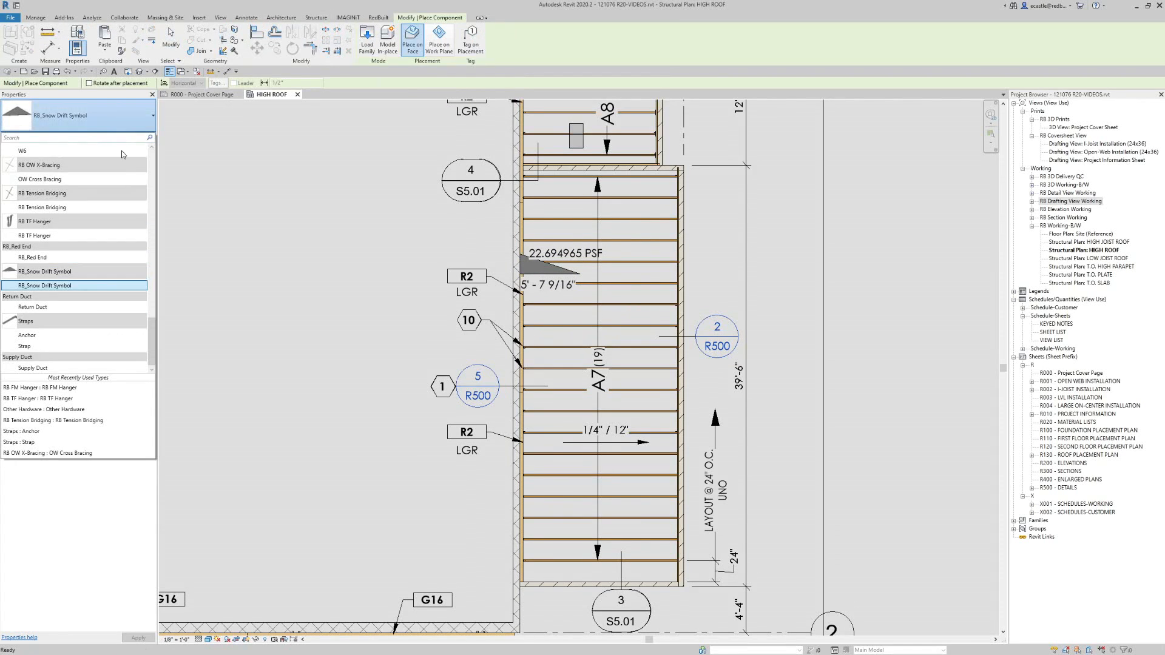
{"action": "scroll", "coordinate": [153, 328], "scroll_direction": "up", "scroll_amount": 1}
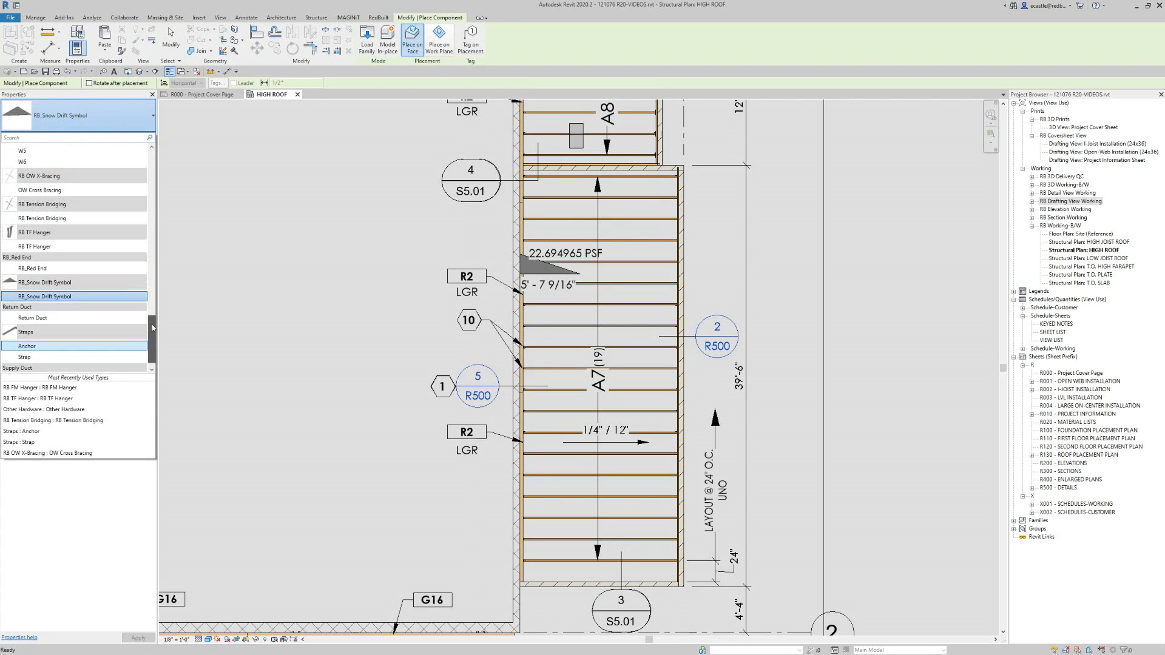
{"action": "left_click_drag", "start_coordinate": [153, 329], "coordinate": [144, 268]}
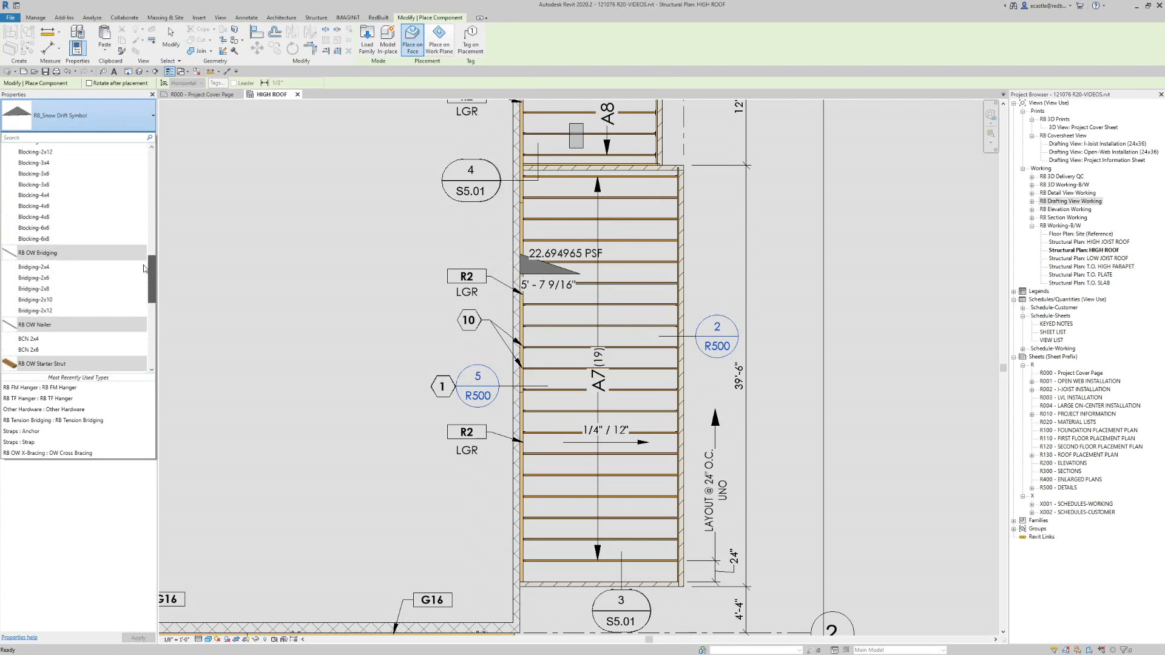
{"action": "scroll", "coordinate": [144, 268], "scroll_direction": "down", "scroll_amount": 10}
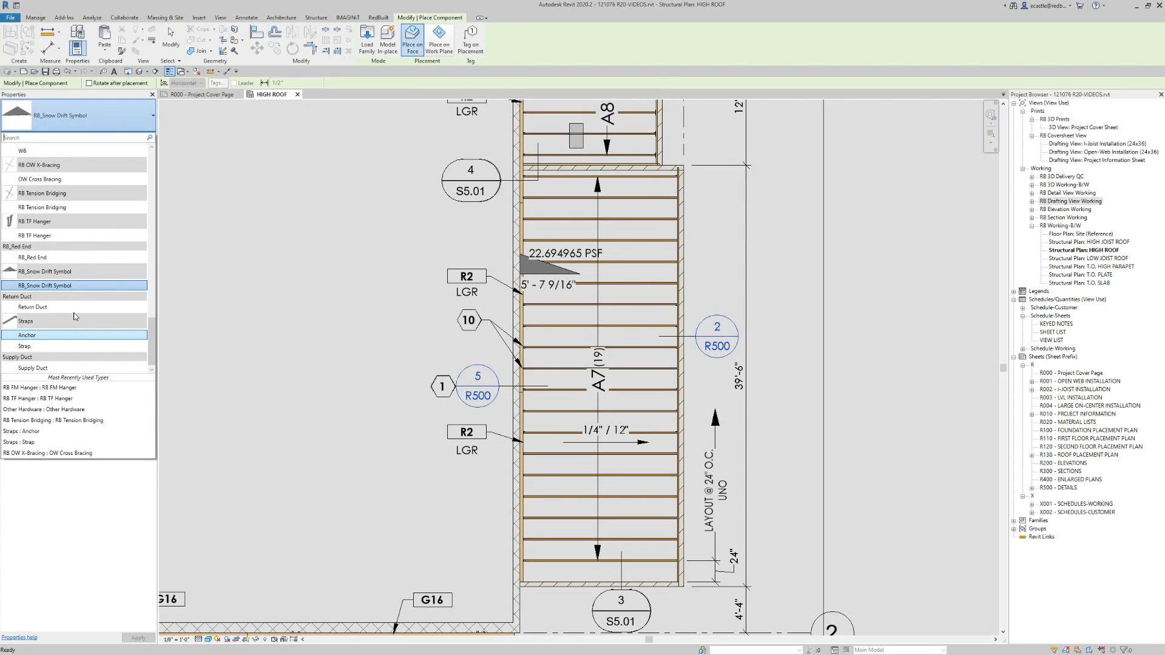
{"action": "left_click", "coordinate": [50, 369]}
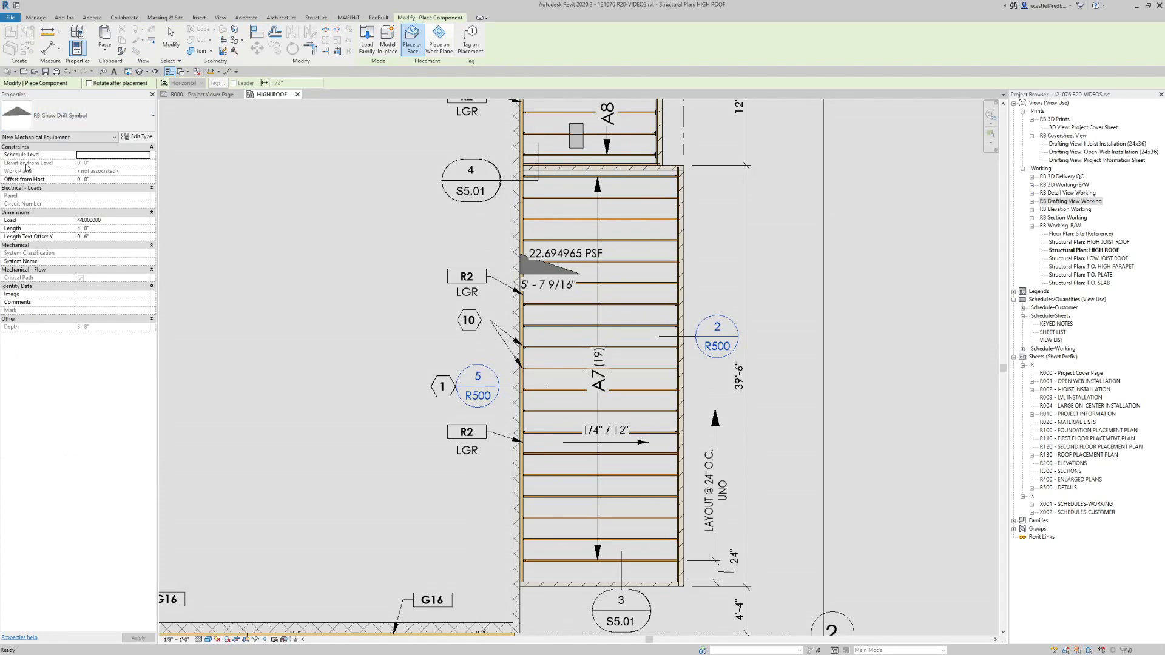
{"action": "left_click", "coordinate": [72, 124]}
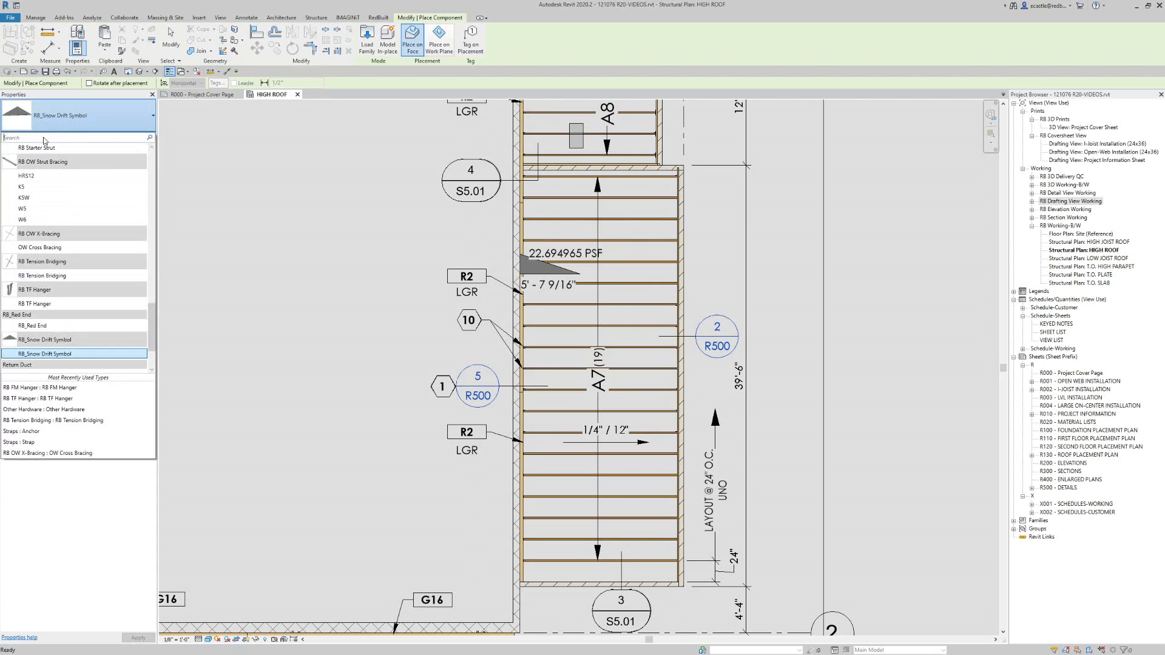
{"action": "type", "text": "Me"}
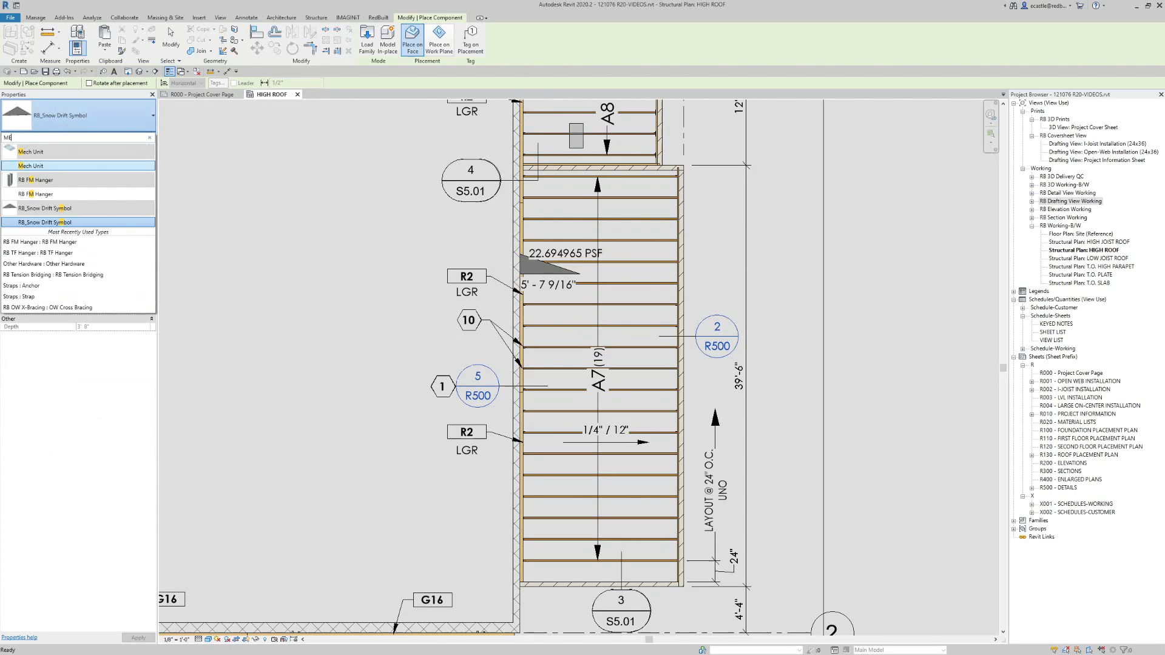
{"action": "left_click", "coordinate": [52, 167]}
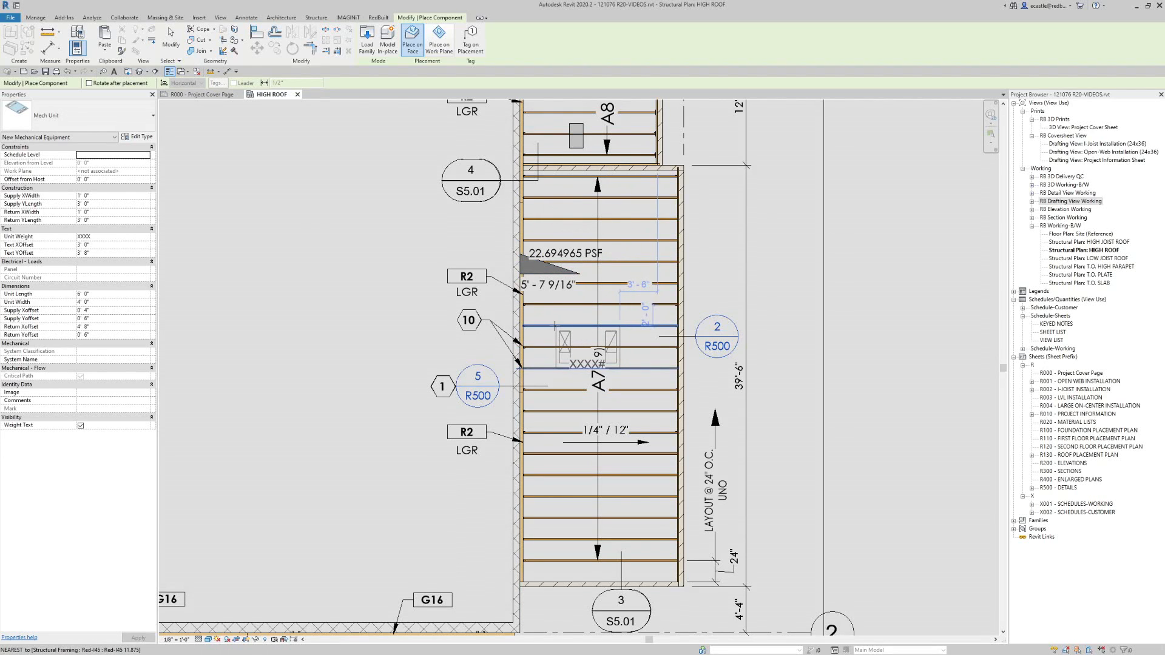
{"action": "left_click", "coordinate": [439, 40]}
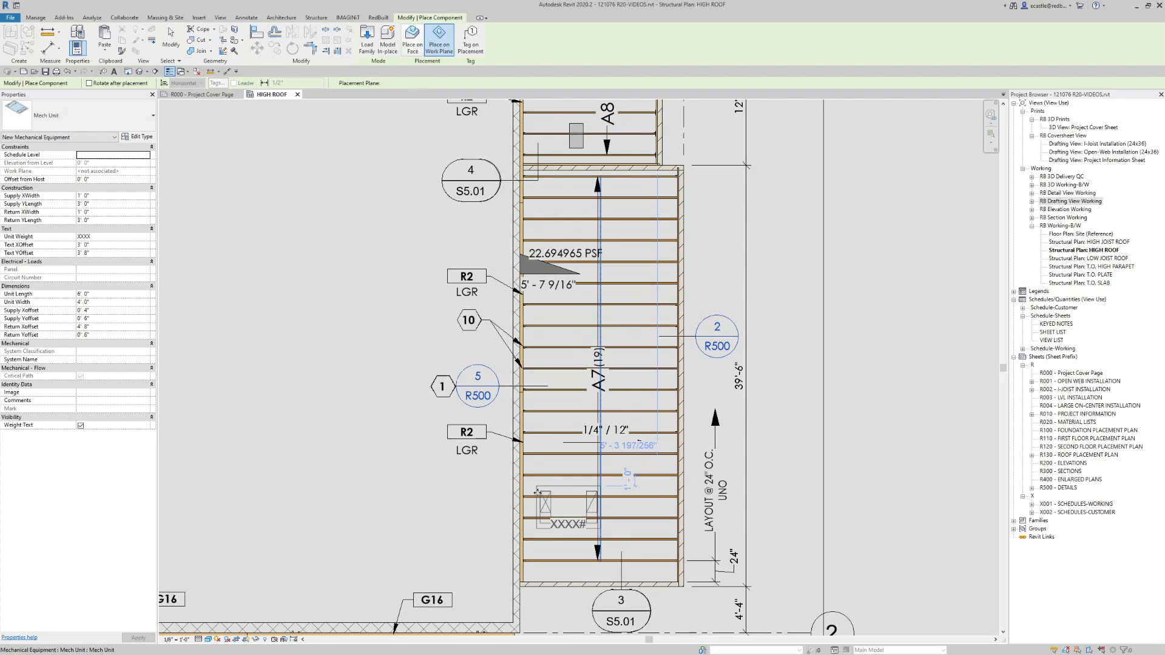
{"action": "left_click", "coordinate": [540, 508]}
{"action": "key", "text": "Escape"}
{"action": "key", "text": "Escape"}
- Stretch the mech unit's upper, right and lower edges outward, and set its Unit Length to 8'-0" and Unit Width to 6'-0"
{"action": "scroll", "coordinate": [541, 512], "scroll_direction": "up", "scroll_amount": 5}
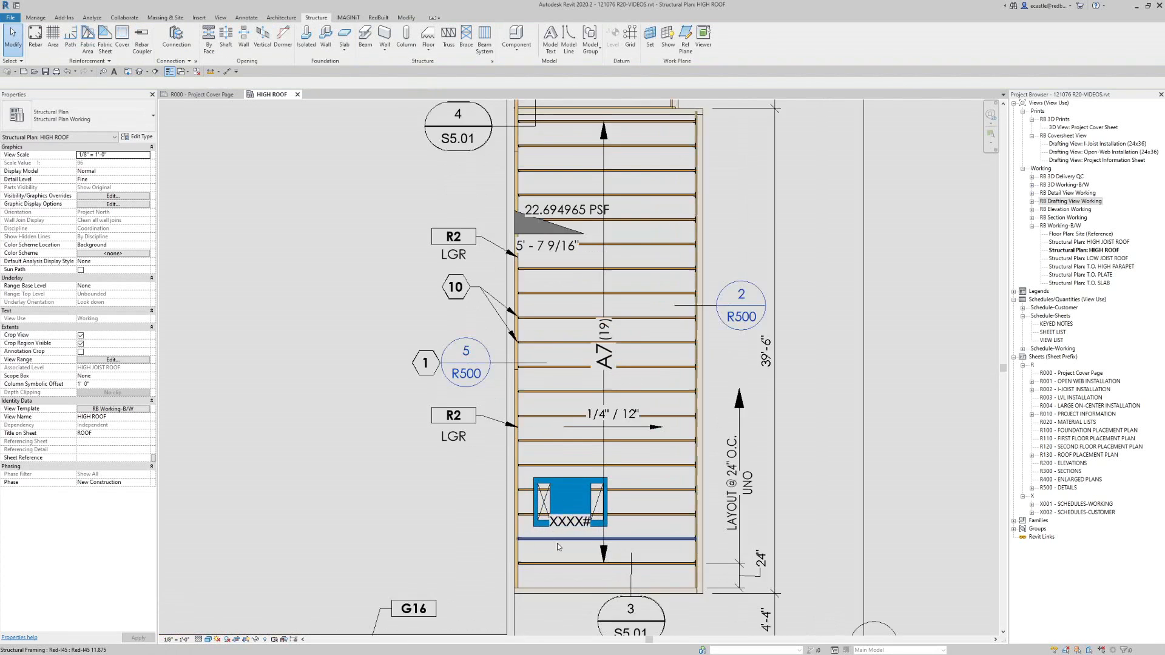
{"action": "left_click", "coordinate": [542, 440]}
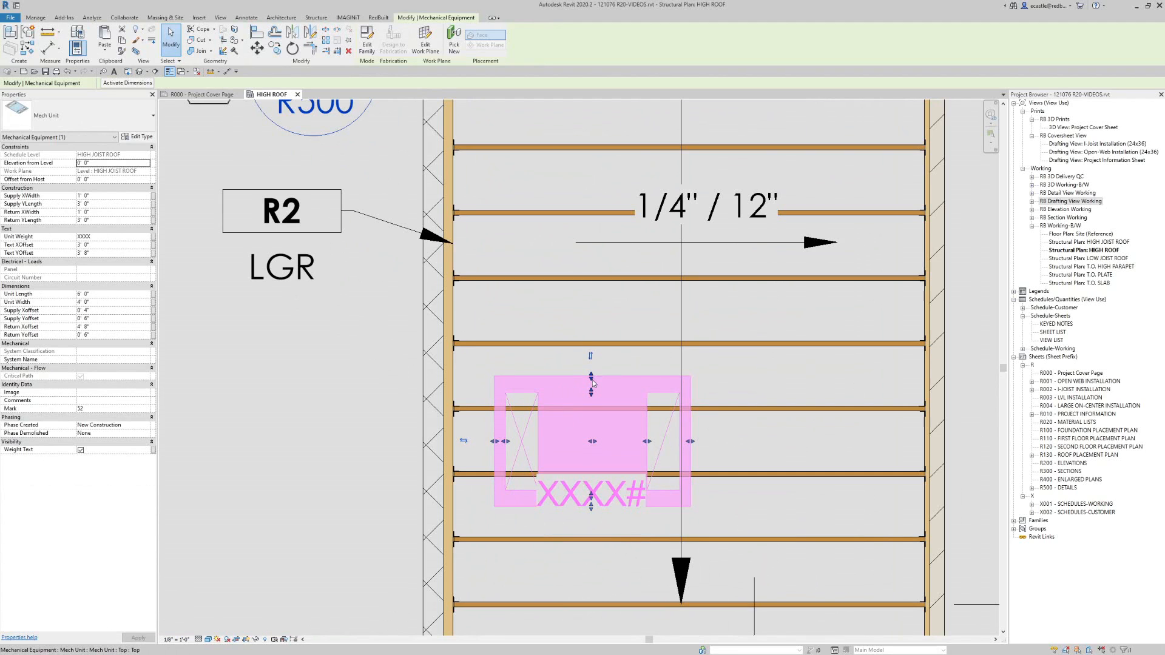
{"action": "left_click_drag", "start_coordinate": [592, 377], "coordinate": [592, 364]}
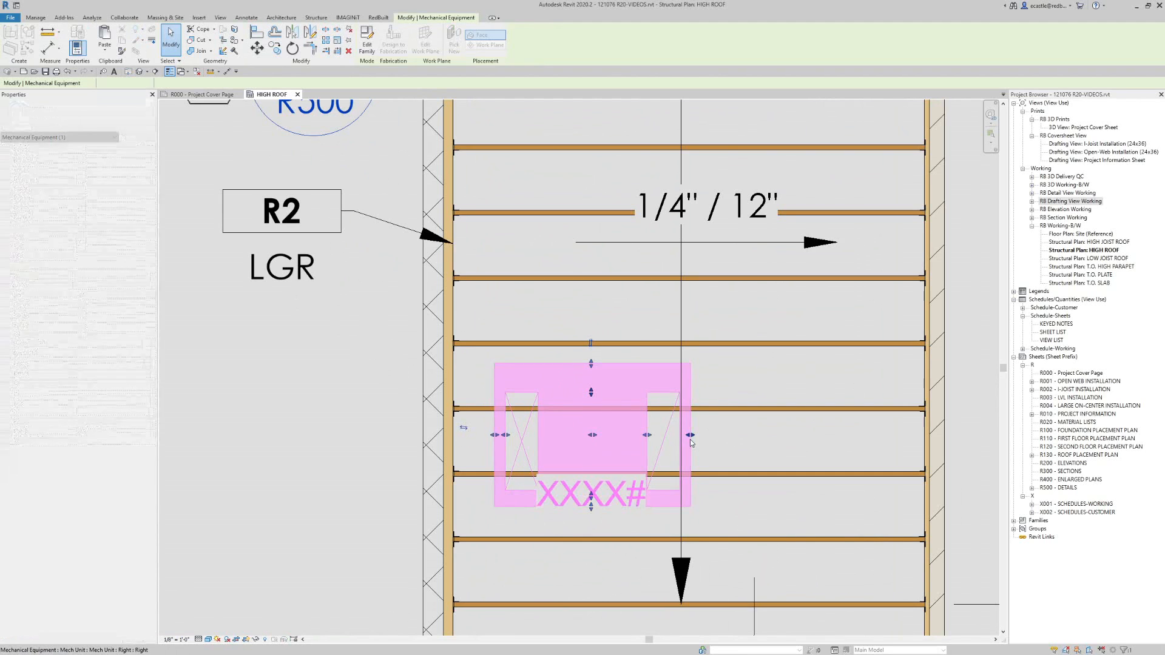
{"action": "left_click_drag", "start_coordinate": [696, 435], "coordinate": [716, 436]}
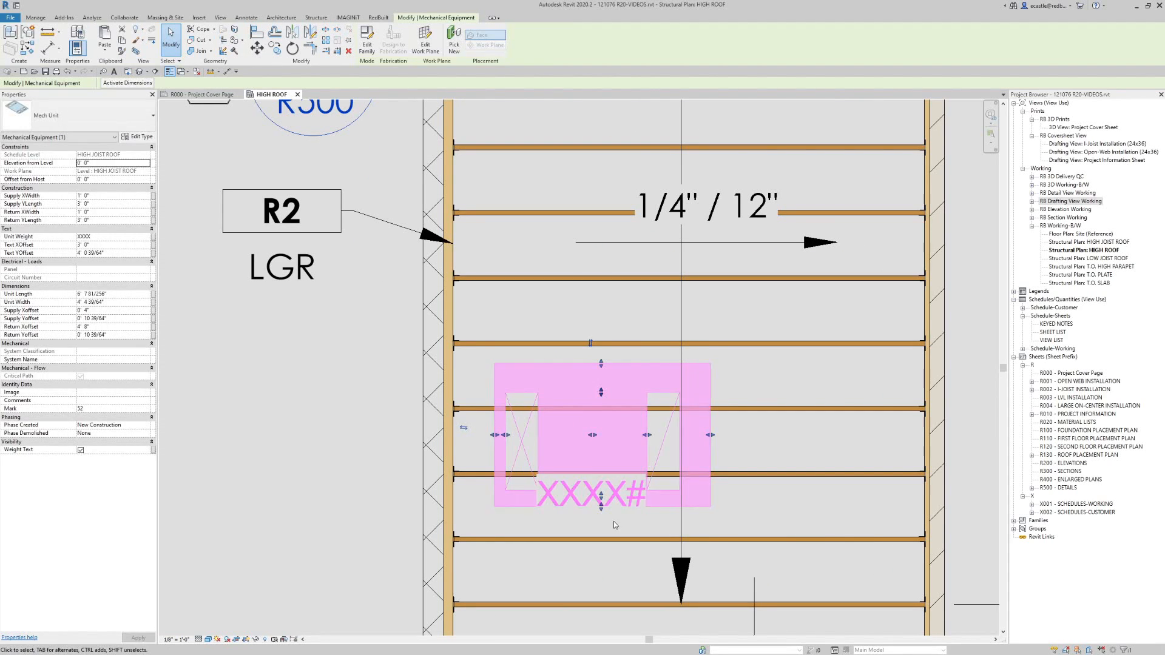
{"action": "left_click_drag", "start_coordinate": [601, 514], "coordinate": [604, 532]}
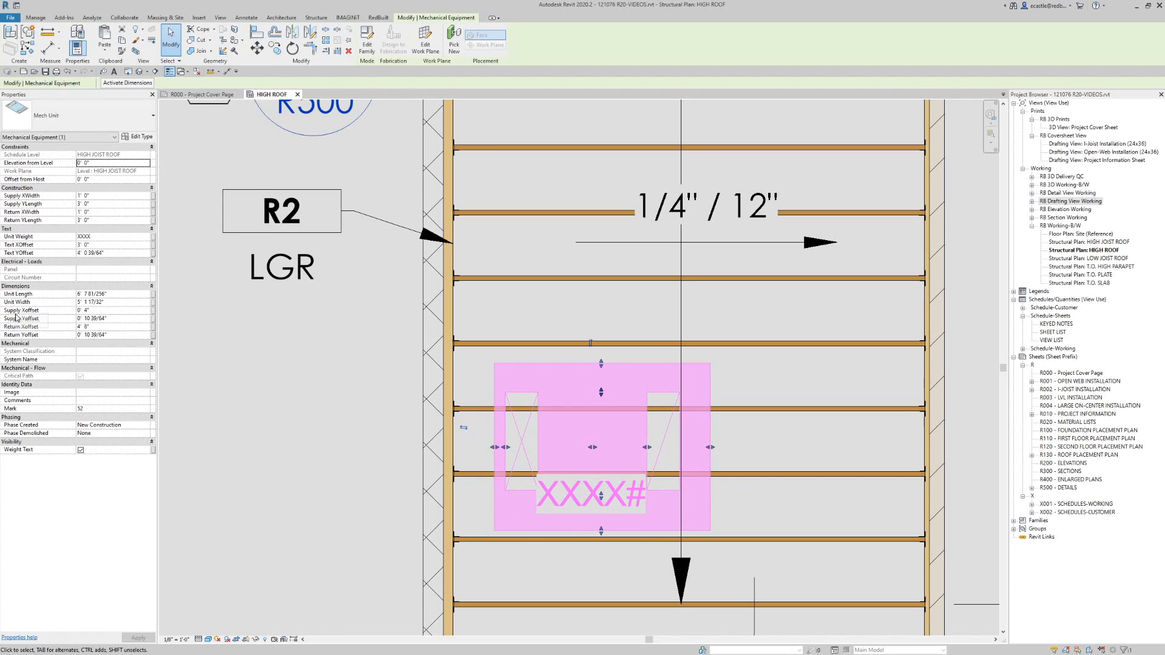
{"action": "left_click", "coordinate": [118, 294]}
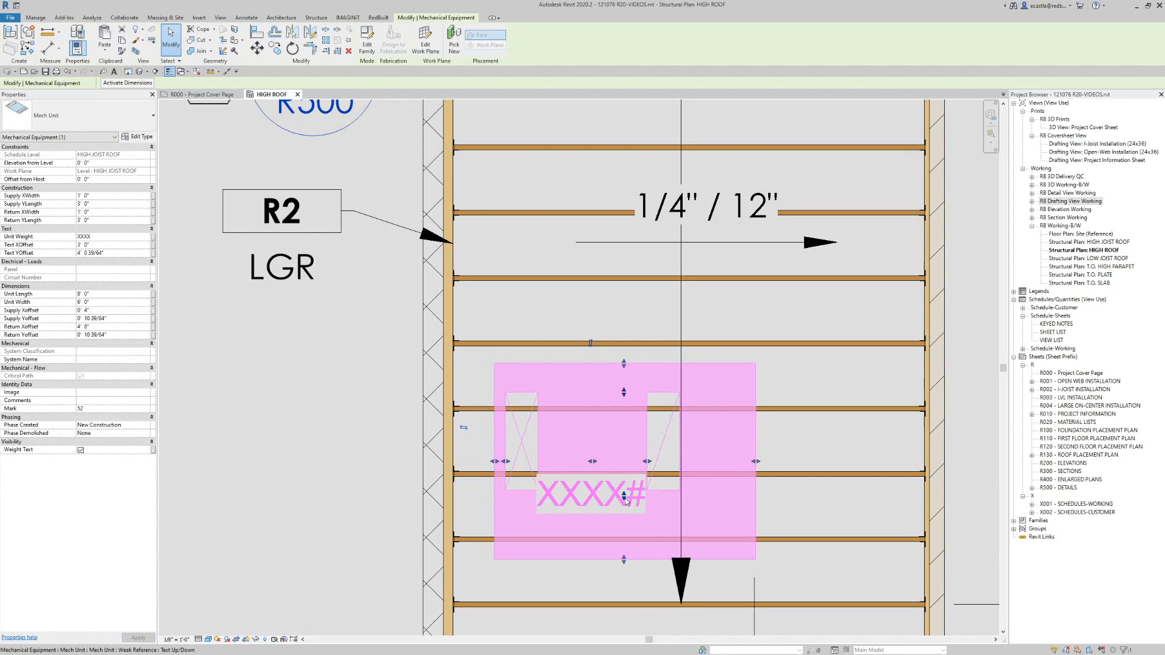
- Reposition the mech unit's weight text at its lower-right corner and adjust the offsets of the return and supply duct openings
{"action": "left_click_drag", "start_coordinate": [619, 501], "coordinate": [620, 532]}
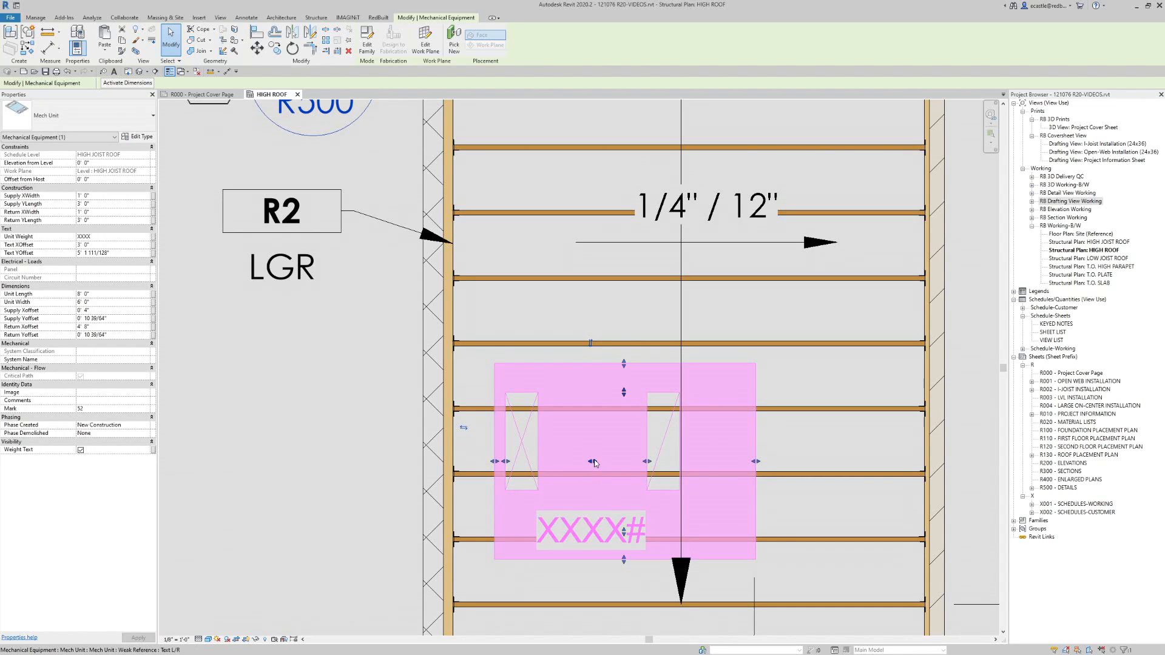
{"action": "left_click_drag", "start_coordinate": [595, 463], "coordinate": [706, 461]}
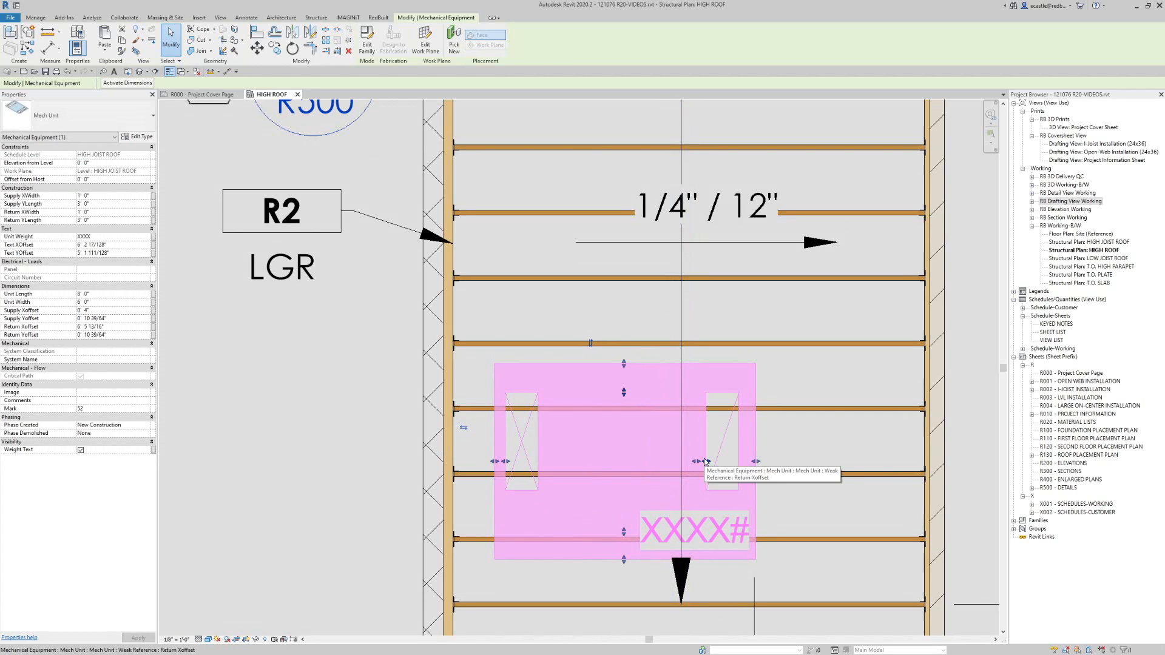
{"action": "left_click_drag", "start_coordinate": [507, 461], "coordinate": [527, 464]}
{"action": "left_click_drag", "start_coordinate": [625, 394], "coordinate": [623, 442]}
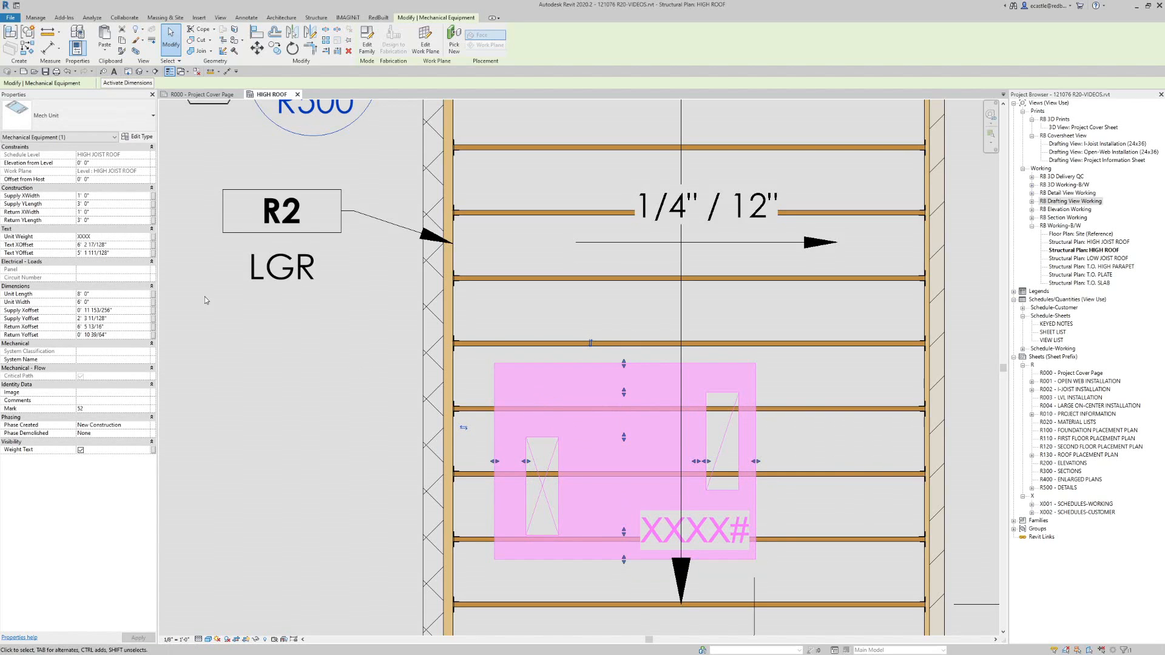
- Set the mech unit's Supply YLength to 1'-0" and shift the supply opening to offsets of about 6" in X and 1'-11" in Y
{"action": "left_click", "coordinate": [48, 197]}
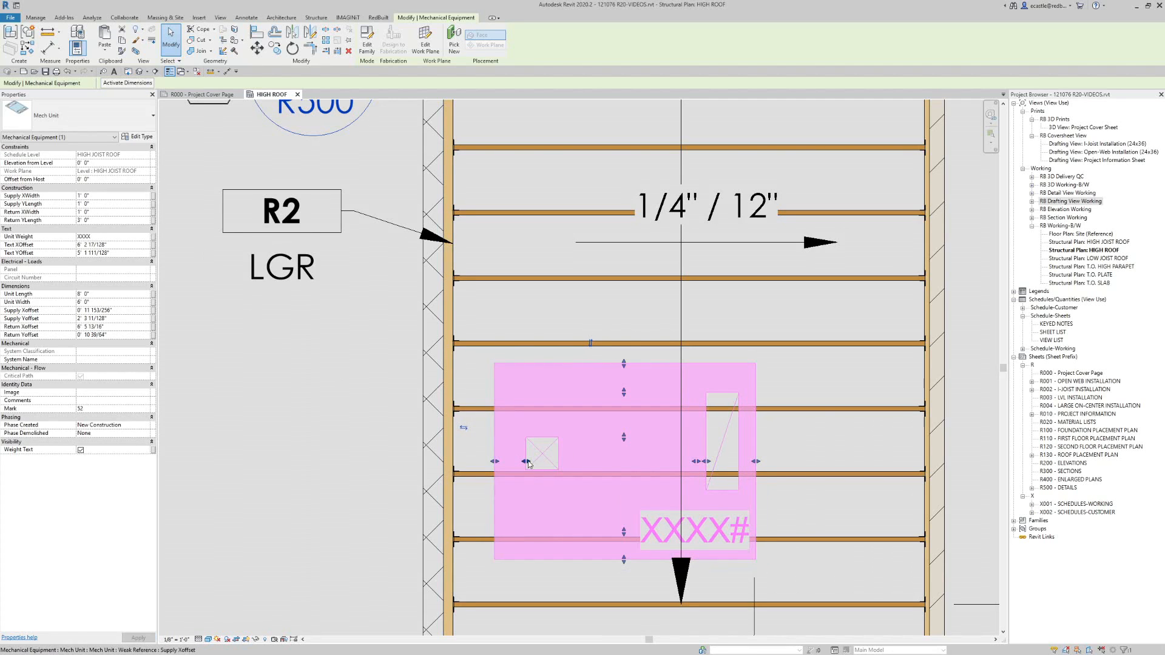
{"action": "left_click_drag", "start_coordinate": [526, 463], "coordinate": [510, 462]}
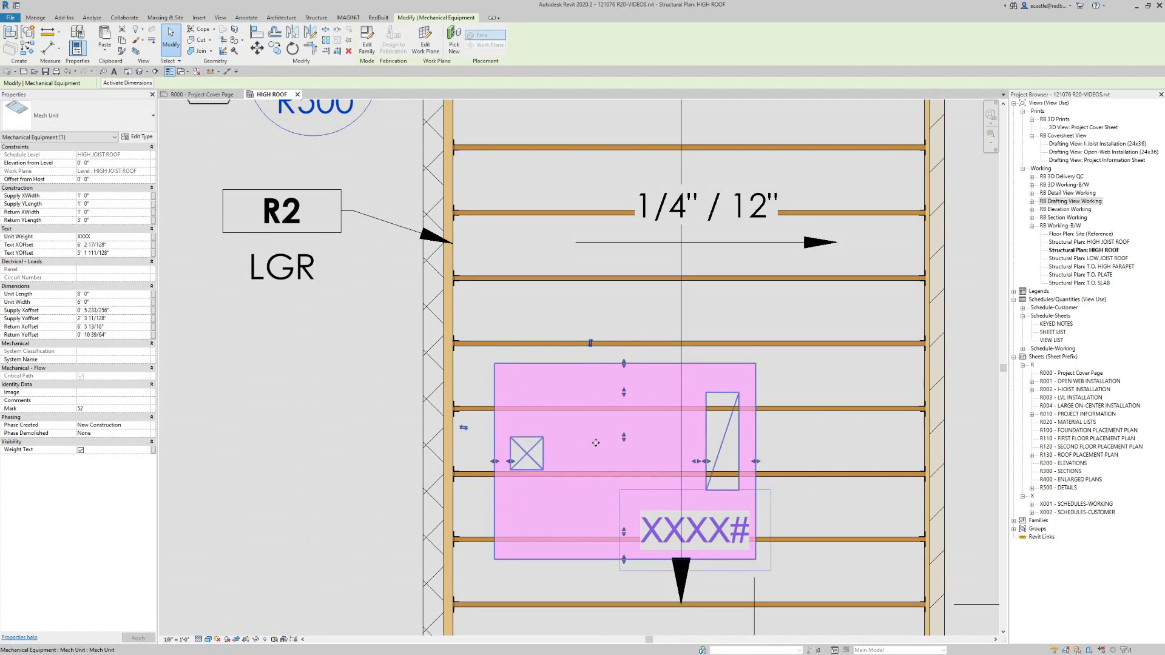
{"action": "left_click_drag", "start_coordinate": [630, 433], "coordinate": [630, 424]}
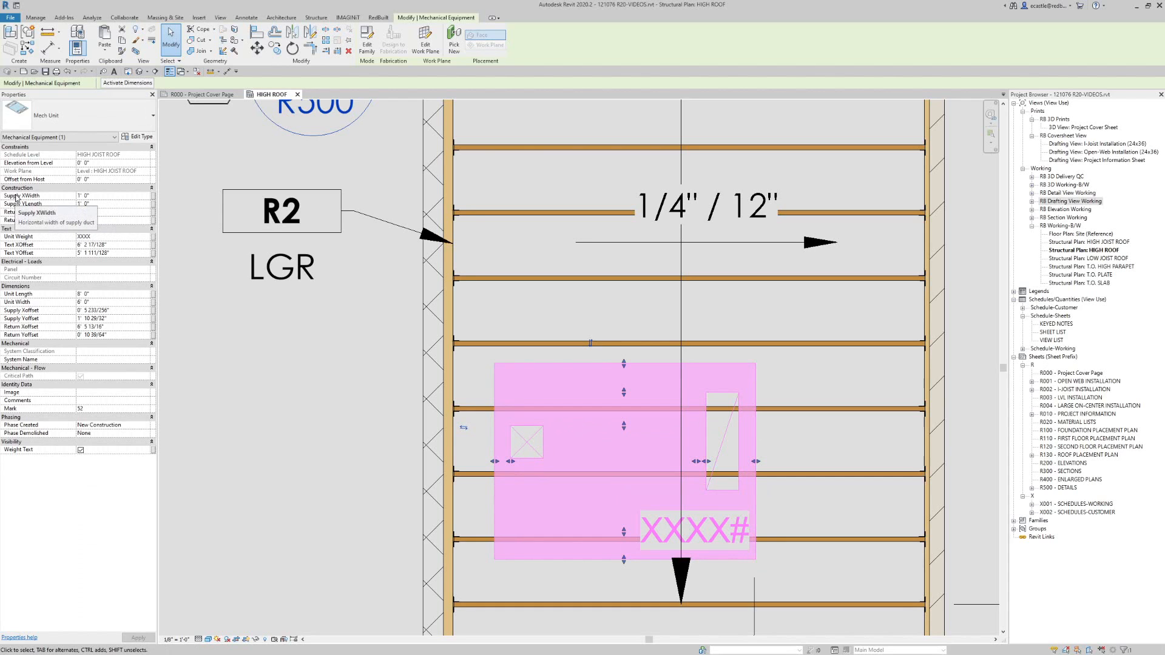
{"action": "left_click", "coordinate": [290, 396]}
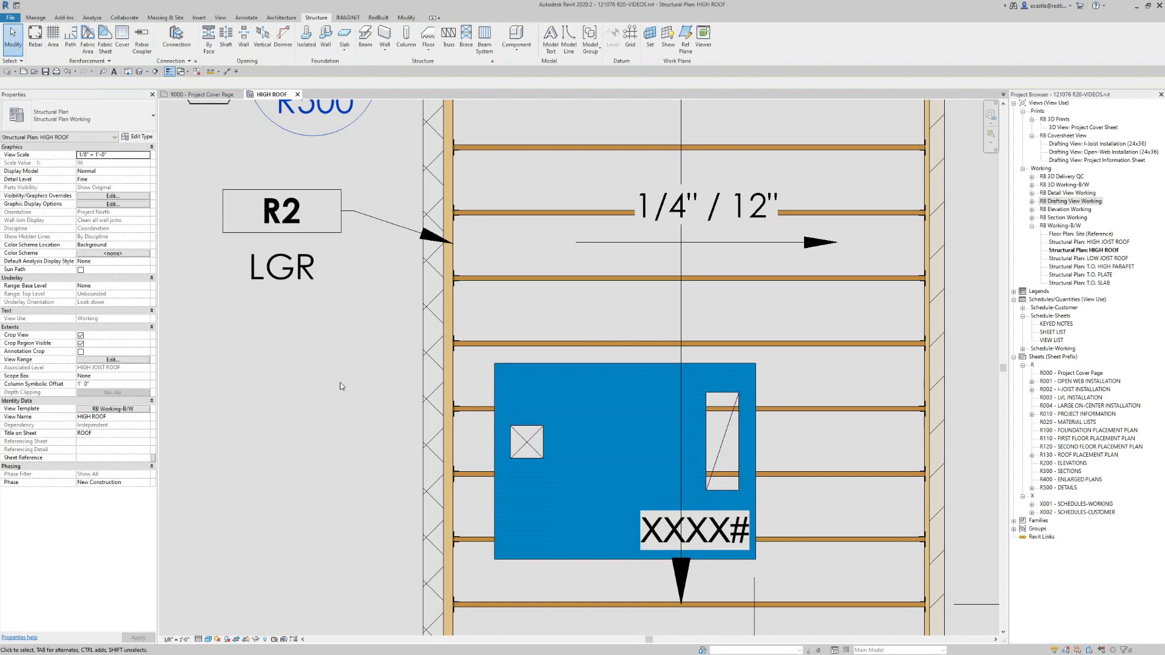
{"action": "scroll", "coordinate": [654, 374], "scroll_direction": "down", "scroll_amount": 3}
{"action": "scroll", "coordinate": [552, 437], "scroll_direction": "down", "scroll_amount": 3}
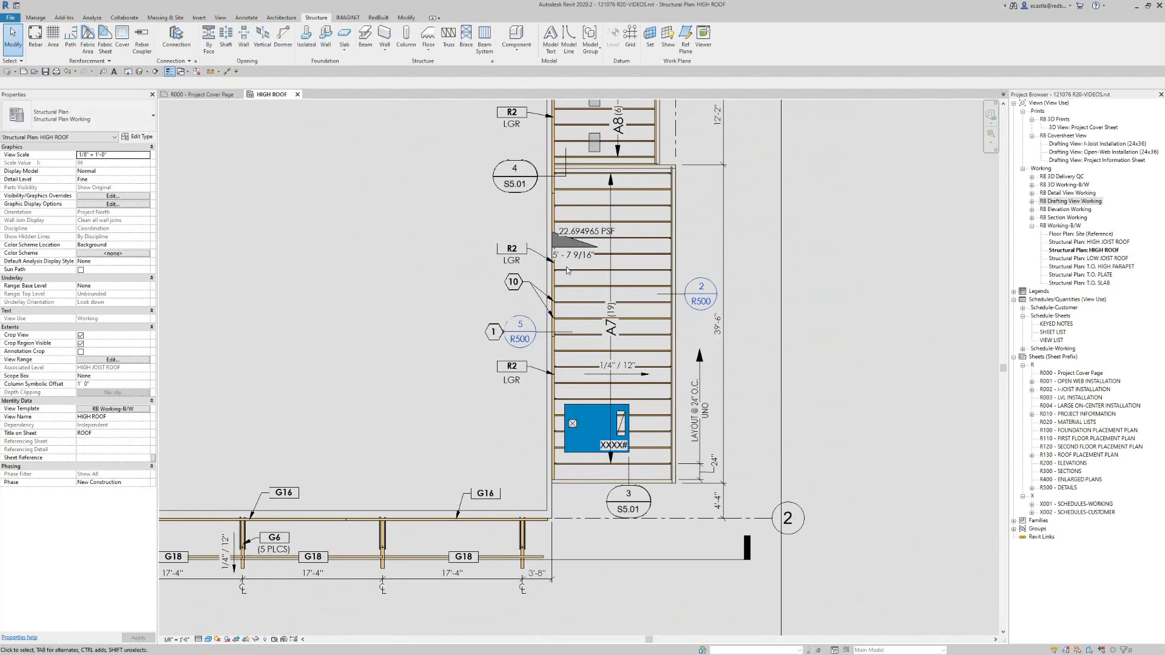
{"action": "scroll", "coordinate": [569, 271], "scroll_direction": "down", "scroll_amount": 1}
{"action": "scroll", "coordinate": [574, 221], "scroll_direction": "up", "scroll_amount": 1}
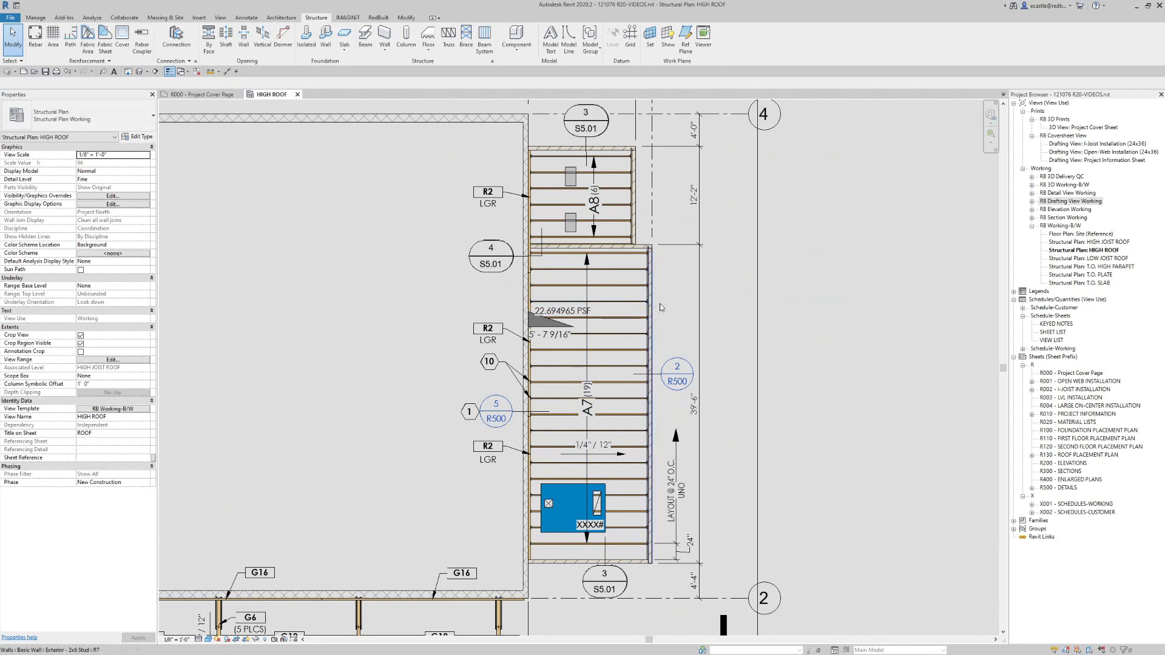
- Place an RB_Web Stiffener Tag symbol with no leaders just below the A2 bay on the roof plan
{"action": "scroll", "coordinate": [711, 314], "scroll_direction": "down", "scroll_amount": 1}
{"action": "scroll", "coordinate": [711, 313], "scroll_direction": "down", "scroll_amount": 1}
{"action": "scroll", "coordinate": [418, 292], "scroll_direction": "up", "scroll_amount": 1}
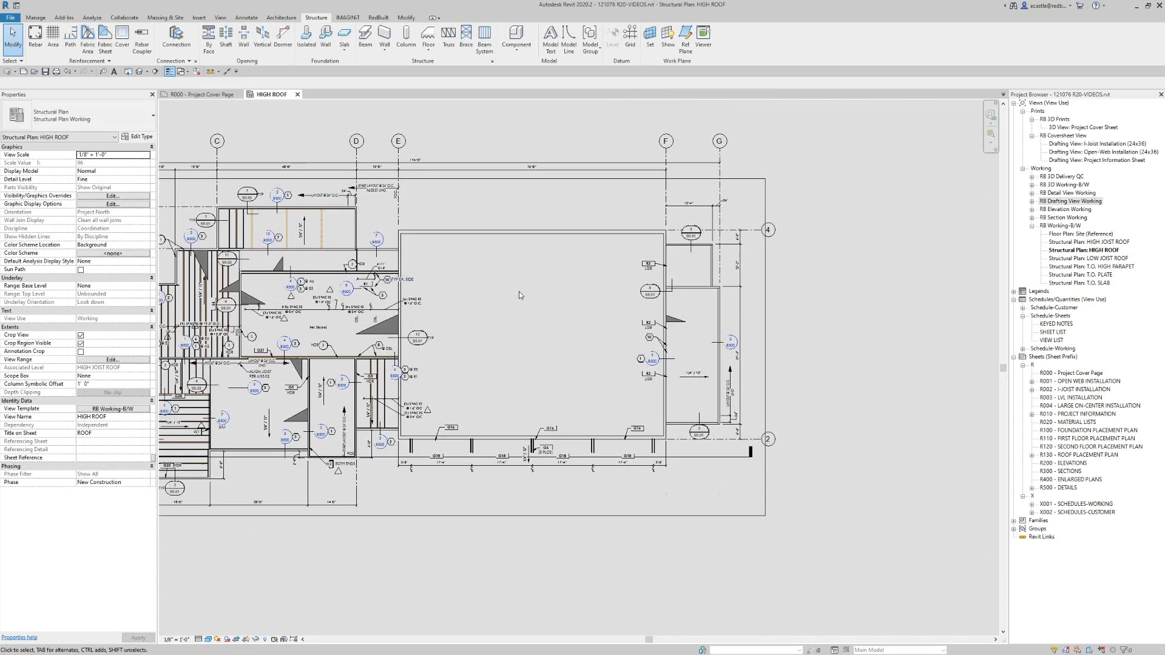
{"action": "scroll", "coordinate": [508, 320], "scroll_direction": "down", "scroll_amount": 4}
{"action": "scroll", "coordinate": [397, 313], "scroll_direction": "up", "scroll_amount": 4}
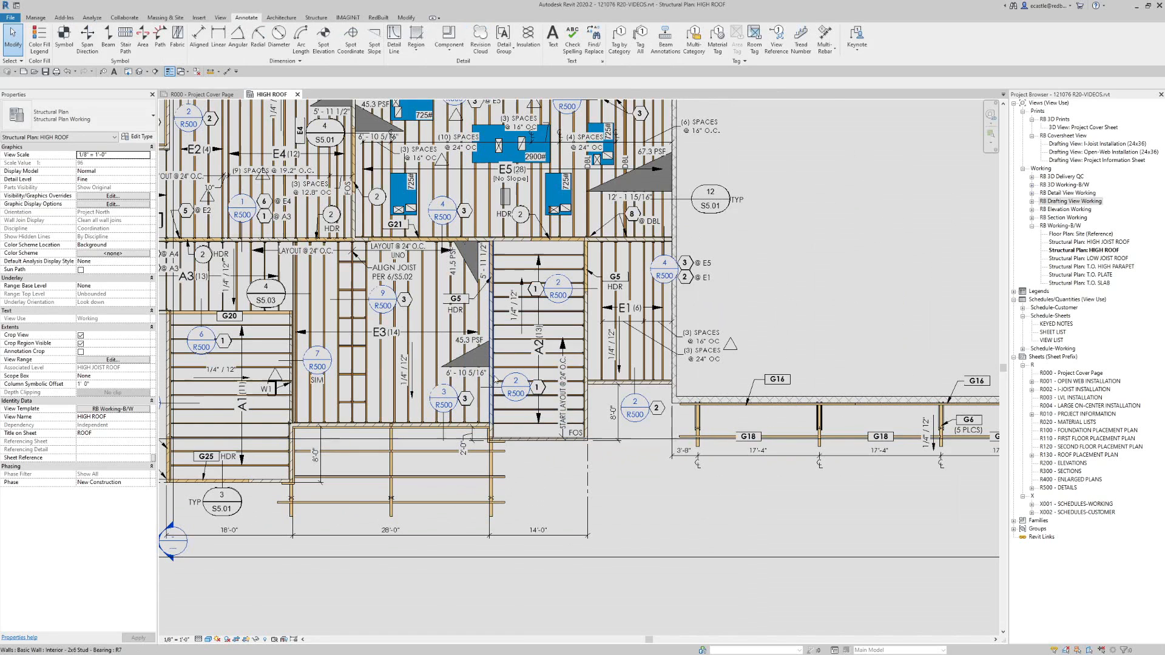
{"action": "scroll", "coordinate": [496, 400], "scroll_direction": "up", "scroll_amount": 2}
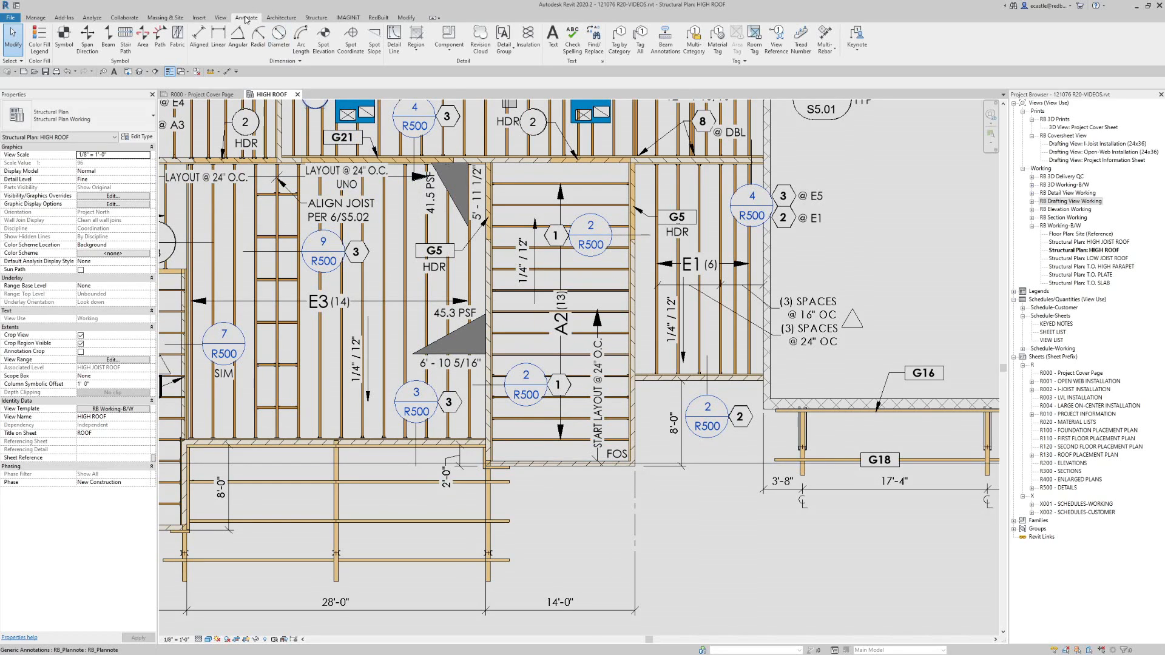
{"action": "left_click", "coordinate": [64, 37]}
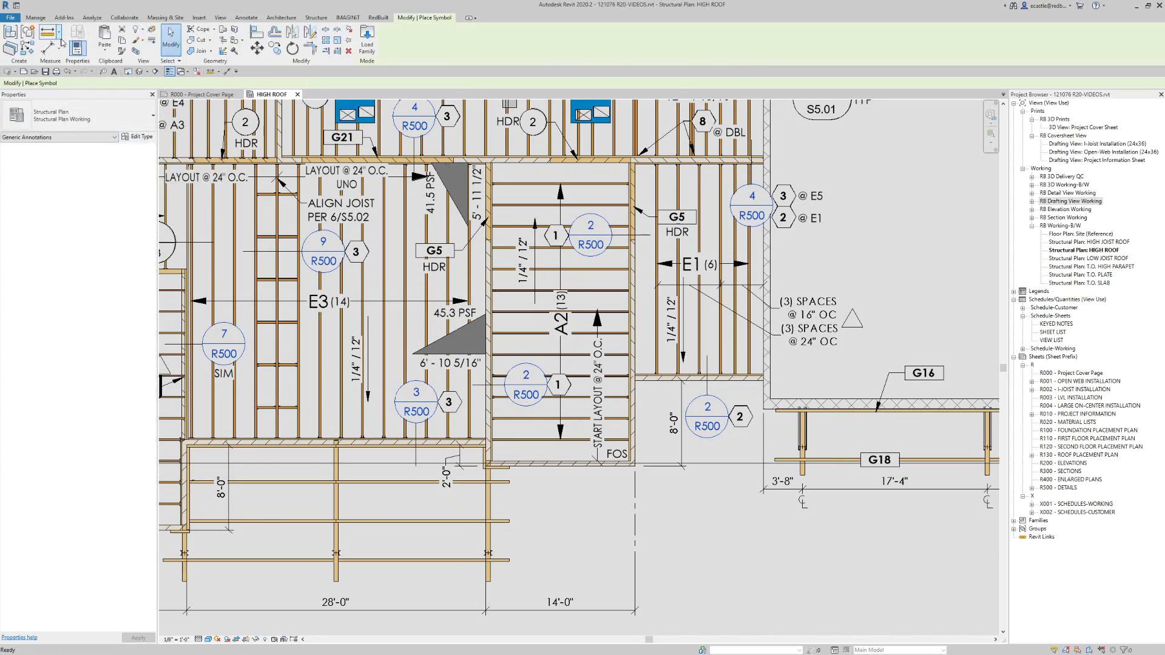
{"action": "left_click", "coordinate": [46, 120]}
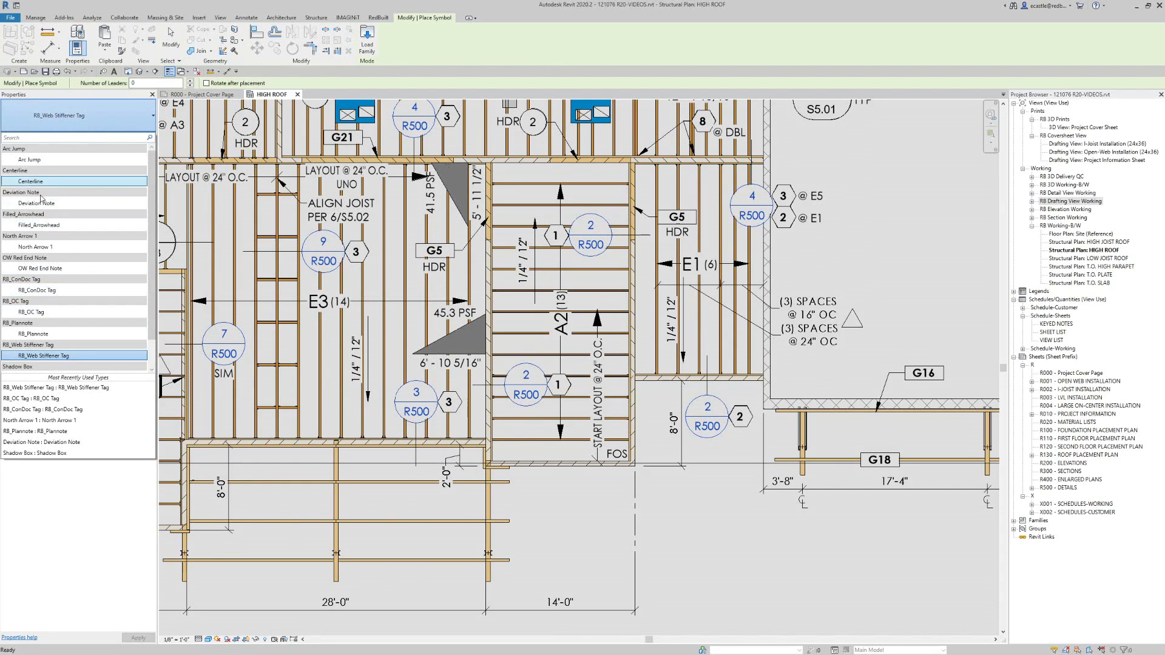
{"action": "left_click", "coordinate": [43, 356]}
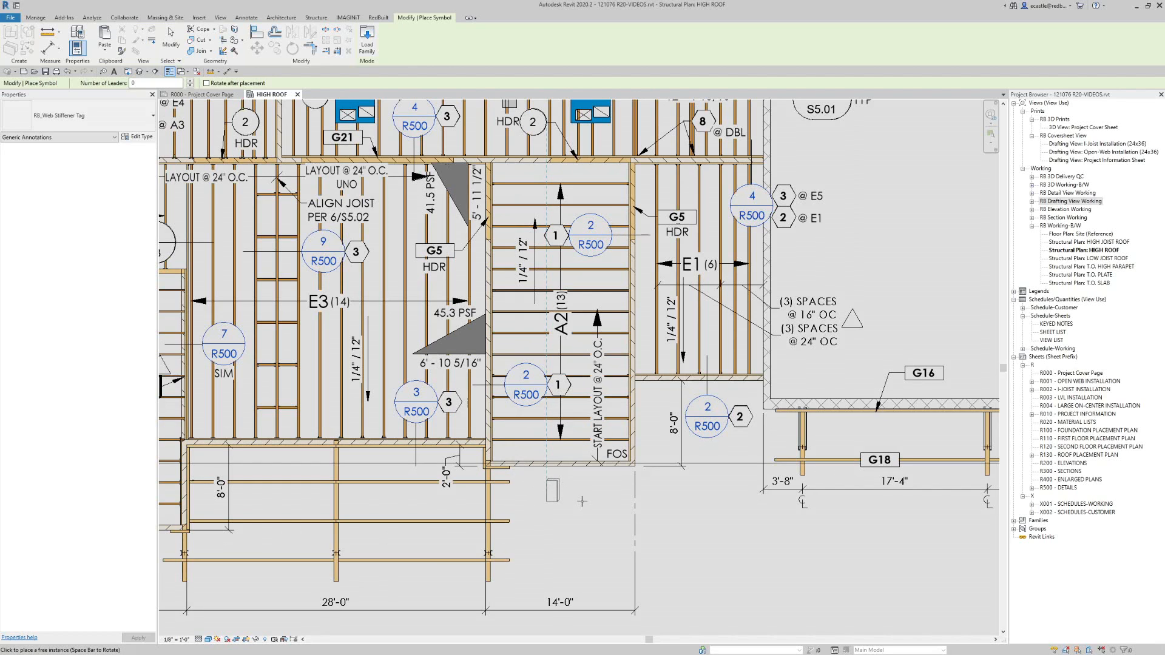
{"action": "left_click", "coordinate": [557, 480]}
{"action": "key", "text": "Escape"}
- Add a leader to the web stiffener tag, with its arrow on the A2 bay's left wall near the lower end and its elbow beside the tag
{"action": "left_click", "coordinate": [563, 503]}
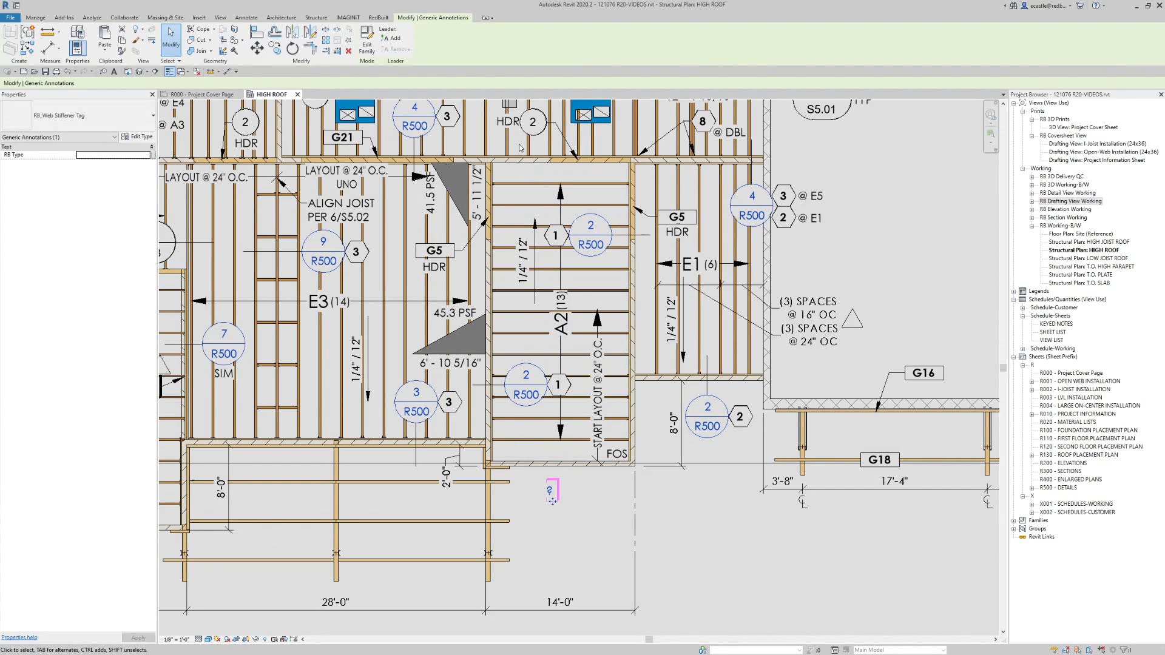
{"action": "left_click", "coordinate": [382, 40]}
{"action": "left_click_drag", "start_coordinate": [376, 490], "coordinate": [493, 420]}
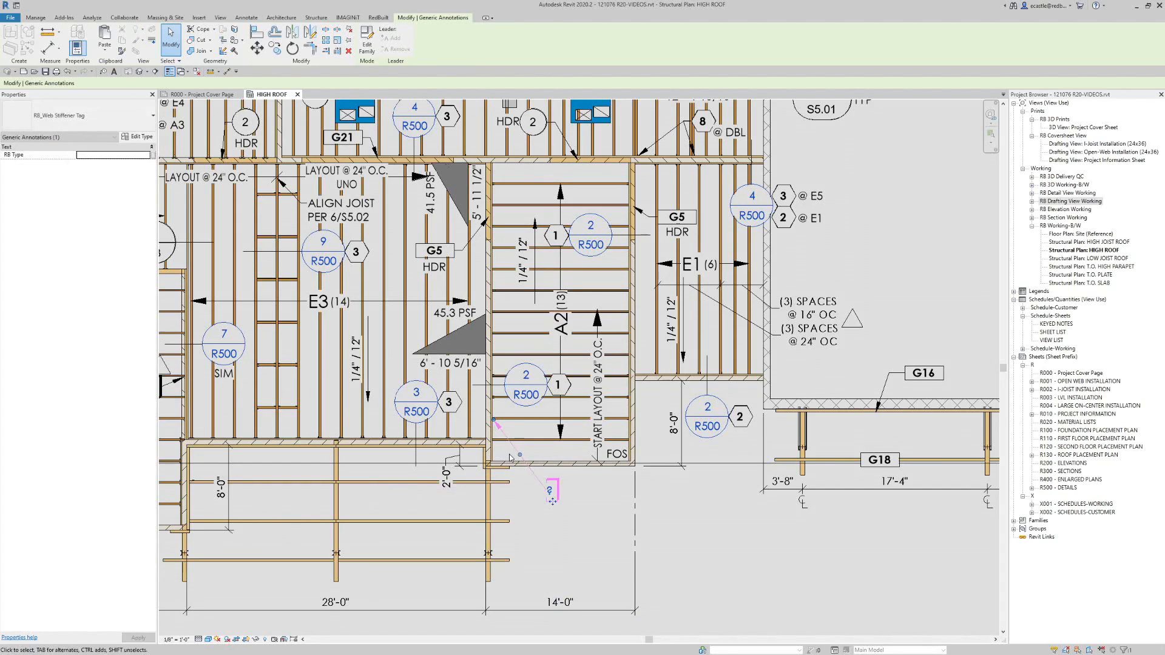
{"action": "left_click_drag", "start_coordinate": [529, 488], "coordinate": [533, 490]}
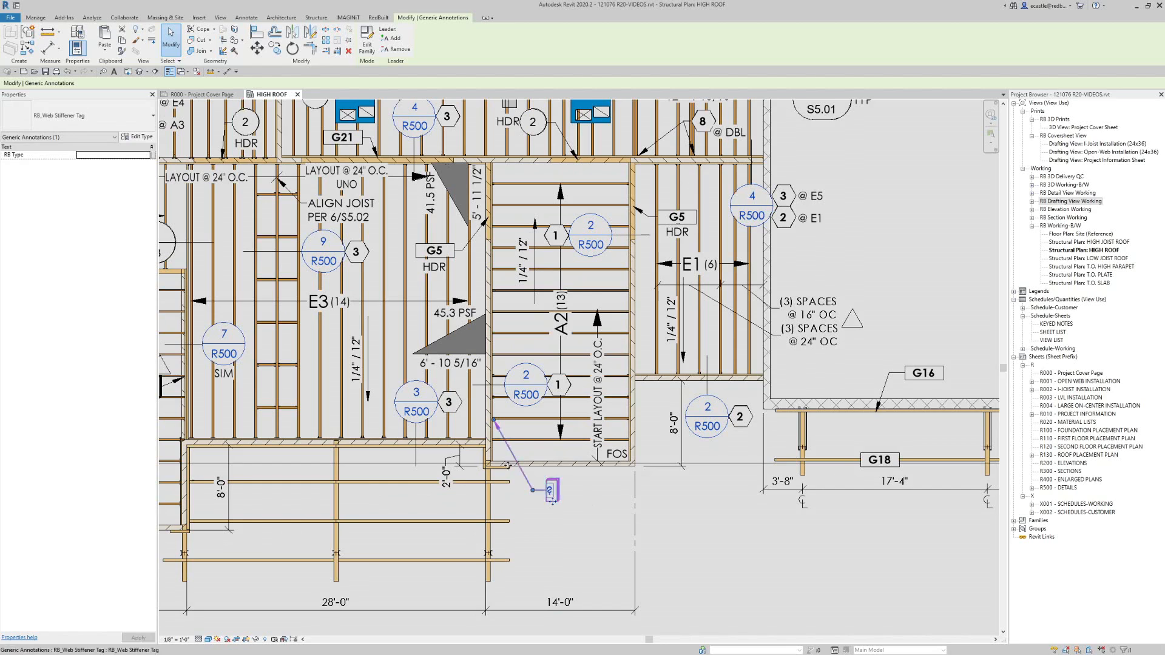
- Set the web stiffener tag's RB Type to W2
{"action": "left_click", "coordinate": [550, 491]}
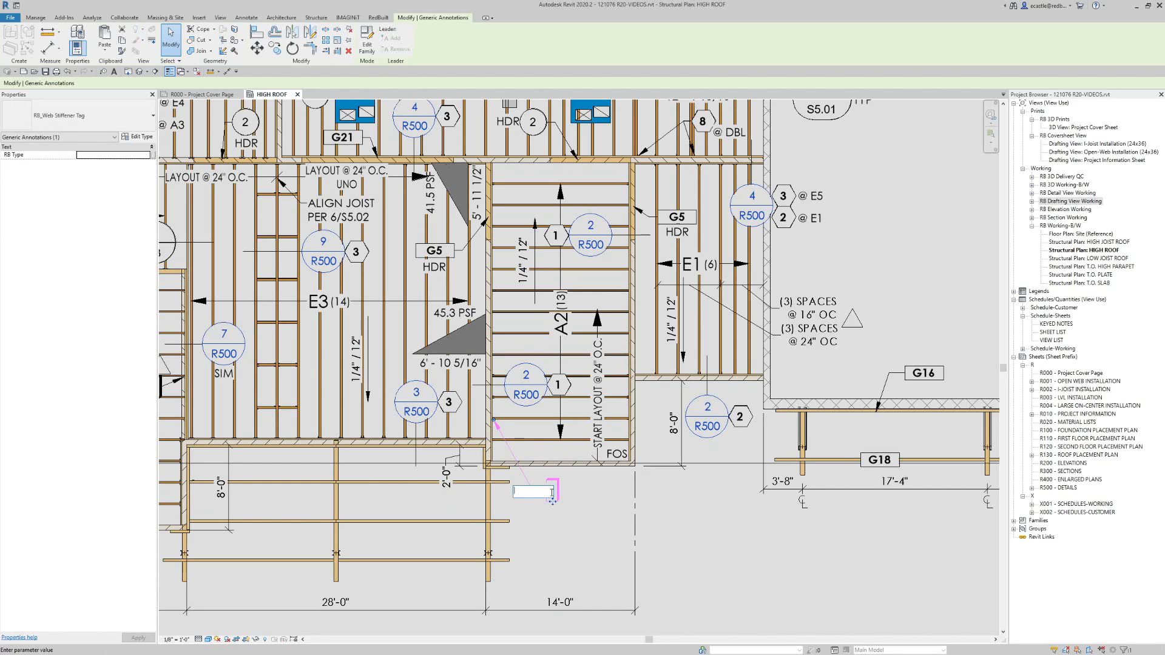
{"action": "type", "text": "W2"}
{"action": "key", "text": "Return"}
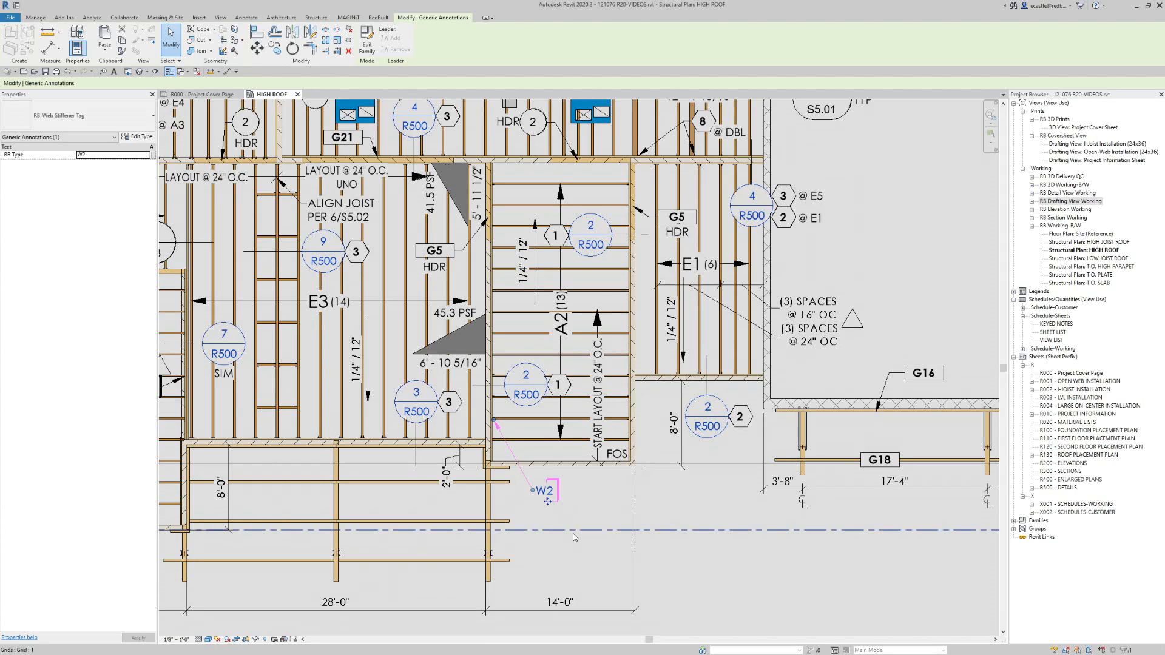
{"action": "left_click", "coordinate": [654, 547]}
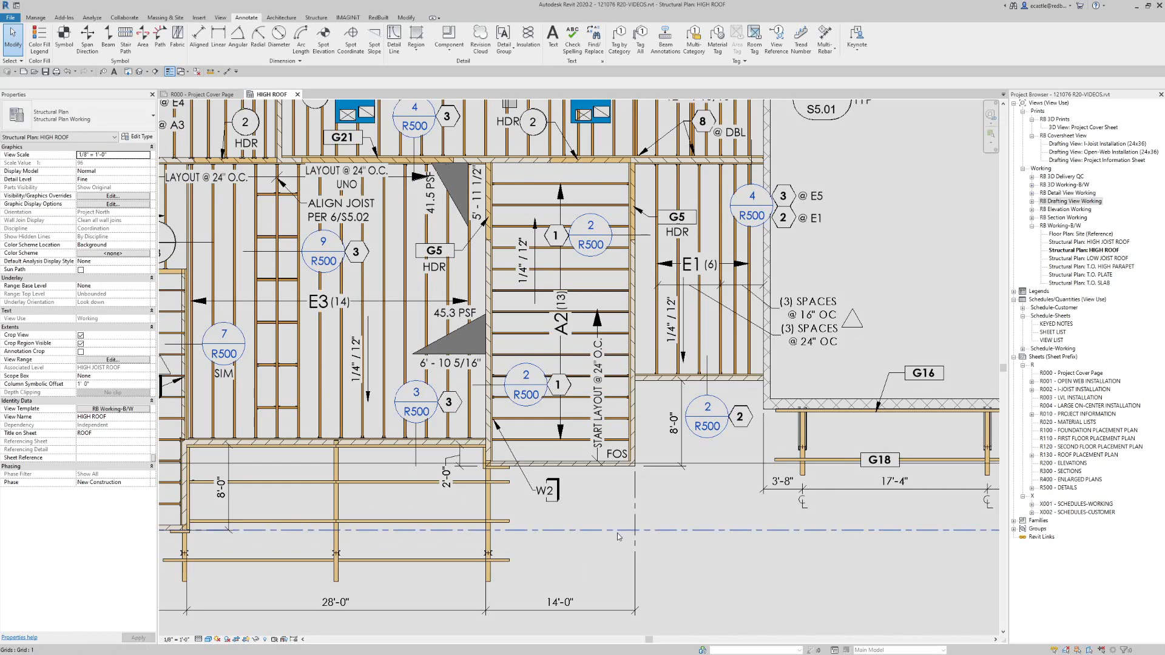
- Delete the revision cloud around the E1 bay's joist spacing notes
{"action": "scroll", "coordinate": [588, 516], "scroll_direction": "down", "scroll_amount": 3}
{"action": "scroll", "coordinate": [586, 509], "scroll_direction": "up", "scroll_amount": 2}
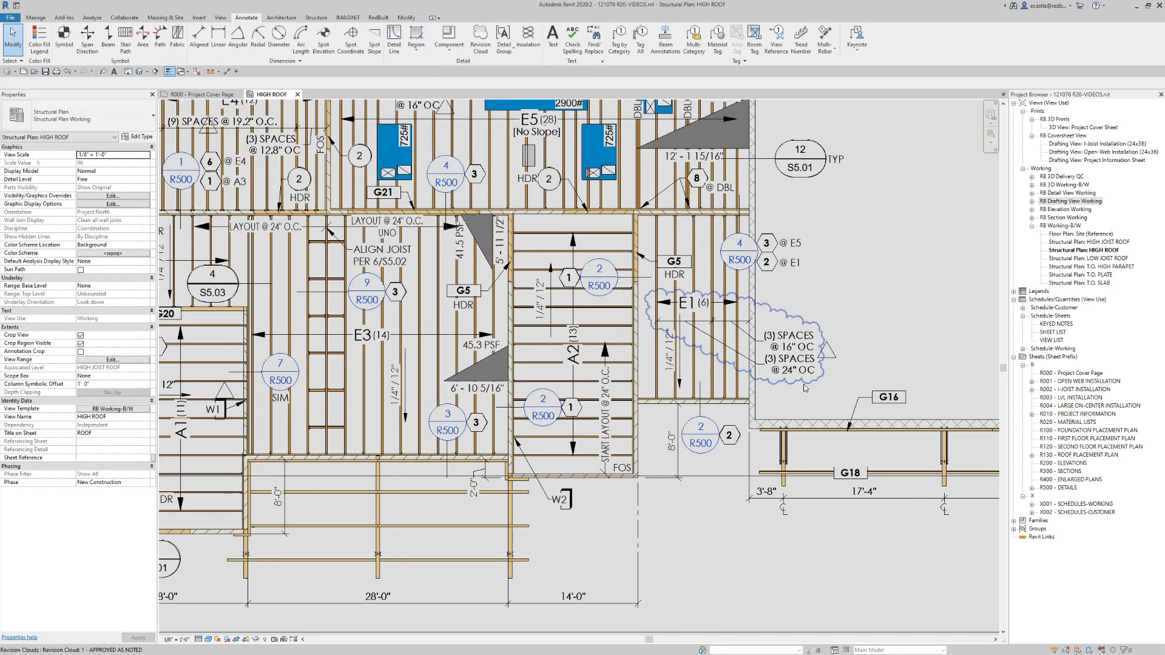
{"action": "left_click", "coordinate": [807, 387]}
{"action": "key", "text": "Delete"}
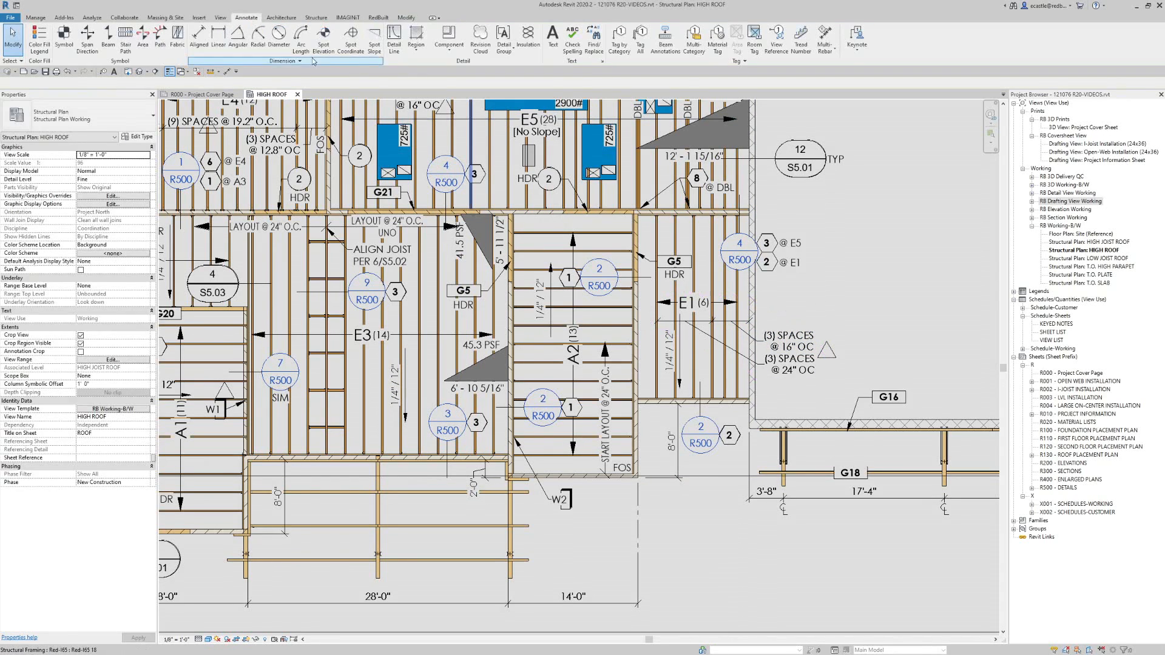
- Open the Sheet Issues/Revisions settings, widen the Description column and add a second revision
{"action": "left_click", "coordinate": [221, 18]}
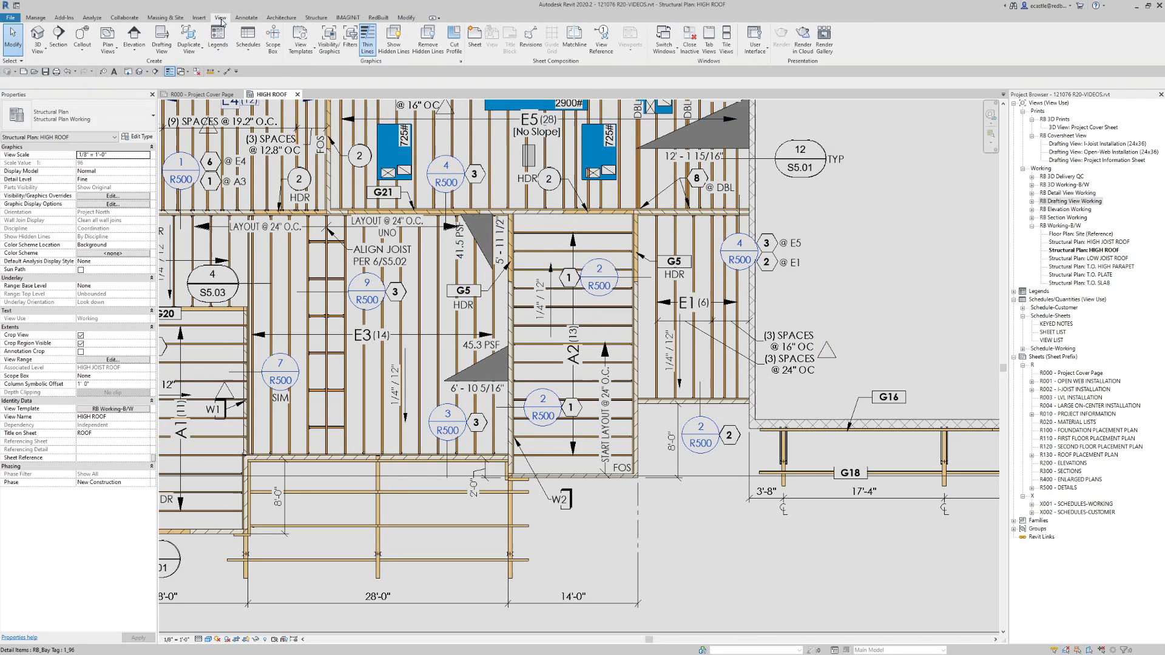
{"action": "left_click", "coordinate": [533, 46]}
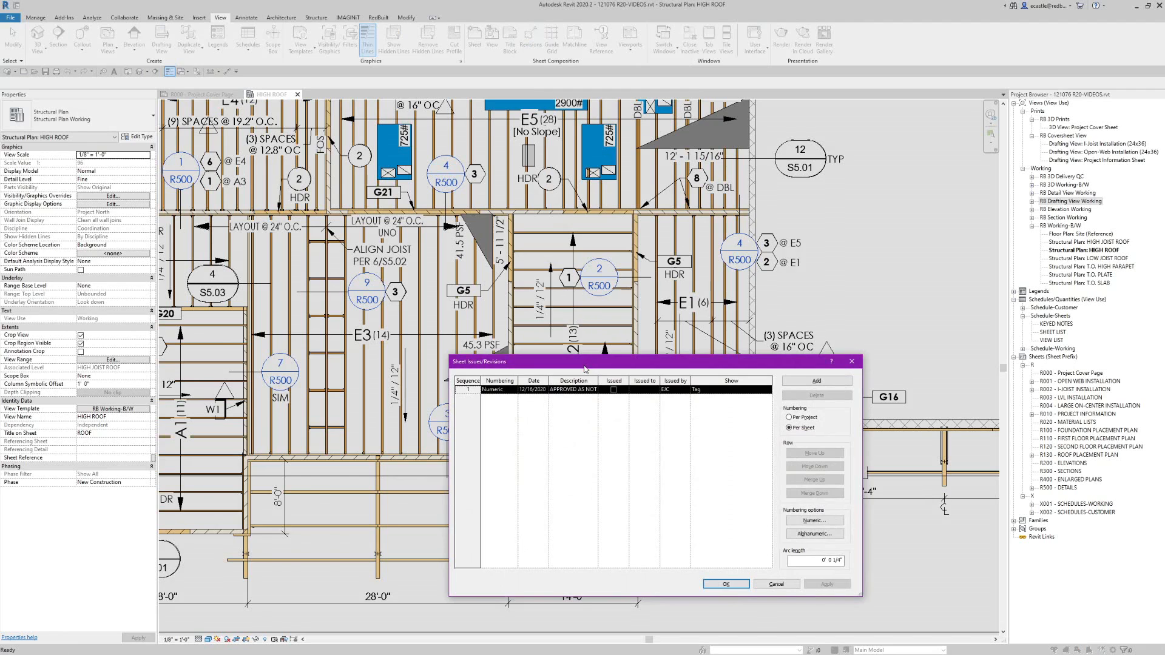
{"action": "left_click_drag", "start_coordinate": [583, 364], "coordinate": [526, 180]}
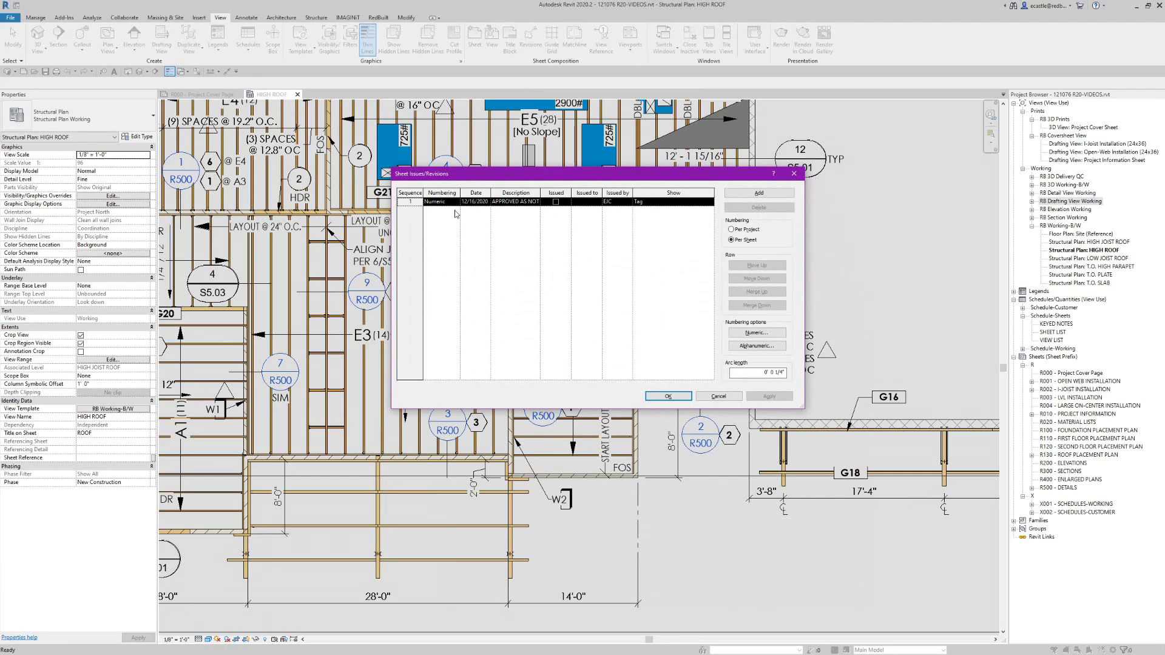
{"action": "left_click_drag", "start_coordinate": [541, 194], "coordinate": [545, 193]}
{"action": "left_click", "coordinate": [556, 194]}
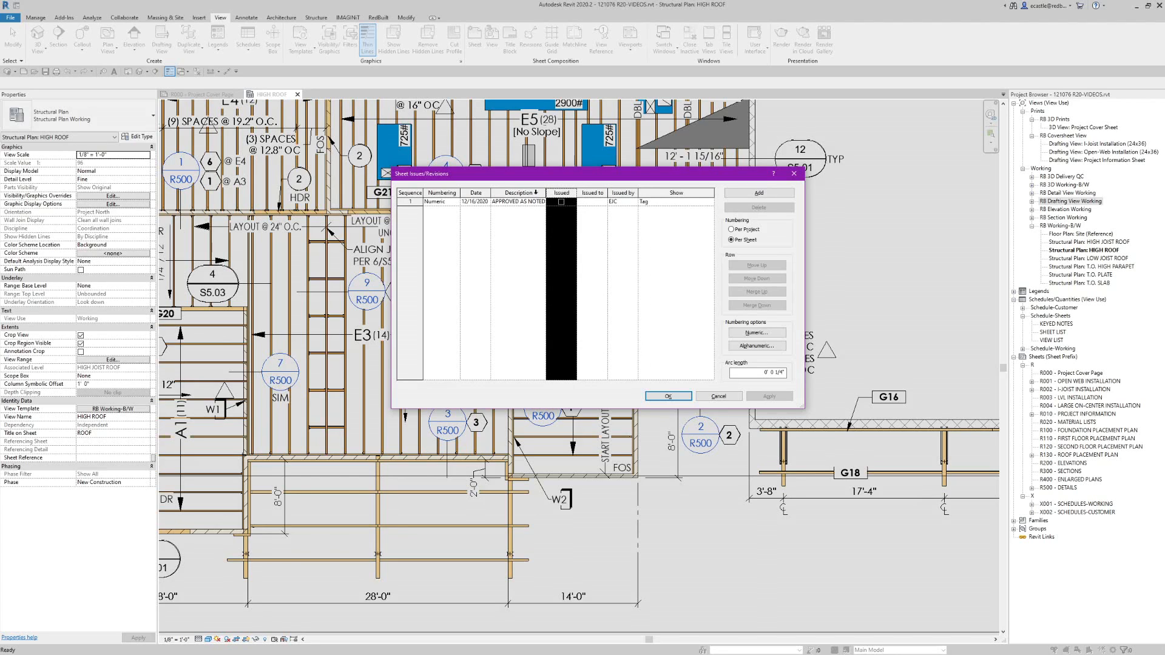
{"action": "left_click", "coordinate": [759, 193]}
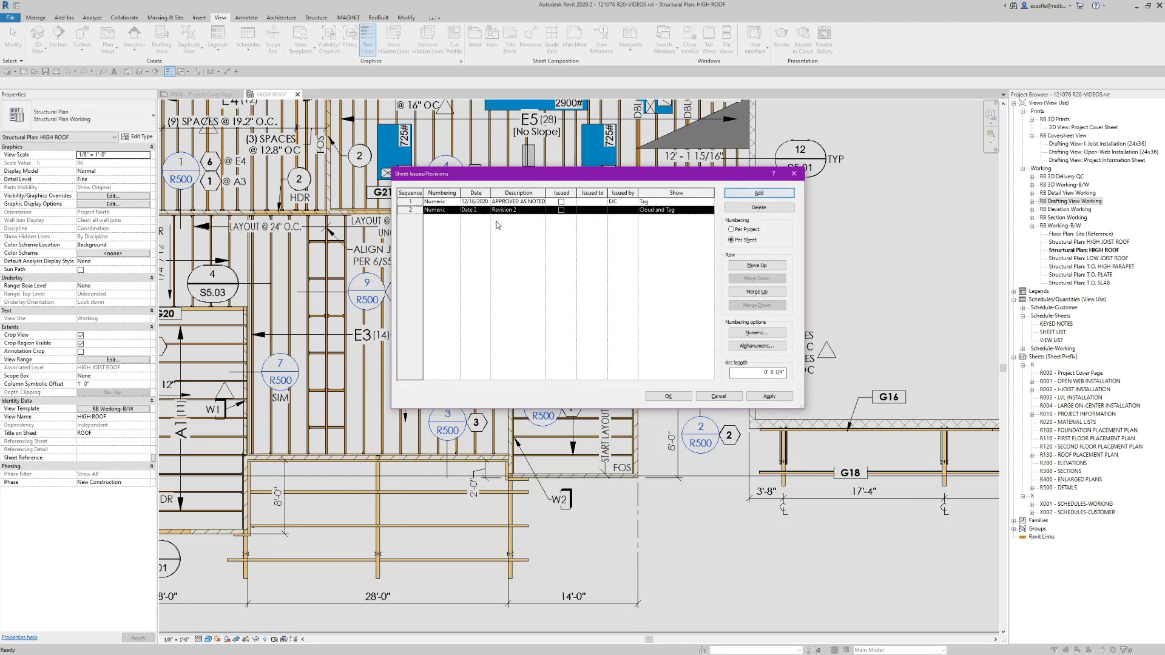
- Set the second revision's numbering to None and clear its date and description
{"action": "left_click", "coordinate": [442, 210]}
{"action": "left_click", "coordinate": [454, 210]}
{"action": "left_click", "coordinate": [443, 232]}
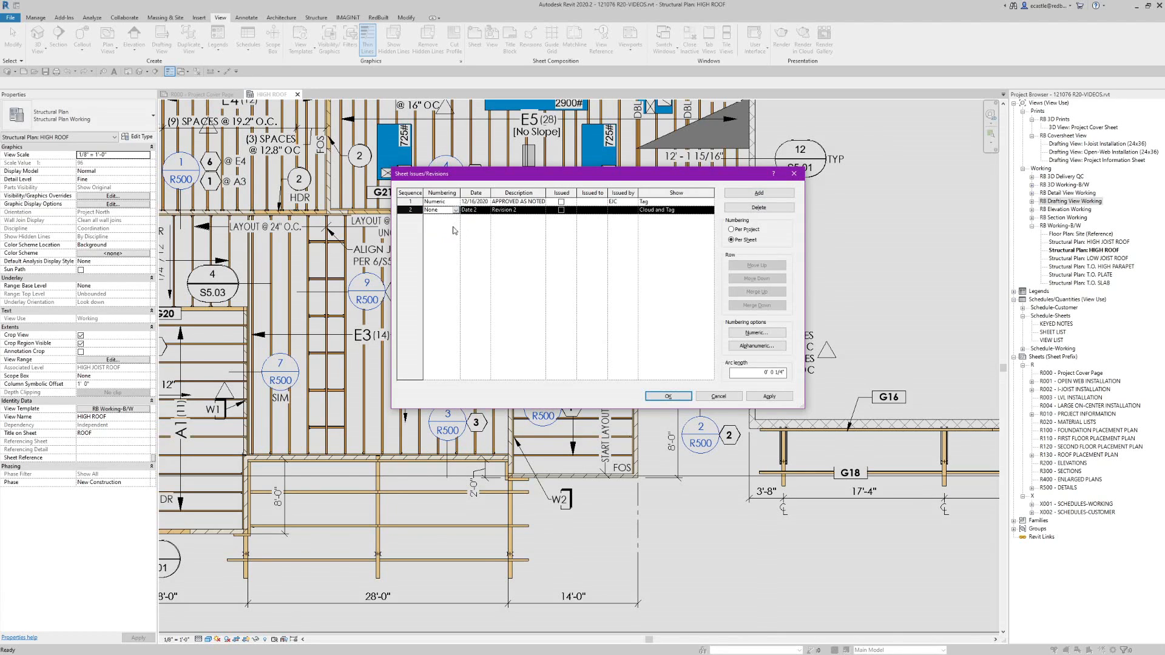
{"action": "left_click", "coordinate": [487, 212]}
{"action": "key", "text": "Delete"}
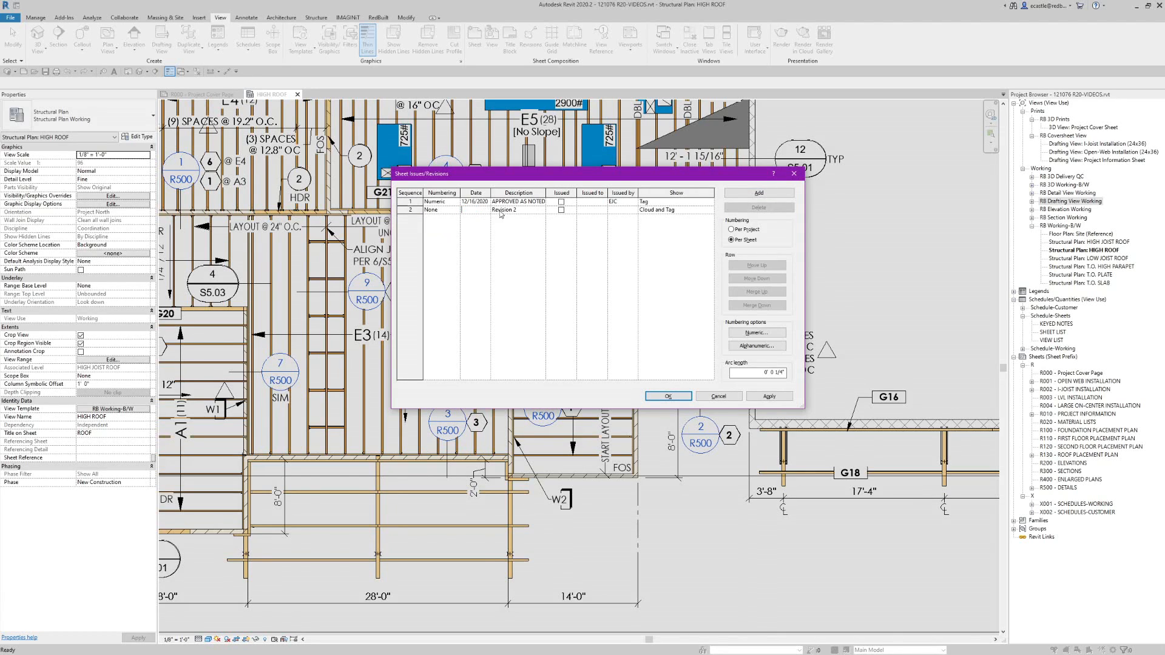
{"action": "left_click", "coordinate": [525, 210]}
{"action": "key", "text": "Delete"}
- Try the None and Tag show options for the second revision, set it to Cloud and Tag, and accept the revision list
{"action": "left_click", "coordinate": [706, 210]}
{"action": "left_click", "coordinate": [709, 211]}
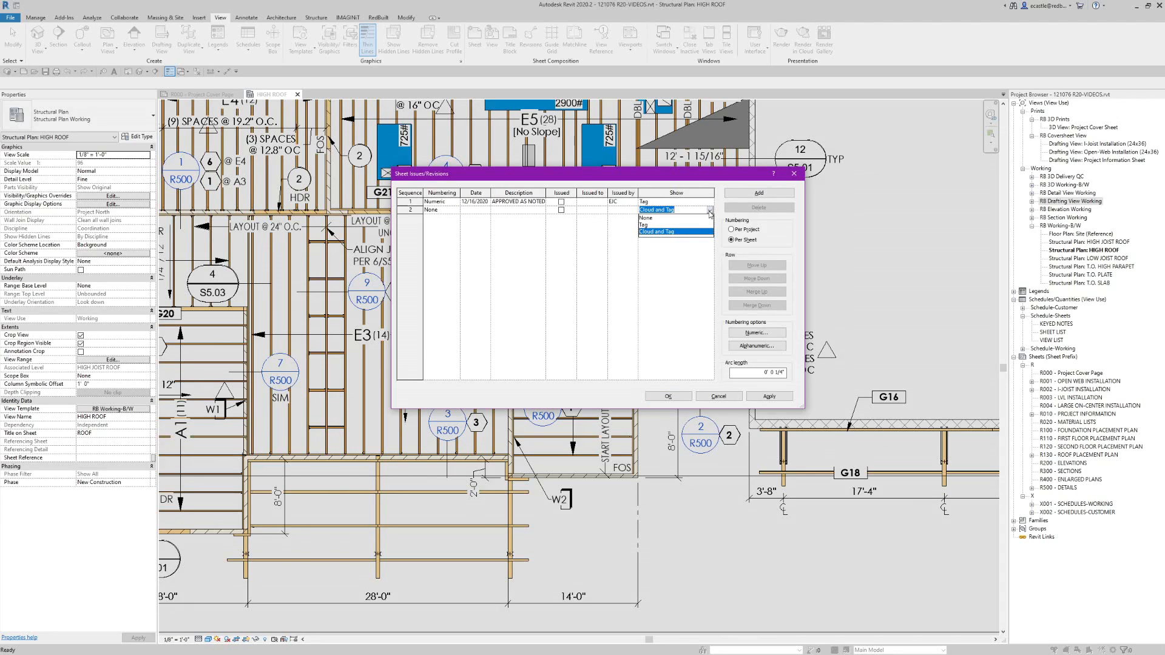
{"action": "left_click", "coordinate": [647, 218]}
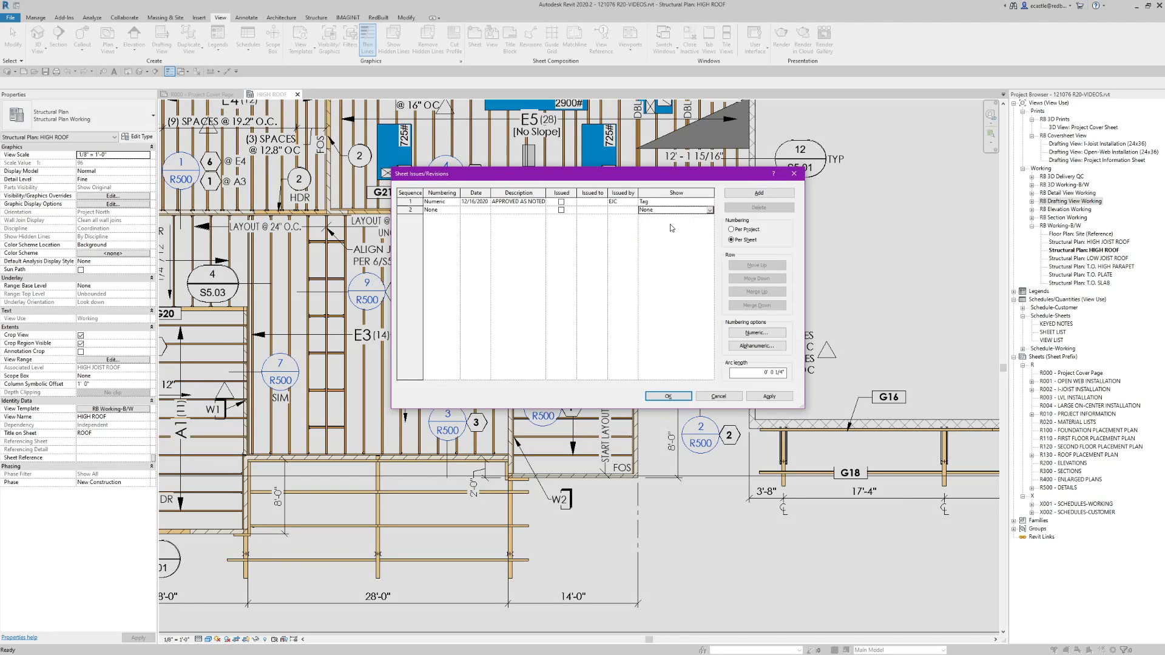
{"action": "left_click", "coordinate": [710, 210]}
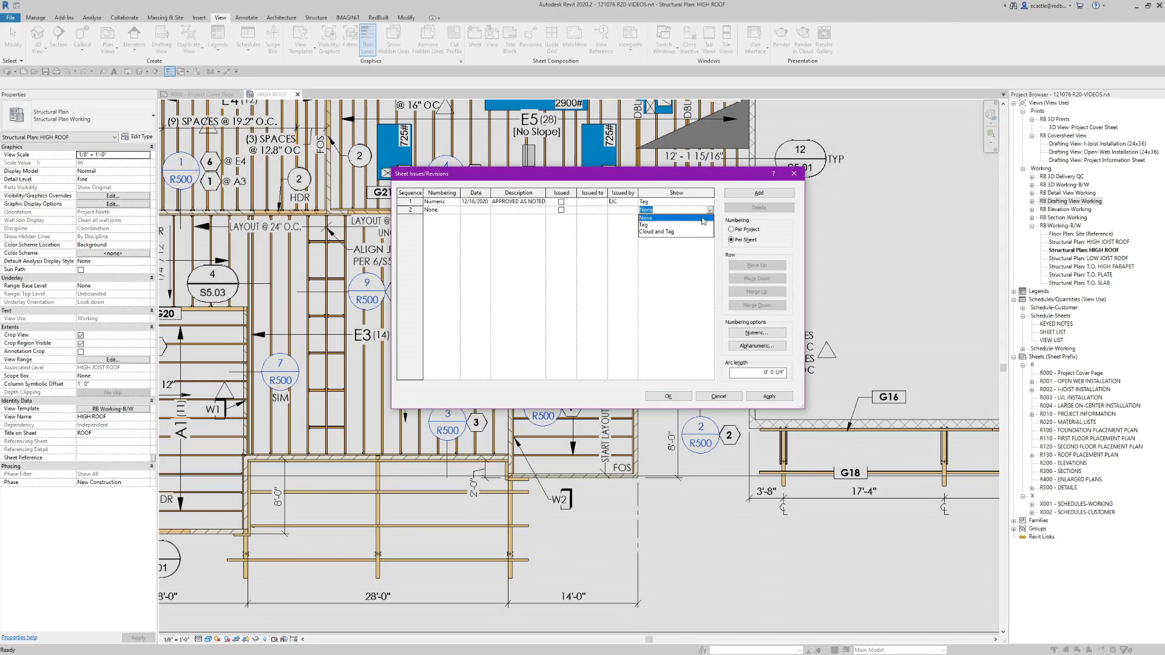
{"action": "left_click", "coordinate": [649, 224]}
{"action": "left_click", "coordinate": [709, 211]}
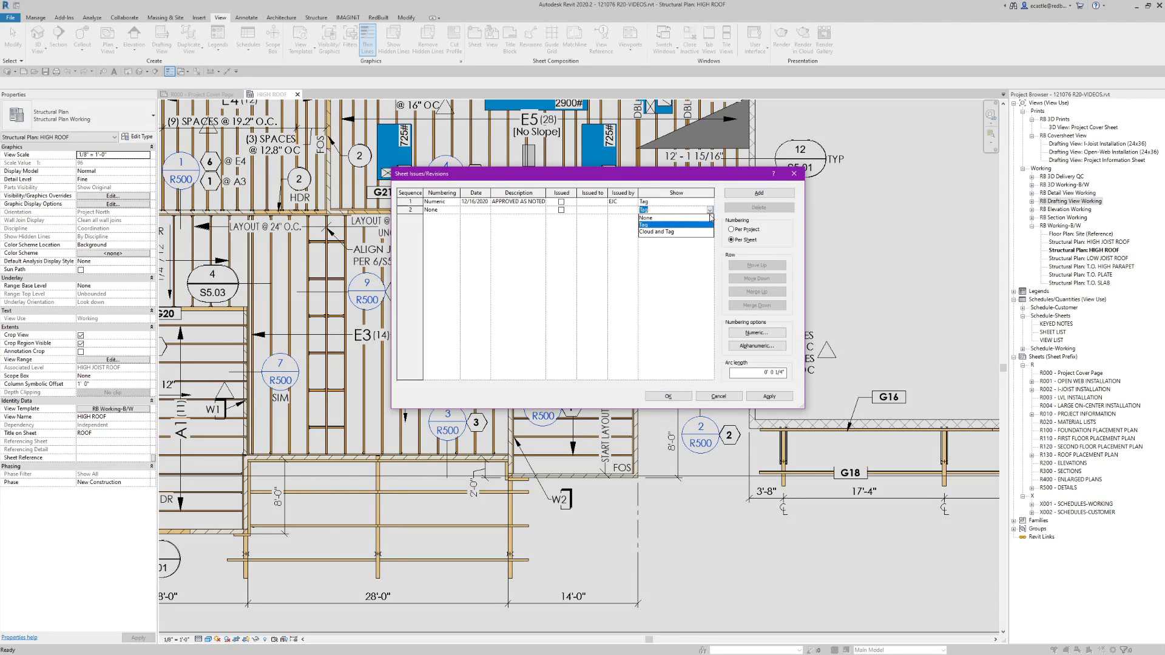
{"action": "left_click", "coordinate": [649, 232]}
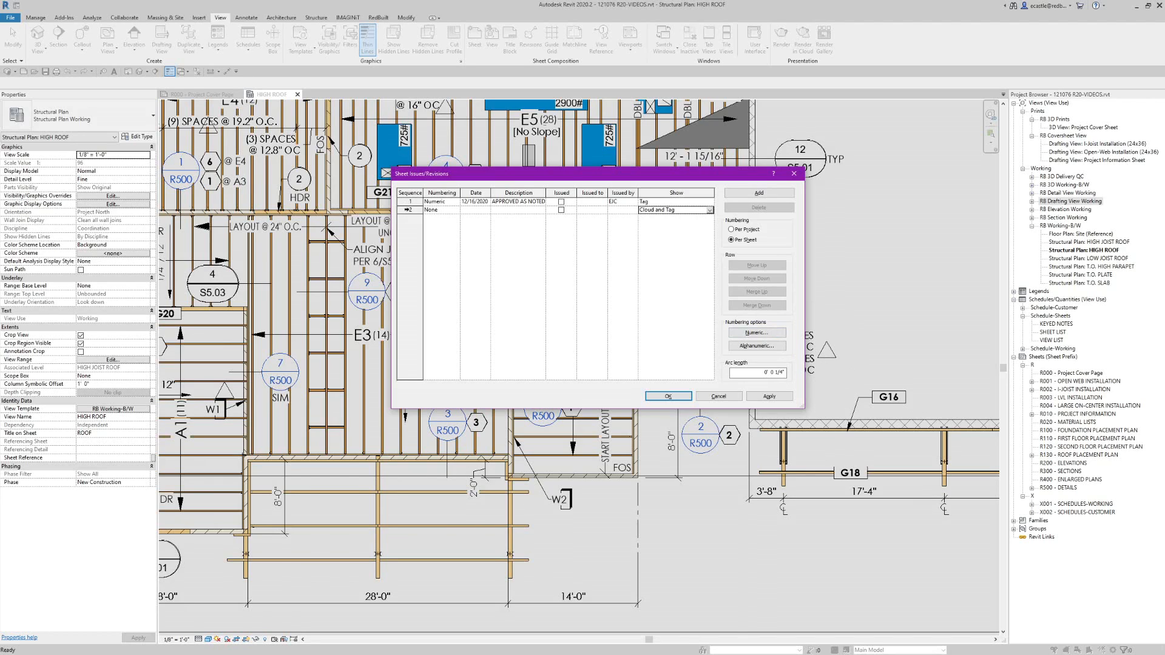
{"action": "left_click", "coordinate": [408, 210]}
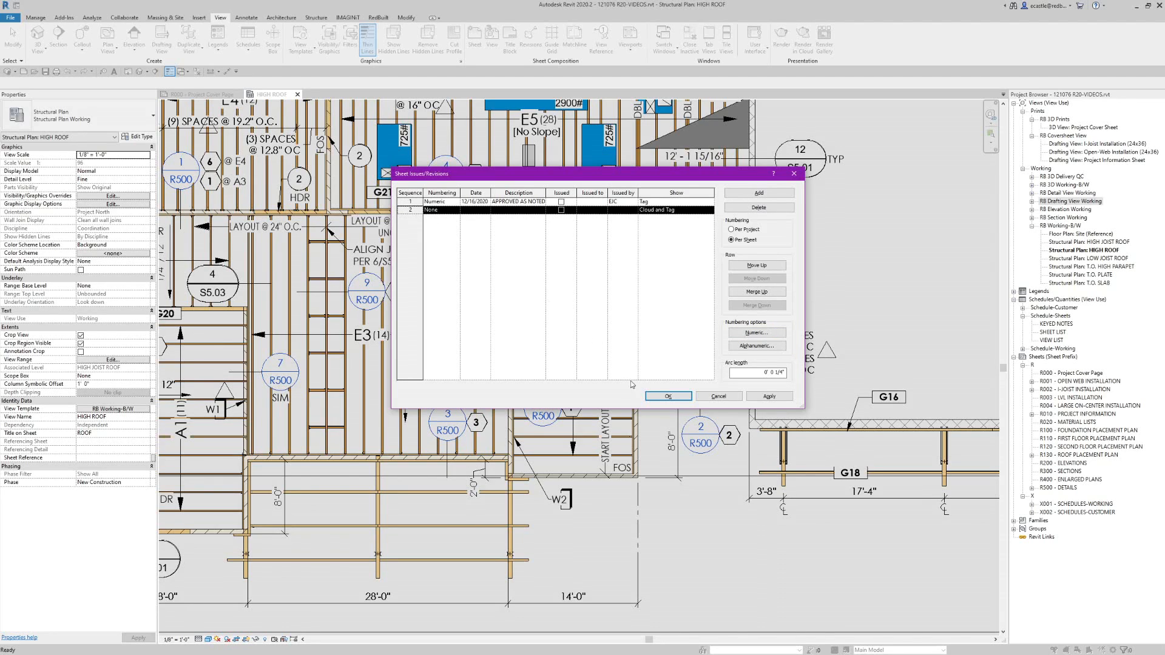
{"action": "left_click", "coordinate": [667, 396]}
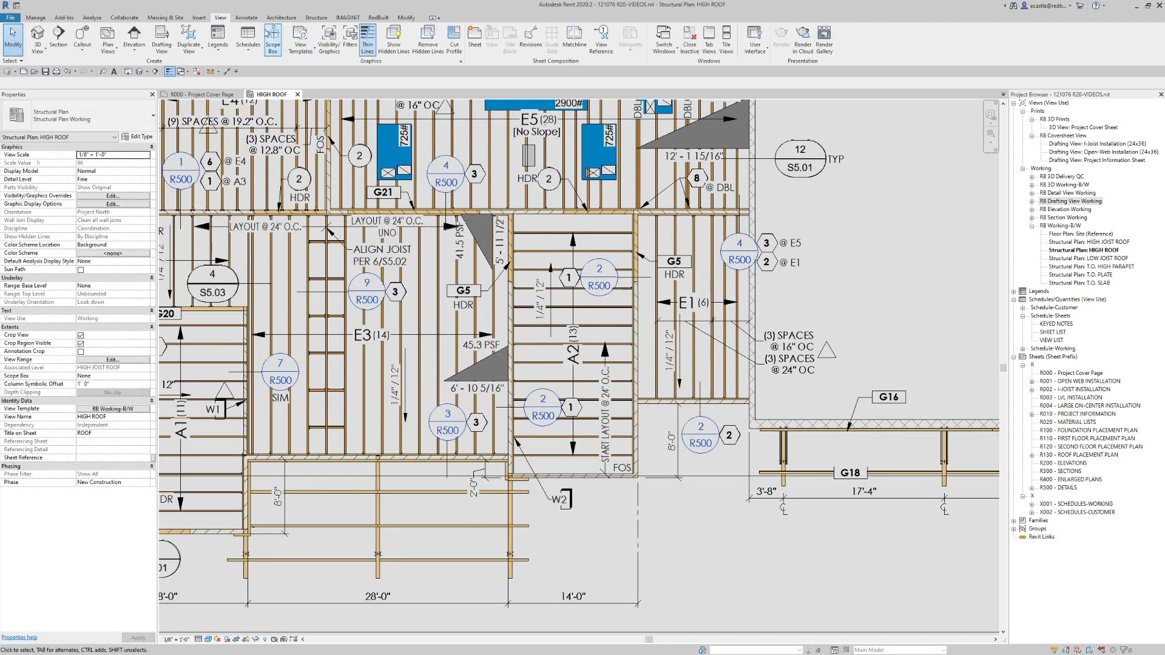
- Start a revision cloud assigned to Seq. 2 and sketch a rectangle about 7' by 4' around the 2/R500 callout below the E1 bay
{"action": "left_click", "coordinate": [243, 18]}
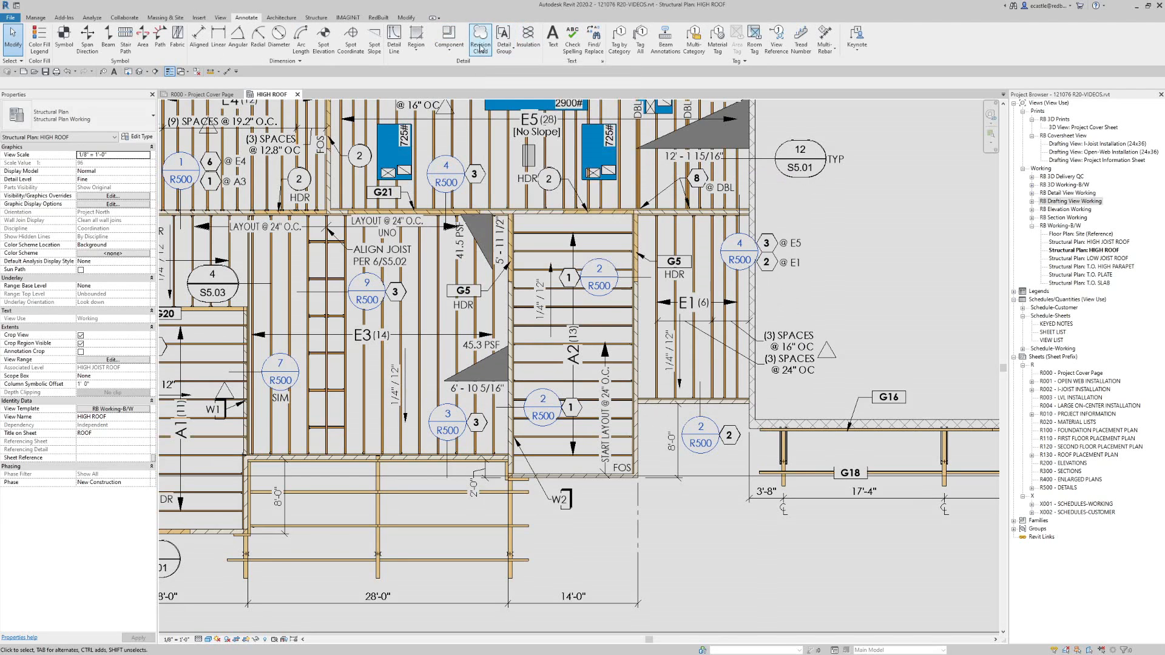
{"action": "left_click", "coordinate": [480, 43]}
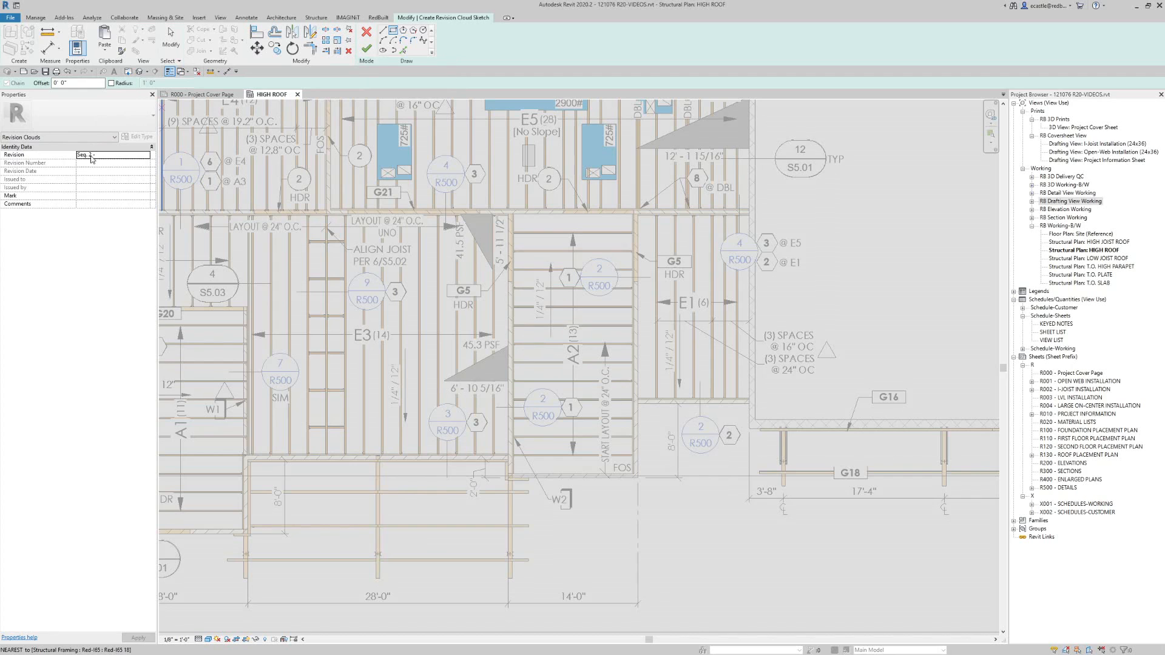
{"action": "left_click", "coordinate": [146, 156]}
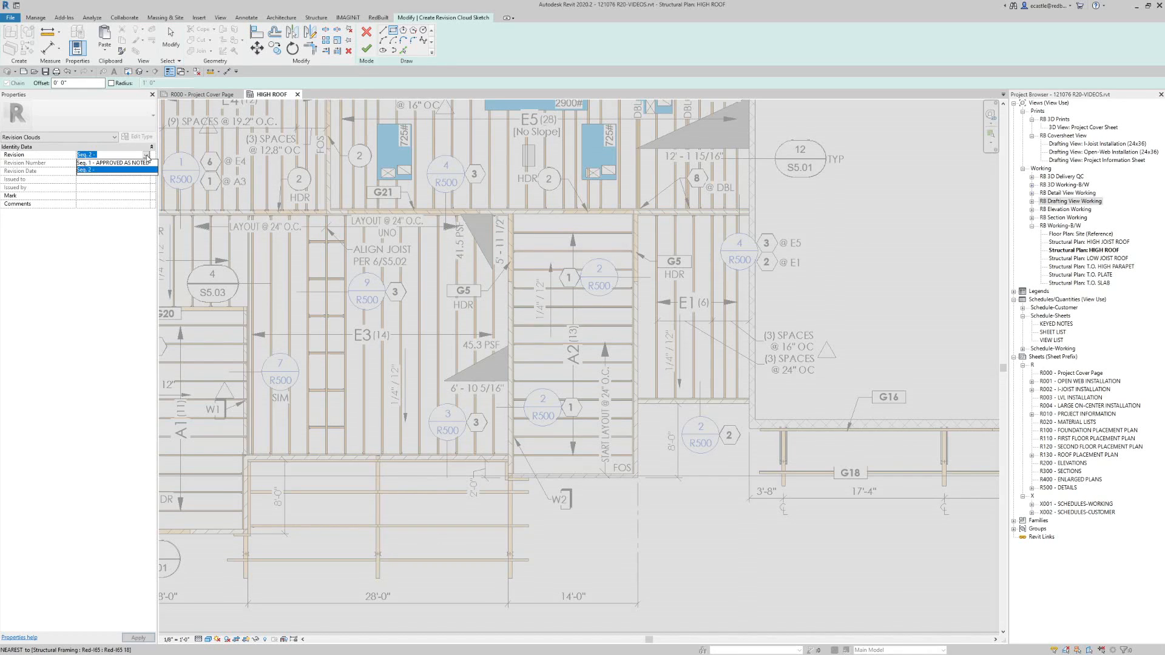
{"action": "left_click", "coordinate": [103, 158]}
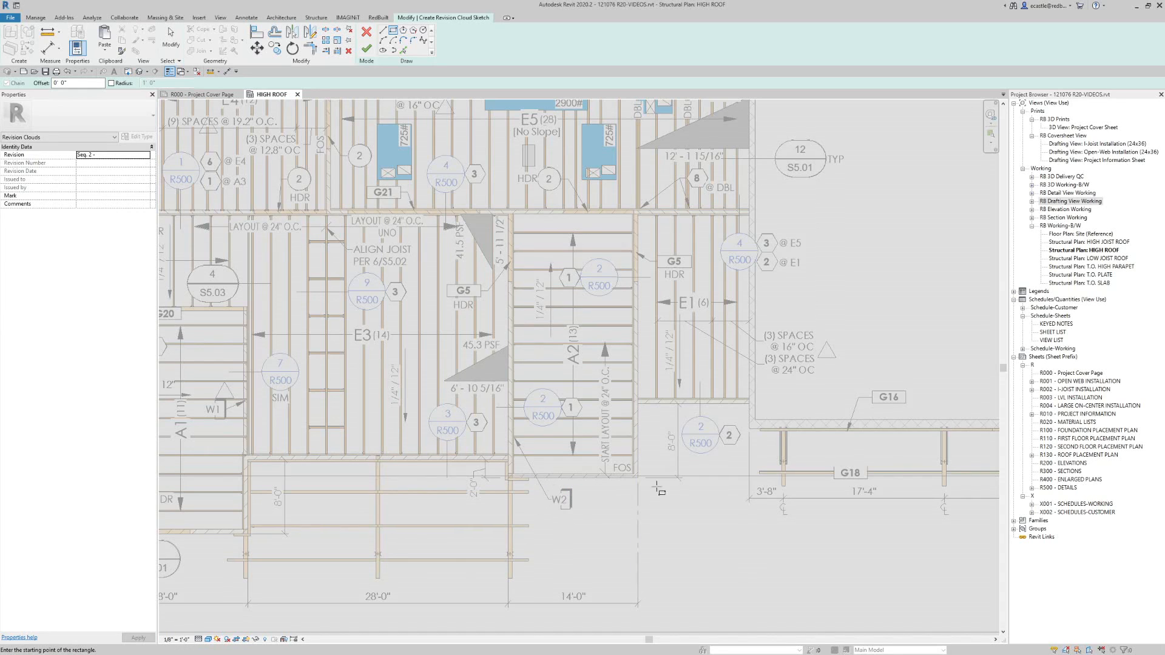
{"action": "left_click", "coordinate": [670, 407]}
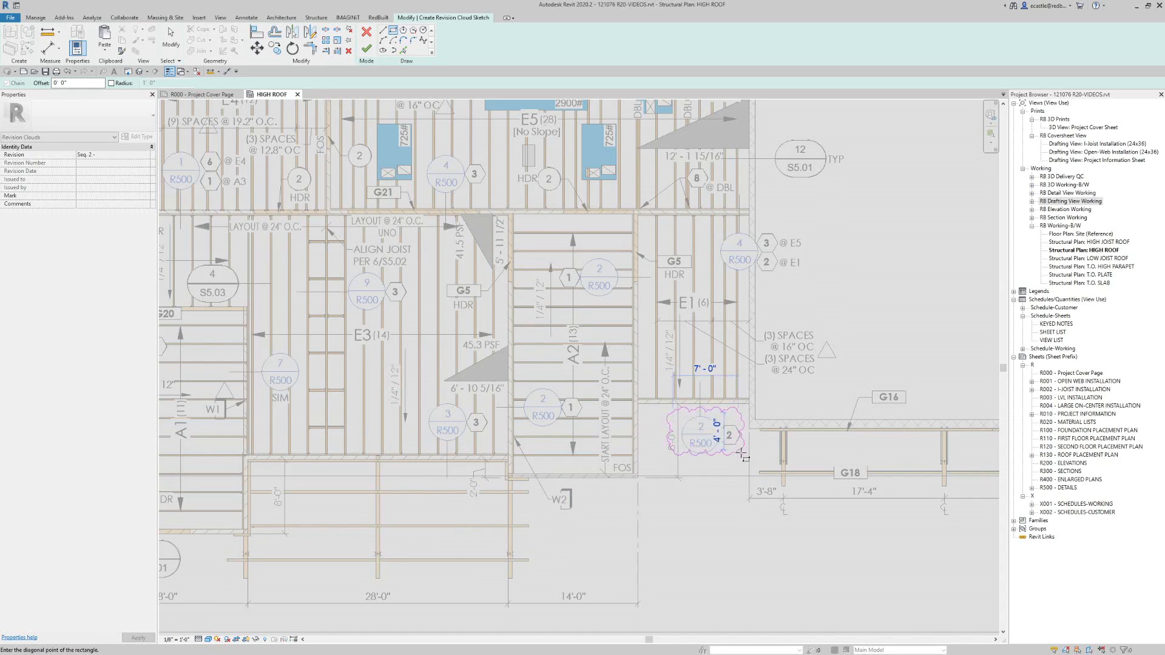
{"action": "left_click", "coordinate": [744, 456]}
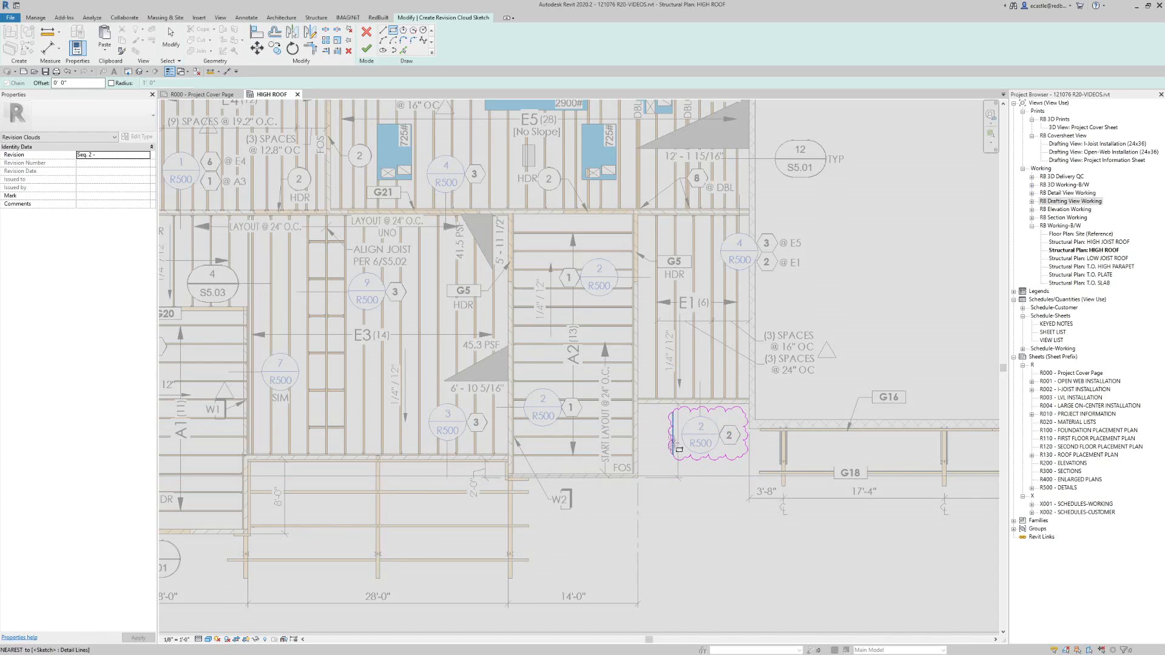
- Sketch a second, smaller rectangular cloud around the W2 web stiffener tag in the same revision cloud sketch
{"action": "left_click", "coordinate": [541, 479]}
{"action": "left_click", "coordinate": [582, 516]}
{"action": "key", "text": "Escape"}
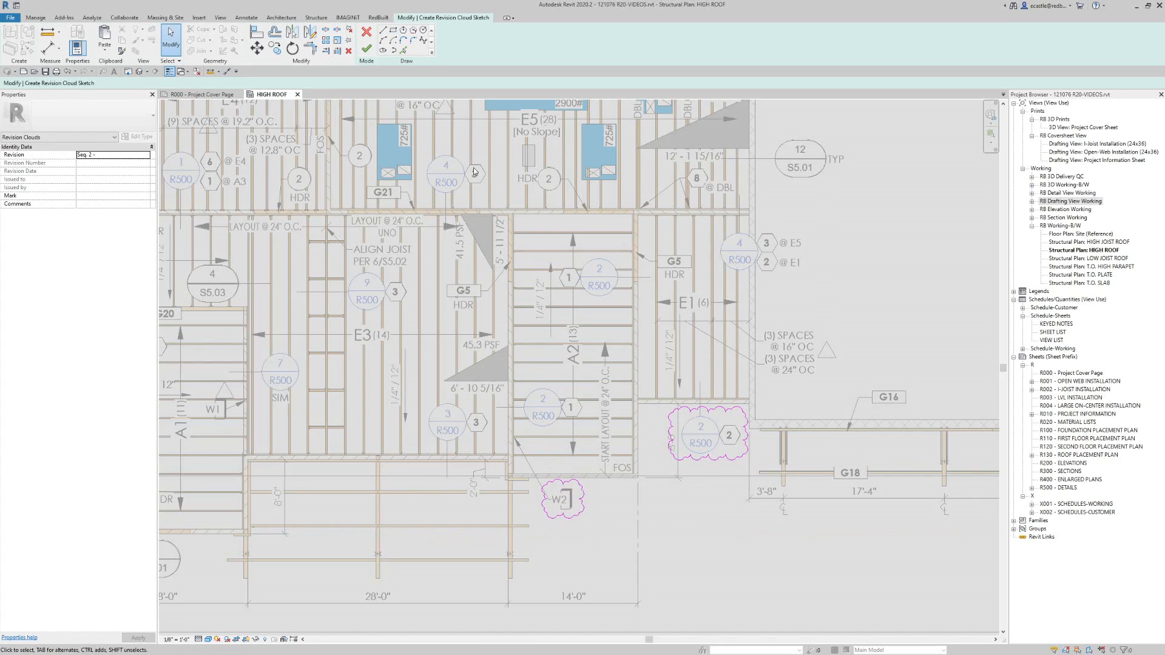
- Finish the revision cloud sketch and shift the pair of clouds slightly around the 2/R500 callout and the W2 tag
{"action": "left_click", "coordinate": [367, 49]}
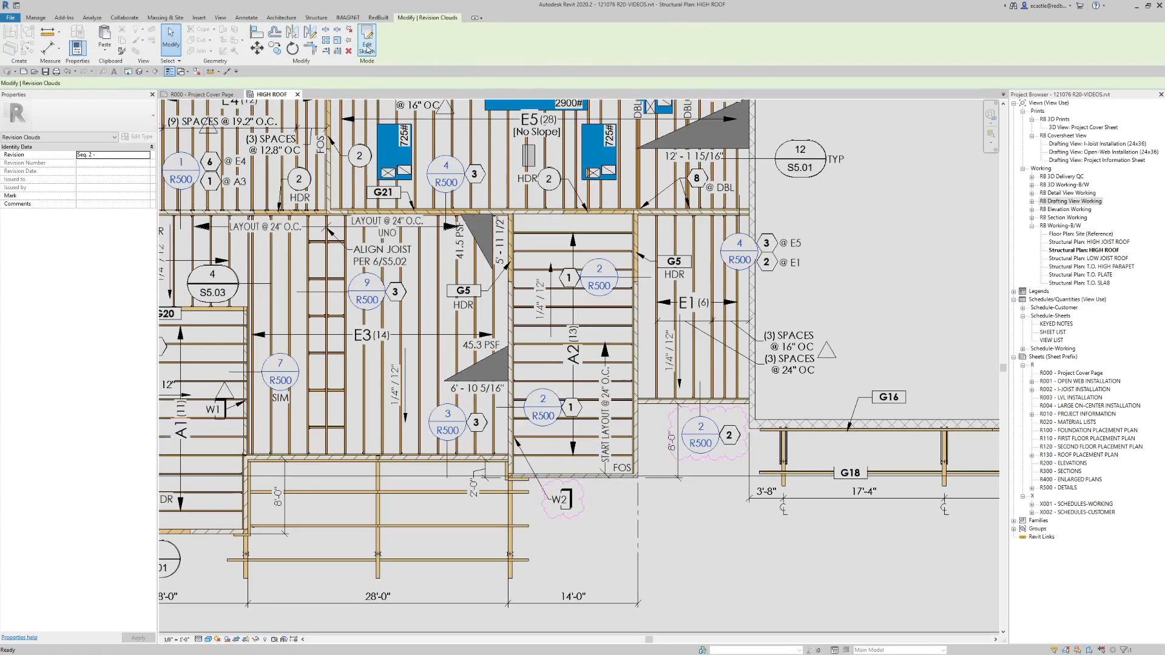
{"action": "left_click", "coordinate": [689, 530]}
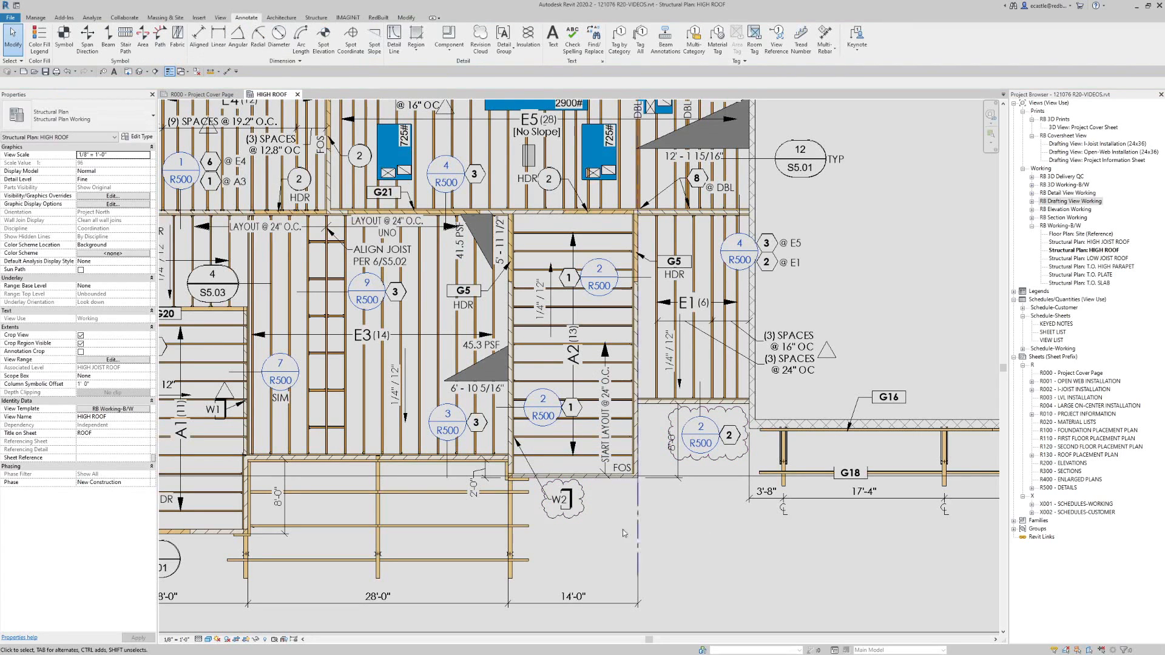
{"action": "left_click", "coordinate": [584, 514]}
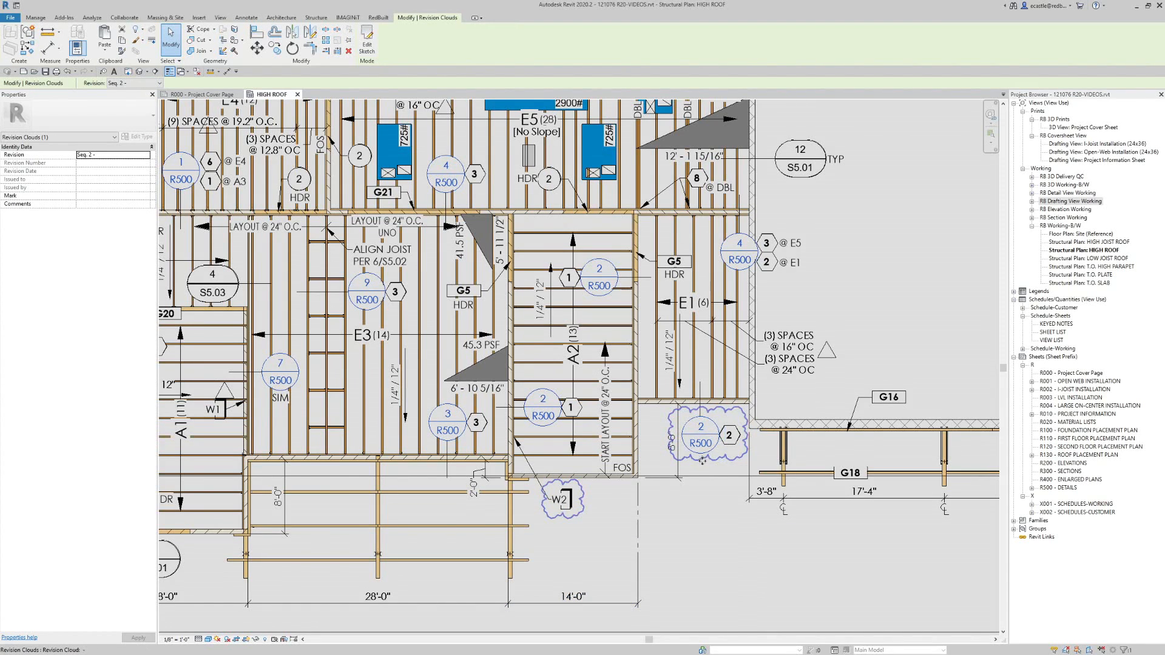
{"action": "mouse_move", "coordinate": [702, 459]}
{"action": "left_mouse_down"}
{"action": "mouse_move", "coordinate": [698, 519]}
{"action": "mouse_move", "coordinate": [716, 566]}
{"action": "mouse_move", "coordinate": [698, 461]}
{"action": "left_mouse_up"}
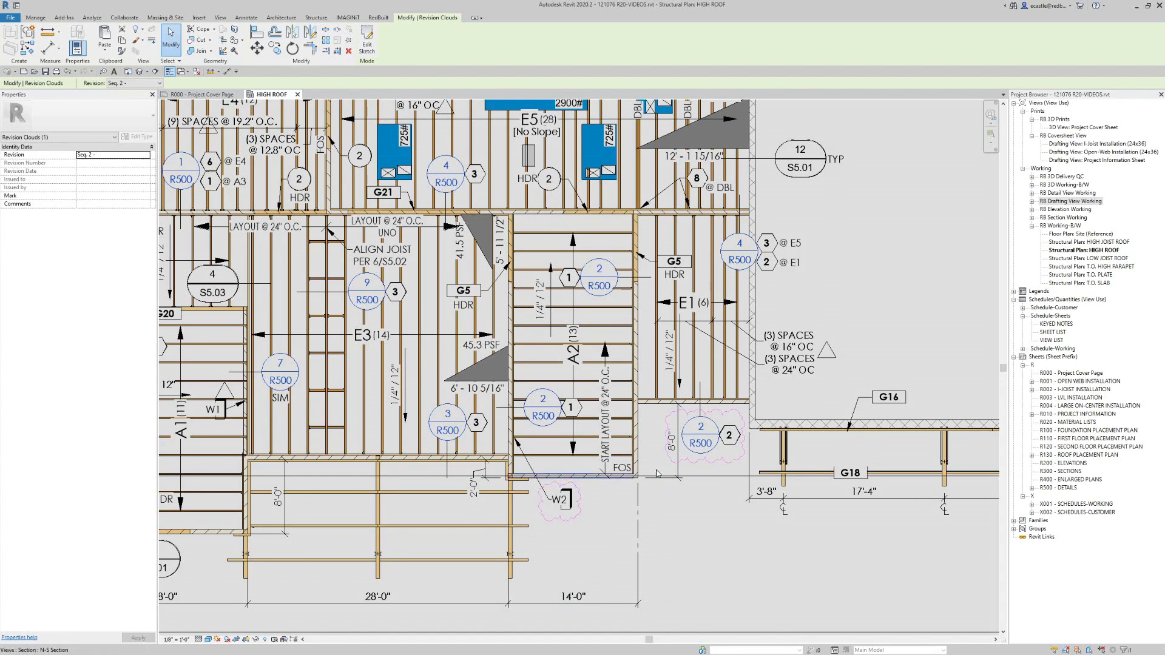
- Delete the four cloud lines around the W2 web stiffener tag from the revision cloud sketch and finish the edit
{"action": "left_click", "coordinate": [367, 44]}
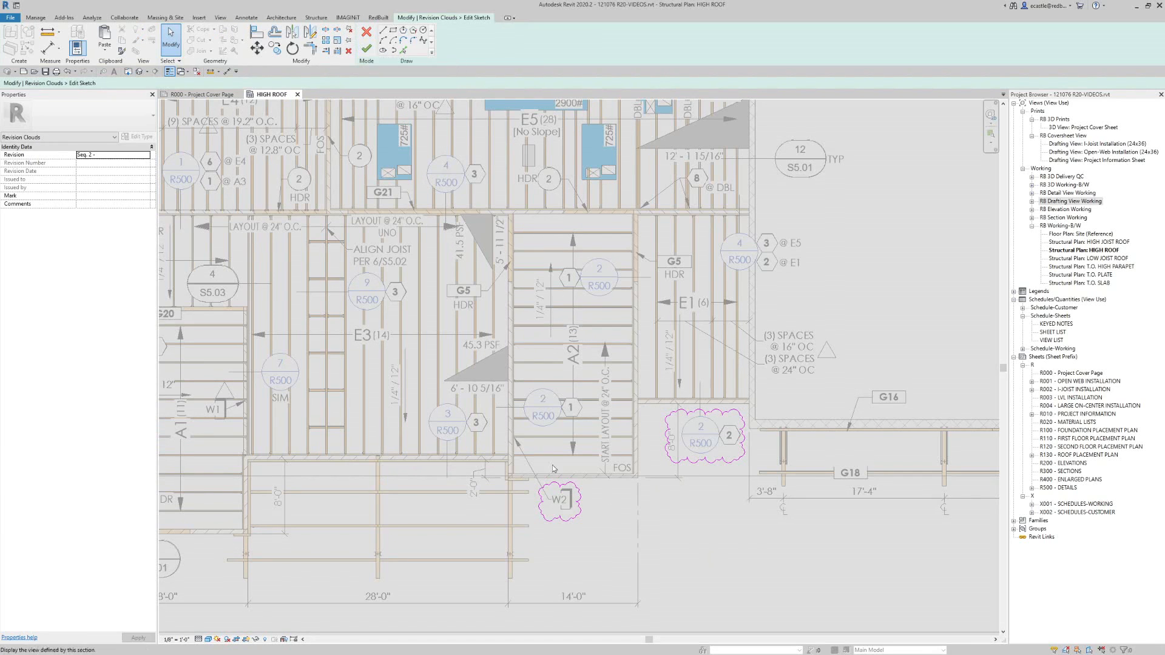
{"action": "left_click", "coordinate": [541, 508]}
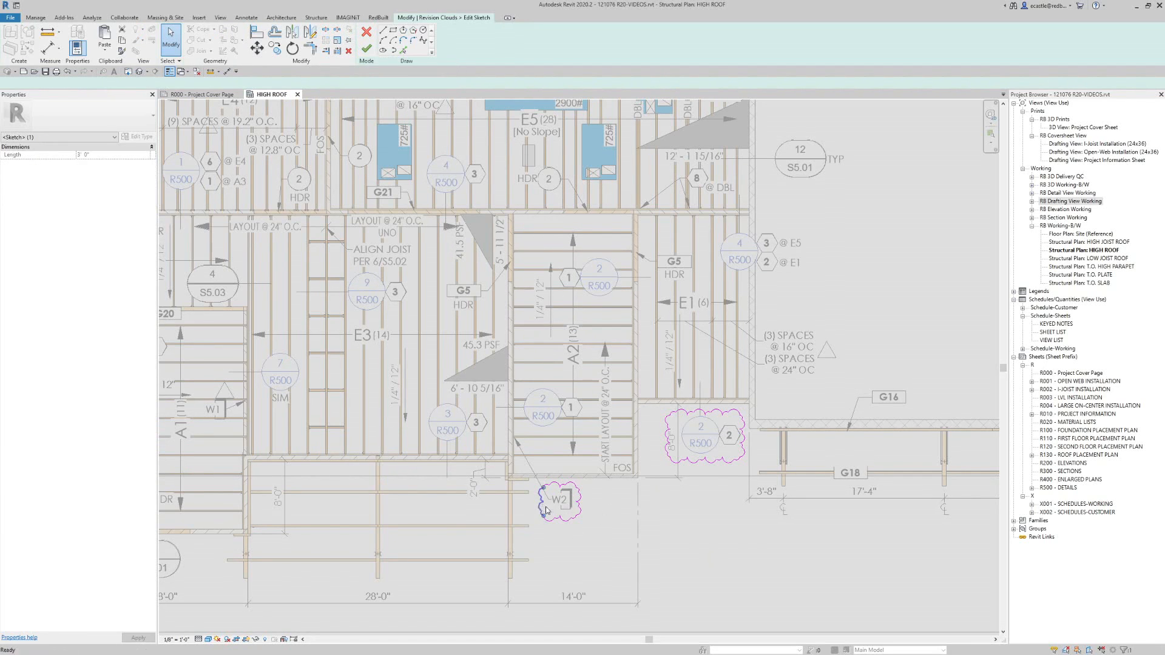
{"action": "key", "text": "Delete"}
{"action": "left_click", "coordinate": [552, 518]}
{"action": "key", "text": "Delete"}
{"action": "left_click", "coordinate": [579, 499]}
{"action": "key", "text": "Delete"}
{"action": "left_click", "coordinate": [558, 483]}
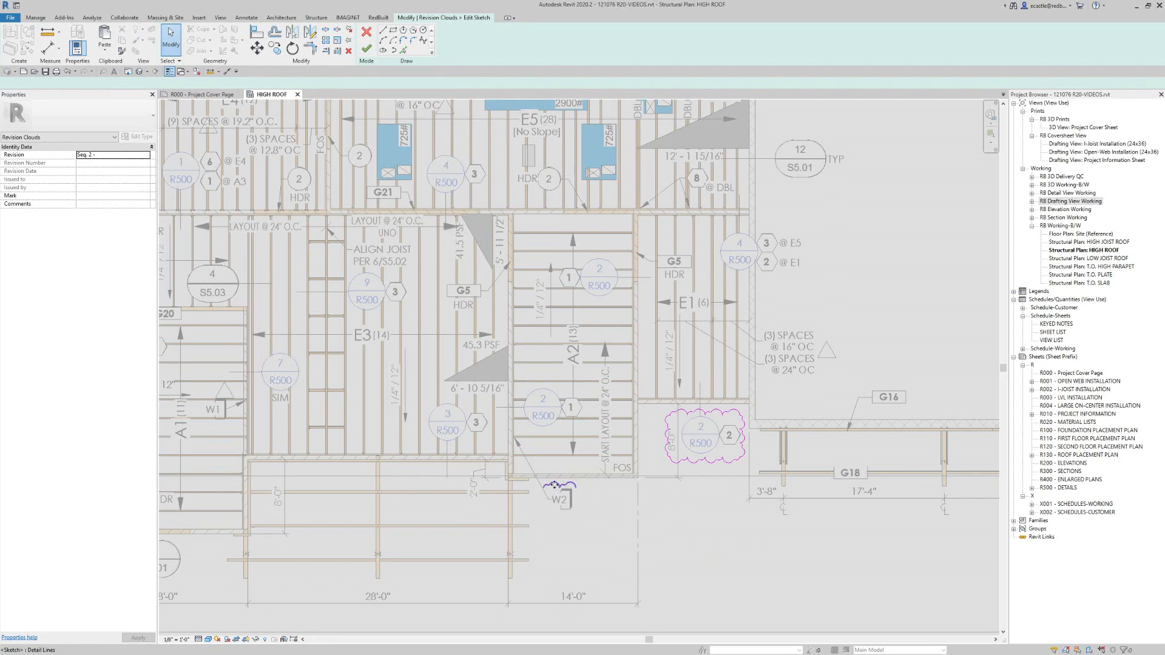
{"action": "key", "text": "Delete"}
{"action": "left_click", "coordinate": [368, 50]}
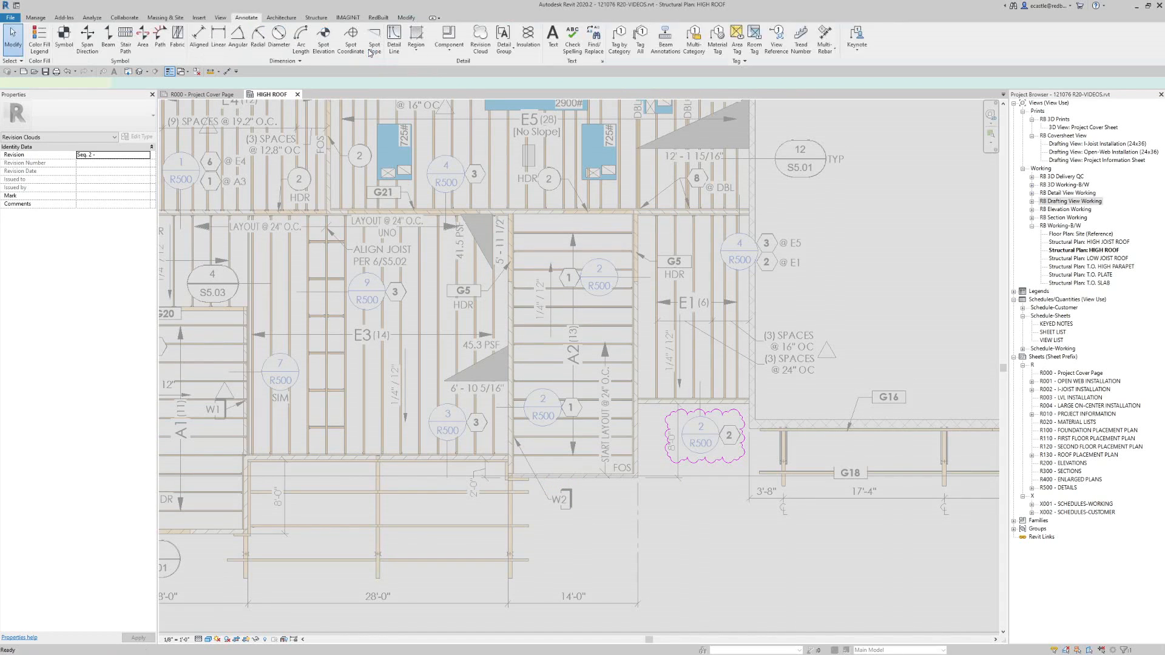
{"action": "left_click", "coordinate": [696, 513]}
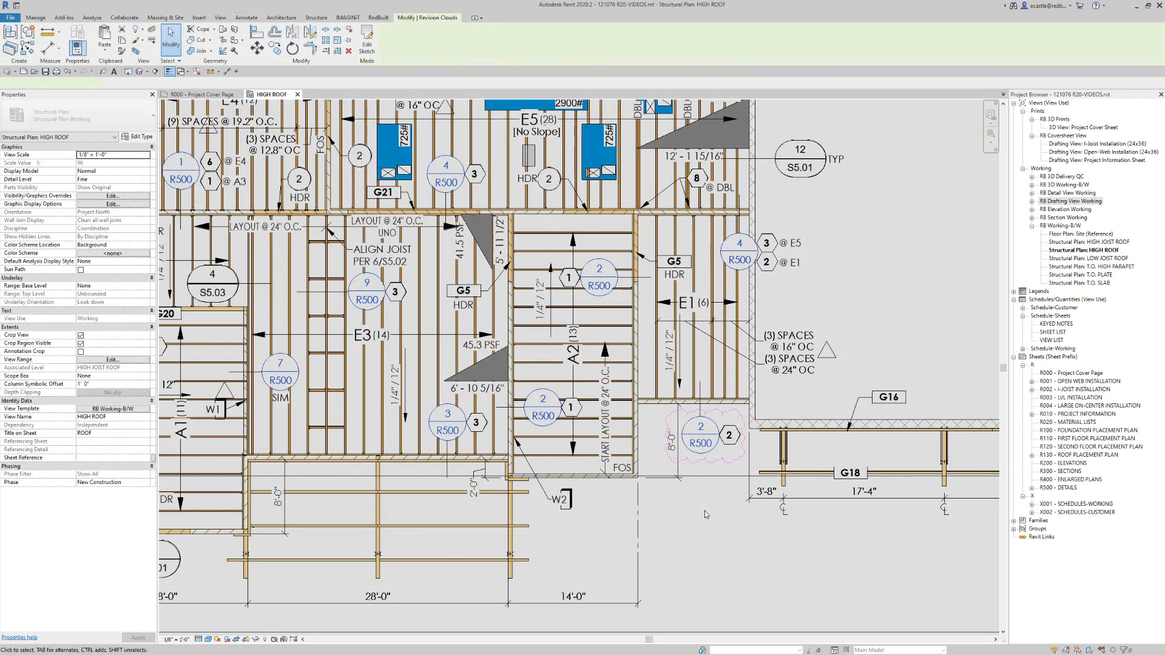
{"action": "left_click", "coordinate": [691, 471]}
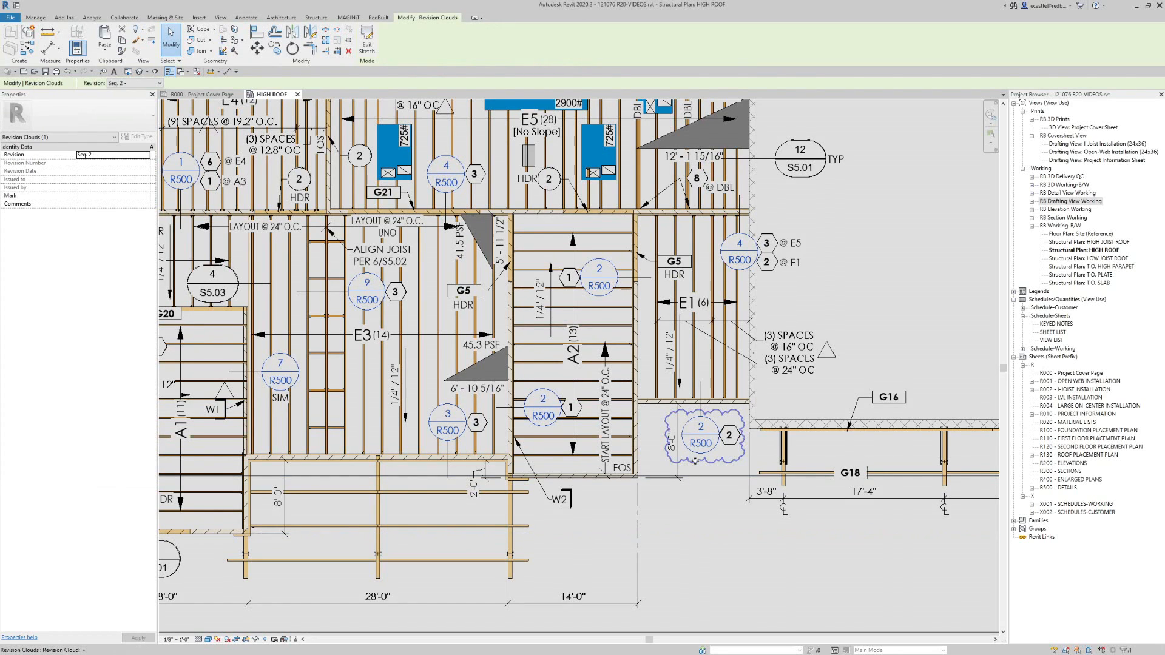
{"action": "left_click", "coordinate": [698, 466]}
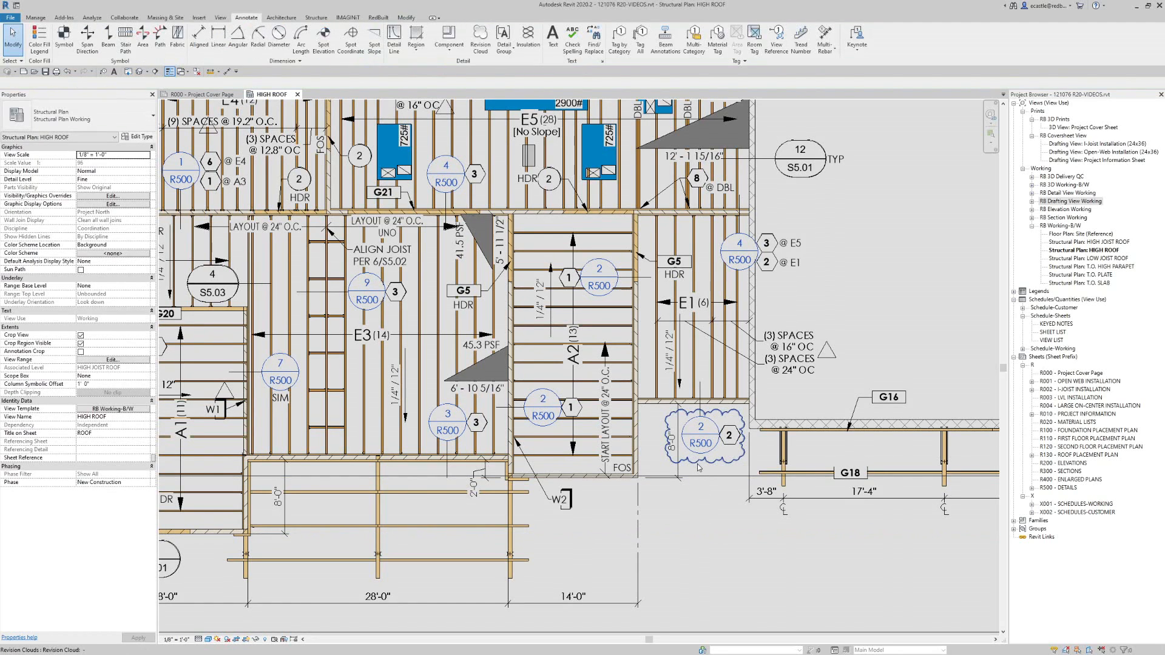
{"action": "left_click", "coordinate": [698, 467]}
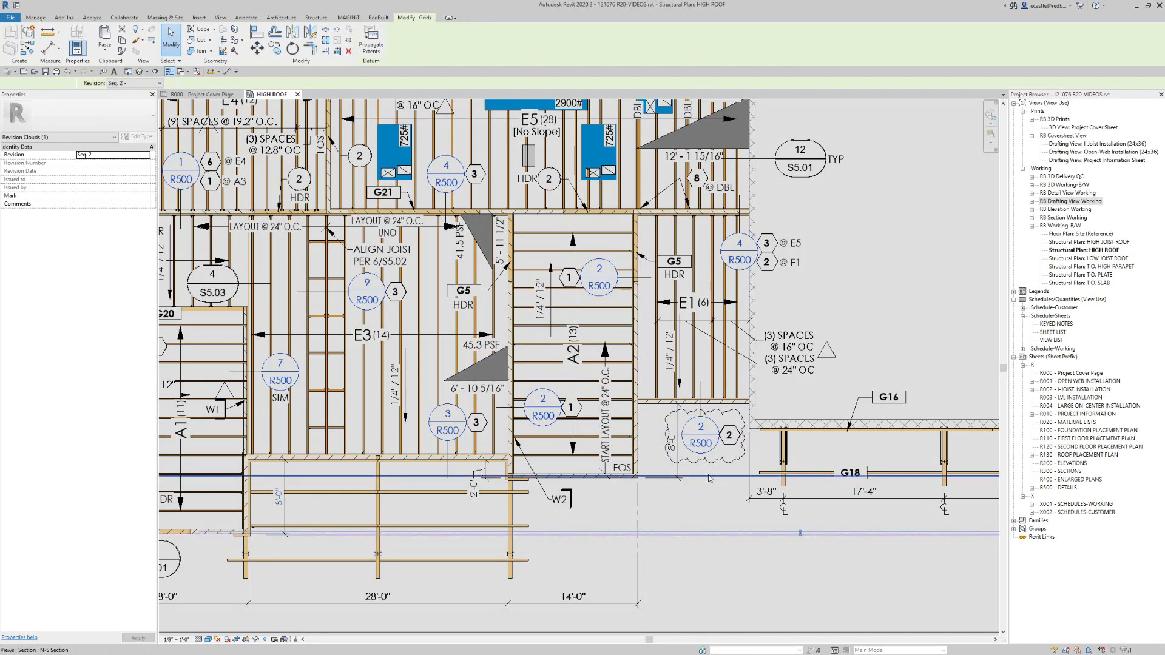
{"action": "left_click", "coordinate": [678, 432]}
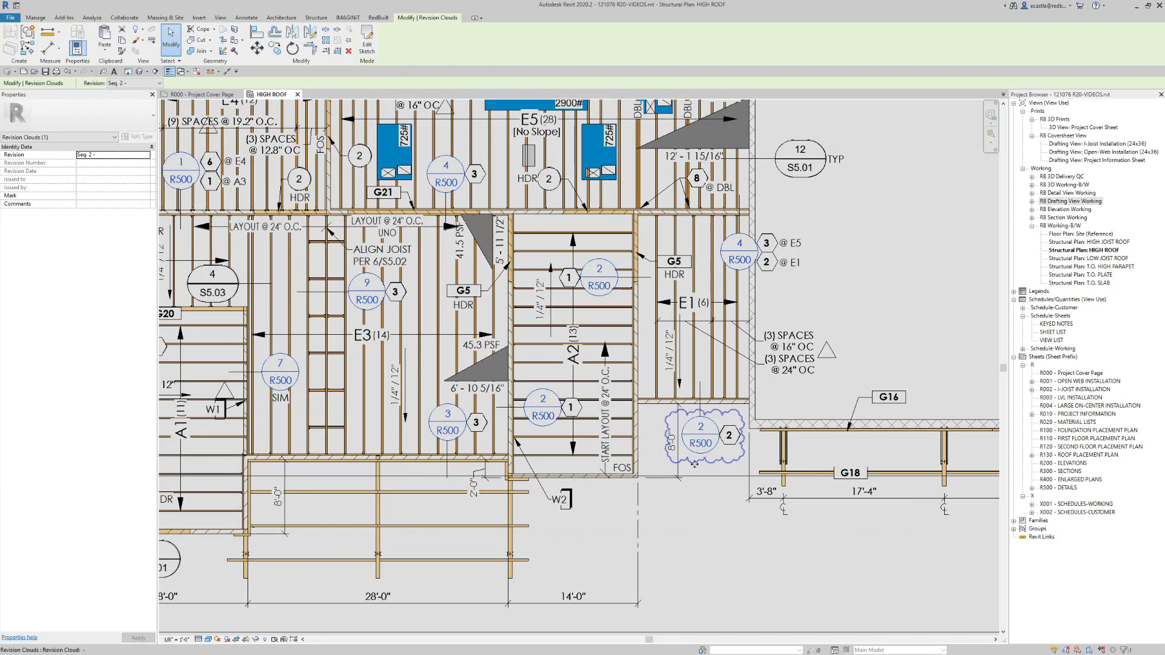
{"action": "left_click", "coordinate": [686, 517]}
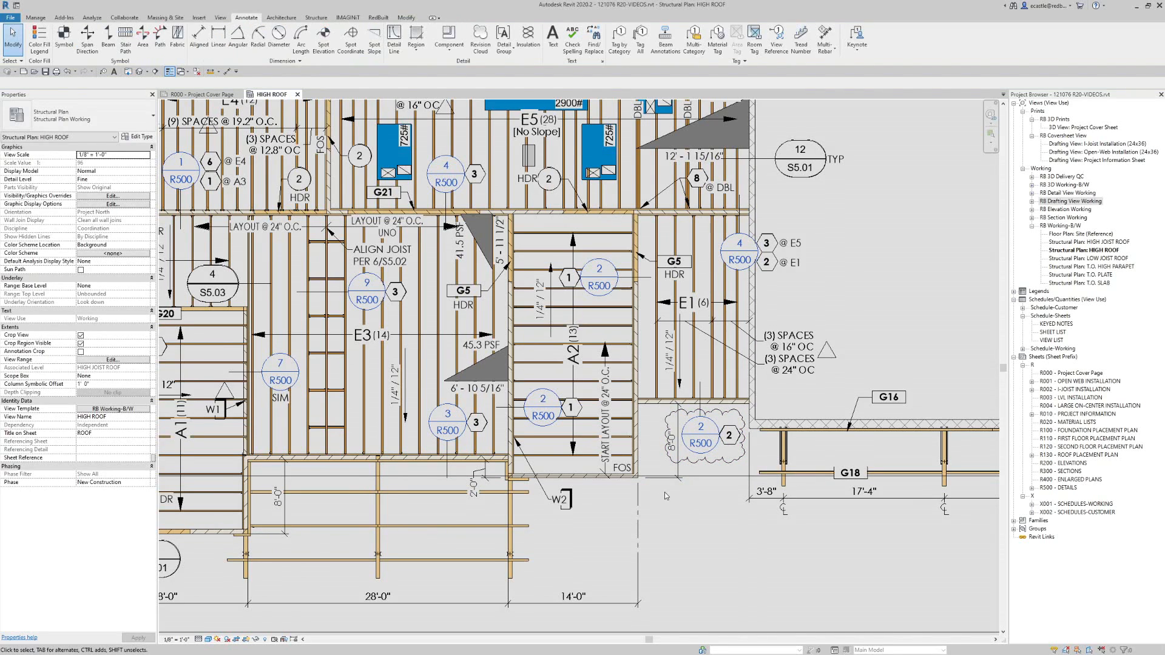
{"action": "left_click", "coordinate": [707, 459]}
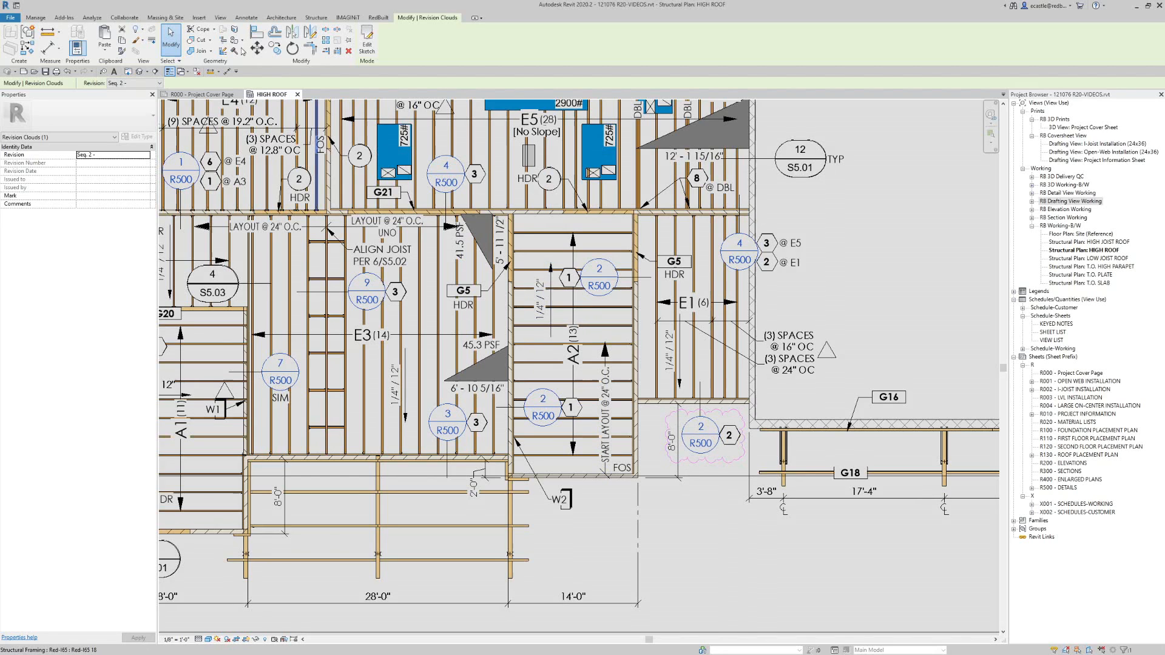
- Set the second revision's numbering to Numeric in the sheet issues and revisions list
{"action": "left_click", "coordinate": [220, 18]}
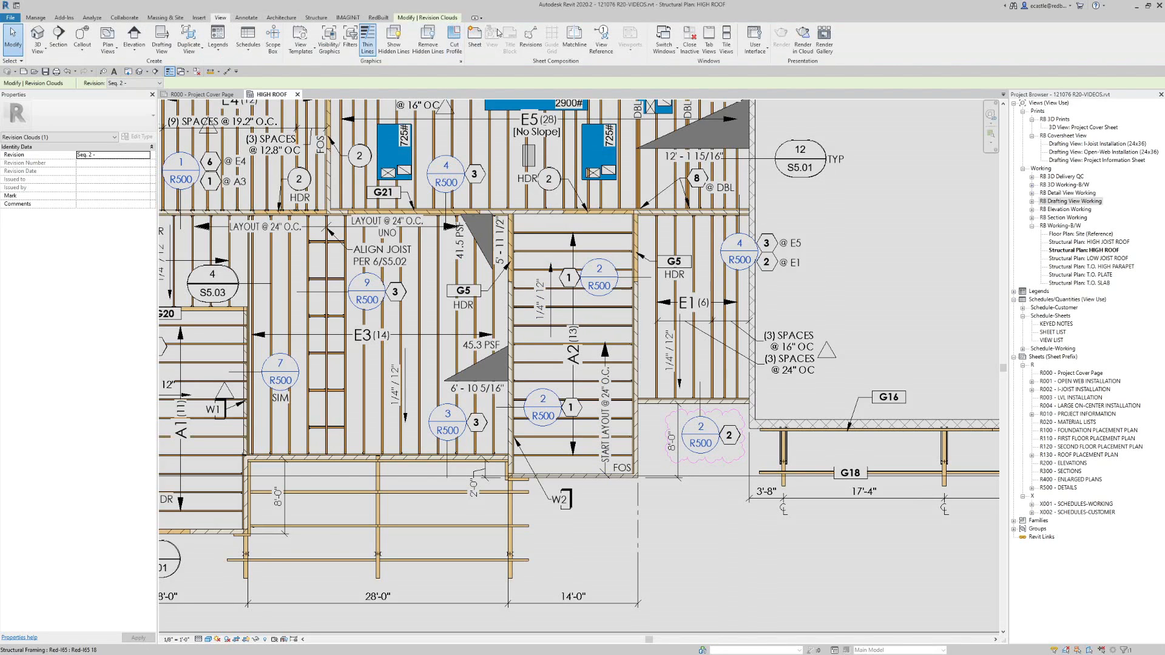
{"action": "left_click", "coordinate": [532, 37]}
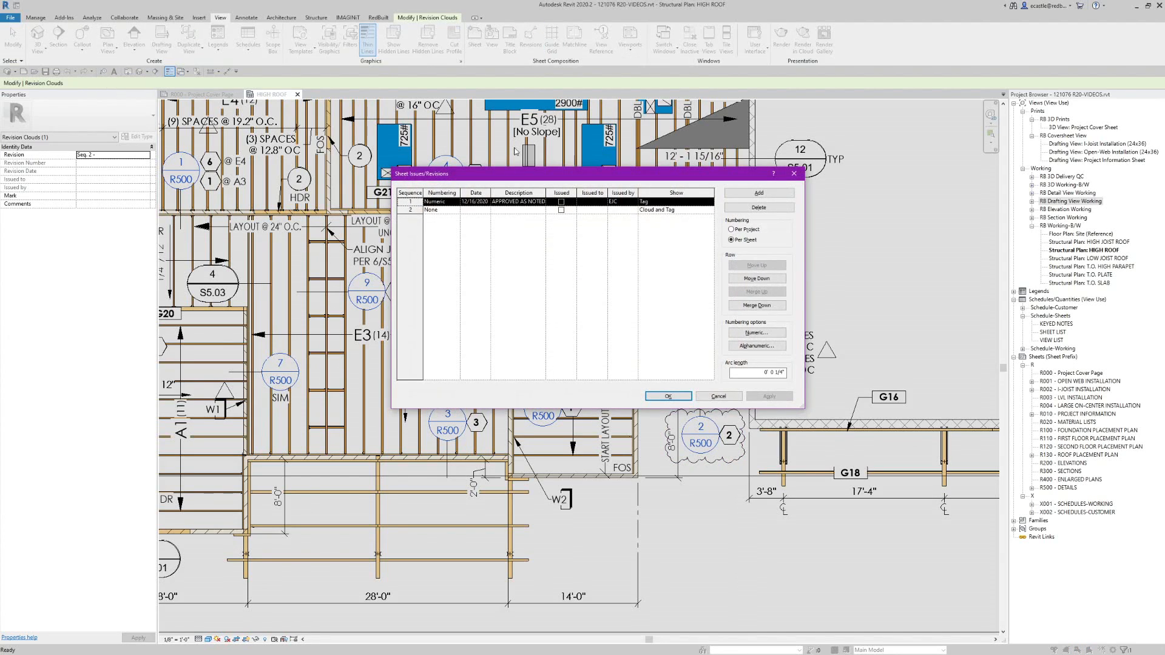
{"action": "left_click", "coordinate": [412, 210]}
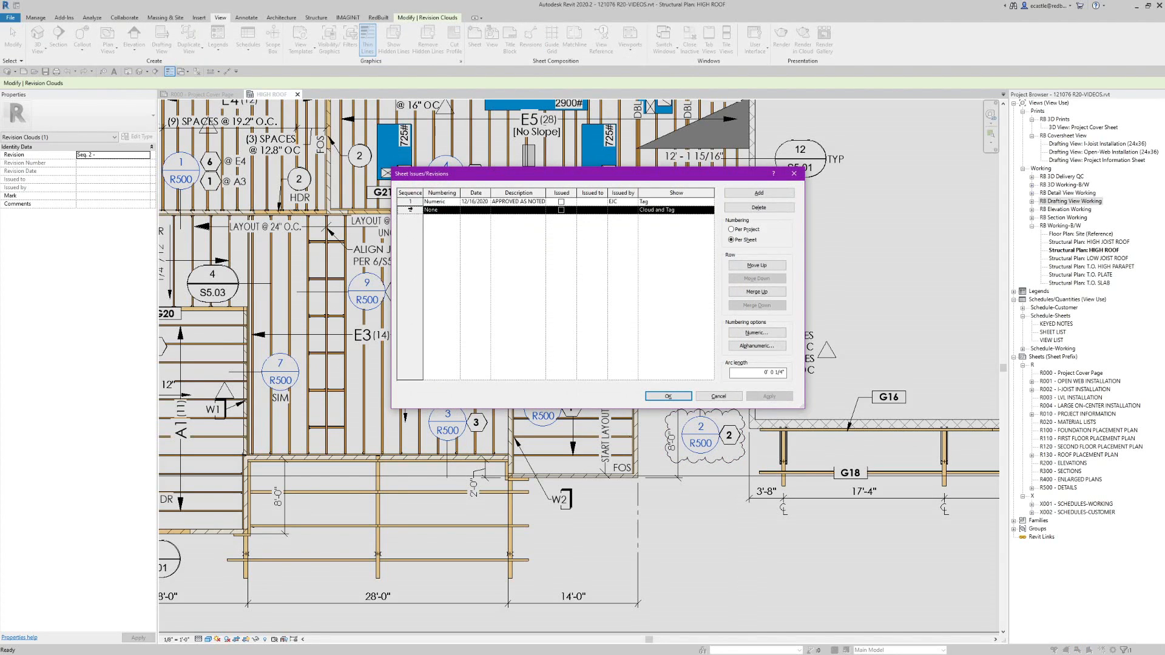
{"action": "left_click", "coordinate": [435, 211]}
{"action": "left_click", "coordinate": [455, 210]}
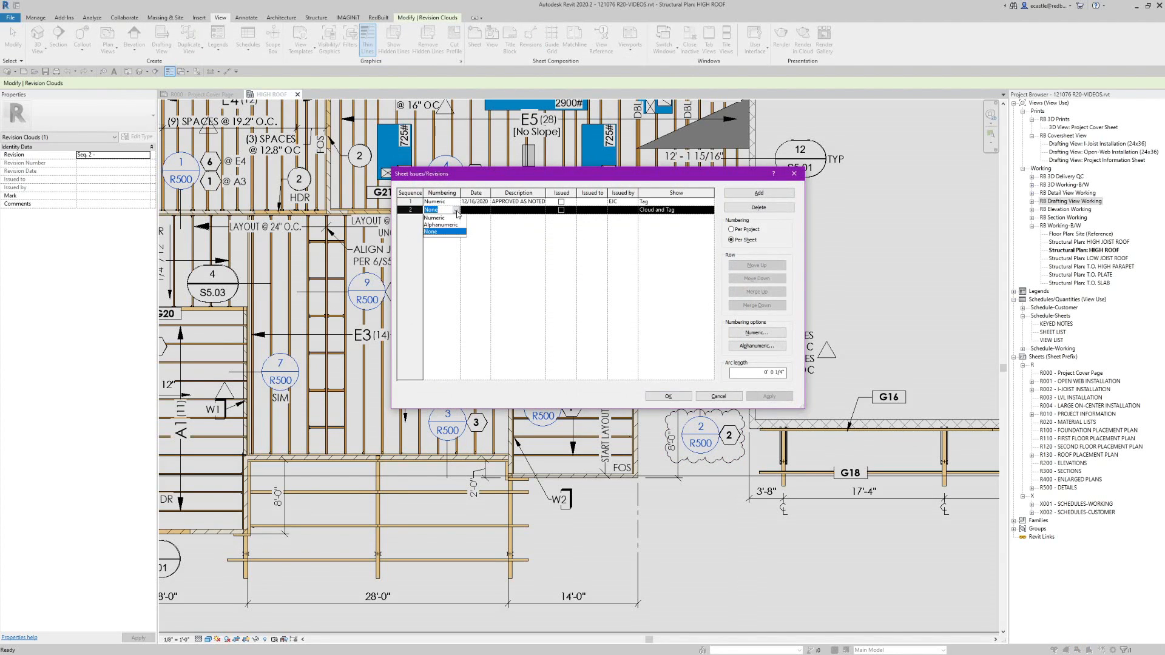
{"action": "left_click", "coordinate": [446, 218]}
- Give the second revision the date 12/30/2020 and the description APPROVED
{"action": "left_click", "coordinate": [468, 212]}
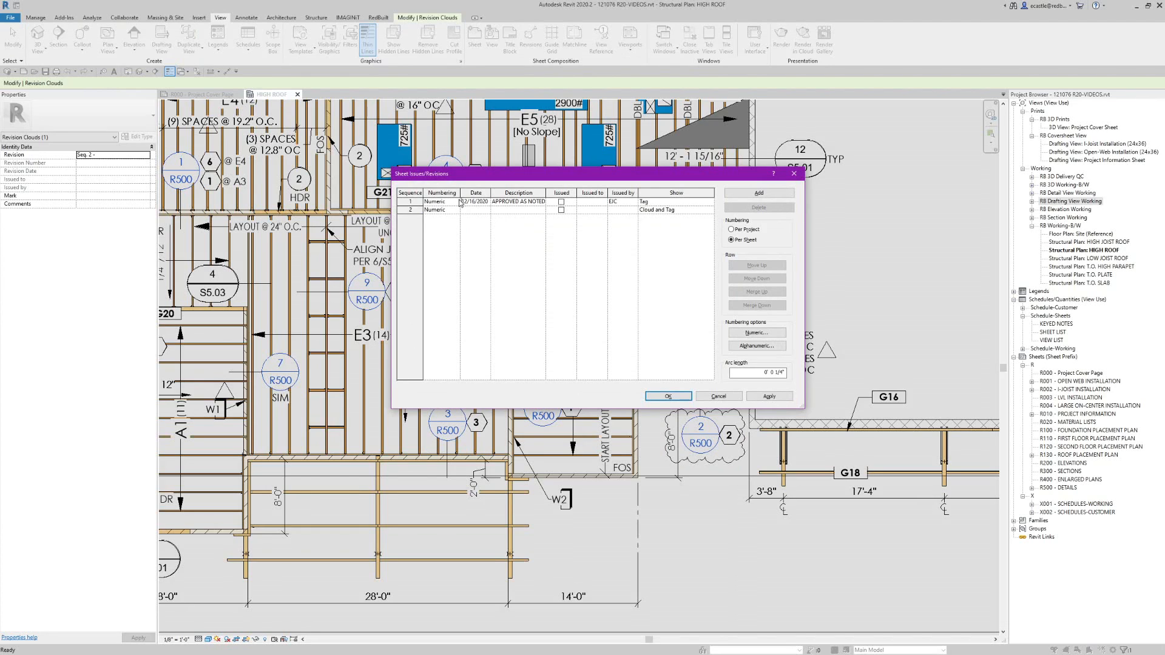
{"action": "left_click_drag", "start_coordinate": [463, 202], "coordinate": [500, 203]}
{"action": "key", "text": "ctrl+c"}
{"action": "left_click", "coordinate": [474, 210]}
{"action": "key", "text": "ctrl+v"}
{"action": "left_click_drag", "start_coordinate": [517, 201], "coordinate": [486, 202]}
{"action": "type", "text": "APPROVED"}
- Set the second revision to show Tag only, accept the revision list, and check the cloud at the 2/R500 callout
{"action": "left_click", "coordinate": [652, 213]}
{"action": "left_click", "coordinate": [709, 210]}
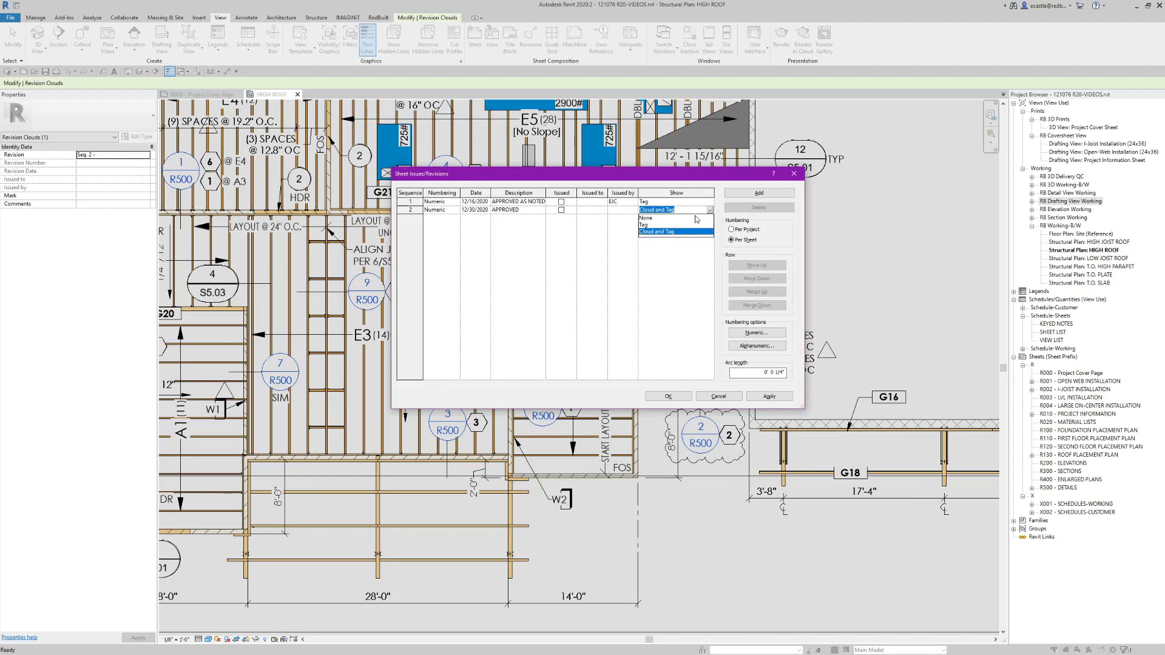
{"action": "left_click", "coordinate": [647, 225]}
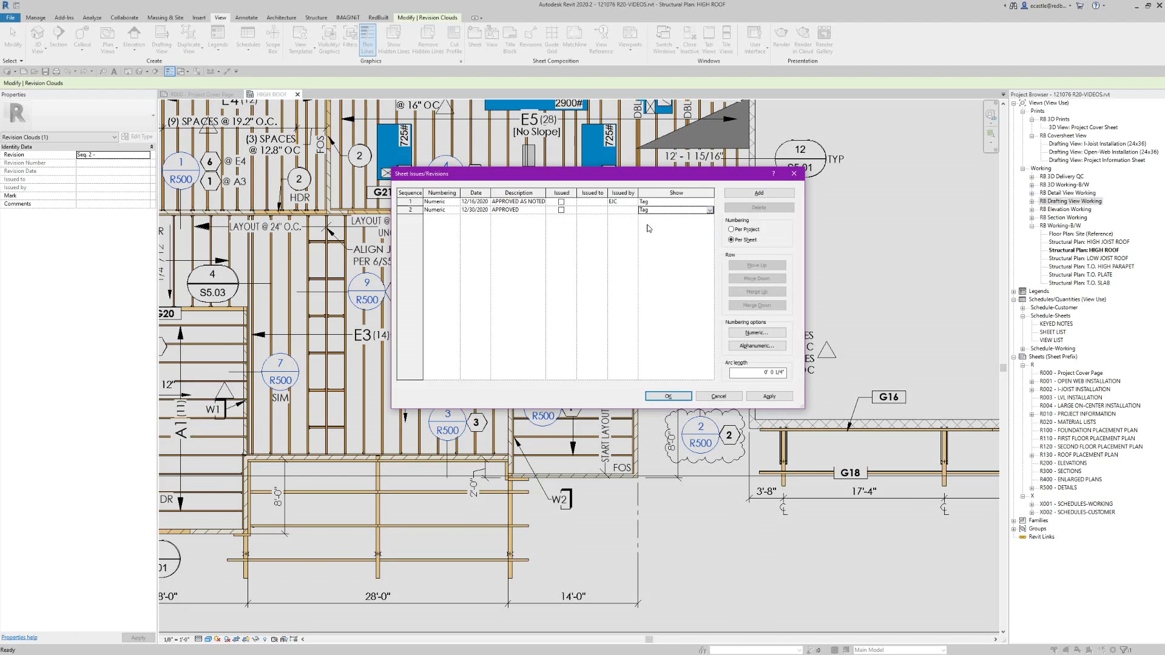
{"action": "left_click", "coordinate": [667, 397]}
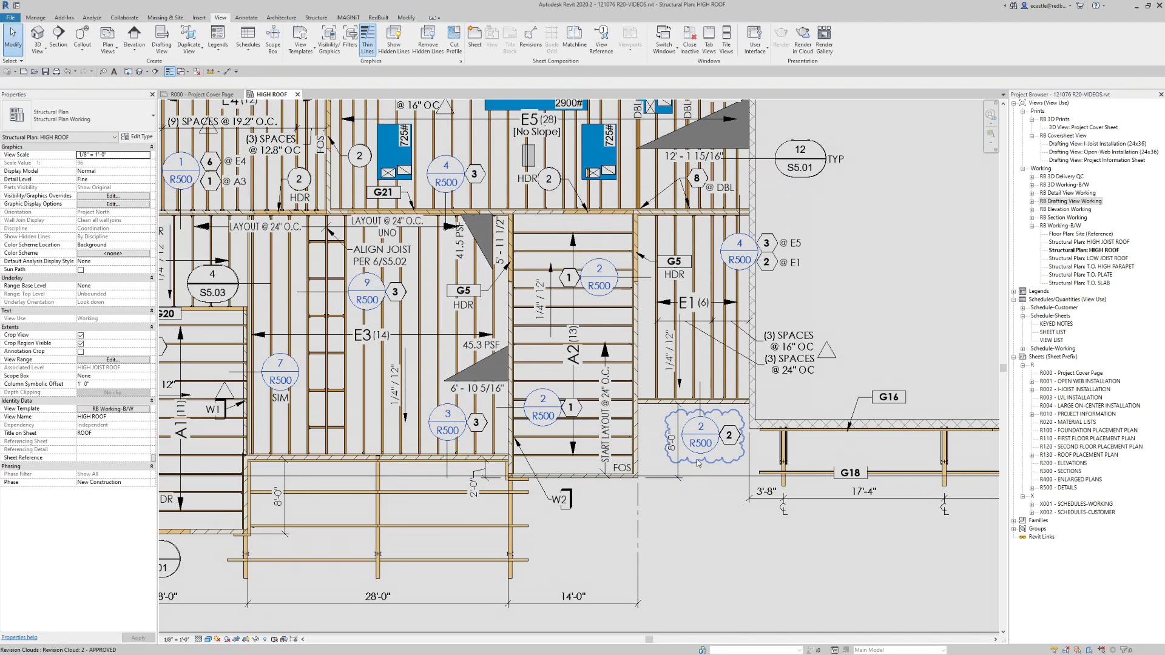
{"action": "left_click", "coordinate": [698, 466]}
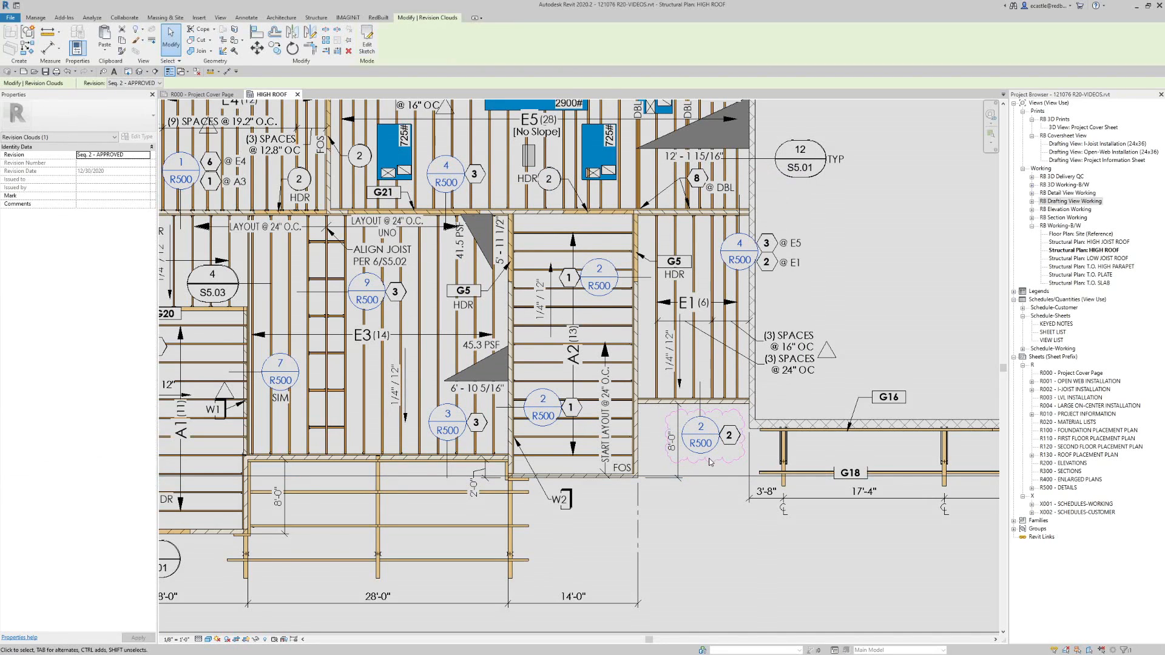
{"action": "key", "text": "Escape"}
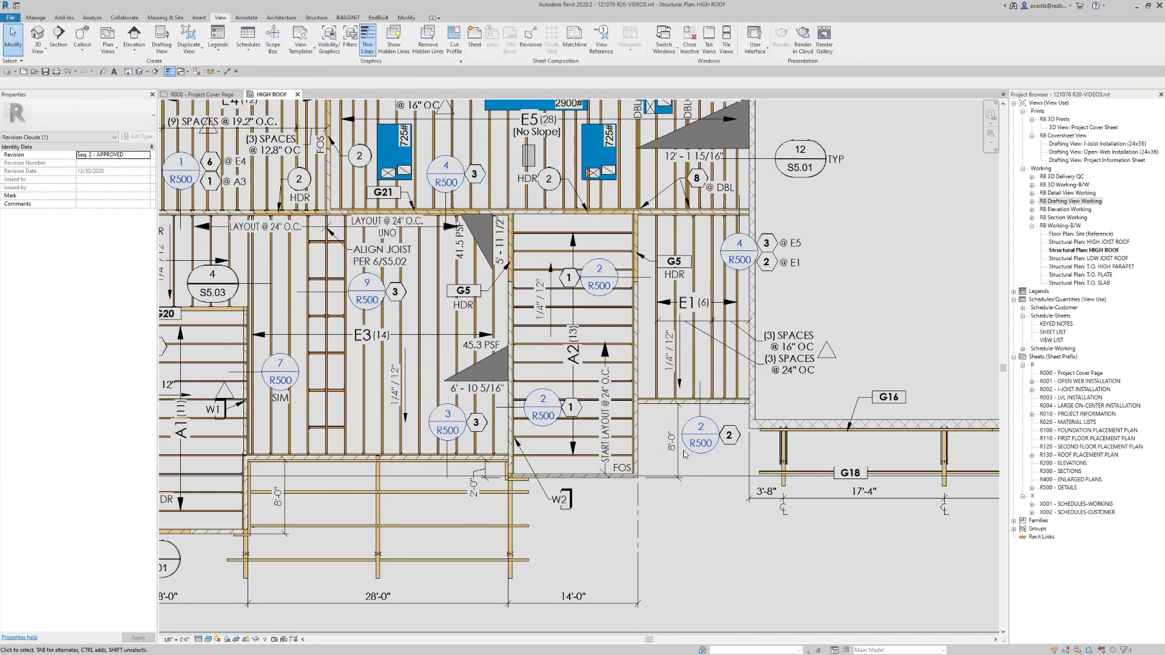
- Tag the revision cloud at the 2/R500 callout below the E1 bay without a leader, and nudge the tag up closer to the callout
{"action": "left_click", "coordinate": [251, 19]}
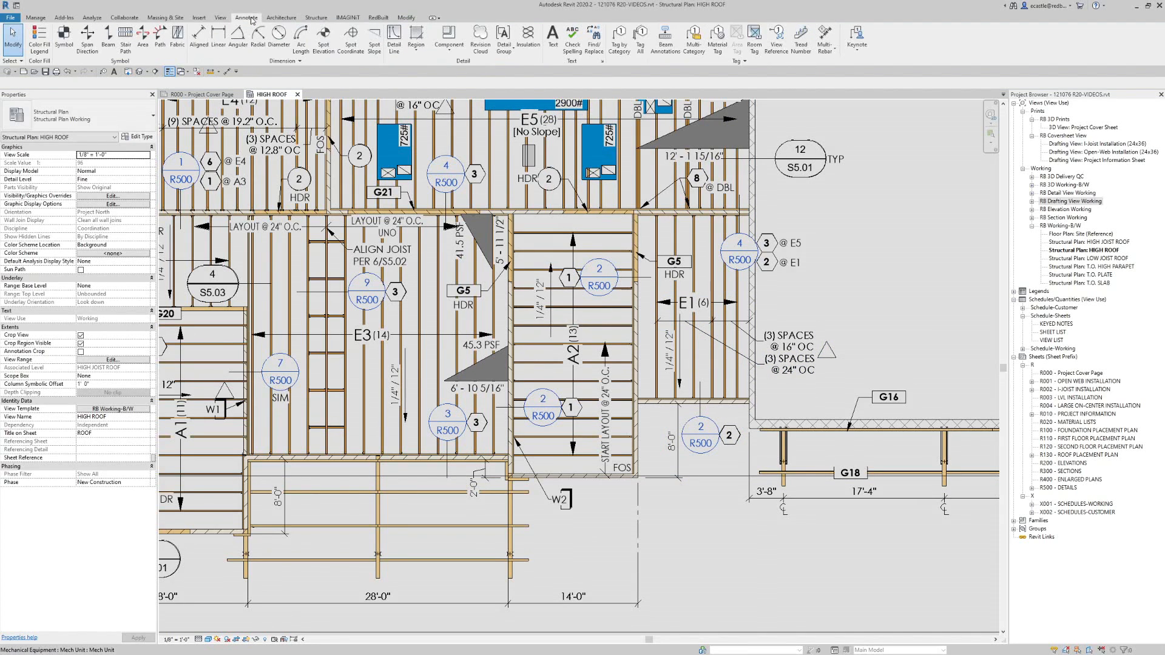
{"action": "left_click", "coordinate": [617, 47]}
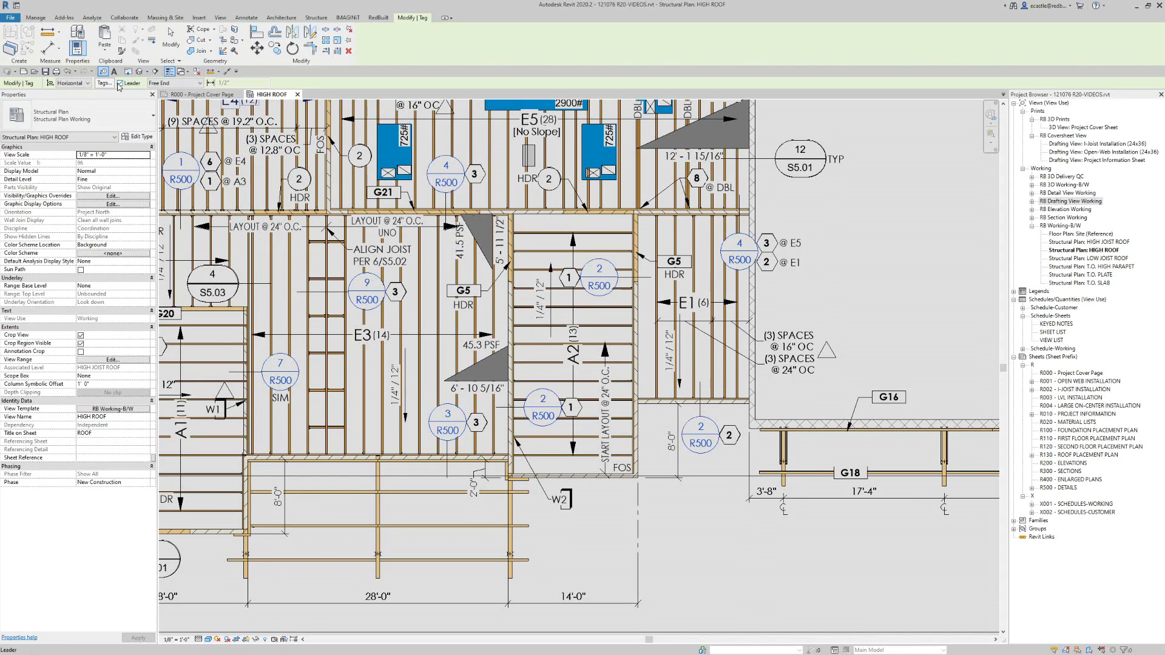
{"action": "left_click", "coordinate": [120, 83]}
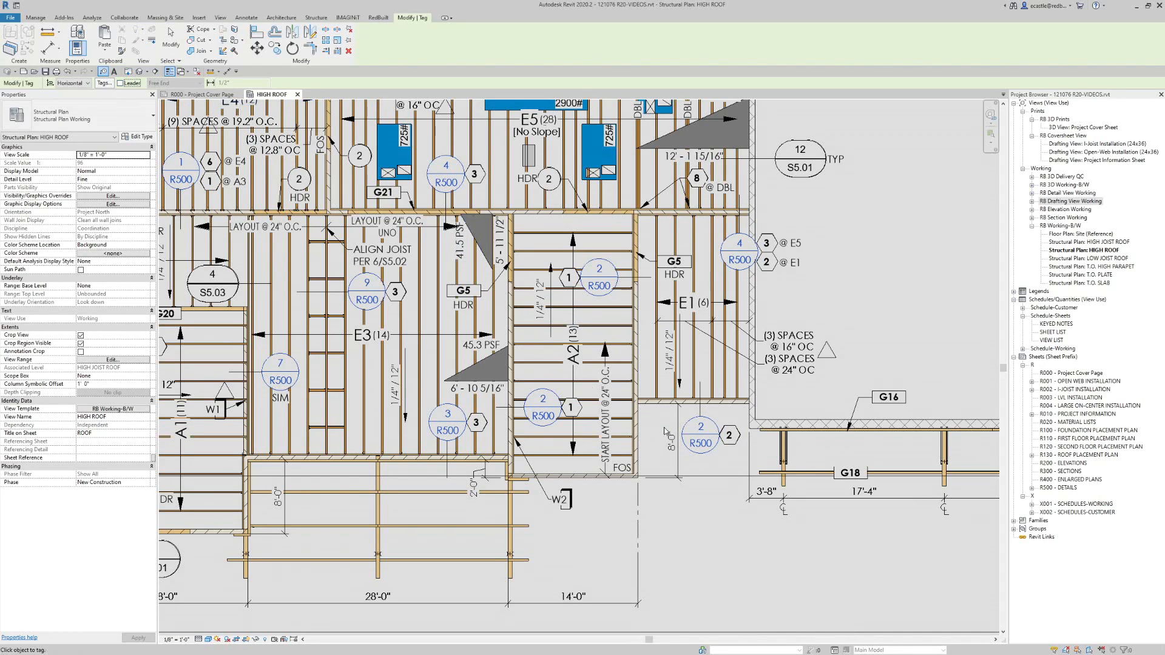
{"action": "left_click", "coordinate": [723, 464]}
{"action": "key", "text": "Escape"}
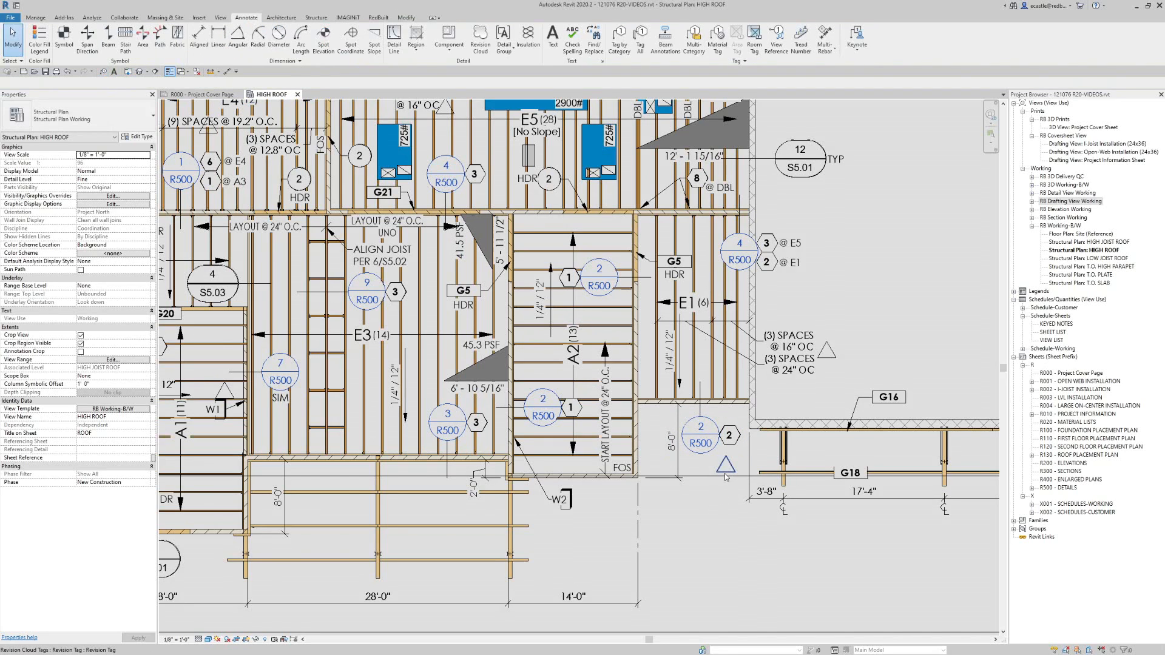
{"action": "left_click", "coordinate": [726, 472]}
{"action": "left_click", "coordinate": [722, 493]}
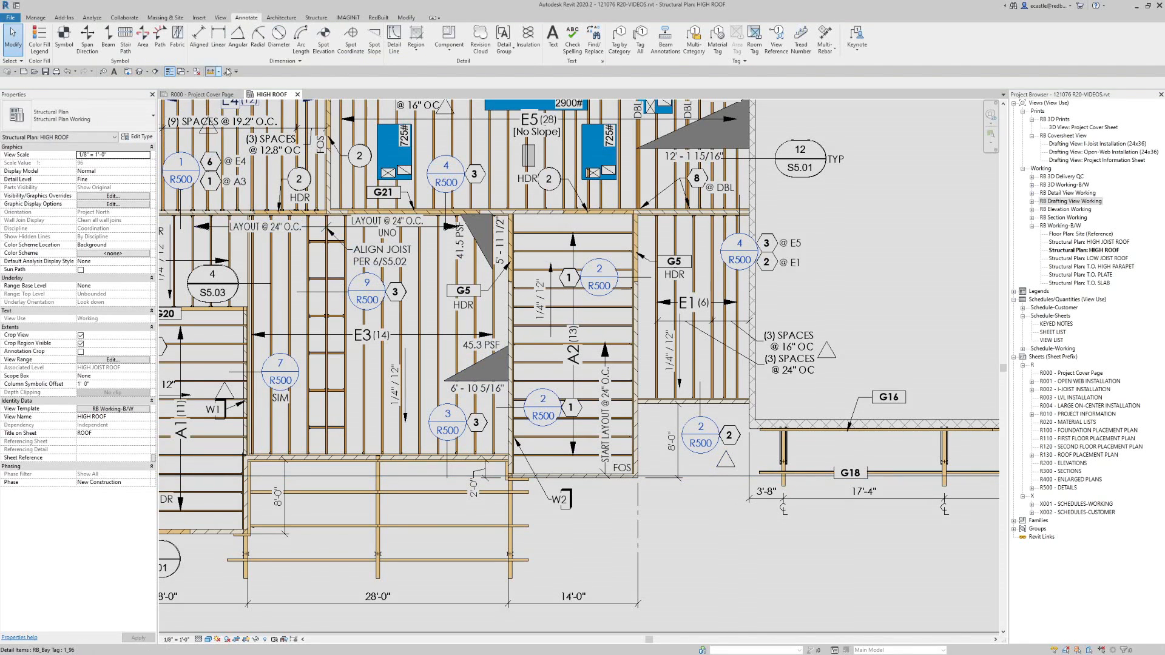
- Examine the revision tags at the 2/R500 callout and the E1 spacing note, and review the whole HIGH ROOF plan
{"action": "left_click", "coordinate": [219, 17]}
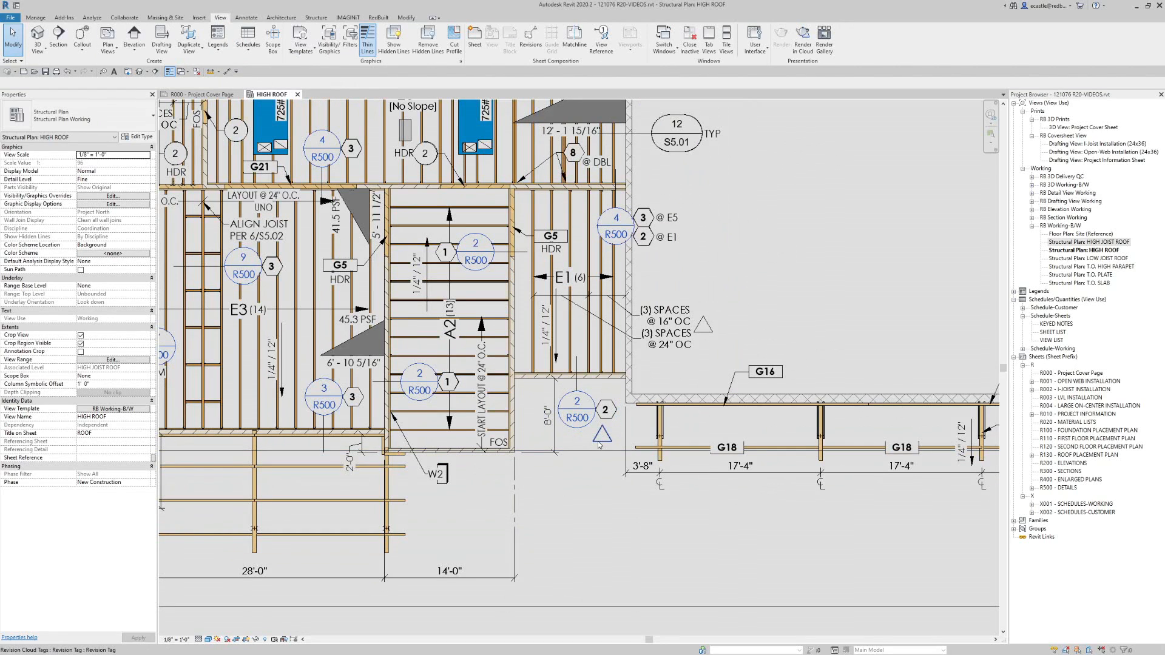
{"action": "left_click", "coordinate": [599, 444]}
{"action": "left_click", "coordinate": [701, 318]}
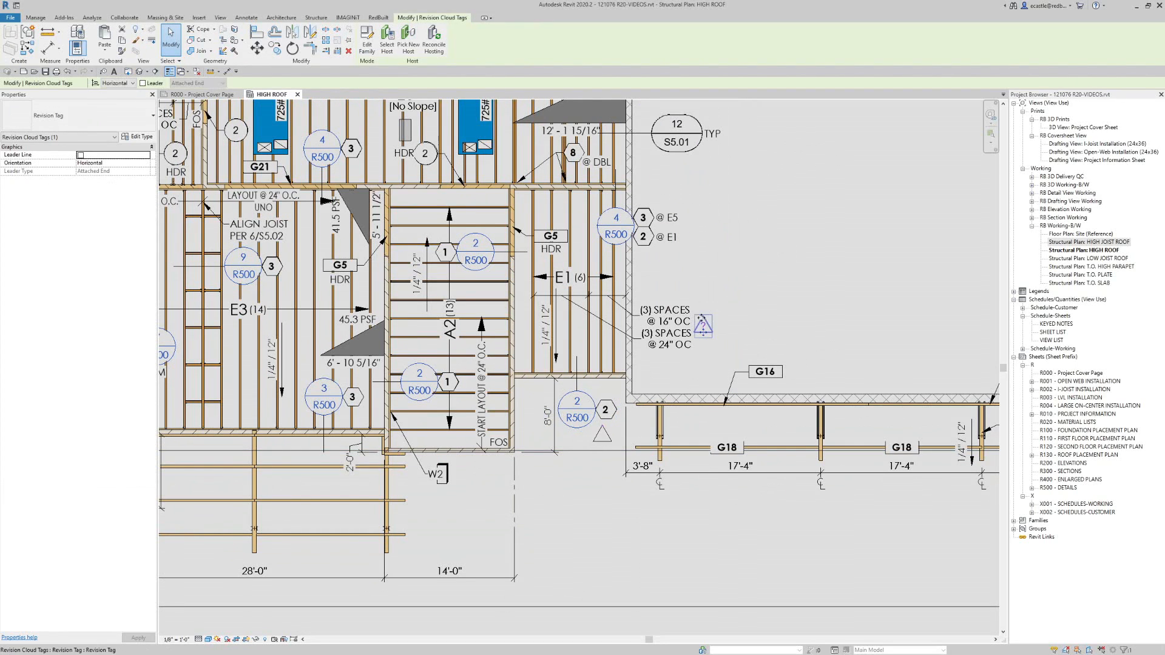
{"action": "left_click", "coordinate": [570, 489]}
{"action": "scroll", "coordinate": [571, 489], "scroll_direction": "down", "scroll_amount": 5}
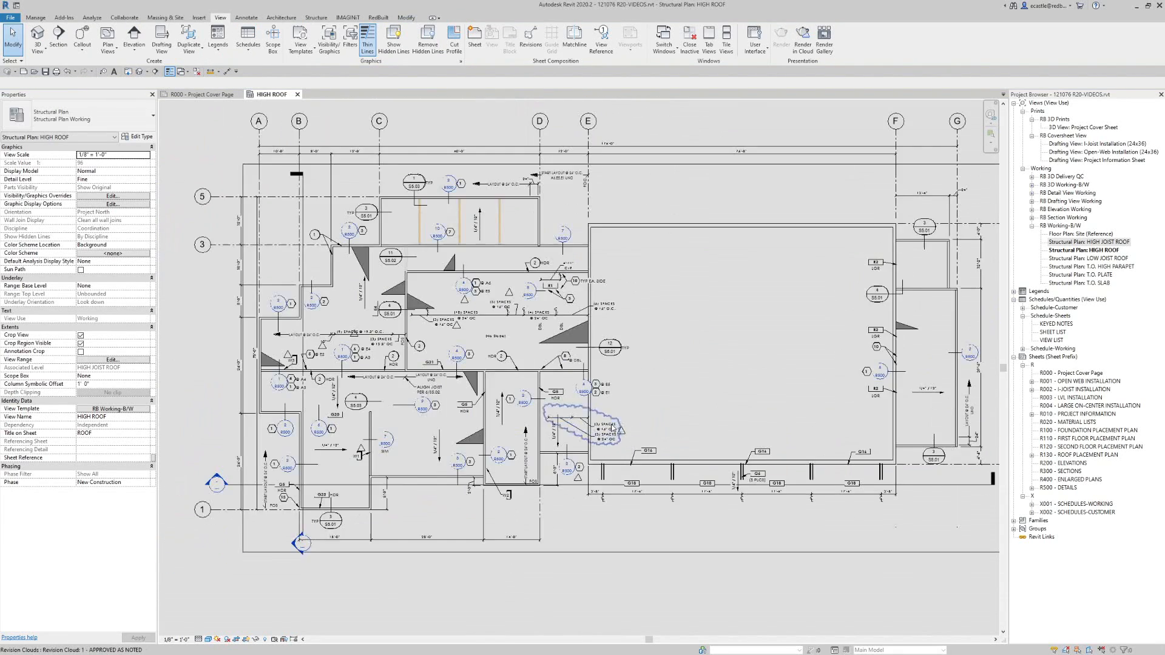
{"action": "scroll", "coordinate": [623, 427], "scroll_direction": "down", "scroll_amount": 3}
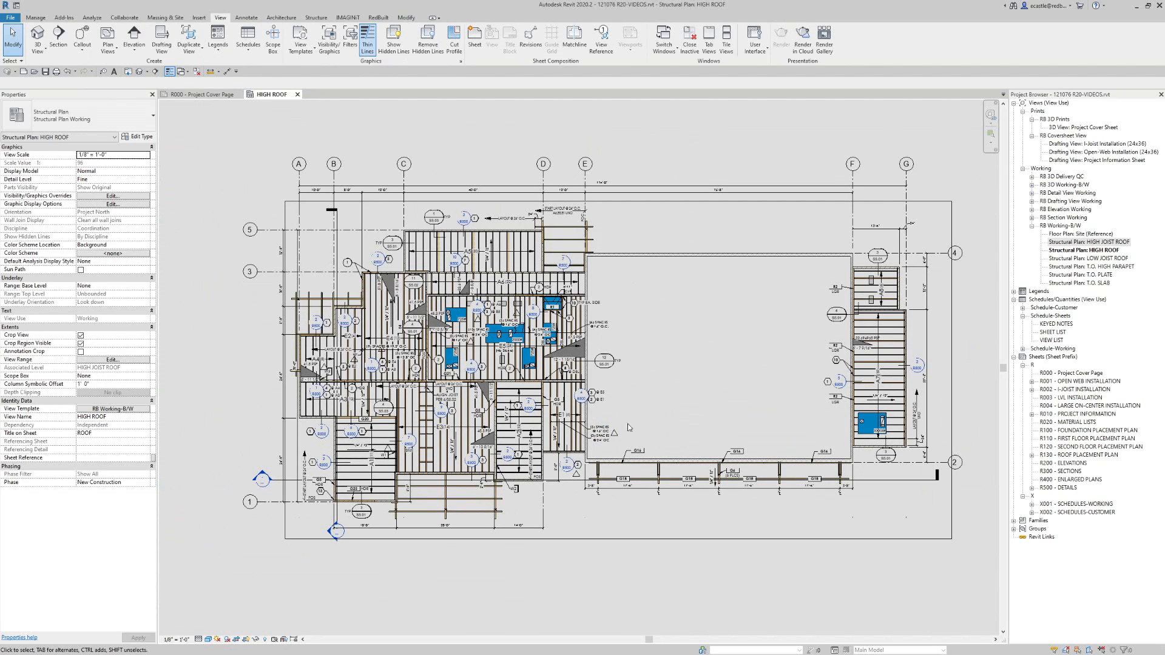
{"action": "scroll", "coordinate": [555, 485], "scroll_direction": "up", "scroll_amount": 2}
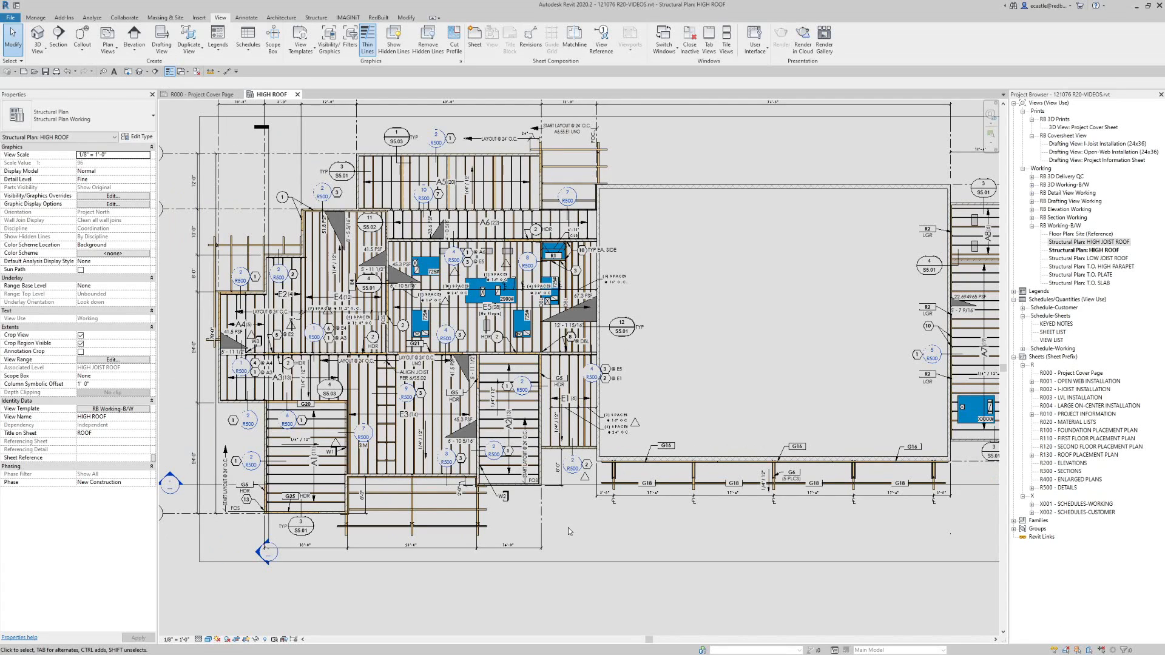
- Place an aligned dimension between the lowest and highest joists of the A8 bay, just outside the bay's right wall
{"action": "scroll", "coordinate": [568, 531], "scroll_direction": "up", "scroll_amount": 3}
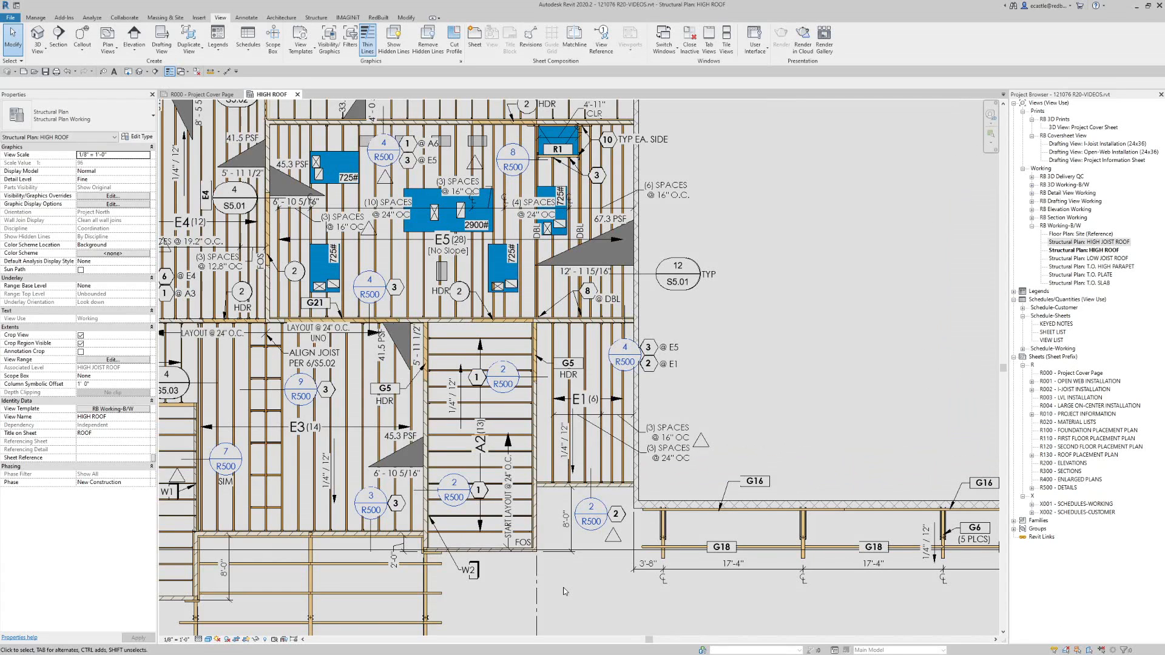
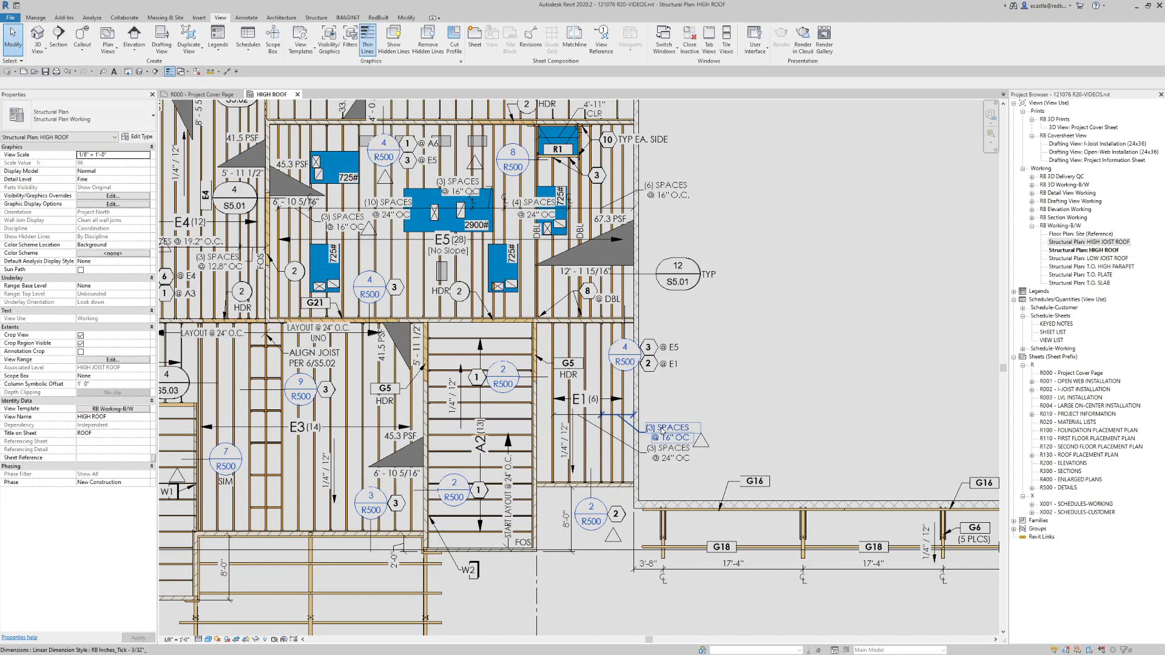
{"action": "scroll", "coordinate": [349, 459], "scroll_direction": "down", "scroll_amount": 2}
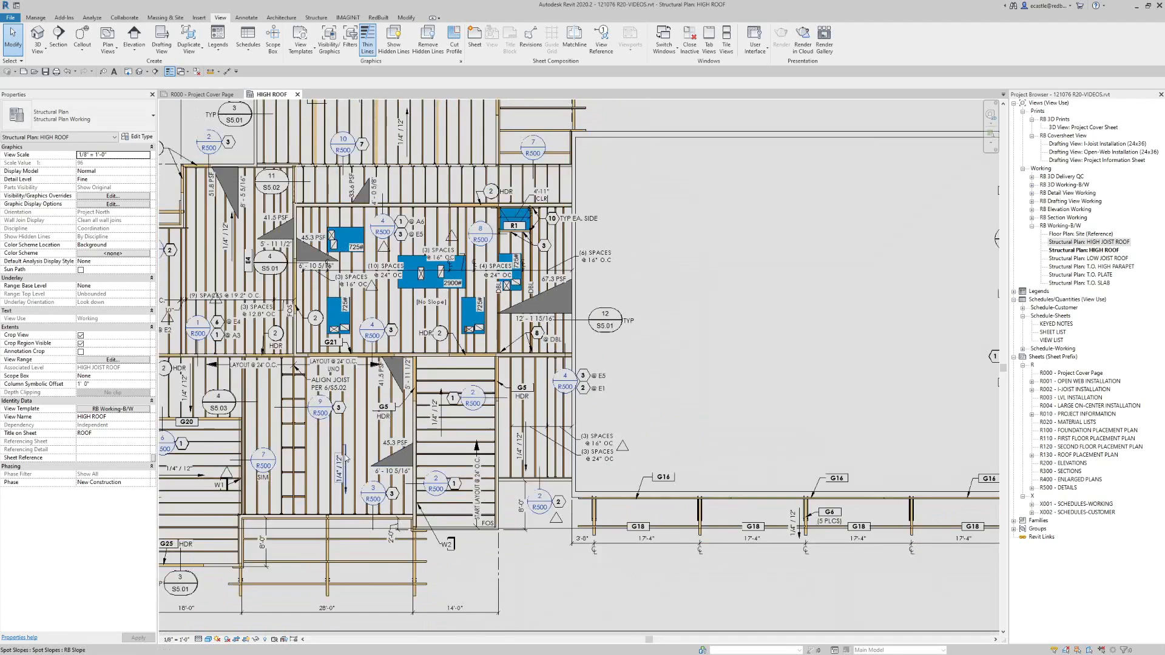
{"action": "scroll", "coordinate": [346, 459], "scroll_direction": "down", "scroll_amount": 3}
{"action": "scroll", "coordinate": [782, 299], "scroll_direction": "up", "scroll_amount": 5}
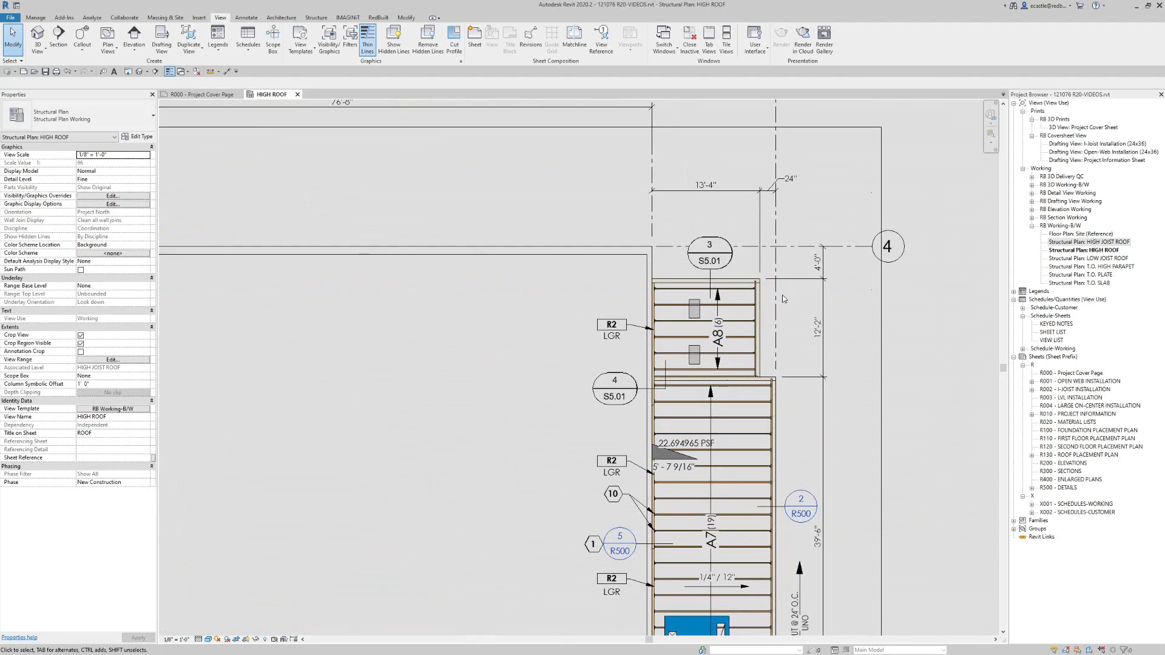
{"action": "scroll", "coordinate": [782, 298], "scroll_direction": "up", "scroll_amount": 2}
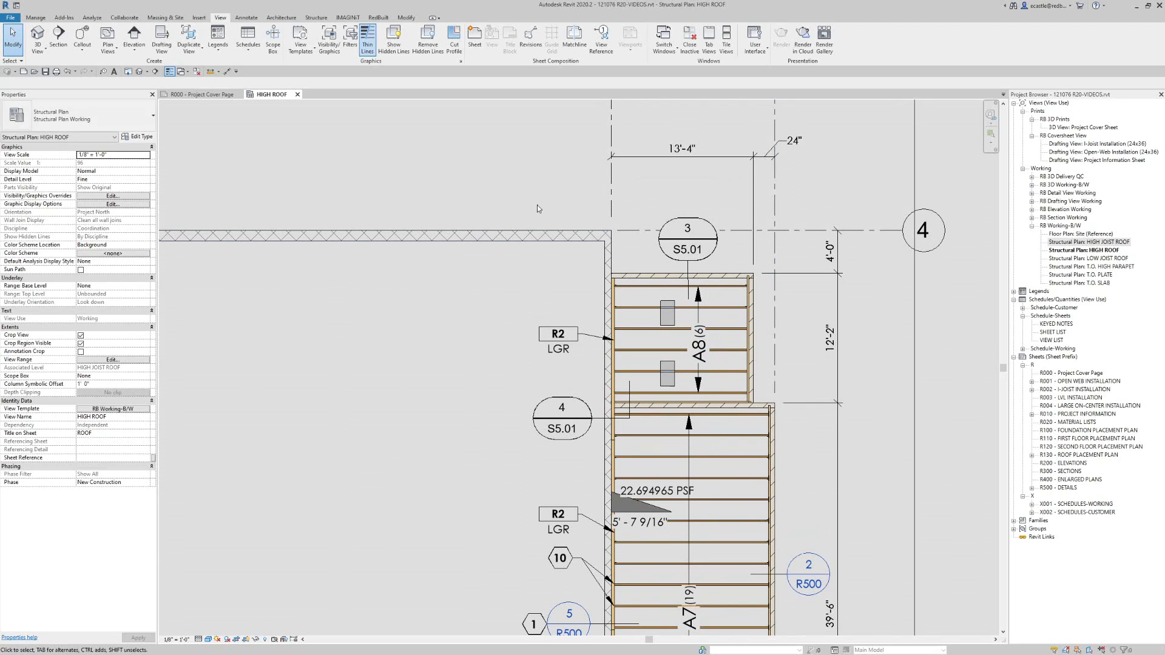
{"action": "key", "text": "d"}
{"action": "key", "text": "i"}
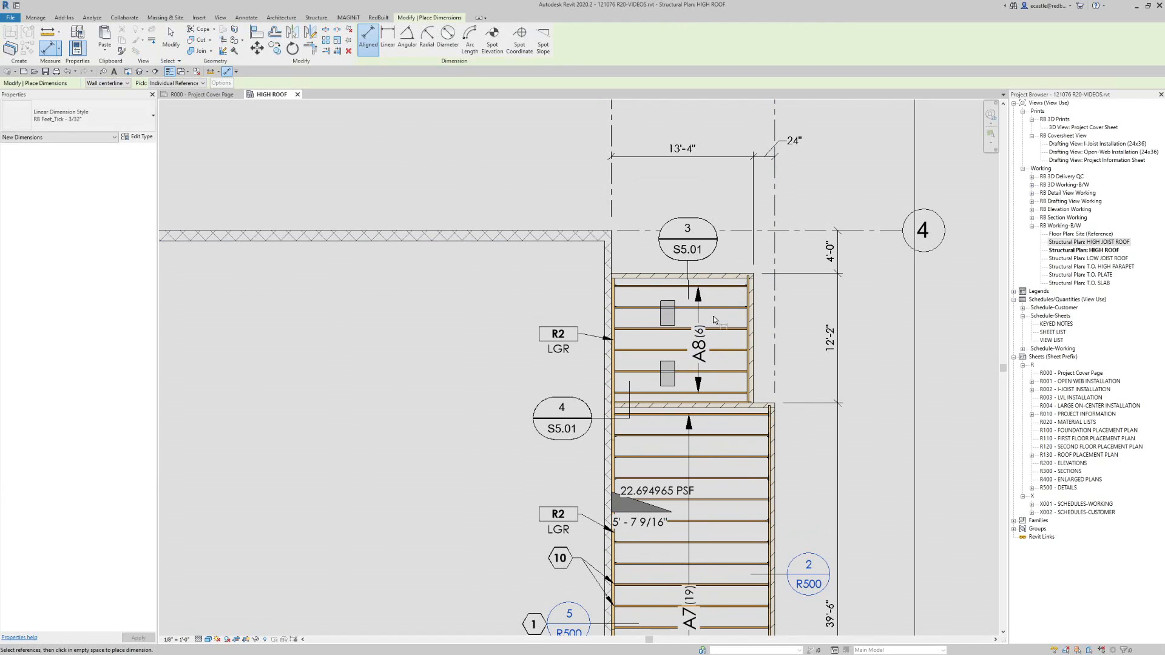
{"action": "left_click", "coordinate": [721, 394]}
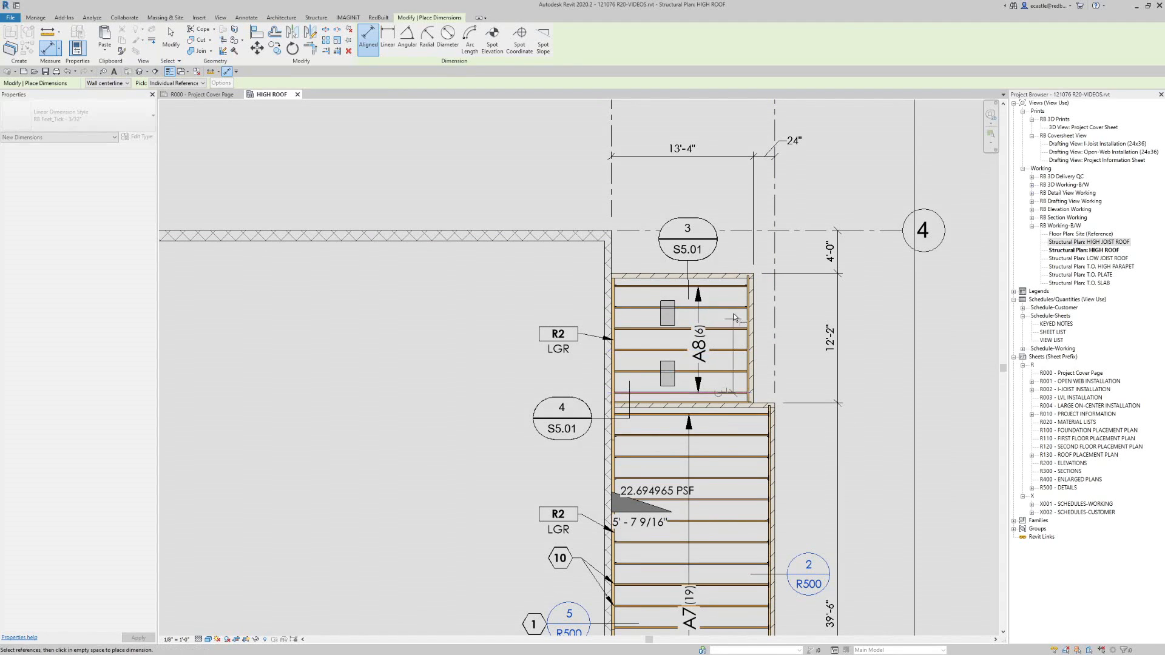
{"action": "left_click", "coordinate": [723, 287]}
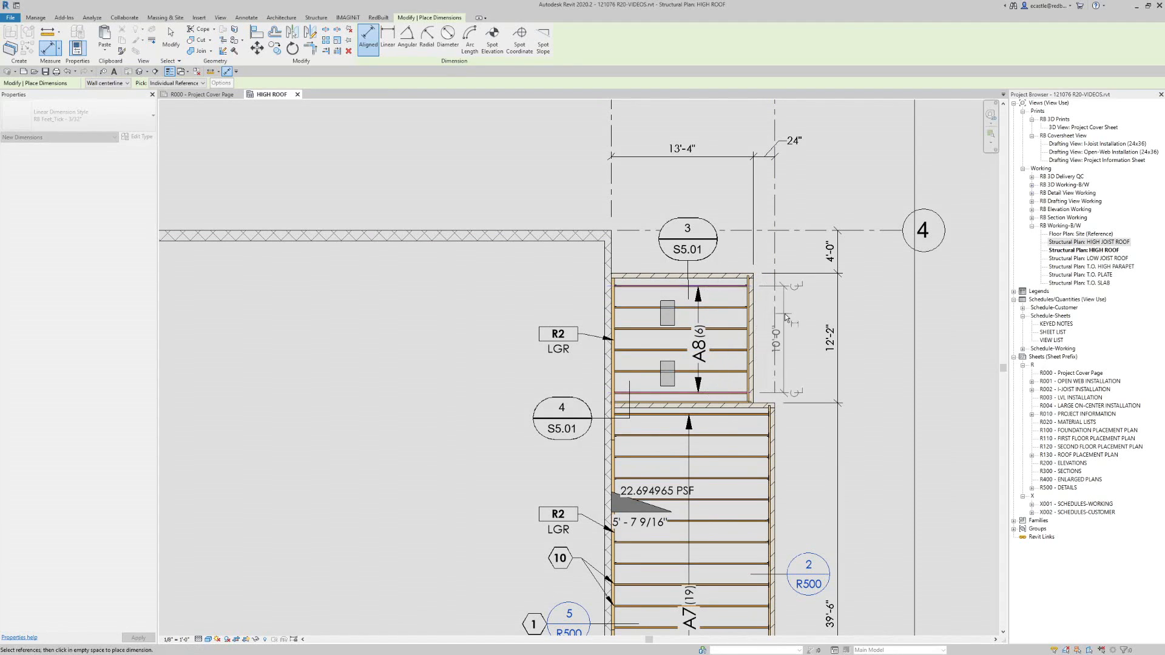
{"action": "left_click", "coordinate": [793, 319]}
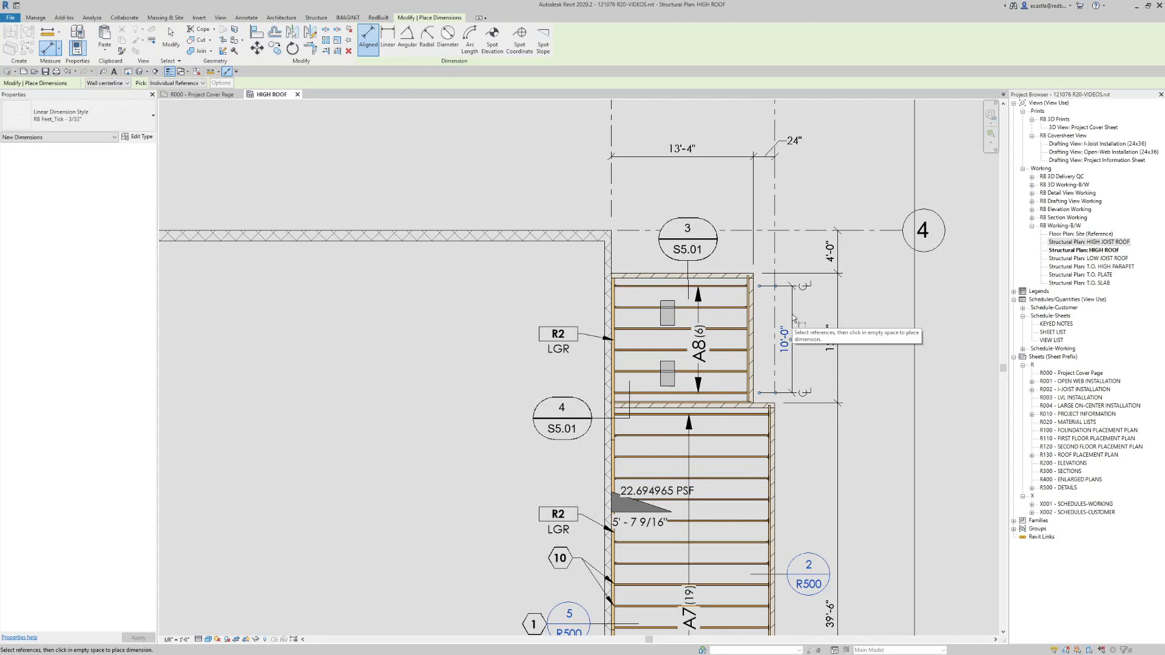
{"action": "key", "text": "Escape"}
{"action": "key", "text": "Escape"}
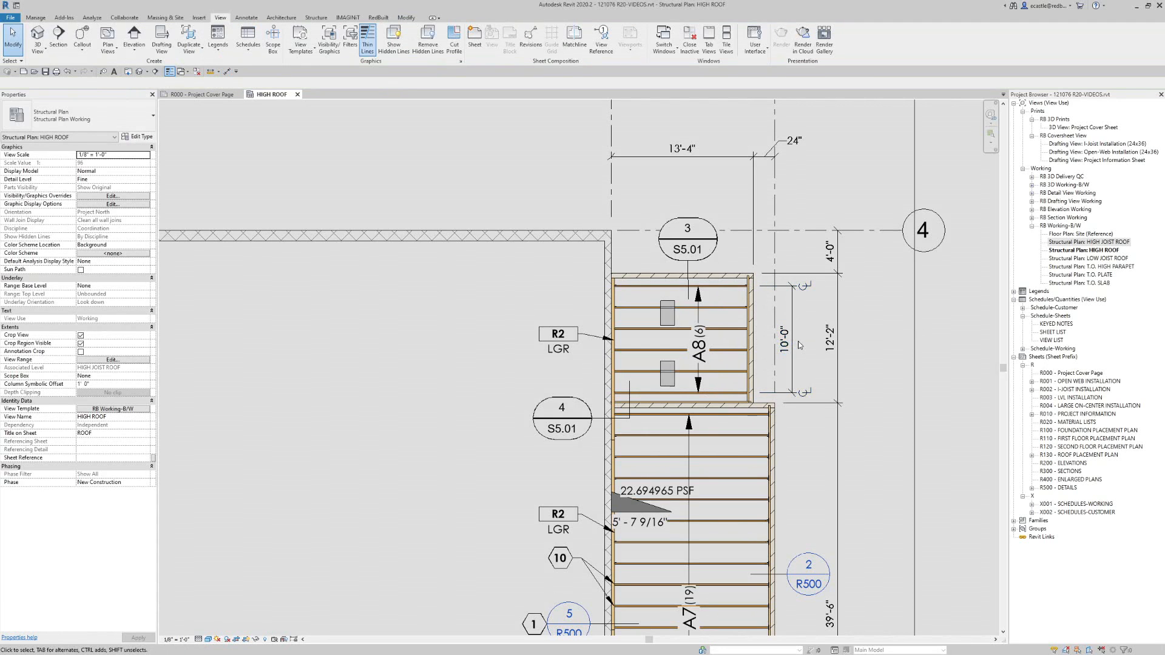
- Replace the new A8 dimension's value with the text (6) SPACES and add @ 24" OC below it
{"action": "scroll", "coordinate": [805, 355], "scroll_direction": "up", "scroll_amount": 2}
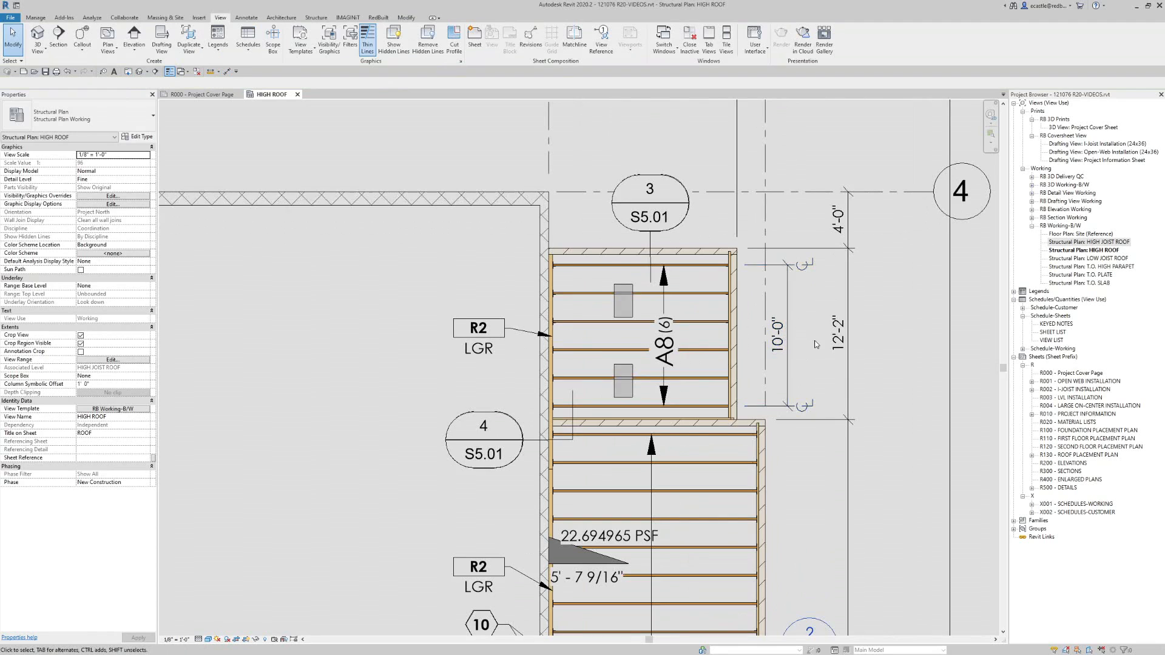
{"action": "scroll", "coordinate": [803, 337], "scroll_direction": "up", "scroll_amount": 1}
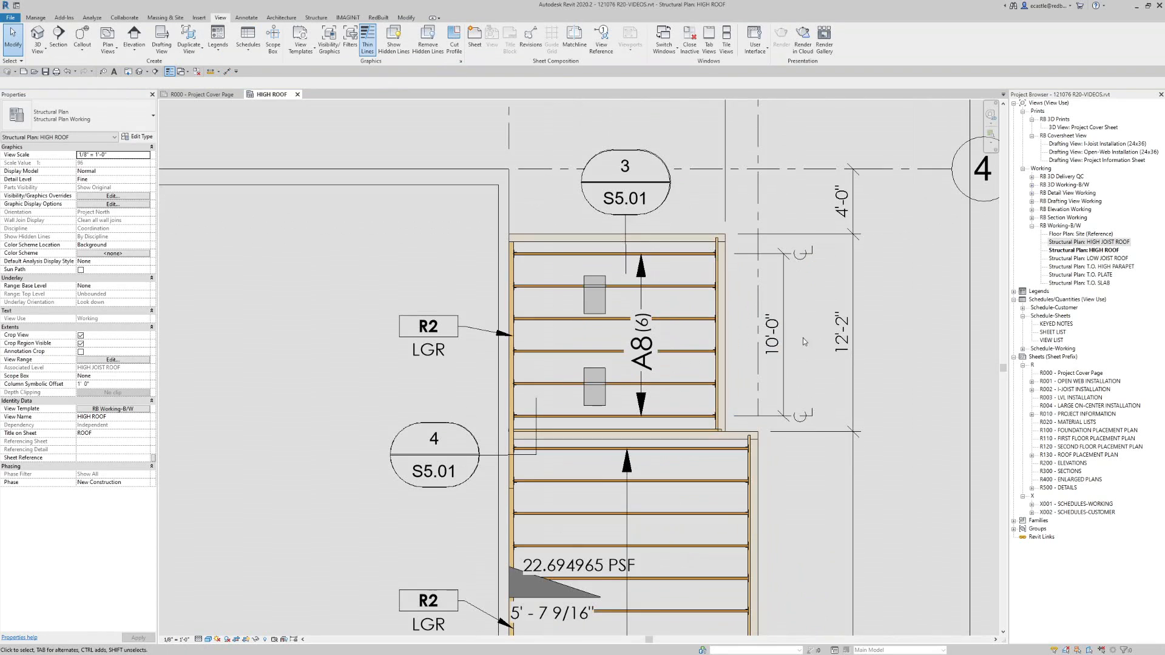
{"action": "left_click", "coordinate": [773, 343]}
{"action": "left_click", "coordinate": [772, 343]}
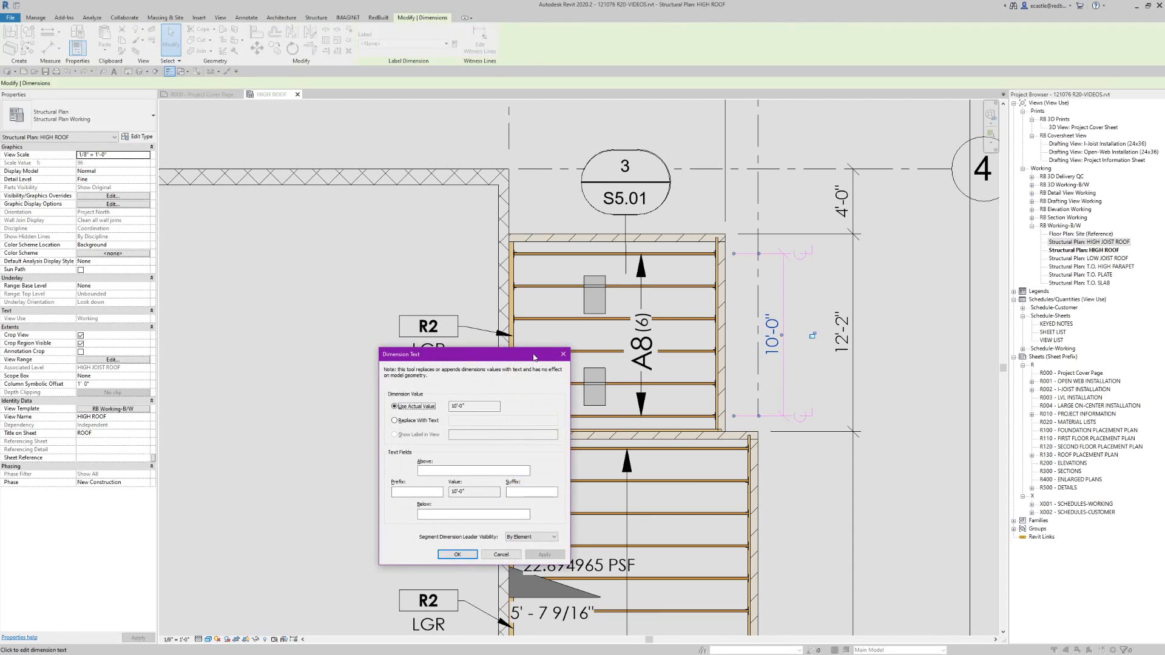
{"action": "left_click_drag", "start_coordinate": [609, 353], "coordinate": [671, 222]}
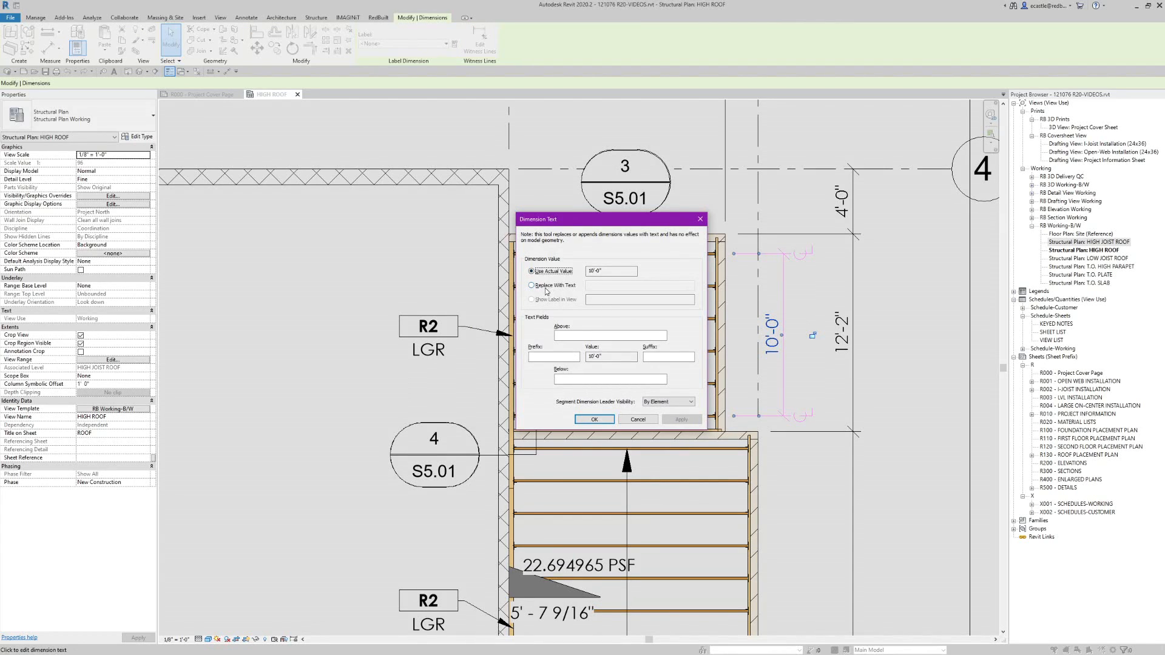
{"action": "left_click", "coordinate": [566, 290]}
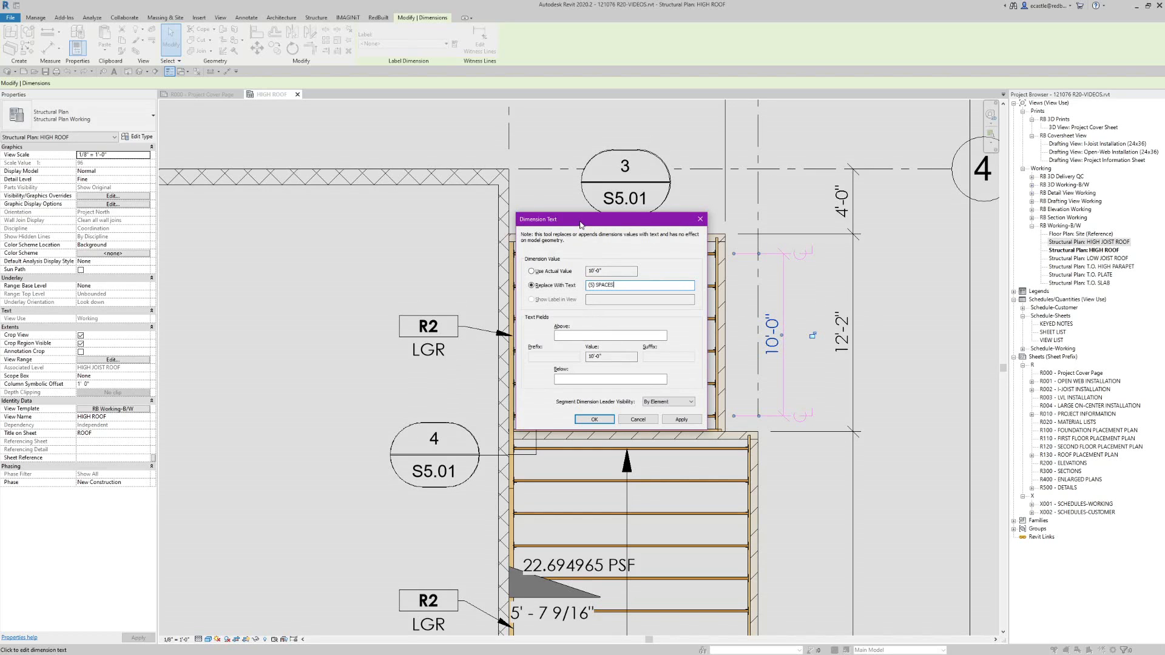
{"action": "left_click_drag", "start_coordinate": [580, 225], "coordinate": [586, 344]}
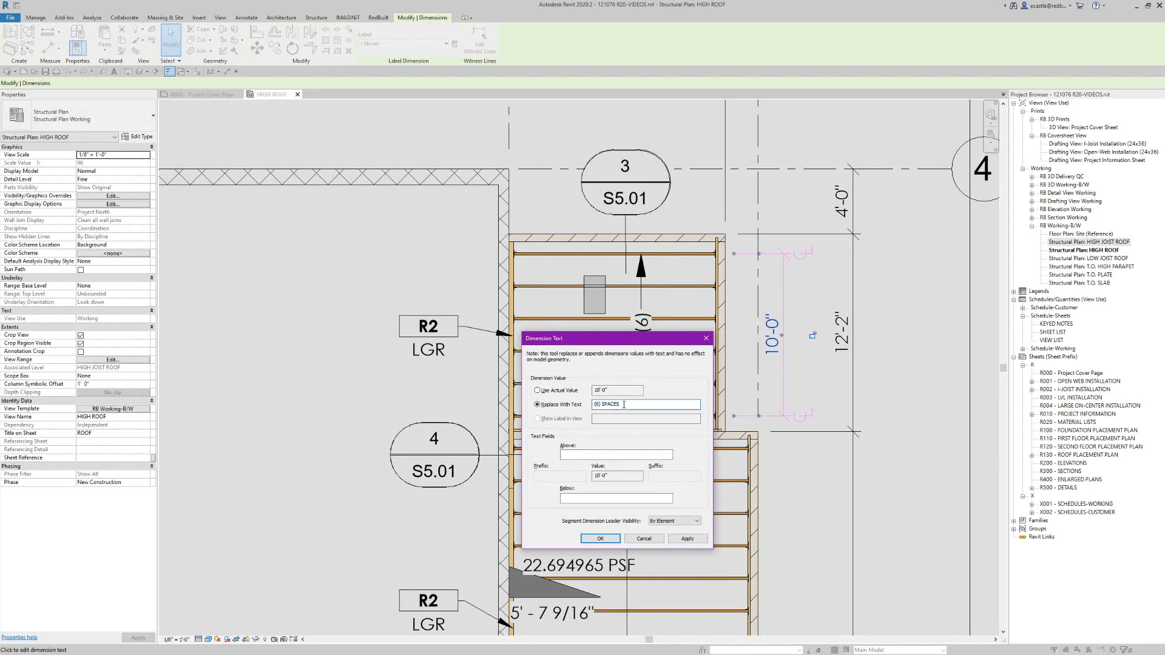
{"action": "left_click_drag", "start_coordinate": [624, 405], "coordinate": [556, 416]}
{"action": "left_click", "coordinate": [574, 456]}
{"action": "left_click", "coordinate": [574, 496]}
{"action": "left_click", "coordinate": [600, 538]}
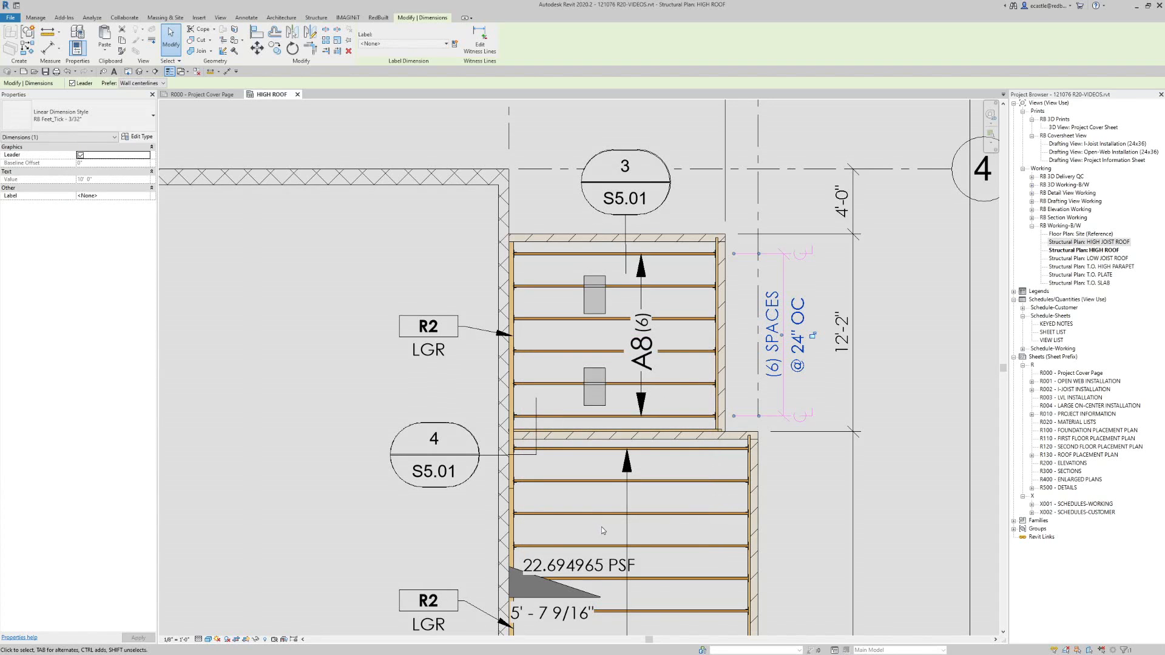
{"action": "left_click", "coordinate": [789, 425]}
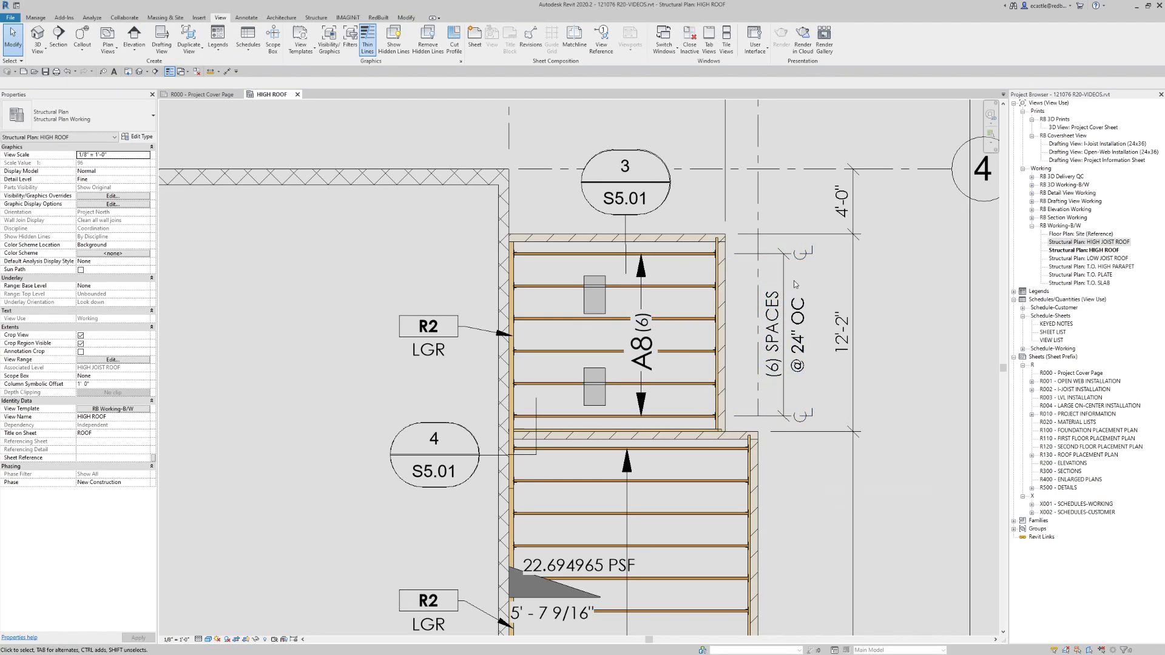
- Review the E1 spacing note and the whole HIGH ROOF plan, and open the R130 - ROOF PLACEMENT PLAN sheet
{"action": "scroll", "coordinate": [796, 285], "scroll_direction": "down", "scroll_amount": 4}
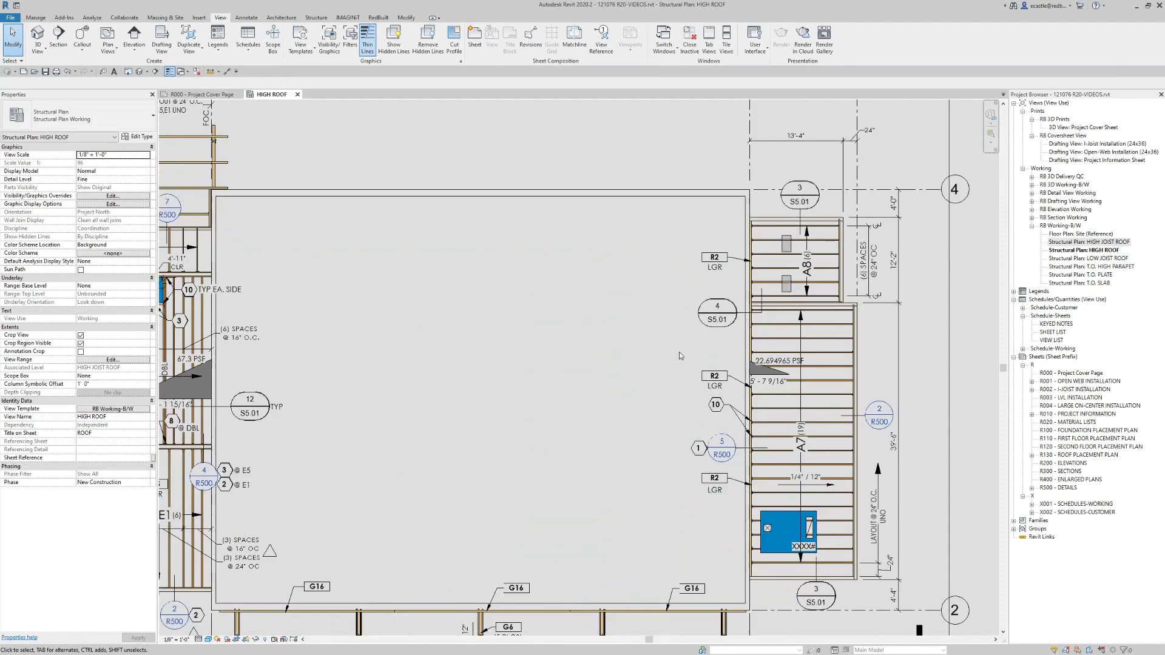
{"action": "scroll", "coordinate": [679, 357], "scroll_direction": "down", "scroll_amount": 3}
{"action": "scroll", "coordinate": [605, 467], "scroll_direction": "up", "scroll_amount": 8}
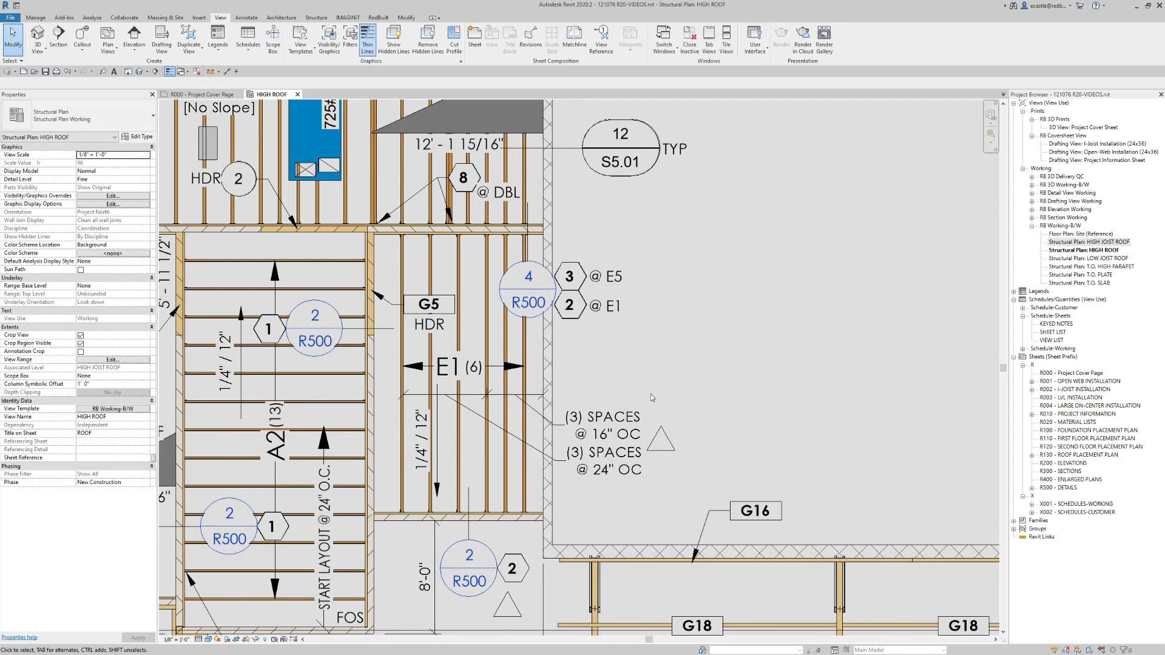
{"action": "scroll", "coordinate": [651, 394], "scroll_direction": "down", "scroll_amount": 2}
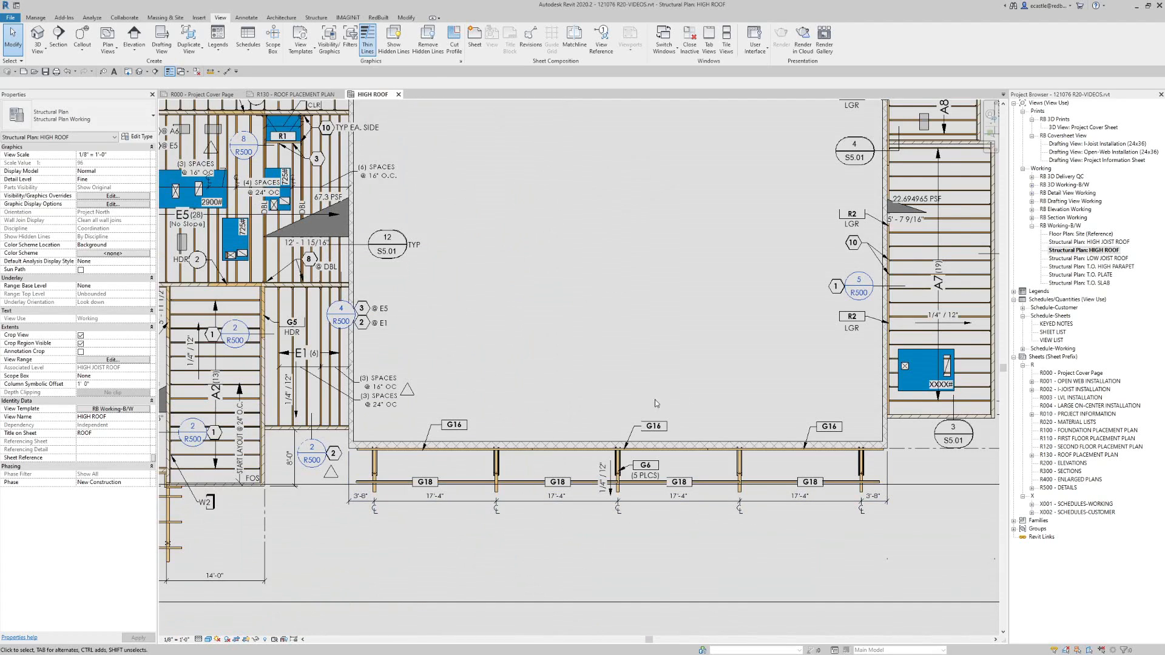
{"action": "scroll", "coordinate": [683, 474], "scroll_direction": "down", "scroll_amount": 3}
{"action": "scroll", "coordinate": [680, 476], "scroll_direction": "down", "scroll_amount": 1}
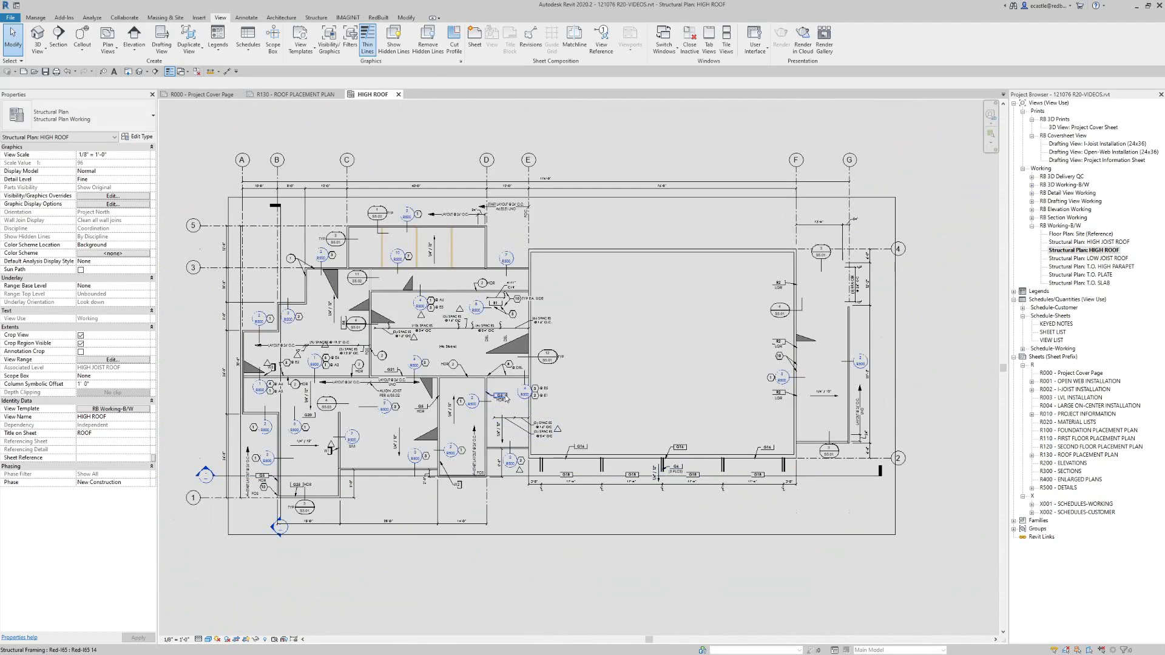
{"action": "scroll", "coordinate": [448, 331], "scroll_direction": "up", "scroll_amount": 1}
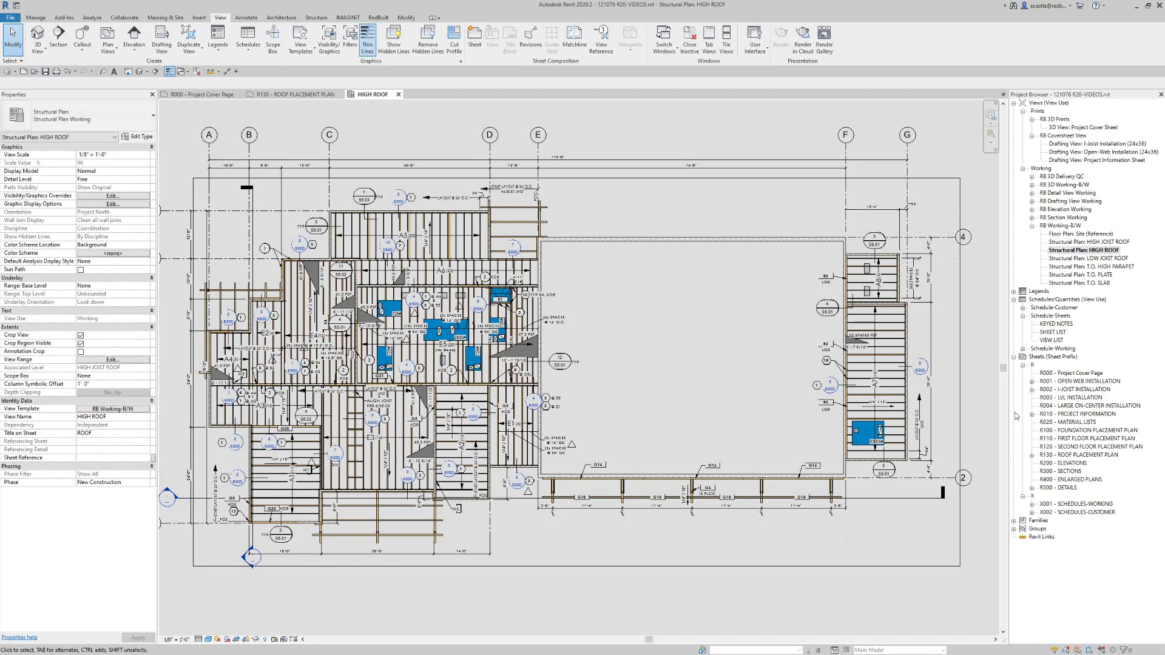
{"action": "double_click", "coordinate": [1076, 457]}
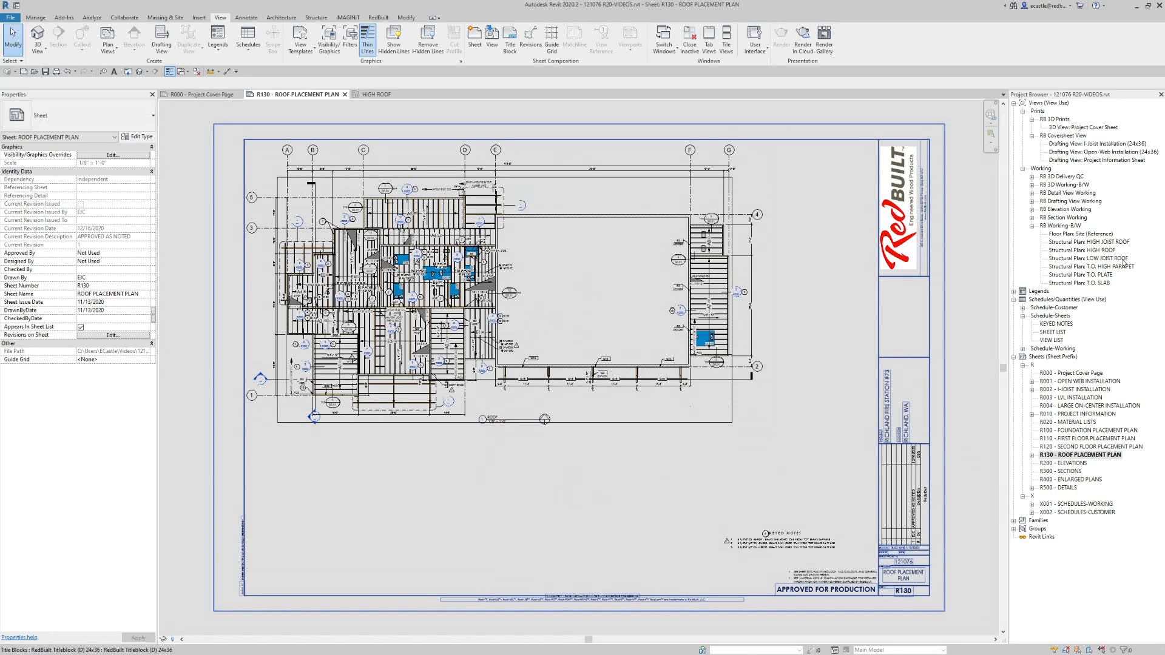
{"action": "left_click", "coordinate": [1101, 251]}
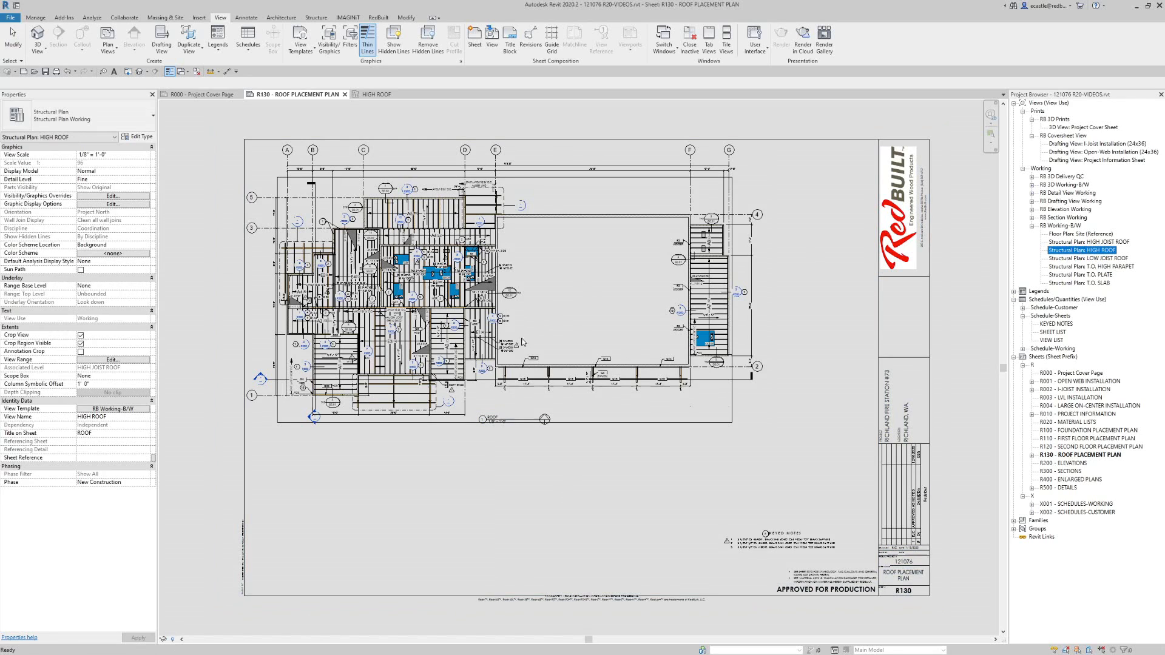
{"action": "left_click", "coordinate": [528, 453]}
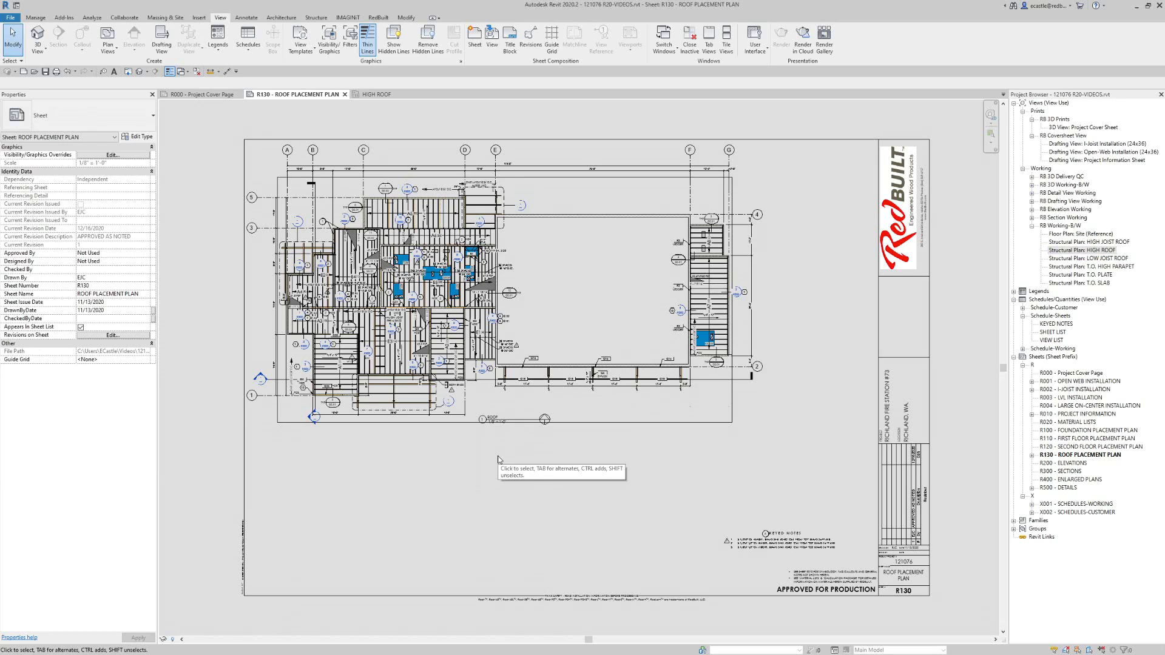
- Delete the north arrow at the end of the ROOF view title line on the sheet
{"action": "scroll", "coordinate": [522, 449], "scroll_direction": "up", "scroll_amount": 1}
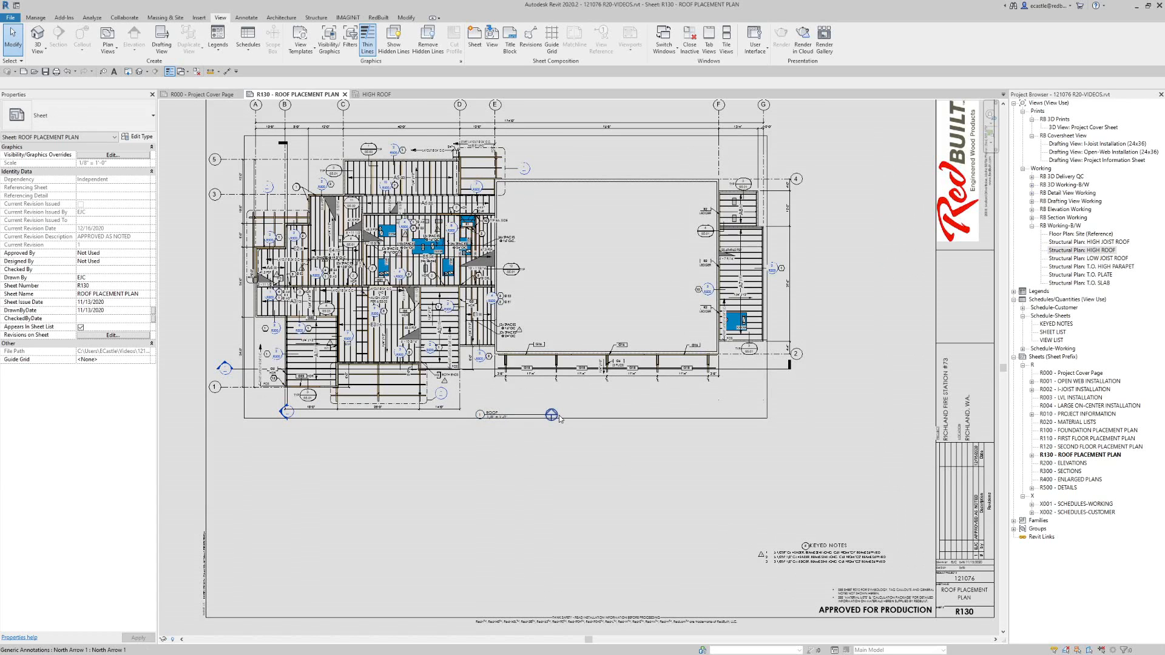
{"action": "scroll", "coordinate": [545, 442], "scroll_direction": "up", "scroll_amount": 2}
{"action": "scroll", "coordinate": [547, 419], "scroll_direction": "up", "scroll_amount": 2}
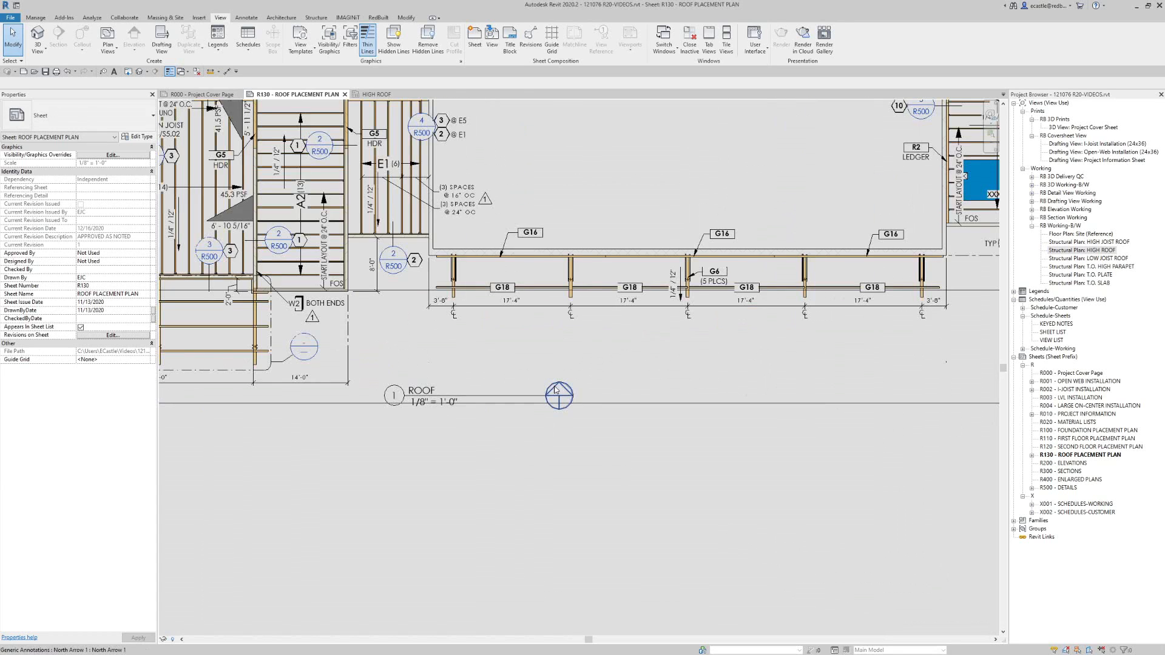
{"action": "left_click", "coordinate": [567, 390]}
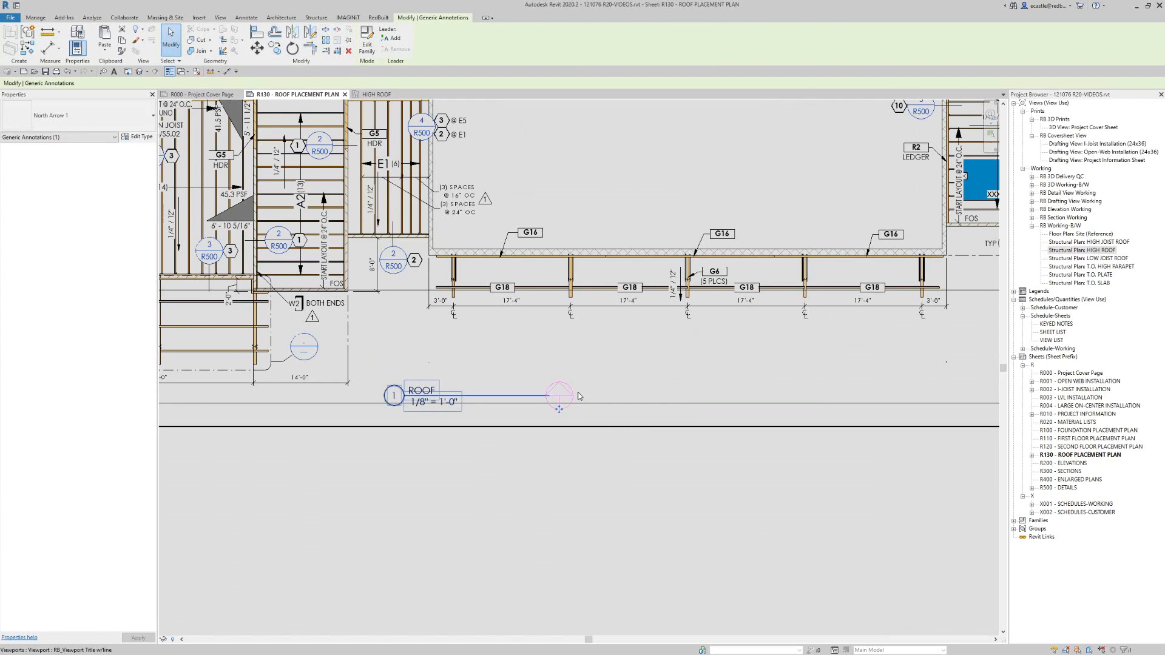
{"action": "key", "text": "Delete"}
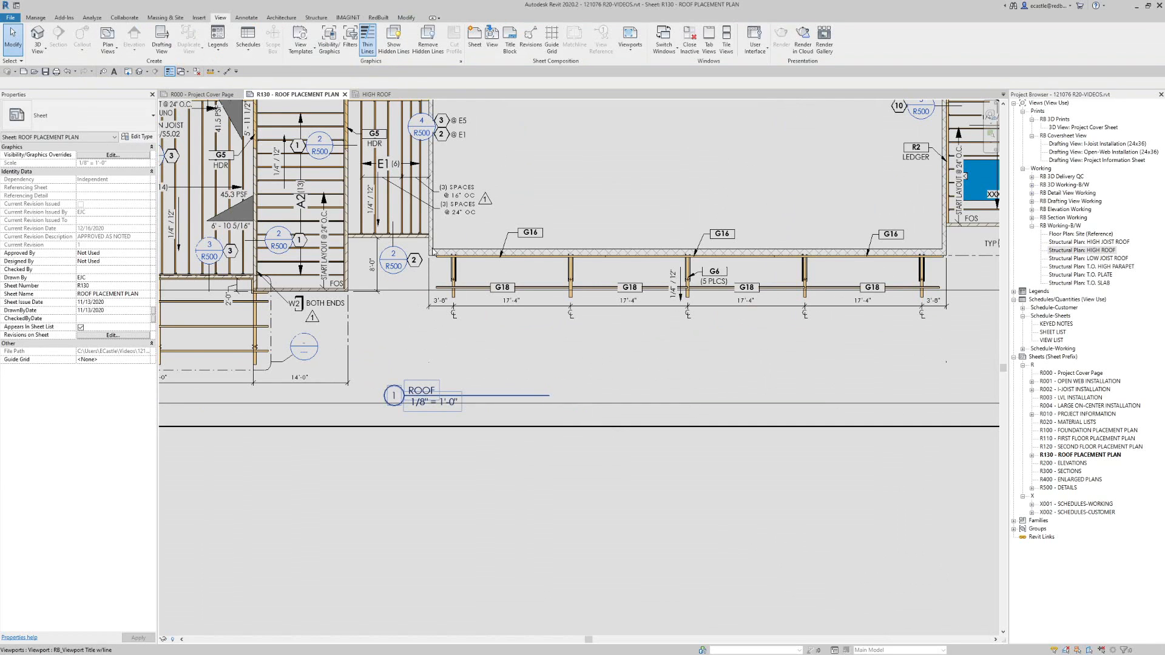
- Place a North Arrow 1 symbol, turned to point straight up, at the end of the ROOF view title line
{"action": "left_click", "coordinate": [246, 18]}
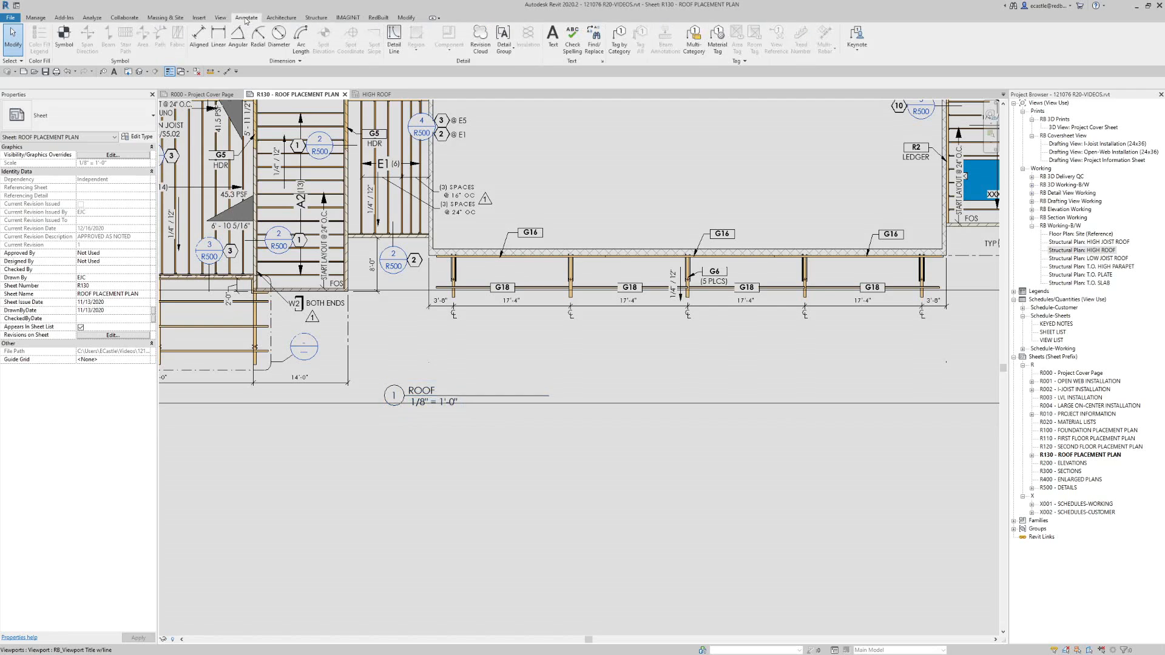
{"action": "left_click", "coordinate": [61, 35]}
{"action": "left_click", "coordinate": [56, 114]}
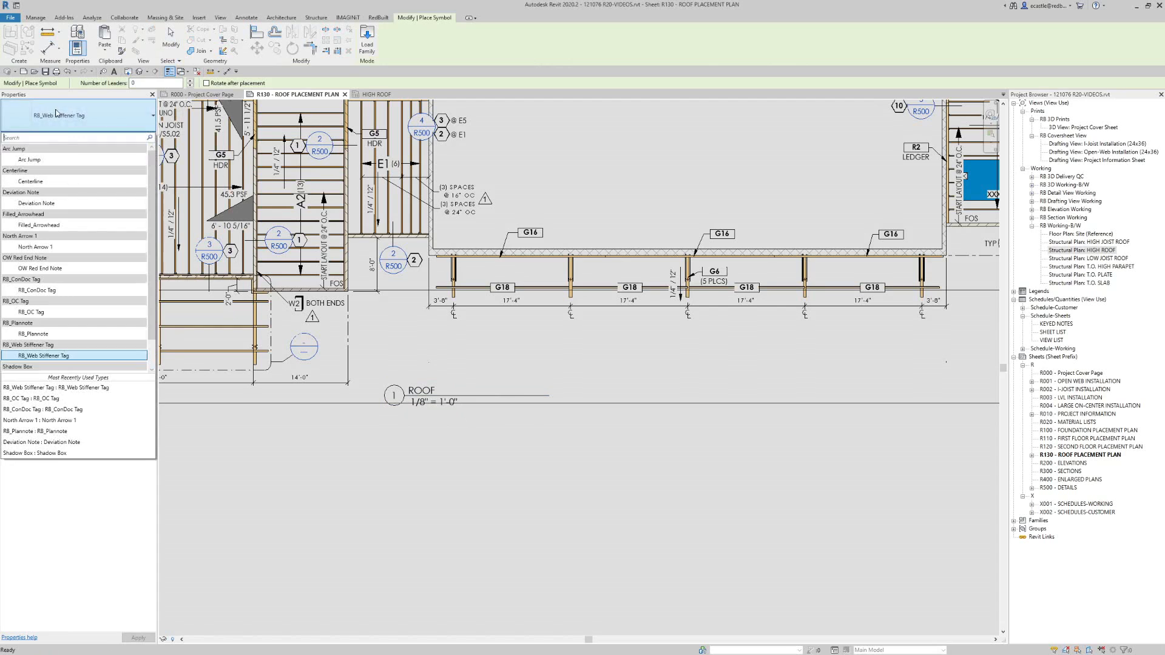
{"action": "left_click", "coordinate": [43, 246]}
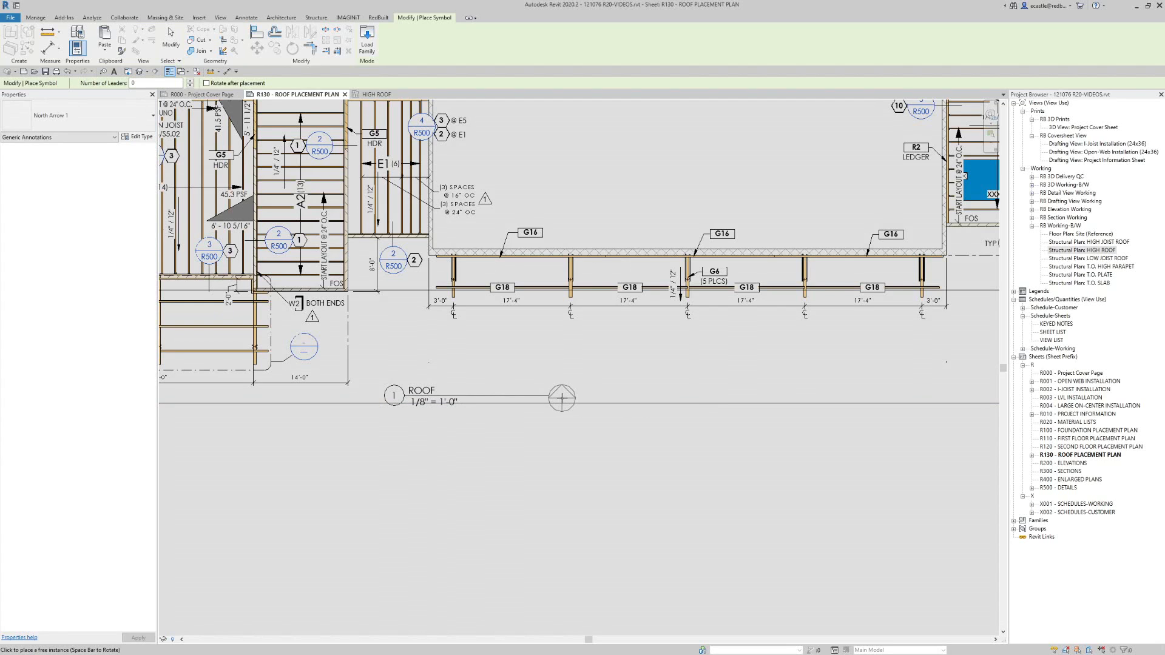
{"action": "scroll", "coordinate": [562, 397], "scroll_direction": "up", "scroll_amount": 4}
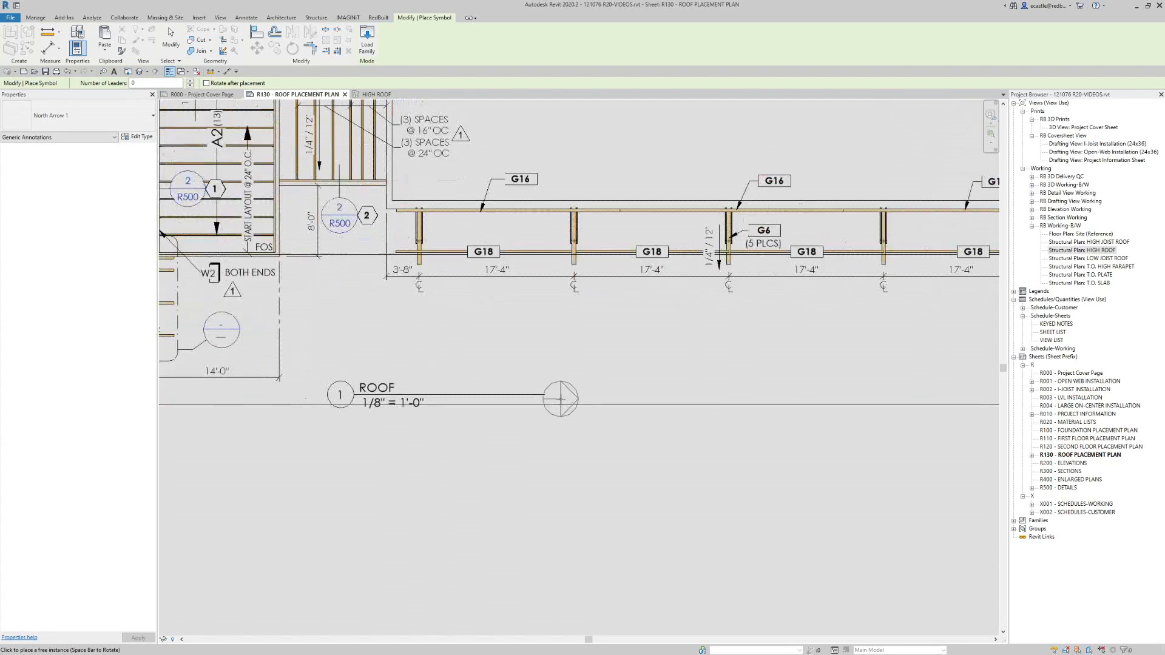
{"action": "key", "text": "space"}
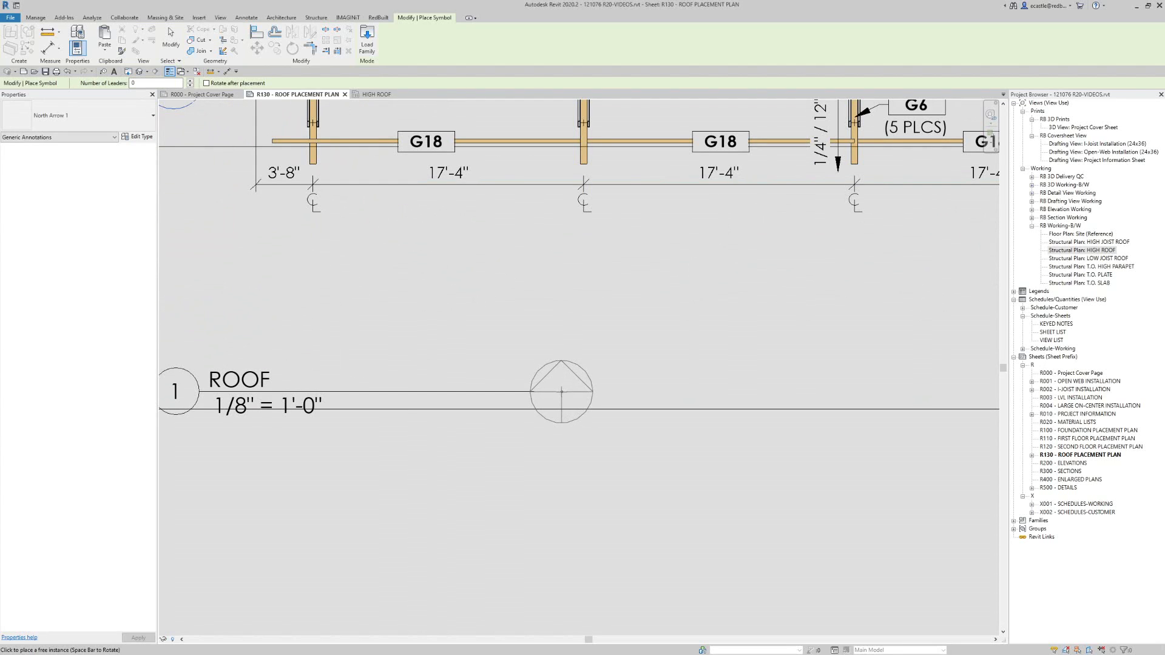
{"action": "left_click", "coordinate": [563, 391]}
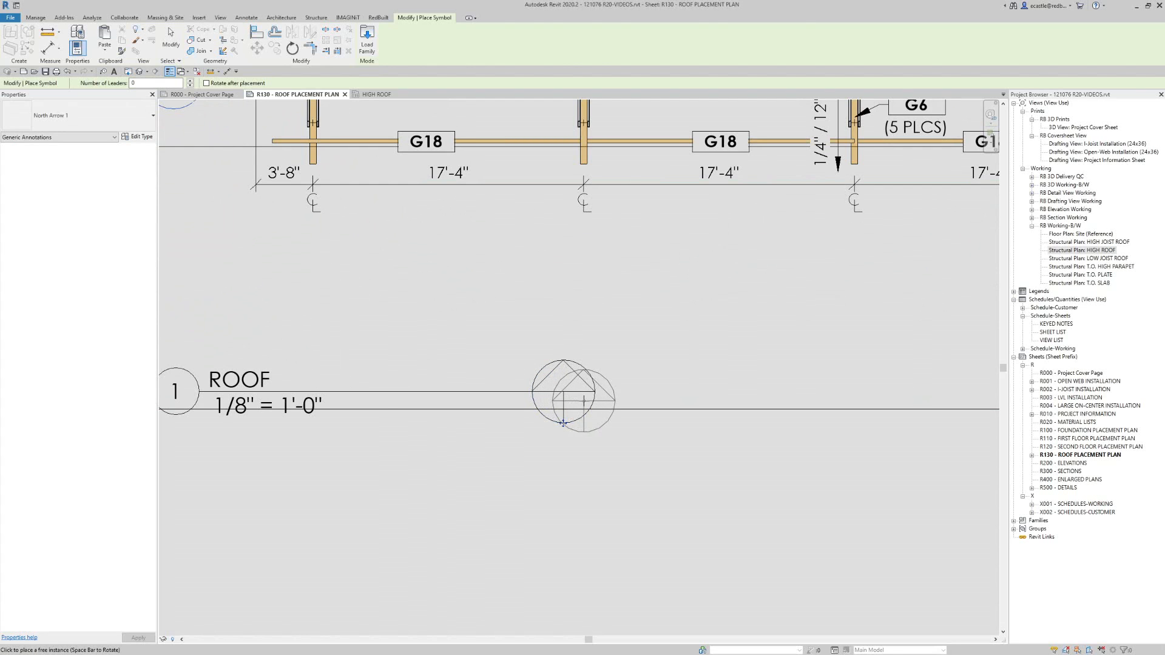
{"action": "key", "text": "Escape"}
- Rotate the new north arrow about 29° clockwise around its center
{"action": "left_click", "coordinate": [579, 398]}
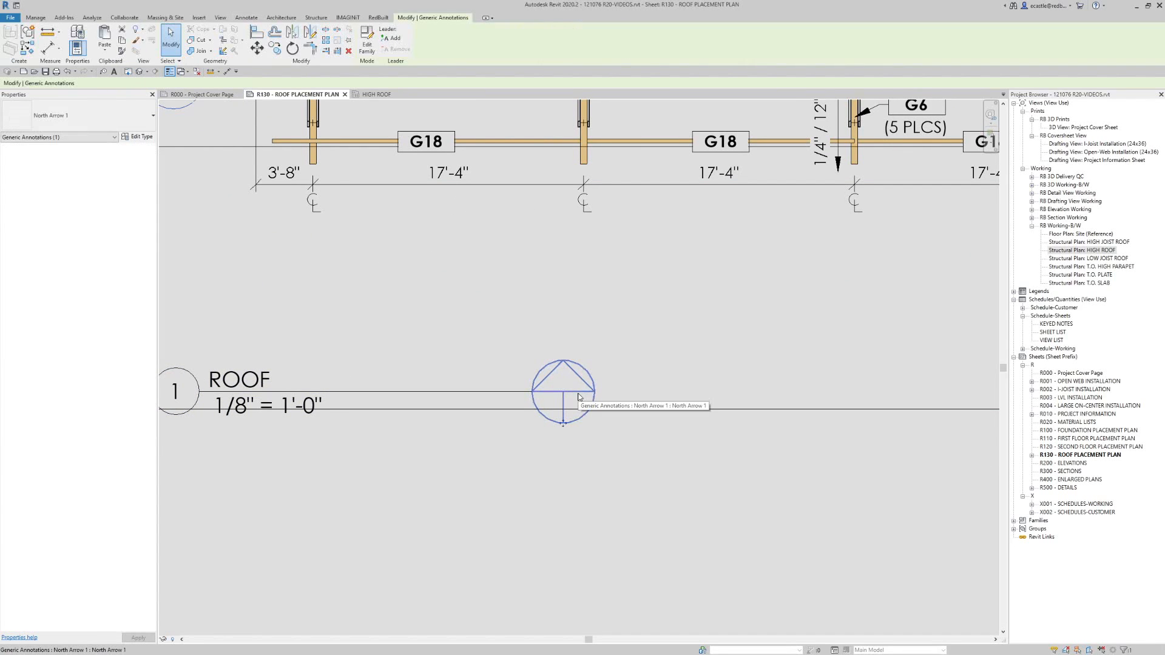
{"action": "key", "text": "r"}
{"action": "key", "text": "o"}
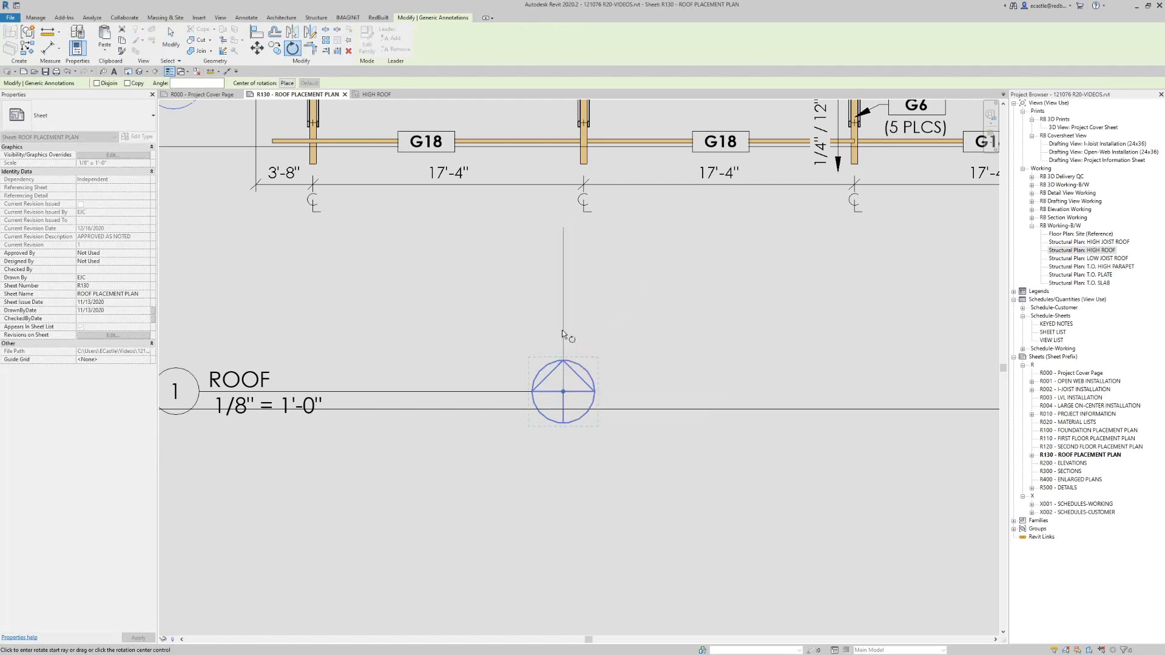
{"action": "left_click", "coordinate": [562, 331]}
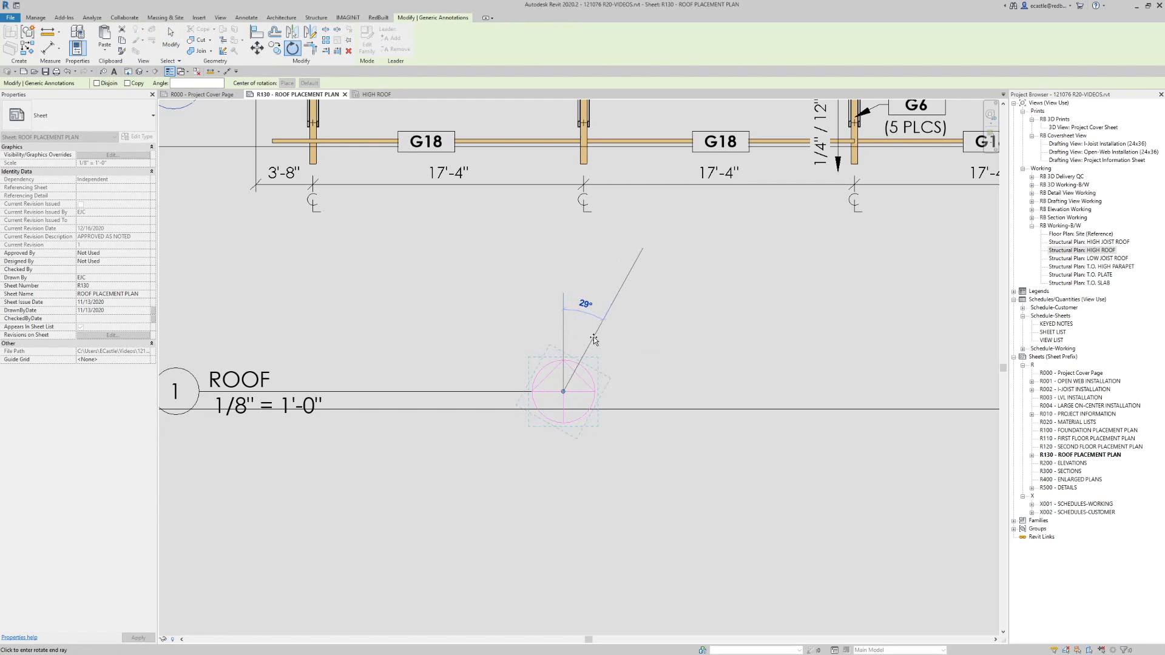
{"action": "left_click", "coordinate": [594, 340]}
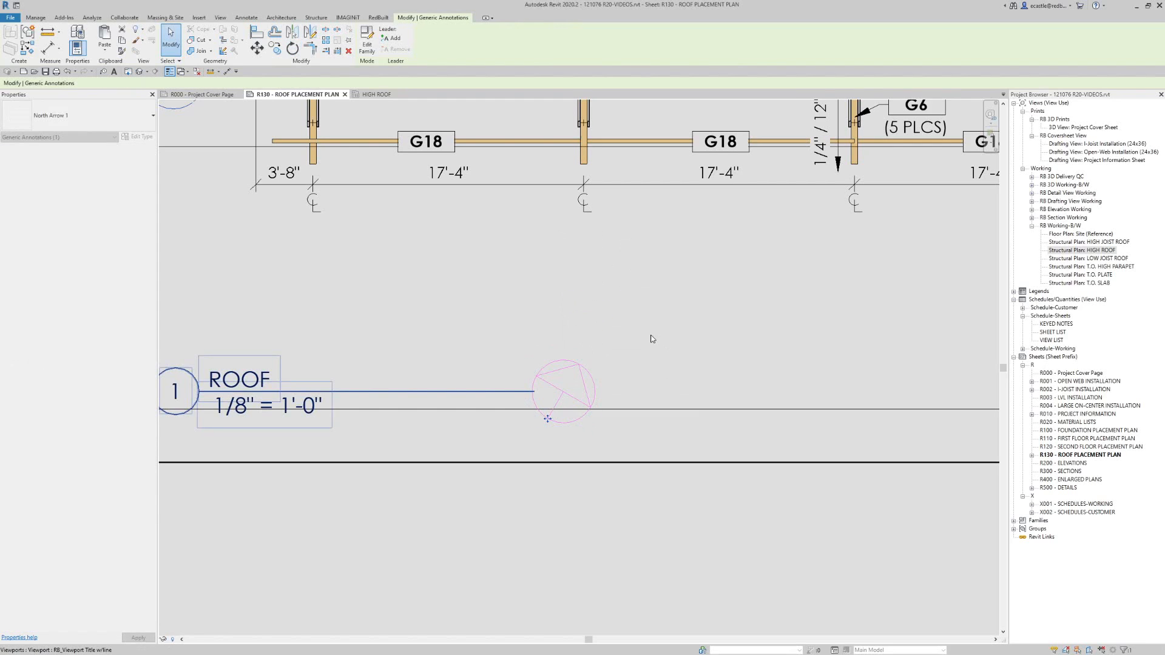
- Nudge the ROOF viewport sideways so its title line ends at the edge of the north arrow's circle
{"action": "left_click", "coordinate": [651, 352]}
{"action": "key", "text": "Right"}
{"action": "key", "text": "Right"}
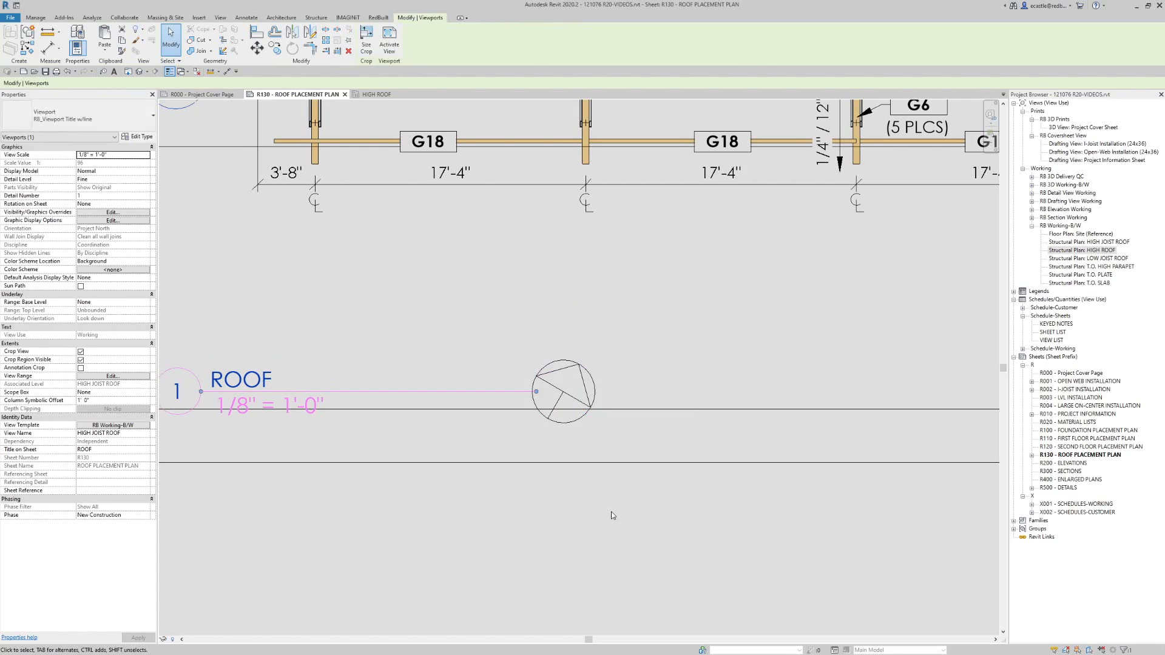
{"action": "key", "text": "Left"}
{"action": "key", "text": "Left"}
{"action": "key", "text": "Left"}
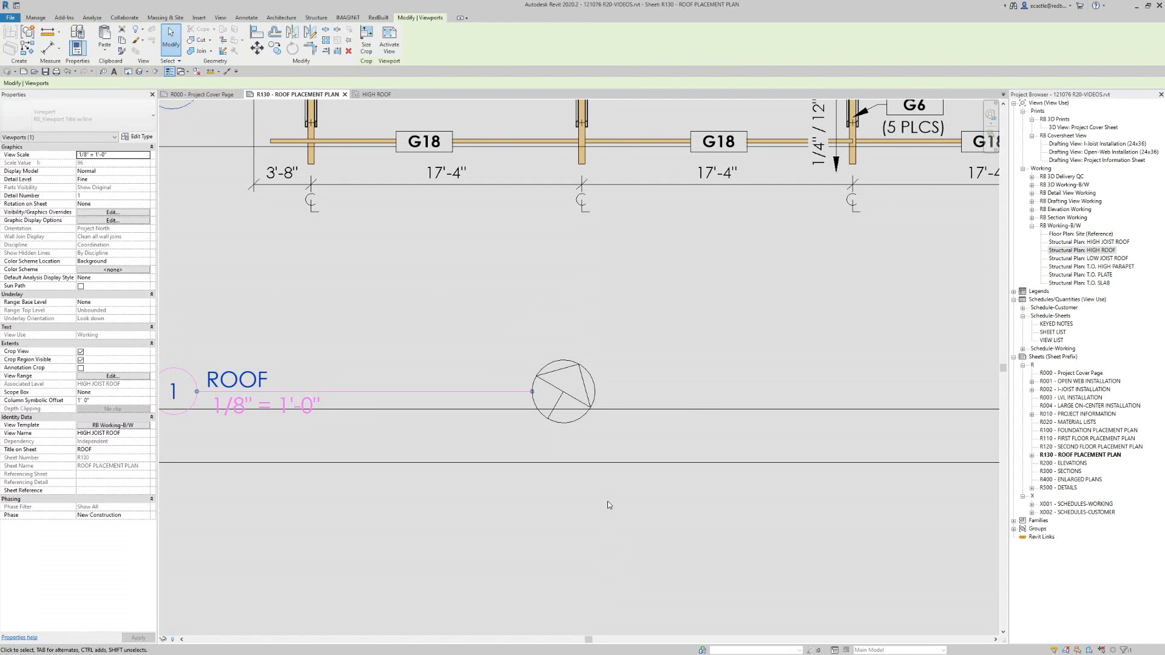
{"action": "left_click", "coordinate": [602, 500]}
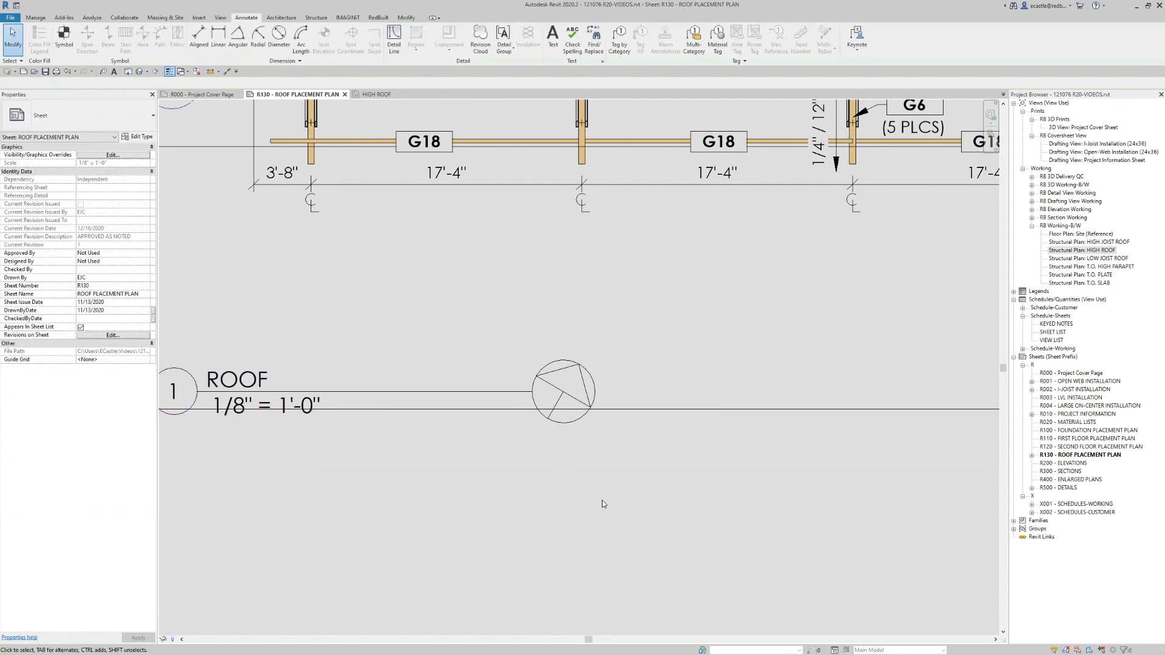
- Expand the Schedule-Customer group to list the schedules available for the R130 sheet
{"action": "scroll", "coordinate": [602, 500], "scroll_direction": "down", "scroll_amount": 2}
{"action": "scroll", "coordinate": [588, 504], "scroll_direction": "down", "scroll_amount": 5}
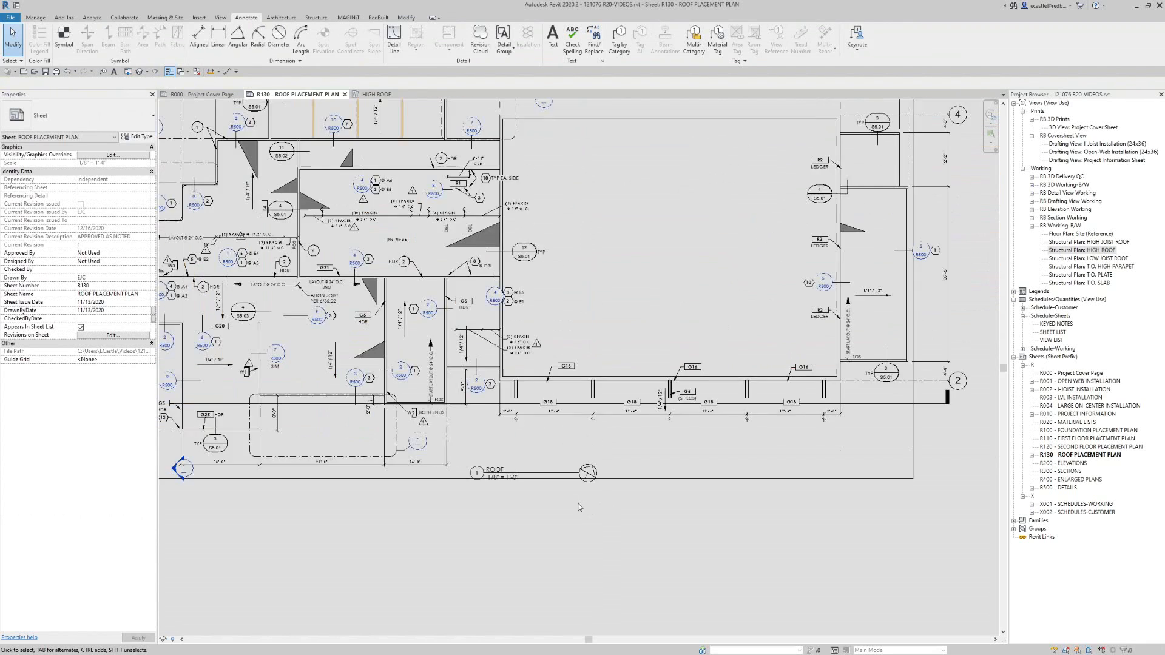
{"action": "scroll", "coordinate": [566, 313], "scroll_direction": "down", "scroll_amount": 2}
{"action": "scroll", "coordinate": [697, 504], "scroll_direction": "up", "scroll_amount": 2}
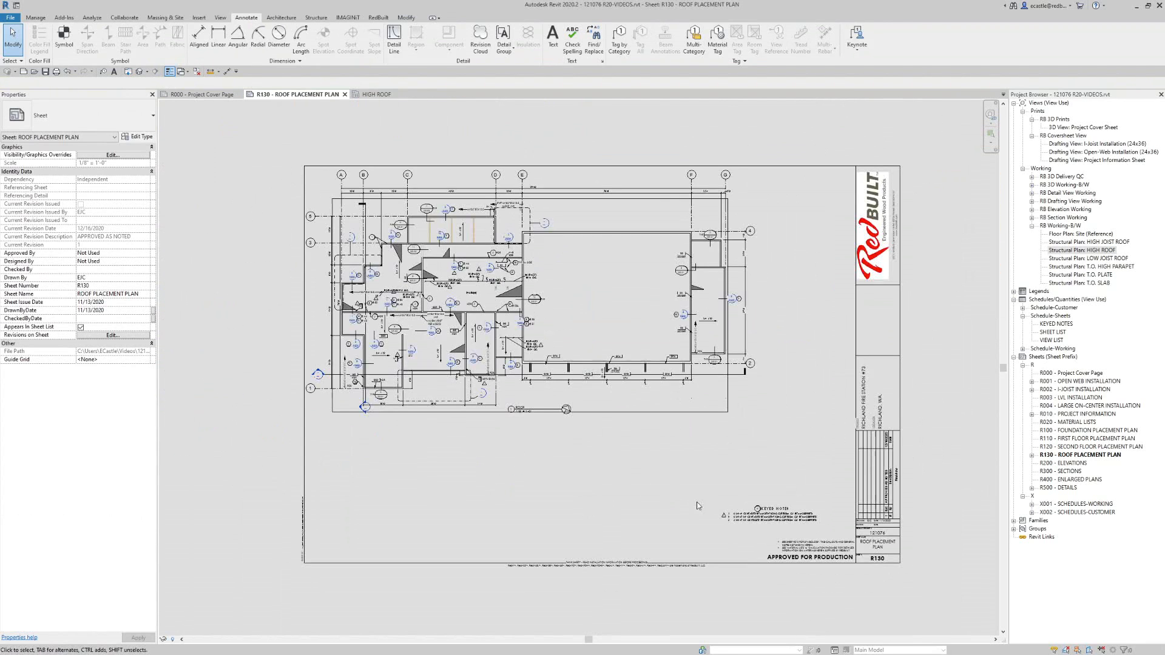
{"action": "scroll", "coordinate": [709, 449], "scroll_direction": "down", "scroll_amount": 1}
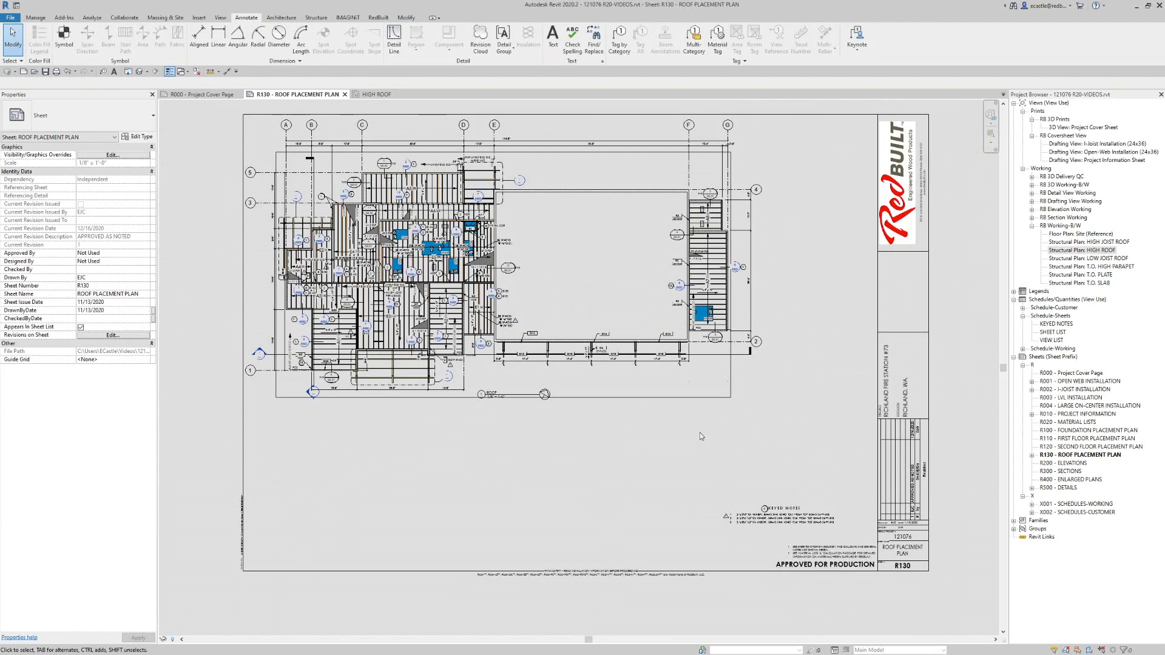
{"action": "scroll", "coordinate": [666, 461], "scroll_direction": "down", "scroll_amount": 1}
{"action": "scroll", "coordinate": [640, 398], "scroll_direction": "up", "scroll_amount": 1}
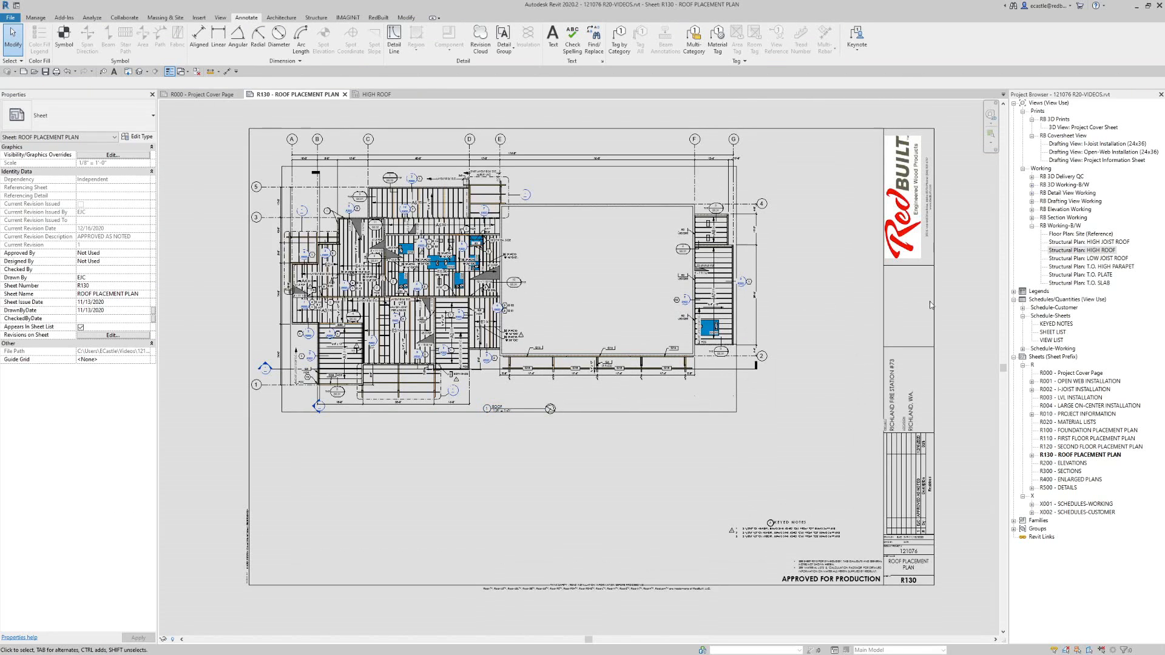
{"action": "left_click", "coordinate": [1023, 308]}
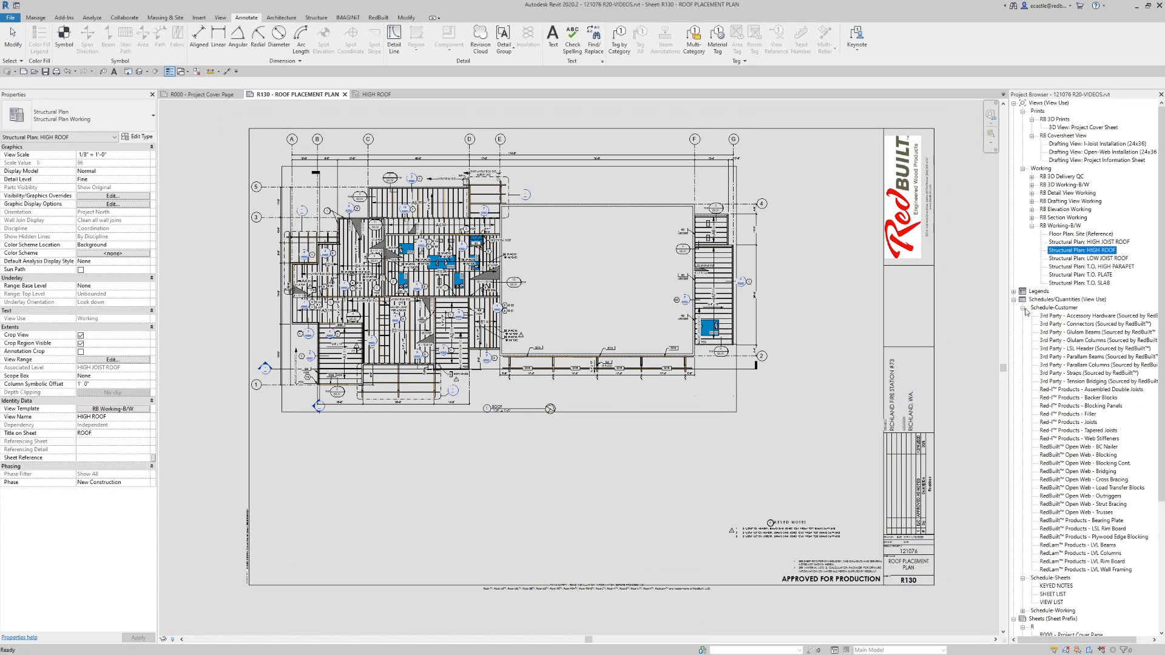
{"action": "left_click", "coordinate": [1048, 309]}
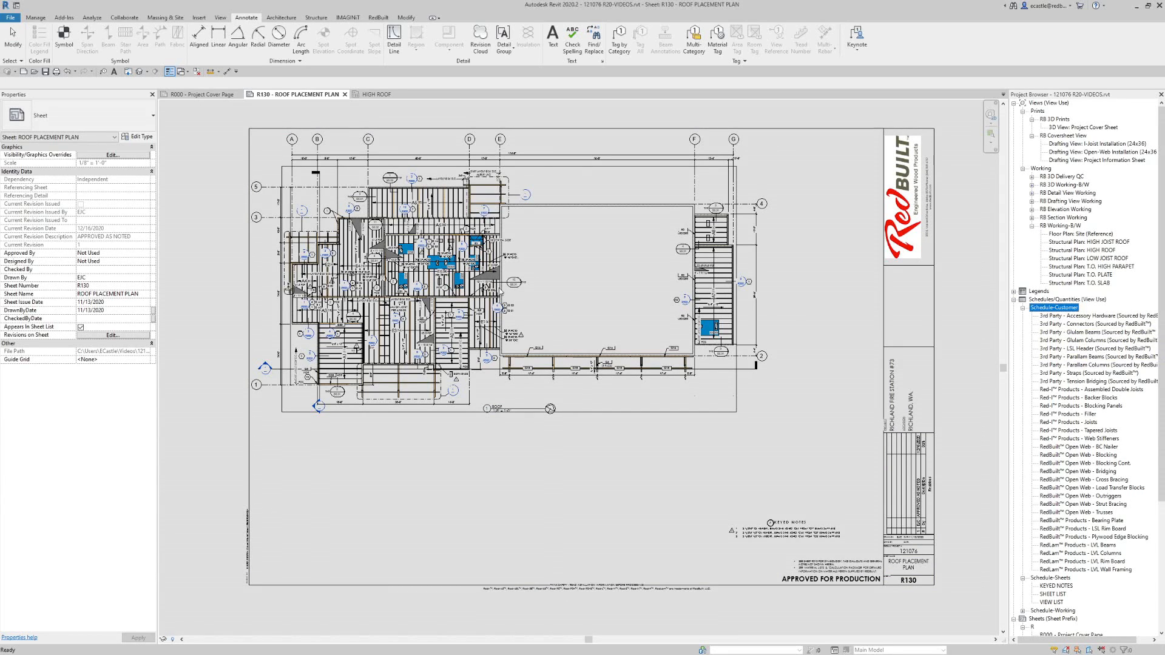
- Place the 3rd Party - Glulam Beams schedule on the sheet between the roof plan and the title block
{"action": "scroll", "coordinate": [470, 260], "scroll_direction": "up", "scroll_amount": 1}
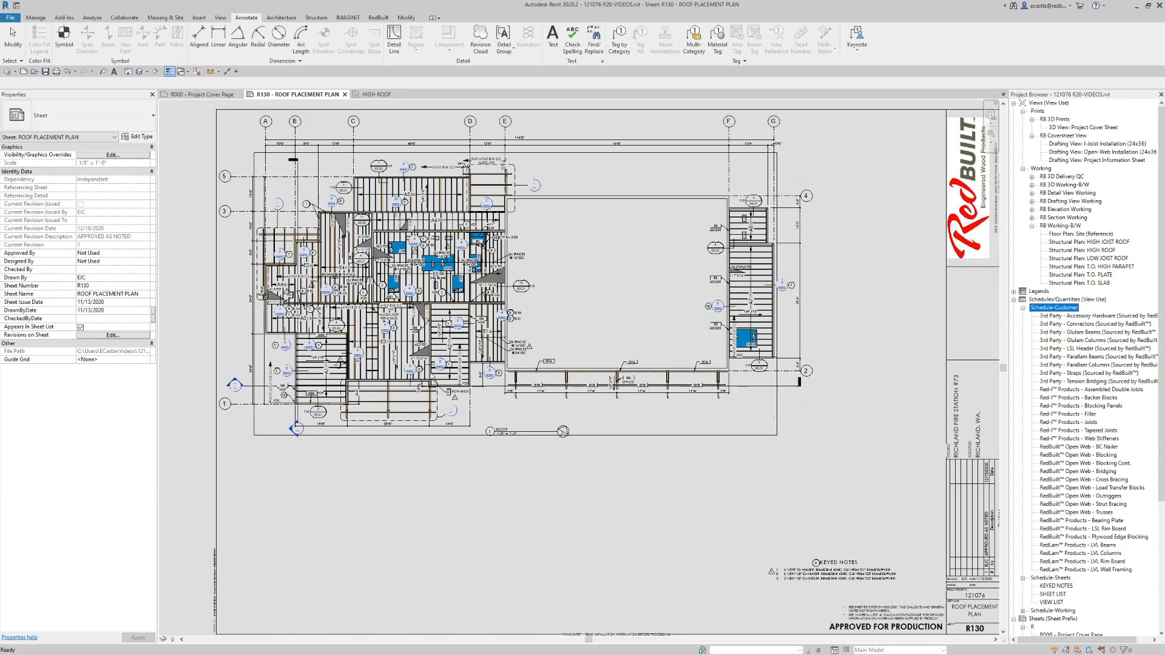
{"action": "left_click", "coordinate": [1079, 332]}
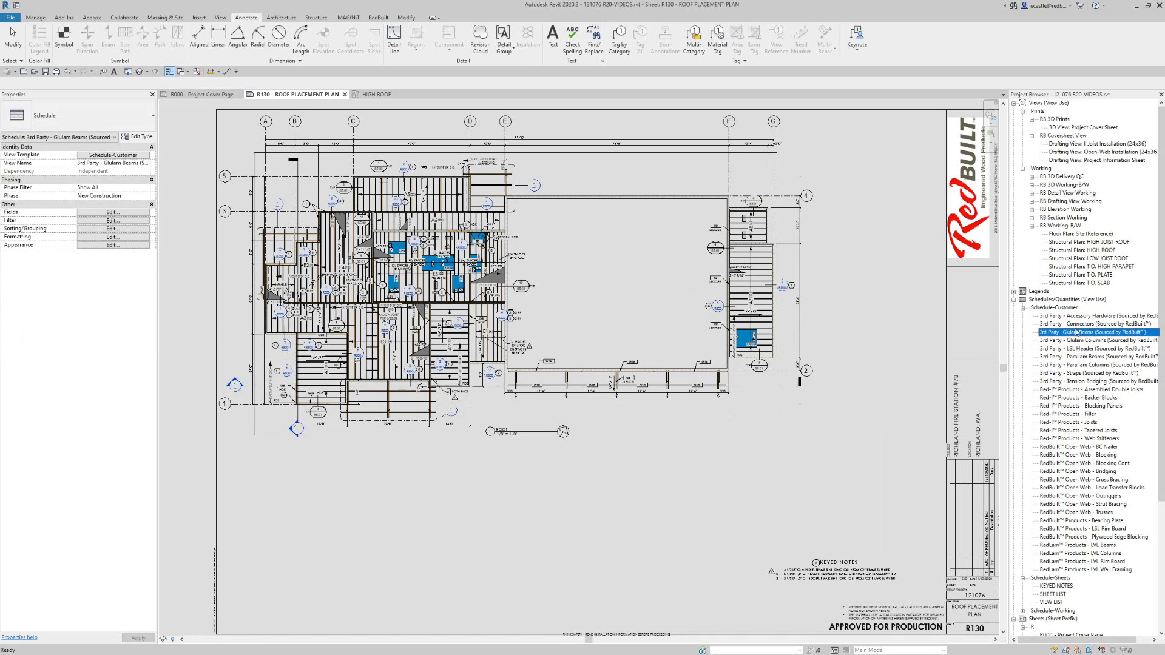
{"action": "left_click_drag", "start_coordinate": [1079, 333], "coordinate": [864, 384]}
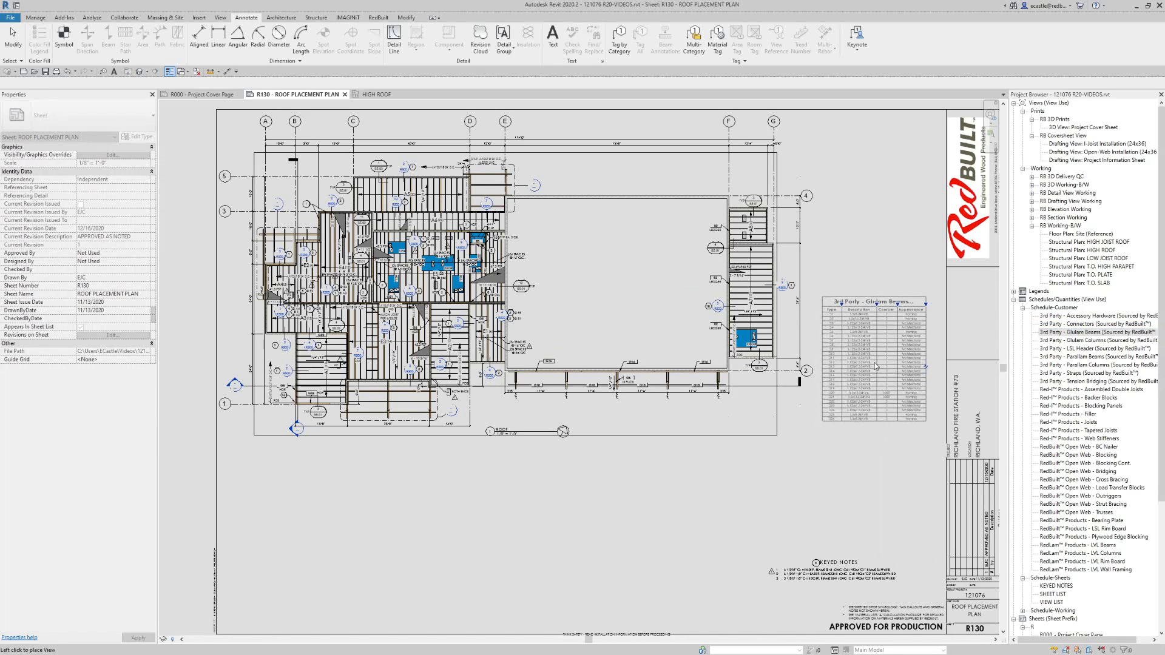
{"action": "left_click", "coordinate": [874, 379]}
{"action": "left_click", "coordinate": [937, 373]}
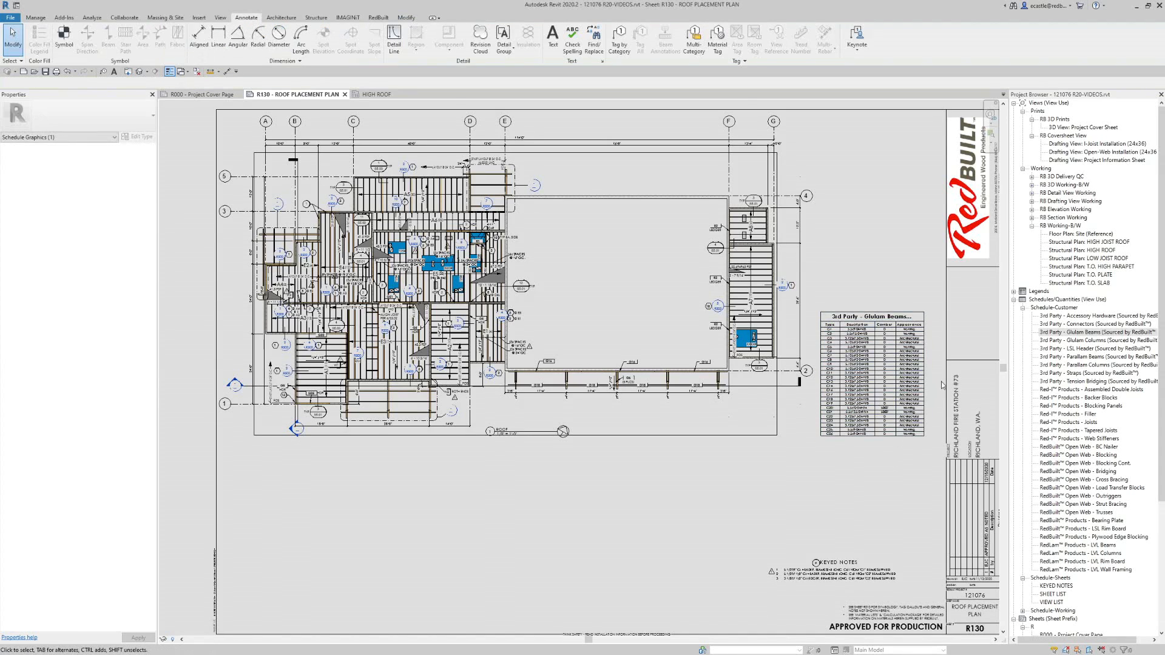
{"action": "scroll", "coordinate": [938, 374], "scroll_direction": "up", "scroll_amount": 3}
{"action": "scroll", "coordinate": [937, 374], "scroll_direction": "up", "scroll_amount": 2}
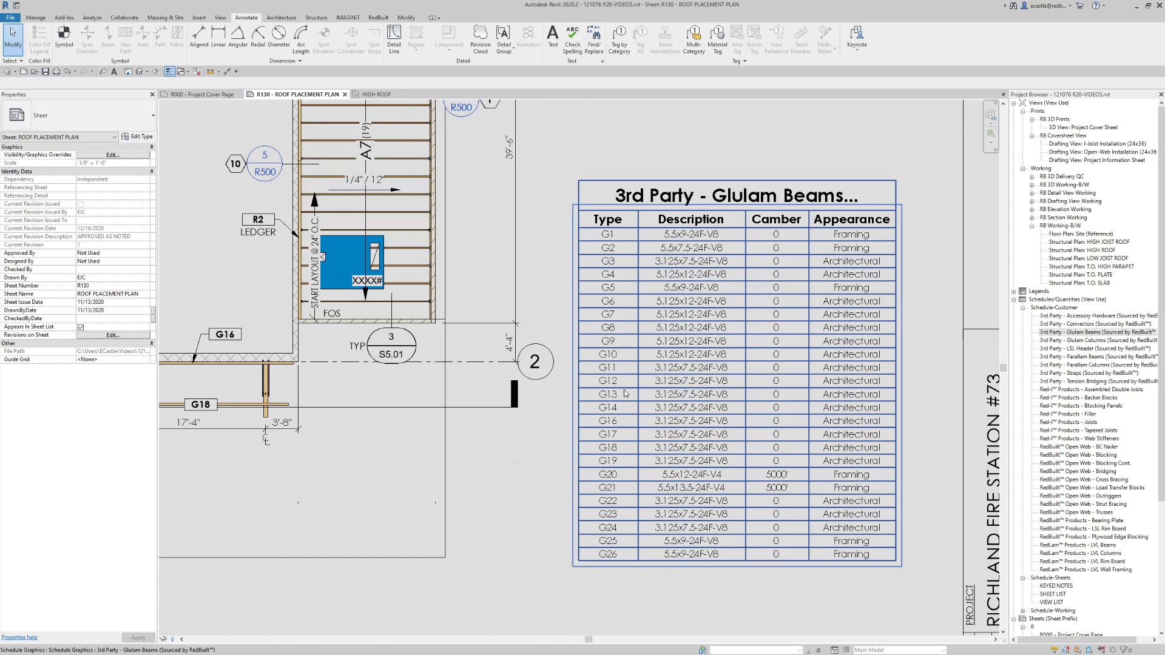
- Place the Red-I Products - Joists schedule directly below the glulam beams schedule, aligned with its left edge
{"action": "scroll", "coordinate": [808, 217], "scroll_direction": "down", "scroll_amount": 3}
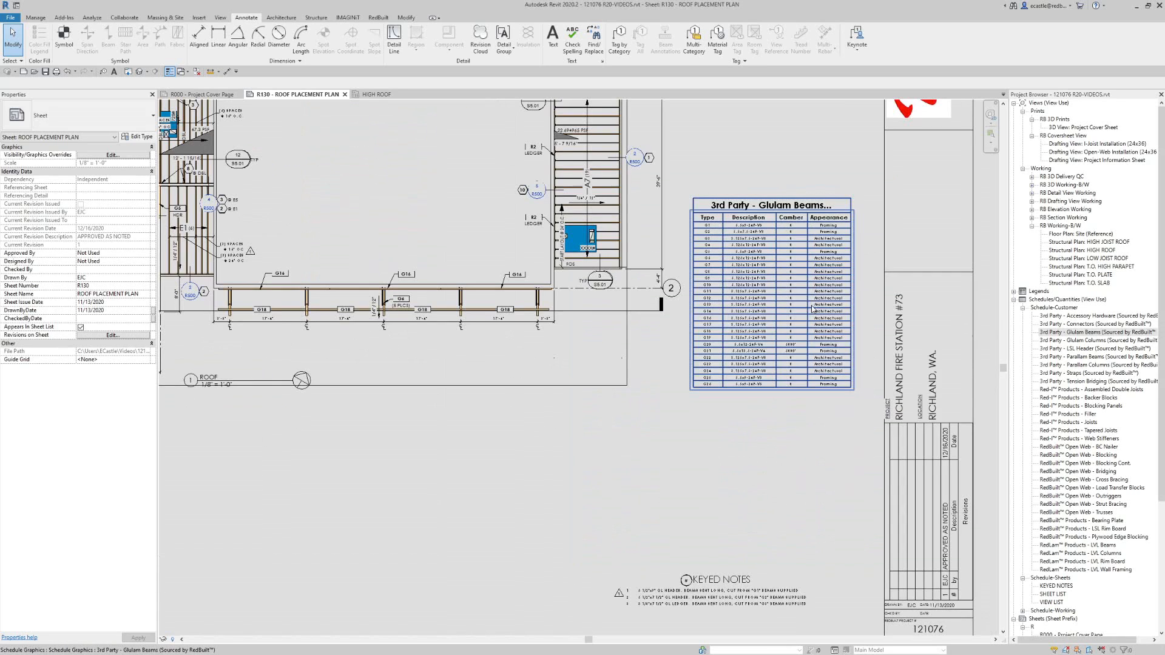
{"action": "left_click", "coordinate": [1049, 439]}
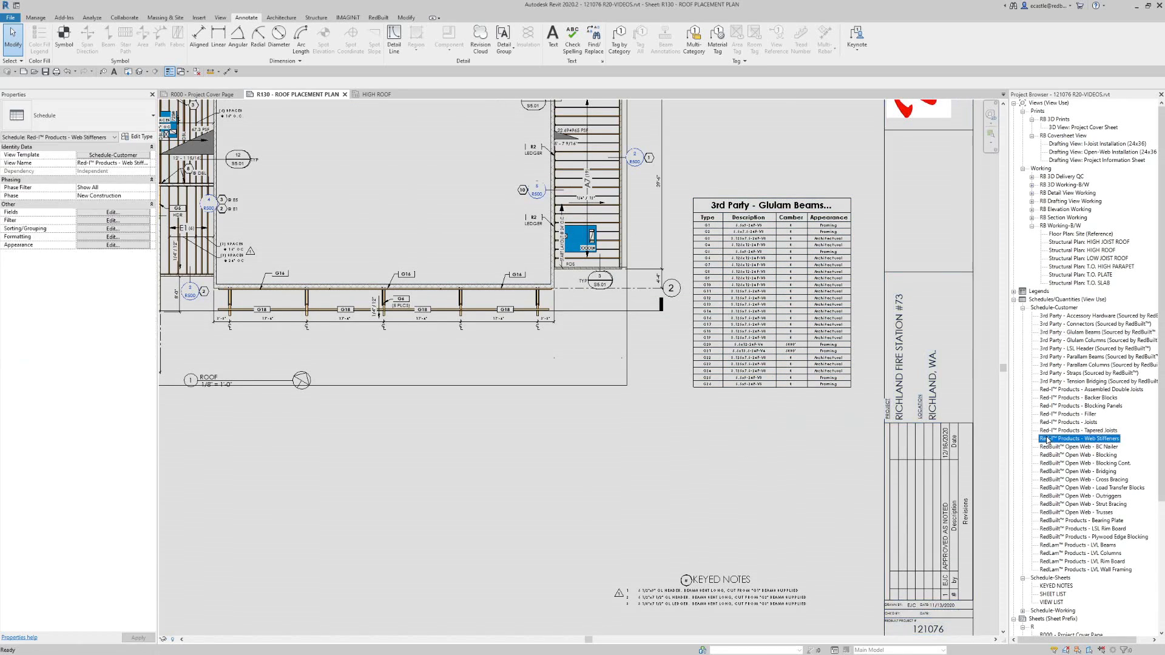
{"action": "left_click", "coordinate": [1057, 423]}
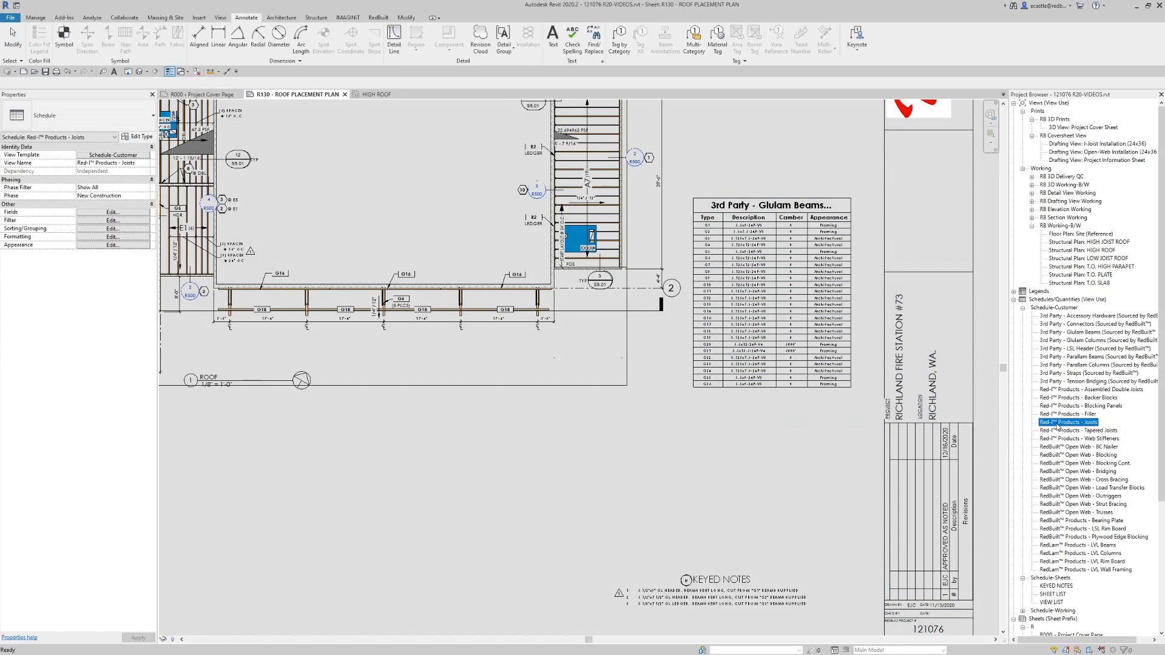
{"action": "left_click_drag", "start_coordinate": [1057, 423], "coordinate": [747, 440]}
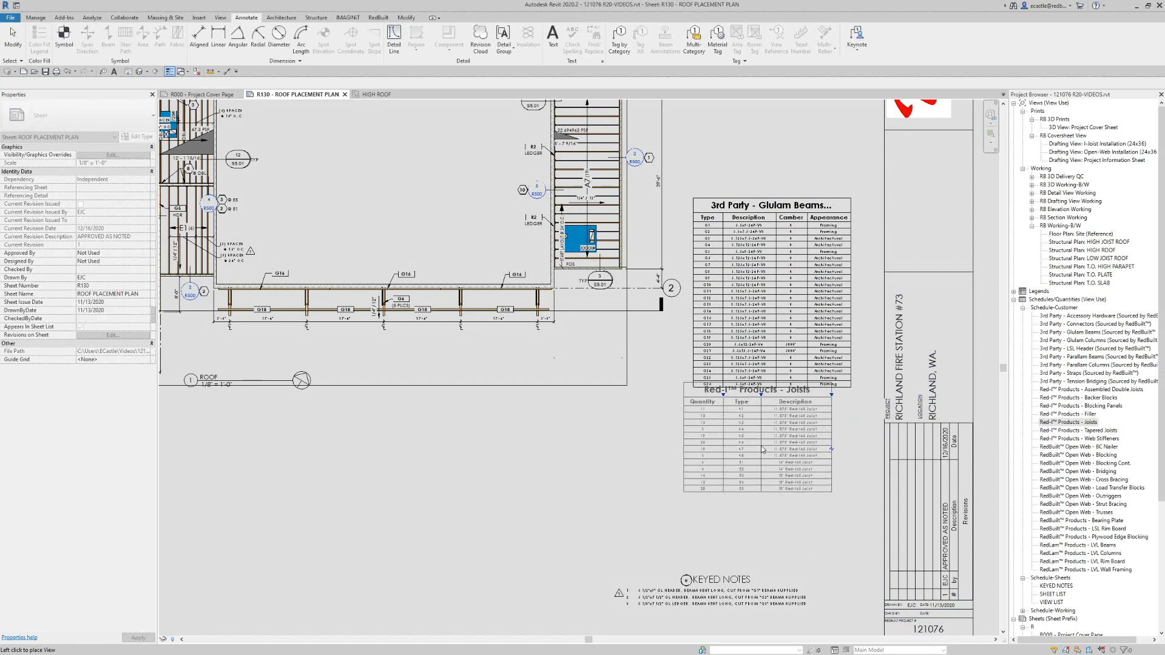
{"action": "left_click", "coordinate": [773, 460]}
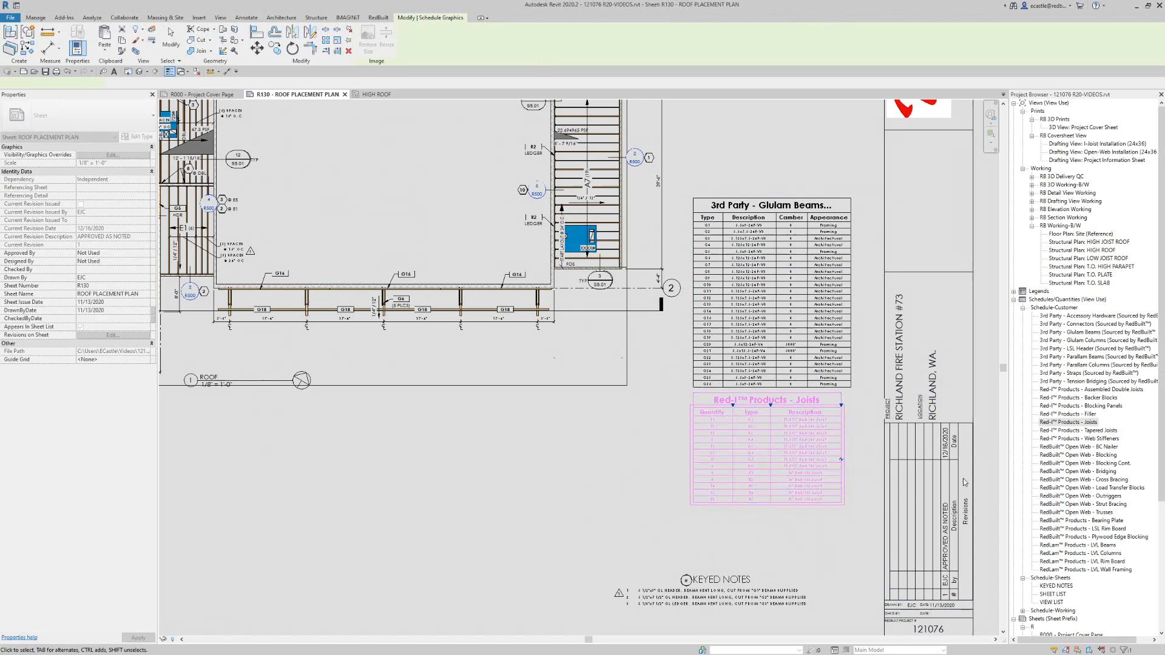
- Place the 3rd Party - Connectors schedule beside the joists schedule, below the roof plan, with their tops aligned
{"action": "left_click", "coordinate": [1086, 324]}
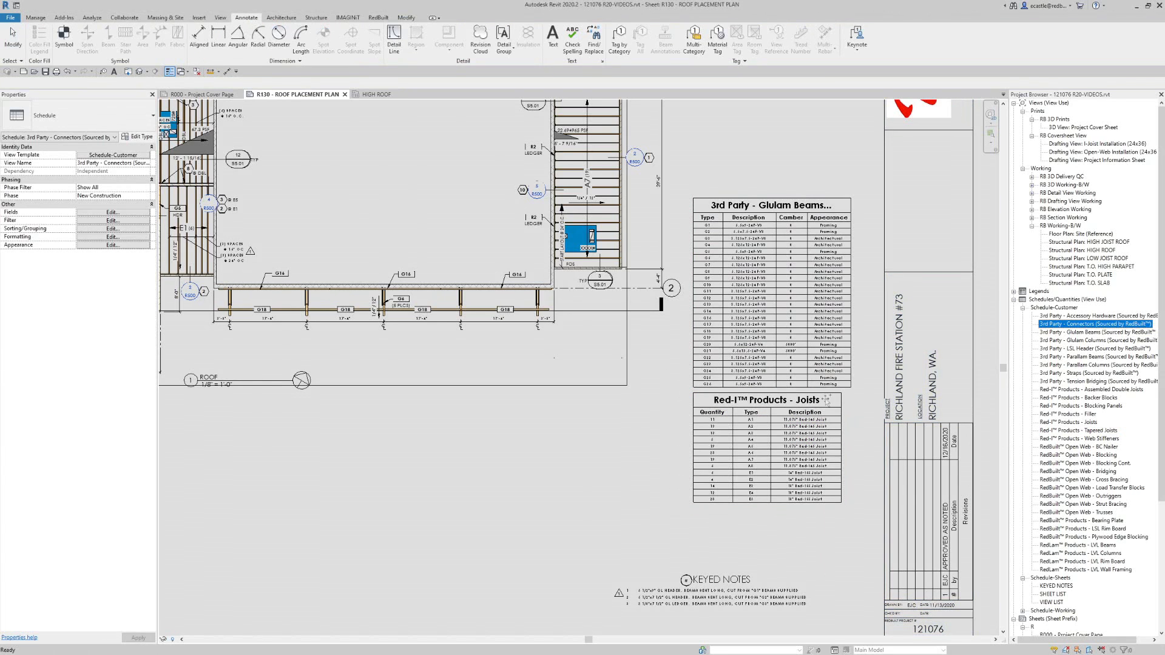
{"action": "left_click_drag", "start_coordinate": [827, 399], "coordinate": [532, 449]}
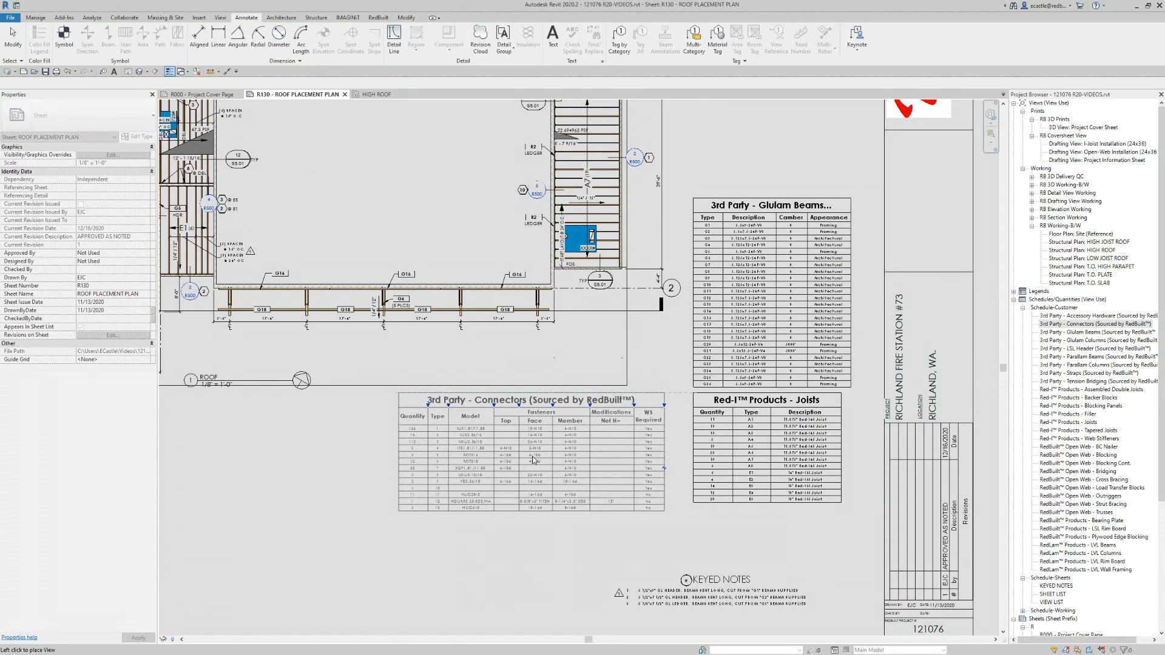
{"action": "left_click", "coordinate": [533, 460]}
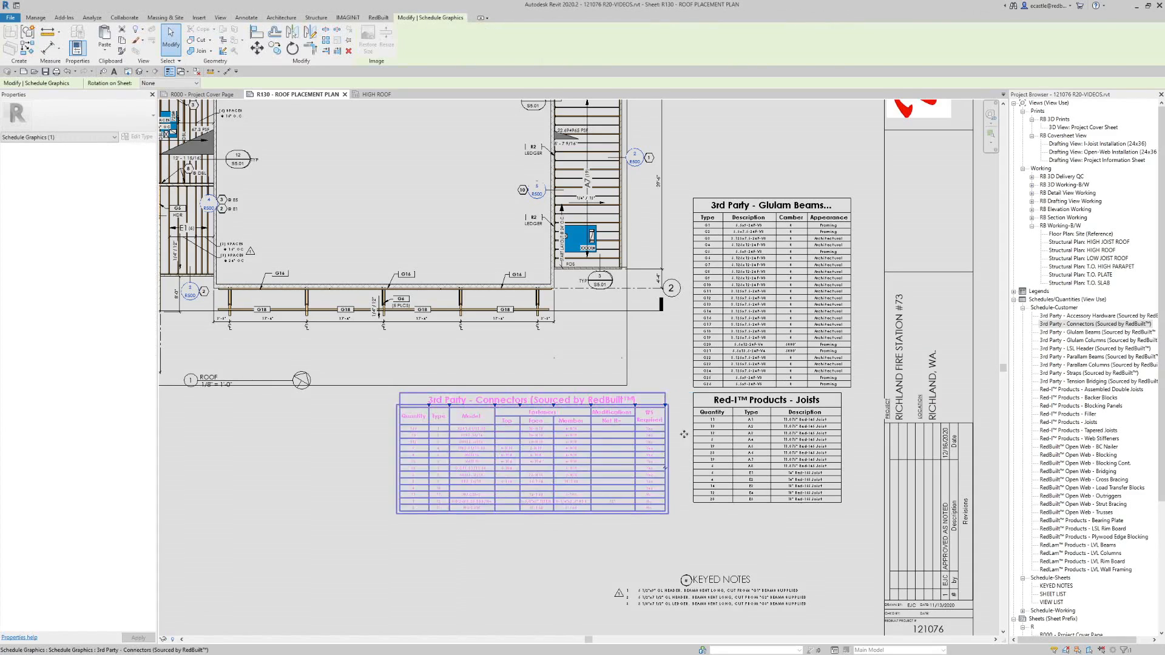
{"action": "scroll", "coordinate": [522, 375], "scroll_direction": "down", "scroll_amount": 4}
{"action": "scroll", "coordinate": [523, 375], "scroll_direction": "up", "scroll_amount": 2}
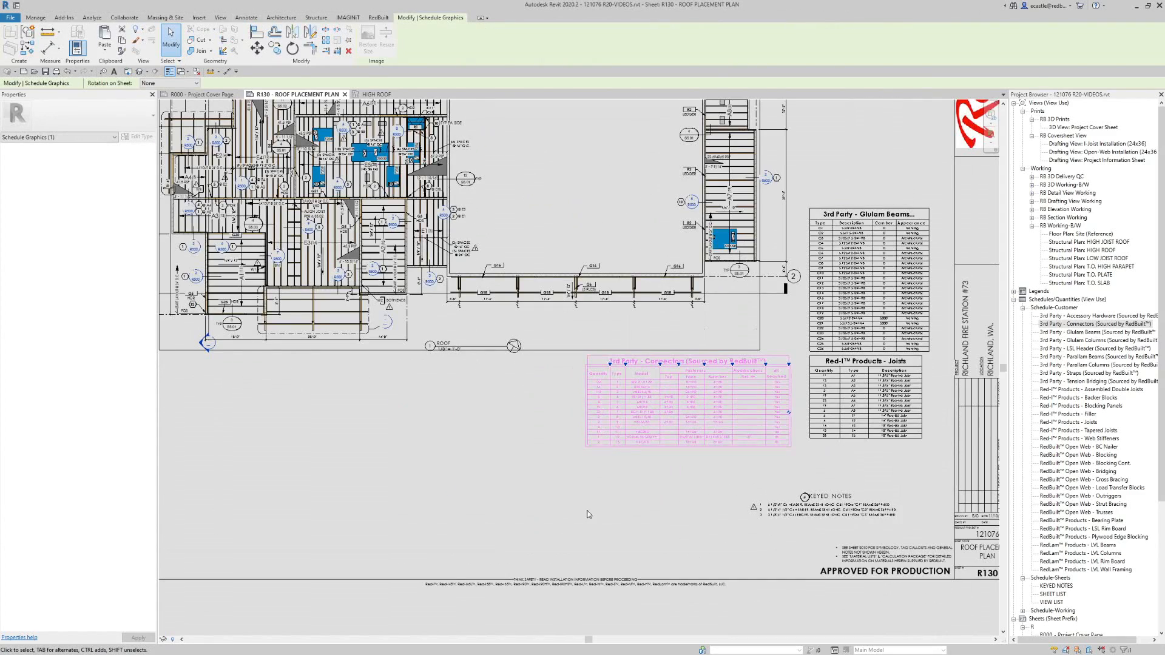
{"action": "scroll", "coordinate": [587, 512], "scroll_direction": "down", "scroll_amount": 2}
{"action": "left_click", "coordinate": [529, 437]}
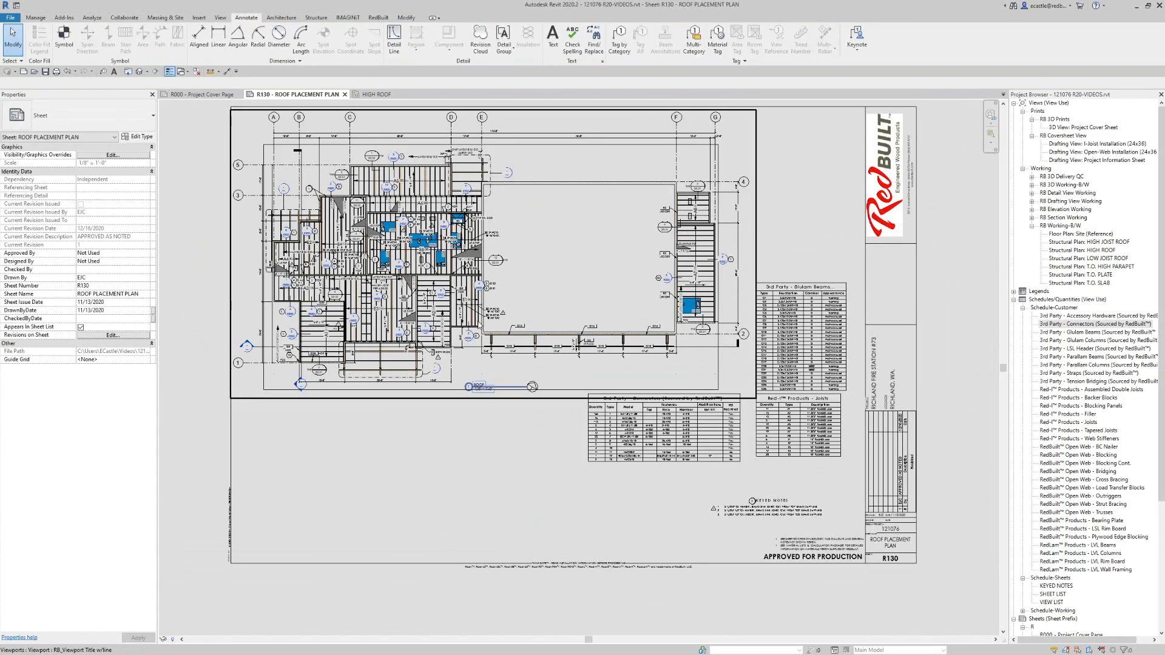
{"action": "scroll", "coordinate": [467, 283], "scroll_direction": "up", "scroll_amount": 1}
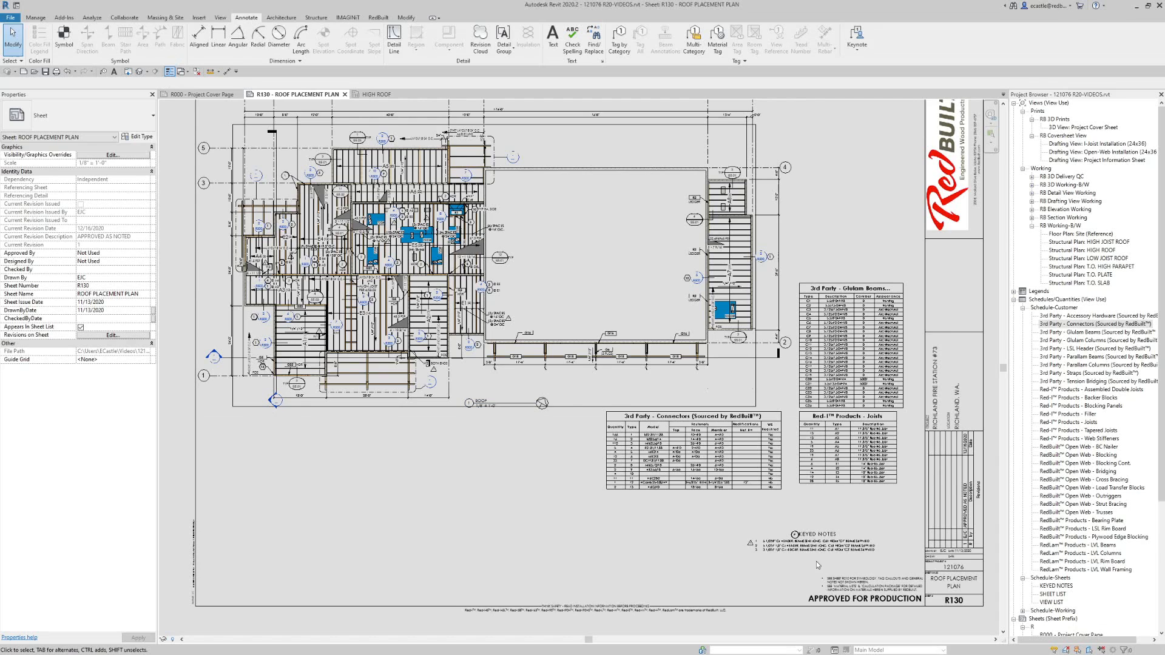
- Examine the KEYED NOTES schedule placed on the R130 sheet and the schedules listed in the Schedule-Sheets group
{"action": "scroll", "coordinate": [817, 562], "scroll_direction": "up", "scroll_amount": 1}
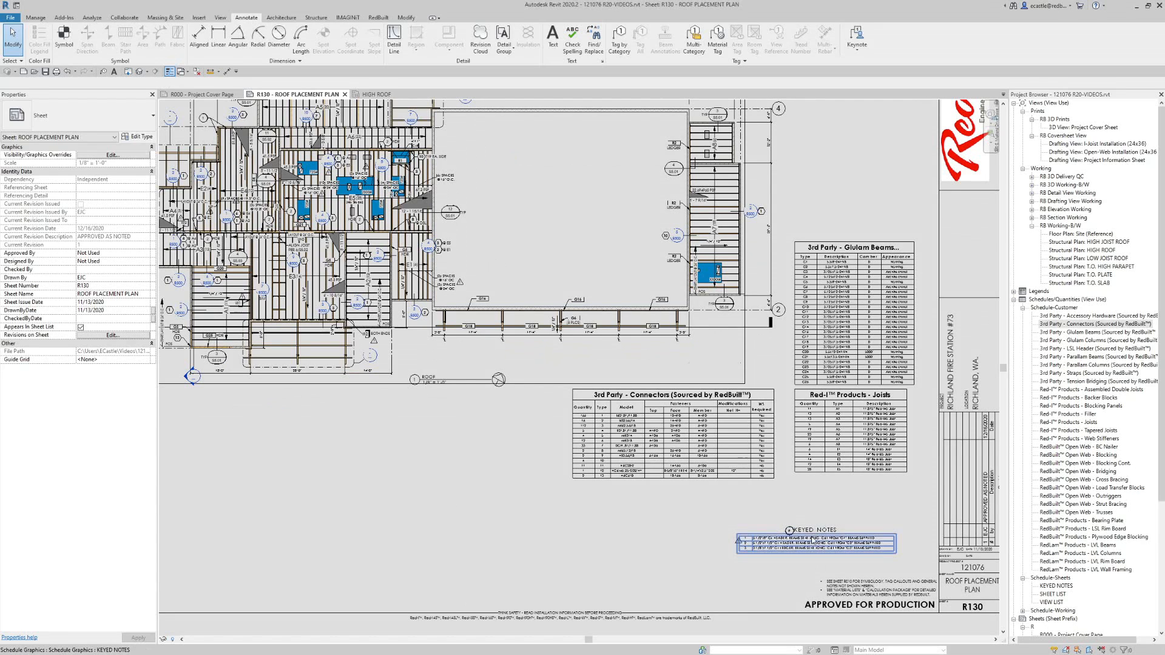
{"action": "scroll", "coordinate": [828, 554], "scroll_direction": "up", "scroll_amount": 3}
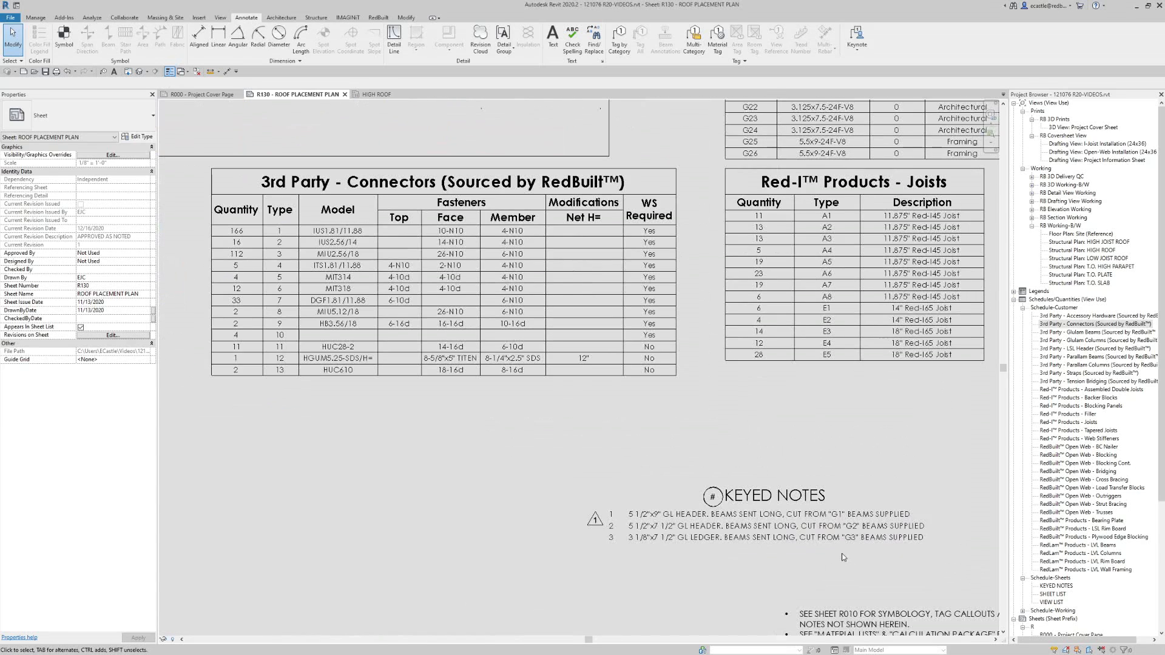
{"action": "left_click", "coordinate": [814, 533]}
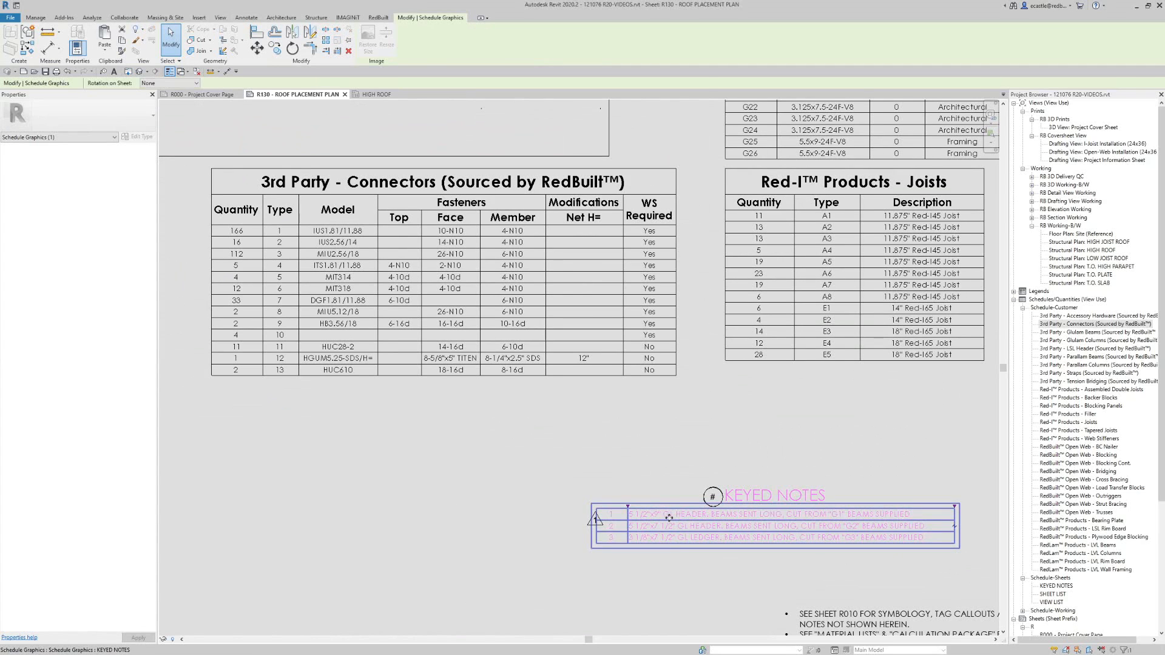
{"action": "left_click", "coordinate": [1023, 309]}
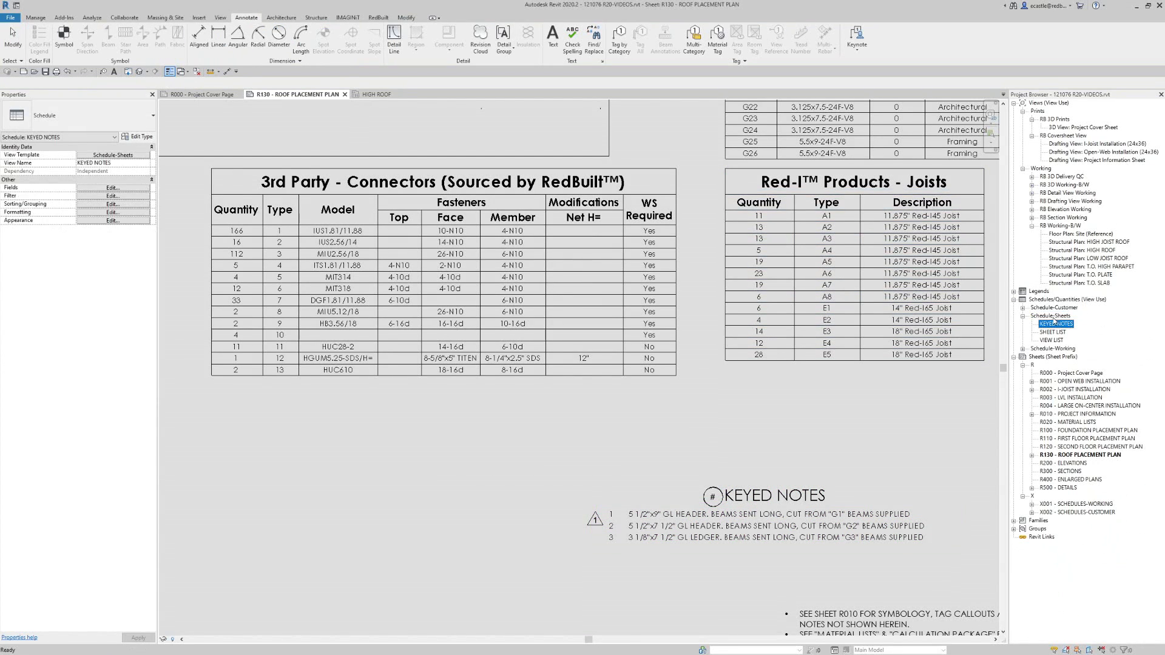
{"action": "left_click", "coordinate": [1039, 316]}
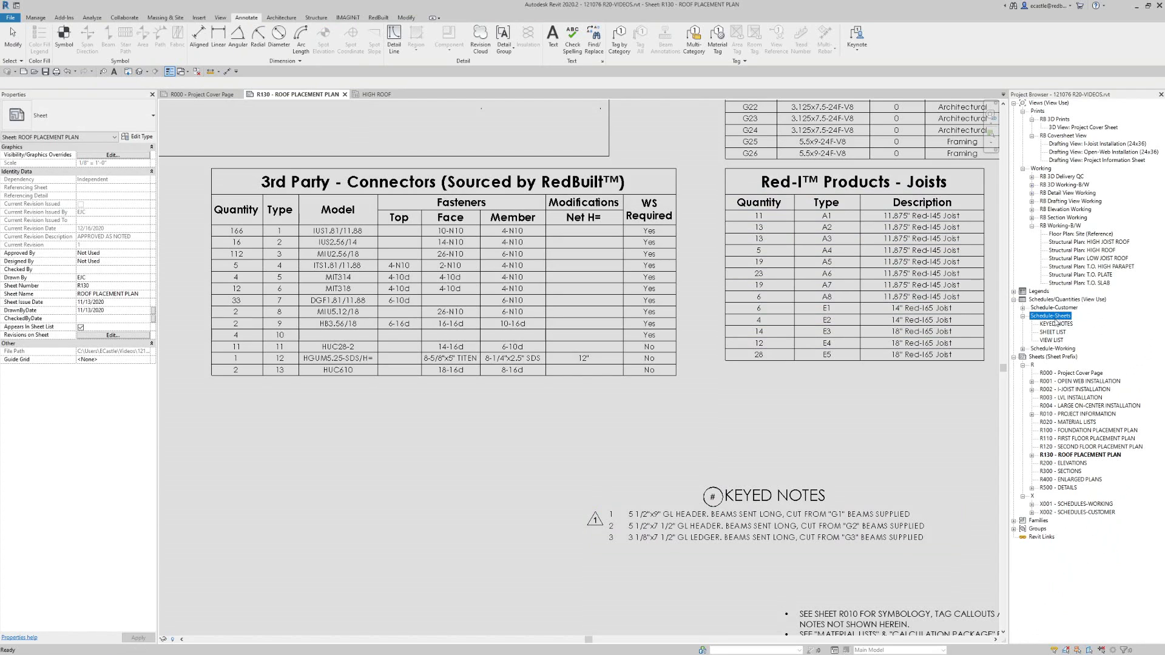
{"action": "left_click", "coordinate": [1056, 324]}
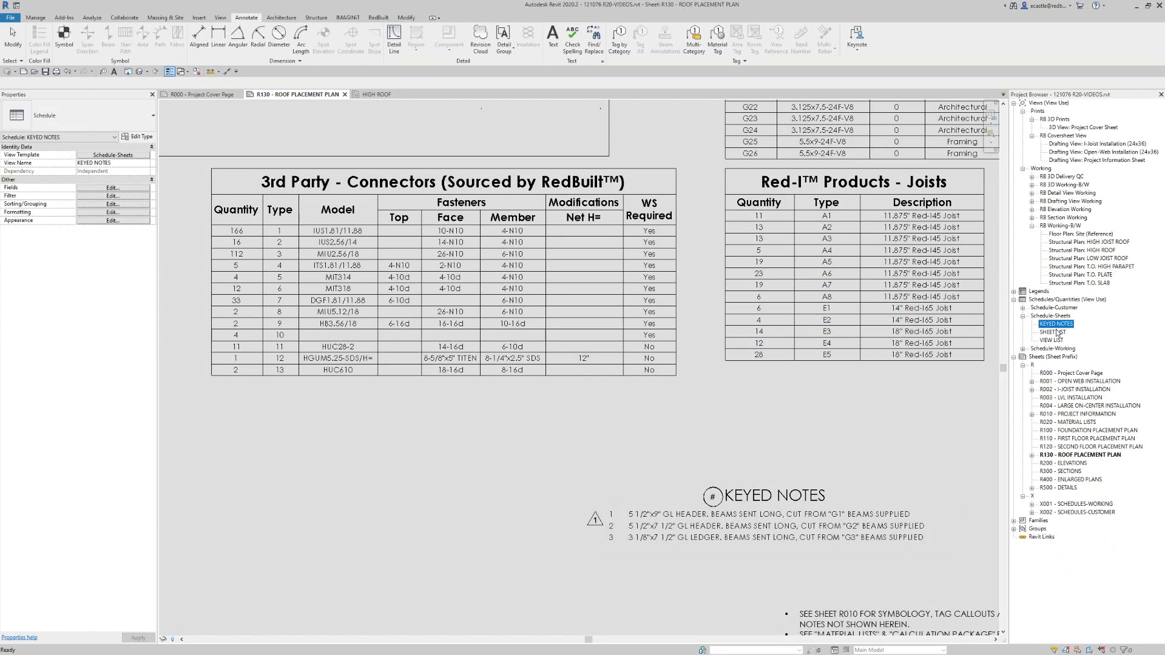
{"action": "left_click", "coordinate": [1054, 333]}
{"action": "left_click", "coordinate": [1055, 341]}
{"action": "left_click", "coordinate": [1054, 325]}
{"action": "left_click", "coordinate": [1054, 332]}
{"action": "left_click", "coordinate": [1051, 342]}
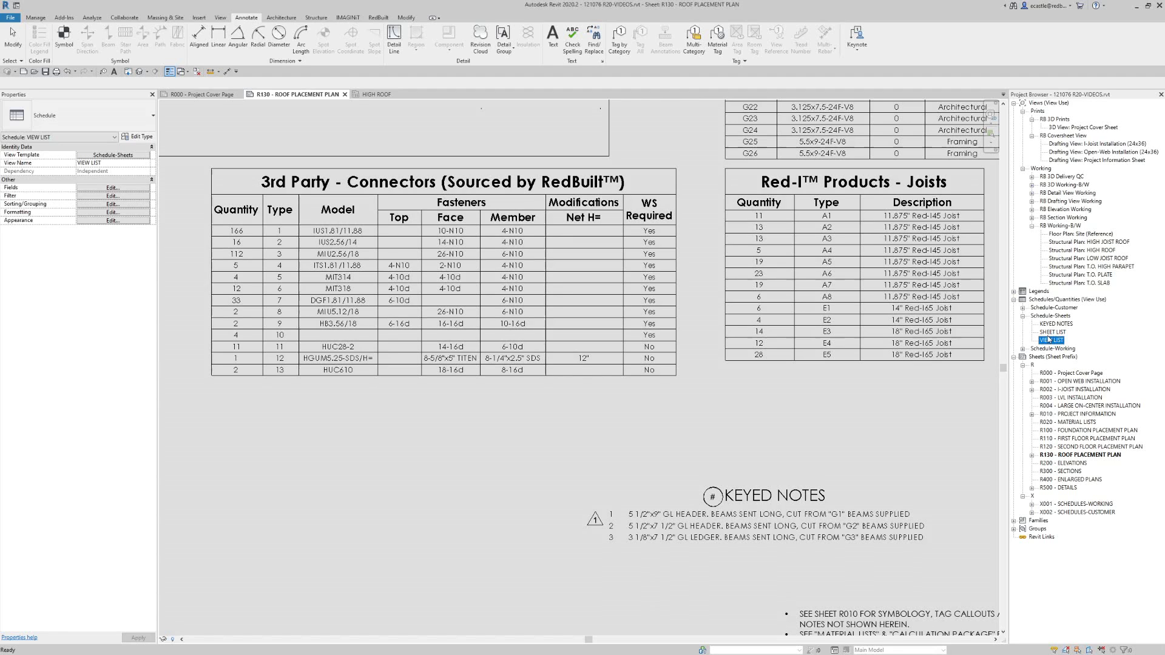
{"action": "left_click", "coordinate": [714, 495]}
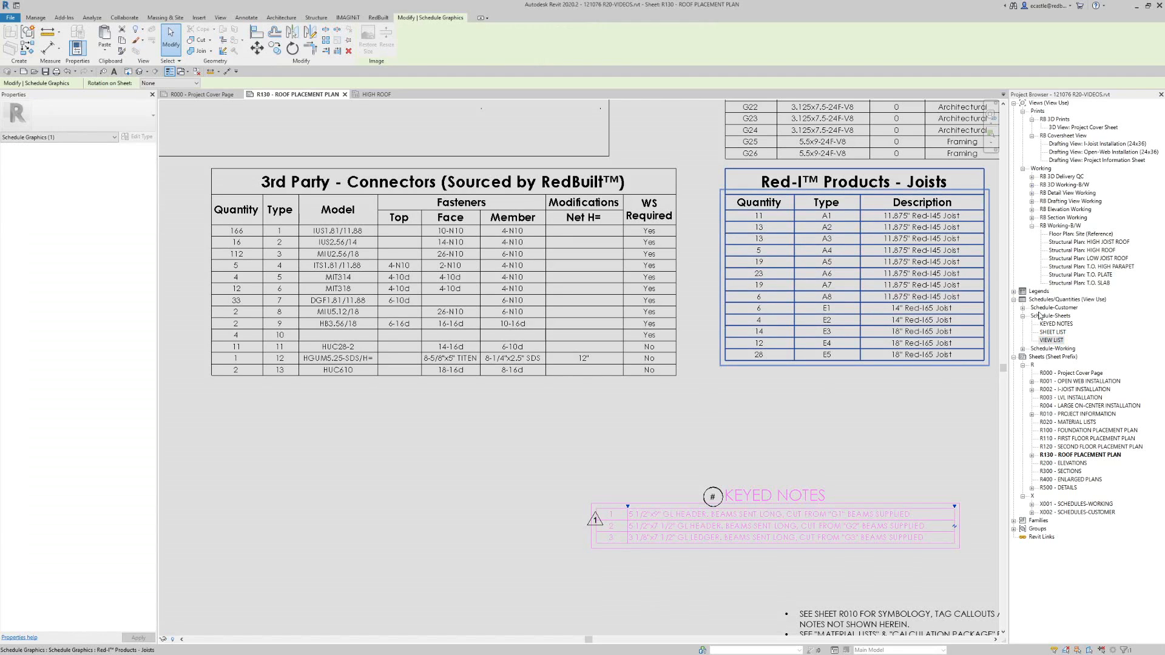
{"action": "left_click", "coordinate": [471, 434]}
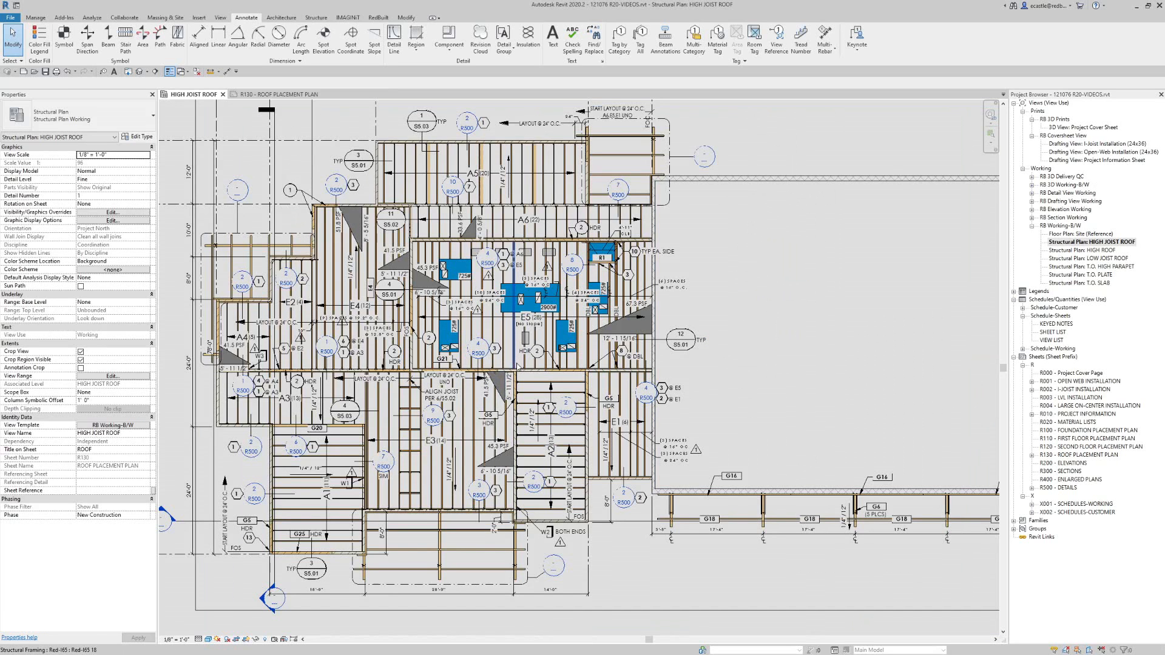
- Place an RB_Plannote symbol with 2 leaders on the HIGH JOIST ROOF plan, outside the wall to the right of the A6 joists
{"action": "scroll", "coordinate": [344, 412], "scroll_direction": "up", "scroll_amount": 1}
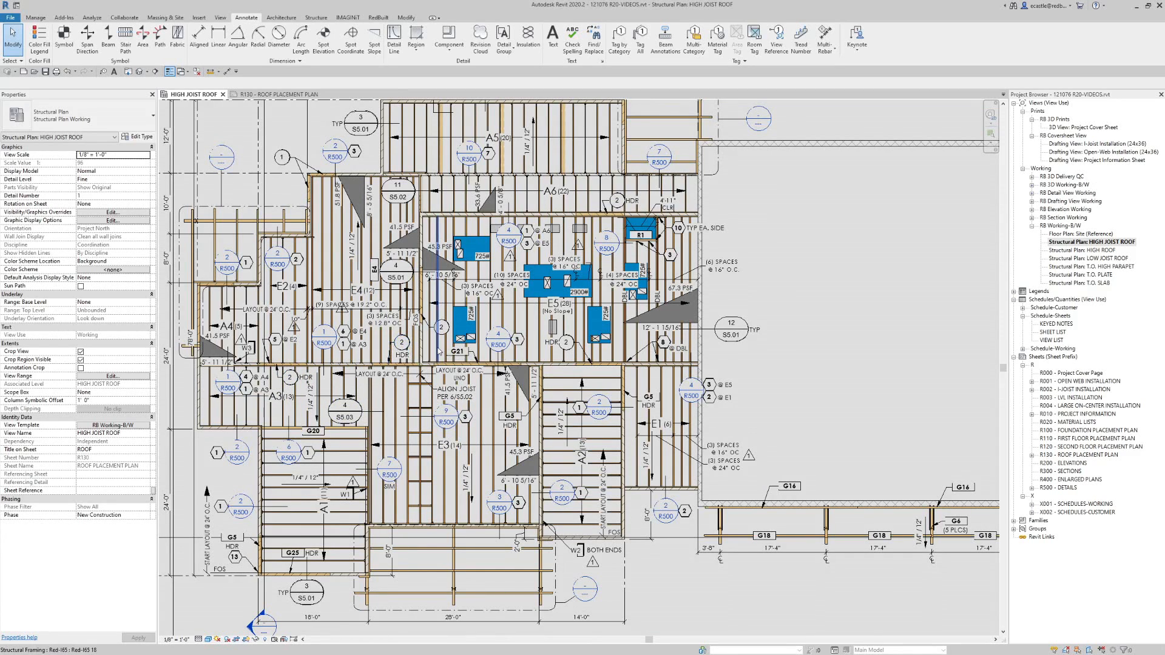
{"action": "scroll", "coordinate": [802, 279], "scroll_direction": "down", "scroll_amount": 2}
{"action": "scroll", "coordinate": [728, 246], "scroll_direction": "up", "scroll_amount": 3}
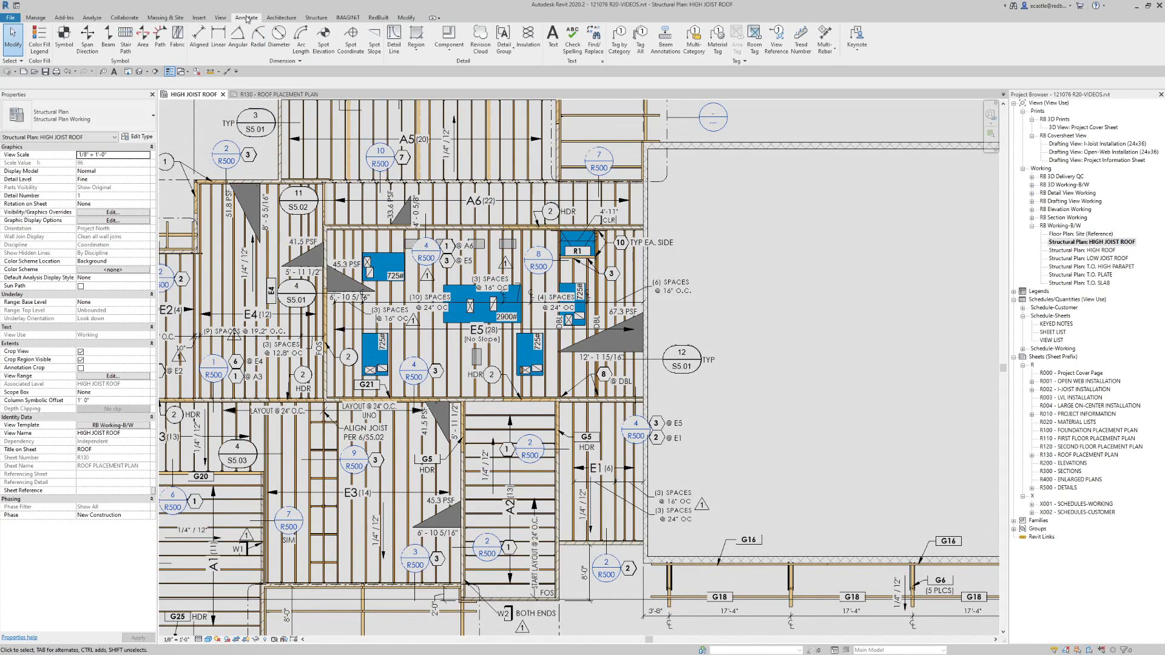
{"action": "left_click", "coordinate": [60, 38]}
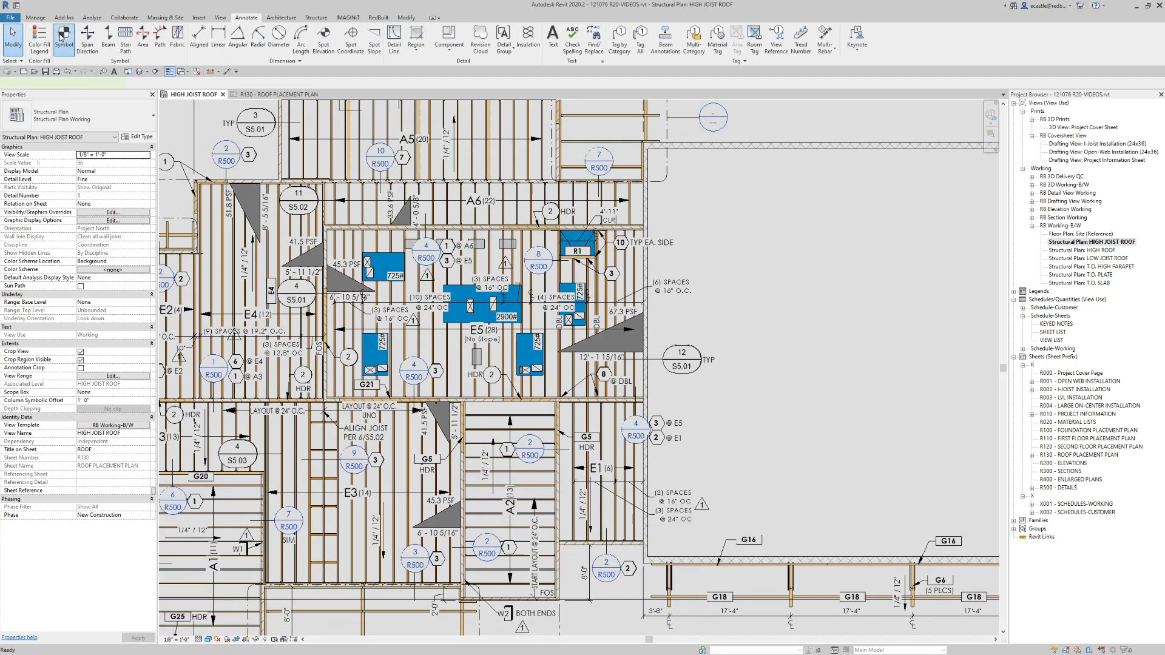
{"action": "left_click", "coordinate": [63, 113]}
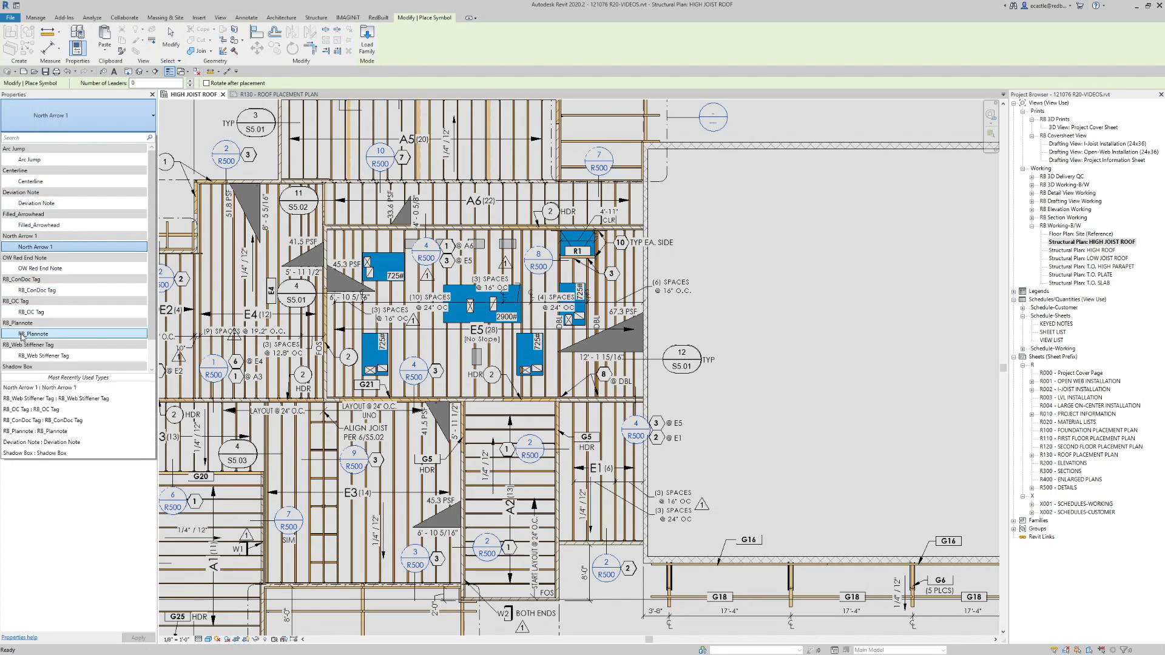
{"action": "left_click", "coordinate": [40, 337]}
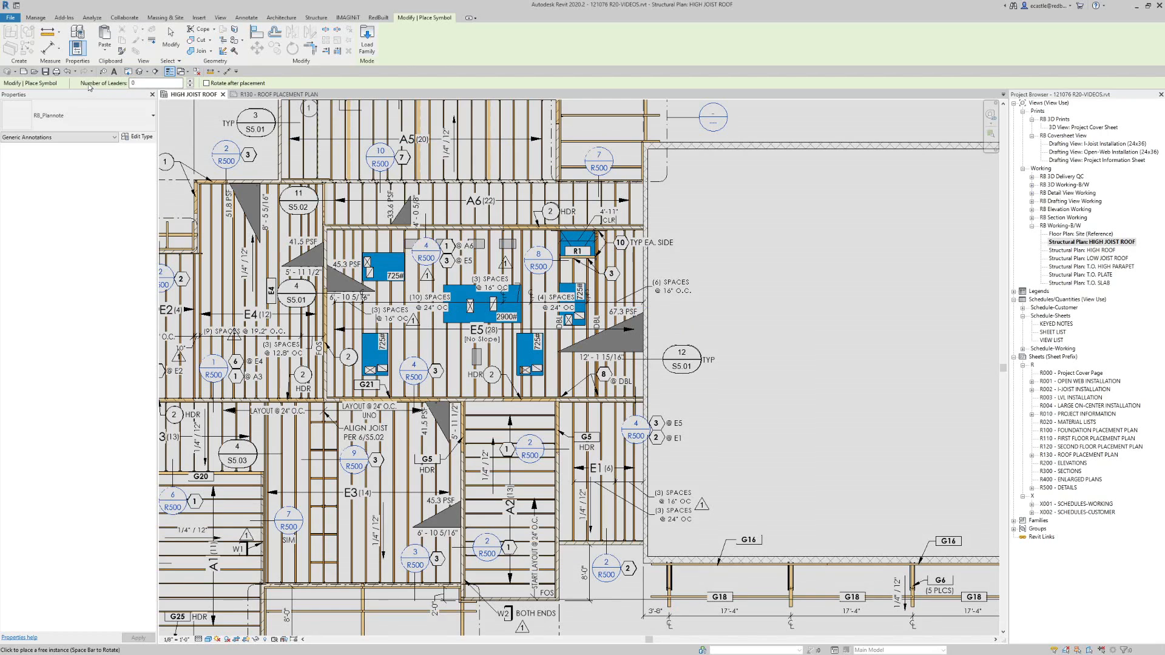
{"action": "left_click", "coordinate": [136, 82]}
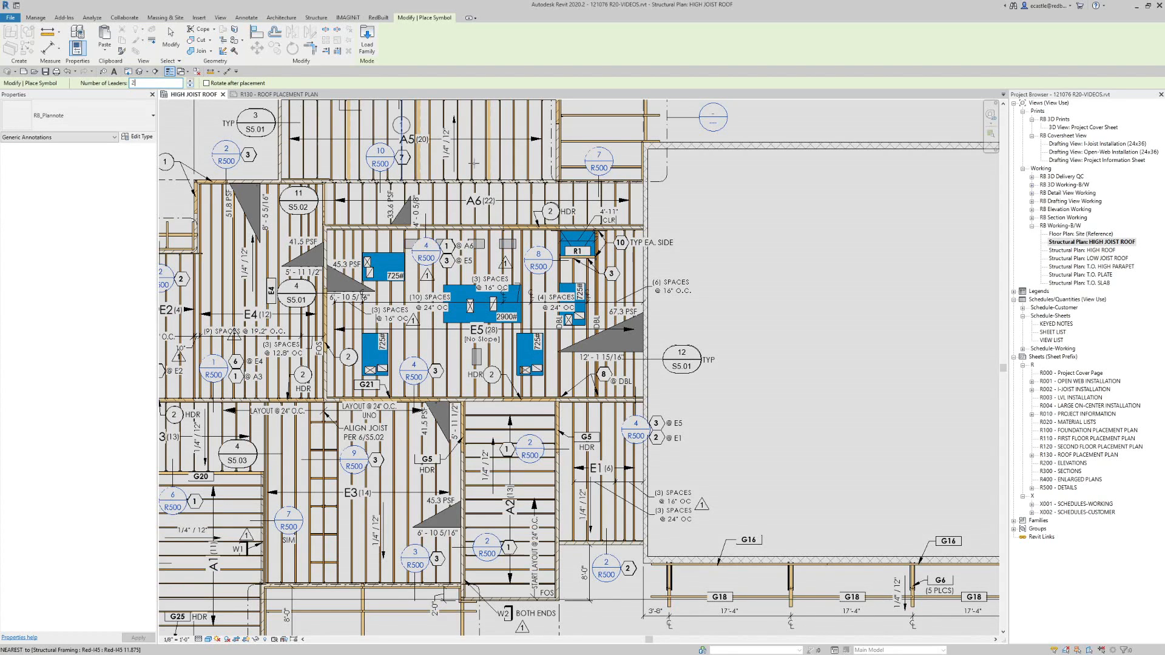
{"action": "scroll", "coordinate": [710, 258], "scroll_direction": "up", "scroll_amount": 2}
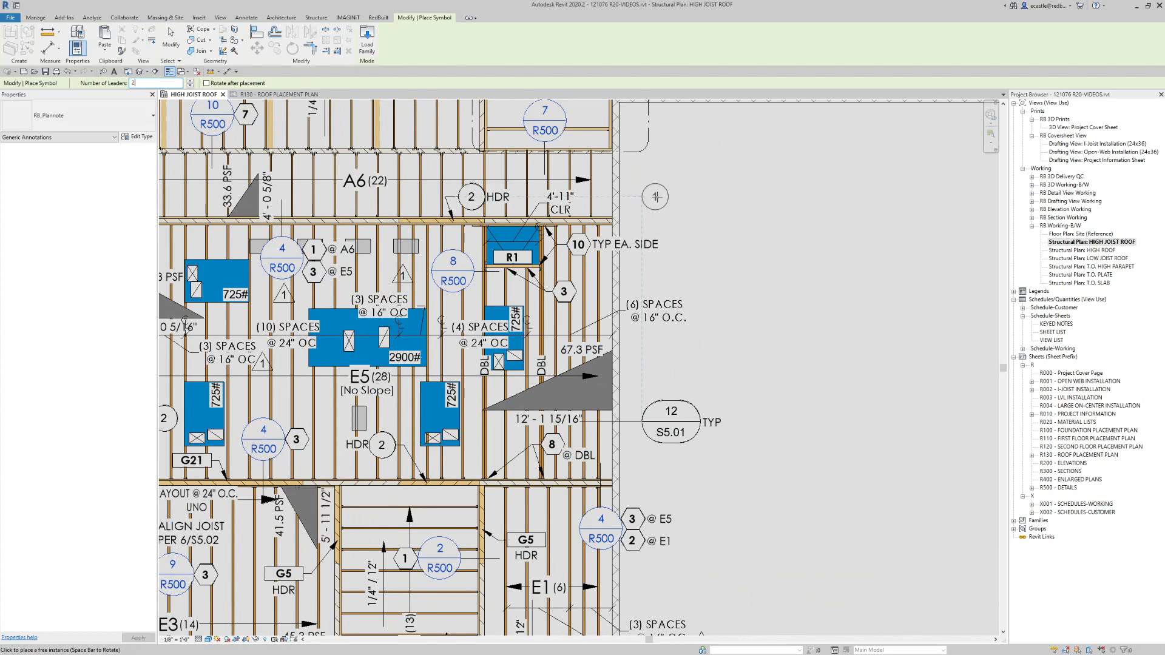
{"action": "left_click", "coordinate": [660, 194]}
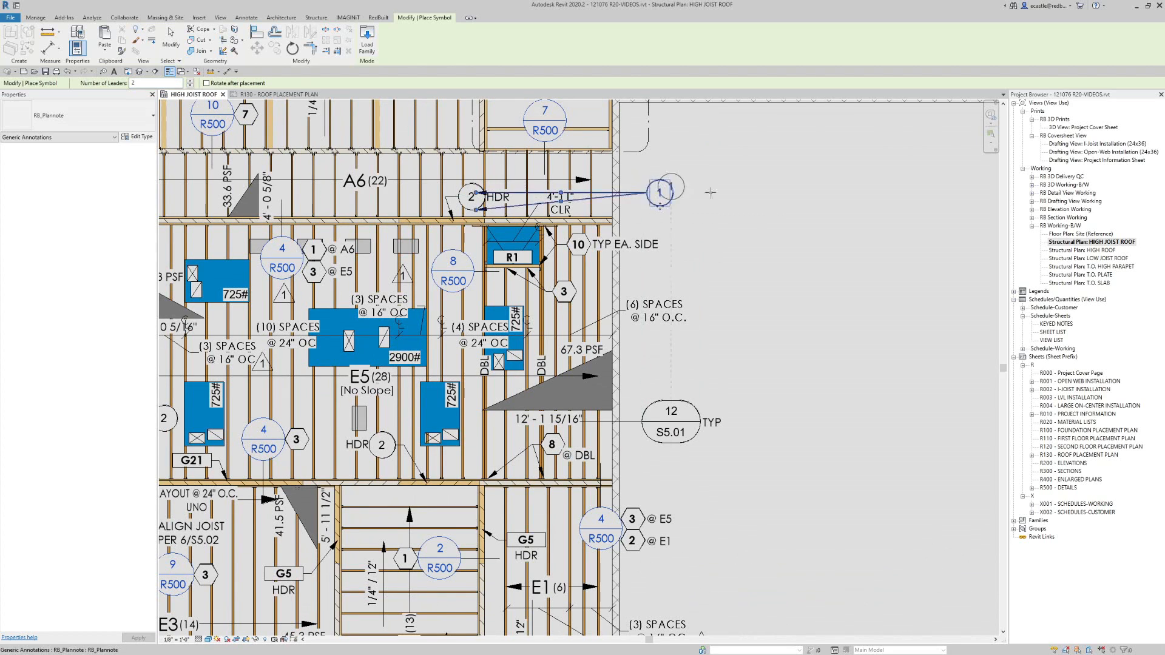
{"action": "key", "text": "Escape"}
{"action": "key", "text": "Escape"}
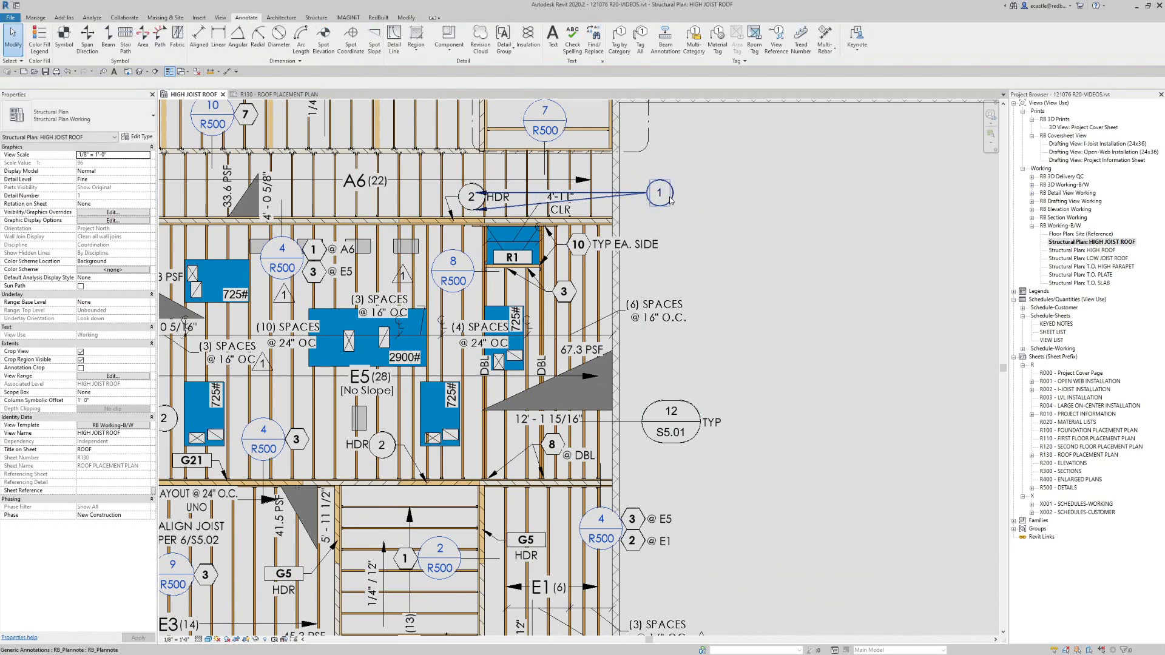
- Attach the plan note's two leaders to the wall at both ends of the A6 joist bay, with a shared elbow, and set its note number to 5
{"action": "left_click", "coordinate": [633, 194]}
{"action": "scroll", "coordinate": [633, 195], "scroll_direction": "up", "scroll_amount": 2}
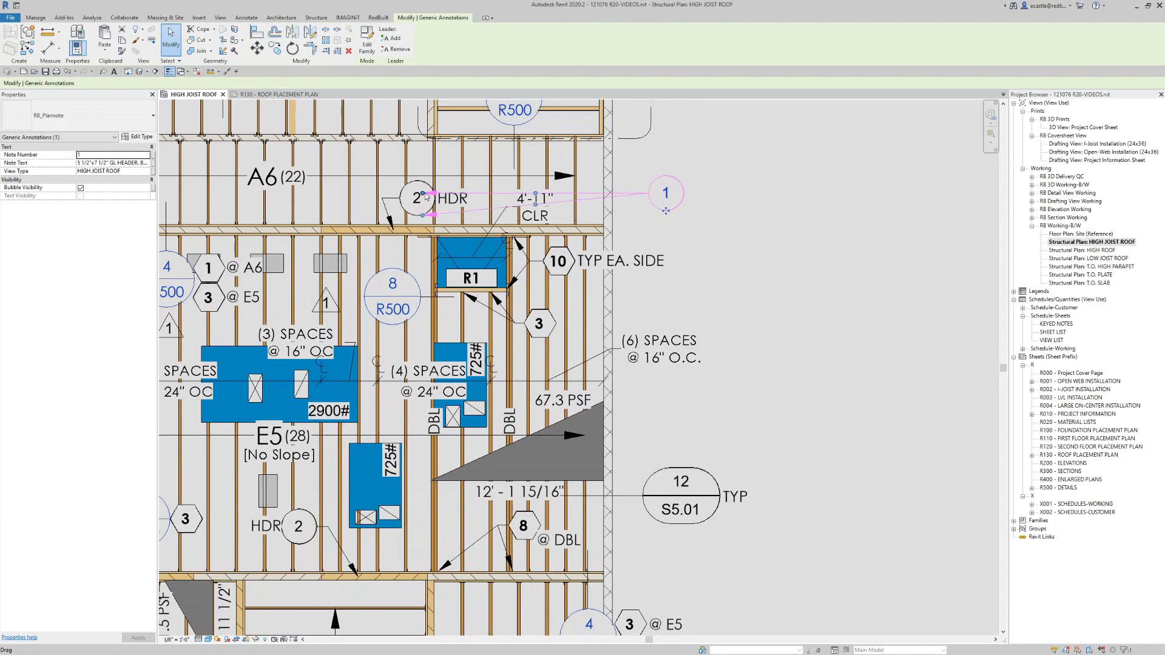
{"action": "left_click_drag", "start_coordinate": [426, 196], "coordinate": [605, 140]}
{"action": "left_click_drag", "start_coordinate": [423, 216], "coordinate": [606, 226]}
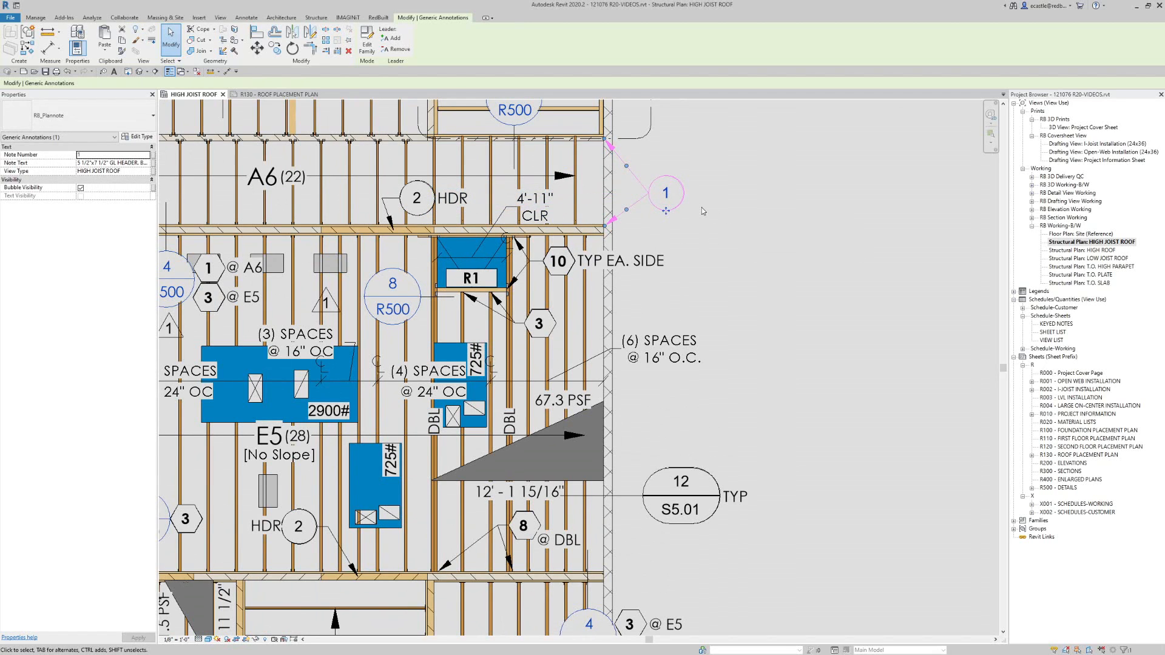
{"action": "left_click_drag", "start_coordinate": [628, 168], "coordinate": [636, 193]}
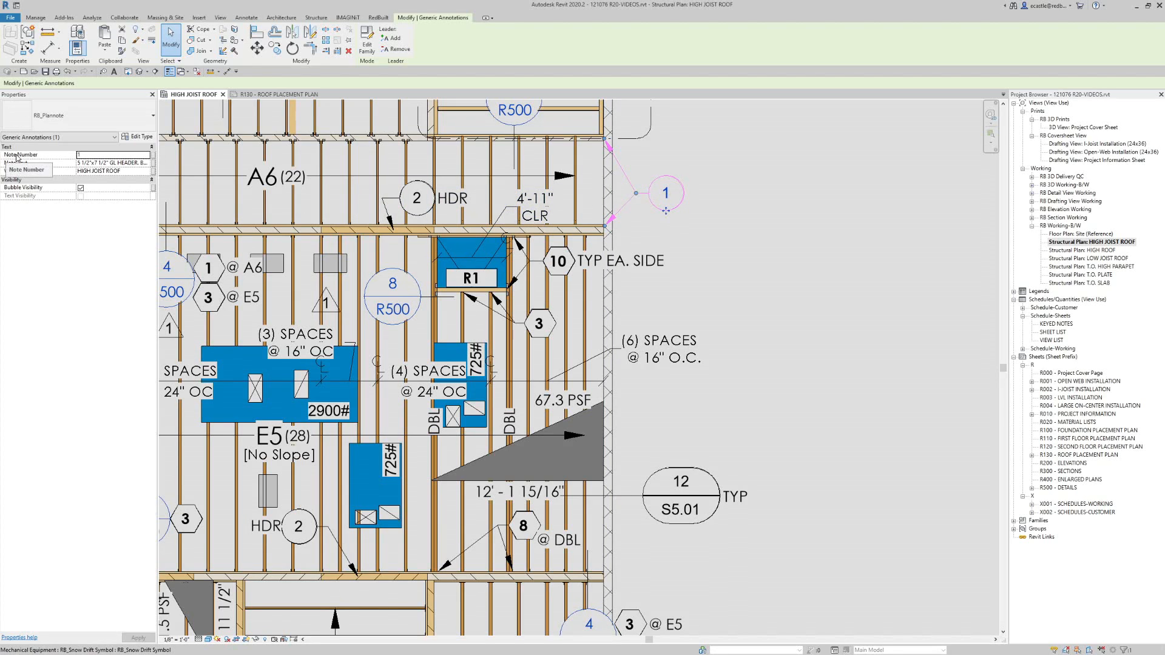
{"action": "left_click", "coordinate": [86, 154]}
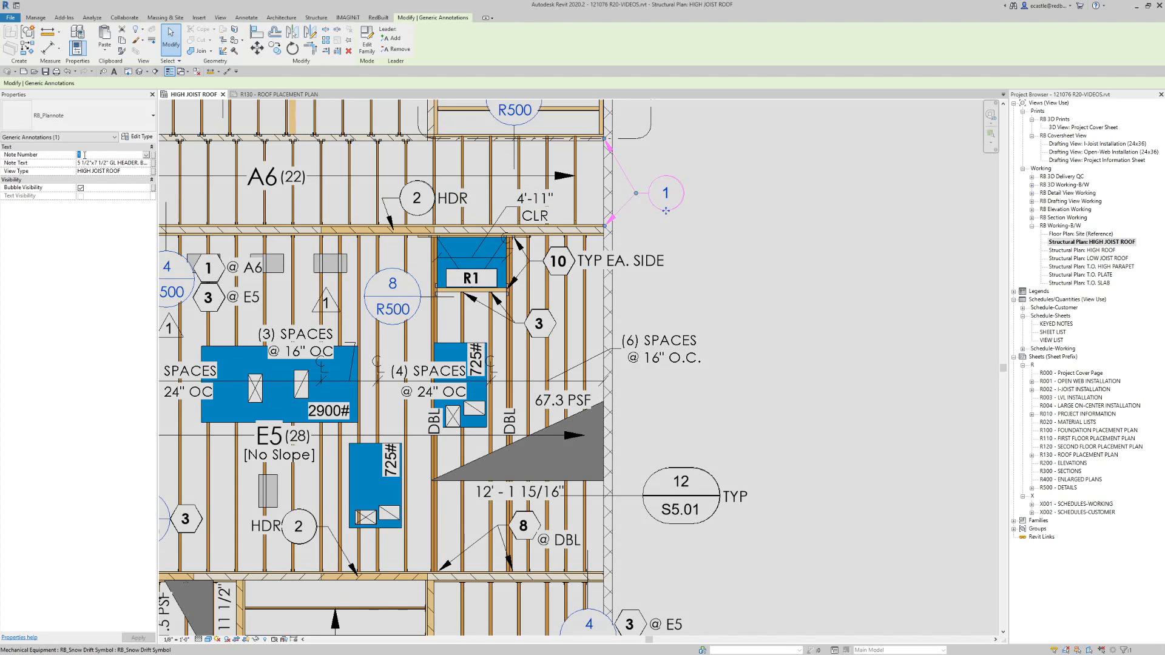
{"action": "type", "text": "5"}
- Reword the plan note's text to start with LEDGERS, keeping the part about beams sent long and cut from "G1" beams
{"action": "left_click", "coordinate": [92, 162]}
{"action": "left_click_drag", "start_coordinate": [139, 163], "coordinate": [75, 170]}
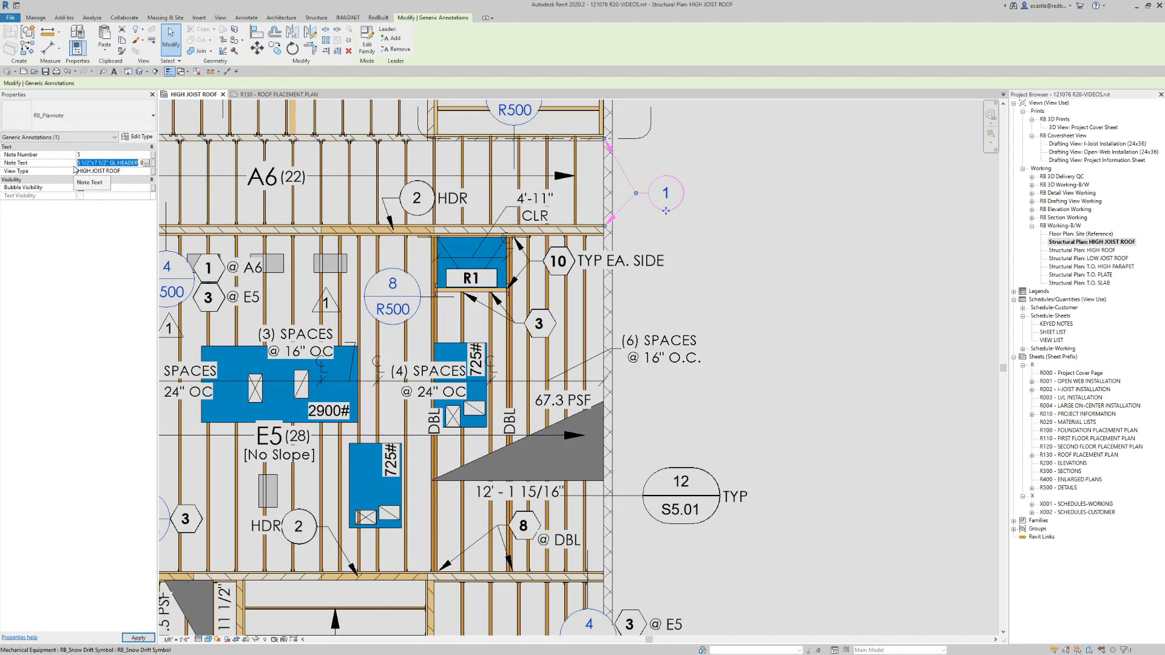
{"action": "key", "text": "ctrl+v"}
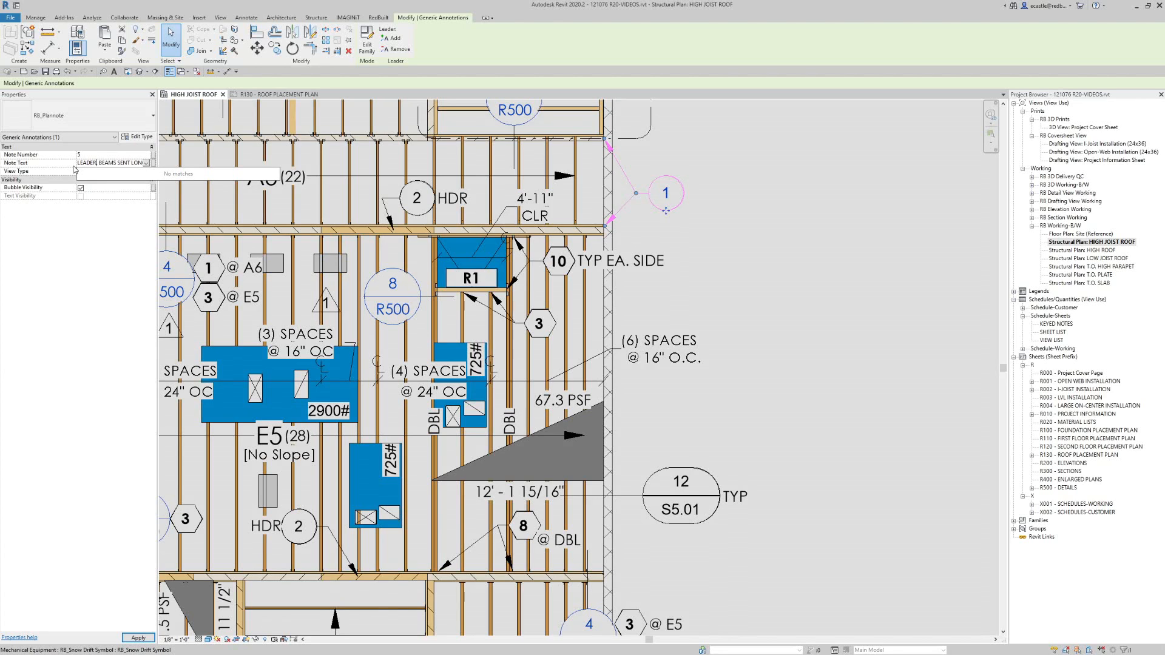
{"action": "key", "text": "Delete"}
{"action": "key", "text": "Delete"}
{"action": "key", "text": "Delete"}
{"action": "key", "text": "Delete"}
{"action": "key", "text": "Delete"}
{"action": "key", "text": "Delete"}
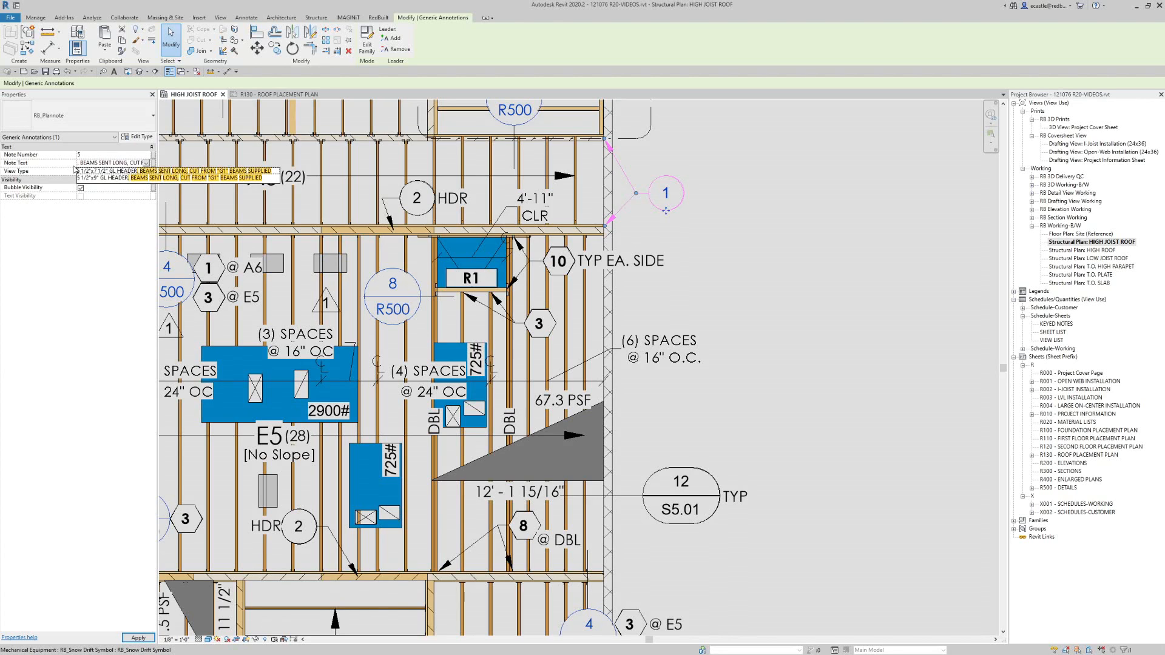
{"action": "type", "text": "LED"}
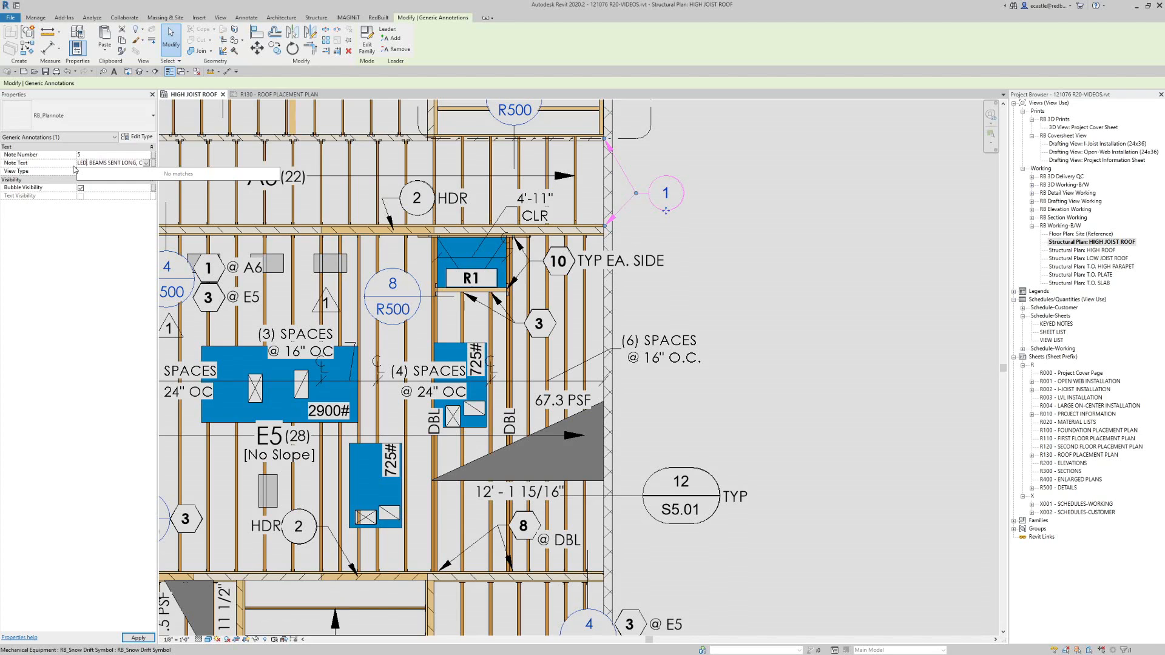
{"action": "type", "text": "GERS."}
{"action": "key", "text": "Return"}
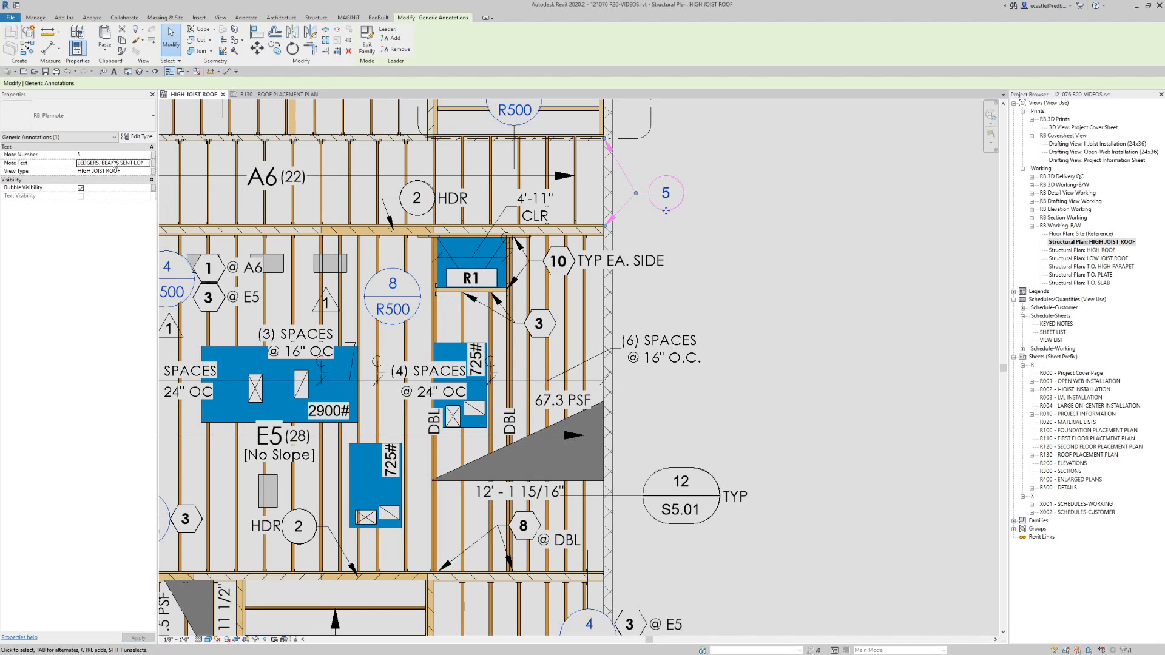
- Set the plan note's text to LEDGER BY RB
{"action": "left_click_drag", "start_coordinate": [100, 163], "coordinate": [147, 164]}
{"action": "type", "text": "LEDGER"}
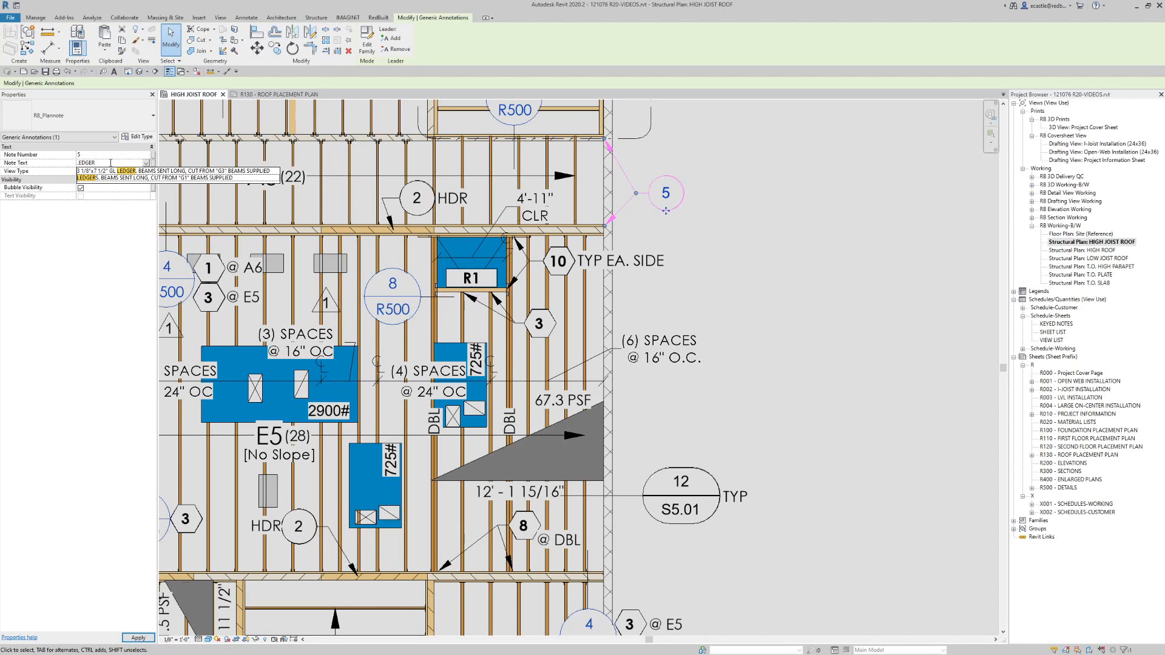
{"action": "type", "text": " BY RB"}
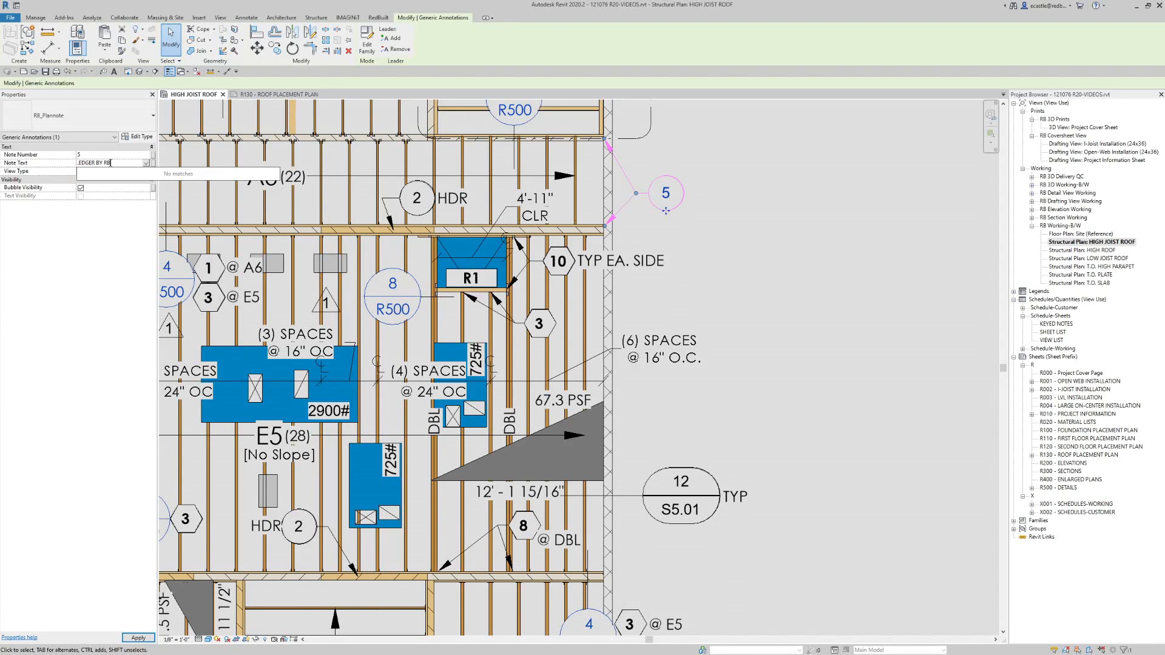
{"action": "key", "text": "Return"}
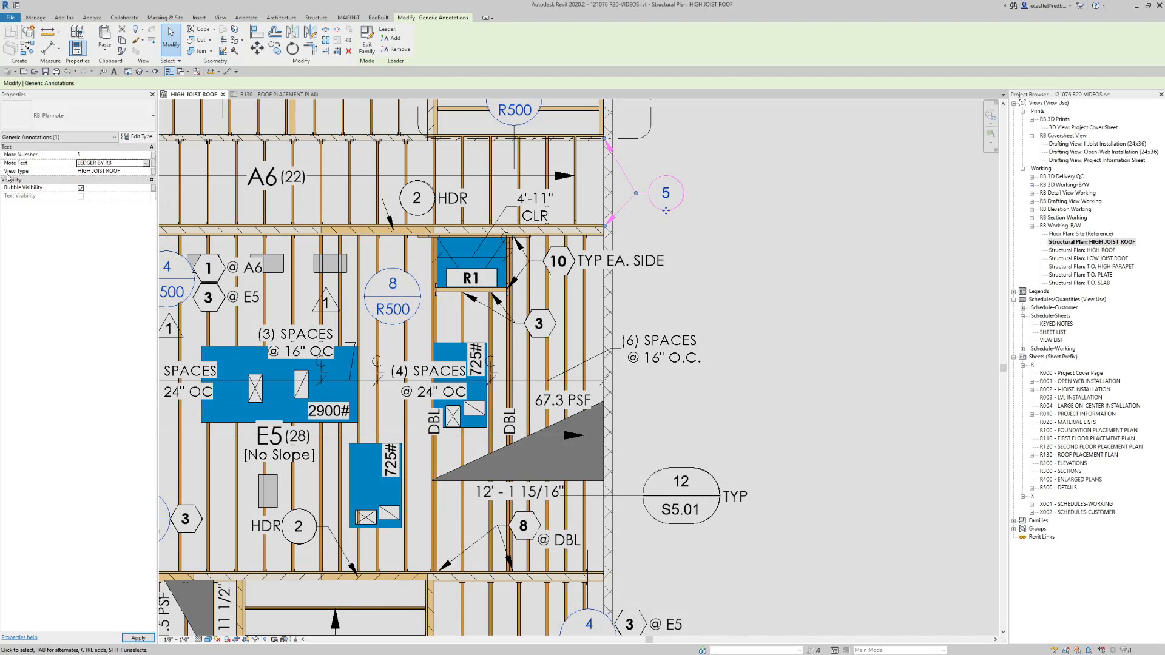
- Choose HIGH JOIST ROOF as the plan note's view type
{"action": "left_click", "coordinate": [90, 172]}
{"action": "left_click", "coordinate": [146, 172]}
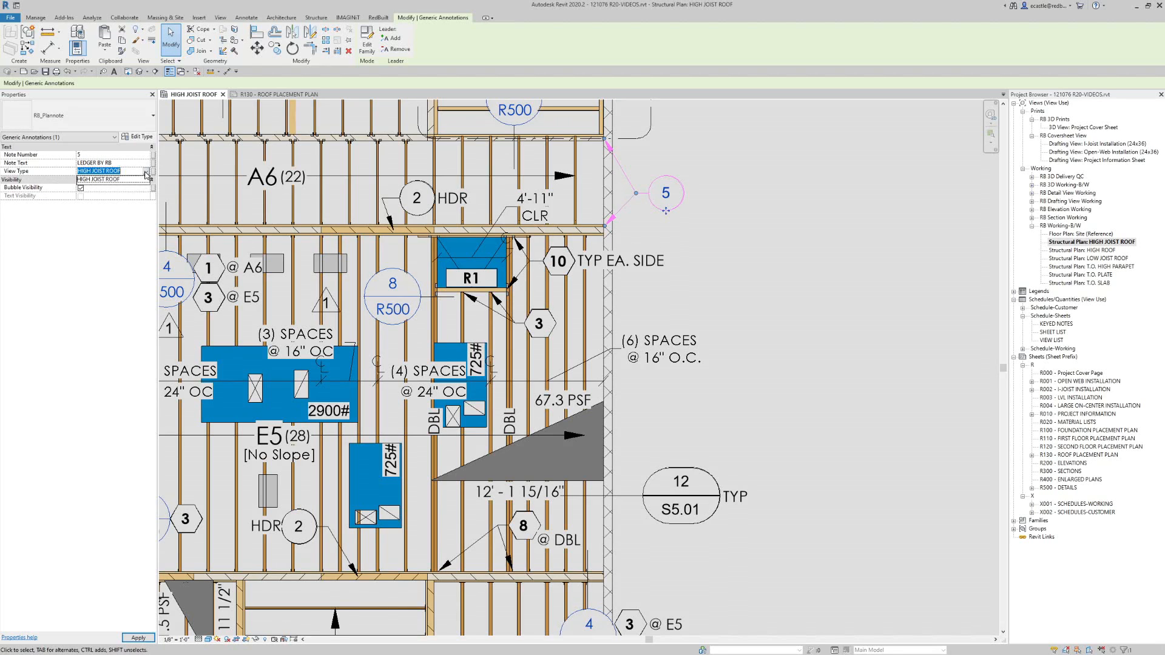
{"action": "left_click", "coordinate": [126, 178]}
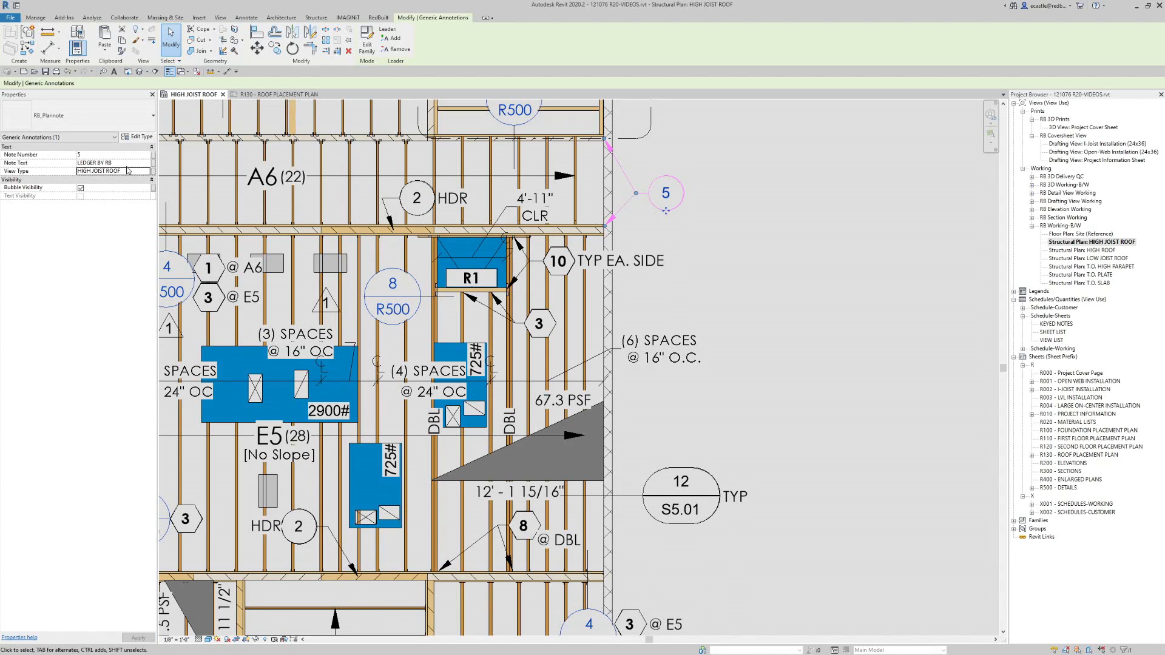
{"action": "left_click", "coordinate": [107, 171]}
{"action": "left_click_drag", "start_coordinate": [132, 171], "coordinate": [78, 175]}
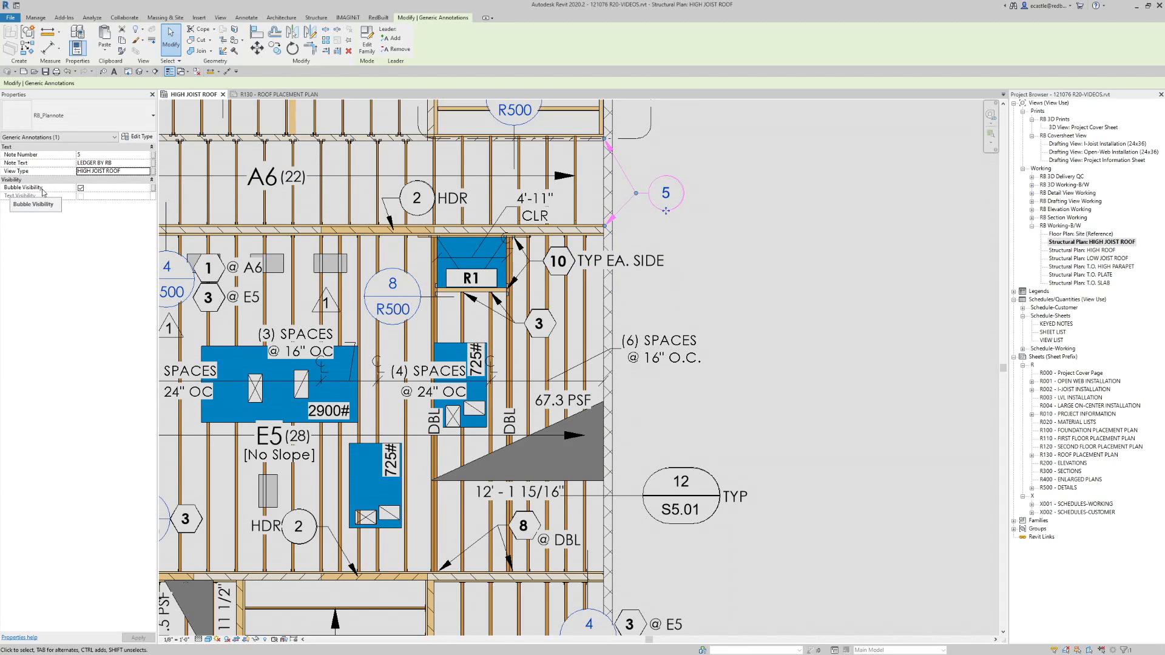
- Turn the plan note's bubble visibility off and back on to compare its text and bubble displays
{"action": "left_click", "coordinate": [81, 189]}
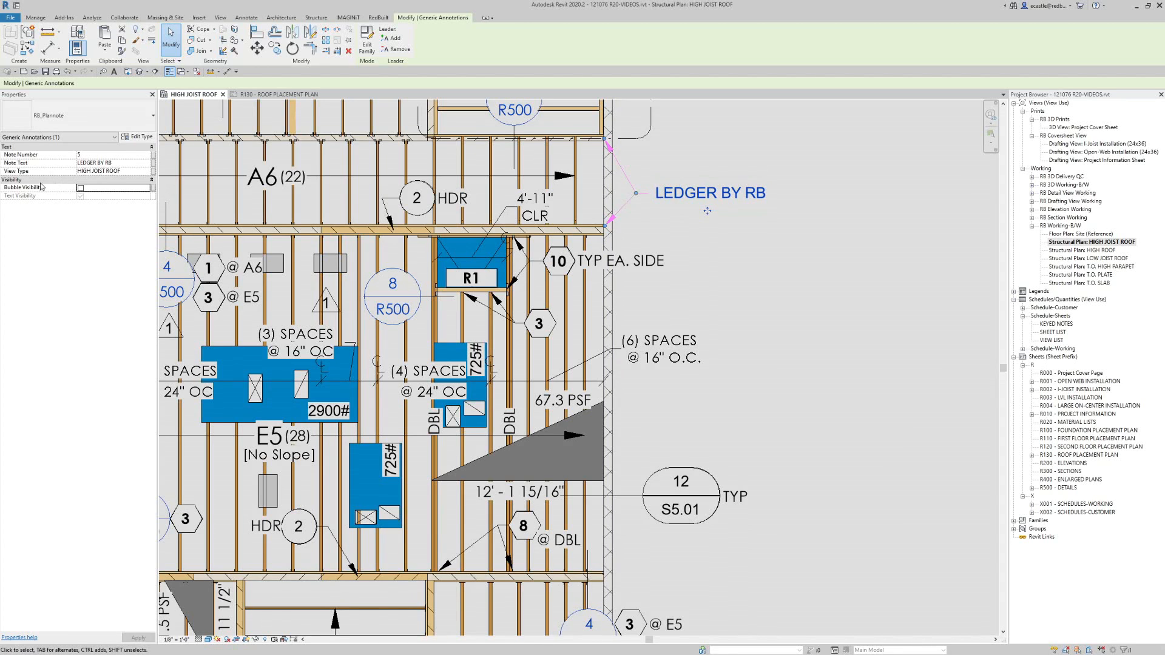
{"action": "left_click", "coordinate": [80, 188]}
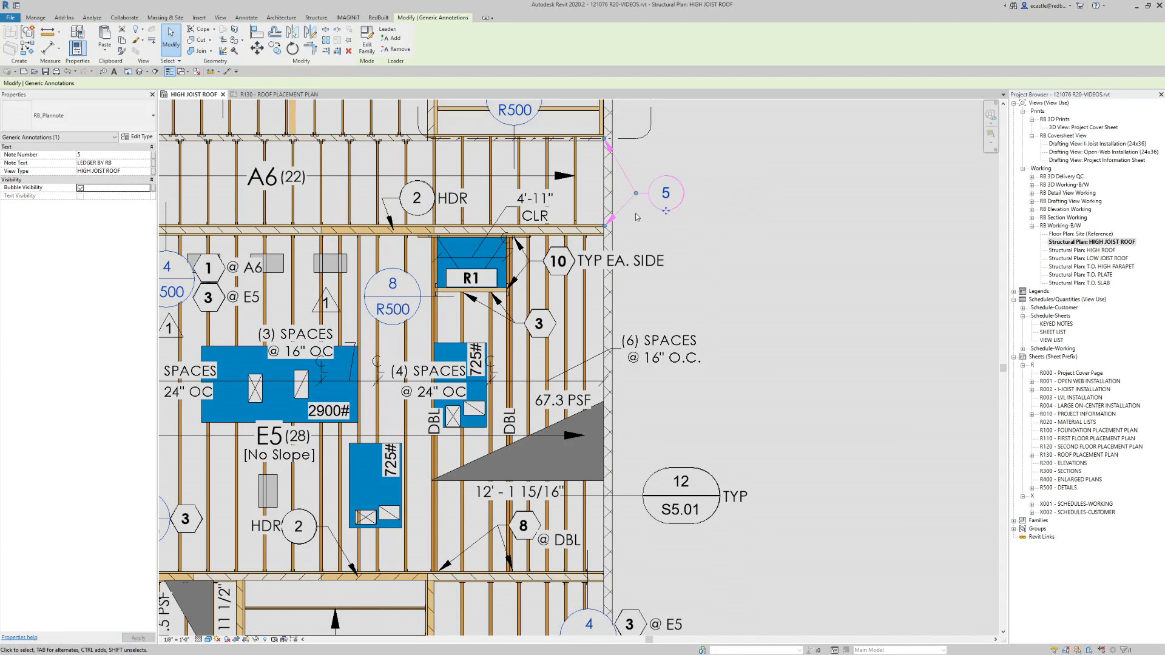
- Open the KEYED NOTES schedule and examine how note 5's text is listed in it
{"action": "left_click", "coordinate": [806, 250]}
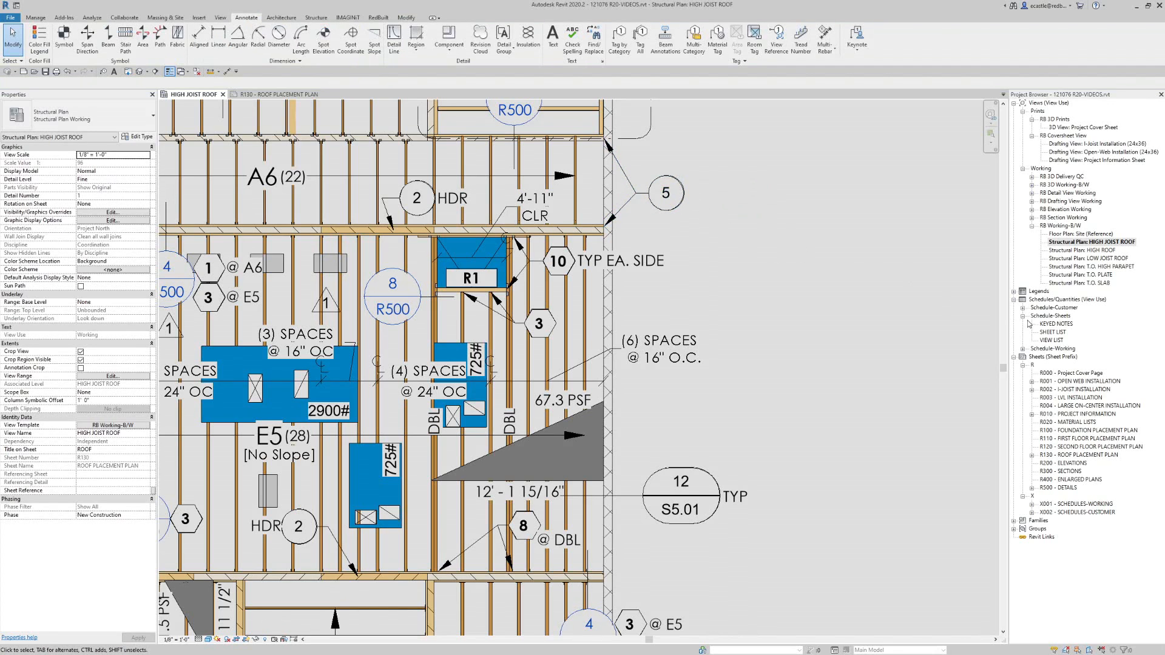
{"action": "left_click", "coordinate": [1054, 325]}
{"action": "double_click", "coordinate": [1055, 328]}
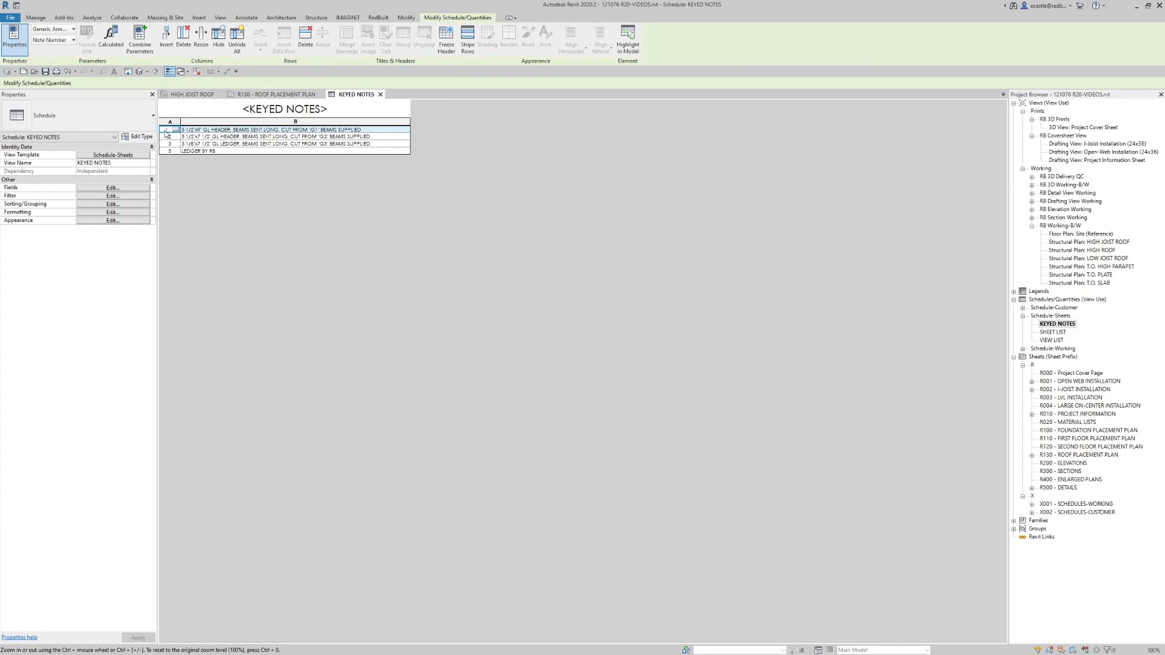
{"action": "left_click", "coordinate": [200, 153]}
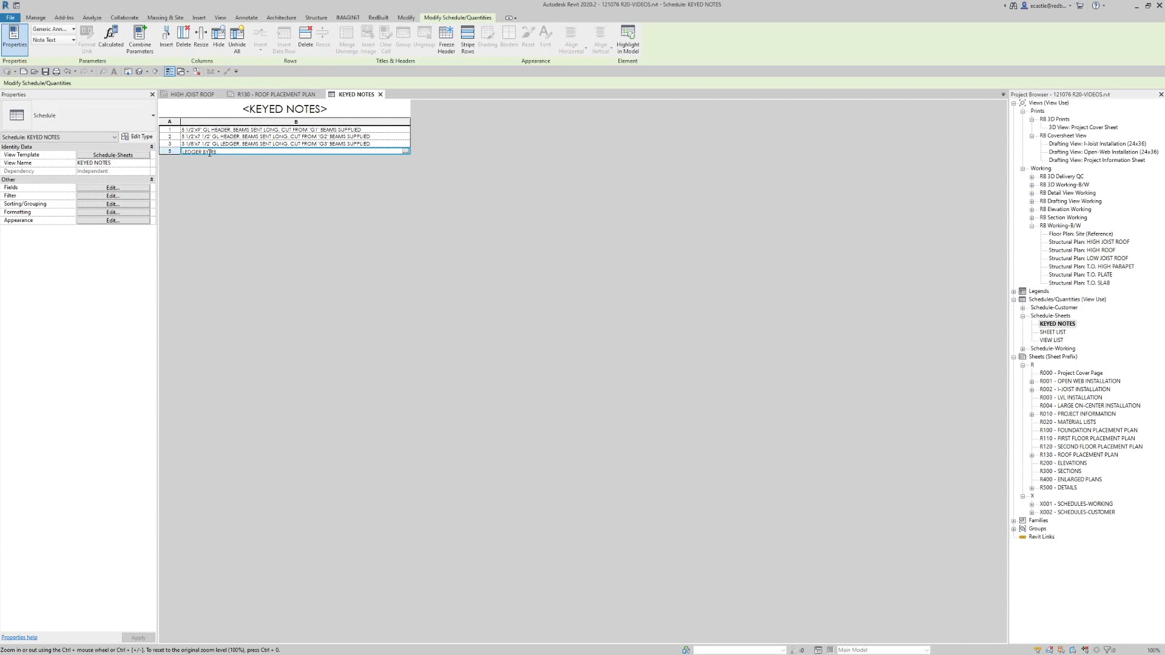
{"action": "left_click_drag", "start_coordinate": [212, 152], "coordinate": [177, 152]}
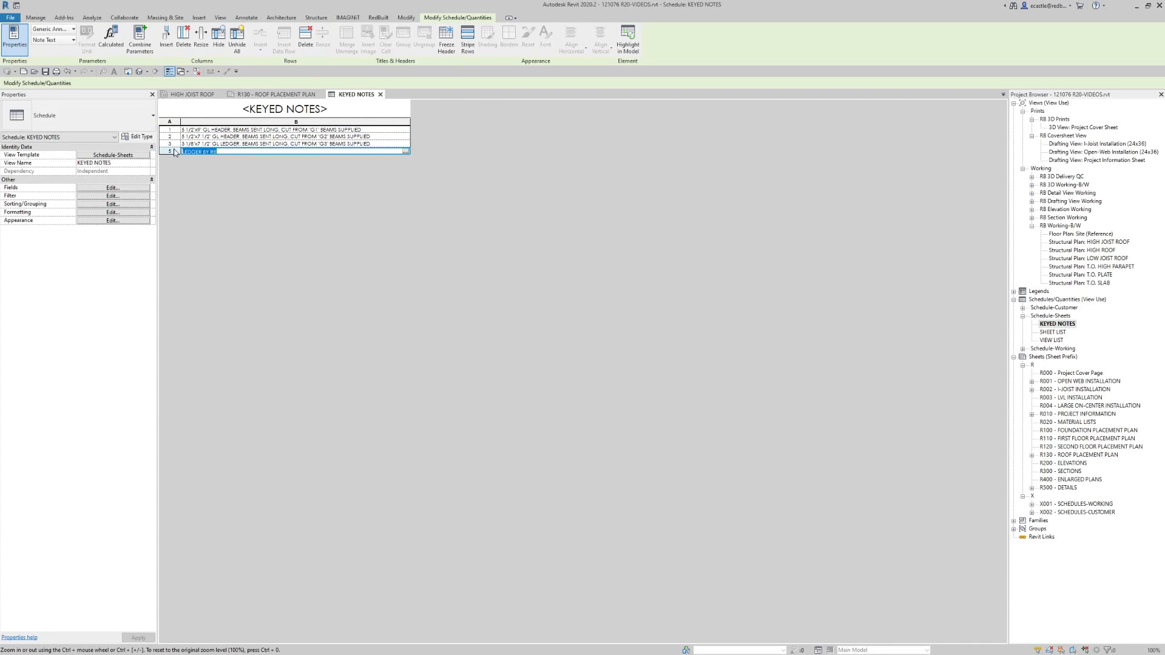
{"action": "left_click", "coordinate": [219, 152]}
- Inspect the KEYED NOTES schedule's view type filter and its available values without changing them, and close the schedule
{"action": "left_click", "coordinate": [80, 197]}
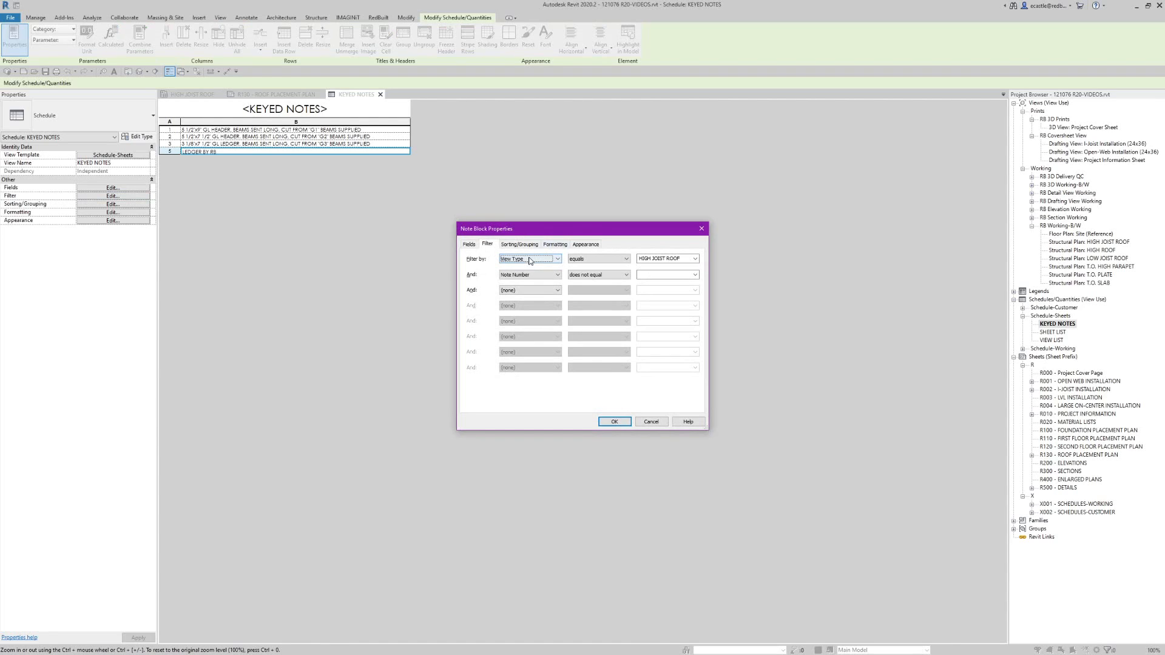
{"action": "left_click", "coordinate": [530, 261]}
{"action": "left_click", "coordinate": [530, 261]}
{"action": "left_click", "coordinate": [694, 259]}
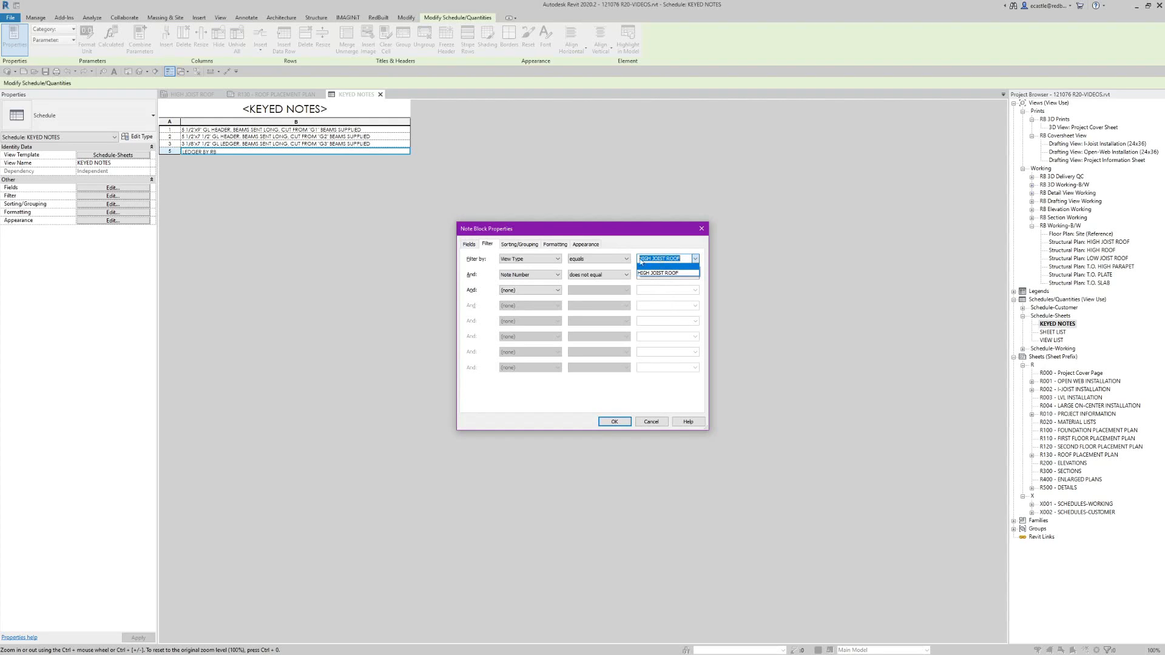
{"action": "left_click", "coordinate": [644, 425]}
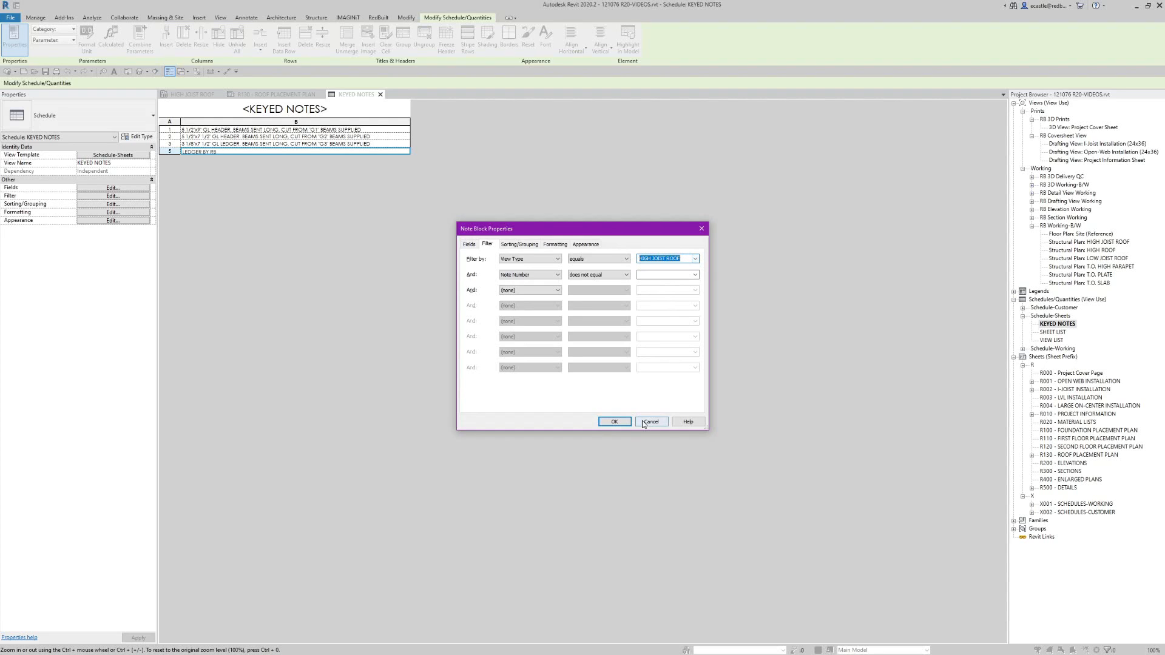
{"action": "left_click", "coordinate": [651, 423]}
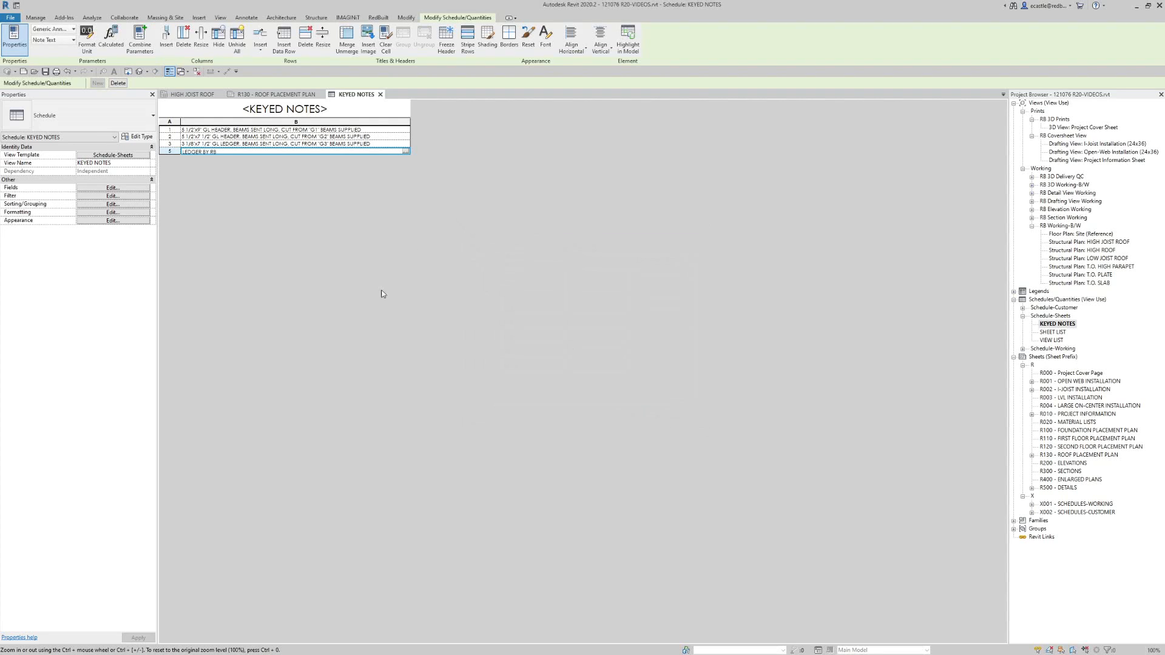
{"action": "left_click", "coordinate": [380, 94]}
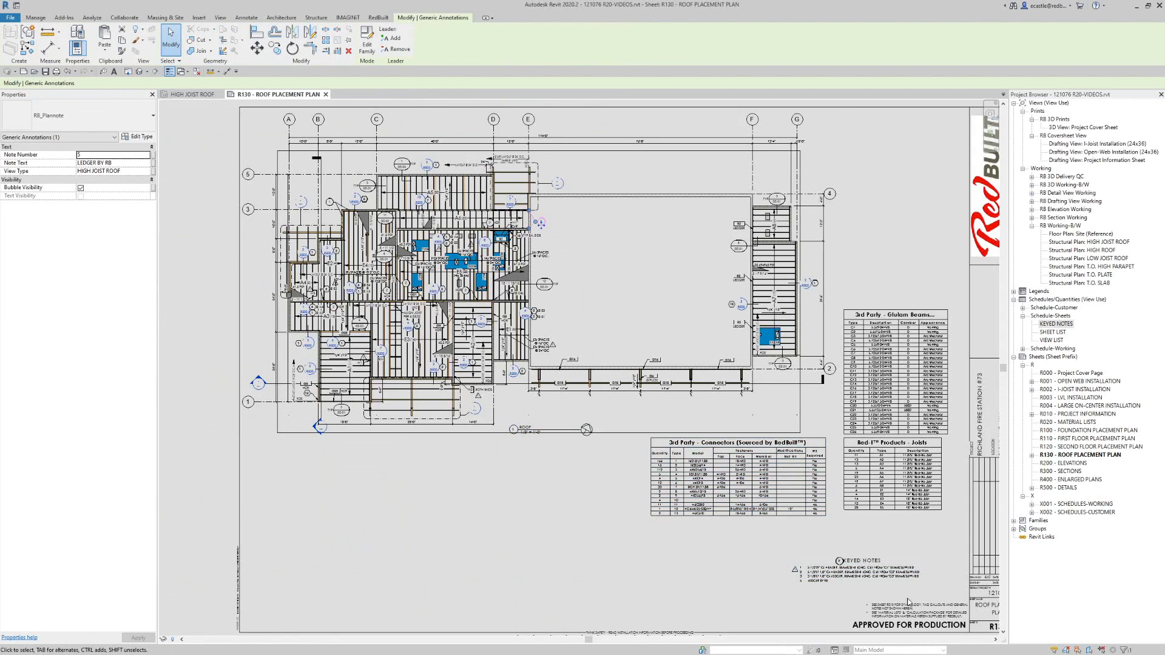
- Slightly narrow the note text column of the KEYED NOTES schedule on the R130 roof placement sheet
{"action": "scroll", "coordinate": [914, 598], "scroll_direction": "up", "scroll_amount": 3}
{"action": "left_click", "coordinate": [836, 566]}
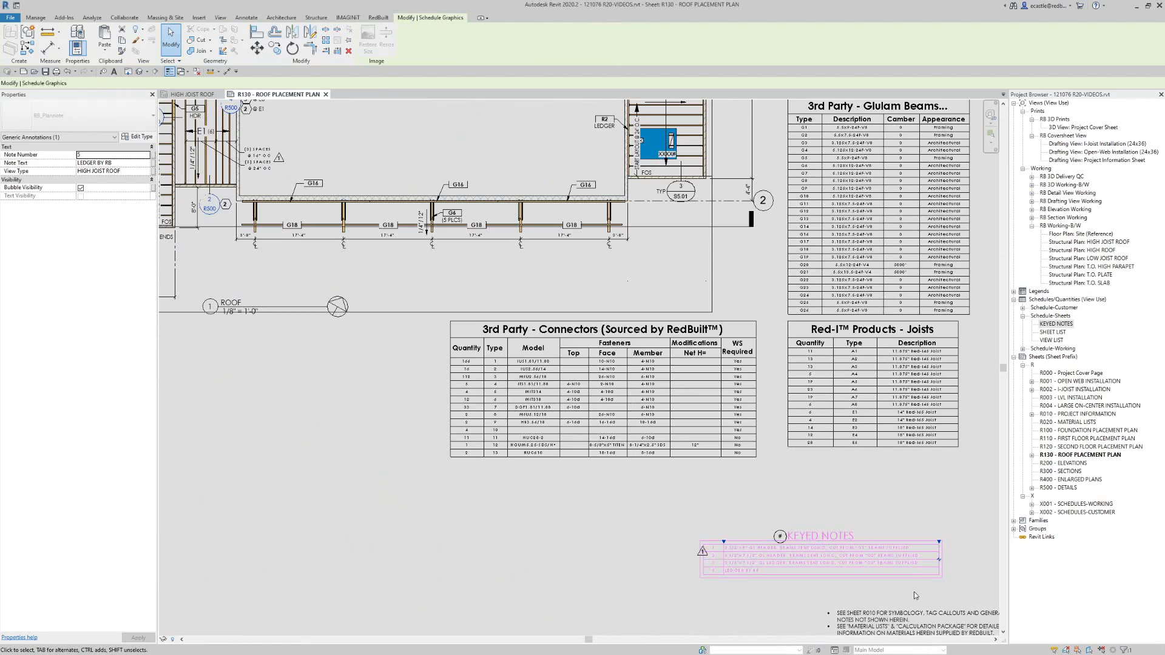
{"action": "scroll", "coordinate": [924, 595], "scroll_direction": "up", "scroll_amount": 2}
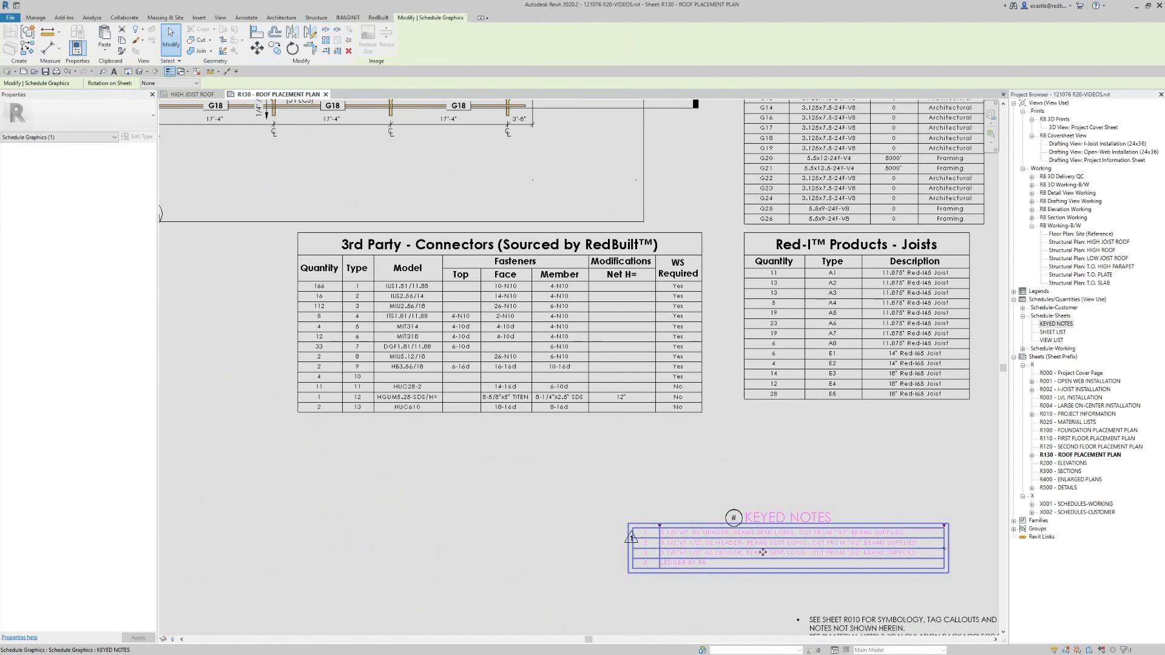
{"action": "mouse_move", "coordinate": [945, 527]}
{"action": "left_mouse_down"}
{"action": "mouse_move", "coordinate": [815, 530]}
{"action": "mouse_move", "coordinate": [927, 526]}
{"action": "left_mouse_up"}
{"action": "left_click", "coordinate": [770, 479]}
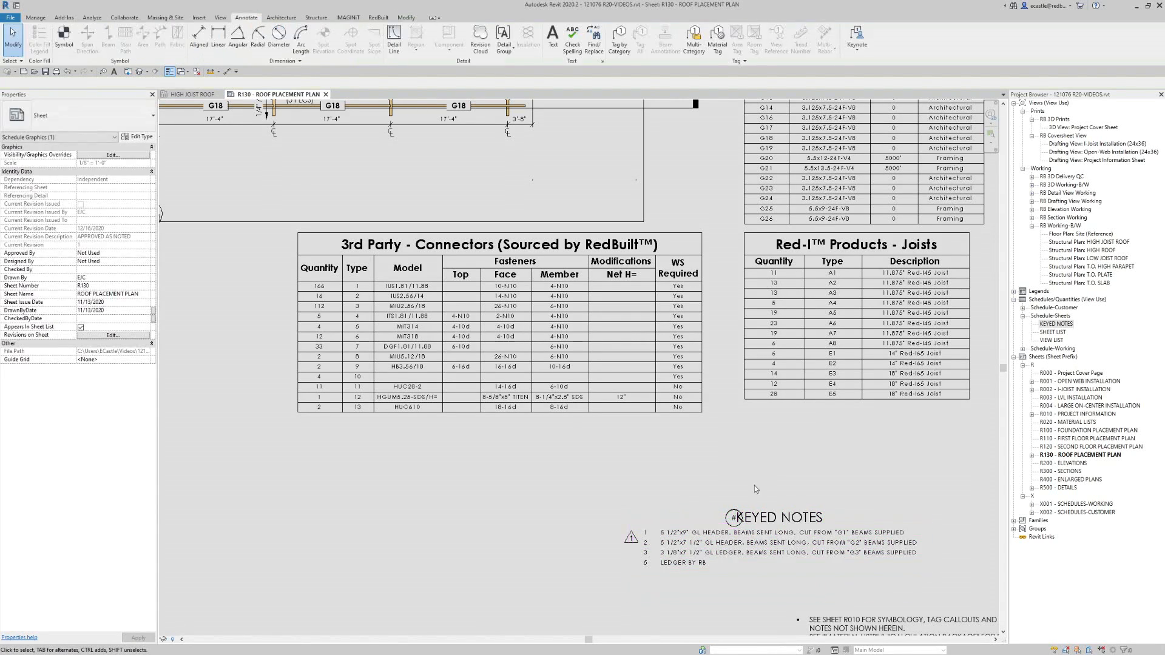
- Shift the # plan note bubble left so it sits clear of the KEYED NOTES title on the sheet
{"action": "scroll", "coordinate": [731, 512], "scroll_direction": "up", "scroll_amount": 2}
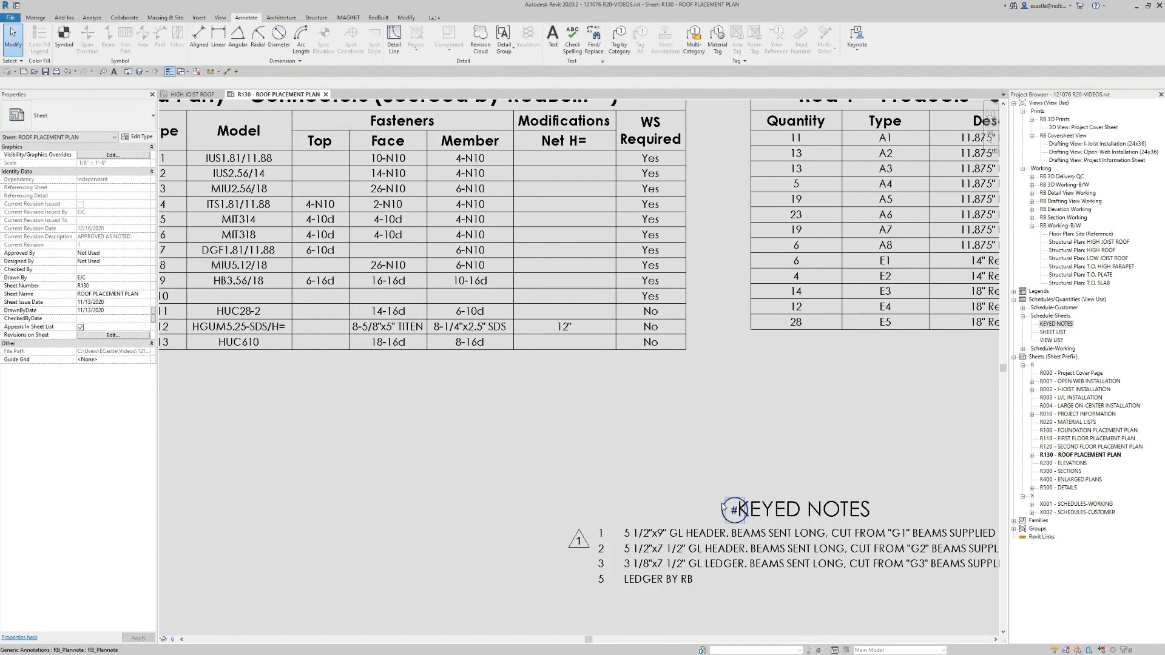
{"action": "left_click", "coordinate": [730, 510]}
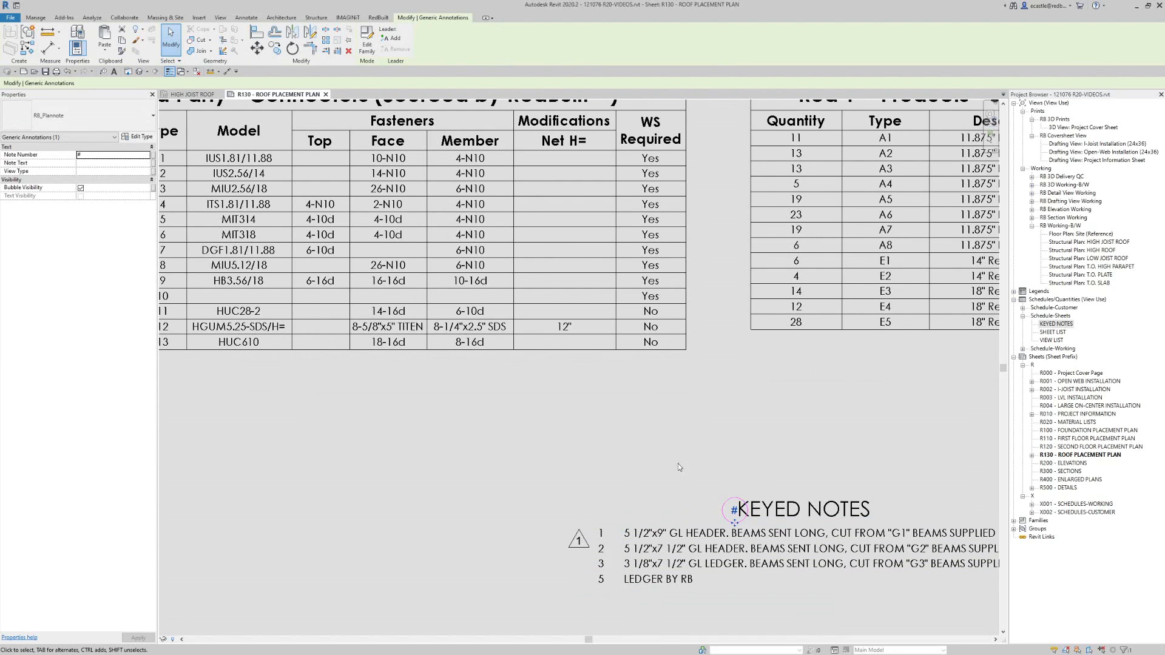
{"action": "left_click_drag", "start_coordinate": [736, 524], "coordinate": [722, 525]}
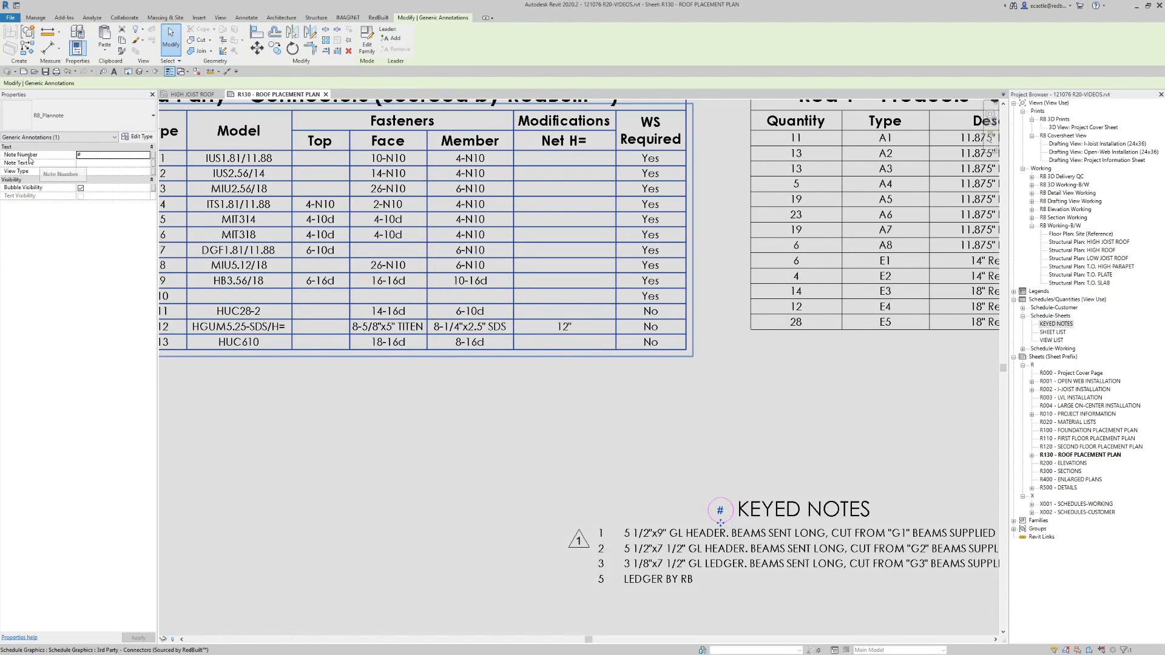
{"action": "left_click", "coordinate": [700, 442]}
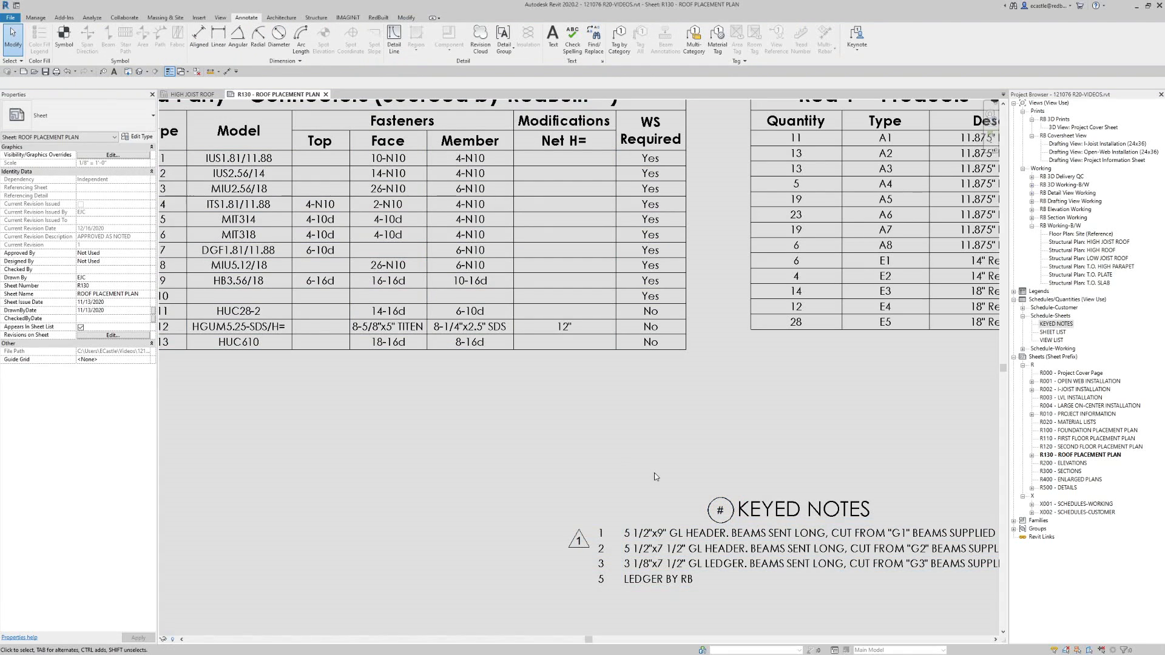
{"action": "scroll", "coordinate": [655, 475], "scroll_direction": "down", "scroll_amount": 3}
{"action": "scroll", "coordinate": [770, 517], "scroll_direction": "down", "scroll_amount": 3}
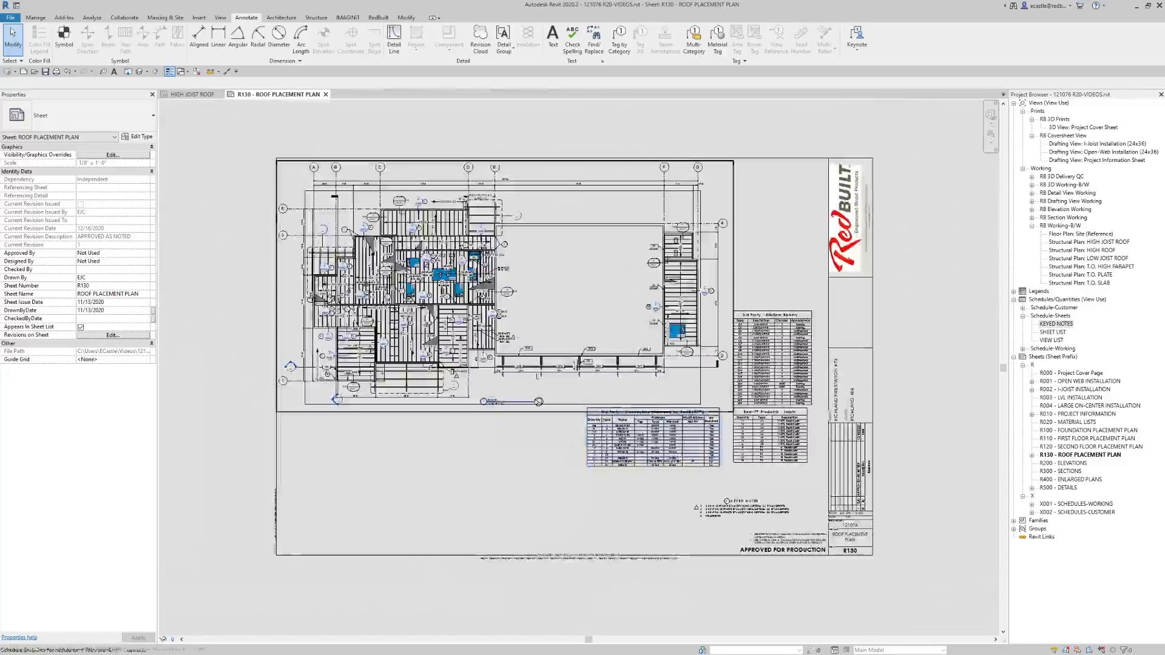
{"action": "scroll", "coordinate": [447, 274], "scroll_direction": "up", "scroll_amount": 1}
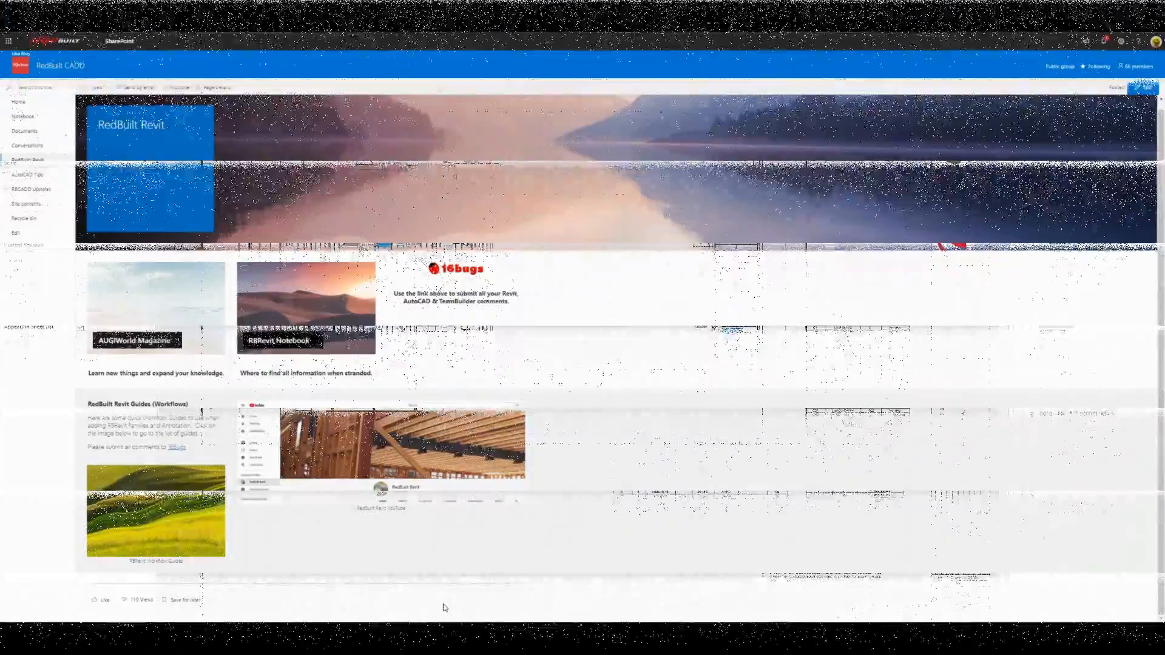